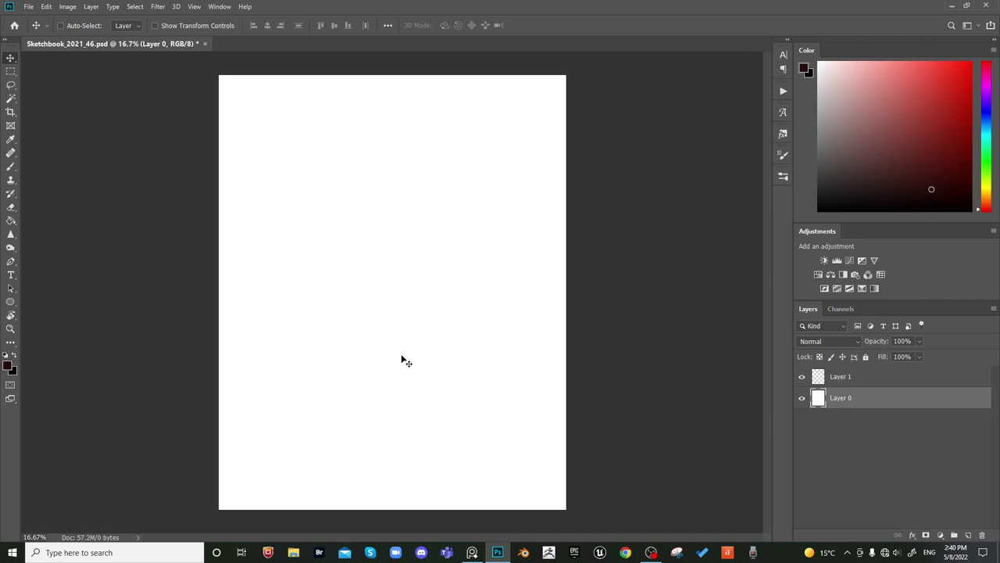
Choose the Brush tool with the soft 50 px preset from the Ye brush group
{"action": "key", "text": "b"}
{"action": "right_click", "coordinate": [379, 293]}
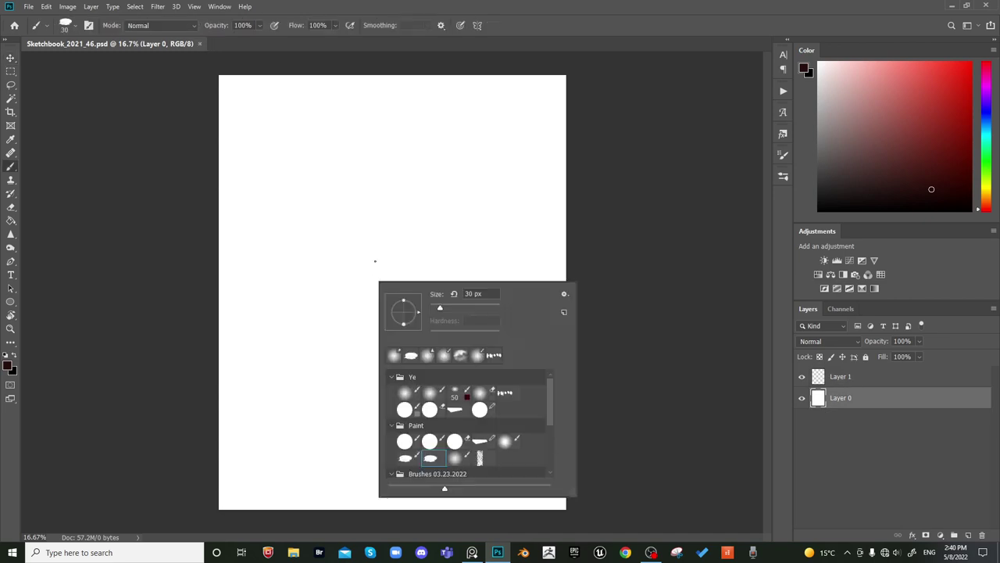
{"action": "left_click", "coordinate": [456, 392]}
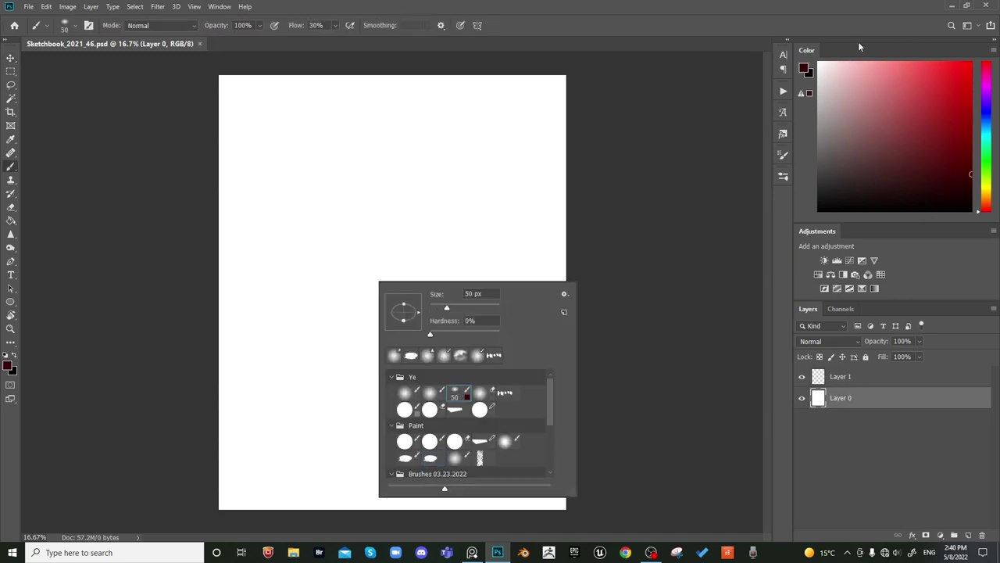
Add a Gradient Map adjustment above Layer 0 using the LS_Pass gradient preset
{"action": "left_click", "coordinate": [862, 288]}
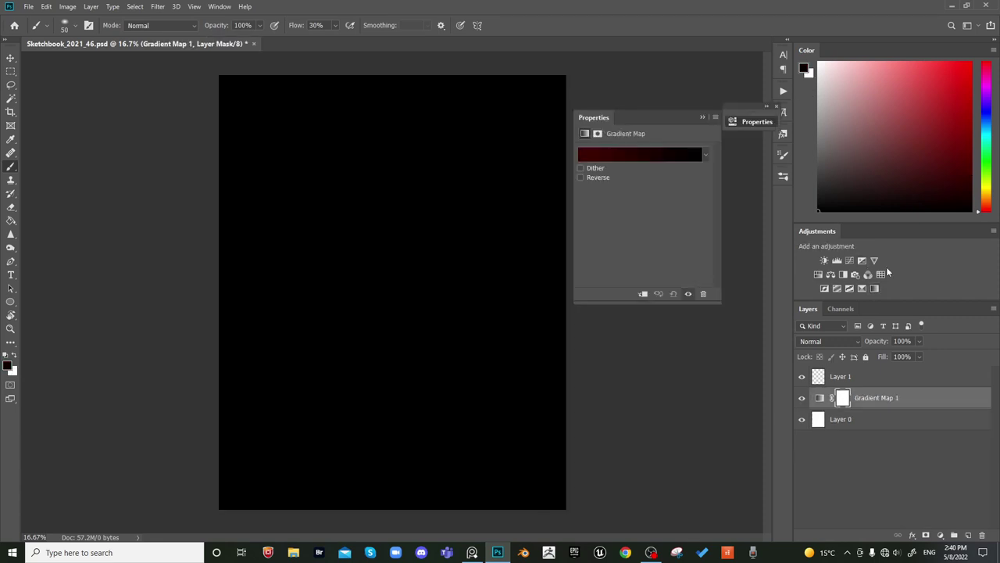
{"action": "left_click", "coordinate": [653, 159]}
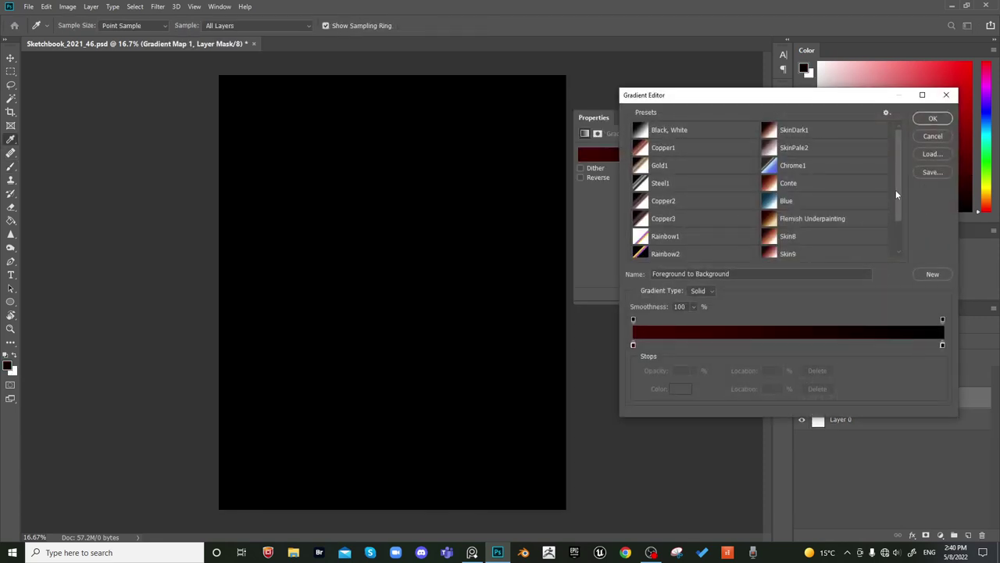
{"action": "scroll", "coordinate": [893, 261], "scroll_direction": "down", "scroll_amount": 2}
{"action": "left_click", "coordinate": [811, 234]}
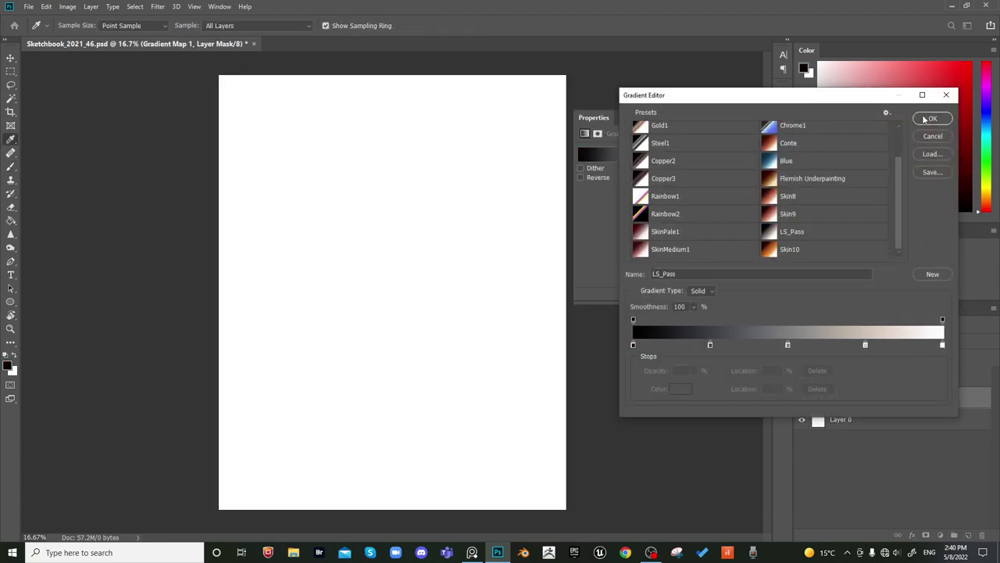
{"action": "left_click", "coordinate": [932, 119]}
Set the Gradient Map's blend mode to Color, place it above Layer 1, and make Layer 1 the active layer
{"action": "left_click", "coordinate": [829, 339]}
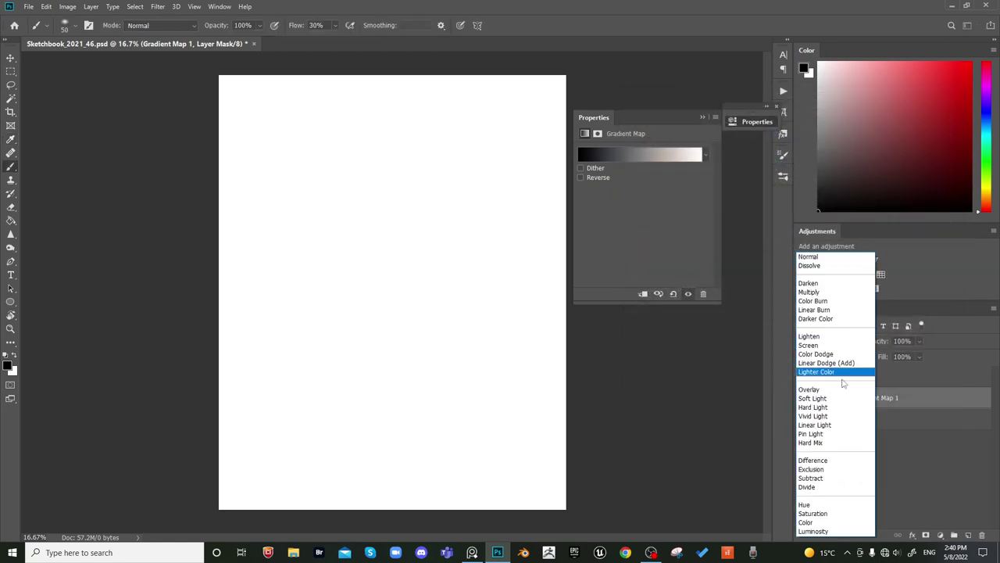
{"action": "left_click", "coordinate": [820, 521]}
{"action": "left_click", "coordinate": [702, 118]}
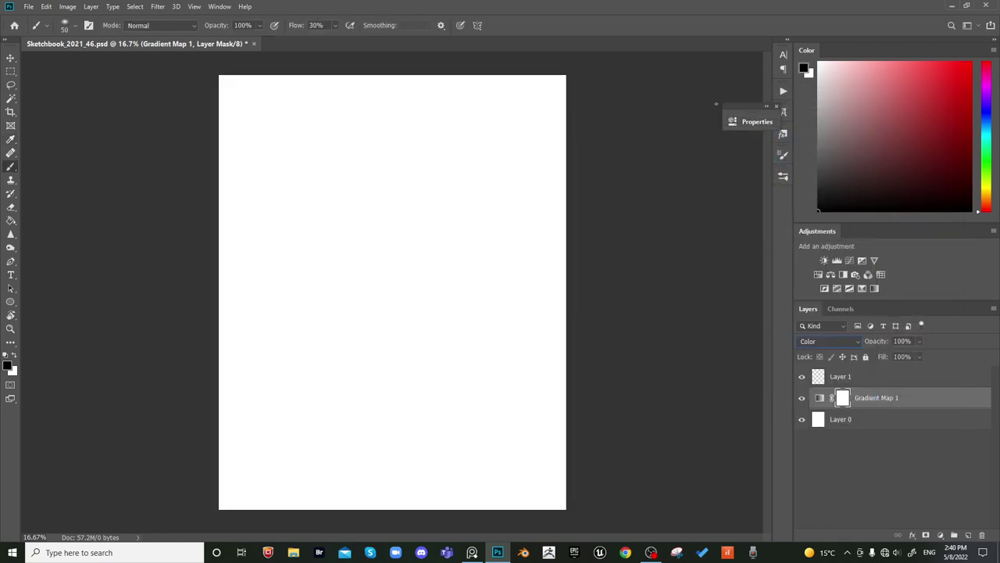
{"action": "left_click_drag", "start_coordinate": [886, 398], "coordinate": [883, 369]}
{"action": "left_click", "coordinate": [882, 399]}
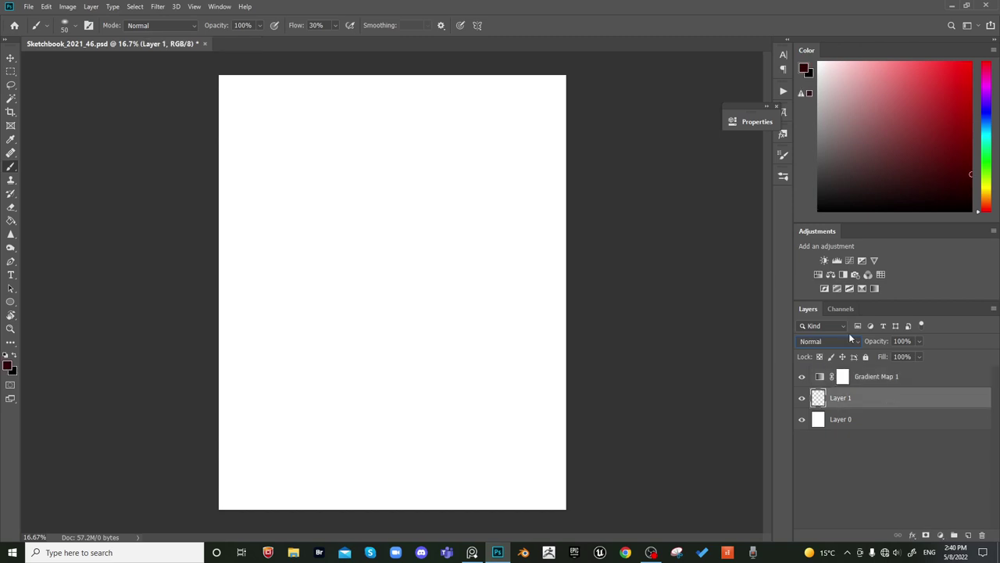
{"action": "right_click", "coordinate": [425, 266]}
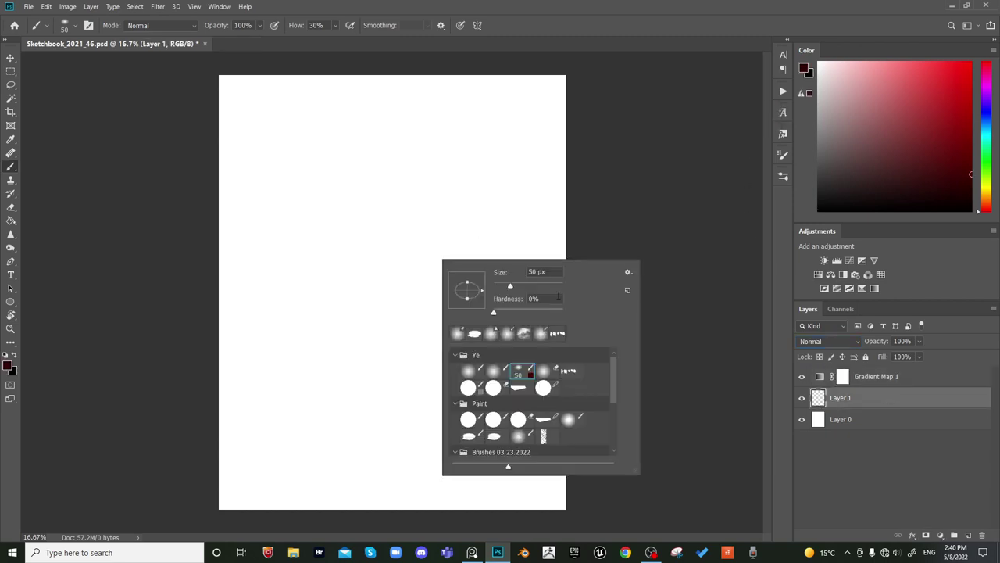
{"action": "key", "text": "Escape"}
{"action": "left_click_drag", "start_coordinate": [349, 344], "coordinate": [504, 334]}
{"action": "key", "text": "ctrl+z"}
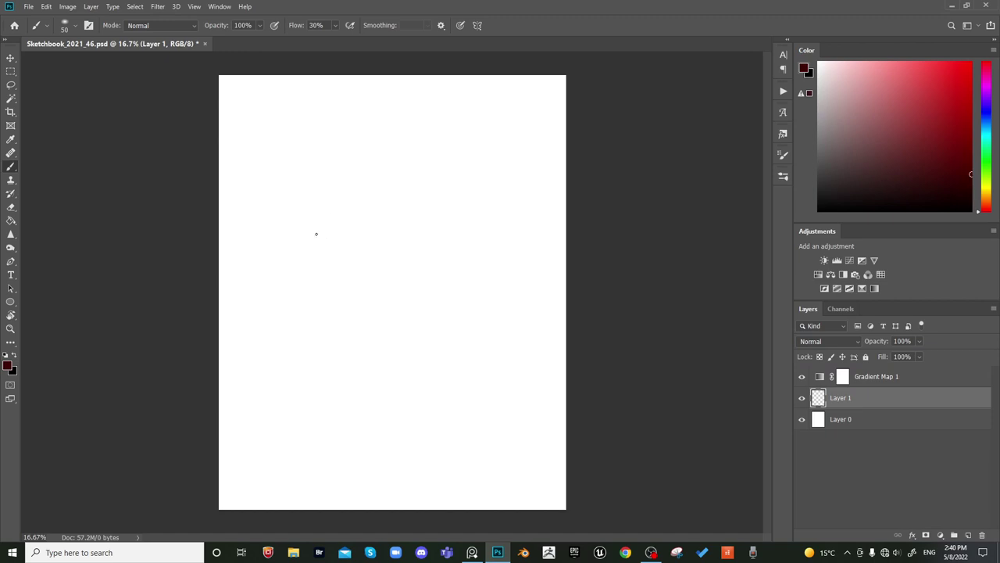
Sketch the figure's sloping shoulders, chest lines and outer upper arms with light strokes in the upper half of the canvas
{"action": "left_click_drag", "start_coordinate": [316, 251], "coordinate": [346, 216]}
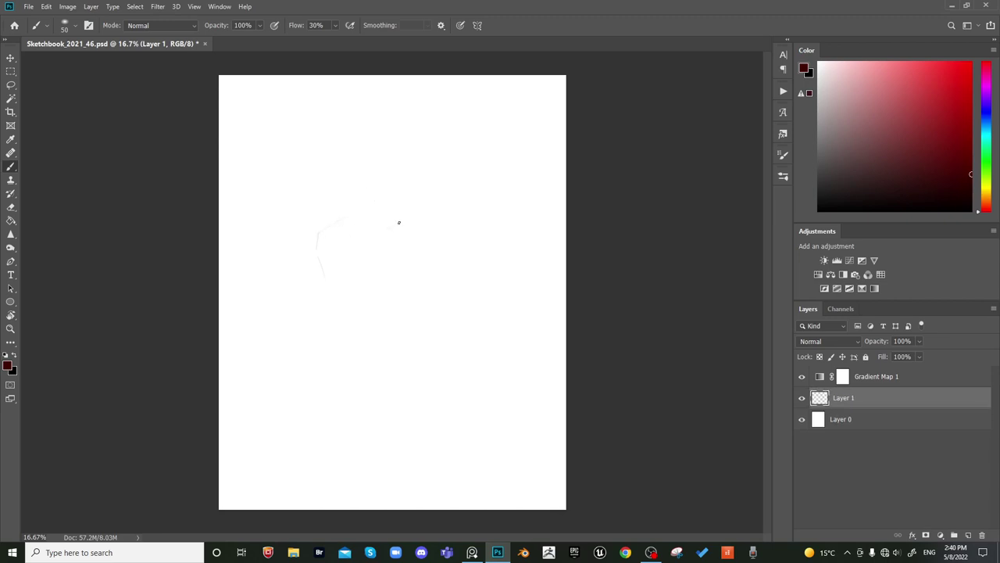
{"action": "left_click_drag", "start_coordinate": [319, 233], "coordinate": [407, 222]}
{"action": "left_click_drag", "start_coordinate": [433, 223], "coordinate": [419, 273]}
{"action": "left_click_drag", "start_coordinate": [435, 229], "coordinate": [445, 273]}
{"action": "left_click_drag", "start_coordinate": [390, 201], "coordinate": [414, 210]}
Check the torso sketch mirrored, add the armpit line beside the chest, and clean up the shoulder corner with the Eraser
{"action": "key", "text": "ctrl+shift+h"}
{"action": "key", "text": "ctrl+shift+h"}
{"action": "left_click_drag", "start_coordinate": [370, 231], "coordinate": [372, 242]}
{"action": "key", "text": "ctrl+z"}
{"action": "left_click_drag", "start_coordinate": [410, 248], "coordinate": [419, 265]}
{"action": "key", "text": "e"}
{"action": "mouse_move", "coordinate": [434, 227]}
{"action": "left_mouse_down"}
{"action": "mouse_move", "coordinate": [438, 244]}
{"action": "mouse_move", "coordinate": [431, 225]}
{"action": "left_mouse_up"}
{"action": "key", "text": "b"}
{"action": "key", "text": "ctrl+shift+h"}
{"action": "key", "text": "ctrl+shift+h"}
Mirror the canvas, erase and redraw the side of the neck slightly wider, and flip the canvas back
{"action": "key", "text": "e"}
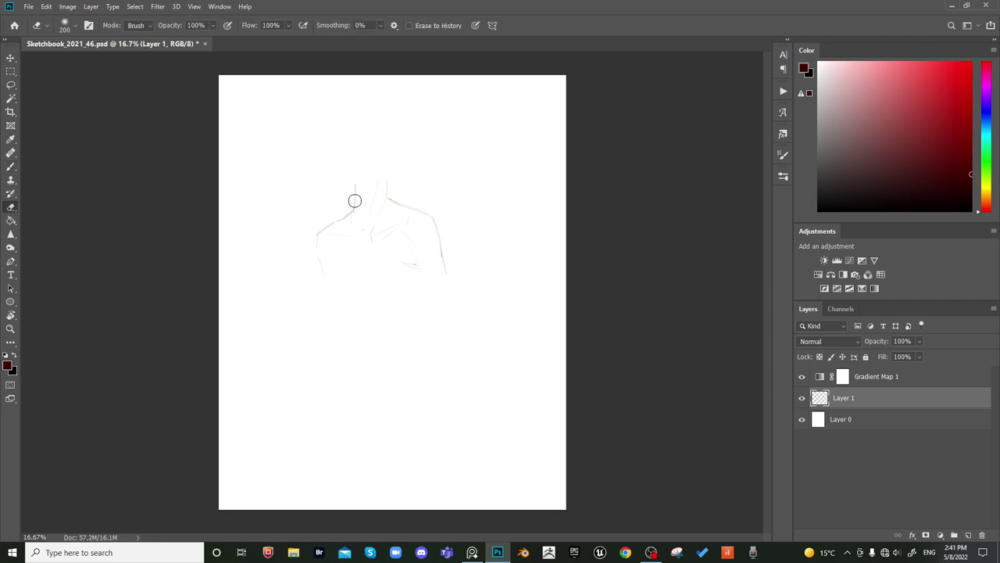
{"action": "key", "text": "ctrl+shift+h"}
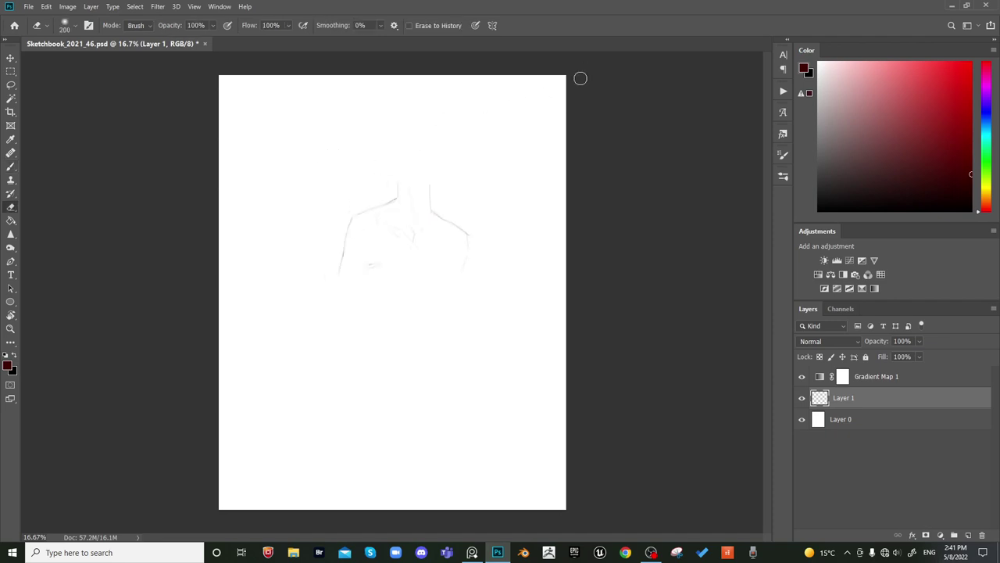
{"action": "left_click_drag", "start_coordinate": [398, 185], "coordinate": [393, 196]}
{"action": "key", "text": "b"}
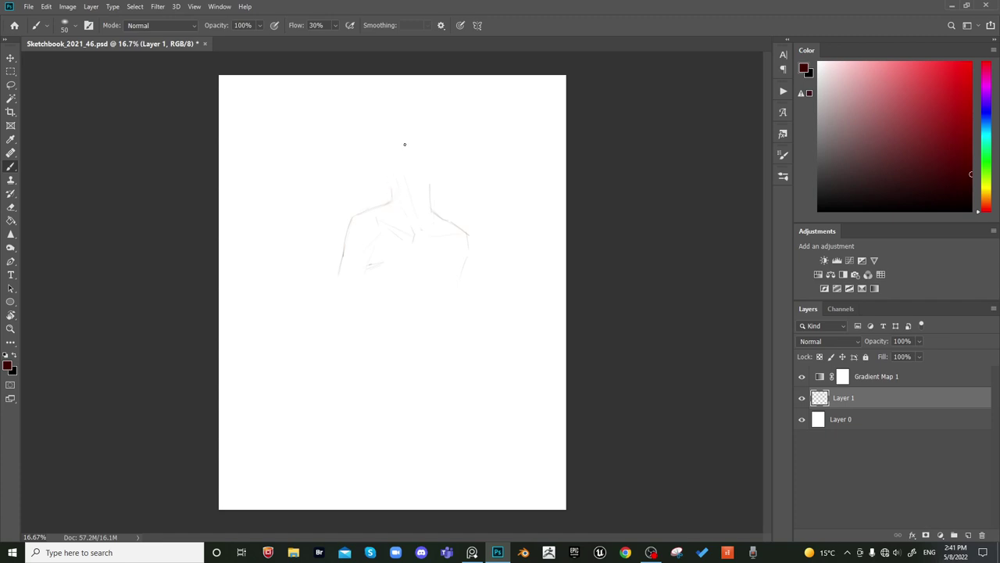
{"action": "key", "text": "e"}
{"action": "key", "text": "ctrl+shift+h"}
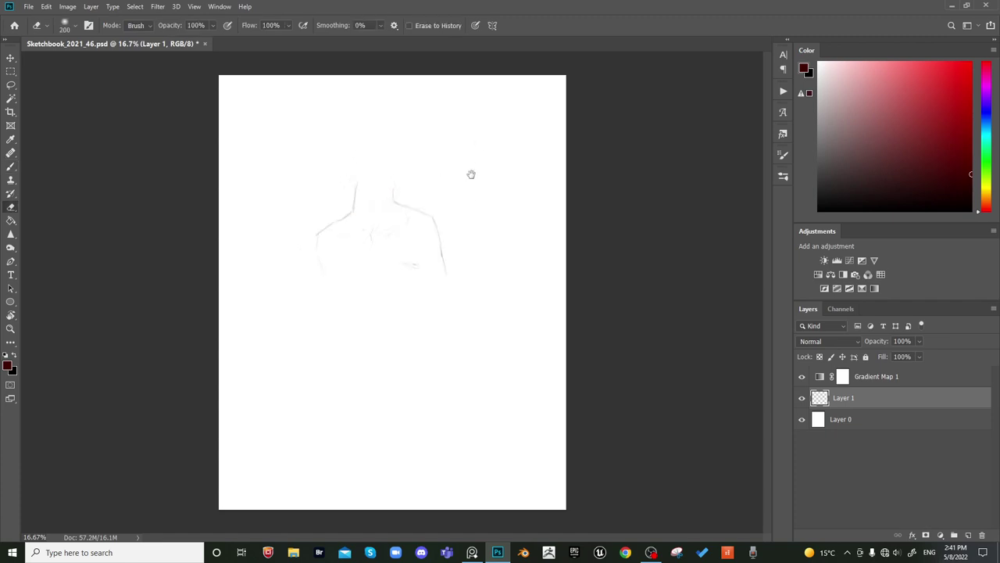
Sketch the line under the chest and the hanging forearm below the first elbow, checking the figure mirrored
{"action": "key", "text": "b"}
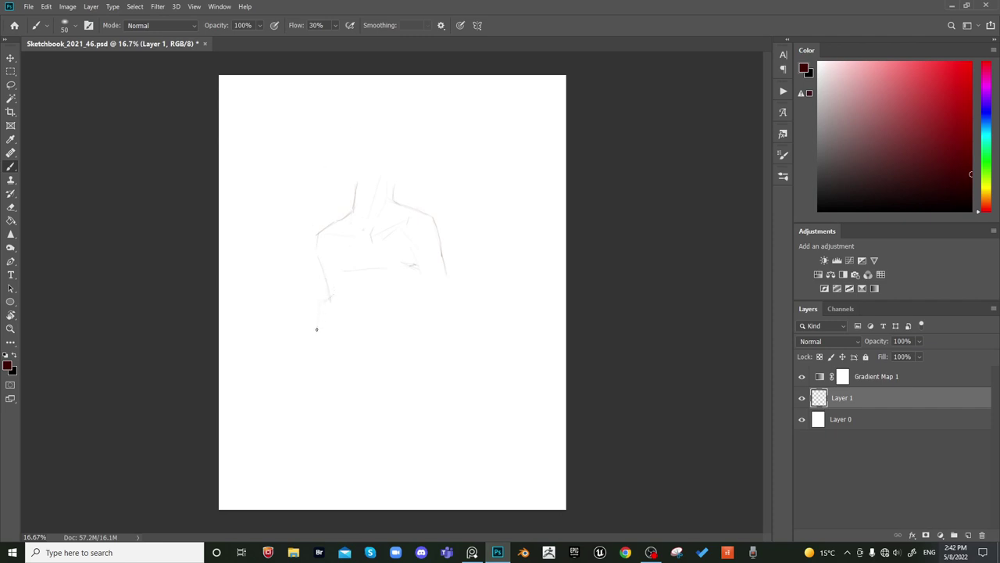
{"action": "mouse_move", "coordinate": [318, 329]}
{"action": "left_mouse_down"}
{"action": "mouse_move", "coordinate": [343, 400]}
{"action": "mouse_move", "coordinate": [329, 383]}
{"action": "mouse_move", "coordinate": [346, 411]}
{"action": "left_mouse_up"}
{"action": "key", "text": "e"}
{"action": "key", "text": "b"}
{"action": "key", "text": "ctrl+shift+h"}
{"action": "key", "text": "ctrl+shift+h"}
Lighten the neck line with the Eraser and sketch the waist contours, torso centre line and opposite elbow
{"action": "key", "text": "e"}
{"action": "left_click_drag", "start_coordinate": [359, 179], "coordinate": [355, 205]}
{"action": "key", "text": "b"}
{"action": "key", "text": "e"}
{"action": "key", "text": "b"}
{"action": "key", "text": "e"}
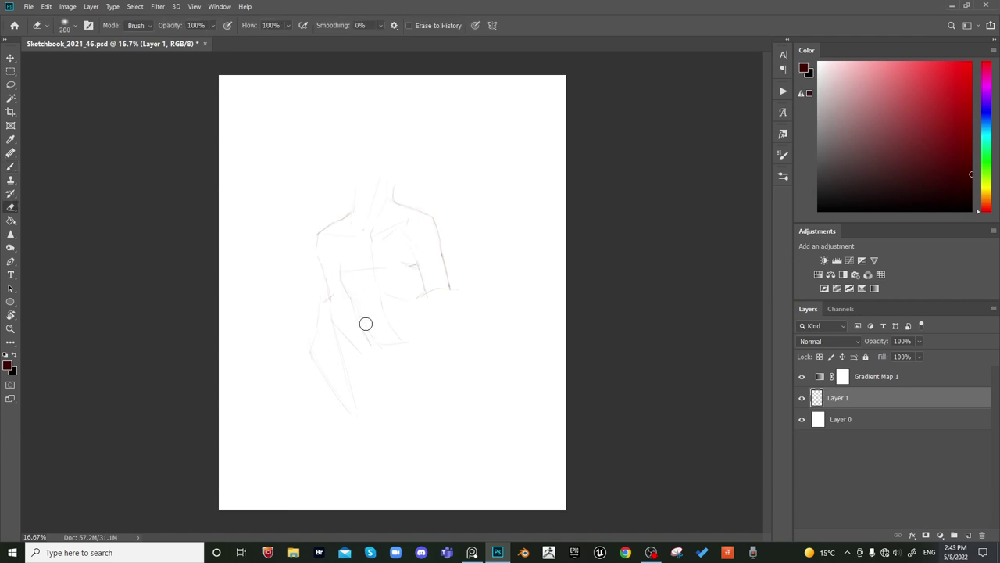
{"action": "key", "text": "b"}
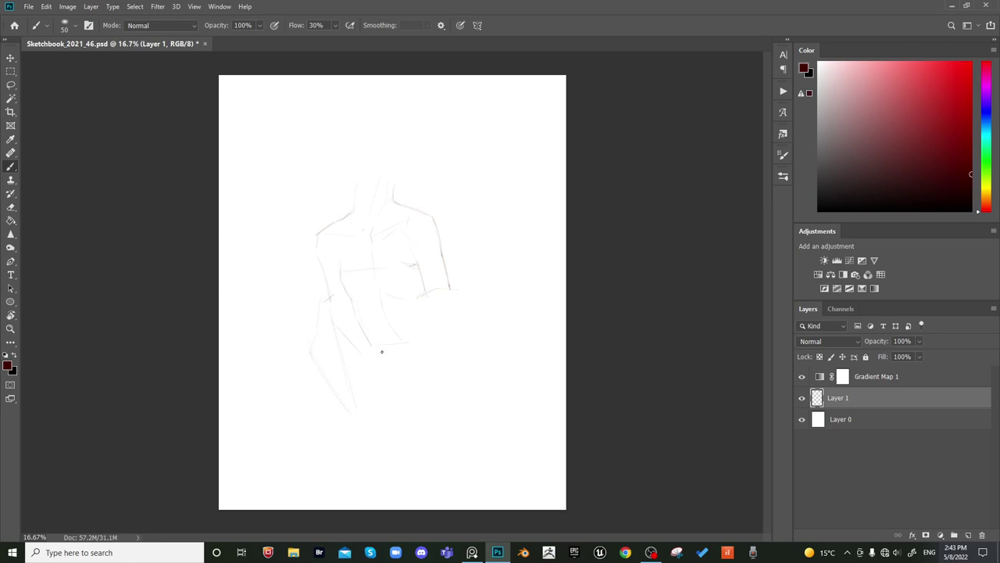
Redraw the pelvis line below the waist, check the figure mirrored, and block in the hips and upper thighs
{"action": "key", "text": "e"}
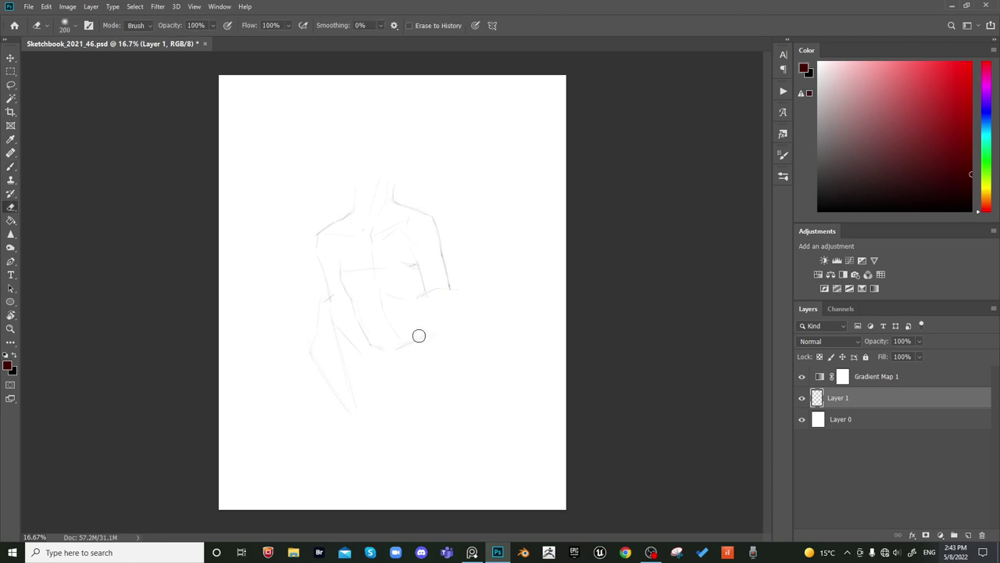
{"action": "key", "text": "b"}
{"action": "key", "text": "ctrl+shift+h"}
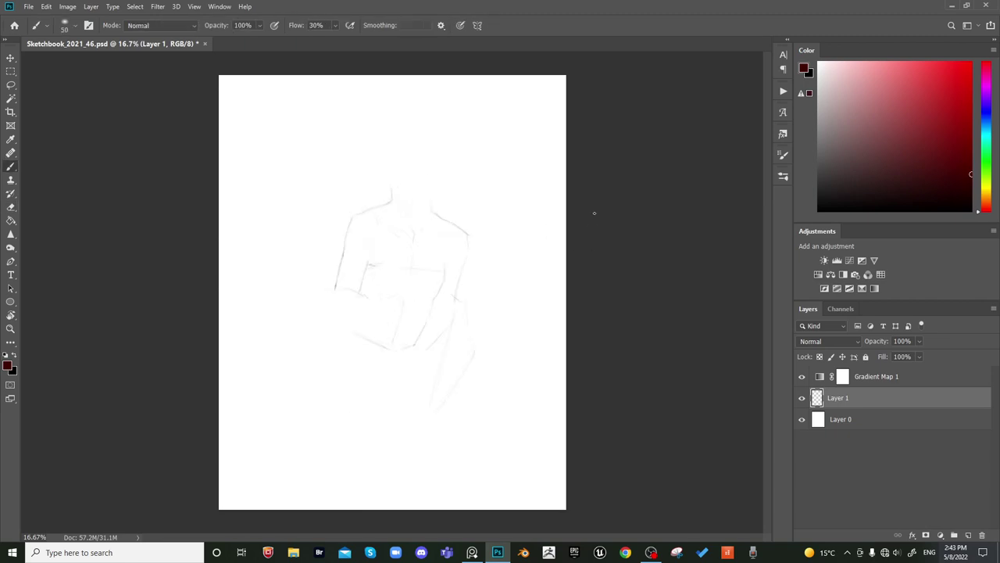
{"action": "key", "text": "h"}
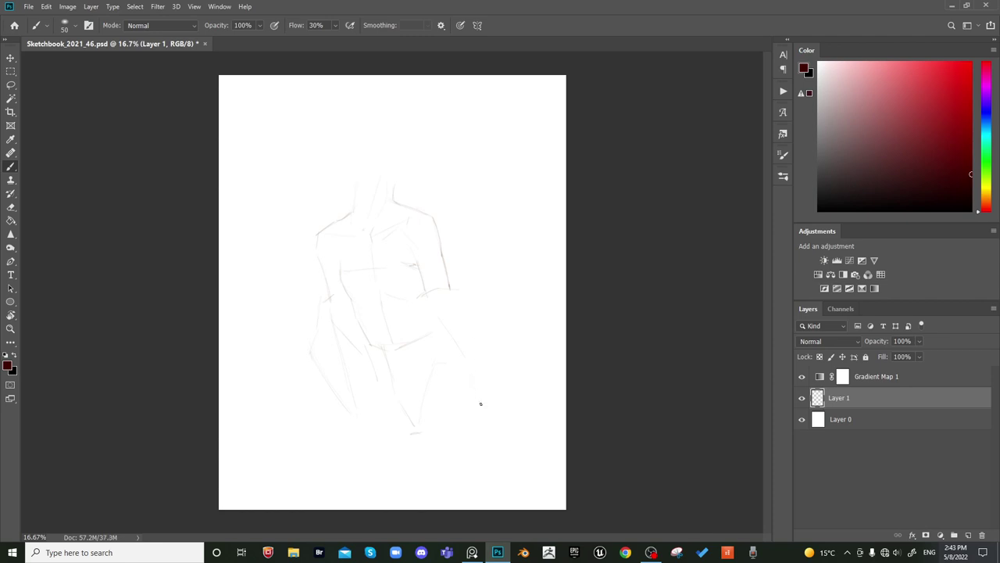
Sketch the long outer thigh, correct the inner thigh line, and block in the forearm and hand resting beside it
{"action": "left_click_drag", "start_coordinate": [475, 381], "coordinate": [489, 464]}
{"action": "key", "text": "e"}
{"action": "left_click_drag", "start_coordinate": [428, 372], "coordinate": [421, 422]}
{"action": "key", "text": "b"}
{"action": "key", "text": "e"}
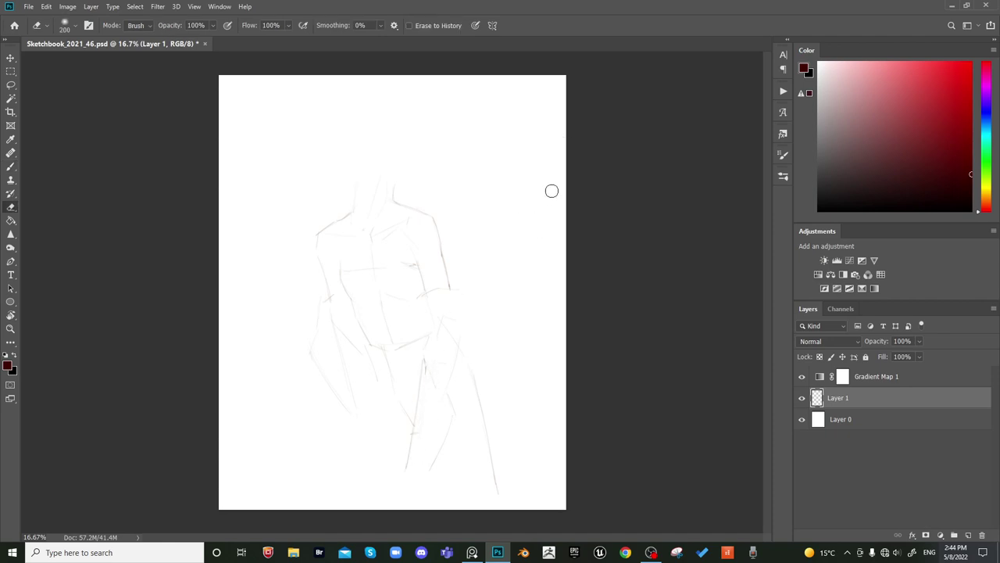
Erase and redraw the inner contour of the far thigh and refine the wrist and hand beside the hip
{"action": "key", "text": "b"}
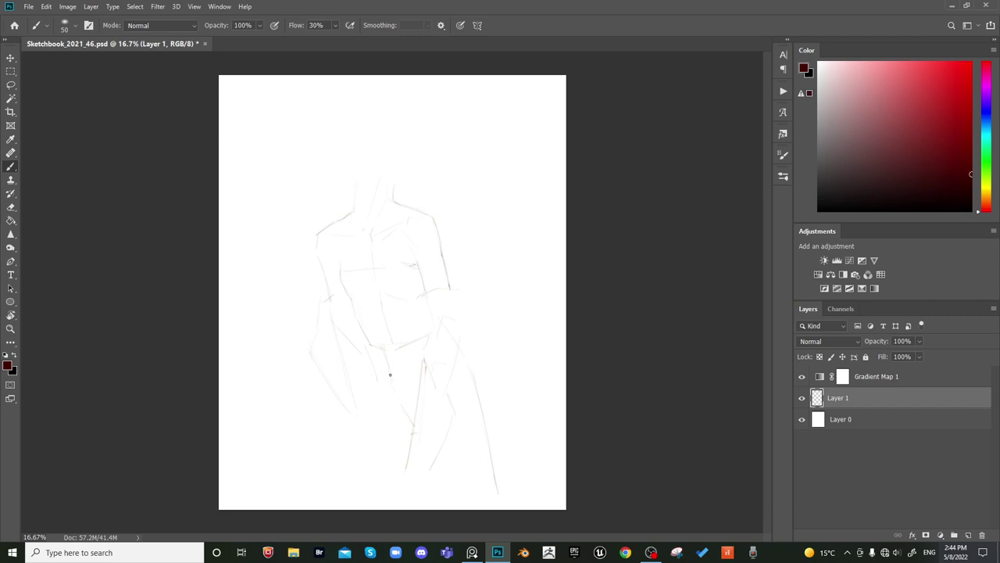
{"action": "key", "text": "e"}
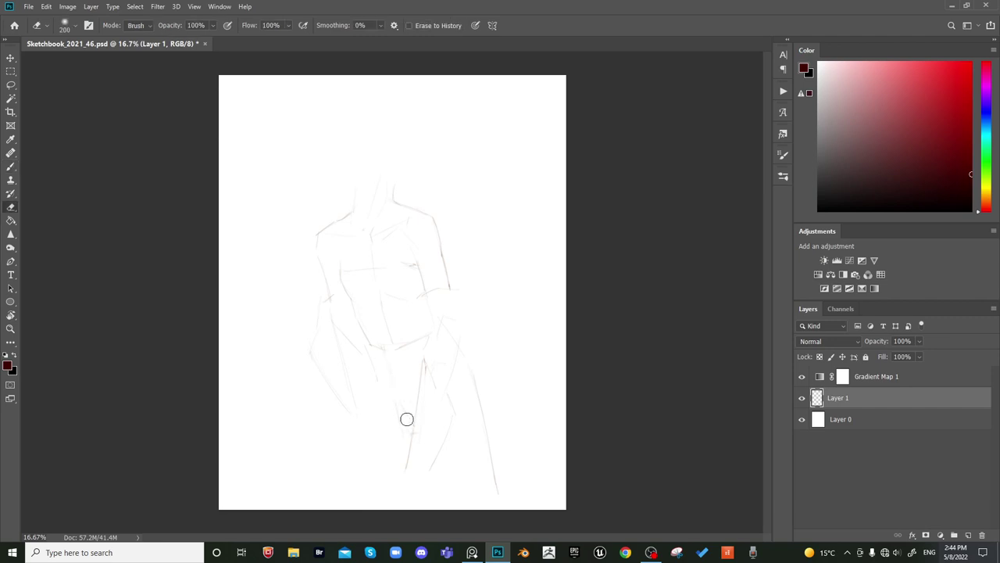
{"action": "key", "text": "b"}
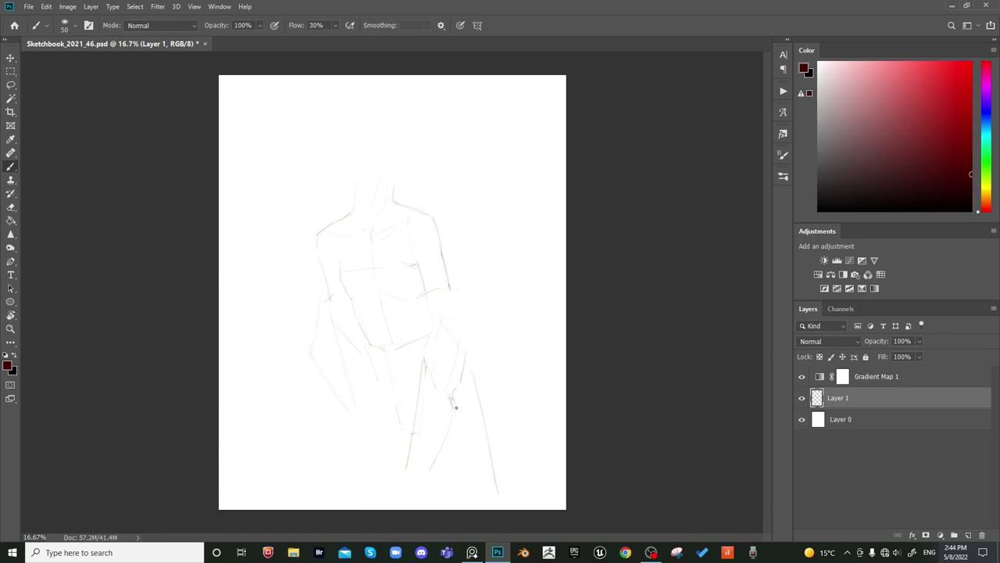
{"action": "key", "text": "e"}
{"action": "key", "text": "b"}
Free-transform the whole figure sketch, scaling it down slightly and moving it up the canvas
{"action": "key", "text": "ctrl+t"}
{"action": "left_click_drag", "start_coordinate": [496, 175], "coordinate": [492, 186]}
{"action": "left_click_drag", "start_coordinate": [473, 227], "coordinate": [475, 197]}
{"action": "key", "text": "Return"}
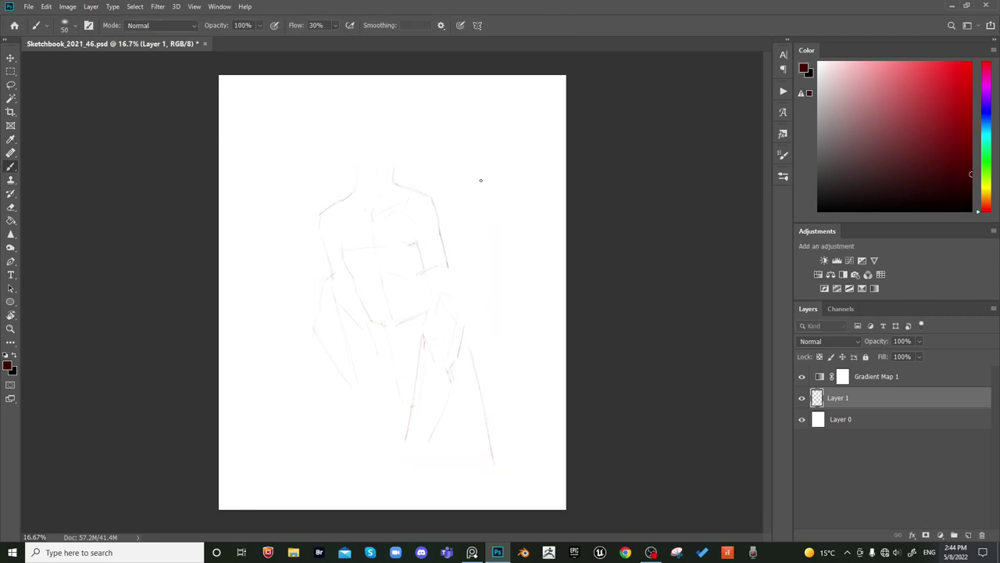
Lasso the legs and resting hand, shift them slightly downward with Free Transform, and deselect
{"action": "key", "text": "l"}
{"action": "mouse_move", "coordinate": [452, 279]}
{"action": "left_mouse_down"}
{"action": "mouse_move", "coordinate": [424, 315]}
{"action": "mouse_move", "coordinate": [381, 430]}
{"action": "mouse_move", "coordinate": [461, 280]}
{"action": "left_mouse_up"}
{"action": "key", "text": "ctrl+t"}
{"action": "left_click_drag", "start_coordinate": [495, 364], "coordinate": [499, 378]}
{"action": "key", "text": "Return"}
{"action": "key", "text": "ctrl+d"}
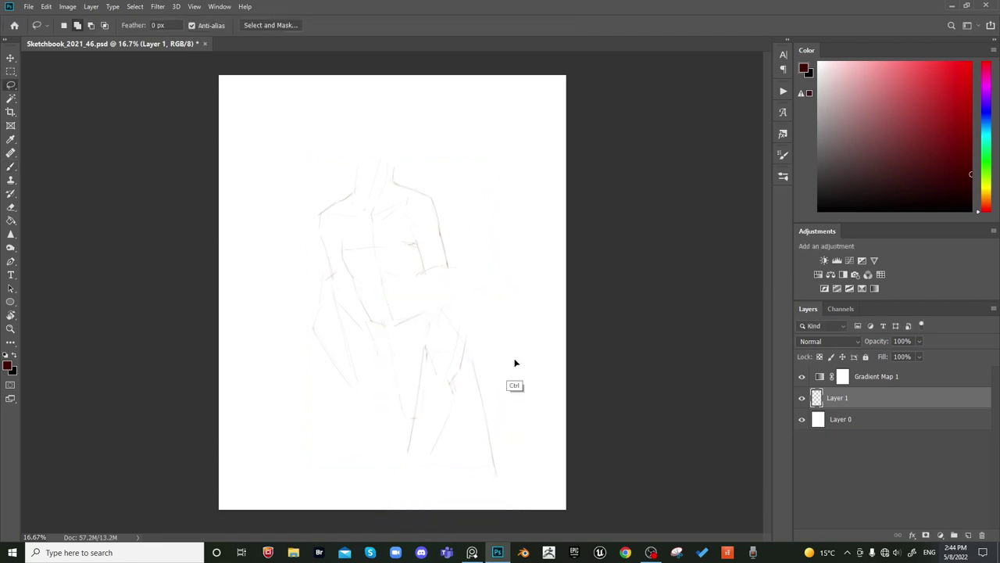
Draw an angular contour from the elbow in toward the waist and back out to the hip, erasing the overlapped lines
{"action": "key", "text": "b"}
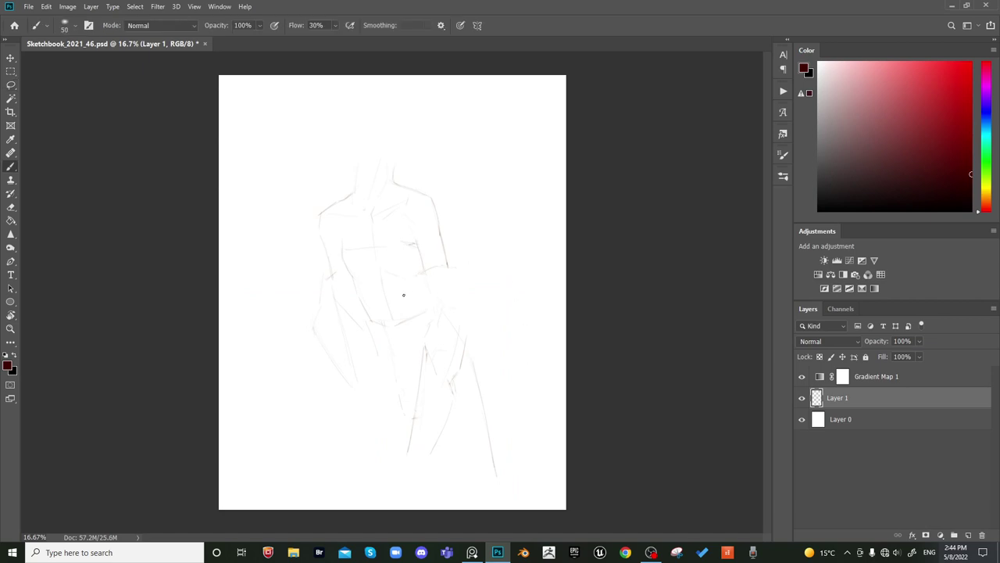
{"action": "left_click_drag", "start_coordinate": [403, 294], "coordinate": [422, 270]}
{"action": "key", "text": "e"}
{"action": "key", "text": "b"}
{"action": "left_click_drag", "start_coordinate": [403, 310], "coordinate": [420, 344]}
{"action": "key", "text": "e"}
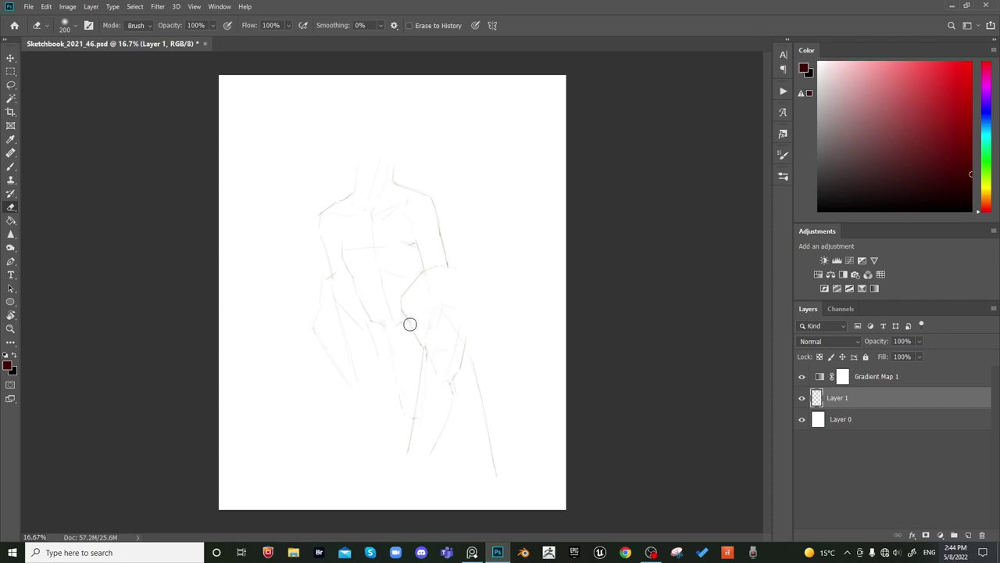
{"action": "key", "text": "b"}
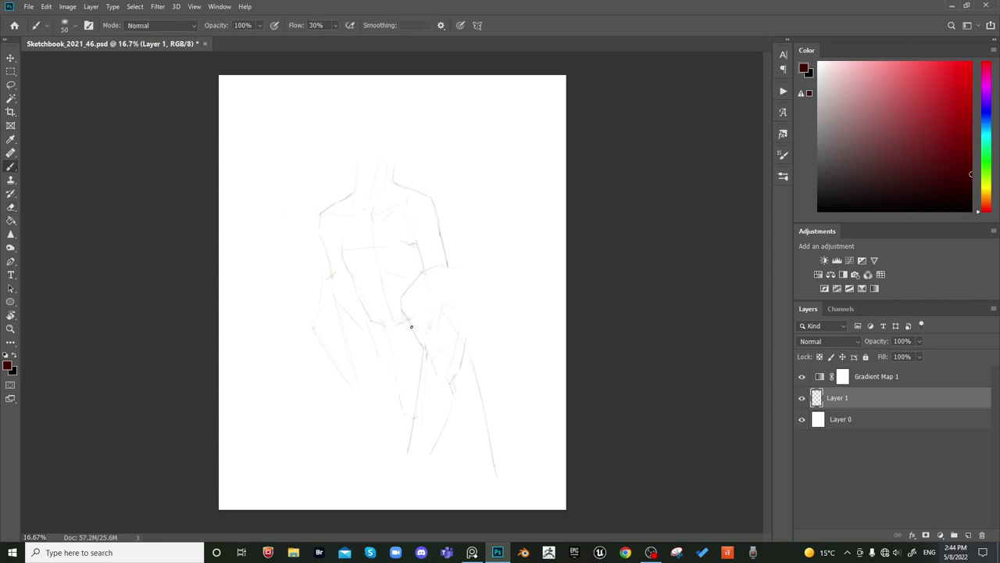
Redraw the lower edge of the pelvis a little lower and clean up the old hip and side waist lines
{"action": "mouse_move", "coordinate": [411, 325]}
{"action": "left_mouse_down"}
{"action": "mouse_move", "coordinate": [389, 316]}
{"action": "mouse_move", "coordinate": [384, 332]}
{"action": "mouse_move", "coordinate": [370, 331]}
{"action": "mouse_move", "coordinate": [335, 261]}
{"action": "mouse_move", "coordinate": [394, 335]}
{"action": "left_mouse_up"}
{"action": "key", "text": "e"}
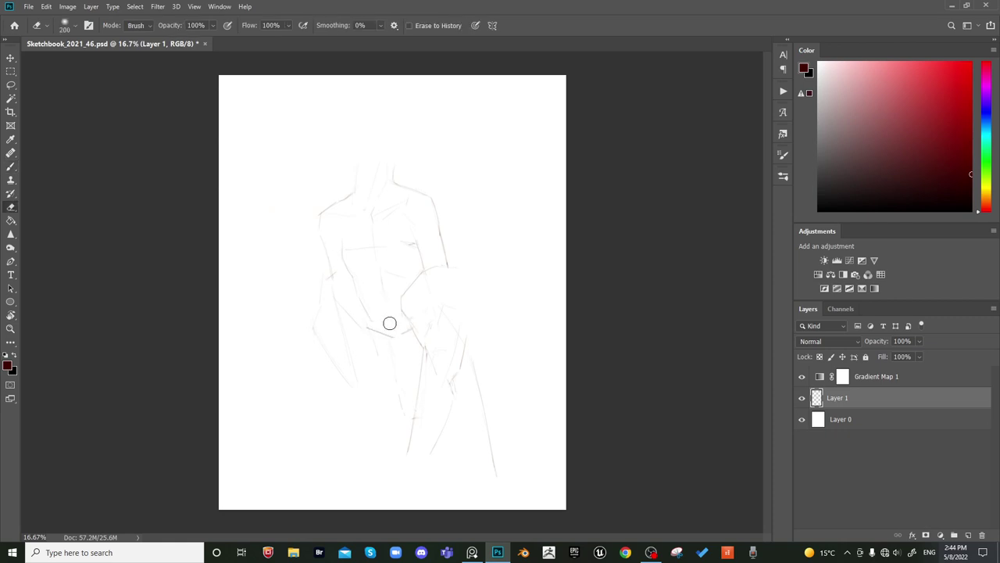
{"action": "key", "text": "b"}
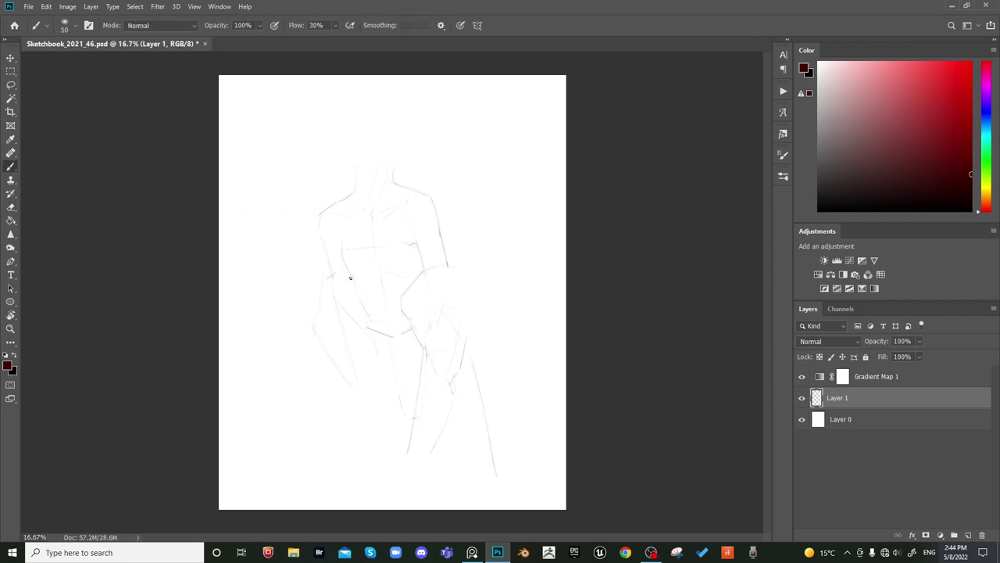
{"action": "key", "text": "e"}
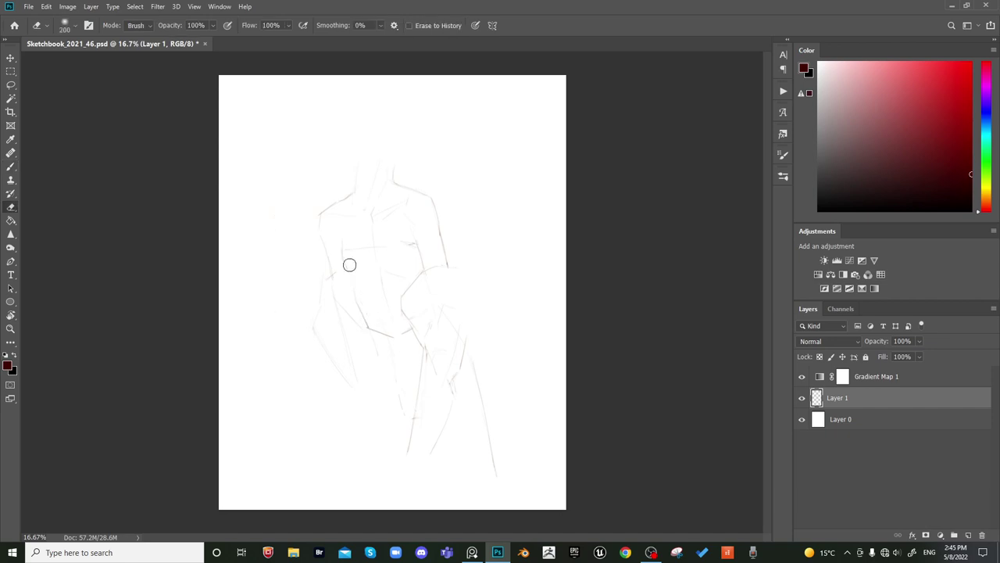
{"action": "key", "text": "b"}
Mirror the canvas and rework the lower abdomen's edge where it meets the side of the waist
{"action": "key", "text": "ctrl+shift+h"}
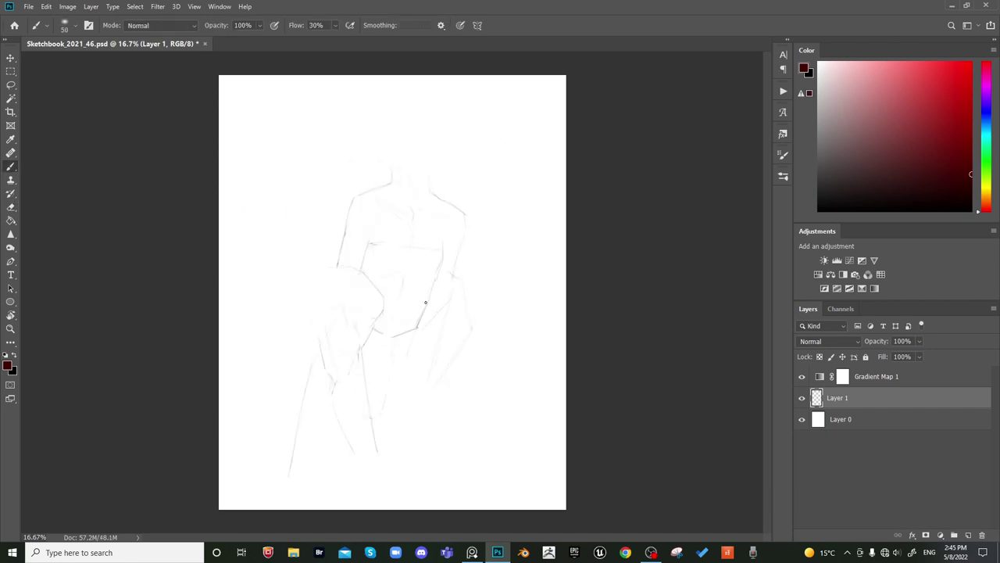
{"action": "key", "text": "e"}
{"action": "key", "text": "b"}
{"action": "left_click_drag", "start_coordinate": [403, 333], "coordinate": [420, 320]}
{"action": "key", "text": "e"}
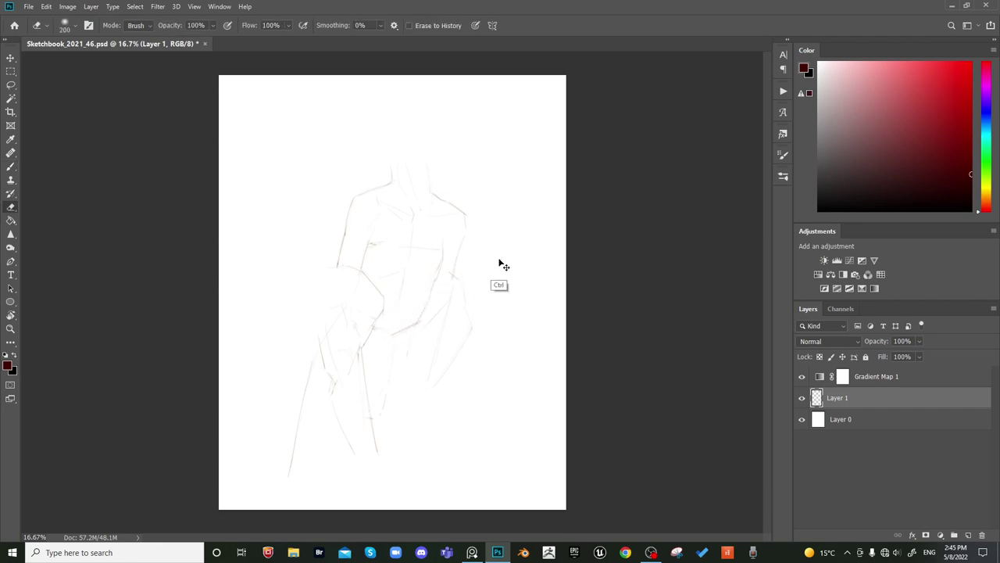
Flip the canvas back and redraw the hanging forearm's outer contour as a loose sleeve, erasing the old arm line
{"action": "key", "text": "ctrl+shift+h"}
{"action": "key", "text": "b"}
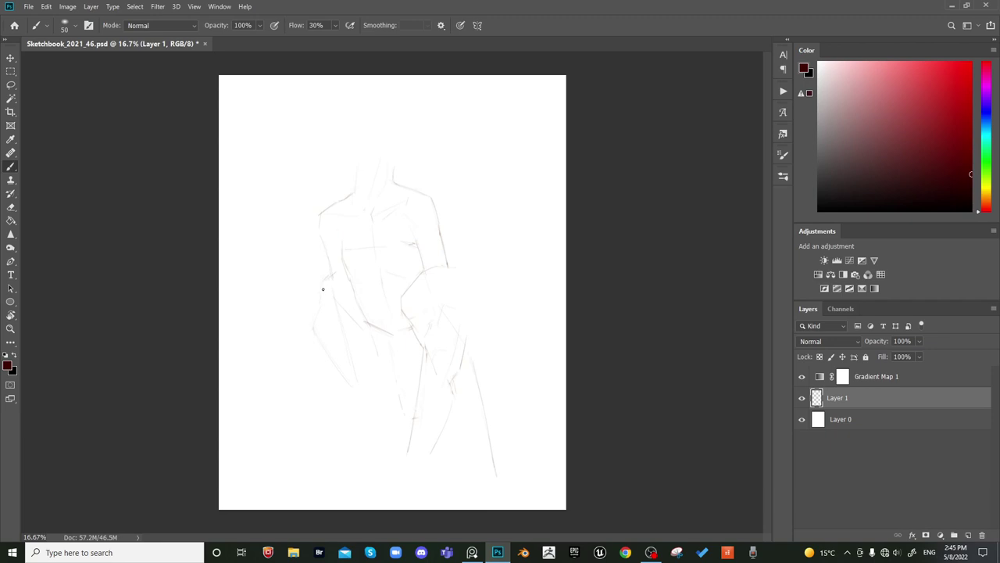
{"action": "left_click_drag", "start_coordinate": [322, 289], "coordinate": [310, 352]}
{"action": "key", "text": "e"}
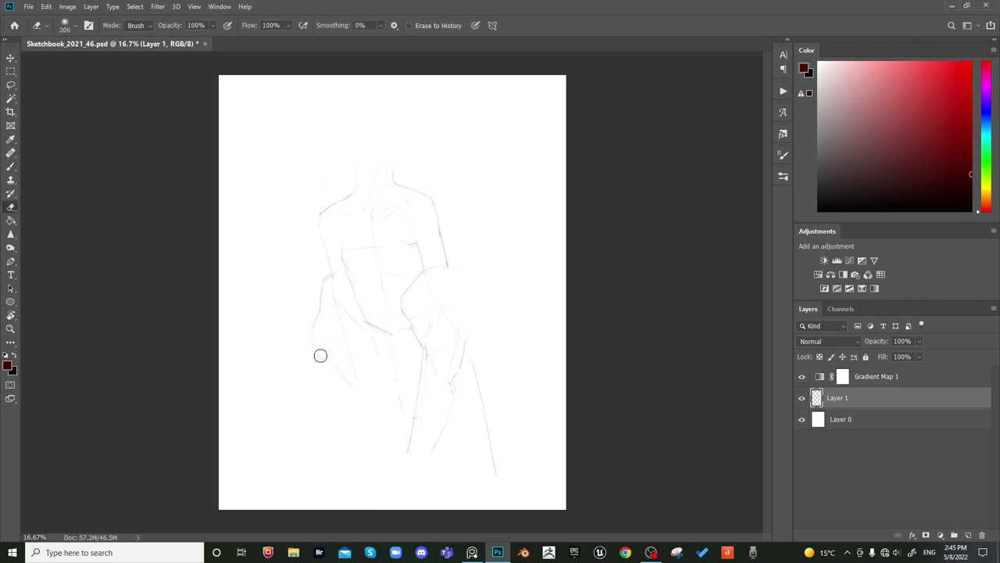
{"action": "key", "text": "b"}
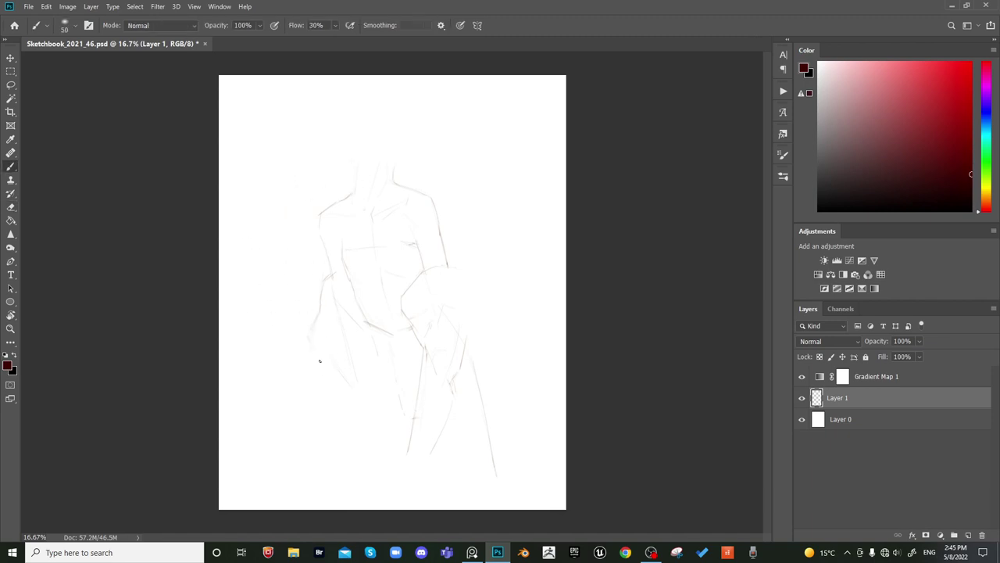
{"action": "key", "text": "e"}
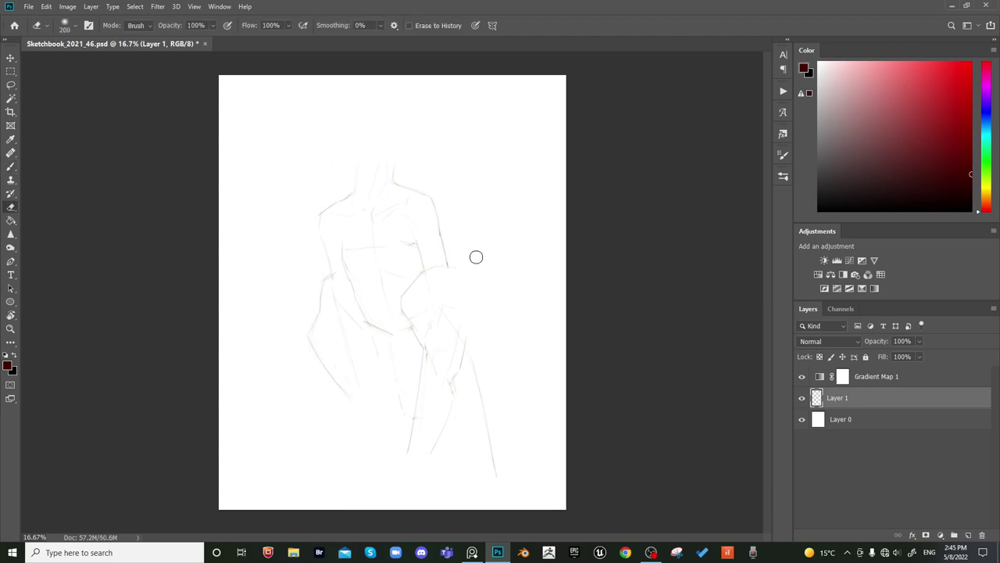
Extend the loose sleeve down the hanging forearm and sketch its flared cuff at the wrist
{"action": "key", "text": "b"}
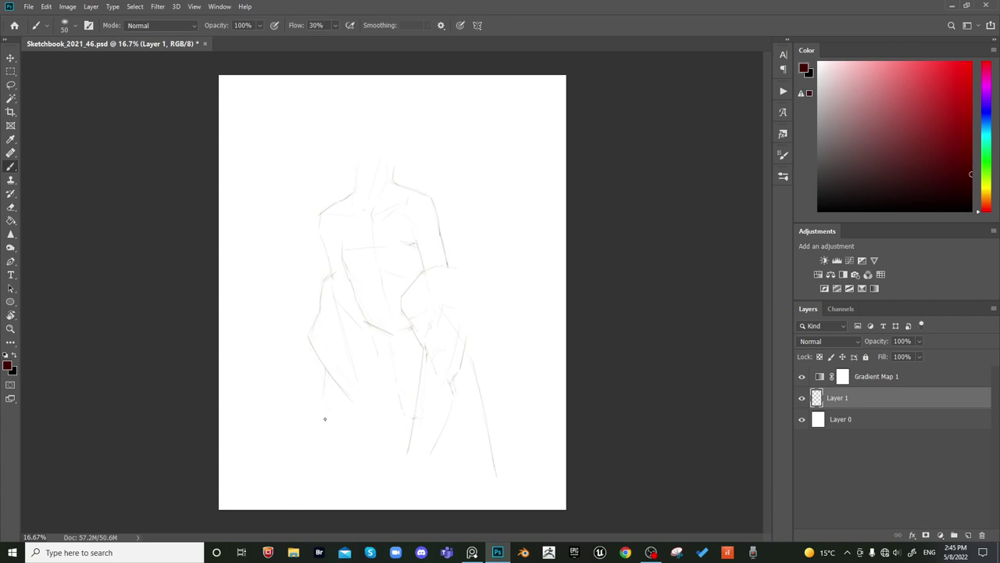
{"action": "left_click_drag", "start_coordinate": [315, 446], "coordinate": [328, 423]}
{"action": "left_click_drag", "start_coordinate": [359, 403], "coordinate": [349, 425]}
{"action": "key", "text": "e"}
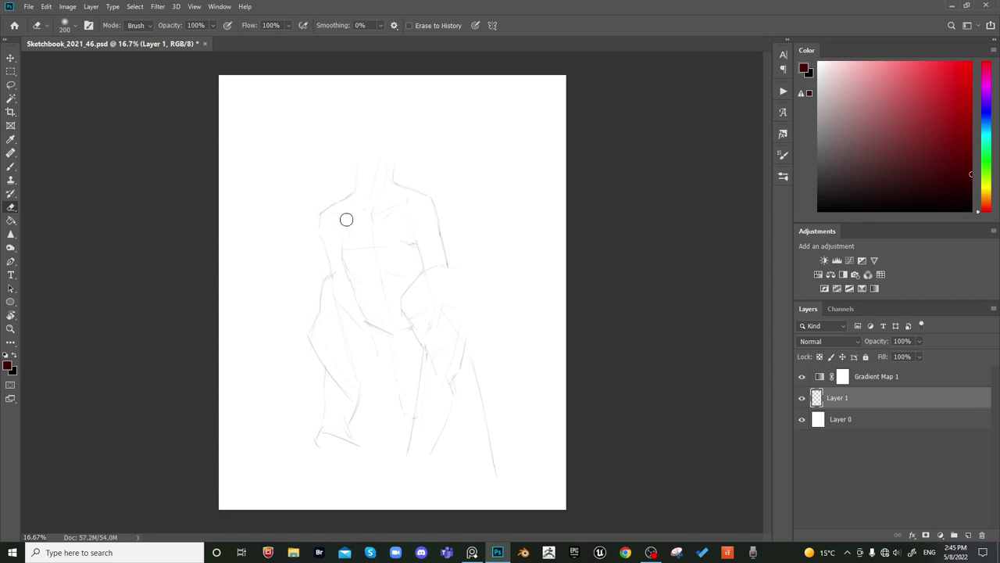
Lasso the cuff of the hanging sleeve, move it slightly up with Free Transform, and deselect
{"action": "key", "text": "l"}
{"action": "key", "text": "ctrl+t"}
{"action": "left_click_drag", "start_coordinate": [362, 447], "coordinate": [364, 441]}
{"action": "key", "text": "Return"}
{"action": "key", "text": "ctrl+d"}
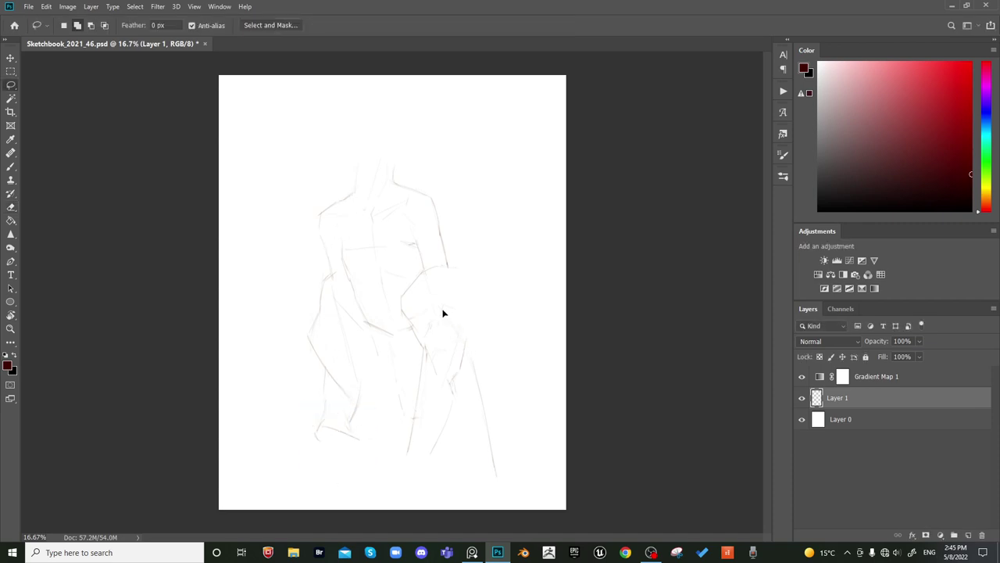
Sketch the hanging hand and its fingers below the cuff, erasing and refining the first finger lines
{"action": "key", "text": "b"}
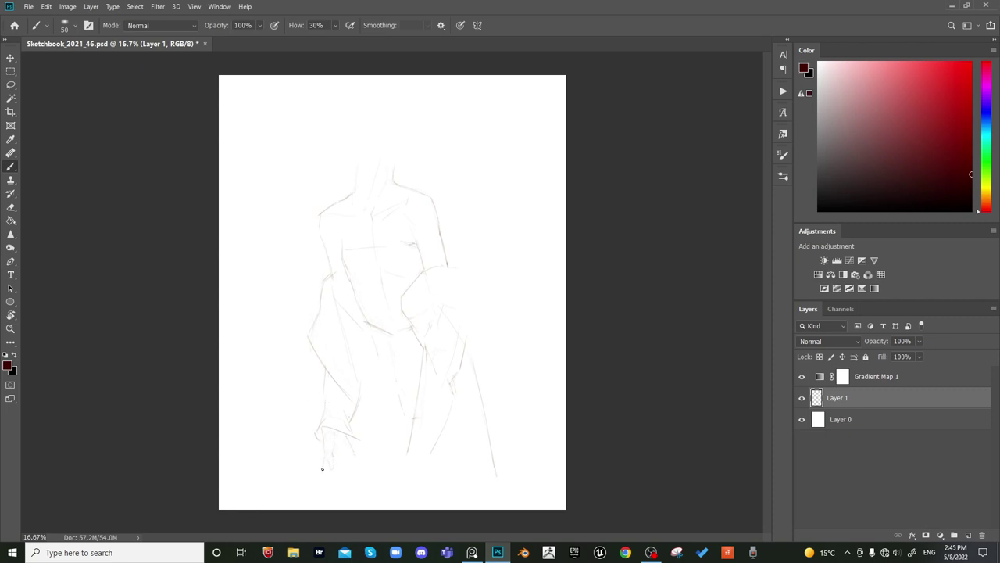
{"action": "key", "text": "e"}
{"action": "left_click_drag", "start_coordinate": [326, 471], "coordinate": [332, 455]}
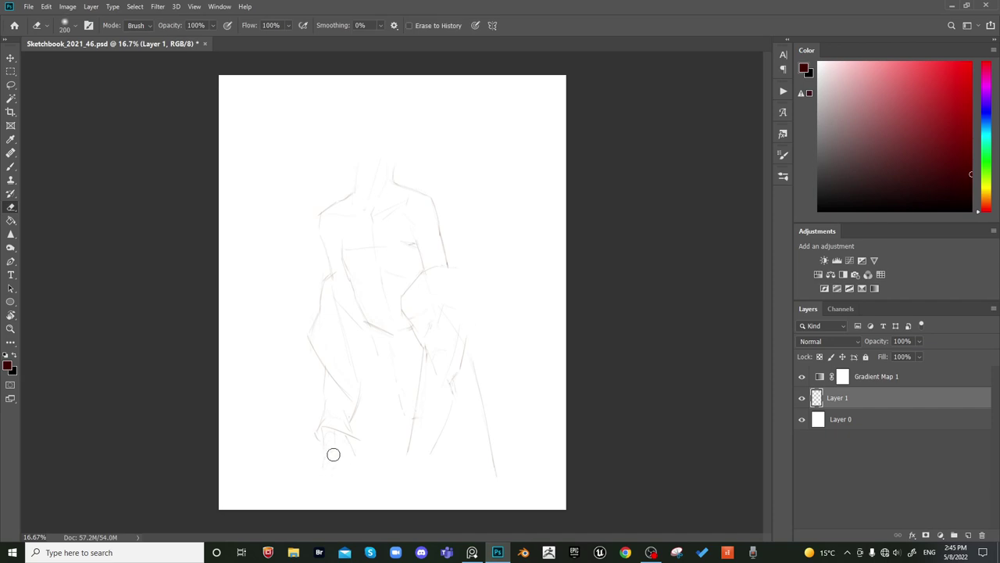
{"action": "key", "text": "b"}
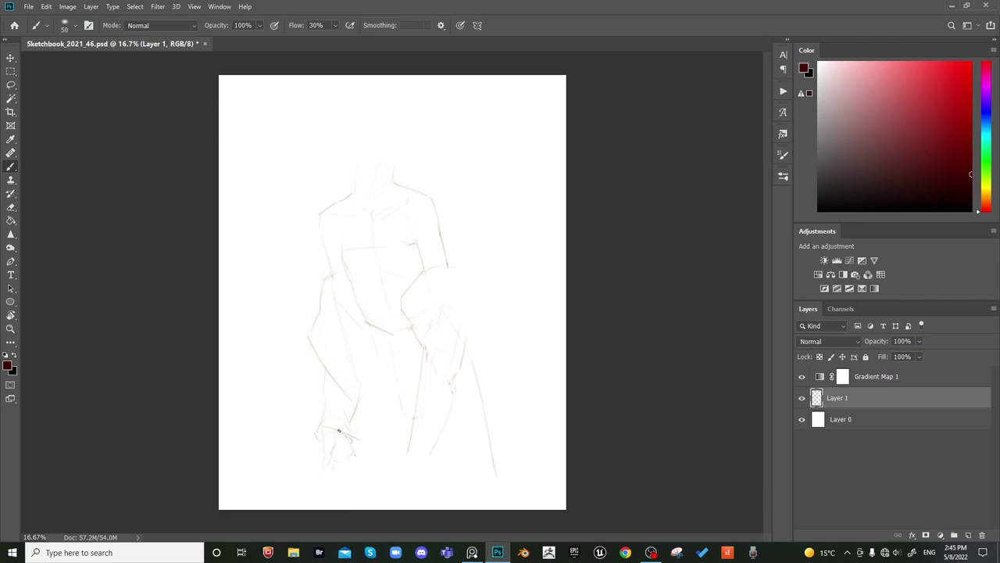
{"action": "key", "text": "e"}
Mirror the canvas, lasso the sleeved forearm and hand, shorten them slightly with Free Transform, and flip the canvas back
{"action": "key", "text": "ctrl+shift+h"}
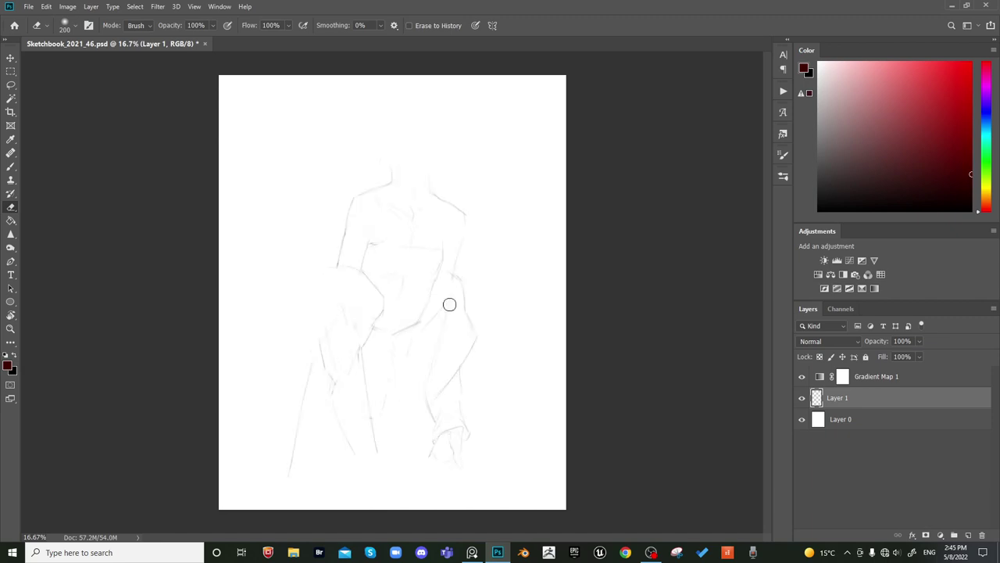
{"action": "key", "text": "b"}
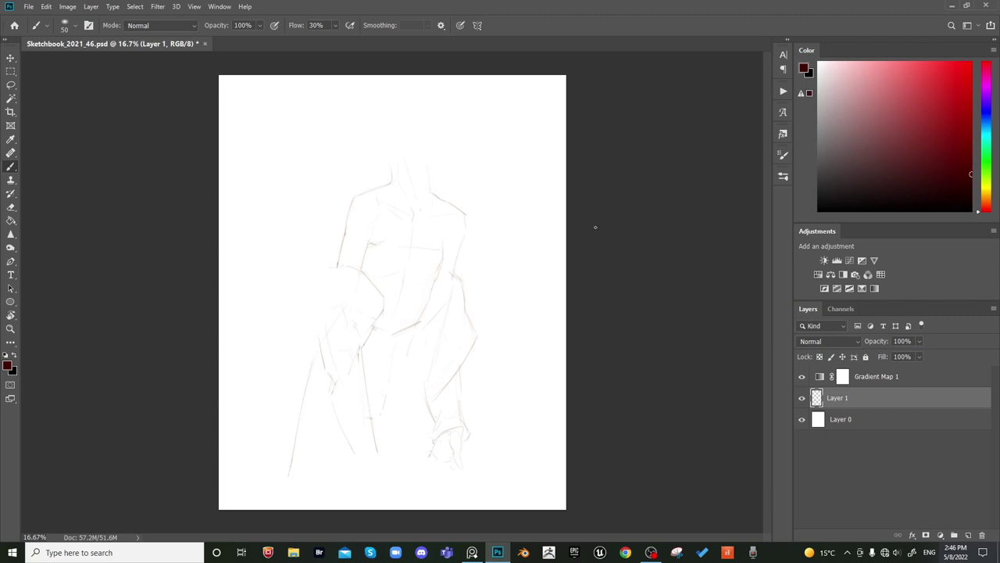
{"action": "key", "text": "l"}
{"action": "mouse_move", "coordinate": [479, 332]}
{"action": "left_mouse_down"}
{"action": "mouse_move", "coordinate": [419, 383]}
{"action": "mouse_move", "coordinate": [524, 365]}
{"action": "mouse_move", "coordinate": [511, 386]}
{"action": "mouse_move", "coordinate": [522, 351]}
{"action": "left_mouse_up"}
{"action": "key", "text": "ctrl+t"}
{"action": "key", "text": "Return"}
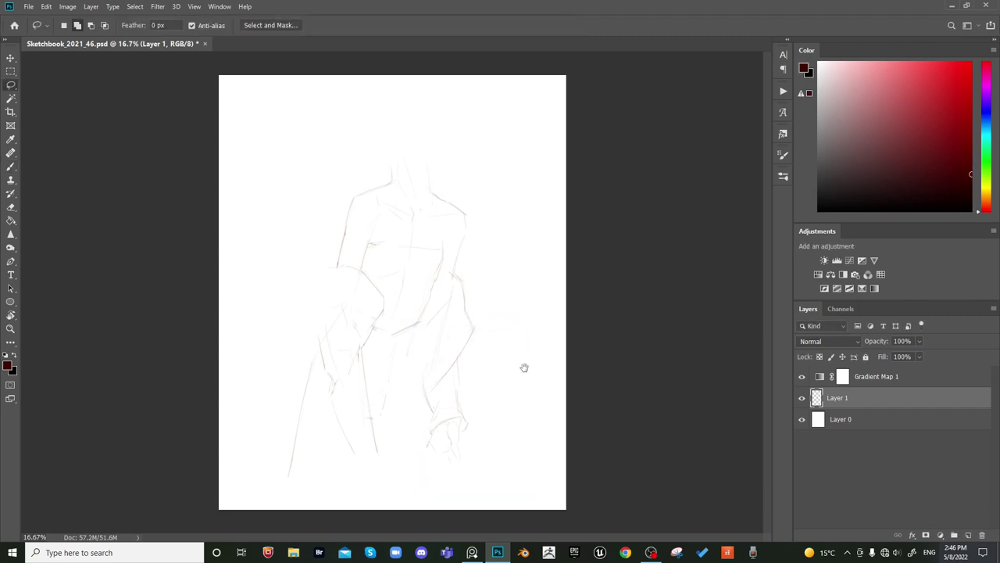
{"action": "key", "text": "ctrl+shift+h"}
Add a short stroke at the resting hand, then lasso it with the outer leg lines and shift them slightly down and outward
{"action": "key", "text": "b"}
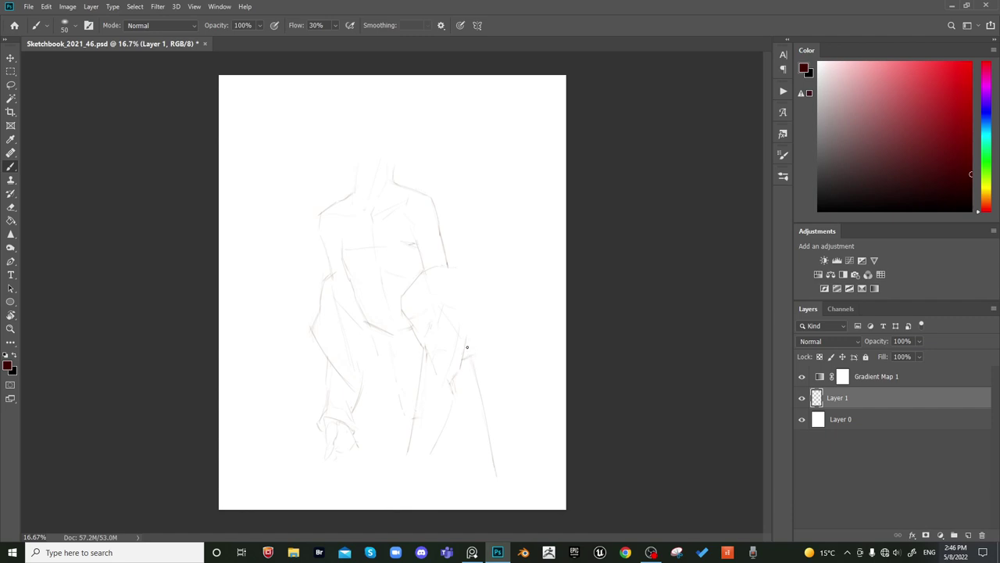
{"action": "key", "text": "l"}
{"action": "mouse_move", "coordinate": [469, 331]}
{"action": "left_mouse_down"}
{"action": "mouse_move", "coordinate": [438, 398]}
{"action": "mouse_move", "coordinate": [528, 349]}
{"action": "mouse_move", "coordinate": [514, 379]}
{"action": "left_mouse_up"}
{"action": "key", "text": "ctrl+t"}
{"action": "key", "text": "Return"}
{"action": "key", "text": "ctrl+d"}
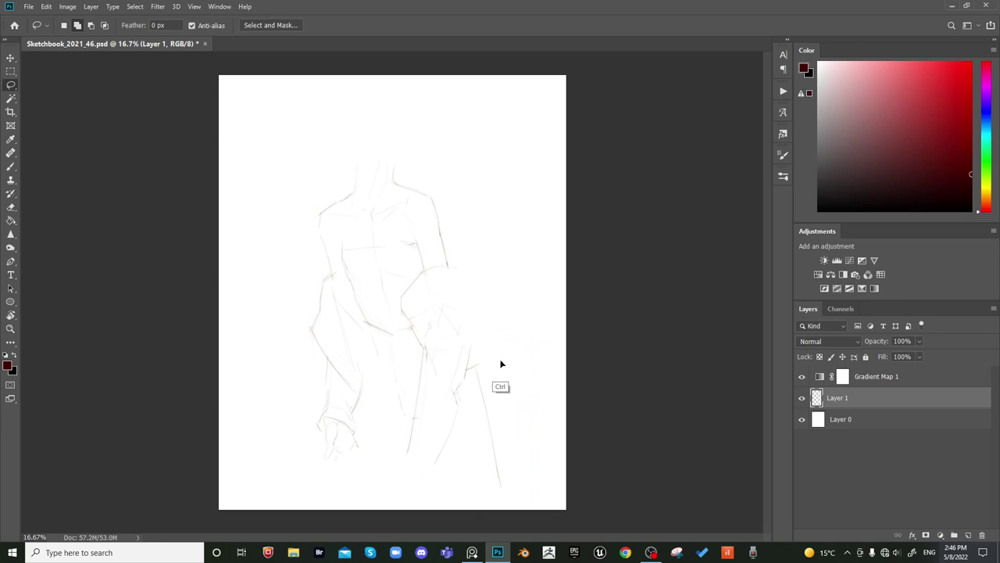
Draw the fabric wrapped around the bent arm's elbow, with folds and a rounded loop extending outward, erasing stray lines
{"action": "key", "text": "b"}
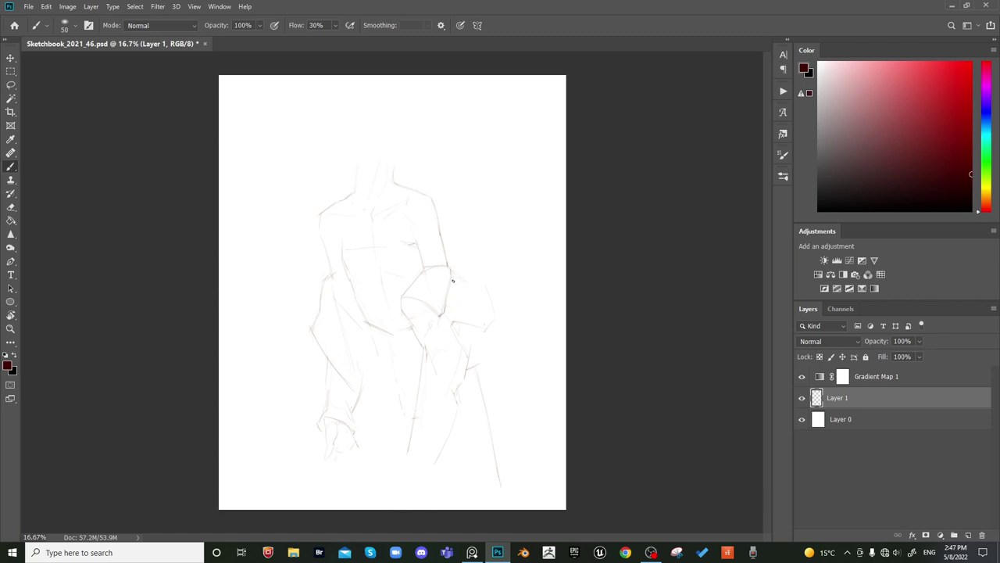
{"action": "key", "text": "e"}
{"action": "key", "text": "b"}
{"action": "left_click_drag", "start_coordinate": [464, 278], "coordinate": [465, 292]}
{"action": "key", "text": "e"}
{"action": "key", "text": "b"}
{"action": "key", "text": "e"}
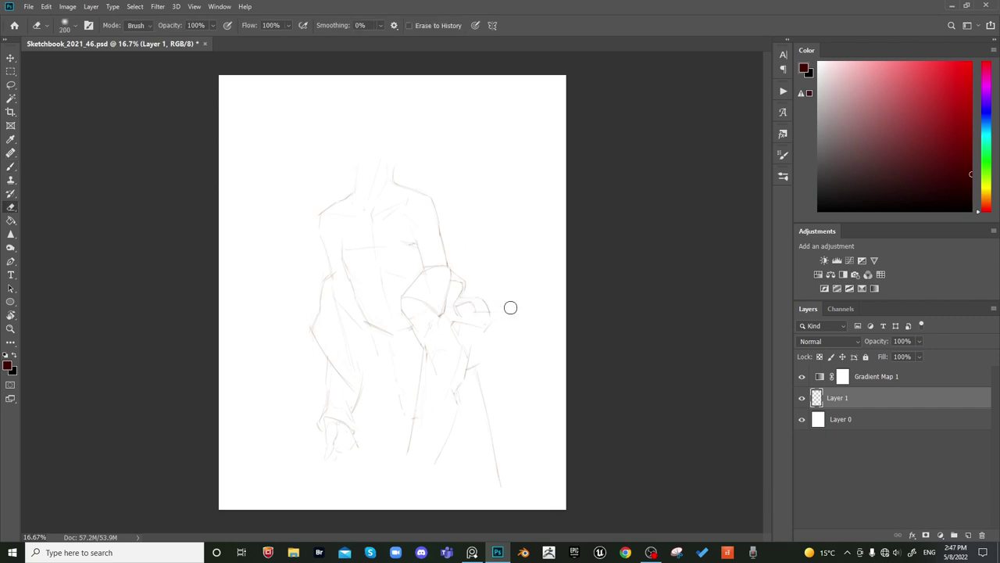
Rework the folds beneath the fabric loop on the bent arm, erasing the overlapped edge and redrawing the layered lines
{"action": "key", "text": "b"}
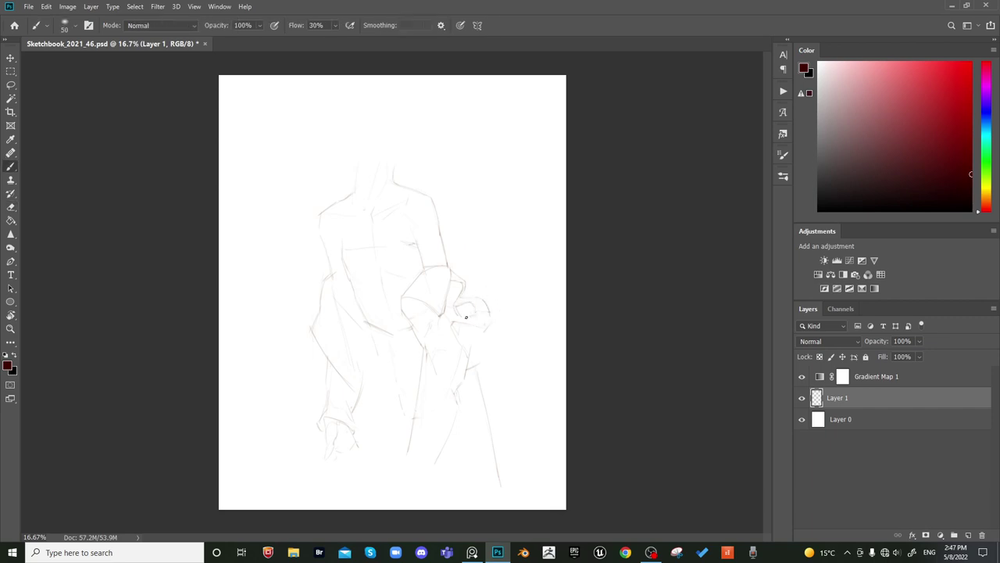
{"action": "key", "text": "e"}
{"action": "left_click_drag", "start_coordinate": [471, 319], "coordinate": [453, 328]}
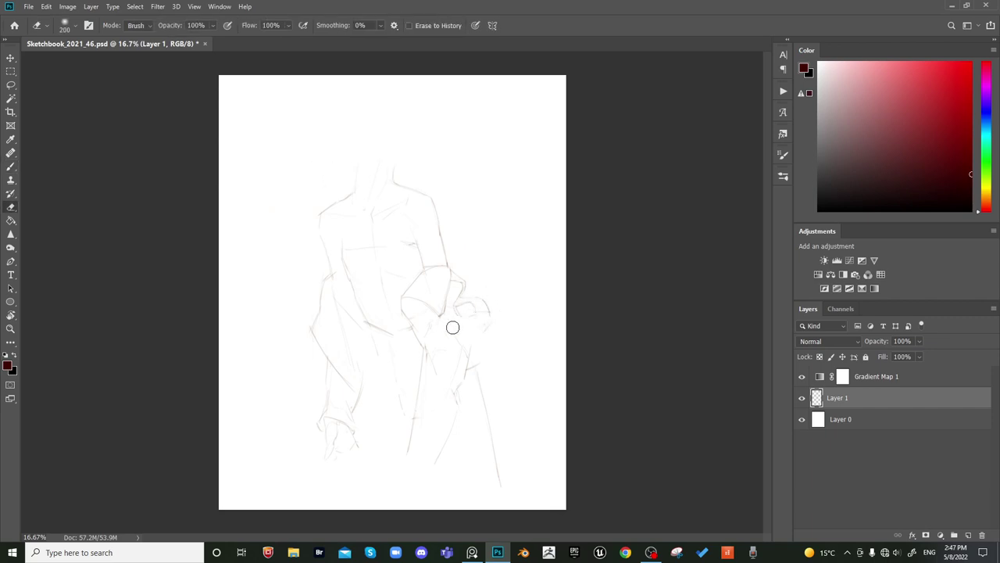
{"action": "key", "text": "b"}
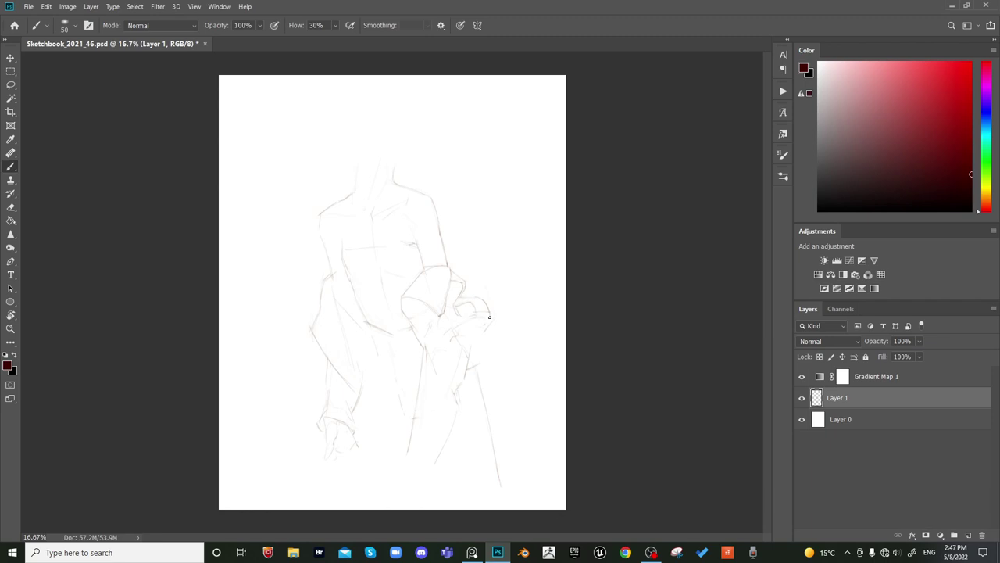
{"action": "key", "text": "e"}
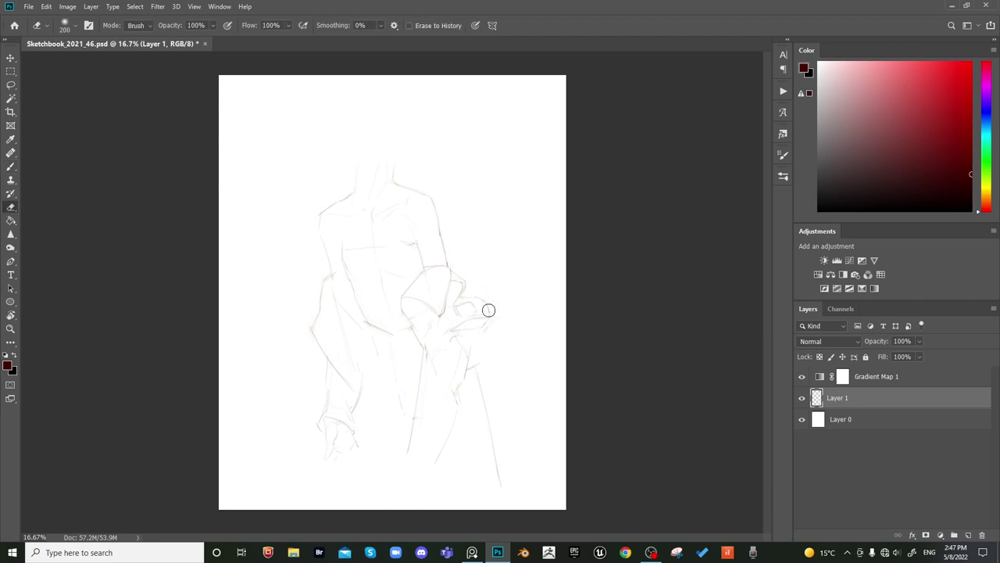
{"action": "key", "text": "b"}
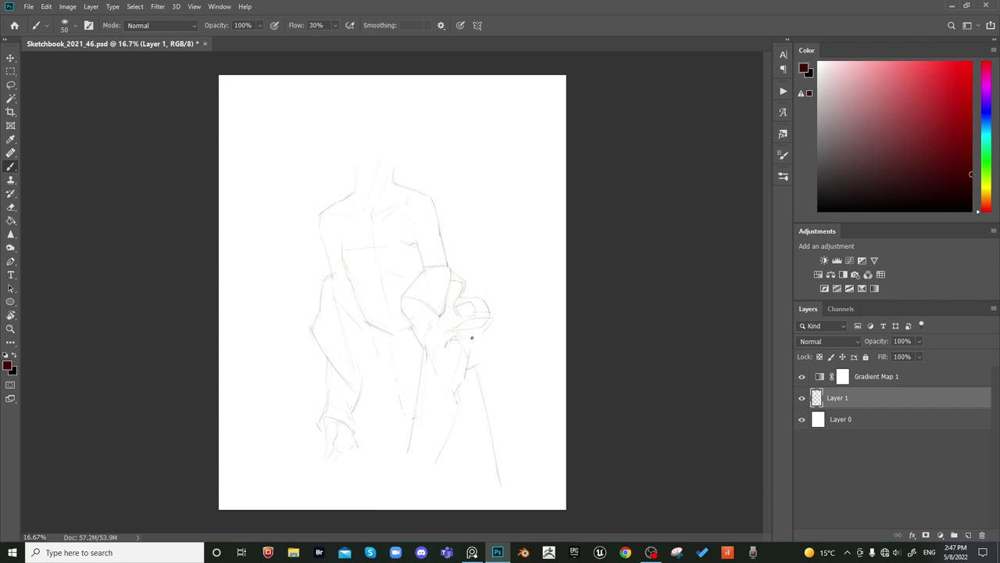
Extend the bunched fabric outward and down past the resting hand, finishing it with rounded folds and cleaning up overlaps
{"action": "key", "text": "e"}
{"action": "key", "text": "b"}
{"action": "key", "text": "e"}
{"action": "key", "text": "b"}
{"action": "mouse_move", "coordinate": [501, 338]}
{"action": "left_mouse_down"}
{"action": "mouse_move", "coordinate": [494, 346]}
{"action": "mouse_move", "coordinate": [504, 350]}
{"action": "left_mouse_up"}
{"action": "mouse_move", "coordinate": [506, 353]}
{"action": "left_mouse_down"}
{"action": "mouse_move", "coordinate": [512, 364]}
{"action": "mouse_move", "coordinate": [495, 361]}
{"action": "mouse_move", "coordinate": [504, 367]}
{"action": "mouse_move", "coordinate": [512, 356]}
{"action": "left_mouse_up"}
{"action": "key", "text": "e"}
{"action": "key", "text": "b"}
{"action": "key", "text": "e"}
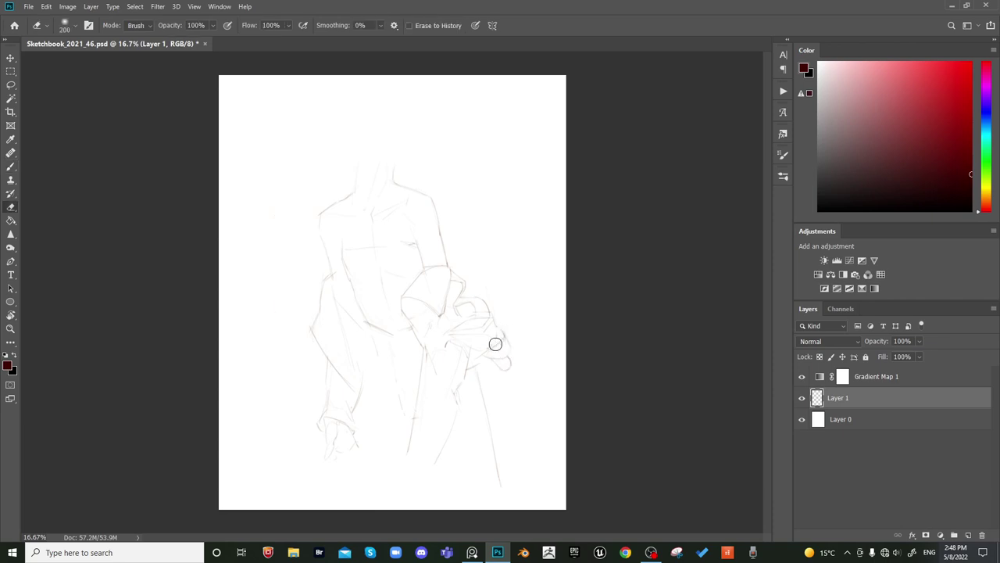
Check the sketch mirrored, then draw the underside of the bunched fabric and rework the long lines descending below it
{"action": "key", "text": "ctrl+shift+h"}
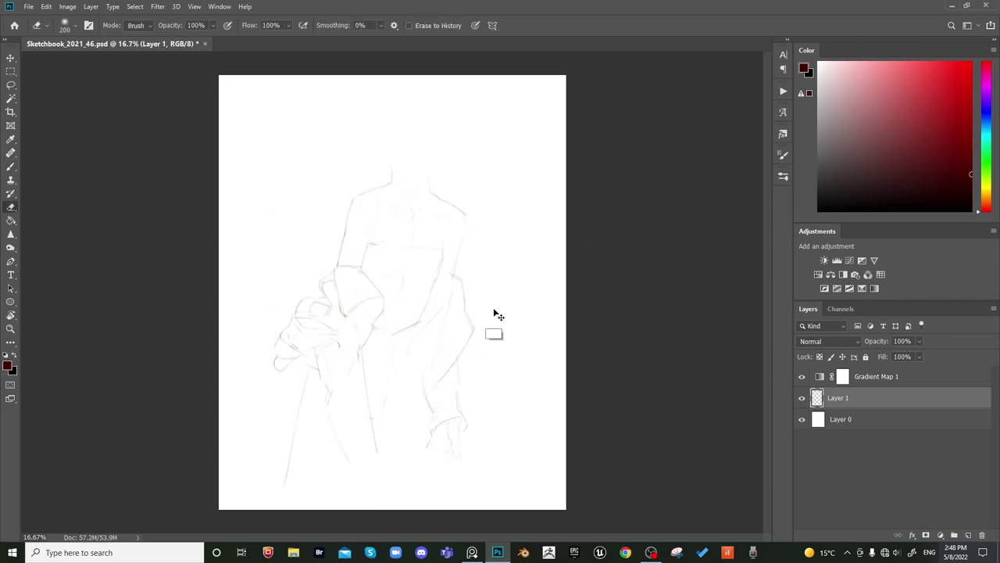
{"action": "key", "text": "ctrl+shift+h"}
{"action": "key", "text": "b"}
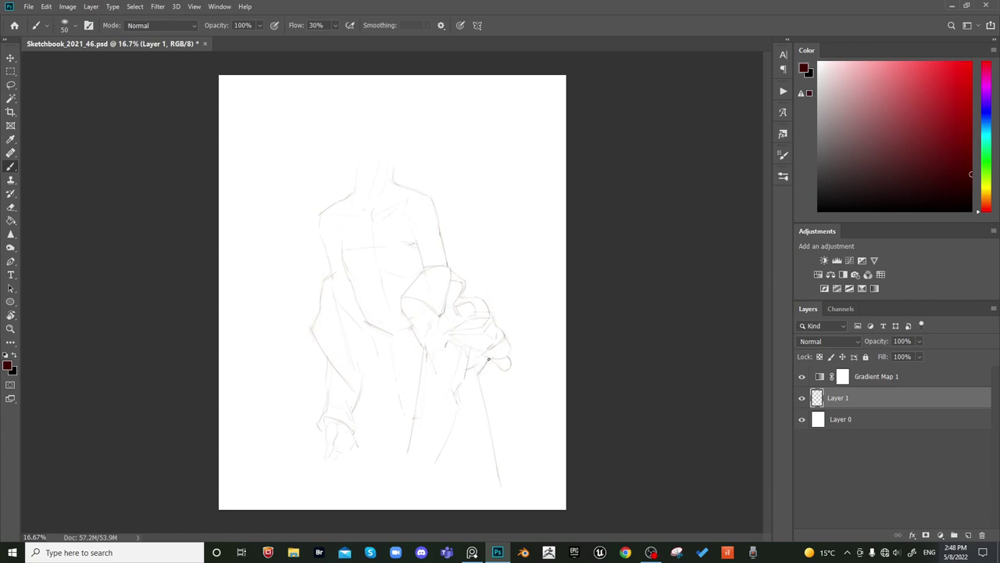
{"action": "key", "text": "e"}
{"action": "key", "text": "b"}
{"action": "key", "text": "e"}
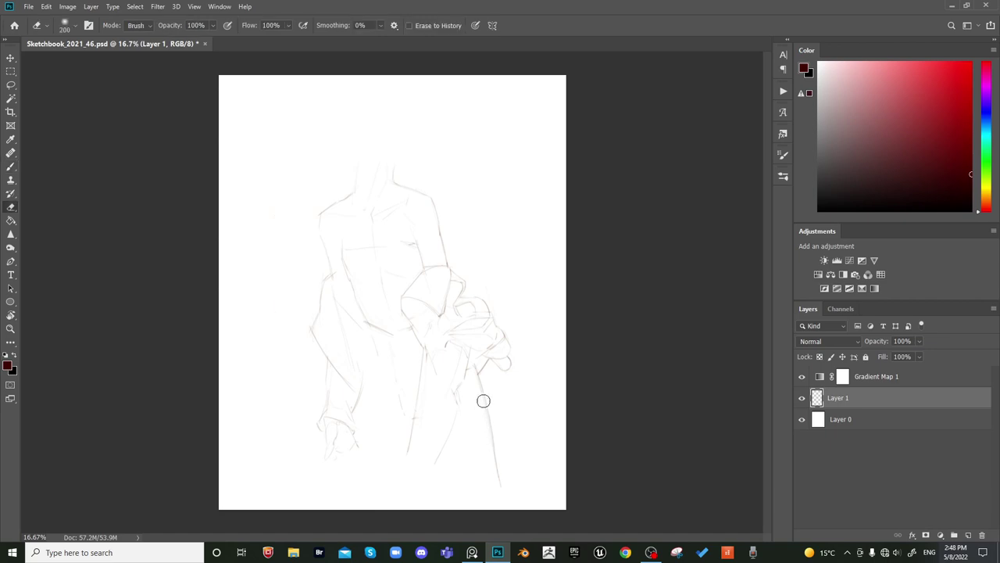
{"action": "left_click", "coordinate": [498, 474]}
{"action": "key", "text": "b"}
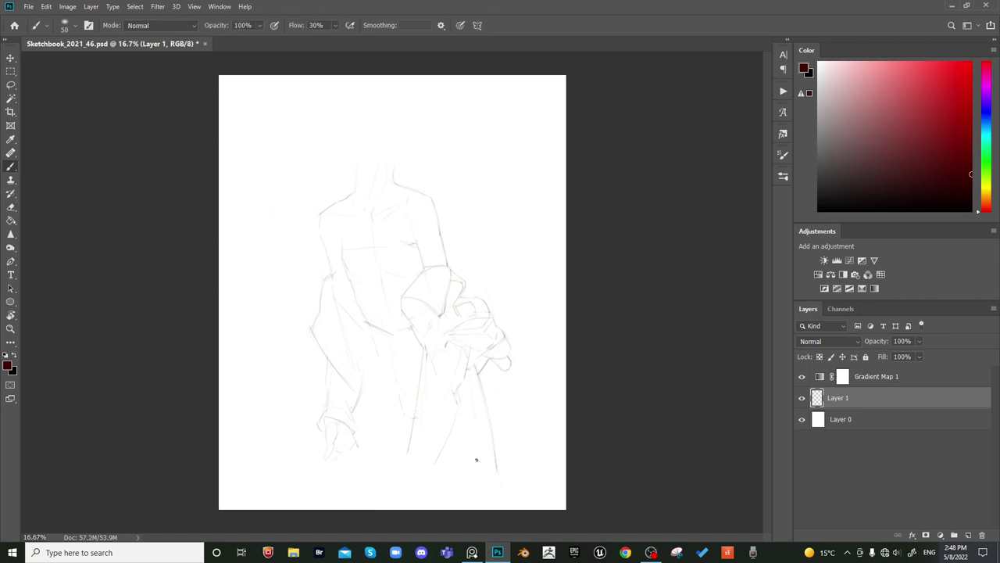
Draw an angular contour between the hip and the hanging hand, clean up its edge, and check it in the mirrored view
{"action": "key", "text": "ctrl+shift+h"}
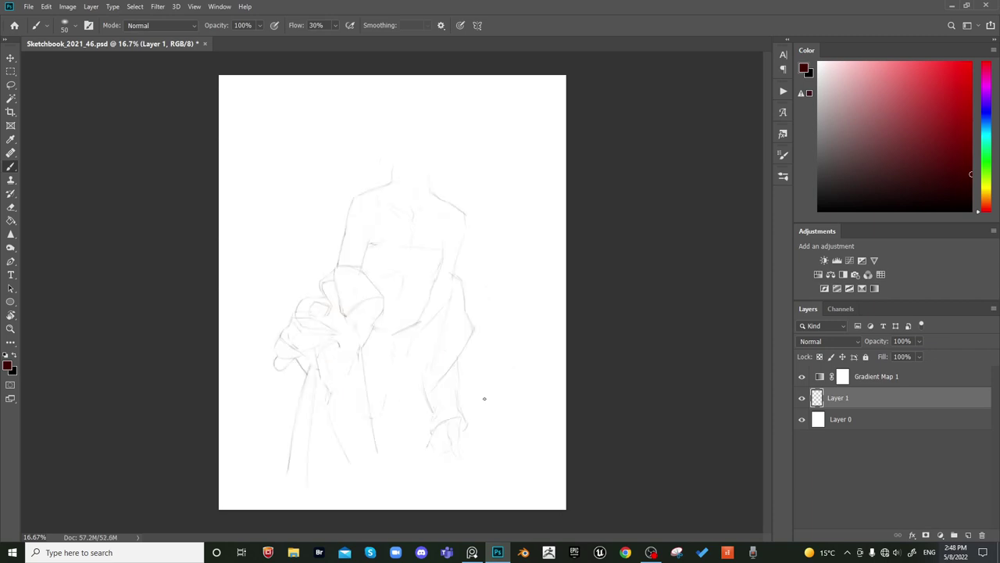
{"action": "key", "text": "h"}
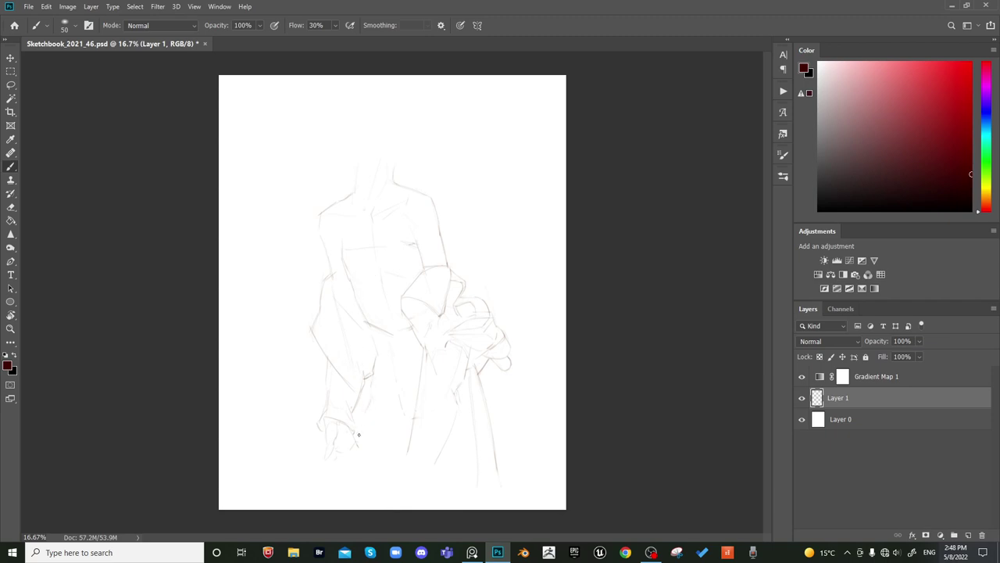
{"action": "left_click_drag", "start_coordinate": [364, 415], "coordinate": [355, 439]}
{"action": "left_click_drag", "start_coordinate": [373, 375], "coordinate": [370, 401]}
{"action": "key", "text": "e"}
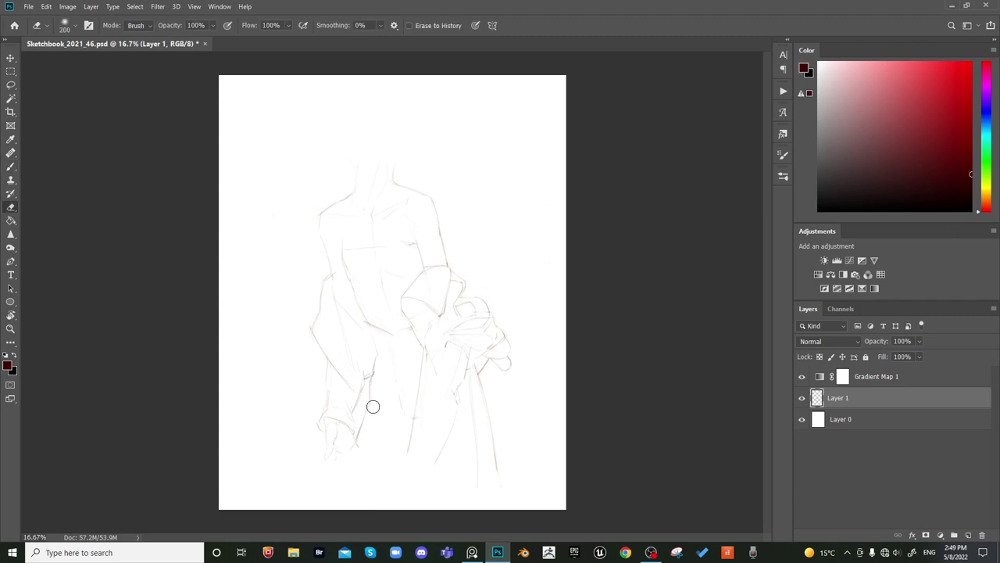
{"action": "key", "text": "ctrl+shift+h"}
{"action": "key", "text": "b"}
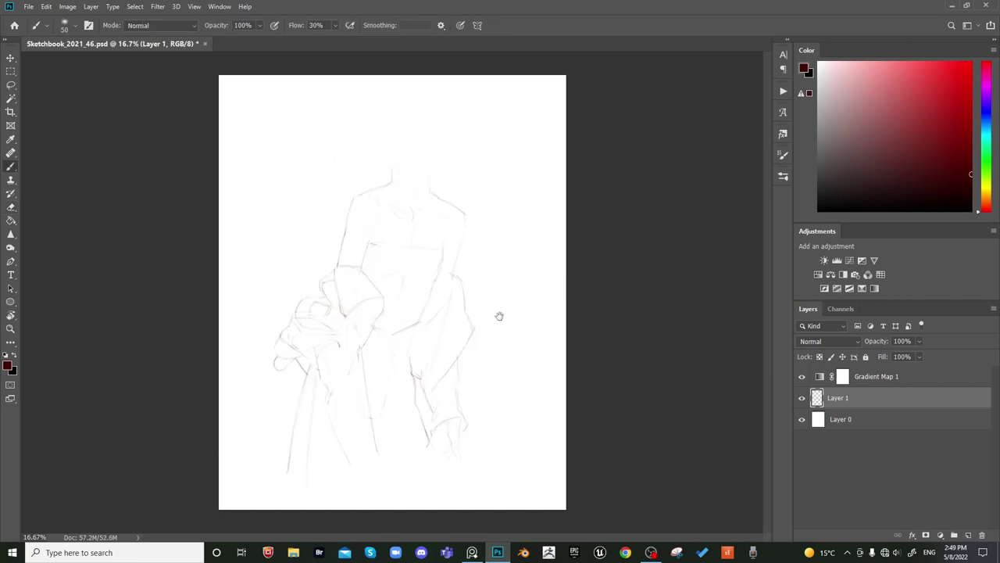
{"action": "key", "text": "ctrl+shift+h"}
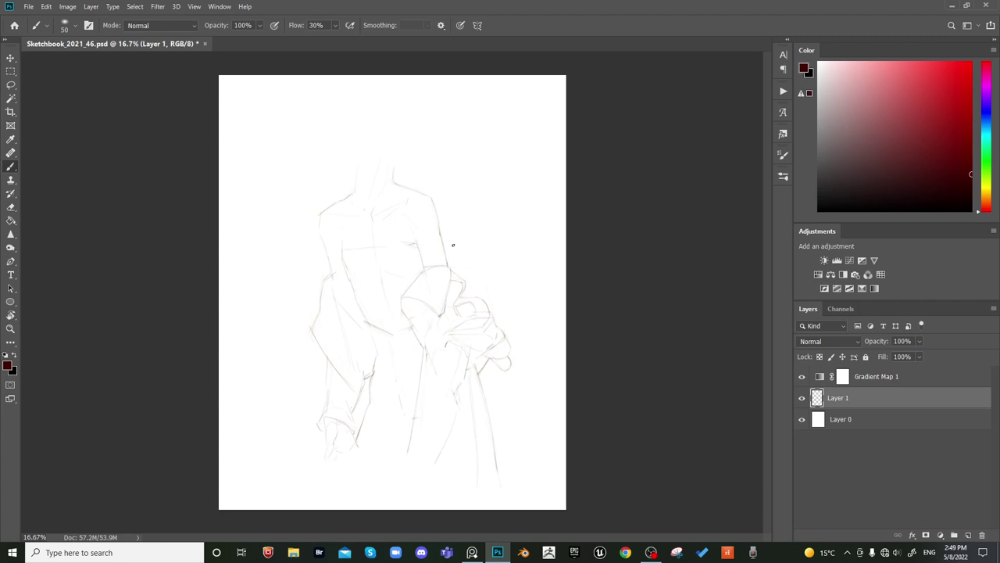
Redraw the lower inner leg line slightly inward, add a faint horizontal guide across the thigh, and erase the old line
{"action": "key", "text": "e"}
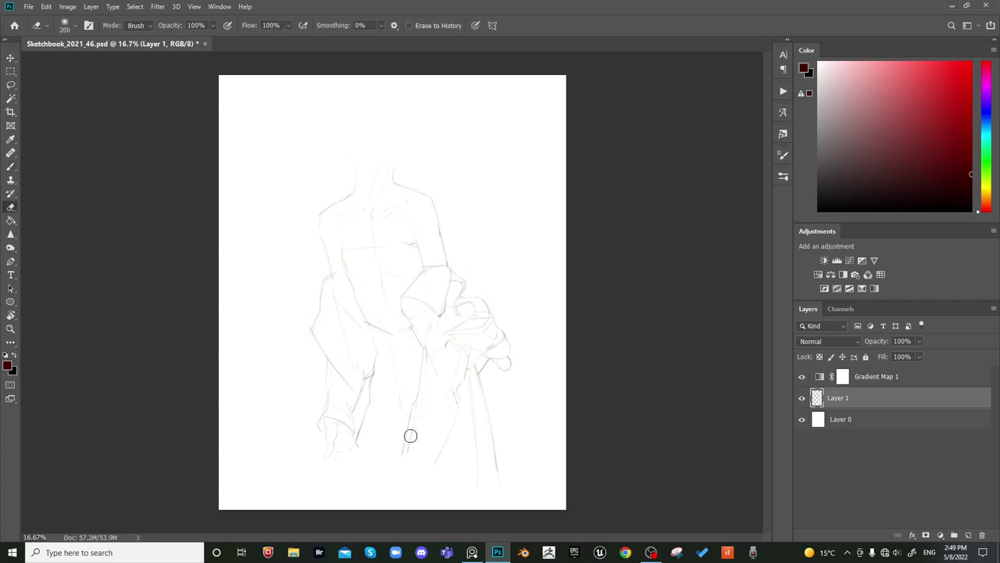
{"action": "key", "text": "b"}
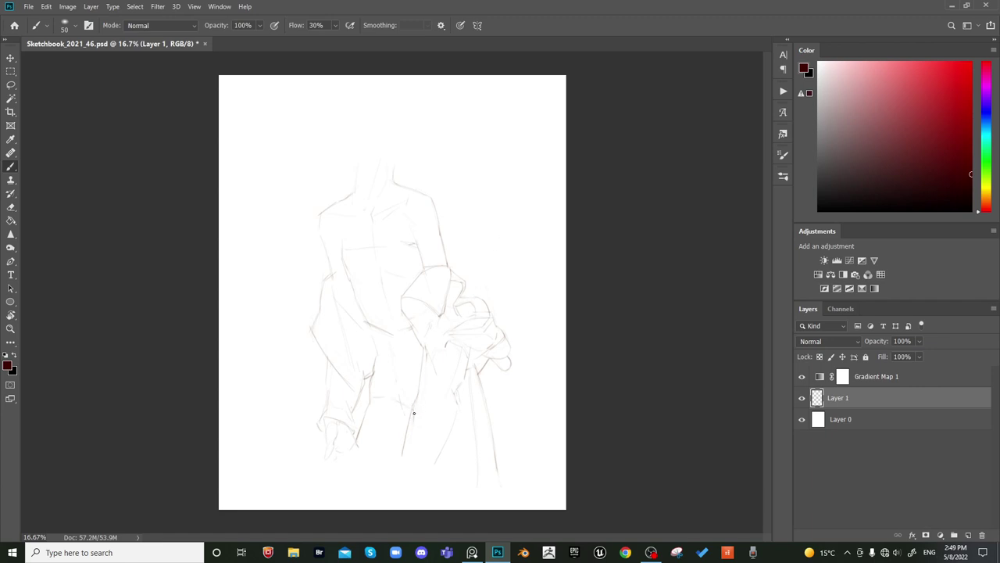
{"action": "key", "text": "e"}
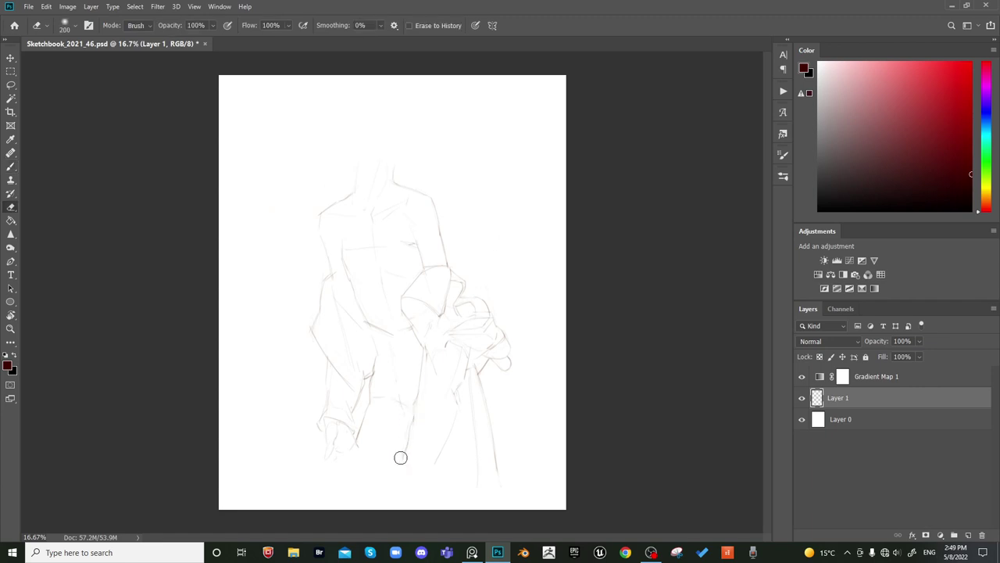
Redraw the outer thigh line below the bunched fabric, erase the old stroke, and check the sketch mirrored
{"action": "key", "text": "ctrl+shift+h"}
{"action": "key", "text": "ctrl+z"}
{"action": "key", "text": "b"}
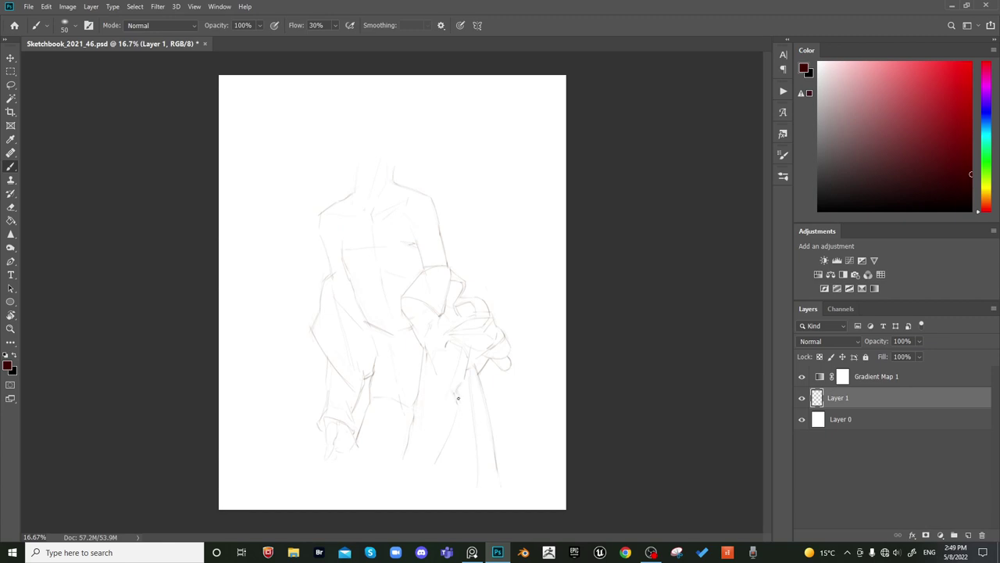
{"action": "key", "text": "e"}
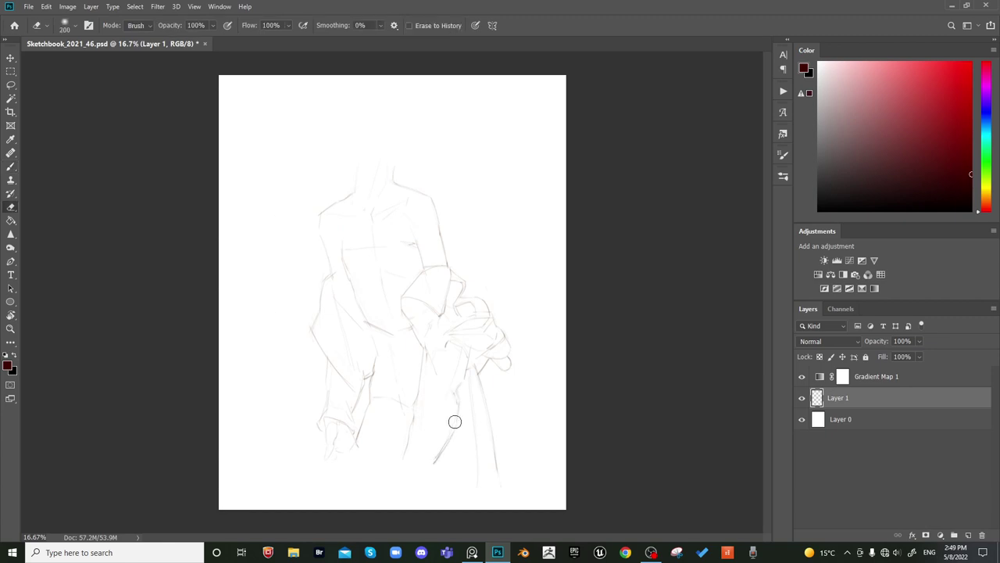
{"action": "key", "text": "ctrl+shift+h"}
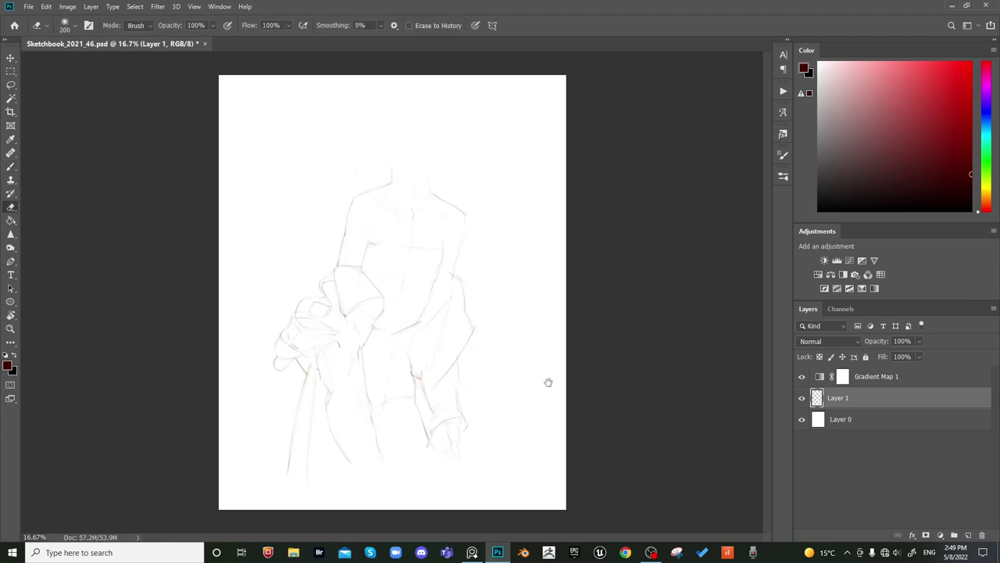
Draw a horizontal guide across the lower legs, trim the line ends to it, and erase the guide
{"action": "key", "text": "b"}
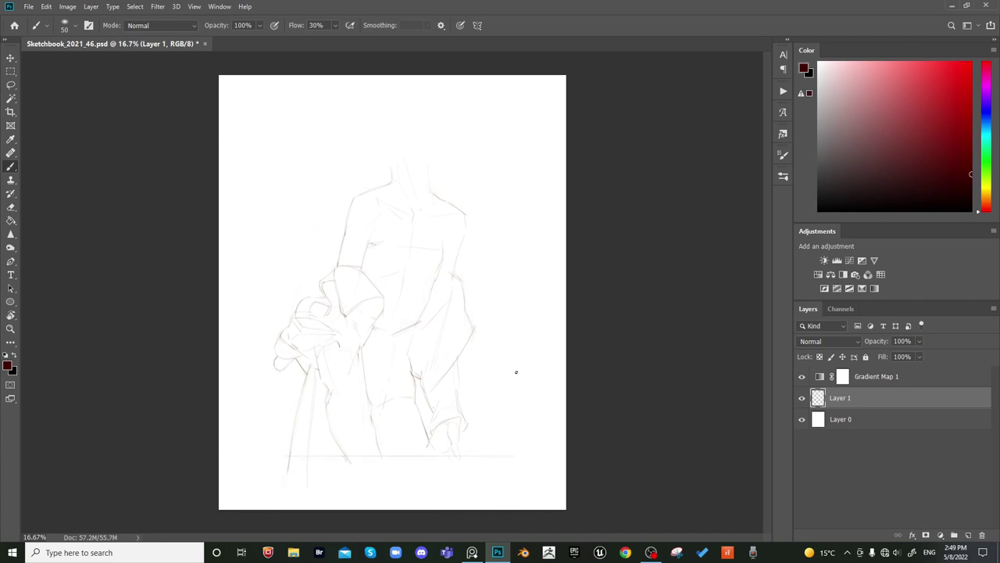
{"action": "key", "text": "e"}
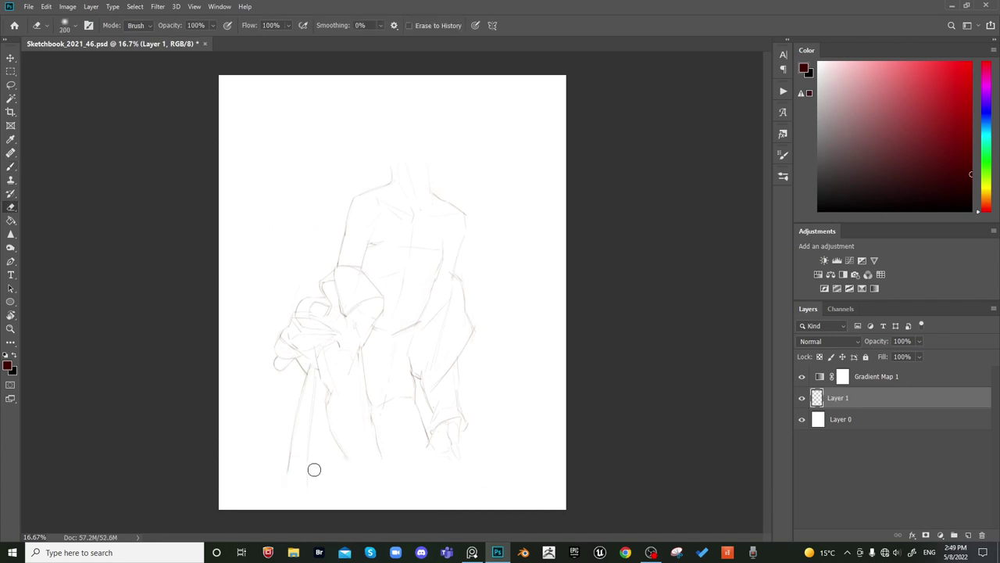
{"action": "key", "text": "ctrl+shift+h"}
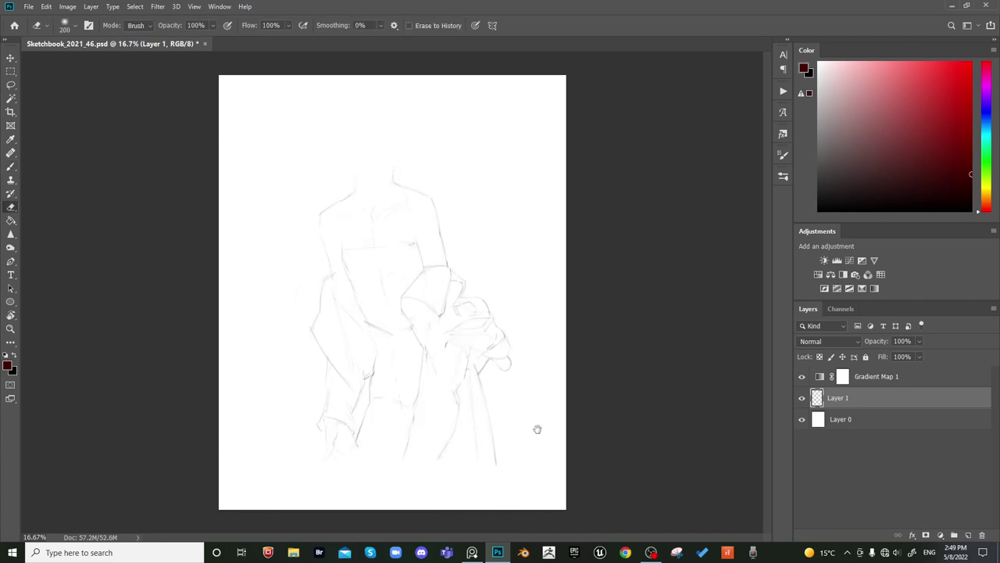
Move the whole sketch slightly down the canvas to make room for the head
{"action": "key", "text": "b"}
{"action": "key", "text": "ctrl+plus"}
{"action": "mouse_move", "coordinate": [462, 211]}
{"action": "left_mouse_down"}
{"action": "mouse_move", "coordinate": [444, 388]}
{"action": "mouse_move", "coordinate": [454, 357]}
{"action": "left_mouse_up"}
{"action": "key", "text": "ctrl+minus"}
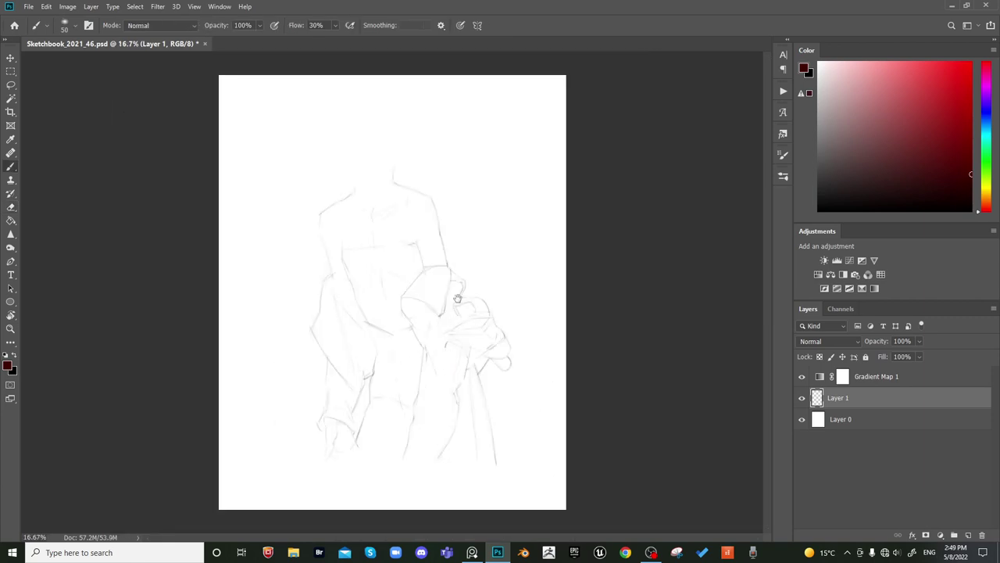
{"action": "key", "text": "v"}
{"action": "left_click_drag", "start_coordinate": [414, 268], "coordinate": [416, 290]}
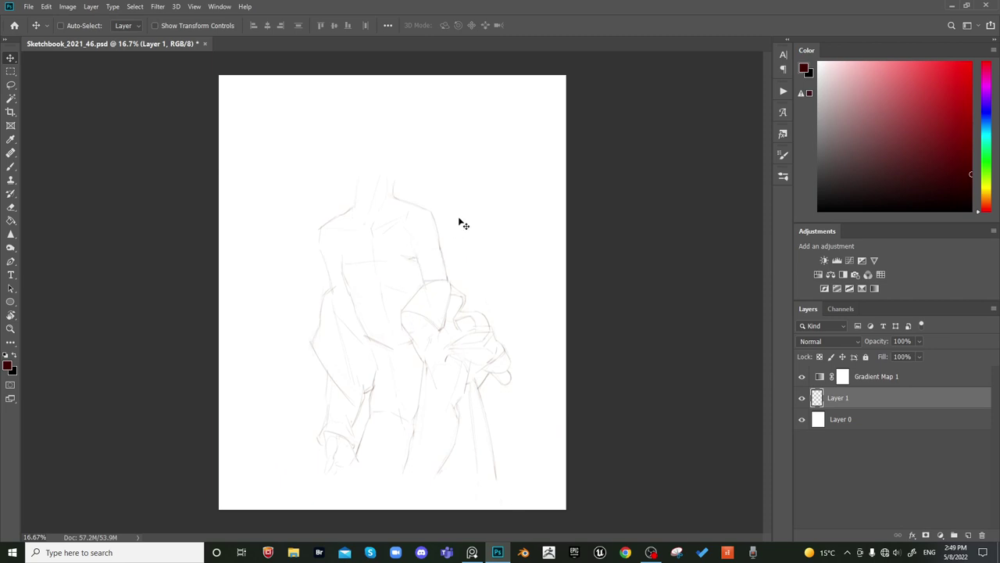
Extend the neck with light head construction lines and scale the whole figure down to about 92.92%
{"action": "key", "text": "b"}
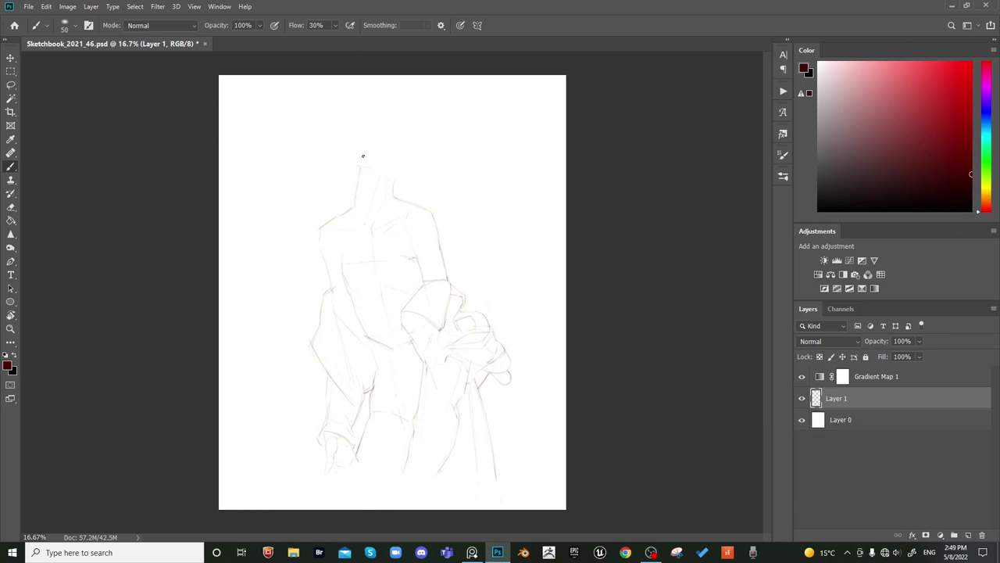
{"action": "key", "text": "ctrl+t"}
{"action": "left_click_drag", "start_coordinate": [511, 92], "coordinate": [500, 121]}
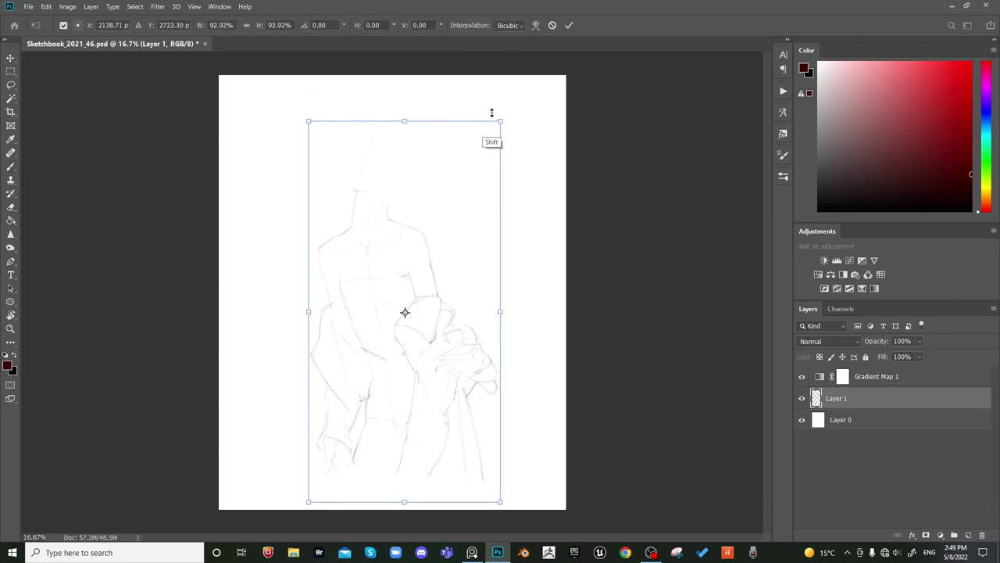
{"action": "key", "text": "Return"}
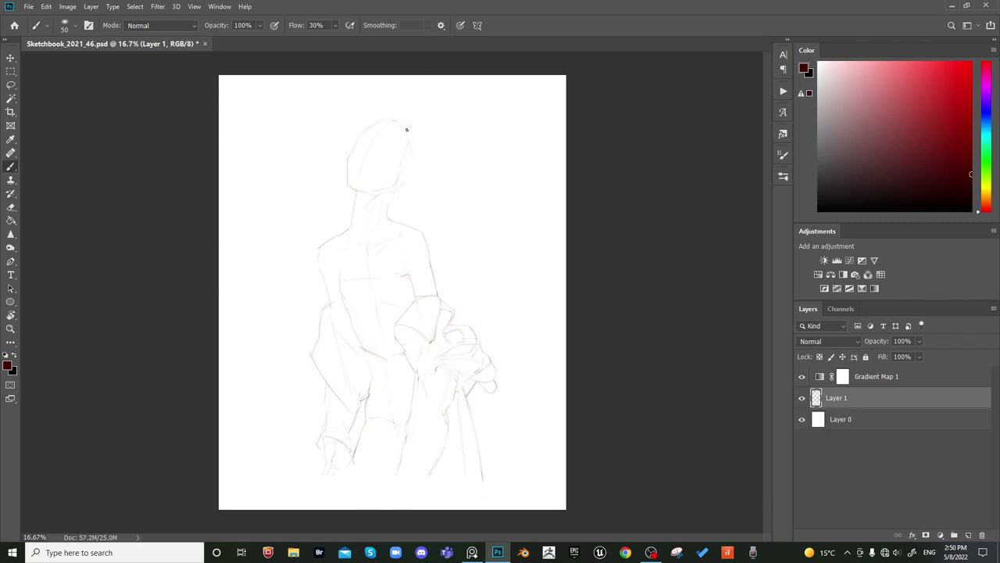
Draw the back of the skull and the ear, tidy the overlaps, and view the head mirrored
{"action": "left_click_drag", "start_coordinate": [407, 129], "coordinate": [417, 151]}
{"action": "key", "text": "e"}
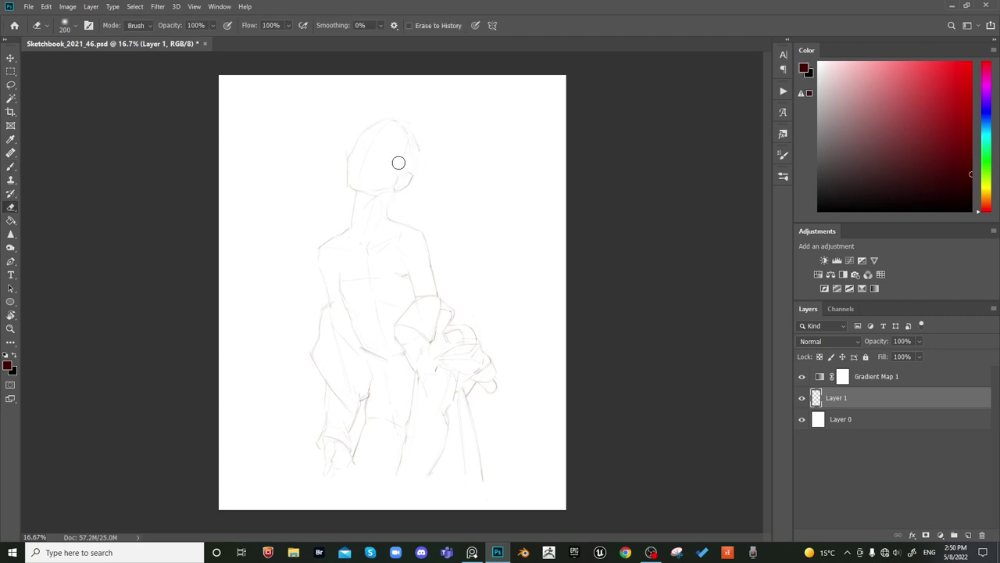
{"action": "key", "text": "b"}
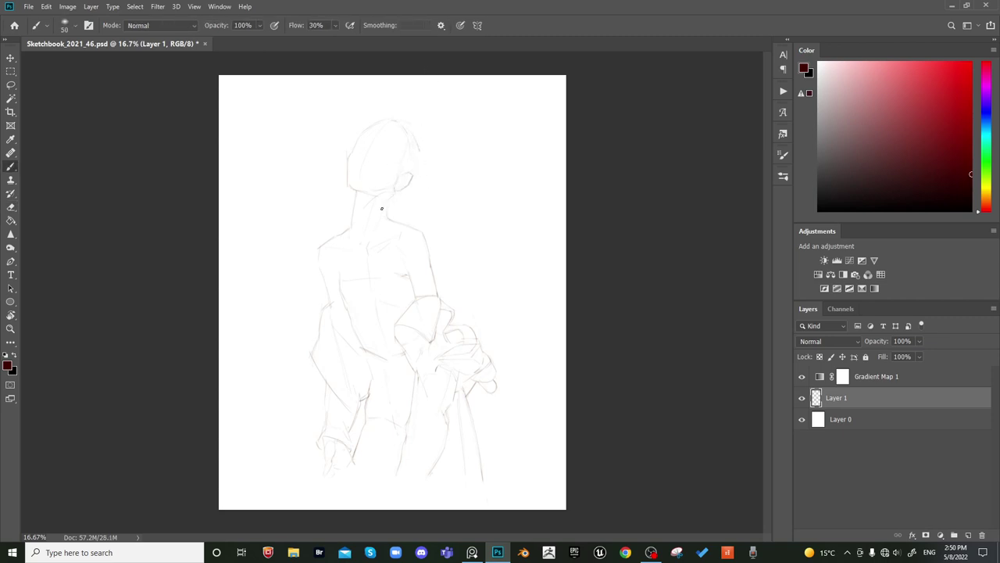
{"action": "key", "text": "ctrl+shift+h"}
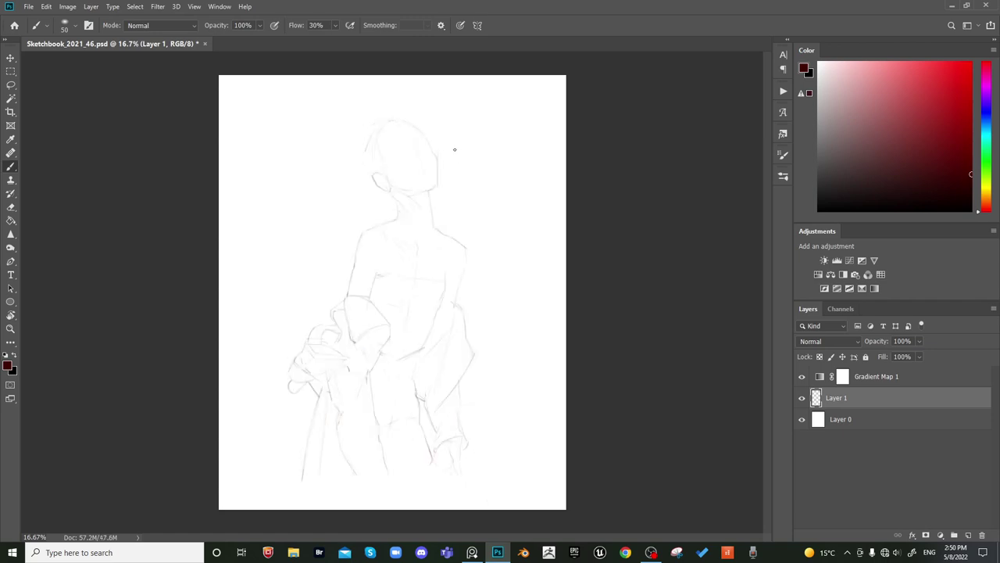
Lasso the head, scale it to about 95.67%, shift it slightly down, and flip the canvas back
{"action": "key", "text": "l"}
{"action": "mouse_move", "coordinate": [437, 190]}
{"action": "left_mouse_down"}
{"action": "mouse_move", "coordinate": [348, 183]}
{"action": "mouse_move", "coordinate": [473, 145]}
{"action": "left_mouse_up"}
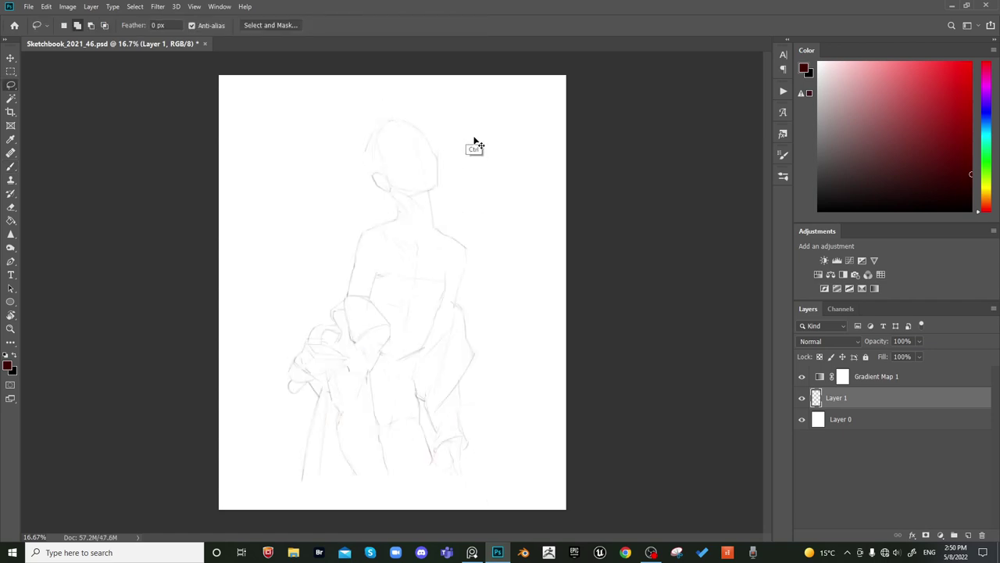
{"action": "key", "text": "ctrl+t"}
{"action": "left_click_drag", "start_coordinate": [475, 96], "coordinate": [460, 127]}
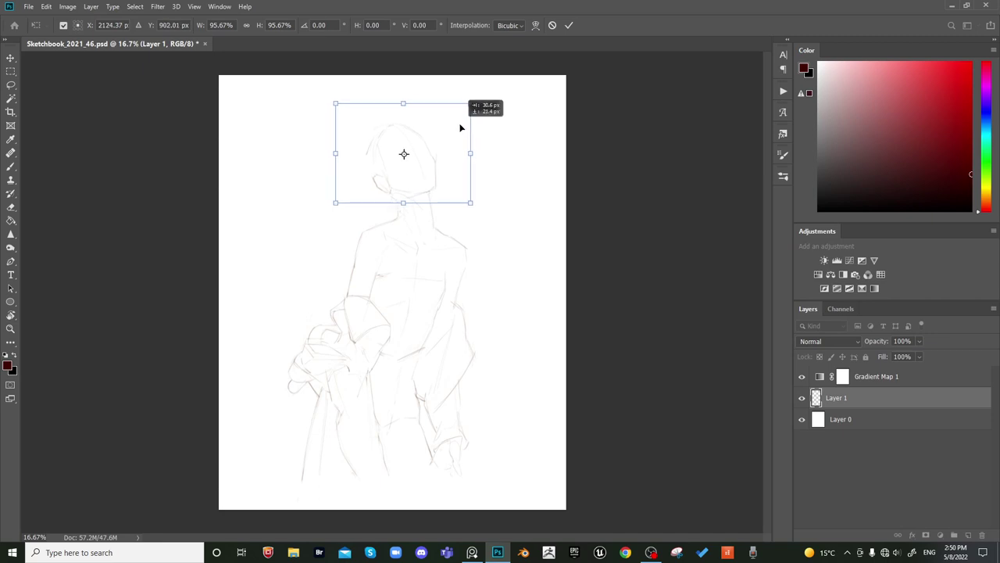
{"action": "key", "text": "Return"}
{"action": "key", "text": "ctrl+d"}
{"action": "key", "text": "ctrl+shift+h"}
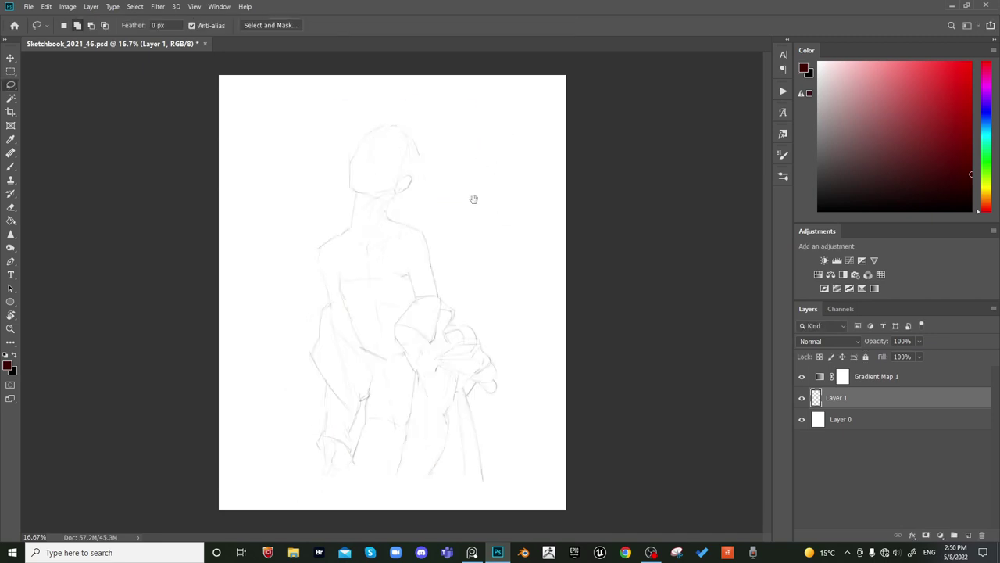
Lasso the head again, reduce it to about 93.89%, and reseat it on the neck
{"action": "key", "text": "b"}
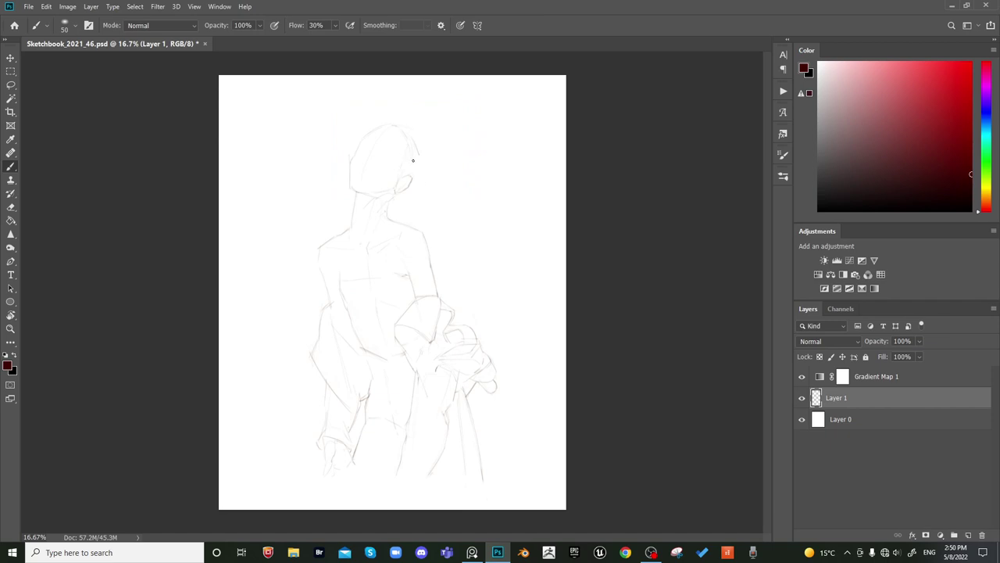
{"action": "key", "text": "l"}
{"action": "mouse_move", "coordinate": [393, 199]}
{"action": "left_mouse_down"}
{"action": "mouse_move", "coordinate": [357, 200]}
{"action": "mouse_move", "coordinate": [428, 182]}
{"action": "mouse_move", "coordinate": [397, 197]}
{"action": "left_mouse_up"}
{"action": "key", "text": "ctrl+t"}
{"action": "left_click_drag", "start_coordinate": [435, 106], "coordinate": [417, 141]}
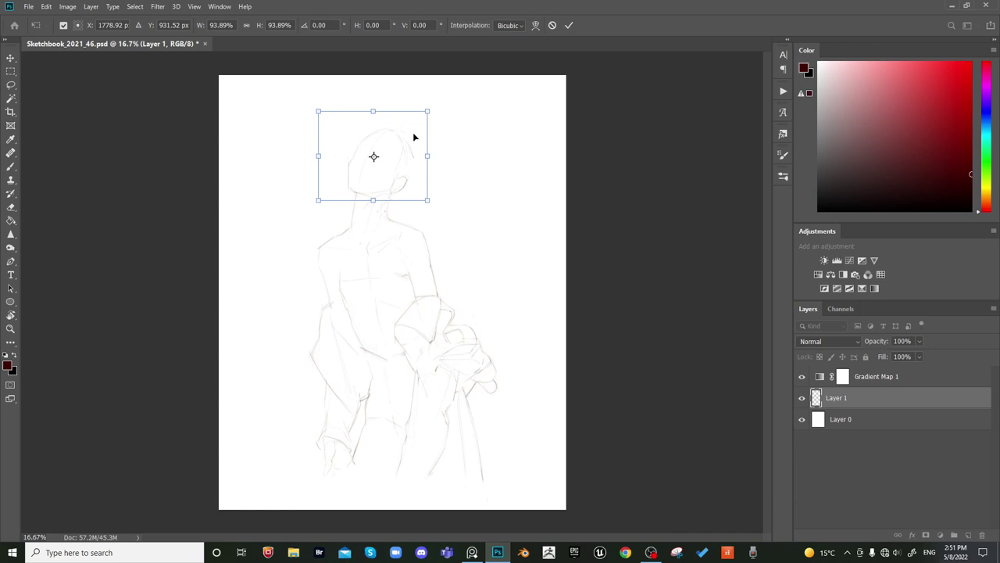
{"action": "key", "text": "Return"}
{"action": "key", "text": "ctrl+d"}
{"action": "key", "text": "b"}
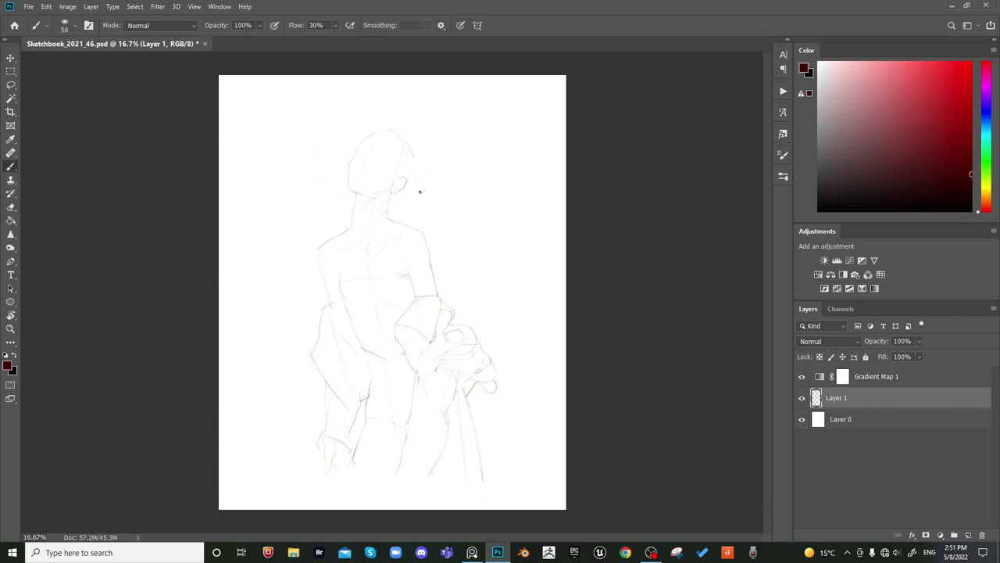
Select the shoulder, arm and leg on the bunched fabric's side and shift them slightly outward
{"action": "key", "text": "l"}
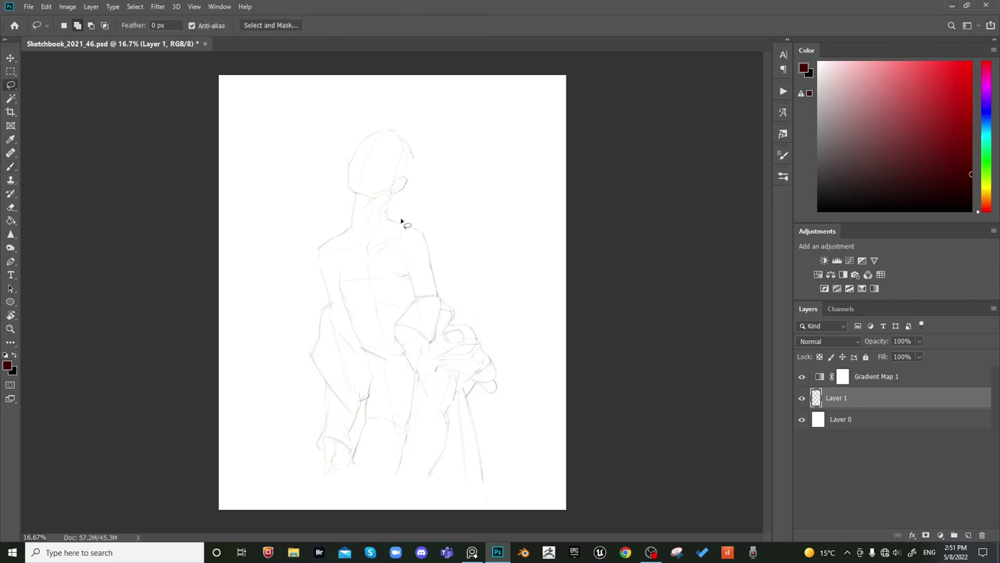
{"action": "mouse_move", "coordinate": [400, 218]}
{"action": "left_mouse_down"}
{"action": "mouse_move", "coordinate": [382, 295]}
{"action": "mouse_move", "coordinate": [407, 360]}
{"action": "mouse_move", "coordinate": [396, 468]}
{"action": "mouse_move", "coordinate": [528, 295]}
{"action": "mouse_move", "coordinate": [518, 331]}
{"action": "mouse_move", "coordinate": [543, 336]}
{"action": "mouse_move", "coordinate": [536, 347]}
{"action": "left_mouse_up"}
{"action": "key", "text": "ctrl+t"}
{"action": "key", "text": "Down"}
{"action": "key", "text": "Down"}
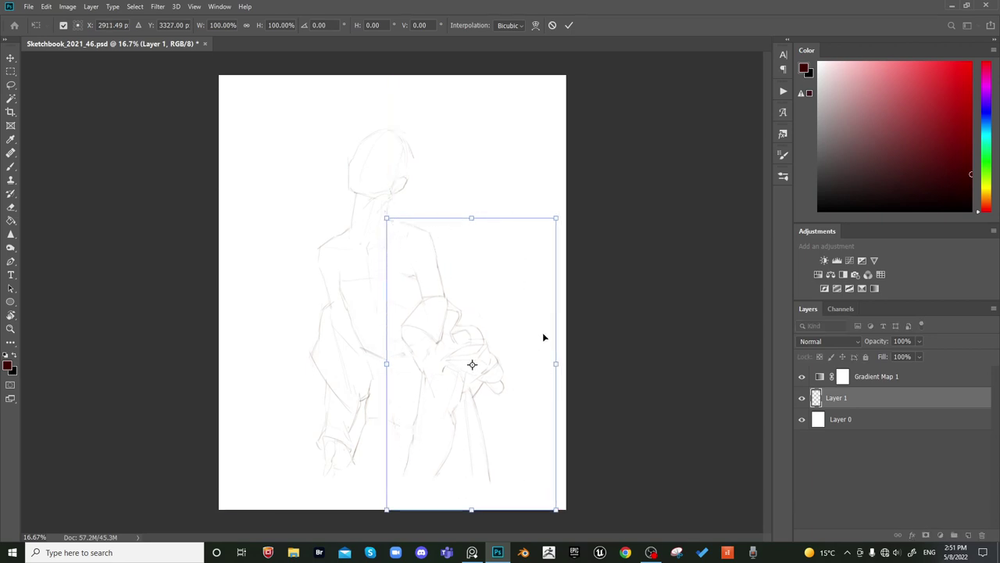
{"action": "key", "text": "Right"}
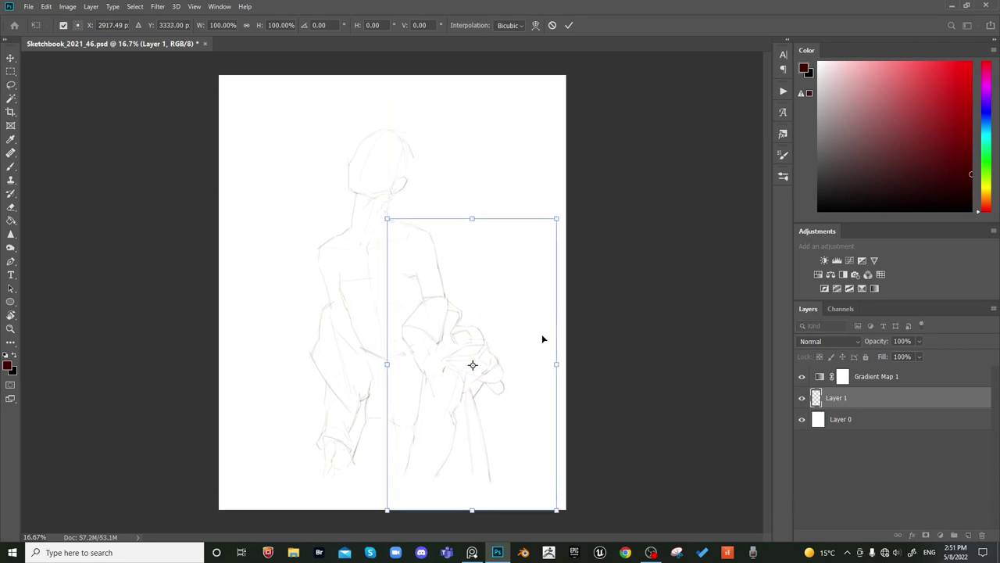
{"action": "key", "text": "Left"}
{"action": "key", "text": "Left"}
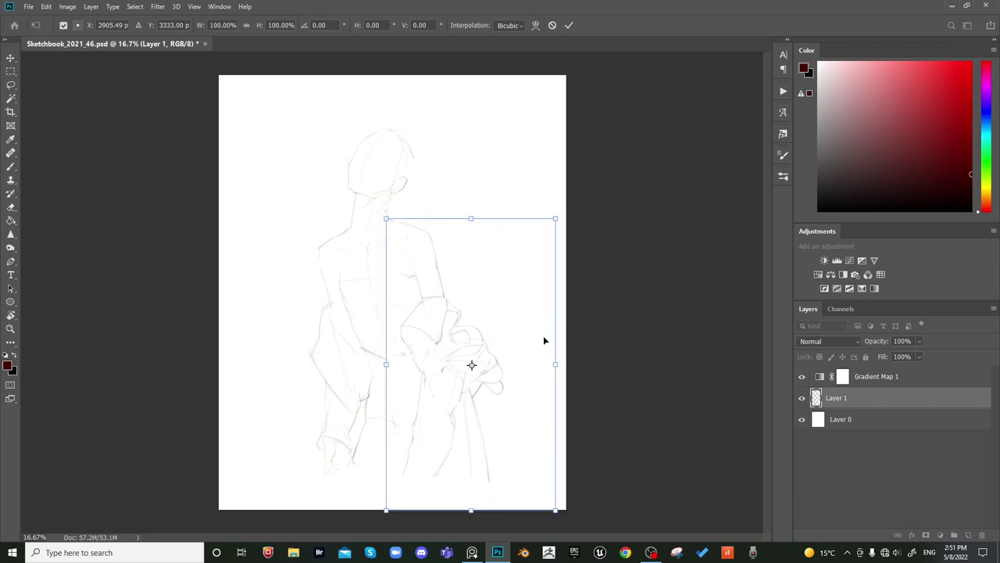
{"action": "key", "text": "Return"}
Reconnect the shifted shoulder to the neck, then draw the long hair contour behind the ear and check it mirrored
{"action": "key", "text": "b"}
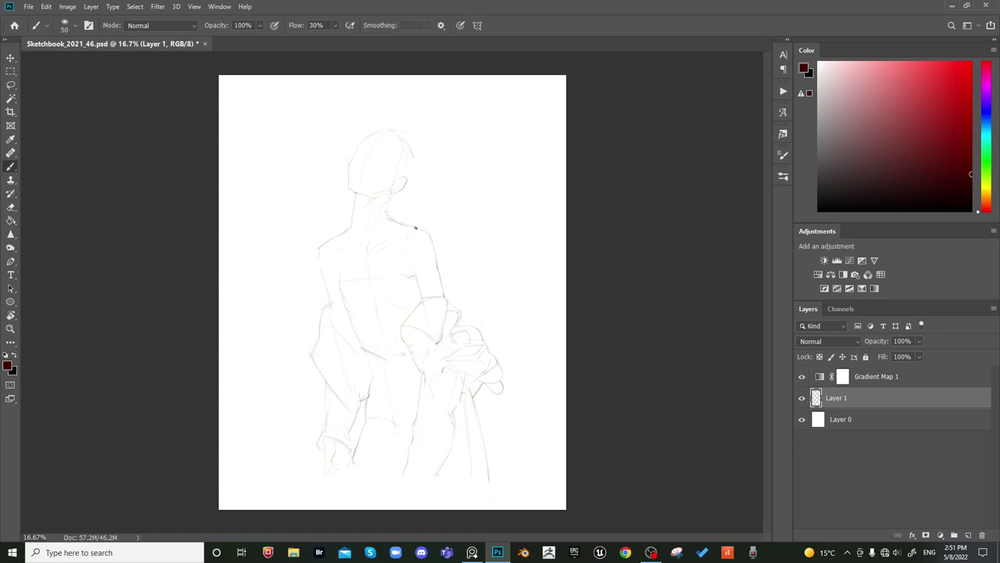
{"action": "key", "text": "e"}
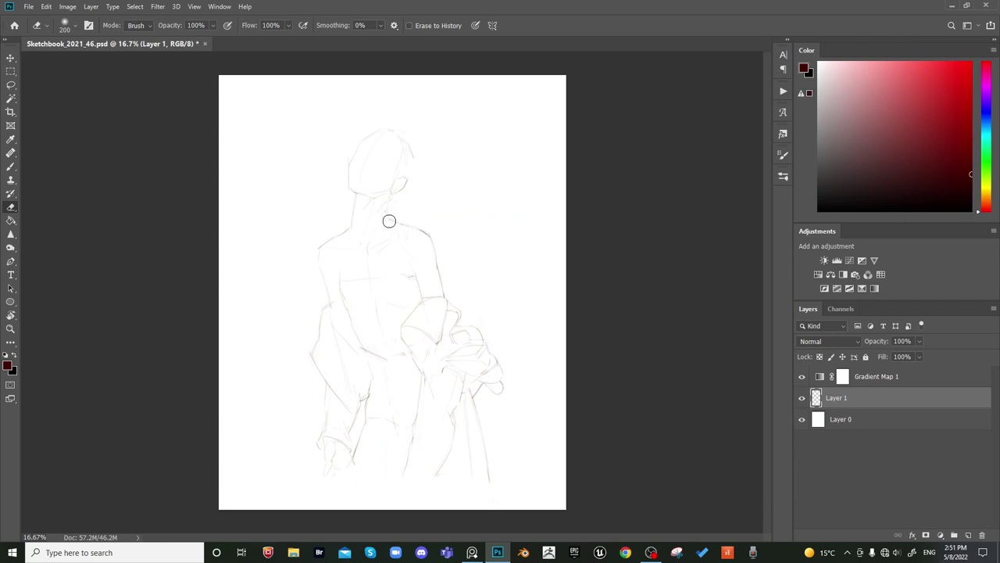
{"action": "key", "text": "b"}
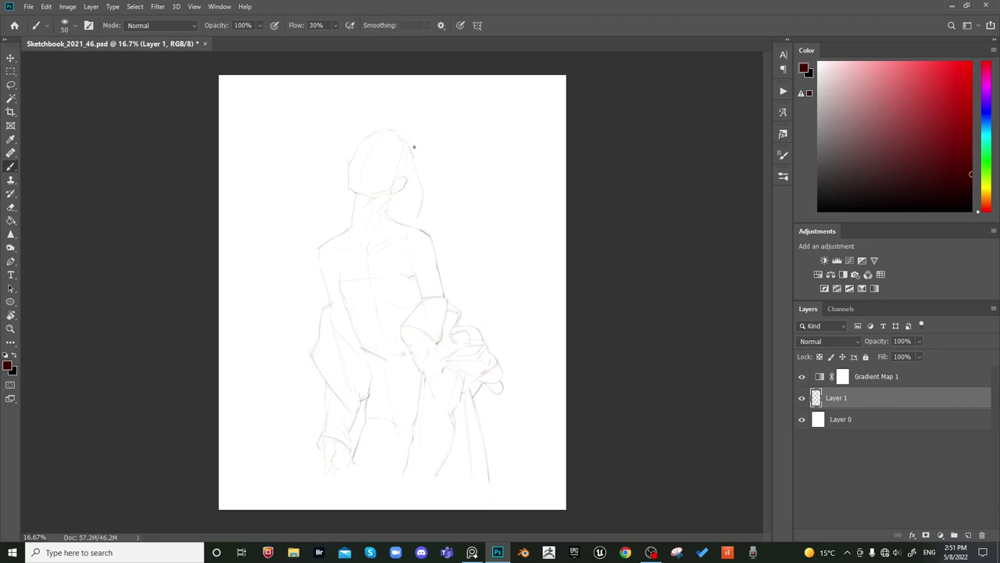
{"action": "left_click_drag", "start_coordinate": [416, 164], "coordinate": [423, 199]}
{"action": "key", "text": "ctrl+shift+h"}
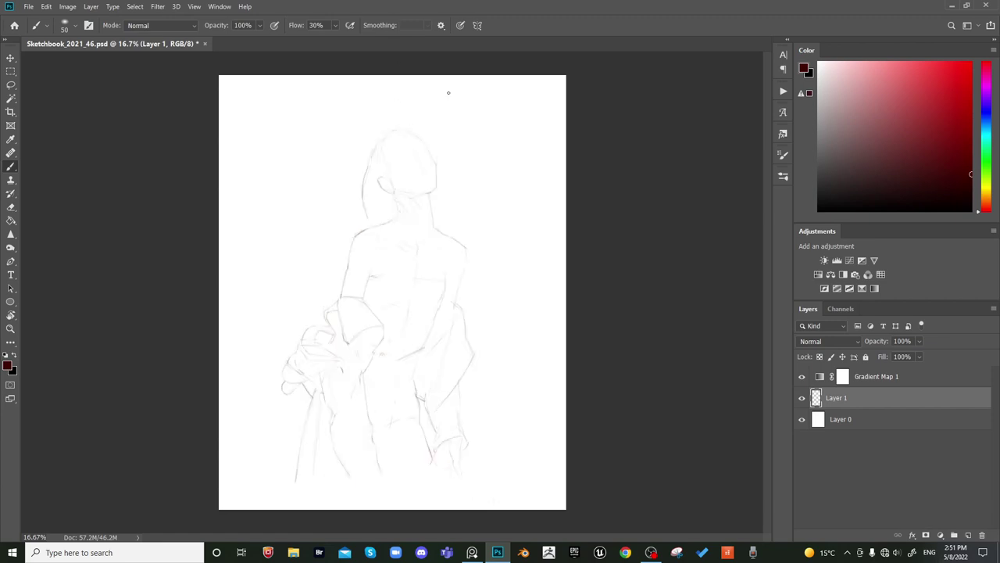
{"action": "key", "text": "e"}
{"action": "key", "text": "ctrl+shift+h"}
Draw the hair's peaked crown and the loose strands on the face side down to the shoulder, checking them mirrored
{"action": "key", "text": "b"}
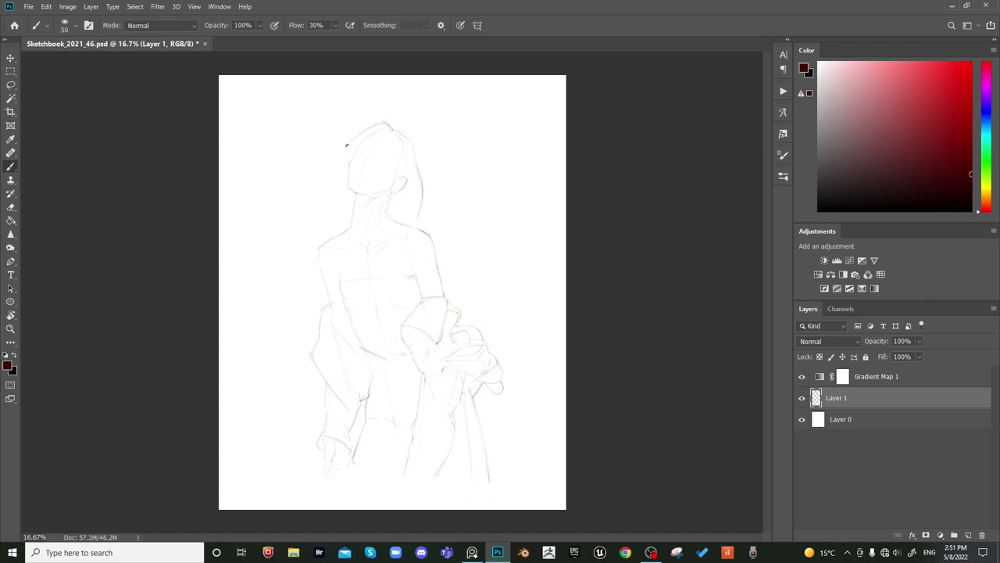
{"action": "key", "text": "e"}
{"action": "key", "text": "b"}
{"action": "left_click_drag", "start_coordinate": [337, 220], "coordinate": [341, 231]}
{"action": "key", "text": "h"}
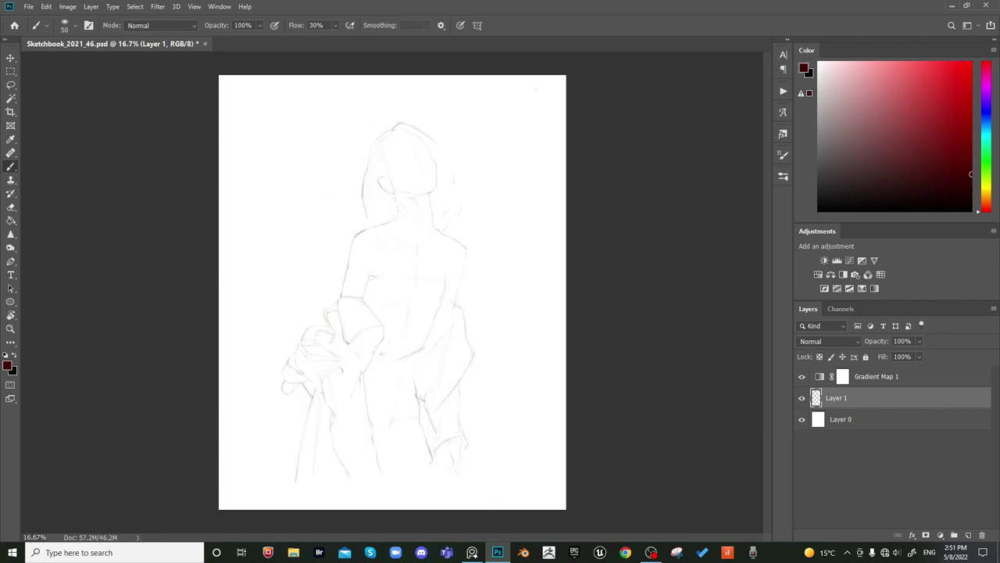
{"action": "left_click_drag", "start_coordinate": [453, 189], "coordinate": [451, 210]}
{"action": "key", "text": "e"}
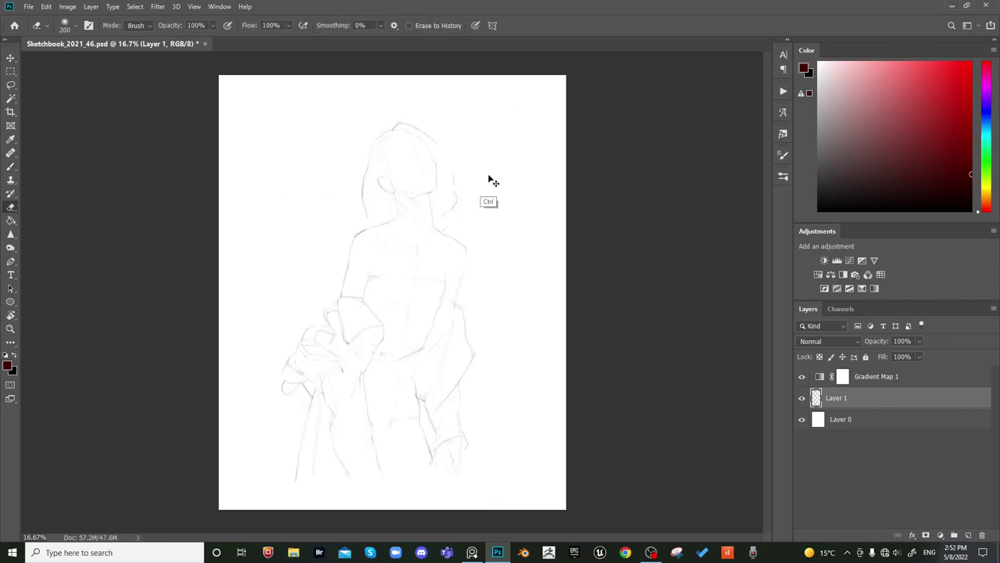
{"action": "key", "text": "h"}
Round off the shoulder above the hanging arm, redraw the front neck line straighter, and check the figure mirrored
{"action": "key", "text": "b"}
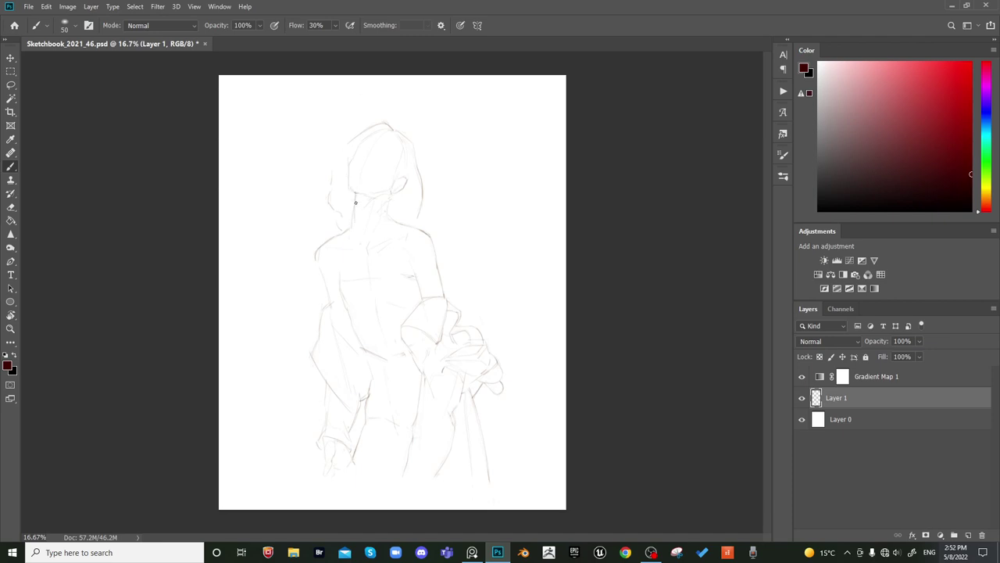
{"action": "left_click_drag", "start_coordinate": [355, 202], "coordinate": [355, 219]}
{"action": "key", "text": "e"}
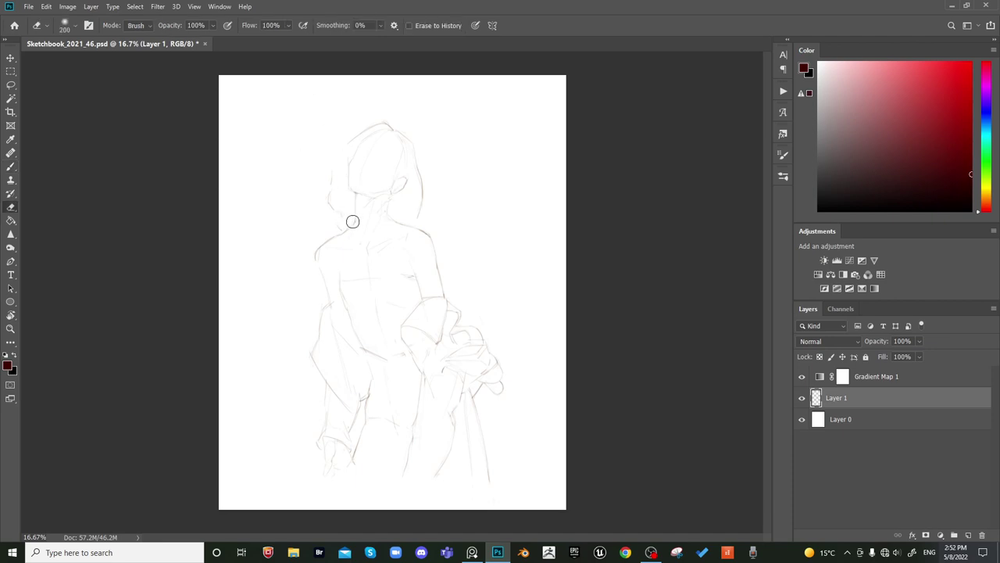
{"action": "key", "text": "b"}
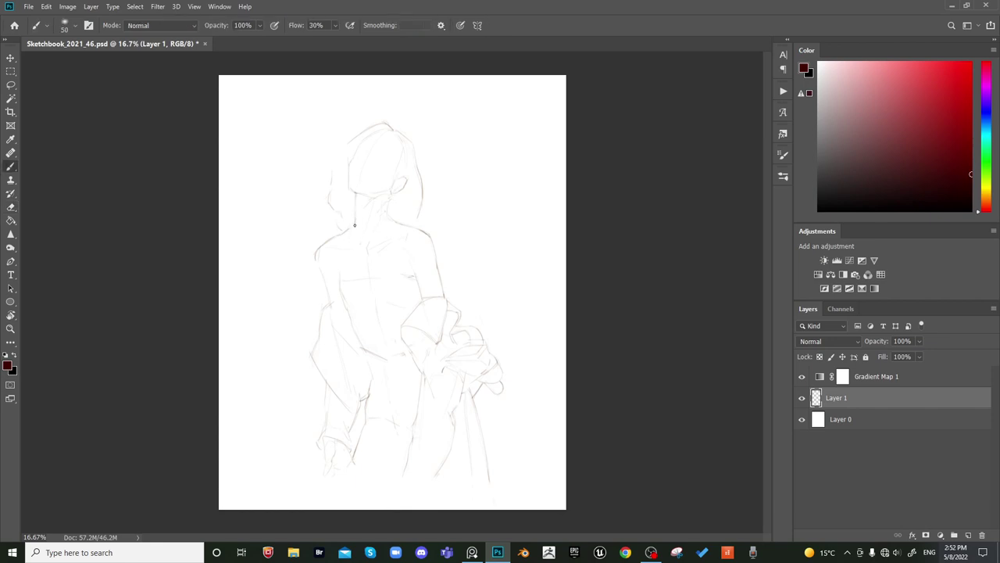
{"action": "key", "text": "e"}
{"action": "key", "text": "ctrl+shift+h"}
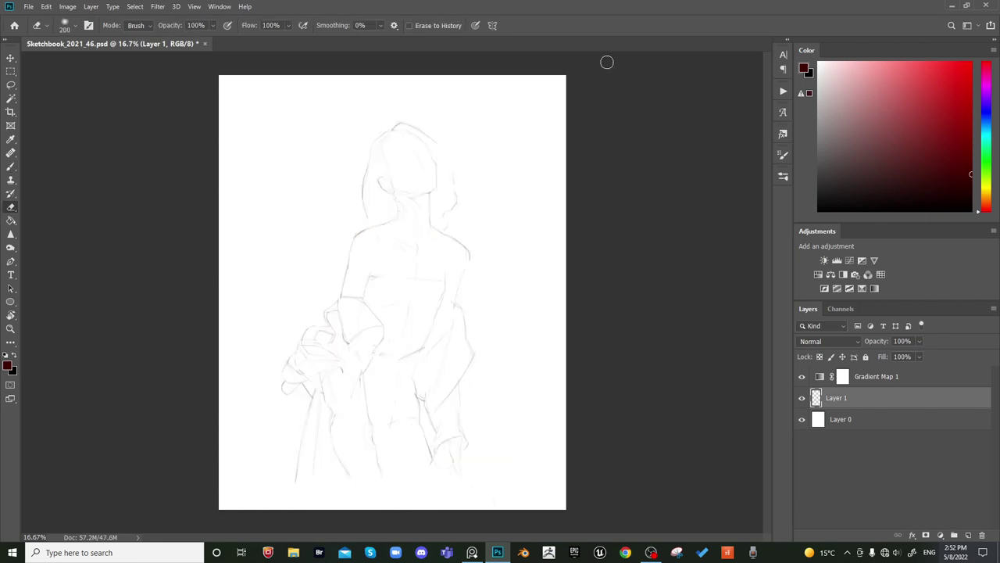
Redraw the loose face-side hair strands with a rounded outer curl and short tips above the shoulder, checking them mirrored
{"action": "key", "text": "b"}
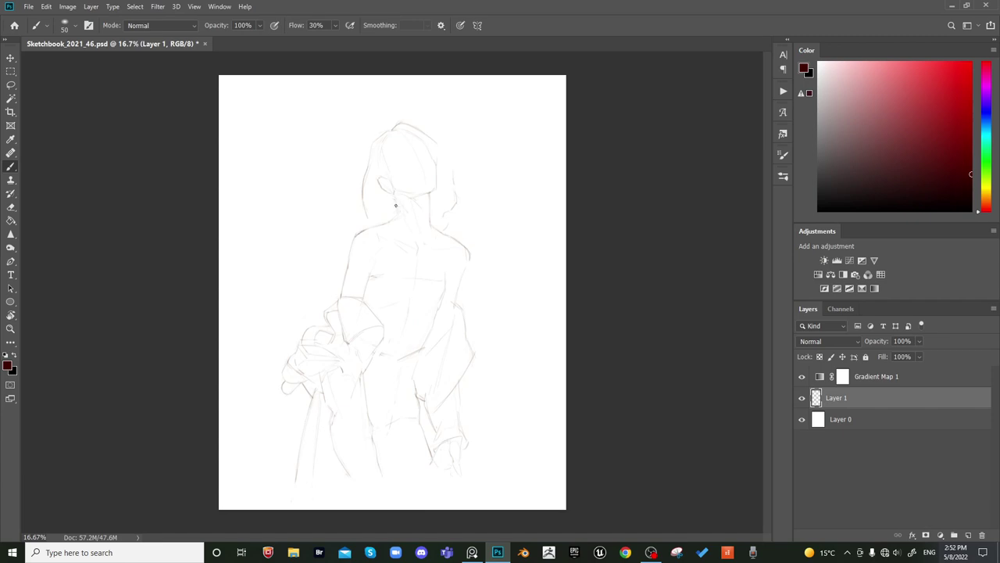
{"action": "key", "text": "ctrl+shift+h"}
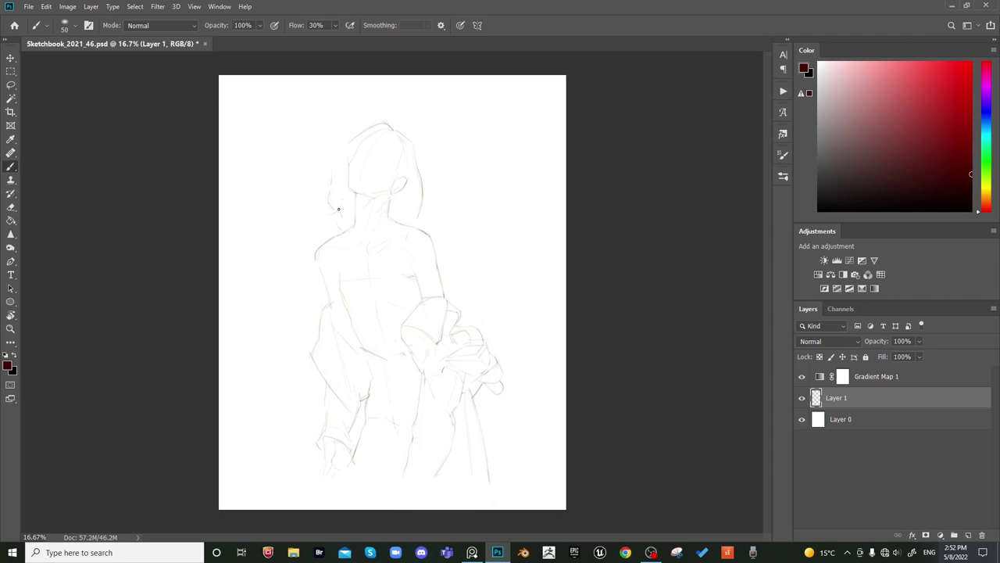
{"action": "key", "text": "e"}
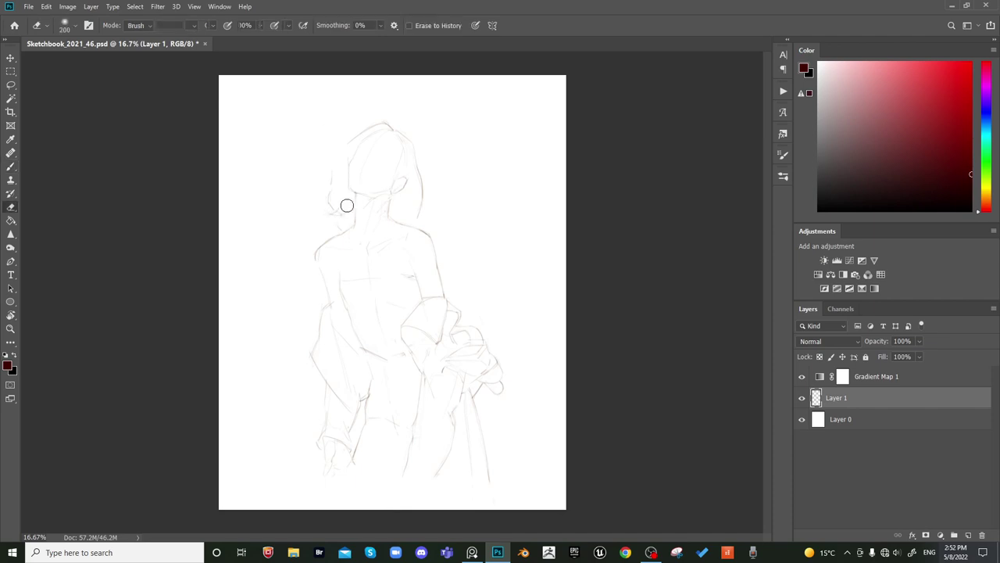
{"action": "key", "text": "b"}
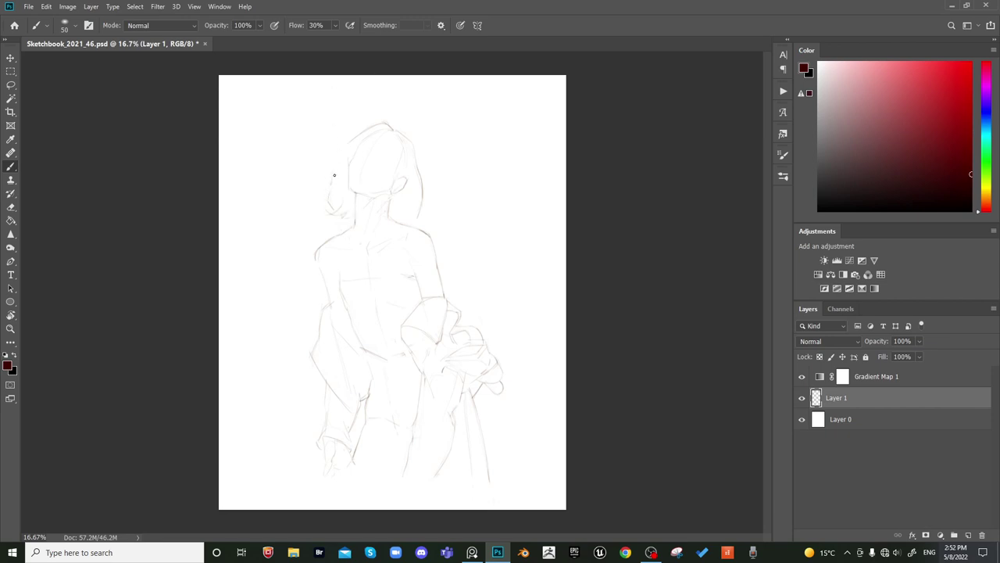
{"action": "left_click_drag", "start_coordinate": [324, 204], "coordinate": [333, 176]}
{"action": "key", "text": "e"}
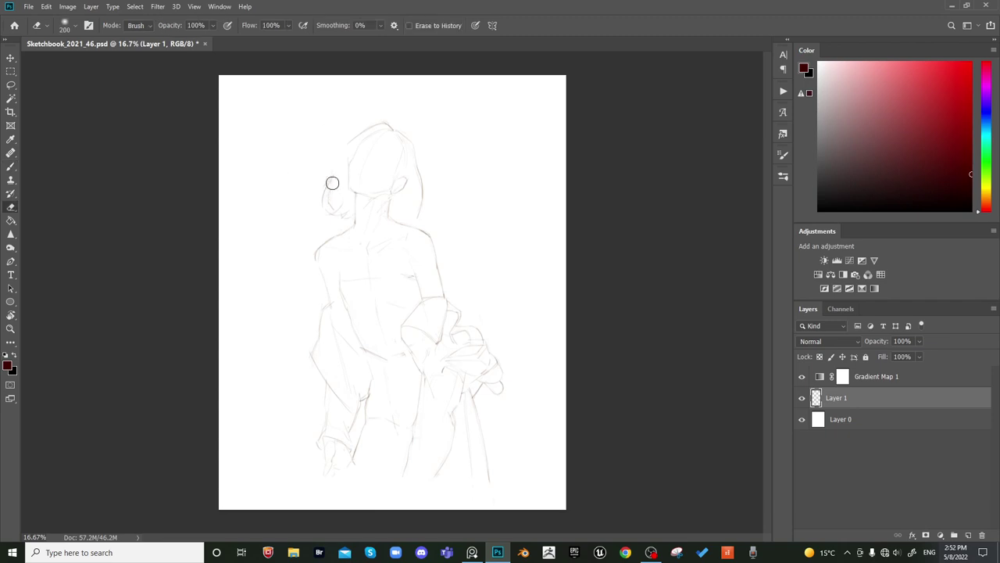
Connect the face-side hair curl up to the crown with a continuous outer contour and check it mirrored
{"action": "key", "text": "b"}
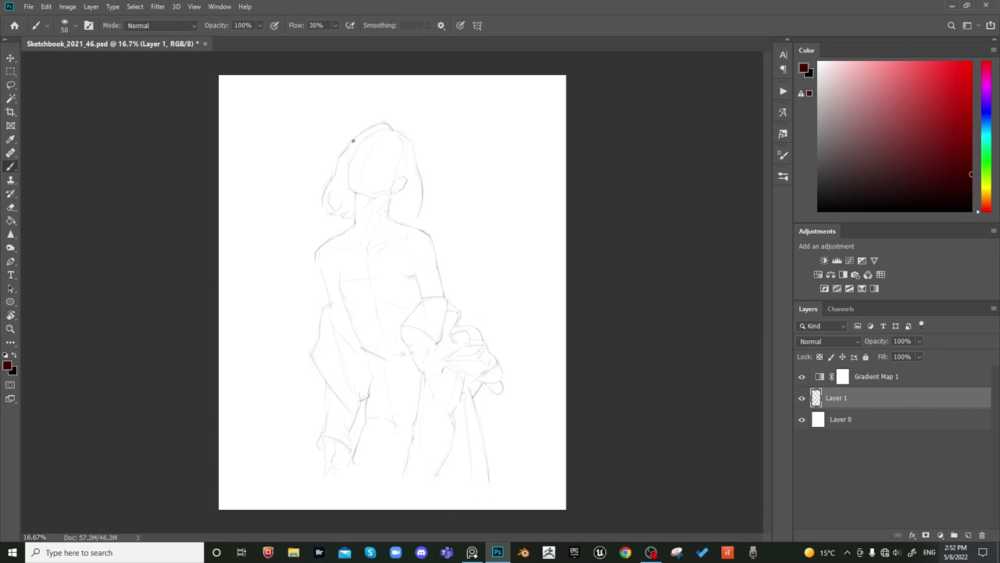
{"action": "key", "text": "e"}
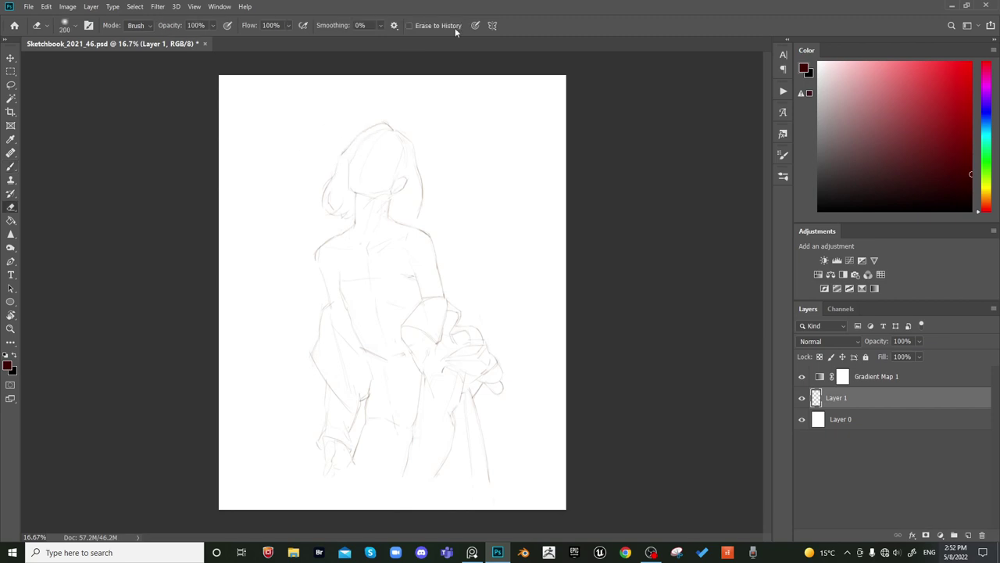
{"action": "key", "text": "ctrl+shift+h"}
{"action": "key", "text": "ctrl+shift+h"}
Select the head with its hair, enlarge it to 102.66% and reposition it slightly over the neck
{"action": "key", "text": "b"}
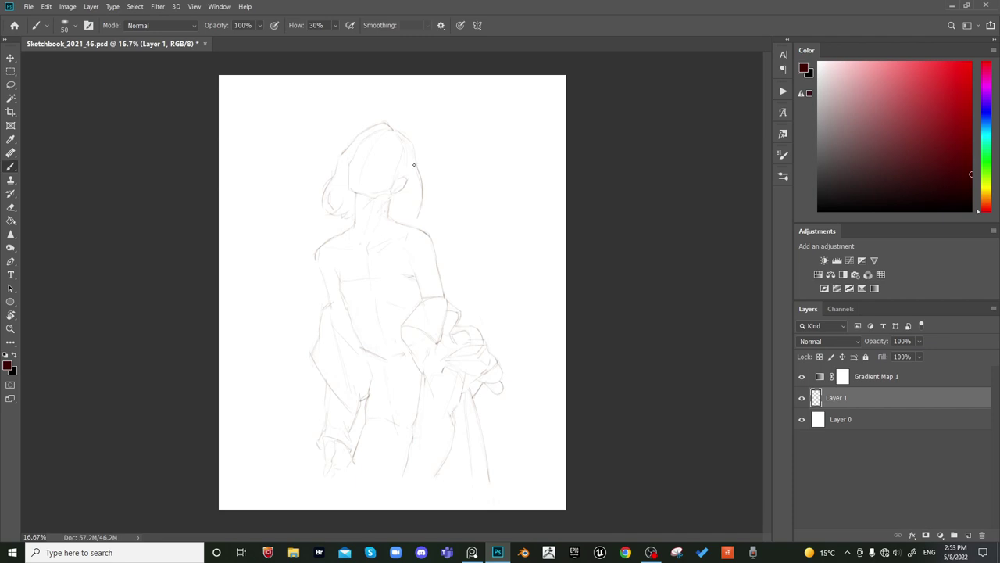
{"action": "key", "text": "l"}
{"action": "mouse_move", "coordinate": [420, 222]}
{"action": "left_mouse_down"}
{"action": "mouse_move", "coordinate": [397, 196]}
{"action": "mouse_move", "coordinate": [360, 197]}
{"action": "mouse_move", "coordinate": [352, 223]}
{"action": "mouse_move", "coordinate": [462, 185]}
{"action": "mouse_move", "coordinate": [450, 213]}
{"action": "left_mouse_up"}
{"action": "key", "text": "ctrl+t"}
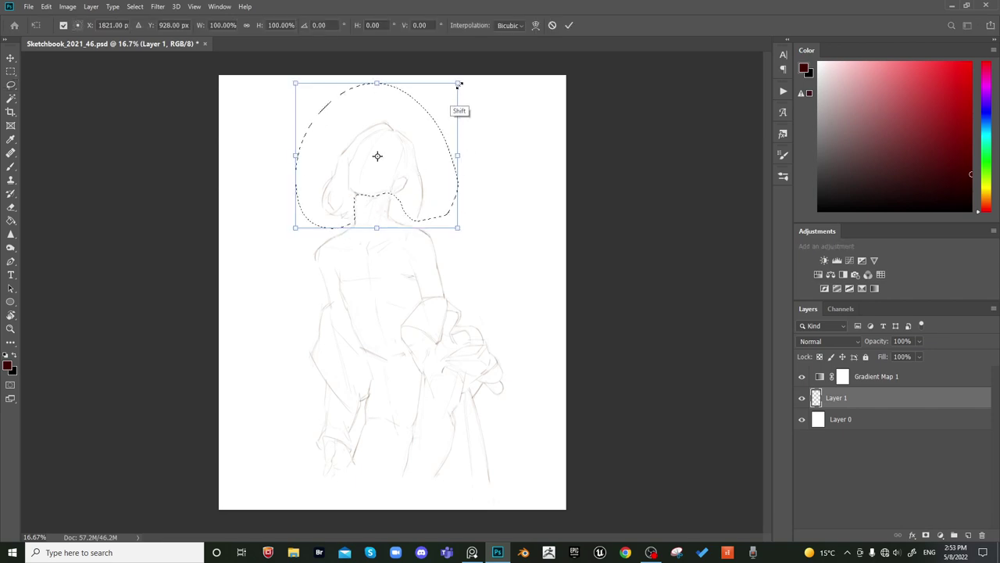
{"action": "left_click_drag", "start_coordinate": [459, 84], "coordinate": [462, 80]}
{"action": "left_click_drag", "start_coordinate": [444, 142], "coordinate": [439, 143]}
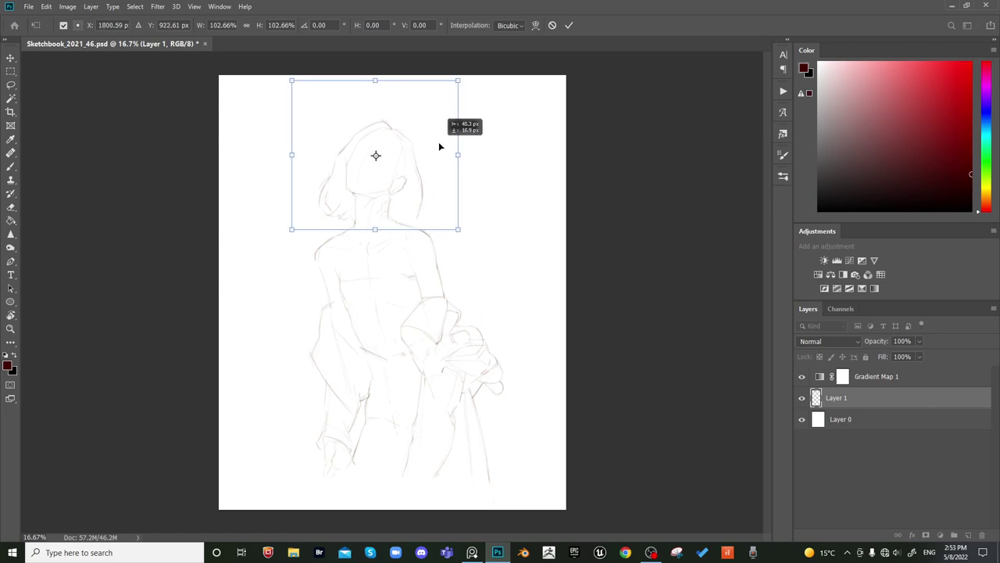
{"action": "key", "text": "Return"}
{"action": "key", "text": "ctrl+d"}
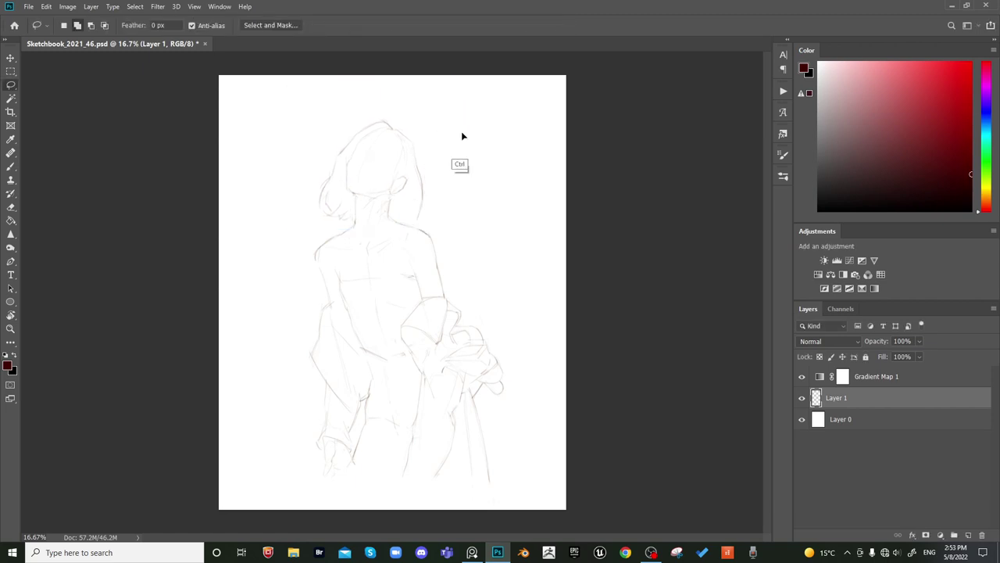
Select the head, neck and shoulders together and raise them slightly above the chest
{"action": "mouse_move", "coordinate": [442, 272]}
{"action": "left_mouse_down"}
{"action": "mouse_move", "coordinate": [426, 263]}
{"action": "mouse_move", "coordinate": [341, 272]}
{"action": "mouse_move", "coordinate": [313, 162]}
{"action": "mouse_move", "coordinate": [469, 219]}
{"action": "mouse_move", "coordinate": [468, 201]}
{"action": "left_mouse_up"}
{"action": "key", "text": "ctrl+t"}
{"action": "key", "text": "Return"}
{"action": "key", "text": "ctrl+d"}
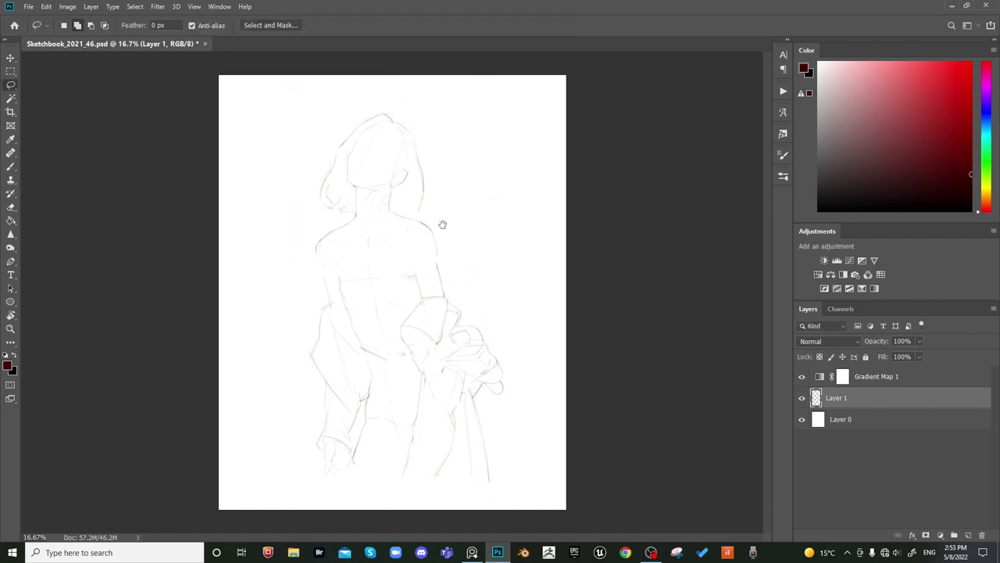
Scale the raised head, neck and shoulders down to 99.23%
{"action": "key", "text": "ctrl+t"}
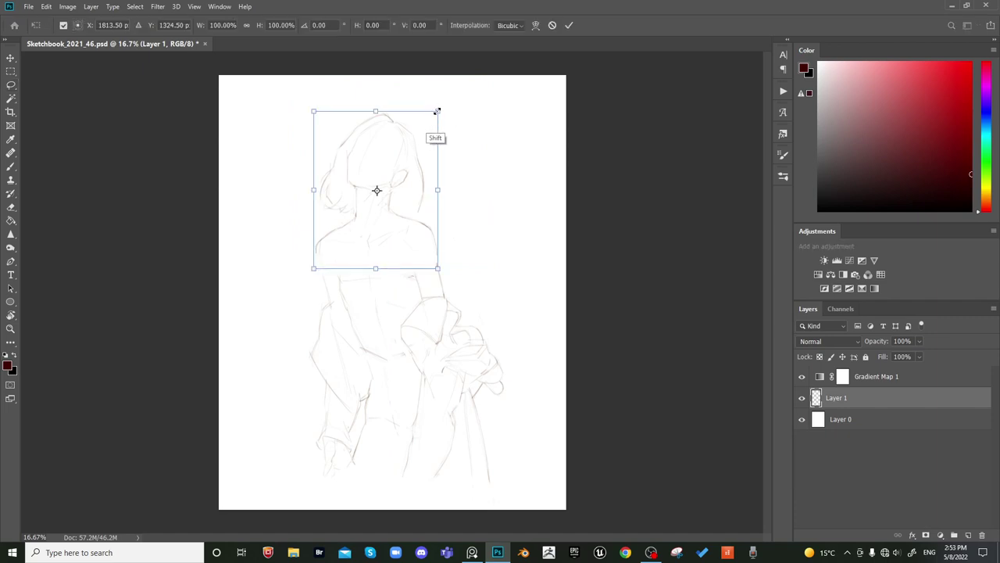
{"action": "mouse_move", "coordinate": [437, 111]}
{"action": "left_mouse_down"}
{"action": "mouse_move", "coordinate": [429, 138]}
{"action": "mouse_move", "coordinate": [441, 114]}
{"action": "left_mouse_up"}
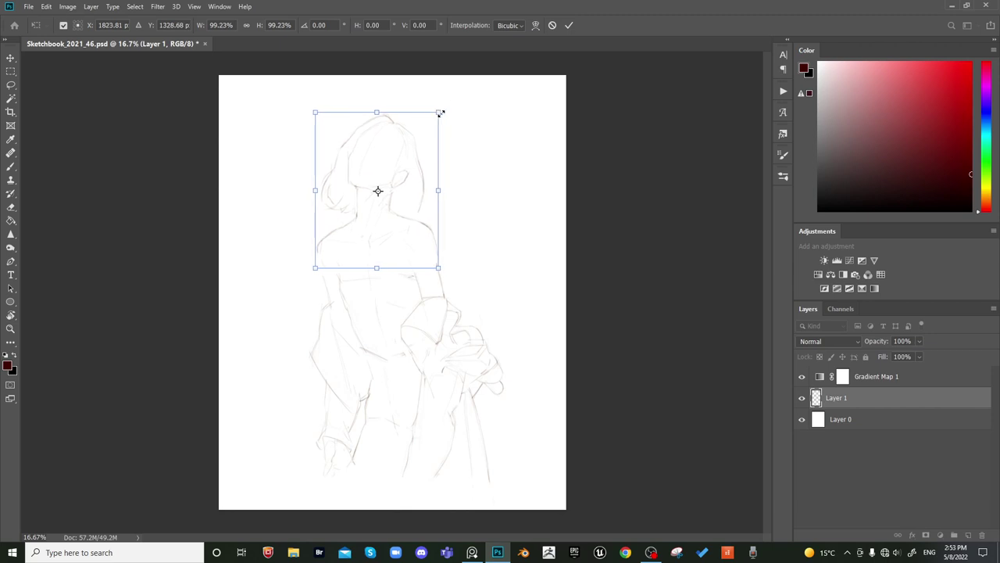
{"action": "key", "text": "Return"}
{"action": "key", "text": "l"}
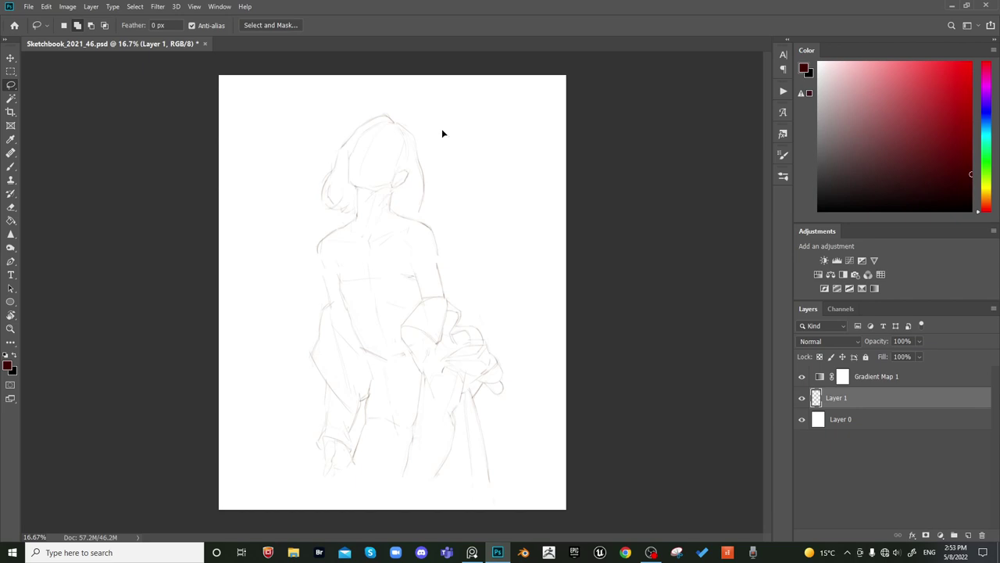
Reconnect the shoulder and redraw both upper arm contours on the bunched fabric's side, erasing stray lines beside the arm
{"action": "key", "text": "b"}
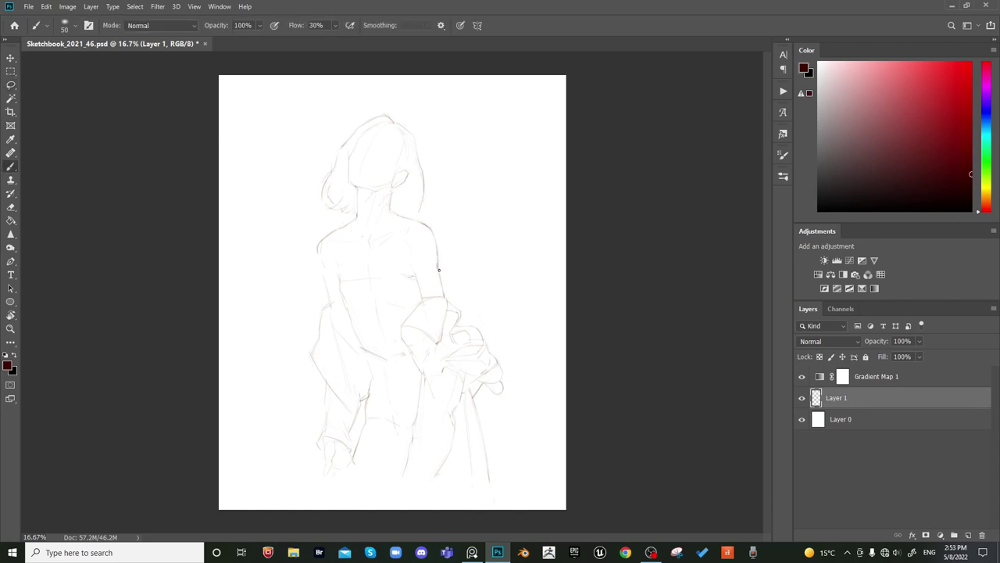
{"action": "left_click_drag", "start_coordinate": [442, 288], "coordinate": [432, 231]}
{"action": "left_click_drag", "start_coordinate": [415, 279], "coordinate": [420, 297]}
{"action": "key", "text": "e"}
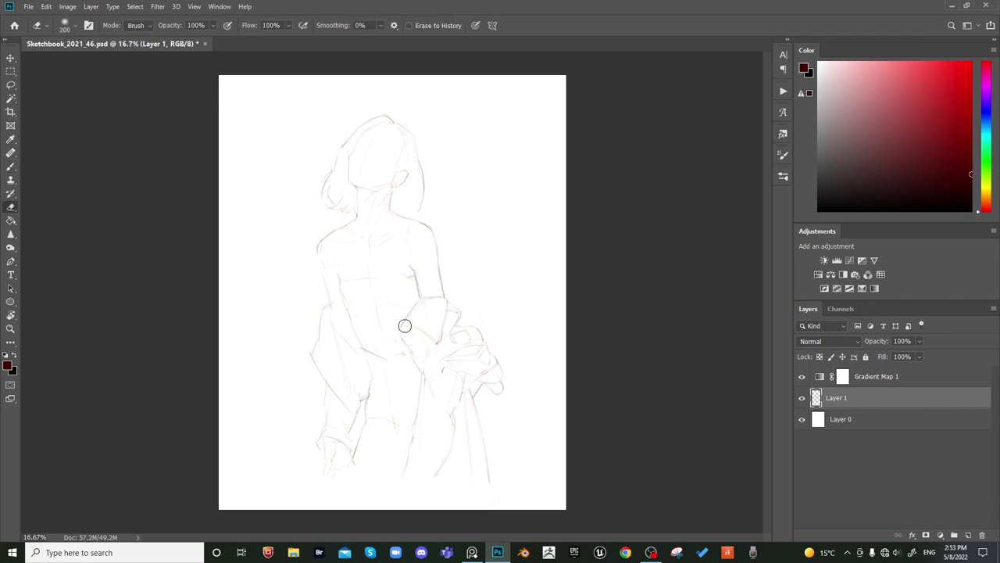
{"action": "left_click_drag", "start_coordinate": [405, 325], "coordinate": [420, 277]}
Strengthen the garment's top edge across the chest from armpit to armpit and clean up its end near the arm
{"action": "key", "text": "b"}
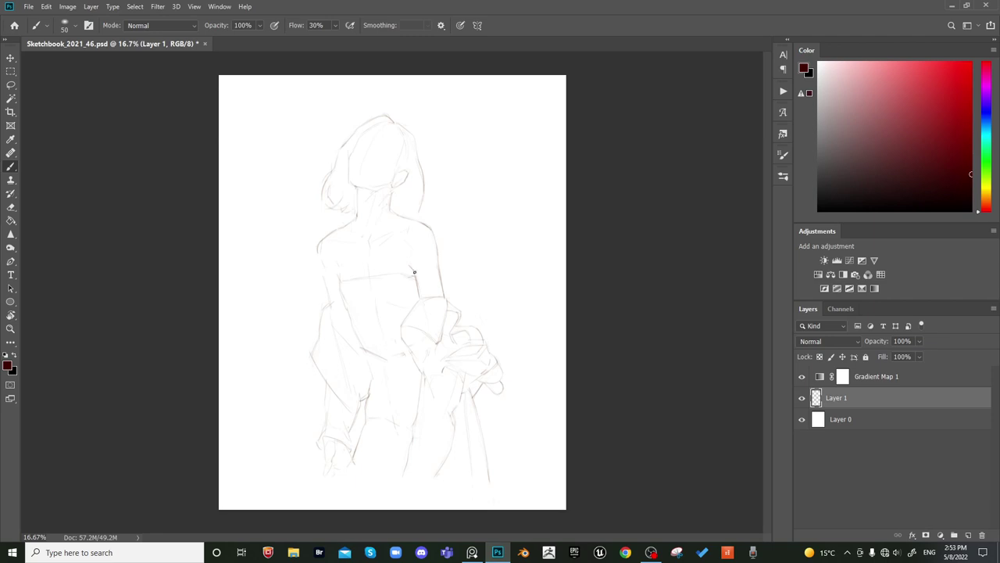
{"action": "left_click_drag", "start_coordinate": [414, 272], "coordinate": [403, 275]}
{"action": "key", "text": "e"}
{"action": "left_click", "coordinate": [414, 276]}
{"action": "key", "text": "b"}
{"action": "key", "text": "e"}
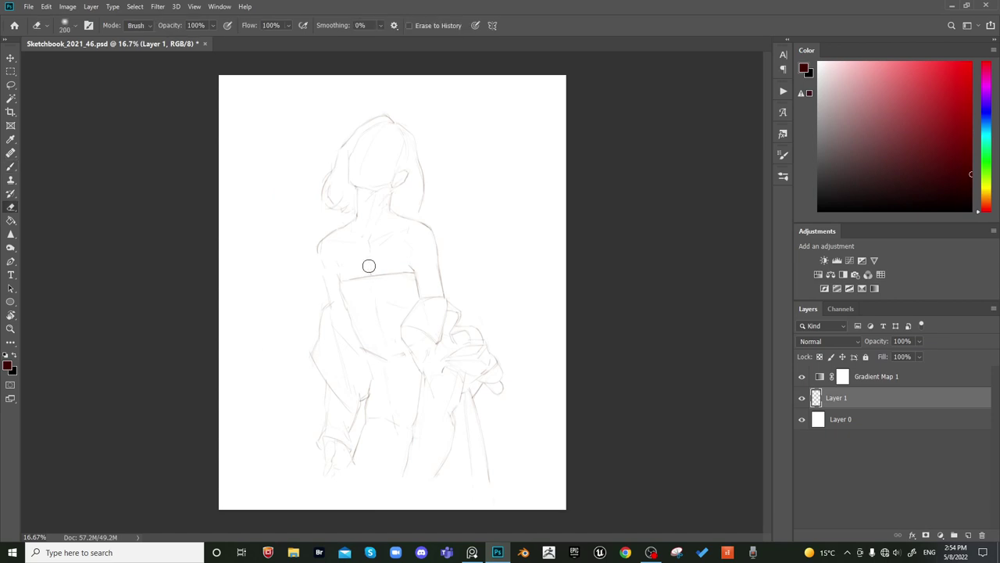
Redraw the armpit and torso side down to the waist on the hanging arm's side, checking the figure mirrored
{"action": "key", "text": "b"}
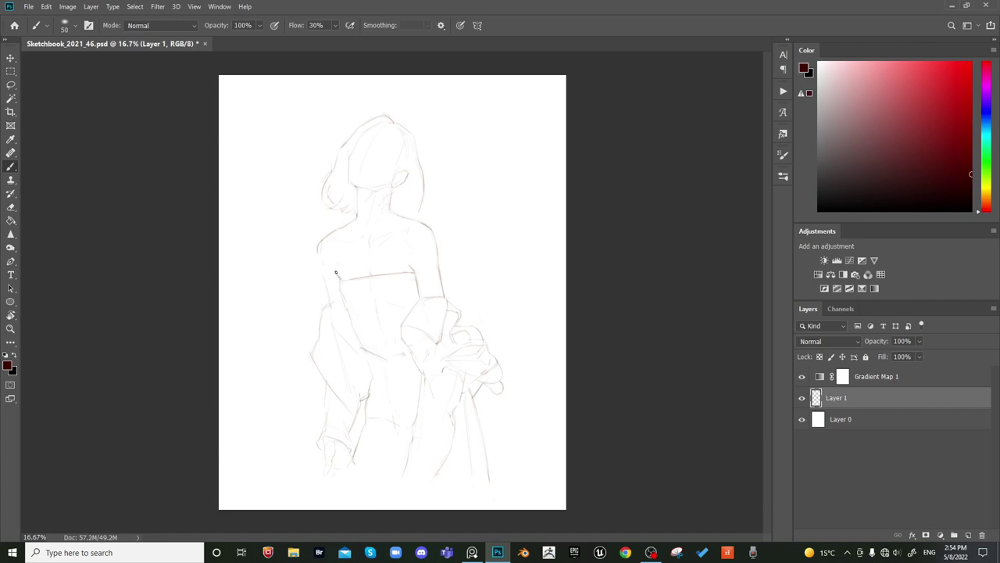
{"action": "key", "text": "e"}
{"action": "key", "text": "b"}
{"action": "key", "text": "e"}
{"action": "left_click", "coordinate": [338, 279]}
{"action": "key", "text": "b"}
{"action": "key", "text": "e"}
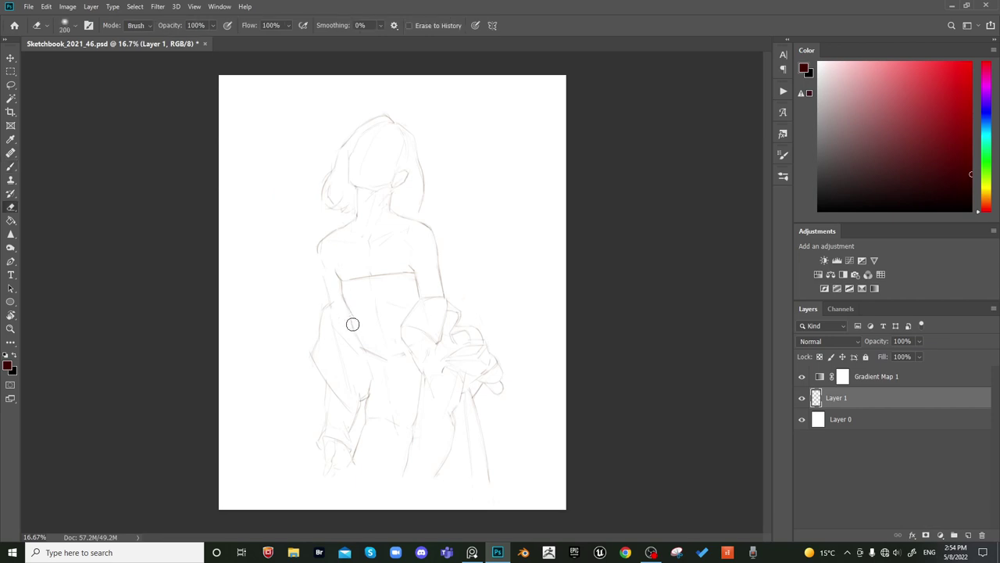
{"action": "key", "text": "b"}
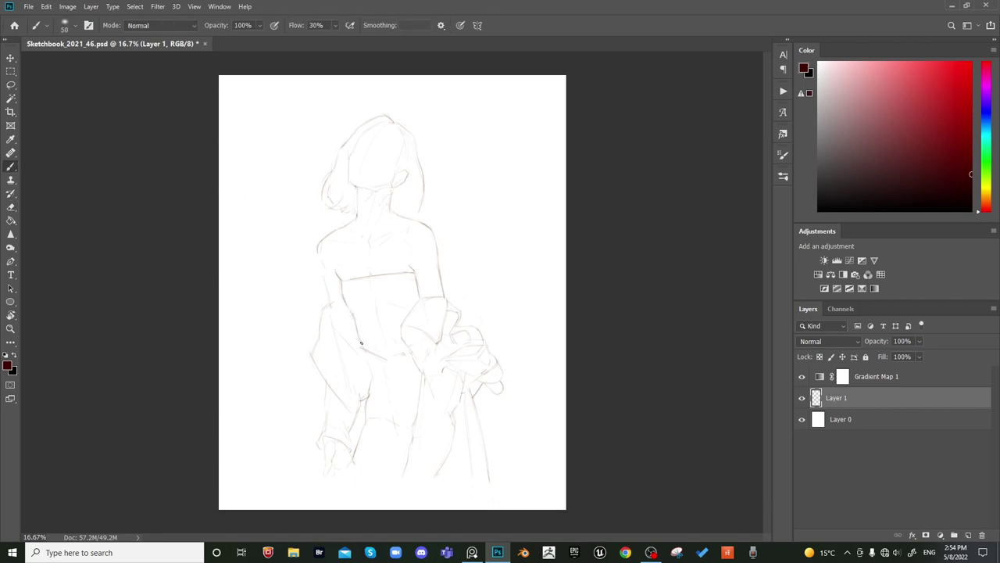
{"action": "left_click_drag", "start_coordinate": [358, 332], "coordinate": [364, 348]}
{"action": "key", "text": "ctrl+shift+h"}
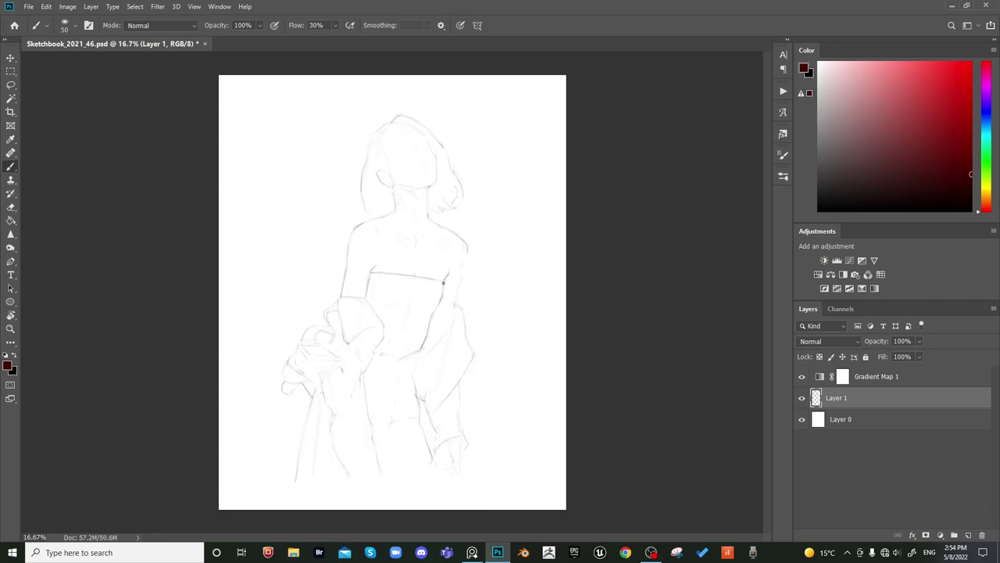
{"action": "key", "text": "e"}
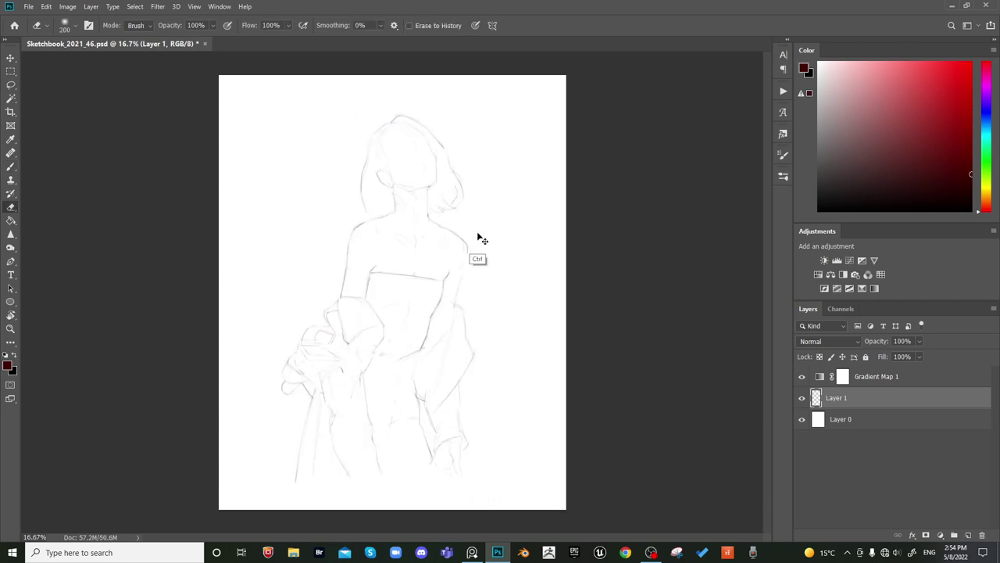
{"action": "key", "text": "ctrl+shift+h"}
Draw the hanging arm's outer contour from shoulder to sleeve and its inner line toward the elbow, erasing the excess
{"action": "key", "text": "b"}
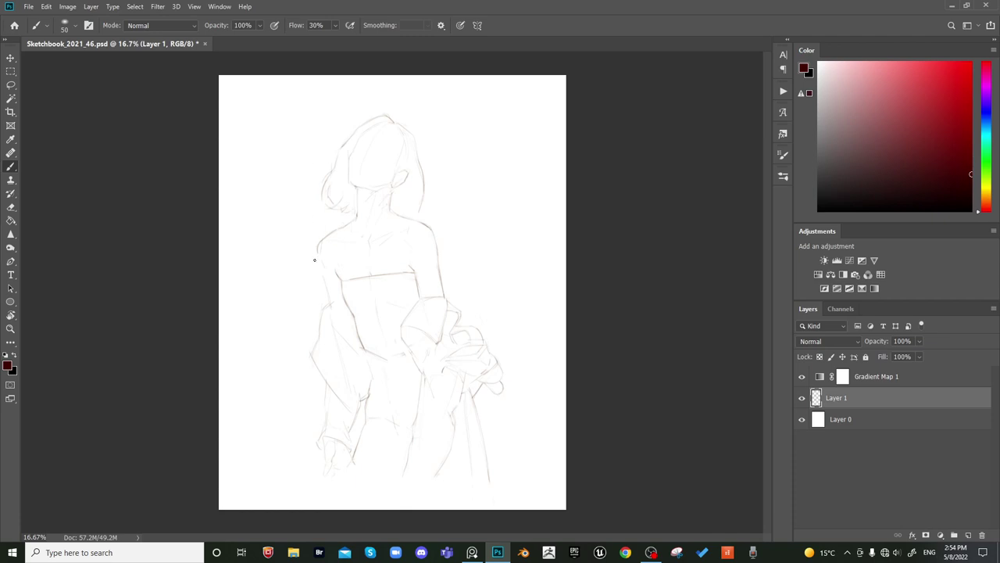
{"action": "left_click_drag", "start_coordinate": [320, 264], "coordinate": [333, 294]}
{"action": "key", "text": "e"}
{"action": "key", "text": "b"}
{"action": "key", "text": "e"}
{"action": "key", "text": "b"}
{"action": "key", "text": "e"}
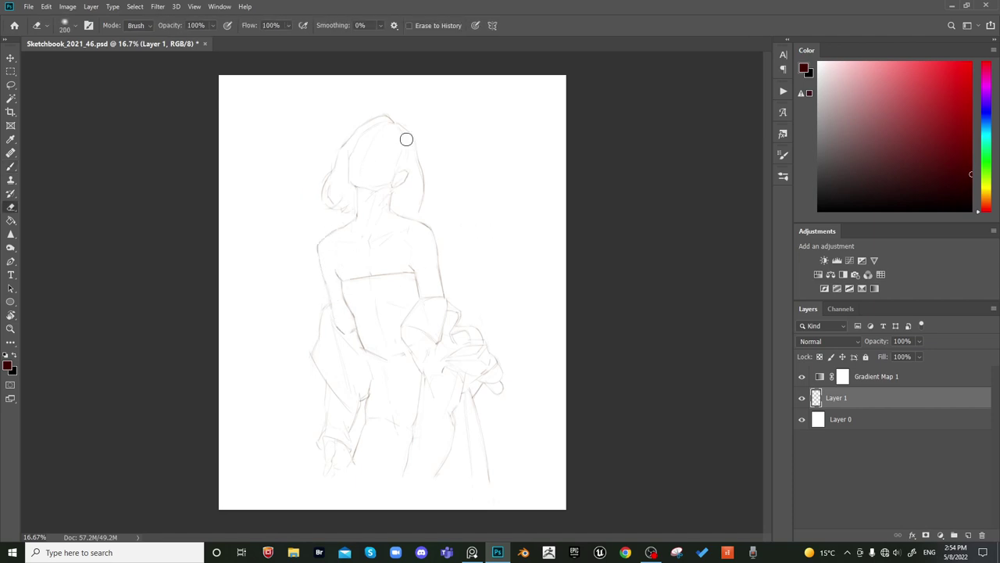
Darken the hanging arm's outer contour from the shoulder to the sleeve edge while viewing the figure mirrored
{"action": "key", "text": "ctrl+shift+h"}
{"action": "key", "text": "b"}
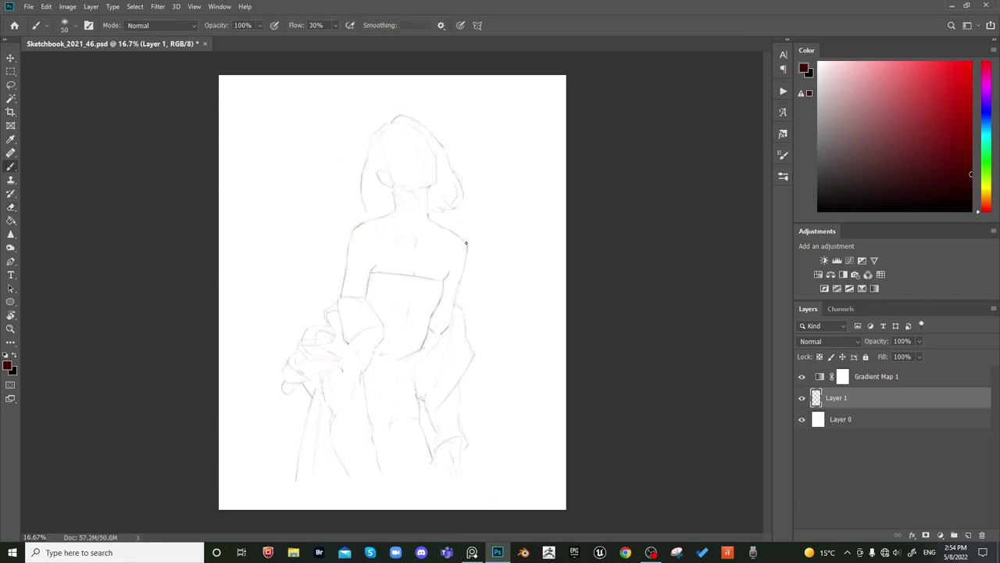
{"action": "left_click_drag", "start_coordinate": [466, 243], "coordinate": [454, 298]}
{"action": "key", "text": "ctrl+shift+h"}
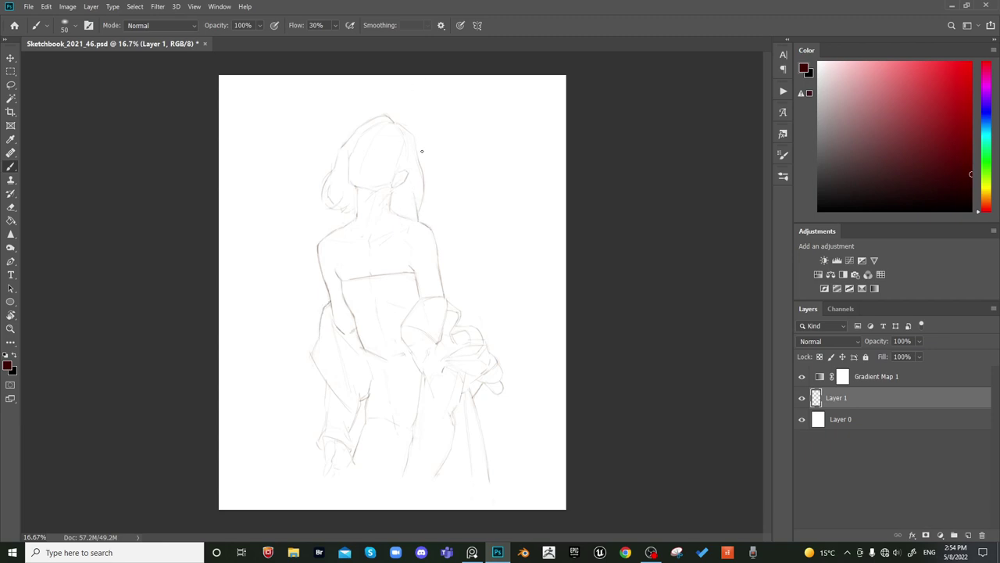
Refine the hair contour behind the ear down to the shoulder and check it mirrored
{"action": "left_click_drag", "start_coordinate": [422, 170], "coordinate": [418, 209]}
{"action": "key", "text": "e"}
{"action": "key", "text": "ctrl+shift+h"}
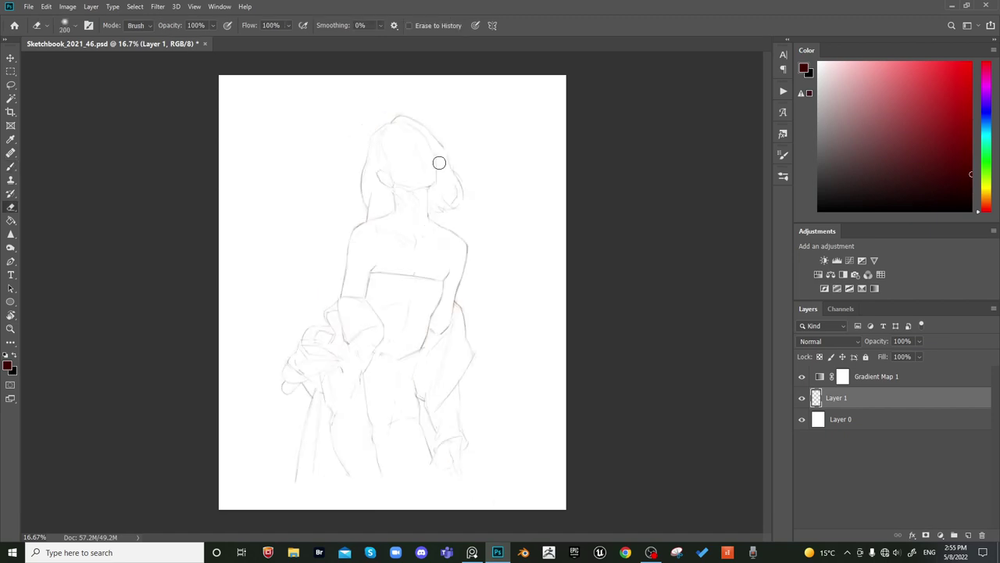
{"action": "key", "text": "ctrl+shift+h"}
Draw a light slanted brow guideline across the face and soften it
{"action": "key", "text": "ctrl+plus"}
{"action": "mouse_move", "coordinate": [378, 196]}
{"action": "left_mouse_down"}
{"action": "mouse_move", "coordinate": [424, 297]}
{"action": "mouse_move", "coordinate": [367, 286]}
{"action": "left_mouse_up"}
{"action": "key", "text": "b"}
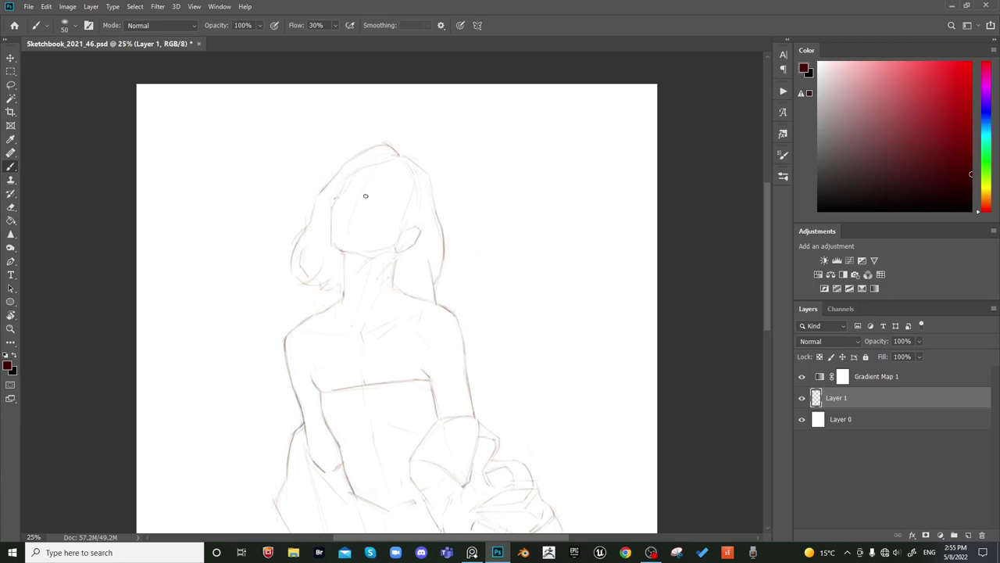
{"action": "key", "text": "e"}
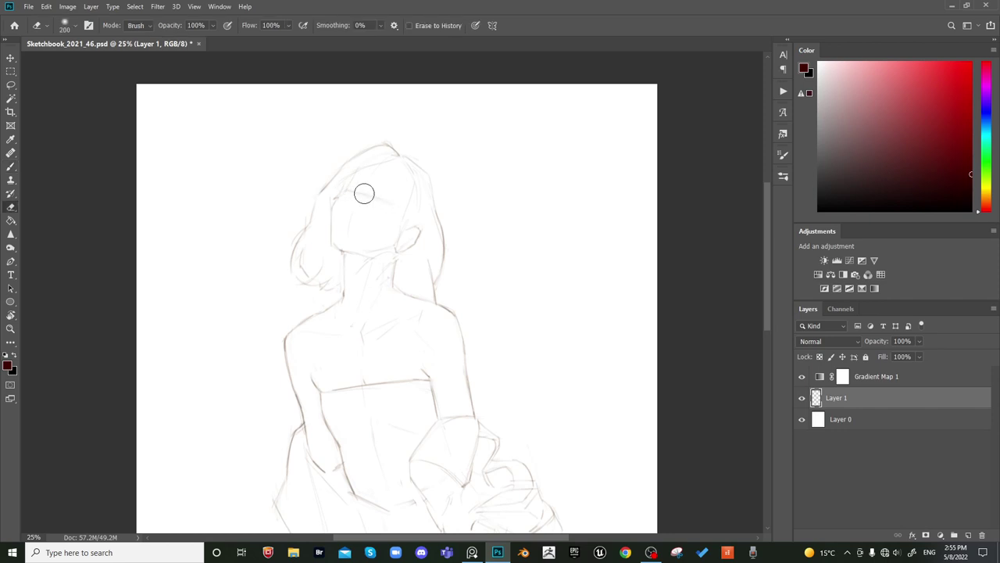
Redraw the far cheek and jaw contour as a rounder curve toward the chin, erasing the angular excess
{"action": "key", "text": "b"}
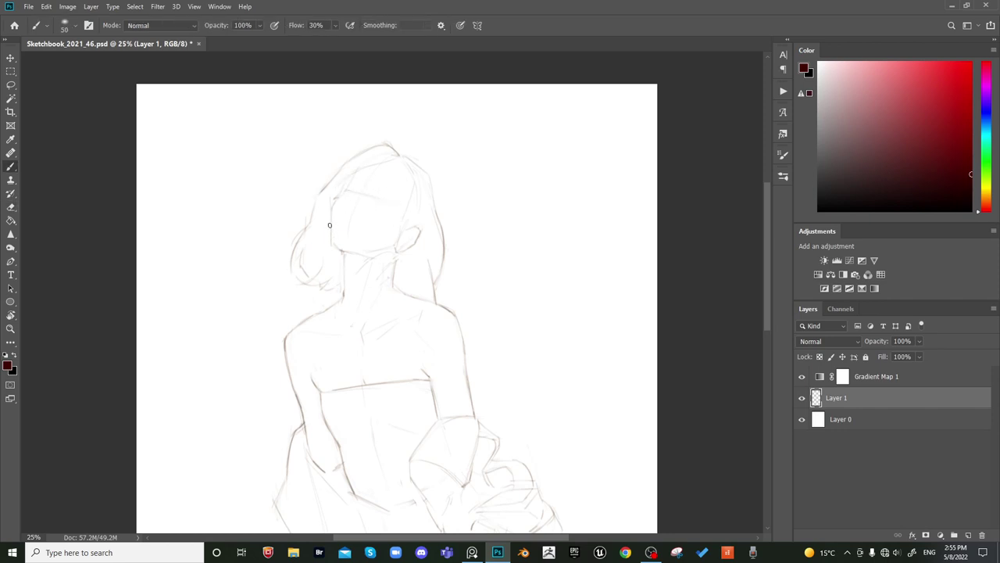
{"action": "key", "text": "e"}
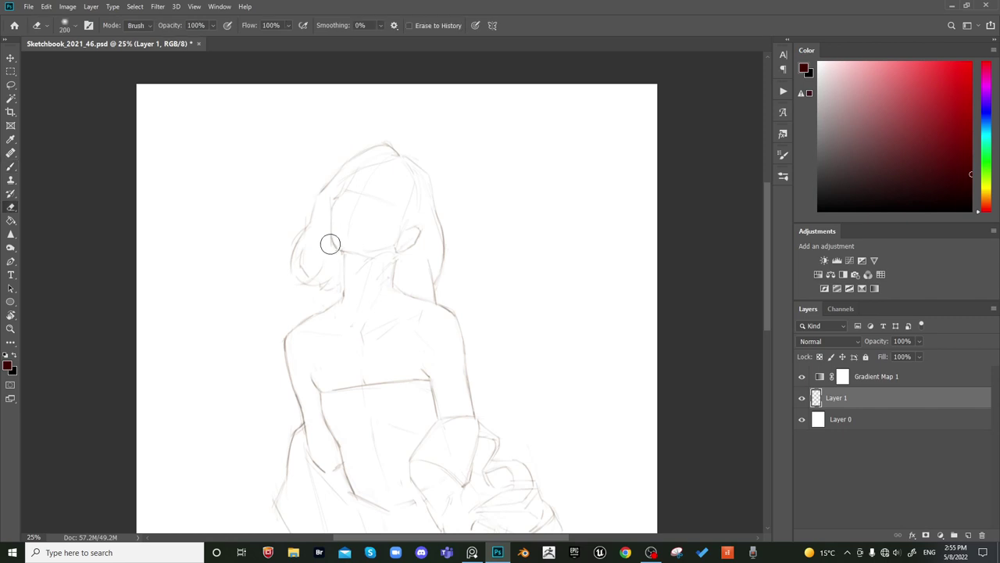
{"action": "key", "text": "b"}
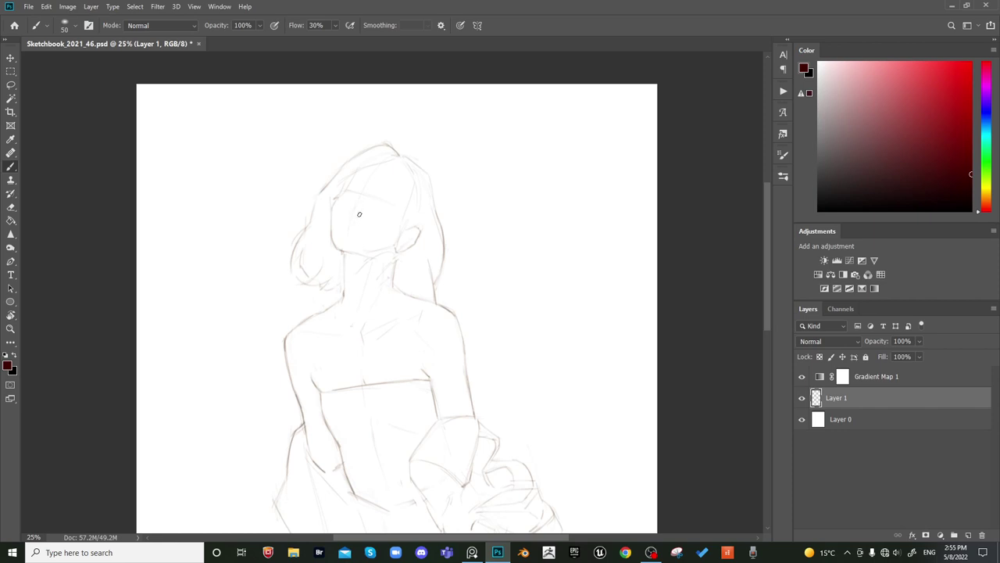
{"action": "left_click_drag", "start_coordinate": [353, 210], "coordinate": [361, 218]}
{"action": "key", "text": "e"}
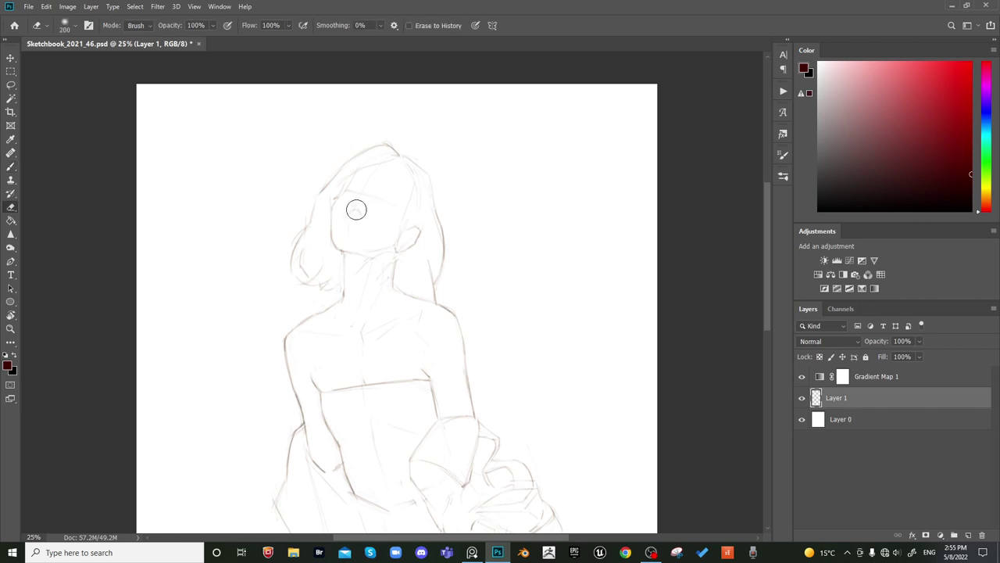
{"action": "key", "text": "b"}
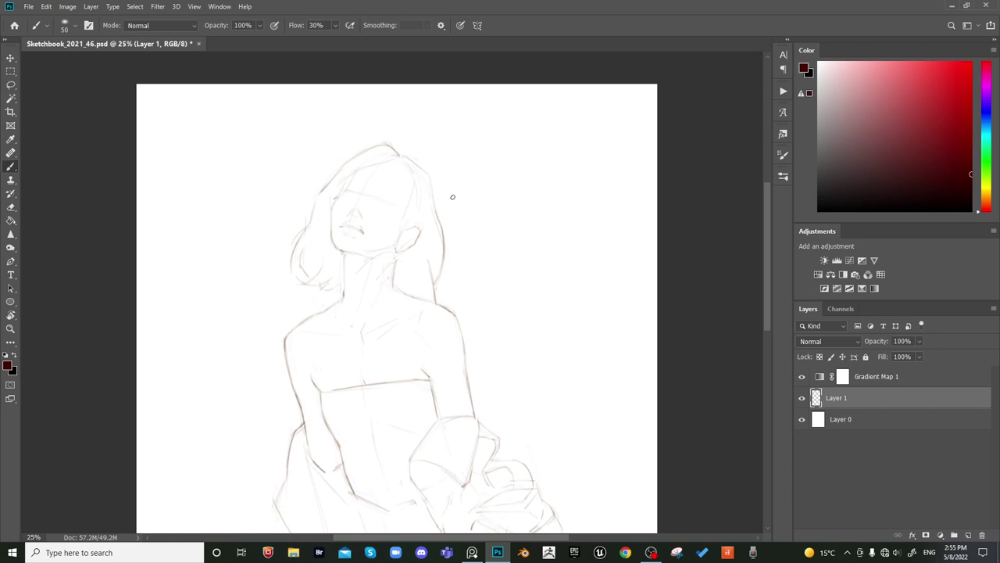
{"action": "key", "text": "ctrl+shift+h"}
{"action": "key", "text": "e"}
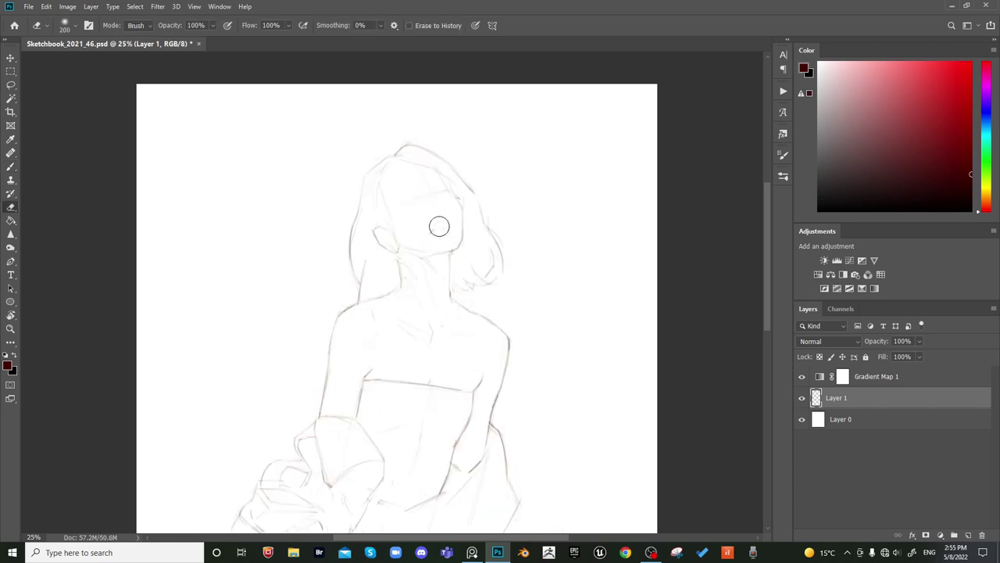
{"action": "left_click_drag", "start_coordinate": [439, 227], "coordinate": [449, 234]}
{"action": "key", "text": "h"}
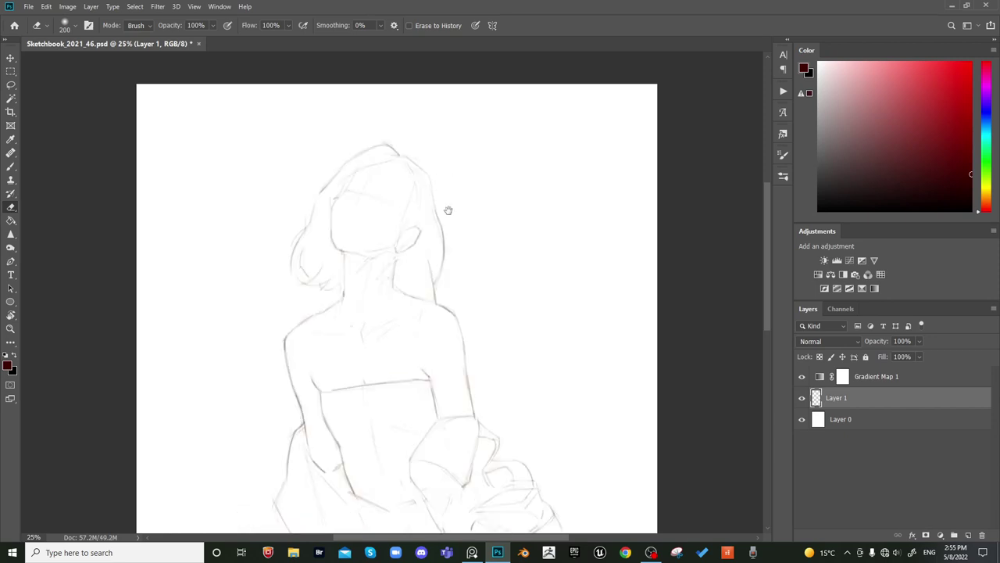
Block in the mouth as a faint soft shadow with an enlarged brush
{"action": "key", "text": "b"}
{"action": "key", "text": "bracketright"}
{"action": "key", "text": "bracketright"}
{"action": "key", "text": "bracketright"}
{"action": "key", "text": "bracketright"}
{"action": "key", "text": "bracketright"}
{"action": "key", "text": "bracketright"}
{"action": "key", "text": "bracketright"}
{"action": "key", "text": "bracketright"}
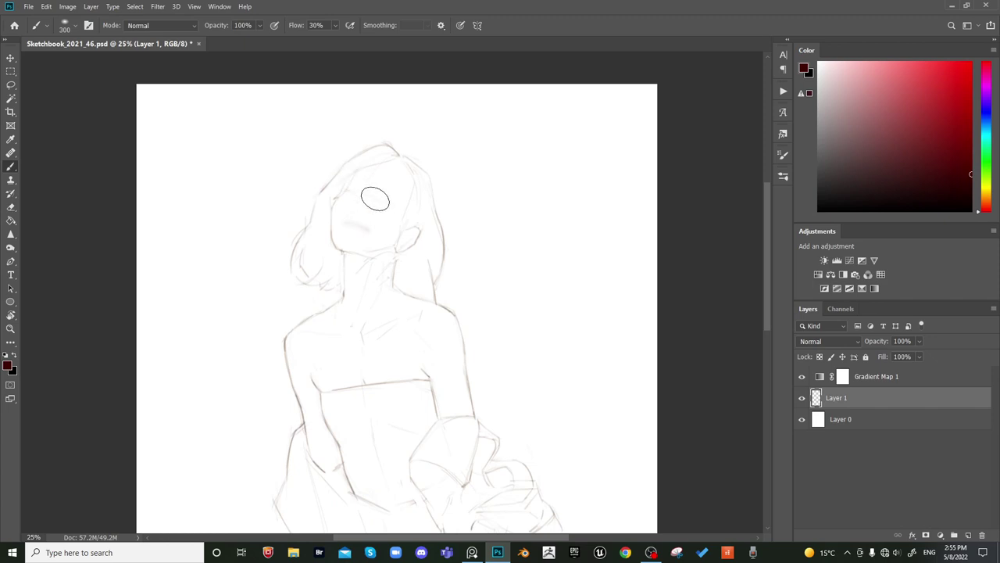
Block in both eye sockets as soft shadows along the slanted eye line, using a smaller brush
{"action": "key", "text": "bracketleft"}
{"action": "key", "text": "bracketleft"}
{"action": "key", "text": "bracketleft"}
{"action": "key", "text": "bracketright"}
{"action": "left_click_drag", "start_coordinate": [371, 197], "coordinate": [393, 204]}
{"action": "key", "text": "bracketright"}
{"action": "key", "text": "bracketleft"}
{"action": "key", "text": "e"}
{"action": "key", "text": "b"}
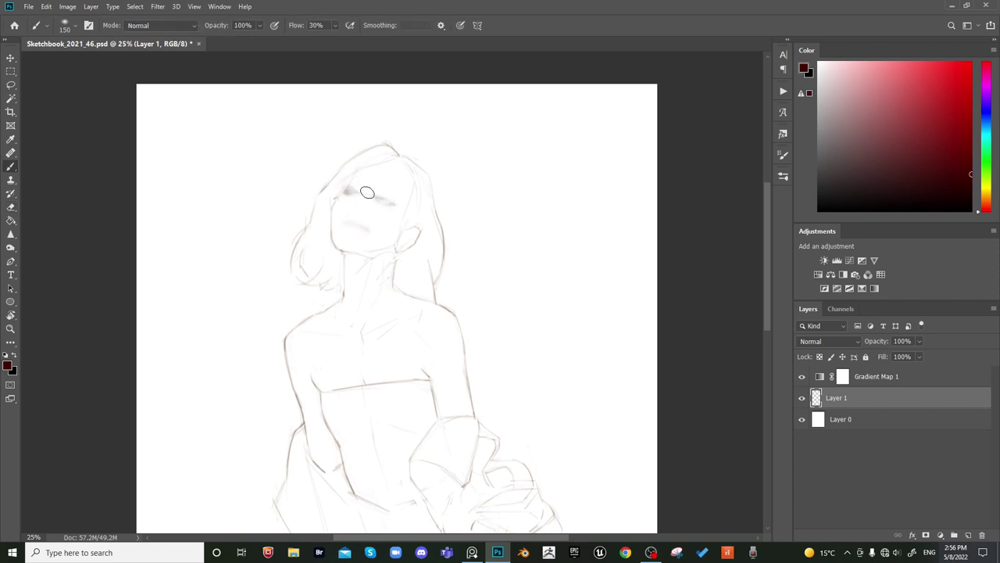
Shape the near eye with darker lid shading and sketch the eyebrow above it, cleaning up with the eraser
{"action": "key", "text": "e"}
{"action": "key", "text": "b"}
{"action": "left_click_drag", "start_coordinate": [377, 197], "coordinate": [394, 201]}
{"action": "key", "text": "e"}
{"action": "key", "text": "b"}
{"action": "key", "text": "["}
{"action": "key", "text": "e"}
{"action": "left_click_drag", "start_coordinate": [383, 187], "coordinate": [399, 196]}
{"action": "key", "text": "b"}
{"action": "key", "text": "e"}
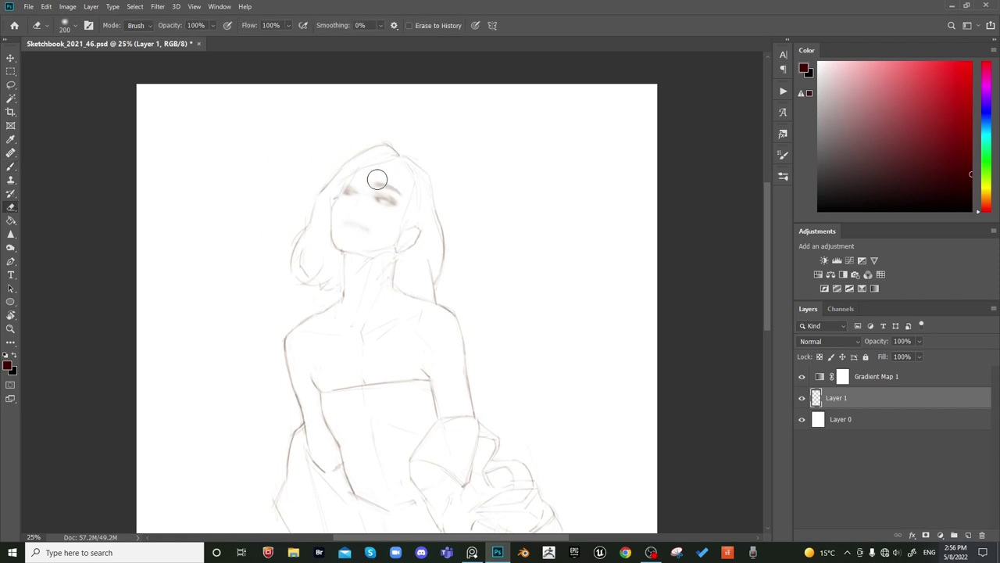
Shade the far eyebrow and eye socket toward the nose bridge, and check the face mirrored
{"action": "key", "text": "b"}
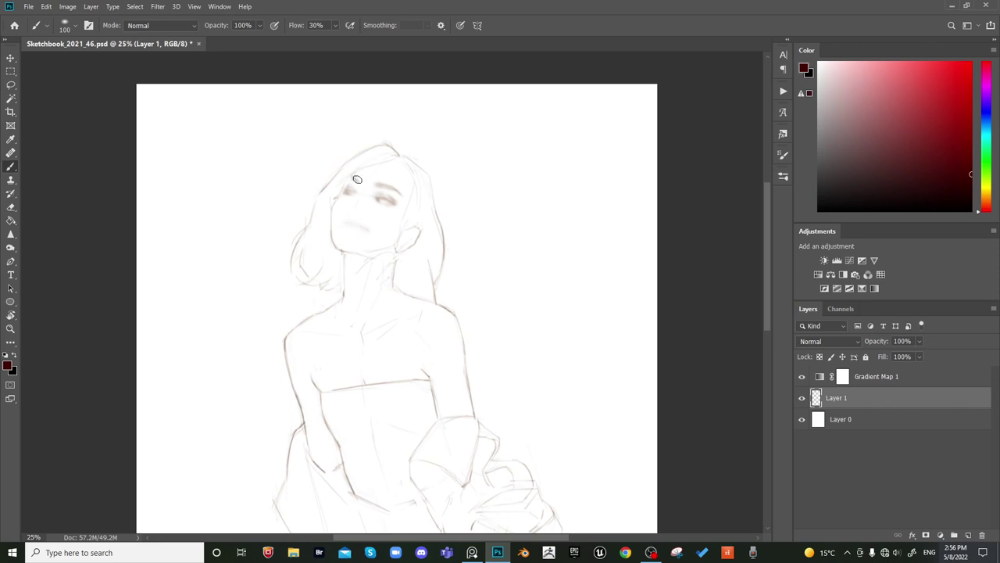
{"action": "key", "text": "bracketright"}
{"action": "key", "text": "bracketright"}
{"action": "key", "text": "bracketright"}
{"action": "key", "text": "bracketright"}
{"action": "key", "text": "bracketright"}
{"action": "key", "text": "bracketright"}
{"action": "key", "text": "bracketleft"}
{"action": "key", "text": "bracketleft"}
{"action": "key", "text": "ctrl+shift+h"}
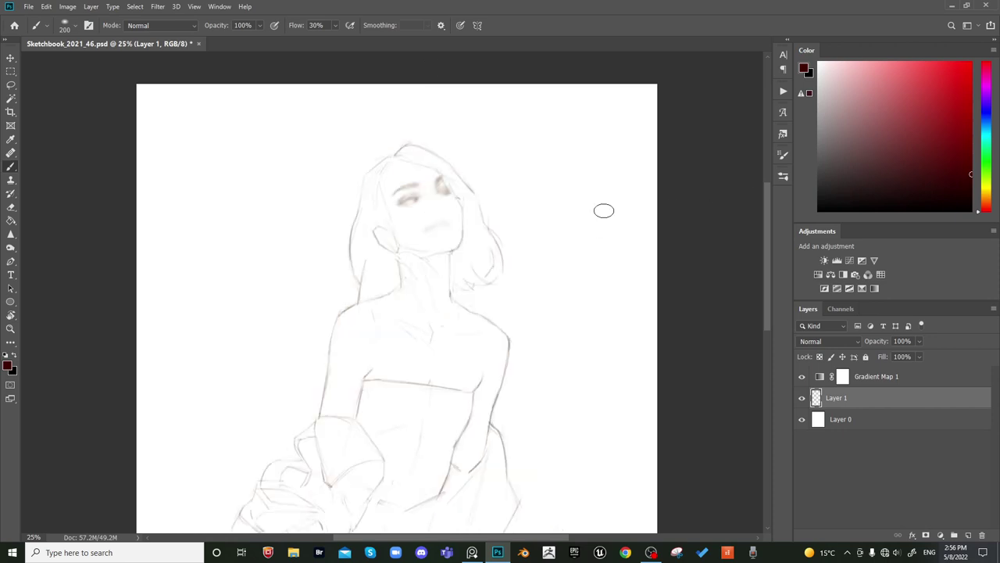
{"action": "key", "text": "e"}
{"action": "key", "text": "b"}
{"action": "key", "text": "ctrl+shift+h"}
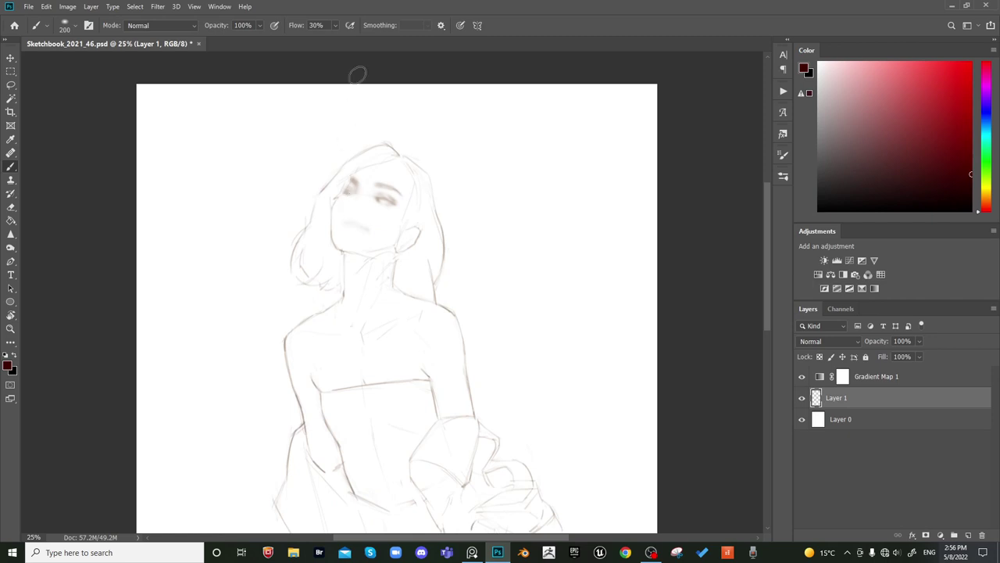
Build up the lips with soft dark strokes, varying the brush size to define the mouth line and corner
{"action": "key", "text": "bracketright"}
{"action": "key", "text": "bracketright"}
{"action": "key", "text": "bracketleft"}
{"action": "key", "text": "bracketleft"}
{"action": "left_click_drag", "start_coordinate": [351, 225], "coordinate": [358, 224]}
{"action": "key", "text": "bracketleft"}
{"action": "key", "text": "bracketleft"}
{"action": "key", "text": "bracketleft"}
{"action": "key", "text": "bracketleft"}
{"action": "key", "text": "bracketright"}
{"action": "key", "text": "bracketright"}
{"action": "key", "text": "bracketright"}
{"action": "key", "text": "bracketright"}
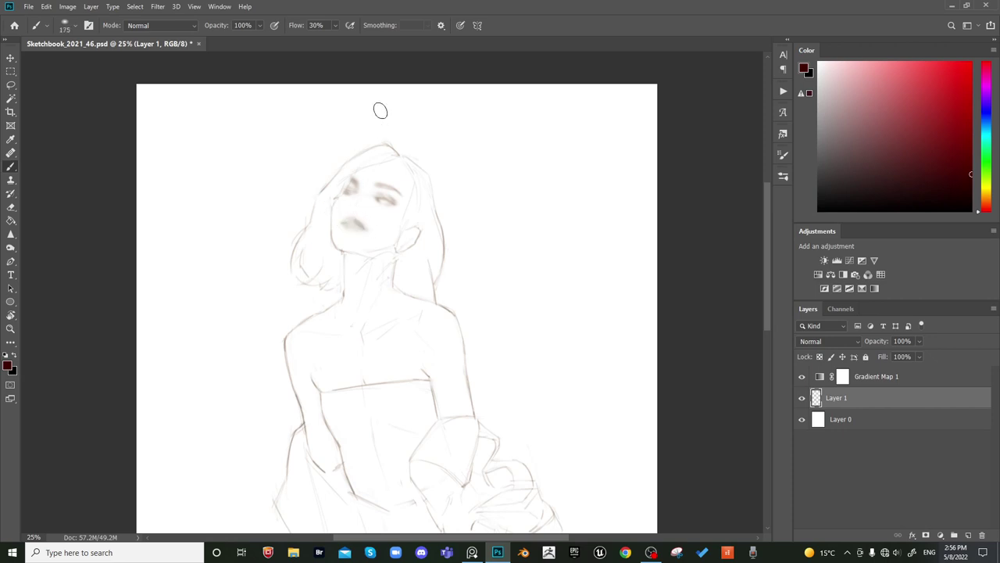
{"action": "left_click_drag", "start_coordinate": [353, 224], "coordinate": [366, 231]}
{"action": "key", "text": "bracketleft"}
{"action": "key", "text": "bracketleft"}
Add a soft shadow along the outer edge of the far cheek with the brush enlarged to 300
{"action": "key", "text": "bracketright"}
{"action": "key", "text": "bracketright"}
{"action": "key", "text": "bracketright"}
{"action": "key", "text": "bracketright"}
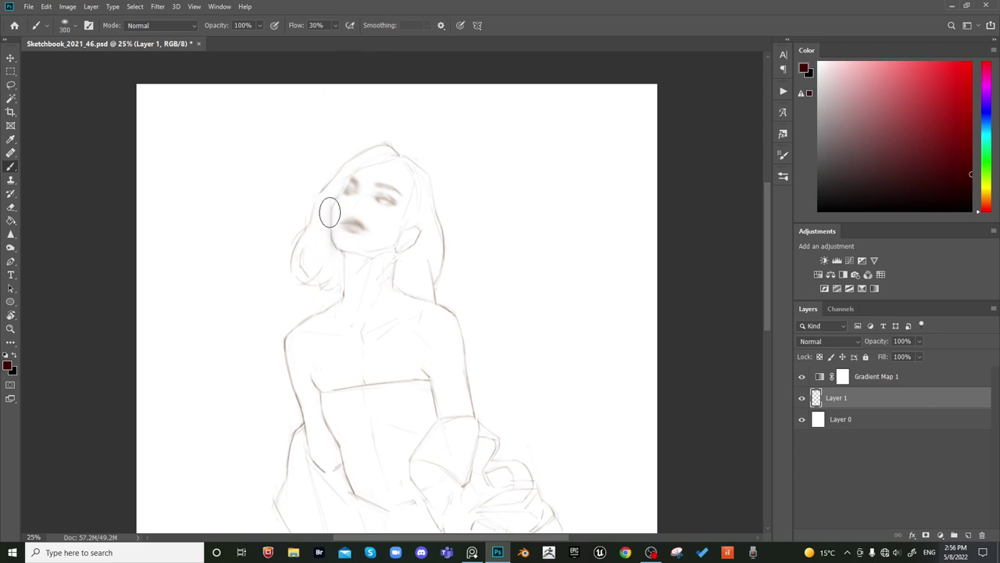
Shade the underside of the nose, clean up around it with the eraser, and check the face mirrored
{"action": "key", "text": "bracketleft"}
{"action": "key", "text": "bracketleft"}
{"action": "key", "text": "bracketleft"}
{"action": "key", "text": "bracketleft"}
{"action": "key", "text": "bracketleft"}
{"action": "key", "text": "bracketright"}
{"action": "key", "text": "bracketright"}
{"action": "key", "text": "bracketright"}
{"action": "key", "text": "bracketleft"}
{"action": "key", "text": "bracketleft"}
{"action": "key", "text": "e"}
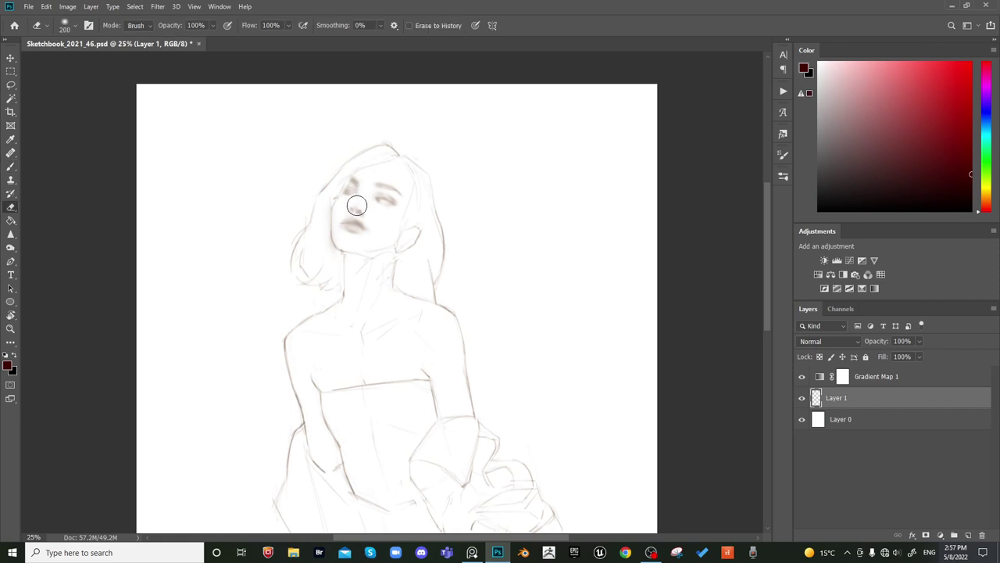
{"action": "key", "text": "ctrl+shift+h"}
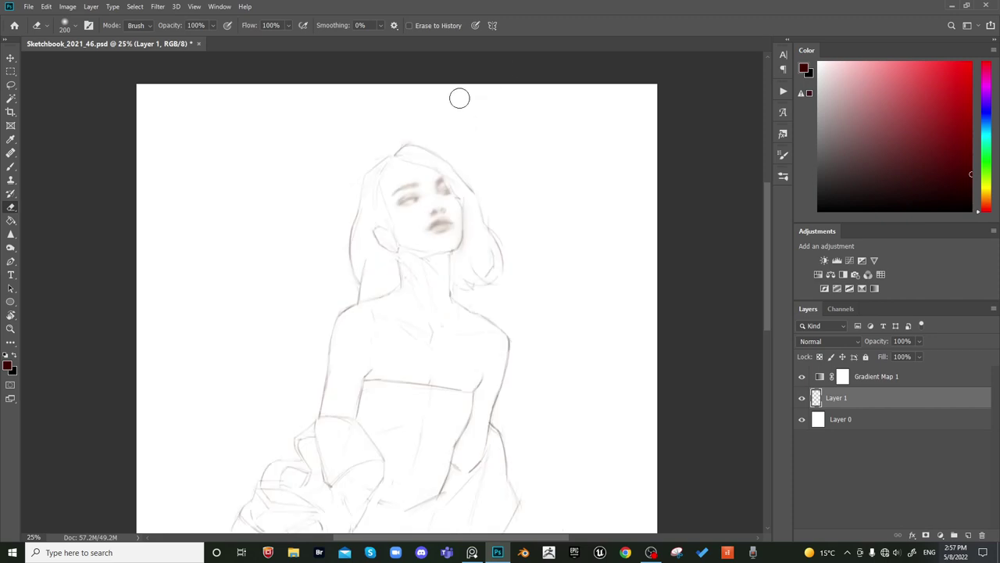
Darken the far cheek and lip shading in the mirrored view with a brush of size 100, and flip back
{"action": "key", "text": "b"}
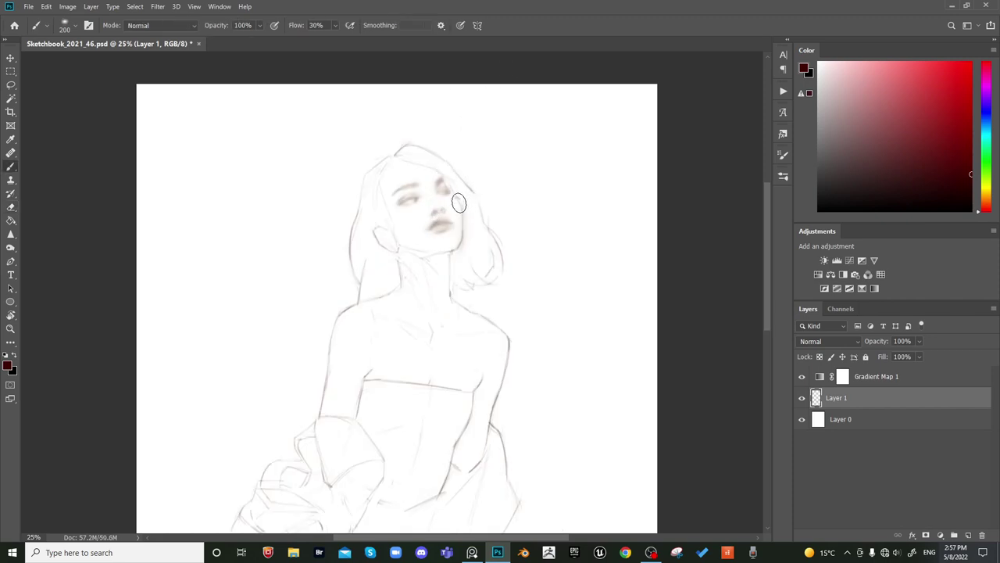
{"action": "key", "text": "bracketleft"}
{"action": "key", "text": "bracketleft"}
{"action": "left_click_drag", "start_coordinate": [510, 184], "coordinate": [501, 119]}
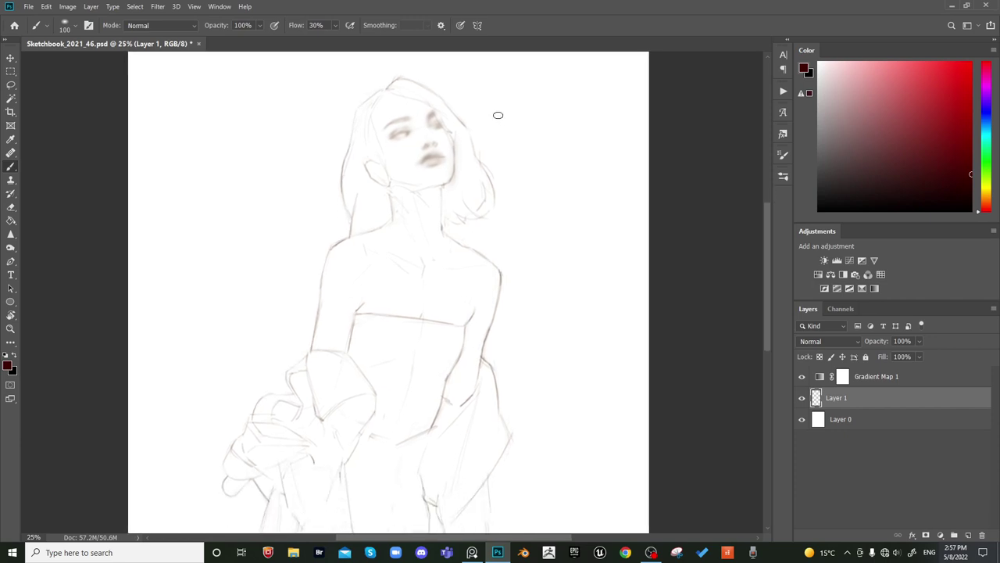
{"action": "key", "text": "ctrl+shift+h"}
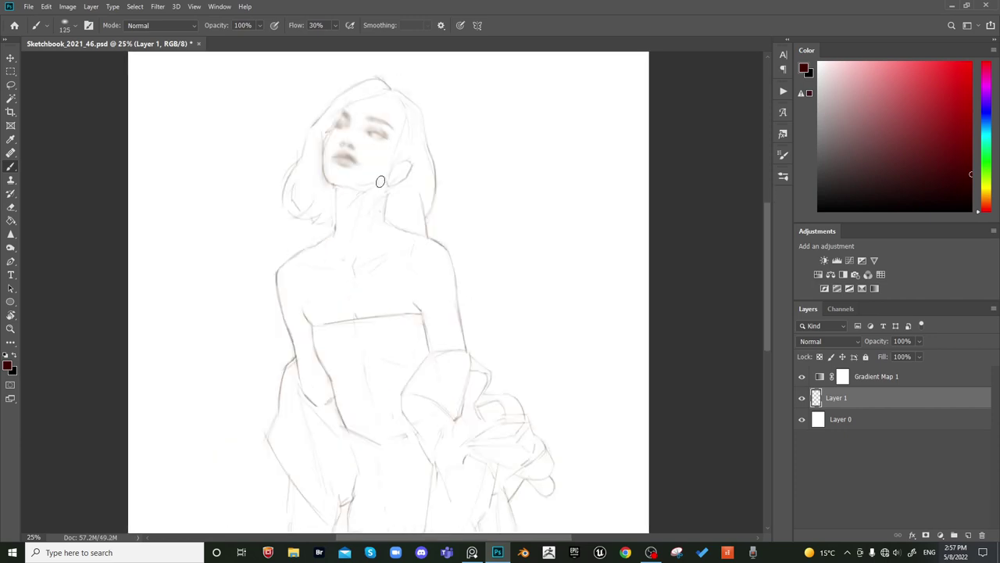
Darken the chin contour and its shadow where it meets the neck, erasing the stray jaw lines
{"action": "key", "text": "bracketright"}
{"action": "key", "text": "e"}
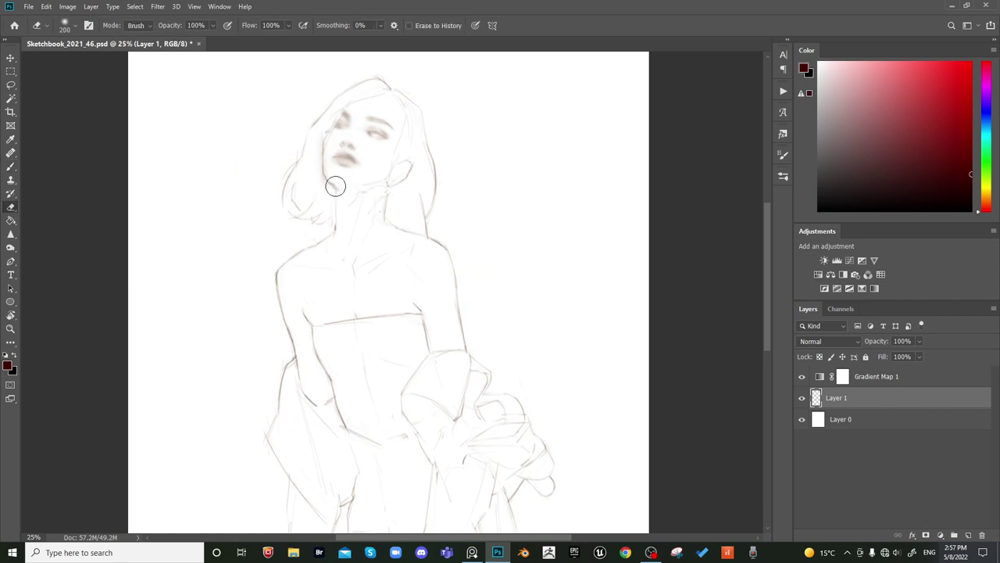
{"action": "key", "text": "b"}
{"action": "key", "text": "bracketright"}
{"action": "key", "text": "bracketright"}
{"action": "key", "text": "bracketright"}
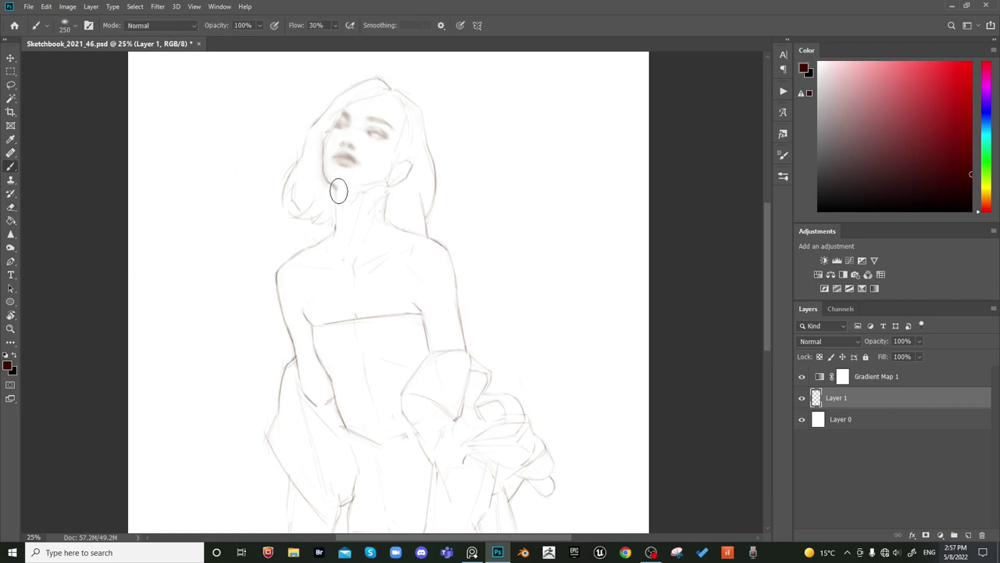
{"action": "key", "text": "bracketleft"}
{"action": "key", "text": "bracketleft"}
Set the brush colour to black and strengthen the front neck contour, trimming the cheek edge in the mirrored view
{"action": "key", "text": "ctrl+f"}
{"action": "left_click", "coordinate": [821, 209]}
{"action": "left_click_drag", "start_coordinate": [518, 240], "coordinate": [539, 295]}
{"action": "key", "text": "e"}
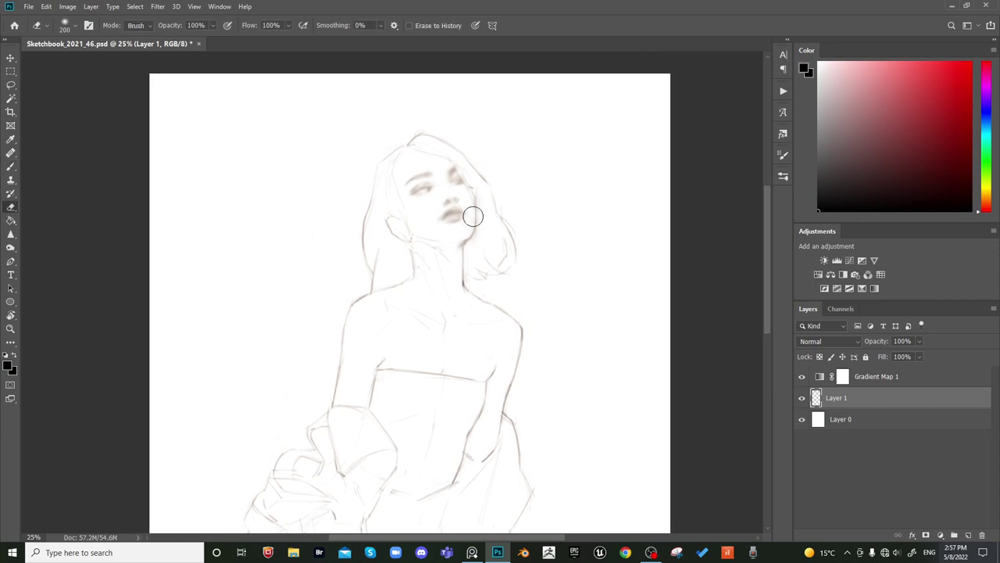
{"action": "key", "text": "ctrl+f"}
{"action": "left_click_drag", "start_coordinate": [453, 239], "coordinate": [408, 252]}
{"action": "key", "text": "b"}
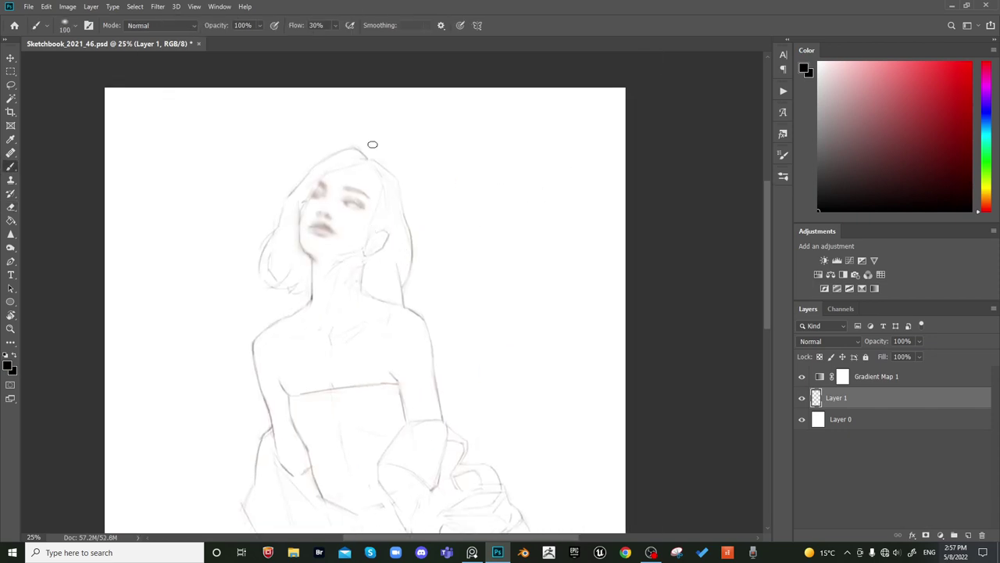
Rework the near eyebrow with a brush of size 175 and erase the excess above it
{"action": "key", "text": "bracketright"}
{"action": "key", "text": "bracketright"}
{"action": "key", "text": "bracketright"}
{"action": "key", "text": "bracketright"}
{"action": "key", "text": "e"}
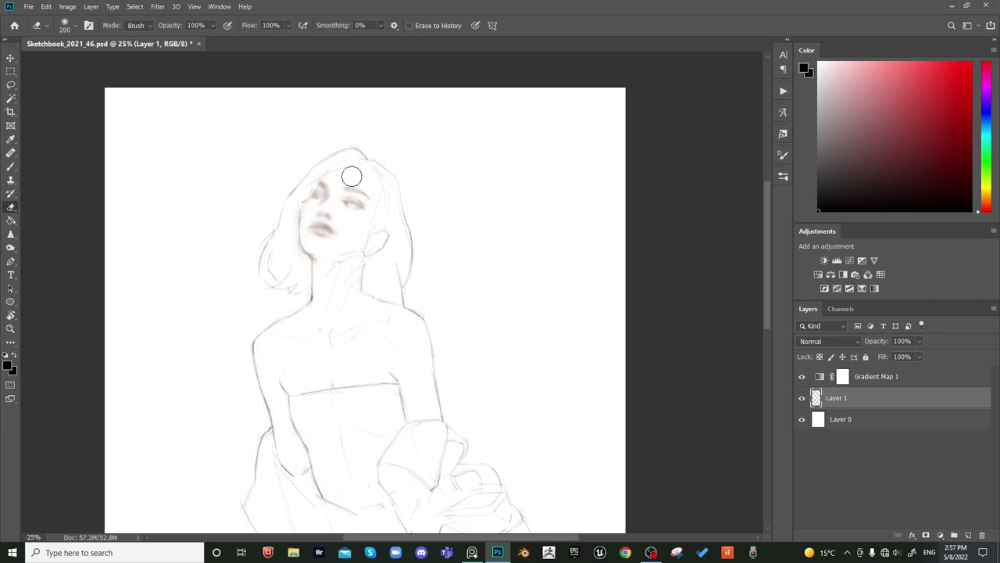
{"action": "key", "text": "b"}
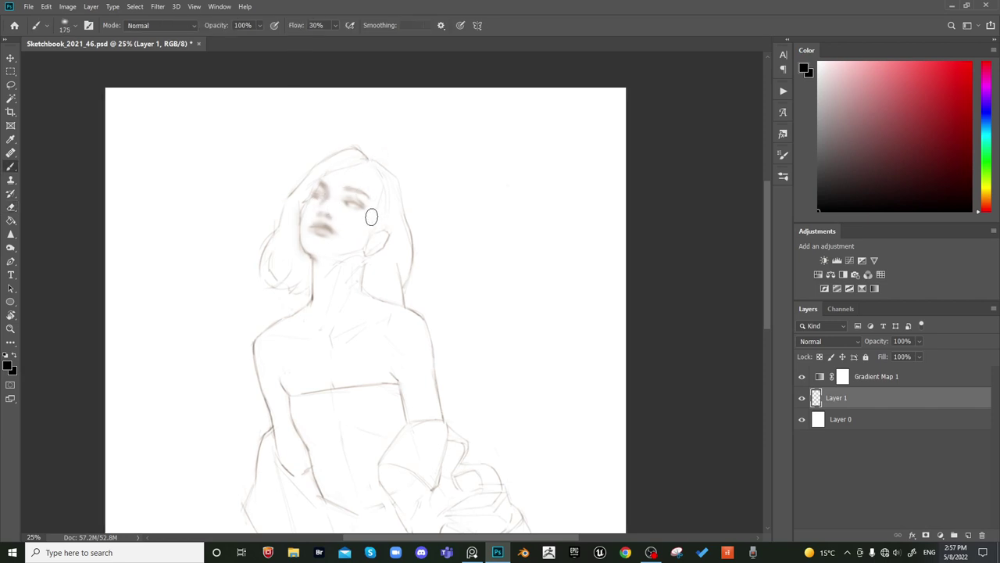
Darken the near eye's lid and iris with soft strokes, adjusting the brush size
{"action": "key", "text": "bracketright"}
{"action": "key", "text": "bracketright"}
{"action": "key", "text": "bracketleft"}
{"action": "key", "text": "bracketleft"}
{"action": "key", "text": "bracketleft"}
{"action": "key", "text": "bracketright"}
{"action": "key", "text": "bracketright"}
{"action": "key", "text": "bracketright"}
{"action": "left_click_drag", "start_coordinate": [351, 203], "coordinate": [357, 207]}
Deepen the shading of the far eye and its brow beside the nose bridge
{"action": "key", "text": "bracketleft"}
{"action": "key", "text": "bracketleft"}
{"action": "key", "text": "bracketleft"}
{"action": "key", "text": "bracketleft"}
{"action": "key", "text": "bracketright"}
{"action": "key", "text": "bracketright"}
{"action": "key", "text": "bracketright"}
{"action": "key", "text": "bracketright"}
{"action": "left_click_drag", "start_coordinate": [319, 193], "coordinate": [317, 190]}
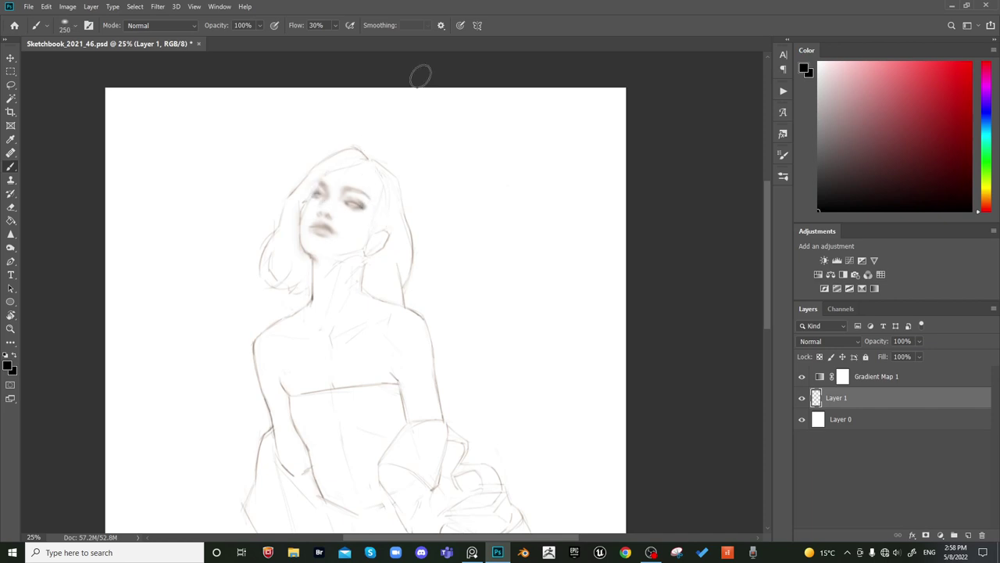
Shade the hair beside the near temple down to the ear with the brush enlarged to 500
{"action": "key", "text": "bracketright"}
{"action": "key", "text": "bracketleft"}
{"action": "key", "text": "bracketleft"}
{"action": "key", "text": "bracketleft"}
{"action": "key", "text": "bracketright"}
{"action": "key", "text": "bracketright"}
{"action": "key", "text": "bracketright"}
{"action": "key", "text": "bracketright"}
{"action": "key", "text": "bracketright"}
{"action": "key", "text": "bracketright"}
{"action": "left_click_drag", "start_coordinate": [387, 192], "coordinate": [389, 232]}
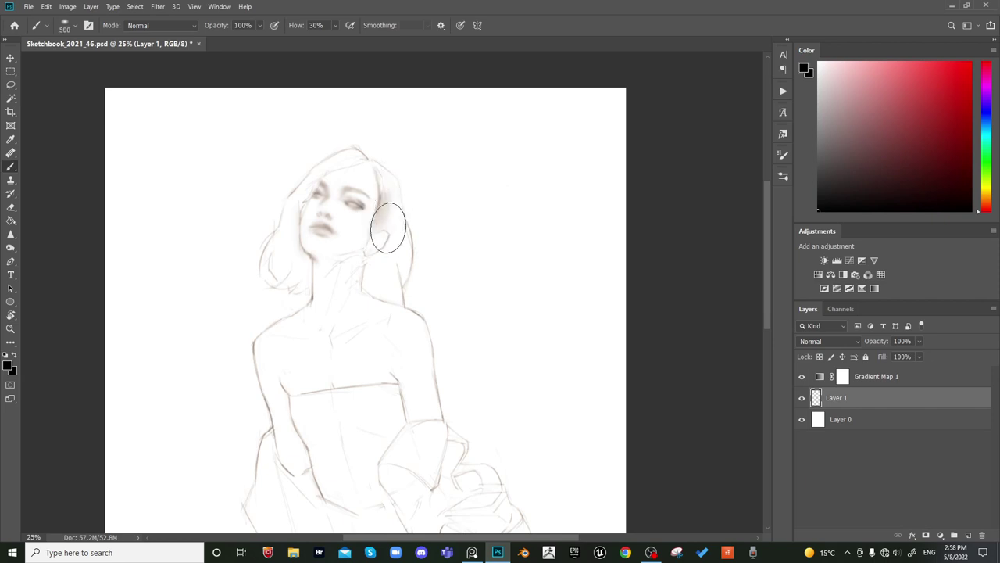
Darken the near jawline from the neck up to the ear with the brush reduced to 175
{"action": "key", "text": "bracketleft"}
{"action": "key", "text": "bracketleft"}
{"action": "key", "text": "bracketleft"}
{"action": "key", "text": "bracketleft"}
{"action": "key", "text": "bracketleft"}
{"action": "key", "text": "bracketleft"}
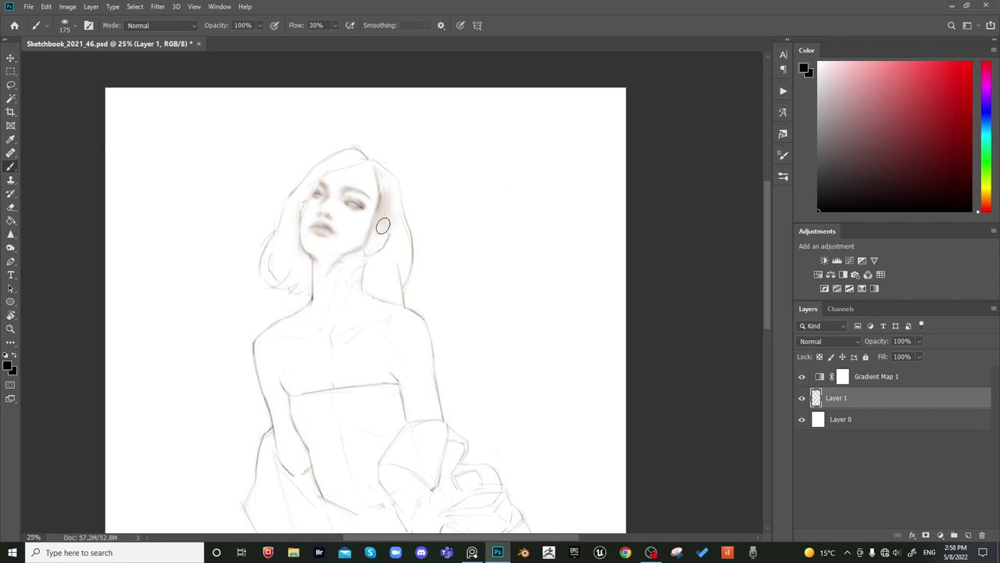
Deepen the hair shadow between the near cheek and the ear up to the temple
{"action": "mouse_move", "coordinate": [382, 226]}
{"action": "left_mouse_down"}
{"action": "mouse_move", "coordinate": [362, 252]}
{"action": "mouse_move", "coordinate": [384, 221]}
{"action": "mouse_move", "coordinate": [385, 187]}
{"action": "left_mouse_up"}
{"action": "key", "text": "bracketright"}
{"action": "key", "text": "bracketright"}
{"action": "key", "text": "bracketright"}
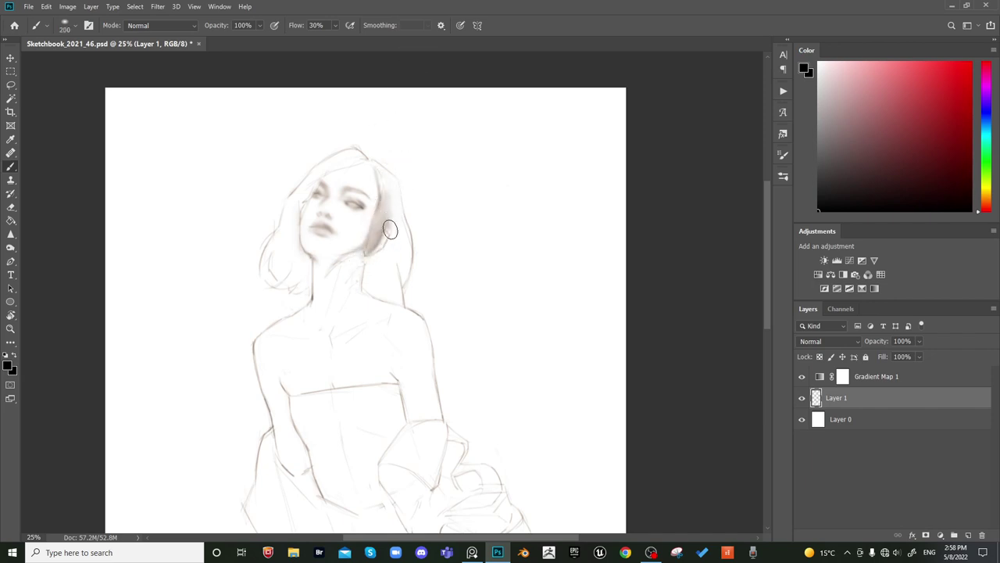
Define the ear contour with a smaller brush, clean it up with the eraser, and check the figure mirrored
{"action": "key", "text": "bracketleft"}
{"action": "key", "text": "bracketleft"}
{"action": "key", "text": "bracketleft"}
{"action": "key", "text": "bracketleft"}
{"action": "key", "text": "bracketleft"}
{"action": "key", "text": "bracketleft"}
{"action": "key", "text": "bracketleft"}
{"action": "key", "text": "e"}
{"action": "left_click_drag", "start_coordinate": [409, 153], "coordinate": [404, 137]}
{"action": "key", "text": "ctrl+shift+h"}
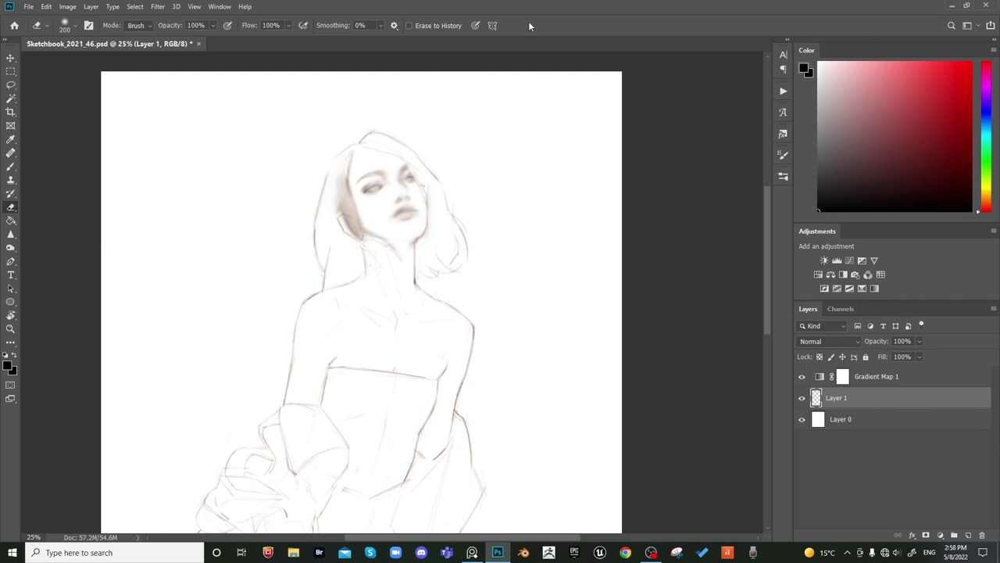
{"action": "key", "text": "ctrl+shift+h"}
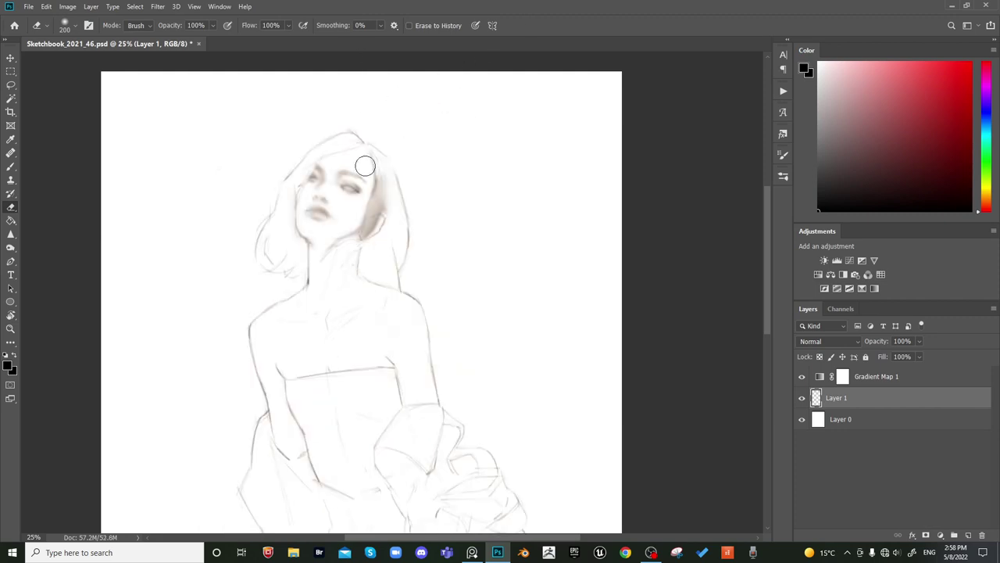
Softly shade the hair above the forehead and along the parting, adjusting the brush size as needed
{"action": "key", "text": "m"}
{"action": "key", "text": "b"}
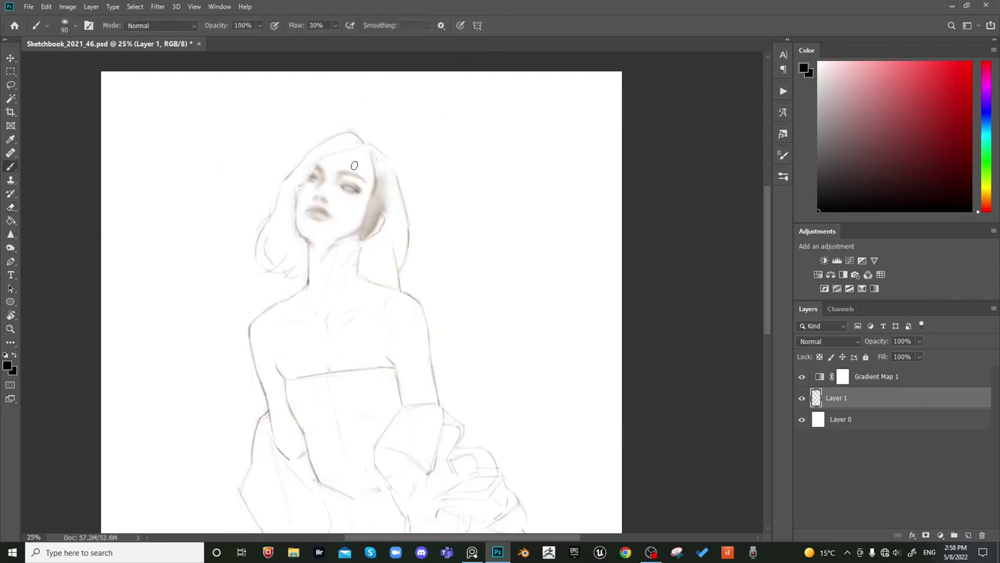
{"action": "key", "text": "bracketright"}
{"action": "key", "text": "bracketright"}
{"action": "key", "text": "bracketright"}
{"action": "key", "text": "bracketleft"}
{"action": "key", "text": "bracketleft"}
{"action": "key", "text": "bracketleft"}
{"action": "key", "text": "e"}
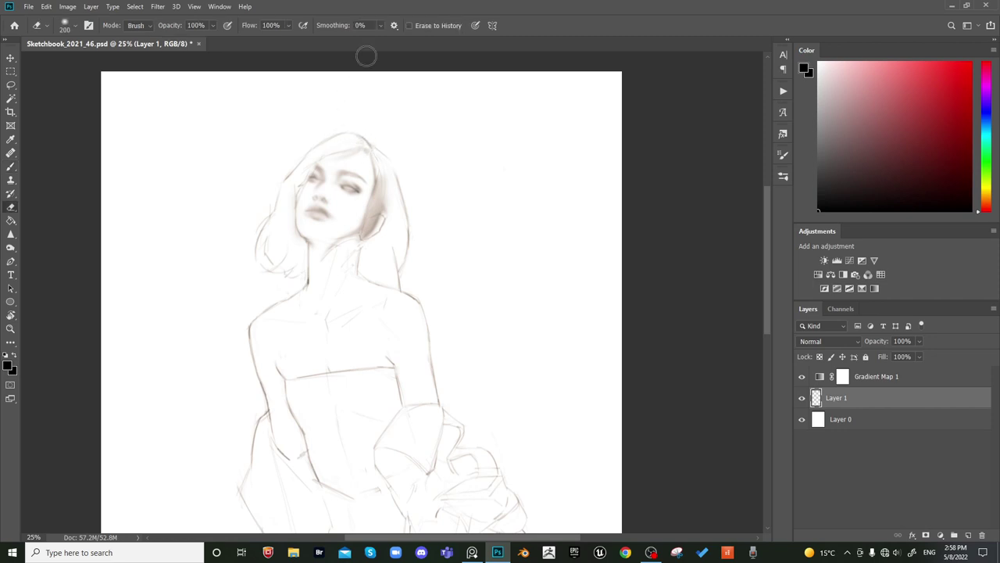
Redraw the hair contour from the parting down the near side of the head, clean it with the eraser, and check it mirrored
{"action": "key", "text": "m"}
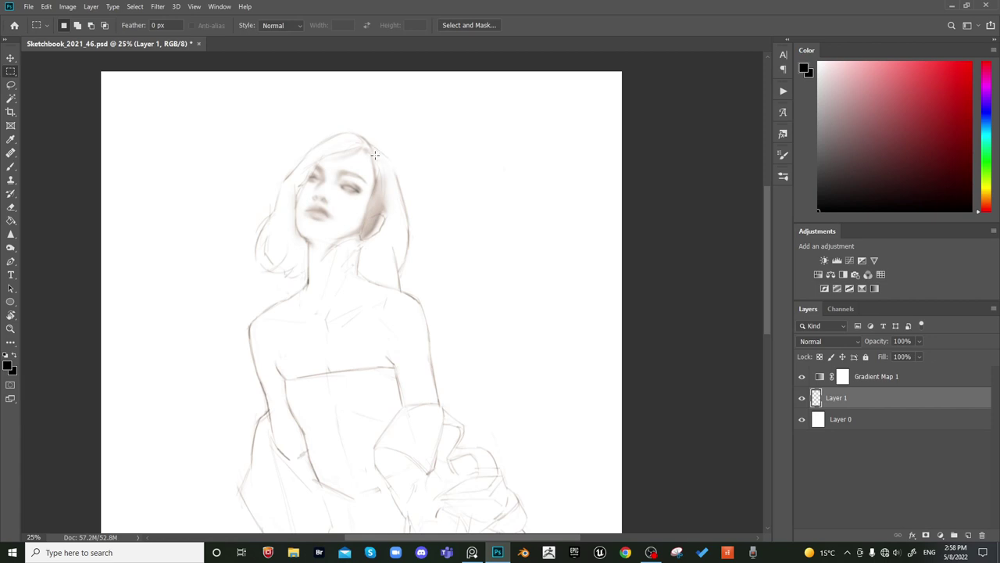
{"action": "key", "text": "b"}
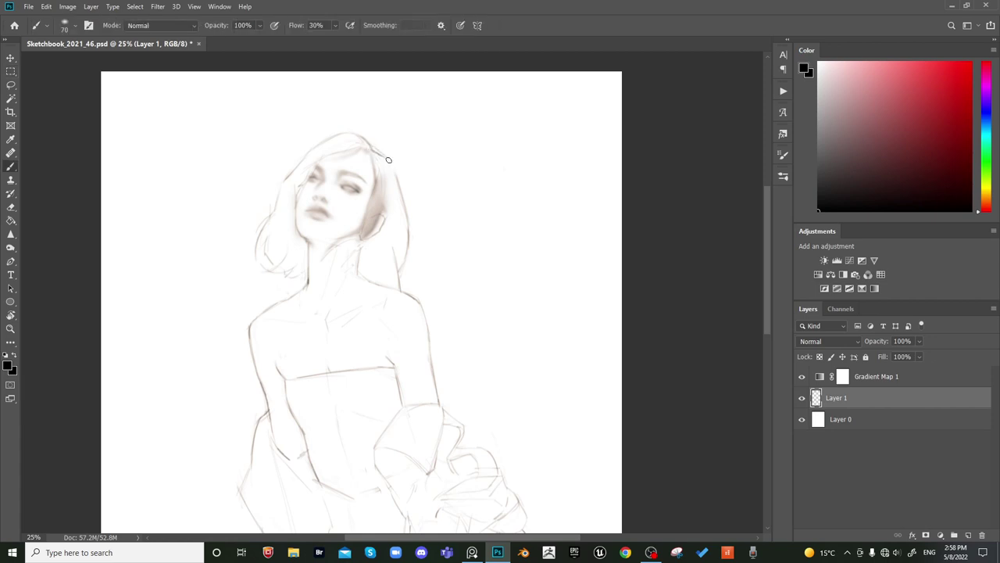
{"action": "key", "text": "e"}
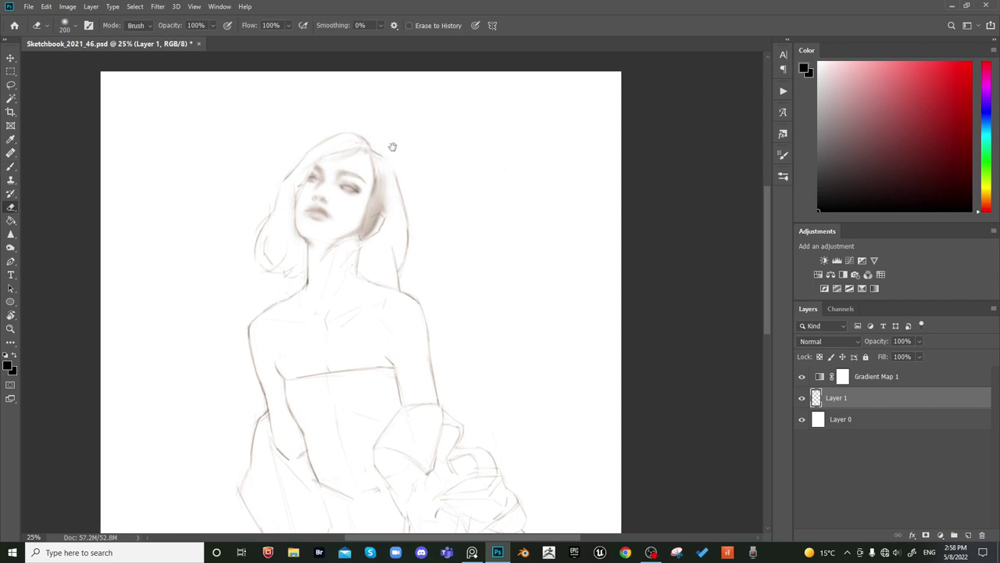
{"action": "key", "text": "b"}
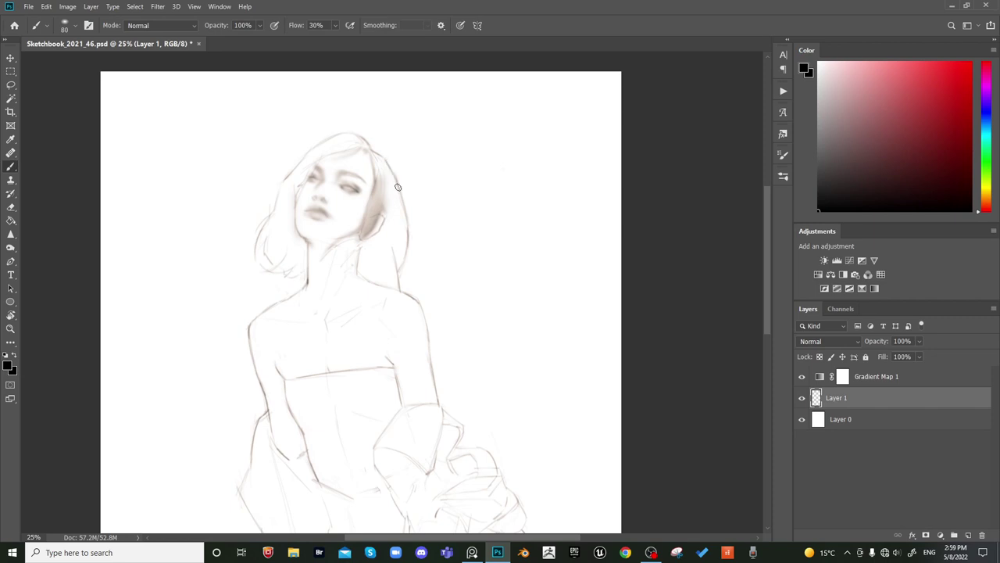
{"action": "key", "text": "e"}
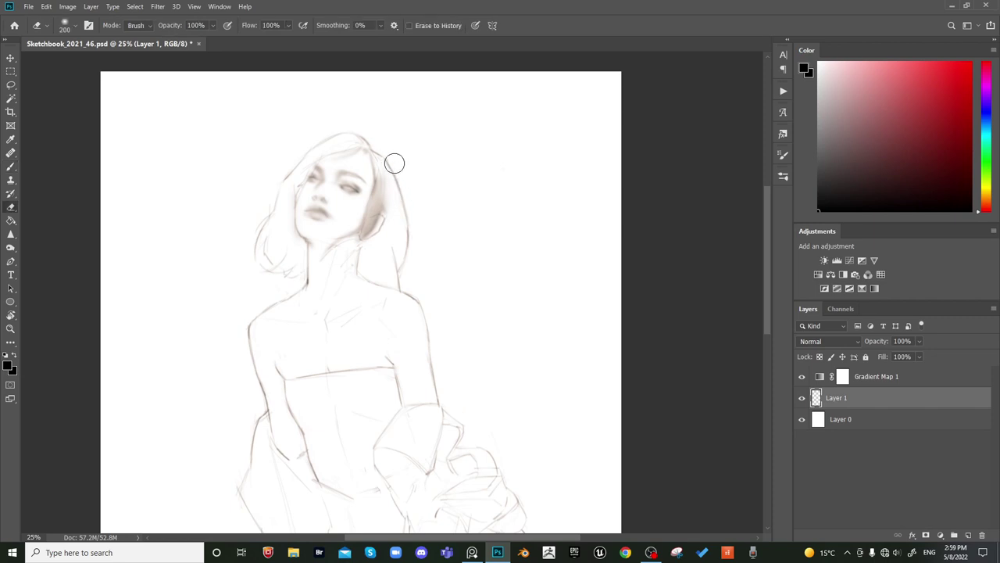
{"action": "left_click_drag", "start_coordinate": [406, 171], "coordinate": [400, 123]}
{"action": "key", "text": "ctrl+shift+h"}
{"action": "key", "text": "ctrl+shift+h"}
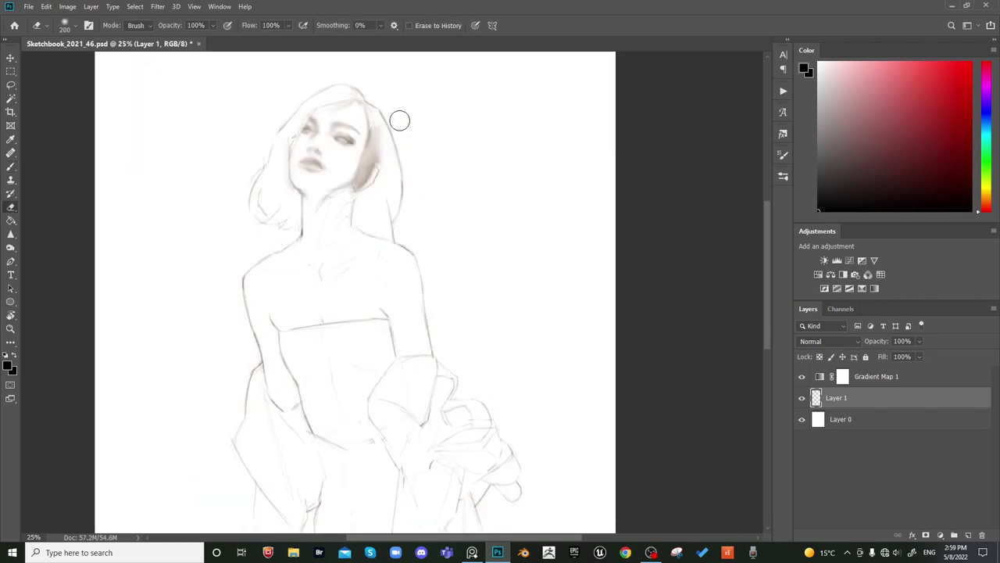
Reshape the near-side hair outline down to the shoulder with a flicked-out end, erase stray lines, and check the whole figure mirrored
{"action": "key", "text": "b"}
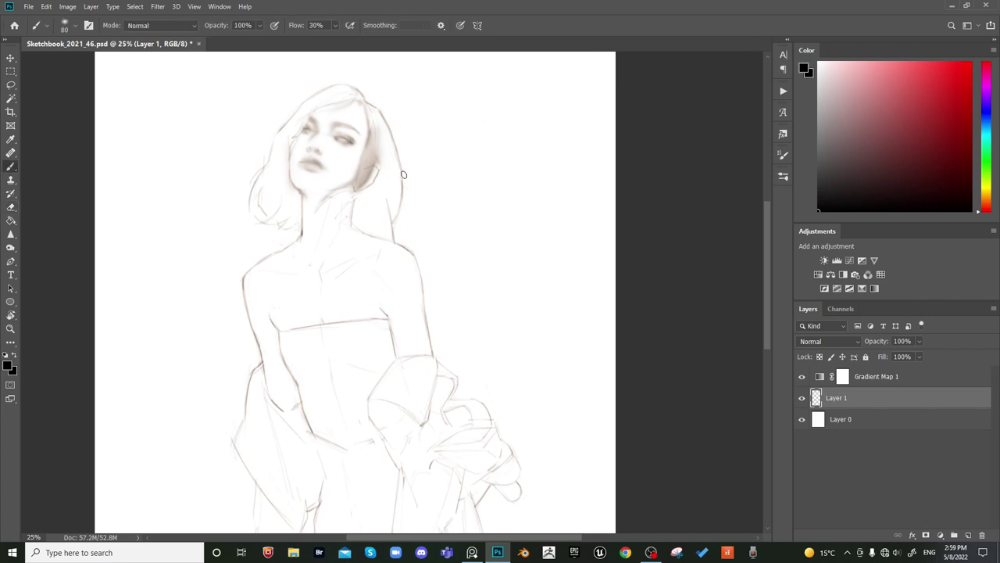
{"action": "key", "text": "e"}
{"action": "key", "text": "b"}
{"action": "key", "text": "e"}
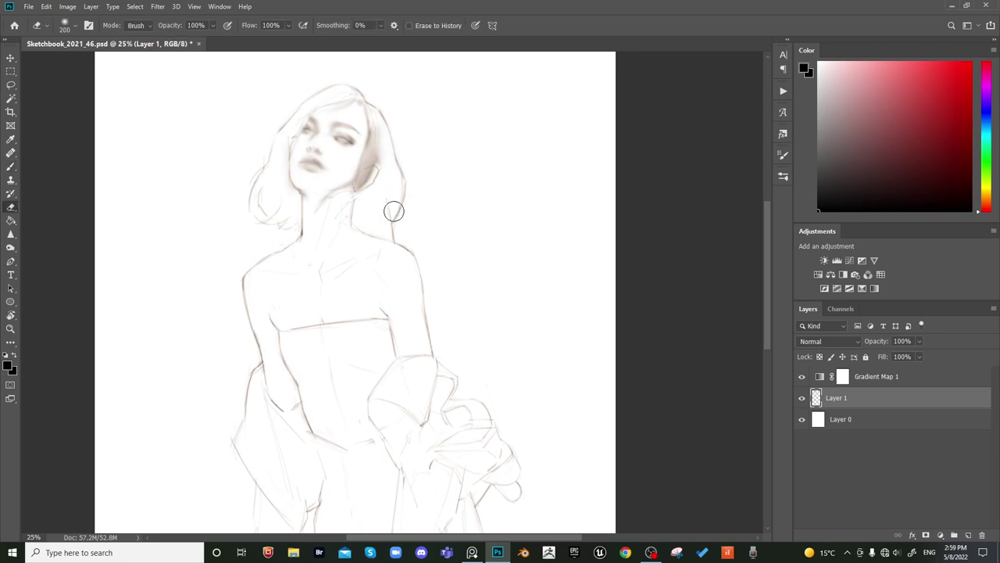
{"action": "key", "text": "b"}
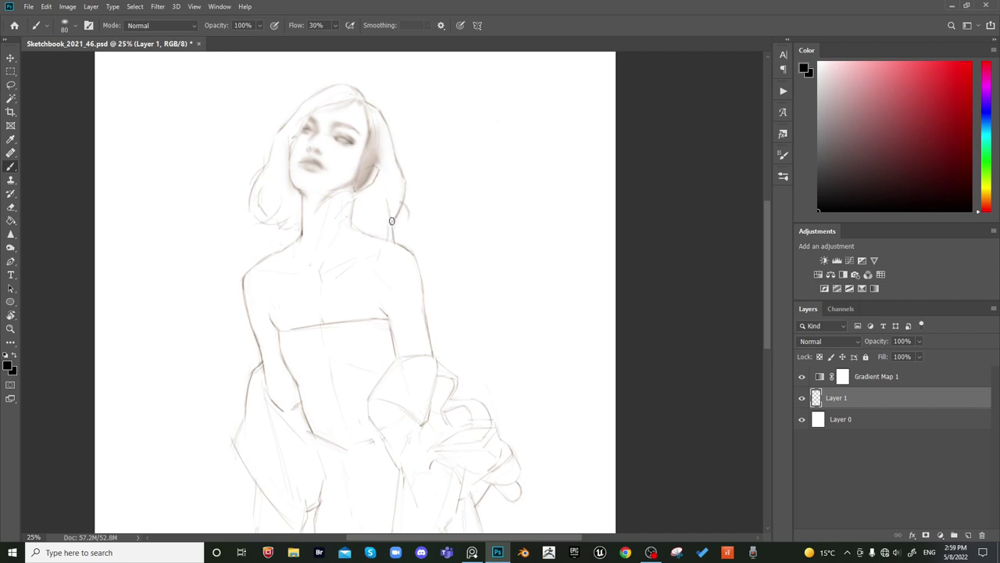
{"action": "key", "text": "e"}
{"action": "left_click_drag", "start_coordinate": [395, 221], "coordinate": [397, 235]}
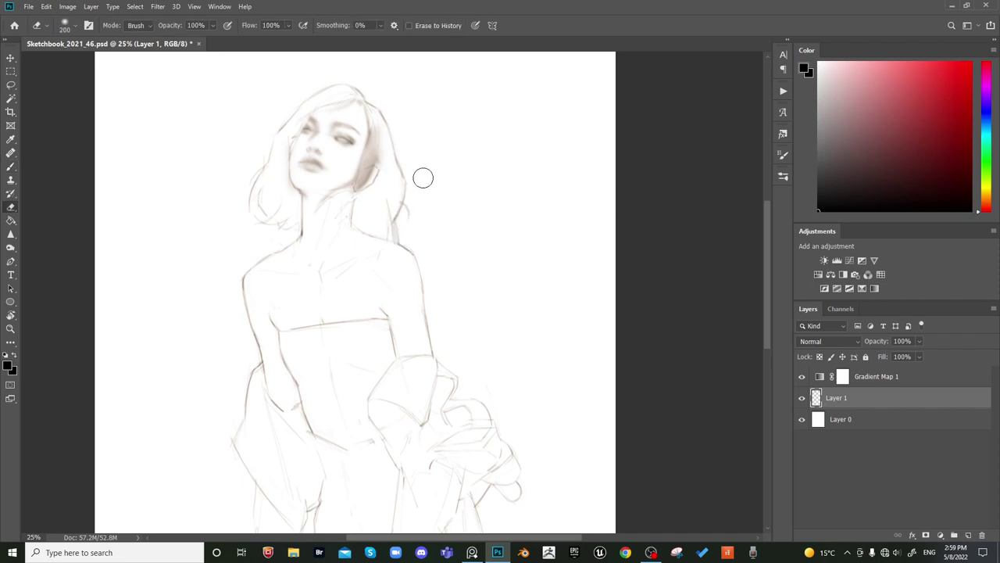
{"action": "key", "text": "F2"}
{"action": "scroll", "coordinate": [508, 160], "scroll_direction": "down", "scroll_amount": 2}
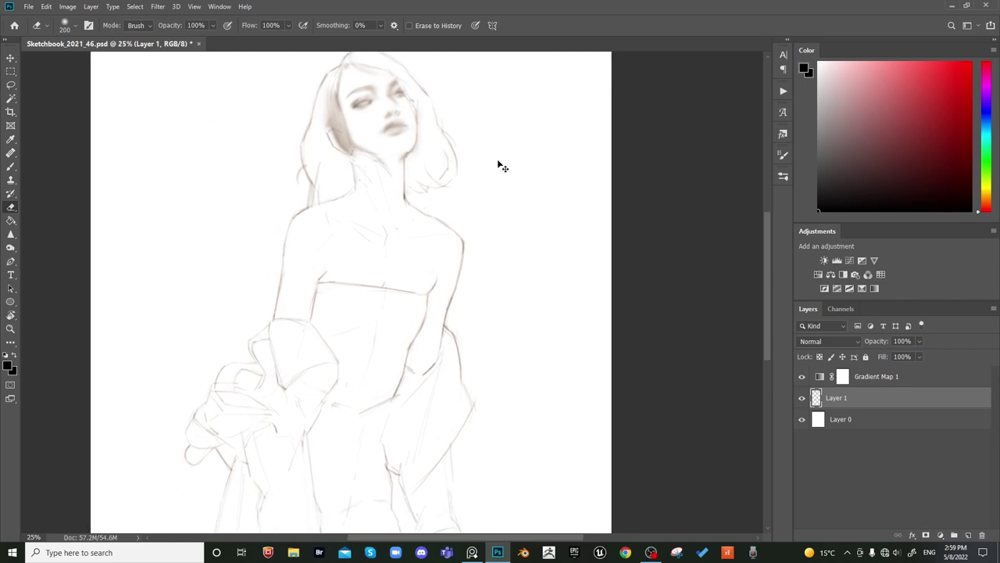
{"action": "key", "text": "ctrl+minus"}
{"action": "key", "text": "h"}
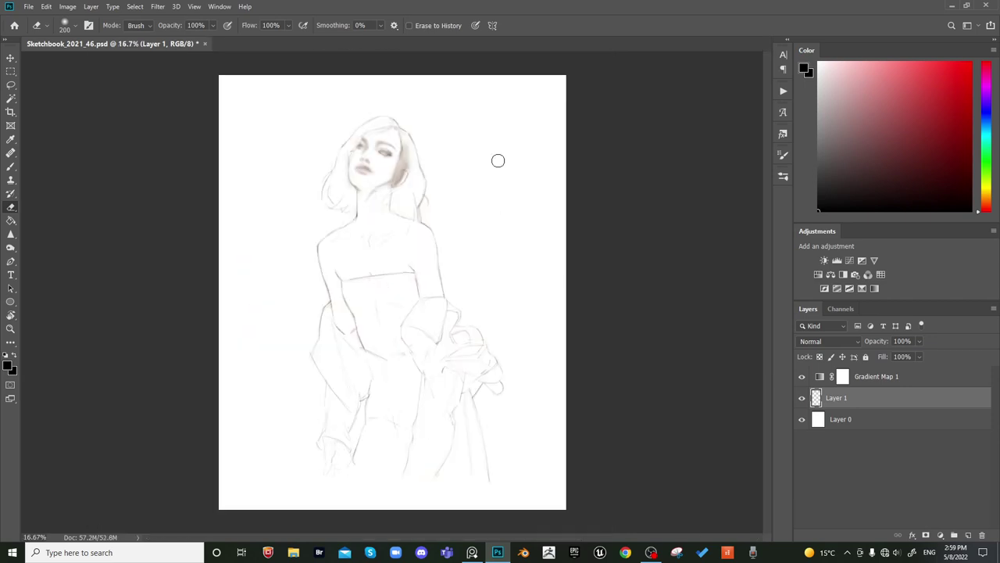
Lasso the head and hair, scale them to 103.47% width and 102.54% height, nudge them over the neck, and check the figure mirrored
{"action": "key", "text": "l"}
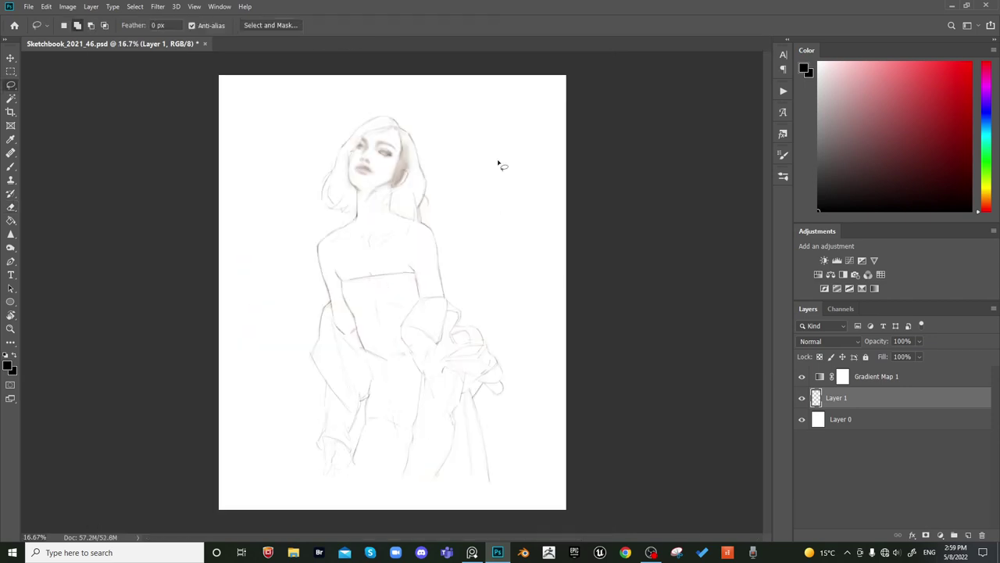
{"action": "mouse_move", "coordinate": [392, 190]}
{"action": "left_mouse_down"}
{"action": "mouse_move", "coordinate": [353, 189]}
{"action": "mouse_move", "coordinate": [354, 206]}
{"action": "mouse_move", "coordinate": [308, 207]}
{"action": "mouse_move", "coordinate": [389, 92]}
{"action": "mouse_move", "coordinate": [452, 209]}
{"action": "left_mouse_up"}
{"action": "key", "text": "ctrl+t"}
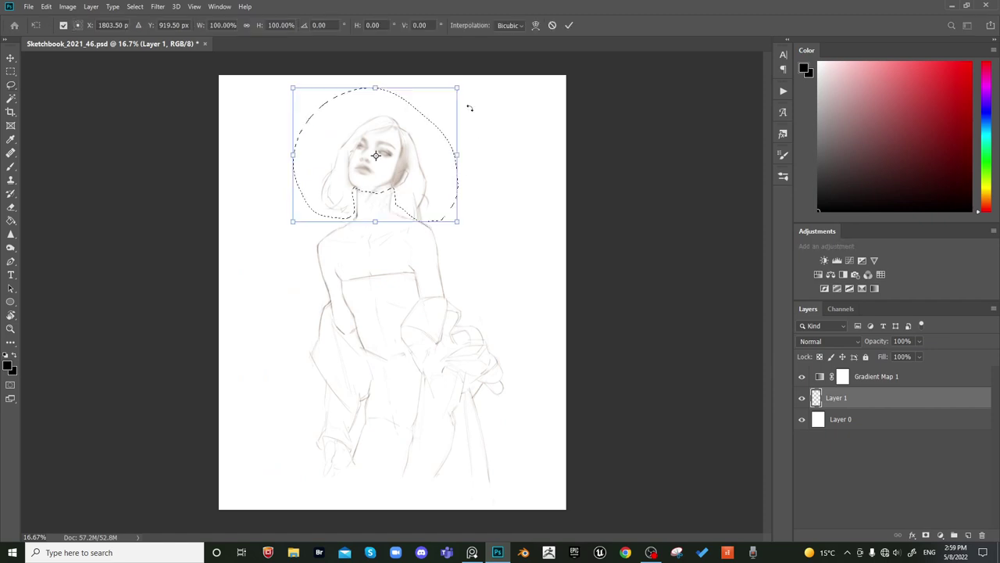
{"action": "left_click_drag", "start_coordinate": [458, 90], "coordinate": [462, 84]}
{"action": "key", "text": "Left"}
{"action": "key", "text": "Left"}
{"action": "key", "text": "Left"}
{"action": "key", "text": "Left"}
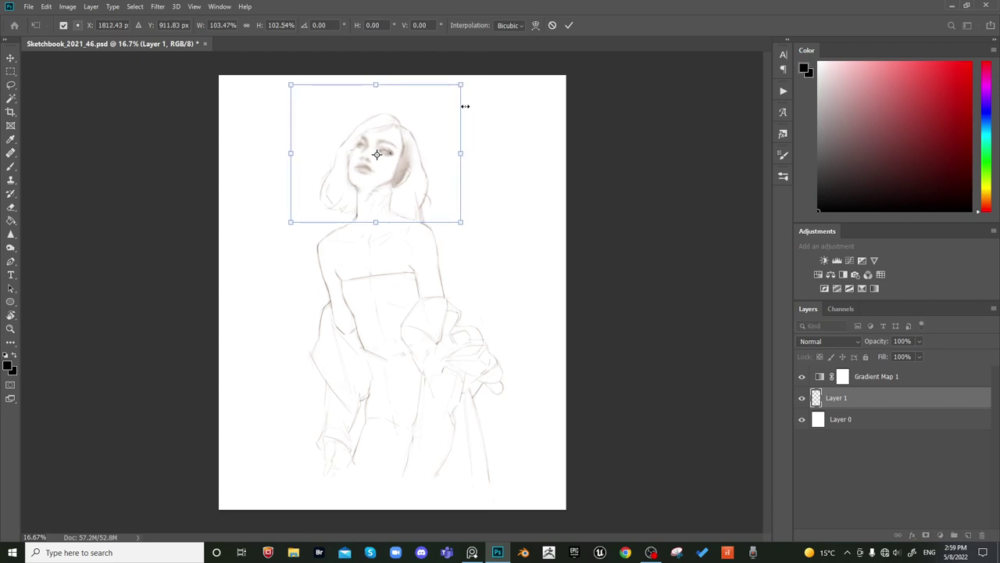
{"action": "key", "text": "Down"}
{"action": "key", "text": "Down"}
{"action": "key", "text": "Right"}
{"action": "key", "text": "Down"}
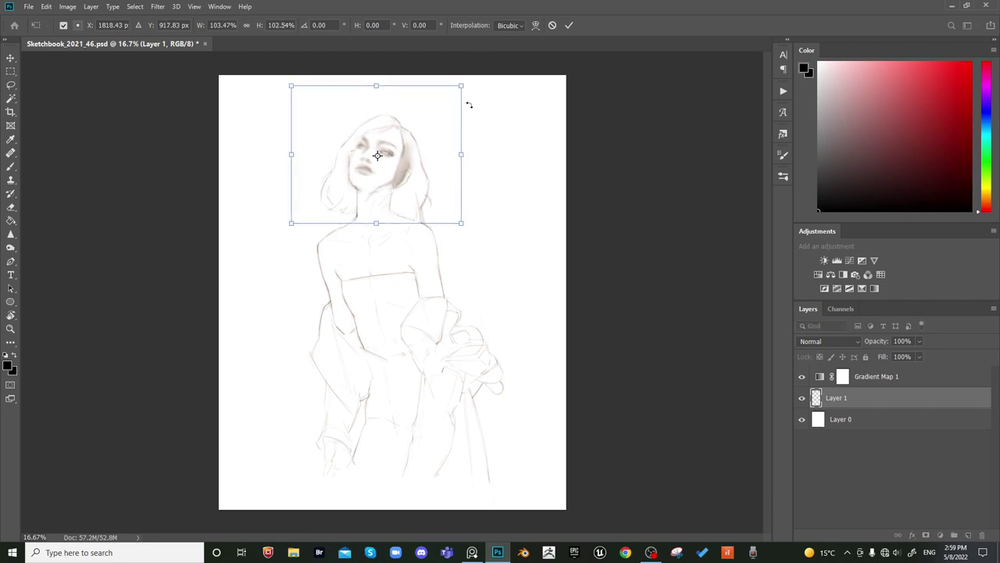
{"action": "key", "text": "Return"}
{"action": "key", "text": "ctrl+shift+h"}
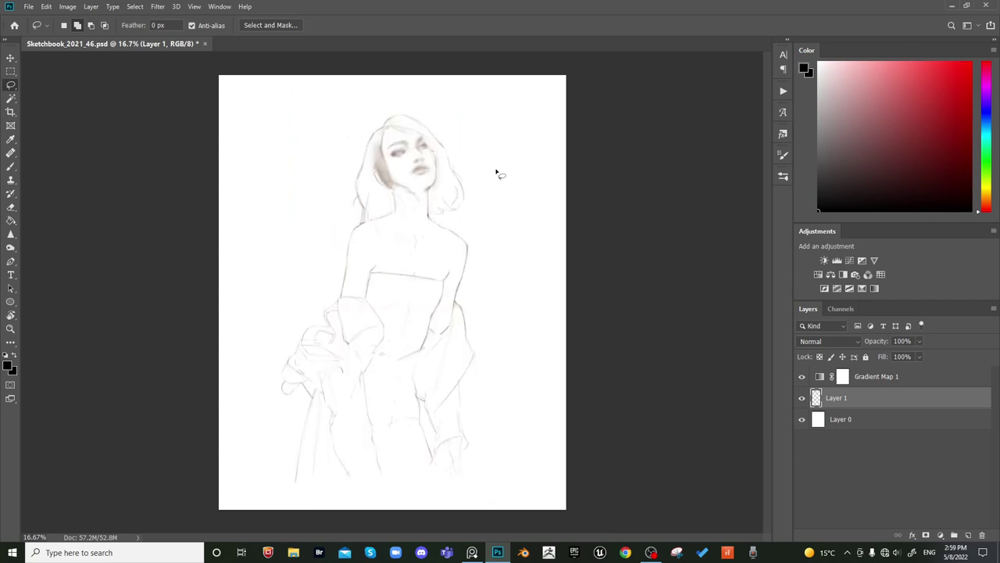
{"action": "key", "text": "ctrl+shift+h"}
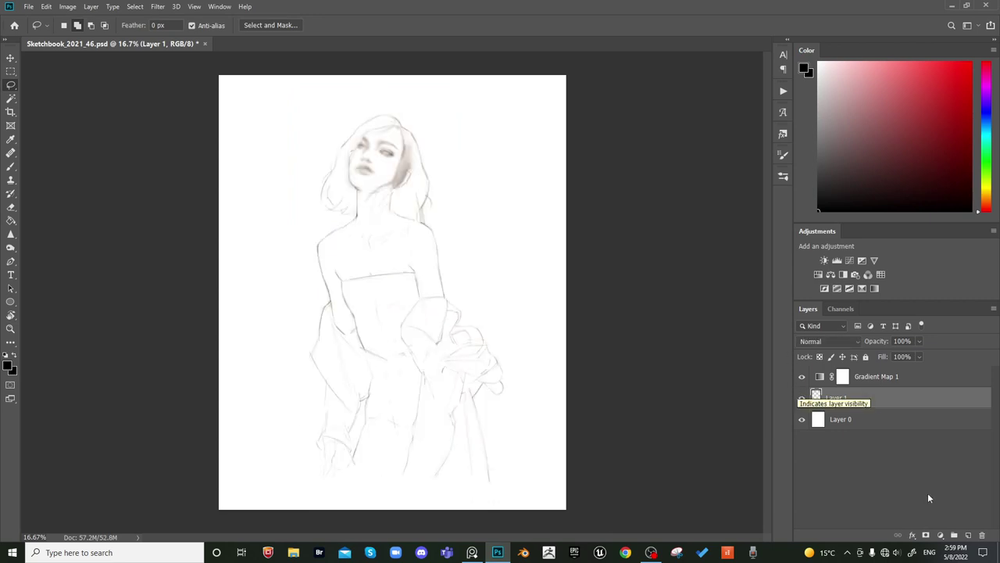
Add a new layer beneath Layer 1 and paint a first grey stroke on the torso with a hard round brush
{"action": "left_click", "coordinate": [969, 535]}
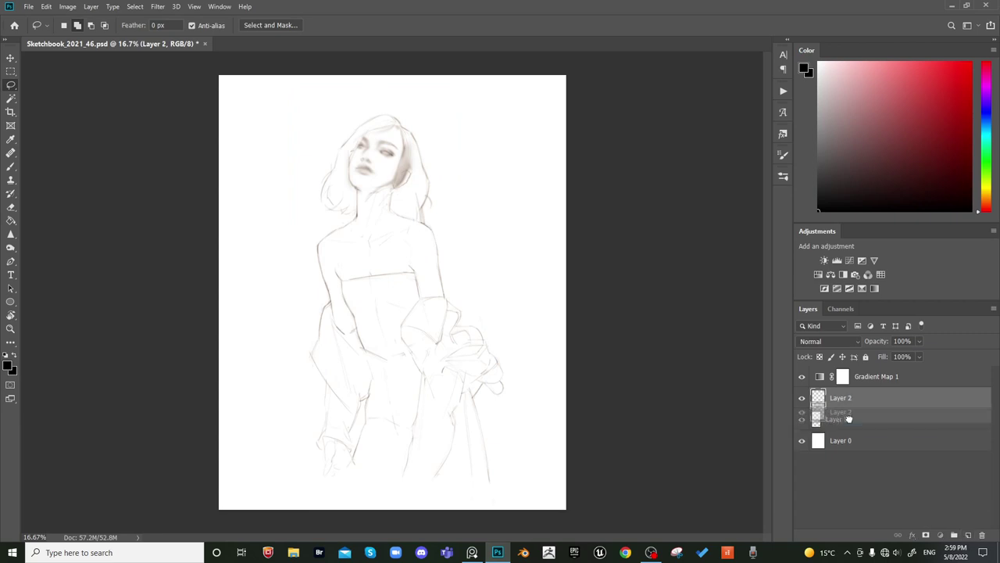
{"action": "key", "text": "ctrl+bracketleft"}
{"action": "key", "text": "b"}
{"action": "right_click", "coordinate": [388, 300]}
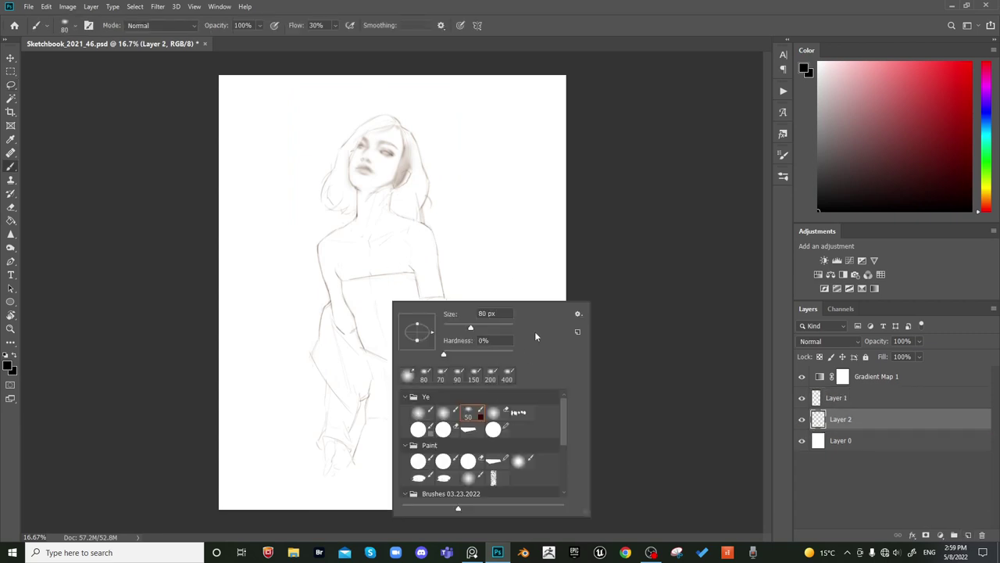
{"action": "left_click", "coordinate": [429, 425]}
{"action": "left_click_drag", "start_coordinate": [360, 258], "coordinate": [382, 318]}
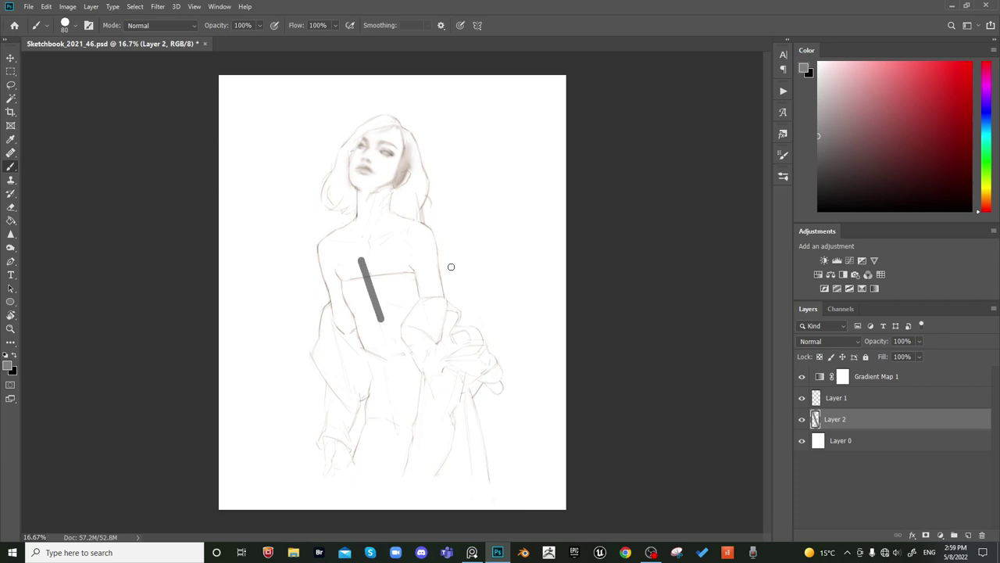
Darken the line art on Layer 1 with Hue/Saturation by setting its lightness to -100
{"action": "left_click", "coordinate": [835, 398]}
{"action": "key", "text": "ctrl+u"}
{"action": "left_click_drag", "start_coordinate": [794, 294], "coordinate": [636, 301]}
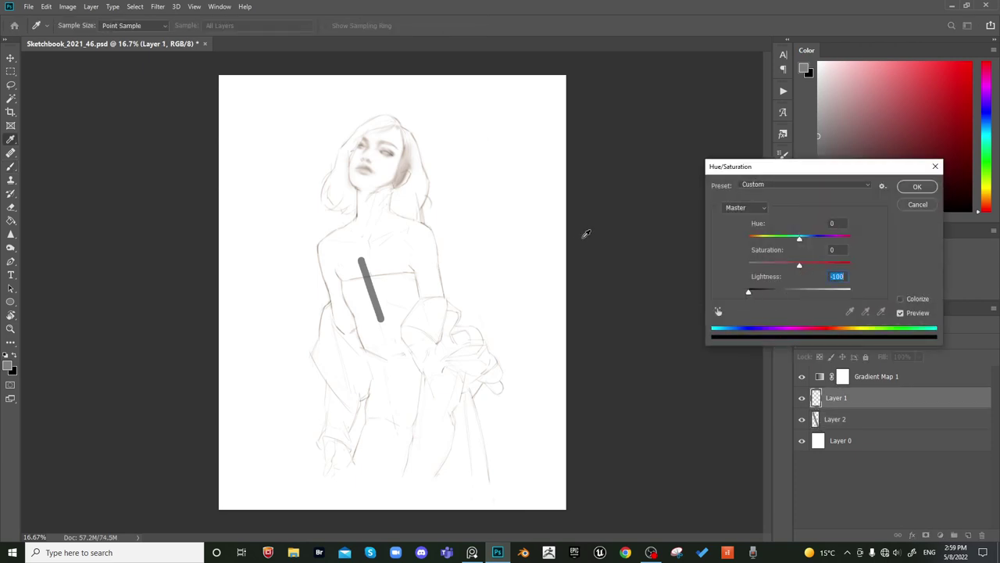
{"action": "left_click", "coordinate": [912, 185]}
Block in the torso with flat grey on Layer 2 using a much larger brush
{"action": "left_click", "coordinate": [828, 419]}
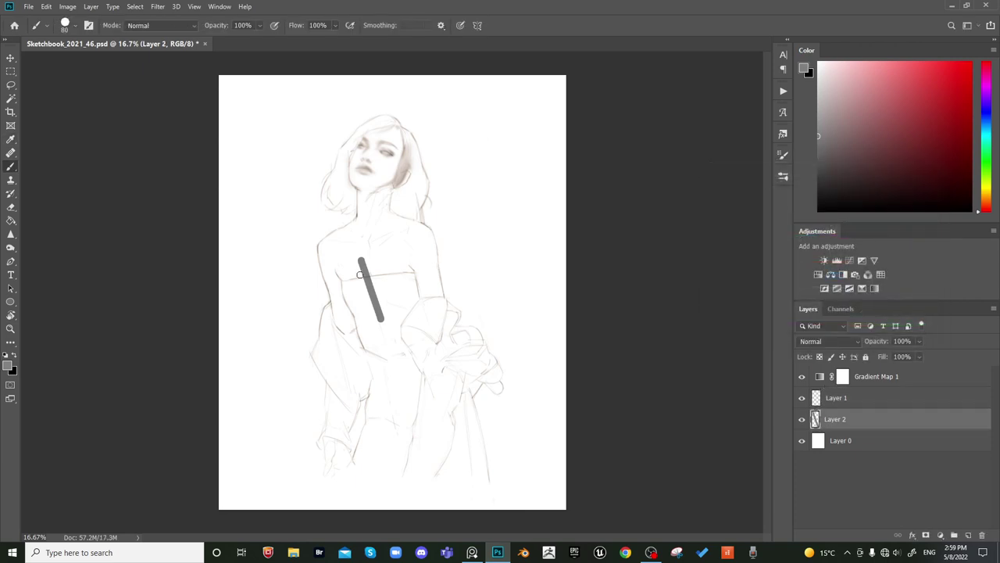
{"action": "key", "text": "bracketright"}
{"action": "key", "text": "bracketright"}
{"action": "key", "text": "bracketright"}
{"action": "key", "text": "bracketright"}
{"action": "key", "text": "bracketright"}
{"action": "key", "text": "bracketright"}
{"action": "key", "text": "bracketright"}
{"action": "key", "text": "bracketright"}
{"action": "mouse_move", "coordinate": [348, 270]}
{"action": "left_mouse_down"}
{"action": "mouse_move", "coordinate": [387, 314]}
{"action": "mouse_move", "coordinate": [381, 247]}
{"action": "left_mouse_up"}
Fill the far shoulder, upper arm and one side of the neck with grey, using brush sizes from 100 to 175
{"action": "key", "text": "bracketleft"}
{"action": "key", "text": "bracketleft"}
{"action": "key", "text": "bracketleft"}
{"action": "key", "text": "bracketleft"}
{"action": "key", "text": "bracketleft"}
{"action": "key", "text": "bracketleft"}
{"action": "key", "text": "bracketleft"}
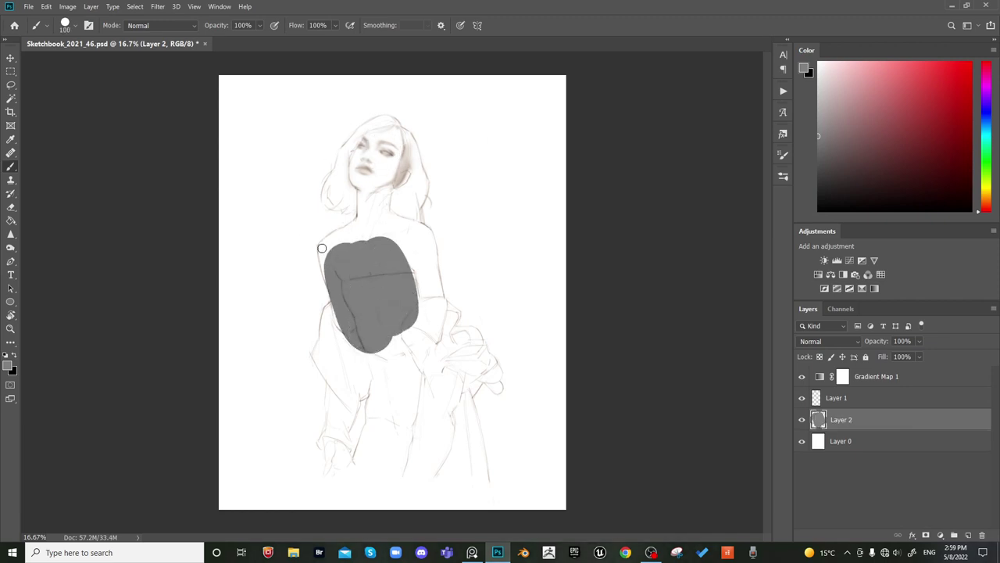
{"action": "left_click_drag", "start_coordinate": [320, 242], "coordinate": [330, 283]}
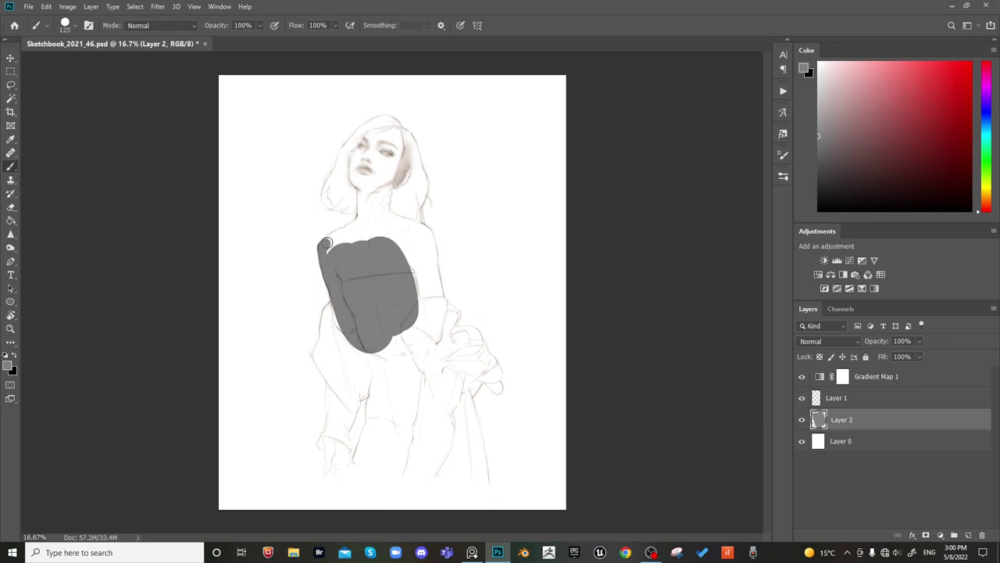
{"action": "mouse_move", "coordinate": [326, 243]}
{"action": "left_mouse_down"}
{"action": "mouse_move", "coordinate": [365, 224]}
{"action": "mouse_move", "coordinate": [344, 241]}
{"action": "mouse_move", "coordinate": [360, 241]}
{"action": "left_mouse_up"}
{"action": "key", "text": "bracketright"}
{"action": "key", "text": "bracketright"}
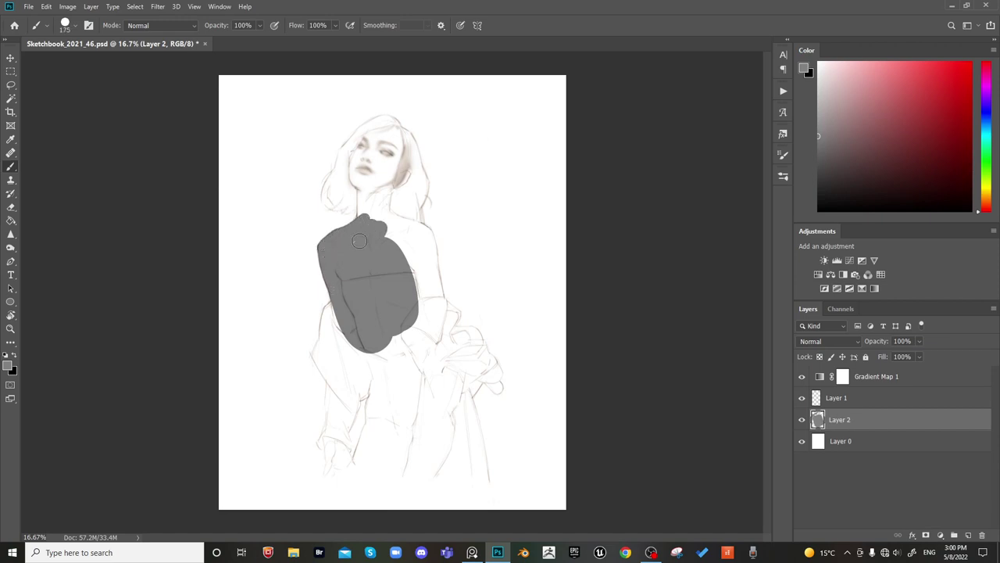
{"action": "mouse_move", "coordinate": [365, 188]}
{"action": "left_mouse_down"}
{"action": "mouse_move", "coordinate": [365, 224]}
{"action": "mouse_move", "coordinate": [364, 188]}
{"action": "left_mouse_up"}
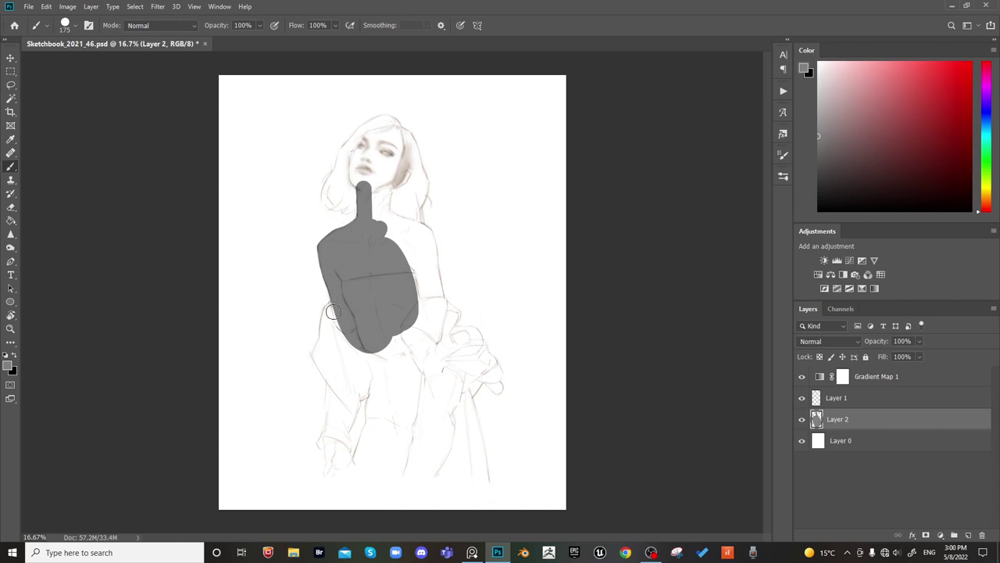
Fill the upper part of the far draped sleeve beside the forearm with flat grey
{"action": "key", "text": "bracketleft"}
{"action": "mouse_move", "coordinate": [327, 310]}
{"action": "left_mouse_down"}
{"action": "mouse_move", "coordinate": [324, 345]}
{"action": "mouse_move", "coordinate": [332, 315]}
{"action": "mouse_move", "coordinate": [327, 343]}
{"action": "mouse_move", "coordinate": [339, 342]}
{"action": "mouse_move", "coordinate": [321, 344]}
{"action": "mouse_move", "coordinate": [400, 277]}
{"action": "left_mouse_up"}
{"action": "key", "text": "bracketright"}
{"action": "key", "text": "bracketright"}
Trim the grey along the outer edge of the far sleeve with a hard round eraser reduced to 45
{"action": "key", "text": "ctrl+plus"}
{"action": "key", "text": "e"}
{"action": "right_click", "coordinate": [414, 205]}
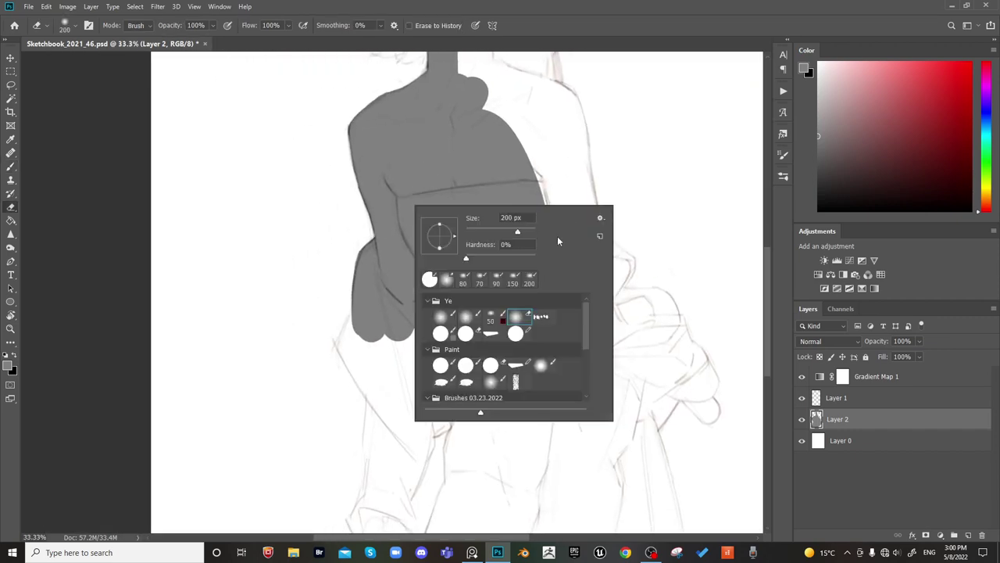
{"action": "left_click", "coordinate": [474, 334]}
{"action": "left_click", "coordinate": [300, 369]}
{"action": "key", "text": "bracketleft"}
{"action": "key", "text": "bracketleft"}
{"action": "key", "text": "bracketleft"}
{"action": "key", "text": "bracketleft"}
{"action": "key", "text": "bracketleft"}
{"action": "key", "text": "bracketleft"}
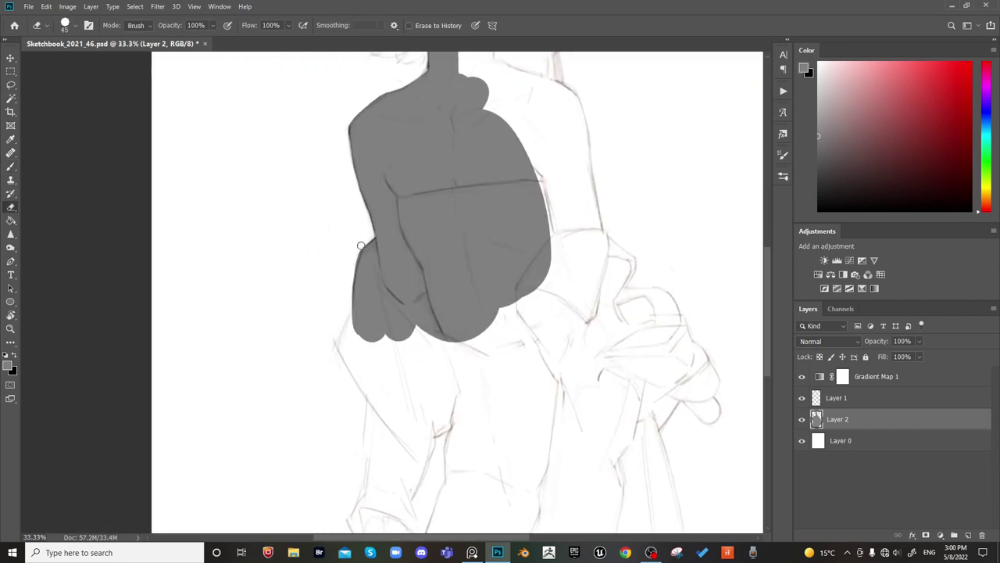
{"action": "left_click_drag", "start_coordinate": [363, 241], "coordinate": [350, 294]}
Paint grey along the outer contour of the far sleeve, around its bulge and down the inward slope
{"action": "key", "text": "b"}
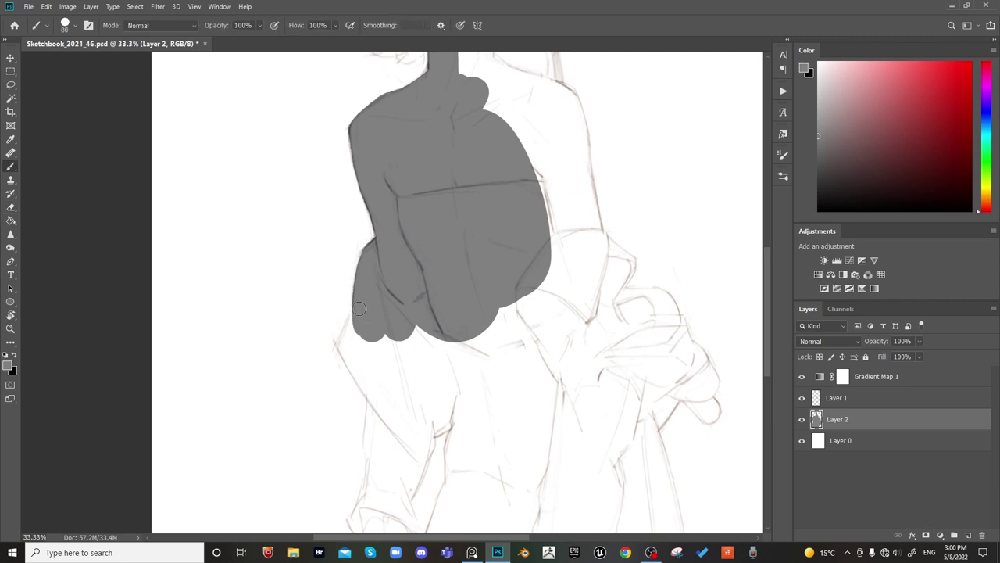
{"action": "left_click_drag", "start_coordinate": [356, 316], "coordinate": [346, 345]}
{"action": "mouse_move", "coordinate": [345, 347]}
{"action": "left_mouse_down"}
{"action": "mouse_move", "coordinate": [344, 365]}
{"action": "mouse_move", "coordinate": [379, 403]}
{"action": "left_mouse_up"}
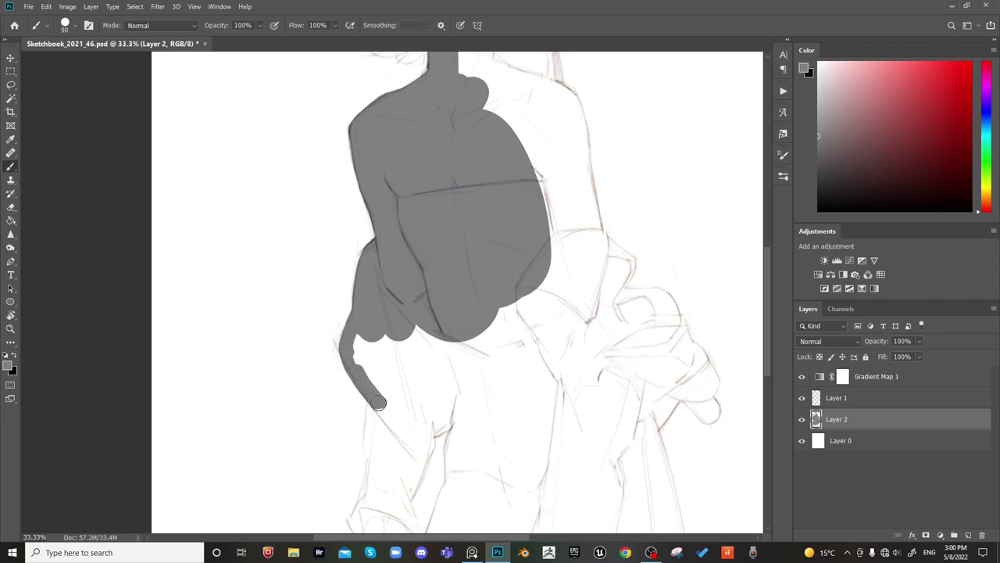
Fill the inside of the far sleeve and the waist beside it with grey, enlarging the brush to 175
{"action": "key", "text": "bracketright"}
{"action": "key", "text": "bracketright"}
{"action": "key", "text": "bracketright"}
{"action": "key", "text": "bracketright"}
{"action": "mouse_move", "coordinate": [362, 345]}
{"action": "left_mouse_down"}
{"action": "mouse_move", "coordinate": [398, 418]}
{"action": "mouse_move", "coordinate": [406, 410]}
{"action": "left_mouse_up"}
{"action": "key", "text": "bracketright"}
{"action": "key", "text": "bracketright"}
{"action": "left_click_drag", "start_coordinate": [393, 323], "coordinate": [424, 397]}
{"action": "left_click_drag", "start_coordinate": [435, 334], "coordinate": [454, 385]}
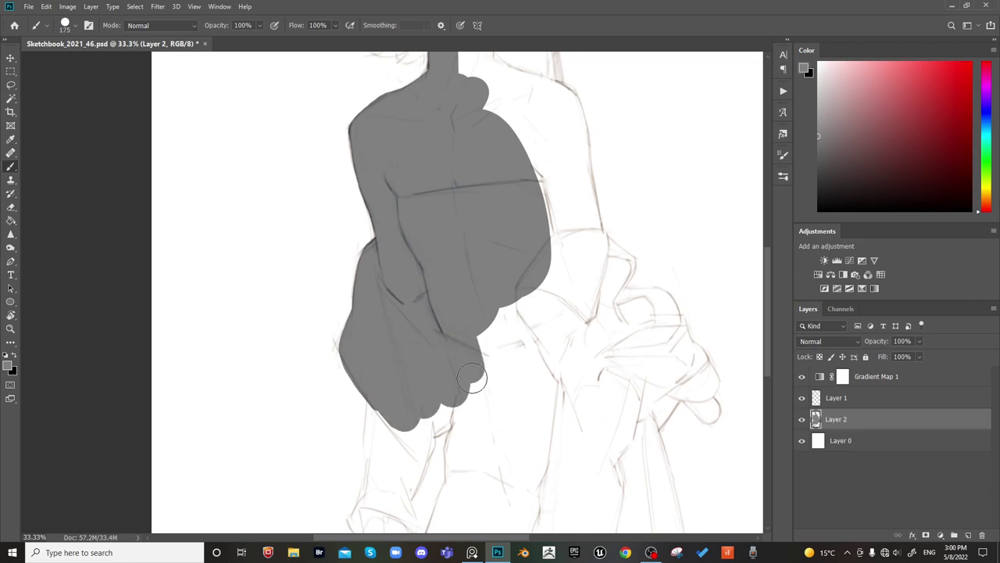
{"action": "left_click_drag", "start_coordinate": [467, 344], "coordinate": [477, 379]}
{"action": "mouse_move", "coordinate": [494, 324]}
{"action": "left_mouse_down"}
{"action": "mouse_move", "coordinate": [503, 344]}
{"action": "mouse_move", "coordinate": [504, 224]}
{"action": "left_mouse_up"}
Paint grey along the outer edge of the far sleeve's lower forearm section with the brush reduced to 90
{"action": "key", "text": "bracketleft"}
{"action": "key", "text": "bracketleft"}
{"action": "key", "text": "bracketleft"}
{"action": "key", "text": "bracketleft"}
{"action": "key", "text": "bracketleft"}
{"action": "key", "text": "bracketleft"}
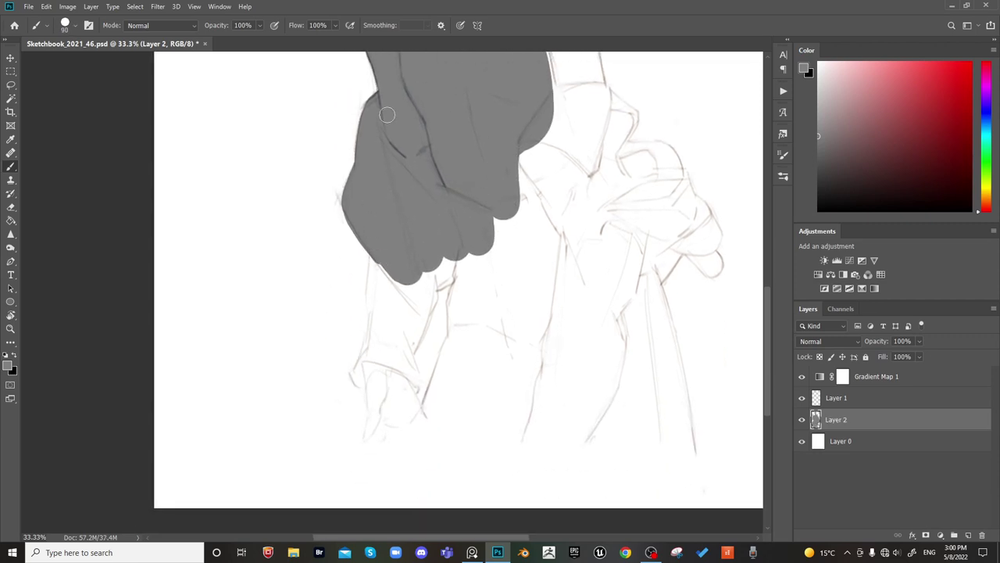
{"action": "mouse_move", "coordinate": [376, 249]}
{"action": "left_mouse_down"}
{"action": "mouse_move", "coordinate": [372, 289]}
{"action": "mouse_move", "coordinate": [383, 268]}
{"action": "mouse_move", "coordinate": [395, 314]}
{"action": "mouse_move", "coordinate": [372, 325]}
{"action": "mouse_move", "coordinate": [355, 368]}
{"action": "mouse_move", "coordinate": [368, 389]}
{"action": "mouse_move", "coordinate": [356, 376]}
{"action": "mouse_move", "coordinate": [366, 382]}
{"action": "mouse_move", "coordinate": [377, 349]}
{"action": "mouse_move", "coordinate": [376, 376]}
{"action": "mouse_move", "coordinate": [385, 319]}
{"action": "mouse_move", "coordinate": [380, 365]}
{"action": "mouse_move", "coordinate": [389, 369]}
{"action": "mouse_move", "coordinate": [416, 248]}
{"action": "mouse_move", "coordinate": [434, 263]}
{"action": "mouse_move", "coordinate": [440, 185]}
{"action": "mouse_move", "coordinate": [426, 288]}
{"action": "mouse_move", "coordinate": [425, 221]}
{"action": "mouse_move", "coordinate": [434, 298]}
{"action": "mouse_move", "coordinate": [431, 306]}
{"action": "mouse_move", "coordinate": [421, 267]}
{"action": "mouse_move", "coordinate": [420, 303]}
{"action": "mouse_move", "coordinate": [427, 298]}
{"action": "mouse_move", "coordinate": [408, 354]}
{"action": "mouse_move", "coordinate": [417, 318]}
{"action": "mouse_move", "coordinate": [408, 343]}
{"action": "left_mouse_up"}
Fill the far forearm and its flared cuff with grey, finishing the cuff's inner flare with the brush at 40
{"action": "key", "text": "bracketleft"}
{"action": "key", "text": "bracketright"}
{"action": "key", "text": "bracketright"}
{"action": "key", "text": "bracketright"}
{"action": "key", "text": "bracketright"}
{"action": "key", "text": "bracketright"}
{"action": "key", "text": "bracketright"}
{"action": "key", "text": "bracketright"}
{"action": "key", "text": "bracketright"}
{"action": "key", "text": "bracketleft"}
{"action": "key", "text": "bracketleft"}
{"action": "key", "text": "bracketleft"}
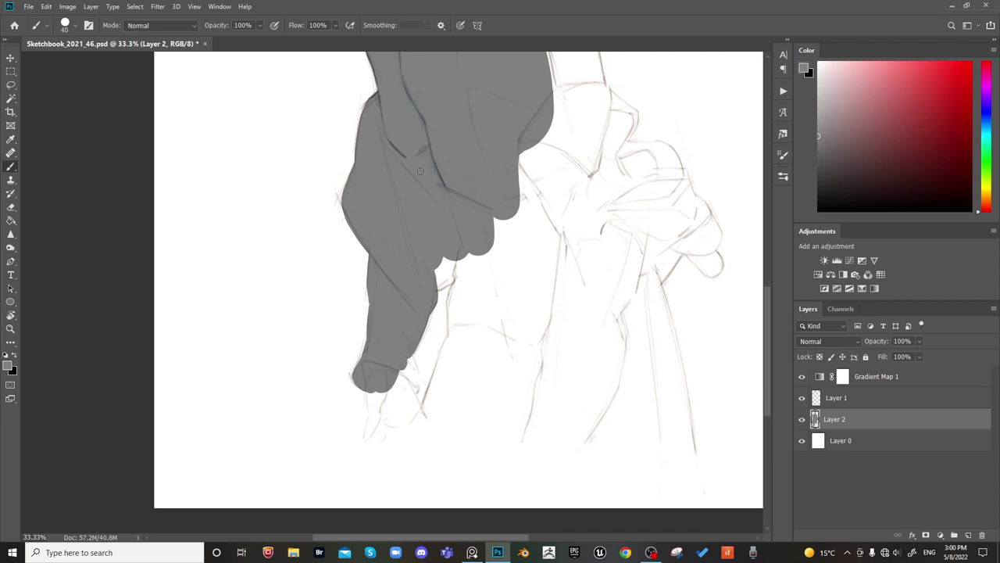
{"action": "mouse_move", "coordinate": [414, 368]}
{"action": "left_mouse_down"}
{"action": "mouse_move", "coordinate": [412, 392]}
{"action": "mouse_move", "coordinate": [404, 355]}
{"action": "left_mouse_up"}
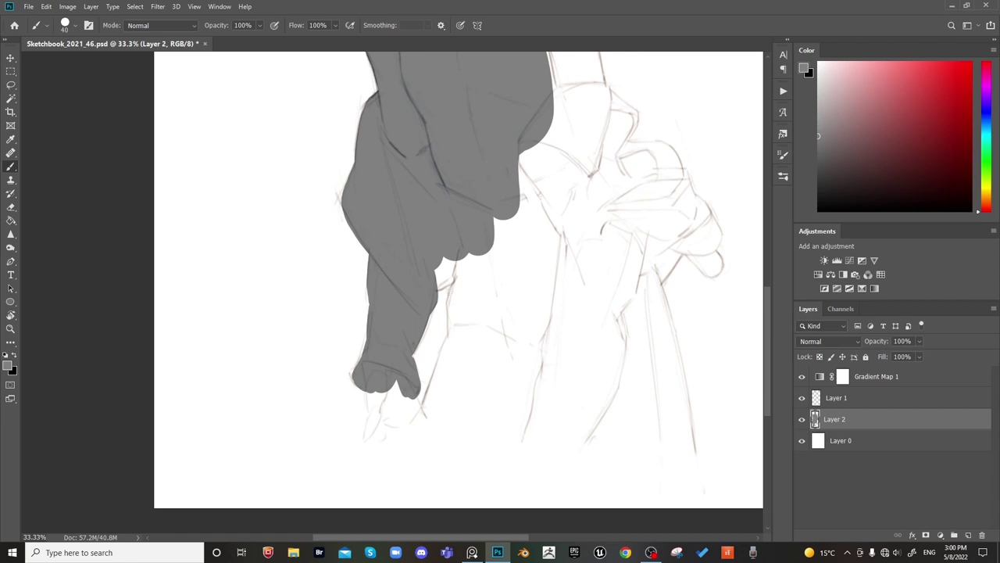
Paint grey down the skirt's contour facing the far sleeve with the brush at 50, redoing the strokes that miss the line
{"action": "key", "text": "bracketright"}
{"action": "mouse_move", "coordinate": [431, 286]}
{"action": "left_mouse_down"}
{"action": "mouse_move", "coordinate": [455, 273]}
{"action": "mouse_move", "coordinate": [437, 279]}
{"action": "mouse_move", "coordinate": [454, 296]}
{"action": "left_mouse_up"}
{"action": "key", "text": "bracketright"}
{"action": "key", "text": "ctrl+z"}
{"action": "left_click_drag", "start_coordinate": [453, 297], "coordinate": [453, 328]}
{"action": "left_click_drag", "start_coordinate": [452, 327], "coordinate": [422, 408]}
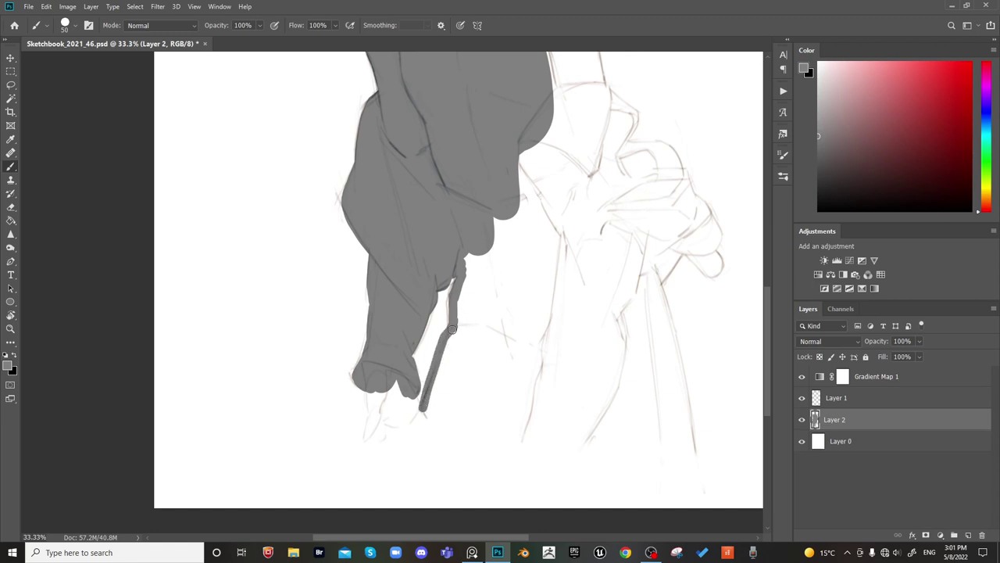
{"action": "key", "text": "ctrl+z"}
{"action": "left_click_drag", "start_coordinate": [452, 327], "coordinate": [428, 406]}
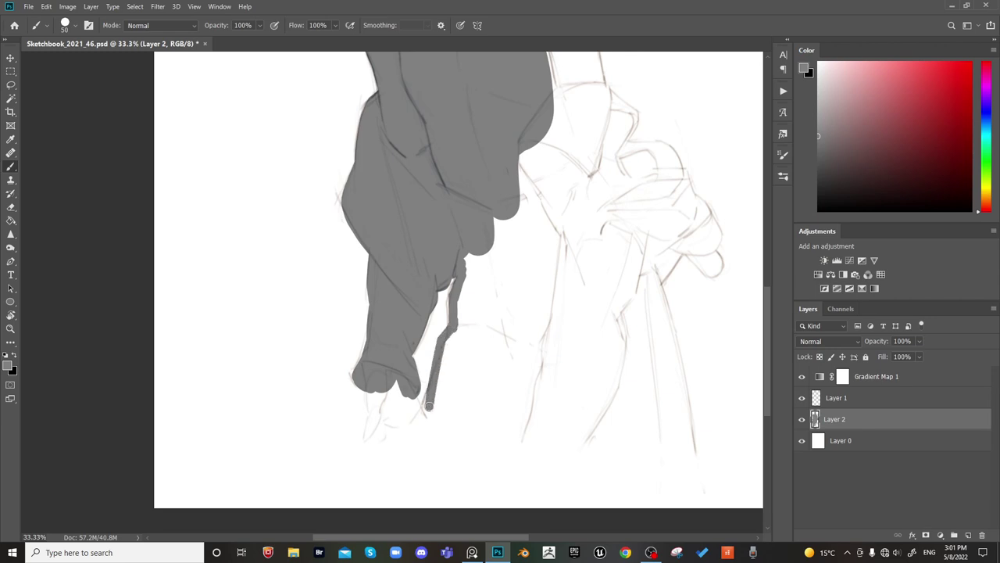
{"action": "mouse_move", "coordinate": [463, 323]}
{"action": "left_mouse_down"}
{"action": "mouse_move", "coordinate": [445, 352]}
{"action": "mouse_move", "coordinate": [438, 412]}
{"action": "left_mouse_up"}
Widen the grey inward from the skirt's far contour up to the hip, enlarging the brush to 200
{"action": "key", "text": "bracketright"}
{"action": "key", "text": "bracketright"}
{"action": "key", "text": "bracketright"}
{"action": "key", "text": "bracketright"}
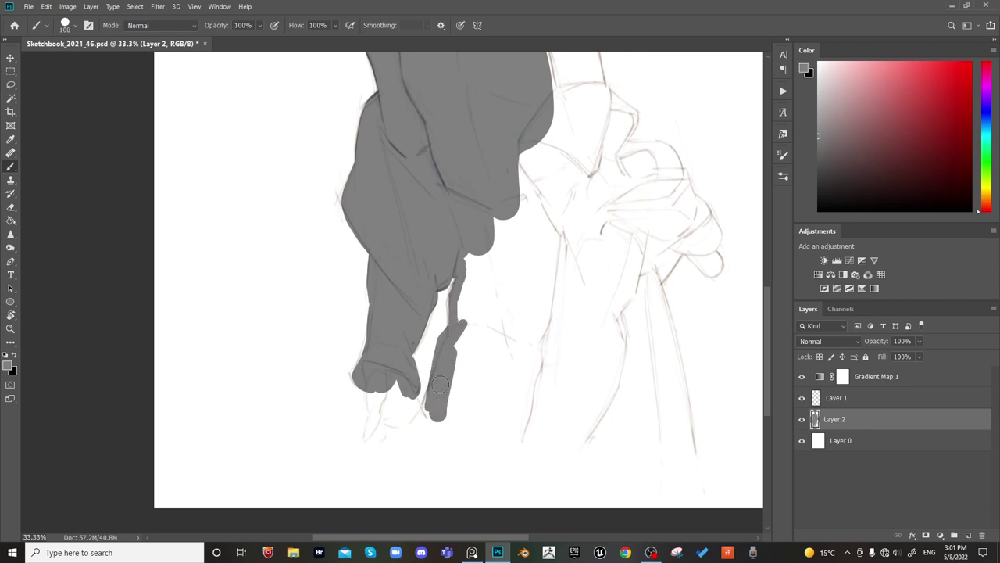
{"action": "key", "text": "bracketright"}
{"action": "key", "text": "bracketright"}
{"action": "key", "text": "bracketright"}
{"action": "key", "text": "bracketright"}
{"action": "mouse_move", "coordinate": [453, 414]}
{"action": "left_mouse_down"}
{"action": "mouse_move", "coordinate": [475, 361]}
{"action": "mouse_move", "coordinate": [468, 299]}
{"action": "mouse_move", "coordinate": [488, 276]}
{"action": "left_mouse_up"}
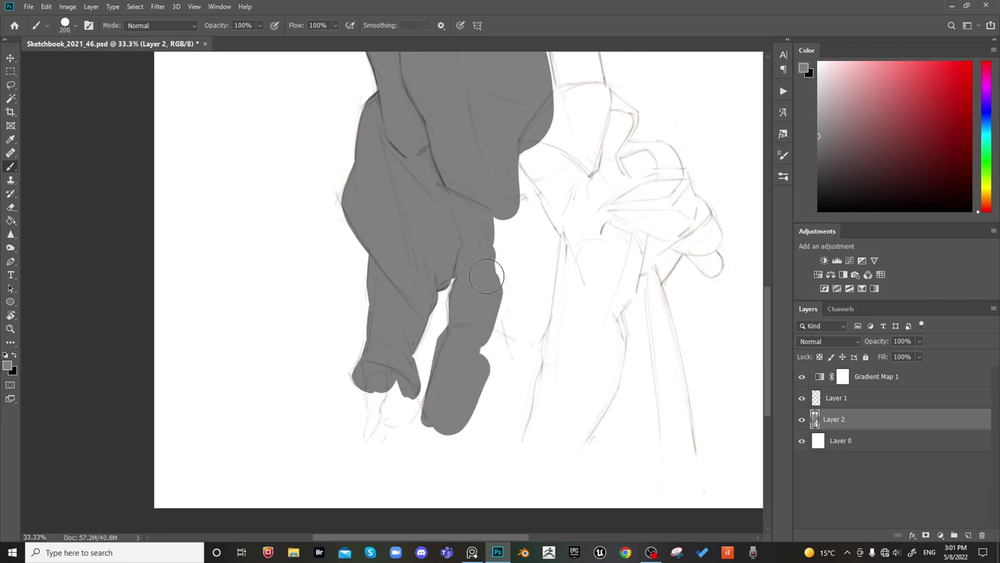
Fill the middle of the skirt and hips with grey down to the hem using a larger brush
{"action": "key", "text": "bracketright"}
{"action": "key", "text": "bracketright"}
{"action": "key", "text": "bracketright"}
{"action": "mouse_move", "coordinate": [513, 204]}
{"action": "left_mouse_down"}
{"action": "mouse_move", "coordinate": [486, 398]}
{"action": "mouse_move", "coordinate": [557, 400]}
{"action": "mouse_move", "coordinate": [557, 307]}
{"action": "mouse_move", "coordinate": [533, 157]}
{"action": "mouse_move", "coordinate": [568, 172]}
{"action": "mouse_move", "coordinate": [583, 381]}
{"action": "left_mouse_up"}
Paint grey over the inner corner of the far cuff and down toward the hand with the brush reduced to 45
{"action": "key", "text": "bracketleft"}
{"action": "key", "text": "bracketleft"}
{"action": "key", "text": "bracketleft"}
{"action": "key", "text": "bracketleft"}
{"action": "key", "text": "bracketleft"}
{"action": "key", "text": "bracketleft"}
{"action": "key", "text": "bracketleft"}
{"action": "key", "text": "bracketleft"}
{"action": "key", "text": "bracketleft"}
{"action": "key", "text": "bracketleft"}
{"action": "key", "text": "bracketleft"}
{"action": "key", "text": "bracketleft"}
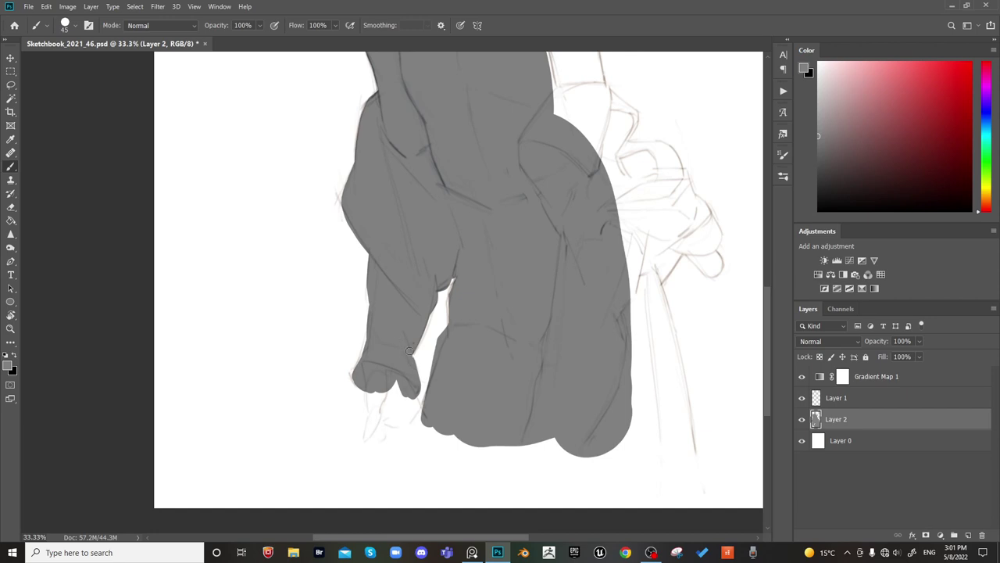
{"action": "left_click_drag", "start_coordinate": [408, 351], "coordinate": [425, 365]}
{"action": "left_click_drag", "start_coordinate": [421, 403], "coordinate": [419, 412]}
Erase the grey from the far cuff's outer corner and fill the hand beneath the cuff with grey
{"action": "key", "text": "e"}
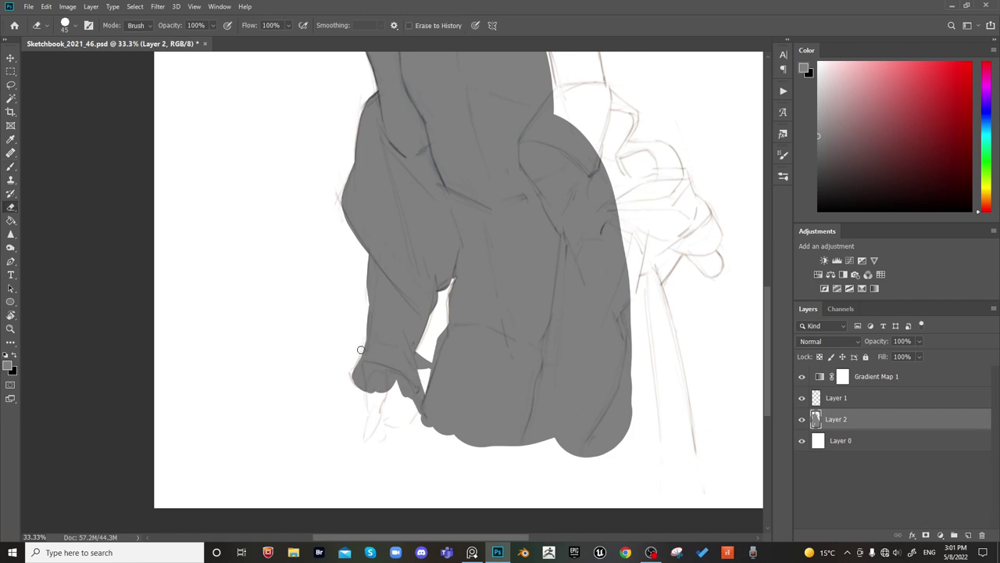
{"action": "left_click_drag", "start_coordinate": [360, 345], "coordinate": [352, 377]}
{"action": "key", "text": "b"}
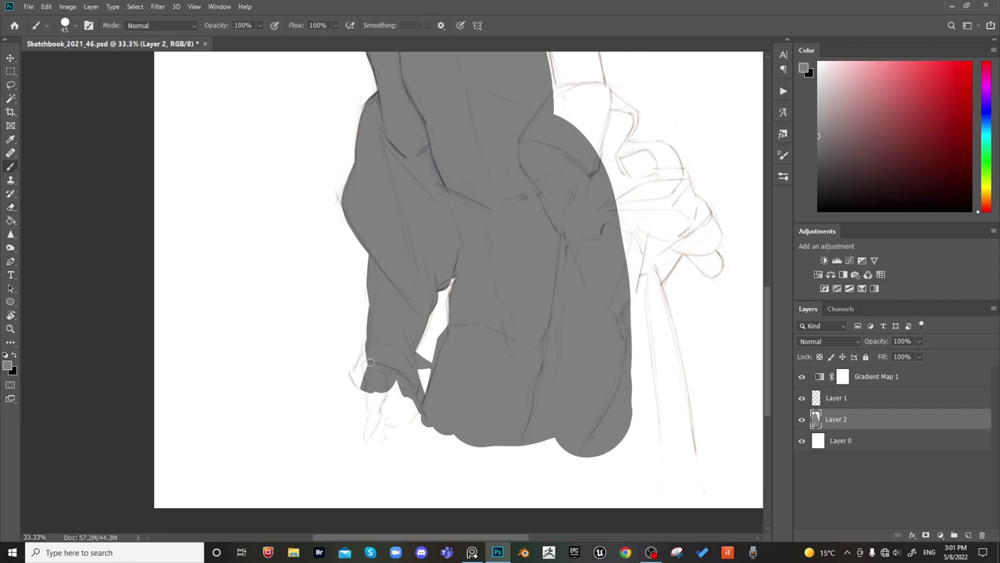
{"action": "mouse_move", "coordinate": [365, 384]}
{"action": "left_mouse_down"}
{"action": "mouse_move", "coordinate": [376, 423]}
{"action": "mouse_move", "coordinate": [382, 386]}
{"action": "mouse_move", "coordinate": [383, 420]}
{"action": "mouse_move", "coordinate": [391, 422]}
{"action": "mouse_move", "coordinate": [401, 391]}
{"action": "mouse_move", "coordinate": [422, 425]}
{"action": "mouse_move", "coordinate": [379, 422]}
{"action": "mouse_move", "coordinate": [375, 397]}
{"action": "mouse_move", "coordinate": [374, 432]}
{"action": "mouse_move", "coordinate": [390, 405]}
{"action": "mouse_move", "coordinate": [379, 430]}
{"action": "mouse_move", "coordinate": [438, 429]}
{"action": "left_mouse_up"}
Extend the grey along the skirt's near edge down to the hem, enlarging the brush to 125
{"action": "key", "text": "bracketright"}
{"action": "key", "text": "bracketright"}
{"action": "key", "text": "bracketright"}
{"action": "mouse_move", "coordinate": [660, 283]}
{"action": "left_mouse_down"}
{"action": "mouse_move", "coordinate": [497, 331]}
{"action": "mouse_move", "coordinate": [442, 336]}
{"action": "mouse_move", "coordinate": [443, 376]}
{"action": "left_mouse_up"}
{"action": "key", "text": "bracketright"}
{"action": "key", "text": "bracketright"}
{"action": "key", "text": "bracketright"}
{"action": "key", "text": "bracketright"}
{"action": "left_click_drag", "start_coordinate": [420, 307], "coordinate": [464, 504]}
{"action": "key", "text": "bracketright"}
{"action": "mouse_move", "coordinate": [422, 316]}
{"action": "left_mouse_down"}
{"action": "mouse_move", "coordinate": [414, 477]}
{"action": "mouse_move", "coordinate": [439, 419]}
{"action": "mouse_move", "coordinate": [444, 488]}
{"action": "left_mouse_up"}
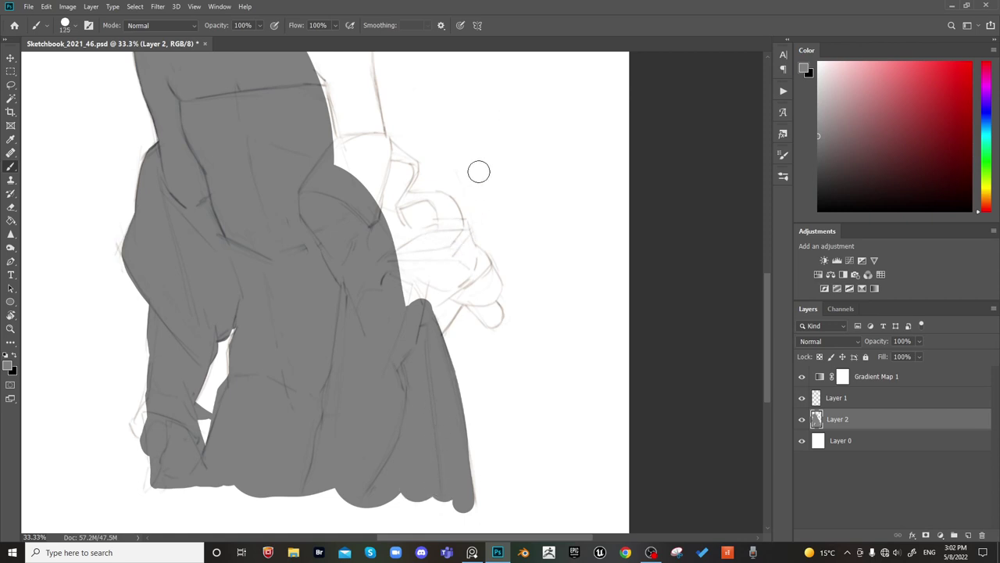
Paint grey along the lower folds of the near sleeve, starting at size 35 and filling the rounded ends at 100
{"action": "key", "text": "bracketleft"}
{"action": "key", "text": "bracketleft"}
{"action": "key", "text": "bracketleft"}
{"action": "key", "text": "bracketleft"}
{"action": "key", "text": "bracketleft"}
{"action": "key", "text": "bracketleft"}
{"action": "key", "text": "bracketleft"}
{"action": "key", "text": "bracketleft"}
{"action": "left_click_drag", "start_coordinate": [437, 316], "coordinate": [446, 336]}
{"action": "left_click", "coordinate": [464, 296], "text": "shift"}
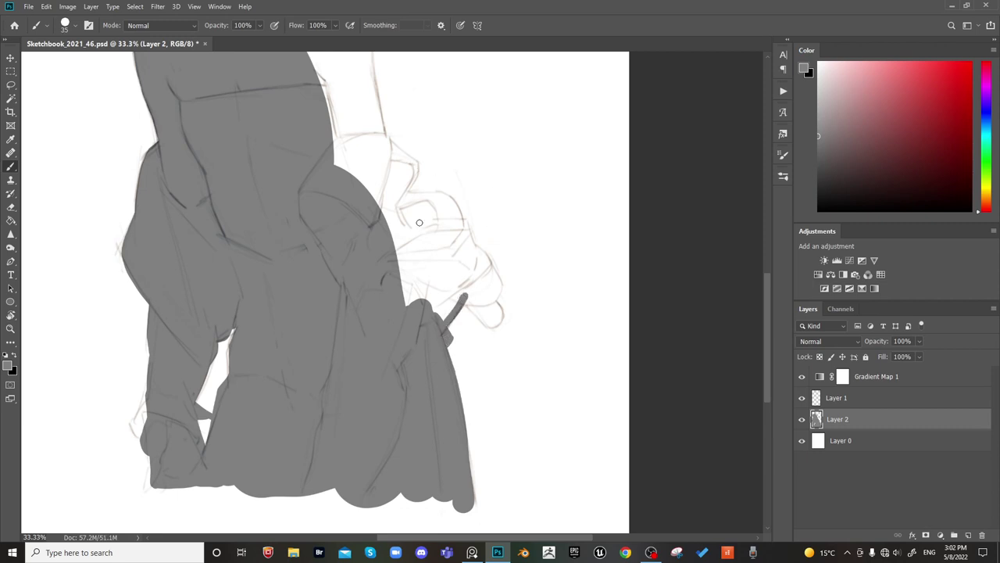
{"action": "mouse_move", "coordinate": [452, 297]}
{"action": "left_mouse_down"}
{"action": "mouse_move", "coordinate": [489, 322]}
{"action": "mouse_move", "coordinate": [497, 317]}
{"action": "mouse_move", "coordinate": [486, 302]}
{"action": "mouse_move", "coordinate": [495, 311]}
{"action": "left_mouse_up"}
{"action": "mouse_move", "coordinate": [494, 286]}
{"action": "left_mouse_down"}
{"action": "mouse_move", "coordinate": [482, 266]}
{"action": "mouse_move", "coordinate": [493, 283]}
{"action": "mouse_move", "coordinate": [482, 268]}
{"action": "mouse_move", "coordinate": [479, 293]}
{"action": "mouse_move", "coordinate": [458, 285]}
{"action": "mouse_move", "coordinate": [438, 314]}
{"action": "left_mouse_up"}
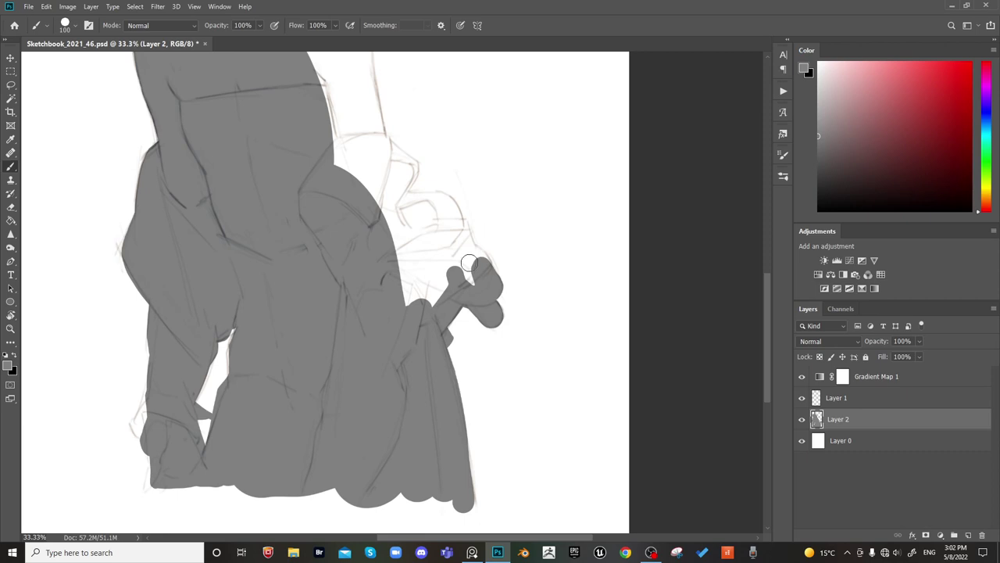
Paint a grey band under the upper rounded fold of the near sleeve
{"action": "mouse_move", "coordinate": [469, 263]}
{"action": "left_mouse_down"}
{"action": "mouse_move", "coordinate": [513, 296]}
{"action": "mouse_move", "coordinate": [392, 325]}
{"action": "left_mouse_up"}
{"action": "key", "text": "["}
{"action": "key", "text": "["}
{"action": "key", "text": "["}
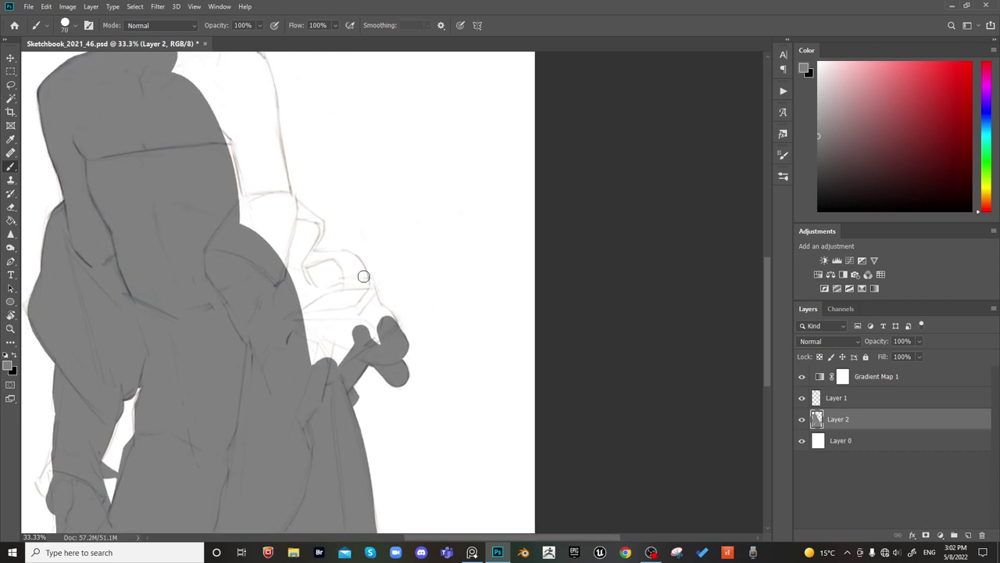
{"action": "key", "text": "bracketright"}
{"action": "key", "text": "bracketright"}
{"action": "key", "text": "bracketright"}
{"action": "key", "text": "bracketright"}
{"action": "key", "text": "bracketright"}
{"action": "left_click_drag", "start_coordinate": [360, 273], "coordinate": [310, 267]}
{"action": "key", "text": "bracketleft"}
{"action": "key", "text": "bracketleft"}
{"action": "key", "text": "bracketleft"}
{"action": "key", "text": "bracketleft"}
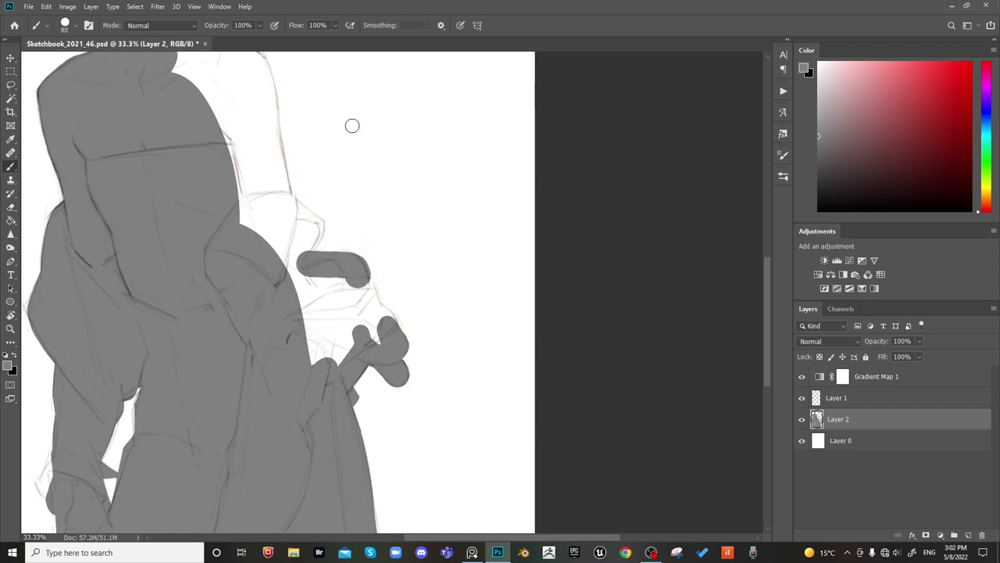
Fill the folds below the near sleeve's upper band with grey and join them to the skirt, using brush sizes 30 to 45
{"action": "key", "text": "e"}
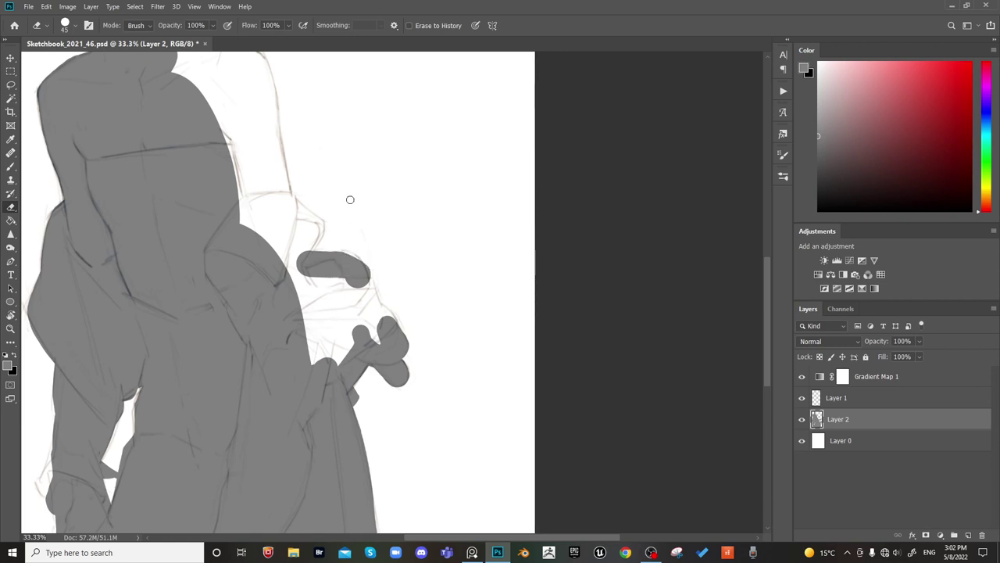
{"action": "key", "text": "b"}
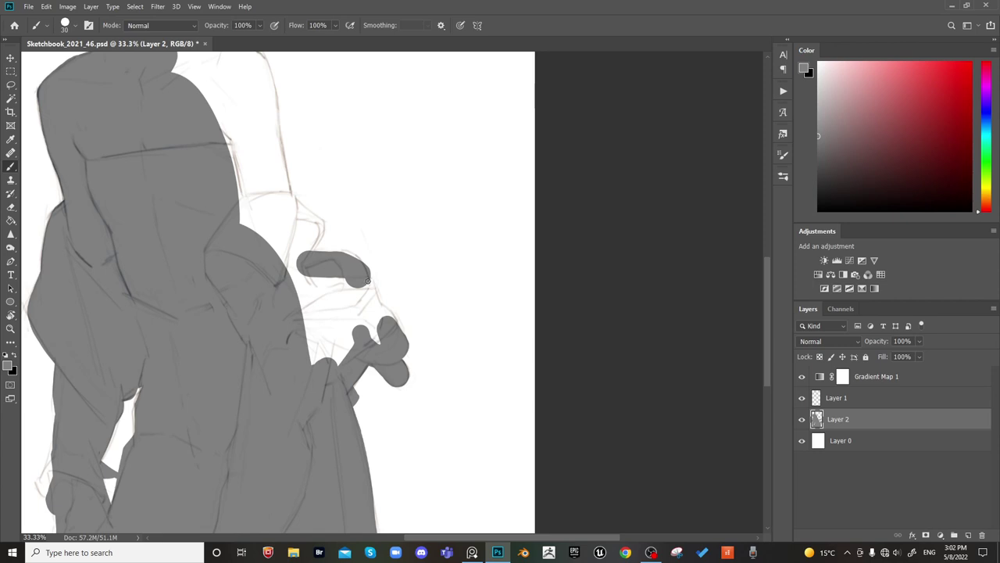
{"action": "left_click_drag", "start_coordinate": [367, 280], "coordinate": [377, 301]}
{"action": "mouse_move", "coordinate": [302, 274]}
{"action": "left_mouse_down"}
{"action": "mouse_move", "coordinate": [303, 300]}
{"action": "mouse_move", "coordinate": [328, 311]}
{"action": "mouse_move", "coordinate": [355, 304]}
{"action": "mouse_move", "coordinate": [364, 286]}
{"action": "left_mouse_up"}
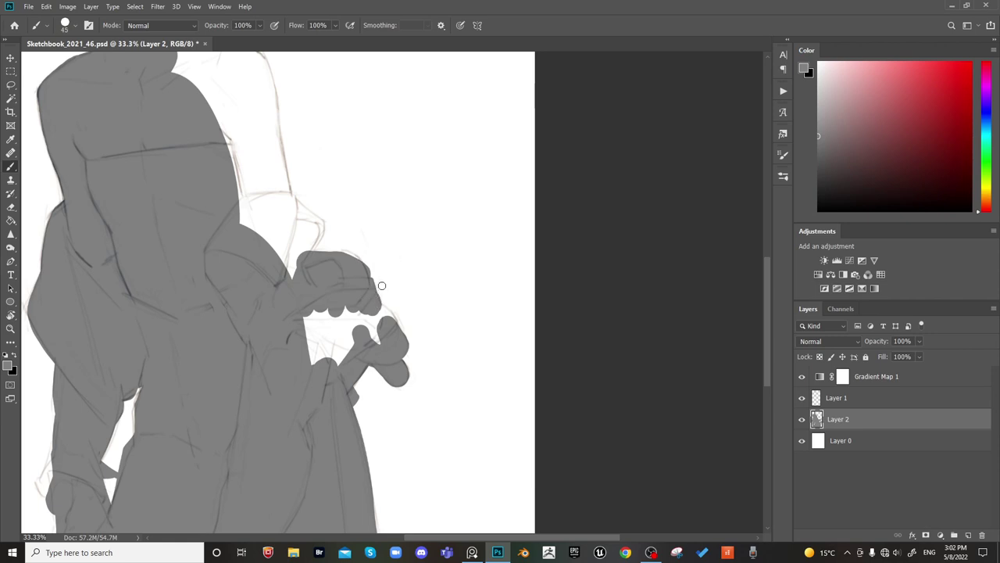
Clean up the near sleeve's outer contour with brush and eraser, and fill the white gap between its folds with grey
{"action": "key", "text": "e"}
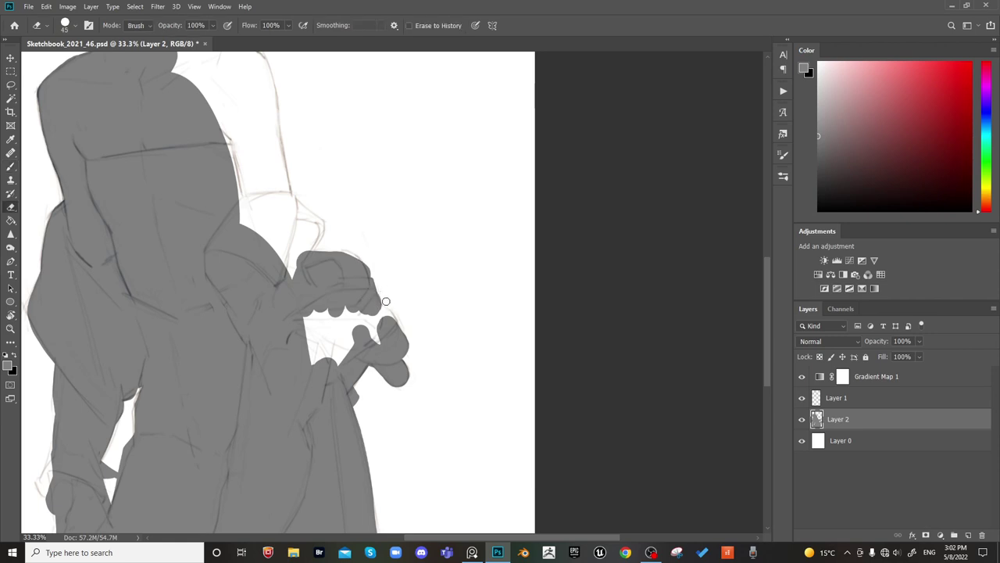
{"action": "key", "text": "b"}
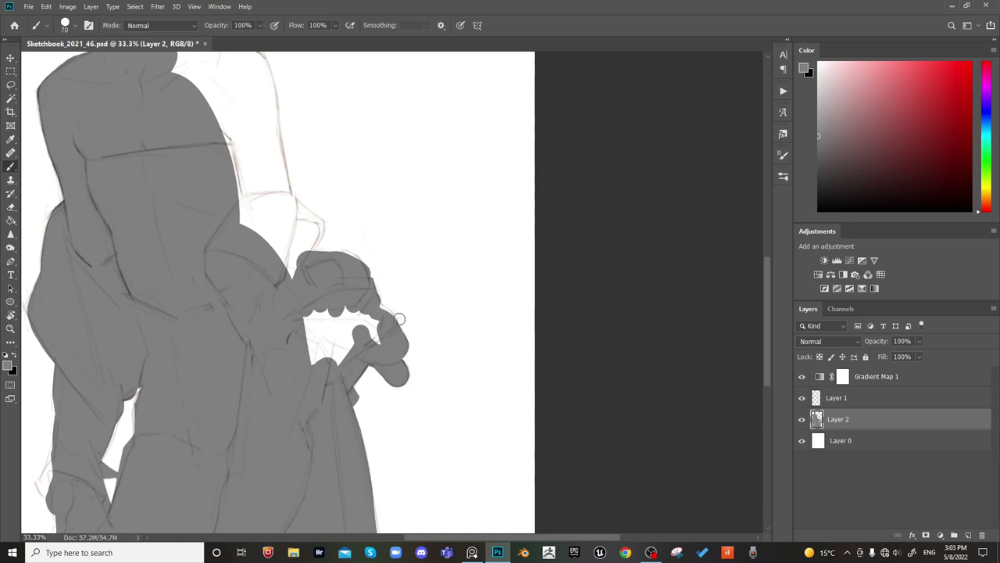
{"action": "key", "text": "e"}
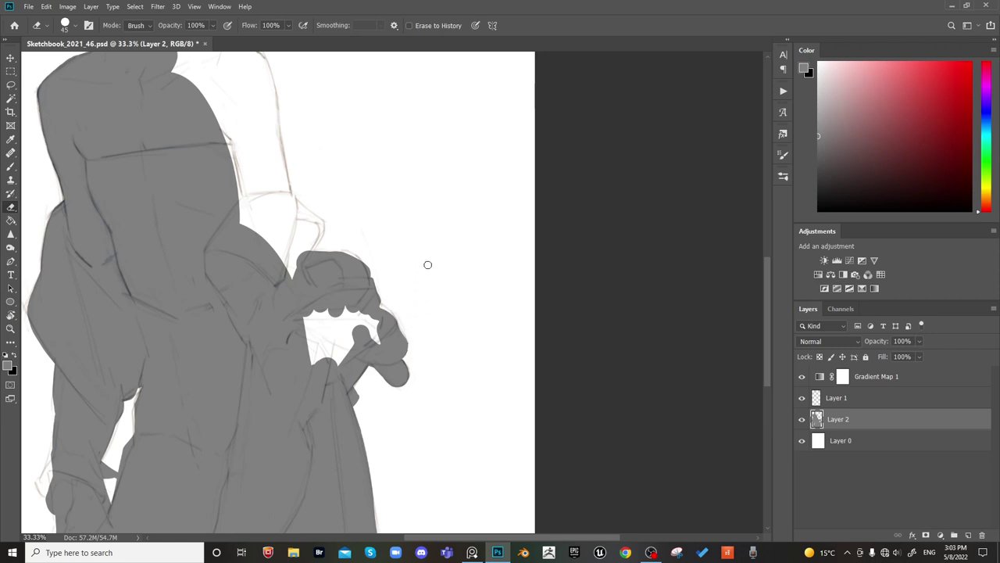
{"action": "key", "text": "b"}
{"action": "mouse_move", "coordinate": [373, 324]}
{"action": "left_mouse_down"}
{"action": "mouse_move", "coordinate": [345, 320]}
{"action": "mouse_move", "coordinate": [316, 329]}
{"action": "mouse_move", "coordinate": [315, 358]}
{"action": "mouse_move", "coordinate": [345, 347]}
{"action": "left_mouse_up"}
Fill the small pointed fold at the top of the near sleeve with grey, refining its edge at size 50
{"action": "left_click_drag", "start_coordinate": [434, 248], "coordinate": [447, 332]}
{"action": "key", "text": "["}
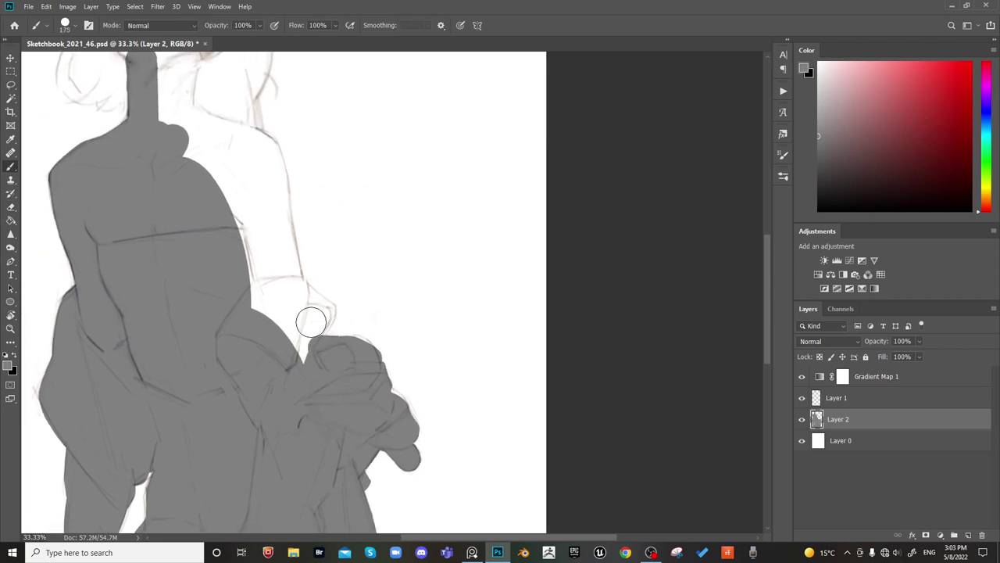
{"action": "key", "text": "bracketleft"}
{"action": "key", "text": "bracketleft"}
{"action": "key", "text": "bracketleft"}
{"action": "key", "text": "bracketleft"}
{"action": "key", "text": "bracketleft"}
{"action": "mouse_move", "coordinate": [326, 312]}
{"action": "left_mouse_down"}
{"action": "mouse_move", "coordinate": [309, 344]}
{"action": "mouse_move", "coordinate": [304, 283]}
{"action": "left_mouse_up"}
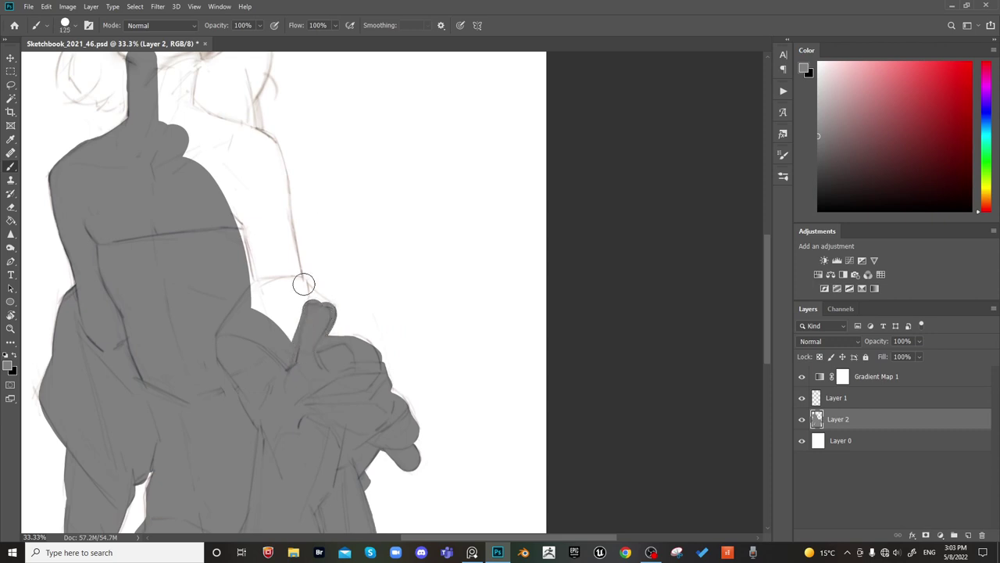
{"action": "key", "text": "bracketleft"}
{"action": "key", "text": "bracketleft"}
{"action": "key", "text": "bracketleft"}
{"action": "left_click_drag", "start_coordinate": [297, 278], "coordinate": [328, 305]}
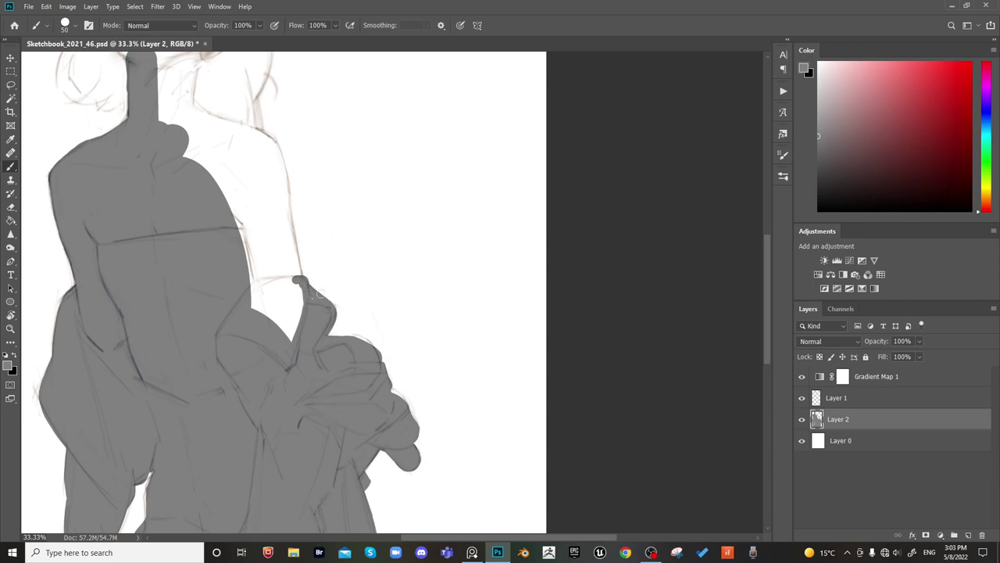
Fill the near sleeve's top and the side of the torso beside the near arm with grey, enlarging the brush to 175
{"action": "key", "text": "bracketright"}
{"action": "key", "text": "bracketright"}
{"action": "key", "text": "bracketright"}
{"action": "key", "text": "bracketright"}
{"action": "key", "text": "bracketright"}
{"action": "key", "text": "bracketright"}
{"action": "mouse_move", "coordinate": [227, 170]}
{"action": "left_mouse_down"}
{"action": "mouse_move", "coordinate": [256, 319]}
{"action": "mouse_move", "coordinate": [290, 343]}
{"action": "mouse_move", "coordinate": [288, 290]}
{"action": "left_mouse_up"}
{"action": "mouse_move", "coordinate": [283, 248]}
{"action": "left_mouse_down"}
{"action": "mouse_move", "coordinate": [304, 319]}
{"action": "mouse_move", "coordinate": [333, 355]}
{"action": "left_mouse_up"}
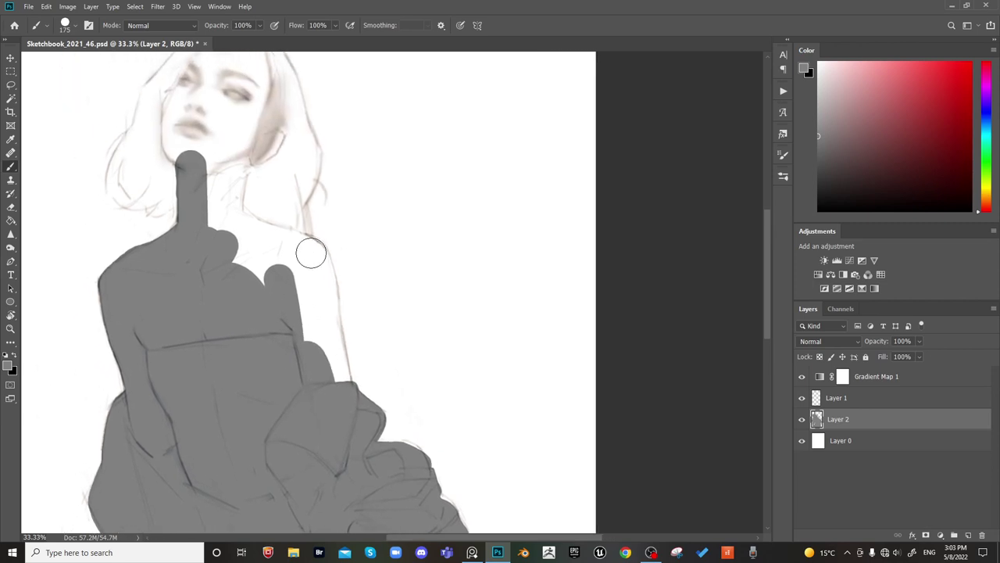
Paint grey down the outer contour of the near upper arm from the shoulder to the sleeve with a smaller brush
{"action": "key", "text": "bracketleft"}
{"action": "key", "text": "bracketleft"}
{"action": "left_click_drag", "start_coordinate": [318, 254], "coordinate": [336, 381]}
{"action": "mouse_move", "coordinate": [326, 307]}
{"action": "left_mouse_down"}
{"action": "mouse_move", "coordinate": [337, 366]}
{"action": "mouse_move", "coordinate": [329, 346]}
{"action": "mouse_move", "coordinate": [339, 318]}
{"action": "mouse_move", "coordinate": [341, 387]}
{"action": "mouse_move", "coordinate": [326, 295]}
{"action": "left_mouse_up"}
Fill the near upper arm, shoulder, chest and neck with grey using the brush at 175
{"action": "key", "text": "bracketright"}
{"action": "key", "text": "bracketright"}
{"action": "key", "text": "bracketright"}
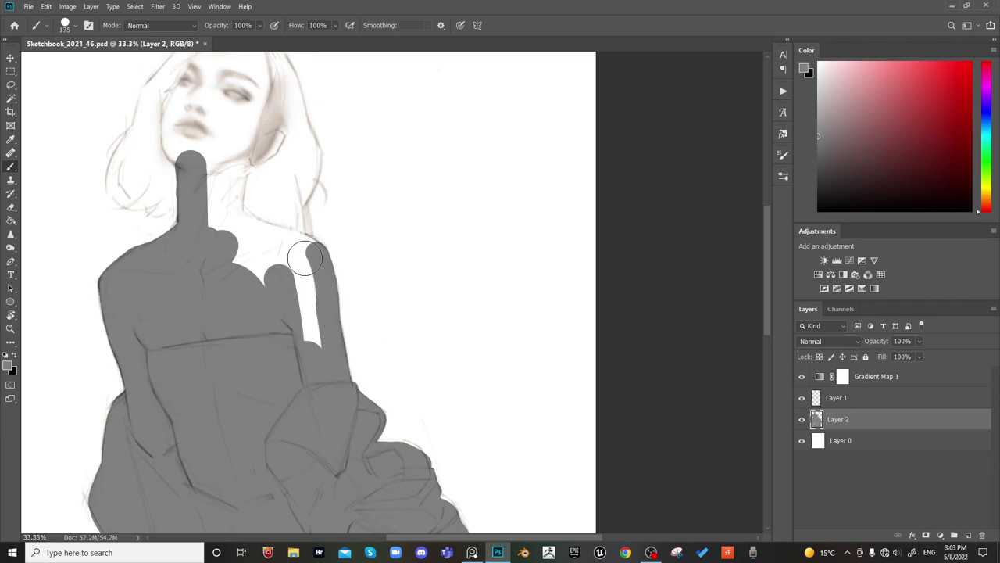
{"action": "mouse_move", "coordinate": [304, 256]}
{"action": "left_mouse_down"}
{"action": "mouse_move", "coordinate": [251, 244]}
{"action": "mouse_move", "coordinate": [232, 173]}
{"action": "left_mouse_up"}
{"action": "mouse_move", "coordinate": [250, 247]}
{"action": "left_mouse_down"}
{"action": "mouse_move", "coordinate": [260, 146]}
{"action": "mouse_move", "coordinate": [300, 253]}
{"action": "left_mouse_up"}
Paint grey over the hair beside the neck, from the near shoulder up to the ear, with a reduced brush
{"action": "key", "text": "bracketleft"}
{"action": "mouse_move", "coordinate": [316, 341]}
{"action": "left_mouse_down"}
{"action": "mouse_move", "coordinate": [294, 324]}
{"action": "mouse_move", "coordinate": [359, 355]}
{"action": "left_mouse_up"}
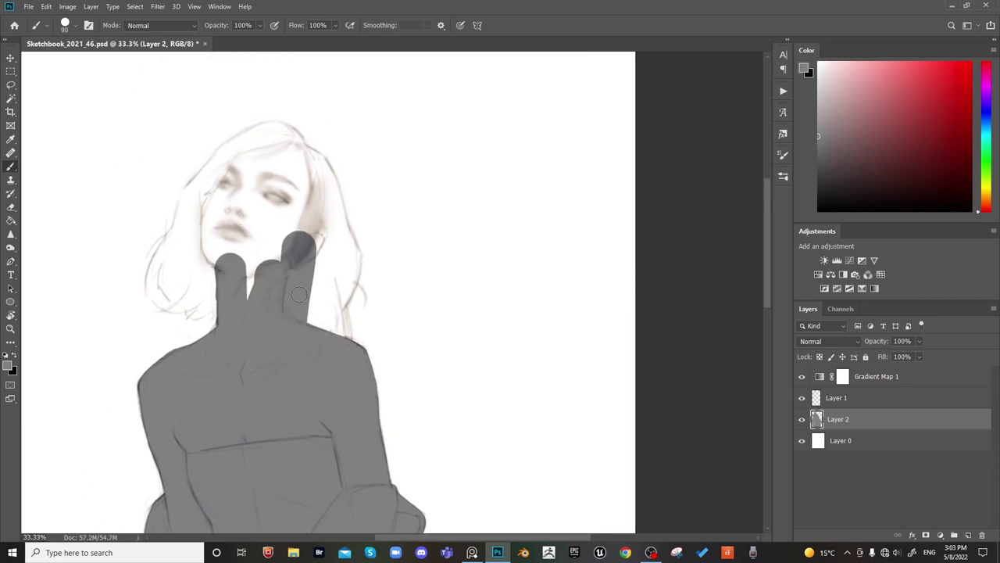
{"action": "key", "text": "bracketleft"}
{"action": "key", "text": "bracketleft"}
{"action": "key", "text": "bracketleft"}
{"action": "left_click_drag", "start_coordinate": [338, 290], "coordinate": [345, 334]}
{"action": "mouse_move", "coordinate": [335, 292]}
{"action": "left_mouse_down"}
{"action": "mouse_move", "coordinate": [321, 297]}
{"action": "mouse_move", "coordinate": [317, 258]}
{"action": "mouse_move", "coordinate": [328, 244]}
{"action": "left_mouse_up"}
Fill the hair between the neck and near shoulder and along the far cheek with grey using the brush at 175
{"action": "key", "text": "bracketright"}
{"action": "key", "text": "bracketright"}
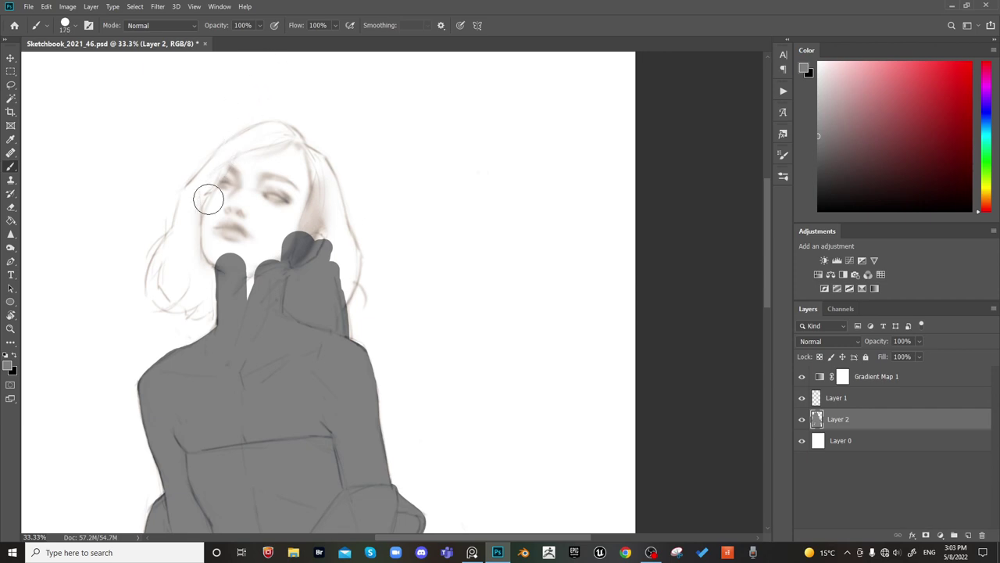
{"action": "key", "text": "bracketright"}
{"action": "key", "text": "bracketright"}
{"action": "key", "text": "bracketright"}
{"action": "left_click_drag", "start_coordinate": [196, 197], "coordinate": [189, 249]}
{"action": "key", "text": "bracketright"}
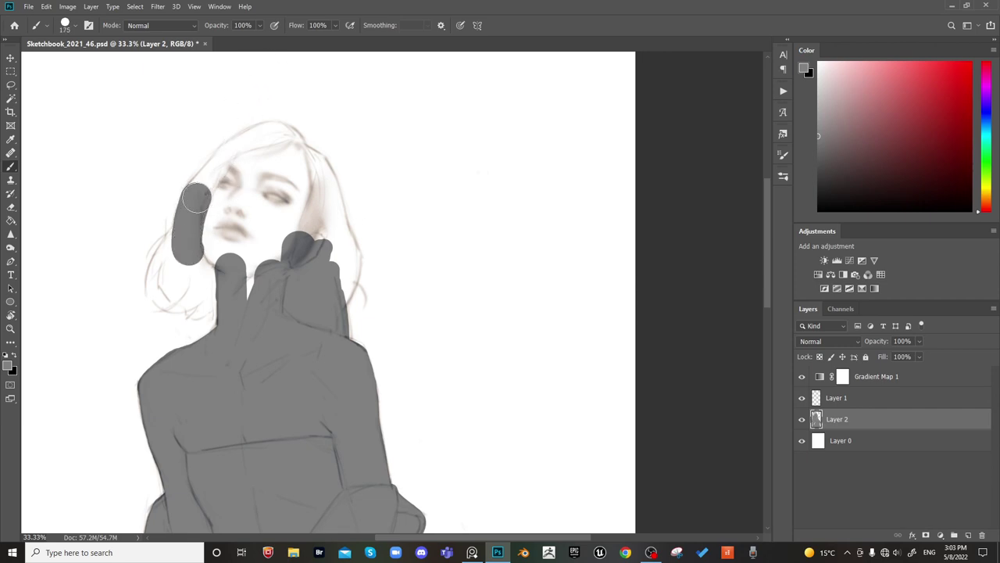
Fill the face, forehead and inner hair with grey using an enlarged brush
{"action": "mouse_move", "coordinate": [196, 198]}
{"action": "left_mouse_down"}
{"action": "mouse_move", "coordinate": [226, 162]}
{"action": "mouse_move", "coordinate": [208, 236]}
{"action": "left_mouse_up"}
{"action": "key", "text": "bracketright"}
{"action": "key", "text": "bracketright"}
{"action": "key", "text": "bracketright"}
{"action": "key", "text": "bracketright"}
{"action": "mouse_move", "coordinate": [257, 169]}
{"action": "left_mouse_down"}
{"action": "mouse_move", "coordinate": [253, 246]}
{"action": "mouse_move", "coordinate": [293, 197]}
{"action": "mouse_move", "coordinate": [258, 282]}
{"action": "left_mouse_up"}
Paint grey out to the crown and near-side hair contours, reducing the brush to between 125 and 100
{"action": "key", "text": "bracketleft"}
{"action": "key", "text": "bracketleft"}
{"action": "key", "text": "bracketleft"}
{"action": "key", "text": "bracketleft"}
{"action": "key", "text": "bracketleft"}
{"action": "key", "text": "bracketleft"}
{"action": "key", "text": "bracketleft"}
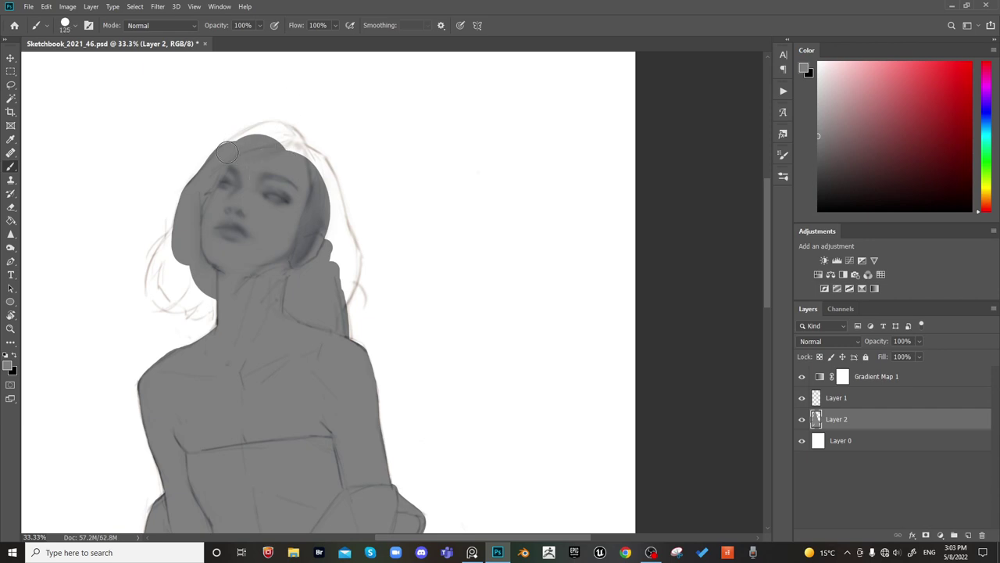
{"action": "mouse_move", "coordinate": [258, 138]}
{"action": "left_mouse_down"}
{"action": "mouse_move", "coordinate": [234, 151]}
{"action": "mouse_move", "coordinate": [273, 129]}
{"action": "mouse_move", "coordinate": [326, 180]}
{"action": "mouse_move", "coordinate": [355, 259]}
{"action": "mouse_move", "coordinate": [343, 235]}
{"action": "mouse_move", "coordinate": [351, 252]}
{"action": "mouse_move", "coordinate": [341, 306]}
{"action": "left_mouse_up"}
{"action": "key", "text": "bracketleft"}
{"action": "key", "text": "bracketleft"}
{"action": "key", "text": "bracketleft"}
{"action": "key", "text": "bracketright"}
{"action": "key", "text": "bracketright"}
{"action": "key", "text": "bracketright"}
{"action": "key", "text": "bracketright"}
{"action": "mouse_move", "coordinate": [334, 225]}
{"action": "left_mouse_down"}
{"action": "mouse_move", "coordinate": [338, 281]}
{"action": "mouse_move", "coordinate": [344, 258]}
{"action": "left_mouse_up"}
Erase the grey edge around the crown on both sides of the parting with the eraser at 45
{"action": "left_click_drag", "start_coordinate": [360, 206], "coordinate": [442, 268]}
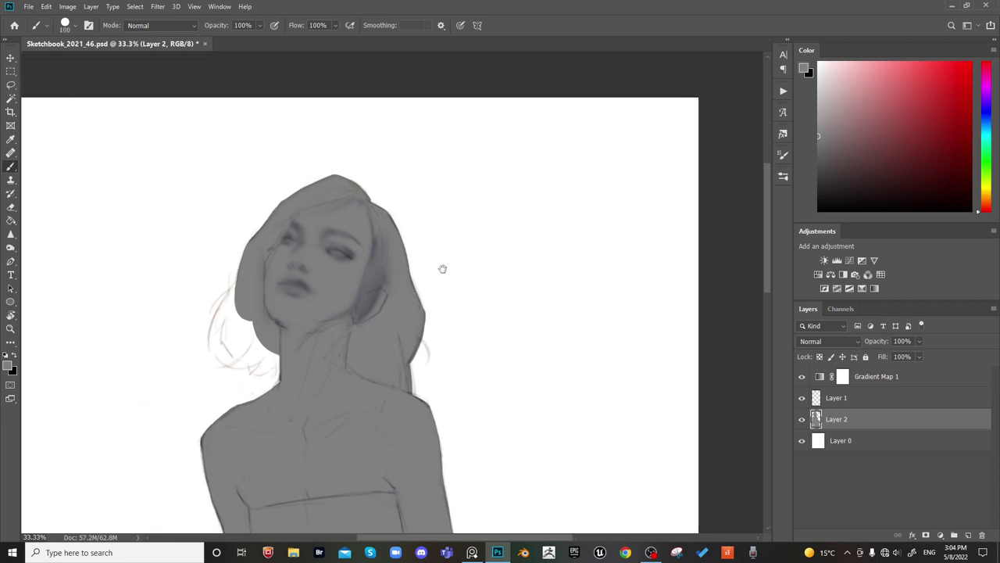
{"action": "key", "text": "e"}
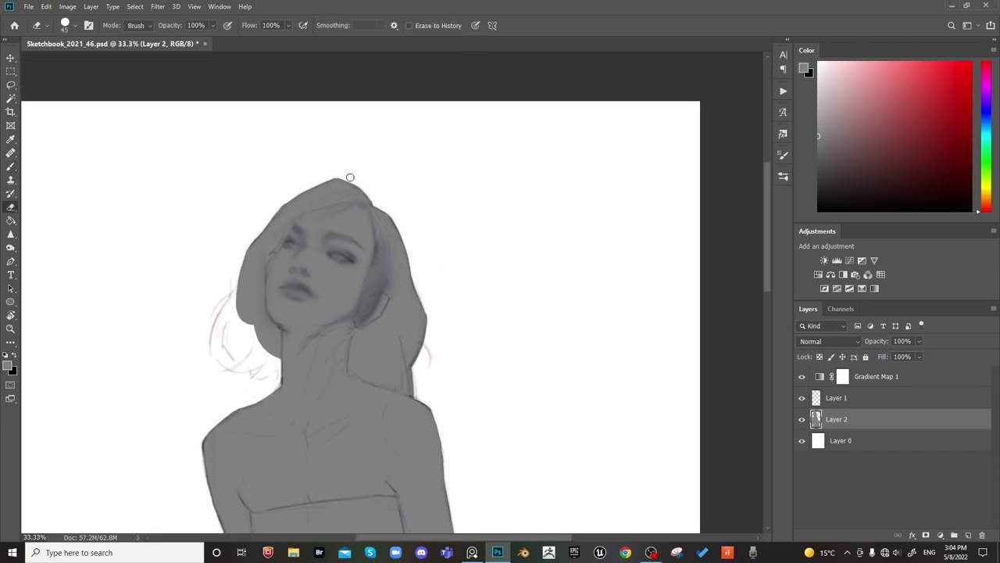
{"action": "left_click_drag", "start_coordinate": [350, 178], "coordinate": [371, 199]}
{"action": "left_click_drag", "start_coordinate": [336, 170], "coordinate": [276, 210]}
{"action": "key", "text": "ctrl+z"}
{"action": "left_click_drag", "start_coordinate": [347, 176], "coordinate": [265, 211]}
{"action": "mouse_move", "coordinate": [456, 235]}
{"action": "left_mouse_down"}
{"action": "mouse_move", "coordinate": [516, 223]}
{"action": "mouse_move", "coordinate": [527, 206]}
{"action": "left_mouse_up"}
Lasso the pointed hair tips on the far side of the neck, fill them with grey at brush size 100, and clear the selection
{"action": "key", "text": "b"}
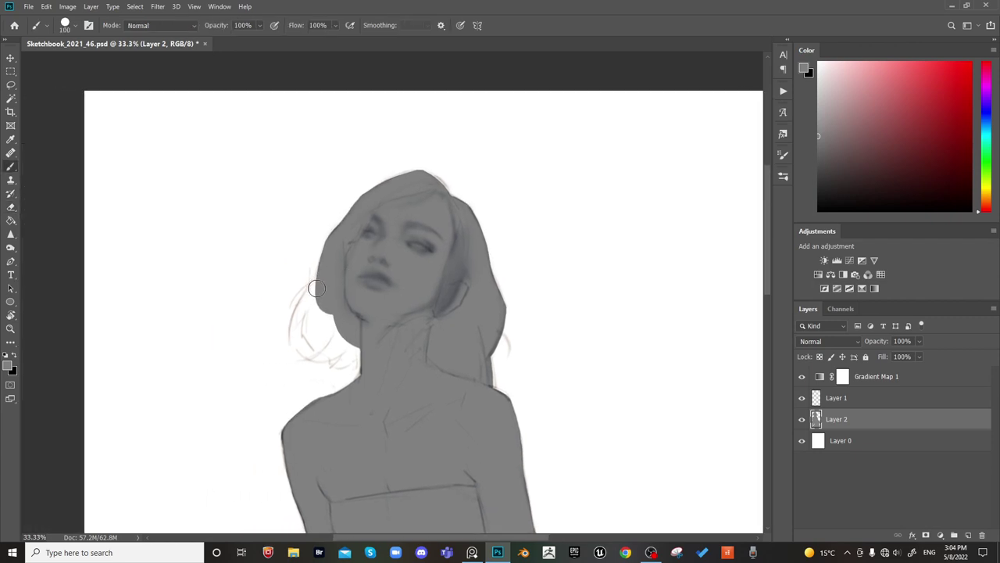
{"action": "key", "text": "l"}
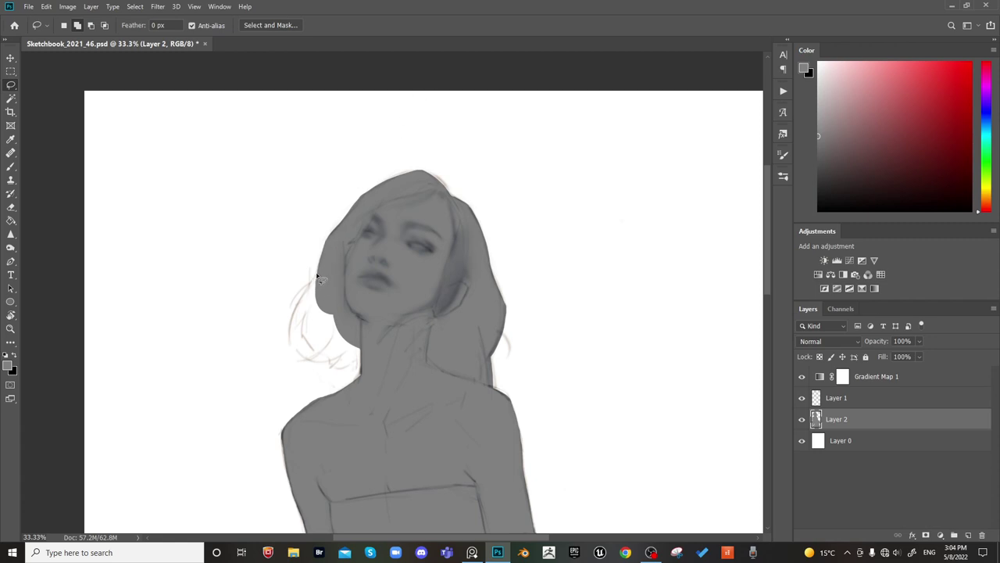
{"action": "mouse_move", "coordinate": [316, 275]}
{"action": "left_mouse_down"}
{"action": "mouse_move", "coordinate": [291, 348]}
{"action": "mouse_move", "coordinate": [317, 275]}
{"action": "left_mouse_up"}
{"action": "mouse_move", "coordinate": [301, 336]}
{"action": "left_mouse_down"}
{"action": "mouse_move", "coordinate": [309, 354]}
{"action": "mouse_move", "coordinate": [309, 321]}
{"action": "mouse_move", "coordinate": [315, 357]}
{"action": "mouse_move", "coordinate": [344, 330]}
{"action": "mouse_move", "coordinate": [319, 275]}
{"action": "left_mouse_up"}
{"action": "mouse_move", "coordinate": [353, 305]}
{"action": "left_mouse_down"}
{"action": "mouse_move", "coordinate": [371, 322]}
{"action": "mouse_move", "coordinate": [320, 367]}
{"action": "mouse_move", "coordinate": [341, 343]}
{"action": "mouse_move", "coordinate": [333, 367]}
{"action": "mouse_move", "coordinate": [363, 347]}
{"action": "mouse_move", "coordinate": [340, 326]}
{"action": "left_mouse_up"}
{"action": "left_click_drag", "start_coordinate": [351, 371], "coordinate": [375, 311]}
{"action": "mouse_move", "coordinate": [308, 289]}
{"action": "left_mouse_down"}
{"action": "mouse_move", "coordinate": [289, 340]}
{"action": "mouse_move", "coordinate": [328, 311]}
{"action": "mouse_move", "coordinate": [329, 364]}
{"action": "mouse_move", "coordinate": [357, 362]}
{"action": "left_mouse_up"}
{"action": "key", "text": "b"}
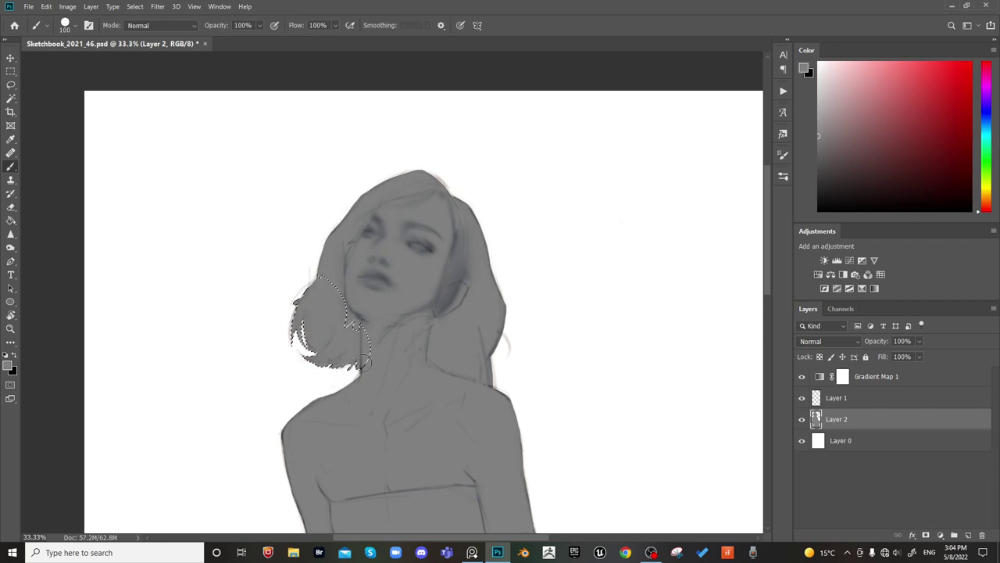
{"action": "left_click_drag", "start_coordinate": [549, 286], "coordinate": [499, 257]}
{"action": "key", "text": "ctrl+d"}
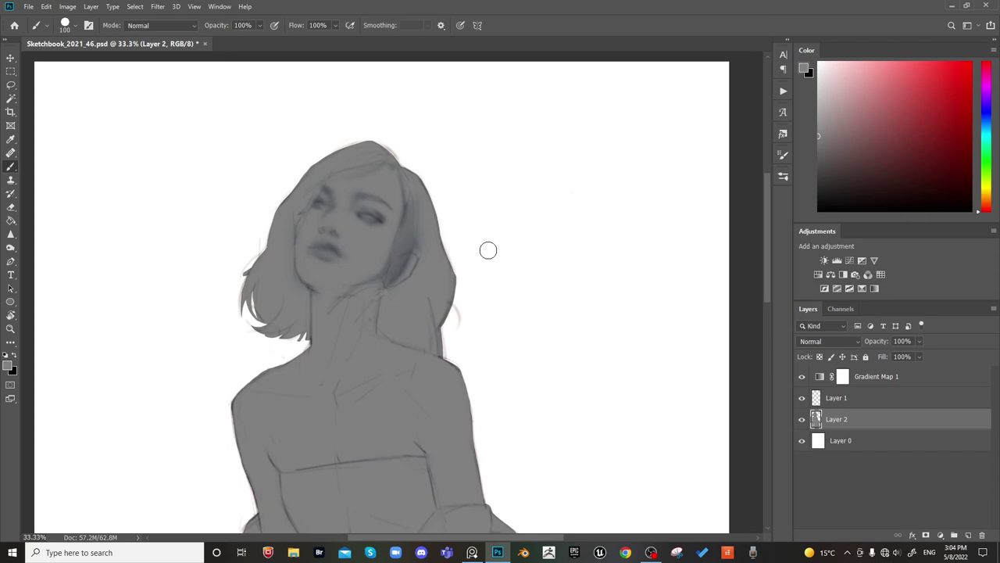
Cut a thin lassoed sliver out of the hair end above the near shoulder to separate the strands
{"action": "key", "text": "l"}
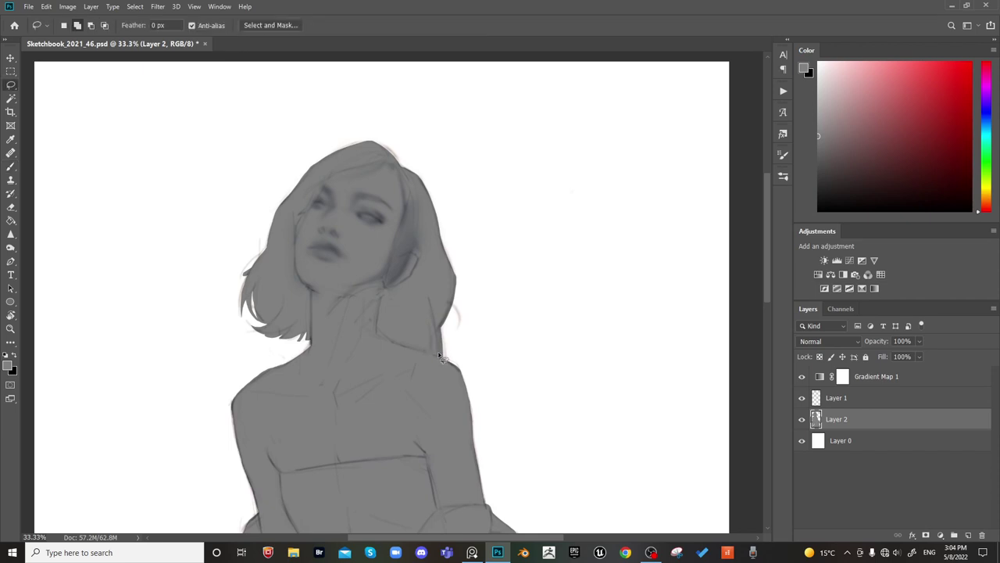
{"action": "left_click_drag", "start_coordinate": [439, 359], "coordinate": [438, 333]}
{"action": "key", "text": "ctrl+d"}
{"action": "key", "text": "b"}
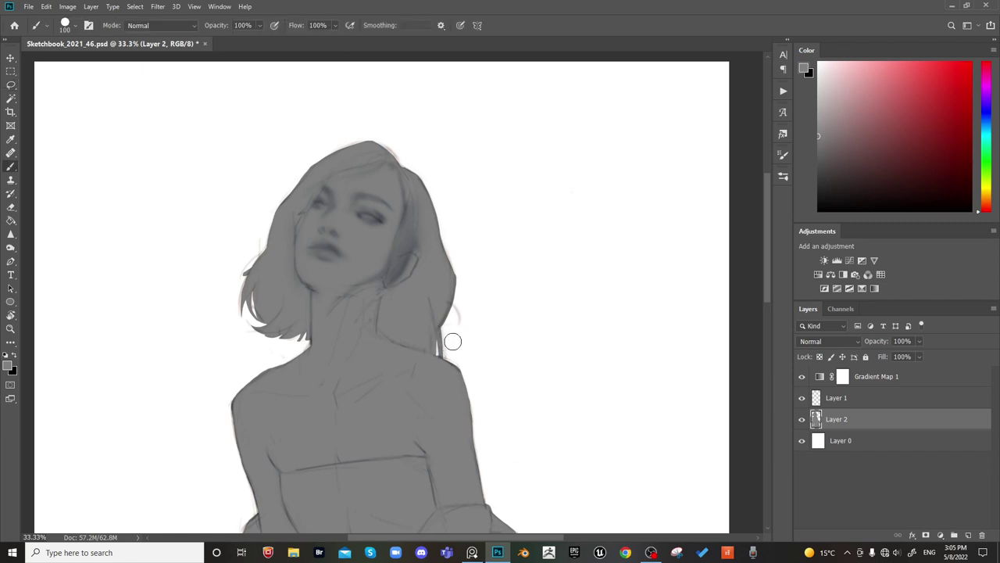
Check the whole figure's silhouette mirrored and in its original orientation, then inspect the head up close
{"action": "key", "text": "ctrl+minus"}
{"action": "key", "text": "ctrl+minus"}
{"action": "key", "text": "ctrl+minus"}
{"action": "key", "text": "ctrl+shift+h"}
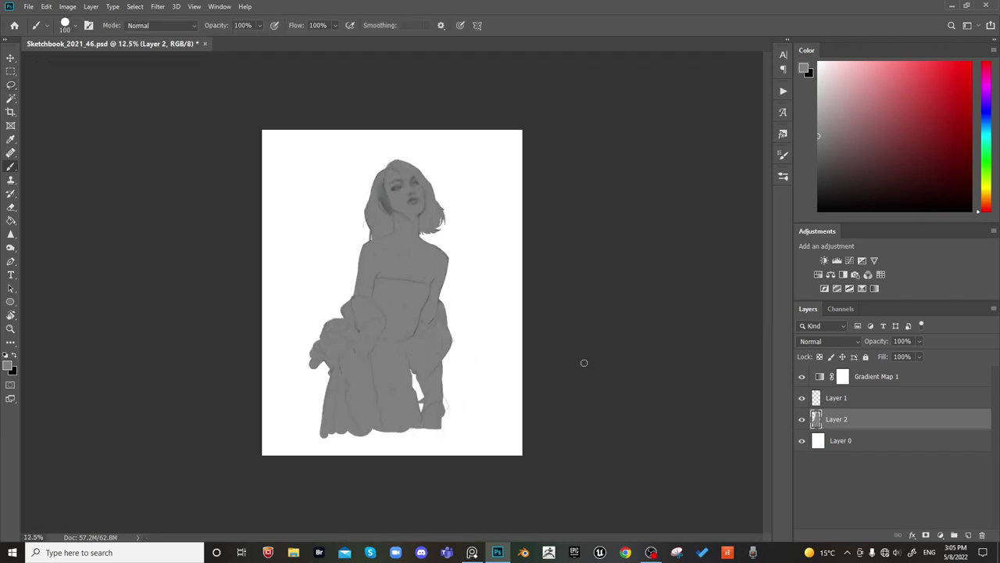
{"action": "key", "text": "ctrl+shift+h"}
{"action": "key", "text": "ctrl+plus"}
{"action": "key", "text": "ctrl+plus"}
{"action": "key", "text": "ctrl+plus"}
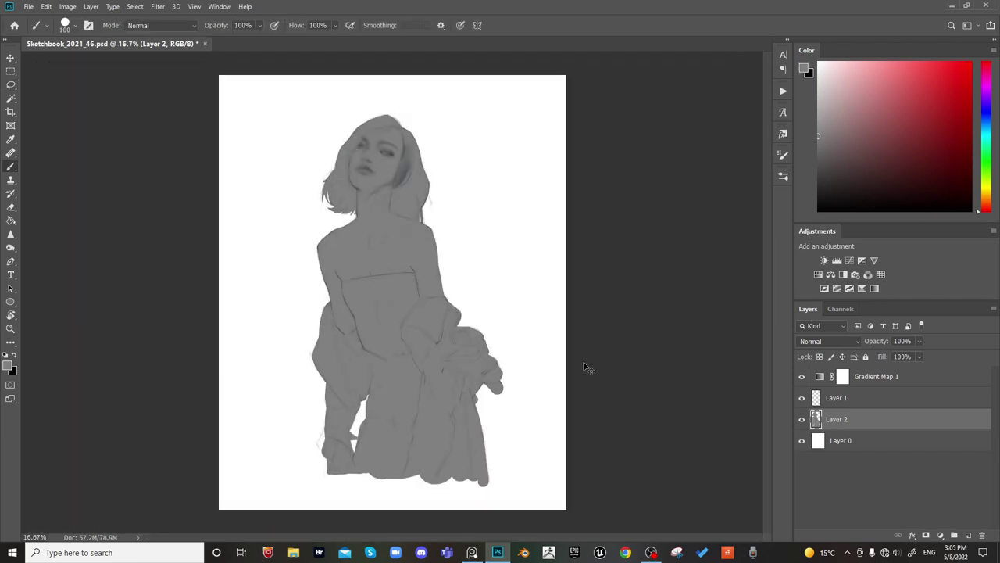
{"action": "mouse_move", "coordinate": [376, 156]}
{"action": "left_mouse_down"}
{"action": "mouse_move", "coordinate": [425, 442]}
{"action": "mouse_move", "coordinate": [401, 461]}
{"action": "left_mouse_up"}
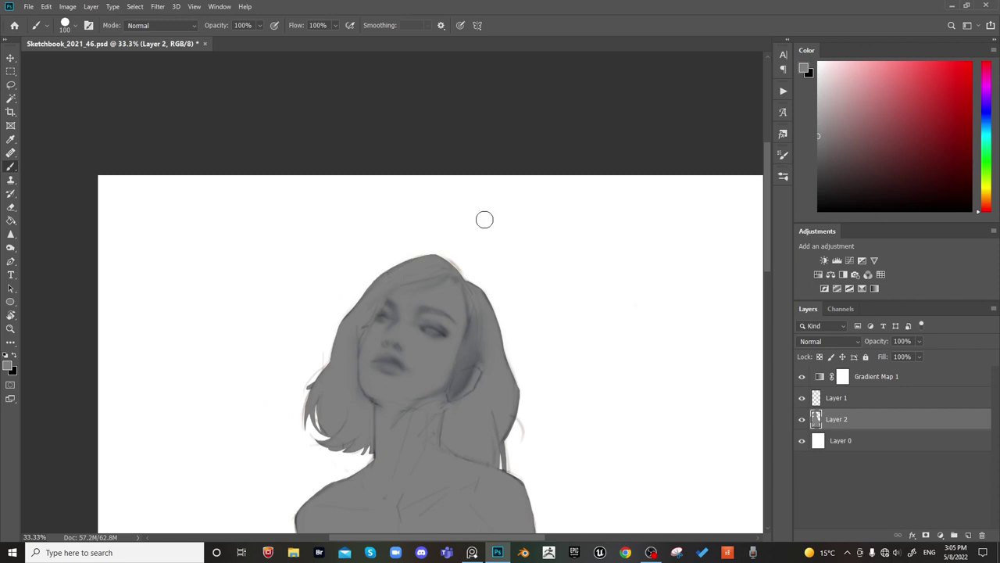
{"action": "scroll", "coordinate": [484, 222], "scroll_direction": "down", "scroll_amount": 2}
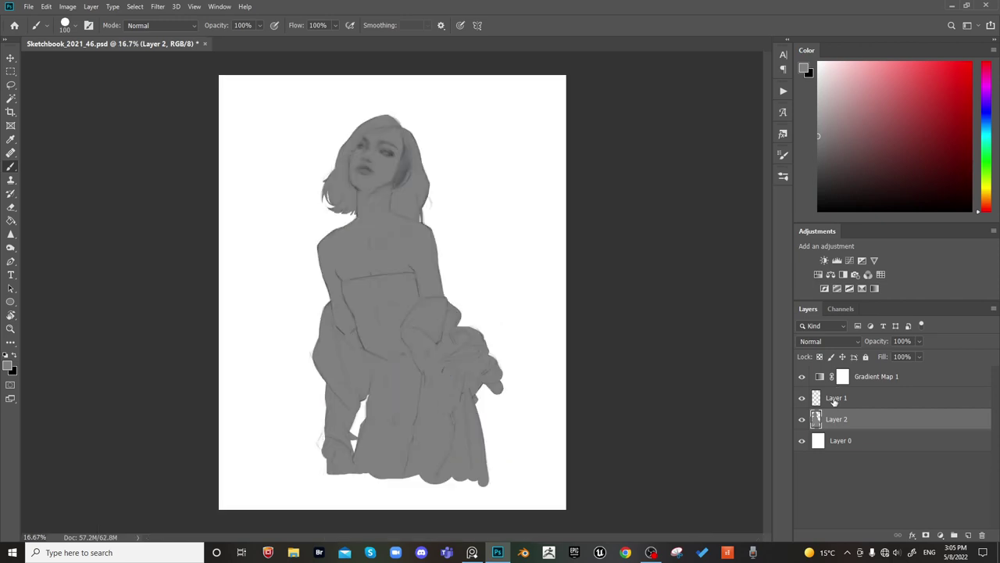
Clip Layer 1 to Layer 2 and merge the line art into the grey silhouette
{"action": "left_click", "coordinate": [835, 400]}
{"action": "key", "text": "ctrl+alt+g"}
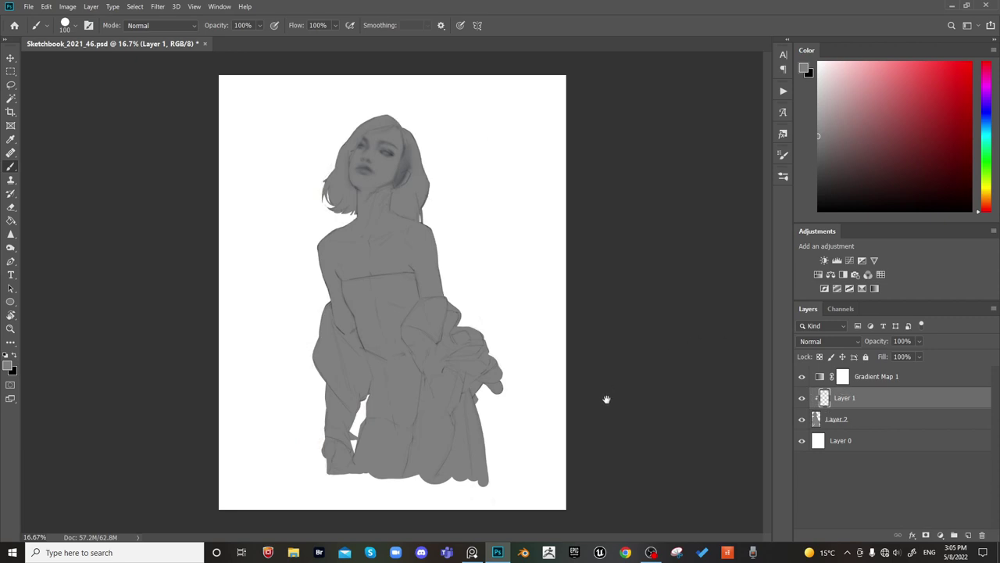
{"action": "key", "text": "ctrl+e"}
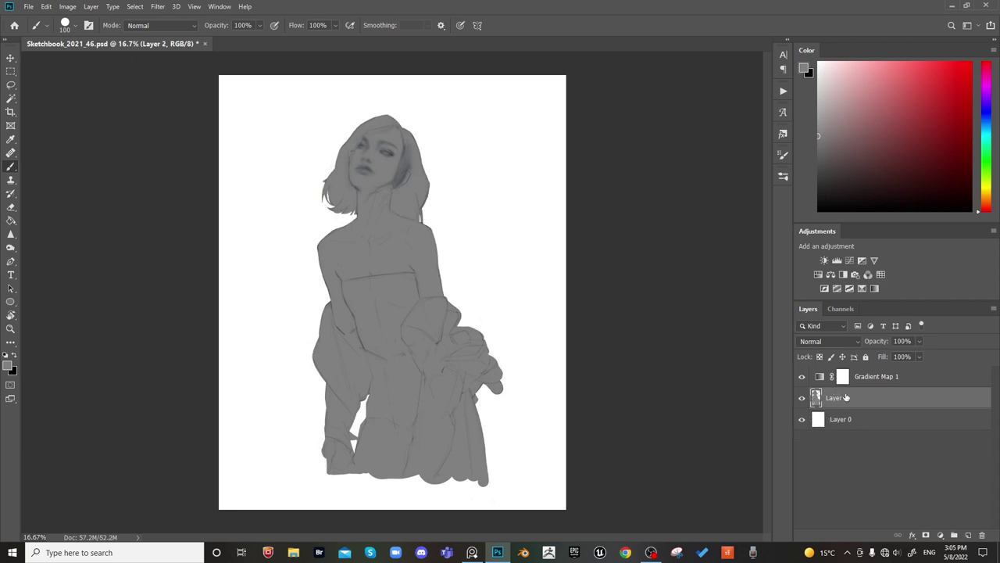
Scale the merged figure to about 107.5% and reposition it on the page
{"action": "key", "text": "ctrl+t"}
{"action": "left_click_drag", "start_coordinate": [504, 115], "coordinate": [514, 101]}
{"action": "mouse_move", "coordinate": [471, 173]}
{"action": "left_mouse_down"}
{"action": "mouse_move", "coordinate": [474, 183]}
{"action": "mouse_move", "coordinate": [471, 169]}
{"action": "left_mouse_up"}
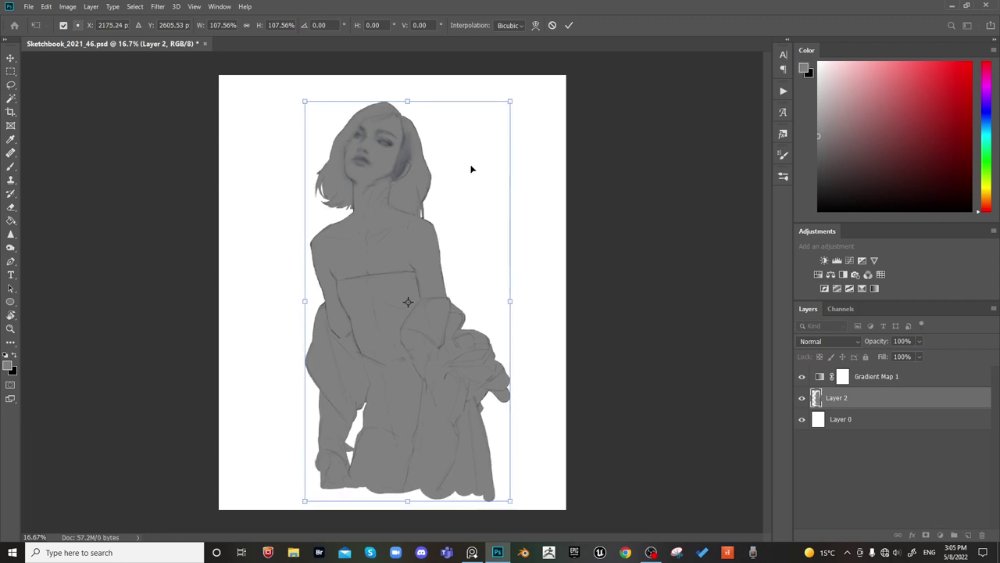
{"action": "left_click", "coordinate": [536, 26]}
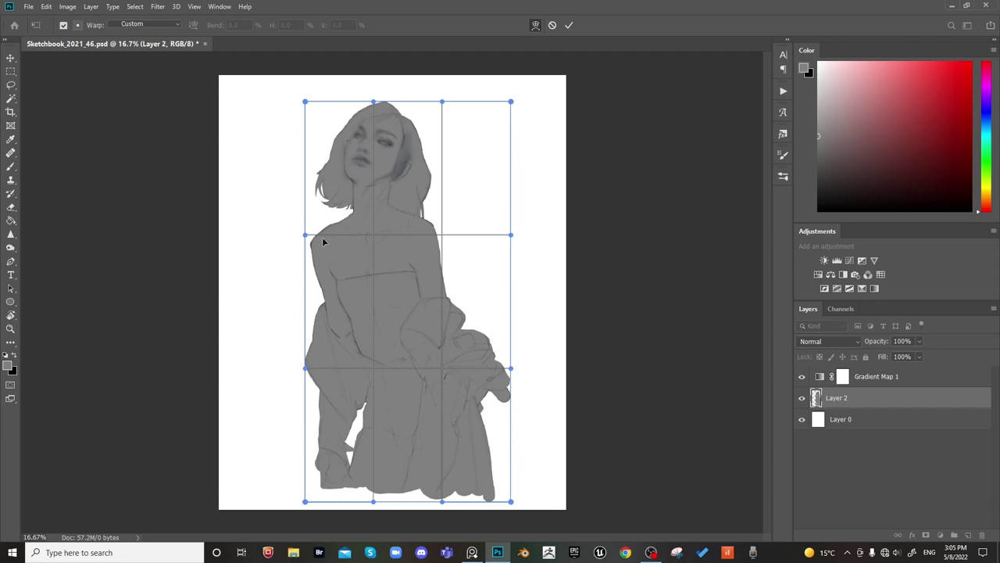
{"action": "key", "text": "Return"}
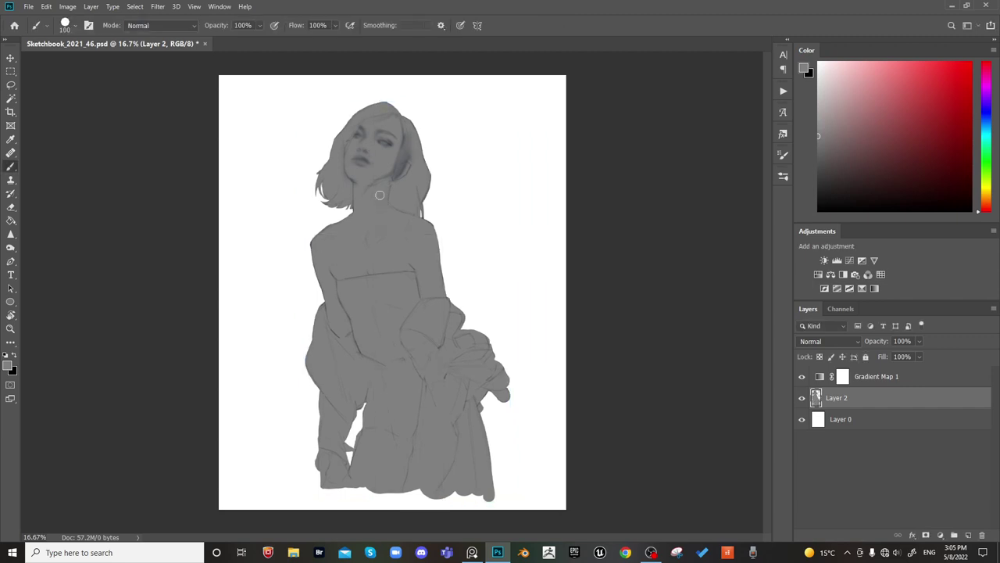
Erase along the outer edge of the far shoulder and upper arm to clean up the silhouette
{"action": "scroll", "coordinate": [379, 195], "scroll_direction": "up", "scroll_amount": 2}
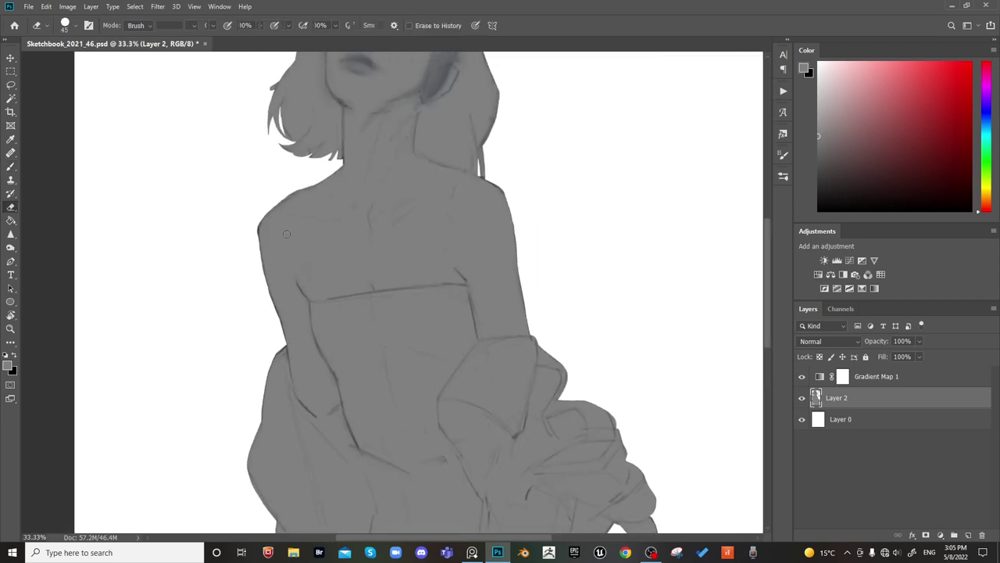
{"action": "key", "text": "e"}
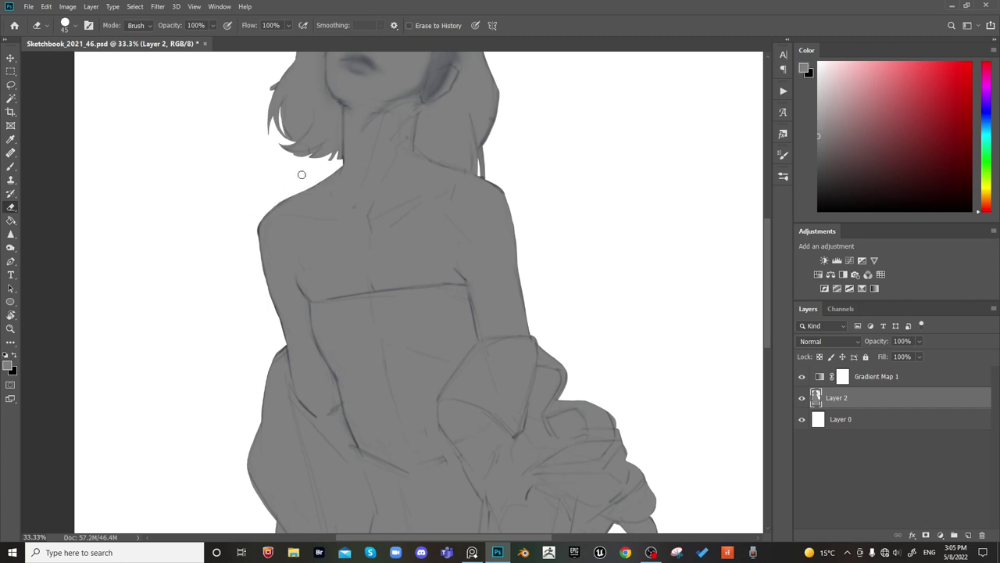
{"action": "left_click_drag", "start_coordinate": [271, 205], "coordinate": [255, 238]}
{"action": "key", "text": "ctrl+z"}
{"action": "left_click_drag", "start_coordinate": [261, 279], "coordinate": [275, 318]}
{"action": "left_click_drag", "start_coordinate": [538, 187], "coordinate": [314, 267]}
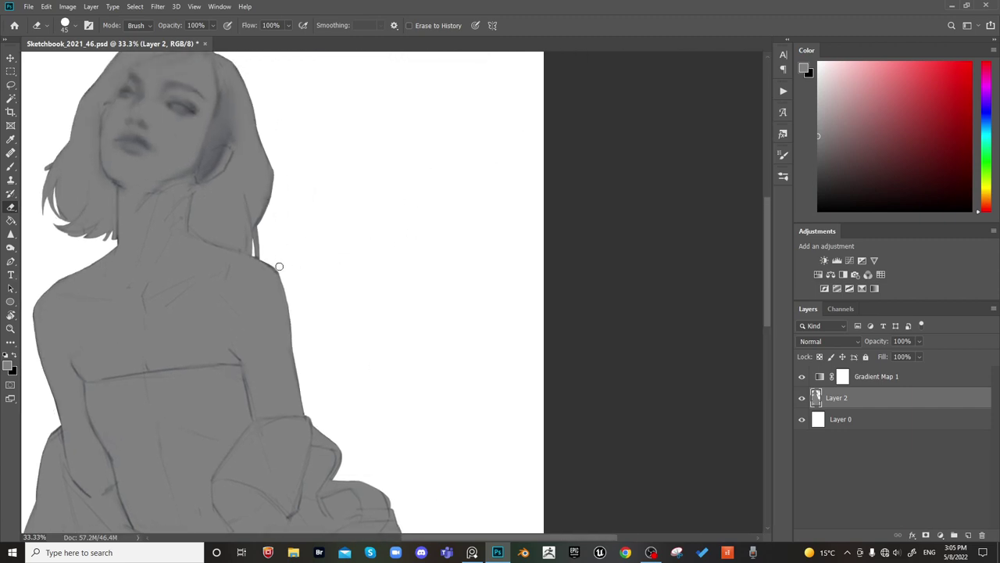
Select the head and neck with a rectangular selection and skew the crown slightly toward the near side
{"action": "left_click_drag", "start_coordinate": [323, 223], "coordinate": [417, 259]}
{"action": "key", "text": "ctrl+minus"}
{"action": "key", "text": "ctrl+minus"}
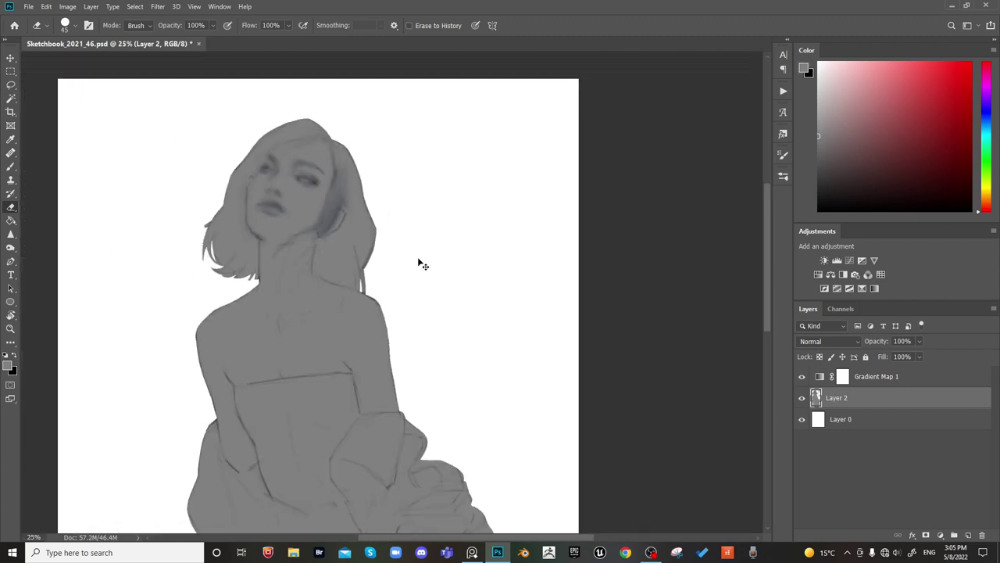
{"action": "scroll", "coordinate": [418, 258], "scroll_direction": "up", "scroll_amount": 1}
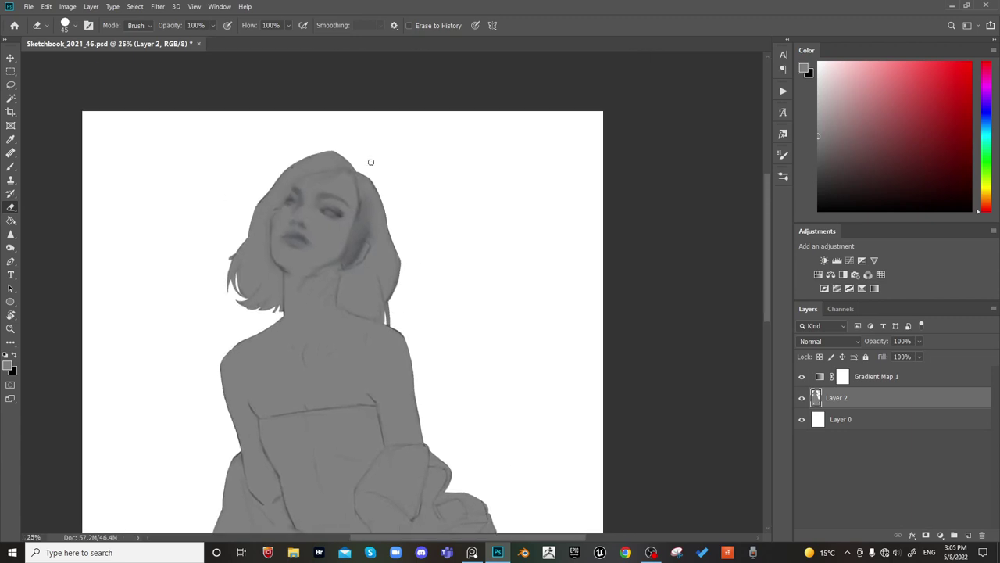
{"action": "key", "text": "m"}
{"action": "left_click_drag", "start_coordinate": [194, 142], "coordinate": [439, 320]}
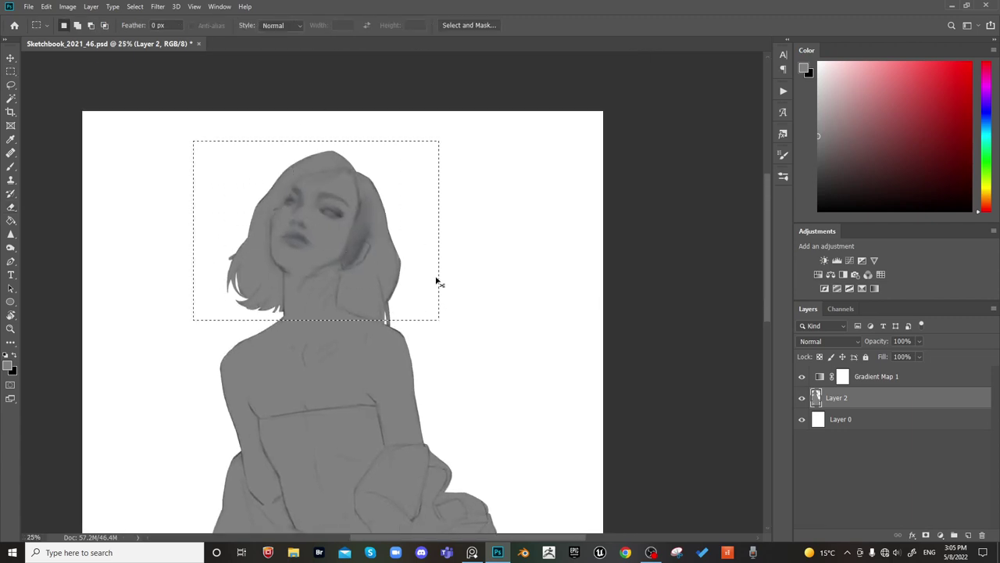
{"action": "key", "text": "ctrl+t"}
{"action": "left_click_drag", "start_coordinate": [315, 142], "coordinate": [280, 136]}
Warp the selected head to adjust its tilt, apply the transformation, and check the figure mirrored
{"action": "left_click", "coordinate": [535, 25]}
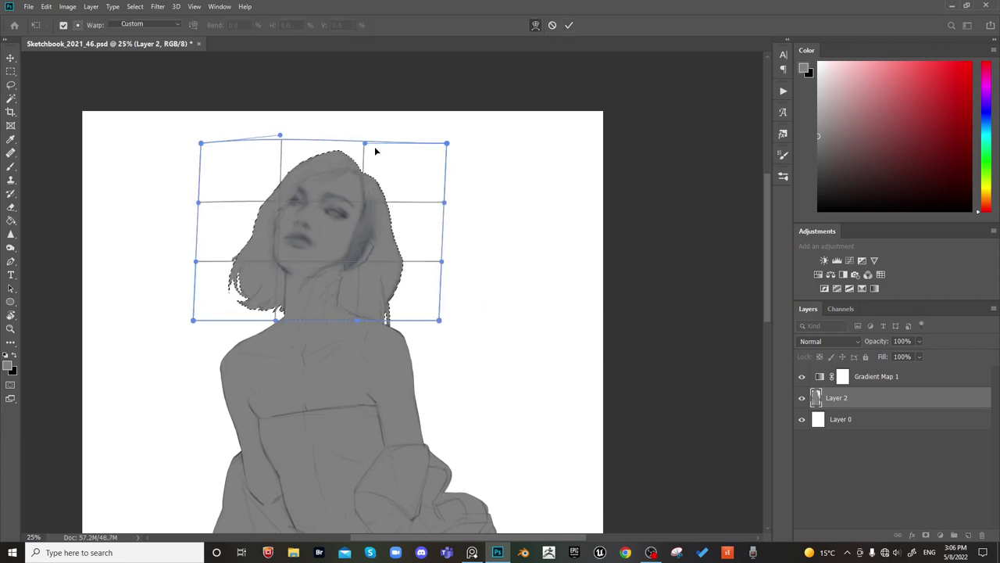
{"action": "left_click_drag", "start_coordinate": [375, 150], "coordinate": [405, 162]}
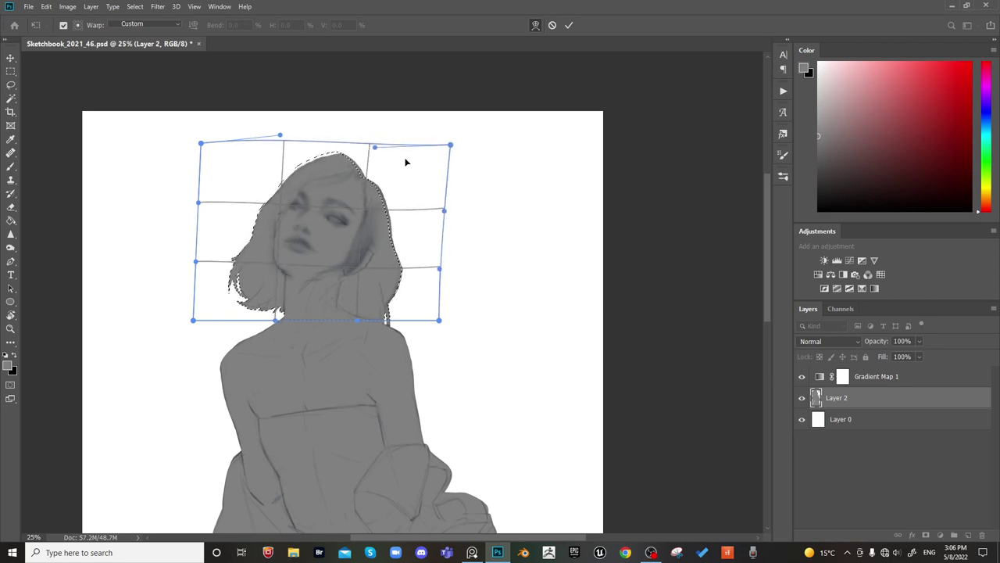
{"action": "left_click_drag", "start_coordinate": [195, 141], "coordinate": [197, 122]}
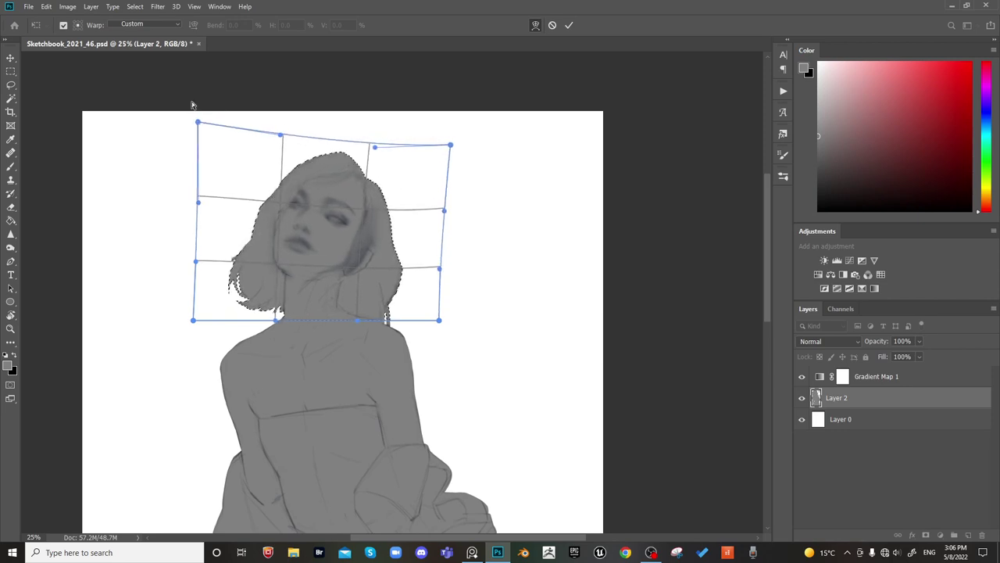
{"action": "left_click_drag", "start_coordinate": [275, 321], "coordinate": [273, 324]}
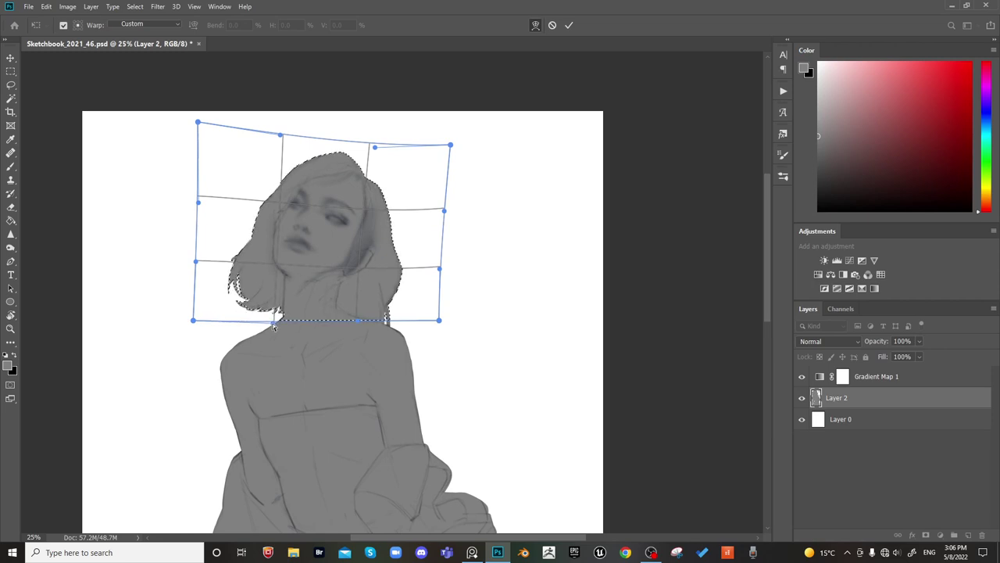
{"action": "left_click_drag", "start_coordinate": [438, 321], "coordinate": [438, 317]}
{"action": "key", "text": "Return"}
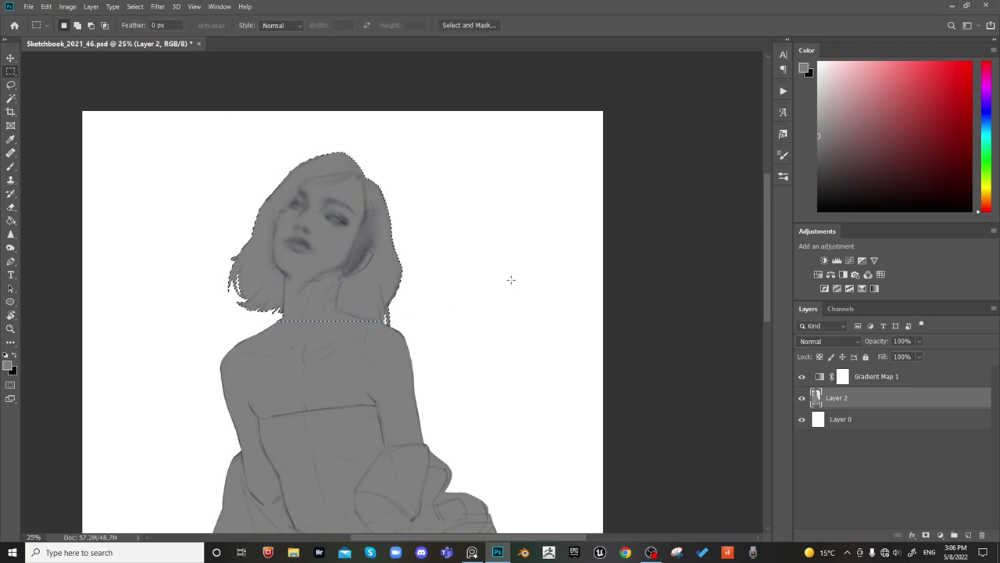
{"action": "key", "text": "ctrl+d"}
{"action": "key", "text": "ctrl+shift+h"}
{"action": "left_click_drag", "start_coordinate": [567, 316], "coordinate": [572, 249]}
{"action": "key", "text": "ctrl+shift+h"}
Select the body below the shoulders with a rectangular selection, skew it slightly toward the far side, and widen its base to about 105%
{"action": "key", "text": "ctrl+minus"}
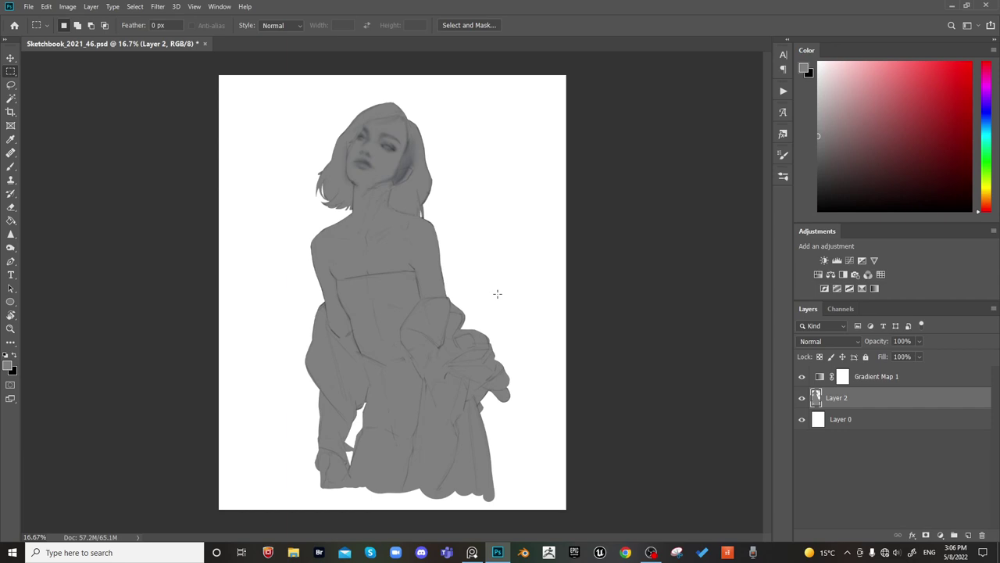
{"action": "left_click_drag", "start_coordinate": [297, 243], "coordinate": [531, 504]}
{"action": "key", "text": "ctrl+t"}
{"action": "left_click_drag", "start_coordinate": [414, 502], "coordinate": [429, 505]}
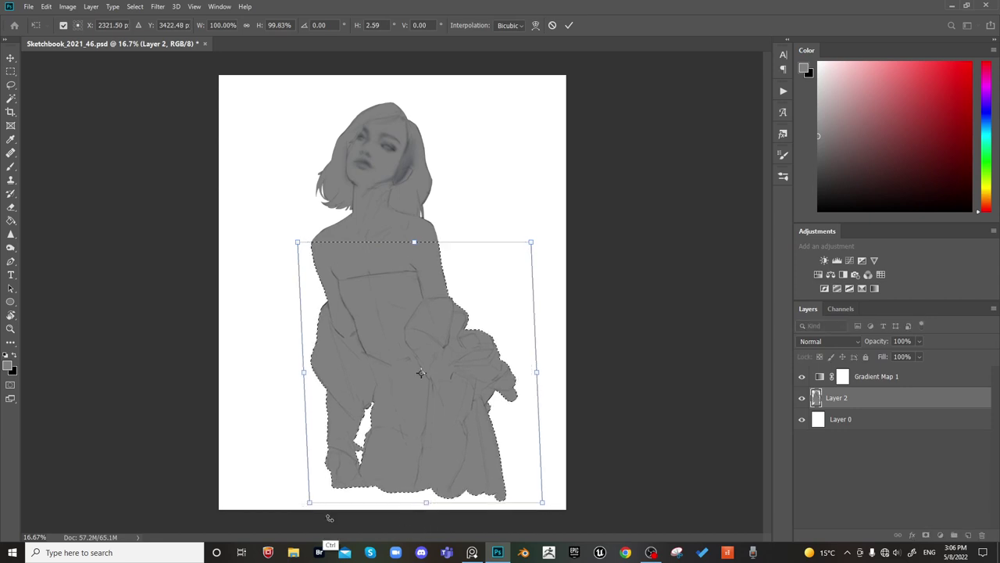
{"action": "left_click_drag", "start_coordinate": [309, 507], "coordinate": [304, 510]}
{"action": "left_click_drag", "start_coordinate": [545, 505], "coordinate": [550, 504]}
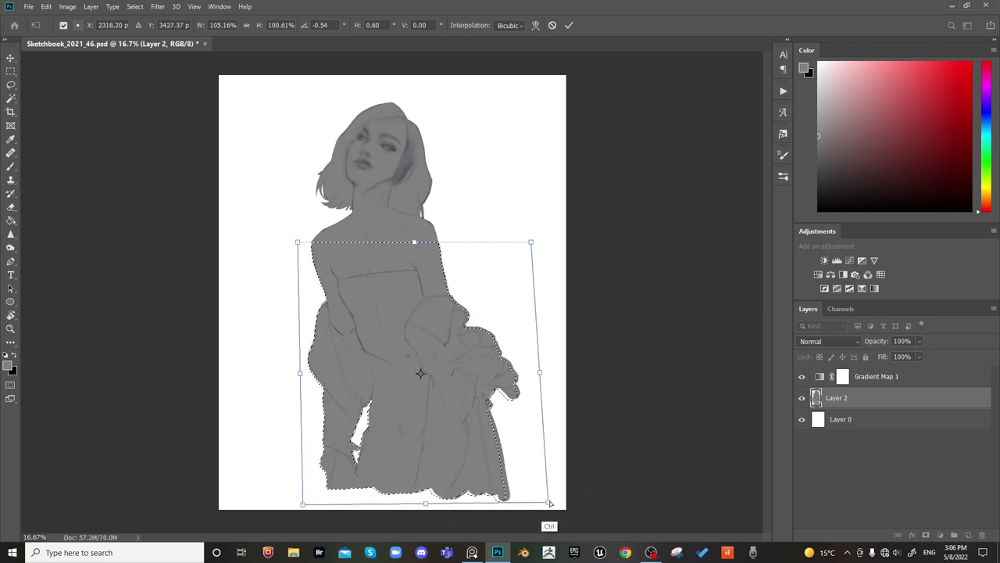
Nudge the upper edge of the transformed body to meet the shoulders, apply the transformation, deselect, and check the whole figure mirrored
{"action": "key", "text": "ctrl+plus"}
{"action": "key", "text": "ctrl+plus"}
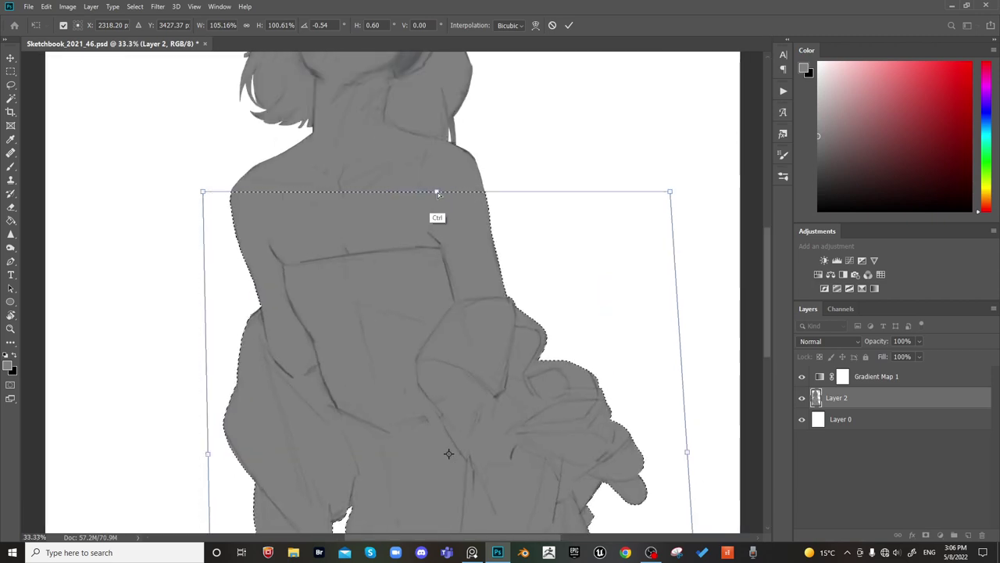
{"action": "left_click_drag", "start_coordinate": [437, 193], "coordinate": [438, 193]}
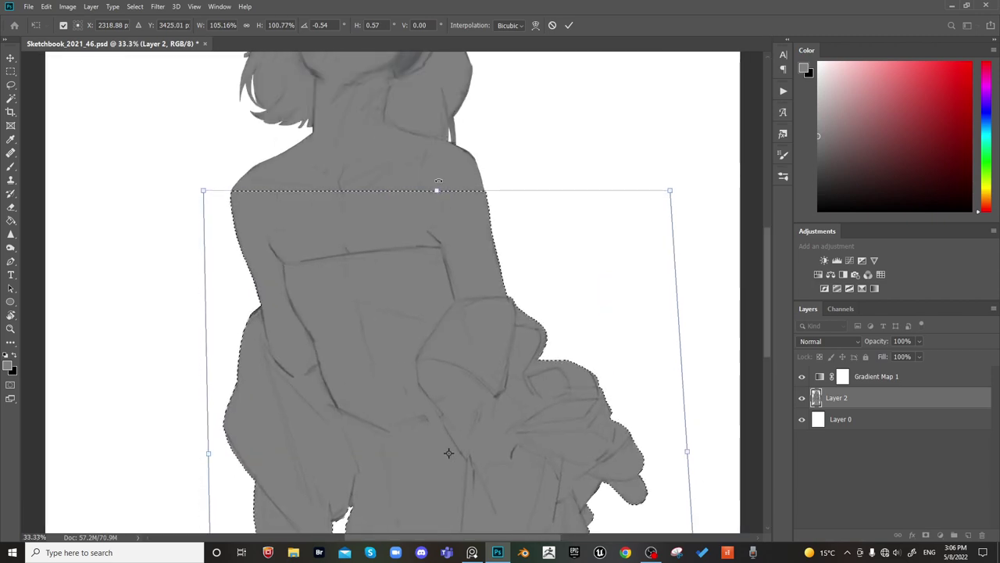
{"action": "key", "text": "Return"}
{"action": "key", "text": "ctrl+d"}
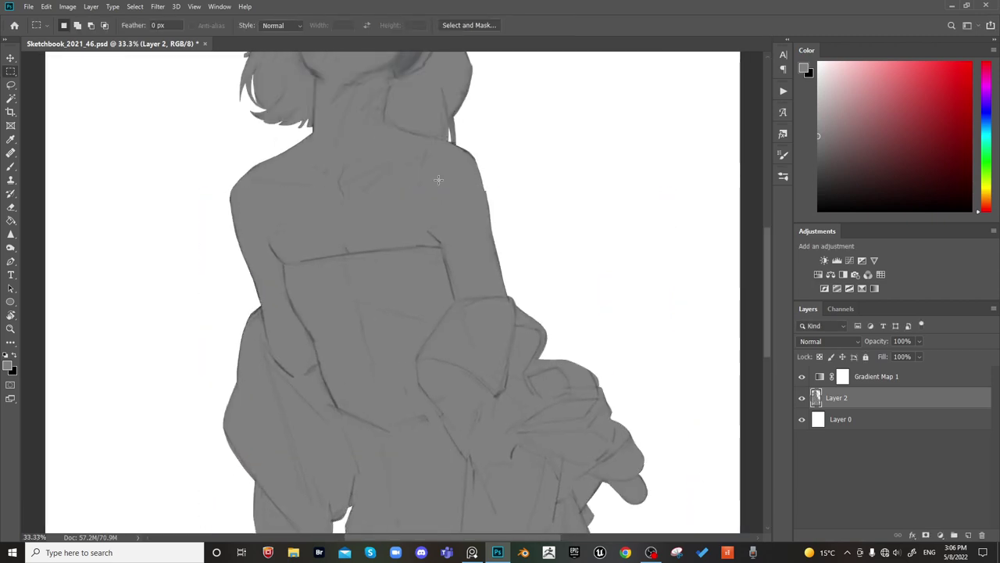
{"action": "key", "text": "e"}
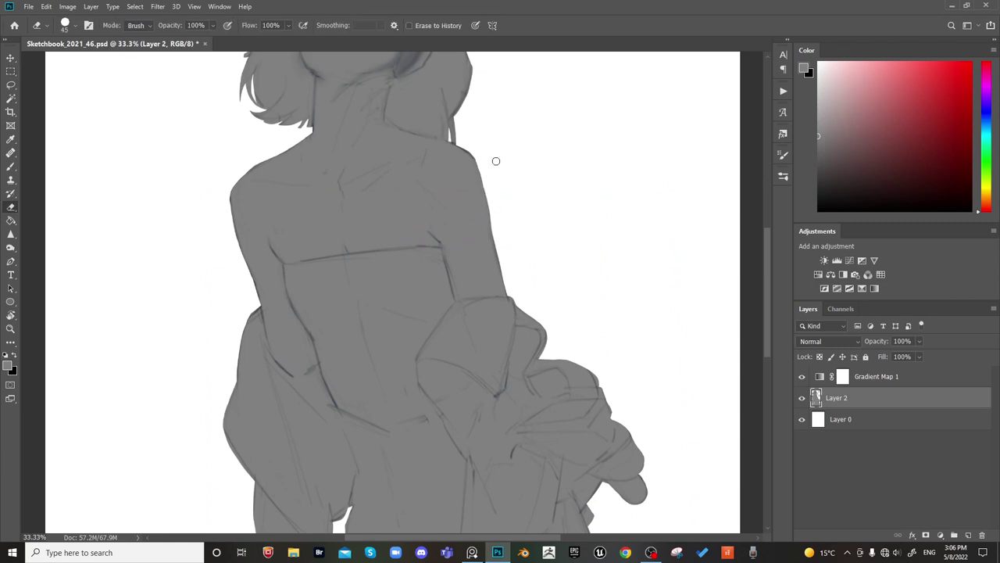
{"action": "key", "text": "ctrl+minus"}
{"action": "key", "text": "ctrl+minus"}
{"action": "key", "text": "ctrl+minus"}
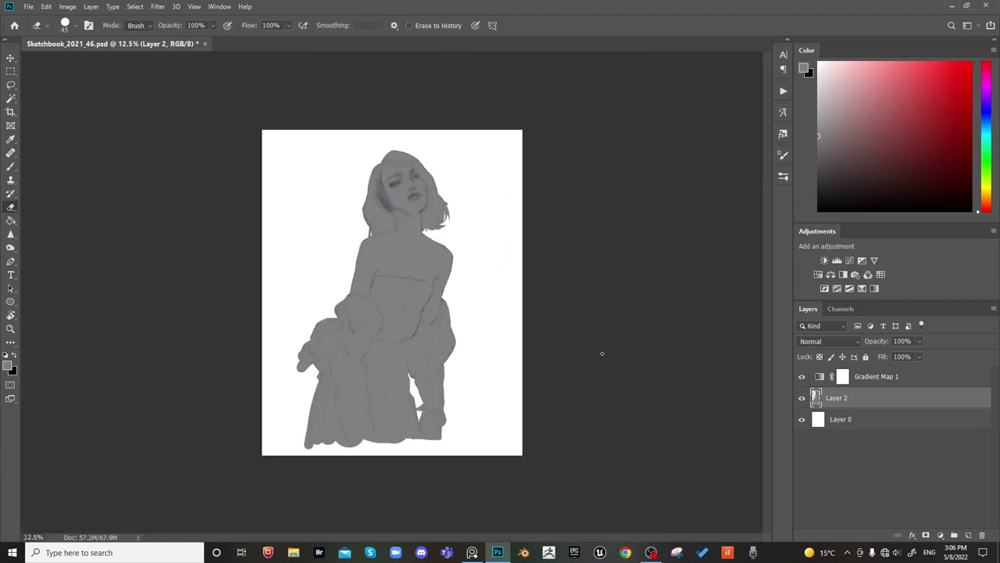
{"action": "key", "text": "ctrl+shift+h"}
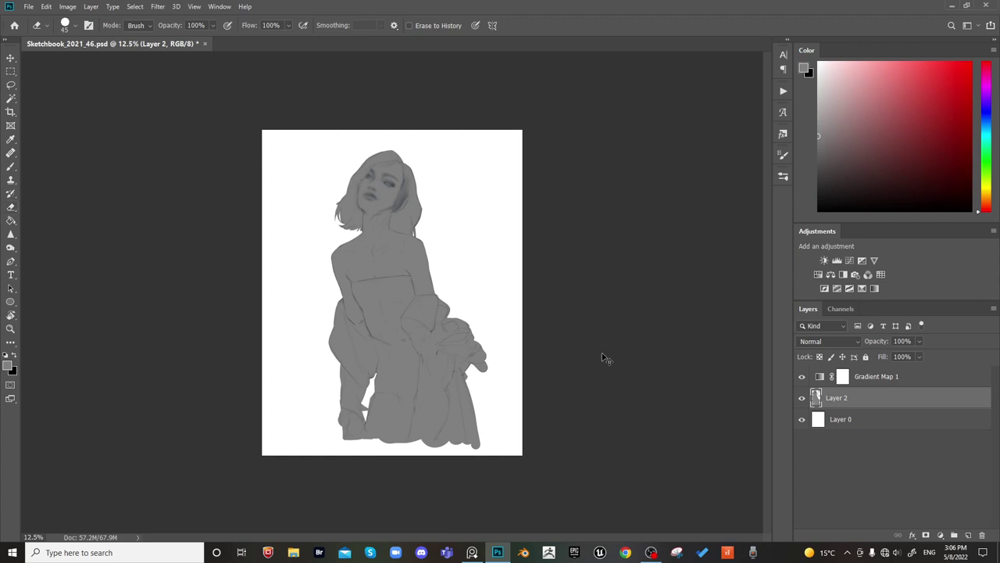
Scale the whole figure to about 105% and reposition it lower on the page so the skirt runs past the bottom edge
{"action": "key", "text": "ctrl+t"}
{"action": "left_click_drag", "start_coordinate": [472, 400], "coordinate": [462, 408]}
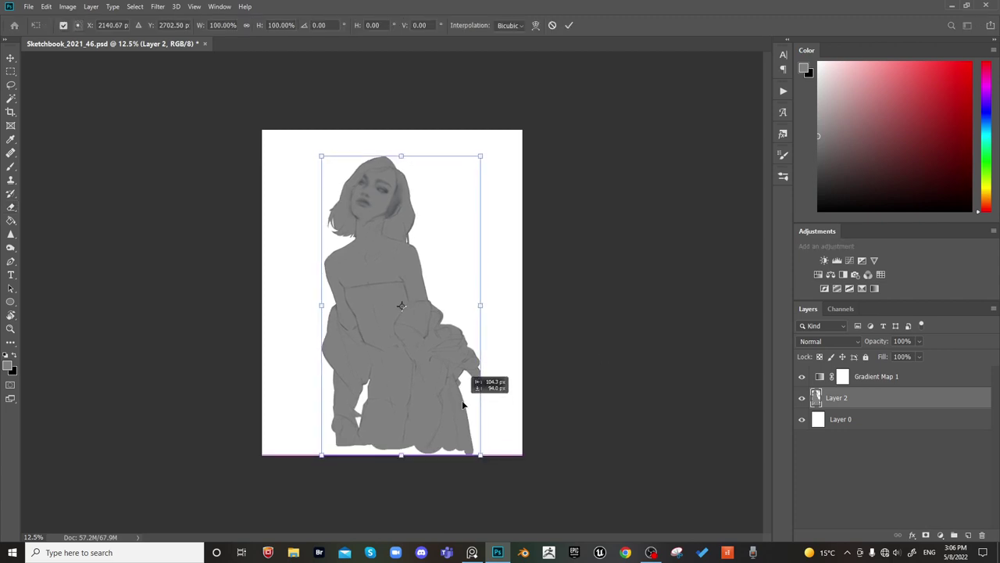
{"action": "mouse_move", "coordinate": [481, 457]}
{"action": "left_mouse_down"}
{"action": "mouse_move", "coordinate": [488, 468]}
{"action": "mouse_move", "coordinate": [472, 451]}
{"action": "left_mouse_up"}
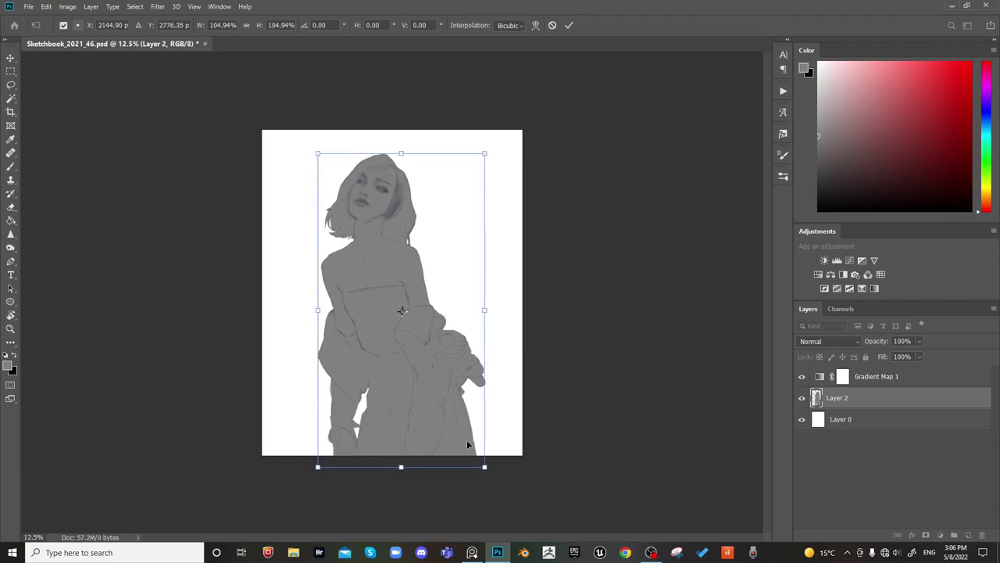
{"action": "key", "text": "Up"}
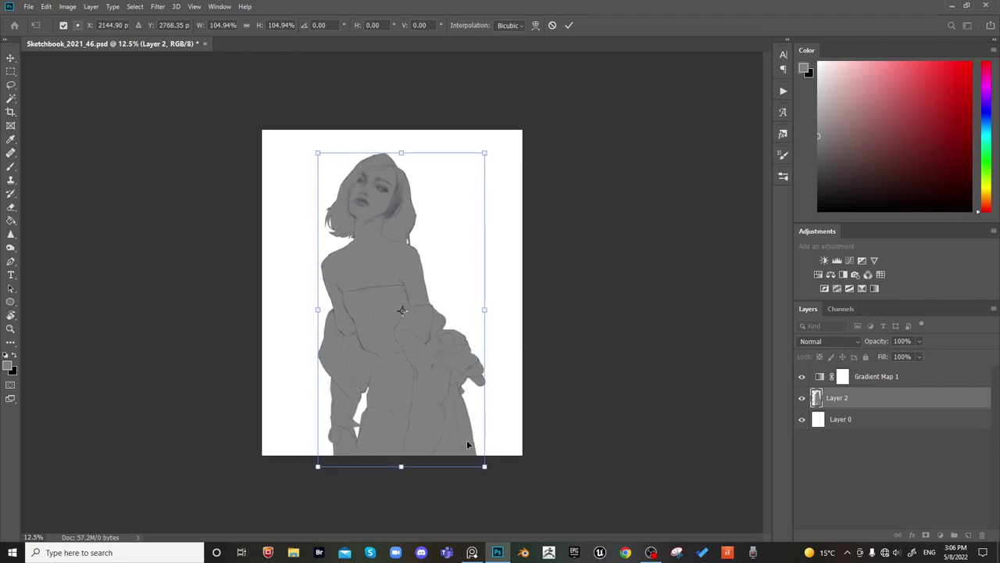
{"action": "key", "text": "Down"}
{"action": "key", "text": "Down"}
{"action": "key", "text": "Down"}
{"action": "key", "text": "Down"}
{"action": "key", "text": "Down"}
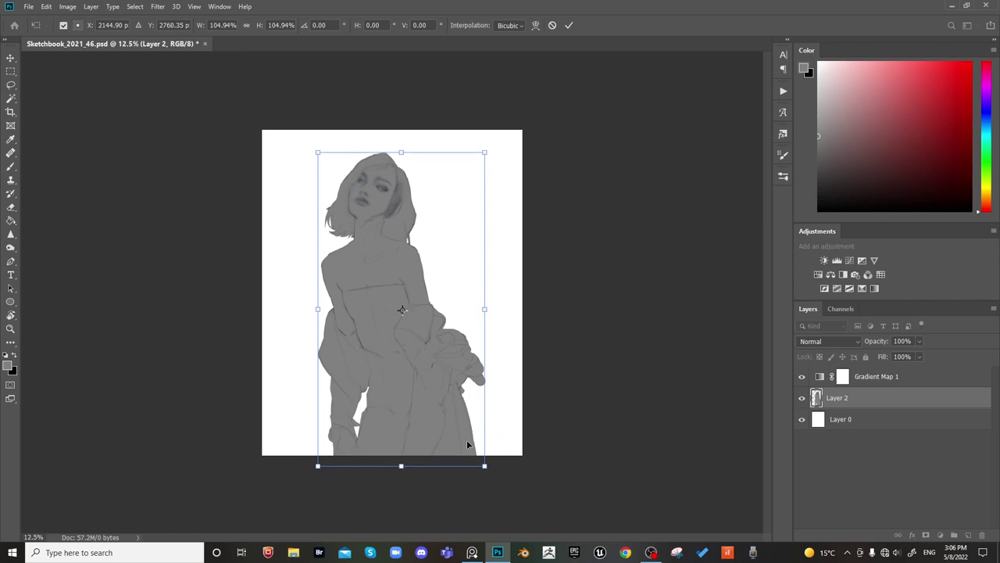
{"action": "key", "text": "Down"}
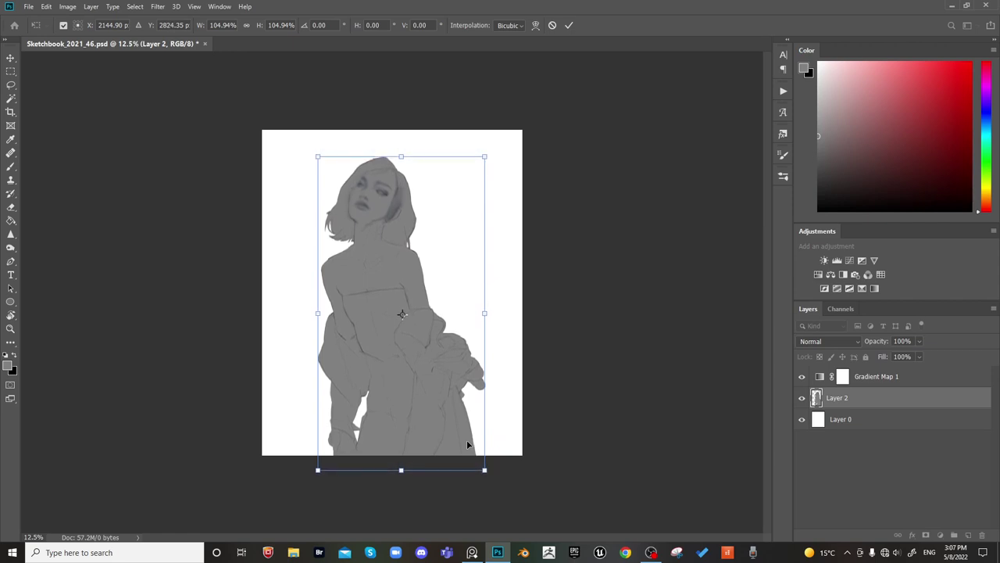
{"action": "key", "text": "Return"}
{"action": "key", "text": "e"}
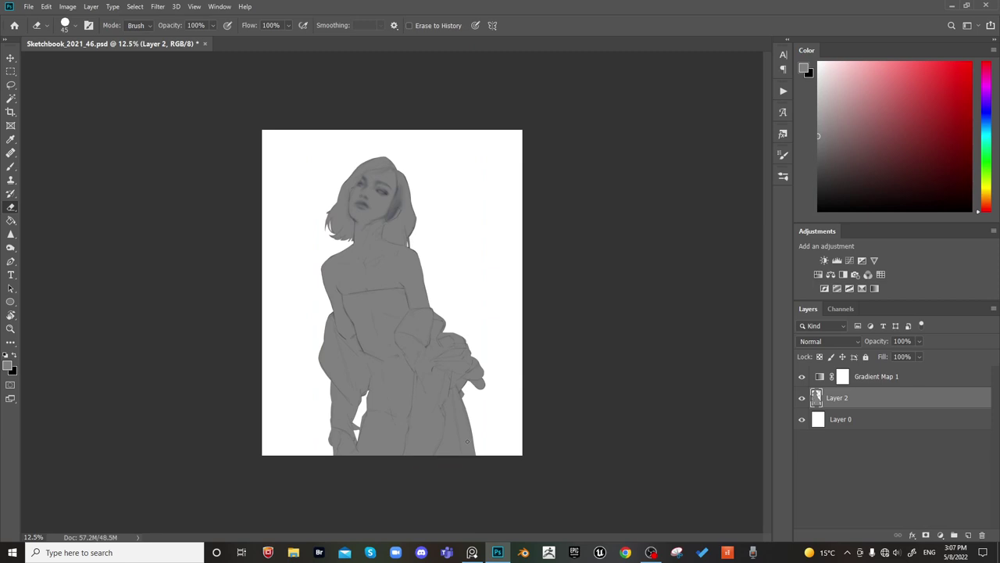
{"action": "key", "text": "ctrl+j"}
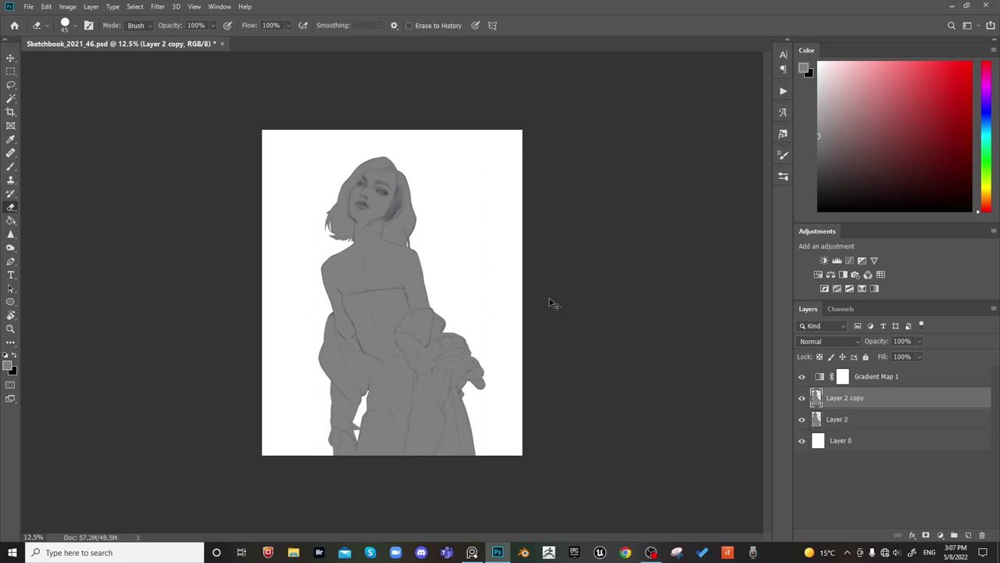
{"action": "key", "text": "ctrl+z"}
Darken the white background layer to mid grey with Hue/Saturation at Lightness -50
{"action": "left_click", "coordinate": [817, 421]}
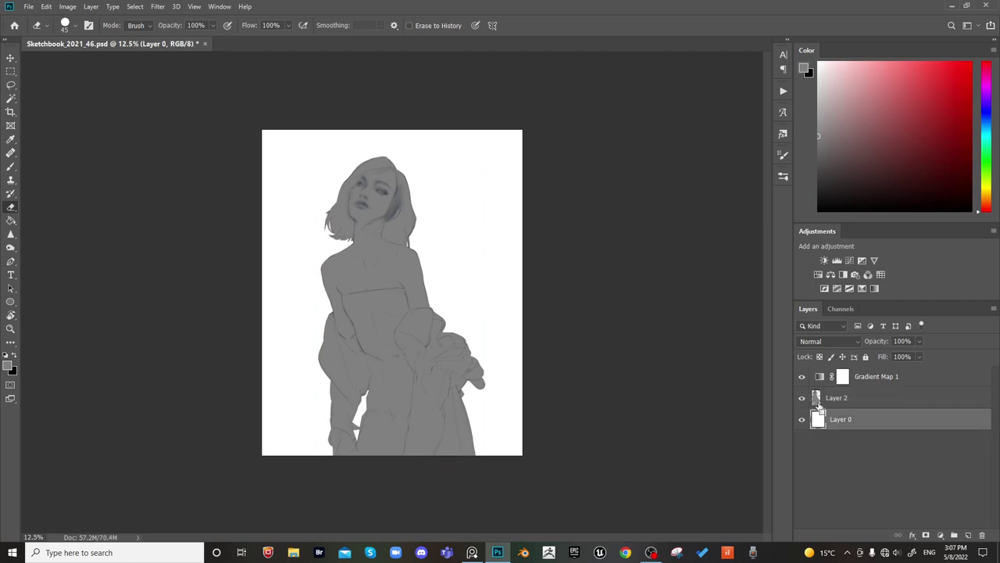
{"action": "key", "text": "ctrl+u"}
{"action": "left_click_drag", "start_coordinate": [799, 293], "coordinate": [779, 300]}
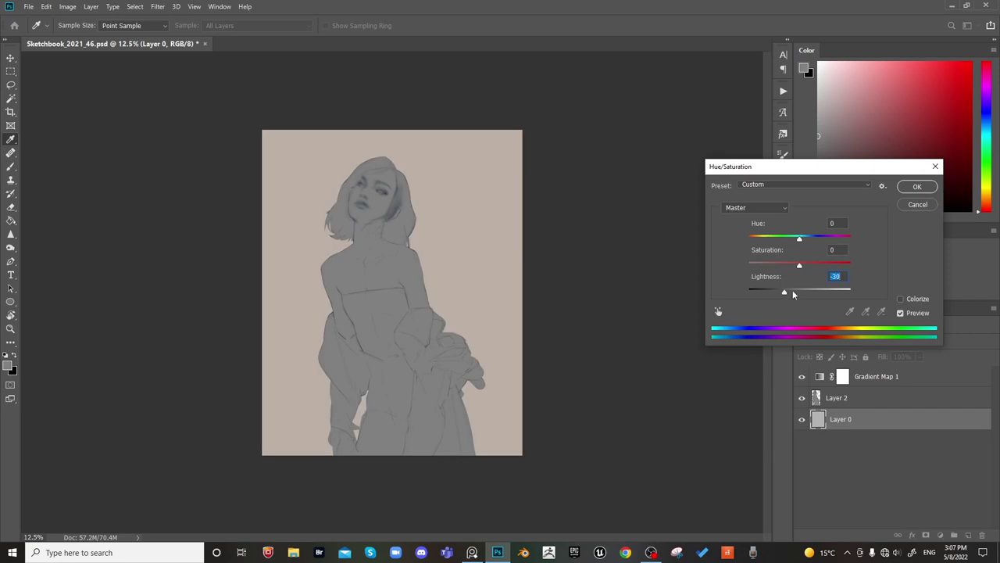
{"action": "type", "text": "-50"}
{"action": "key", "text": "Return"}
{"action": "key", "text": "e"}
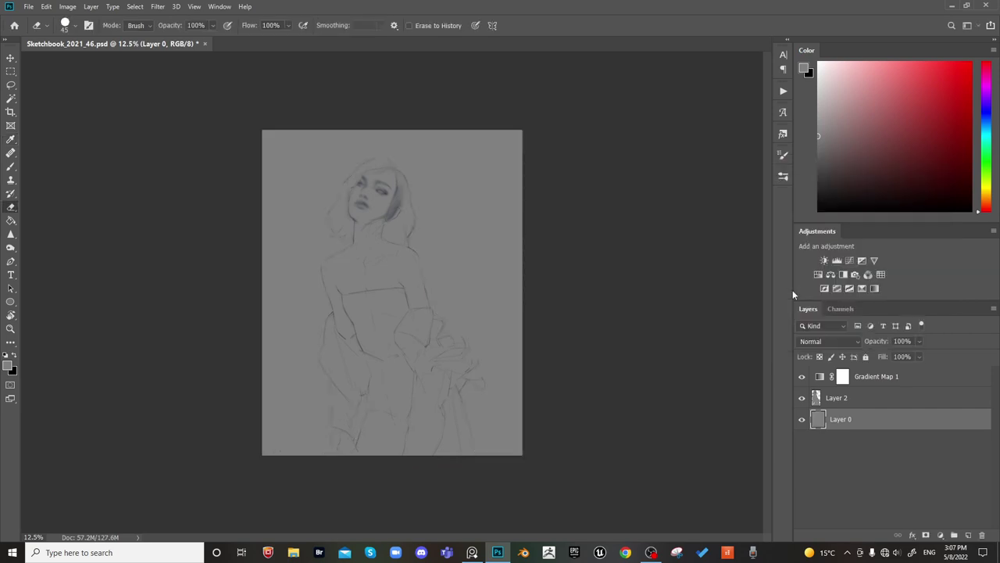
Lighten the figure layer with Hue/Saturation at Lightness +21 and lock its transparent pixels
{"action": "left_click", "coordinate": [819, 396]}
{"action": "key", "text": "ctrl+u"}
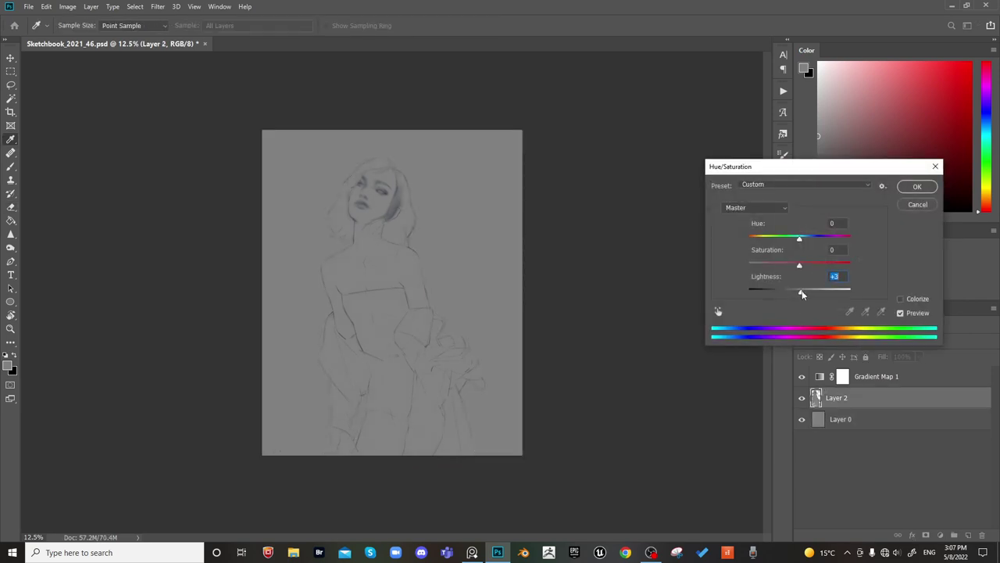
{"action": "mouse_move", "coordinate": [801, 294]}
{"action": "left_mouse_down"}
{"action": "mouse_move", "coordinate": [829, 292]}
{"action": "mouse_move", "coordinate": [776, 292]}
{"action": "mouse_move", "coordinate": [813, 293]}
{"action": "left_mouse_up"}
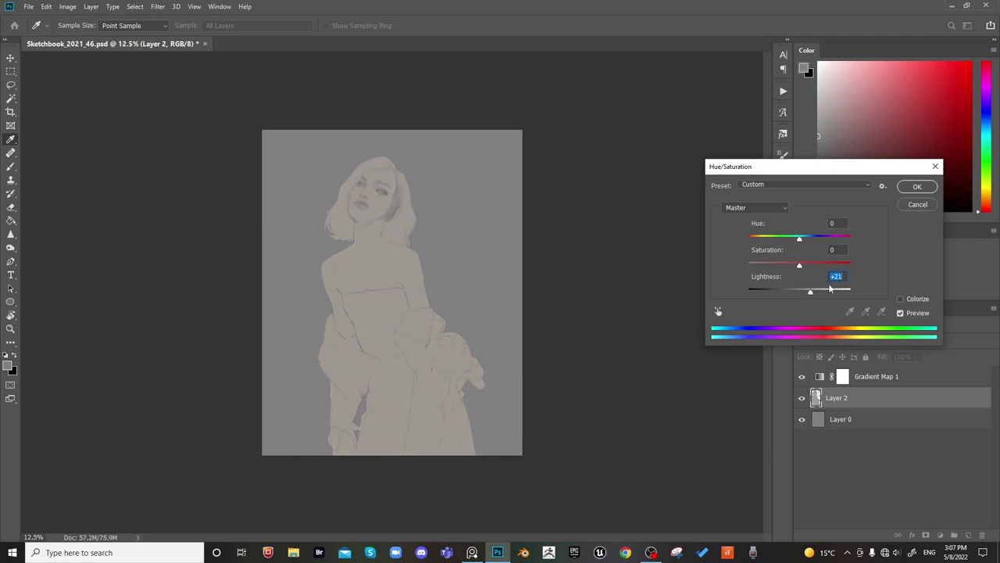
{"action": "left_click", "coordinate": [920, 189]}
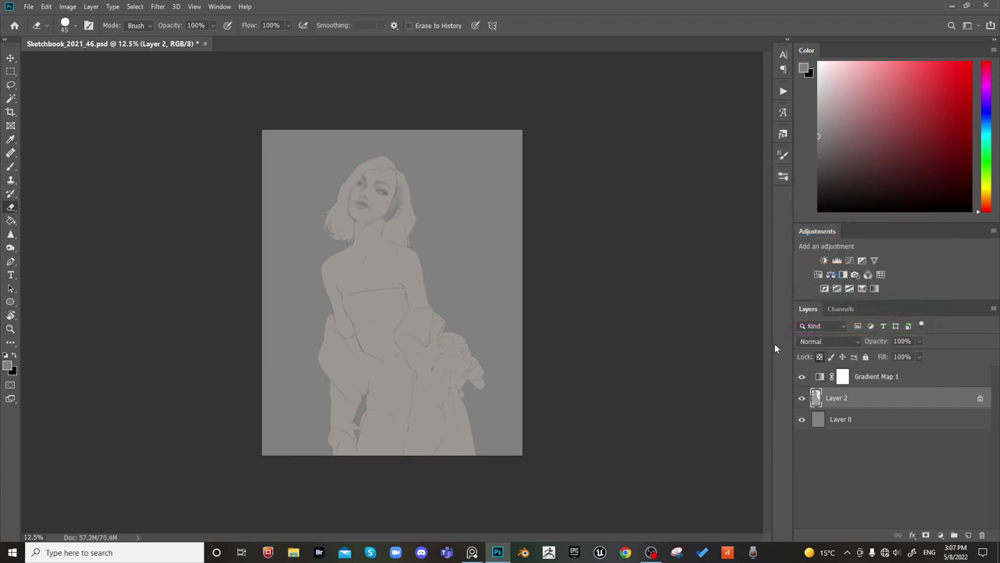
Pick a dark grey paint colour and try a hard 80 px brush stroke along the bodice's side edge
{"action": "key", "text": "b"}
{"action": "key", "text": "ctrl+plus"}
{"action": "key", "text": "ctrl+plus"}
{"action": "key", "text": "ctrl+plus"}
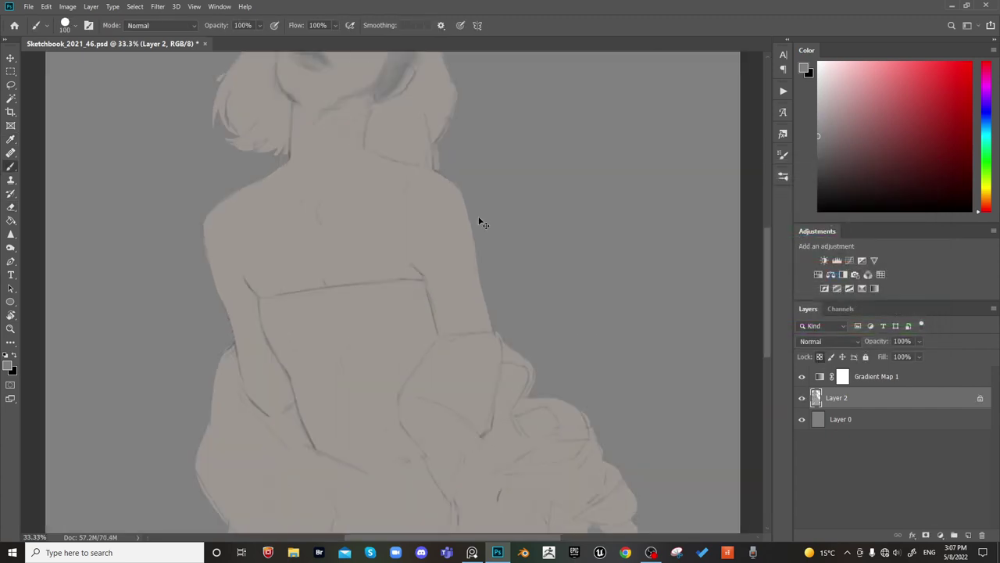
{"action": "left_click_drag", "start_coordinate": [408, 243], "coordinate": [451, 217]}
{"action": "left_click", "coordinate": [819, 166]}
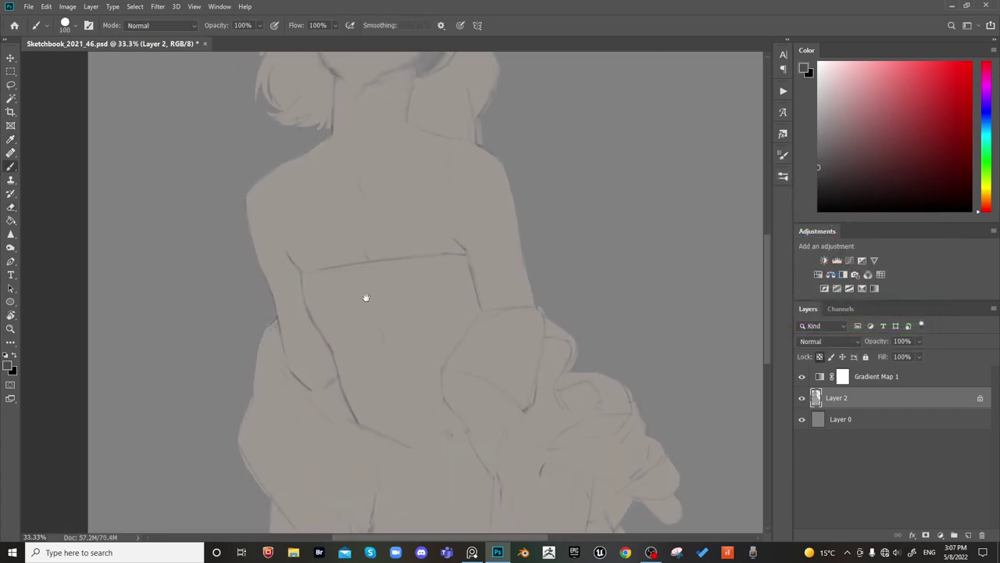
{"action": "left_click_drag", "start_coordinate": [366, 297], "coordinate": [383, 264]}
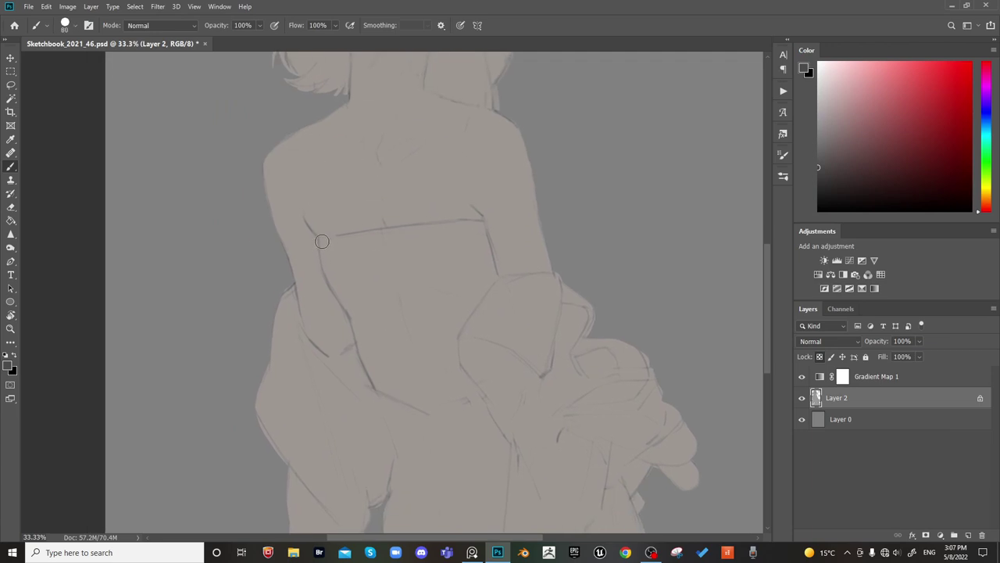
{"action": "left_click_drag", "start_coordinate": [322, 241], "coordinate": [325, 268]}
{"action": "key", "text": "ctrl+z"}
Choose a soft round brush, save the document, and shade a dark soft line down the bodice's side edge below the armpit
{"action": "right_click", "coordinate": [359, 274]}
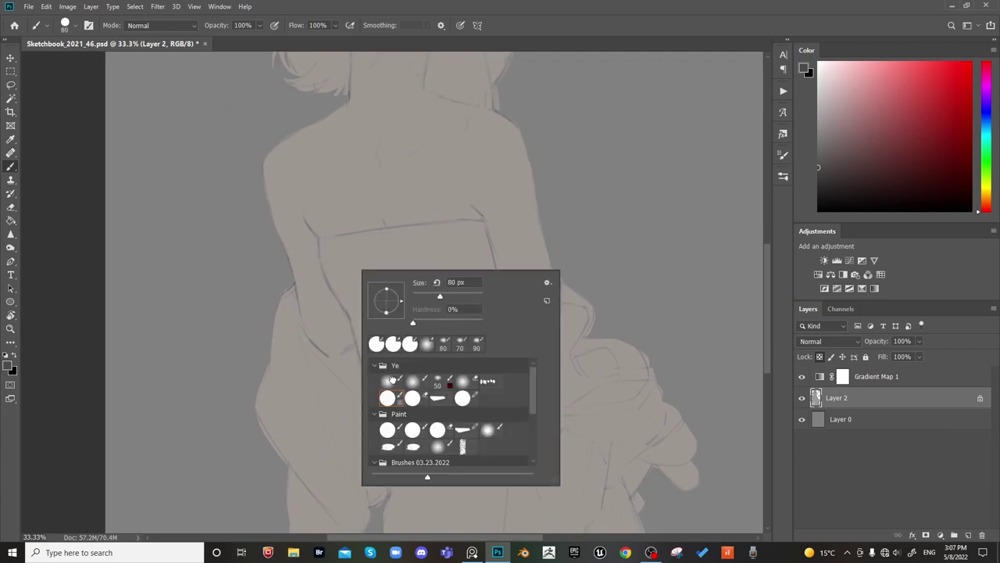
{"action": "left_click", "coordinate": [391, 380]}
{"action": "left_click_drag", "start_coordinate": [279, 375], "coordinate": [239, 362]}
{"action": "key", "text": "ctrl+s"}
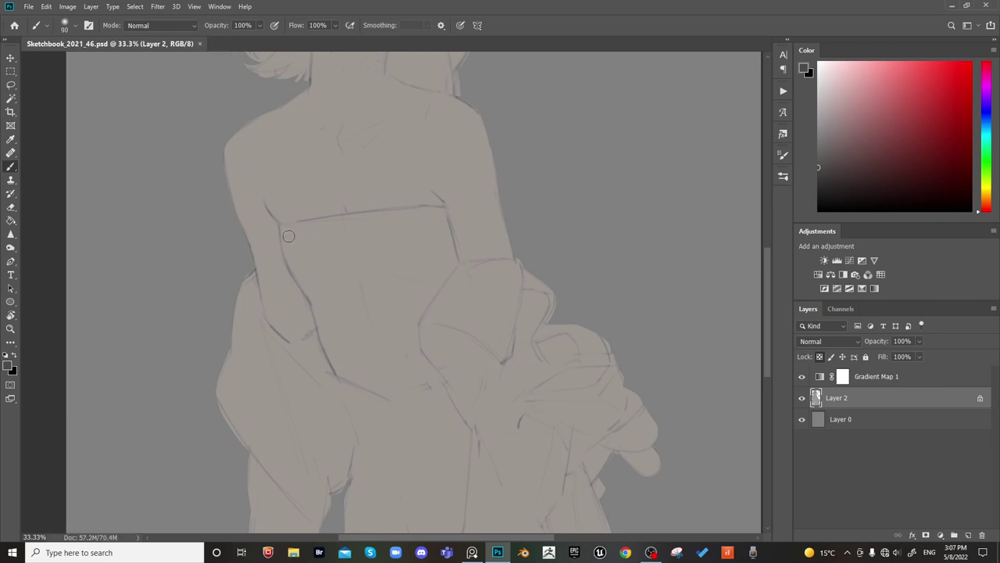
{"action": "left_click_drag", "start_coordinate": [283, 229], "coordinate": [295, 276]}
{"action": "key", "text": "bracketleft"}
{"action": "key", "text": "bracketleft"}
{"action": "left_click_drag", "start_coordinate": [286, 236], "coordinate": [312, 297]}
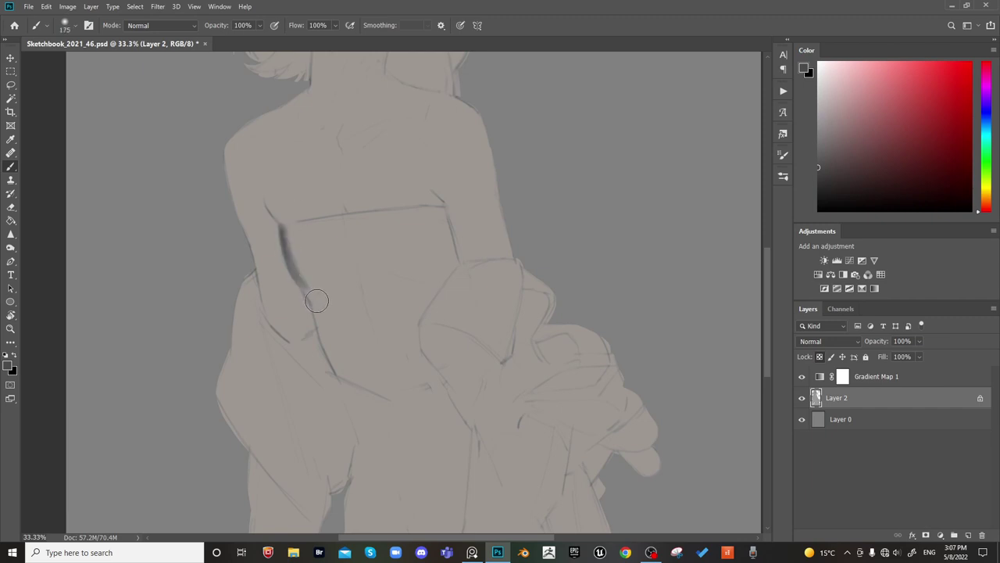
{"action": "key", "text": "d"}
{"action": "key", "text": "bracketright"}
{"action": "key", "text": "bracketright"}
{"action": "key", "text": "l"}
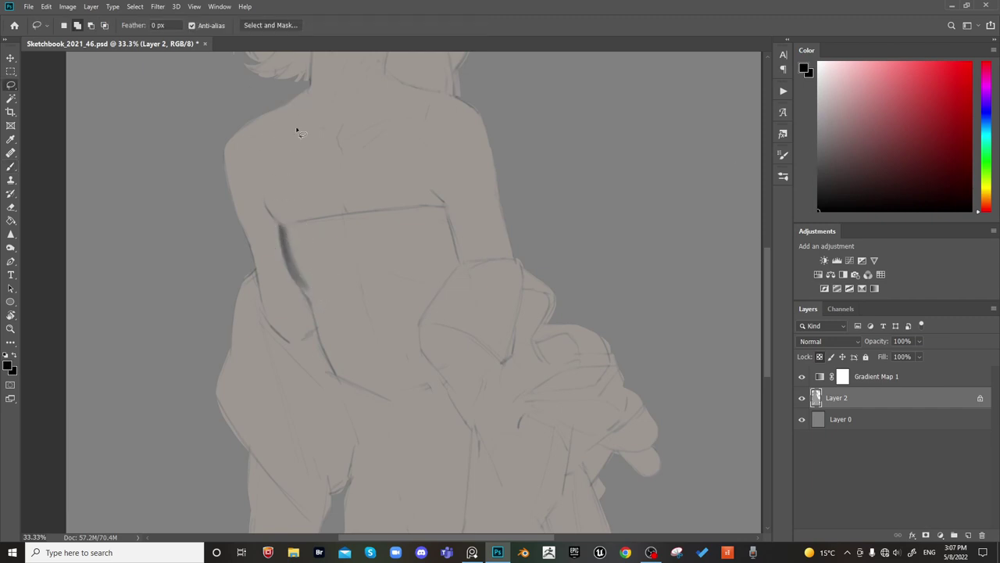
{"action": "left_click", "coordinate": [445, 207], "text": "alt"}
{"action": "left_click", "coordinate": [459, 262], "text": "alt"}
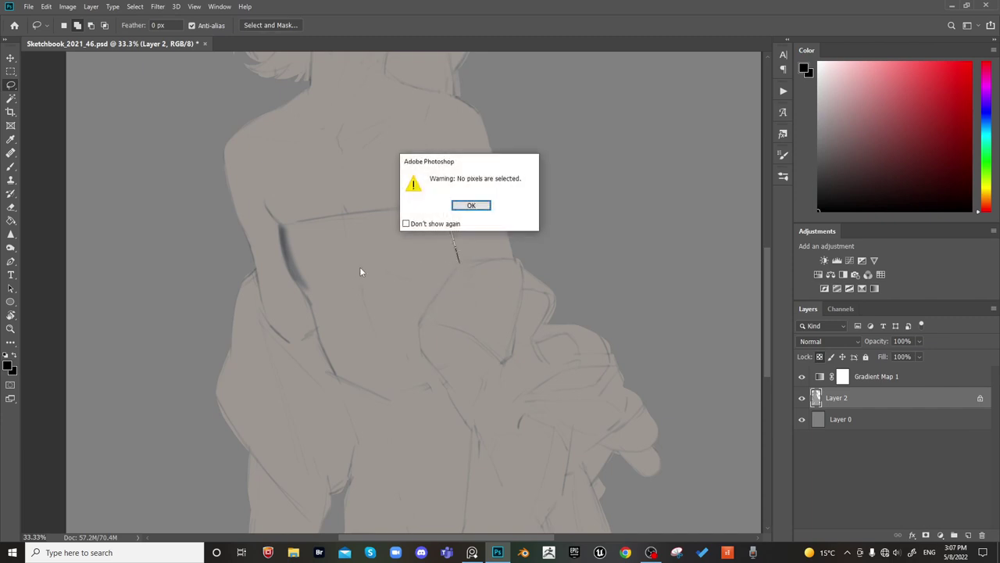
{"action": "left_click", "coordinate": [467, 203]}
{"action": "key", "text": "b"}
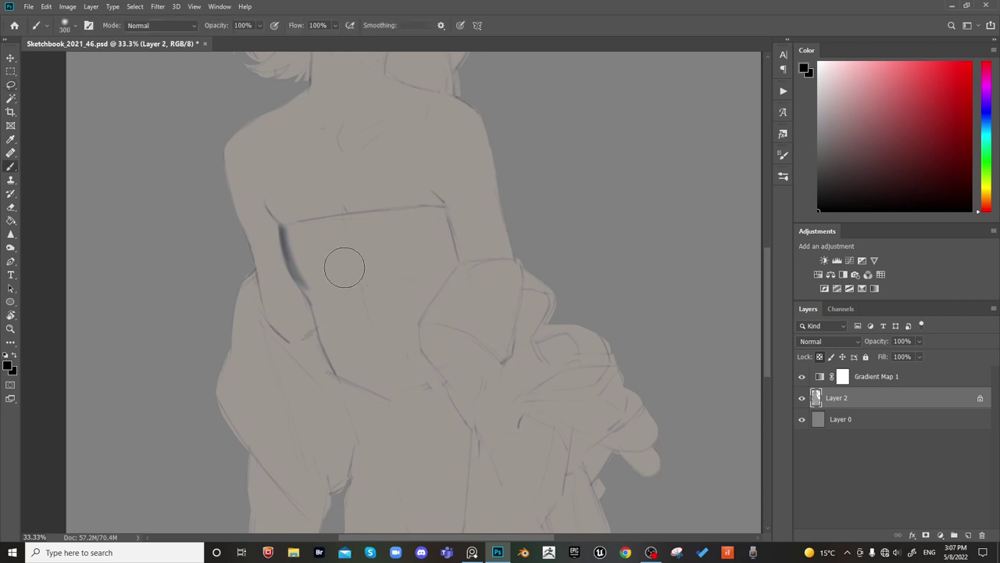
Choose the flat angular brush, test it on the bodice, and set the paint colour to a very dark grey
{"action": "right_click", "coordinate": [344, 263]}
{"action": "left_click", "coordinate": [428, 389]}
{"action": "left_click", "coordinate": [328, 258]}
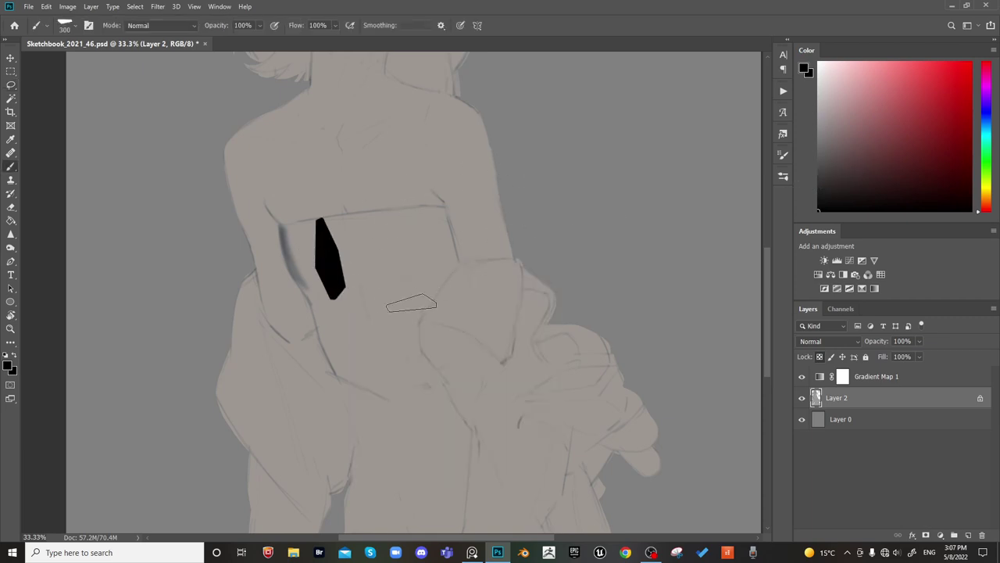
{"action": "key", "text": "ctrl+z"}
{"action": "left_click_drag", "start_coordinate": [820, 178], "coordinate": [810, 179]}
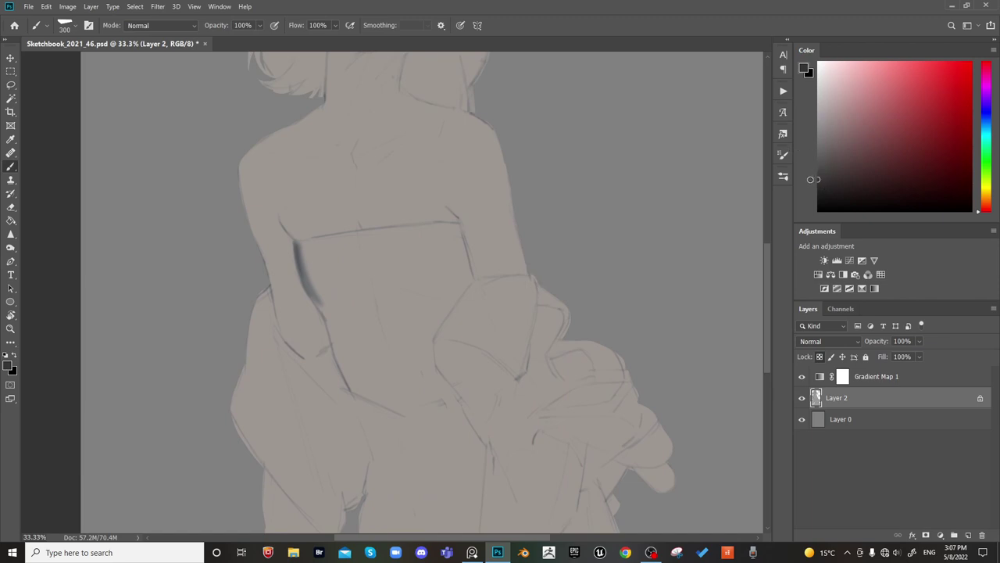
Block in the bodice's left half down to the waist with very dark grey, using the flat brush at 300 px
{"action": "left_click_drag", "start_coordinate": [364, 248], "coordinate": [369, 313]}
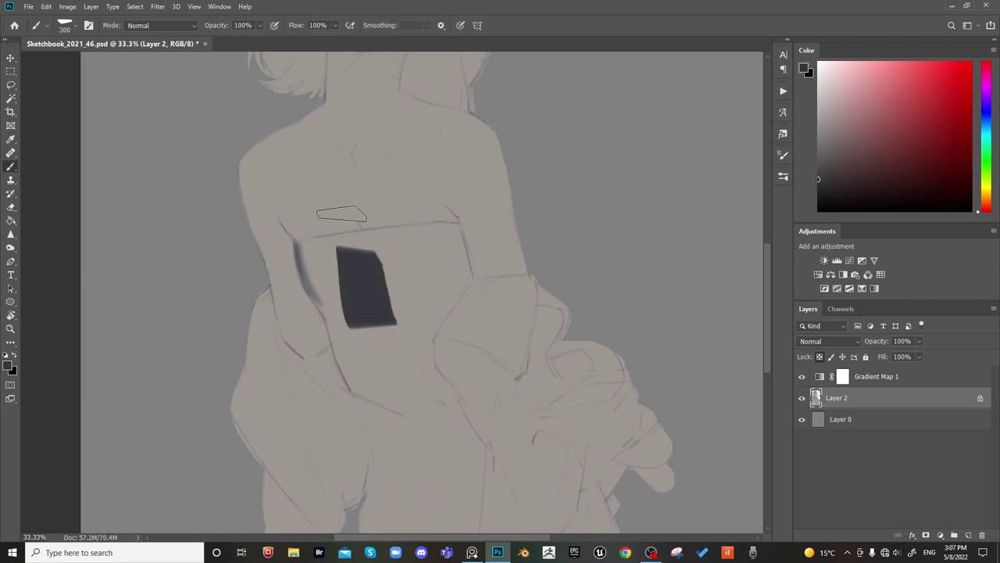
{"action": "mouse_move", "coordinate": [319, 244]}
{"action": "left_mouse_down"}
{"action": "mouse_move", "coordinate": [361, 325]}
{"action": "mouse_move", "coordinate": [368, 255]}
{"action": "mouse_move", "coordinate": [357, 319]}
{"action": "mouse_move", "coordinate": [347, 304]}
{"action": "mouse_move", "coordinate": [366, 364]}
{"action": "mouse_move", "coordinate": [383, 301]}
{"action": "left_mouse_up"}
{"action": "key", "text": "bracketleft"}
{"action": "key", "text": "bracketleft"}
{"action": "key", "text": "bracketleft"}
{"action": "key", "text": "bracketleft"}
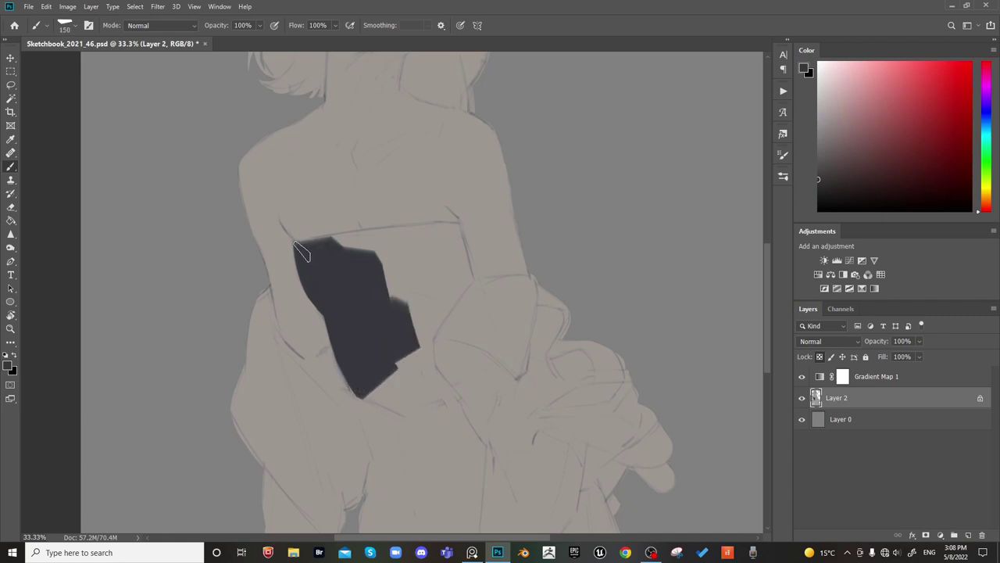
Paint a dark grey band along the bodice's top edge across to the right armpit with the 150 px brush
{"action": "left_click_drag", "start_coordinate": [306, 250], "coordinate": [366, 235]}
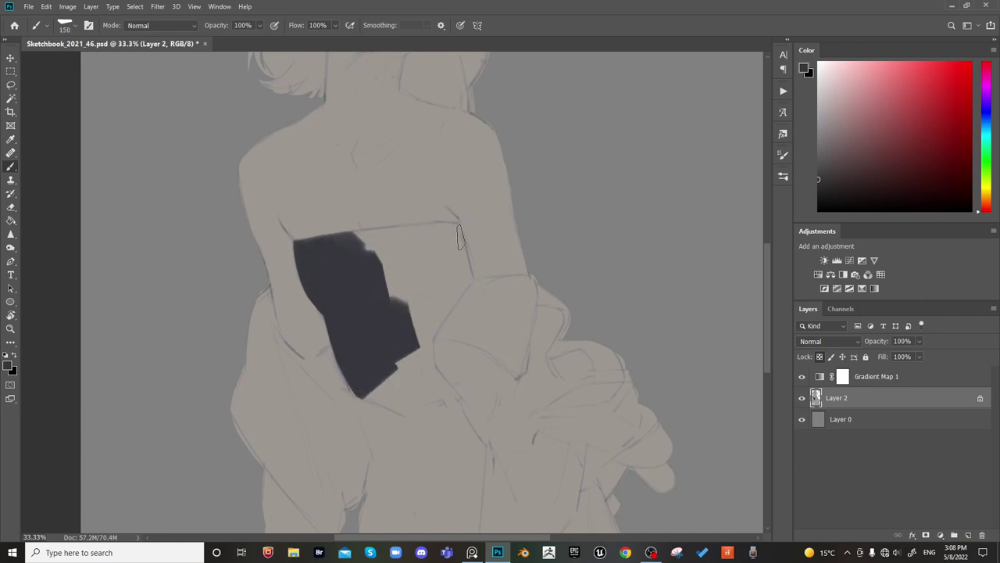
{"action": "mouse_move", "coordinate": [460, 236]}
{"action": "left_mouse_down"}
{"action": "mouse_move", "coordinate": [349, 245]}
{"action": "mouse_move", "coordinate": [414, 236]}
{"action": "left_mouse_up"}
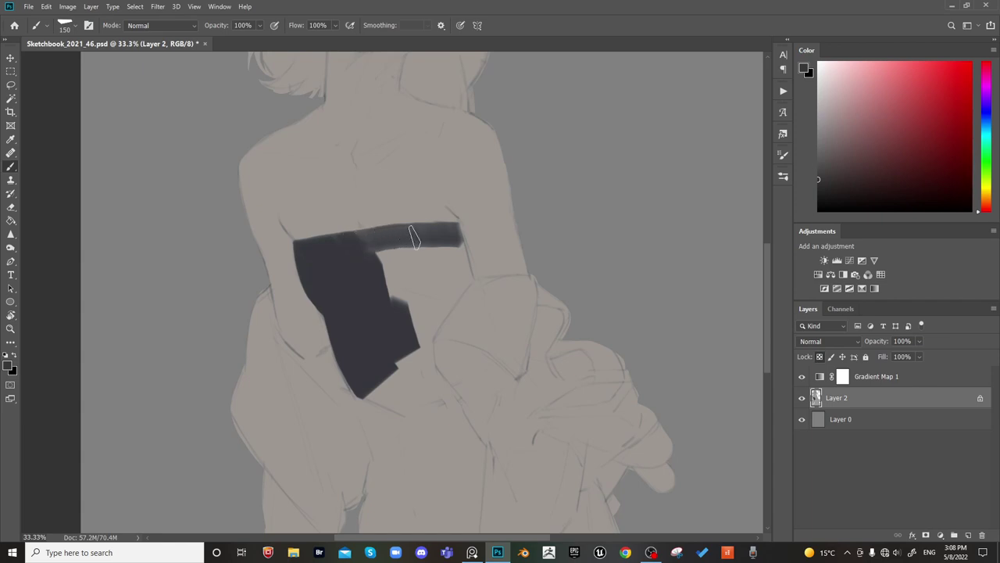
{"action": "key", "text": "ctrl+z"}
{"action": "mouse_move", "coordinate": [348, 239]}
{"action": "left_mouse_down"}
{"action": "mouse_move", "coordinate": [454, 235]}
{"action": "mouse_move", "coordinate": [409, 236]}
{"action": "mouse_move", "coordinate": [463, 233]}
{"action": "left_mouse_up"}
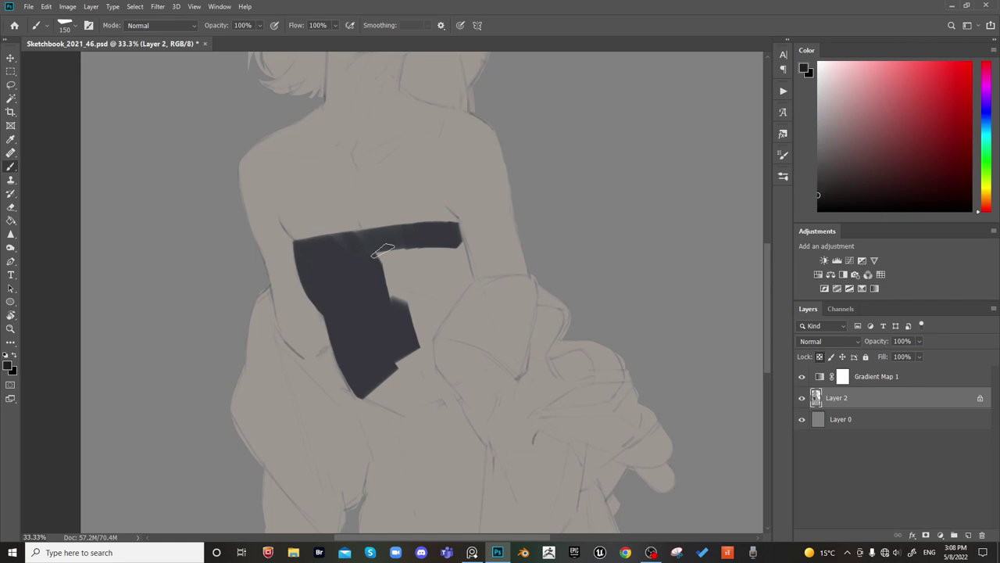
Darken the paint colour to near-black and fill the bodice's upper right section from the top edge to the elbow
{"action": "mouse_move", "coordinate": [383, 251]}
{"action": "left_mouse_down"}
{"action": "mouse_move", "coordinate": [418, 295]}
{"action": "mouse_move", "coordinate": [393, 239]}
{"action": "mouse_move", "coordinate": [437, 288]}
{"action": "mouse_move", "coordinate": [449, 281]}
{"action": "mouse_move", "coordinate": [454, 240]}
{"action": "mouse_move", "coordinate": [461, 282]}
{"action": "mouse_move", "coordinate": [452, 238]}
{"action": "mouse_move", "coordinate": [462, 285]}
{"action": "left_mouse_up"}
{"action": "key", "text": "bracketright"}
{"action": "key", "text": "bracketright"}
{"action": "key", "text": "bracketright"}
{"action": "key", "text": "bracketright"}
{"action": "key", "text": "bracketright"}
{"action": "key", "text": "ctrl+z"}
{"action": "key", "text": "bracketleft"}
{"action": "key", "text": "bracketleft"}
{"action": "key", "text": "bracketleft"}
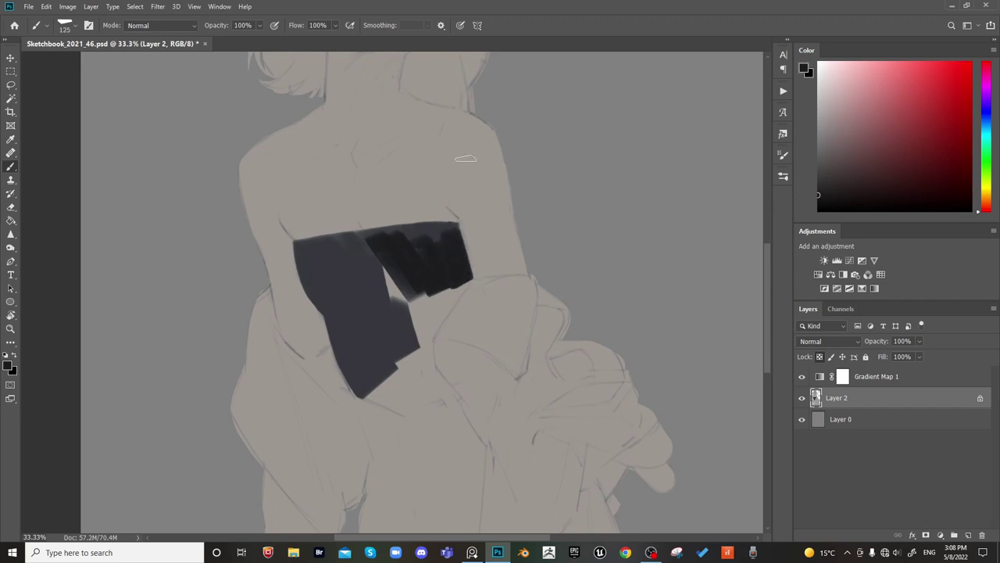
{"action": "key", "text": "bracketright"}
{"action": "mouse_move", "coordinate": [458, 234]}
{"action": "left_mouse_down"}
{"action": "mouse_move", "coordinate": [352, 244]}
{"action": "mouse_move", "coordinate": [461, 230]}
{"action": "left_mouse_up"}
{"action": "key", "text": "ctrl+z"}
{"action": "key", "text": "bracketright"}
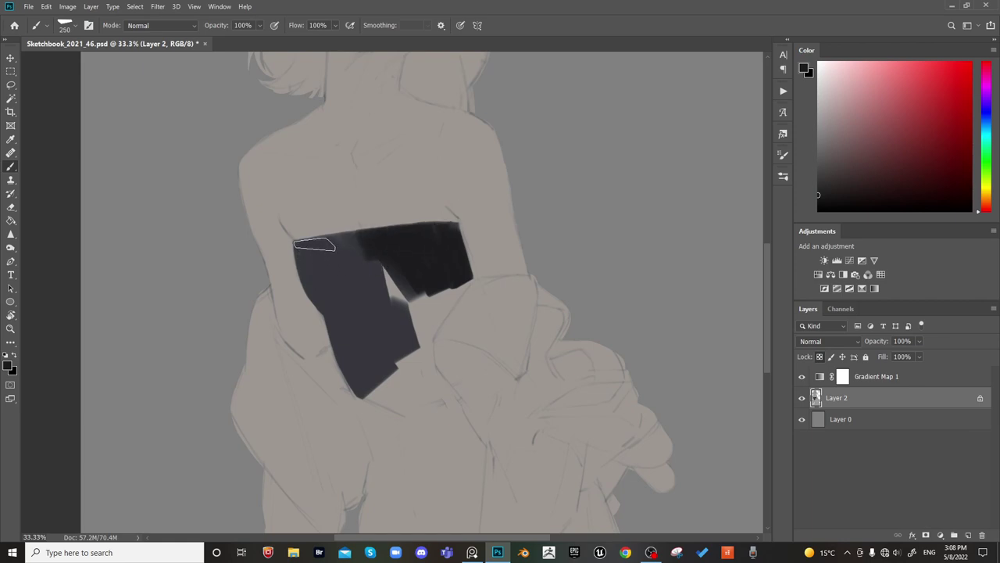
Cover the bodice's upper left with near-black and define its right side tapering to the waist with a 90 px brush
{"action": "mouse_move", "coordinate": [321, 249]}
{"action": "left_mouse_down"}
{"action": "mouse_move", "coordinate": [347, 307]}
{"action": "mouse_move", "coordinate": [357, 259]}
{"action": "mouse_move", "coordinate": [343, 238]}
{"action": "mouse_move", "coordinate": [362, 291]}
{"action": "mouse_move", "coordinate": [372, 297]}
{"action": "mouse_move", "coordinate": [396, 286]}
{"action": "mouse_move", "coordinate": [400, 303]}
{"action": "mouse_move", "coordinate": [439, 260]}
{"action": "mouse_move", "coordinate": [427, 295]}
{"action": "mouse_move", "coordinate": [463, 276]}
{"action": "mouse_move", "coordinate": [464, 242]}
{"action": "mouse_move", "coordinate": [465, 286]}
{"action": "mouse_move", "coordinate": [466, 278]}
{"action": "mouse_move", "coordinate": [437, 312]}
{"action": "left_mouse_up"}
{"action": "key", "text": "bracketleft"}
{"action": "key", "text": "bracketleft"}
{"action": "key", "text": "bracketleft"}
{"action": "key", "text": "bracketleft"}
{"action": "key", "text": "bracketleft"}
{"action": "key", "text": "bracketleft"}
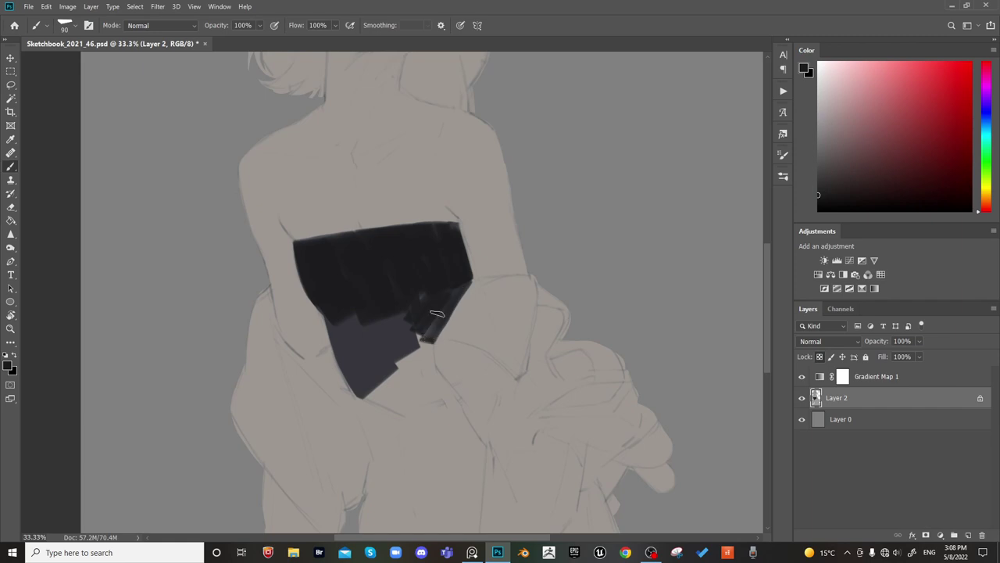
{"action": "key", "text": "ctrl+z"}
{"action": "left_click_drag", "start_coordinate": [466, 278], "coordinate": [425, 336]}
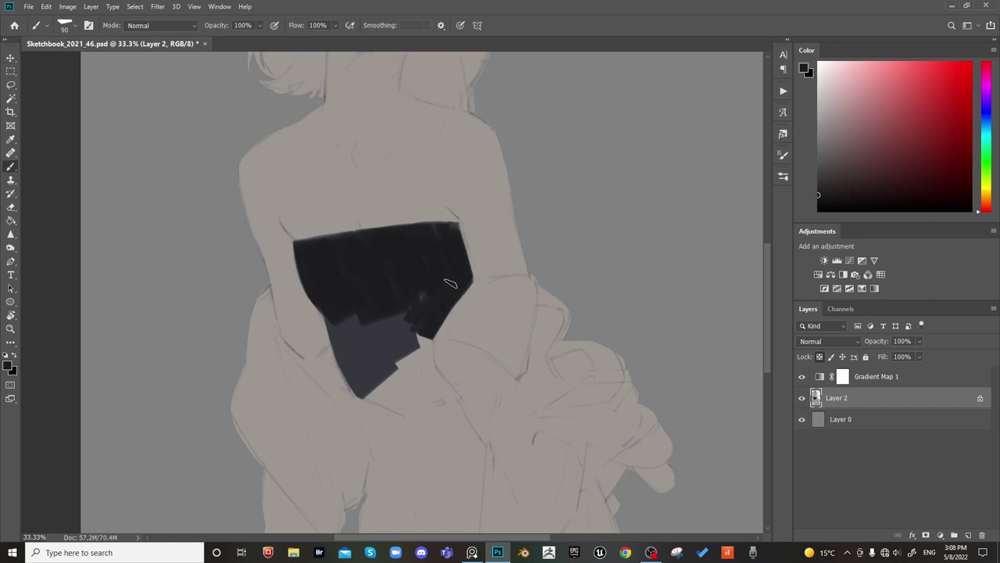
{"action": "key", "text": "bracketright"}
{"action": "left_click_drag", "start_coordinate": [425, 299], "coordinate": [412, 308]}
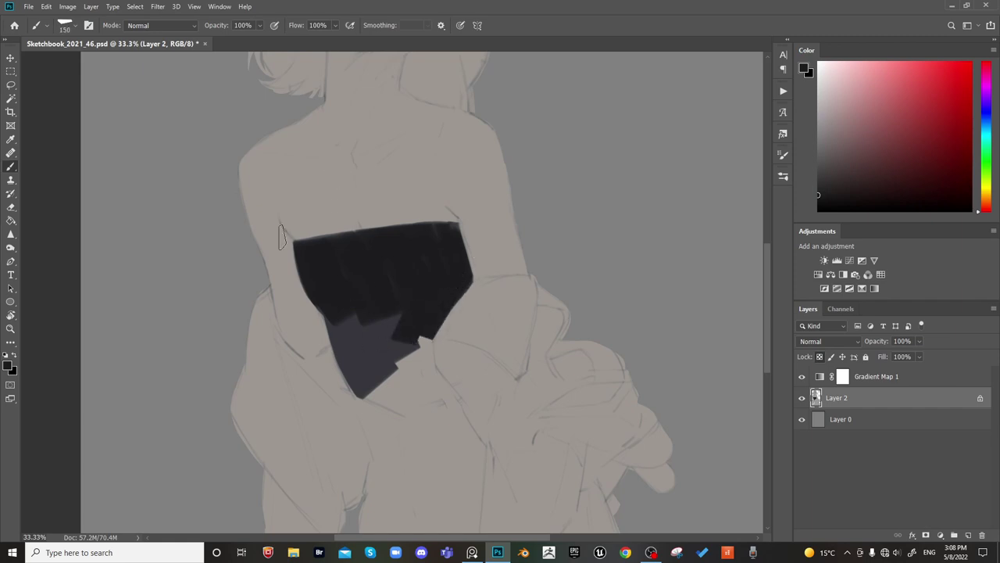
Fill the lower bodice with near-black, shaping the waist curve on the right and the pointed hem
{"action": "left_click_drag", "start_coordinate": [363, 384], "coordinate": [400, 403]}
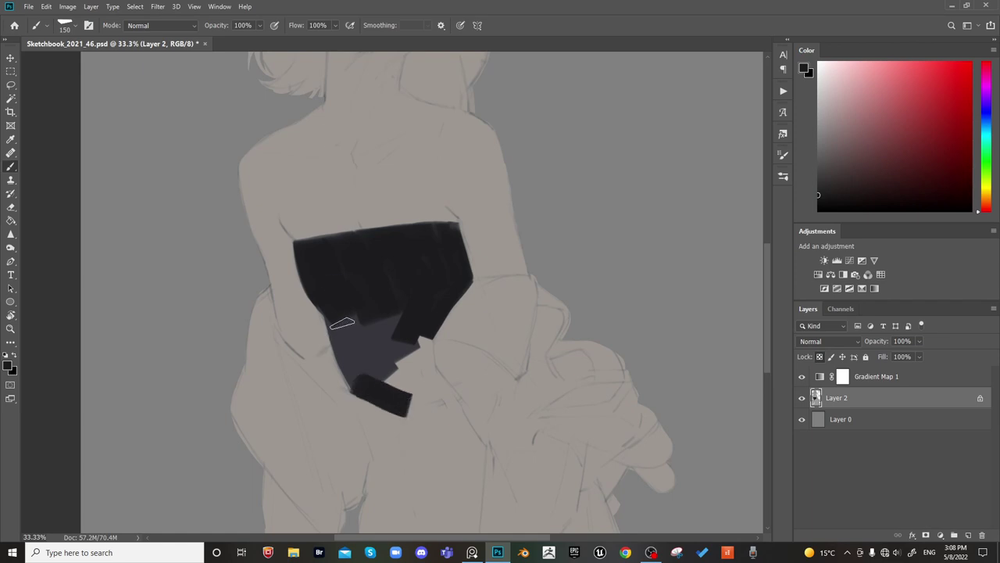
{"action": "mouse_move", "coordinate": [340, 325]}
{"action": "left_mouse_down"}
{"action": "mouse_move", "coordinate": [358, 381]}
{"action": "mouse_move", "coordinate": [344, 390]}
{"action": "left_mouse_up"}
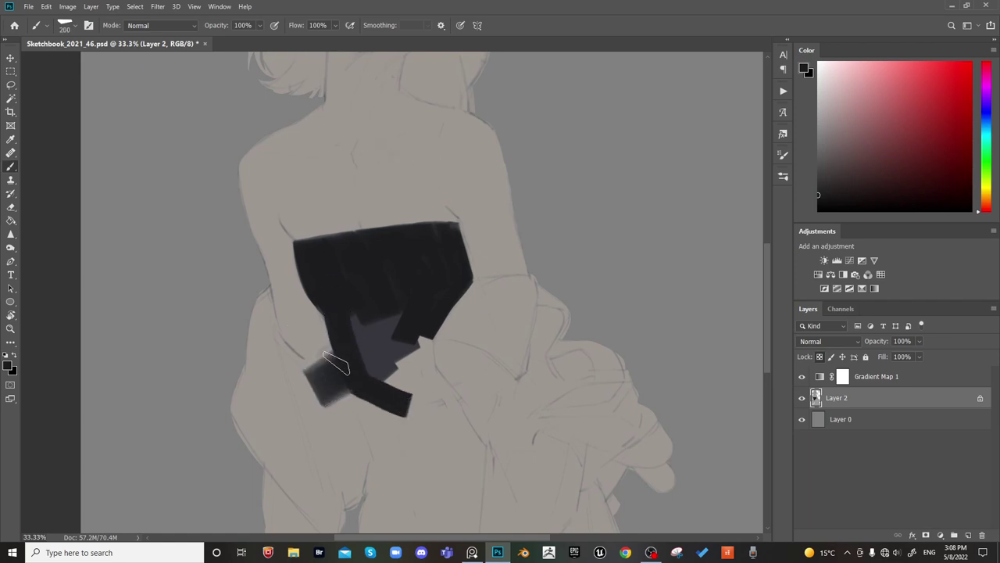
{"action": "key", "text": "bracketright"}
{"action": "mouse_move", "coordinate": [380, 340]}
{"action": "left_mouse_down"}
{"action": "mouse_move", "coordinate": [391, 364]}
{"action": "mouse_move", "coordinate": [414, 371]}
{"action": "left_mouse_up"}
{"action": "key", "text": "bracketleft"}
{"action": "key", "text": "bracketleft"}
{"action": "key", "text": "bracketleft"}
{"action": "left_click_drag", "start_coordinate": [423, 334], "coordinate": [426, 381]}
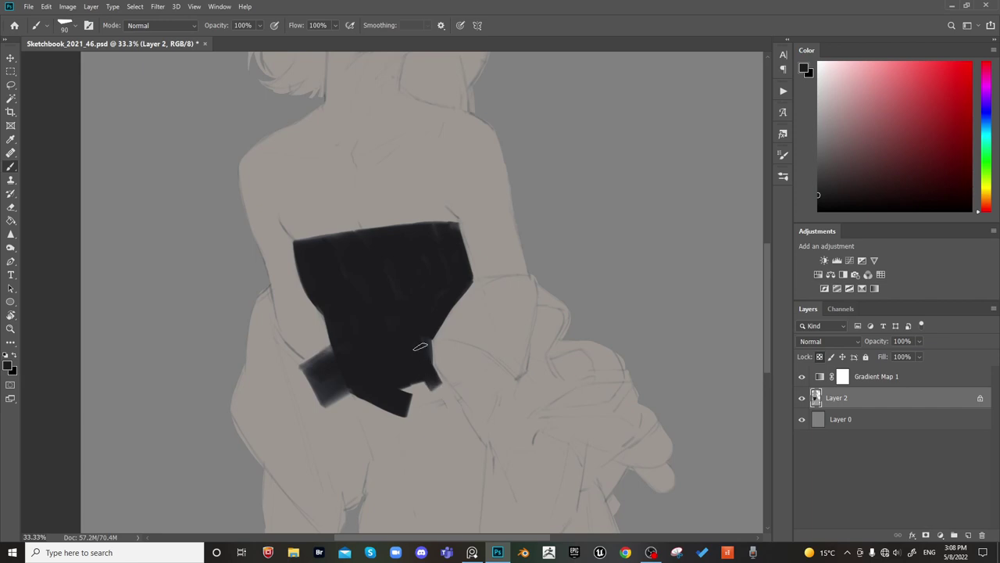
{"action": "left_click_drag", "start_coordinate": [422, 348], "coordinate": [446, 393]}
{"action": "mouse_move", "coordinate": [403, 404]}
{"action": "left_mouse_down"}
{"action": "mouse_move", "coordinate": [443, 395]}
{"action": "mouse_move", "coordinate": [423, 384]}
{"action": "left_mouse_up"}
Block in the outer side of the draped left sleeve with near-black, enlarging the brush to 300 px toward the forearm
{"action": "key", "text": "bracketright"}
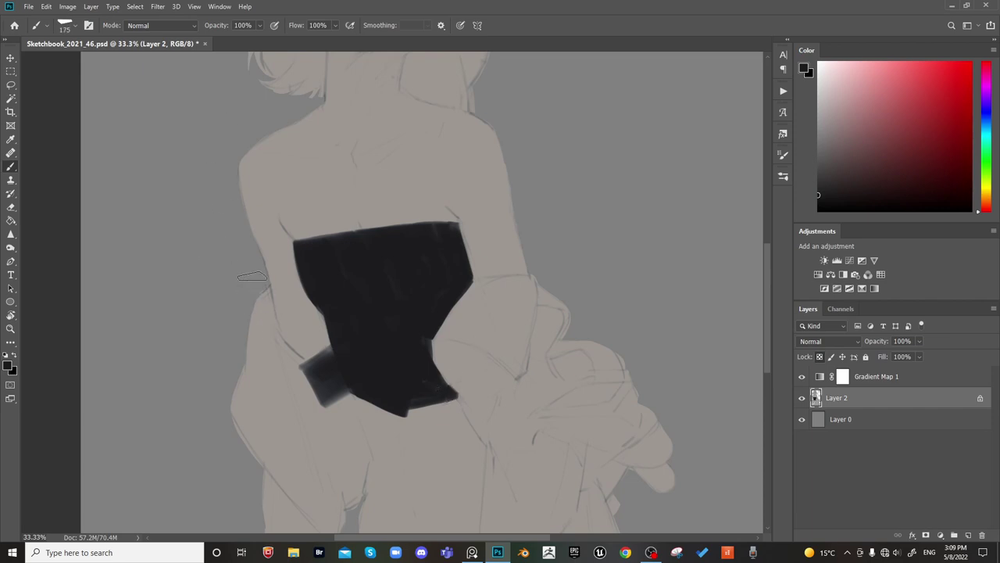
{"action": "mouse_move", "coordinate": [252, 277]}
{"action": "left_mouse_down"}
{"action": "mouse_move", "coordinate": [267, 347]}
{"action": "mouse_move", "coordinate": [265, 324]}
{"action": "mouse_move", "coordinate": [251, 350]}
{"action": "mouse_move", "coordinate": [282, 414]}
{"action": "mouse_move", "coordinate": [236, 372]}
{"action": "mouse_move", "coordinate": [268, 404]}
{"action": "mouse_move", "coordinate": [259, 385]}
{"action": "mouse_move", "coordinate": [297, 450]}
{"action": "left_mouse_up"}
{"action": "key", "text": "bracketright"}
{"action": "key", "text": "bracketright"}
{"action": "key", "text": "bracketright"}
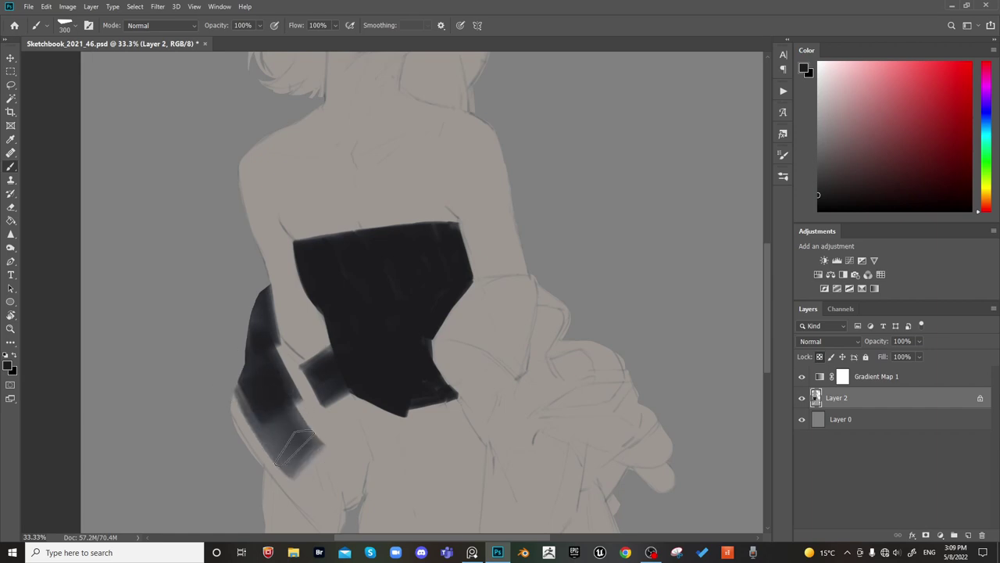
Paint dark strokes along the left sleeve's inner side and beside the hip, using 125 px and 250 px brushes
{"action": "key", "text": "bracketleft"}
{"action": "key", "text": "bracketleft"}
{"action": "key", "text": "bracketleft"}
{"action": "key", "text": "bracketleft"}
{"action": "mouse_move", "coordinate": [278, 413]}
{"action": "left_mouse_down"}
{"action": "mouse_move", "coordinate": [303, 431]}
{"action": "mouse_move", "coordinate": [275, 391]}
{"action": "mouse_move", "coordinate": [328, 429]}
{"action": "mouse_move", "coordinate": [332, 458]}
{"action": "mouse_move", "coordinate": [317, 426]}
{"action": "mouse_move", "coordinate": [344, 491]}
{"action": "left_mouse_up"}
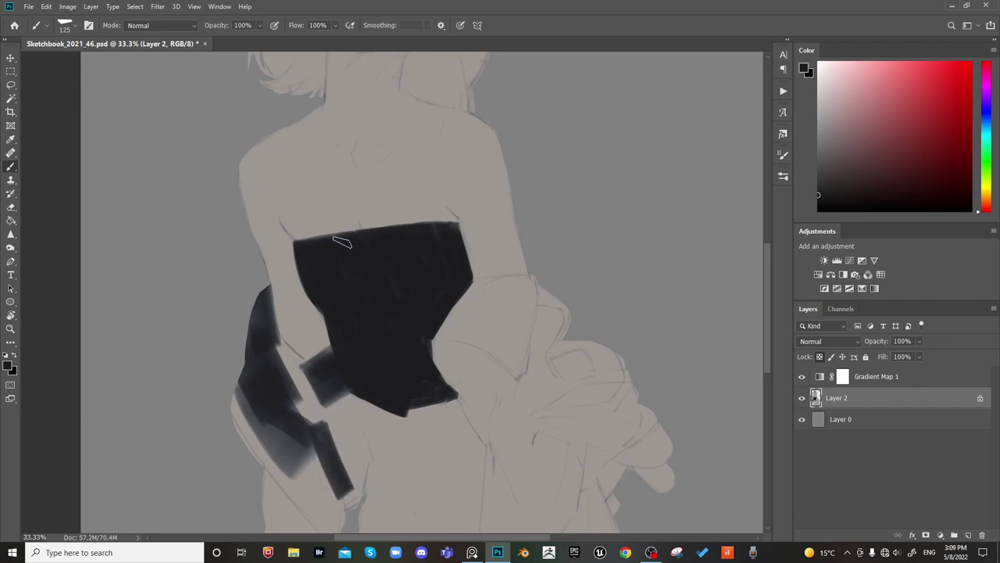
{"action": "key", "text": "bracketright"}
{"action": "key", "text": "bracketright"}
{"action": "key", "text": "bracketright"}
{"action": "key", "text": "bracketright"}
{"action": "left_click_drag", "start_coordinate": [344, 403], "coordinate": [379, 461]}
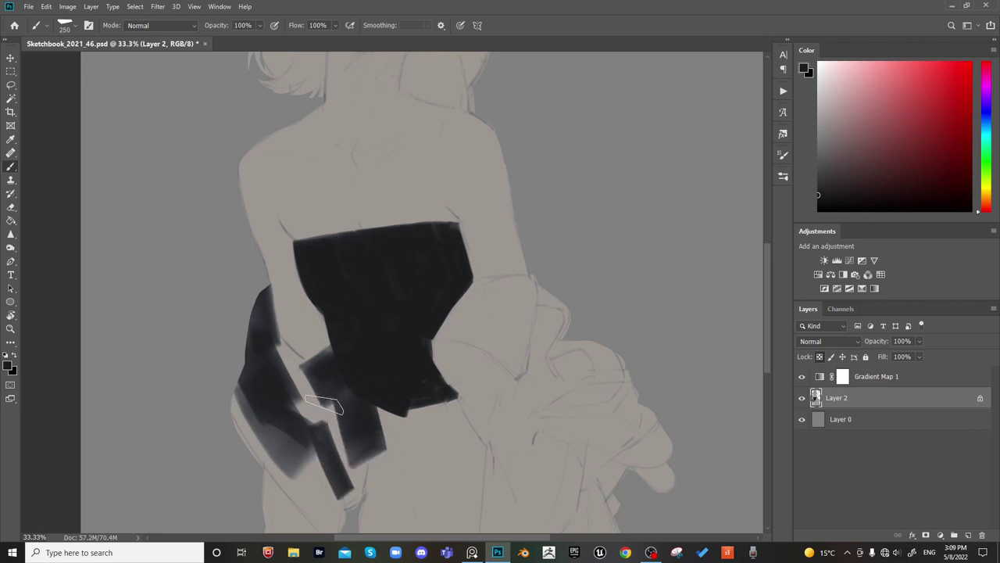
{"action": "left_click_drag", "start_coordinate": [325, 405], "coordinate": [320, 422]}
{"action": "key", "text": "bracketleft"}
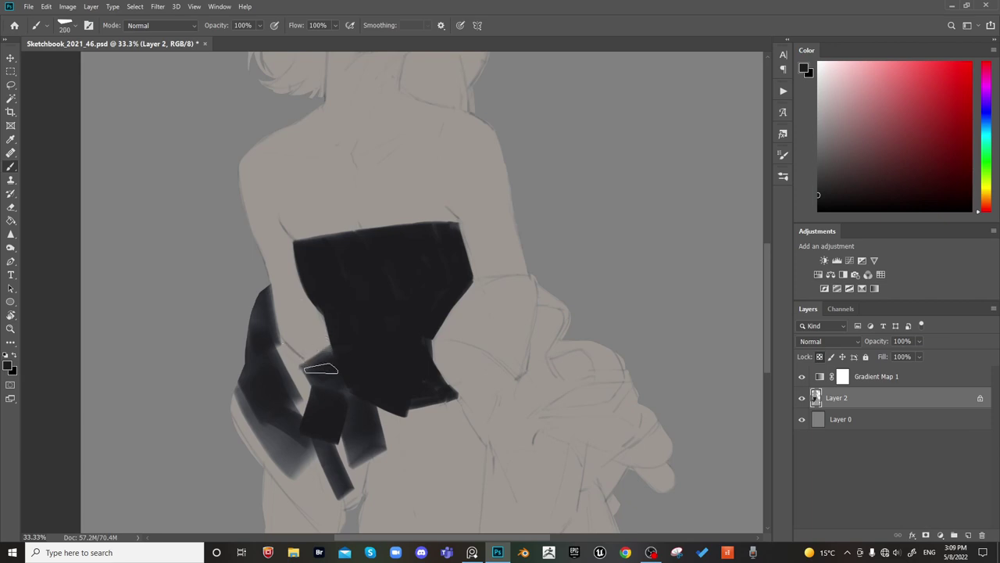
Fill the gap between the left sleeve and the bodice, outlining the bare elbow in near-black
{"action": "key", "text": "bracketleft"}
{"action": "key", "text": "bracketleft"}
{"action": "key", "text": "bracketleft"}
{"action": "left_click_drag", "start_coordinate": [282, 354], "coordinate": [309, 368]}
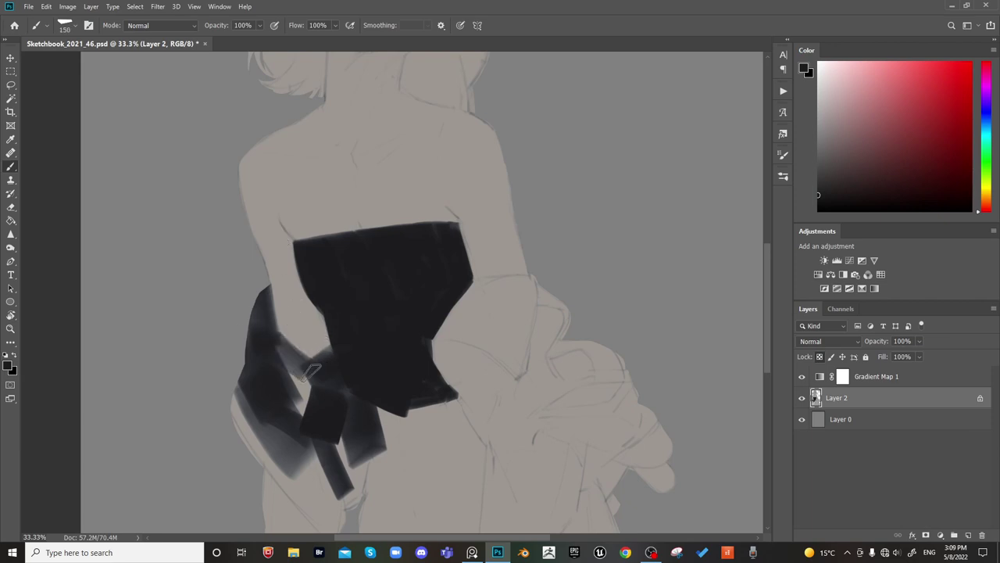
{"action": "key", "text": "bracketright"}
{"action": "key", "text": "bracketright"}
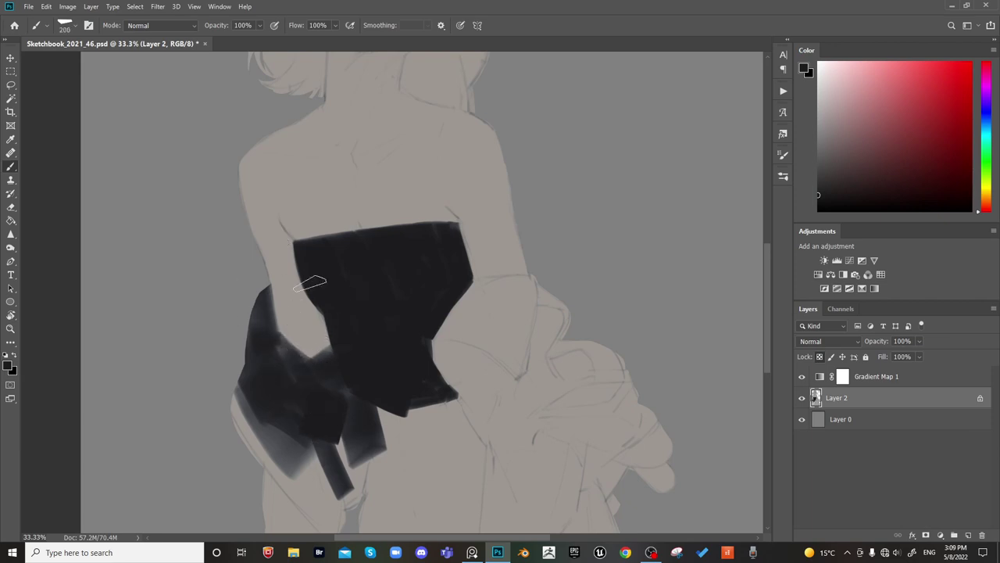
Shape the draped sleeve's inner edge and its lower tip in near-black with a 90 px brush
{"action": "left_click_drag", "start_coordinate": [401, 398], "coordinate": [368, 306]}
{"action": "key", "text": "bracketleft"}
{"action": "key", "text": "bracketleft"}
{"action": "key", "text": "bracketleft"}
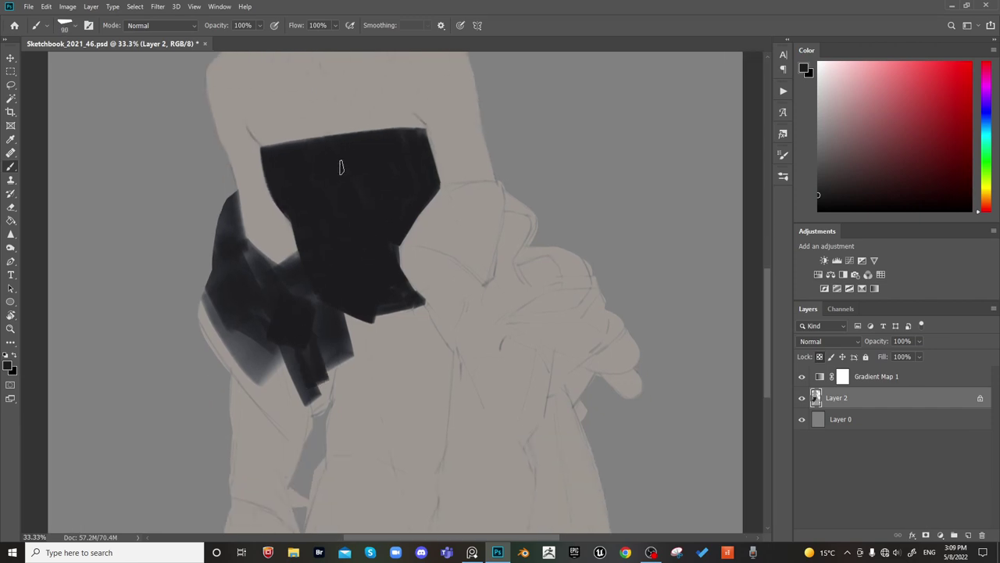
{"action": "mouse_move", "coordinate": [327, 356]}
{"action": "left_mouse_down"}
{"action": "mouse_move", "coordinate": [324, 391]}
{"action": "mouse_move", "coordinate": [307, 350]}
{"action": "mouse_move", "coordinate": [319, 330]}
{"action": "left_mouse_up"}
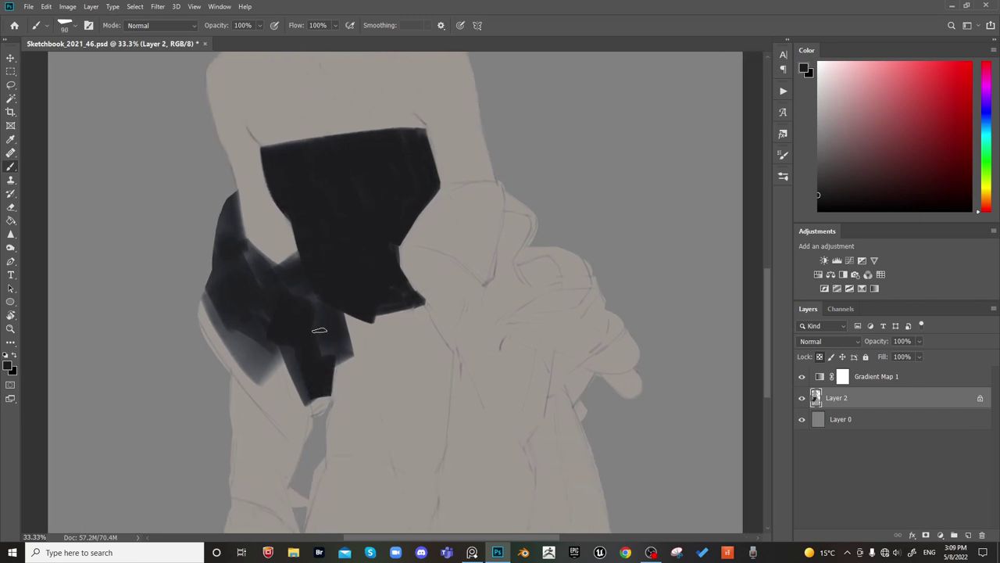
{"action": "left_click_drag", "start_coordinate": [315, 394], "coordinate": [323, 388]}
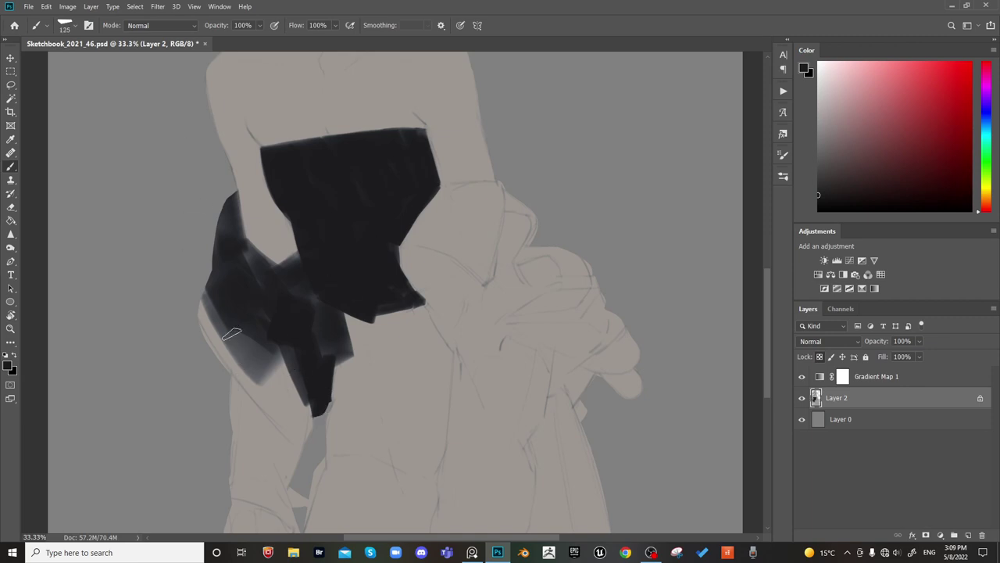
Darken the draped sleeve's outer lower edge down to its tip, leaving the light border strip unpainted
{"action": "mouse_move", "coordinate": [211, 299]}
{"action": "left_mouse_down"}
{"action": "mouse_move", "coordinate": [226, 341]}
{"action": "mouse_move", "coordinate": [222, 322]}
{"action": "left_mouse_up"}
{"action": "key", "text": "bracketleft"}
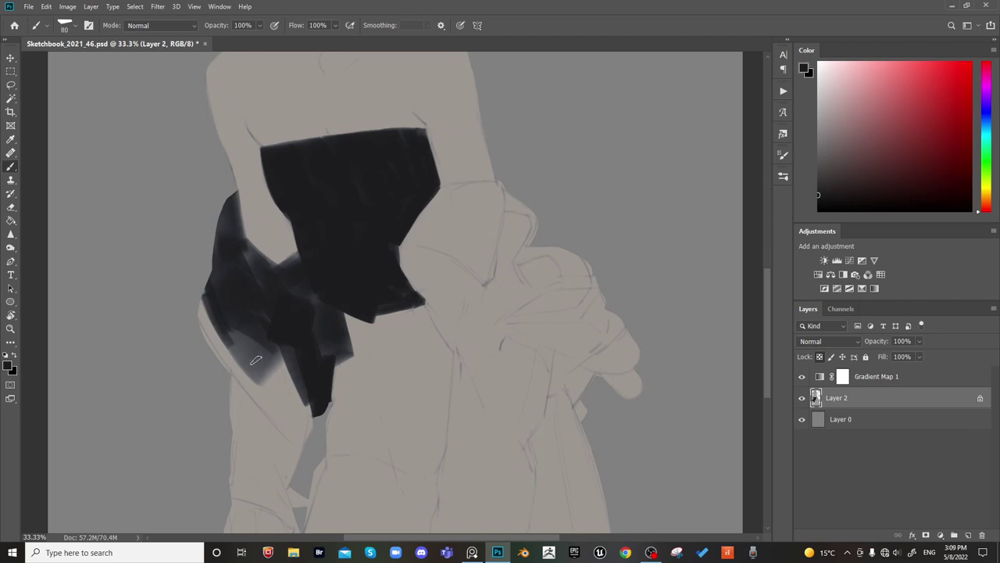
{"action": "key", "text": "bracketright"}
{"action": "key", "text": "bracketright"}
{"action": "key", "text": "bracketright"}
{"action": "mouse_move", "coordinate": [242, 336]}
{"action": "left_mouse_down"}
{"action": "mouse_move", "coordinate": [321, 433]}
{"action": "mouse_move", "coordinate": [287, 368]}
{"action": "mouse_move", "coordinate": [306, 422]}
{"action": "mouse_move", "coordinate": [291, 408]}
{"action": "left_mouse_up"}
Paint the hanging cloth beneath the left sleeve's light border near-black, starting along the border with a 90 px brush
{"action": "key", "text": "bracketleft"}
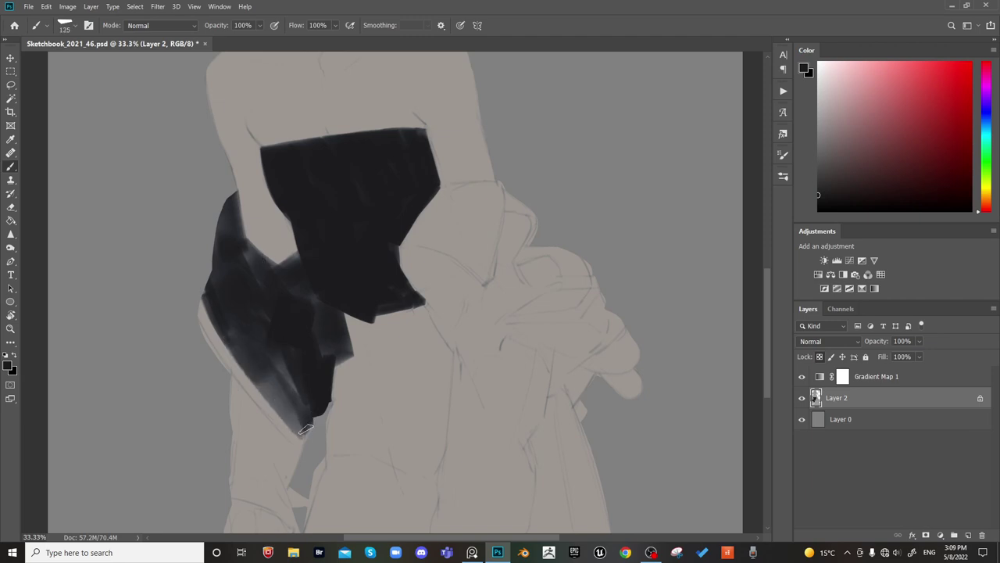
{"action": "left_click_drag", "start_coordinate": [232, 379], "coordinate": [264, 425]}
{"action": "key", "text": "ctrl+z"}
{"action": "left_click_drag", "start_coordinate": [223, 376], "coordinate": [278, 444]}
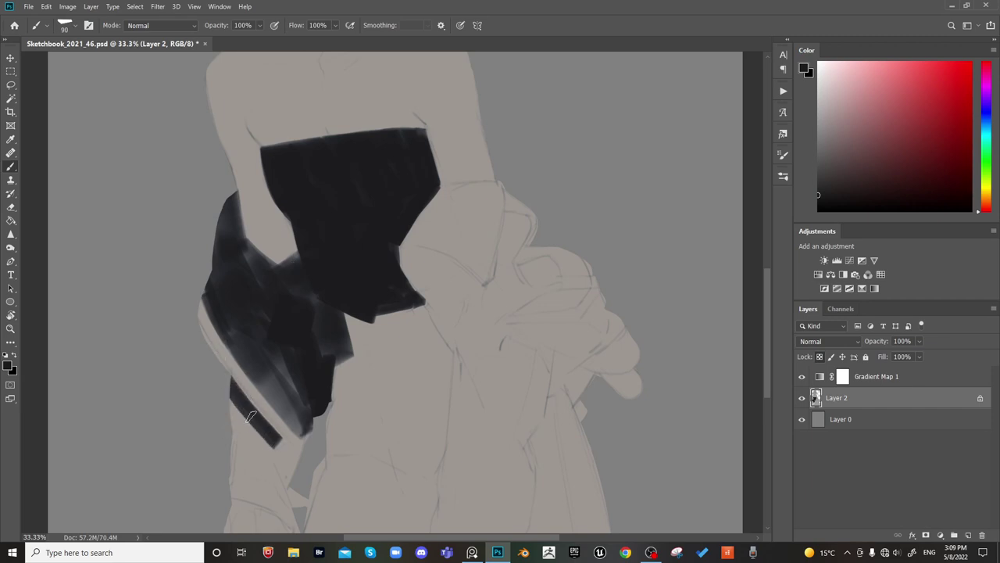
{"action": "key", "text": "bracketright"}
{"action": "key", "text": "bracketright"}
{"action": "key", "text": "bracketright"}
{"action": "mouse_move", "coordinate": [235, 403]}
{"action": "left_mouse_down"}
{"action": "mouse_move", "coordinate": [225, 450]}
{"action": "mouse_move", "coordinate": [251, 430]}
{"action": "mouse_move", "coordinate": [262, 390]}
{"action": "mouse_move", "coordinate": [263, 445]}
{"action": "mouse_move", "coordinate": [263, 435]}
{"action": "mouse_move", "coordinate": [248, 472]}
{"action": "mouse_move", "coordinate": [311, 330]}
{"action": "mouse_move", "coordinate": [291, 475]}
{"action": "mouse_move", "coordinate": [297, 413]}
{"action": "mouse_move", "coordinate": [318, 364]}
{"action": "left_mouse_up"}
Extend the near-black fill down the hanging cloth below the left sleeve to its flared lower edge
{"action": "key", "text": "bracketright"}
{"action": "key", "text": "bracketright"}
{"action": "key", "text": "bracketright"}
{"action": "key", "text": "bracketright"}
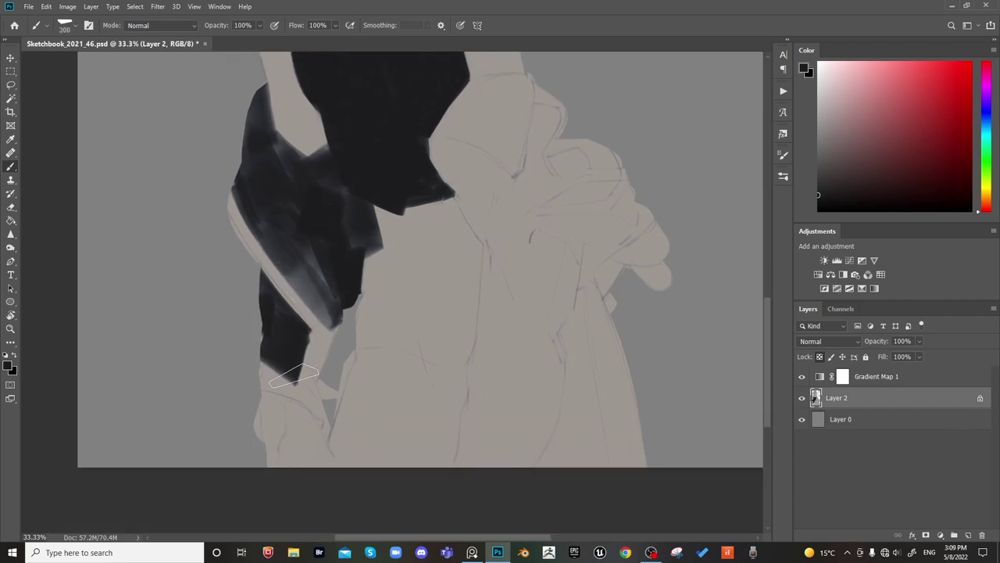
{"action": "key", "text": "bracketleft"}
{"action": "mouse_move", "coordinate": [255, 413]}
{"action": "left_mouse_down"}
{"action": "mouse_move", "coordinate": [291, 382]}
{"action": "mouse_move", "coordinate": [327, 413]}
{"action": "mouse_move", "coordinate": [301, 381]}
{"action": "mouse_move", "coordinate": [334, 400]}
{"action": "left_mouse_up"}
{"action": "key", "text": "bracketleft"}
{"action": "key", "text": "bracketleft"}
{"action": "key", "text": "bracketleft"}
{"action": "mouse_move", "coordinate": [302, 355]}
{"action": "left_mouse_down"}
{"action": "mouse_move", "coordinate": [336, 386]}
{"action": "mouse_move", "coordinate": [296, 338]}
{"action": "left_mouse_up"}
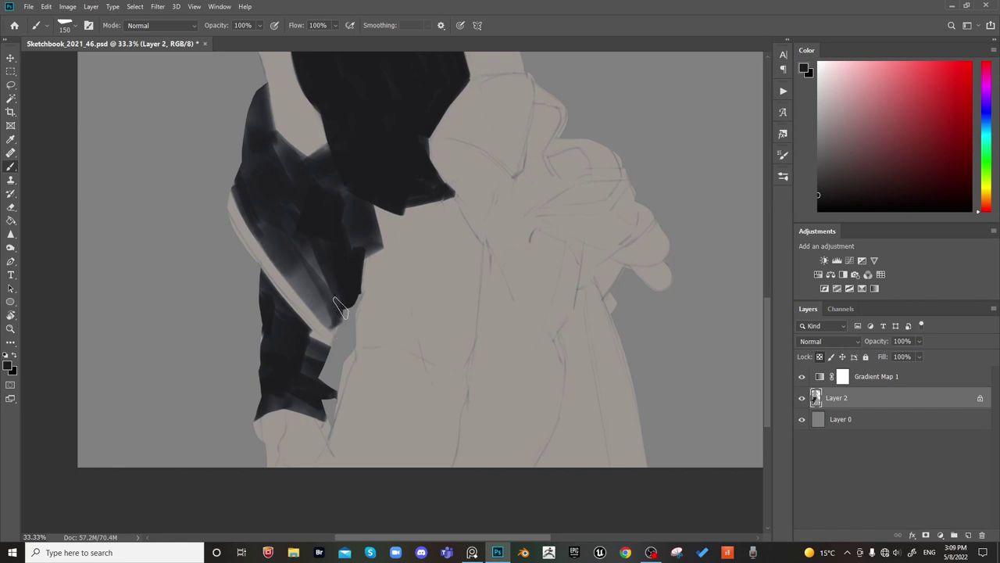
Trim the light border's lower end with near-black, fill the remaining gaps, and extend the hanging cloth's lower left corner
{"action": "left_click_drag", "start_coordinate": [312, 336], "coordinate": [340, 314]}
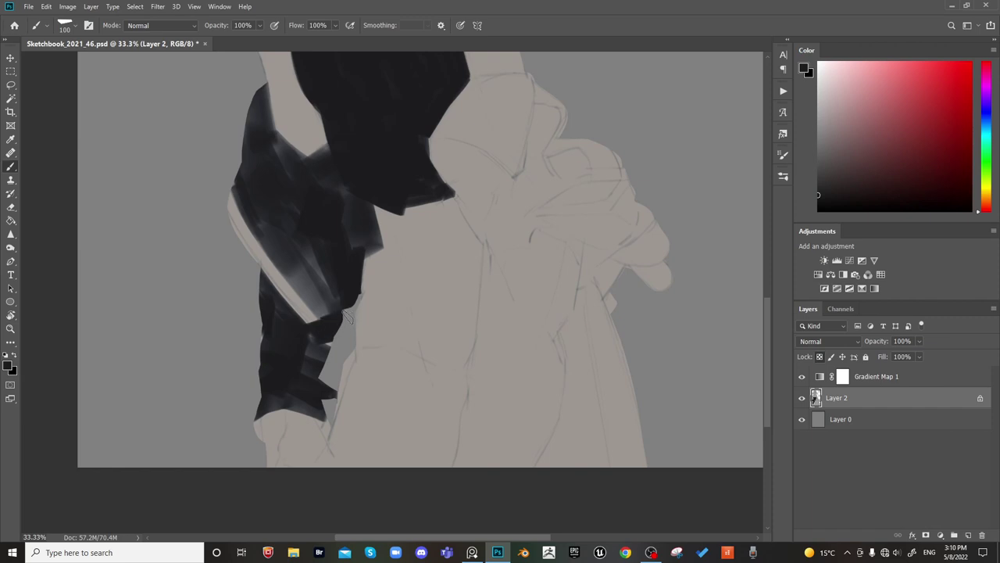
{"action": "key", "text": "]"}
{"action": "mouse_move", "coordinate": [315, 336]}
{"action": "left_mouse_down"}
{"action": "mouse_move", "coordinate": [331, 349]}
{"action": "mouse_move", "coordinate": [319, 347]}
{"action": "left_mouse_up"}
{"action": "key", "text": "]"}
{"action": "key", "text": "]"}
{"action": "left_click_drag", "start_coordinate": [262, 330], "coordinate": [264, 342]}
{"action": "left_click_drag", "start_coordinate": [424, 355], "coordinate": [351, 270]}
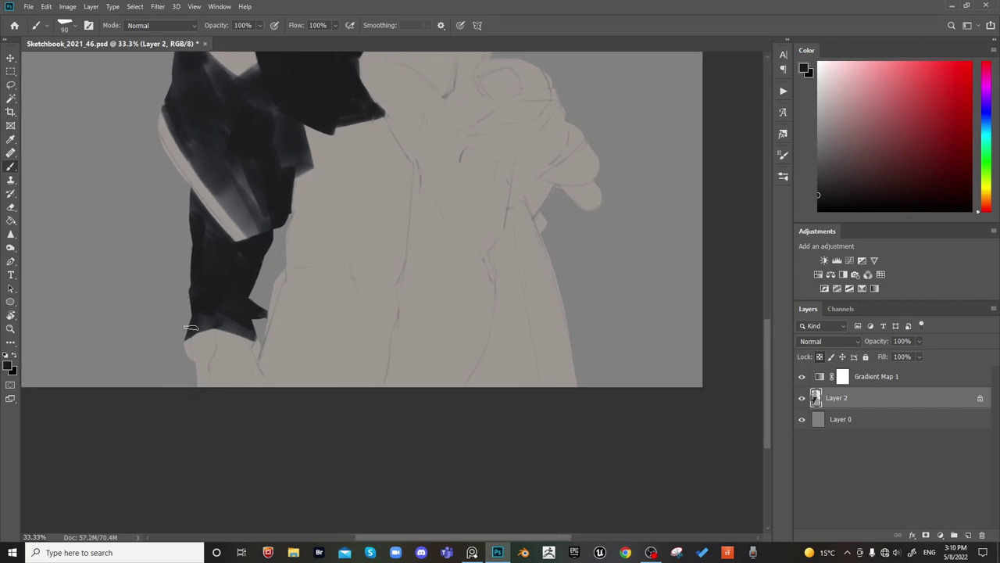
{"action": "left_click_drag", "start_coordinate": [191, 328], "coordinate": [186, 365]}
Block in a near-black fold on the skirt's right side, running down to the canvas's lower edge
{"action": "key", "text": "bracketright"}
{"action": "key", "text": "bracketright"}
{"action": "key", "text": "bracketright"}
{"action": "mouse_move", "coordinate": [556, 250]}
{"action": "left_mouse_down"}
{"action": "mouse_move", "coordinate": [500, 339]}
{"action": "mouse_move", "coordinate": [478, 342]}
{"action": "left_mouse_up"}
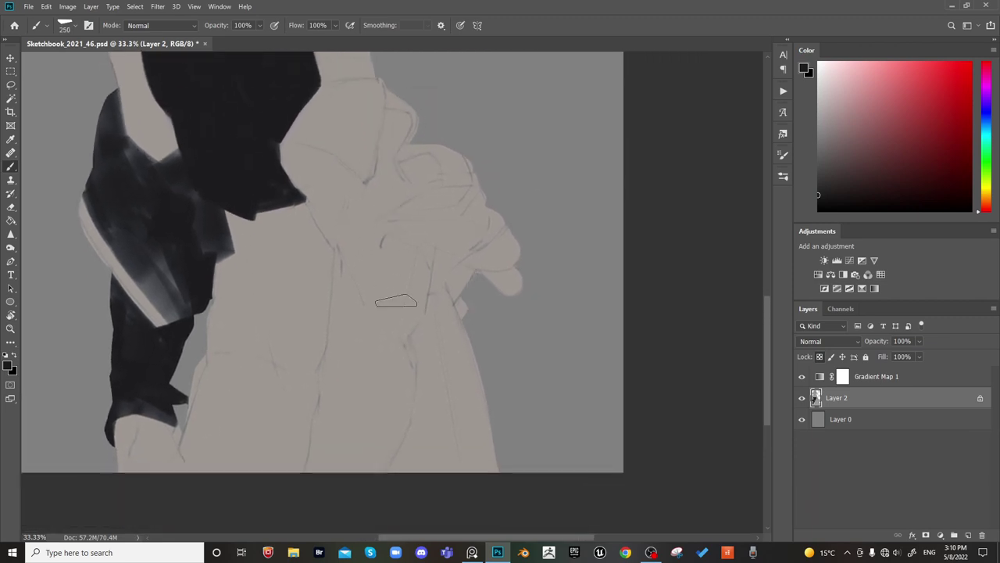
{"action": "left_click_drag", "start_coordinate": [383, 346], "coordinate": [386, 361]}
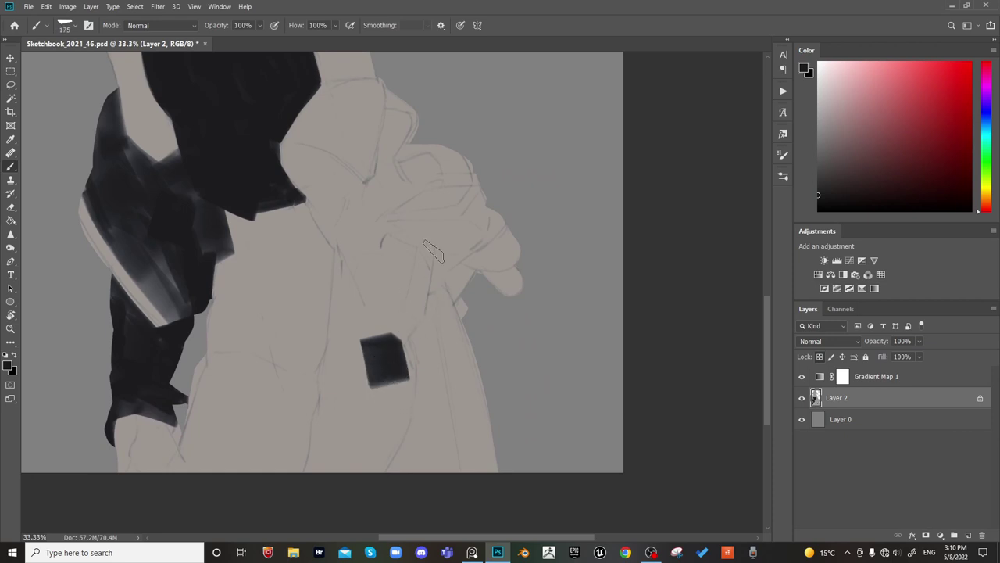
{"action": "key", "text": "["}
{"action": "mouse_move", "coordinate": [393, 387]}
{"action": "left_mouse_down"}
{"action": "mouse_move", "coordinate": [368, 474]}
{"action": "mouse_move", "coordinate": [398, 408]}
{"action": "mouse_move", "coordinate": [379, 461]}
{"action": "mouse_move", "coordinate": [397, 434]}
{"action": "left_mouse_up"}
Define the dark skirt fold's right edge with a smaller brush and extend its top toward the gathered cloth
{"action": "key", "text": "bracketleft"}
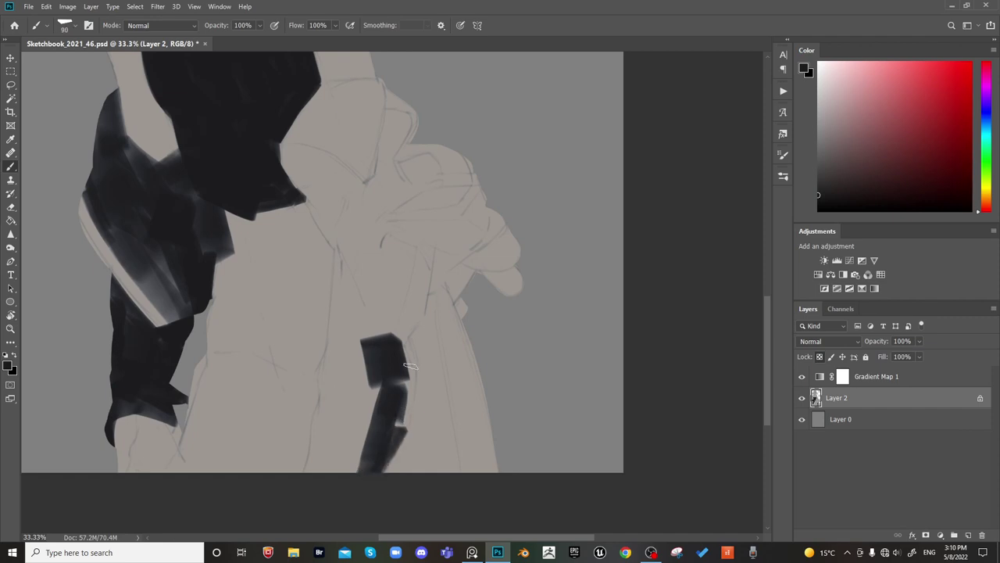
{"action": "mouse_move", "coordinate": [408, 365]}
{"action": "left_mouse_down"}
{"action": "mouse_move", "coordinate": [399, 431]}
{"action": "mouse_move", "coordinate": [406, 348]}
{"action": "mouse_move", "coordinate": [391, 325]}
{"action": "mouse_move", "coordinate": [397, 341]}
{"action": "mouse_move", "coordinate": [418, 307]}
{"action": "left_mouse_up"}
{"action": "key", "text": "ctrl+z"}
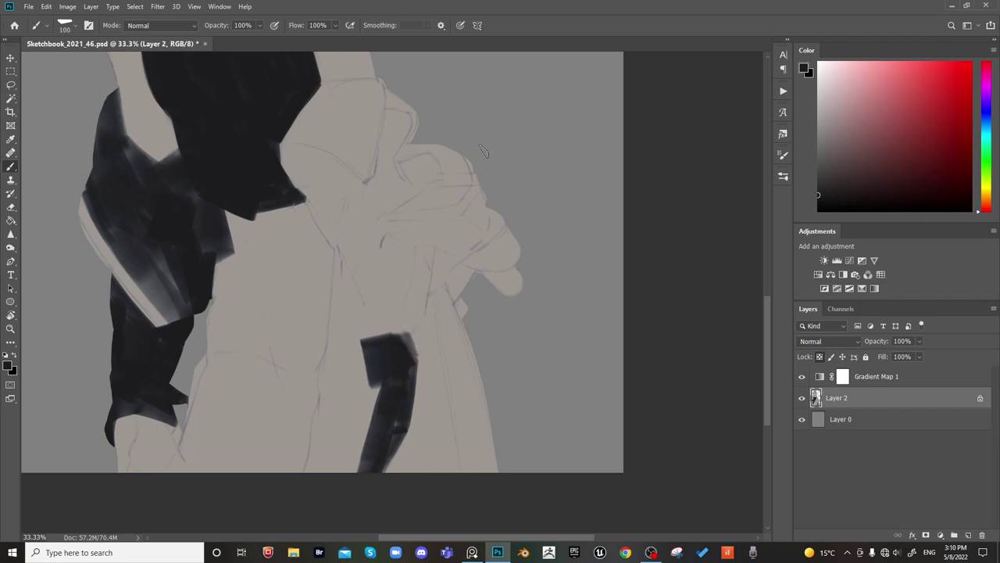
{"action": "key", "text": "bracketleft"}
{"action": "left_click_drag", "start_coordinate": [397, 336], "coordinate": [420, 314]}
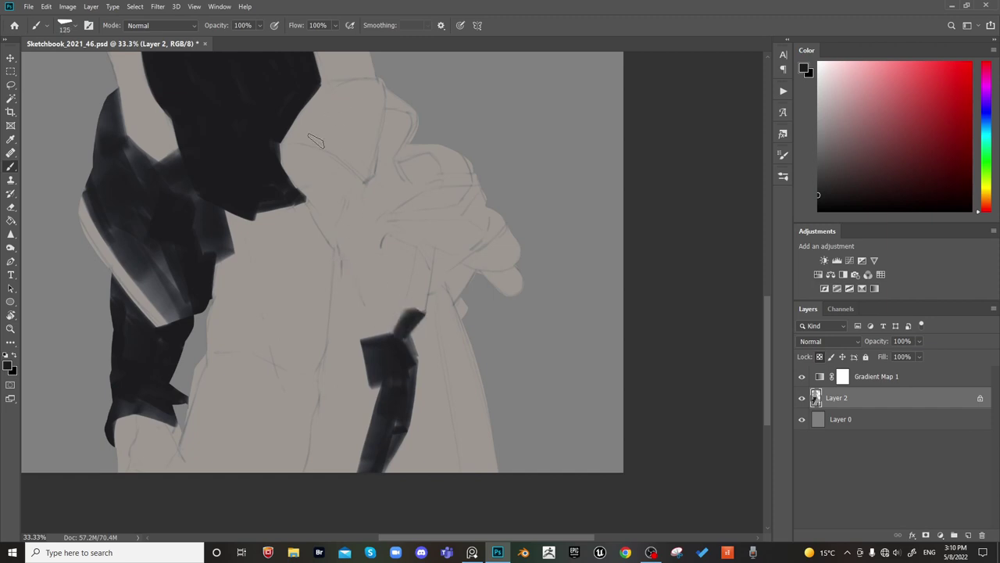
Block in dark strokes from below the bodice's lower right corner down to the top of the skirt's near-black fold
{"action": "left_click_drag", "start_coordinate": [337, 249], "coordinate": [365, 311]}
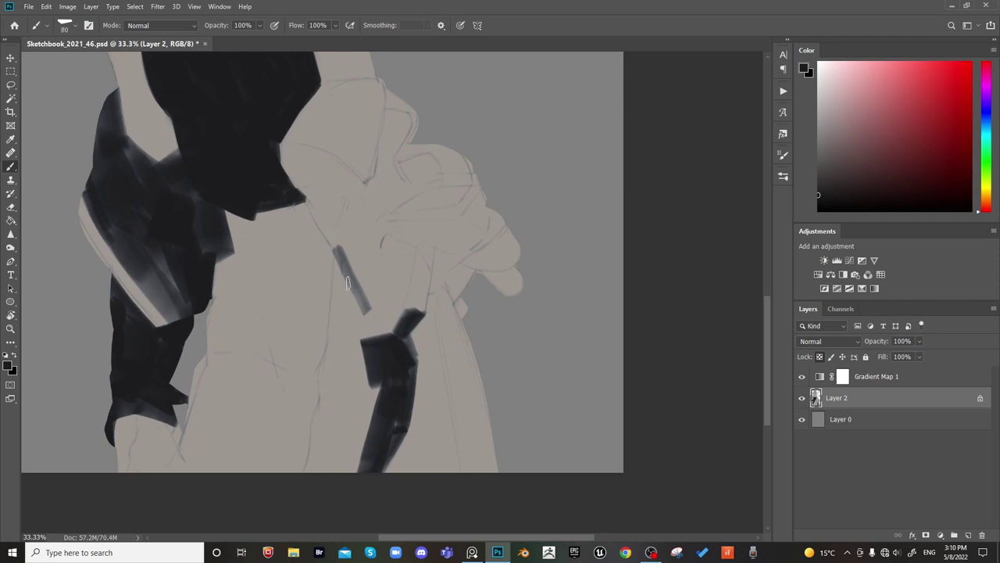
{"action": "left_click_drag", "start_coordinate": [338, 262], "coordinate": [316, 311]}
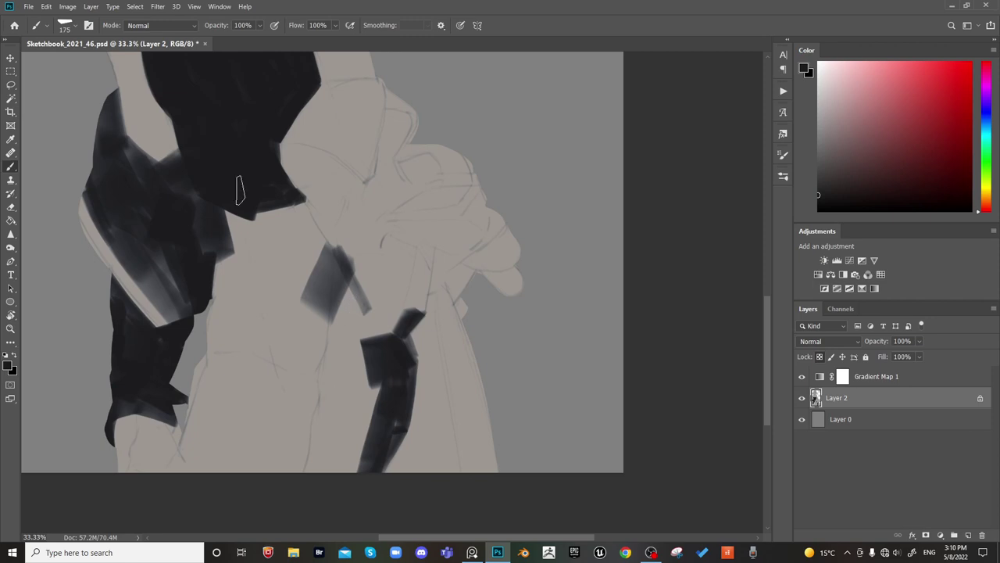
{"action": "left_click_drag", "start_coordinate": [337, 296], "coordinate": [350, 349]}
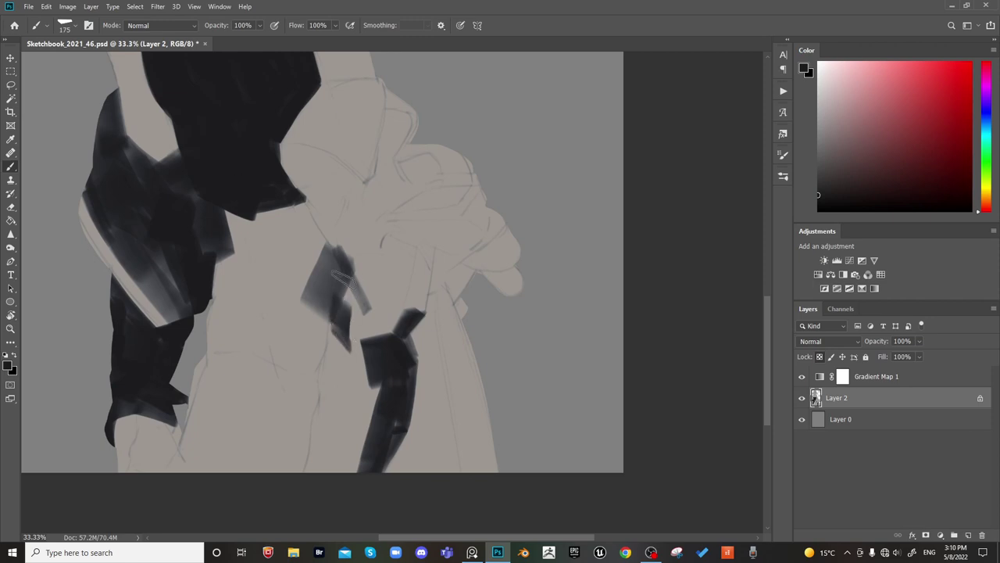
{"action": "left_click_drag", "start_coordinate": [344, 309], "coordinate": [373, 361]}
{"action": "key", "text": "bracketleft"}
{"action": "key", "text": "bracketleft"}
{"action": "key", "text": "bracketleft"}
{"action": "key", "text": "bracketleft"}
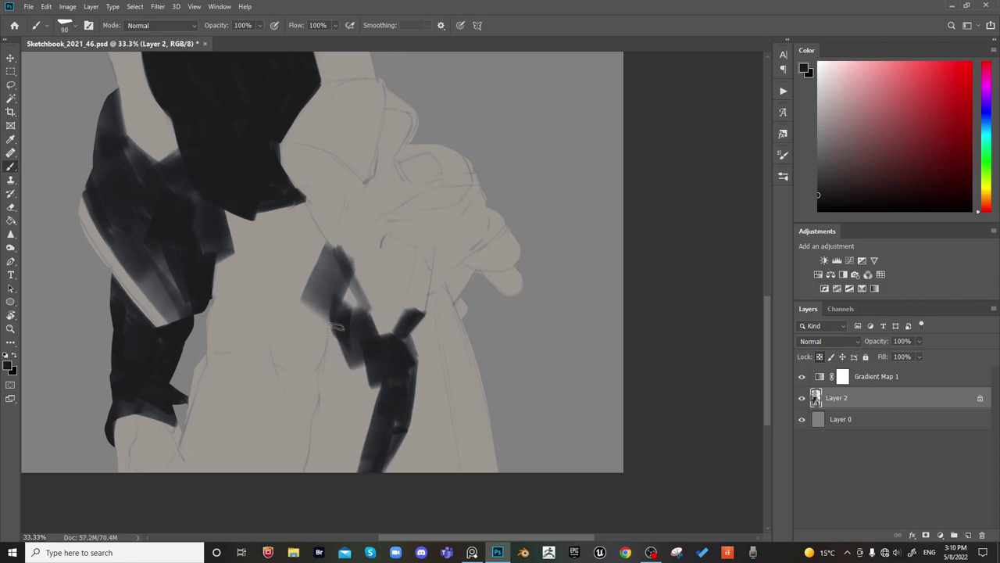
Block in a second near-black fold beside the first one, leaving a narrow light gap between them
{"action": "left_click_drag", "start_coordinate": [334, 332], "coordinate": [333, 353]}
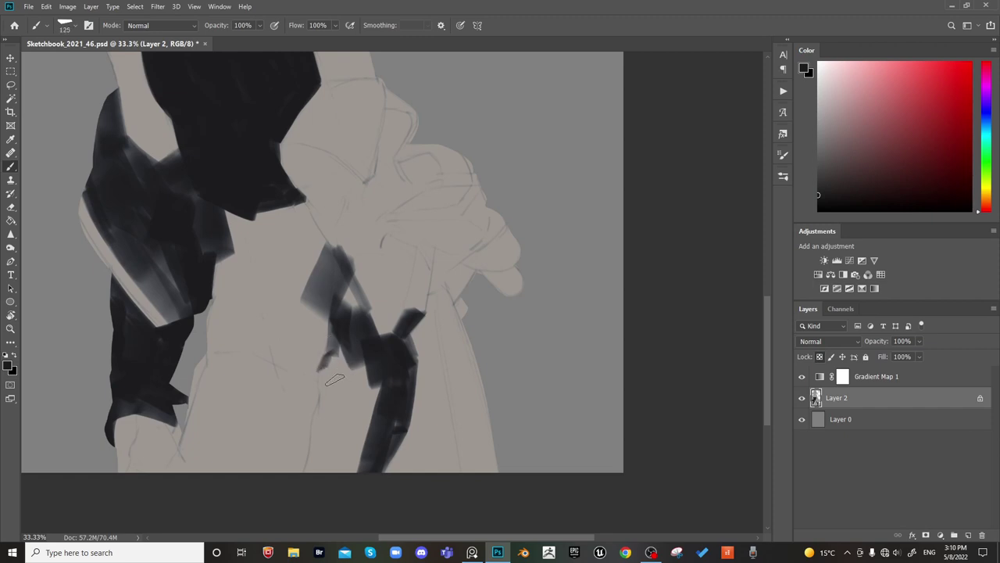
{"action": "key", "text": "bracketright"}
{"action": "left_click_drag", "start_coordinate": [366, 373], "coordinate": [335, 481]}
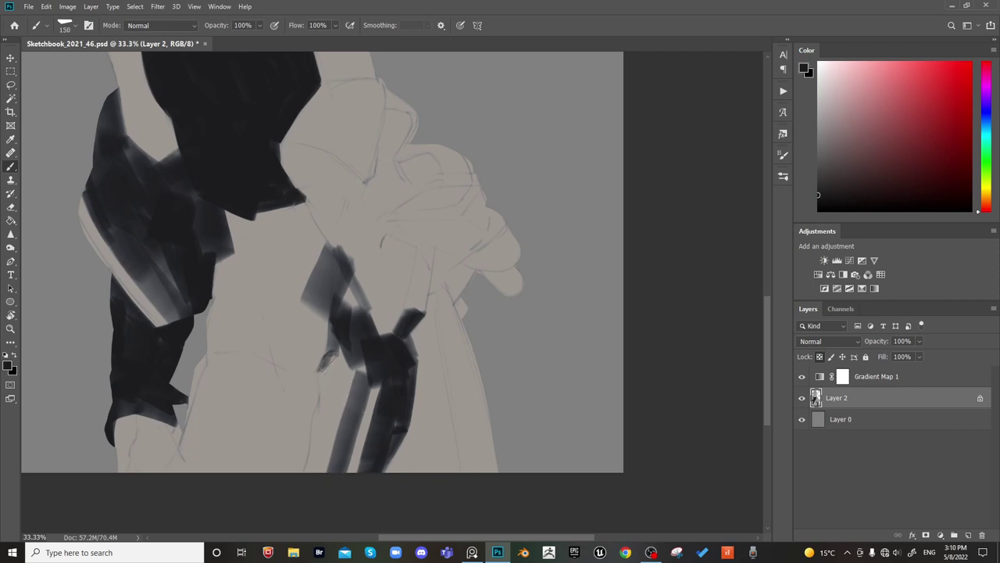
{"action": "mouse_move", "coordinate": [327, 361]}
{"action": "left_mouse_down"}
{"action": "mouse_move", "coordinate": [334, 422]}
{"action": "mouse_move", "coordinate": [352, 391]}
{"action": "mouse_move", "coordinate": [355, 407]}
{"action": "left_mouse_up"}
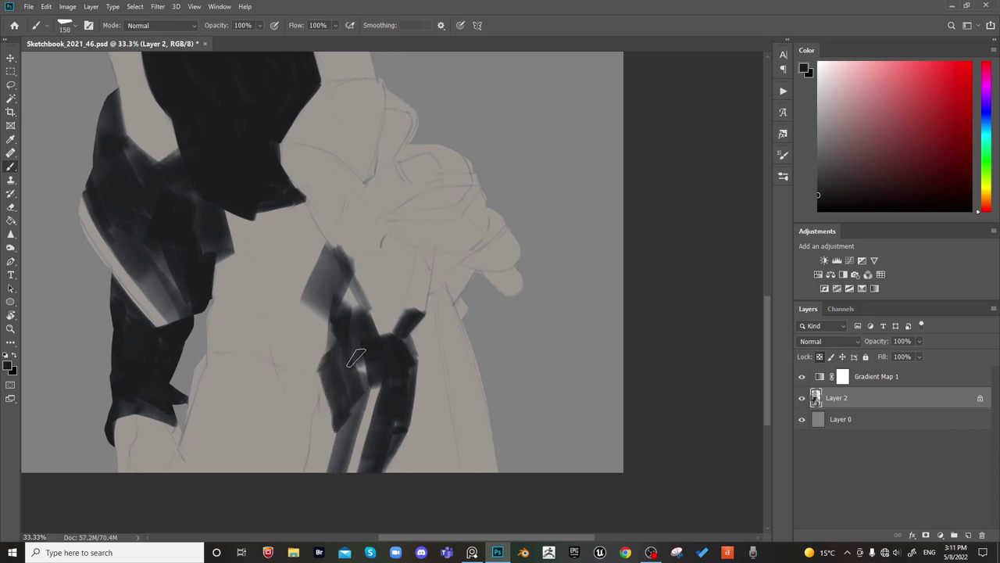
{"action": "mouse_move", "coordinate": [357, 357]}
{"action": "left_mouse_down"}
{"action": "mouse_move", "coordinate": [344, 268]}
{"action": "mouse_move", "coordinate": [347, 411]}
{"action": "mouse_move", "coordinate": [361, 386]}
{"action": "mouse_move", "coordinate": [337, 435]}
{"action": "left_mouse_up"}
Define the second fold's left edge and extend its near-black fill down to the canvas's lower edge
{"action": "key", "text": "bracketleft"}
{"action": "key", "text": "bracketleft"}
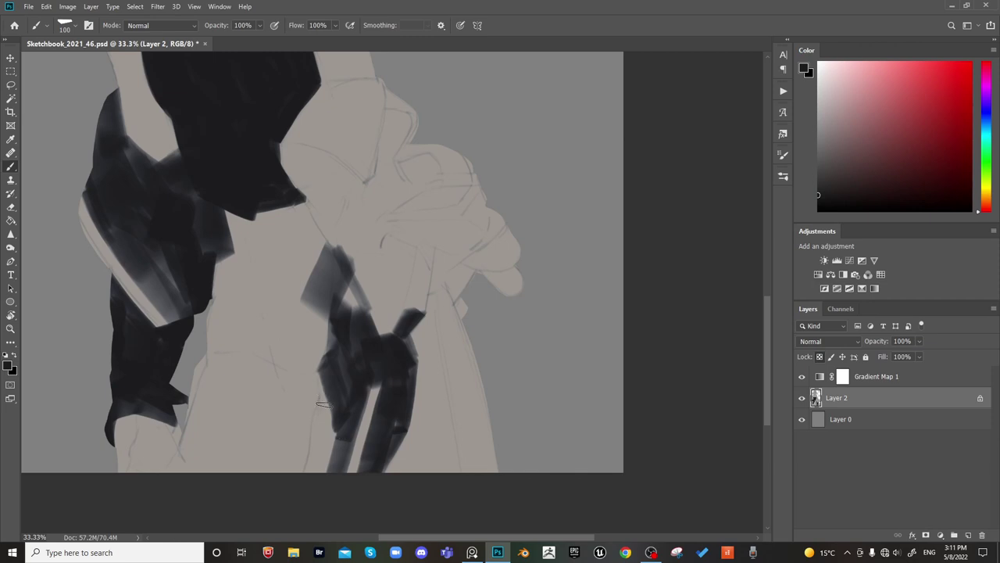
{"action": "left_click_drag", "start_coordinate": [331, 399], "coordinate": [311, 479]}
{"action": "key", "text": "bracketright"}
{"action": "key", "text": "bracketright"}
{"action": "left_click_drag", "start_coordinate": [336, 420], "coordinate": [321, 478]}
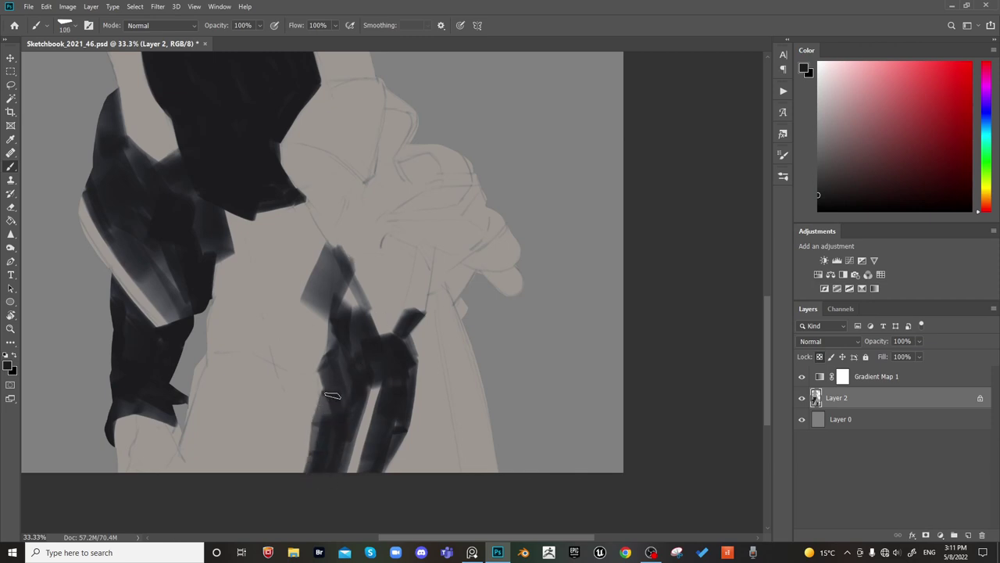
{"action": "left_click_drag", "start_coordinate": [323, 374], "coordinate": [326, 396]}
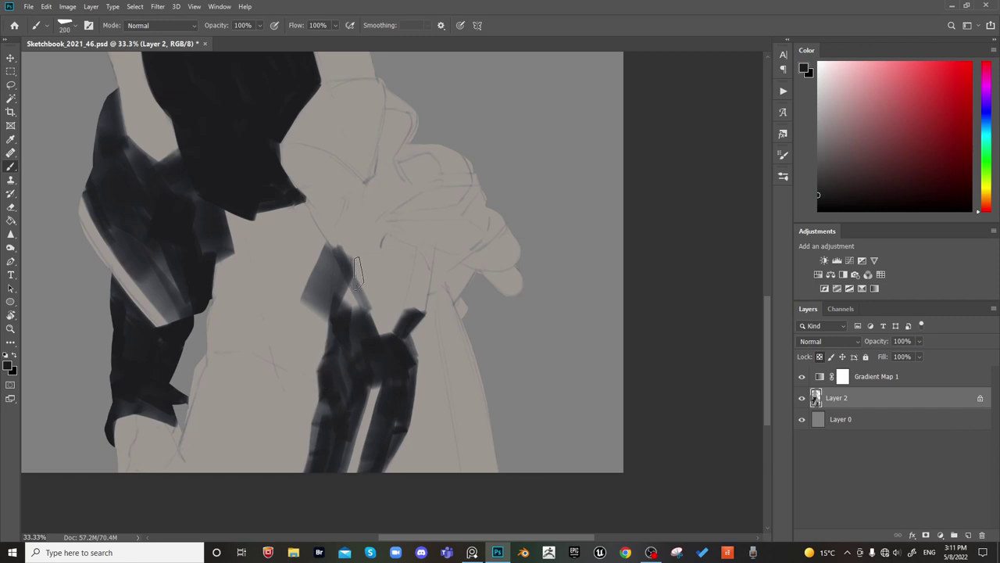
Fill the front opening of the right sleeve's cuff with near-black using a smaller brush, leaving a light rim
{"action": "key", "text": "bracketright"}
{"action": "key", "text": "bracketright"}
{"action": "key", "text": "bracketright"}
{"action": "key", "text": "bracketright"}
{"action": "left_click_drag", "start_coordinate": [480, 320], "coordinate": [475, 424]}
{"action": "key", "text": "bracketleft"}
{"action": "key", "text": "bracketleft"}
{"action": "key", "text": "bracketleft"}
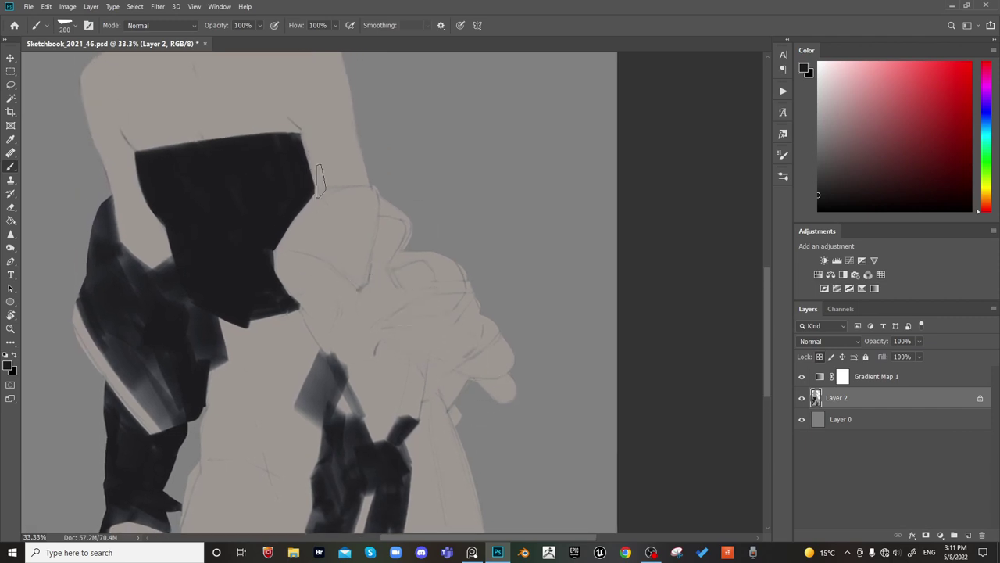
{"action": "key", "text": "bracketleft"}
{"action": "key", "text": "bracketleft"}
{"action": "key", "text": "bracketleft"}
{"action": "mouse_move", "coordinate": [292, 255]}
{"action": "left_mouse_down"}
{"action": "mouse_move", "coordinate": [299, 283]}
{"action": "mouse_move", "coordinate": [293, 259]}
{"action": "mouse_move", "coordinate": [321, 272]}
{"action": "mouse_move", "coordinate": [308, 270]}
{"action": "mouse_move", "coordinate": [325, 289]}
{"action": "mouse_move", "coordinate": [324, 270]}
{"action": "mouse_move", "coordinate": [346, 289]}
{"action": "left_mouse_up"}
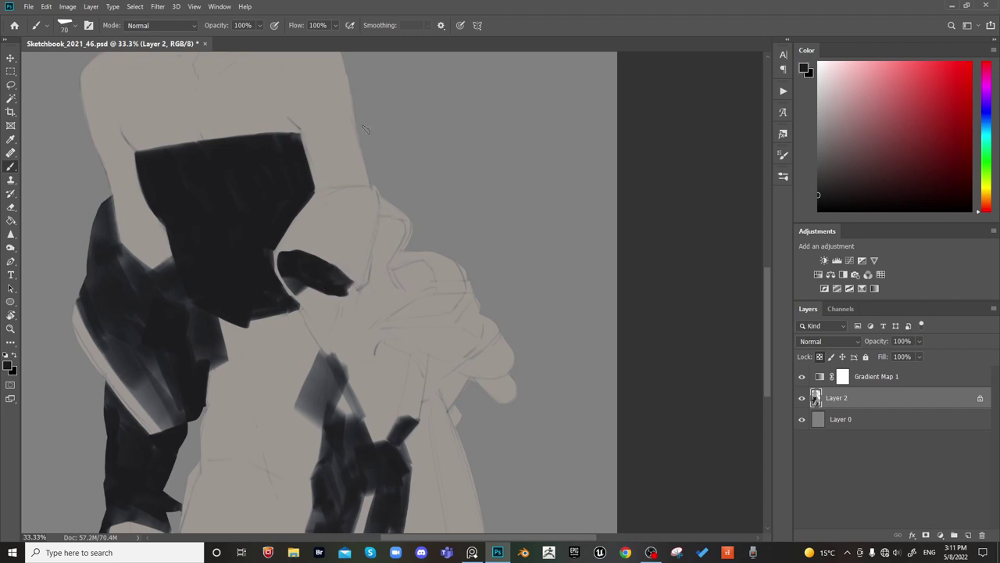
Paint dark stripes along the right cuff's outer edge and fill the opening behind it with near-black
{"action": "left_click_drag", "start_coordinate": [365, 190], "coordinate": [346, 240]}
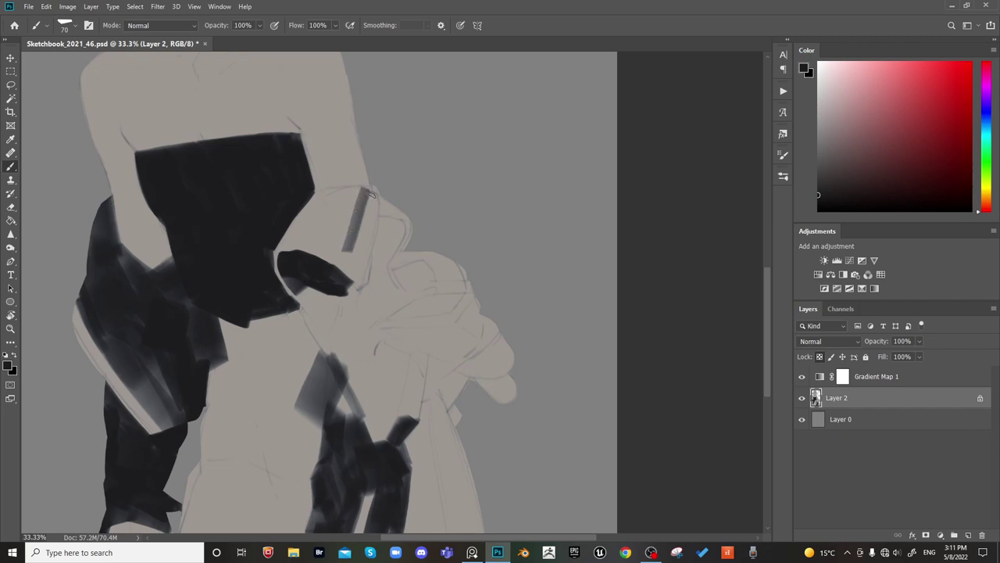
{"action": "left_click_drag", "start_coordinate": [370, 193], "coordinate": [348, 259]}
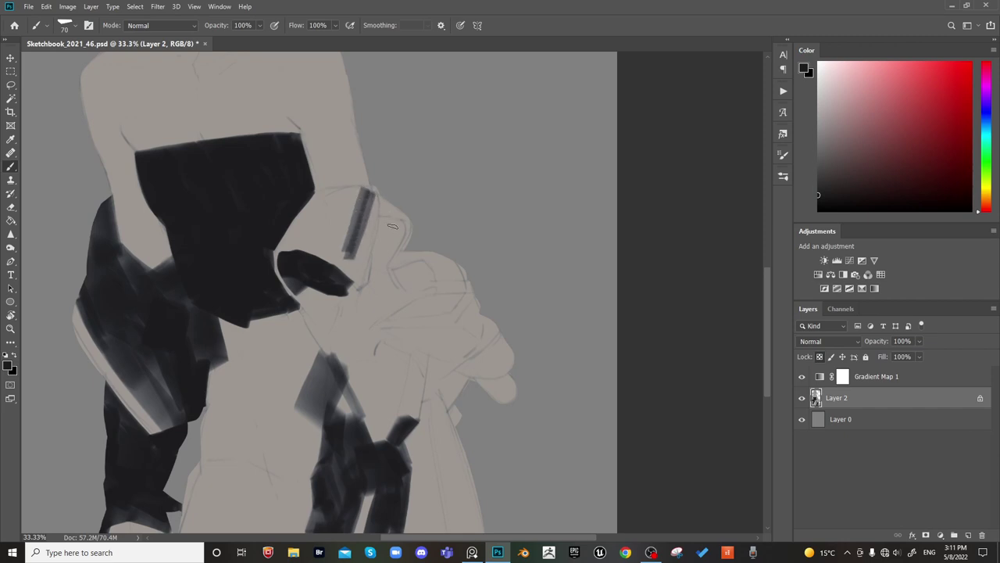
{"action": "left_click_drag", "start_coordinate": [384, 218], "coordinate": [374, 259]}
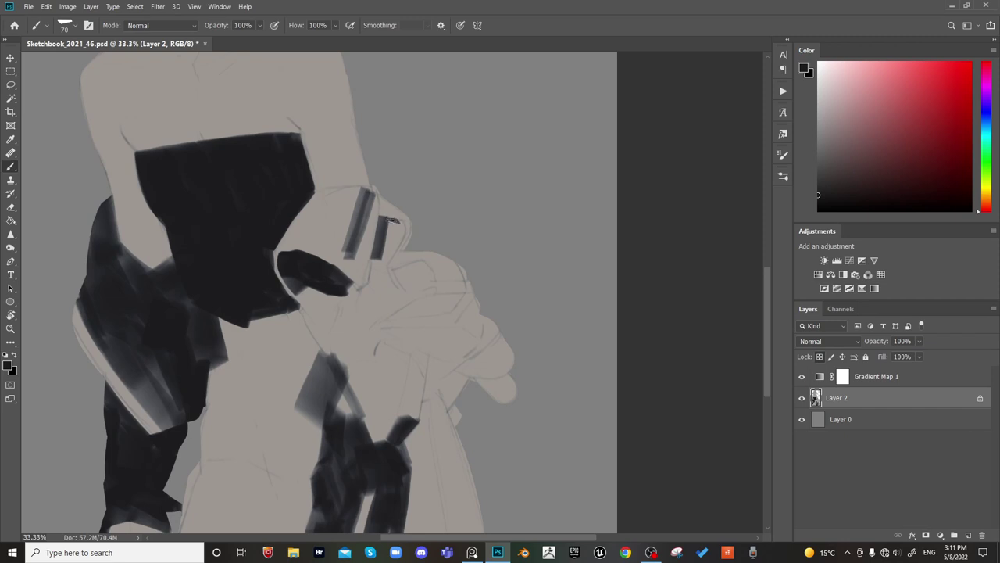
{"action": "mouse_move", "coordinate": [392, 220]}
{"action": "left_mouse_down"}
{"action": "mouse_move", "coordinate": [386, 248]}
{"action": "mouse_move", "coordinate": [401, 222]}
{"action": "mouse_move", "coordinate": [388, 219]}
{"action": "mouse_move", "coordinate": [383, 243]}
{"action": "mouse_move", "coordinate": [398, 223]}
{"action": "left_mouse_up"}
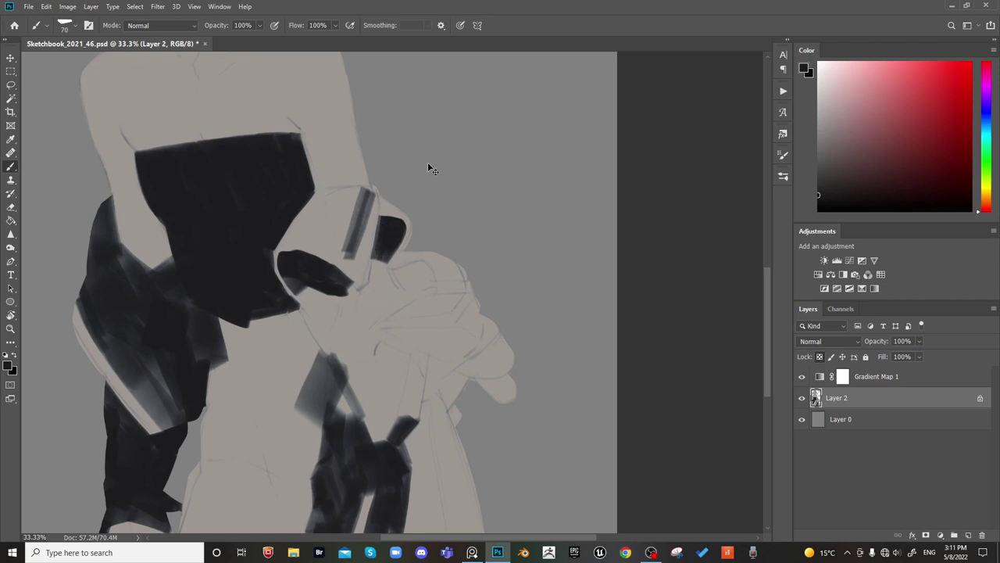
Check the whole figure mirrored horizontally, restore its orientation and return to the right cuff
{"action": "key", "text": "ctrl+minus"}
{"action": "key", "text": "ctrl+minus"}
{"action": "key", "text": "ctrl+shift+h"}
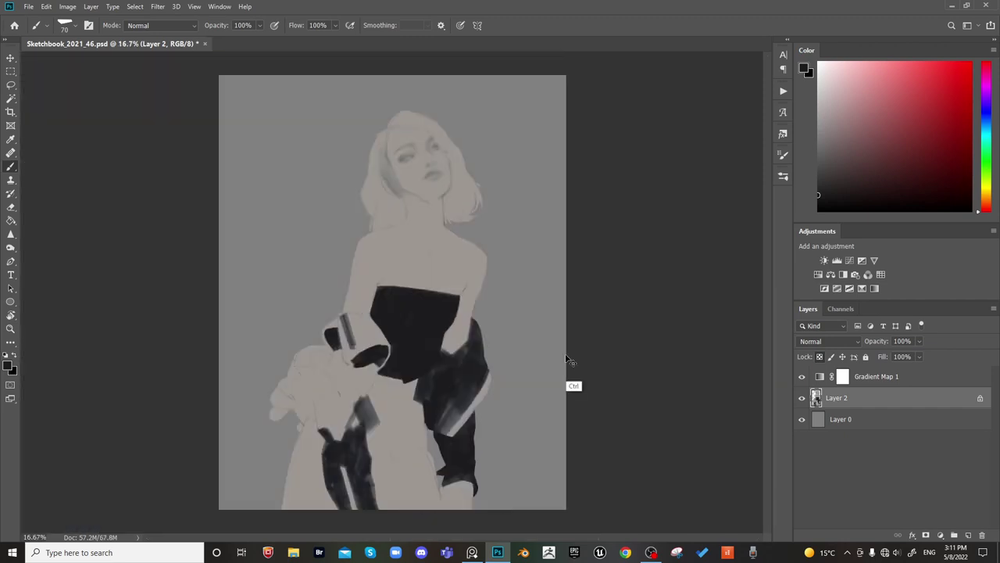
{"action": "key", "text": "ctrl+z"}
{"action": "key", "text": "ctrl+plus"}
{"action": "key", "text": "ctrl+plus"}
{"action": "left_click_drag", "start_coordinate": [561, 354], "coordinate": [412, 242]}
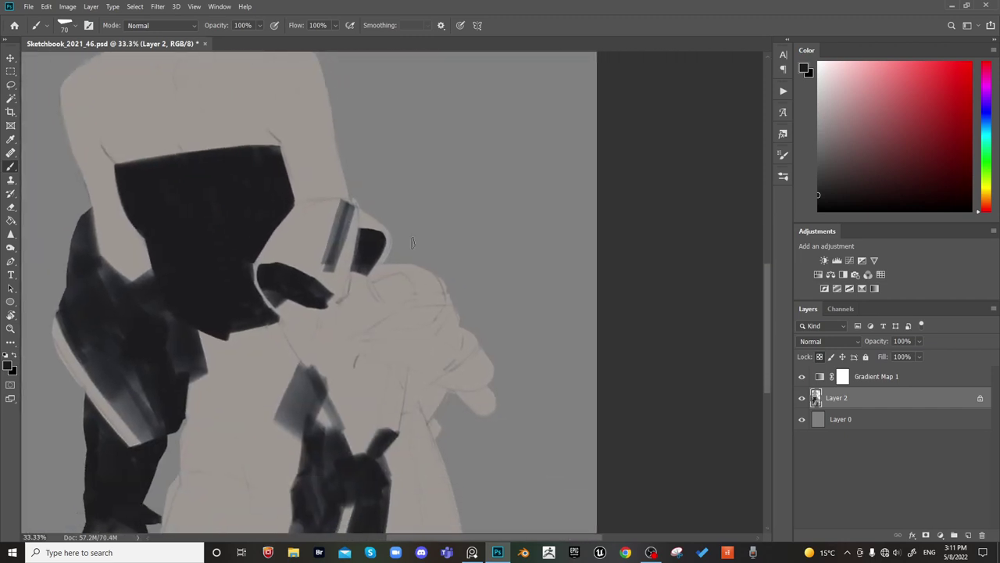
Switch to a soft round brush and start shading the right cuff's side next to the bodice
{"action": "right_click", "coordinate": [278, 227]}
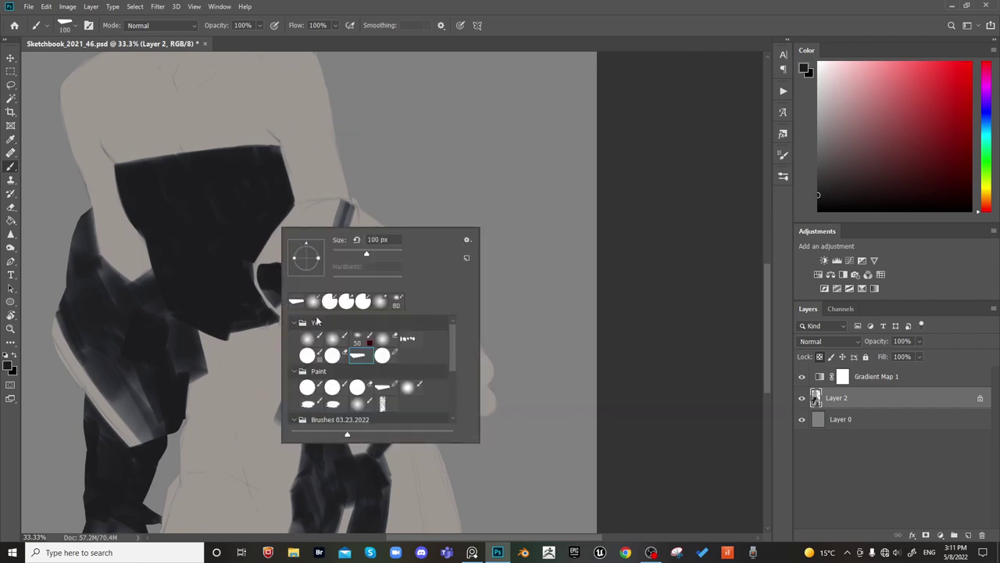
{"action": "left_click", "coordinate": [311, 336]}
{"action": "left_click", "coordinate": [319, 150]}
{"action": "key", "text": "bracketright"}
{"action": "key", "text": "bracketright"}
{"action": "key", "text": "bracketright"}
{"action": "left_click_drag", "start_coordinate": [287, 212], "coordinate": [277, 232]}
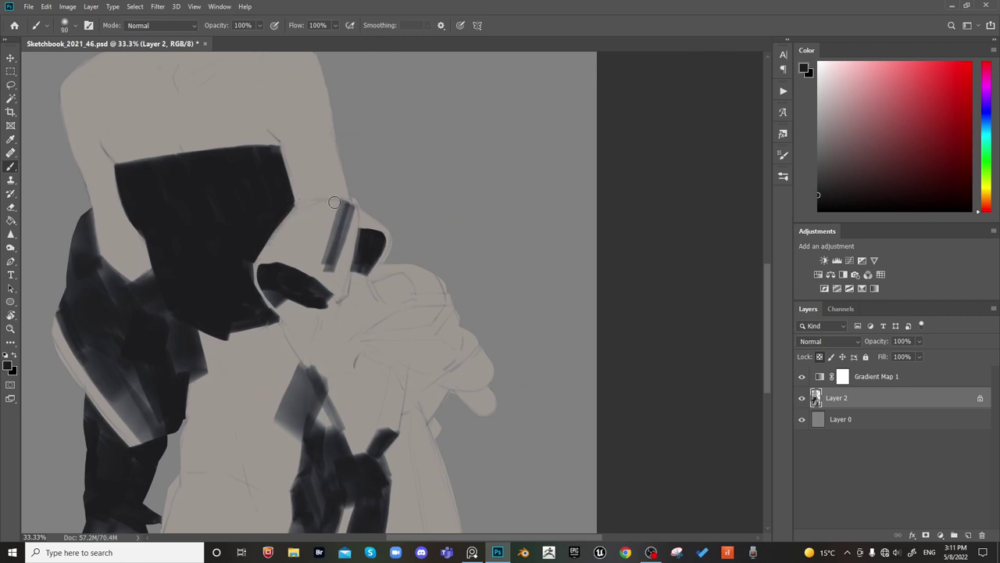
Build a soft dark gradient across the right cuff at varying brush sizes, keeping a light band in the middle
{"action": "mouse_move", "coordinate": [303, 203]}
{"action": "left_mouse_down"}
{"action": "mouse_move", "coordinate": [346, 199]}
{"action": "mouse_move", "coordinate": [289, 210]}
{"action": "mouse_move", "coordinate": [336, 205]}
{"action": "mouse_move", "coordinate": [296, 211]}
{"action": "mouse_move", "coordinate": [273, 242]}
{"action": "mouse_move", "coordinate": [319, 209]}
{"action": "mouse_move", "coordinate": [287, 217]}
{"action": "mouse_move", "coordinate": [308, 208]}
{"action": "mouse_move", "coordinate": [291, 209]}
{"action": "mouse_move", "coordinate": [300, 214]}
{"action": "mouse_move", "coordinate": [268, 245]}
{"action": "mouse_move", "coordinate": [301, 216]}
{"action": "mouse_move", "coordinate": [307, 251]}
{"action": "mouse_move", "coordinate": [278, 232]}
{"action": "mouse_move", "coordinate": [301, 234]}
{"action": "mouse_move", "coordinate": [295, 222]}
{"action": "mouse_move", "coordinate": [331, 231]}
{"action": "mouse_move", "coordinate": [337, 215]}
{"action": "mouse_move", "coordinate": [321, 257]}
{"action": "mouse_move", "coordinate": [340, 204]}
{"action": "mouse_move", "coordinate": [327, 247]}
{"action": "mouse_move", "coordinate": [346, 209]}
{"action": "mouse_move", "coordinate": [335, 269]}
{"action": "left_mouse_up"}
{"action": "key", "text": "bracketright"}
{"action": "key", "text": "bracketright"}
{"action": "key", "text": "bracketright"}
{"action": "key", "text": "bracketright"}
{"action": "key", "text": "bracketright"}
{"action": "key", "text": "bracketright"}
{"action": "key", "text": "bracketright"}
{"action": "key", "text": "bracketright"}
{"action": "key", "text": "bracketleft"}
{"action": "key", "text": "bracketleft"}
{"action": "key", "text": "bracketleft"}
{"action": "key", "text": "bracketleft"}
{"action": "key", "text": "bracketright"}
{"action": "key", "text": "bracketright"}
{"action": "key", "text": "bracketleft"}
{"action": "key", "text": "bracketleft"}
{"action": "key", "text": "bracketleft"}
{"action": "key", "text": "bracketleft"}
{"action": "key", "text": "bracketleft"}
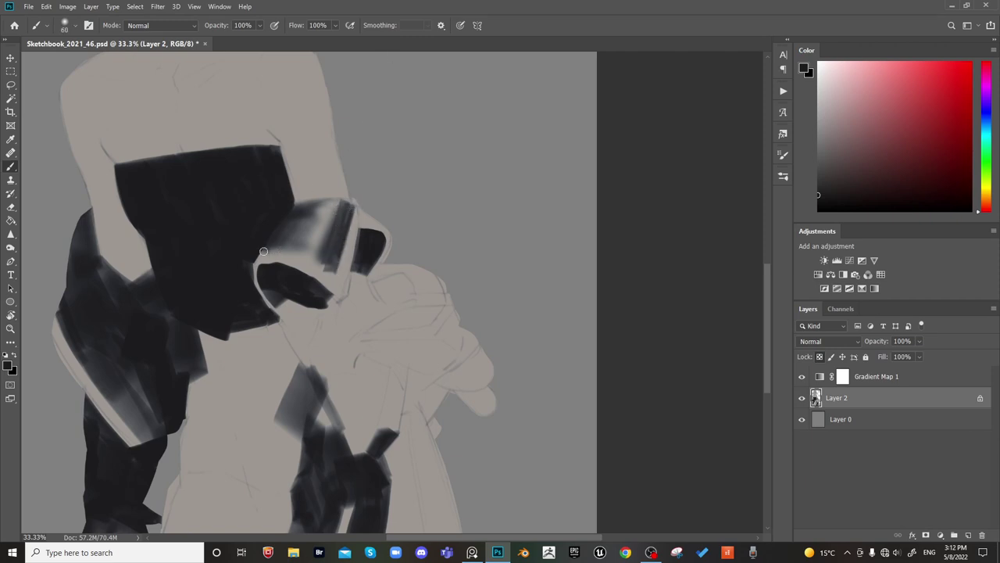
Deepen the cuff's soft shading toward the bodice and its lower rim, and undo the last stroke
{"action": "key", "text": "bracketright"}
{"action": "key", "text": "bracketright"}
{"action": "key", "text": "bracketright"}
{"action": "key", "text": "bracketright"}
{"action": "key", "text": "bracketright"}
{"action": "key", "text": "bracketright"}
{"action": "key", "text": "bracketright"}
{"action": "key", "text": "bracketright"}
{"action": "key", "text": "bracketright"}
{"action": "mouse_move", "coordinate": [297, 211]}
{"action": "left_mouse_down"}
{"action": "mouse_move", "coordinate": [307, 225]}
{"action": "mouse_move", "coordinate": [277, 221]}
{"action": "mouse_move", "coordinate": [290, 211]}
{"action": "left_mouse_up"}
{"action": "key", "text": "bracketleft"}
{"action": "key", "text": "bracketleft"}
{"action": "key", "text": "bracketleft"}
{"action": "key", "text": "bracketleft"}
{"action": "key", "text": "ctrl+z"}
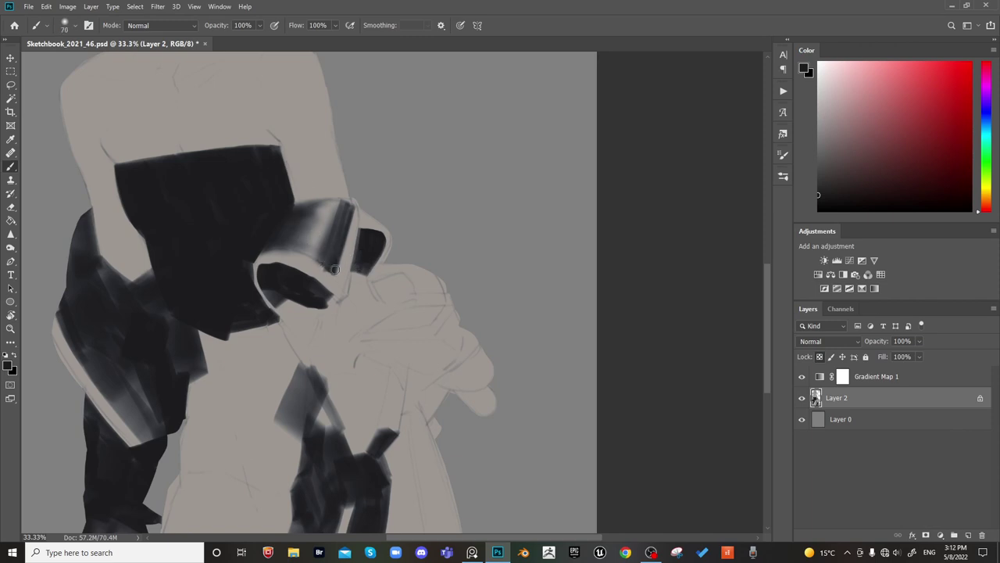
Clean up the cuff's light rim with a sampled light tone and paint near-black folds below the cuff opening
{"action": "left_click", "coordinate": [319, 271], "text": "alt"}
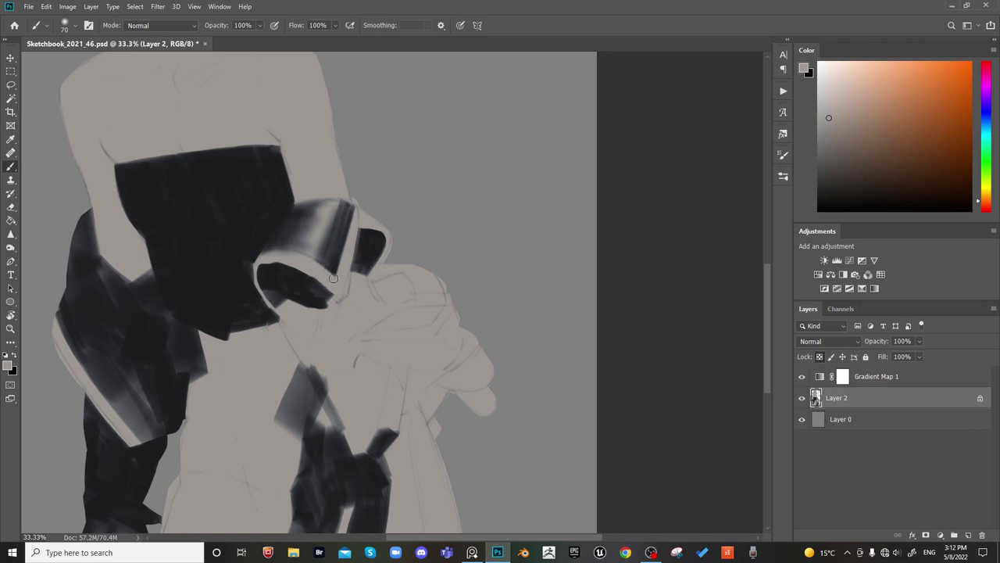
{"action": "left_click", "coordinate": [331, 254], "text": "alt"}
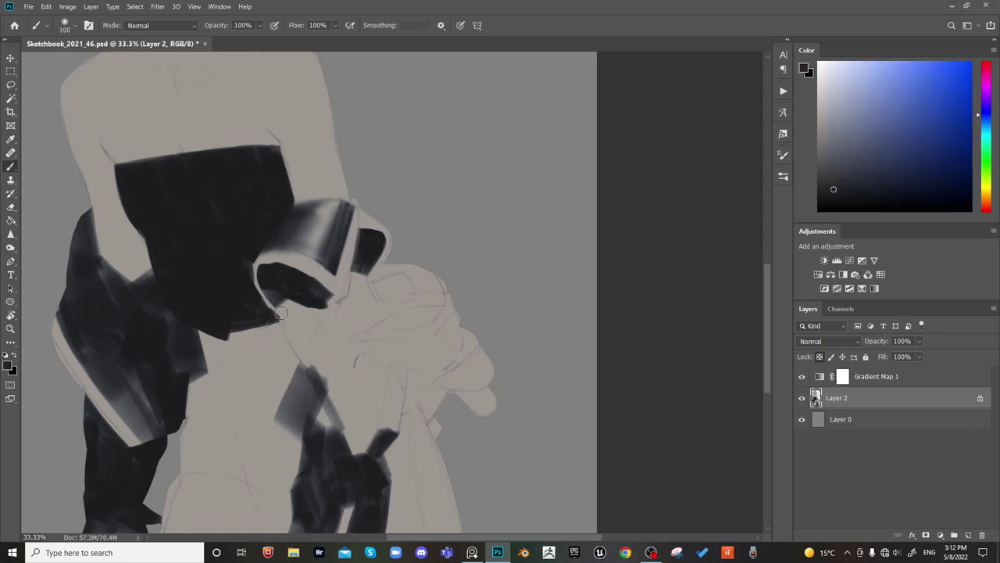
{"action": "key", "text": "]"}
{"action": "key", "text": "]"}
{"action": "mouse_move", "coordinate": [281, 311]}
{"action": "left_mouse_down"}
{"action": "mouse_move", "coordinate": [296, 337]}
{"action": "mouse_move", "coordinate": [285, 298]}
{"action": "mouse_move", "coordinate": [309, 334]}
{"action": "mouse_move", "coordinate": [290, 303]}
{"action": "mouse_move", "coordinate": [276, 327]}
{"action": "mouse_move", "coordinate": [276, 302]}
{"action": "mouse_move", "coordinate": [298, 362]}
{"action": "left_mouse_up"}
{"action": "key", "text": "["}
{"action": "key", "text": "["}
{"action": "key", "text": "["}
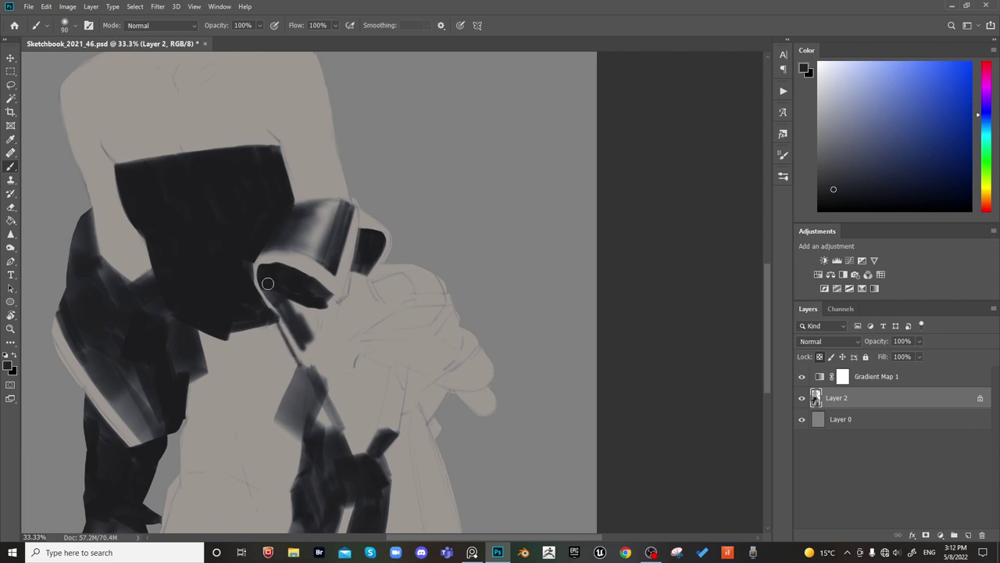
Softly darken the light rim running down beside the bodice with a large soft brush
{"action": "key", "text": "]"}
{"action": "key", "text": "]"}
{"action": "key", "text": "]"}
{"action": "key", "text": "]"}
{"action": "key", "text": "]"}
{"action": "key", "text": "]"}
{"action": "key", "text": "]"}
{"action": "key", "text": "]"}
{"action": "key", "text": "]"}
{"action": "mouse_move", "coordinate": [274, 311]}
{"action": "left_mouse_down"}
{"action": "mouse_move", "coordinate": [303, 367]}
{"action": "mouse_move", "coordinate": [273, 320]}
{"action": "left_mouse_up"}
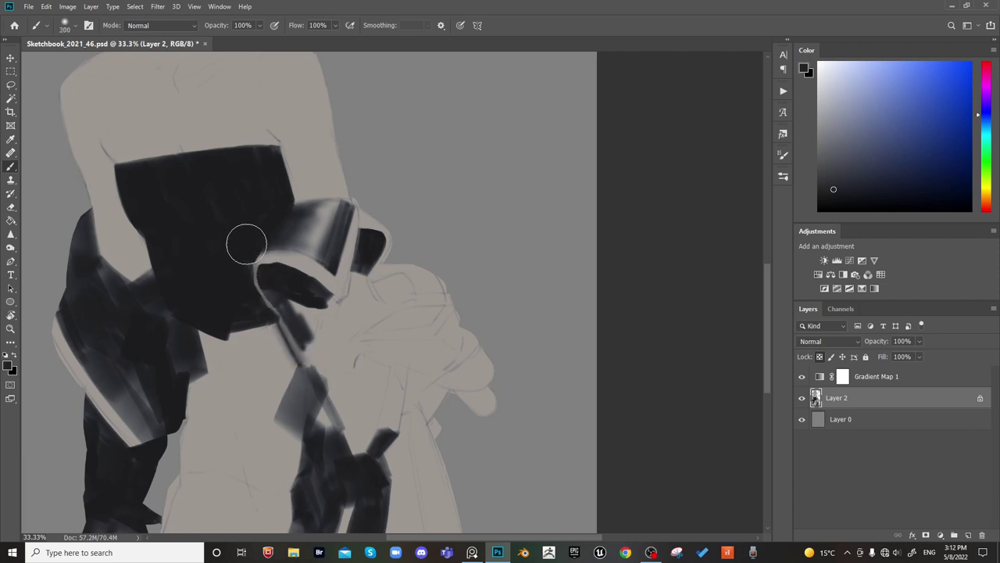
Refine the darkened rim below the cuff with a brush of about 60 px and a sampled grey
{"action": "key", "text": "bracketleft"}
{"action": "key", "text": "bracketleft"}
{"action": "key", "text": "bracketleft"}
{"action": "key", "text": "bracketleft"}
{"action": "key", "text": "bracketleft"}
{"action": "key", "text": "bracketleft"}
{"action": "key", "text": "bracketleft"}
{"action": "key", "text": "bracketleft"}
{"action": "key", "text": "bracketleft"}
{"action": "key", "text": "bracketleft"}
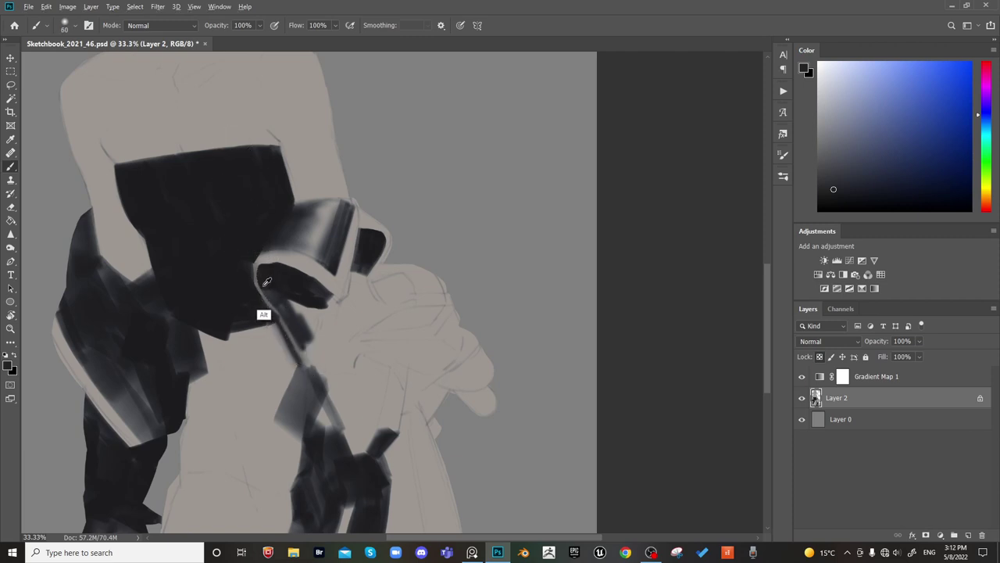
{"action": "left_click", "coordinate": [263, 299], "text": "alt"}
Check the figure in a mirrored view, sample near-black from the bodice, and restore the orientation
{"action": "key", "text": "ctrl+minus"}
{"action": "key", "text": "ctrl+shift+h"}
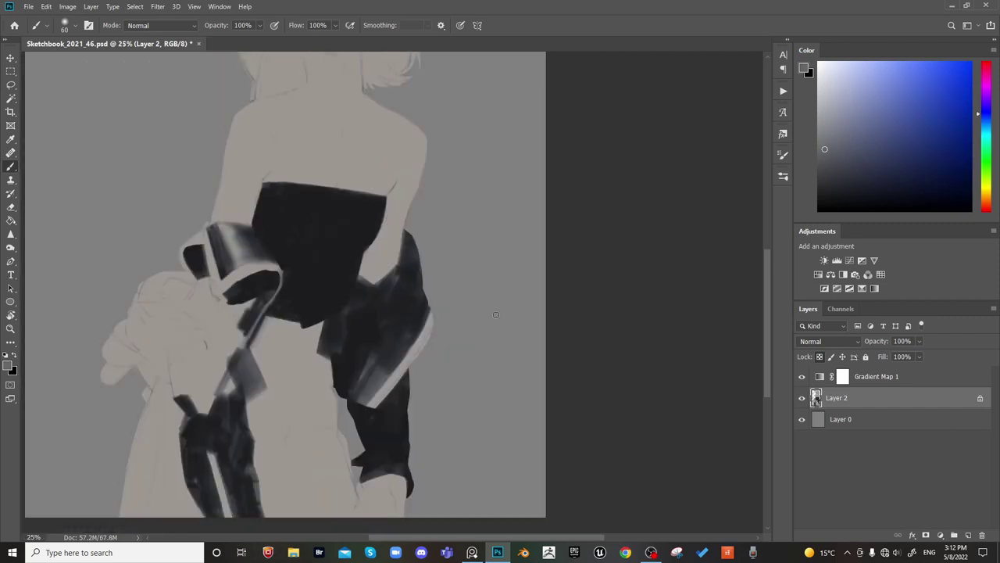
{"action": "left_click", "coordinate": [294, 276], "text": "alt"}
{"action": "key", "text": "ctrl+shift+h"}
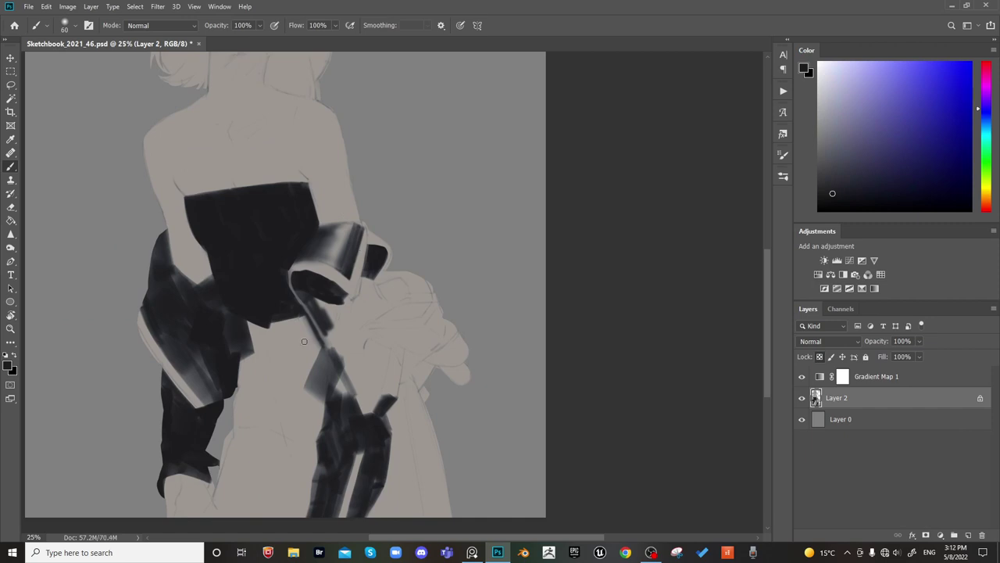
Shade the skirt's front below the bodice with a soft dark gradient using a very large soft brush
{"action": "key", "text": "]"}
{"action": "key", "text": "]"}
{"action": "key", "text": "]"}
{"action": "key", "text": "]"}
{"action": "key", "text": "]"}
{"action": "key", "text": "]"}
{"action": "key", "text": "]"}
{"action": "key", "text": "]"}
{"action": "key", "text": "]"}
{"action": "key", "text": "]"}
{"action": "key", "text": "]"}
{"action": "key", "text": "]"}
{"action": "key", "text": "]"}
{"action": "key", "text": "]"}
{"action": "mouse_move", "coordinate": [250, 311]}
{"action": "left_mouse_down"}
{"action": "mouse_move", "coordinate": [274, 424]}
{"action": "mouse_move", "coordinate": [275, 364]}
{"action": "left_mouse_up"}
{"action": "mouse_move", "coordinate": [277, 323]}
{"action": "left_mouse_down"}
{"action": "mouse_move", "coordinate": [291, 352]}
{"action": "mouse_move", "coordinate": [299, 335]}
{"action": "mouse_move", "coordinate": [315, 351]}
{"action": "left_mouse_up"}
{"action": "key", "text": "["}
{"action": "key", "text": "["}
{"action": "key", "text": "["}
{"action": "key", "text": "["}
{"action": "key", "text": "["}
{"action": "key", "text": "]"}
{"action": "key", "text": "]"}
{"action": "key", "text": "]"}
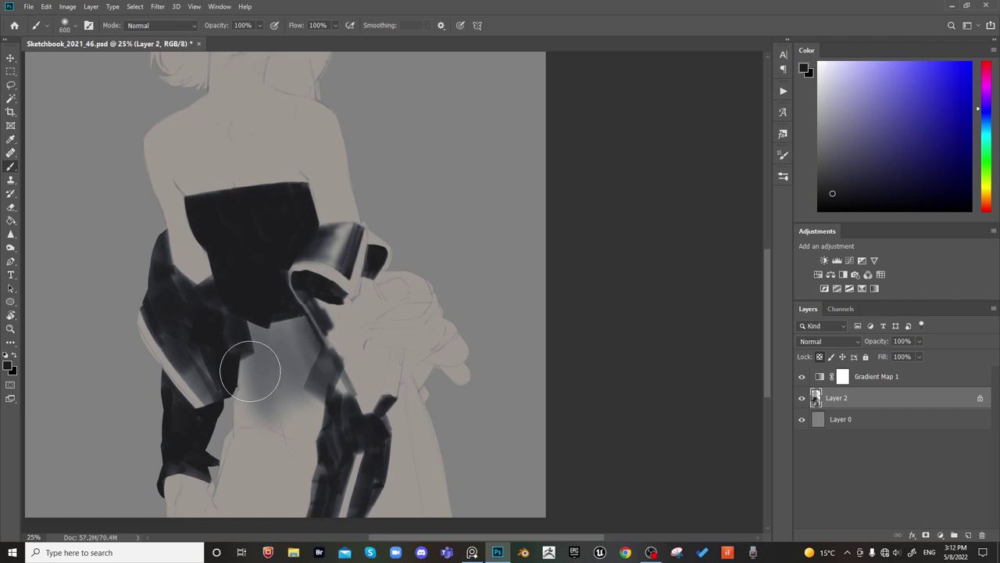
{"action": "mouse_move", "coordinate": [249, 382]}
{"action": "left_mouse_down"}
{"action": "mouse_move", "coordinate": [244, 358]}
{"action": "mouse_move", "coordinate": [244, 420]}
{"action": "mouse_move", "coordinate": [262, 403]}
{"action": "mouse_move", "coordinate": [285, 424]}
{"action": "left_mouse_up"}
Set the paint colour to pure black and darken the skirt front beside the left sleeve with a larger soft brush
{"action": "key", "text": "]"}
{"action": "key", "text": "]"}
{"action": "left_click_drag", "start_coordinate": [830, 197], "coordinate": [792, 206]}
{"action": "key", "text": "]"}
{"action": "key", "text": "bracketright"}
{"action": "key", "text": "bracketright"}
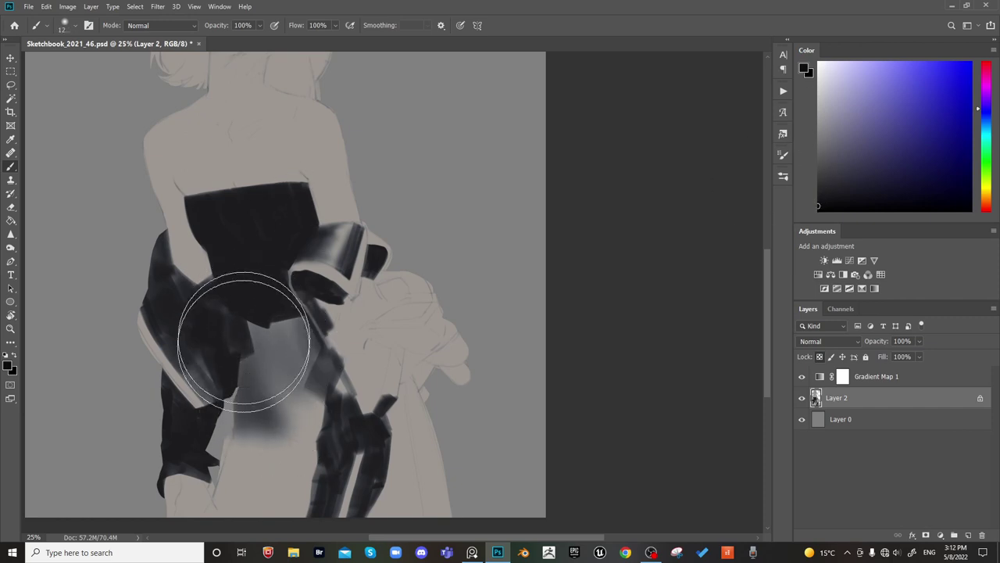
{"action": "mouse_move", "coordinate": [240, 346]}
{"action": "left_mouse_down"}
{"action": "mouse_move", "coordinate": [269, 391]}
{"action": "mouse_move", "coordinate": [273, 342]}
{"action": "left_mouse_up"}
{"action": "key", "text": "bracketleft"}
{"action": "key", "text": "bracketleft"}
{"action": "key", "text": "bracketleft"}
{"action": "key", "text": "bracketleft"}
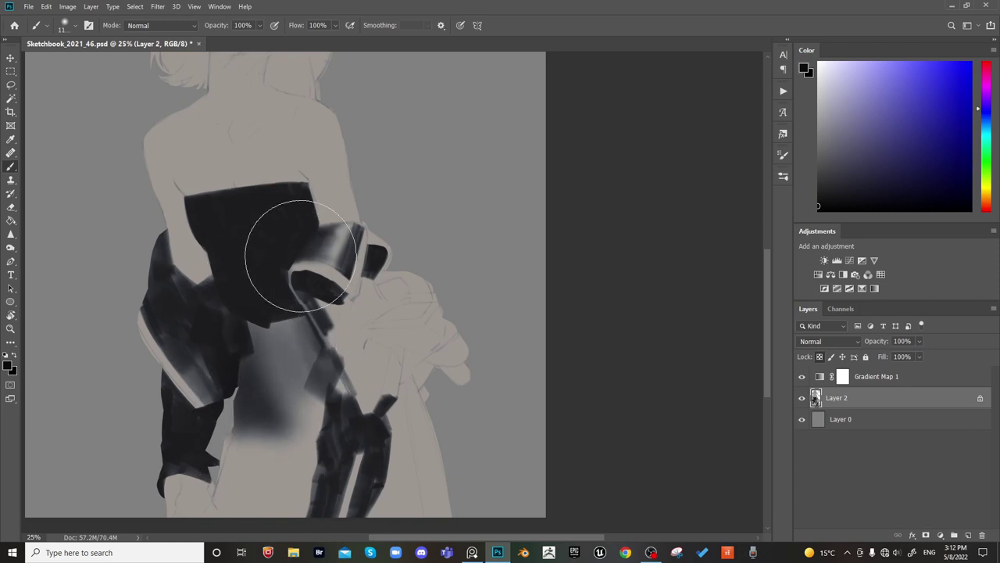
Extend the soft black shading across the skirt's front toward the dark fold and further down the skirt
{"action": "mouse_move", "coordinate": [297, 417]}
{"action": "left_mouse_down"}
{"action": "mouse_move", "coordinate": [296, 462]}
{"action": "mouse_move", "coordinate": [319, 432]}
{"action": "mouse_move", "coordinate": [328, 397]}
{"action": "left_mouse_up"}
{"action": "left_click_drag", "start_coordinate": [307, 457], "coordinate": [314, 385]}
{"action": "key", "text": "bracketleft"}
{"action": "key", "text": "bracketleft"}
{"action": "key", "text": "bracketleft"}
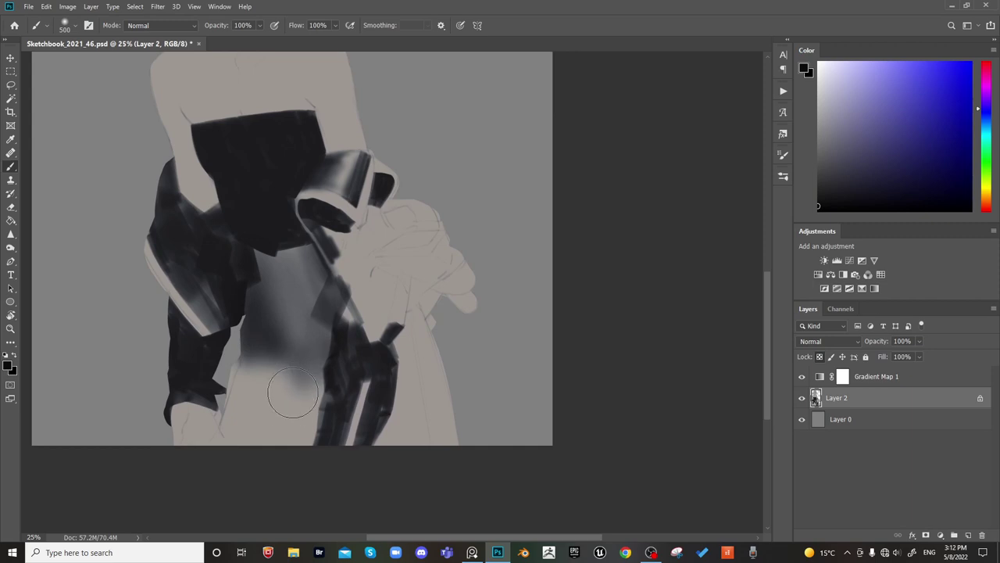
Extend the soft black shading down the skirt's lower front to the canvas edge, enlarging the soft brush to 900 px
{"action": "key", "text": "bracketright"}
{"action": "key", "text": "bracketright"}
{"action": "mouse_move", "coordinate": [290, 409]}
{"action": "left_mouse_down"}
{"action": "mouse_move", "coordinate": [313, 372]}
{"action": "mouse_move", "coordinate": [311, 450]}
{"action": "mouse_move", "coordinate": [321, 371]}
{"action": "left_mouse_up"}
{"action": "key", "text": "bracketright"}
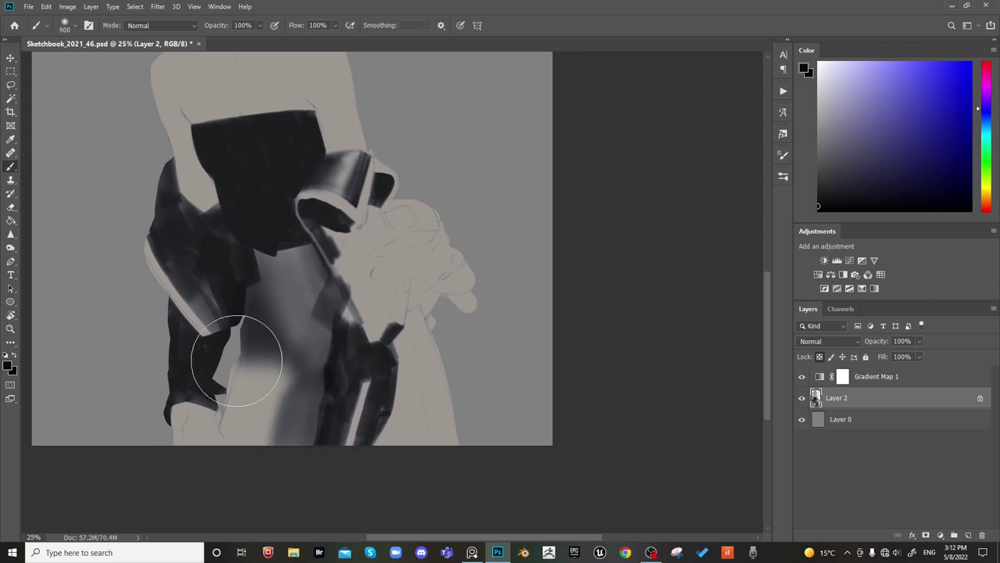
{"action": "key", "text": "bracketright"}
{"action": "mouse_move", "coordinate": [245, 364]}
{"action": "left_mouse_down"}
{"action": "mouse_move", "coordinate": [225, 431]}
{"action": "mouse_move", "coordinate": [253, 372]}
{"action": "mouse_move", "coordinate": [245, 354]}
{"action": "mouse_move", "coordinate": [232, 443]}
{"action": "left_mouse_up"}
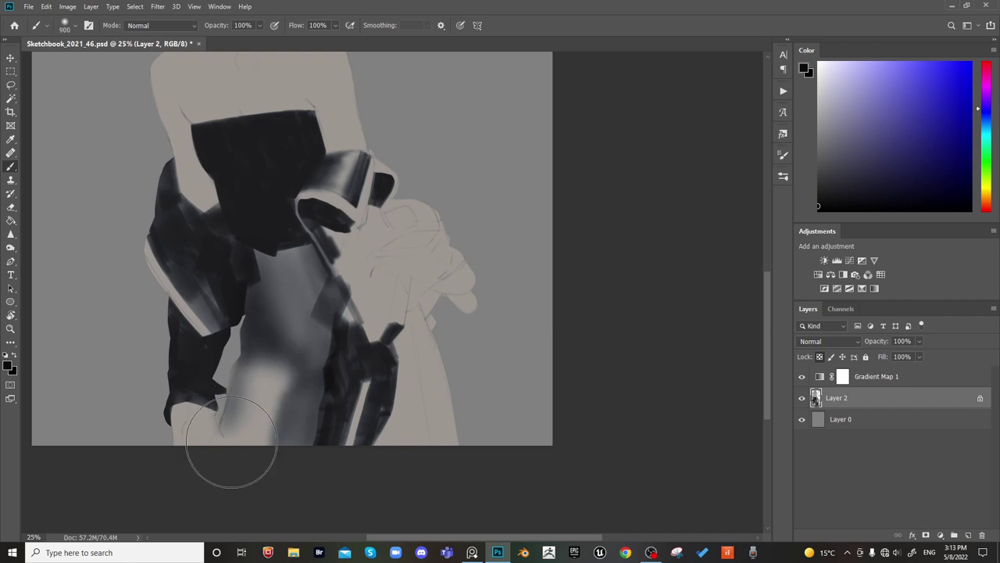
{"action": "left_click_drag", "start_coordinate": [234, 394], "coordinate": [242, 458]}
Darken the remaining light patch on the skirt's lower front with a broad stroke of a very large soft brush
{"action": "key", "text": "bracketleft"}
{"action": "key", "text": "bracketleft"}
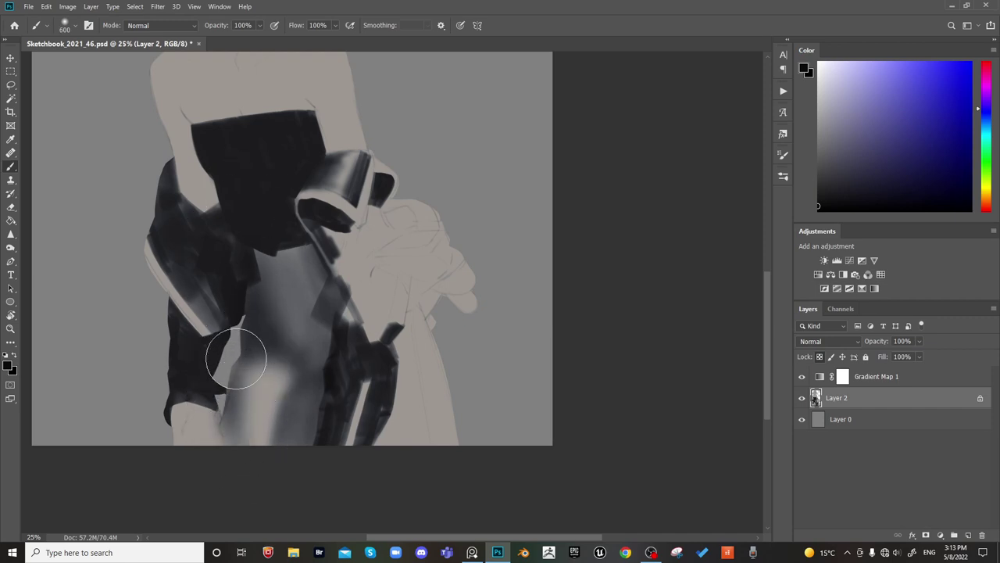
{"action": "key", "text": "bracketright"}
{"action": "key", "text": "bracketright"}
{"action": "key", "text": "bracketright"}
{"action": "key", "text": "bracketright"}
{"action": "mouse_move", "coordinate": [261, 352]}
{"action": "left_mouse_down"}
{"action": "mouse_move", "coordinate": [275, 386]}
{"action": "mouse_move", "coordinate": [293, 384]}
{"action": "mouse_move", "coordinate": [285, 361]}
{"action": "mouse_move", "coordinate": [257, 347]}
{"action": "mouse_move", "coordinate": [341, 274]}
{"action": "mouse_move", "coordinate": [309, 348]}
{"action": "left_mouse_up"}
{"action": "key", "text": "bracketleft"}
{"action": "key", "text": "bracketleft"}
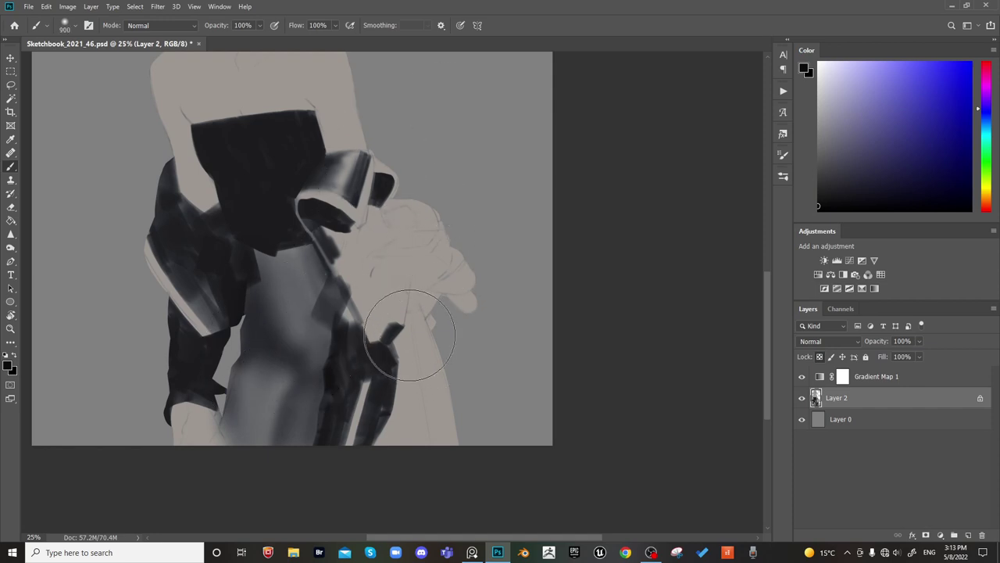
Paint a narrow black fold from the gathered fabric down to the dark drape with a 150 px soft brush
{"action": "key", "text": "bracketleft"}
{"action": "key", "text": "bracketleft"}
{"action": "key", "text": "bracketleft"}
{"action": "key", "text": "bracketleft"}
{"action": "key", "text": "bracketleft"}
{"action": "key", "text": "bracketleft"}
{"action": "key", "text": "bracketleft"}
{"action": "key", "text": "bracketleft"}
{"action": "key", "text": "bracketright"}
{"action": "key", "text": "bracketright"}
{"action": "key", "text": "bracketright"}
{"action": "key", "text": "bracketright"}
{"action": "key", "text": "bracketright"}
{"action": "key", "text": "bracketright"}
{"action": "key", "text": "bracketright"}
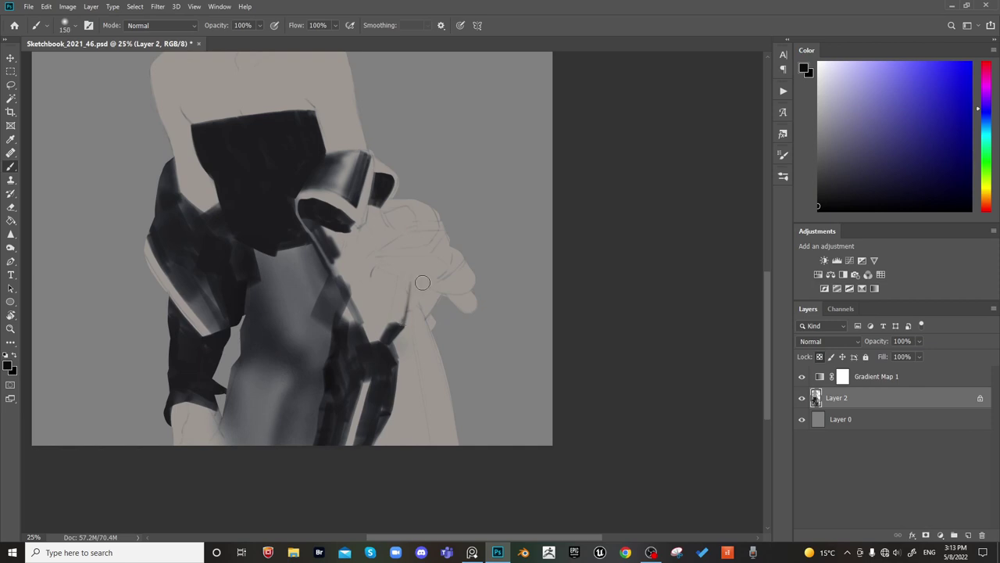
{"action": "left_click_drag", "start_coordinate": [408, 293], "coordinate": [392, 344]}
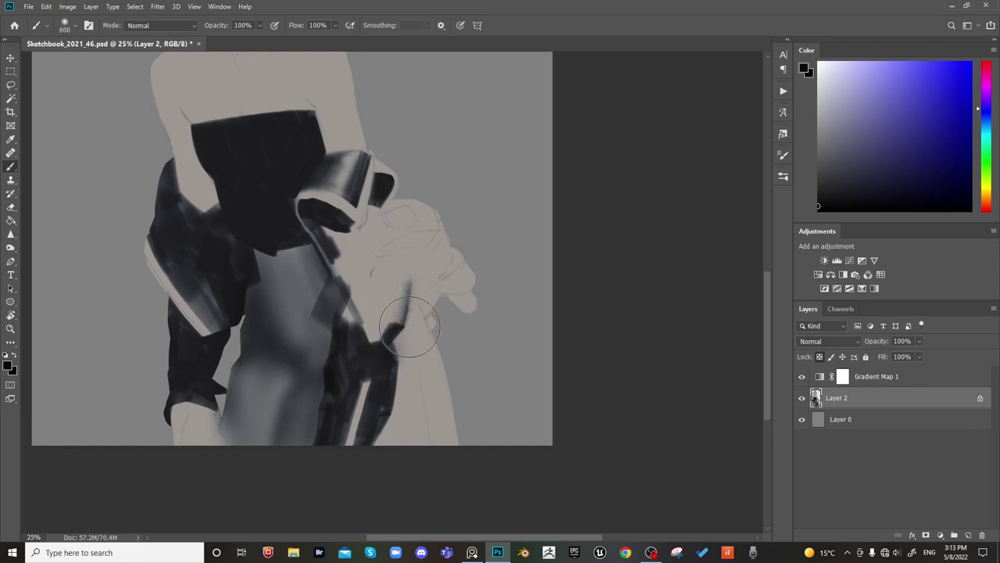
Darken the outer edge of the skirt panel below the gathered fabric with a large soft brush
{"action": "key", "text": "bracketright"}
{"action": "key", "text": "bracketright"}
{"action": "key", "text": "bracketright"}
{"action": "key", "text": "bracketright"}
{"action": "key", "text": "bracketleft"}
{"action": "key", "text": "bracketleft"}
{"action": "key", "text": "bracketleft"}
{"action": "key", "text": "bracketleft"}
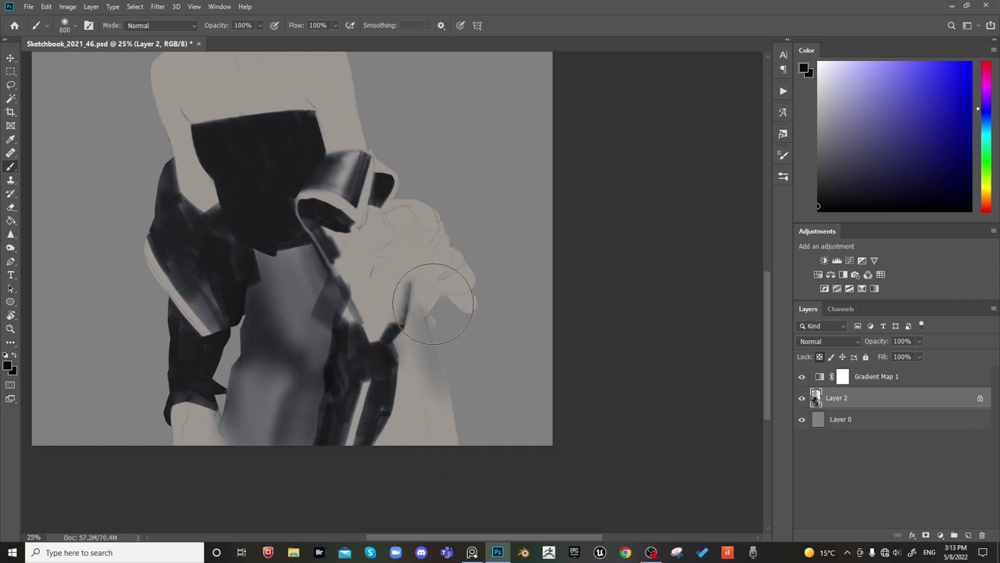
{"action": "mouse_move", "coordinate": [438, 384]}
{"action": "left_mouse_down"}
{"action": "mouse_move", "coordinate": [450, 448]}
{"action": "mouse_move", "coordinate": [445, 382]}
{"action": "mouse_move", "coordinate": [459, 446]}
{"action": "left_mouse_up"}
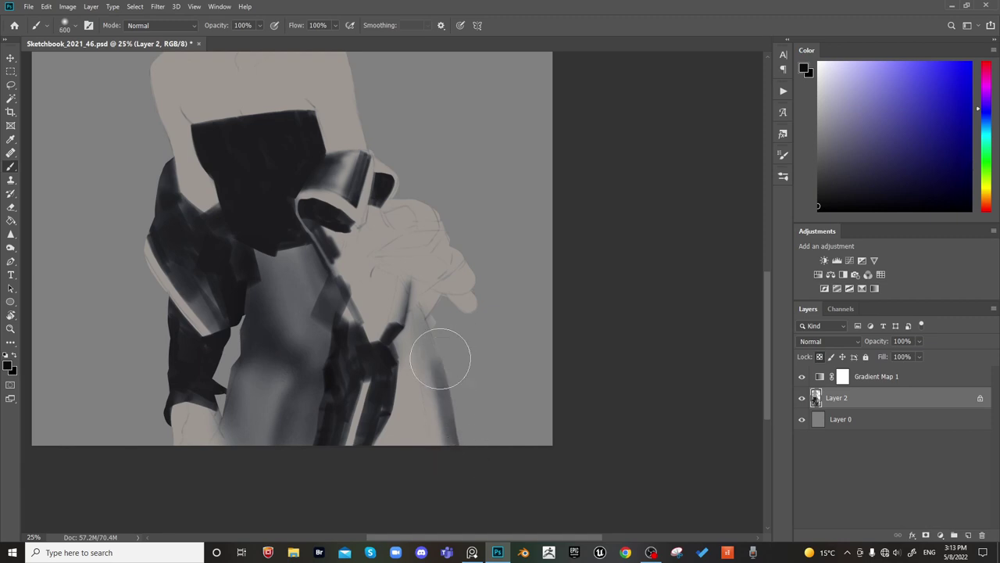
Shade the whole skirt panel below the gathered fabric with soft dark gradients, using a very large soft brush
{"action": "key", "text": "bracketright"}
{"action": "key", "text": "bracketright"}
{"action": "key", "text": "bracketright"}
{"action": "key", "text": "bracketright"}
{"action": "key", "text": "bracketright"}
{"action": "key", "text": "bracketright"}
{"action": "left_click_drag", "start_coordinate": [428, 370], "coordinate": [440, 458]}
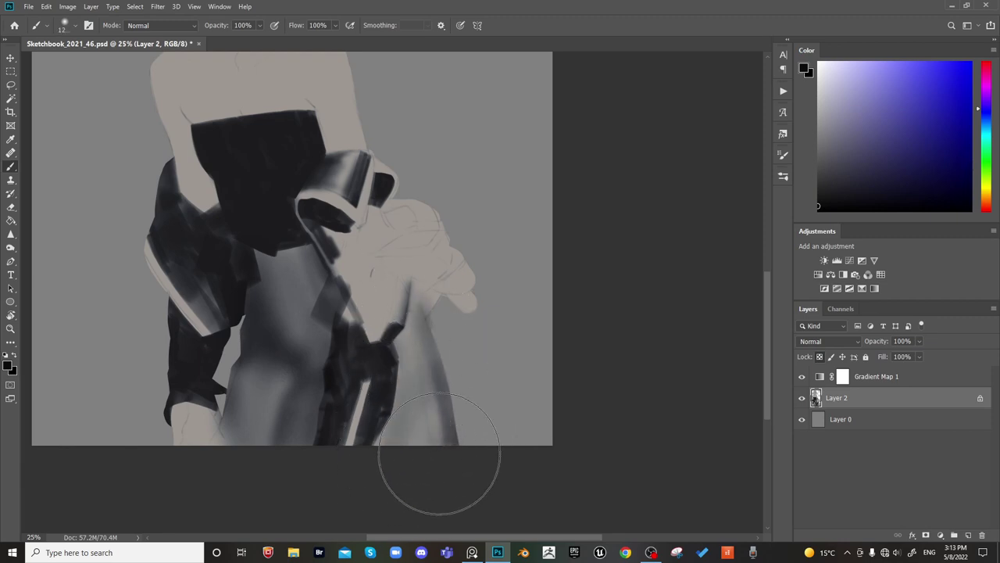
{"action": "left_click_drag", "start_coordinate": [417, 340], "coordinate": [423, 282]}
{"action": "key", "text": "bracketleft"}
{"action": "key", "text": "bracketleft"}
{"action": "left_click_drag", "start_coordinate": [395, 422], "coordinate": [382, 458]}
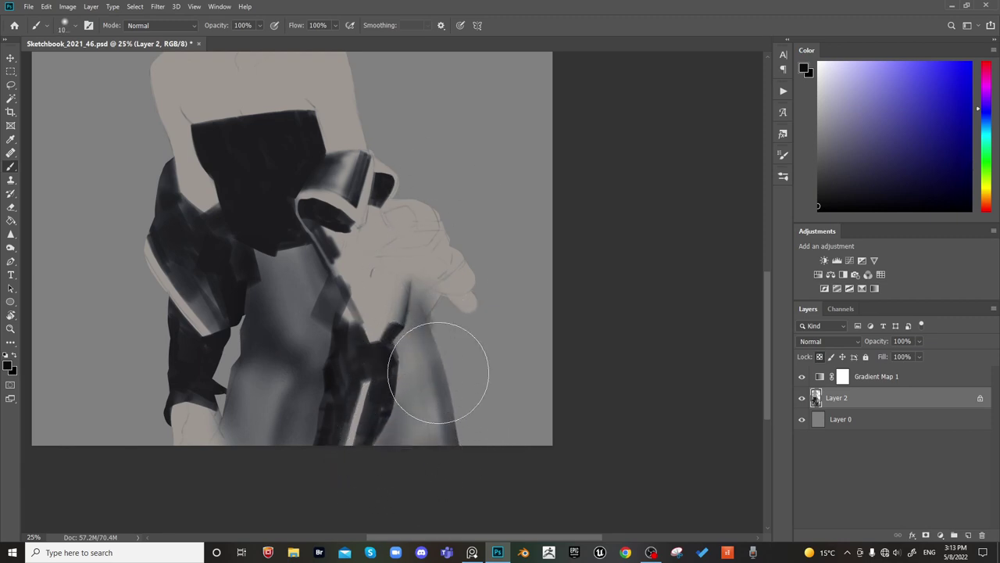
{"action": "left_click_drag", "start_coordinate": [440, 373], "coordinate": [442, 402]}
{"action": "key", "text": "bracketleft"}
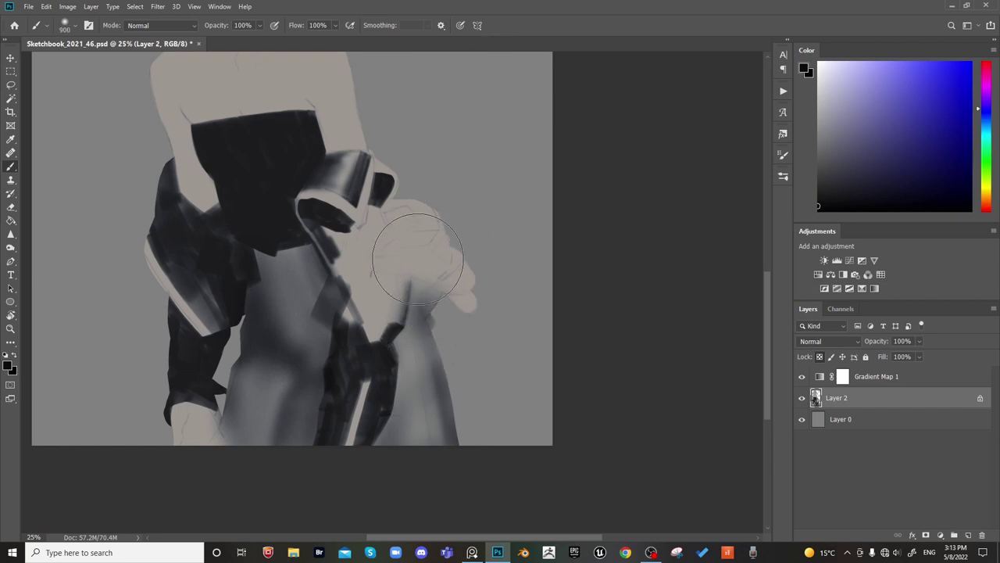
Darken the outer lower lobe of the gathered fabric at the hip with a very large soft black stroke
{"action": "key", "text": "bracketright"}
{"action": "left_click_drag", "start_coordinate": [422, 261], "coordinate": [474, 319]}
{"action": "key", "text": "bracketright"}
{"action": "key", "text": "bracketleft"}
{"action": "key", "text": "bracketleft"}
{"action": "key", "text": "bracketleft"}
{"action": "key", "text": "bracketleft"}
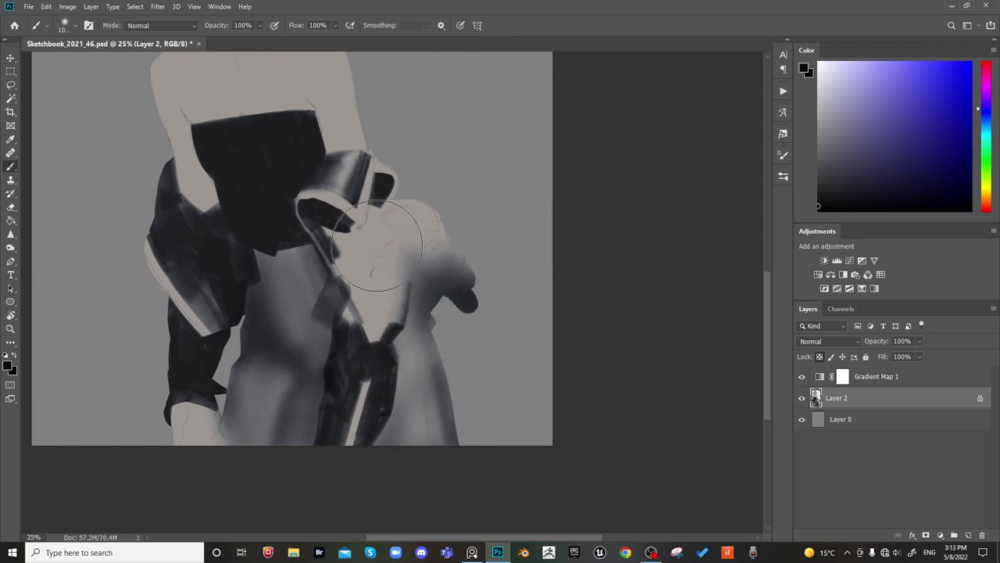
Shade the rest of the gathered fabric at the hip with broad soft black strokes, up to its upper edge
{"action": "mouse_move", "coordinate": [347, 258]}
{"action": "left_mouse_down"}
{"action": "mouse_move", "coordinate": [360, 298]}
{"action": "mouse_move", "coordinate": [390, 265]}
{"action": "left_mouse_up"}
{"action": "key", "text": "bracketright"}
{"action": "key", "text": "bracketright"}
{"action": "mouse_move", "coordinate": [381, 329]}
{"action": "left_mouse_down"}
{"action": "mouse_move", "coordinate": [397, 240]}
{"action": "mouse_move", "coordinate": [391, 257]}
{"action": "mouse_move", "coordinate": [437, 234]}
{"action": "left_mouse_up"}
{"action": "key", "text": "bracketright"}
{"action": "key", "text": "bracketright"}
{"action": "key", "text": "space"}
{"action": "left_click_drag", "start_coordinate": [445, 192], "coordinate": [460, 261]}
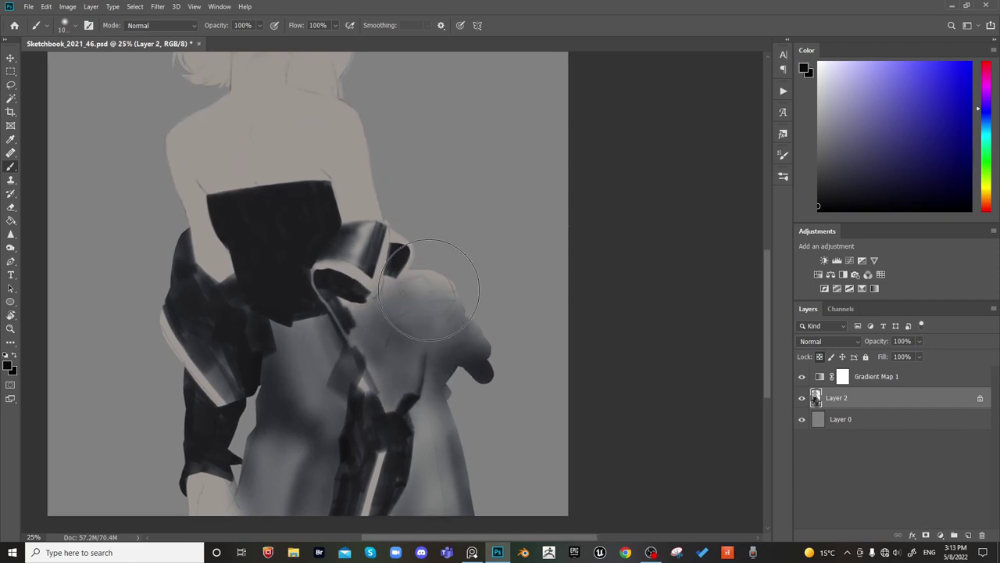
Paint a dark curved crease across the upper part of the gathered fabric with a 150 px soft brush
{"action": "key", "text": "bracketleft"}
{"action": "key", "text": "bracketleft"}
{"action": "key", "text": "bracketleft"}
{"action": "key", "text": "bracketleft"}
{"action": "key", "text": "bracketleft"}
{"action": "key", "text": "bracketleft"}
{"action": "key", "text": "bracketleft"}
{"action": "key", "text": "bracketleft"}
{"action": "key", "text": "bracketleft"}
{"action": "key", "text": "bracketleft"}
{"action": "key", "text": "bracketleft"}
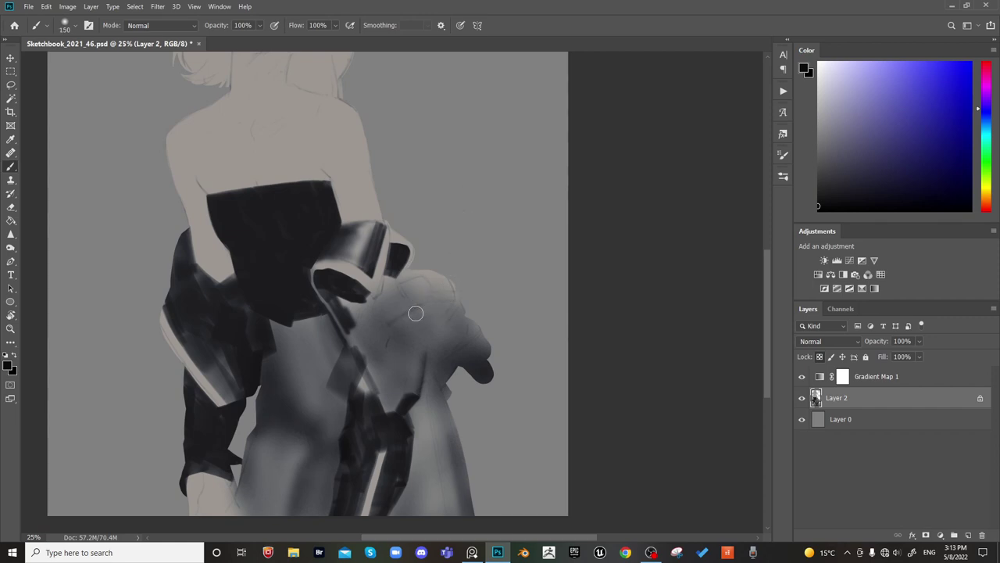
{"action": "left_click_drag", "start_coordinate": [389, 322], "coordinate": [450, 302]}
{"action": "left_click_drag", "start_coordinate": [392, 322], "coordinate": [452, 302]}
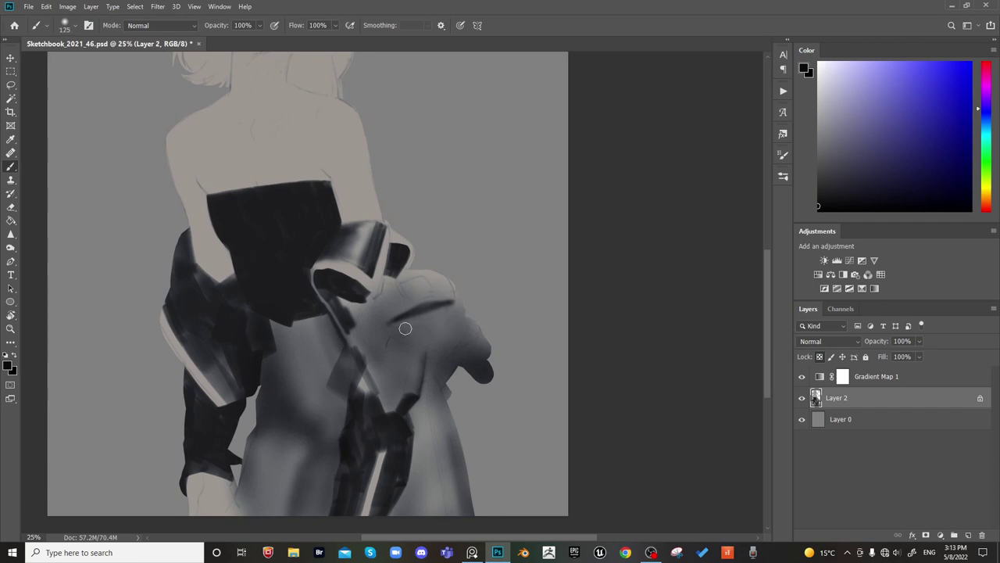
Paint dark crease strokes across the gathered fabric beside the hip with the soft brush
{"action": "left_click_drag", "start_coordinate": [405, 329], "coordinate": [462, 328]}
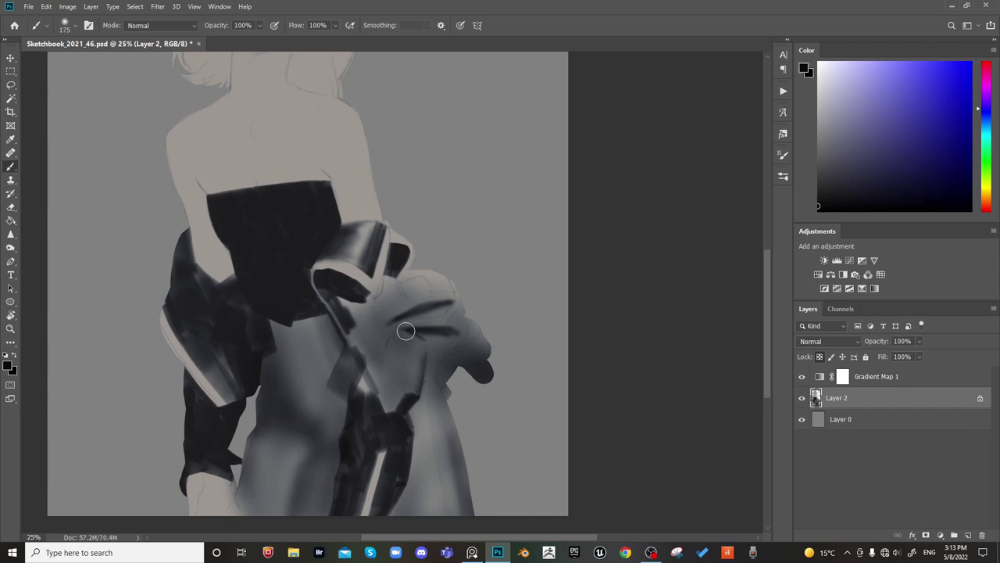
{"action": "left_click_drag", "start_coordinate": [406, 331], "coordinate": [432, 340]}
{"action": "key", "text": "]"}
{"action": "key", "text": "]"}
{"action": "key", "text": "]"}
{"action": "key", "text": "]"}
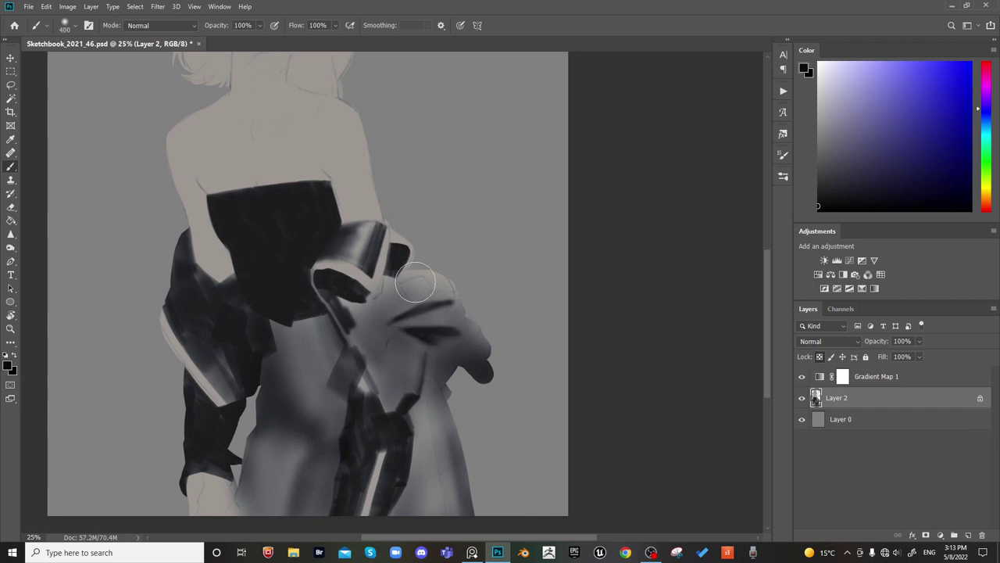
Deepen the upper creases of the gathered fabric and shade the dark bulge at its outer end in black
{"action": "key", "text": "bracketleft"}
{"action": "key", "text": "bracketright"}
{"action": "key", "text": "bracketright"}
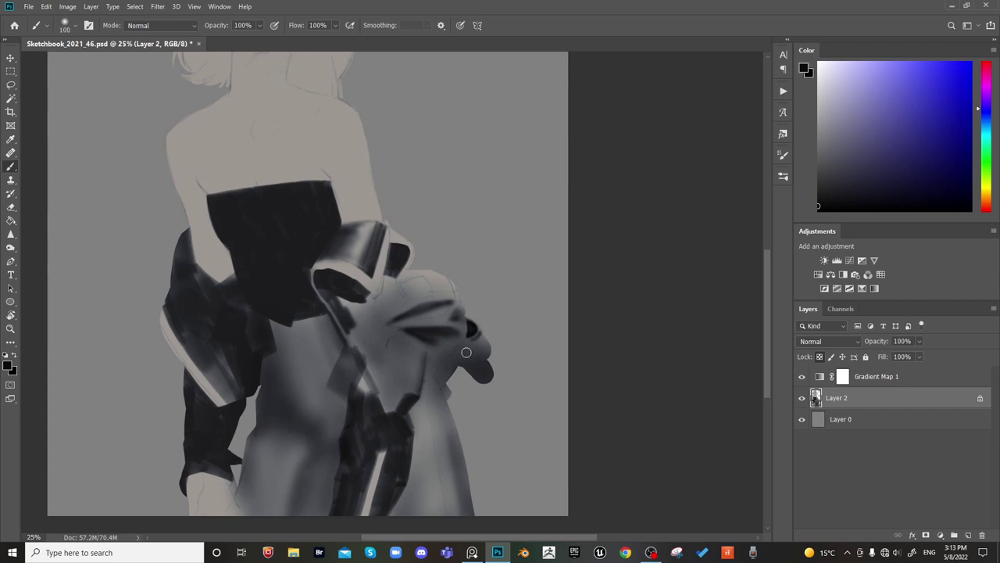
{"action": "key", "text": "bracketright"}
{"action": "key", "text": "bracketright"}
{"action": "key", "text": "bracketright"}
{"action": "key", "text": "bracketright"}
{"action": "key", "text": "bracketright"}
{"action": "key", "text": "bracketleft"}
{"action": "key", "text": "bracketleft"}
{"action": "key", "text": "bracketleft"}
{"action": "key", "text": "bracketleft"}
{"action": "key", "text": "bracketleft"}
Paint a dark curved fold beneath the existing creases in the gathered fabric
{"action": "mouse_move", "coordinate": [402, 350]}
{"action": "left_mouse_down"}
{"action": "mouse_move", "coordinate": [418, 360]}
{"action": "mouse_move", "coordinate": [410, 338]}
{"action": "mouse_move", "coordinate": [426, 358]}
{"action": "left_mouse_up"}
{"action": "key", "text": "bracketright"}
{"action": "key", "text": "bracketright"}
{"action": "key", "text": "bracketright"}
{"action": "key", "text": "bracketright"}
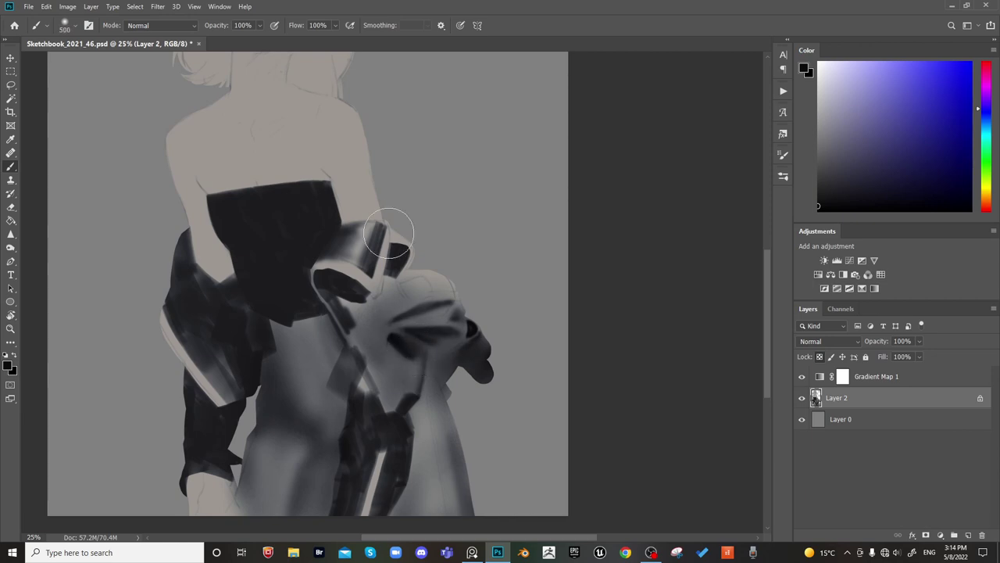
{"action": "key", "text": "bracketleft"}
{"action": "key", "text": "bracketleft"}
{"action": "key", "text": "bracketleft"}
{"action": "key", "text": "bracketleft"}
{"action": "key", "text": "bracketleft"}
{"action": "key", "text": "bracketleft"}
{"action": "key", "text": "bracketleft"}
{"action": "key", "text": "bracketleft"}
{"action": "key", "text": "bracketleft"}
Extend the lower fold's shadow down towards the underside of the gathered fabric
{"action": "left_click_drag", "start_coordinate": [411, 358], "coordinate": [426, 361]}
{"action": "key", "text": "bracketright"}
{"action": "key", "text": "bracketright"}
{"action": "key", "text": "bracketright"}
{"action": "key", "text": "bracketright"}
{"action": "mouse_move", "coordinate": [426, 345]}
{"action": "left_mouse_down"}
{"action": "mouse_move", "coordinate": [437, 351]}
{"action": "mouse_move", "coordinate": [424, 362]}
{"action": "mouse_move", "coordinate": [430, 374]}
{"action": "left_mouse_up"}
{"action": "key", "text": "bracketright"}
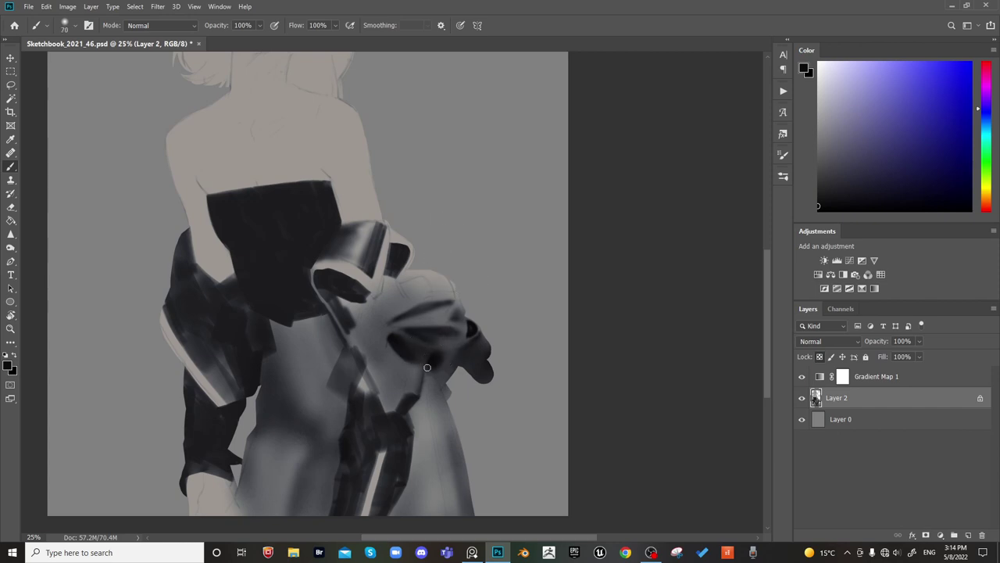
Fill the underside of the gathered fabric, where it meets the skirt, with a deep black shadow
{"action": "key", "text": "bracketright"}
{"action": "key", "text": "bracketright"}
{"action": "key", "text": "bracketright"}
{"action": "key", "text": "bracketright"}
{"action": "key", "text": "bracketright"}
{"action": "key", "text": "bracketright"}
{"action": "mouse_move", "coordinate": [428, 370]}
{"action": "left_mouse_down"}
{"action": "mouse_move", "coordinate": [435, 383]}
{"action": "mouse_move", "coordinate": [451, 372]}
{"action": "left_mouse_up"}
{"action": "key", "text": "bracketleft"}
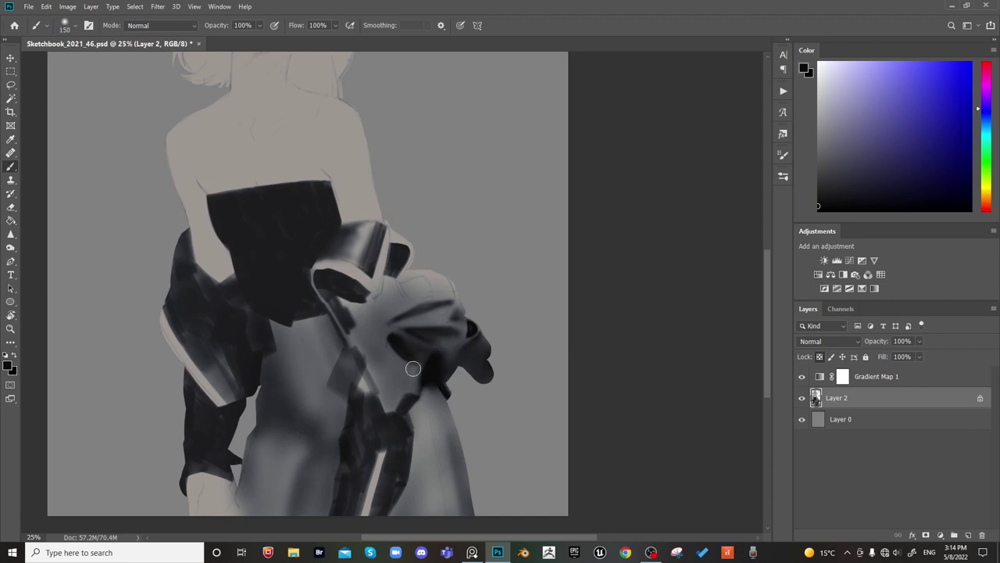
Refine the edge of the underside shadow with the neighbouring mid-grey and near-black tones sampled from the canvas
{"action": "left_click", "coordinate": [418, 397], "text": "alt"}
{"action": "key", "text": "bracketleft"}
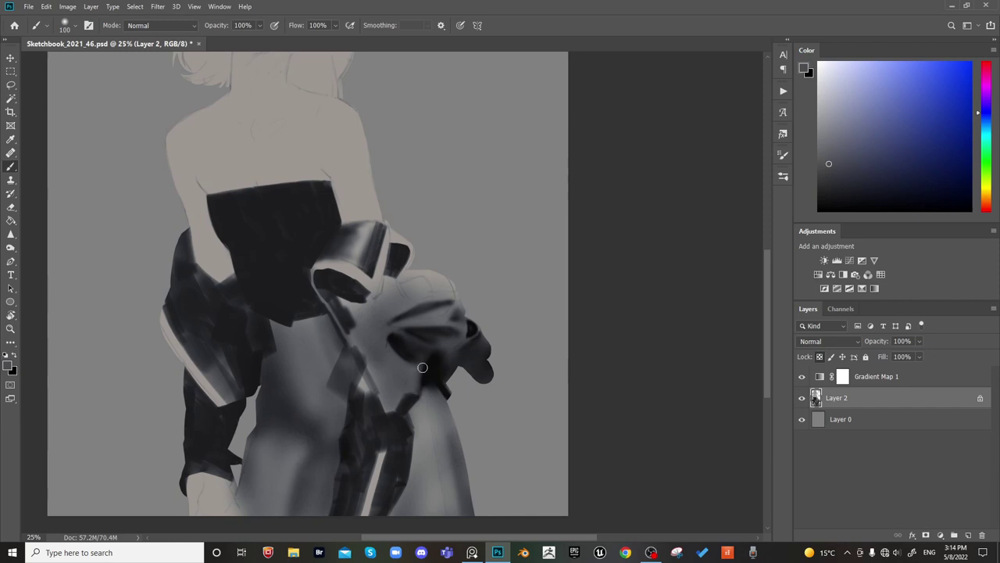
{"action": "left_click", "coordinate": [427, 368], "text": "alt"}
{"action": "key", "text": "bracketright"}
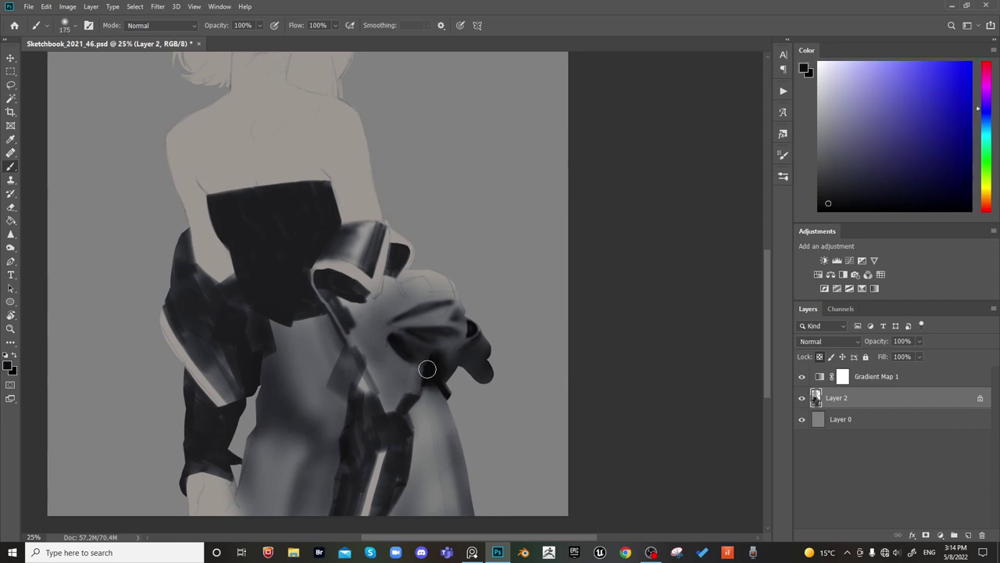
{"action": "key", "text": "bracketright"}
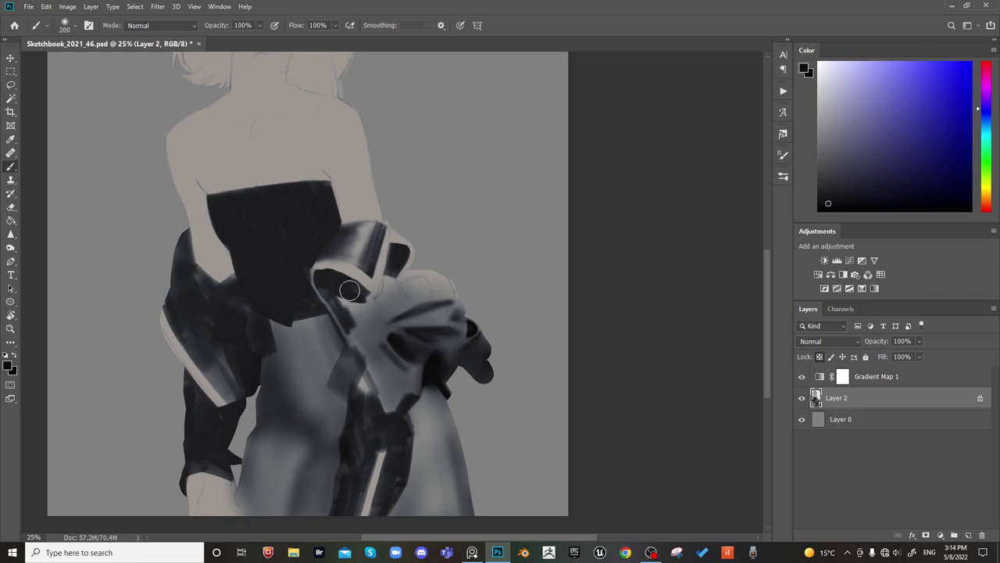
Darken the narrow jacket strip and the adjoining fabric beneath the turned-over cuff
{"action": "key", "text": "bracketright"}
{"action": "key", "text": "bracketright"}
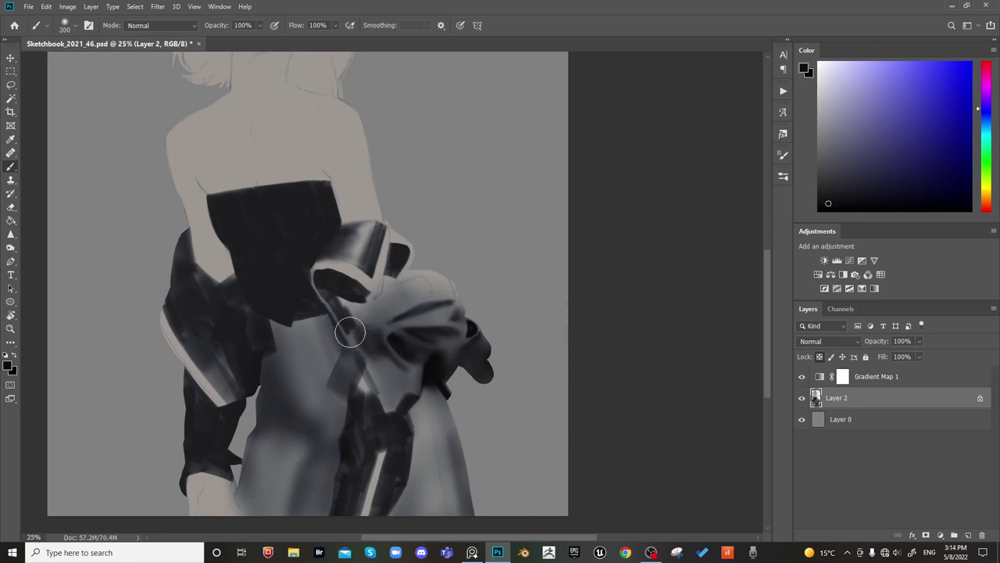
{"action": "key", "text": "bracketleft"}
{"action": "key", "text": "bracketleft"}
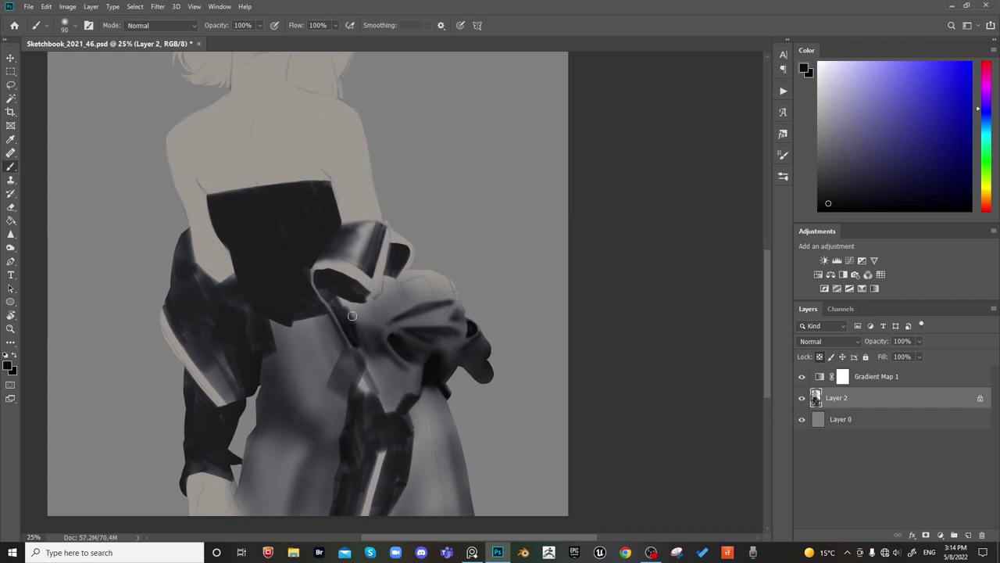
{"action": "key", "text": "bracketright"}
{"action": "key", "text": "bracketright"}
{"action": "key", "text": "bracketright"}
Clean up the curved light trim on the turned-over cuff with light and dark tones sampled beside it
{"action": "left_click", "coordinate": [311, 268], "text": "alt"}
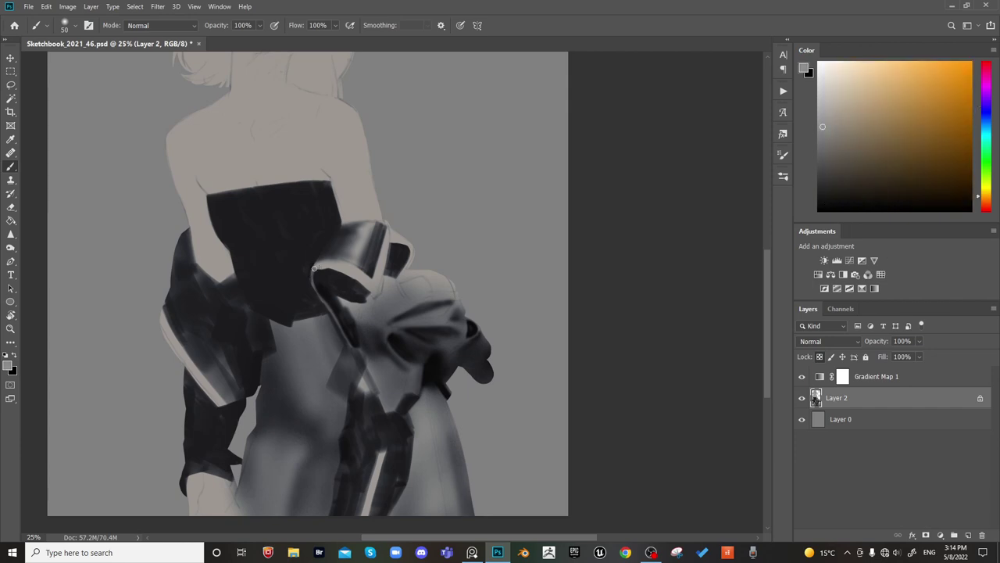
{"action": "left_click", "coordinate": [314, 273], "text": "alt"}
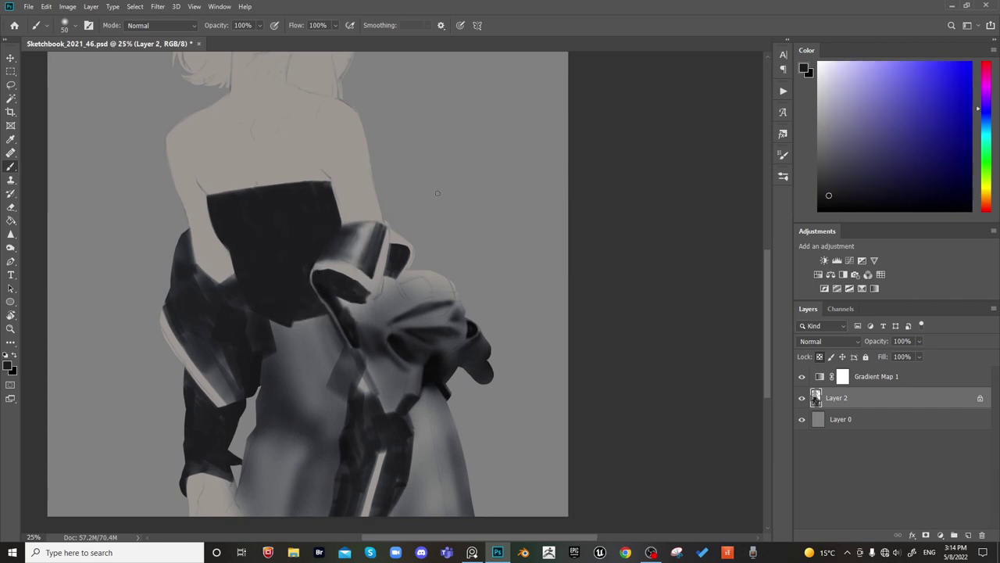
{"action": "left_click", "coordinate": [341, 302], "text": "alt"}
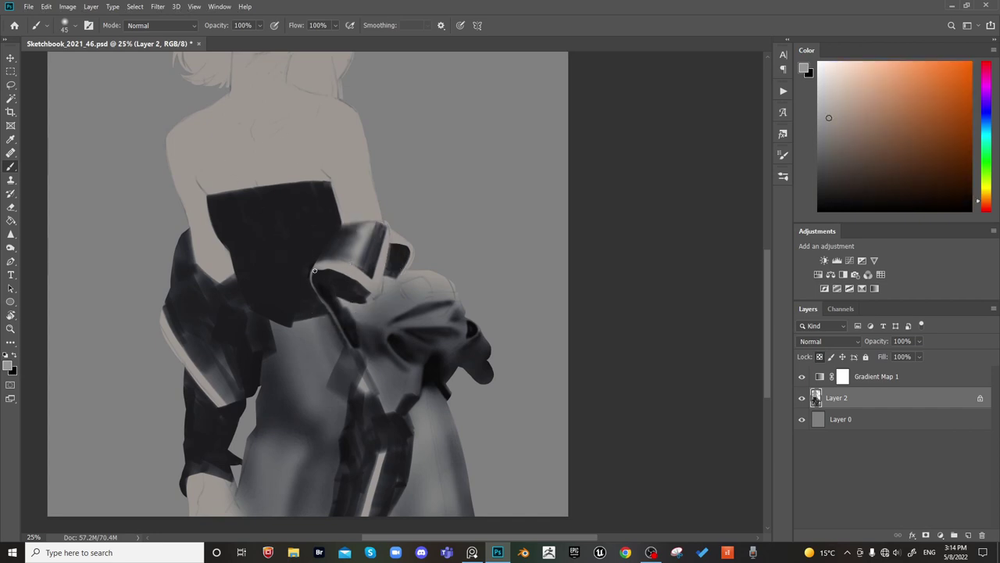
{"action": "left_click", "coordinate": [327, 269], "text": "alt"}
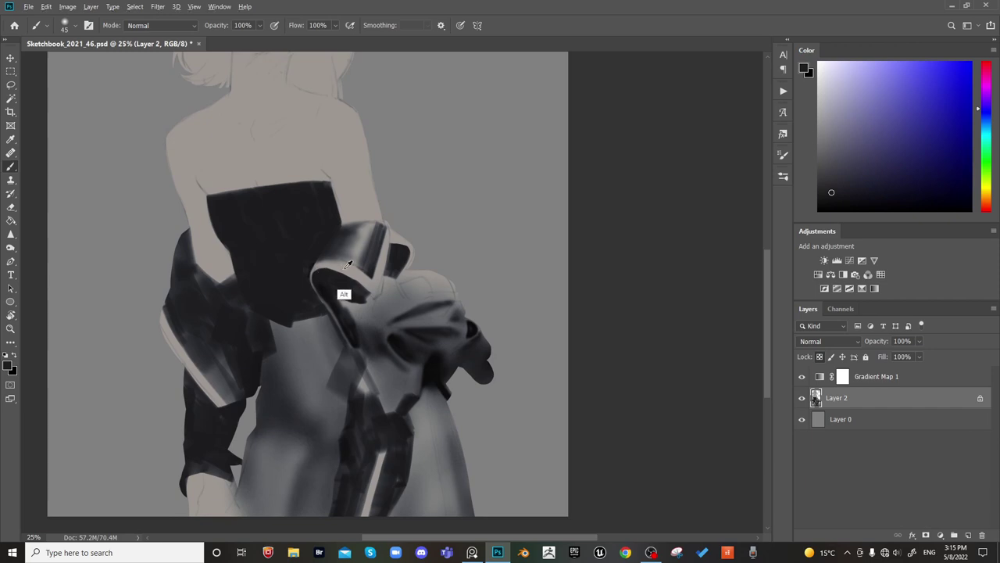
{"action": "left_click", "coordinate": [347, 266], "text": "alt"}
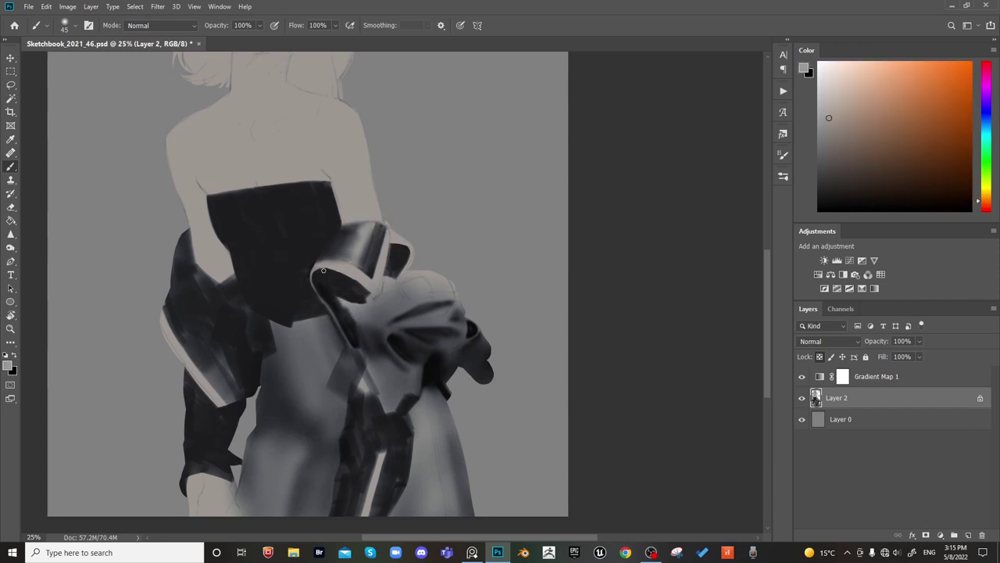
{"action": "left_click", "coordinate": [324, 258], "text": "alt"}
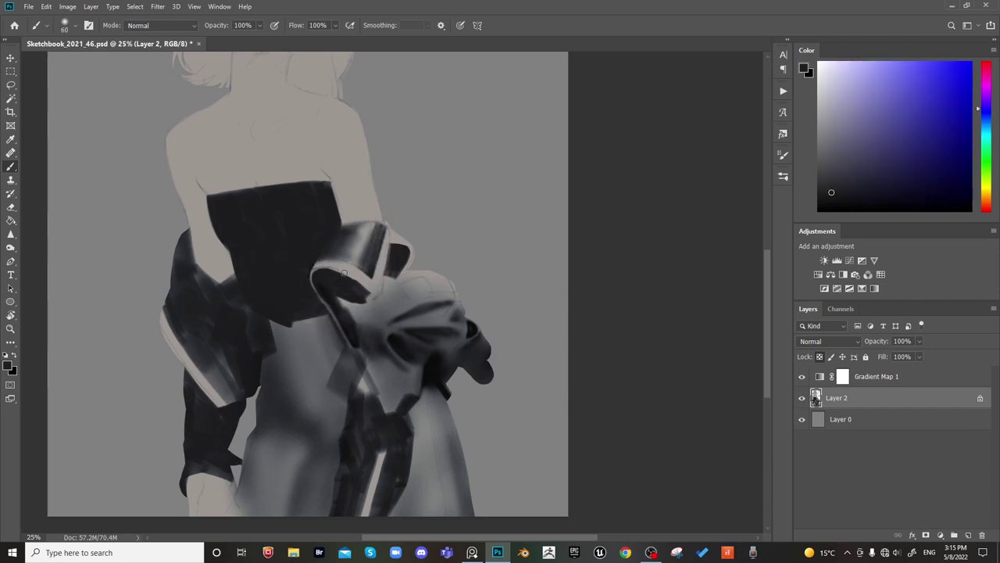
{"action": "left_click", "coordinate": [353, 295], "text": "alt"}
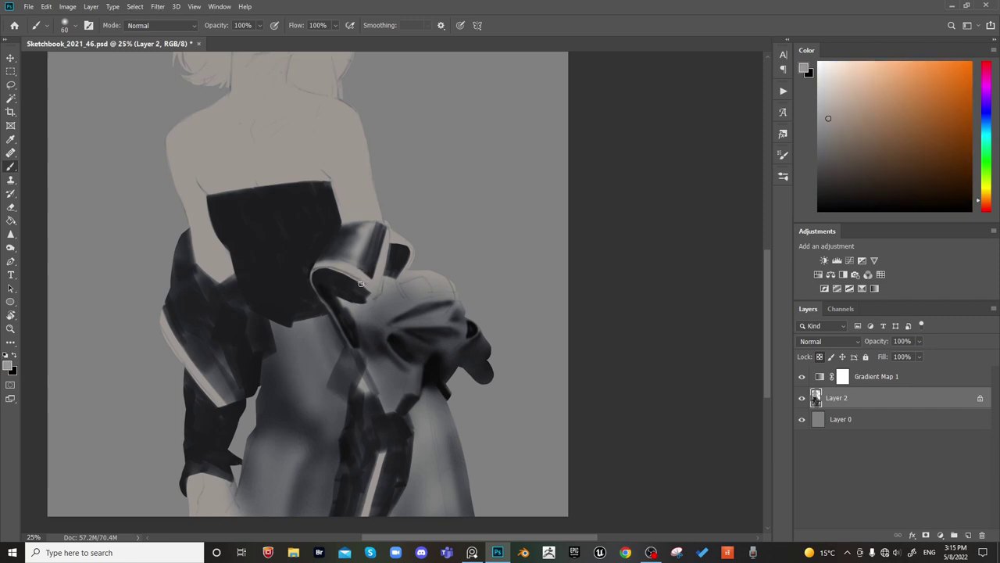
Check the whole figure in a horizontally flipped view, restore the orientation and return to the upper body
{"action": "key", "text": "ctrl+h"}
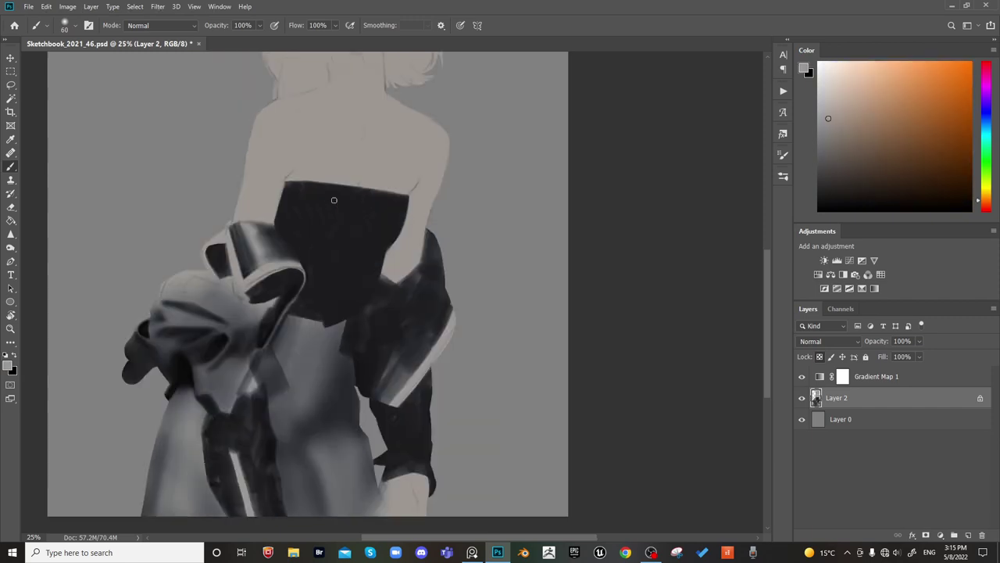
{"action": "key", "text": "ctrl+minus"}
{"action": "key", "text": "ctrl+minus"}
{"action": "key", "text": "ctrl+plus"}
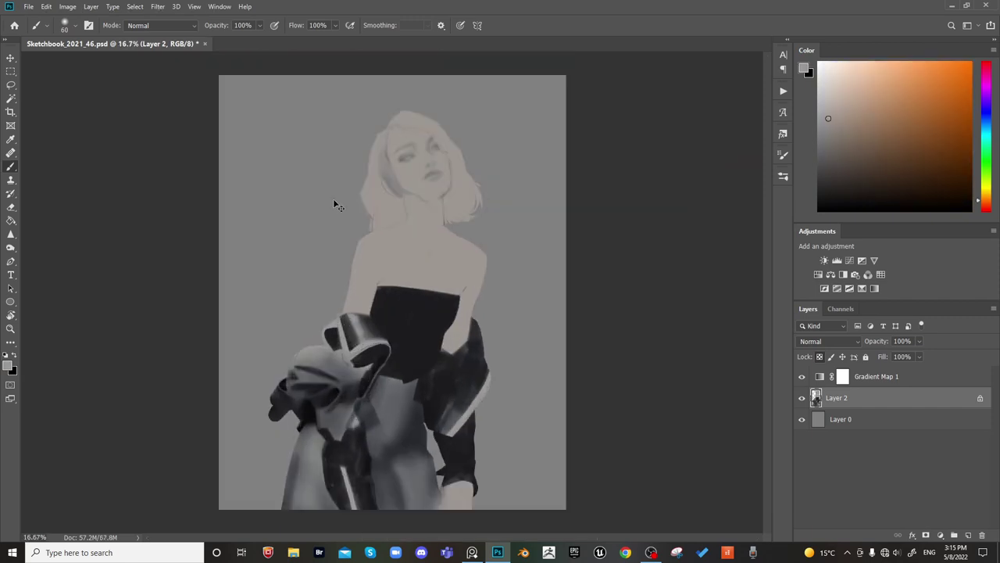
{"action": "left_click_drag", "start_coordinate": [516, 320], "coordinate": [462, 316]}
{"action": "key", "text": "ctrl+h"}
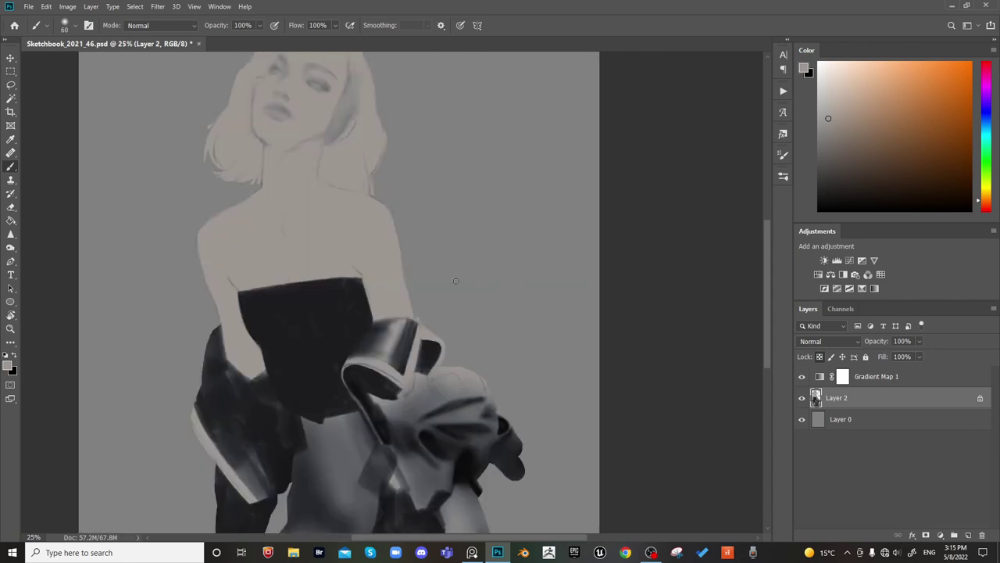
{"action": "left_click_drag", "start_coordinate": [360, 321], "coordinate": [403, 360]}
Sample the dark tone of the top and softly shade the armpit and inner upper arm beside the cuff
{"action": "left_click", "coordinate": [367, 342], "text": "alt"}
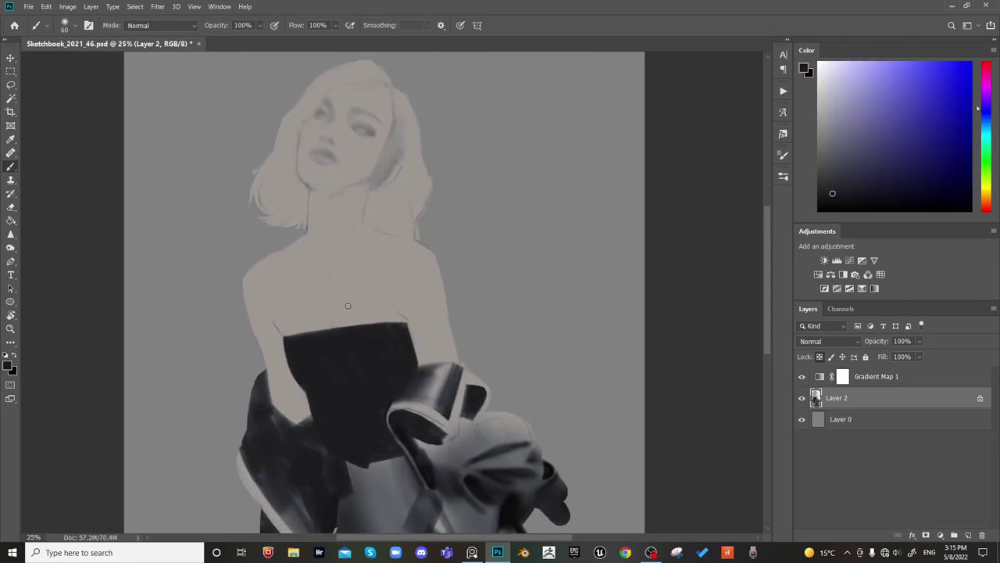
{"action": "key", "text": "bracketright"}
{"action": "key", "text": "bracketright"}
{"action": "key", "text": "bracketright"}
{"action": "key", "text": "bracketright"}
{"action": "key", "text": "bracketright"}
{"action": "key", "text": "bracketright"}
{"action": "key", "text": "bracketright"}
{"action": "key", "text": "bracketright"}
{"action": "key", "text": "bracketleft"}
{"action": "key", "text": "bracketleft"}
{"action": "key", "text": "bracketleft"}
{"action": "key", "text": "bracketleft"}
{"action": "mouse_move", "coordinate": [395, 253]}
{"action": "left_mouse_down"}
{"action": "mouse_move", "coordinate": [403, 294]}
{"action": "mouse_move", "coordinate": [403, 277]}
{"action": "mouse_move", "coordinate": [419, 314]}
{"action": "mouse_move", "coordinate": [474, 196]}
{"action": "mouse_move", "coordinate": [414, 316]}
{"action": "mouse_move", "coordinate": [426, 123]}
{"action": "mouse_move", "coordinate": [401, 298]}
{"action": "mouse_move", "coordinate": [422, 361]}
{"action": "left_mouse_up"}
{"action": "key", "text": "bracketright"}
{"action": "key", "text": "bracketright"}
{"action": "key", "text": "bracketright"}
{"action": "key", "text": "bracketright"}
{"action": "key", "text": "bracketright"}
{"action": "key", "text": "bracketright"}
{"action": "key", "text": "bracketleft"}
{"action": "key", "text": "bracketleft"}
{"action": "left_click_drag", "start_coordinate": [408, 299], "coordinate": [426, 369]}
{"action": "key", "text": "ctrl+z"}
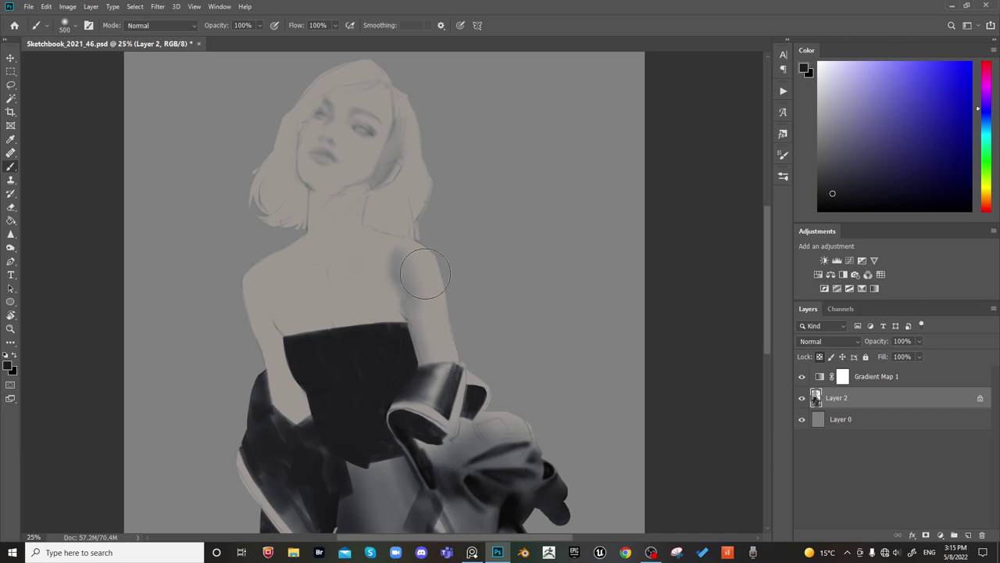
Shade the front of the shoulder and the hollow beneath the collarbone at the base of the neck
{"action": "key", "text": "bracketleft"}
{"action": "key", "text": "bracketleft"}
{"action": "key", "text": "bracketleft"}
{"action": "key", "text": "bracketleft"}
{"action": "key", "text": "bracketleft"}
{"action": "key", "text": "bracketright"}
{"action": "key", "text": "bracketright"}
{"action": "key", "text": "bracketright"}
{"action": "key", "text": "bracketright"}
{"action": "key", "text": "bracketright"}
{"action": "key", "text": "bracketright"}
{"action": "key", "text": "bracketright"}
{"action": "left_click_drag", "start_coordinate": [335, 278], "coordinate": [355, 273]}
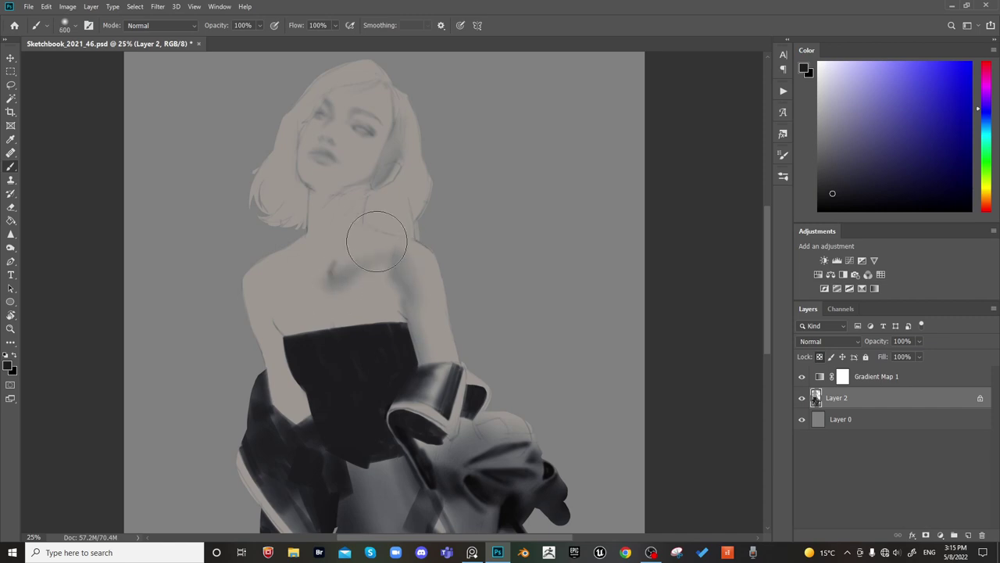
Add broad soft shading across the chest above the top with a very large brush
{"action": "key", "text": "bracketright"}
{"action": "key", "text": "bracketright"}
{"action": "key", "text": "bracketright"}
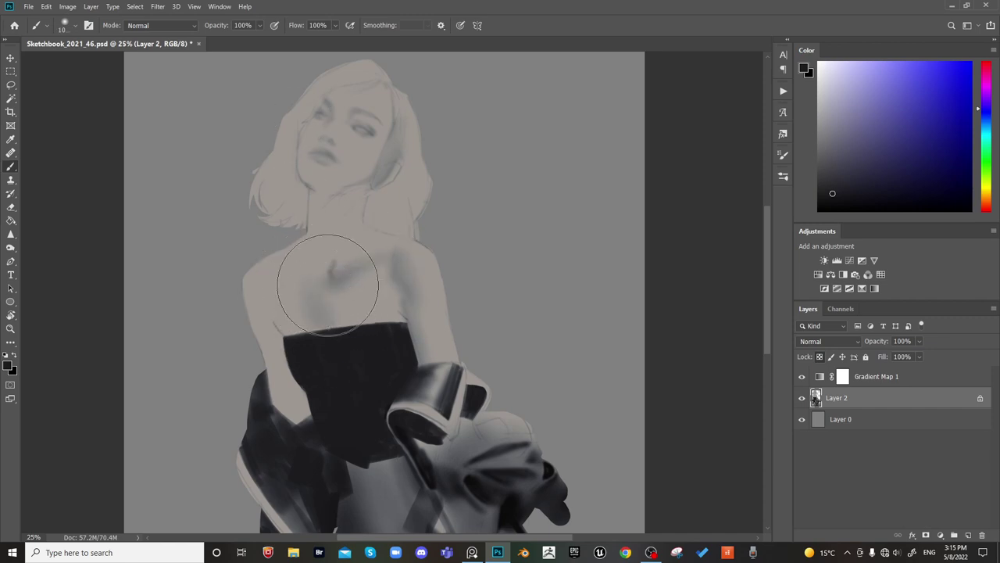
{"action": "key", "text": "bracketright"}
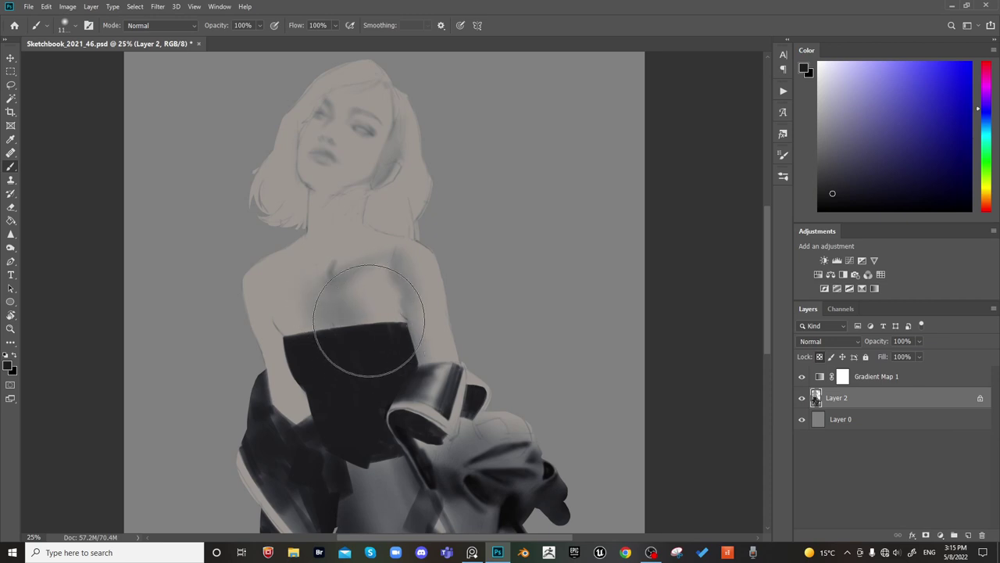
{"action": "key", "text": "bracketleft"}
{"action": "key", "text": "bracketleft"}
{"action": "key", "text": "bracketleft"}
{"action": "key", "text": "bracketleft"}
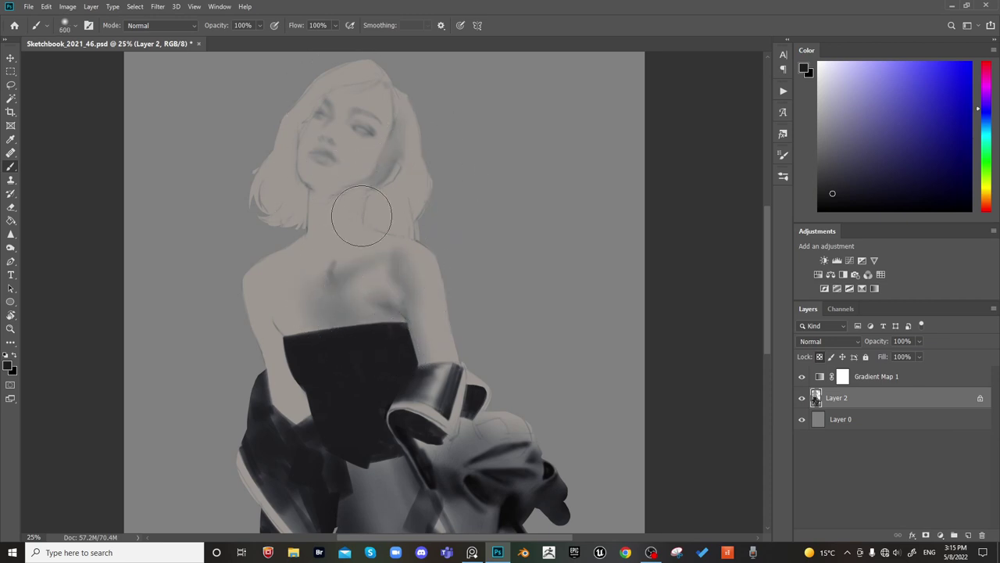
Deepen the shadow at the centre of the chest just above the top's neckline
{"action": "key", "text": "bracketleft"}
{"action": "key", "text": "bracketleft"}
{"action": "key", "text": "bracketleft"}
{"action": "key", "text": "bracketleft"}
{"action": "key", "text": "bracketleft"}
{"action": "key", "text": "bracketright"}
{"action": "key", "text": "bracketright"}
{"action": "key", "text": "bracketright"}
{"action": "key", "text": "bracketright"}
{"action": "key", "text": "bracketright"}
{"action": "key", "text": "bracketleft"}
{"action": "key", "text": "bracketleft"}
{"action": "key", "text": "bracketleft"}
{"action": "key", "text": "bracketleft"}
{"action": "key", "text": "bracketleft"}
{"action": "key", "text": "bracketright"}
{"action": "left_click_drag", "start_coordinate": [312, 293], "coordinate": [323, 311]}
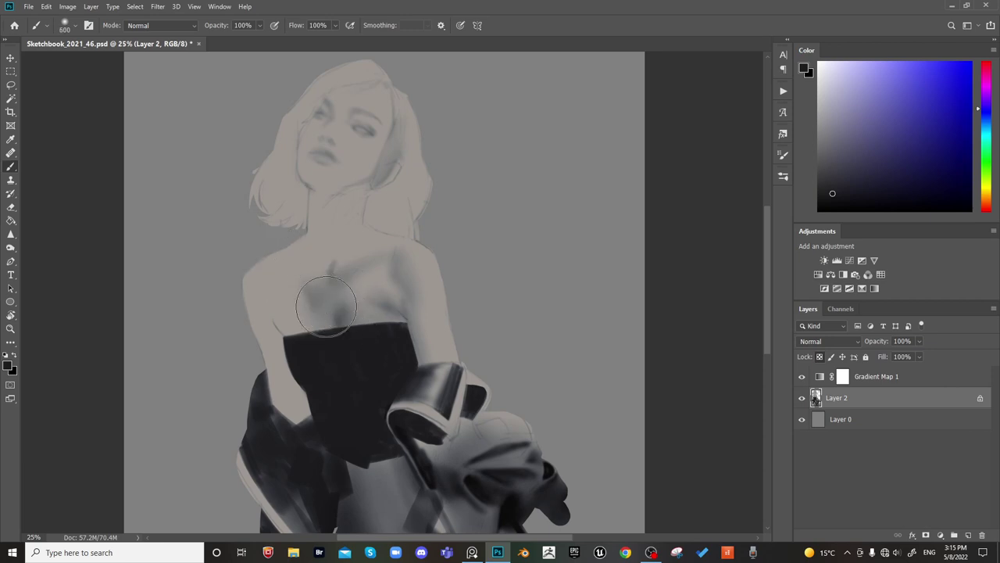
Shade beneath the collarbone opposite the cuff and along that shoulder's outer edge
{"action": "key", "text": "bracketleft"}
{"action": "key", "text": "bracketleft"}
{"action": "key", "text": "bracketleft"}
{"action": "mouse_move", "coordinate": [265, 266]}
{"action": "left_mouse_down"}
{"action": "mouse_move", "coordinate": [317, 289]}
{"action": "mouse_move", "coordinate": [284, 269]}
{"action": "mouse_move", "coordinate": [322, 275]}
{"action": "left_mouse_up"}
{"action": "key", "text": "bracketright"}
{"action": "key", "text": "bracketright"}
{"action": "key", "text": "bracketright"}
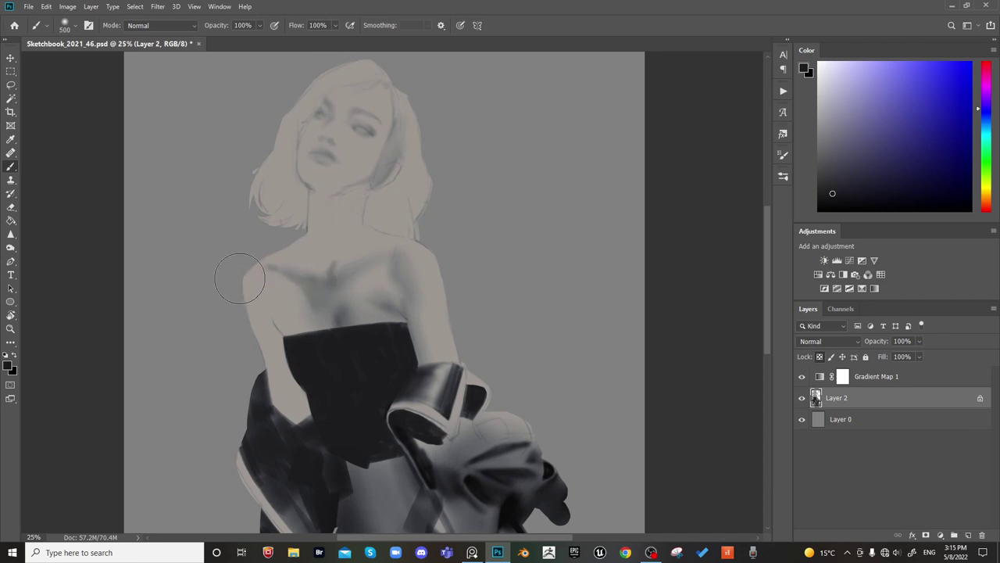
{"action": "key", "text": "bracketright"}
{"action": "key", "text": "bracketright"}
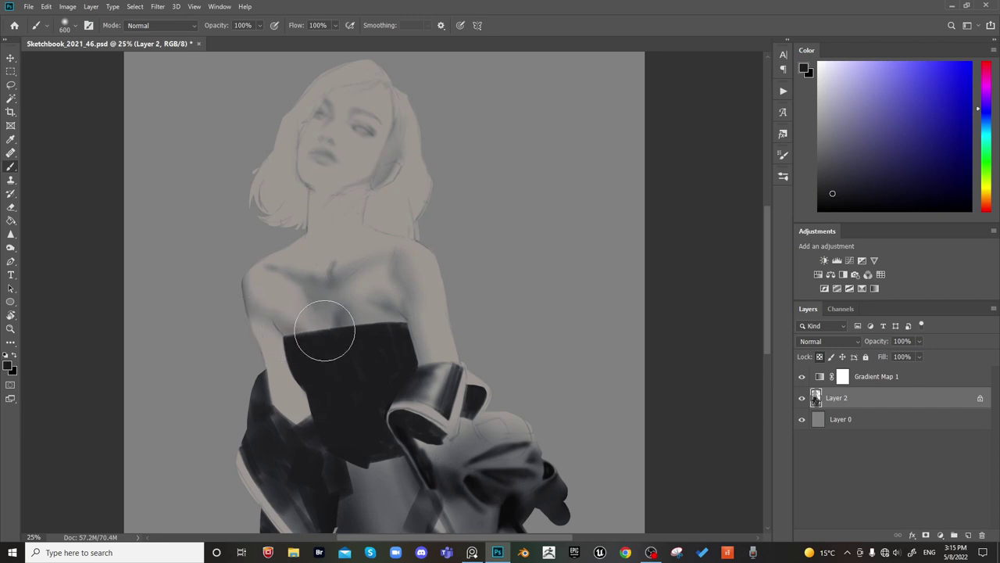
Darken the armpit crease beside the top's corner and softly shade the adjacent upper arm
{"action": "key", "text": "bracketleft"}
{"action": "key", "text": "bracketleft"}
{"action": "key", "text": "bracketleft"}
{"action": "key", "text": "bracketleft"}
{"action": "left_click_drag", "start_coordinate": [272, 319], "coordinate": [286, 343]}
{"action": "key", "text": "bracketright"}
{"action": "key", "text": "bracketright"}
{"action": "key", "text": "bracketright"}
{"action": "key", "text": "bracketright"}
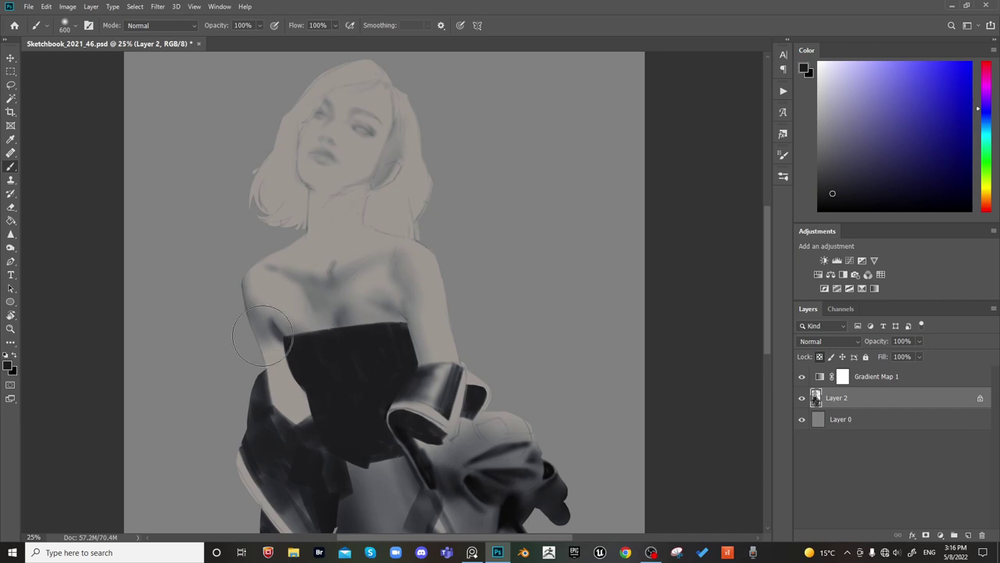
Lighten the background on Layer 0 with a Hue/Saturation lightness of about +12
{"action": "left_click", "coordinate": [831, 422]}
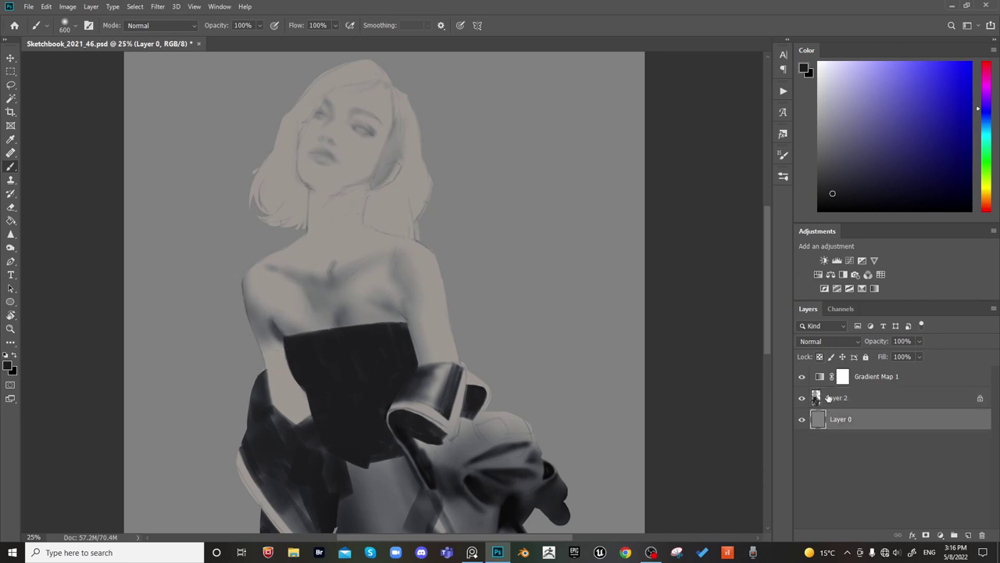
{"action": "key", "text": "ctrl+u"}
{"action": "left_click_drag", "start_coordinate": [800, 291], "coordinate": [808, 295]}
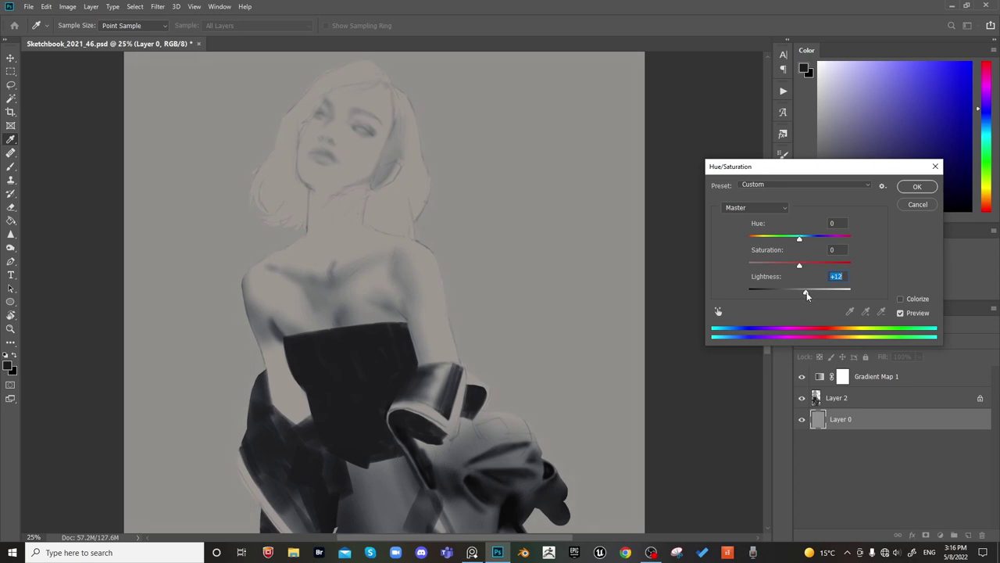
{"action": "left_click", "coordinate": [919, 189]}
Softly shade the bare arm on Layer 2 along its inner edge beside the top
{"action": "key", "text": "b"}
{"action": "left_click", "coordinate": [836, 397]}
{"action": "left_click_drag", "start_coordinate": [435, 248], "coordinate": [435, 223]}
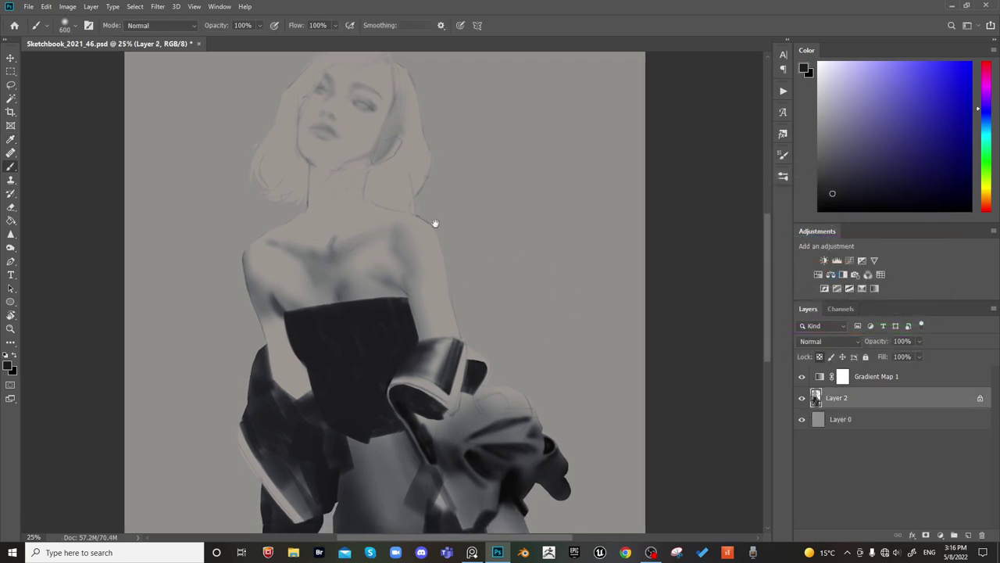
{"action": "key", "text": "bracketleft"}
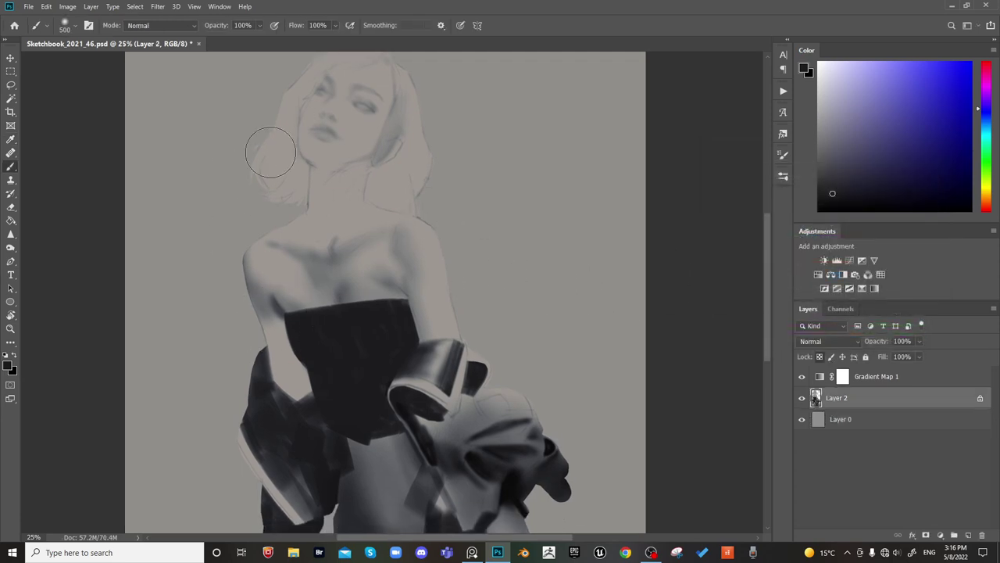
{"action": "key", "text": "bracketleft"}
{"action": "key", "text": "bracketleft"}
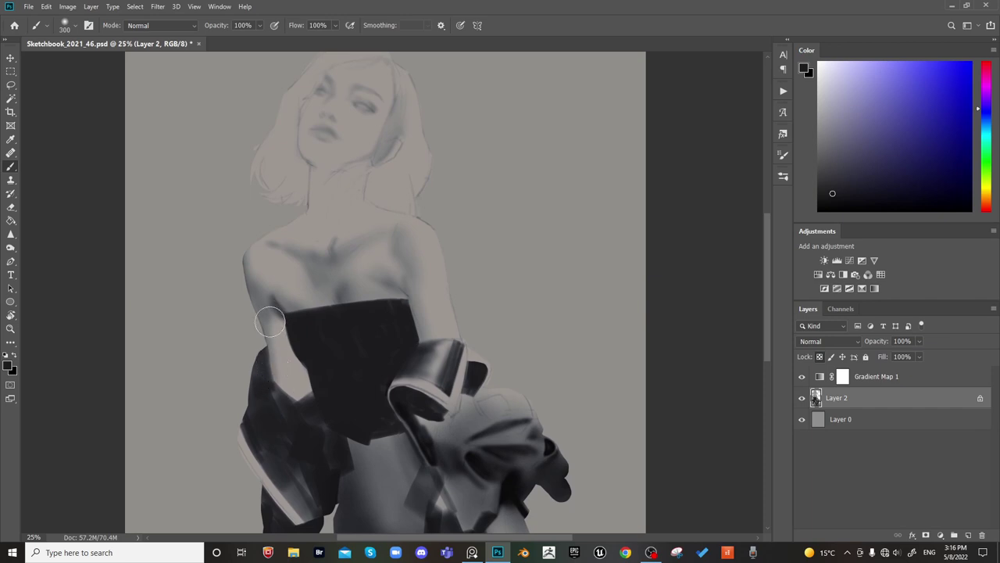
{"action": "key", "text": "bracketright"}
{"action": "key", "text": "bracketright"}
{"action": "key", "text": "bracketright"}
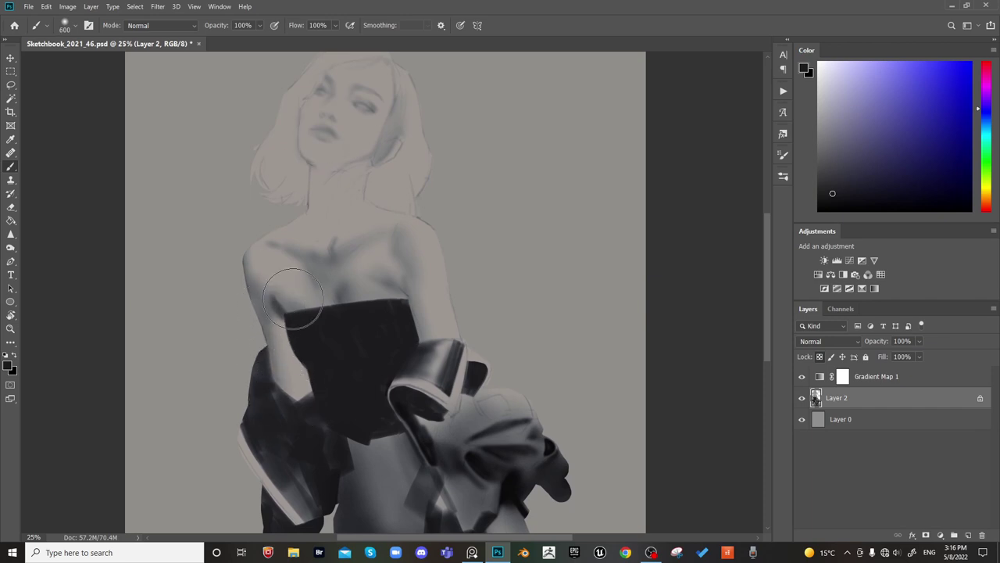
{"action": "key", "text": "bracketleft"}
{"action": "key", "text": "bracketleft"}
{"action": "key", "text": "bracketleft"}
{"action": "key", "text": "bracketleft"}
{"action": "key", "text": "bracketleft"}
{"action": "key", "text": "bracketleft"}
{"action": "key", "text": "bracketleft"}
{"action": "key", "text": "bracketleft"}
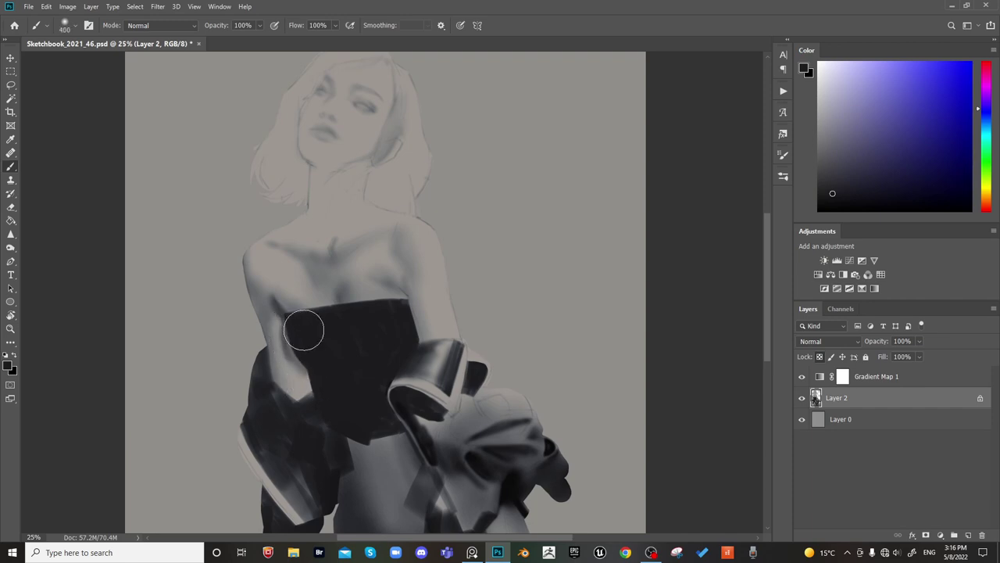
{"action": "key", "text": "bracketleft"}
{"action": "key", "text": "bracketleft"}
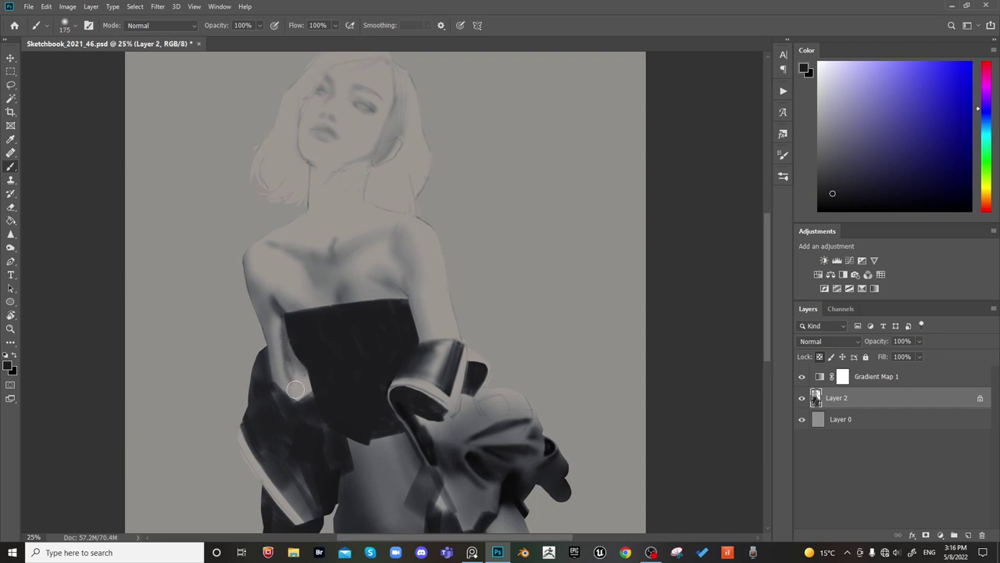
Darken the lower arm where it disappears into the jacket, blending with tones sampled from the arm and the top
{"action": "key", "text": "bracketright"}
{"action": "key", "text": "bracketright"}
{"action": "key", "text": "bracketright"}
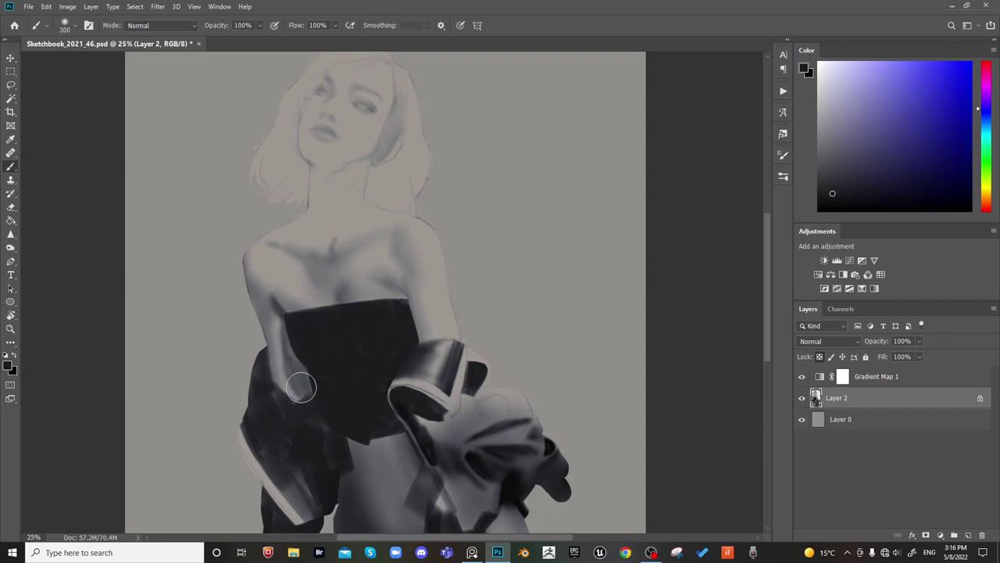
{"action": "key", "text": "bracketleft"}
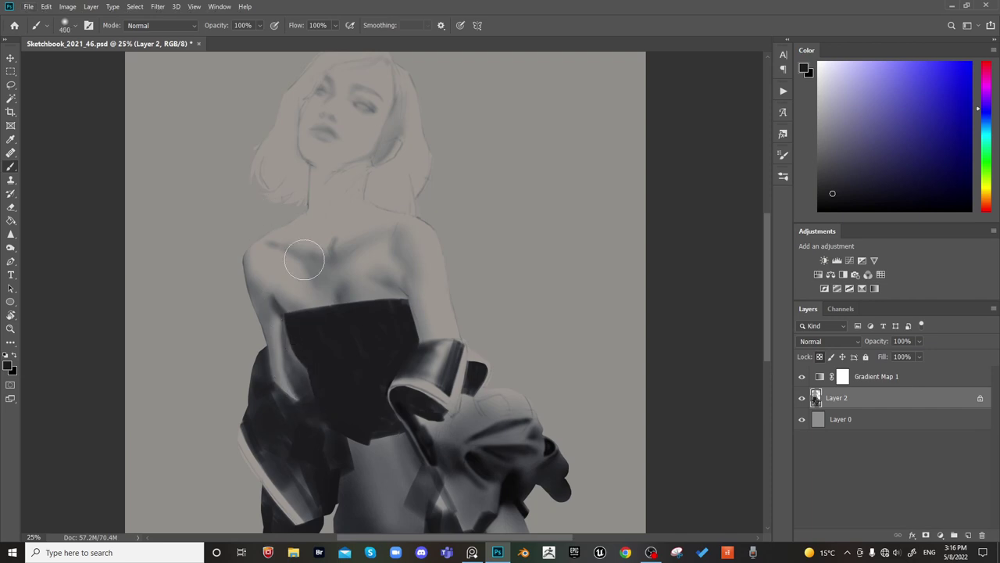
{"action": "left_click", "coordinate": [297, 374], "text": "alt"}
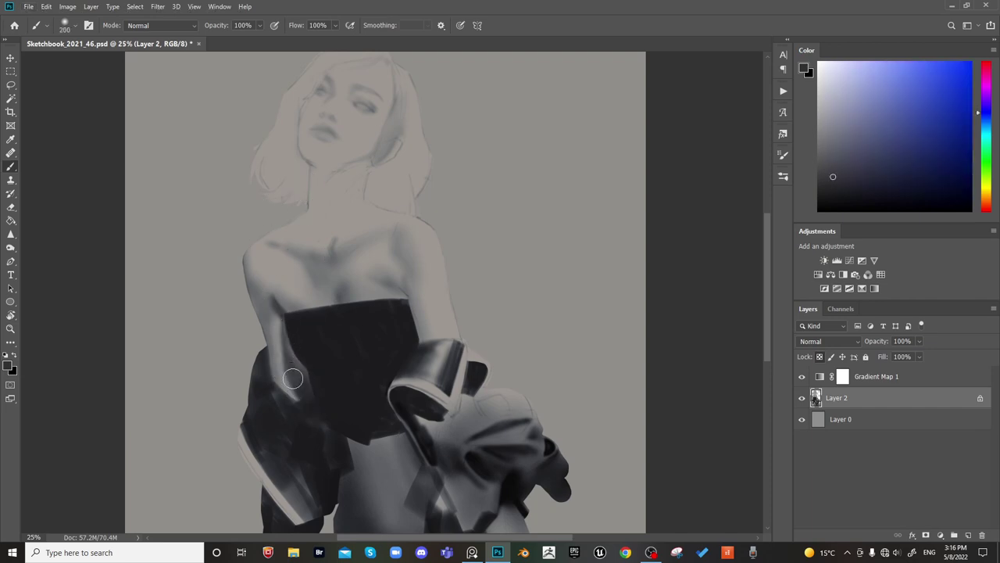
{"action": "left_click", "coordinate": [292, 356], "text": "alt"}
{"action": "left_click", "coordinate": [295, 342], "text": "alt"}
{"action": "key", "text": "]"}
{"action": "key", "text": "]"}
{"action": "key", "text": "]"}
{"action": "key", "text": "]"}
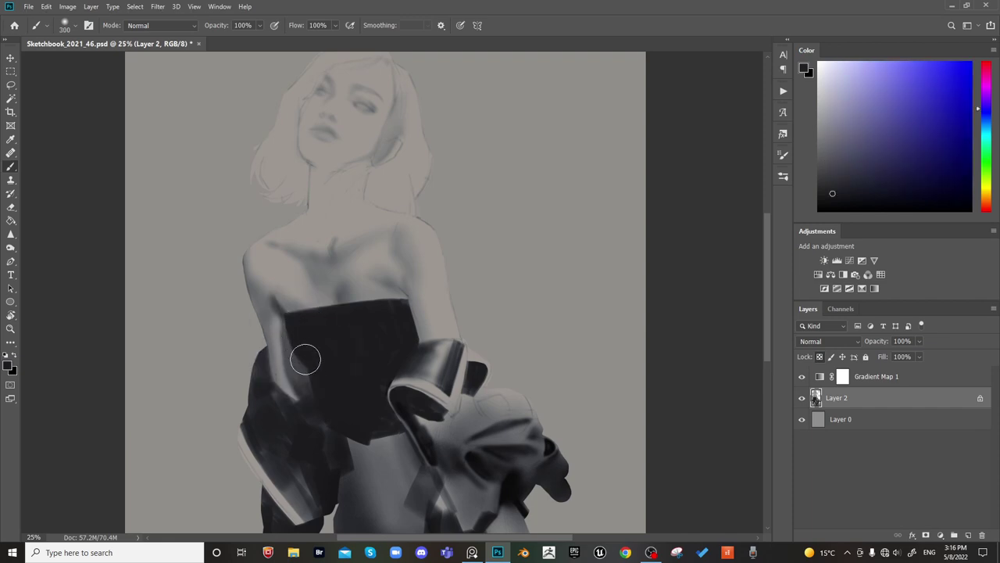
{"action": "mouse_move", "coordinate": [310, 366]}
{"action": "left_mouse_down"}
{"action": "mouse_move", "coordinate": [315, 385]}
{"action": "mouse_move", "coordinate": [302, 404]}
{"action": "left_mouse_up"}
Examine the whole figure in a horizontally mirrored view and restore its original orientation
{"action": "key", "text": "space"}
{"action": "left_click_drag", "start_coordinate": [465, 257], "coordinate": [460, 257]}
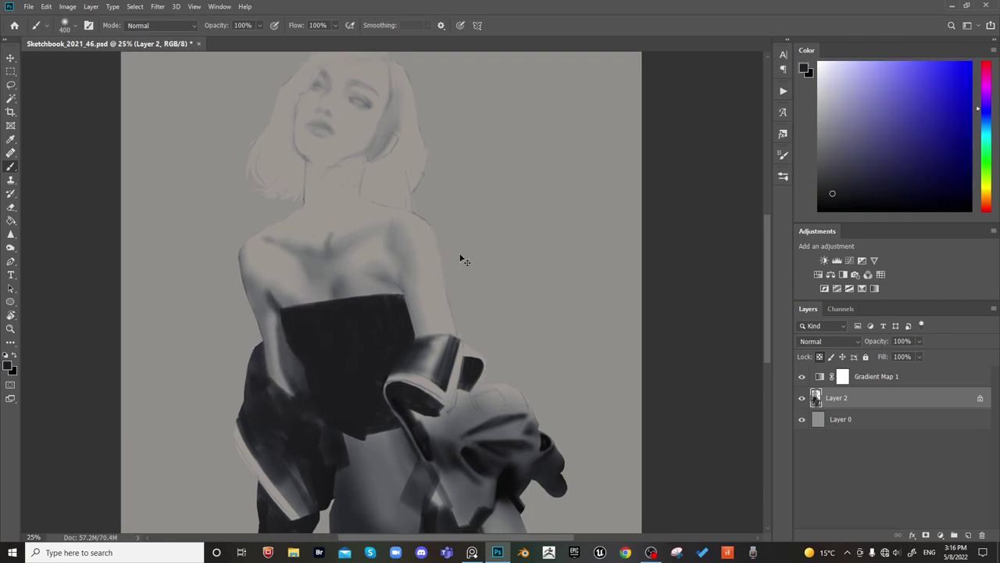
{"action": "key", "text": "ctrl+shift+h"}
{"action": "key", "text": "ctrl+minus"}
{"action": "key", "text": "ctrl+minus"}
{"action": "key", "text": "ctrl+plus"}
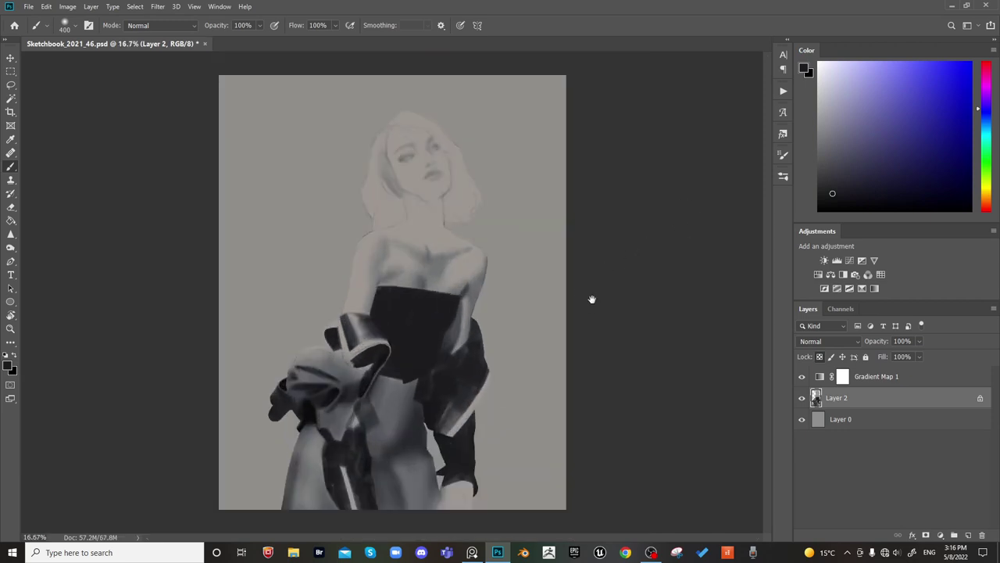
{"action": "key", "text": "ctrl+shift+h"}
Shade the slope from shoulder to neck and the side of the neck below the chin with a soft brush
{"action": "key", "text": "ctrl+plus"}
{"action": "key", "text": "ctrl+plus"}
{"action": "key", "text": "space"}
{"action": "left_click_drag", "start_coordinate": [410, 201], "coordinate": [408, 313]}
{"action": "mouse_move", "coordinate": [238, 292]}
{"action": "left_mouse_down"}
{"action": "mouse_move", "coordinate": [296, 295]}
{"action": "mouse_move", "coordinate": [316, 193]}
{"action": "mouse_move", "coordinate": [282, 285]}
{"action": "mouse_move", "coordinate": [264, 285]}
{"action": "mouse_move", "coordinate": [291, 282]}
{"action": "mouse_move", "coordinate": [299, 216]}
{"action": "mouse_move", "coordinate": [303, 281]}
{"action": "mouse_move", "coordinate": [313, 285]}
{"action": "mouse_move", "coordinate": [321, 238]}
{"action": "mouse_move", "coordinate": [311, 279]}
{"action": "left_mouse_up"}
{"action": "key", "text": "]"}
{"action": "key", "text": "]"}
{"action": "key", "text": "]"}
{"action": "key", "text": "["}
{"action": "key", "text": "["}
{"action": "key", "text": "["}
{"action": "key", "text": "["}
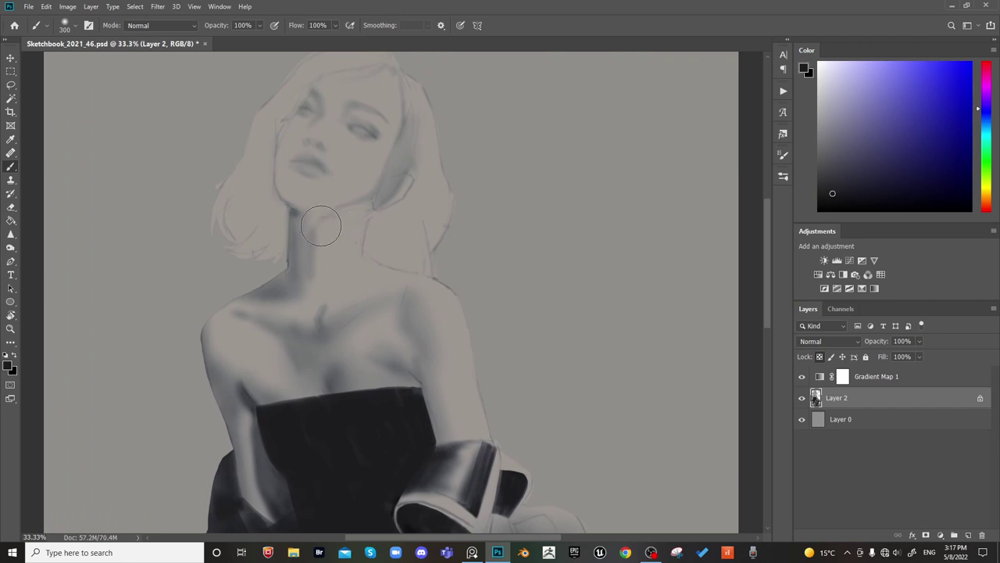
Paint a soft shadow under the chin and jawline across the upper neck
{"action": "key", "text": "bracketleft"}
{"action": "key", "text": "bracketleft"}
{"action": "key", "text": "bracketleft"}
{"action": "left_click_drag", "start_coordinate": [311, 248], "coordinate": [350, 218]}
{"action": "key", "text": "bracketright"}
{"action": "key", "text": "bracketright"}
{"action": "key", "text": "bracketright"}
{"action": "key", "text": "bracketright"}
{"action": "key", "text": "bracketright"}
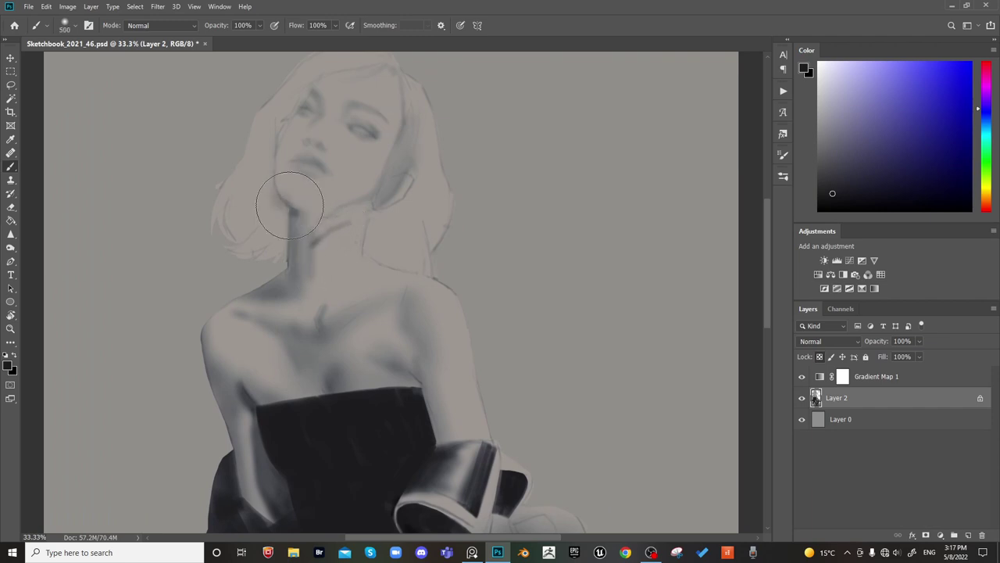
{"action": "mouse_move", "coordinate": [300, 232]}
{"action": "left_mouse_down"}
{"action": "mouse_move", "coordinate": [374, 212]}
{"action": "mouse_move", "coordinate": [327, 228]}
{"action": "mouse_move", "coordinate": [341, 206]}
{"action": "left_mouse_up"}
Shade the diagonal neck muscle from beneath the jaw down toward the pit of the neck
{"action": "key", "text": "bracketleft"}
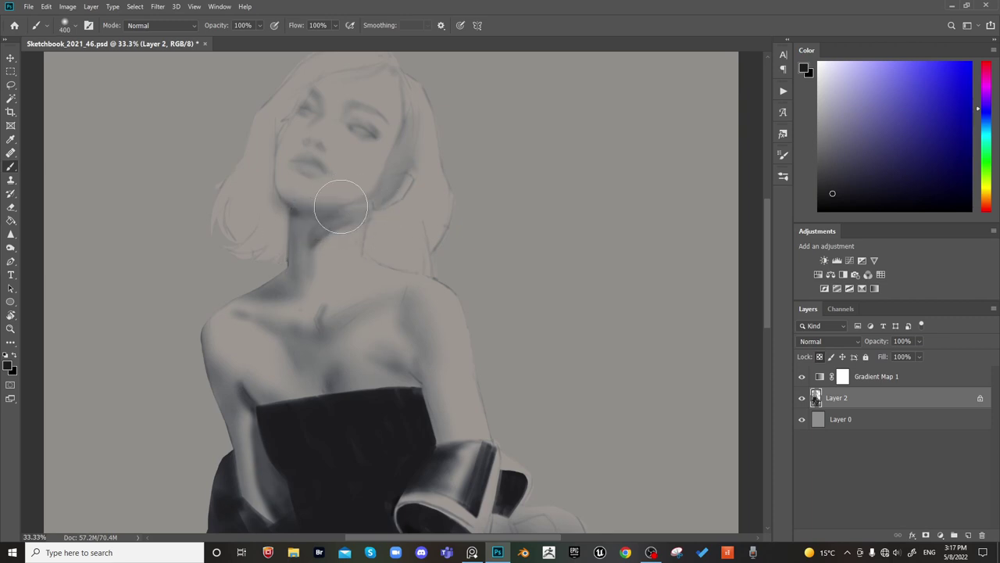
{"action": "key", "text": "bracketleft"}
{"action": "key", "text": "bracketleft"}
{"action": "left_click_drag", "start_coordinate": [347, 250], "coordinate": [311, 291]}
{"action": "key", "text": "bracketleft"}
{"action": "key", "text": "bracketleft"}
{"action": "key", "text": "bracketleft"}
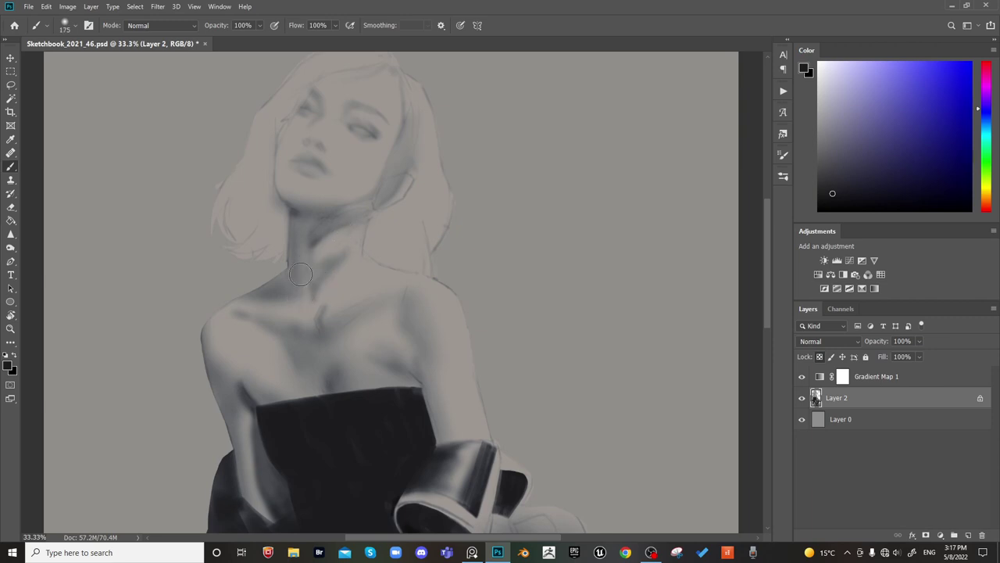
Deepen the shading at the base of the neck and along the adjoining shoulder slope
{"action": "key", "text": "bracketright"}
{"action": "key", "text": "bracketright"}
{"action": "key", "text": "bracketleft"}
{"action": "key", "text": "bracketright"}
{"action": "key", "text": "bracketright"}
{"action": "key", "text": "bracketright"}
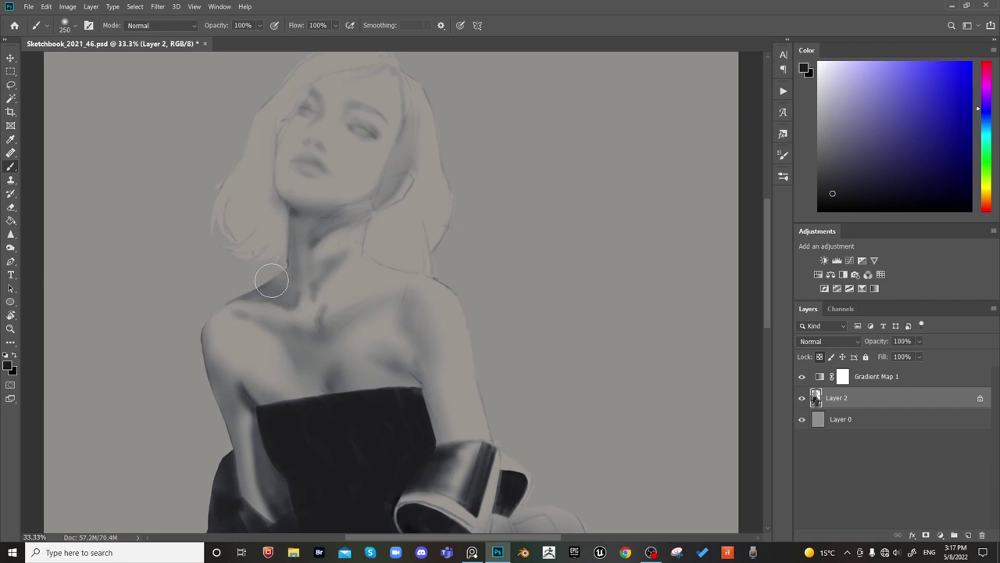
Paint a near-black diagonal shadow down the neck below the ear and into the adjoining hair
{"action": "key", "text": "ctrl+h"}
{"action": "left_click_drag", "start_coordinate": [500, 214], "coordinate": [494, 274]}
{"action": "key", "text": "ctrl+h"}
{"action": "key", "text": "bracketright"}
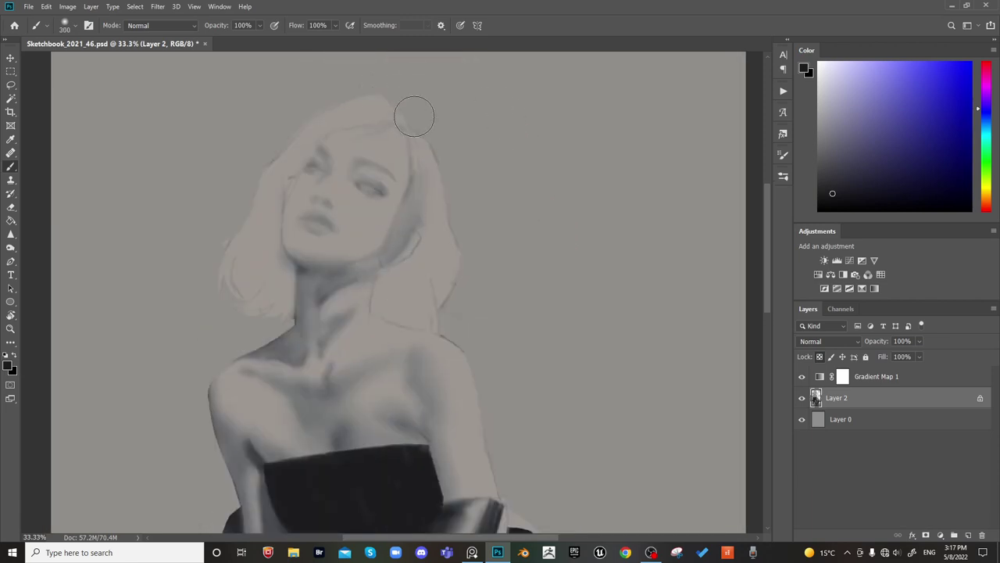
{"action": "key", "text": "bracketleft"}
{"action": "key", "text": "bracketright"}
{"action": "key", "text": "bracketright"}
{"action": "mouse_move", "coordinate": [374, 277]}
{"action": "left_mouse_down"}
{"action": "mouse_move", "coordinate": [327, 327]}
{"action": "mouse_move", "coordinate": [381, 278]}
{"action": "left_mouse_up"}
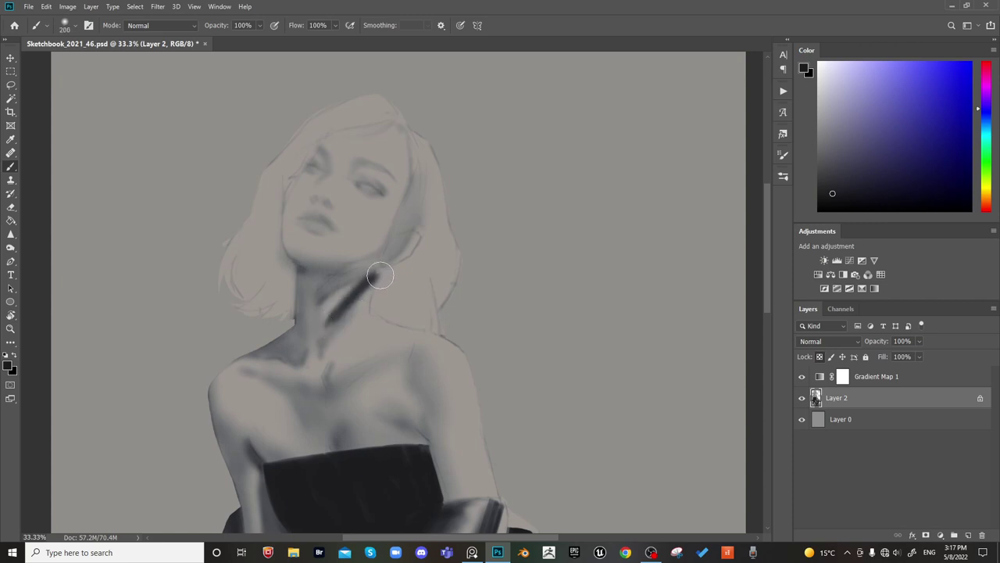
{"action": "mouse_move", "coordinate": [339, 317]}
{"action": "left_mouse_down"}
{"action": "mouse_move", "coordinate": [389, 278]}
{"action": "mouse_move", "coordinate": [384, 312]}
{"action": "left_mouse_up"}
Darken the edge beneath the ear and block in the hair behind it with near-black
{"action": "key", "text": "bracketleft"}
{"action": "key", "text": "bracketleft"}
{"action": "key", "text": "bracketleft"}
{"action": "mouse_move", "coordinate": [383, 270]}
{"action": "left_mouse_down"}
{"action": "mouse_move", "coordinate": [420, 257]}
{"action": "mouse_move", "coordinate": [420, 237]}
{"action": "mouse_move", "coordinate": [411, 261]}
{"action": "mouse_move", "coordinate": [441, 234]}
{"action": "mouse_move", "coordinate": [442, 283]}
{"action": "mouse_move", "coordinate": [438, 259]}
{"action": "left_mouse_up"}
{"action": "key", "text": "bracketright"}
{"action": "key", "text": "bracketright"}
{"action": "key", "text": "bracketright"}
{"action": "key", "text": "bracketright"}
{"action": "key", "text": "bracketleft"}
{"action": "key", "text": "bracketleft"}
{"action": "key", "text": "bracketleft"}
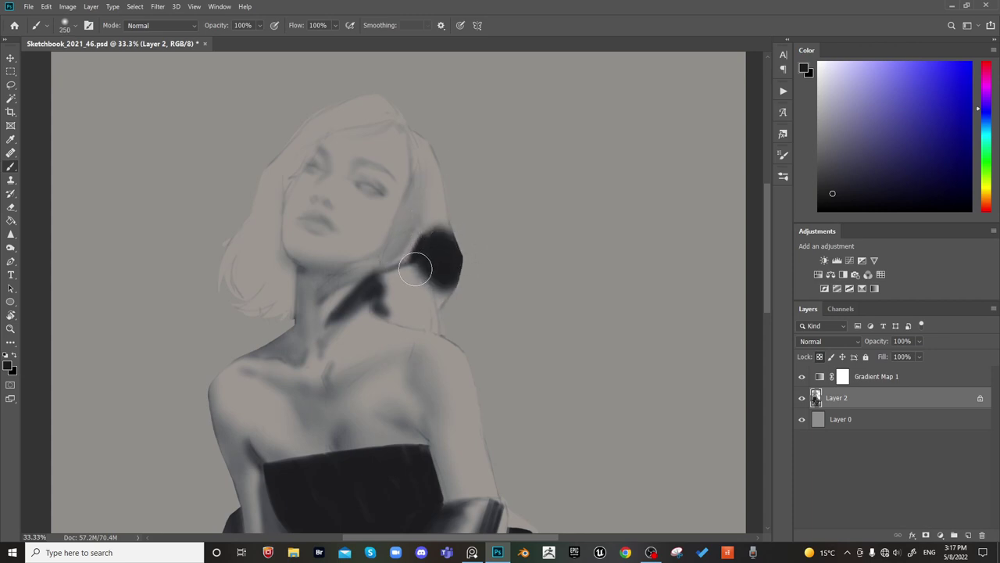
Extend the near-black hair mass behind the ear down toward the shoulder
{"action": "key", "text": "bracketright"}
{"action": "key", "text": "bracketright"}
{"action": "key", "text": "bracketright"}
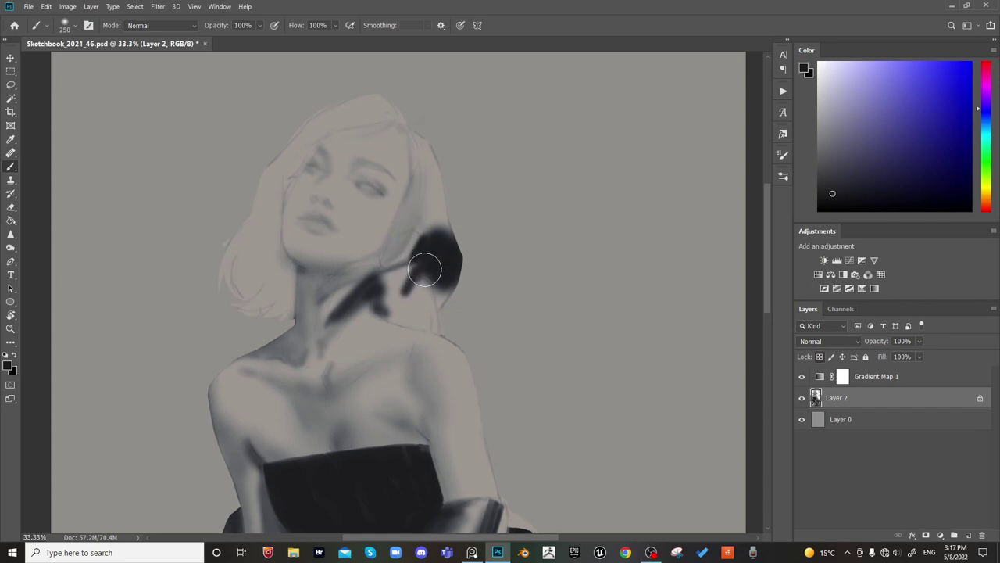
{"action": "mouse_move", "coordinate": [436, 263]}
{"action": "left_mouse_down"}
{"action": "mouse_move", "coordinate": [413, 308]}
{"action": "mouse_move", "coordinate": [442, 309]}
{"action": "left_mouse_up"}
Fill the light gap between the neck shadow and the dark hair mass below the ear
{"action": "key", "text": "bracketleft"}
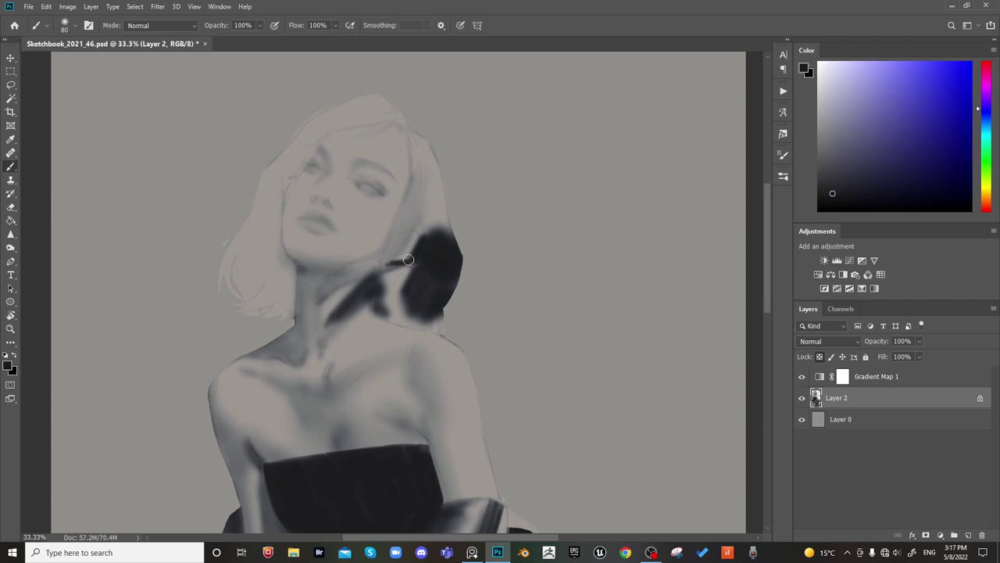
{"action": "mouse_move", "coordinate": [407, 267]}
{"action": "left_mouse_down"}
{"action": "mouse_move", "coordinate": [377, 277]}
{"action": "mouse_move", "coordinate": [405, 276]}
{"action": "mouse_move", "coordinate": [393, 273]}
{"action": "mouse_move", "coordinate": [418, 264]}
{"action": "left_mouse_up"}
{"action": "key", "text": "bracketright"}
{"action": "key", "text": "bracketright"}
{"action": "left_click_drag", "start_coordinate": [387, 301], "coordinate": [410, 278]}
Darken the lower edge of the hair and its strand ends above the shoulder
{"action": "key", "text": "bracketright"}
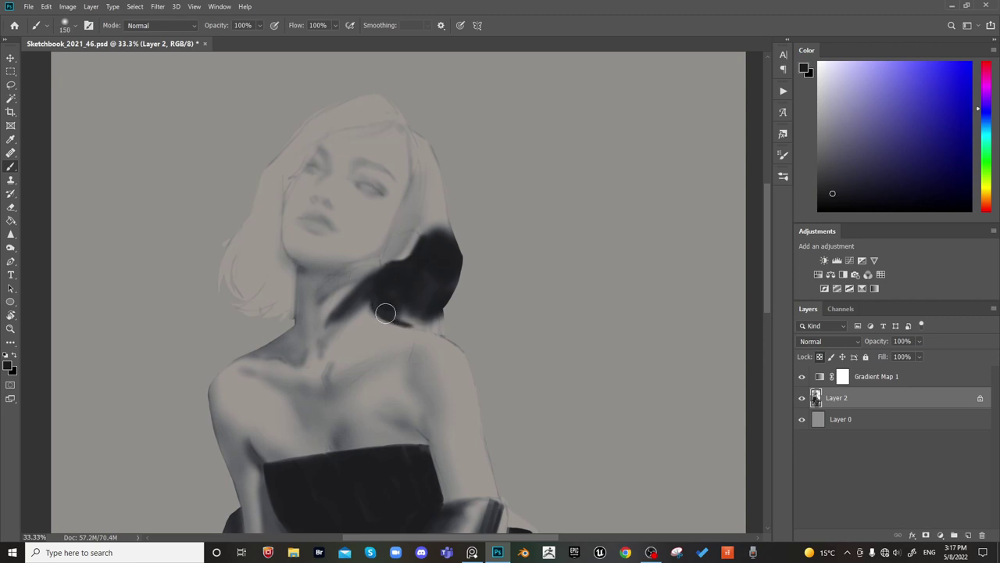
{"action": "key", "text": "bracketright"}
{"action": "left_click_drag", "start_coordinate": [385, 313], "coordinate": [445, 315]}
{"action": "left_click_drag", "start_coordinate": [433, 329], "coordinate": [431, 324]}
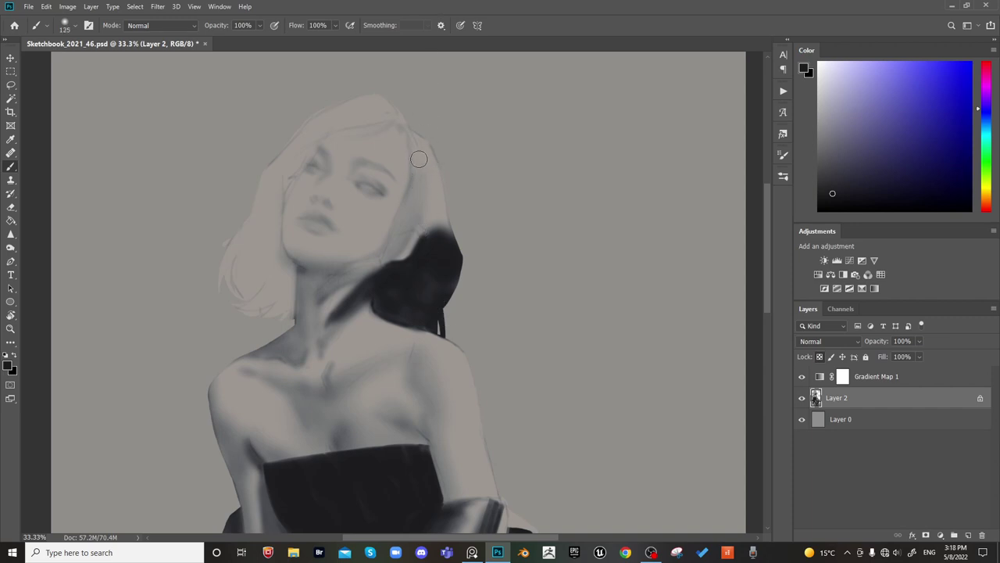
Block in near-black hair along the side of the head from the parting toward the ear
{"action": "left_click_drag", "start_coordinate": [421, 162], "coordinate": [429, 190]}
{"action": "key", "text": "bracketright"}
{"action": "key", "text": "bracketright"}
{"action": "key", "text": "bracketright"}
{"action": "key", "text": "bracketright"}
{"action": "key", "text": "bracketright"}
{"action": "key", "text": "bracketright"}
{"action": "key", "text": "bracketright"}
{"action": "key", "text": "bracketright"}
{"action": "key", "text": "bracketright"}
{"action": "key", "text": "bracketright"}
{"action": "key", "text": "bracketright"}
{"action": "mouse_move", "coordinate": [416, 128]}
{"action": "left_mouse_down"}
{"action": "mouse_move", "coordinate": [424, 169]}
{"action": "mouse_move", "coordinate": [422, 133]}
{"action": "mouse_move", "coordinate": [437, 146]}
{"action": "mouse_move", "coordinate": [421, 161]}
{"action": "mouse_move", "coordinate": [434, 179]}
{"action": "mouse_move", "coordinate": [440, 148]}
{"action": "mouse_move", "coordinate": [431, 169]}
{"action": "mouse_move", "coordinate": [429, 153]}
{"action": "mouse_move", "coordinate": [443, 165]}
{"action": "mouse_move", "coordinate": [429, 196]}
{"action": "mouse_move", "coordinate": [451, 197]}
{"action": "mouse_move", "coordinate": [436, 211]}
{"action": "mouse_move", "coordinate": [431, 200]}
{"action": "mouse_move", "coordinate": [431, 235]}
{"action": "mouse_move", "coordinate": [430, 167]}
{"action": "left_mouse_up"}
Define the hair edge around the ear and fill the remaining light gap beside it with near-black
{"action": "key", "text": "bracketleft"}
{"action": "key", "text": "bracketleft"}
{"action": "key", "text": "bracketleft"}
{"action": "key", "text": "bracketleft"}
{"action": "key", "text": "bracketleft"}
{"action": "key", "text": "bracketleft"}
{"action": "key", "text": "bracketleft"}
{"action": "key", "text": "bracketleft"}
{"action": "key", "text": "bracketright"}
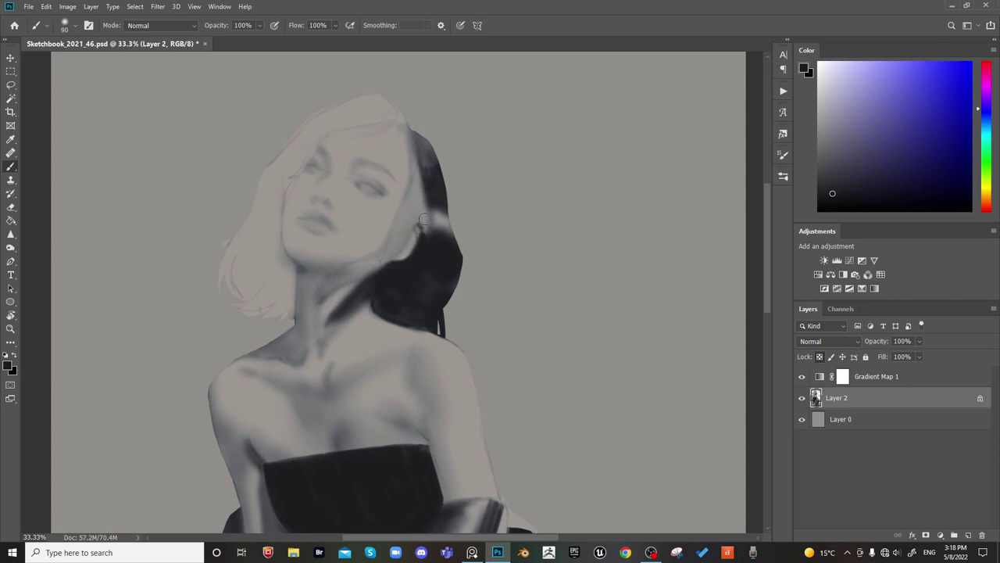
{"action": "key", "text": "bracketright"}
{"action": "key", "text": "bracketright"}
{"action": "key", "text": "bracketright"}
{"action": "key", "text": "bracketright"}
{"action": "key", "text": "bracketright"}
{"action": "key", "text": "bracketright"}
{"action": "key", "text": "bracketright"}
{"action": "left_click_drag", "start_coordinate": [433, 203], "coordinate": [446, 224]}
Darken the hairline along the temple and the side of the face above the ear
{"action": "key", "text": "bracketleft"}
{"action": "key", "text": "bracketleft"}
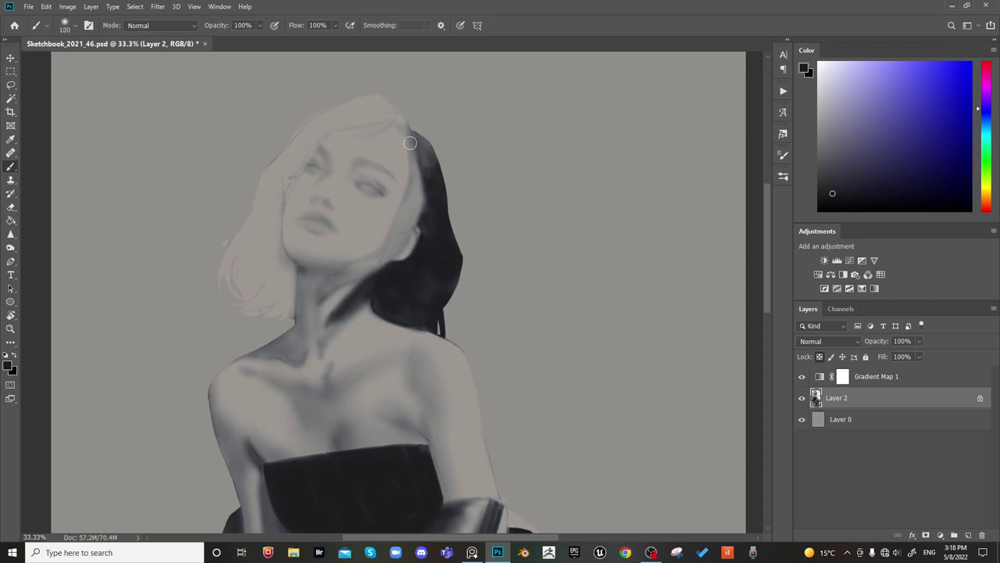
{"action": "mouse_move", "coordinate": [412, 164]}
{"action": "left_mouse_down"}
{"action": "mouse_move", "coordinate": [408, 203]}
{"action": "mouse_move", "coordinate": [426, 168]}
{"action": "mouse_move", "coordinate": [405, 209]}
{"action": "left_mouse_up"}
{"action": "key", "text": "bracketright"}
{"action": "key", "text": "bracketright"}
{"action": "left_click", "coordinate": [406, 209]}
Shade the side of the face in front of the ear down to the jaw corner
{"action": "key", "text": "bracketleft"}
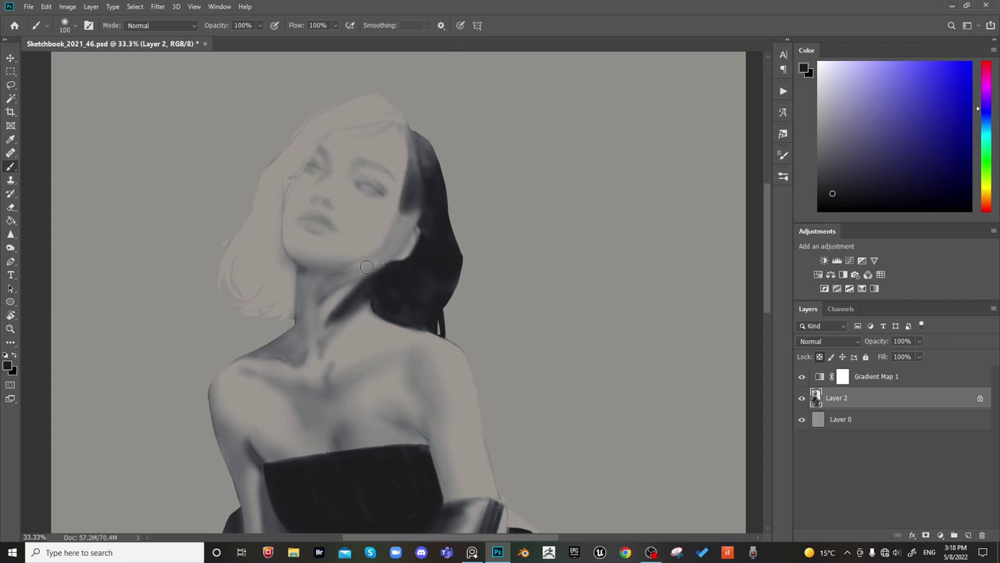
{"action": "mouse_move", "coordinate": [371, 260]}
{"action": "left_mouse_down"}
{"action": "mouse_move", "coordinate": [418, 202]}
{"action": "mouse_move", "coordinate": [390, 253]}
{"action": "left_mouse_up"}
{"action": "key", "text": "bracketright"}
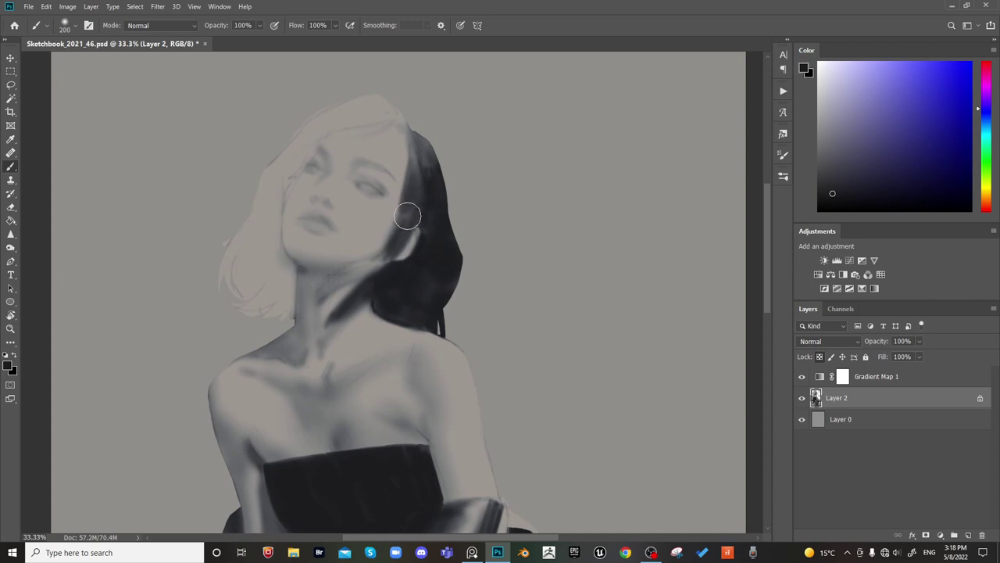
Block in near-black hair across the top of the head beside the parting, with soft edges
{"action": "key", "text": "bracketright"}
{"action": "key", "text": "bracketright"}
{"action": "key", "text": "bracketright"}
{"action": "mouse_move", "coordinate": [368, 101]}
{"action": "left_mouse_down"}
{"action": "mouse_move", "coordinate": [406, 112]}
{"action": "mouse_move", "coordinate": [378, 106]}
{"action": "mouse_move", "coordinate": [373, 90]}
{"action": "mouse_move", "coordinate": [303, 140]}
{"action": "mouse_move", "coordinate": [374, 100]}
{"action": "mouse_move", "coordinate": [314, 134]}
{"action": "mouse_move", "coordinate": [403, 103]}
{"action": "mouse_move", "coordinate": [316, 137]}
{"action": "mouse_move", "coordinate": [387, 118]}
{"action": "left_mouse_up"}
{"action": "key", "text": "bracketleft"}
{"action": "key", "text": "bracketleft"}
{"action": "key", "text": "bracketleft"}
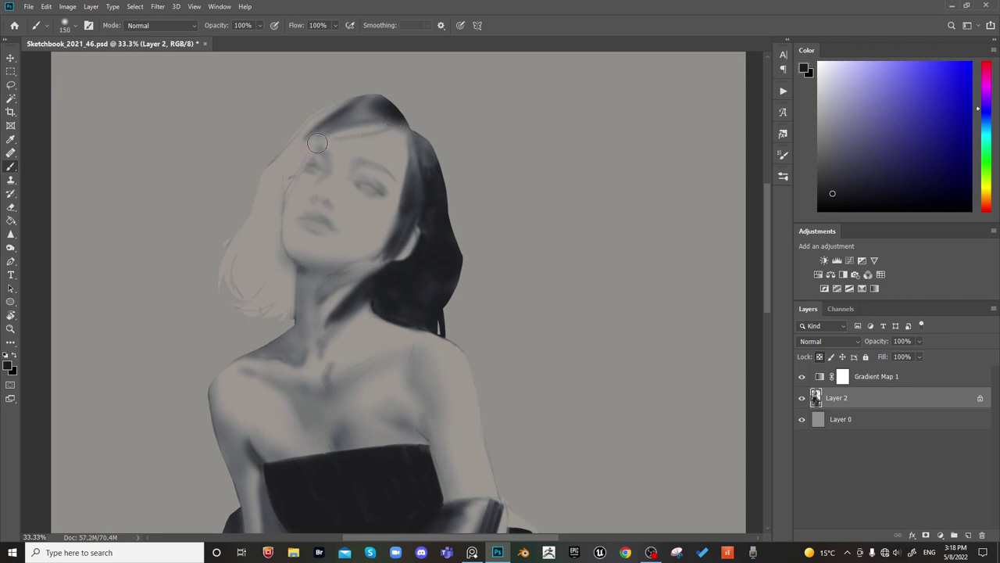
Extend the near-black hair from the crown along the outer silhouette and down the far side to cheek level
{"action": "key", "text": "bracketright"}
{"action": "key", "text": "bracketright"}
{"action": "key", "text": "bracketright"}
{"action": "mouse_move", "coordinate": [335, 146]}
{"action": "left_mouse_down"}
{"action": "mouse_move", "coordinate": [397, 107]}
{"action": "mouse_move", "coordinate": [290, 161]}
{"action": "mouse_move", "coordinate": [391, 31]}
{"action": "left_mouse_up"}
{"action": "key", "text": "bracketleft"}
{"action": "key", "text": "bracketleft"}
{"action": "key", "text": "bracketleft"}
{"action": "key", "text": "bracketleft"}
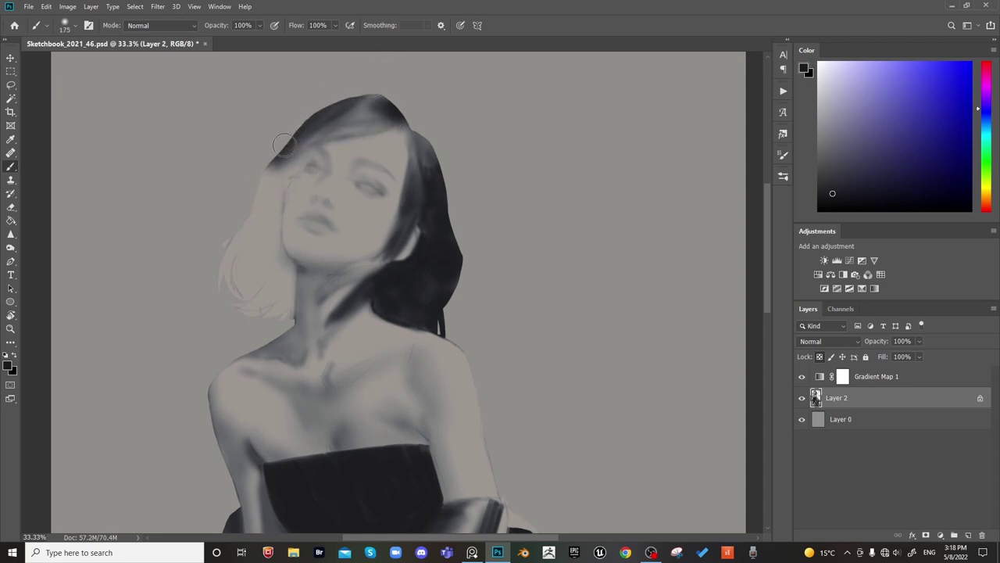
{"action": "mouse_move", "coordinate": [286, 145]}
{"action": "left_mouse_down"}
{"action": "mouse_move", "coordinate": [262, 199]}
{"action": "mouse_move", "coordinate": [304, 138]}
{"action": "left_mouse_up"}
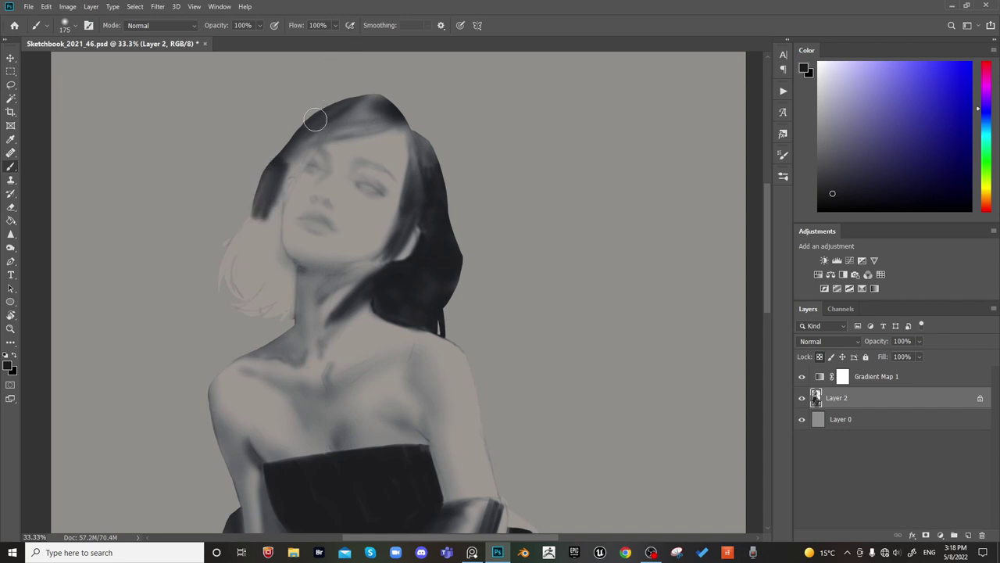
Darken the swept fringe toward the far temple with a soft 300 px near-black brush
{"action": "key", "text": "bracketright"}
{"action": "key", "text": "bracketright"}
{"action": "key", "text": "bracketright"}
{"action": "key", "text": "bracketright"}
{"action": "key", "text": "bracketright"}
{"action": "key", "text": "bracketright"}
{"action": "key", "text": "bracketright"}
{"action": "mouse_move", "coordinate": [318, 146]}
{"action": "left_mouse_down"}
{"action": "mouse_move", "coordinate": [284, 173]}
{"action": "mouse_move", "coordinate": [264, 228]}
{"action": "left_mouse_up"}
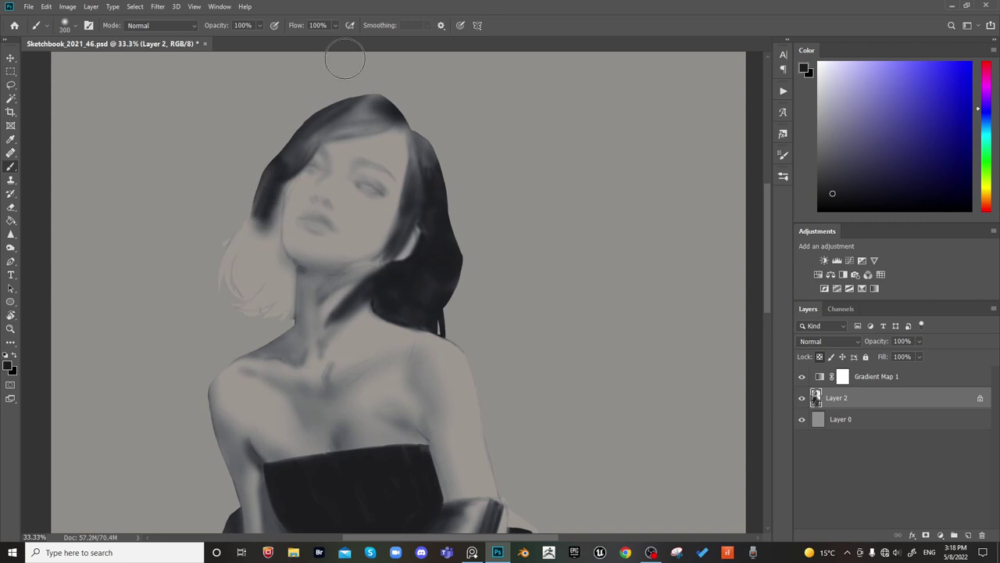
Paint a thin near-black strand between the far-side hair and the cheek using a 90 px brush
{"action": "key", "text": "bracketleft"}
{"action": "key", "text": "bracketleft"}
{"action": "key", "text": "bracketleft"}
{"action": "key", "text": "bracketleft"}
{"action": "key", "text": "bracketleft"}
{"action": "key", "text": "bracketleft"}
{"action": "key", "text": "bracketleft"}
{"action": "key", "text": "bracketleft"}
{"action": "mouse_move", "coordinate": [268, 179]}
{"action": "left_mouse_down"}
{"action": "mouse_move", "coordinate": [276, 225]}
{"action": "mouse_move", "coordinate": [289, 175]}
{"action": "mouse_move", "coordinate": [279, 226]}
{"action": "mouse_move", "coordinate": [285, 180]}
{"action": "left_mouse_up"}
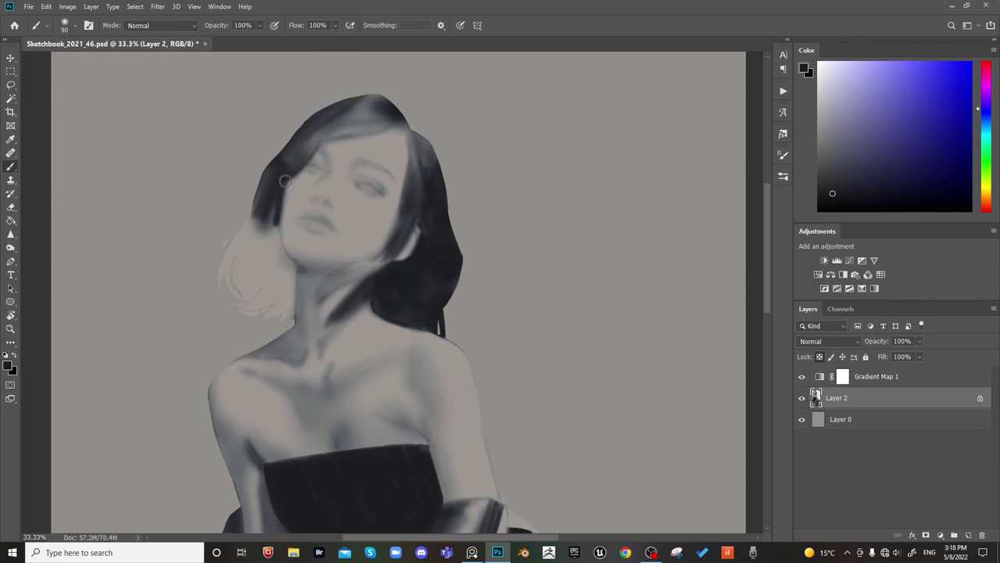
Soften the transition between the far-side hair and the cheek with a large 500 px brush
{"action": "key", "text": "bracketright"}
{"action": "key", "text": "bracketright"}
{"action": "key", "text": "bracketright"}
{"action": "key", "text": "bracketright"}
{"action": "key", "text": "bracketright"}
{"action": "key", "text": "bracketright"}
{"action": "key", "text": "bracketright"}
{"action": "key", "text": "bracketright"}
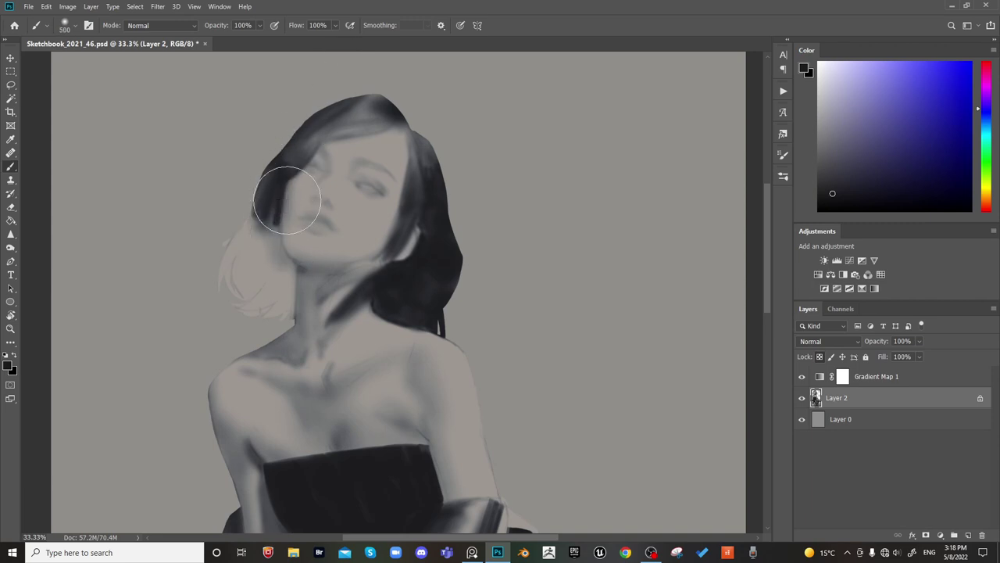
Define the far side of the face with a near-black hair edge running along the cheek to the chin
{"action": "key", "text": "bracketleft"}
{"action": "key", "text": "bracketleft"}
{"action": "key", "text": "bracketleft"}
{"action": "key", "text": "bracketleft"}
{"action": "key", "text": "bracketleft"}
{"action": "key", "text": "bracketleft"}
{"action": "key", "text": "bracketleft"}
{"action": "key", "text": "bracketleft"}
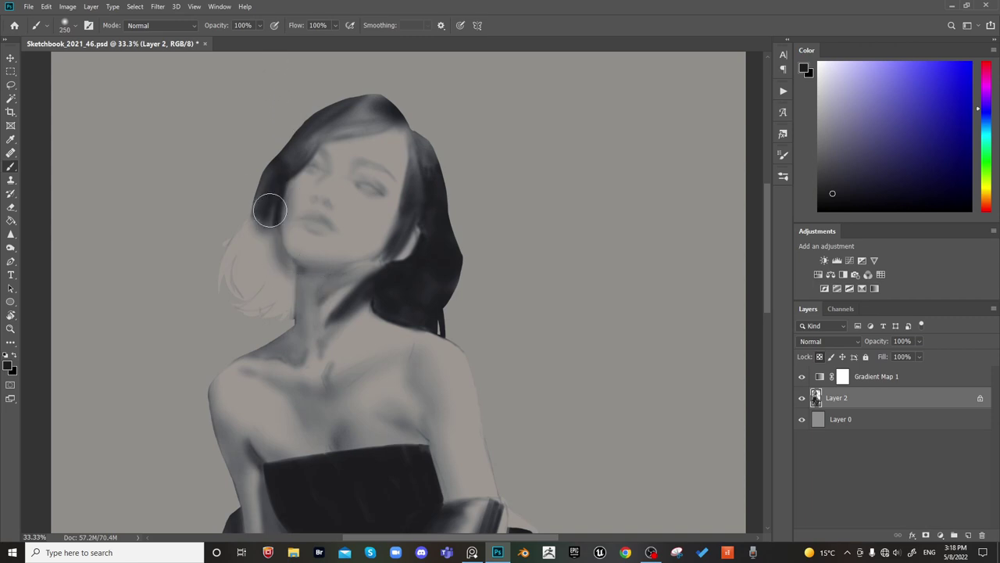
{"action": "left_click_drag", "start_coordinate": [279, 222], "coordinate": [292, 262]}
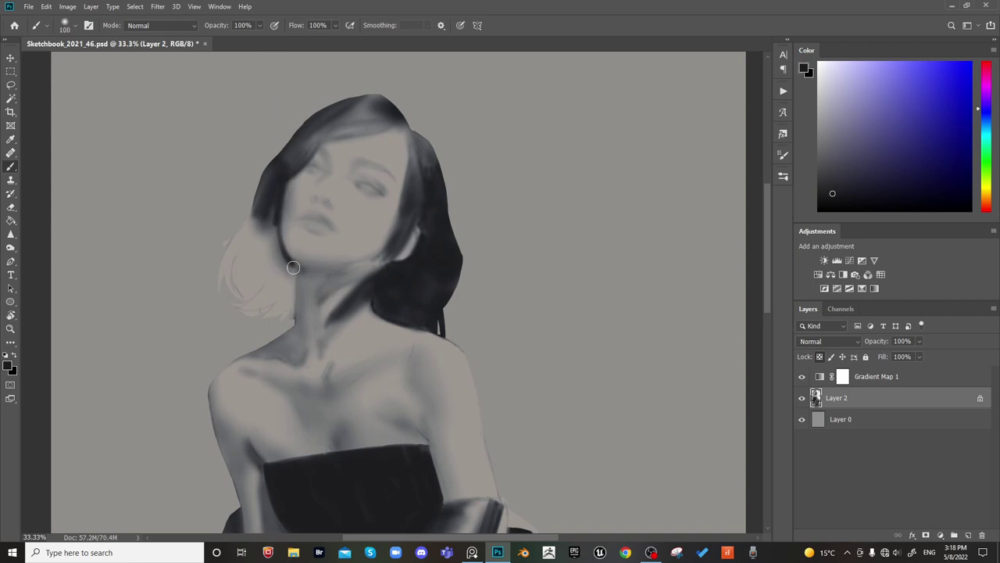
Fill the lower far-side hair out to its flicked tips in near-black with a 500 px brush
{"action": "key", "text": "bracketright"}
{"action": "key", "text": "bracketright"}
{"action": "key", "text": "bracketright"}
{"action": "key", "text": "bracketright"}
{"action": "key", "text": "bracketright"}
{"action": "key", "text": "bracketright"}
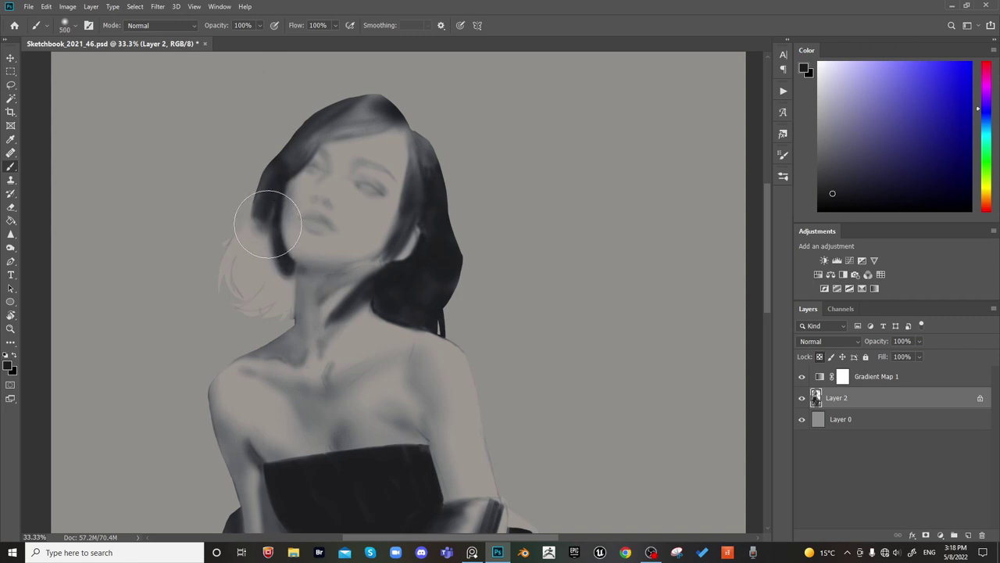
{"action": "mouse_move", "coordinate": [262, 223]}
{"action": "left_mouse_down"}
{"action": "mouse_move", "coordinate": [272, 278]}
{"action": "mouse_move", "coordinate": [243, 253]}
{"action": "mouse_move", "coordinate": [221, 302]}
{"action": "mouse_move", "coordinate": [256, 286]}
{"action": "mouse_move", "coordinate": [275, 235]}
{"action": "left_mouse_up"}
Fill the remaining light hair area beside the neck with near-black down to the tips
{"action": "key", "text": "bracketleft"}
{"action": "key", "text": "bracketleft"}
{"action": "key", "text": "bracketleft"}
{"action": "key", "text": "bracketleft"}
{"action": "key", "text": "bracketleft"}
{"action": "key", "text": "bracketleft"}
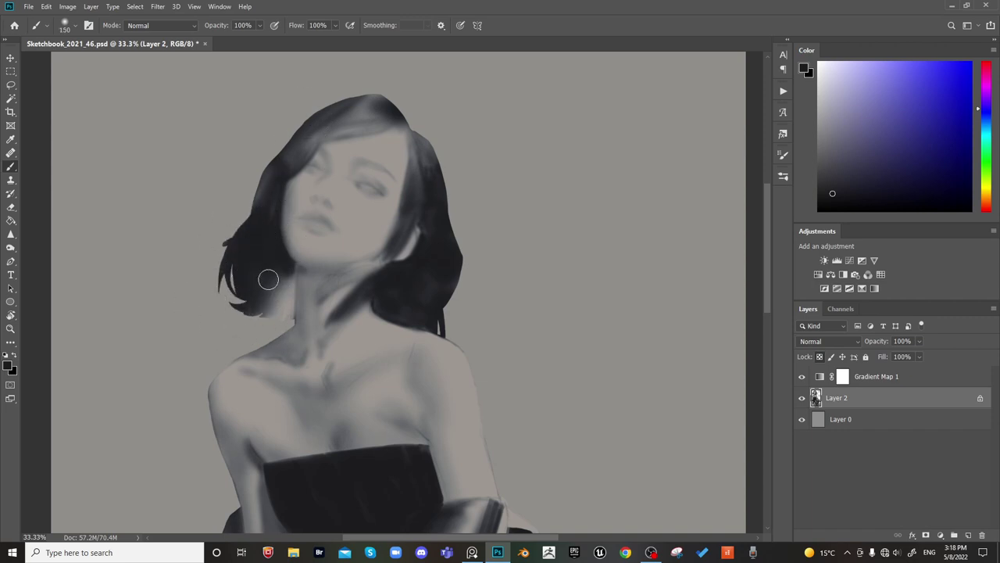
{"action": "mouse_move", "coordinate": [268, 279]}
{"action": "left_mouse_down"}
{"action": "mouse_move", "coordinate": [274, 316]}
{"action": "mouse_move", "coordinate": [289, 280]}
{"action": "left_mouse_up"}
{"action": "key", "text": "bracketleft"}
{"action": "key", "text": "bracketleft"}
{"action": "key", "text": "bracketright"}
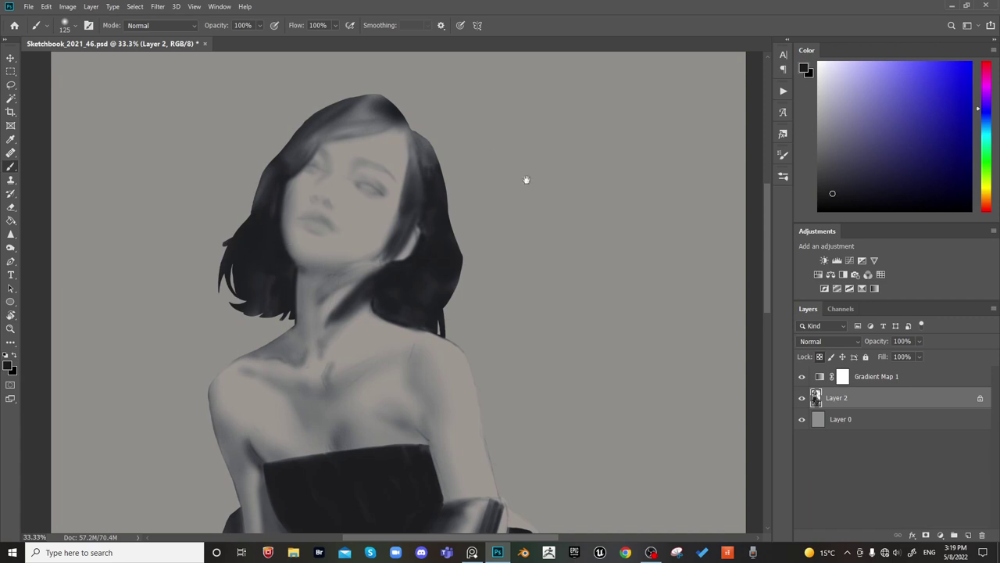
Check the whole figure mirrored, then darken the near eye along its lash line
{"action": "scroll", "coordinate": [526, 179], "scroll_direction": "down", "scroll_amount": 2}
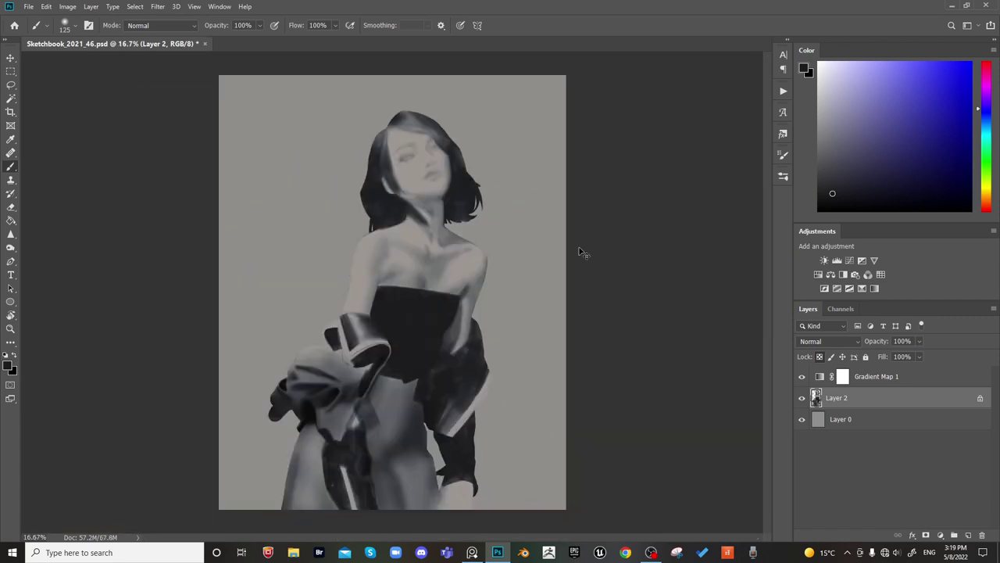
{"action": "scroll", "coordinate": [579, 248], "scroll_direction": "up", "scroll_amount": 2}
{"action": "scroll", "coordinate": [422, 242], "scroll_direction": "up", "scroll_amount": 3}
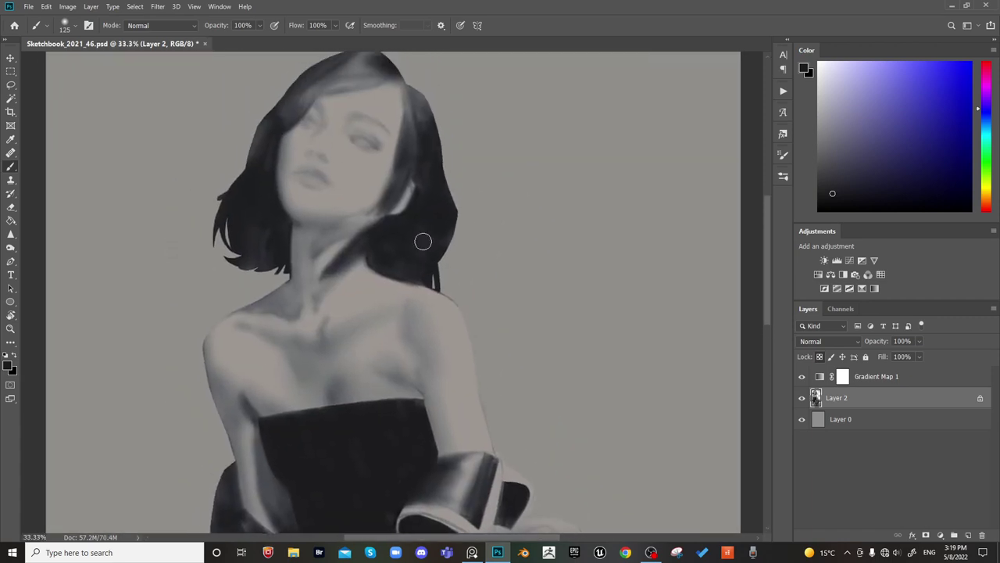
{"action": "scroll", "coordinate": [423, 244], "scroll_direction": "up", "scroll_amount": 1}
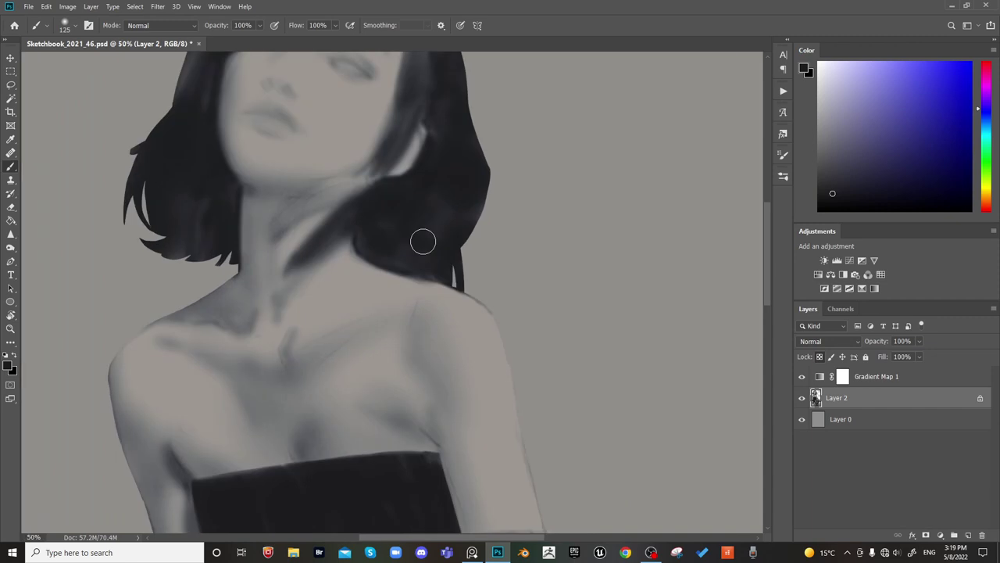
{"action": "left_click_drag", "start_coordinate": [355, 221], "coordinate": [330, 345]}
{"action": "key", "text": "bracketleft"}
{"action": "key", "text": "bracketleft"}
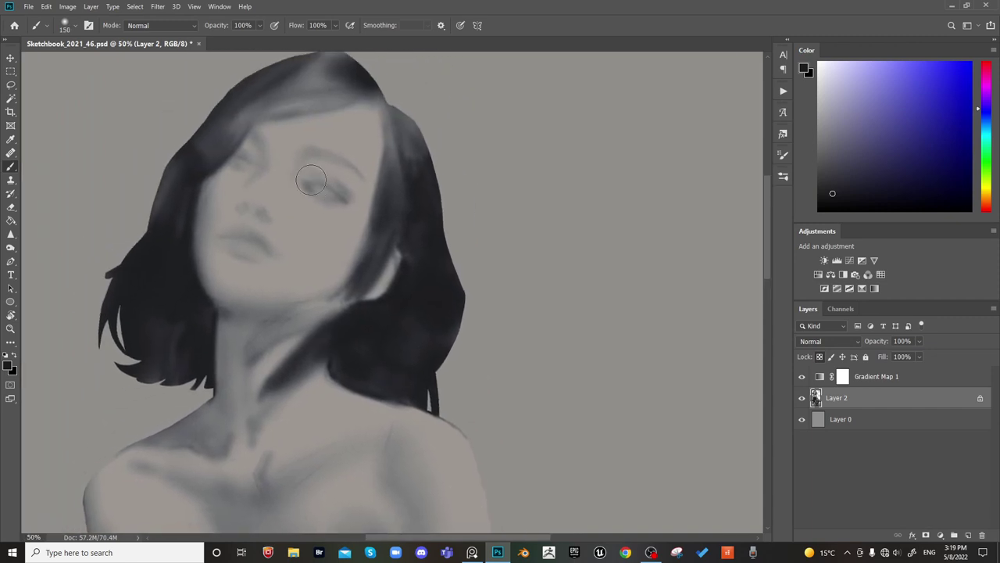
{"action": "left_click_drag", "start_coordinate": [335, 193], "coordinate": [320, 182]}
Shade the near eye socket beneath the inner eyebrow with a soft 400 px brush and undo the last stroke
{"action": "key", "text": "bracketright"}
{"action": "key", "text": "bracketright"}
{"action": "key", "text": "bracketright"}
{"action": "key", "text": "bracketright"}
{"action": "key", "text": "bracketright"}
{"action": "key", "text": "bracketright"}
{"action": "left_click", "coordinate": [308, 166]}
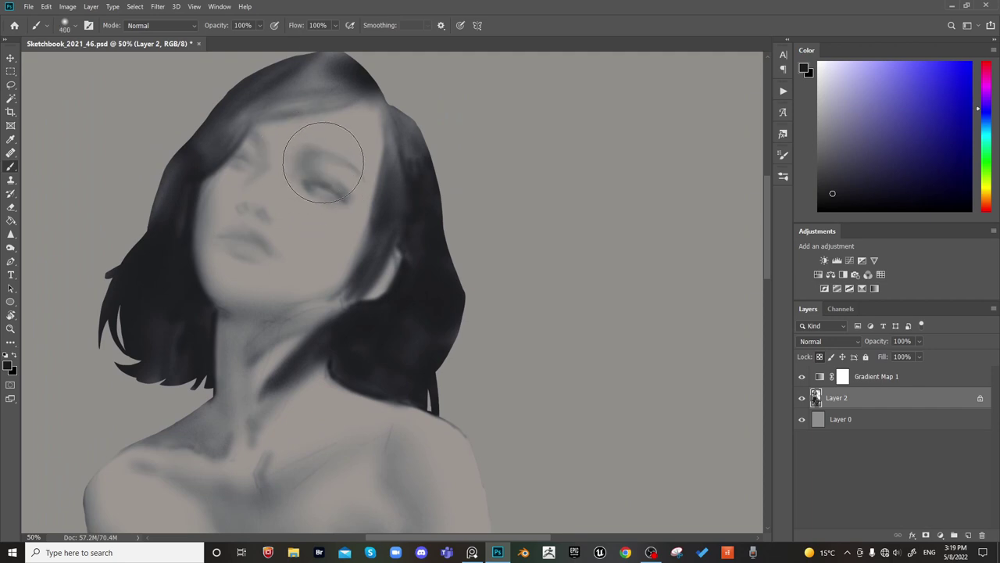
{"action": "key", "text": "bracketleft"}
{"action": "key", "text": "bracketleft"}
{"action": "key", "text": "bracketleft"}
{"action": "key", "text": "ctrl+z"}
Shade the inner corner of the far eye, the side of the nose bridge and the far eyebrow
{"action": "key", "text": "bracketleft"}
{"action": "key", "text": "bracketleft"}
{"action": "left_click_drag", "start_coordinate": [265, 146], "coordinate": [268, 169]}
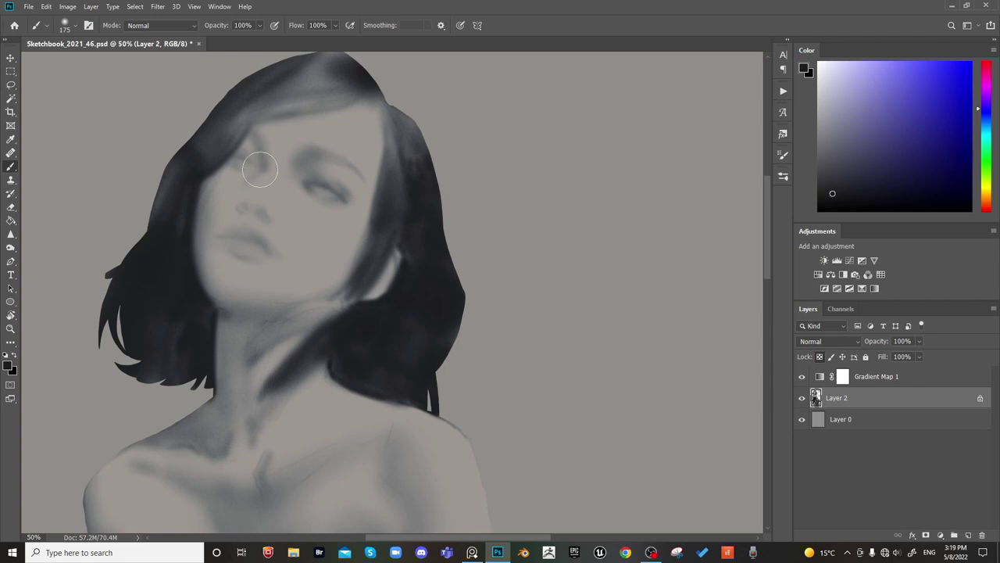
{"action": "key", "text": "bracketleft"}
{"action": "key", "text": "bracketleft"}
{"action": "key", "text": "bracketright"}
{"action": "key", "text": "bracketright"}
{"action": "key", "text": "bracketright"}
{"action": "key", "text": "bracketright"}
{"action": "left_click_drag", "start_coordinate": [254, 148], "coordinate": [246, 134]}
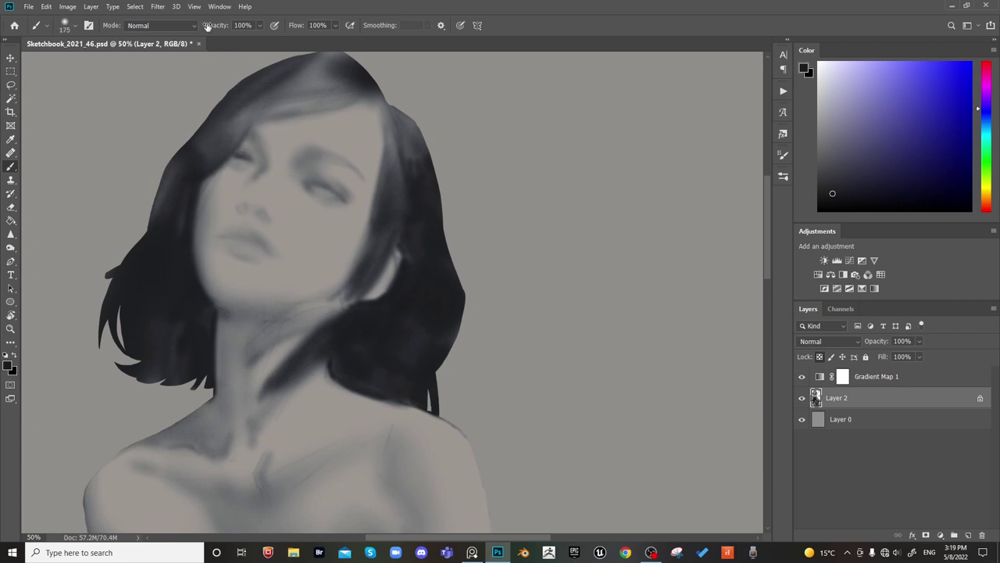
Deepen the soft shading around the far eye and temple with a 250 px brush
{"action": "key", "text": "bracketright"}
{"action": "key", "text": "bracketright"}
{"action": "key", "text": "bracketright"}
{"action": "key", "text": "bracketright"}
{"action": "key", "text": "bracketright"}
{"action": "key", "text": "bracketleft"}
{"action": "left_click_drag", "start_coordinate": [235, 183], "coordinate": [228, 164]}
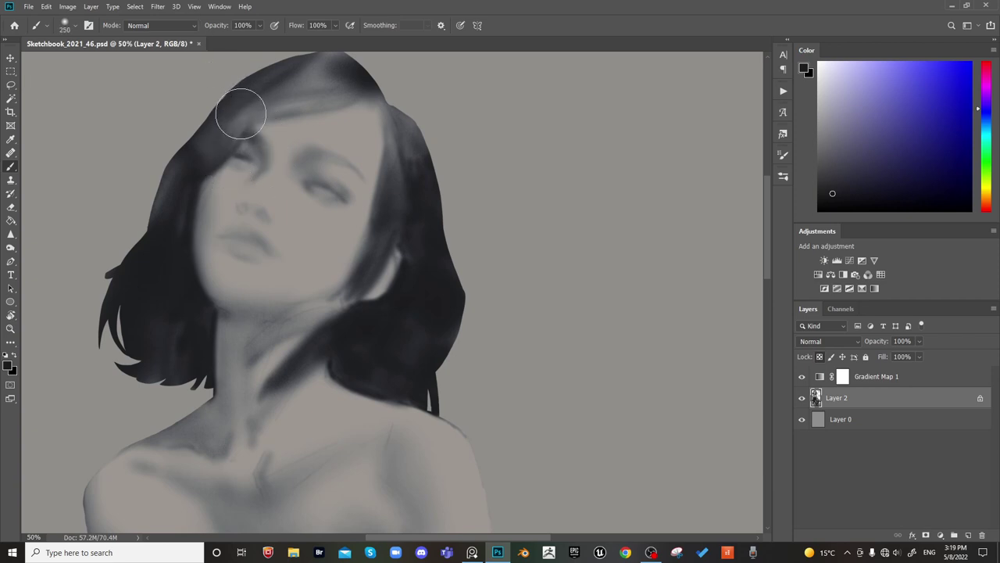
Strengthen the far eyebrow and paint a thin dark hair strand curving from the temple down the far cheek
{"action": "key", "text": "bracketleft"}
{"action": "key", "text": "bracketleft"}
{"action": "key", "text": "bracketleft"}
{"action": "key", "text": "bracketleft"}
{"action": "key", "text": "bracketleft"}
{"action": "key", "text": "bracketleft"}
{"action": "key", "text": "bracketleft"}
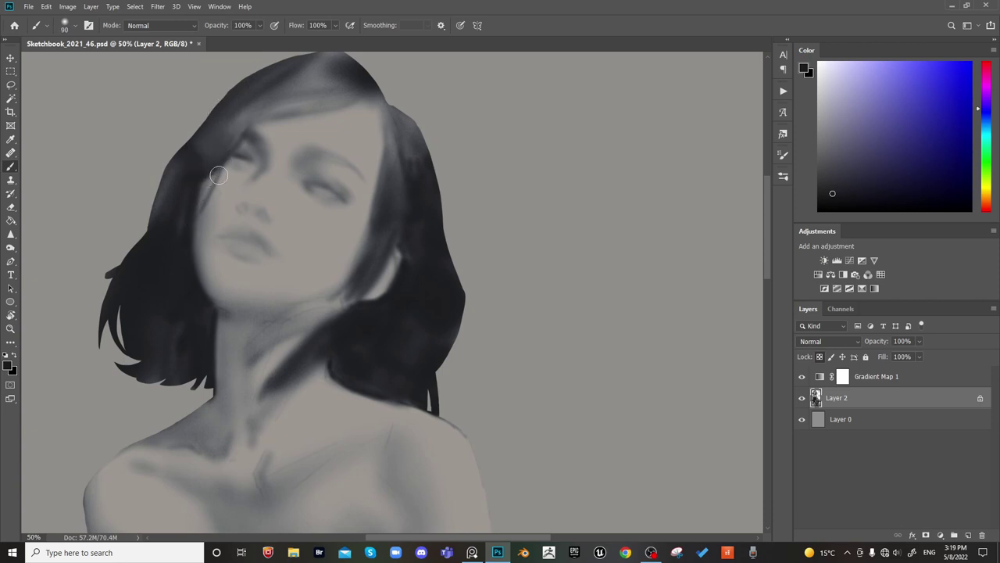
{"action": "key", "text": "bracketright"}
{"action": "left_click_drag", "start_coordinate": [218, 175], "coordinate": [190, 238]}
{"action": "key", "text": "bracketright"}
{"action": "left_click_drag", "start_coordinate": [211, 172], "coordinate": [192, 217]}
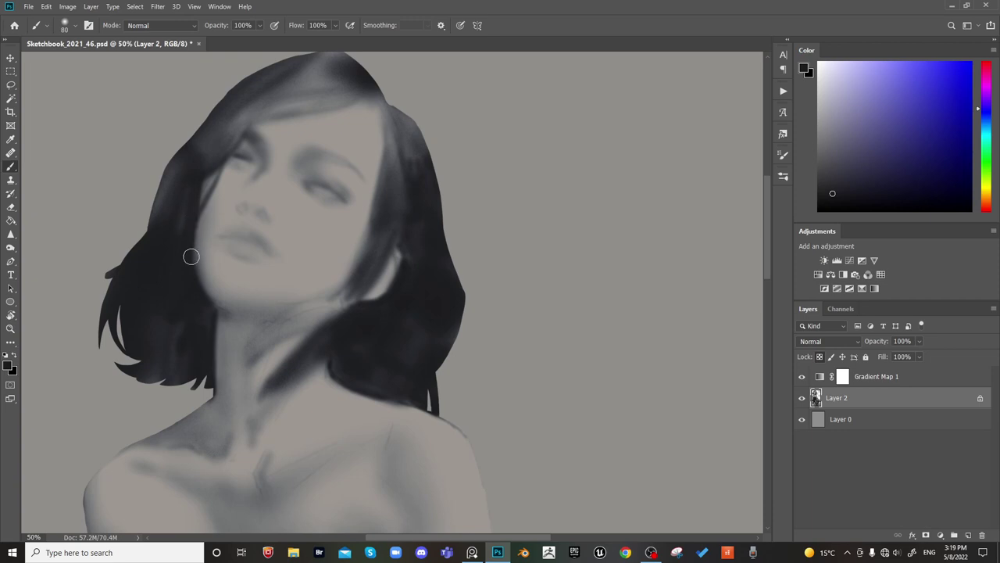
Check the portrait mirrored and shade the neck below the chin beside the far-side hair
{"action": "key", "text": "ctrl+shift+h"}
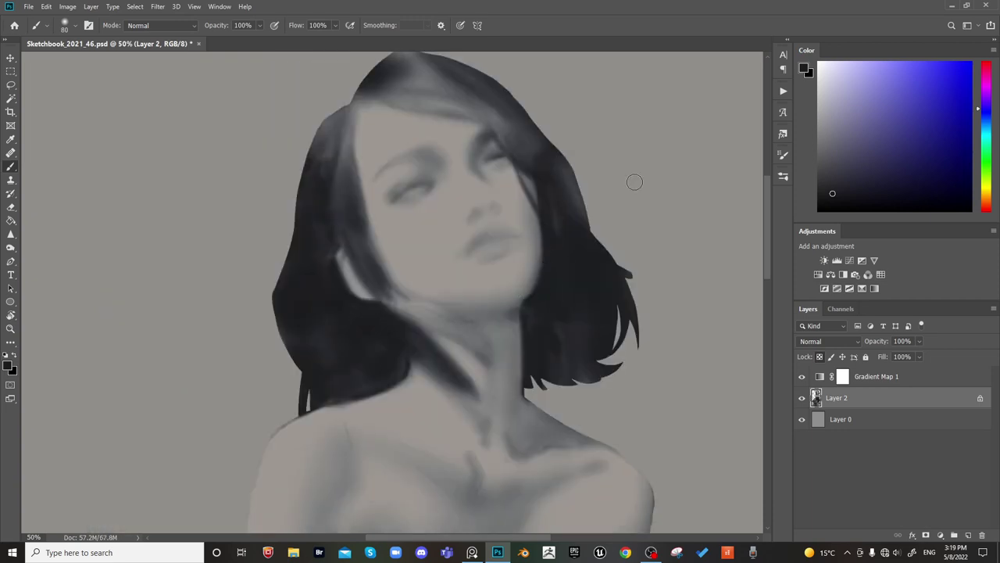
{"action": "key", "text": "ctrl+h"}
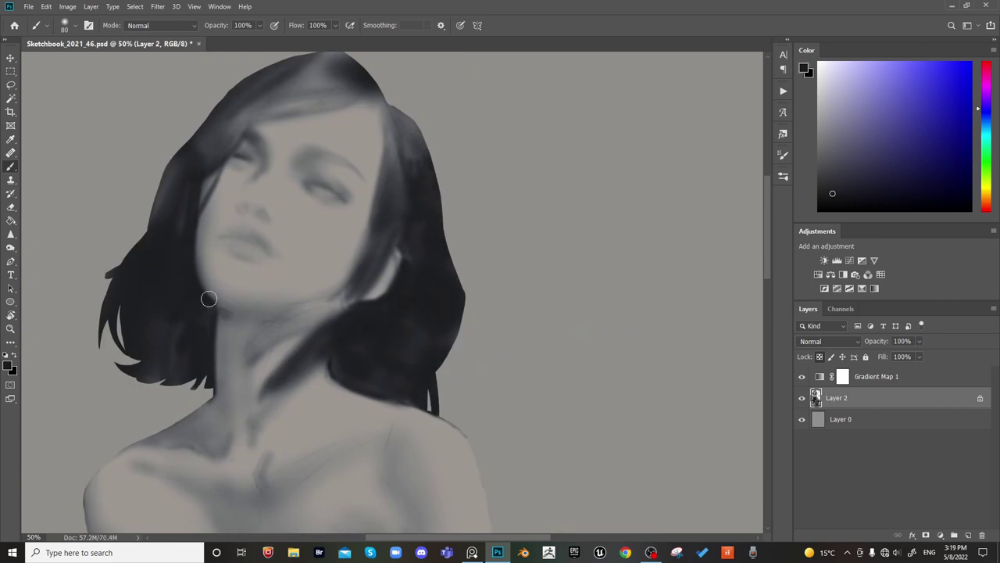
{"action": "key", "text": "]"}
{"action": "key", "text": "]"}
{"action": "key", "text": "]"}
{"action": "key", "text": "]"}
{"action": "key", "text": "]"}
{"action": "left_click_drag", "start_coordinate": [231, 321], "coordinate": [216, 315]}
{"action": "key", "text": "]"}
{"action": "key", "text": "]"}
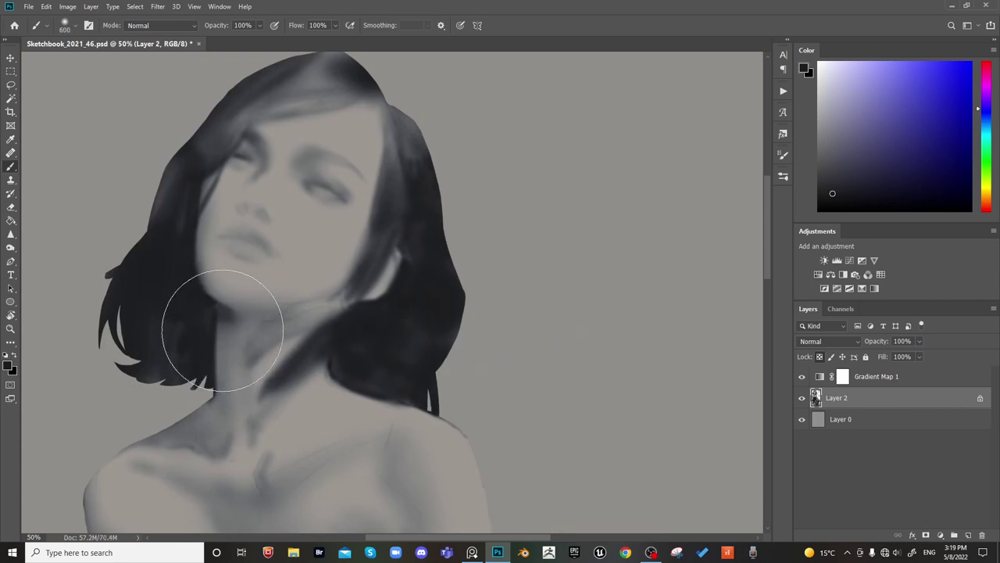
Blend the neck shading with a mid grey sampled from the neck, using a 500 px brush
{"action": "key", "text": "bracketleft"}
{"action": "key", "text": "bracketright"}
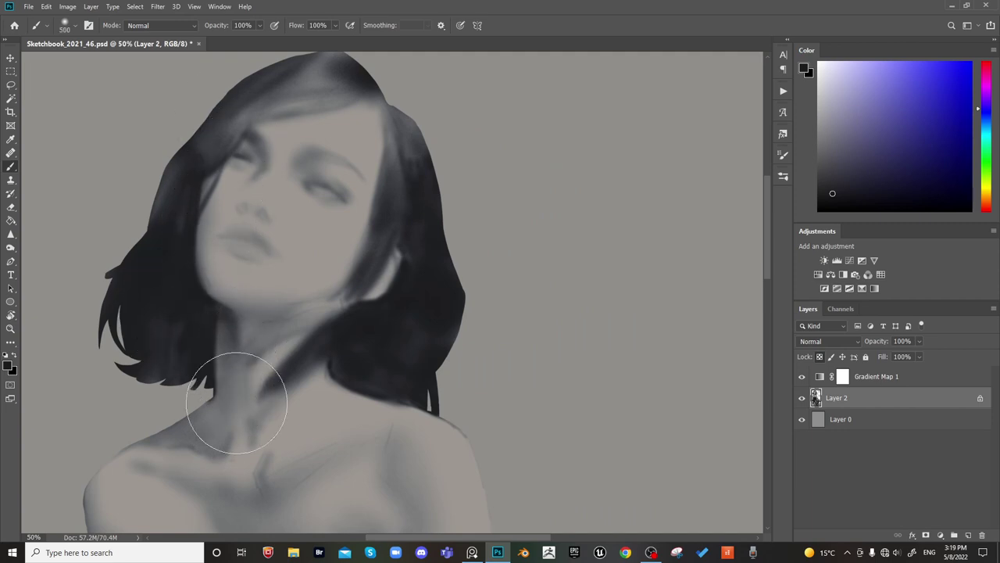
{"action": "left_click", "coordinate": [245, 358], "text": "alt"}
{"action": "key", "text": "bracketright"}
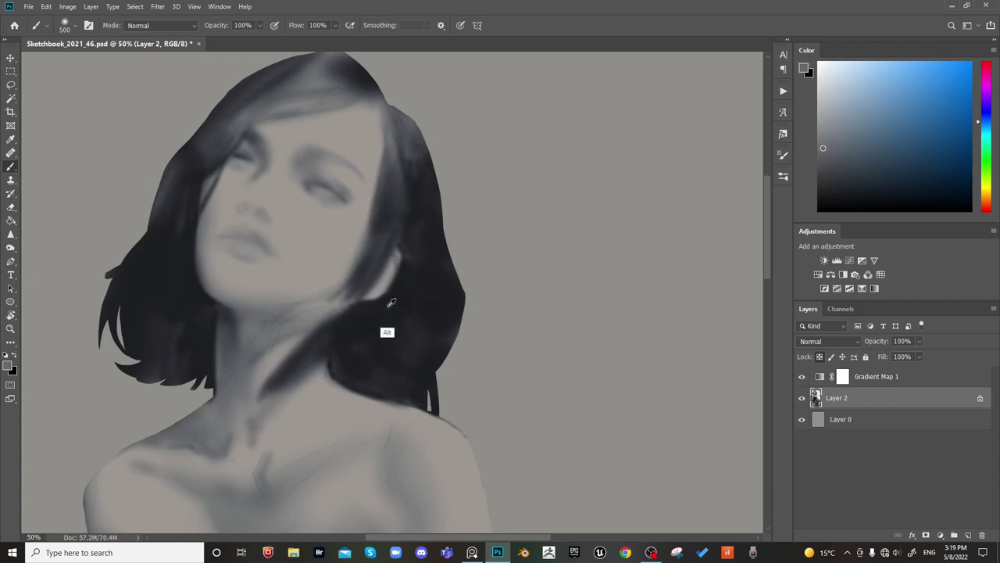
Refine the shading beneath the jaw from chin toward ear with greys sampled from the jaw and cheek
{"action": "left_click", "coordinate": [384, 334], "text": "alt"}
{"action": "key", "text": "bracketleft"}
{"action": "key", "text": "bracketleft"}
{"action": "key", "text": "bracketleft"}
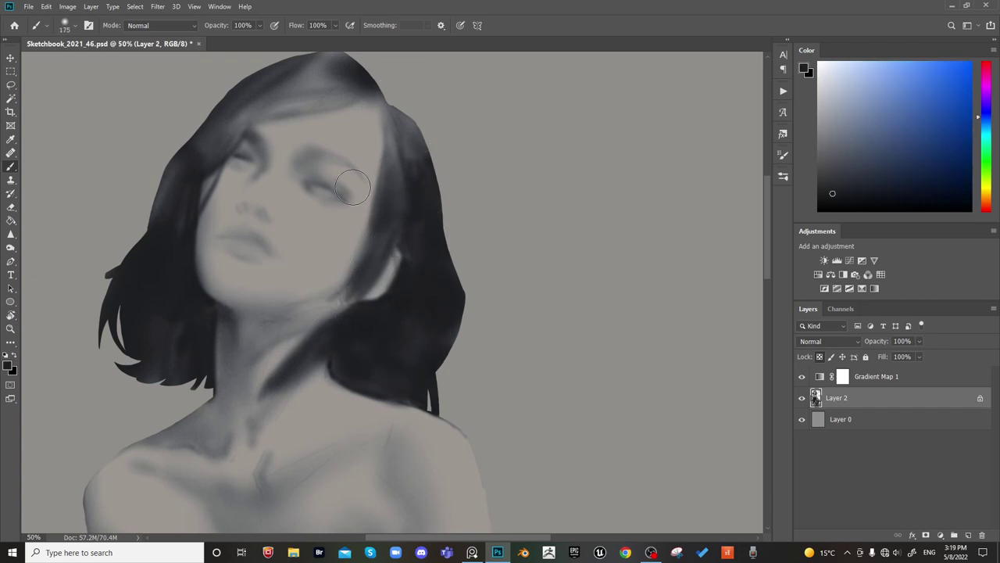
{"action": "key", "text": "bracketright"}
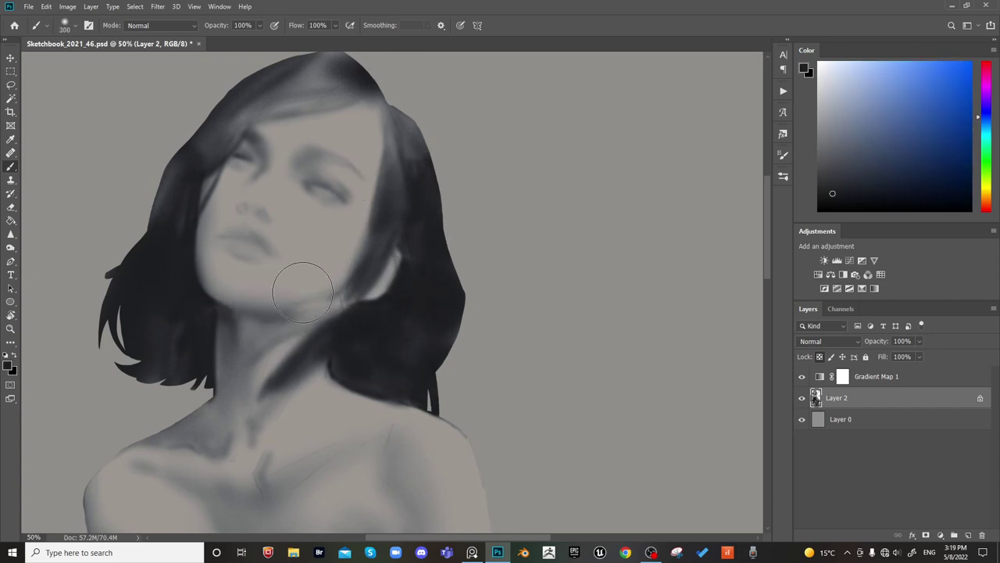
{"action": "key", "text": "bracketright"}
{"action": "left_click", "coordinate": [272, 301], "text": "alt"}
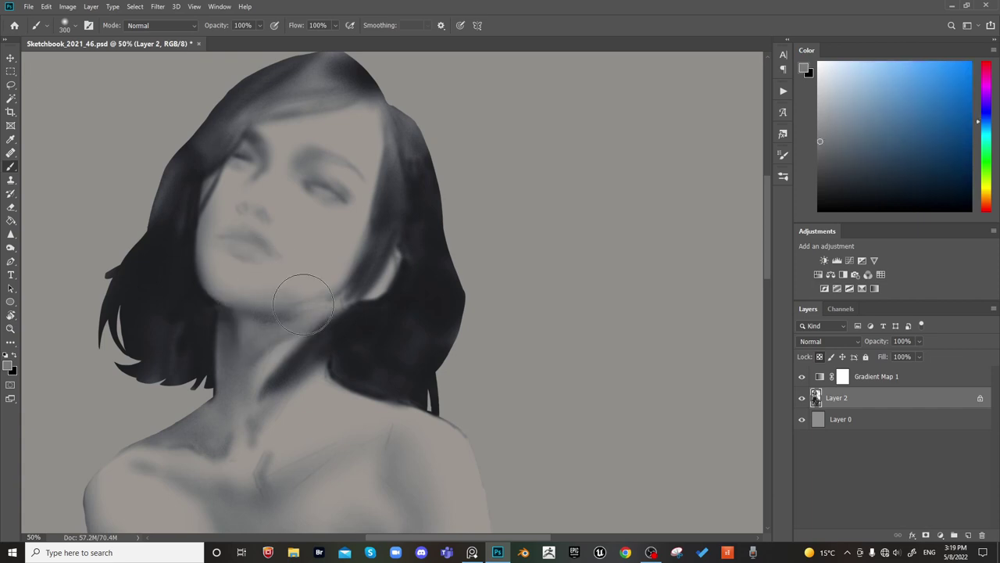
{"action": "left_click", "coordinate": [302, 270], "text": "alt"}
{"action": "left_click_drag", "start_coordinate": [291, 301], "coordinate": [330, 288]}
Check the portrait mirrored, sample near-black from the hair and softly shade the underside of the nose
{"action": "key", "text": "ctrl+shift+h"}
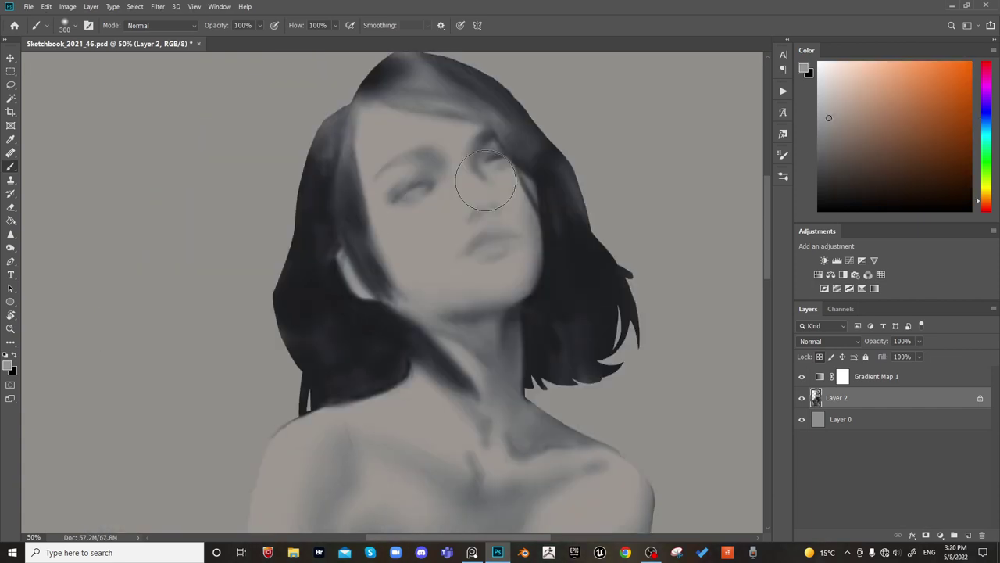
{"action": "left_click", "coordinate": [585, 289], "text": "alt"}
{"action": "key", "text": "h"}
{"action": "key", "text": "bracketleft"}
{"action": "key", "text": "bracketleft"}
{"action": "key", "text": "bracketleft"}
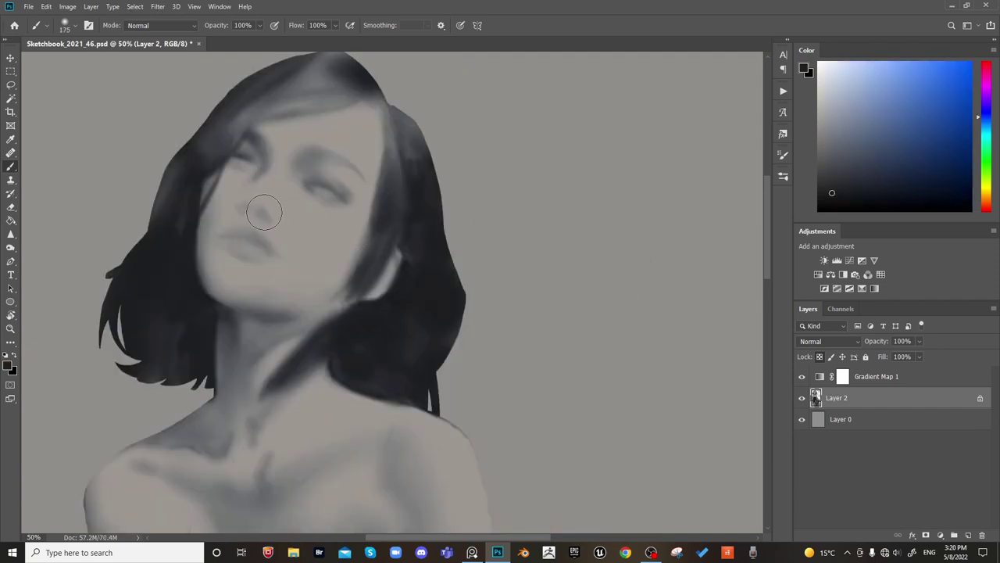
{"action": "key", "text": "bracketright"}
{"action": "key", "text": "bracketright"}
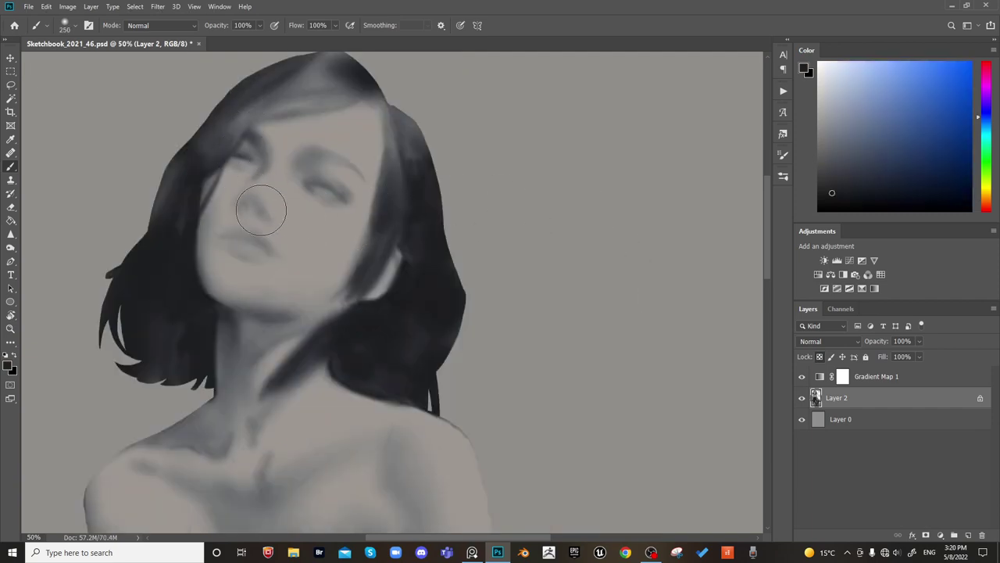
Deepen the nose shadow and darken the upper lip and near mouth corner, sampling grey from the lips
{"action": "key", "text": "bracketleft"}
{"action": "key", "text": "bracketleft"}
{"action": "key", "text": "bracketright"}
{"action": "key", "text": "bracketright"}
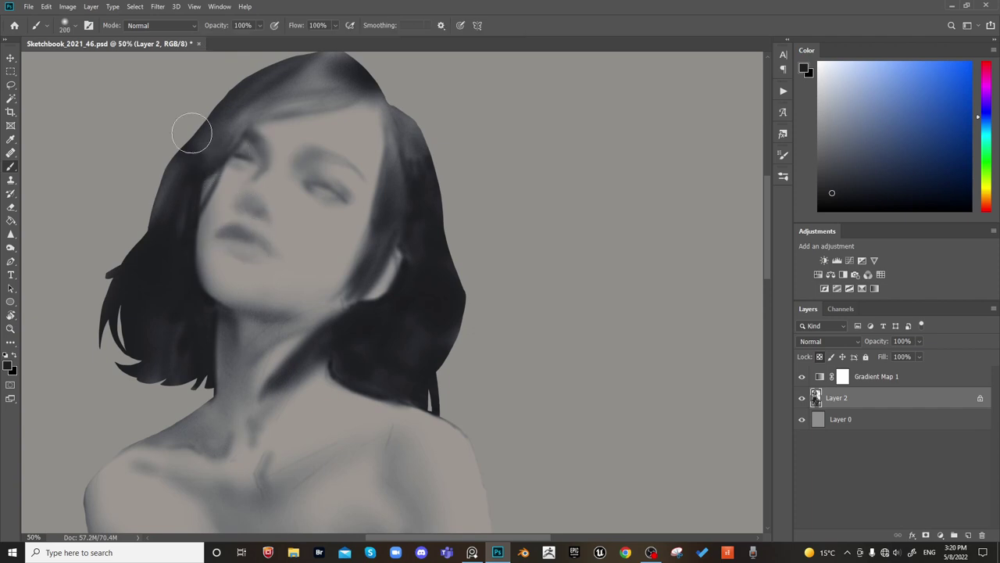
{"action": "key", "text": "bracketleft"}
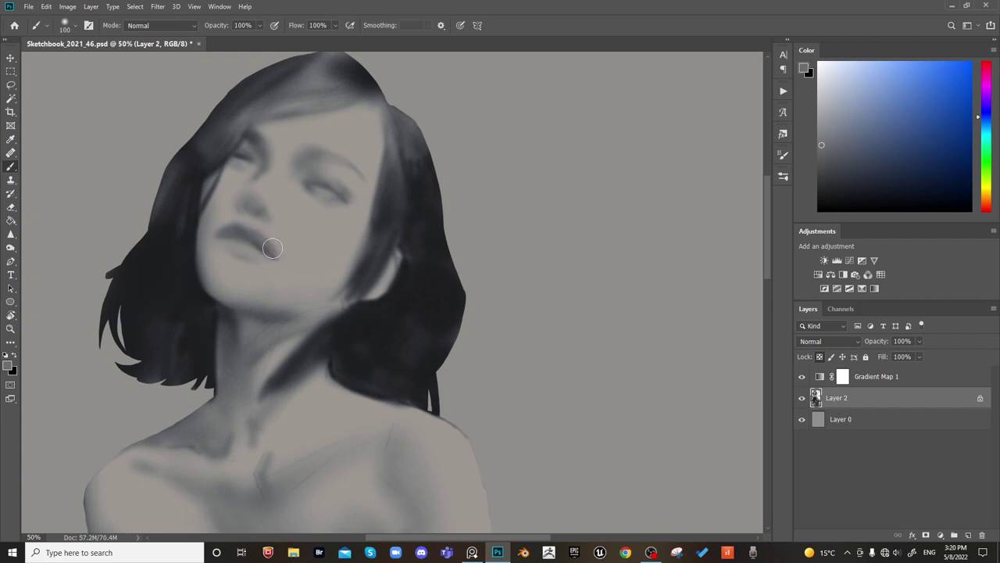
{"action": "left_click", "coordinate": [264, 248], "text": "alt"}
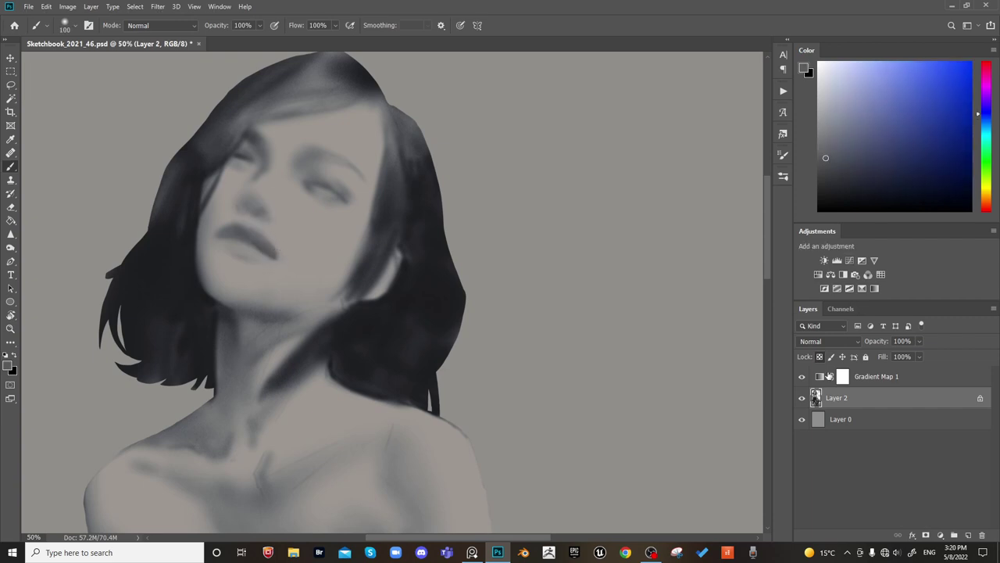
Mirror the canvas, sample near-black from the hair and shade the lower lip softly with a 150 px brush
{"action": "left_click", "coordinate": [829, 376]}
{"action": "left_click_drag", "start_coordinate": [557, 344], "coordinate": [592, 357]}
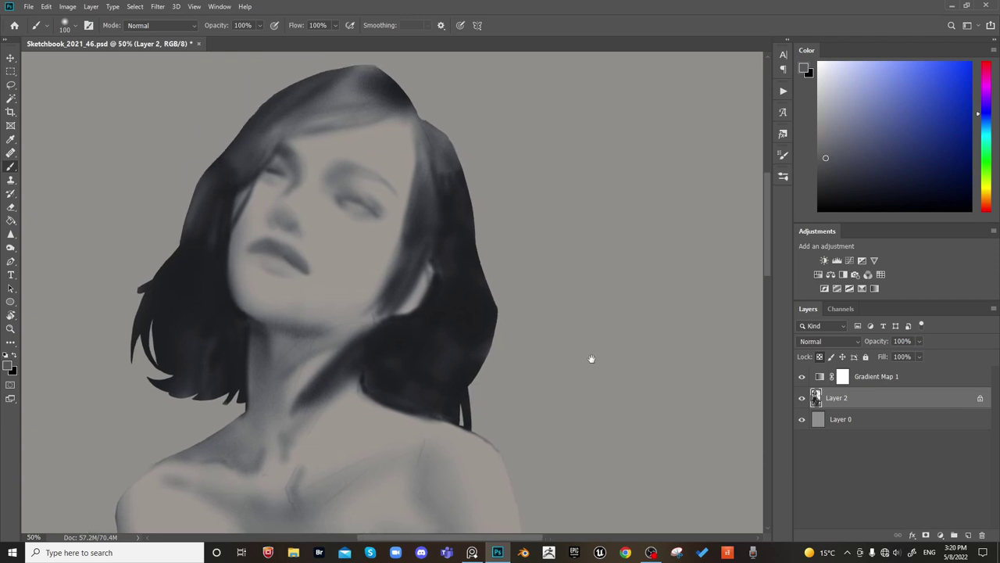
{"action": "key", "text": "ctrl+shift+h"}
{"action": "left_click", "coordinate": [612, 286], "text": "alt"}
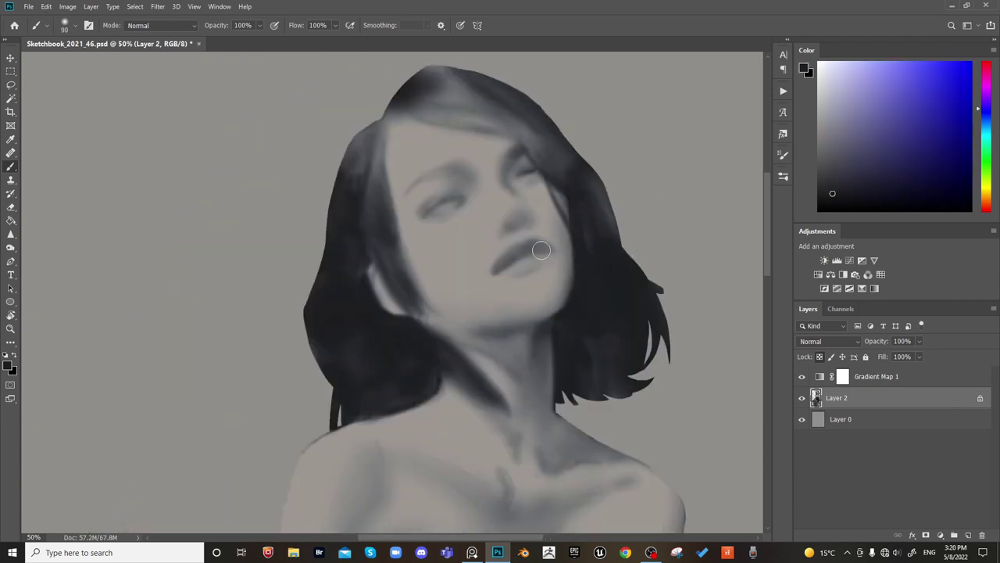
{"action": "key", "text": "]"}
{"action": "key", "text": "]"}
{"action": "key", "text": "["}
{"action": "left_click_drag", "start_coordinate": [536, 273], "coordinate": [526, 264]}
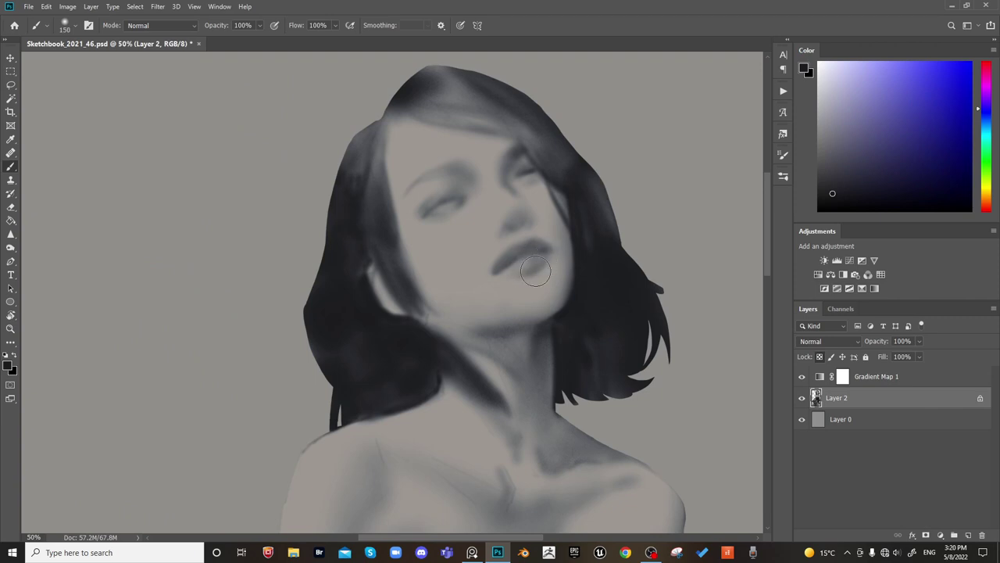
Build up the lower lip's shadow with brush sizes up to 300 px and return the canvas to its original orientation
{"action": "key", "text": "bracketright"}
{"action": "key", "text": "bracketright"}
{"action": "key", "text": "bracketright"}
{"action": "key", "text": "bracketright"}
{"action": "key", "text": "bracketright"}
{"action": "key", "text": "bracketright"}
{"action": "key", "text": "bracketright"}
{"action": "key", "text": "bracketright"}
{"action": "key", "text": "bracketright"}
{"action": "key", "text": "bracketright"}
{"action": "key", "text": "ctrl+shift+h"}
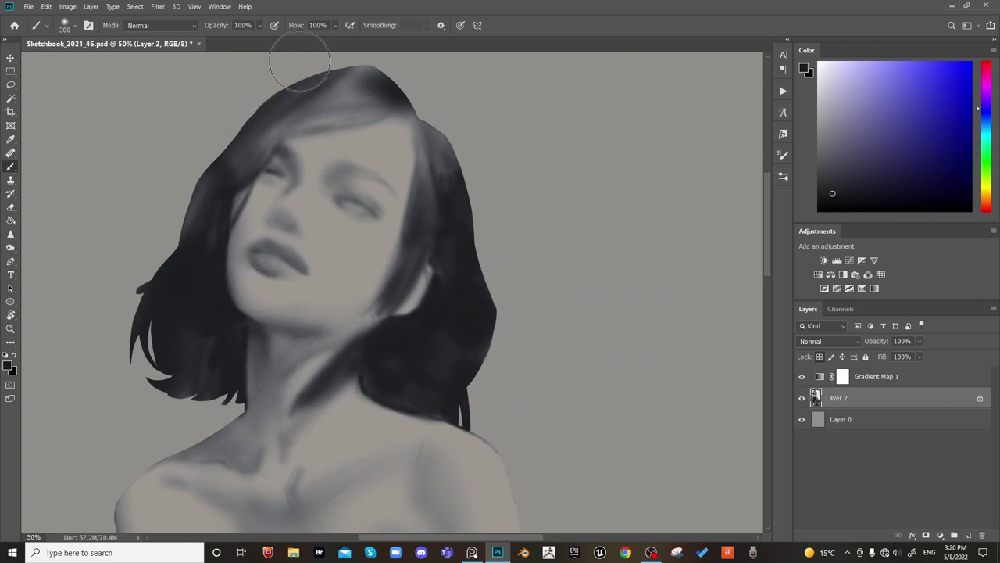
Sample the light grey skin beside the mouth and clean up the skin around the lips with a 90 px brush
{"action": "left_click", "coordinate": [252, 228], "text": "alt"}
{"action": "key", "text": "ctrl+z"}
{"action": "key", "text": "bracketleft"}
{"action": "key", "text": "bracketleft"}
{"action": "key", "text": "bracketleft"}
{"action": "key", "text": "bracketleft"}
{"action": "key", "text": "bracketleft"}
{"action": "key", "text": "bracketleft"}
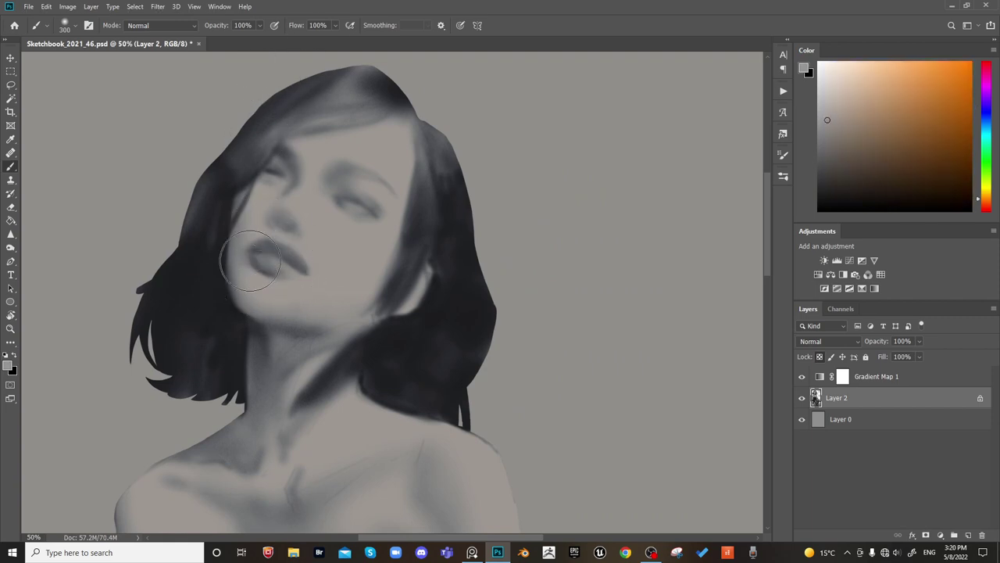
{"action": "key", "text": "bracketleft"}
{"action": "key", "text": "bracketleft"}
{"action": "key", "text": "bracketleft"}
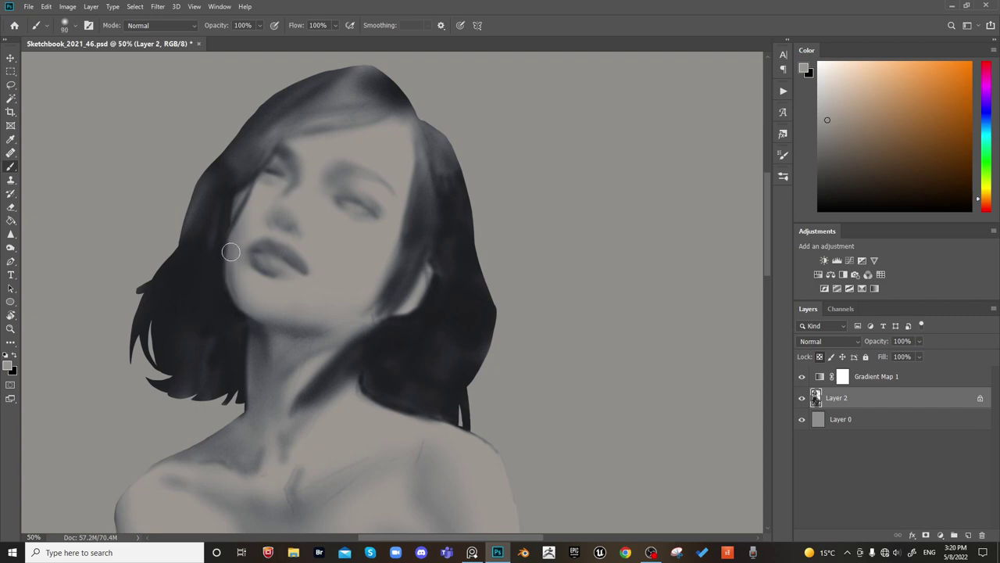
Choose a very light grey and brush a soft highlight along the nose bridge at 200 px
{"action": "key", "text": "ctrl+h"}
{"action": "key", "text": "ctrl+h"}
{"action": "left_click", "coordinate": [818, 80]}
{"action": "left_click_drag", "start_coordinate": [400, 237], "coordinate": [389, 251]}
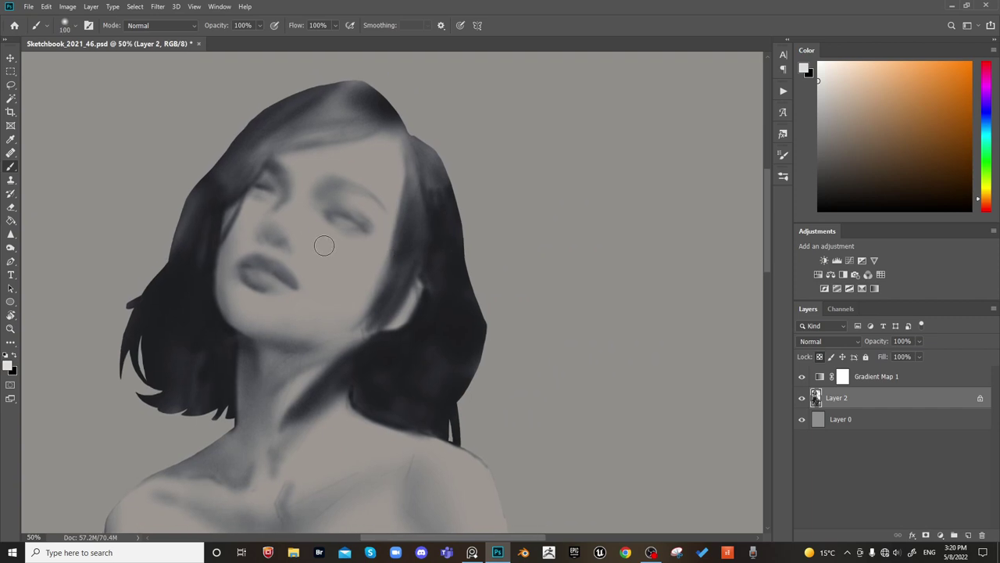
{"action": "key", "text": "bracketright"}
{"action": "key", "text": "bracketright"}
{"action": "key", "text": "bracketright"}
{"action": "key", "text": "bracketright"}
{"action": "left_click_drag", "start_coordinate": [276, 220], "coordinate": [301, 197]}
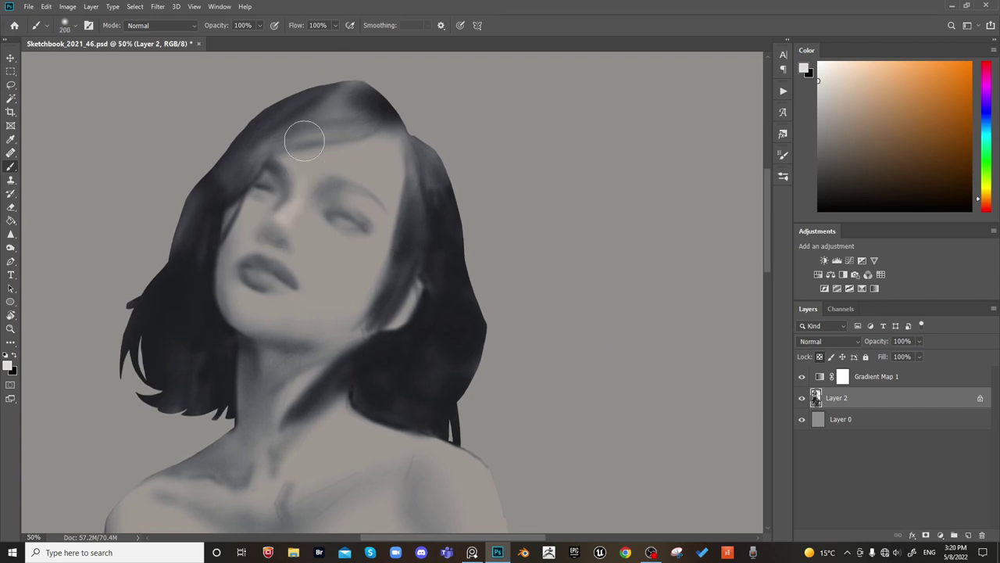
Add smaller soft highlights around the nose and between the nostril and the mouth corner
{"action": "key", "text": "bracketleft"}
{"action": "key", "text": "bracketleft"}
{"action": "key", "text": "bracketleft"}
{"action": "key", "text": "bracketleft"}
{"action": "key", "text": "bracketleft"}
{"action": "key", "text": "bracketleft"}
{"action": "key", "text": "bracketright"}
{"action": "key", "text": "bracketright"}
{"action": "key", "text": "bracketleft"}
{"action": "key", "text": "bracketright"}
{"action": "left_click_drag", "start_coordinate": [285, 260], "coordinate": [309, 265]}
Choose a slightly darker light grey and softly brighten the near cheek with a 400 px brush
{"action": "left_click", "coordinate": [819, 101]}
{"action": "key", "text": "bracketright"}
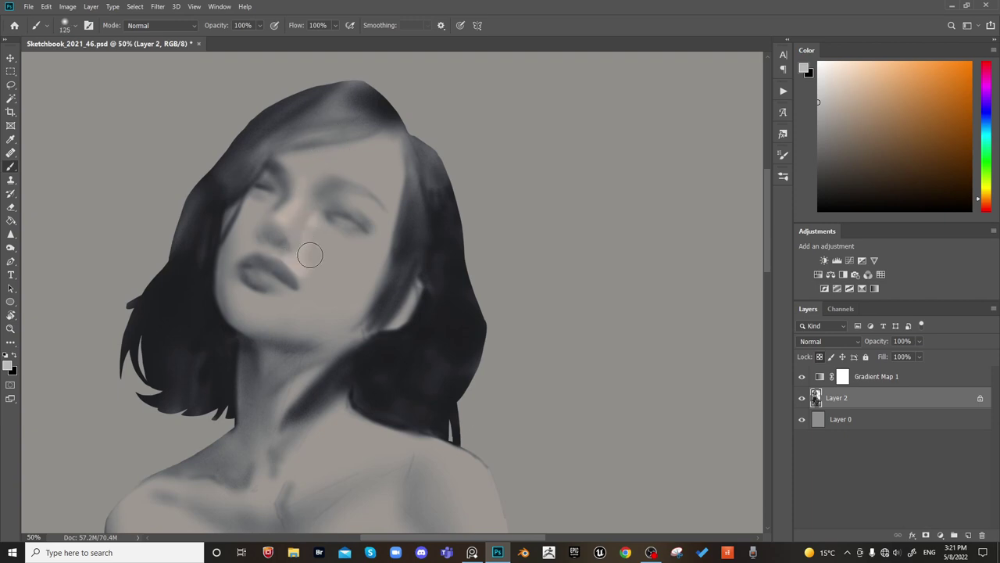
{"action": "key", "text": "bracketright"}
{"action": "key", "text": "bracketright"}
{"action": "key", "text": "bracketright"}
{"action": "key", "text": "bracketright"}
{"action": "key", "text": "bracketright"}
{"action": "key", "text": "bracketright"}
{"action": "left_click_drag", "start_coordinate": [314, 274], "coordinate": [346, 253]}
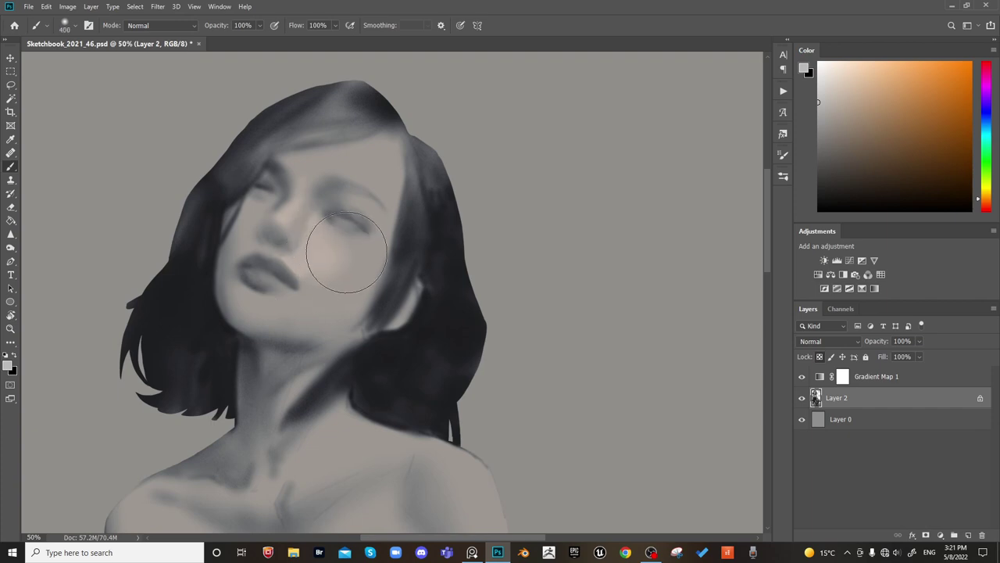
Blend the light grey across the near cheek and toward the hairline, ending with a 250 px brush
{"action": "key", "text": "bracketleft"}
{"action": "key", "text": "bracketleft"}
{"action": "key", "text": "bracketleft"}
{"action": "key", "text": "bracketleft"}
{"action": "key", "text": "bracketleft"}
{"action": "key", "text": "bracketright"}
{"action": "key", "text": "bracketright"}
{"action": "key", "text": "bracketright"}
{"action": "key", "text": "bracketright"}
{"action": "key", "text": "bracketright"}
{"action": "key", "text": "bracketleft"}
{"action": "key", "text": "bracketleft"}
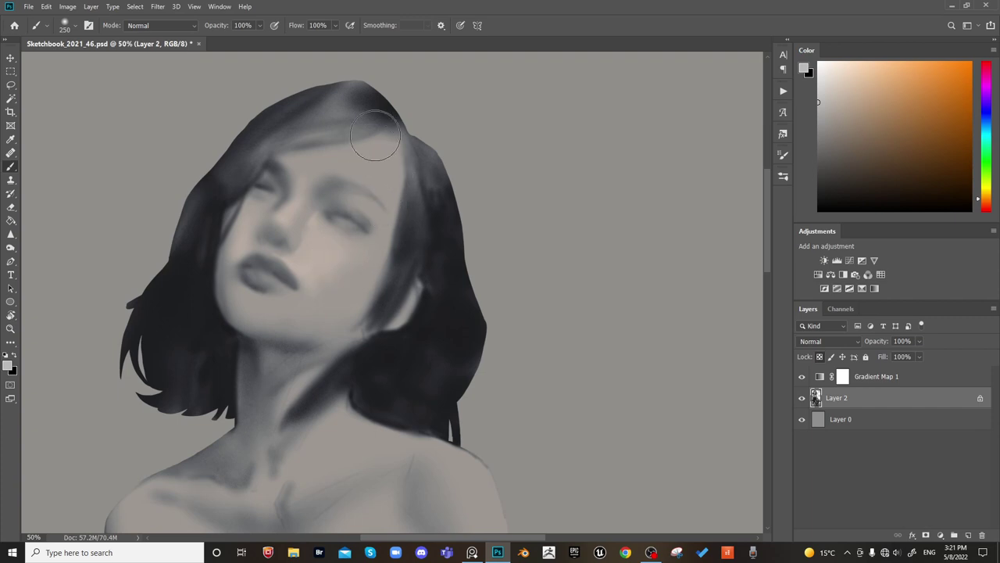
Lighten the forehead above the brows with soft strokes up to 400 px wide
{"action": "key", "text": "bracketleft"}
{"action": "key", "text": "bracketleft"}
{"action": "key", "text": "bracketleft"}
{"action": "key", "text": "bracketright"}
{"action": "key", "text": "bracketright"}
{"action": "key", "text": "bracketright"}
{"action": "key", "text": "bracketright"}
{"action": "key", "text": "bracketright"}
{"action": "key", "text": "bracketright"}
{"action": "key", "text": "bracketright"}
{"action": "key", "text": "bracketleft"}
{"action": "key", "text": "bracketleft"}
{"action": "key", "text": "bracketleft"}
{"action": "key", "text": "bracketleft"}
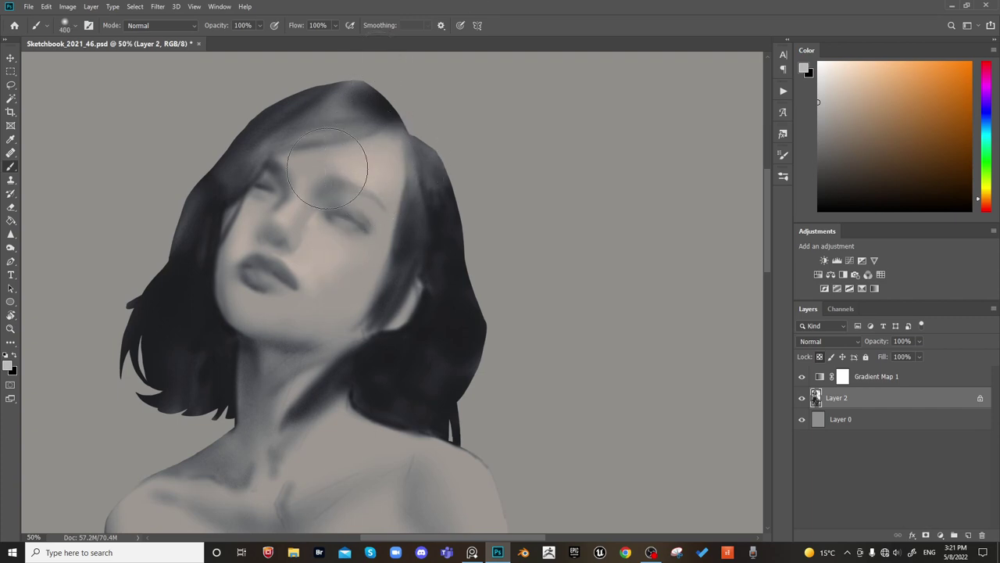
Brighten the skin beneath the far eye with light grey, using a 175 px brush
{"action": "key", "text": "bracketleft"}
{"action": "key", "text": "bracketleft"}
{"action": "key", "text": "bracketleft"}
{"action": "key", "text": "bracketleft"}
{"action": "key", "text": "bracketleft"}
{"action": "key", "text": "bracketleft"}
{"action": "key", "text": "bracketleft"}
{"action": "key", "text": "bracketleft"}
{"action": "key", "text": "bracketleft"}
{"action": "key", "text": "bracketleft"}
{"action": "key", "text": "bracketleft"}
{"action": "key", "text": "bracketright"}
{"action": "key", "text": "bracketright"}
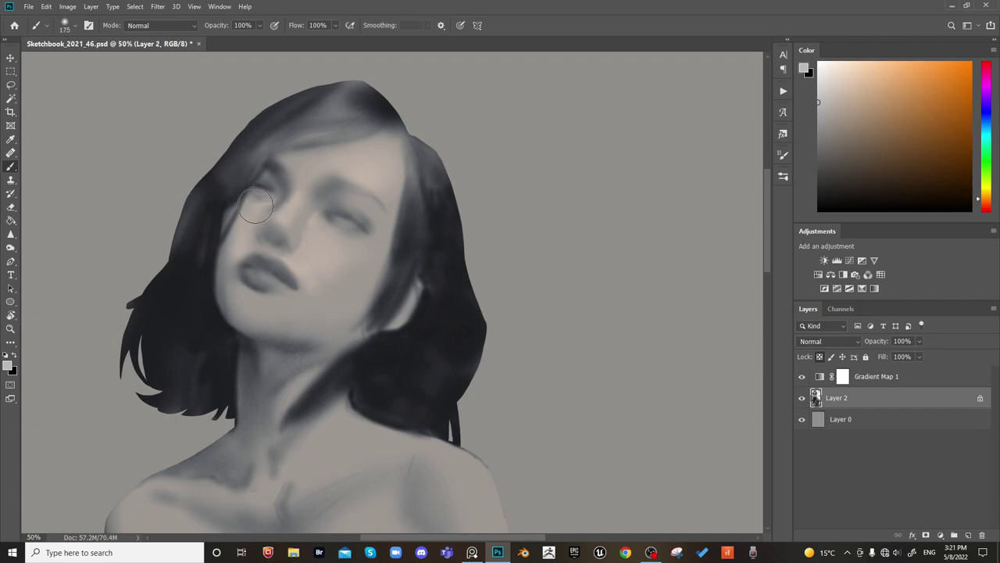
Mirror the canvas to refine the soft facial highlights with a 300 px brush, and flip it back
{"action": "key", "text": "ctrl+shift+h"}
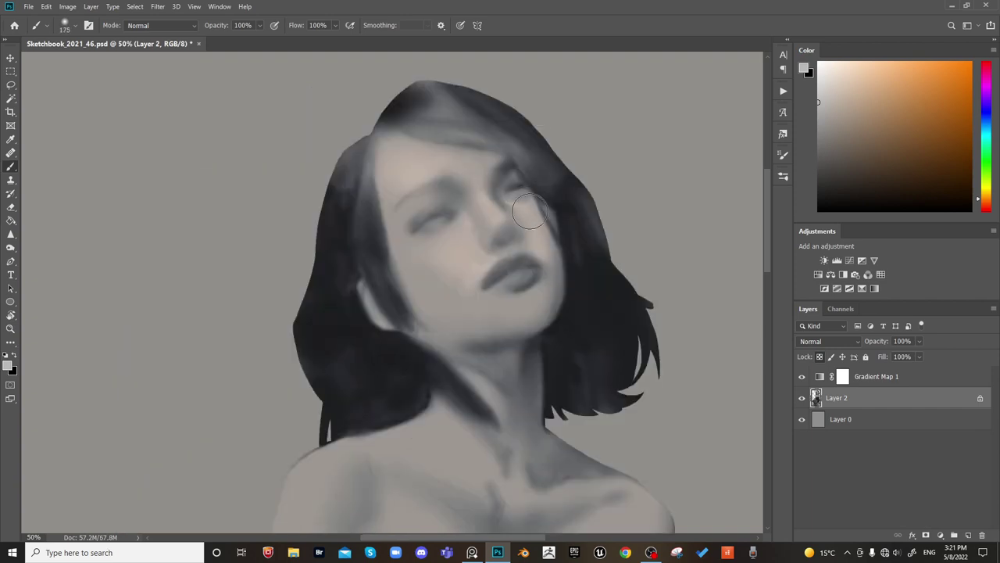
{"action": "key", "text": "bracketright"}
{"action": "key", "text": "bracketright"}
{"action": "key", "text": "bracketright"}
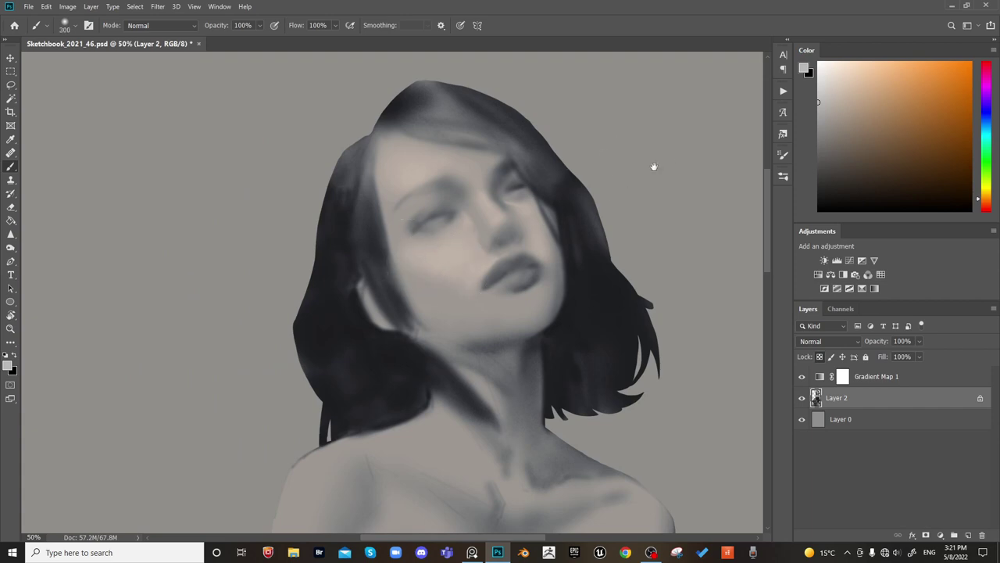
{"action": "key", "text": "ctrl+shift+h"}
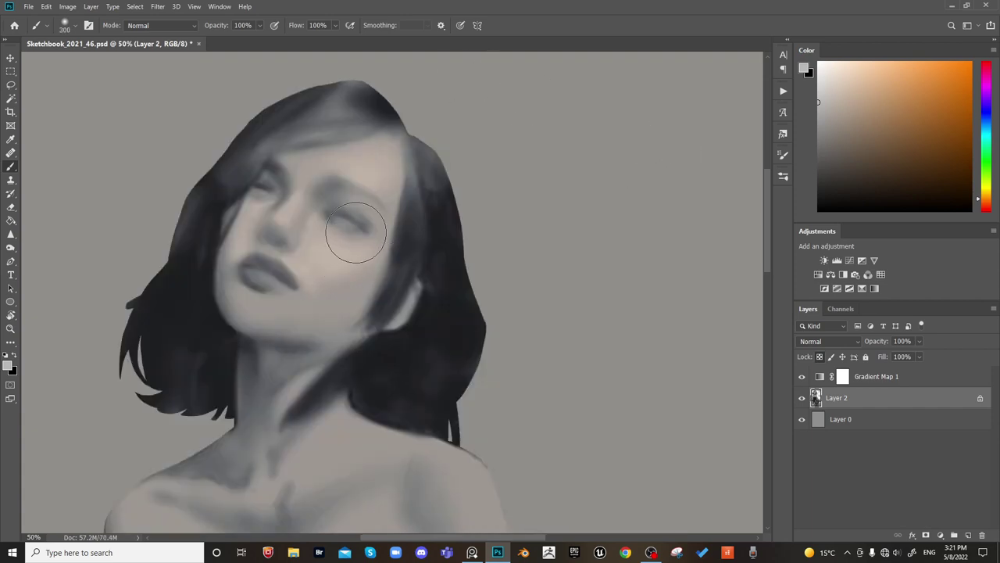
Add a very light cheekbone highlight and blend it with tones sampled from the cheek at 500 px
{"action": "left_click", "coordinate": [825, 79]}
{"action": "key", "text": "bracketright"}
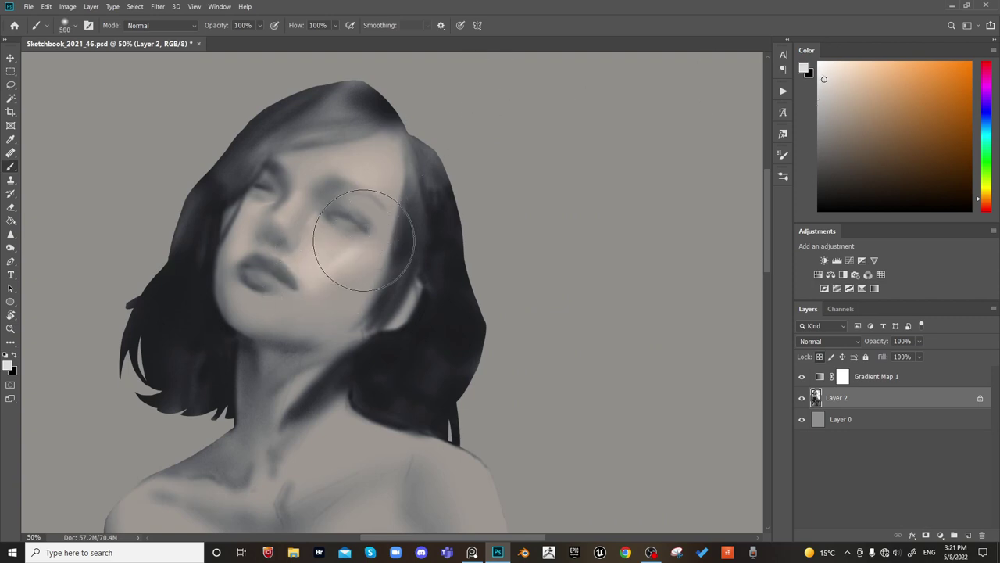
{"action": "left_click", "coordinate": [352, 273], "text": "alt"}
{"action": "key", "text": "bracketright"}
{"action": "left_click", "coordinate": [345, 250], "text": "alt"}
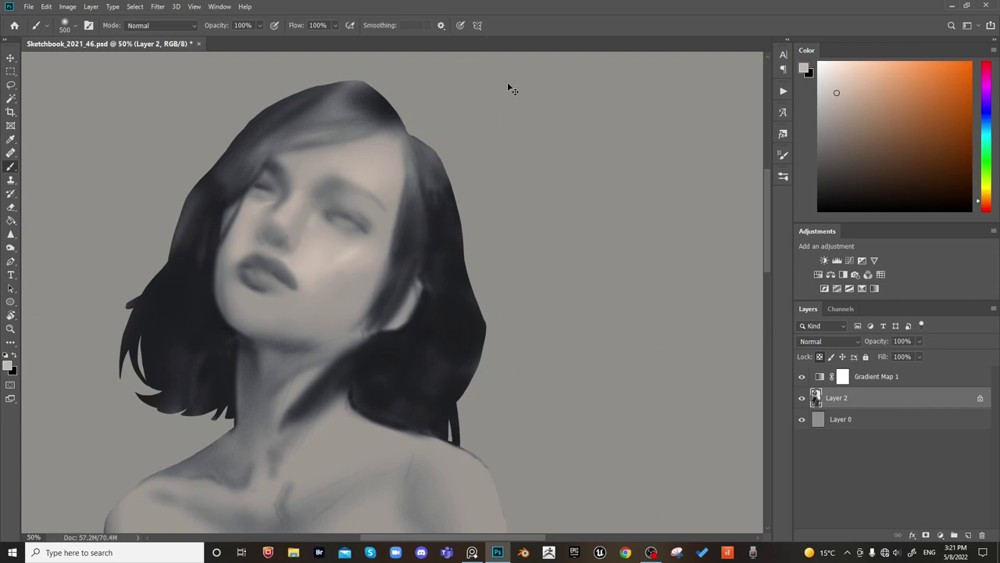
Sample near-black from the hair and paint a loose strand from the mouth corner across the cheek at 200 px
{"action": "key", "text": "ctrl+minus"}
{"action": "left_click_drag", "start_coordinate": [509, 229], "coordinate": [524, 208]}
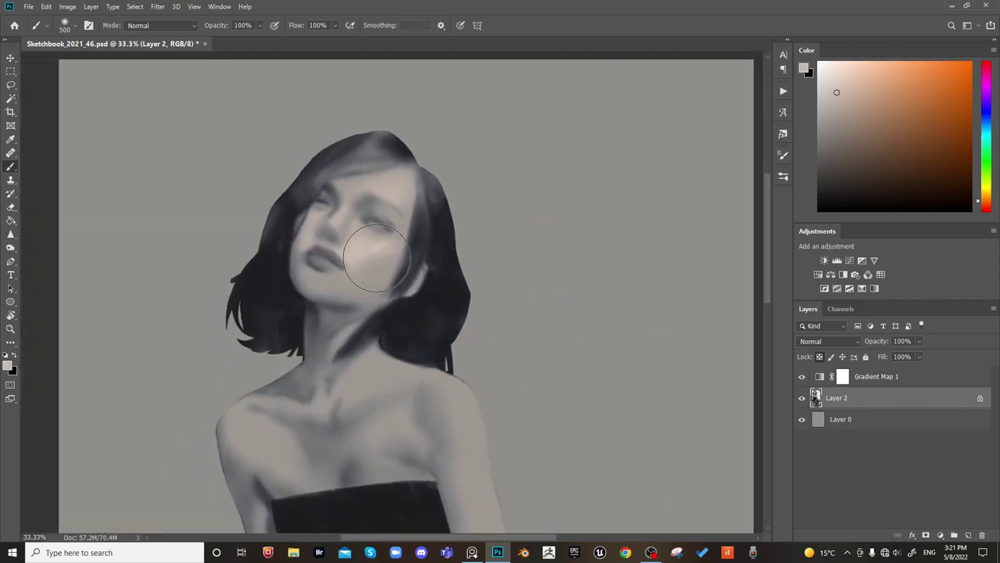
{"action": "left_click", "coordinate": [442, 227], "text": "alt"}
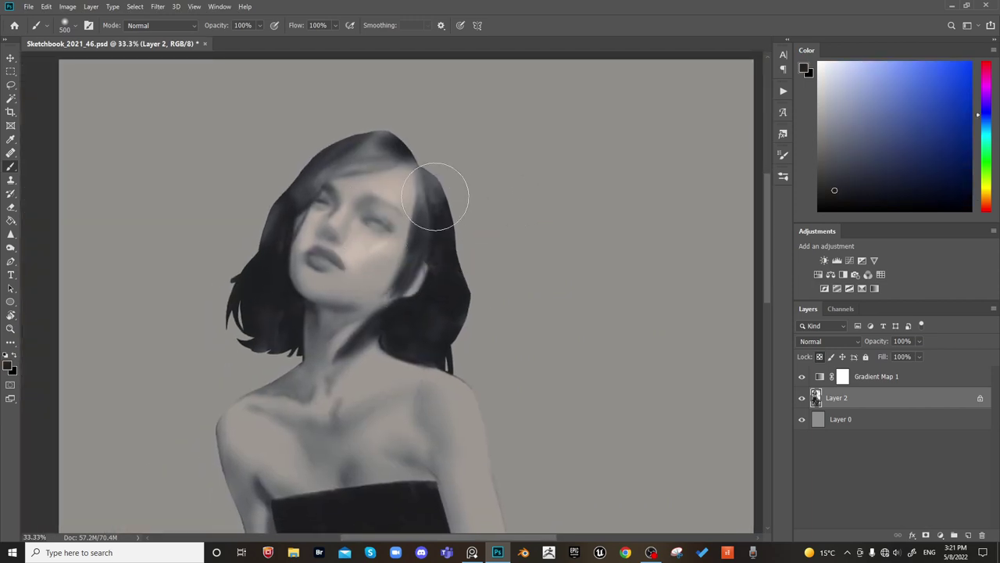
{"action": "key", "text": "bracketleft"}
{"action": "key", "text": "bracketleft"}
{"action": "key", "text": "bracketleft"}
{"action": "key", "text": "bracketleft"}
{"action": "key", "text": "bracketleft"}
{"action": "key", "text": "bracketright"}
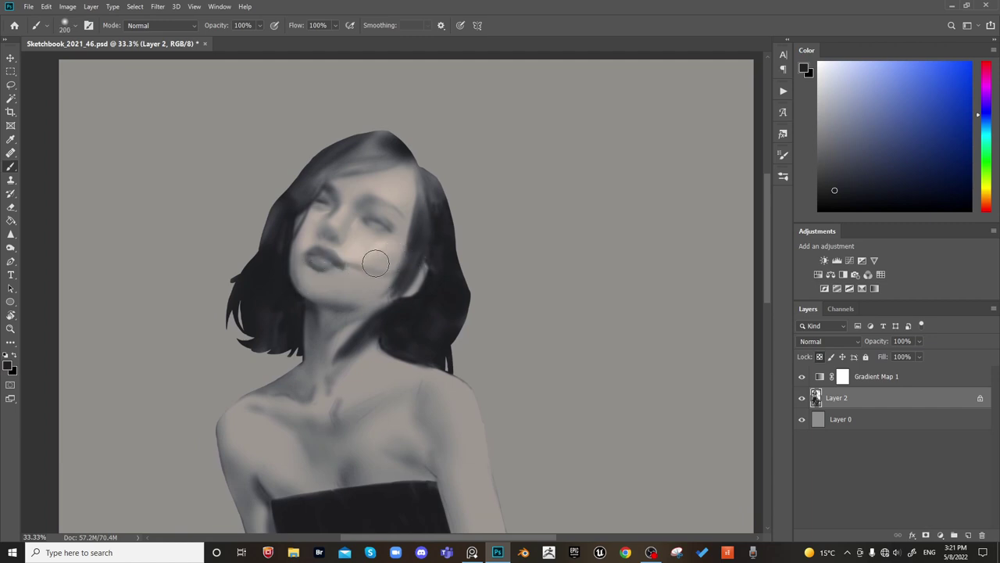
{"action": "mouse_move", "coordinate": [345, 262]}
{"action": "left_mouse_down"}
{"action": "mouse_move", "coordinate": [377, 273]}
{"action": "mouse_move", "coordinate": [404, 248]}
{"action": "left_mouse_up"}
Paint further curved hair strands beneath the first one across the lower cheek
{"action": "key", "text": "bracketright"}
{"action": "key", "text": "bracketright"}
{"action": "key", "text": "bracketleft"}
{"action": "key", "text": "bracketleft"}
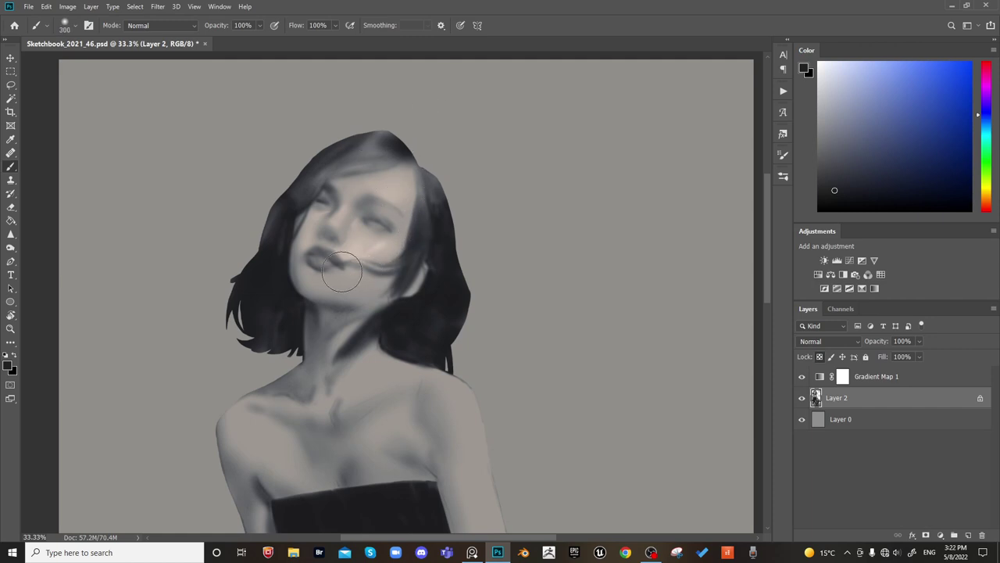
{"action": "key", "text": "bracketright"}
{"action": "left_click_drag", "start_coordinate": [357, 279], "coordinate": [392, 277]}
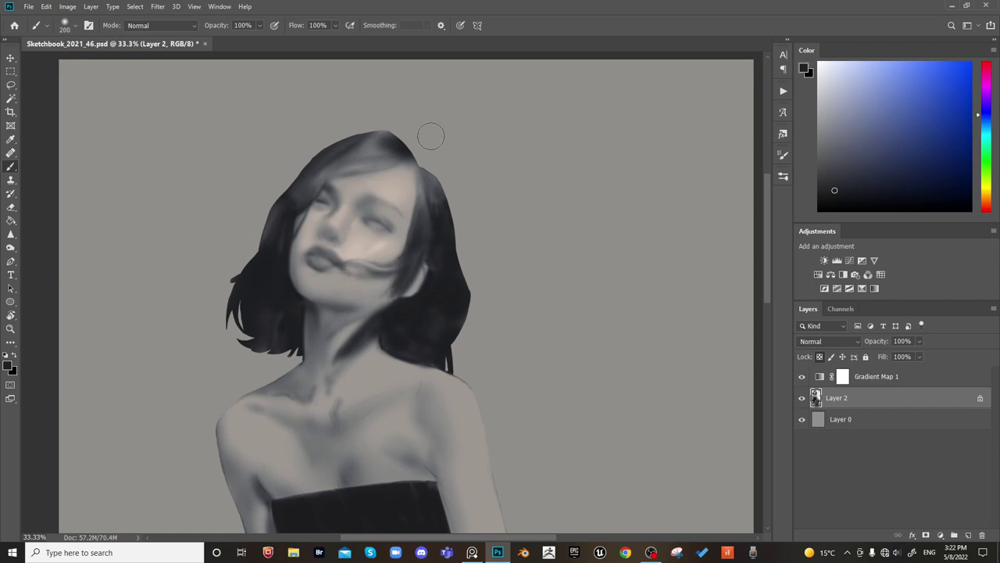
Undo the last stroke and sweep dark hair strands from below the ear across the neck
{"action": "key", "text": "bracketleft"}
{"action": "key", "text": "ctrl+z"}
{"action": "left_click_drag", "start_coordinate": [381, 297], "coordinate": [317, 343]}
{"action": "mouse_move", "coordinate": [350, 314]}
{"action": "left_mouse_down"}
{"action": "mouse_move", "coordinate": [313, 348]}
{"action": "mouse_move", "coordinate": [375, 311]}
{"action": "left_mouse_up"}
{"action": "key", "text": "bracketright"}
{"action": "key", "text": "bracketright"}
{"action": "key", "text": "bracketright"}
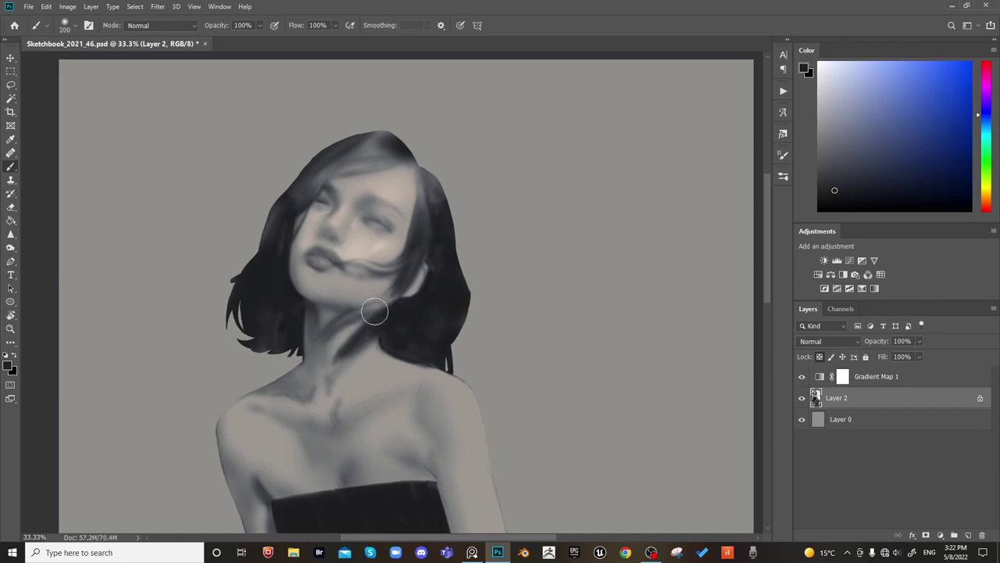
{"action": "key", "text": "bracketright"}
{"action": "key", "text": "bracketright"}
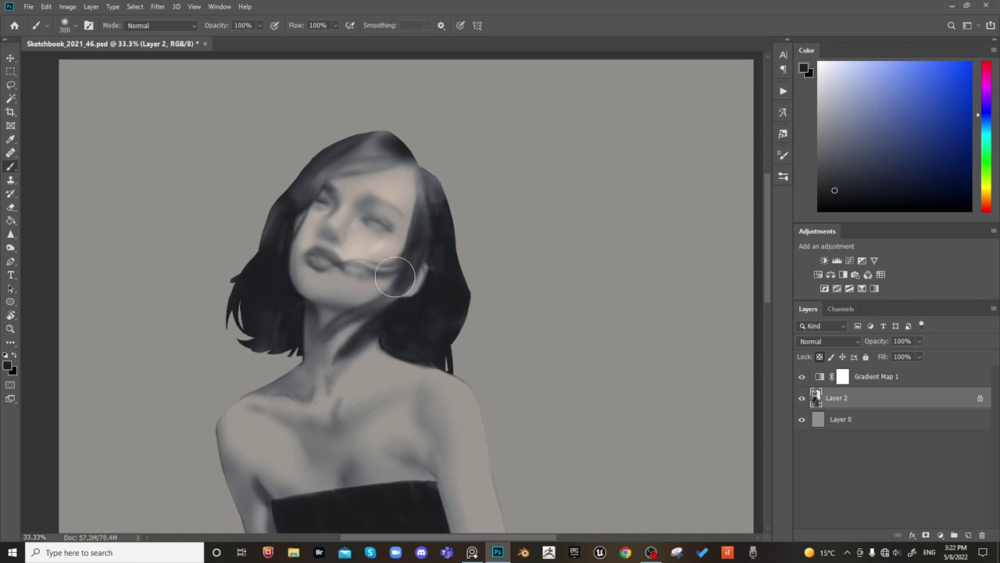
Darken the loose hair along the jaw beneath the ear with a 90 px brush
{"action": "key", "text": "bracketleft"}
{"action": "key", "text": "bracketleft"}
{"action": "key", "text": "bracketleft"}
{"action": "key", "text": "bracketleft"}
{"action": "key", "text": "bracketleft"}
{"action": "key", "text": "bracketleft"}
{"action": "key", "text": "bracketleft"}
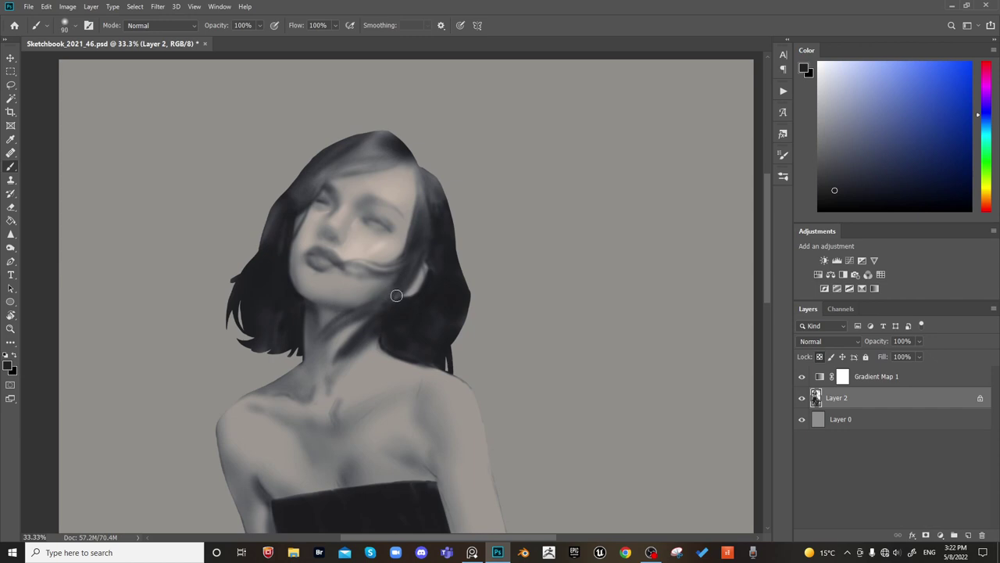
Sample near-black from the lower hair and refine the strands under the jaw, with brush sizes from 70 to 200 px
{"action": "left_click", "coordinate": [403, 336], "text": "alt"}
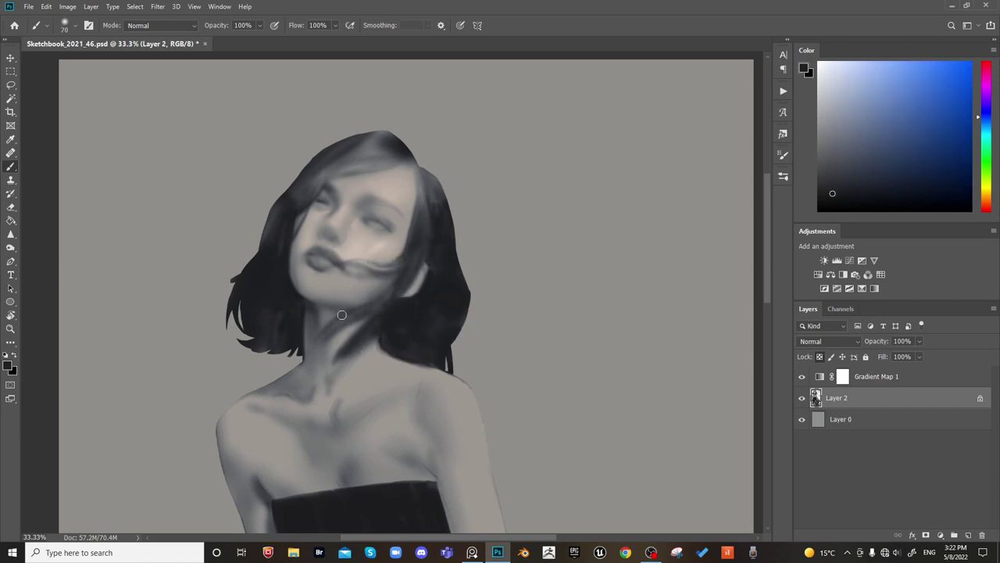
{"action": "key", "text": "bracketright"}
{"action": "key", "text": "bracketright"}
{"action": "key", "text": "bracketright"}
{"action": "key", "text": "bracketright"}
{"action": "key", "text": "bracketright"}
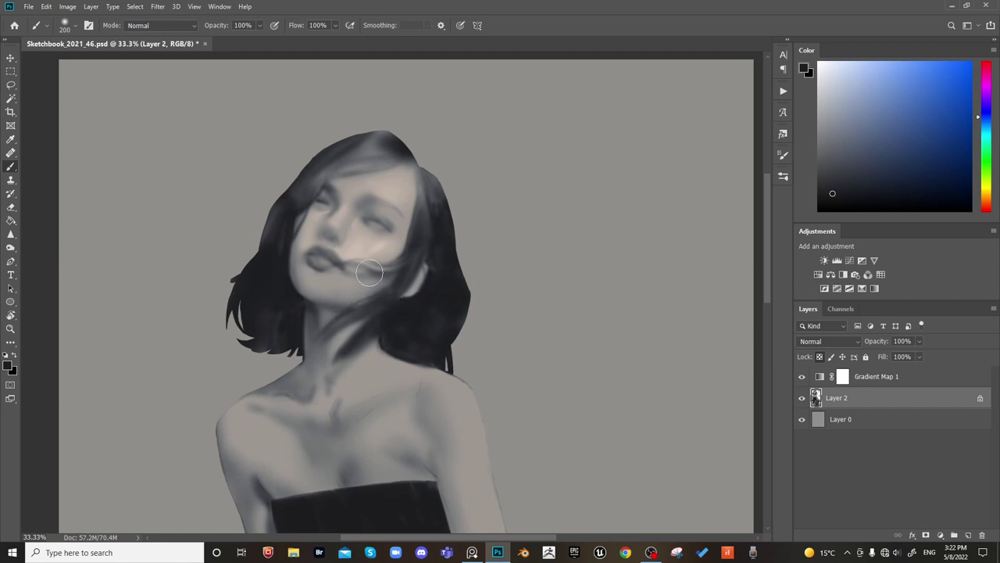
Thicken the dark hair strands between jaw and neck, finishing with a 90 px brush
{"action": "key", "text": "bracketright"}
{"action": "key", "text": "bracketright"}
{"action": "key", "text": "bracketleft"}
{"action": "key", "text": "bracketleft"}
{"action": "key", "text": "bracketleft"}
{"action": "key", "text": "bracketleft"}
{"action": "key", "text": "bracketleft"}
{"action": "key", "text": "bracketleft"}
{"action": "key", "text": "bracketleft"}
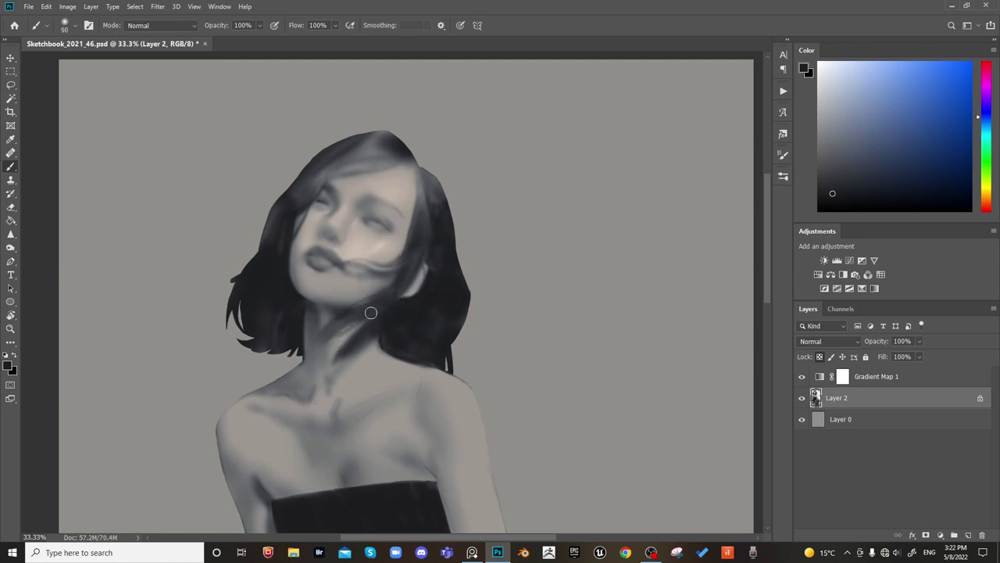
Sample mid grey from the neck, check the portrait mirrored and pick up the light skin tone below the near eye
{"action": "left_click", "coordinate": [342, 335], "text": "alt"}
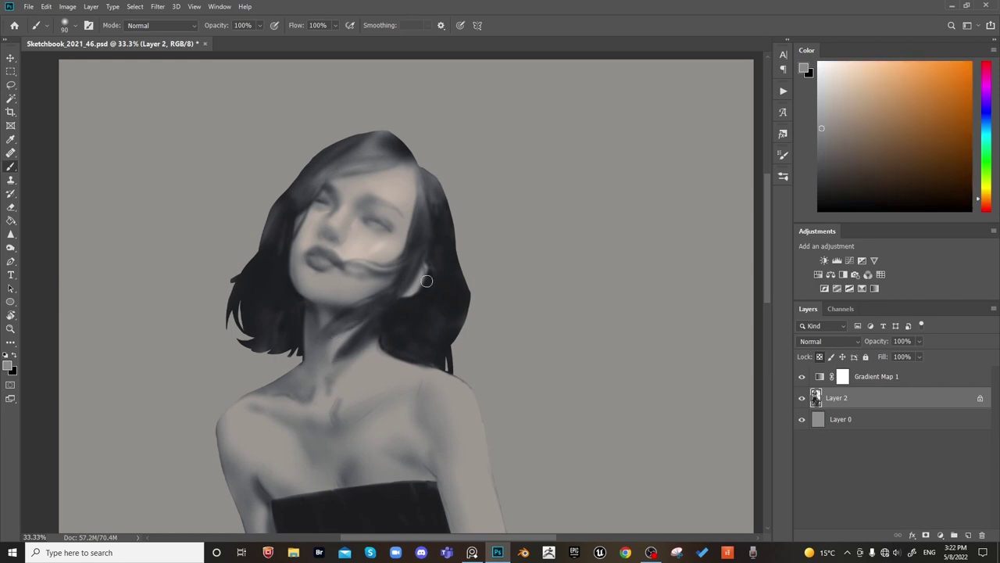
{"action": "key", "text": "ctrl+shift+h"}
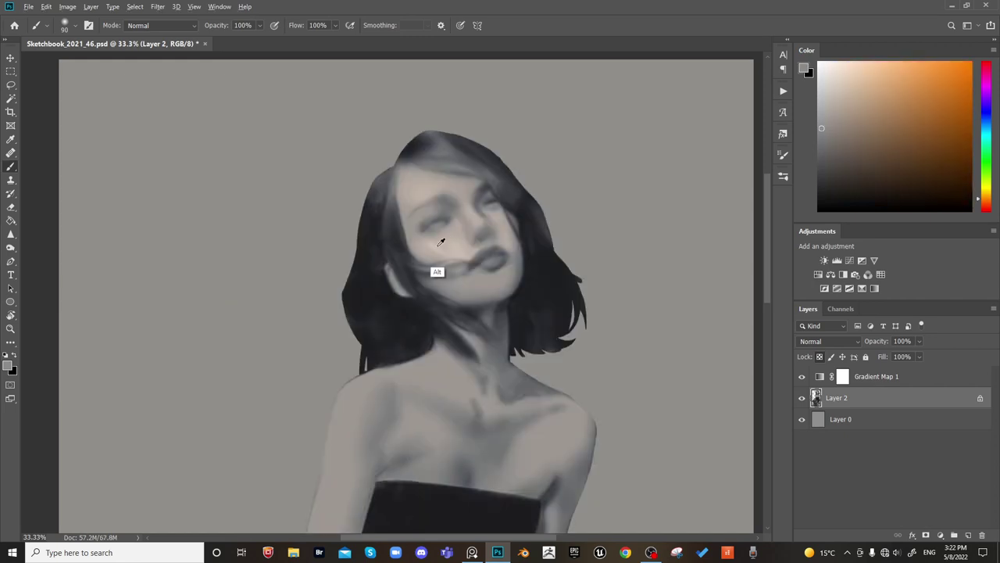
{"action": "left_click", "coordinate": [445, 239], "text": "alt"}
{"action": "key", "text": "ctrl+shift+h"}
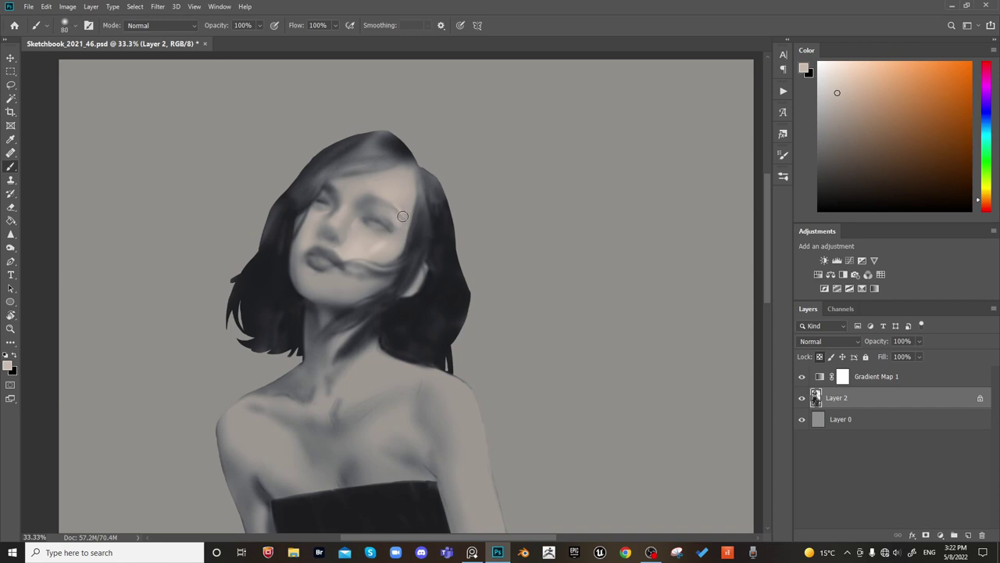
Sample near-black from the hair and paint a thin loose strand down the forehead beside the near eye
{"action": "key", "text": "]"}
{"action": "key", "text": "]"}
{"action": "key", "text": "]"}
{"action": "key", "text": "]"}
{"action": "left_click", "coordinate": [450, 161], "text": "alt"}
{"action": "key", "text": "bracketleft"}
{"action": "key", "text": "bracketleft"}
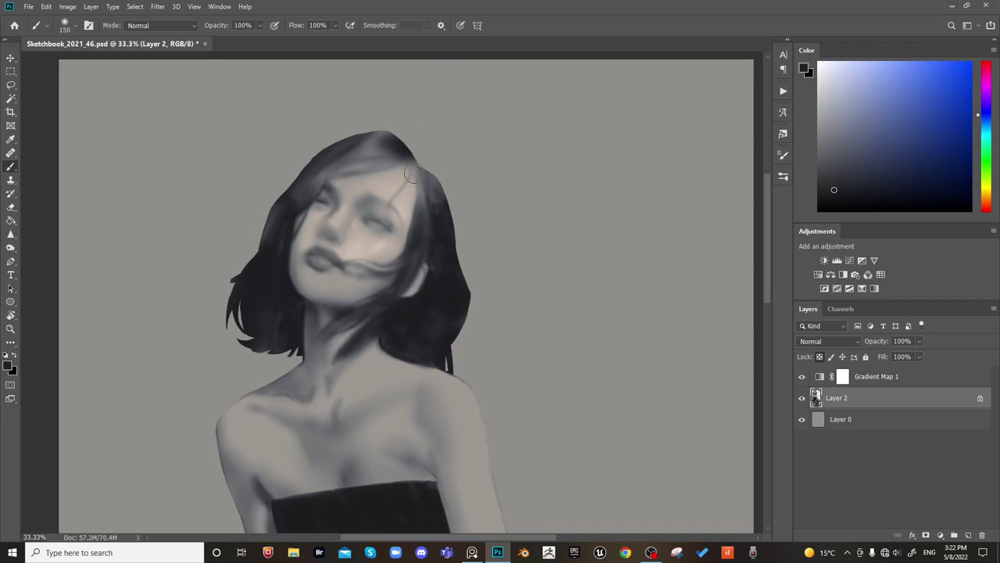
{"action": "key", "text": "bracketright"}
{"action": "left_click_drag", "start_coordinate": [412, 172], "coordinate": [391, 216]}
Darken the swept fringe above the far eye with a 300 px brush
{"action": "key", "text": "bracketright"}
{"action": "key", "text": "bracketright"}
{"action": "key", "text": "bracketright"}
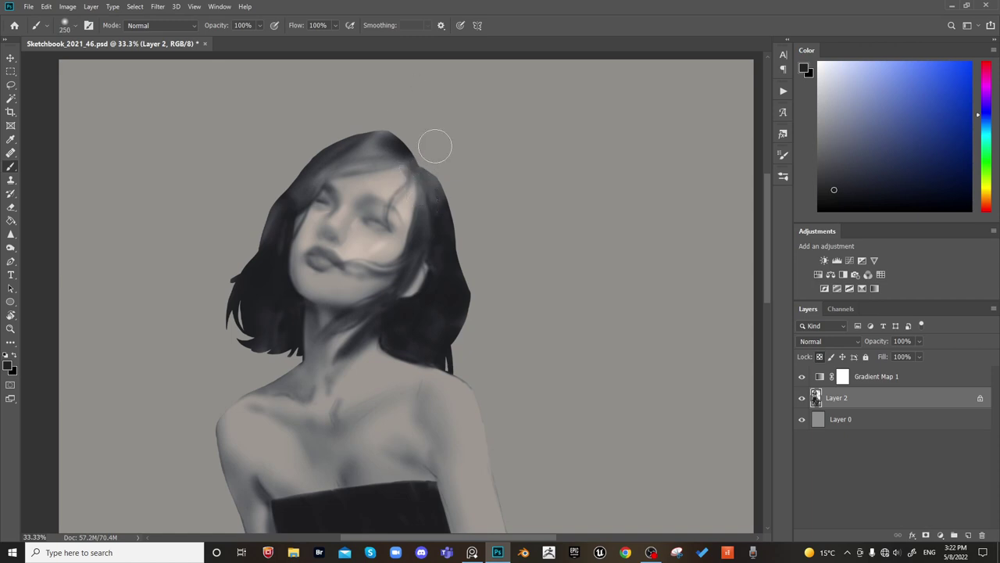
{"action": "key", "text": "bracketleft"}
{"action": "key", "text": "]"}
{"action": "key", "text": "]"}
{"action": "key", "text": "]"}
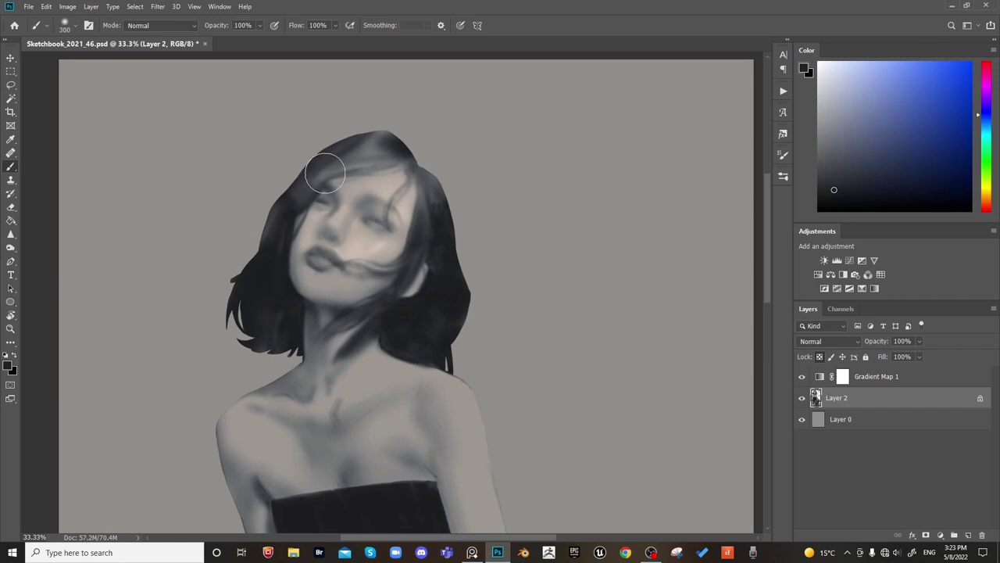
{"action": "left_click_drag", "start_coordinate": [326, 174], "coordinate": [346, 156]}
Refine the dark hair around the far temple, finishing with a 300 px brush, and check the portrait mirrored
{"action": "key", "text": "bracketleft"}
{"action": "key", "text": "bracketleft"}
{"action": "key", "text": "bracketleft"}
{"action": "key", "text": "bracketleft"}
{"action": "key", "text": "bracketleft"}
{"action": "key", "text": "bracketright"}
{"action": "key", "text": "bracketright"}
{"action": "key", "text": "bracketright"}
{"action": "key", "text": "bracketright"}
{"action": "key", "text": "bracketright"}
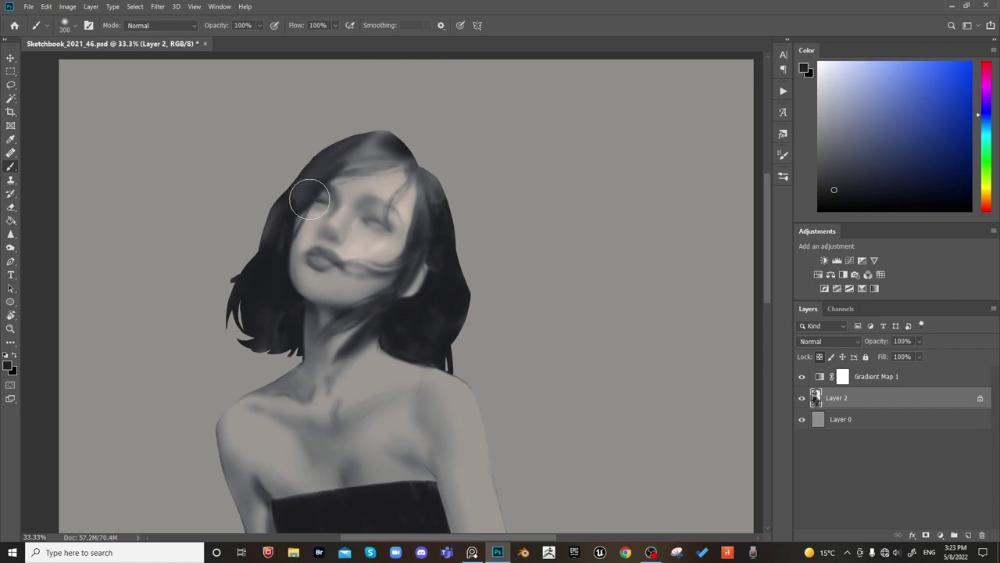
{"action": "scroll", "coordinate": [490, 132], "scroll_direction": "down", "scroll_amount": 2}
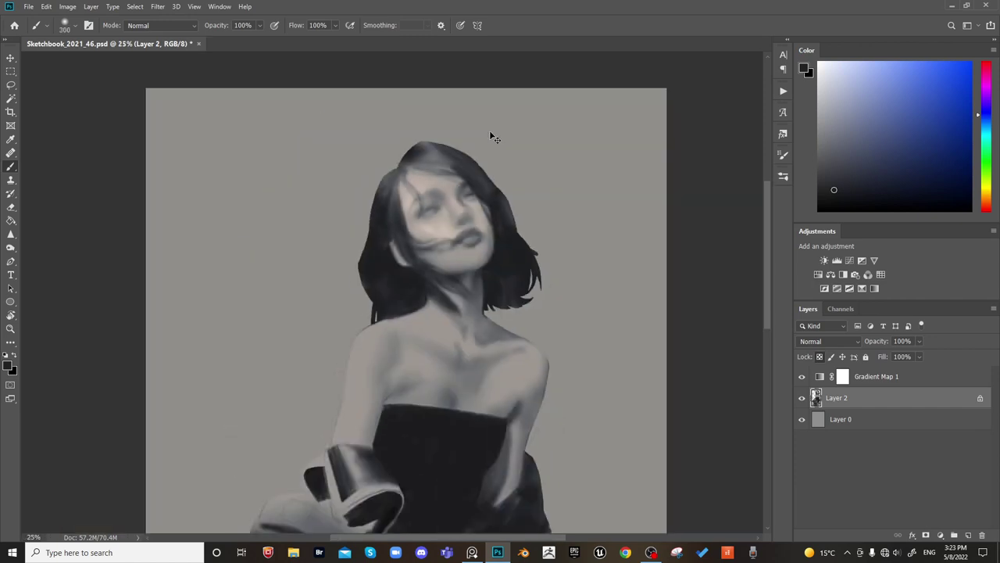
{"action": "scroll", "coordinate": [490, 132], "scroll_direction": "up", "scroll_amount": 2}
{"action": "scroll", "coordinate": [529, 286], "scroll_direction": "up", "scroll_amount": 4}
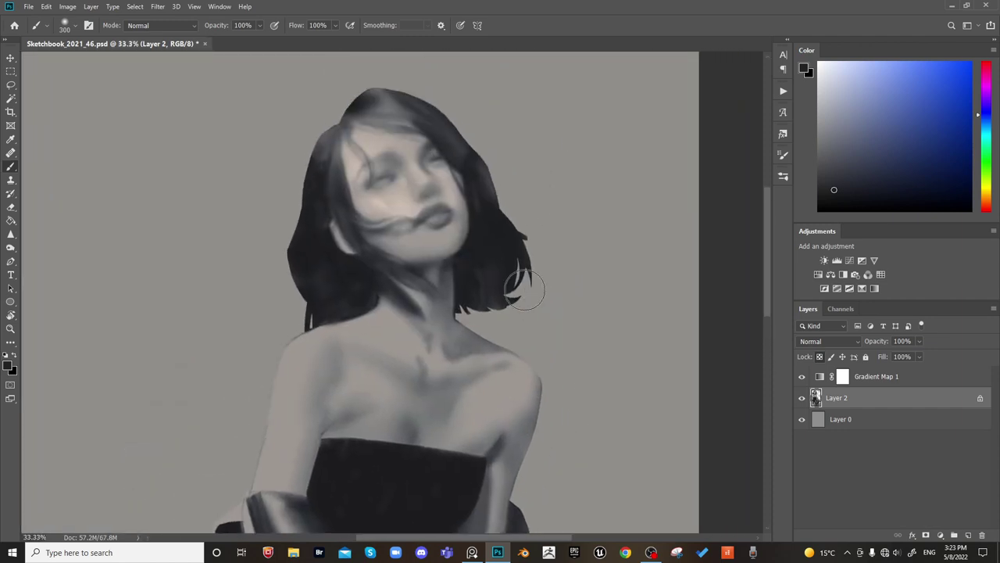
{"action": "key", "text": "ctrl+plus"}
{"action": "left_click_drag", "start_coordinate": [483, 264], "coordinate": [570, 346]}
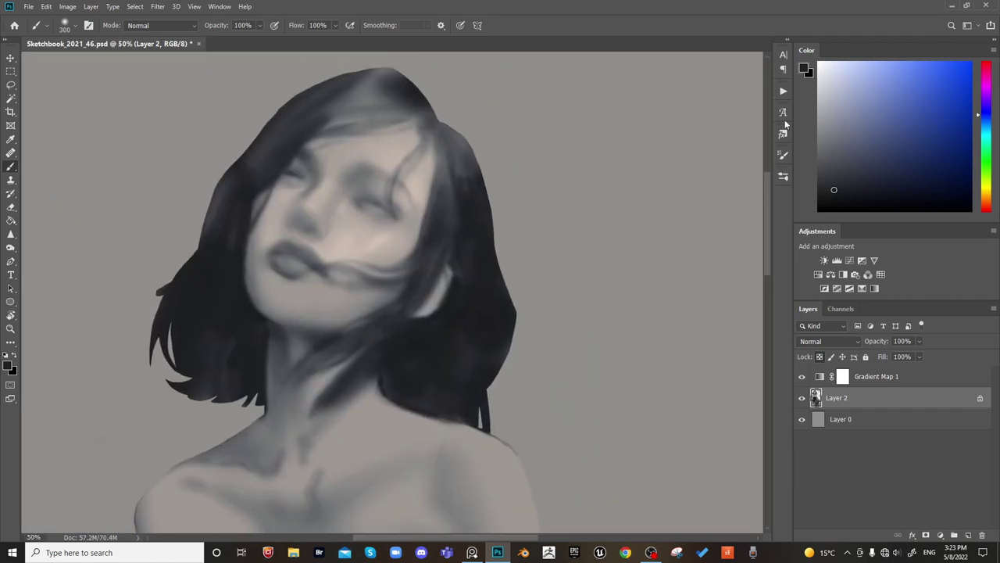
Choose a near-white grey and paint a highlight on the shoulder line beneath the hair with brushes of 100 to 150 px
{"action": "left_click", "coordinate": [818, 80]}
{"action": "scroll", "coordinate": [406, 263], "scroll_direction": "down", "scroll_amount": 2}
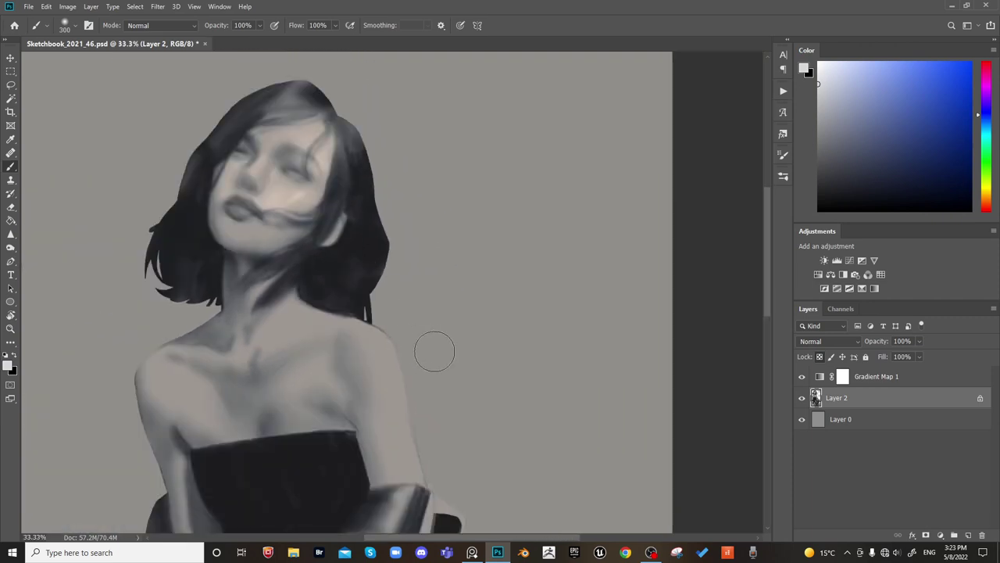
{"action": "left_click_drag", "start_coordinate": [415, 331], "coordinate": [346, 294]}
{"action": "key", "text": "["}
{"action": "key", "text": "["}
{"action": "key", "text": "["}
{"action": "key", "text": "["}
{"action": "key", "text": "["}
{"action": "key", "text": "["}
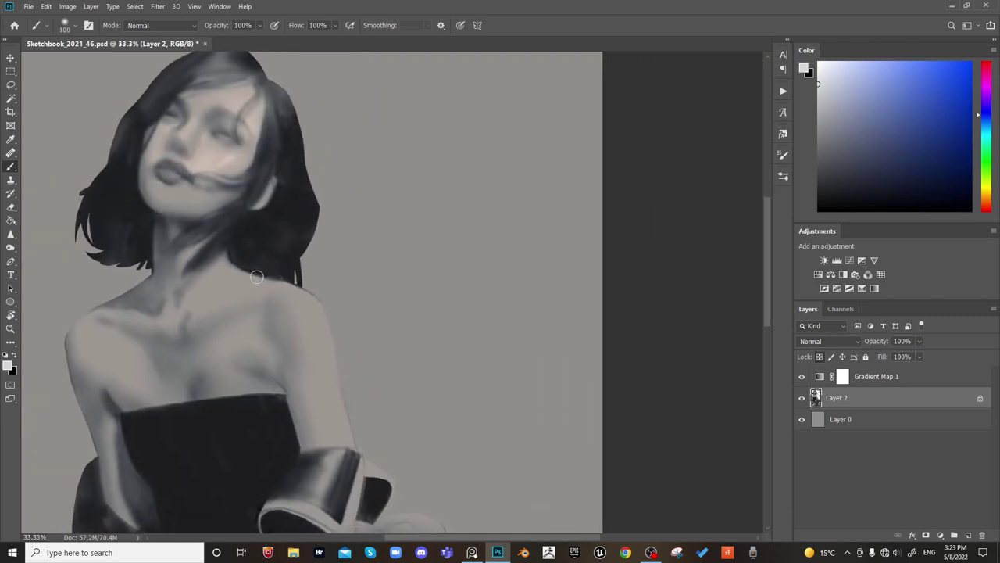
{"action": "key", "text": "bracketleft"}
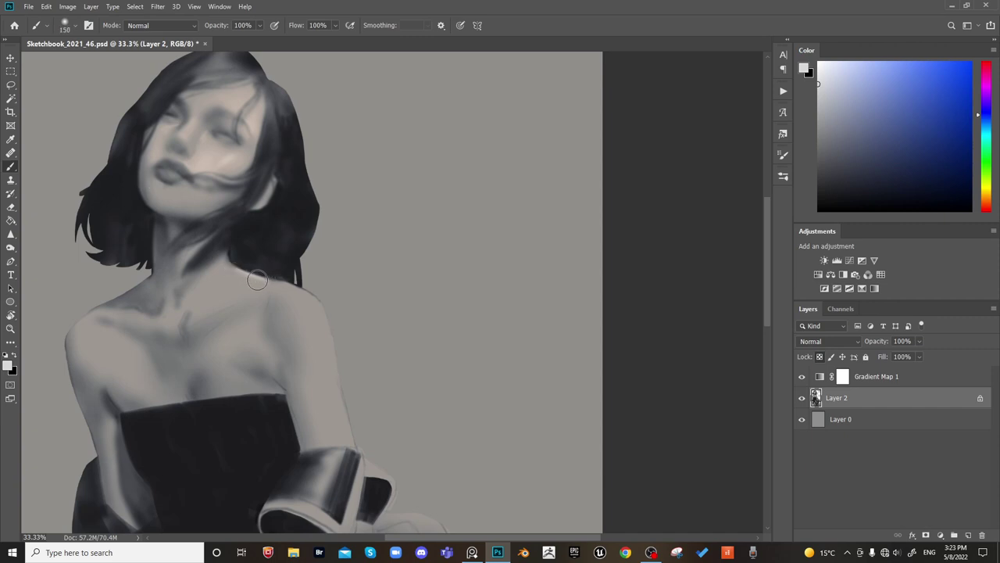
Spread the highlight softly over the base of the neck with a 300 px brush
{"action": "key", "text": "bracketright"}
{"action": "key", "text": "bracketright"}
{"action": "key", "text": "bracketright"}
{"action": "key", "text": "bracketright"}
{"action": "key", "text": "bracketright"}
{"action": "key", "text": "bracketright"}
{"action": "key", "text": "bracketright"}
{"action": "key", "text": "bracketright"}
{"action": "key", "text": "bracketright"}
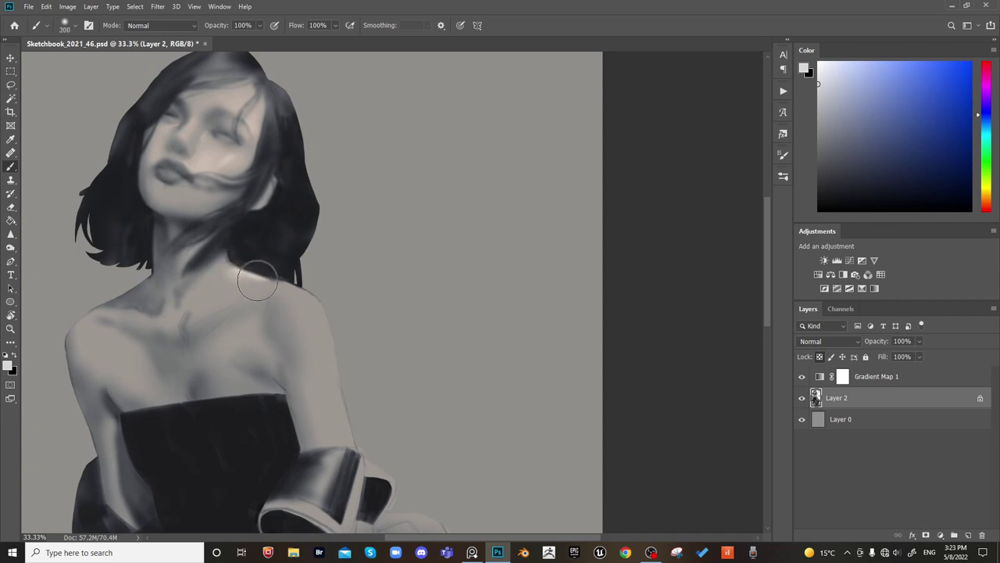
{"action": "left_click_drag", "start_coordinate": [259, 286], "coordinate": [245, 292]}
Brighten the narrow rim of the shoulder under the hair tips with a 70 px brush
{"action": "key", "text": "bracketleft"}
{"action": "key", "text": "bracketleft"}
{"action": "key", "text": "bracketleft"}
{"action": "key", "text": "bracketleft"}
{"action": "key", "text": "bracketleft"}
{"action": "key", "text": "bracketleft"}
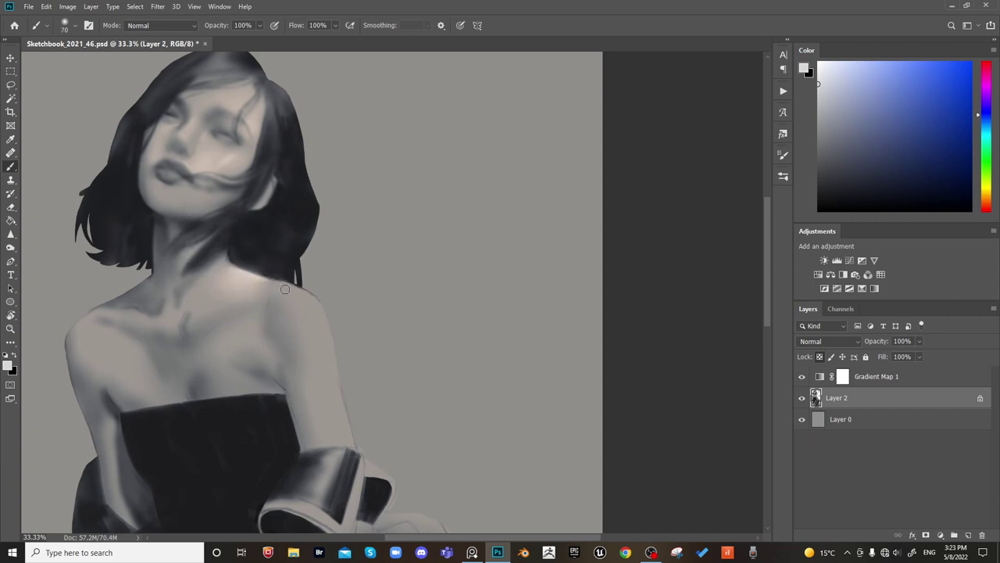
Glaze soft light over the rounded shoulder and outer upper arm with brushes of 700 to 800 px
{"action": "key", "text": "bracketright"}
{"action": "key", "text": "bracketright"}
{"action": "key", "text": "bracketright"}
{"action": "key", "text": "bracketright"}
{"action": "key", "text": "bracketright"}
{"action": "key", "text": "bracketright"}
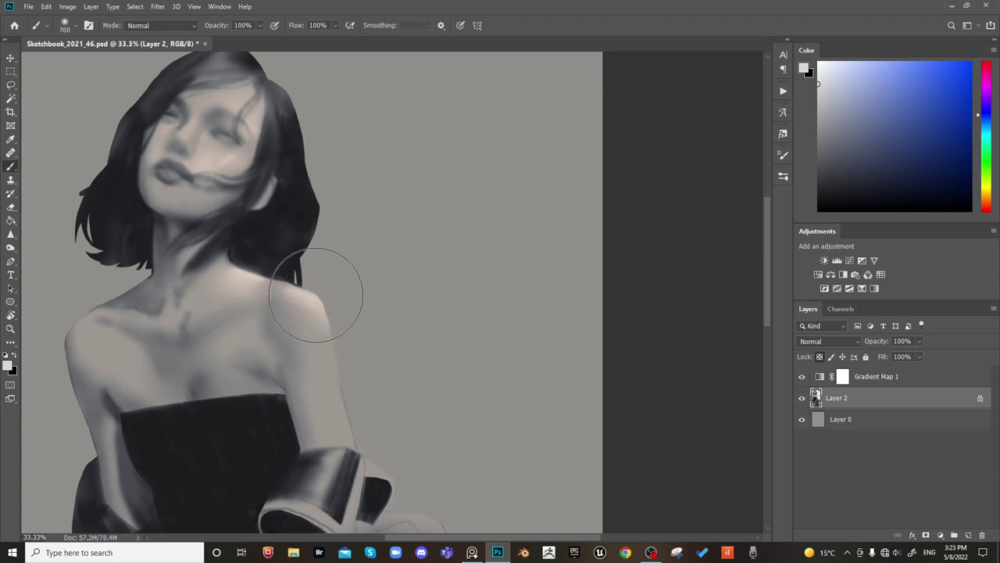
{"action": "key", "text": "bracketright"}
{"action": "key", "text": "bracketright"}
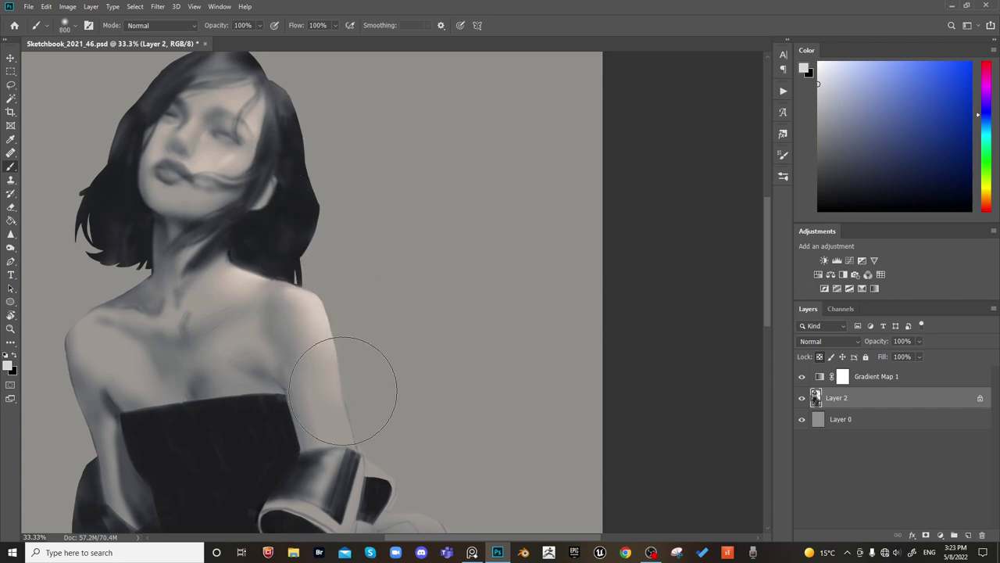
Even out the light along the upper arm with a 500 px brush
{"action": "key", "text": "bracketleft"}
{"action": "key", "text": "bracketleft"}
{"action": "key", "text": "bracketleft"}
{"action": "key", "text": "bracketleft"}
{"action": "key", "text": "bracketleft"}
{"action": "key", "text": "bracketleft"}
{"action": "key", "text": "bracketleft"}
{"action": "key", "text": "bracketleft"}
{"action": "key", "text": "]"}
{"action": "key", "text": "]"}
{"action": "key", "text": "]"}
{"action": "key", "text": "]"}
{"action": "key", "text": "]"}
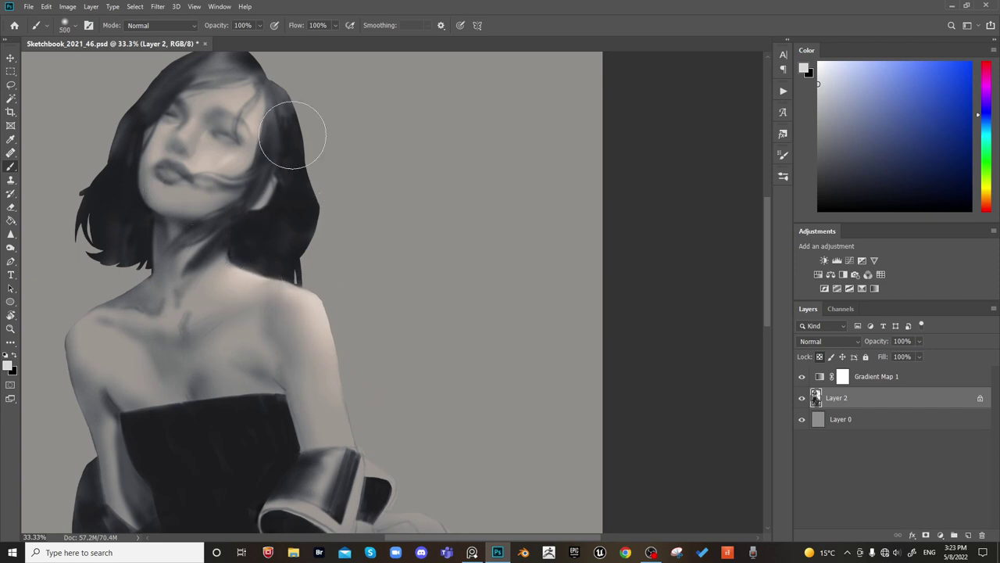
{"action": "mouse_move", "coordinate": [307, 342]}
{"action": "left_mouse_down"}
{"action": "mouse_move", "coordinate": [330, 359]}
{"action": "mouse_move", "coordinate": [318, 341]}
{"action": "left_mouse_up"}
Lighten the arm just above the jacket cuff with a 200 px brush
{"action": "key", "text": "bracketright"}
{"action": "key", "text": "bracketright"}
{"action": "key", "text": "bracketright"}
{"action": "key", "text": "bracketright"}
{"action": "key", "text": "bracketleft"}
{"action": "key", "text": "bracketleft"}
{"action": "key", "text": "bracketleft"}
{"action": "key", "text": "bracketleft"}
{"action": "key", "text": "bracketleft"}
{"action": "key", "text": "bracketleft"}
{"action": "key", "text": "bracketleft"}
{"action": "key", "text": "bracketleft"}
{"action": "key", "text": "bracketleft"}
{"action": "key", "text": "bracketleft"}
{"action": "key", "text": "bracketleft"}
{"action": "key", "text": "bracketleft"}
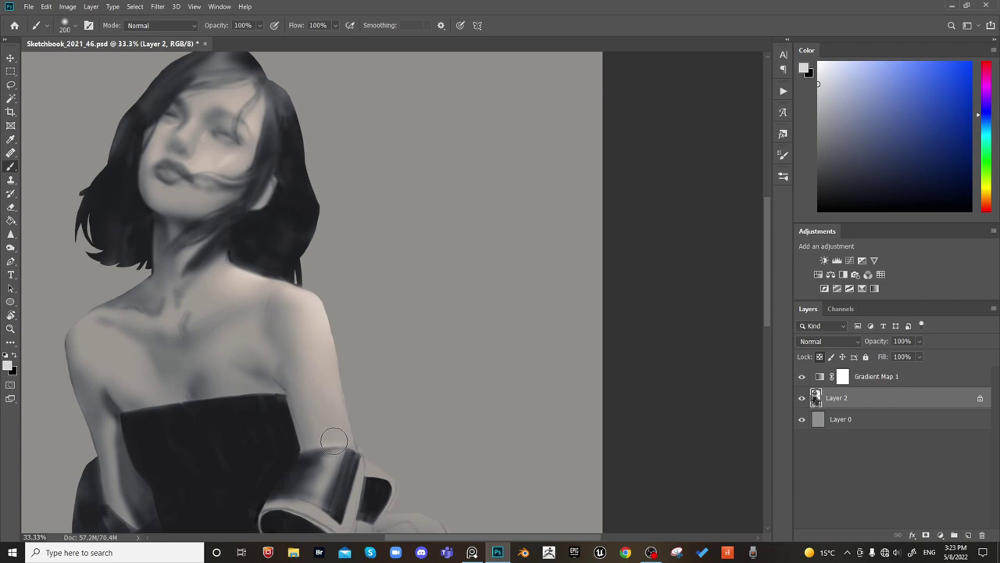
{"action": "left_click_drag", "start_coordinate": [318, 438], "coordinate": [328, 406]}
Blend the arm highlight into the outer edge above the cuff with brushes of 400 to 700 px
{"action": "key", "text": "bracketright"}
{"action": "key", "text": "bracketright"}
{"action": "key", "text": "bracketright"}
{"action": "key", "text": "bracketright"}
{"action": "key", "text": "bracketleft"}
{"action": "key", "text": "bracketleft"}
{"action": "key", "text": "bracketleft"}
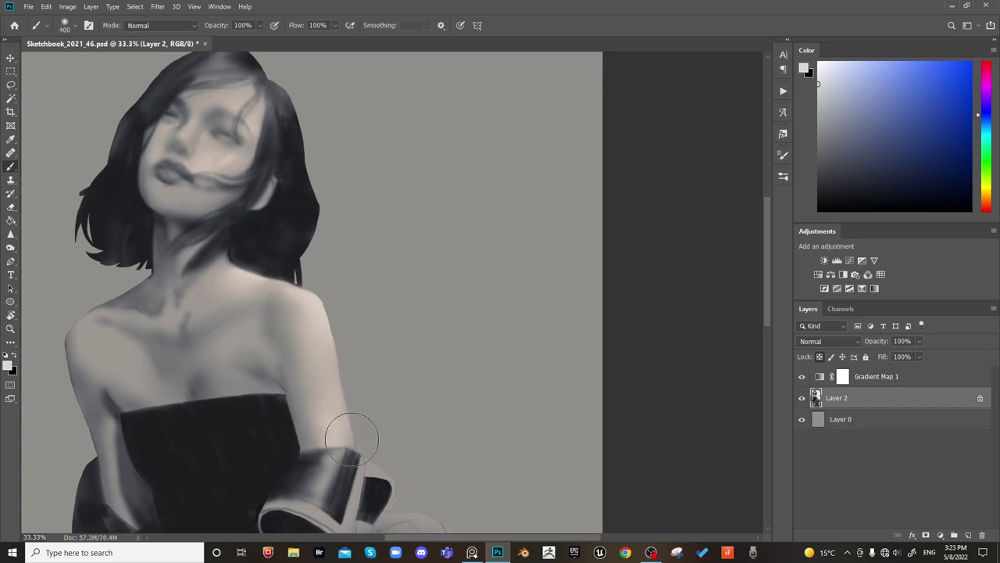
{"action": "key", "text": "bracketright"}
{"action": "key", "text": "bracketright"}
{"action": "key", "text": "bracketright"}
Sample near-black from the hair, reduce the brush to 300 px and pick up the arm's skin tone above the cuff
{"action": "left_click", "coordinate": [307, 218], "text": "alt"}
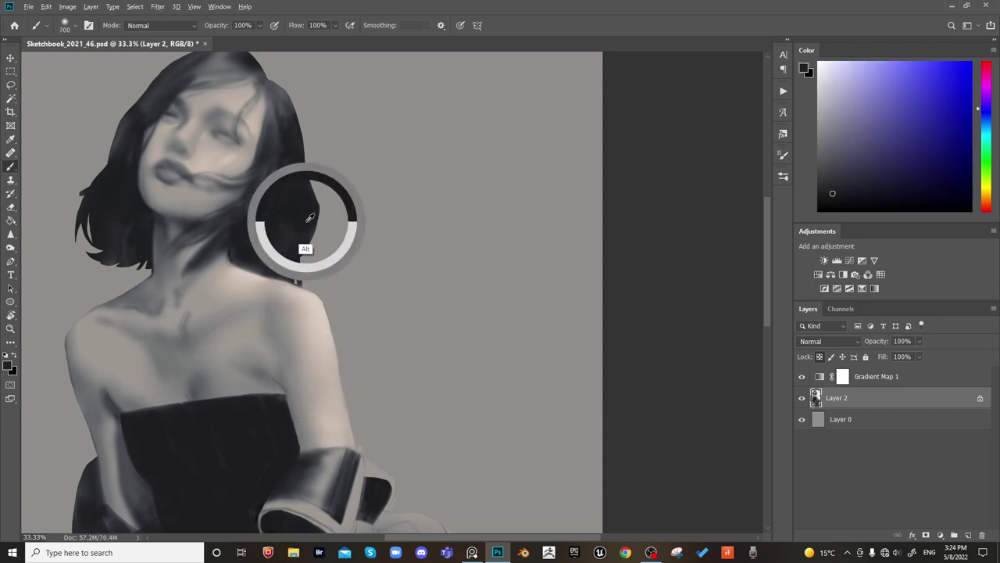
{"action": "key", "text": "bracketleft"}
{"action": "key", "text": "bracketleft"}
{"action": "key", "text": "bracketleft"}
{"action": "key", "text": "bracketleft"}
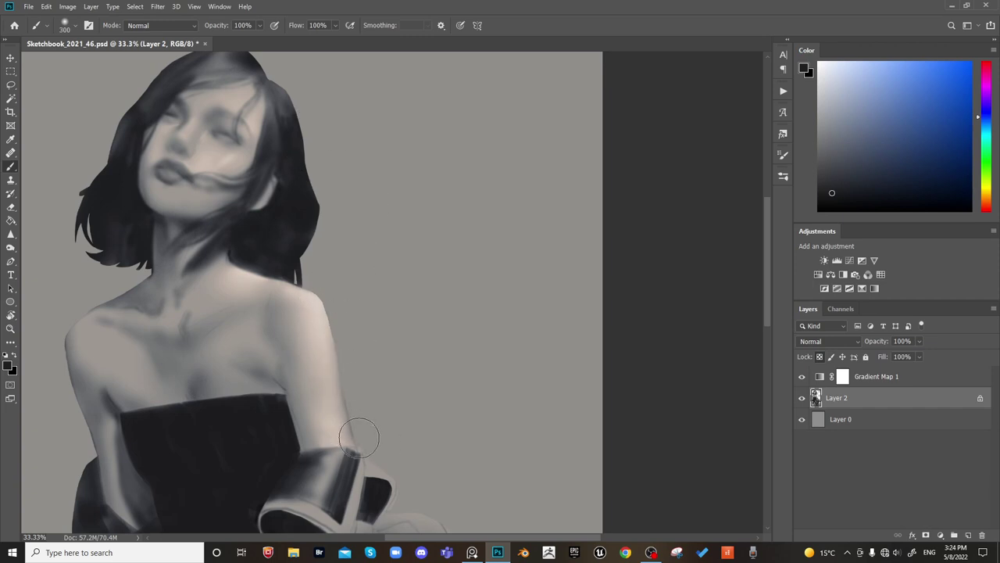
{"action": "left_click", "coordinate": [339, 401], "text": "alt"}
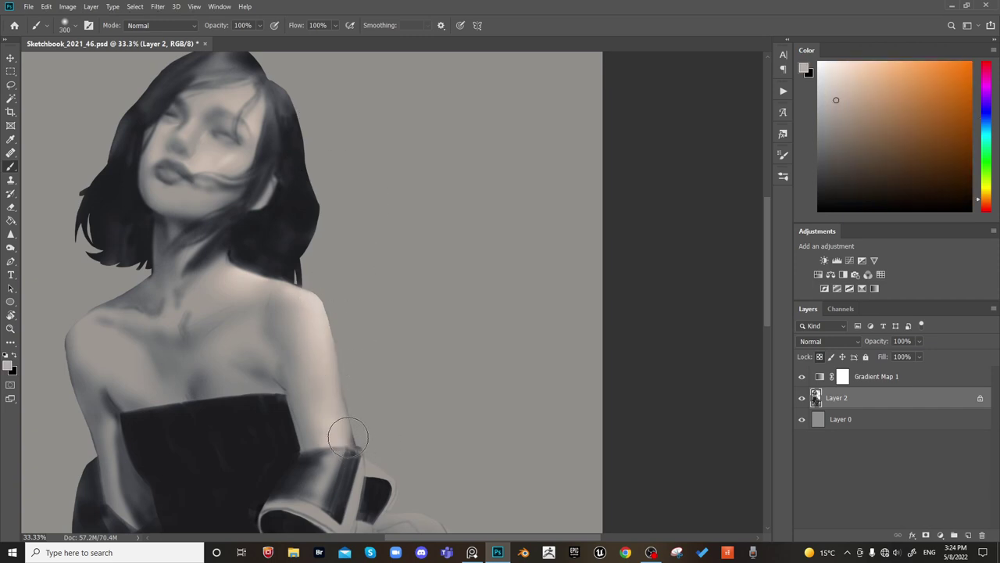
Review the whole figure and resample the light skin tone of the arm near the cuff
{"action": "key", "text": "ctrl+minus"}
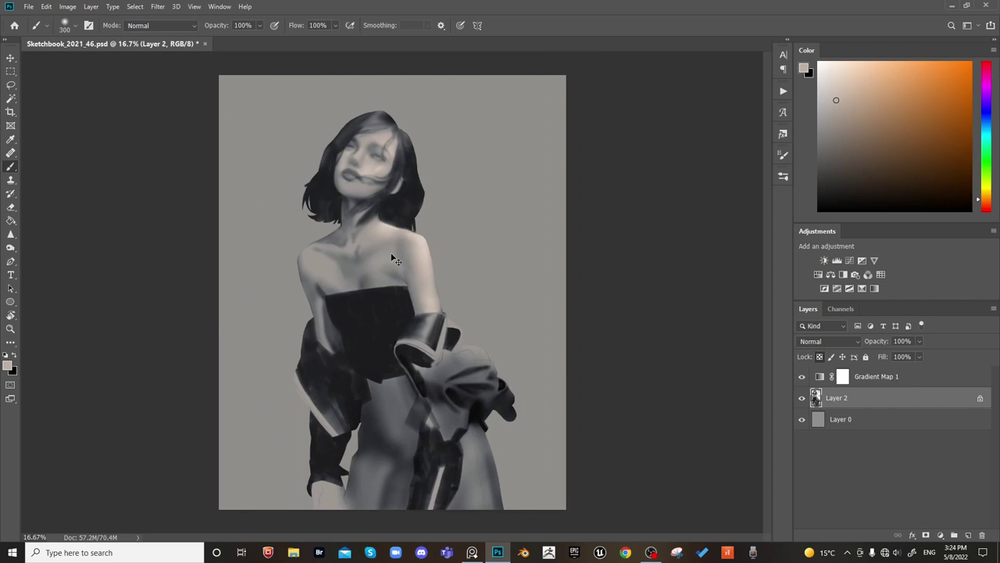
{"action": "key", "text": "ctrl+h"}
{"action": "key", "text": "ctrl+shift+h"}
{"action": "key", "text": "ctrl+plus"}
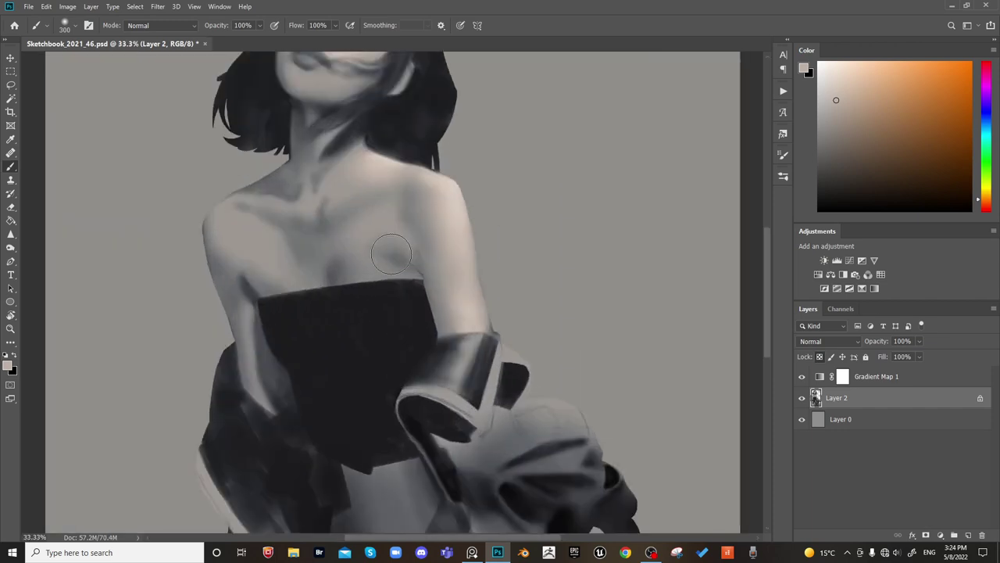
{"action": "left_click_drag", "start_coordinate": [478, 209], "coordinate": [492, 247]}
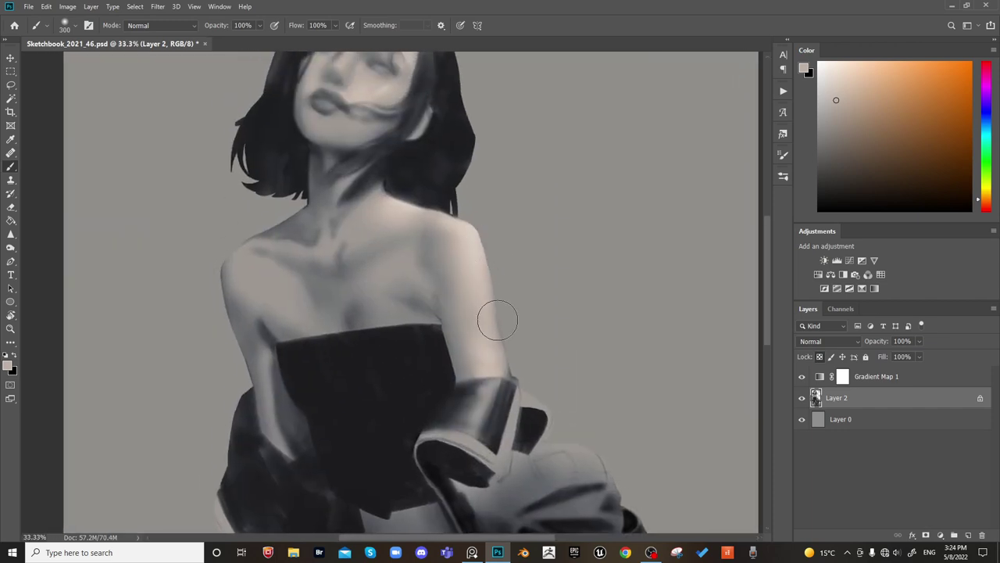
{"action": "left_click", "coordinate": [497, 360], "text": "alt"}
{"action": "left_click_drag", "start_coordinate": [587, 283], "coordinate": [642, 301]}
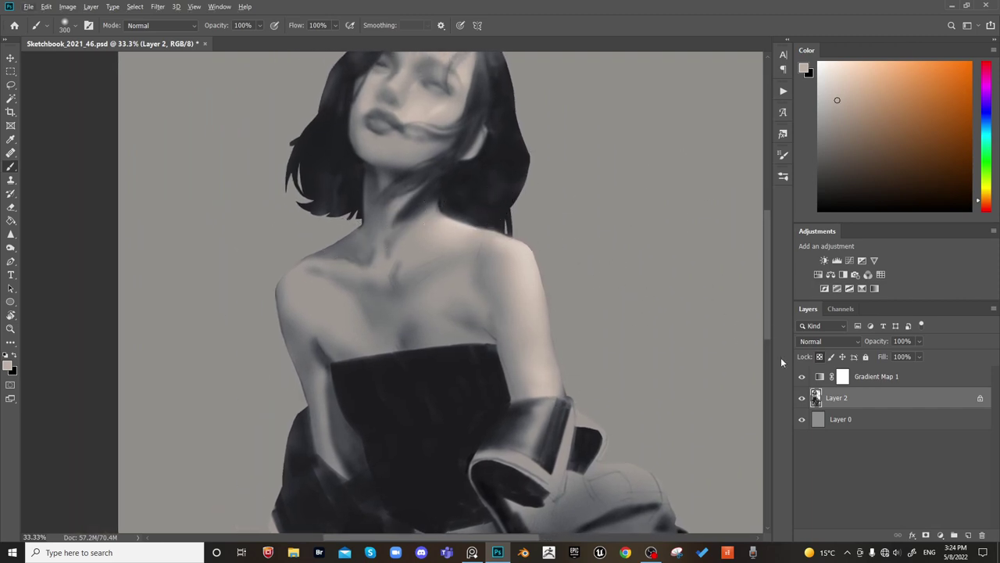
Lighten the background on Layer 0 with Hue/Saturation, setting Lightness to +23
{"action": "left_click", "coordinate": [824, 417]}
{"action": "key", "text": "ctrl+u"}
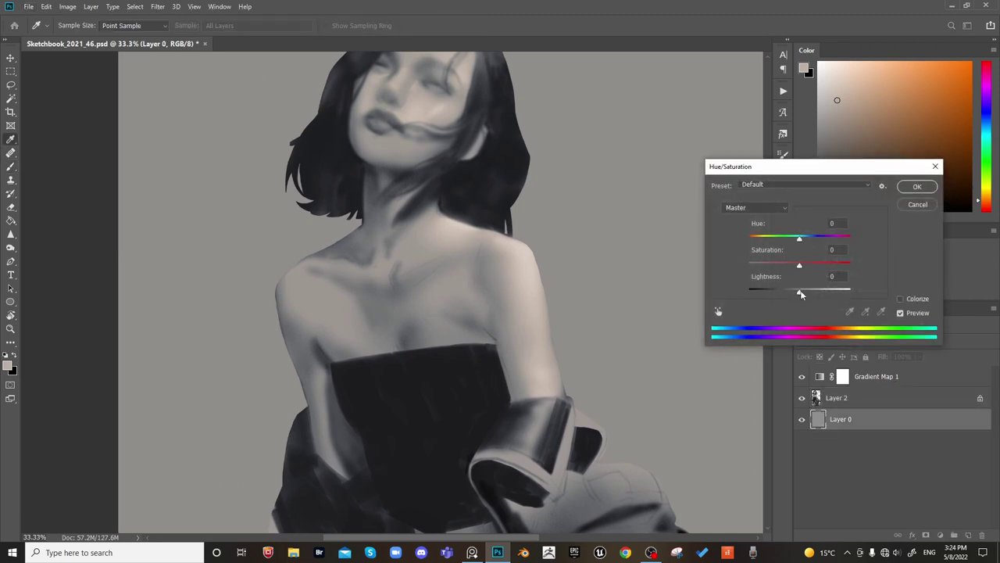
{"action": "mouse_move", "coordinate": [803, 290]}
{"action": "left_mouse_down"}
{"action": "mouse_move", "coordinate": [786, 295]}
{"action": "mouse_move", "coordinate": [815, 293]}
{"action": "left_mouse_up"}
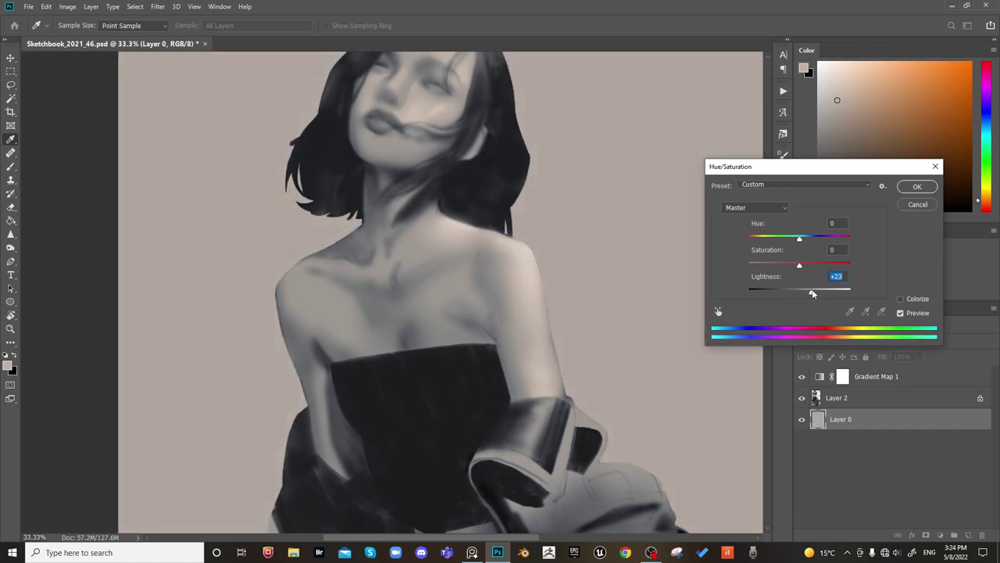
{"action": "left_click", "coordinate": [914, 187]}
Brighten the figure on Layer 2 with Levels, setting the midtone input to 1.19
{"action": "left_click", "coordinate": [830, 395]}
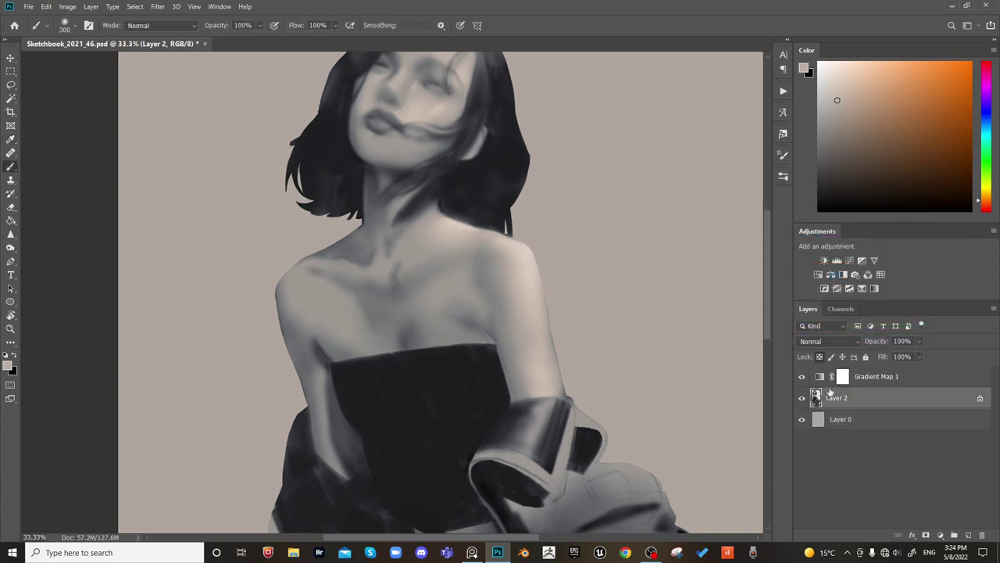
{"action": "key", "text": "ctrl+l"}
{"action": "left_click_drag", "start_coordinate": [764, 246], "coordinate": [758, 247]}
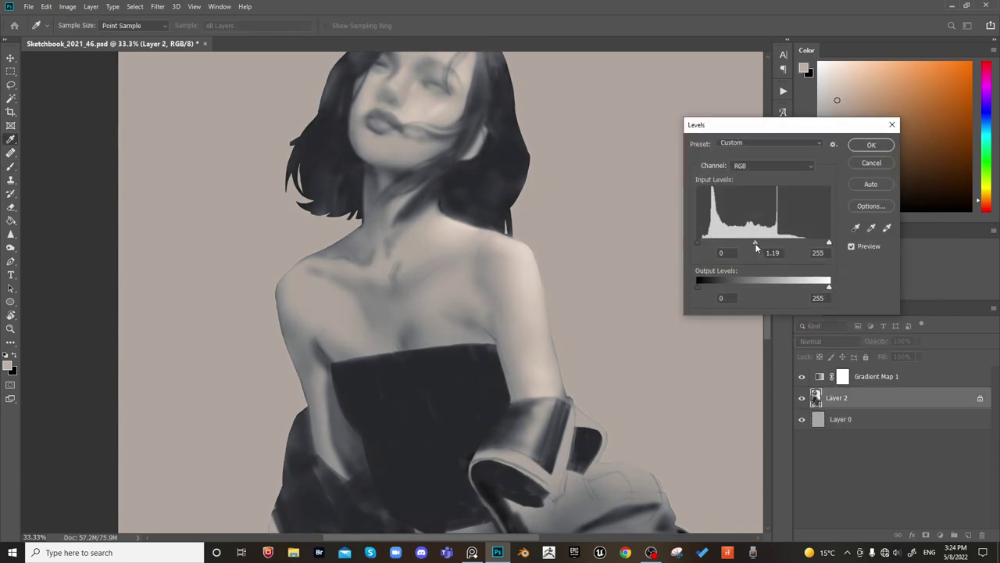
{"action": "left_click", "coordinate": [867, 148]}
{"action": "key", "text": "ctrl+minus"}
{"action": "key", "text": "ctrl+minus"}
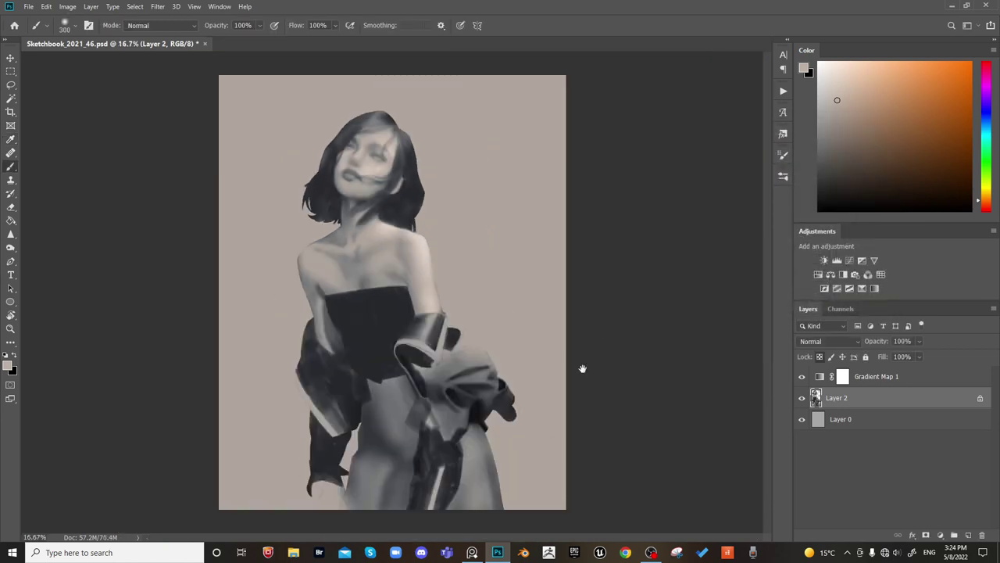
Check the figure mirrored, sample the mid skin tone inside the shoulder and glaze it down the upper arm at 600 px
{"action": "key", "text": "F2"}
{"action": "key", "text": "ctrl+shift+h"}
{"action": "key", "text": "ctrl+plus"}
{"action": "scroll", "coordinate": [467, 223], "scroll_direction": "up", "scroll_amount": 1}
{"action": "left_click", "coordinate": [438, 254], "text": "alt"}
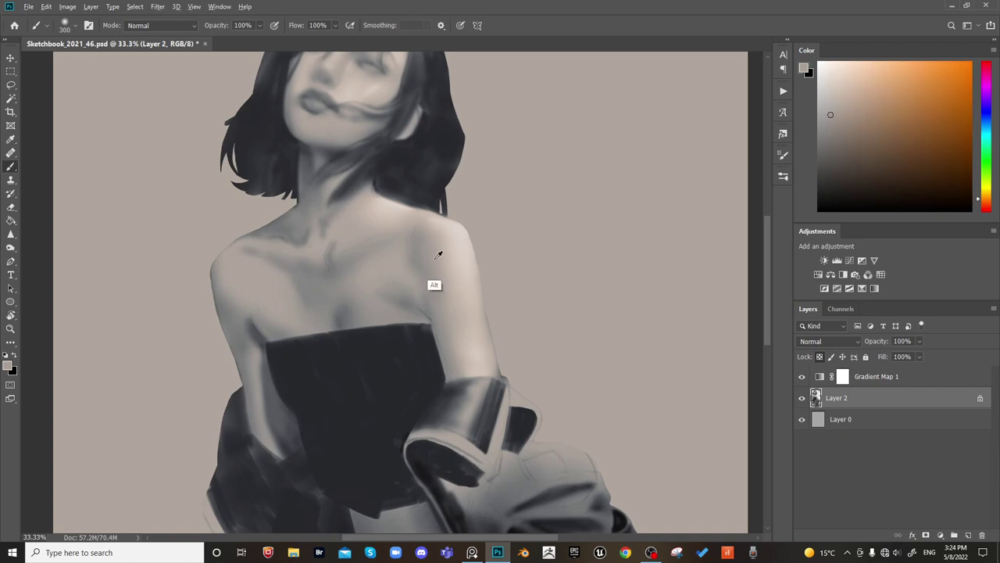
{"action": "key", "text": "]"}
{"action": "key", "text": "]"}
{"action": "key", "text": "]"}
{"action": "left_click_drag", "start_coordinate": [464, 242], "coordinate": [472, 298]}
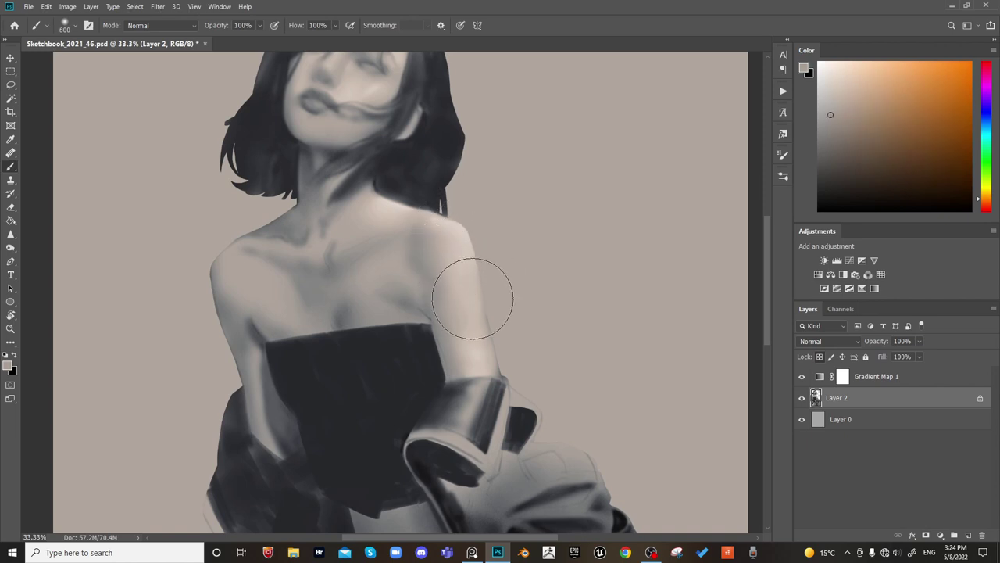
Sample the light tone at the shoulder's edge, soften the shoulder and collarbone area at 500 px and pick the chest's grey
{"action": "right_click", "coordinate": [465, 228], "text": "alt+shift"}
{"action": "key", "text": "bracketleft"}
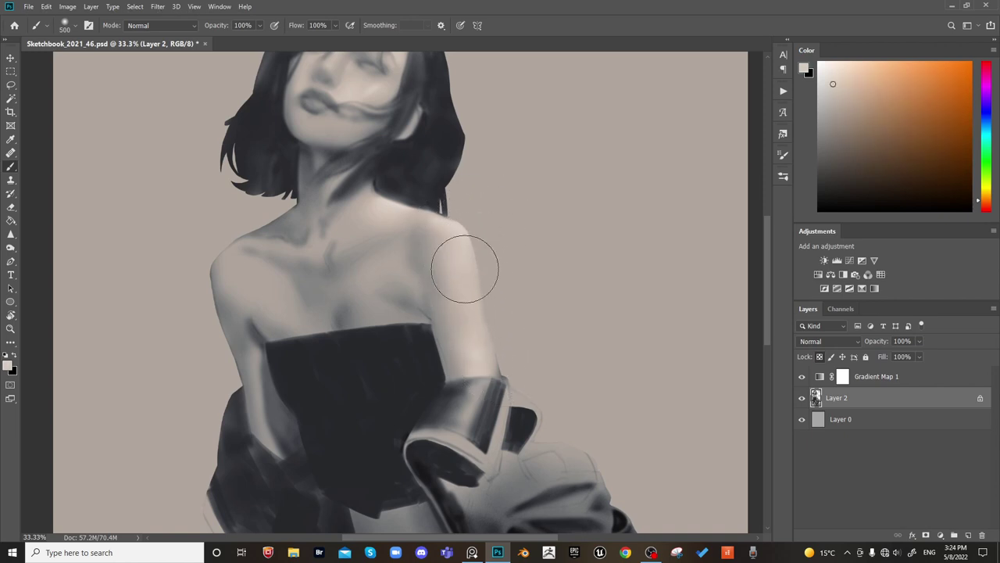
{"action": "key", "text": "bracketleft"}
{"action": "key", "text": "bracketleft"}
{"action": "key", "text": "bracketright"}
{"action": "key", "text": "bracketright"}
{"action": "mouse_move", "coordinate": [393, 203]}
{"action": "left_mouse_down"}
{"action": "mouse_move", "coordinate": [386, 276]}
{"action": "mouse_move", "coordinate": [370, 276]}
{"action": "mouse_move", "coordinate": [369, 258]}
{"action": "mouse_move", "coordinate": [405, 293]}
{"action": "mouse_move", "coordinate": [418, 254]}
{"action": "mouse_move", "coordinate": [411, 246]}
{"action": "mouse_move", "coordinate": [418, 261]}
{"action": "mouse_move", "coordinate": [406, 254]}
{"action": "mouse_move", "coordinate": [427, 237]}
{"action": "left_mouse_up"}
{"action": "left_click", "coordinate": [400, 253], "text": "alt"}
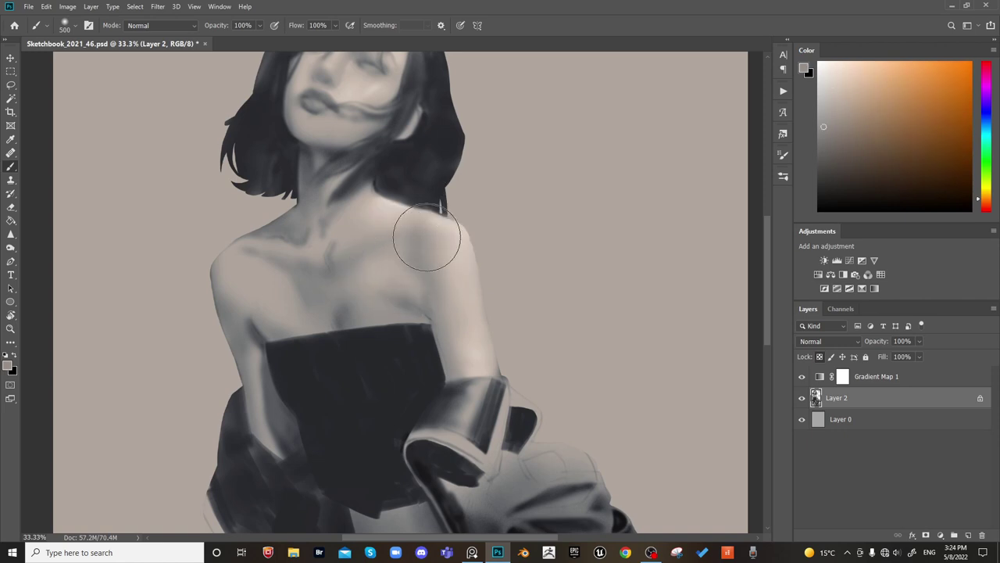
Darken the background on Layer 0 with two Hue/Saturation adjustments, setting Lightness to -50 in the second
{"action": "left_click", "coordinate": [819, 420]}
{"action": "key", "text": "ctrl+u"}
{"action": "mouse_move", "coordinate": [799, 290]}
{"action": "left_mouse_down"}
{"action": "mouse_move", "coordinate": [850, 291]}
{"action": "mouse_move", "coordinate": [794, 293]}
{"action": "left_mouse_up"}
{"action": "left_click", "coordinate": [911, 189]}
{"action": "key", "text": "ctrl+u"}
{"action": "type", "text": "-50"}
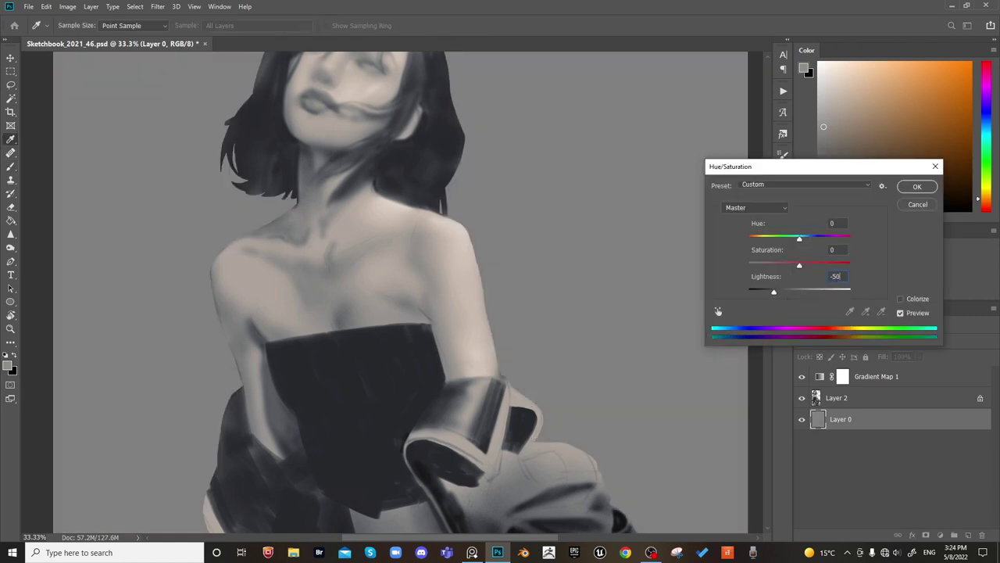
{"action": "key", "text": "Return"}
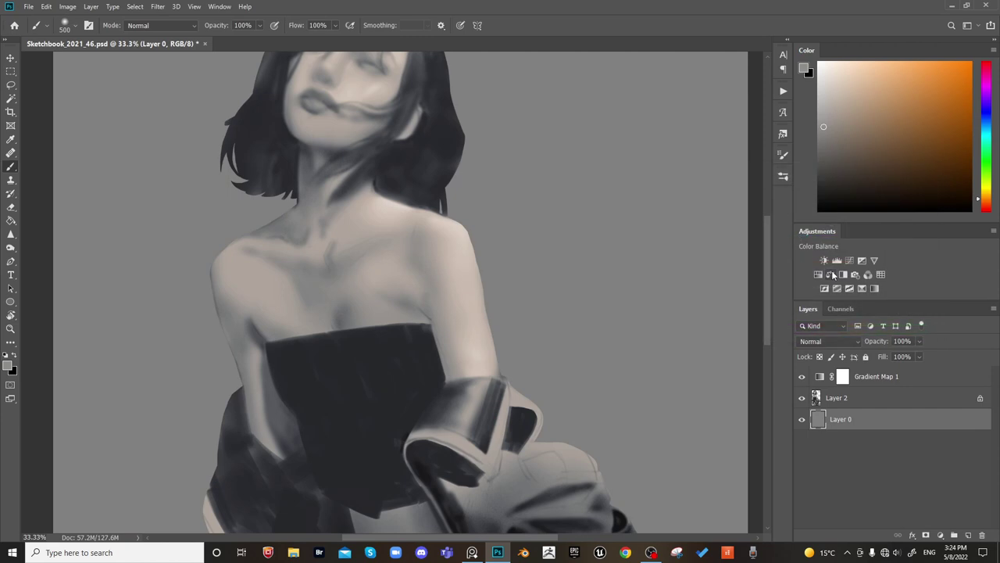
Select Layer 2, sample the shoulder and inner arm greys and shade the upper arm beside the armpit at 500 px
{"action": "left_click", "coordinate": [818, 398]}
{"action": "left_click_drag", "start_coordinate": [375, 350], "coordinate": [424, 317]}
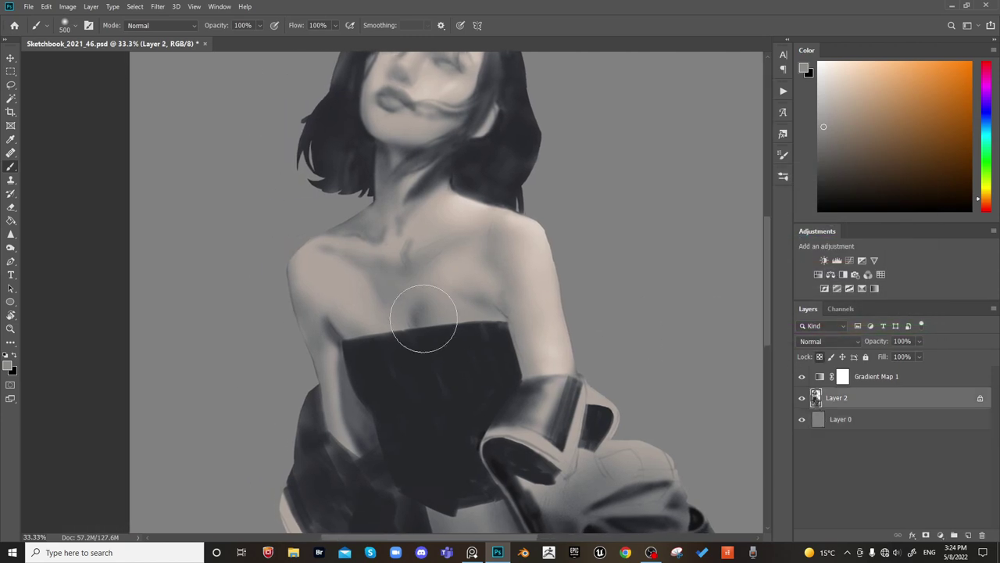
{"action": "left_click", "coordinate": [323, 264], "text": "alt"}
{"action": "key", "text": "bracketleft"}
{"action": "left_click", "coordinate": [322, 361], "text": "alt"}
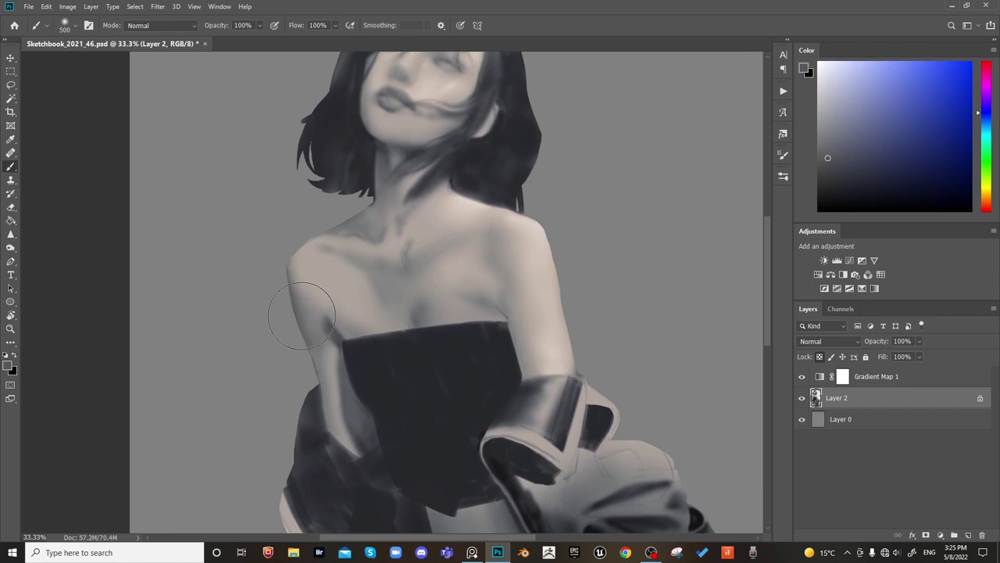
{"action": "key", "text": "bracketright"}
{"action": "key", "text": "bracketright"}
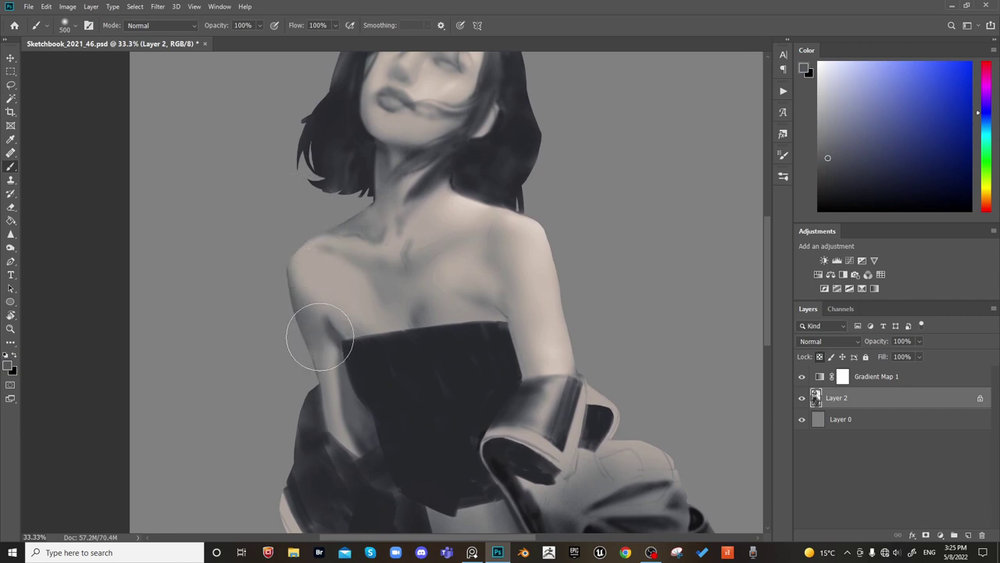
Sample greys around the armpit fold and blend its shadow into the outer shoulder with a 300 px brush
{"action": "key", "text": "bracketleft"}
{"action": "key", "text": "bracketleft"}
{"action": "left_click", "coordinate": [329, 348], "text": "alt"}
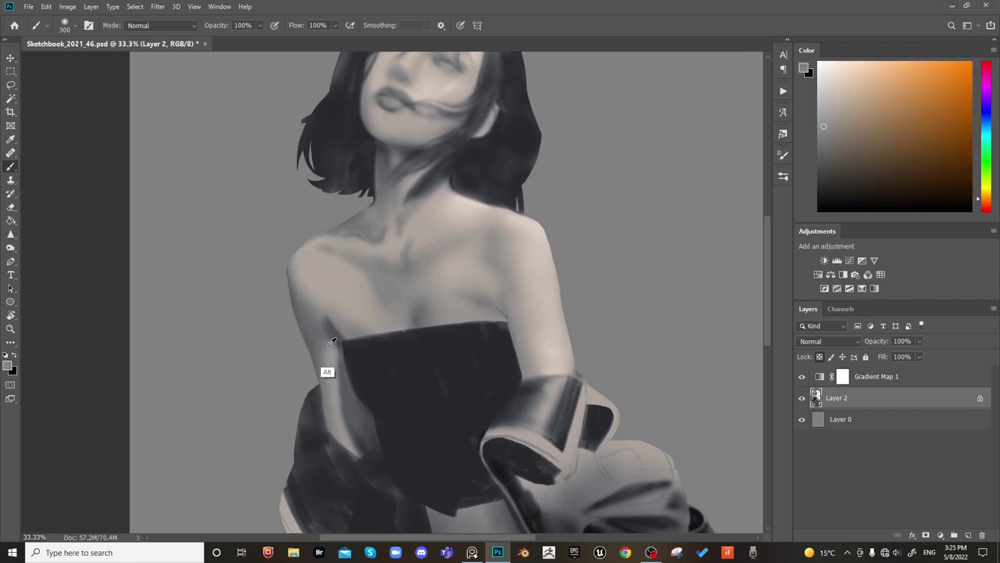
{"action": "left_click", "coordinate": [325, 341], "text": "alt"}
{"action": "left_click", "coordinate": [324, 331], "text": "alt"}
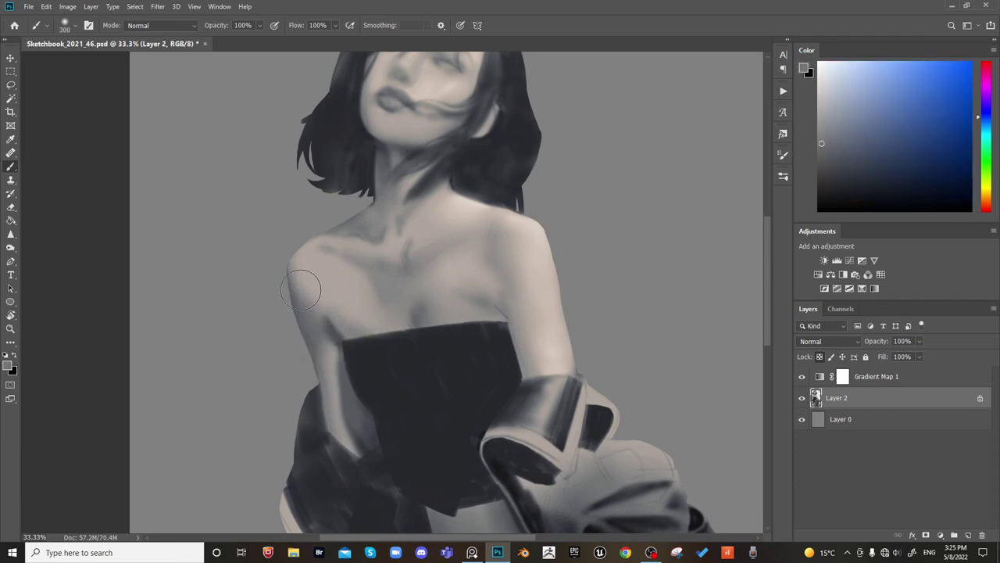
{"action": "left_click", "coordinate": [303, 249], "text": "alt"}
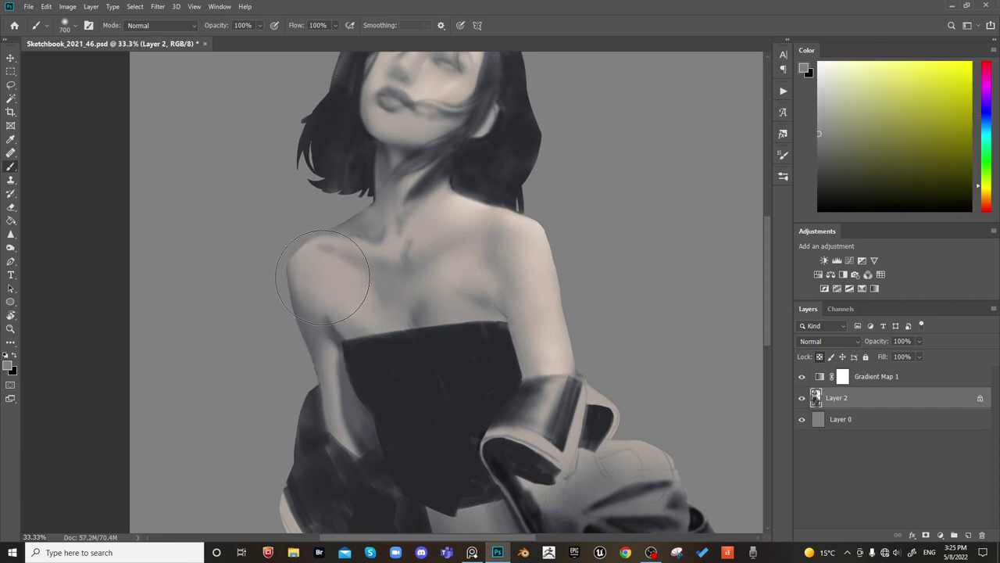
Sample the dark and mid greys above the strapless top's corner and model the armpit and chest edge at 400 to 500 px
{"action": "key", "text": "bracketright"}
{"action": "key", "text": "bracketright"}
{"action": "key", "text": "bracketright"}
{"action": "key", "text": "bracketleft"}
{"action": "left_click", "coordinate": [354, 329], "text": "alt"}
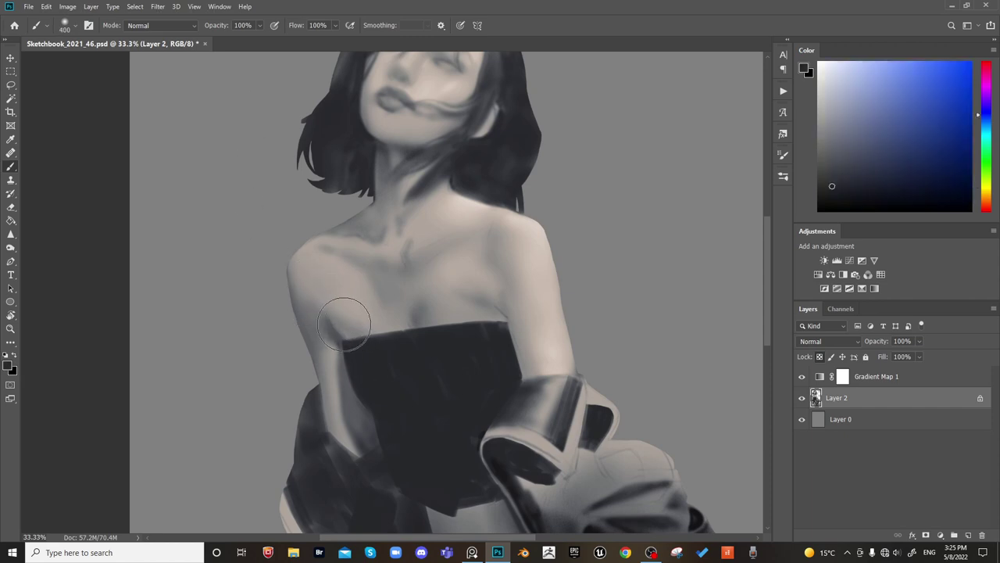
{"action": "key", "text": "bracketright"}
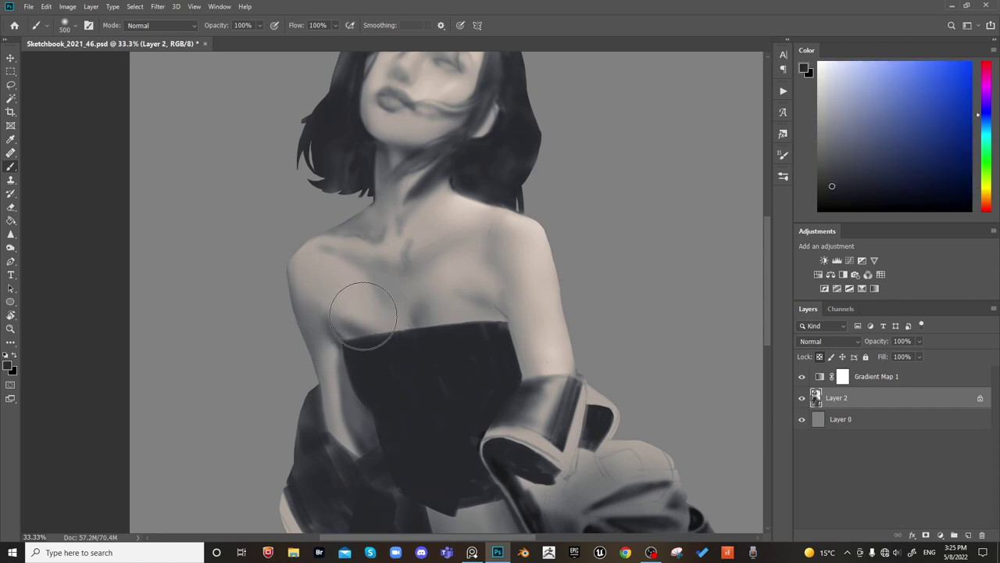
{"action": "left_click", "coordinate": [351, 328], "text": "alt"}
{"action": "left_click", "coordinate": [355, 305], "text": "alt"}
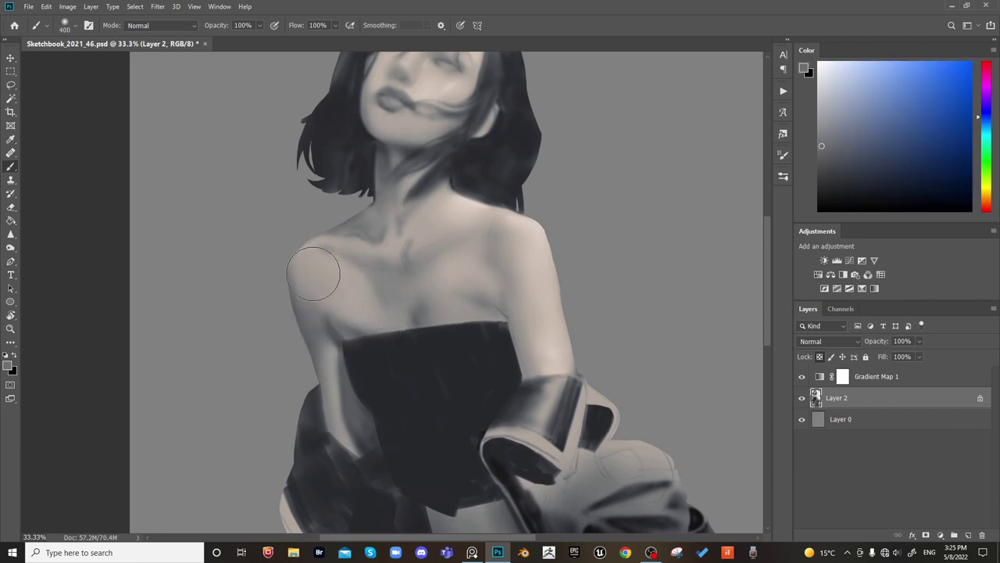
{"action": "mouse_move", "coordinate": [364, 282]}
{"action": "left_mouse_down"}
{"action": "mouse_move", "coordinate": [384, 299]}
{"action": "mouse_move", "coordinate": [386, 319]}
{"action": "mouse_move", "coordinate": [380, 289]}
{"action": "left_mouse_up"}
Sample the dark hair tone and deepen the shadow under the collarbone, enlarging the soft brush to 600 px
{"action": "left_click", "coordinate": [469, 166], "text": "alt"}
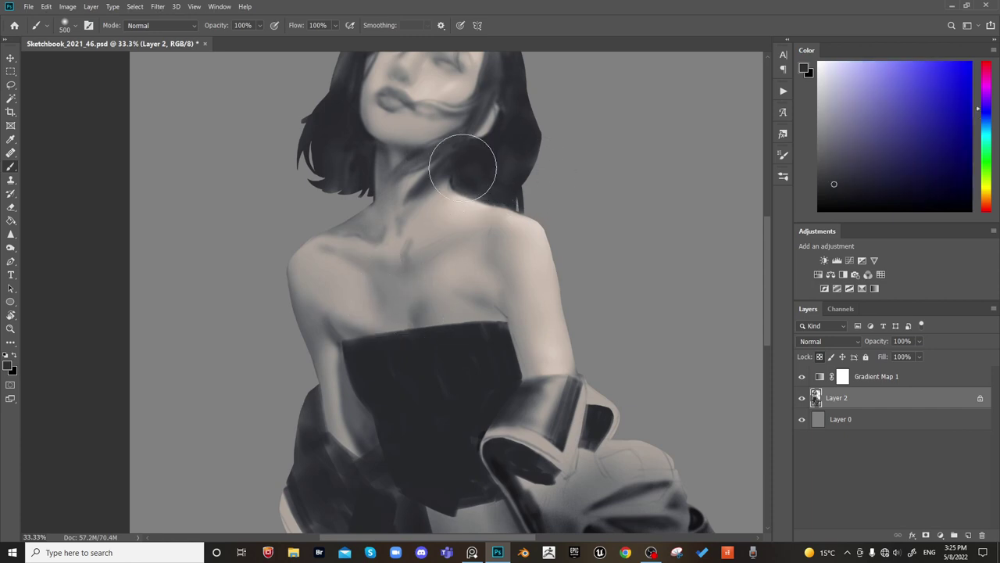
{"action": "key", "text": "bracketleft"}
{"action": "key", "text": "bracketleft"}
{"action": "key", "text": "bracketleft"}
{"action": "key", "text": "bracketleft"}
{"action": "key", "text": "bracketleft"}
{"action": "key", "text": "bracketleft"}
{"action": "key", "text": "bracketleft"}
{"action": "key", "text": "bracketright"}
{"action": "key", "text": "bracketright"}
{"action": "key", "text": "bracketright"}
{"action": "key", "text": "bracketright"}
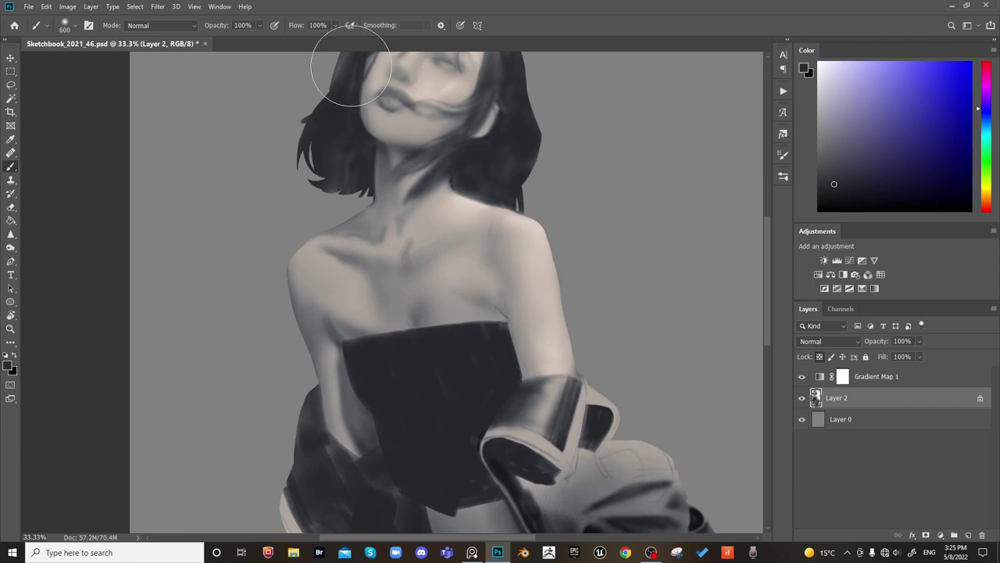
Darken the hair's inner edge along the jaw and neck with the hair tone at 300 to 600 px
{"action": "key", "text": "bracketleft"}
{"action": "key", "text": "bracketleft"}
{"action": "key", "text": "bracketleft"}
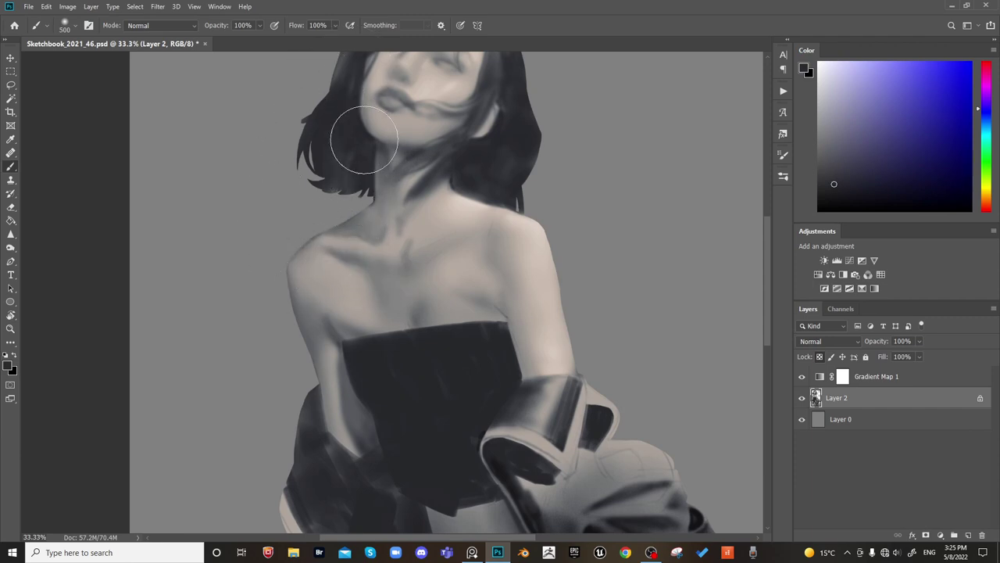
{"action": "left_click_drag", "start_coordinate": [364, 75], "coordinate": [355, 106]}
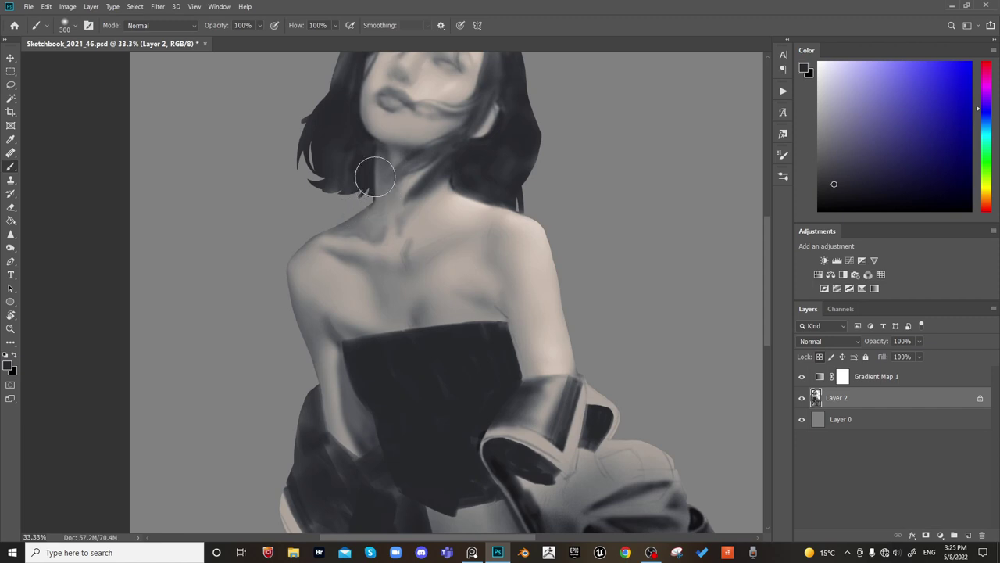
{"action": "key", "text": "bracketright"}
{"action": "key", "text": "bracketright"}
{"action": "key", "text": "bracketright"}
{"action": "key", "text": "bracketleft"}
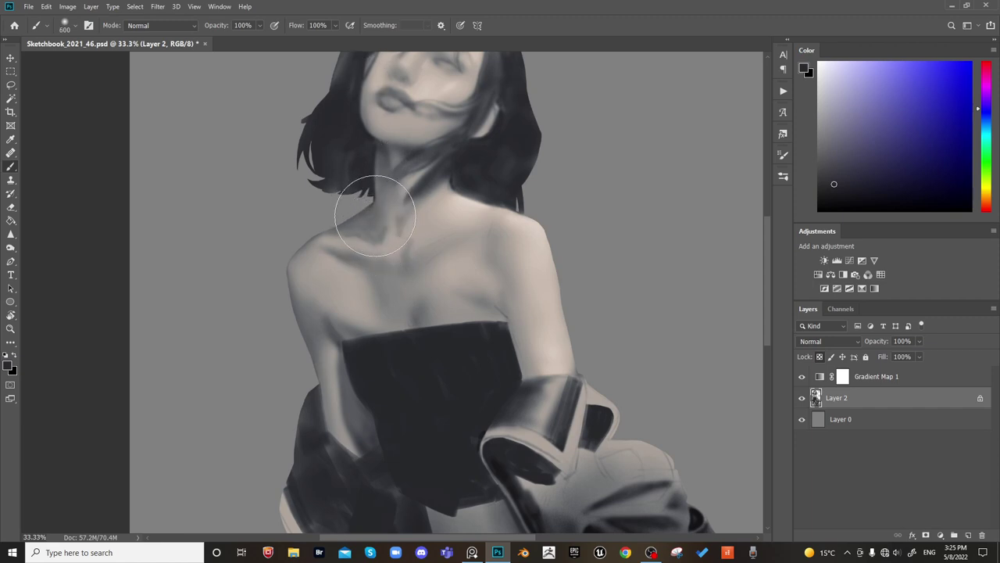
Sample the neck's mid grey, blend the base of the neck at 500 px and mirror the view
{"action": "left_click", "coordinate": [379, 223], "text": "alt"}
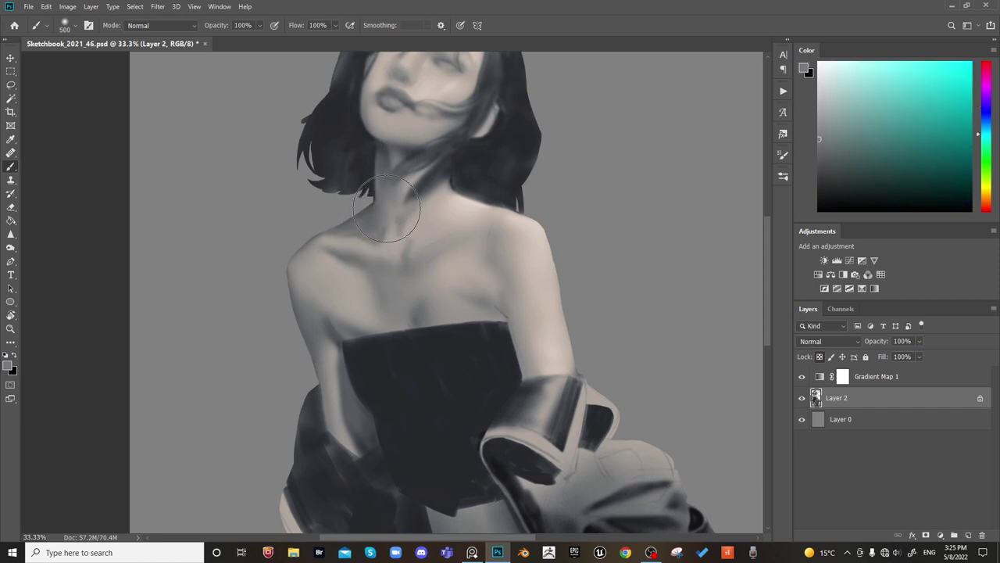
{"action": "scroll", "coordinate": [476, 207], "scroll_direction": "up", "scroll_amount": 3}
{"action": "scroll", "coordinate": [478, 222], "scroll_direction": "left", "scroll_amount": 4}
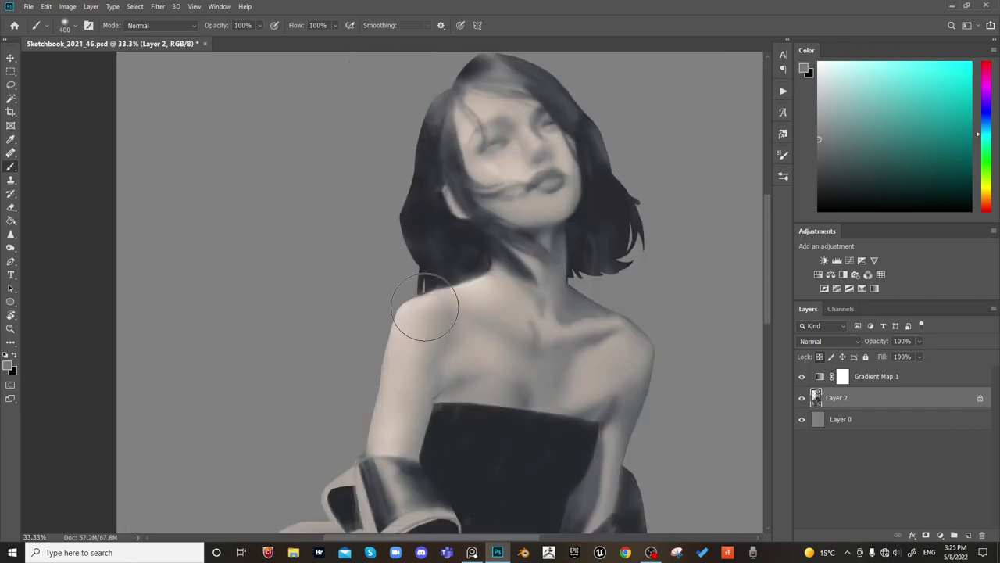
Sample the skin tone inside the lit shoulder and soften the shoulder and upper arm at 600 to 700 px
{"action": "key", "text": "bracketright"}
{"action": "key", "text": "bracketright"}
{"action": "left_click", "coordinate": [446, 337], "text": "alt"}
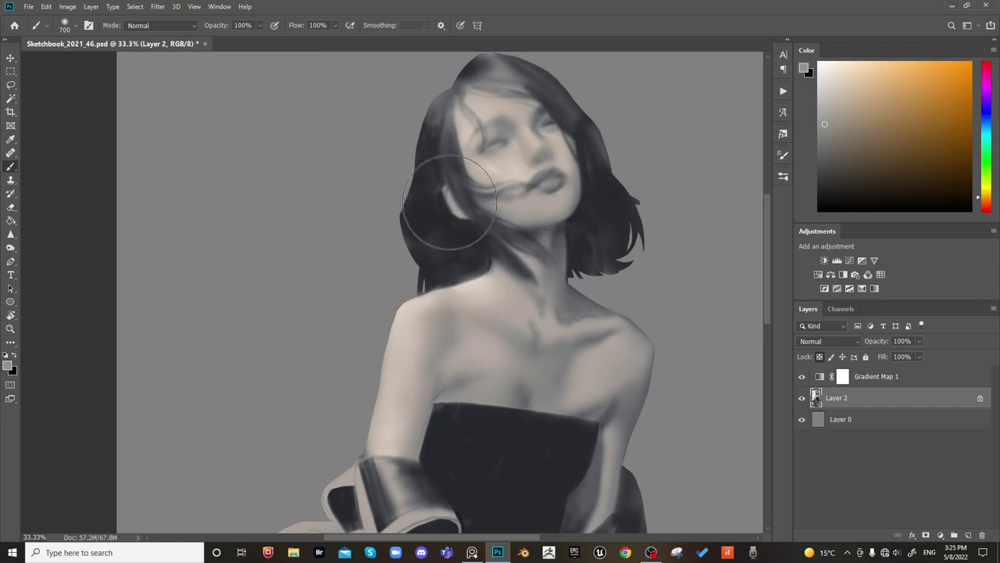
{"action": "key", "text": "bracketleft"}
{"action": "key", "text": "bracketleft"}
{"action": "key", "text": "bracketleft"}
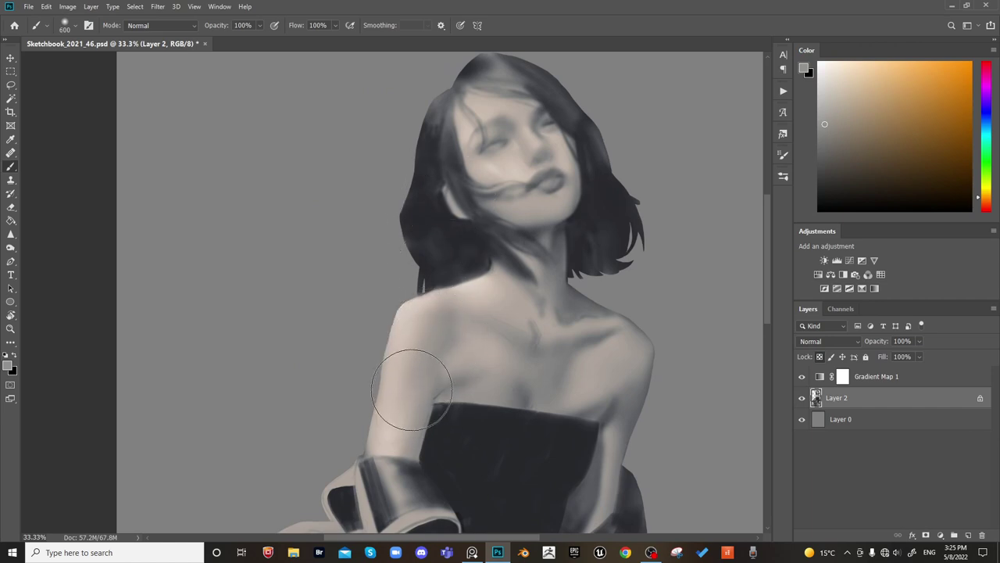
Sample the strapless top's dark tone, flip the view back and paint the shadow between lit arm and chest at 200 px
{"action": "left_click", "coordinate": [437, 414], "text": "alt"}
{"action": "key", "text": "bracketleft"}
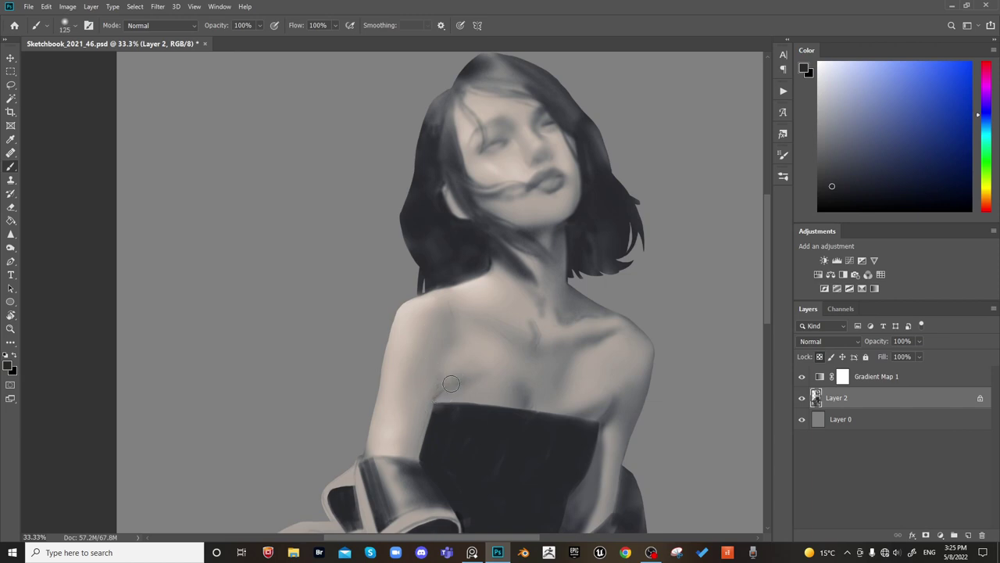
{"action": "key", "text": "bracketright"}
{"action": "key", "text": "bracketright"}
{"action": "key", "text": "bracketright"}
{"action": "key", "text": "bracketright"}
{"action": "key", "text": "bracketright"}
{"action": "key", "text": "ctrl+shift+h"}
{"action": "left_click_drag", "start_coordinate": [598, 316], "coordinate": [526, 305]}
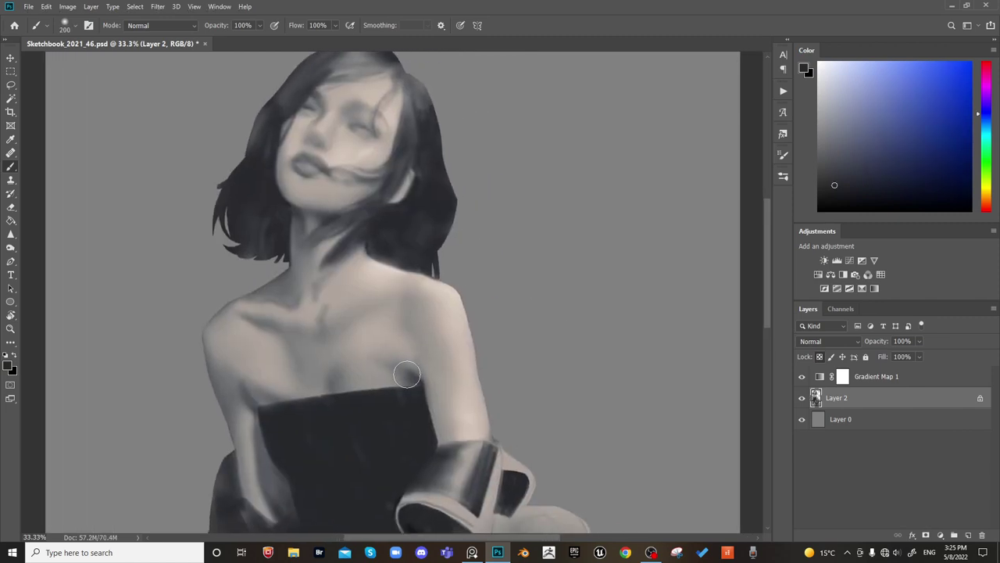
{"action": "key", "text": "bracketright"}
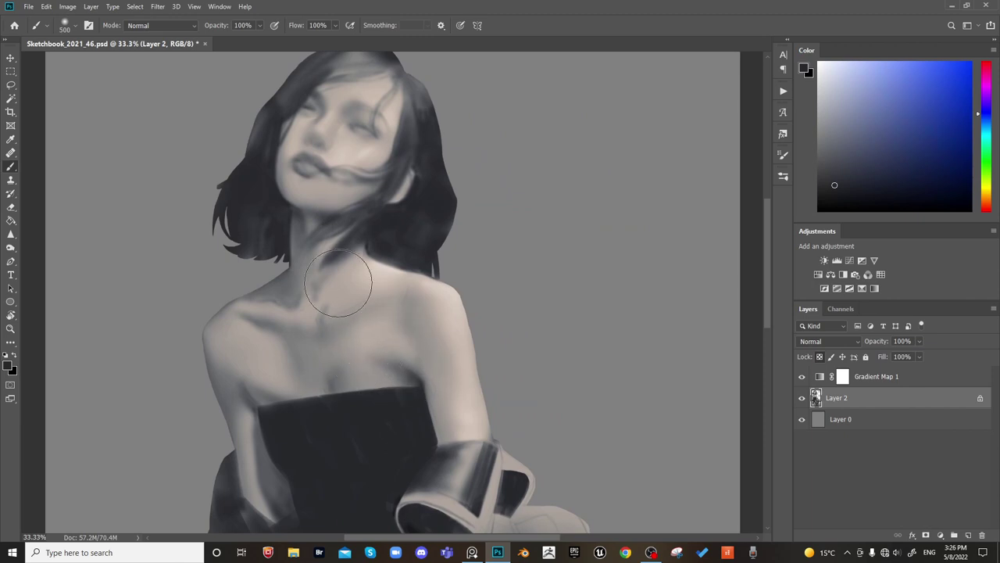
Sample the chest's mid and light greys and blend the lit arm's armpit shadow into the chest at 500 px
{"action": "left_click", "coordinate": [348, 344], "text": "alt"}
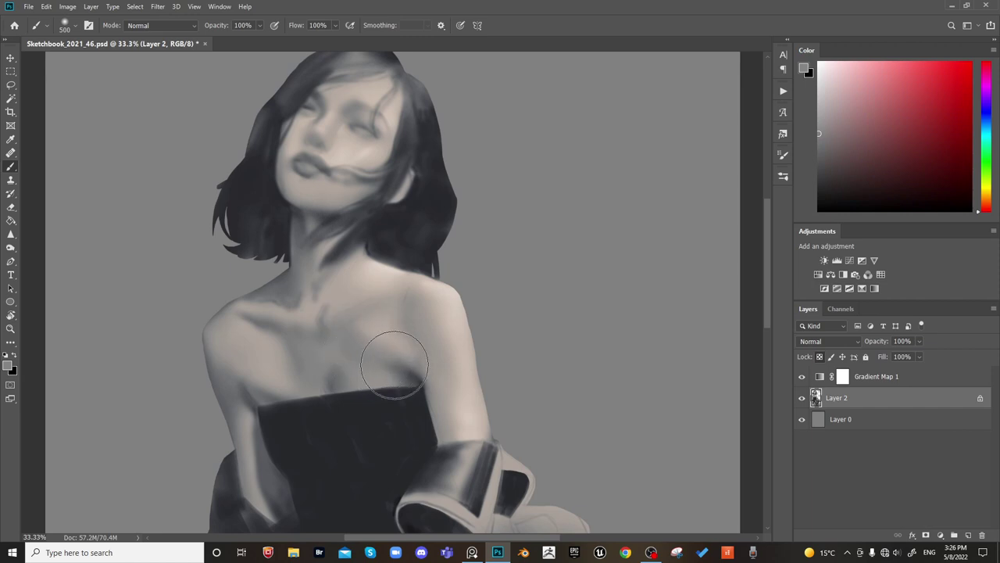
{"action": "left_click", "coordinate": [395, 331], "text": "alt"}
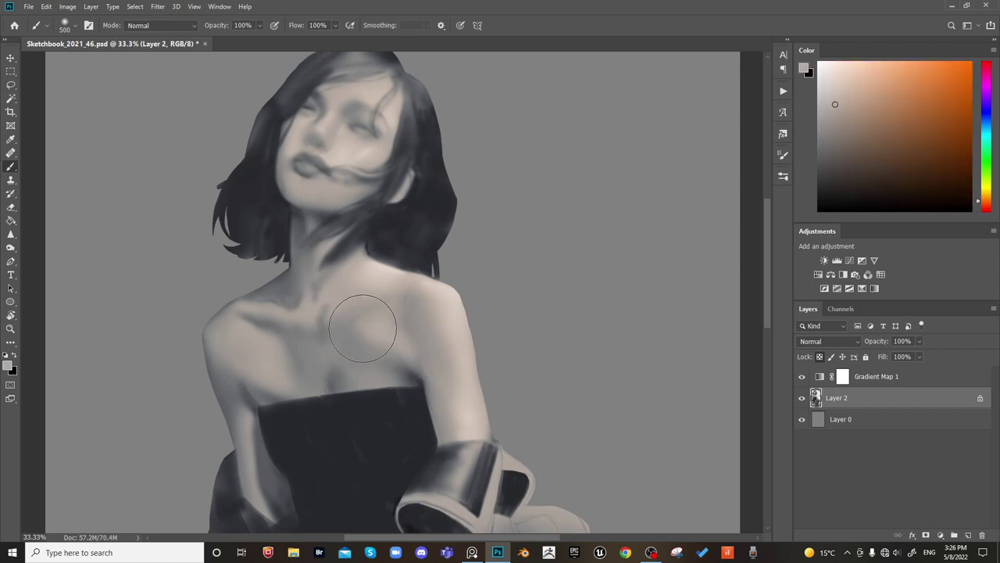
{"action": "left_click", "coordinate": [407, 359], "text": "alt"}
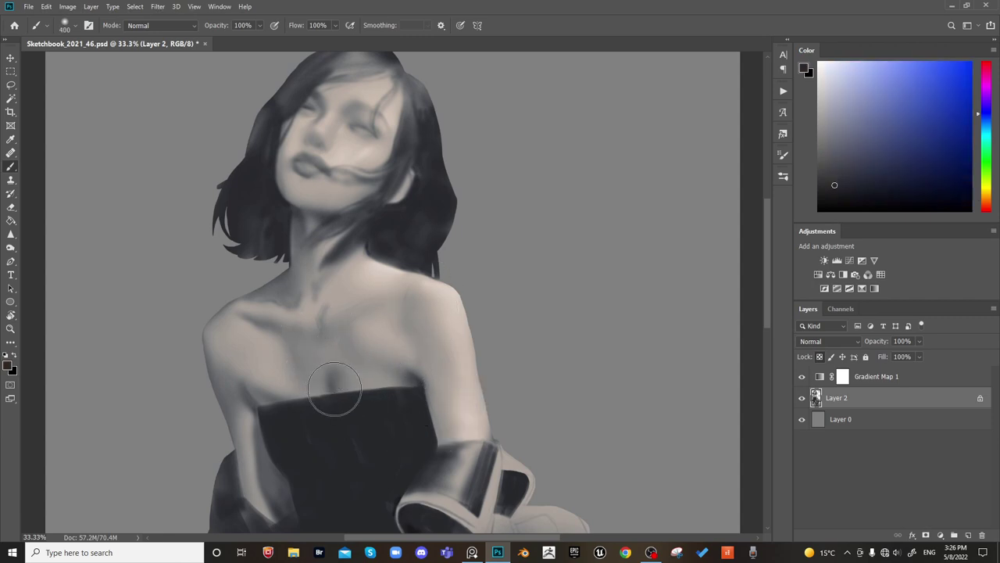
Sample neighbouring chest greys and the top's dark tone to reshape and soften the cleavage shadow at 200 to 500 px
{"action": "left_click", "coordinate": [343, 375], "text": "alt"}
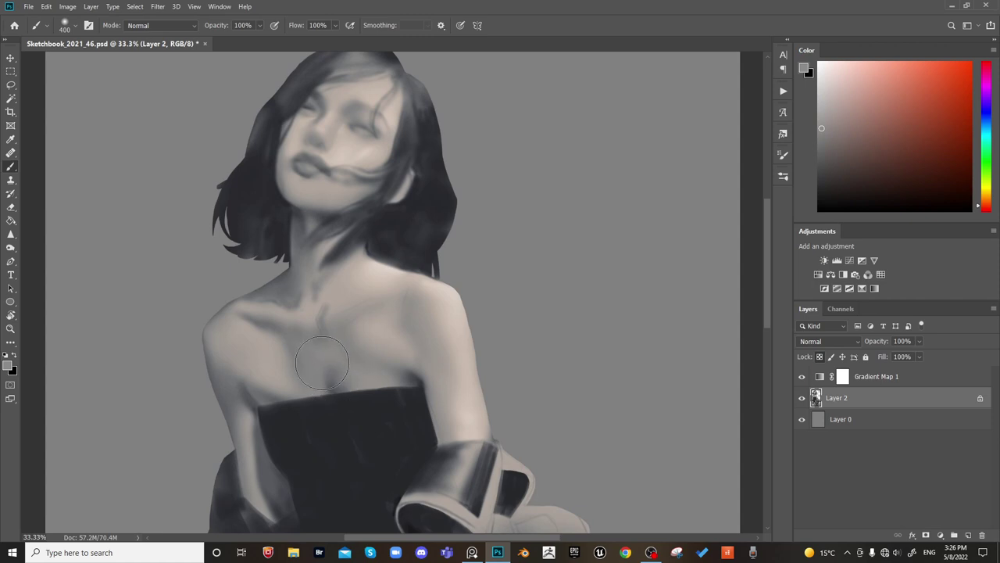
{"action": "left_click", "coordinate": [371, 323], "text": "alt"}
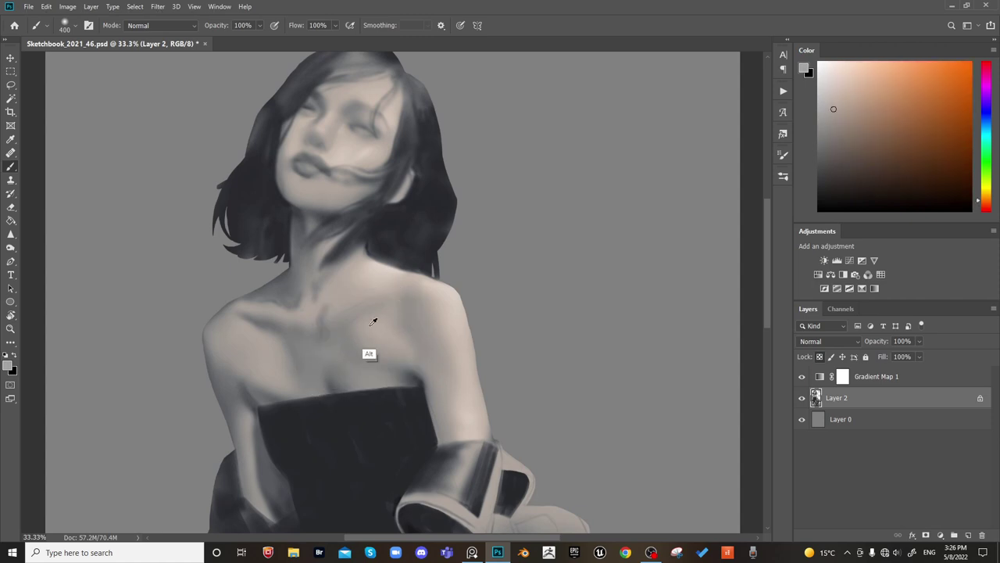
{"action": "left_click", "coordinate": [316, 367], "text": "alt"}
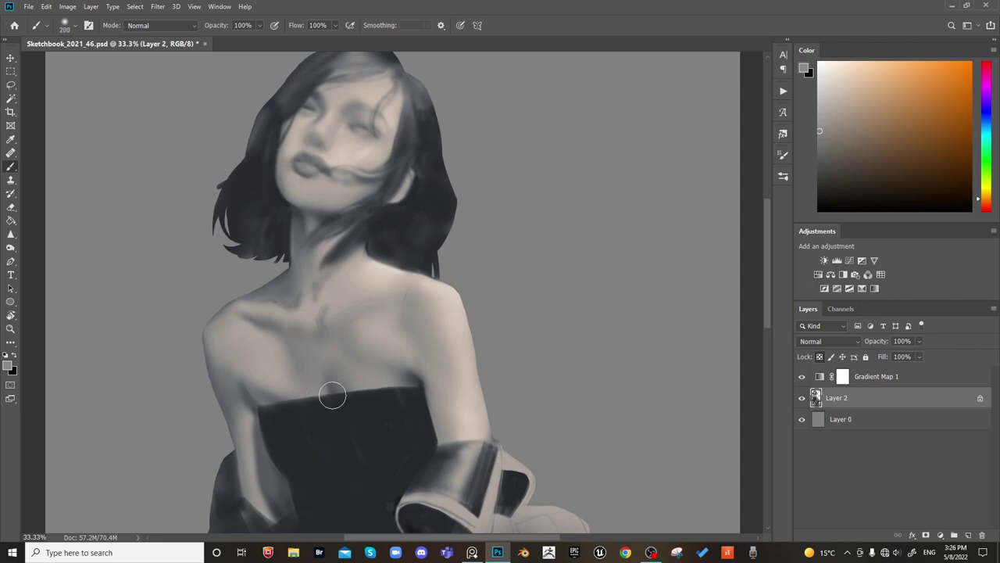
{"action": "left_click", "coordinate": [328, 430], "text": "alt"}
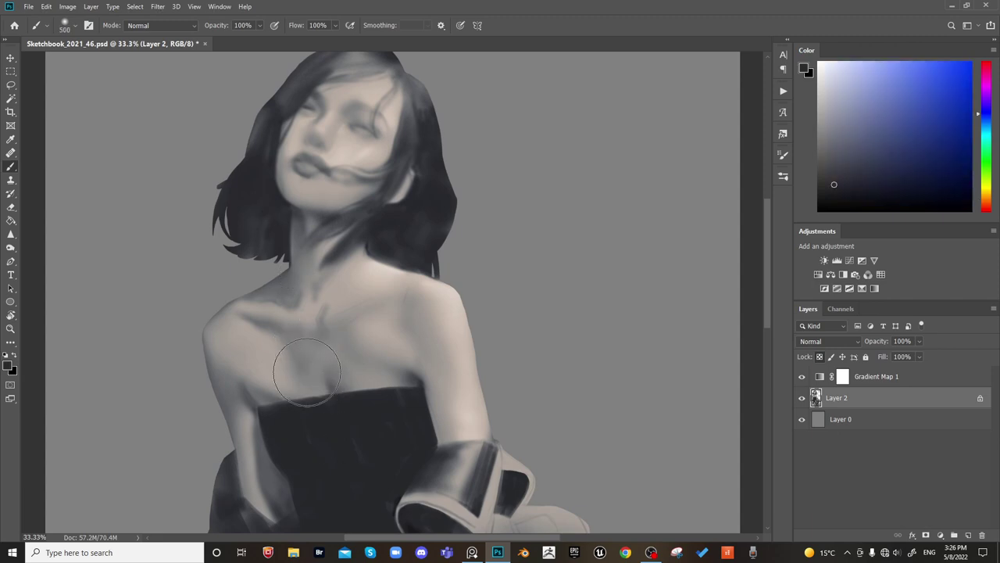
{"action": "left_click", "coordinate": [327, 351], "text": "alt"}
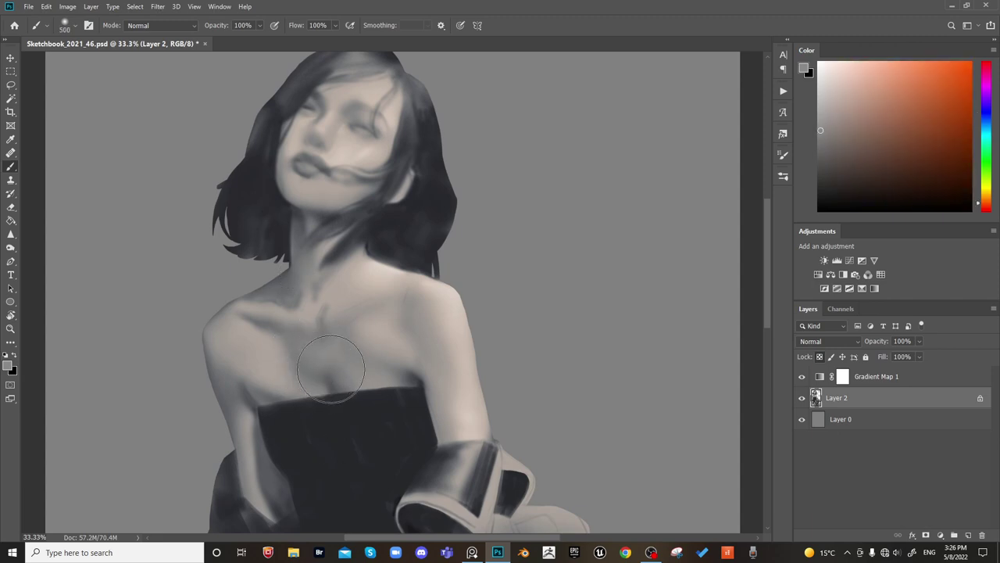
Check the figure mirrored, sample darker greys and shade below the inner collarbone at 175 to 200 px
{"action": "key", "text": "ctrl+shift+h"}
{"action": "key", "text": "ctrl+shift+h"}
{"action": "left_click", "coordinate": [385, 406], "text": "alt"}
{"action": "key", "text": "bracketleft"}
{"action": "key", "text": "bracketleft"}
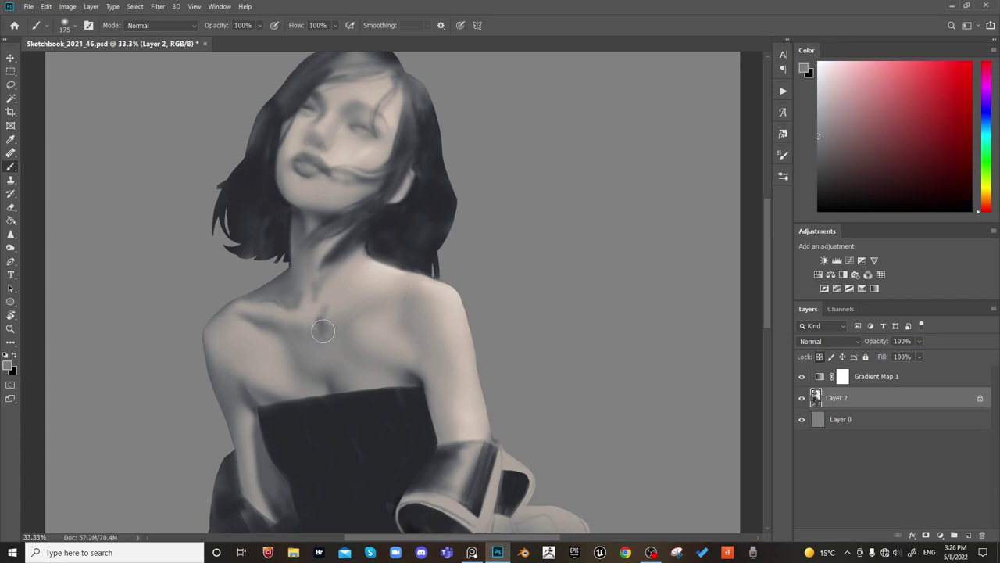
{"action": "left_click", "coordinate": [323, 319], "text": "alt"}
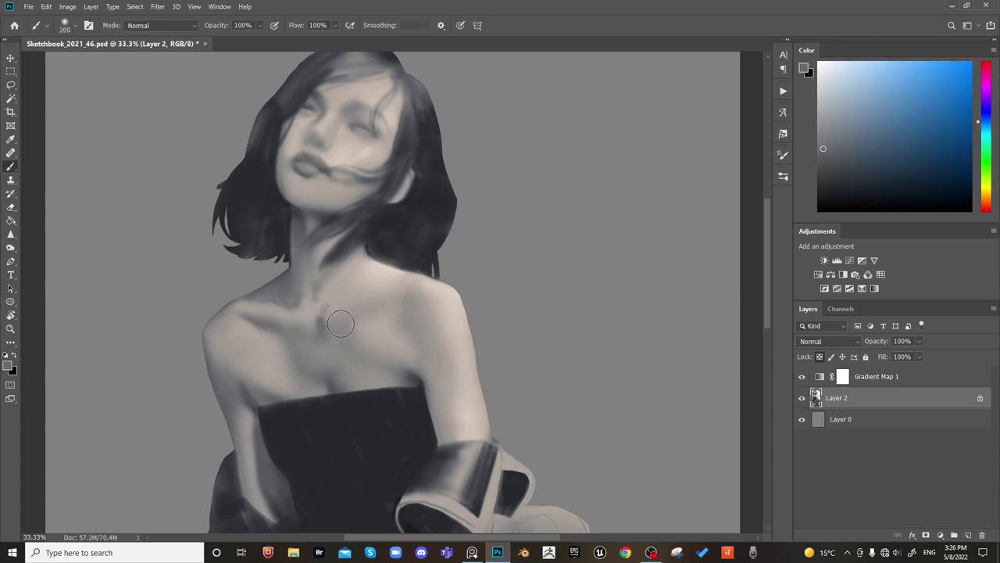
{"action": "key", "text": "bracketright"}
Sample the light tone at the neck's base and paint a highlight in the pit of the neck at 125 px
{"action": "left_click", "coordinate": [385, 268], "text": "alt"}
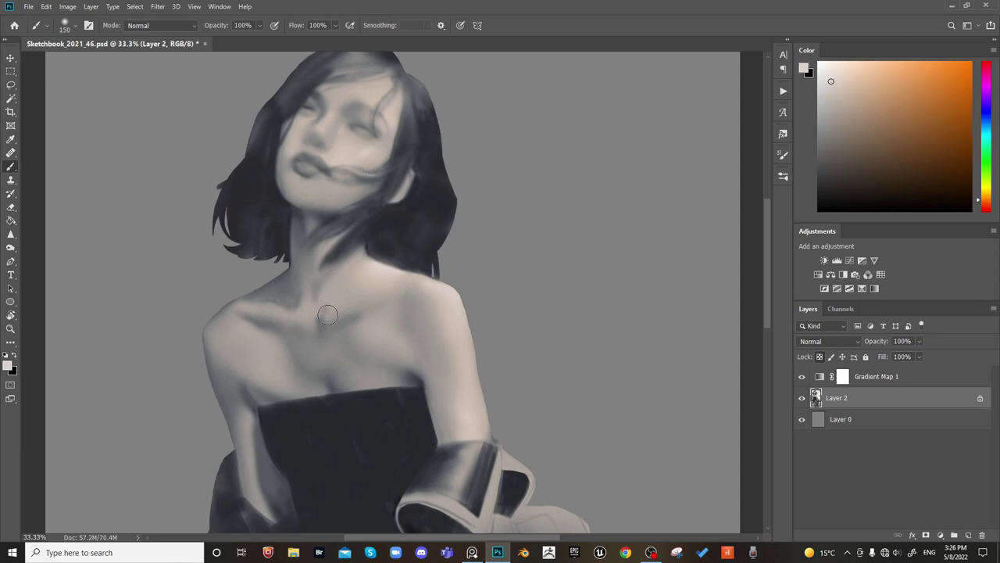
{"action": "mouse_move", "coordinate": [356, 303]}
{"action": "left_mouse_down"}
{"action": "mouse_move", "coordinate": [389, 292]}
{"action": "mouse_move", "coordinate": [384, 257]}
{"action": "left_mouse_up"}
{"action": "key", "text": "bracketleft"}
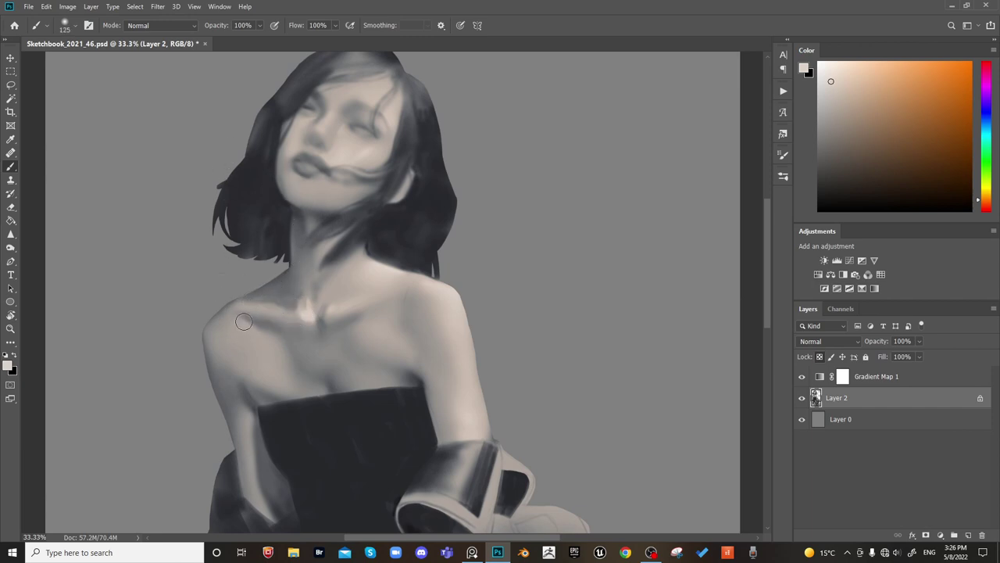
Brighten the shaded-side shoulder with the light tone, sample the chest's skin tone and enlarge the brush to 600 px
{"action": "key", "text": "bracketright"}
{"action": "key", "text": "bracketright"}
{"action": "key", "text": "bracketright"}
{"action": "key", "text": "bracketright"}
{"action": "key", "text": "bracketright"}
{"action": "left_click_drag", "start_coordinate": [241, 344], "coordinate": [257, 355]}
{"action": "left_click", "coordinate": [251, 394], "text": "alt"}
{"action": "key", "text": "bracketright"}
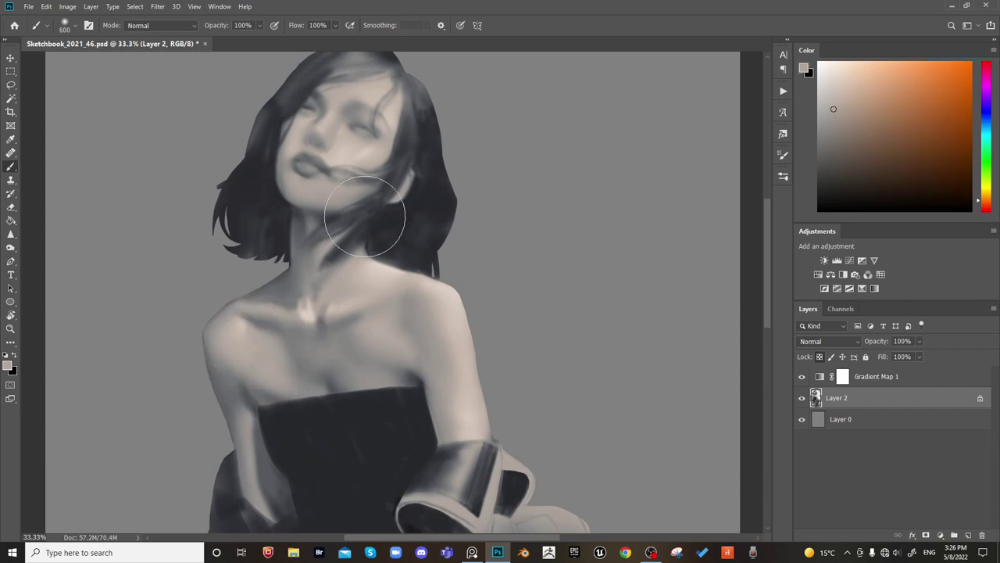
Mirror the canvas, sample greys beside the outer collarbone and rework its shadow toward the shoulder with a 200 px brush
{"action": "key", "text": "ctrl+shift+h"}
{"action": "key", "text": "bracketleft"}
{"action": "key", "text": "bracketleft"}
{"action": "key", "text": "bracketleft"}
{"action": "key", "text": "bracketleft"}
{"action": "key", "text": "bracketleft"}
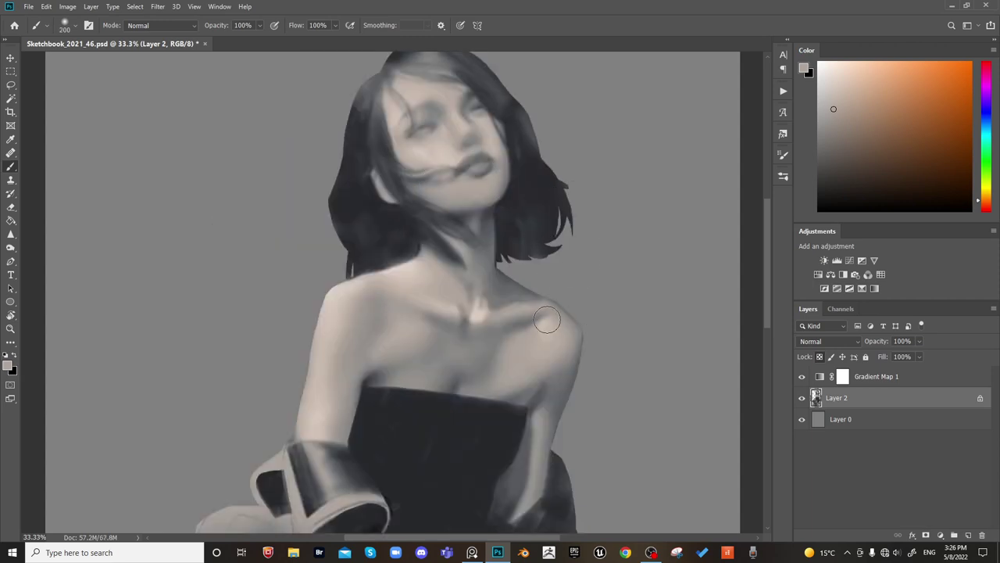
{"action": "left_click", "coordinate": [543, 326], "text": "alt"}
{"action": "left_click", "coordinate": [526, 324], "text": "alt"}
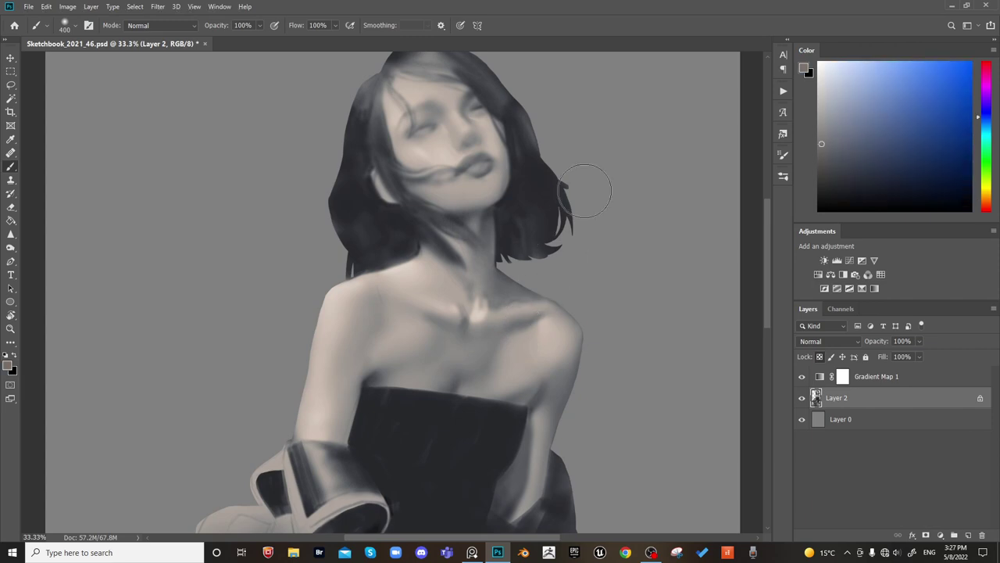
Soften the shading across the far shoulder and upper chest using the sampled grey at 400 to 700 px
{"action": "key", "text": "["}
{"action": "key", "text": "bracketright"}
{"action": "key", "text": "bracketright"}
{"action": "key", "text": "bracketright"}
{"action": "key", "text": "bracketright"}
{"action": "key", "text": "bracketright"}
{"action": "key", "text": "bracketright"}
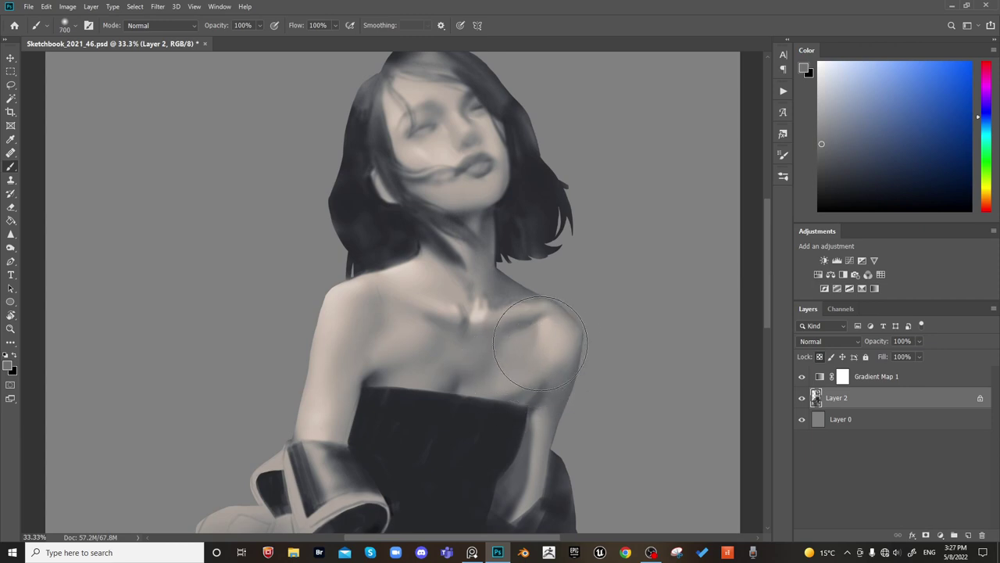
{"action": "key", "text": "bracketleft"}
{"action": "key", "text": "bracketleft"}
Flip the canvas back, sample tones around the pit of the neck and refine its shading at 300 to 400 px
{"action": "left_click_drag", "start_coordinate": [575, 265], "coordinate": [584, 293]}
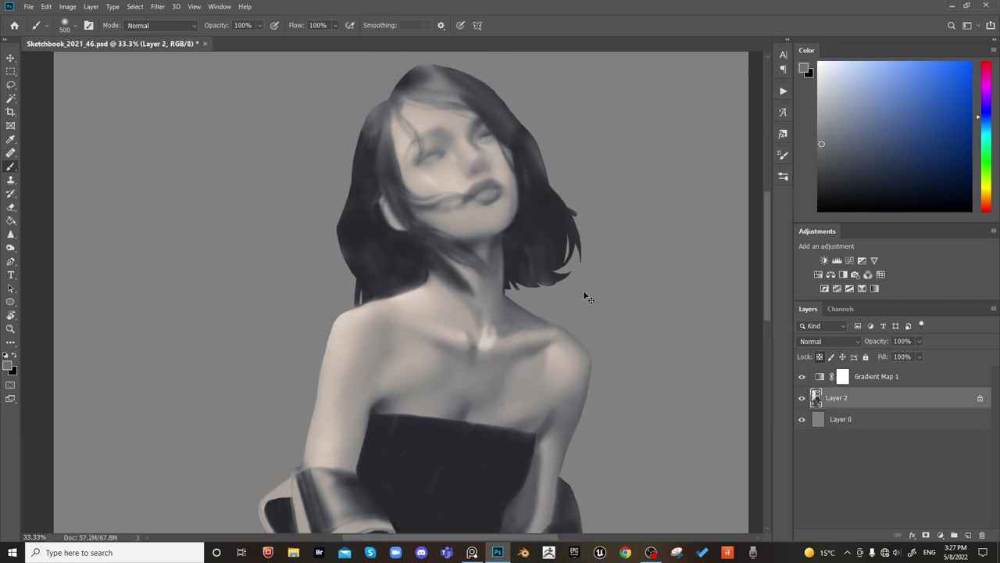
{"action": "key", "text": "ctrl+shift+h"}
{"action": "left_click", "coordinate": [317, 339], "text": "alt"}
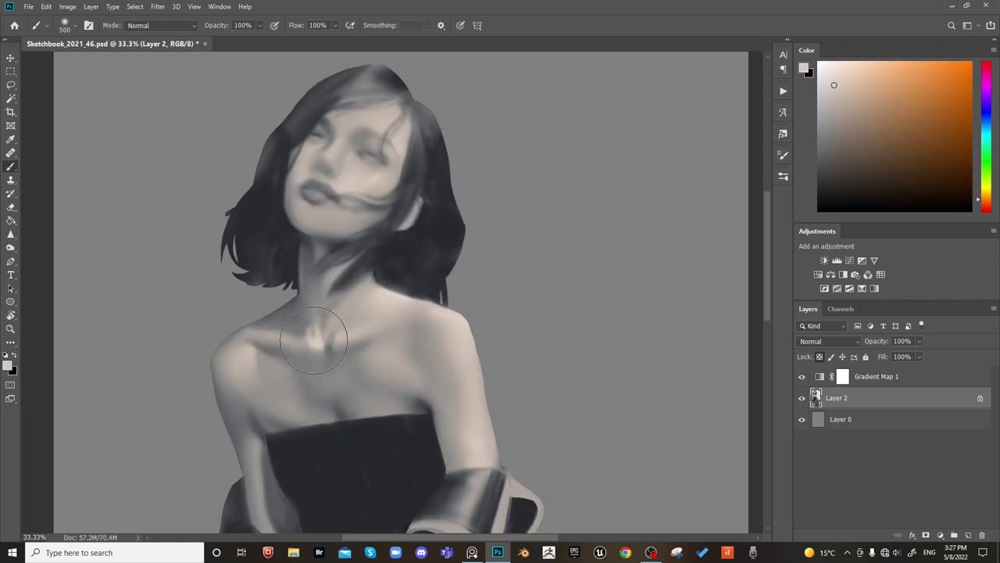
{"action": "key", "text": "bracketleft"}
{"action": "key", "text": "bracketleft"}
{"action": "key", "text": "bracketleft"}
{"action": "left_click", "coordinate": [309, 353], "text": "alt"}
{"action": "left_click", "coordinate": [312, 340], "text": "alt"}
{"action": "left_click", "coordinate": [333, 328], "text": "alt"}
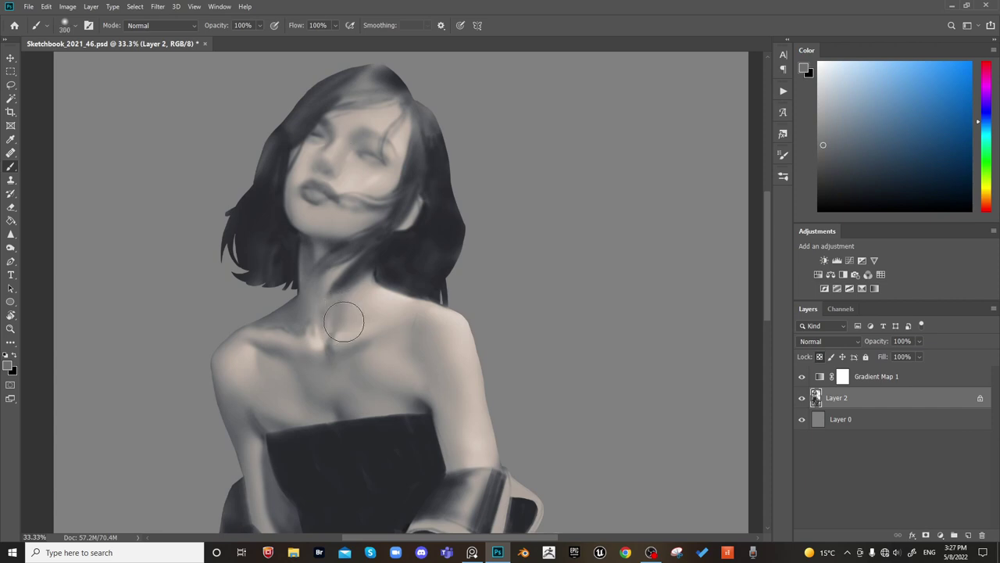
{"action": "mouse_move", "coordinate": [350, 300]}
{"action": "left_mouse_down"}
{"action": "mouse_move", "coordinate": [361, 319]}
{"action": "mouse_move", "coordinate": [383, 301]}
{"action": "mouse_move", "coordinate": [397, 311]}
{"action": "left_mouse_up"}
{"action": "key", "text": "]"}
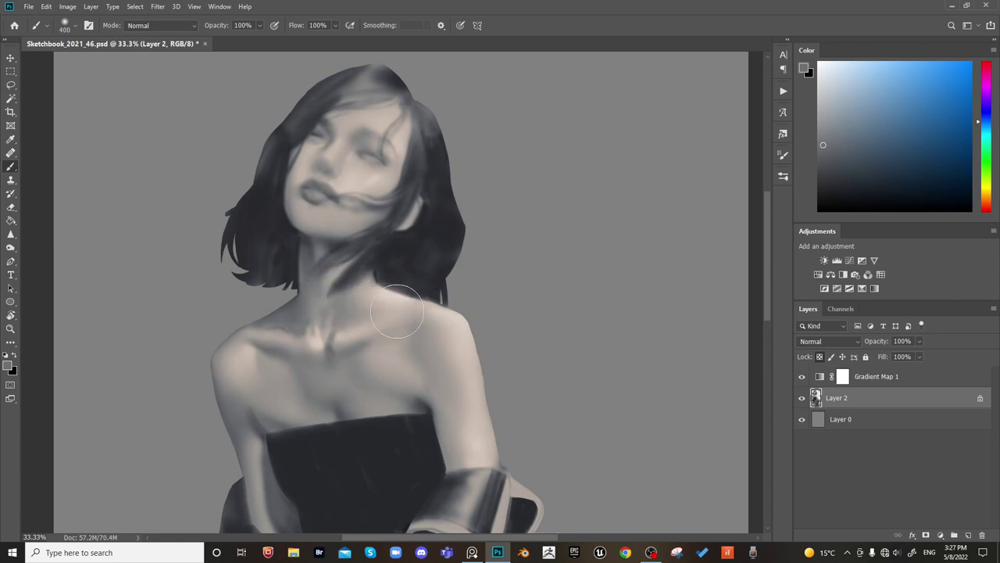
Sample the hair's dark tone and the neck's grey to extend the loose hair strand over the neck at 90 to 250 px
{"action": "left_click", "coordinate": [402, 234], "text": "alt"}
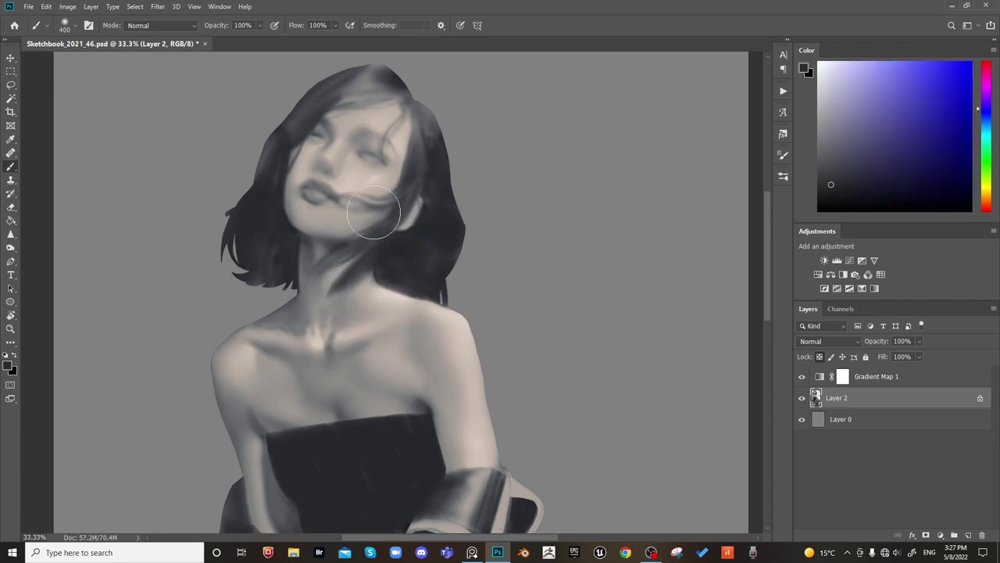
{"action": "key", "text": "m"}
{"action": "key", "text": "b"}
{"action": "left_click", "coordinate": [316, 315], "text": "alt"}
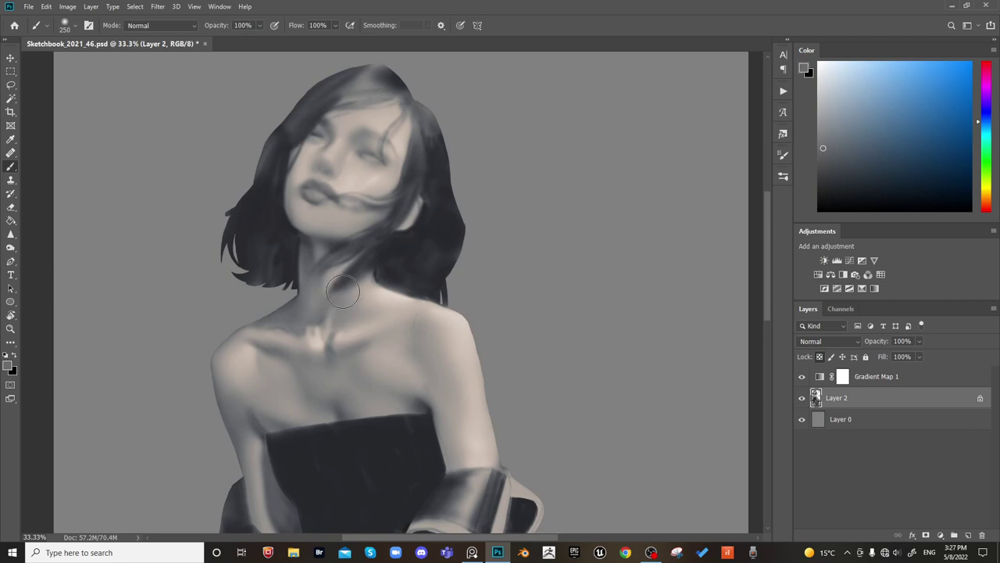
{"action": "left_click", "coordinate": [391, 242], "text": "alt"}
{"action": "key", "text": "m"}
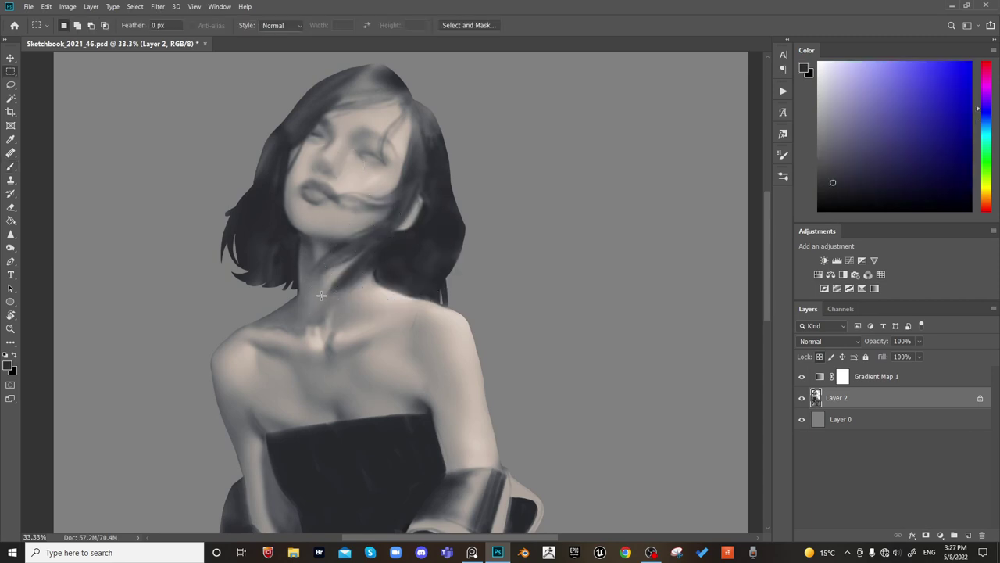
{"action": "key", "text": "b"}
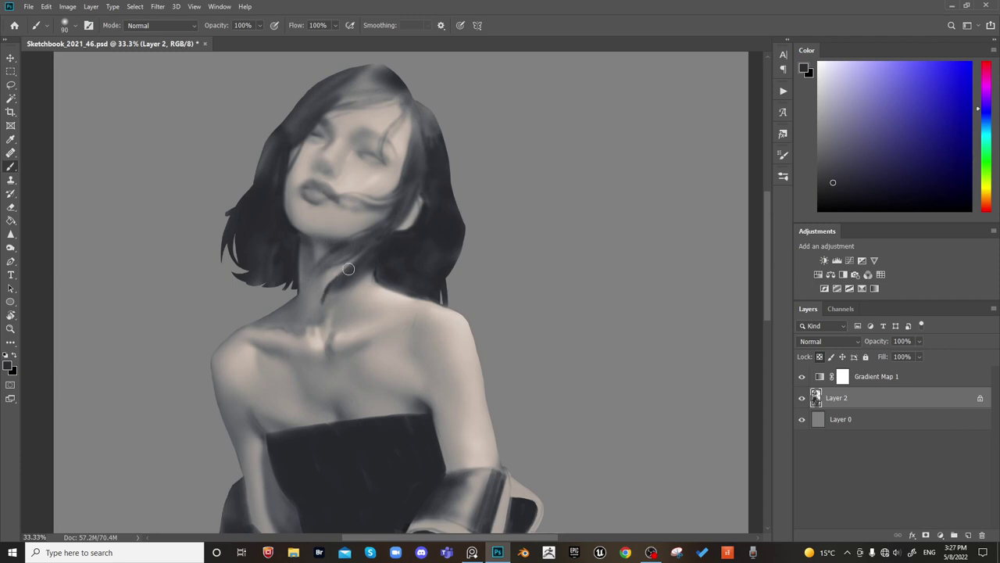
Darken the strand on the neck and tidy the hair's lower edge above the shoulder at 70 to 300 px
{"action": "key", "text": "bracketleft"}
{"action": "key", "text": "bracketleft"}
{"action": "key", "text": "bracketleft"}
{"action": "key", "text": "bracketleft"}
{"action": "key", "text": "bracketleft"}
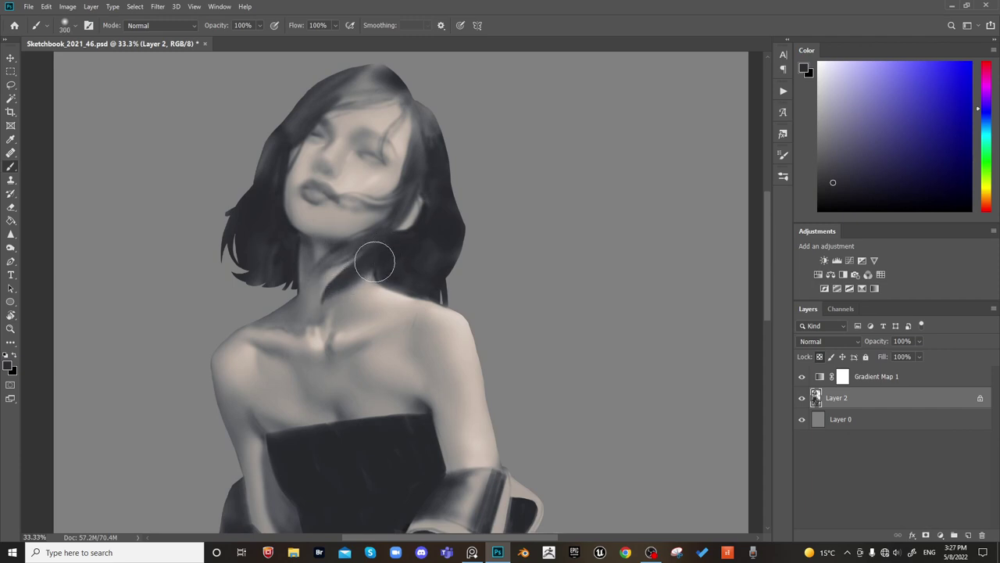
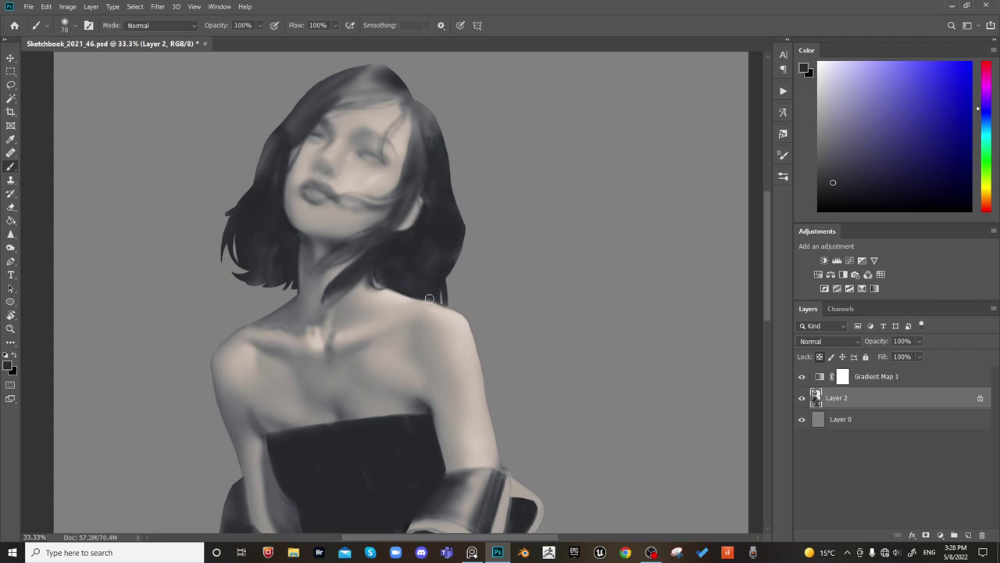
Check the whole figure mirrored, sample the top's dark greys and smooth the strapless top's tone at 250 to 300 px
{"action": "scroll", "coordinate": [379, 224], "scroll_direction": "down", "scroll_amount": 1}
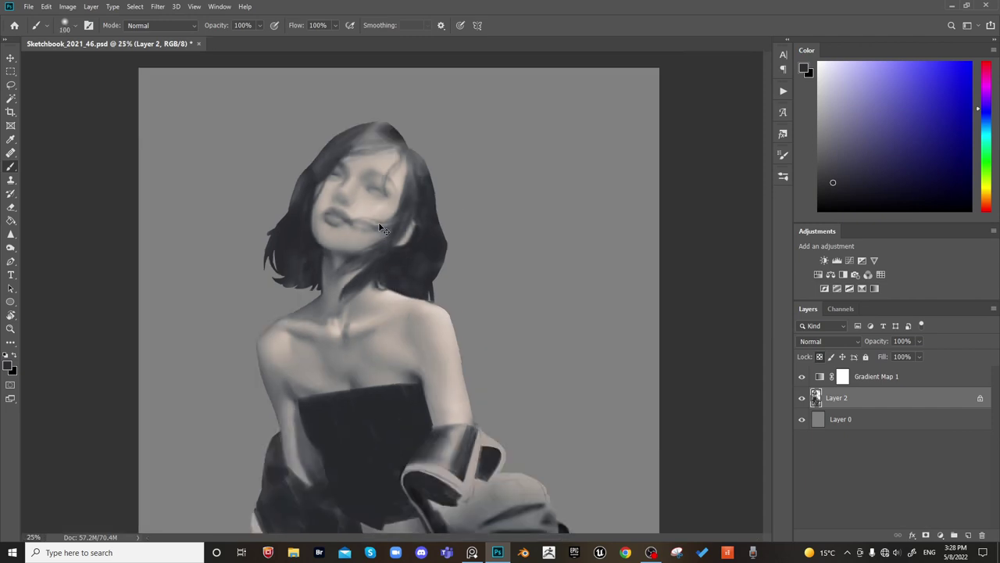
{"action": "scroll", "coordinate": [536, 253], "scroll_direction": "down", "scroll_amount": 1}
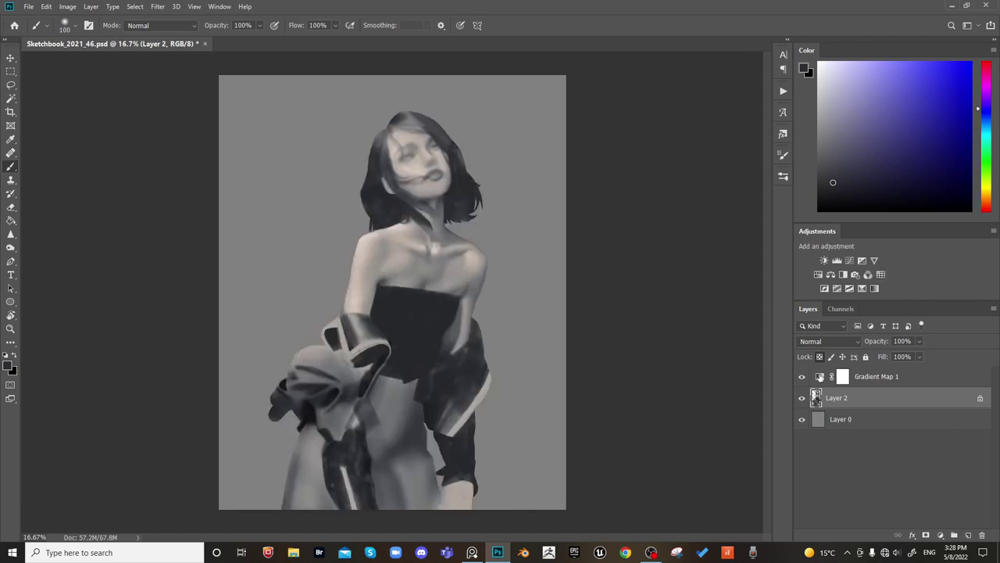
{"action": "key", "text": "ctrl+plus"}
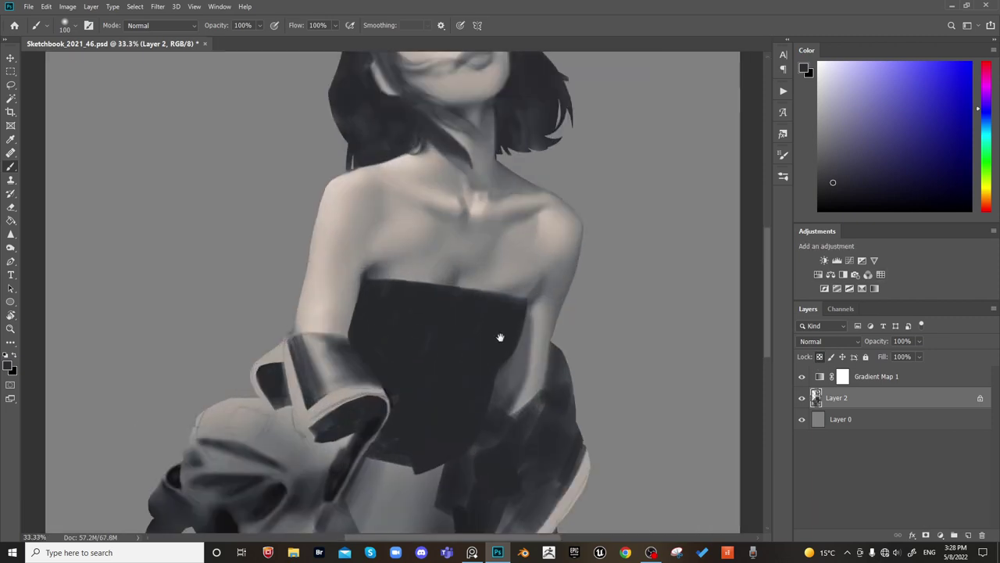
{"action": "left_click_drag", "start_coordinate": [501, 337], "coordinate": [547, 279]}
{"action": "key", "text": "ctrl+shift+h"}
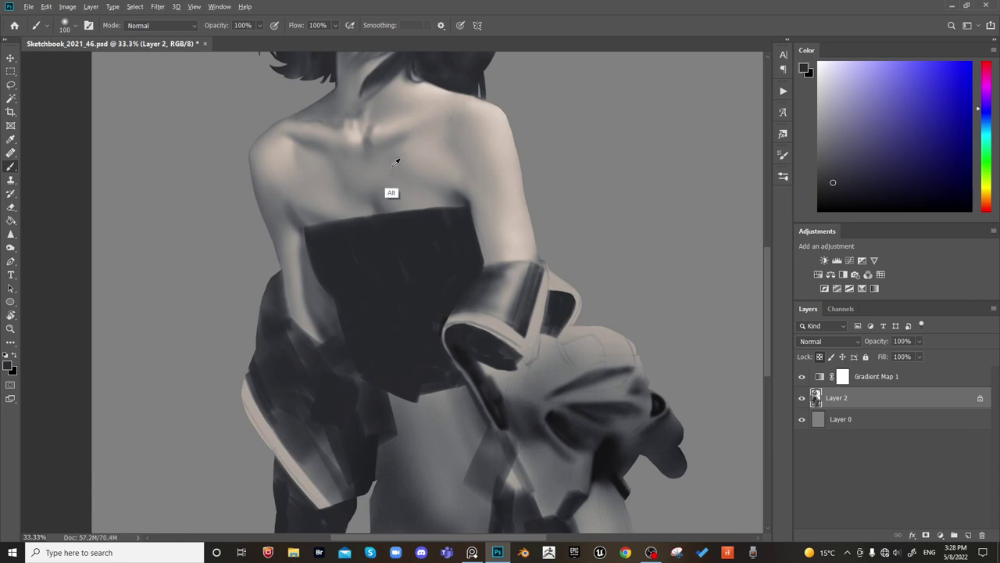
{"action": "left_click", "coordinate": [396, 152], "text": "alt"}
{"action": "key", "text": "bracketright"}
{"action": "key", "text": "bracketright"}
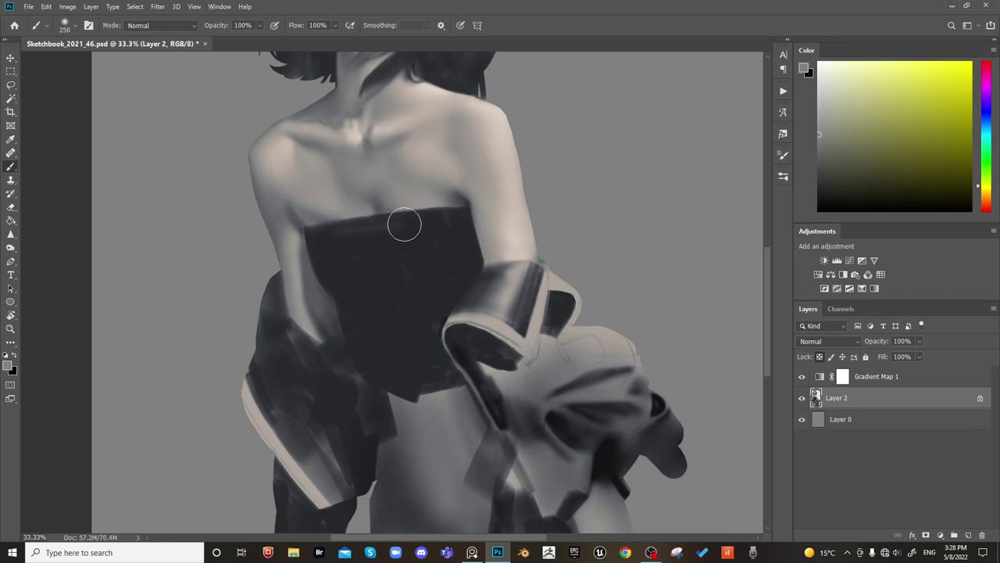
{"action": "left_click", "coordinate": [418, 225], "text": "alt"}
{"action": "left_click", "coordinate": [388, 255], "text": "alt"}
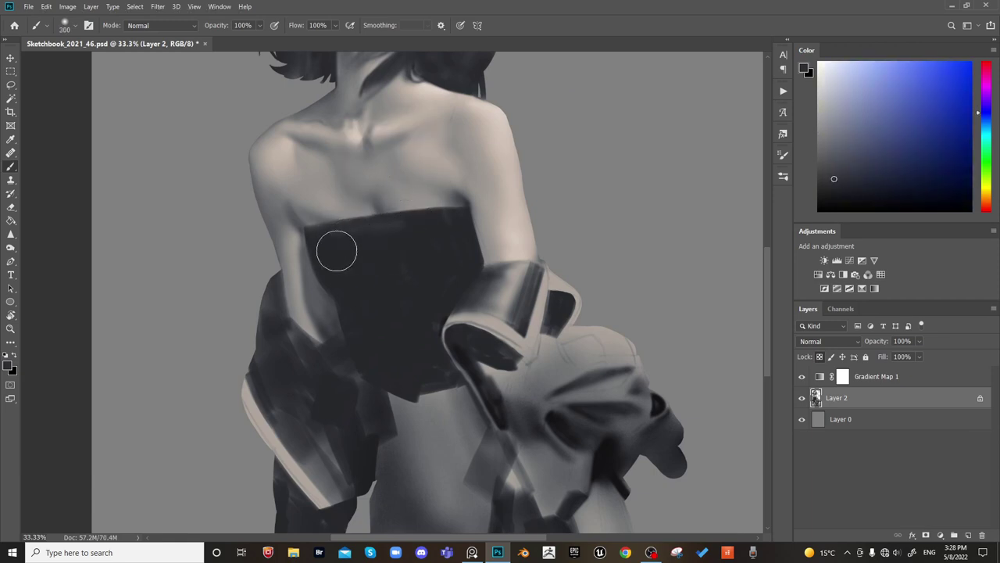
{"action": "mouse_move", "coordinate": [336, 251]}
{"action": "left_mouse_down"}
{"action": "mouse_move", "coordinate": [419, 250]}
{"action": "mouse_move", "coordinate": [409, 283]}
{"action": "mouse_move", "coordinate": [383, 260]}
{"action": "mouse_move", "coordinate": [435, 239]}
{"action": "left_mouse_up"}
{"action": "left_click", "coordinate": [456, 229], "text": "alt"}
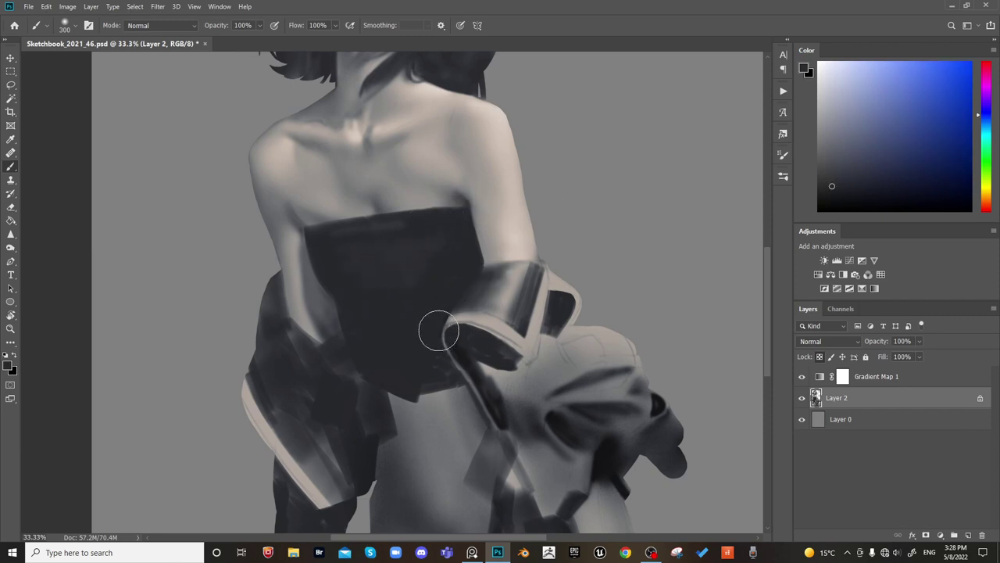
Paint a dark fold running down the trousers from below the top's hem at about 200 to 250 px
{"action": "mouse_move", "coordinate": [429, 364]}
{"action": "left_mouse_down"}
{"action": "mouse_move", "coordinate": [402, 351]}
{"action": "mouse_move", "coordinate": [324, 216]}
{"action": "mouse_move", "coordinate": [342, 253]}
{"action": "mouse_move", "coordinate": [302, 245]}
{"action": "left_mouse_up"}
{"action": "key", "text": "bracketright"}
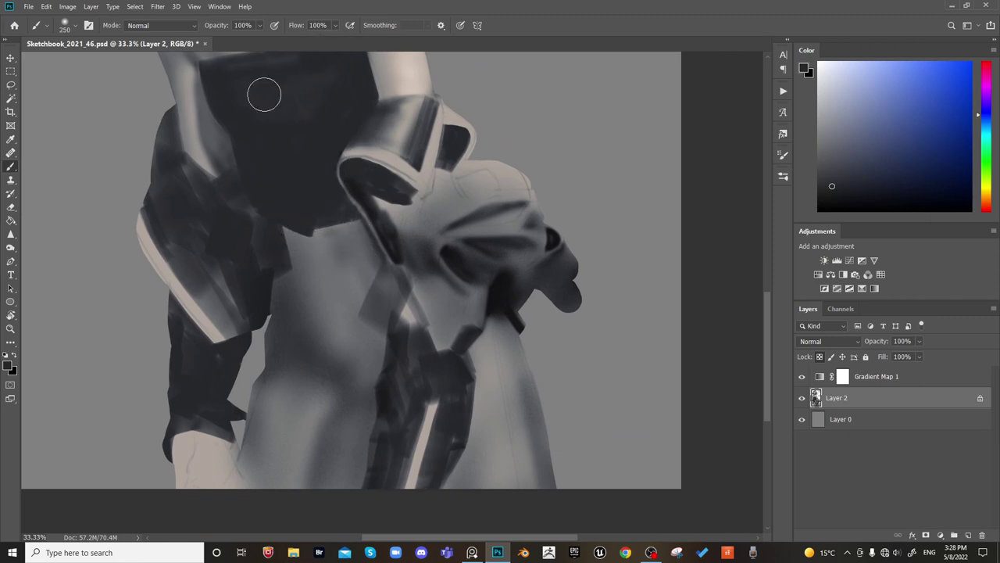
{"action": "key", "text": "bracketleft"}
{"action": "key", "text": "bracketleft"}
{"action": "left_click_drag", "start_coordinate": [299, 254], "coordinate": [305, 283]}
{"action": "key", "text": "bracketright"}
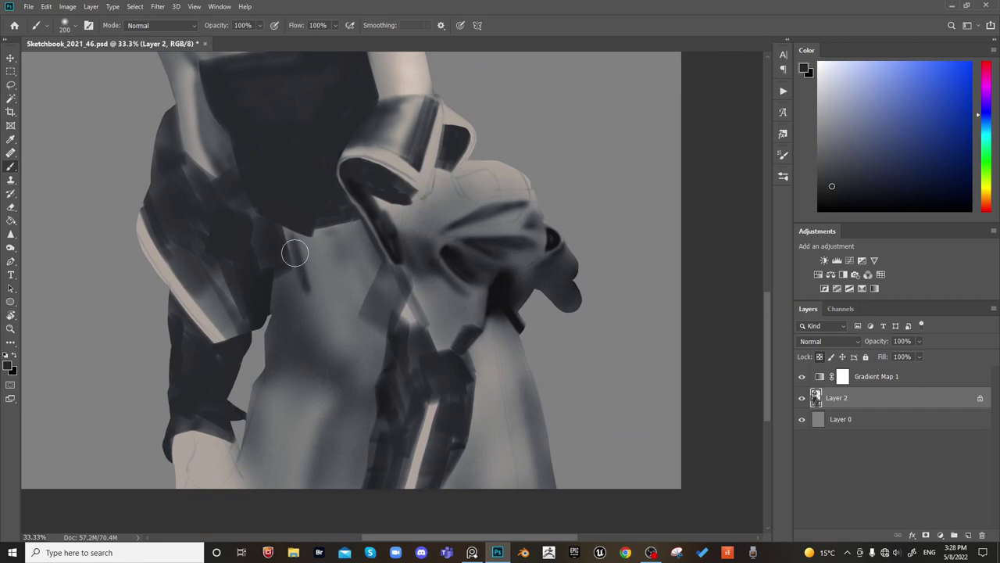
{"action": "left_click_drag", "start_coordinate": [289, 233], "coordinate": [297, 259]}
{"action": "key", "text": "bracketright"}
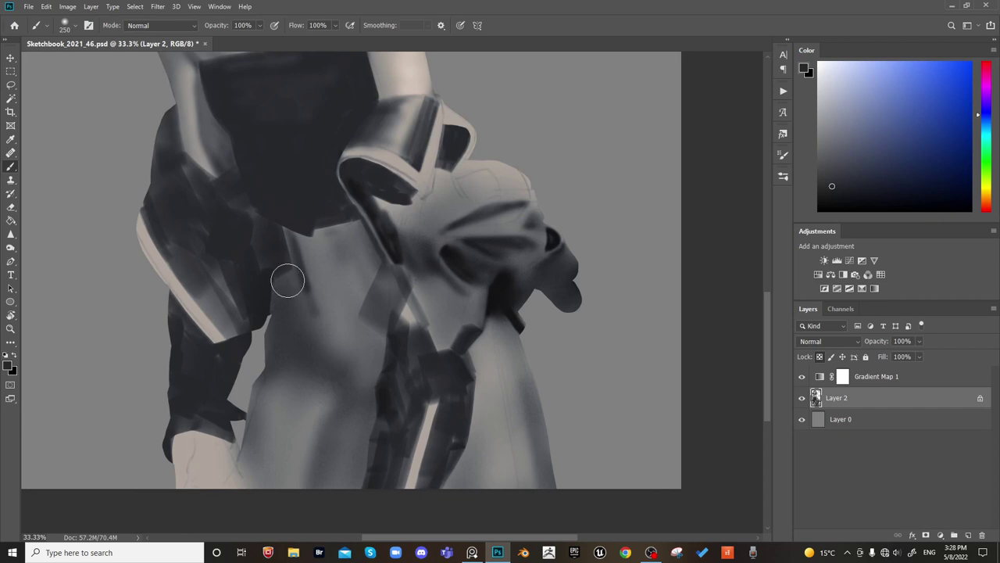
Sample the top's dark tone, shade the trousers' waist and add a short fold under the hem at 100 px
{"action": "left_click", "coordinate": [313, 200], "text": "alt"}
{"action": "left_click_drag", "start_coordinate": [316, 236], "coordinate": [326, 290]}
{"action": "key", "text": "bracketright"}
{"action": "key", "text": "bracketright"}
{"action": "key", "text": "bracketright"}
{"action": "mouse_move", "coordinate": [311, 230]}
{"action": "left_mouse_down"}
{"action": "mouse_move", "coordinate": [321, 269]}
{"action": "mouse_move", "coordinate": [336, 262]}
{"action": "left_mouse_up"}
{"action": "key", "text": "bracketleft"}
{"action": "key", "text": "bracketleft"}
{"action": "key", "text": "bracketleft"}
{"action": "key", "text": "bracketleft"}
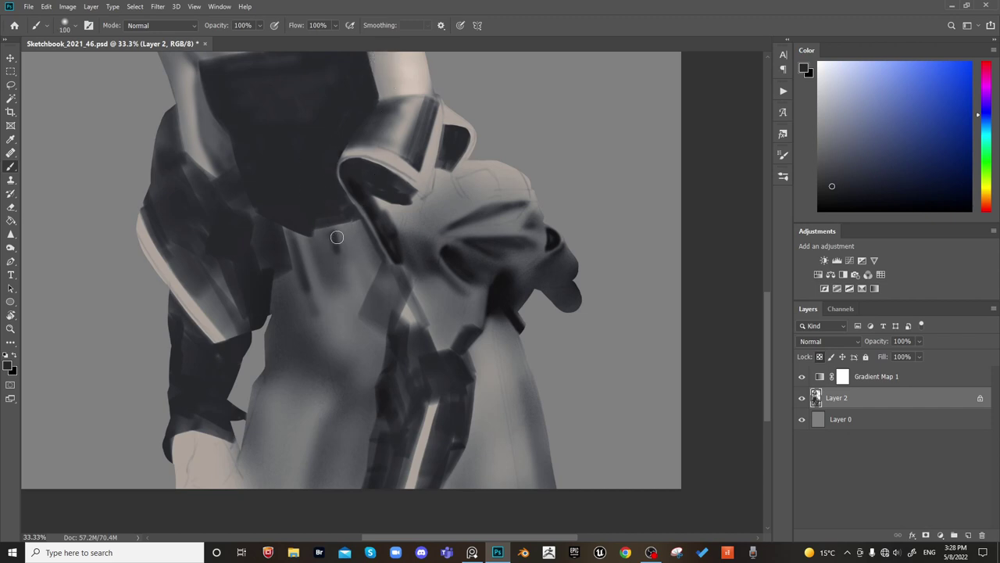
Paint a dark shadow patch on the trousers' hip and blend it up to the top's hem at 250 to 400 px
{"action": "key", "text": "bracketright"}
{"action": "key", "text": "bracketright"}
{"action": "mouse_move", "coordinate": [335, 266]}
{"action": "left_mouse_down"}
{"action": "mouse_move", "coordinate": [340, 298]}
{"action": "mouse_move", "coordinate": [368, 266]}
{"action": "left_mouse_up"}
{"action": "key", "text": "bracketright"}
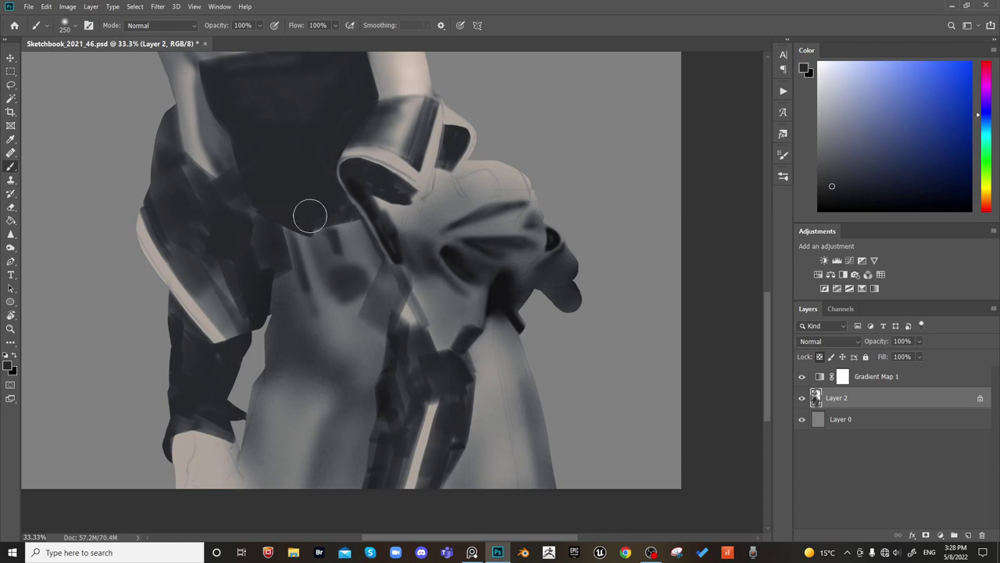
{"action": "mouse_move", "coordinate": [339, 227]}
{"action": "left_mouse_down"}
{"action": "mouse_move", "coordinate": [357, 201]}
{"action": "mouse_move", "coordinate": [351, 223]}
{"action": "mouse_move", "coordinate": [331, 224]}
{"action": "left_mouse_up"}
{"action": "key", "text": "bracketright"}
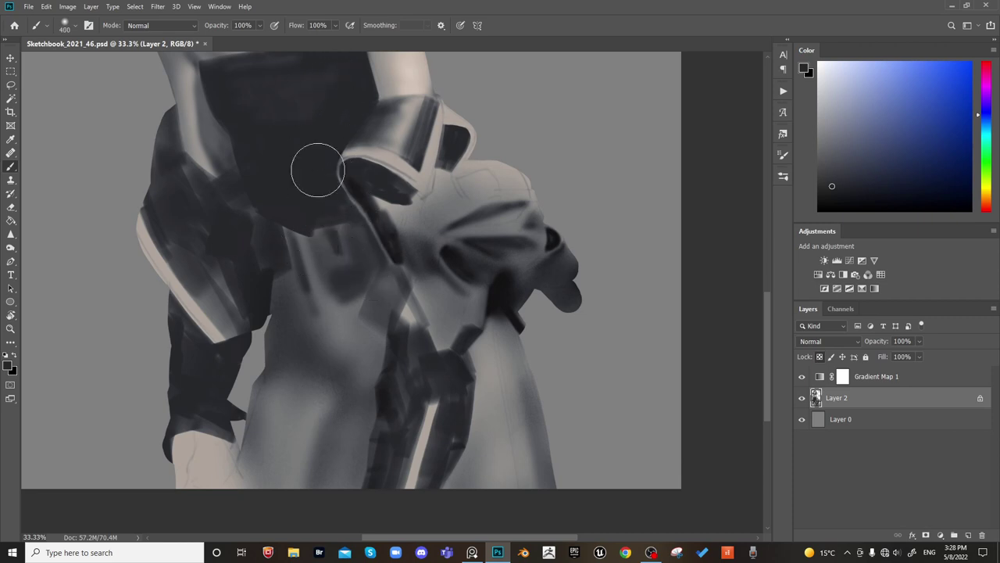
Spread the shadow across the trousers' upper thigh at 400 px and darken its outer edge at 175 to 200 px
{"action": "left_click_drag", "start_coordinate": [323, 284], "coordinate": [364, 302]}
{"action": "key", "text": "bracketleft"}
{"action": "key", "text": "bracketleft"}
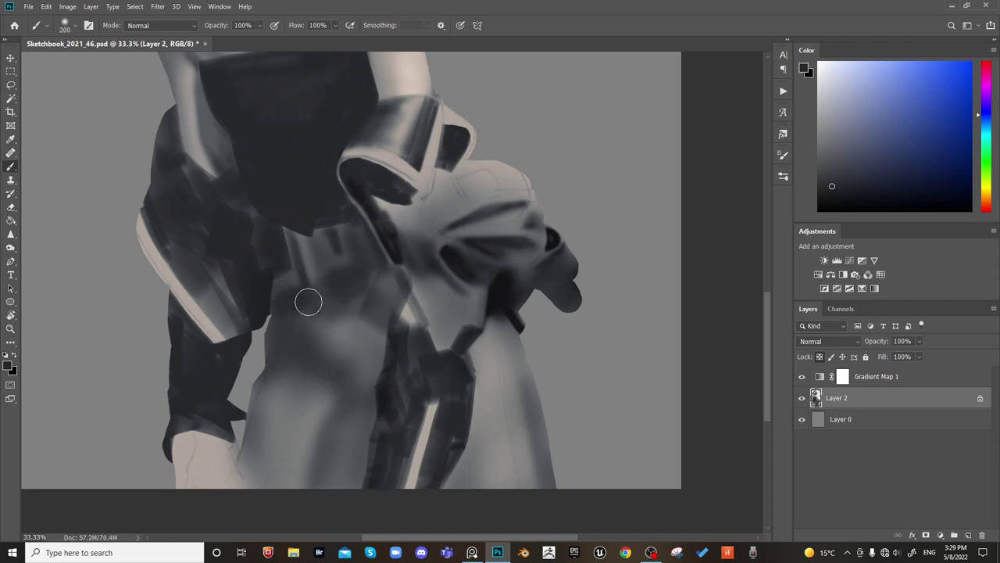
{"action": "left_click_drag", "start_coordinate": [275, 321], "coordinate": [299, 322]}
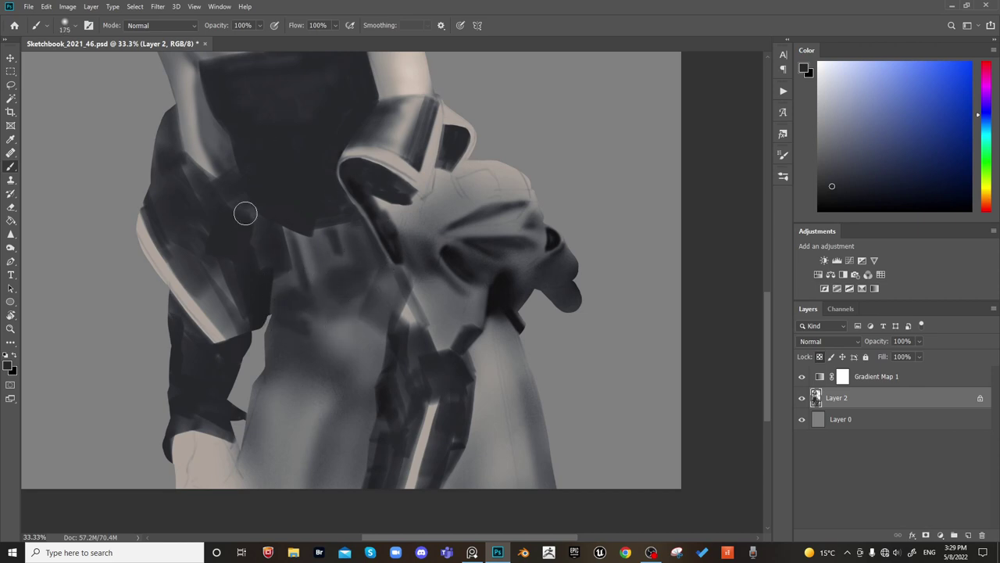
Switch to a near-black tone and deepen the shadow where the jacket overlaps the trousers' hip at 300 to 600 px
{"action": "key", "text": "bracketright"}
{"action": "key", "text": "bracketright"}
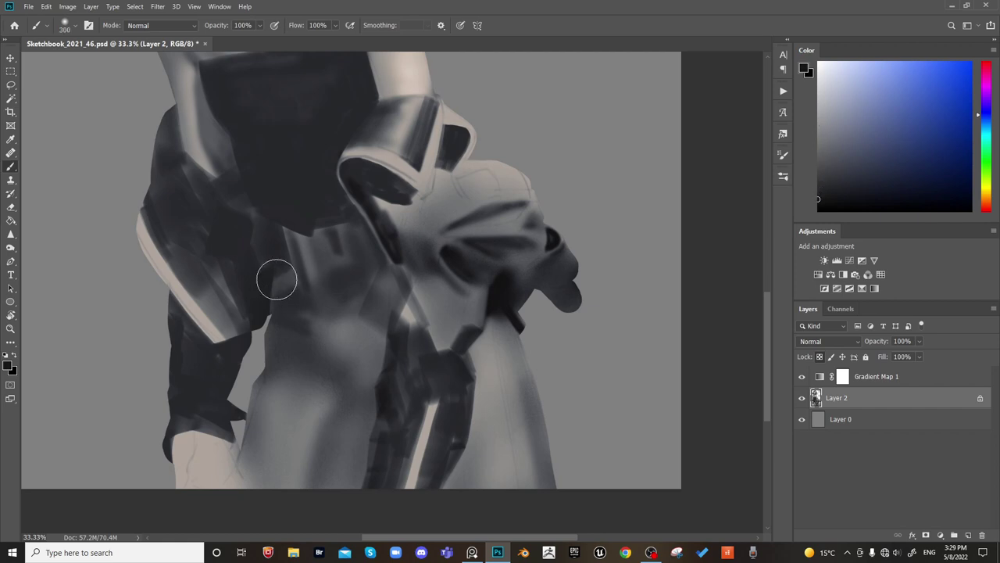
{"action": "key", "text": "bracketright"}
{"action": "key", "text": "bracketright"}
{"action": "left_click_drag", "start_coordinate": [272, 278], "coordinate": [272, 306]}
{"action": "key", "text": "bracketright"}
{"action": "key", "text": "bracketright"}
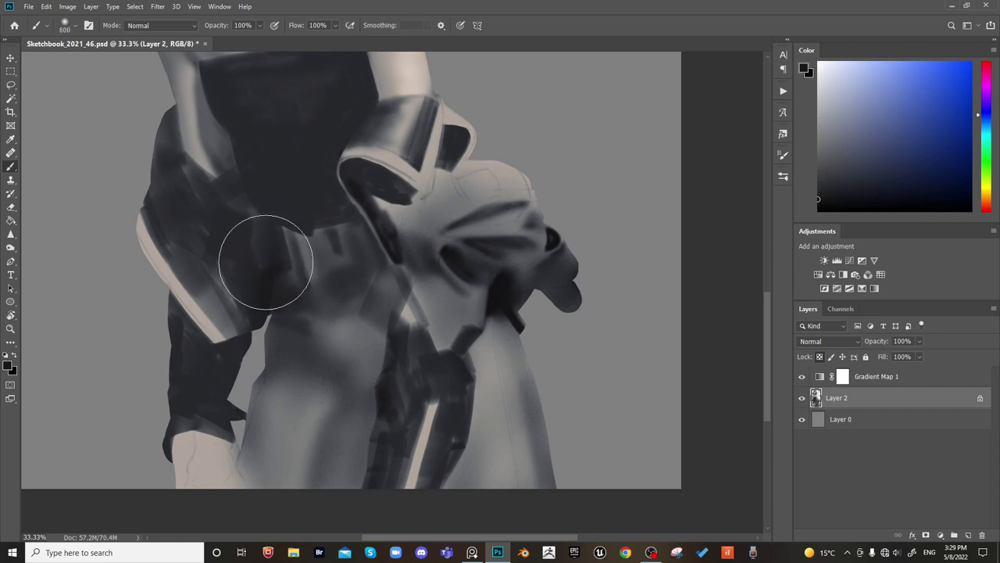
{"action": "mouse_move", "coordinate": [266, 264]}
{"action": "left_mouse_down"}
{"action": "mouse_move", "coordinate": [276, 216]}
{"action": "mouse_move", "coordinate": [311, 284]}
{"action": "left_mouse_up"}
{"action": "key", "text": "bracketleft"}
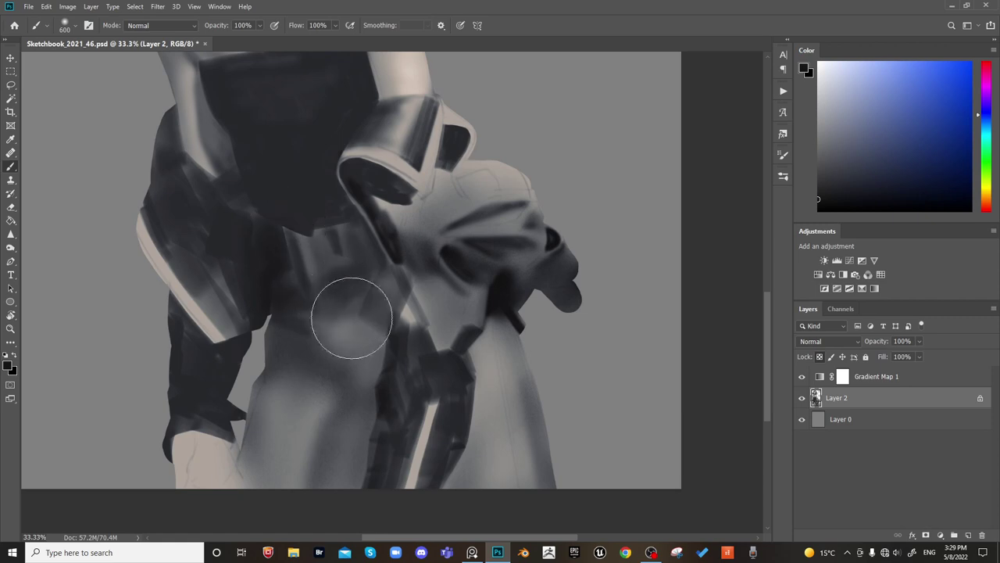
Paint a fold on the upper thigh at 200 px and darken the trousers up toward the jacket's edge with a larger brush
{"action": "key", "text": "bracketleft"}
{"action": "key", "text": "bracketleft"}
{"action": "key", "text": "bracketleft"}
{"action": "key", "text": "bracketleft"}
{"action": "key", "text": "bracketleft"}
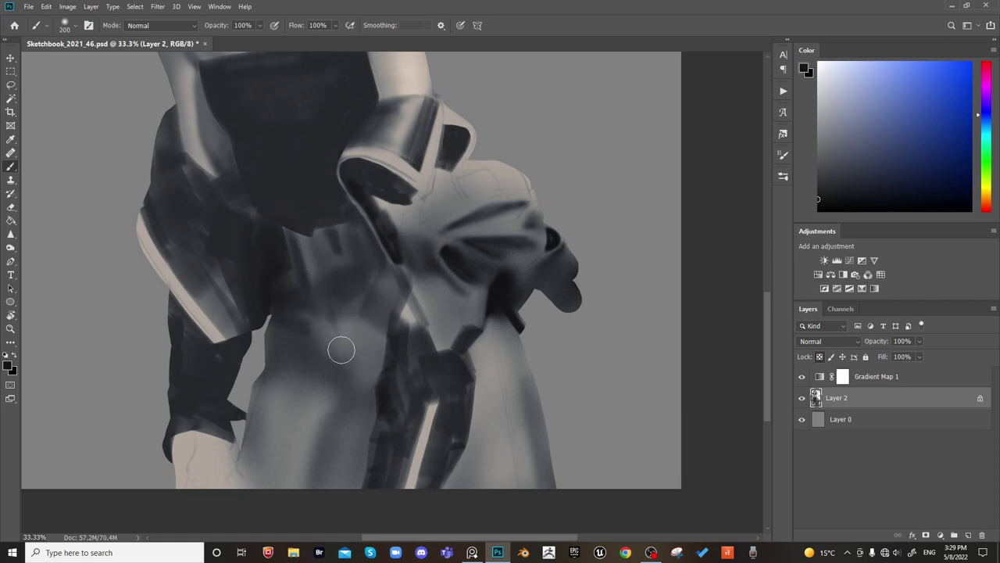
{"action": "key", "text": "bracketright"}
{"action": "key", "text": "bracketright"}
{"action": "key", "text": "bracketright"}
{"action": "key", "text": "bracketright"}
{"action": "mouse_move", "coordinate": [344, 361]}
{"action": "left_mouse_down"}
{"action": "mouse_move", "coordinate": [367, 277]}
{"action": "mouse_move", "coordinate": [359, 302]}
{"action": "mouse_move", "coordinate": [381, 270]}
{"action": "left_mouse_up"}
{"action": "key", "text": "bracketleft"}
{"action": "key", "text": "bracketleft"}
{"action": "key", "text": "bracketleft"}
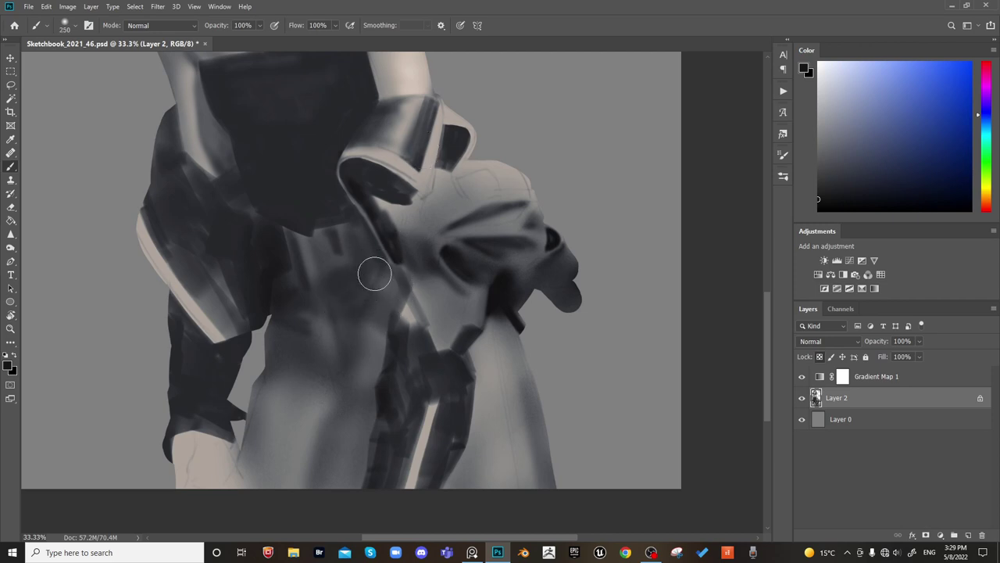
Deepen the shadow on the inner thigh beside the hanging jacket strip with a 600 px brush
{"action": "key", "text": "bracketright"}
{"action": "key", "text": "bracketright"}
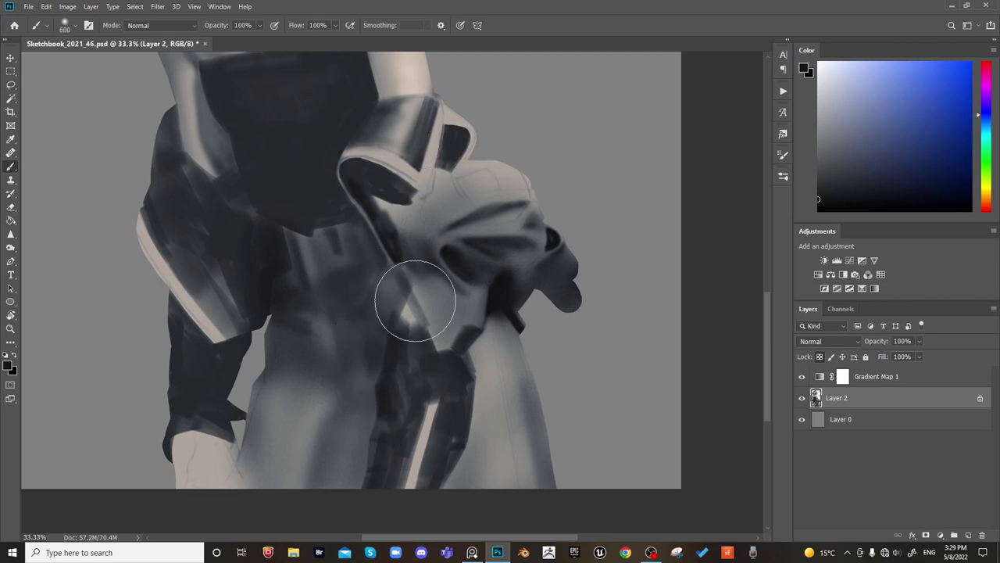
{"action": "key", "text": "bracketright"}
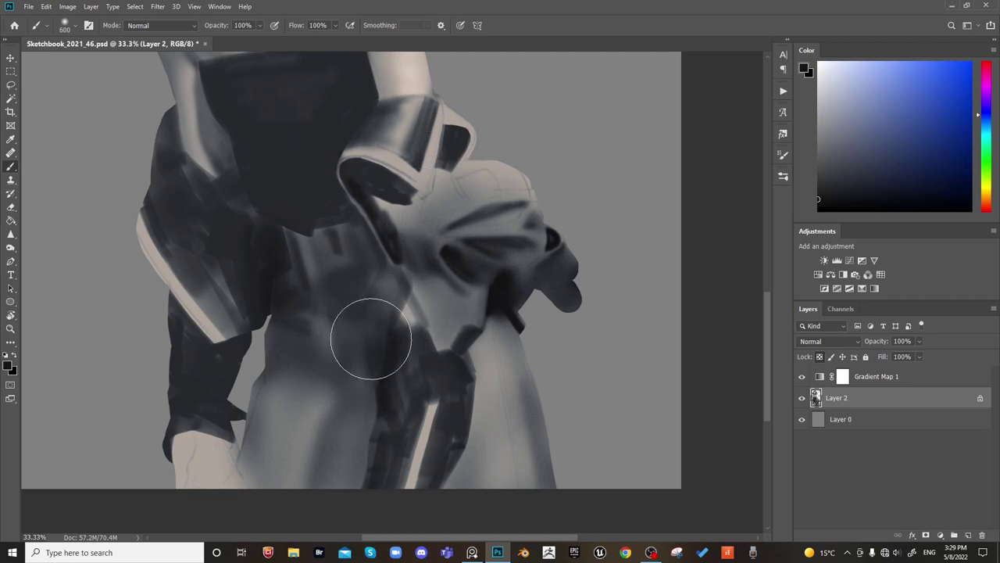
Darken the trousers' inner thigh down to the canvas edge with a 700 px brush and soften the shadow up to 800 px
{"action": "key", "text": "bracketright"}
{"action": "mouse_move", "coordinate": [362, 379]}
{"action": "left_mouse_down"}
{"action": "mouse_move", "coordinate": [335, 446]}
{"action": "mouse_move", "coordinate": [366, 448]}
{"action": "mouse_move", "coordinate": [370, 431]}
{"action": "mouse_move", "coordinate": [353, 439]}
{"action": "mouse_move", "coordinate": [325, 531]}
{"action": "left_mouse_up"}
{"action": "key", "text": "bracketleft"}
{"action": "key", "text": "bracketleft"}
{"action": "key", "text": "bracketleft"}
{"action": "key", "text": "bracketleft"}
{"action": "key", "text": "bracketleft"}
{"action": "key", "text": "bracketright"}
{"action": "key", "text": "bracketright"}
{"action": "key", "text": "bracketright"}
{"action": "key", "text": "bracketright"}
{"action": "key", "text": "bracketright"}
{"action": "key", "text": "bracketright"}
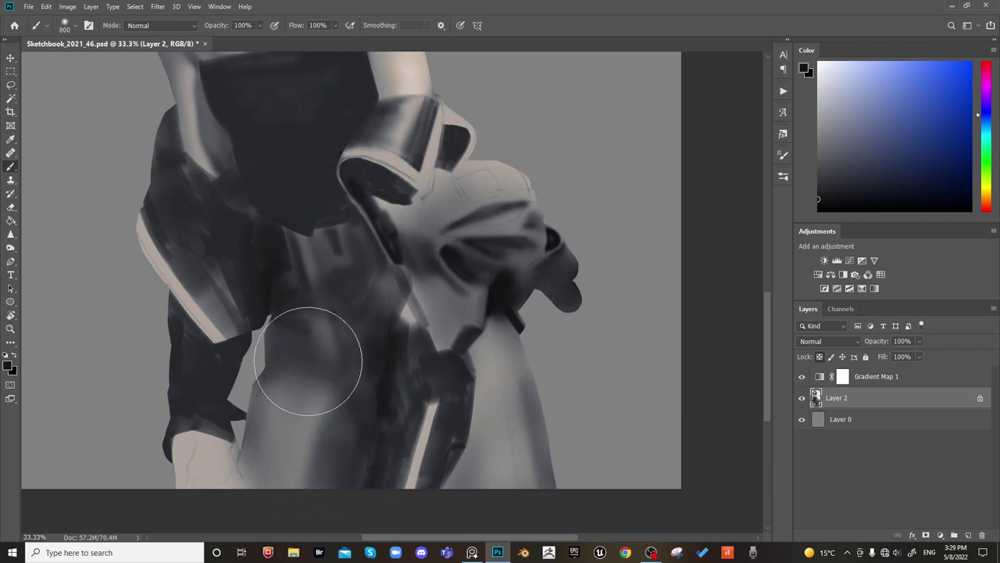
Define the shadow's edge down the middle of the thigh with a 250 px brush
{"action": "key", "text": "bracketleft"}
{"action": "key", "text": "bracketleft"}
{"action": "key", "text": "bracketleft"}
{"action": "key", "text": "bracketleft"}
{"action": "key", "text": "bracketleft"}
{"action": "left_click_drag", "start_coordinate": [313, 415], "coordinate": [304, 495]}
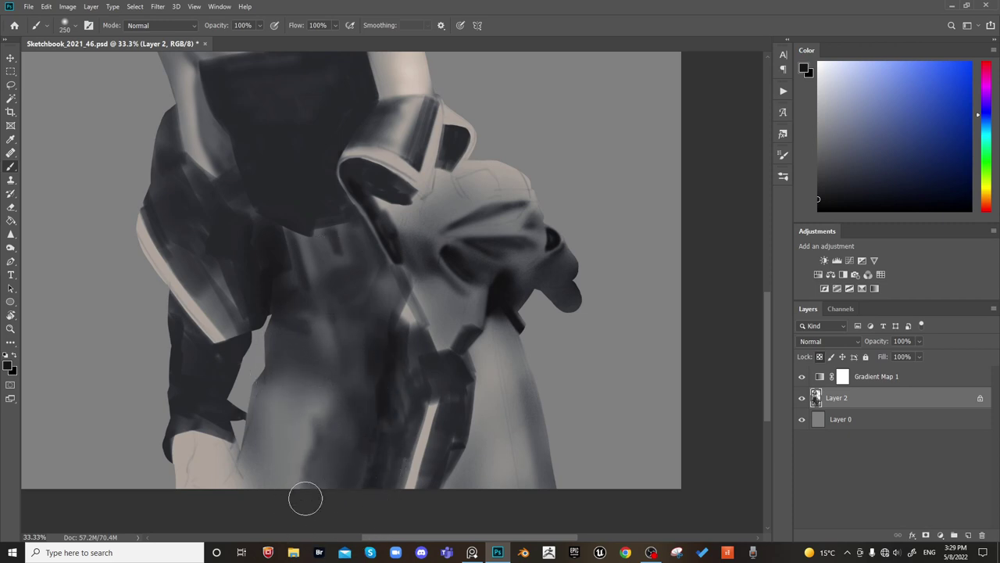
Paint a diagonal fold across the outer thigh at 150 px and deepen its shadow at 400 px
{"action": "key", "text": "bracketleft"}
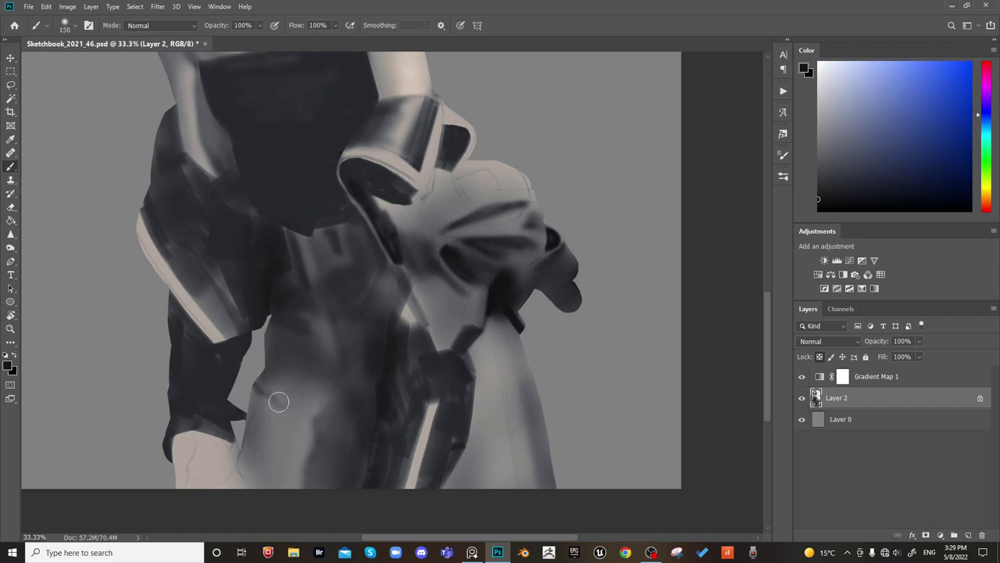
{"action": "key", "text": "bracketright"}
{"action": "key", "text": "bracketright"}
{"action": "key", "text": "bracketright"}
{"action": "key", "text": "bracketright"}
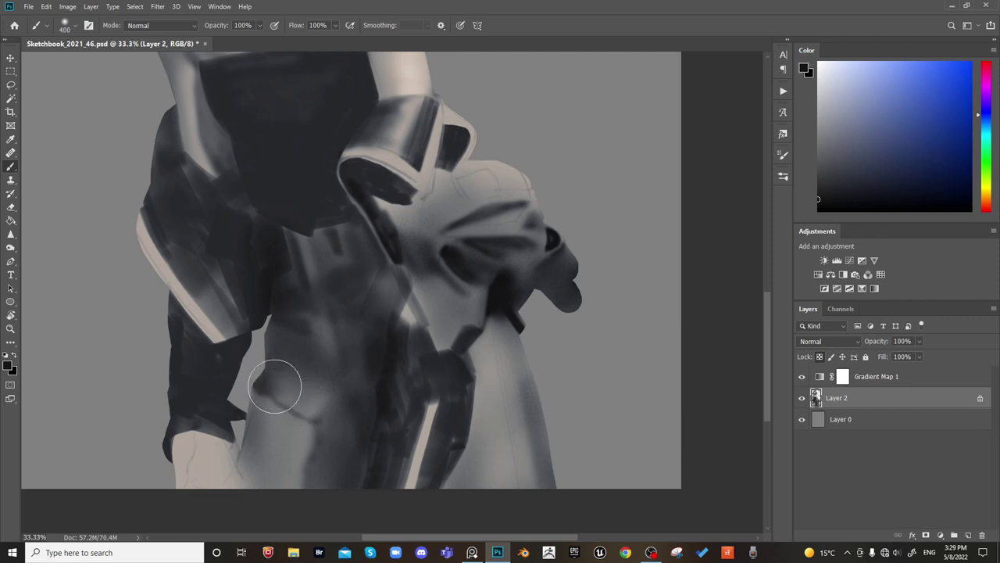
{"action": "key", "text": "bracketright"}
{"action": "key", "text": "bracketright"}
{"action": "key", "text": "bracketright"}
{"action": "key", "text": "bracketright"}
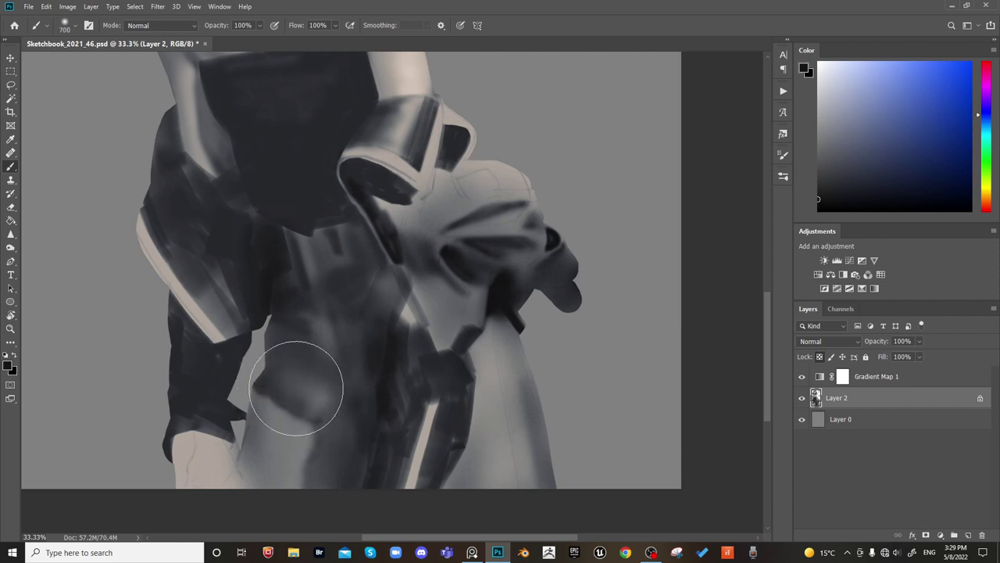
Fill the thigh area above the diagonal fold with dark tone using a 500 to 800 px brush
{"action": "left_click_drag", "start_coordinate": [292, 397], "coordinate": [332, 395]}
{"action": "key", "text": "bracketleft"}
{"action": "key", "text": "bracketleft"}
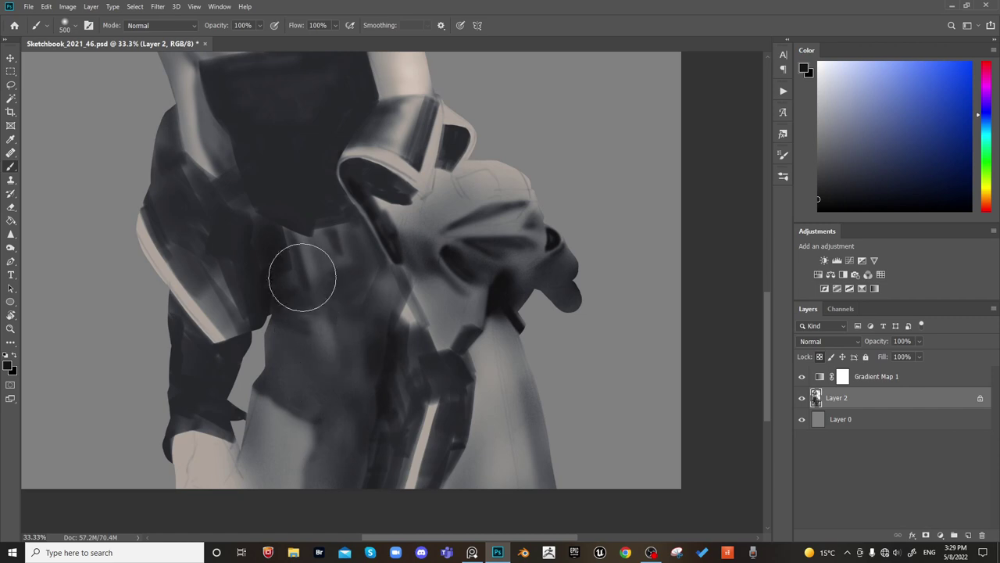
{"action": "key", "text": "bracketright"}
{"action": "key", "text": "bracketright"}
{"action": "key", "text": "bracketright"}
{"action": "left_click_drag", "start_coordinate": [261, 385], "coordinate": [292, 437]}
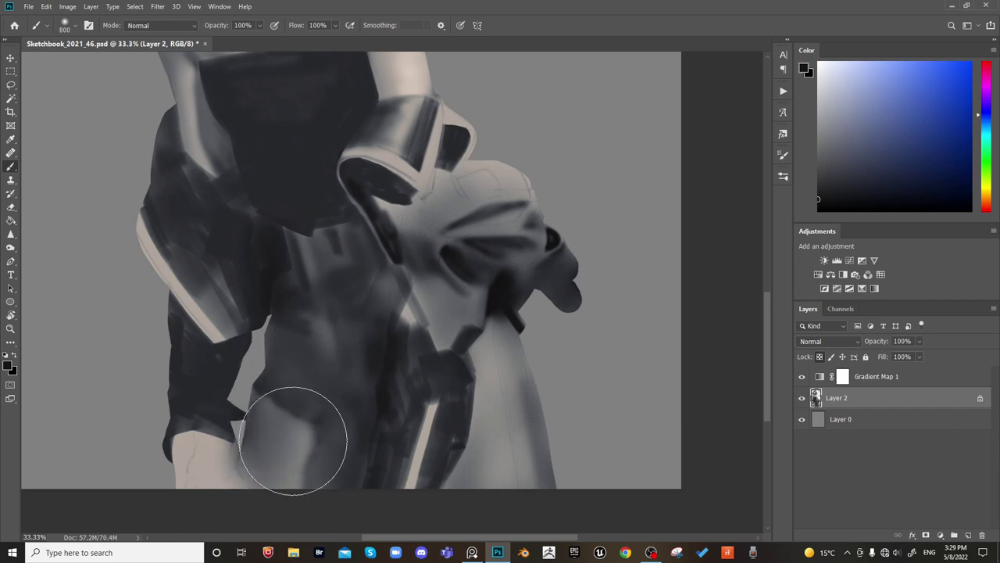
Extend the sleeve cuff's pointed tip over the trousers and darken the edge beside the wrist with a small brush
{"action": "key", "text": "bracketleft"}
{"action": "key", "text": "bracketleft"}
{"action": "key", "text": "bracketleft"}
{"action": "key", "text": "bracketleft"}
{"action": "key", "text": "bracketleft"}
{"action": "key", "text": "bracketleft"}
{"action": "key", "text": "bracketleft"}
{"action": "key", "text": "bracketleft"}
{"action": "key", "text": "bracketleft"}
{"action": "key", "text": "bracketleft"}
{"action": "key", "text": "bracketleft"}
{"action": "key", "text": "bracketleft"}
{"action": "key", "text": "bracketleft"}
{"action": "key", "text": "bracketleft"}
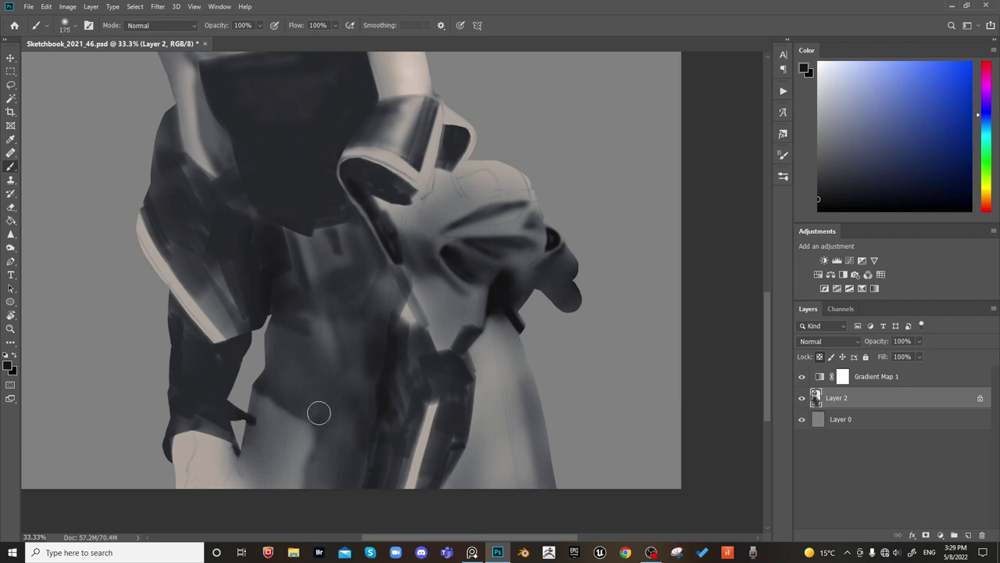
Darken the trousers around the diagonal thigh fold with a larger brush and sharpen the fold's edge at 175 px
{"action": "key", "text": "bracketright"}
{"action": "key", "text": "bracketright"}
{"action": "key", "text": "bracketright"}
{"action": "mouse_move", "coordinate": [288, 377]}
{"action": "left_mouse_down"}
{"action": "mouse_move", "coordinate": [332, 410]}
{"action": "mouse_move", "coordinate": [329, 423]}
{"action": "mouse_move", "coordinate": [319, 415]}
{"action": "mouse_move", "coordinate": [353, 434]}
{"action": "mouse_move", "coordinate": [324, 426]}
{"action": "mouse_move", "coordinate": [350, 425]}
{"action": "left_mouse_up"}
{"action": "key", "text": "bracketleft"}
{"action": "key", "text": "bracketleft"}
{"action": "key", "text": "bracketleft"}
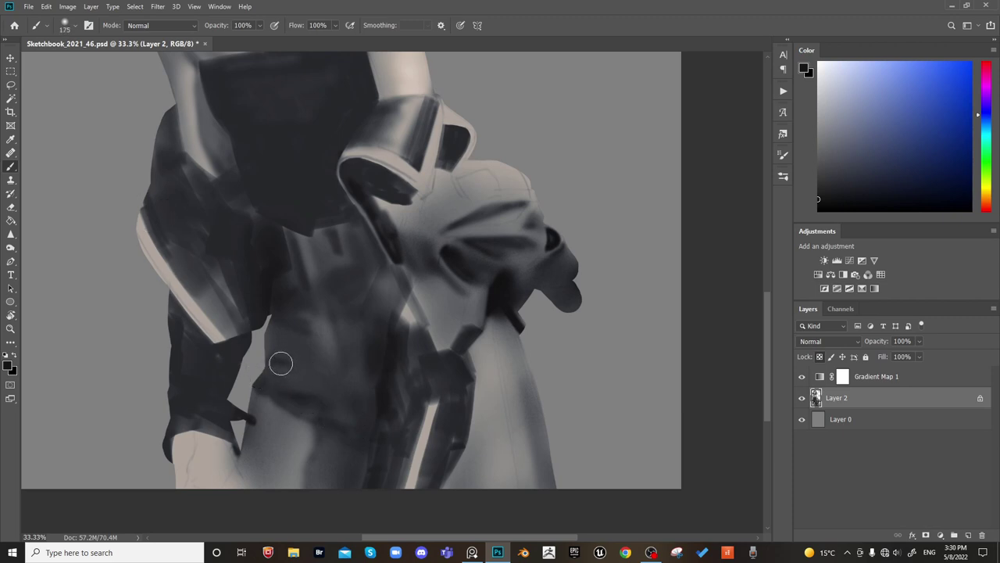
Paint creases across the upper thigh and down its centre at 175 to 300 px
{"action": "key", "text": "bracketright"}
{"action": "key", "text": "bracketright"}
{"action": "key", "text": "bracketright"}
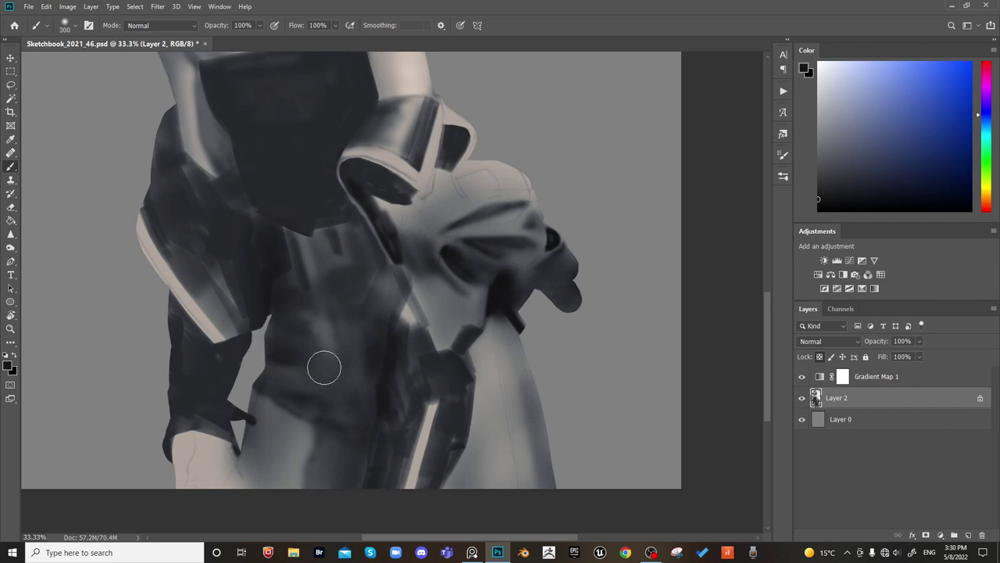
{"action": "key", "text": "bracketleft"}
{"action": "key", "text": "bracketleft"}
{"action": "key", "text": "bracketright"}
{"action": "key", "text": "bracketright"}
{"action": "key", "text": "bracketright"}
{"action": "key", "text": "bracketright"}
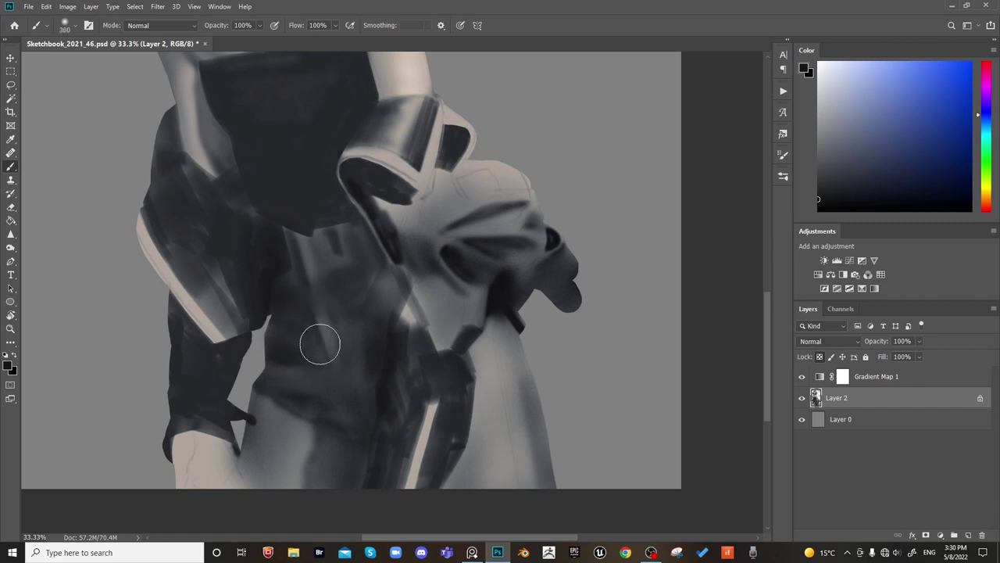
Add a mid-grey highlight on the outer thigh fold at 300 px and trim it with sampled dark grey at 175 px
{"action": "left_click", "coordinate": [296, 443], "text": "alt"}
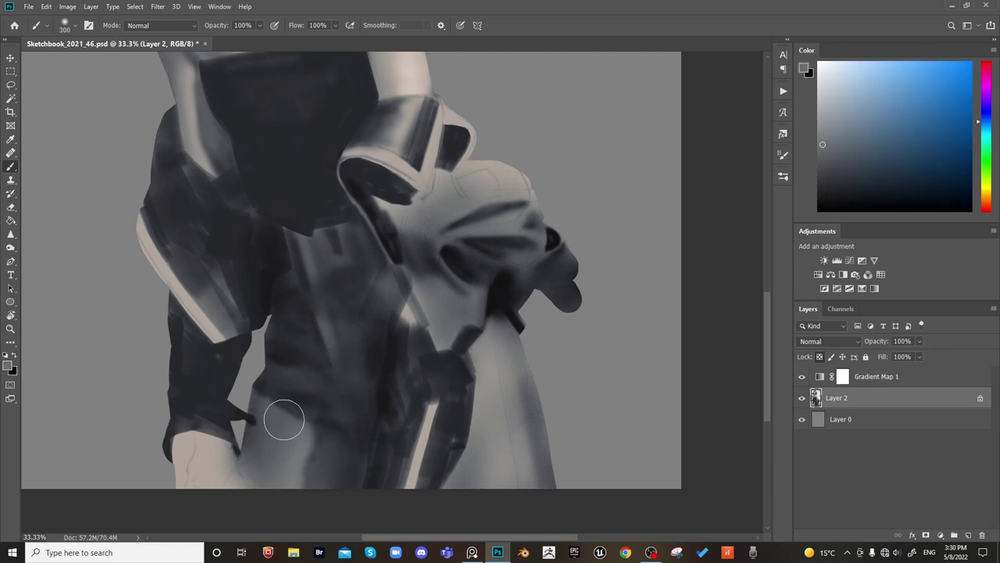
{"action": "key", "text": "bracketleft"}
{"action": "key", "text": "bracketleft"}
{"action": "key", "text": "bracketleft"}
{"action": "key", "text": "bracketleft"}
{"action": "key", "text": "bracketleft"}
{"action": "key", "text": "bracketleft"}
{"action": "key", "text": "bracketleft"}
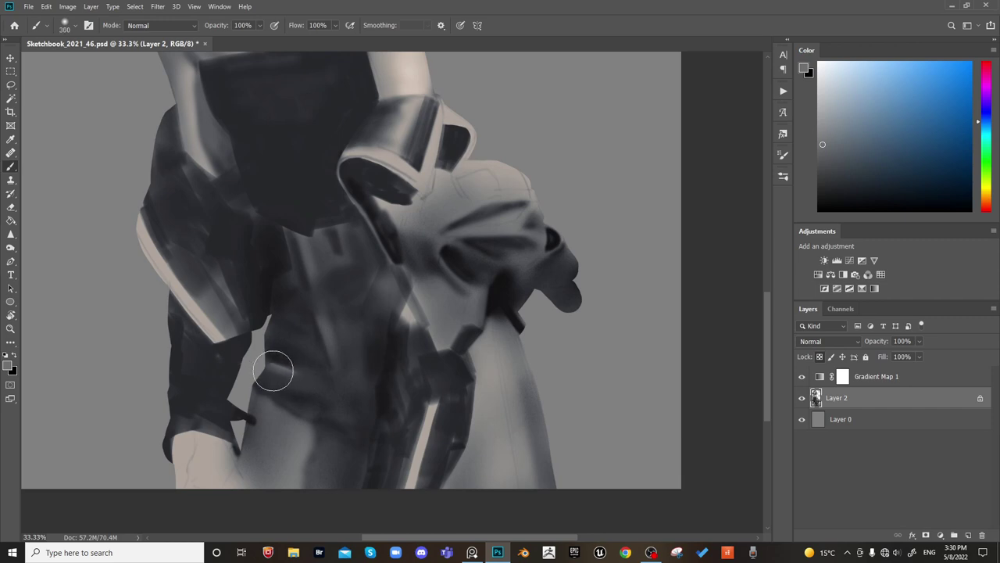
{"action": "left_click", "coordinate": [251, 333], "text": "alt"}
{"action": "key", "text": "bracketleft"}
{"action": "key", "text": "bracketleft"}
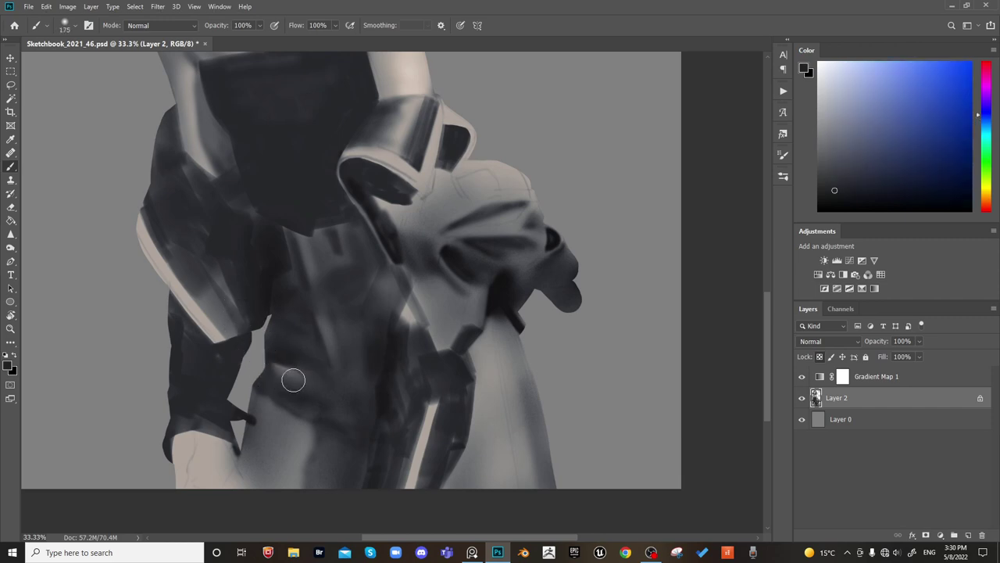
Flip the canvas horizontally to check the figure in mirrored and full-screen view, and restore the original orientation and view
{"action": "key", "text": "ctrl+shift+h"}
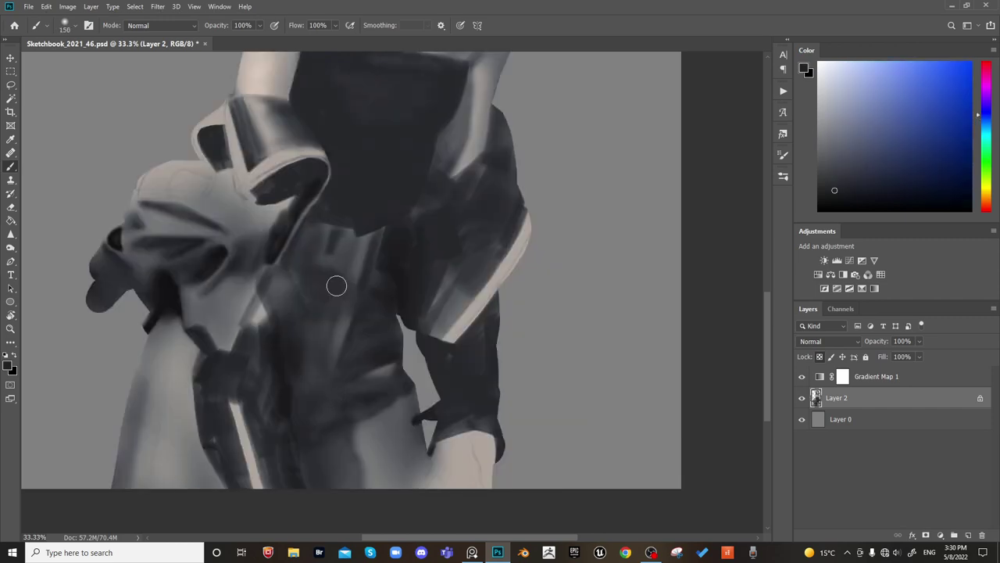
{"action": "left_click_drag", "start_coordinate": [560, 359], "coordinate": [623, 400]}
{"action": "key", "text": "f"}
{"action": "key", "text": "f"}
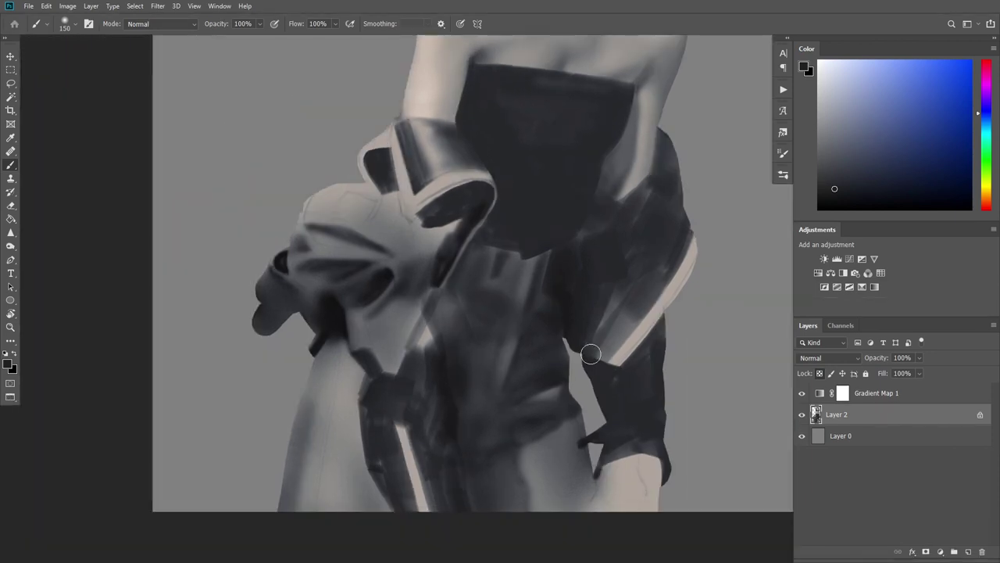
{"action": "key", "text": "f"}
{"action": "key", "text": "ctrl+h"}
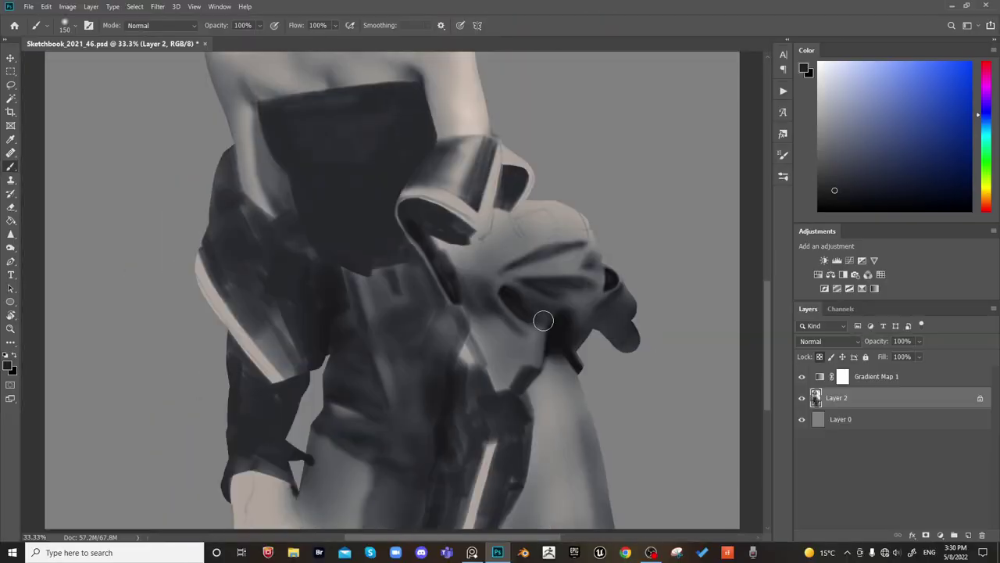
Sample a near-black from the jacket and deepen the upper part of the hanging jacket strip at 150 to 200 px
{"action": "left_click", "coordinate": [416, 236], "text": "alt"}
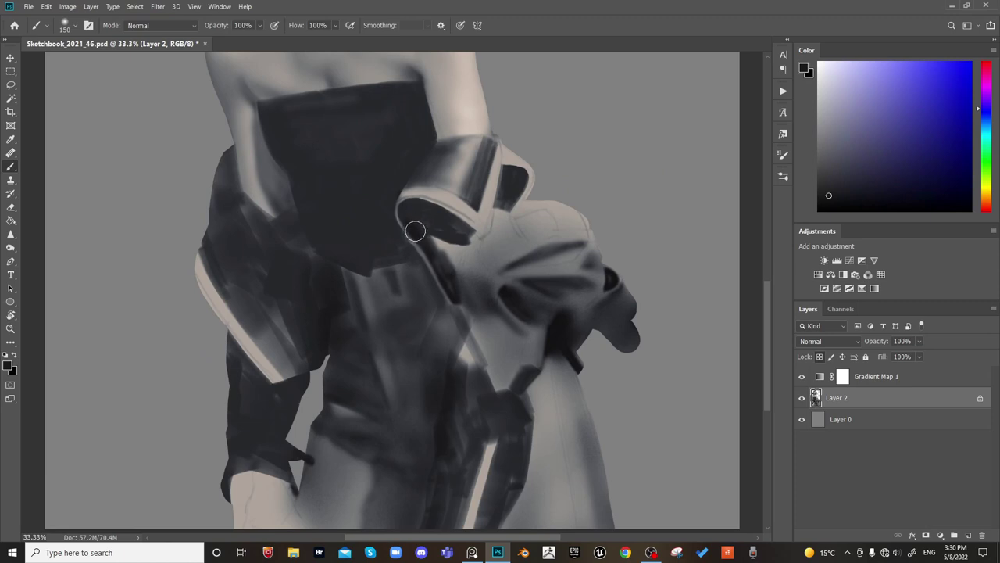
{"action": "left_click_drag", "start_coordinate": [511, 326], "coordinate": [384, 255]}
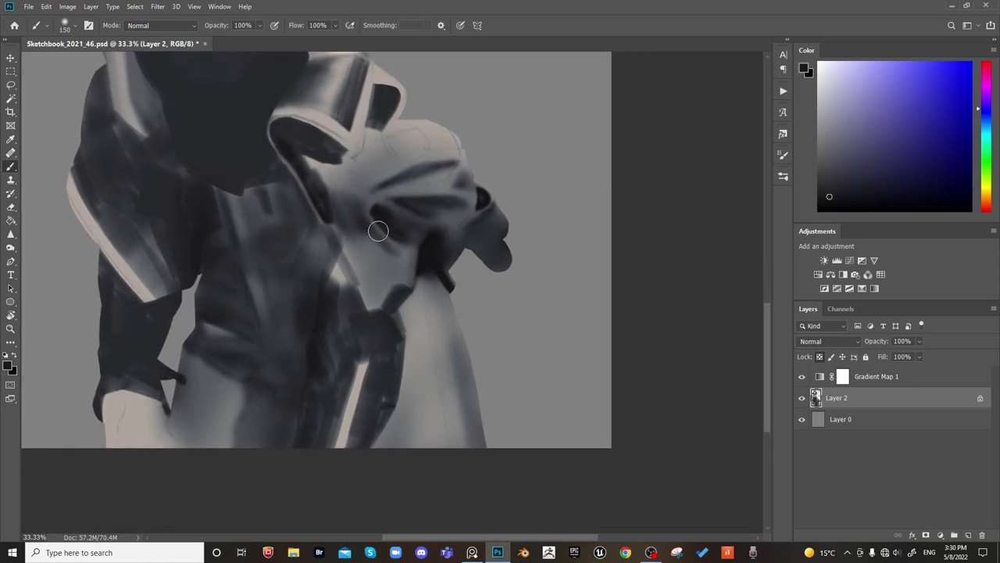
{"action": "mouse_move", "coordinate": [330, 272]}
{"action": "left_mouse_down"}
{"action": "mouse_move", "coordinate": [335, 288]}
{"action": "mouse_move", "coordinate": [328, 239]}
{"action": "left_mouse_up"}
{"action": "key", "text": "bracketright"}
{"action": "key", "text": "bracketright"}
{"action": "key", "text": "bracketleft"}
{"action": "key", "text": "bracketright"}
{"action": "key", "text": "bracketright"}
{"action": "left_click_drag", "start_coordinate": [340, 293], "coordinate": [339, 289]}
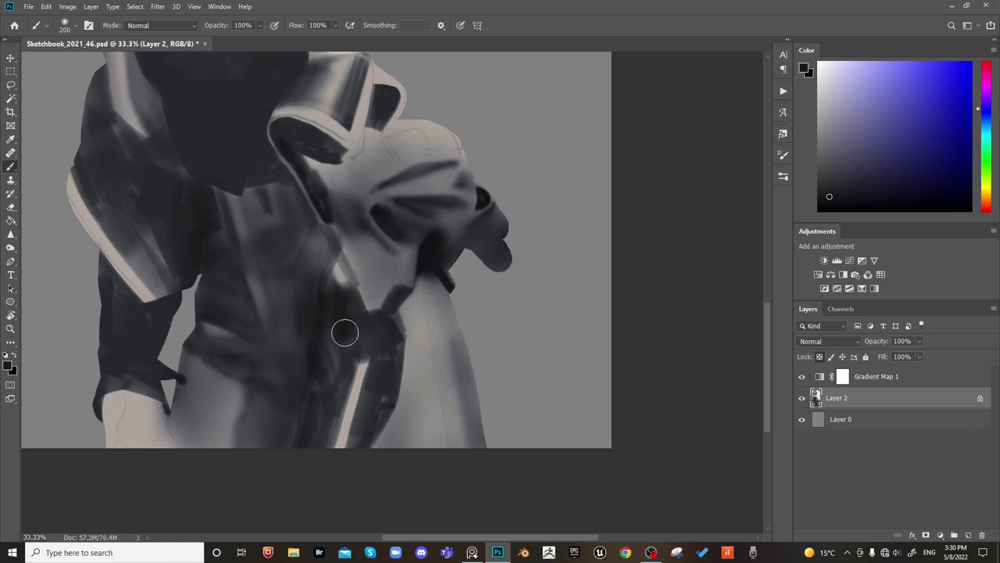
Blend the folded top of the hanging strip with sampled dark greys at 300 px and refine it at 100 px
{"action": "key", "text": "bracketright"}
{"action": "key", "text": "bracketright"}
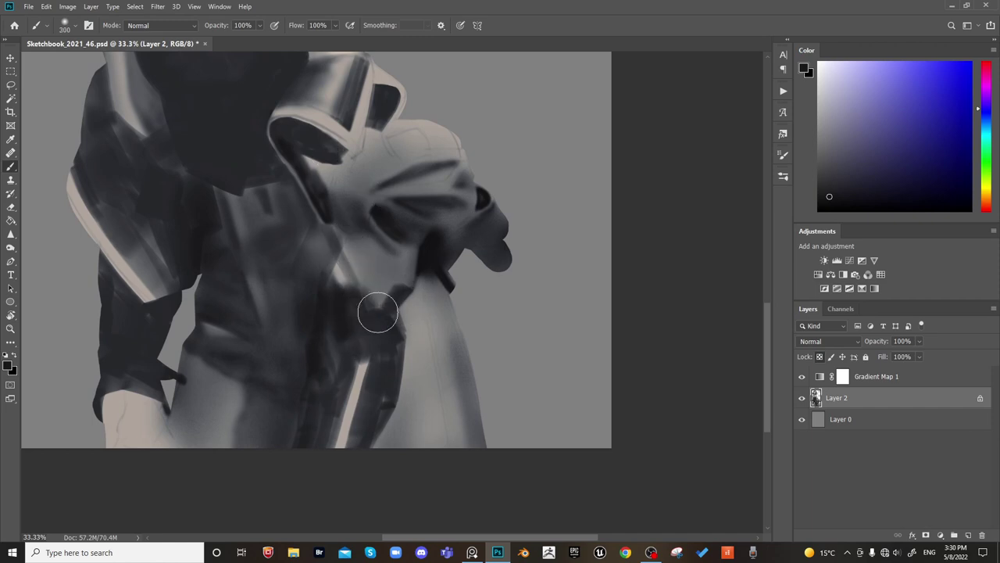
{"action": "left_click", "coordinate": [364, 297], "text": "alt"}
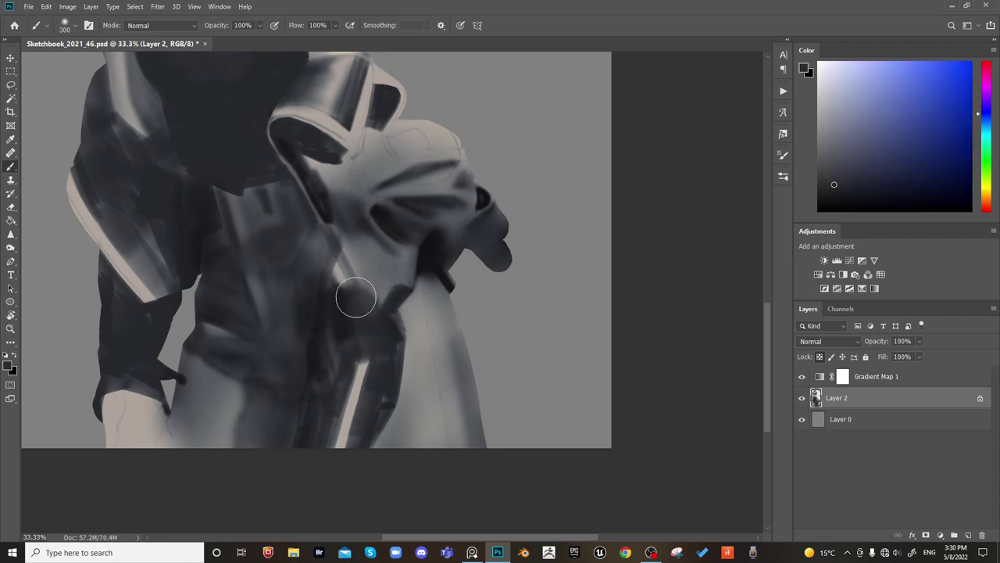
{"action": "left_click", "coordinate": [370, 338], "text": "alt"}
{"action": "key", "text": "bracketleft"}
{"action": "key", "text": "bracketleft"}
{"action": "key", "text": "bracketleft"}
{"action": "key", "text": "bracketleft"}
{"action": "key", "text": "bracketleft"}
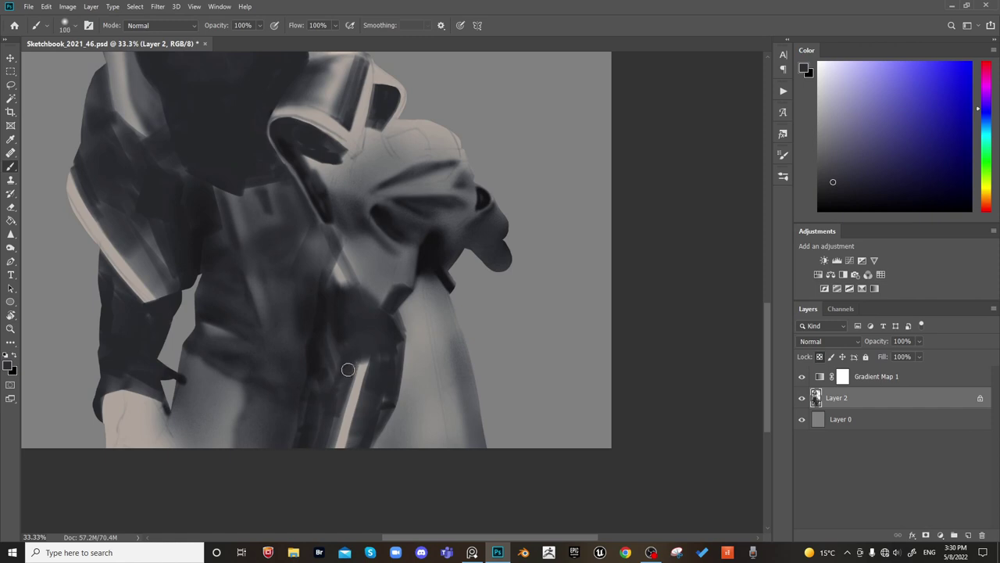
Narrow the pale stripe on the hanging strip by painting sampled dark tone along its inner edge at 175 px
{"action": "left_click", "coordinate": [341, 336], "text": "alt"}
{"action": "mouse_move", "coordinate": [357, 367]}
{"action": "left_mouse_down"}
{"action": "mouse_move", "coordinate": [333, 450]}
{"action": "mouse_move", "coordinate": [352, 378]}
{"action": "left_mouse_up"}
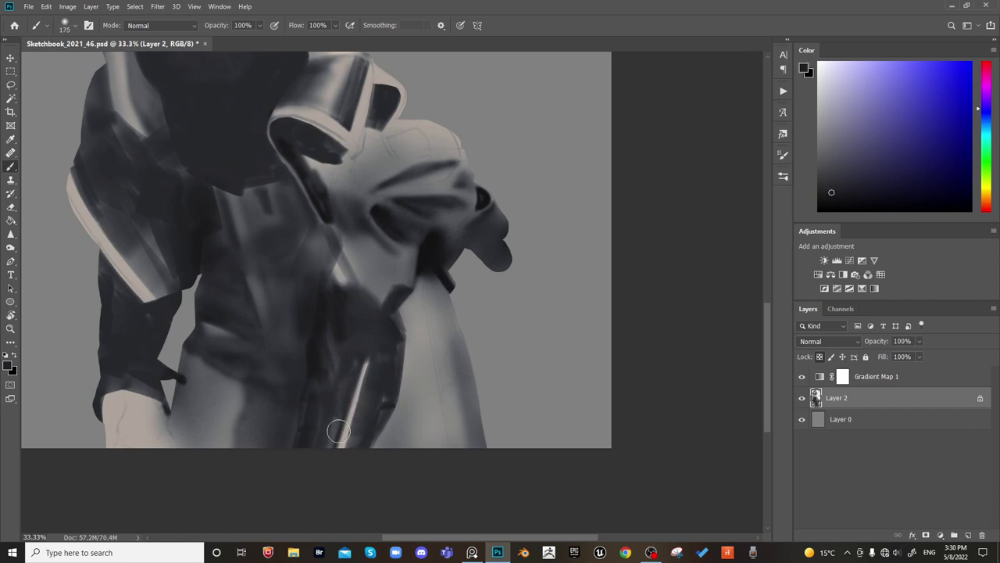
{"action": "left_click_drag", "start_coordinate": [337, 430], "coordinate": [335, 417]}
Smooth the dark area between the pale stripe and the inner thigh with sampled dark tones at 300 px
{"action": "key", "text": "bracketright"}
{"action": "key", "text": "bracketright"}
{"action": "key", "text": "bracketright"}
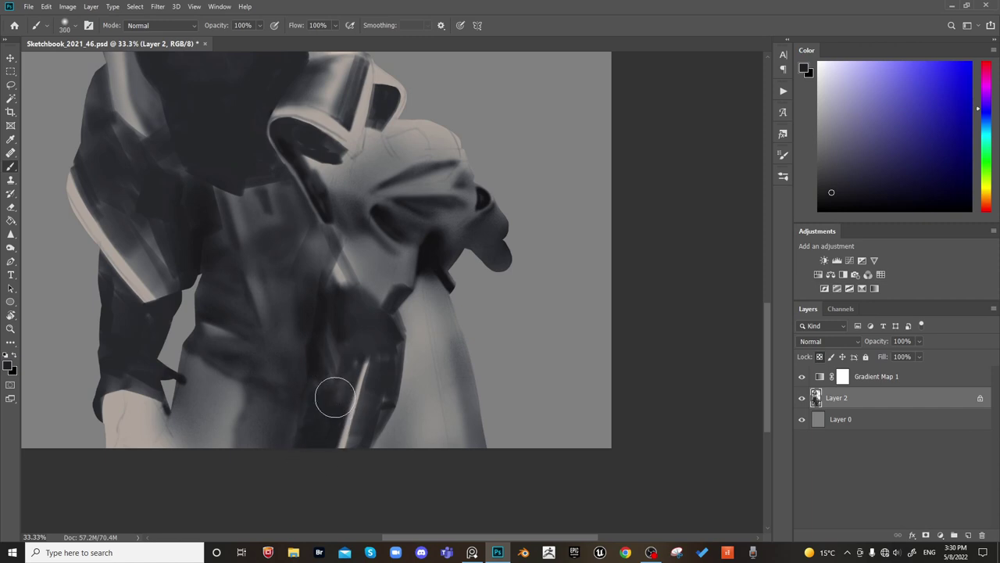
{"action": "left_click", "coordinate": [334, 431], "text": "alt"}
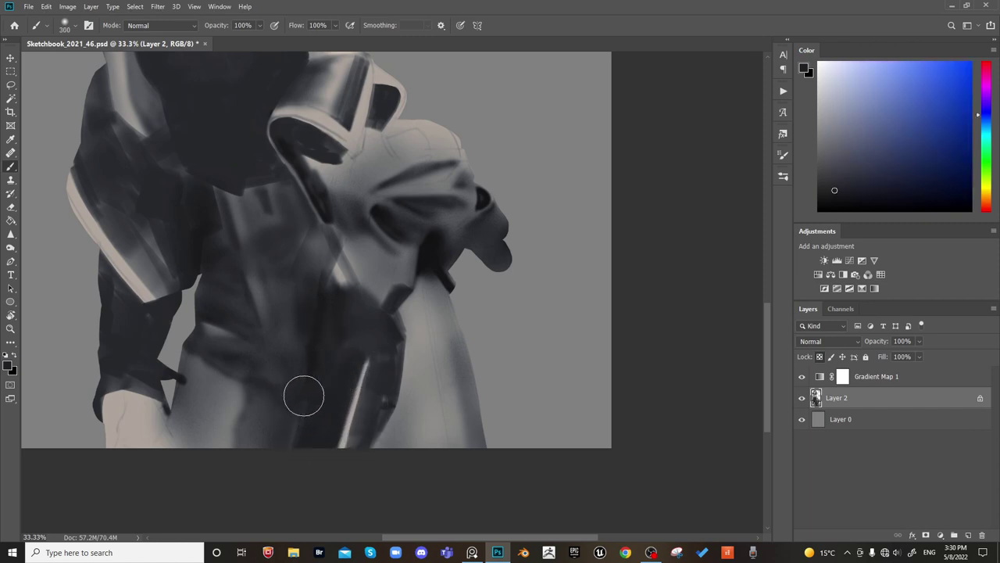
{"action": "left_click", "coordinate": [295, 441], "text": "alt"}
Separate the hanging strip from the inner thigh with sampled tones, crisping its inner edge in near-black at 80 px
{"action": "key", "text": "bracketleft"}
{"action": "key", "text": "bracketleft"}
{"action": "key", "text": "bracketleft"}
{"action": "key", "text": "bracketleft"}
{"action": "key", "text": "bracketright"}
{"action": "key", "text": "bracketright"}
{"action": "left_click", "coordinate": [378, 281], "text": "alt"}
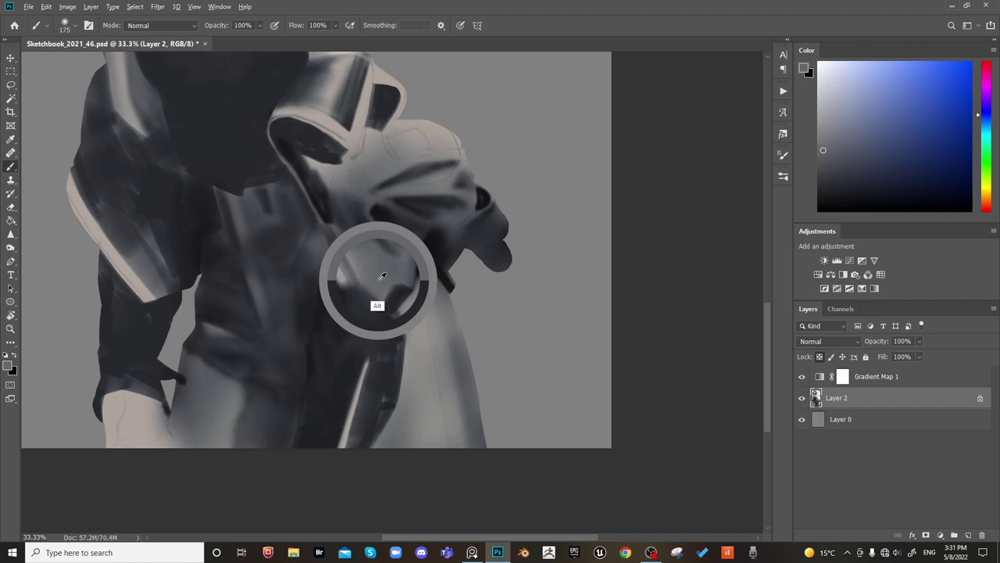
{"action": "left_click", "coordinate": [308, 354], "text": "alt"}
{"action": "key", "text": "bracketleft"}
{"action": "key", "text": "bracketleft"}
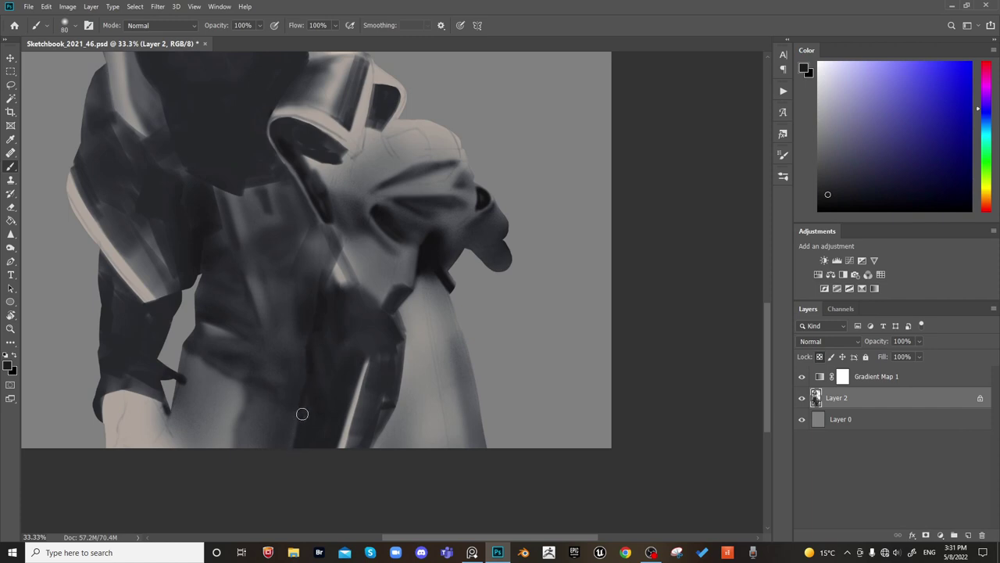
Darken the hanging strip's outer side at 200 px and thin the pale stripe further at 90 px
{"action": "key", "text": "bracketright"}
{"action": "key", "text": "bracketright"}
{"action": "key", "text": "bracketright"}
{"action": "key", "text": "bracketright"}
{"action": "key", "text": "bracketright"}
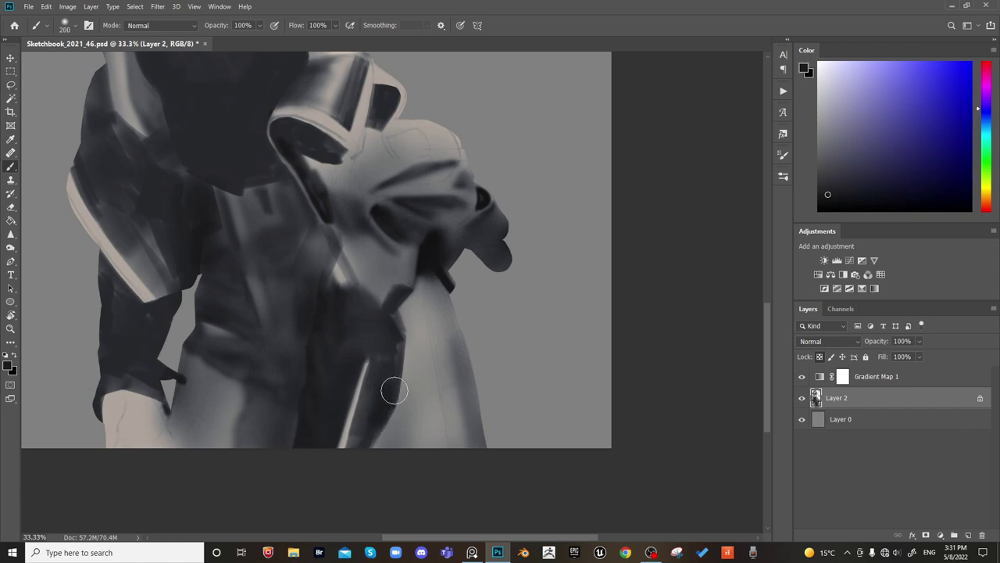
{"action": "key", "text": "bracketleft"}
{"action": "key", "text": "bracketleft"}
{"action": "key", "text": "bracketleft"}
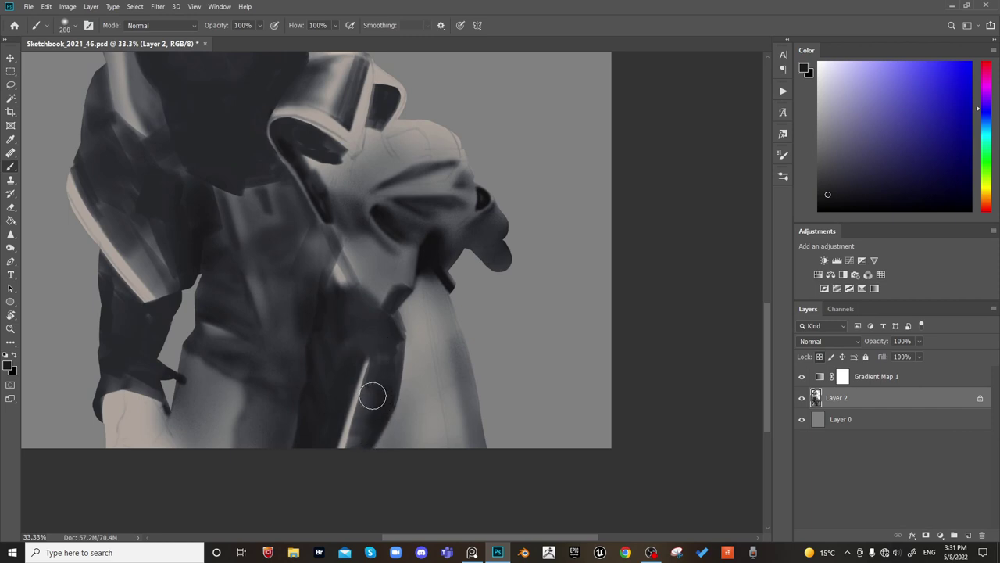
{"action": "left_click_drag", "start_coordinate": [364, 382], "coordinate": [343, 452]}
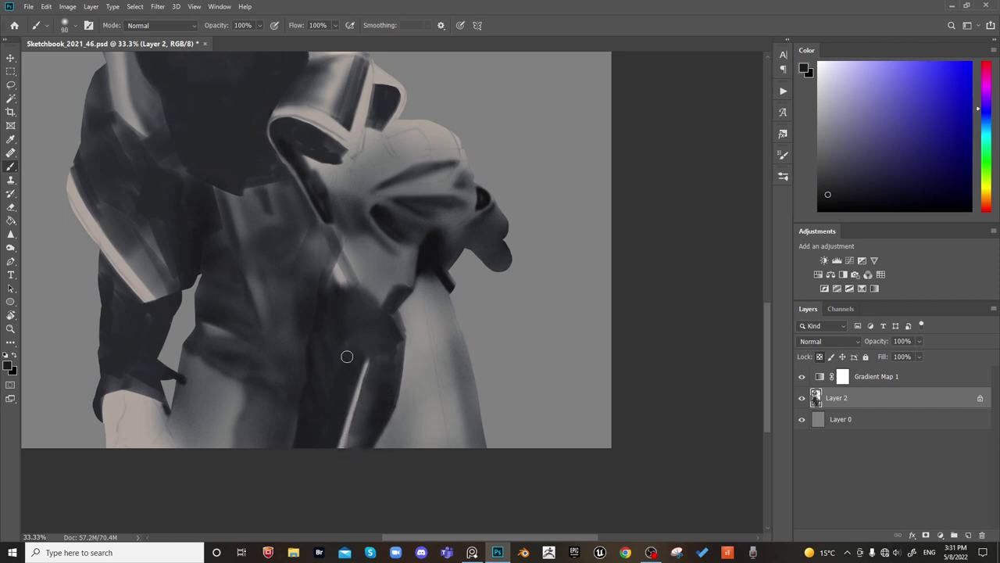
{"action": "left_click_drag", "start_coordinate": [361, 392], "coordinate": [342, 454]}
Darken the hanging strip's outer edge beside the other leg at 125 to 175 px, undoing one stroke
{"action": "key", "text": "bracketright"}
{"action": "key", "text": "bracketright"}
{"action": "key", "text": "bracketright"}
{"action": "key", "text": "bracketright"}
{"action": "key", "text": "bracketright"}
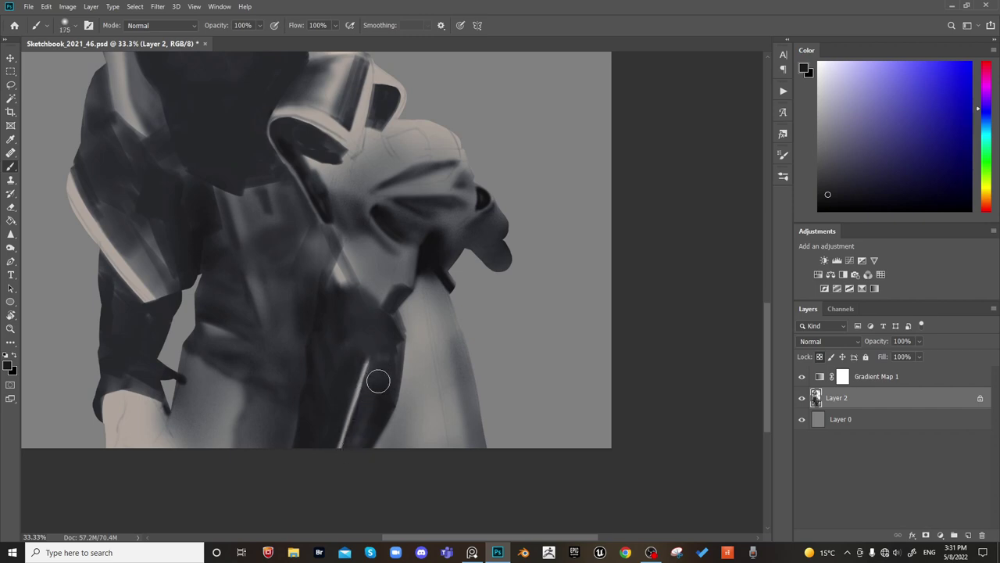
{"action": "key", "text": "bracketleft"}
{"action": "key", "text": "ctrl+z"}
{"action": "key", "text": "bracketleft"}
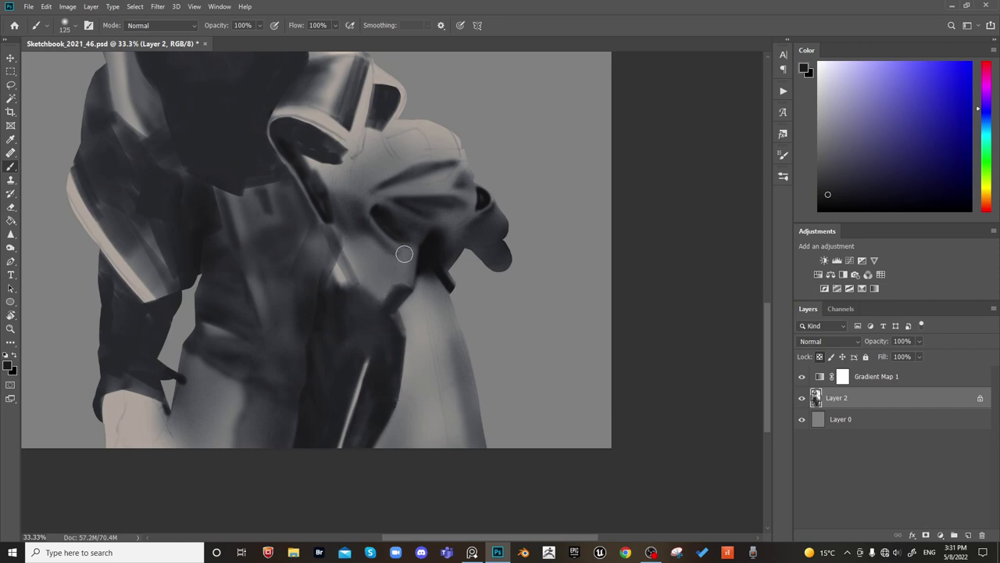
Shade the area around the short pale stripe above the strip's fold at 400 px and trim its upper end at 150 px
{"action": "left_click_drag", "start_coordinate": [386, 270], "coordinate": [350, 306]}
{"action": "key", "text": "bracketright"}
{"action": "key", "text": "bracketright"}
{"action": "key", "text": "bracketright"}
{"action": "key", "text": "bracketright"}
{"action": "key", "text": "bracketright"}
{"action": "key", "text": "bracketright"}
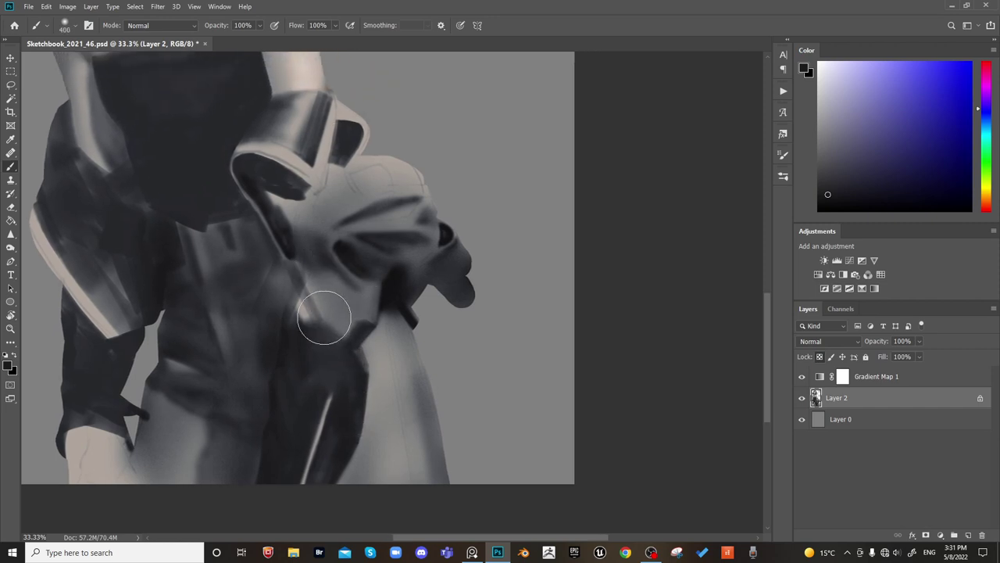
{"action": "key", "text": "bracketleft"}
{"action": "key", "text": "bracketleft"}
{"action": "key", "text": "bracketleft"}
{"action": "key", "text": "bracketleft"}
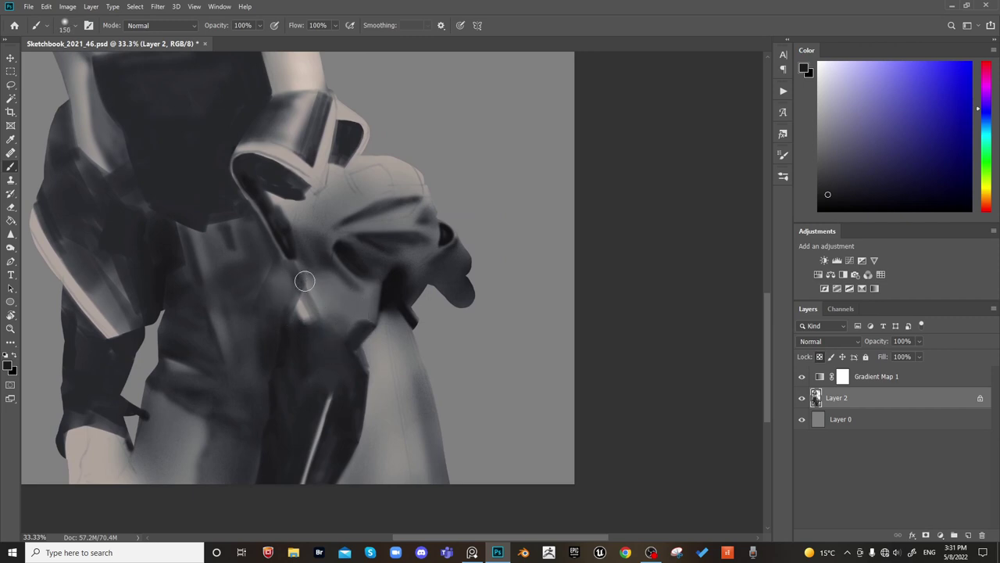
Cover the short pale stripe above the strip's fold with near-black strokes at 150 to 250 px
{"action": "key", "text": "bracketleft"}
{"action": "mouse_move", "coordinate": [305, 280]}
{"action": "left_mouse_down"}
{"action": "mouse_move", "coordinate": [302, 289]}
{"action": "mouse_move", "coordinate": [297, 273]}
{"action": "mouse_move", "coordinate": [324, 318]}
{"action": "left_mouse_up"}
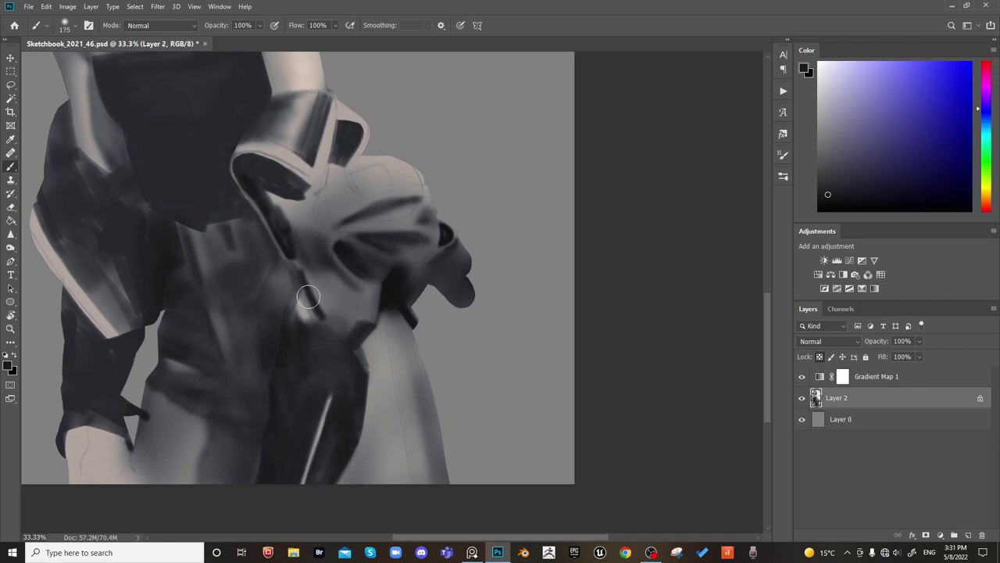
{"action": "key", "text": "bracketright"}
{"action": "key", "text": "bracketright"}
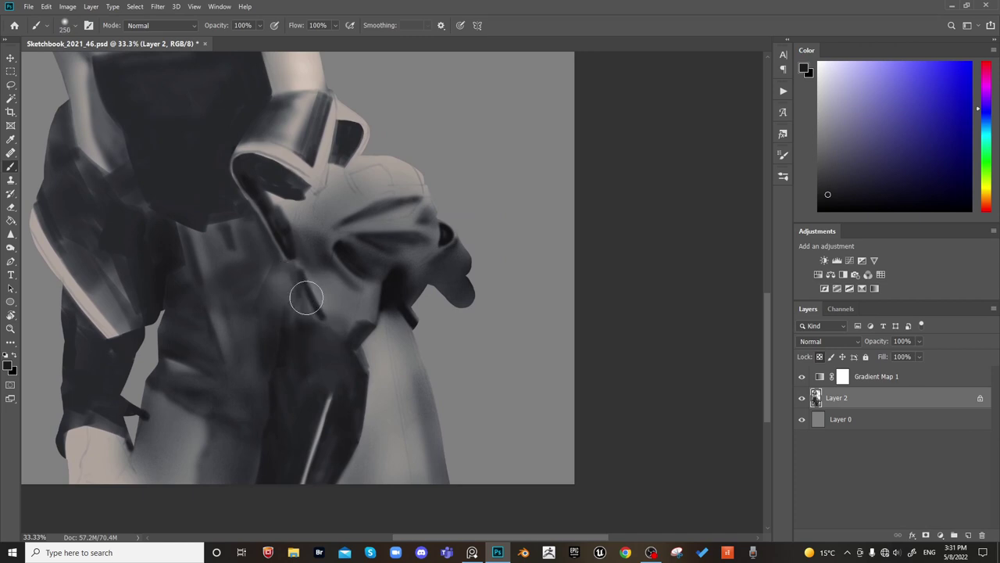
{"action": "key", "text": "bracketleft"}
{"action": "key", "text": "bracketleft"}
{"action": "left_click_drag", "start_coordinate": [298, 282], "coordinate": [320, 329]}
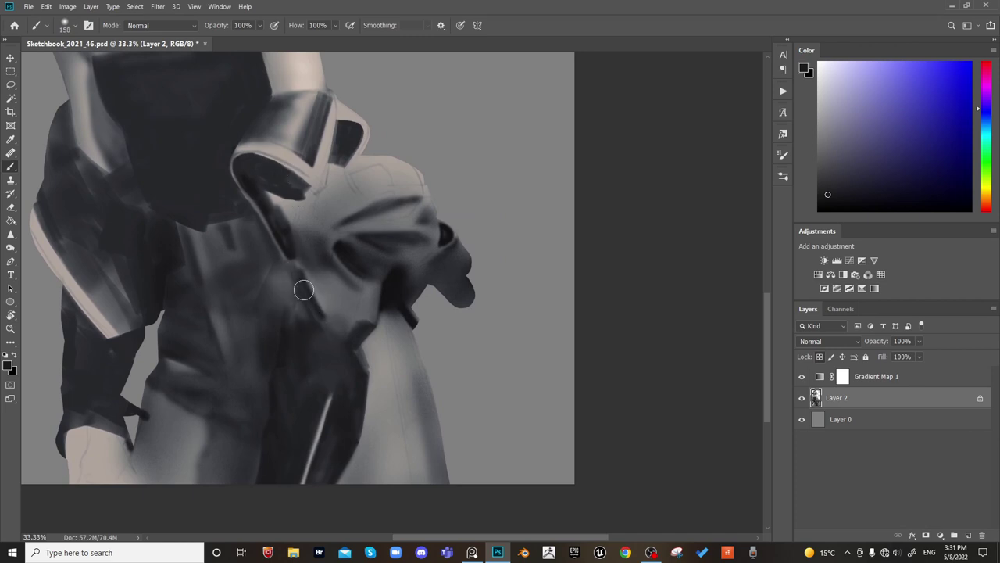
Blend the hanging strip's upper part into the dark fabric at 400 px and darken its seam crease at 125 px
{"action": "key", "text": "bracketright"}
{"action": "key", "text": "bracketright"}
{"action": "key", "text": "bracketright"}
{"action": "key", "text": "bracketright"}
{"action": "key", "text": "bracketright"}
{"action": "key", "text": "bracketright"}
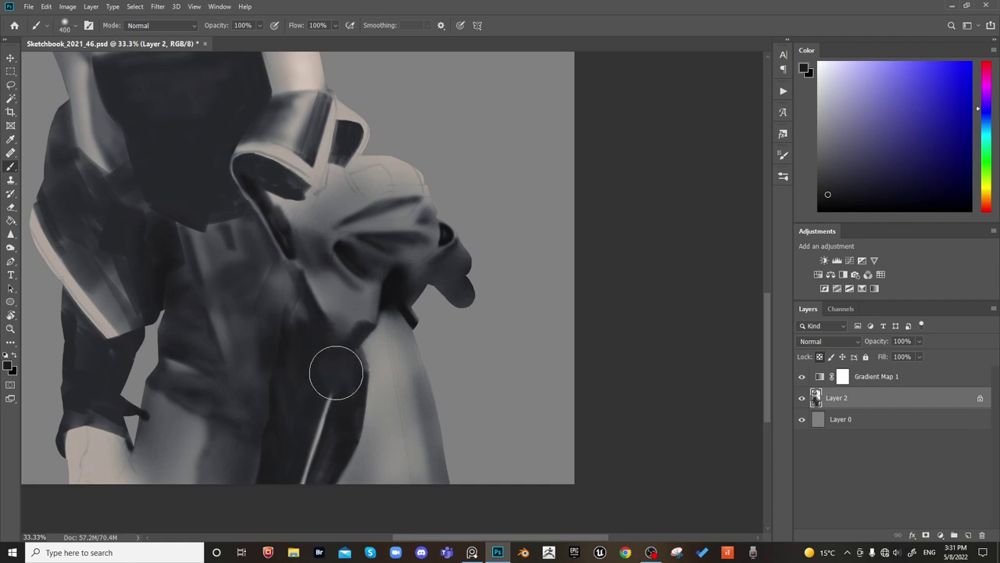
{"action": "key", "text": "bracketleft"}
{"action": "key", "text": "bracketleft"}
{"action": "key", "text": "bracketleft"}
{"action": "key", "text": "bracketleft"}
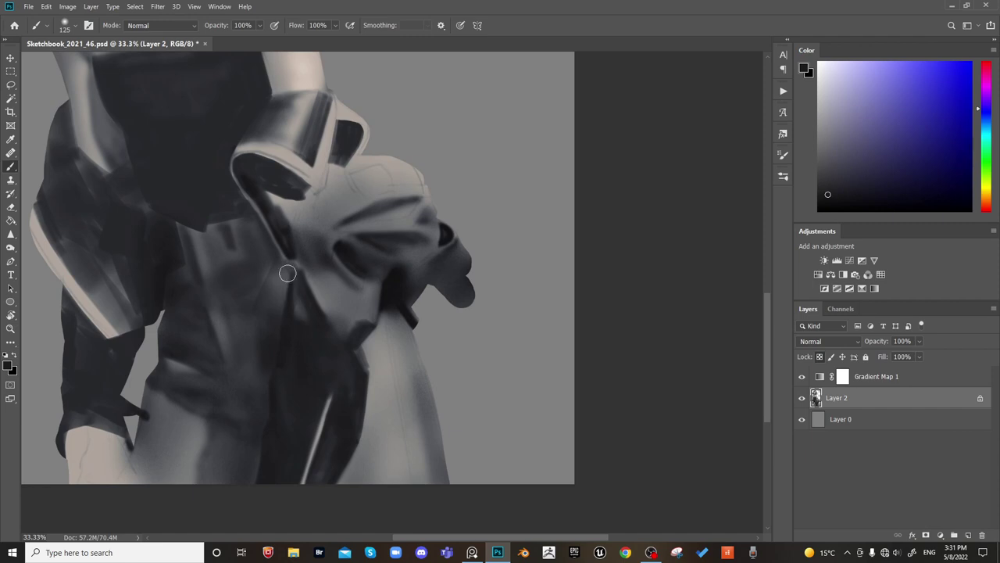
Softly darken the trouser fabric along the strip's inner side at 600 px
{"action": "key", "text": "bracketright"}
{"action": "key", "text": "bracketright"}
{"action": "key", "text": "bracketright"}
{"action": "key", "text": "bracketright"}
{"action": "key", "text": "bracketright"}
{"action": "key", "text": "bracketright"}
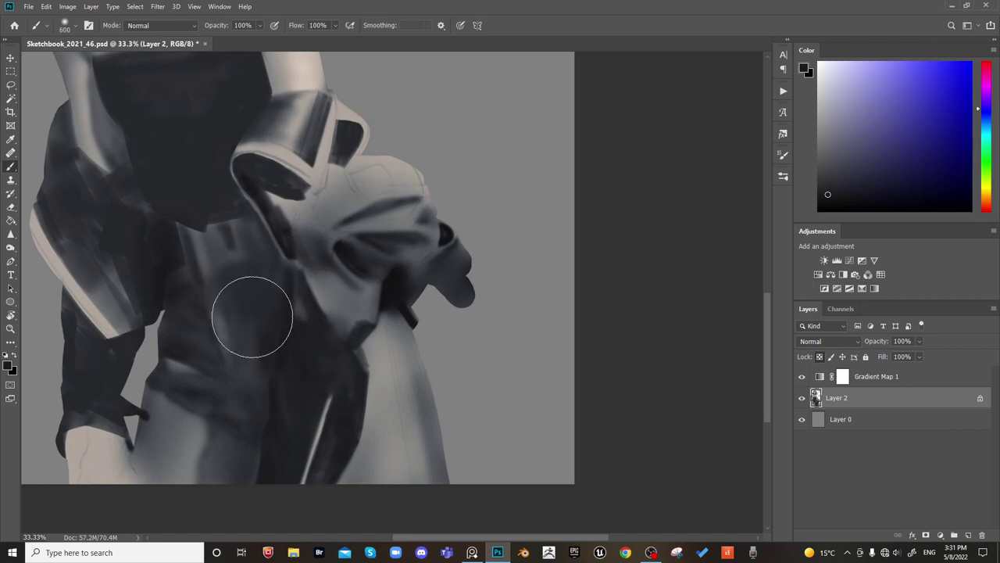
Paint a small dark fold crease just below the lower end of the jacket edge at 80 px
{"action": "key", "text": "bracketleft"}
{"action": "key", "text": "bracketleft"}
{"action": "key", "text": "bracketleft"}
{"action": "key", "text": "bracketleft"}
{"action": "key", "text": "bracketleft"}
{"action": "key", "text": "bracketleft"}
{"action": "key", "text": "bracketleft"}
{"action": "key", "text": "bracketleft"}
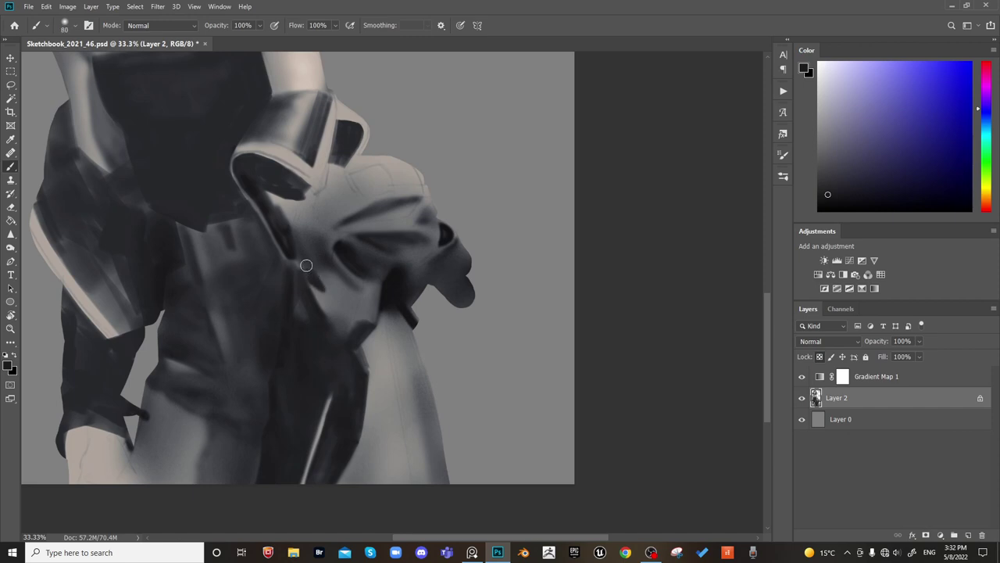
Extend the shading around the new crease and the thigh below the cuff with near-black at up to 250 px
{"action": "key", "text": "bracketright"}
{"action": "key", "text": "bracketright"}
{"action": "key", "text": "bracketright"}
{"action": "key", "text": "bracketright"}
{"action": "key", "text": "bracketleft"}
{"action": "key", "text": "bracketleft"}
{"action": "key", "text": "bracketleft"}
{"action": "key", "text": "bracketright"}
{"action": "key", "text": "bracketright"}
{"action": "key", "text": "bracketright"}
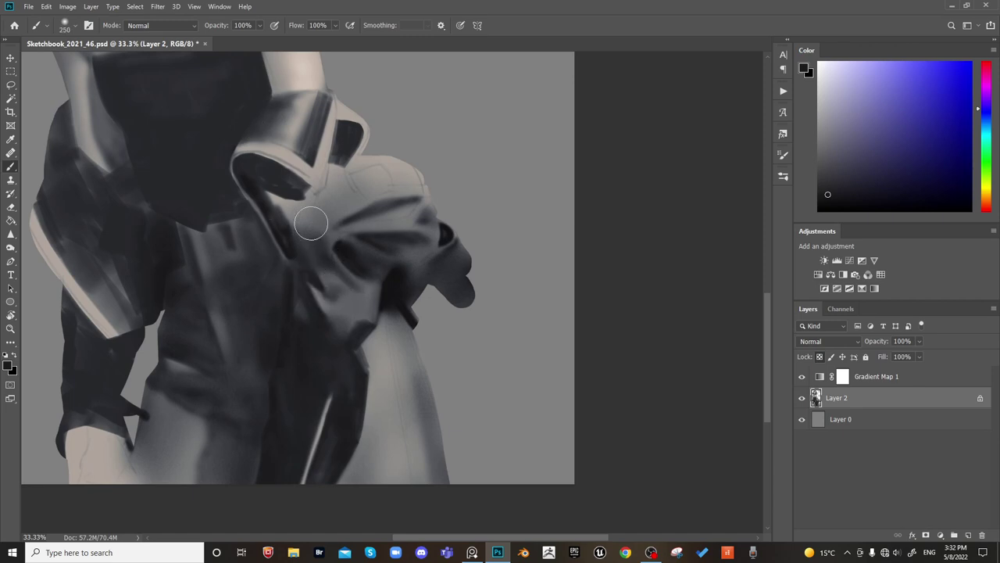
Deepen the diagonal creases between the thigh and the hanging strip, finishing with soft shading at 200 px
{"action": "key", "text": "bracketleft"}
{"action": "key", "text": "bracketleft"}
{"action": "key", "text": "bracketleft"}
{"action": "key", "text": "bracketleft"}
{"action": "key", "text": "bracketleft"}
{"action": "key", "text": "bracketright"}
{"action": "key", "text": "bracketright"}
{"action": "key", "text": "bracketright"}
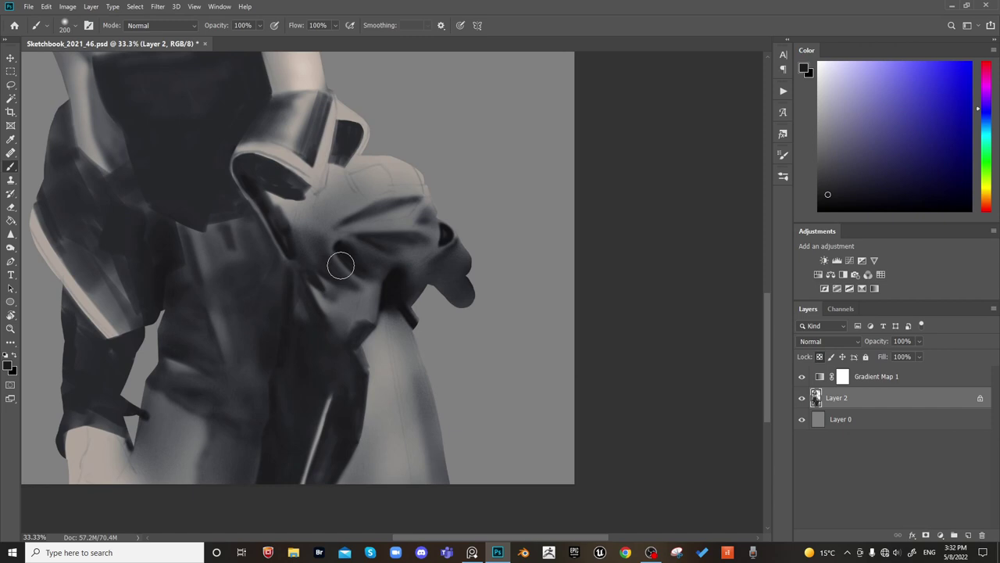
Lasso the folded area at the strip's top, copy it to a new layer and shift it slightly down
{"action": "left_click_drag", "start_coordinate": [344, 294], "coordinate": [329, 292]}
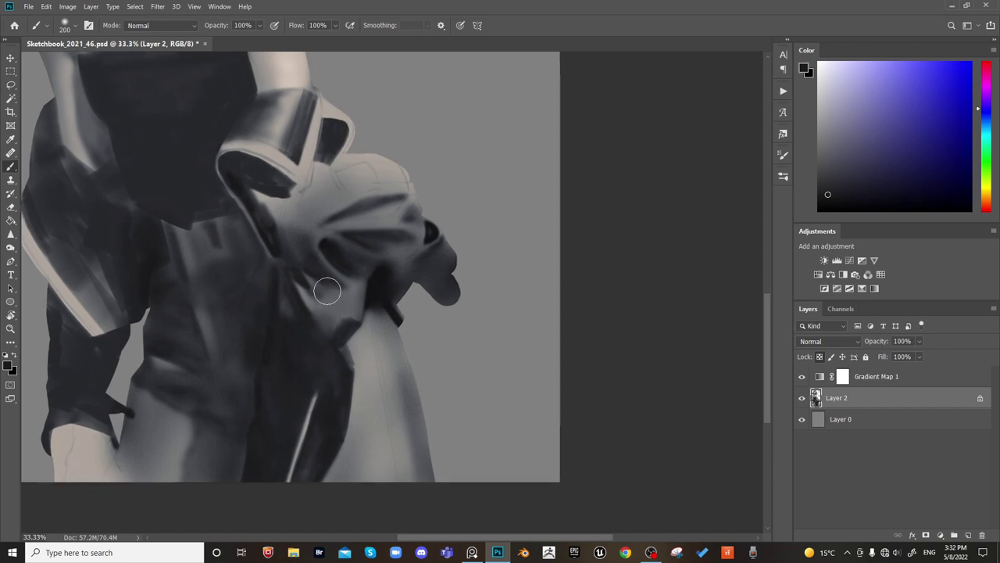
{"action": "key", "text": "l"}
{"action": "mouse_move", "coordinate": [299, 261]}
{"action": "left_mouse_down"}
{"action": "mouse_move", "coordinate": [305, 349]}
{"action": "mouse_move", "coordinate": [349, 275]}
{"action": "left_mouse_up"}
{"action": "key", "text": "ctrl+j"}
{"action": "key", "text": "ctrl+t"}
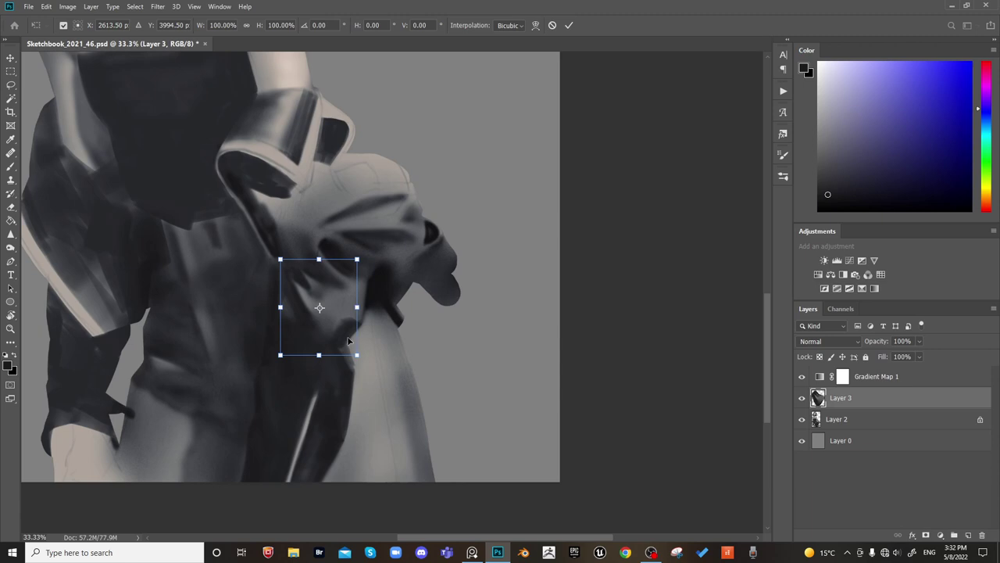
{"action": "left_click_drag", "start_coordinate": [346, 338], "coordinate": [344, 361]}
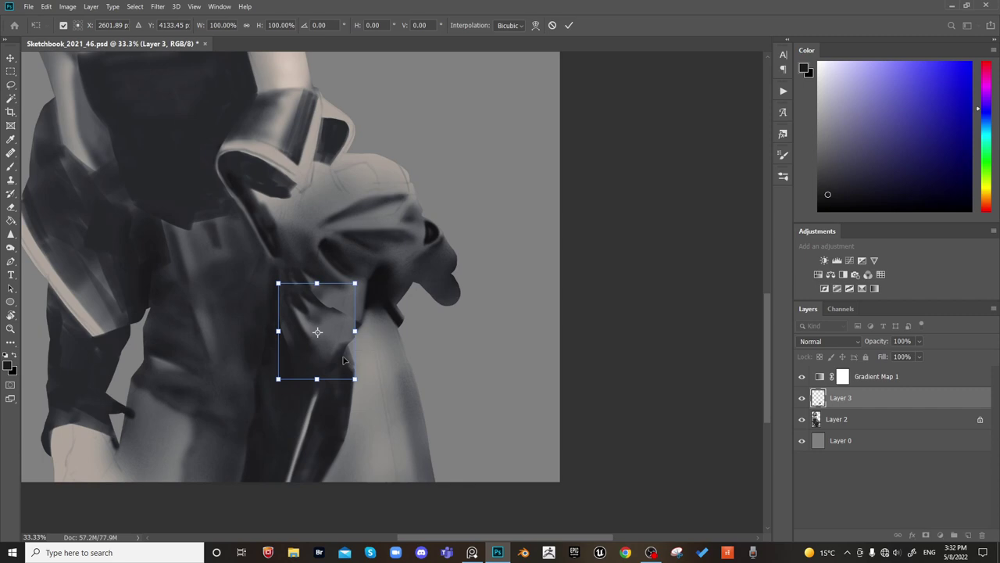
Warp the upper corner of the copied fold piece upward and merge it down into Layer 2
{"action": "left_click", "coordinate": [535, 25]}
{"action": "left_click_drag", "start_coordinate": [283, 281], "coordinate": [283, 266]}
{"action": "key", "text": "Return"}
{"action": "key", "text": "l"}
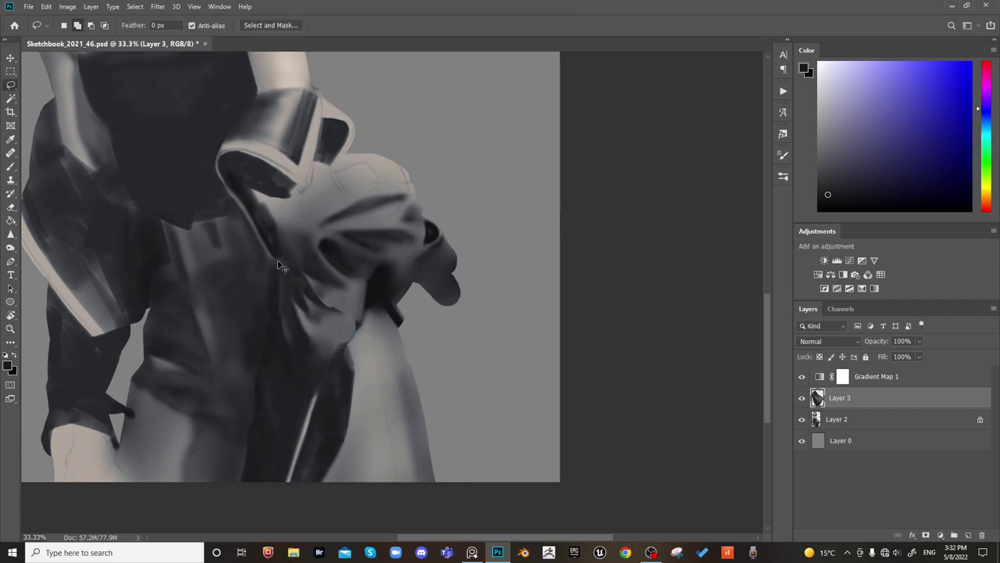
{"action": "key", "text": "ctrl+e"}
Blend the merged piece's hard upper edge into the surrounding folds with sampled tones at 125 to 200 px
{"action": "key", "text": "b"}
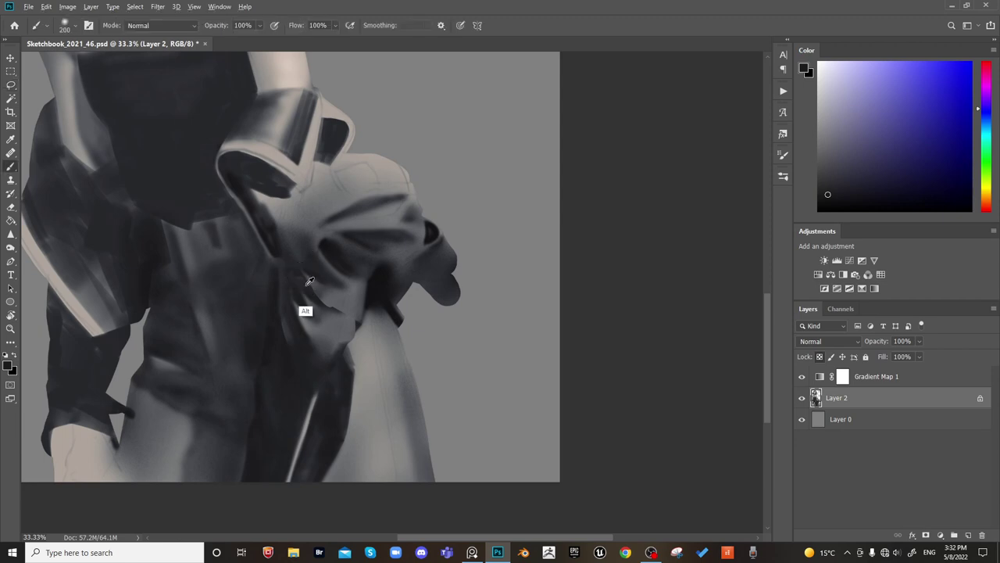
{"action": "left_click", "coordinate": [308, 281], "text": "alt"}
{"action": "key", "text": "bracketleft"}
{"action": "key", "text": "bracketleft"}
{"action": "left_click", "coordinate": [322, 299], "text": "alt"}
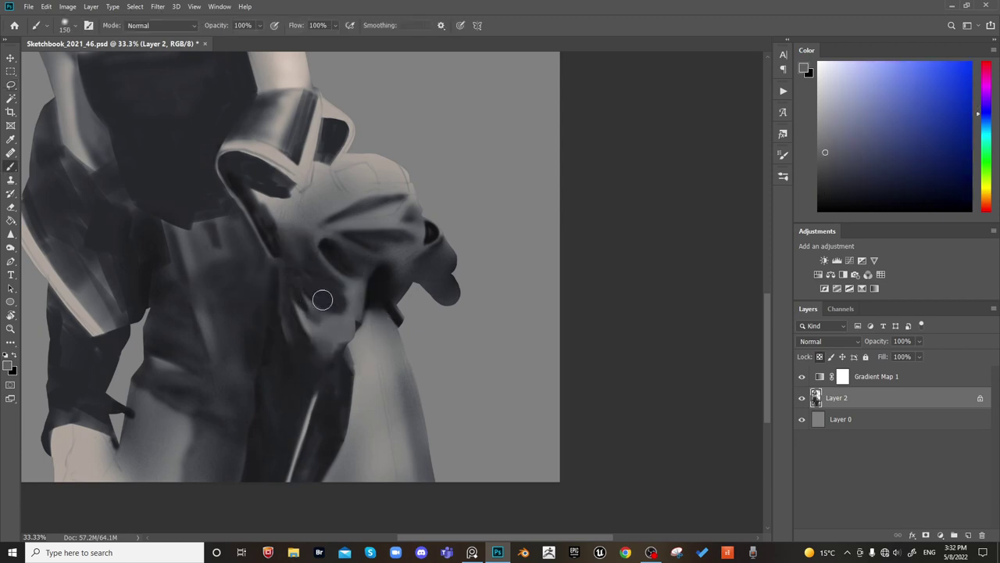
{"action": "key", "text": "bracketright"}
{"action": "key", "text": "bracketright"}
{"action": "left_click", "coordinate": [321, 278], "text": "alt"}
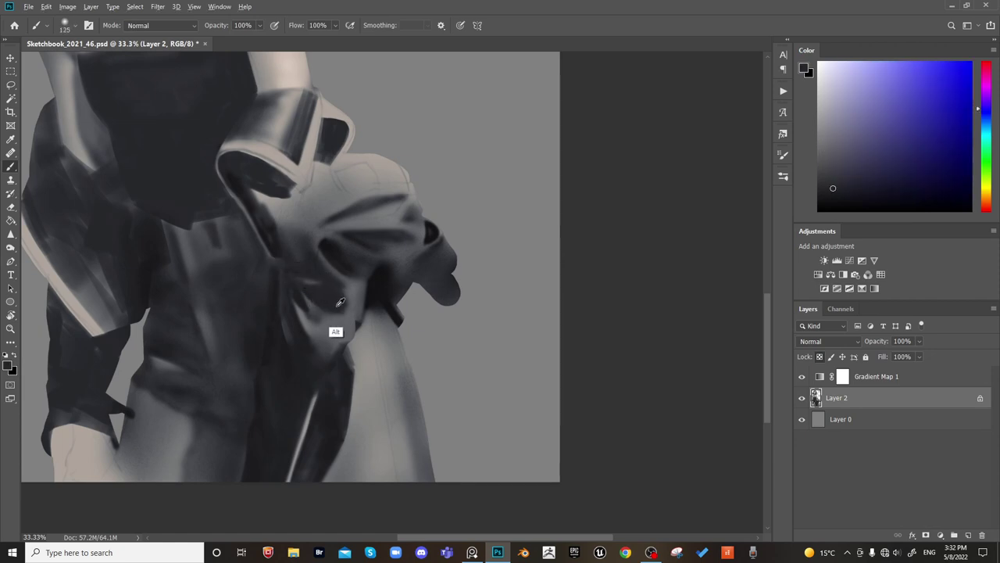
{"action": "left_click", "coordinate": [344, 295], "text": "alt"}
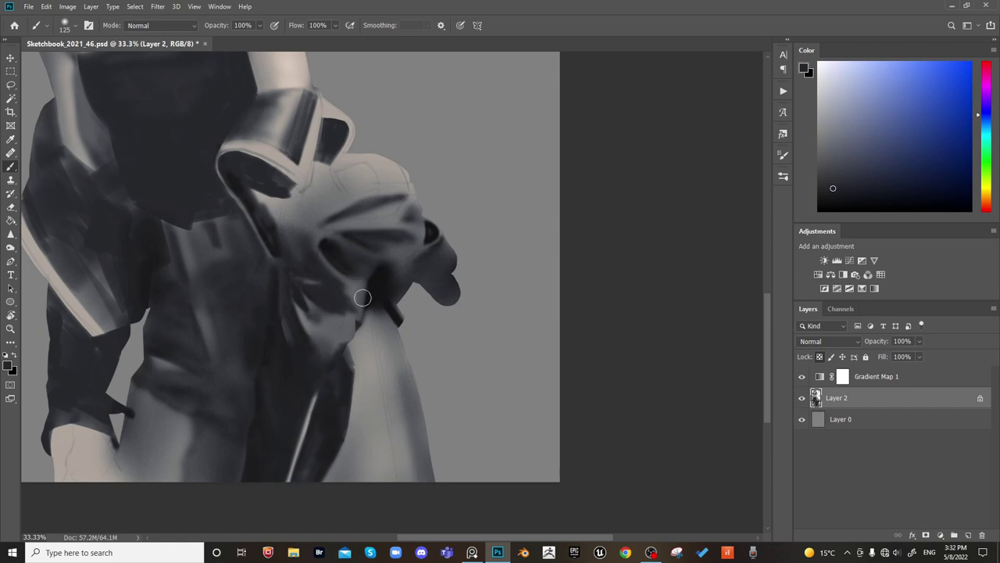
Darken the fold's outer edge against the lighter leg with sampled near-black at 70 and 150 px
{"action": "left_click", "coordinate": [379, 262], "text": "alt"}
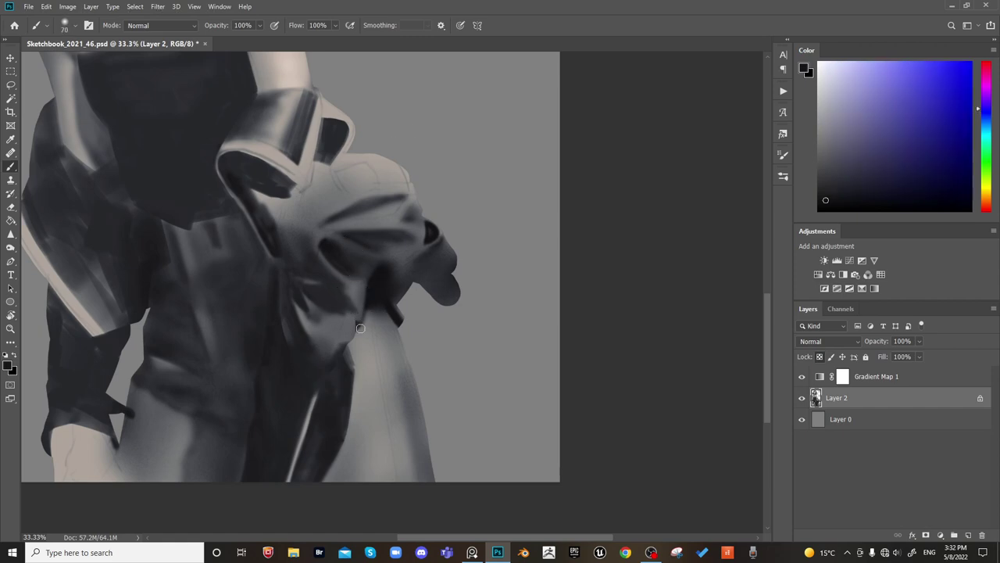
{"action": "left_click_drag", "start_coordinate": [360, 328], "coordinate": [353, 351]}
{"action": "key", "text": "bracketright"}
{"action": "key", "text": "bracketright"}
{"action": "key", "text": "bracketright"}
{"action": "left_click_drag", "start_coordinate": [361, 322], "coordinate": [343, 361]}
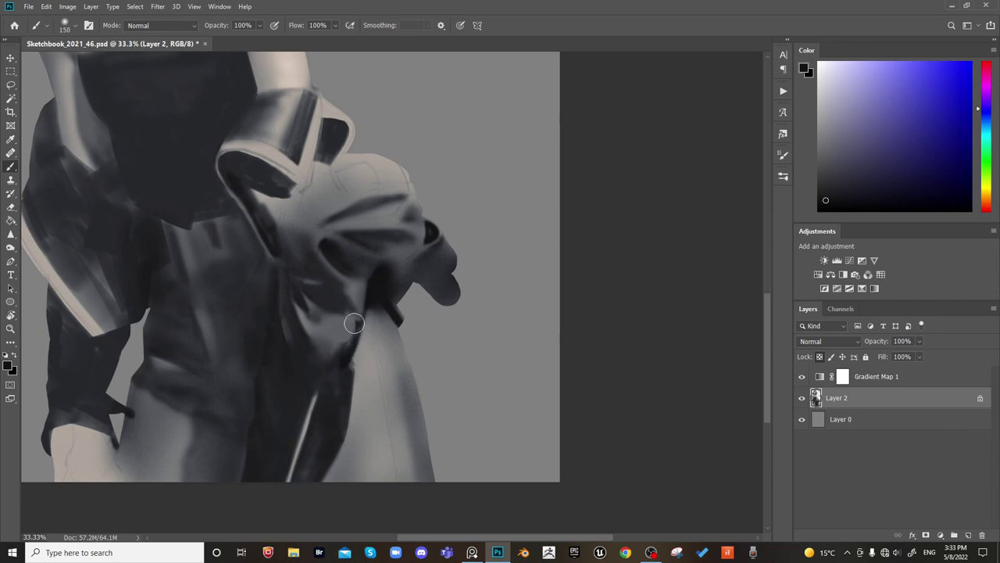
Round the fold's lower bulge with sampled mid-grey at 150 px and reshade its dark rim
{"action": "left_click", "coordinate": [348, 330], "text": "alt"}
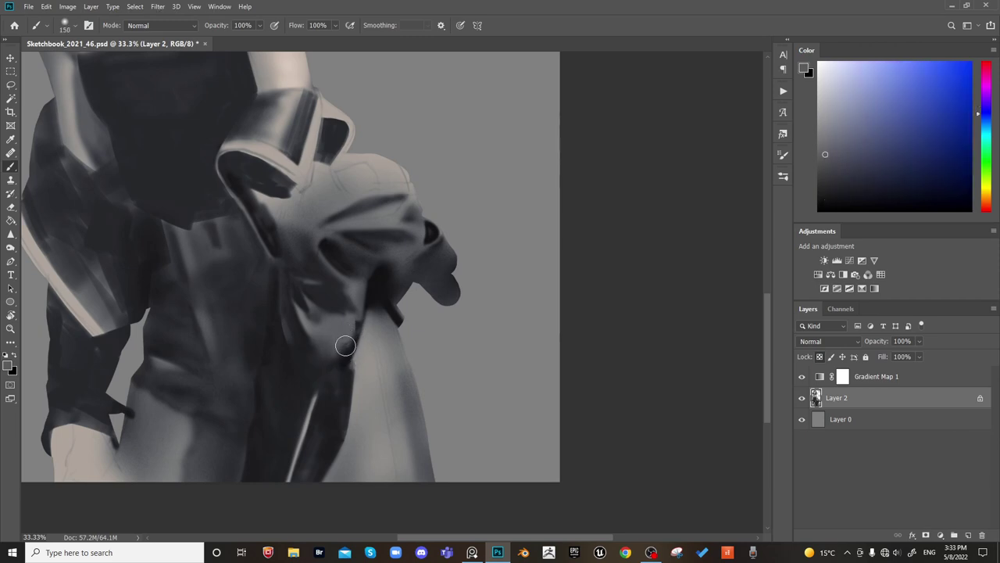
{"action": "left_click_drag", "start_coordinate": [357, 314], "coordinate": [352, 343]}
{"action": "left_click", "coordinate": [363, 316], "text": "alt"}
{"action": "left_click", "coordinate": [330, 352], "text": "alt"}
{"action": "left_click", "coordinate": [348, 356], "text": "alt"}
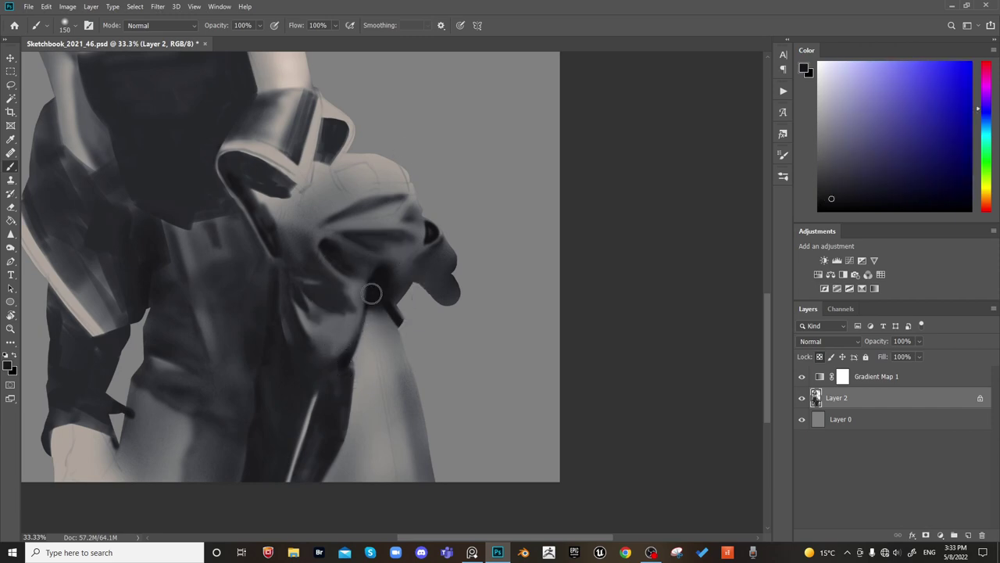
Trim the strip's outer edge below the fold with the leg's light grey at 70 px and refine the fold's rim at 125 px
{"action": "left_click", "coordinate": [358, 370], "text": "alt"}
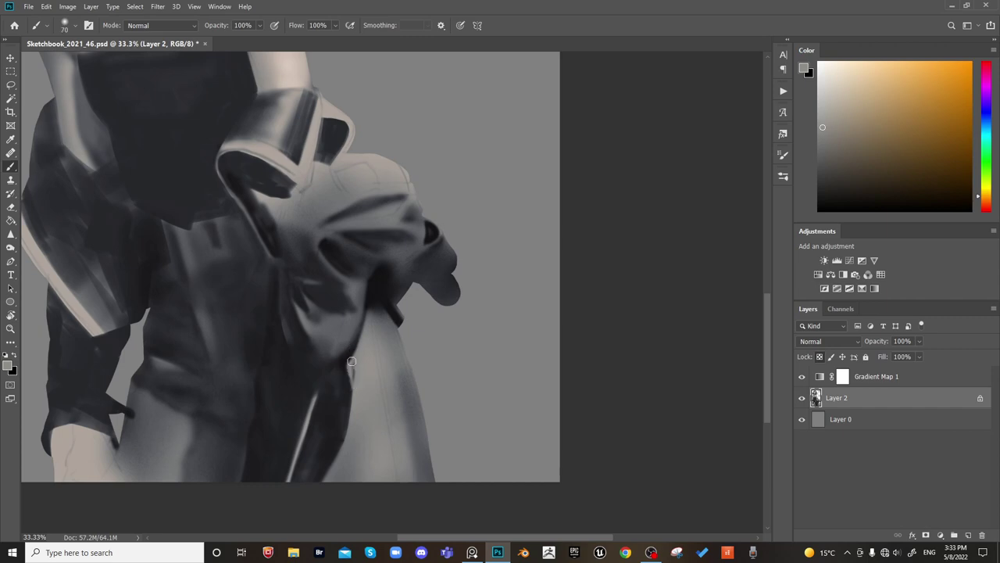
{"action": "left_click", "coordinate": [335, 351], "text": "alt"}
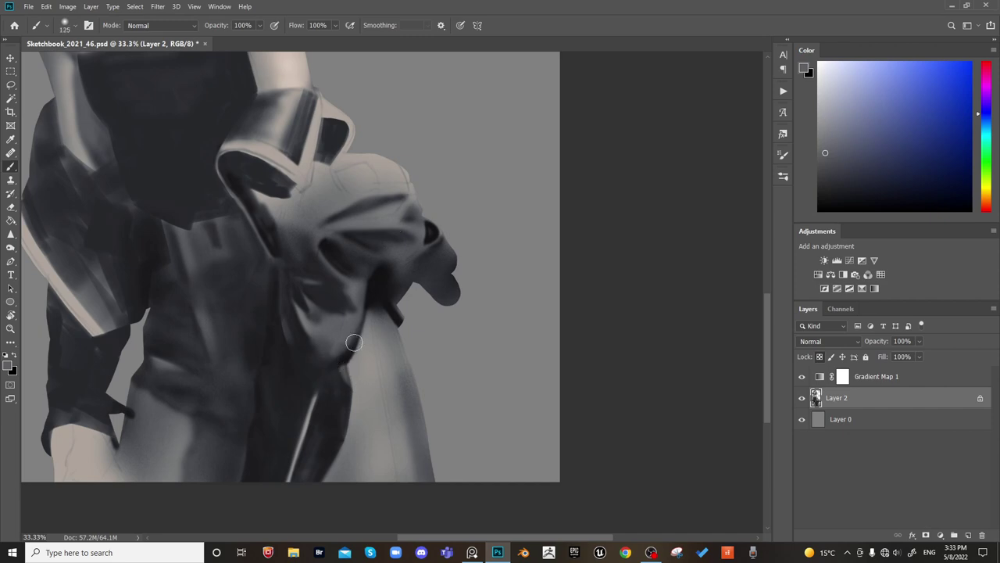
{"action": "left_click", "coordinate": [350, 355], "text": "alt"}
Soften the upper end of the hanging strip's long pale stripe with sampled tones at 150 px
{"action": "left_click", "coordinate": [324, 394], "text": "alt"}
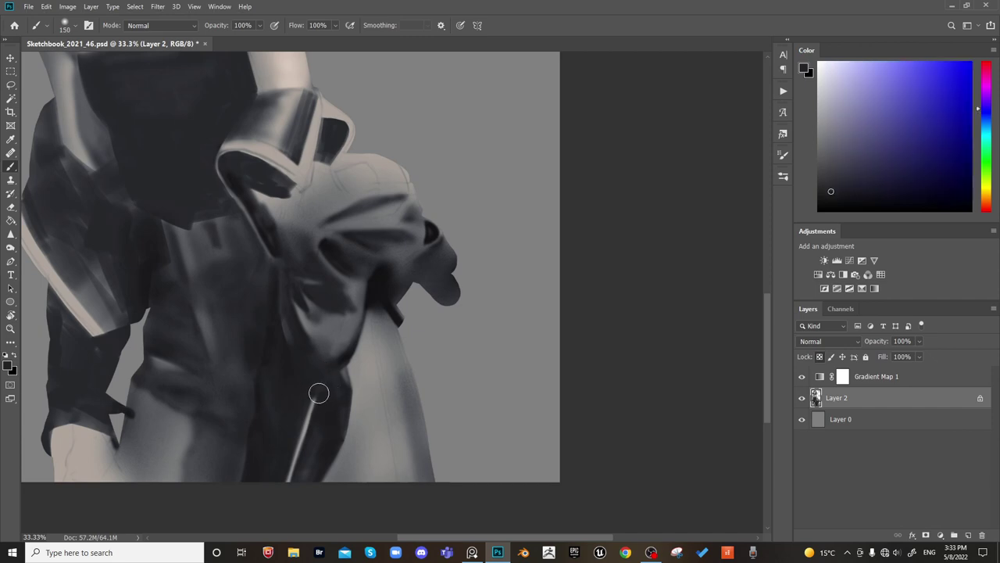
{"action": "left_click", "coordinate": [313, 426], "text": "alt"}
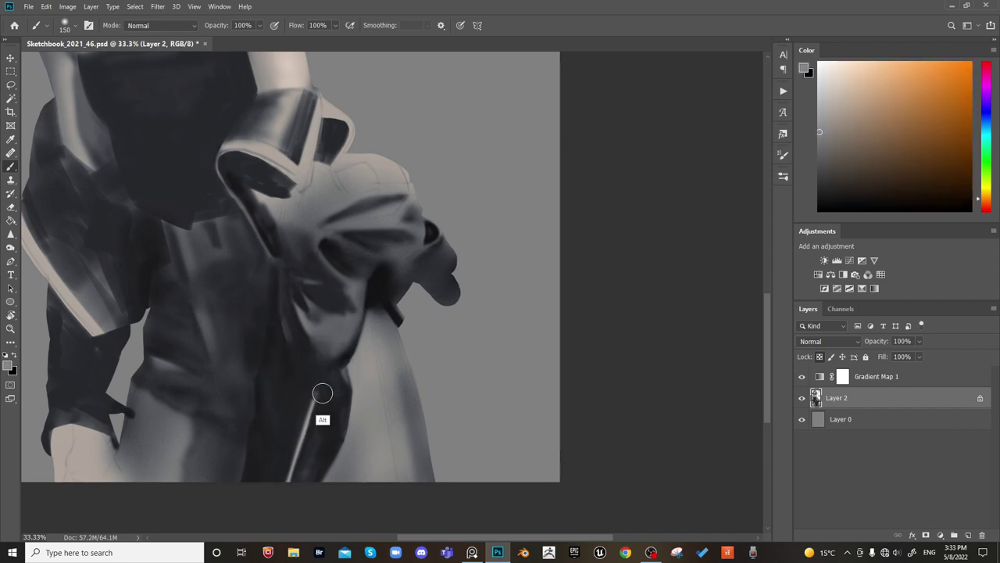
{"action": "left_click", "coordinate": [317, 392], "text": "alt"}
Deepen the shadow in the middle of the gathered fold with sampled near-black at 100 to 175 px
{"action": "scroll", "coordinate": [481, 159], "scroll_direction": "down", "scroll_amount": 2}
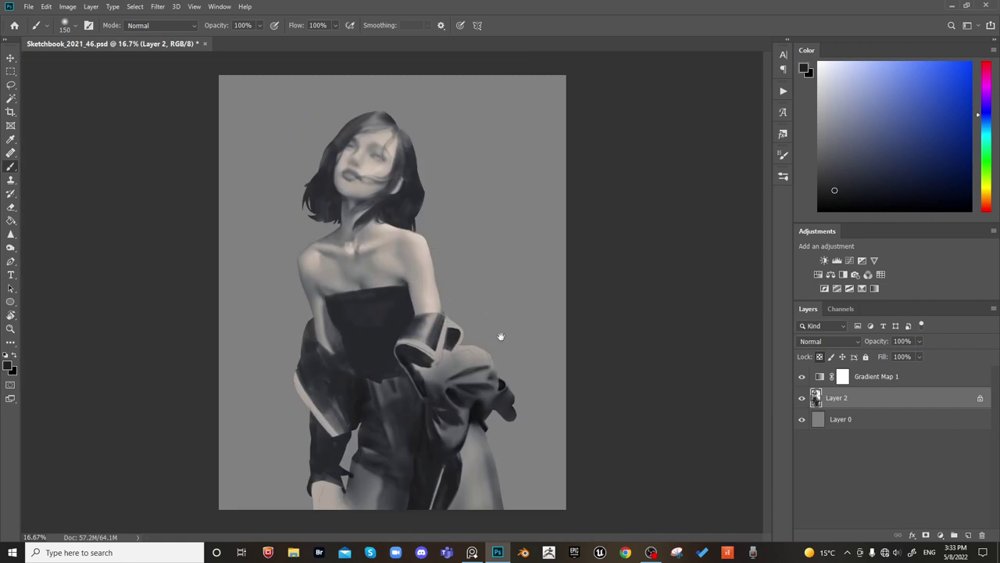
{"action": "scroll", "coordinate": [563, 302], "scroll_direction": "up", "scroll_amount": 2}
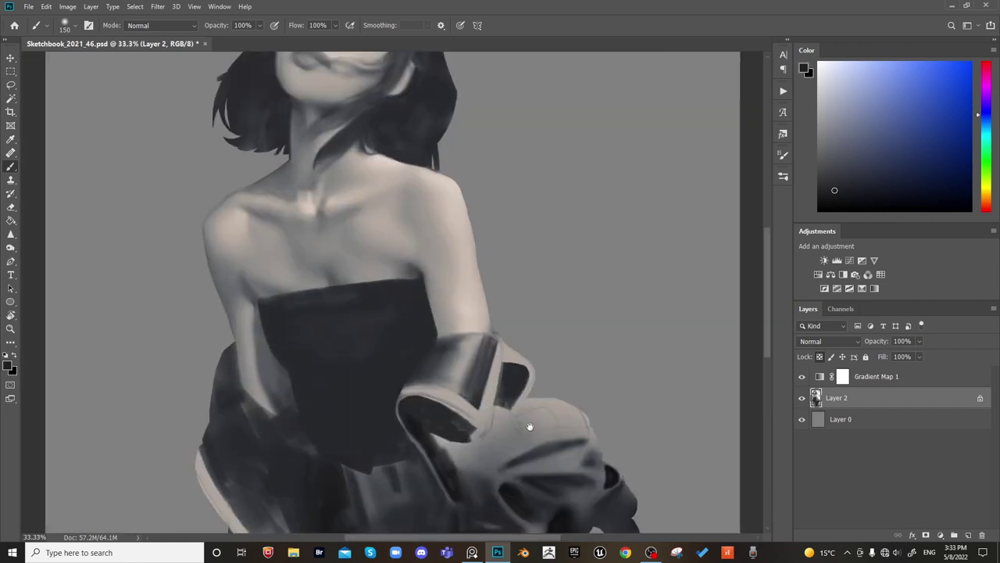
{"action": "left_click_drag", "start_coordinate": [529, 424], "coordinate": [346, 253]}
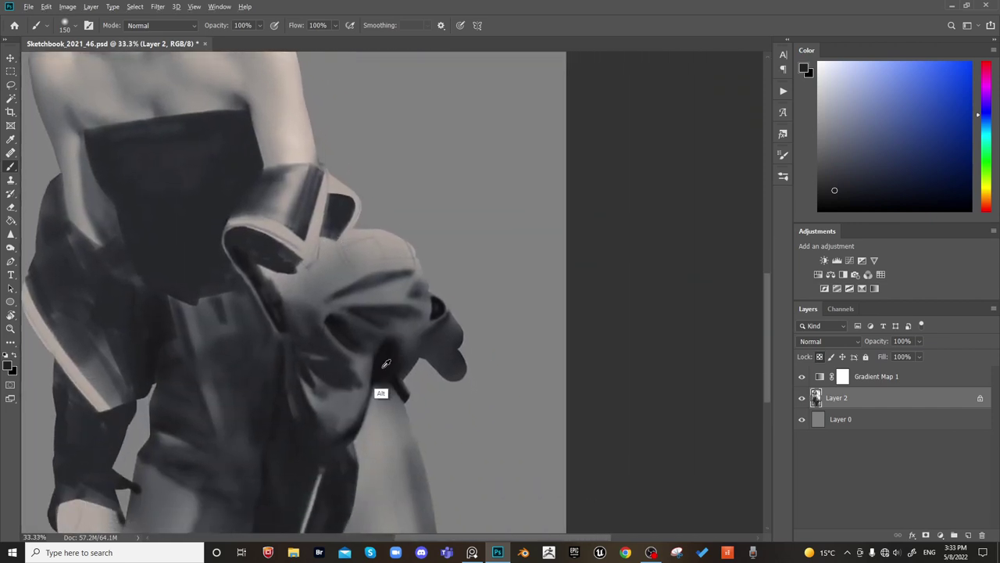
{"action": "left_click", "coordinate": [380, 393], "text": "alt"}
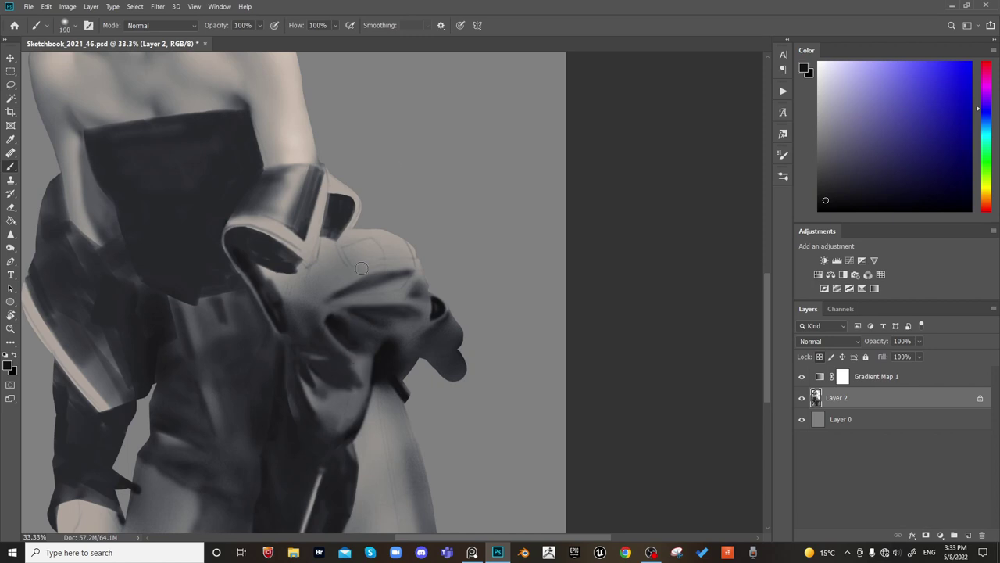
{"action": "key", "text": "bracketright"}
{"action": "key", "text": "bracketright"}
{"action": "key", "text": "bracketright"}
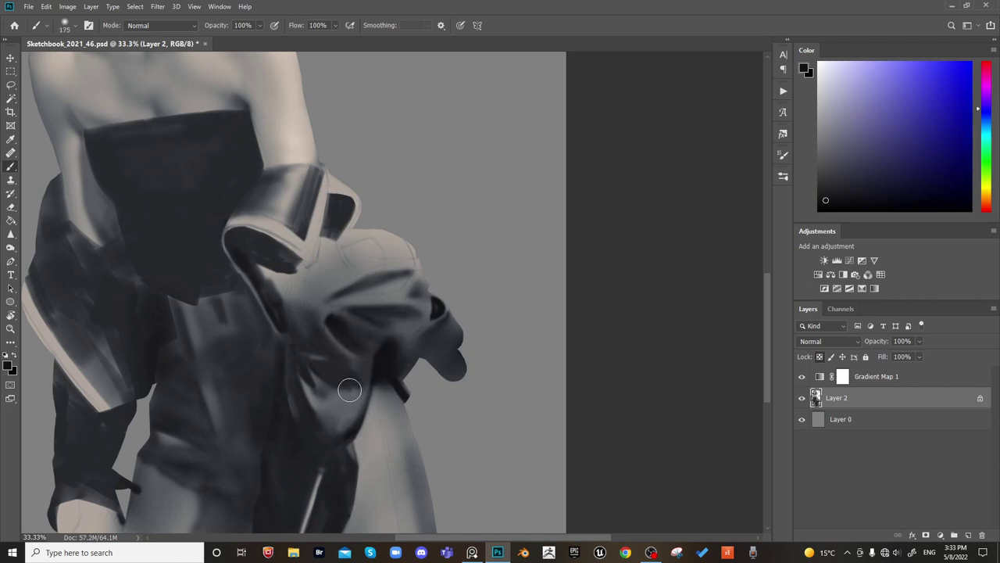
{"action": "left_click_drag", "start_coordinate": [335, 385], "coordinate": [330, 356]}
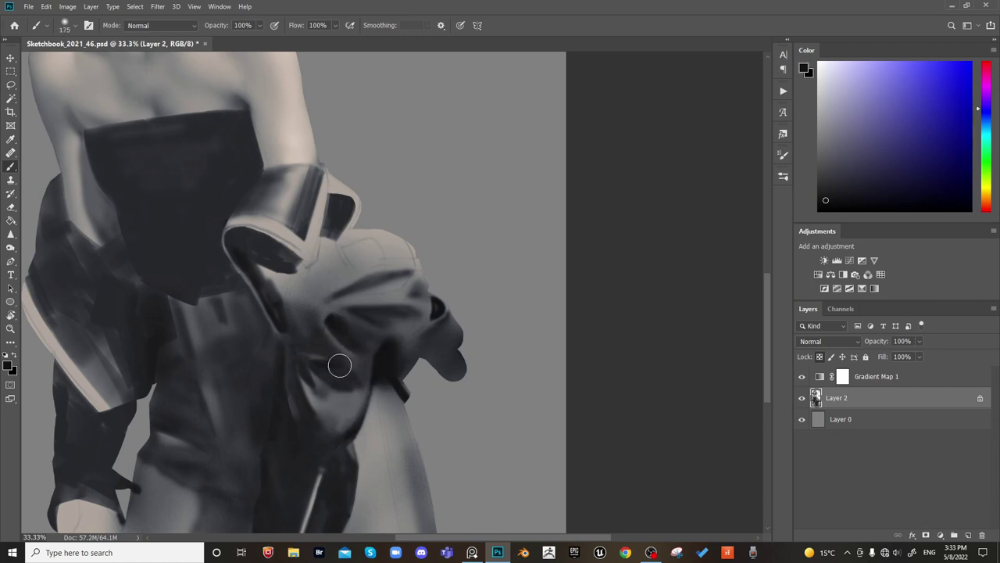
Strengthen the dark diagonal crease running from the thigh into the gathered fold at 250 px
{"action": "key", "text": "bracketright"}
{"action": "key", "text": "bracketright"}
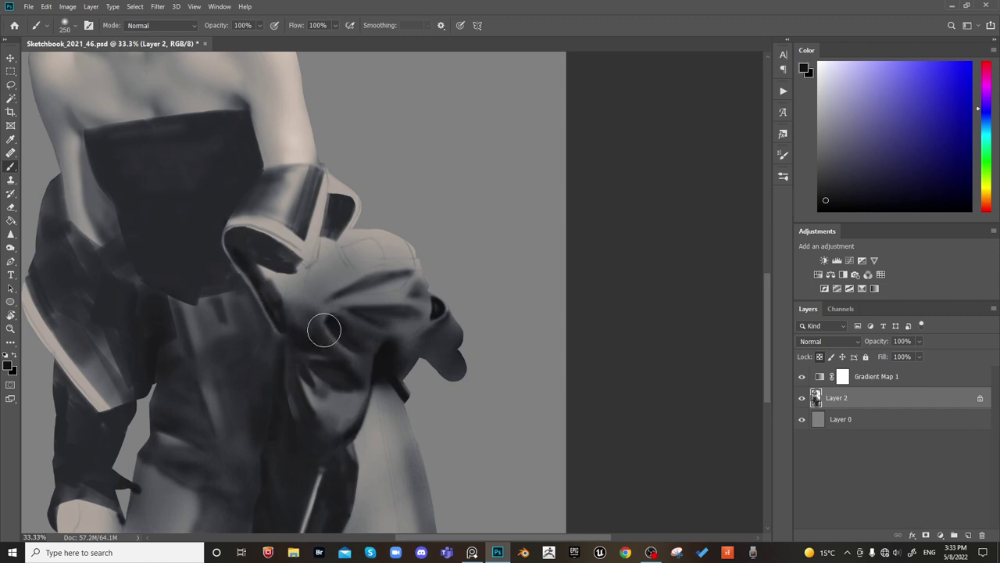
{"action": "left_click_drag", "start_coordinate": [323, 315], "coordinate": [352, 360]}
Blend the thigh surface below the cuff with sampled mid and light greys at 80 to 250 px
{"action": "left_click", "coordinate": [331, 289], "text": "alt"}
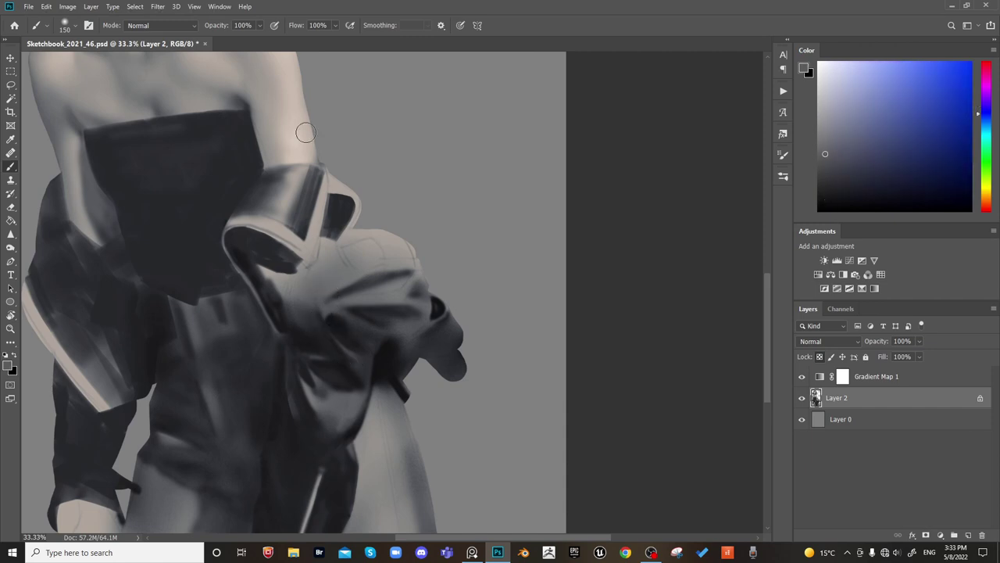
{"action": "key", "text": "bracketleft"}
{"action": "key", "text": "bracketleft"}
{"action": "key", "text": "bracketleft"}
{"action": "key", "text": "bracketright"}
{"action": "left_click", "coordinate": [352, 258], "text": "alt"}
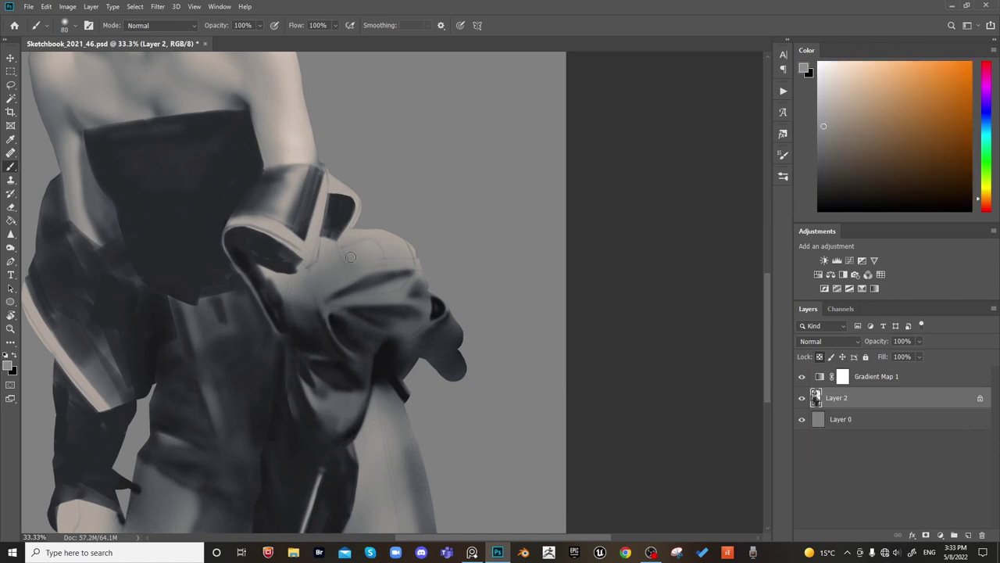
{"action": "key", "text": "bracketright"}
{"action": "key", "text": "bracketright"}
{"action": "key", "text": "bracketright"}
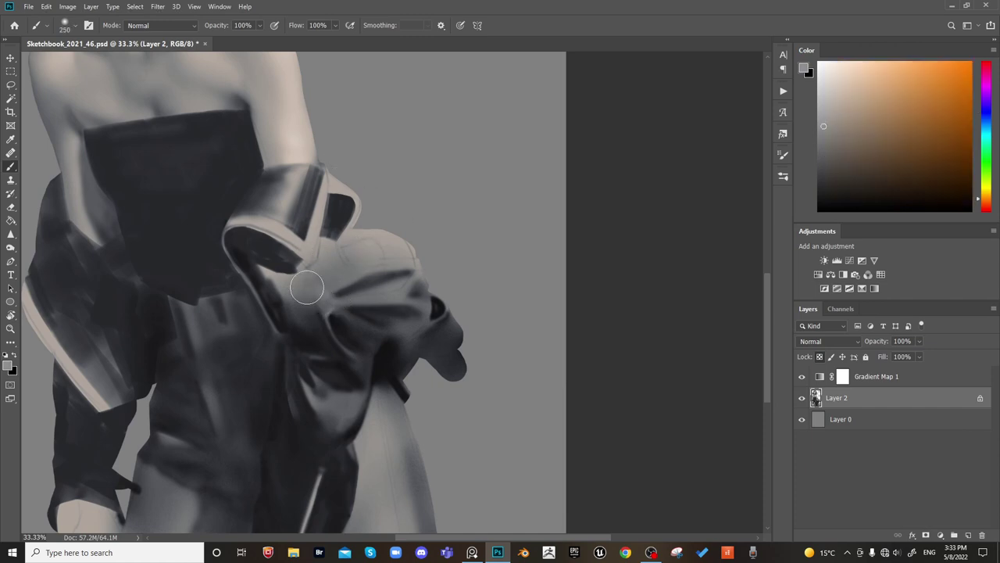
Paint a dark shadow across the cloth just below the cuff with sampled near-black at 250 px
{"action": "left_click", "coordinate": [334, 314], "text": "alt"}
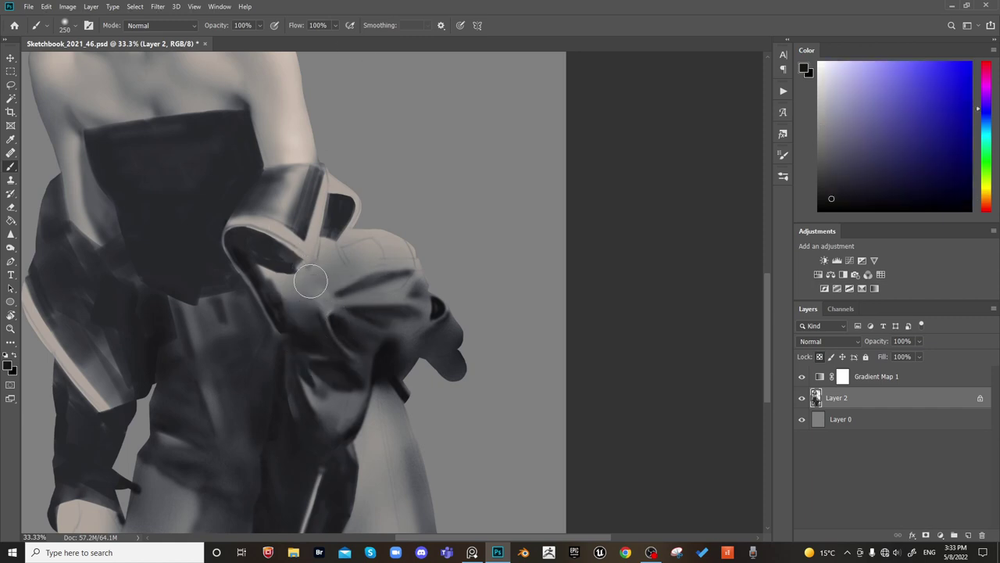
{"action": "key", "text": "m"}
{"action": "key", "text": "b"}
{"action": "key", "text": "bracketleft"}
{"action": "key", "text": "bracketleft"}
{"action": "key", "text": "bracketleft"}
{"action": "key", "text": "bracketright"}
{"action": "key", "text": "bracketright"}
{"action": "key", "text": "bracketright"}
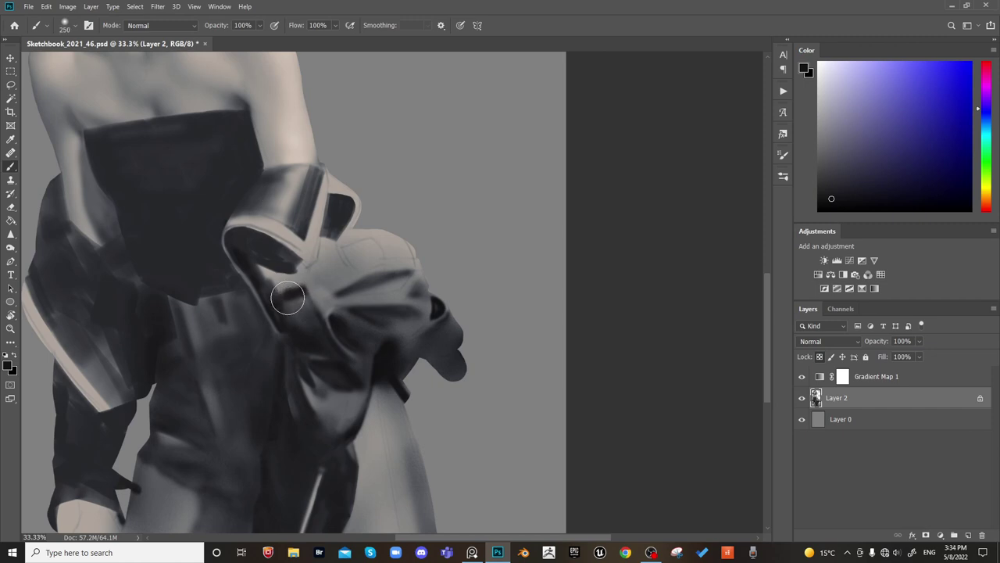
{"action": "mouse_move", "coordinate": [283, 303]}
{"action": "left_mouse_down"}
{"action": "mouse_move", "coordinate": [297, 327]}
{"action": "mouse_move", "coordinate": [308, 330]}
{"action": "mouse_move", "coordinate": [312, 301]}
{"action": "left_mouse_up"}
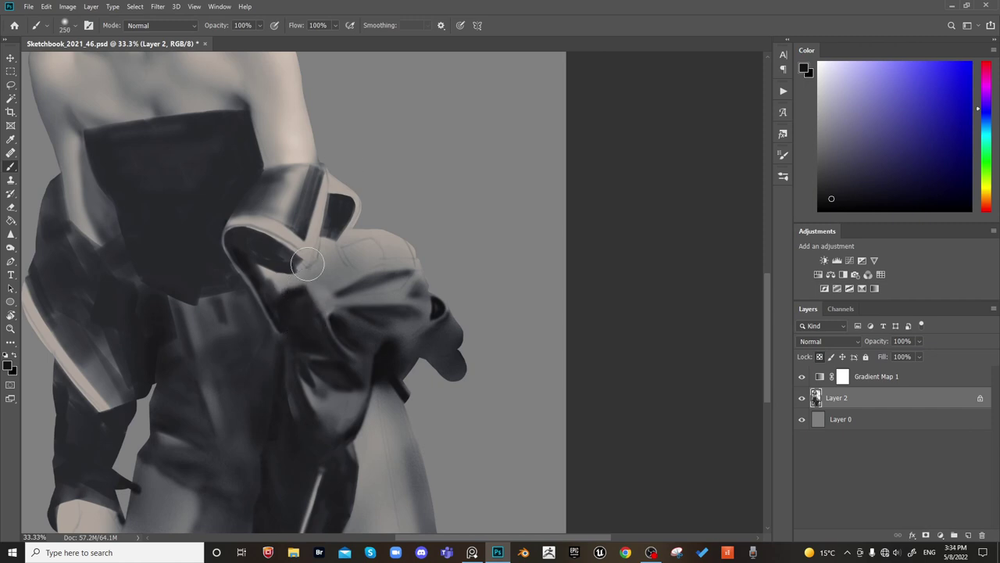
Shape the lower edge of the pale patch under the cuff opening with near-black at 125 px
{"action": "key", "text": "bracketleft"}
{"action": "key", "text": "bracketleft"}
{"action": "key", "text": "bracketleft"}
{"action": "key", "text": "bracketleft"}
{"action": "key", "text": "bracketleft"}
{"action": "left_click_drag", "start_coordinate": [266, 279], "coordinate": [276, 289]}
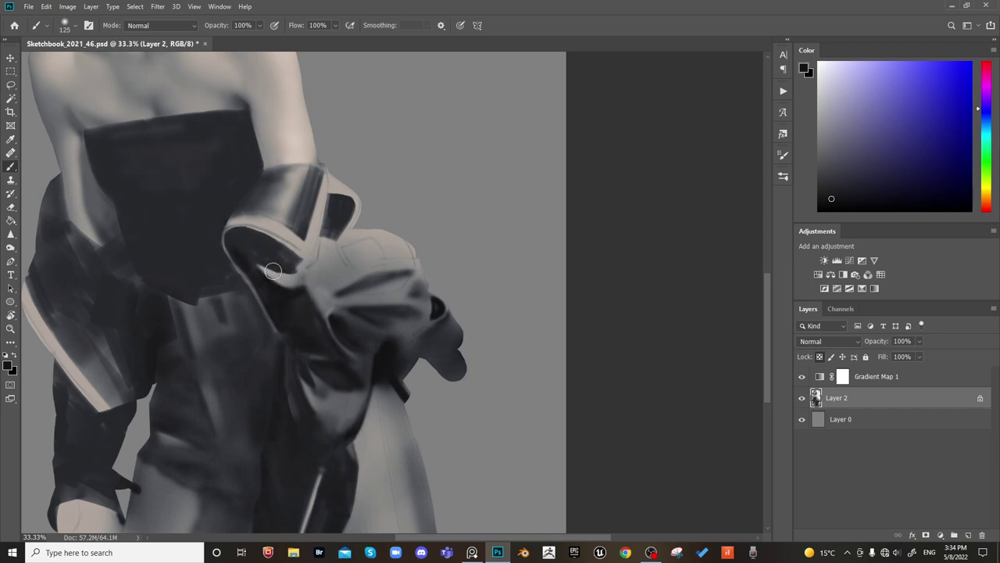
Darken the inside of the cuff opening along its pale stripe with near-black at 70 px
{"action": "key", "text": "bracketleft"}
{"action": "key", "text": "bracketleft"}
{"action": "key", "text": "bracketleft"}
{"action": "key", "text": "bracketleft"}
{"action": "key", "text": "bracketleft"}
{"action": "mouse_move", "coordinate": [254, 252]}
{"action": "left_mouse_down"}
{"action": "mouse_move", "coordinate": [295, 272]}
{"action": "mouse_move", "coordinate": [268, 261]}
{"action": "left_mouse_up"}
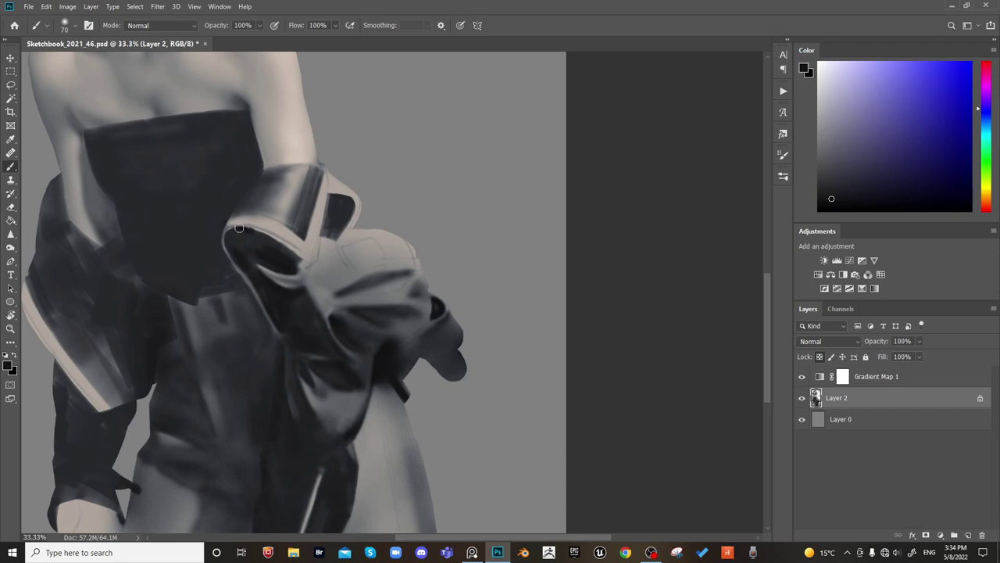
Deepen the dark cloth around the cuff opening with a sampled near-black at up to 200 px
{"action": "key", "text": "bracketright"}
{"action": "key", "text": "bracketright"}
{"action": "key", "text": "bracketright"}
{"action": "key", "text": "bracketright"}
{"action": "key", "text": "bracketright"}
{"action": "left_click", "coordinate": [245, 304], "text": "alt"}
{"action": "key", "text": "bracketleft"}
{"action": "key", "text": "bracketleft"}
{"action": "key", "text": "bracketleft"}
{"action": "key", "text": "bracketleft"}
{"action": "key", "text": "bracketright"}
{"action": "key", "text": "bracketright"}
{"action": "key", "text": "bracketright"}
{"action": "key", "text": "ctrl+shift+h"}
{"action": "key", "text": "h"}
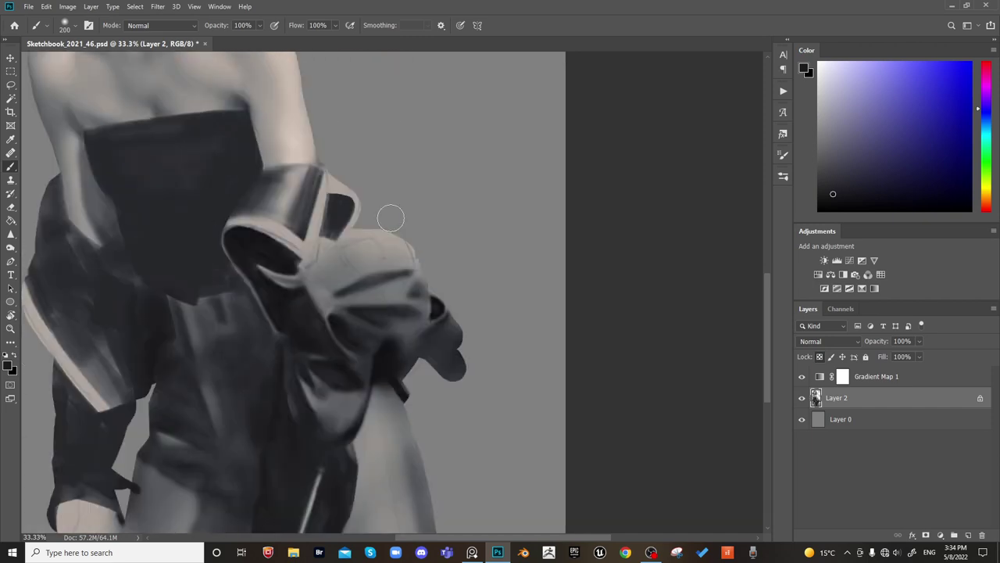
Narrow the pale crescent inside the cuff and define the outer edge of its V-shaped stripe with sampled near-black at 70 px
{"action": "left_click", "coordinate": [244, 232], "text": "alt"}
{"action": "key", "text": "bracketleft"}
{"action": "key", "text": "bracketleft"}
{"action": "key", "text": "bracketleft"}
{"action": "key", "text": "bracketleft"}
{"action": "key", "text": "bracketright"}
{"action": "key", "text": "bracketright"}
{"action": "key", "text": "bracketright"}
{"action": "key", "text": "bracketleft"}
{"action": "key", "text": "bracketleft"}
{"action": "key", "text": "bracketleft"}
{"action": "key", "text": "bracketleft"}
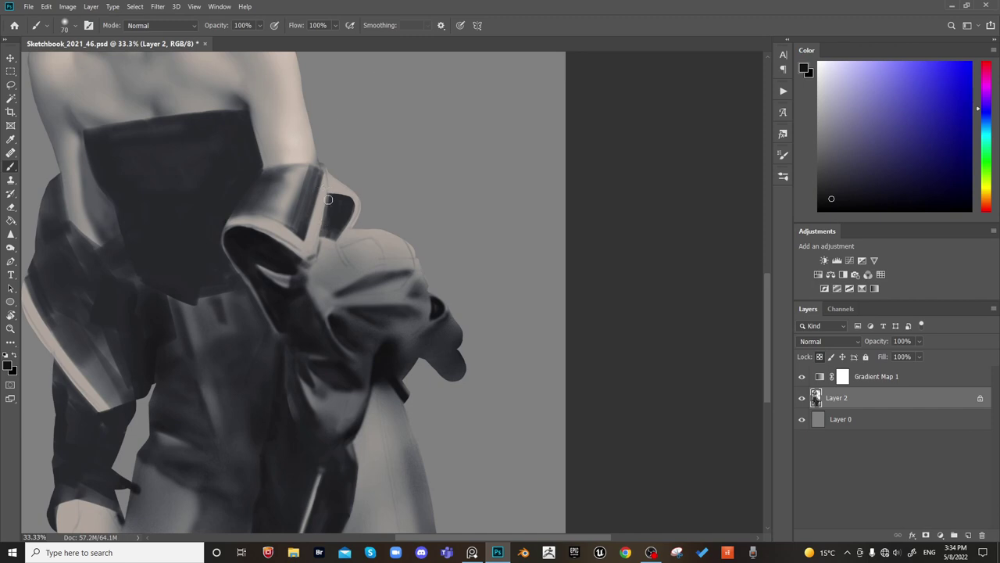
{"action": "left_click_drag", "start_coordinate": [326, 208], "coordinate": [318, 251]}
Lay a soft shadow on the cloth beneath the cuff stripe's pointed tip with near-black at 200 px
{"action": "key", "text": "bracketright"}
{"action": "key", "text": "bracketright"}
{"action": "key", "text": "bracketright"}
{"action": "key", "text": "bracketright"}
{"action": "key", "text": "bracketright"}
{"action": "key", "text": "bracketright"}
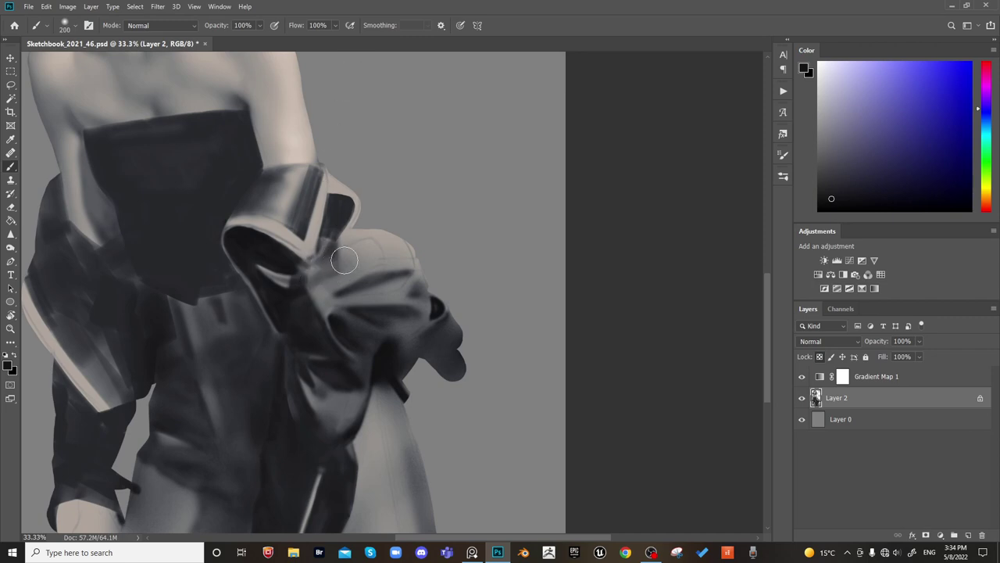
Sharpen the dark creases radiating from the cuff's tip into the gathered fold at 90 px
{"action": "key", "text": "bracketleft"}
{"action": "key", "text": "bracketleft"}
{"action": "key", "text": "bracketleft"}
{"action": "key", "text": "bracketleft"}
{"action": "key", "text": "bracketleft"}
{"action": "key", "text": "bracketright"}
{"action": "key", "text": "bracketleft"}
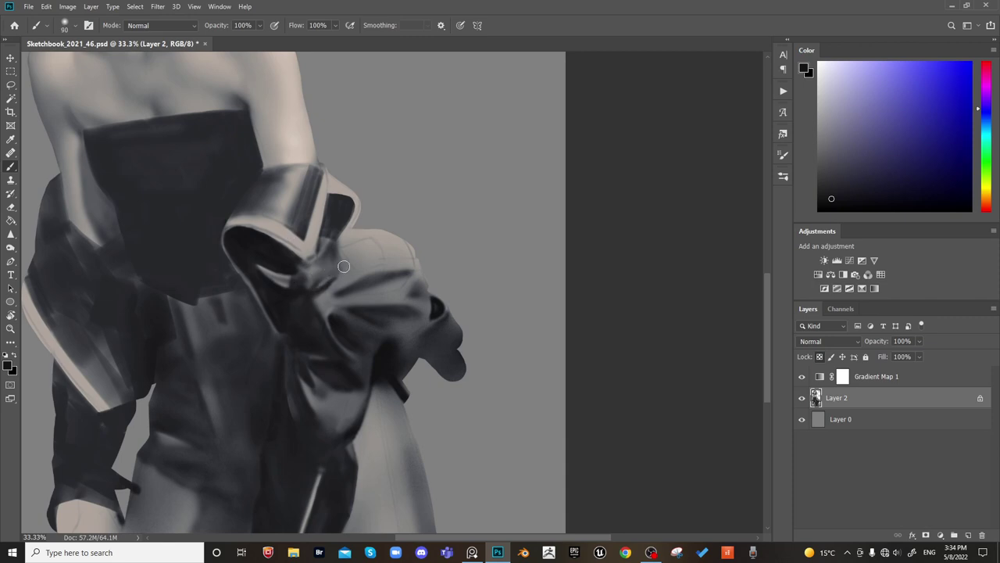
Extend the dark upper crease of the gathered fold out to its outer edge with near-black at 100 px
{"action": "key", "text": "bracketright"}
{"action": "key", "text": "bracketright"}
{"action": "key", "text": "bracketright"}
{"action": "key", "text": "bracketright"}
{"action": "key", "text": "bracketleft"}
{"action": "key", "text": "bracketleft"}
{"action": "key", "text": "bracketright"}
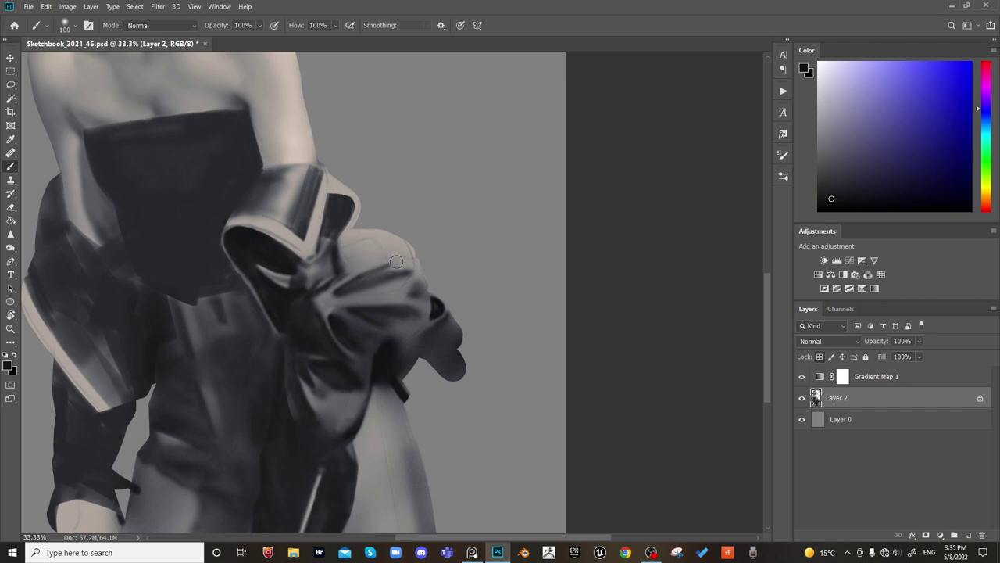
{"action": "mouse_move", "coordinate": [400, 264]}
{"action": "left_mouse_down"}
{"action": "mouse_move", "coordinate": [370, 277]}
{"action": "mouse_move", "coordinate": [417, 266]}
{"action": "mouse_move", "coordinate": [409, 268]}
{"action": "left_mouse_up"}
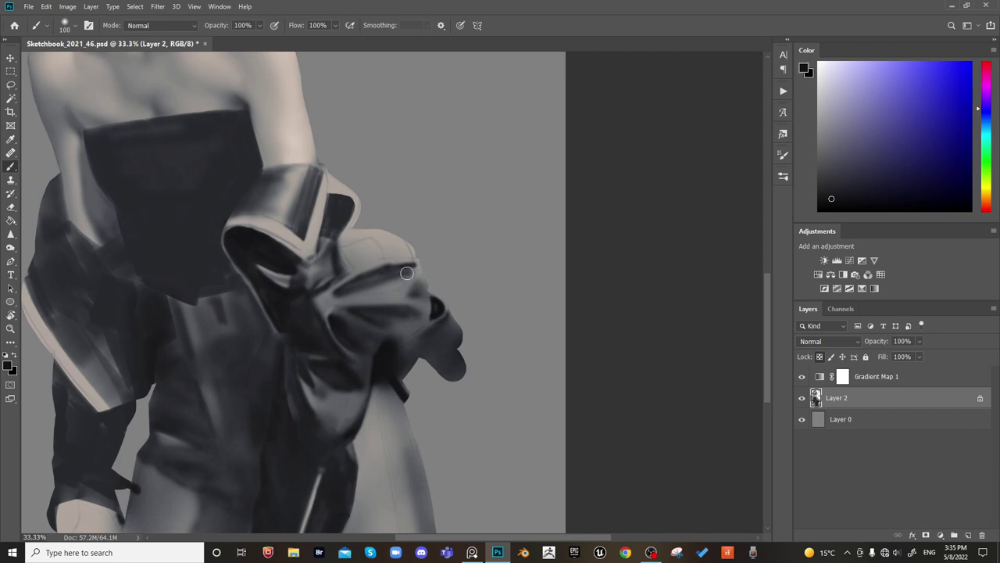
Blend the upper crease into the neighbouring folds with sampled grey and dark tones at 100 to 125 px
{"action": "left_click", "coordinate": [407, 269], "text": "alt"}
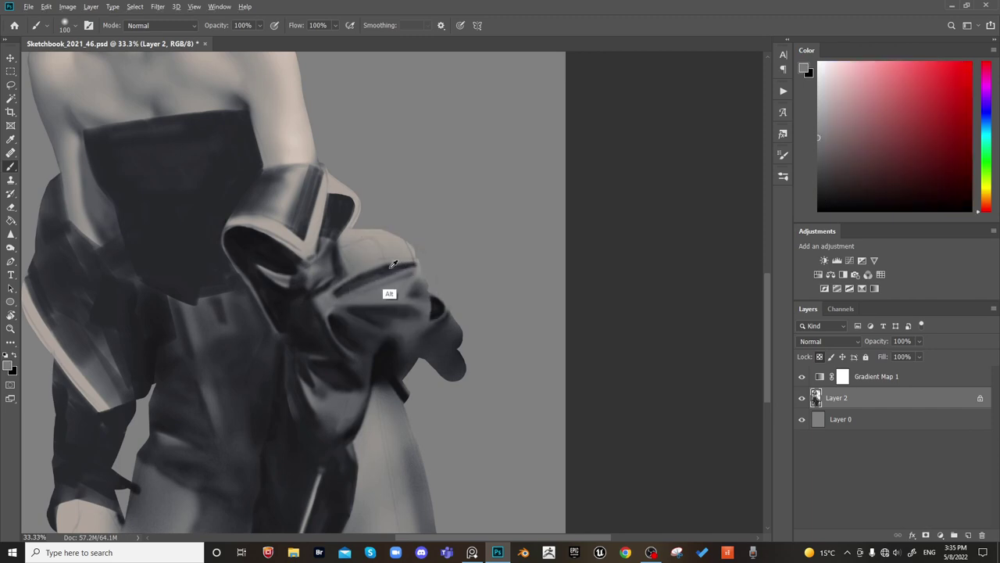
{"action": "left_click", "coordinate": [391, 293], "text": "alt"}
{"action": "key", "text": "bracketright"}
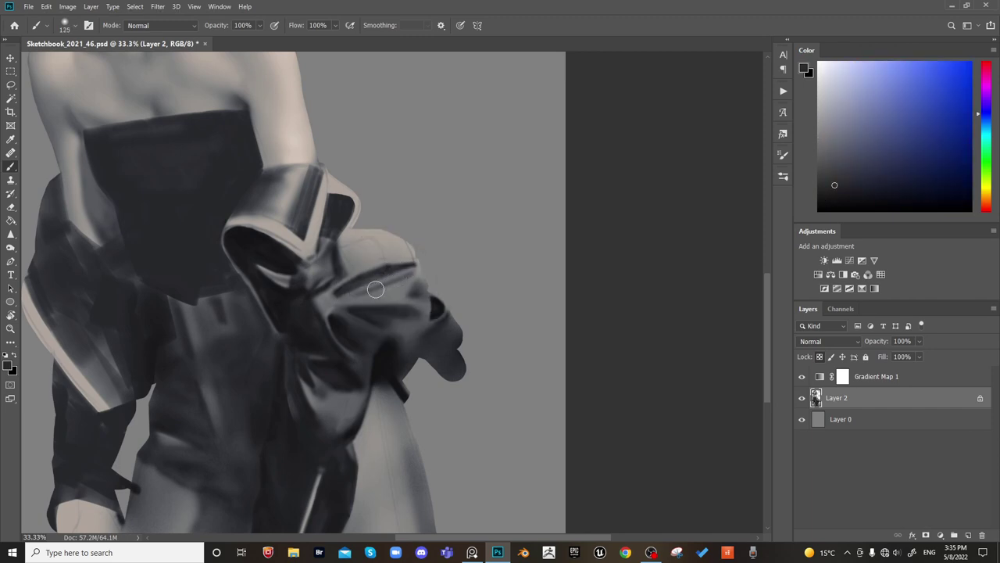
{"action": "key", "text": "bracketright"}
{"action": "key", "text": "bracketleft"}
{"action": "key", "text": "bracketleft"}
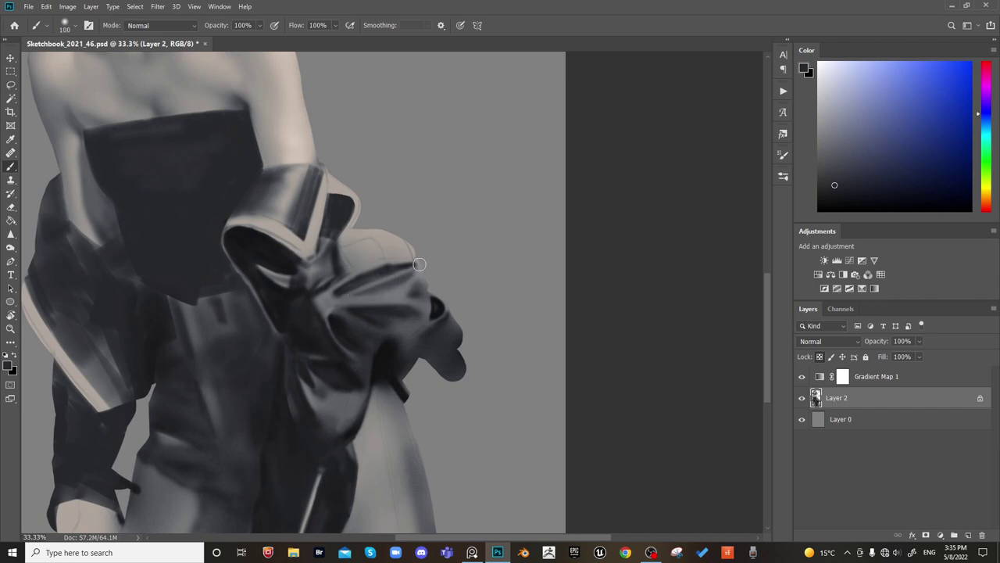
Refine the gathered fold's outer edge and darken the contour of the rounded top fold with sampled tones at 60 to 125 px
{"action": "left_click", "coordinate": [391, 275], "text": "alt"}
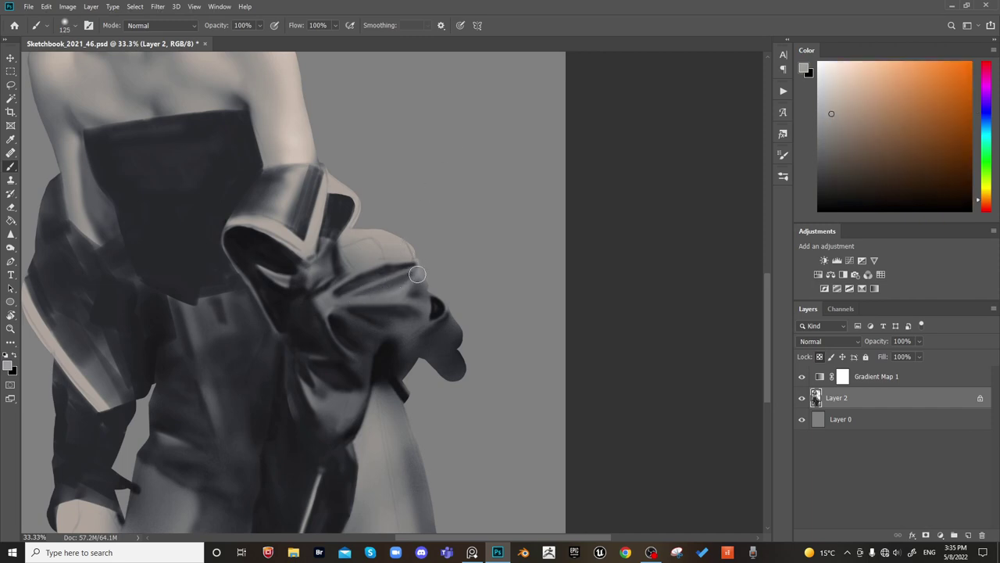
{"action": "left_click", "coordinate": [412, 254], "text": "alt"}
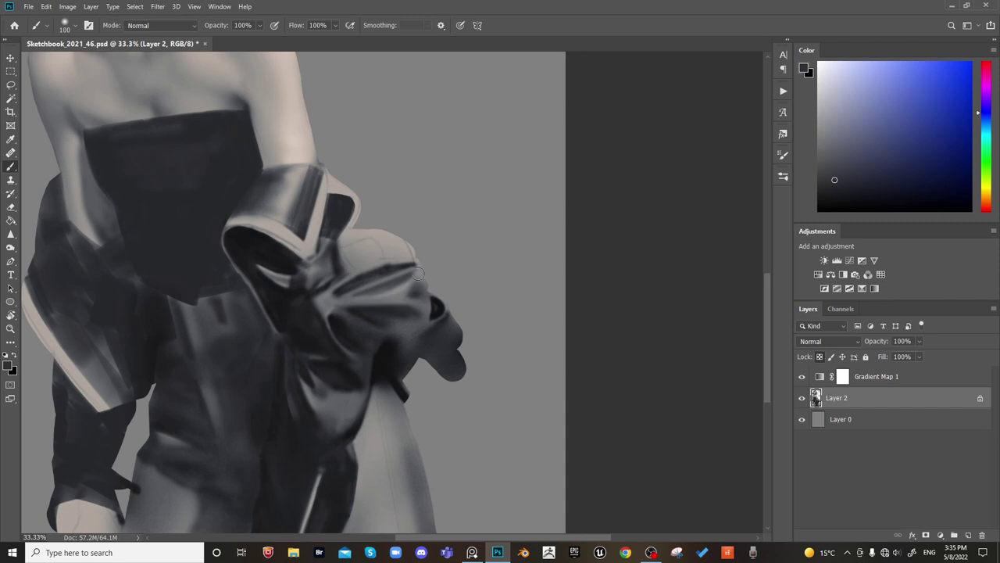
{"action": "key", "text": "bracketright"}
{"action": "key", "text": "bracketright"}
{"action": "key", "text": "bracketright"}
{"action": "key", "text": "bracketleft"}
{"action": "key", "text": "bracketleft"}
{"action": "key", "text": "bracketleft"}
{"action": "key", "text": "bracketleft"}
{"action": "mouse_move", "coordinate": [388, 257]}
{"action": "left_mouse_down"}
{"action": "mouse_move", "coordinate": [376, 256]}
{"action": "mouse_move", "coordinate": [388, 235]}
{"action": "mouse_move", "coordinate": [404, 250]}
{"action": "mouse_move", "coordinate": [387, 233]}
{"action": "mouse_move", "coordinate": [406, 258]}
{"action": "left_mouse_up"}
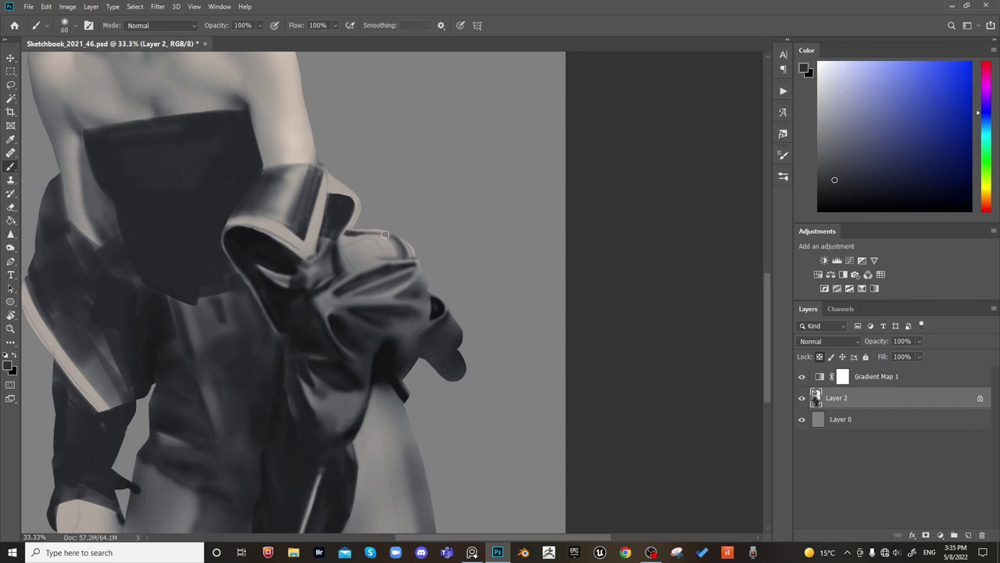
Block in a dark hollow in the rounded top fold with sampled near-black at up to 125 px
{"action": "left_click", "coordinate": [337, 208], "text": "alt"}
{"action": "left_click_drag", "start_coordinate": [371, 244], "coordinate": [380, 252]}
{"action": "left_click", "coordinate": [232, 234], "text": "alt"}
{"action": "key", "text": "bracketright"}
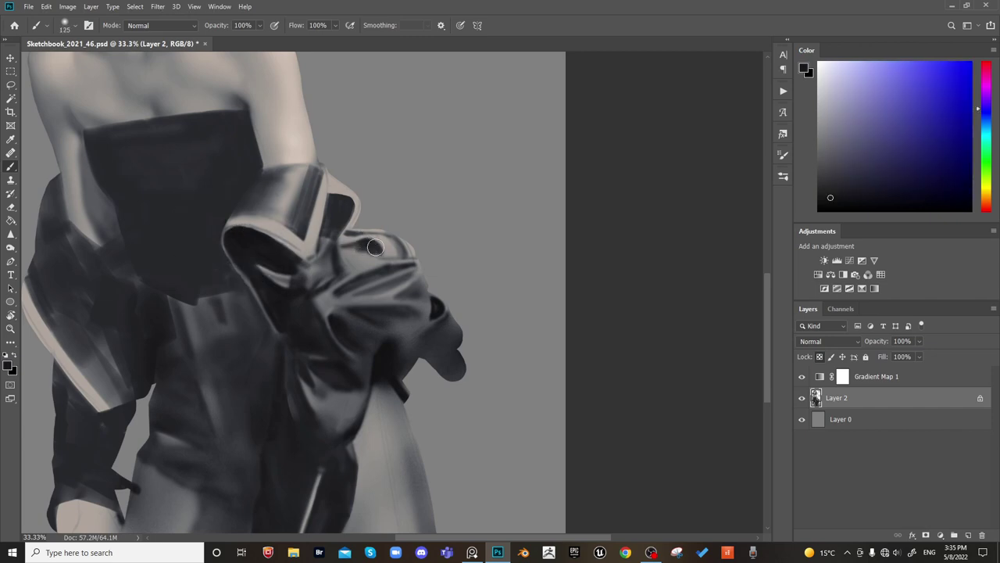
{"action": "mouse_move", "coordinate": [375, 247]}
{"action": "left_mouse_down"}
{"action": "mouse_move", "coordinate": [387, 211]}
{"action": "mouse_move", "coordinate": [350, 238]}
{"action": "mouse_move", "coordinate": [343, 266]}
{"action": "mouse_move", "coordinate": [376, 253]}
{"action": "left_mouse_up"}
Widen and soften the dark hollow in the rounded top fold at 100 to 150 px
{"action": "key", "text": "bracketright"}
{"action": "key", "text": "bracketright"}
{"action": "key", "text": "bracketleft"}
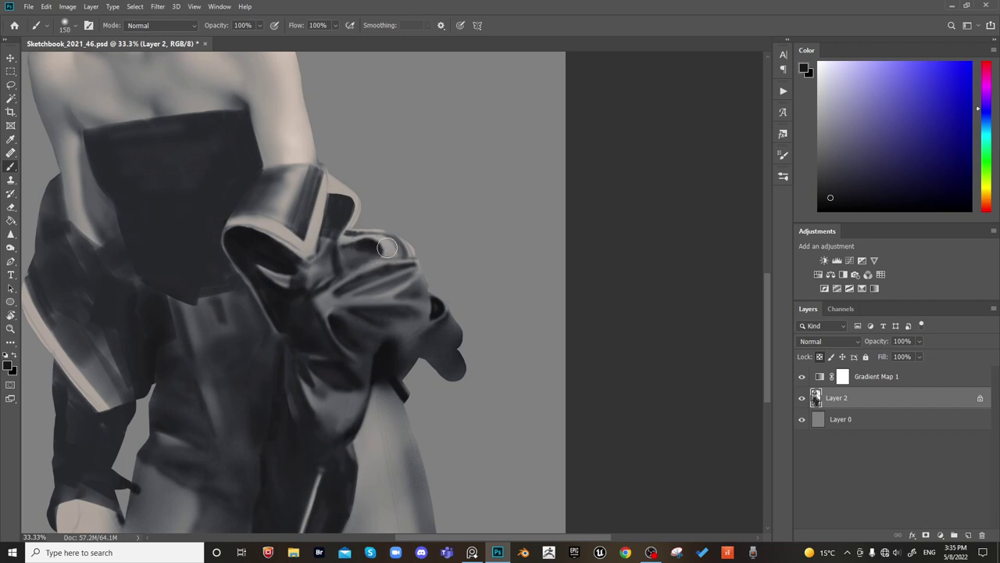
{"action": "key", "text": "bracketleft"}
{"action": "key", "text": "bracketleft"}
{"action": "key", "text": "bracketleft"}
{"action": "key", "text": "bracketleft"}
{"action": "key", "text": "bracketleft"}
{"action": "key", "text": "bracketright"}
Check the figure flipped horizontally and flip it back to its original orientation
{"action": "left_click_drag", "start_coordinate": [493, 205], "coordinate": [582, 159]}
{"action": "key", "text": "ctrl+shift+h"}
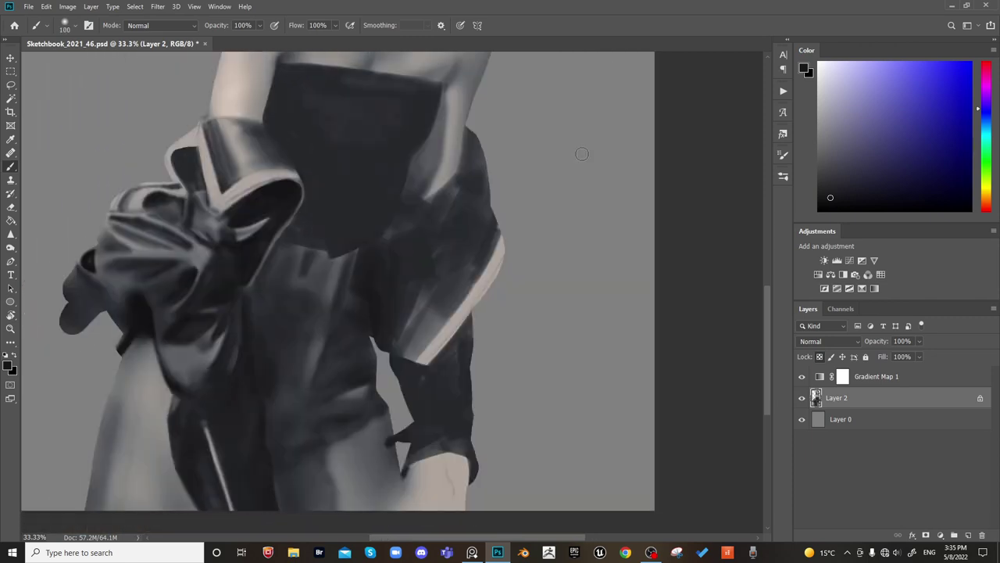
{"action": "mouse_move", "coordinate": [545, 214]}
{"action": "left_mouse_down"}
{"action": "mouse_move", "coordinate": [528, 237]}
{"action": "mouse_move", "coordinate": [554, 259]}
{"action": "left_mouse_up"}
{"action": "key", "text": "ctrl+shift+h"}
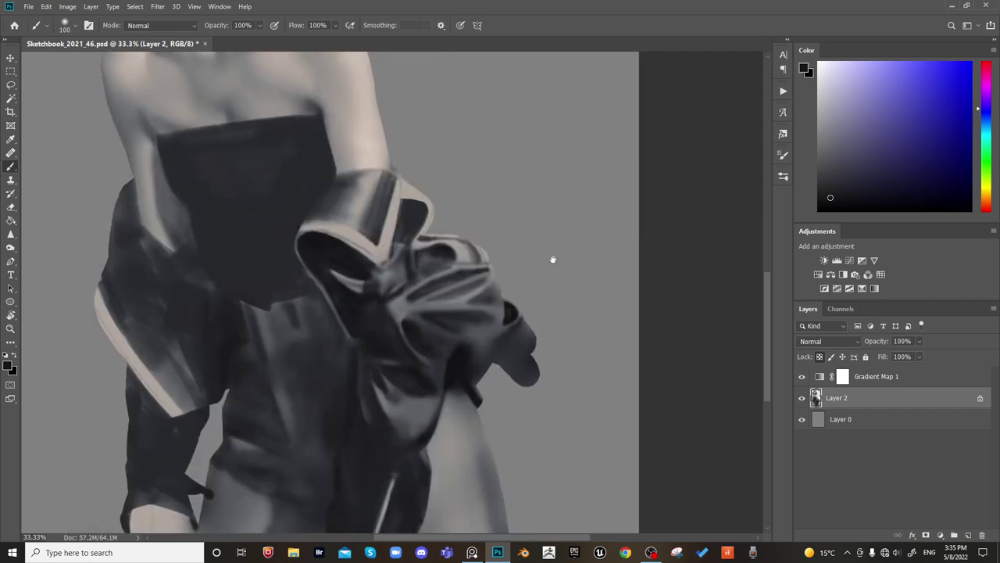
Darken the inside of the cuff's side flap along its pale rim with near-black at about 90 px
{"action": "key", "text": "bracketright"}
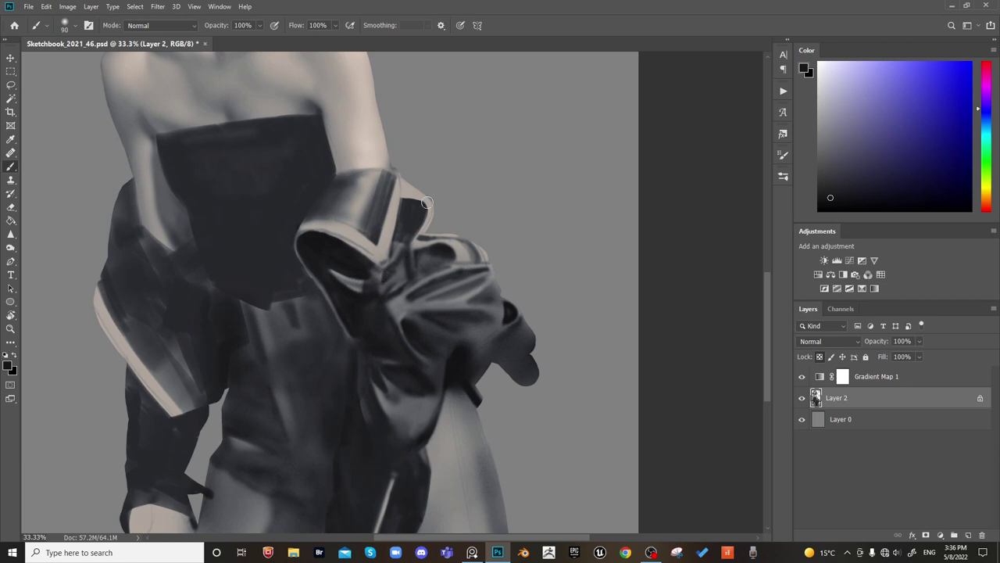
{"action": "key", "text": "bracketright"}
{"action": "key", "text": "bracketright"}
{"action": "key", "text": "bracketleft"}
{"action": "key", "text": "bracketleft"}
{"action": "key", "text": "bracketleft"}
Brighten the steep arm of the cuff's V-shaped stripe with near-white at 60 px
{"action": "left_click", "coordinate": [818, 79]}
{"action": "key", "text": "bracketleft"}
{"action": "key", "text": "bracketleft"}
{"action": "key", "text": "bracketleft"}
{"action": "left_click_drag", "start_coordinate": [398, 204], "coordinate": [387, 239]}
{"action": "left_click_drag", "start_coordinate": [398, 198], "coordinate": [385, 249]}
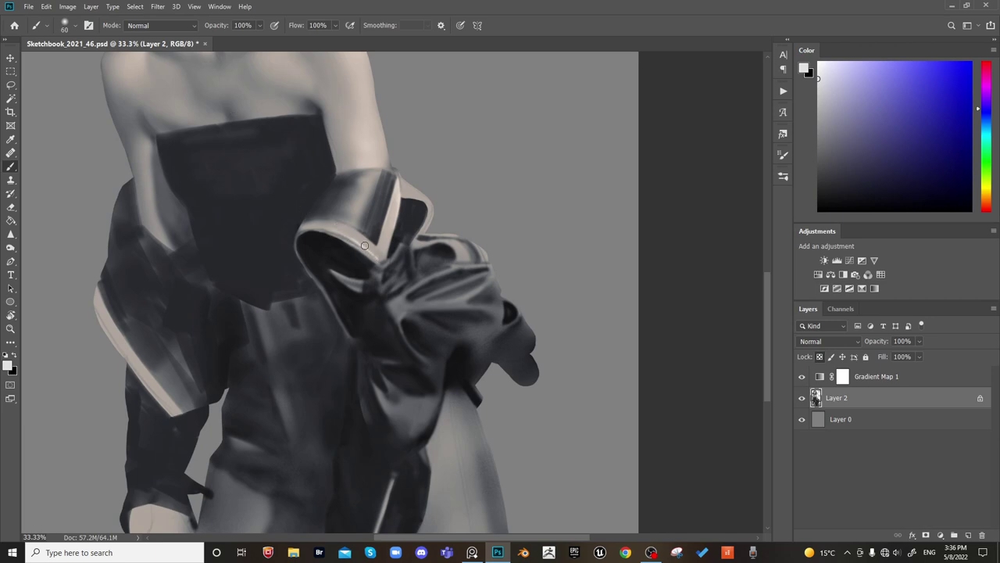
Brighten the cuff's curved lower stripe down to its pointed tip with near-white, using larger brush sizes
{"action": "key", "text": "bracketright"}
{"action": "key", "text": "bracketright"}
{"action": "key", "text": "bracketright"}
{"action": "left_click_drag", "start_coordinate": [350, 235], "coordinate": [375, 255]}
{"action": "key", "text": "bracketleft"}
{"action": "key", "text": "bracketleft"}
{"action": "key", "text": "bracketright"}
{"action": "key", "text": "bracketright"}
{"action": "key", "text": "bracketright"}
{"action": "key", "text": "bracketright"}
{"action": "key", "text": "bracketright"}
{"action": "key", "text": "bracketright"}
{"action": "key", "text": "bracketright"}
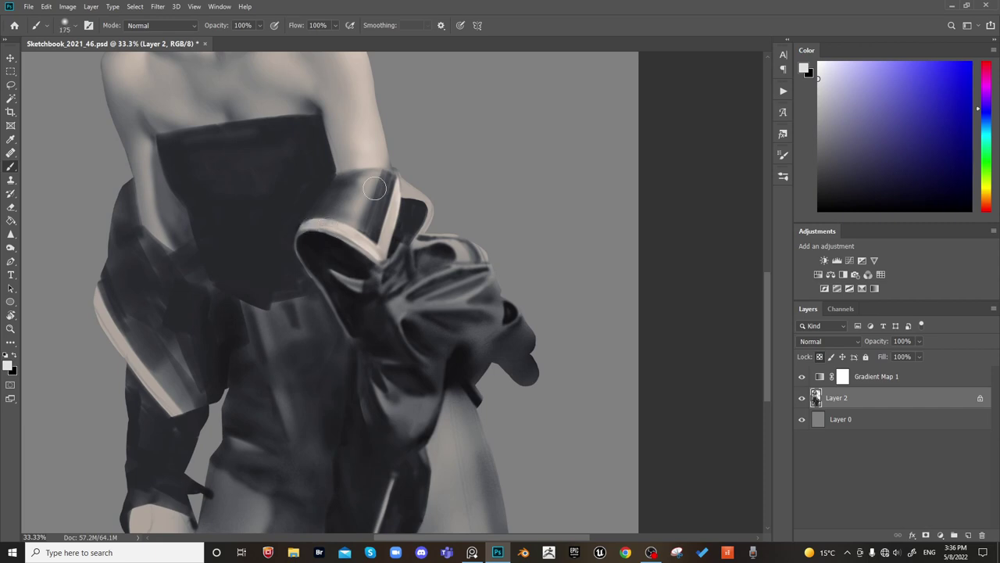
Highlight the upper rim of the cuff's side flap with near-white using a smaller brush
{"action": "key", "text": "bracketleft"}
{"action": "key", "text": "bracketleft"}
{"action": "key", "text": "bracketleft"}
{"action": "key", "text": "bracketleft"}
{"action": "key", "text": "bracketleft"}
{"action": "key", "text": "bracketleft"}
{"action": "key", "text": "bracketleft"}
{"action": "key", "text": "bracketleft"}
Redefine the side flap's dark interior with sampled dark grey, and brighten its rim and the top fold's edge with sampled off-white
{"action": "left_click", "coordinate": [425, 203], "text": "alt"}
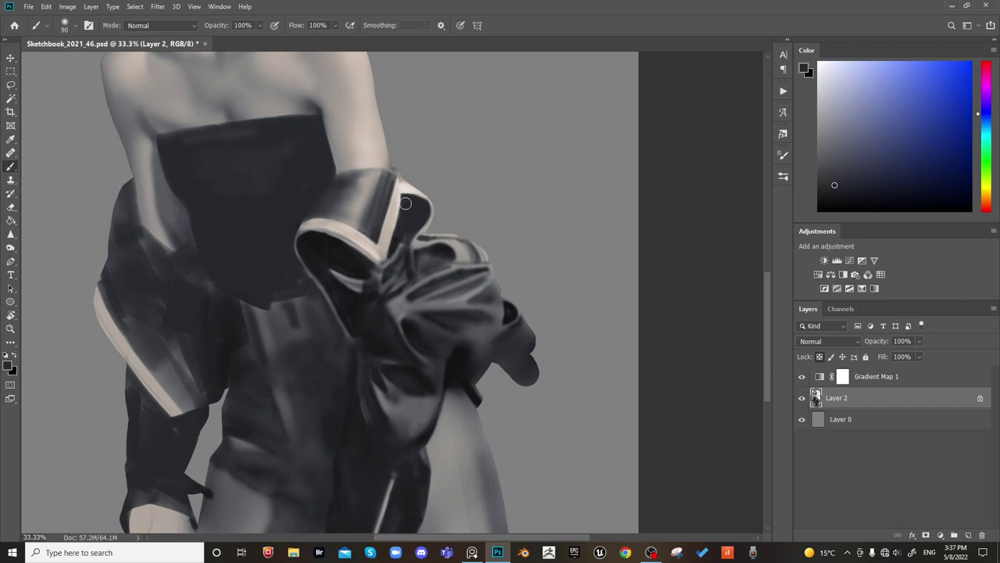
{"action": "key", "text": "bracketright"}
{"action": "left_click", "coordinate": [409, 187], "text": "alt"}
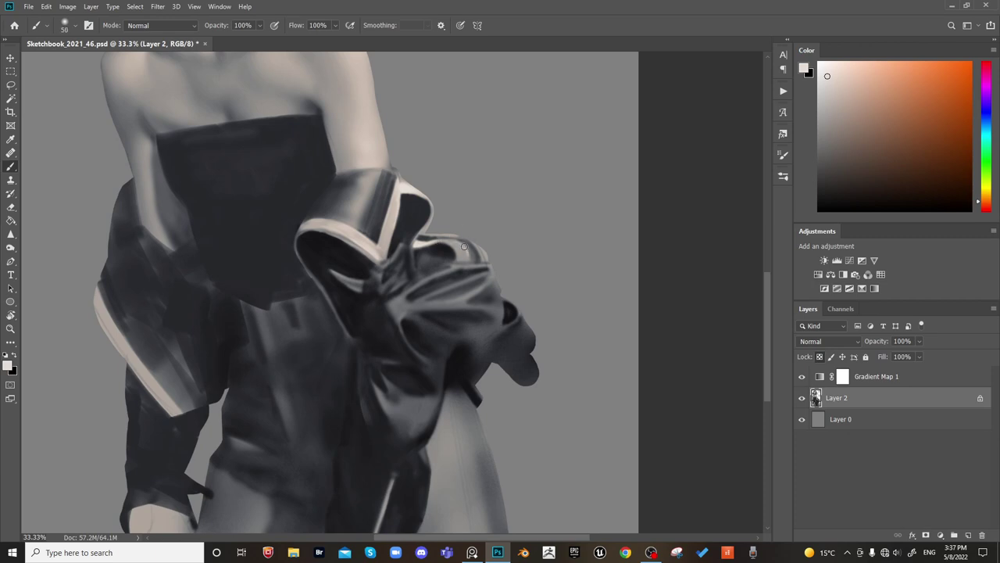
Brighten the outer surface of the cuff's side flap with near-white using a larger brush
{"action": "key", "text": "bracketright"}
{"action": "key", "text": "bracketright"}
{"action": "key", "text": "bracketright"}
{"action": "key", "text": "bracketright"}
{"action": "key", "text": "bracketright"}
Switch to black and paint dark fold bands across the side flap with varying brush sizes
{"action": "key", "text": "x"}
{"action": "key", "text": "bracketleft"}
{"action": "key", "text": "bracketright"}
{"action": "key", "text": "bracketright"}
{"action": "key", "text": "bracketright"}
{"action": "key", "text": "bracketright"}
{"action": "key", "text": "bracketright"}
{"action": "key", "text": "bracketleft"}
{"action": "key", "text": "bracketleft"}
{"action": "key", "text": "bracketright"}
{"action": "key", "text": "bracketright"}
{"action": "key", "text": "bracketright"}
{"action": "key", "text": "bracketright"}
{"action": "key", "text": "bracketright"}
{"action": "key", "text": "bracketright"}
{"action": "key", "text": "bracketright"}
{"action": "key", "text": "bracketright"}
{"action": "mouse_move", "coordinate": [435, 258]}
{"action": "left_mouse_down"}
{"action": "mouse_move", "coordinate": [426, 264]}
{"action": "mouse_move", "coordinate": [450, 225]}
{"action": "left_mouse_up"}
{"action": "key", "text": "bracketleft"}
{"action": "key", "text": "bracketleft"}
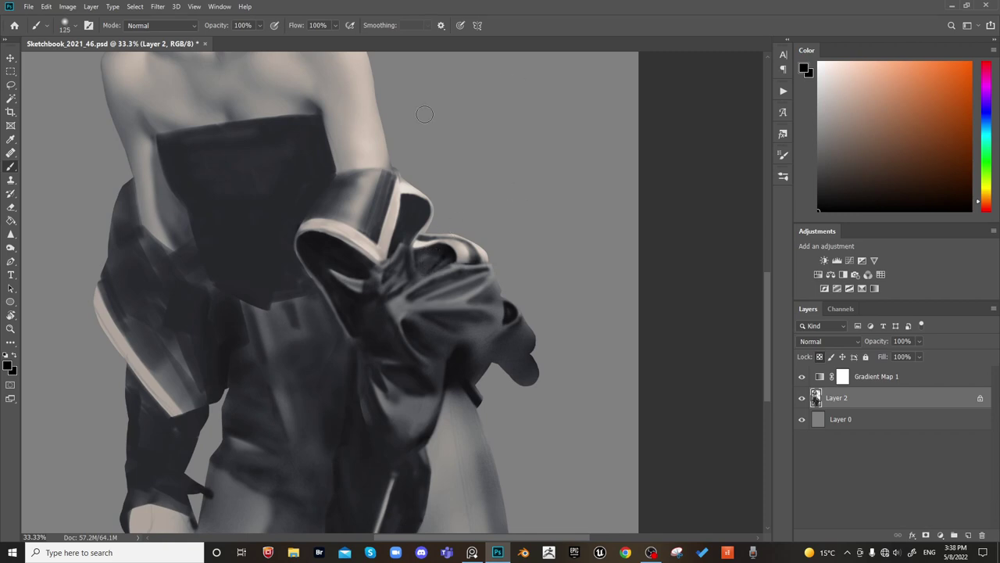
View the whole canvas and flip it horizontally to check the figure's proportions, then restore the original orientation
{"action": "key", "text": "bracketleft"}
{"action": "key", "text": "bracketleft"}
{"action": "key", "text": "bracketright"}
{"action": "key", "text": "bracketright"}
{"action": "key", "text": "bracketright"}
{"action": "key", "text": "bracketright"}
{"action": "key", "text": "ctrl+minus"}
{"action": "key", "text": "ctrl+minus"}
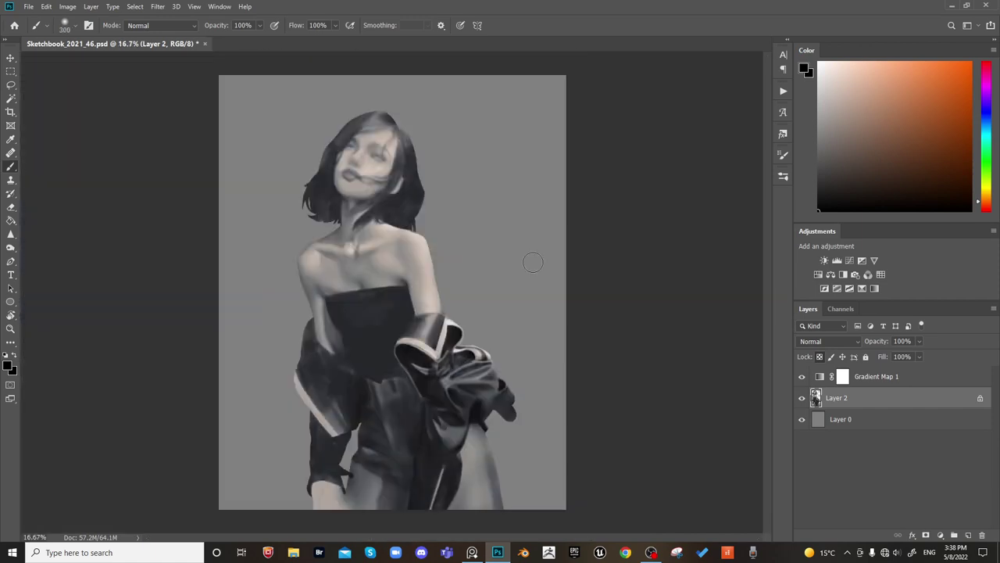
{"action": "key", "text": "ctrl+f"}
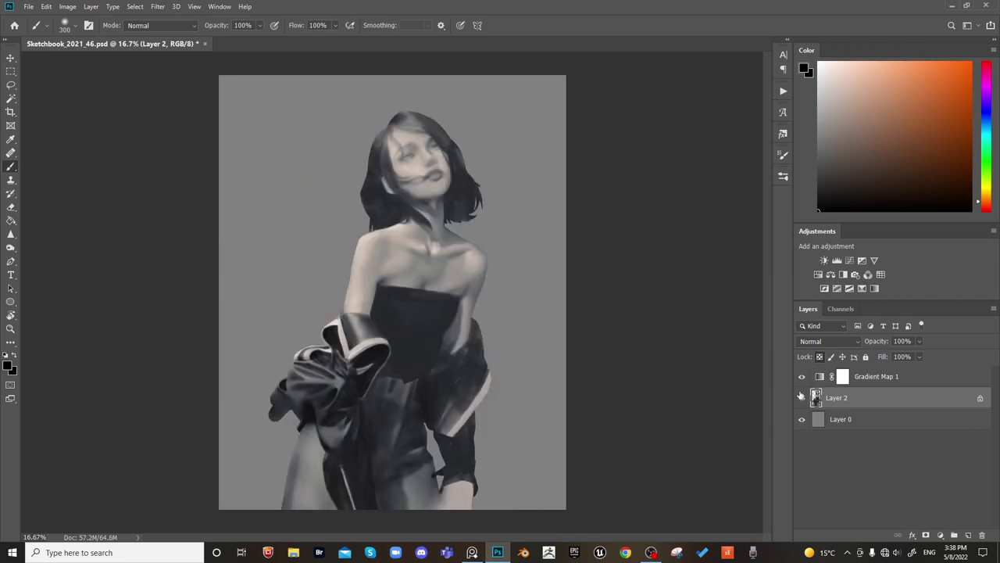
{"action": "key", "text": "ctrl+f"}
Darken the far jacket sleeve's upper edge beside the bare arm with black at 150 px
{"action": "key", "text": "ctrl+plus"}
{"action": "left_click_drag", "start_coordinate": [248, 394], "coordinate": [250, 347]}
{"action": "key", "text": "["}
{"action": "key", "text": "["}
{"action": "key", "text": "["}
{"action": "key", "text": "["}
{"action": "key", "text": "["}
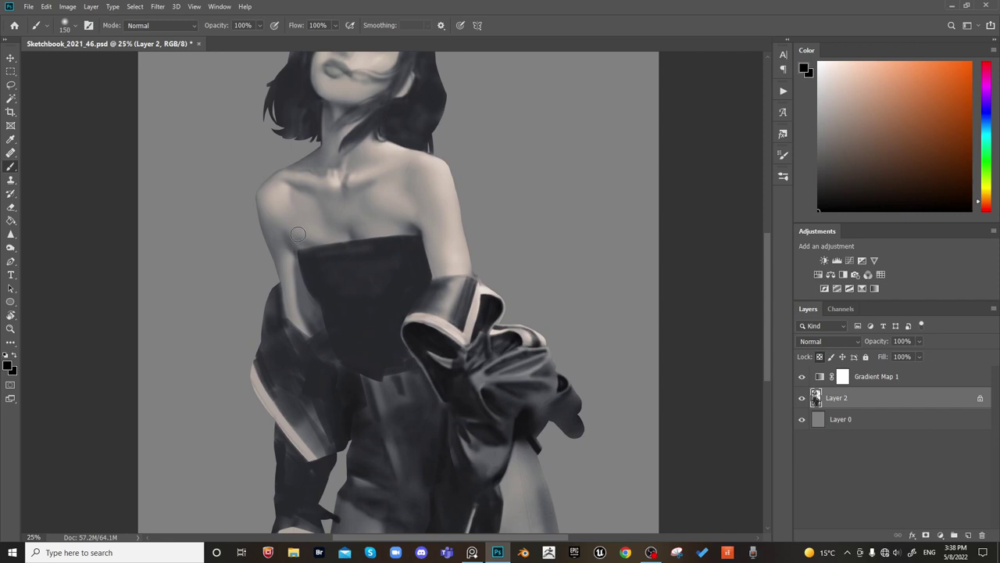
{"action": "mouse_move", "coordinate": [279, 290]}
{"action": "left_mouse_down"}
{"action": "mouse_move", "coordinate": [291, 135]}
{"action": "mouse_move", "coordinate": [264, 161]}
{"action": "mouse_move", "coordinate": [290, 331]}
{"action": "mouse_move", "coordinate": [266, 169]}
{"action": "mouse_move", "coordinate": [238, 180]}
{"action": "mouse_move", "coordinate": [311, 353]}
{"action": "left_mouse_up"}
{"action": "key", "text": "]"}
{"action": "key", "text": "]"}
{"action": "key", "text": "]"}
{"action": "key", "text": "]"}
{"action": "key", "text": "bracketright"}
{"action": "key", "text": "bracketright"}
Pick a slightly lighter near-black and shade the sleeve's inner edge along the bare arm with a smaller brush
{"action": "left_click", "coordinate": [816, 199]}
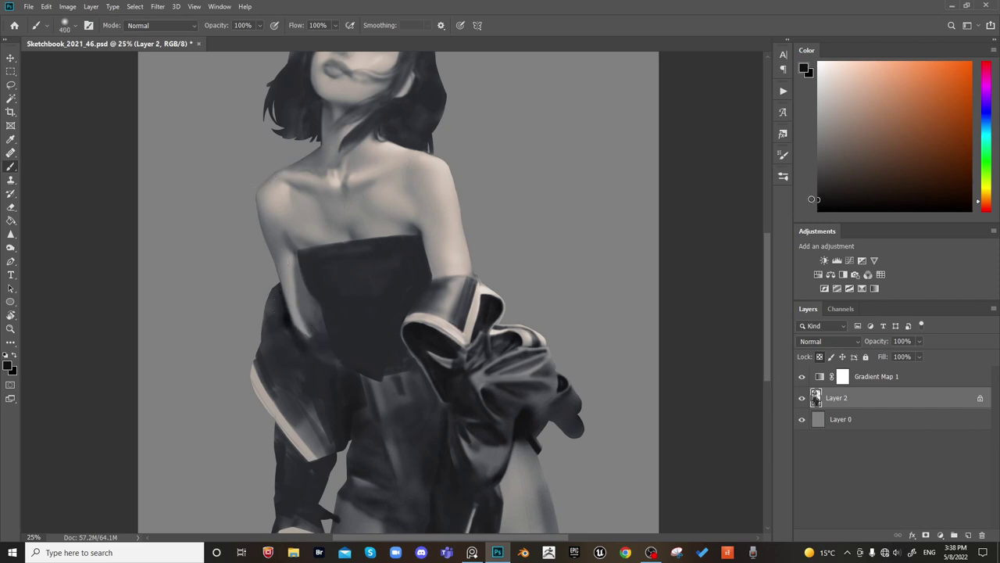
{"action": "key", "text": "bracketleft"}
{"action": "key", "text": "bracketleft"}
{"action": "key", "text": "bracketleft"}
{"action": "key", "text": "bracketleft"}
{"action": "key", "text": "bracketleft"}
{"action": "left_click_drag", "start_coordinate": [278, 300], "coordinate": [290, 334]}
{"action": "left_click_drag", "start_coordinate": [282, 279], "coordinate": [290, 329]}
Deepen the shadow between the far sleeve and the waist with near-black at about 300 px
{"action": "key", "text": "bracketright"}
{"action": "key", "text": "bracketright"}
{"action": "key", "text": "bracketright"}
{"action": "key", "text": "bracketright"}
{"action": "key", "text": "bracketleft"}
{"action": "key", "text": "bracketright"}
{"action": "key", "text": "bracketright"}
{"action": "key", "text": "bracketright"}
{"action": "key", "text": "bracketright"}
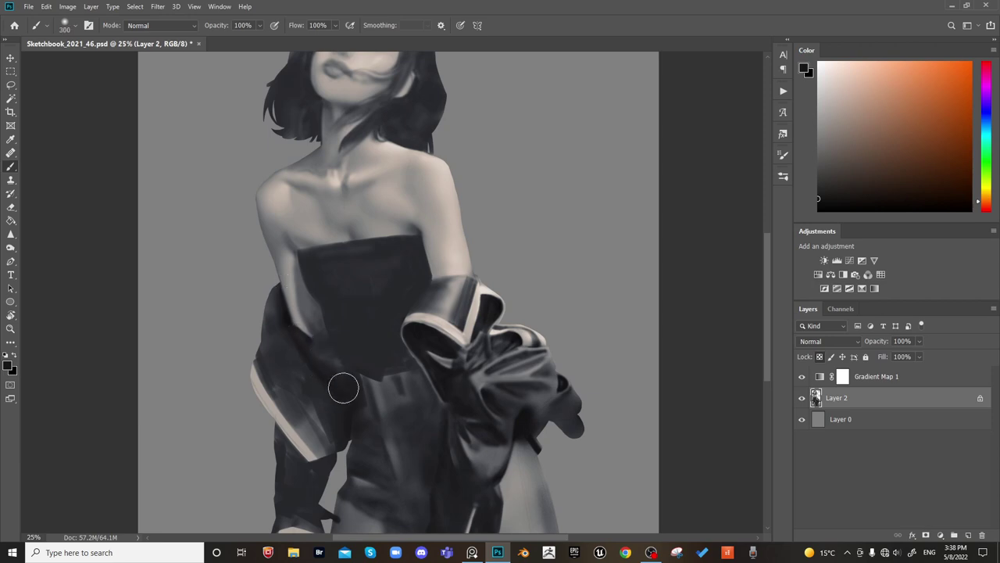
Darken the bodice's side and waist with broad near-black strokes at 400 to 500 px
{"action": "key", "text": "bracketleft"}
{"action": "key", "text": "bracketleft"}
{"action": "key", "text": "bracketleft"}
{"action": "key", "text": "bracketleft"}
{"action": "key", "text": "bracketright"}
{"action": "key", "text": "bracketright"}
{"action": "key", "text": "bracketright"}
{"action": "key", "text": "bracketright"}
{"action": "key", "text": "bracketright"}
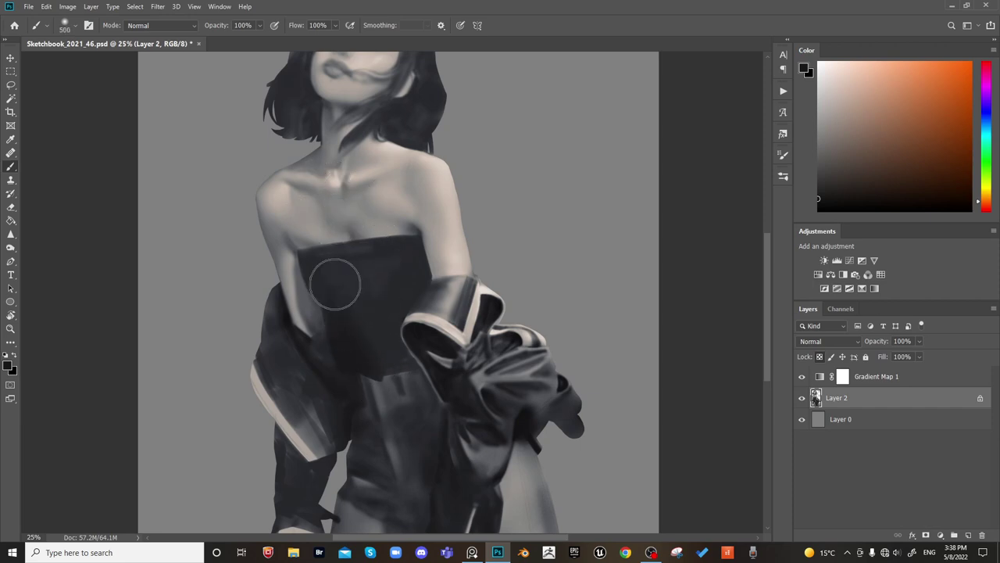
{"action": "key", "text": "bracketleft"}
{"action": "key", "text": "bracketright"}
{"action": "key", "text": "bracketright"}
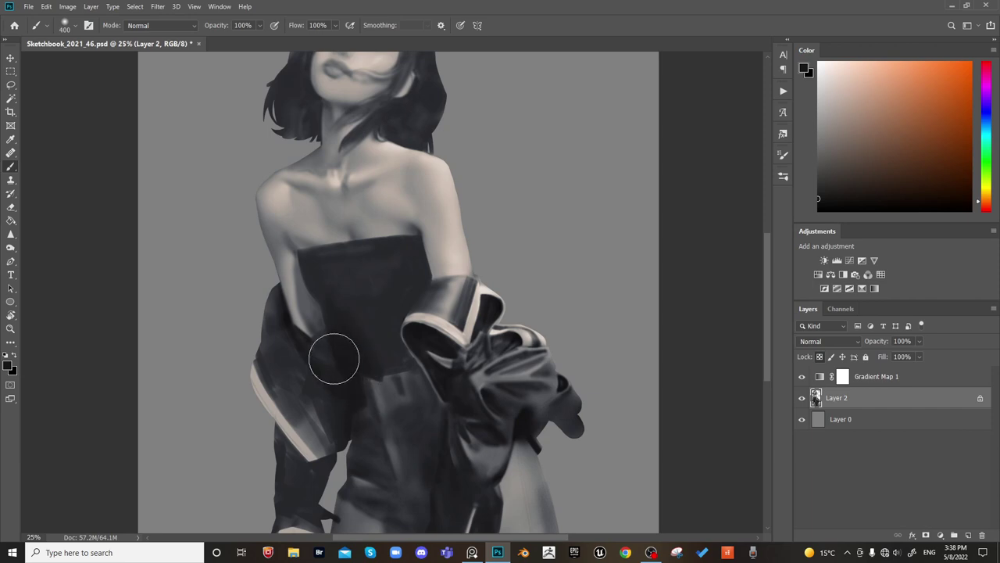
Deepen the shadow where the forearm meets the bodice with near-black, using brush sizes around 175 px
{"action": "key", "text": "bracketleft"}
{"action": "key", "text": "bracketleft"}
{"action": "key", "text": "bracketleft"}
{"action": "key", "text": "bracketleft"}
{"action": "key", "text": "bracketleft"}
{"action": "key", "text": "bracketleft"}
{"action": "key", "text": "bracketleft"}
{"action": "key", "text": "bracketleft"}
{"action": "key", "text": "bracketright"}
{"action": "key", "text": "bracketright"}
{"action": "key", "text": "bracketright"}
{"action": "key", "text": "bracketright"}
{"action": "key", "text": "bracketright"}
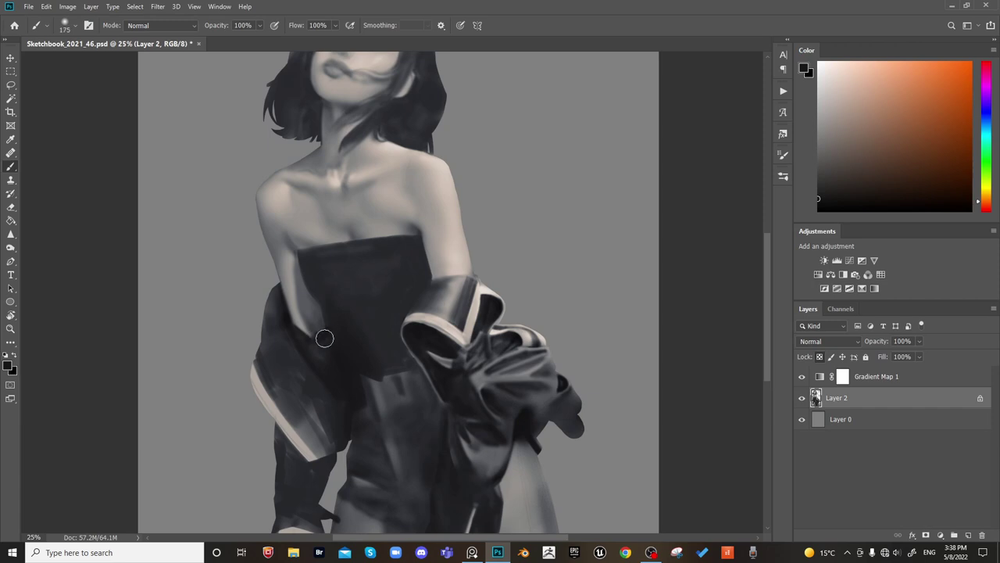
Even out the bodice's dark tone with soft near-black strokes at 500 px
{"action": "key", "text": "bracketleft"}
{"action": "key", "text": "bracketright"}
{"action": "key", "text": "bracketright"}
{"action": "key", "text": "bracketright"}
{"action": "key", "text": "bracketright"}
{"action": "key", "text": "bracketright"}
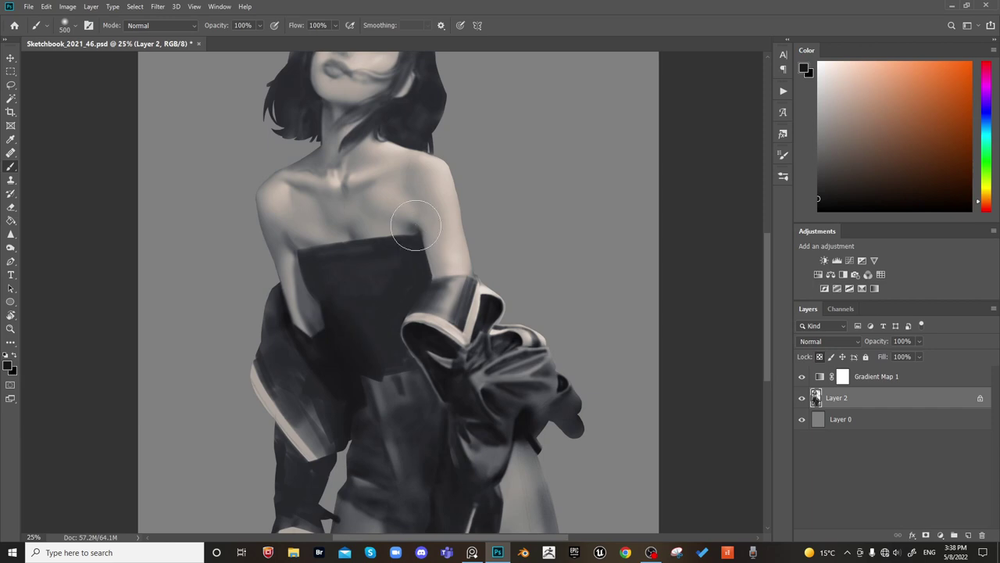
{"action": "key", "text": "ctrl+shift+h"}
{"action": "key", "text": "ctrl+shift+h"}
Darken the bodice's side edge beside the upper arm with near-black at 400 px
{"action": "key", "text": "bracketright"}
{"action": "key", "text": "bracketleft"}
{"action": "key", "text": "bracketleft"}
{"action": "left_click_drag", "start_coordinate": [491, 272], "coordinate": [457, 282]}
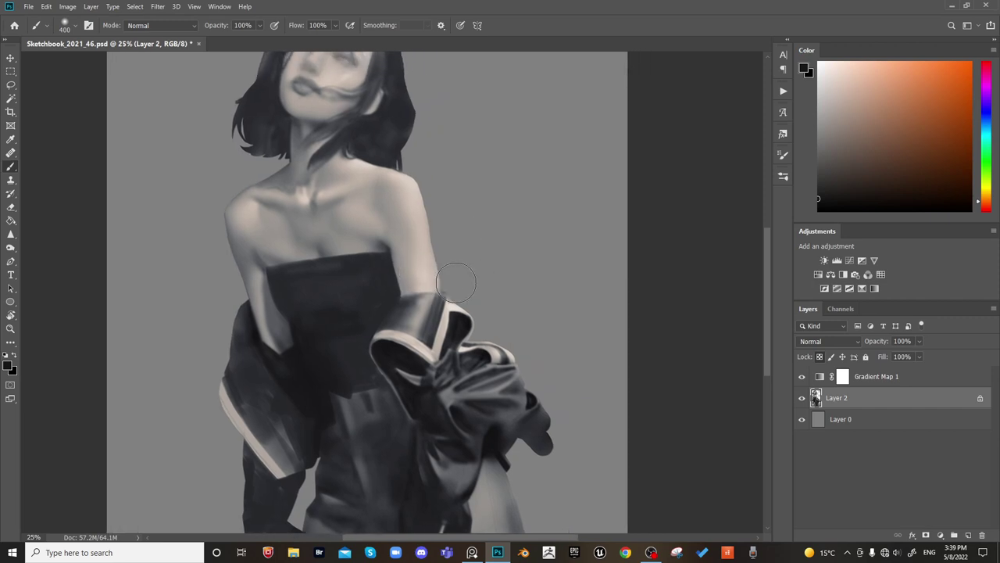
{"action": "key", "text": "ctrl+plus"}
{"action": "left_click_drag", "start_coordinate": [394, 289], "coordinate": [399, 331]}
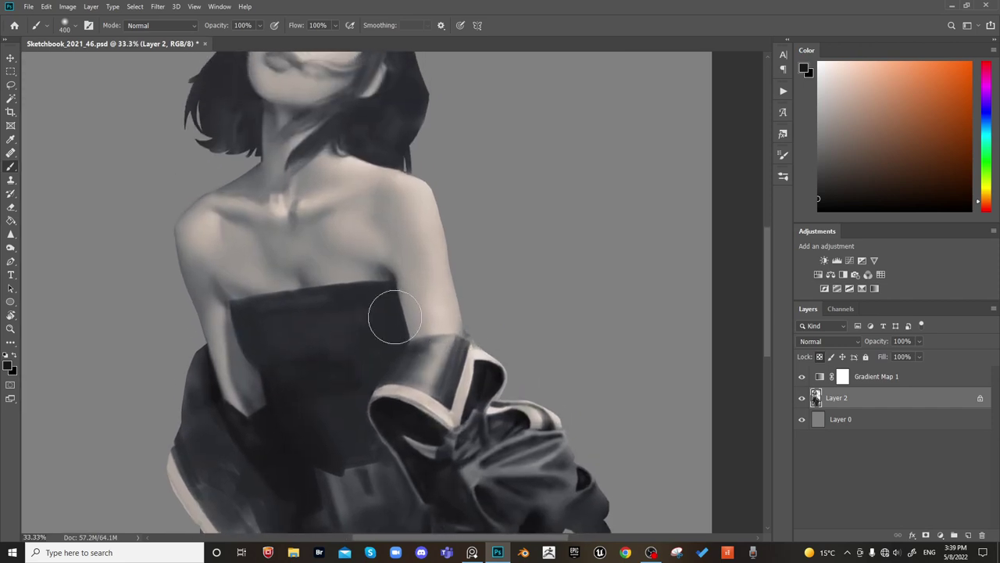
Refine the bodice's upper corner near the armpit with near-black, using smaller brushes up to 300 px
{"action": "key", "text": "bracketleft"}
{"action": "key", "text": "bracketleft"}
{"action": "key", "text": "bracketleft"}
{"action": "key", "text": "bracketleft"}
{"action": "key", "text": "bracketleft"}
{"action": "key", "text": "bracketleft"}
{"action": "key", "text": "bracketleft"}
{"action": "key", "text": "bracketleft"}
{"action": "key", "text": "bracketright"}
{"action": "key", "text": "bracketright"}
{"action": "key", "text": "bracketright"}
{"action": "key", "text": "bracketright"}
{"action": "key", "text": "bracketright"}
{"action": "key", "text": "bracketright"}
{"action": "key", "text": "bracketright"}
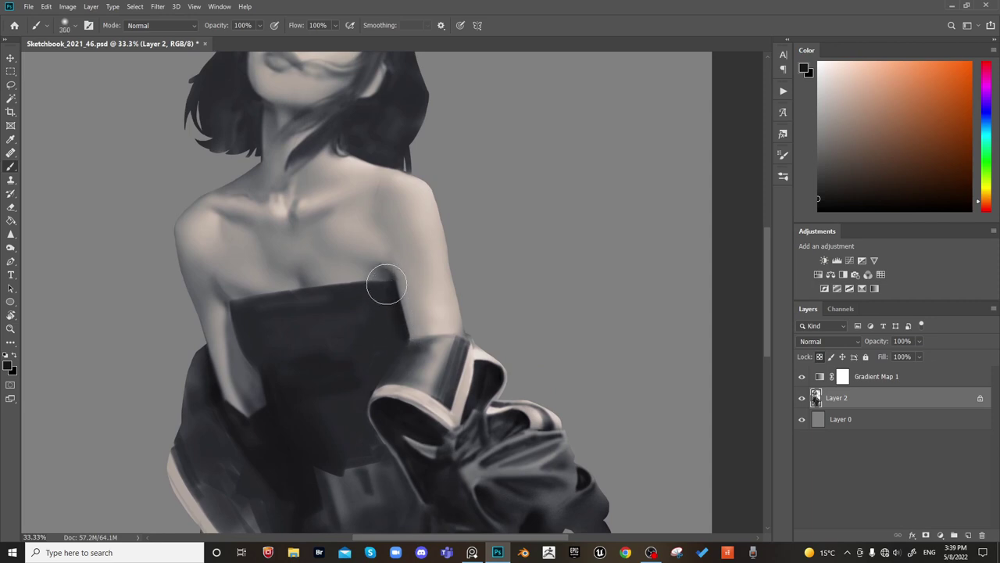
Darken the centre of the bodice with soft near-black strokes, enlarging the brush to 700 px
{"action": "key", "text": "bracketleft"}
{"action": "key", "text": "bracketleft"}
{"action": "key", "text": "bracketleft"}
{"action": "key", "text": "bracketright"}
{"action": "key", "text": "bracketright"}
{"action": "key", "text": "bracketright"}
{"action": "key", "text": "bracketright"}
{"action": "key", "text": "bracketright"}
{"action": "key", "text": "bracketright"}
{"action": "key", "text": "bracketright"}
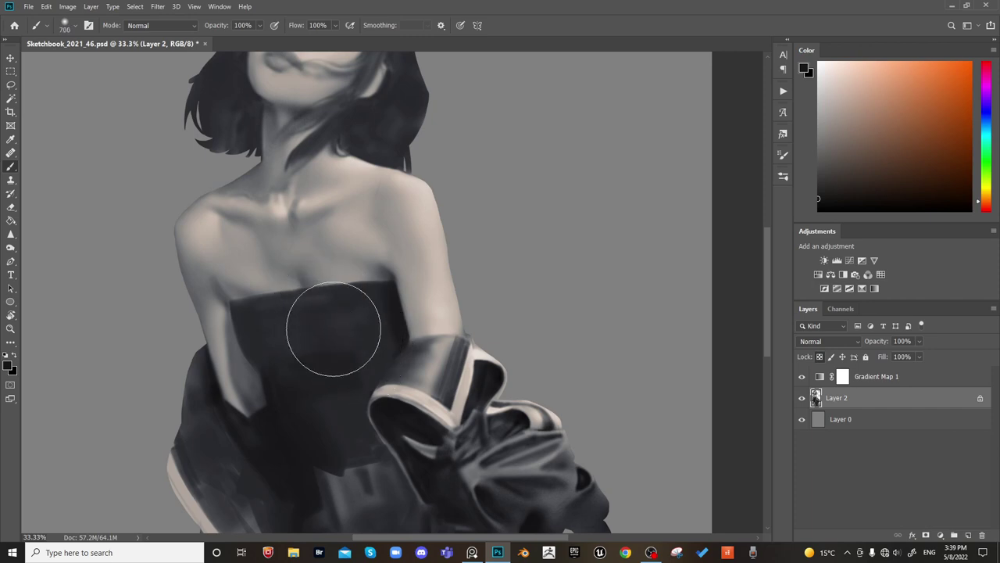
Shade the bodice where it meets the cuff with near-black, reducing the brush to 400 and 150 px
{"action": "key", "text": "bracketleft"}
{"action": "key", "text": "bracketleft"}
{"action": "key", "text": "bracketleft"}
{"action": "key", "text": "bracketleft"}
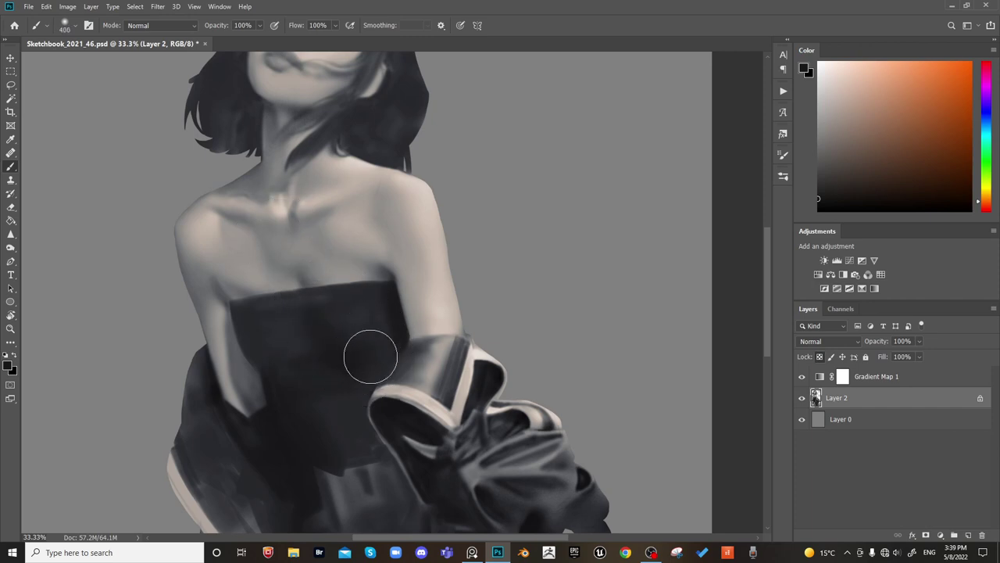
{"action": "key", "text": "bracketleft"}
{"action": "key", "text": "bracketleft"}
{"action": "key", "text": "bracketleft"}
{"action": "key", "text": "bracketleft"}
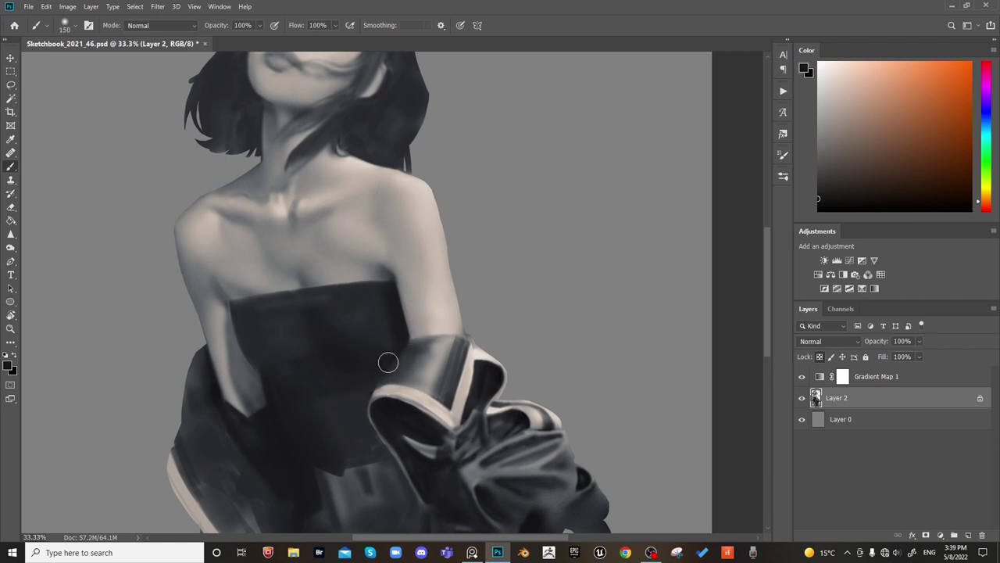
Darken the lower bodice and the cloth below the waist with near-black strokes at 600 px and larger
{"action": "key", "text": "bracketright"}
{"action": "key", "text": "bracketright"}
{"action": "key", "text": "bracketright"}
{"action": "key", "text": "bracketright"}
{"action": "key", "text": "bracketright"}
{"action": "key", "text": "bracketright"}
{"action": "key", "text": "bracketright"}
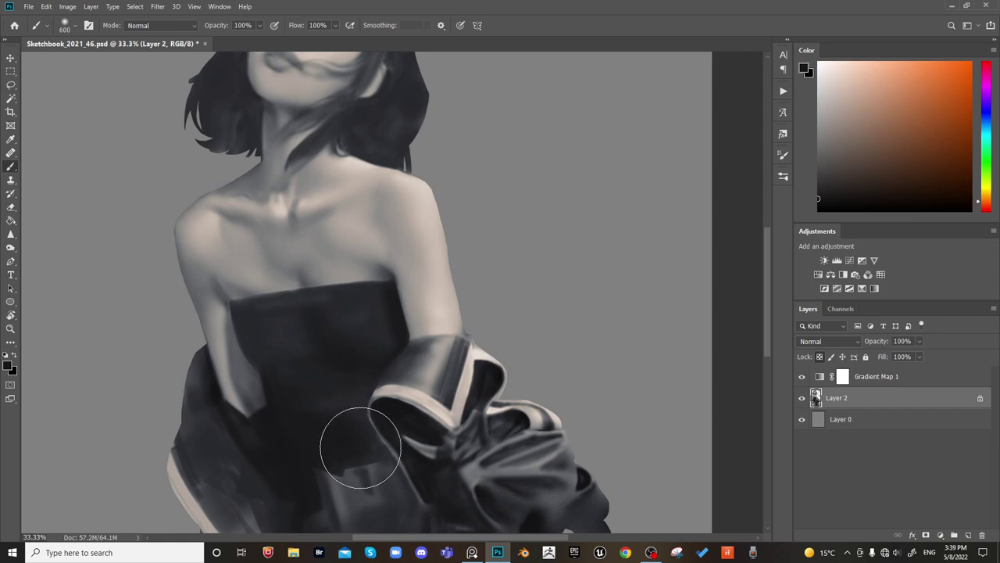
{"action": "key", "text": "bracketright"}
{"action": "key", "text": "bracketright"}
{"action": "key", "text": "bracketright"}
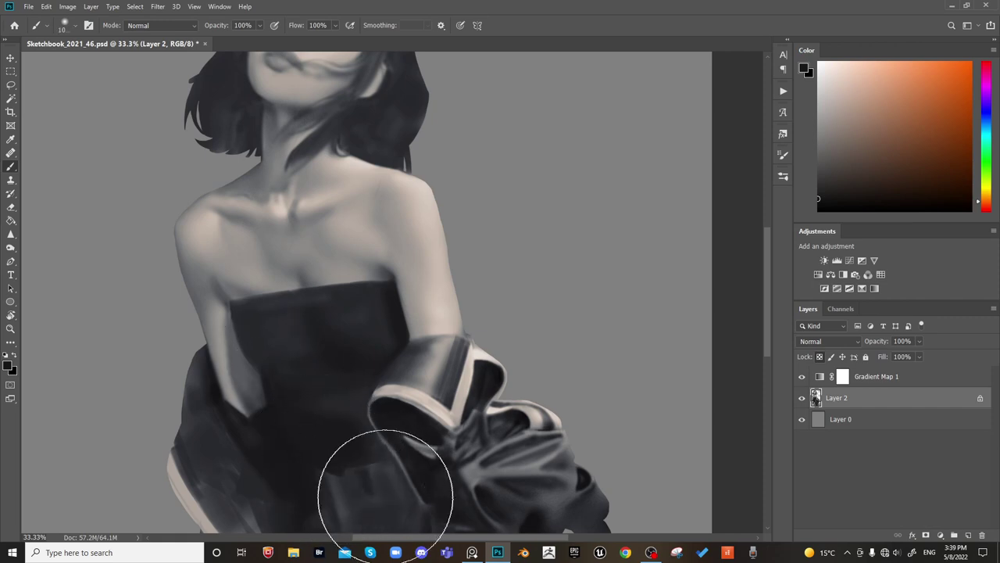
Deepen the shadow between the lower bodice and the cuff with near-black, reducing the brush from 600 to 90 px
{"action": "key", "text": "bracketleft"}
{"action": "key", "text": "bracketleft"}
{"action": "key", "text": "bracketleft"}
{"action": "key", "text": "bracketleft"}
{"action": "key", "text": "bracketleft"}
{"action": "key", "text": "bracketleft"}
{"action": "key", "text": "bracketleft"}
{"action": "key", "text": "bracketleft"}
{"action": "key", "text": "bracketleft"}
{"action": "key", "text": "bracketleft"}
{"action": "key", "text": "bracketleft"}
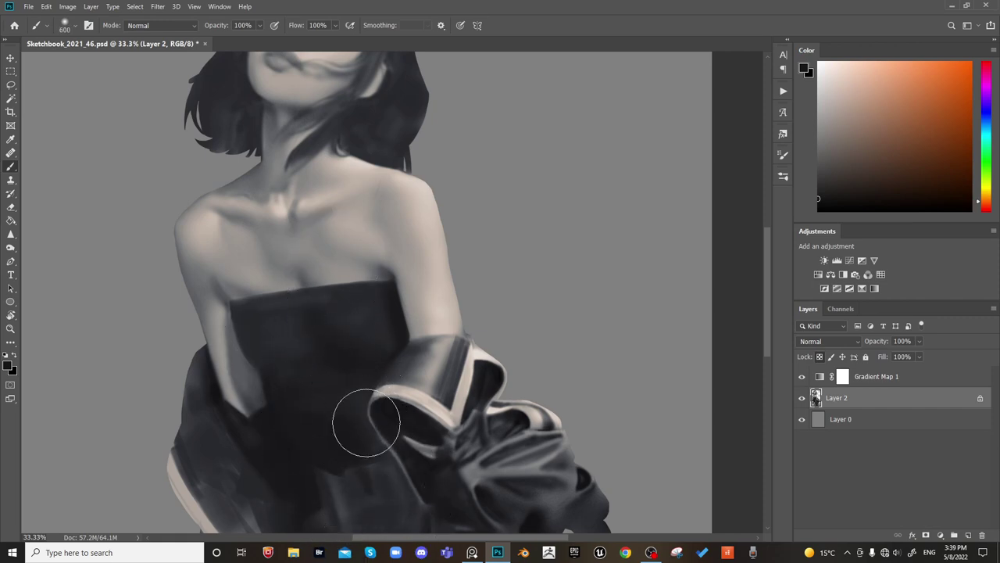
{"action": "key", "text": "bracketleft"}
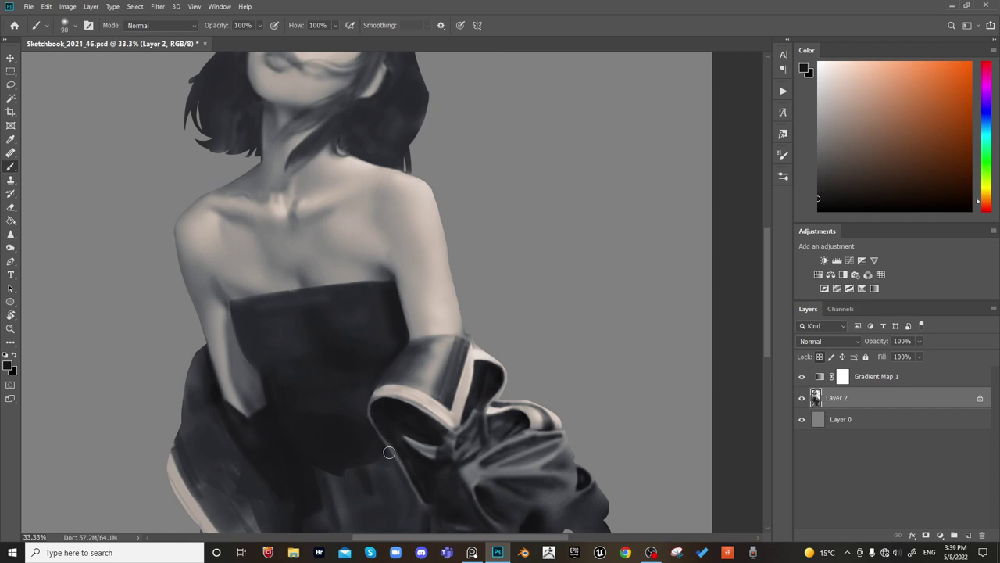
Darken the side of the bodice beside the upper arm above the cuff with near-black at 400 px
{"action": "key", "text": "bracketright"}
{"action": "key", "text": "bracketright"}
{"action": "key", "text": "bracketright"}
{"action": "key", "text": "bracketright"}
{"action": "key", "text": "bracketright"}
{"action": "key", "text": "bracketright"}
{"action": "key", "text": "bracketleft"}
{"action": "key", "text": "bracketleft"}
{"action": "key", "text": "bracketleft"}
{"action": "key", "text": "bracketright"}
{"action": "key", "text": "bracketright"}
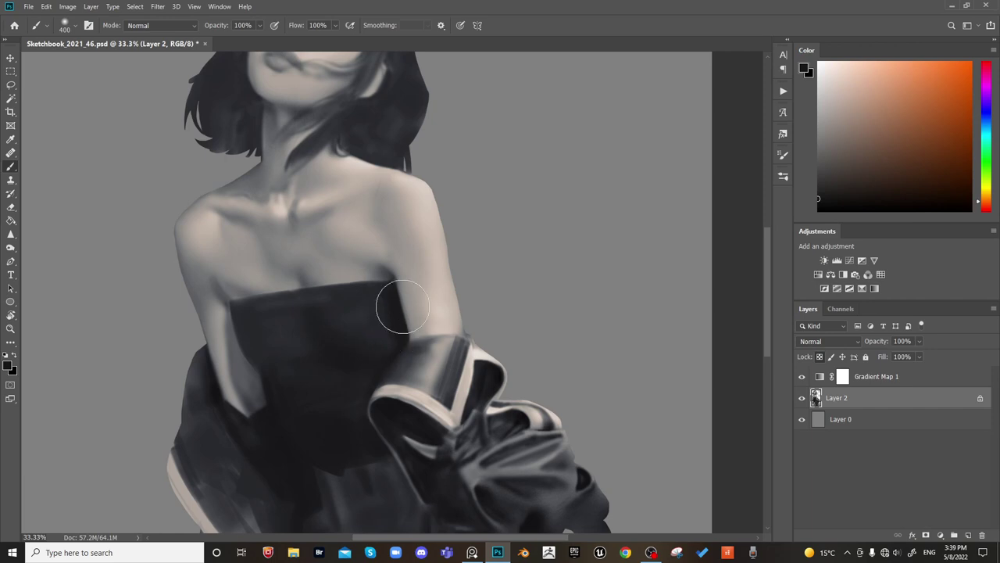
Shade along the bodice's top edge with near-black at about 90 px, and blend below it at 200 px
{"action": "key", "text": "bracketleft"}
{"action": "key", "text": "bracketleft"}
{"action": "key", "text": "bracketleft"}
{"action": "key", "text": "bracketleft"}
{"action": "key", "text": "bracketleft"}
{"action": "key", "text": "bracketleft"}
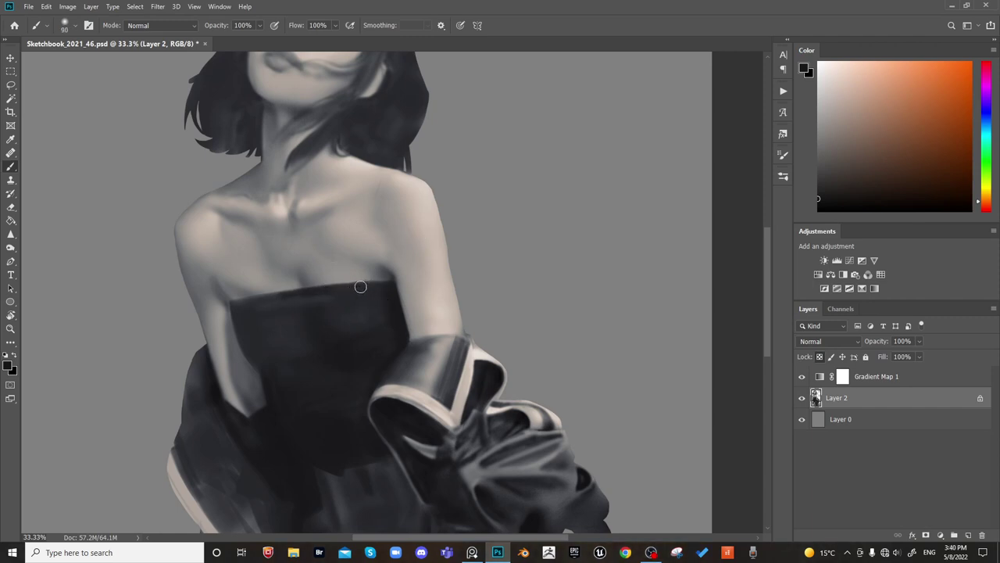
{"action": "key", "text": "bracketleft"}
{"action": "key", "text": "bracketright"}
{"action": "key", "text": "bracketright"}
{"action": "key", "text": "bracketright"}
{"action": "key", "text": "bracketright"}
{"action": "key", "text": "bracketright"}
{"action": "key", "text": "bracketright"}
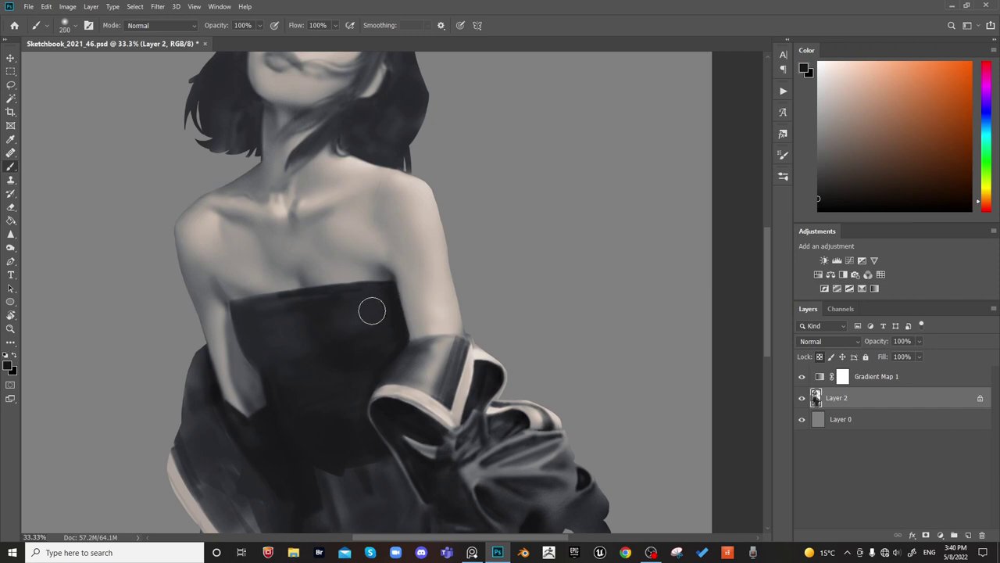
Deepen the upper middle of the bodice with near-black strokes, using brush sizes between 200 and 300 px
{"action": "key", "text": "bracketleft"}
{"action": "key", "text": "bracketleft"}
{"action": "key", "text": "bracketleft"}
{"action": "key", "text": "bracketright"}
{"action": "key", "text": "bracketright"}
{"action": "key", "text": "bracketright"}
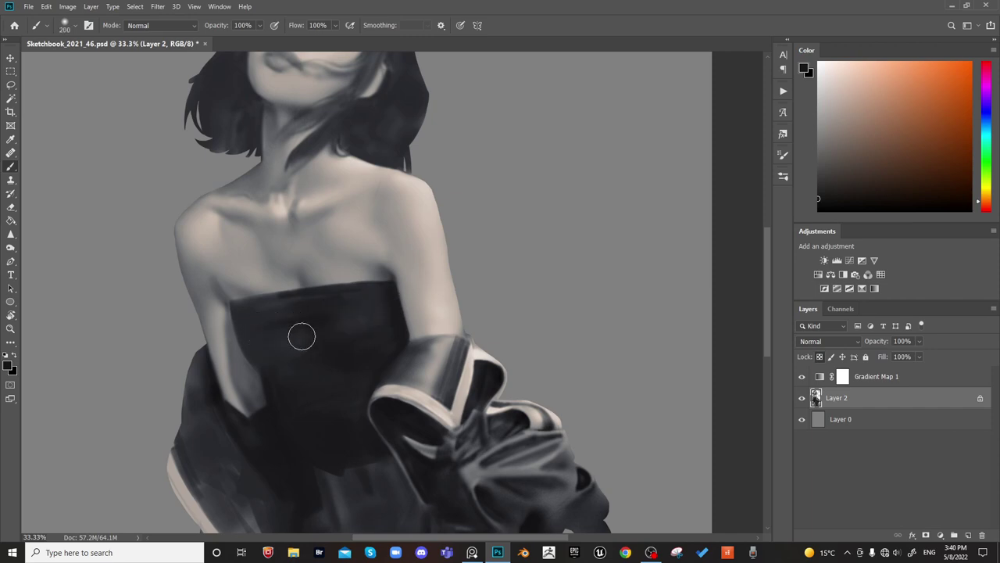
{"action": "key", "text": "bracketleft"}
{"action": "key", "text": "bracketleft"}
{"action": "key", "text": "bracketleft"}
{"action": "key", "text": "bracketright"}
{"action": "key", "text": "bracketright"}
{"action": "key", "text": "bracketright"}
{"action": "key", "text": "bracketright"}
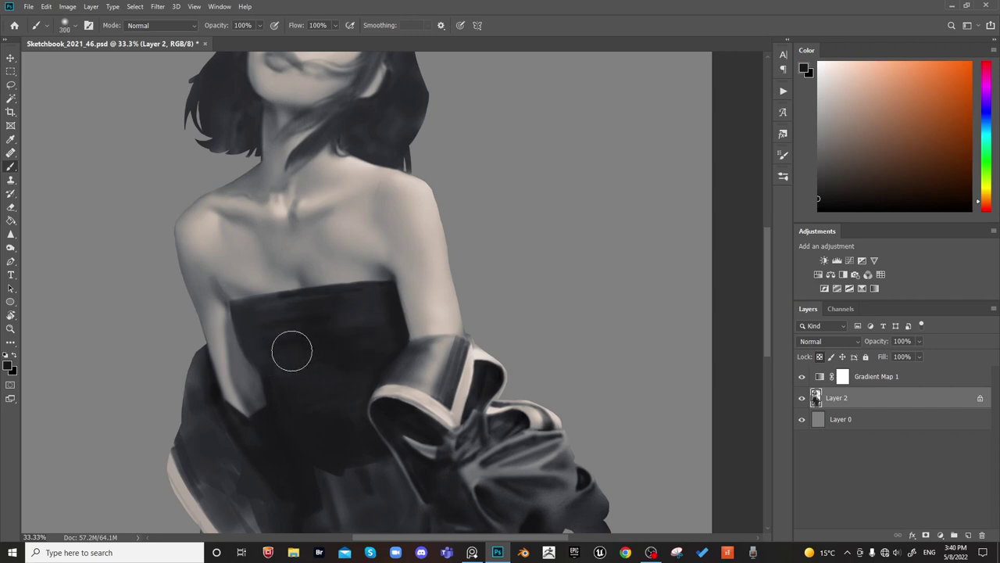
Darken the bodice's upper band and its corner beside the inner arm with near-black, reducing the brush to 175 px
{"action": "key", "text": "bracketleft"}
{"action": "key", "text": "bracketleft"}
{"action": "key", "text": "bracketleft"}
{"action": "key", "text": "bracketleft"}
{"action": "key", "text": "bracketleft"}
{"action": "key", "text": "bracketleft"}
{"action": "key", "text": "bracketleft"}
{"action": "key", "text": "bracketright"}
{"action": "key", "text": "bracketright"}
{"action": "key", "text": "bracketright"}
{"action": "key", "text": "bracketright"}
{"action": "key", "text": "bracketleft"}
{"action": "key", "text": "bracketleft"}
{"action": "key", "text": "bracketleft"}
{"action": "key", "text": "bracketleft"}
{"action": "key", "text": "bracketright"}
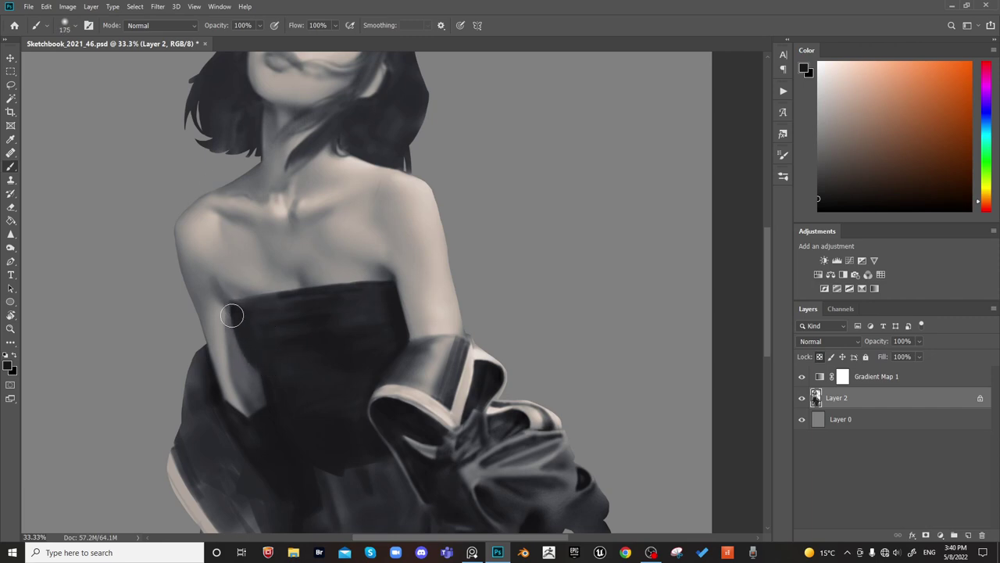
Shade the bodice's side along the inner arm with near-black, using a 400 px and a 100 px brush
{"action": "left_click_drag", "start_coordinate": [232, 315], "coordinate": [262, 373]}
{"action": "key", "text": "bracketright"}
{"action": "key", "text": "bracketright"}
{"action": "key", "text": "bracketright"}
{"action": "key", "text": "bracketright"}
{"action": "key", "text": "bracketright"}
{"action": "key", "text": "bracketright"}
{"action": "key", "text": "bracketright"}
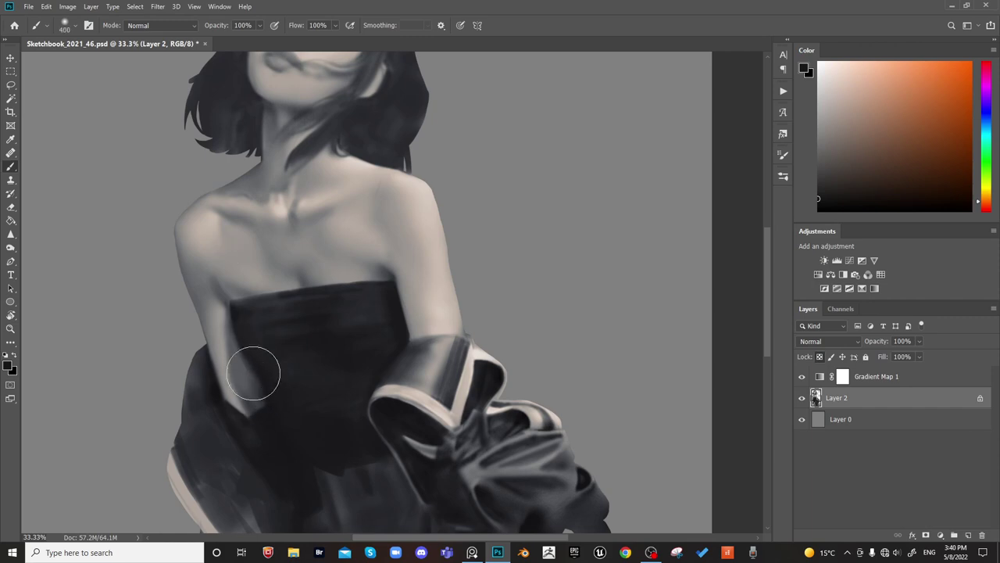
{"action": "key", "text": "bracketleft"}
{"action": "key", "text": "bracketleft"}
{"action": "key", "text": "bracketleft"}
{"action": "key", "text": "bracketleft"}
{"action": "key", "text": "bracketleft"}
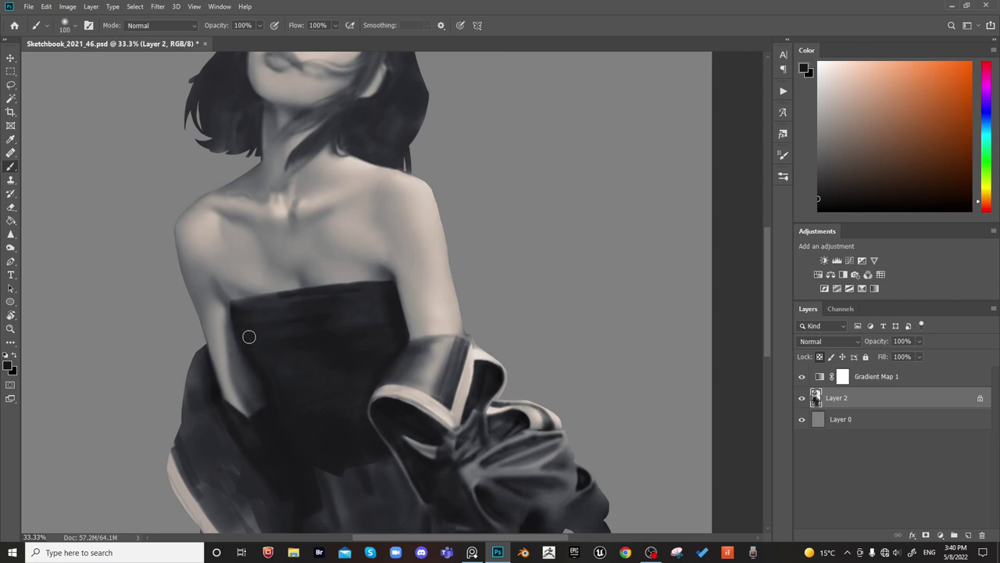
Blend the dark tone over the bodice with soft near-black strokes, enlarging the brush to 500 px
{"action": "key", "text": "bracketright"}
{"action": "key", "text": "bracketright"}
{"action": "key", "text": "bracketright"}
{"action": "key", "text": "bracketright"}
{"action": "key", "text": "bracketright"}
{"action": "key", "text": "bracketright"}
{"action": "key", "text": "bracketright"}
{"action": "key", "text": "bracketright"}
{"action": "key", "text": "bracketright"}
Examine the whole figure flipped horizontally and restore its original orientation for close work on the bodice
{"action": "key", "text": "ctrl+minus"}
{"action": "key", "text": "ctrl+minus"}
{"action": "key", "text": "ctrl+shift+h"}
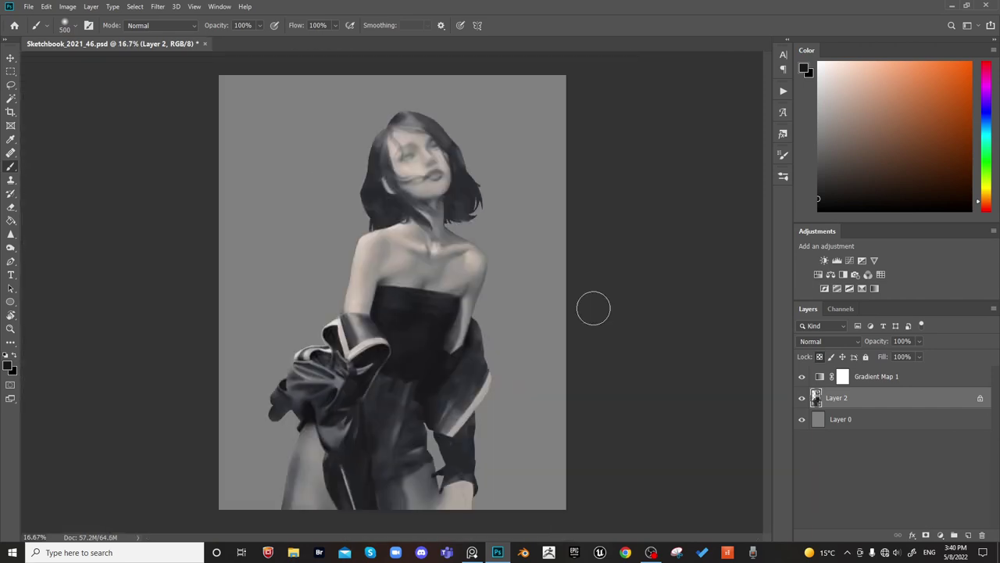
{"action": "key", "text": "ctrl+shift+h"}
{"action": "key", "text": "ctrl+plus"}
{"action": "key", "text": "ctrl+plus"}
{"action": "key", "text": "ctrl+plus"}
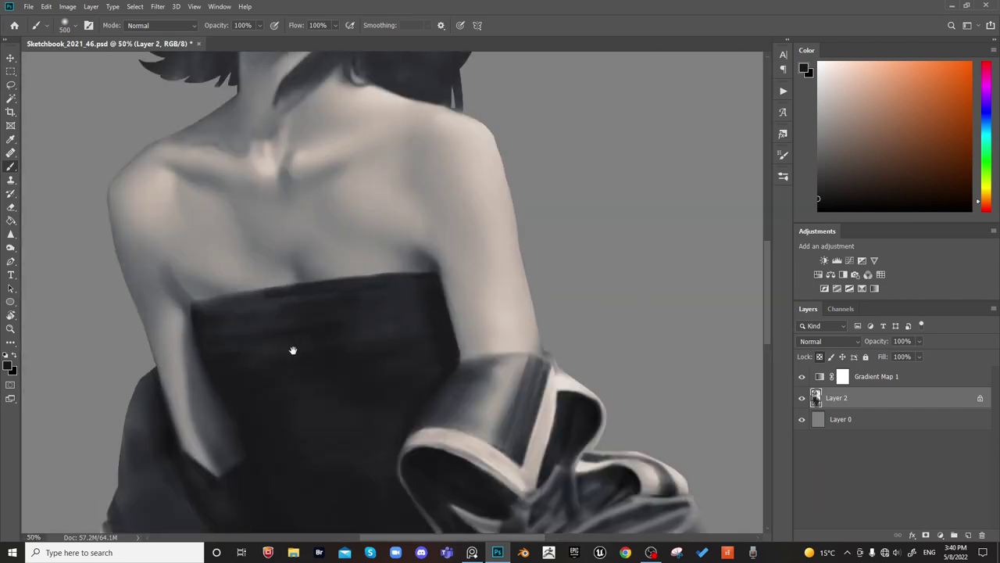
Sharpen the bodice's upper corner and top edge next to the armpit with near-black, using a 70 to 100 px brush
{"action": "left_click_drag", "start_coordinate": [292, 351], "coordinate": [454, 354]}
{"action": "key", "text": "bracketleft"}
{"action": "key", "text": "bracketleft"}
{"action": "key", "text": "bracketleft"}
{"action": "key", "text": "bracketleft"}
{"action": "key", "text": "bracketleft"}
{"action": "key", "text": "bracketleft"}
{"action": "key", "text": "bracketleft"}
{"action": "key", "text": "bracketleft"}
{"action": "key", "text": "bracketleft"}
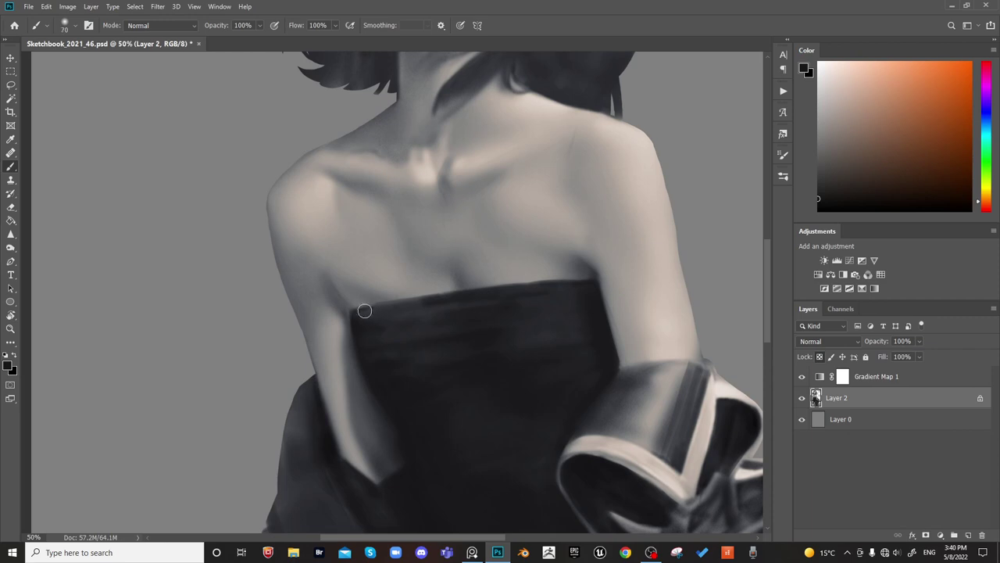
{"action": "key", "text": "bracketright"}
{"action": "left_click_drag", "start_coordinate": [361, 314], "coordinate": [397, 306]}
{"action": "key", "text": "bracketright"}
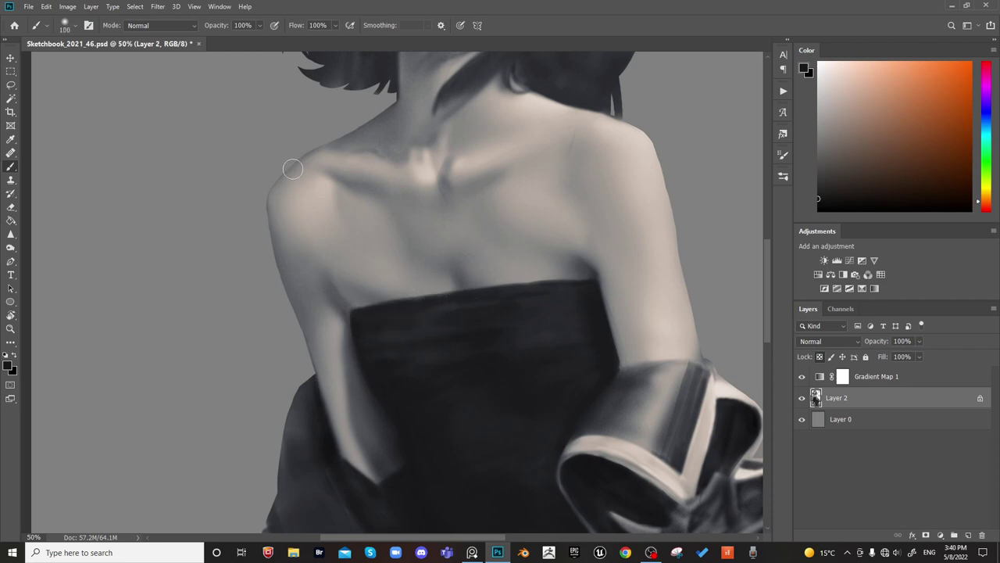
Paint a dark armpit crease above the bodice's corner at 60 px, and soften it with a 175 to 300 px brush
{"action": "key", "text": "bracketright"}
{"action": "key", "text": "bracketright"}
{"action": "right_click", "coordinate": [347, 304]}
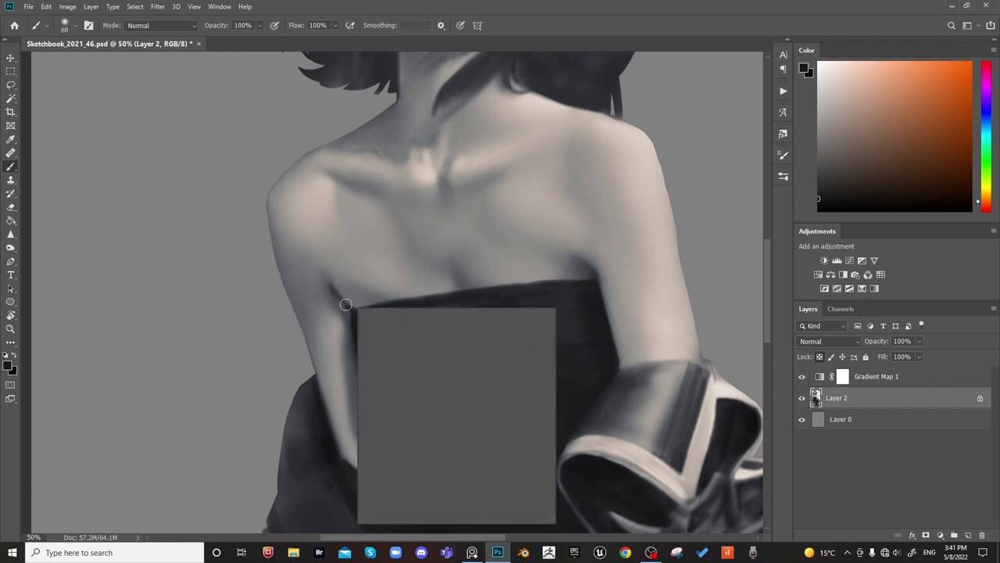
{"action": "left_click", "coordinate": [347, 306]}
{"action": "key", "text": "bracketright"}
{"action": "key", "text": "bracketright"}
{"action": "key", "text": "bracketright"}
{"action": "key", "text": "bracketright"}
{"action": "key", "text": "bracketright"}
{"action": "key", "text": "bracketright"}
{"action": "key", "text": "bracketright"}
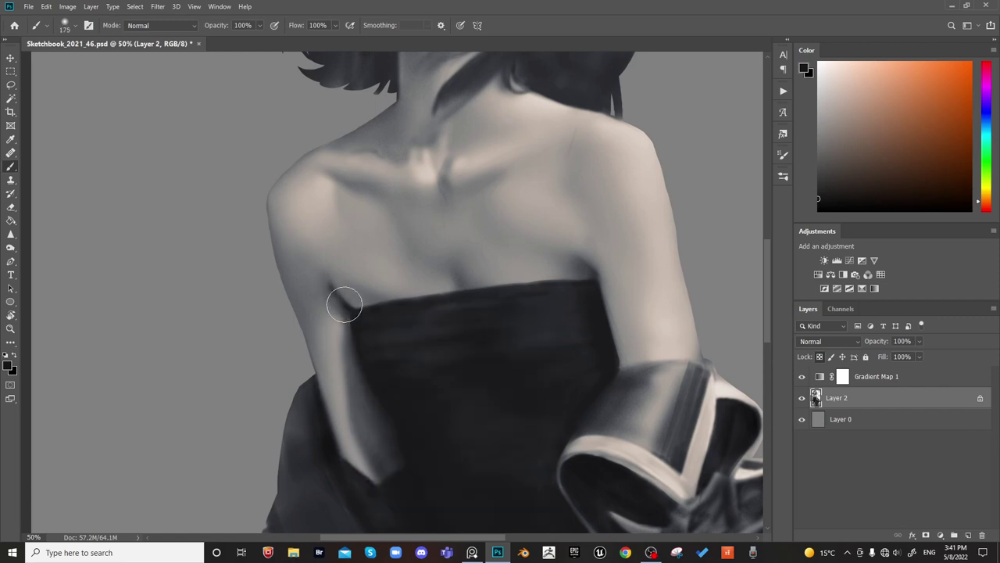
{"action": "left_click_drag", "start_coordinate": [346, 296], "coordinate": [365, 254]}
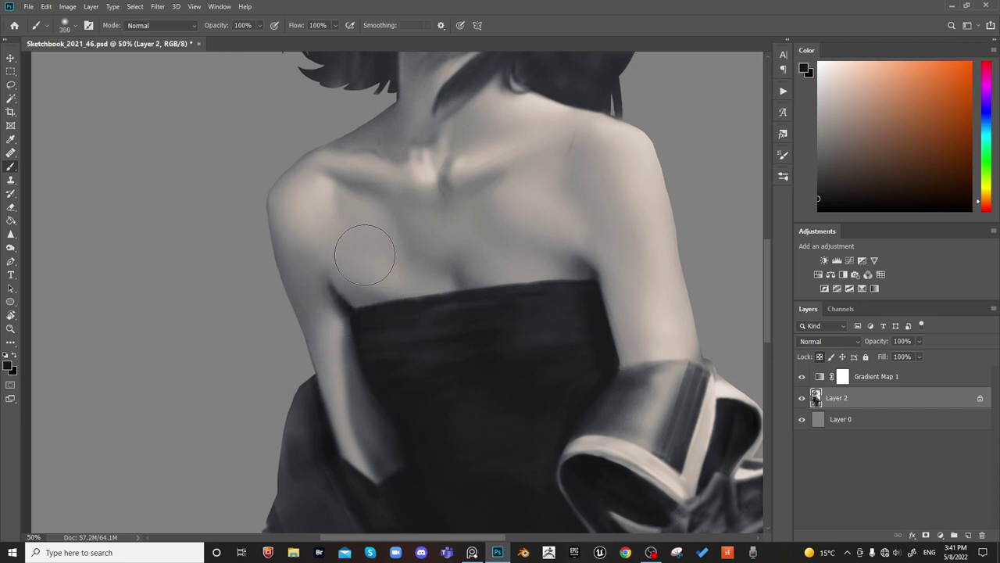
Even out the bodice's top edge from the armpit corner towards the centre, sampling the bodice's dark tone
{"action": "key", "text": "bracketleft"}
{"action": "key", "text": "bracketleft"}
{"action": "key", "text": "bracketleft"}
{"action": "left_click_drag", "start_coordinate": [359, 307], "coordinate": [446, 296]}
{"action": "key", "text": "bracketright"}
{"action": "left_click", "coordinate": [403, 322], "text": "alt"}
{"action": "key", "text": "bracketleft"}
{"action": "key", "text": "bracketleft"}
{"action": "key", "text": "bracketleft"}
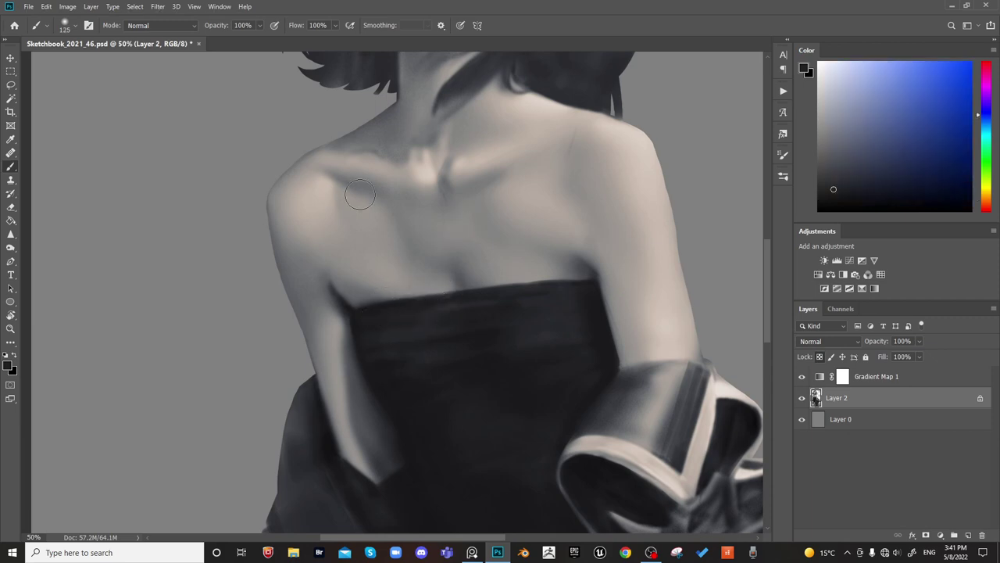
Extend the armpit crease shadow up into the arm with sampled dark tones at 150 to 200 px
{"action": "left_click", "coordinate": [323, 285], "text": "alt"}
{"action": "key", "text": "bracketright"}
{"action": "key", "text": "bracketright"}
{"action": "key", "text": "bracketright"}
{"action": "key", "text": "bracketleft"}
{"action": "left_click", "coordinate": [341, 298], "text": "alt"}
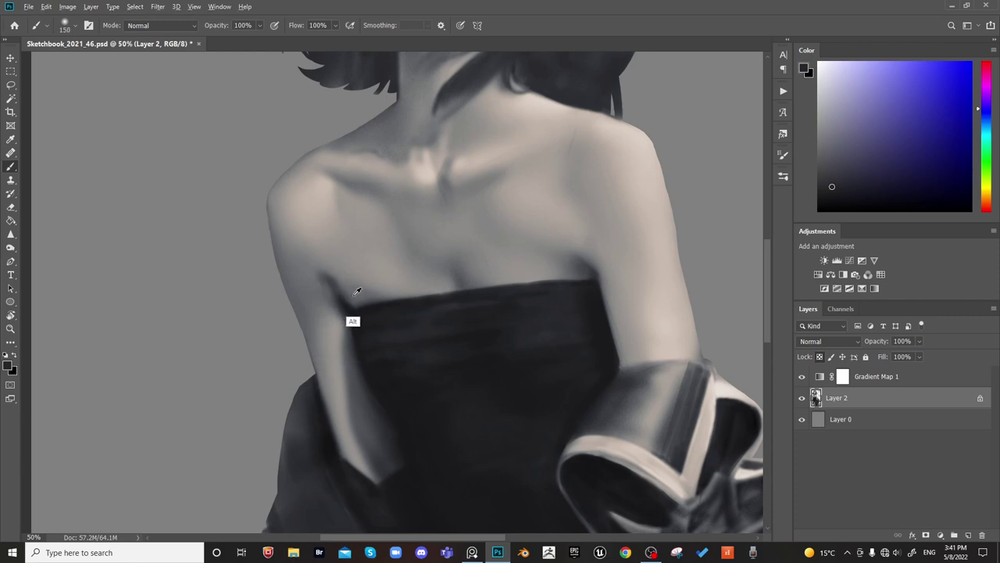
Blend the armpit crease into the chest with sampled skin and shadow tones at 200 to 300 px, checking it mirrored
{"action": "left_click", "coordinate": [356, 292], "text": "alt"}
{"action": "left_click", "coordinate": [320, 265], "text": "alt"}
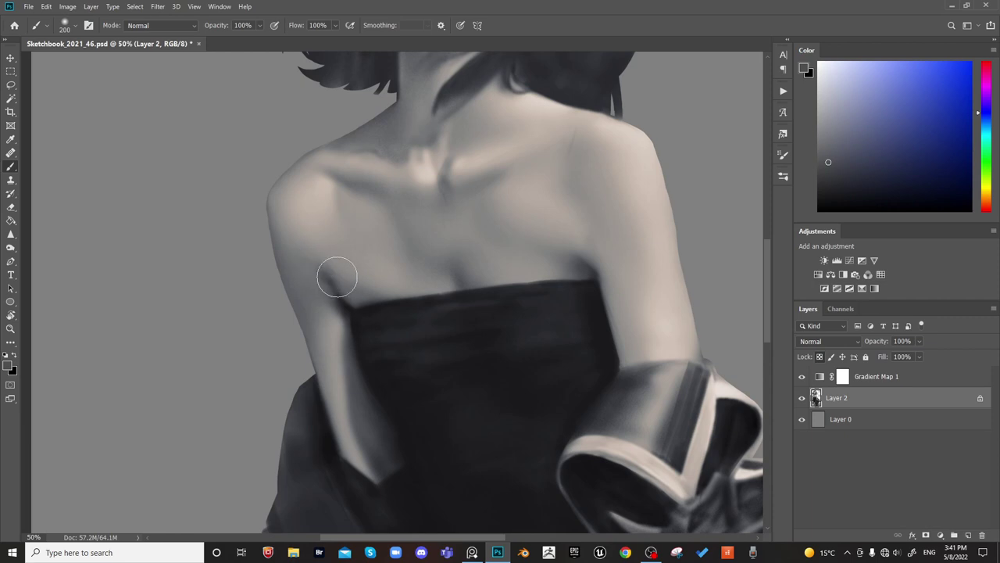
{"action": "left_click", "coordinate": [341, 297], "text": "alt"}
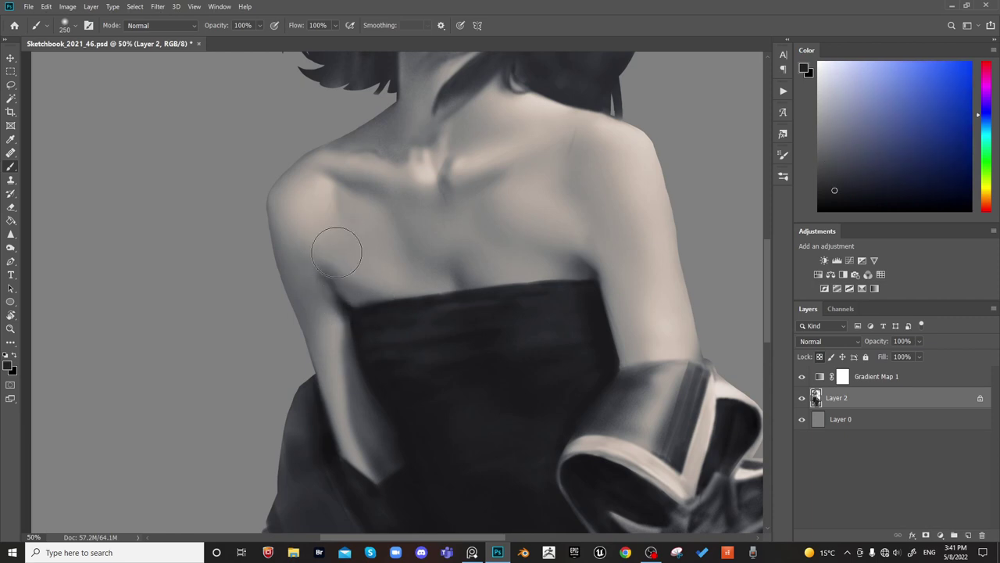
{"action": "key", "text": "bracketright"}
{"action": "left_click", "coordinate": [364, 278], "text": "alt"}
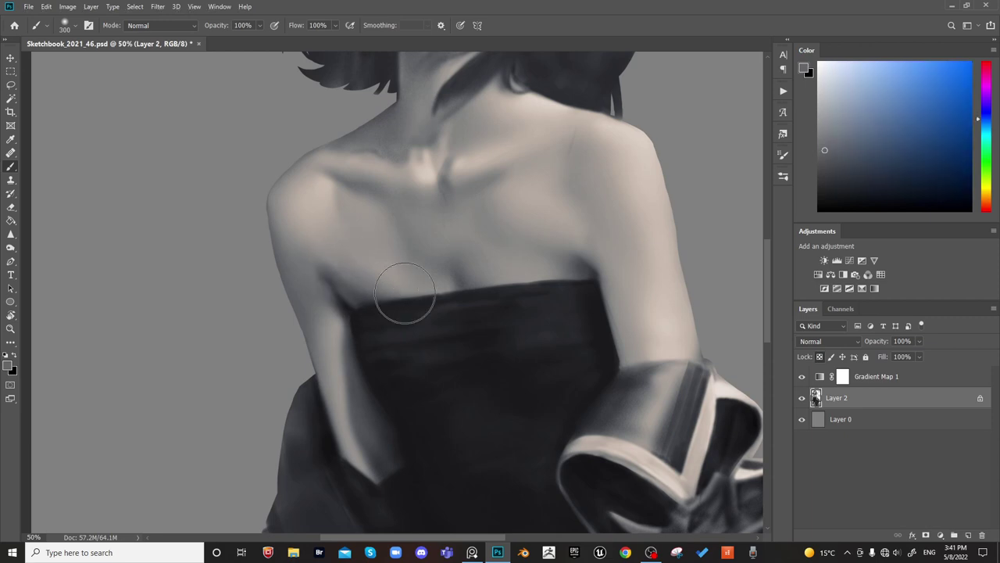
{"action": "left_click", "coordinate": [351, 290], "text": "alt"}
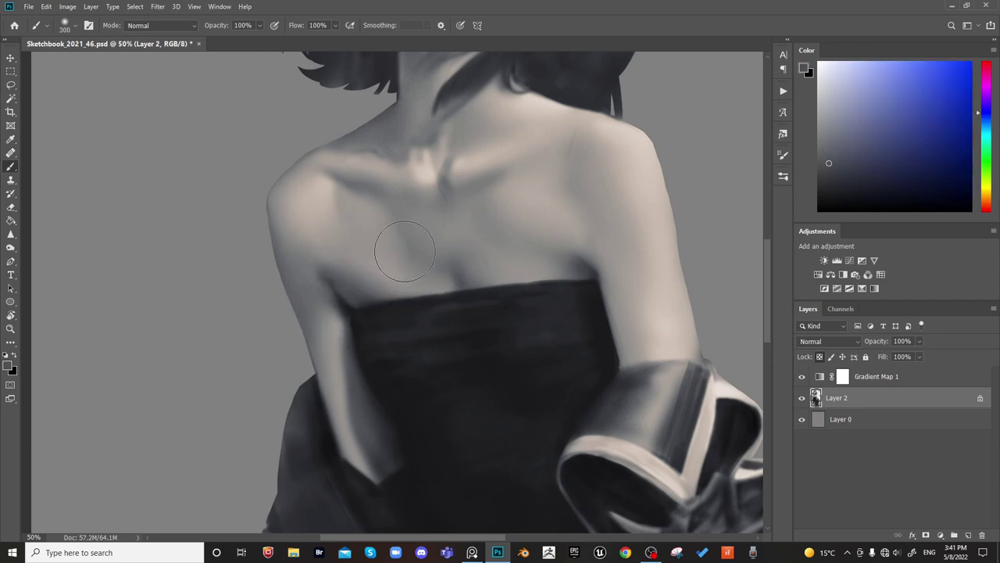
{"action": "left_click", "coordinate": [399, 279], "text": "alt"}
{"action": "key", "text": "ctrl+shift+h"}
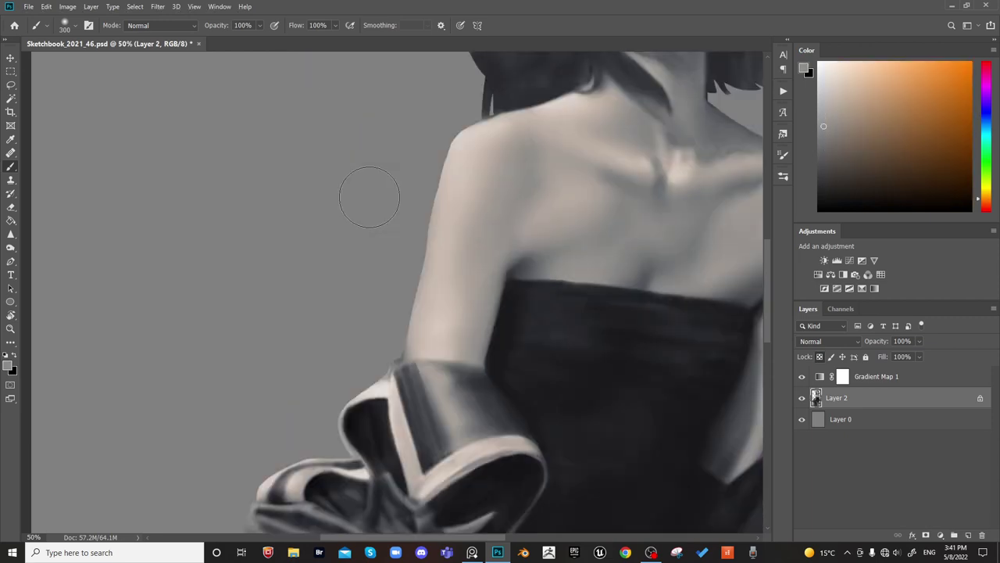
{"action": "key", "text": "ctrl+shift+h"}
Deepen the armpit crease with near-black sampled from the bodice's side, using a 100 to 125 px brush
{"action": "left_click_drag", "start_coordinate": [463, 281], "coordinate": [456, 240]}
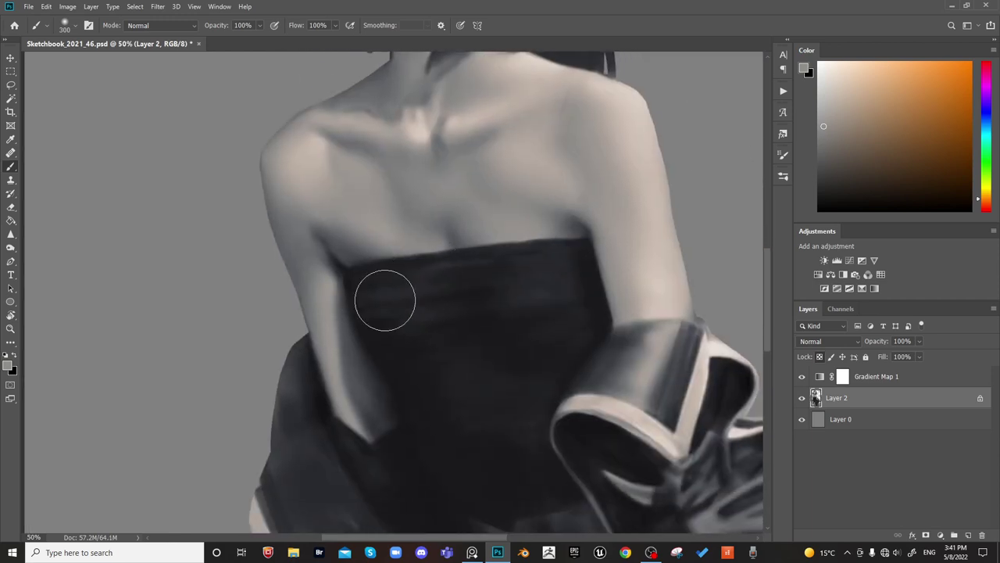
{"action": "left_click", "coordinate": [351, 347], "text": "alt"}
{"action": "key", "text": "bracketleft"}
{"action": "key", "text": "bracketleft"}
{"action": "key", "text": "bracketleft"}
{"action": "key", "text": "bracketleft"}
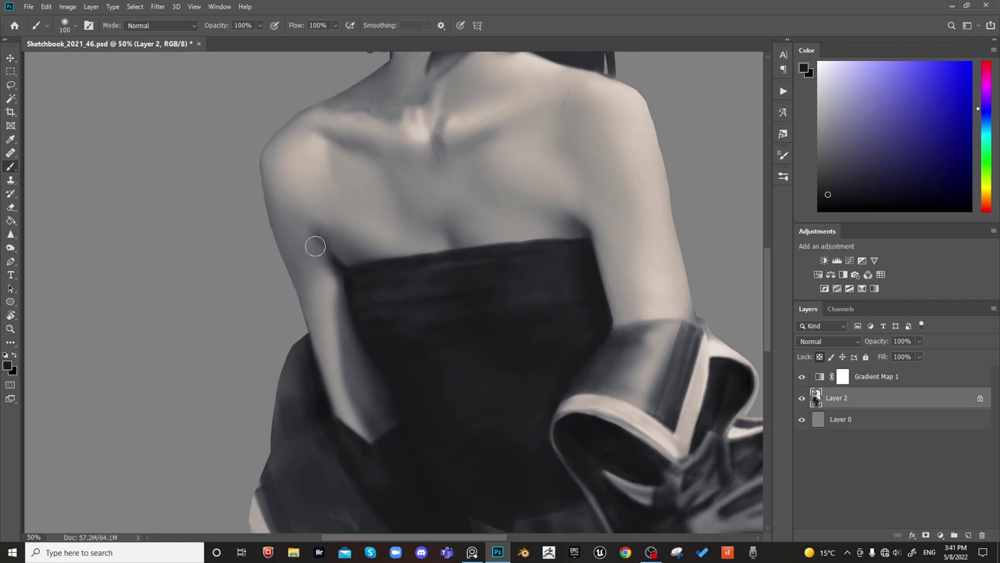
{"action": "key", "text": "bracketright"}
{"action": "key", "text": "bracketleft"}
{"action": "key", "text": "bracketleft"}
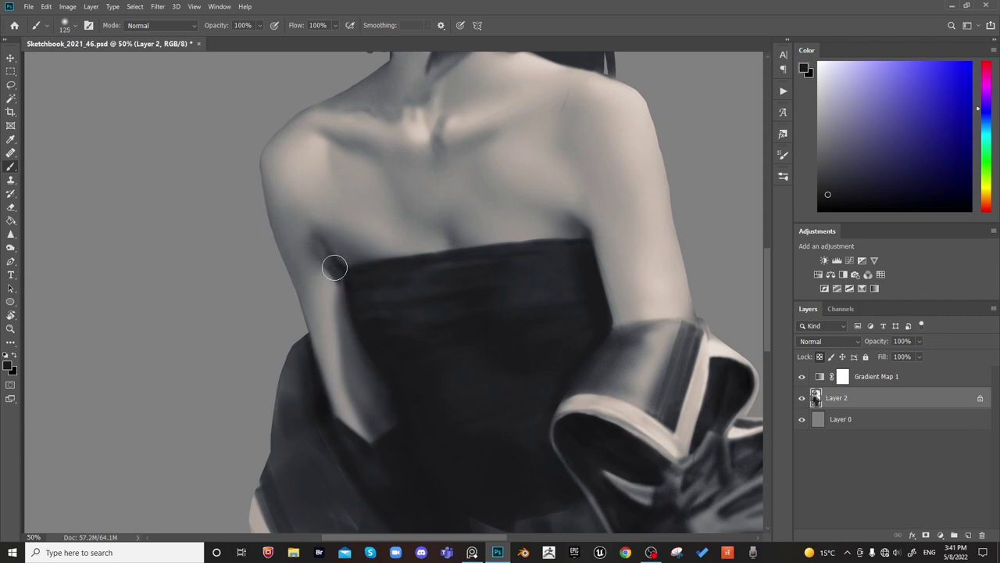
Refine the armpit crease and the bodice's edge along the inner arm with sampled dark grey at 80 to 175 px
{"action": "left_click", "coordinate": [328, 304], "text": "alt"}
{"action": "left_click_drag", "start_coordinate": [319, 252], "coordinate": [324, 250]}
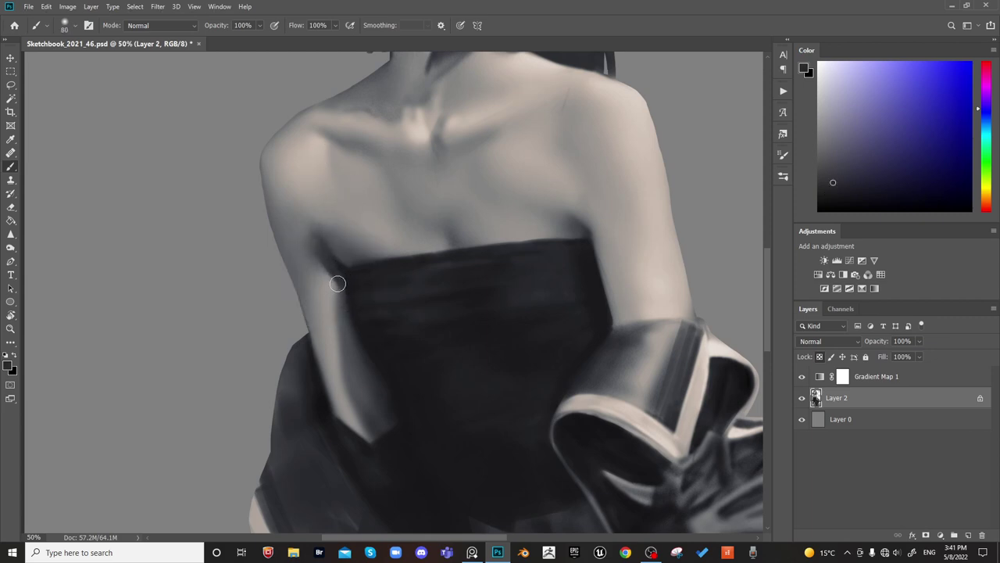
{"action": "key", "text": "bracketright"}
{"action": "key", "text": "bracketright"}
{"action": "key", "text": "bracketright"}
{"action": "key", "text": "bracketright"}
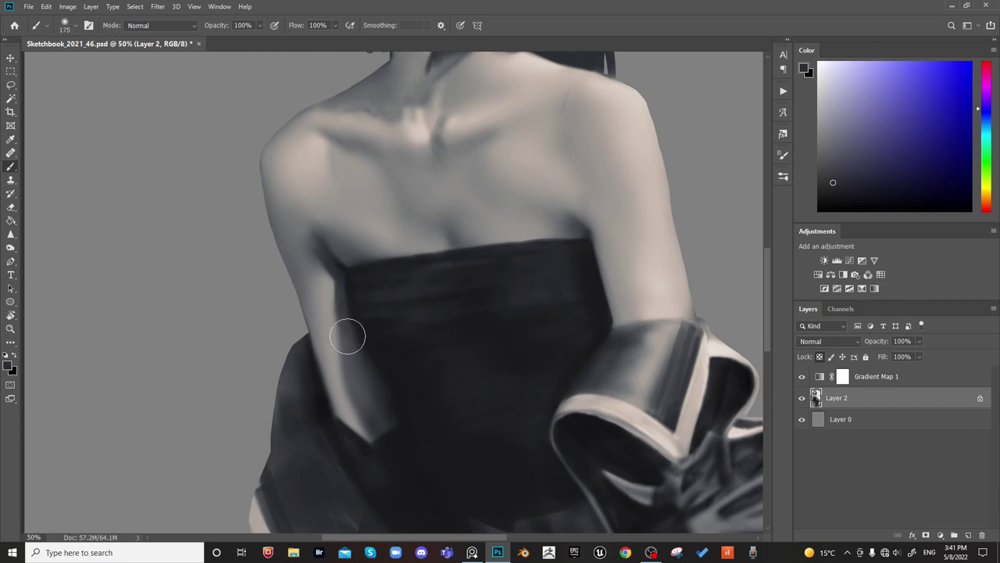
Shade the inner side of the bare forearm beside the dark top with the dark tone, varying the soft brush from 80 to 300 px
{"action": "key", "text": "bracketleft"}
{"action": "key", "text": "bracketleft"}
{"action": "key", "text": "bracketright"}
{"action": "key", "text": "bracketright"}
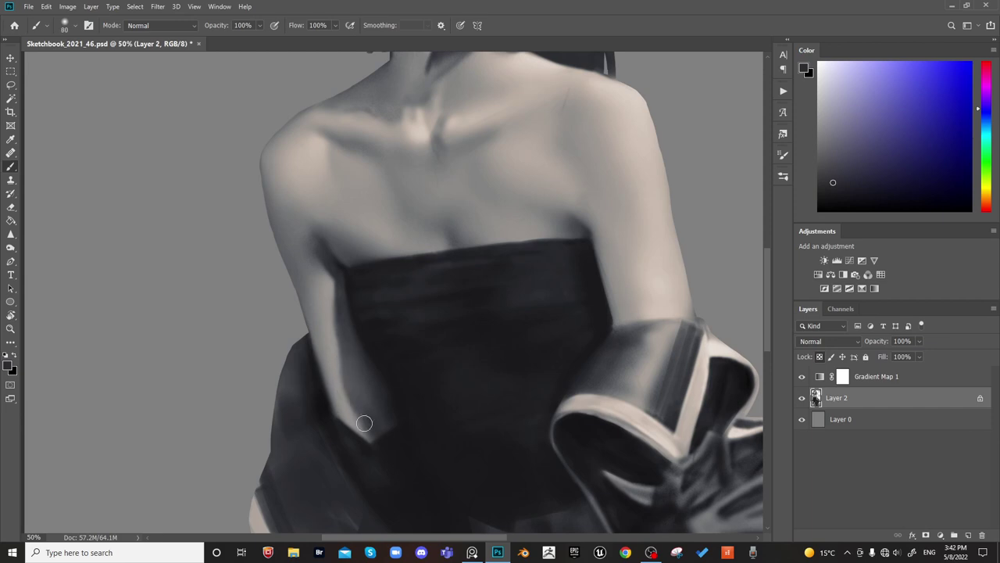
{"action": "key", "text": "bracketright"}
{"action": "key", "text": "bracketright"}
{"action": "key", "text": "bracketright"}
{"action": "key", "text": "bracketright"}
{"action": "key", "text": "bracketright"}
{"action": "key", "text": "bracketright"}
{"action": "key", "text": "bracketright"}
{"action": "key", "text": "bracketright"}
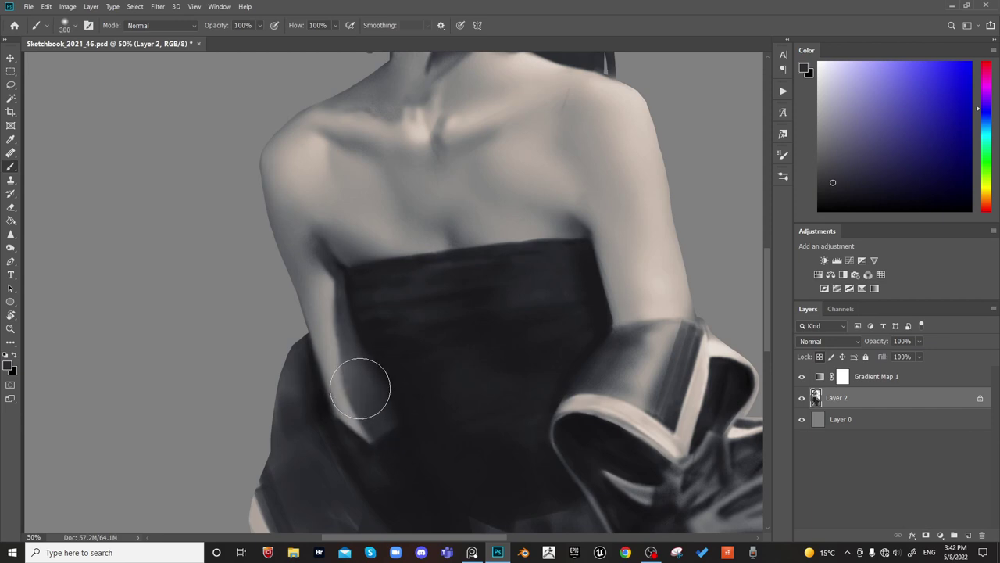
{"action": "key", "text": "bracketleft"}
{"action": "key", "text": "bracketleft"}
{"action": "key", "text": "bracketleft"}
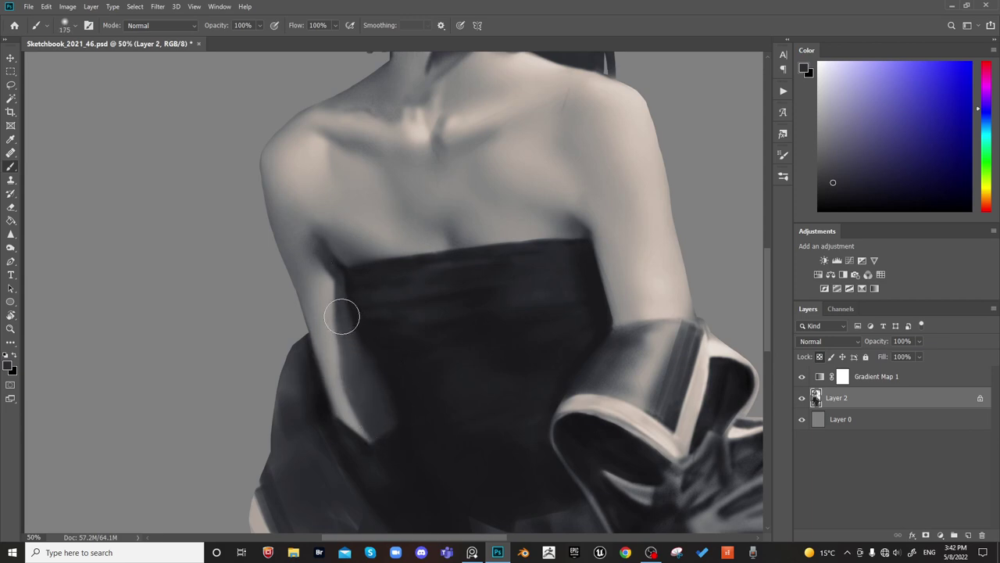
Sample the light skin tone from the shoulder and lighten the narrow arm beside the top, reducing the brush from 200 to 66 px
{"action": "key", "text": "alt"}
{"action": "left_click", "coordinate": [328, 141], "text": "alt"}
{"action": "key", "text": "bracketright"}
{"action": "key", "text": "bracketright"}
{"action": "key", "text": "bracketright"}
{"action": "key", "text": "bracketright"}
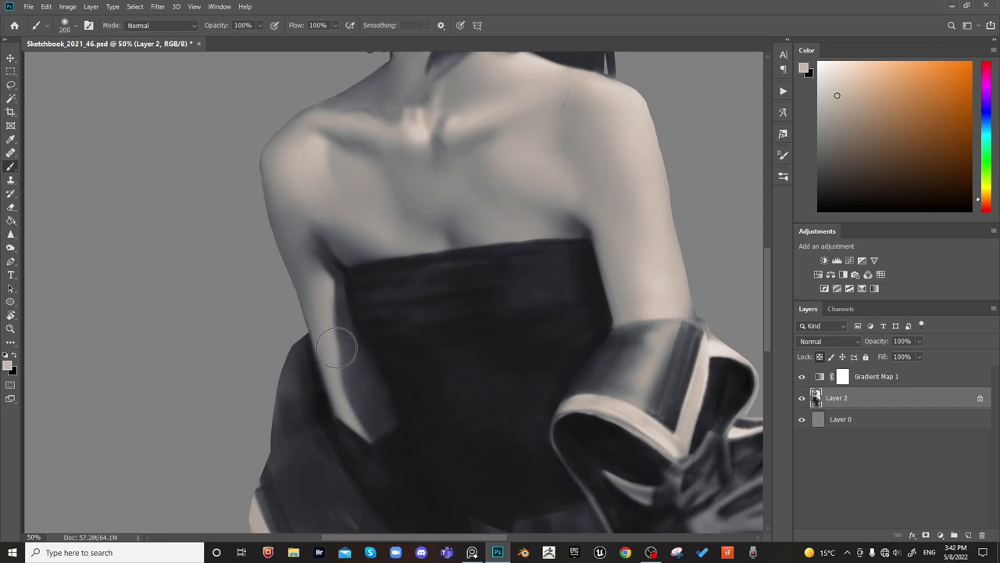
{"action": "key", "text": "bracketleft"}
{"action": "key", "text": "bracketleft"}
{"action": "key", "text": "bracketleft"}
{"action": "key", "text": "bracketleft"}
{"action": "key", "text": "bracketleft"}
{"action": "key", "text": "bracketleft"}
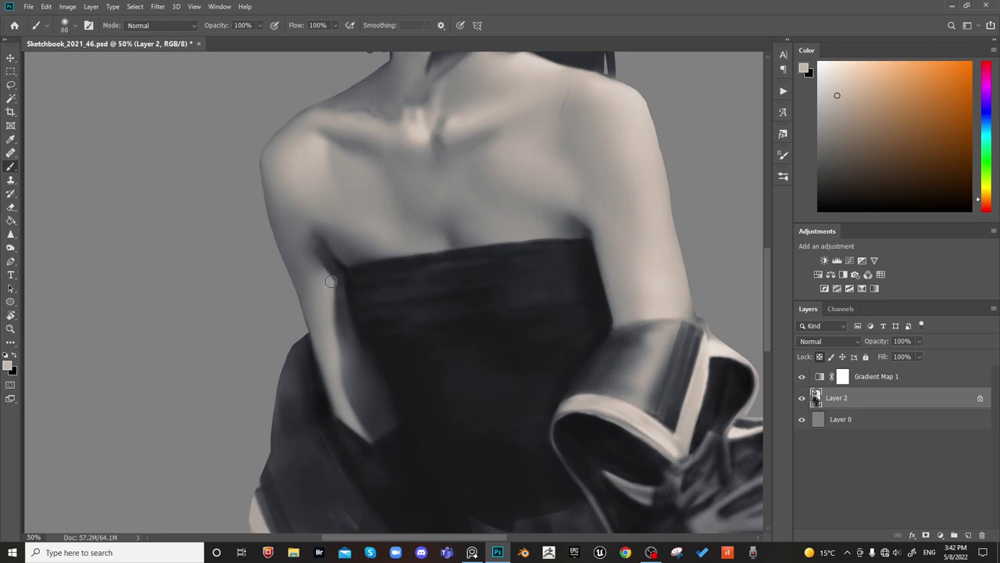
Brighten the forearm down to its pointed lower end with the light skin tone, using a brush of about 90 px
{"action": "key", "text": "bracketright"}
{"action": "key", "text": "bracketright"}
{"action": "key", "text": "bracketright"}
{"action": "key", "text": "bracketright"}
{"action": "key", "text": "bracketright"}
{"action": "key", "text": "bracketright"}
{"action": "key", "text": "bracketright"}
{"action": "key", "text": "bracketleft"}
{"action": "key", "text": "bracketleft"}
{"action": "key", "text": "bracketleft"}
{"action": "key", "text": "bracketleft"}
{"action": "key", "text": "bracketleft"}
{"action": "key", "text": "bracketleft"}
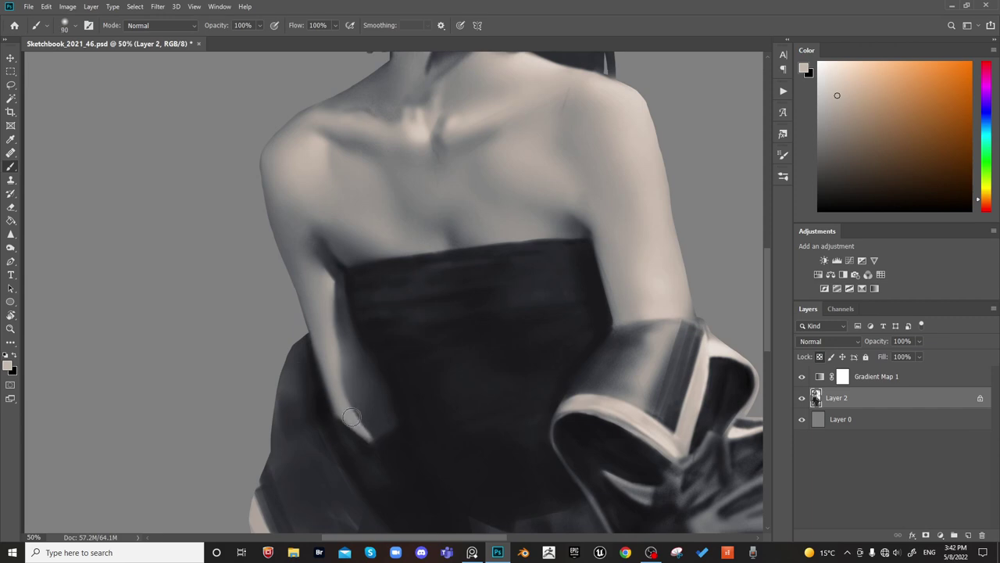
{"action": "key", "text": "bracketright"}
{"action": "key", "text": "bracketleft"}
{"action": "key", "text": "bracketleft"}
Sample a mid skin tone from the forearm's lower end and blend the forearm shading with a 200 px soft brush
{"action": "left_click", "coordinate": [357, 424], "text": "alt"}
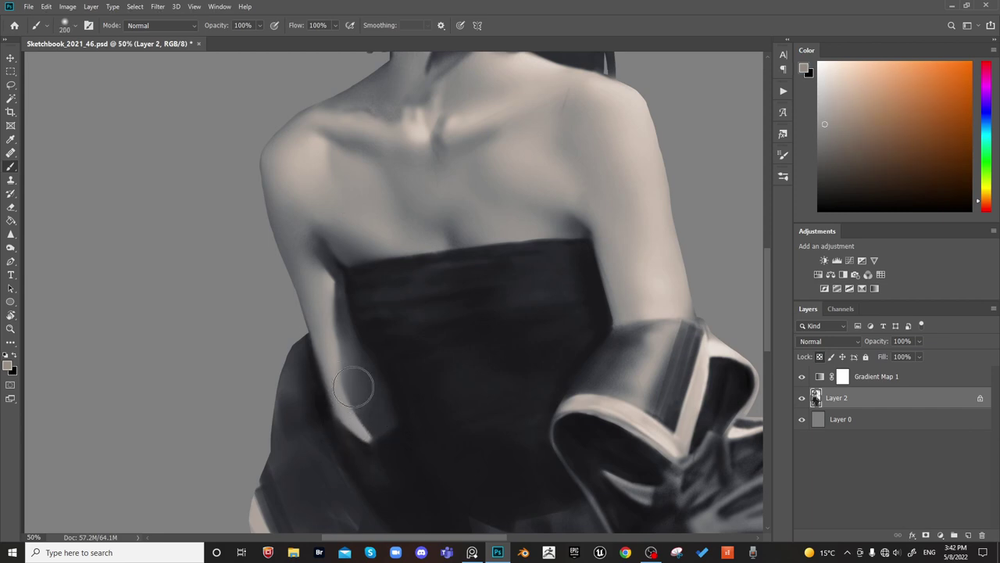
{"action": "key", "text": "bracketright"}
{"action": "key", "text": "bracketright"}
Sample near-black from the jacket and clean up the forearm's lower edge, starting with a 50 px brush
{"action": "left_click", "coordinate": [318, 384], "text": "alt"}
{"action": "key", "text": "bracketleft"}
{"action": "key", "text": "bracketleft"}
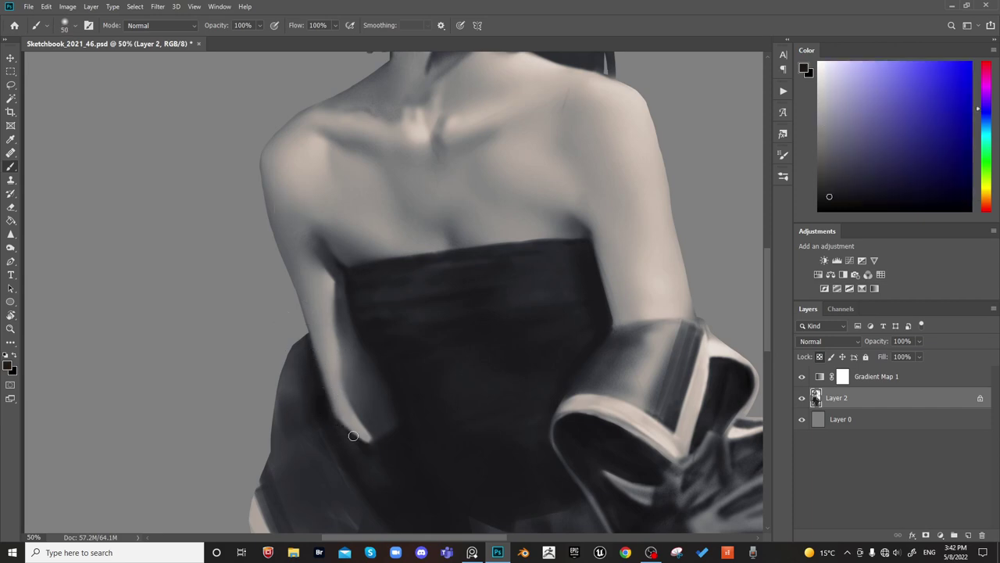
{"action": "key", "text": "bracketright"}
{"action": "key", "text": "bracketright"}
{"action": "key", "text": "bracketright"}
Mirror the canvas horizontally to check the whole figure, and restore its original orientation
{"action": "key", "text": "ctrl+minus"}
{"action": "key", "text": "ctrl+minus"}
{"action": "left_click_drag", "start_coordinate": [679, 334], "coordinate": [655, 314]}
{"action": "key", "text": "ctrl+shift+h"}
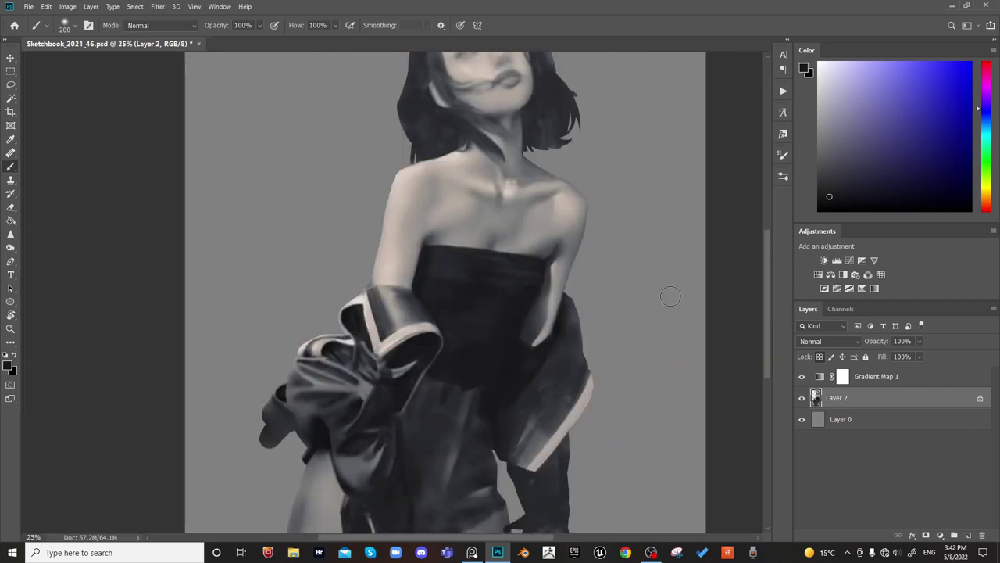
{"action": "left_click_drag", "start_coordinate": [688, 343], "coordinate": [698, 406]}
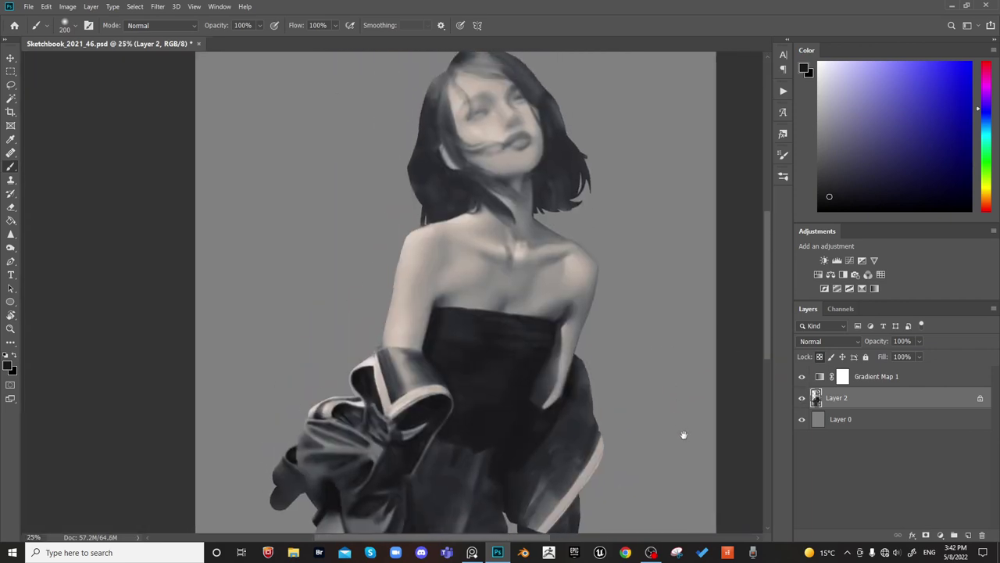
{"action": "key", "text": "h"}
Darken the hair beside the cheek, on the side away from the visible ear, with near-black and a 200–250 px soft brush
{"action": "key", "text": "ctrl+plus"}
{"action": "key", "text": "ctrl+plus"}
{"action": "left_click_drag", "start_coordinate": [482, 272], "coordinate": [519, 396]}
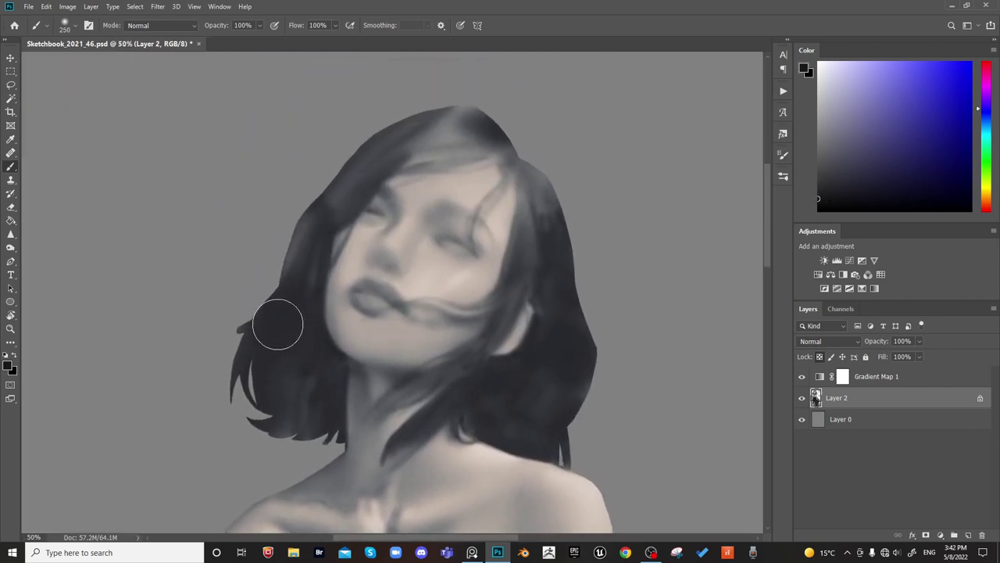
{"action": "key", "text": "bracketright"}
{"action": "key", "text": "bracketright"}
{"action": "key", "text": "bracketleft"}
{"action": "key", "text": "bracketleft"}
{"action": "key", "text": "bracketleft"}
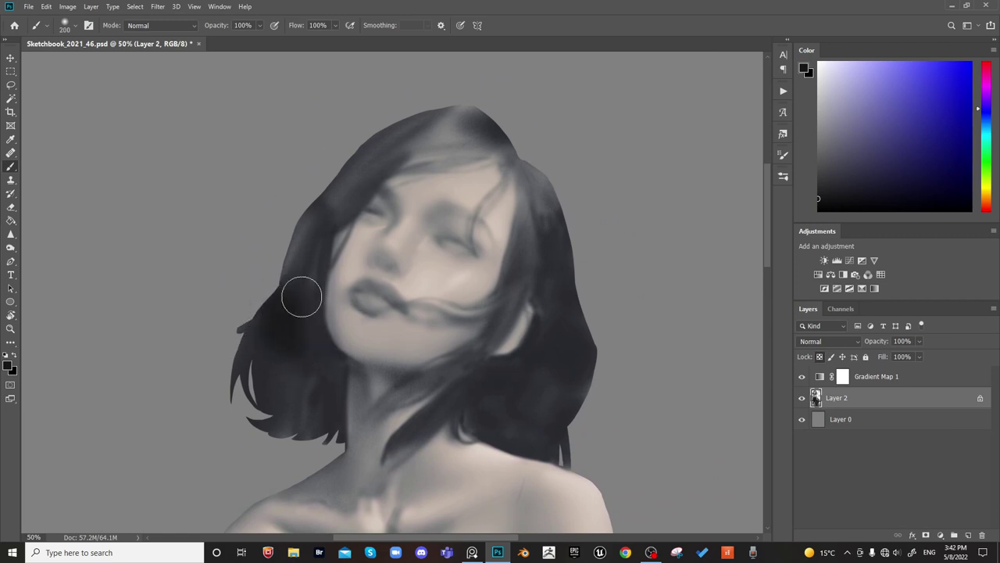
{"action": "left_click_drag", "start_coordinate": [303, 311], "coordinate": [317, 345]}
Deepen the dark hair against the cheek and jaw contour, using brush sizes from 90 to 250 px
{"action": "key", "text": "bracketleft"}
{"action": "key", "text": "bracketleft"}
{"action": "key", "text": "bracketleft"}
{"action": "key", "text": "bracketleft"}
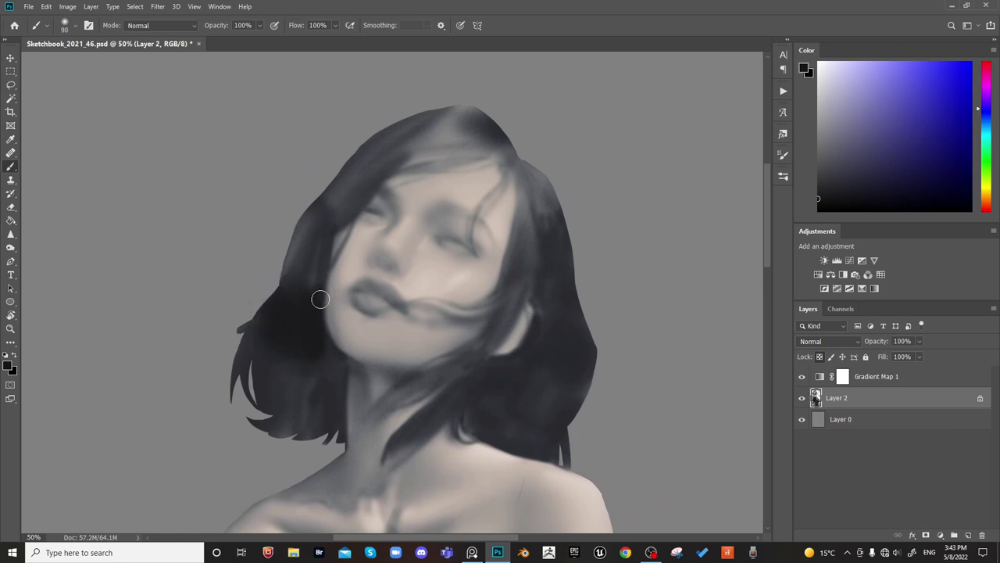
{"action": "key", "text": "bracketright"}
{"action": "key", "text": "bracketright"}
{"action": "key", "text": "bracketright"}
{"action": "key", "text": "bracketright"}
{"action": "mouse_move", "coordinate": [303, 368]}
{"action": "left_mouse_down"}
{"action": "mouse_move", "coordinate": [315, 384]}
{"action": "mouse_move", "coordinate": [327, 314]}
{"action": "left_mouse_up"}
{"action": "key", "text": "bracketright"}
{"action": "key", "text": "bracketright"}
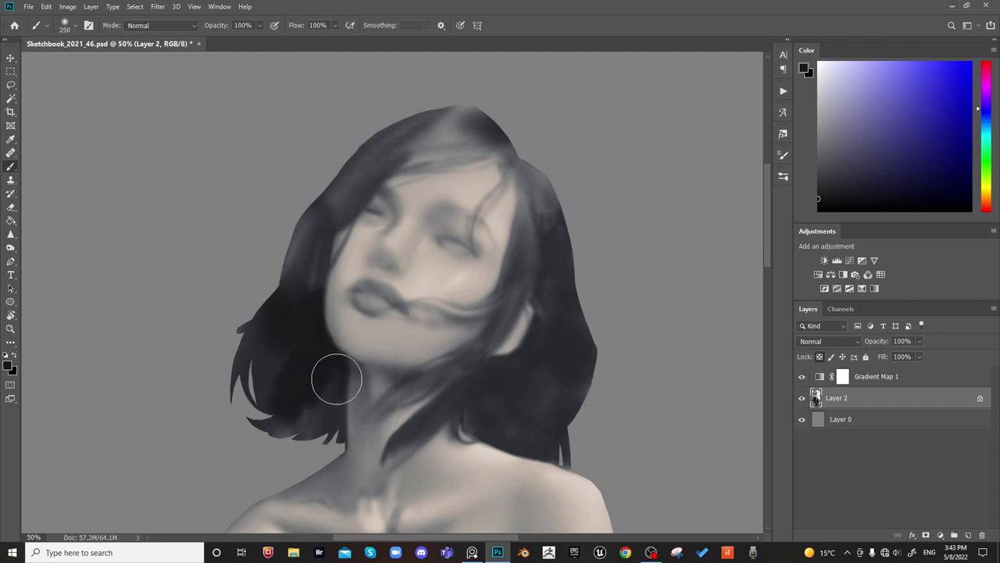
Darken the lower hair beside the neck down to its tips with a 125–150 px soft brush
{"action": "key", "text": "bracketleft"}
{"action": "key", "text": "bracketleft"}
{"action": "key", "text": "bracketleft"}
{"action": "key", "text": "bracketleft"}
{"action": "key", "text": "bracketleft"}
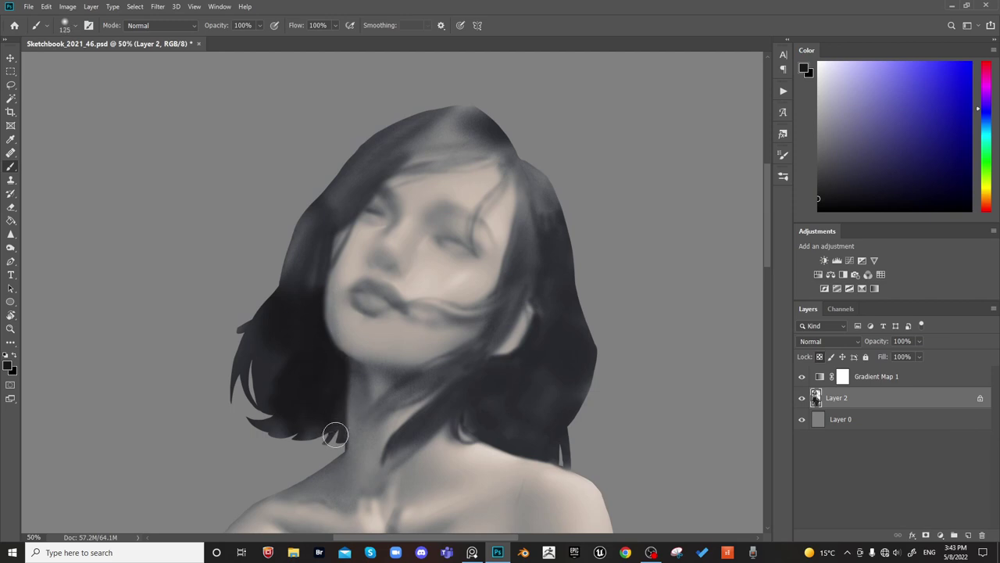
{"action": "key", "text": "bracketleft"}
{"action": "key", "text": "bracketleft"}
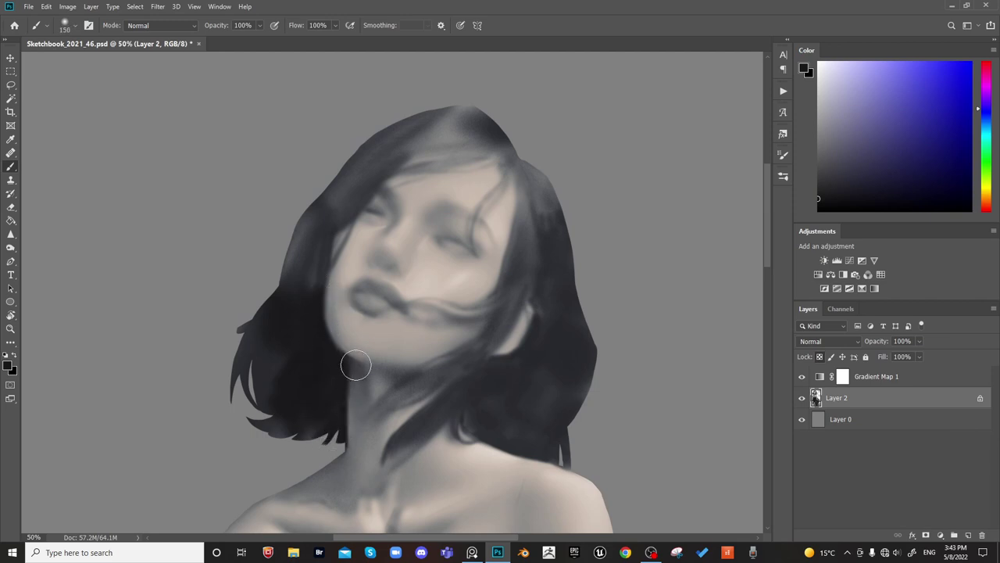
Paint near-black over the outer hair from the cheek up past the temple, on the side away from the visible ear
{"action": "key", "text": "bracketright"}
{"action": "key", "text": "bracketright"}
{"action": "mouse_move", "coordinate": [315, 234]}
{"action": "left_mouse_down"}
{"action": "mouse_move", "coordinate": [314, 195]}
{"action": "mouse_move", "coordinate": [328, 242]}
{"action": "mouse_move", "coordinate": [360, 174]}
{"action": "mouse_move", "coordinate": [315, 220]}
{"action": "mouse_move", "coordinate": [318, 202]}
{"action": "mouse_move", "coordinate": [336, 206]}
{"action": "mouse_move", "coordinate": [334, 217]}
{"action": "mouse_move", "coordinate": [373, 156]}
{"action": "left_mouse_up"}
{"action": "key", "text": "bracketright"}
{"action": "key", "text": "bracketright"}
{"action": "key", "text": "bracketleft"}
{"action": "key", "text": "bracketleft"}
{"action": "key", "text": "bracketleft"}
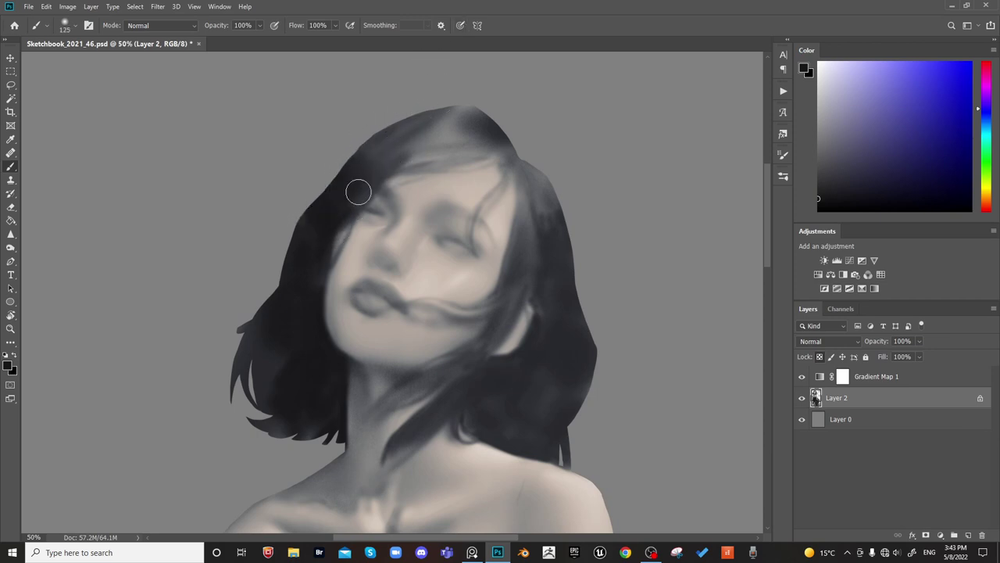
Darken the hair along the temple and stroke dark strands from the temple up toward the crown
{"action": "mouse_move", "coordinate": [358, 192]}
{"action": "left_mouse_down"}
{"action": "mouse_move", "coordinate": [418, 140]}
{"action": "mouse_move", "coordinate": [346, 212]}
{"action": "left_mouse_up"}
{"action": "mouse_move", "coordinate": [407, 149]}
{"action": "left_mouse_down"}
{"action": "mouse_move", "coordinate": [364, 176]}
{"action": "mouse_move", "coordinate": [407, 137]}
{"action": "mouse_move", "coordinate": [391, 136]}
{"action": "mouse_move", "coordinate": [372, 163]}
{"action": "mouse_move", "coordinate": [407, 123]}
{"action": "left_mouse_up"}
{"action": "key", "text": "bracketleft"}
{"action": "mouse_move", "coordinate": [361, 167]}
{"action": "left_mouse_down"}
{"action": "mouse_move", "coordinate": [397, 123]}
{"action": "mouse_move", "coordinate": [371, 134]}
{"action": "mouse_move", "coordinate": [420, 108]}
{"action": "mouse_move", "coordinate": [361, 148]}
{"action": "mouse_move", "coordinate": [329, 200]}
{"action": "mouse_move", "coordinate": [456, 97]}
{"action": "mouse_move", "coordinate": [420, 136]}
{"action": "mouse_move", "coordinate": [453, 122]}
{"action": "left_mouse_up"}
Fill the lighter patch at the crown with near-black, using a 400 px brush and reducing it to 175 px
{"action": "key", "text": "bracketright"}
{"action": "key", "text": "bracketright"}
{"action": "key", "text": "bracketright"}
{"action": "key", "text": "bracketright"}
{"action": "key", "text": "bracketright"}
{"action": "key", "text": "bracketright"}
{"action": "key", "text": "bracketright"}
{"action": "key", "text": "bracketright"}
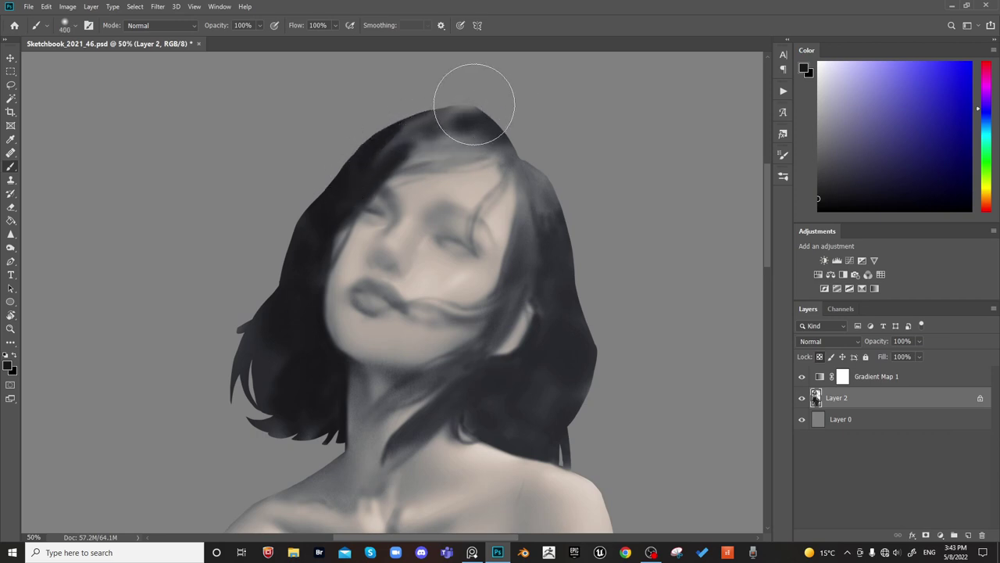
{"action": "key", "text": "bracketleft"}
{"action": "key", "text": "bracketleft"}
{"action": "key", "text": "bracketleft"}
{"action": "key", "text": "bracketleft"}
{"action": "key", "text": "bracketleft"}
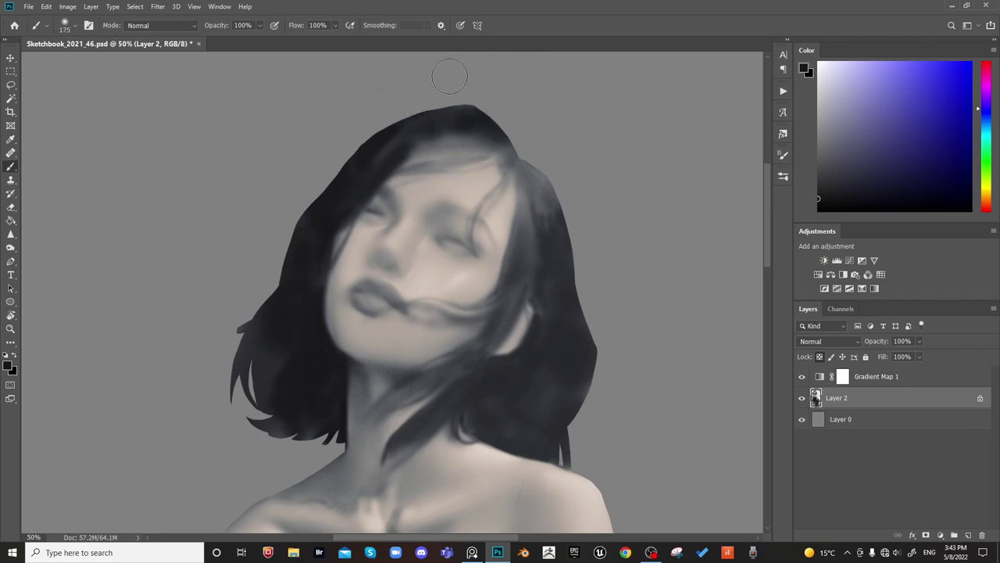
Darken the fringe above the forehead across to the parting, enlarging the brush to 300 px for the crown
{"action": "key", "text": "bracketleft"}
{"action": "mouse_move", "coordinate": [404, 165]}
{"action": "left_mouse_down"}
{"action": "mouse_move", "coordinate": [463, 152]}
{"action": "mouse_move", "coordinate": [422, 157]}
{"action": "mouse_move", "coordinate": [455, 139]}
{"action": "mouse_move", "coordinate": [531, 149]}
{"action": "left_mouse_up"}
{"action": "key", "text": "bracketright"}
{"action": "key", "text": "bracketright"}
{"action": "key", "text": "bracketright"}
{"action": "key", "text": "bracketright"}
{"action": "key", "text": "bracketright"}
{"action": "key", "text": "bracketright"}
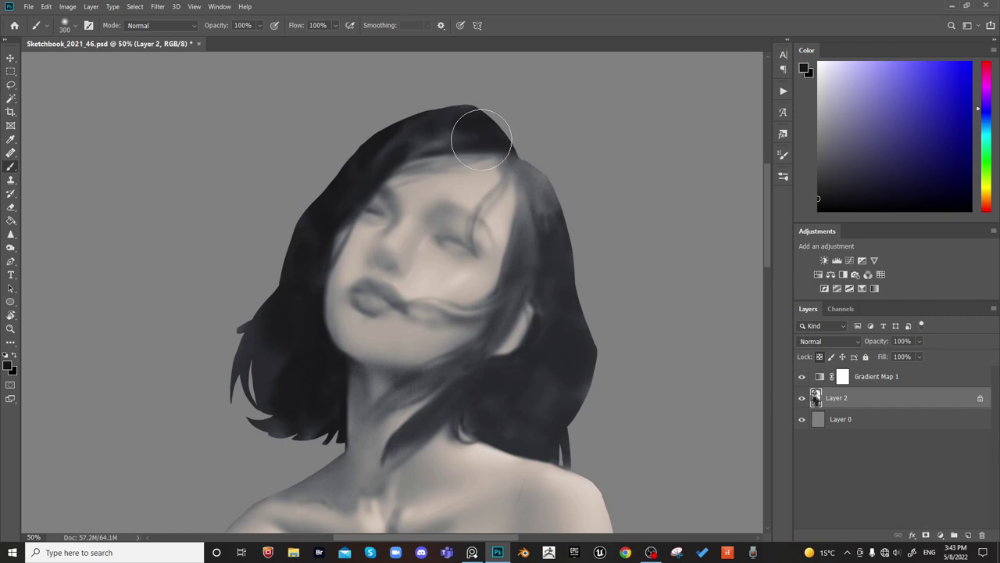
{"action": "key", "text": "bracketleft"}
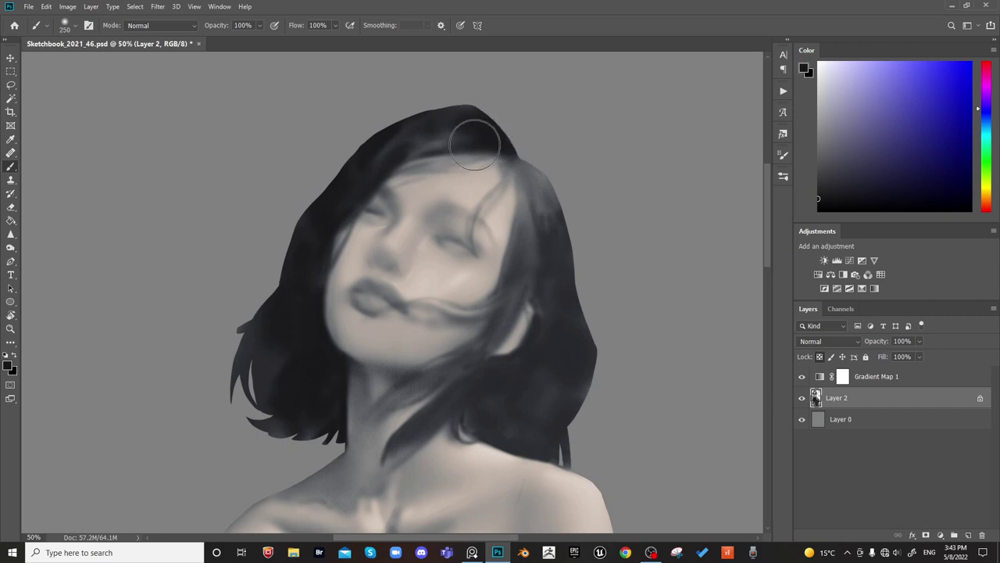
Define the fringe's lower edge with a dark stroke toward the parting, using a 90 px brush
{"action": "key", "text": "bracketleft"}
{"action": "key", "text": "bracketleft"}
{"action": "key", "text": "bracketleft"}
{"action": "left_click_drag", "start_coordinate": [457, 165], "coordinate": [515, 149]}
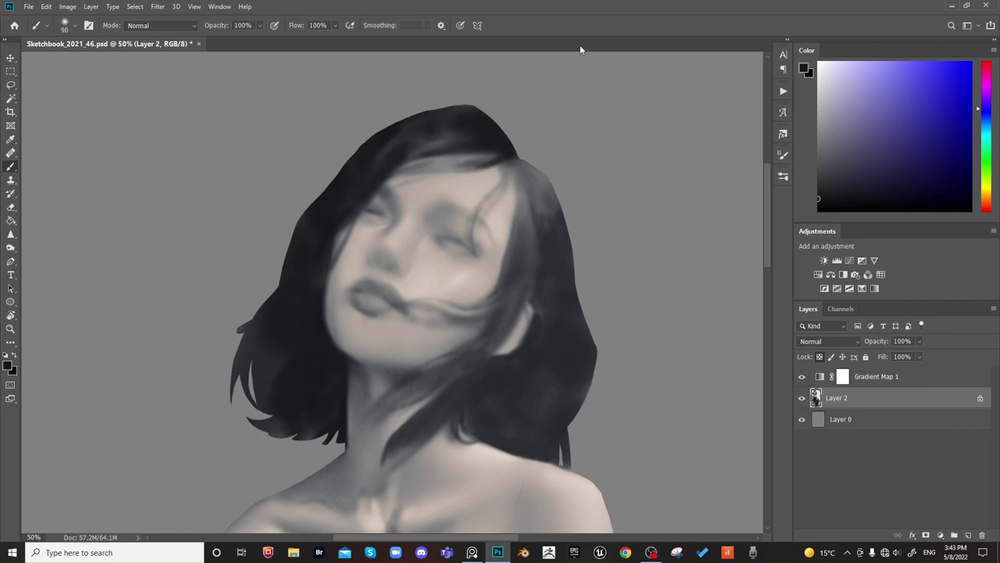
Darken the hair just below the parting on the visible-ear side, adjusting the soft brush size down to 150 px
{"action": "key", "text": "bracketright"}
{"action": "key", "text": "bracketright"}
{"action": "key", "text": "bracketright"}
{"action": "key", "text": "bracketright"}
{"action": "key", "text": "bracketright"}
{"action": "key", "text": "bracketright"}
{"action": "key", "text": "bracketright"}
{"action": "key", "text": "bracketright"}
{"action": "key", "text": "bracketright"}
{"action": "left_click", "coordinate": [518, 174]}
{"action": "key", "text": "bracketleft"}
{"action": "key", "text": "bracketleft"}
{"action": "key", "text": "bracketleft"}
{"action": "key", "text": "bracketleft"}
{"action": "key", "text": "bracketleft"}
{"action": "key", "text": "bracketleft"}
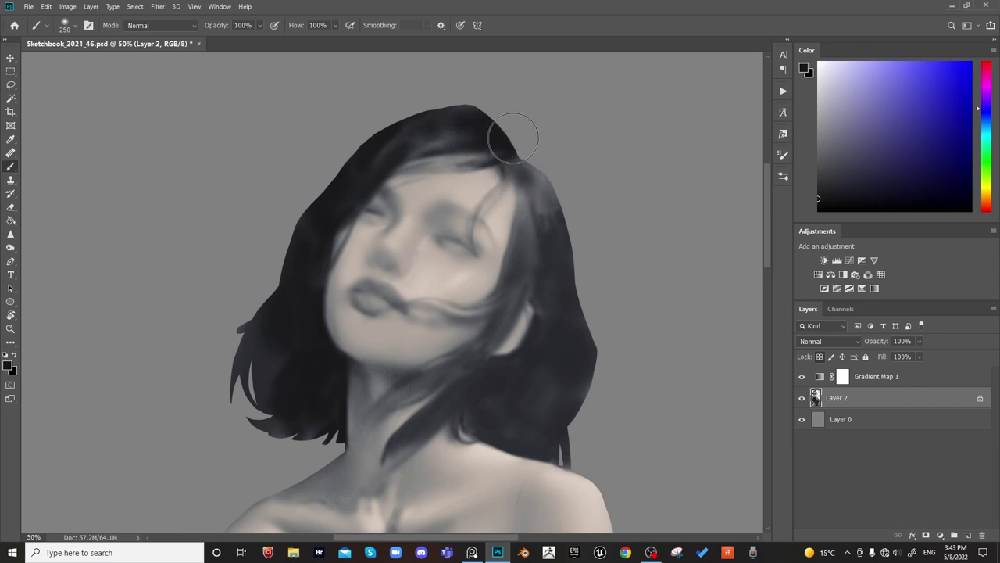
{"action": "key", "text": "bracketleft"}
{"action": "left_click_drag", "start_coordinate": [516, 175], "coordinate": [529, 203]}
{"action": "key", "text": "bracketright"}
Switch to the textured brush in the Ye group and stroke dark strands from the parting down beside the face at 150–175 px
{"action": "right_click", "coordinate": [461, 233]}
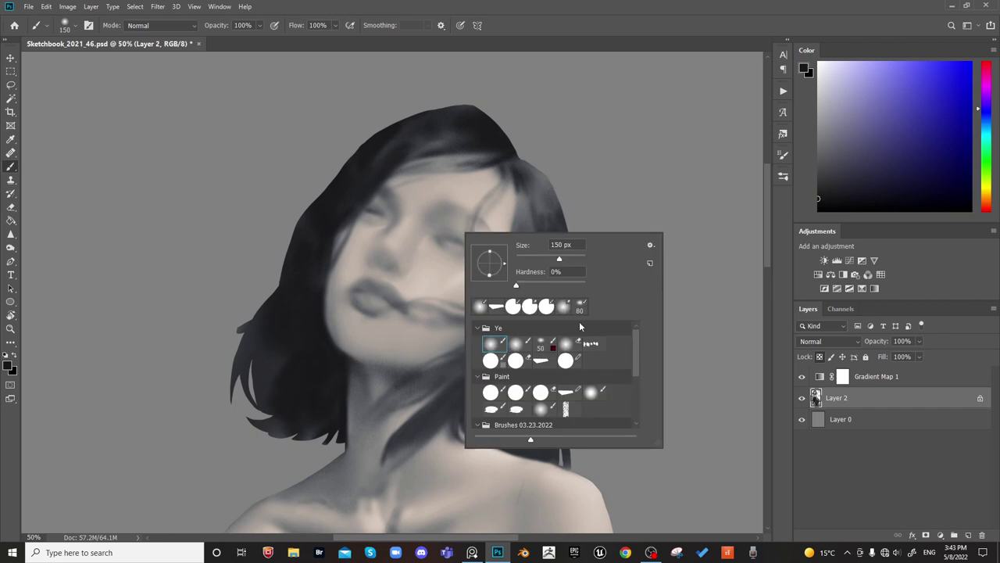
{"action": "left_click", "coordinate": [591, 342]}
{"action": "left_click_drag", "start_coordinate": [413, 266], "coordinate": [365, 300]}
{"action": "key", "text": "bracketleft"}
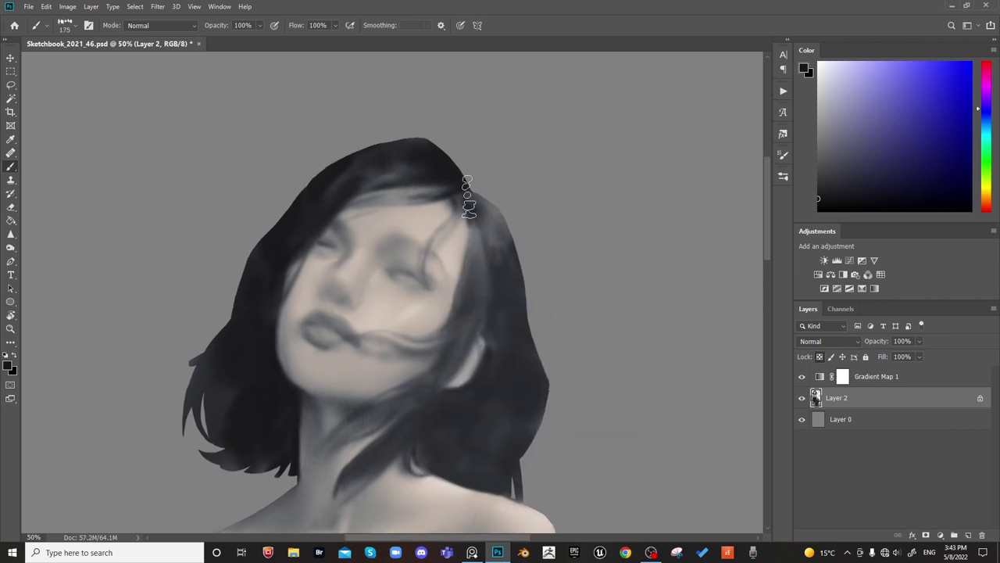
{"action": "left_click_drag", "start_coordinate": [475, 235], "coordinate": [467, 312]}
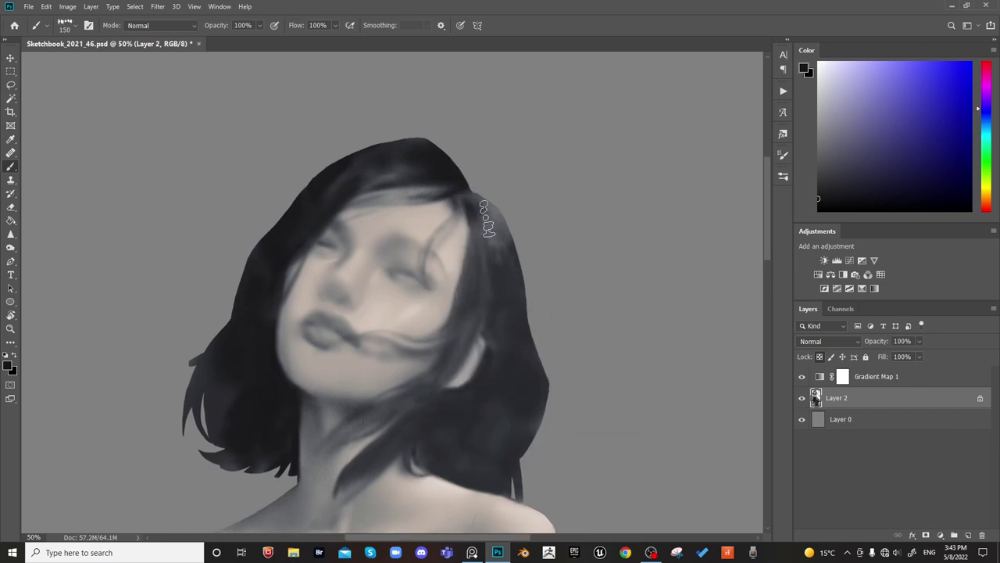
{"action": "mouse_move", "coordinate": [487, 220]}
{"action": "left_mouse_down"}
{"action": "mouse_move", "coordinate": [486, 262]}
{"action": "mouse_move", "coordinate": [495, 260]}
{"action": "mouse_move", "coordinate": [483, 228]}
{"action": "mouse_move", "coordinate": [504, 279]}
{"action": "left_mouse_up"}
{"action": "key", "text": "bracketleft"}
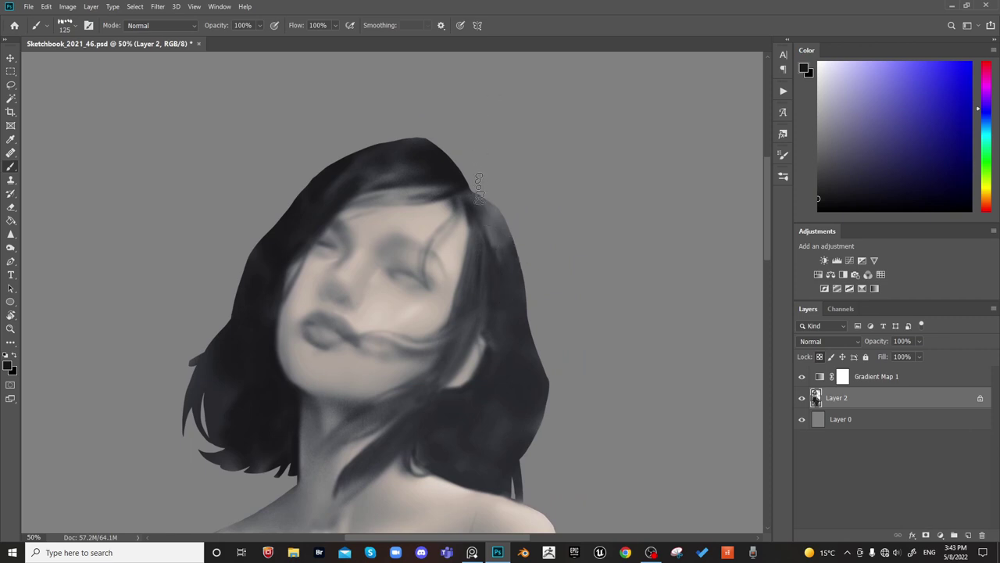
Darken the remaining light patch below the parting with the textured brush at 175 px
{"action": "key", "text": "bracketright"}
{"action": "key", "text": "bracketright"}
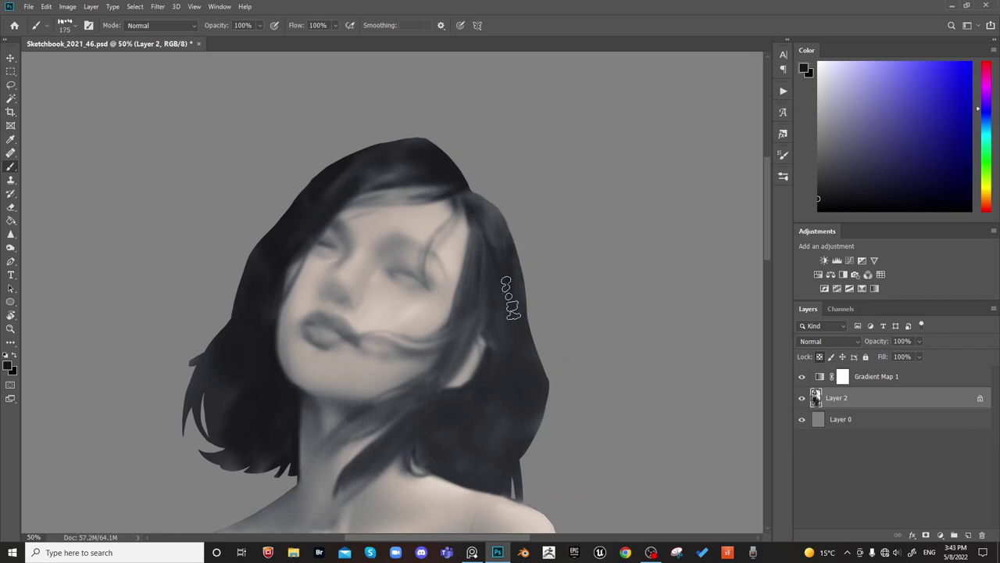
{"action": "key", "text": "bracketleft"}
{"action": "key", "text": "bracketleft"}
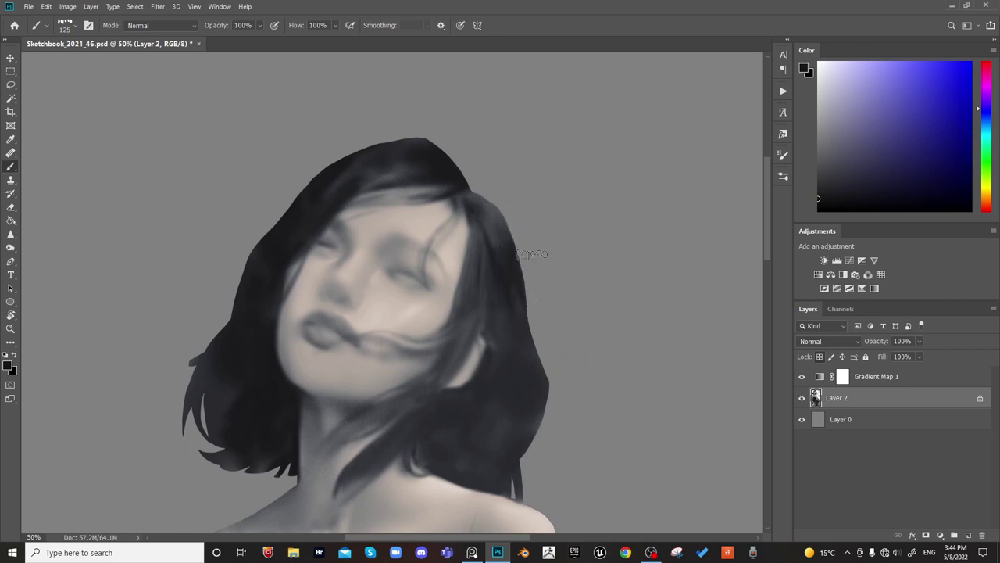
Stroke dark texture down the outer hair behind the visible ear at 175 px, and reduce the brush to 100 px
{"action": "key", "text": "bracketright"}
{"action": "key", "text": "bracketright"}
{"action": "left_click_drag", "start_coordinate": [515, 328], "coordinate": [532, 366]}
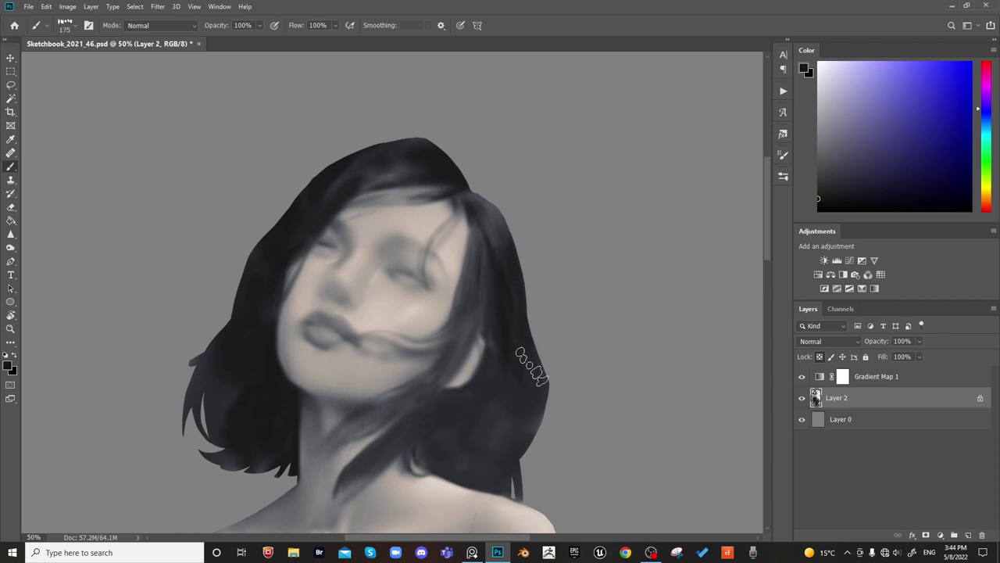
{"action": "key", "text": "bracketleft"}
{"action": "key", "text": "bracketleft"}
{"action": "key", "text": "bracketleft"}
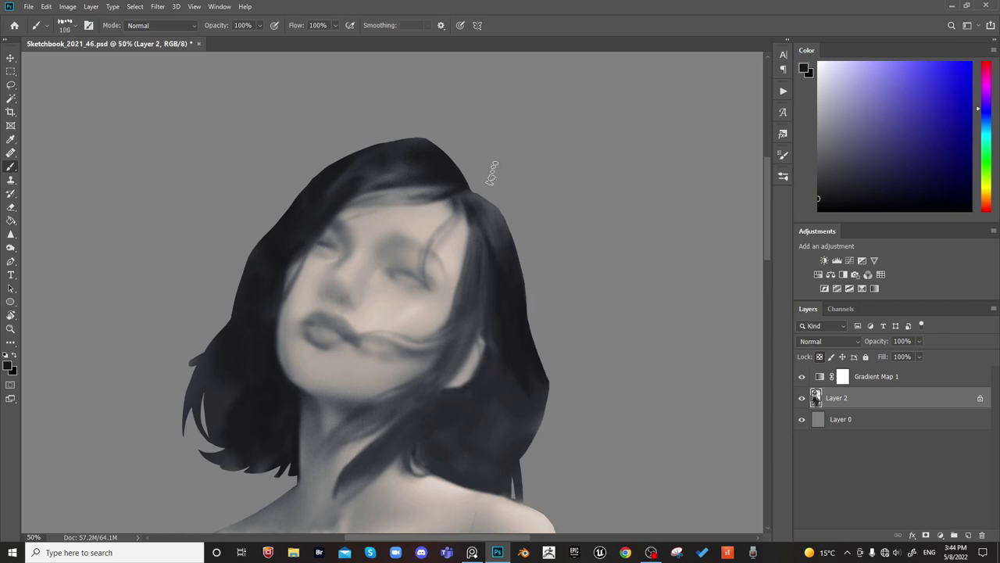
Stroke dark textured strands through the hair beside the face and behind the visible ear, varying the brush between 70 and 150 px
{"action": "mouse_move", "coordinate": [476, 271]}
{"action": "left_mouse_down"}
{"action": "mouse_move", "coordinate": [461, 327]}
{"action": "mouse_move", "coordinate": [480, 326]}
{"action": "left_mouse_up"}
{"action": "key", "text": "bracketright"}
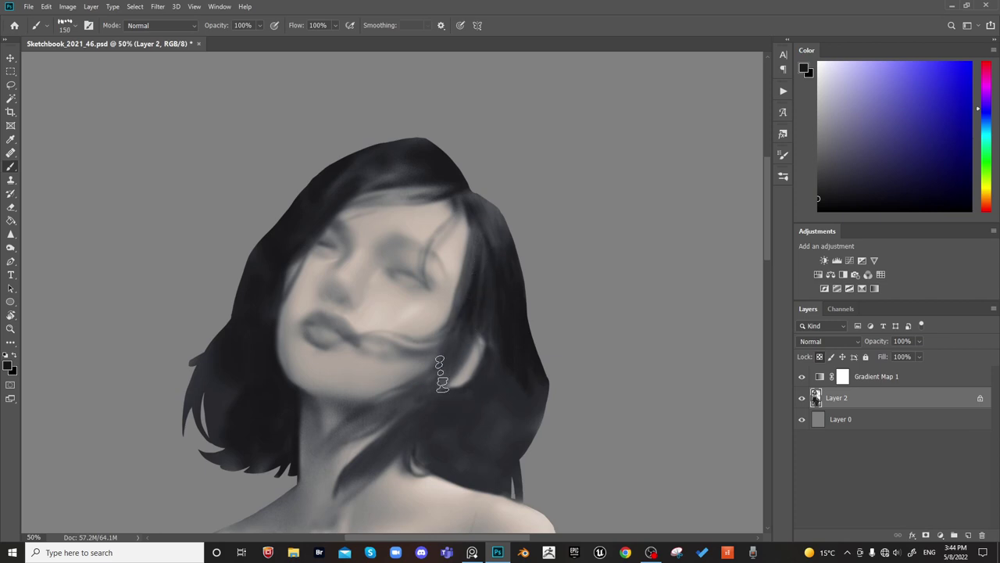
{"action": "key", "text": "bracketleft"}
{"action": "key", "text": "bracketleft"}
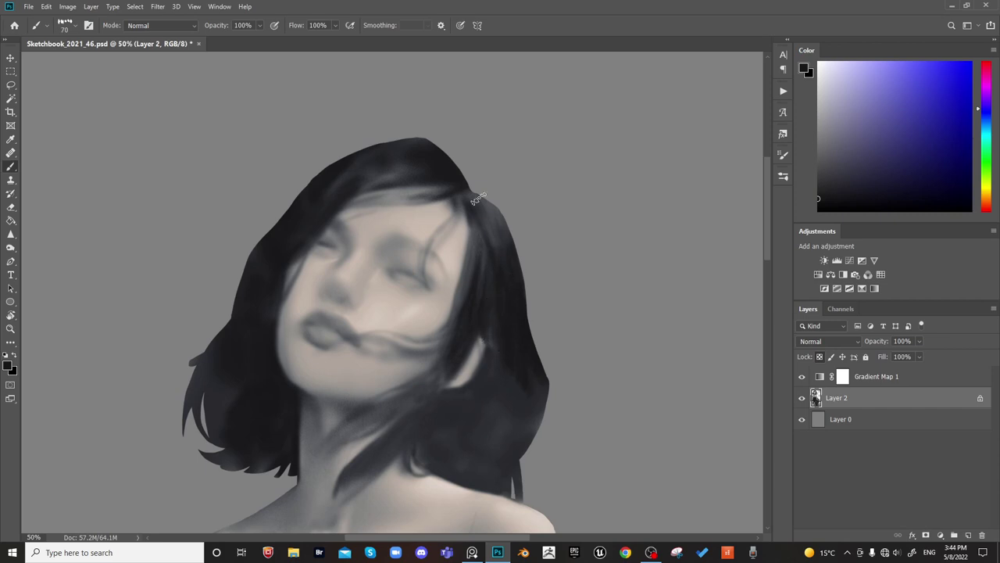
{"action": "key", "text": "bracketleft"}
{"action": "key", "text": "bracketright"}
{"action": "key", "text": "bracketright"}
{"action": "key", "text": "bracketright"}
{"action": "key", "text": "bracketright"}
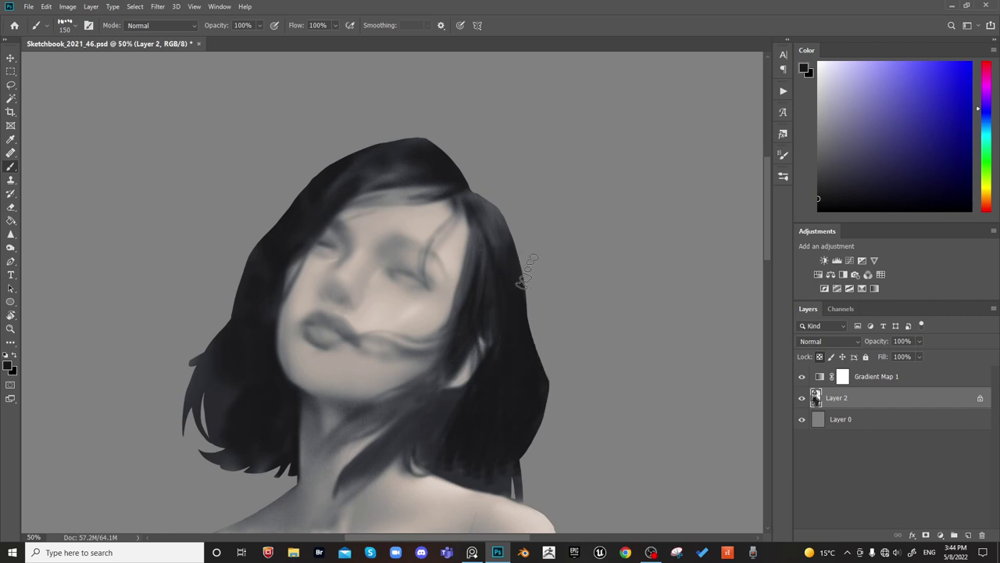
Sample lighter and darker hair tones and blend strands into the hair behind and below the visible ear at 100 px
{"action": "left_click", "coordinate": [497, 228], "text": "alt"}
{"action": "key", "text": "bracketleft"}
{"action": "key", "text": "bracketleft"}
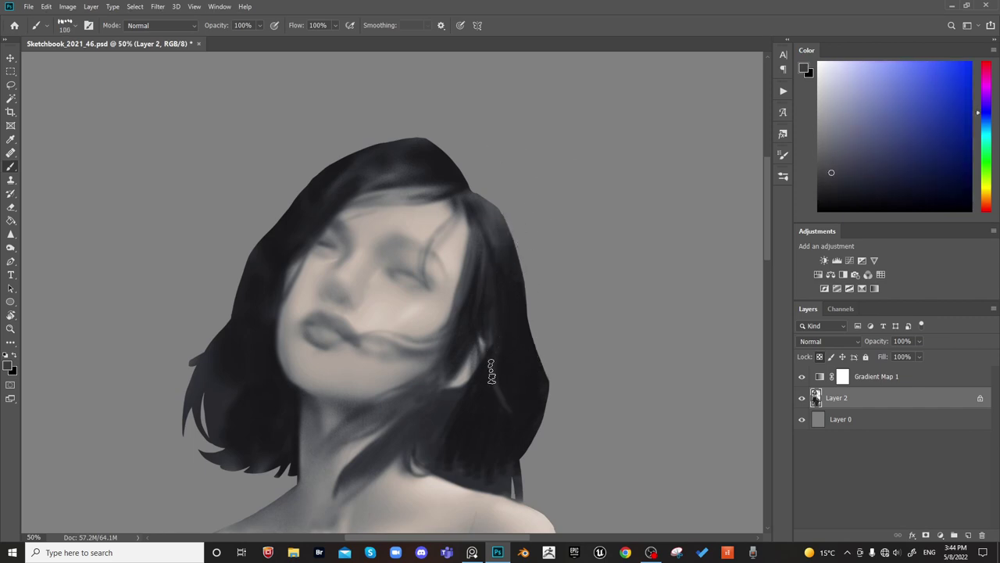
{"action": "left_click", "coordinate": [511, 417], "text": "alt"}
{"action": "mouse_move", "coordinate": [508, 382]}
{"action": "left_mouse_down"}
{"action": "mouse_move", "coordinate": [517, 425]}
{"action": "mouse_move", "coordinate": [501, 411]}
{"action": "mouse_move", "coordinate": [506, 447]}
{"action": "left_mouse_up"}
{"action": "left_click", "coordinate": [498, 382], "text": "alt"}
{"action": "left_click", "coordinate": [510, 466], "text": "alt"}
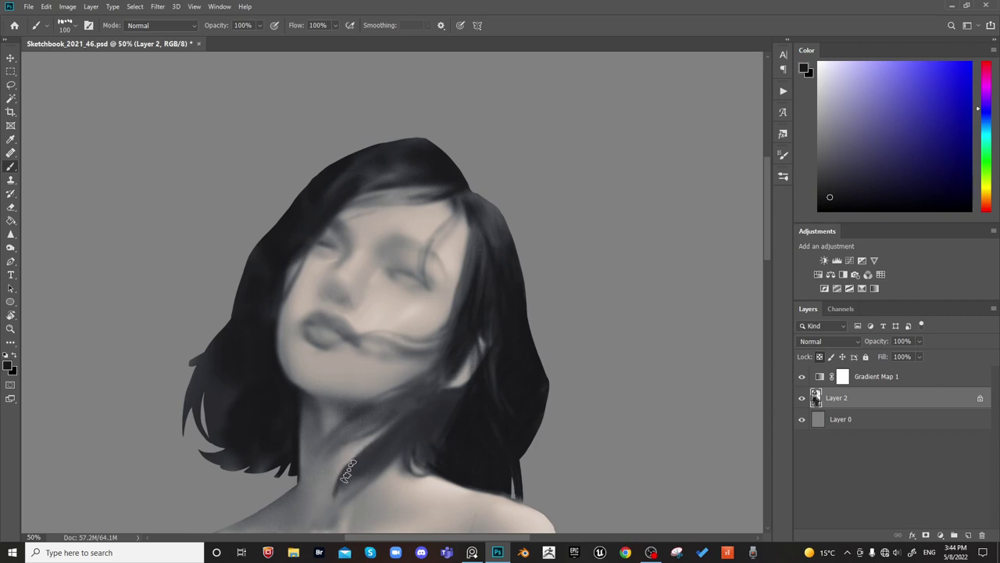
Paint dark tapered strands into the lock sweeping across the neck with sampled hair tones at 90–100 px
{"action": "mouse_move", "coordinate": [347, 474]}
{"action": "left_mouse_down"}
{"action": "mouse_move", "coordinate": [395, 420]}
{"action": "mouse_move", "coordinate": [440, 406]}
{"action": "left_mouse_up"}
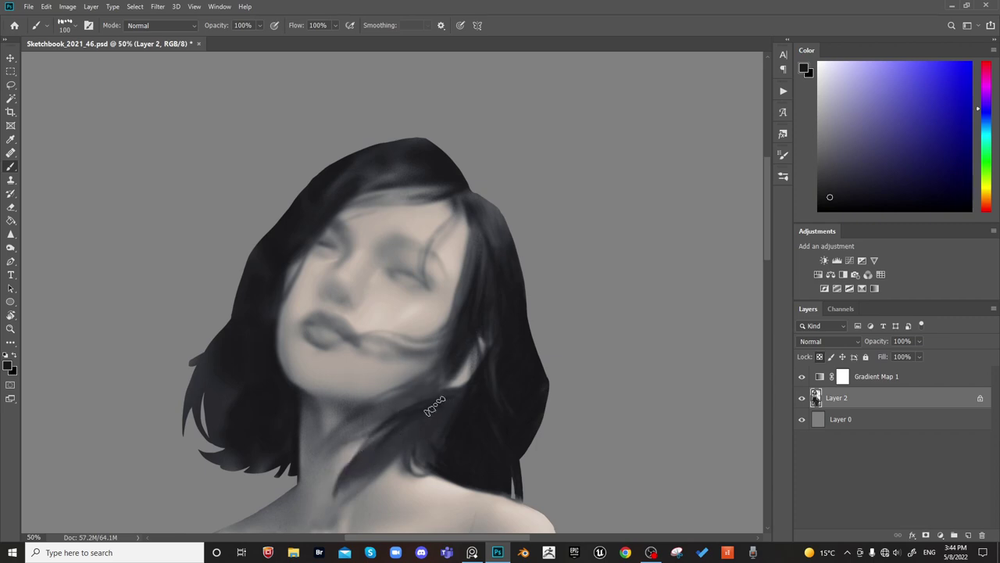
{"action": "key", "text": "bracketleft"}
{"action": "left_click_drag", "start_coordinate": [355, 466], "coordinate": [410, 438]}
{"action": "left_click", "coordinate": [387, 445], "text": "alt"}
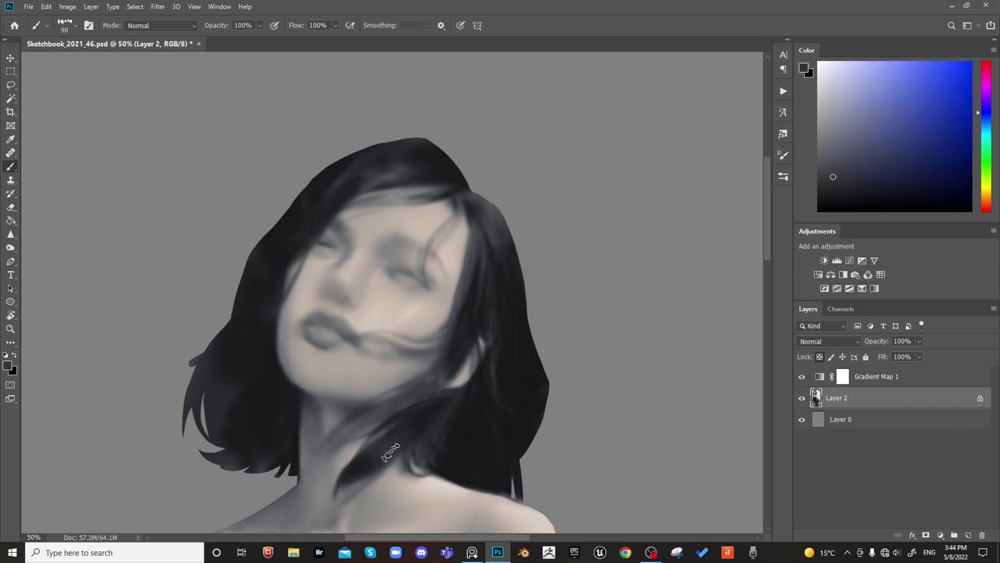
{"action": "left_click", "coordinate": [422, 416], "text": "alt"}
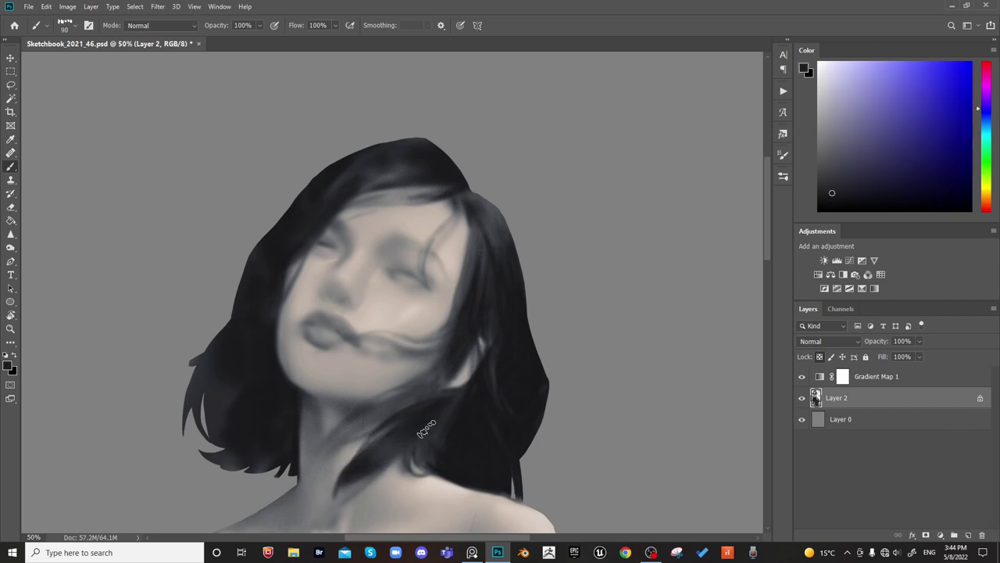
{"action": "left_click", "coordinate": [528, 372], "text": "alt"}
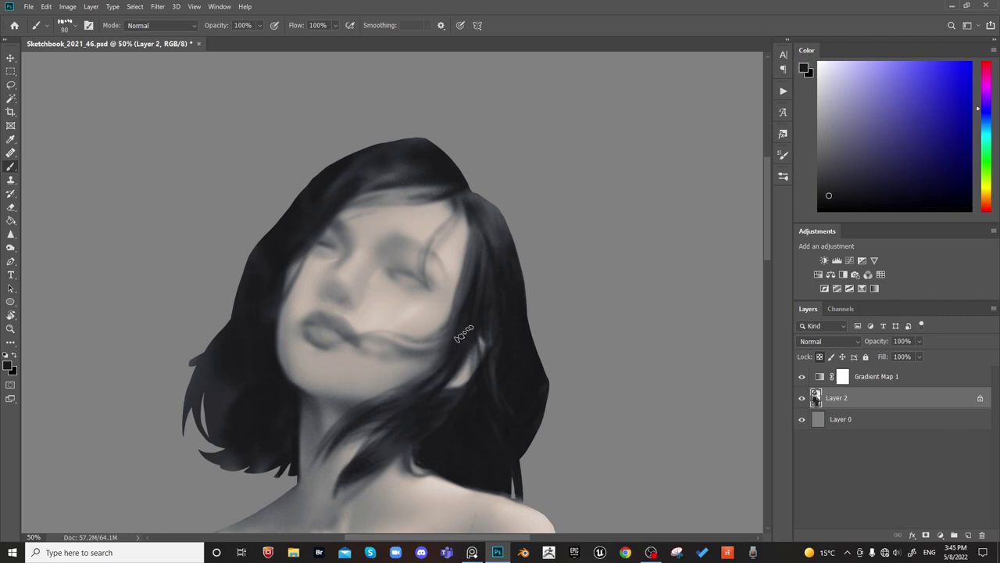
Refine the hair strands along the jaw with sampled skin and hair tones at 60 px, checking the canvas mirrored
{"action": "left_click", "coordinate": [393, 389], "text": "alt"}
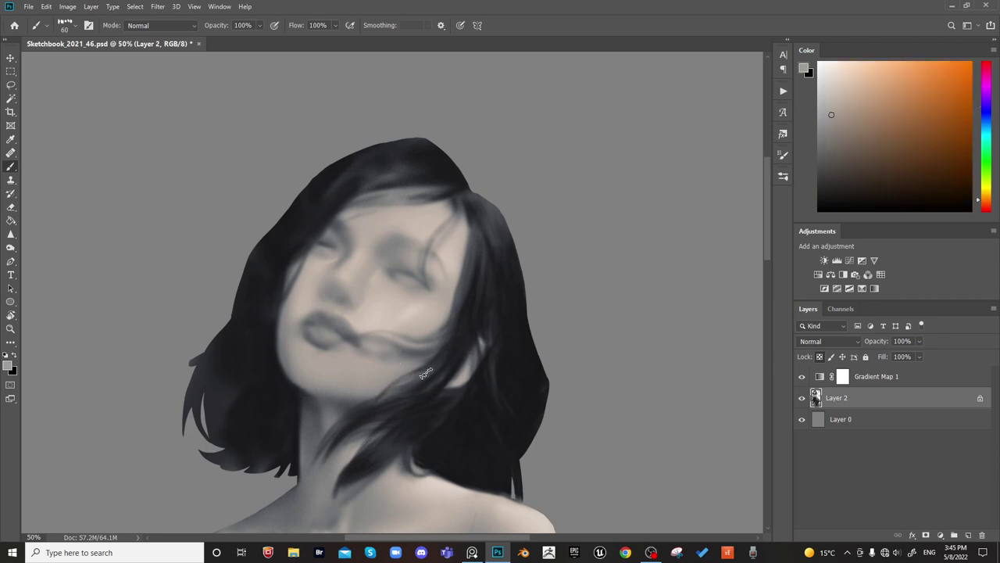
{"action": "left_click", "coordinate": [398, 378], "text": "alt"}
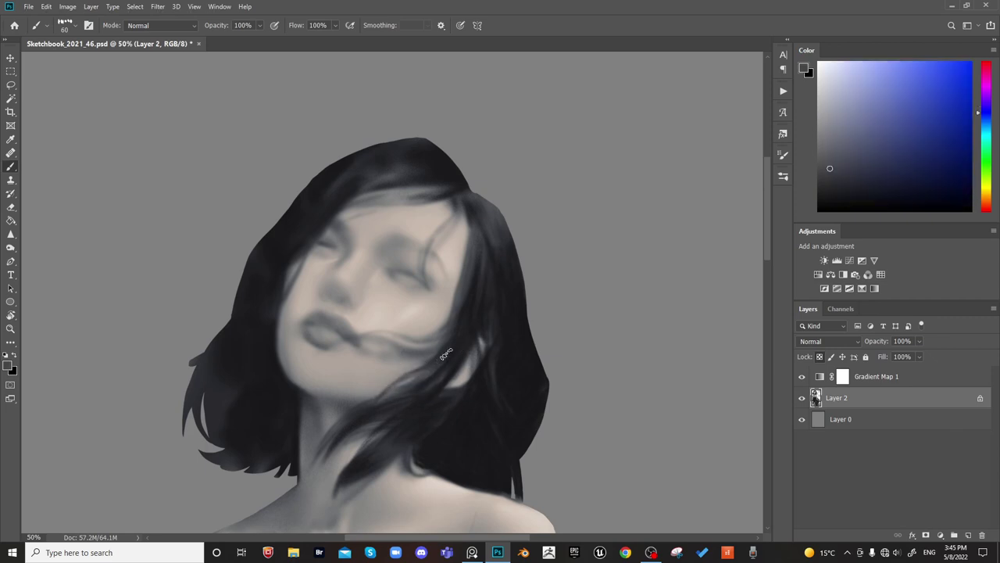
{"action": "left_click", "coordinate": [410, 392], "text": "alt"}
{"action": "key", "text": "ctrl+f"}
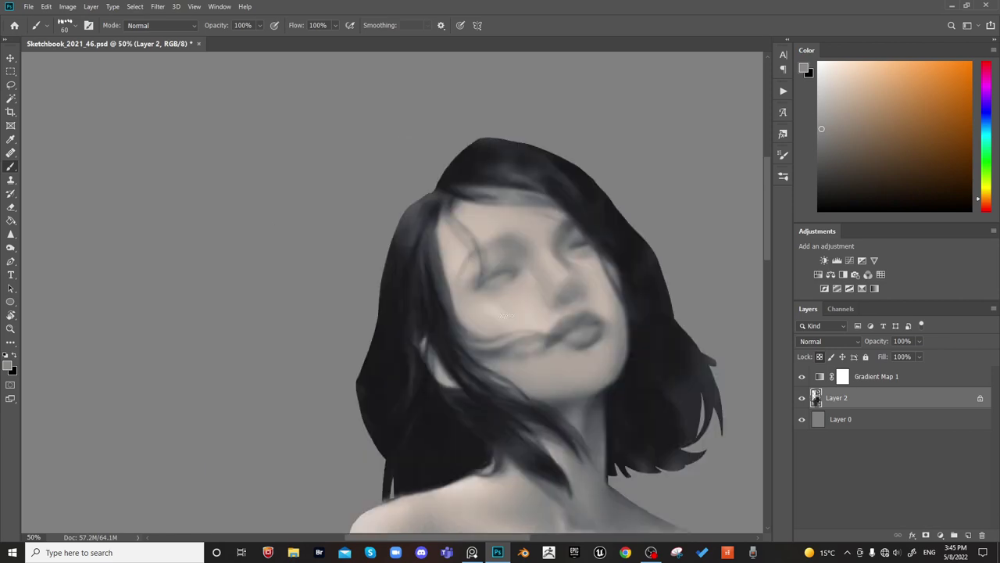
{"action": "key", "text": "ctrl+f"}
{"action": "left_click", "coordinate": [467, 450], "text": "alt"}
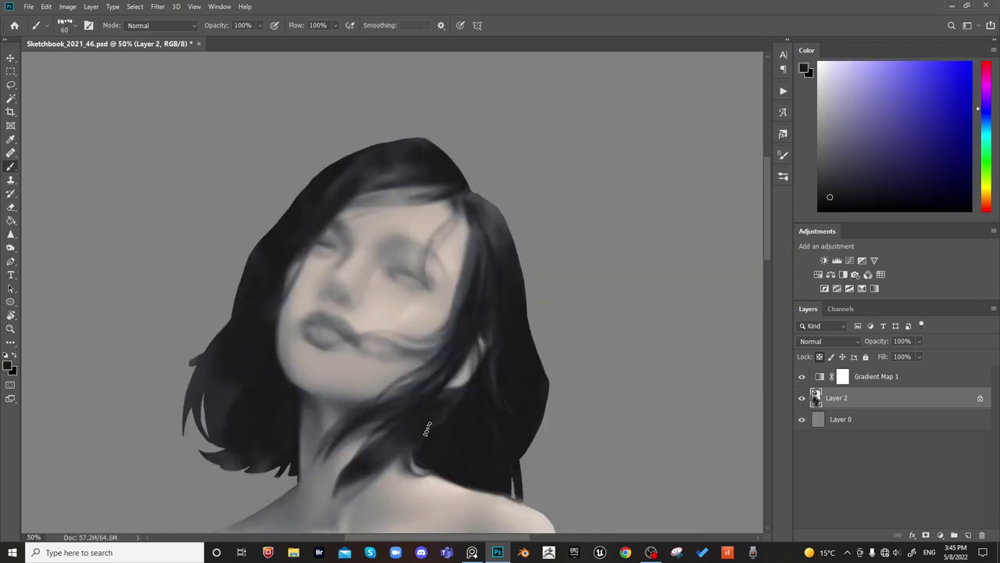
Darken the hair on the far side of the face with the textured brush at 100 px, refining it at 60 px
{"action": "key", "text": "bracketright"}
{"action": "key", "text": "bracketright"}
{"action": "key", "text": "bracketright"}
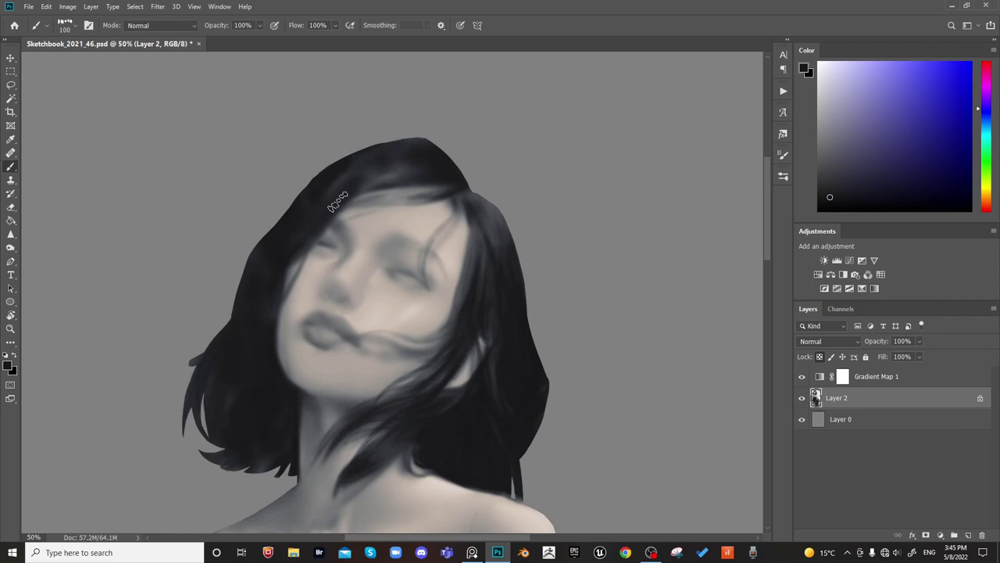
{"action": "key", "text": "bracketleft"}
{"action": "key", "text": "bracketleft"}
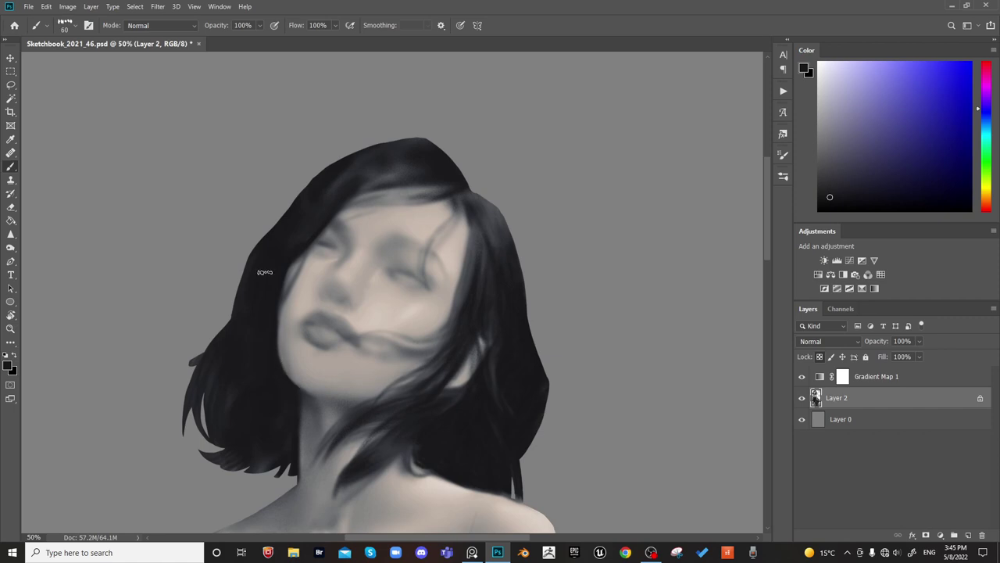
Review the whole figure, switch to the soft round brush at 60 px, and save the painting
{"action": "scroll", "coordinate": [601, 275], "scroll_direction": "down", "scroll_amount": 3}
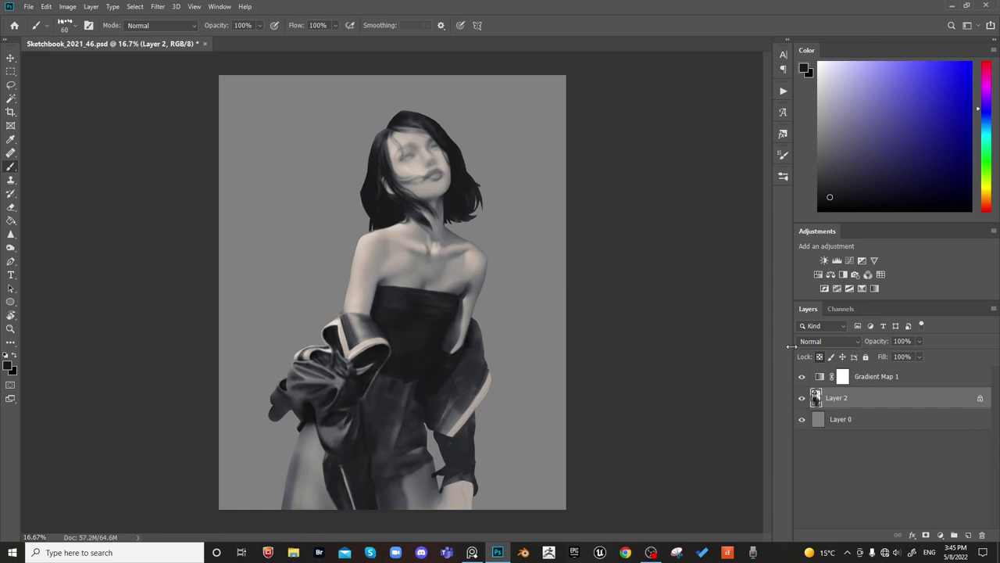
{"action": "scroll", "coordinate": [424, 169], "scroll_direction": "up", "scroll_amount": 3}
{"action": "mouse_move", "coordinate": [419, 152]}
{"action": "left_mouse_down"}
{"action": "mouse_move", "coordinate": [464, 441]}
{"action": "mouse_move", "coordinate": [455, 445]}
{"action": "left_mouse_up"}
{"action": "left_click_drag", "start_coordinate": [411, 219], "coordinate": [427, 251]}
{"action": "right_click", "coordinate": [426, 250]}
{"action": "left_click_drag", "start_coordinate": [560, 165], "coordinate": [544, 223]}
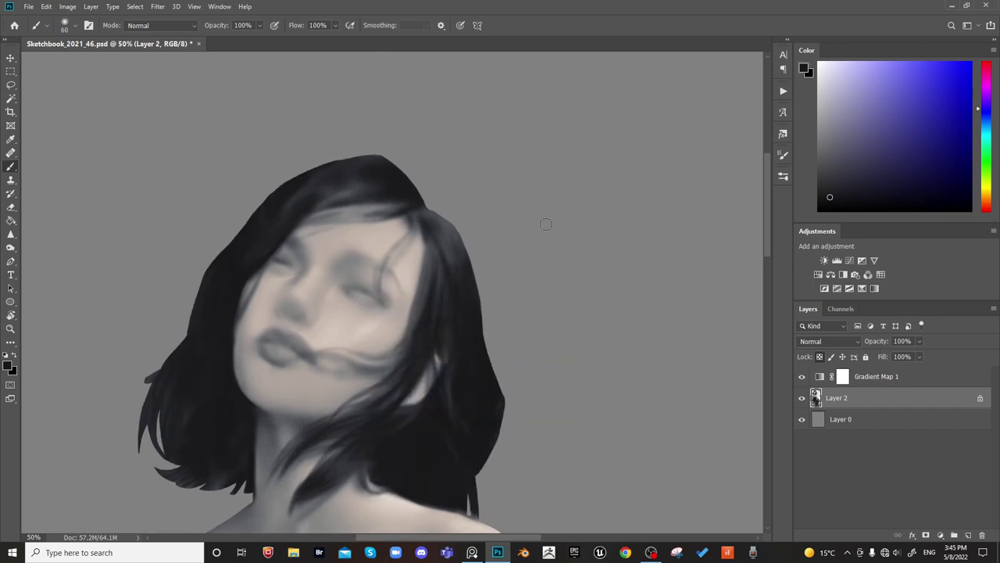
{"action": "key", "text": "ctrl+s"}
{"action": "left_click", "coordinate": [651, 552]}
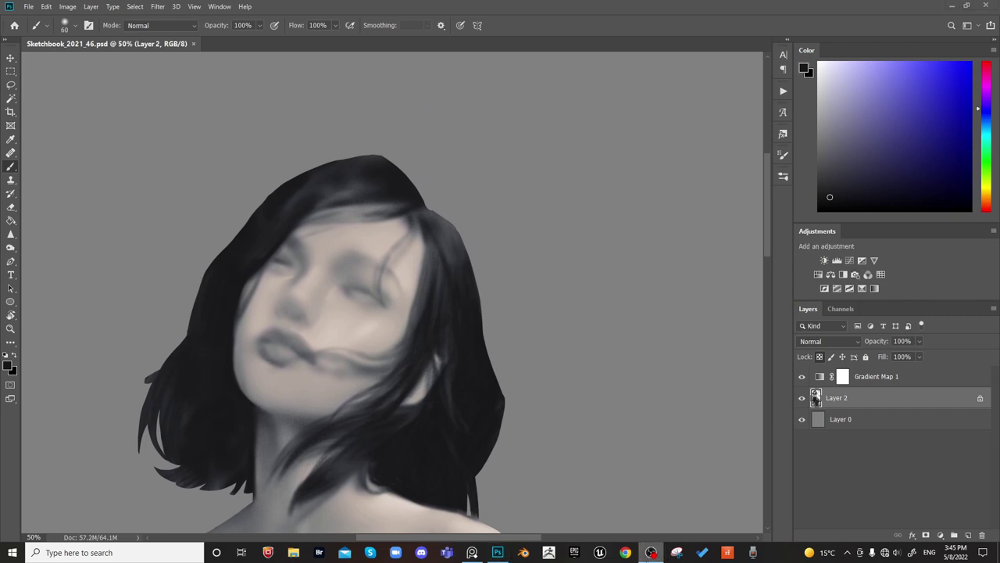
{"action": "left_click", "coordinate": [498, 552]}
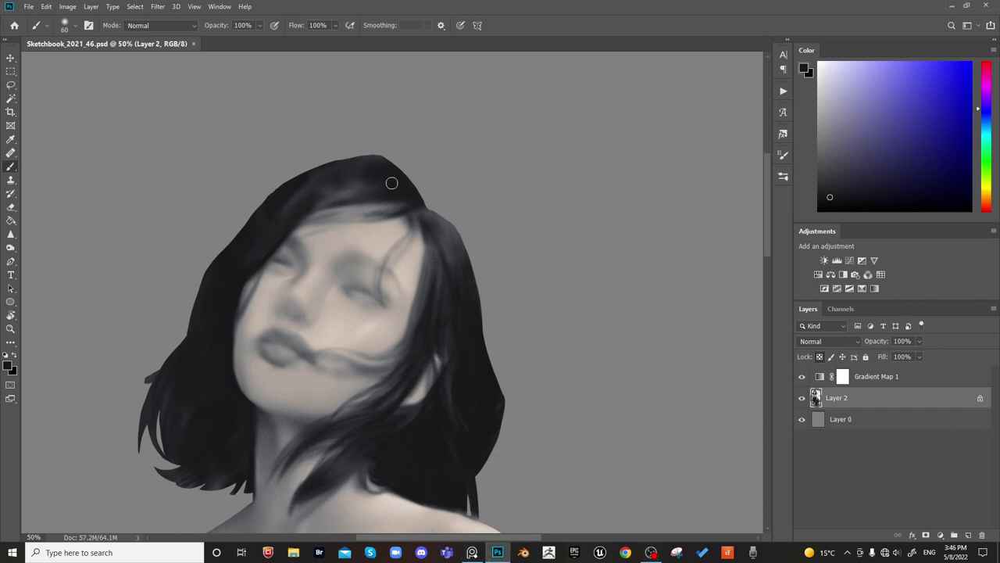
Sample a dark hair tone and darken the eye on the visible-ear side with the soft brush at 80–100 px
{"action": "left_click_drag", "start_coordinate": [479, 259], "coordinate": [446, 253]}
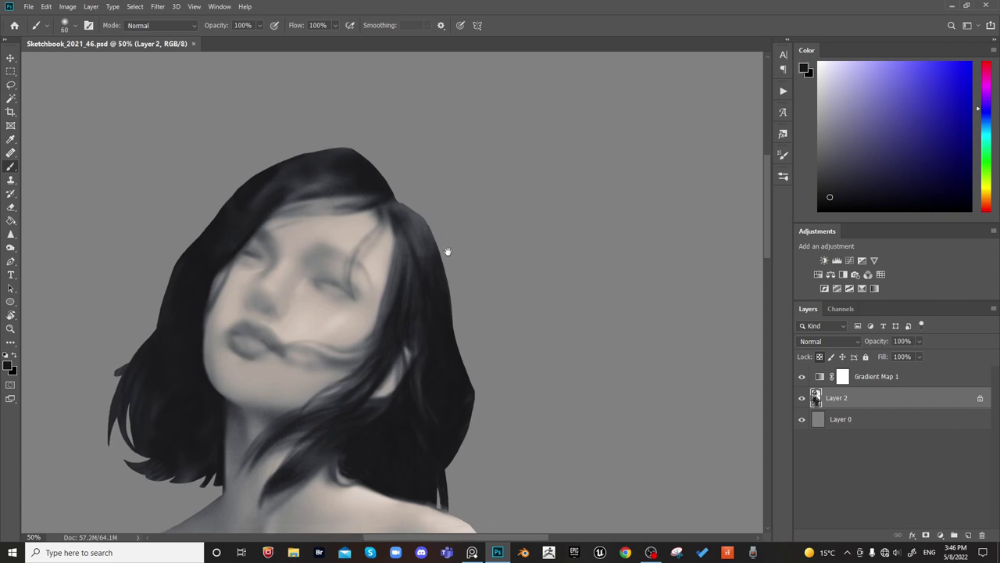
{"action": "key", "text": "ctrl+plus"}
{"action": "left_click", "coordinate": [338, 141], "text": "alt"}
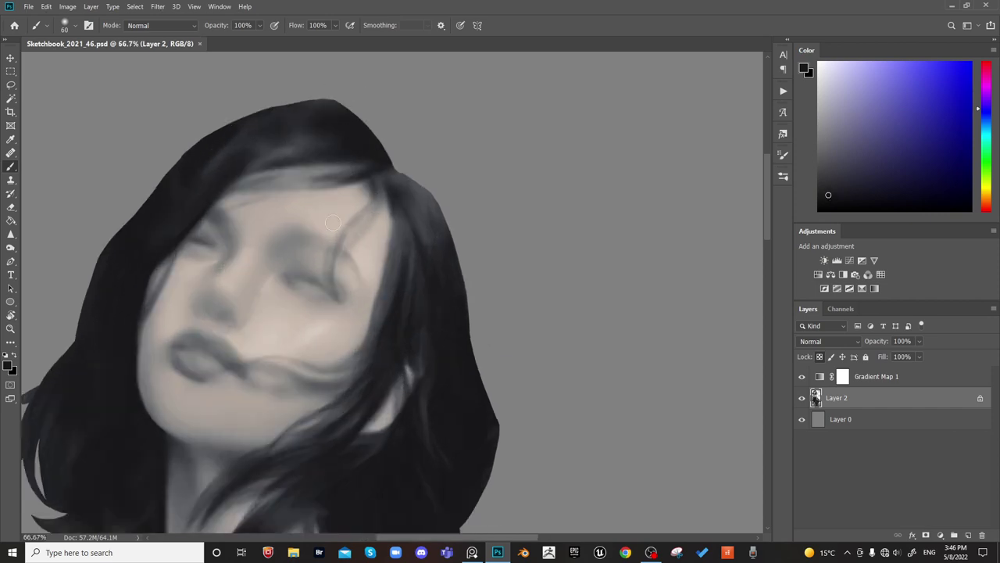
{"action": "left_click_drag", "start_coordinate": [307, 221], "coordinate": [361, 196]}
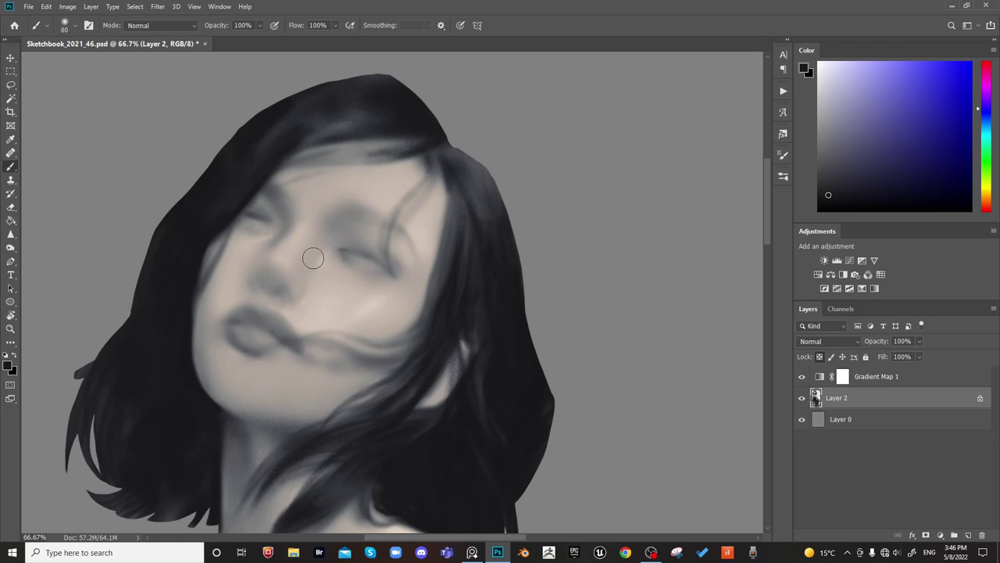
{"action": "key", "text": "bracketright"}
{"action": "key", "text": "bracketright"}
{"action": "key", "text": "bracketleft"}
{"action": "key", "text": "bracketright"}
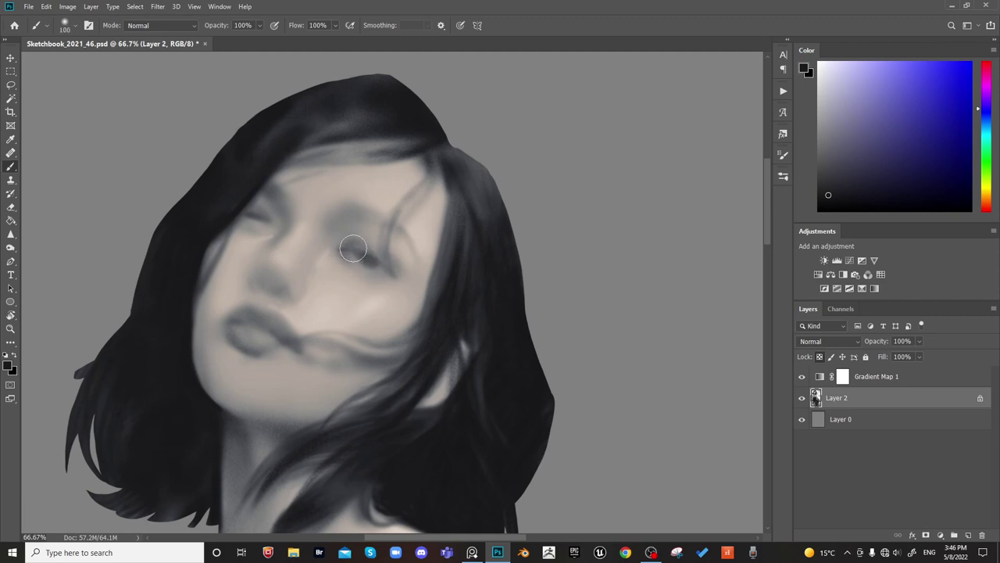
Define the dark lash line toward the outer corner of the ear-side eye with the brush at 70 px
{"action": "key", "text": "bracketleft"}
{"action": "key", "text": "bracketleft"}
{"action": "left_click_drag", "start_coordinate": [375, 265], "coordinate": [396, 273]}
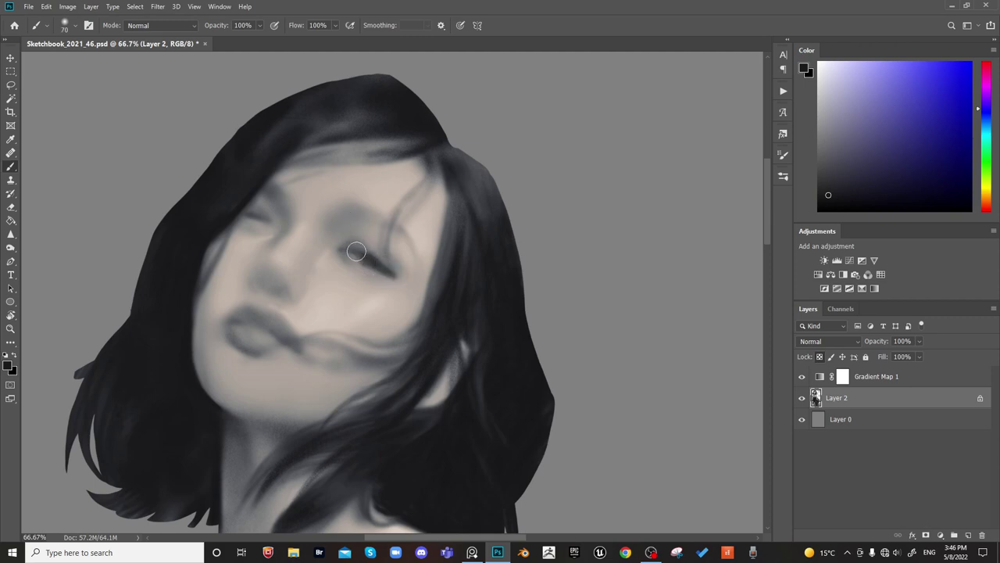
Check the face with the canvas mirrored, restore it, and deepen the soft shadow over the ear-side eye at 150 px
{"action": "left_click_drag", "start_coordinate": [505, 201], "coordinate": [534, 156]}
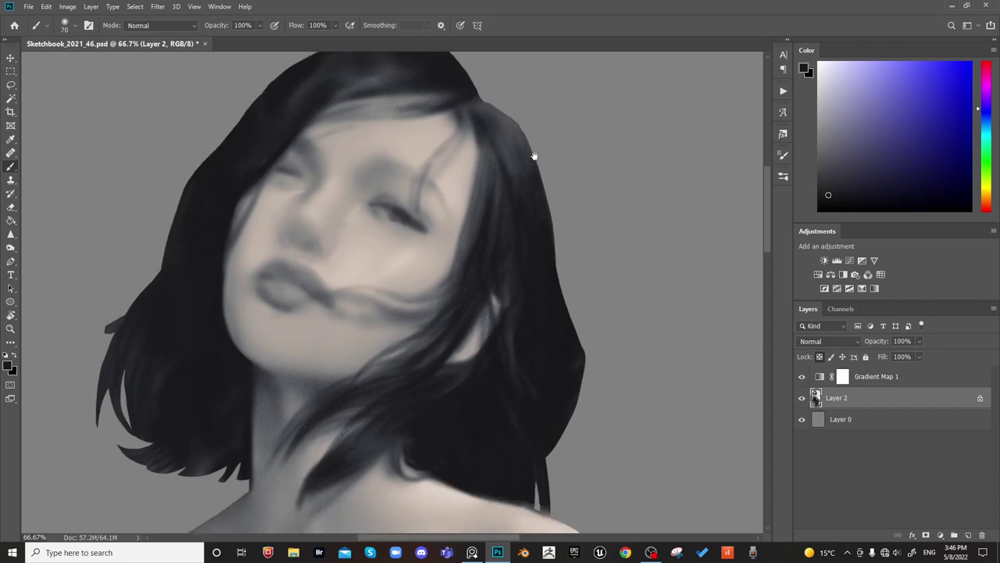
{"action": "key", "text": "ctrl+shift+h"}
{"action": "key", "text": "ctrl+plus"}
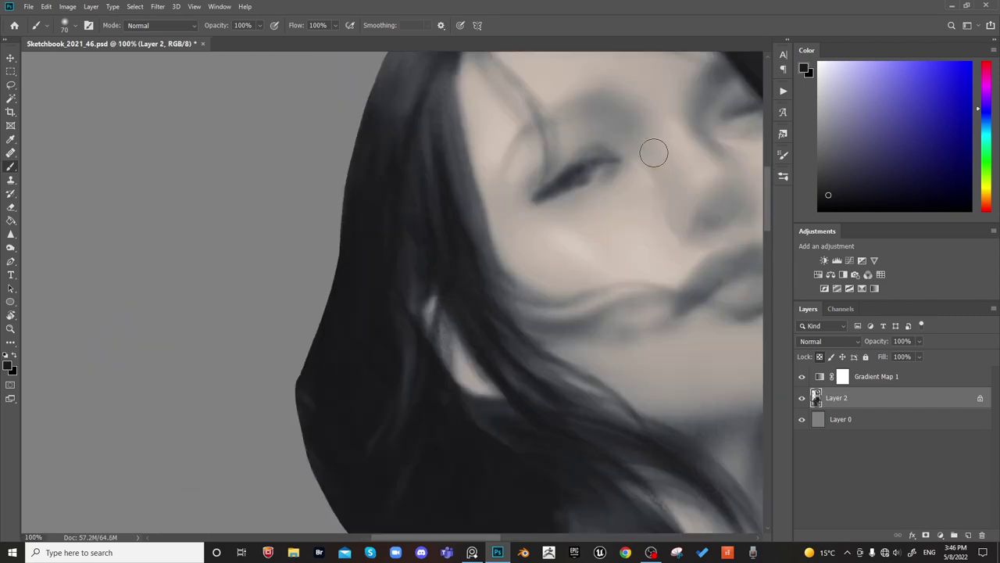
{"action": "key", "text": "ctrl+minus"}
{"action": "key", "text": "ctrl+minus"}
{"action": "left_click_drag", "start_coordinate": [594, 215], "coordinate": [524, 239]}
{"action": "key", "text": "ctrl+shift+h"}
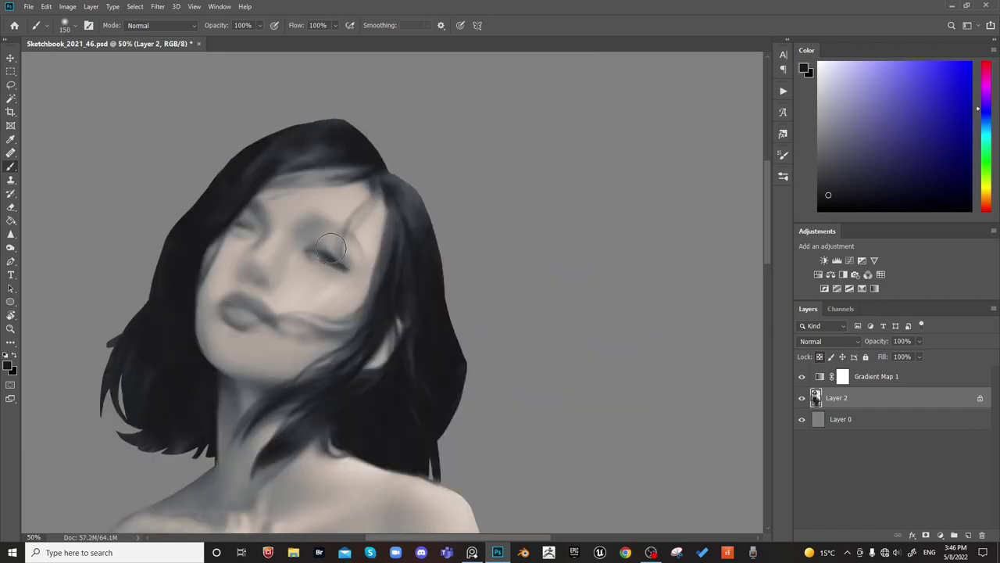
{"action": "key", "text": "bracketleft"}
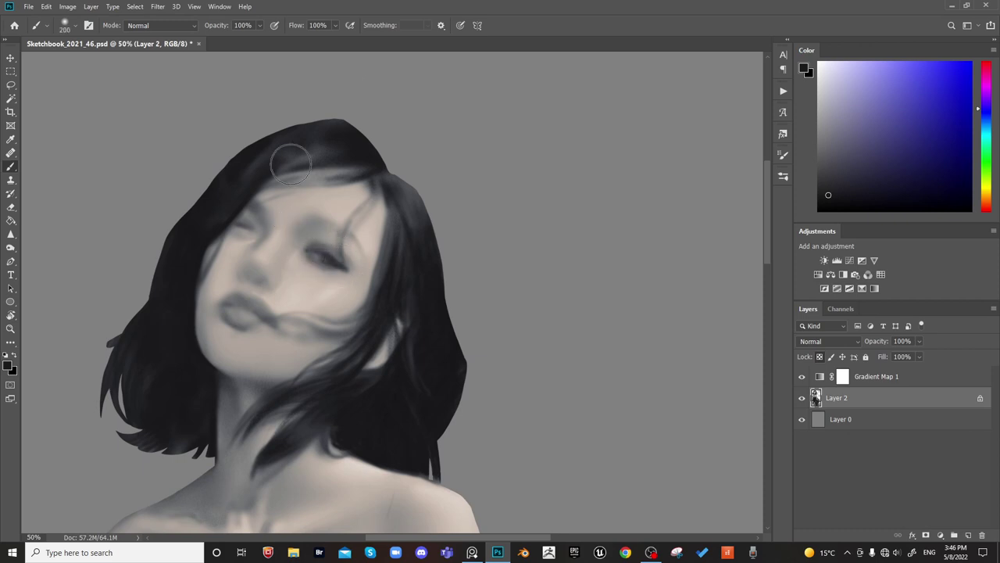
Extend the ear-side eye's dark line to its inner corner at 60 px and clean around it with a sampled skin tone
{"action": "key", "text": "bracketright"}
{"action": "key", "text": "bracketleft"}
{"action": "key", "text": "bracketleft"}
{"action": "key", "text": "bracketleft"}
{"action": "key", "text": "bracketleft"}
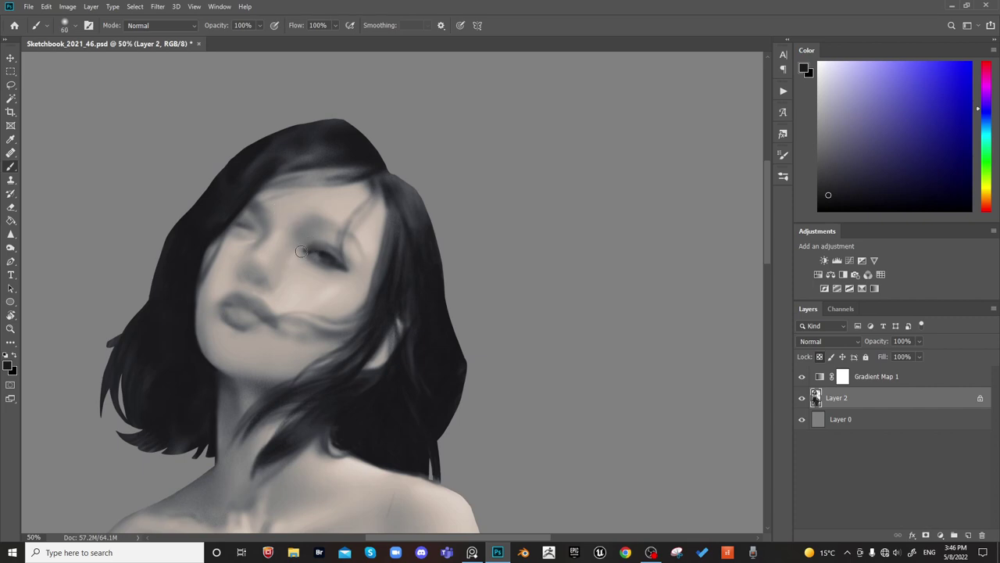
{"action": "left_click", "coordinate": [284, 224], "text": "alt"}
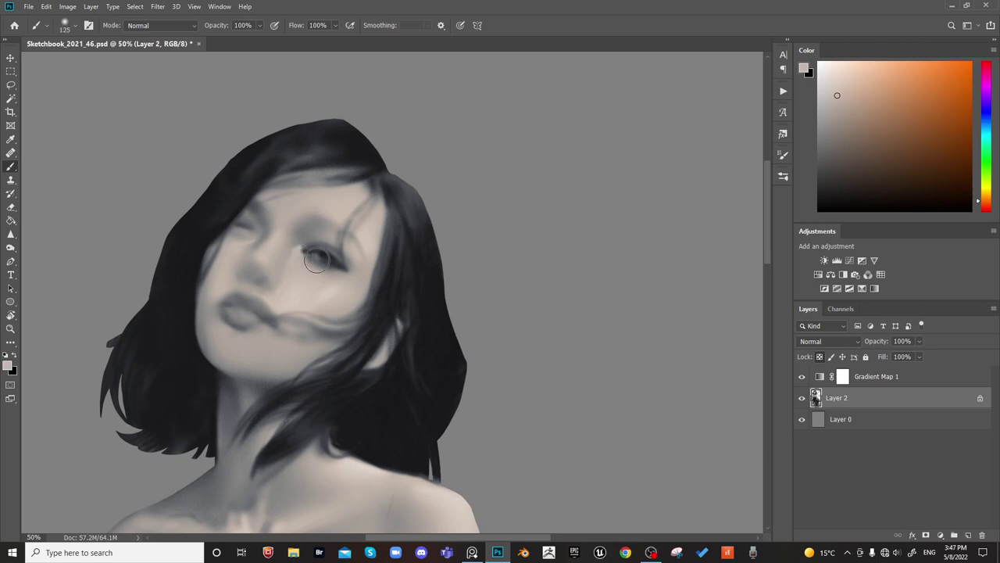
Mirror the canvas, sample a dark hair tone, and darken the far eye at about 80–90 px before flipping back
{"action": "left_click_drag", "start_coordinate": [502, 189], "coordinate": [494, 129]}
{"action": "key", "text": "ctrl+shift+h"}
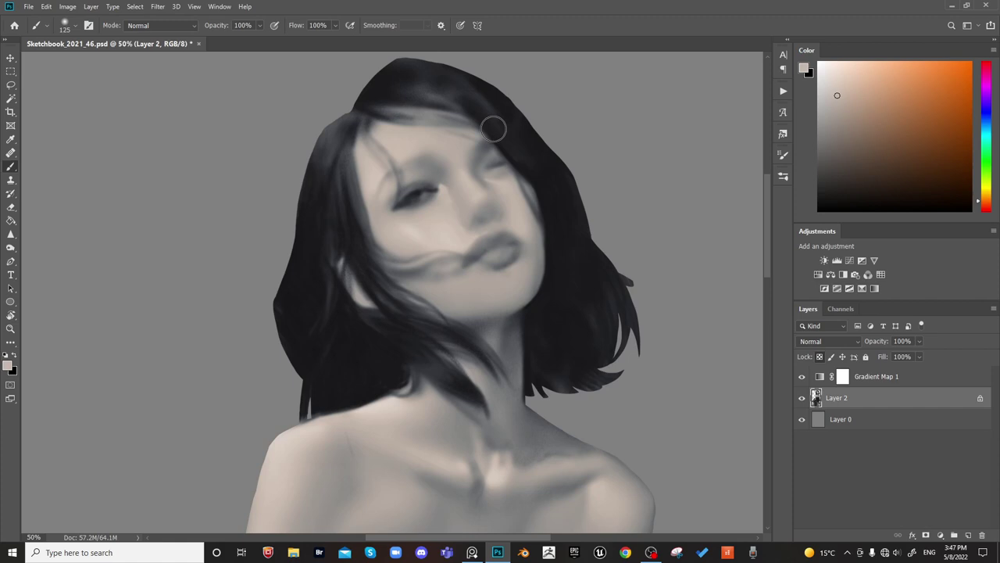
{"action": "left_click", "coordinate": [536, 162], "text": "alt"}
{"action": "key", "text": "bracketleft"}
{"action": "key", "text": "bracketleft"}
{"action": "key", "text": "bracketleft"}
{"action": "key", "text": "bracketleft"}
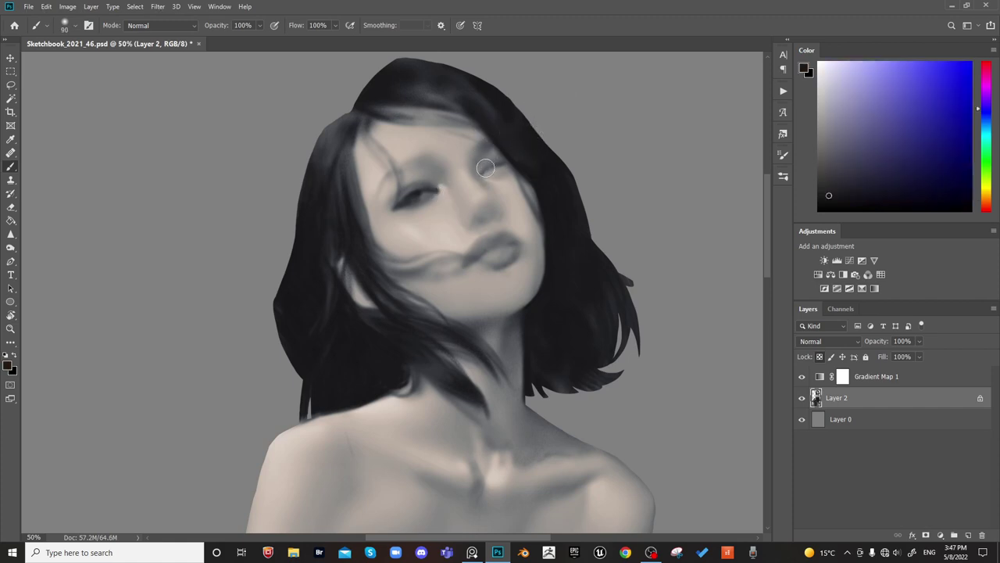
{"action": "key", "text": "bracketright"}
{"action": "key", "text": "bracketright"}
{"action": "key", "text": "bracketright"}
{"action": "key", "text": "ctrl+h"}
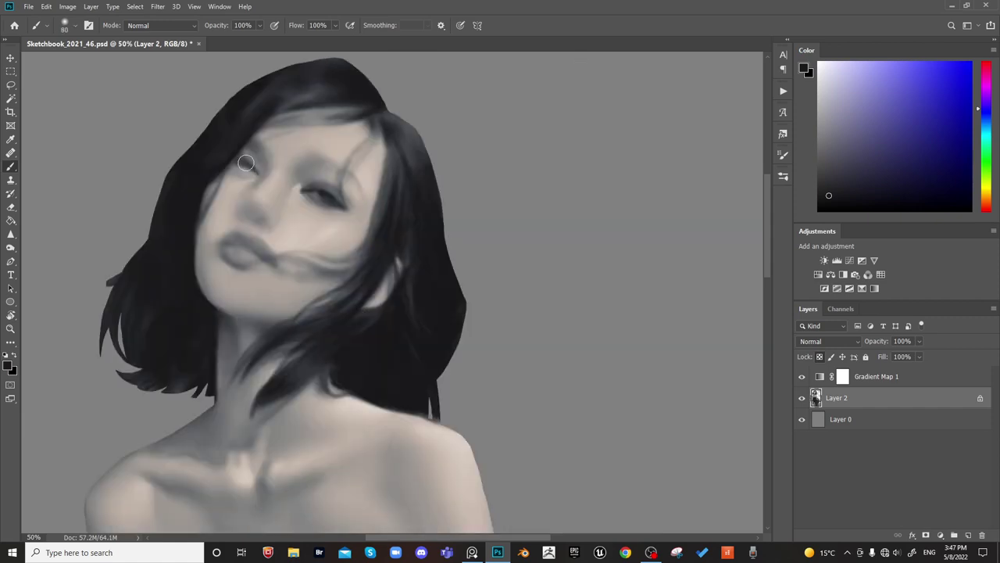
Darken the centre of the ear-side eye with the brush at 125 px and lighten it with a sampled skin tone at 80 px
{"action": "key", "text": "bracketright"}
{"action": "left_click_drag", "start_coordinate": [315, 186], "coordinate": [325, 201]}
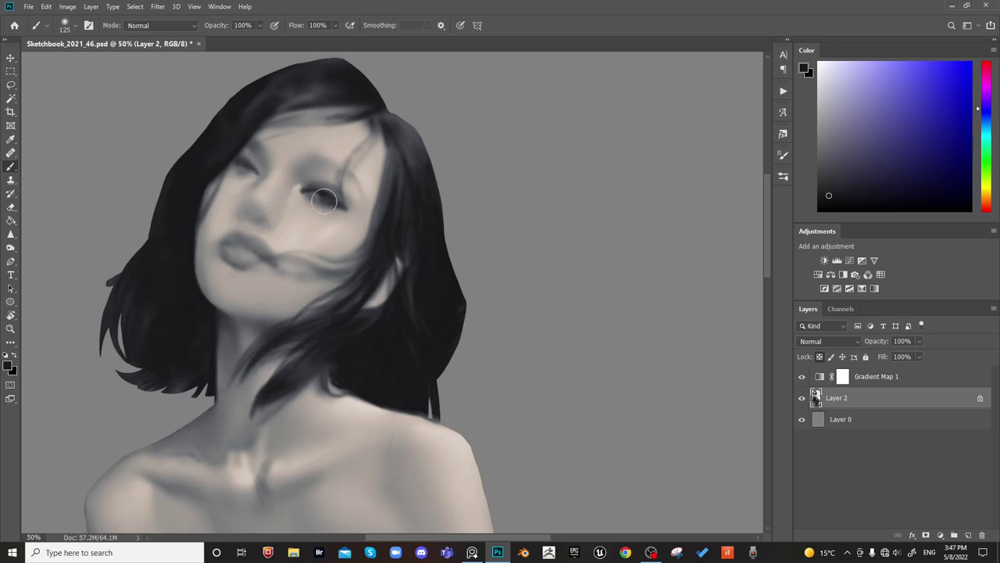
{"action": "left_click", "coordinate": [338, 142], "text": "alt"}
{"action": "key", "text": "bracketleft"}
{"action": "key", "text": "bracketleft"}
{"action": "key", "text": "bracketleft"}
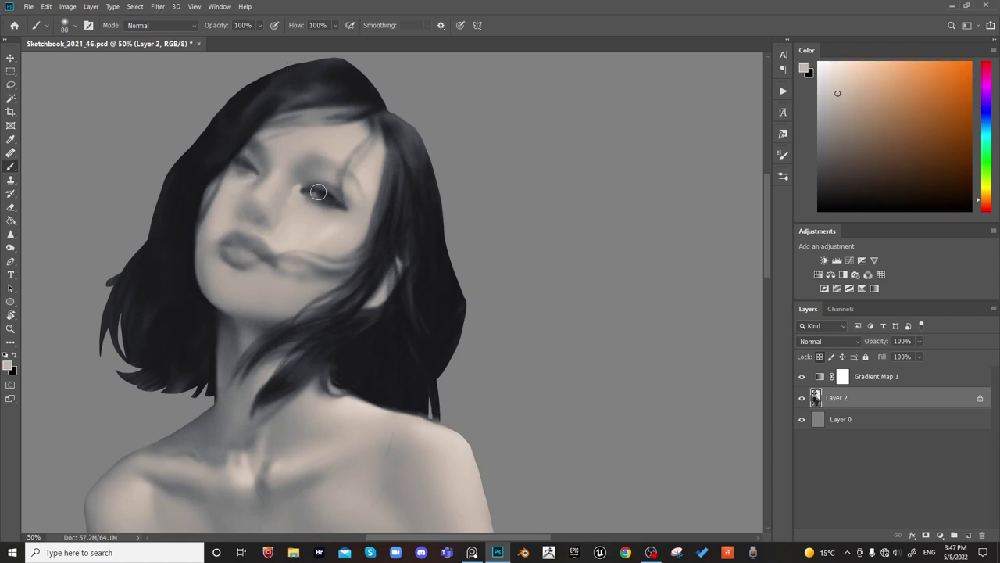
{"action": "key", "text": "bracketright"}
{"action": "key", "text": "bracketright"}
{"action": "key", "text": "bracketright"}
Sample a dark hair tone and deepen the soft shading around the far eye with the brush at up to 150 px
{"action": "left_click", "coordinate": [440, 293], "text": "alt"}
{"action": "key", "text": "bracketleft"}
{"action": "key", "text": "bracketleft"}
{"action": "key", "text": "bracketleft"}
{"action": "key", "text": "bracketleft"}
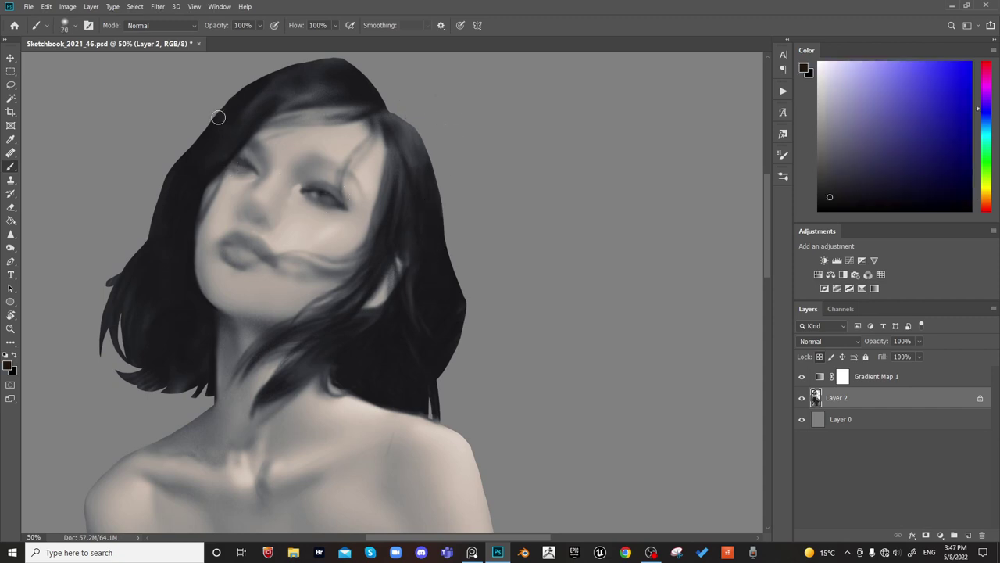
{"action": "key", "text": "bracketright"}
{"action": "key", "text": "bracketright"}
{"action": "key", "text": "bracketright"}
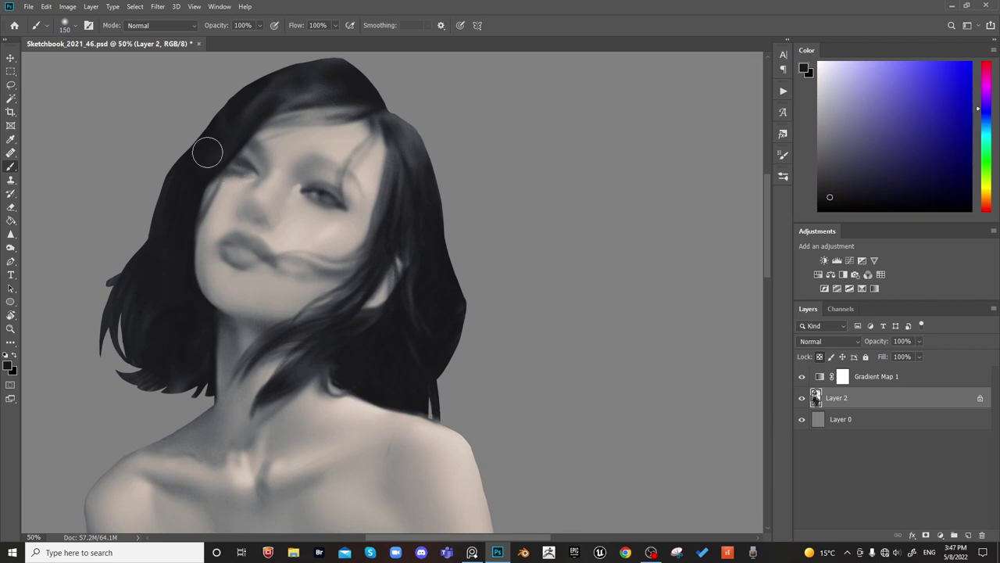
Define the far eye's dark lash line with progressively smaller strokes, down to a 50 px brush
{"action": "key", "text": "bracketleft"}
{"action": "key", "text": "bracketleft"}
{"action": "key", "text": "bracketleft"}
{"action": "key", "text": "bracketleft"}
{"action": "key", "text": "bracketright"}
{"action": "key", "text": "bracketright"}
{"action": "key", "text": "bracketright"}
{"action": "key", "text": "bracketleft"}
{"action": "key", "text": "bracketleft"}
{"action": "key", "text": "bracketleft"}
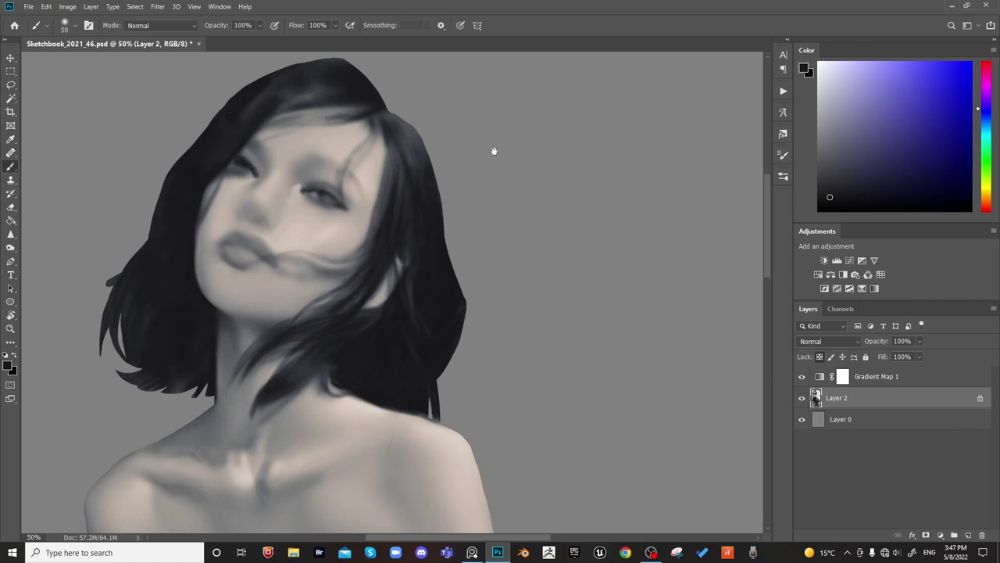
Mirror the canvas, undo the last stroke, and darken the far eye and its brow with the brush at 60–150 px
{"action": "key", "text": "ctrl+shift+h"}
{"action": "key", "text": "bracketright"}
{"action": "key", "text": "bracketright"}
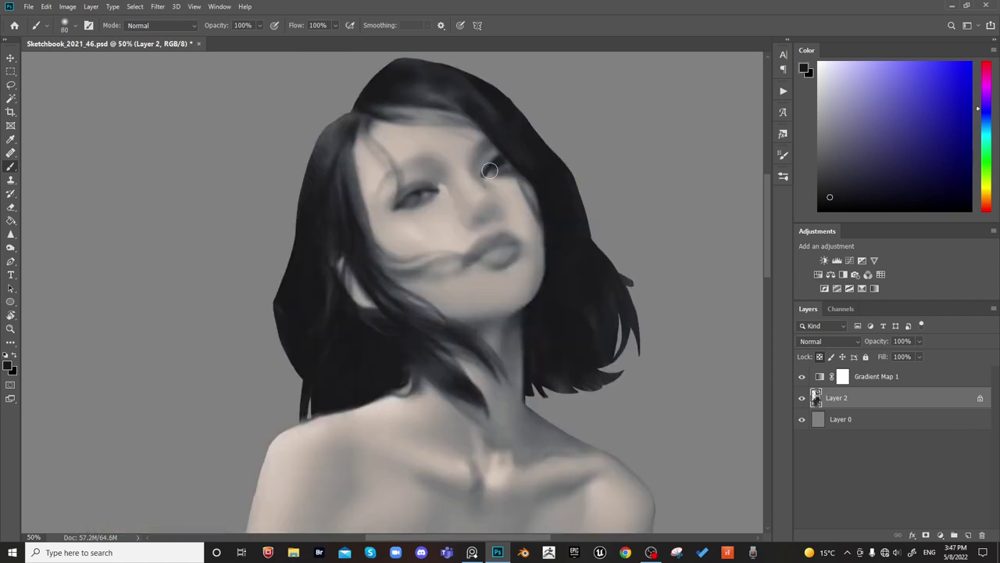
{"action": "key", "text": "ctrl+z"}
{"action": "key", "text": "bracketright"}
{"action": "key", "text": "bracketright"}
{"action": "key", "text": "bracketright"}
{"action": "key", "text": "bracketright"}
{"action": "key", "text": "bracketleft"}
{"action": "key", "text": "bracketleft"}
{"action": "key", "text": "bracketleft"}
{"action": "key", "text": "bracketleft"}
{"action": "key", "text": "bracketright"}
{"action": "key", "text": "bracketright"}
{"action": "key", "text": "bracketright"}
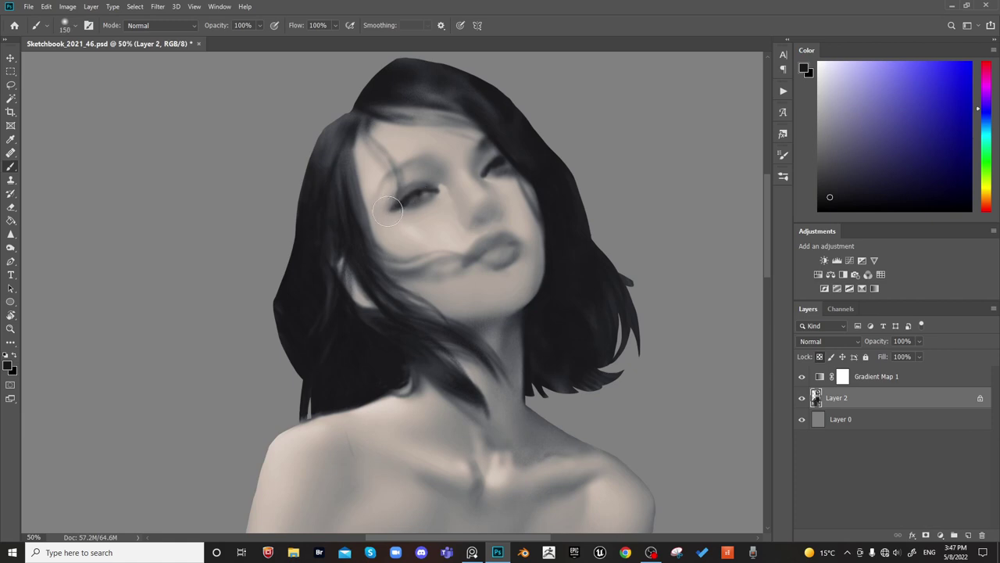
Soften the outer corner of the ear-side eye with sampled grey tones at 150 px and flip the canvas back
{"action": "left_click", "coordinate": [393, 196], "text": "alt"}
{"action": "left_click", "coordinate": [404, 198], "text": "alt"}
{"action": "left_click", "coordinate": [383, 207], "text": "alt"}
{"action": "key", "text": "ctrl+shift+h"}
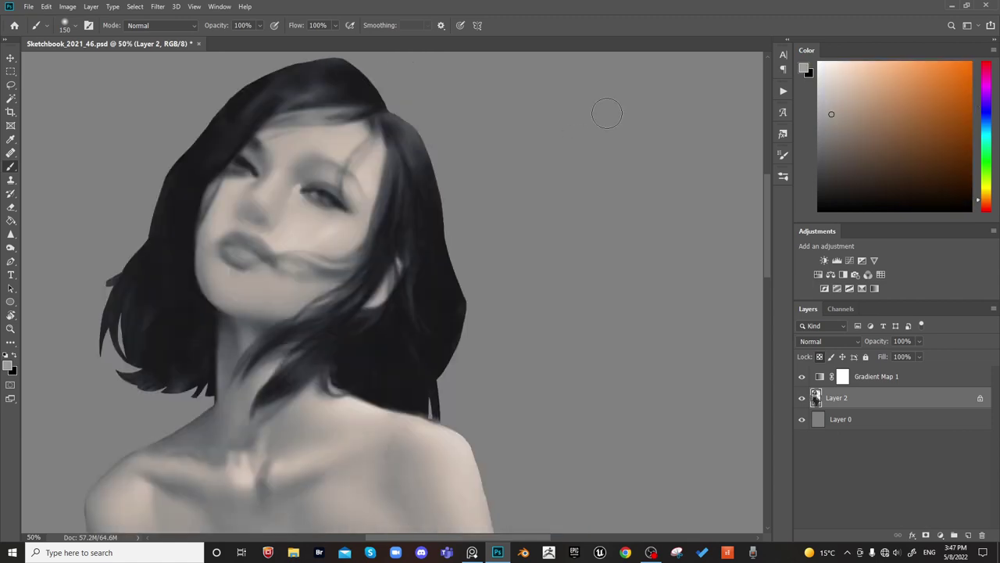
Sample a dark hair tone, undo the 175 px stroke, and block in the ear-side eyebrow with a smaller brush
{"action": "left_click", "coordinate": [416, 193], "text": "alt"}
{"action": "key", "text": "]"}
{"action": "key", "text": "ctrl+z"}
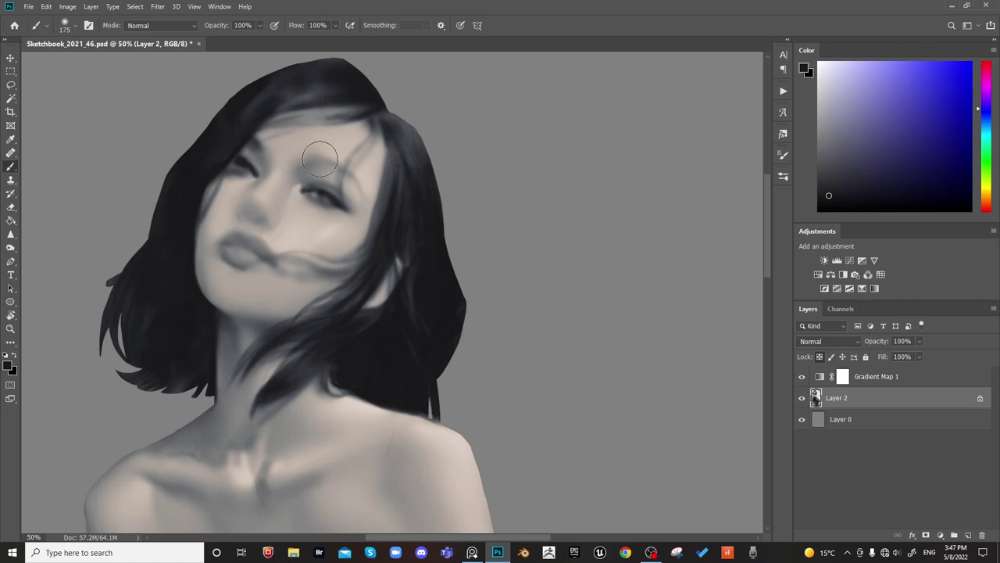
{"action": "key", "text": "["}
{"action": "key", "text": "["}
{"action": "left_click_drag", "start_coordinate": [311, 166], "coordinate": [330, 164]}
Extend the ear-side eyebrow toward its outer tail with the brush at about 80 px
{"action": "key", "text": "bracketleft"}
{"action": "key", "text": "bracketleft"}
{"action": "key", "text": "bracketleft"}
{"action": "key", "text": "bracketleft"}
{"action": "key", "text": "bracketleft"}
{"action": "key", "text": "bracketright"}
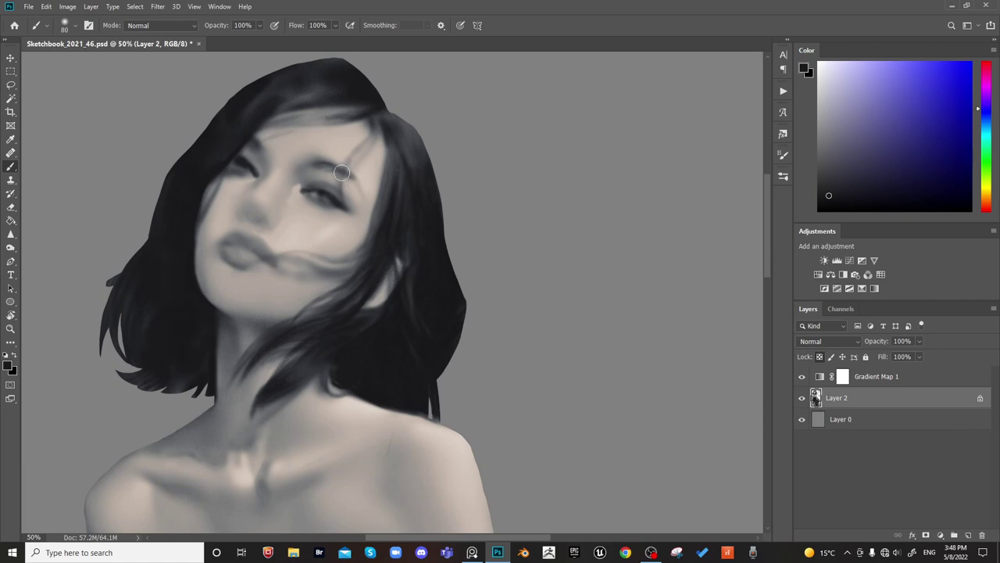
{"action": "key", "text": "bracketright"}
{"action": "key", "text": "bracketright"}
Pick a near-white colour and brighten the ear-side cheek softly with the brush at 300–400 px
{"action": "left_click", "coordinate": [823, 73]}
{"action": "key", "text": "bracketright"}
{"action": "key", "text": "bracketright"}
{"action": "key", "text": "bracketright"}
{"action": "key", "text": "bracketright"}
{"action": "key", "text": "bracketright"}
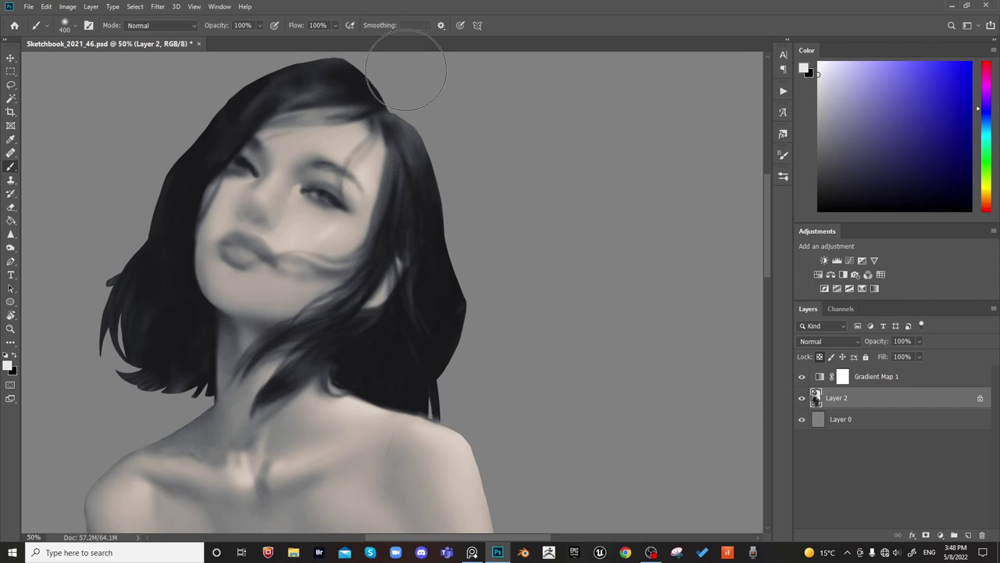
{"action": "key", "text": "bracketleft"}
{"action": "key", "text": "bracketleft"}
{"action": "key", "text": "bracketleft"}
{"action": "key", "text": "bracketright"}
{"action": "key", "text": "bracketright"}
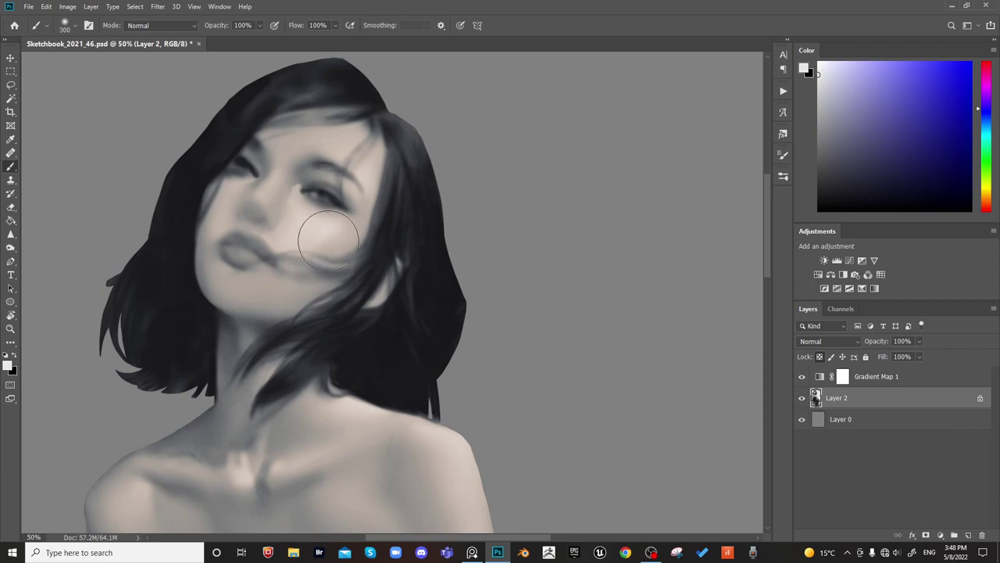
Add near-white highlights beside the nose and mouth corner at 175 px, ending with a 500 px brush for the broad cheek light
{"action": "key", "text": "bracketleft"}
{"action": "key", "text": "bracketleft"}
{"action": "key", "text": "bracketleft"}
{"action": "key", "text": "bracketleft"}
{"action": "key", "text": "bracketleft"}
{"action": "key", "text": "bracketleft"}
{"action": "key", "text": "bracketleft"}
{"action": "key", "text": "bracketleft"}
{"action": "key", "text": "bracketleft"}
{"action": "key", "text": "bracketleft"}
{"action": "key", "text": "bracketright"}
{"action": "key", "text": "bracketright"}
{"action": "key", "text": "bracketright"}
{"action": "key", "text": "bracketright"}
{"action": "key", "text": "bracketright"}
{"action": "key", "text": "bracketright"}
{"action": "key", "text": "bracketright"}
{"action": "key", "text": "bracketright"}
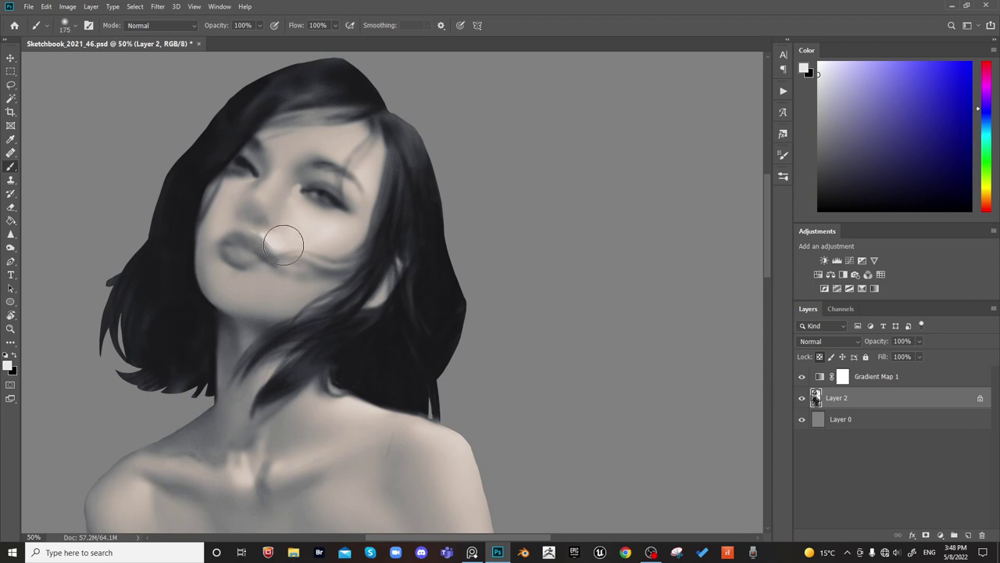
{"action": "key", "text": "bracketright"}
{"action": "key", "text": "bracketright"}
{"action": "key", "text": "bracketright"}
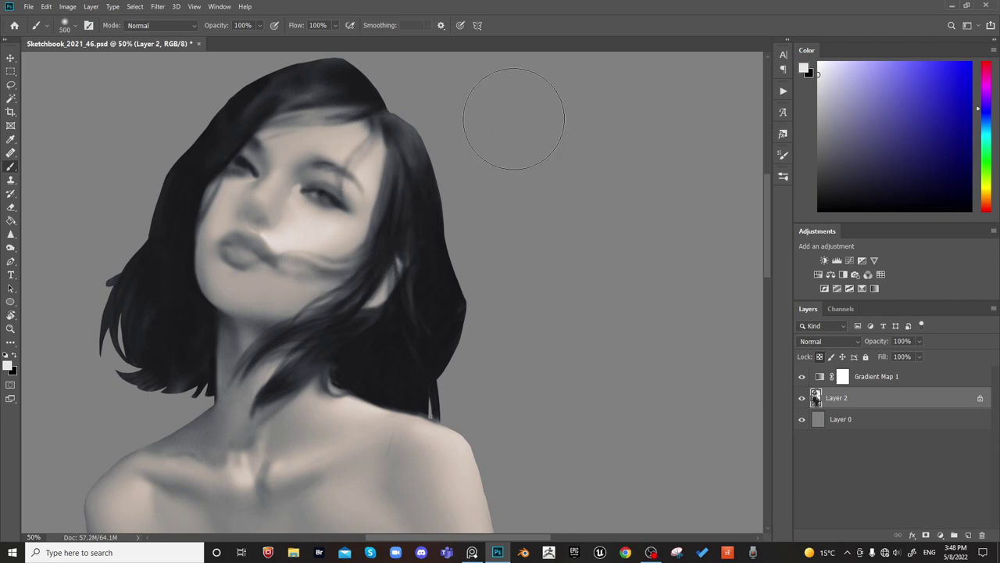
Mirror the canvas, darken the lips and mouth corner with a sampled dark hair tone at 90–150 px, and flip back
{"action": "left_click_drag", "start_coordinate": [510, 162], "coordinate": [522, 130]}
{"action": "key", "text": "ctrl+shift+h"}
{"action": "key", "text": "bracketleft"}
{"action": "key", "text": "bracketleft"}
{"action": "key", "text": "bracketleft"}
{"action": "key", "text": "bracketleft"}
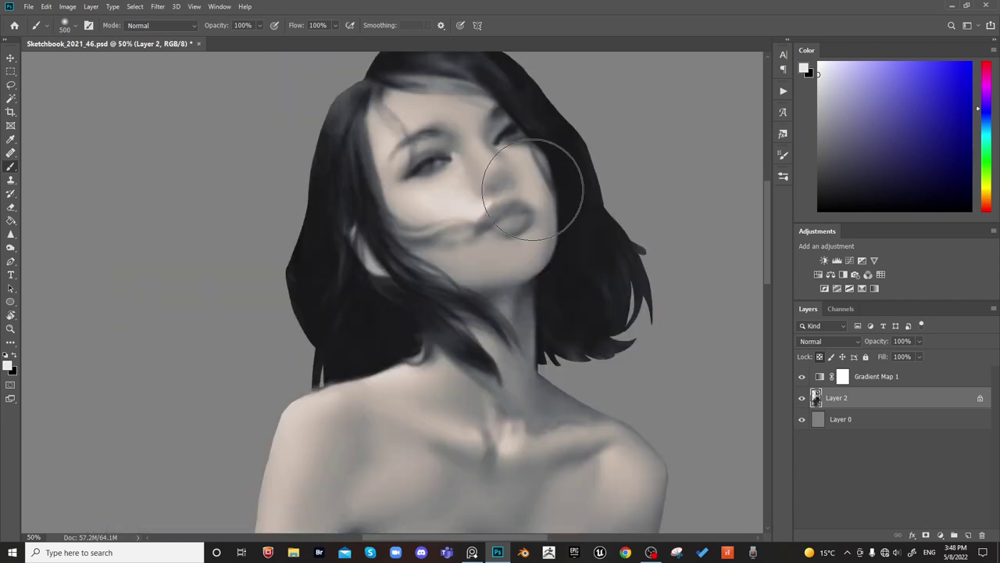
{"action": "left_click", "coordinate": [465, 207], "text": "alt"}
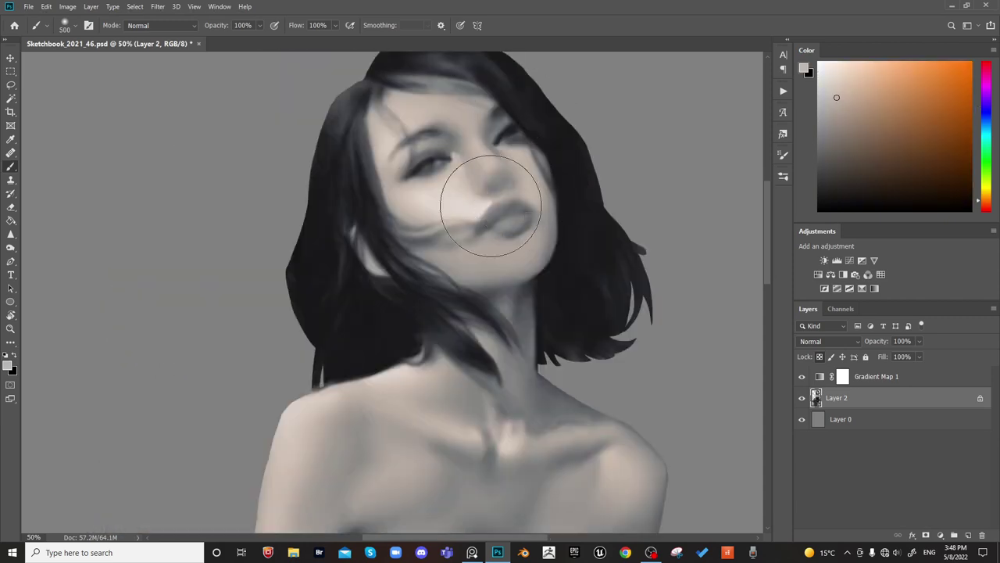
{"action": "left_click", "coordinate": [577, 140], "text": "alt"}
{"action": "key", "text": "bracketleft"}
{"action": "key", "text": "bracketleft"}
{"action": "key", "text": "bracketleft"}
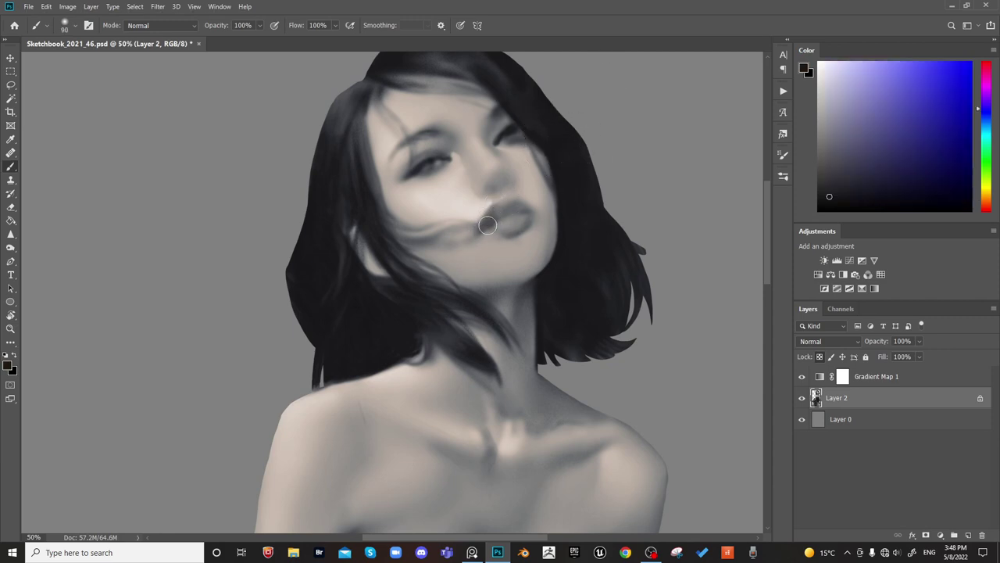
{"action": "key", "text": "bracketright"}
{"action": "key", "text": "ctrl+h"}
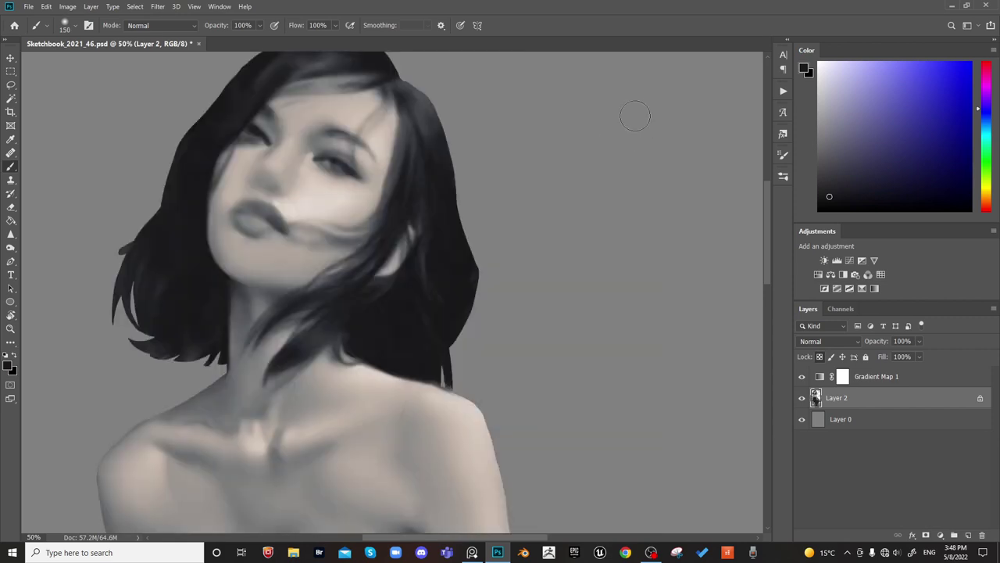
Deepen the tone of the lips at 175 px and define the dark line between them at 70 px
{"action": "left_click_drag", "start_coordinate": [386, 211], "coordinate": [401, 274]}
{"action": "key", "text": "m"}
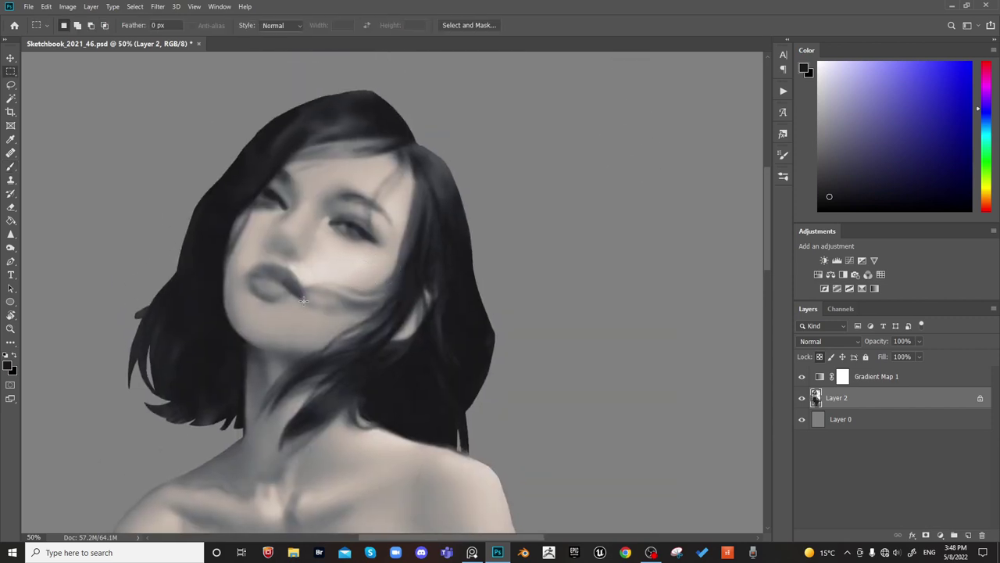
{"action": "left_click_drag", "start_coordinate": [304, 300], "coordinate": [324, 308]}
{"action": "key", "text": "b"}
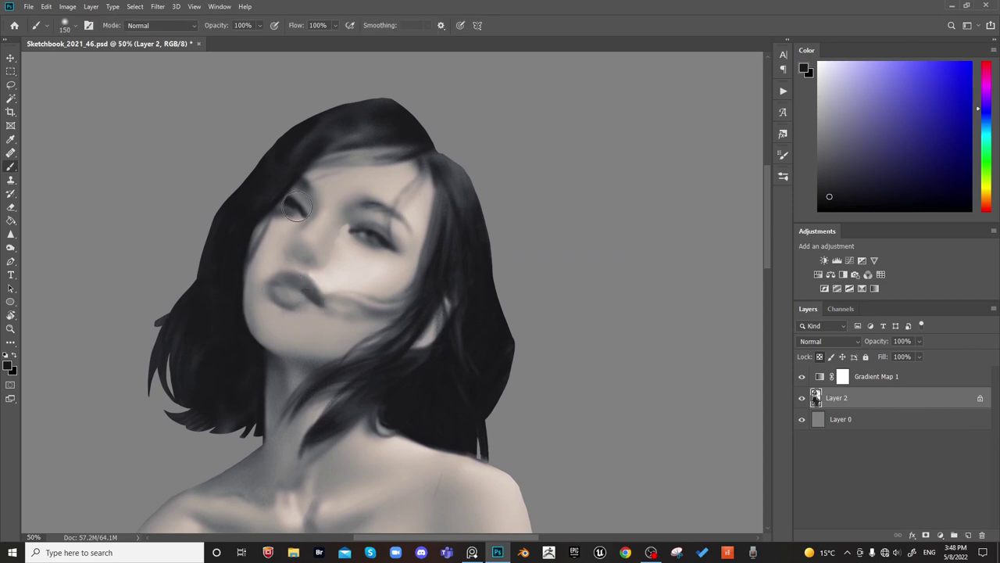
{"action": "key", "text": "bracketright"}
{"action": "key", "text": "bracketright"}
{"action": "key", "text": "bracketleft"}
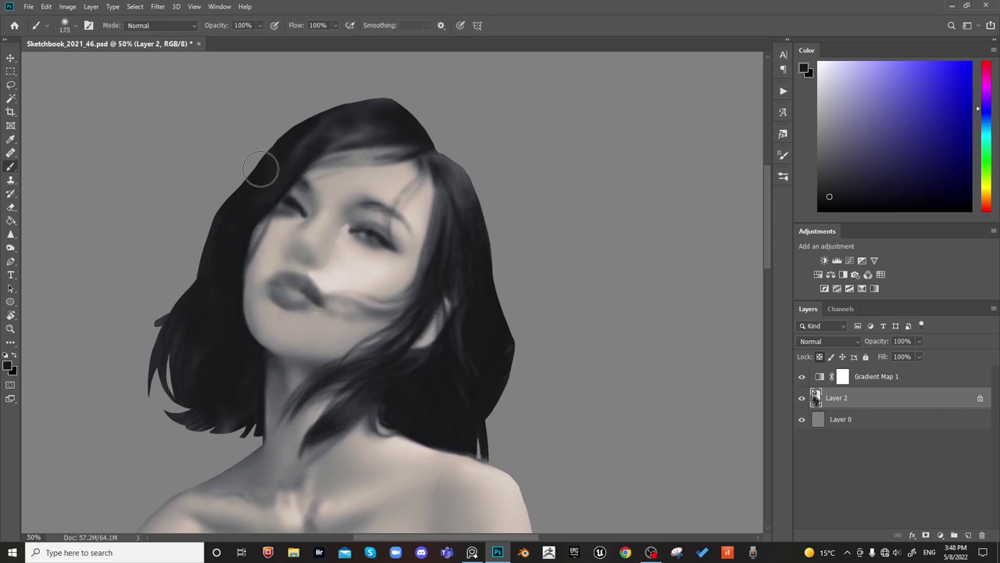
{"action": "key", "text": "bracketleft"}
{"action": "key", "text": "bracketleft"}
{"action": "key", "text": "bracketleft"}
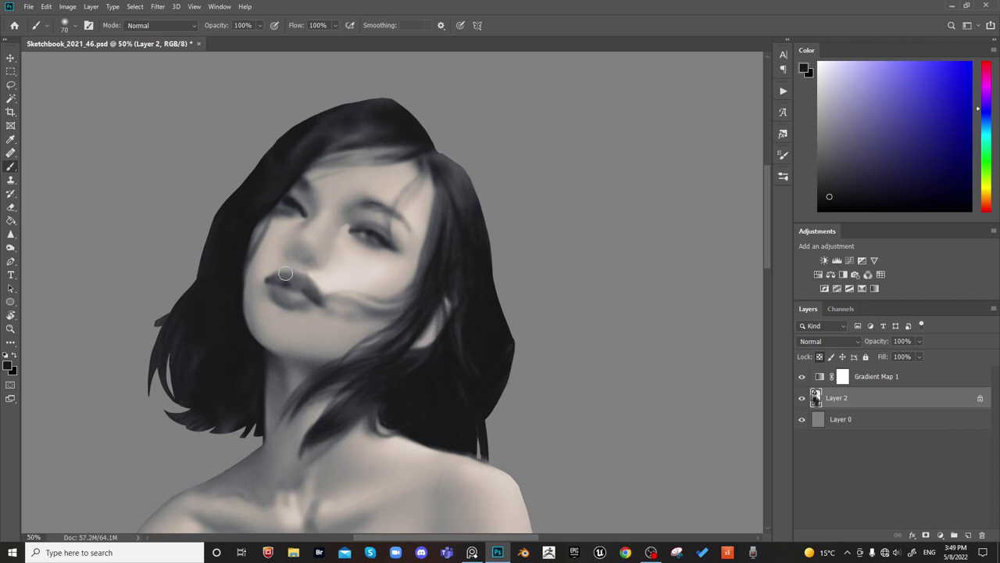
Clean the upper lip's edge and far corner with a sampled skin tone at 70 px, and blend the lips with a sampled dark tone at 90 px
{"action": "left_click", "coordinate": [283, 260], "text": "alt"}
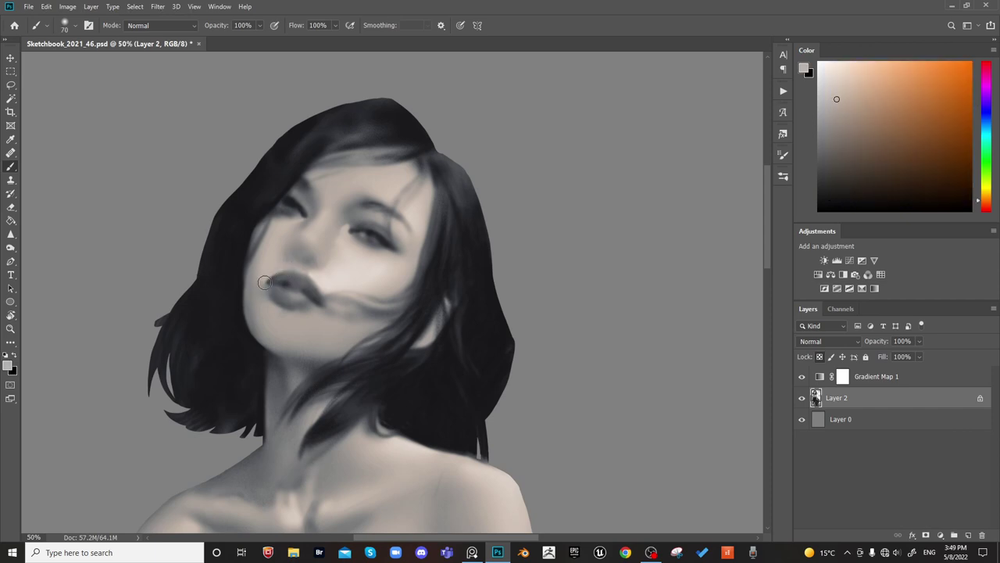
{"action": "left_click", "coordinate": [265, 275], "text": "alt"}
{"action": "left_click", "coordinate": [292, 289], "text": "alt"}
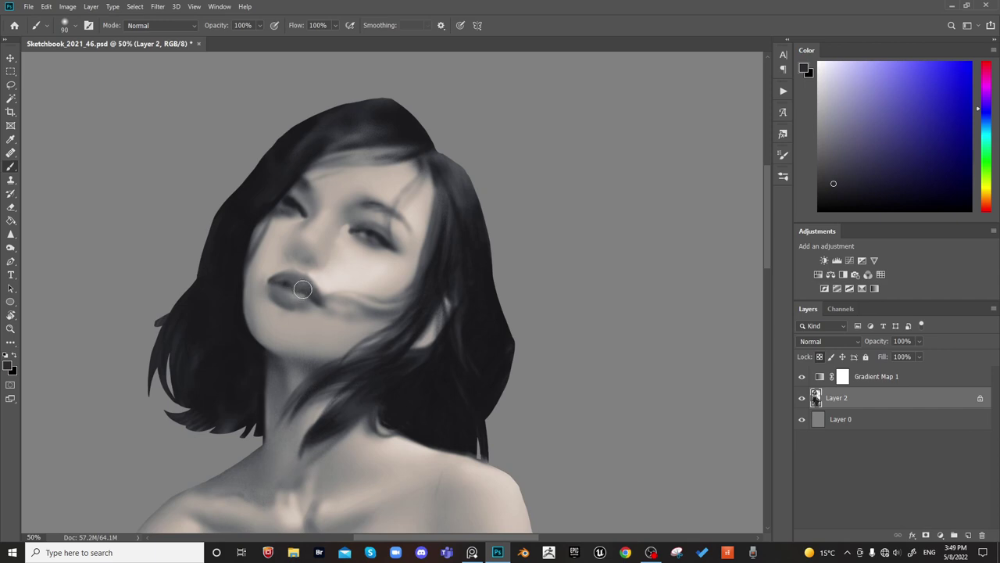
{"action": "key", "text": "bracketright"}
{"action": "key", "text": "bracketright"}
{"action": "key", "text": "bracketright"}
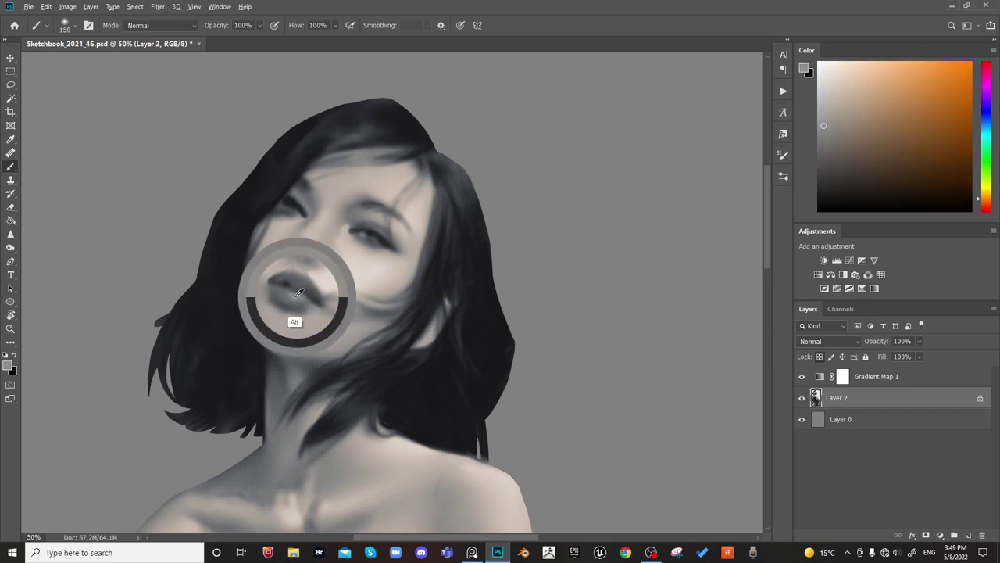
Model the lower lip with a sampled light tone, using the brush at 100–200 px
{"action": "left_click", "coordinate": [297, 297], "text": "alt"}
{"action": "key", "text": "bracketleft"}
{"action": "key", "text": "bracketleft"}
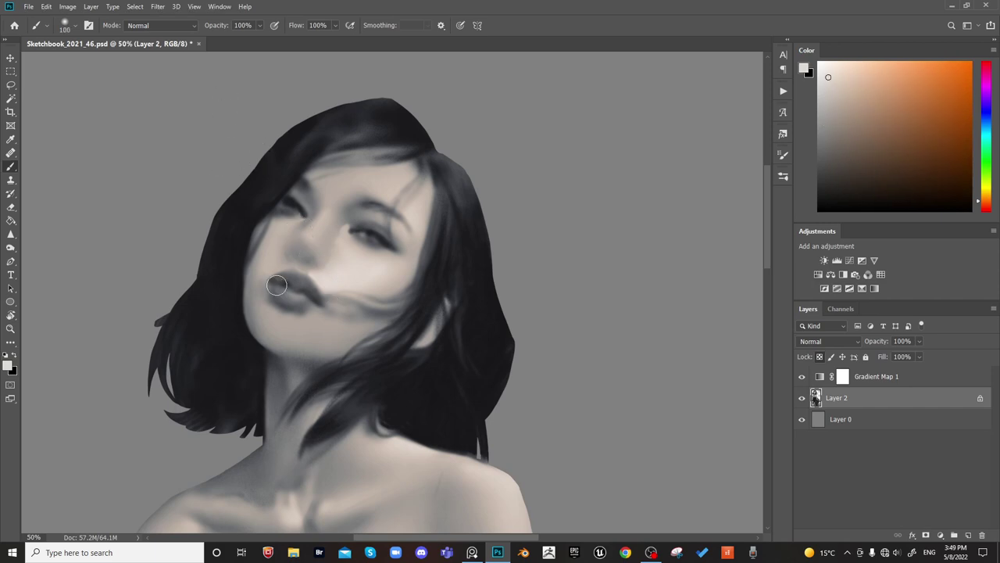
{"action": "key", "text": "bracketright"}
{"action": "key", "text": "bracketright"}
{"action": "key", "text": "bracketright"}
{"action": "key", "text": "bracketright"}
{"action": "left_click_drag", "start_coordinate": [282, 246], "coordinate": [272, 182]}
{"action": "key", "text": "bracketright"}
{"action": "left_click_drag", "start_coordinate": [278, 300], "coordinate": [297, 306]}
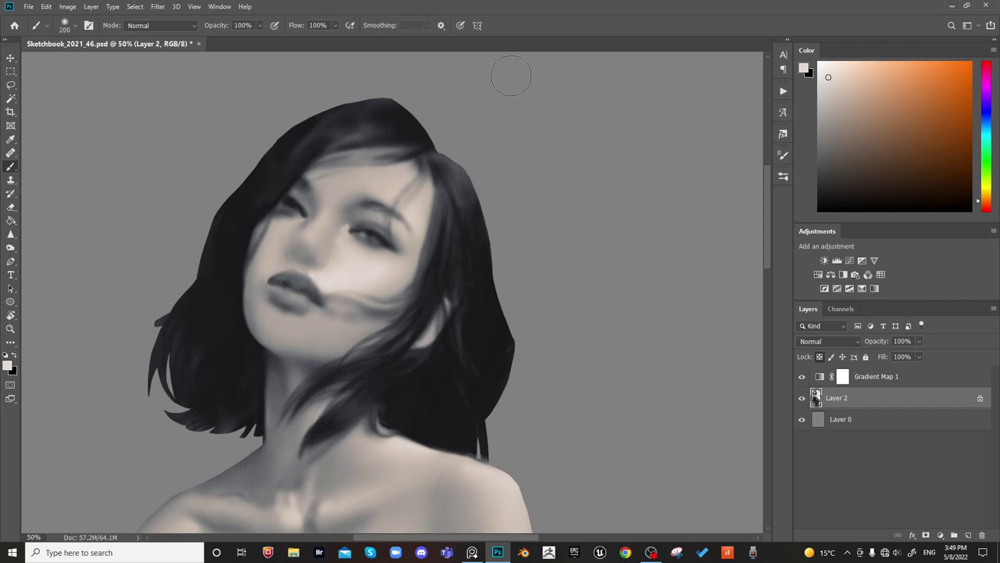
Sample a dark lip tone and define the nostrils and underside of the nose with the brush at about 70 px
{"action": "left_click", "coordinate": [304, 320], "text": "alt"}
{"action": "key", "text": "bracketleft"}
{"action": "key", "text": "bracketleft"}
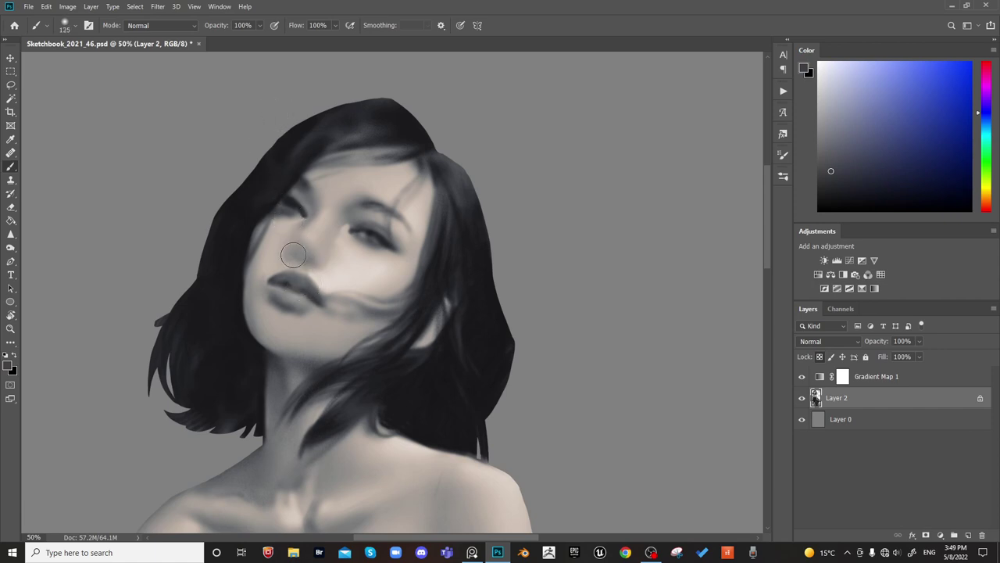
{"action": "key", "text": "bracketleft"}
{"action": "key", "text": "bracketleft"}
{"action": "key", "text": "bracketleft"}
{"action": "key", "text": "bracketleft"}
{"action": "key", "text": "bracketright"}
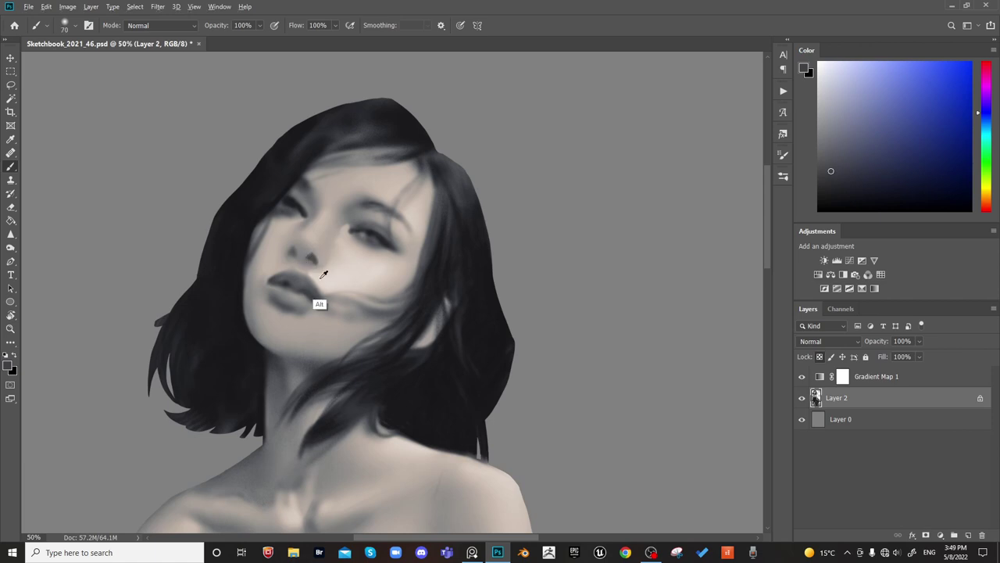
Highlight the skin below the nose at 80 px, mirror the canvas, and refine the upper lip's contour with sampled tones at 45–60 px
{"action": "left_click", "coordinate": [322, 273], "text": "alt"}
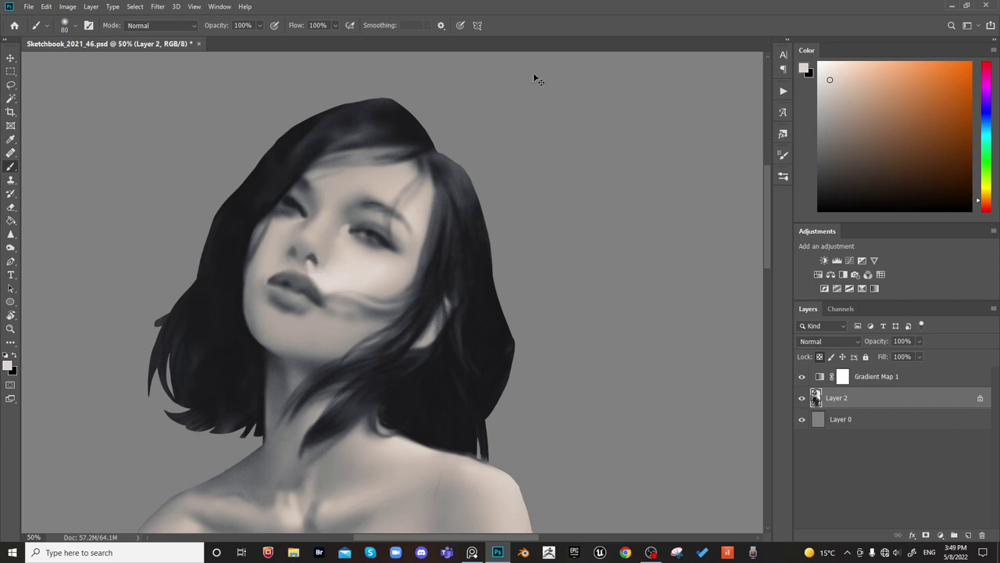
{"action": "key", "text": "ctrl+shift+h"}
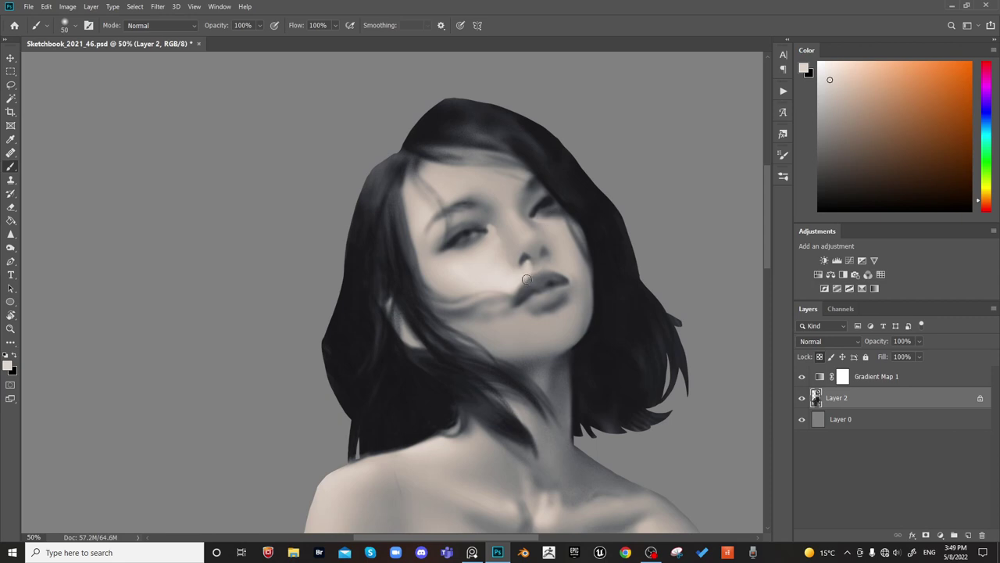
{"action": "left_click", "coordinate": [521, 284], "text": "alt"}
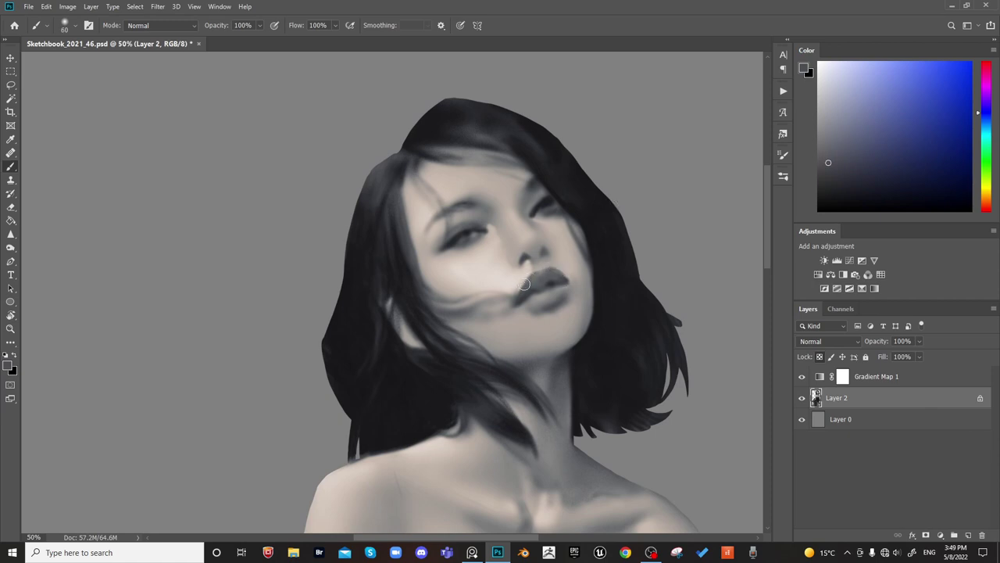
{"action": "left_click", "coordinate": [532, 275], "text": "alt"}
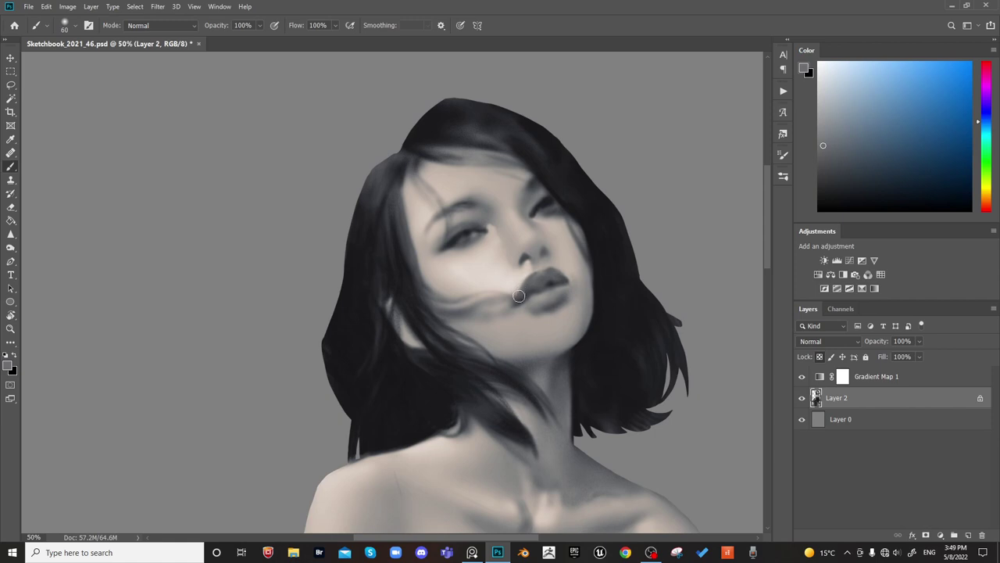
{"action": "left_click", "coordinate": [521, 280], "text": "alt"}
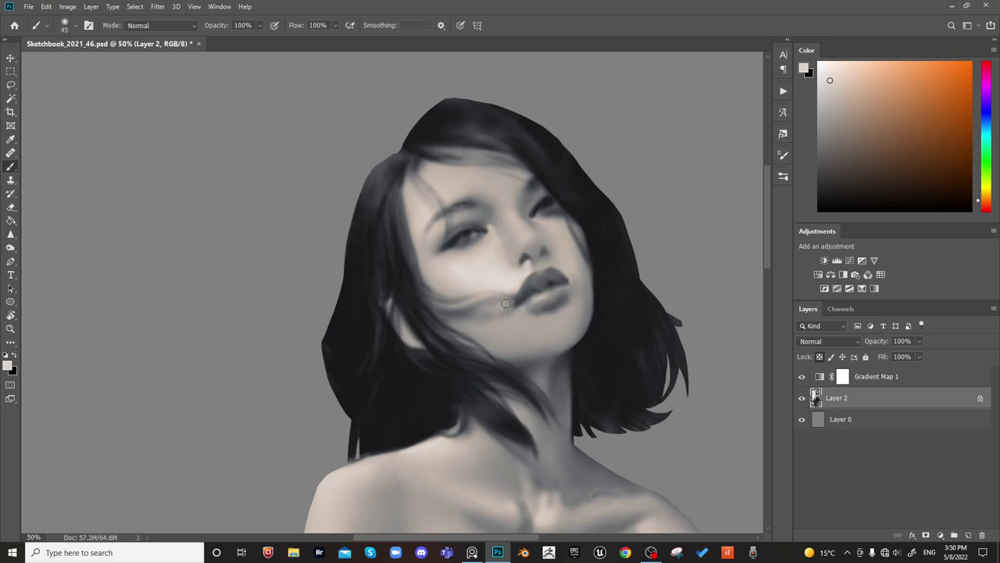
Sample a dark lip tone and darken the mouth corner and the hair strand crossing the cheek at 60 px
{"action": "key", "text": "bracketright"}
{"action": "key", "text": "bracketright"}
{"action": "key", "text": "bracketright"}
{"action": "key", "text": "bracketright"}
{"action": "left_click", "coordinate": [558, 278], "text": "alt"}
{"action": "key", "text": "bracketleft"}
{"action": "key", "text": "bracketleft"}
{"action": "key", "text": "bracketleft"}
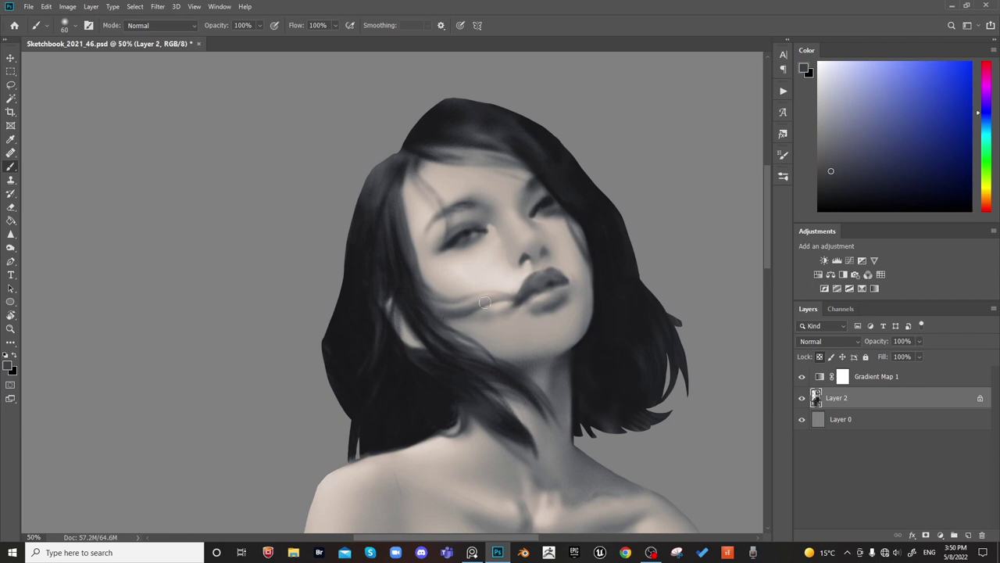
Darken the hair strand crossing the cheek with the brush at 90 px and mirror the canvas
{"action": "key", "text": "bracketright"}
{"action": "key", "text": "bracketright"}
{"action": "key", "text": "bracketright"}
{"action": "left_click_drag", "start_coordinate": [459, 314], "coordinate": [520, 301]}
{"action": "key", "text": "ctrl+shift+h"}
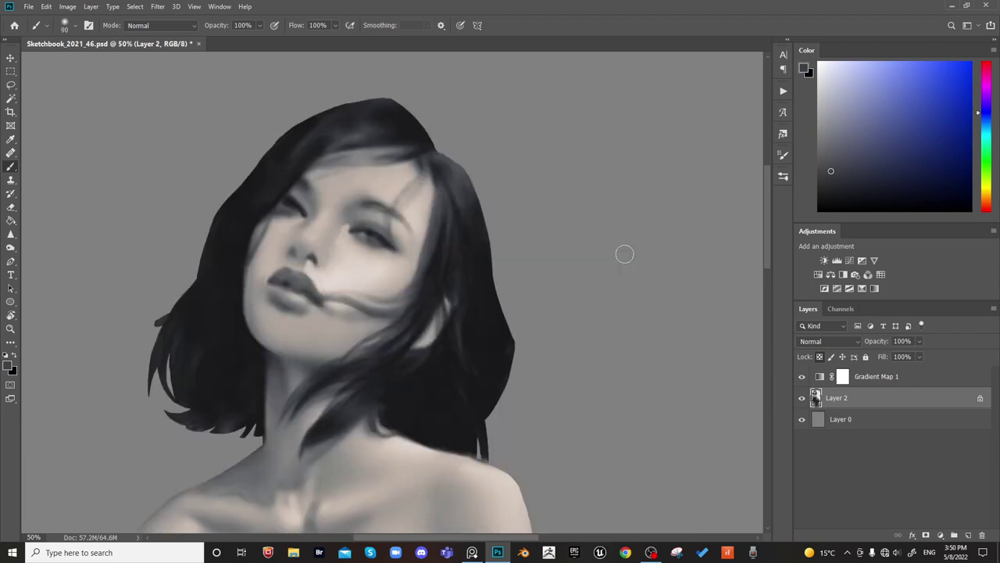
Sample a dark hair tone and paint thin strand tips over the mouth corner and below the lower lip at 70–80 px
{"action": "left_click", "coordinate": [449, 297], "text": "alt"}
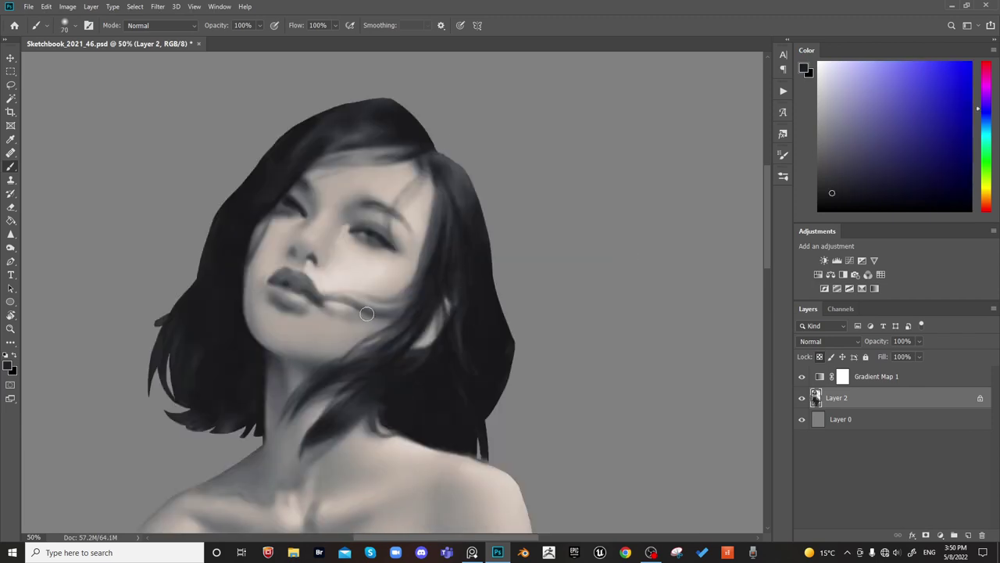
{"action": "key", "text": "bracketleft"}
{"action": "left_click_drag", "start_coordinate": [312, 300], "coordinate": [285, 311]}
{"action": "key", "text": "]"}
{"action": "mouse_move", "coordinate": [294, 308]}
{"action": "left_mouse_down"}
{"action": "mouse_move", "coordinate": [273, 322]}
{"action": "mouse_move", "coordinate": [282, 314]}
{"action": "left_mouse_up"}
{"action": "key", "text": "bracketright"}
{"action": "key", "text": "bracketright"}
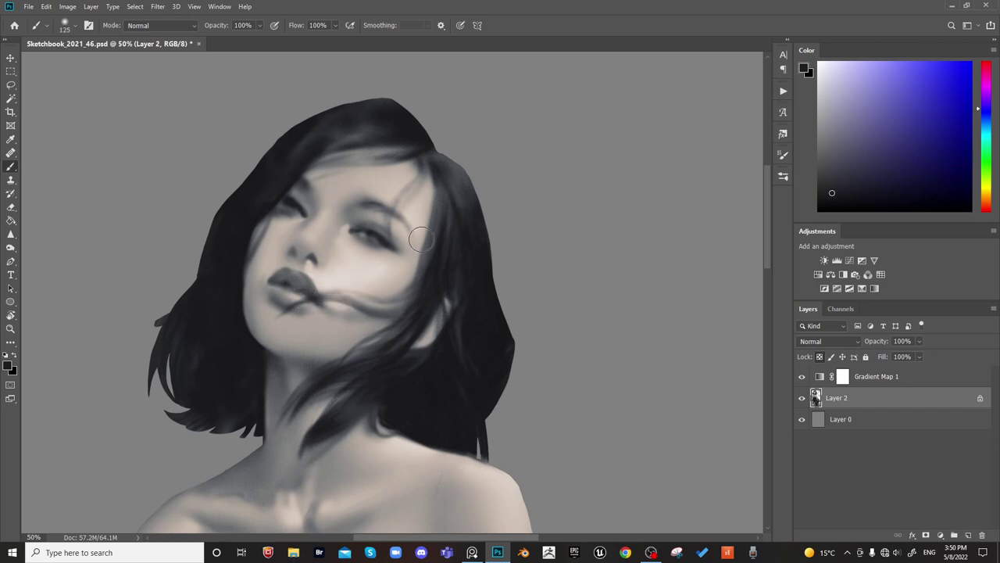
Strengthen the hair strand across the cheek with a smaller brush in the same dark hair tone
{"action": "key", "text": "bracketleft"}
{"action": "key", "text": "bracketleft"}
{"action": "key", "text": "bracketleft"}
{"action": "key", "text": "bracketleft"}
{"action": "key", "text": "bracketleft"}
{"action": "key", "text": "bracketleft"}
{"action": "left_click_drag", "start_coordinate": [342, 299], "coordinate": [356, 308]}
{"action": "key", "text": "bracketright"}
{"action": "key", "text": "bracketright"}
{"action": "key", "text": "bracketright"}
{"action": "key", "text": "bracketright"}
{"action": "key", "text": "bracketright"}
{"action": "key", "text": "bracketright"}
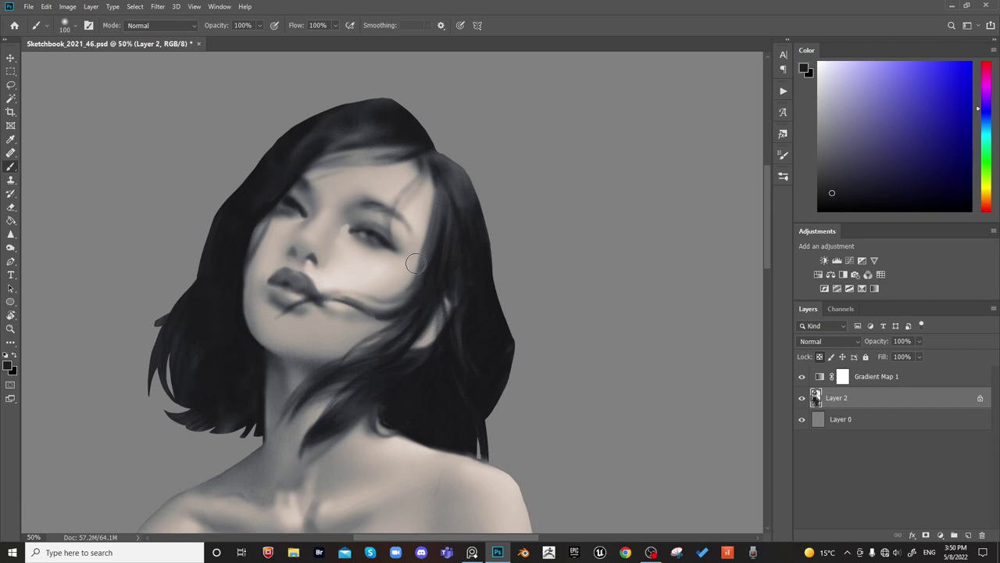
Switch to the multi-bristle brush from the Ye set and paint fine strands from the cheek into the side hair at 50 px
{"action": "key", "text": "bracketright"}
{"action": "right_click", "coordinate": [364, 296]}
{"action": "left_click", "coordinate": [499, 401]}
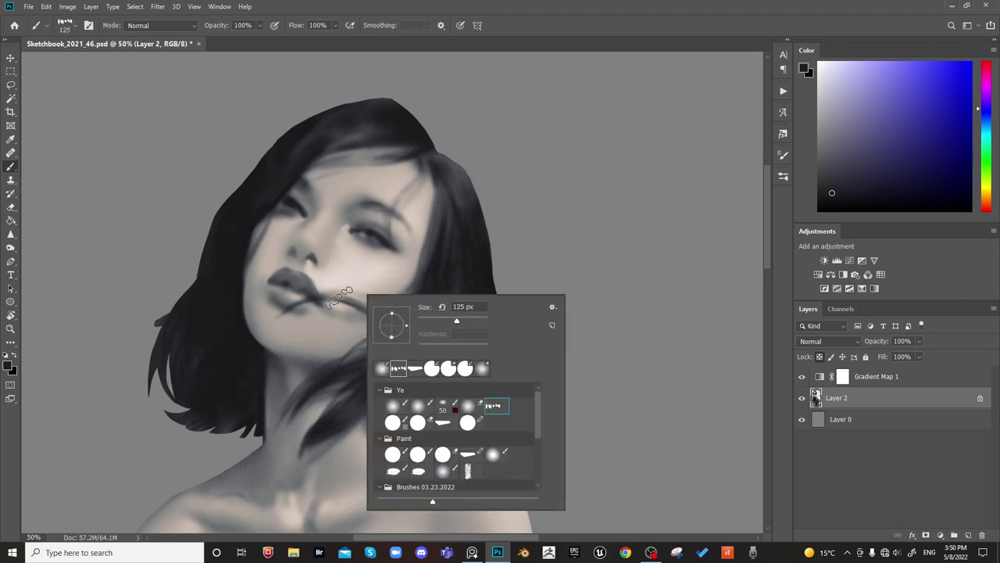
{"action": "left_click", "coordinate": [336, 295]}
{"action": "key", "text": "bracketleft"}
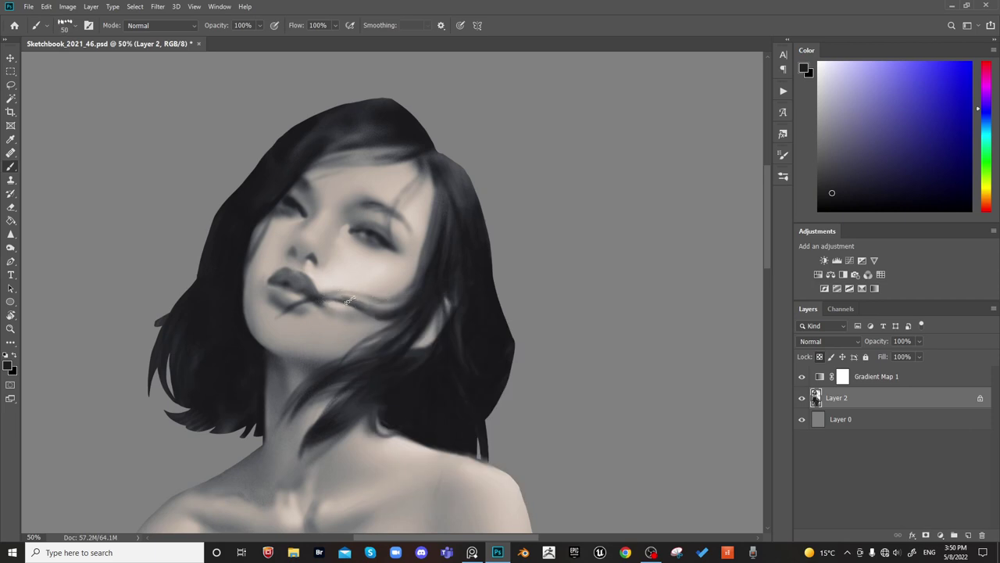
{"action": "mouse_move", "coordinate": [349, 300]}
{"action": "left_mouse_down"}
{"action": "mouse_move", "coordinate": [414, 294]}
{"action": "mouse_move", "coordinate": [422, 282]}
{"action": "left_mouse_up"}
{"action": "key", "text": "bracketright"}
{"action": "key", "text": "bracketright"}
{"action": "key", "text": "bracketright"}
{"action": "key", "text": "bracketright"}
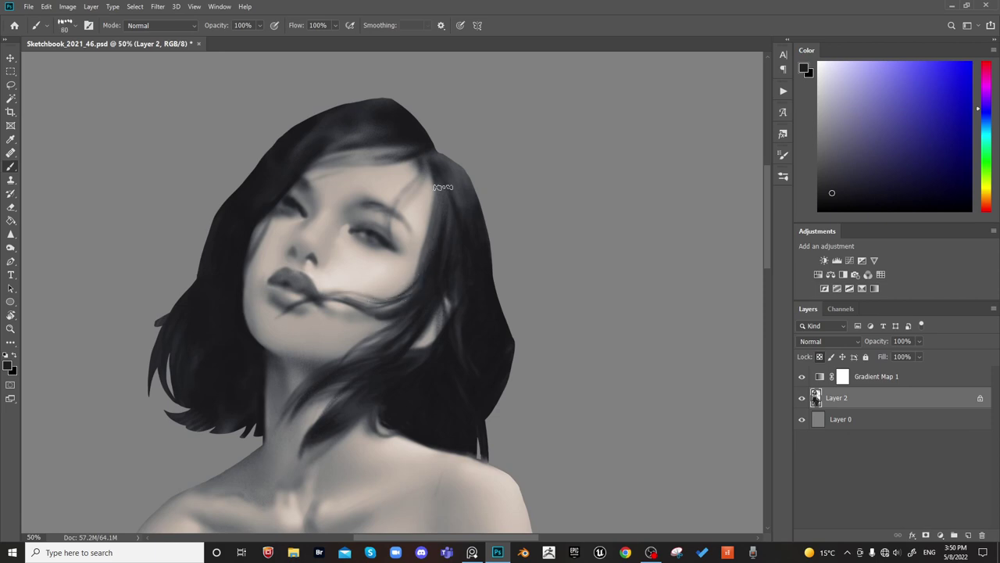
Refine the hair beside the face with the bristle brush, sample a cheek skin tone at 80 px, and check the painting mirrored
{"action": "key", "text": "bracketright"}
{"action": "key", "text": "bracketright"}
{"action": "key", "text": "bracketleft"}
{"action": "key", "text": "bracketleft"}
{"action": "left_click", "coordinate": [363, 326], "text": "alt"}
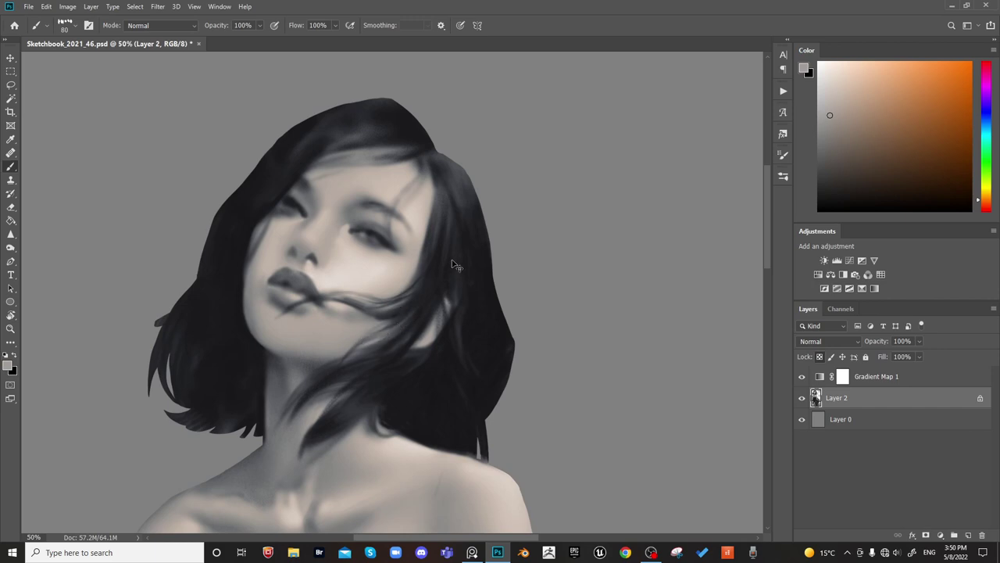
{"action": "key", "text": "ctrl+shift+h"}
{"action": "key", "text": "h"}
Sample dark hair tones and add fine strands along the far edge of the face at 50–80 px, checking them mirrored
{"action": "left_click", "coordinate": [439, 292], "text": "alt"}
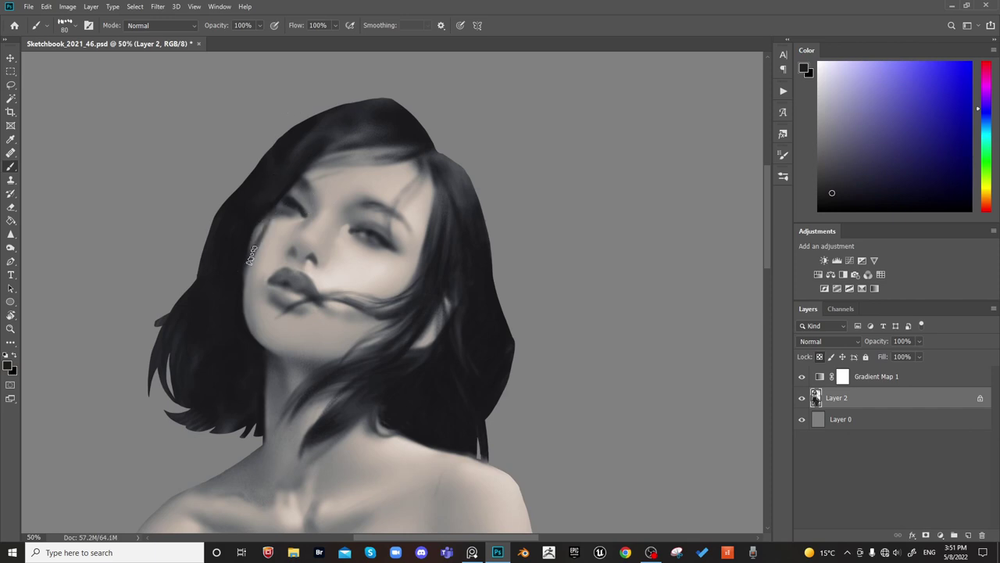
{"action": "left_click", "coordinate": [278, 201], "text": "alt"}
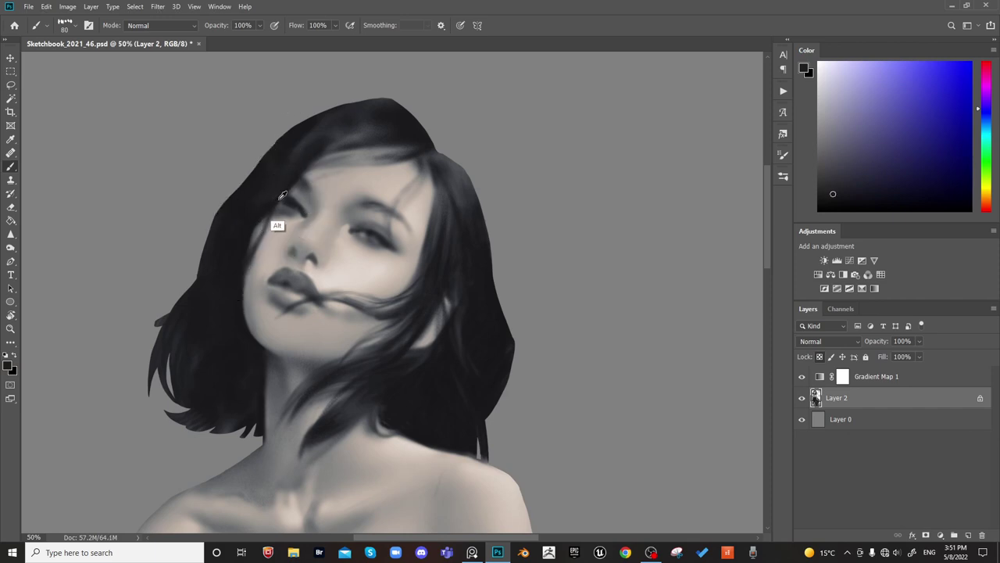
{"action": "key", "text": "bracketleft"}
{"action": "key", "text": "bracketleft"}
{"action": "key", "text": "ctrl+shift+h"}
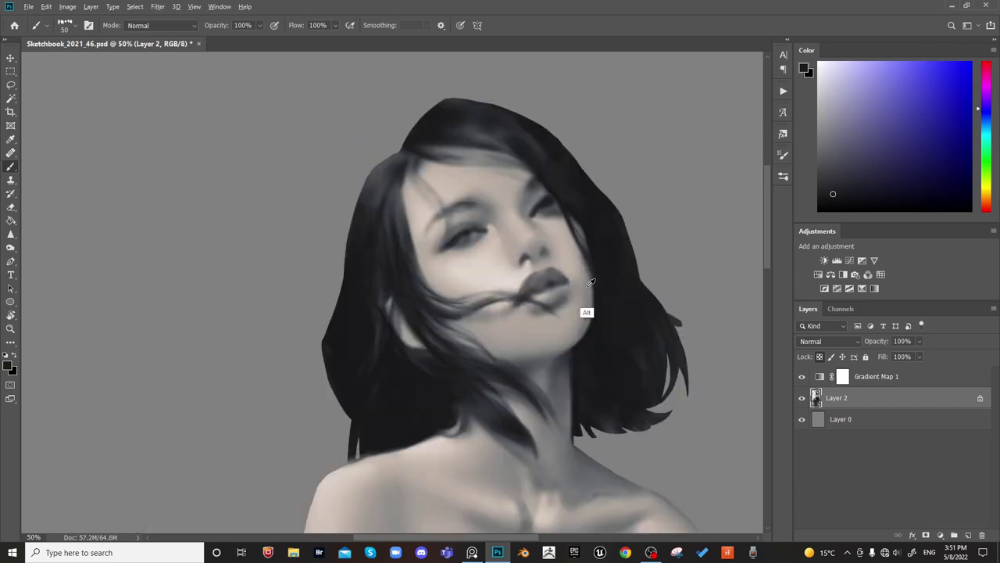
{"action": "left_click", "coordinate": [588, 285], "text": "alt"}
{"action": "key", "text": "h"}
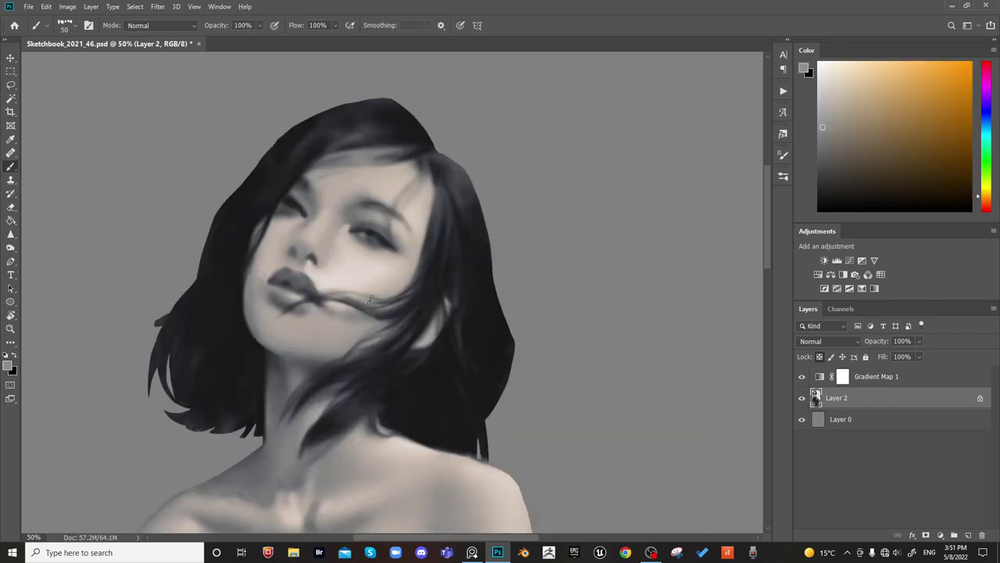
Switch back to the soft round brush, sample a dark hair tone and shade the hair above the forehead at 80–150 px
{"action": "right_click", "coordinate": [372, 300]}
{"action": "left_click", "coordinate": [398, 414]}
{"action": "left_click_drag", "start_coordinate": [448, 254], "coordinate": [477, 277]}
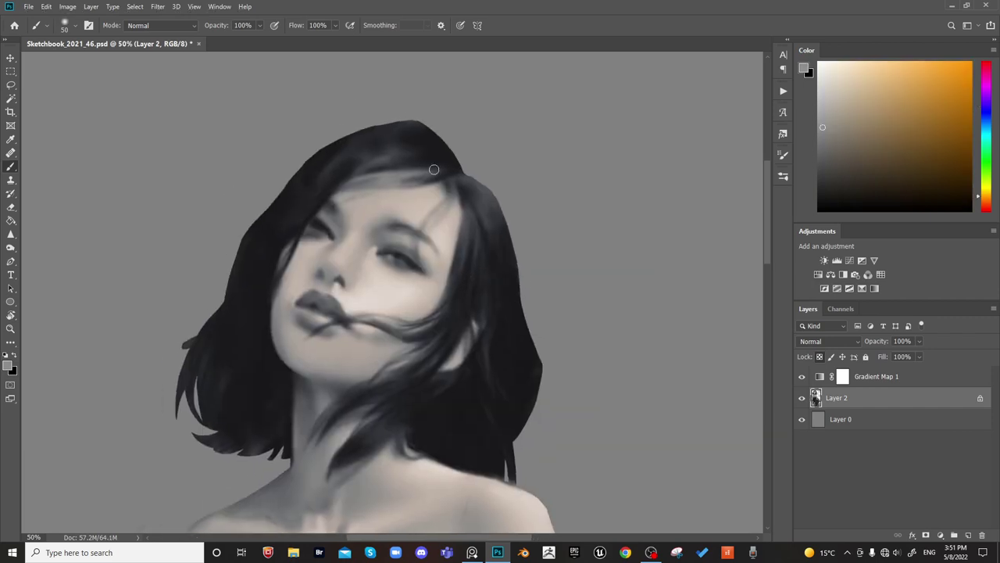
{"action": "left_click", "coordinate": [433, 168], "text": "alt"}
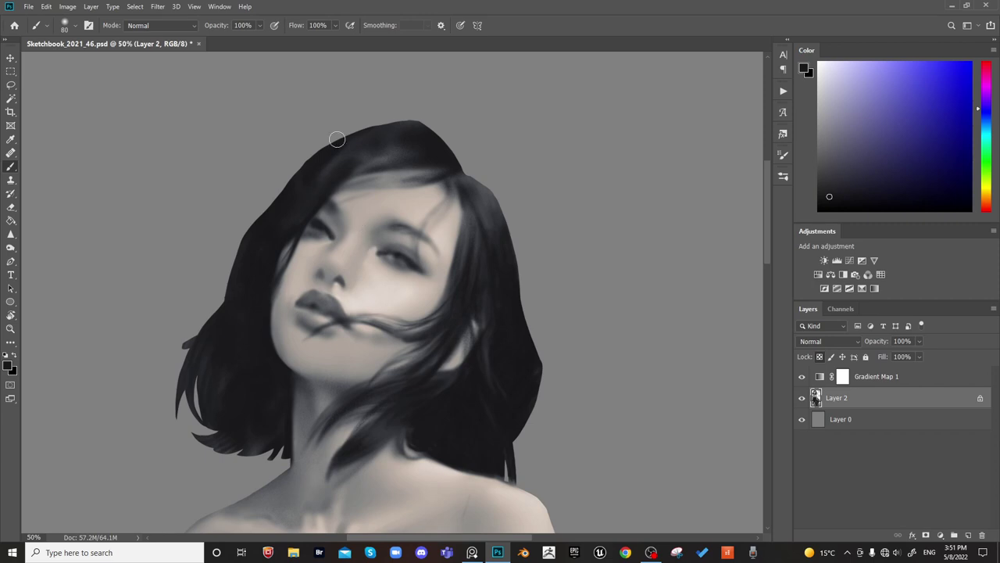
{"action": "key", "text": "bracketright"}
{"action": "key", "text": "bracketright"}
{"action": "key", "text": "bracketright"}
{"action": "key", "text": "bracketright"}
{"action": "key", "text": "bracketright"}
{"action": "key", "text": "bracketleft"}
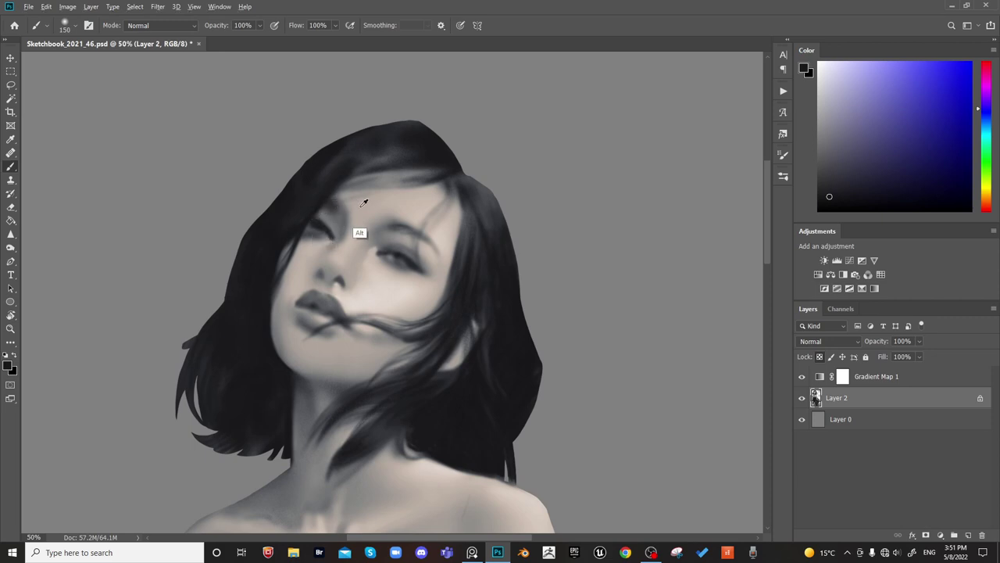
Reshape the far eyebrow and its socket shadow with sampled skin and brow tones, using the brush at 125–150 px
{"action": "left_click", "coordinate": [358, 206], "text": "alt"}
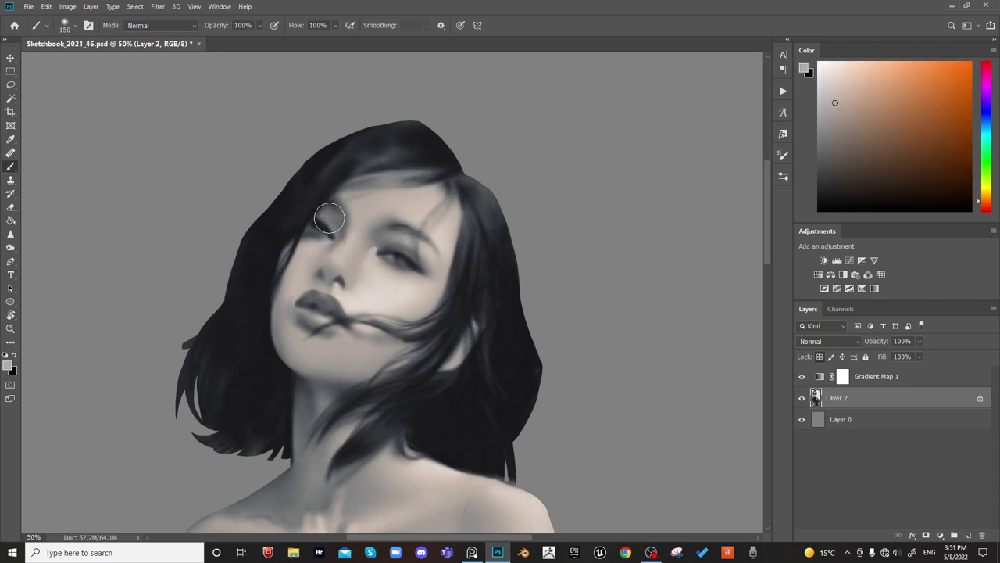
{"action": "left_click", "coordinate": [337, 195], "text": "alt"}
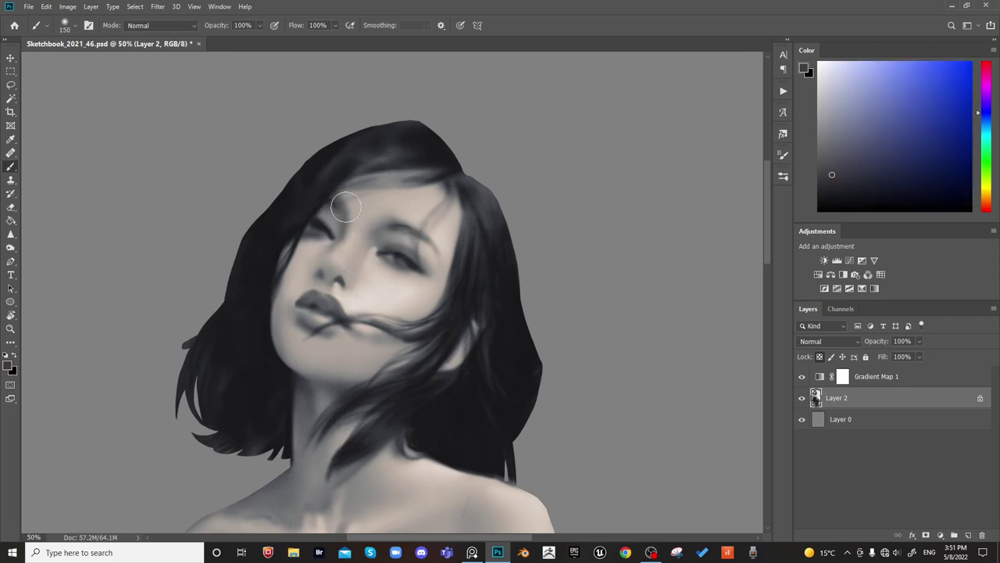
{"action": "left_click", "coordinate": [356, 215], "text": "alt"}
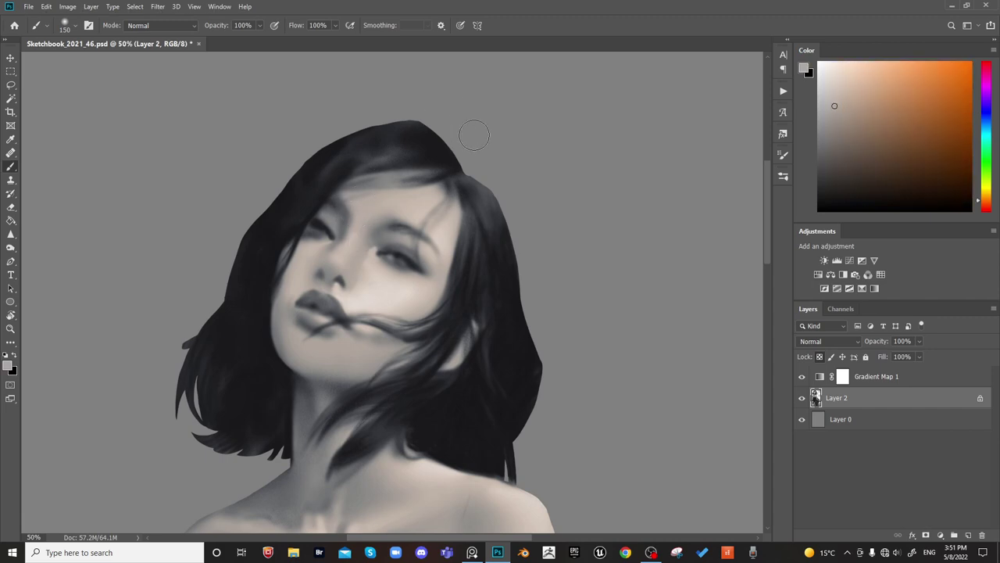
{"action": "left_click", "coordinate": [395, 224], "text": "alt"}
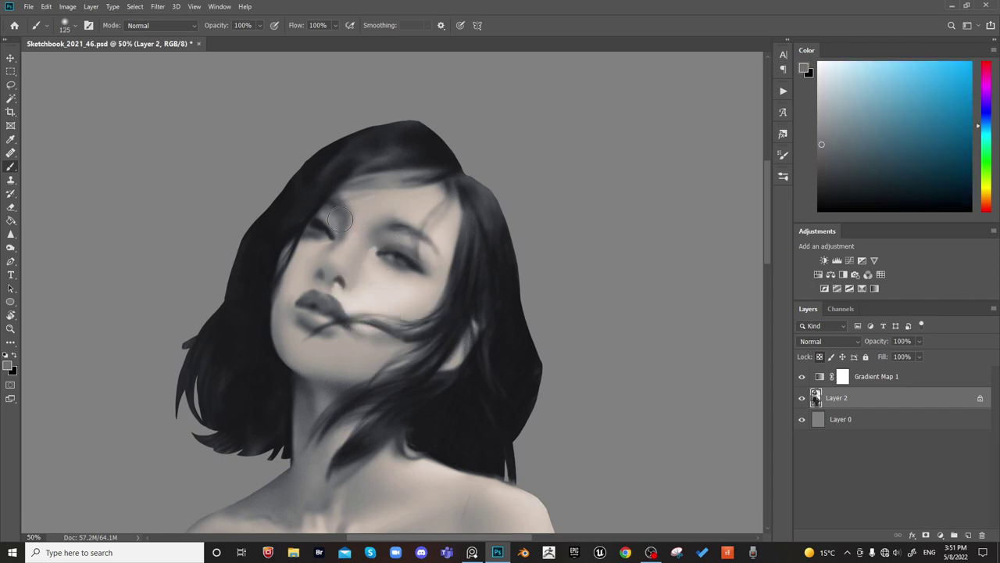
{"action": "key", "text": "["}
{"action": "key", "text": "["}
{"action": "key", "text": "["}
Sample a light cheek tone and highlight the nose bridge between the eyes at 100–125 px, undoing the unwanted stroke
{"action": "left_click", "coordinate": [389, 300], "text": "alt"}
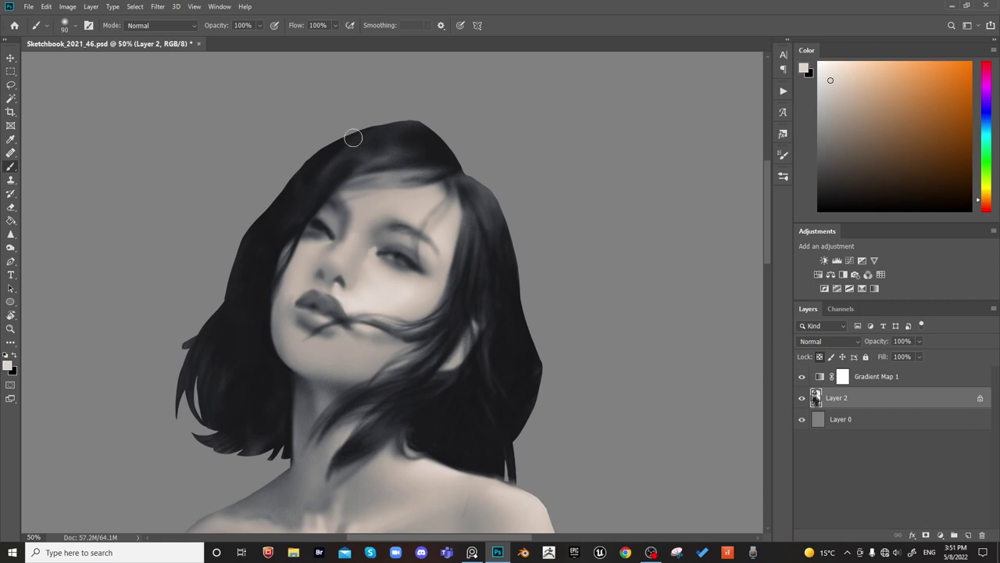
{"action": "key", "text": "]"}
{"action": "key", "text": "]"}
{"action": "key", "text": "ctrl+z"}
{"action": "key", "text": "m"}
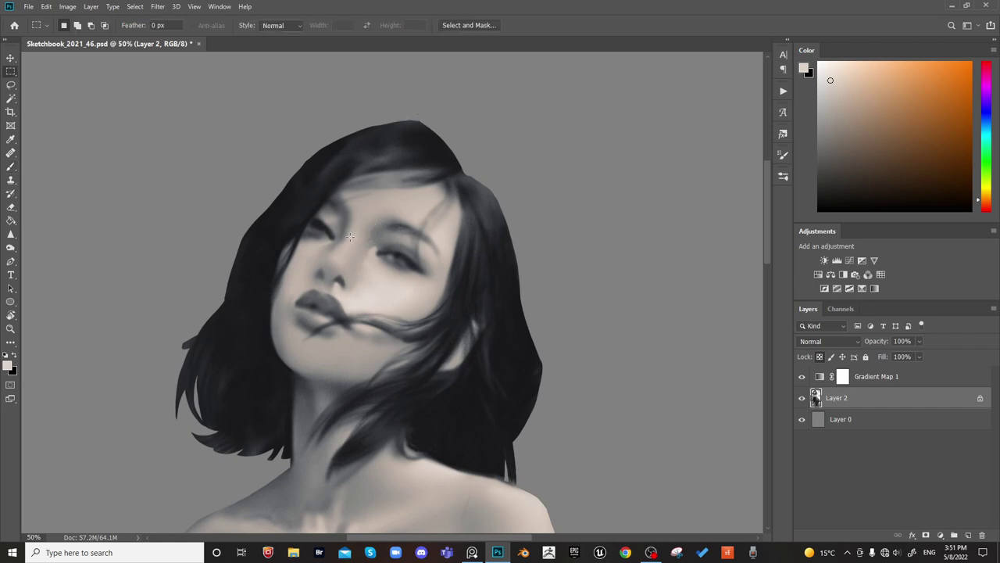
{"action": "key", "text": "b"}
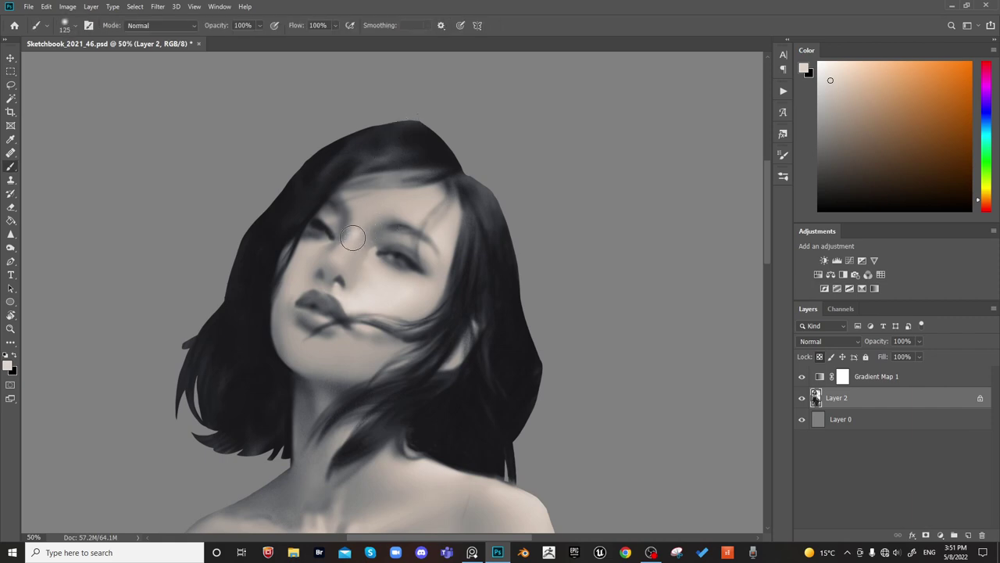
{"action": "key", "text": "bracketleft"}
{"action": "key", "text": "bracketleft"}
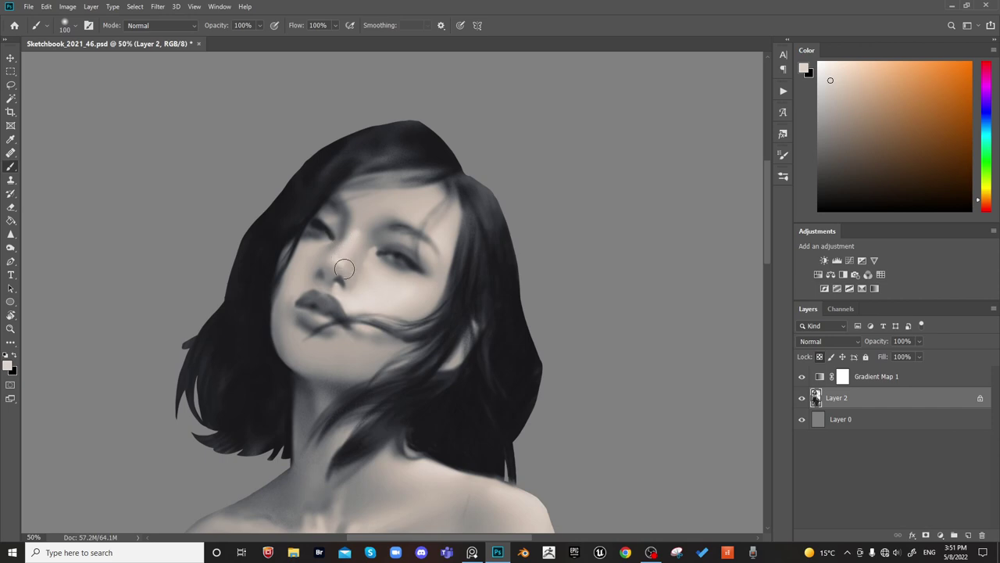
Refine the nose and near eyelid shading with sampled skin and shadow tones, reducing the brush from 90 to 40 px
{"action": "key", "text": "bracketleft"}
{"action": "key", "text": "alt"}
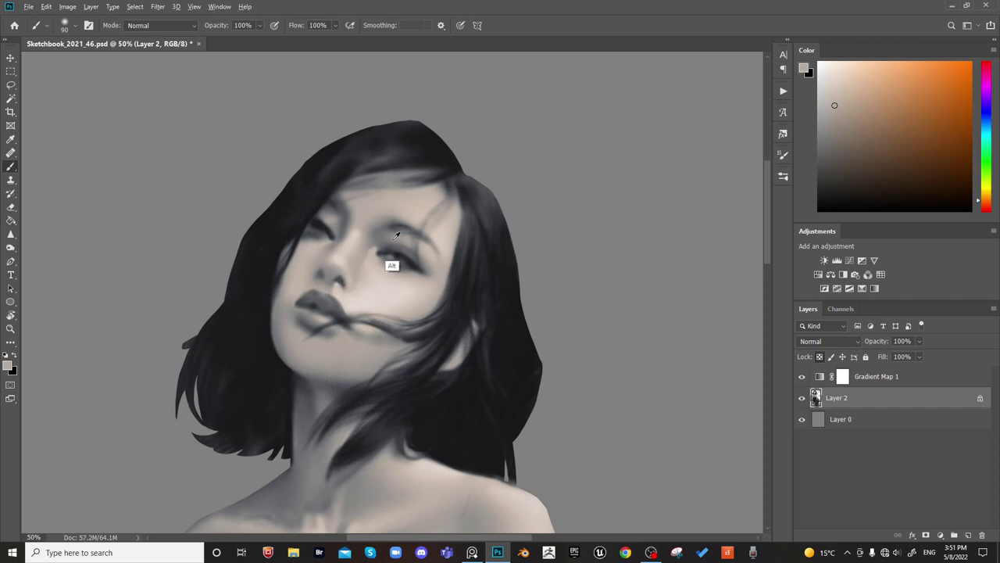
{"action": "left_click", "coordinate": [398, 233], "text": "alt"}
{"action": "key", "text": "bracketleft"}
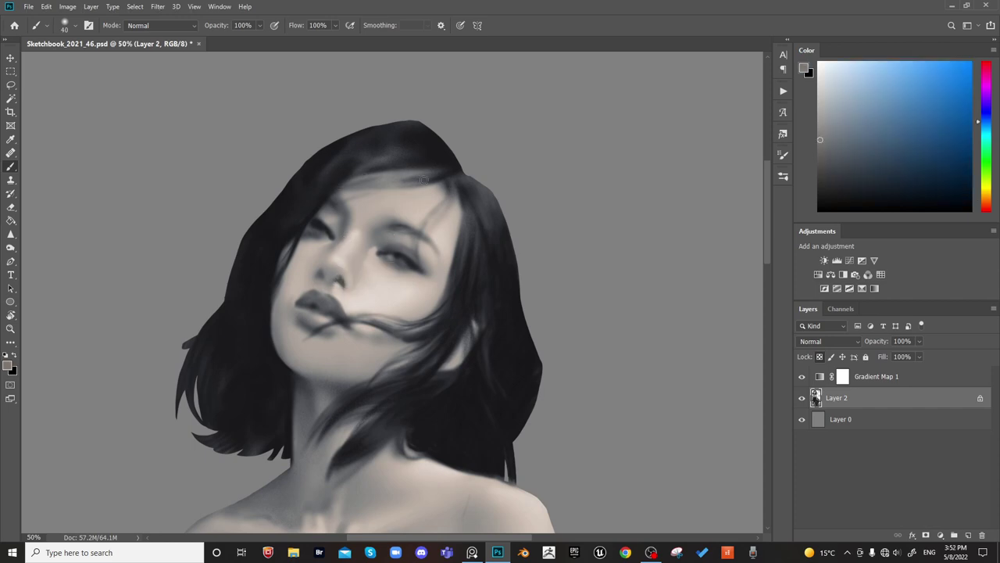
Sample a dark hair tone, deepen the far nostril at 60 px, and blend its edge with nearby tones at 70–80 px
{"action": "key", "text": "alt"}
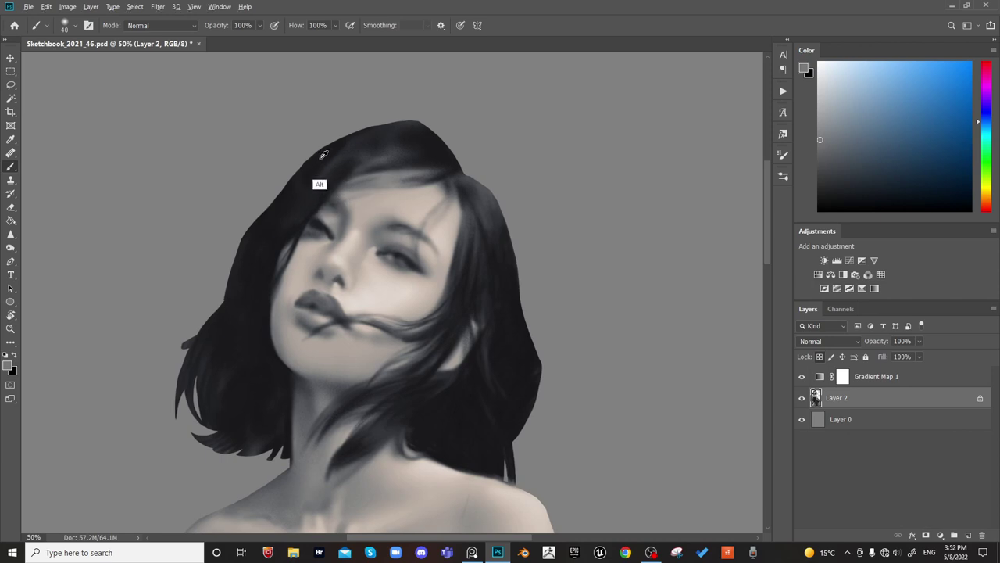
{"action": "left_click", "coordinate": [321, 158], "text": "alt"}
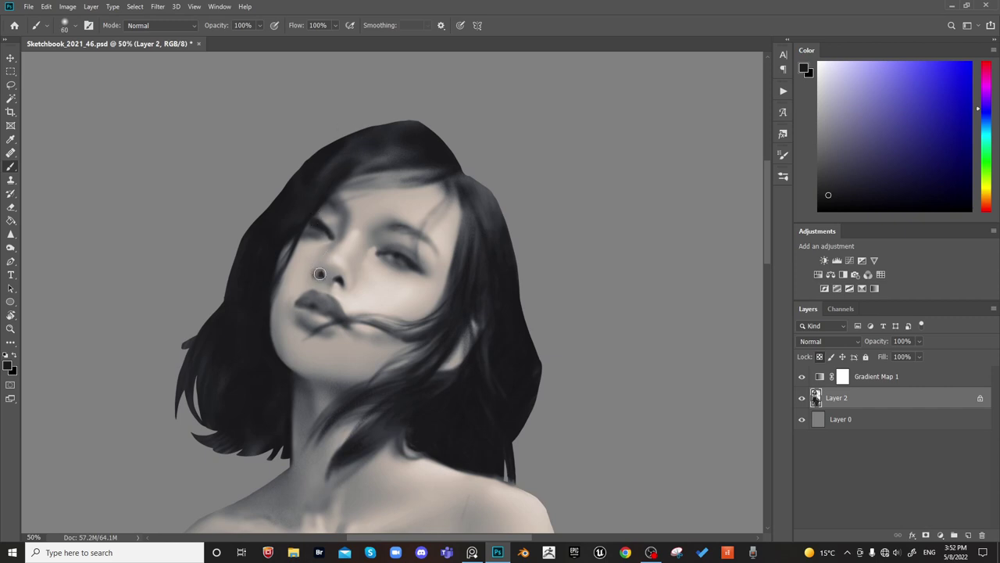
{"action": "left_click", "coordinate": [316, 272], "text": "alt"}
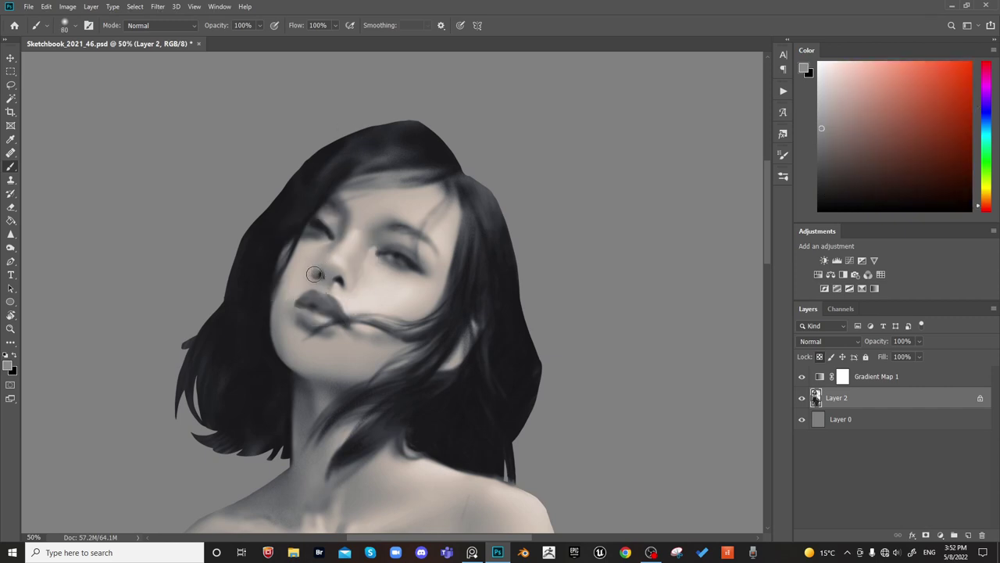
{"action": "left_click", "coordinate": [320, 271], "text": "alt"}
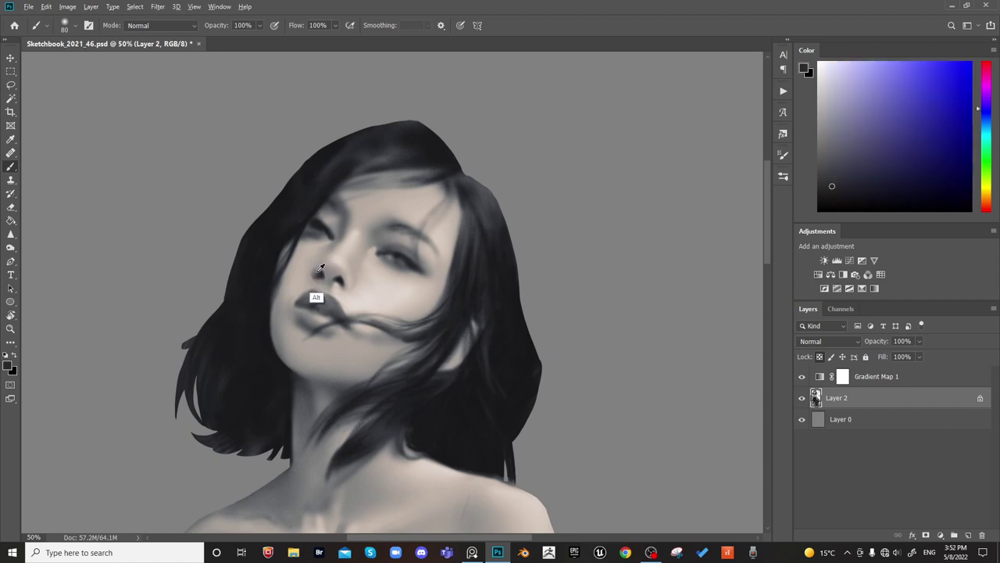
{"action": "left_click", "coordinate": [317, 273], "text": "alt"}
{"action": "key", "text": "bracketleft"}
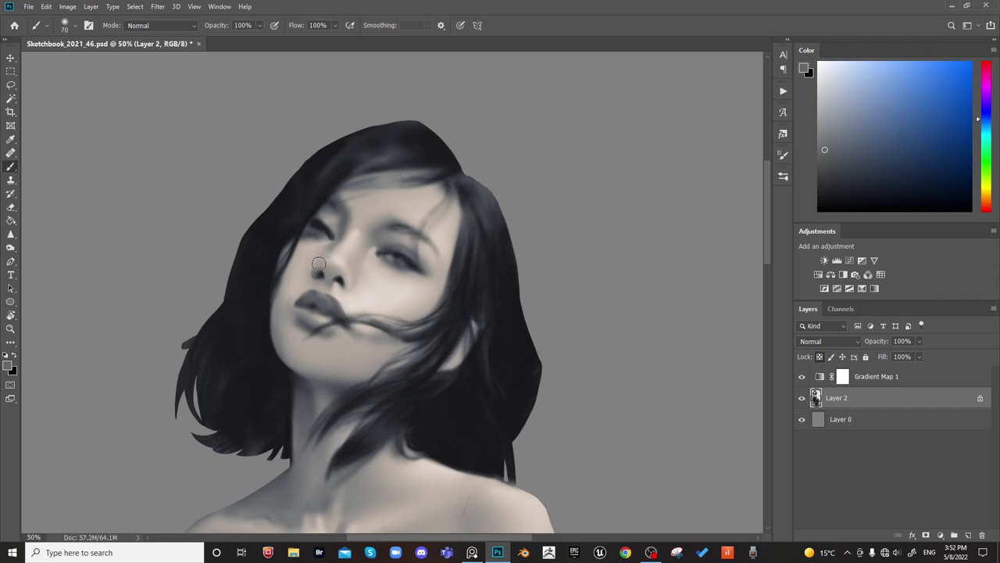
Soften the wing of the far nostril with a mid-grey tone sampled beside it
{"action": "key", "text": "bracketright"}
{"action": "key", "text": "bracketright"}
{"action": "key", "text": "bracketright"}
{"action": "key", "text": "bracketright"}
{"action": "left_click", "coordinate": [314, 273], "text": "alt"}
{"action": "left_click", "coordinate": [314, 273], "text": "alt"}
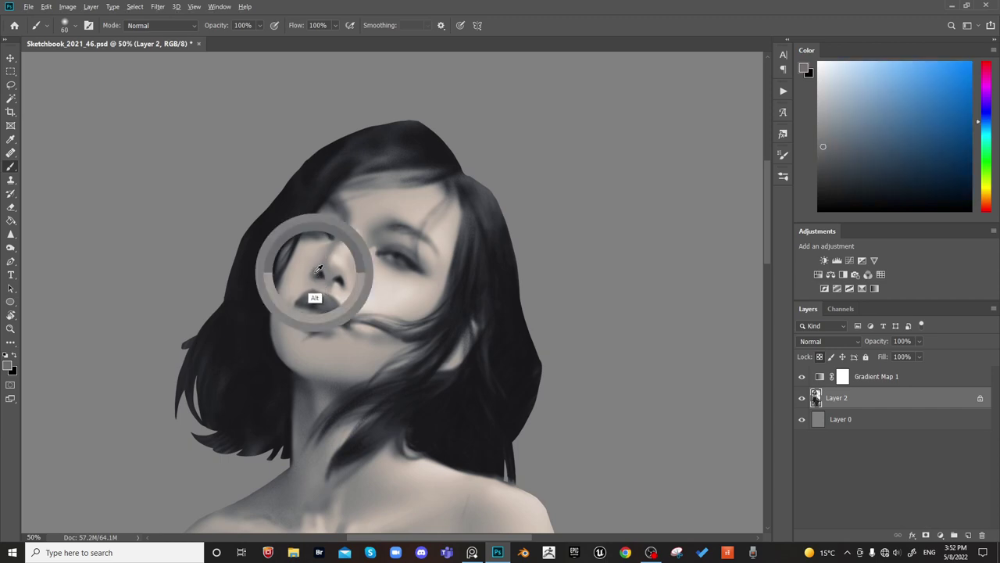
Mirror the canvas, refine the skin around the near nostril with sampled grey and light skin tones at 60–70 px, and mirror back
{"action": "key", "text": "ctrl+shift+h"}
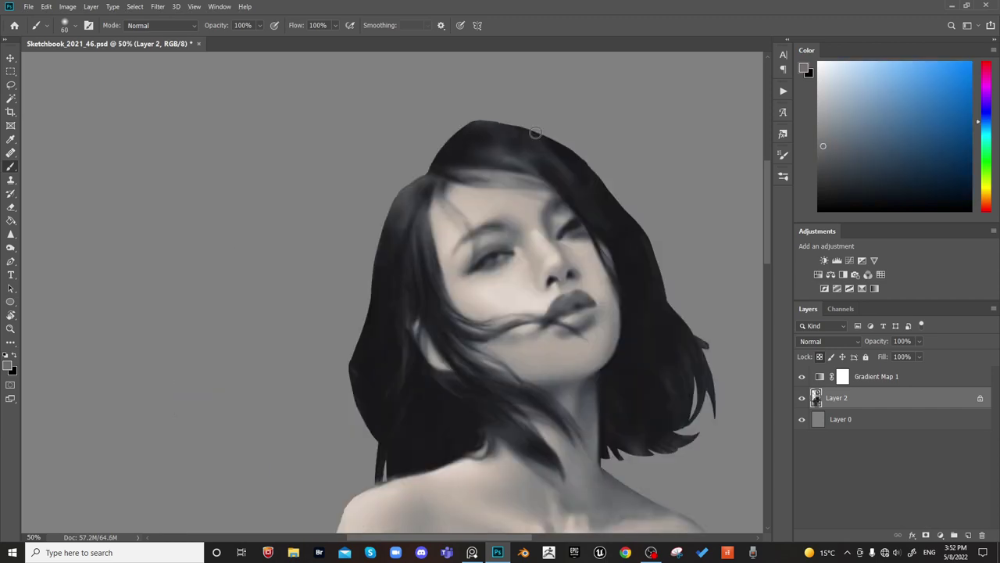
{"action": "left_click", "coordinate": [577, 297], "text": "alt"}
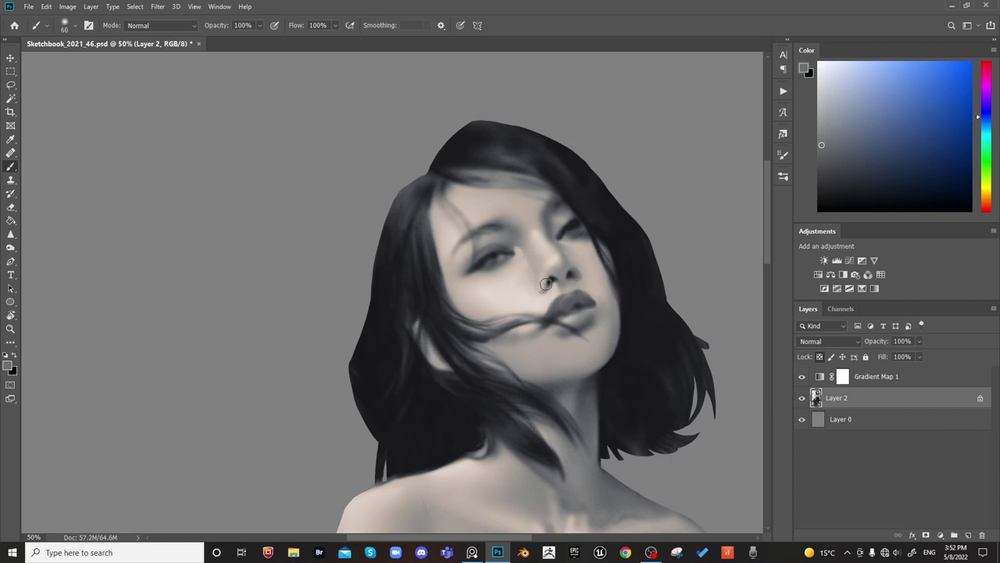
{"action": "key", "text": "bracketright"}
{"action": "left_click", "coordinate": [545, 286], "text": "alt"}
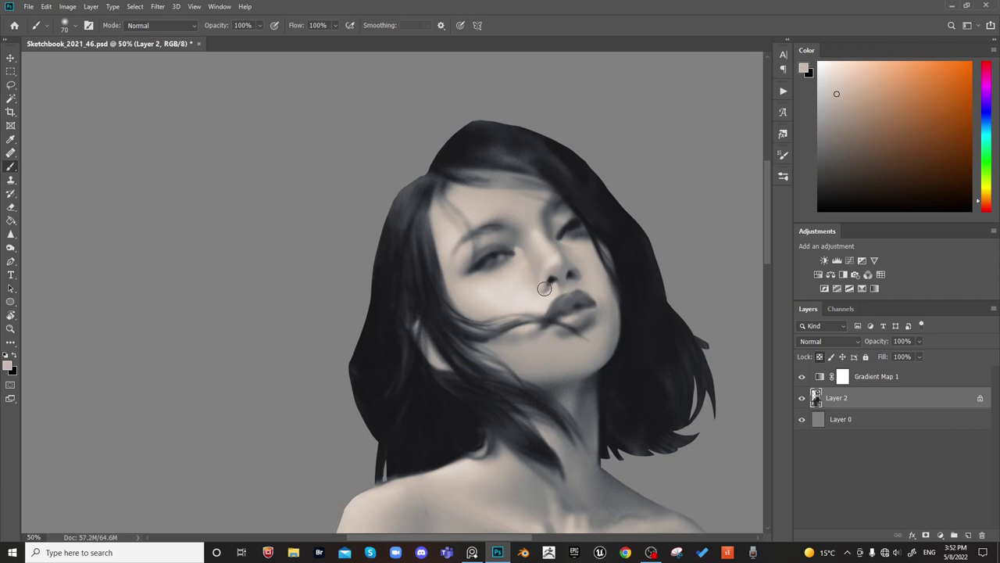
{"action": "key", "text": "ctrl+shift+h"}
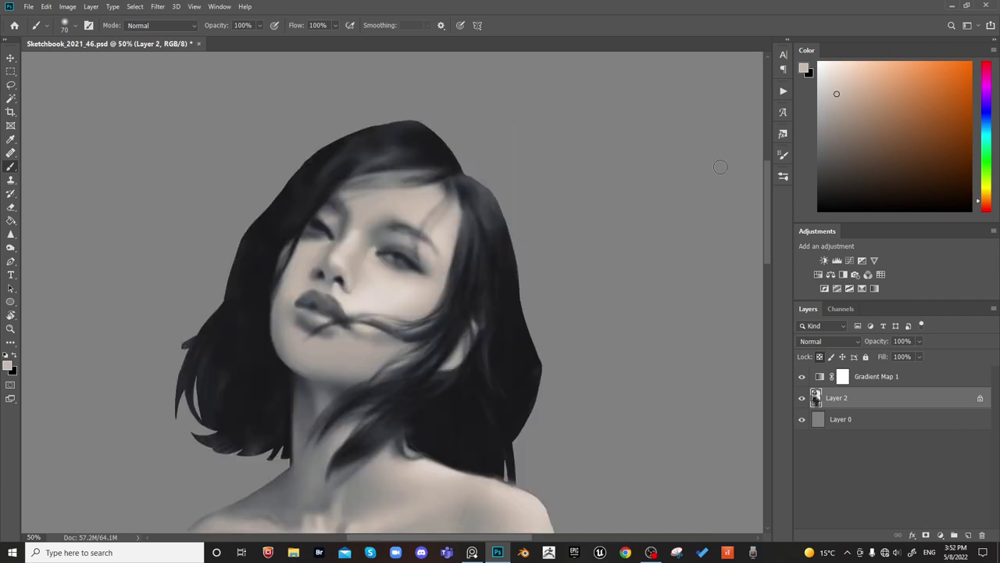
Refine the nostril and lips with sampled skin, grey and dark tones using a 60–80 px brush
{"action": "left_click", "coordinate": [349, 322], "text": "alt"}
{"action": "left_click", "coordinate": [315, 283], "text": "alt"}
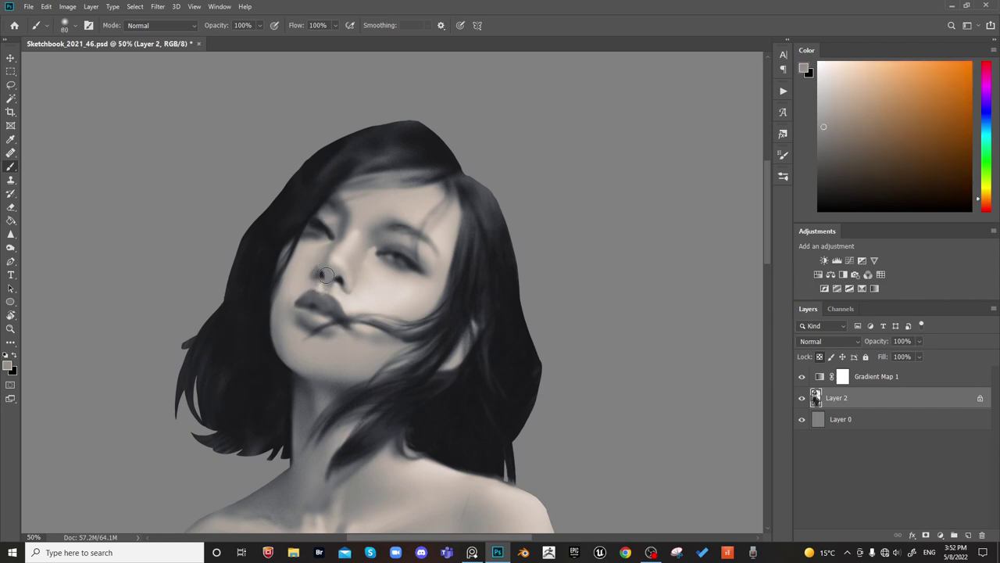
{"action": "left_click", "coordinate": [311, 288], "text": "alt"}
{"action": "left_click", "coordinate": [311, 288], "text": "alt"}
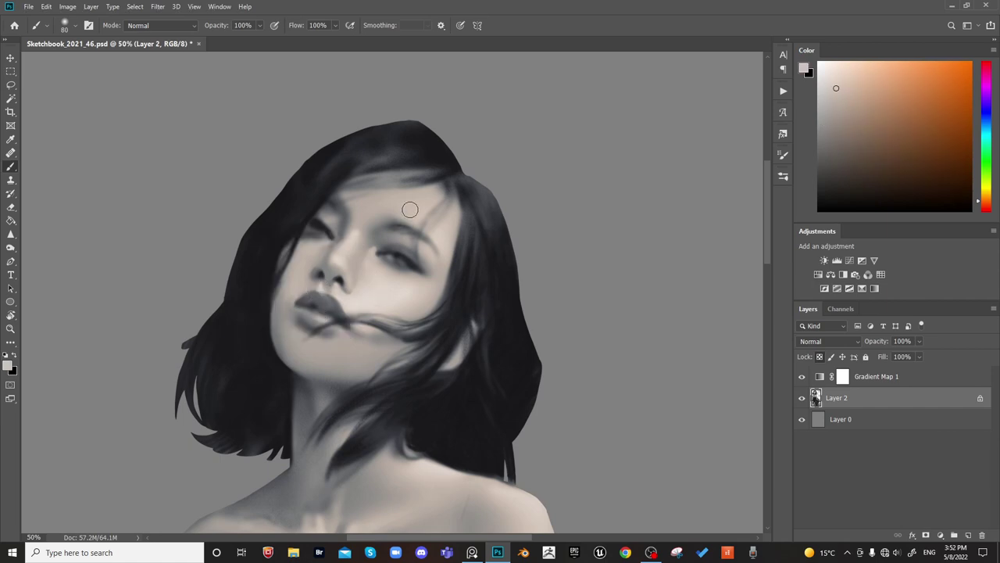
{"action": "left_click", "coordinate": [339, 307], "text": "alt"}
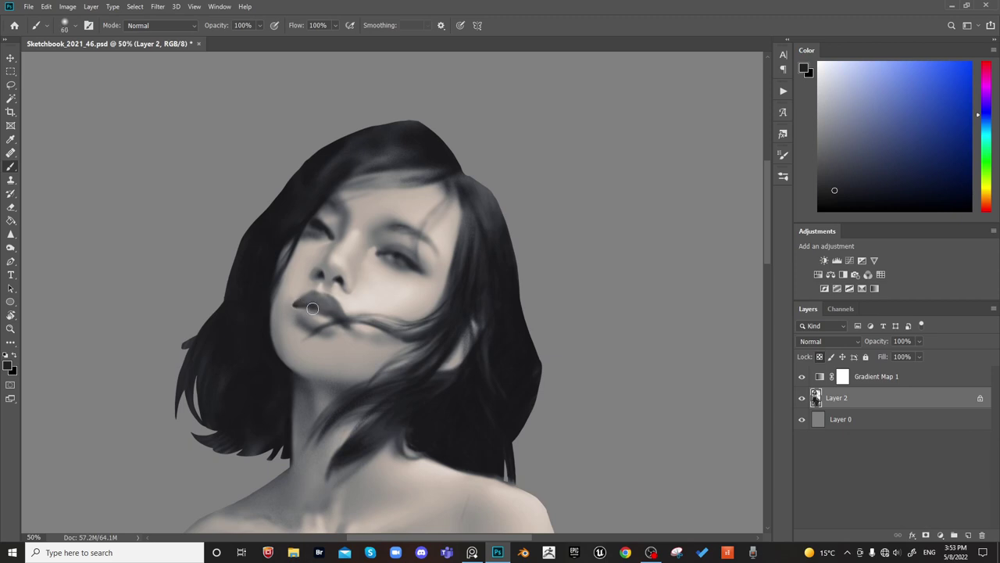
Deepen the far nostril and lip line with the dark tone, and sample light grey skin beside the mouth at 70 px
{"action": "left_click_drag", "start_coordinate": [595, 184], "coordinate": [591, 152]}
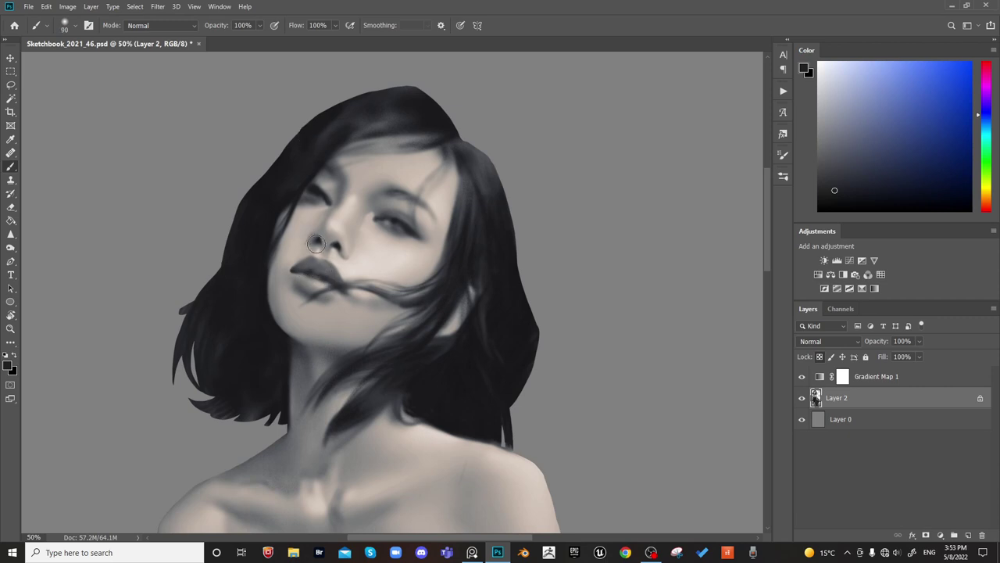
{"action": "key", "text": "bracketright"}
{"action": "key", "text": "bracketright"}
{"action": "key", "text": "bracketright"}
{"action": "key", "text": "bracketleft"}
{"action": "key", "text": "bracketleft"}
{"action": "key", "text": "bracketright"}
{"action": "key", "text": "bracketright"}
{"action": "key", "text": "bracketright"}
{"action": "key", "text": "bracketright"}
{"action": "key", "text": "bracketright"}
{"action": "key", "text": "bracketright"}
{"action": "key", "text": "bracketright"}
{"action": "key", "text": "bracketleft"}
{"action": "key", "text": "bracketleft"}
{"action": "key", "text": "bracketleft"}
{"action": "key", "text": "bracketleft"}
{"action": "key", "text": "bracketleft"}
{"action": "key", "text": "bracketleft"}
{"action": "left_click", "coordinate": [303, 274], "text": "alt"}
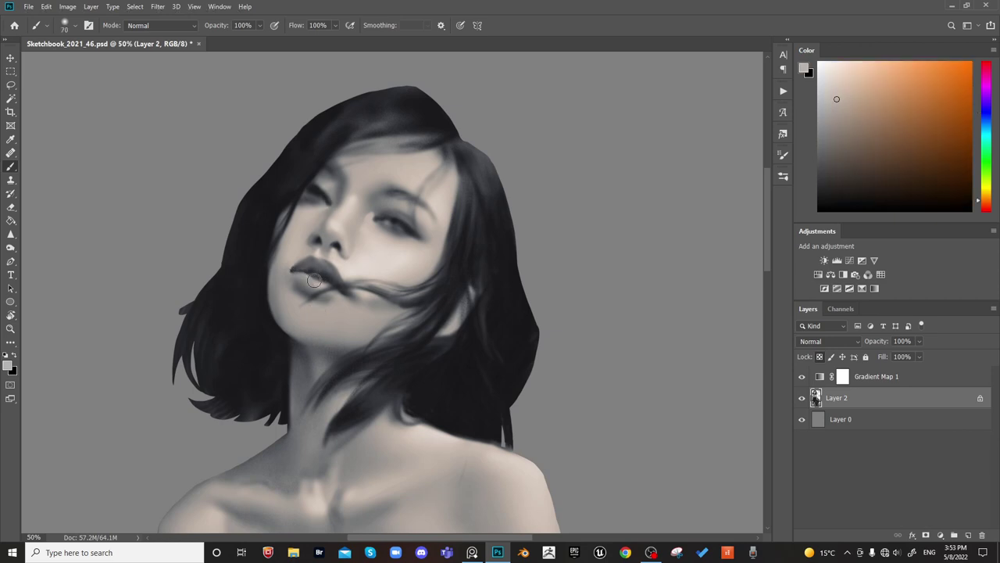
Mirror the canvas and sample a dark hair tone with the brush enlarged to 125 px
{"action": "key", "text": "bracketright"}
{"action": "key", "text": "bracketright"}
{"action": "key", "text": "bracketright"}
{"action": "key", "text": "bracketright"}
{"action": "left_click_drag", "start_coordinate": [534, 178], "coordinate": [532, 137]}
{"action": "key", "text": "F2"}
{"action": "key", "text": "bracketright"}
{"action": "left_click", "coordinate": [637, 158], "text": "alt"}
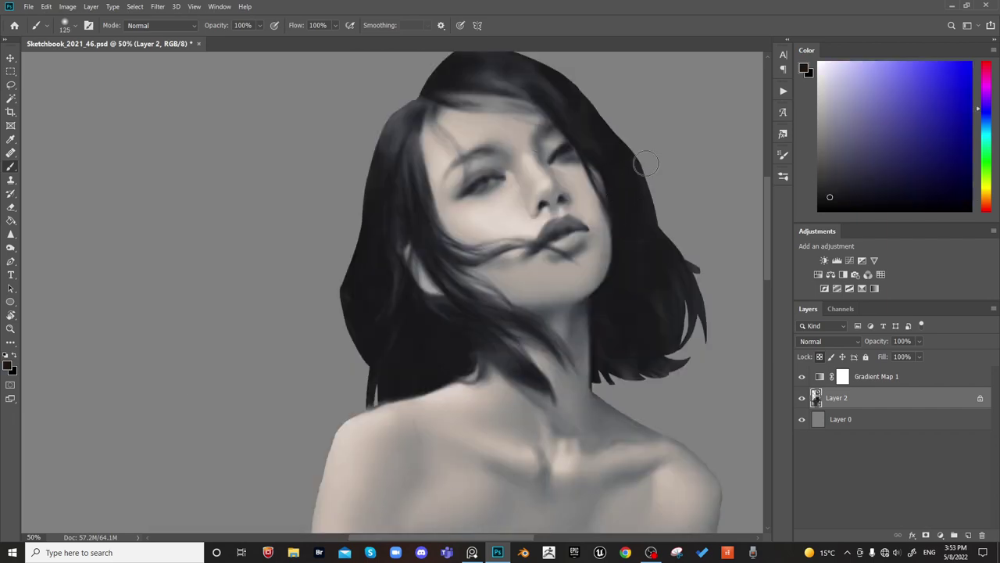
Refine the upper lip and mouth corner with sampled grey and dark hair tones at 80–90 px
{"action": "key", "text": "bracketleft"}
{"action": "key", "text": "bracketleft"}
{"action": "key", "text": "bracketleft"}
{"action": "left_click", "coordinate": [574, 243], "text": "alt"}
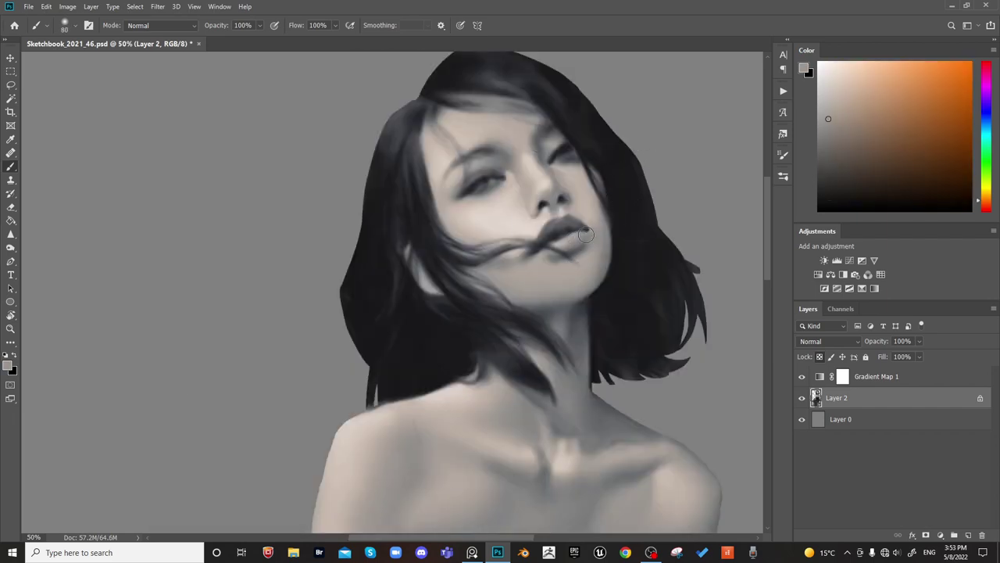
{"action": "left_click", "coordinate": [631, 222], "text": "alt"}
{"action": "key", "text": "bracketright"}
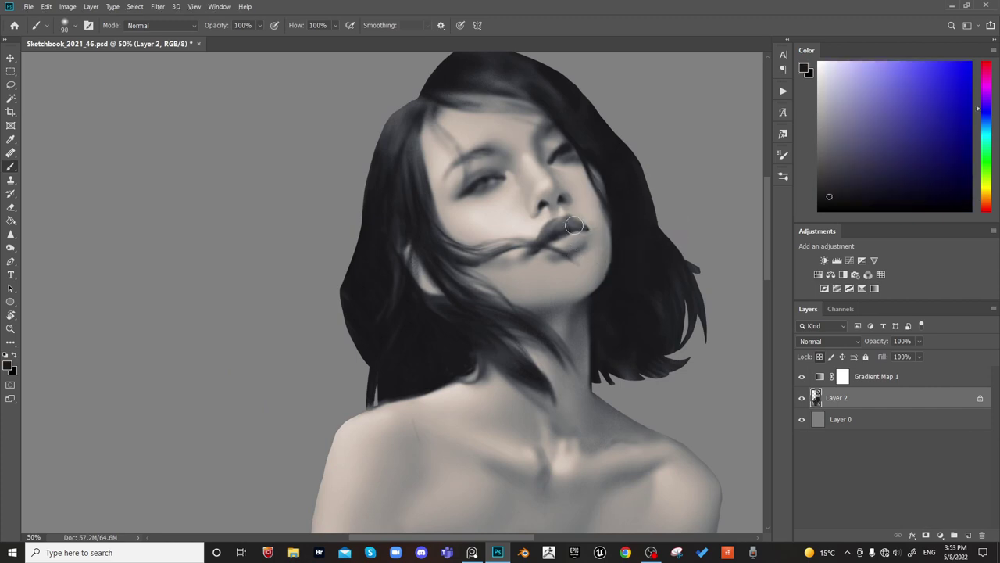
{"action": "key", "text": "bracketleft"}
{"action": "left_click_drag", "start_coordinate": [568, 259], "coordinate": [583, 250]}
Sample the light skin beside the mouth and soften the skin around the lips and nose, enlarging the brush to 200 px
{"action": "key", "text": "bracketright"}
{"action": "key", "text": "bracketright"}
{"action": "key", "text": "bracketright"}
{"action": "left_click", "coordinate": [597, 235], "text": "alt"}
{"action": "key", "text": "bracketright"}
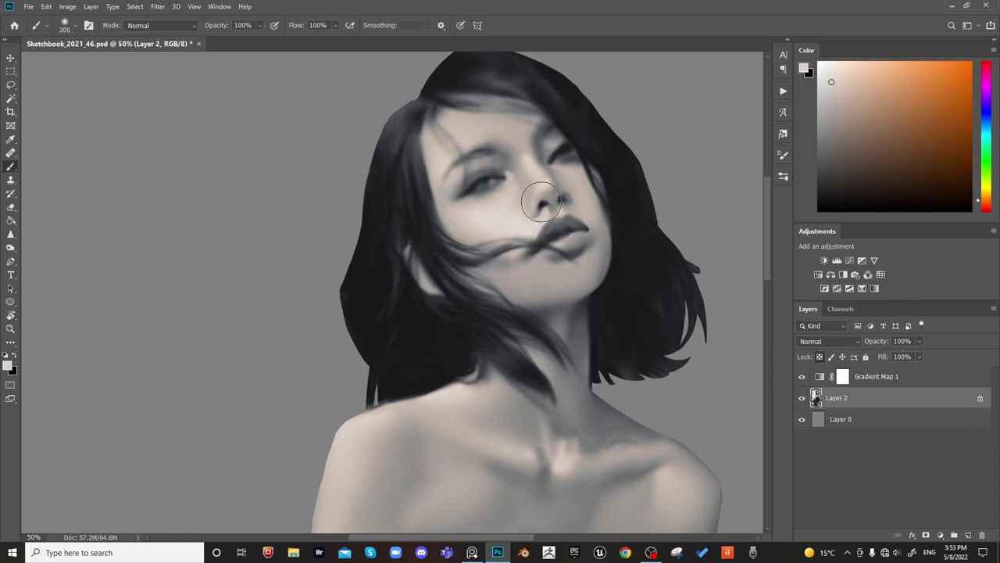
{"action": "key", "text": "bracketleft"}
{"action": "key", "text": "bracketleft"}
{"action": "key", "text": "bracketleft"}
{"action": "key", "text": "bracketleft"}
Brighten the chin and lower cheek with a sampled light skin tone at about 400 px, and mirror the canvas back
{"action": "left_click", "coordinate": [525, 269], "text": "alt"}
{"action": "key", "text": "bracketright"}
{"action": "key", "text": "bracketright"}
{"action": "key", "text": "bracketright"}
{"action": "key", "text": "bracketright"}
{"action": "key", "text": "bracketright"}
{"action": "key", "text": "bracketleft"}
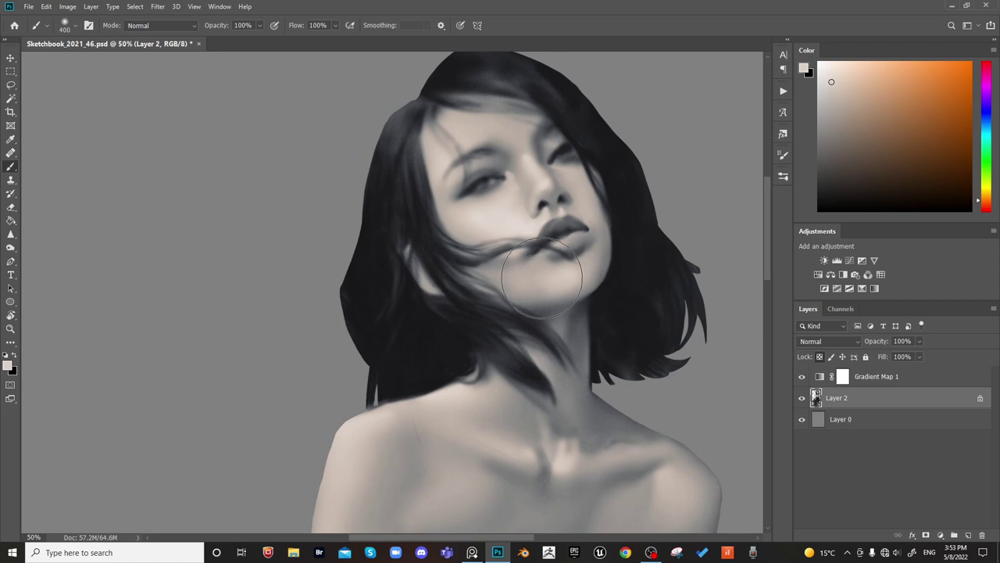
{"action": "key", "text": "bracketright"}
{"action": "key", "text": "bracketright"}
{"action": "left_click_drag", "start_coordinate": [683, 240], "coordinate": [668, 242]}
{"action": "key", "text": "ctrl+shift+h"}
{"action": "left_click_drag", "start_coordinate": [510, 271], "coordinate": [551, 287]}
Soften the chin and jawline with the light skin tone using a 150–175 px brush
{"action": "key", "text": "bracketleft"}
{"action": "key", "text": "bracketleft"}
{"action": "key", "text": "bracketleft"}
{"action": "key", "text": "bracketleft"}
{"action": "key", "text": "bracketleft"}
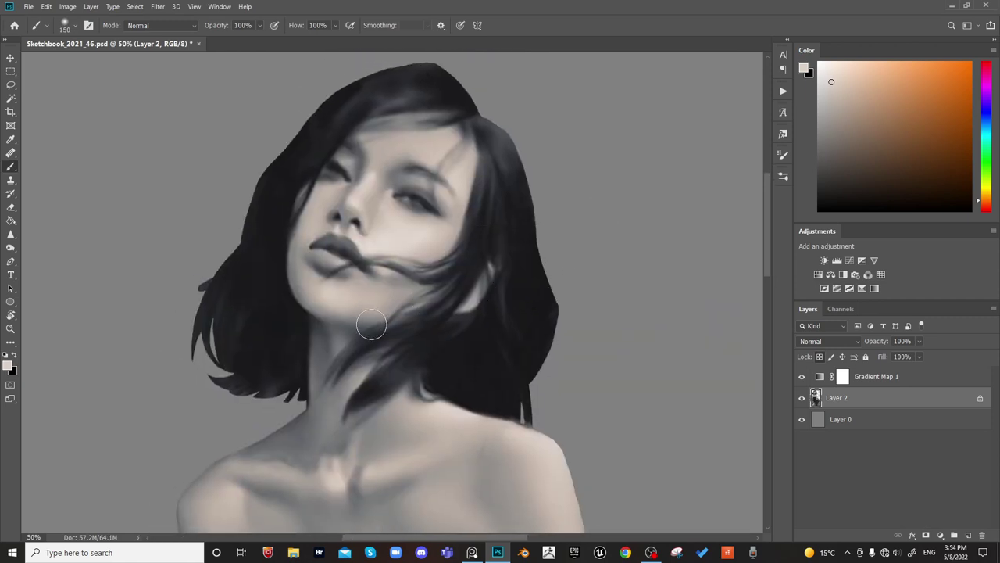
{"action": "key", "text": "bracketleft"}
{"action": "key", "text": "bracketright"}
{"action": "key", "text": "bracketright"}
{"action": "key", "text": "bracketright"}
{"action": "key", "text": "bracketright"}
{"action": "key", "text": "bracketleft"}
{"action": "key", "text": "bracketleft"}
Sample a dark tone from the hair below the ear and resize the brush between 175 and 300 px for shading
{"action": "key", "text": "alt"}
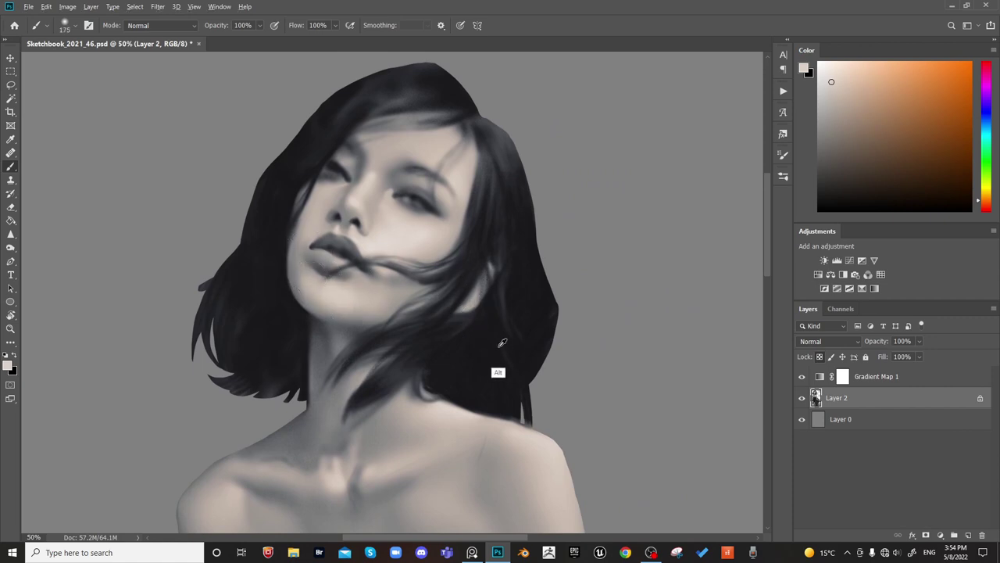
{"action": "left_click", "coordinate": [502, 342], "text": "alt"}
{"action": "key", "text": "bracketright"}
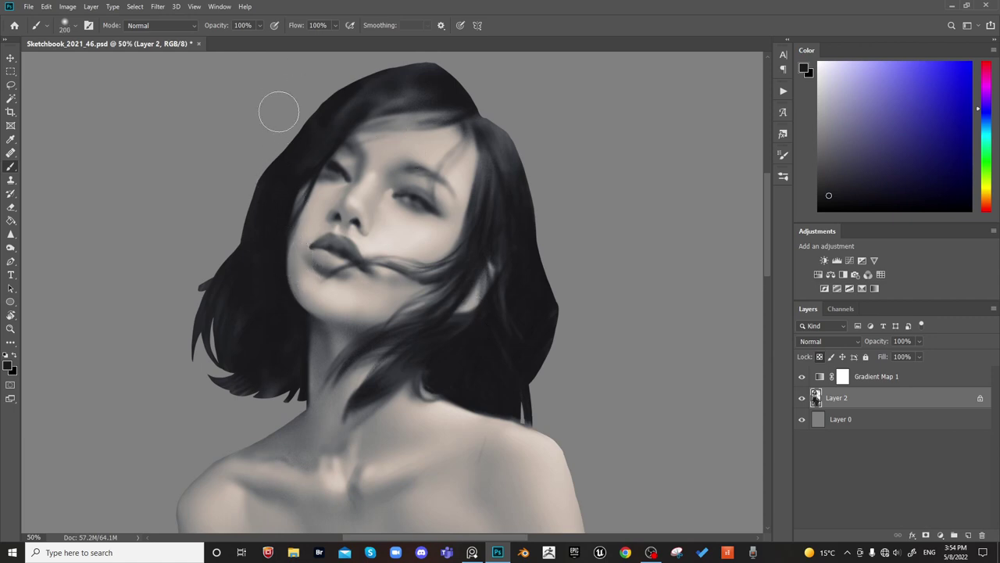
{"action": "key", "text": "bracketleft"}
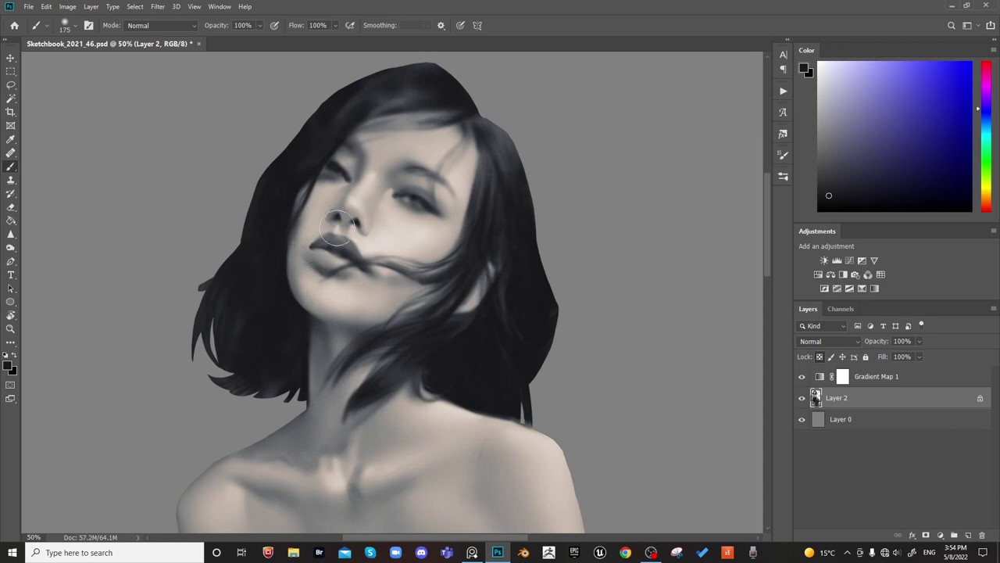
{"action": "key", "text": "bracketleft"}
{"action": "key", "text": "bracketleft"}
{"action": "key", "text": "bracketright"}
{"action": "key", "text": "bracketright"}
{"action": "key", "text": "bracketright"}
{"action": "key", "text": "bracketright"}
{"action": "key", "text": "bracketright"}
{"action": "key", "text": "bracketright"}
{"action": "scroll", "coordinate": [407, 235], "scroll_direction": "down", "scroll_amount": 1}
{"action": "scroll", "coordinate": [406, 235], "scroll_direction": "up", "scroll_amount": 1}
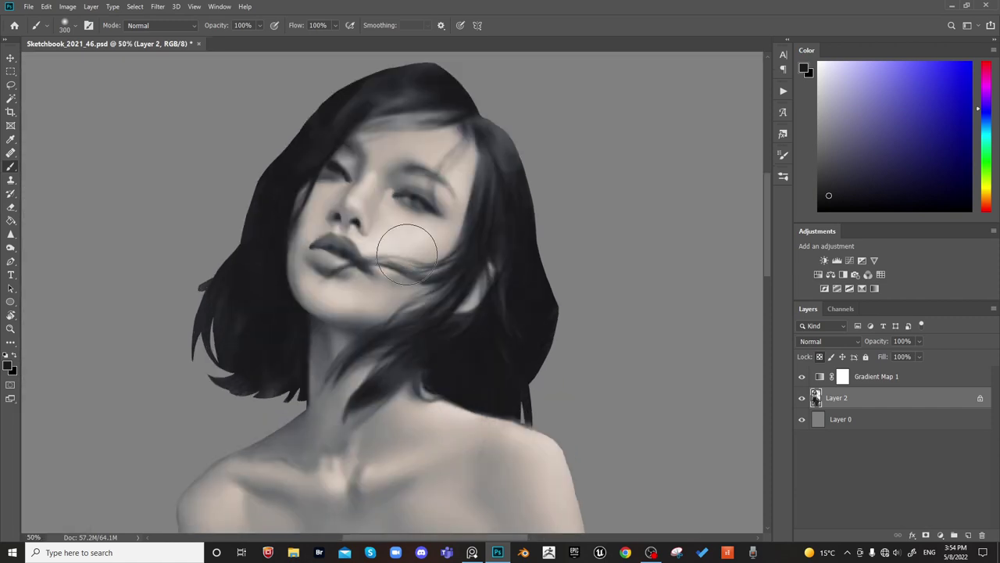
Blend the chin and jaw shading with sampled light skin and mid-grey tones at 250–300 px
{"action": "left_click", "coordinate": [351, 294], "text": "alt"}
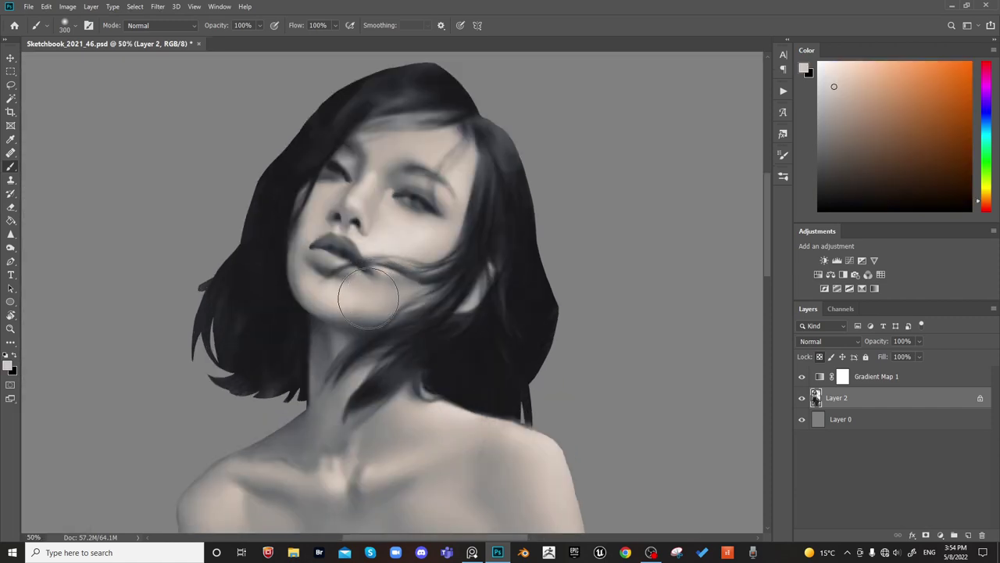
{"action": "left_click", "coordinate": [371, 310], "text": "alt"}
{"action": "key", "text": "bracketleft"}
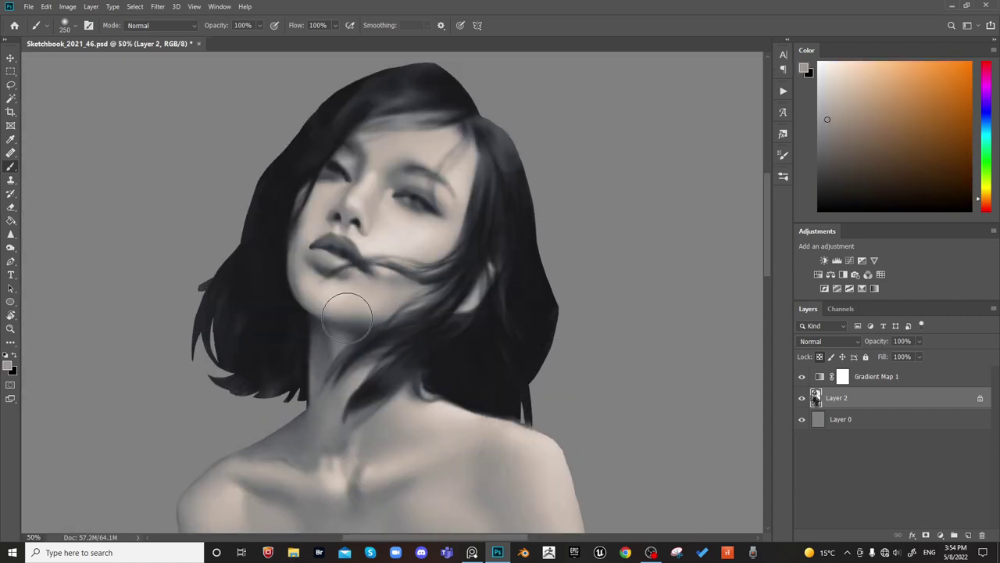
{"action": "left_click_drag", "start_coordinate": [398, 300], "coordinate": [357, 324]}
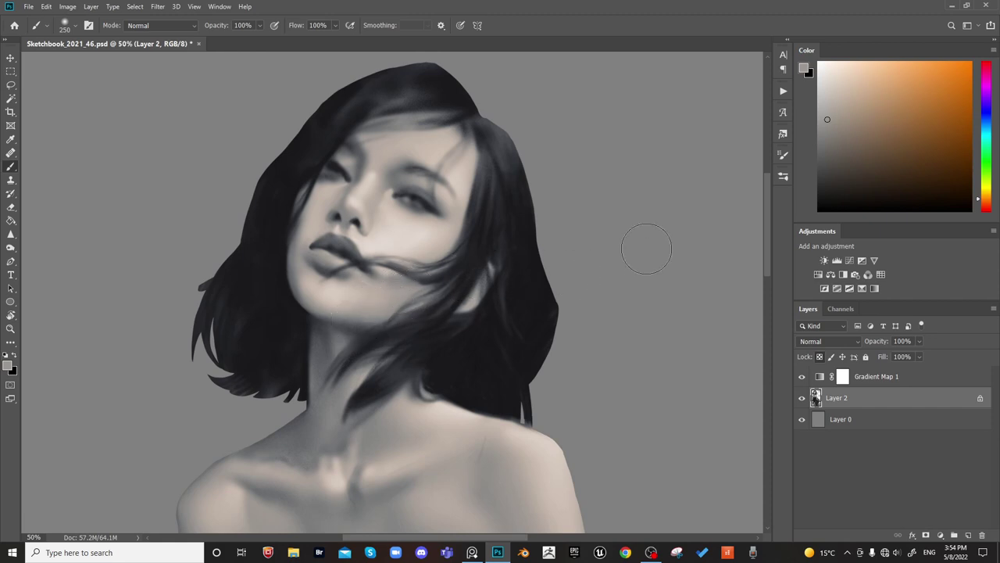
{"action": "mouse_move", "coordinate": [416, 243]}
{"action": "left_mouse_down"}
{"action": "mouse_move", "coordinate": [393, 242]}
{"action": "mouse_move", "coordinate": [424, 242]}
{"action": "left_mouse_up"}
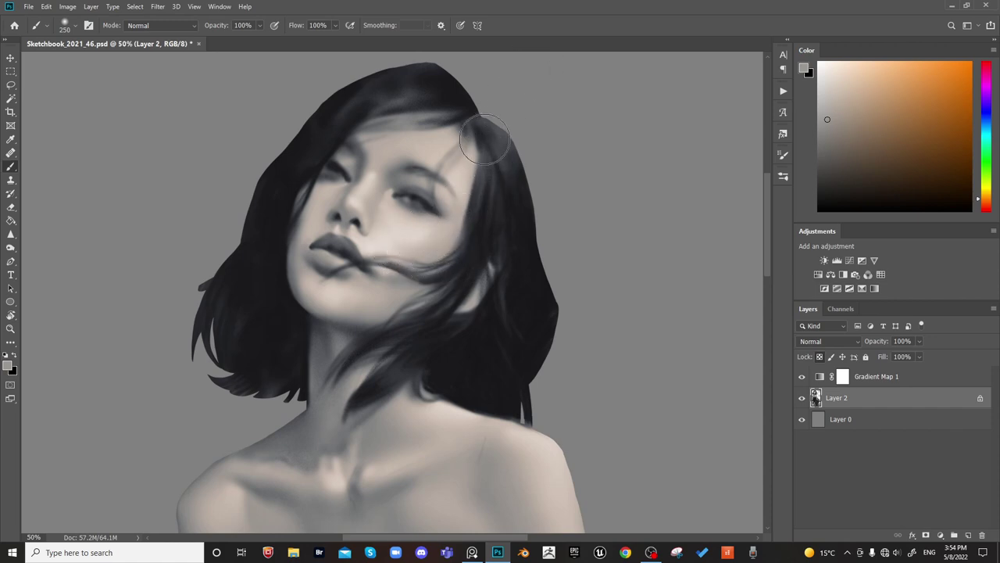
Smooth the forehead up to the hairline with light tones sampled from the forehead and cheek at 125–200 px
{"action": "key", "text": "alt"}
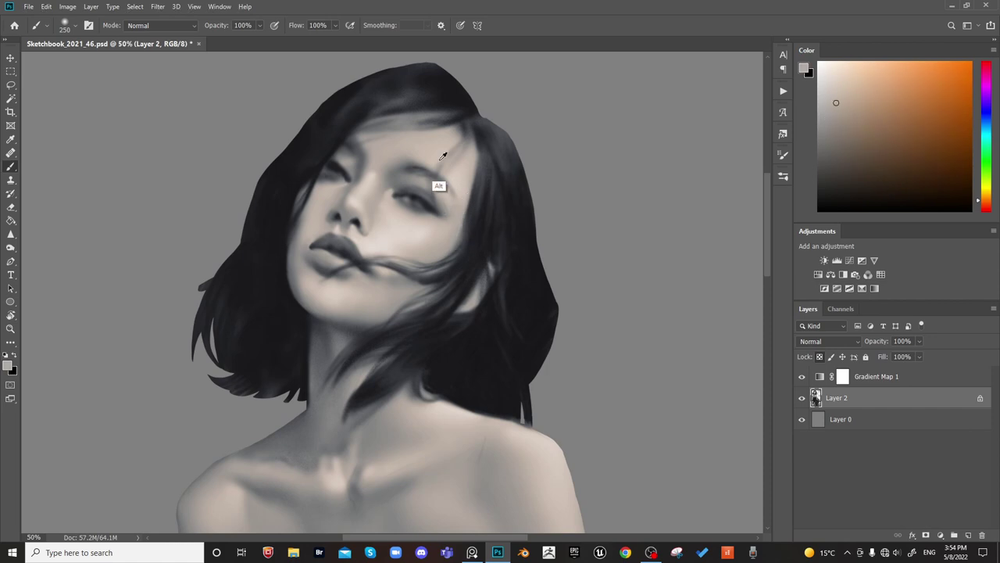
{"action": "left_click", "coordinate": [417, 147], "text": "alt"}
{"action": "left_click", "coordinate": [393, 241], "text": "alt"}
{"action": "key", "text": "["}
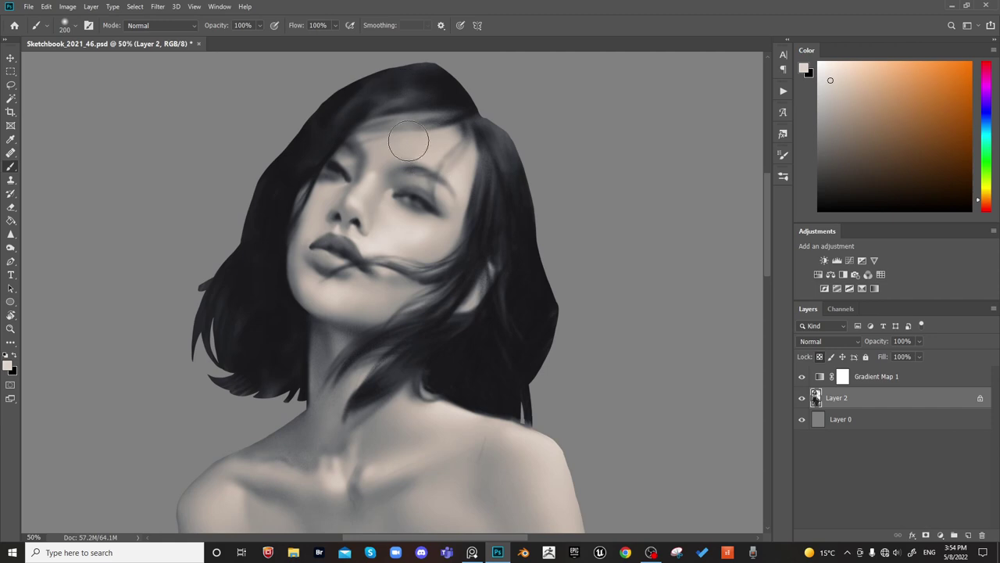
{"action": "key", "text": "bracketleft"}
{"action": "key", "text": "bracketleft"}
{"action": "key", "text": "bracketleft"}
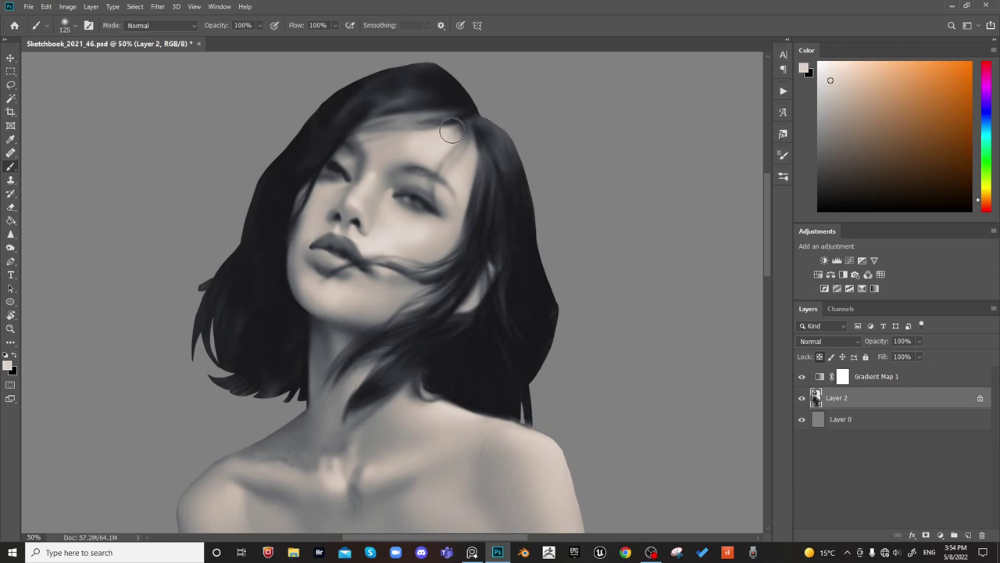
{"action": "key", "text": "bracketright"}
{"action": "key", "text": "bracketright"}
{"action": "key", "text": "bracketright"}
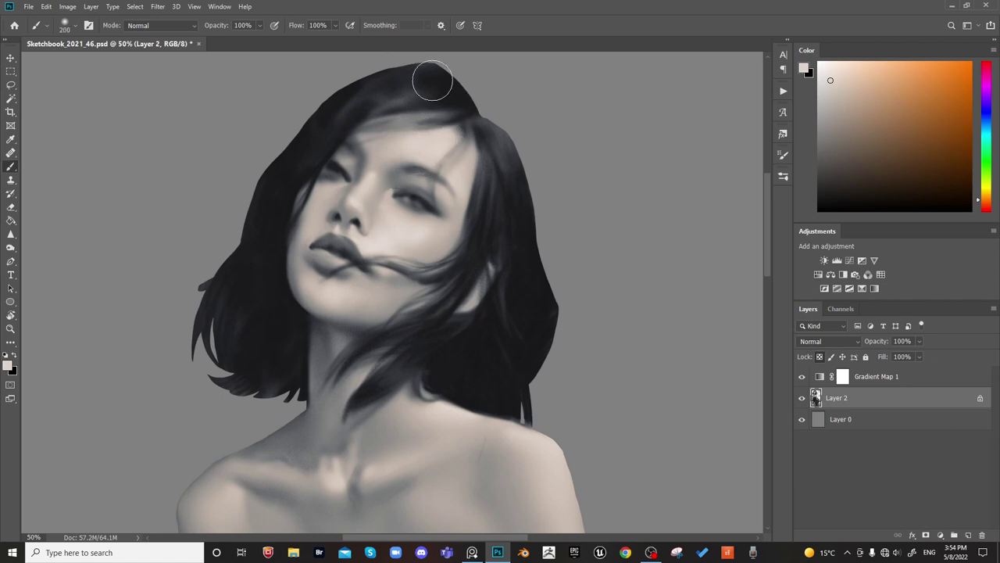
{"action": "key", "text": "bracketleft"}
{"action": "key", "text": "bracketright"}
{"action": "key", "text": "bracketright"}
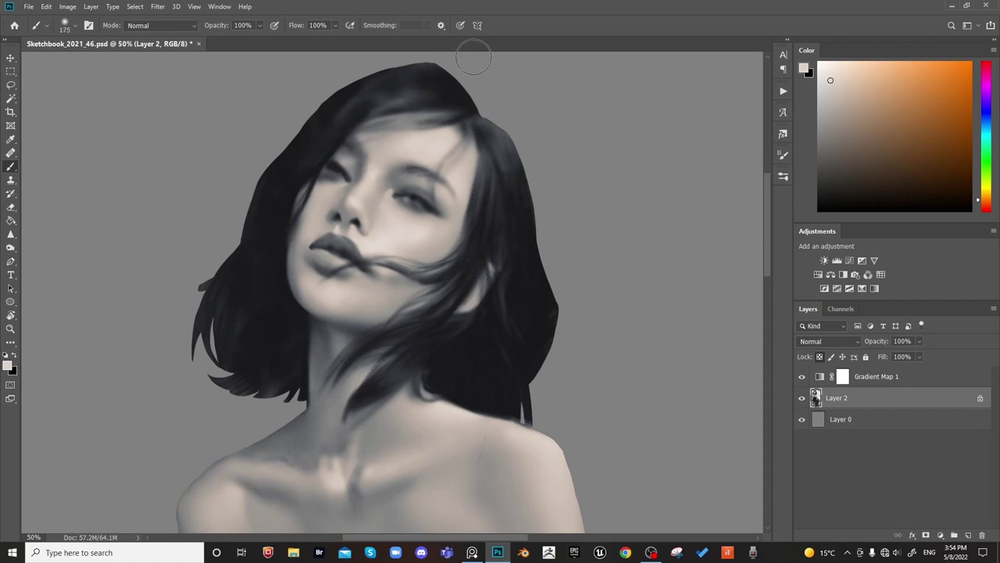
Shade the nose bridge and far inner eye corner with sampled grey and skin tones, reducing the brush to 70–90 px
{"action": "left_click", "coordinate": [372, 158], "text": "alt"}
{"action": "left_click", "coordinate": [377, 161], "text": "alt"}
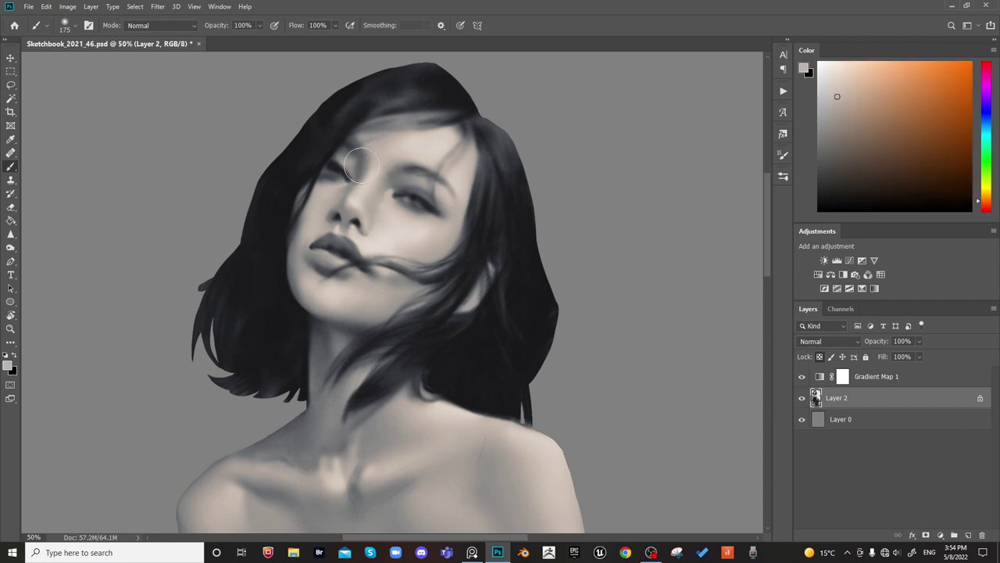
{"action": "left_click", "coordinate": [360, 171], "text": "alt"}
{"action": "key", "text": "bracketleft"}
{"action": "key", "text": "bracketleft"}
{"action": "key", "text": "bracketleft"}
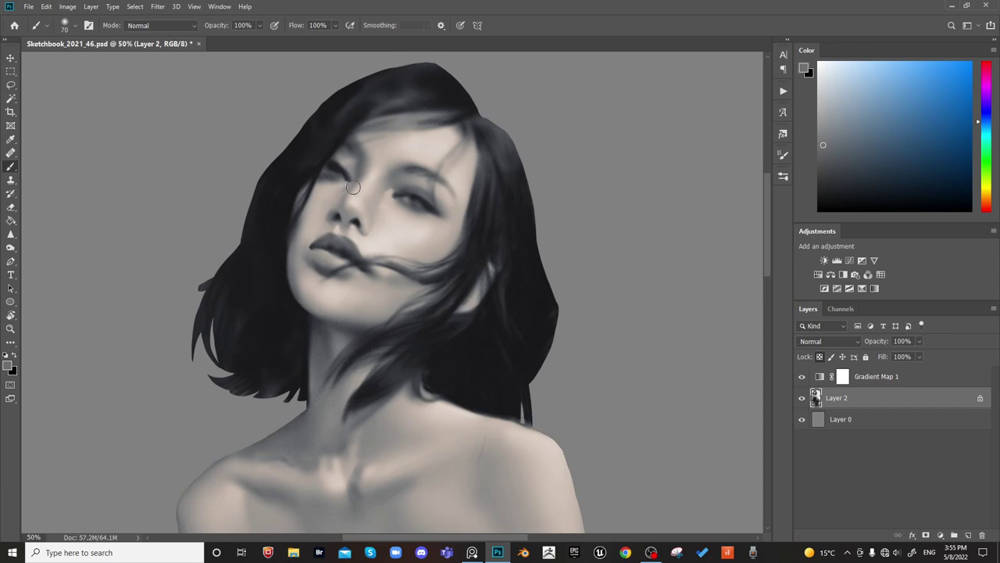
{"action": "key", "text": "bracketright"}
{"action": "key", "text": "bracketright"}
{"action": "left_click_drag", "start_coordinate": [332, 205], "coordinate": [340, 205]}
{"action": "key", "text": "bracketleft"}
{"action": "left_click", "coordinate": [333, 199], "text": "alt"}
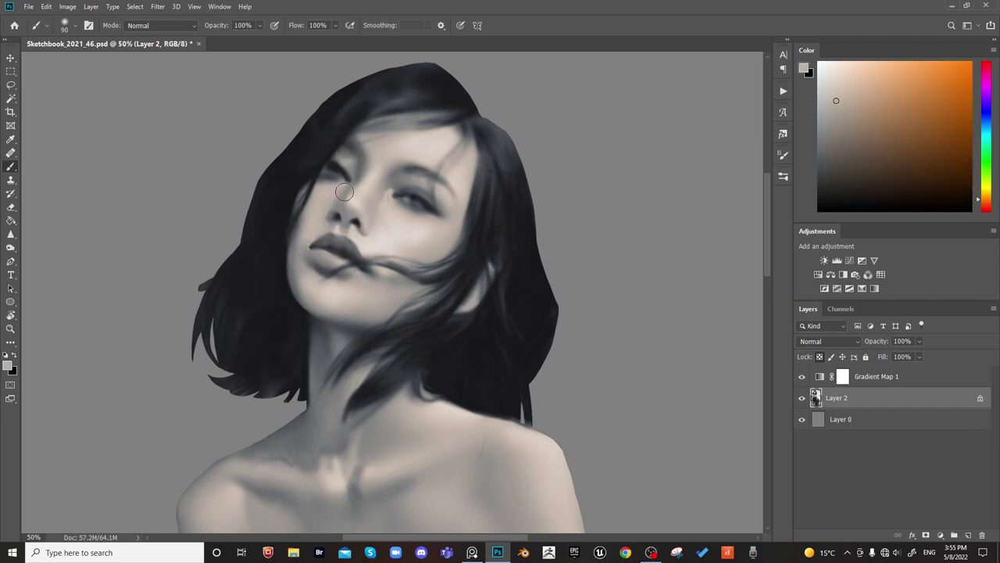
Mirror the canvas and soften the far eye's inner lid with nearby grey tones at 90 px
{"action": "key", "text": "ctrl+shift+h"}
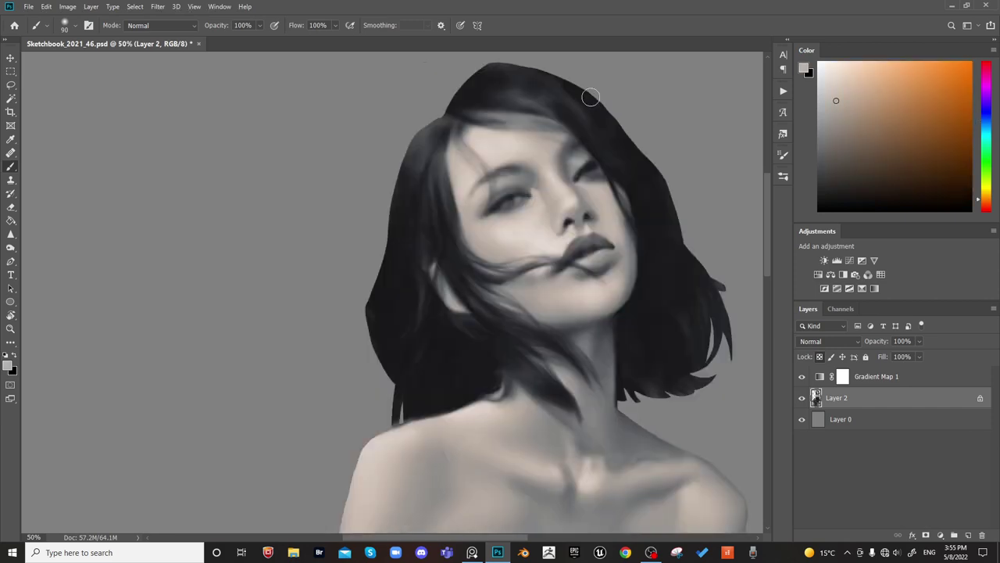
{"action": "left_click", "coordinate": [569, 164], "text": "alt"}
{"action": "left_click", "coordinate": [571, 161], "text": "alt"}
{"action": "left_click", "coordinate": [569, 163], "text": "alt"}
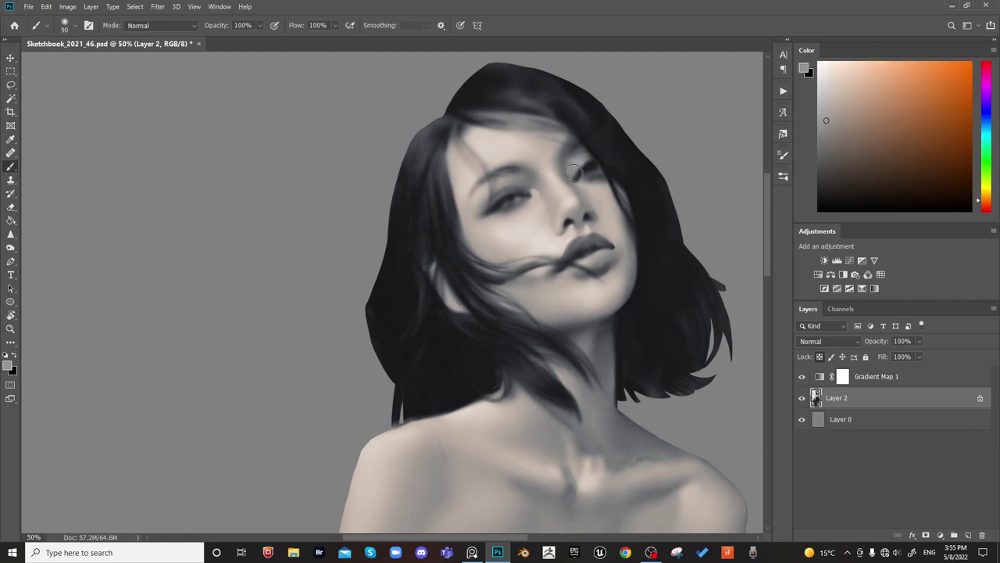
{"action": "left_click", "coordinate": [572, 166], "text": "alt"}
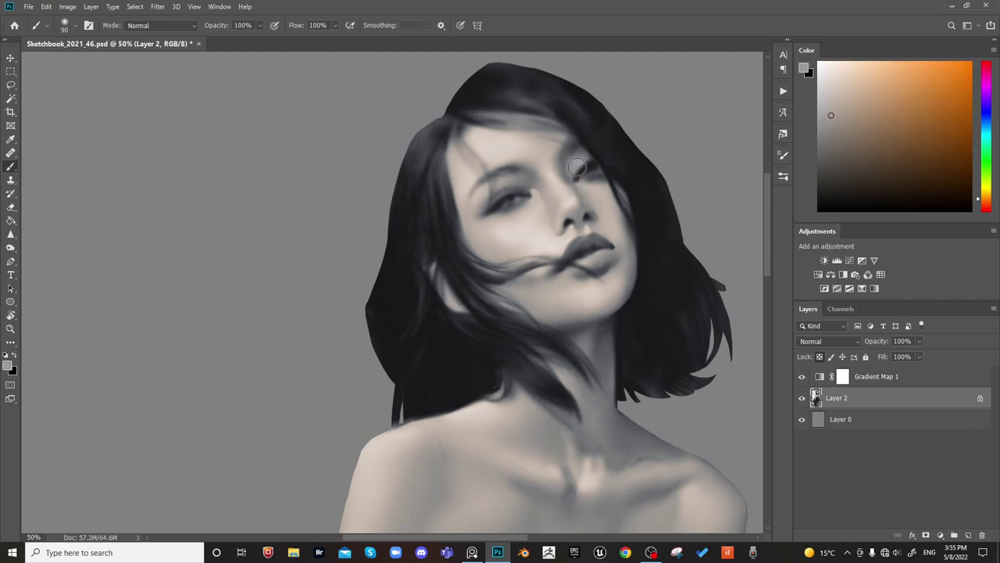
Define the far eyebrow and lighten the lid below it with sampled skin and shadow tones at 90–125 px, and mirror back
{"action": "key", "text": "bracketleft"}
{"action": "key", "text": "bracketleft"}
{"action": "key", "text": "bracketleft"}
{"action": "key", "text": "bracketleft"}
{"action": "left_click", "coordinate": [494, 175], "text": "alt"}
{"action": "left_click", "coordinate": [569, 170], "text": "alt"}
{"action": "left_click", "coordinate": [562, 141], "text": "alt"}
{"action": "left_click", "coordinate": [592, 128], "text": "alt"}
{"action": "left_click", "coordinate": [580, 147], "text": "alt"}
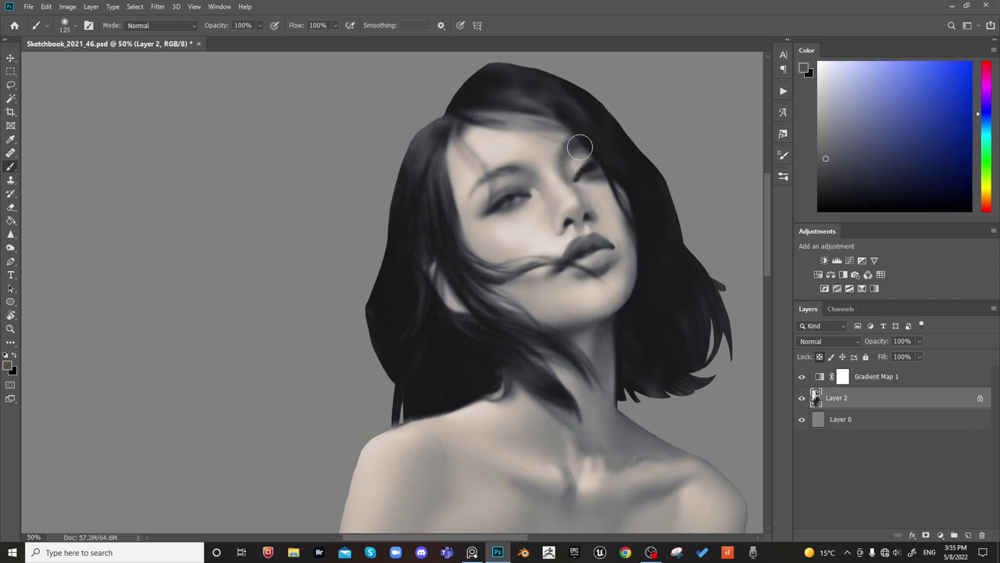
{"action": "left_click", "coordinate": [577, 160], "text": "alt"}
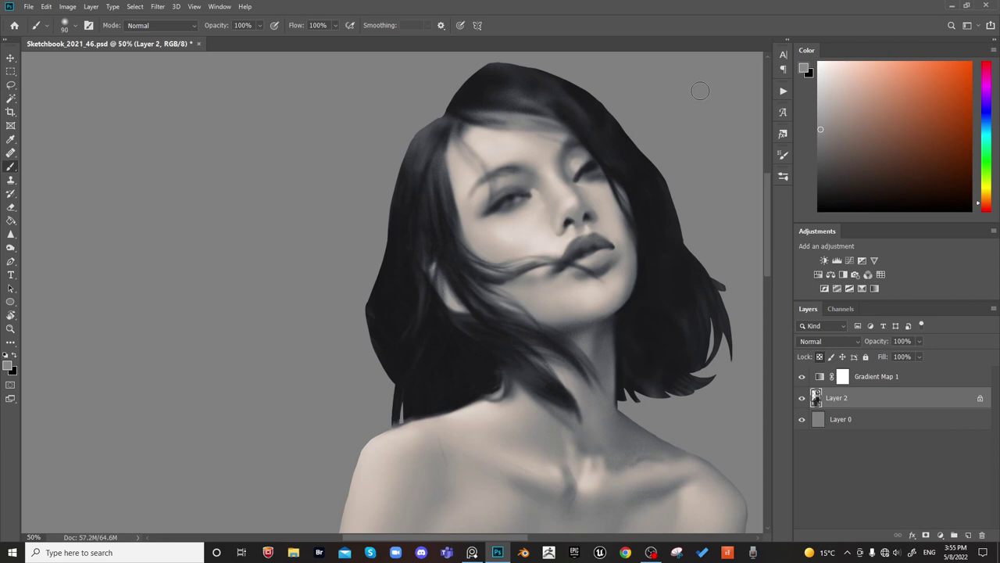
{"action": "key", "text": "ctrl+shift+h"}
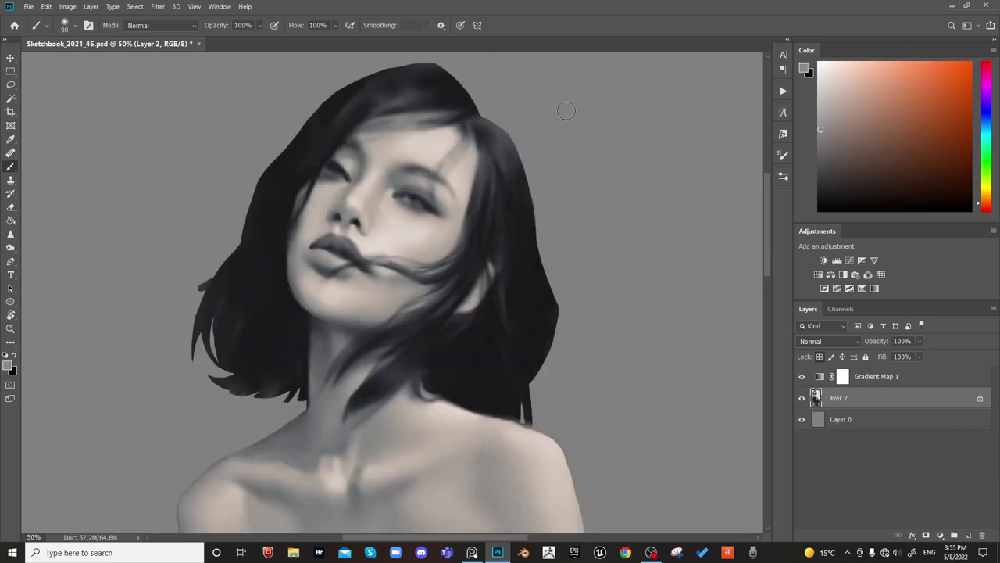
Sample dark hair tones and paint fine strands across the upper forehead with the multi-bristle brush from the Ye group at 45–70 px
{"action": "left_click", "coordinate": [363, 124], "text": "alt"}
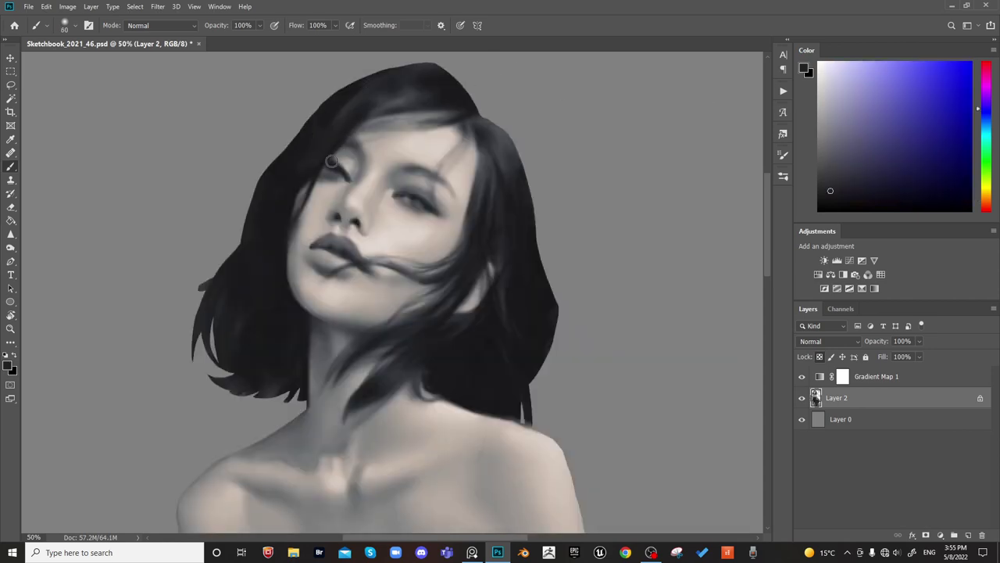
{"action": "left_click", "coordinate": [335, 158], "text": "alt"}
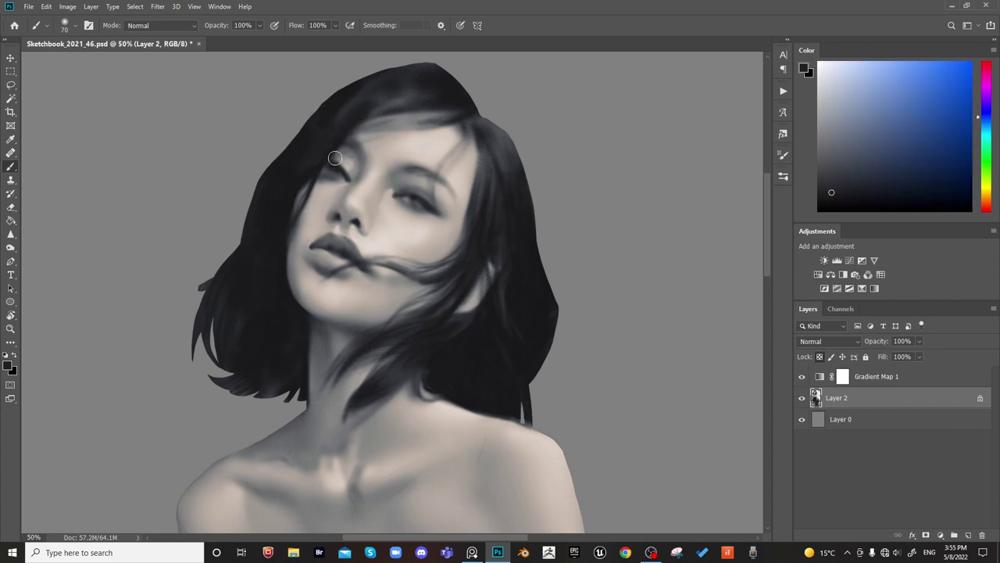
{"action": "right_click", "coordinate": [363, 134]}
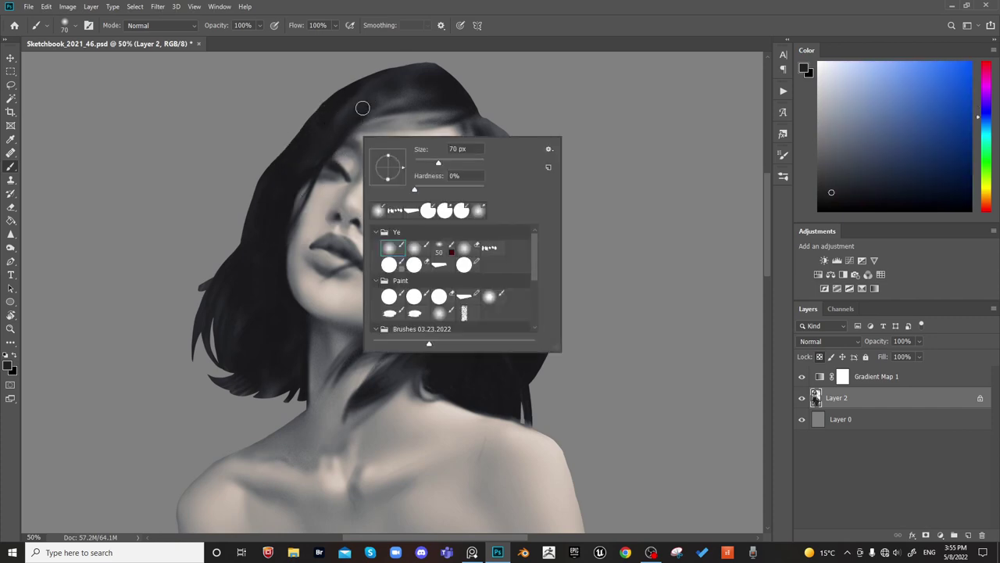
{"action": "left_click", "coordinate": [489, 248]}
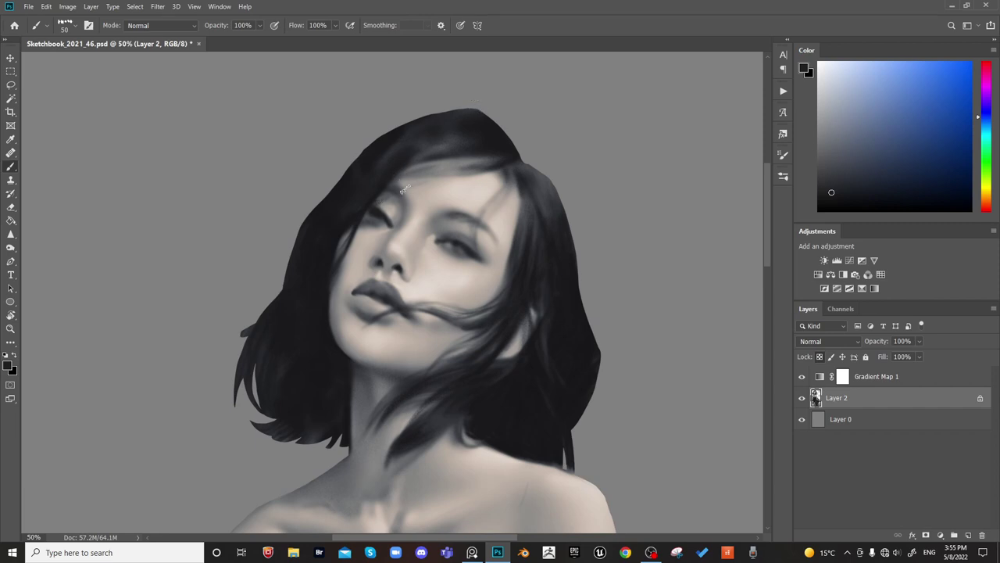
{"action": "key", "text": "]"}
{"action": "key", "text": "]"}
{"action": "key", "text": "]"}
{"action": "left_click_drag", "start_coordinate": [400, 192], "coordinate": [490, 168]}
{"action": "key", "text": "bracketleft"}
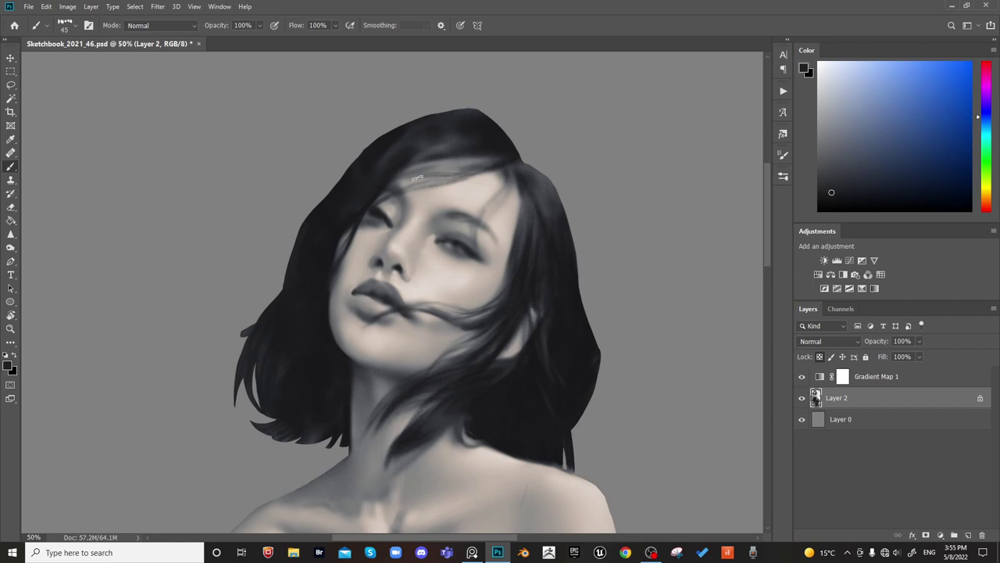
{"action": "left_click_drag", "start_coordinate": [396, 190], "coordinate": [482, 168]}
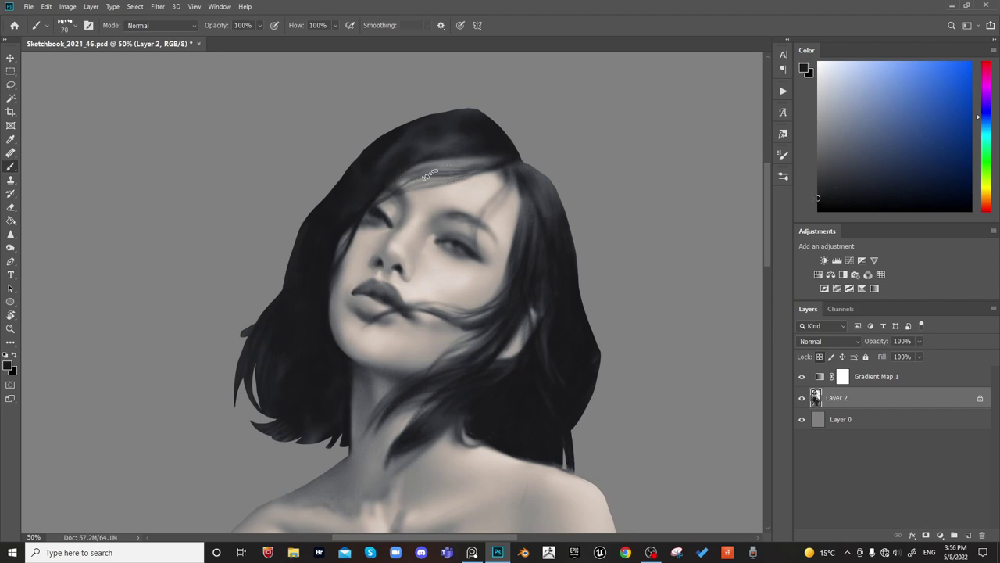
{"action": "left_click_drag", "start_coordinate": [397, 187], "coordinate": [443, 172]}
Paint thin dark strands from the parting along the hairline with the bristle brush at 45 px
{"action": "key", "text": "["}
{"action": "key", "text": "["}
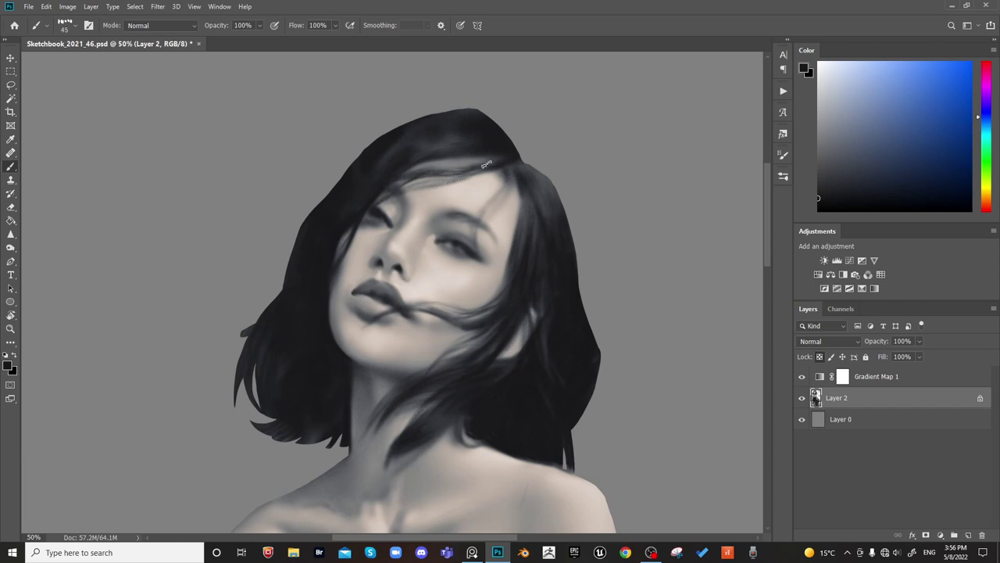
{"action": "mouse_move", "coordinate": [502, 156]}
{"action": "left_mouse_down"}
{"action": "mouse_move", "coordinate": [431, 158]}
{"action": "mouse_move", "coordinate": [442, 163]}
{"action": "left_mouse_up"}
{"action": "key", "text": "]"}
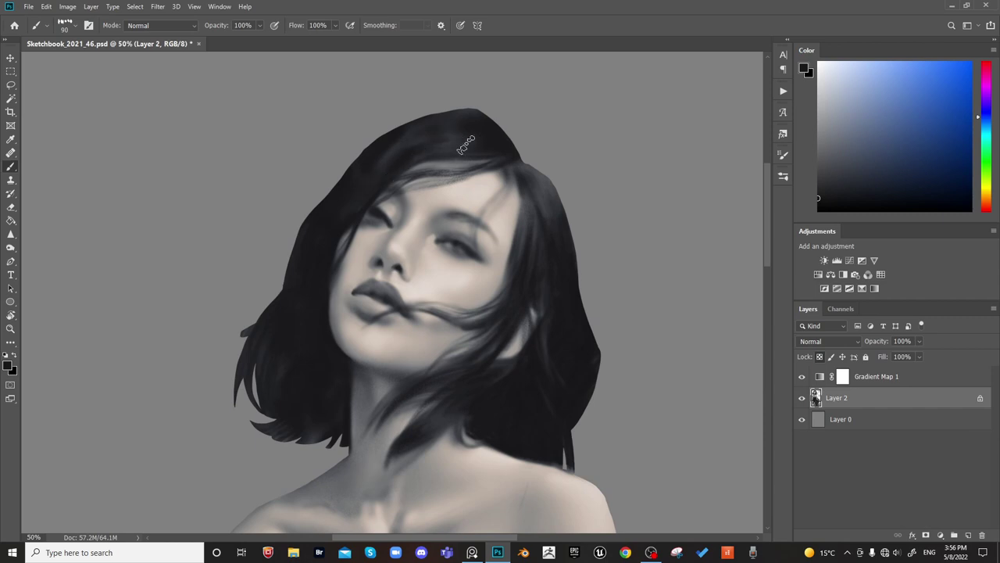
Add light grey highlight strands to the crown hair at 90 px, blend them with sampled dark tones, and check the result mirrored
{"action": "left_click", "coordinate": [813, 112]}
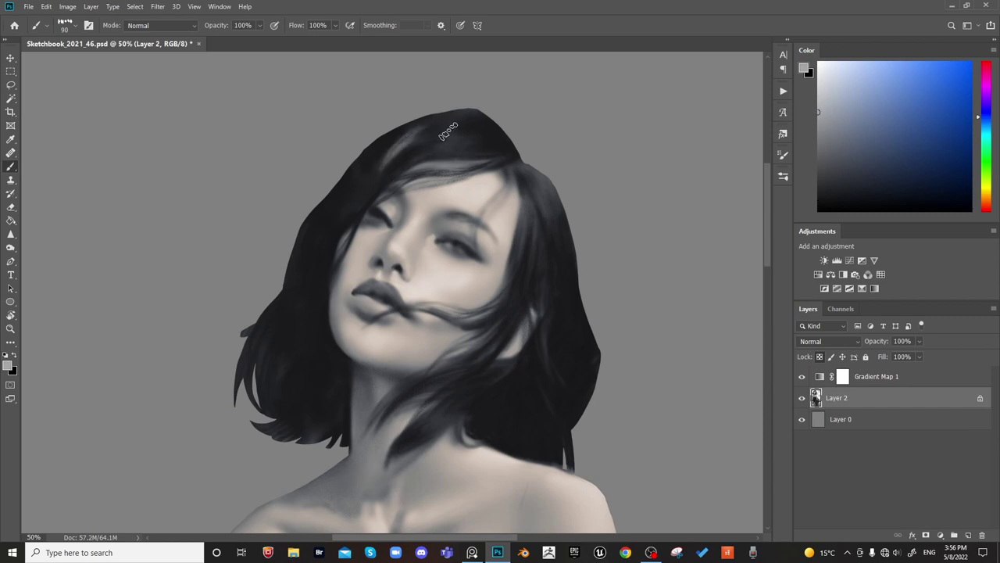
{"action": "left_click", "coordinate": [436, 154], "text": "alt"}
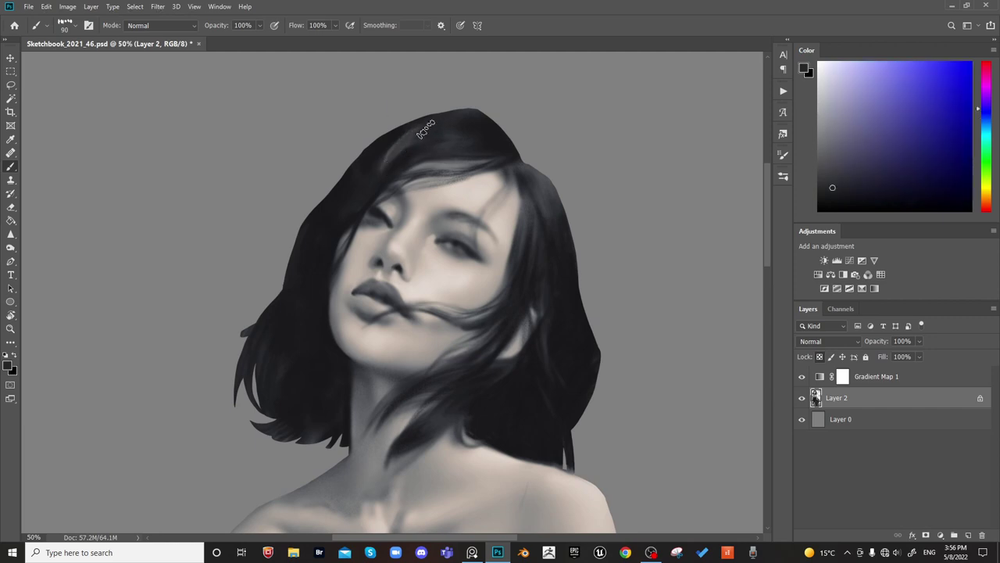
{"action": "left_click", "coordinate": [401, 148], "text": "alt"}
{"action": "key", "text": "ctrl+shift+h"}
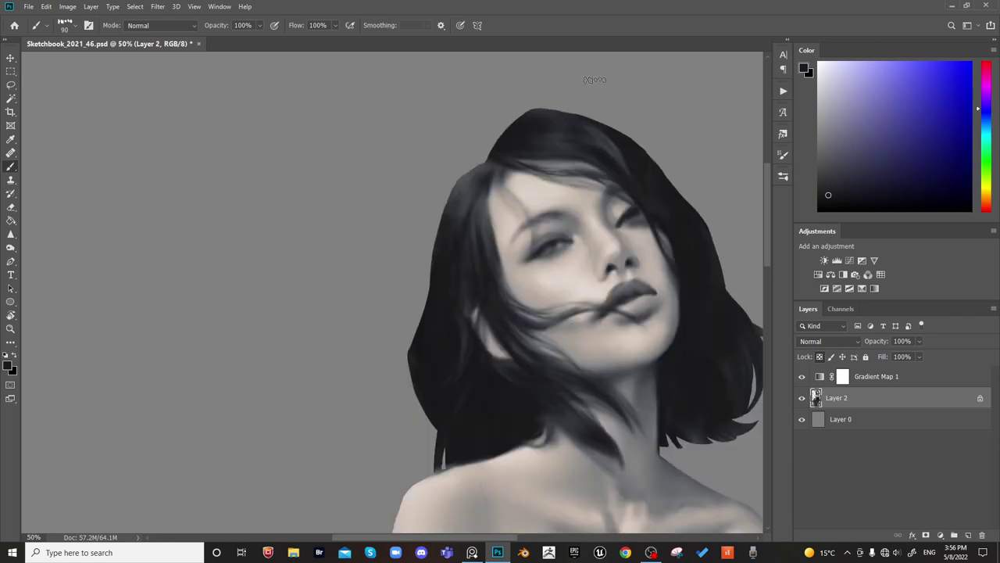
{"action": "key", "text": "ctrl+minus"}
{"action": "left_click_drag", "start_coordinate": [635, 292], "coordinate": [612, 174]}
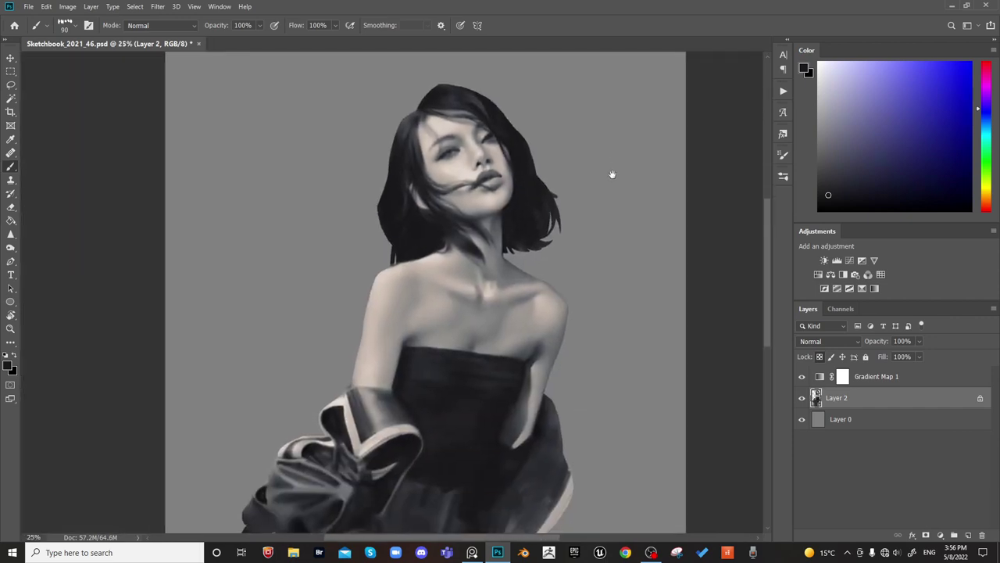
{"action": "key", "text": "h"}
{"action": "key", "text": "ctrl+plus"}
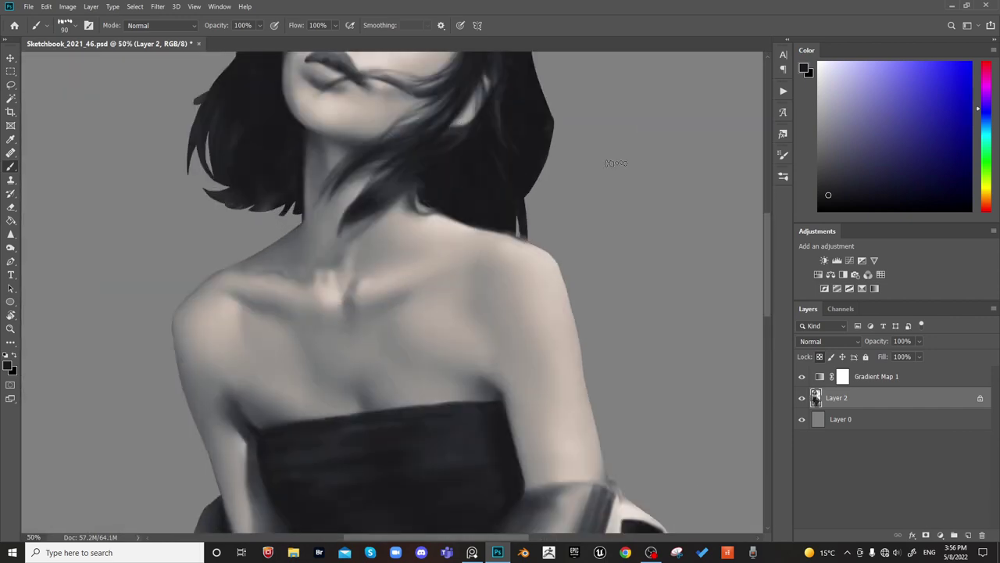
{"action": "left_click_drag", "start_coordinate": [457, 147], "coordinate": [448, 258]}
Soften the far cheek and jaw edge against the hair with sampled grey tones, using a soft round brush at 50–90 px
{"action": "left_click", "coordinate": [446, 255], "text": "alt"}
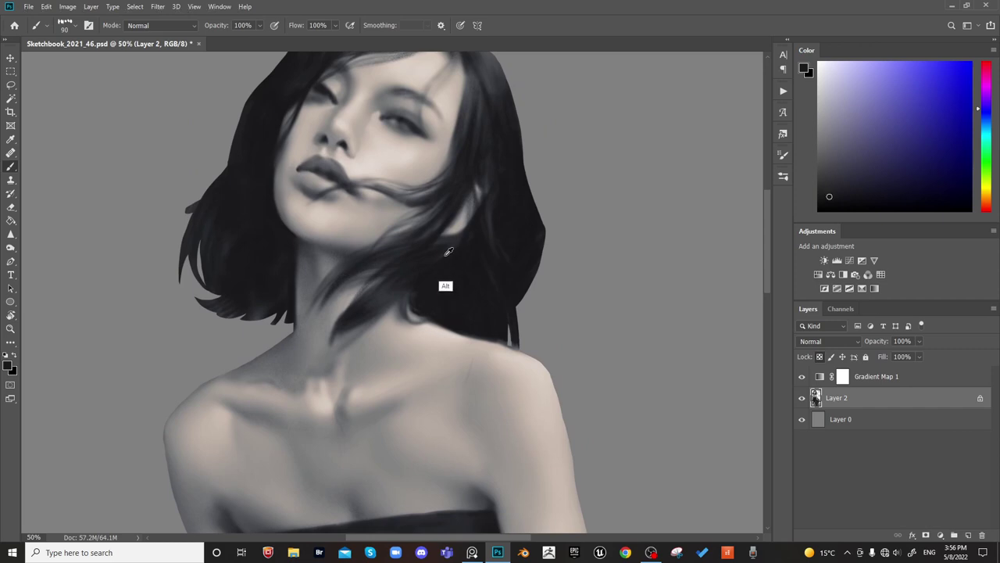
{"action": "left_click", "coordinate": [280, 178], "text": "alt"}
{"action": "right_click", "coordinate": [318, 115]}
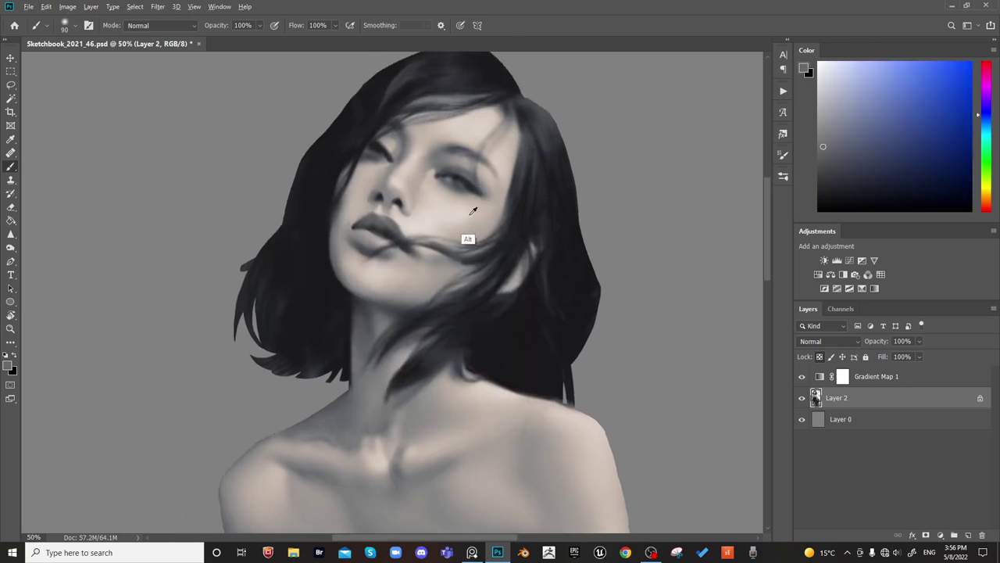
{"action": "left_click", "coordinate": [466, 235], "text": "alt"}
{"action": "left_click", "coordinate": [333, 234], "text": "alt"}
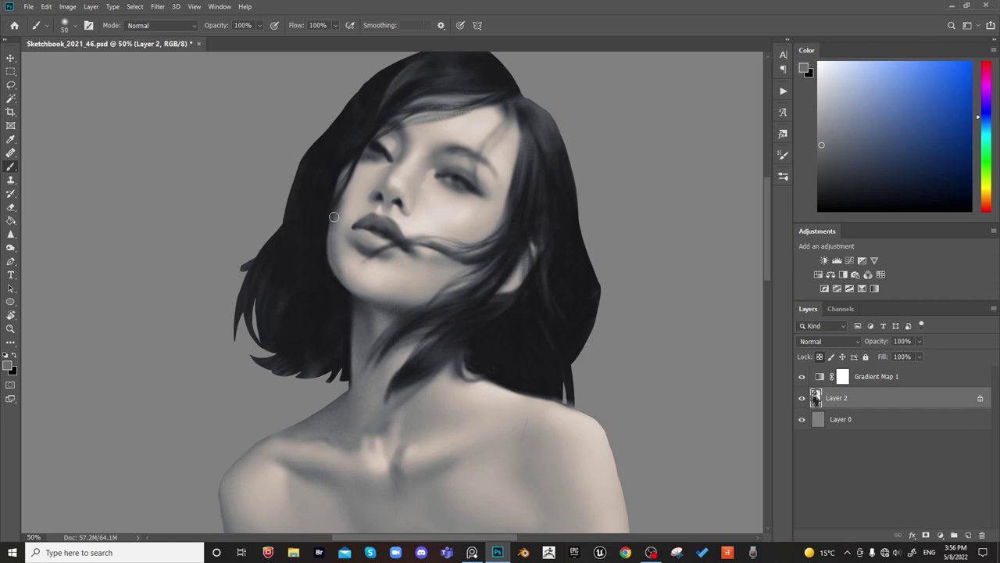
{"action": "left_click", "coordinate": [339, 282], "text": "alt"}
Mirror the canvas, refine the far jaw edge near the mouth with a sampled grey at 50 px, and mirror back
{"action": "key", "text": "ctrl+shift+h"}
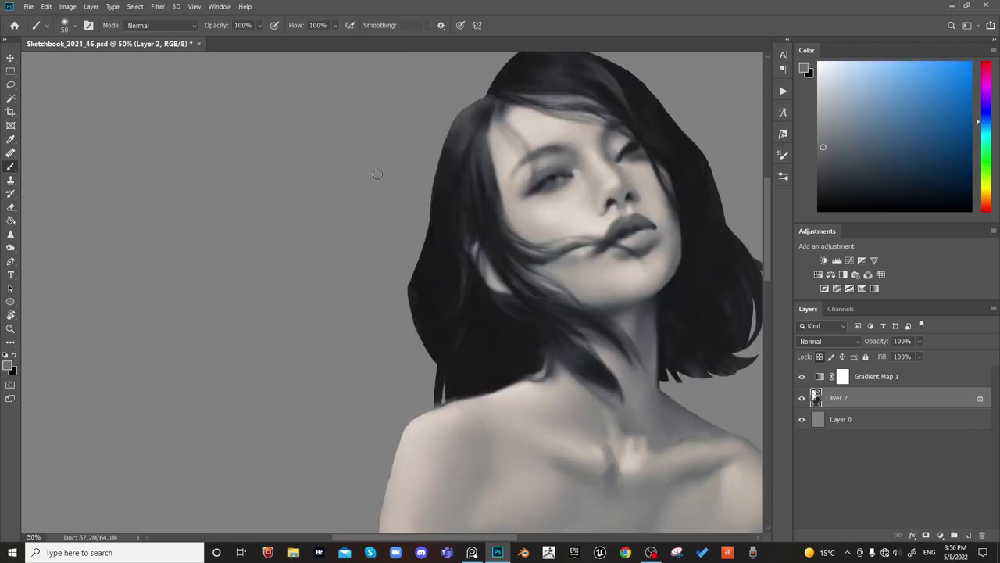
{"action": "left_click", "coordinate": [677, 252], "text": "alt"}
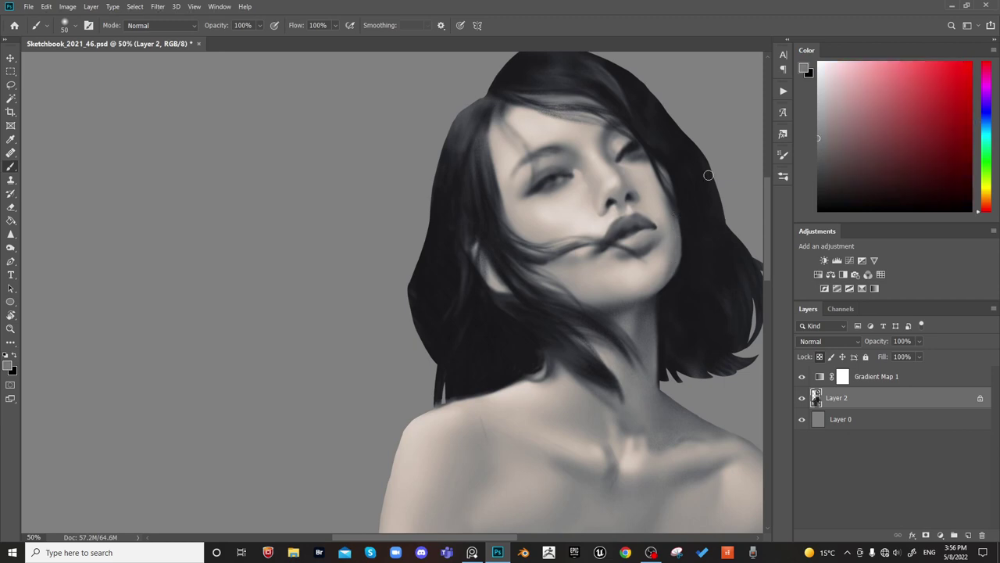
{"action": "key", "text": "ctrl+minus"}
{"action": "key", "text": "ctrl+minus"}
{"action": "key", "text": "ctrl+plus"}
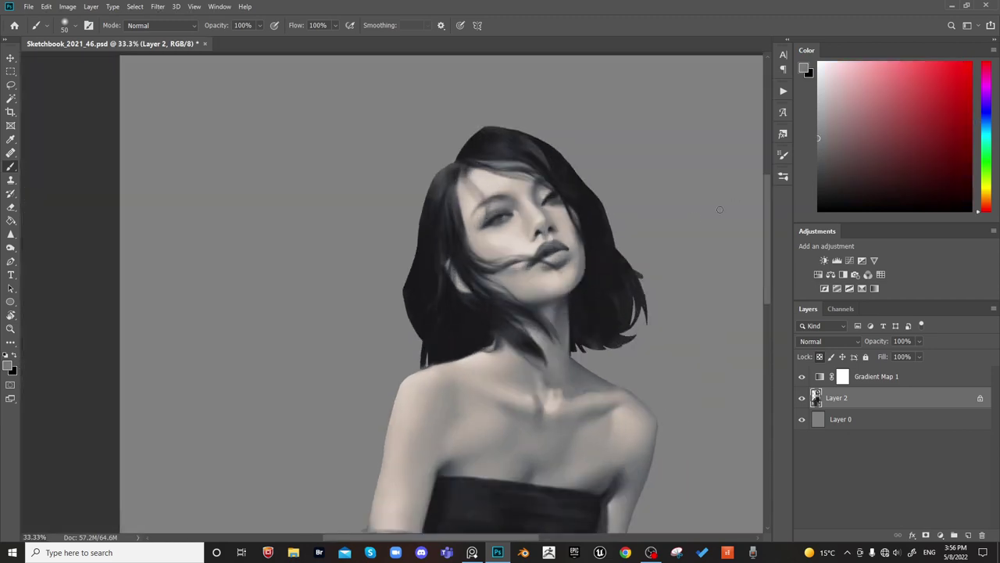
{"action": "key", "text": "h"}
{"action": "key", "text": "ctrl+plus"}
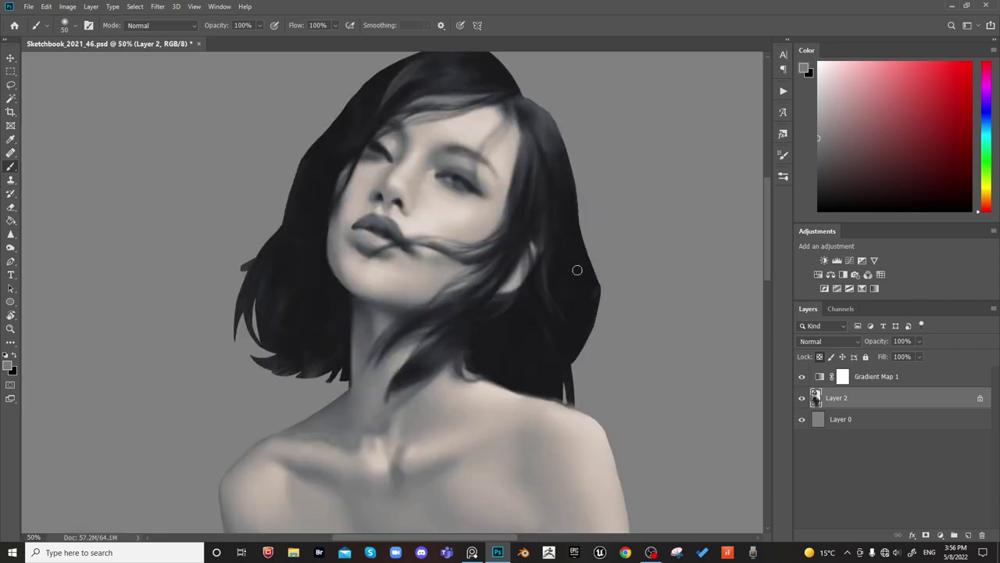
Sample a near-black hair tone and shade the hair around the jaw with the soft brush, enlarging it to as much as 500 px
{"action": "left_click", "coordinate": [519, 349], "text": "alt"}
{"action": "key", "text": "bracketright"}
{"action": "key", "text": "bracketright"}
{"action": "key", "text": "bracketright"}
{"action": "key", "text": "bracketright"}
{"action": "key", "text": "bracketright"}
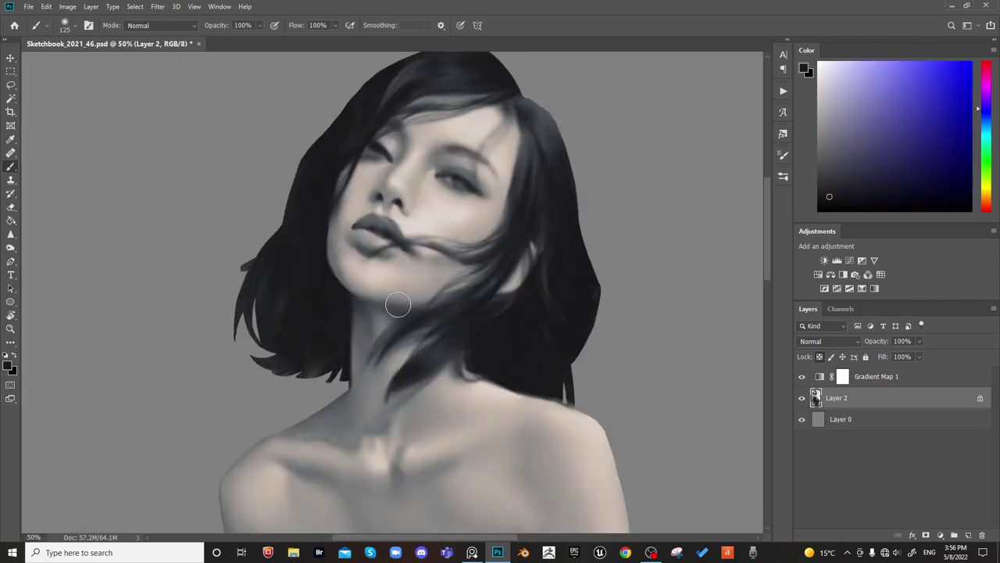
{"action": "key", "text": "bracketright"}
{"action": "key", "text": "bracketright"}
{"action": "key", "text": "bracketright"}
{"action": "key", "text": "bracketright"}
{"action": "key", "text": "bracketleft"}
{"action": "key", "text": "bracketleft"}
{"action": "key", "text": "bracketleft"}
{"action": "key", "text": "bracketleft"}
{"action": "key", "text": "bracketleft"}
{"action": "key", "text": "bracketleft"}
{"action": "key", "text": "bracketleft"}
{"action": "key", "text": "bracketright"}
{"action": "key", "text": "bracketright"}
{"action": "key", "text": "bracketright"}
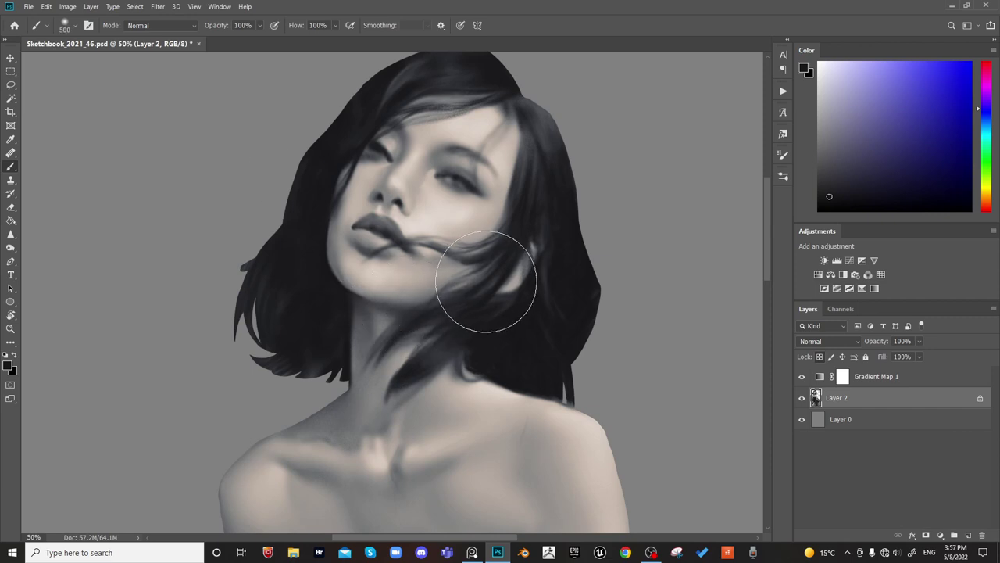
Darken the strands between the near cheek and ear with the soft brush, reducing it through 300 px to 125 px
{"action": "key", "text": "bracketleft"}
{"action": "key", "text": "bracketleft"}
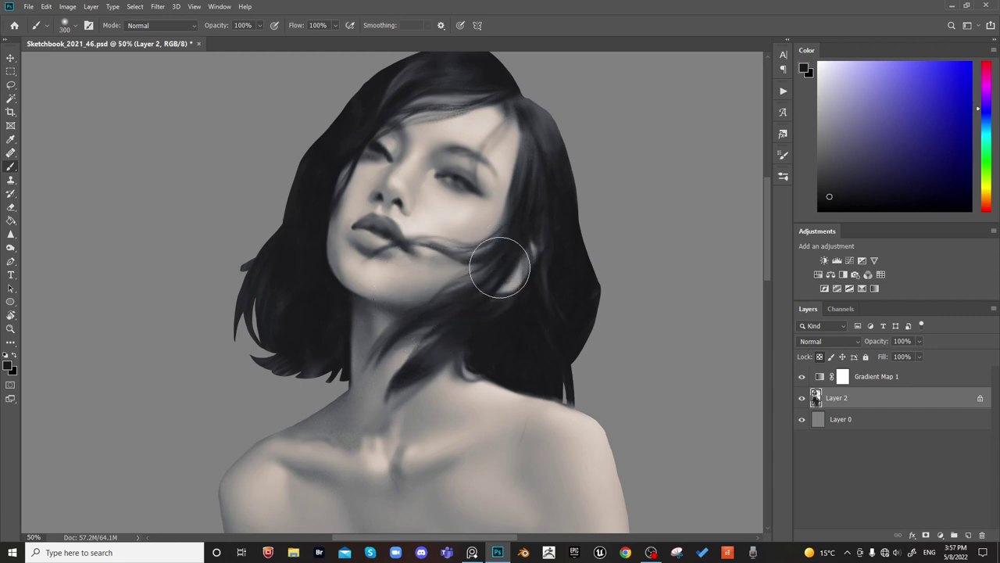
{"action": "key", "text": "bracketleft"}
{"action": "key", "text": "bracketleft"}
{"action": "key", "text": "bracketleft"}
{"action": "key", "text": "bracketleft"}
{"action": "key", "text": "bracketleft"}
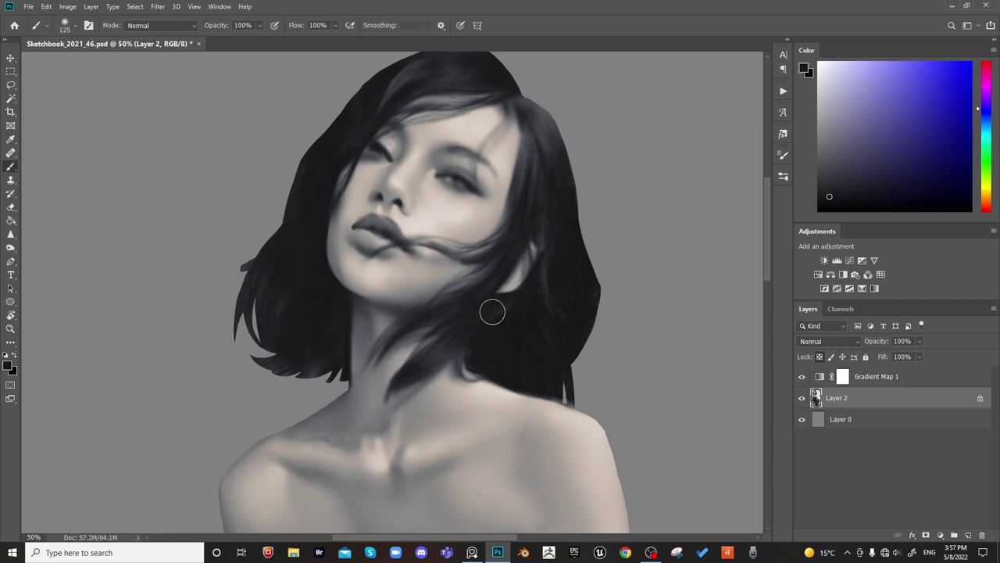
Darken and shape the loose hair lock over the neck and the strands beside the cheek at 80–125 px
{"action": "key", "text": "bracketright"}
{"action": "key", "text": "bracketleft"}
{"action": "key", "text": "bracketleft"}
{"action": "key", "text": "bracketleft"}
{"action": "key", "text": "bracketleft"}
{"action": "key", "text": "bracketleft"}
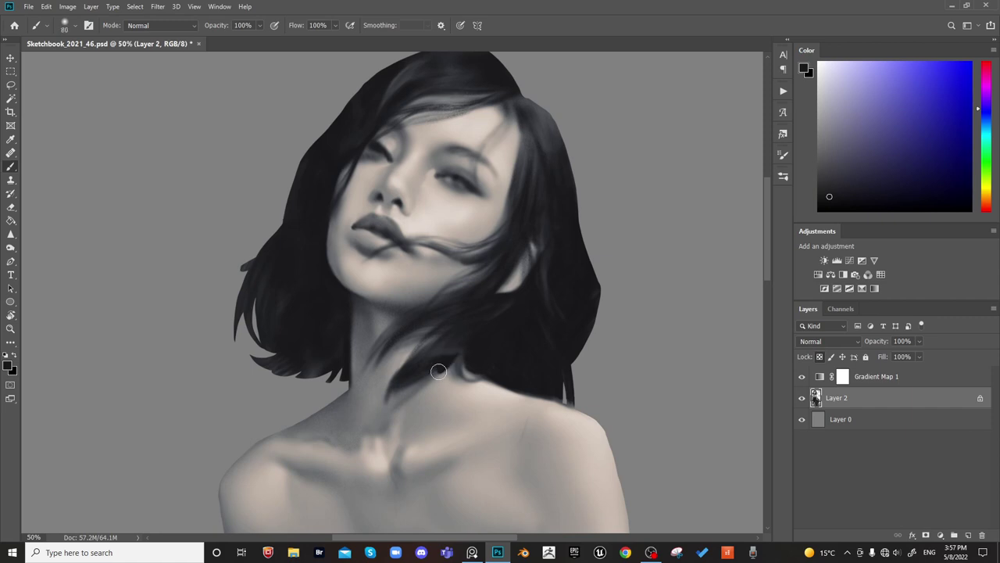
{"action": "key", "text": "bracketright"}
{"action": "key", "text": "bracketright"}
{"action": "key", "text": "bracketright"}
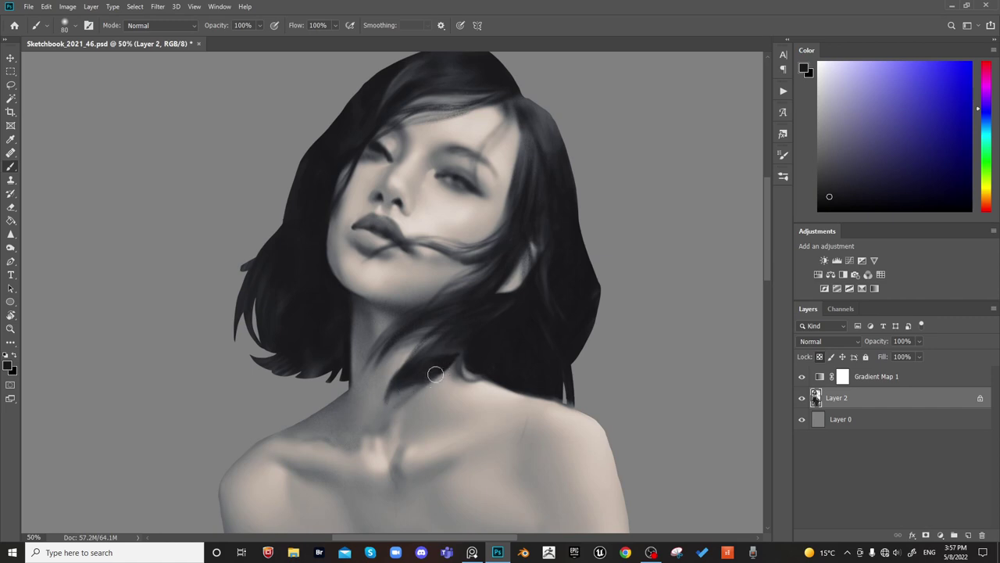
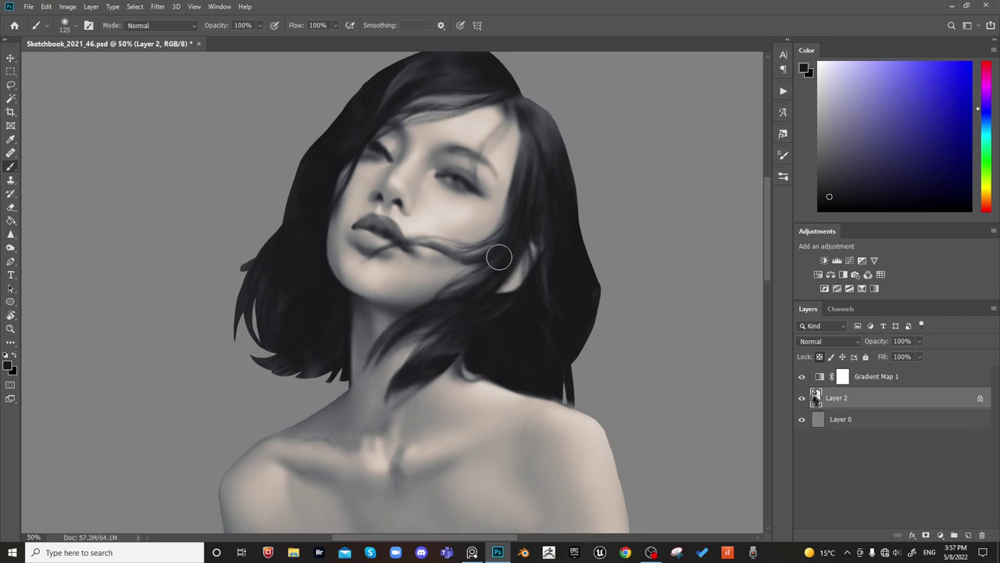
{"action": "key", "text": "bracketright"}
{"action": "key", "text": "bracketright"}
Examine the whole figure in mirrored and original orientation
{"action": "key", "text": "ctrl+minus"}
{"action": "key", "text": "ctrl+minus"}
{"action": "left_click_drag", "start_coordinate": [621, 403], "coordinate": [605, 295]}
{"action": "key", "text": "ctrl+shift+h"}
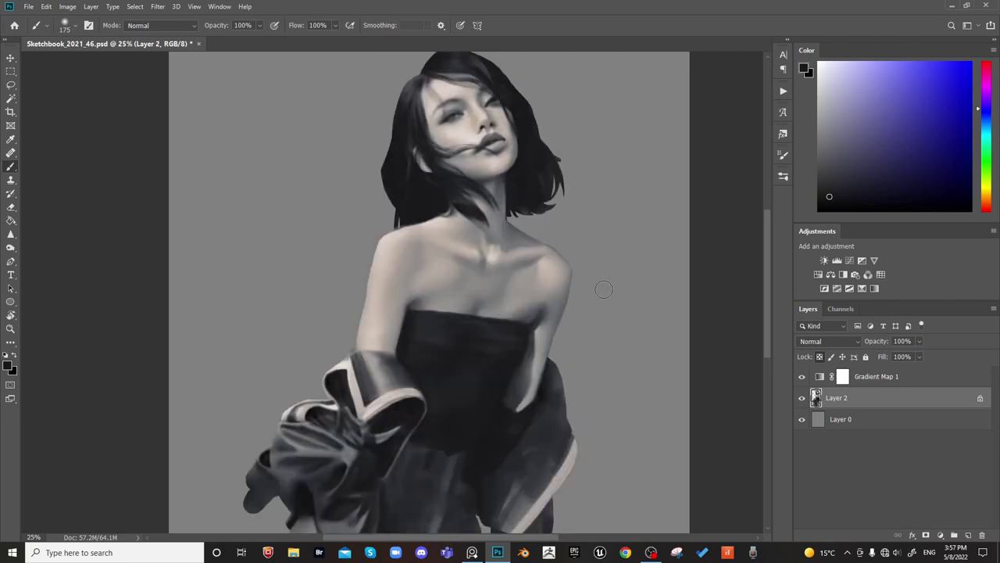
{"action": "key", "text": "ctrl+minus"}
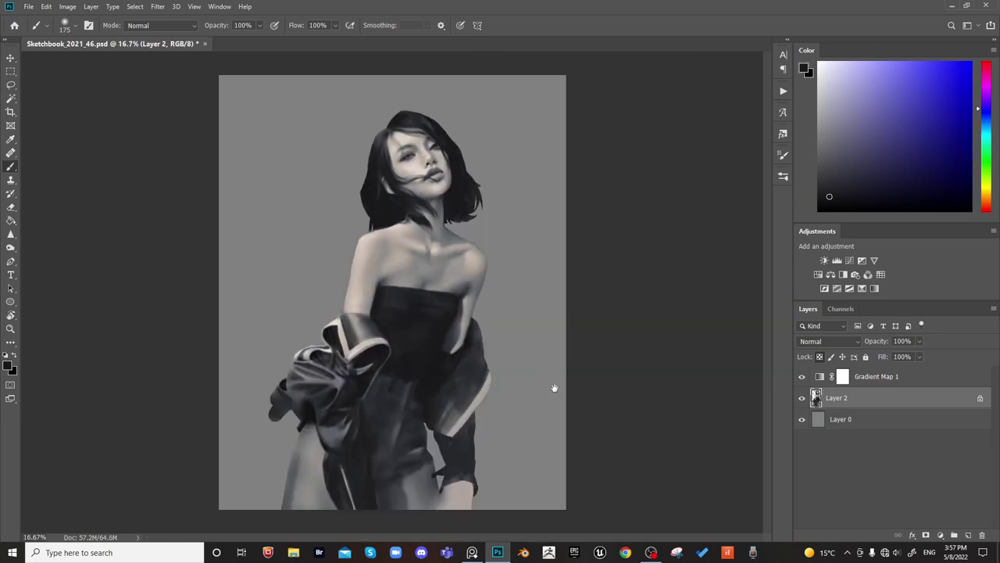
{"action": "key", "text": "ctrl+shift+h"}
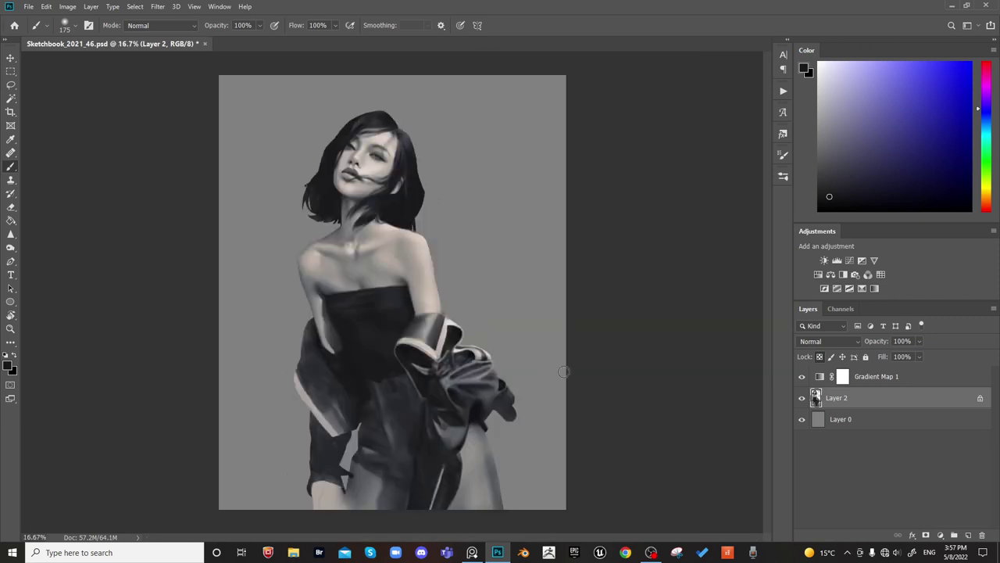
{"action": "key", "text": "ctrl+plus"}
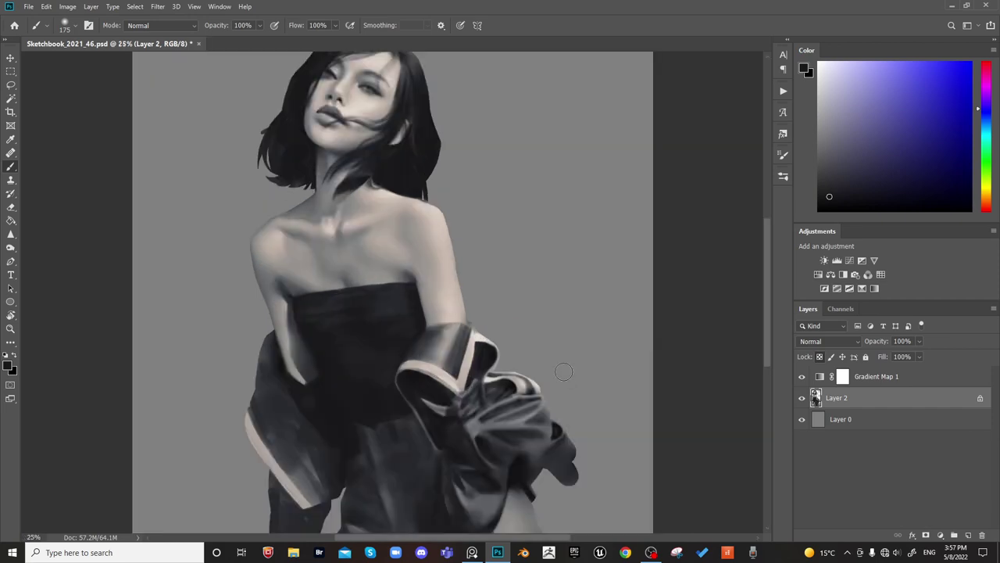
Shade the inner edge of the near upper arm beside the strapless top with soft near-black strokes at 250–500 px
{"action": "key", "text": "ctrl+plus"}
{"action": "key", "text": "ctrl+plus"}
{"action": "left_click_drag", "start_coordinate": [607, 205], "coordinate": [476, 241]}
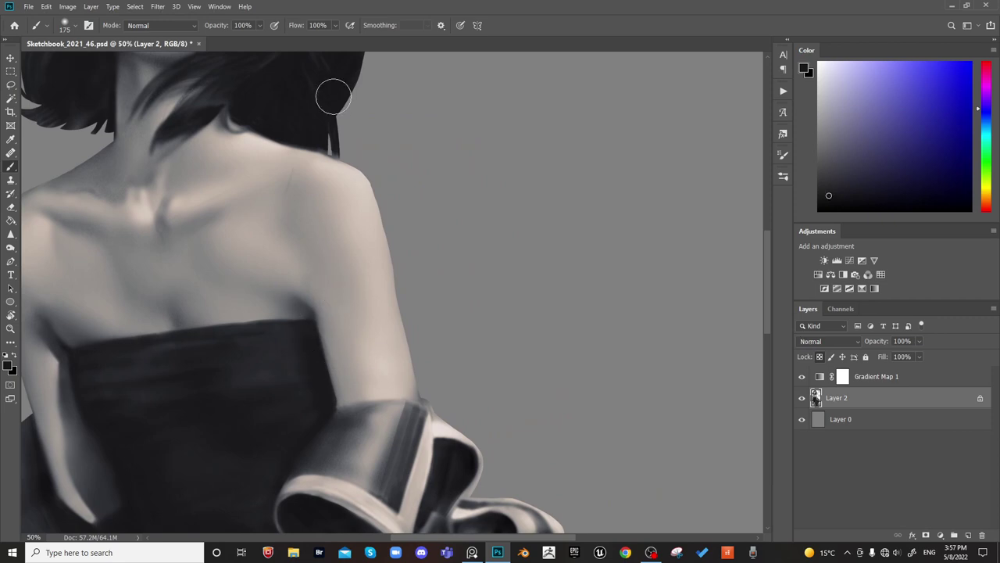
{"action": "key", "text": "bracketright"}
{"action": "key", "text": "bracketright"}
{"action": "left_click_drag", "start_coordinate": [304, 295], "coordinate": [333, 394]}
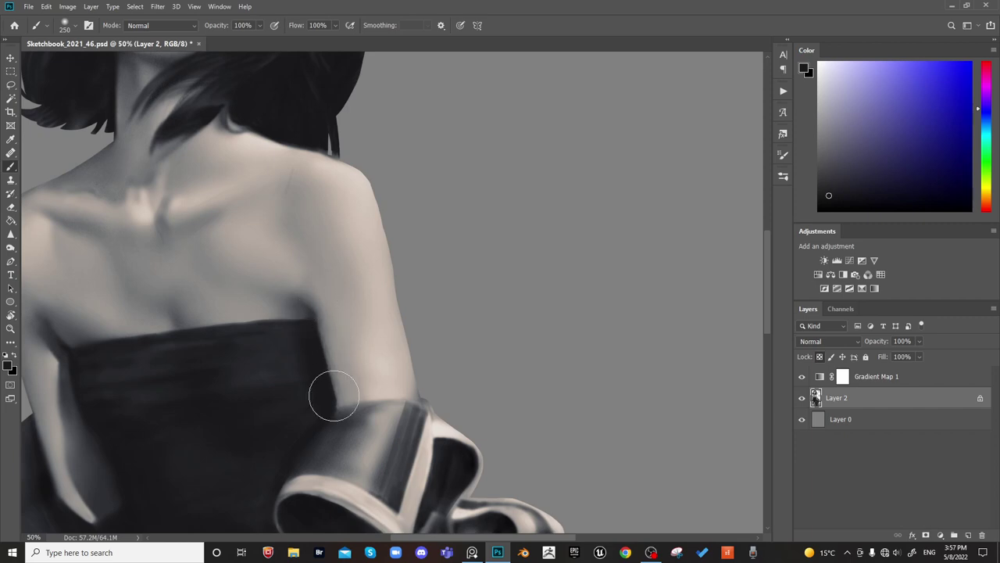
{"action": "left_click_drag", "start_coordinate": [330, 344], "coordinate": [336, 392]}
{"action": "key", "text": "bracketright"}
{"action": "key", "text": "bracketright"}
{"action": "key", "text": "bracketright"}
{"action": "left_click_drag", "start_coordinate": [328, 305], "coordinate": [351, 412]}
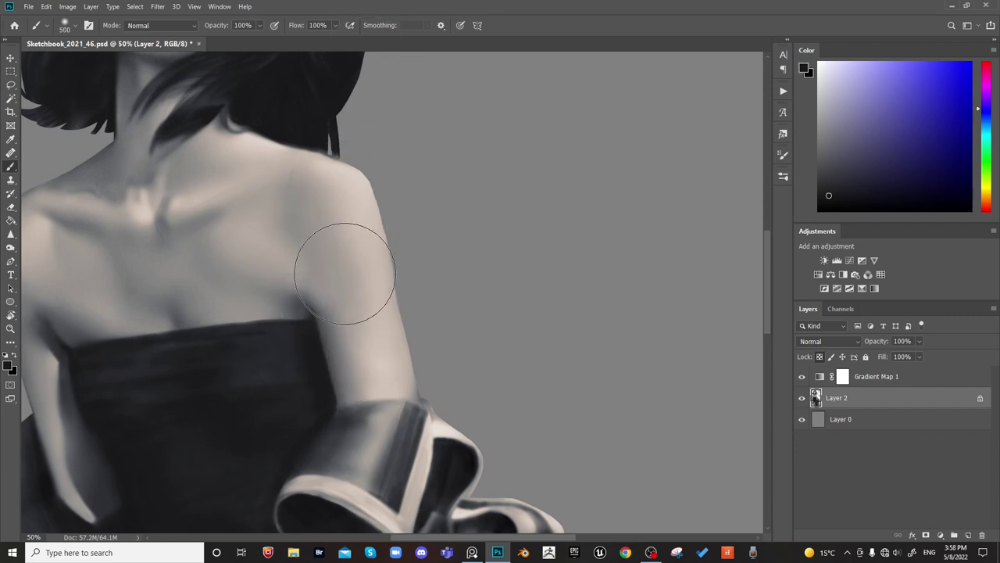
Shade the small hollow where the near collarbone meets the shoulder with sampled grey, reducing the soft brush to 200 px
{"action": "key", "text": "bracketright"}
{"action": "key", "text": "bracketleft"}
{"action": "key", "text": "bracketleft"}
{"action": "key", "text": "bracketleft"}
{"action": "key", "text": "bracketleft"}
{"action": "key", "text": "bracketleft"}
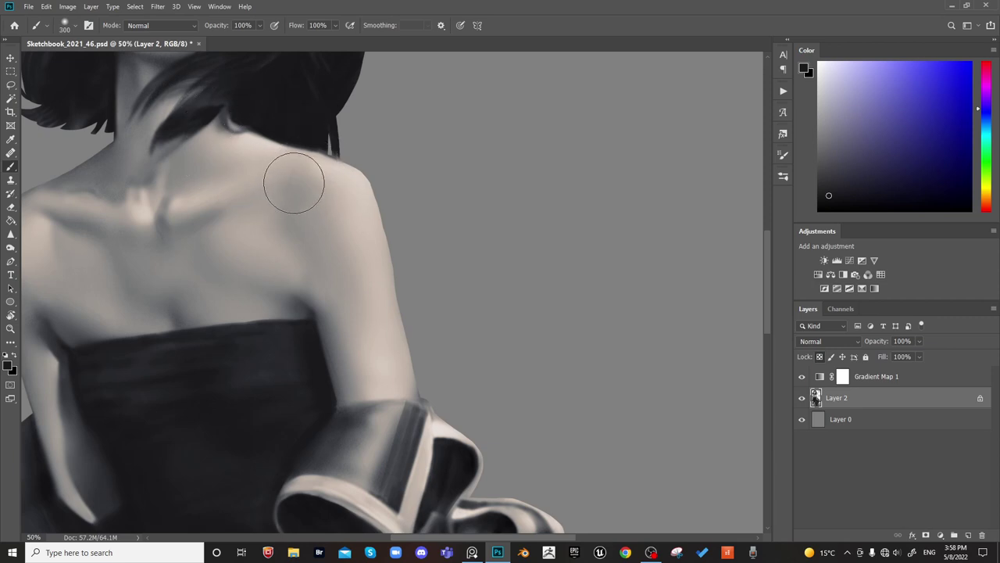
{"action": "left_click", "coordinate": [290, 186], "text": "alt"}
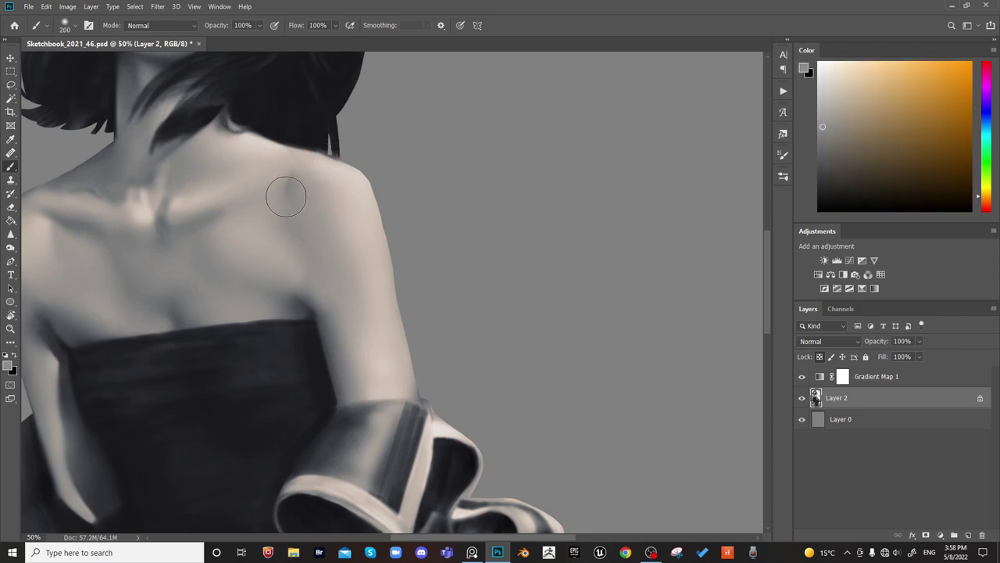
{"action": "left_click", "coordinate": [305, 131], "text": "alt"}
{"action": "mouse_move", "coordinate": [290, 173]}
{"action": "left_mouse_down"}
{"action": "mouse_move", "coordinate": [286, 196]}
{"action": "mouse_move", "coordinate": [422, 205]}
{"action": "left_mouse_up"}
Extend the soft grey shading down the front of the near shoulder with resampled skin tones at about 250 px
{"action": "key", "text": "bracketright"}
{"action": "key", "text": "bracketright"}
{"action": "left_click", "coordinate": [298, 208], "text": "alt"}
{"action": "left_click", "coordinate": [404, 204], "text": "alt"}
{"action": "key", "text": "bracketleft"}
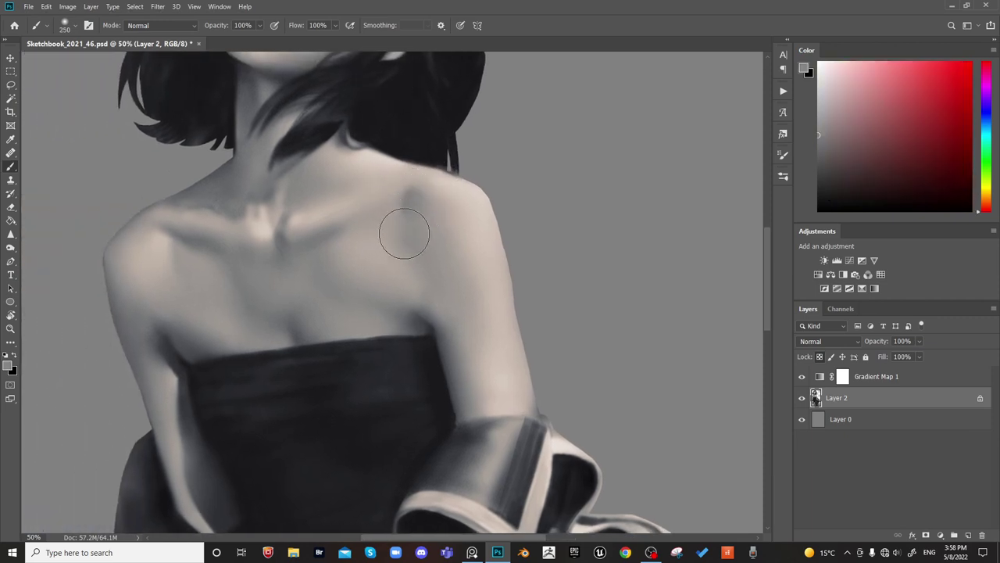
Refine the dark hair edge above the near shoulder and the light skin beneath it with sampled tones at 150–300 px
{"action": "key", "text": "bracketright"}
{"action": "left_click", "coordinate": [427, 126], "text": "alt"}
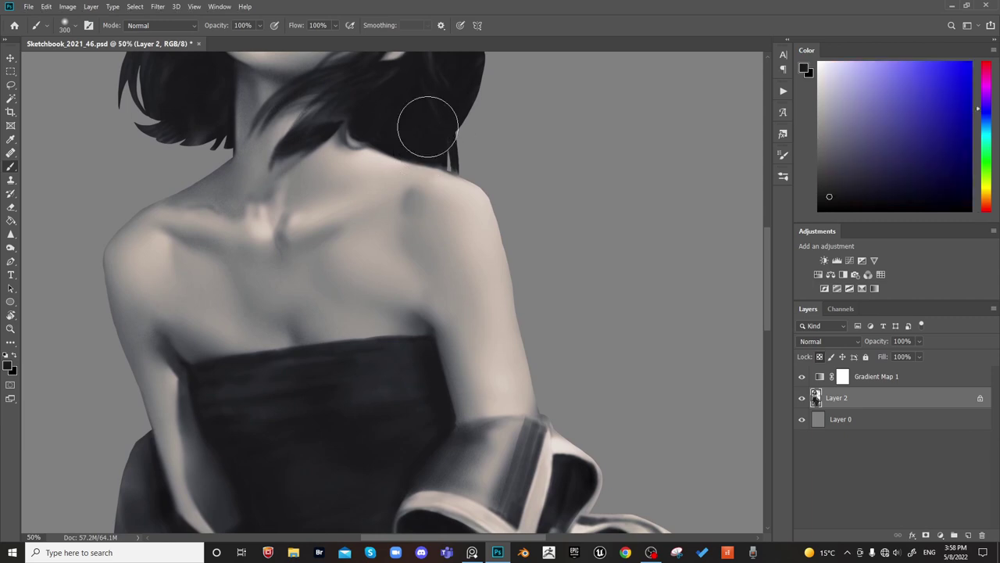
{"action": "key", "text": "bracketleft"}
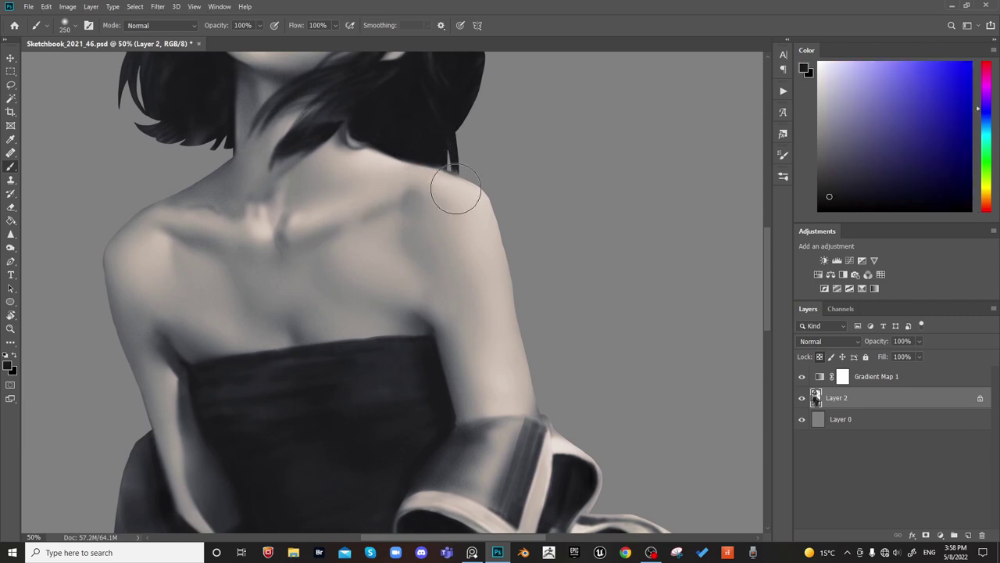
{"action": "left_click", "coordinate": [462, 191], "text": "alt"}
{"action": "key", "text": "bracketleft"}
{"action": "key", "text": "bracketleft"}
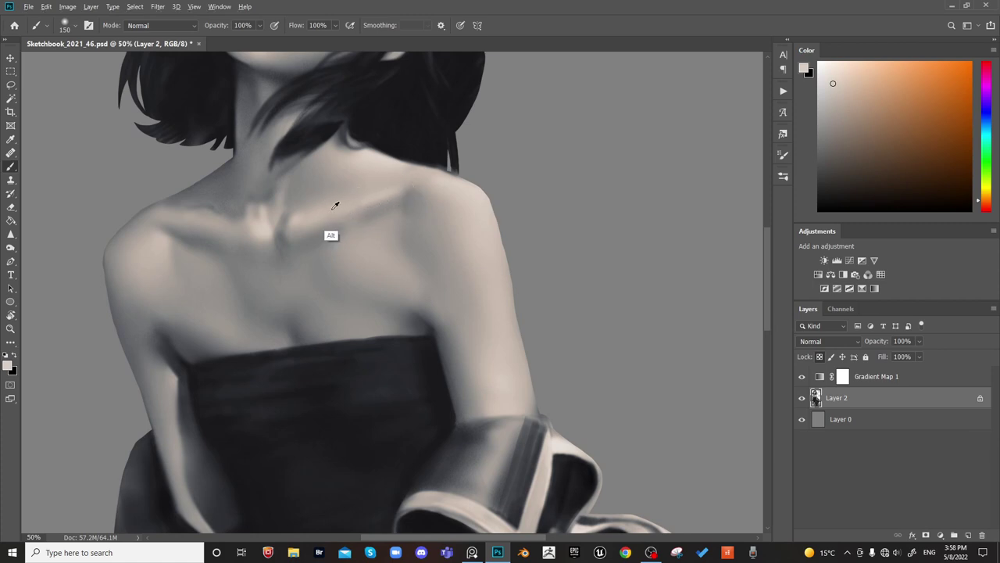
Smudge the dark mark at the inner end of the near collarbone with the Smudge Tool at 150 px and 99% strength
{"action": "left_click", "coordinate": [336, 207], "text": "alt"}
{"action": "key", "text": "r"}
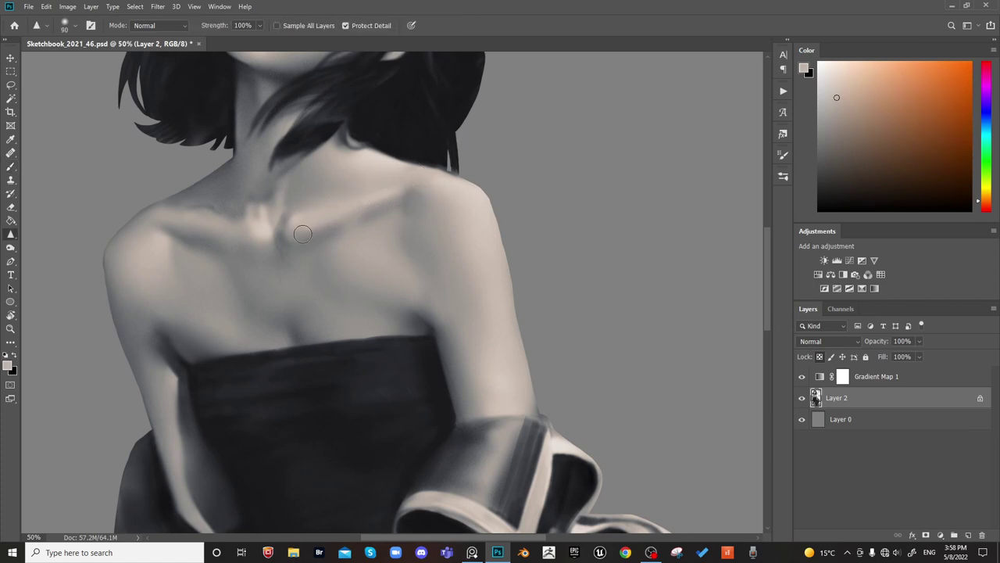
{"action": "right_click", "coordinate": [13, 238]}
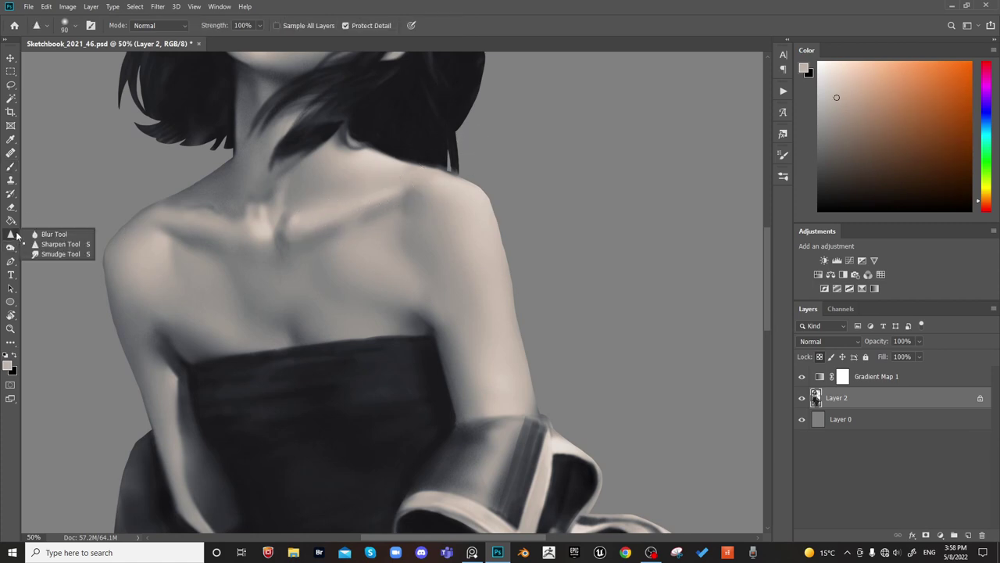
{"action": "left_click", "coordinate": [62, 257]}
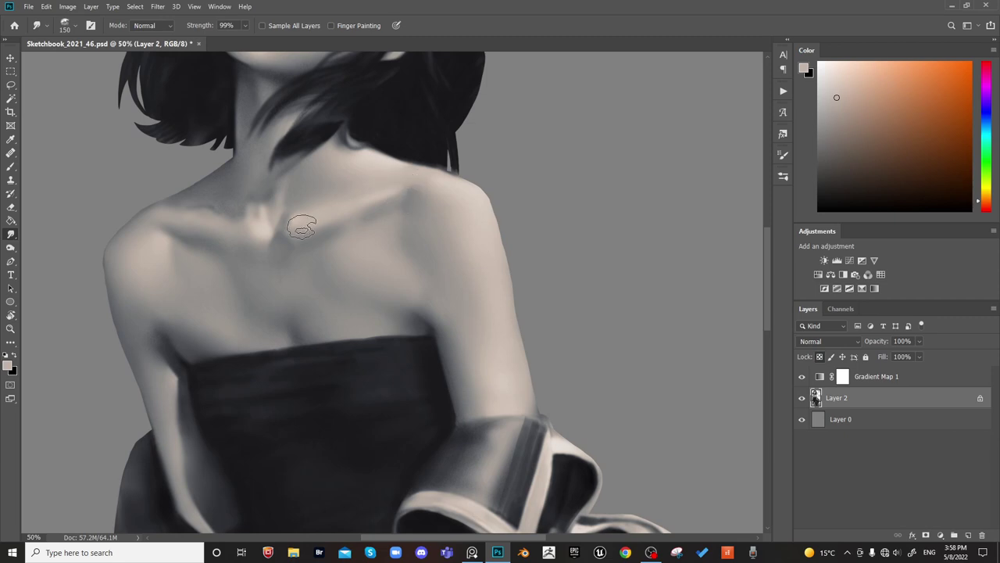
Blend the throat hollow and inner collarbone with the soft brush, sampling nearby skin tones at 150–400 px
{"action": "key", "text": "b"}
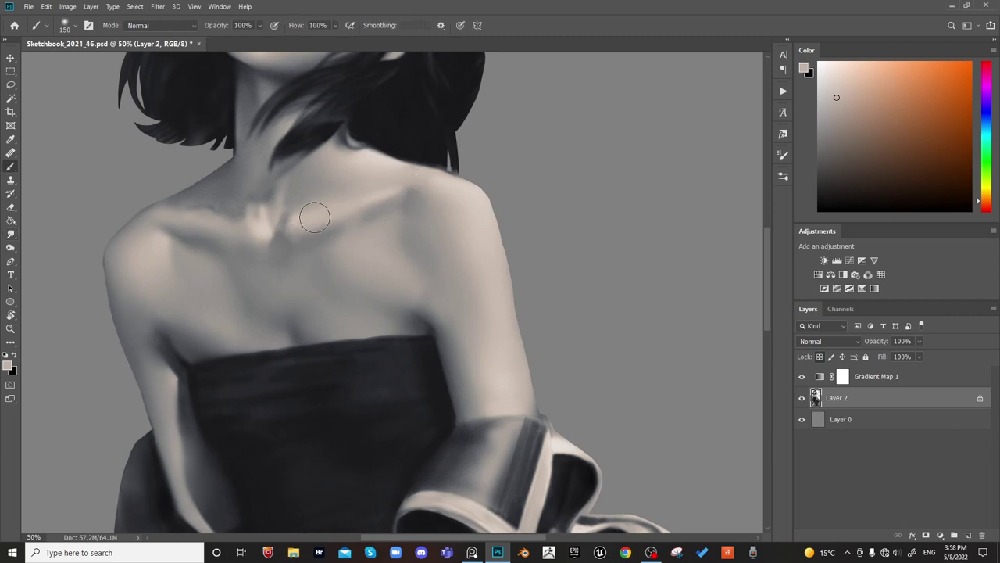
{"action": "left_click", "coordinate": [270, 234], "text": "alt"}
{"action": "left_click", "coordinate": [275, 228], "text": "alt"}
{"action": "key", "text": "bracketright"}
{"action": "key", "text": "bracketright"}
{"action": "key", "text": "bracketright"}
{"action": "left_click", "coordinate": [281, 241], "text": "alt"}
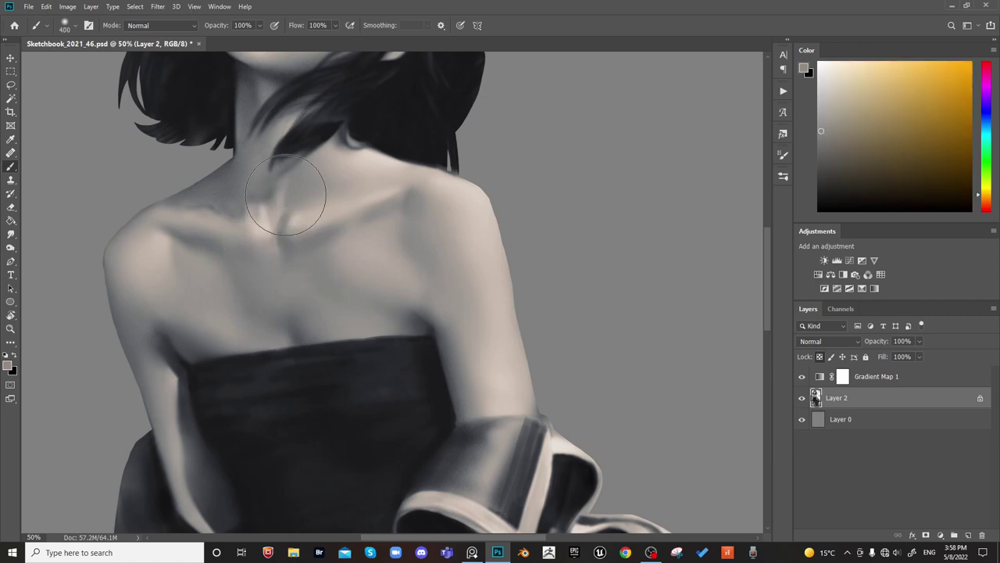
Deepen the shading around the near collarbone with darker sampled grey at 250–300 px
{"action": "left_click", "coordinate": [263, 221], "text": "alt"}
{"action": "key", "text": "bracketleft"}
{"action": "key", "text": "bracketleft"}
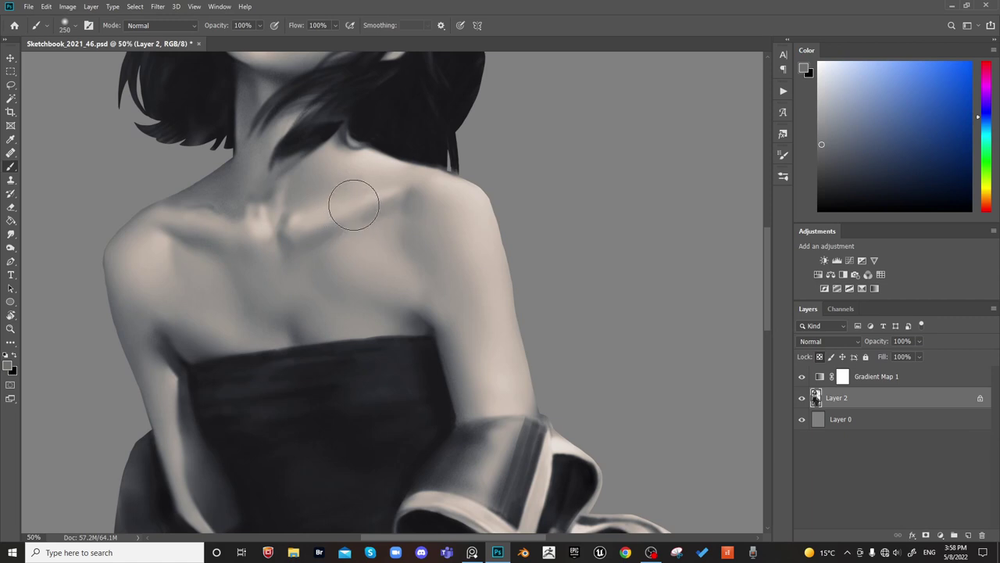
{"action": "key", "text": "bracketleft"}
{"action": "key", "text": "bracketleft"}
{"action": "key", "text": "bracketright"}
{"action": "key", "text": "bracketright"}
{"action": "key", "text": "bracketright"}
{"action": "left_click_drag", "start_coordinate": [361, 175], "coordinate": [382, 188]}
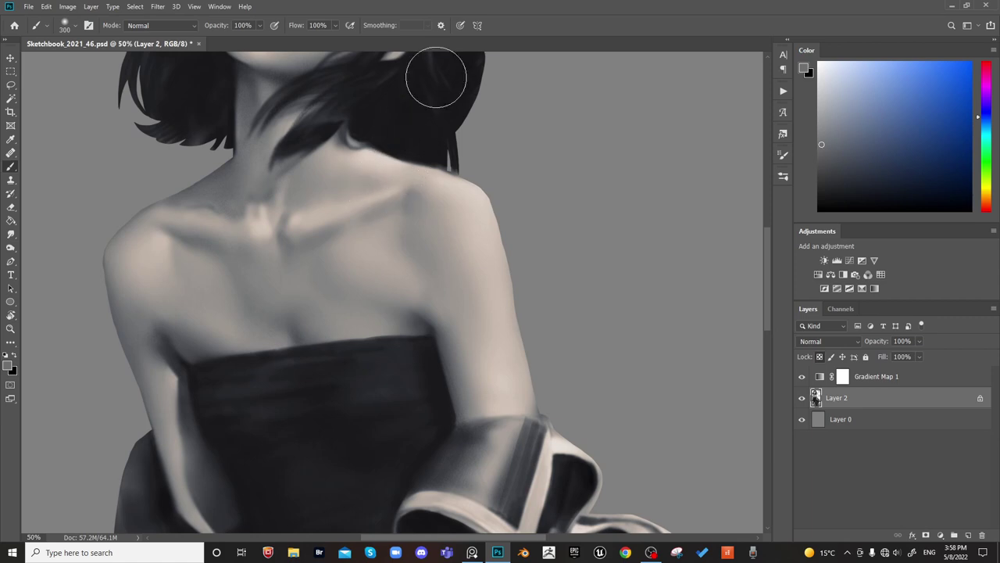
Lighten the skin above the near collarbone with a sampled light tone, varying the soft brush between 200 and 500 px
{"action": "left_click", "coordinate": [375, 189], "text": "alt"}
{"action": "key", "text": "bracketright"}
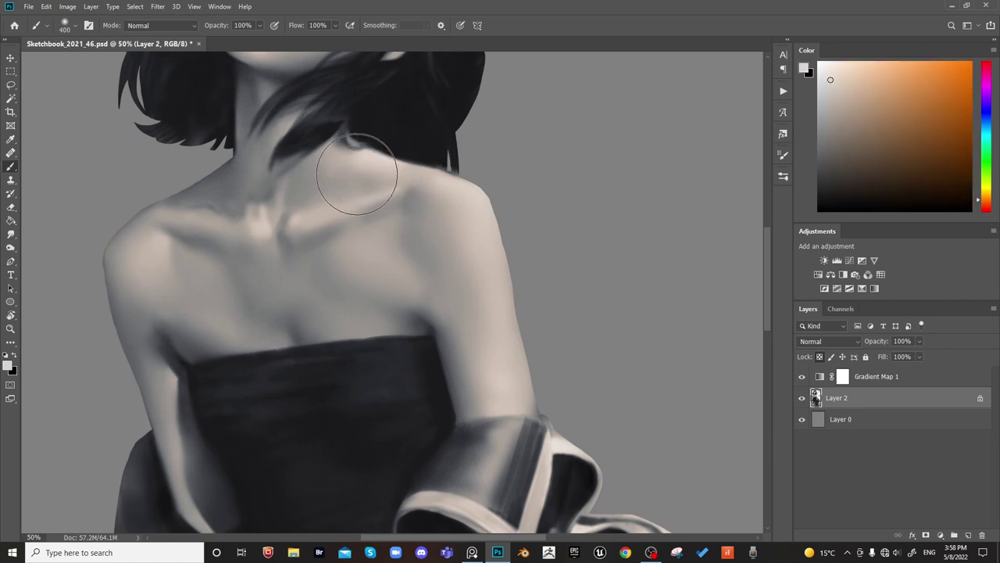
{"action": "key", "text": "bracketright"}
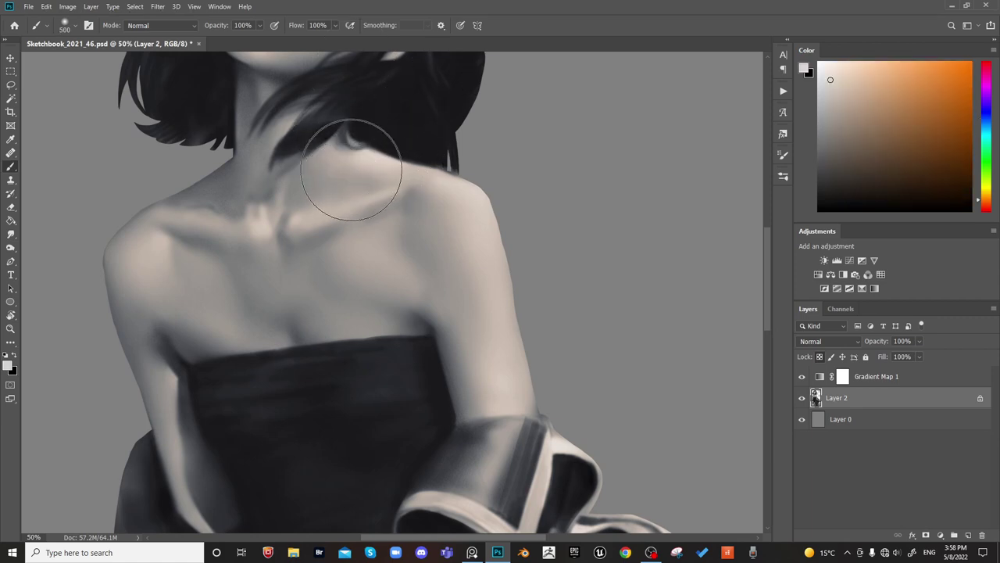
{"action": "key", "text": "bracketleft"}
{"action": "key", "text": "bracketleft"}
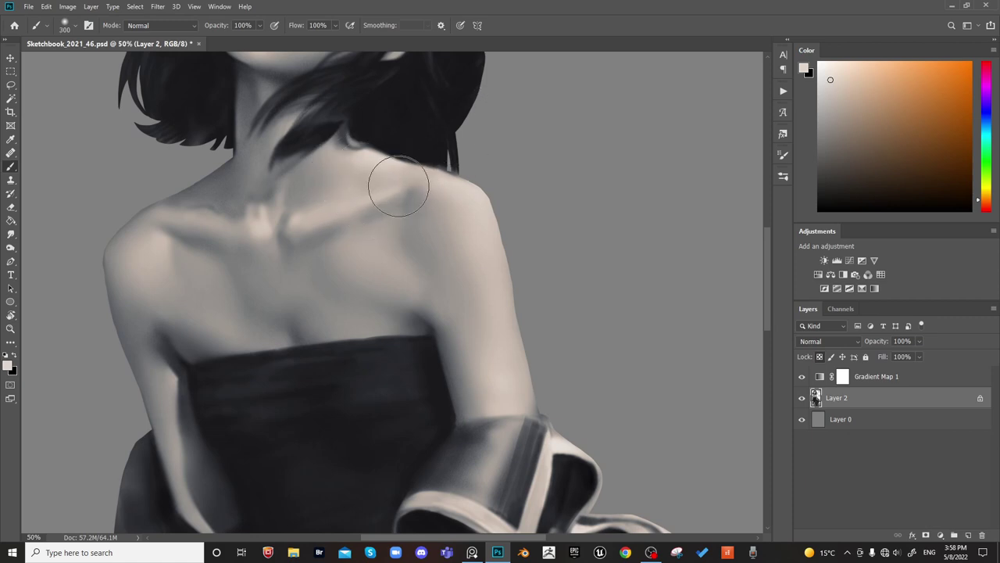
{"action": "key", "text": "bracketleft"}
{"action": "key", "text": "bracketleft"}
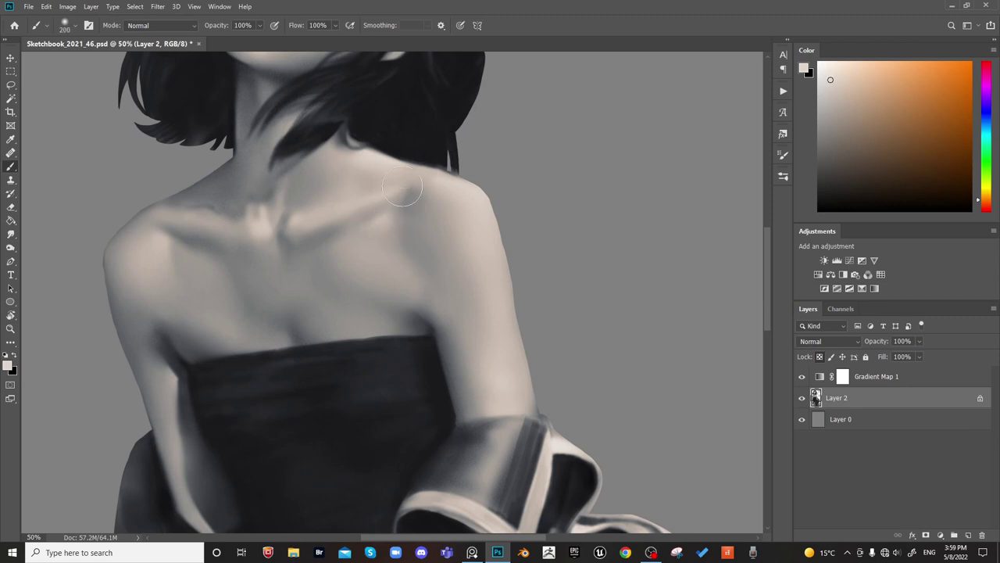
Soften the skin around the near collarbone and shoulder with a sampled light tone at 200–600 px, working in mirrored orientation
{"action": "left_click", "coordinate": [368, 212], "text": "alt"}
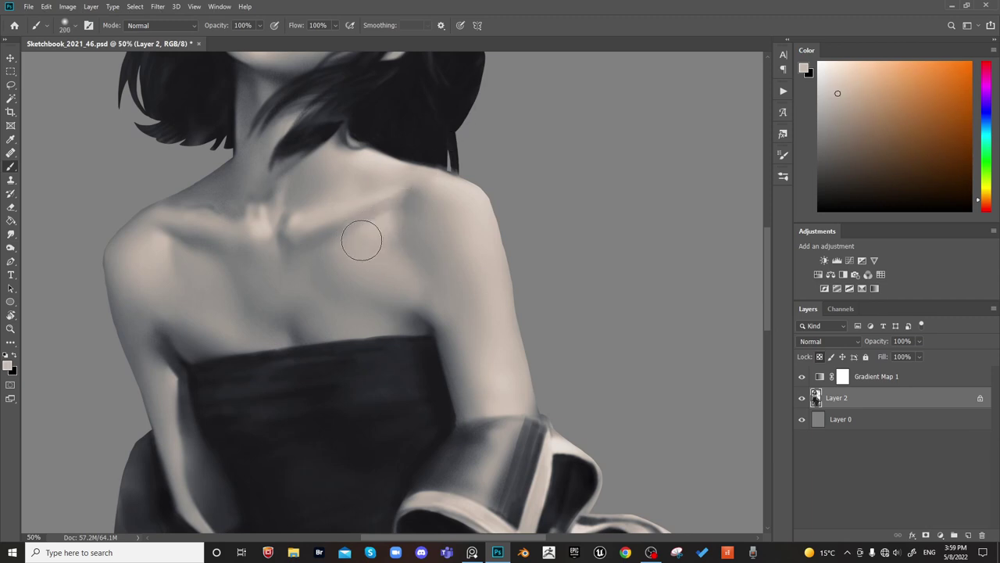
{"action": "key", "text": "ctrl+minus"}
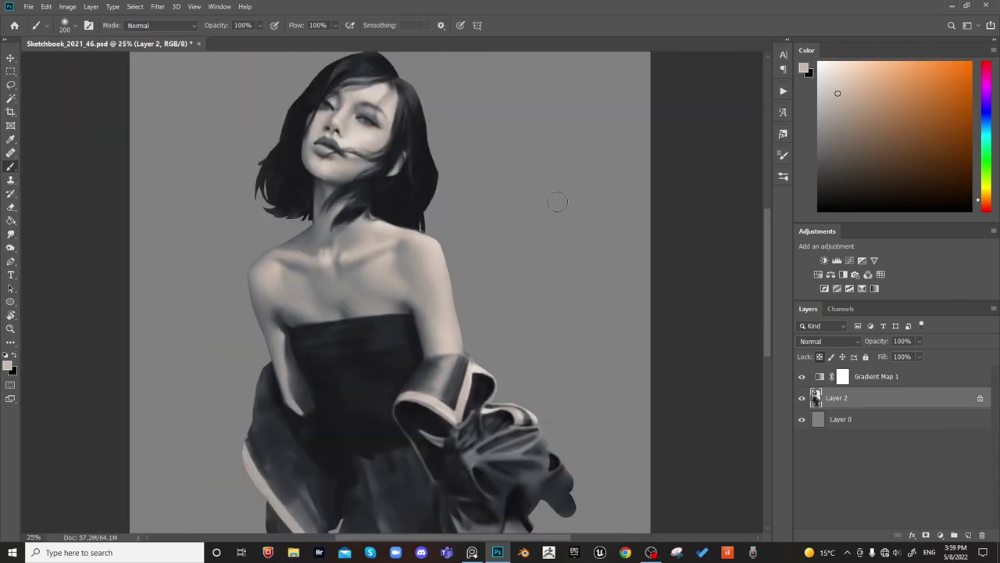
{"action": "key", "text": "ctrl+plus"}
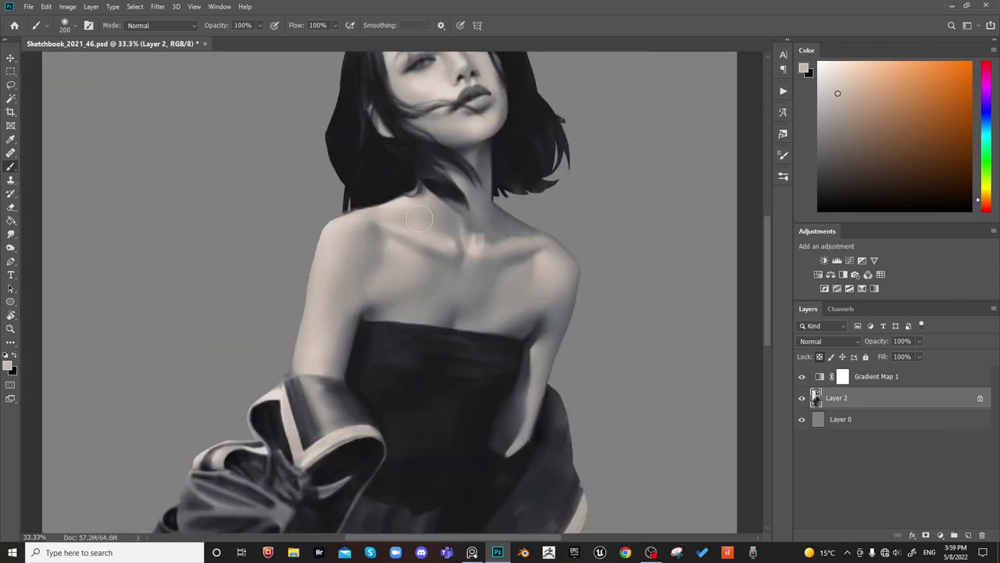
{"action": "key", "text": "bracketleft"}
{"action": "key", "text": "bracketleft"}
{"action": "key", "text": "bracketright"}
{"action": "key", "text": "bracketright"}
{"action": "key", "text": "bracketright"}
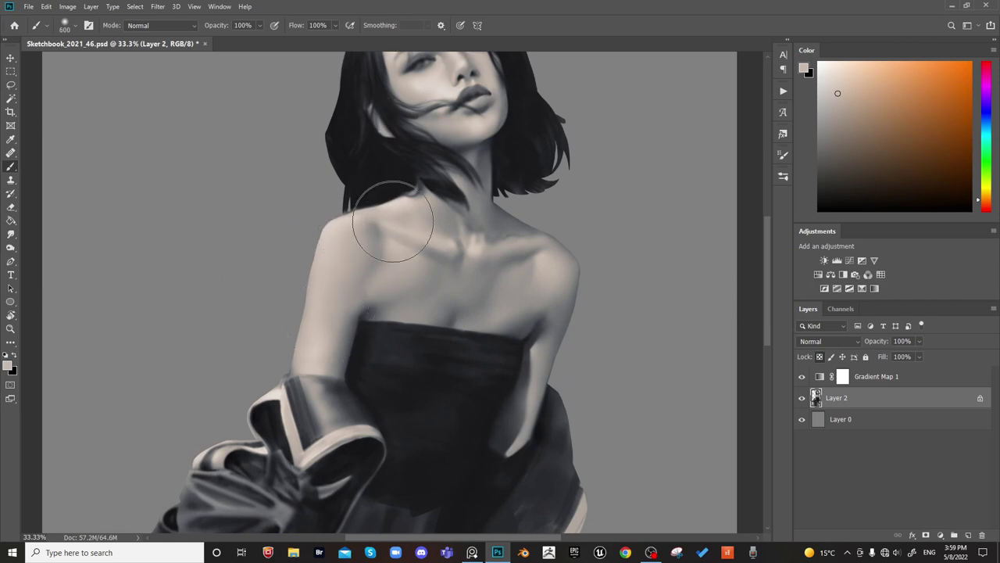
Examine the whole figure in mirrored orientation and the torso and head in original orientation
{"action": "key", "text": "ctrl+minus"}
{"action": "key", "text": "ctrl+minus"}
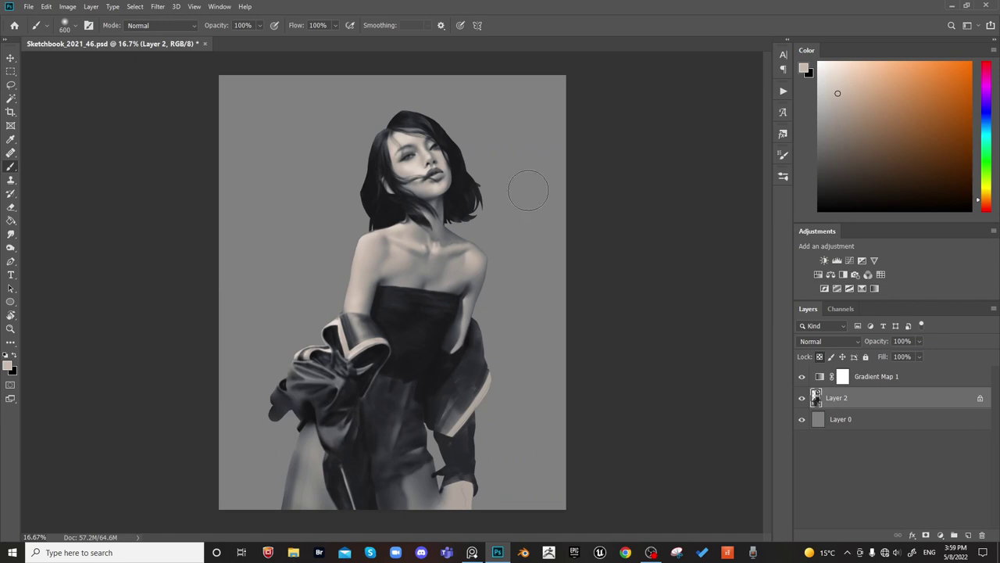
{"action": "key", "text": "ctrl+shift+h"}
{"action": "key", "text": "ctrl+plus"}
{"action": "key", "text": "ctrl+plus"}
{"action": "key", "text": "ctrl+plus"}
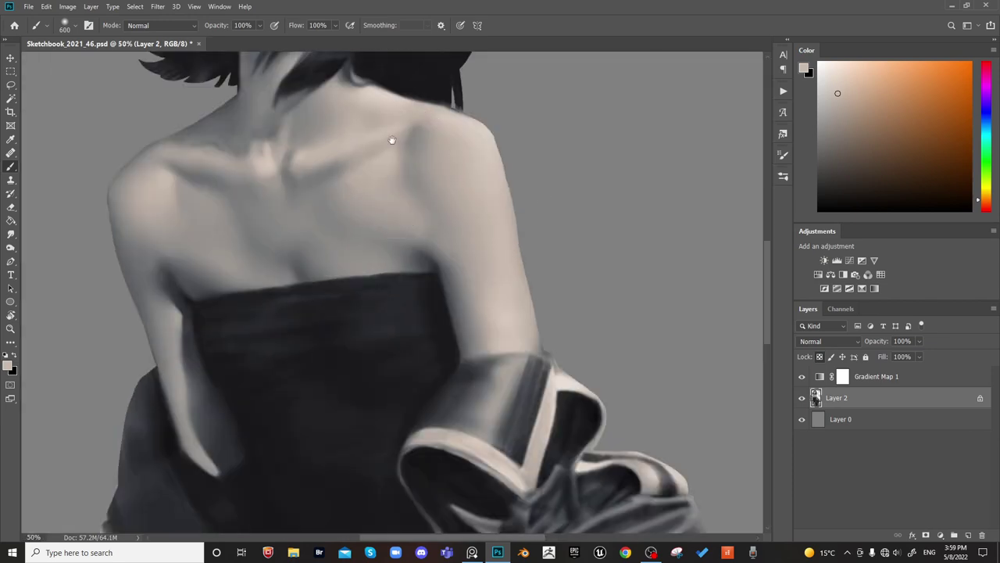
{"action": "left_click_drag", "start_coordinate": [390, 90], "coordinate": [382, 230]}
{"action": "left_click", "coordinate": [313, 249], "text": "alt"}
{"action": "left_click_drag", "start_coordinate": [343, 170], "coordinate": [383, 383]}
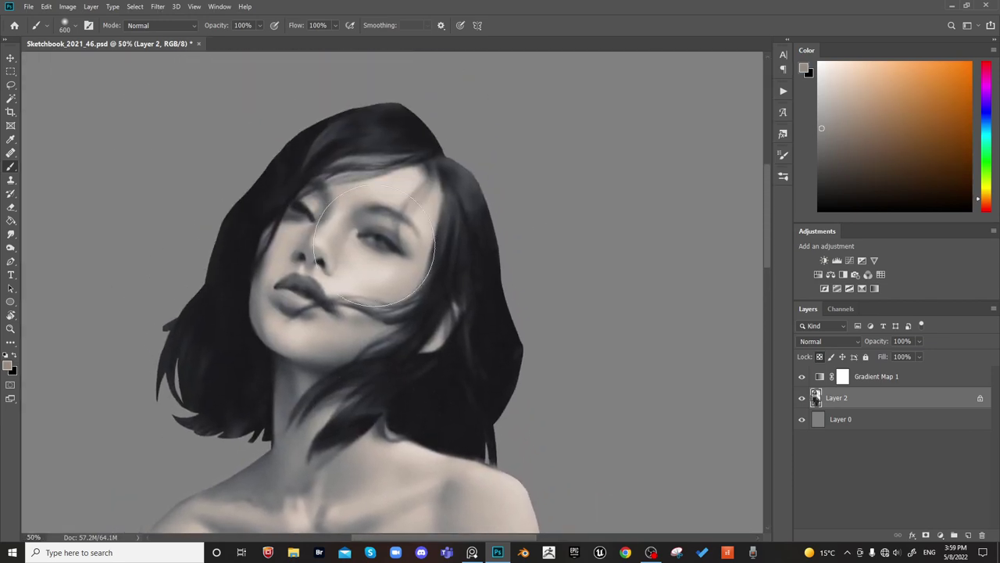
Lasso the face and surrounding hair on Layer 2, copy the selection to a new layer and deselect
{"action": "left_click", "coordinate": [803, 397]}
{"action": "key", "text": "l"}
{"action": "mouse_move", "coordinate": [545, 301]}
{"action": "left_mouse_down"}
{"action": "mouse_move", "coordinate": [167, 201]}
{"action": "mouse_move", "coordinate": [344, 390]}
{"action": "left_mouse_up"}
{"action": "key", "text": "ctrl+j"}
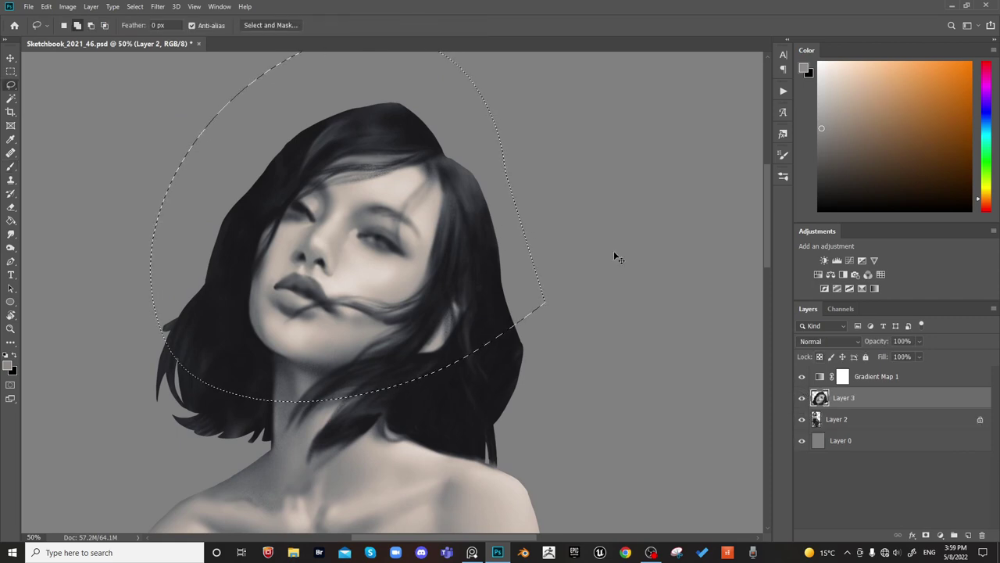
{"action": "key", "text": "ctrl+d"}
Darken the copied head layer with Levels by lowering the white output level to 229
{"action": "key", "text": "ctrl+l"}
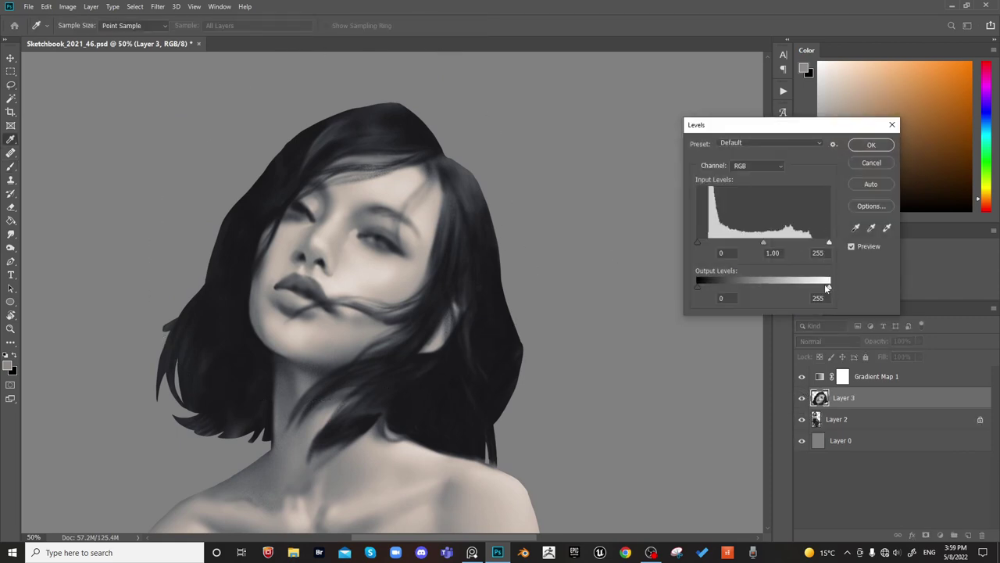
{"action": "left_click_drag", "start_coordinate": [827, 289], "coordinate": [819, 289]}
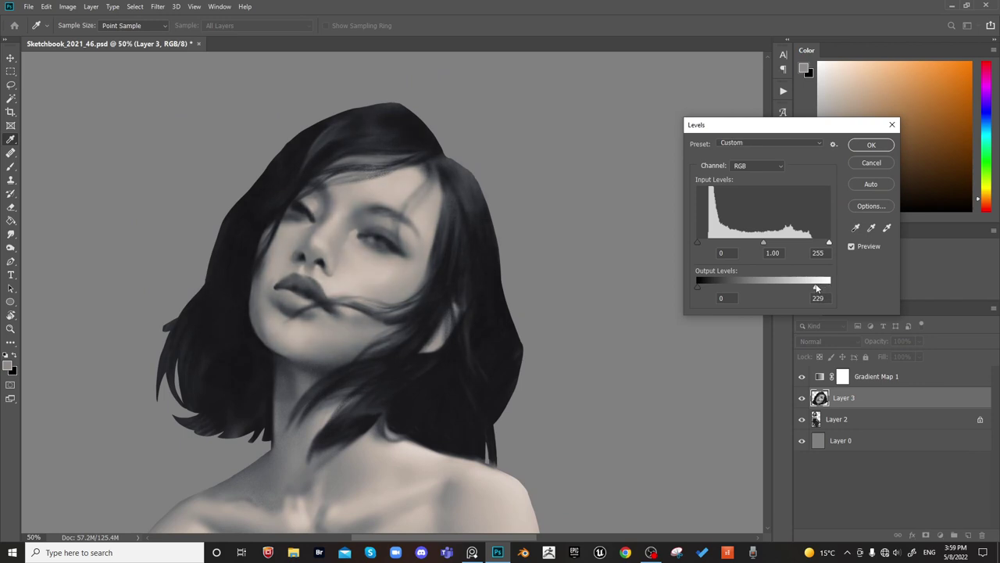
{"action": "left_click", "coordinate": [871, 145]}
Try to erase the darkened copy's lower edge over the neck with the hard eraser at 50–300 px
{"action": "key", "text": "e"}
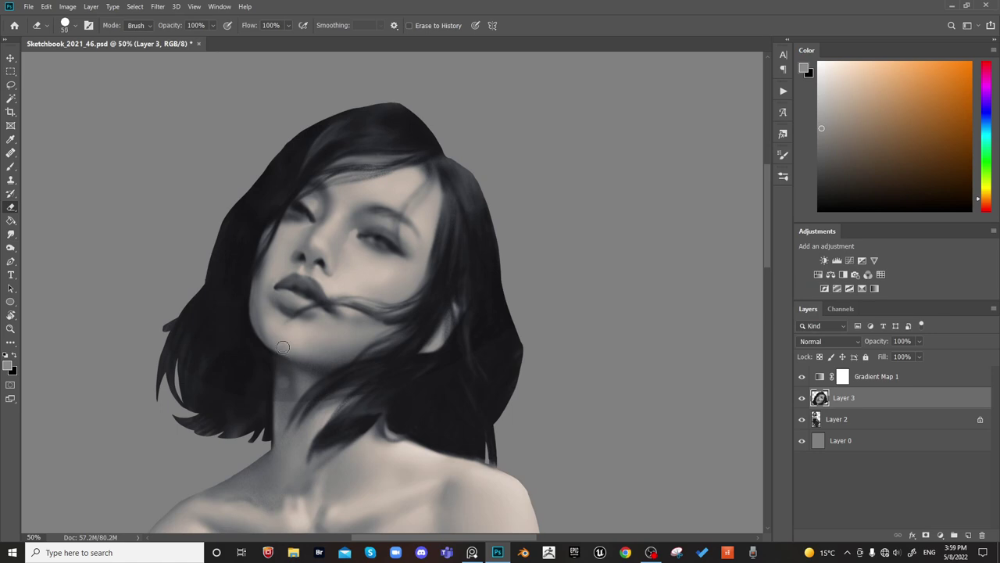
{"action": "key", "text": "bracketright"}
{"action": "key", "text": "bracketright"}
{"action": "key", "text": "bracketright"}
{"action": "key", "text": "bracketright"}
{"action": "key", "text": "bracketright"}
{"action": "key", "text": "bracketright"}
{"action": "key", "text": "bracketright"}
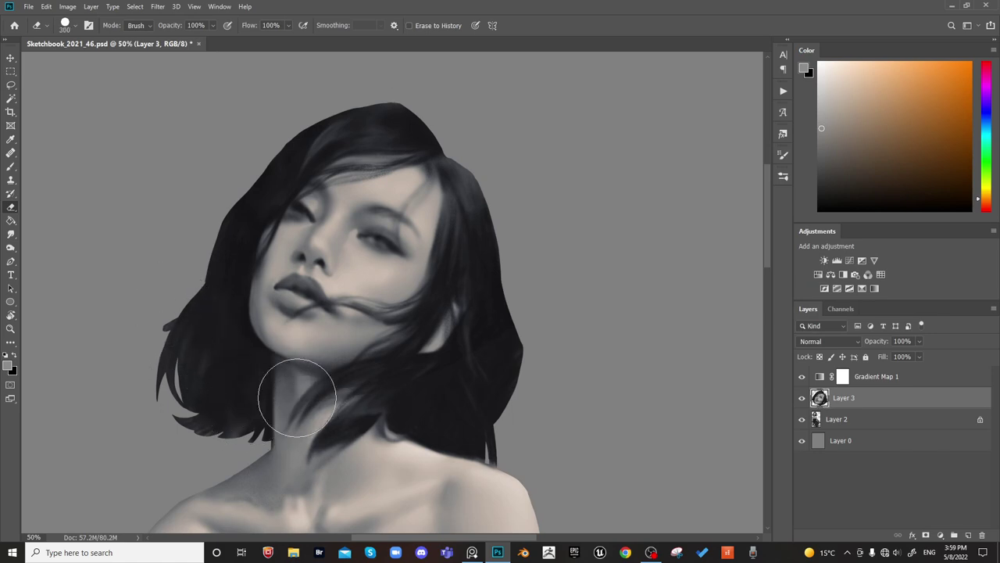
{"action": "key", "text": "ctrl+z"}
{"action": "key", "text": "ctrl+z"}
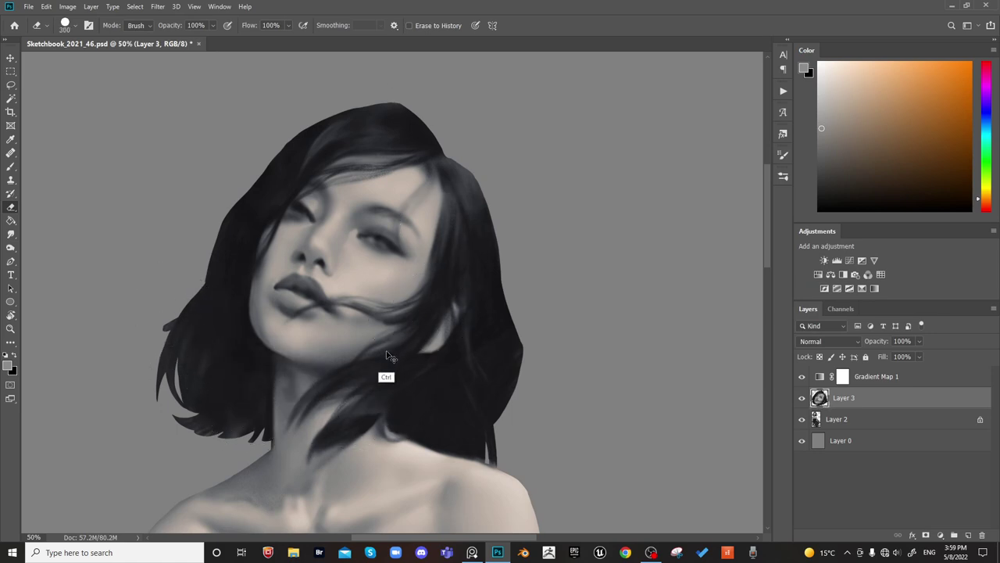
Blend the darkened copy's lower edge over the neck and hair with a soft round eraser at 300–600 px
{"action": "right_click", "coordinate": [356, 385]}
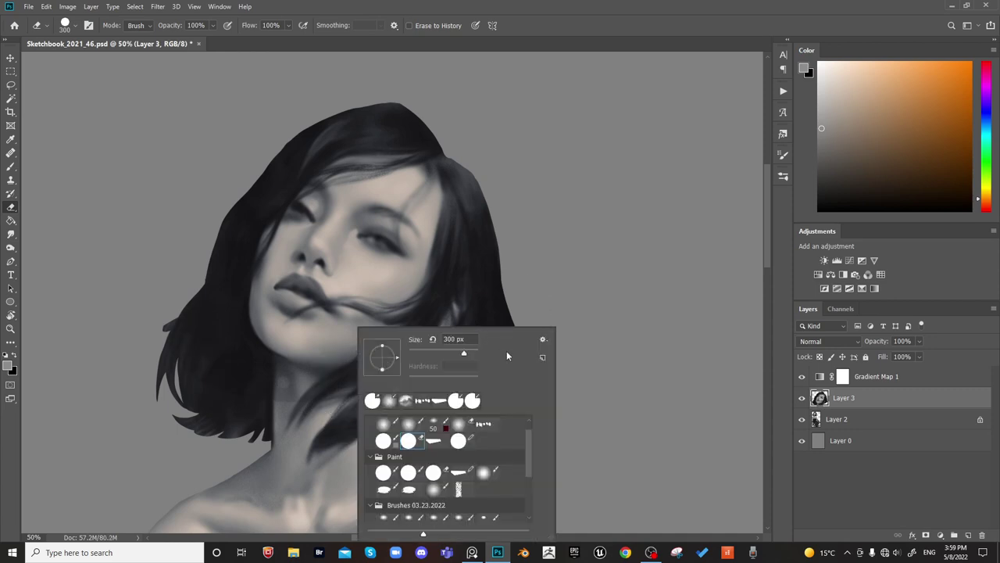
{"action": "double_click", "coordinate": [460, 424]}
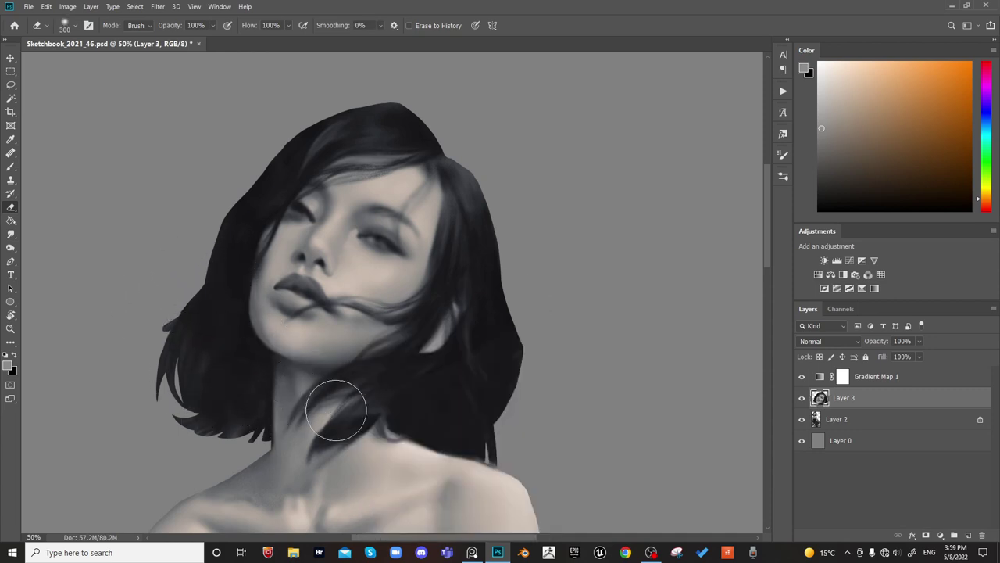
{"action": "key", "text": "bracketright"}
Compare the head with and without the darkened copy, and check the whole figure in mirrored orientation
{"action": "left_click", "coordinate": [802, 396]}
{"action": "left_click", "coordinate": [801, 397]}
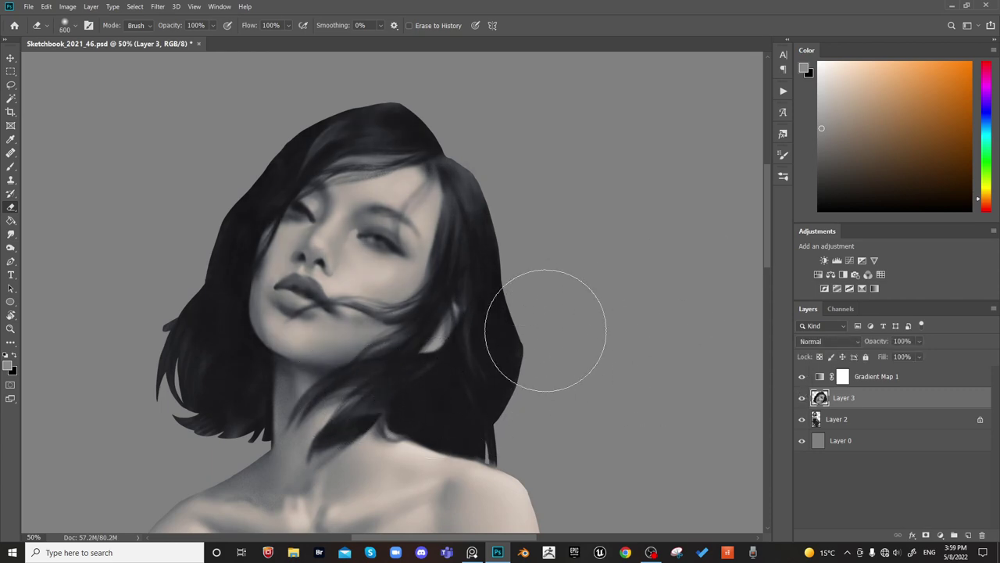
{"action": "key", "text": "ctrl+minus"}
{"action": "key", "text": "ctrl+minus"}
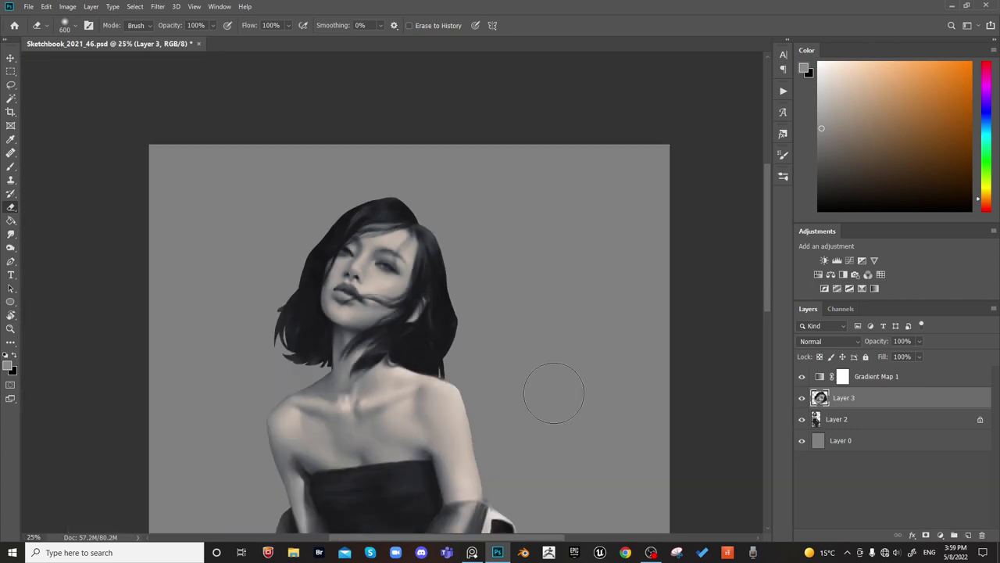
{"action": "left_click_drag", "start_coordinate": [553, 406], "coordinate": [545, 268]}
{"action": "key", "text": "ctrl+shift+h"}
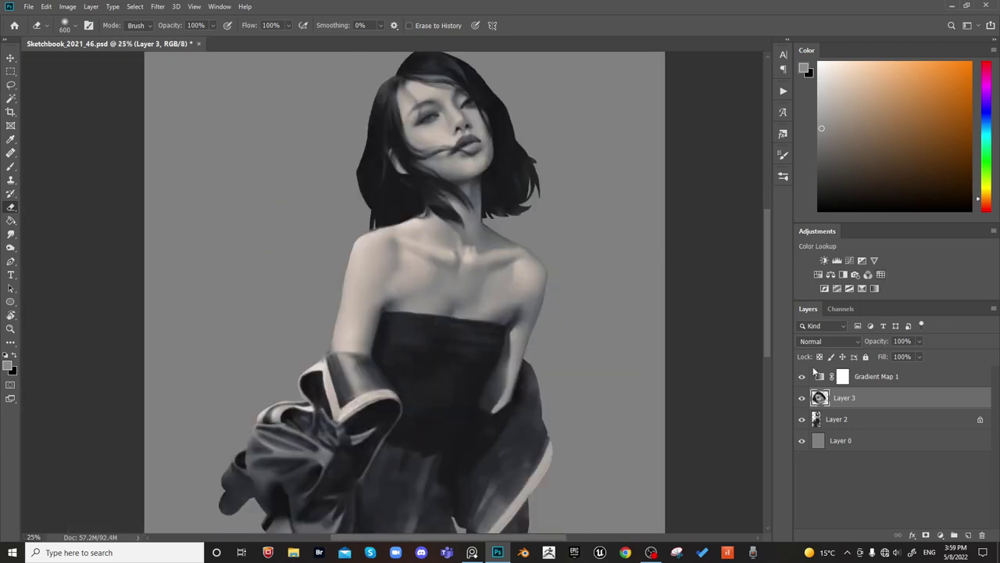
Compare the darkened head copy on and off, merge it down into Layer 2, and mirror the canvas horizontally
{"action": "left_click", "coordinate": [802, 397]}
{"action": "left_click", "coordinate": [802, 397]}
{"action": "key", "text": "bracketright"}
{"action": "key", "text": "bracketright"}
{"action": "key", "text": "bracketright"}
{"action": "key", "text": "bracketright"}
{"action": "key", "text": "bracketright"}
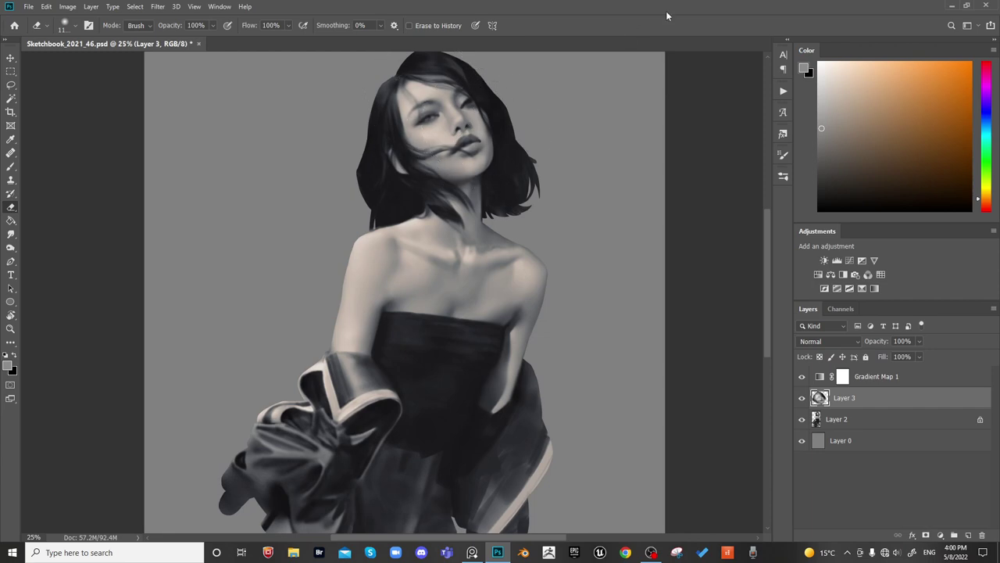
{"action": "left_click", "coordinate": [801, 397]}
{"action": "left_click", "coordinate": [802, 398]}
{"action": "key", "text": "ctrl+e"}
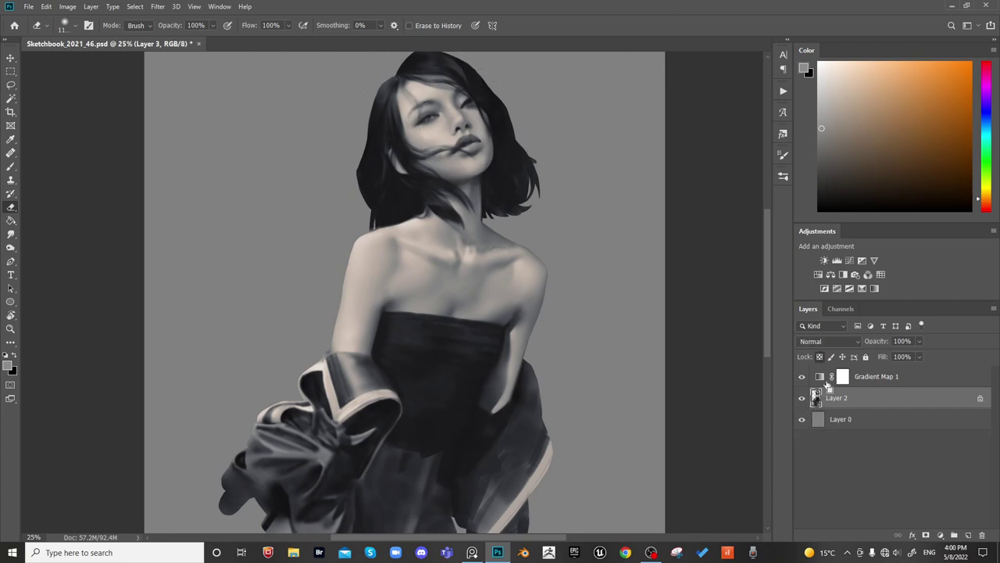
{"action": "key", "text": "ctrl+minus"}
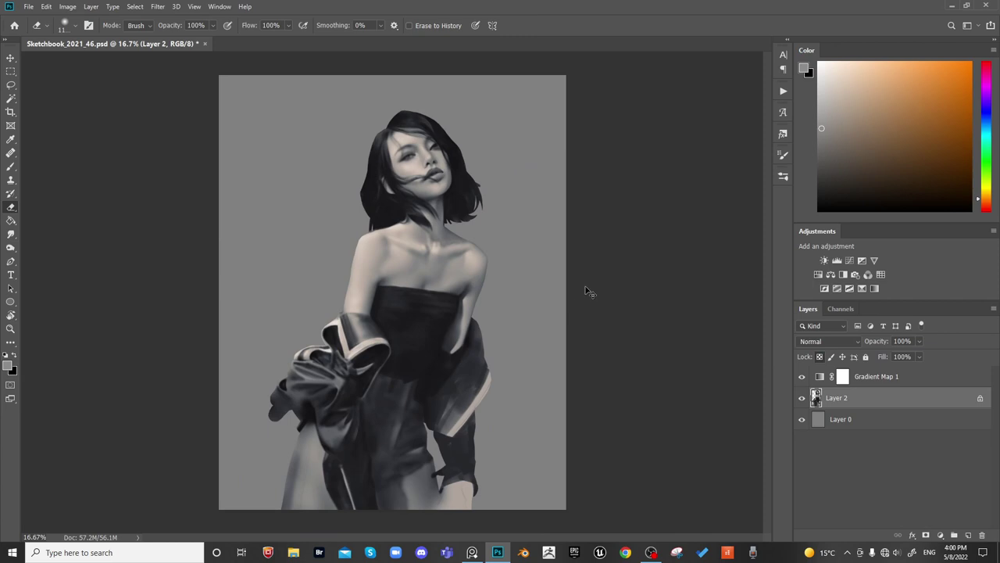
{"action": "key", "text": "ctrl+shift+h"}
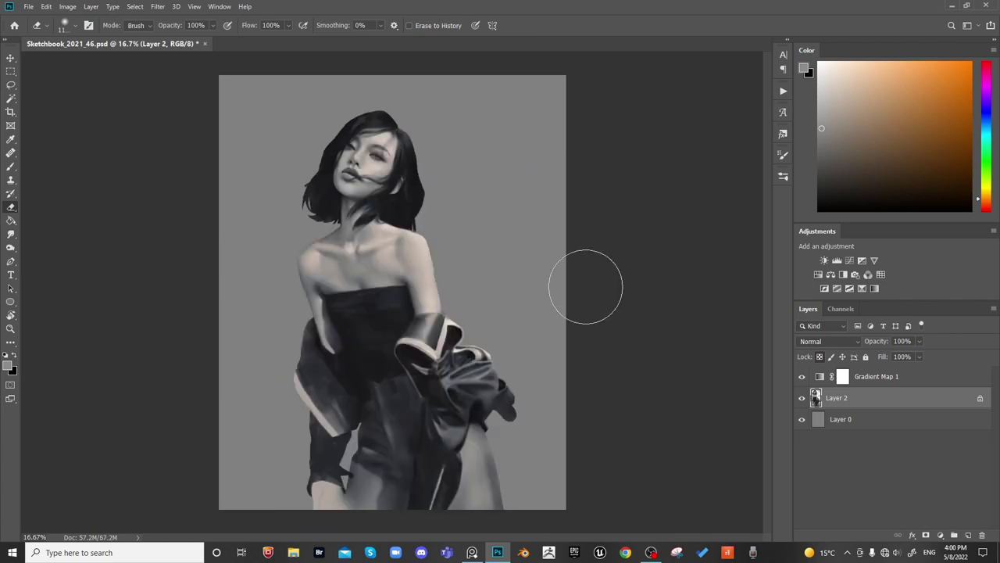
{"action": "left_click", "coordinate": [818, 423]}
{"action": "key", "text": "ctrl+u"}
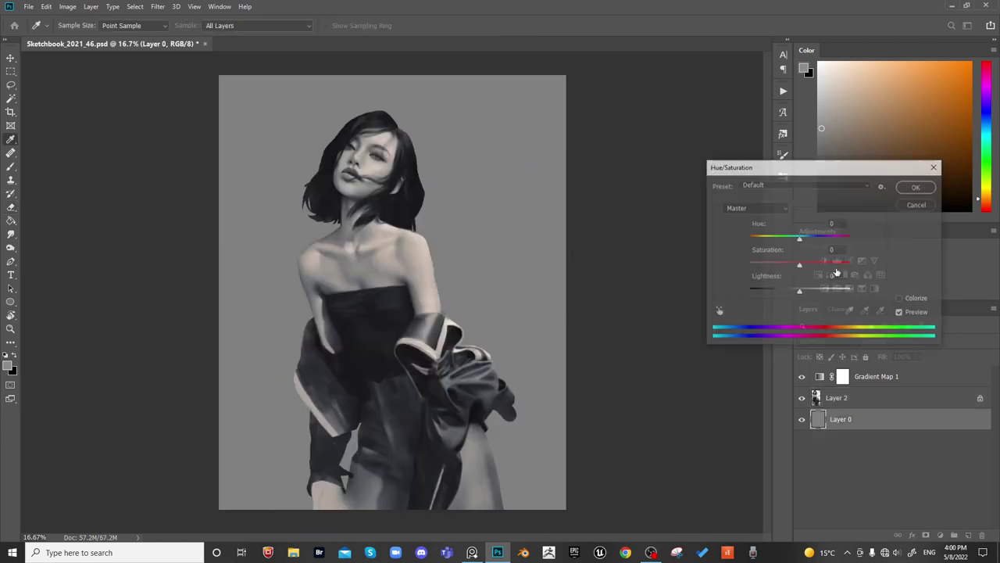
{"action": "left_click_drag", "start_coordinate": [808, 297], "coordinate": [856, 292]}
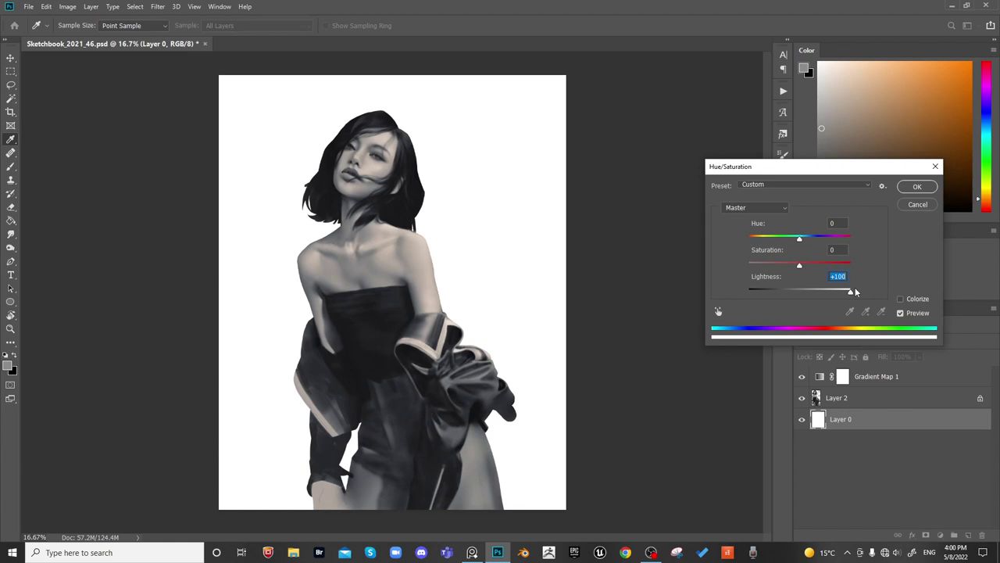
{"action": "left_click", "coordinate": [918, 206]}
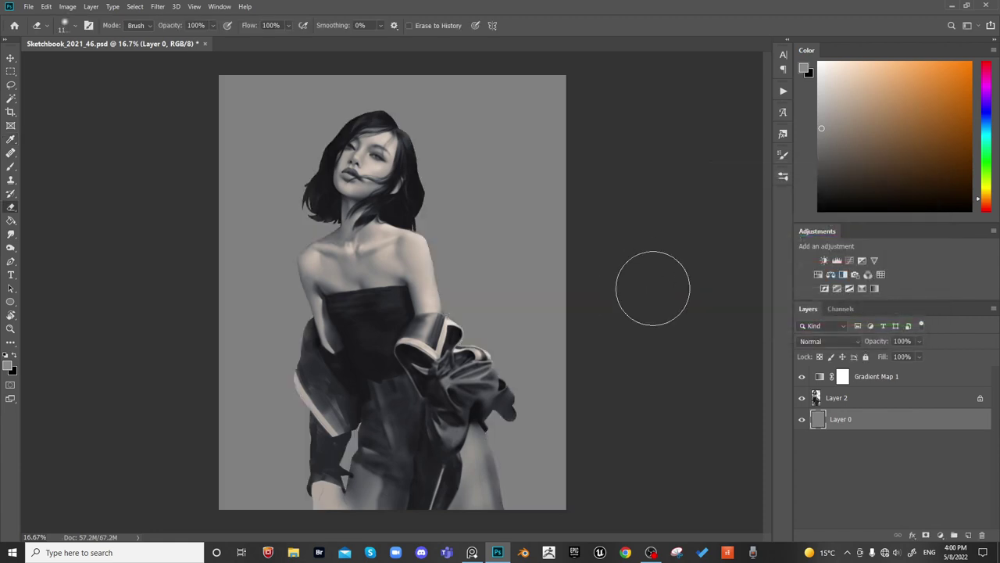
Open Layer 2 in the Liquify filter and set the backdrop to use Layer 0
{"action": "left_click", "coordinate": [817, 397]}
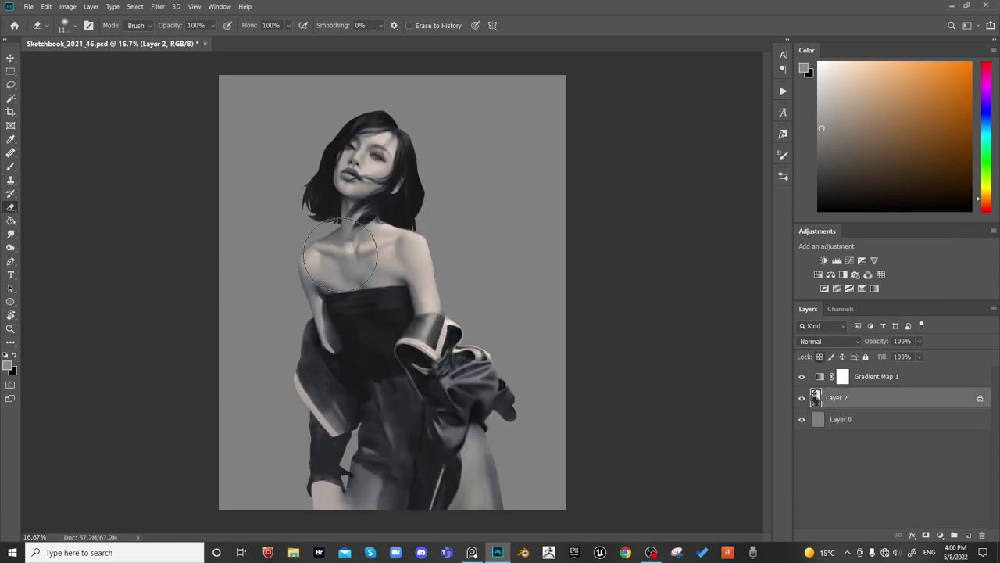
{"action": "left_click", "coordinate": [159, 7]}
{"action": "left_click", "coordinate": [175, 88]}
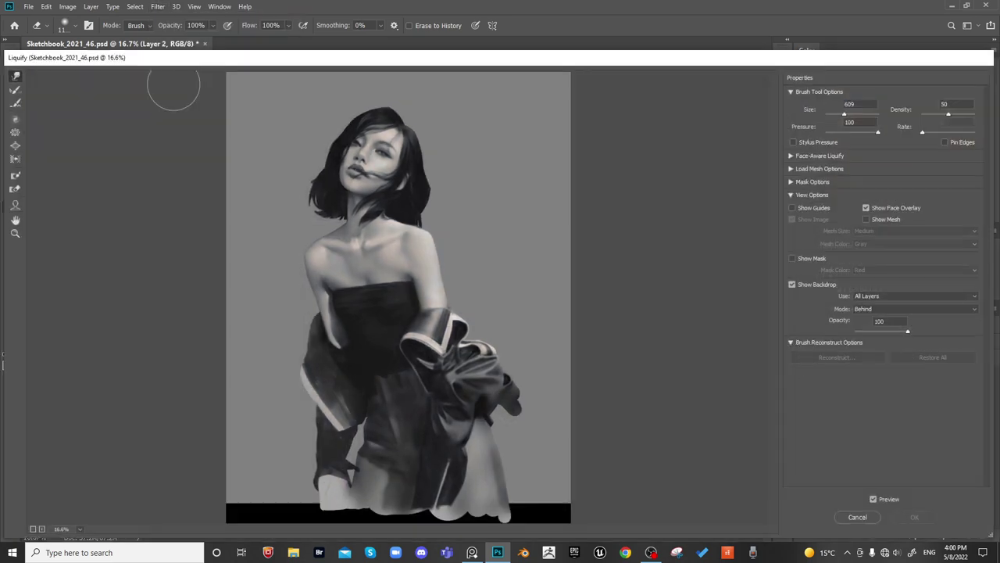
{"action": "key", "text": "ctrl+plus"}
{"action": "key", "text": "ctrl+plus"}
{"action": "key", "text": "space"}
{"action": "left_click_drag", "start_coordinate": [455, 152], "coordinate": [451, 371]}
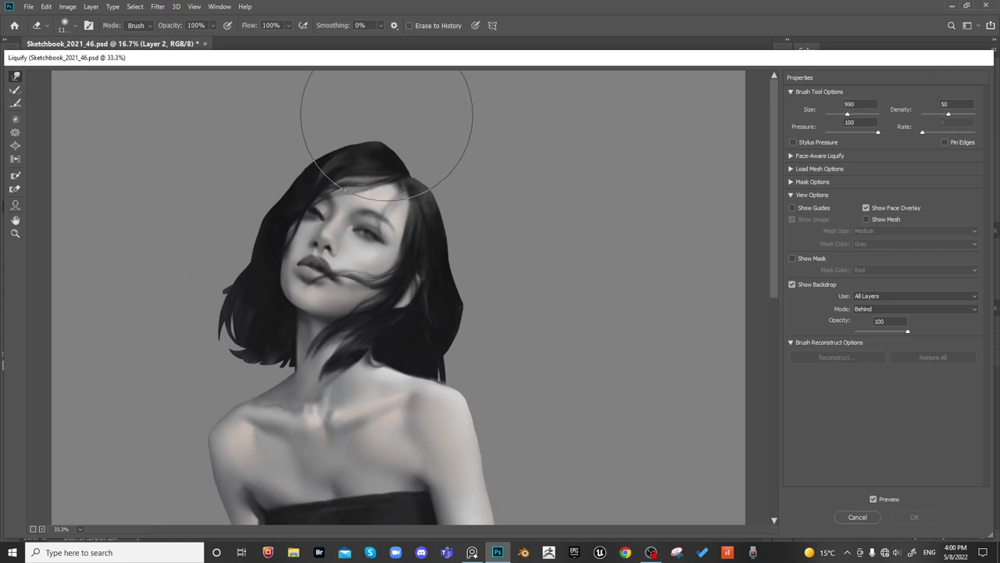
{"action": "left_click", "coordinate": [895, 296]}
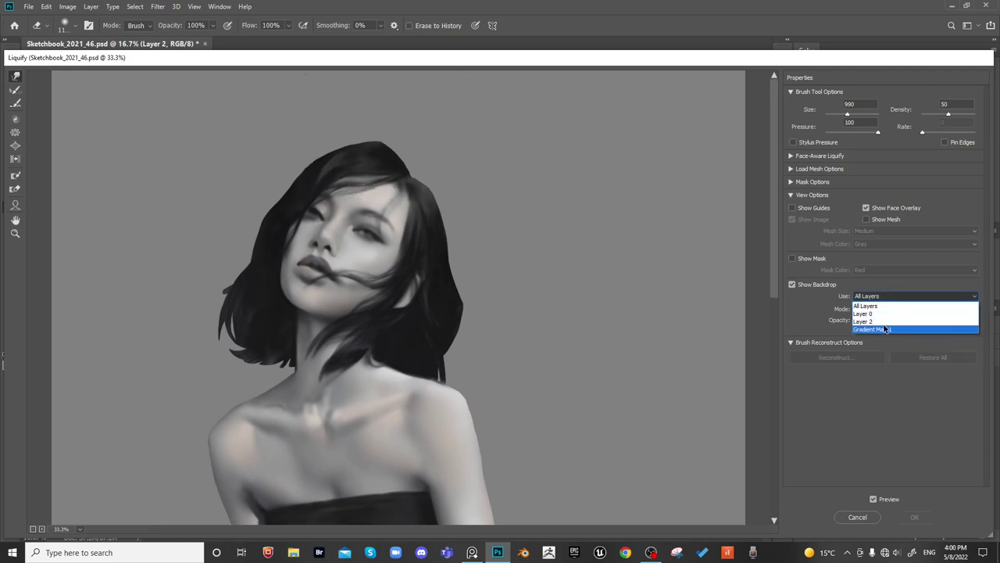
{"action": "left_click", "coordinate": [887, 314]}
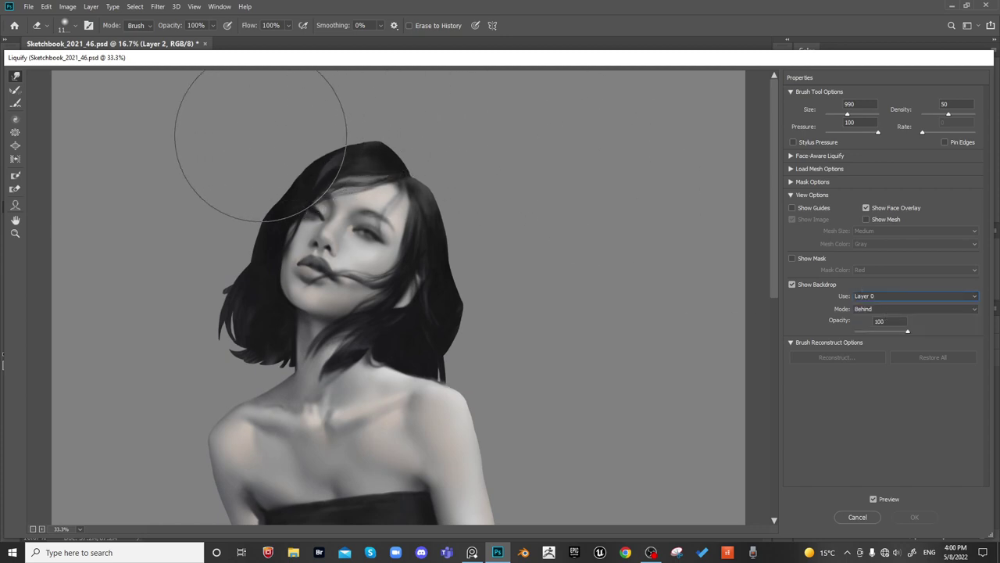
Reshape the outer contour of the hair around the crown and the face side with forward warp at sizes 990 and 722
{"action": "left_click_drag", "start_coordinate": [223, 139], "coordinate": [263, 124]}
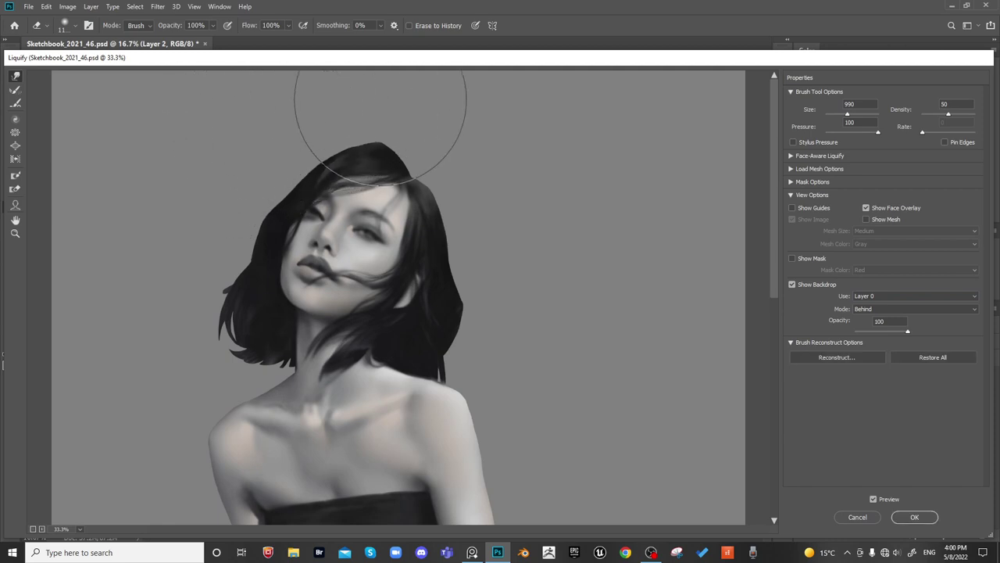
{"action": "left_click_drag", "start_coordinate": [381, 100], "coordinate": [384, 98]}
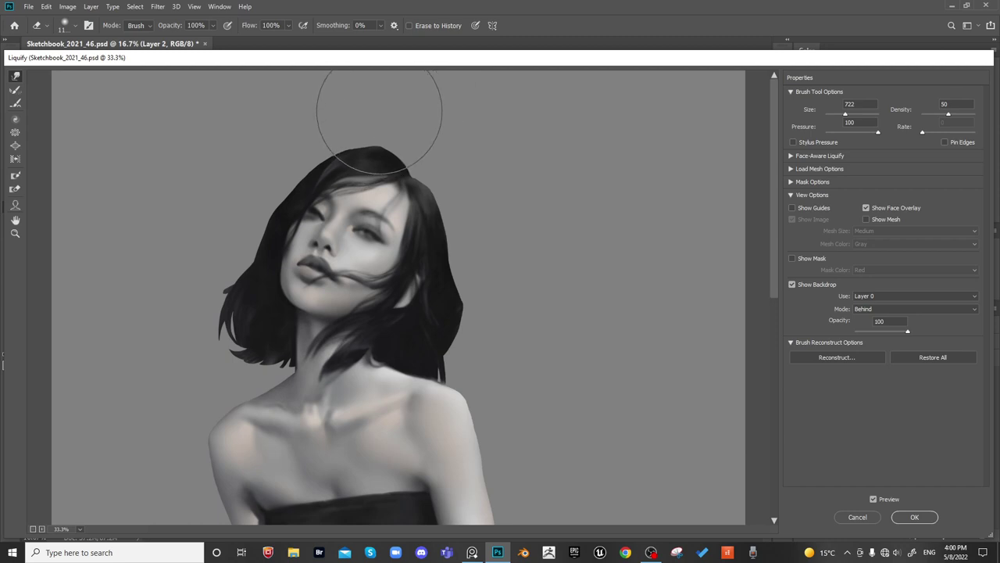
{"action": "left_click_drag", "start_coordinate": [379, 110], "coordinate": [323, 118]}
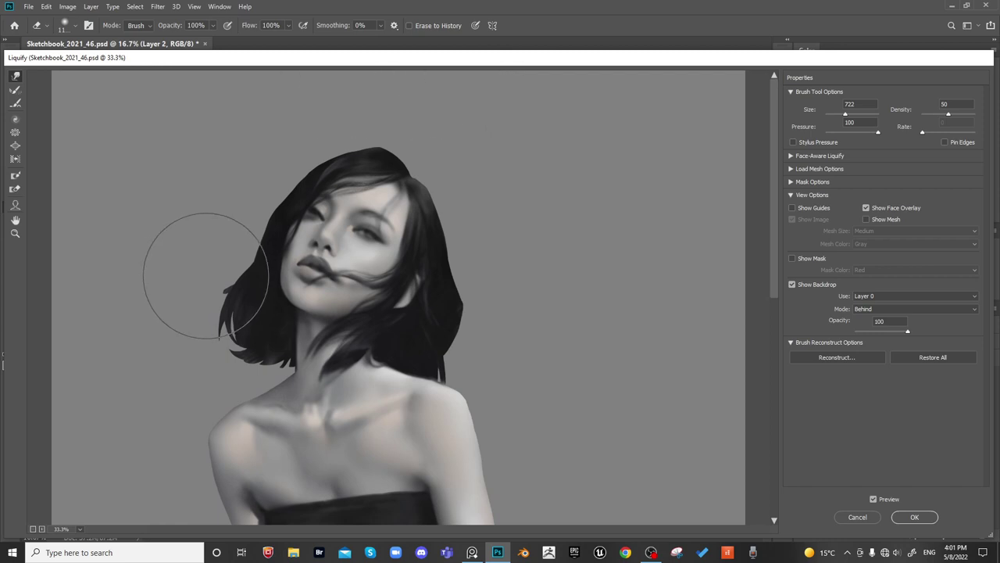
{"action": "left_click_drag", "start_coordinate": [206, 276], "coordinate": [198, 270]}
{"action": "left_click_drag", "start_coordinate": [203, 334], "coordinate": [199, 333]}
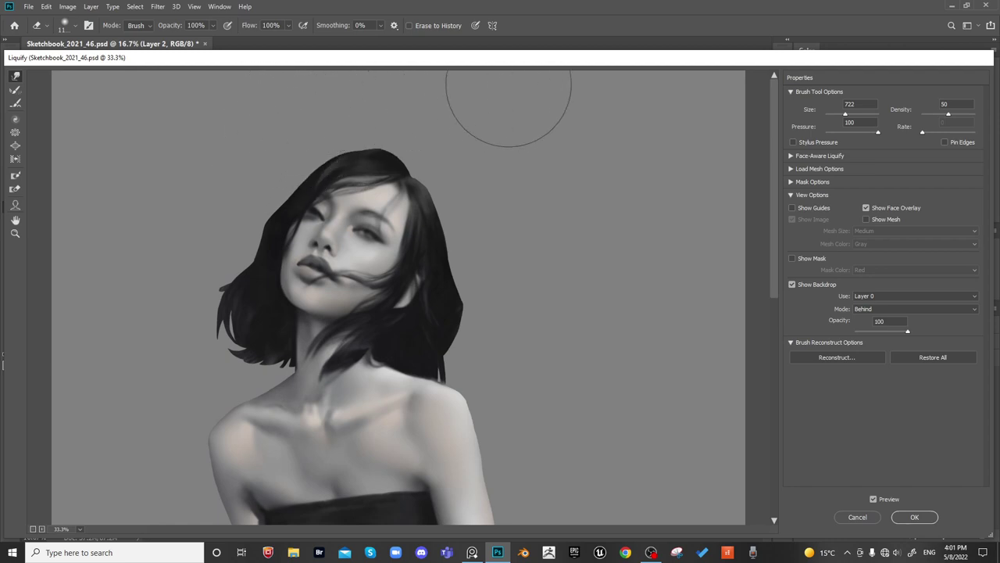
{"action": "key", "text": "alt+space"}
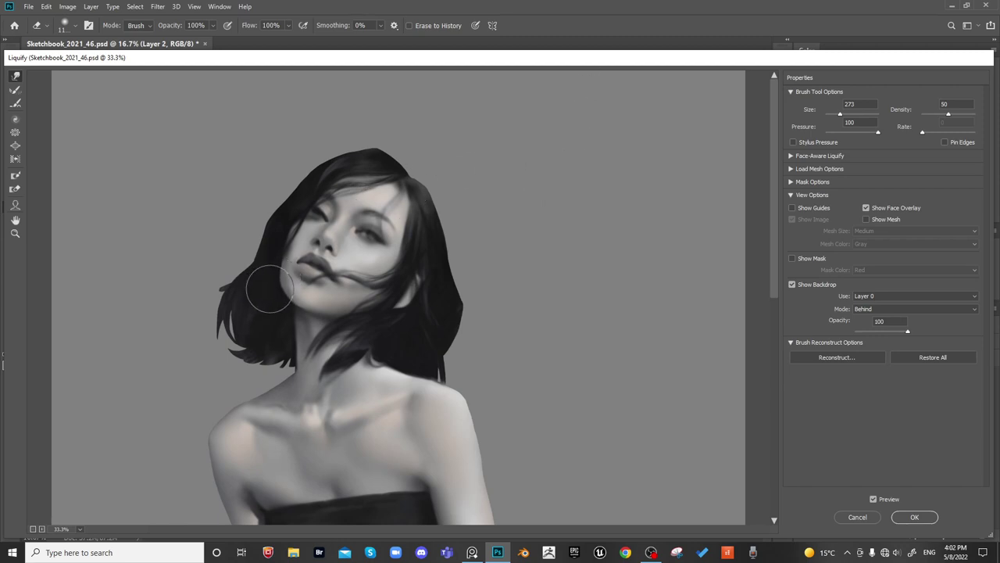
Refine the face and surrounding hair with small forward-warp pushes at brush sizes 273 and 189
{"action": "mouse_move", "coordinate": [516, 214]}
{"action": "left_mouse_down"}
{"action": "mouse_move", "coordinate": [518, 203]}
{"action": "mouse_move", "coordinate": [522, 211]}
{"action": "left_mouse_up"}
{"action": "mouse_move", "coordinate": [341, 198]}
{"action": "left_mouse_down"}
{"action": "mouse_move", "coordinate": [335, 225]}
{"action": "mouse_move", "coordinate": [338, 203]}
{"action": "left_mouse_up"}
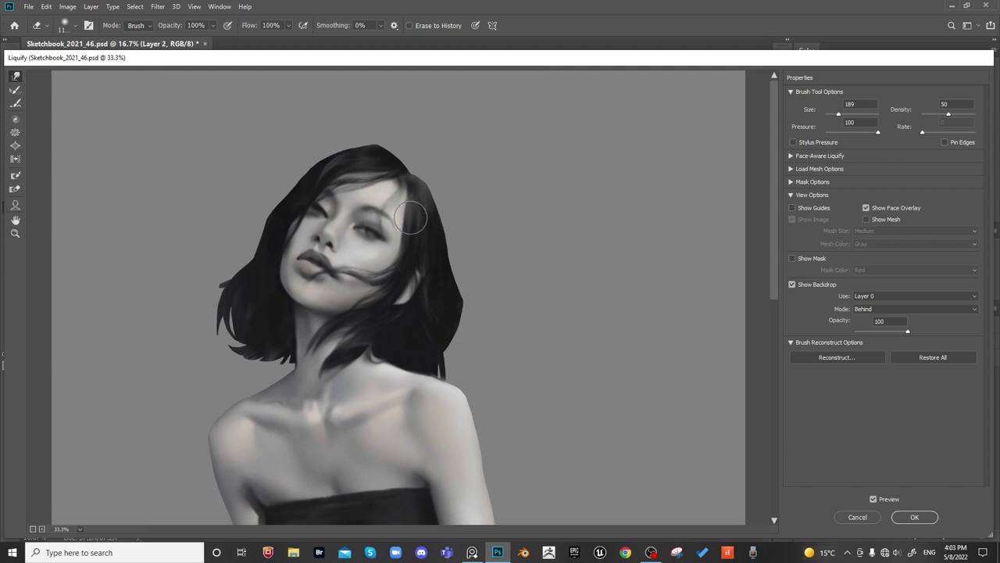
{"action": "left_click_drag", "start_coordinate": [572, 176], "coordinate": [569, 172]}
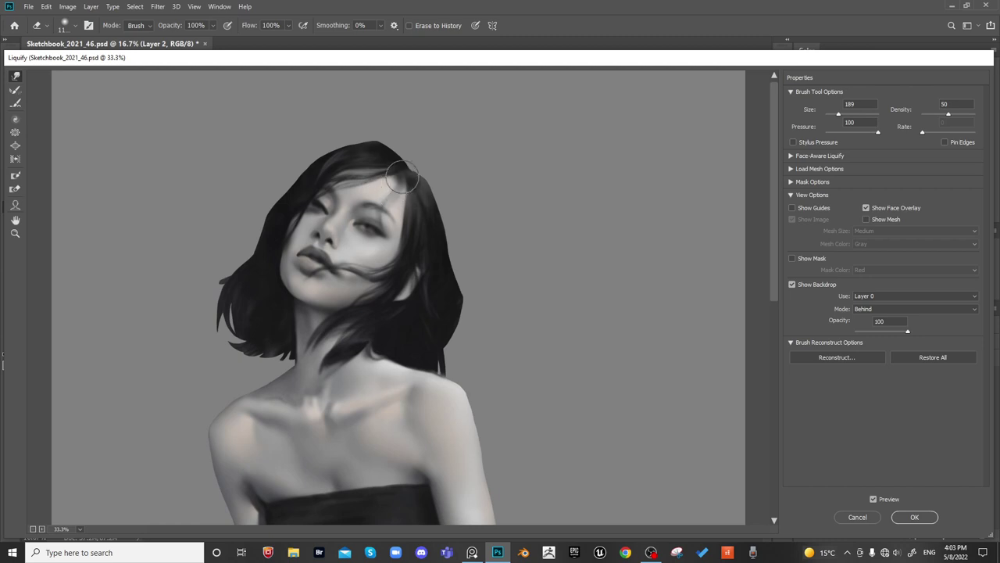
Nudge the light trim of the folded jacket sleeve with forward warp at brush size 340
{"action": "scroll", "coordinate": [571, 232], "scroll_direction": "down", "scroll_amount": 4}
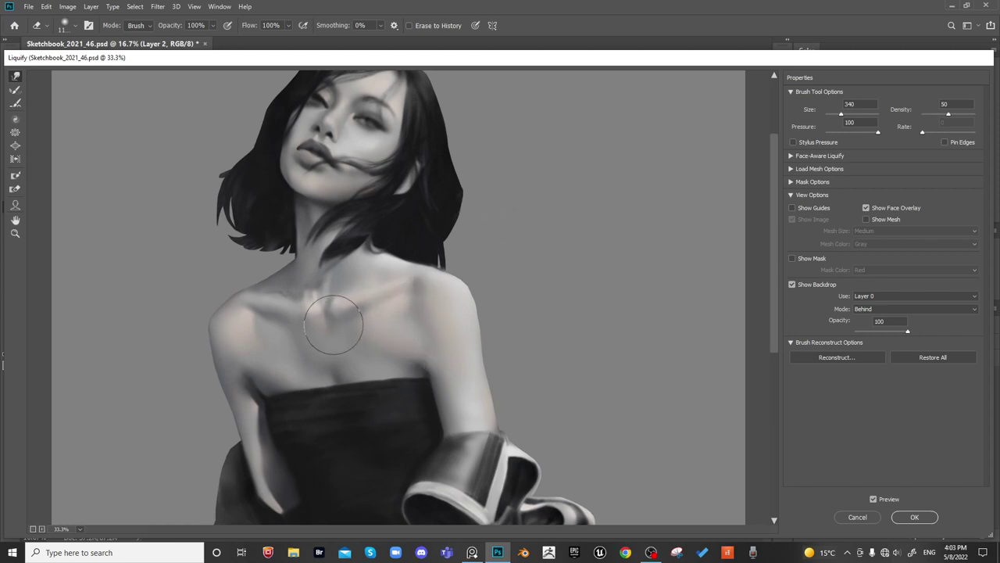
{"action": "left_click_drag", "start_coordinate": [458, 249], "coordinate": [531, 167]}
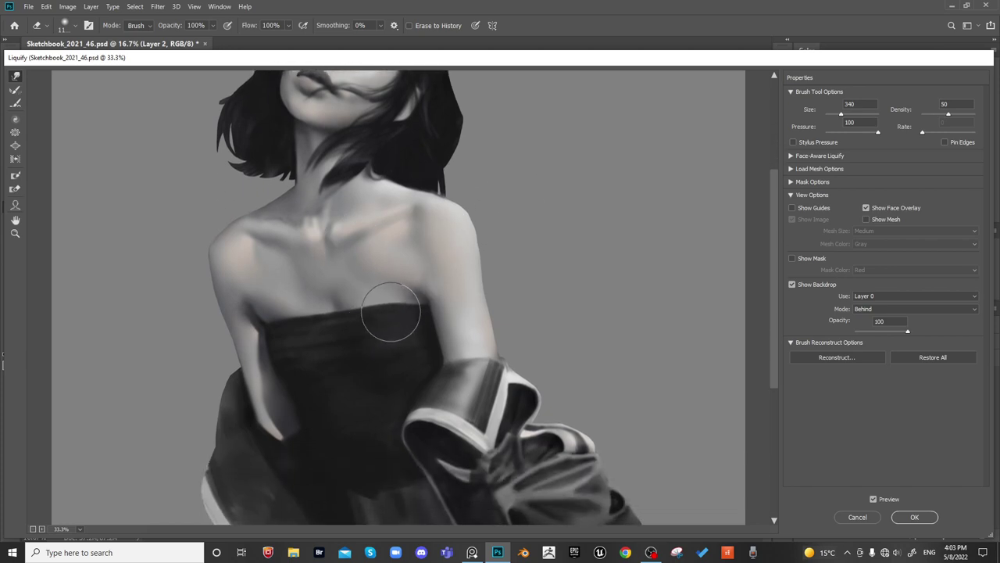
{"action": "left_click_drag", "start_coordinate": [511, 229], "coordinate": [536, 201]}
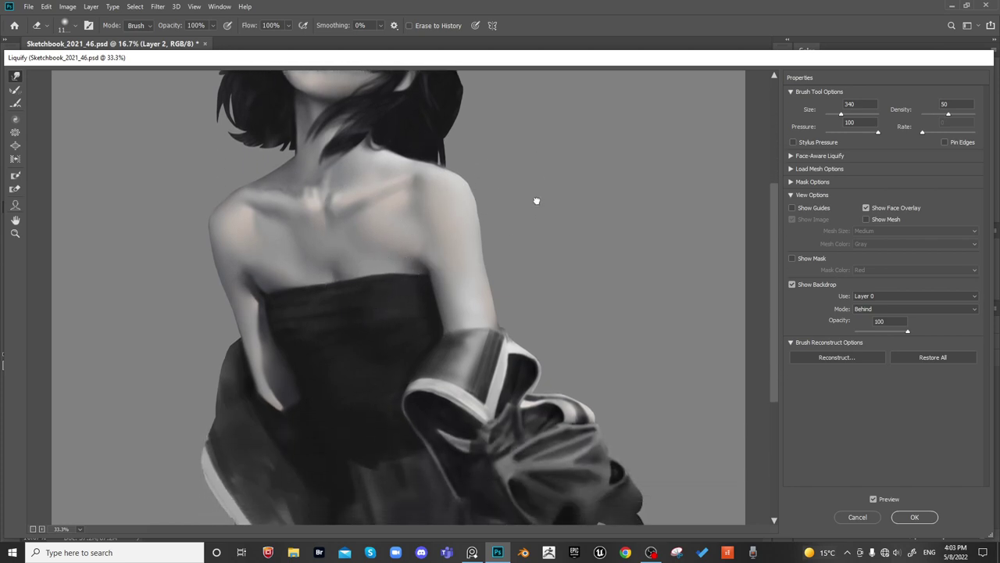
{"action": "left_click_drag", "start_coordinate": [513, 261], "coordinate": [565, 183]}
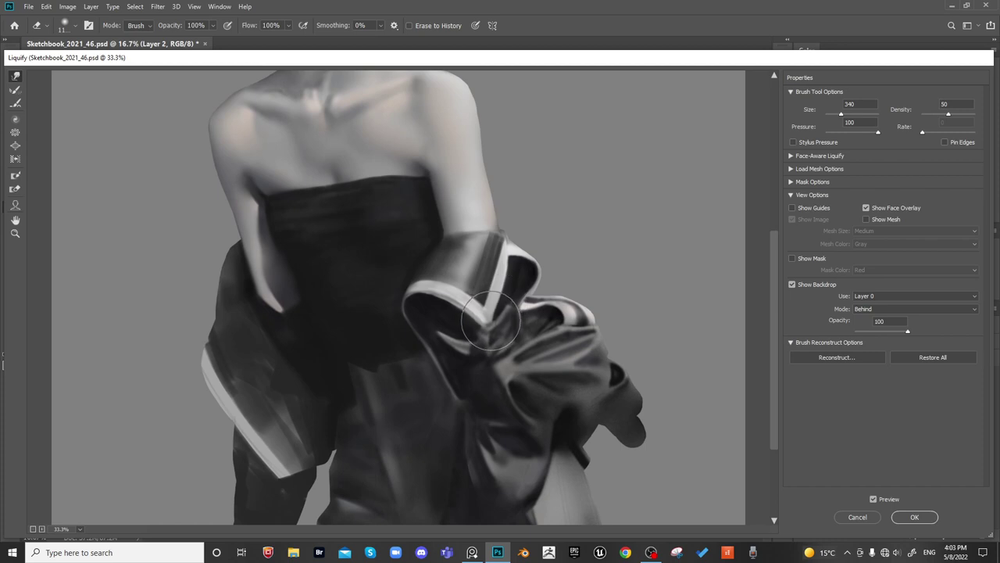
{"action": "mouse_move", "coordinate": [507, 291]}
{"action": "left_mouse_down"}
{"action": "mouse_move", "coordinate": [494, 304]}
{"action": "mouse_move", "coordinate": [500, 288]}
{"action": "mouse_move", "coordinate": [490, 285]}
{"action": "left_mouse_up"}
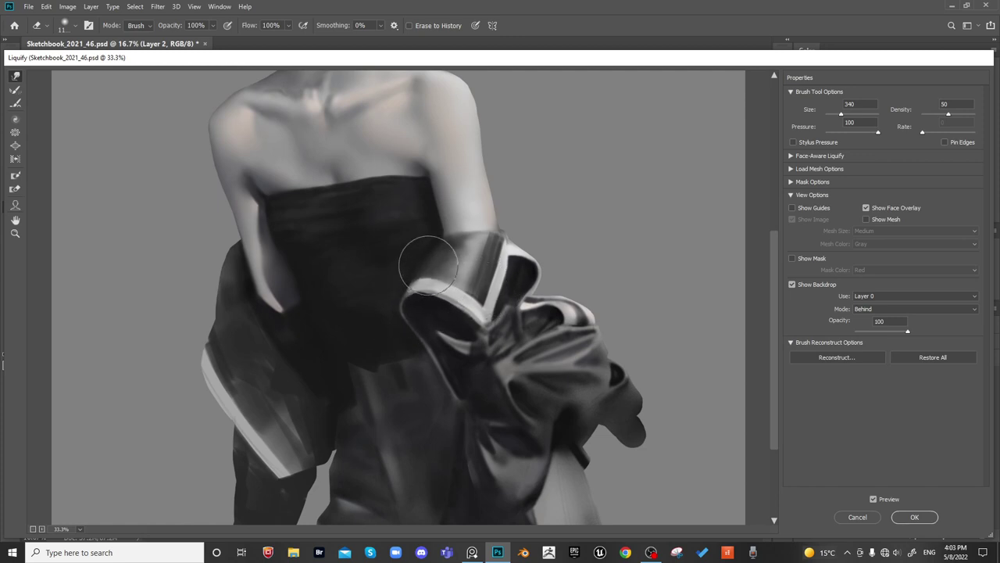
{"action": "mouse_move", "coordinate": [559, 219]}
{"action": "left_mouse_down"}
{"action": "mouse_move", "coordinate": [597, 203]}
{"action": "mouse_move", "coordinate": [583, 182]}
{"action": "left_mouse_up"}
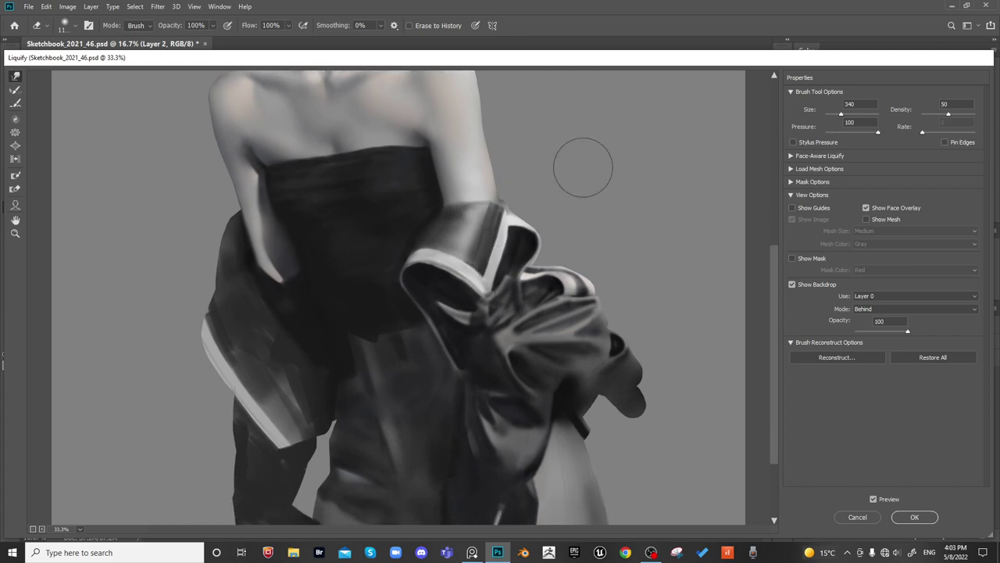
Check the whole figure's proportions and apply the Liquify changes
{"action": "key", "text": "ctrl+minus"}
{"action": "key", "text": "ctrl+minus"}
{"action": "key", "text": "ctrl+minus"}
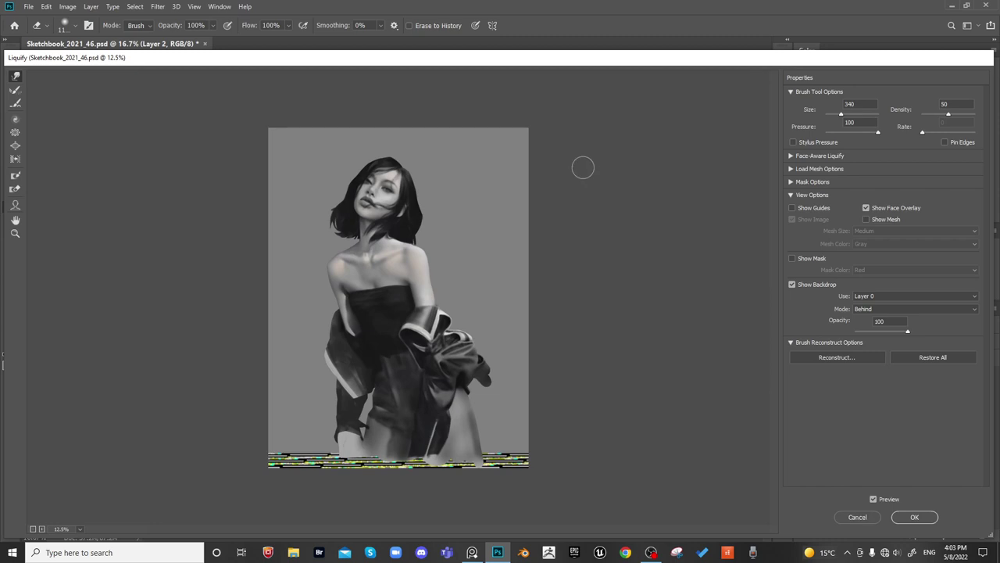
{"action": "key", "text": "ctrl+plus"}
{"action": "key", "text": "ctrl+plus"}
{"action": "key", "text": "ctrl+plus"}
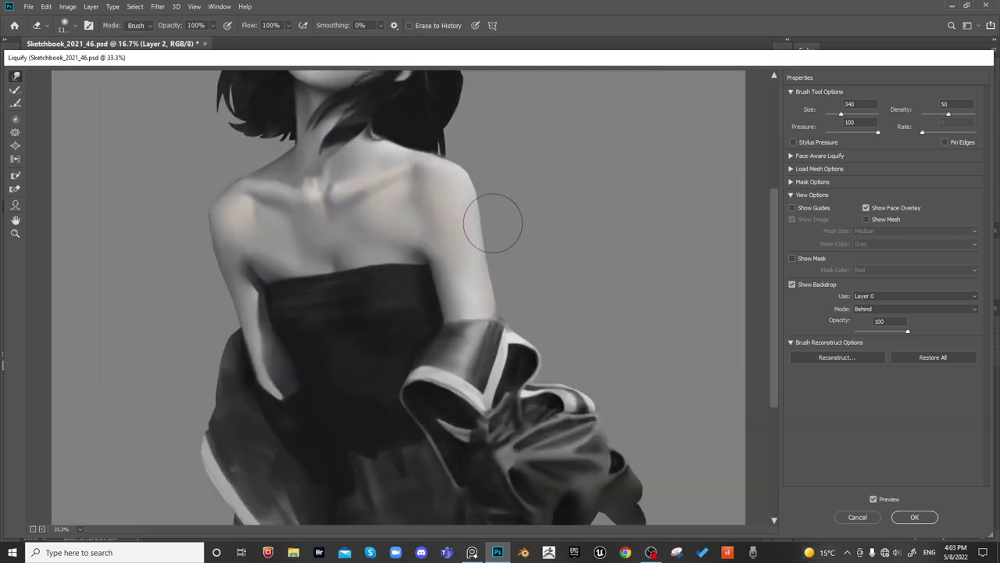
{"action": "left_click", "coordinate": [911, 515]}
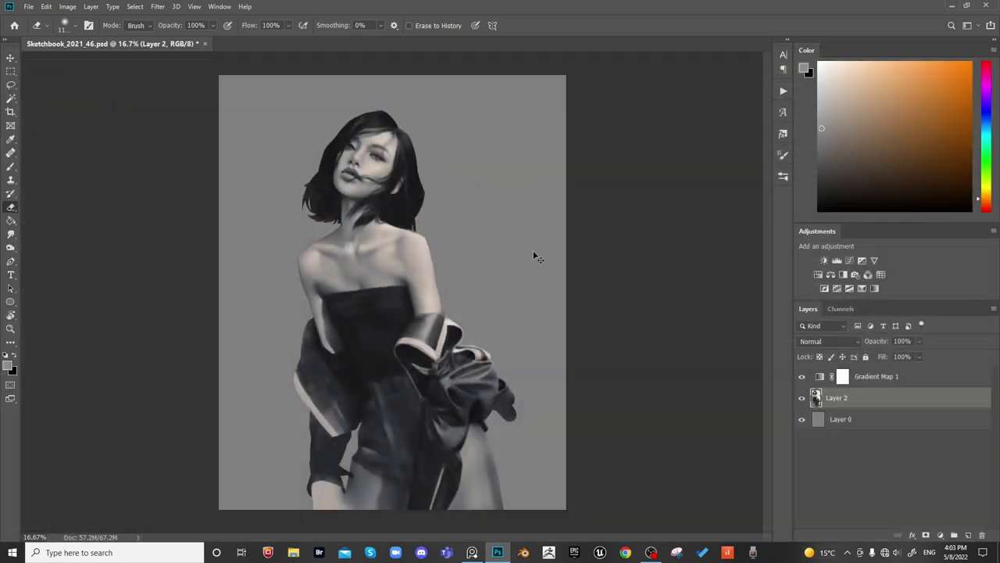
Check the liquified figure and head in mirrored and normal orientation, ending with the canvas unmirrored
{"action": "key", "text": "ctrl+z"}
{"action": "key", "text": "ctrl+h"}
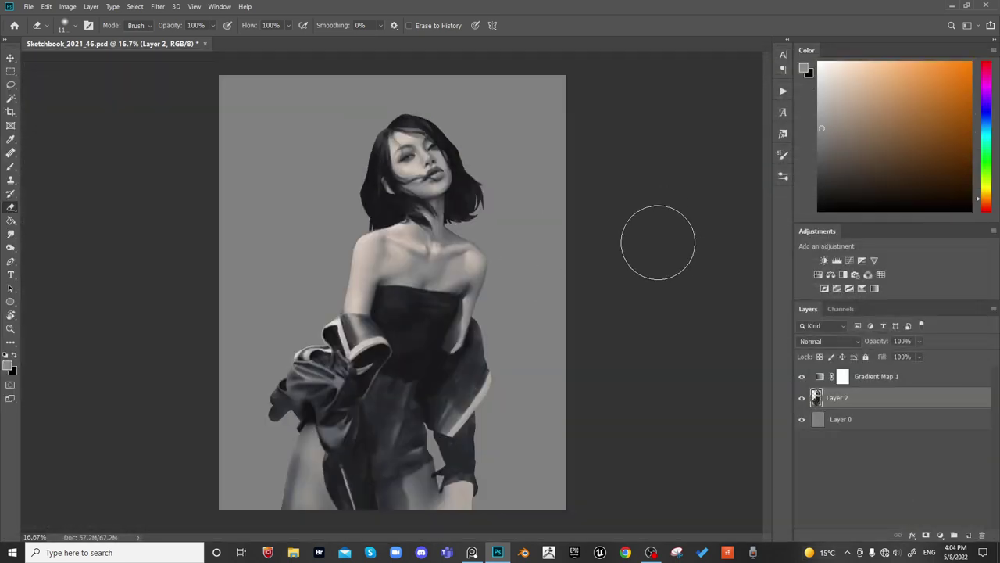
{"action": "key", "text": "ctrl+shift+h"}
{"action": "key", "text": "ctrl+plus"}
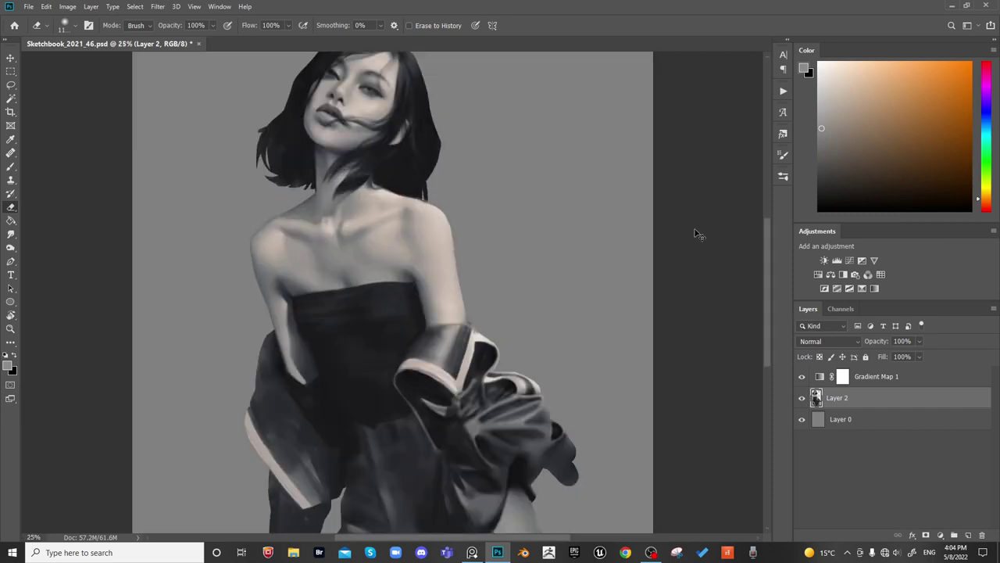
{"action": "key", "text": "ctrl+plus"}
{"action": "left_click_drag", "start_coordinate": [474, 150], "coordinate": [478, 322]}
{"action": "key", "text": "ctrl+shift+h"}
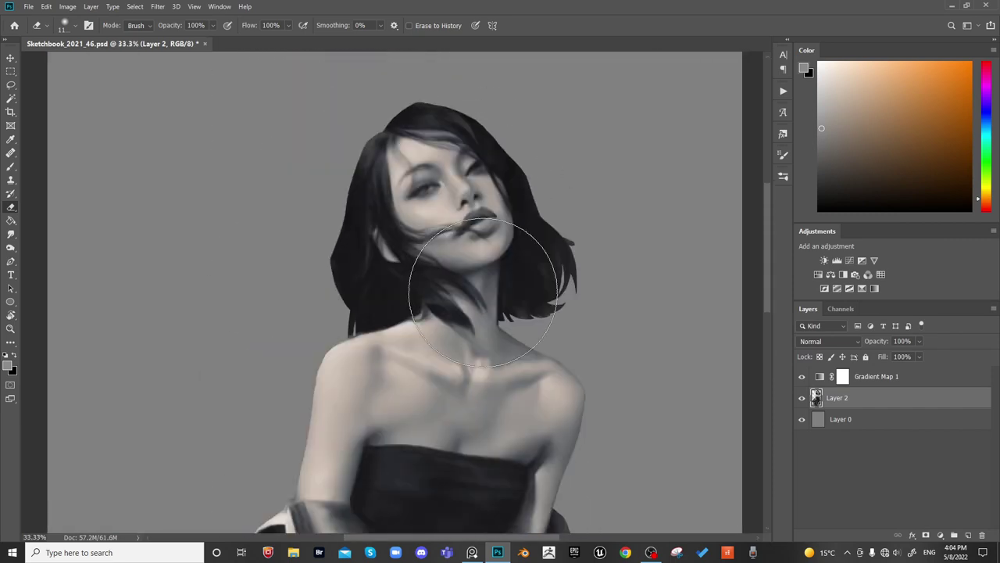
Soften the near eye's inner corner and the brow area with sampled shadow and skin tones at brush size 60
{"action": "key", "text": "ctrl+plus"}
{"action": "scroll", "coordinate": [569, 182], "scroll_direction": "up", "scroll_amount": 3}
{"action": "key", "text": "b"}
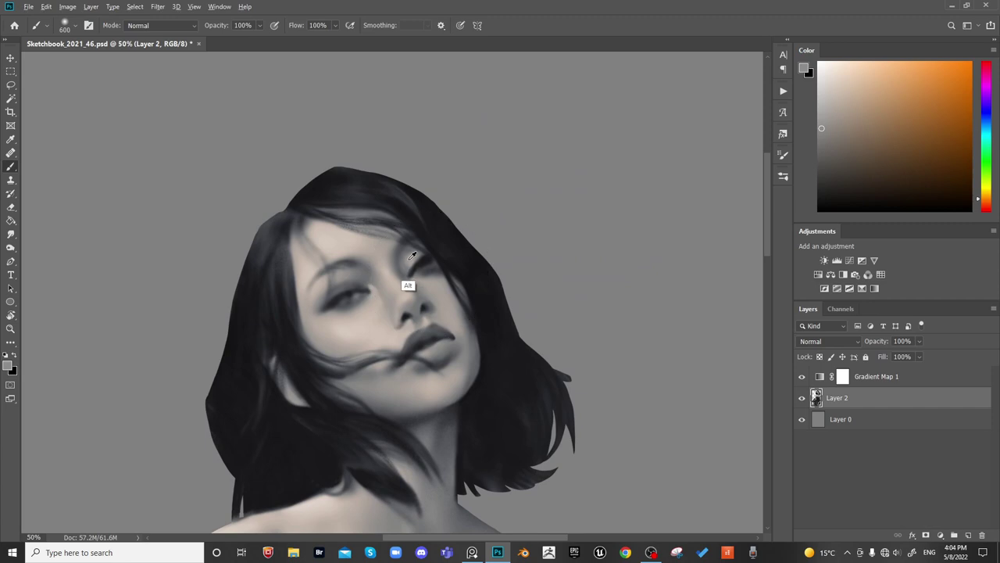
{"action": "left_click", "coordinate": [410, 259], "text": "alt"}
{"action": "key", "text": "bracketleft"}
{"action": "key", "text": "bracketleft"}
{"action": "key", "text": "bracketleft"}
{"action": "key", "text": "bracketleft"}
{"action": "key", "text": "bracketleft"}
{"action": "key", "text": "bracketleft"}
{"action": "key", "text": "bracketleft"}
{"action": "key", "text": "bracketleft"}
{"action": "key", "text": "bracketleft"}
{"action": "key", "text": "bracketleft"}
{"action": "key", "text": "bracketleft"}
{"action": "left_click", "coordinate": [373, 290], "text": "alt"}
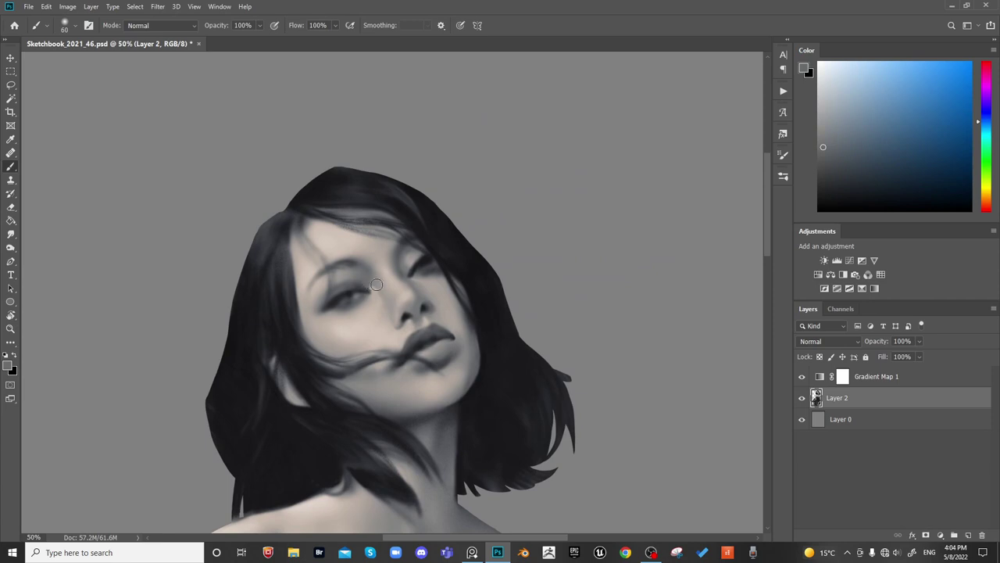
{"action": "left_click", "coordinate": [387, 236], "text": "alt"}
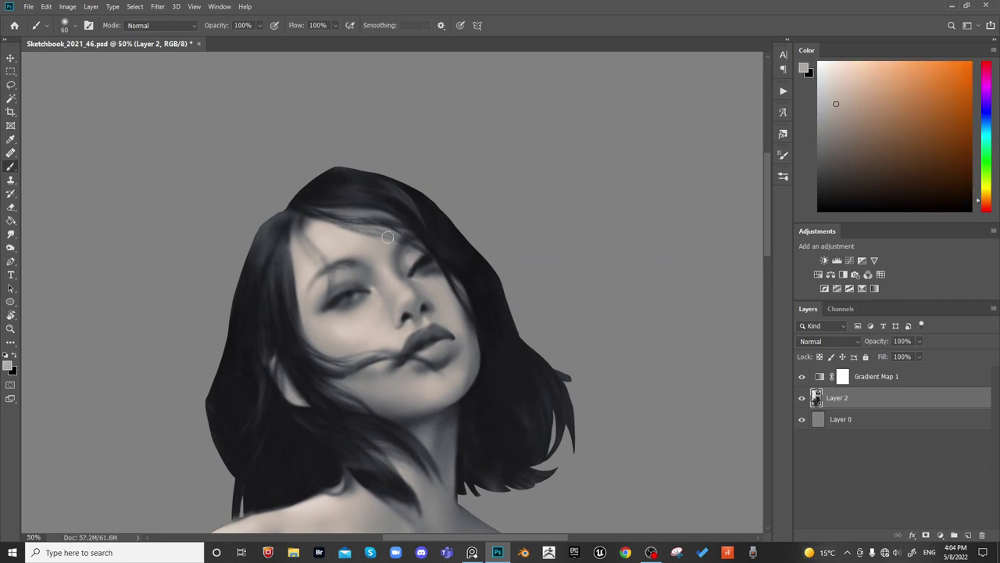
Refine the far eye's lash line and lower lid with sampled dark and skin tones at brush sizes 70 and 80
{"action": "left_click", "coordinate": [421, 268], "text": "alt"}
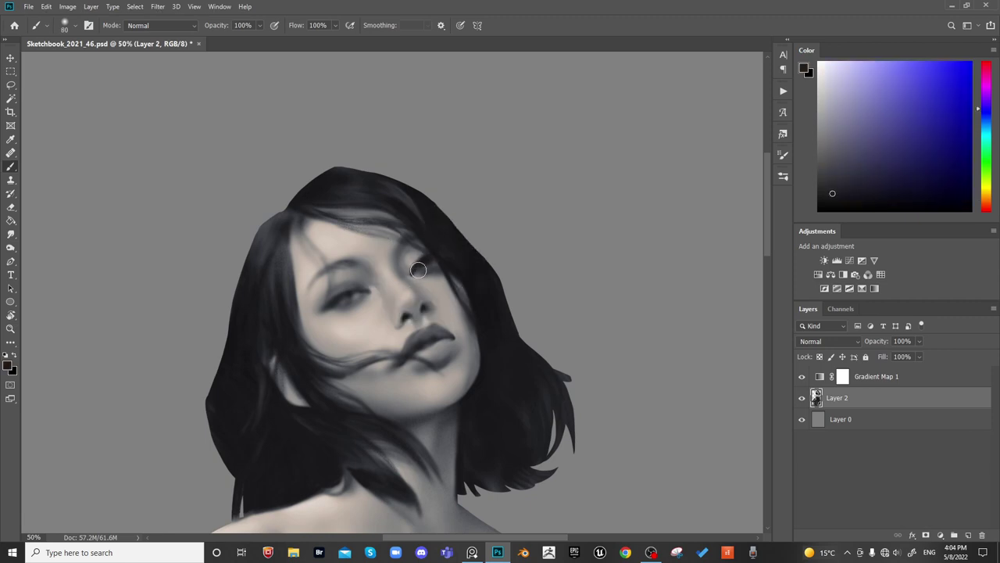
{"action": "left_click", "coordinate": [418, 279], "text": "alt"}
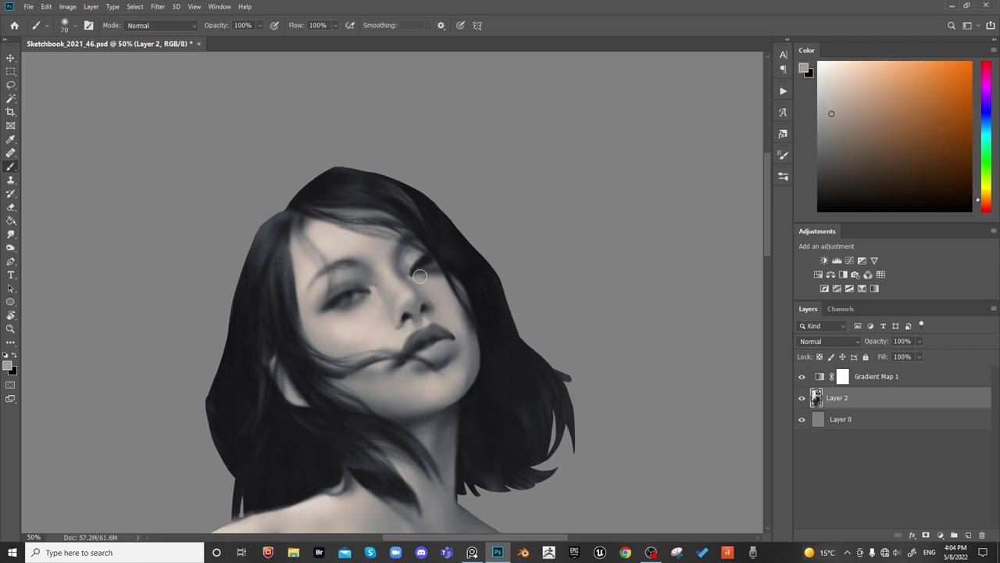
{"action": "left_click", "coordinate": [434, 263], "text": "alt"}
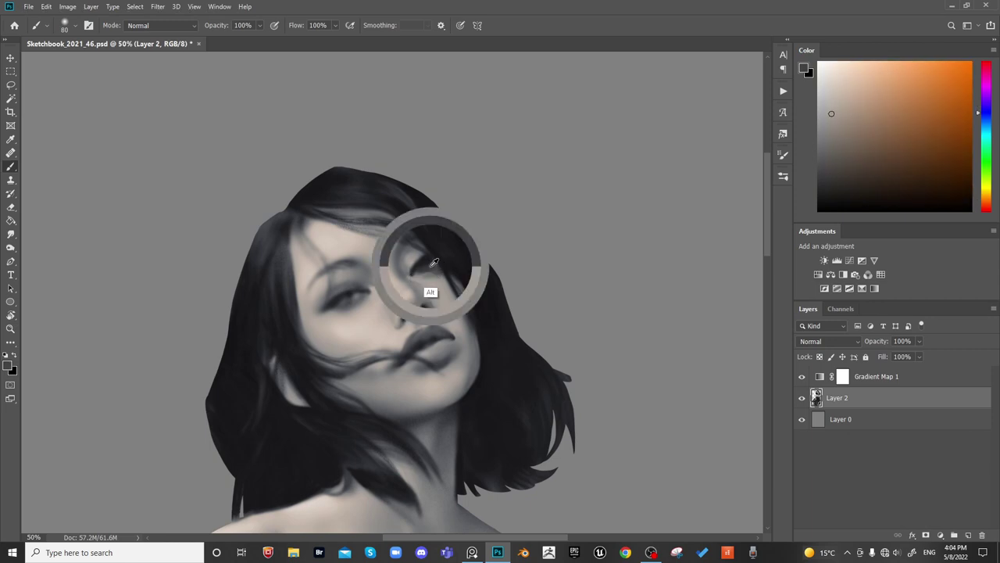
{"action": "key", "text": "["}
{"action": "key", "text": "["}
{"action": "key", "text": "["}
{"action": "key", "text": "]"}
{"action": "key", "text": "]"}
{"action": "left_click_drag", "start_coordinate": [434, 276], "coordinate": [440, 274]}
Refine the near eye's lower lid and outer corner with sampled tones at brush size 70, mirroring the canvas to judge the face
{"action": "mouse_move", "coordinate": [347, 304]}
{"action": "left_mouse_down"}
{"action": "mouse_move", "coordinate": [327, 313]}
{"action": "mouse_move", "coordinate": [356, 306]}
{"action": "left_mouse_up"}
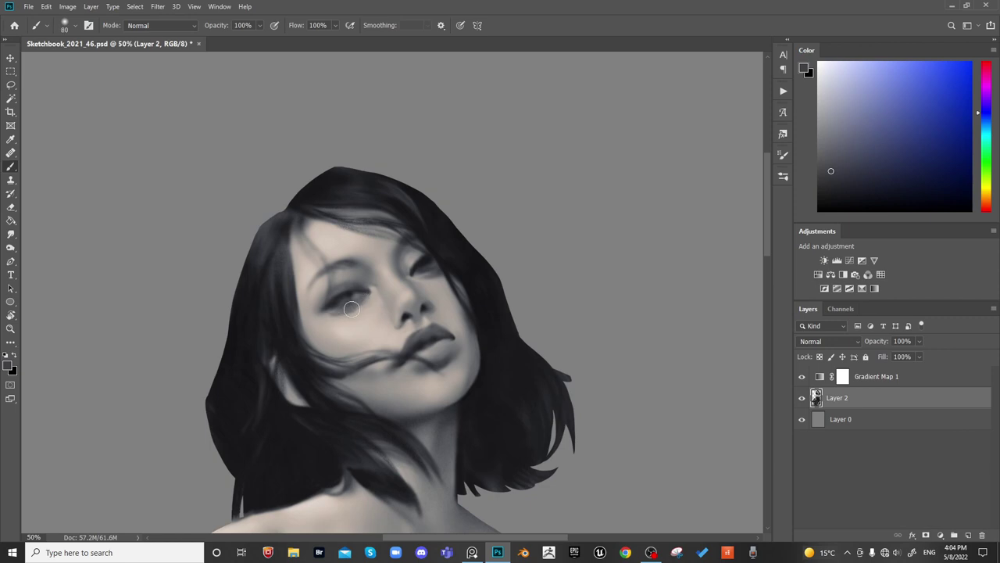
{"action": "left_click", "coordinate": [338, 363], "text": "alt"}
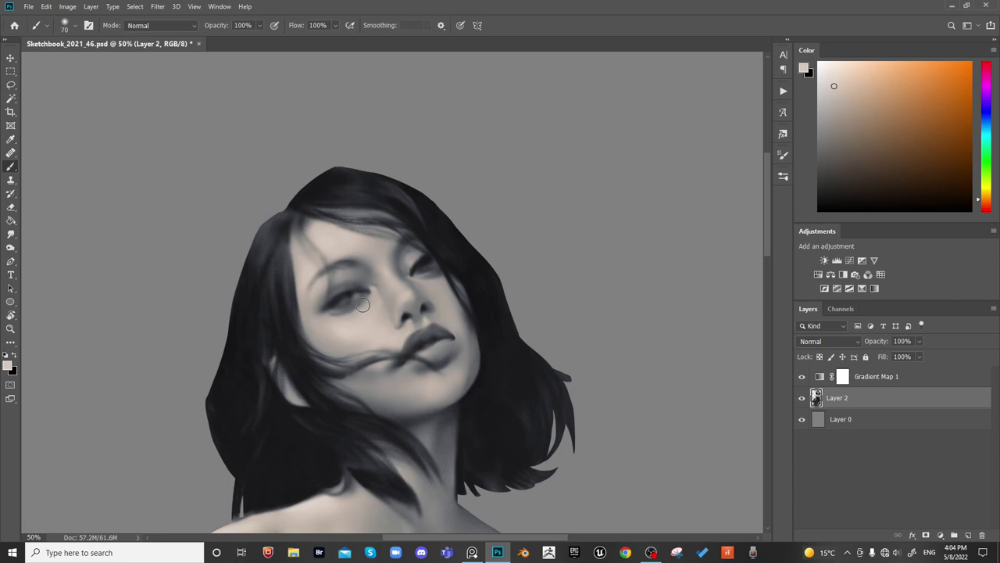
{"action": "left_click_drag", "start_coordinate": [580, 196], "coordinate": [586, 165]}
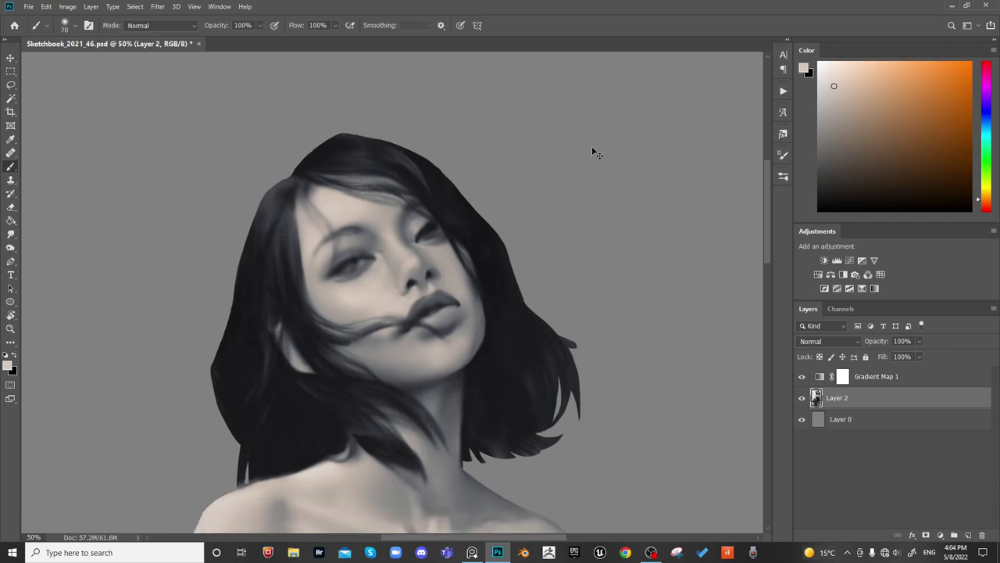
{"action": "key", "text": "ctrl+shift+h"}
{"action": "left_click_drag", "start_coordinate": [442, 240], "coordinate": [475, 243]}
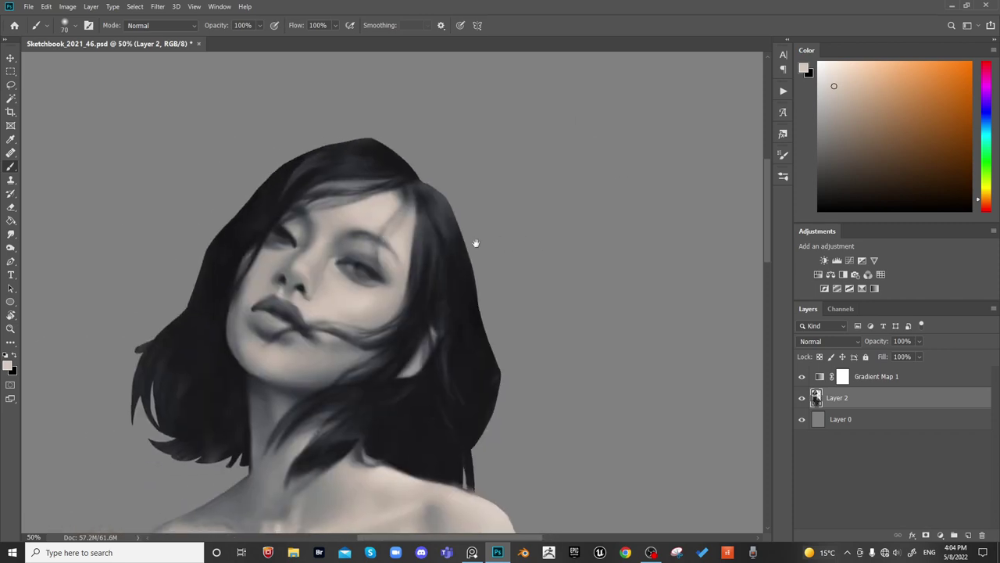
{"action": "left_click", "coordinate": [376, 282], "text": "alt"}
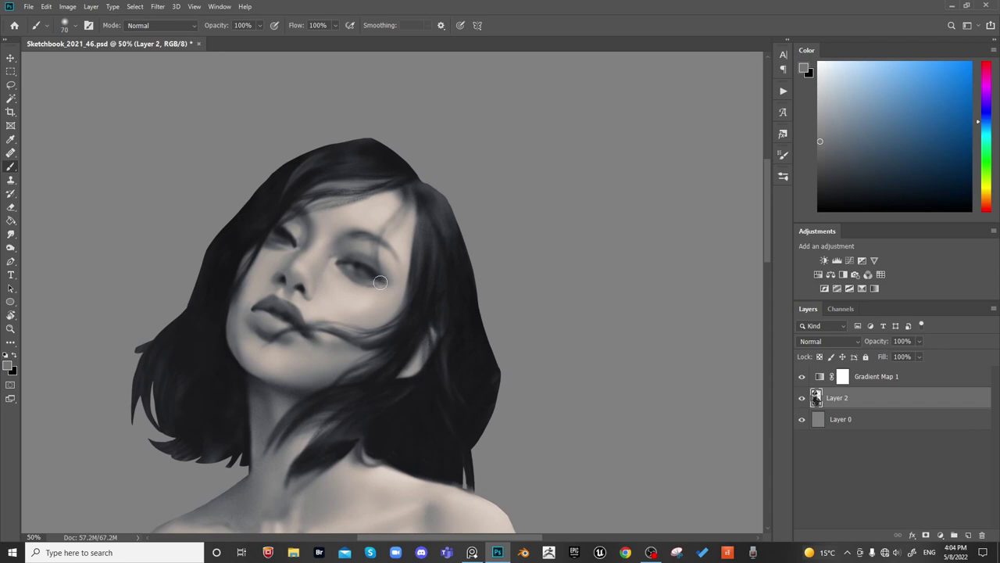
{"action": "left_click", "coordinate": [380, 207], "text": "alt"}
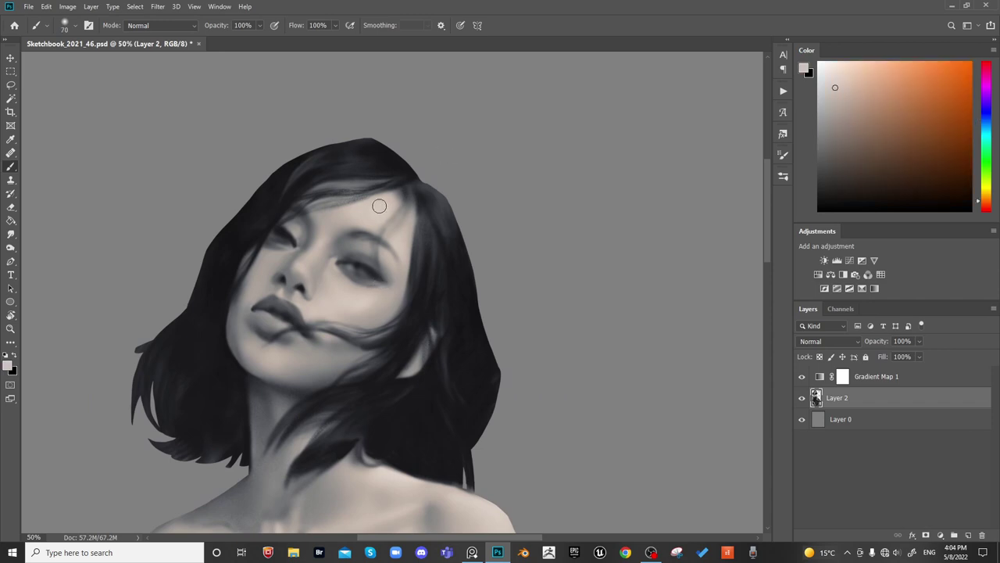
Blend the skin between the nose bridge and the near eye's inner corner with sampled tones at brush sizes 200, 125 and 90
{"action": "key", "text": "m"}
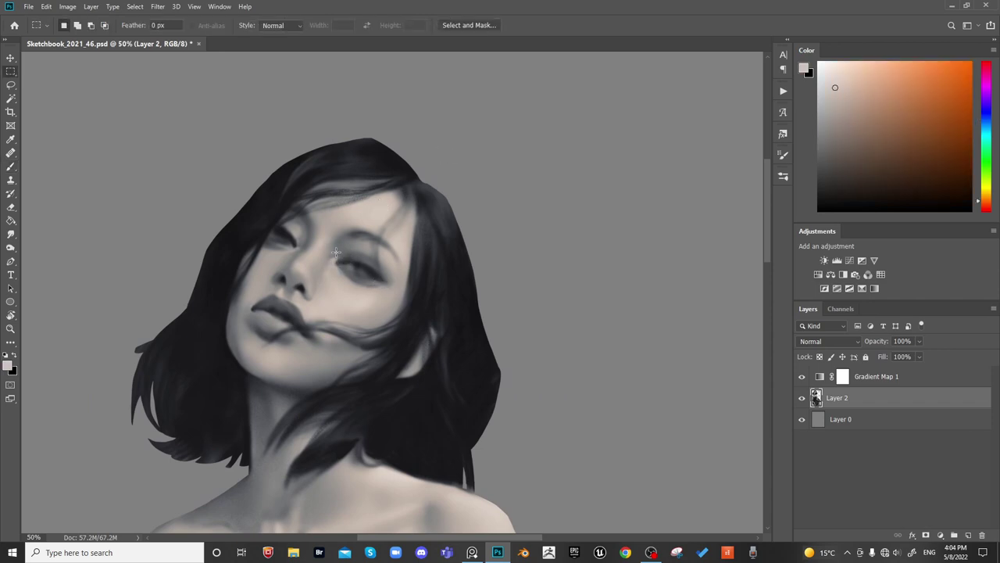
{"action": "key", "text": "b"}
{"action": "left_click", "coordinate": [337, 263], "text": "alt"}
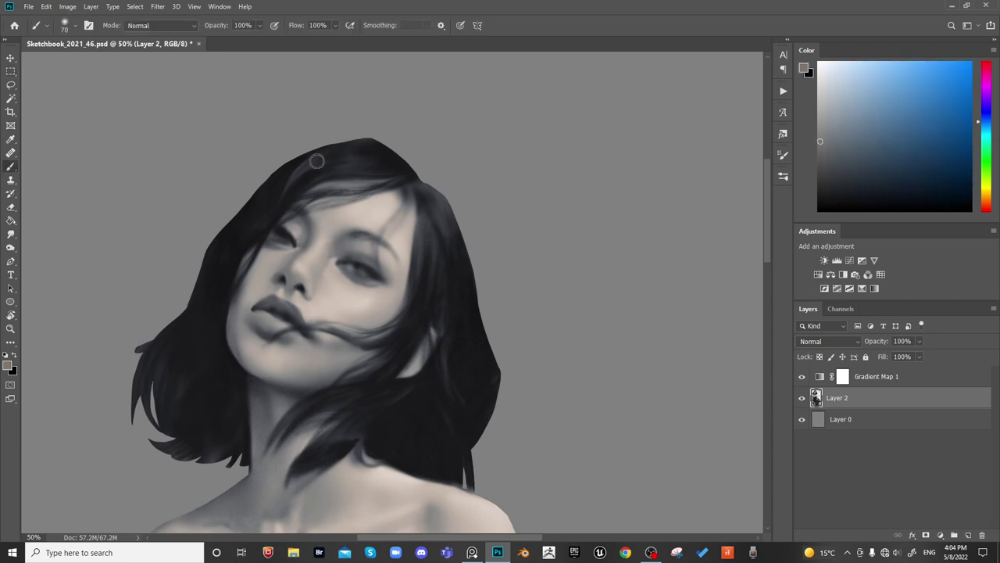
{"action": "left_click", "coordinate": [325, 243], "text": "alt"}
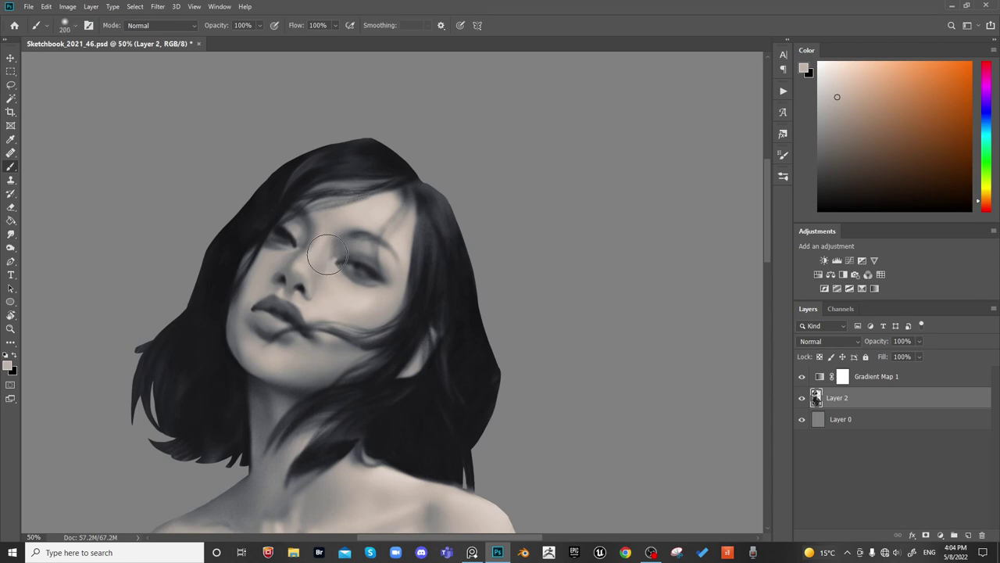
{"action": "key", "text": "bracketleft"}
{"action": "key", "text": "bracketleft"}
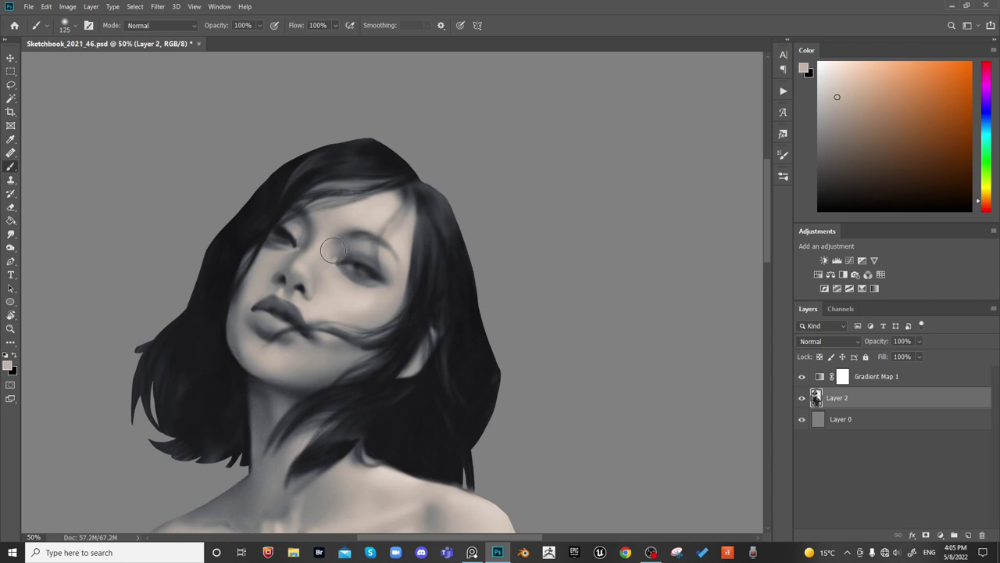
{"action": "left_click", "coordinate": [329, 255], "text": "alt"}
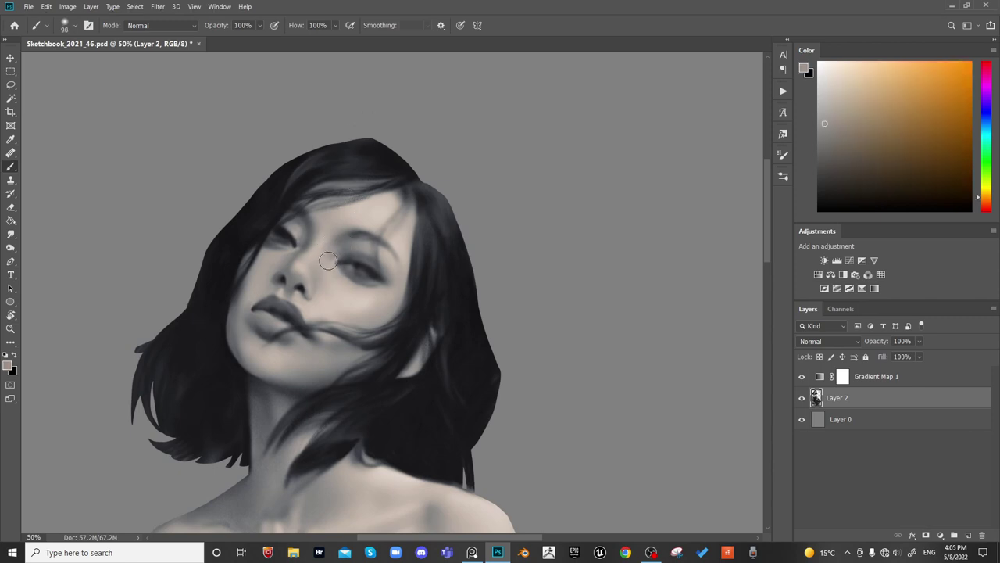
{"action": "key", "text": "bracketright"}
{"action": "key", "text": "bracketright"}
{"action": "key", "text": "bracketright"}
{"action": "key", "text": "bracketright"}
Define the near nostril and nose wing with sampled dark and skin tones at brush sizes 45, 80 and 90
{"action": "key", "text": "bracketleft"}
{"action": "key", "text": "bracketleft"}
{"action": "key", "text": "bracketleft"}
{"action": "key", "text": "bracketleft"}
{"action": "key", "text": "bracketleft"}
{"action": "key", "text": "bracketleft"}
{"action": "left_click", "coordinate": [302, 299], "text": "alt"}
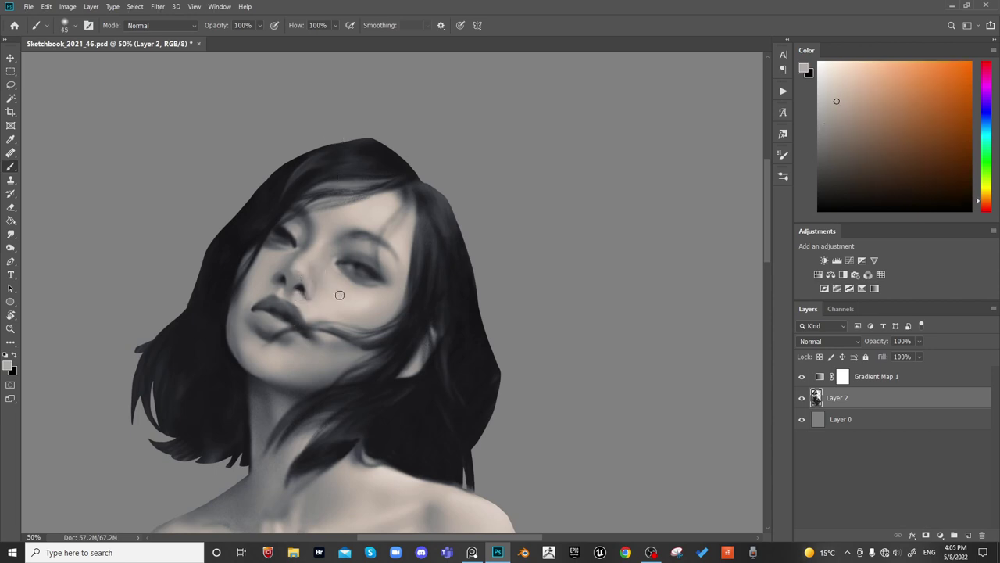
{"action": "key", "text": "bracketright"}
{"action": "left_click", "coordinate": [298, 289], "text": "alt"}
{"action": "left_click", "coordinate": [295, 294], "text": "alt"}
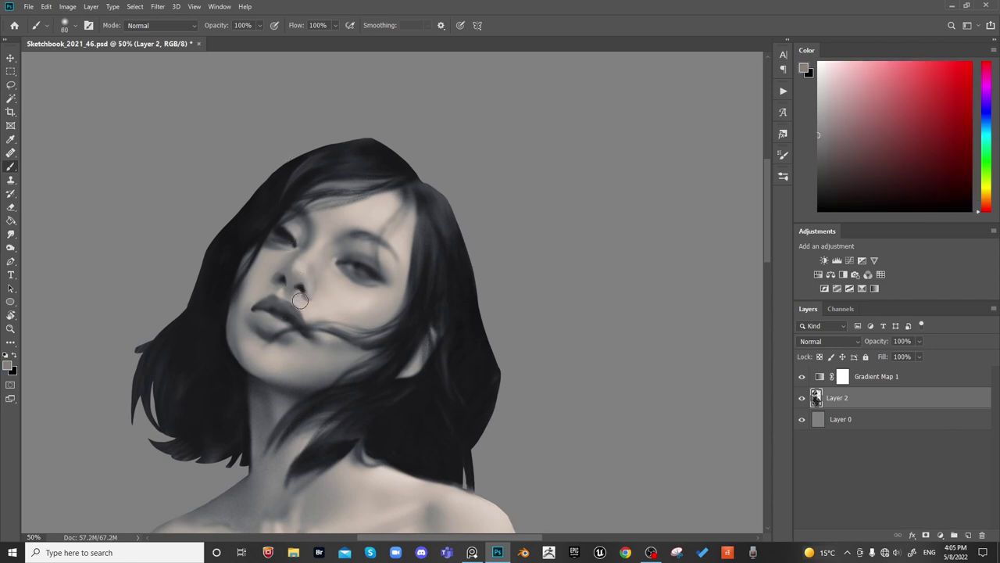
{"action": "left_click", "coordinate": [283, 287], "text": "alt"}
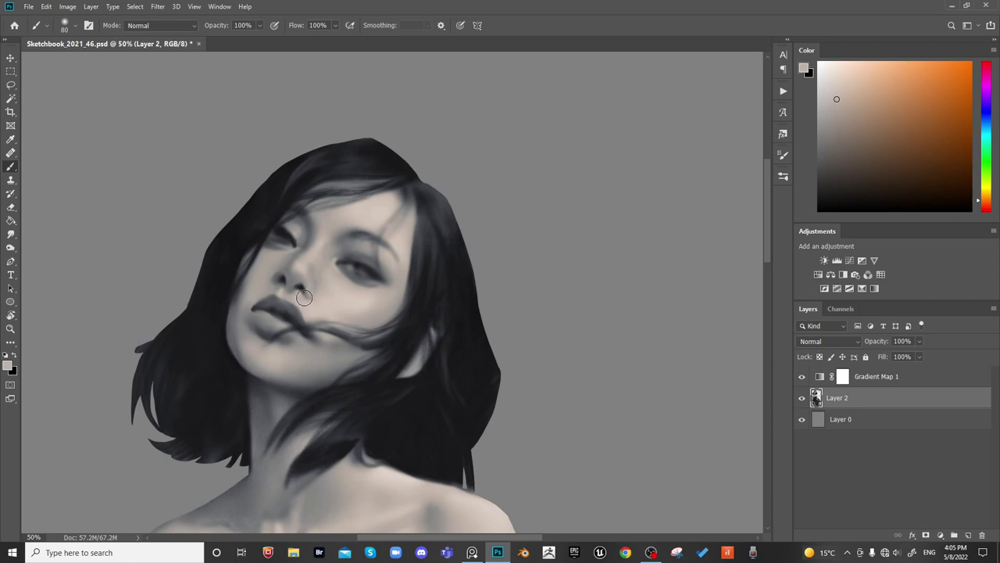
{"action": "left_click", "coordinate": [300, 314], "text": "alt"}
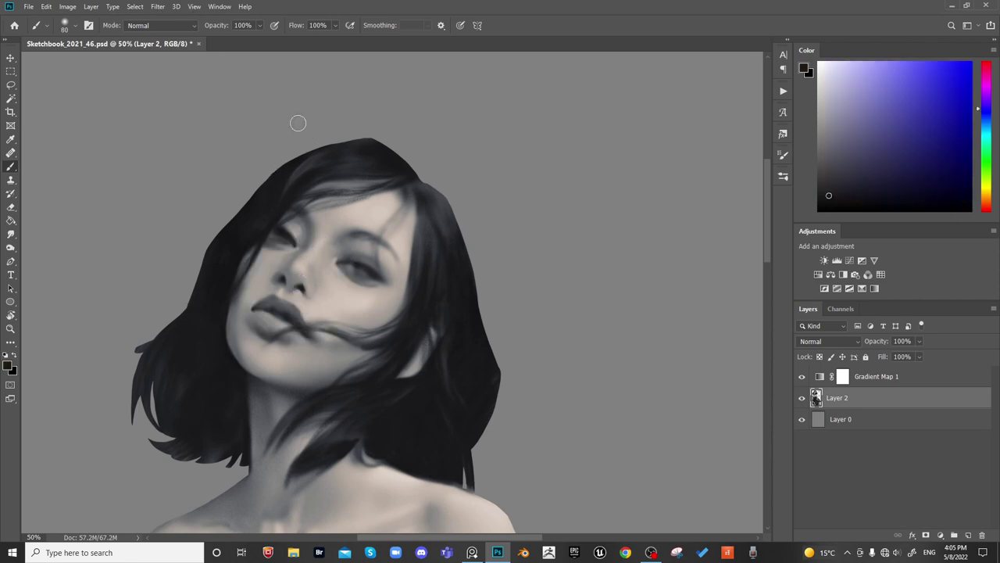
{"action": "left_click", "coordinate": [301, 284], "text": "alt"}
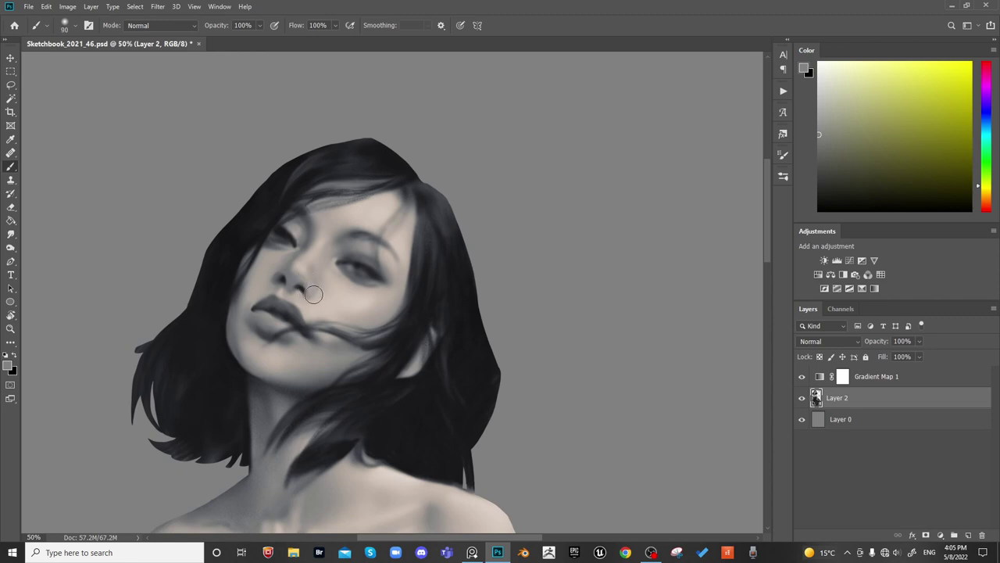
Smooth the nose bridge with sampled skin tones at brush size 125, unmirroring the canvas midway
{"action": "key", "text": "bracketleft"}
{"action": "key", "text": "bracketright"}
{"action": "left_click", "coordinate": [307, 262], "text": "alt"}
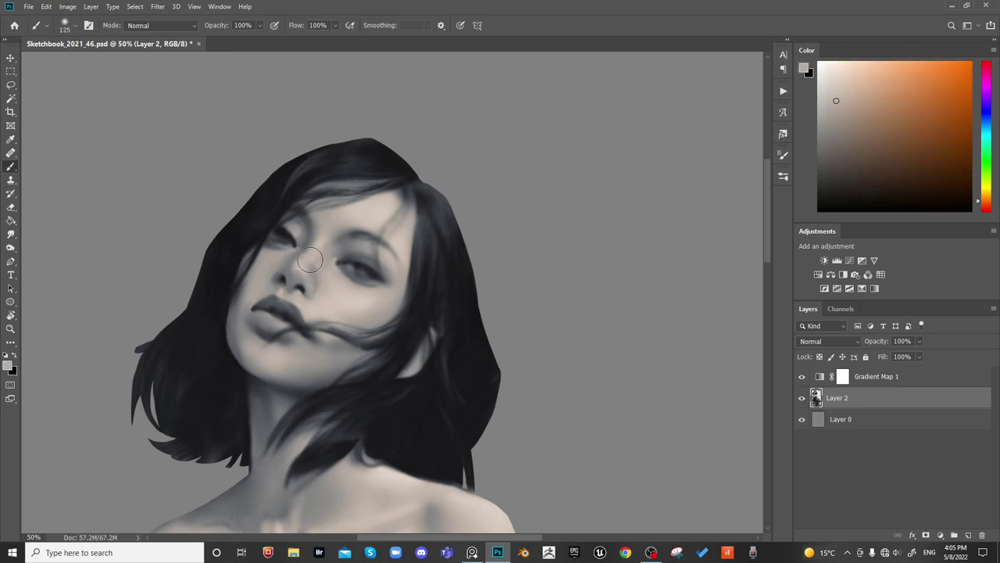
{"action": "key", "text": "bracketright"}
{"action": "key", "text": "ctrl+shift+h"}
{"action": "left_click", "coordinate": [496, 256], "text": "alt"}
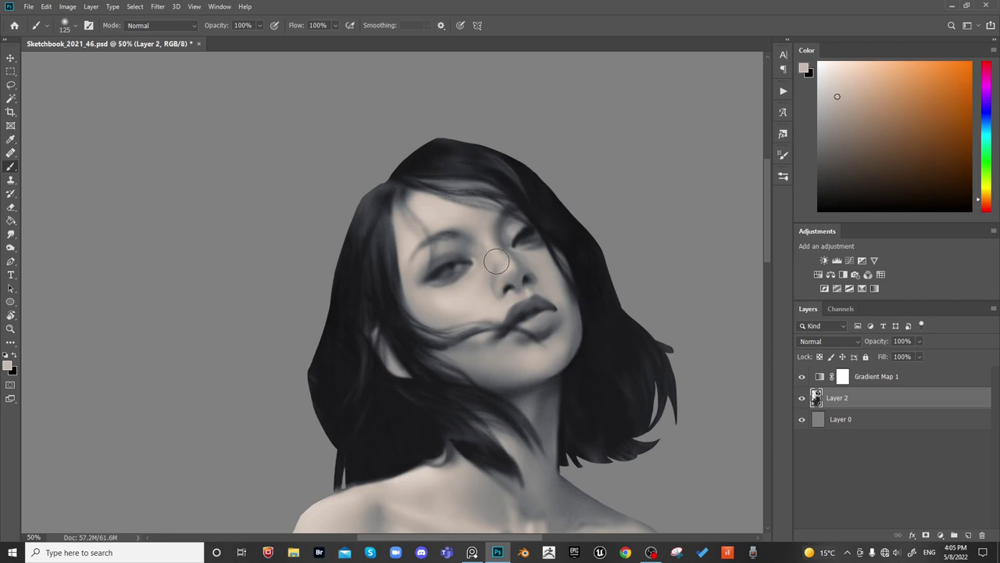
Touch up the cheek beside the nose with a sampled light skin tone at brush size 45 and mirror the canvas
{"action": "left_click", "coordinate": [497, 306], "text": "alt"}
{"action": "key", "text": "bracketleft"}
{"action": "key", "text": "bracketleft"}
{"action": "scroll", "coordinate": [636, 201], "scroll_direction": "down", "scroll_amount": 2}
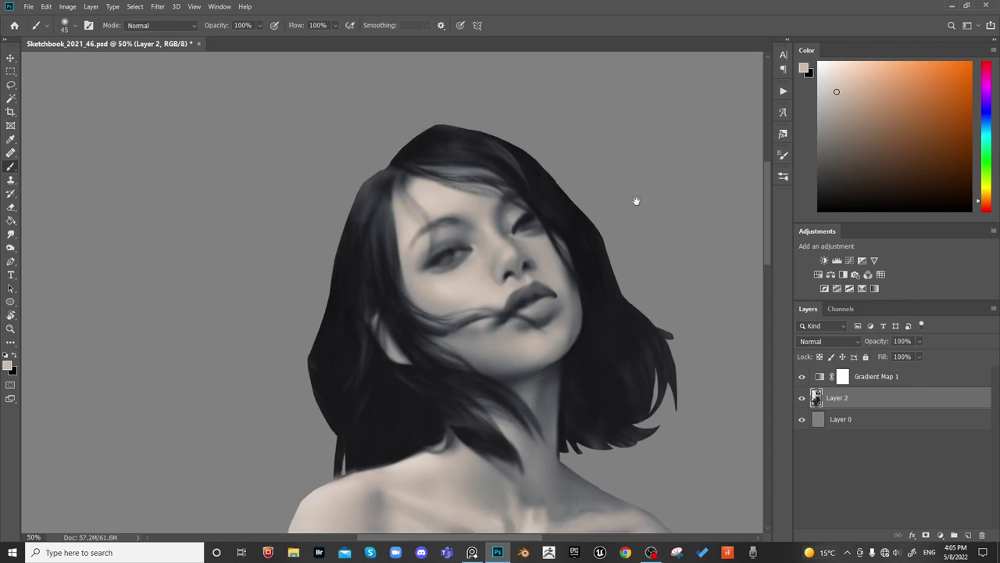
{"action": "key", "text": "h"}
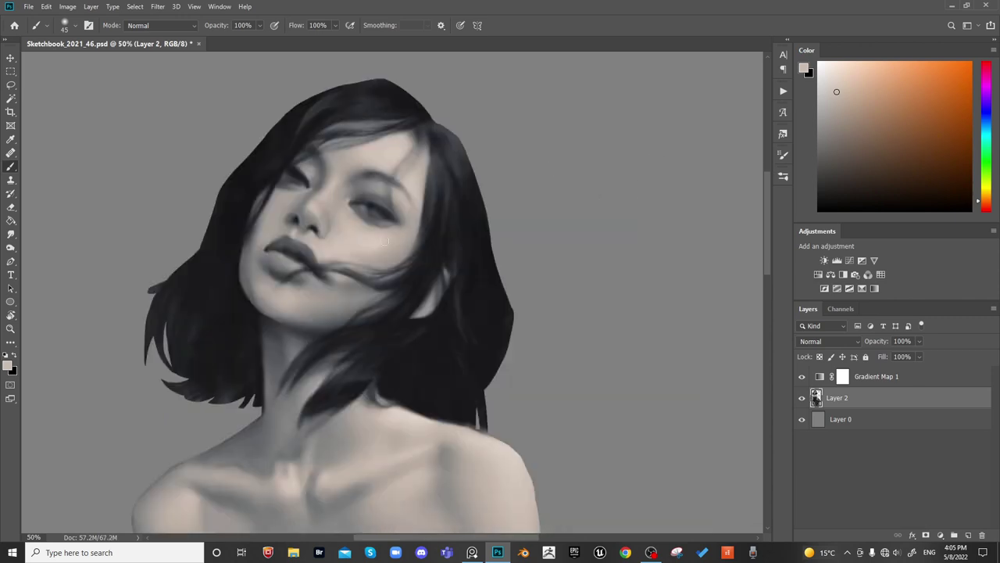
Soften the shading between the near eye and cheek with a sampled midtone at brush size 300
{"action": "left_click", "coordinate": [383, 240], "text": "alt"}
{"action": "left_click", "coordinate": [384, 264], "text": "alt"}
{"action": "key", "text": "bracketright"}
{"action": "key", "text": "bracketright"}
{"action": "key", "text": "bracketright"}
{"action": "key", "text": "bracketright"}
{"action": "key", "text": "bracketright"}
{"action": "key", "text": "bracketright"}
{"action": "key", "text": "bracketright"}
{"action": "key", "text": "bracketright"}
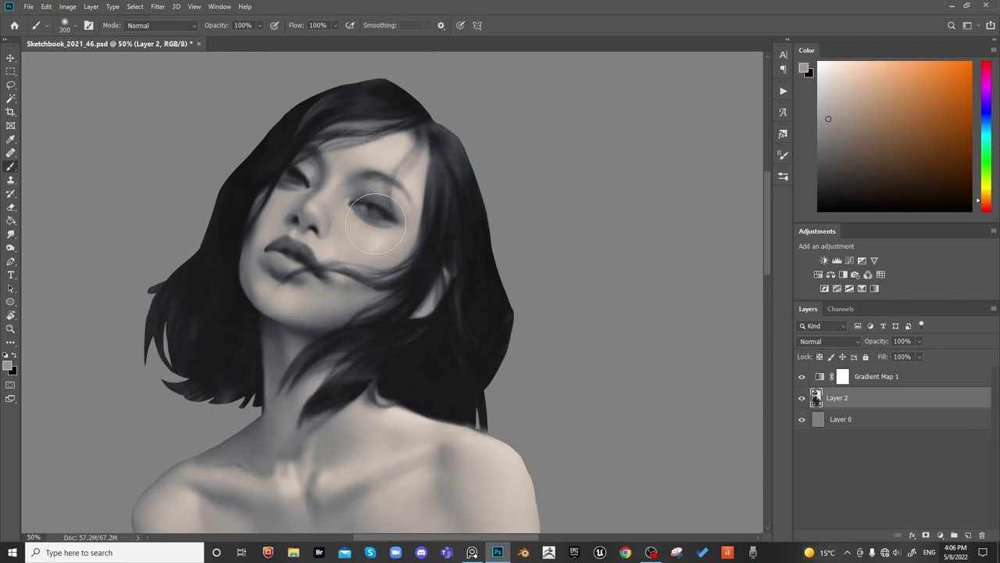
Unmirror the canvas and set up a near-white highlight colour with the brush at size 150
{"action": "mouse_move", "coordinate": [386, 234]}
{"action": "left_mouse_down"}
{"action": "mouse_move", "coordinate": [382, 251]}
{"action": "mouse_move", "coordinate": [416, 226]}
{"action": "mouse_move", "coordinate": [447, 238]}
{"action": "left_mouse_up"}
{"action": "key", "text": "F2"}
{"action": "left_click", "coordinate": [819, 76]}
{"action": "key", "text": "["}
{"action": "key", "text": "["}
{"action": "key", "text": "["}
{"action": "key", "text": "["}
{"action": "key", "text": "["}
{"action": "key", "text": "["}
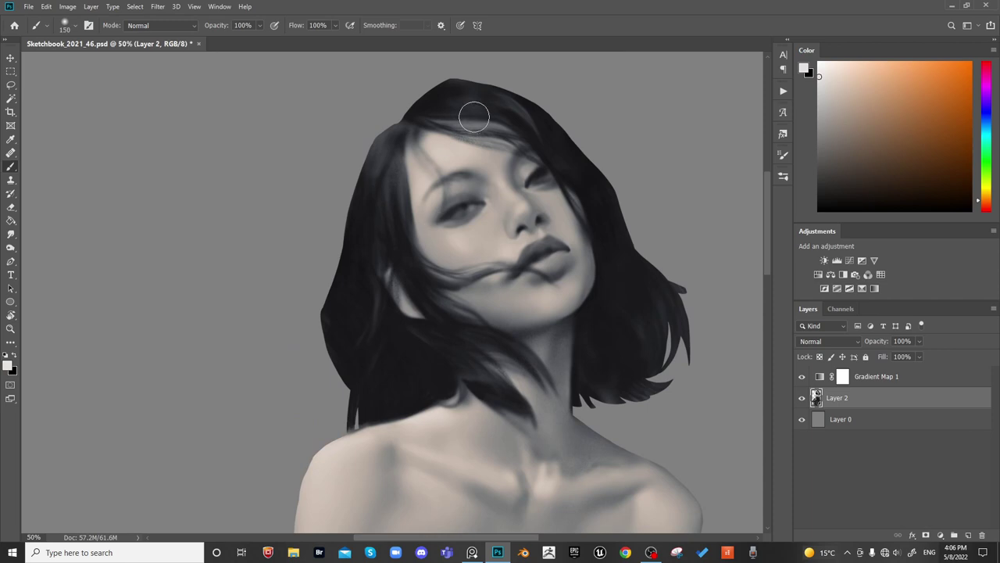
Brighten the lit areas of the face softly with the near-white colour, enlarging the brush to 200 and 400
{"action": "key", "text": "bracketleft"}
{"action": "key", "text": "bracketleft"}
{"action": "key", "text": "bracketleft"}
{"action": "key", "text": "bracketleft"}
{"action": "key", "text": "bracketright"}
{"action": "key", "text": "bracketright"}
{"action": "key", "text": "bracketright"}
{"action": "key", "text": "bracketright"}
{"action": "key", "text": "bracketright"}
{"action": "key", "text": "bracketright"}
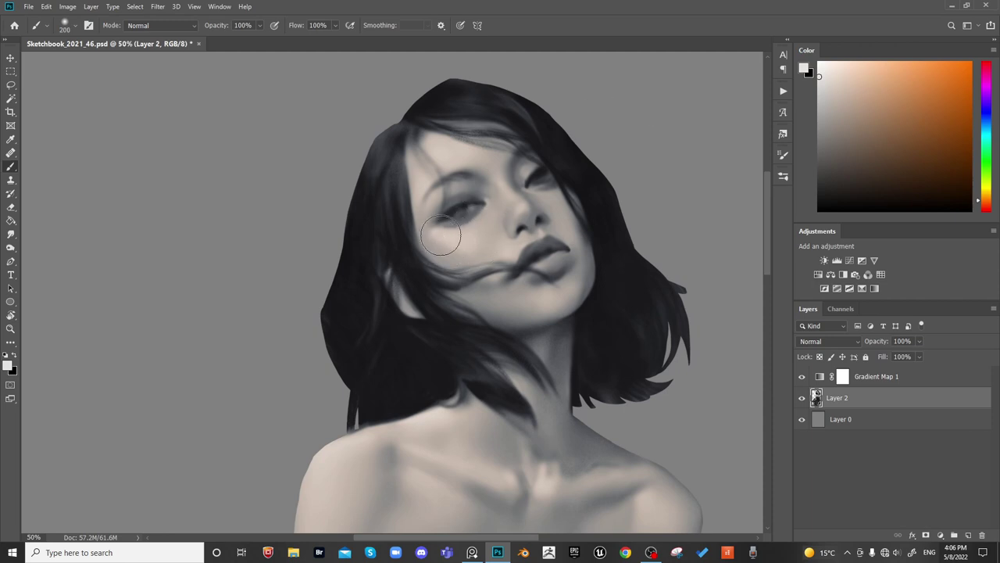
{"action": "key", "text": "bracketright"}
{"action": "key", "text": "bracketright"}
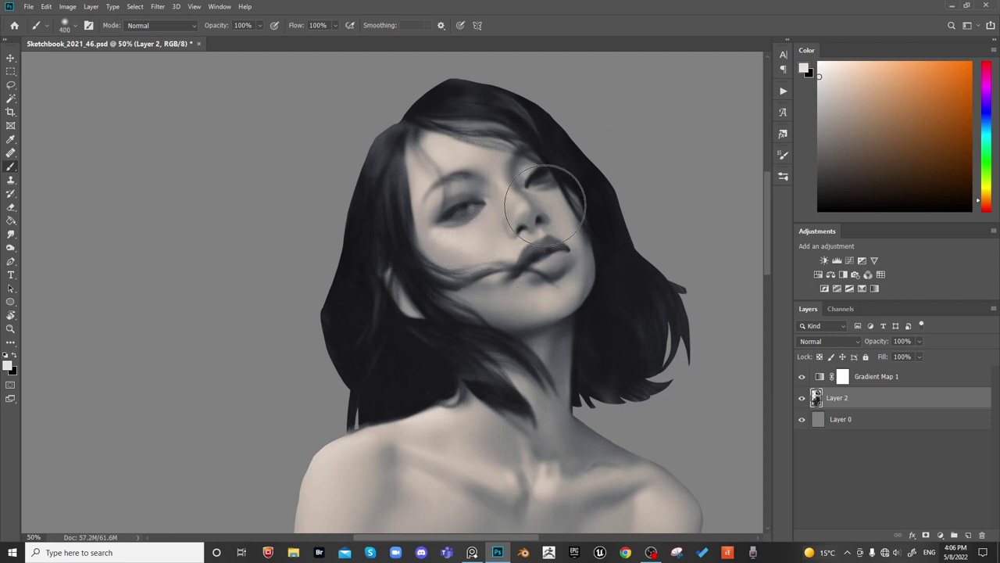
Mirror the canvas and clean the upper lip's edge with sampled lip and skin tones at brush sizes 60 and 45
{"action": "scroll", "coordinate": [692, 185], "scroll_direction": "right", "scroll_amount": 5}
{"action": "key", "text": "bracketleft"}
{"action": "key", "text": "bracketleft"}
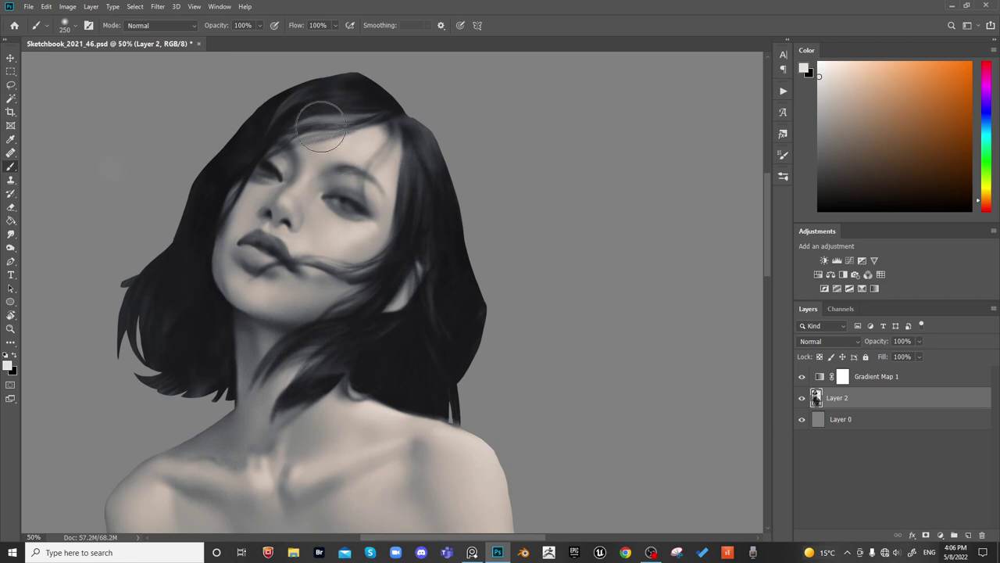
{"action": "key", "text": "bracketleft"}
{"action": "key", "text": "bracketleft"}
{"action": "key", "text": "bracketleft"}
{"action": "key", "text": "bracketleft"}
{"action": "key", "text": "bracketleft"}
{"action": "left_click", "coordinate": [275, 233], "text": "alt"}
{"action": "key", "text": "bracketleft"}
{"action": "key", "text": "bracketleft"}
{"action": "key", "text": "bracketleft"}
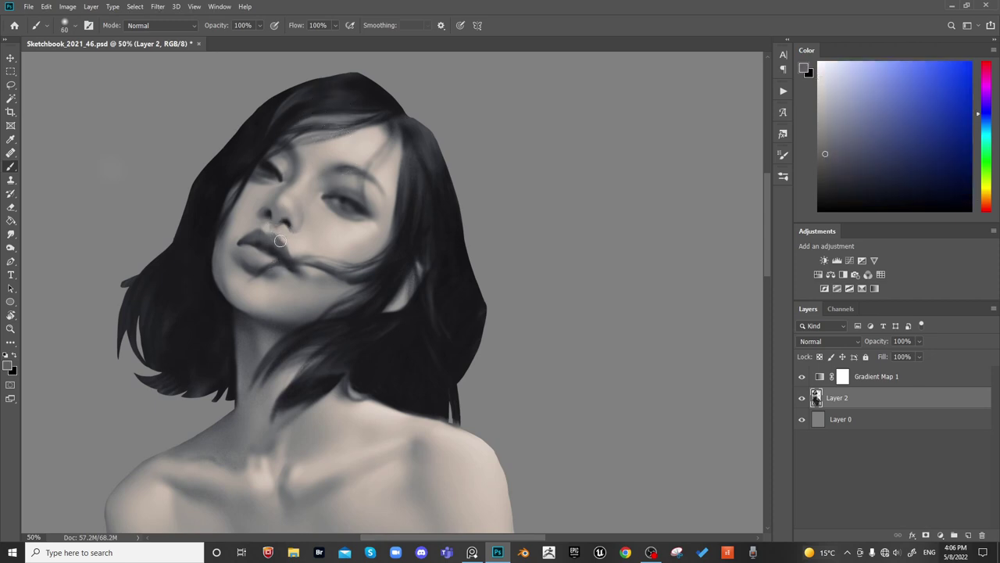
{"action": "left_click", "coordinate": [284, 239], "text": "alt"}
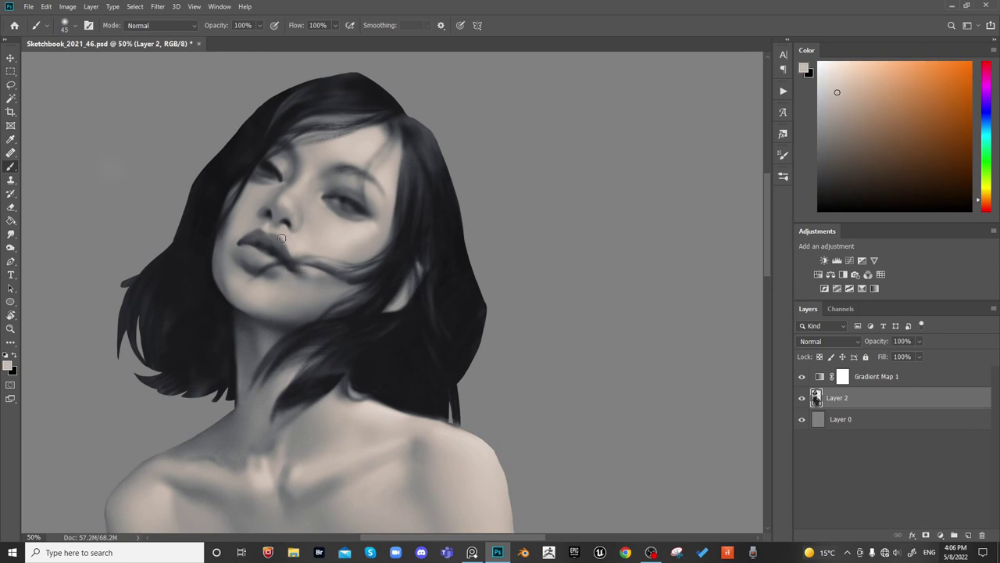
{"action": "key", "text": "bracketright"}
{"action": "key", "text": "bracketright"}
Deepen the upper lip and mouth line with a sampled dark tone, starting at brush size 90
{"action": "left_click", "coordinate": [269, 249], "text": "alt"}
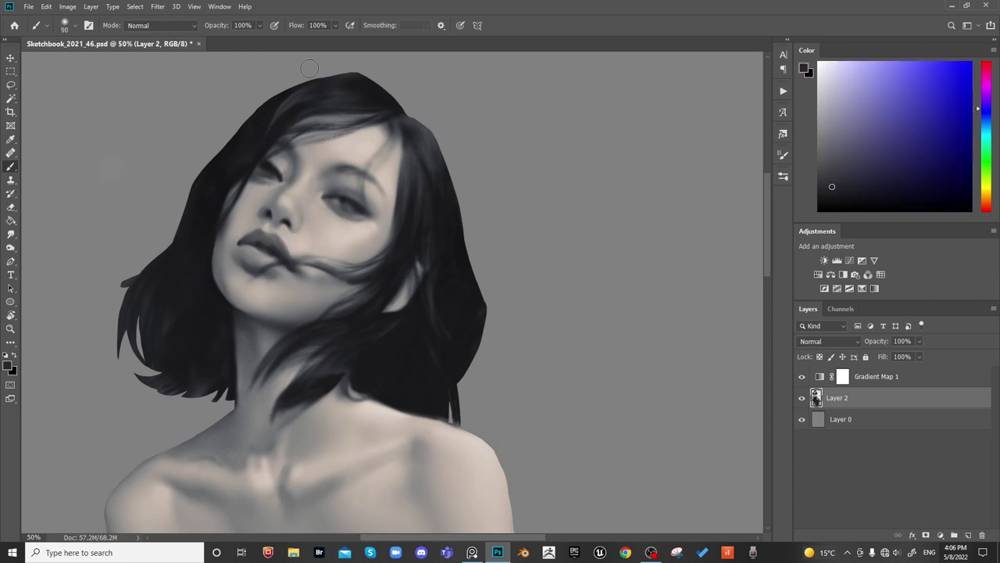
{"action": "key", "text": "bracketleft"}
{"action": "key", "text": "bracketright"}
{"action": "key", "text": "bracketright"}
{"action": "key", "text": "bracketright"}
{"action": "key", "text": "bracketright"}
{"action": "key", "text": "bracketright"}
{"action": "key", "text": "bracketright"}
{"action": "key", "text": "bracketright"}
{"action": "key", "text": "bracketright"}
{"action": "key", "text": "bracketleft"}
{"action": "key", "text": "bracketleft"}
{"action": "key", "text": "bracketleft"}
{"action": "key", "text": "bracketleft"}
{"action": "key", "text": "bracketleft"}
Brighten the cheek beside the nose with a light skin tone sampled from the jaw, using brush sizes 175 and 200
{"action": "left_click", "coordinate": [320, 269], "text": "alt"}
{"action": "key", "text": "bracketleft"}
{"action": "key", "text": "bracketleft"}
{"action": "key", "text": "bracketleft"}
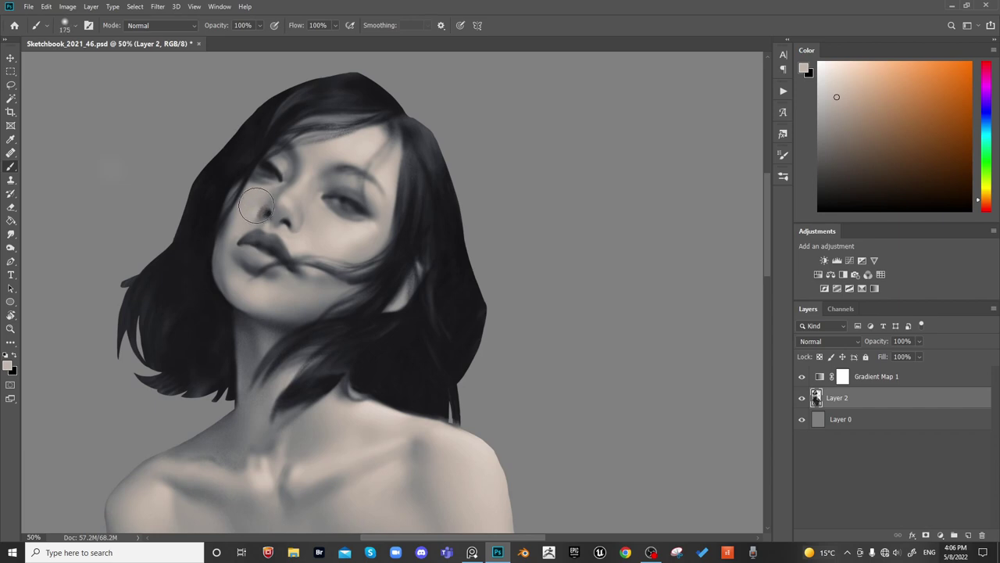
{"action": "key", "text": "bracketright"}
{"action": "key", "text": "bracketleft"}
{"action": "key", "text": "bracketleft"}
{"action": "key", "text": "bracketleft"}
{"action": "key", "text": "bracketright"}
{"action": "key", "text": "bracketright"}
{"action": "key", "text": "bracketright"}
{"action": "key", "text": "bracketright"}
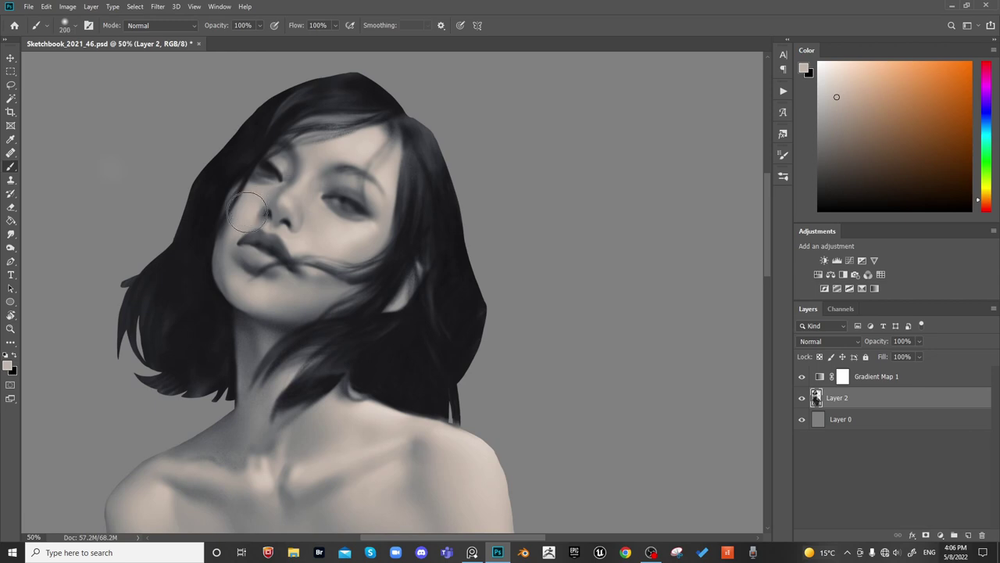
Unmirror the canvas and smooth the far cheek and chin edge with a sampled skin tone, reducing the brush to 150
{"action": "key", "text": "ctrl+shift+h"}
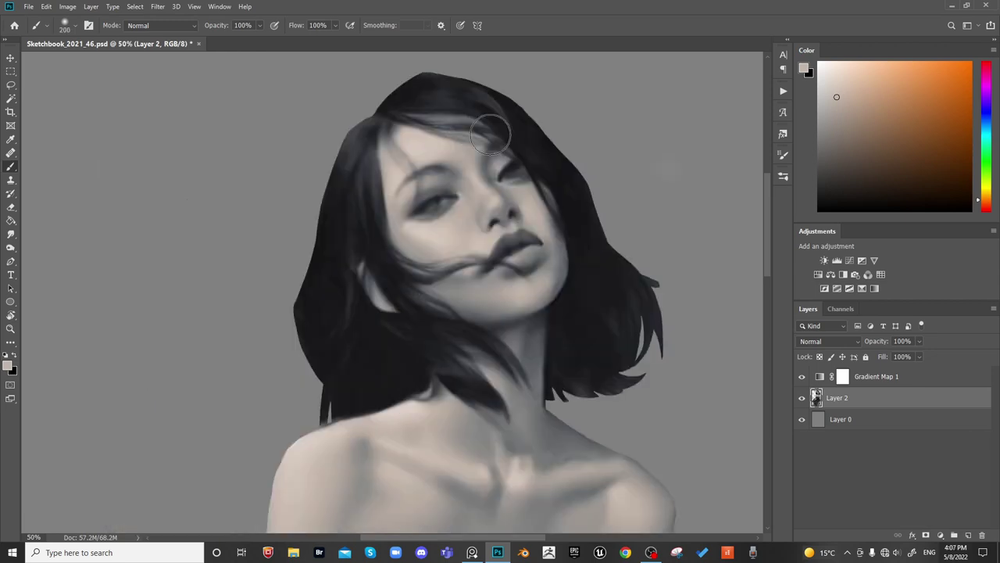
{"action": "left_click_drag", "start_coordinate": [548, 216], "coordinate": [560, 238]}
{"action": "left_click", "coordinate": [547, 257], "text": "alt"}
{"action": "key", "text": "["}
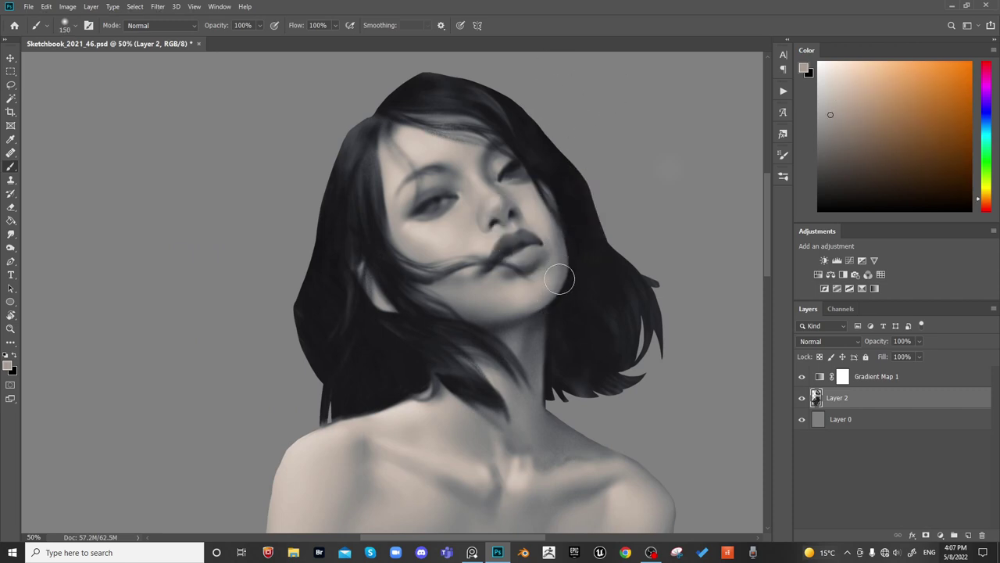
Mirror the canvas and softly shade the jaw and chin edge with a sampled near-black hair tone at brush sizes 175, 300 and 100
{"action": "key", "text": "ctrl+shift+h"}
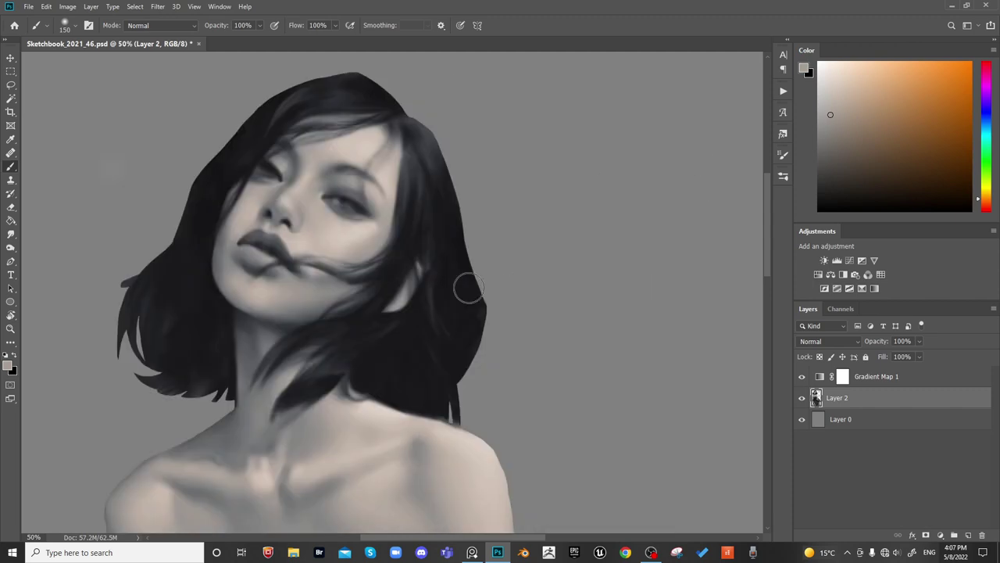
{"action": "left_click", "coordinate": [440, 346], "text": "alt"}
{"action": "key", "text": "bracketright"}
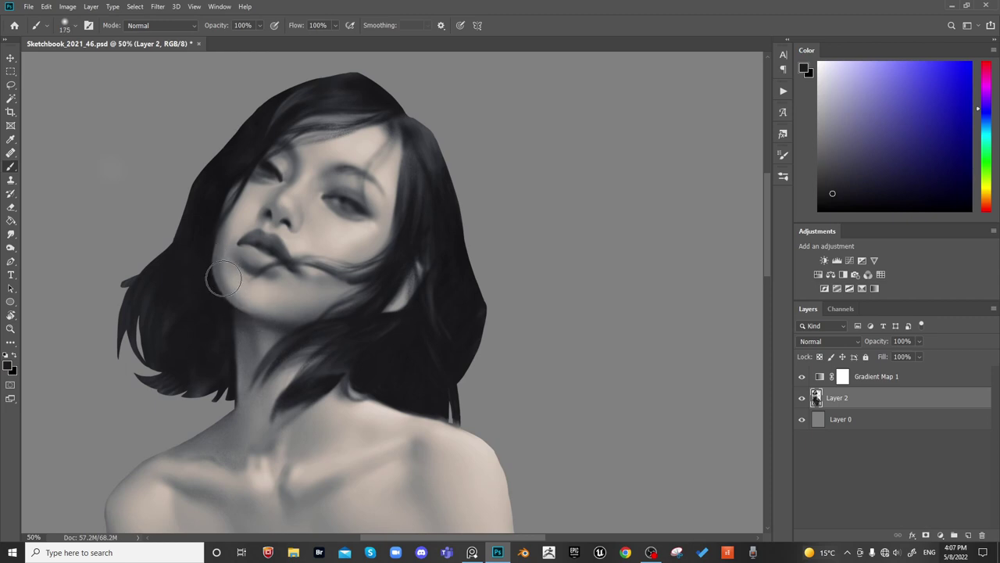
{"action": "key", "text": "bracketright"}
{"action": "key", "text": "bracketright"}
{"action": "key", "text": "bracketright"}
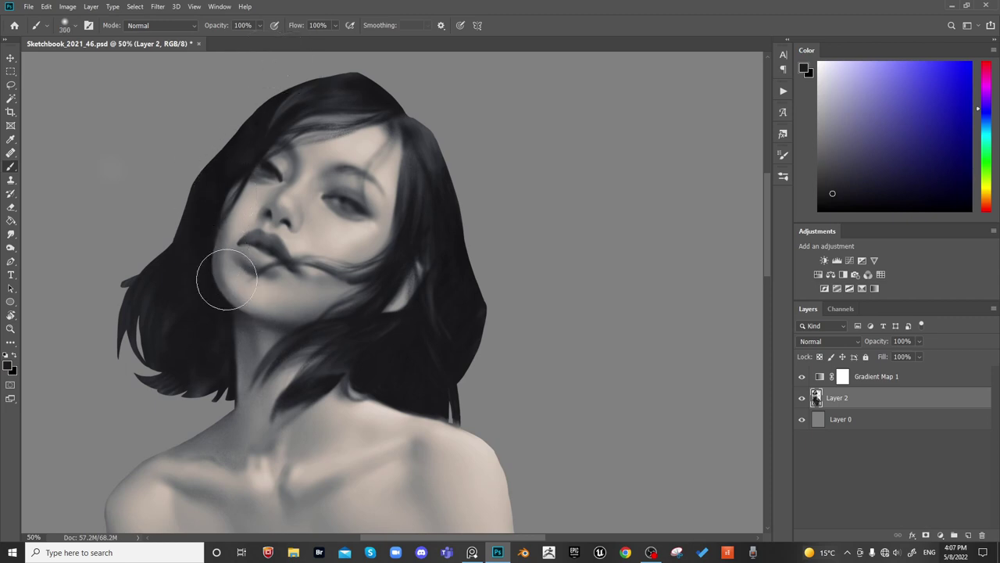
{"action": "key", "text": "bracketleft"}
{"action": "key", "text": "bracketleft"}
{"action": "key", "text": "bracketleft"}
{"action": "key", "text": "bracketleft"}
{"action": "key", "text": "bracketleft"}
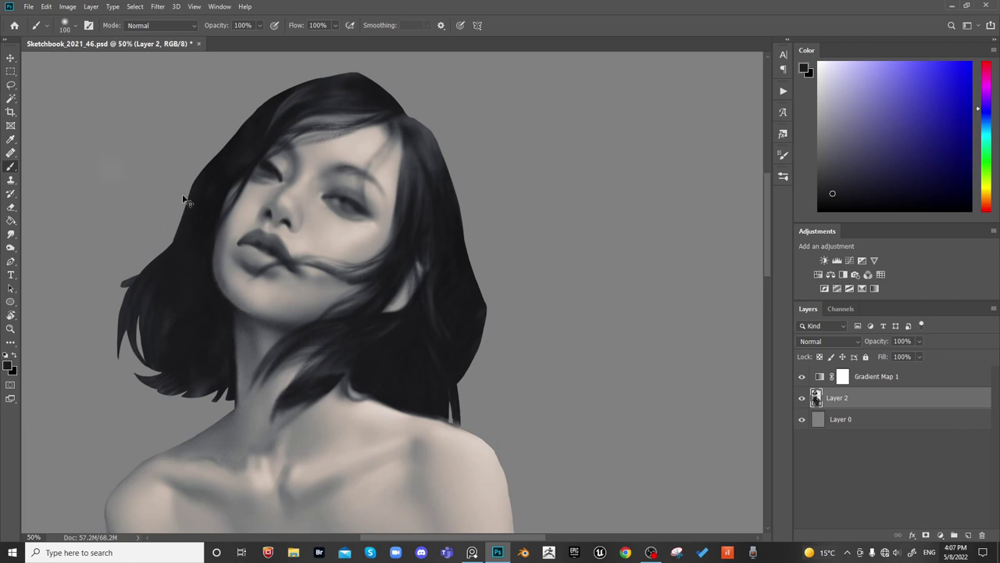
Review the whole figure unmirrored and mirrored, checking the overall values down to the jacket and legs
{"action": "key", "text": "ctrl+minus"}
{"action": "key", "text": "ctrl+minus"}
{"action": "mouse_move", "coordinate": [534, 368]}
{"action": "left_mouse_down"}
{"action": "mouse_move", "coordinate": [529, 339]}
{"action": "mouse_move", "coordinate": [543, 289]}
{"action": "left_mouse_up"}
{"action": "key", "text": "ctrl+f"}
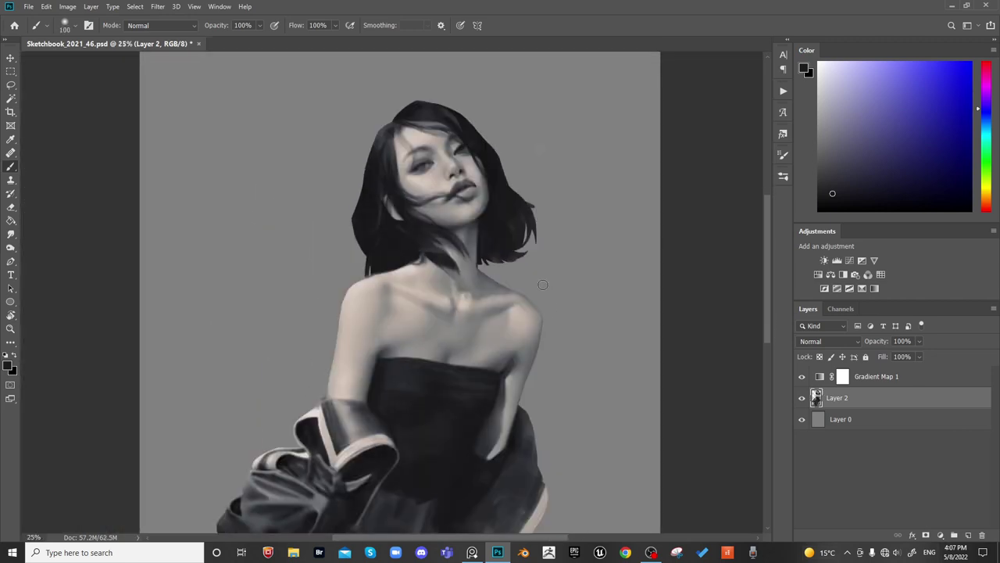
{"action": "key", "text": "ctrl+minus"}
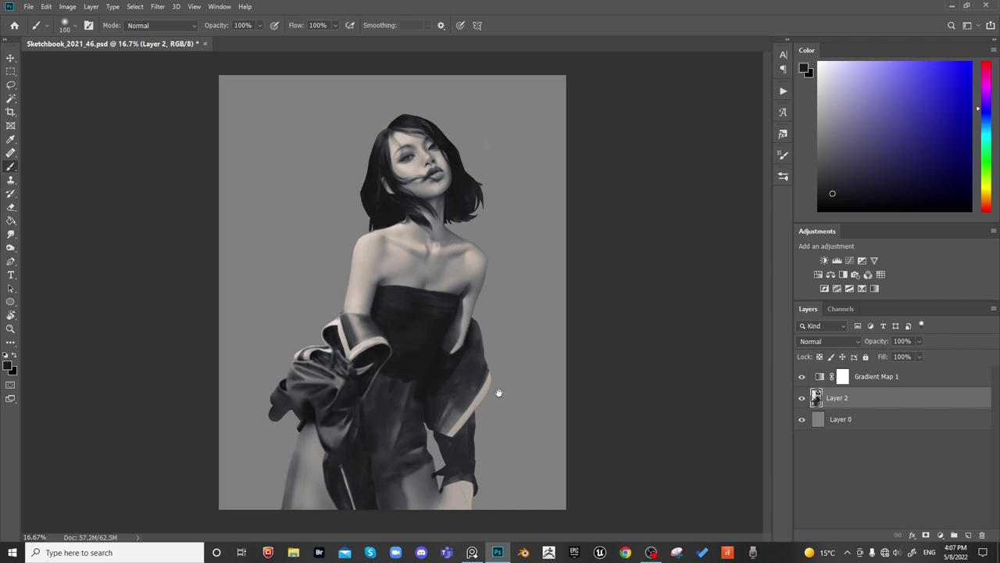
{"action": "key", "text": "ctrl+shift+h"}
{"action": "key", "text": "ctrl+plus"}
{"action": "key", "text": "ctrl+plus"}
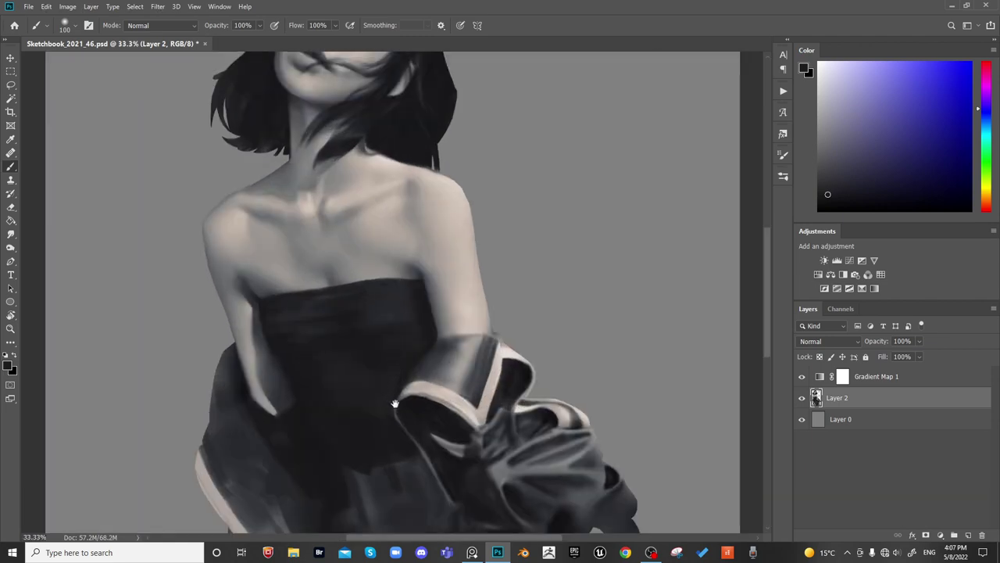
{"action": "left_click_drag", "start_coordinate": [406, 383], "coordinate": [363, 158]}
Switch to the rough multi-dab brush and paint dark fabric folds below the waist, starting at size 125 and varying up to 175
{"action": "right_click", "coordinate": [362, 291]}
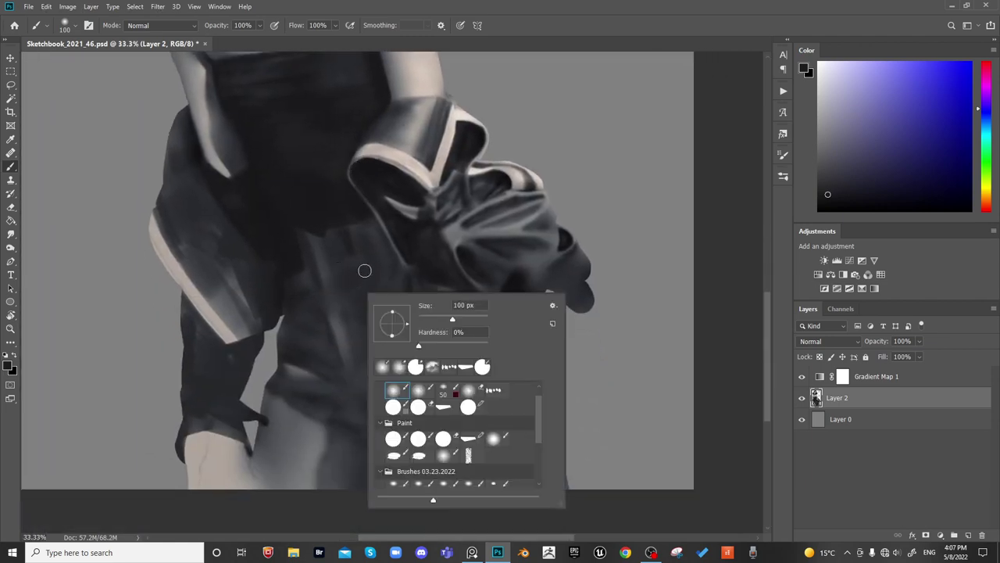
{"action": "left_click", "coordinate": [493, 389]}
{"action": "left_click", "coordinate": [353, 286]}
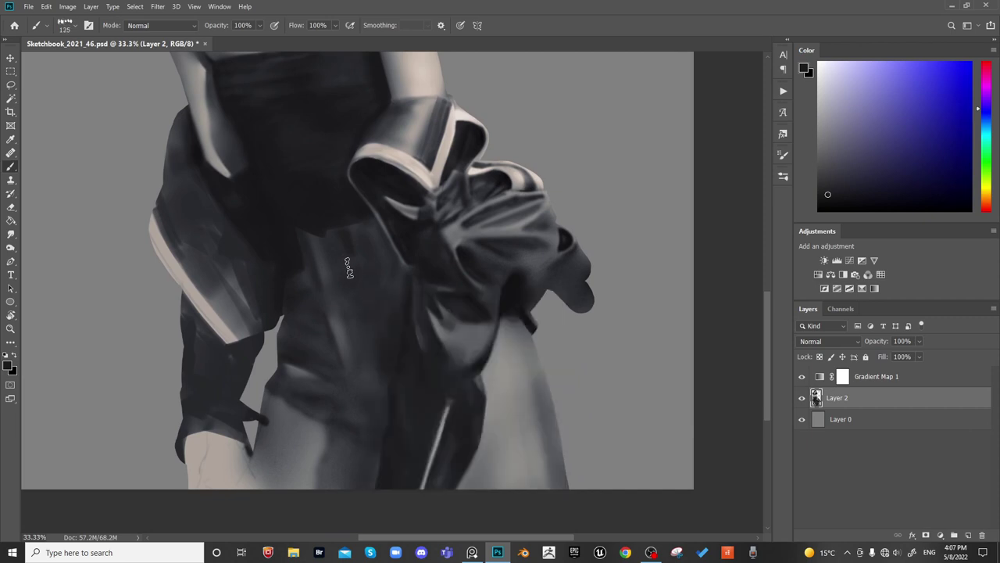
{"action": "key", "text": "bracketright"}
{"action": "key", "text": "bracketright"}
{"action": "key", "text": "bracketleft"}
{"action": "key", "text": "bracketleft"}
{"action": "key", "text": "bracketright"}
{"action": "key", "text": "bracketright"}
{"action": "key", "text": "bracketright"}
{"action": "key", "text": "bracketright"}
{"action": "key", "text": "bracketright"}
{"action": "key", "text": "bracketleft"}
{"action": "key", "text": "bracketleft"}
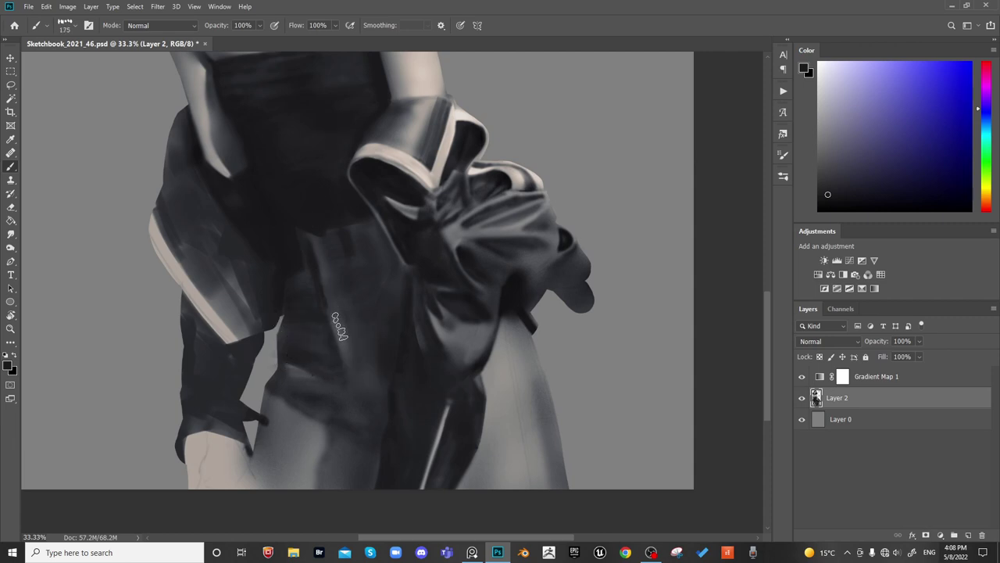
Build up the dark vertical folds in the middle of the lower garment with the rough brush, around size 200
{"action": "key", "text": "bracketleft"}
{"action": "key", "text": "bracketleft"}
{"action": "key", "text": "bracketleft"}
{"action": "key", "text": "bracketright"}
{"action": "key", "text": "bracketright"}
{"action": "key", "text": "bracketright"}
{"action": "key", "text": "bracketleft"}
{"action": "key", "text": "bracketleft"}
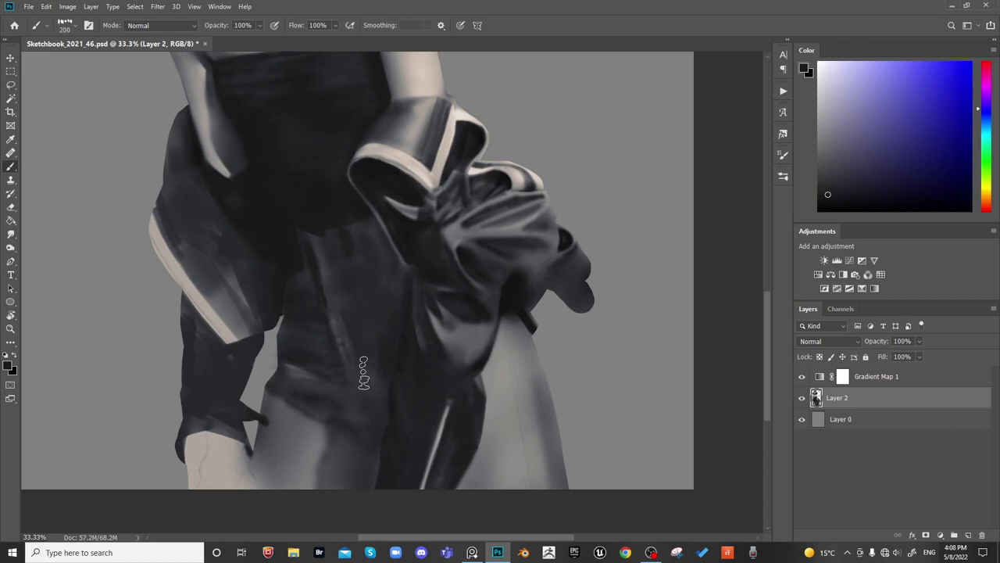
{"action": "key", "text": "bracketleft"}
{"action": "key", "text": "bracketleft"}
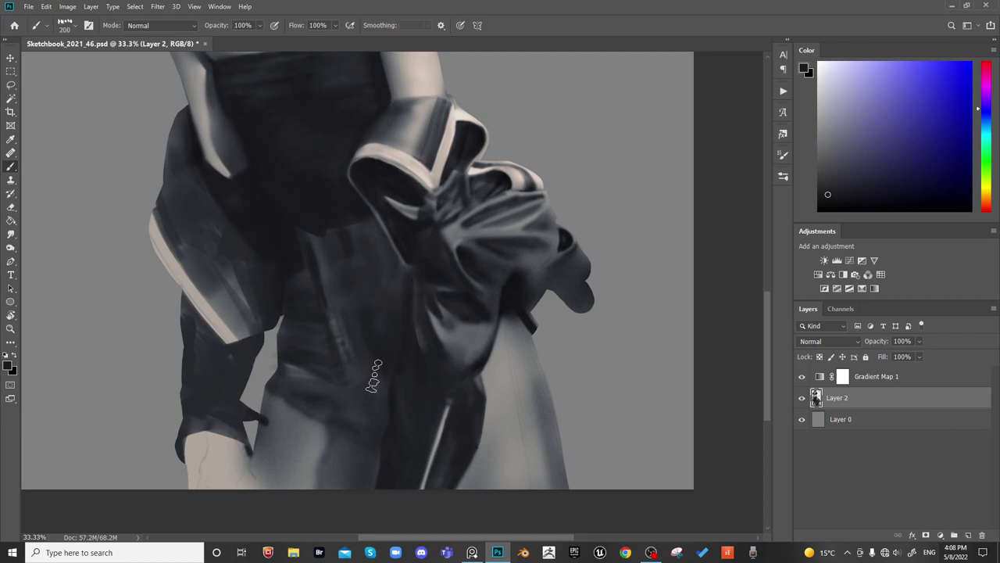
Extend the near-black shading down the inner leg to the canvas edge, varying the rough brush around size 175
{"action": "scroll", "coordinate": [387, 386], "scroll_direction": "down", "scroll_amount": 1}
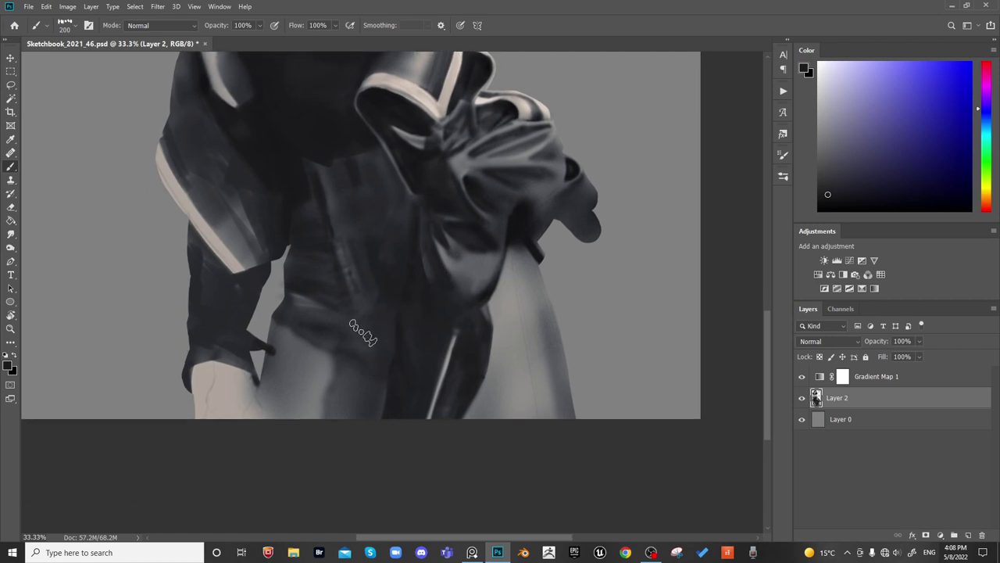
{"action": "key", "text": "bracketleft"}
{"action": "key", "text": "bracketleft"}
{"action": "key", "text": "bracketleft"}
{"action": "key", "text": "bracketright"}
{"action": "key", "text": "bracketright"}
{"action": "key", "text": "bracketright"}
{"action": "key", "text": "bracketright"}
{"action": "key", "text": "bracketright"}
{"action": "key", "text": "bracketleft"}
{"action": "key", "text": "bracketleft"}
{"action": "key", "text": "bracketleft"}
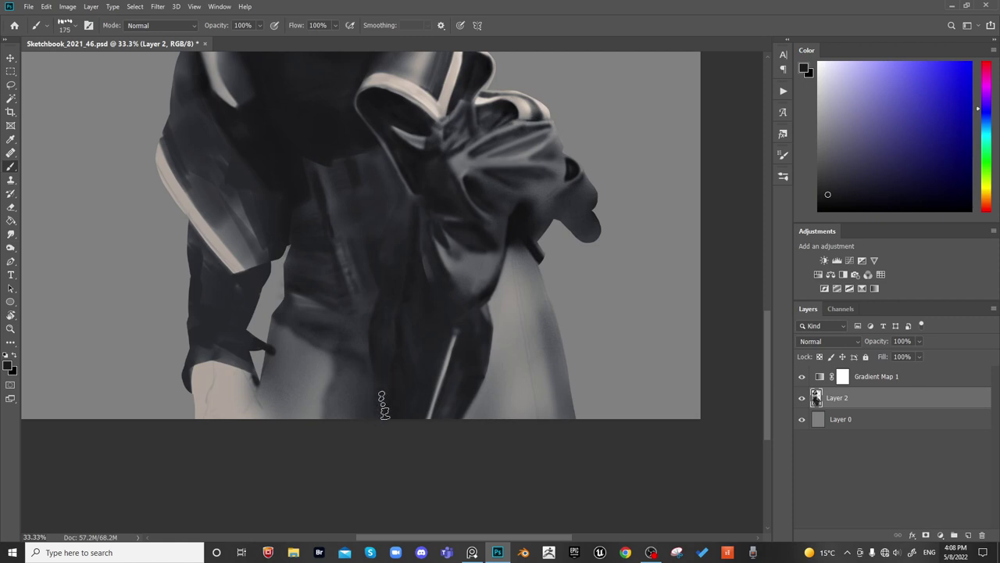
Reshape the shadow edge on the front leg with sampled dark greys, using the rough brush at sizes 300 and 150
{"action": "key", "text": "bracketright"}
{"action": "key", "text": "bracketright"}
{"action": "key", "text": "bracketright"}
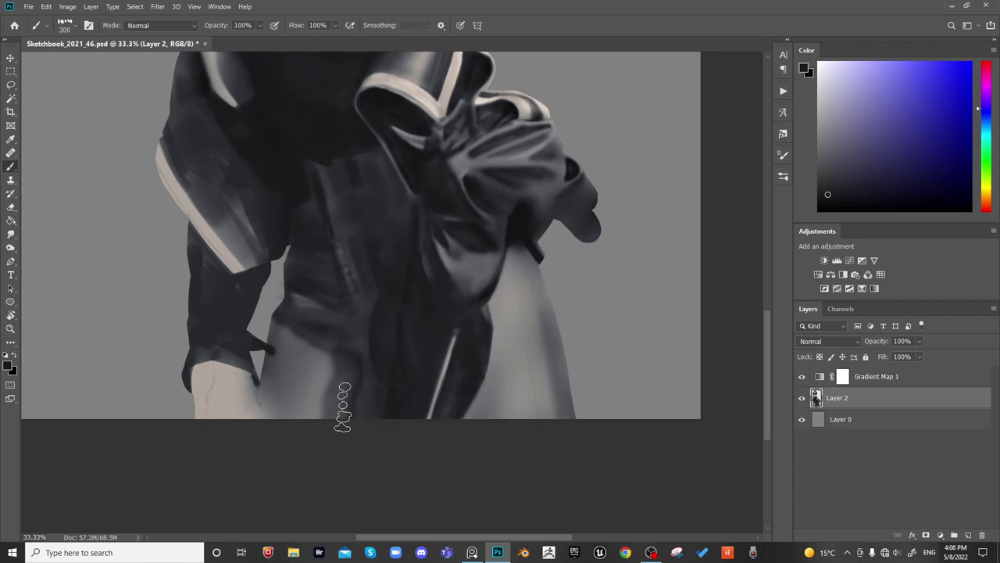
{"action": "key", "text": "bracketleft"}
{"action": "key", "text": "bracketleft"}
{"action": "key", "text": "bracketleft"}
{"action": "key", "text": "bracketleft"}
{"action": "left_click", "coordinate": [346, 367], "text": "alt"}
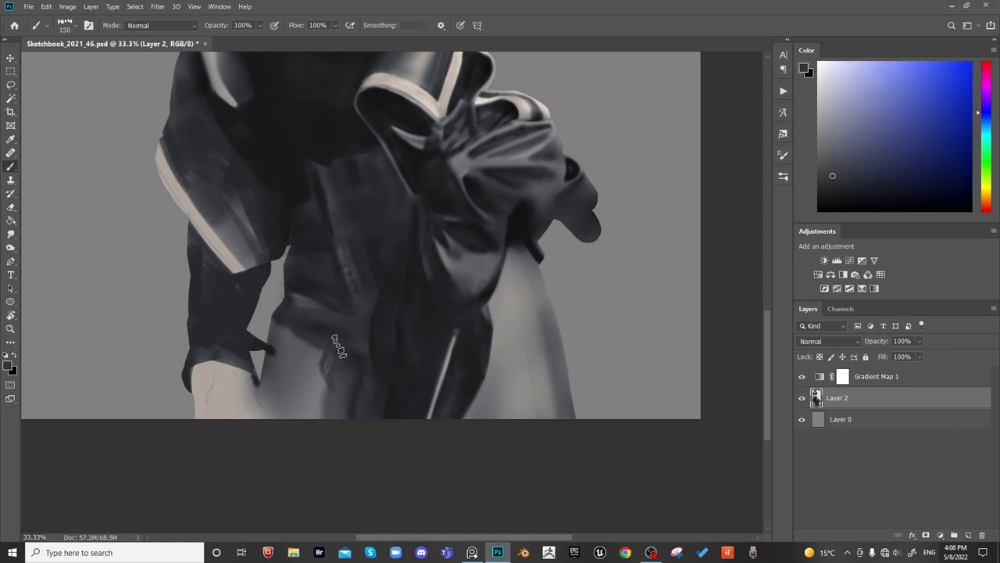
{"action": "left_click", "coordinate": [339, 376], "text": "alt"}
{"action": "key", "text": "bracketright"}
{"action": "mouse_move", "coordinate": [328, 375]}
{"action": "left_mouse_down"}
{"action": "mouse_move", "coordinate": [314, 421]}
{"action": "mouse_move", "coordinate": [330, 407]}
{"action": "left_mouse_up"}
Sample a near-black from the garment and darken the front leg with the rough brush enlarged to 300 and 600
{"action": "left_click", "coordinate": [373, 340], "text": "alt"}
{"action": "key", "text": "bracketright"}
{"action": "key", "text": "bracketright"}
{"action": "key", "text": "bracketright"}
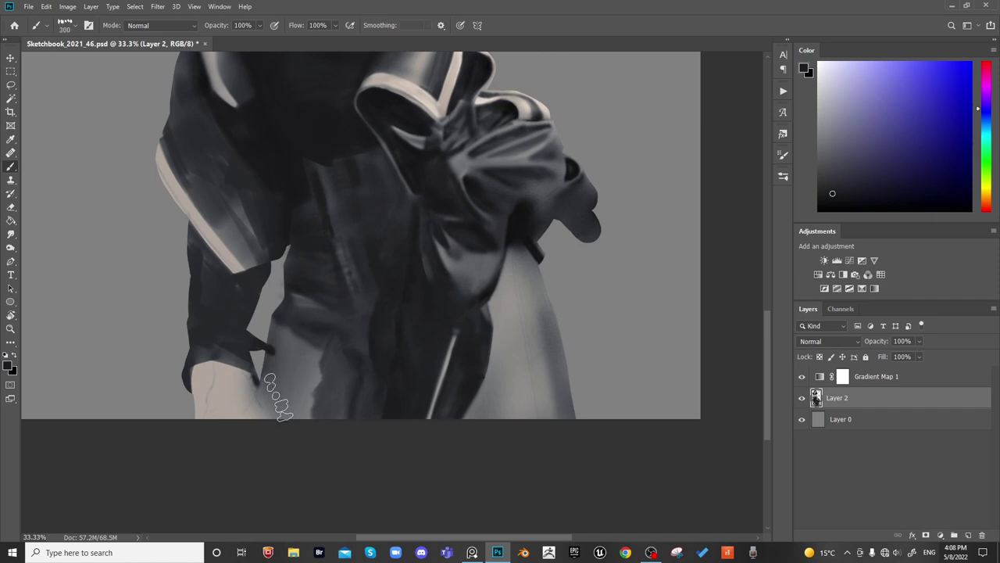
{"action": "key", "text": "bracketright"}
{"action": "key", "text": "bracketright"}
{"action": "key", "text": "bracketright"}
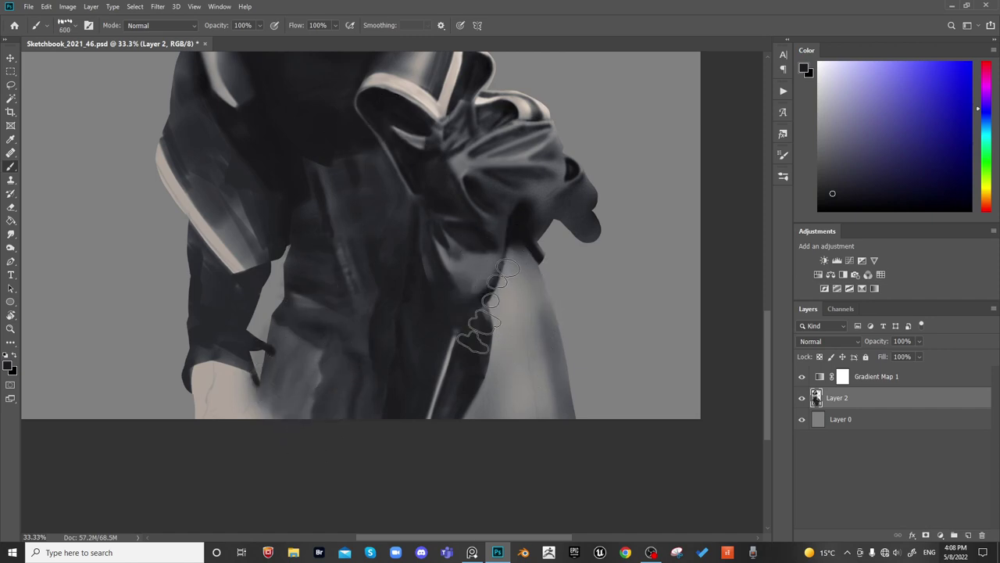
Switch to the speckled brush in the Texture group at size 500
{"action": "right_click", "coordinate": [489, 310]}
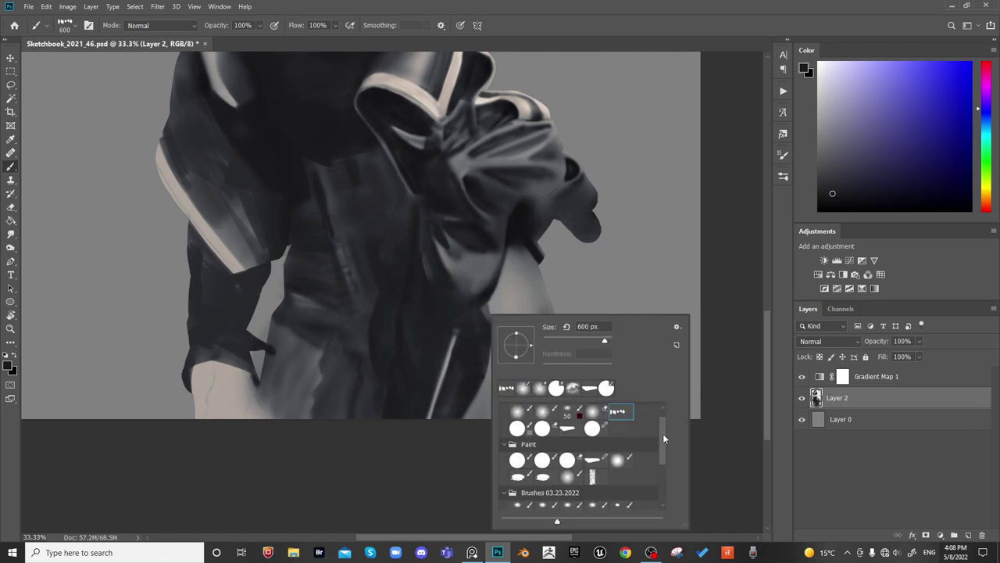
{"action": "left_click_drag", "start_coordinate": [664, 440], "coordinate": [573, 483]}
{"action": "double_click", "coordinate": [541, 486]}
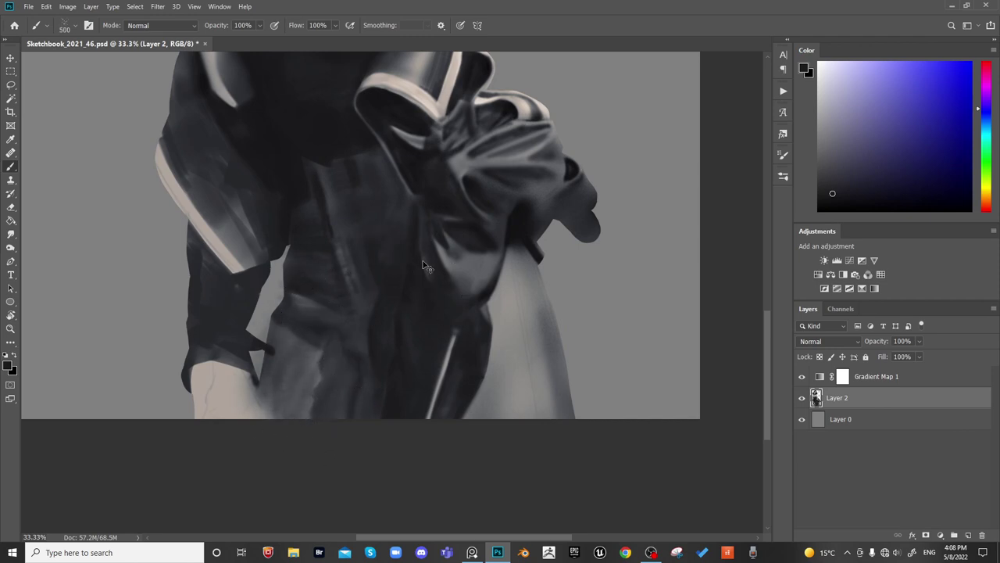
Undo the last three strokes and lock the transparent pixels of Layer 2
{"action": "key", "text": "ctrl+z"}
{"action": "key", "text": "ctrl+z"}
{"action": "key", "text": "ctrl+z"}
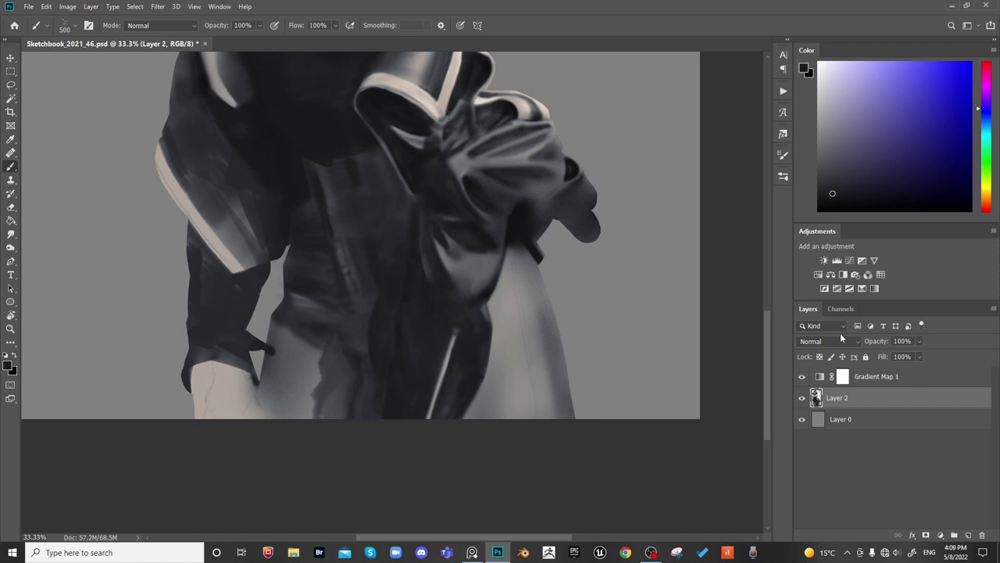
{"action": "left_click", "coordinate": [820, 356]}
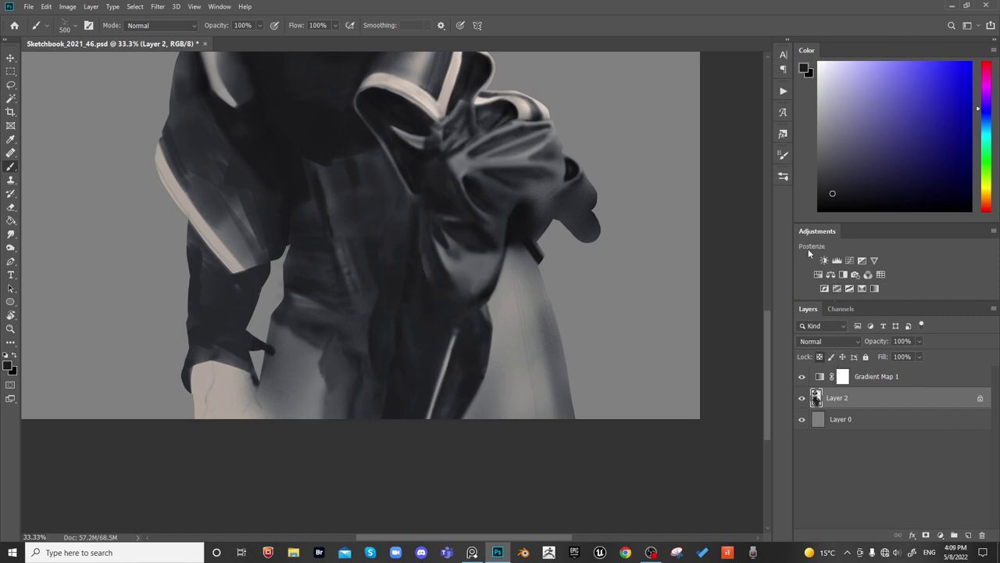
Stipple dark speckled texture over both legs and the lower jacket panel, using brush sizes 500 and 250
{"action": "left_click_drag", "start_coordinate": [311, 433], "coordinate": [346, 412]}
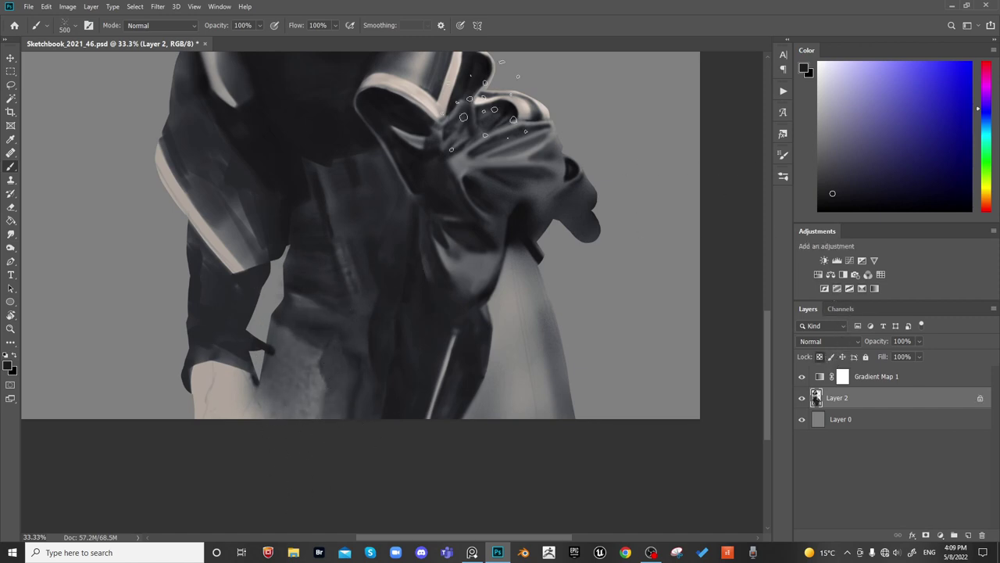
{"action": "mouse_move", "coordinate": [535, 345]}
{"action": "left_mouse_down"}
{"action": "mouse_move", "coordinate": [444, 361]}
{"action": "mouse_move", "coordinate": [415, 353]}
{"action": "left_mouse_up"}
{"action": "key", "text": "["}
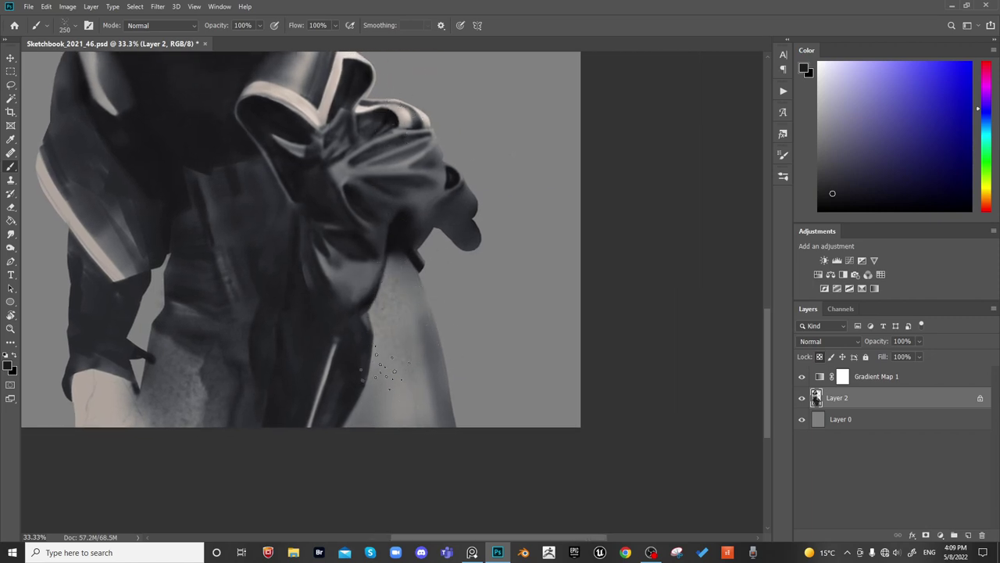
{"action": "left_click_drag", "start_coordinate": [374, 428], "coordinate": [417, 447]}
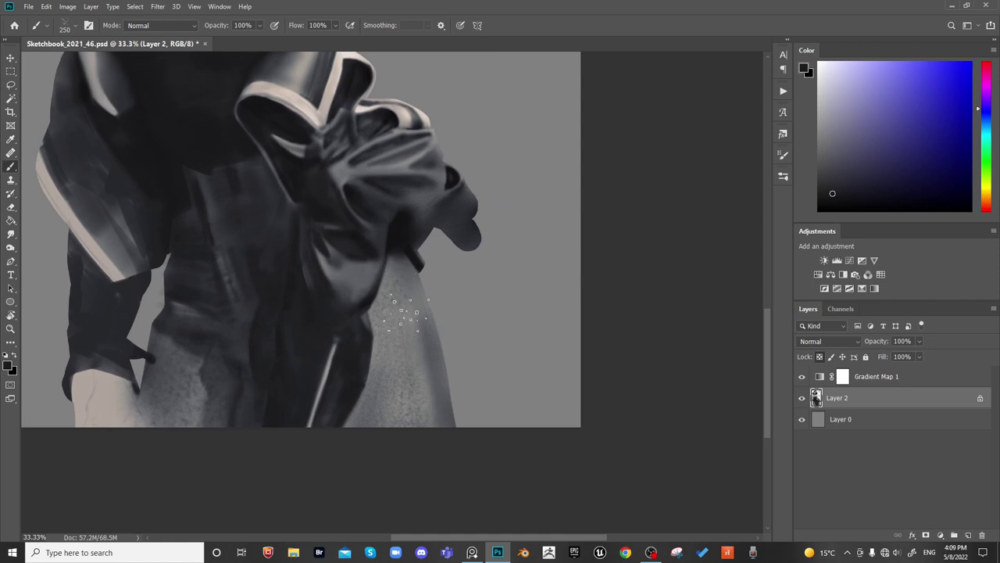
{"action": "left_click_drag", "start_coordinate": [405, 314], "coordinate": [430, 323]}
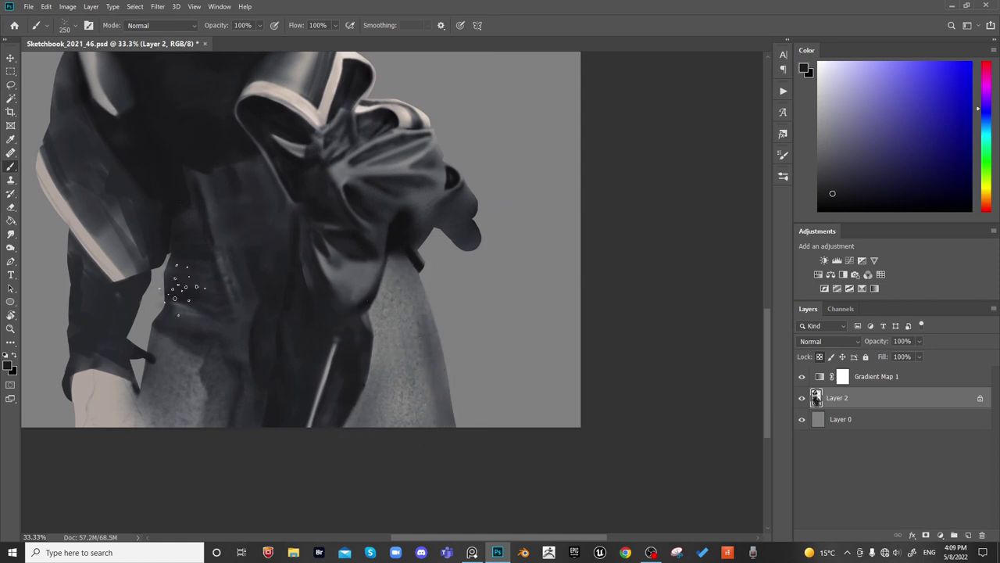
{"action": "left_click_drag", "start_coordinate": [188, 358], "coordinate": [212, 424]}
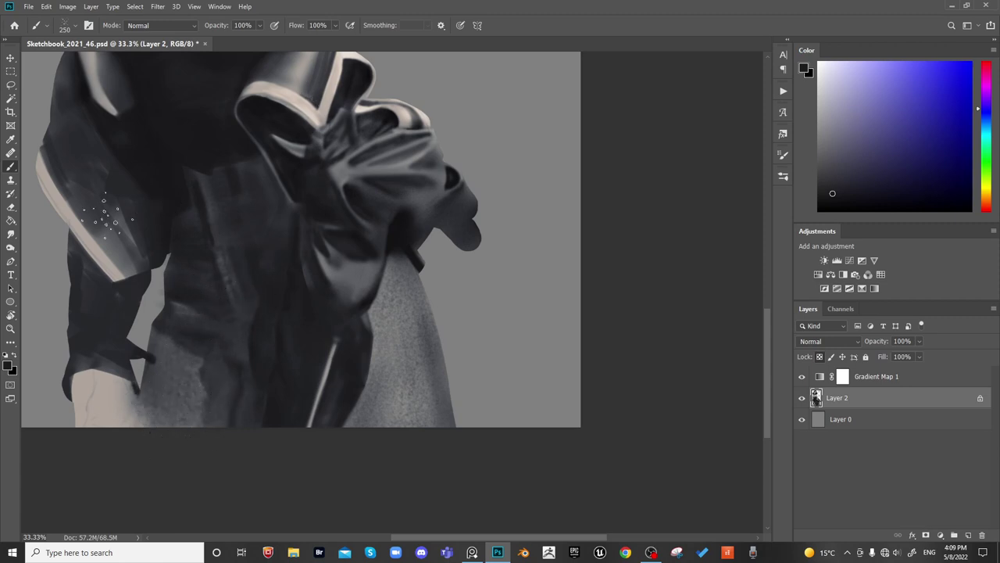
{"action": "left_click_drag", "start_coordinate": [104, 215], "coordinate": [150, 278]}
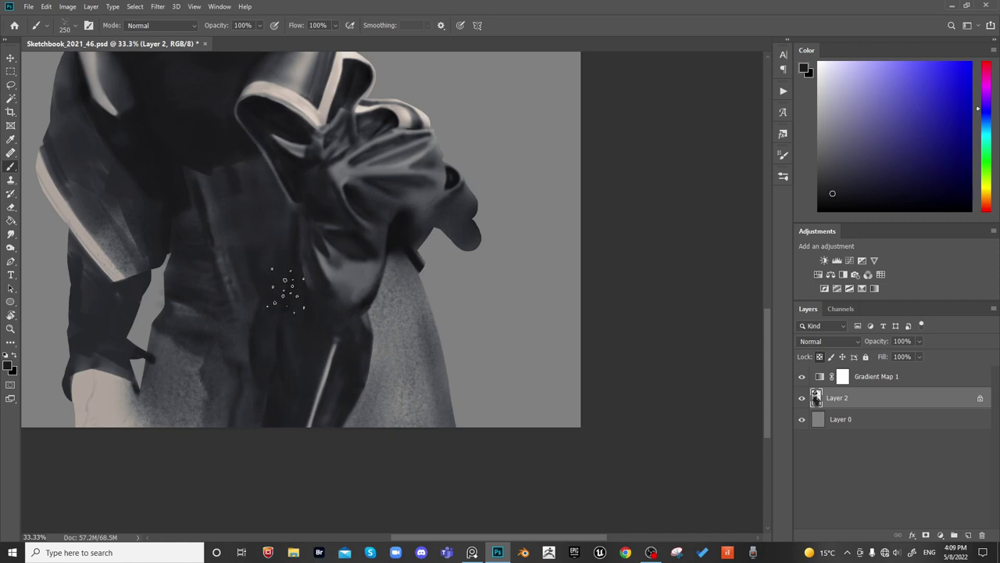
Swap to the near-white colour and stipple light speckles on the upper part of the rear leg
{"action": "key", "text": "x"}
{"action": "mouse_move", "coordinate": [408, 289]}
{"action": "left_mouse_down"}
{"action": "mouse_move", "coordinate": [452, 282]}
{"action": "mouse_move", "coordinate": [405, 279]}
{"action": "left_mouse_up"}
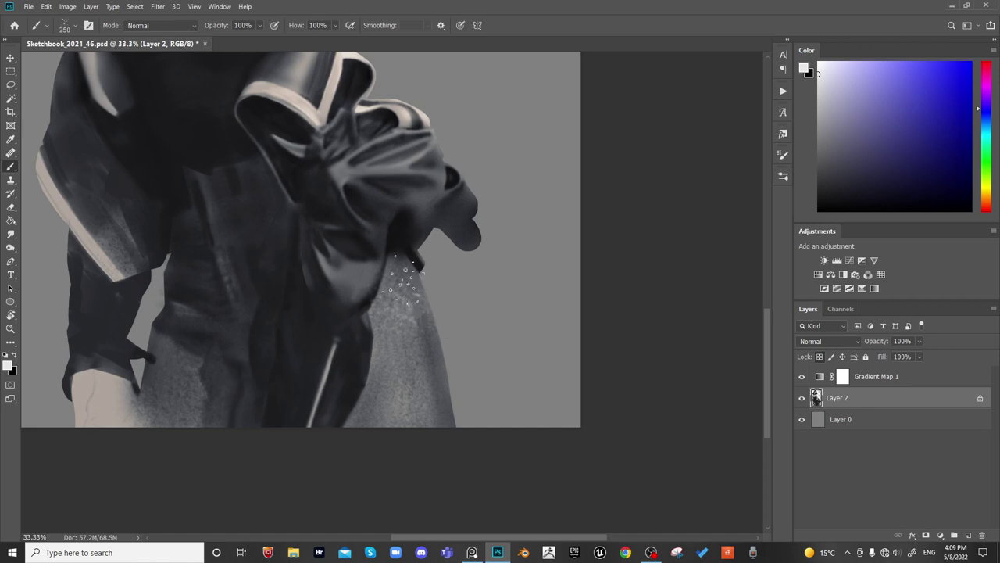
Switch to the dab-row brush in the Ye group, sample the dark jacket tone, and paint small folds atop the rear leg at size 175
{"action": "right_click", "coordinate": [403, 300]}
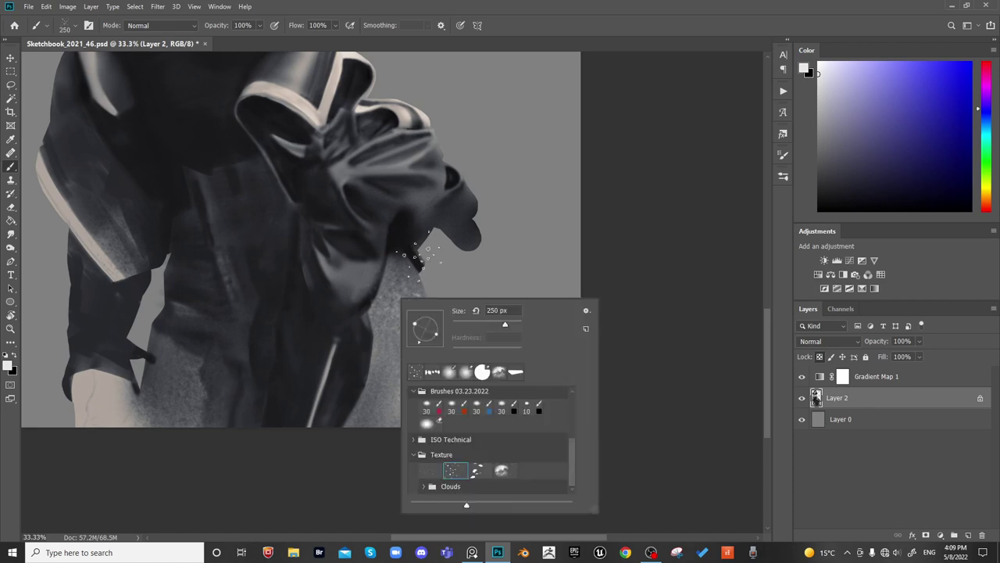
{"action": "left_click_drag", "start_coordinate": [570, 450], "coordinate": [573, 390]}
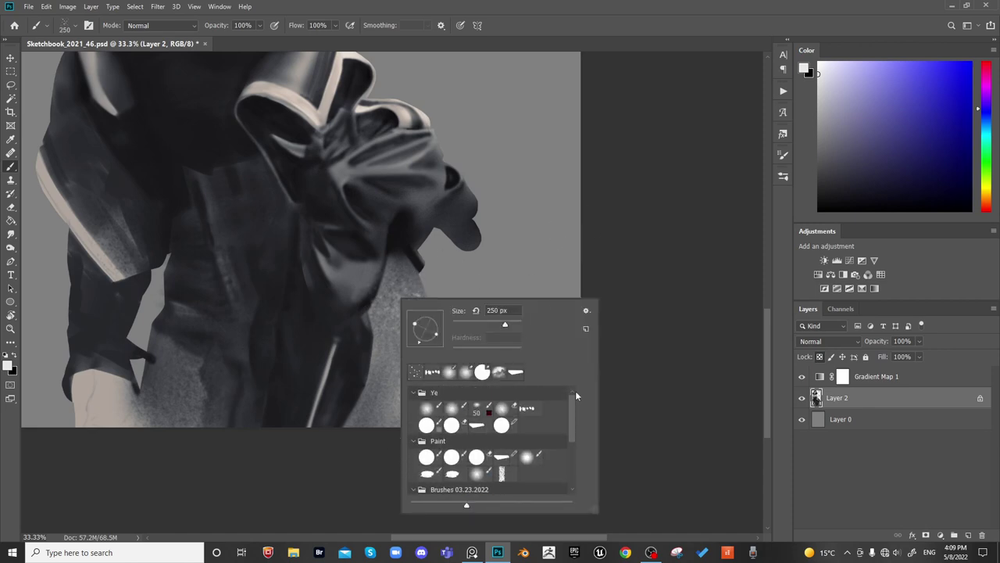
{"action": "left_click", "coordinate": [528, 408]}
{"action": "left_click", "coordinate": [400, 238], "text": "alt"}
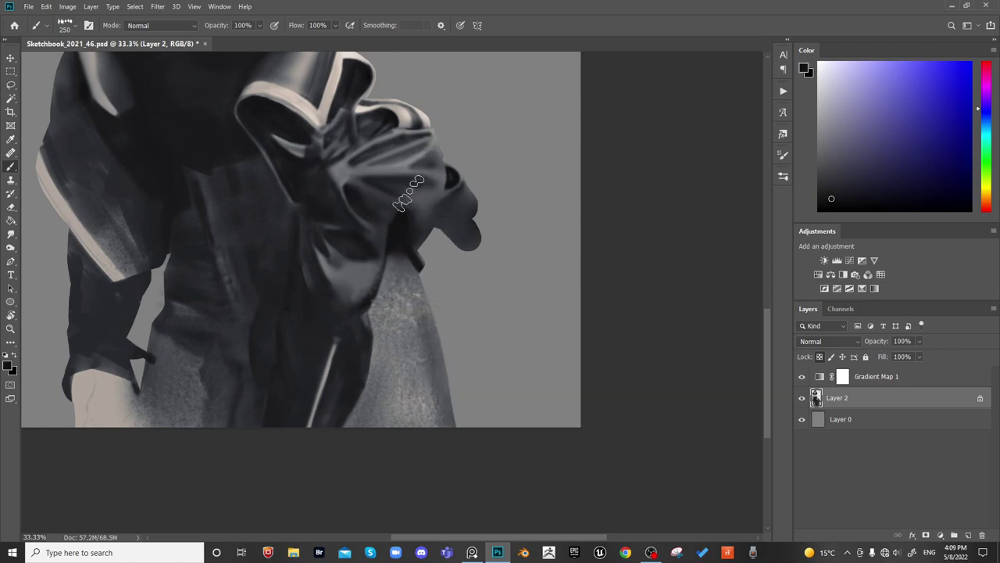
{"action": "key", "text": "bracketleft"}
{"action": "key", "text": "bracketleft"}
{"action": "key", "text": "bracketleft"}
{"action": "key", "text": "bracketleft"}
{"action": "key", "text": "bracketleft"}
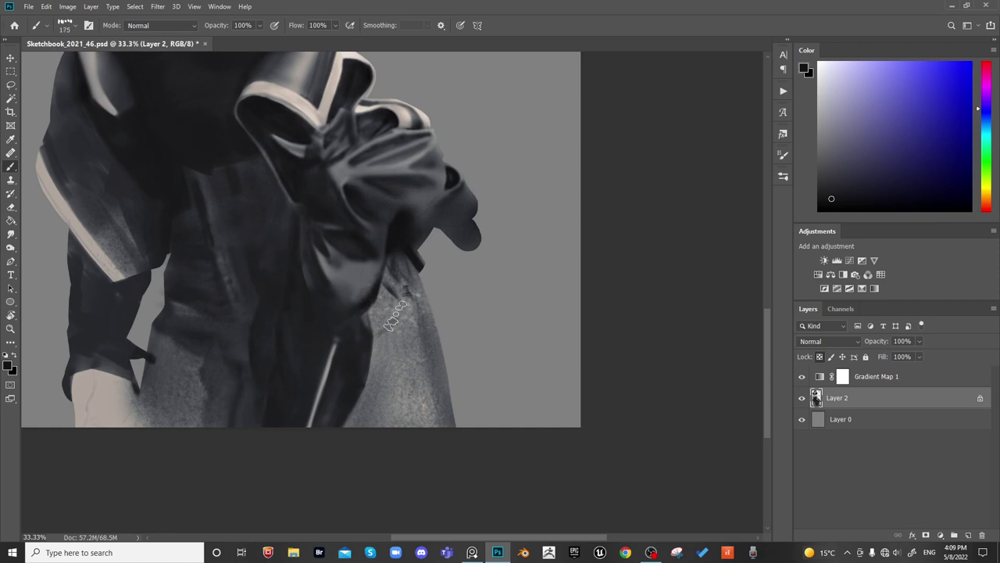
Paint dark streaked fabric texture down the rear leg and along its outer edge, using brush sizes 300, 250 and 175
{"action": "key", "text": "bracketright"}
{"action": "key", "text": "bracketright"}
{"action": "key", "text": "bracketright"}
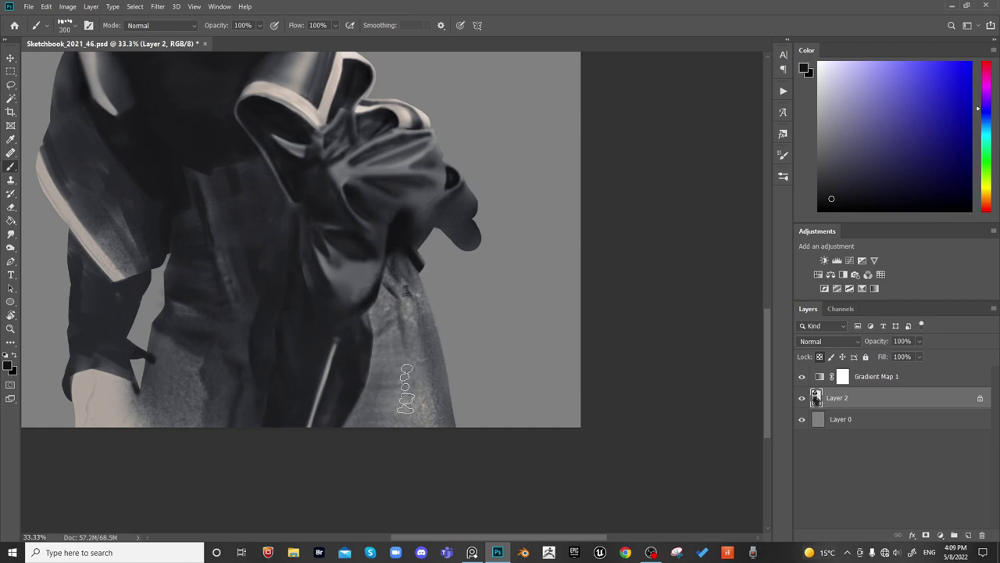
{"action": "key", "text": "bracketleft"}
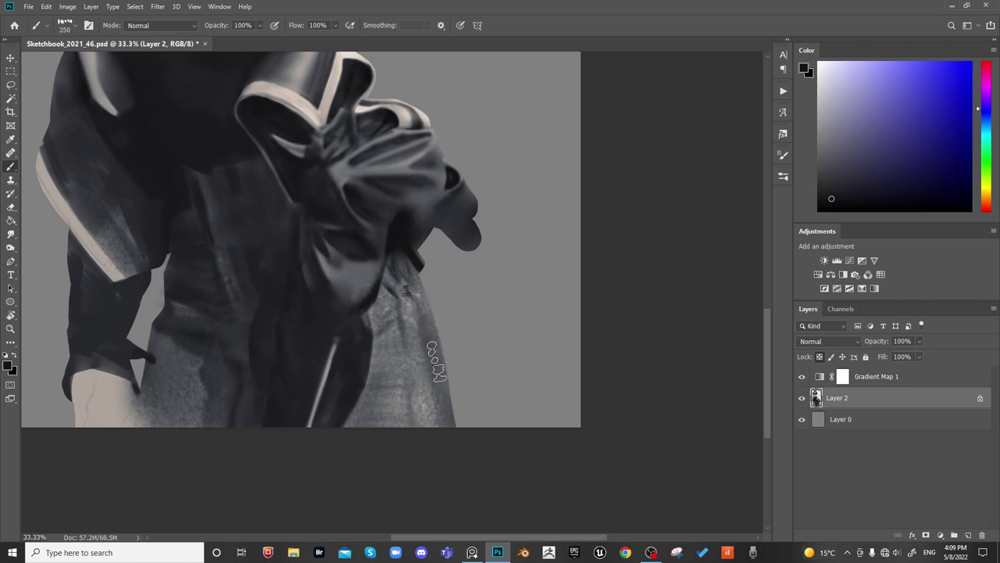
{"action": "key", "text": "bracketleft"}
{"action": "key", "text": "bracketleft"}
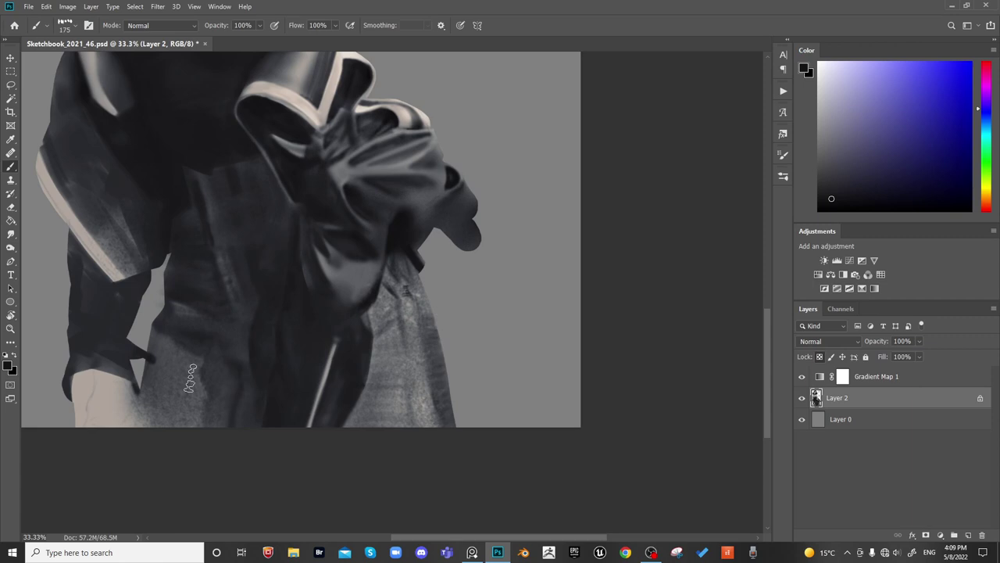
Darken the lower front leg with broad streaked strokes at brush sizes 400 and 300
{"action": "key", "text": "bracketright"}
{"action": "key", "text": "bracketright"}
{"action": "key", "text": "bracketright"}
{"action": "key", "text": "bracketright"}
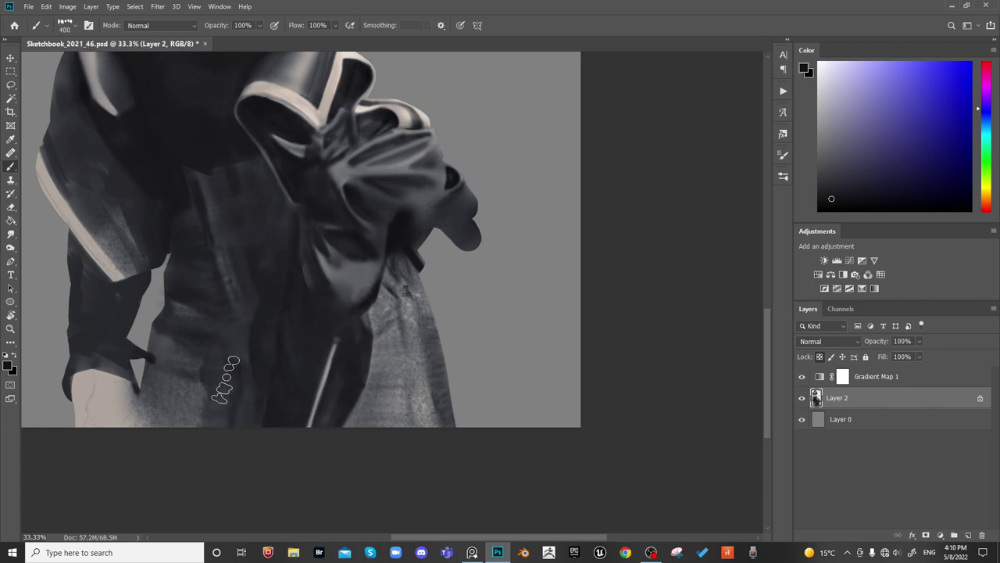
{"action": "key", "text": "bracketleft"}
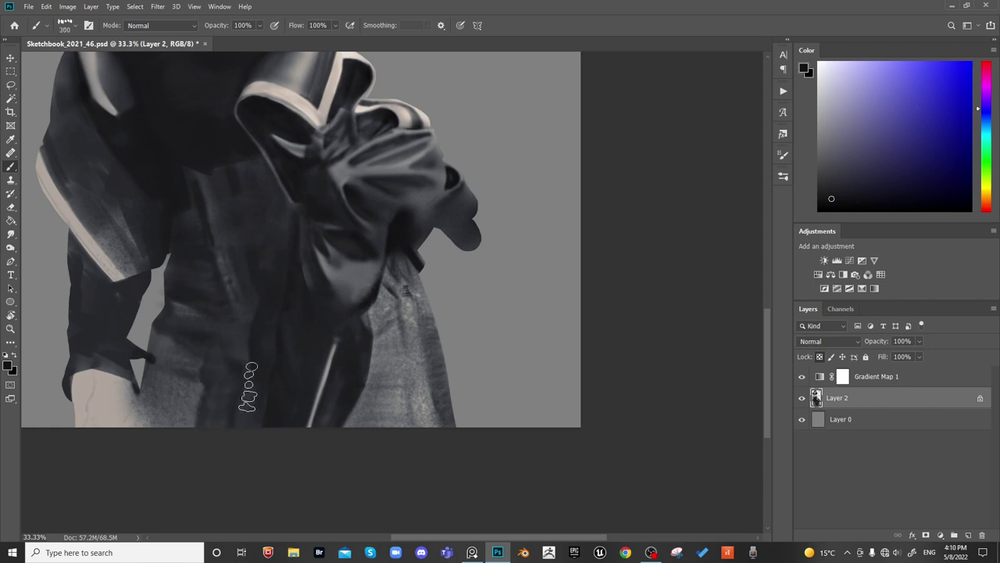
Check the whole figure, and paint dark streaked folds across the front thigh with the dab-row brush, varying its size and finishing at 125
{"action": "key", "text": "ctrl+minus"}
{"action": "key", "text": "ctrl+minus"}
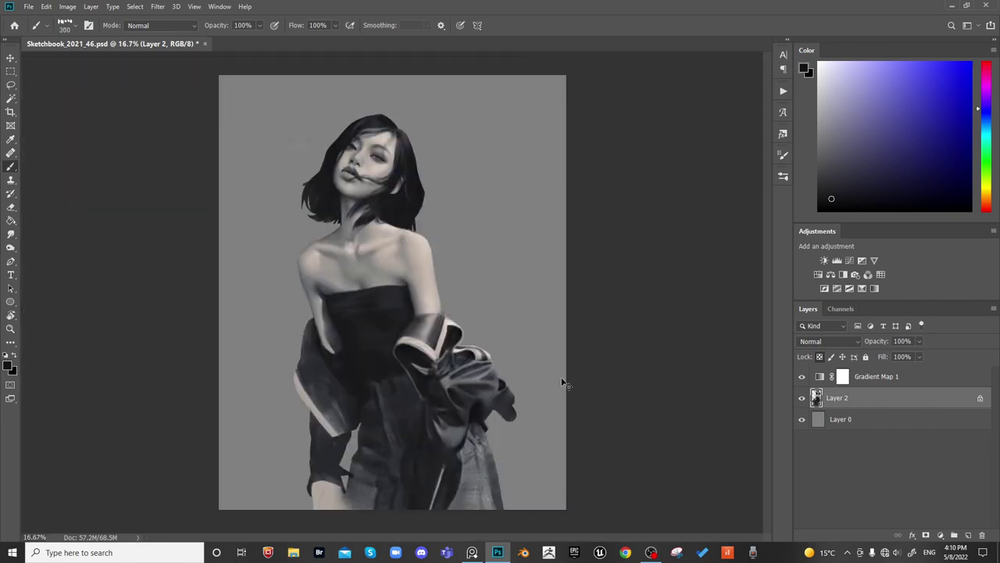
{"action": "key", "text": "ctrl+shift+h"}
{"action": "key", "text": "ctrl+shift+h"}
{"action": "key", "text": "ctrl+plus"}
{"action": "key", "text": "ctrl+plus"}
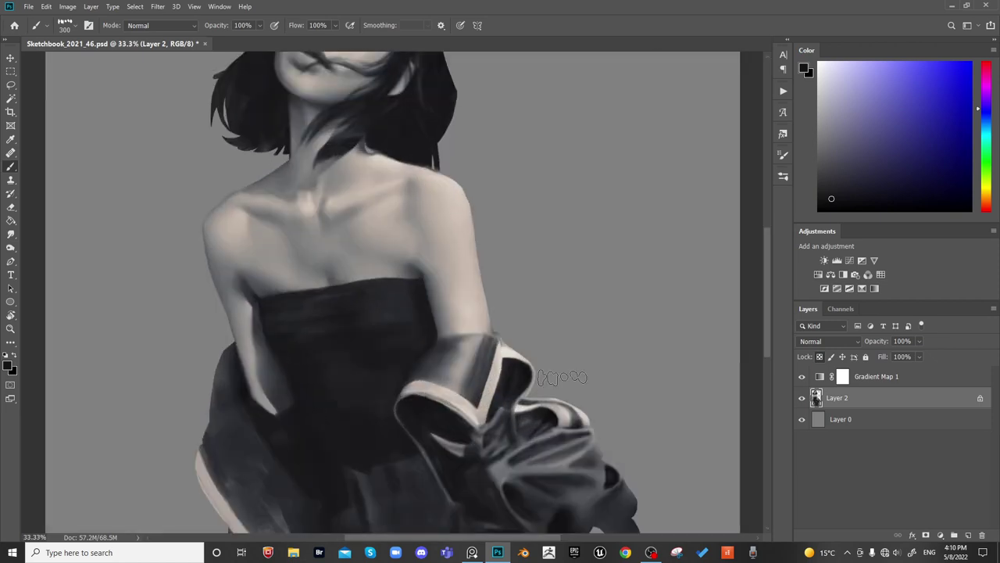
{"action": "left_click_drag", "start_coordinate": [386, 478], "coordinate": [370, 282]}
{"action": "key", "text": "bracketleft"}
{"action": "key", "text": "bracketleft"}
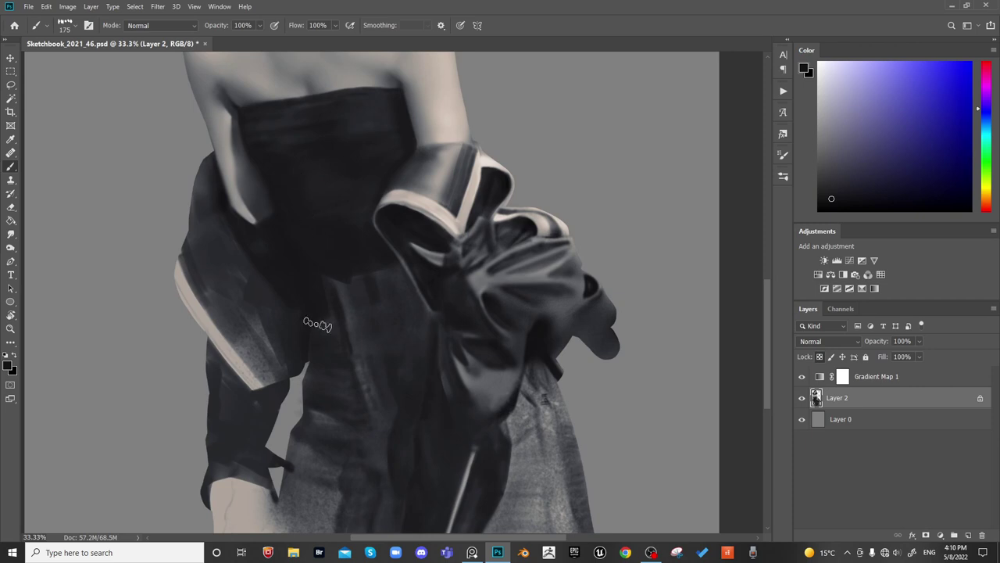
{"action": "key", "text": "bracketleft"}
{"action": "key", "text": "bracketright"}
{"action": "key", "text": "bracketright"}
{"action": "key", "text": "bracketleft"}
{"action": "key", "text": "bracketleft"}
{"action": "key", "text": "bracketleft"}
{"action": "key", "text": "bracketleft"}
{"action": "key", "text": "bracketright"}
{"action": "key", "text": "bracketright"}
{"action": "key", "text": "bracketright"}
{"action": "key", "text": "space"}
{"action": "left_click_drag", "start_coordinate": [403, 424], "coordinate": [373, 382]}
{"action": "key", "text": "bracketleft"}
{"action": "key", "text": "bracketleft"}
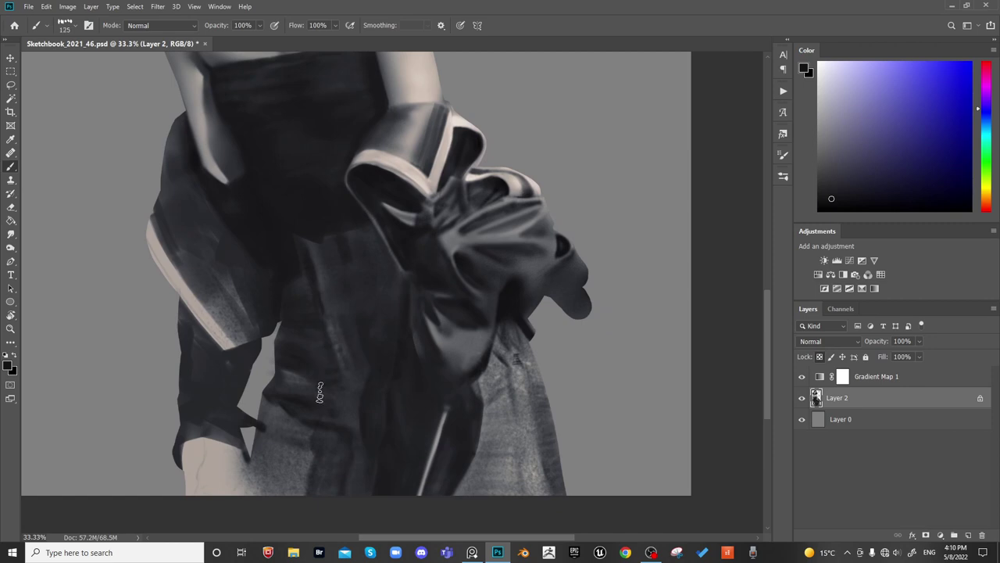
Switch to the soft round brush and darken the inner edge of the lower jacket panel, working up from size 100 to 250
{"action": "right_click", "coordinate": [302, 350]}
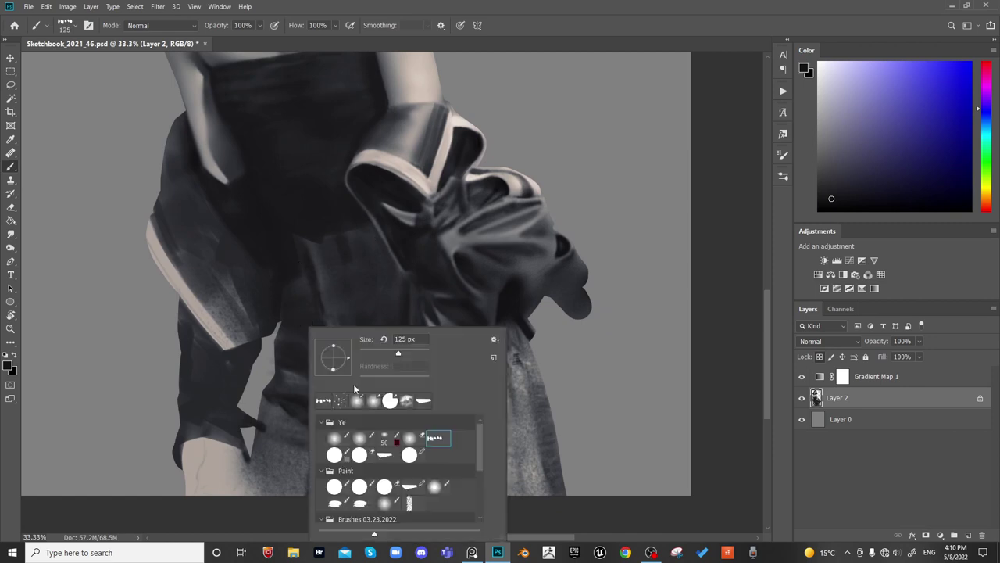
{"action": "key", "text": "Escape"}
{"action": "key", "text": "bracketleft"}
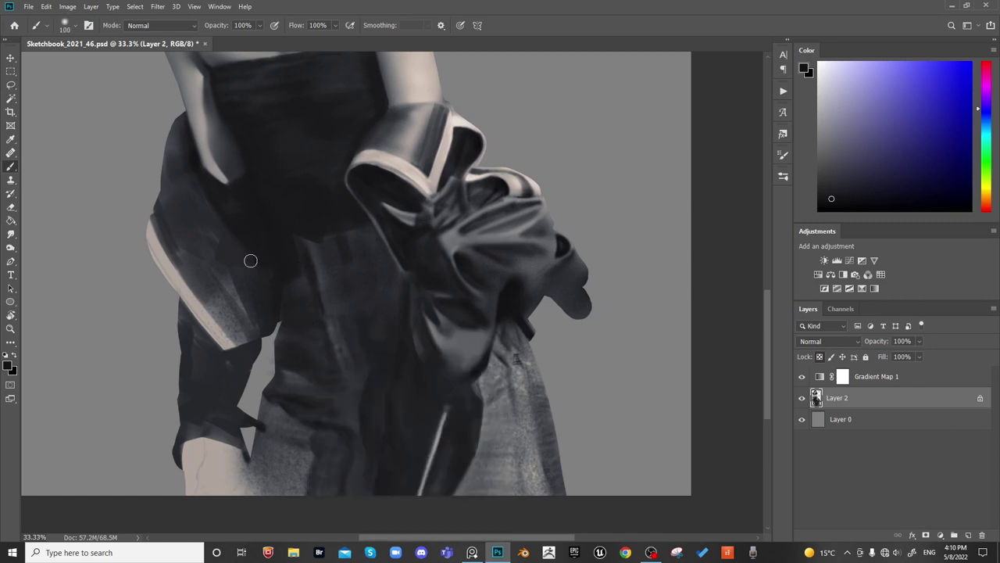
{"action": "key", "text": "bracketright"}
{"action": "key", "text": "bracketright"}
{"action": "key", "text": "bracketright"}
{"action": "key", "text": "bracketright"}
{"action": "key", "text": "bracketright"}
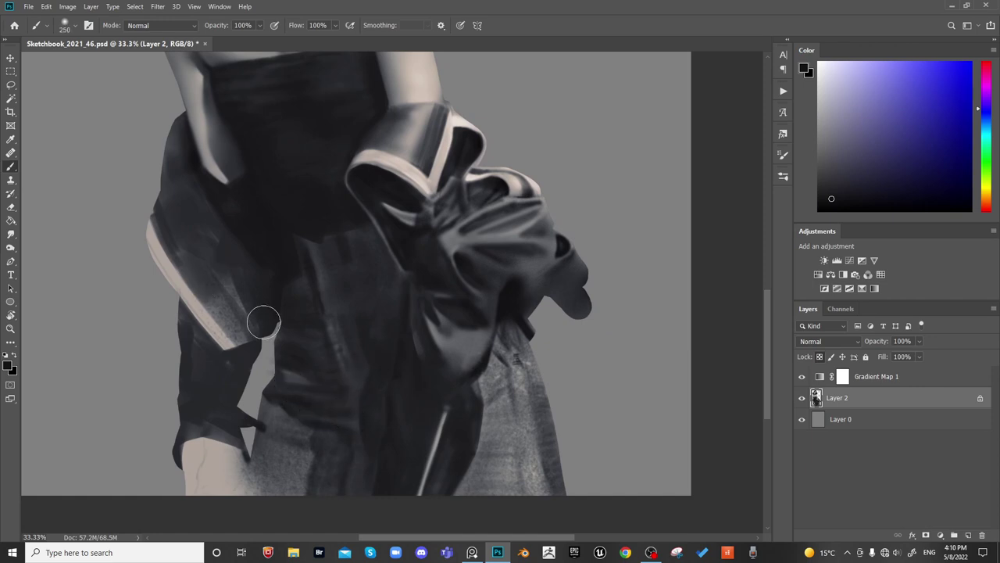
Sample dark greys from the front leg and jacket and deepen the shadows on the lower front leg, using sizes 250 and 400
{"action": "left_click", "coordinate": [334, 434], "text": "alt"}
{"action": "left_click", "coordinate": [351, 486], "text": "alt"}
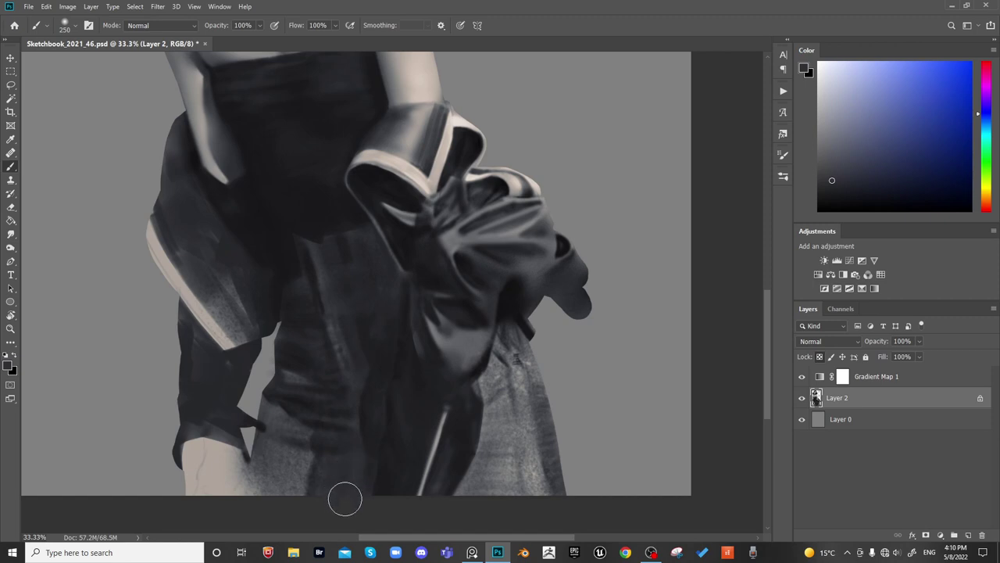
{"action": "left_click", "coordinate": [396, 280], "text": "alt"}
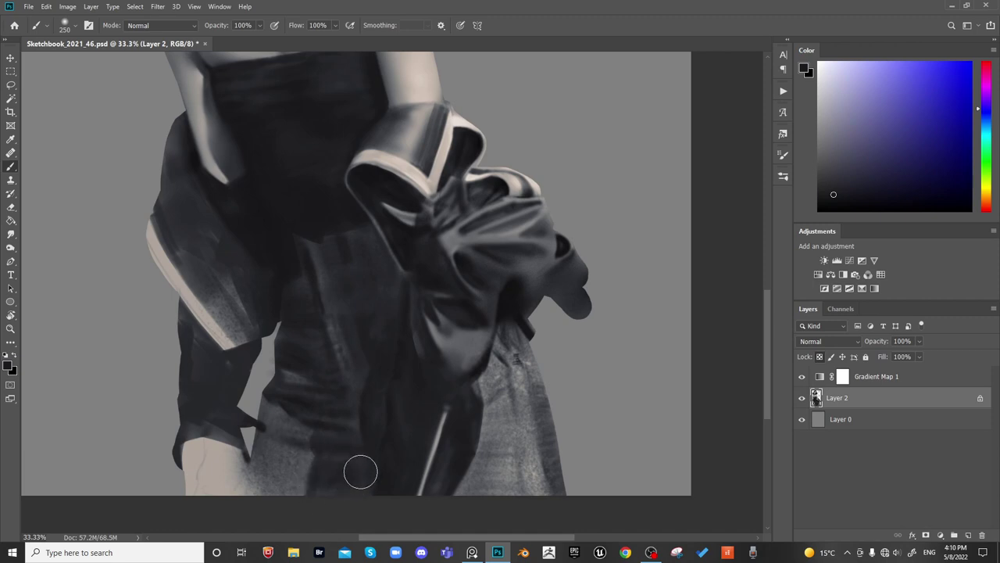
{"action": "key", "text": "bracketright"}
{"action": "key", "text": "bracketright"}
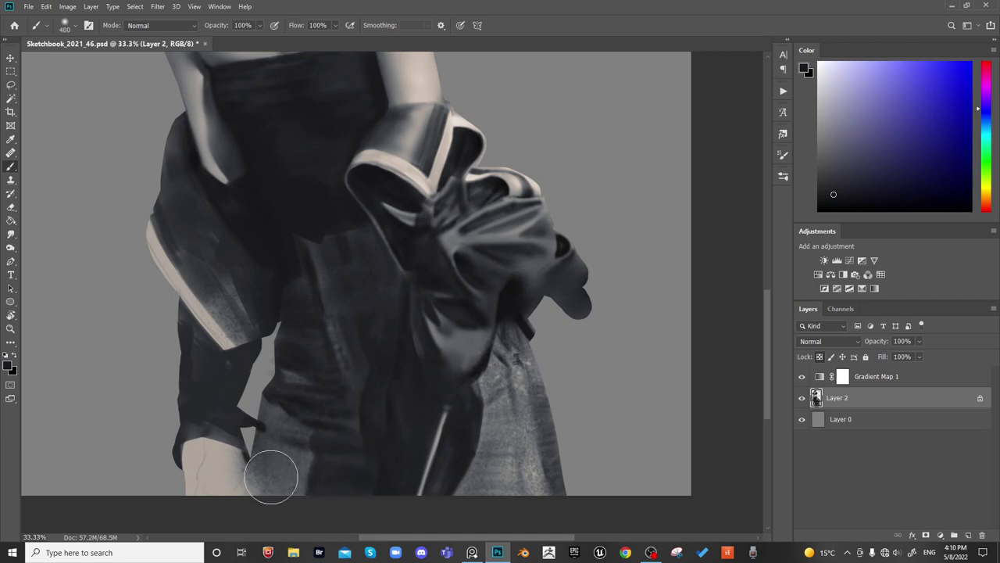
Shade the folds beside the hand on the front leg with the dark tone, building up to brush size 500
{"action": "key", "text": "bracketleft"}
{"action": "key", "text": "bracketleft"}
{"action": "key", "text": "bracketleft"}
{"action": "key", "text": "bracketleft"}
{"action": "key", "text": "bracketleft"}
{"action": "key", "text": "bracketright"}
{"action": "key", "text": "bracketright"}
{"action": "key", "text": "bracketright"}
{"action": "key", "text": "bracketright"}
{"action": "key", "text": "bracketright"}
{"action": "key", "text": "bracketright"}
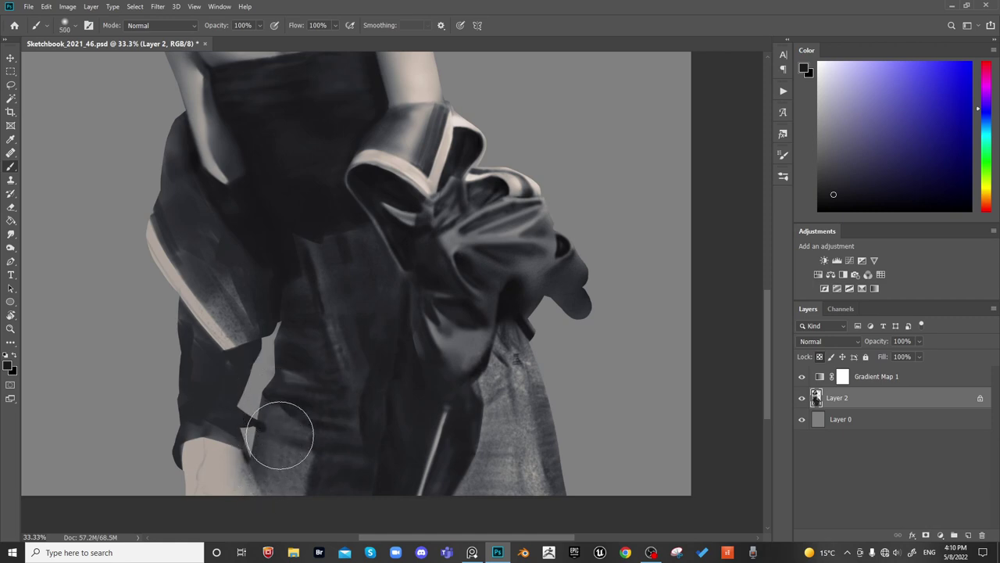
Sample the light jacket trim tone and paint a thin fold highlight on the front thigh at size 90
{"action": "key", "text": "bracketleft"}
{"action": "key", "text": "bracketleft"}
{"action": "key", "text": "bracketleft"}
{"action": "key", "text": "bracketleft"}
{"action": "key", "text": "alt"}
{"action": "left_click", "coordinate": [220, 325], "text": "alt"}
{"action": "key", "text": "bracketleft"}
{"action": "key", "text": "bracketleft"}
{"action": "key", "text": "bracketleft"}
{"action": "key", "text": "bracketleft"}
{"action": "key", "text": "bracketleft"}
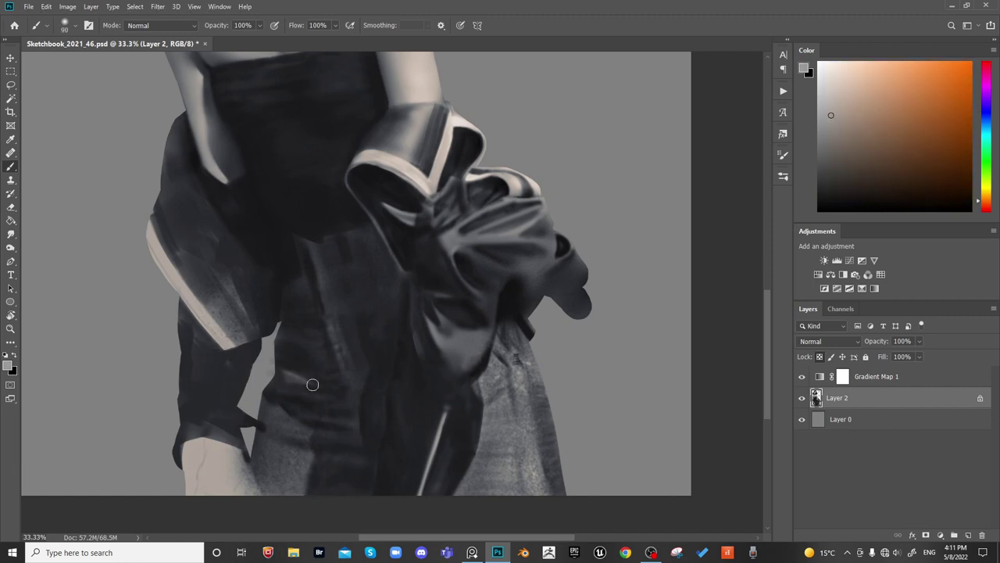
Glaze the sampled light tone softly over the rear leg with the brush at size 400
{"action": "key", "text": "bracketright"}
{"action": "key", "text": "bracketright"}
{"action": "key", "text": "bracketright"}
{"action": "key", "text": "bracketright"}
{"action": "key", "text": "bracketright"}
{"action": "key", "text": "bracketright"}
{"action": "key", "text": "bracketright"}
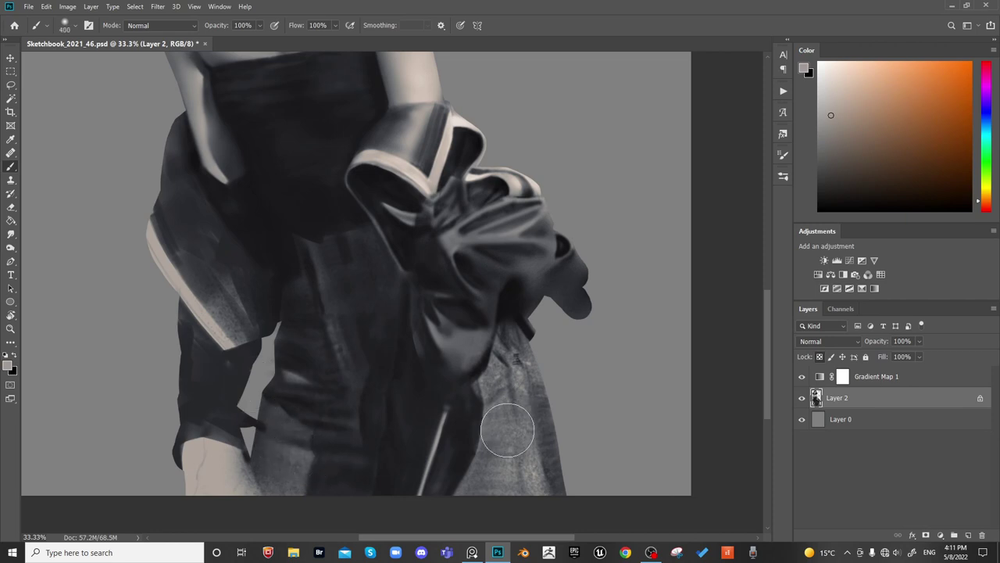
Sample the near-black under the jacket and darken the bunched sleeve folds above the rear leg at size 300
{"action": "left_click", "coordinate": [520, 339], "text": "alt"}
{"action": "key", "text": "bracketleft"}
{"action": "key", "text": "bracketleft"}
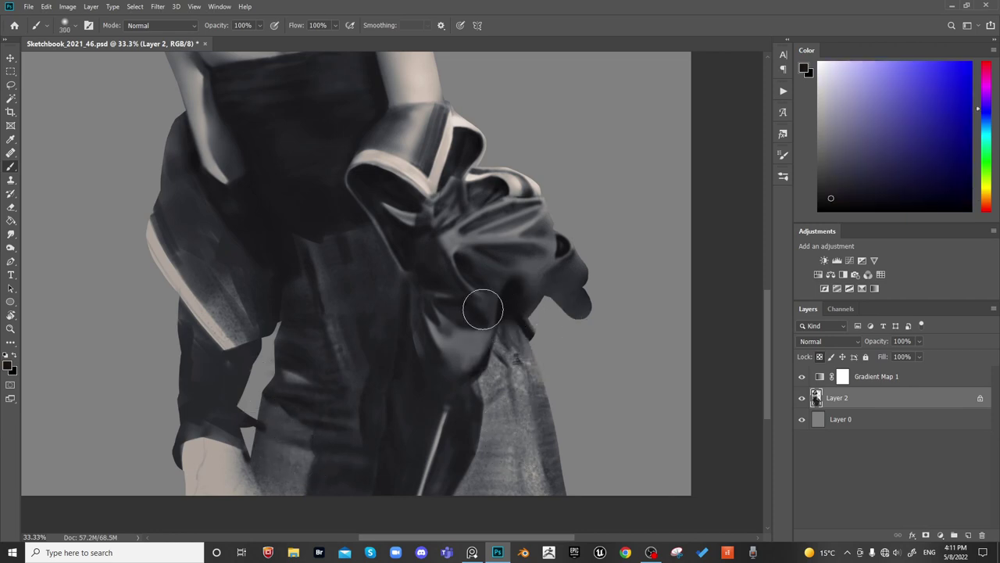
{"action": "key", "text": "bracketleft"}
Shade the rear leg softly with the near-black tone, using a large brush around size 400
{"action": "mouse_move", "coordinate": [480, 379]}
{"action": "left_mouse_down"}
{"action": "mouse_move", "coordinate": [505, 378]}
{"action": "mouse_move", "coordinate": [487, 374]}
{"action": "mouse_move", "coordinate": [488, 392]}
{"action": "mouse_move", "coordinate": [518, 367]}
{"action": "mouse_move", "coordinate": [409, 375]}
{"action": "left_mouse_up"}
{"action": "key", "text": "bracketright"}
{"action": "key", "text": "bracketright"}
{"action": "key", "text": "bracketright"}
{"action": "key", "text": "bracketleft"}
{"action": "key", "text": "bracketleft"}
{"action": "key", "text": "bracketright"}
{"action": "key", "text": "bracketright"}
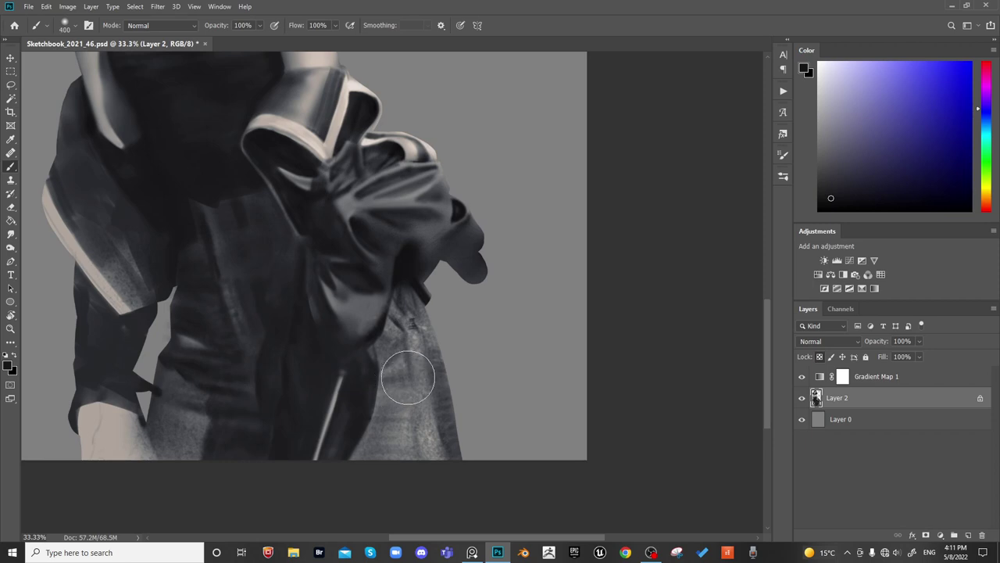
{"action": "key", "text": "bracketright"}
Reduce the brush to size 70 and darken the small recesses in the bunched jacket
{"action": "key", "text": "bracketleft"}
{"action": "key", "text": "bracketleft"}
{"action": "key", "text": "bracketleft"}
{"action": "key", "text": "bracketleft"}
{"action": "key", "text": "bracketleft"}
{"action": "key", "text": "bracketleft"}
{"action": "key", "text": "bracketleft"}
{"action": "key", "text": "bracketleft"}
{"action": "key", "text": "bracketleft"}
{"action": "key", "text": "bracketleft"}
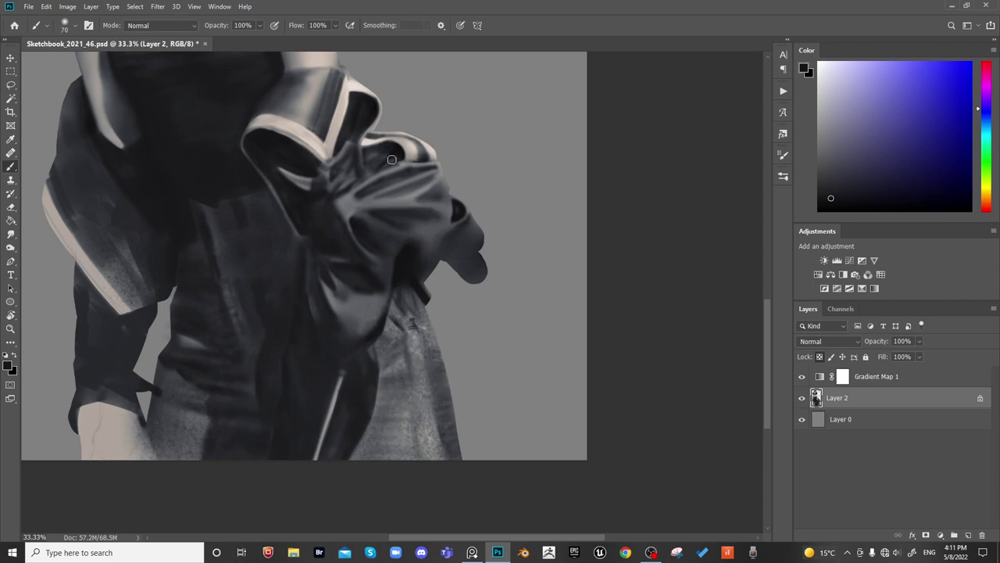
Sample the light fabric tone on the rear leg and paint small fold highlights just below the jacket, starting at size 60
{"action": "left_click", "coordinate": [413, 338], "text": "alt"}
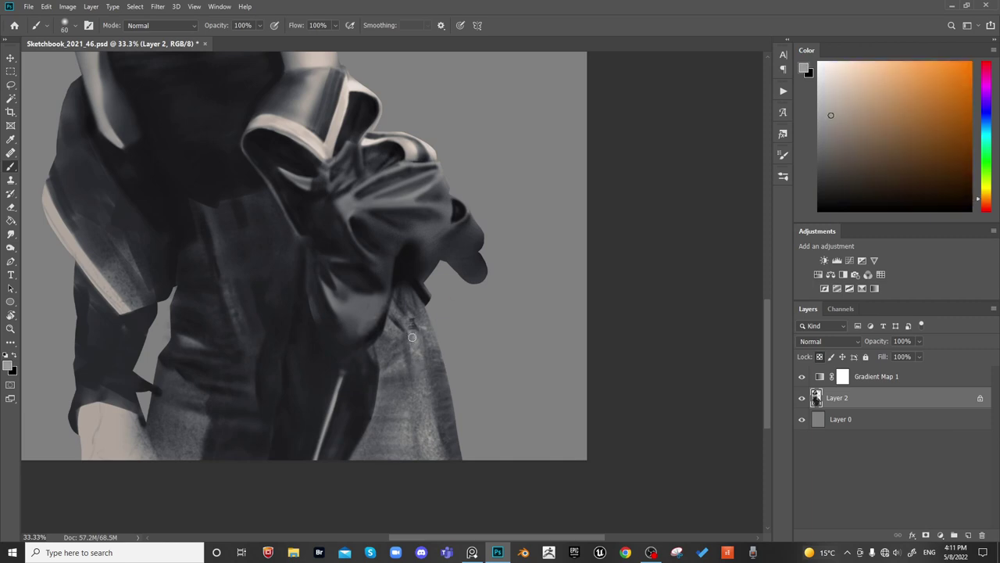
{"action": "key", "text": "bracketright"}
{"action": "key", "text": "bracketright"}
{"action": "key", "text": "bracketright"}
{"action": "key", "text": "bracketleft"}
{"action": "key", "text": "bracketleft"}
{"action": "key", "text": "bracketleft"}
{"action": "key", "text": "bracketleft"}
Refine the small folds atop the rear leg by alternating sampled dark and mid-grey tones at brush sizes 70 to 90
{"action": "left_click", "coordinate": [424, 292], "text": "alt"}
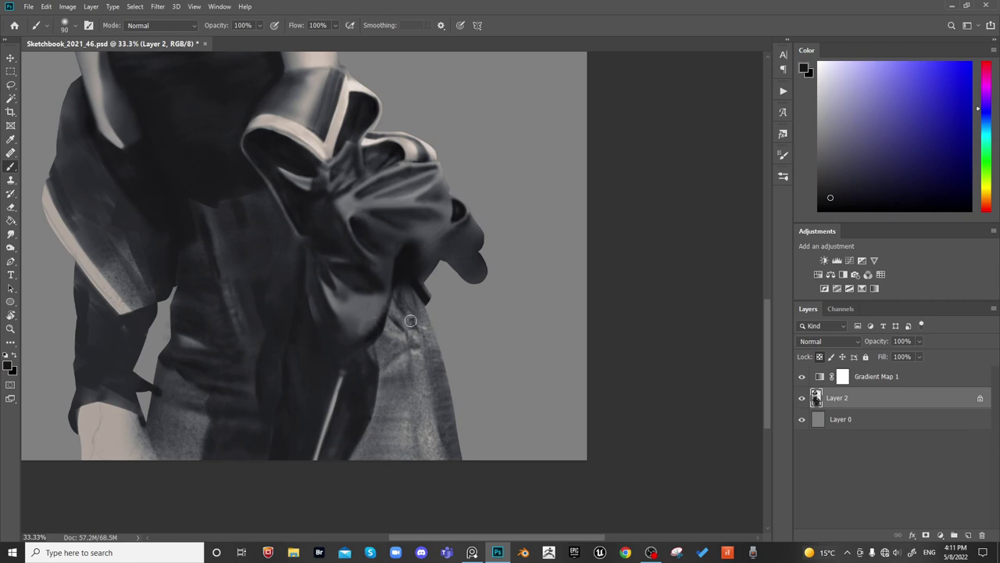
{"action": "left_click", "coordinate": [413, 331], "text": "alt"}
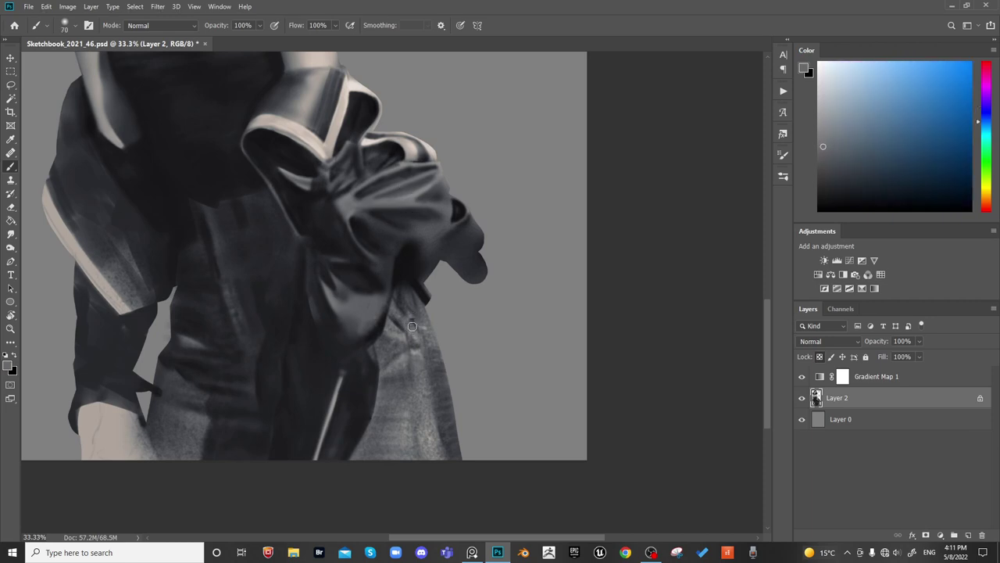
{"action": "left_click", "coordinate": [414, 362], "text": "alt"}
{"action": "left_click", "coordinate": [409, 319], "text": "alt"}
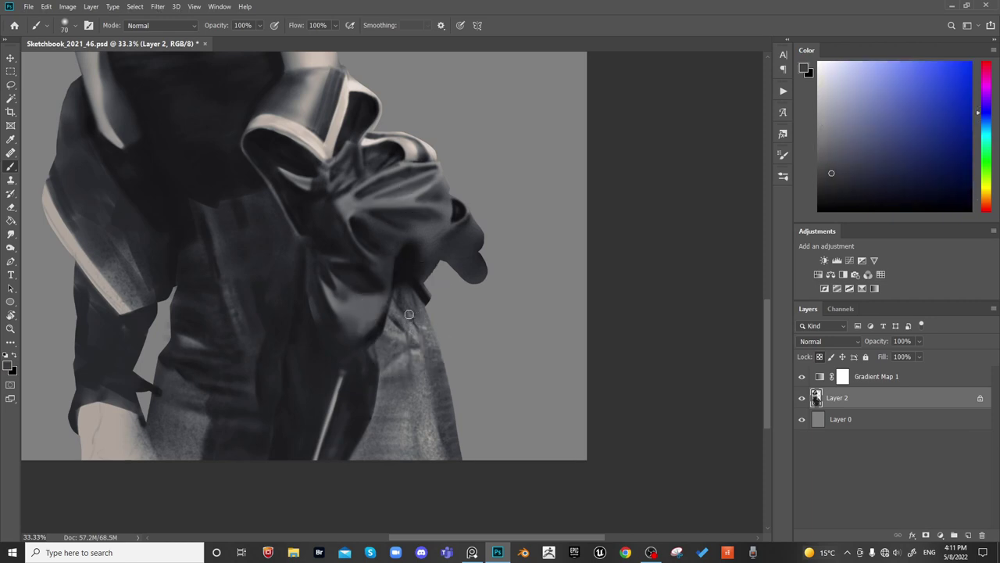
{"action": "left_click", "coordinate": [414, 322], "text": "alt"}
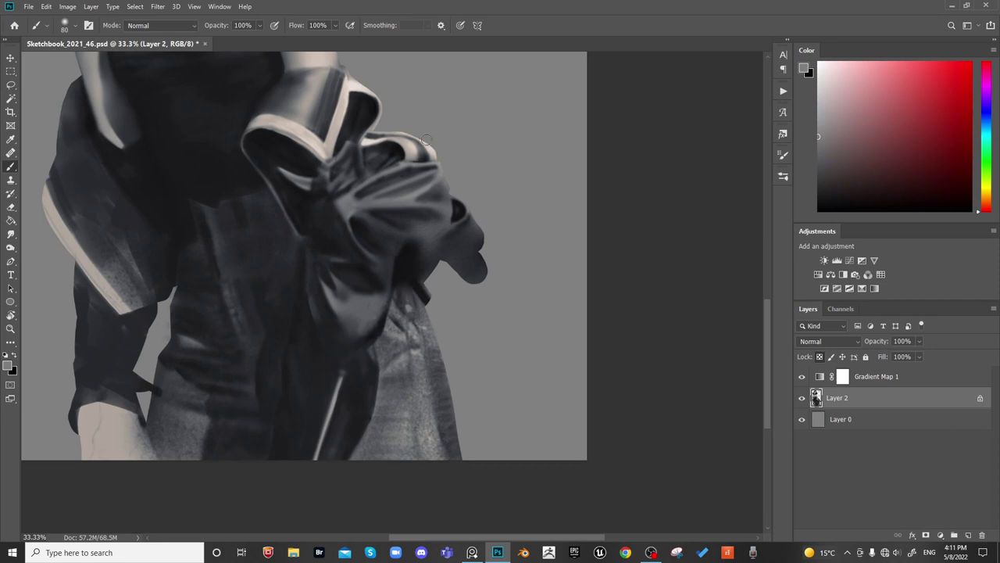
{"action": "key", "text": "bracketright"}
Sample the light grey from the rear leg and brighten its central crease at brush sizes 125 and 100
{"action": "left_click", "coordinate": [416, 347], "text": "alt"}
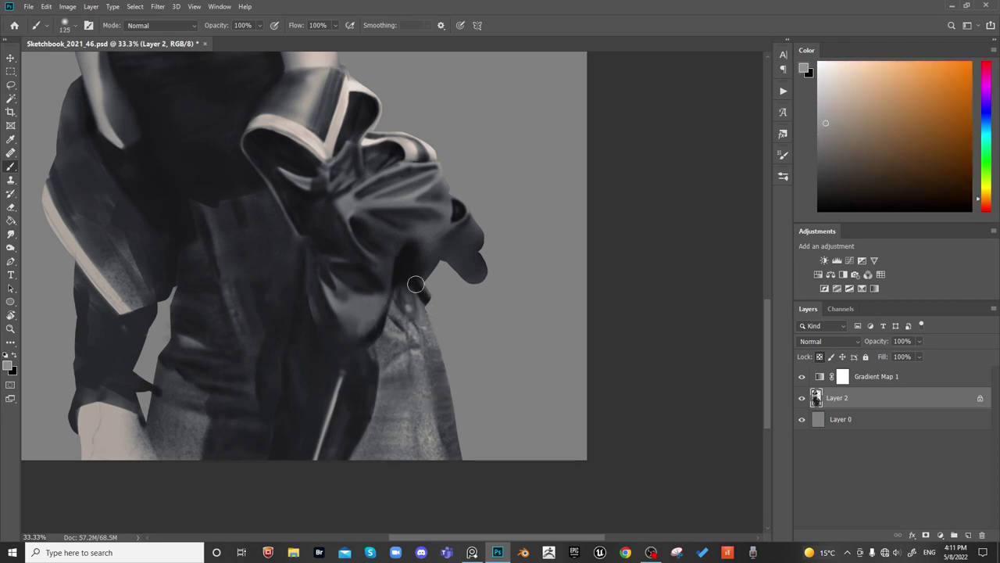
{"action": "key", "text": "bracketright"}
{"action": "key", "text": "bracketright"}
{"action": "key", "text": "bracketleft"}
{"action": "key", "text": "bracketleft"}
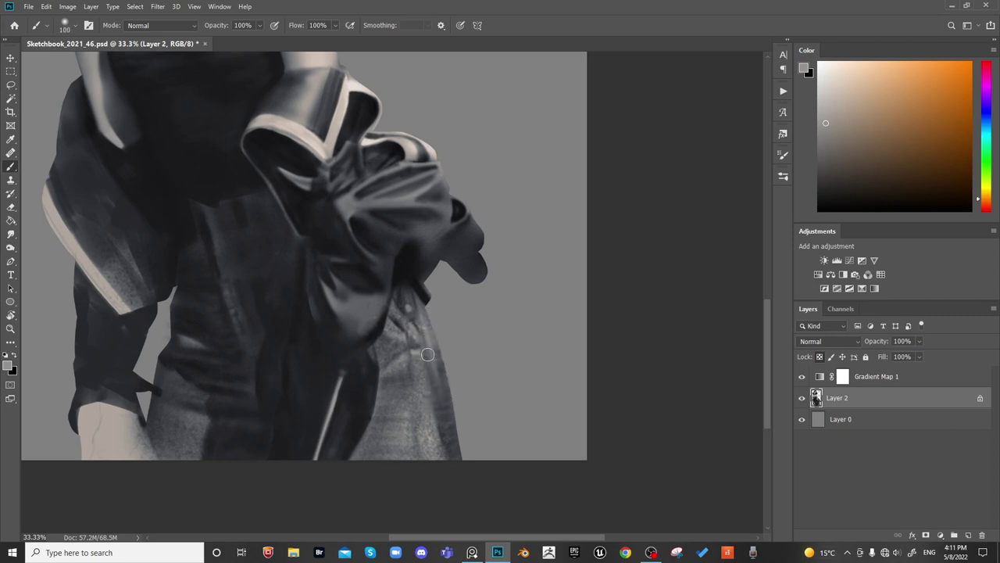
Choose a lighter grey and paint a bright highlight down the rear leg's central crease, using brush sizes 100 and 70
{"action": "key", "text": "m"}
{"action": "scroll", "coordinate": [406, 344], "scroll_direction": "down", "scroll_amount": 1}
{"action": "key", "text": "b"}
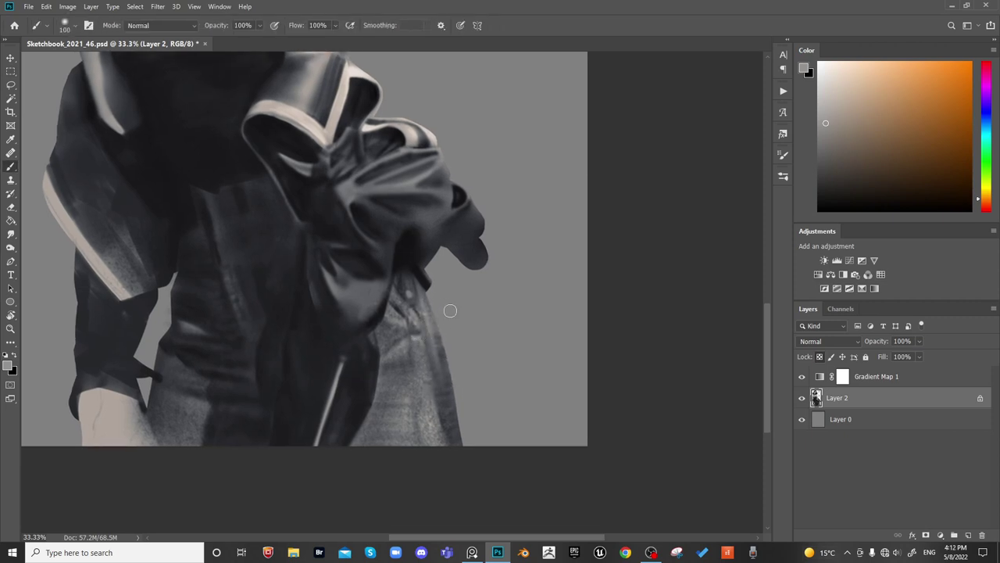
{"action": "left_click", "coordinate": [818, 98]}
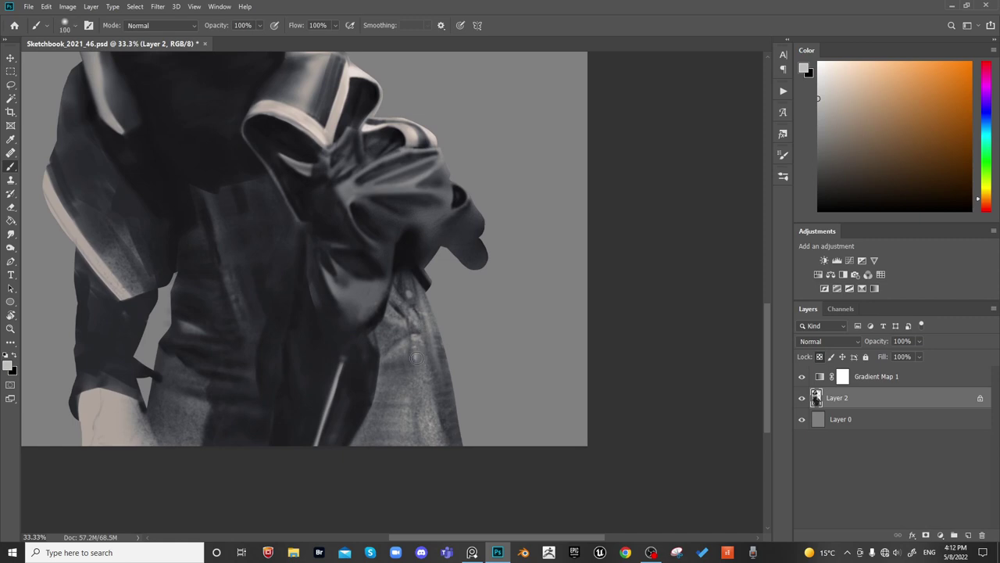
{"action": "key", "text": "bracketright"}
{"action": "key", "text": "bracketright"}
{"action": "key", "text": "bracketright"}
{"action": "key", "text": "bracketleft"}
{"action": "key", "text": "bracketleft"}
{"action": "key", "text": "bracketleft"}
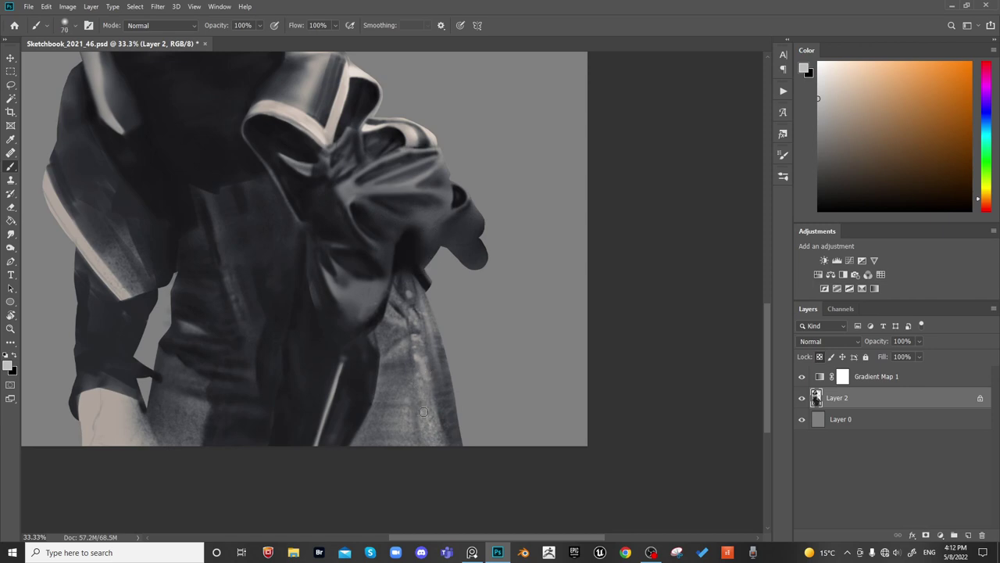
Sample the near-black tone below the jacket and shade the rear leg's folds around its central crease, varying the brush size up to 300
{"action": "left_click", "coordinate": [426, 312], "text": "alt"}
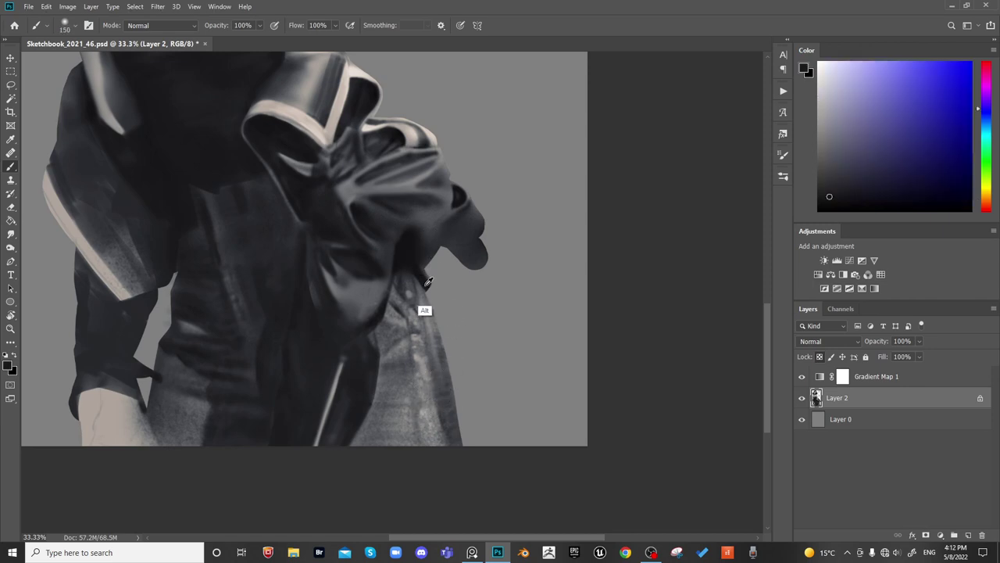
{"action": "key", "text": "bracketleft"}
{"action": "key", "text": "bracketleft"}
{"action": "key", "text": "bracketleft"}
{"action": "key", "text": "bracketleft"}
{"action": "key", "text": "bracketright"}
{"action": "key", "text": "bracketright"}
{"action": "key", "text": "bracketright"}
{"action": "key", "text": "bracketleft"}
{"action": "key", "text": "bracketleft"}
{"action": "key", "text": "bracketright"}
{"action": "key", "text": "bracketright"}
{"action": "key", "text": "bracketright"}
{"action": "key", "text": "bracketright"}
{"action": "key", "text": "bracketright"}
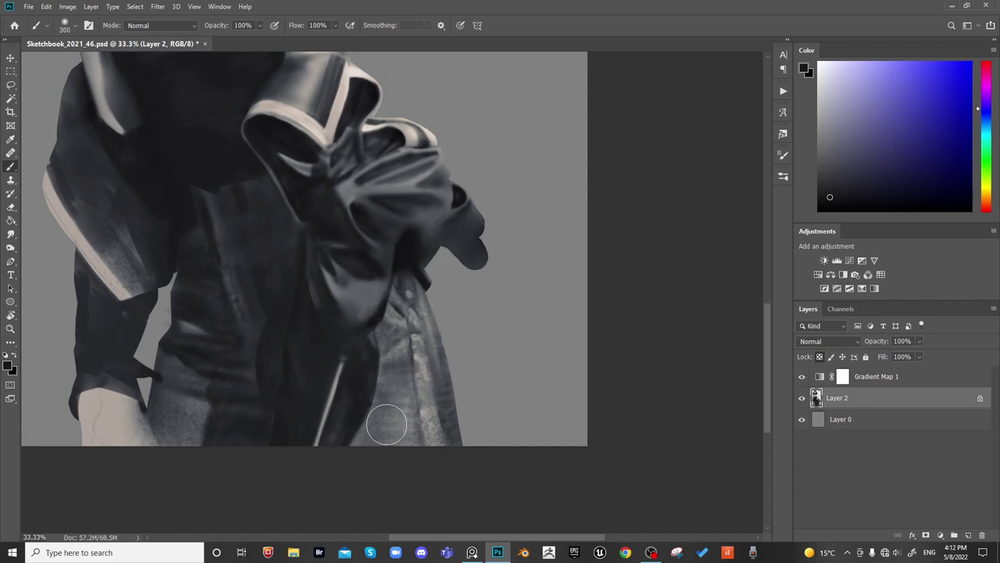
Deepen the soft shadow on the rear leg's lower part with the same dark tone at brush sizes 700 and 150
{"action": "key", "text": "bracketright"}
{"action": "key", "text": "bracketright"}
{"action": "key", "text": "bracketright"}
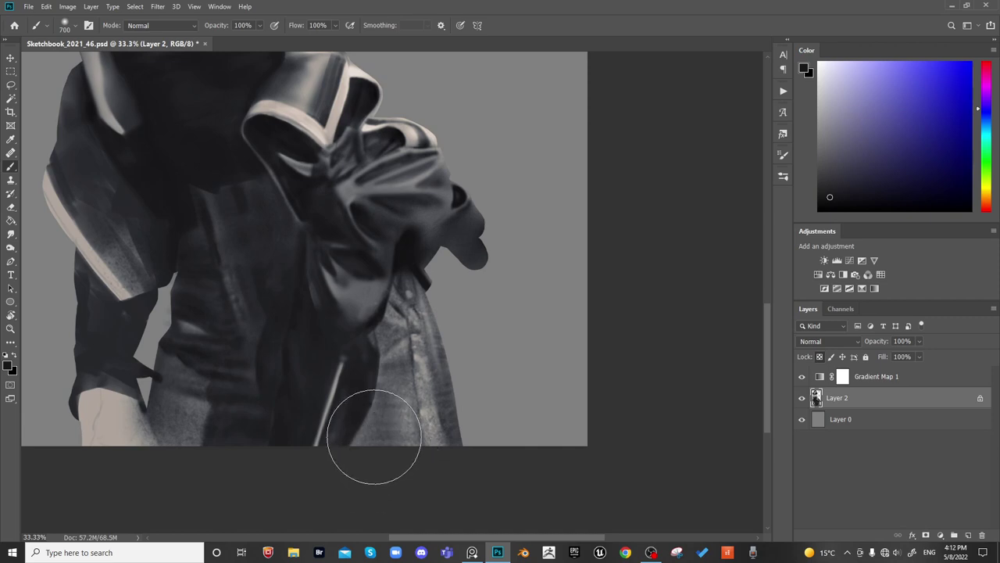
{"action": "key", "text": "bracketleft"}
{"action": "key", "text": "bracketleft"}
{"action": "key", "text": "bracketleft"}
{"action": "key", "text": "bracketleft"}
{"action": "key", "text": "bracketleft"}
{"action": "key", "text": "bracketleft"}
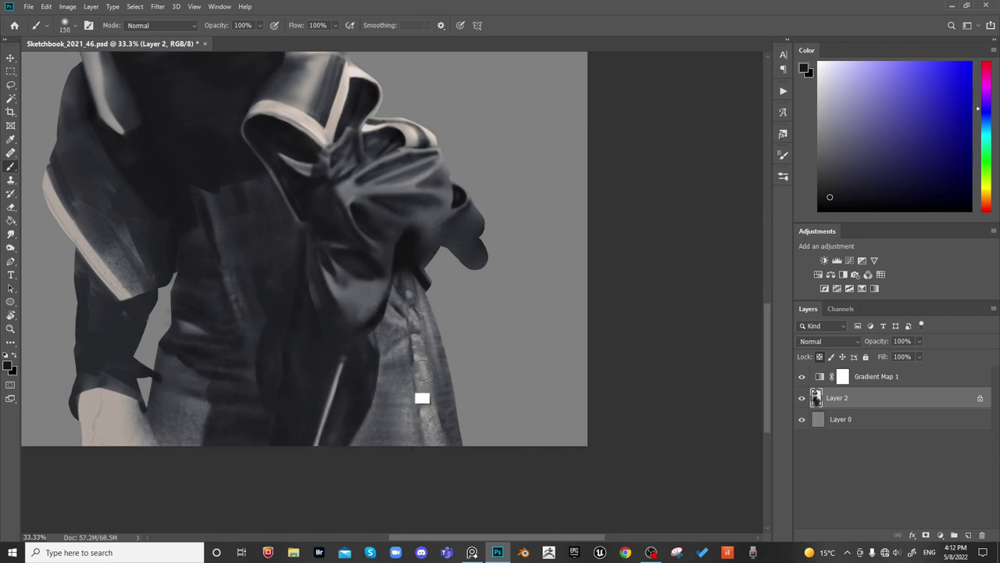
Sample the mid-grey from the rear leg's crease and softly lighten the lower front thigh with a brush enlarged to size 500
{"action": "left_click", "coordinate": [423, 399], "text": "alt"}
{"action": "key", "text": "bracketleft"}
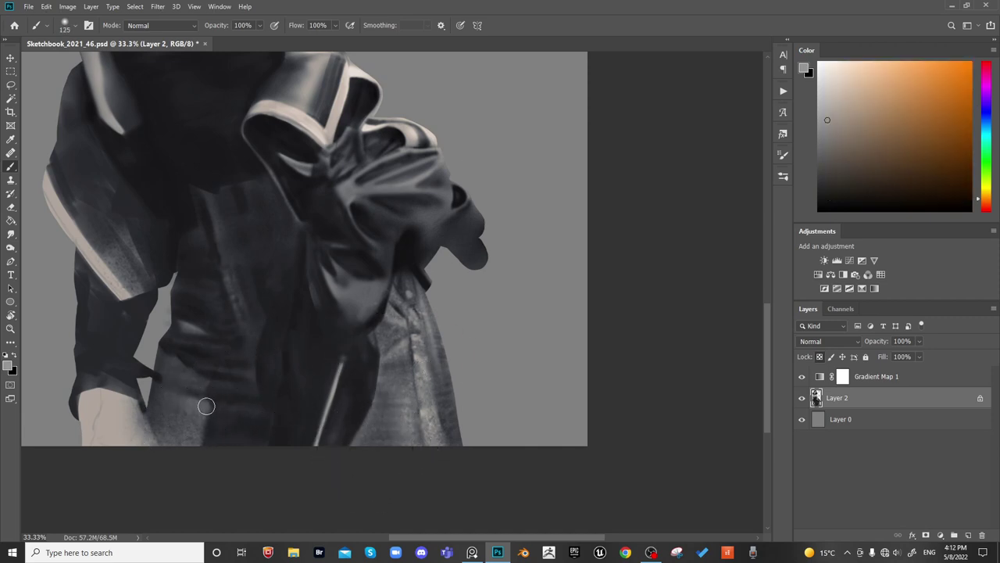
{"action": "key", "text": "bracketright"}
{"action": "key", "text": "bracketright"}
{"action": "key", "text": "bracketright"}
{"action": "key", "text": "bracketright"}
{"action": "key", "text": "bracketright"}
{"action": "key", "text": "bracketright"}
{"action": "key", "text": "bracketright"}
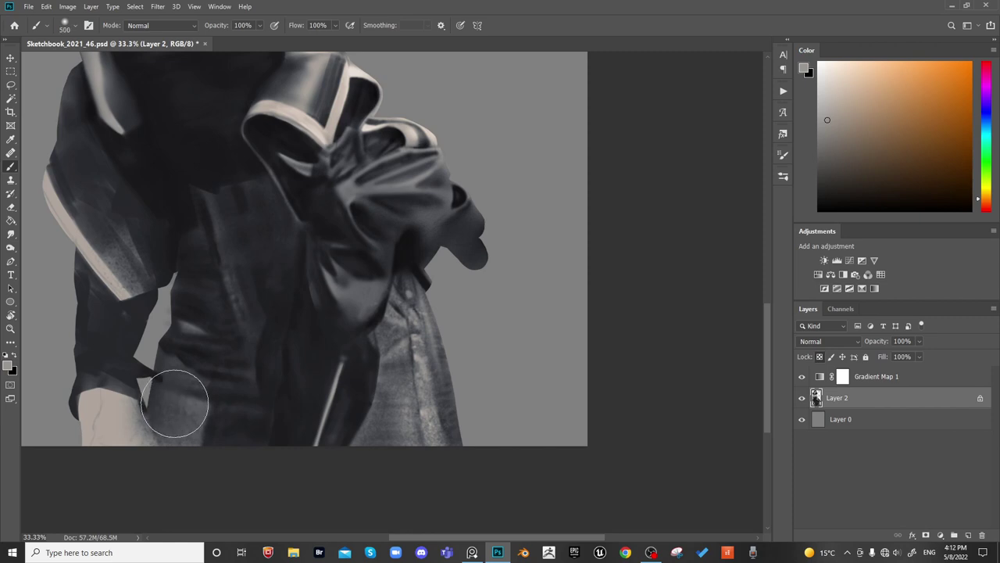
{"action": "key", "text": "bracketright"}
{"action": "key", "text": "bracketleft"}
{"action": "key", "text": "bracketleft"}
{"action": "key", "text": "bracketleft"}
{"action": "key", "text": "bracketleft"}
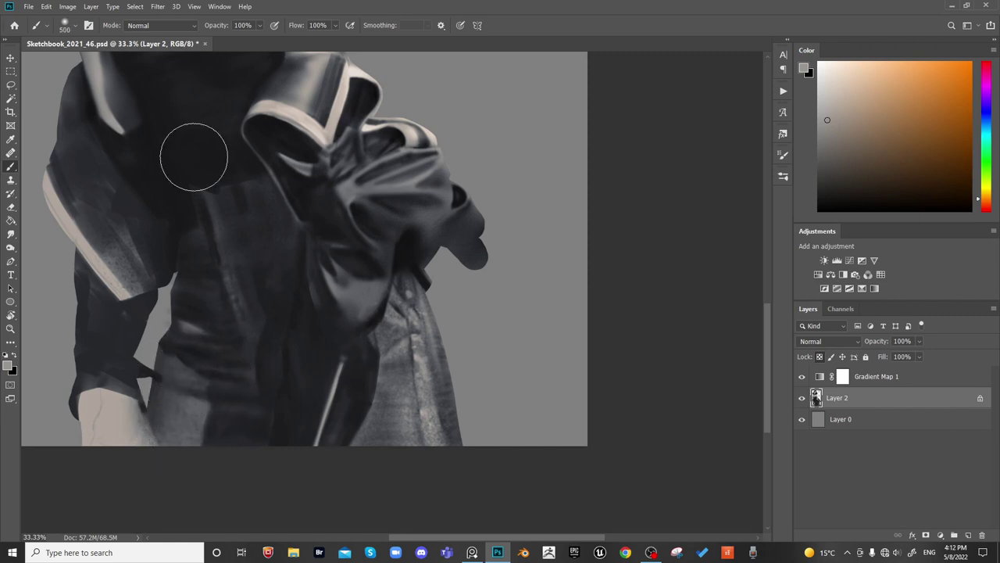
Reduce the soft brush from its large size and dab a soft stroke at the lower end of the trousers' fly seam
{"action": "key", "text": "bracketleft"}
{"action": "key", "text": "bracketleft"}
{"action": "key", "text": "bracketleft"}
{"action": "key", "text": "bracketleft"}
{"action": "key", "text": "bracketleft"}
{"action": "key", "text": "bracketright"}
{"action": "key", "text": "bracketright"}
{"action": "key", "text": "bracketright"}
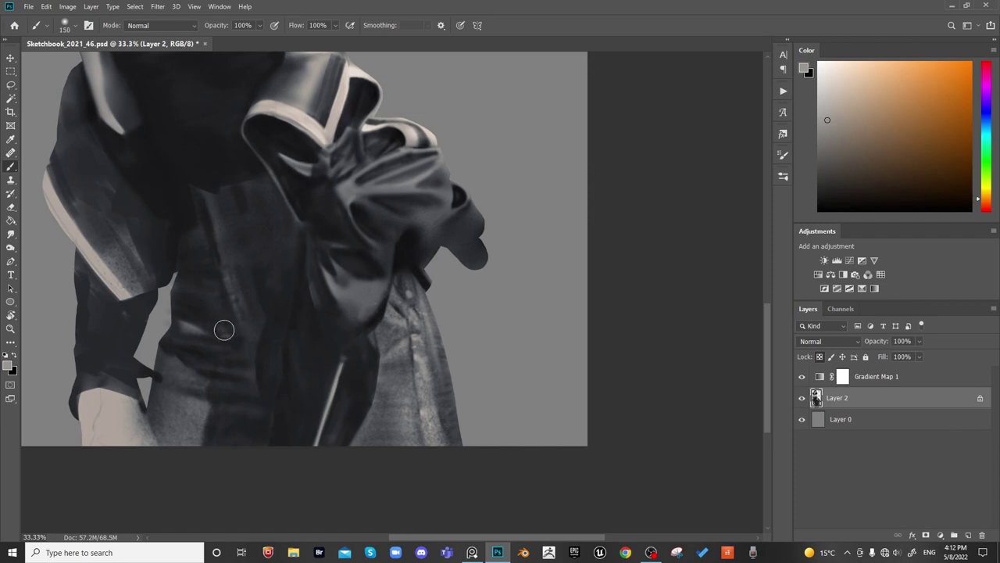
{"action": "left_click_drag", "start_coordinate": [226, 338], "coordinate": [234, 348]}
{"action": "key", "text": "bracketleft"}
{"action": "key", "text": "bracketleft"}
{"action": "key", "text": "bracketleft"}
{"action": "key", "text": "bracketleft"}
{"action": "left_click_drag", "start_coordinate": [252, 242], "coordinate": [348, 284]}
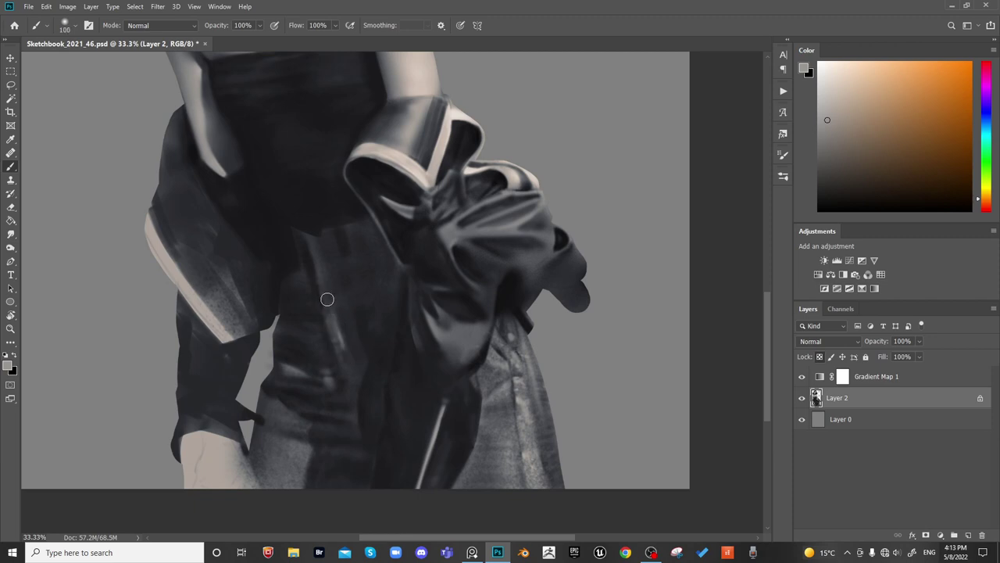
Paint soft light strokes along the trousers' fly seam, varying the soft brush between about 80 and 200 px
{"action": "key", "text": "bracketleft"}
{"action": "key", "text": "bracketleft"}
{"action": "key", "text": "bracketleft"}
{"action": "key", "text": "bracketright"}
{"action": "key", "text": "bracketright"}
{"action": "key", "text": "bracketright"}
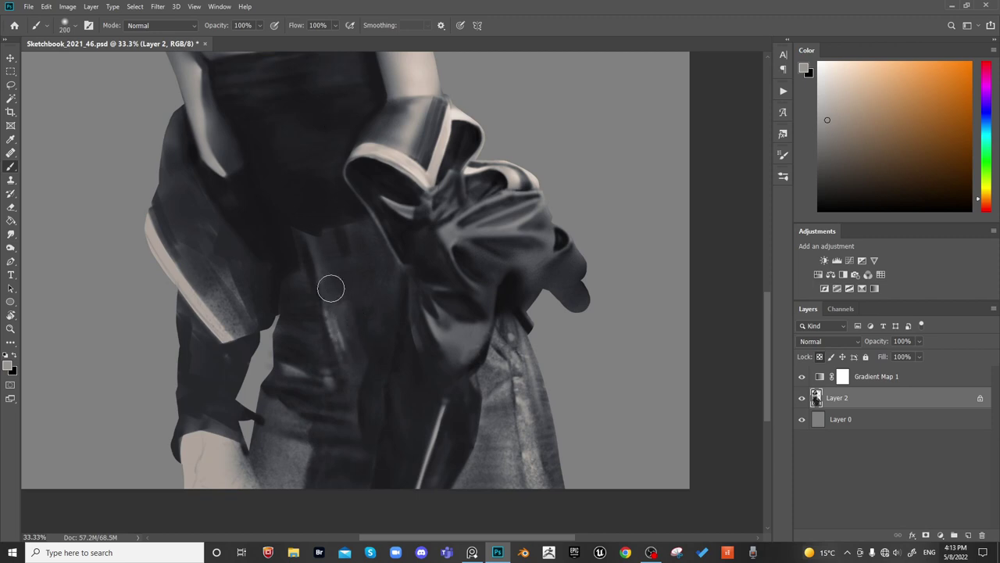
{"action": "key", "text": "bracketleft"}
{"action": "key", "text": "bracketleft"}
{"action": "key", "text": "bracketleft"}
{"action": "key", "text": "bracketleft"}
{"action": "key", "text": "bracketleft"}
{"action": "key", "text": "bracketleft"}
{"action": "key", "text": "bracketleft"}
{"action": "key", "text": "bracketright"}
{"action": "key", "text": "bracketright"}
{"action": "key", "text": "bracketright"}
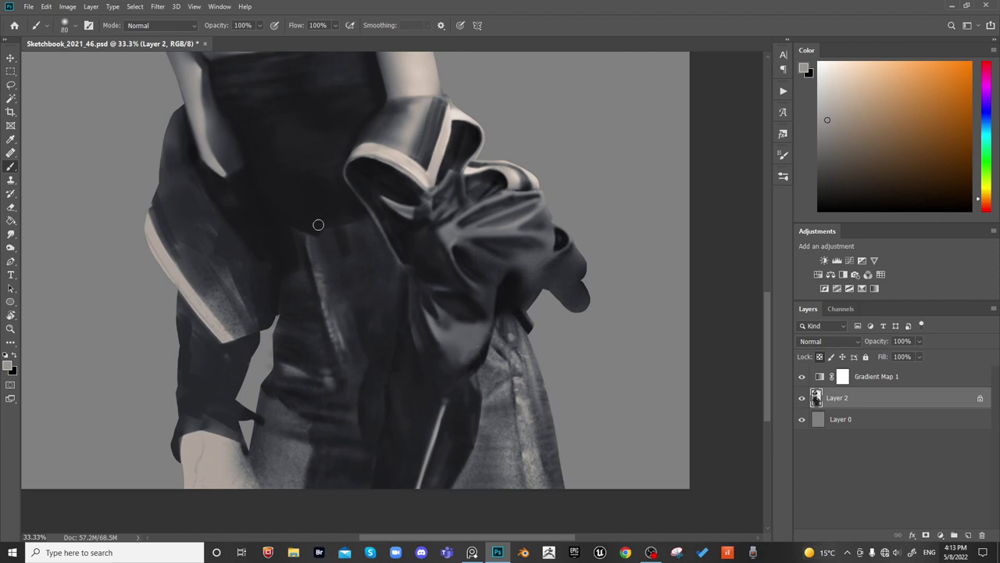
Highlight the top of the fly seam just below the waistband with a soft brush of about 90 px, and enlarge the brush to 300 px
{"action": "key", "text": "bracketright"}
{"action": "key", "text": "bracketright"}
{"action": "left_click_drag", "start_coordinate": [312, 246], "coordinate": [316, 247]}
{"action": "key", "text": "bracketleft"}
{"action": "key", "text": "bracketright"}
{"action": "key", "text": "bracketleft"}
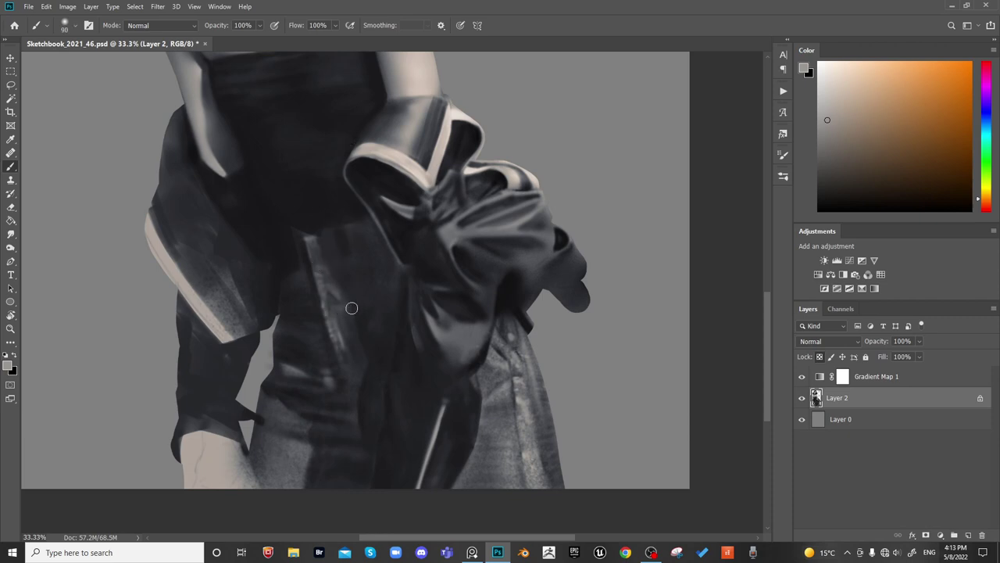
{"action": "key", "text": "bracketright"}
{"action": "key", "text": "bracketright"}
{"action": "key", "text": "bracketright"}
{"action": "key", "text": "bracketright"}
{"action": "key", "text": "bracketright"}
{"action": "key", "text": "bracketright"}
{"action": "key", "text": "bracketright"}
{"action": "key", "text": "bracketright"}
{"action": "key", "text": "bracketright"}
Switch to the textured brush preset in the Ye group and texture the fabric along the fly seam with dark tones sampled from the clothing
{"action": "right_click", "coordinate": [348, 243]}
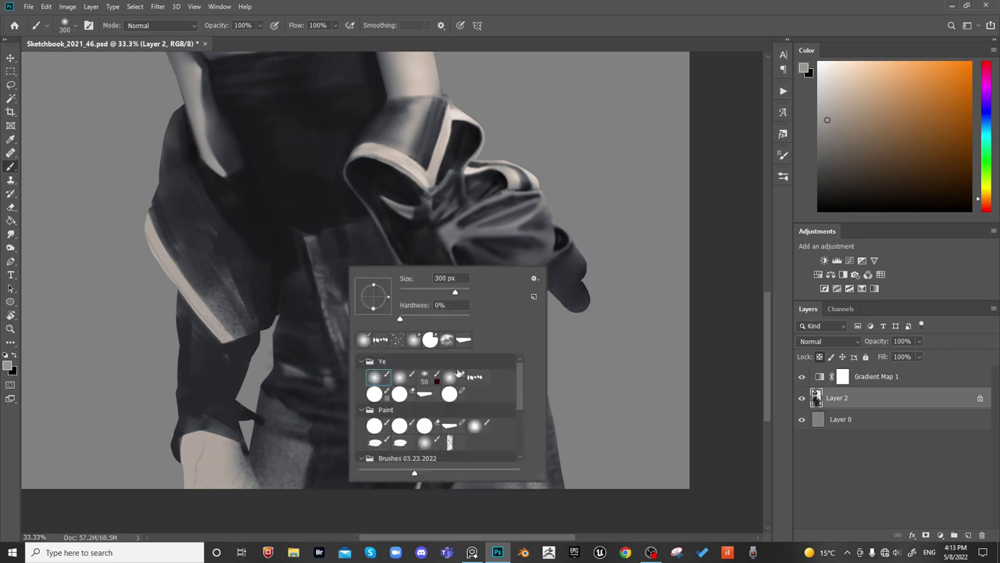
{"action": "double_click", "coordinate": [474, 377]}
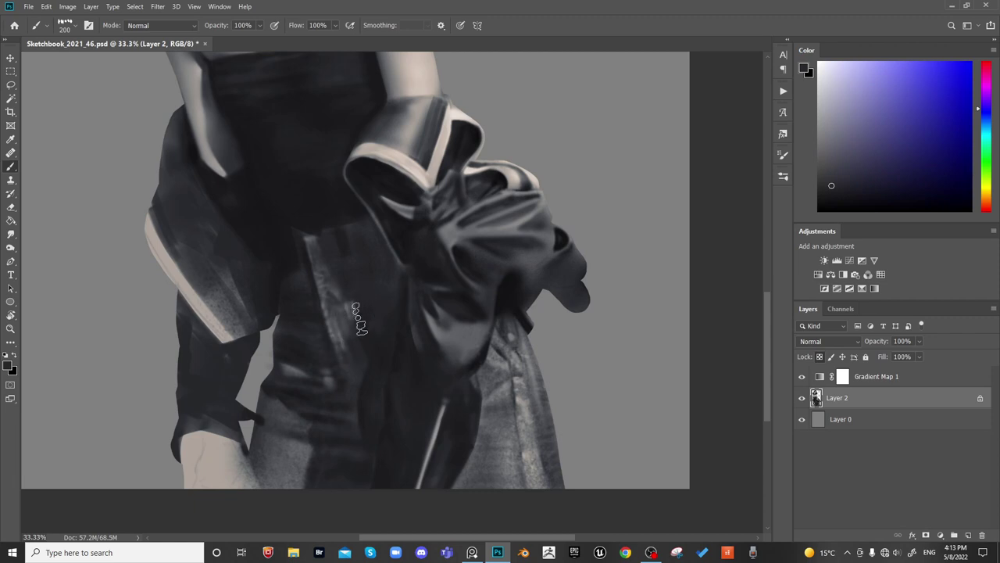
{"action": "key", "text": "bracketleft"}
{"action": "key", "text": "bracketleft"}
{"action": "key", "text": "bracketleft"}
{"action": "key", "text": "bracketleft"}
{"action": "left_click", "coordinate": [389, 174], "text": "alt"}
{"action": "key", "text": "bracketright"}
{"action": "key", "text": "bracketright"}
{"action": "key", "text": "bracketright"}
{"action": "key", "text": "bracketright"}
{"action": "left_click", "coordinate": [347, 354], "text": "alt"}
{"action": "key", "text": "bracketleft"}
{"action": "key", "text": "bracketleft"}
{"action": "key", "text": "bracketleft"}
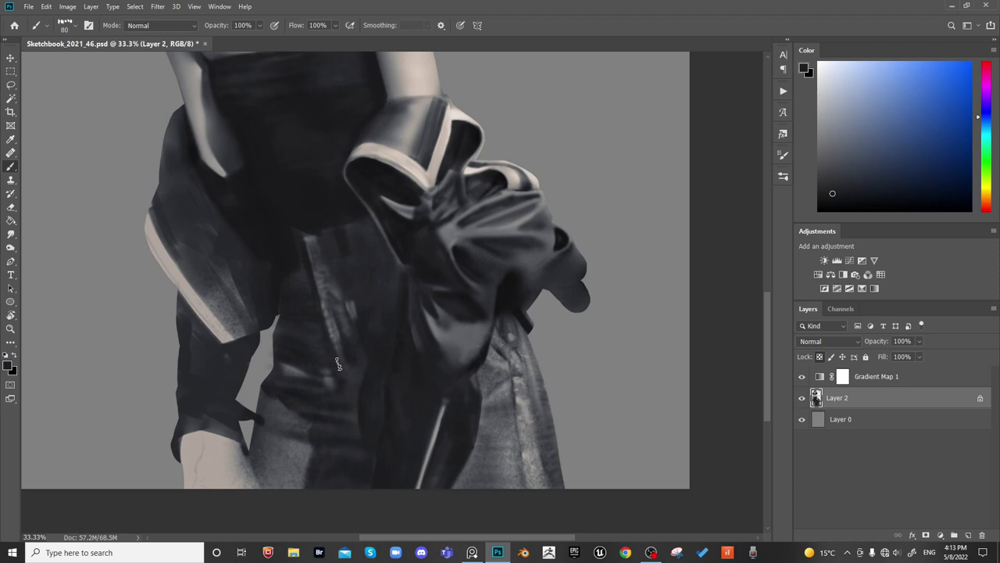
{"action": "key", "text": "bracketright"}
{"action": "key", "text": "bracketright"}
{"action": "key", "text": "bracketright"}
{"action": "key", "text": "bracketright"}
Flip the image horizontally to check the whole figure, and restore the original orientation
{"action": "key", "text": "ctrl+shift+h"}
{"action": "key", "text": "ctrl+minus"}
{"action": "key", "text": "ctrl+minus"}
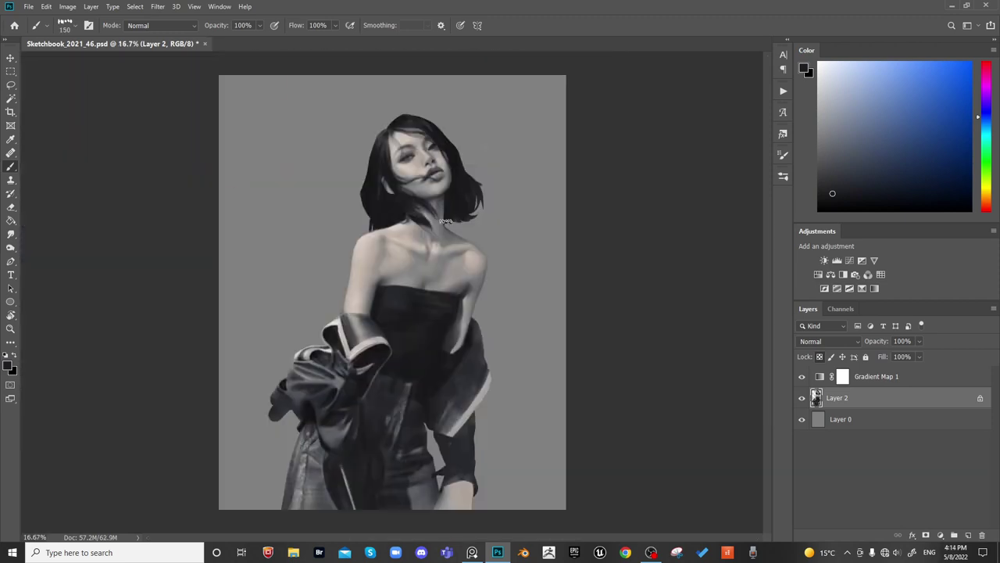
{"action": "key", "text": "ctrl+shift+h"}
{"action": "key", "text": "ctrl+plus"}
{"action": "key", "text": "ctrl+plus"}
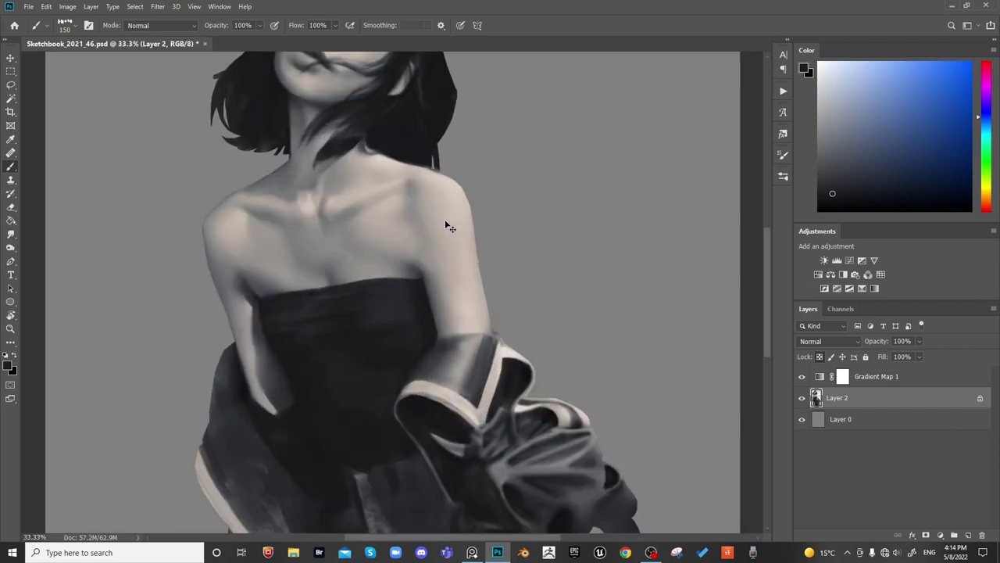
{"action": "left_click_drag", "start_coordinate": [376, 474], "coordinate": [368, 304]}
Continue the fabric texture around the fly seam with the textured brush at about 125 px
{"action": "key", "text": "bracketleft"}
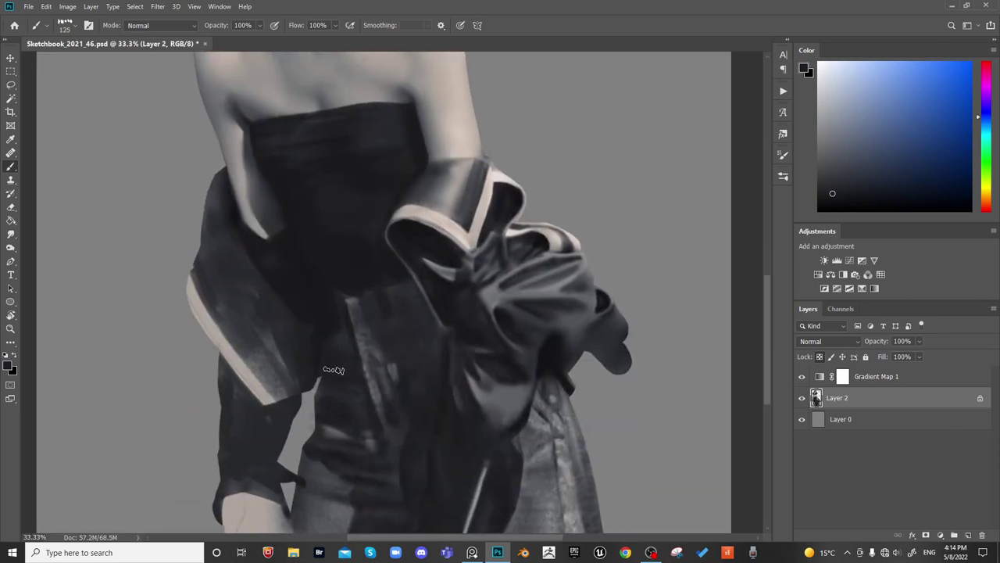
{"action": "key", "text": "bracketleft"}
{"action": "key", "text": "bracketleft"}
{"action": "key", "text": "bracketleft"}
{"action": "key", "text": "bracketright"}
{"action": "key", "text": "bracketright"}
{"action": "key", "text": "bracketright"}
Switch to a soft round brush, sample the strapless top's dark tone, and shade beside the fly seam at about 70 px
{"action": "right_click", "coordinate": [387, 294]}
{"action": "left_click", "coordinate": [429, 414]}
{"action": "key", "text": "Return"}
{"action": "left_click", "coordinate": [353, 272], "text": "alt"}
{"action": "key", "text": "bracketleft"}
{"action": "key", "text": "bracketleft"}
{"action": "key", "text": "bracketleft"}
{"action": "key", "text": "bracketleft"}
{"action": "key", "text": "bracketleft"}
{"action": "key", "text": "bracketleft"}
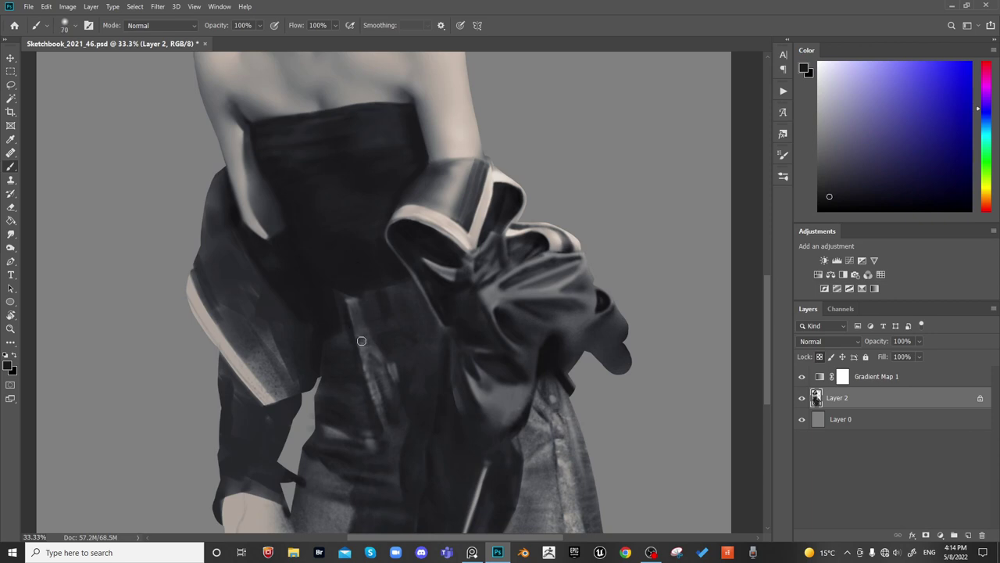
Shape the dark shading of the folds beside the fly seam with the sampled tone, varying the soft brush size
{"action": "key", "text": "bracketright"}
{"action": "key", "text": "bracketright"}
{"action": "key", "text": "bracketright"}
{"action": "key", "text": "bracketright"}
{"action": "key", "text": "bracketleft"}
{"action": "key", "text": "bracketleft"}
{"action": "key", "text": "bracketright"}
{"action": "key", "text": "bracketright"}
{"action": "key", "text": "bracketright"}
{"action": "key", "text": "bracketright"}
{"action": "key", "text": "bracketright"}
{"action": "key", "text": "bracketleft"}
{"action": "key", "text": "bracketleft"}
{"action": "key", "text": "bracketleft"}
{"action": "key", "text": "bracketleft"}
Refine the fold next to the fly seam with sampled grey and dark tones, using a soft brush of about 80 to 90 px
{"action": "left_click", "coordinate": [395, 400], "text": "alt"}
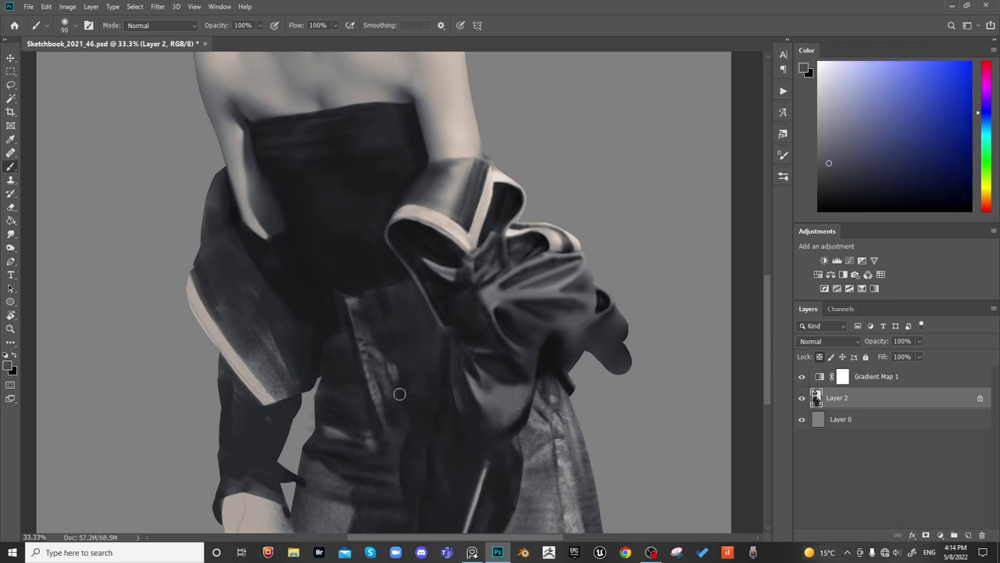
{"action": "key", "text": "bracketright"}
{"action": "key", "text": "bracketleft"}
{"action": "key", "text": "bracketleft"}
{"action": "left_click", "coordinate": [442, 193], "text": "alt"}
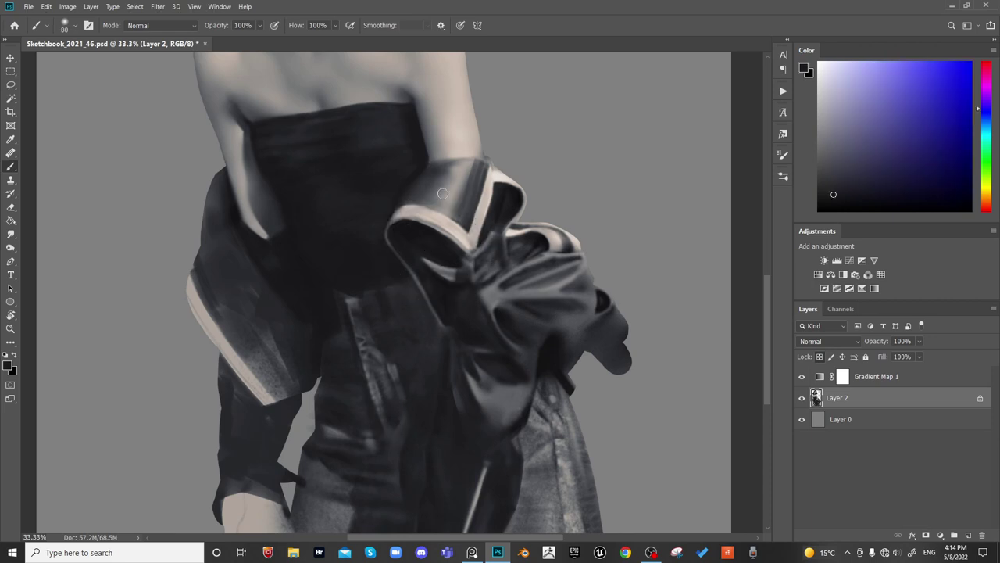
{"action": "key", "text": "bracketright"}
{"action": "key", "text": "bracketright"}
{"action": "key", "text": "bracketright"}
Mirror the canvas to review the trousers' folds within the full figure, and mirror it back
{"action": "key", "text": "ctrl+minus"}
{"action": "key", "text": "ctrl+minus"}
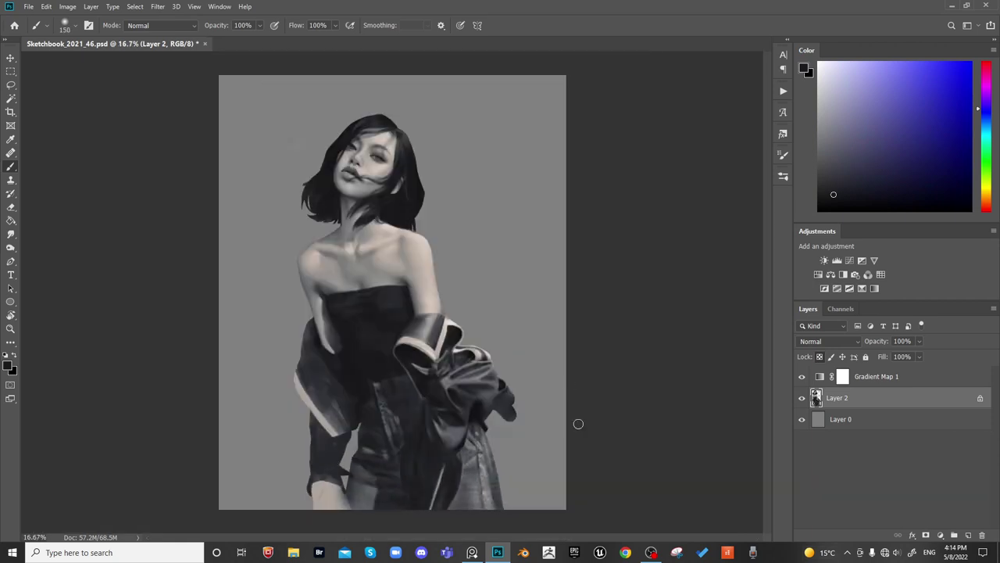
{"action": "key", "text": "ctrl+shift+h"}
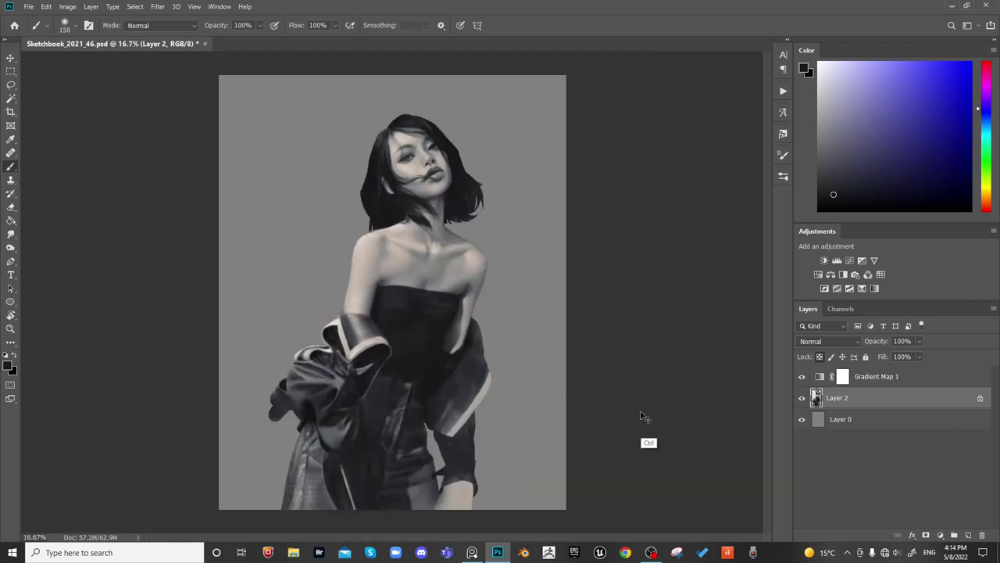
{"action": "key", "text": "ctrl+shift+h"}
{"action": "key", "text": "ctrl+plus"}
{"action": "key", "text": "ctrl+plus"}
Lasso the fly area of the trousers, copy it to a new layer, and transform the copy to reshape the fold
{"action": "left_click_drag", "start_coordinate": [388, 515], "coordinate": [379, 265]}
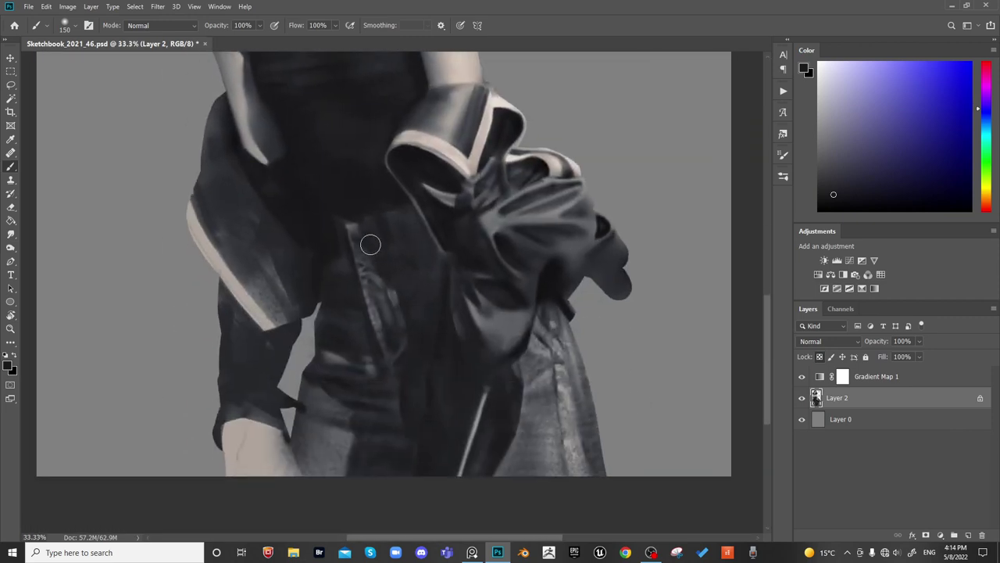
{"action": "key", "text": "l"}
{"action": "left_click_drag", "start_coordinate": [398, 308], "coordinate": [423, 297]}
{"action": "key", "text": "ctrl+j"}
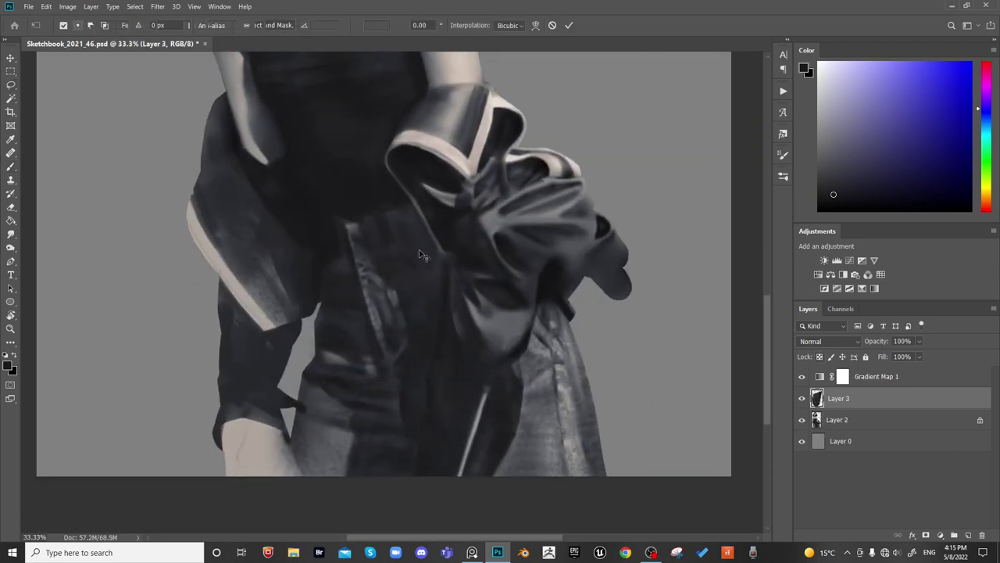
{"action": "key", "text": "ctrl+t"}
{"action": "mouse_move", "coordinate": [396, 384]}
{"action": "left_mouse_down"}
{"action": "mouse_move", "coordinate": [408, 408]}
{"action": "mouse_move", "coordinate": [424, 400]}
{"action": "mouse_move", "coordinate": [414, 424]}
{"action": "left_mouse_up"}
{"action": "key", "text": "Return"}
Erase the edges of the copied fly patch with a soft eraser to blend it into the surrounding trousers
{"action": "key", "text": "e"}
{"action": "key", "text": "bracketright"}
{"action": "key", "text": "bracketright"}
{"action": "key", "text": "bracketright"}
{"action": "key", "text": "bracketright"}
{"action": "key", "text": "bracketright"}
{"action": "key", "text": "bracketright"}
{"action": "key", "text": "bracketright"}
{"action": "key", "text": "bracketright"}
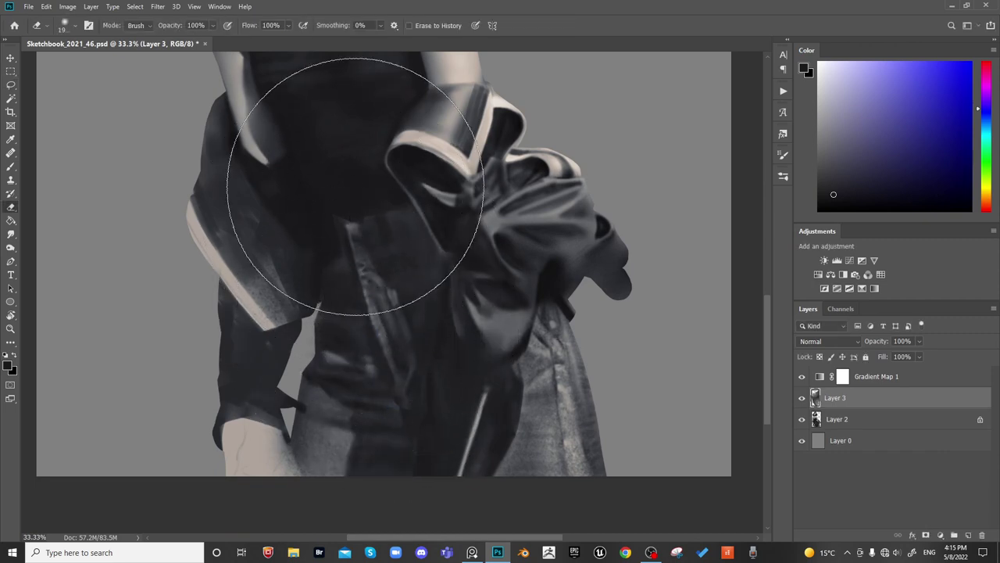
{"action": "key", "text": "bracketleft"}
{"action": "key", "text": "bracketleft"}
{"action": "key", "text": "bracketleft"}
{"action": "key", "text": "bracketleft"}
{"action": "key", "text": "bracketleft"}
{"action": "key", "text": "bracketleft"}
{"action": "key", "text": "bracketleft"}
{"action": "key", "text": "bracketleft"}
{"action": "key", "text": "bracketleft"}
{"action": "key", "text": "bracketleft"}
{"action": "key", "text": "bracketleft"}
{"action": "key", "text": "bracketleft"}
{"action": "key", "text": "bracketleft"}
{"action": "key", "text": "bracketleft"}
{"action": "key", "text": "bracketleft"}
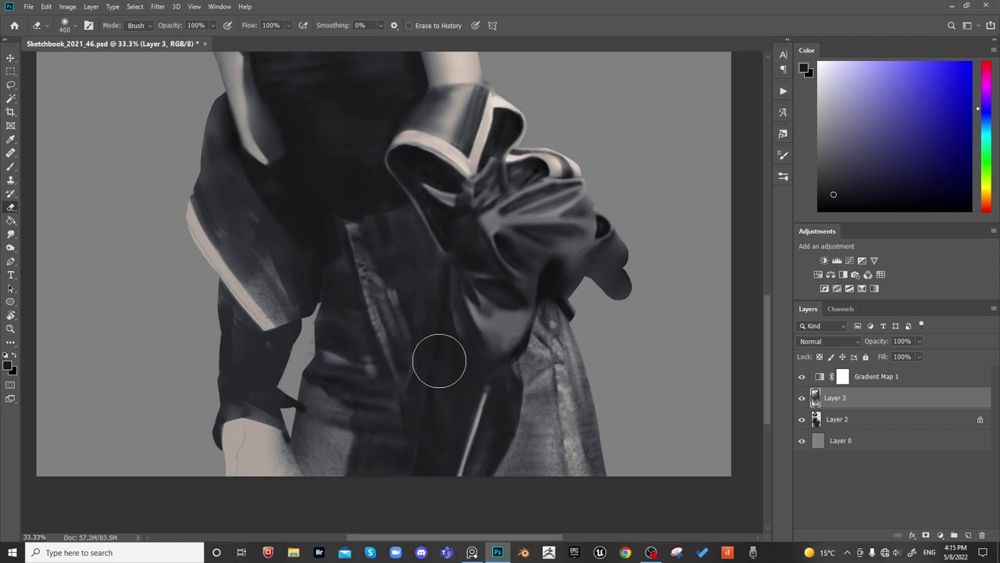
{"action": "key", "text": "bracketleft"}
{"action": "key", "text": "bracketleft"}
{"action": "key", "text": "bracketleft"}
Select the Smudge tool and merge the patch layer Layer 3 down into Layer 2
{"action": "scroll", "coordinate": [491, 292], "scroll_direction": "up", "scroll_amount": 1}
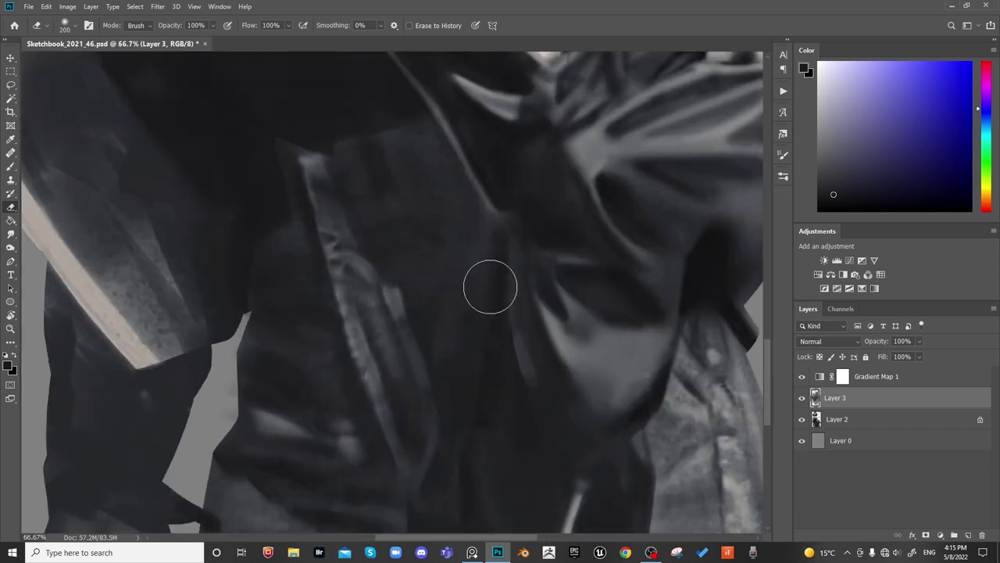
{"action": "scroll", "coordinate": [491, 290], "scroll_direction": "down", "scroll_amount": 2}
{"action": "key", "text": "r"}
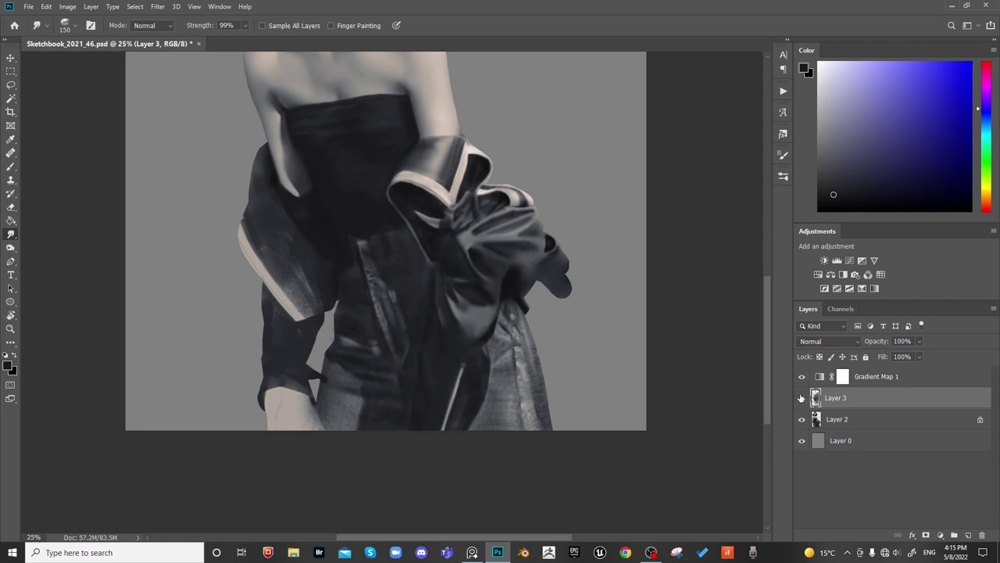
{"action": "key", "text": "ctrl+e"}
View the full figure mirrored to check the merged trousers, and return it to its original orientation
{"action": "scroll", "coordinate": [549, 401], "scroll_direction": "down", "scroll_amount": 1}
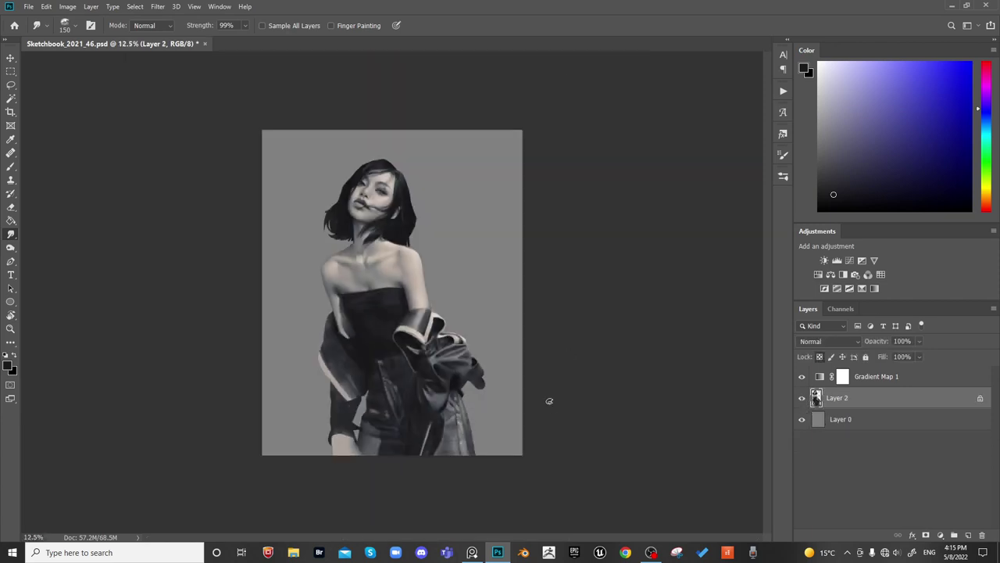
{"action": "key", "text": "ctrl+shift+h"}
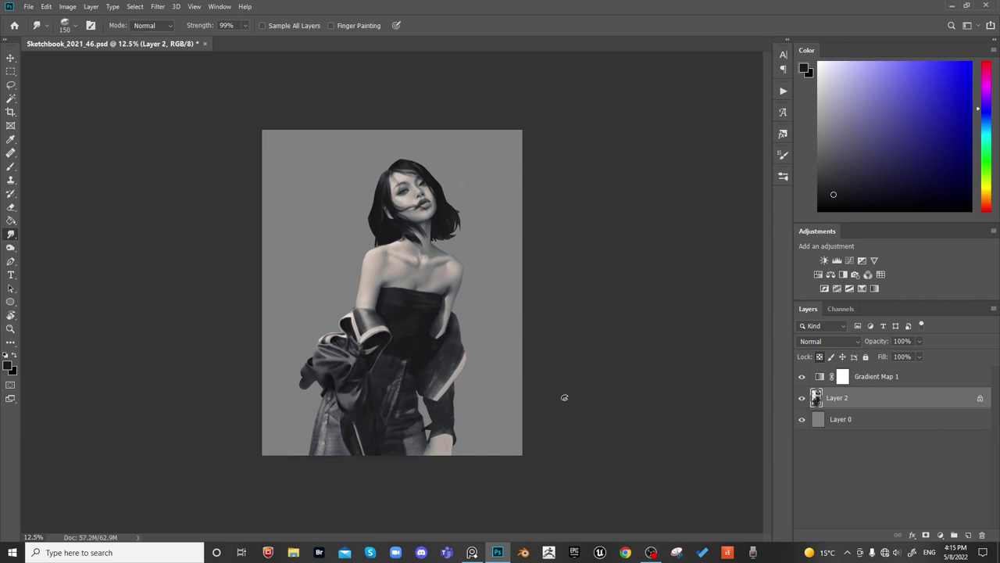
{"action": "key", "text": "ctrl+shift+h"}
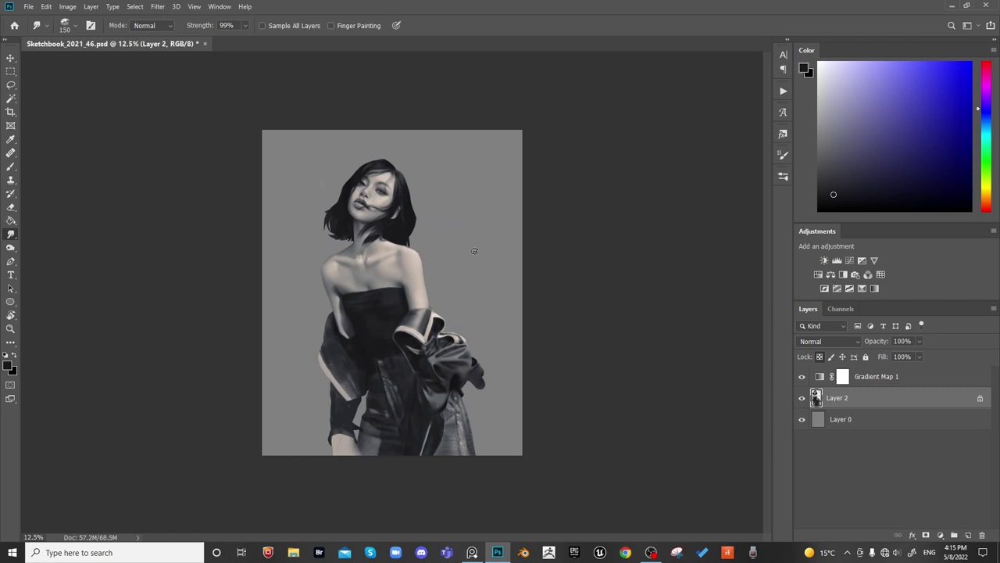
Select the Brush tool and set its size to 200 px for shading the jacket collar folded over the bare arm
{"action": "key", "text": "ctrl+plus"}
{"action": "key", "text": "ctrl+plus"}
{"action": "key", "text": "ctrl+plus"}
{"action": "mouse_move", "coordinate": [493, 366]}
{"action": "left_mouse_down"}
{"action": "mouse_move", "coordinate": [525, 261]}
{"action": "mouse_move", "coordinate": [458, 314]}
{"action": "left_mouse_up"}
{"action": "key", "text": "b"}
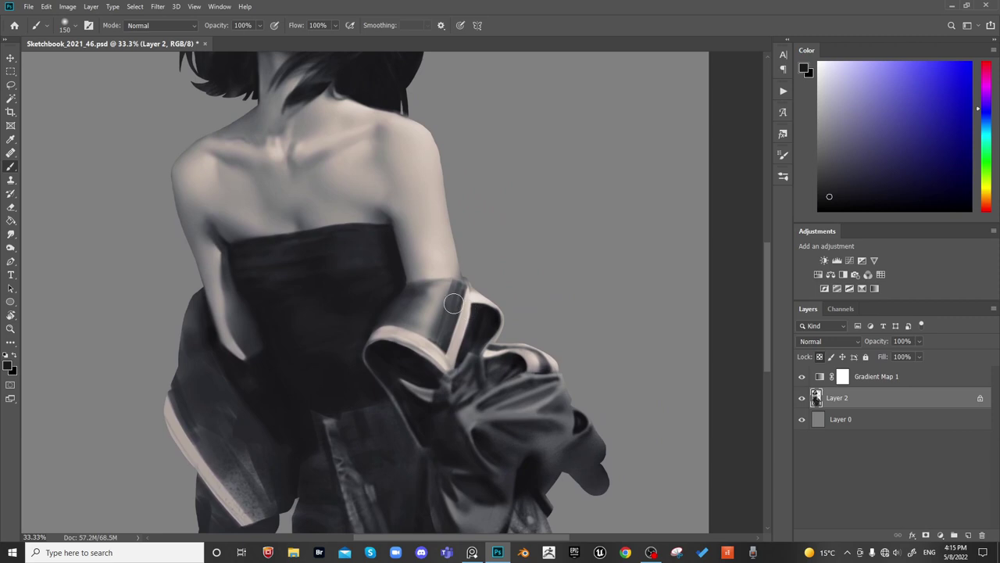
{"action": "key", "text": "bracketright"}
{"action": "key", "text": "bracketright"}
{"action": "key", "text": "bracketright"}
{"action": "key", "text": "bracketright"}
{"action": "key", "text": "bracketleft"}
{"action": "key", "text": "bracketleft"}
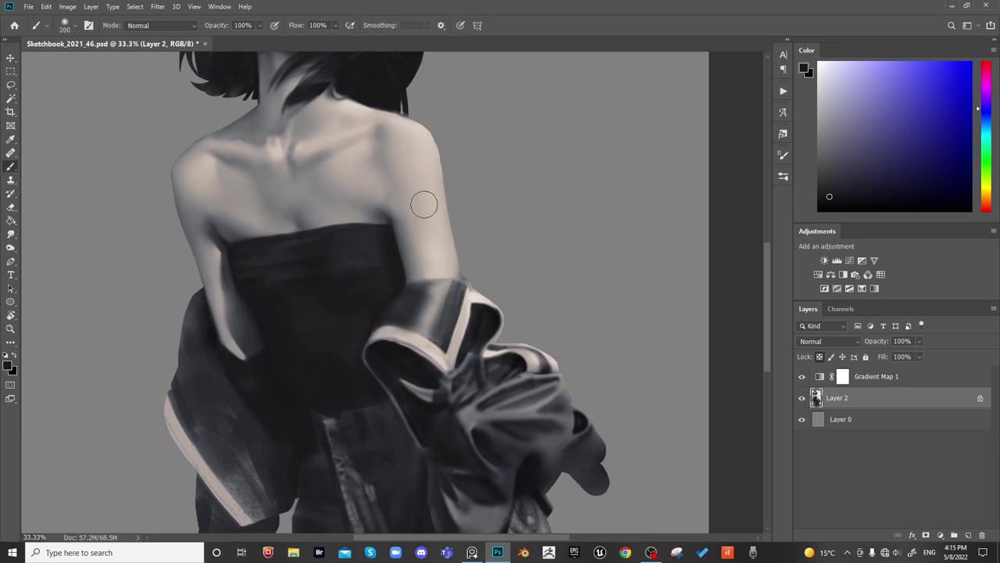
Darken the side of the folded jacket collar nearest the bodice with a soft 250 px brush
{"action": "key", "text": "bracketleft"}
{"action": "key", "text": "bracketleft"}
{"action": "key", "text": "bracketleft"}
{"action": "key", "text": "bracketleft"}
{"action": "key", "text": "bracketleft"}
{"action": "key", "text": "bracketleft"}
{"action": "key", "text": "bracketleft"}
{"action": "key", "text": "bracketright"}
{"action": "key", "text": "bracketright"}
{"action": "key", "text": "bracketright"}
{"action": "key", "text": "bracketright"}
{"action": "key", "text": "bracketright"}
{"action": "key", "text": "bracketright"}
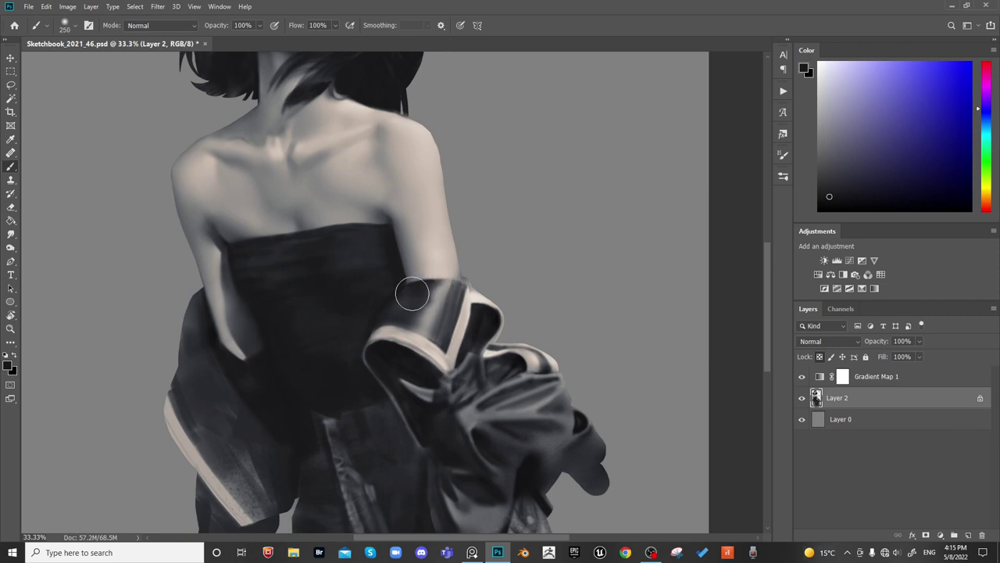
Shade both sides of the collar's central highlight, and darken its upper edge below the arm with a 90 px brush
{"action": "key", "text": "bracketright"}
{"action": "key", "text": "bracketleft"}
{"action": "key", "text": "bracketleft"}
{"action": "key", "text": "bracketleft"}
{"action": "key", "text": "bracketleft"}
{"action": "key", "text": "bracketright"}
{"action": "key", "text": "bracketright"}
{"action": "key", "text": "bracketright"}
{"action": "key", "text": "bracketright"}
{"action": "key", "text": "bracketright"}
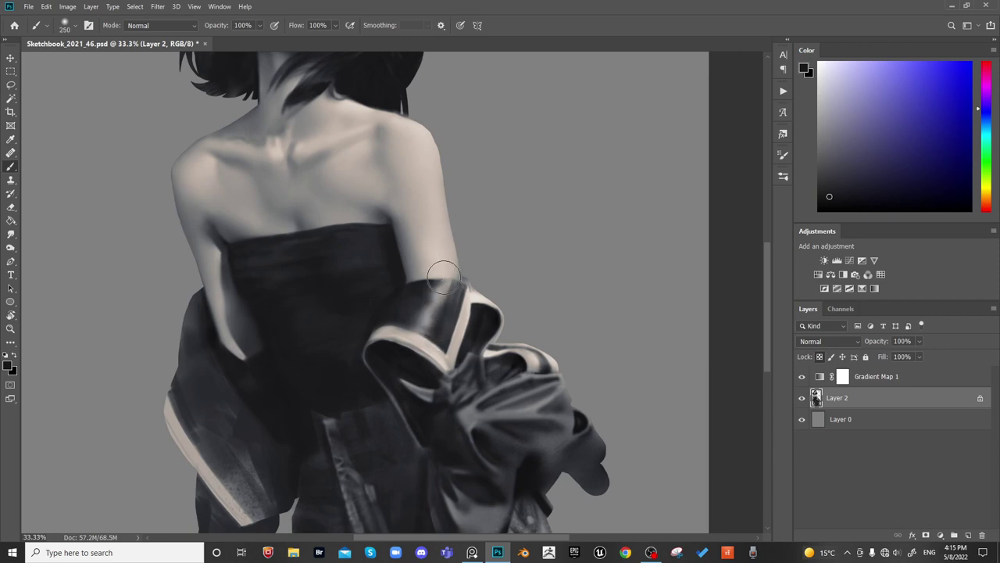
{"action": "key", "text": "bracketleft"}
{"action": "key", "text": "bracketleft"}
{"action": "key", "text": "bracketleft"}
{"action": "key", "text": "bracketleft"}
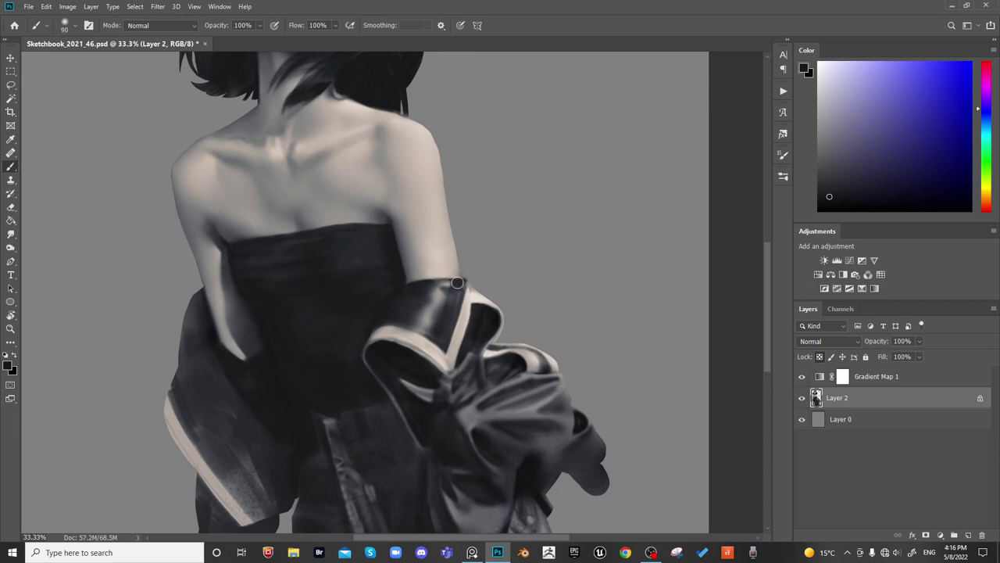
Deepen the shadows around the collar highlight with soft 250 px and 80 px brushes, and check the figure mirrored
{"action": "key", "text": "bracketright"}
{"action": "key", "text": "bracketright"}
{"action": "key", "text": "bracketright"}
{"action": "key", "text": "bracketright"}
{"action": "key", "text": "bracketright"}
{"action": "key", "text": "bracketright"}
{"action": "key", "text": "bracketright"}
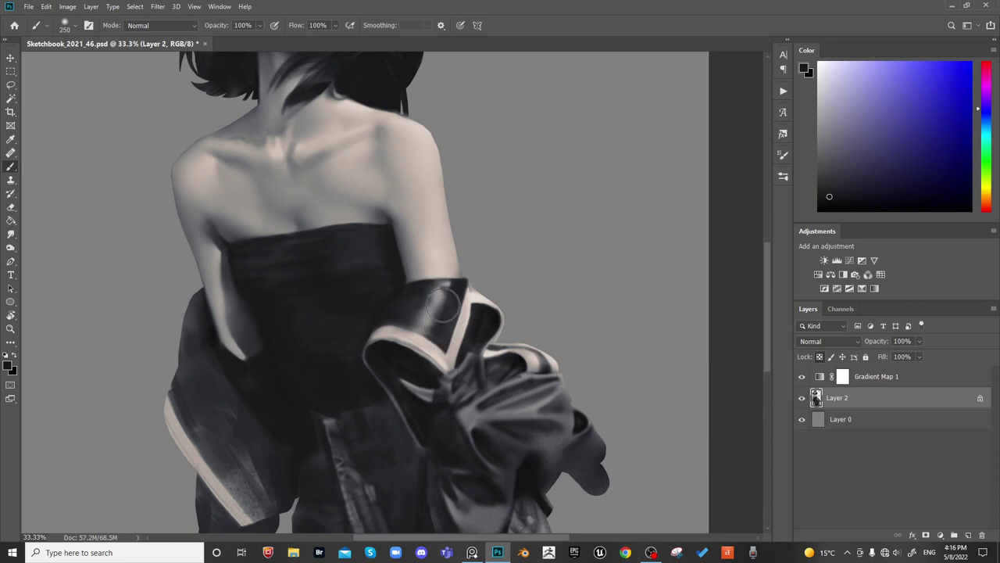
{"action": "key", "text": "bracketleft"}
{"action": "key", "text": "bracketleft"}
{"action": "key", "text": "bracketleft"}
{"action": "key", "text": "bracketleft"}
{"action": "key", "text": "bracketleft"}
{"action": "key", "text": "bracketleft"}
{"action": "key", "text": "bracketleft"}
{"action": "key", "text": "bracketleft"}
{"action": "key", "text": "ctrl+shift+h"}
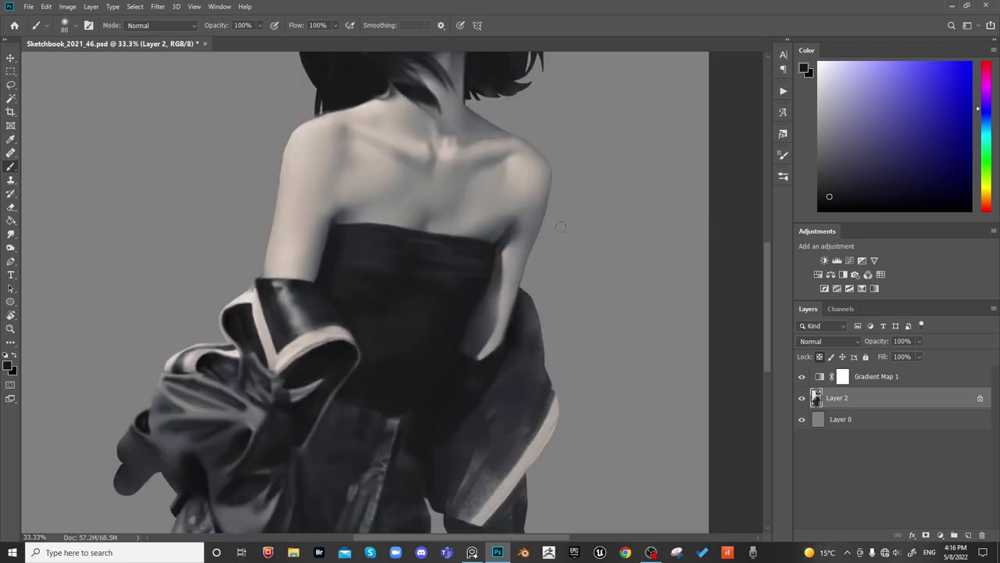
{"action": "key", "text": "h"}
Shade around the collar's light V-shaped trim and define its dark edge with a 35 px brush
{"action": "key", "text": "bracketright"}
{"action": "key", "text": "bracketright"}
{"action": "key", "text": "bracketright"}
{"action": "key", "text": "bracketright"}
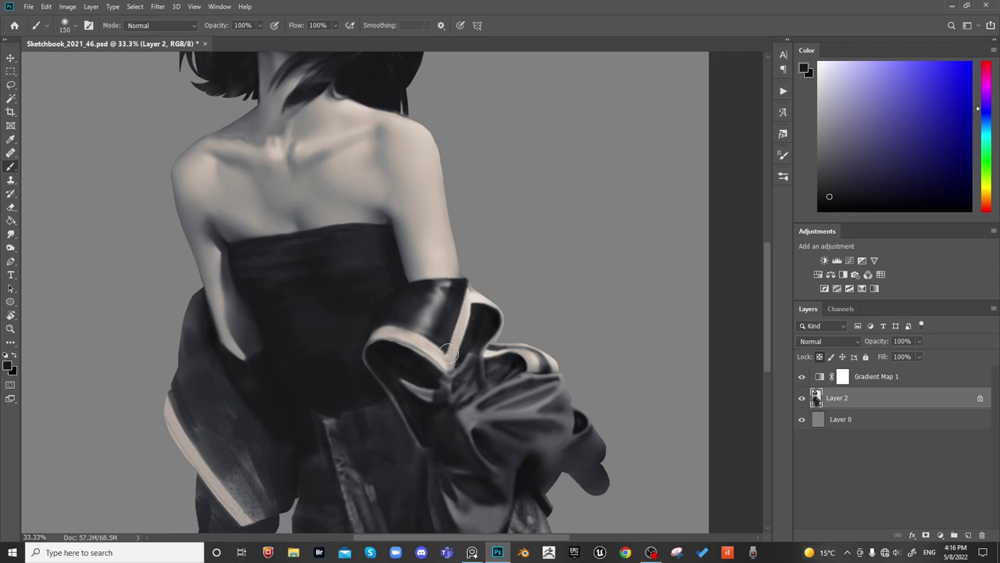
{"action": "key", "text": "bracketright"}
{"action": "key", "text": "bracketright"}
{"action": "key", "text": "bracketright"}
{"action": "key", "text": "bracketright"}
{"action": "key", "text": "bracketleft"}
{"action": "key", "text": "bracketleft"}
{"action": "key", "text": "bracketleft"}
{"action": "key", "text": "bracketleft"}
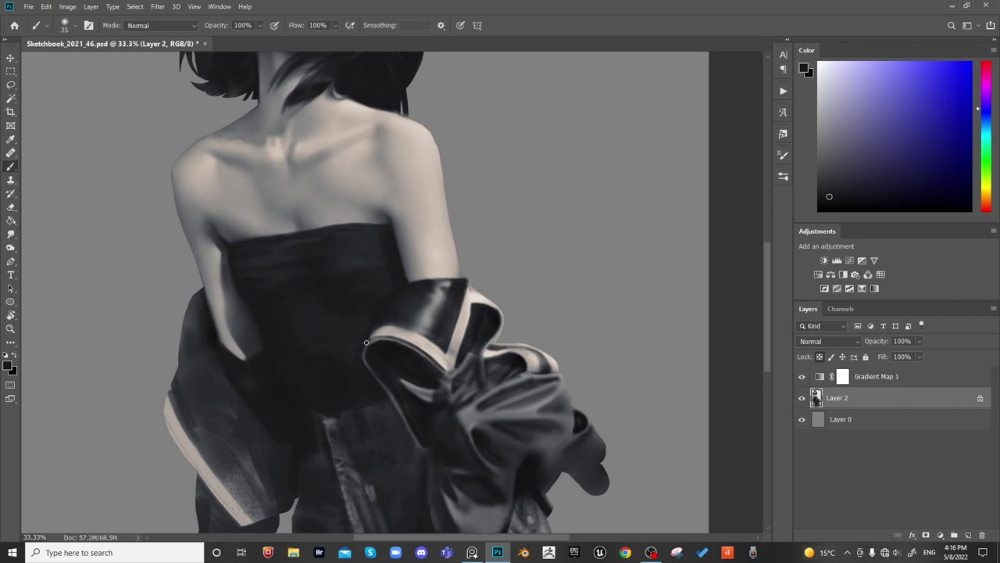
Blend the dark bodice area beside the collar with a soft 500 px brush, and check the painting mirrored
{"action": "key", "text": "bracketright"}
{"action": "key", "text": "bracketright"}
{"action": "key", "text": "bracketright"}
{"action": "key", "text": "bracketright"}
{"action": "key", "text": "bracketright"}
{"action": "key", "text": "bracketright"}
{"action": "key", "text": "bracketright"}
{"action": "key", "text": "bracketright"}
{"action": "key", "text": "bracketright"}
{"action": "key", "text": "bracketright"}
{"action": "key", "text": "bracketright"}
{"action": "key", "text": "bracketright"}
{"action": "key", "text": "bracketright"}
{"action": "key", "text": "bracketright"}
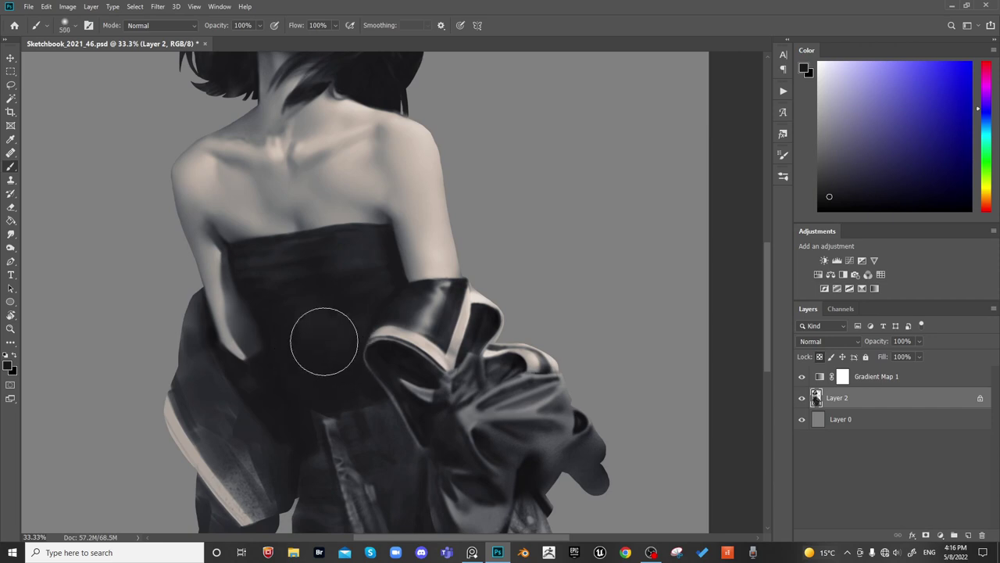
{"action": "left_click_drag", "start_coordinate": [547, 314], "coordinate": [549, 280]}
{"action": "key", "text": "ctrl+shift+h"}
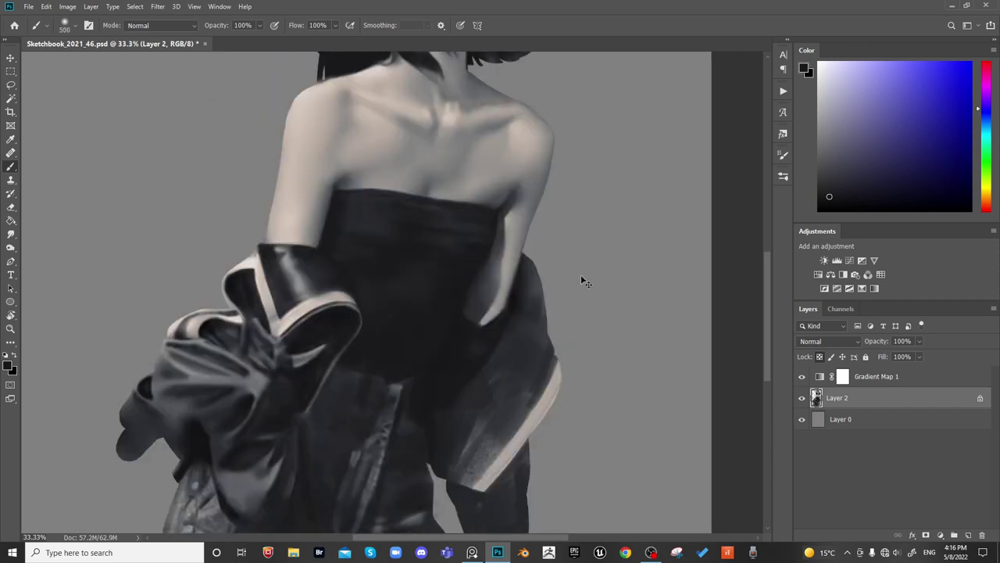
{"action": "key", "text": "ctrl+shift+h"}
Darken the jacket folds just below the collar opening with a soft brush of about 300 px
{"action": "left_click_drag", "start_coordinate": [554, 326], "coordinate": [531, 284]}
{"action": "key", "text": "bracketleft"}
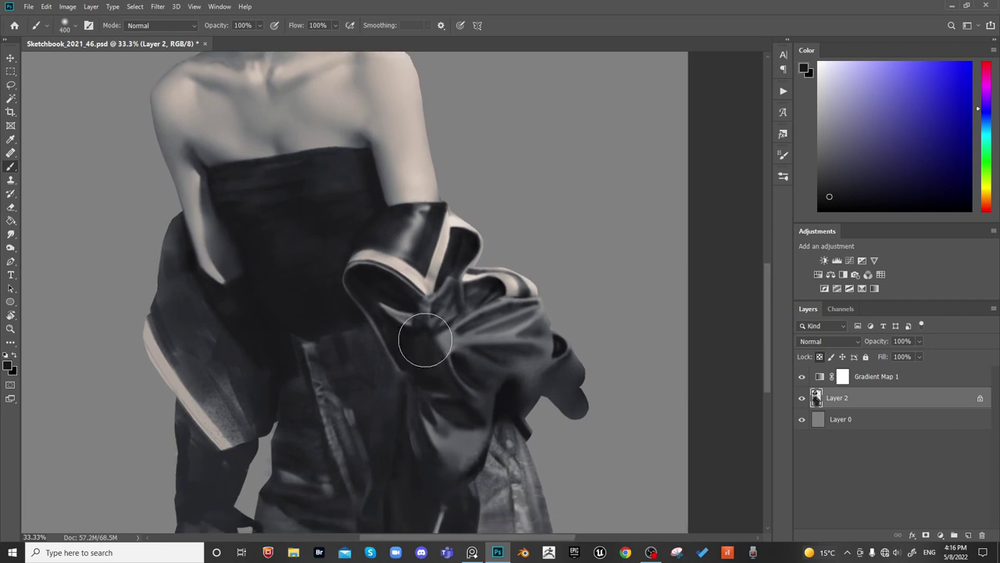
{"action": "key", "text": "bracketleft"}
{"action": "key", "text": "bracketleft"}
{"action": "key", "text": "bracketright"}
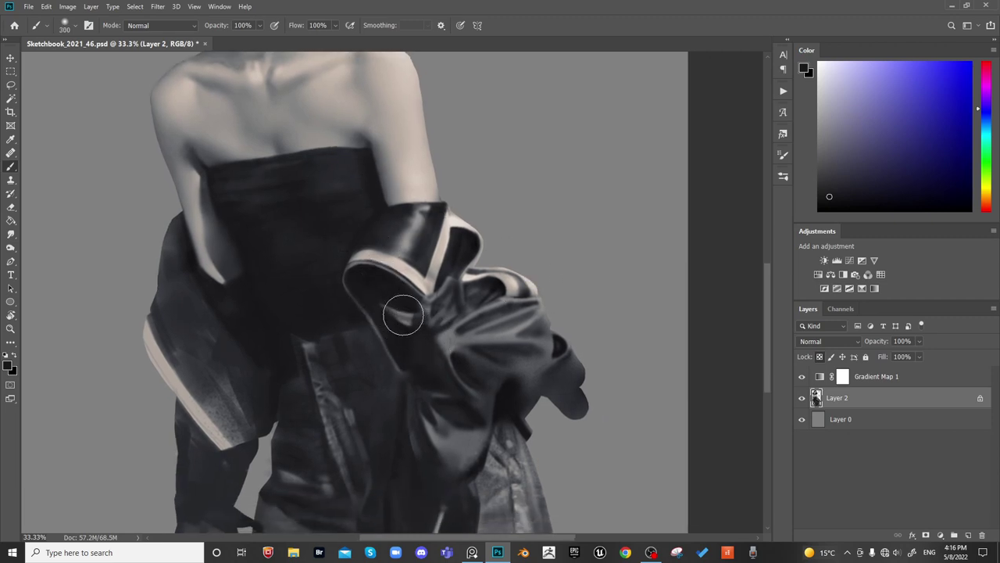
Sample the pale trim colour and paint a light curved strip inside the collar opening, picking a dark tone for its edge
{"action": "left_click", "coordinate": [394, 280], "text": "alt"}
{"action": "key", "text": "bracketleft"}
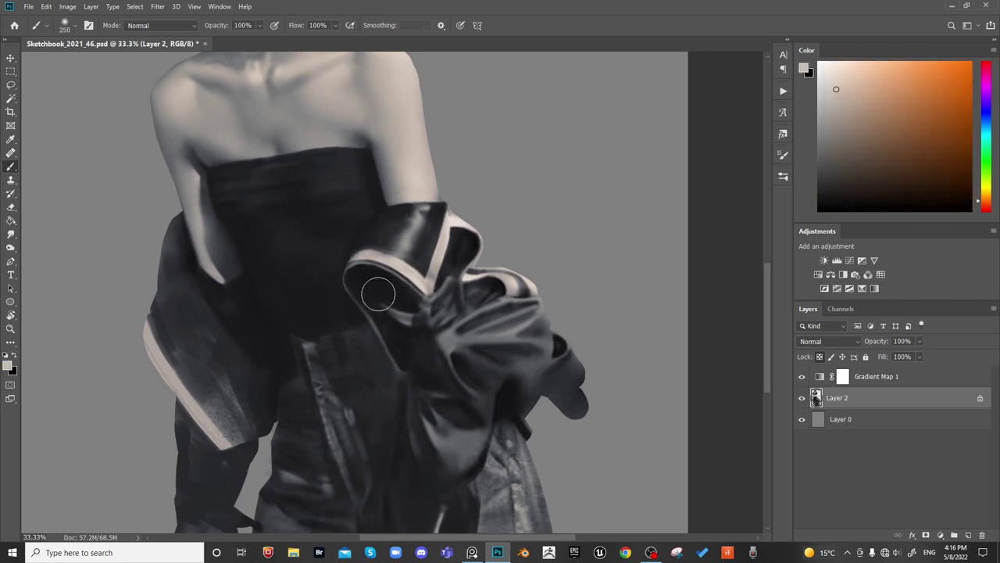
{"action": "key", "text": "bracketleft"}
{"action": "key", "text": "bracketleft"}
{"action": "key", "text": "bracketleft"}
{"action": "key", "text": "bracketleft"}
{"action": "key", "text": "bracketleft"}
{"action": "key", "text": "bracketleft"}
{"action": "key", "text": "bracketleft"}
{"action": "left_click", "coordinate": [414, 298], "text": "alt"}
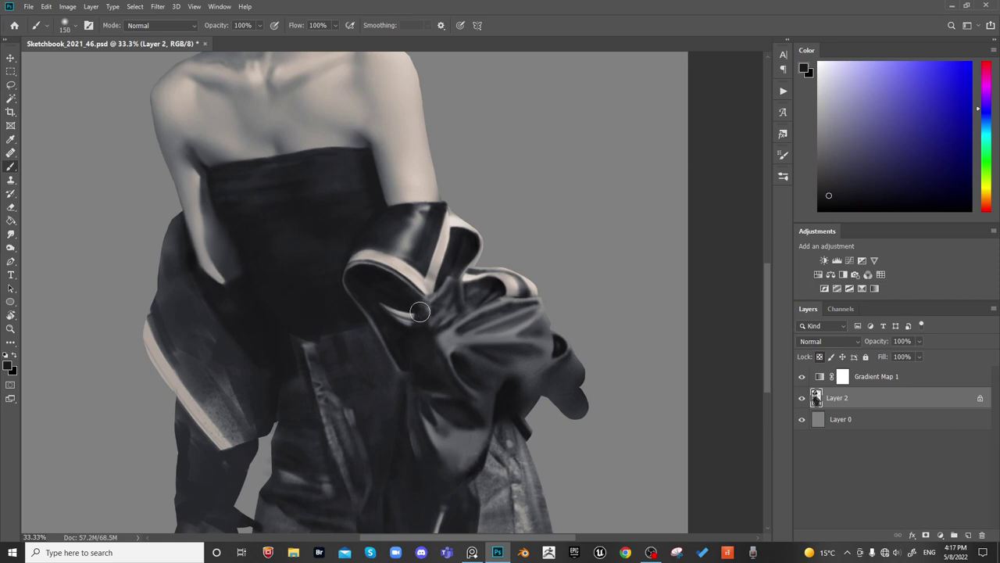
Refine the end of the pale inner strip and the adjoining sleeve creases with sampled gray and dark tones
{"action": "key", "text": "bracketright"}
{"action": "key", "text": "bracketleft"}
{"action": "key", "text": "bracketleft"}
{"action": "key", "text": "bracketleft"}
{"action": "left_click", "coordinate": [430, 311], "text": "alt"}
{"action": "key", "text": "bracketright"}
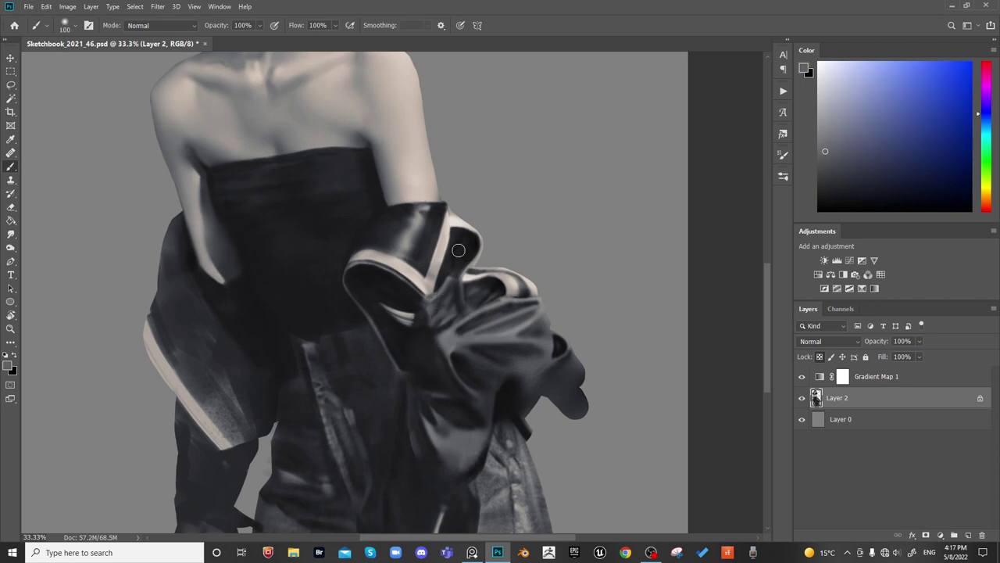
{"action": "left_click", "coordinate": [447, 271], "text": "alt"}
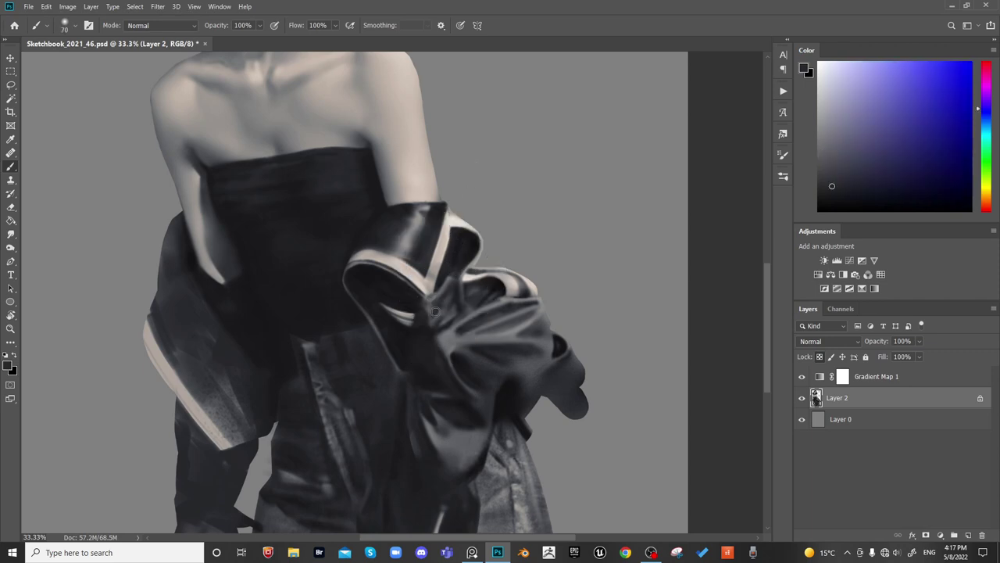
Soften the highlight on the folded collar with tones sampled from its light and dark areas
{"action": "left_click", "coordinate": [437, 210], "text": "alt"}
{"action": "key", "text": "bracketright"}
{"action": "key", "text": "bracketright"}
{"action": "left_click", "coordinate": [435, 227], "text": "alt"}
{"action": "left_click", "coordinate": [424, 244], "text": "alt"}
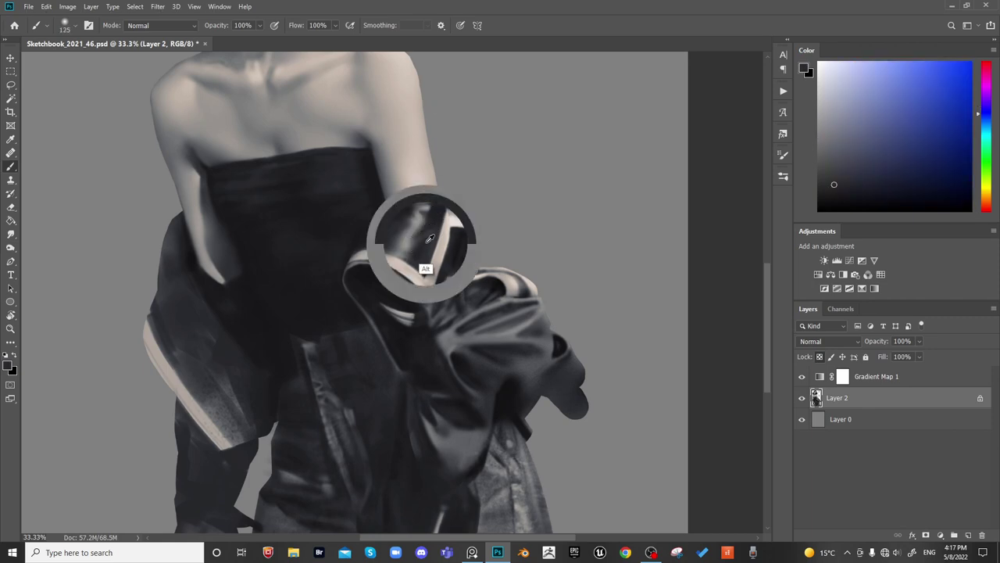
{"action": "left_click", "coordinate": [434, 216], "text": "alt"}
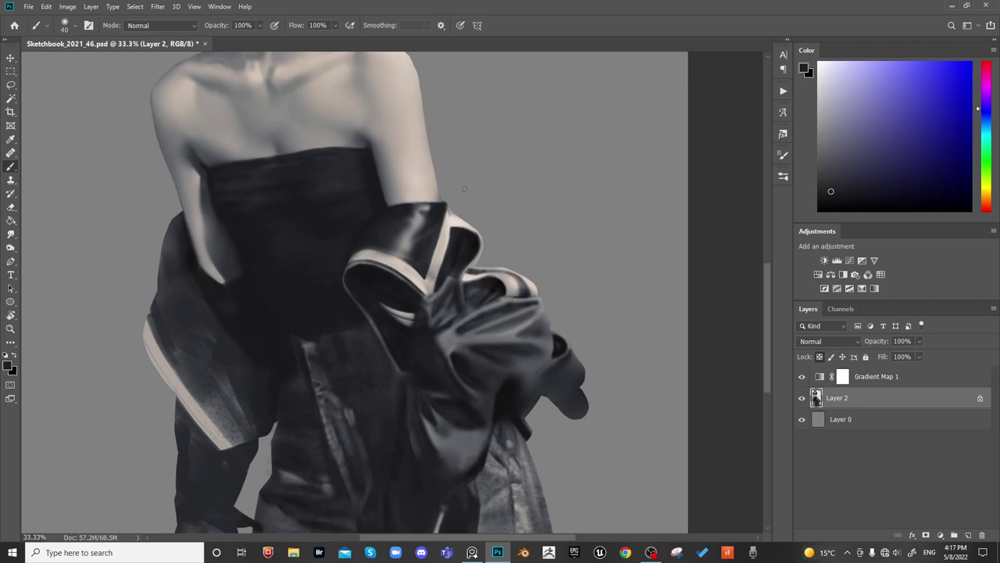
Review the full figure mirrored to check the collar shading, and restore its original orientation
{"action": "key", "text": "ctrl+minus"}
{"action": "key", "text": "ctrl+shift+h"}
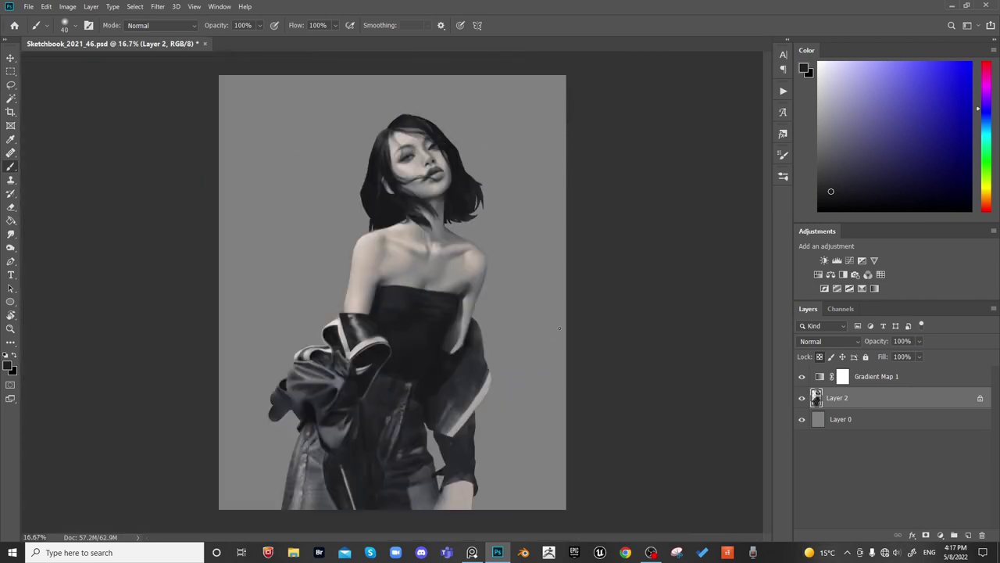
{"action": "key", "text": "h"}
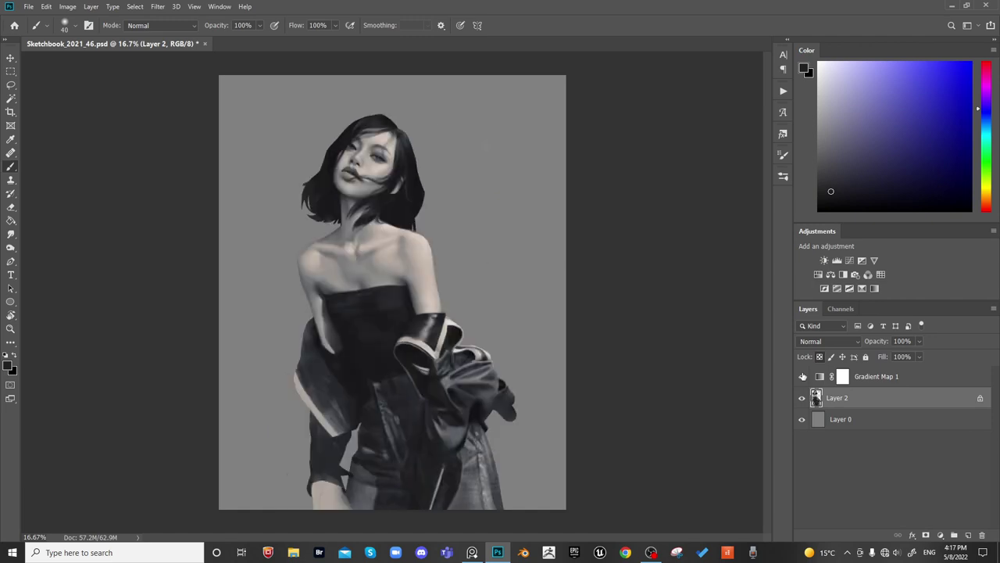
Sample a dark tone from the jacket panel on the figure's other arm and darken the upper end of its light trim
{"action": "key", "text": "ctrl+plus"}
{"action": "key", "text": "ctrl+plus"}
{"action": "left_click_drag", "start_coordinate": [537, 380], "coordinate": [469, 267]}
{"action": "left_click", "coordinate": [173, 325], "text": "alt"}
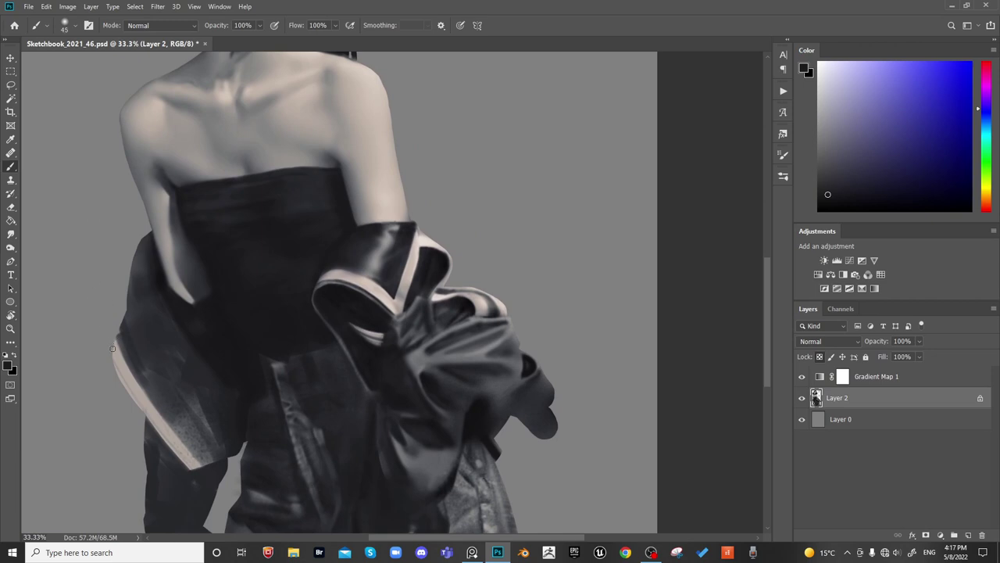
{"action": "key", "text": "bracketright"}
{"action": "key", "text": "bracketright"}
{"action": "key", "text": "bracketright"}
{"action": "key", "text": "bracketright"}
{"action": "key", "text": "bracketright"}
{"action": "key", "text": "bracketright"}
{"action": "key", "text": "bracketright"}
{"action": "key", "text": "bracketright"}
{"action": "key", "text": "bracketright"}
{"action": "key", "text": "bracketright"}
{"action": "key", "text": "bracketright"}
{"action": "left_click_drag", "start_coordinate": [116, 337], "coordinate": [116, 395]}
Paint along the upper stretch of that panel's light trim with a smaller dark brush to narrow it
{"action": "key", "text": "bracketleft"}
{"action": "key", "text": "bracketleft"}
{"action": "key", "text": "bracketleft"}
{"action": "key", "text": "bracketleft"}
{"action": "key", "text": "bracketleft"}
{"action": "key", "text": "bracketleft"}
{"action": "key", "text": "bracketleft"}
{"action": "key", "text": "bracketleft"}
{"action": "left_click_drag", "start_coordinate": [123, 355], "coordinate": [142, 391]}
Darken the jacket panel just inside the upper stretch of its light trim with a larger 150 px brush
{"action": "key", "text": "bracketright"}
{"action": "key", "text": "bracketright"}
{"action": "key", "text": "bracketright"}
{"action": "key", "text": "bracketright"}
{"action": "key", "text": "bracketright"}
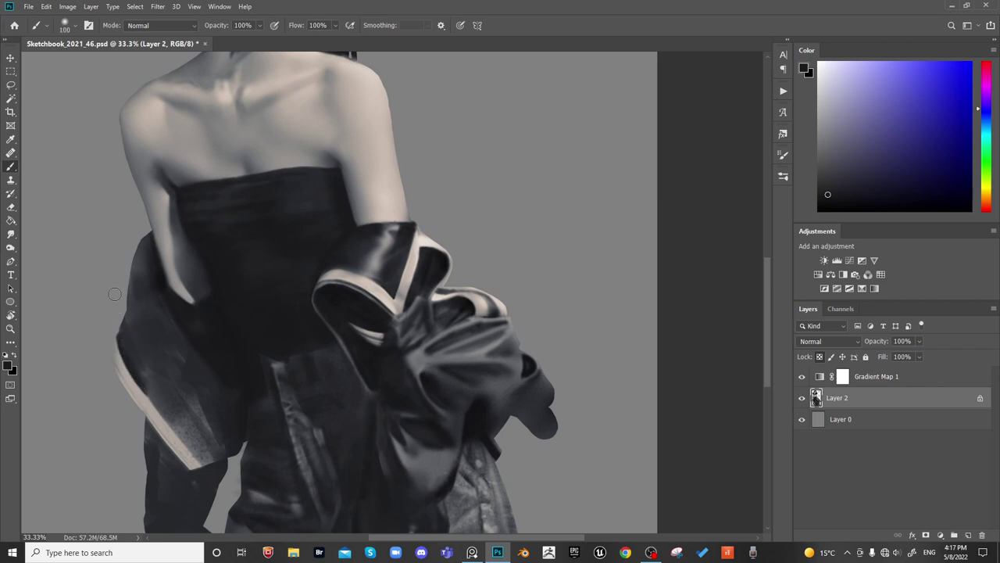
{"action": "key", "text": "bracketright"}
{"action": "left_click_drag", "start_coordinate": [135, 336], "coordinate": [146, 381]}
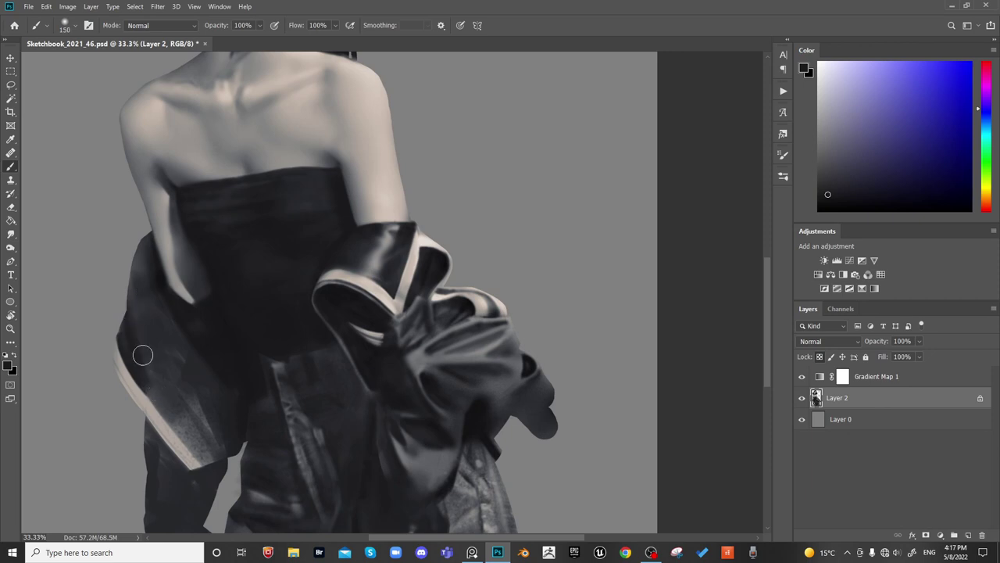
Darken the panel along the inner edge of its light trim down to the lower corner, varying the brush size
{"action": "key", "text": "bracketleft"}
{"action": "key", "text": "bracketleft"}
{"action": "key", "text": "bracketleft"}
{"action": "key", "text": "bracketleft"}
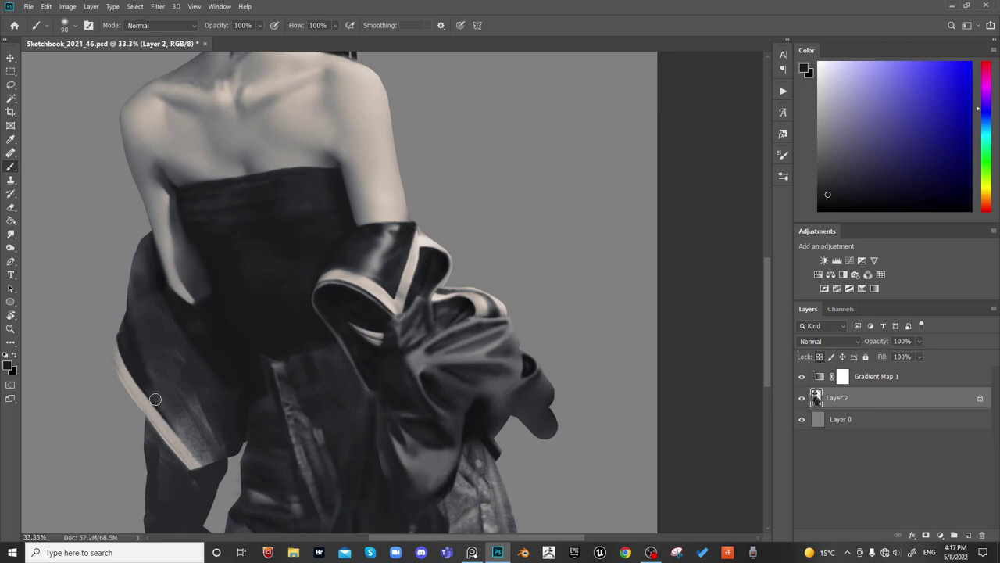
{"action": "key", "text": "bracketright"}
{"action": "key", "text": "bracketright"}
{"action": "key", "text": "bracketright"}
{"action": "key", "text": "bracketright"}
{"action": "key", "text": "bracketright"}
{"action": "key", "text": "bracketright"}
{"action": "key", "text": "bracketright"}
{"action": "key", "text": "bracketright"}
{"action": "key", "text": "bracketright"}
{"action": "key", "text": "bracketleft"}
{"action": "key", "text": "bracketleft"}
{"action": "key", "text": "bracketleft"}
{"action": "key", "text": "bracketleft"}
{"action": "key", "text": "bracketleft"}
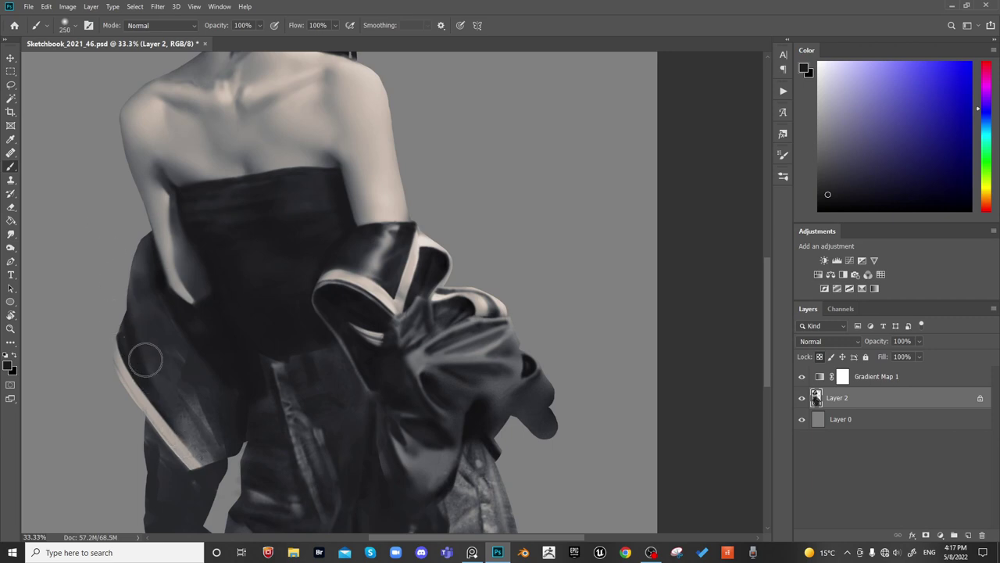
{"action": "left_click_drag", "start_coordinate": [173, 427], "coordinate": [195, 454]}
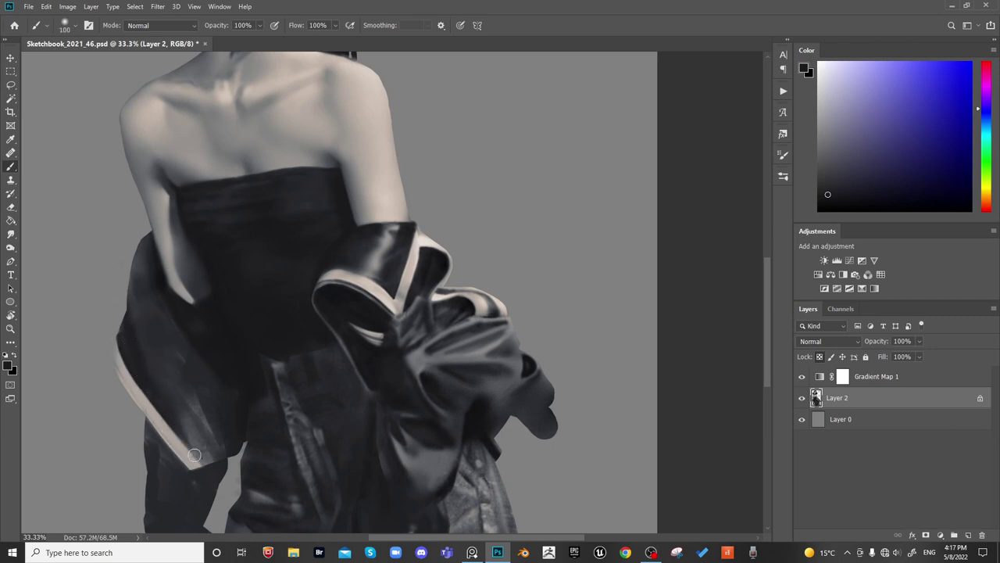
Sample a light tone from the trim and even out the streaks along its upper half
{"action": "left_click", "coordinate": [141, 421], "text": "alt"}
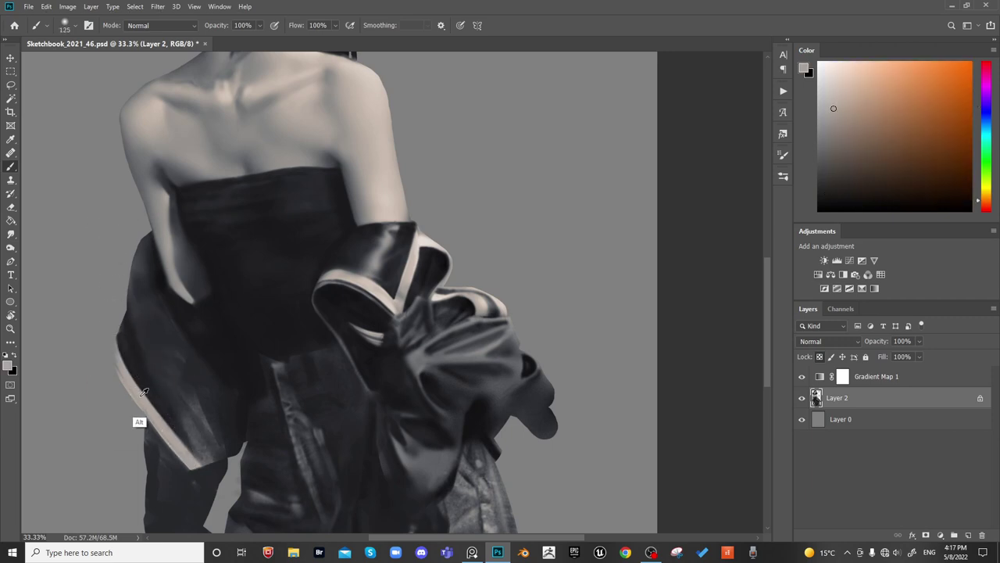
{"action": "key", "text": "bracketright"}
{"action": "key", "text": "bracketleft"}
Sample a dark tone from the jacket's outer edge and shade the outer side of the upper trim with an enlarged brush
{"action": "left_click", "coordinate": [123, 312], "text": "alt"}
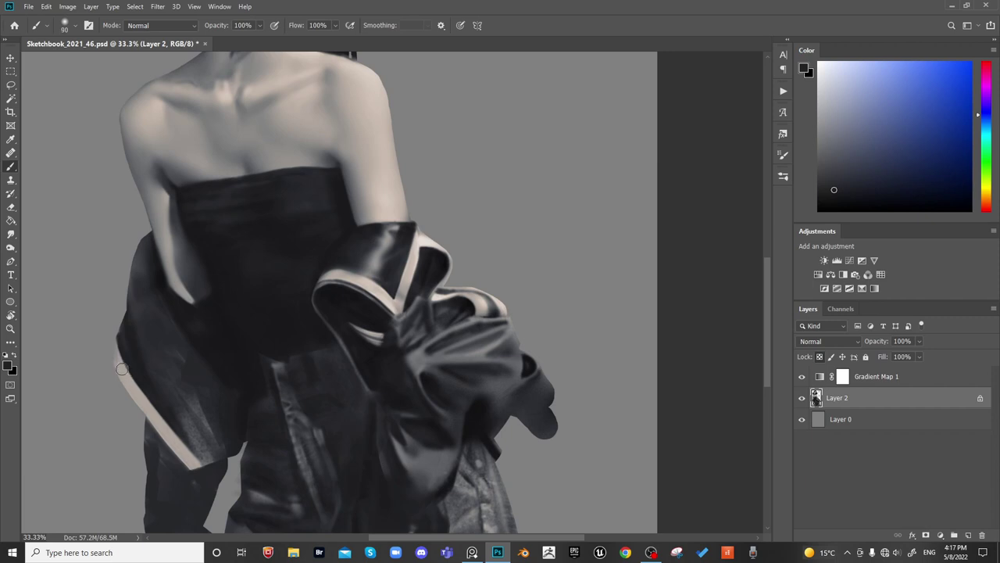
{"action": "key", "text": "bracketright"}
{"action": "key", "text": "bracketright"}
{"action": "key", "text": "bracketright"}
{"action": "key", "text": "bracketright"}
{"action": "key", "text": "bracketright"}
{"action": "key", "text": "bracketright"}
{"action": "left_click_drag", "start_coordinate": [117, 339], "coordinate": [132, 415]}
Sample a near-black tone from the clothing beside the arm and darken the sleeve directly beneath the lower trim with a small brush
{"action": "key", "text": "bracketleft"}
{"action": "key", "text": "bracketleft"}
{"action": "key", "text": "bracketleft"}
{"action": "key", "text": "bracketleft"}
{"action": "key", "text": "bracketleft"}
{"action": "key", "text": "bracketleft"}
{"action": "left_click", "coordinate": [220, 289], "text": "alt"}
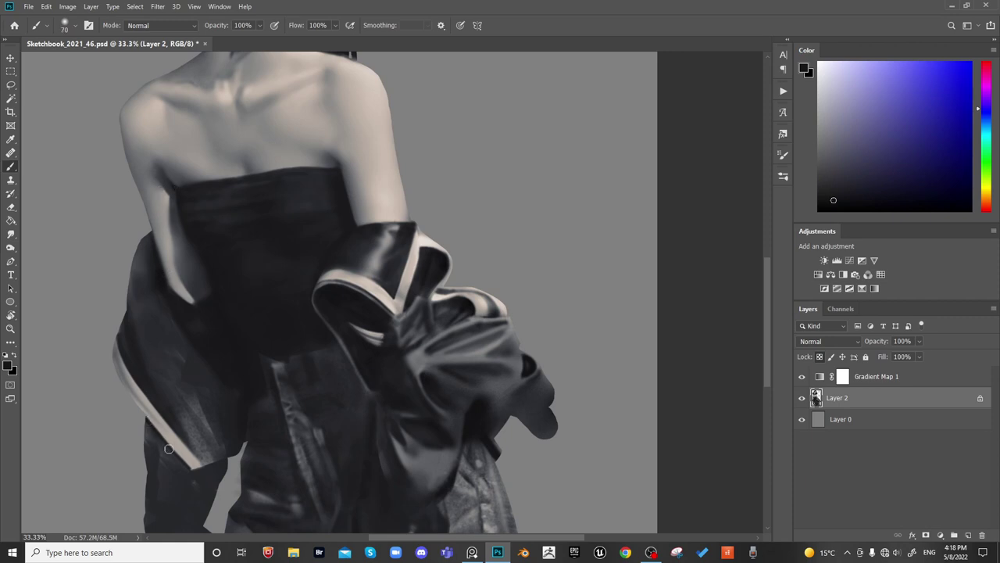
{"action": "key", "text": "bracketright"}
{"action": "key", "text": "bracketright"}
{"action": "key", "text": "bracketright"}
{"action": "key", "text": "bracketright"}
{"action": "key", "text": "bracketleft"}
{"action": "key", "text": "bracketleft"}
Deepen and smooth the middle of the jacket panel with larger strokes of the near-black tone
{"action": "key", "text": "bracketright"}
{"action": "key", "text": "bracketright"}
{"action": "key", "text": "bracketright"}
{"action": "key", "text": "bracketright"}
{"action": "key", "text": "bracketright"}
{"action": "key", "text": "bracketright"}
{"action": "key", "text": "bracketright"}
{"action": "key", "text": "bracketright"}
{"action": "key", "text": "bracketright"}
{"action": "key", "text": "bracketright"}
{"action": "key", "text": "bracketright"}
{"action": "key", "text": "bracketright"}
{"action": "key", "text": "bracketright"}
{"action": "key", "text": "bracketleft"}
{"action": "key", "text": "bracketleft"}
{"action": "key", "text": "bracketleft"}
{"action": "key", "text": "bracketleft"}
{"action": "key", "text": "bracketleft"}
{"action": "key", "text": "bracketleft"}
{"action": "key", "text": "bracketleft"}
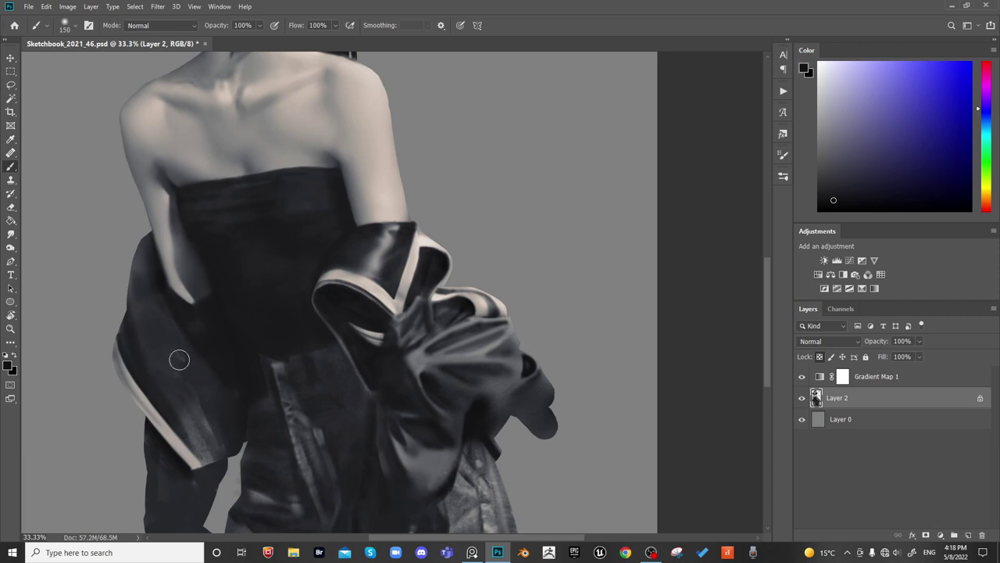
Paint a dark cast shadow on the sleeve beneath the lower corner of the light trim
{"action": "key", "text": "bracketleft"}
{"action": "key", "text": "bracketleft"}
{"action": "key", "text": "bracketleft"}
{"action": "key", "text": "bracketleft"}
{"action": "mouse_move", "coordinate": [246, 429]}
{"action": "left_mouse_down"}
{"action": "mouse_move", "coordinate": [274, 415]}
{"action": "mouse_move", "coordinate": [341, 345]}
{"action": "left_mouse_up"}
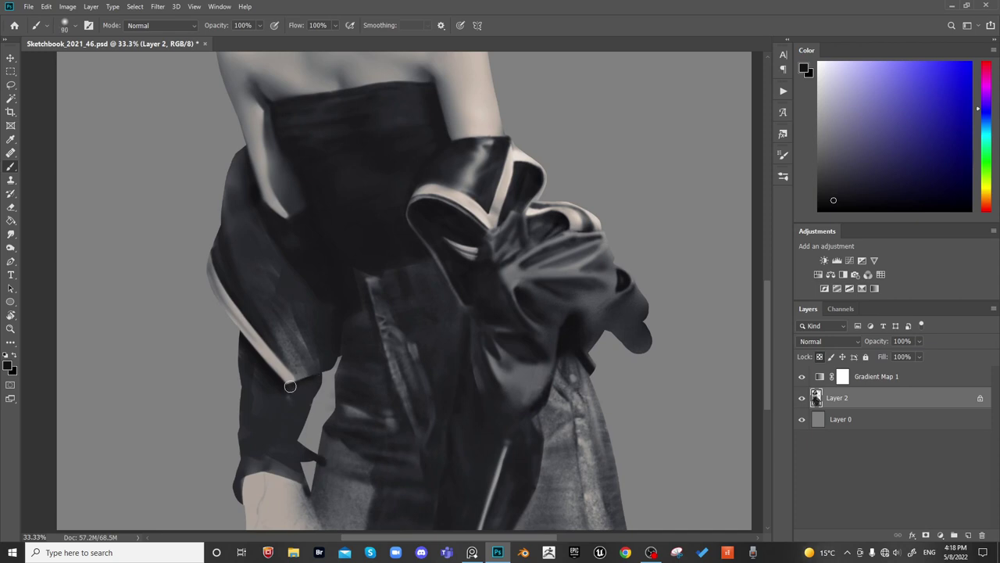
{"action": "key", "text": "bracketright"}
{"action": "key", "text": "bracketright"}
{"action": "key", "text": "bracketright"}
{"action": "mouse_move", "coordinate": [288, 388]}
{"action": "left_mouse_down"}
{"action": "mouse_move", "coordinate": [316, 378]}
{"action": "mouse_move", "coordinate": [292, 393]}
{"action": "mouse_move", "coordinate": [303, 398]}
{"action": "left_mouse_up"}
{"action": "key", "text": "bracketright"}
{"action": "key", "text": "bracketright"}
{"action": "key", "text": "bracketright"}
{"action": "key", "text": "bracketright"}
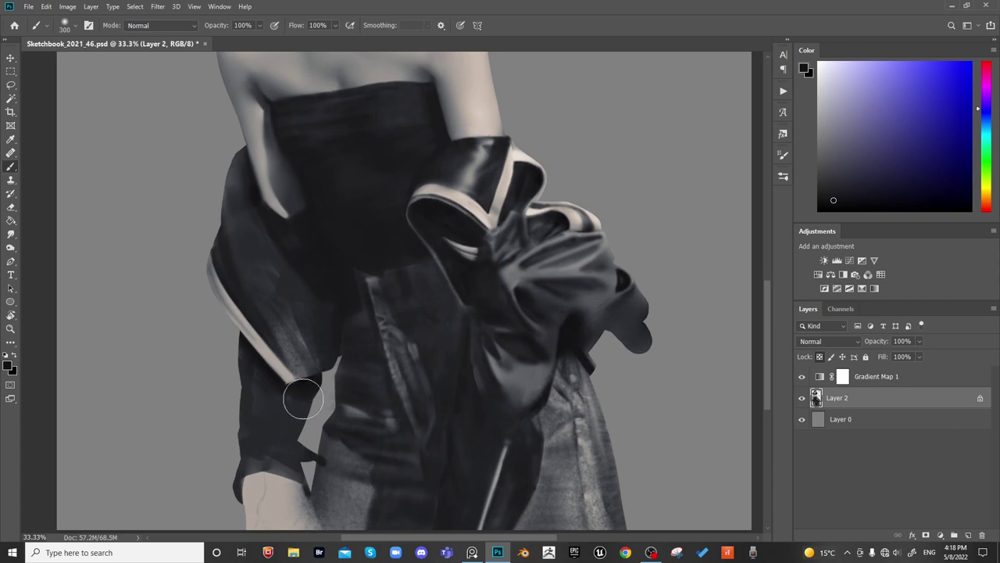
{"action": "key", "text": "bracketleft"}
{"action": "key", "text": "bracketleft"}
{"action": "key", "text": "bracketleft"}
{"action": "key", "text": "bracketleft"}
{"action": "key", "text": "bracketleft"}
{"action": "key", "text": "bracketleft"}
{"action": "key", "text": "bracketleft"}
{"action": "key", "text": "bracketleft"}
Darken the inner side of the jacket panel towards the torso with a very large soft brush, up to 900 px
{"action": "key", "text": "bracketright"}
{"action": "key", "text": "bracketright"}
{"action": "key", "text": "bracketright"}
{"action": "key", "text": "bracketright"}
{"action": "key", "text": "bracketright"}
{"action": "key", "text": "bracketright"}
{"action": "key", "text": "bracketright"}
{"action": "key", "text": "bracketright"}
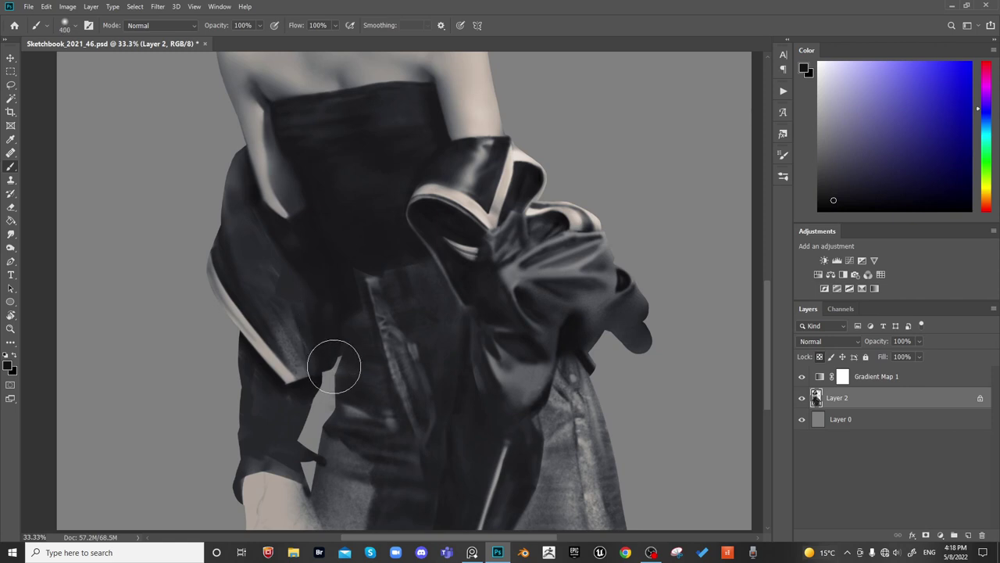
{"action": "key", "text": "bracketright"}
{"action": "key", "text": "bracketright"}
{"action": "key", "text": "bracketright"}
{"action": "key", "text": "bracketright"}
{"action": "key", "text": "bracketright"}
{"action": "key", "text": "bracketright"}
{"action": "key", "text": "bracketright"}
{"action": "mouse_move", "coordinate": [277, 243]}
{"action": "left_mouse_down"}
{"action": "mouse_move", "coordinate": [329, 325]}
{"action": "mouse_move", "coordinate": [327, 246]}
{"action": "mouse_move", "coordinate": [348, 290]}
{"action": "mouse_move", "coordinate": [366, 270]}
{"action": "mouse_move", "coordinate": [311, 249]}
{"action": "mouse_move", "coordinate": [288, 276]}
{"action": "left_mouse_up"}
Refine the top of the jacket panel where it meets the bare arm with a 90 px dark brush
{"action": "key", "text": "bracketleft"}
{"action": "key", "text": "bracketleft"}
{"action": "key", "text": "bracketleft"}
{"action": "key", "text": "bracketleft"}
{"action": "key", "text": "bracketleft"}
{"action": "key", "text": "bracketleft"}
{"action": "key", "text": "bracketleft"}
{"action": "key", "text": "bracketleft"}
{"action": "key", "text": "bracketleft"}
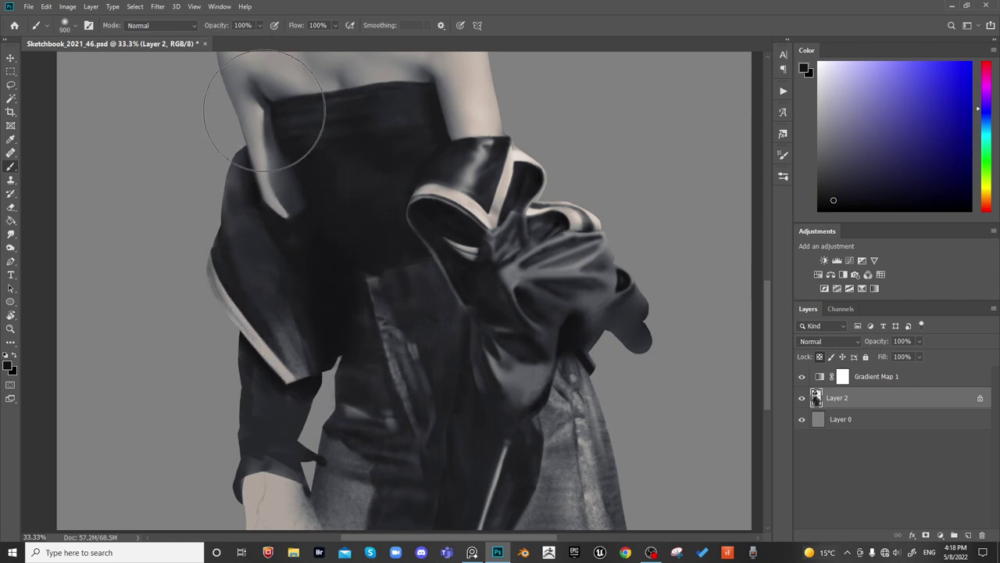
{"action": "key", "text": "bracketleft"}
{"action": "key", "text": "bracketleft"}
{"action": "key", "text": "bracketleft"}
{"action": "key", "text": "bracketleft"}
{"action": "key", "text": "bracketleft"}
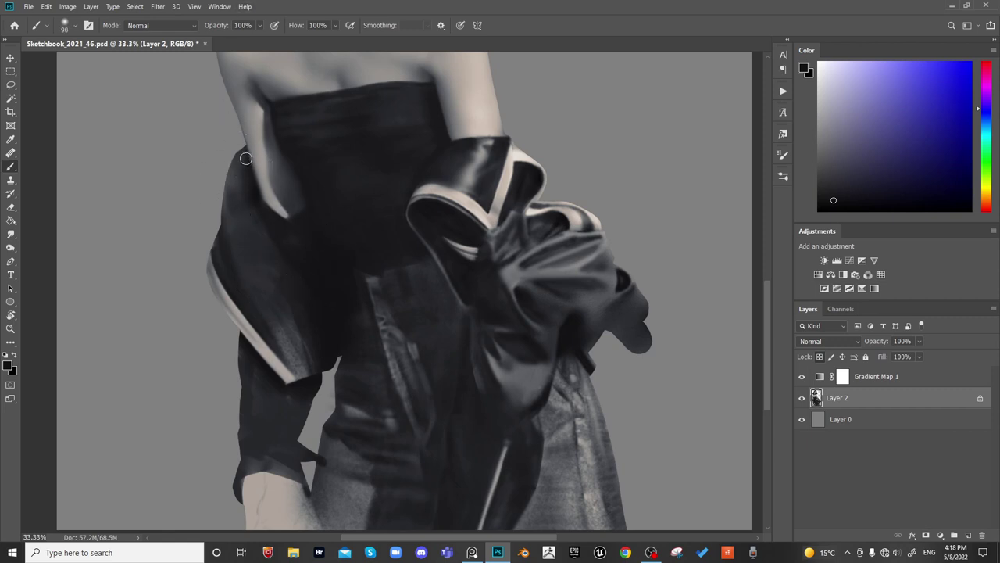
Darken the upper outer edge of the jacket panel down to the trim with a brush enlarged to 300 px
{"action": "key", "text": "bracketright"}
{"action": "key", "text": "bracketright"}
{"action": "key", "text": "bracketright"}
{"action": "key", "text": "bracketright"}
{"action": "key", "text": "bracketright"}
{"action": "key", "text": "bracketright"}
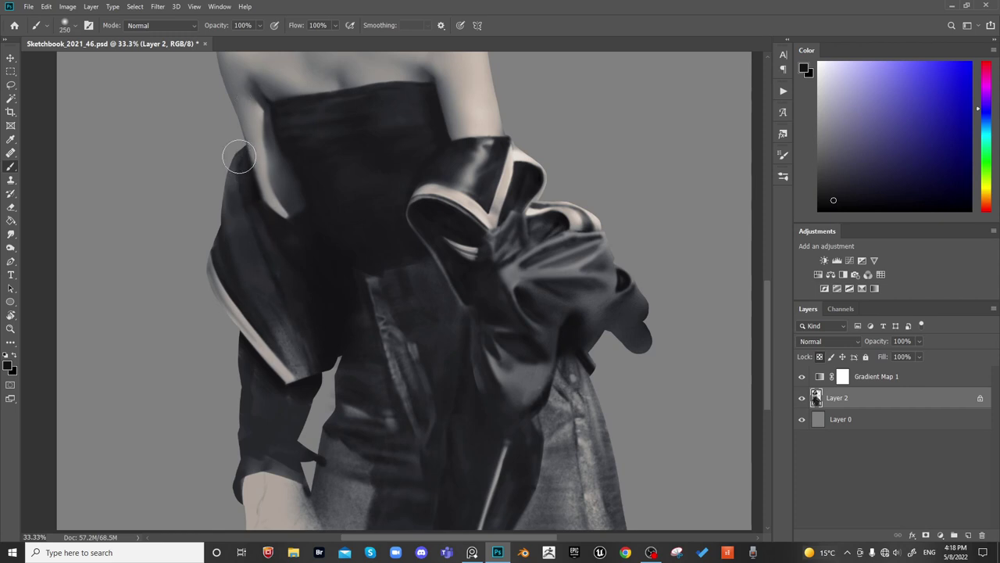
{"action": "key", "text": "bracketright"}
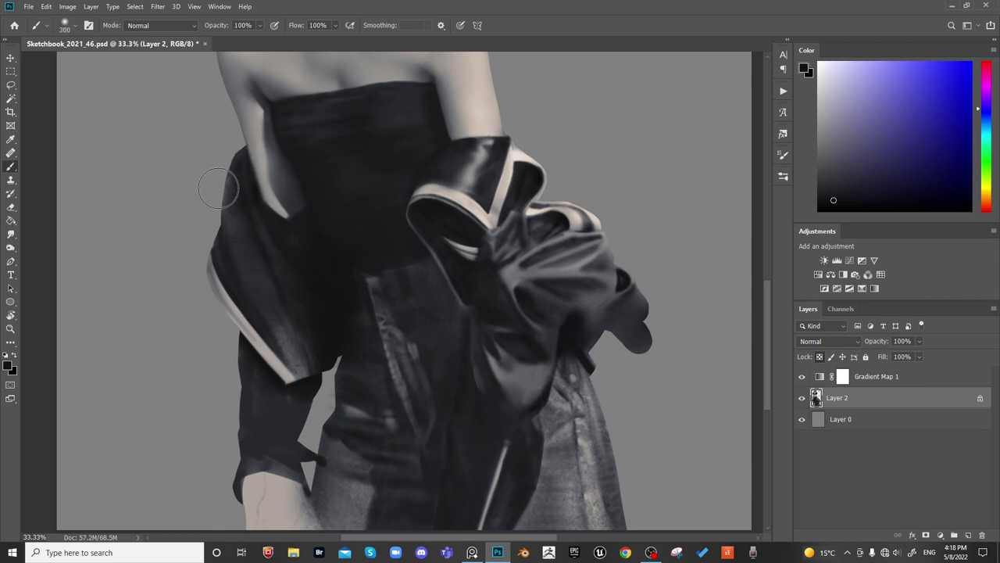
{"action": "left_click_drag", "start_coordinate": [222, 201], "coordinate": [243, 266]}
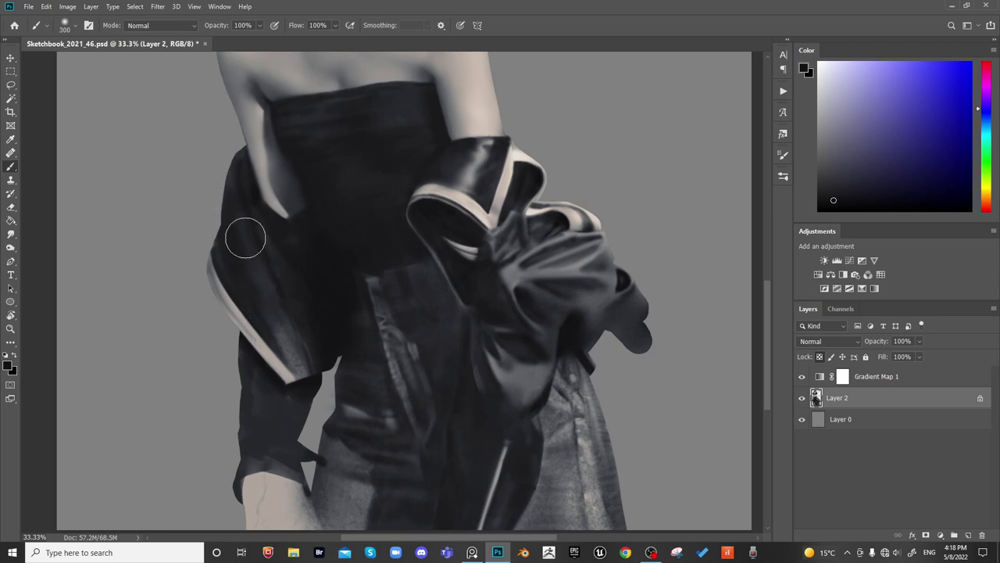
Darken the jacket folds beside the bare arm's lower end with a smaller 125 px brush
{"action": "key", "text": "bracketleft"}
{"action": "key", "text": "bracketleft"}
{"action": "key", "text": "bracketleft"}
{"action": "key", "text": "bracketleft"}
{"action": "key", "text": "bracketright"}
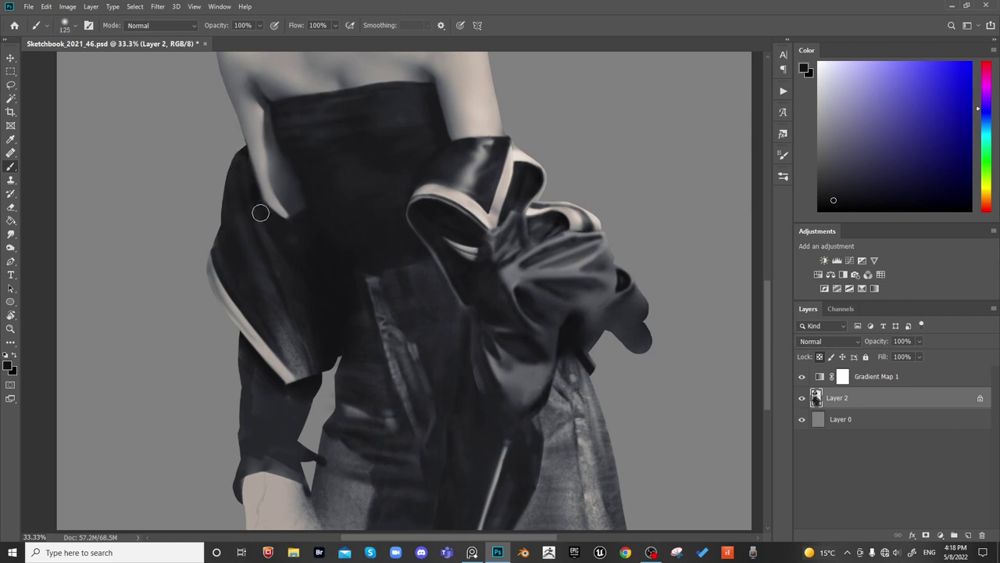
Blend the folds in the middle of the jacket's side panel using a tone sampled from the panel
{"action": "key", "text": "bracketright"}
{"action": "left_click", "coordinate": [271, 244], "text": "alt"}
{"action": "key", "text": "bracketleft"}
{"action": "key", "text": "bracketleft"}
{"action": "key", "text": "bracketleft"}
{"action": "key", "text": "bracketleft"}
{"action": "key", "text": "bracketright"}
{"action": "key", "text": "bracketleft"}
Shade the lower part of the jacket panel with a dark tone sampled near its lower hem
{"action": "left_click", "coordinate": [311, 351], "text": "alt"}
{"action": "key", "text": "bracketright"}
{"action": "key", "text": "bracketright"}
{"action": "key", "text": "bracketright"}
{"action": "key", "text": "bracketright"}
{"action": "key", "text": "bracketright"}
{"action": "key", "text": "bracketleft"}
{"action": "key", "text": "bracketleft"}
{"action": "key", "text": "bracketleft"}
Work a sampled mid-grey into the jacket panel's sheen with a brush reduced from 125 px
{"action": "left_click", "coordinate": [290, 382], "text": "alt"}
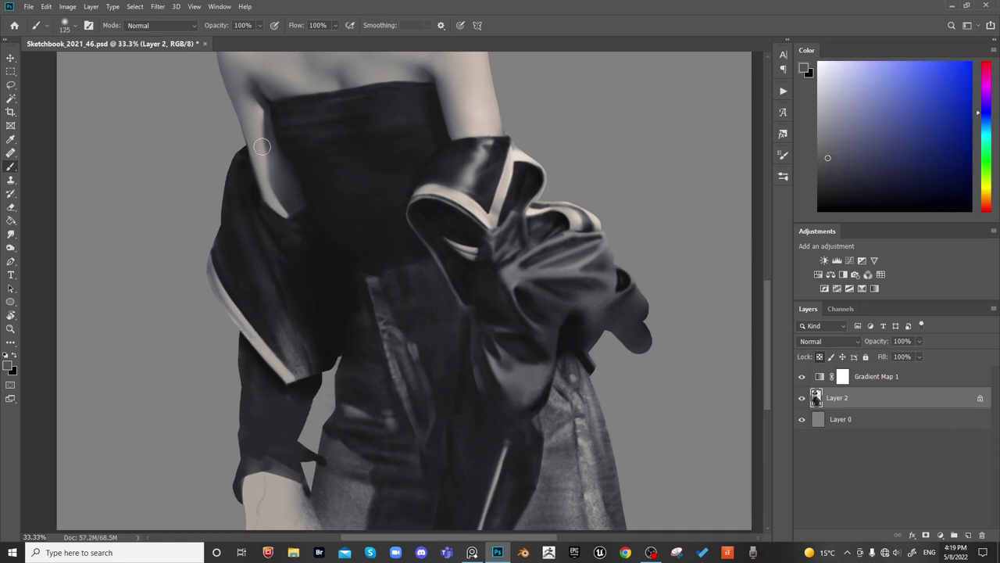
{"action": "key", "text": "bracketleft"}
{"action": "key", "text": "bracketleft"}
{"action": "key", "text": "bracketleft"}
Darken around the sheen on the lower jacket panel with a sampled dark brush, from 90 up to 250 px
{"action": "left_click", "coordinate": [307, 337], "text": "alt"}
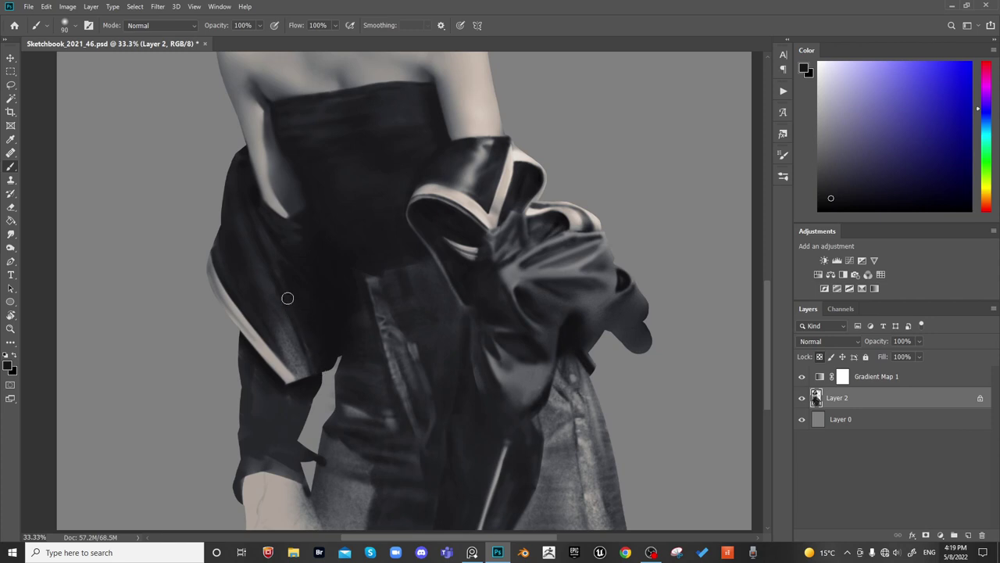
{"action": "key", "text": "bracketright"}
{"action": "key", "text": "bracketright"}
{"action": "key", "text": "bracketright"}
{"action": "key", "text": "bracketright"}
{"action": "key", "text": "bracketright"}
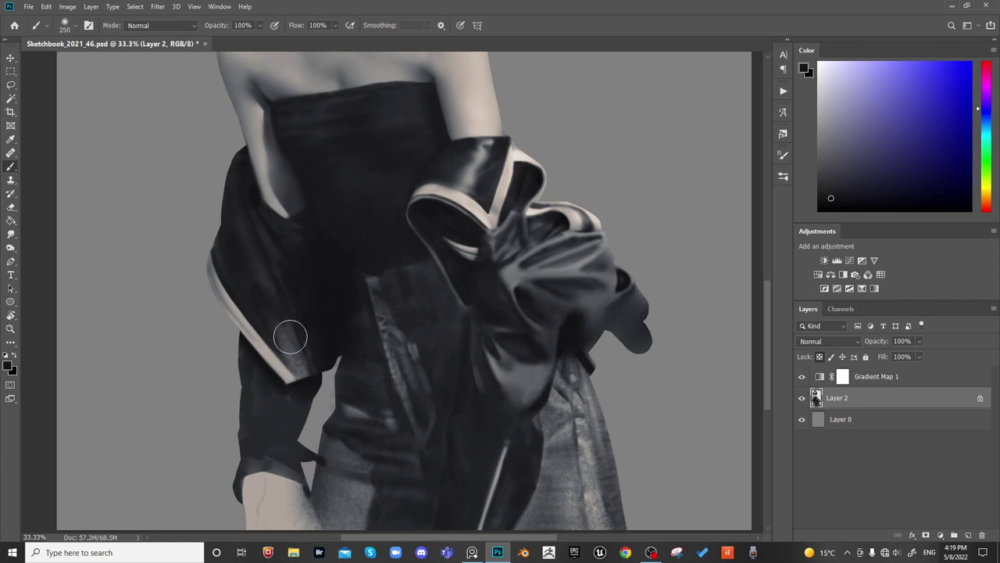
Refine the grey sheen running down the jacket panel with a sampled grey and a 125 px or smaller brush
{"action": "left_click", "coordinate": [281, 333], "text": "alt"}
{"action": "key", "text": "bracketleft"}
{"action": "key", "text": "bracketleft"}
{"action": "key", "text": "bracketleft"}
{"action": "key", "text": "bracketleft"}
{"action": "key", "text": "bracketleft"}
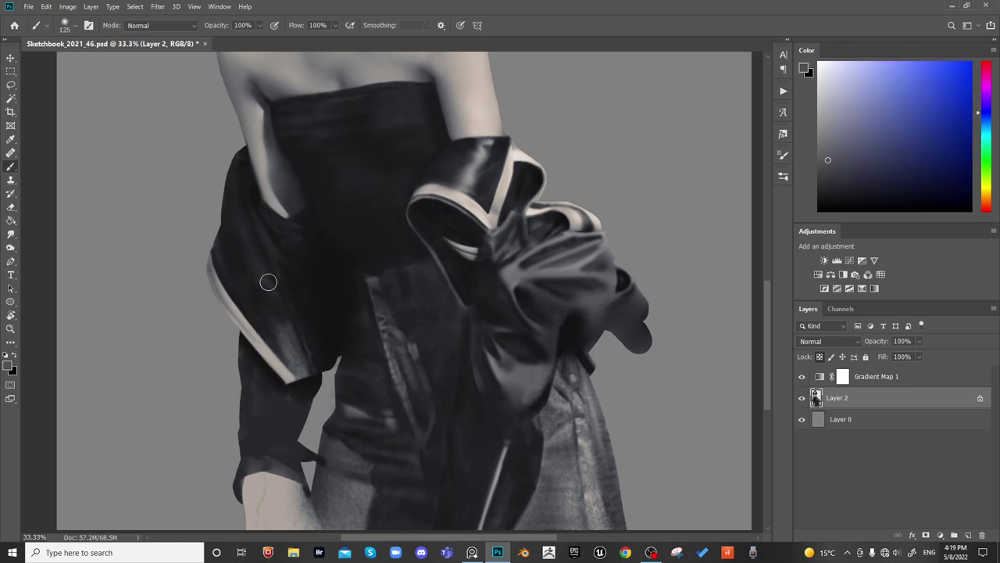
{"action": "key", "text": "bracketleft"}
{"action": "key", "text": "bracketleft"}
{"action": "key", "text": "bracketleft"}
Refine the shading at the jacket panel's lower corner beside the trim using a tone sampled there
{"action": "left_click", "coordinate": [296, 365], "text": "alt"}
{"action": "key", "text": "bracketright"}
{"action": "key", "text": "bracketright"}
{"action": "key", "text": "bracketright"}
{"action": "key", "text": "bracketright"}
{"action": "key", "text": "bracketleft"}
{"action": "key", "text": "bracketleft"}
{"action": "key", "text": "bracketleft"}
Sample the arm's grey, choose the soft Paint-group brush with 50% flow, and set its blending mode to Overlay
{"action": "left_click", "coordinate": [254, 166], "text": "alt"}
{"action": "right_click", "coordinate": [258, 267]}
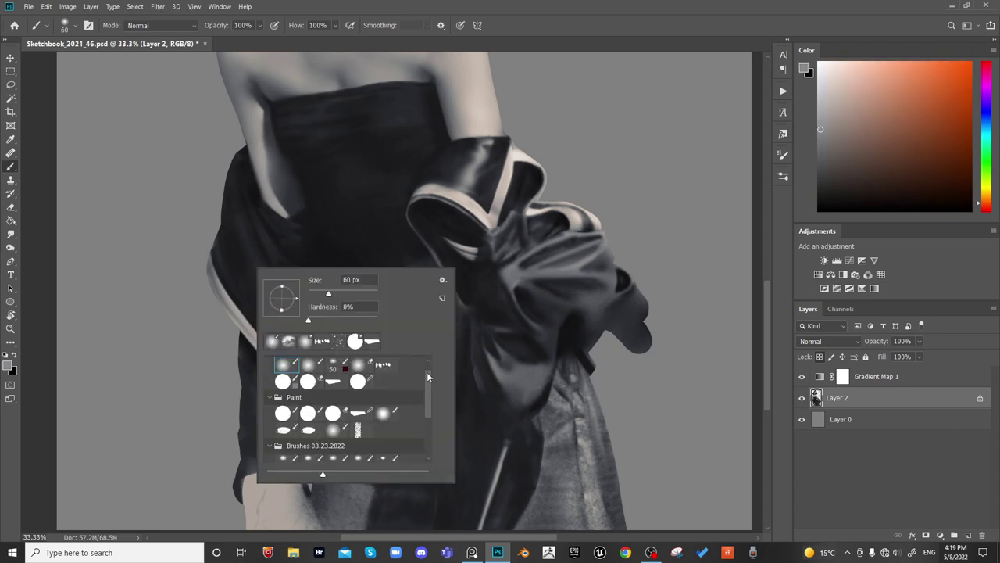
{"action": "scroll", "coordinate": [429, 376], "scroll_direction": "down", "scroll_amount": 3}
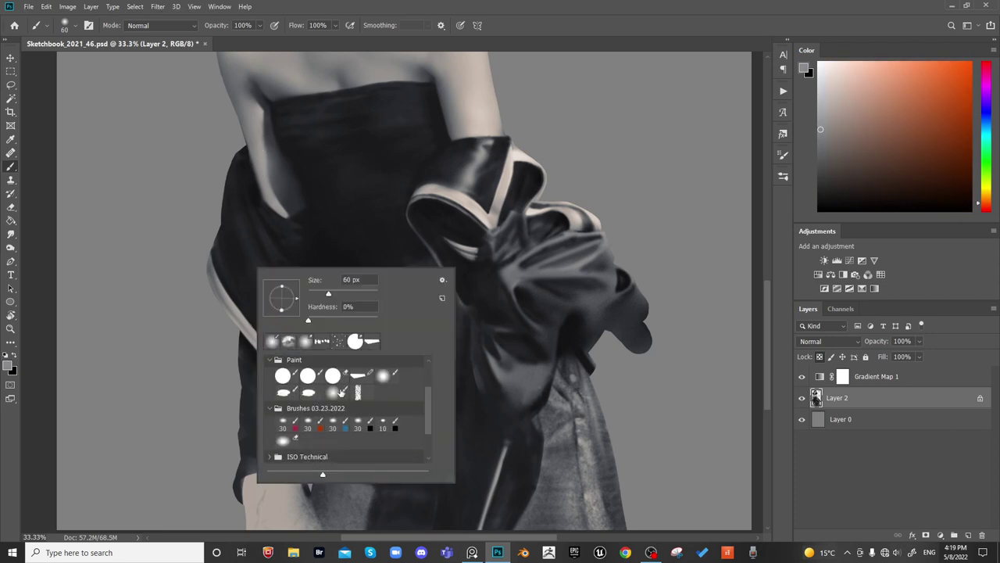
{"action": "key", "text": "shift+5"}
{"action": "left_click", "coordinate": [160, 25]}
{"action": "left_click", "coordinate": [156, 182]}
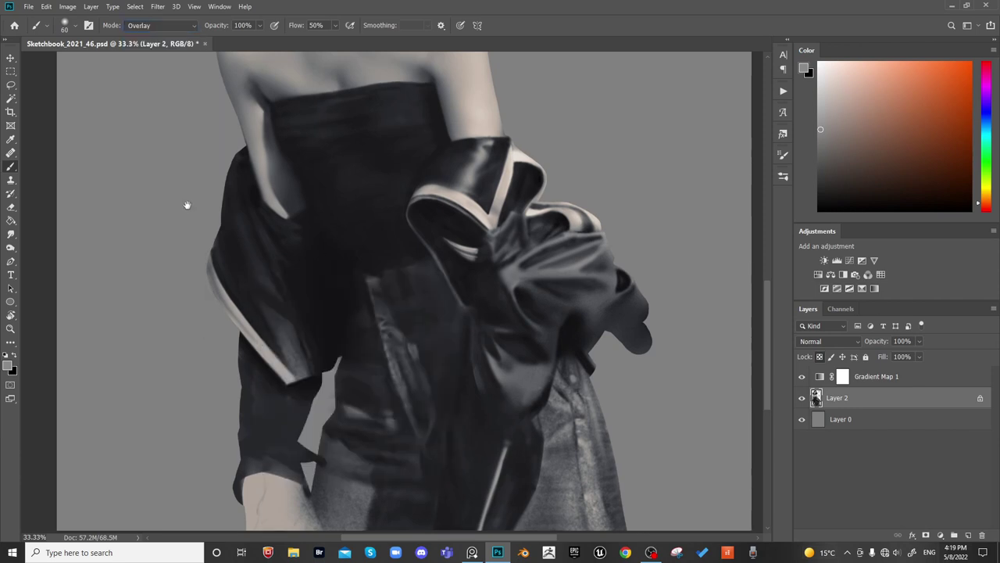
Brighten the sheen down the lower jacket panel with a 250 px Overlay brush in a light skin tone
{"action": "key", "text": "bracketright"}
{"action": "key", "text": "bracketright"}
{"action": "key", "text": "bracketright"}
{"action": "key", "text": "bracketright"}
{"action": "key", "text": "bracketright"}
{"action": "key", "text": "bracketright"}
{"action": "key", "text": "bracketright"}
{"action": "key", "text": "bracketright"}
{"action": "left_click", "coordinate": [262, 113], "text": "alt"}
{"action": "left_click_drag", "start_coordinate": [286, 328], "coordinate": [310, 371]}
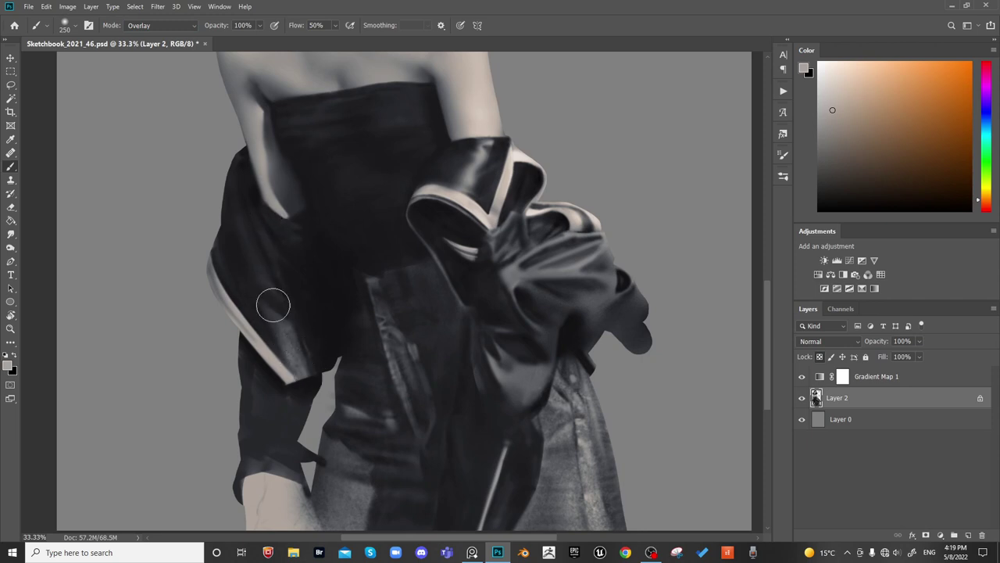
{"action": "left_click", "coordinate": [276, 320]}
{"action": "mouse_move", "coordinate": [262, 272]}
{"action": "left_mouse_down"}
{"action": "mouse_move", "coordinate": [319, 327]}
{"action": "mouse_move", "coordinate": [291, 338]}
{"action": "mouse_move", "coordinate": [301, 366]}
{"action": "left_mouse_up"}
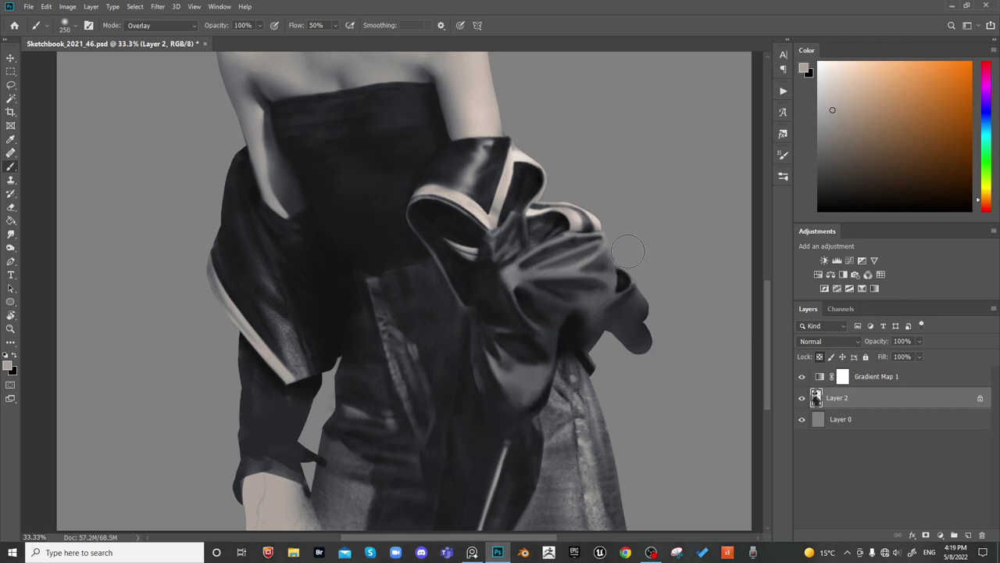
Switch back to the first soft brush of the Ye group with its blending mode set to Normal
{"action": "right_click", "coordinate": [248, 166]}
{"action": "scroll", "coordinate": [413, 273], "scroll_direction": "up", "scroll_amount": 2}
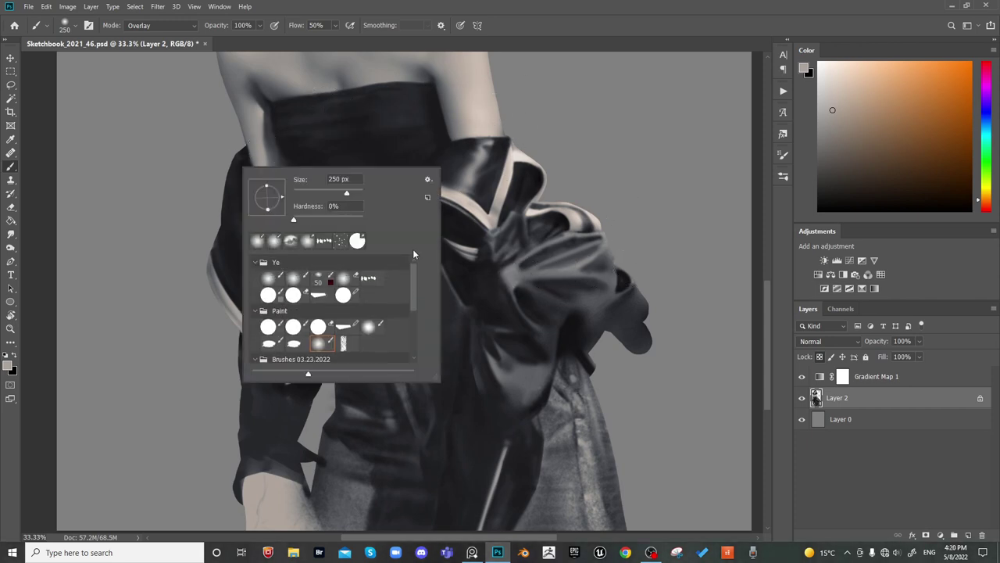
{"action": "left_click", "coordinate": [272, 279]}
{"action": "left_click", "coordinate": [301, 129]}
{"action": "left_click", "coordinate": [168, 25]}
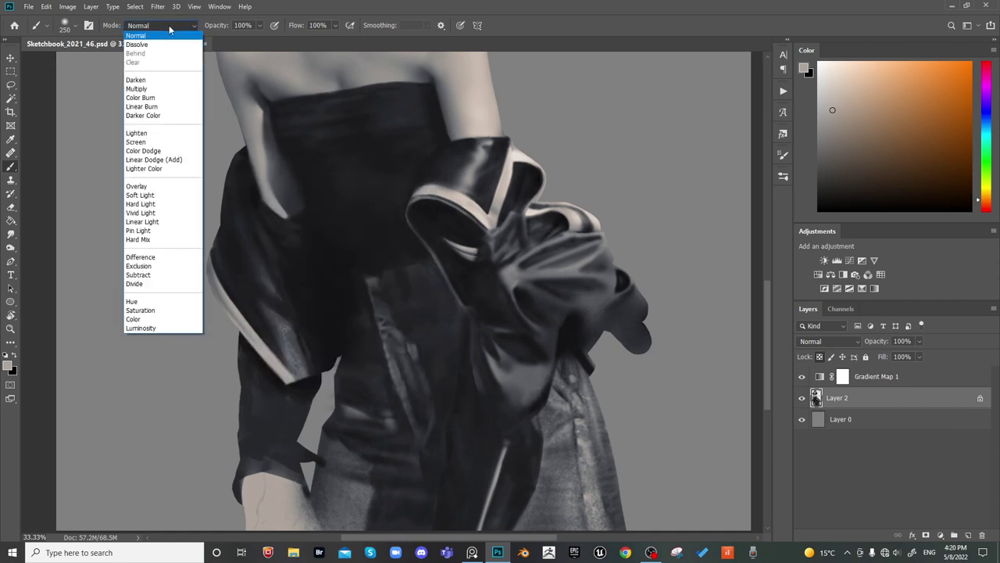
{"action": "left_click", "coordinate": [168, 33]}
Tone the jacket panel with a sampled dark at 175 px and smudge the sheen near its lower end
{"action": "left_click_drag", "start_coordinate": [234, 223], "coordinate": [290, 225]}
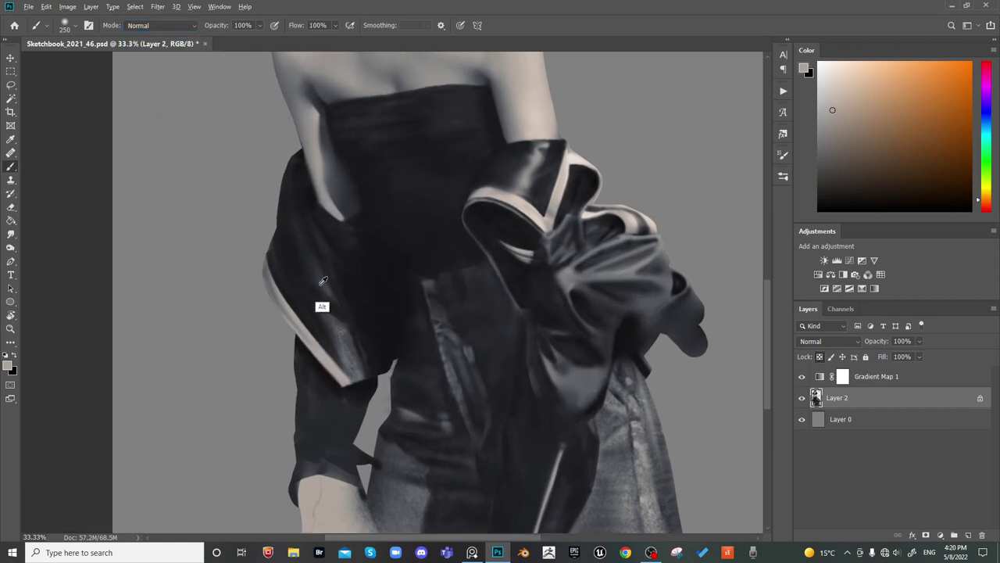
{"action": "left_click", "coordinate": [304, 325], "text": "alt"}
{"action": "key", "text": "["}
{"action": "key", "text": "["}
{"action": "key", "text": "["}
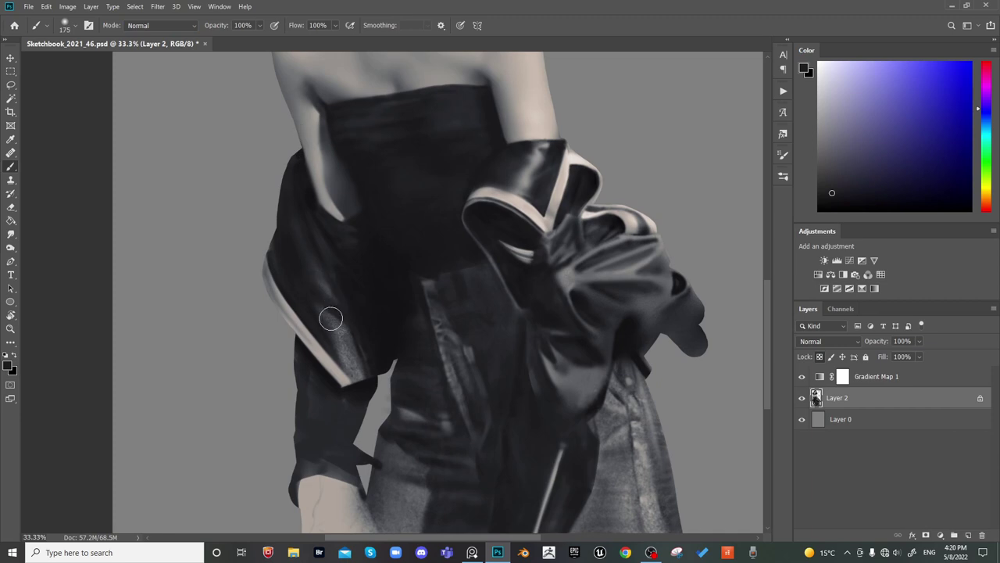
{"action": "key", "text": "r"}
{"action": "left_click_drag", "start_coordinate": [362, 366], "coordinate": [348, 331]}
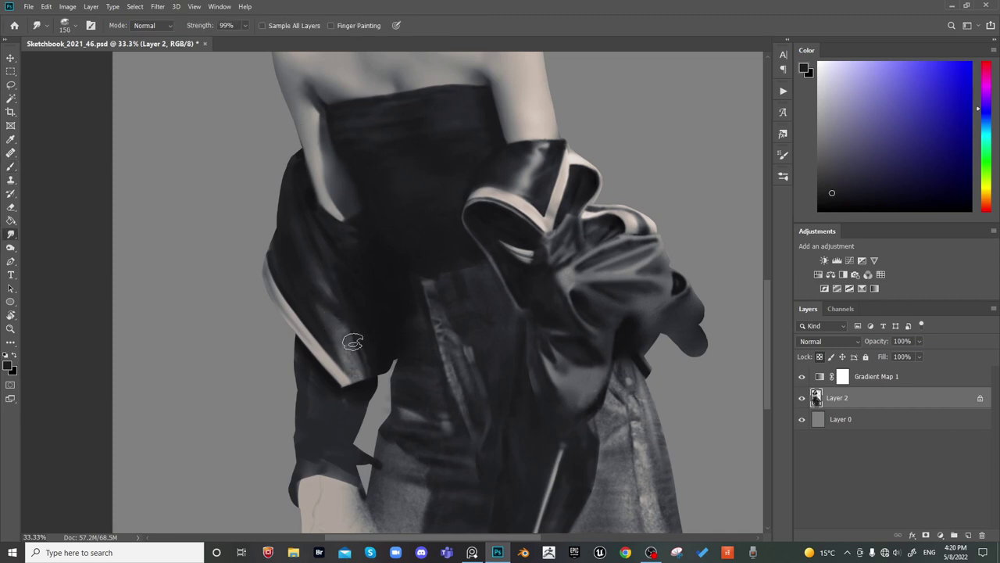
Brighten the lower end of the jacket panel's light trim with a 70 px near-white brush
{"action": "key", "text": "b"}
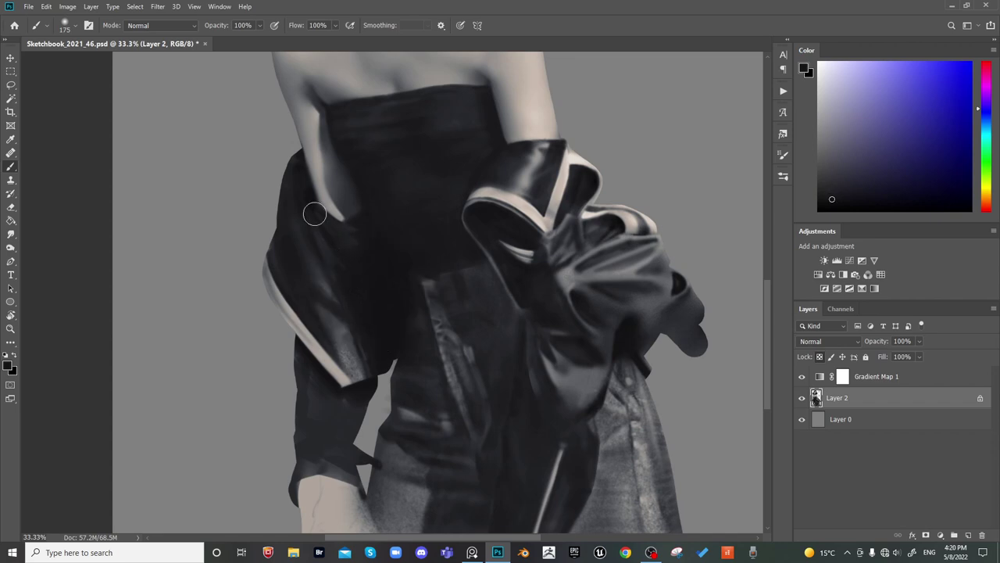
{"action": "key", "text": "bracketleft"}
{"action": "key", "text": "bracketleft"}
{"action": "key", "text": "bracketleft"}
{"action": "key", "text": "x"}
{"action": "left_click_drag", "start_coordinate": [332, 358], "coordinate": [349, 378]}
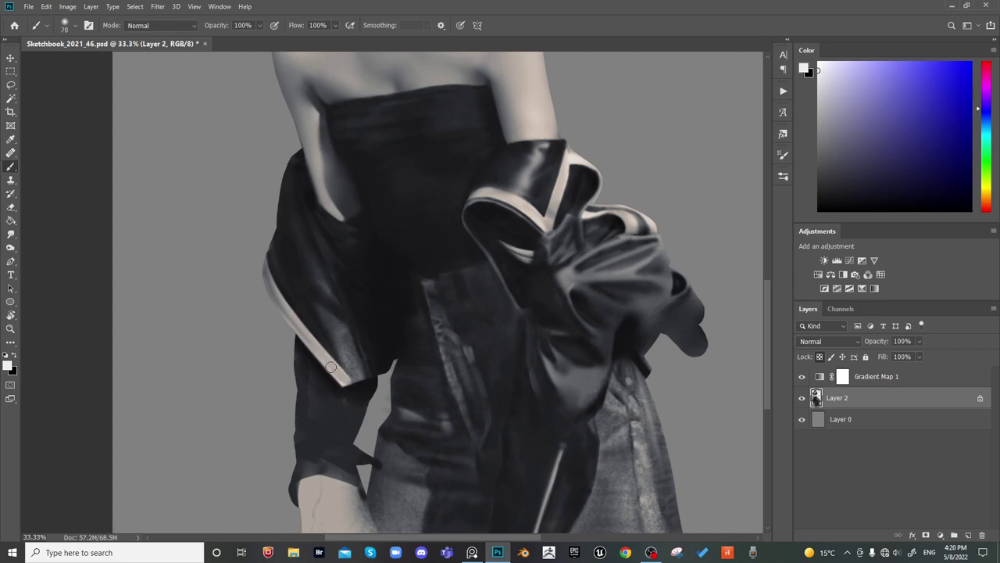
Clean up the lower tip of the light trim against the sleeve with a sampled dark 45 px brush
{"action": "key", "text": "bracketright"}
{"action": "key", "text": "bracketright"}
{"action": "key", "text": "bracketright"}
{"action": "key", "text": "bracketright"}
{"action": "key", "text": "bracketright"}
{"action": "key", "text": "bracketright"}
{"action": "key", "text": "bracketright"}
{"action": "key", "text": "bracketright"}
{"action": "key", "text": "bracketright"}
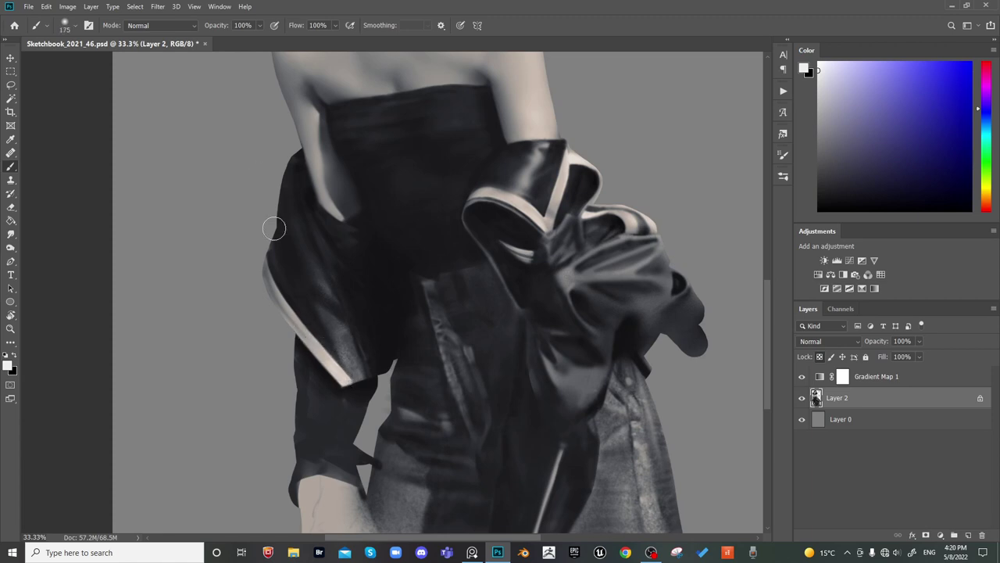
{"action": "key", "text": "bracketleft"}
{"action": "key", "text": "bracketleft"}
{"action": "key", "text": "bracketleft"}
{"action": "key", "text": "bracketleft"}
{"action": "key", "text": "bracketleft"}
{"action": "key", "text": "bracketleft"}
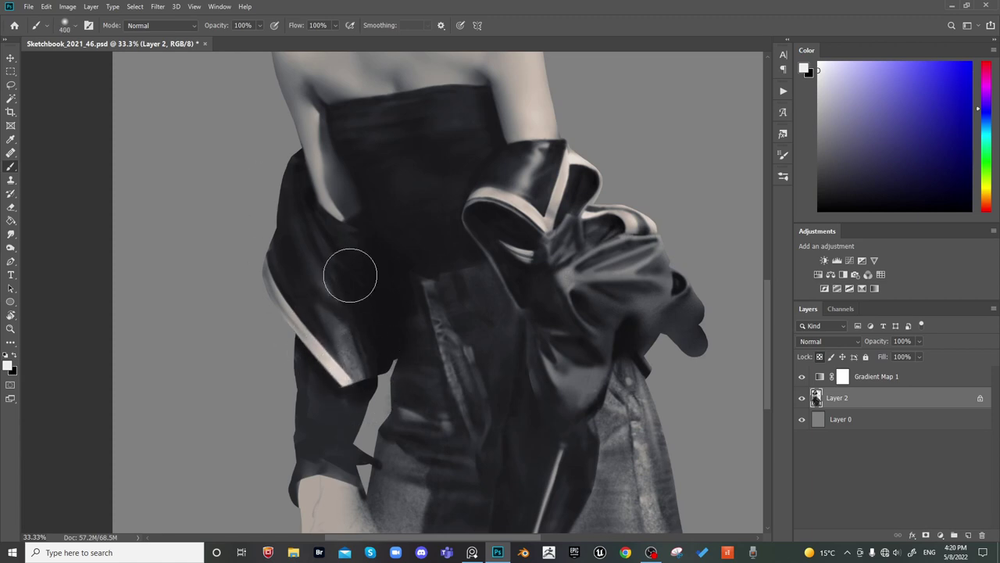
{"action": "left_click", "coordinate": [336, 411], "text": "alt"}
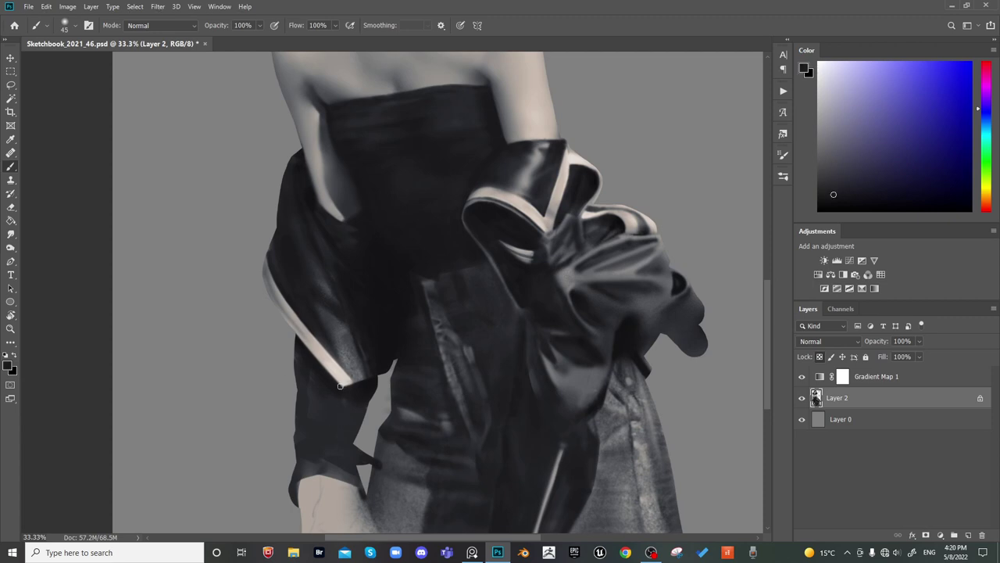
Check the whole figure mirrored horizontally, and flip the canvas back to its original orientation
{"action": "key", "text": "ctrl+minus"}
{"action": "key", "text": "ctrl+minus"}
{"action": "key", "text": "ctrl+shift+h"}
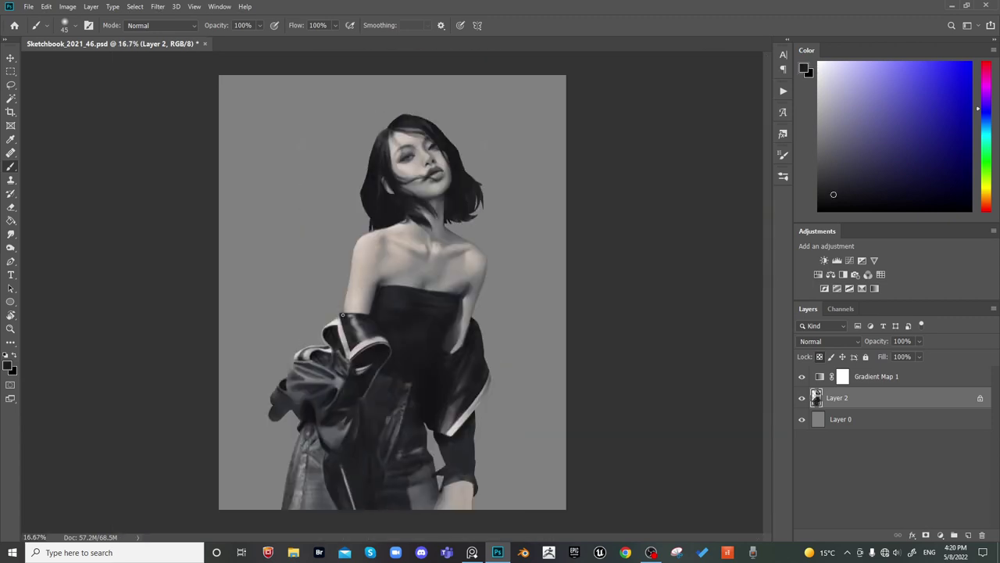
{"action": "key", "text": "ctrl+minus"}
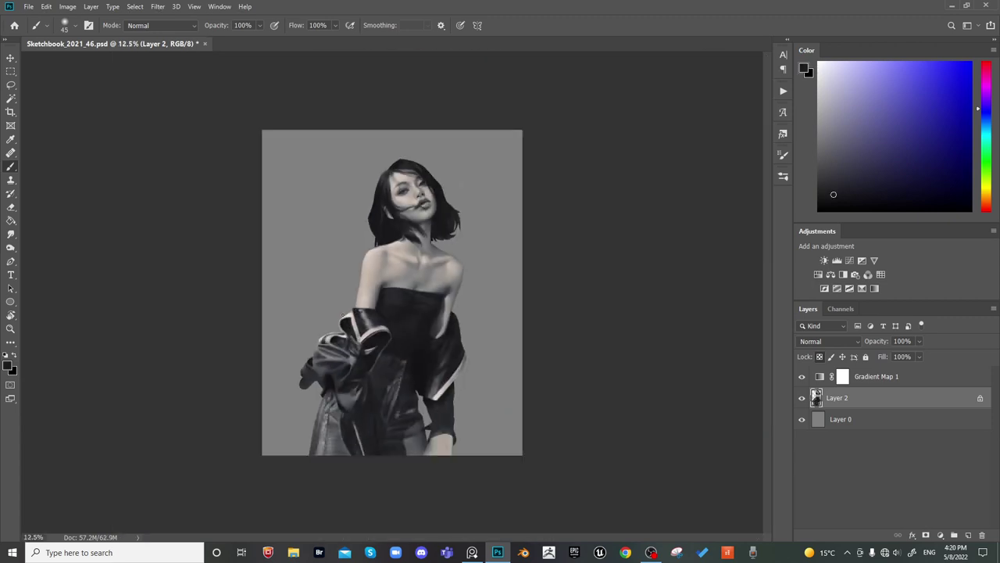
{"action": "key", "text": "ctrl+shift+h"}
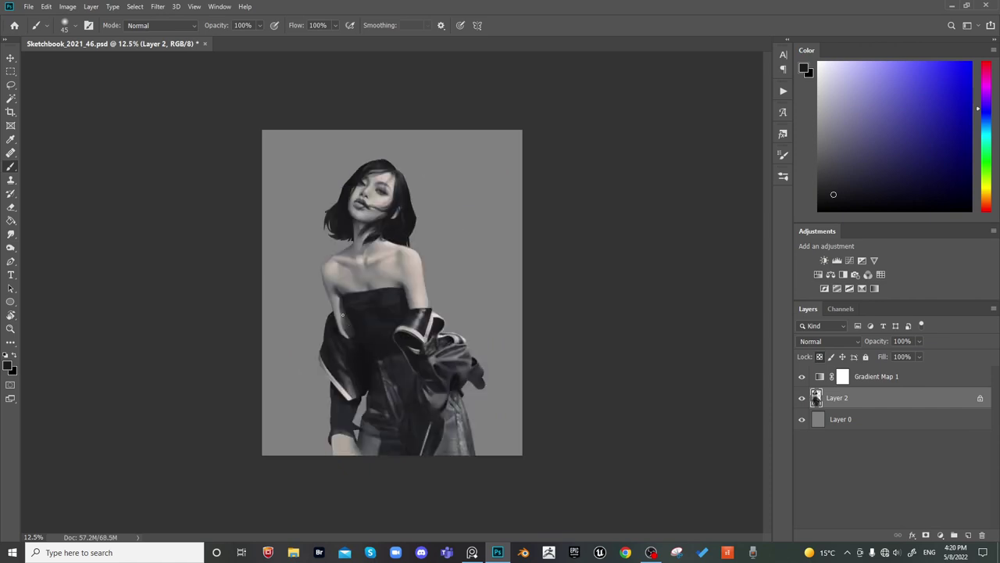
Deepen the shadow on the sleeve directly below the light trim with a sampled dark 175 px brush
{"action": "key", "text": "ctrl+plus"}
{"action": "key", "text": "ctrl+plus"}
{"action": "key", "text": "ctrl+plus"}
{"action": "left_click_drag", "start_coordinate": [389, 335], "coordinate": [425, 240]}
{"action": "left_click", "coordinate": [318, 321], "text": "alt"}
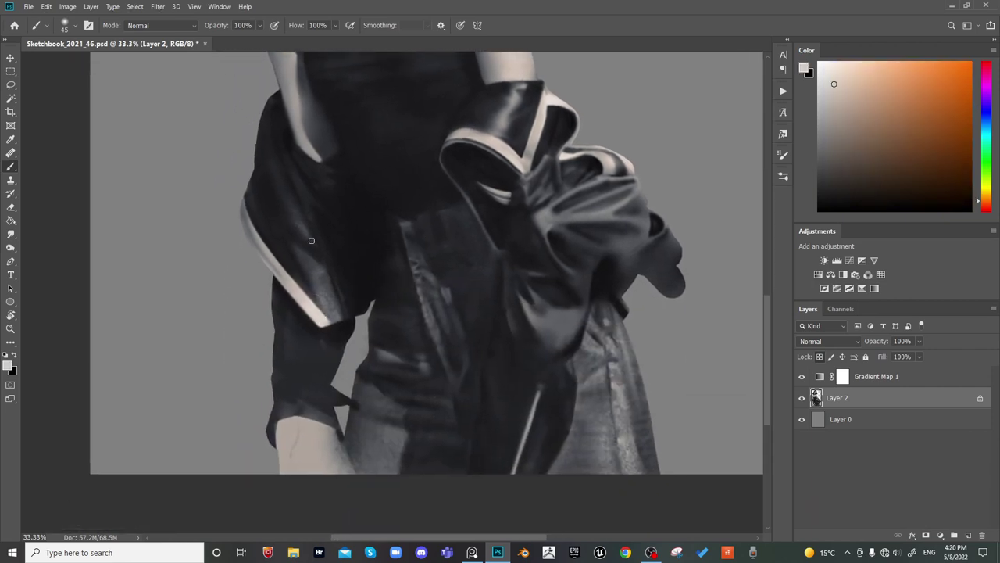
{"action": "key", "text": "bracketright"}
{"action": "key", "text": "bracketright"}
{"action": "key", "text": "bracketright"}
{"action": "key", "text": "bracketright"}
{"action": "key", "text": "bracketright"}
{"action": "key", "text": "bracketright"}
{"action": "key", "text": "bracketright"}
{"action": "left_click", "coordinate": [285, 358], "text": "alt"}
{"action": "left_click", "coordinate": [287, 293], "text": "alt"}
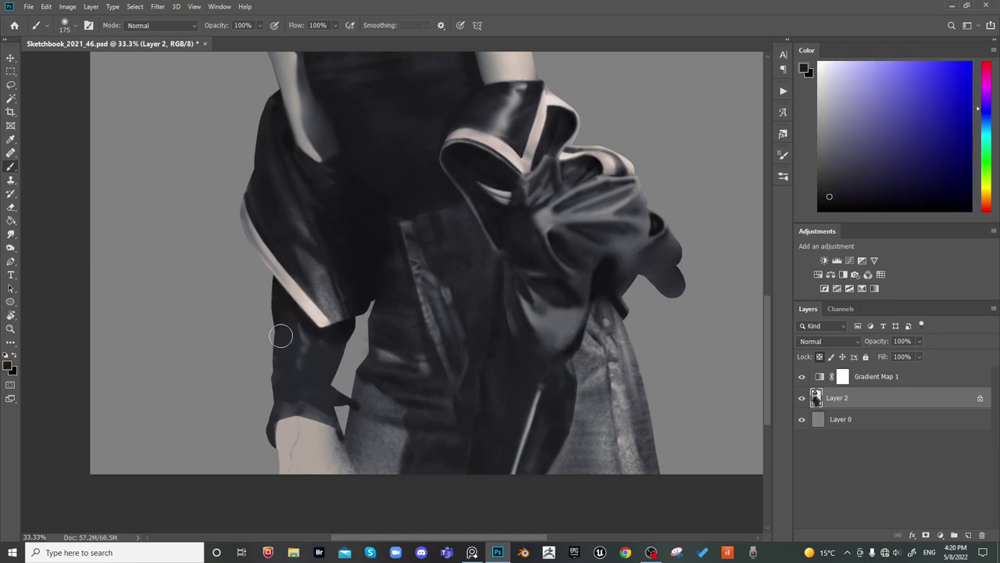
Paint dark folds across the middle of the sleeve below the trim with a 150 px brush
{"action": "key", "text": "bracketright"}
{"action": "key", "text": "bracketleft"}
{"action": "key", "text": "bracketright"}
{"action": "key", "text": "bracketright"}
{"action": "key", "text": "bracketleft"}
{"action": "key", "text": "bracketleft"}
{"action": "left_click_drag", "start_coordinate": [295, 363], "coordinate": [311, 350]}
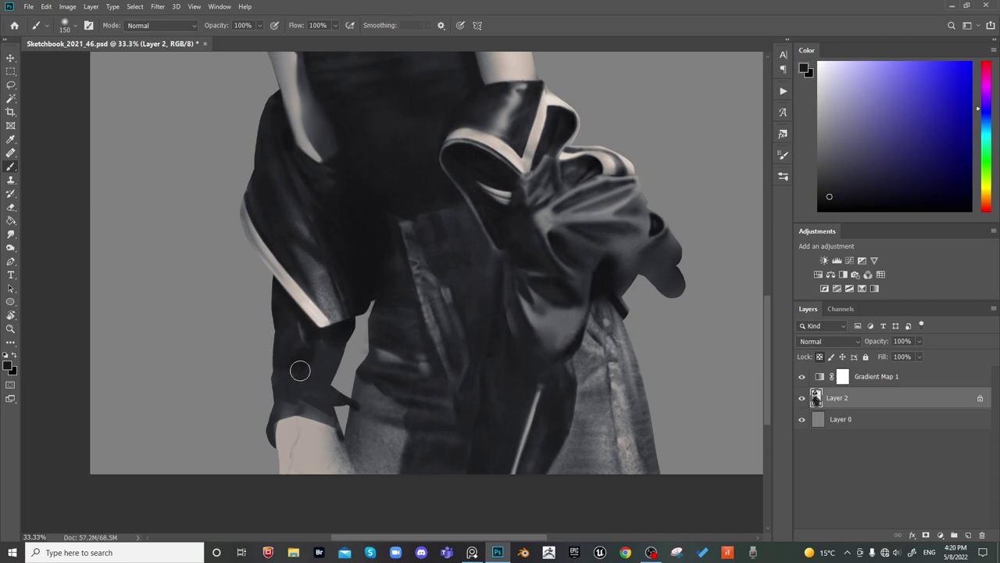
Refine the sleeve's folds below the trim, alternating a sampled grey at 100 px with a dark tone at 150 px
{"action": "left_click", "coordinate": [319, 328], "text": "alt"}
{"action": "key", "text": "bracketleft"}
{"action": "key", "text": "bracketleft"}
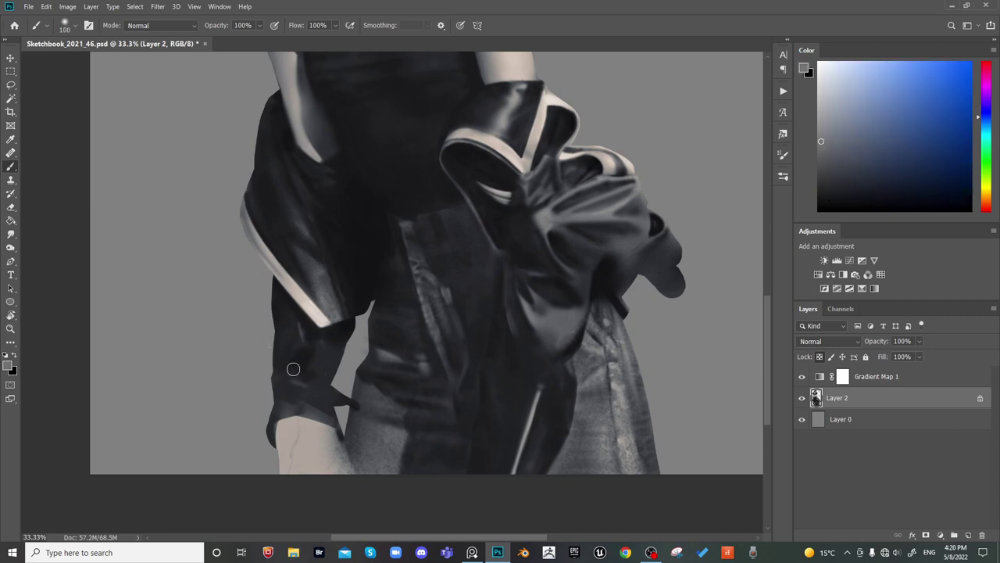
{"action": "key", "text": "bracketright"}
{"action": "key", "text": "bracketright"}
{"action": "left_click", "coordinate": [298, 363], "text": "alt"}
{"action": "key", "text": "bracketleft"}
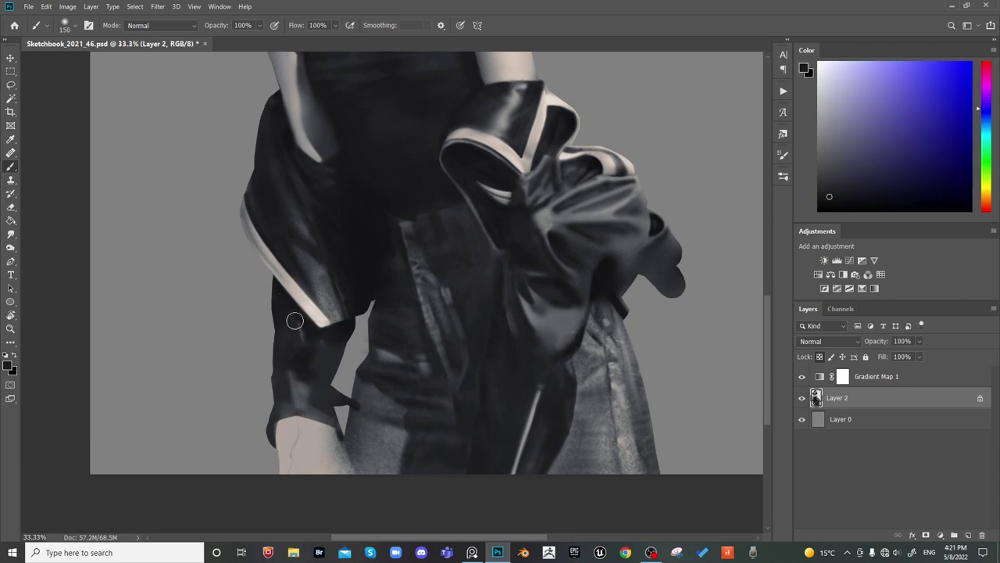
Darken the sleeve's cuff and its pointed fold above the wrist, finishing with a 90 px brush
{"action": "key", "text": "bracketright"}
{"action": "key", "text": "bracketright"}
{"action": "key", "text": "bracketright"}
{"action": "key", "text": "bracketright"}
{"action": "left_click", "coordinate": [326, 405]}
{"action": "key", "text": "bracketleft"}
{"action": "key", "text": "bracketleft"}
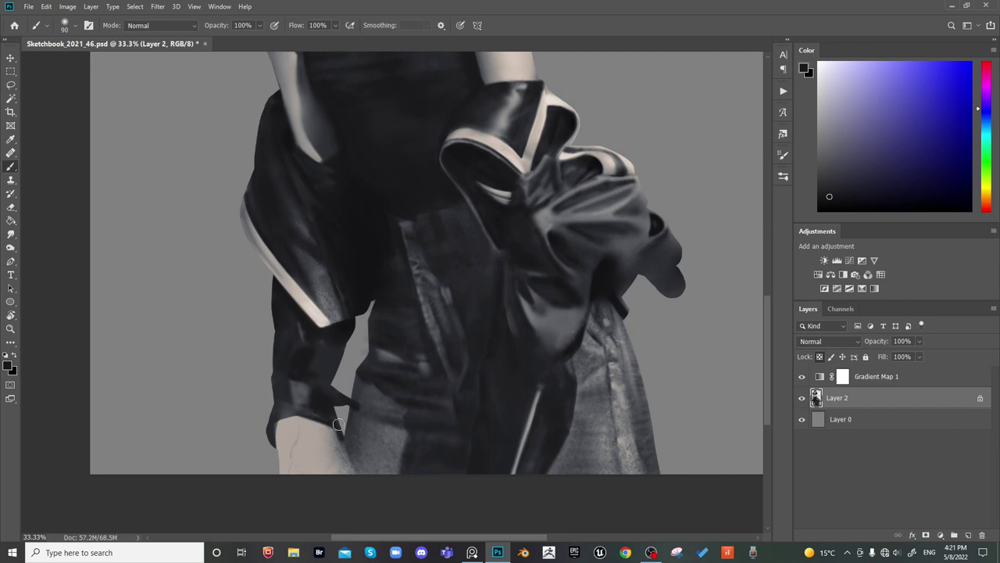
Darken the inner side of the sleeve beneath the jacket panel with a dark brush enlarged to 200 px
{"action": "key", "text": "bracketright"}
{"action": "key", "text": "bracketright"}
{"action": "key", "text": "bracketright"}
{"action": "key", "text": "bracketleft"}
{"action": "key", "text": "bracketleft"}
{"action": "key", "text": "bracketright"}
{"action": "key", "text": "bracketright"}
{"action": "key", "text": "bracketright"}
{"action": "key", "text": "bracketright"}
{"action": "key", "text": "bracketright"}
{"action": "key", "text": "bracketright"}
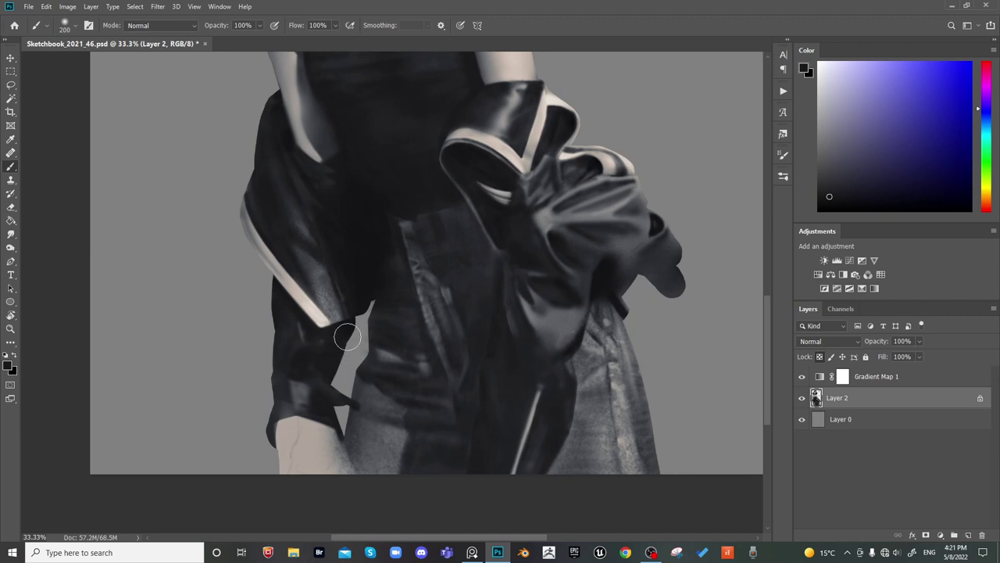
Check the whole figure mirrored and without the gradient map, restore both, and return to the jacket close-up
{"action": "key", "text": "ctrl+minus"}
{"action": "key", "text": "ctrl+minus"}
{"action": "key", "text": "ctrl+shift+h"}
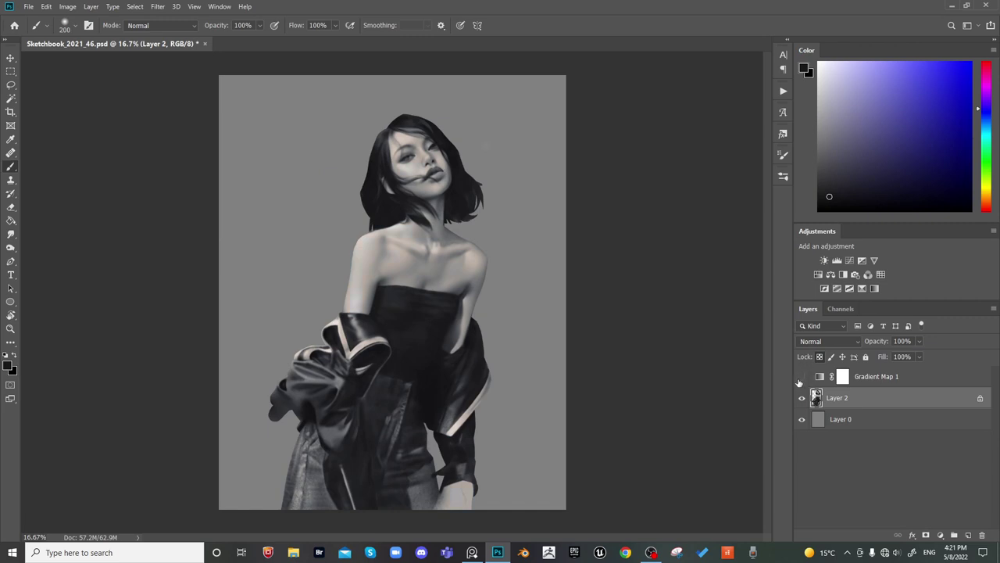
{"action": "key", "text": "ctrl+shift+h"}
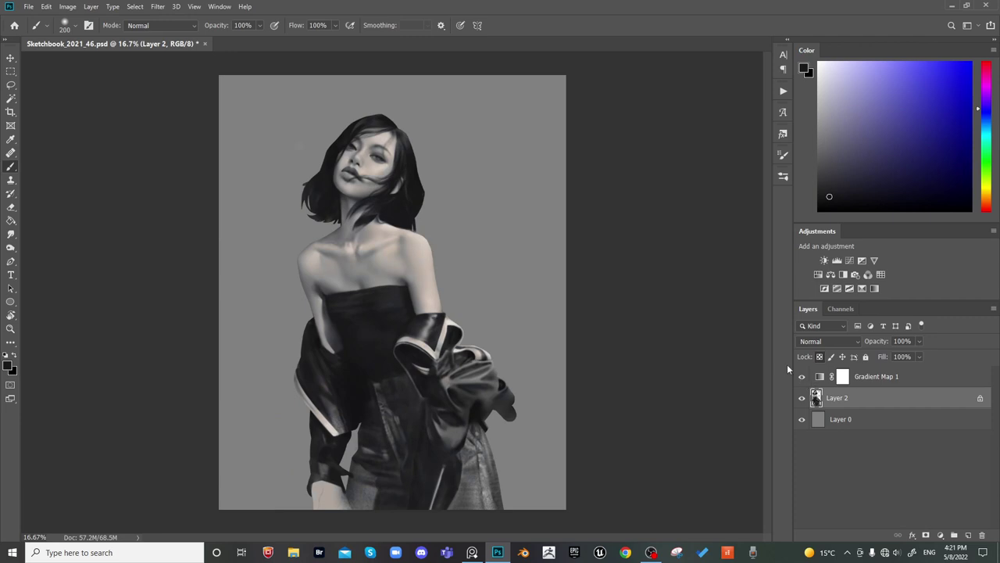
{"action": "key", "text": "ctrl+plus"}
{"action": "left_click_drag", "start_coordinate": [407, 461], "coordinate": [477, 311]}
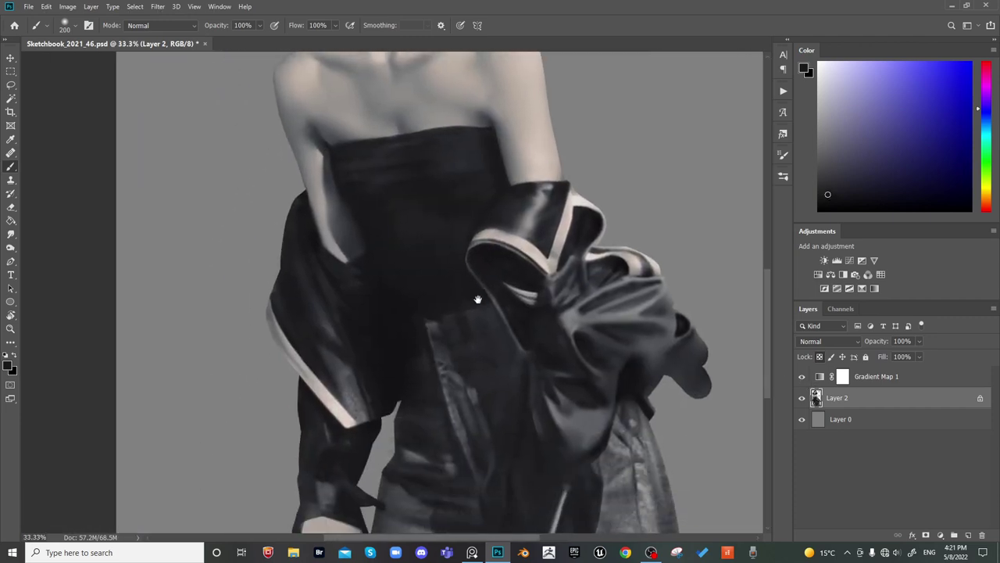
Refine the trousers' waistband edge below the bodice with sampled greys and a brush reduced to 70 px
{"action": "key", "text": "bracketleft"}
{"action": "key", "text": "bracketleft"}
{"action": "key", "text": "bracketleft"}
{"action": "key", "text": "bracketleft"}
{"action": "key", "text": "bracketleft"}
{"action": "left_click", "coordinate": [435, 320], "text": "alt"}
{"action": "left_click", "coordinate": [413, 315], "text": "alt"}
{"action": "left_click", "coordinate": [415, 281], "text": "alt"}
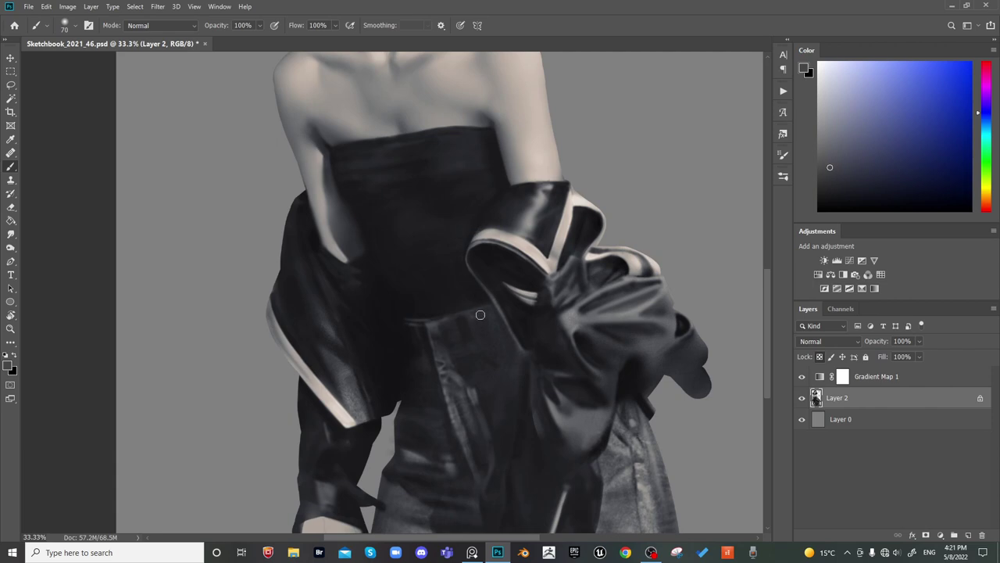
Darken the folds beneath the waistband with a sampled near-black tone, finishing at a 100 px brush size
{"action": "left_click", "coordinate": [397, 333], "text": "alt"}
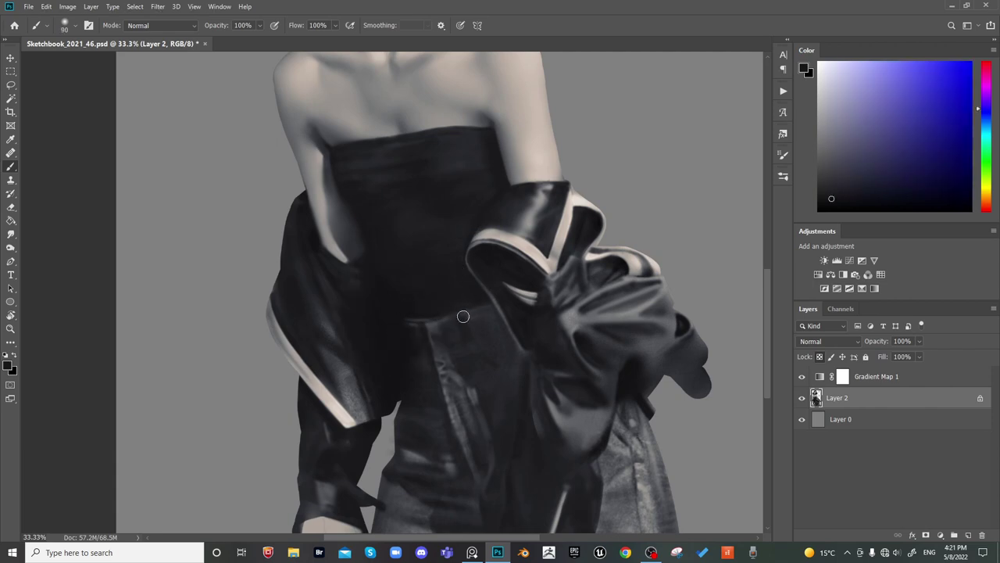
{"action": "key", "text": "bracketright"}
{"action": "key", "text": "bracketright"}
{"action": "key", "text": "bracketright"}
{"action": "key", "text": "bracketright"}
{"action": "key", "text": "bracketright"}
{"action": "key", "text": "bracketright"}
{"action": "key", "text": "bracketright"}
{"action": "key", "text": "bracketleft"}
{"action": "key", "text": "bracketleft"}
{"action": "key", "text": "bracketleft"}
{"action": "key", "text": "bracketleft"}
{"action": "key", "text": "bracketleft"}
{"action": "key", "text": "bracketleft"}
{"action": "key", "text": "bracketleft"}
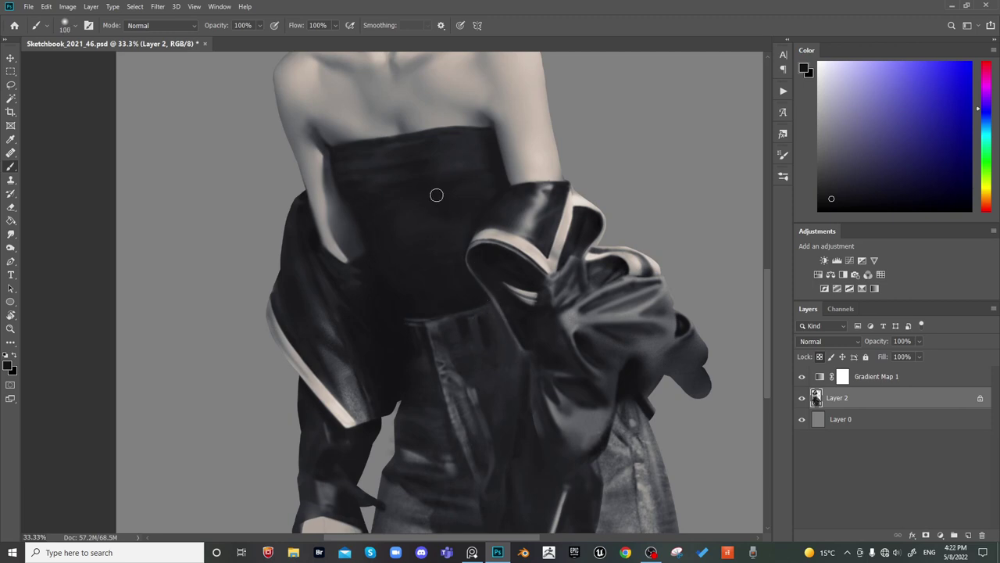
Darken the trousers beside the jacket's inner edge at 125 px, then blend that edge with a sampled dark grey
{"action": "key", "text": "bracketright"}
{"action": "mouse_move", "coordinate": [494, 312]}
{"action": "left_mouse_down"}
{"action": "mouse_move", "coordinate": [490, 328]}
{"action": "mouse_move", "coordinate": [511, 357]}
{"action": "mouse_move", "coordinate": [511, 346]}
{"action": "left_mouse_up"}
{"action": "key", "text": "bracketleft"}
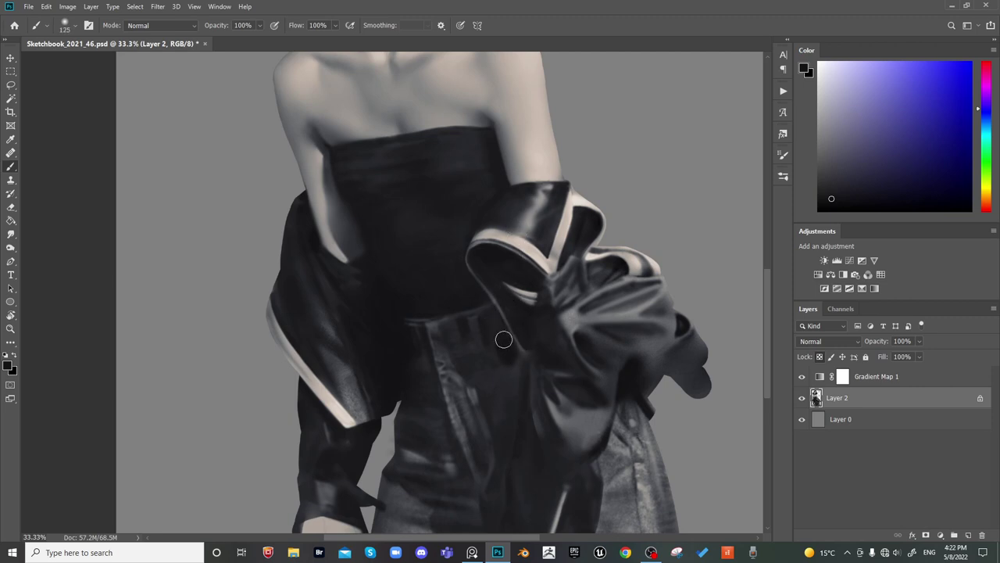
{"action": "key", "text": "bracketleft"}
{"action": "left_click", "coordinate": [507, 360], "text": "alt"}
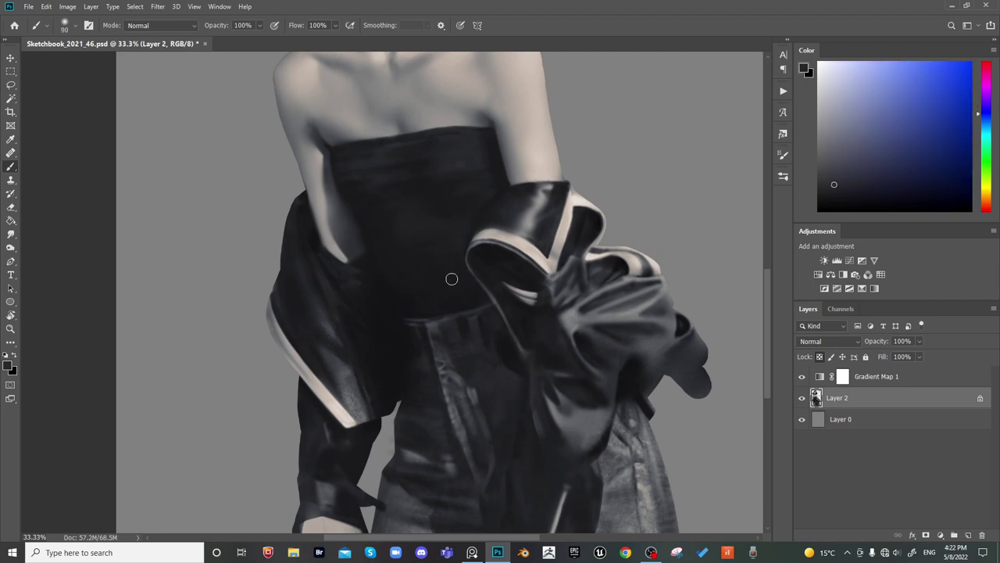
{"action": "key", "text": "bracketright"}
{"action": "key", "text": "bracketright"}
{"action": "key", "text": "bracketright"}
{"action": "key", "text": "bracketleft"}
Darken the trousers' front panel around the bright seam with near-black at 175 px, then sample the seam's grey and enlarge the brush to 300 px
{"action": "left_click", "coordinate": [503, 352], "text": "alt"}
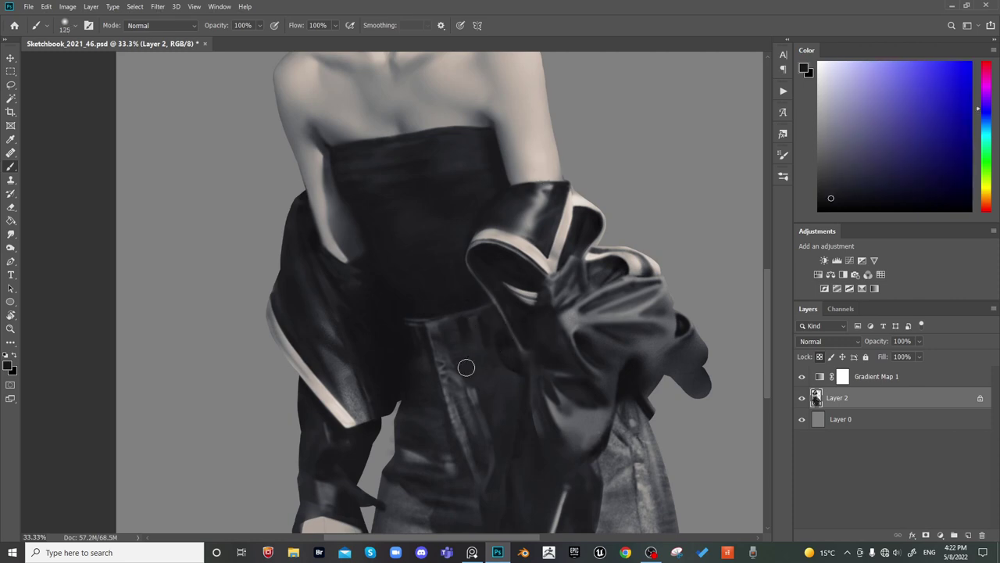
{"action": "key", "text": "bracketright"}
{"action": "key", "text": "bracketright"}
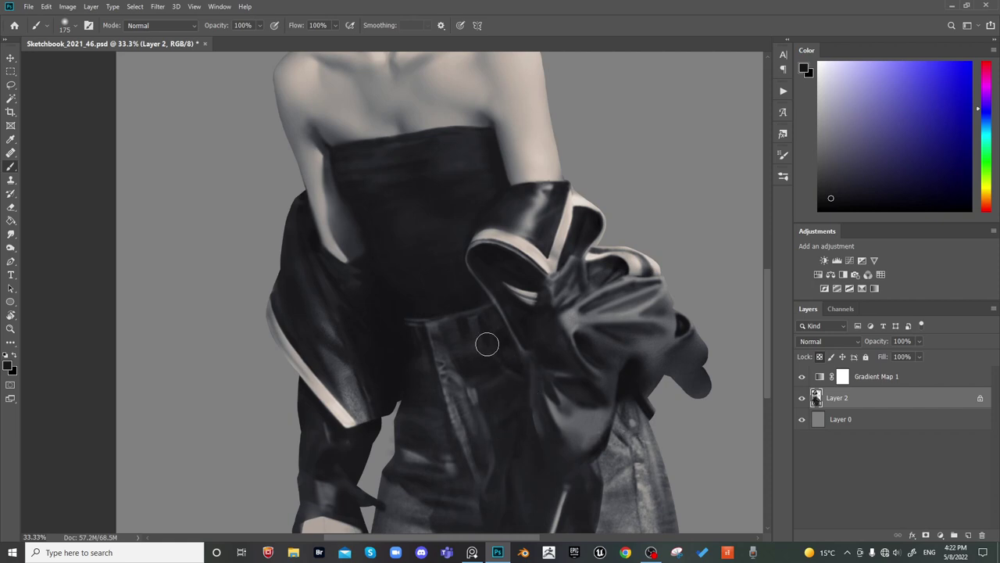
{"action": "key", "text": "bracketright"}
{"action": "key", "text": "bracketright"}
{"action": "mouse_move", "coordinate": [451, 369]}
{"action": "left_mouse_down"}
{"action": "mouse_move", "coordinate": [471, 368]}
{"action": "mouse_move", "coordinate": [443, 351]}
{"action": "mouse_move", "coordinate": [427, 375]}
{"action": "mouse_move", "coordinate": [422, 353]}
{"action": "left_mouse_up"}
{"action": "key", "text": "bracketleft"}
{"action": "key", "text": "bracketleft"}
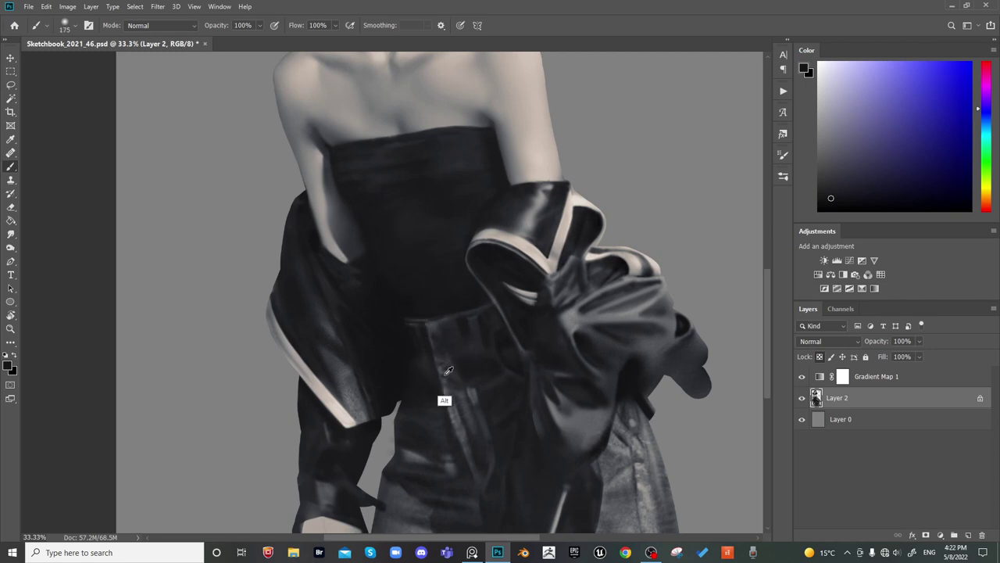
{"action": "left_click", "coordinate": [439, 366], "text": "alt"}
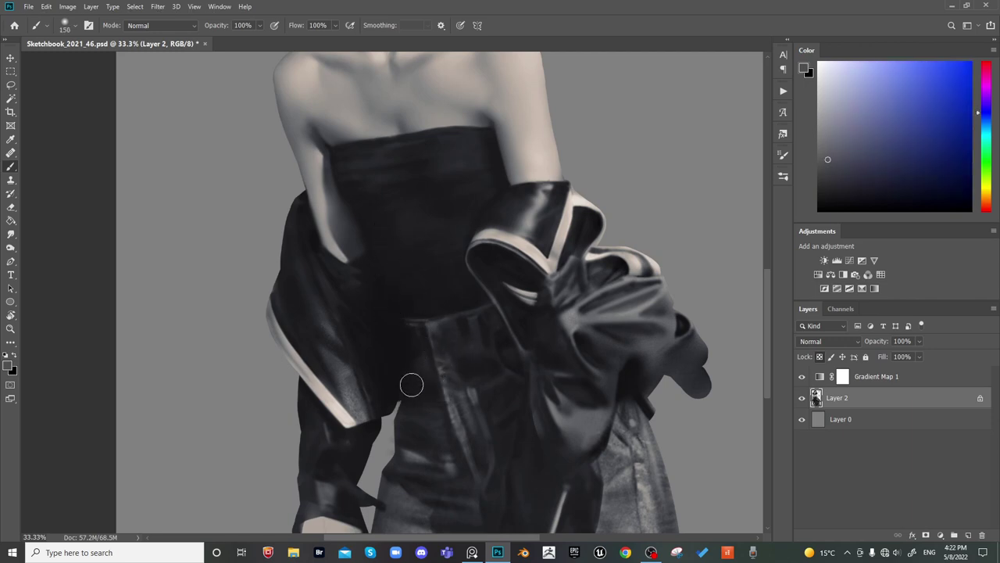
{"action": "key", "text": "bracketright"}
{"action": "key", "text": "bracketright"}
{"action": "key", "text": "bracketright"}
Check the whole figure mirrored, restore its original orientation, and save the document
{"action": "key", "text": "ctrl+h"}
{"action": "key", "text": "ctrl+minus"}
{"action": "key", "text": "ctrl+minus"}
{"action": "key", "text": "ctrl+minus"}
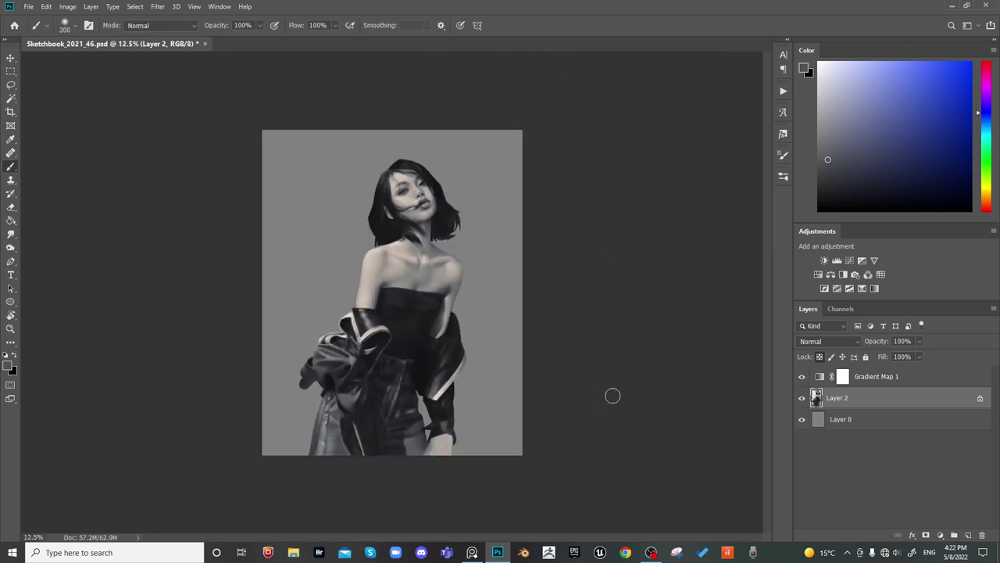
{"action": "key", "text": "ctrl+shift+h"}
{"action": "key", "text": "ctrl+s"}
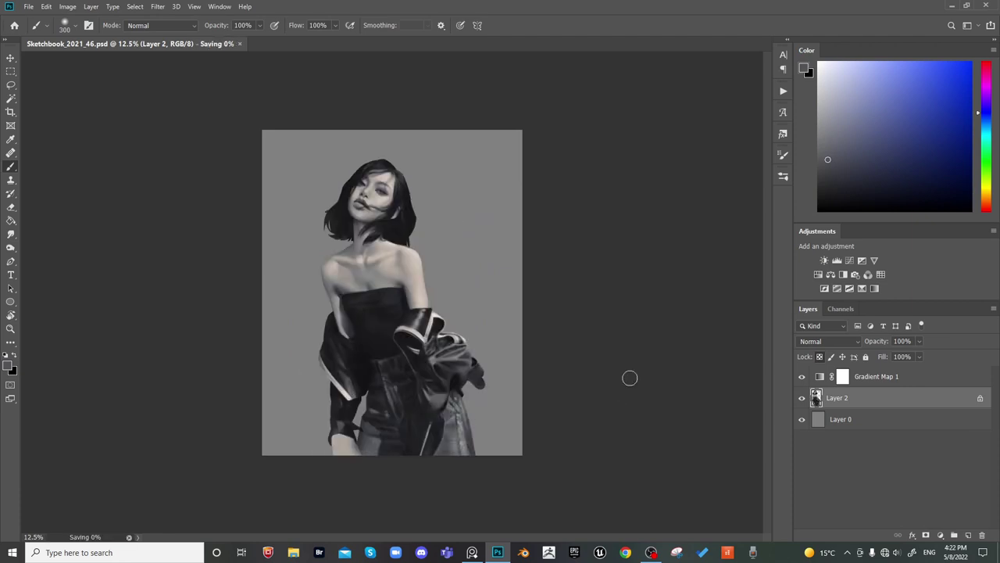
Deepen the trousers' hip beside the jacket's trimmed panel with sampled near-black tones, reducing the brush to 175 px
{"action": "scroll", "coordinate": [764, 347], "scroll_direction": "down", "scroll_amount": 1}
{"action": "key", "text": "ctrl+plus"}
{"action": "key", "text": "ctrl+plus"}
{"action": "key", "text": "ctrl+plus"}
{"action": "key", "text": "ctrl+plus"}
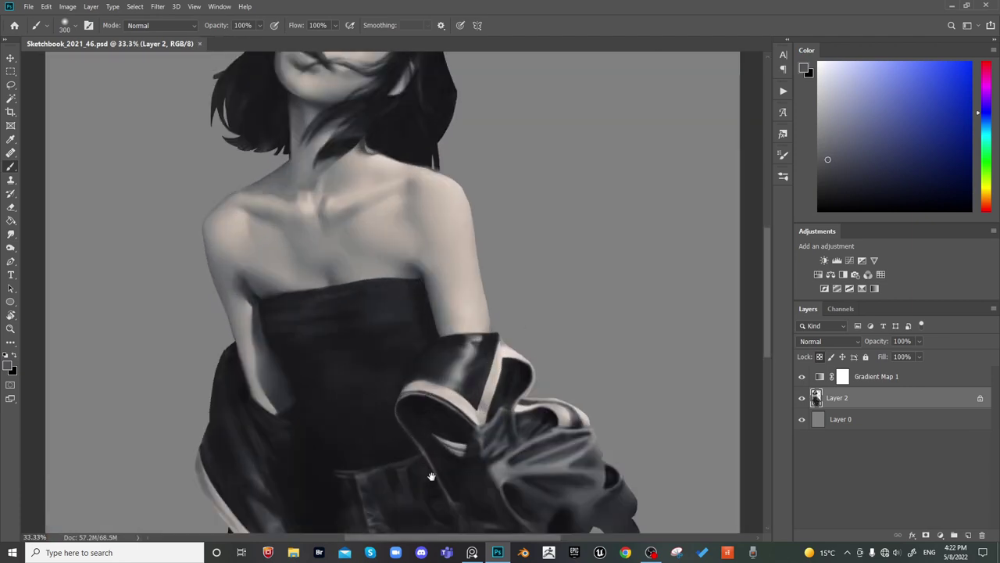
{"action": "mouse_move", "coordinate": [430, 476]}
{"action": "left_mouse_down"}
{"action": "mouse_move", "coordinate": [430, 341]}
{"action": "mouse_move", "coordinate": [493, 261]}
{"action": "left_mouse_up"}
{"action": "left_click", "coordinate": [384, 319], "text": "alt"}
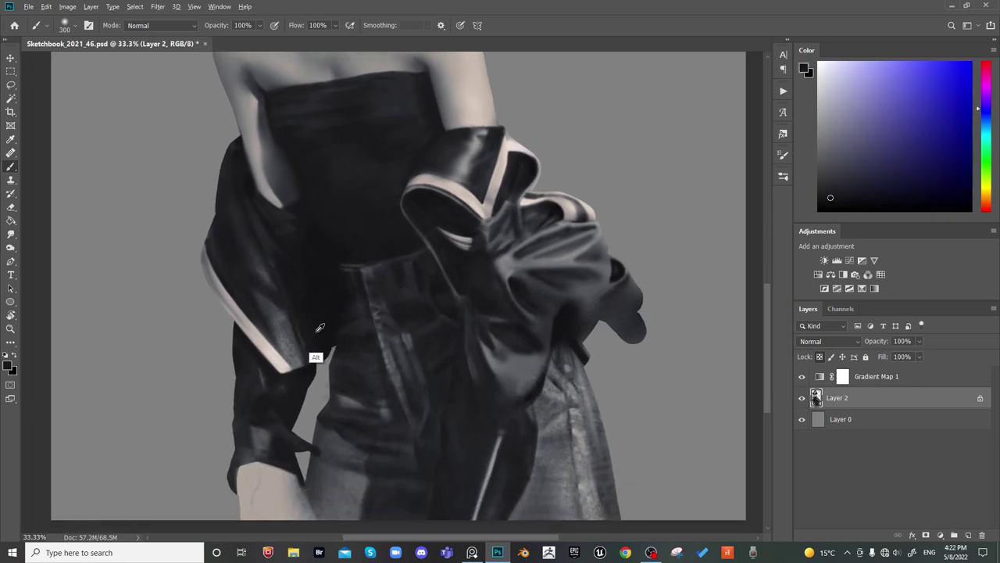
{"action": "left_click", "coordinate": [314, 359], "text": "alt"}
{"action": "key", "text": "bracketleft"}
{"action": "key", "text": "bracketleft"}
{"action": "key", "text": "bracketleft"}
{"action": "left_click_drag", "start_coordinate": [240, 475], "coordinate": [322, 387]}
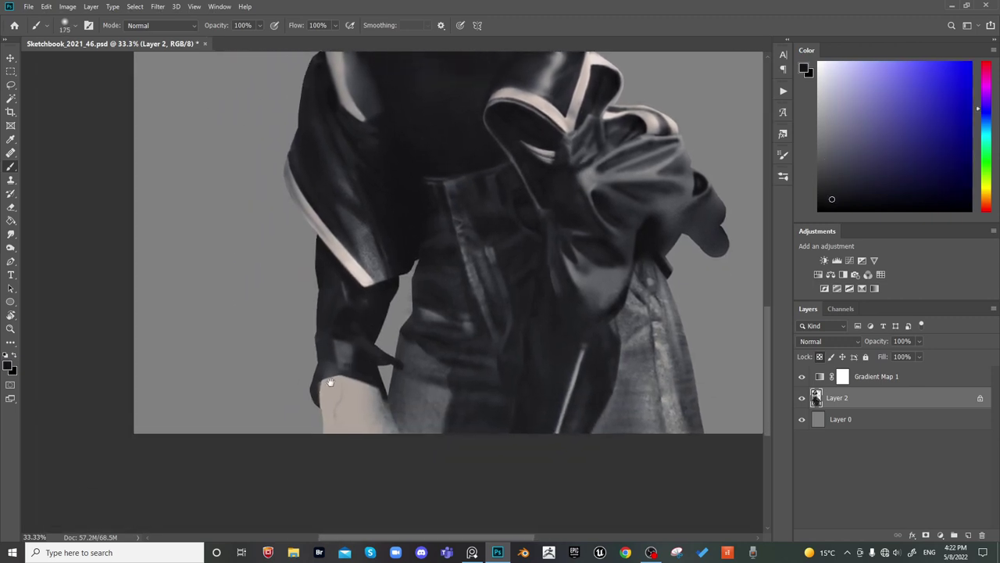
Paint a dark shadow on the wrist below the sleeve cuff, using a soft near-black brush enlarged to 300 px
{"action": "key", "text": "bracketleft"}
{"action": "key", "text": "bracketleft"}
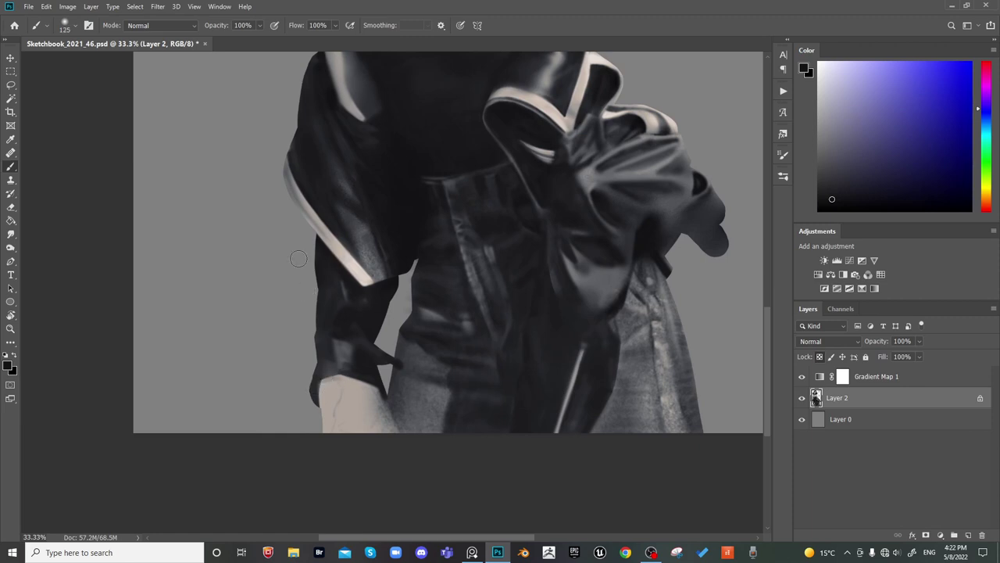
{"action": "key", "text": "bracketright"}
{"action": "key", "text": "bracketright"}
{"action": "key", "text": "bracketright"}
{"action": "key", "text": "bracketright"}
{"action": "key", "text": "bracketright"}
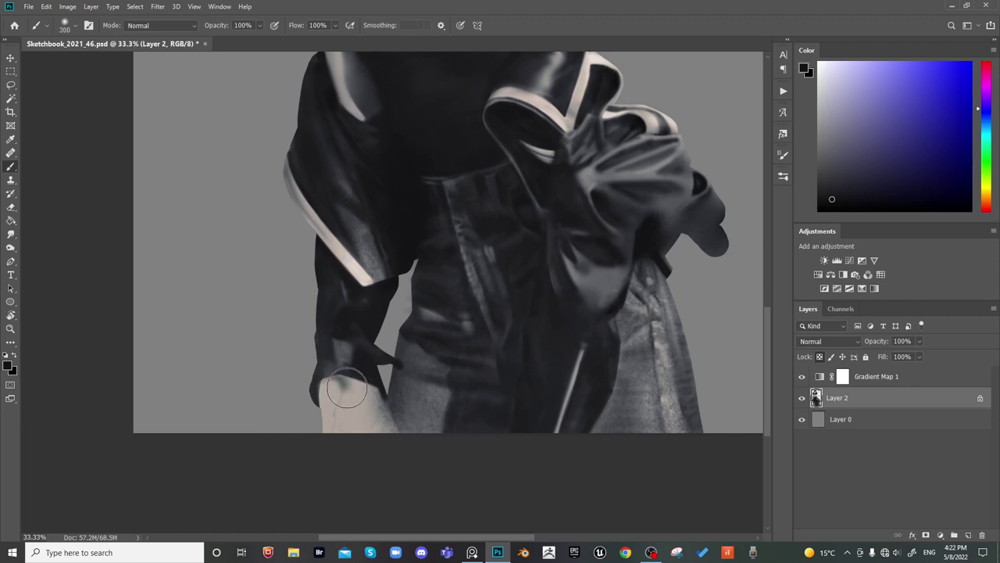
{"action": "key", "text": "bracketleft"}
{"action": "mouse_move", "coordinate": [336, 348]}
{"action": "left_mouse_down"}
{"action": "mouse_move", "coordinate": [343, 384]}
{"action": "mouse_move", "coordinate": [356, 387]}
{"action": "mouse_move", "coordinate": [348, 376]}
{"action": "mouse_move", "coordinate": [369, 391]}
{"action": "mouse_move", "coordinate": [355, 381]}
{"action": "mouse_move", "coordinate": [349, 307]}
{"action": "mouse_move", "coordinate": [378, 351]}
{"action": "mouse_move", "coordinate": [376, 379]}
{"action": "mouse_move", "coordinate": [363, 391]}
{"action": "mouse_move", "coordinate": [382, 371]}
{"action": "mouse_move", "coordinate": [373, 390]}
{"action": "mouse_move", "coordinate": [375, 364]}
{"action": "mouse_move", "coordinate": [330, 382]}
{"action": "mouse_move", "coordinate": [309, 280]}
{"action": "mouse_move", "coordinate": [322, 389]}
{"action": "mouse_move", "coordinate": [328, 335]}
{"action": "mouse_move", "coordinate": [317, 297]}
{"action": "mouse_move", "coordinate": [327, 422]}
{"action": "mouse_move", "coordinate": [310, 331]}
{"action": "mouse_move", "coordinate": [324, 423]}
{"action": "mouse_move", "coordinate": [323, 409]}
{"action": "mouse_move", "coordinate": [333, 418]}
{"action": "mouse_move", "coordinate": [334, 294]}
{"action": "mouse_move", "coordinate": [335, 414]}
{"action": "left_mouse_up"}
Shade the hand's outer edge with varied brush sizes, then sample its light grey skin tone at 150 px
{"action": "key", "text": "bracketright"}
{"action": "key", "text": "bracketright"}
{"action": "key", "text": "bracketleft"}
{"action": "key", "text": "bracketleft"}
{"action": "key", "text": "bracketright"}
{"action": "key", "text": "bracketright"}
{"action": "key", "text": "bracketleft"}
{"action": "key", "text": "bracketleft"}
{"action": "key", "text": "bracketright"}
{"action": "key", "text": "bracketright"}
{"action": "key", "text": "bracketleft"}
{"action": "key", "text": "bracketleft"}
{"action": "left_click", "coordinate": [334, 414], "text": "alt"}
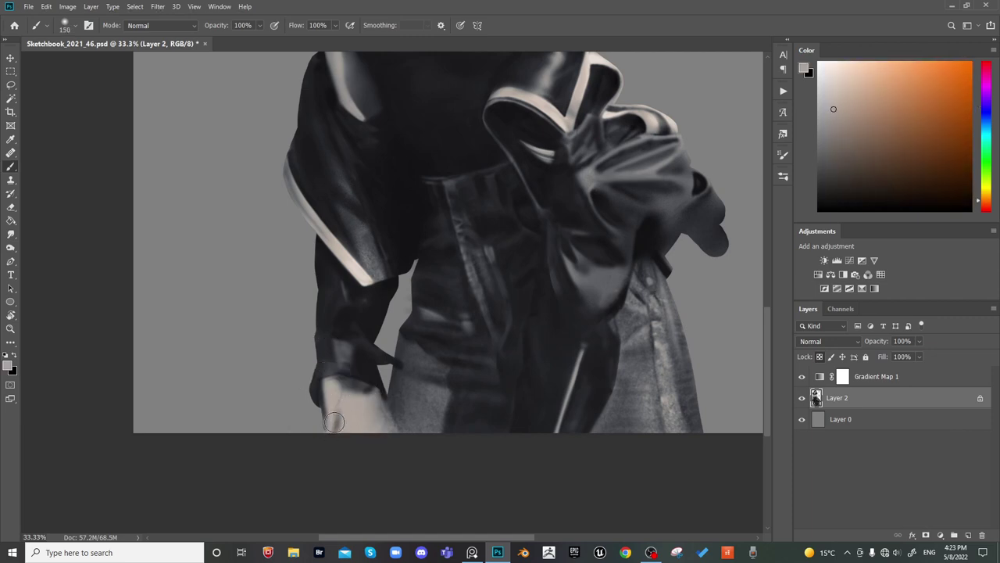
Shade the back of the hand with a sampled dark grey, undoing a broad 400 px stroke and finishing at 90 px
{"action": "left_click", "coordinate": [345, 382], "text": "alt"}
{"action": "key", "text": "bracketleft"}
{"action": "key", "text": "bracketright"}
{"action": "key", "text": "bracketright"}
{"action": "key", "text": "bracketright"}
{"action": "key", "text": "bracketright"}
{"action": "key", "text": "bracketright"}
{"action": "key", "text": "bracketright"}
{"action": "key", "text": "bracketright"}
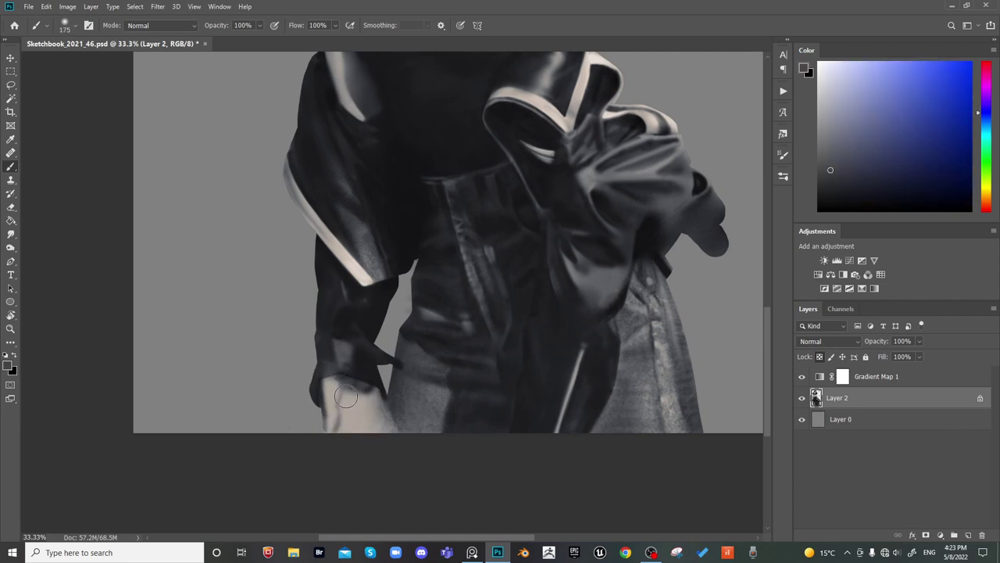
{"action": "mouse_move", "coordinate": [356, 393]}
{"action": "left_mouse_down"}
{"action": "mouse_move", "coordinate": [343, 419]}
{"action": "mouse_move", "coordinate": [365, 398]}
{"action": "left_mouse_up"}
{"action": "key", "text": "ctrl+z"}
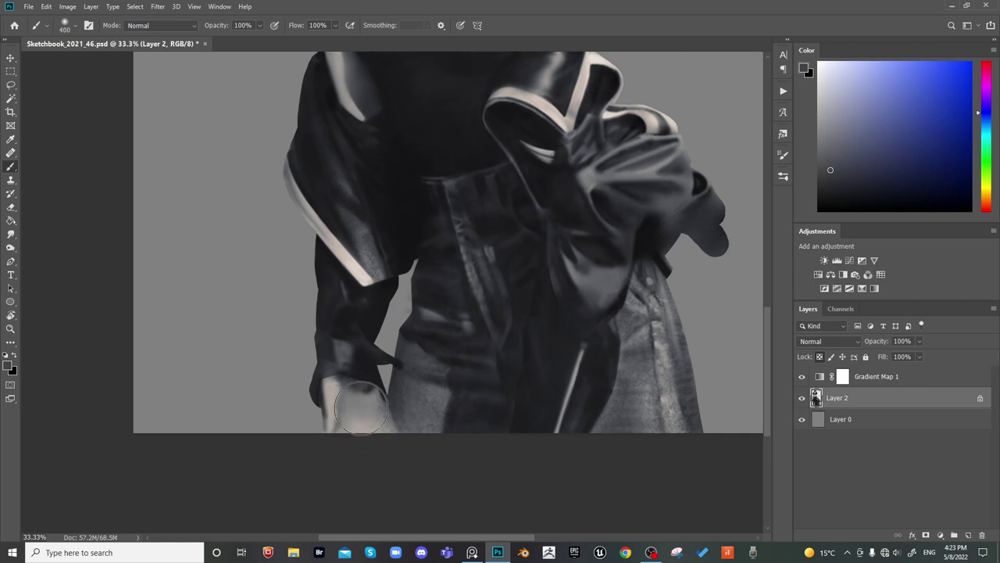
{"action": "key", "text": "bracketleft"}
{"action": "key", "text": "bracketleft"}
{"action": "key", "text": "bracketleft"}
{"action": "key", "text": "bracketleft"}
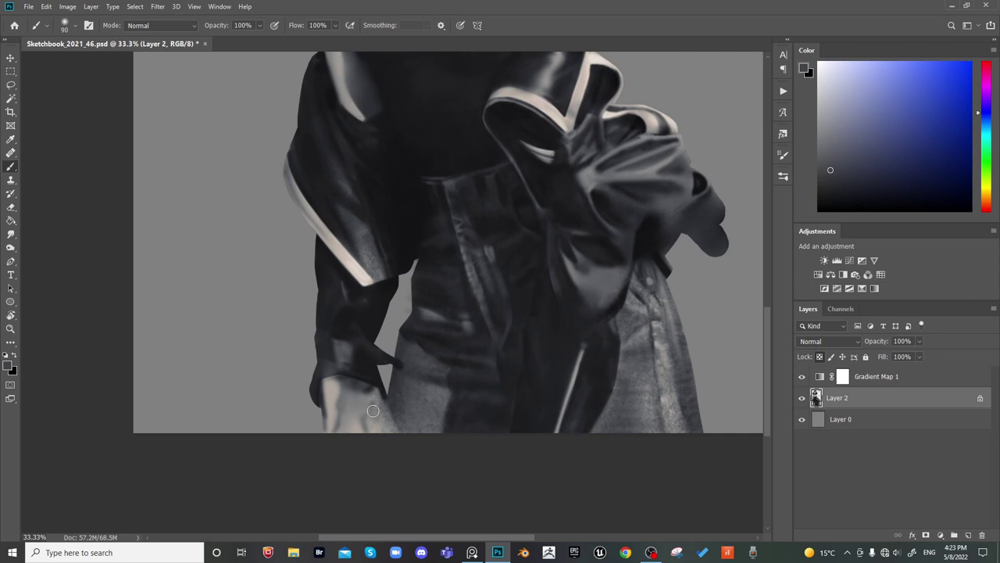
Paint light finger shapes on the lower hand with a pale tone sampled from the jacket trim
{"action": "left_click", "coordinate": [354, 264], "text": "alt"}
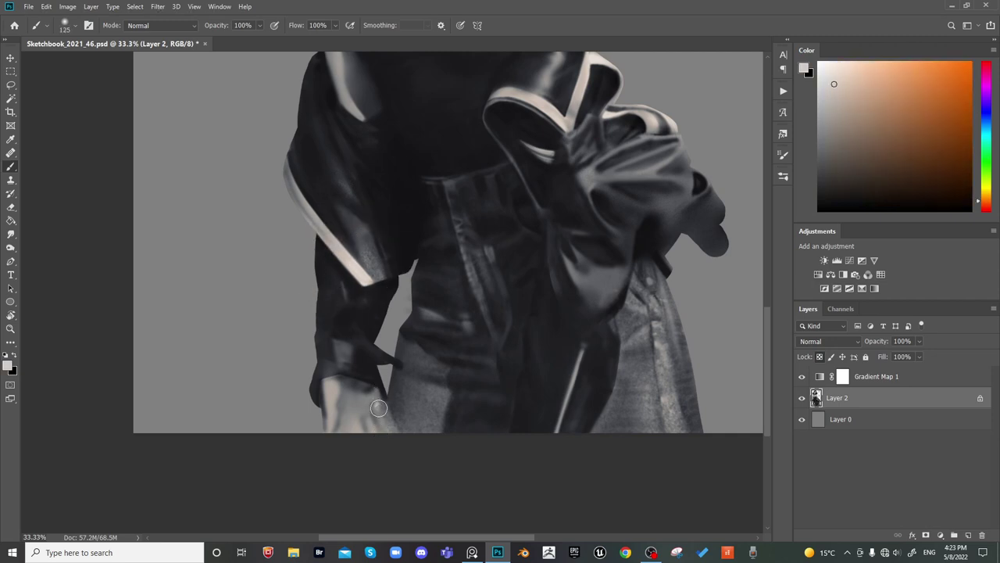
{"action": "left_click_drag", "start_coordinate": [382, 414], "coordinate": [392, 439]}
{"action": "key", "text": "["}
{"action": "key", "text": "["}
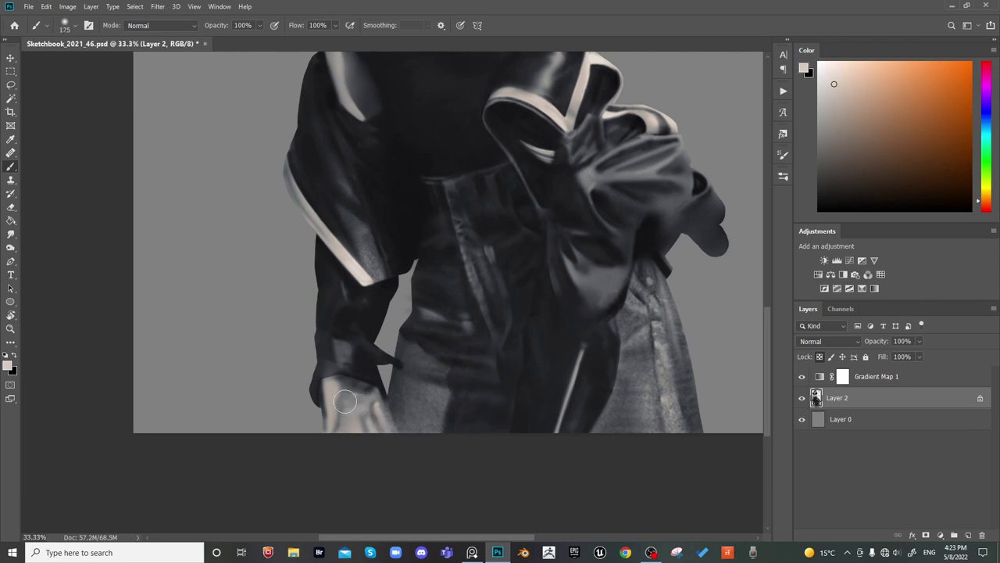
Blend the back of the hand and the fingers with sampled mid and light greys, reducing the brush to 70 px
{"action": "left_click", "coordinate": [354, 395], "text": "alt"}
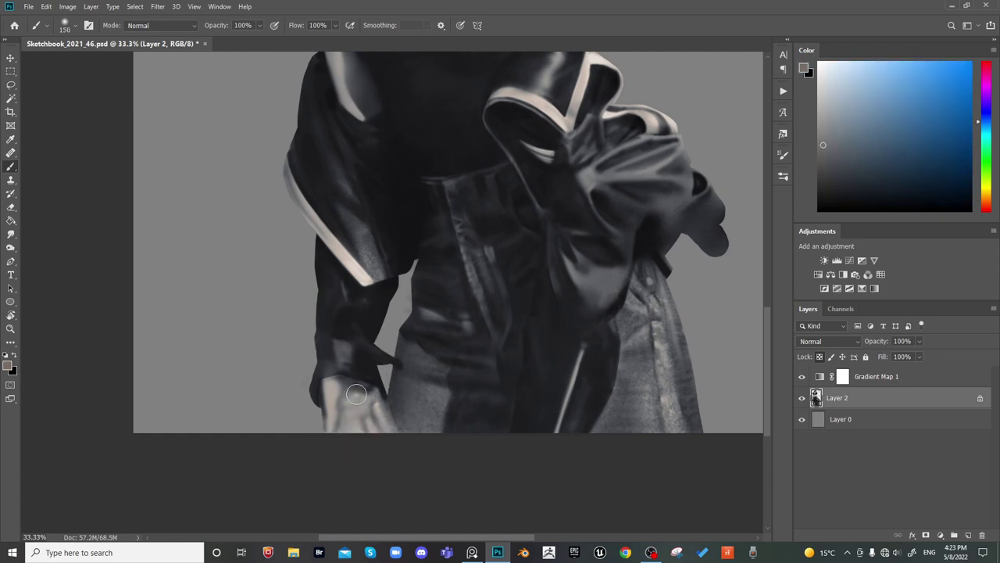
{"action": "left_click", "coordinate": [336, 383], "text": "alt"}
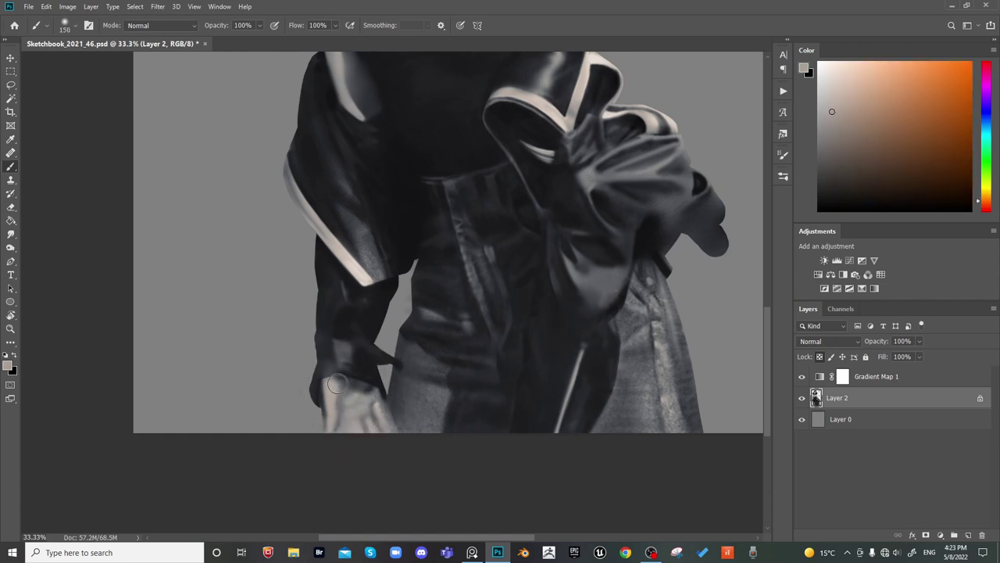
{"action": "left_click", "coordinate": [355, 408], "text": "alt"}
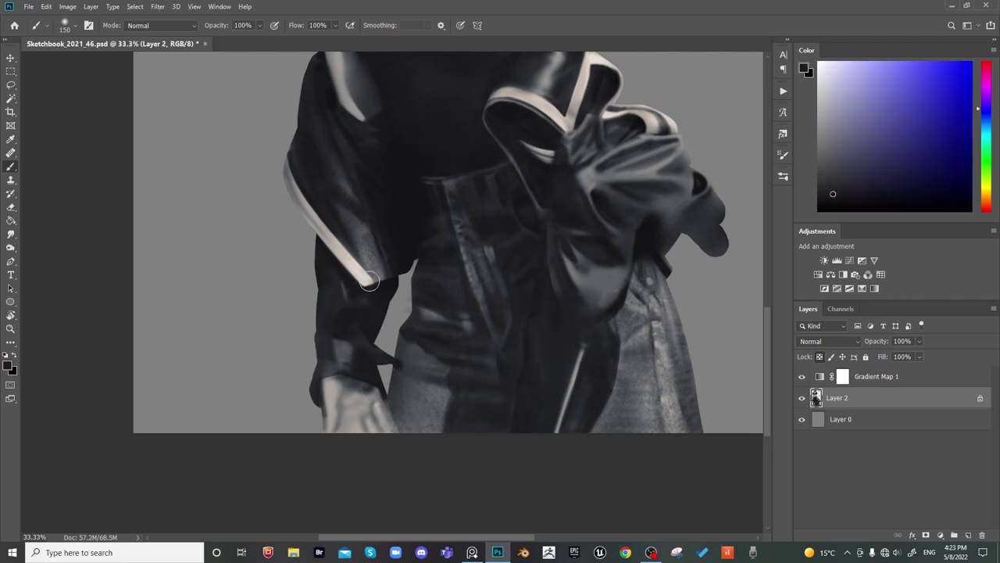
{"action": "key", "text": "bracketleft"}
{"action": "left_click", "coordinate": [337, 414], "text": "alt"}
{"action": "key", "text": "bracketleft"}
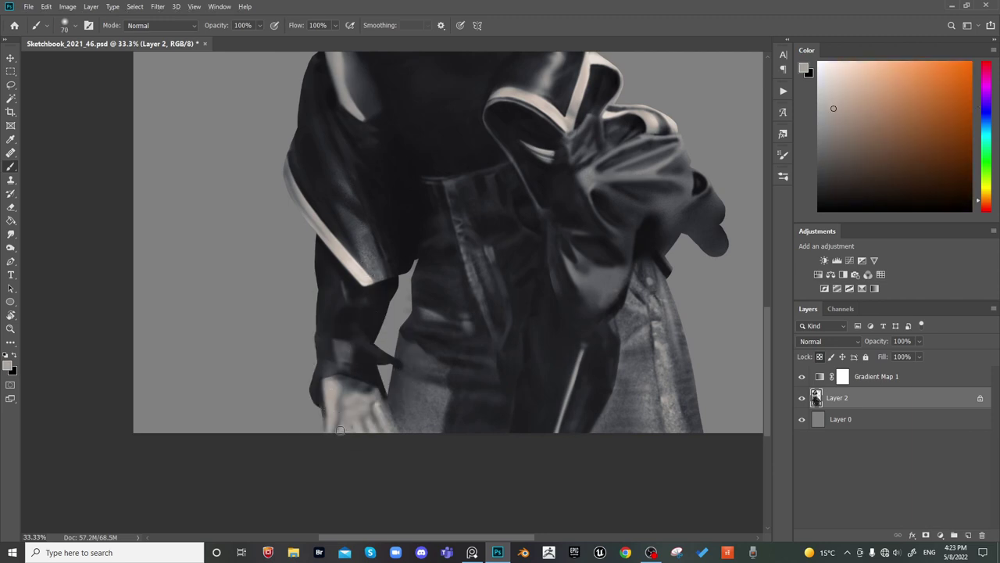
Mirror the canvas and darken the lower sleeve and cuff with a sampled near-black tone
{"action": "scroll", "coordinate": [390, 291], "scroll_direction": "down", "scroll_amount": 1}
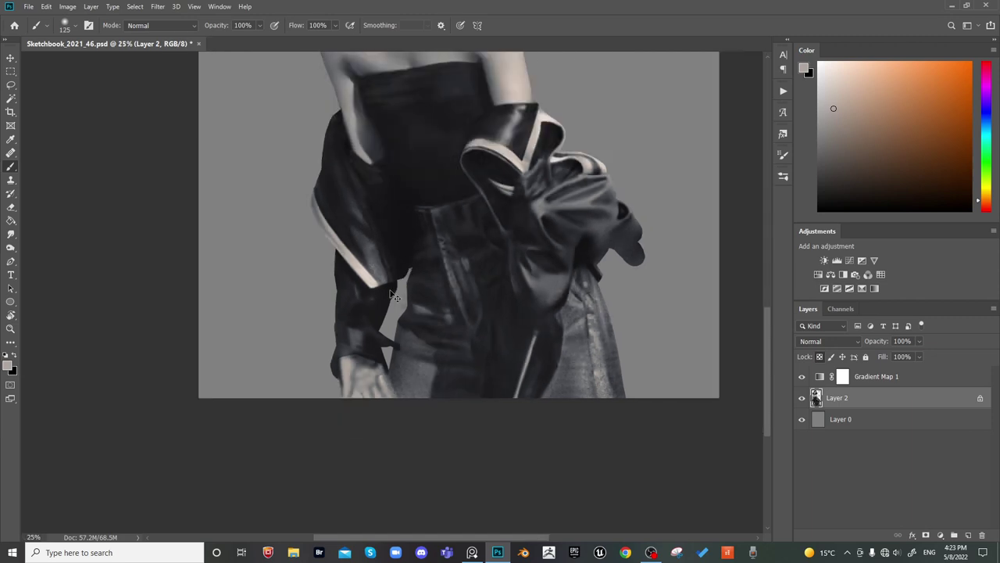
{"action": "key", "text": "bracketleft"}
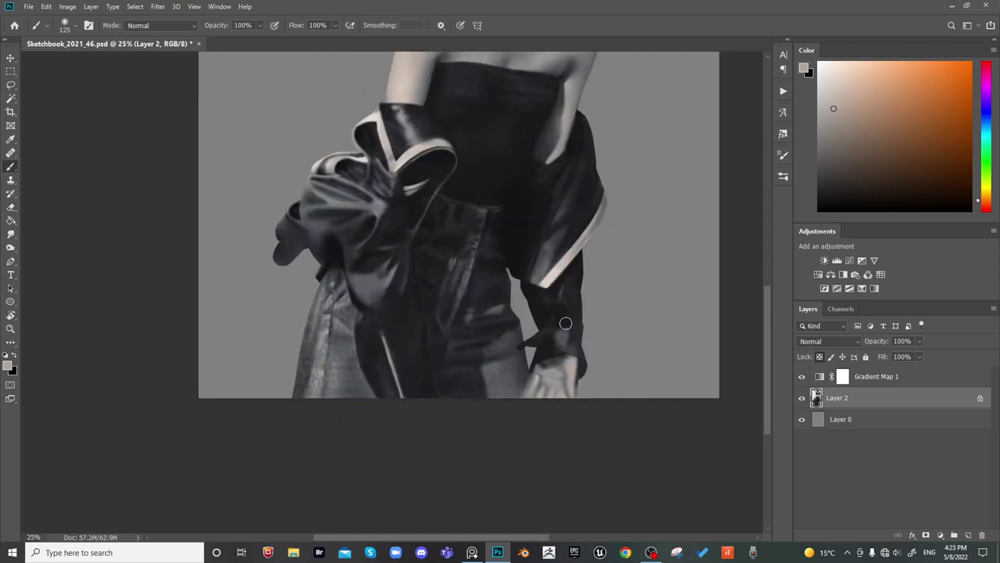
{"action": "left_click", "coordinate": [570, 321], "text": "alt"}
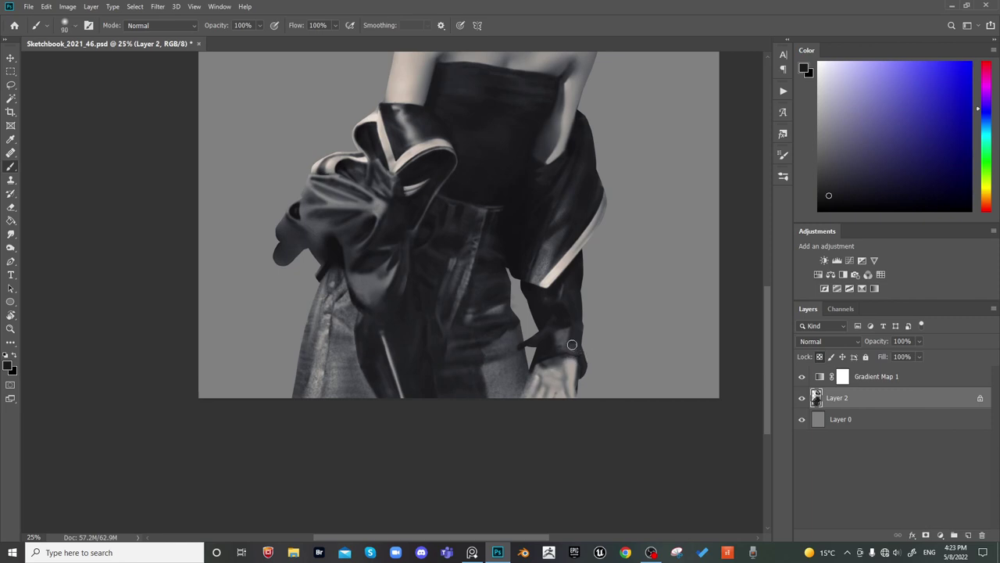
{"action": "key", "text": "bracketright"}
{"action": "key", "text": "bracketright"}
{"action": "key", "text": "bracketright"}
{"action": "left_click_drag", "start_coordinate": [584, 365], "coordinate": [581, 375]}
{"action": "key", "text": "bracketright"}
{"action": "key", "text": "bracketright"}
{"action": "key", "text": "bracketright"}
{"action": "key", "text": "bracketright"}
{"action": "key", "text": "bracketright"}
Define the hand's edge against the trousers with a sampled dark grey and a brush reduced to 80 px
{"action": "key", "text": "bracketleft"}
{"action": "key", "text": "bracketleft"}
{"action": "key", "text": "bracketleft"}
{"action": "key", "text": "bracketleft"}
{"action": "key", "text": "bracketleft"}
{"action": "key", "text": "bracketleft"}
{"action": "key", "text": "bracketleft"}
{"action": "key", "text": "bracketleft"}
{"action": "left_click", "coordinate": [528, 377], "text": "alt"}
{"action": "key", "text": "bracketleft"}
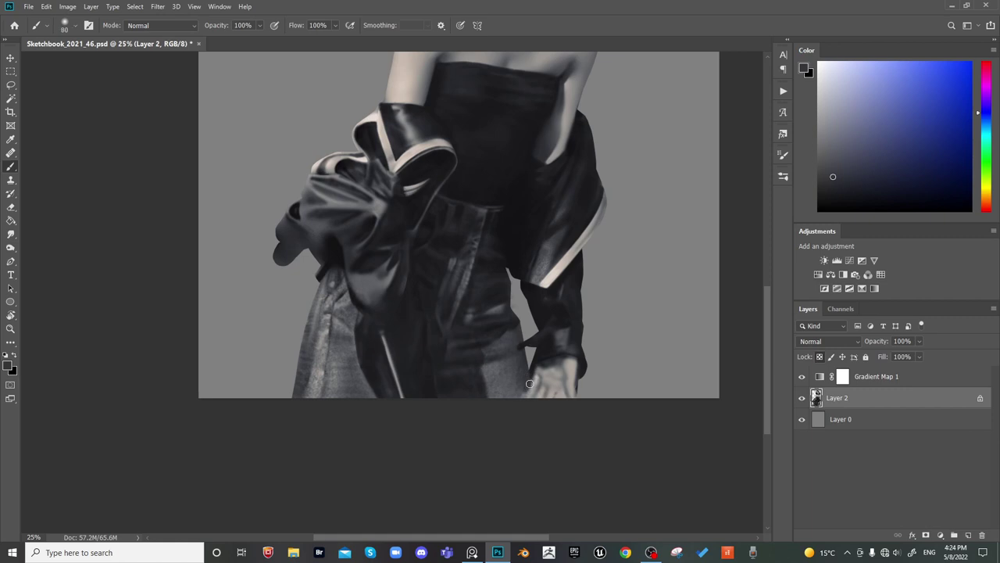
Enlarge the brush to 500 px and compare the whole figure in mirrored and original orientation, ending on the original
{"action": "key", "text": "bracketright"}
{"action": "key", "text": "bracketright"}
{"action": "key", "text": "bracketright"}
{"action": "key", "text": "bracketright"}
{"action": "key", "text": "bracketright"}
{"action": "key", "text": "bracketright"}
{"action": "key", "text": "bracketright"}
{"action": "key", "text": "bracketright"}
{"action": "key", "text": "bracketright"}
{"action": "key", "text": "bracketright"}
{"action": "key", "text": "ctrl+shift+h"}
{"action": "key", "text": "ctrl+minus"}
{"action": "key", "text": "ctrl+minus"}
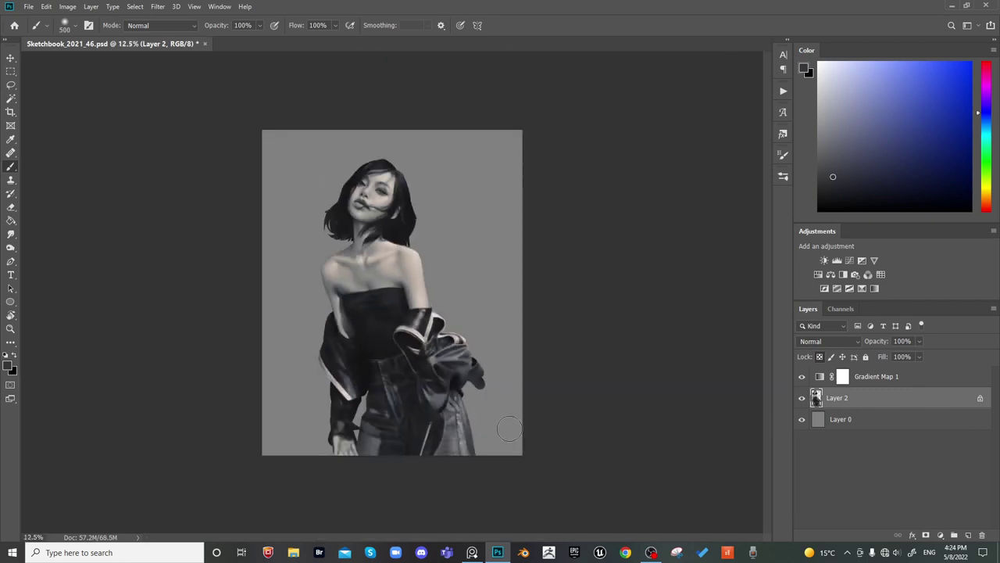
{"action": "key", "text": "ctrl+shift+h"}
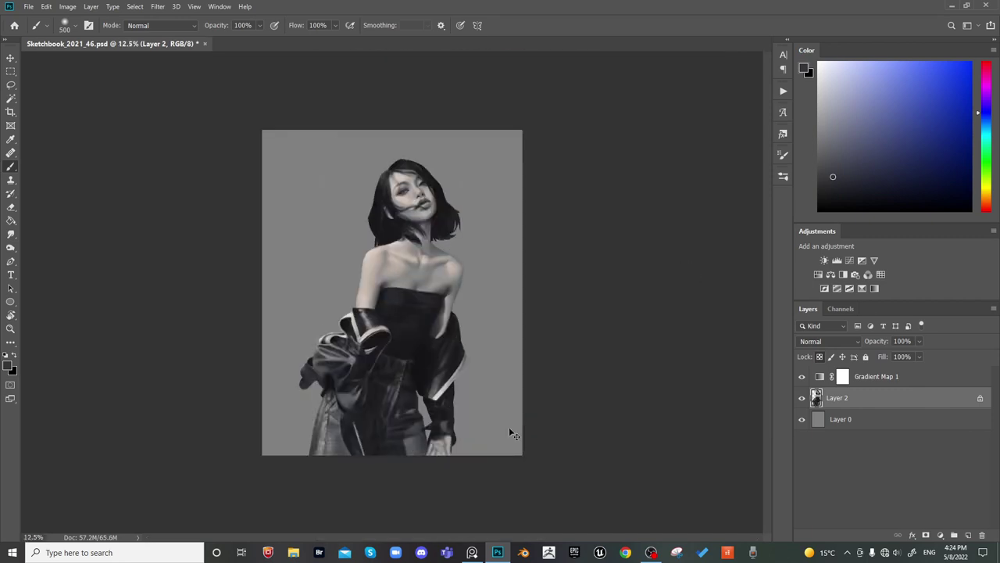
{"action": "key", "text": "ctrl+shift+h"}
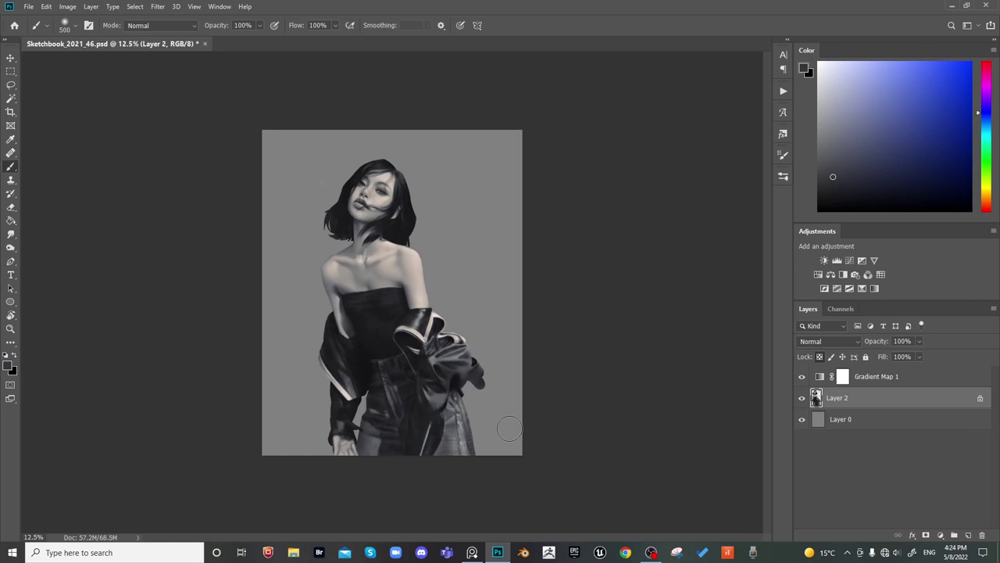
Lighten the finger nearest the trousers with a light grey sampled from the hand and the brush reduced to 70 px
{"action": "key", "text": "ctrl+plus"}
{"action": "key", "text": "ctrl+plus"}
{"action": "key", "text": "ctrl+plus"}
{"action": "left_click_drag", "start_coordinate": [511, 494], "coordinate": [503, 182]}
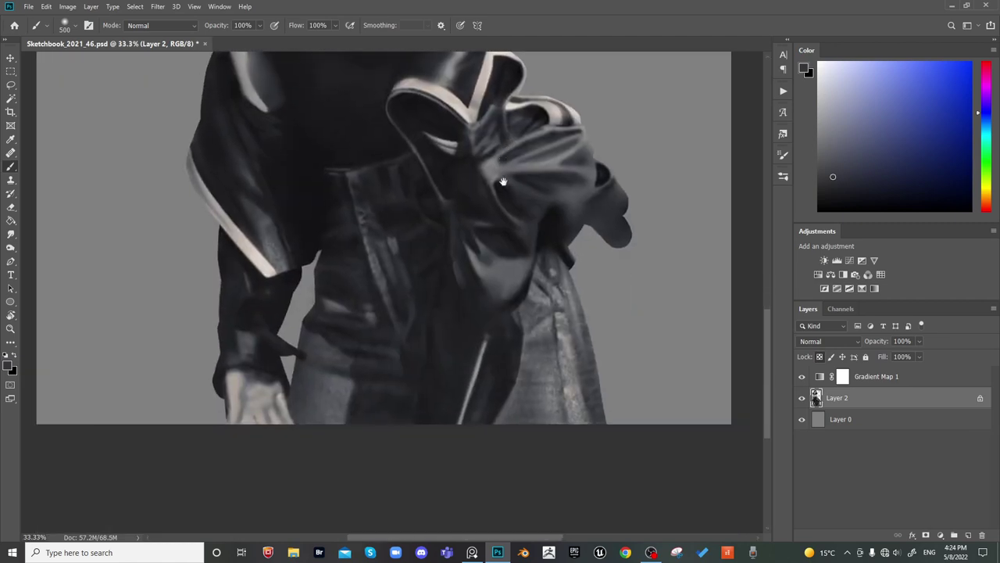
{"action": "left_click_drag", "start_coordinate": [540, 292], "coordinate": [546, 291]}
{"action": "left_click", "coordinate": [286, 395], "text": "alt"}
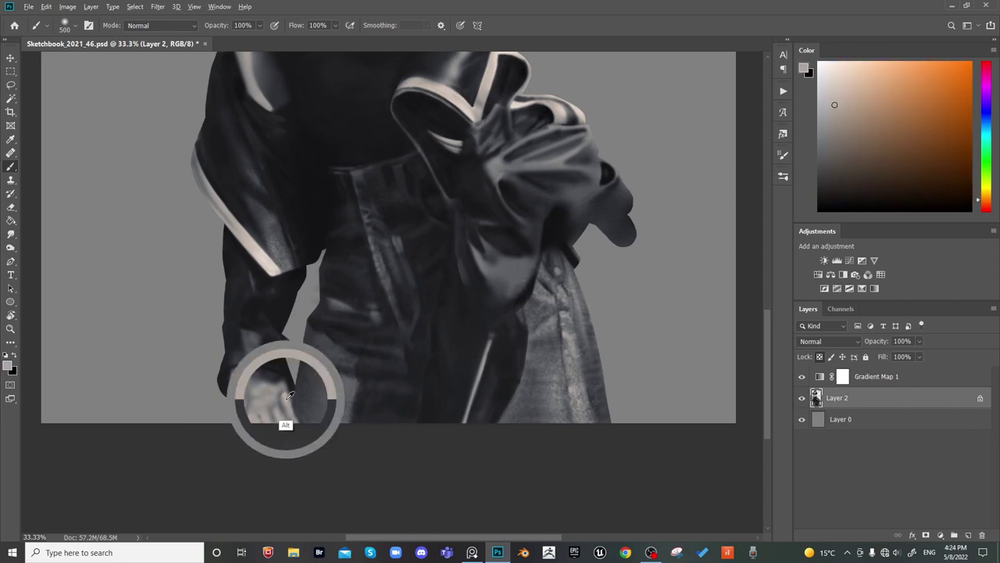
{"action": "key", "text": "bracketleft"}
{"action": "key", "text": "bracketleft"}
{"action": "key", "text": "bracketleft"}
{"action": "key", "text": "bracketleft"}
{"action": "key", "text": "bracketleft"}
{"action": "key", "text": "bracketleft"}
{"action": "key", "text": "bracketleft"}
{"action": "key", "text": "bracketleft"}
{"action": "key", "text": "bracketleft"}
{"action": "key", "text": "bracketleft"}
{"action": "key", "text": "bracketleft"}
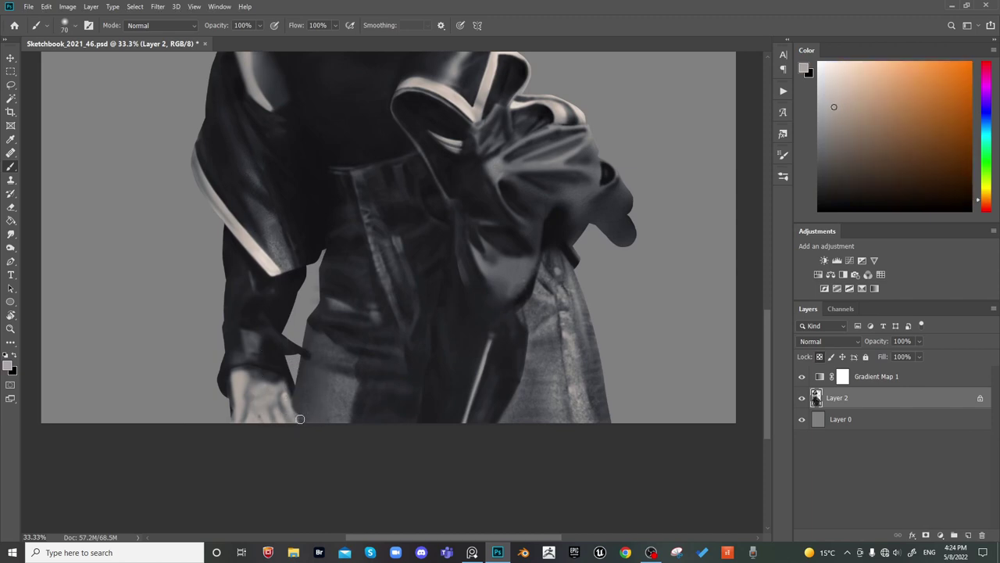
Define the hand's edge and the gaps between the fingers with sampled dark and mid greys, using 100 px and 80 px brushes
{"action": "key", "text": "bracketright"}
{"action": "left_click", "coordinate": [296, 406], "text": "alt"}
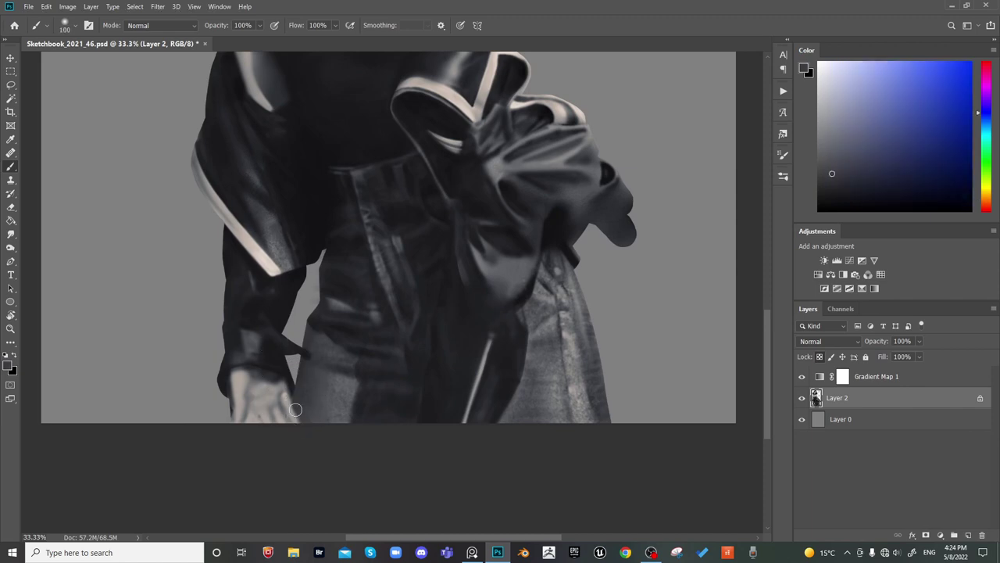
{"action": "left_click", "coordinate": [285, 394], "text": "alt"}
{"action": "key", "text": "bracketleft"}
{"action": "key", "text": "bracketleft"}
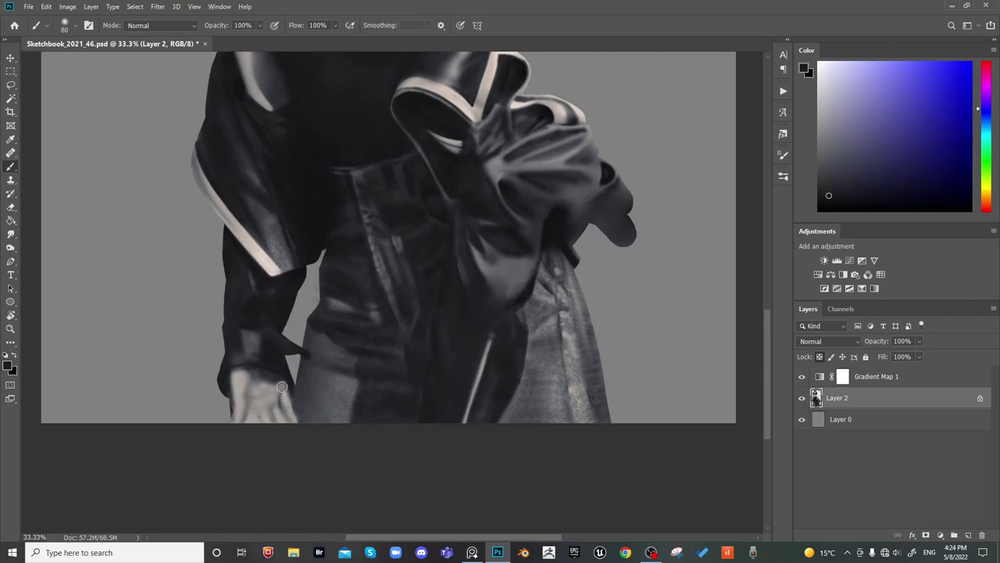
{"action": "left_click", "coordinate": [281, 386], "text": "alt"}
{"action": "left_click", "coordinate": [278, 393], "text": "alt"}
{"action": "left_click", "coordinate": [278, 400], "text": "alt"}
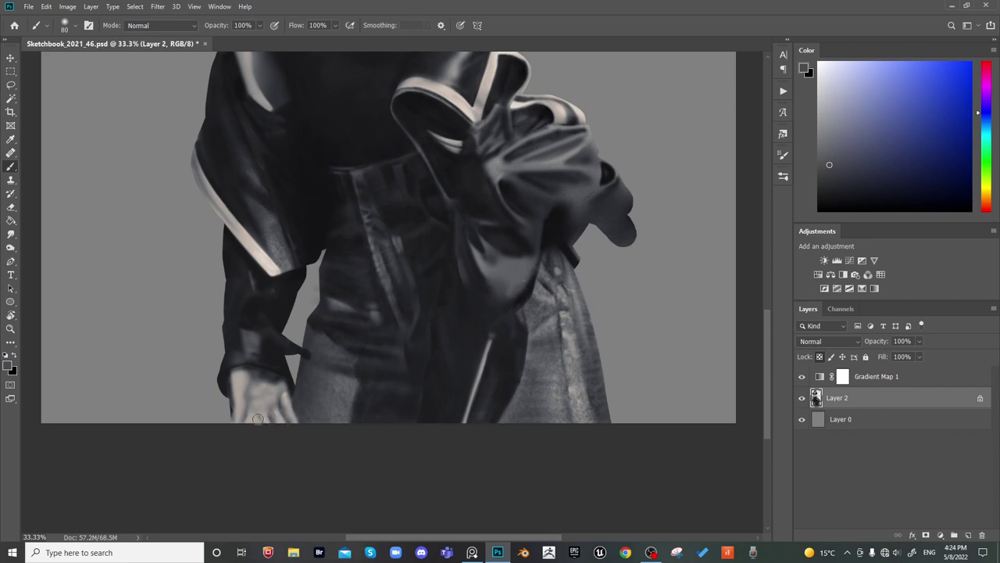
{"action": "left_click", "coordinate": [260, 416], "text": "alt"}
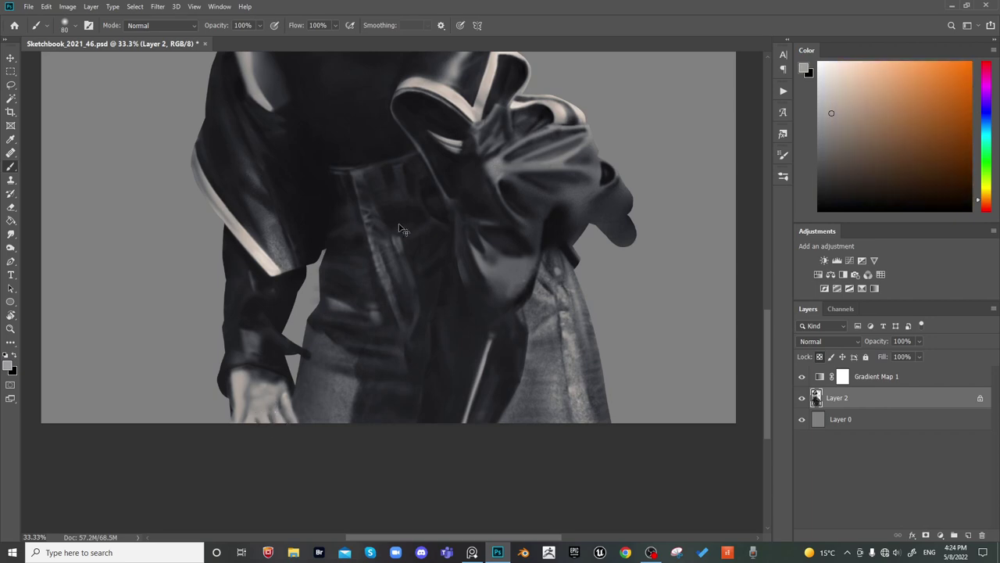
Mirror the canvas and soften the shading on the back of the hand with sampled greys and a 125 px brush
{"action": "key", "text": "ctrl+shift+h"}
{"action": "left_click", "coordinate": [520, 416], "text": "alt"}
{"action": "left_click", "coordinate": [524, 412], "text": "alt"}
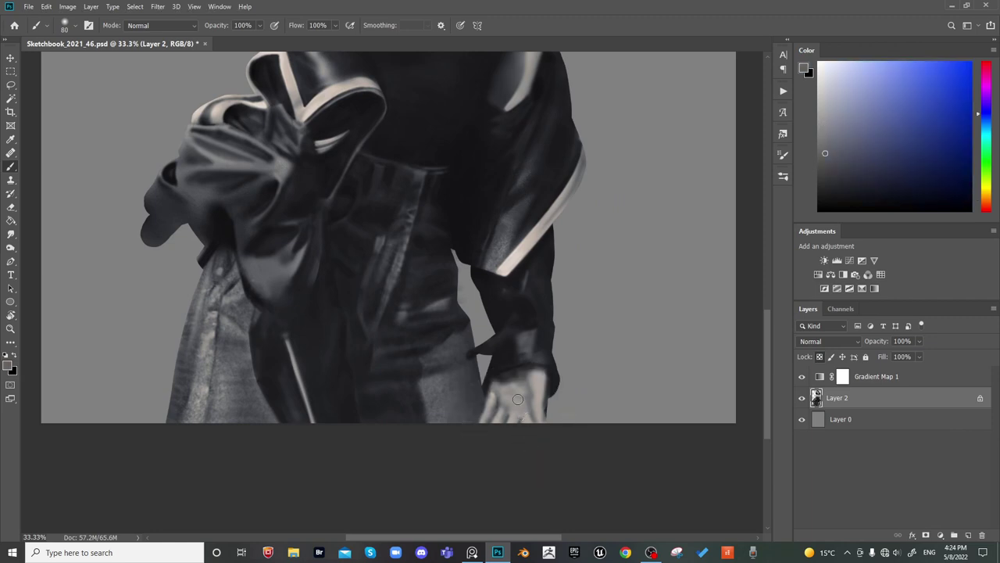
{"action": "key", "text": "bracketright"}
{"action": "key", "text": "bracketright"}
{"action": "key", "text": "bracketright"}
{"action": "key", "text": "bracketright"}
{"action": "key", "text": "bracketleft"}
{"action": "key", "text": "bracketleft"}
{"action": "key", "text": "bracketleft"}
{"action": "key", "text": "bracketleft"}
{"action": "key", "text": "bracketright"}
{"action": "key", "text": "bracketright"}
{"action": "left_click", "coordinate": [507, 391], "text": "alt"}
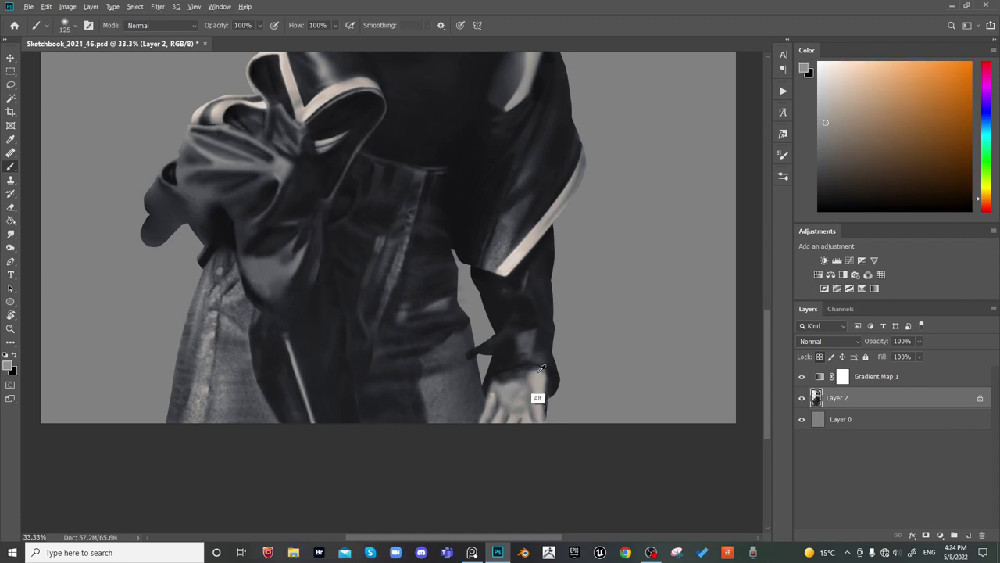
Blend the hand just below the cuff with a sampled grey at 100 px and flip the canvas back
{"action": "left_click", "coordinate": [533, 374], "text": "alt"}
{"action": "key", "text": "bracketleft"}
{"action": "key", "text": "bracketleft"}
{"action": "key", "text": "bracketright"}
{"action": "key", "text": "ctrl+shift+h"}
Highlight the outer side of the hand near the wrist with a warm near-white and a 200 px brush
{"action": "left_click", "coordinate": [284, 420], "text": "alt"}
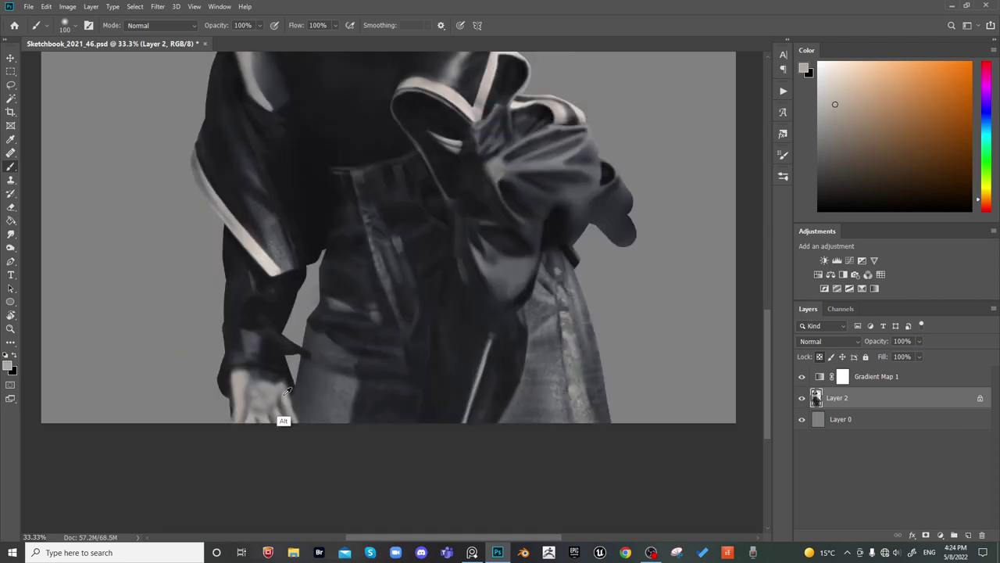
{"action": "left_click_drag", "start_coordinate": [834, 104], "coordinate": [814, 72]}
{"action": "key", "text": "]"}
{"action": "key", "text": "]"}
{"action": "key", "text": "]"}
{"action": "key", "text": "]"}
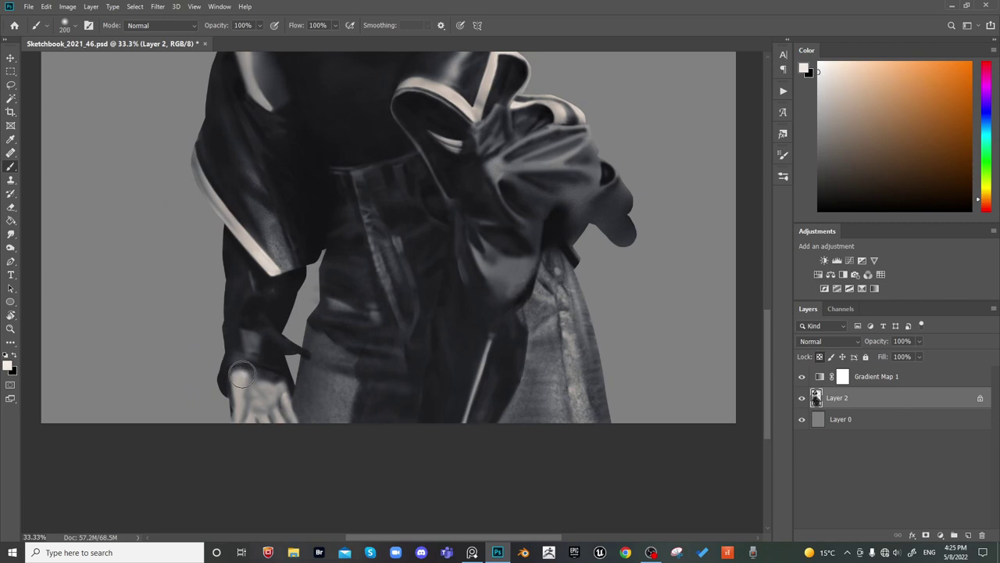
Shade the cuff's edge over the wrist with a sampled dark grey and the brush reduced to 80 px
{"action": "left_click", "coordinate": [250, 352], "text": "alt"}
{"action": "key", "text": "bracketleft"}
{"action": "key", "text": "bracketleft"}
{"action": "key", "text": "bracketleft"}
{"action": "key", "text": "bracketleft"}
{"action": "key", "text": "bracketleft"}
{"action": "key", "text": "bracketleft"}
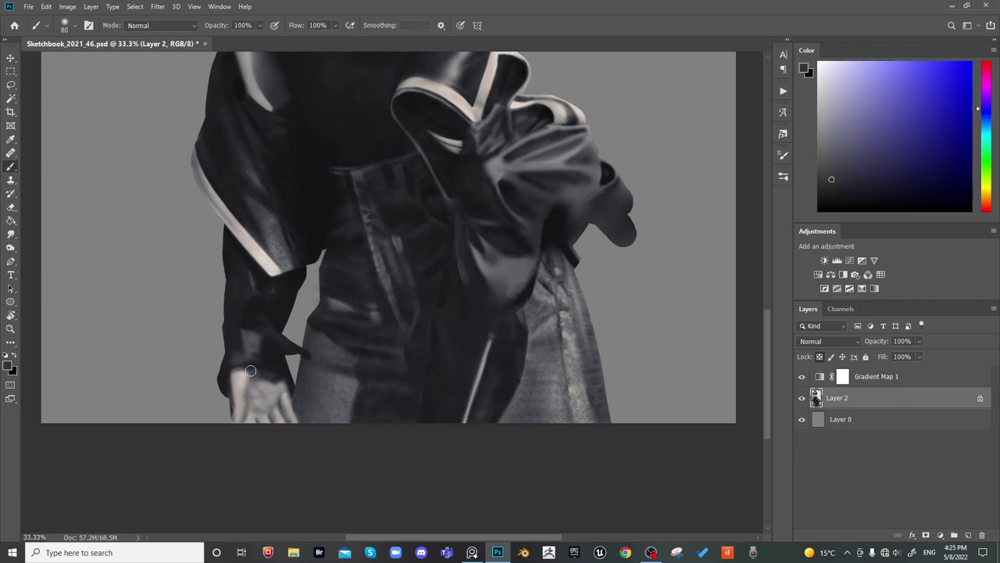
Paint the outer side of the hand down to the fingertip with a sampled light grey and a 90 px brush
{"action": "key", "text": "bracketright"}
{"action": "key", "text": "bracketright"}
{"action": "key", "text": "bracketright"}
{"action": "key", "text": "bracketright"}
{"action": "key", "text": "bracketright"}
{"action": "left_click", "coordinate": [240, 379], "text": "alt"}
{"action": "key", "text": "bracketleft"}
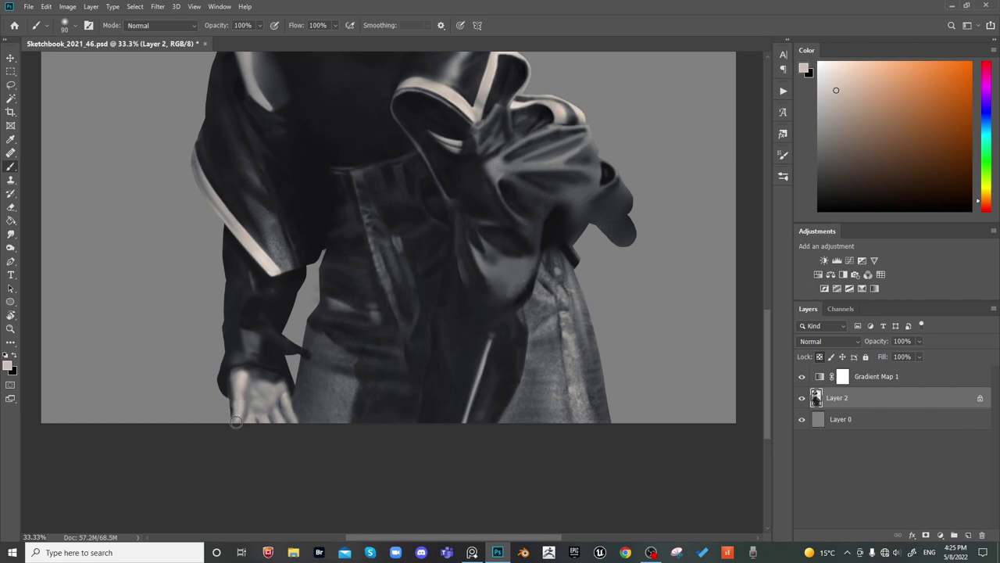
Blend the shadows between the outer fingers with sampled mid and light greys, varying the brush from 70 to 175 px
{"action": "left_click", "coordinate": [252, 391], "text": "alt"}
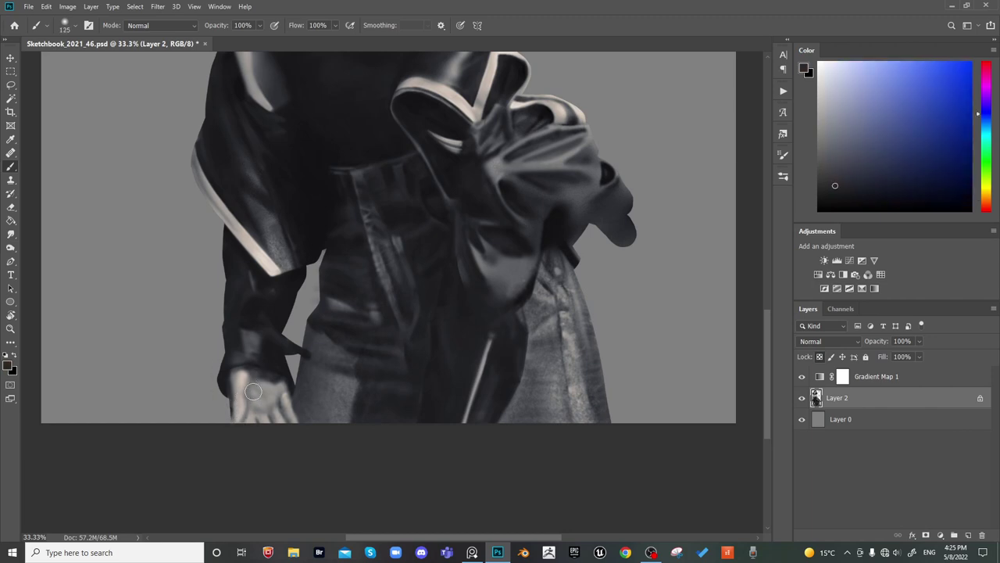
{"action": "left_click", "coordinate": [244, 403], "text": "alt"}
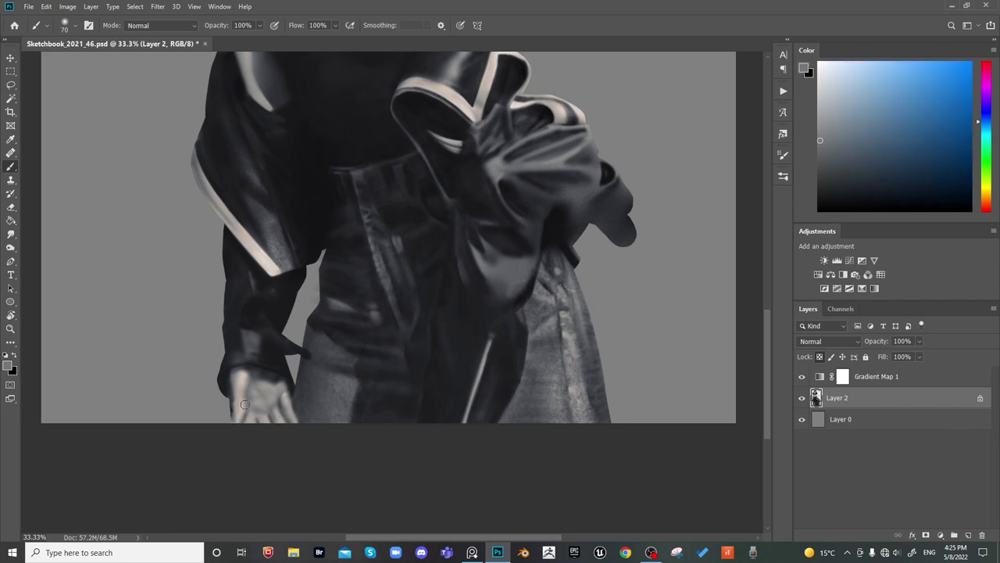
{"action": "left_click", "coordinate": [244, 399], "text": "alt"}
{"action": "left_click", "coordinate": [244, 412], "text": "alt"}
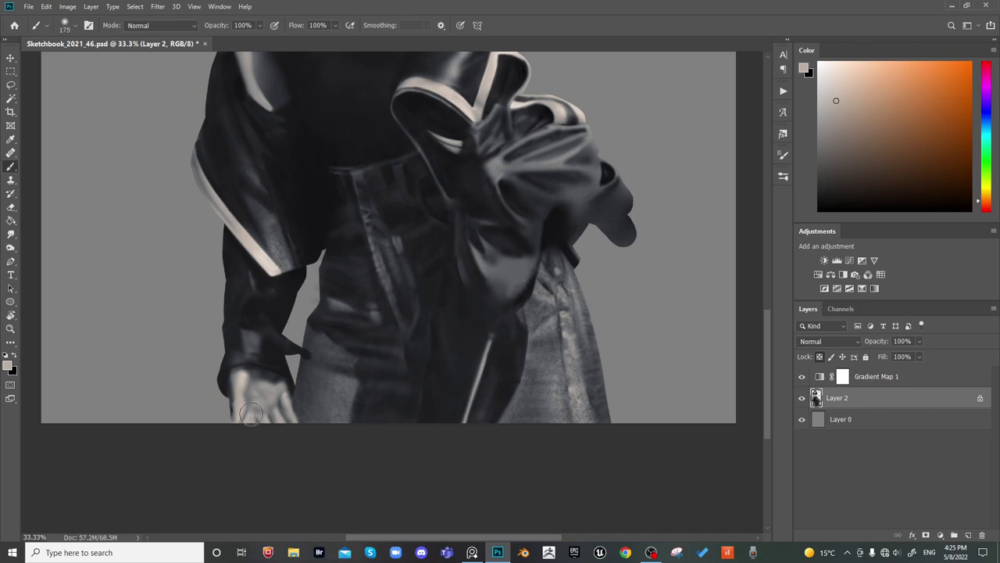
Refine the outer contour of the cuff and hand with sampled dark and mid greys, using 80 px and 125 px brushes
{"action": "key", "text": "bracketleft"}
{"action": "key", "text": "bracketleft"}
{"action": "key", "text": "bracketleft"}
{"action": "key", "text": "bracketleft"}
{"action": "key", "text": "bracketleft"}
{"action": "left_click", "coordinate": [229, 400], "text": "alt"}
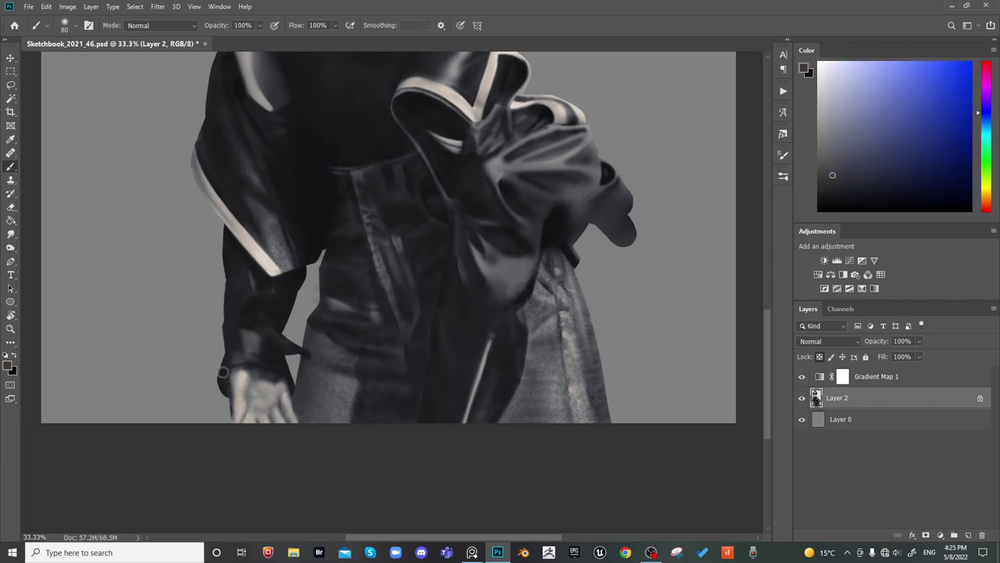
{"action": "key", "text": "bracketright"}
{"action": "key", "text": "bracketright"}
{"action": "key", "text": "alt"}
{"action": "left_click", "coordinate": [239, 412], "text": "alt"}
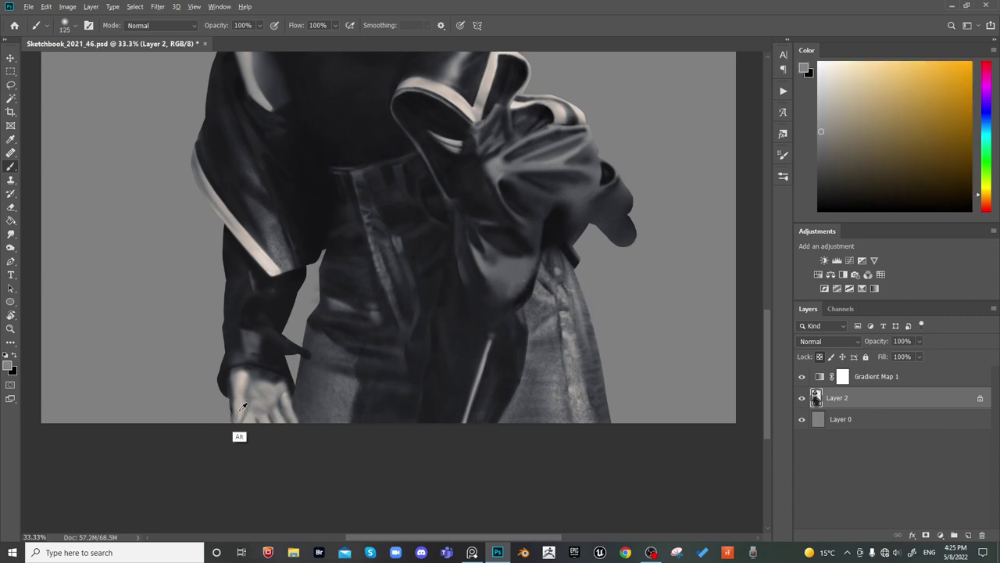
Mirror the canvas and sharpen the cuff's lower edge at the wrist with a sampled near-black and a brush around 80 px
{"action": "key", "text": "ctrl+h"}
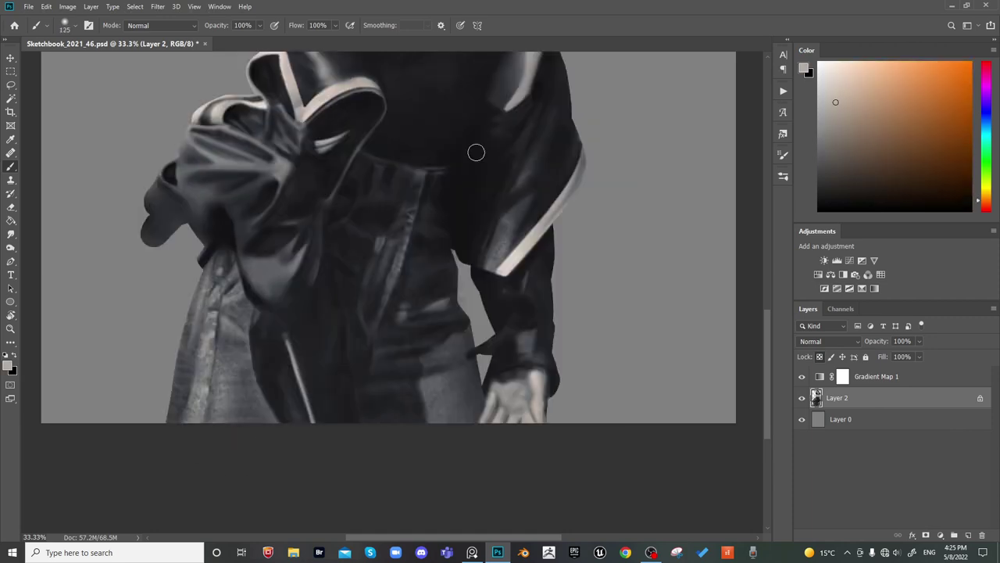
{"action": "key", "text": "bracketleft"}
{"action": "left_click", "coordinate": [534, 368], "text": "alt"}
{"action": "key", "text": "bracketleft"}
{"action": "key", "text": "bracketleft"}
{"action": "left_click", "coordinate": [531, 375], "text": "alt"}
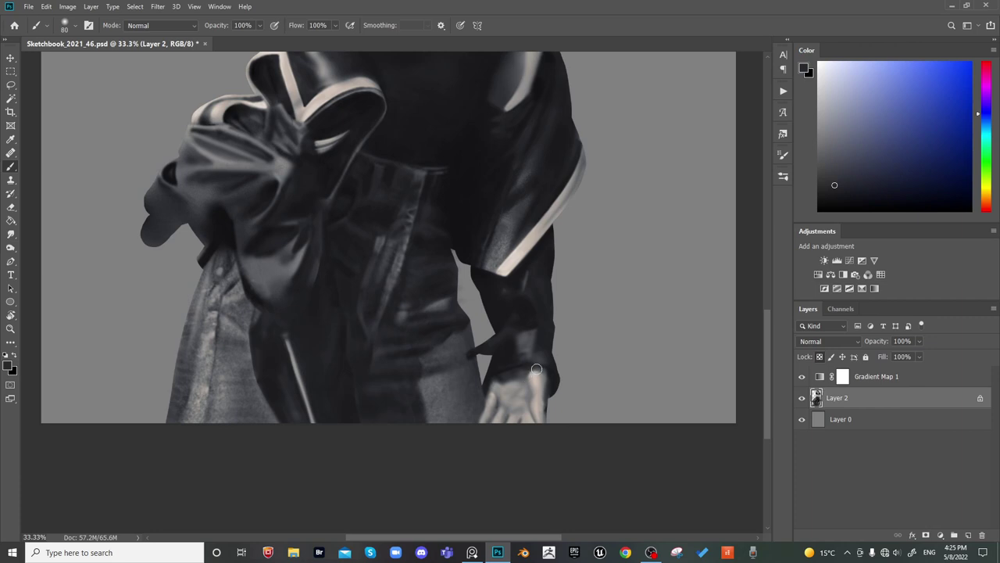
{"action": "key", "text": "bracketleft"}
{"action": "key", "text": "bracketleft"}
{"action": "key", "text": "bracketright"}
{"action": "key", "text": "bracketright"}
{"action": "key", "text": "bracketright"}
{"action": "key", "text": "bracketright"}
{"action": "key", "text": "bracketleft"}
{"action": "key", "text": "bracketleft"}
{"action": "key", "text": "bracketleft"}
Enlarge the brush and dab a tone sampled at the cuff's edge onto the lower sleeve
{"action": "left_click", "coordinate": [523, 371], "text": "alt"}
{"action": "key", "text": "bracketright"}
{"action": "key", "text": "bracketright"}
{"action": "key", "text": "bracketright"}
{"action": "key", "text": "bracketright"}
{"action": "left_click", "coordinate": [534, 318]}
Refine the finger edge beside the trousers with sampled tones and the brush reduced to 50 px
{"action": "key", "text": "bracketleft"}
{"action": "key", "text": "bracketleft"}
{"action": "key", "text": "bracketleft"}
{"action": "left_click", "coordinate": [486, 391], "text": "alt"}
{"action": "left_click", "coordinate": [483, 396], "text": "alt"}
Flip the canvas back, compare the whole figure in both orientations and save the document
{"action": "key", "text": "ctrl+h"}
{"action": "key", "text": "ctrl+minus"}
{"action": "key", "text": "ctrl+minus"}
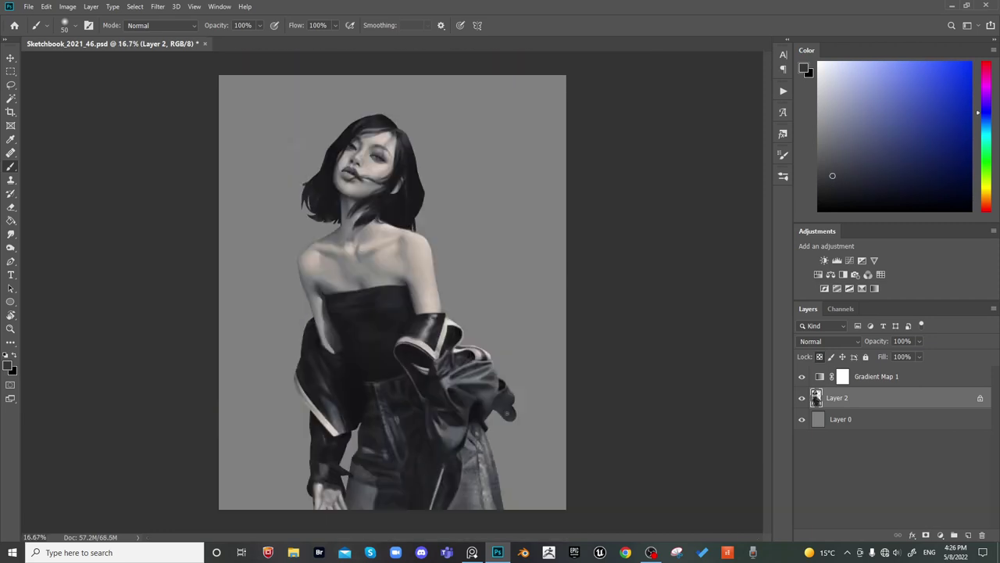
{"action": "key", "text": "ctrl+shift+h"}
{"action": "key", "text": "ctrl+shift+h"}
{"action": "key", "text": "ctrl+s"}
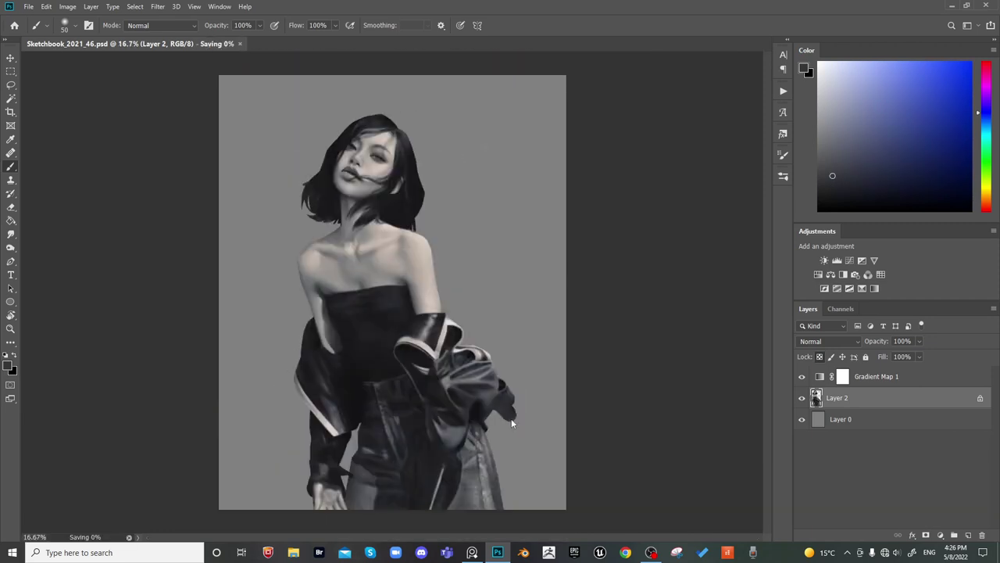
Darken the inside of the folded jacket collar and the fold beneath it with a sampled near-black and a 200 px brush
{"action": "key", "text": "ctrl+plus"}
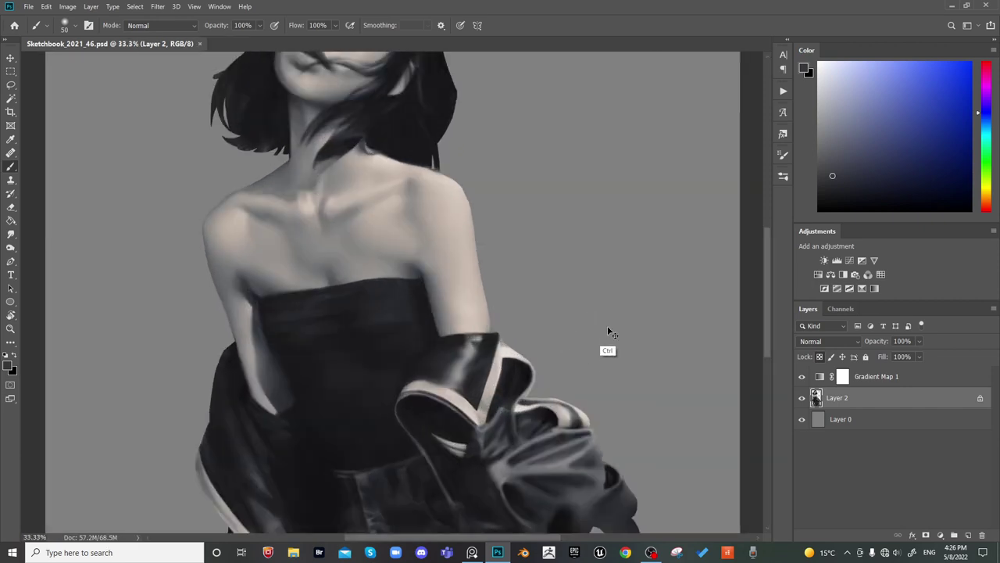
{"action": "left_click_drag", "start_coordinate": [628, 455], "coordinate": [482, 297]}
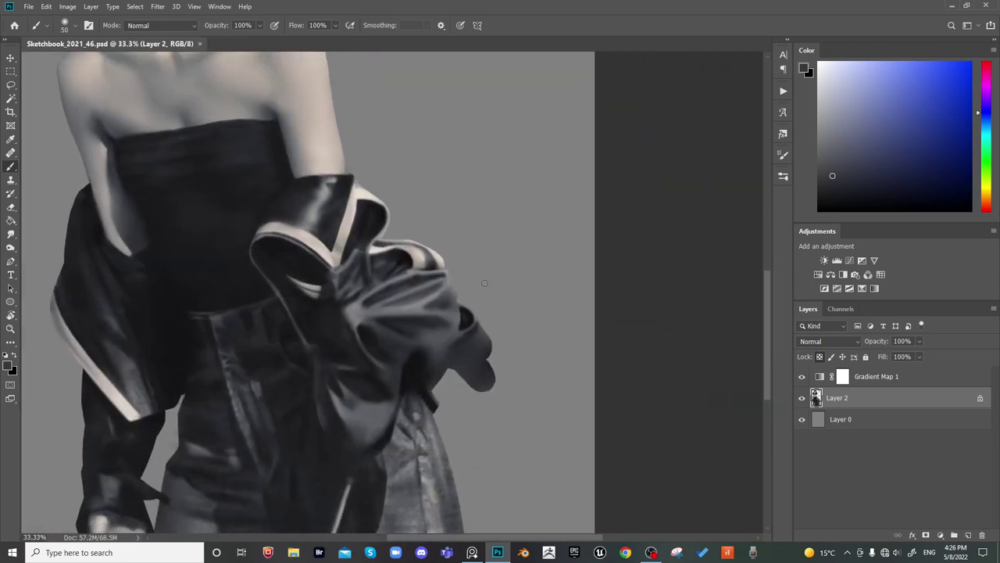
{"action": "left_click_drag", "start_coordinate": [451, 329], "coordinate": [442, 319]}
{"action": "left_click", "coordinate": [395, 372], "text": "alt"}
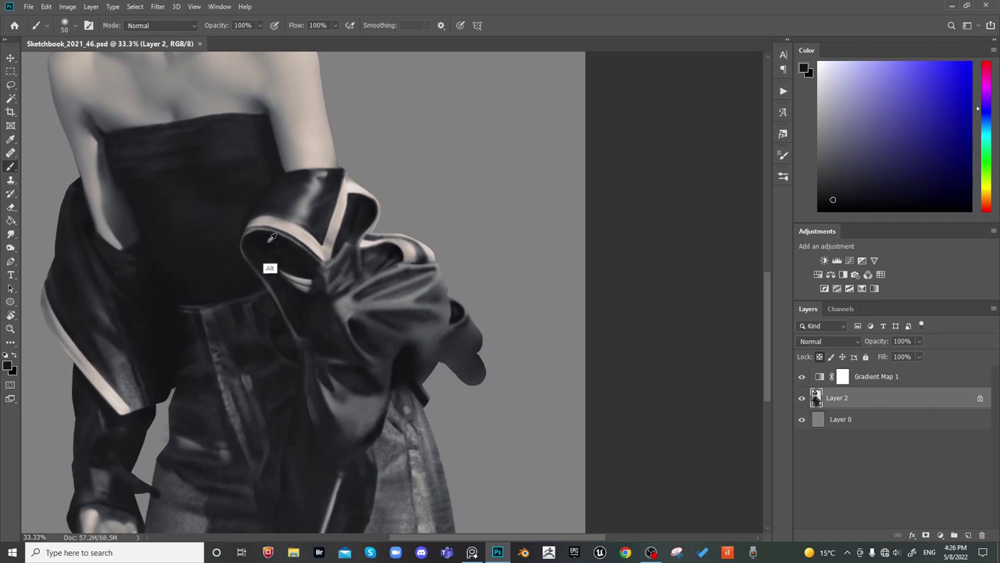
{"action": "left_click", "coordinate": [259, 231], "text": "alt"}
{"action": "key", "text": "bracketright"}
{"action": "key", "text": "bracketright"}
{"action": "key", "text": "bracketright"}
{"action": "key", "text": "bracketright"}
{"action": "key", "text": "bracketright"}
{"action": "key", "text": "bracketright"}
{"action": "key", "text": "bracketright"}
{"action": "key", "text": "bracketright"}
{"action": "mouse_move", "coordinate": [298, 332]}
{"action": "left_mouse_down"}
{"action": "mouse_move", "coordinate": [299, 348]}
{"action": "mouse_move", "coordinate": [292, 341]}
{"action": "mouse_move", "coordinate": [313, 341]}
{"action": "left_mouse_up"}
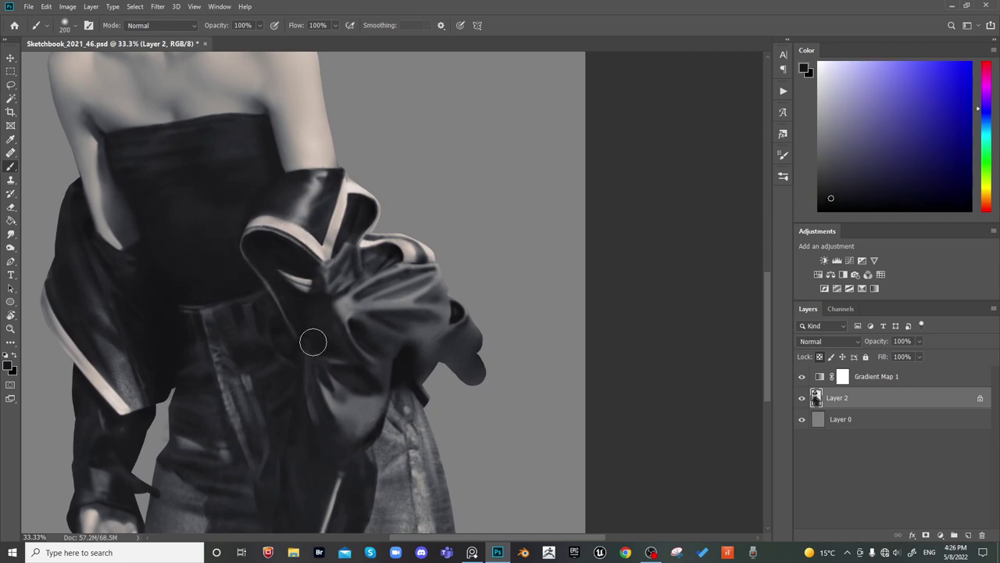
Deepen the shadow between the jacket's front edge and the bunched sleeve using a 175 px near-black brush
{"action": "key", "text": "bracketleft"}
{"action": "key", "text": "bracketleft"}
{"action": "key", "text": "bracketleft"}
{"action": "key", "text": "bracketleft"}
{"action": "key", "text": "bracketright"}
{"action": "key", "text": "bracketright"}
{"action": "key", "text": "bracketright"}
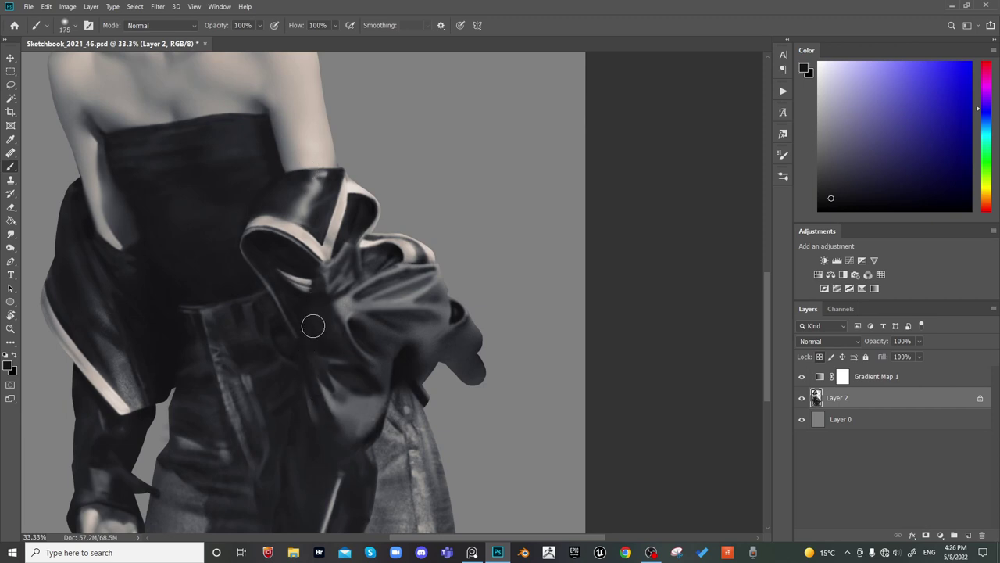
Soften the jacket folds beside the waistband with a sampled dark grey, using 100 px and 175 px brushes
{"action": "key", "text": "bracketleft"}
{"action": "key", "text": "bracketleft"}
{"action": "key", "text": "bracketleft"}
{"action": "left_click", "coordinate": [308, 406], "text": "alt"}
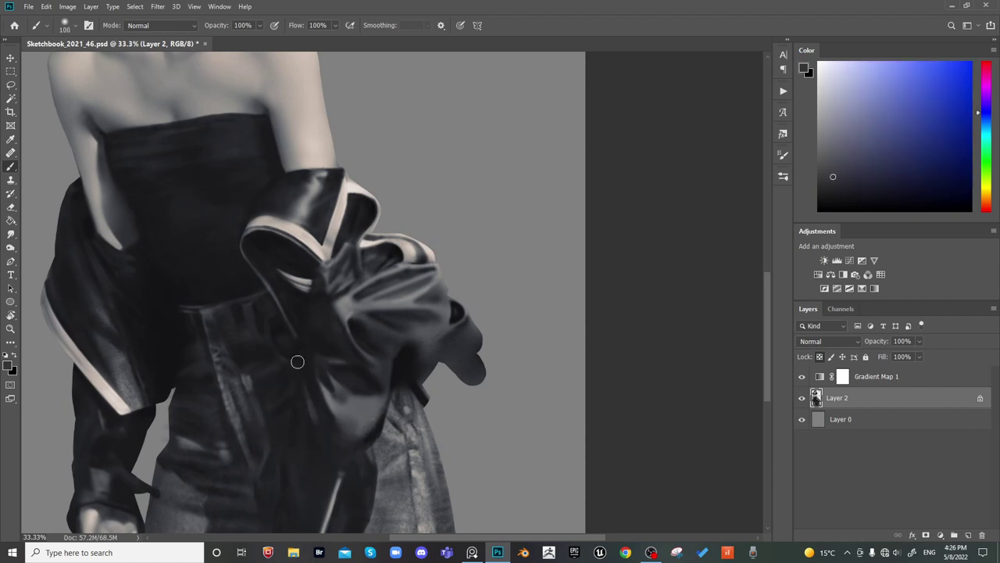
{"action": "key", "text": "bracketright"}
{"action": "key", "text": "bracketright"}
{"action": "key", "text": "bracketright"}
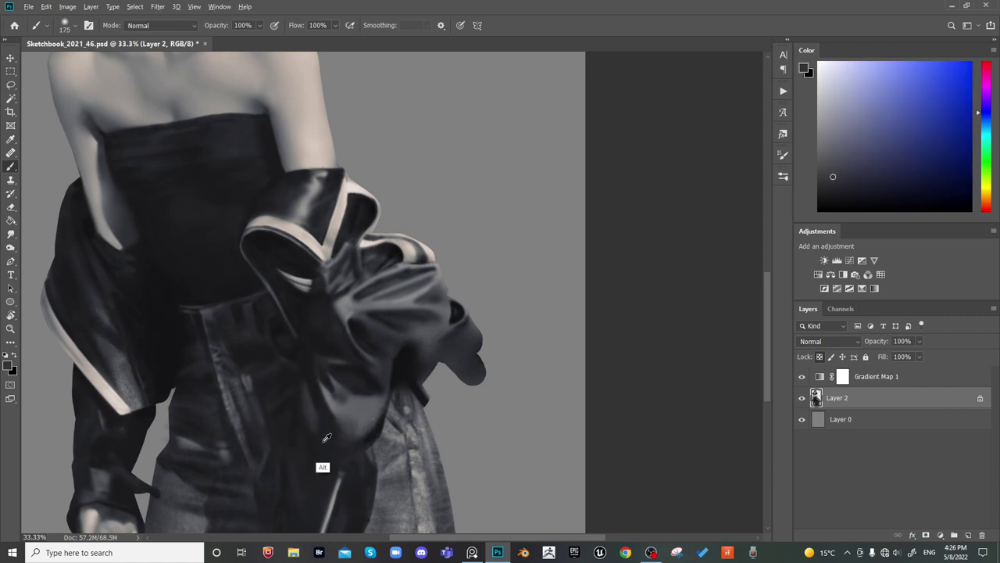
Blend the hanging part of the jacket below the sleeve with repeatedly sampled dark greys, reducing the brush to 150 px
{"action": "left_click", "coordinate": [324, 441], "text": "alt"}
{"action": "left_click", "coordinate": [313, 410], "text": "alt"}
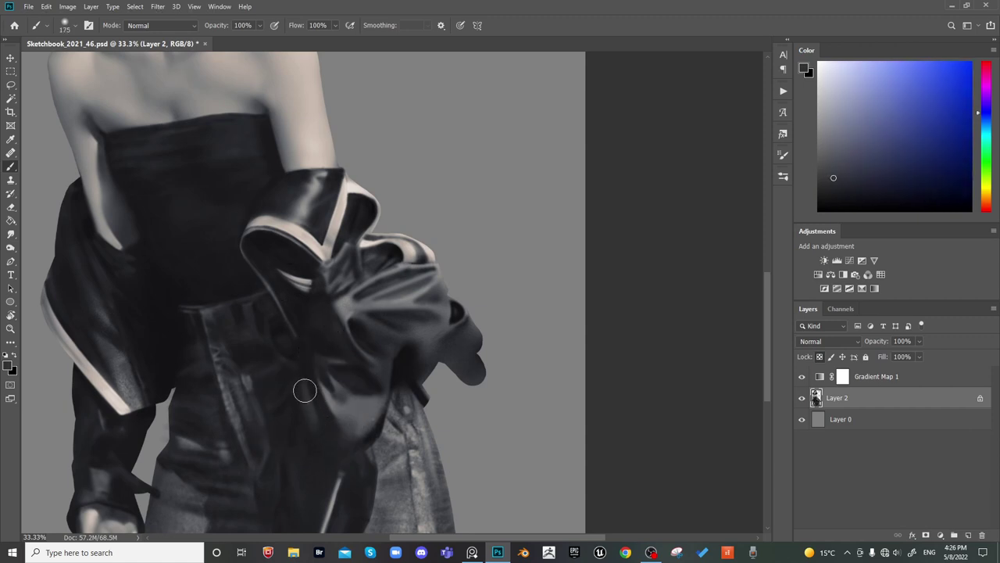
{"action": "left_click", "coordinate": [320, 448], "text": "alt"}
{"action": "left_click", "coordinate": [312, 400], "text": "alt"}
{"action": "scroll", "coordinate": [331, 464], "scroll_direction": "down", "scroll_amount": 2}
{"action": "key", "text": "bracketleft"}
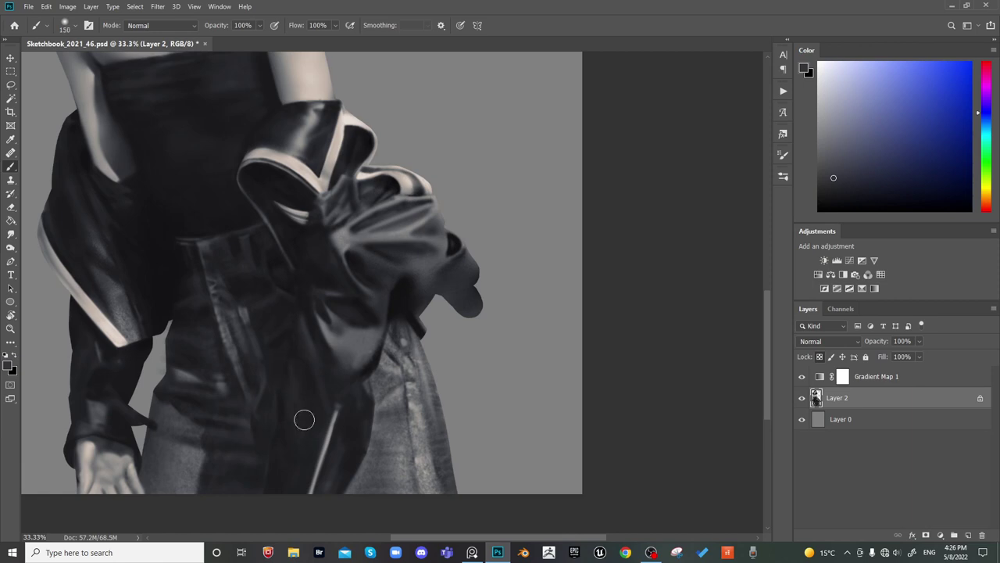
Shape the folds where the jacket overlaps the trousers with sampled near-black and dark grey, reducing the brush to 100 px
{"action": "left_click", "coordinate": [292, 352], "text": "alt"}
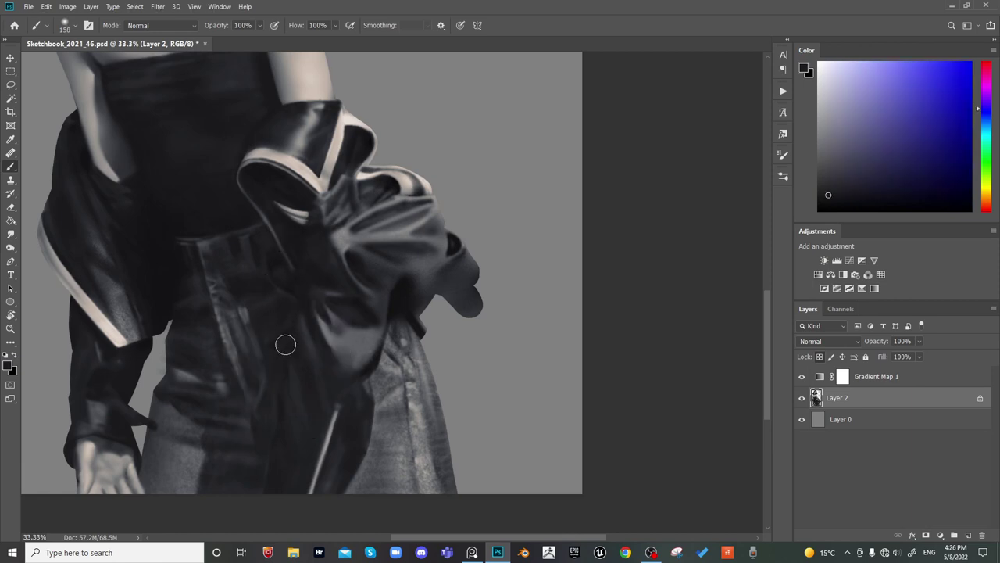
{"action": "key", "text": "bracketright"}
{"action": "left_click", "coordinate": [306, 340], "text": "alt"}
{"action": "key", "text": "bracketleft"}
{"action": "key", "text": "bracketleft"}
{"action": "key", "text": "bracketleft"}
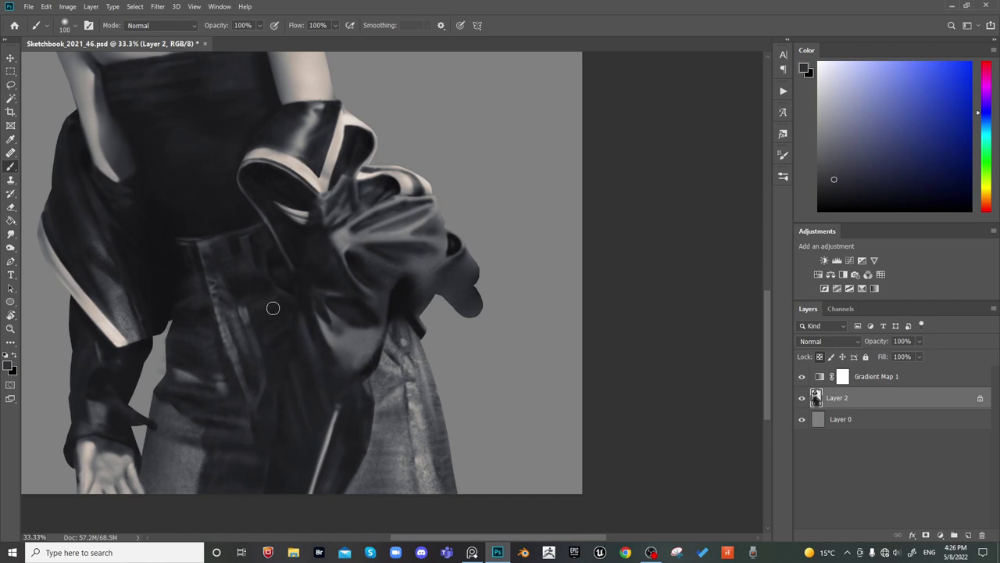
Darken the trousers beside the hanging jacket with a sampled near-black, using a 300 px brush
{"action": "key", "text": "bracketright"}
{"action": "key", "text": "bracketright"}
{"action": "key", "text": "bracketright"}
{"action": "key", "text": "bracketright"}
{"action": "key", "text": "bracketright"}
{"action": "key", "text": "bracketright"}
{"action": "key", "text": "bracketright"}
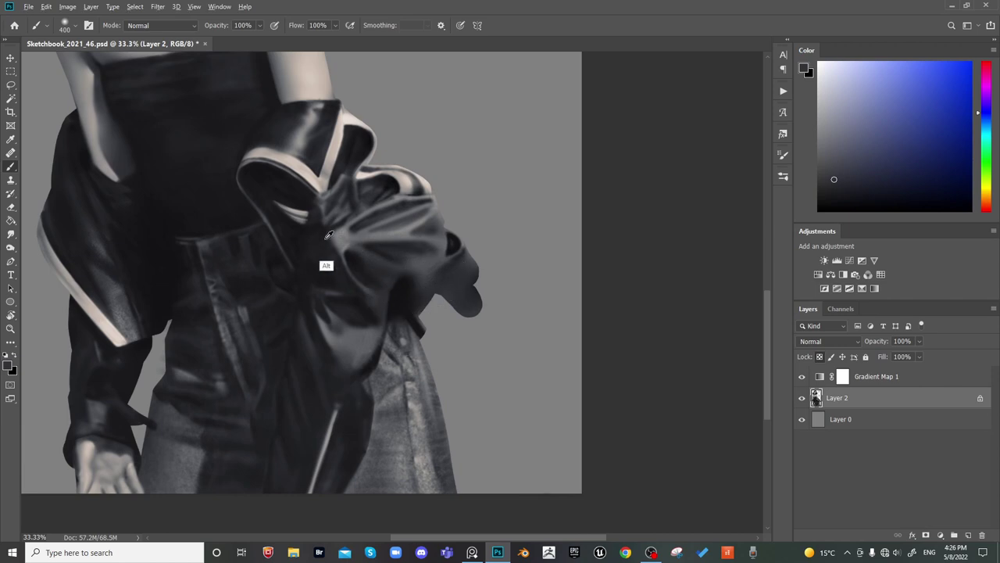
{"action": "left_click", "coordinate": [286, 257], "text": "alt"}
{"action": "key", "text": "bracketleft"}
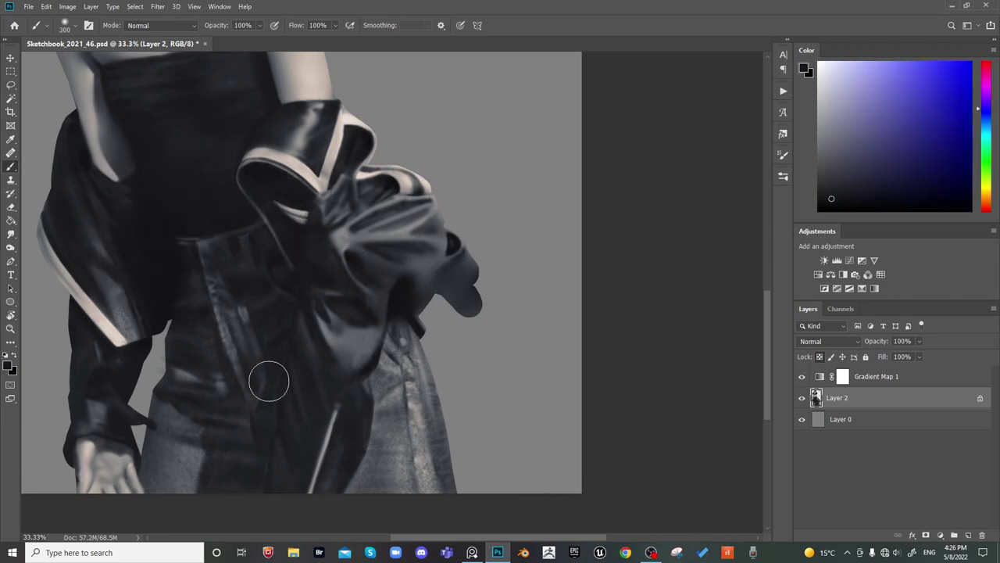
Deepen the trouser front and adjoining jacket folds with near-black, varying the brush size and ending at 250 px
{"action": "key", "text": "bracketleft"}
{"action": "key", "text": "bracketleft"}
{"action": "key", "text": "bracketleft"}
{"action": "key", "text": "bracketleft"}
{"action": "key", "text": "bracketleft"}
{"action": "key", "text": "bracketleft"}
{"action": "key", "text": "bracketleft"}
{"action": "key", "text": "bracketleft"}
{"action": "key", "text": "bracketleft"}
{"action": "key", "text": "bracketleft"}
{"action": "key", "text": "bracketright"}
{"action": "key", "text": "bracketright"}
{"action": "key", "text": "bracketleft"}
{"action": "key", "text": "bracketright"}
{"action": "key", "text": "bracketright"}
{"action": "key", "text": "bracketleft"}
{"action": "key", "text": "bracketleft"}
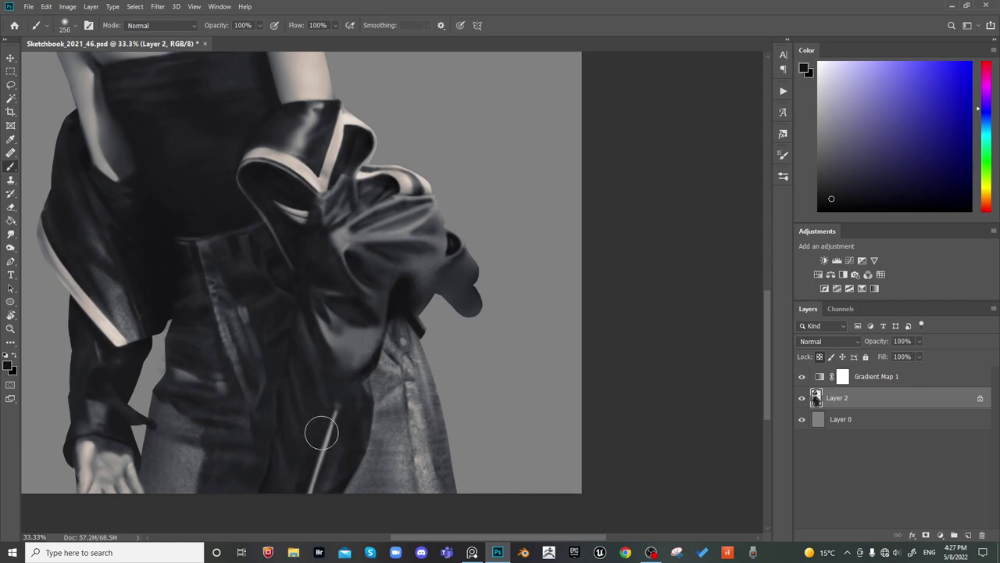
Shade the hanging jacket around the top of its white stripe with near-black, ending with a 200 px brush
{"action": "key", "text": "bracketright"}
{"action": "key", "text": "bracketright"}
{"action": "key", "text": "bracketright"}
{"action": "key", "text": "bracketright"}
{"action": "key", "text": "bracketleft"}
{"action": "key", "text": "bracketleft"}
{"action": "key", "text": "bracketleft"}
{"action": "key", "text": "bracketleft"}
{"action": "key", "text": "bracketleft"}
{"action": "key", "text": "bracketleft"}
{"action": "key", "text": "bracketleft"}
{"action": "key", "text": "bracketleft"}
{"action": "key", "text": "bracketright"}
{"action": "key", "text": "bracketright"}
{"action": "key", "text": "bracketright"}
{"action": "key", "text": "bracketright"}
{"action": "key", "text": "bracketright"}
{"action": "key", "text": "bracketleft"}
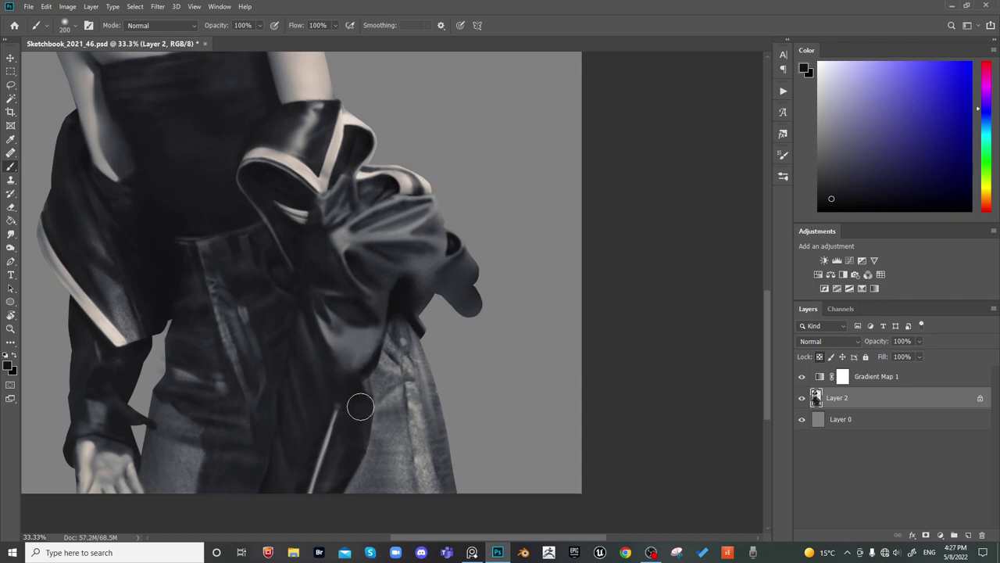
Darken the lower part of the hanging jacket along its white stripe with near-black, ending with a 200 px brush
{"action": "key", "text": "bracketright"}
{"action": "key", "text": "bracketleft"}
{"action": "key", "text": "bracketleft"}
{"action": "key", "text": "bracketleft"}
{"action": "key", "text": "bracketleft"}
{"action": "key", "text": "bracketright"}
{"action": "key", "text": "bracketleft"}
{"action": "key", "text": "bracketleft"}
{"action": "key", "text": "bracketleft"}
{"action": "key", "text": "bracketleft"}
{"action": "key", "text": "bracketleft"}
{"action": "key", "text": "bracketright"}
{"action": "key", "text": "bracketright"}
{"action": "key", "text": "bracketright"}
{"action": "key", "text": "bracketright"}
{"action": "key", "text": "bracketright"}
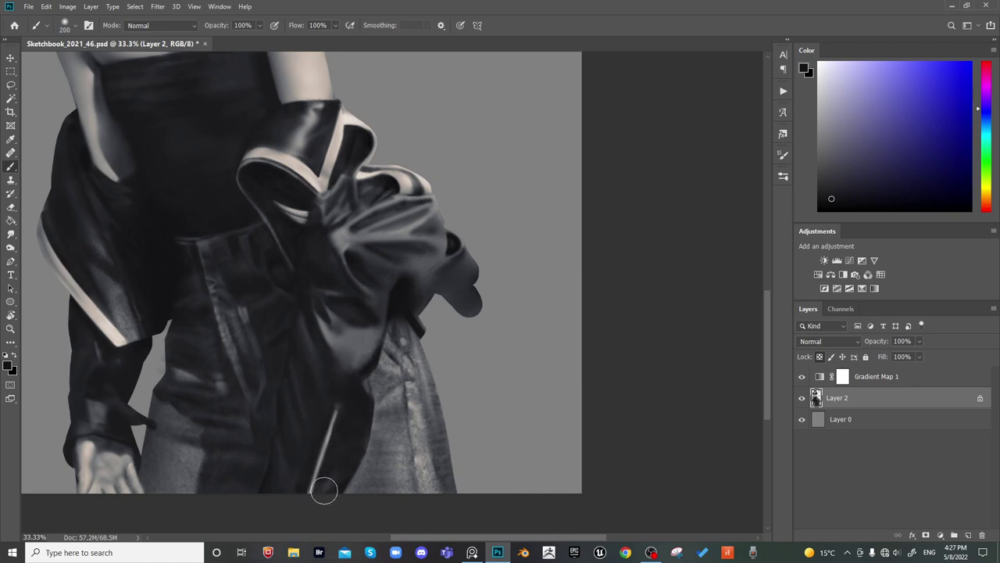
Refine the shadow under the lowest sleeve fold with near-black, reducing the brush to 100 px and sampling the fold's dark tone
{"action": "key", "text": "bracketleft"}
{"action": "key", "text": "bracketleft"}
{"action": "key", "text": "bracketleft"}
{"action": "key", "text": "bracketright"}
{"action": "key", "text": "bracketright"}
{"action": "key", "text": "bracketleft"}
{"action": "key", "text": "bracketleft"}
{"action": "key", "text": "bracketleft"}
{"action": "left_click", "coordinate": [350, 385], "text": "alt"}
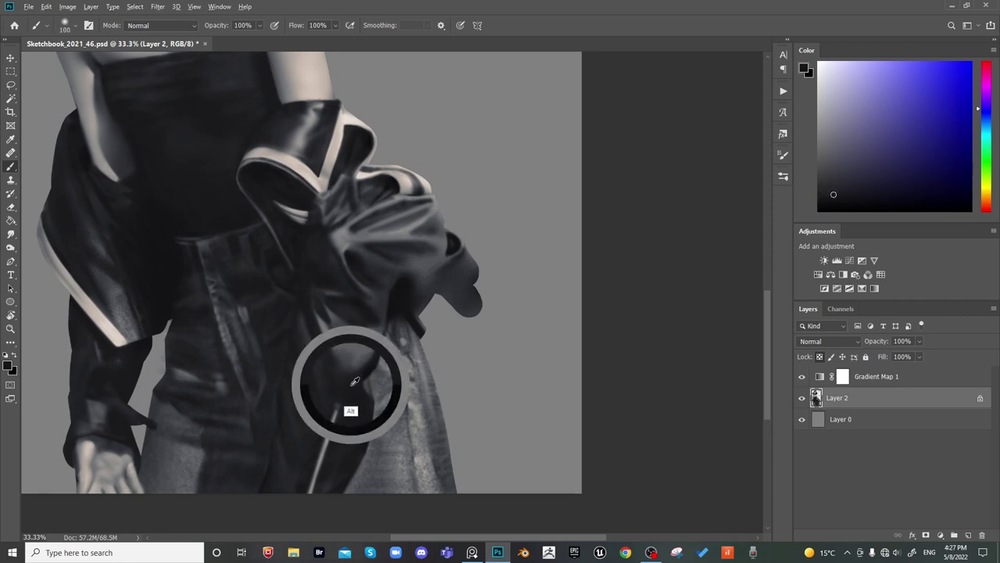
Brighten the outer edge of the lowest sleeve fold with mid-grey strokes, reducing the brush from 200 px
{"action": "left_click", "coordinate": [326, 321], "text": "alt"}
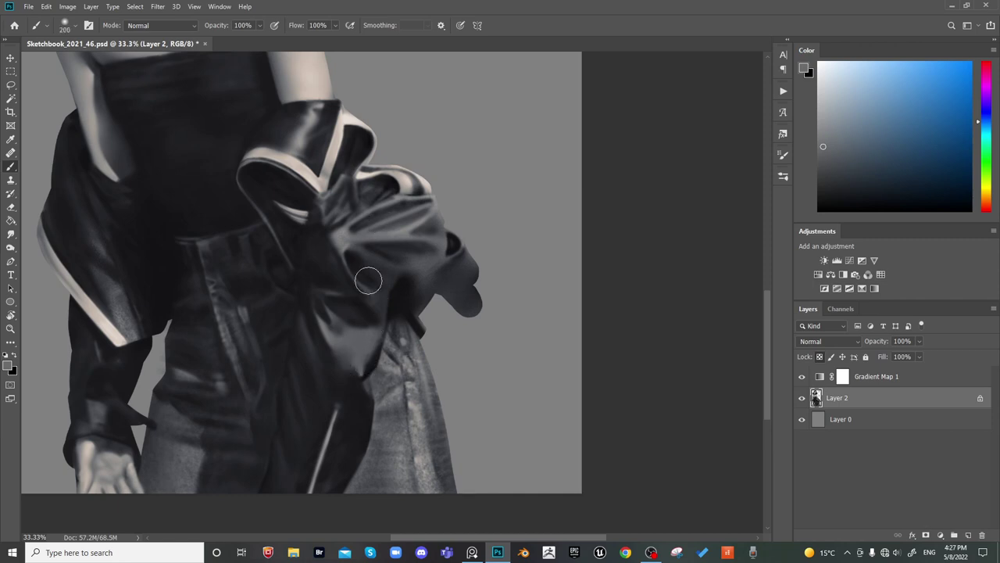
{"action": "left_click_drag", "start_coordinate": [372, 365], "coordinate": [381, 341]}
{"action": "key", "text": "bracketleft"}
{"action": "key", "text": "bracketleft"}
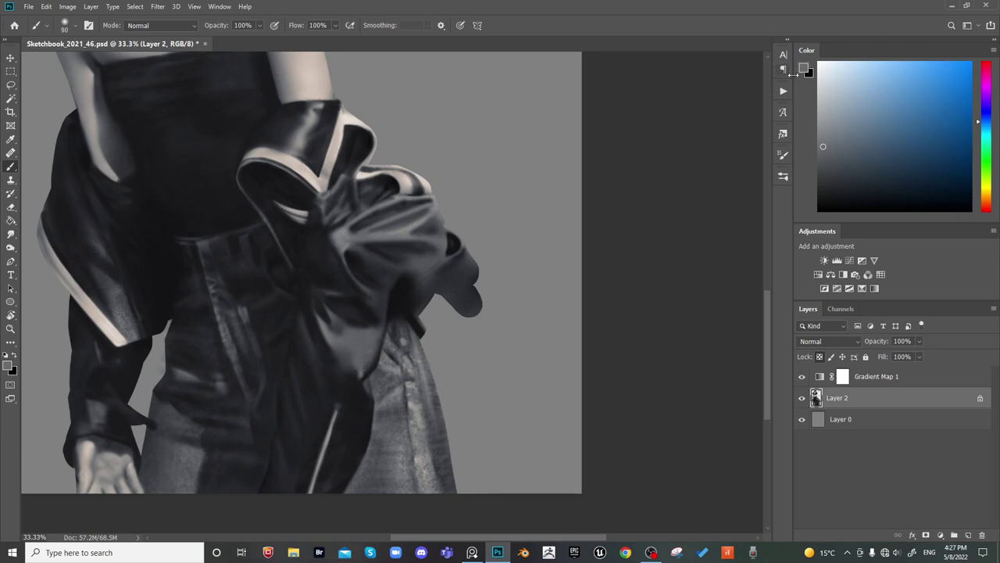
Paint light grey highlights on the lowest sleeve fold, using brushes from 125 px to 300 px
{"action": "left_click", "coordinate": [818, 79]}
{"action": "key", "text": "bracketleft"}
{"action": "key", "text": "bracketleft"}
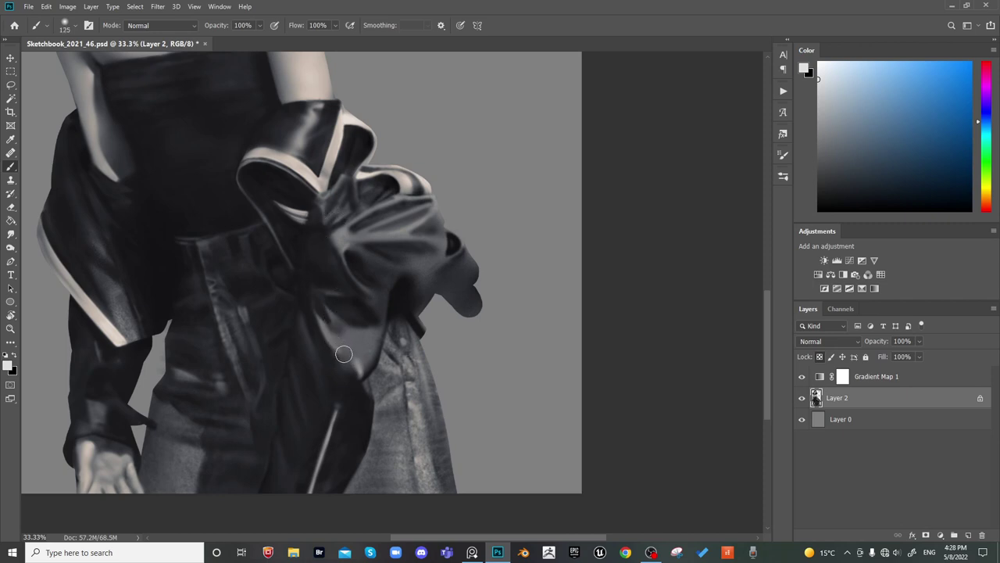
{"action": "key", "text": "bracketright"}
{"action": "key", "text": "bracketright"}
{"action": "key", "text": "bracketright"}
{"action": "key", "text": "bracketright"}
{"action": "key", "text": "bracketleft"}
{"action": "key", "text": "bracketleft"}
{"action": "key", "text": "bracketleft"}
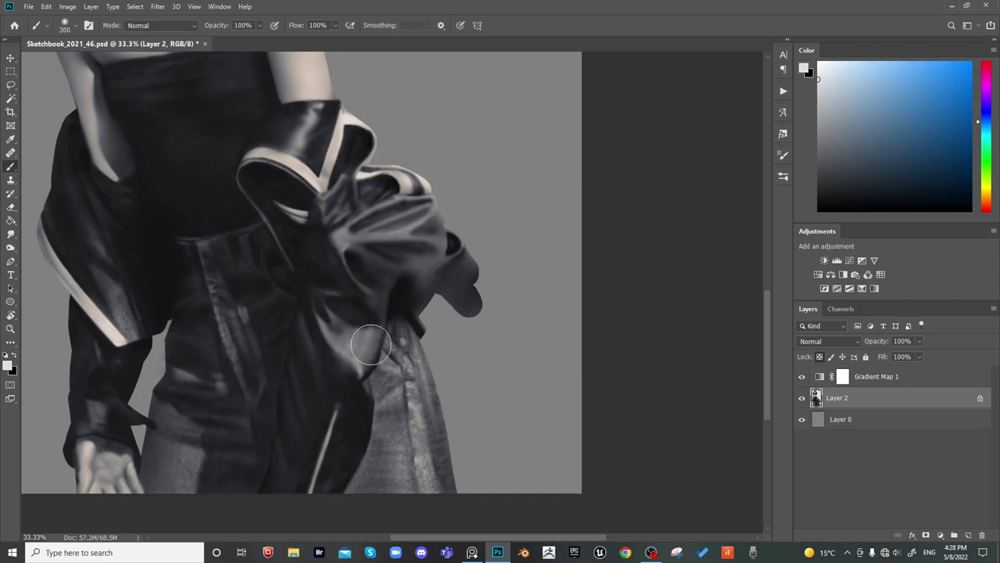
Blend the highlight along the lowest fold's outer edge with sampled mid-greys and a 125 px brush
{"action": "key", "text": "bracketleft"}
{"action": "key", "text": "bracketleft"}
{"action": "key", "text": "bracketleft"}
{"action": "key", "text": "bracketleft"}
{"action": "left_click", "coordinate": [374, 341], "text": "alt"}
{"action": "left_click", "coordinate": [372, 349], "text": "alt"}
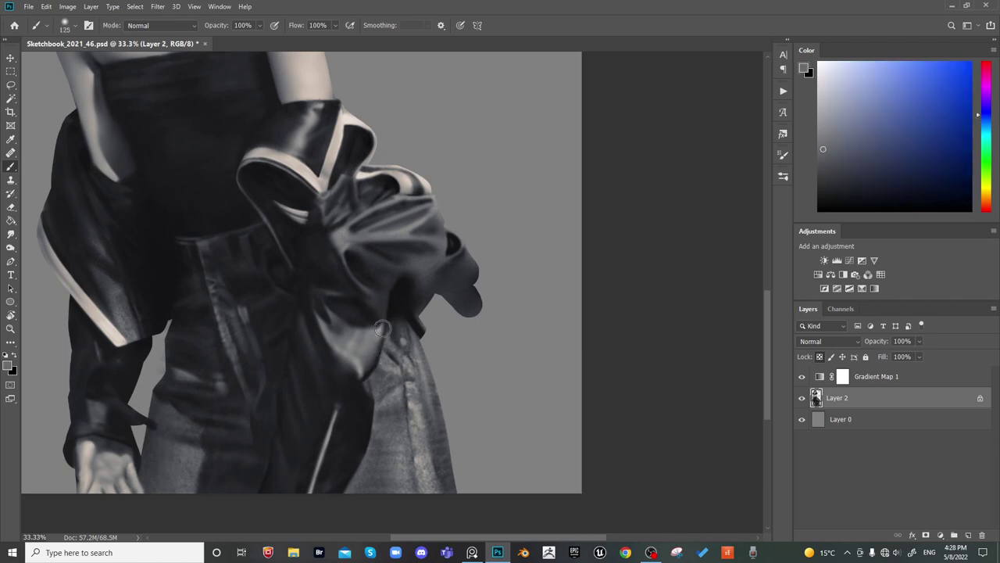
Check the whole figure, deepen the hollow under the bunched sleeve with sampled near-black, and sample a mid-grey from the lower fold
{"action": "key", "text": "ctrl+minus"}
{"action": "key", "text": "ctrl+minus"}
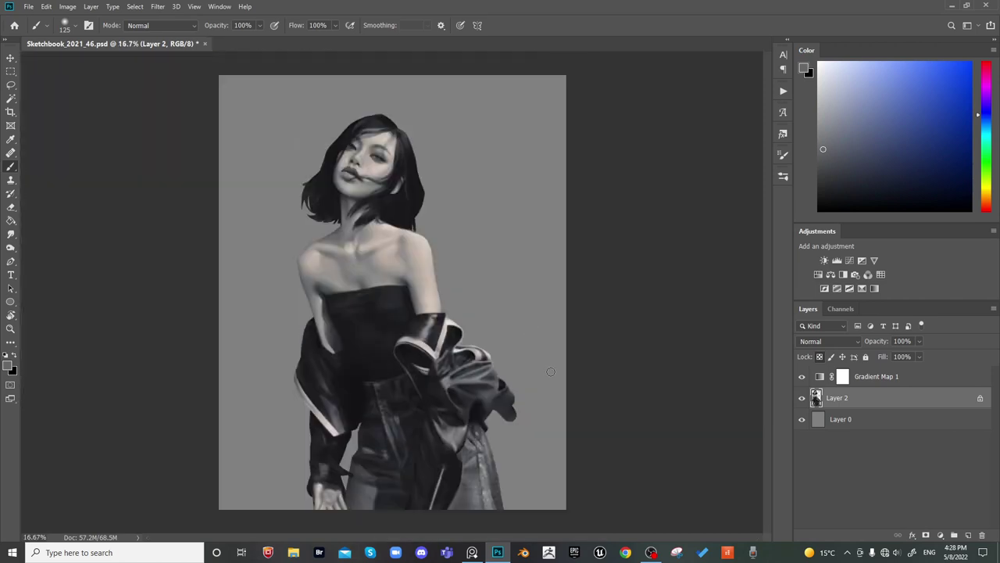
{"action": "key", "text": "F3"}
{"action": "key", "text": "F3"}
{"action": "key", "text": "ctrl+plus"}
{"action": "key", "text": "ctrl+plus"}
{"action": "left_click_drag", "start_coordinate": [580, 444], "coordinate": [441, 257]}
{"action": "left_click", "coordinate": [416, 374], "text": "alt"}
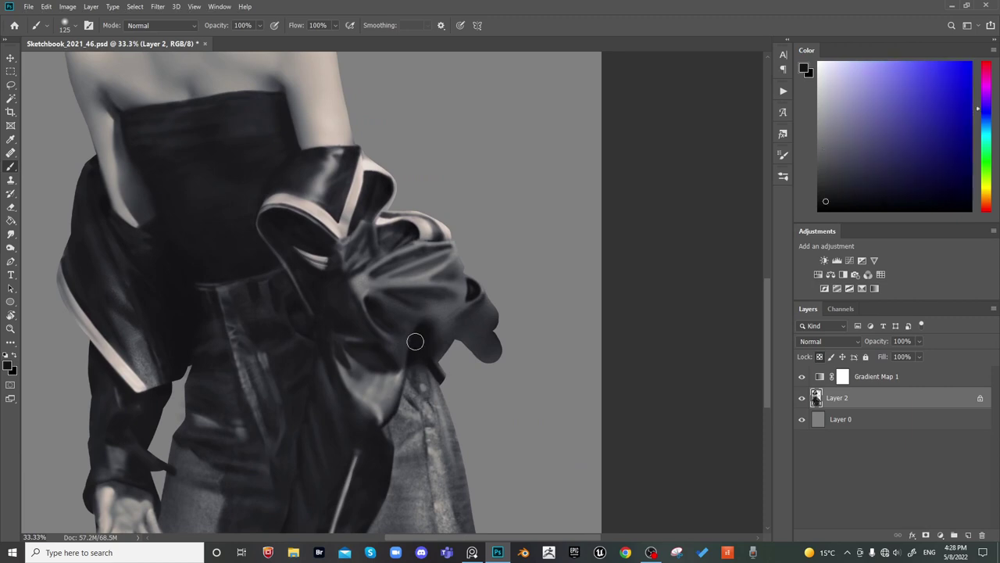
{"action": "key", "text": "bracketright"}
{"action": "key", "text": "bracketright"}
{"action": "key", "text": "bracketright"}
{"action": "key", "text": "bracketleft"}
{"action": "key", "text": "bracketleft"}
{"action": "key", "text": "bracketleft"}
{"action": "key", "text": "bracketleft"}
{"action": "key", "text": "bracketleft"}
{"action": "key", "text": "bracketleft"}
{"action": "key", "text": "bracketleft"}
{"action": "left_click", "coordinate": [339, 394], "text": "alt"}
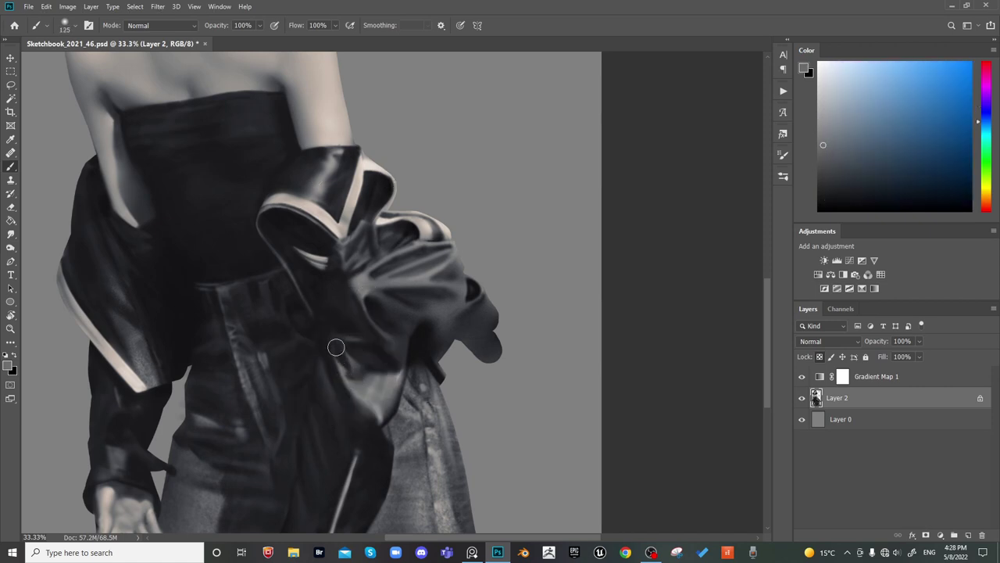
Shape the inner edge of the lowest sleeve fold with sampled greys, enlarging the brush to 175 px
{"action": "key", "text": "bracketleft"}
{"action": "key", "text": "bracketleft"}
{"action": "left_click", "coordinate": [326, 380], "text": "alt"}
{"action": "key", "text": "bracketright"}
{"action": "key", "text": "bracketright"}
{"action": "key", "text": "bracketright"}
{"action": "key", "text": "bracketright"}
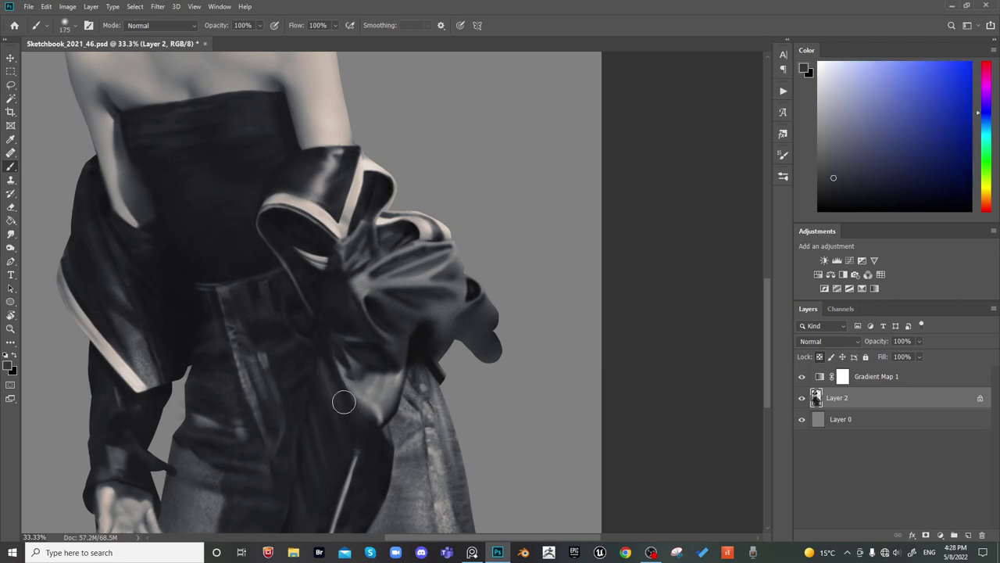
{"action": "left_click", "coordinate": [348, 415], "text": "alt"}
{"action": "left_click", "coordinate": [396, 402], "text": "alt"}
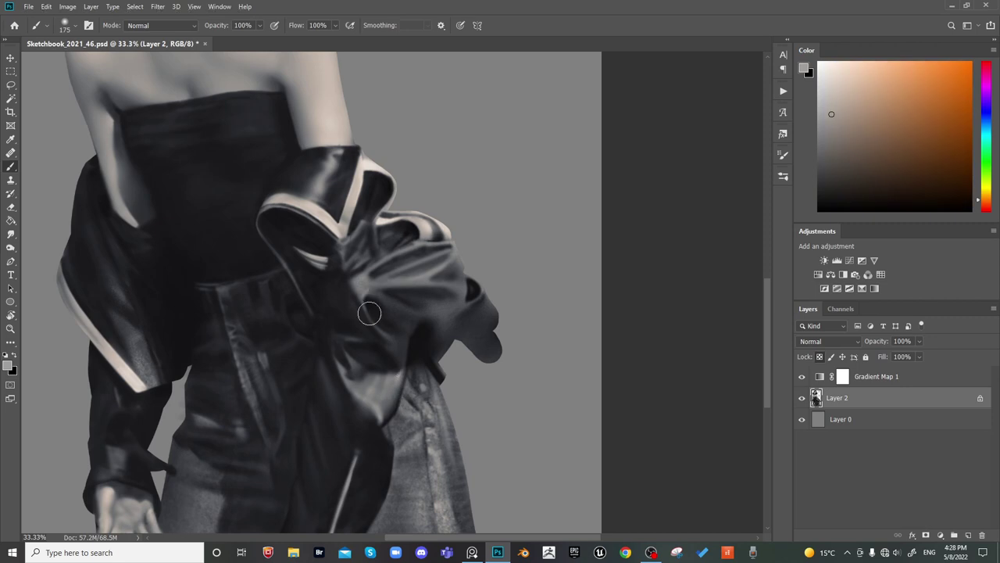
Add a small light grey highlight to the fold below the sleeve's pinch point, and sample near-black beside it
{"action": "key", "text": "bracketleft"}
{"action": "key", "text": "bracketleft"}
{"action": "key", "text": "bracketleft"}
{"action": "key", "text": "bracketright"}
{"action": "key", "text": "bracketright"}
{"action": "key", "text": "bracketright"}
{"action": "left_click_drag", "start_coordinate": [346, 339], "coordinate": [363, 338]}
{"action": "key", "text": "bracketright"}
{"action": "key", "text": "bracketright"}
{"action": "left_click", "coordinate": [348, 328], "text": "alt"}
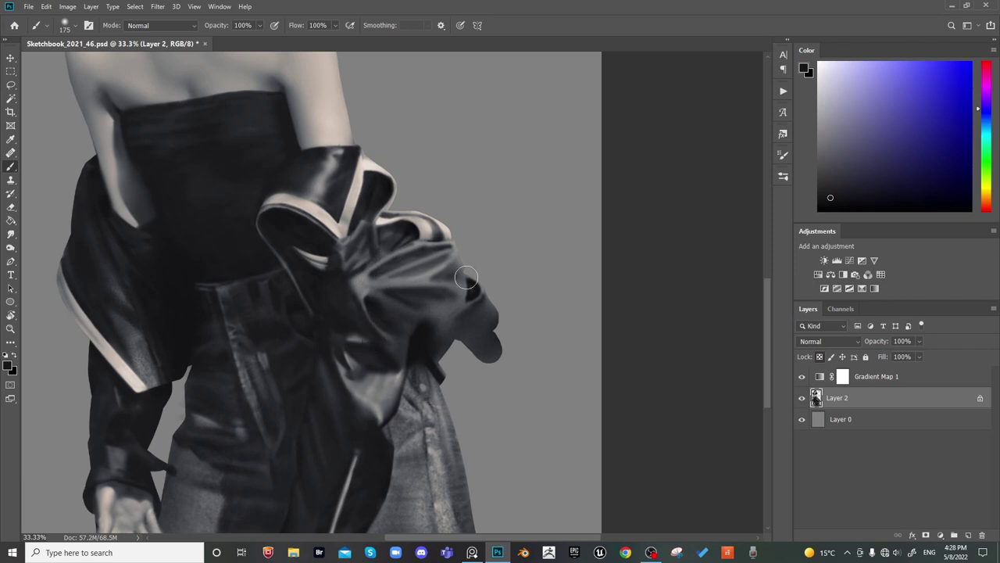
Paint a light highlight at the sleeve's pinch point and carve it with near-black, using 150 px and 200 px brushes
{"action": "key", "text": "x"}
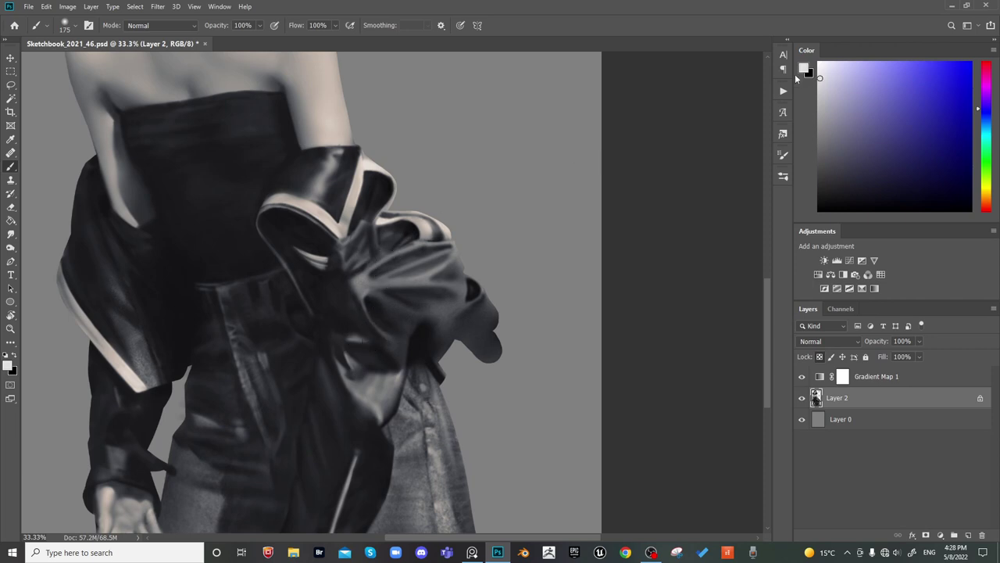
{"action": "left_click", "coordinate": [369, 304], "text": "alt"}
{"action": "key", "text": "bracketleft"}
{"action": "key", "text": "bracketright"}
{"action": "key", "text": "bracketright"}
{"action": "key", "text": "bracketright"}
{"action": "key", "text": "bracketright"}
{"action": "key", "text": "bracketright"}
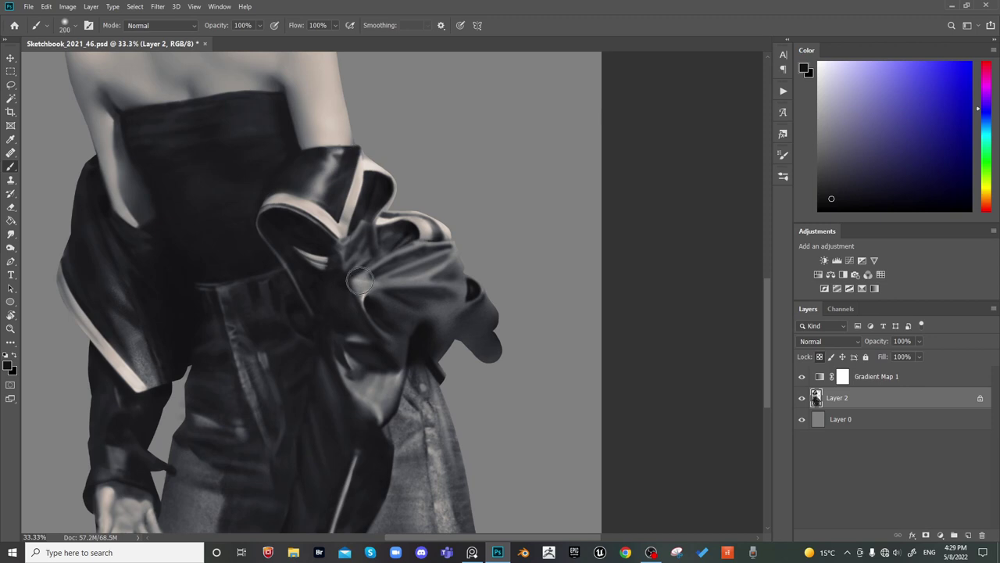
{"action": "key", "text": "bracketleft"}
{"action": "key", "text": "bracketright"}
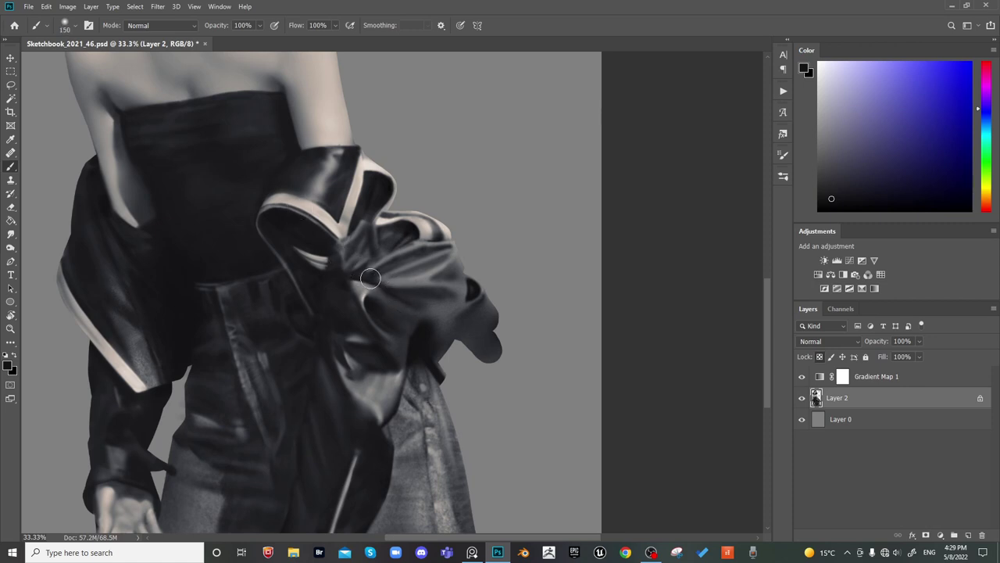
Soften the pinch-point folds with sampled mid-grey and dark grey, checking the figure in a mirrored view
{"action": "left_click", "coordinate": [369, 286], "text": "alt"}
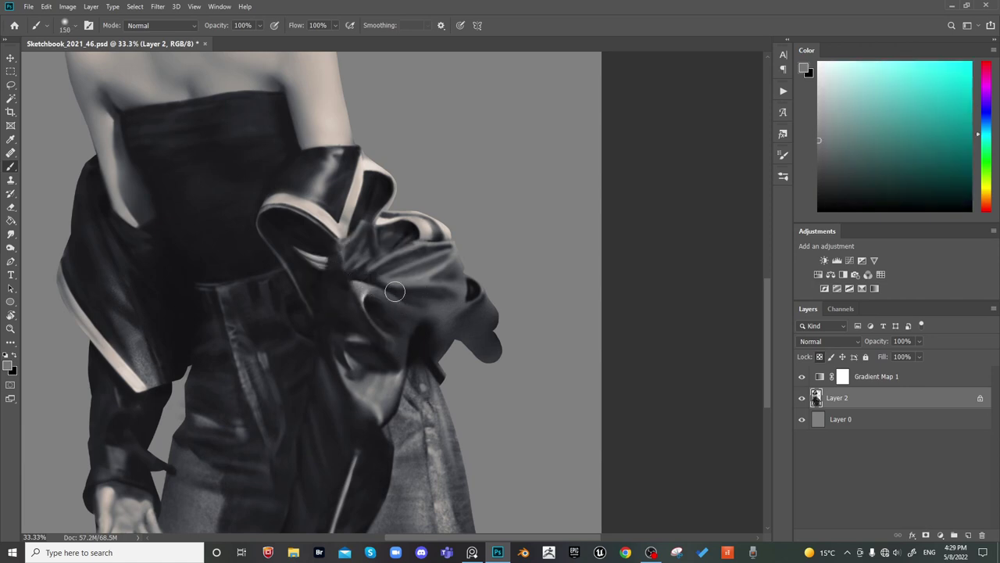
{"action": "key", "text": "bracketright"}
{"action": "left_click_drag", "start_coordinate": [525, 309], "coordinate": [631, 323]}
{"action": "key", "text": "F2"}
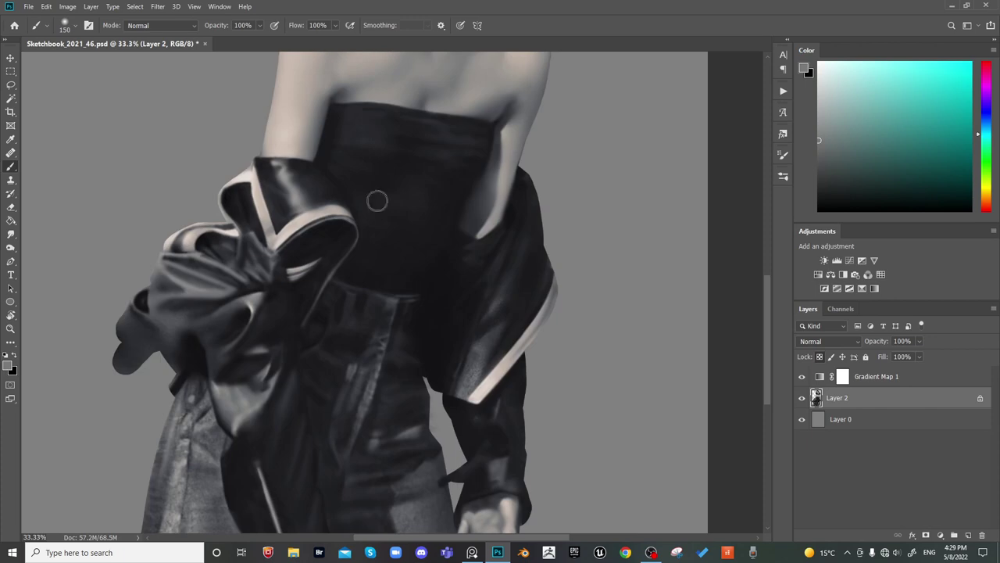
{"action": "left_click", "coordinate": [259, 337], "text": "alt"}
{"action": "left_click_drag", "start_coordinate": [262, 308], "coordinate": [252, 324]}
{"action": "key", "text": "ctrl+shift+h"}
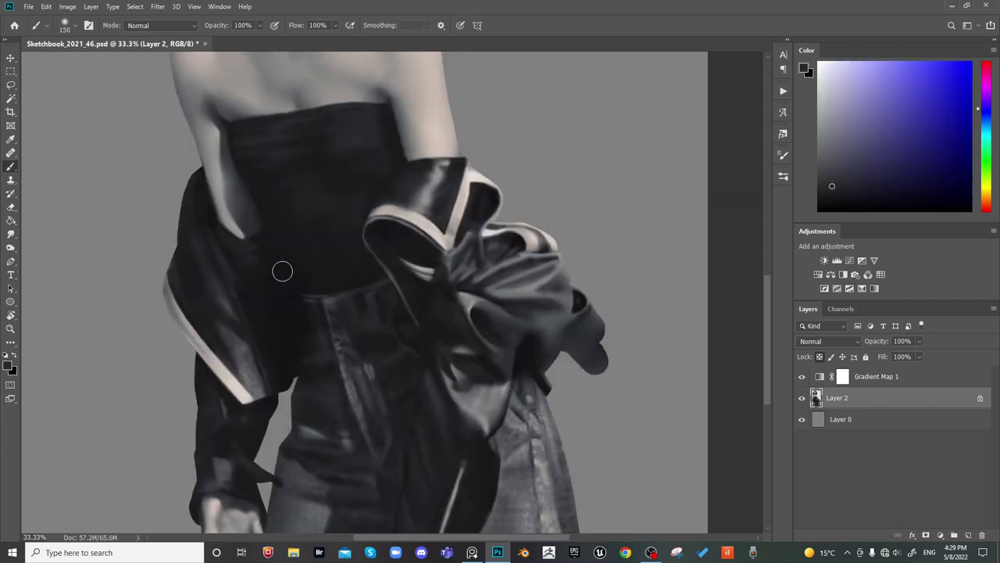
Deepen the long crease under the sleeve's middle fold with near-black, using brushes of 100 px and 125 px
{"action": "key", "text": "ctrl+minus"}
{"action": "key", "text": "ctrl+plus"}
{"action": "left_click_drag", "start_coordinate": [562, 462], "coordinate": [388, 351]}
{"action": "key", "text": "ctrl+plus"}
{"action": "left_click_drag", "start_coordinate": [406, 411], "coordinate": [515, 290]}
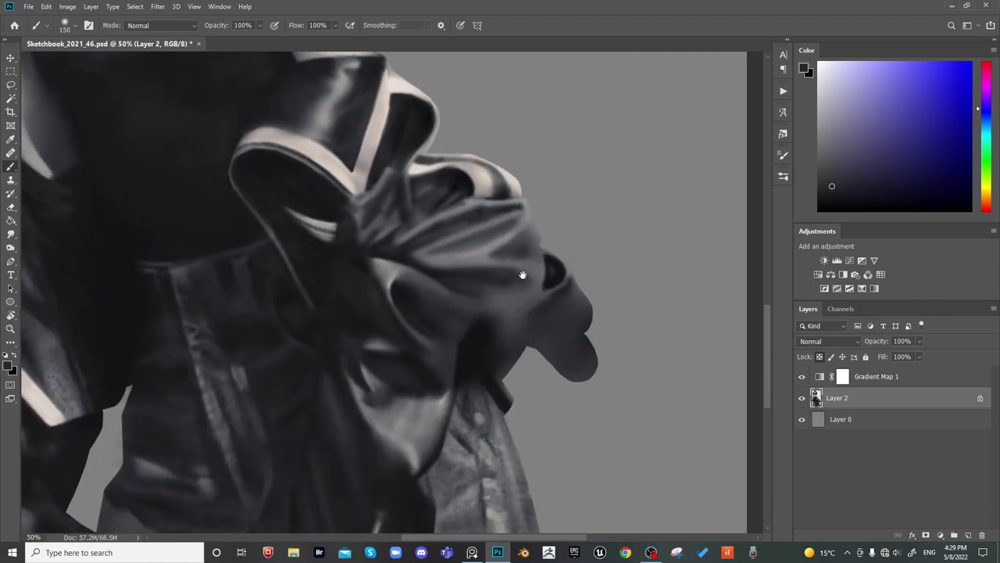
{"action": "key", "text": "bracketleft"}
{"action": "key", "text": "bracketleft"}
{"action": "key", "text": "bracketleft"}
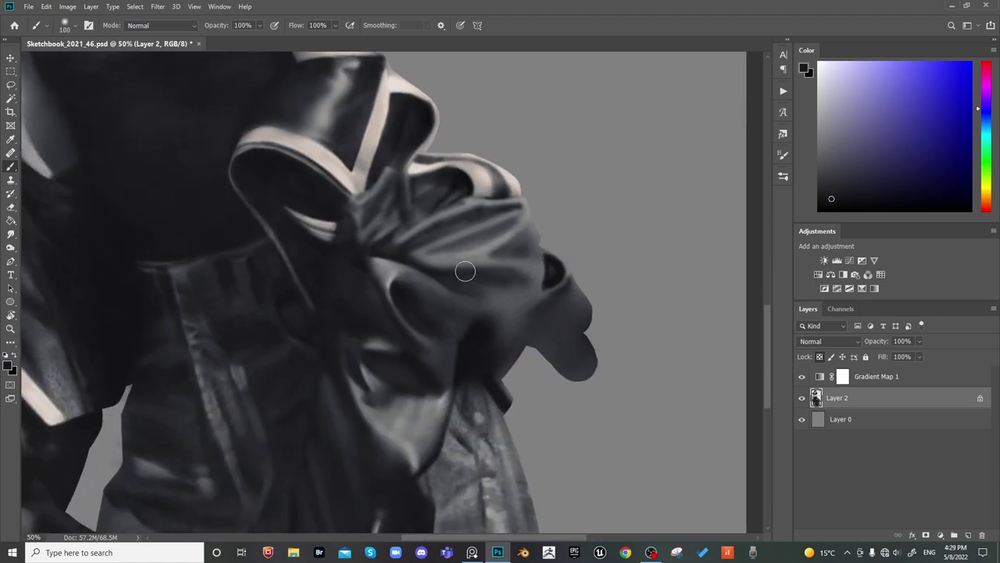
{"action": "key", "text": "bracketleft"}
{"action": "key", "text": "bracketright"}
{"action": "key", "text": "bracketright"}
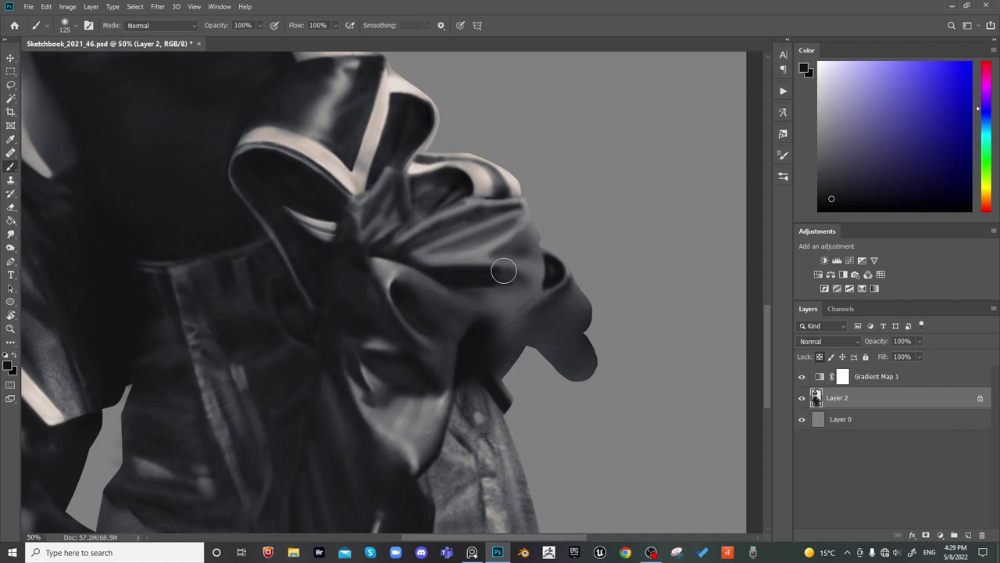
Extend the dark crease to the middle fold's outer end beside the cuff, enlarging the brush to 175 px
{"action": "mouse_move", "coordinate": [532, 280]}
{"action": "left_mouse_down"}
{"action": "mouse_move", "coordinate": [509, 286]}
{"action": "mouse_move", "coordinate": [520, 282]}
{"action": "left_mouse_up"}
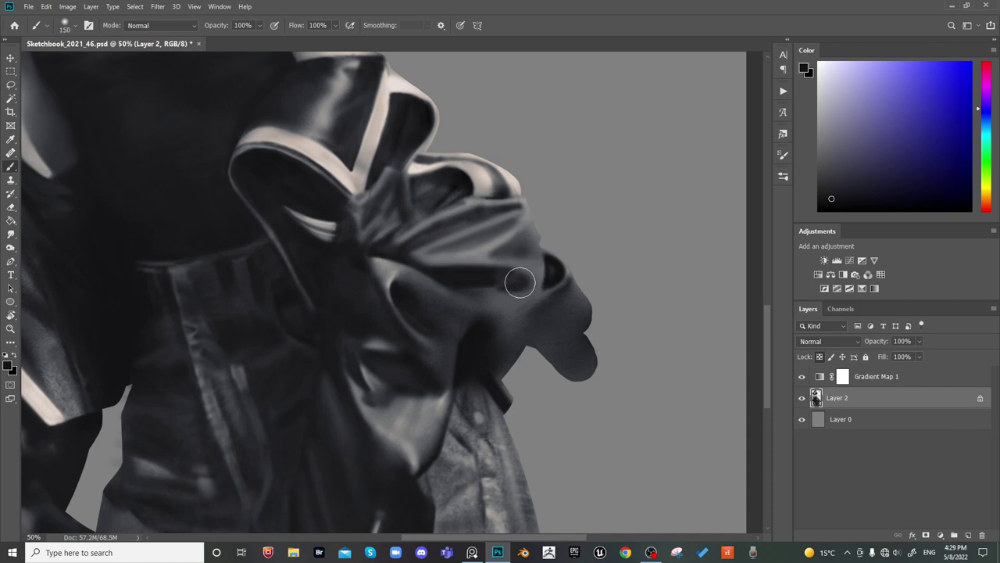
{"action": "key", "text": "bracketright"}
{"action": "key", "text": "bracketleft"}
{"action": "key", "text": "bracketleft"}
{"action": "key", "text": "bracketleft"}
{"action": "key", "text": "bracketright"}
{"action": "key", "text": "bracketright"}
{"action": "key", "text": "bracketright"}
{"action": "key", "text": "bracketright"}
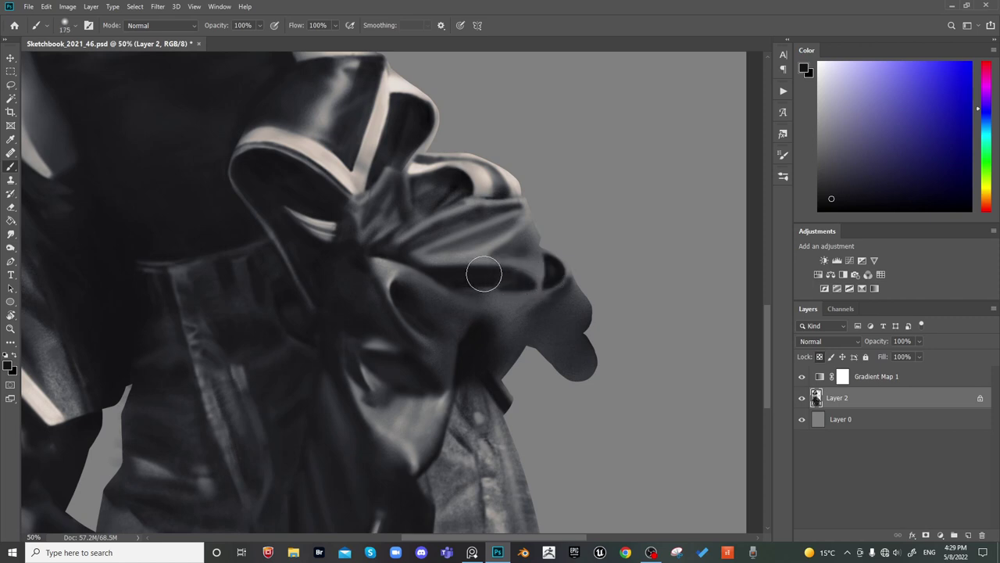
Refine the crease's lower edge at 125 px, and darken the fold below it with 200 px and 250 px brushes
{"action": "key", "text": "bracketleft"}
{"action": "key", "text": "bracketleft"}
{"action": "key", "text": "bracketleft"}
{"action": "key", "text": "bracketleft"}
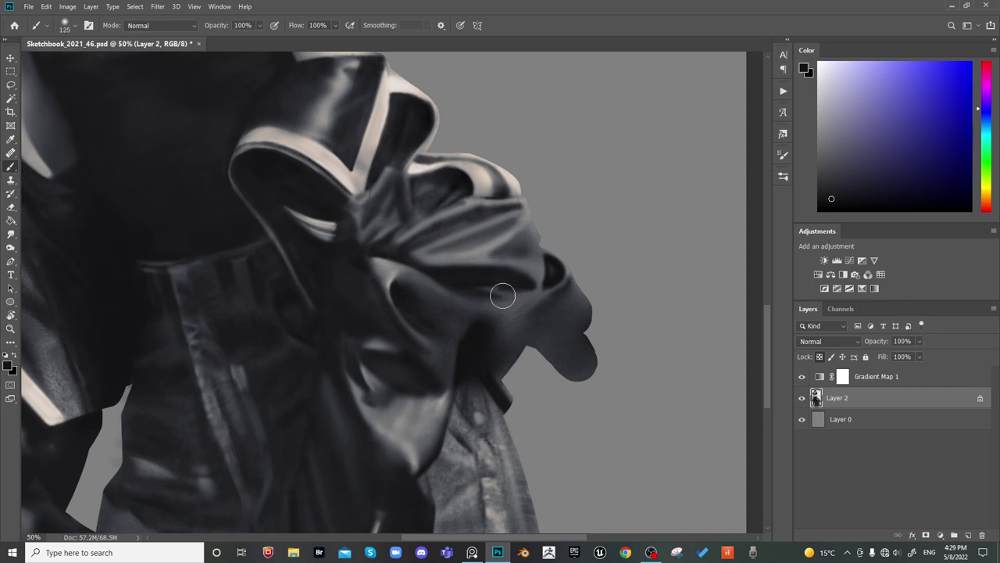
{"action": "key", "text": "bracketright"}
{"action": "key", "text": "bracketright"}
{"action": "key", "text": "bracketright"}
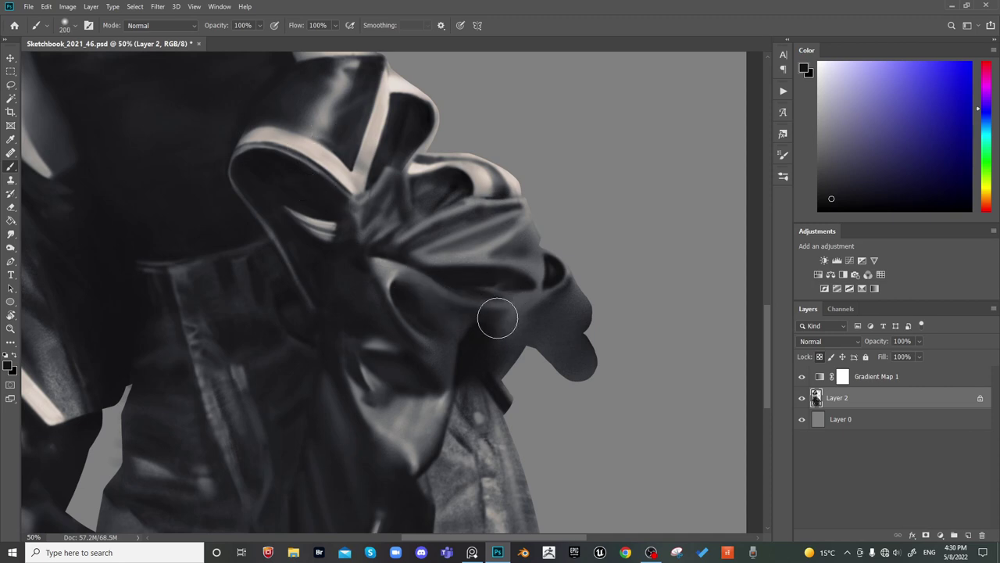
{"action": "key", "text": "bracketright"}
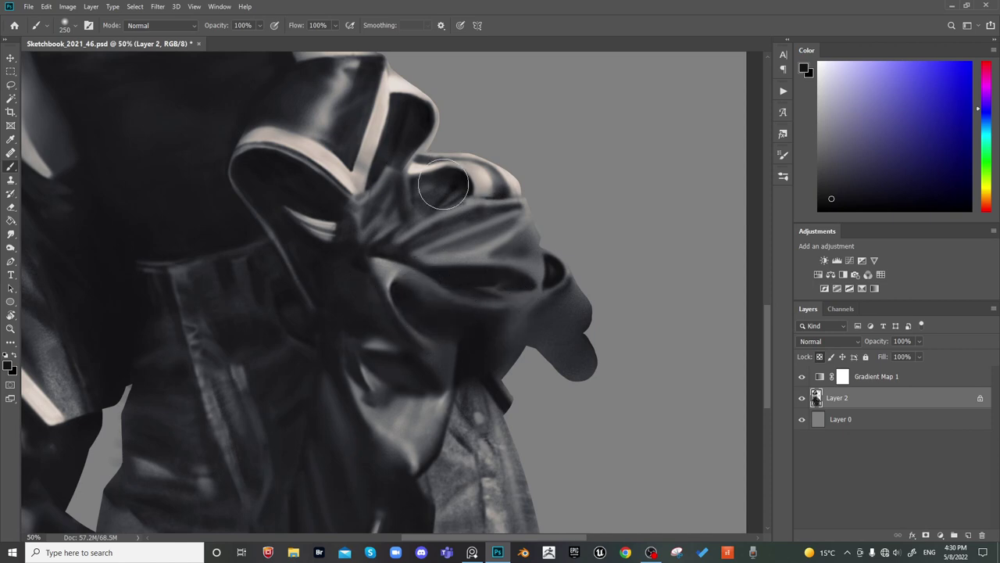
Sample near-black from below the bunched folds and darken the hollow beneath the sleeve's pinch point
{"action": "key", "text": "bracketleft"}
{"action": "key", "text": "bracketleft"}
{"action": "key", "text": "bracketleft"}
{"action": "left_click", "coordinate": [462, 361], "text": "alt"}
{"action": "left_click_drag", "start_coordinate": [462, 362], "coordinate": [459, 351]}
{"action": "left_click_drag", "start_coordinate": [436, 307], "coordinate": [432, 336]}
{"action": "key", "text": "bracketright"}
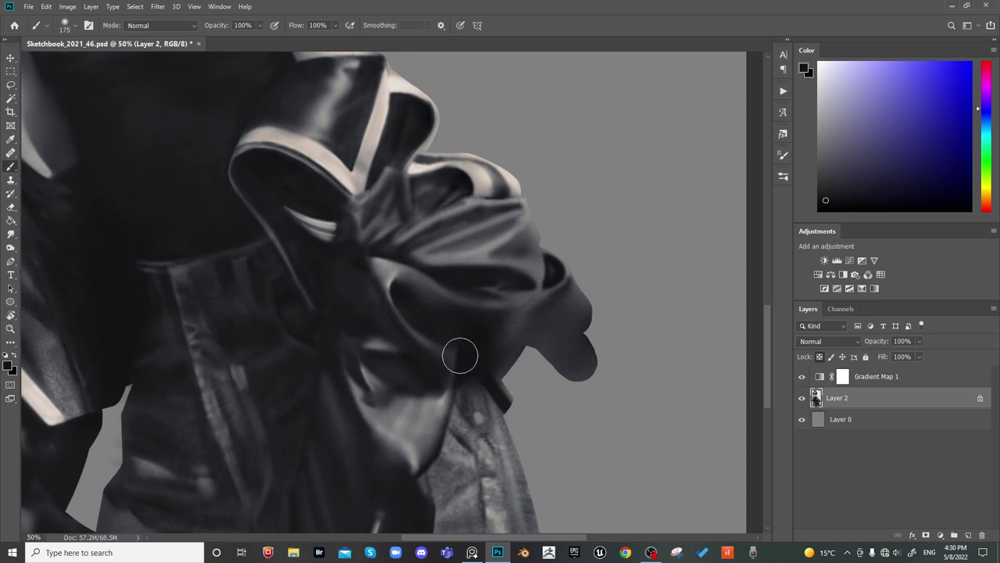
Blend the shadow around the pinch-point fold with a brush up to 250 px, and check the figure in a mirrored view
{"action": "key", "text": "bracketleft"}
{"action": "key", "text": "bracketleft"}
{"action": "key", "text": "bracketleft"}
{"action": "key", "text": "bracketright"}
{"action": "key", "text": "bracketright"}
{"action": "key", "text": "bracketright"}
{"action": "key", "text": "bracketright"}
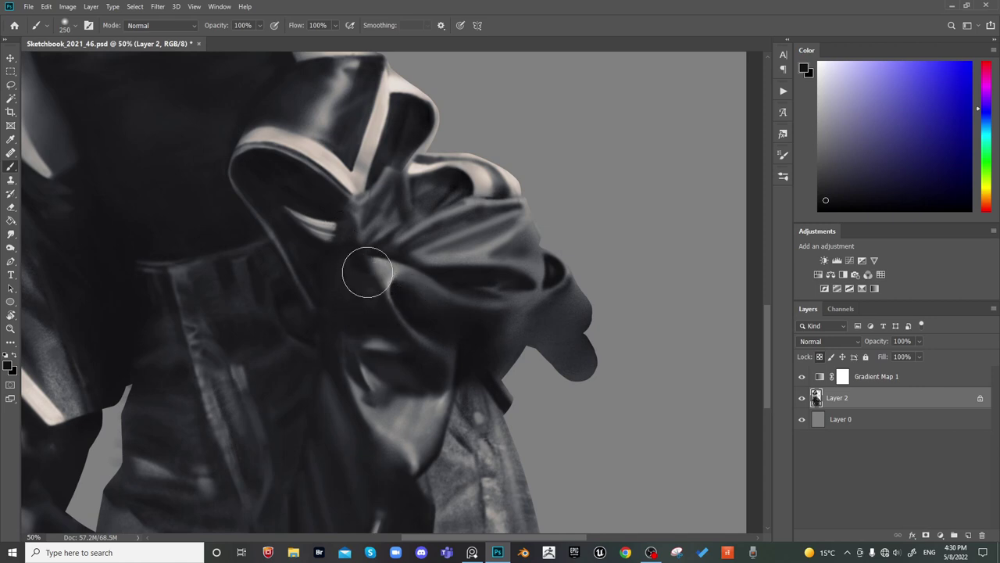
{"action": "key", "text": "ctrl+minus"}
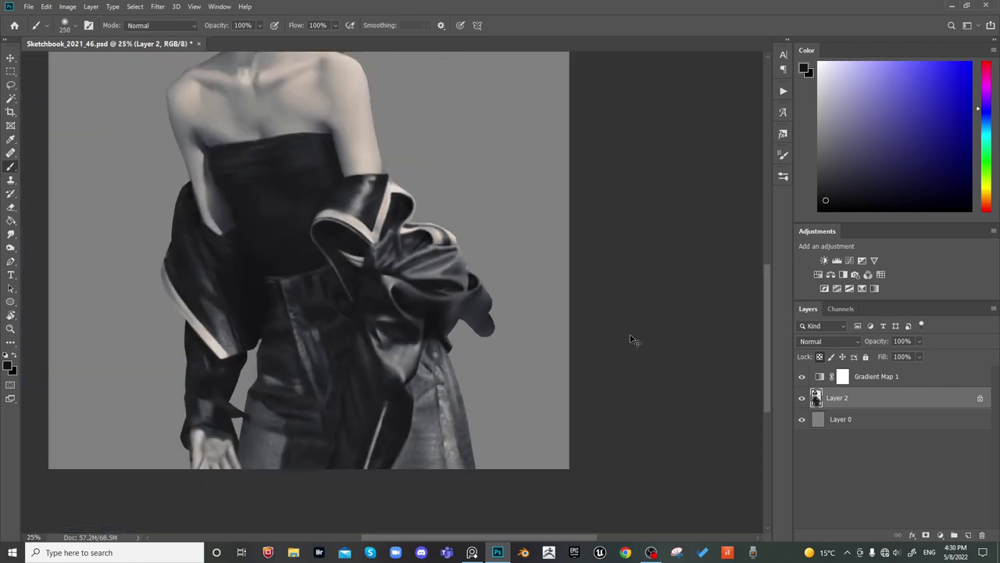
{"action": "key", "text": "ctrl+shift+h"}
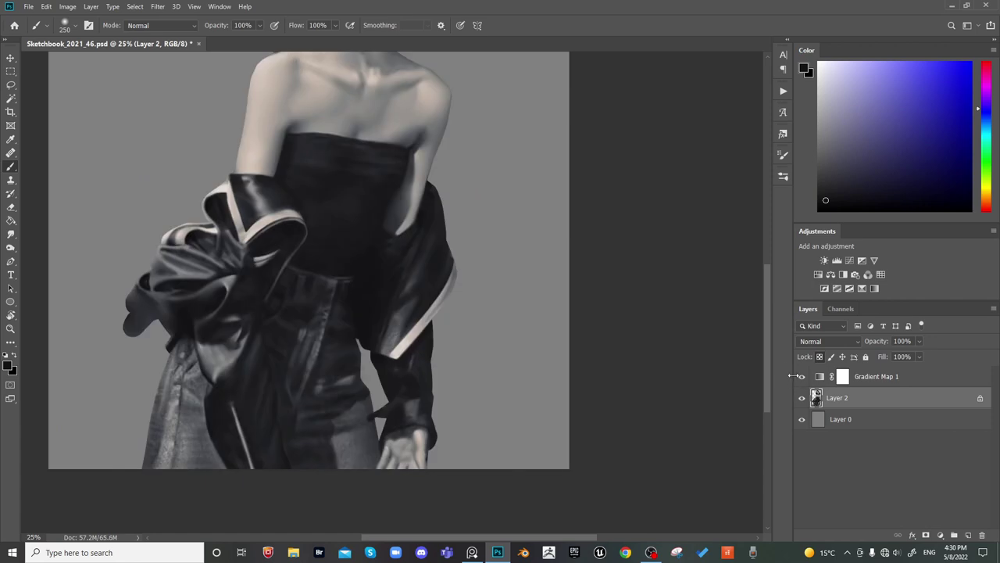
{"action": "key", "text": "ctrl+shift+h"}
Darken the area between the middle fold and the cuff with near-black, building from a 70 px to a 250 px brush
{"action": "key", "text": "ctrl+plus"}
{"action": "left_click_drag", "start_coordinate": [560, 329], "coordinate": [522, 364]}
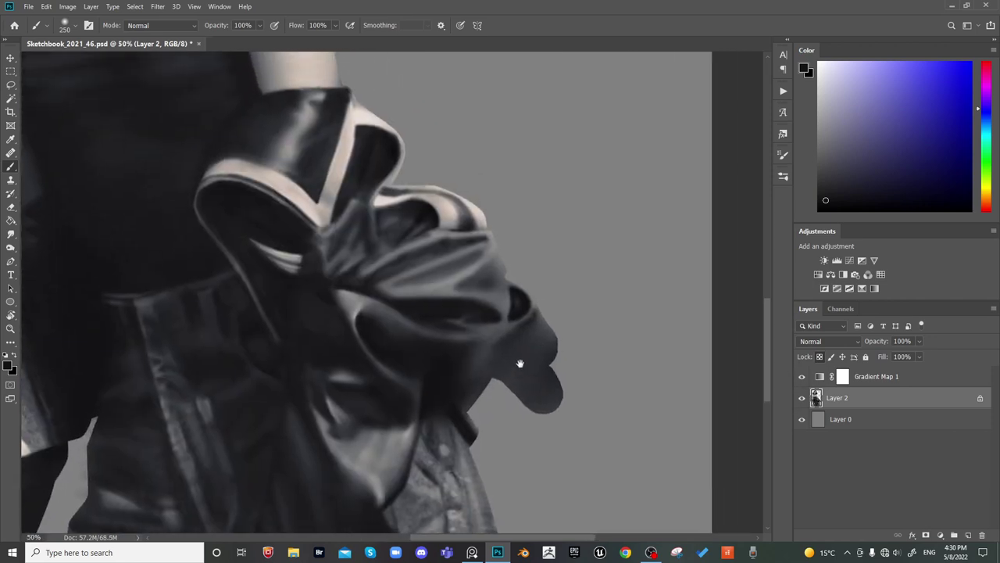
{"action": "key", "text": "["}
{"action": "key", "text": "bracketleft"}
{"action": "key", "text": "bracketleft"}
{"action": "key", "text": "bracketleft"}
{"action": "key", "text": "bracketleft"}
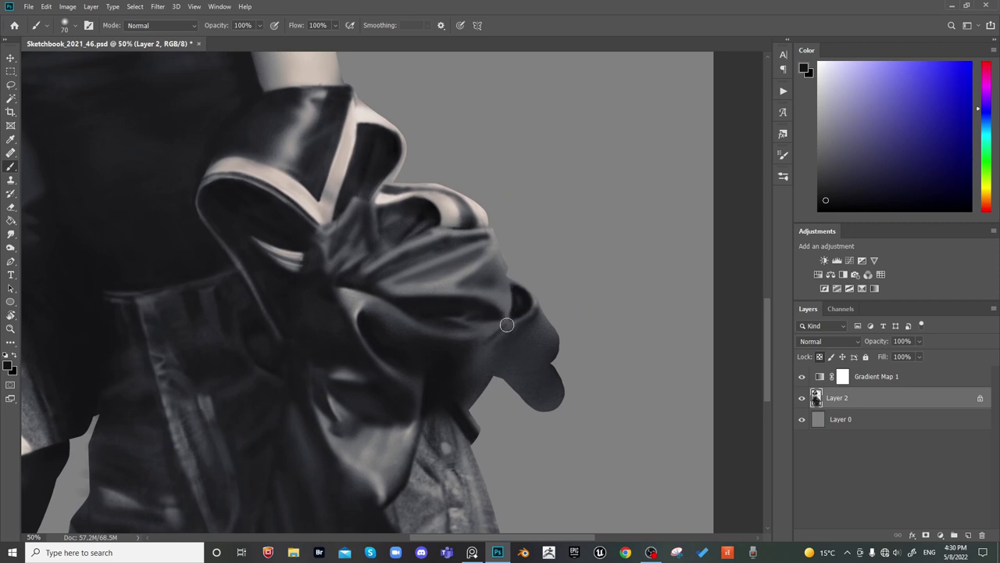
{"action": "key", "text": "bracketright"}
{"action": "key", "text": "bracketright"}
{"action": "key", "text": "bracketright"}
{"action": "key", "text": "bracketright"}
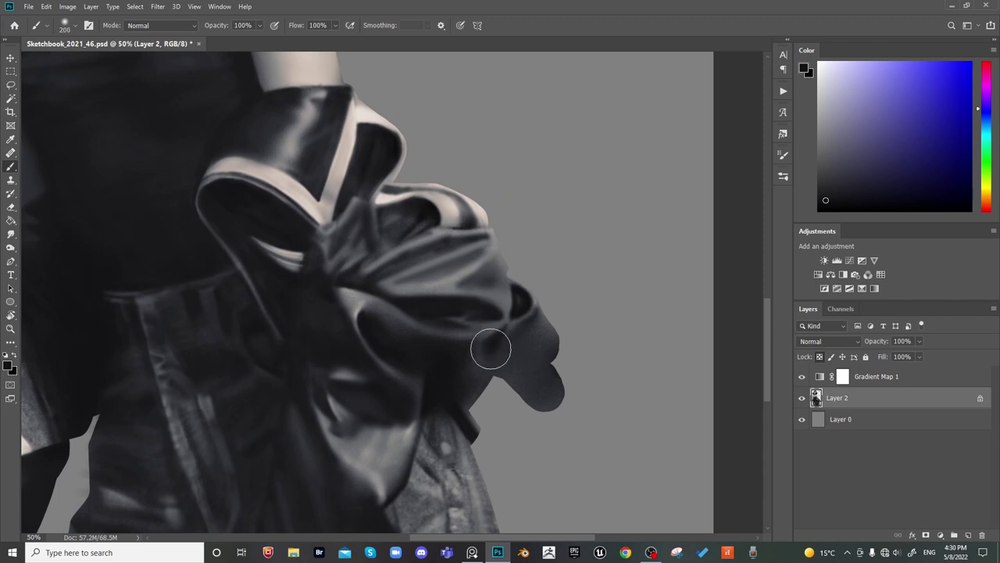
{"action": "key", "text": "bracketright"}
{"action": "key", "text": "bracketright"}
{"action": "key", "text": "bracketright"}
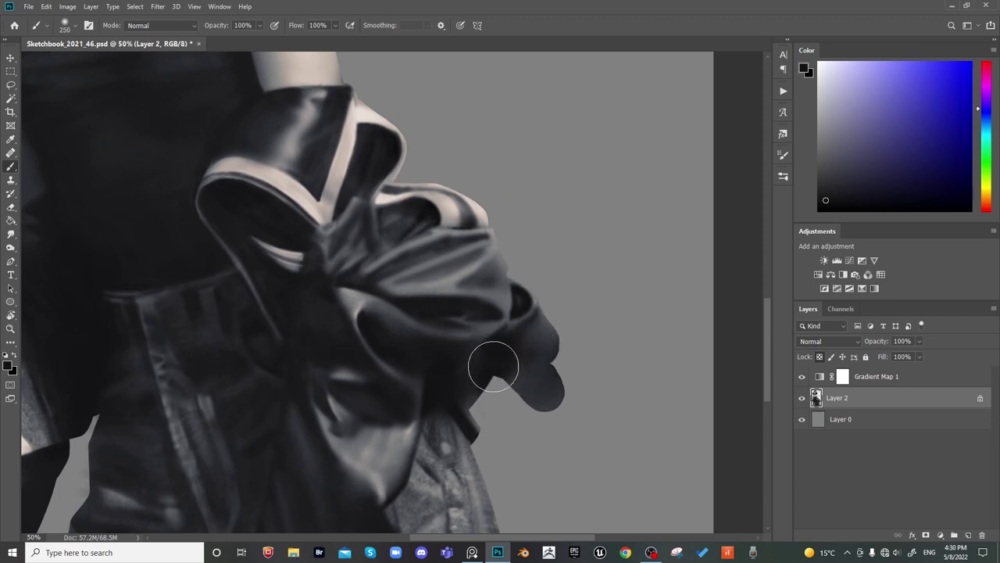
Shade the sleeve's lower outer end and its rounded tip with near-black, using brushes of 175 px and 250 px
{"action": "key", "text": "bracketleft"}
{"action": "key", "text": "bracketleft"}
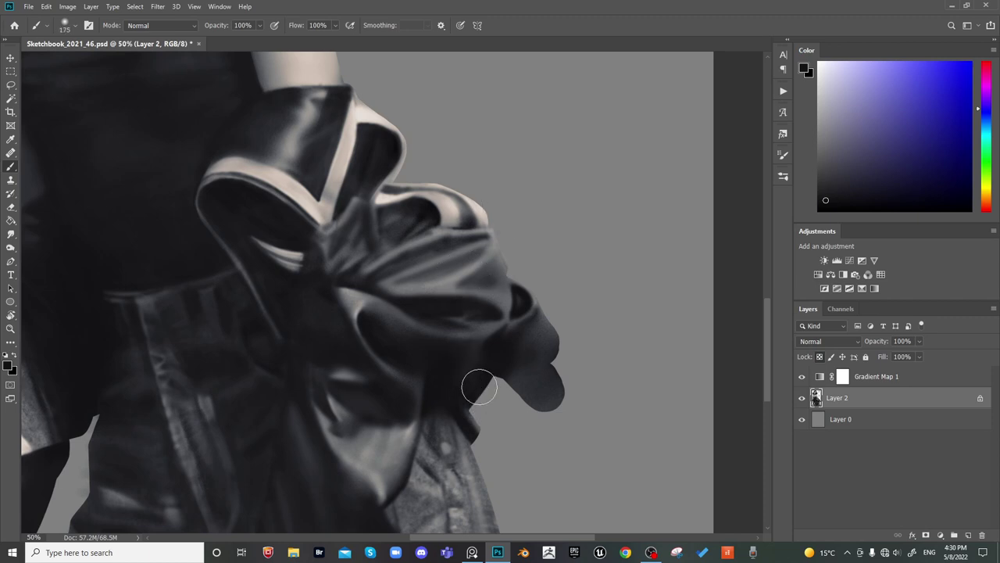
{"action": "key", "text": "bracketright"}
{"action": "key", "text": "bracketright"}
{"action": "key", "text": "bracketright"}
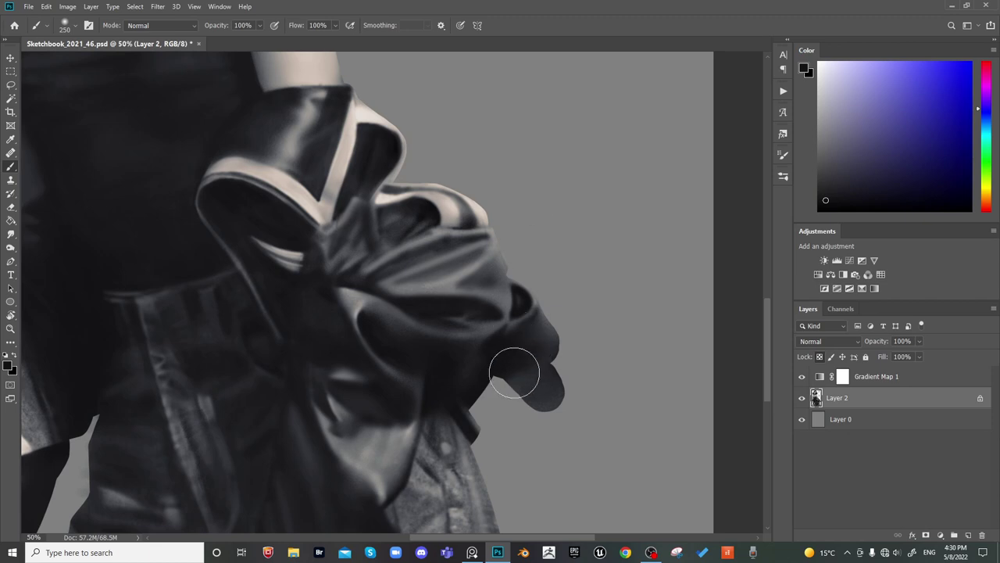
{"action": "mouse_move", "coordinate": [513, 368]}
{"action": "left_mouse_down"}
{"action": "mouse_move", "coordinate": [523, 403]}
{"action": "mouse_move", "coordinate": [537, 390]}
{"action": "mouse_move", "coordinate": [535, 402]}
{"action": "mouse_move", "coordinate": [539, 378]}
{"action": "mouse_move", "coordinate": [564, 402]}
{"action": "left_mouse_up"}
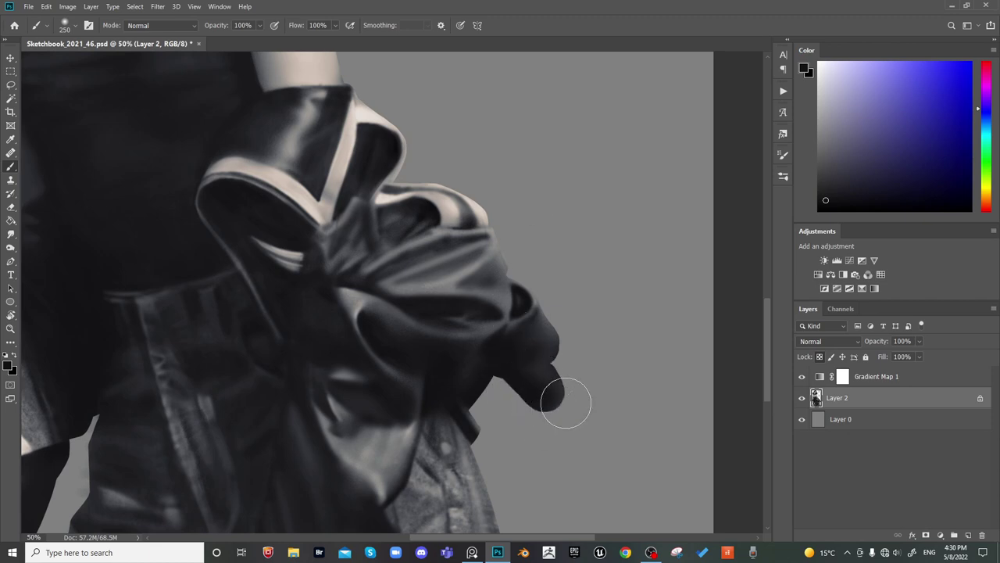
Darken the small cuff opening with a smaller brush, and shade the middle fold's outer end at 250 px
{"action": "key", "text": "bracketleft"}
{"action": "key", "text": "bracketleft"}
{"action": "key", "text": "bracketleft"}
{"action": "key", "text": "bracketleft"}
{"action": "key", "text": "bracketleft"}
{"action": "left_click_drag", "start_coordinate": [526, 294], "coordinate": [519, 309]}
{"action": "key", "text": "bracketright"}
{"action": "key", "text": "bracketright"}
{"action": "key", "text": "bracketright"}
{"action": "key", "text": "bracketright"}
{"action": "key", "text": "bracketright"}
{"action": "key", "text": "bracketright"}
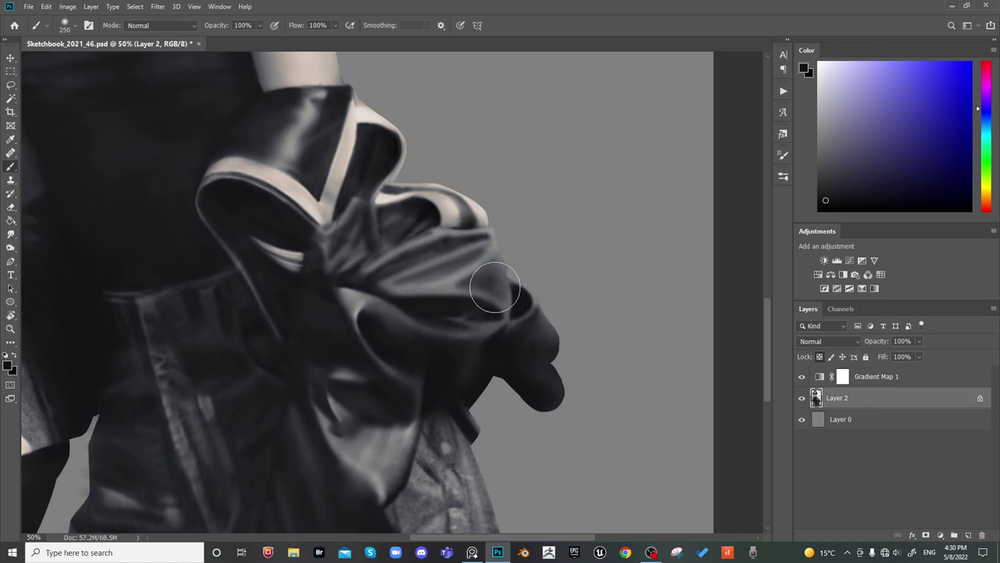
Blend the shading at the middle fold's outer end with near-black, using brushes of 125 px and 200 px
{"action": "key", "text": "bracketleft"}
{"action": "key", "text": "bracketleft"}
{"action": "key", "text": "bracketleft"}
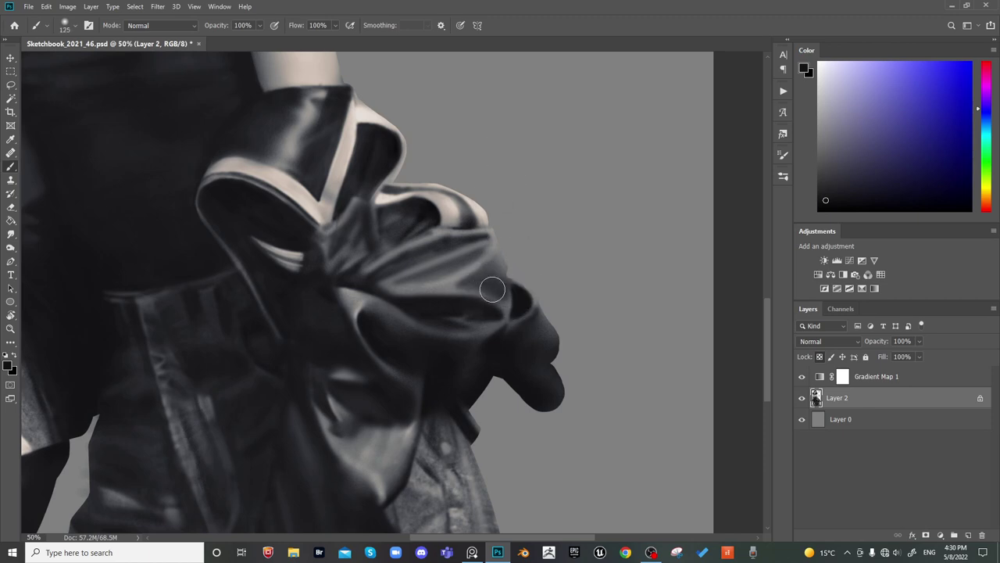
{"action": "key", "text": "bracketright"}
{"action": "key", "text": "bracketright"}
{"action": "key", "text": "bracketright"}
{"action": "left_click_drag", "start_coordinate": [528, 229], "coordinate": [544, 258]}
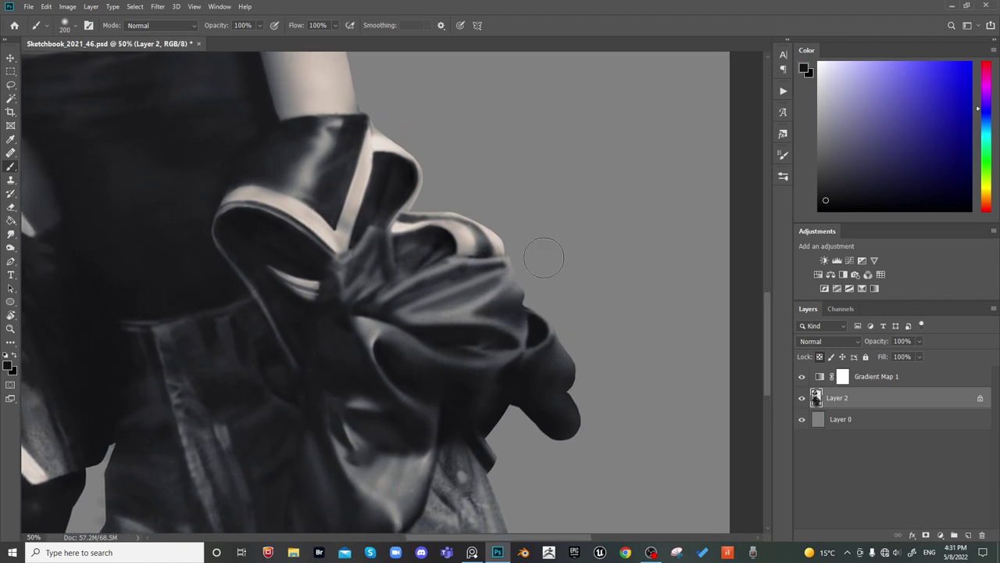
Fill out the silhouette where the fold meets the cuff with sampled dark grey at 36 px, and resample near-black
{"action": "key", "text": "bracketleft"}
{"action": "key", "text": "bracketleft"}
{"action": "key", "text": "bracketleft"}
{"action": "left_click", "coordinate": [522, 329], "text": "alt"}
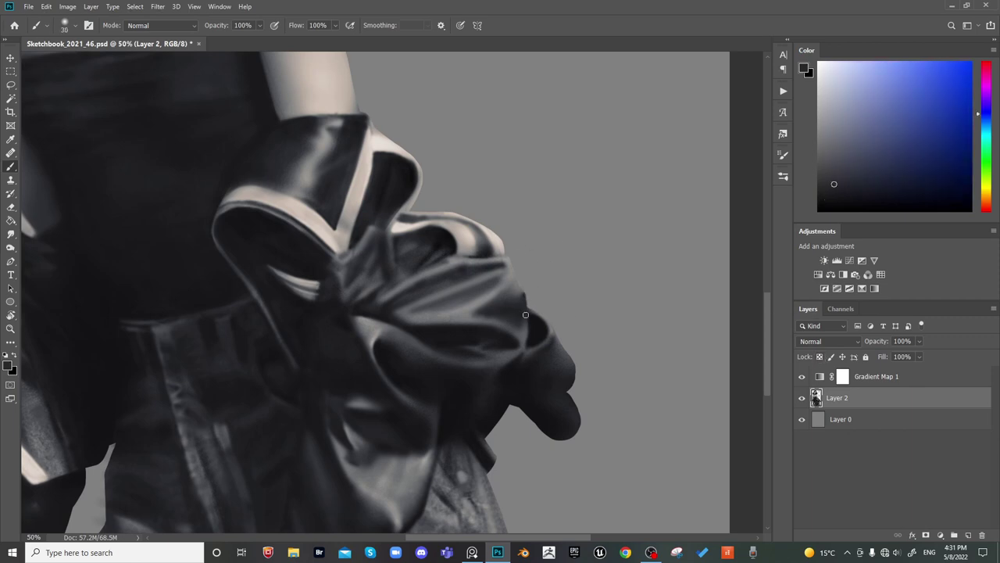
{"action": "left_click", "coordinate": [533, 352], "text": "alt"}
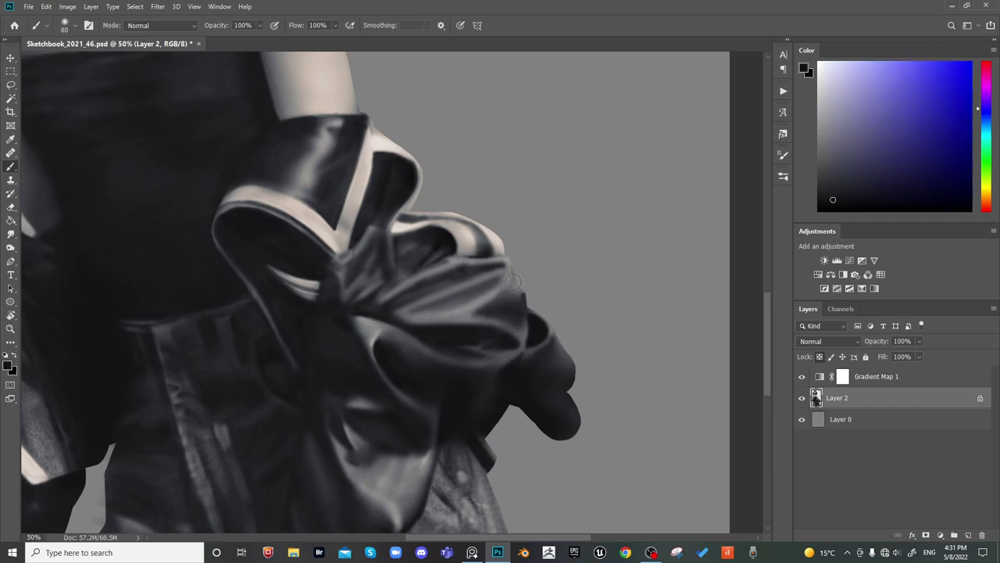
Darken the upper fold's outer contour with near-black using a brush up to 200 px, and sample the adjoining dark grey
{"action": "key", "text": "bracketright"}
{"action": "key", "text": "bracketright"}
{"action": "key", "text": "bracketright"}
{"action": "left_click_drag", "start_coordinate": [517, 278], "coordinate": [522, 297]}
{"action": "key", "text": "bracketright"}
{"action": "left_click", "coordinate": [512, 311], "text": "alt"}
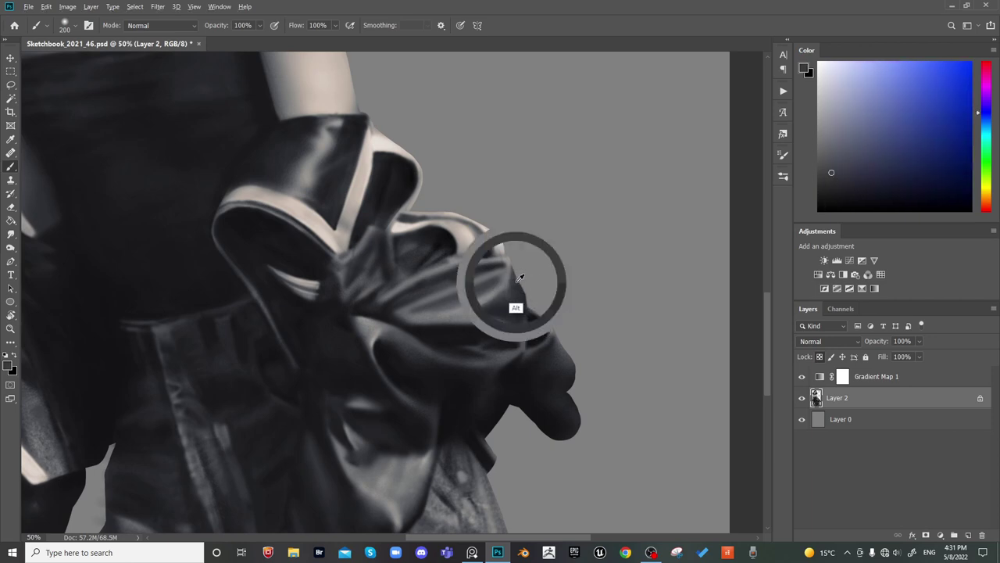
Soften the upper fold's outer edge with sampled dark grey at 125 px, and resample near-black for a 100 px brush
{"action": "left_click", "coordinate": [512, 286], "text": "alt"}
{"action": "key", "text": "bracketleft"}
{"action": "key", "text": "bracketleft"}
{"action": "key", "text": "bracketleft"}
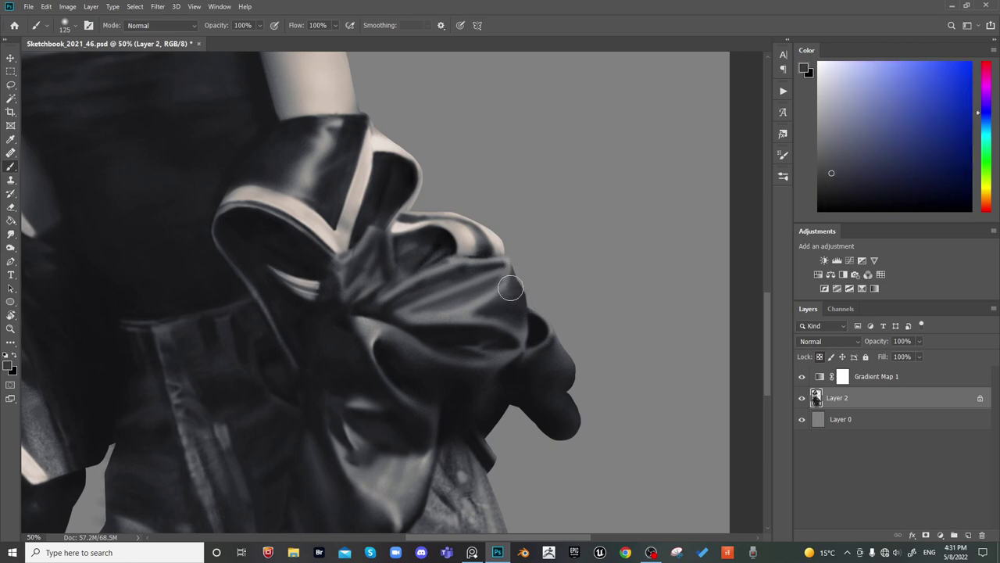
{"action": "left_click", "coordinate": [536, 351], "text": "alt"}
{"action": "key", "text": "bracketleft"}
{"action": "key", "text": "bracketleft"}
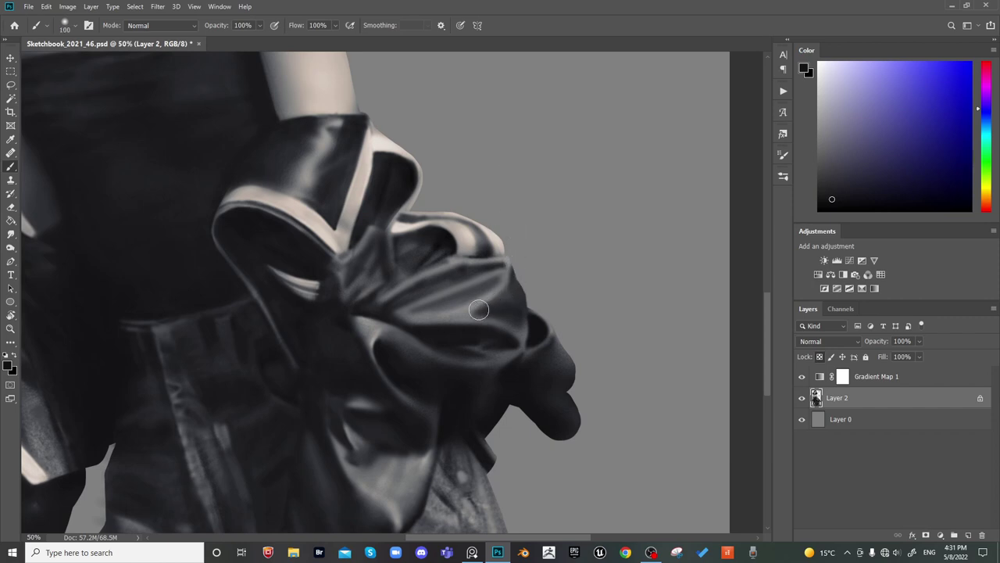
Darken the valley between the upper and middle folds with near-black, reducing the brush to 80 px
{"action": "key", "text": "bracketright"}
{"action": "key", "text": "bracketright"}
{"action": "key", "text": "bracketright"}
{"action": "key", "text": "bracketright"}
{"action": "key", "text": "bracketright"}
{"action": "key", "text": "bracketleft"}
{"action": "key", "text": "bracketleft"}
{"action": "key", "text": "bracketleft"}
{"action": "key", "text": "bracketleft"}
{"action": "key", "text": "bracketleft"}
{"action": "key", "text": "bracketleft"}
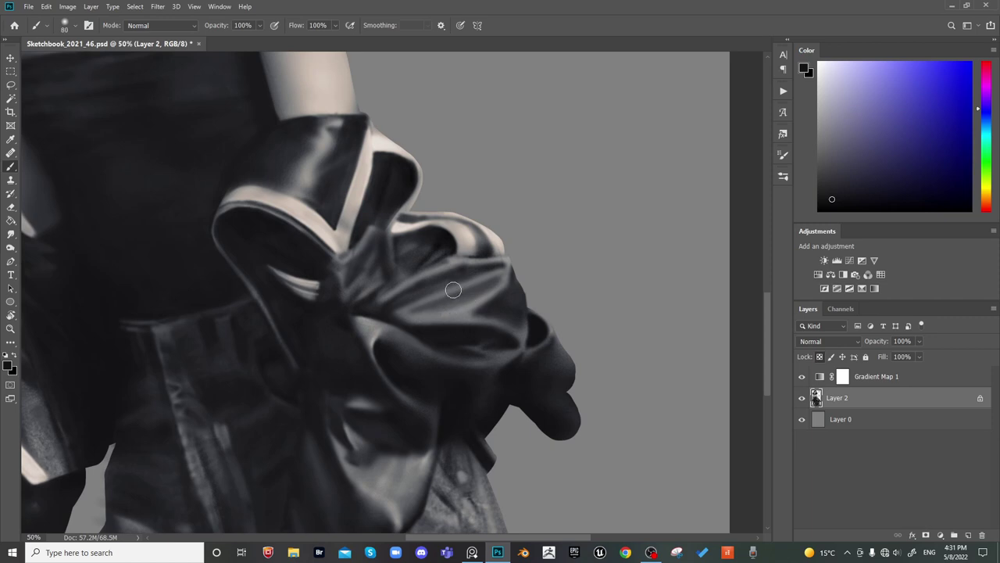
Blend the middle fold's inner shading at 200 px and sharpen the edge of its lower crease at 80 px
{"action": "key", "text": "bracketright"}
{"action": "key", "text": "bracketright"}
{"action": "key", "text": "bracketright"}
{"action": "key", "text": "bracketright"}
{"action": "key", "text": "bracketright"}
{"action": "key", "text": "bracketright"}
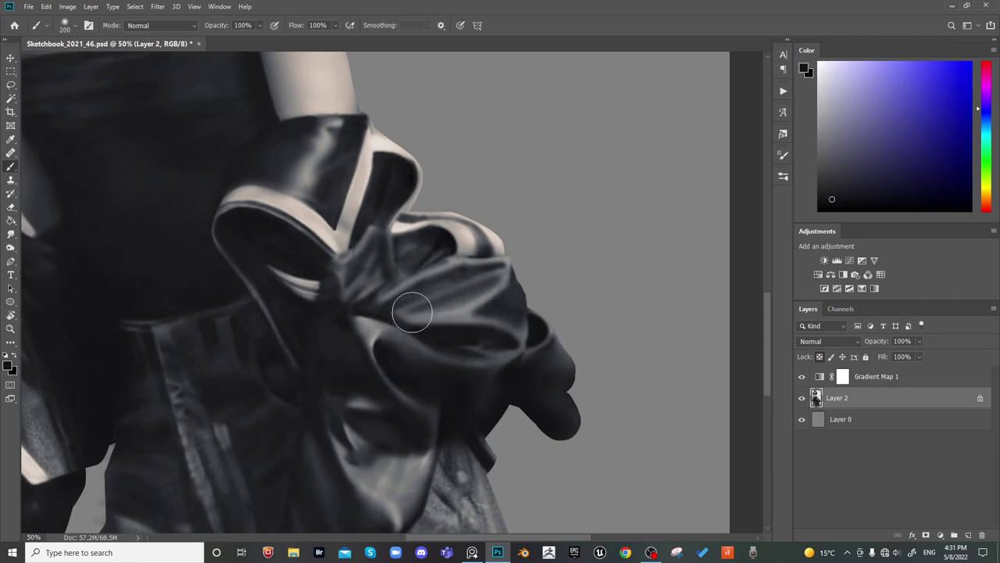
{"action": "key", "text": "bracketleft"}
{"action": "key", "text": "bracketleft"}
{"action": "key", "text": "bracketleft"}
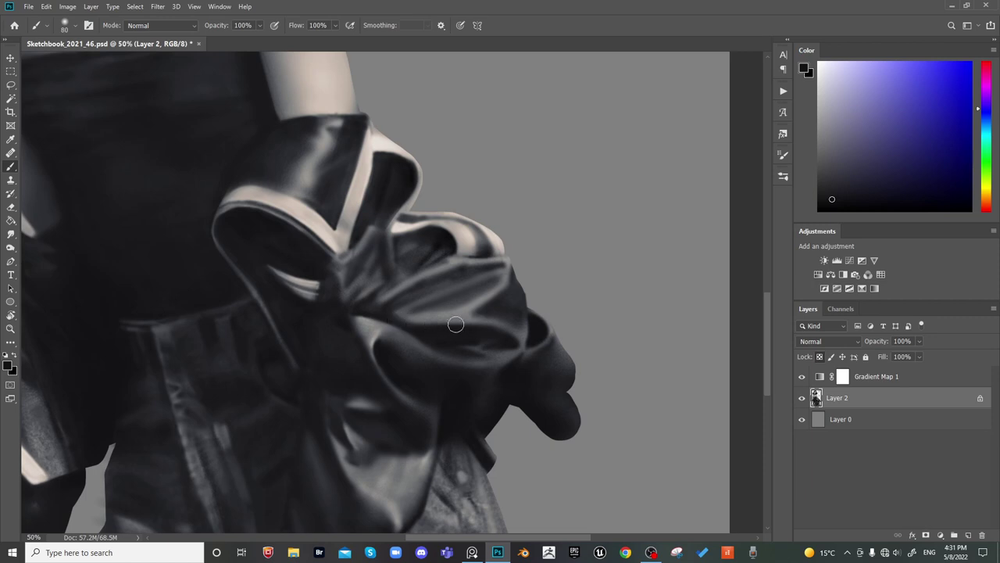
{"action": "key", "text": "bracketleft"}
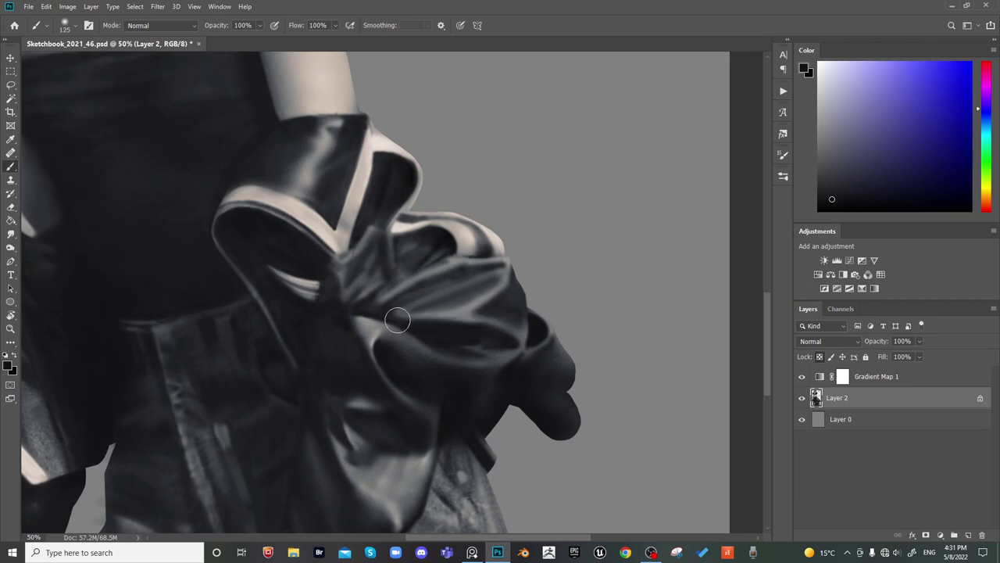
Darken the crease start beside the pinch point and the underside of the upper fold's ridge, reducing the brush to 80 px
{"action": "key", "text": "bracketright"}
{"action": "key", "text": "bracketright"}
{"action": "key", "text": "bracketleft"}
{"action": "key", "text": "bracketleft"}
{"action": "key", "text": "bracketleft"}
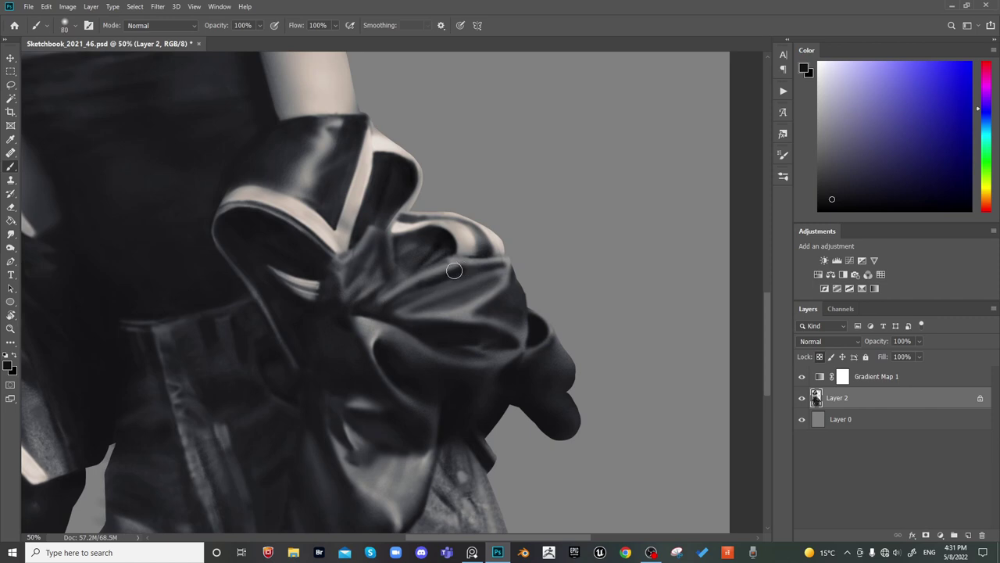
Broaden the shadow beneath the upper fold's ridge towards the pinch point, using near-black brushes of 175 px and 150 px
{"action": "key", "text": "bracketright"}
{"action": "key", "text": "bracketright"}
{"action": "key", "text": "bracketright"}
{"action": "key", "text": "bracketright"}
{"action": "key", "text": "bracketright"}
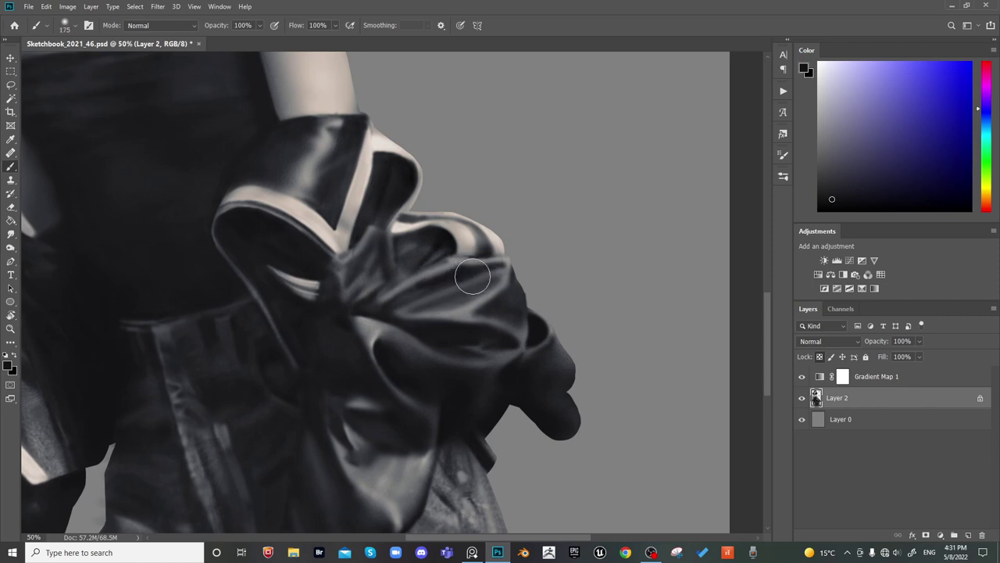
{"action": "key", "text": "bracketleft"}
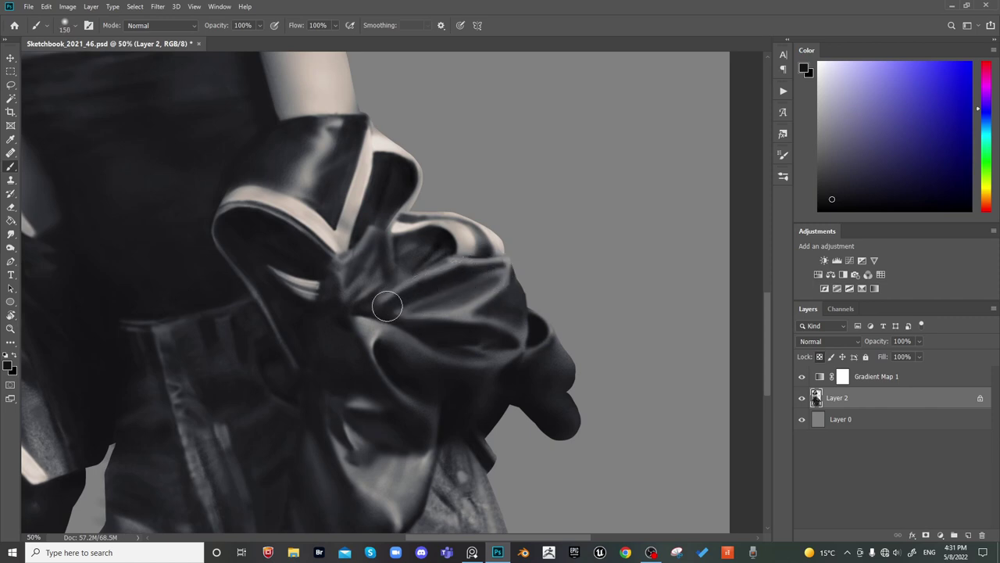
Sharpen the small crease between the pinch point and upper fold using near-black at 90 px and sampled grays down to 50 px
{"action": "key", "text": "bracketleft"}
{"action": "key", "text": "bracketleft"}
{"action": "key", "text": "bracketleft"}
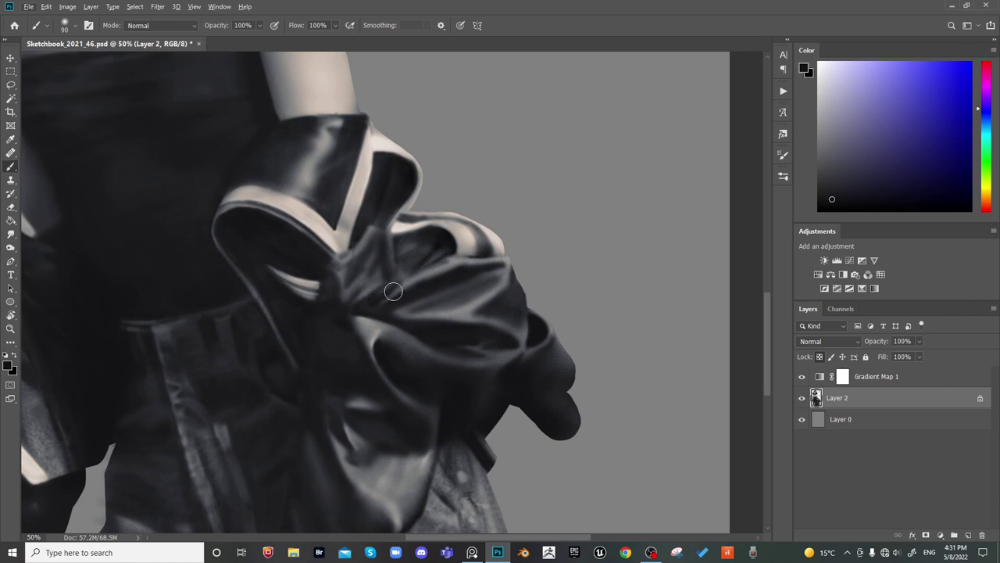
{"action": "left_click", "coordinate": [441, 266], "text": "alt"}
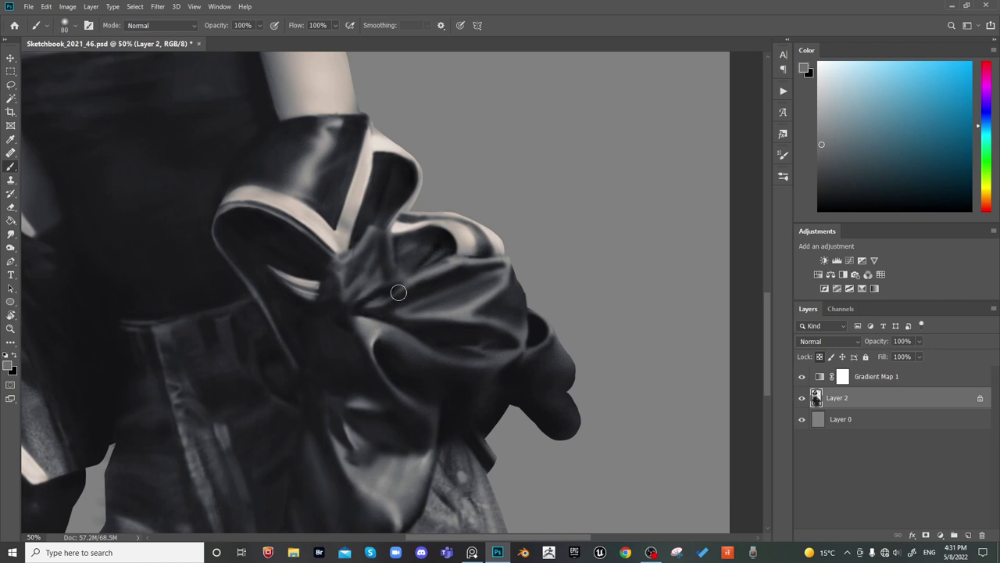
{"action": "key", "text": "bracketleft"}
{"action": "left_click", "coordinate": [458, 260], "text": "alt"}
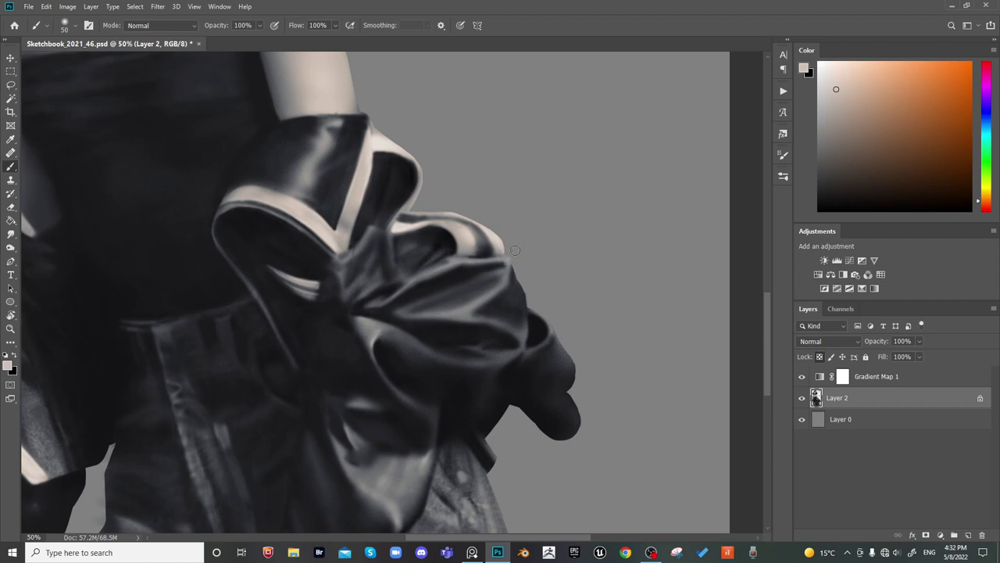
Darken the gap between the light trim and the upper fold's ridge with sampled near-black, starting at 70 px
{"action": "left_click", "coordinate": [453, 278], "text": "alt"}
{"action": "key", "text": "bracketright"}
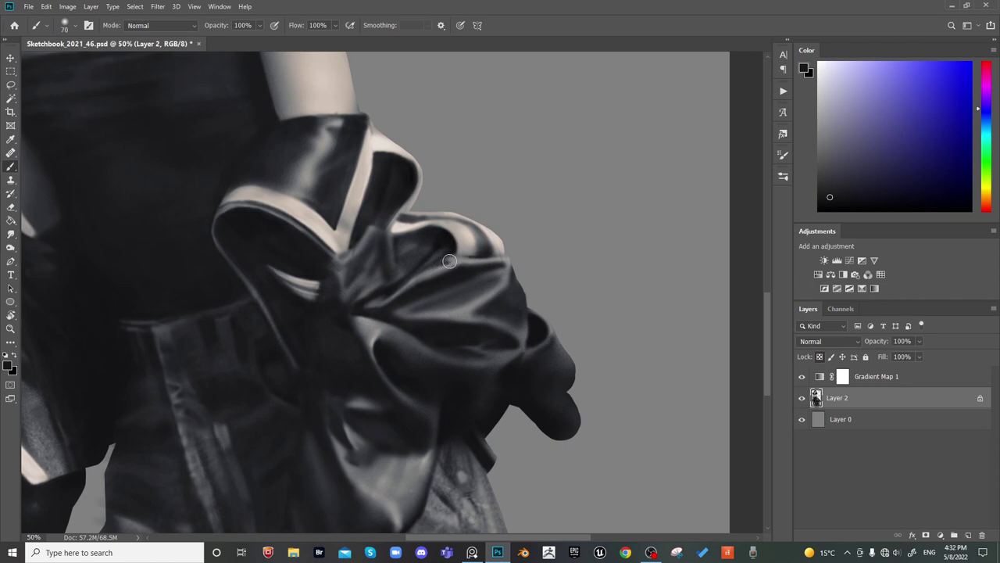
{"action": "key", "text": "bracketright"}
{"action": "key", "text": "bracketright"}
{"action": "key", "text": "bracketright"}
{"action": "key", "text": "bracketright"}
{"action": "left_click_drag", "start_coordinate": [484, 263], "coordinate": [511, 261]}
Refine the outer tip of the upper fold's ridge with 45 px mid-gray, and shade beneath it with near-black at 80 to 150 px
{"action": "key", "text": "bracketright"}
{"action": "key", "text": "bracketright"}
{"action": "key", "text": "bracketright"}
{"action": "key", "text": "bracketright"}
{"action": "left_click", "coordinate": [511, 257], "text": "alt"}
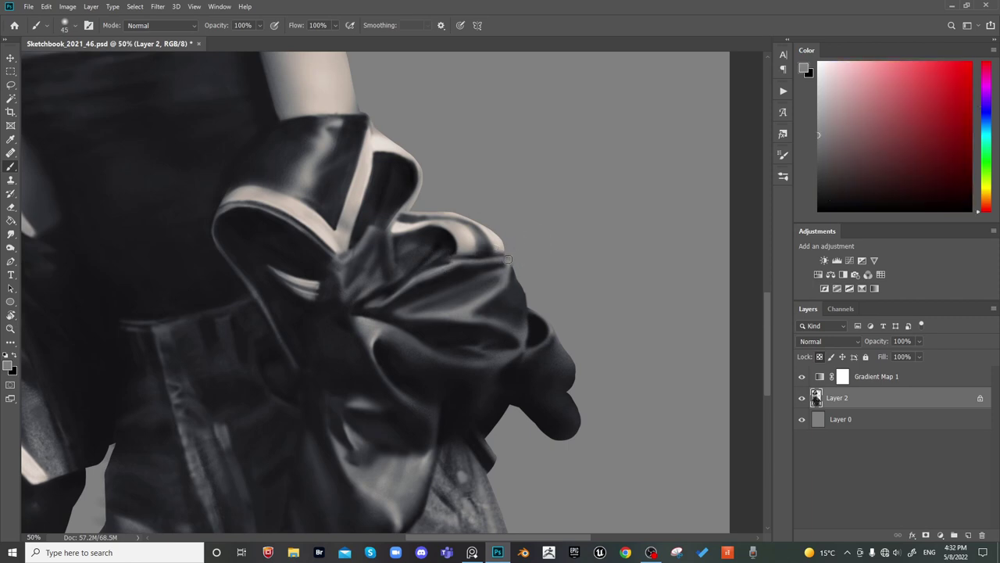
{"action": "left_click", "coordinate": [498, 262], "text": "alt"}
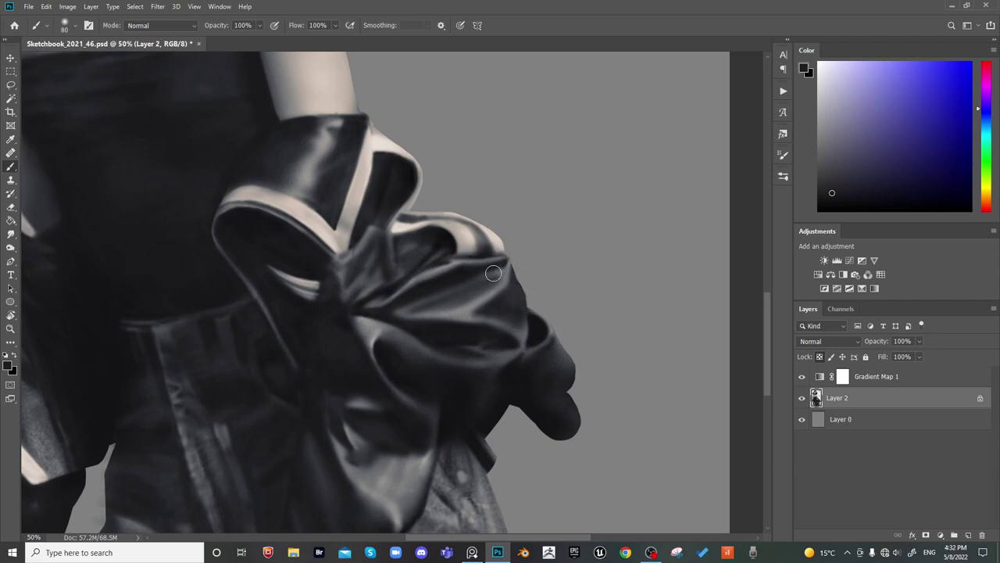
{"action": "key", "text": "bracketright"}
{"action": "key", "text": "bracketright"}
{"action": "key", "text": "bracketright"}
{"action": "key", "text": "bracketright"}
Flip the canvas horizontally and back to check the figure
{"action": "key", "text": "ctrl+minus"}
{"action": "key", "text": "ctrl+minus"}
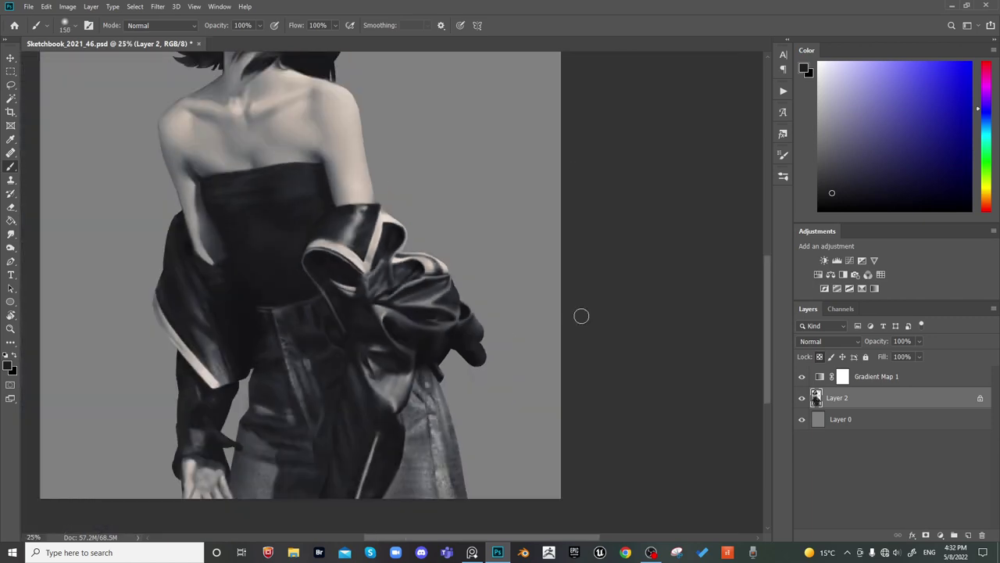
{"action": "key", "text": "ctrl+shift+h"}
{"action": "key", "text": "ctrl+shift+h"}
Softly darken the bunched sleeve below the pinch point with large near-black brushes of 400 px and 600 px
{"action": "key", "text": "bracketright"}
{"action": "key", "text": "bracketright"}
{"action": "key", "text": "bracketright"}
{"action": "key", "text": "bracketright"}
{"action": "key", "text": "bracketright"}
{"action": "key", "text": "bracketleft"}
{"action": "key", "text": "bracketright"}
{"action": "key", "text": "bracketleft"}
{"action": "key", "text": "bracketleft"}
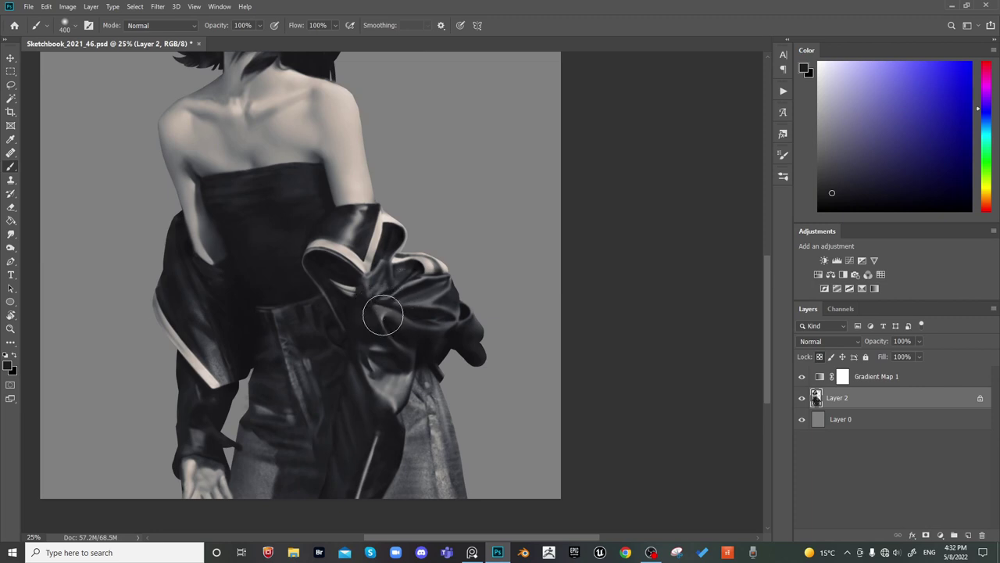
{"action": "key", "text": "bracketright"}
{"action": "key", "text": "bracketright"}
{"action": "key", "text": "bracketright"}
{"action": "key", "text": "bracketright"}
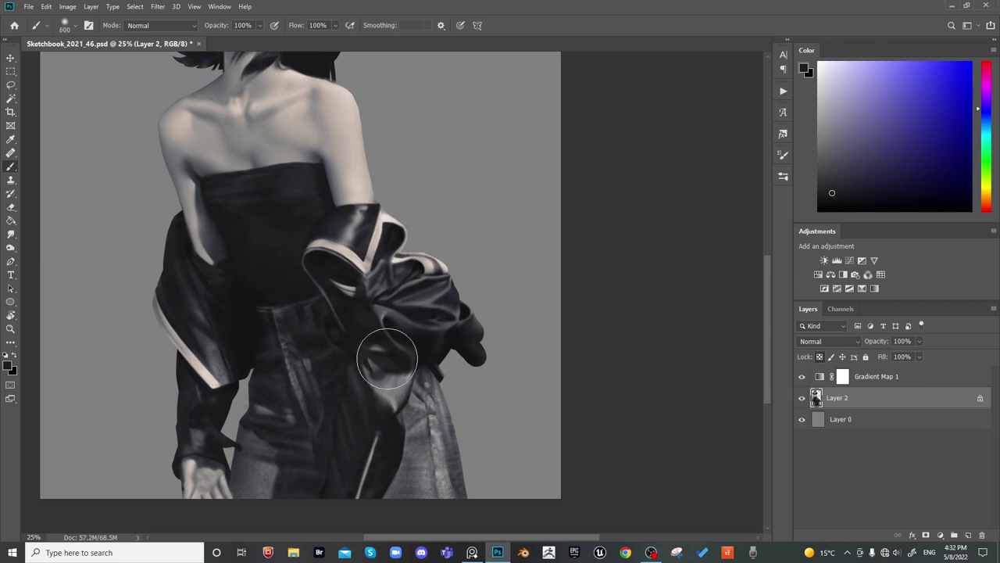
Tone down the lower sleeve folds with sampled near-black at 900 px and 700 px, reducing the brush to 200 px
{"action": "left_click", "coordinate": [425, 345], "text": "alt"}
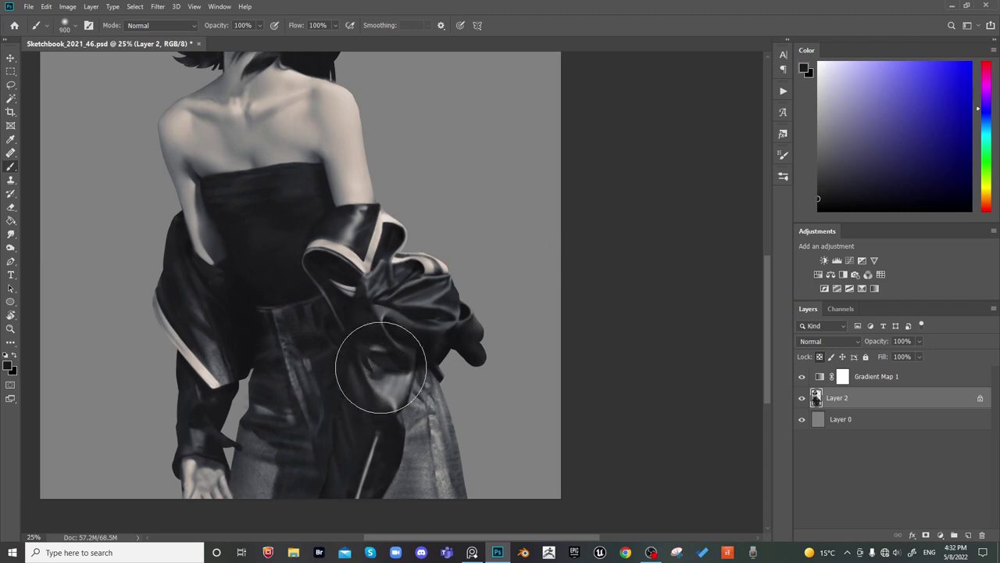
{"action": "key", "text": "bracketright"}
{"action": "key", "text": "bracketright"}
{"action": "key", "text": "bracketright"}
{"action": "key", "text": "bracketleft"}
{"action": "key", "text": "bracketleft"}
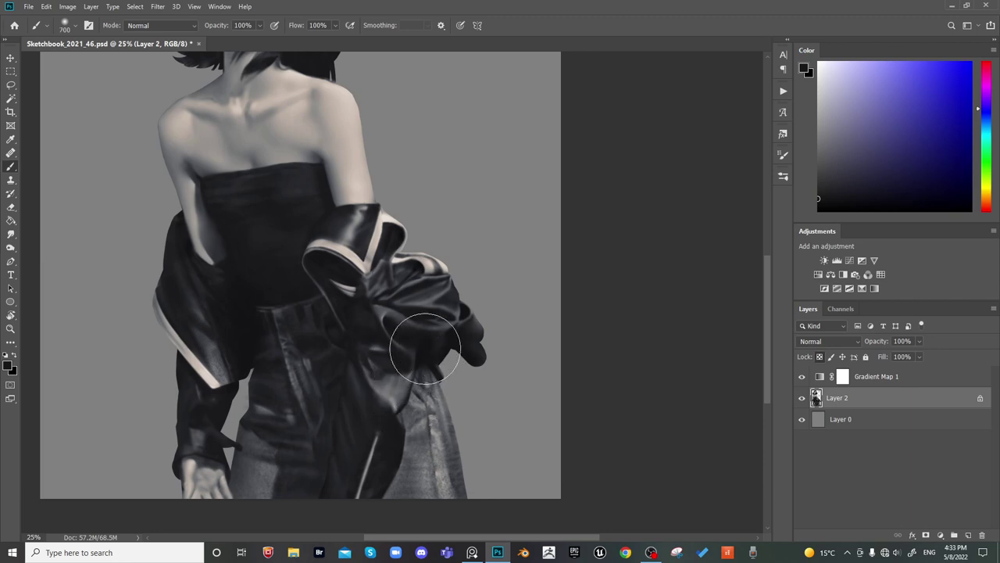
{"action": "mouse_move", "coordinate": [431, 351]}
{"action": "left_mouse_down"}
{"action": "mouse_move", "coordinate": [376, 381]}
{"action": "mouse_move", "coordinate": [405, 388]}
{"action": "mouse_move", "coordinate": [354, 362]}
{"action": "mouse_move", "coordinate": [364, 398]}
{"action": "mouse_move", "coordinate": [389, 375]}
{"action": "mouse_move", "coordinate": [393, 384]}
{"action": "mouse_move", "coordinate": [422, 336]}
{"action": "left_mouse_up"}
{"action": "key", "text": "bracketleft"}
{"action": "key", "text": "bracketleft"}
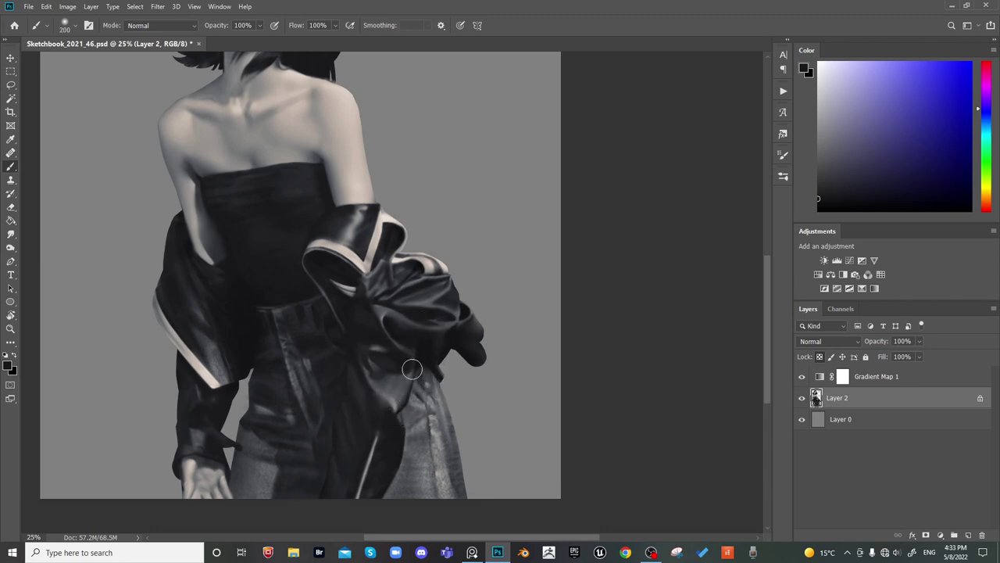
Refine the lower sleeve's shadow beside the trousers, varying the near-black brush size and finishing at 70 px
{"action": "key", "text": "bracketleft"}
{"action": "key", "text": "bracketleft"}
{"action": "key", "text": "bracketleft"}
{"action": "key", "text": "bracketleft"}
{"action": "key", "text": "bracketleft"}
{"action": "key", "text": "bracketleft"}
{"action": "key", "text": "bracketright"}
{"action": "key", "text": "bracketright"}
{"action": "key", "text": "bracketright"}
{"action": "key", "text": "bracketright"}
{"action": "key", "text": "bracketright"}
{"action": "key", "text": "bracketright"}
{"action": "key", "text": "bracketleft"}
{"action": "key", "text": "bracketleft"}
{"action": "key", "text": "bracketleft"}
{"action": "key", "text": "bracketleft"}
{"action": "key", "text": "bracketleft"}
{"action": "key", "text": "bracketleft"}
{"action": "key", "text": "bracketright"}
{"action": "key", "text": "bracketright"}
{"action": "key", "text": "bracketright"}
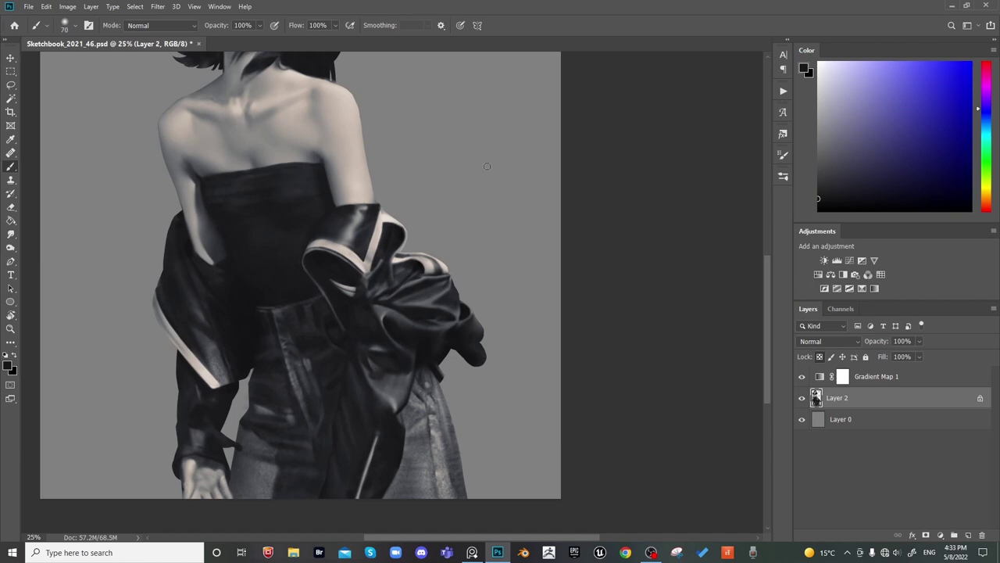
Darken the vertical fold beneath the V-shaped trim at 100 px, and define its edges with a 60 px near-black brush
{"action": "key", "text": "ctrl+plus"}
{"action": "left_click", "coordinate": [373, 276], "text": "alt"}
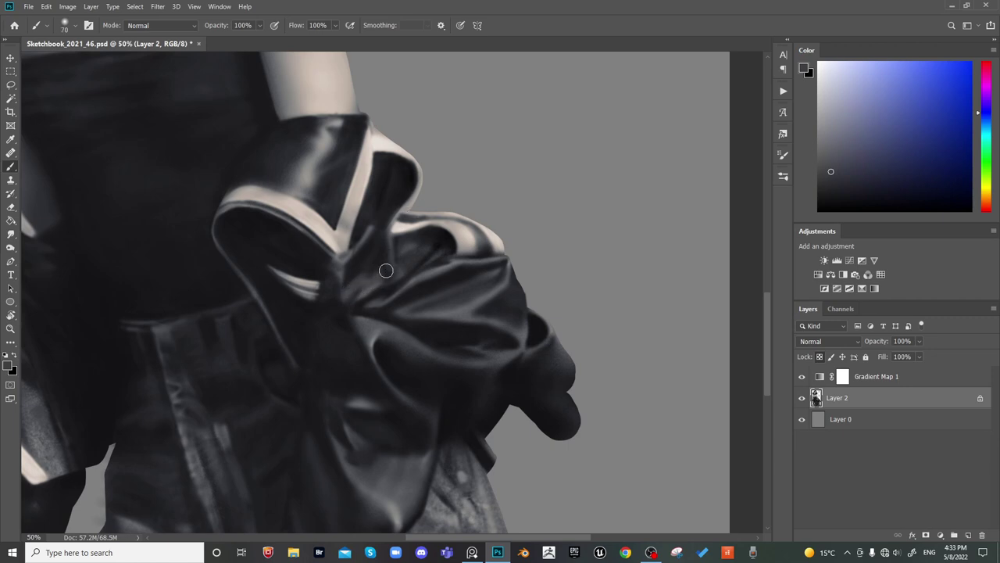
{"action": "left_click", "coordinate": [374, 293], "text": "alt"}
{"action": "key", "text": "bracketright"}
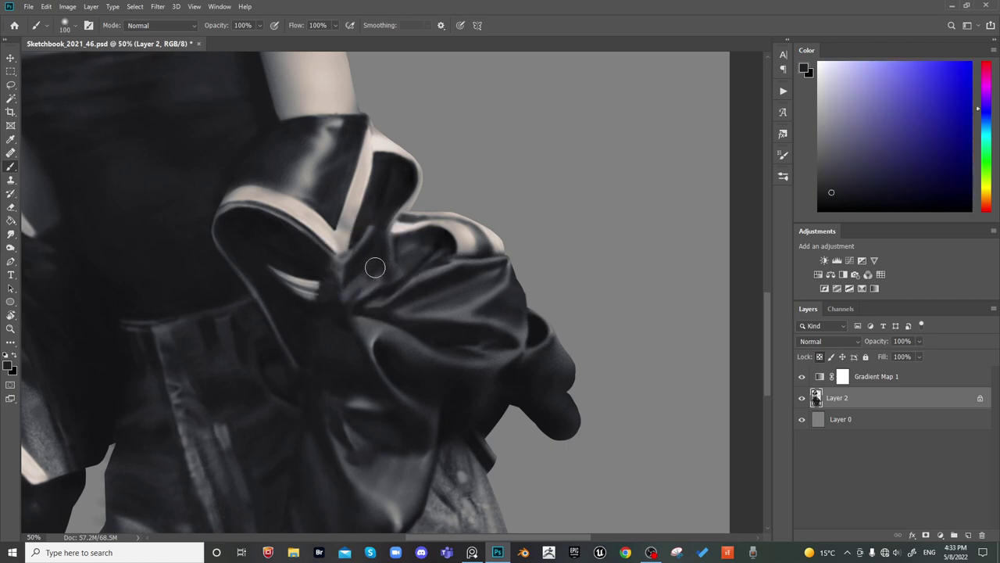
{"action": "key", "text": "bracketleft"}
{"action": "key", "text": "bracketleft"}
{"action": "key", "text": "bracketleft"}
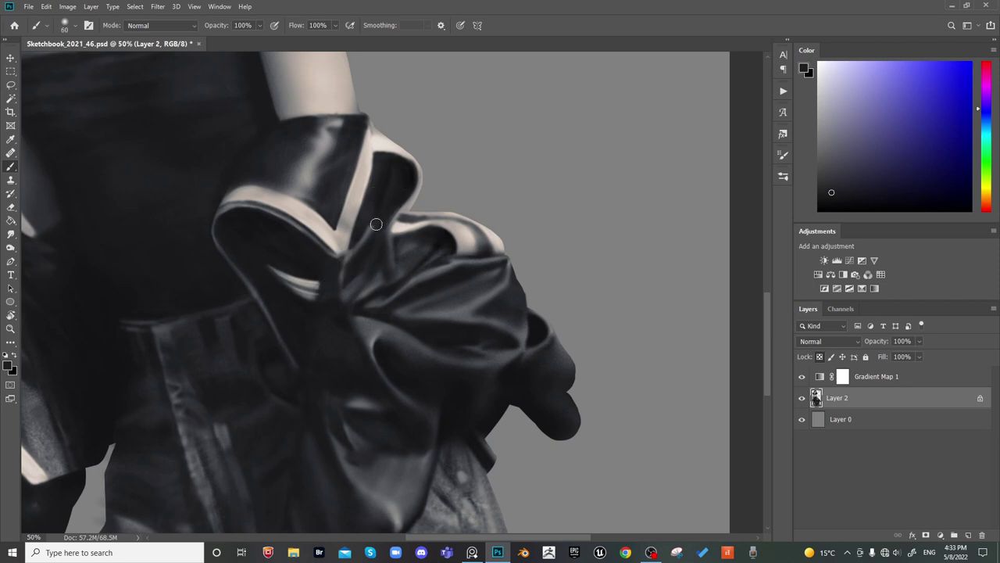
Blend the narrow fold beside the trim's V into the dark lining using sampled near-black and gray at 70 px
{"action": "left_click", "coordinate": [387, 202], "text": "alt"}
{"action": "key", "text": "bracketleft"}
{"action": "key", "text": "bracketright"}
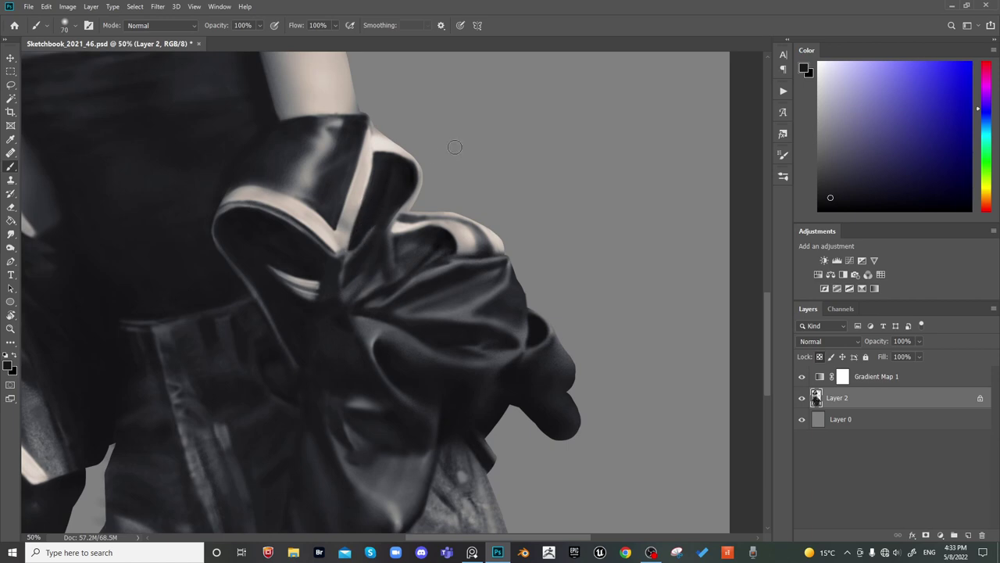
{"action": "left_click", "coordinate": [369, 258], "text": "alt"}
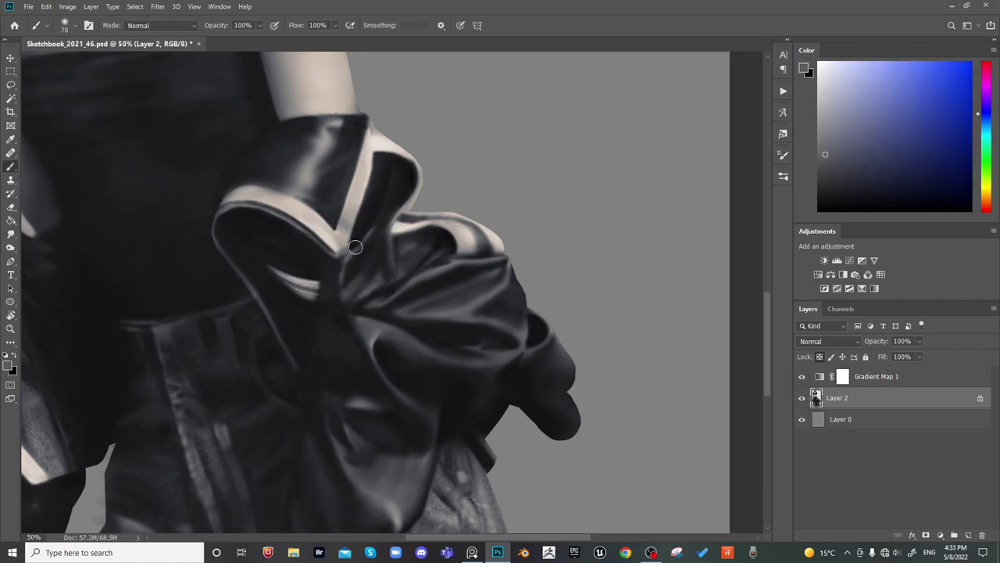
{"action": "left_click", "coordinate": [372, 230], "text": "alt"}
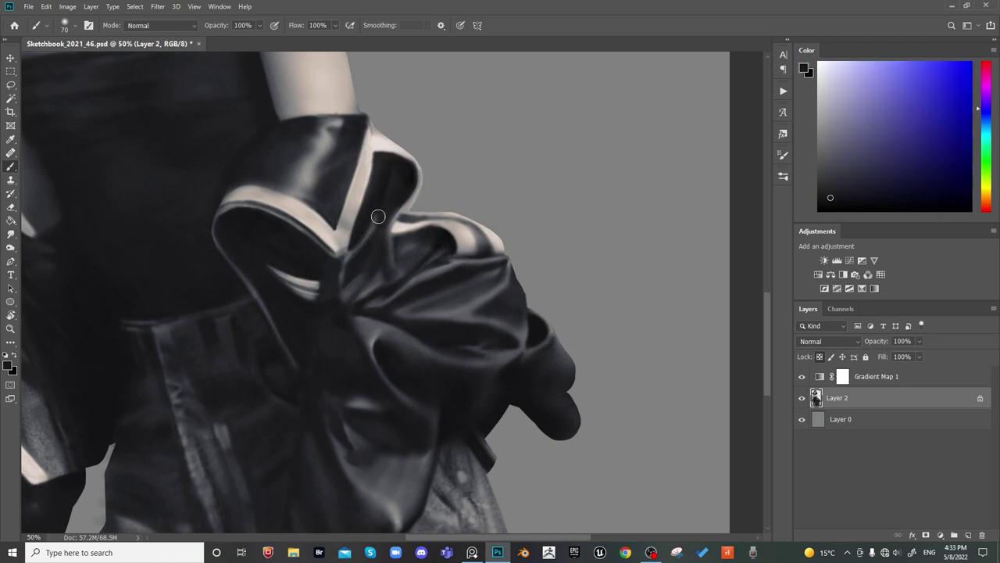
Deepen the dark lining inside the upper trim loop with a smaller near-black brush
{"action": "key", "text": "bracketleft"}
{"action": "key", "text": "bracketleft"}
{"action": "key", "text": "bracketleft"}
{"action": "key", "text": "bracketright"}
{"action": "key", "text": "bracketright"}
{"action": "left_click_drag", "start_coordinate": [395, 163], "coordinate": [411, 192]}
{"action": "key", "text": "e"}
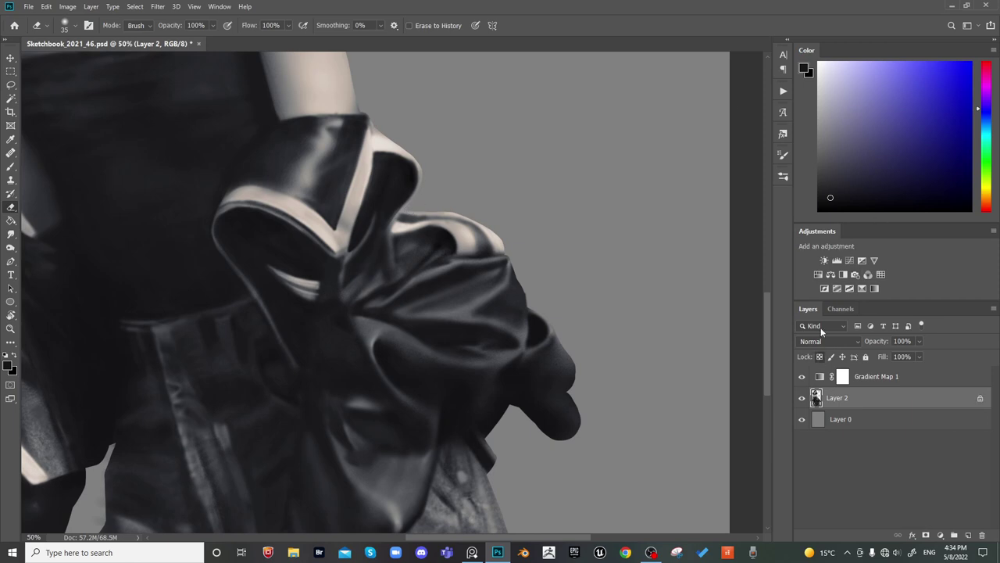
{"action": "key", "text": "b"}
Extend the light trim down along the inner fold edge in off-white at 40 px, and clean its outer side with near-black
{"action": "left_click", "coordinate": [466, 235], "text": "alt"}
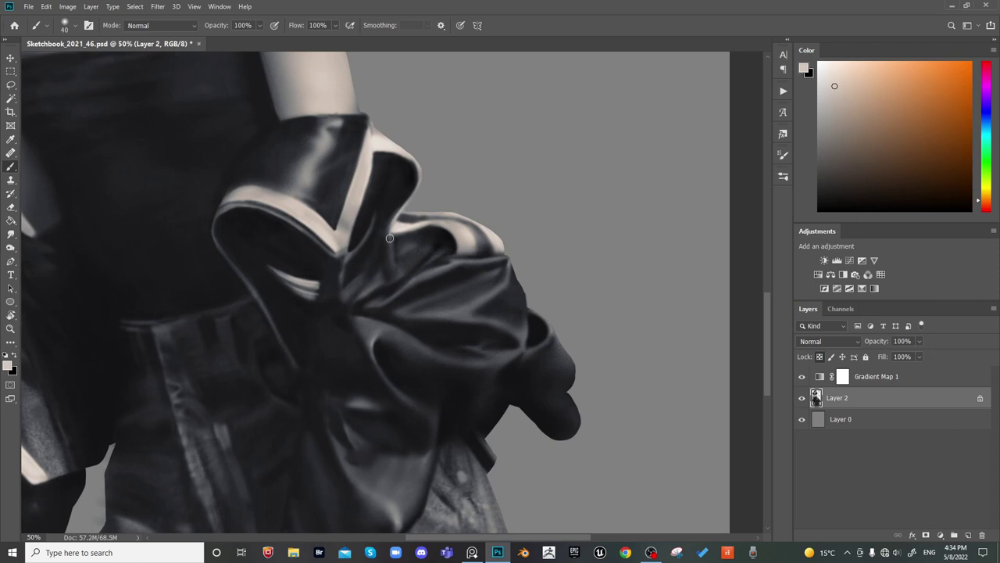
{"action": "left_click_drag", "start_coordinate": [395, 224], "coordinate": [389, 255]}
{"action": "left_click", "coordinate": [388, 224], "text": "alt"}
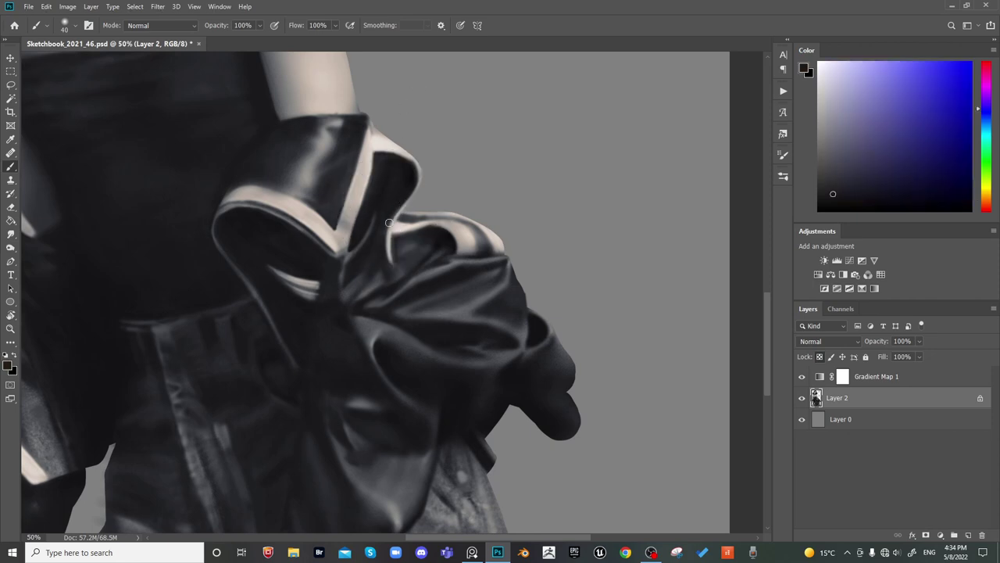
{"action": "left_click_drag", "start_coordinate": [392, 217], "coordinate": [386, 258]}
Soften the lower end of the extended trim into the fold with a sampled gray and a larger brush
{"action": "left_click", "coordinate": [391, 278], "text": "alt"}
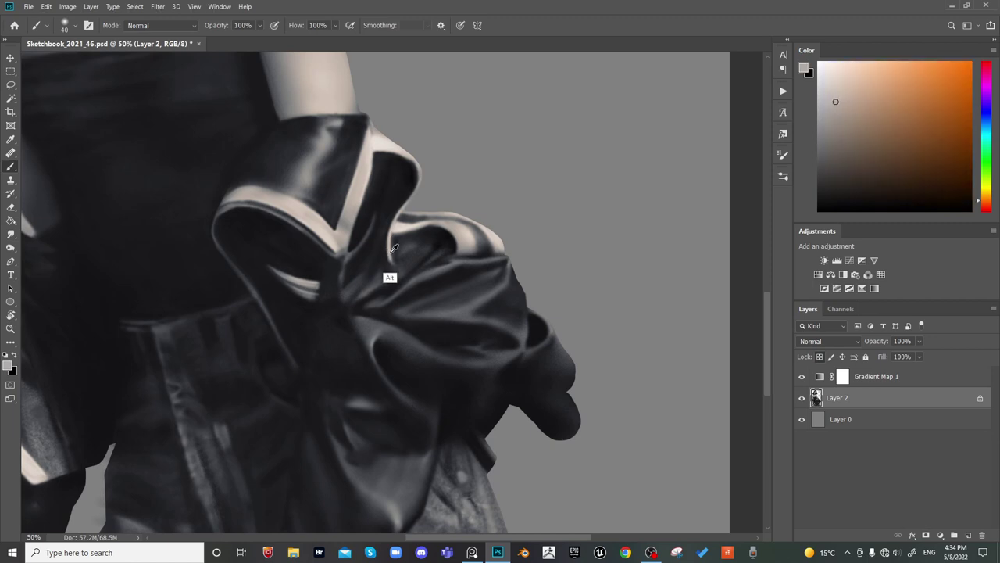
{"action": "key", "text": "bracketright"}
{"action": "key", "text": "bracketright"}
{"action": "key", "text": "bracketright"}
{"action": "key", "text": "bracketright"}
{"action": "key", "text": "bracketright"}
{"action": "left_click_drag", "start_coordinate": [390, 246], "coordinate": [384, 268]}
Swap to the black background color and darken around the extended trim and upper lining, using brush sizes including 175 px
{"action": "key", "text": "x"}
{"action": "key", "text": "bracketleft"}
{"action": "key", "text": "bracketright"}
{"action": "key", "text": "bracketright"}
{"action": "key", "text": "bracketright"}
{"action": "key", "text": "bracketright"}
{"action": "key", "text": "bracketright"}
{"action": "key", "text": "bracketleft"}
{"action": "key", "text": "bracketleft"}
{"action": "key", "text": "bracketleft"}
{"action": "key", "text": "bracketleft"}
{"action": "key", "text": "bracketleft"}
{"action": "key", "text": "bracketleft"}
{"action": "key", "text": "bracketleft"}
{"action": "key", "text": "bracketleft"}
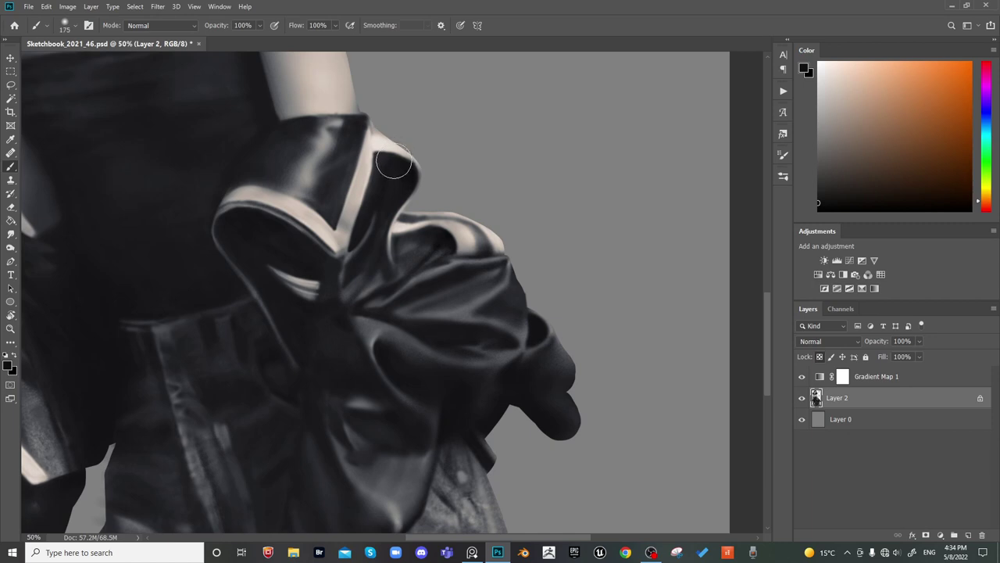
{"action": "key", "text": "bracketright"}
{"action": "key", "text": "bracketright"}
{"action": "key", "text": "bracketright"}
Narrow the trim beside the cuff's outer corner with 60 px dark gray, and clean its edges at 30 px using off-white and dark tones
{"action": "left_click", "coordinate": [378, 140], "text": "alt"}
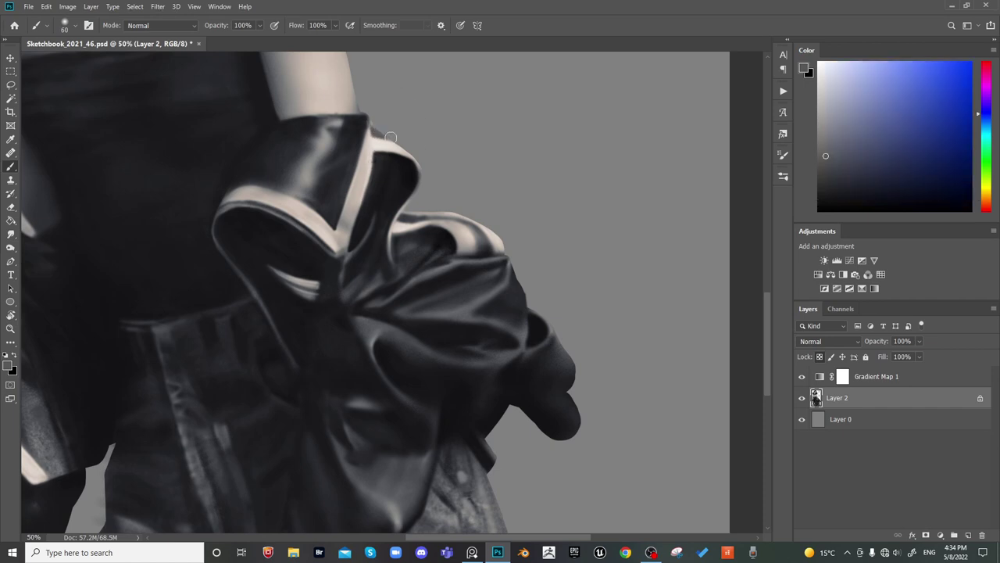
{"action": "left_click", "coordinate": [366, 169], "text": "alt"}
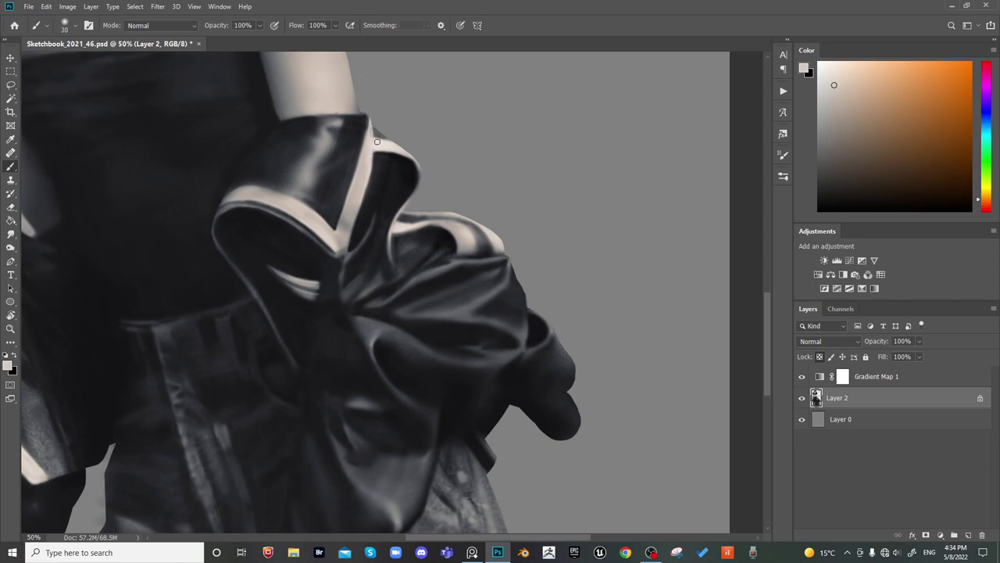
{"action": "left_click", "coordinate": [369, 123], "text": "alt"}
{"action": "left_click", "coordinate": [363, 134], "text": "alt"}
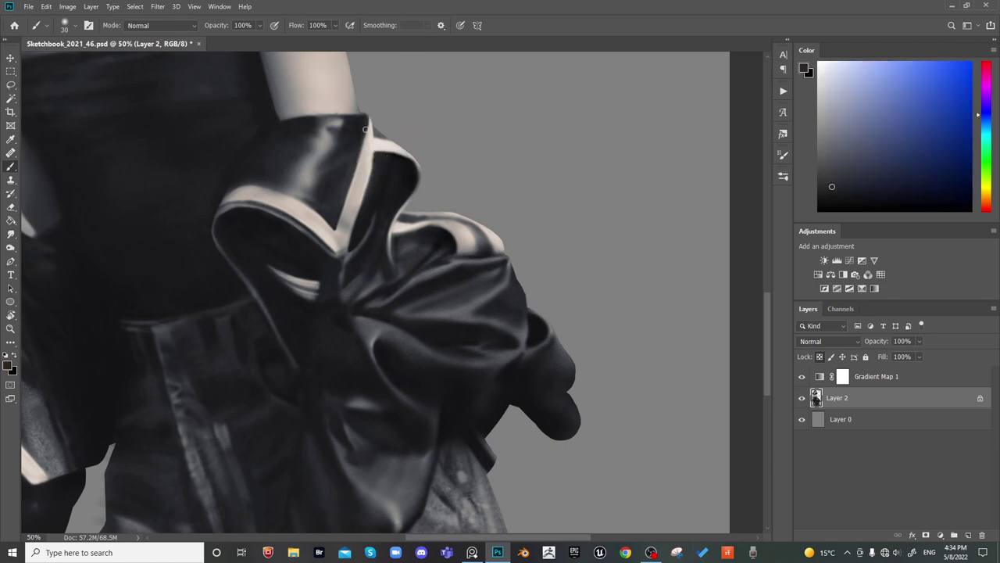
Flip the canvas horizontally and examine the whole mirrored figure
{"action": "key", "text": "ctrl+minus"}
{"action": "key", "text": "ctrl+minus"}
{"action": "key", "text": "ctrl+minus"}
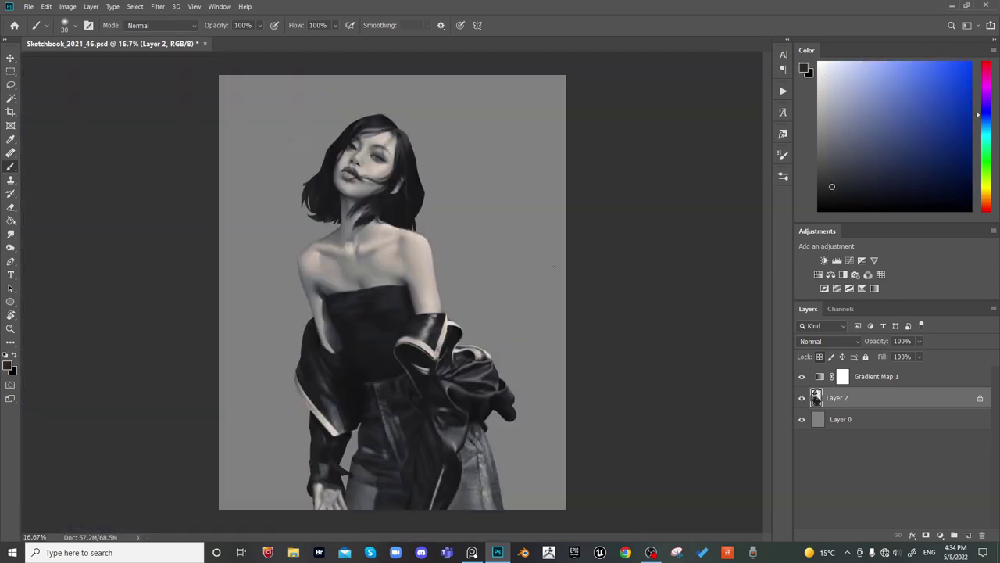
{"action": "key", "text": "ctrl+shift+h"}
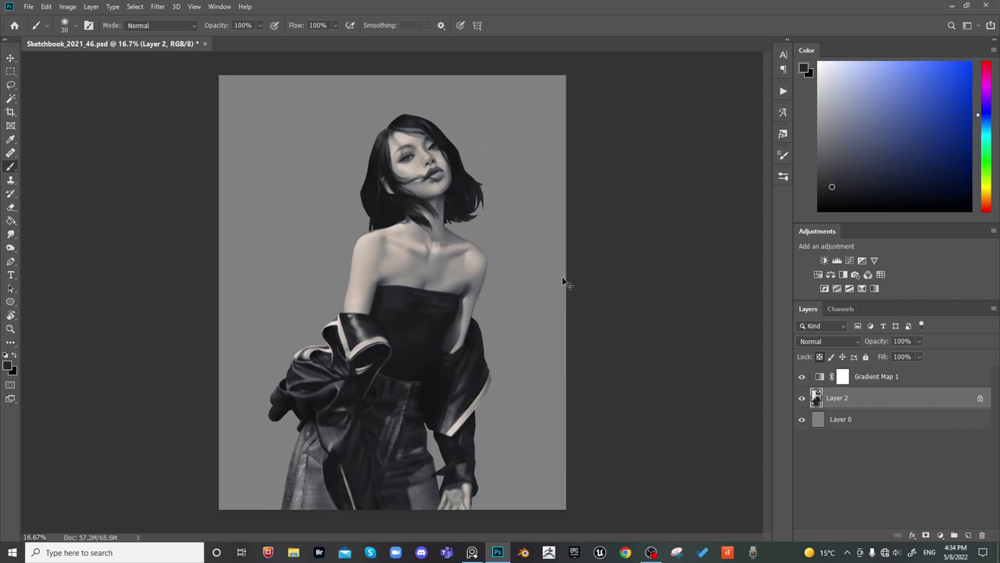
{"action": "key", "text": "ctrl+minus"}
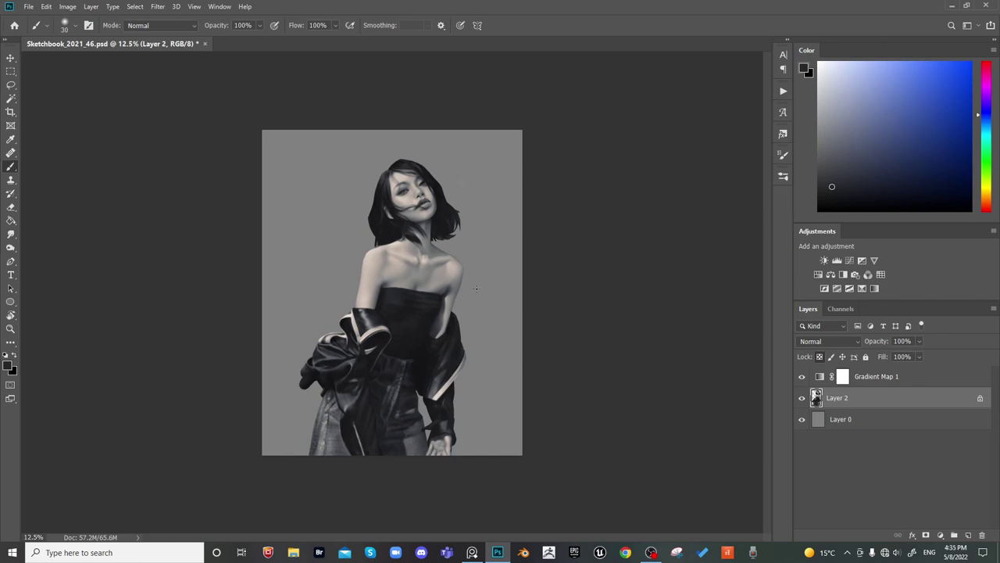
Darken the hollow below the extended trim and beside the upper fold with sampled near-black at 70 to 80 px
{"action": "key", "text": "ctrl+plus"}
{"action": "key", "text": "ctrl+plus"}
{"action": "key", "text": "ctrl+plus"}
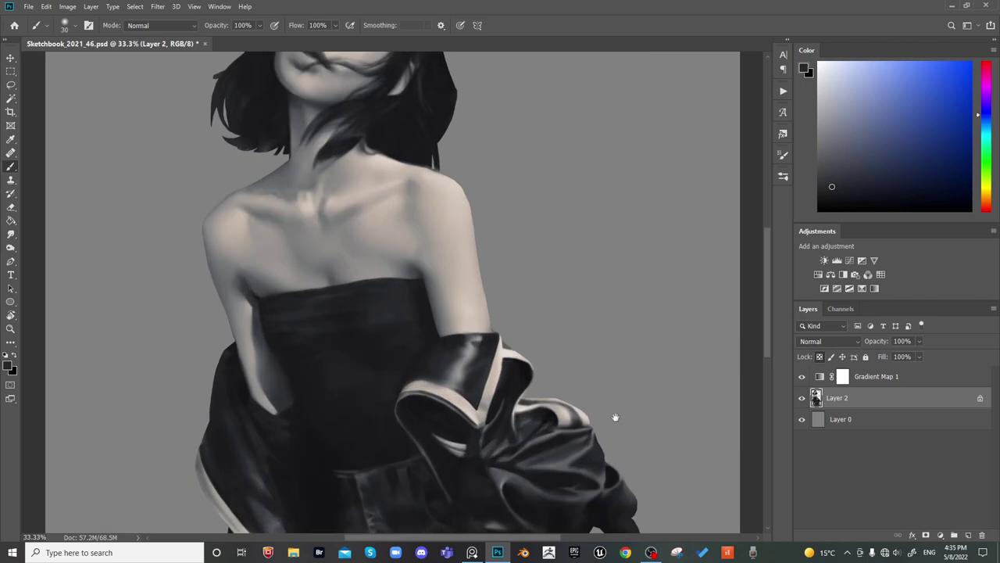
{"action": "left_click_drag", "start_coordinate": [614, 415], "coordinate": [450, 321]}
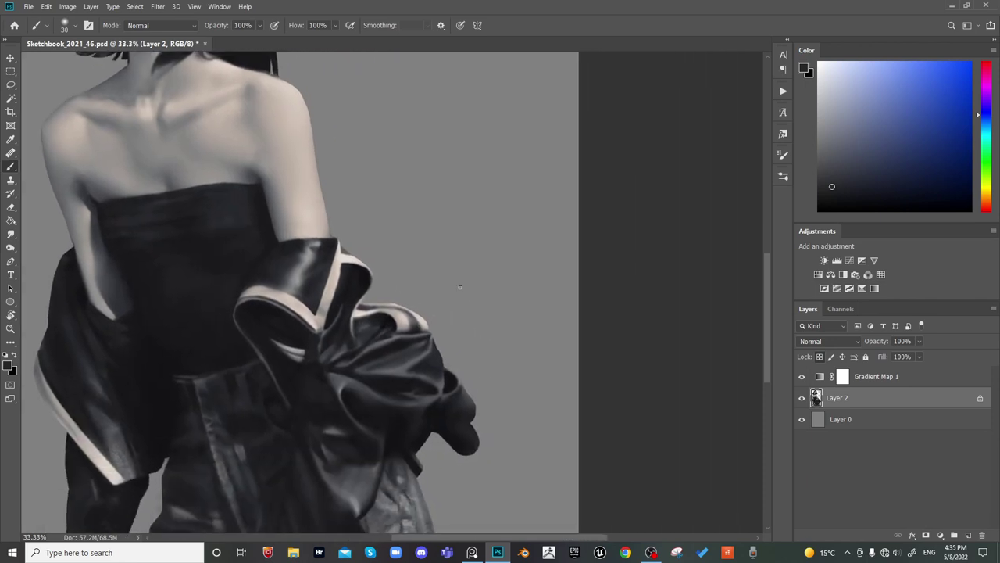
{"action": "key", "text": "ctrl+plus"}
{"action": "left_click", "coordinate": [472, 422], "text": "alt"}
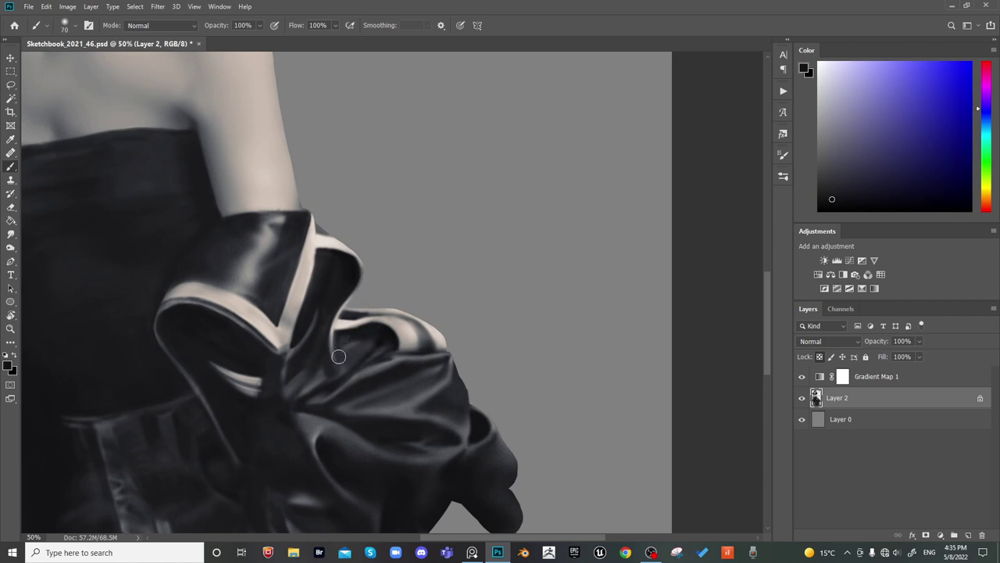
{"action": "key", "text": "bracketright"}
{"action": "key", "text": "bracketright"}
{"action": "key", "text": "bracketright"}
{"action": "key", "text": "bracketleft"}
{"action": "key", "text": "bracketleft"}
{"action": "key", "text": "bracketleft"}
{"action": "key", "text": "bracketleft"}
{"action": "key", "text": "bracketleft"}
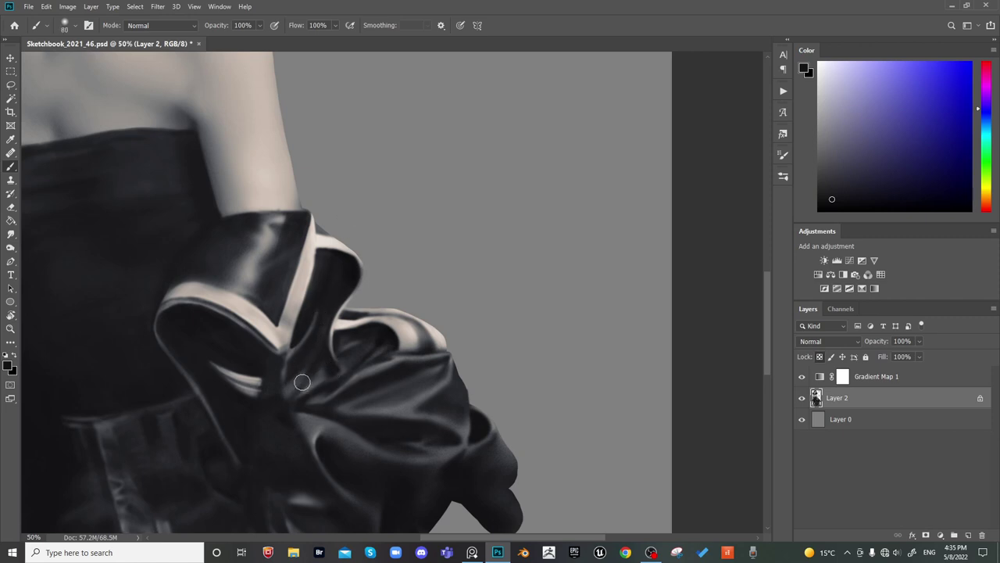
Tone down the area beneath the small light stripe inside the cuff with sampled gray and near-black at 100 to 150 px
{"action": "key", "text": "bracketleft"}
{"action": "key", "text": "bracketright"}
{"action": "key", "text": "bracketright"}
{"action": "left_click", "coordinate": [288, 406], "text": "alt"}
{"action": "key", "text": "bracketright"}
{"action": "key", "text": "bracketright"}
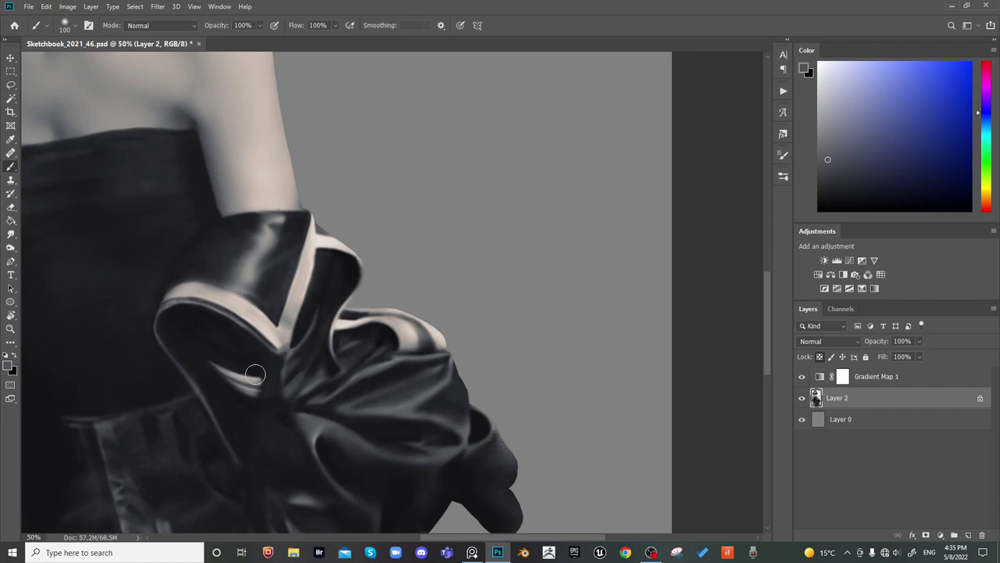
{"action": "key", "text": "bracketright"}
{"action": "key", "text": "bracketright"}
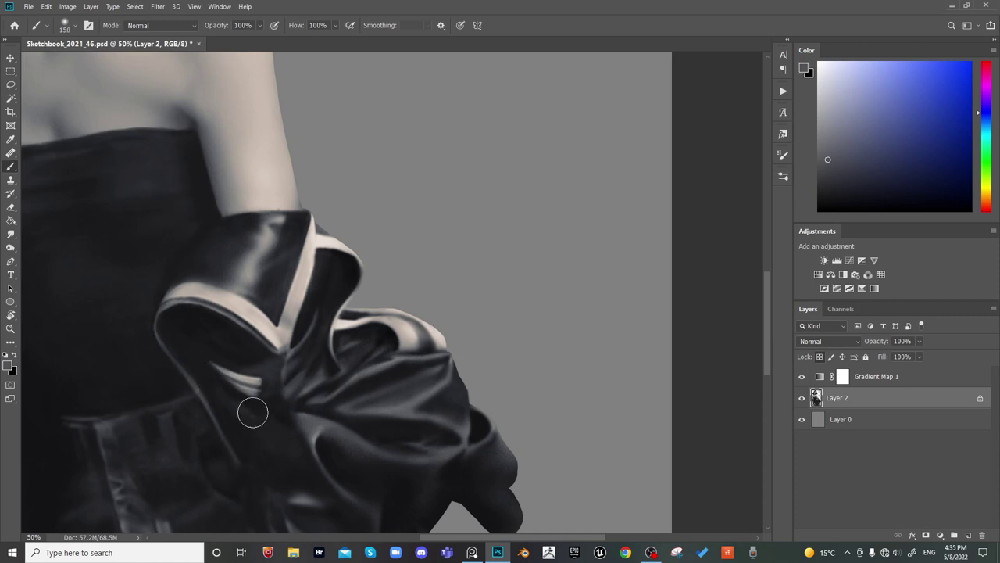
{"action": "left_click", "coordinate": [209, 379], "text": "alt"}
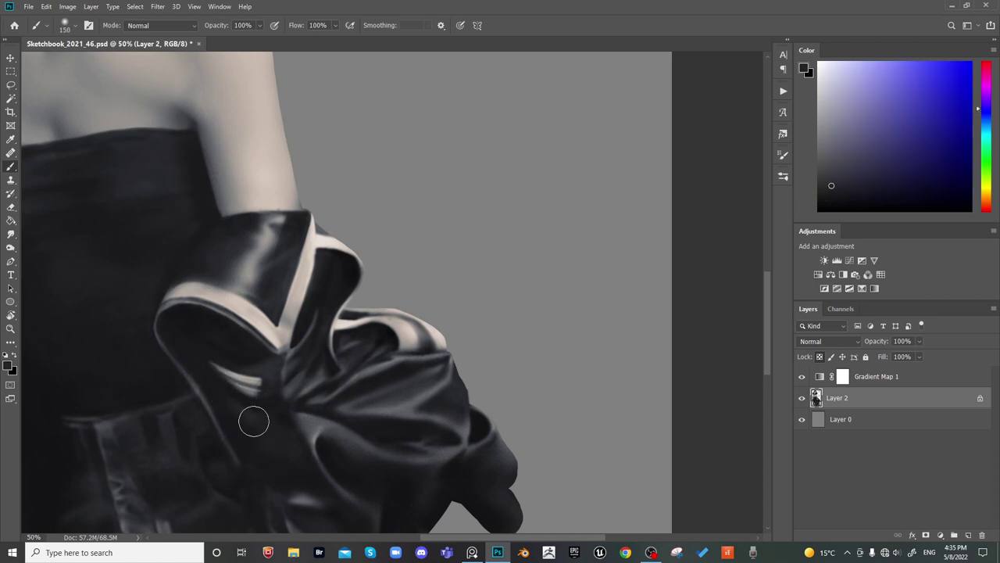
{"action": "left_click", "coordinate": [252, 404], "text": "alt"}
Sample near-black from the hollow under the upper curled trim and shade the bunched folds at 150 to 200 px
{"action": "left_click_drag", "start_coordinate": [302, 336], "coordinate": [455, 268]}
{"action": "left_click", "coordinate": [450, 207], "text": "alt"}
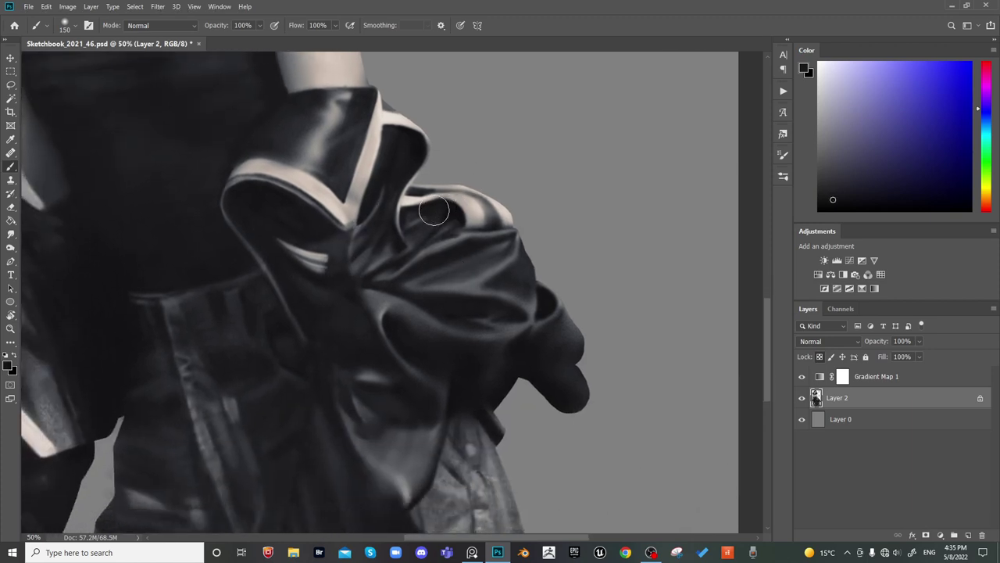
{"action": "key", "text": "bracketleft"}
{"action": "key", "text": "bracketleft"}
{"action": "key", "text": "bracketleft"}
{"action": "key", "text": "bracketright"}
{"action": "key", "text": "bracketright"}
{"action": "key", "text": "bracketright"}
{"action": "key", "text": "bracketright"}
{"action": "key", "text": "bracketright"}
{"action": "key", "text": "bracketright"}
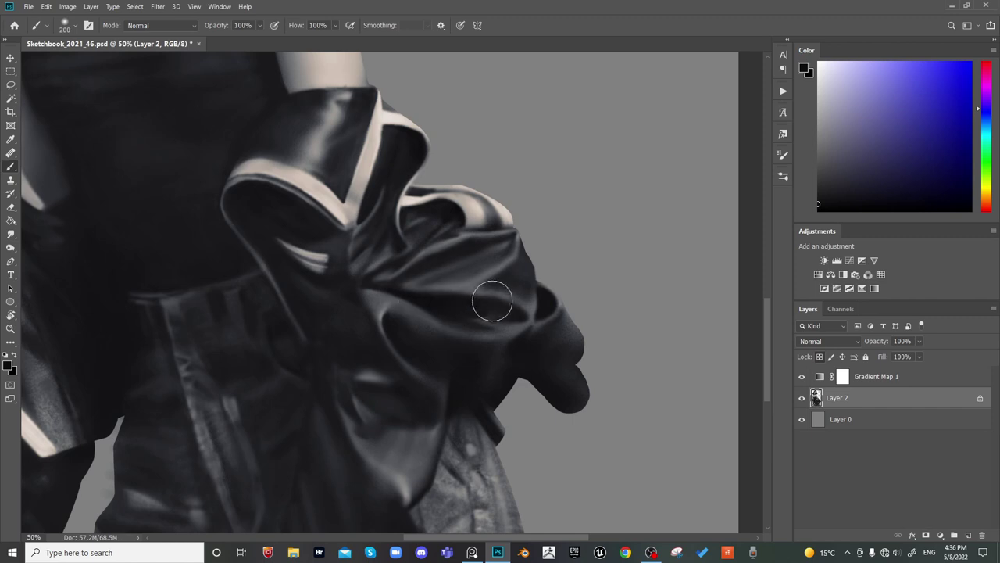
Refine the lower fold's curved edge with sampled tones, and darken the hollow beneath it with a 200 px near-black brush
{"action": "key", "text": "bracketleft"}
{"action": "key", "text": "bracketleft"}
{"action": "key", "text": "bracketleft"}
{"action": "key", "text": "bracketleft"}
{"action": "key", "text": "bracketleft"}
{"action": "left_click", "coordinate": [381, 315], "text": "alt"}
{"action": "left_click_drag", "start_coordinate": [382, 315], "coordinate": [421, 311]}
{"action": "left_click", "coordinate": [403, 298], "text": "alt"}
{"action": "key", "text": "bracketright"}
{"action": "key", "text": "bracketright"}
{"action": "key", "text": "bracketright"}
{"action": "key", "text": "bracketright"}
{"action": "key", "text": "bracketright"}
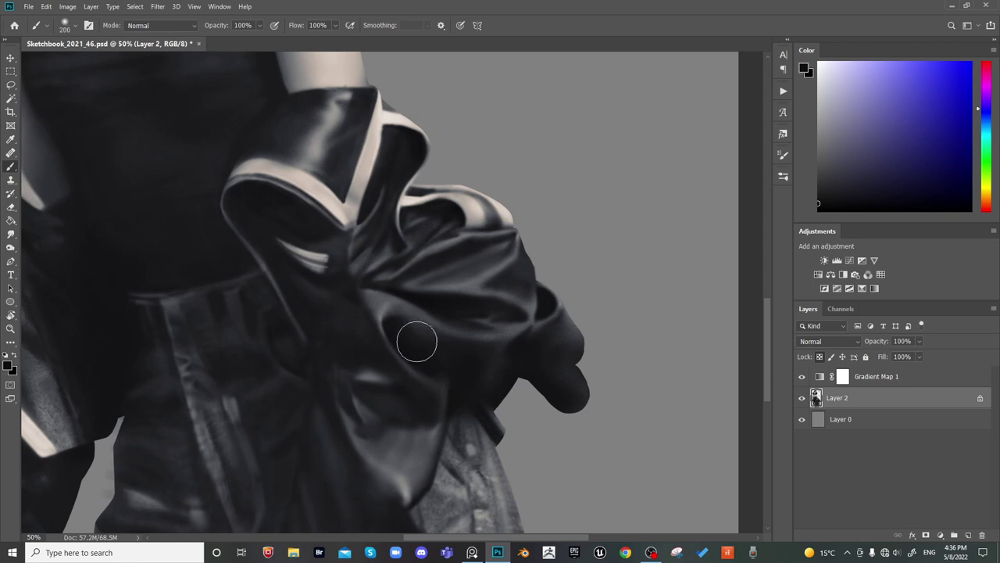
Deepen the creases between the bunched folds toward the sleeve's outer end, varying the near-black brush size down to 125 px
{"action": "key", "text": "bracketleft"}
{"action": "key", "text": "bracketleft"}
{"action": "key", "text": "bracketleft"}
{"action": "key", "text": "bracketleft"}
{"action": "key", "text": "bracketleft"}
{"action": "key", "text": "bracketleft"}
{"action": "key", "text": "bracketleft"}
{"action": "key", "text": "bracketright"}
{"action": "key", "text": "bracketright"}
{"action": "key", "text": "bracketright"}
{"action": "key", "text": "bracketright"}
{"action": "key", "text": "bracketright"}
{"action": "key", "text": "bracketright"}
{"action": "key", "text": "bracketright"}
{"action": "key", "text": "bracketright"}
{"action": "key", "text": "bracketright"}
{"action": "key", "text": "bracketleft"}
{"action": "key", "text": "bracketleft"}
{"action": "key", "text": "bracketleft"}
{"action": "key", "text": "bracketleft"}
{"action": "key", "text": "bracketleft"}
{"action": "key", "text": "bracketleft"}
{"action": "key", "text": "bracketleft"}
{"action": "key", "text": "bracketleft"}
{"action": "key", "text": "bracketleft"}
{"action": "key", "text": "bracketright"}
{"action": "key", "text": "bracketright"}
{"action": "key", "text": "bracketright"}
{"action": "key", "text": "bracketright"}
{"action": "key", "text": "bracketright"}
{"action": "key", "text": "bracketright"}
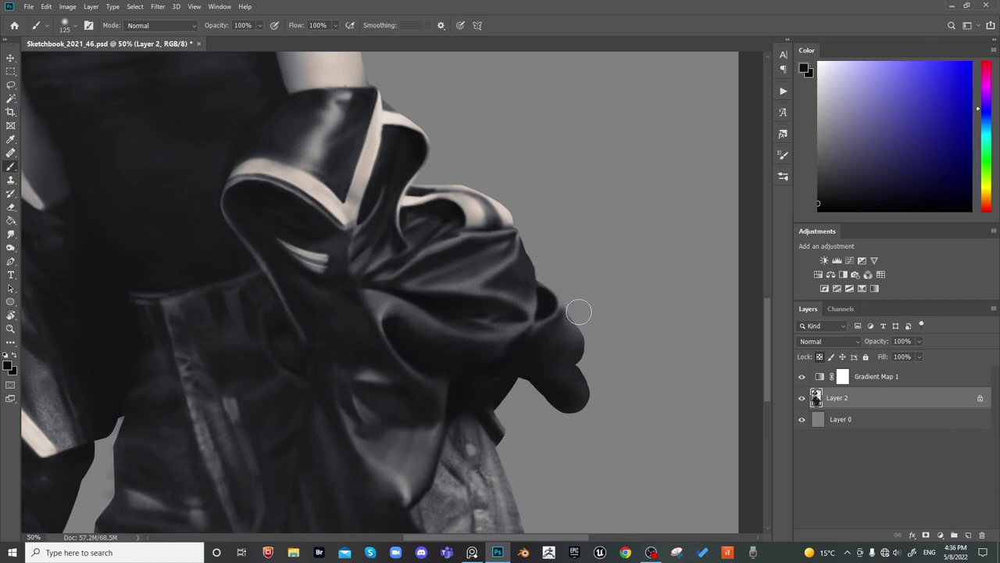
Choose pure black and darken the underside of the sleeve's outer end with a soft brush up to 400 px
{"action": "left_click", "coordinate": [816, 210]}
{"action": "left_click_drag", "start_coordinate": [830, 186], "coordinate": [818, 209]}
{"action": "key", "text": "bracketleft"}
{"action": "key", "text": "bracketright"}
{"action": "key", "text": "bracketright"}
{"action": "key", "text": "bracketright"}
{"action": "mouse_move", "coordinate": [531, 379]}
{"action": "left_mouse_down"}
{"action": "mouse_move", "coordinate": [583, 429]}
{"action": "mouse_move", "coordinate": [598, 404]}
{"action": "left_mouse_up"}
{"action": "key", "text": "bracketright"}
{"action": "key", "text": "bracketright"}
{"action": "key", "text": "bracketright"}
{"action": "key", "text": "bracketright"}
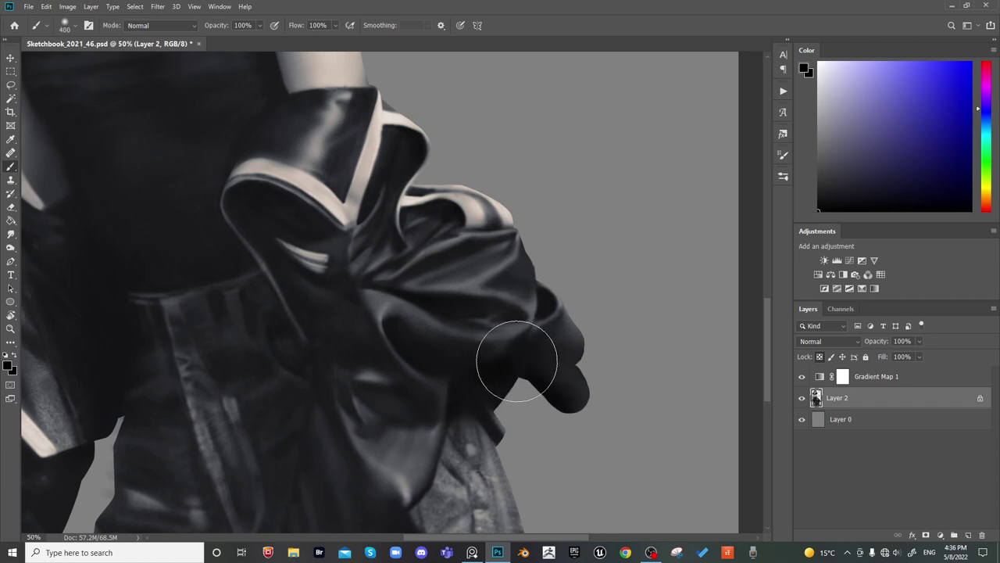
{"action": "key", "text": "bracketleft"}
{"action": "key", "text": "bracketleft"}
{"action": "key", "text": "bracketleft"}
{"action": "key", "text": "bracketleft"}
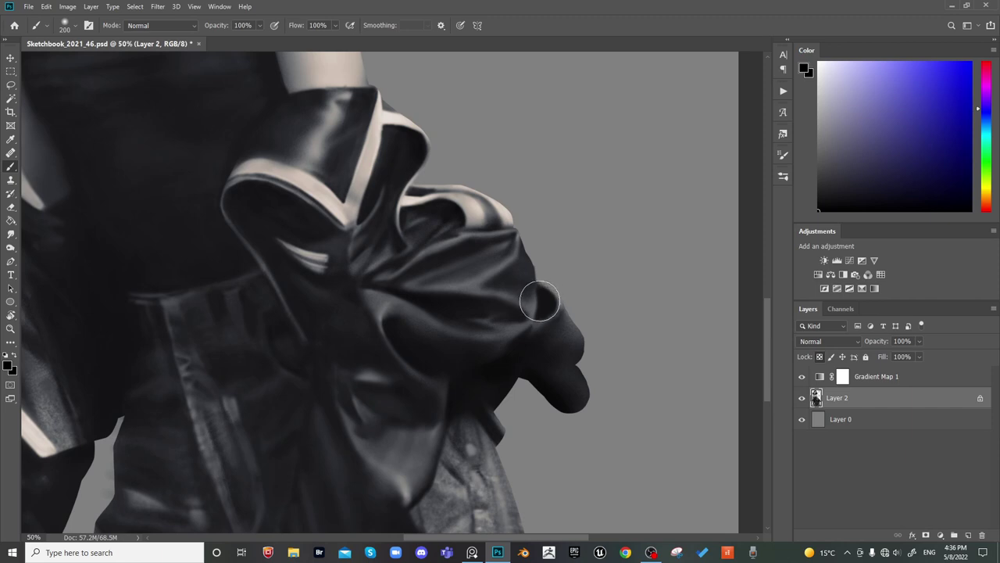
Darken the small loop opening at the sleeve's outer end with black, and shade the adjoining folds at 250 px
{"action": "left_click", "coordinate": [537, 304]}
{"action": "key", "text": "bracketleft"}
{"action": "key", "text": "bracketleft"}
{"action": "key", "text": "bracketleft"}
{"action": "key", "text": "bracketright"}
{"action": "key", "text": "bracketright"}
{"action": "key", "text": "bracketright"}
{"action": "key", "text": "bracketright"}
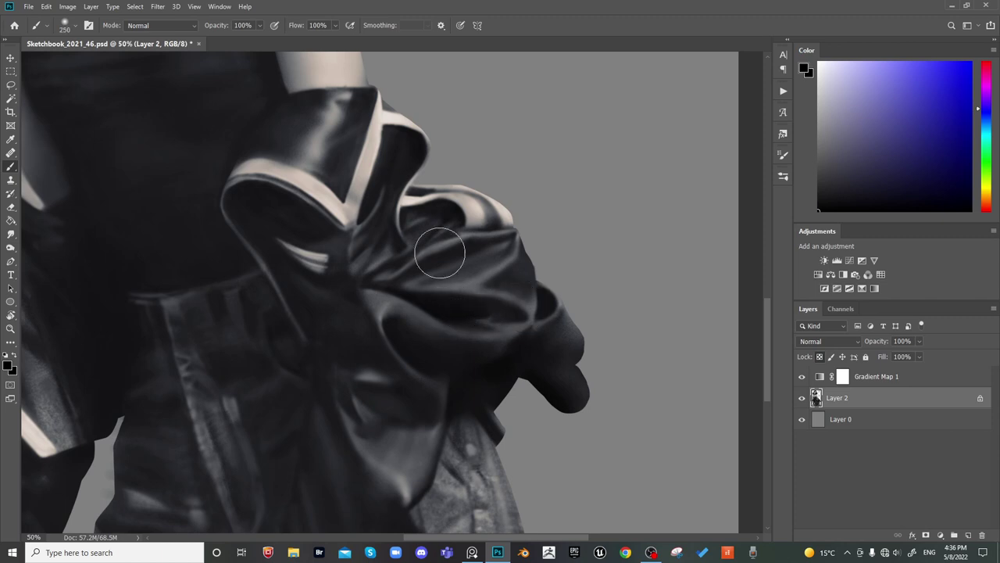
Deepen the pointed shadow where the cuff's inner edge meets the lower sleeve, using black at sizes up to 250 px
{"action": "key", "text": "bracketleft"}
{"action": "key", "text": "bracketleft"}
{"action": "key", "text": "bracketleft"}
{"action": "key", "text": "bracketleft"}
{"action": "key", "text": "bracketleft"}
{"action": "key", "text": "bracketleft"}
{"action": "key", "text": "bracketleft"}
{"action": "key", "text": "bracketleft"}
{"action": "key", "text": "bracketright"}
{"action": "key", "text": "bracketright"}
{"action": "key", "text": "bracketright"}
{"action": "key", "text": "bracketright"}
{"action": "key", "text": "bracketright"}
{"action": "key", "text": "bracketright"}
{"action": "key", "text": "bracketright"}
{"action": "key", "text": "bracketright"}
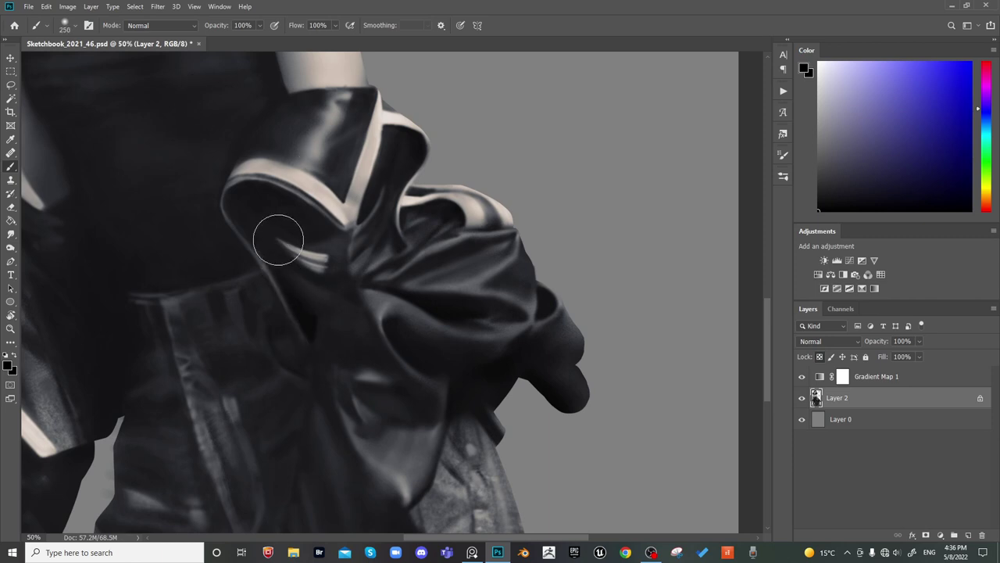
Darken the sleeve interior around the small light stripe with black at 300 px
{"action": "key", "text": "bracketright"}
{"action": "key", "text": "bracketright"}
{"action": "key", "text": "bracketright"}
{"action": "key", "text": "bracketleft"}
{"action": "key", "text": "bracketleft"}
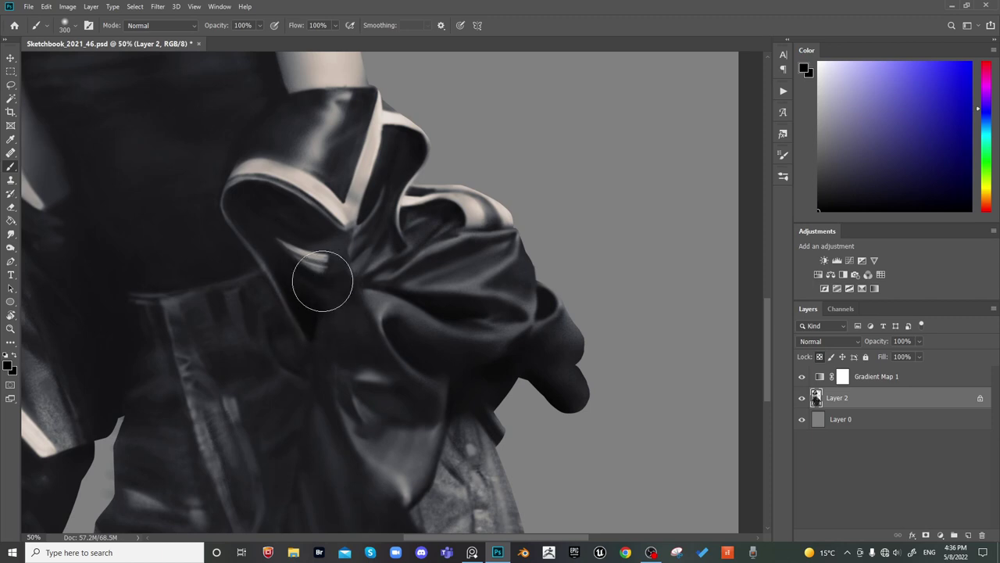
{"action": "key", "text": "bracketleft"}
{"action": "key", "text": "bracketleft"}
{"action": "key", "text": "bracketleft"}
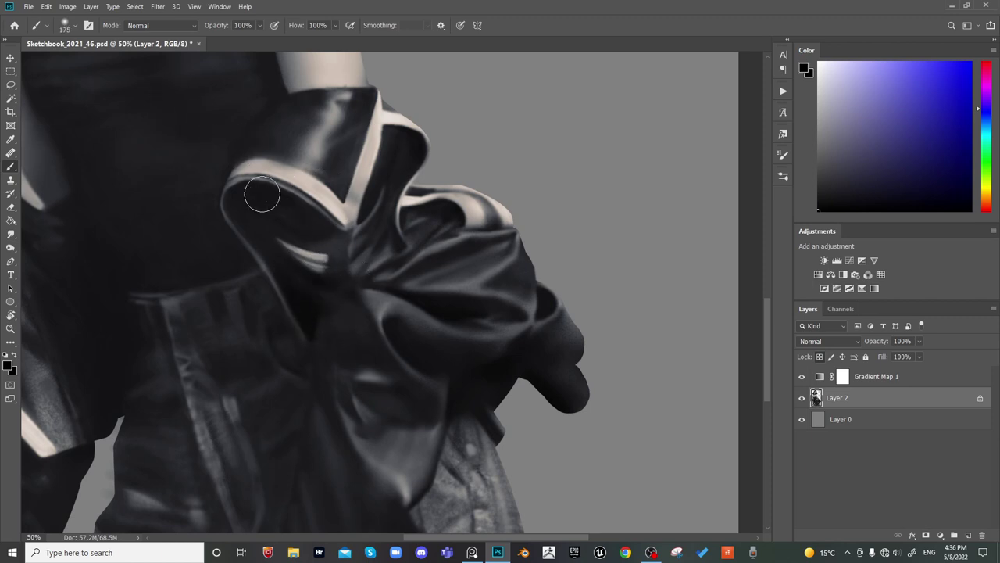
Blacken the cuff opening directly beneath the light trim and along its inner rim at 100 to 250 px
{"action": "key", "text": "bracketright"}
{"action": "key", "text": "bracketright"}
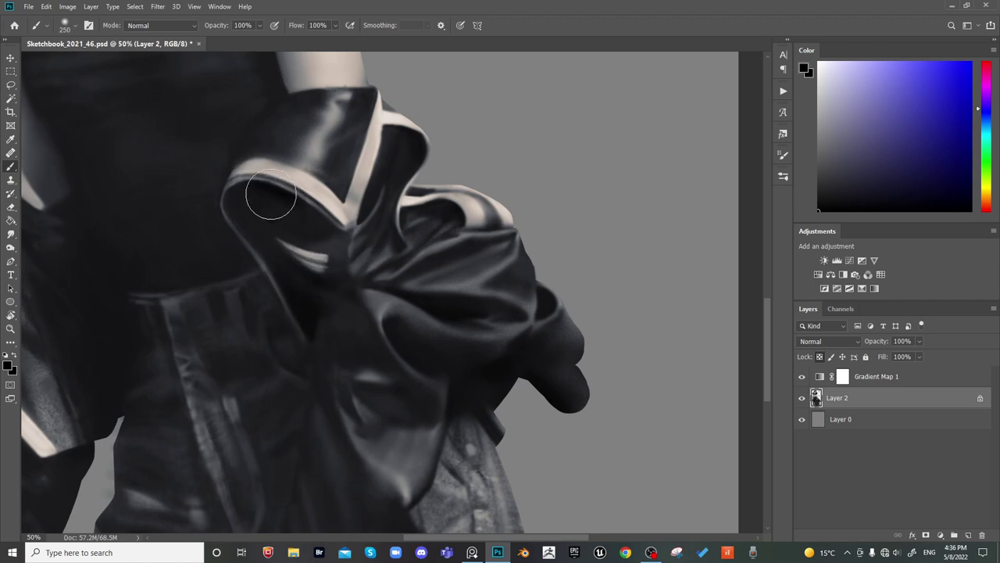
{"action": "key", "text": "bracketleft"}
{"action": "key", "text": "bracketleft"}
{"action": "key", "text": "bracketleft"}
{"action": "key", "text": "bracketleft"}
{"action": "key", "text": "bracketleft"}
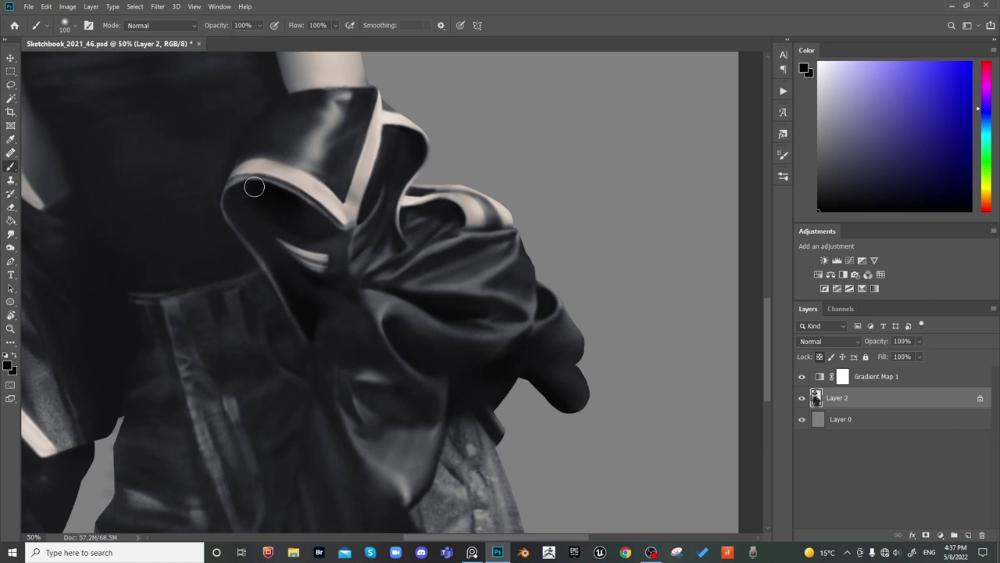
{"action": "key", "text": "bracketleft"}
{"action": "key", "text": "bracketleft"}
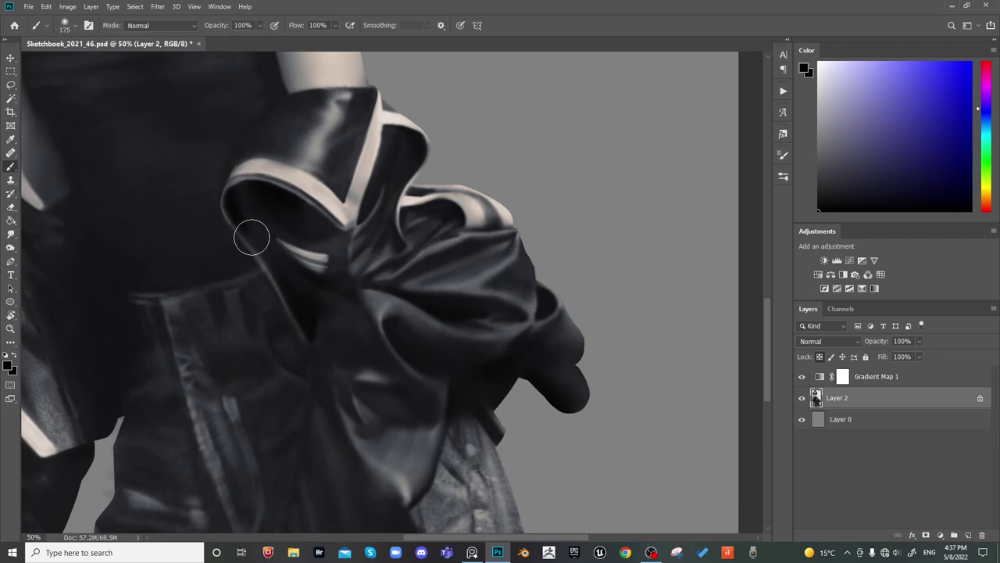
{"action": "key", "text": "bracketleft"}
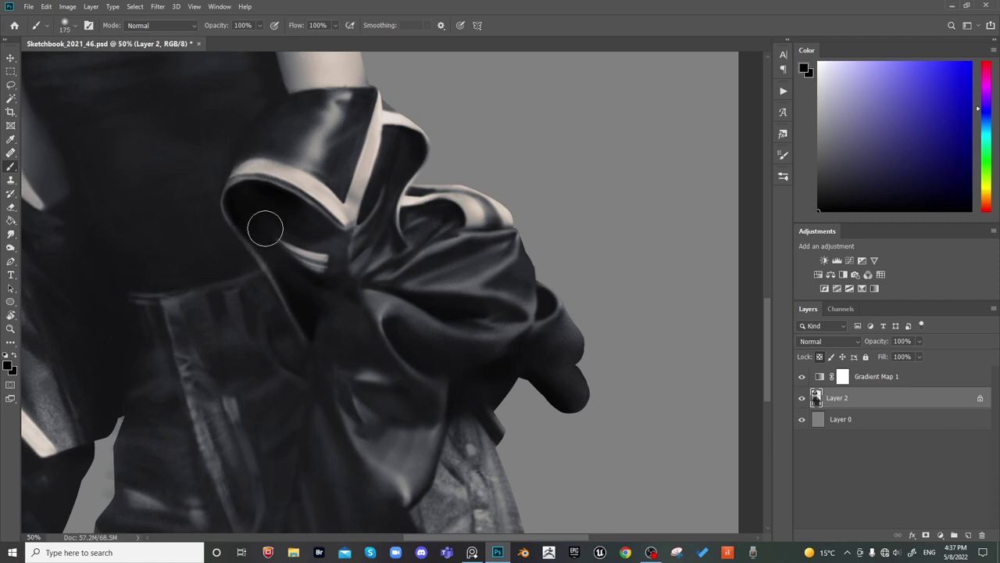
Darken the cuff interior above and below the small light stripe with black at 100 to 200 px
{"action": "key", "text": "bracketright"}
{"action": "key", "text": "bracketright"}
{"action": "key", "text": "bracketright"}
{"action": "key", "text": "bracketright"}
{"action": "key", "text": "bracketright"}
{"action": "key", "text": "bracketright"}
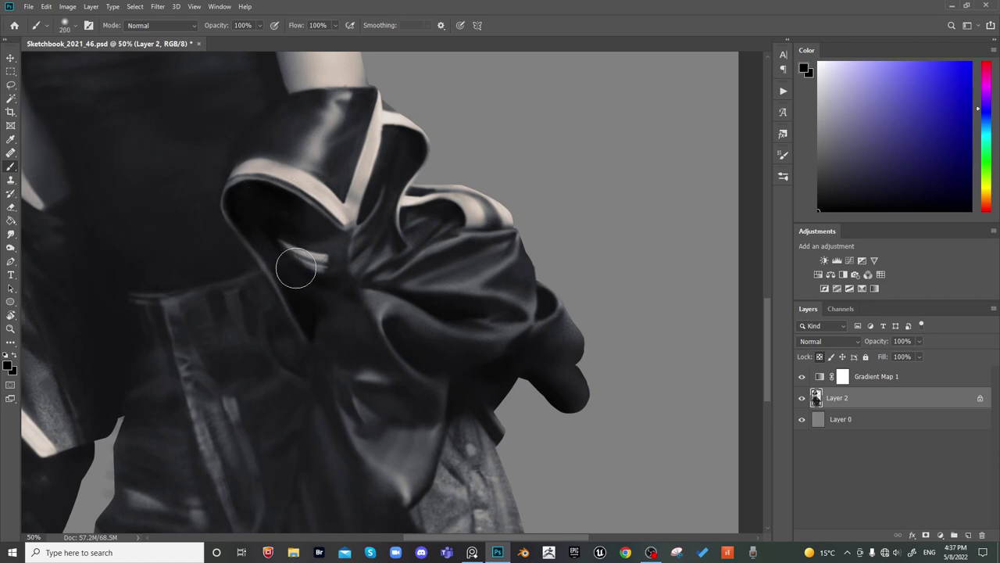
{"action": "key", "text": "bracketleft"}
{"action": "key", "text": "bracketleft"}
{"action": "key", "text": "bracketleft"}
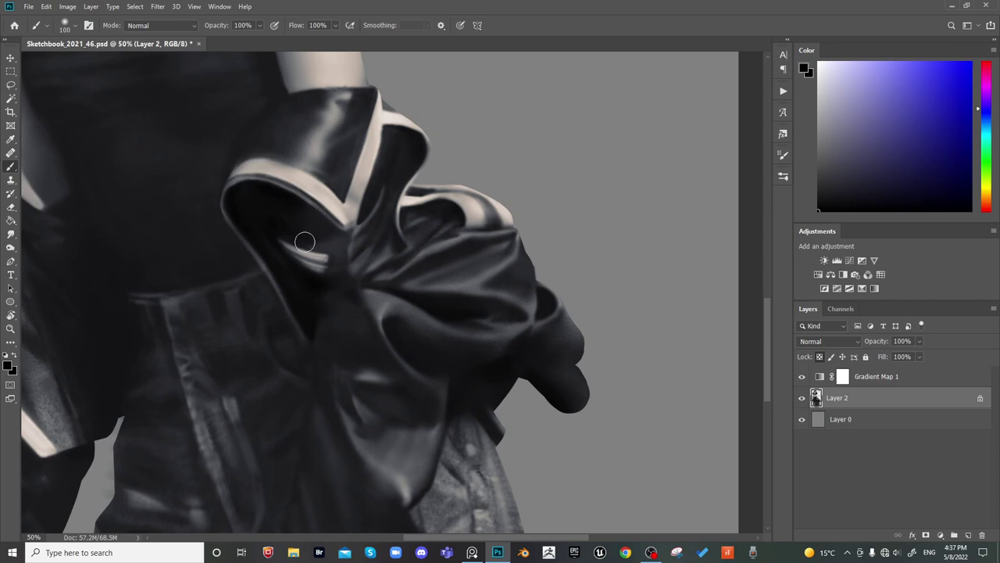
{"action": "key", "text": "bracketright"}
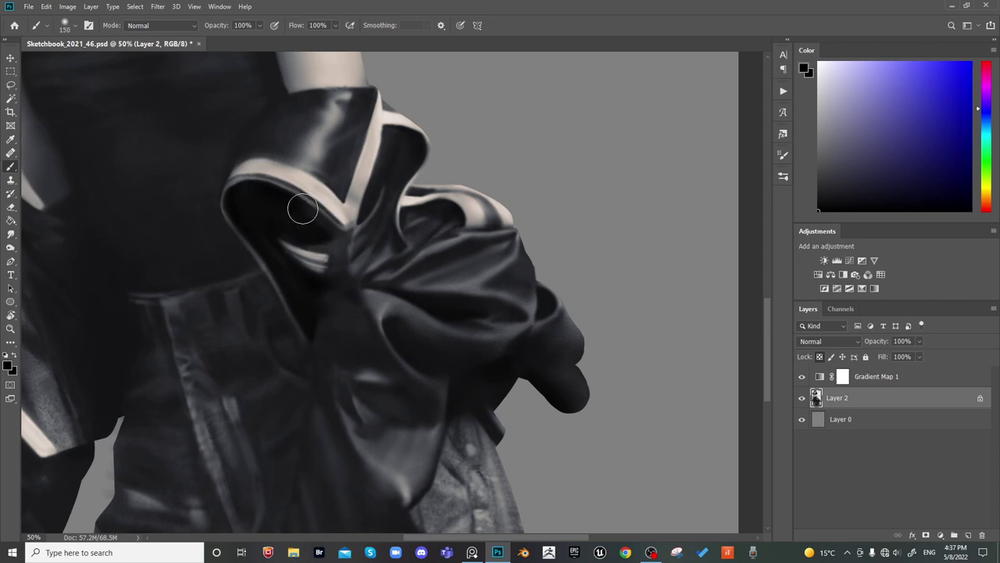
{"action": "key", "text": "bracketleft"}
{"action": "key", "text": "bracketleft"}
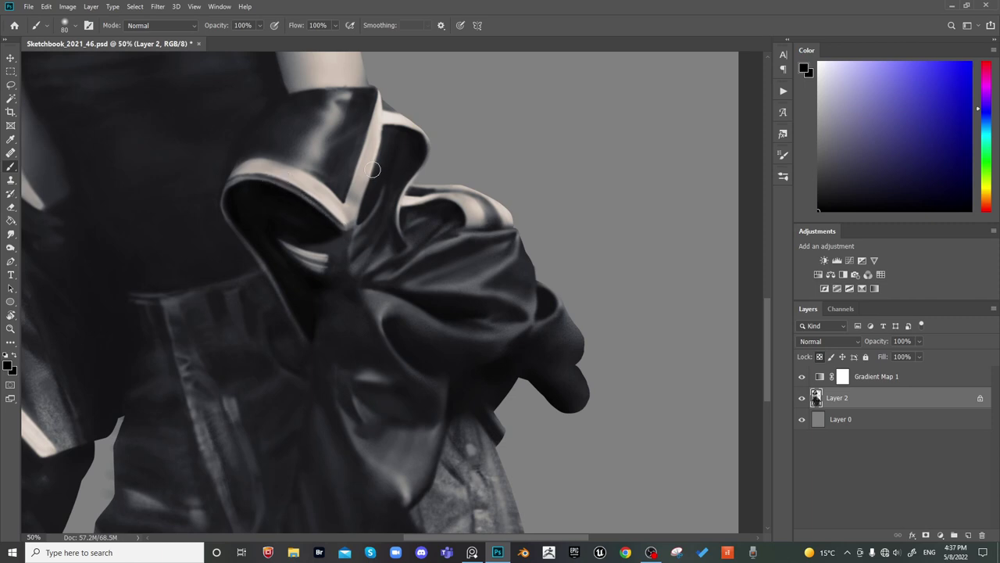
Darken the hollow under the upper side fold's light trim with black at 125 to 175 px
{"action": "key", "text": "bracketright"}
{"action": "left_click", "coordinate": [410, 146]}
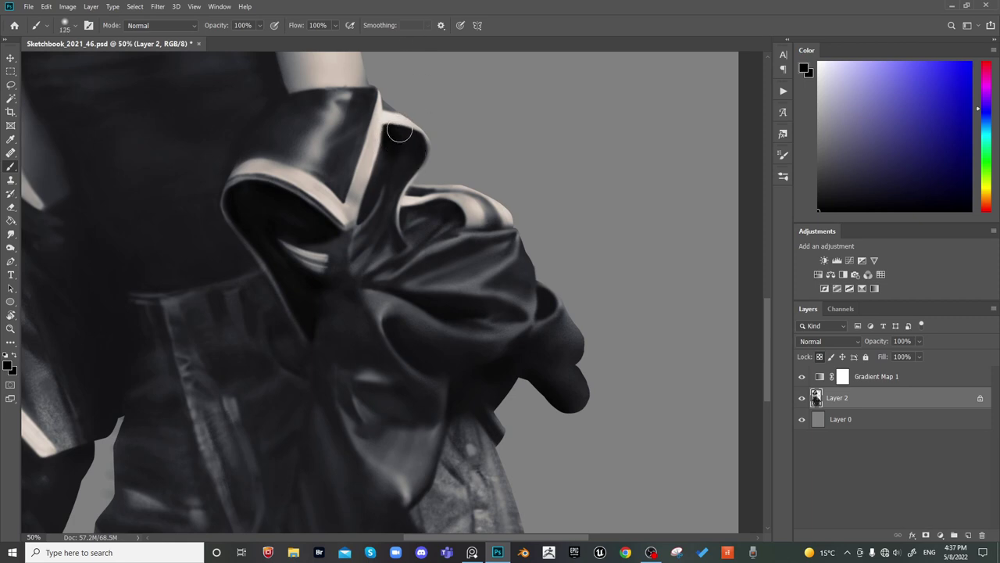
{"action": "key", "text": "bracketright"}
{"action": "key", "text": "bracketright"}
{"action": "key", "text": "bracketright"}
{"action": "key", "text": "bracketright"}
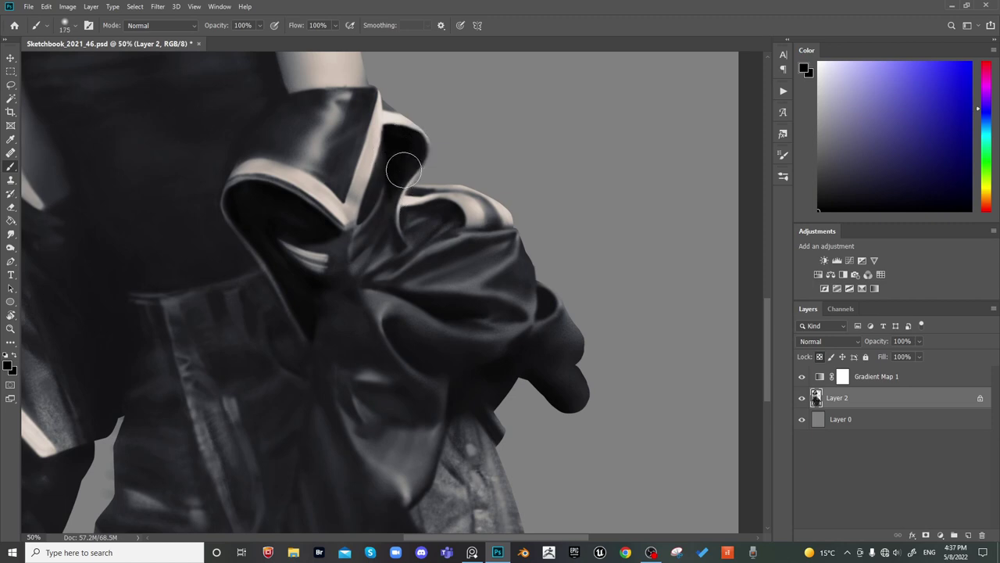
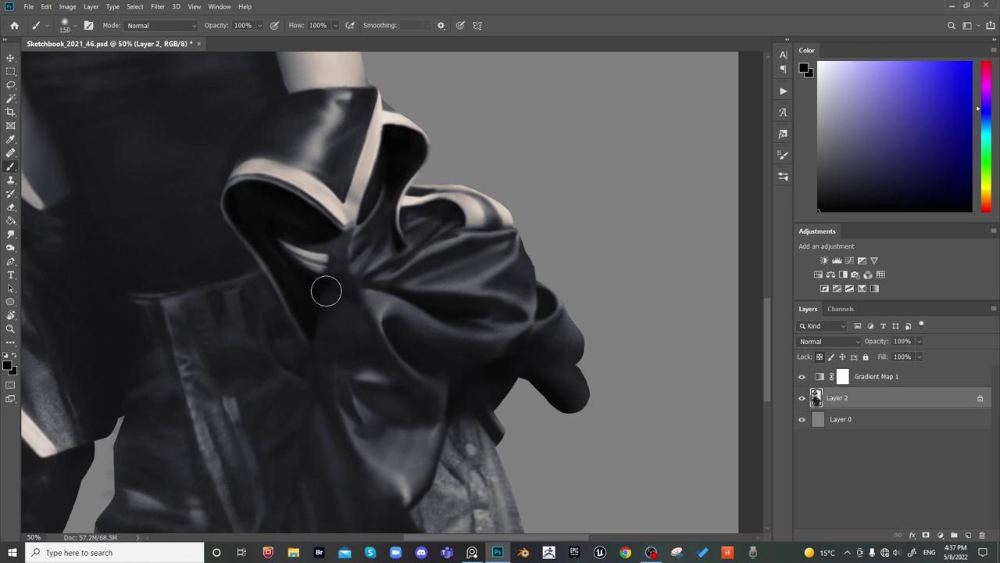
Deepen the point where the folds converge below the cuff and the sleeve area beneath it with black at 175 to 300 px
{"action": "key", "text": "bracketright"}
{"action": "key", "text": "bracketright"}
{"action": "key", "text": "bracketright"}
{"action": "key", "text": "bracketright"}
{"action": "mouse_move", "coordinate": [340, 292]}
{"action": "left_mouse_down"}
{"action": "mouse_move", "coordinate": [350, 269]}
{"action": "mouse_move", "coordinate": [335, 298]}
{"action": "mouse_move", "coordinate": [367, 287]}
{"action": "left_mouse_up"}
{"action": "key", "text": "bracketleft"}
{"action": "key", "text": "bracketleft"}
{"action": "key", "text": "bracketleft"}
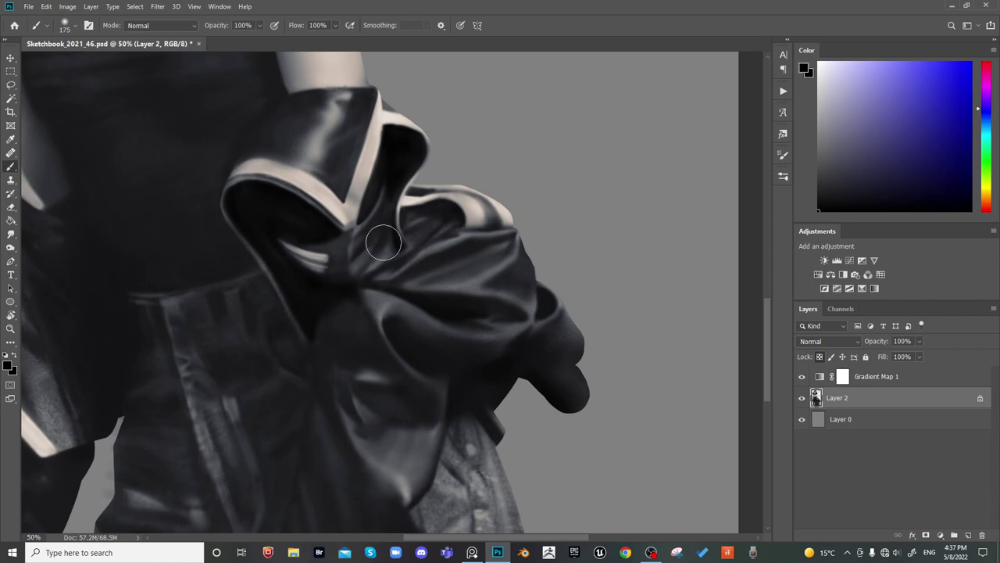
{"action": "key", "text": "bracketright"}
{"action": "key", "text": "bracketright"}
{"action": "key", "text": "bracketright"}
{"action": "key", "text": "bracketright"}
{"action": "key", "text": "bracketright"}
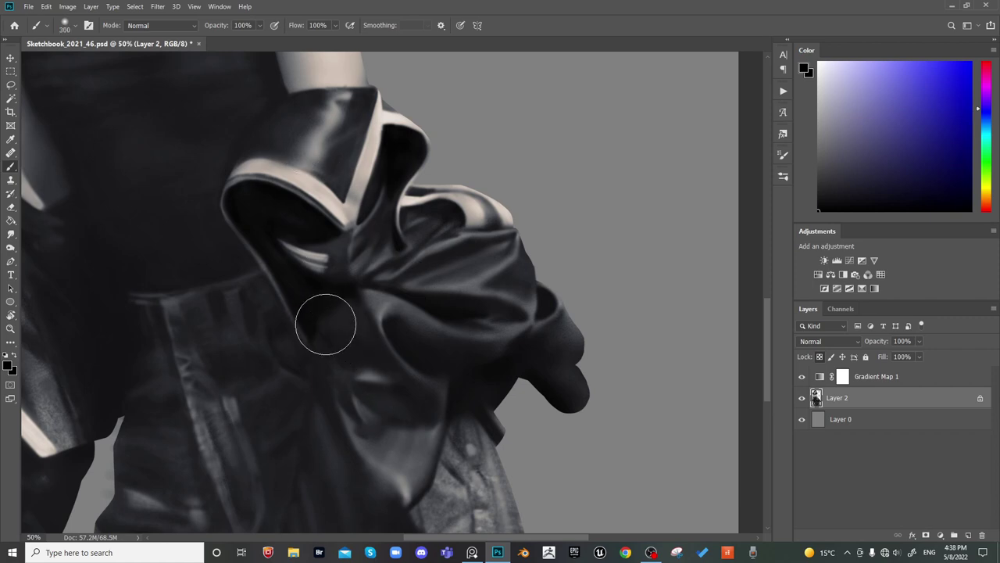
{"action": "key", "text": "bracketleft"}
{"action": "key", "text": "bracketleft"}
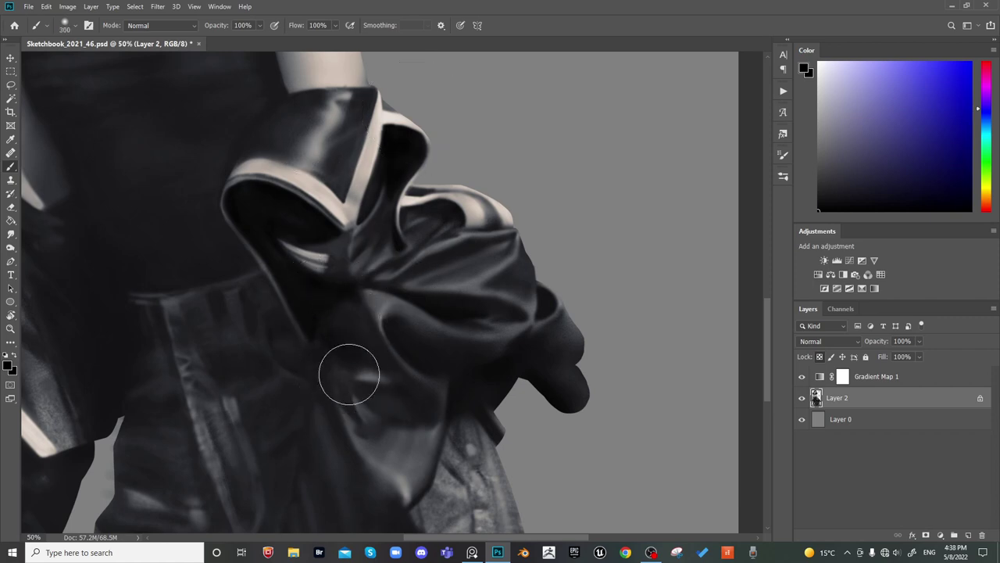
Darken the sleeve shadow beneath the point where the folds converge with black at 150 to 400 px
{"action": "mouse_move", "coordinate": [369, 371]}
{"action": "left_mouse_down"}
{"action": "mouse_move", "coordinate": [374, 307]}
{"action": "mouse_move", "coordinate": [390, 273]}
{"action": "left_mouse_up"}
{"action": "key", "text": "bracketleft"}
{"action": "key", "text": "bracketleft"}
{"action": "key", "text": "bracketleft"}
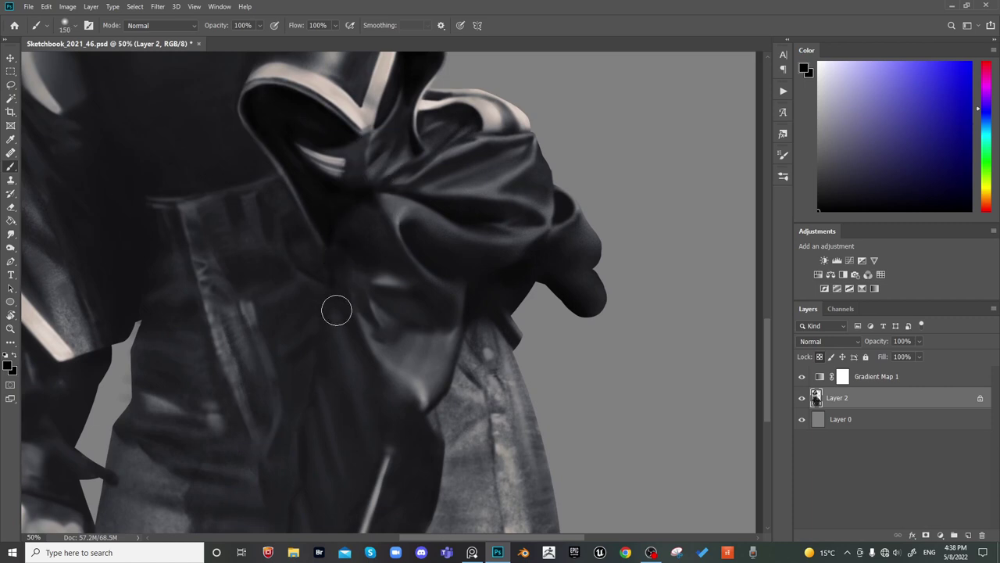
{"action": "key", "text": "bracketright"}
{"action": "key", "text": "bracketright"}
{"action": "key", "text": "bracketright"}
{"action": "key", "text": "bracketright"}
{"action": "key", "text": "bracketright"}
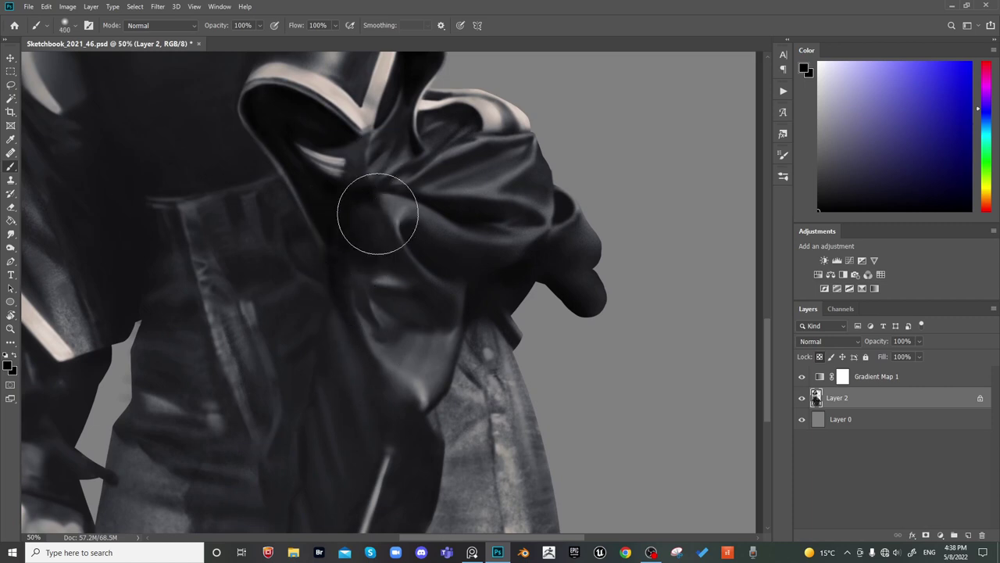
{"action": "left_click_drag", "start_coordinate": [377, 213], "coordinate": [407, 171]}
{"action": "key", "text": "bracketleft"}
{"action": "key", "text": "bracketleft"}
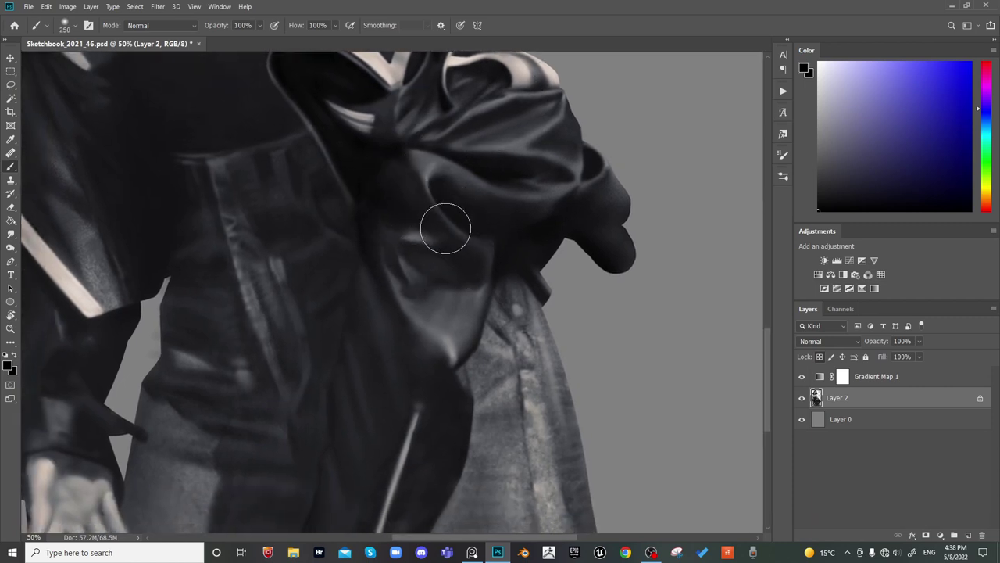
Shade along the edge of the curled fold above the hanging flap with black at about 175 px
{"action": "key", "text": "bracketleft"}
{"action": "key", "text": "bracketleft"}
{"action": "key", "text": "bracketleft"}
{"action": "key", "text": "bracketleft"}
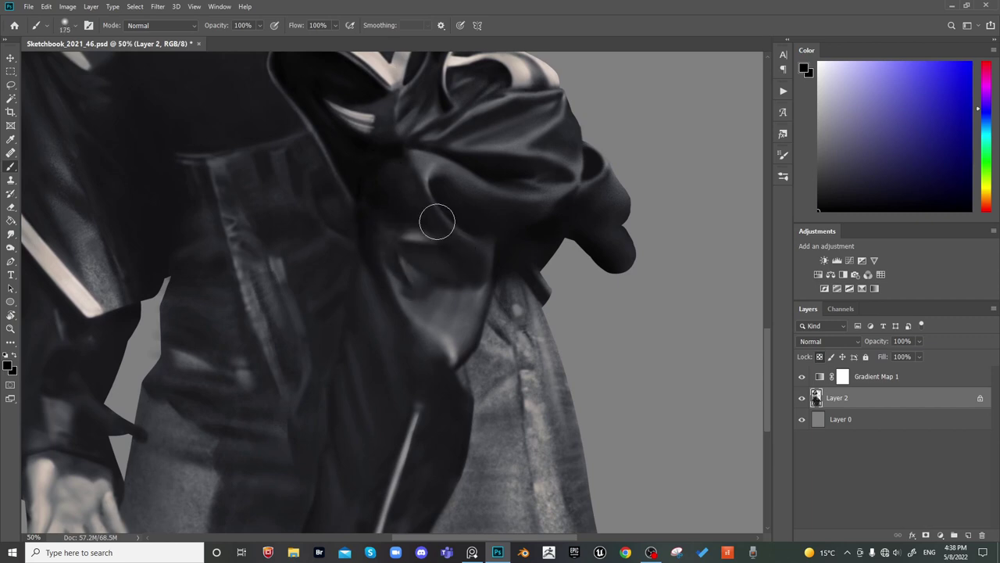
{"action": "key", "text": "bracketright"}
{"action": "key", "text": "bracketleft"}
{"action": "left_click_drag", "start_coordinate": [446, 193], "coordinate": [440, 182]}
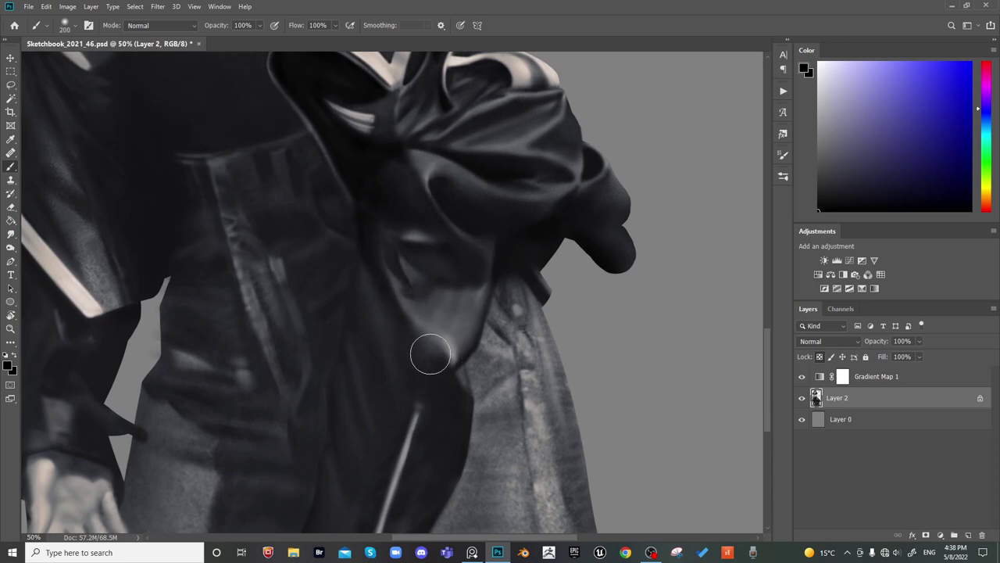
Darken the hanging flap's shadowed side edge down to its pointed tip with black at about 200 px
{"action": "key", "text": "bracketright"}
{"action": "key", "text": "bracketright"}
{"action": "key", "text": "bracketright"}
{"action": "key", "text": "bracketright"}
{"action": "key", "text": "bracketright"}
{"action": "key", "text": "bracketright"}
{"action": "key", "text": "bracketleft"}
{"action": "key", "text": "bracketleft"}
{"action": "key", "text": "bracketleft"}
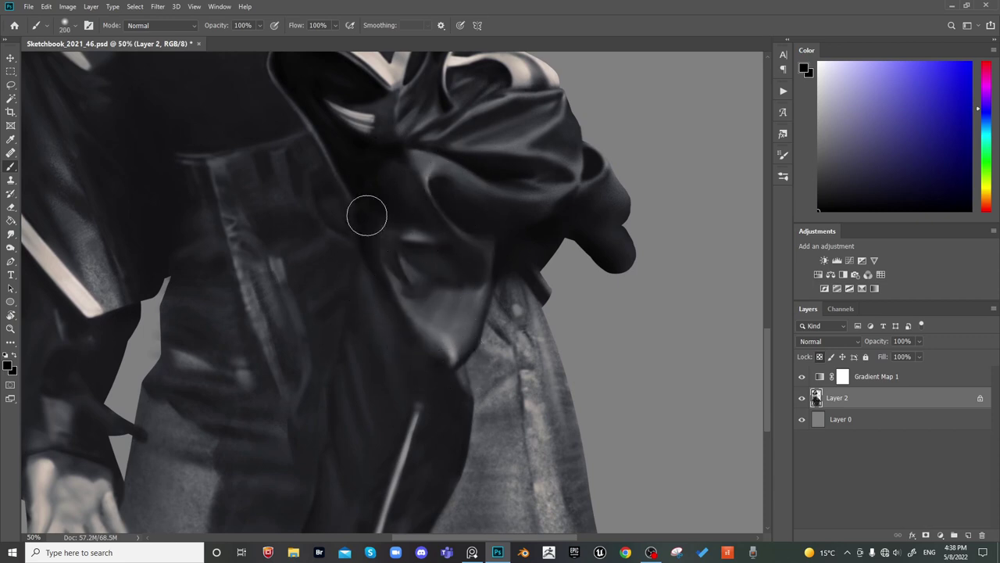
Deepen the gap between the hanging sleeve flap and the trousers with black at up to 300 px
{"action": "key", "text": "bracketleft"}
{"action": "key", "text": "bracketleft"}
{"action": "key", "text": "bracketleft"}
{"action": "key", "text": "bracketleft"}
{"action": "key", "text": "bracketright"}
{"action": "key", "text": "bracketright"}
{"action": "key", "text": "bracketright"}
{"action": "key", "text": "bracketright"}
{"action": "key", "text": "bracketright"}
{"action": "key", "text": "bracketright"}
{"action": "key", "text": "bracketright"}
{"action": "key", "text": "bracketright"}
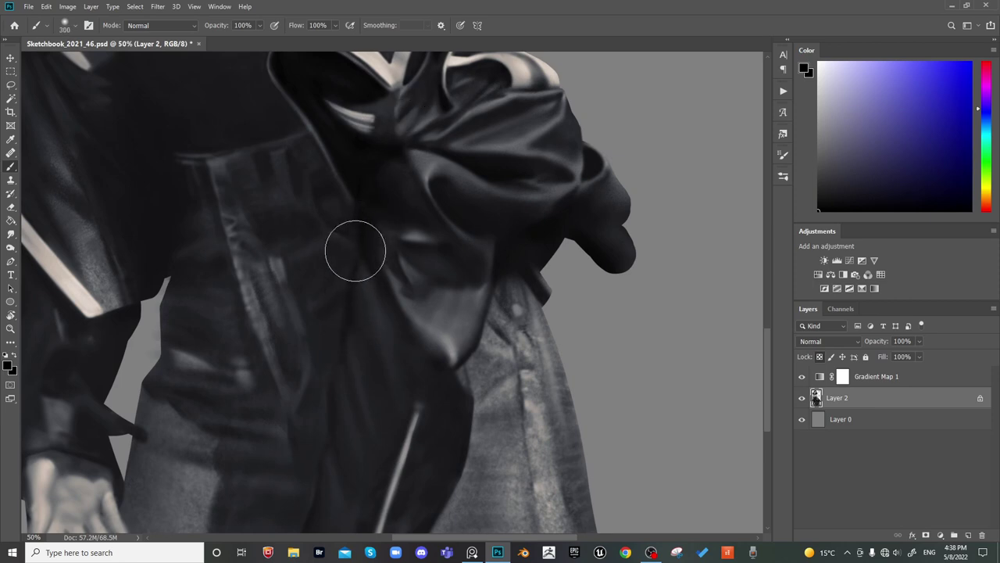
Refine the dark boundary where the cuff's thin rim meets the trousers with black at 90 px
{"action": "key", "text": "bracketleft"}
{"action": "key", "text": "bracketleft"}
{"action": "key", "text": "bracketleft"}
{"action": "key", "text": "bracketleft"}
{"action": "key", "text": "bracketleft"}
{"action": "key", "text": "bracketleft"}
{"action": "key", "text": "bracketleft"}
{"action": "key", "text": "bracketleft"}
{"action": "key", "text": "bracketleft"}
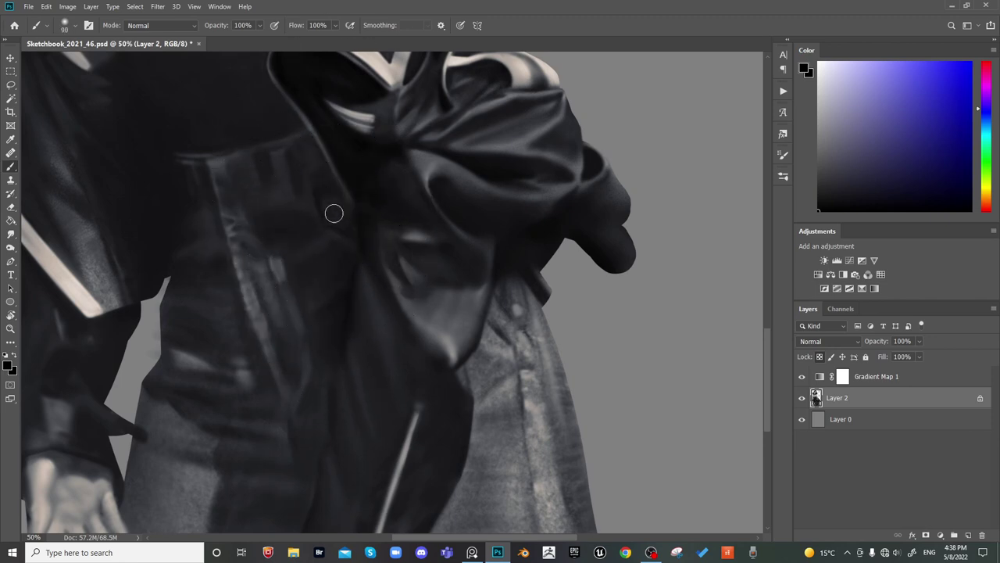
Darken the trouser area beside the end of the cuff's thin rim with black at up to 250 px
{"action": "key", "text": "bracketright"}
{"action": "key", "text": "bracketright"}
{"action": "key", "text": "bracketright"}
{"action": "key", "text": "bracketright"}
{"action": "key", "text": "bracketleft"}
{"action": "key", "text": "bracketleft"}
{"action": "key", "text": "bracketright"}
{"action": "key", "text": "bracketright"}
{"action": "key", "text": "bracketright"}
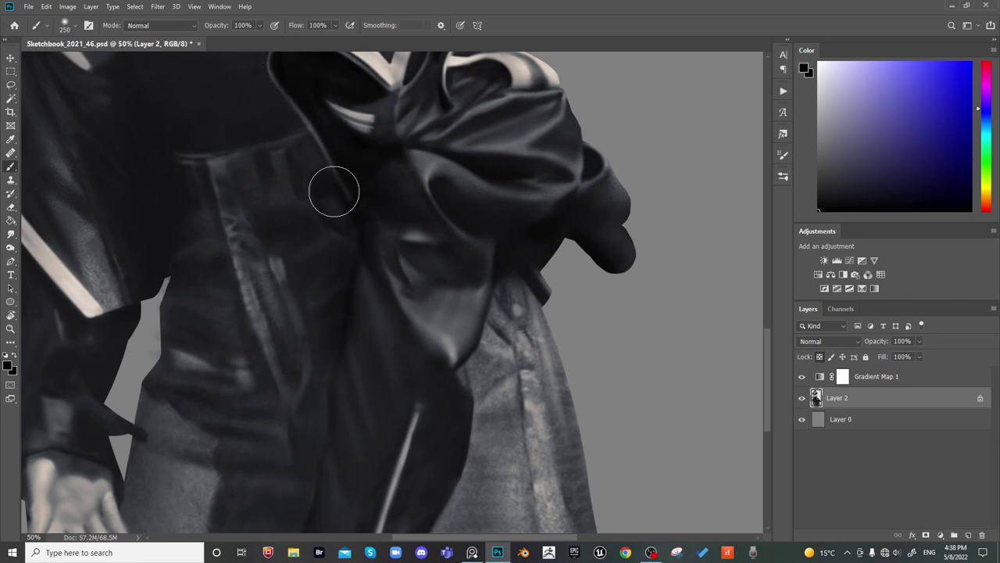
{"action": "key", "text": "bracketleft"}
{"action": "key", "text": "bracketleft"}
{"action": "key", "text": "bracketleft"}
{"action": "key", "text": "bracketleft"}
{"action": "key", "text": "bracketleft"}
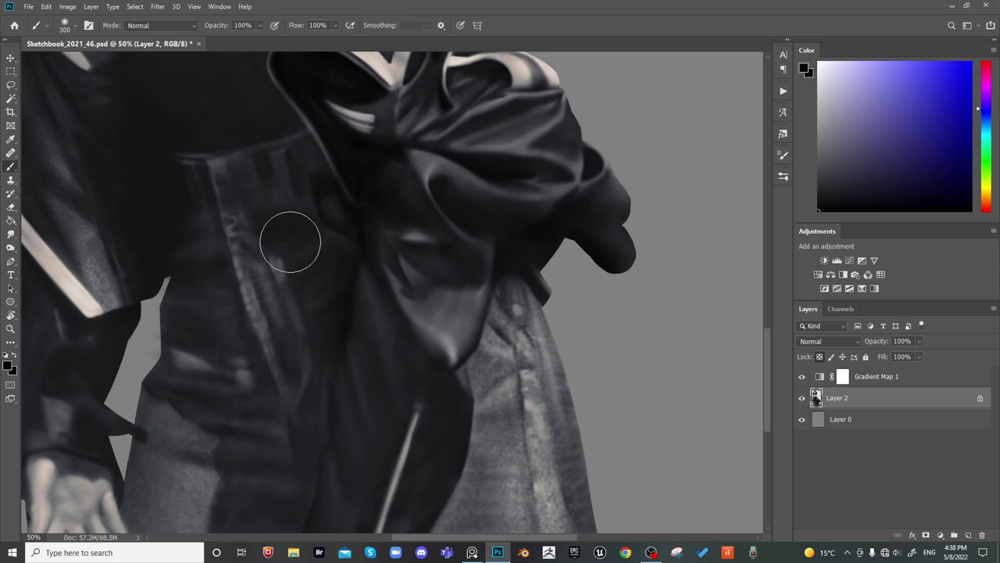
Shade the trouser front between its vertical seam and the jacket with black at 300 to 500 px
{"action": "key", "text": "bracketright"}
{"action": "key", "text": "bracketright"}
{"action": "key", "text": "bracketright"}
{"action": "key", "text": "bracketright"}
{"action": "key", "text": "bracketright"}
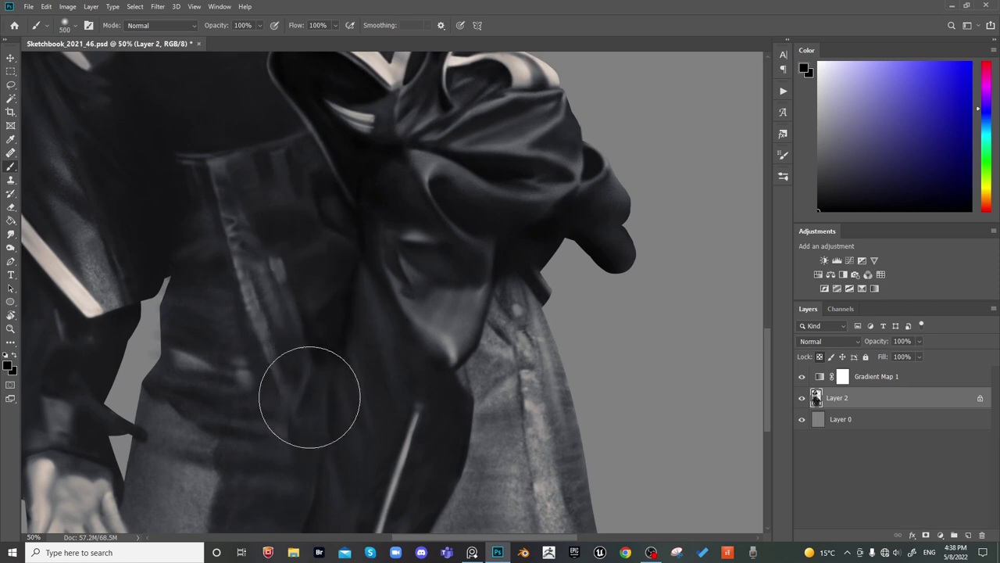
Blacken the trouser shadow directly beside the hanging jacket with black at 100 to 250 px
{"action": "left_click_drag", "start_coordinate": [307, 397], "coordinate": [384, 290]}
{"action": "key", "text": "bracketleft"}
{"action": "key", "text": "bracketleft"}
{"action": "key", "text": "bracketleft"}
{"action": "key", "text": "bracketleft"}
{"action": "key", "text": "bracketleft"}
{"action": "key", "text": "bracketleft"}
{"action": "key", "text": "bracketleft"}
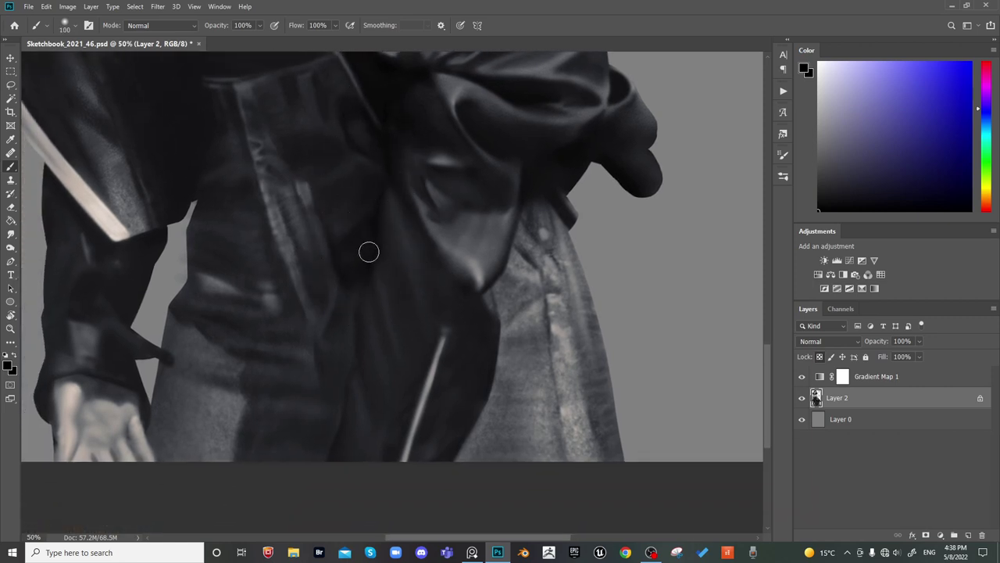
{"action": "key", "text": "bracketright"}
{"action": "key", "text": "bracketright"}
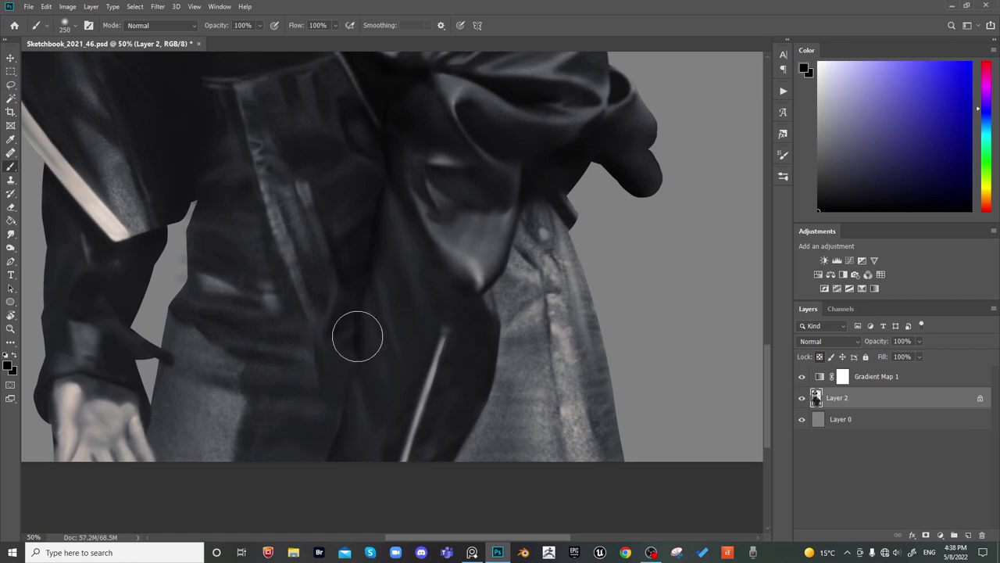
Extend the dark line between the trousers and the hanging jacket down toward the canvas edge with black
{"action": "key", "text": "bracketright"}
{"action": "key", "text": "bracketright"}
{"action": "key", "text": "bracketleft"}
{"action": "key", "text": "bracketleft"}
{"action": "key", "text": "bracketleft"}
{"action": "key", "text": "bracketleft"}
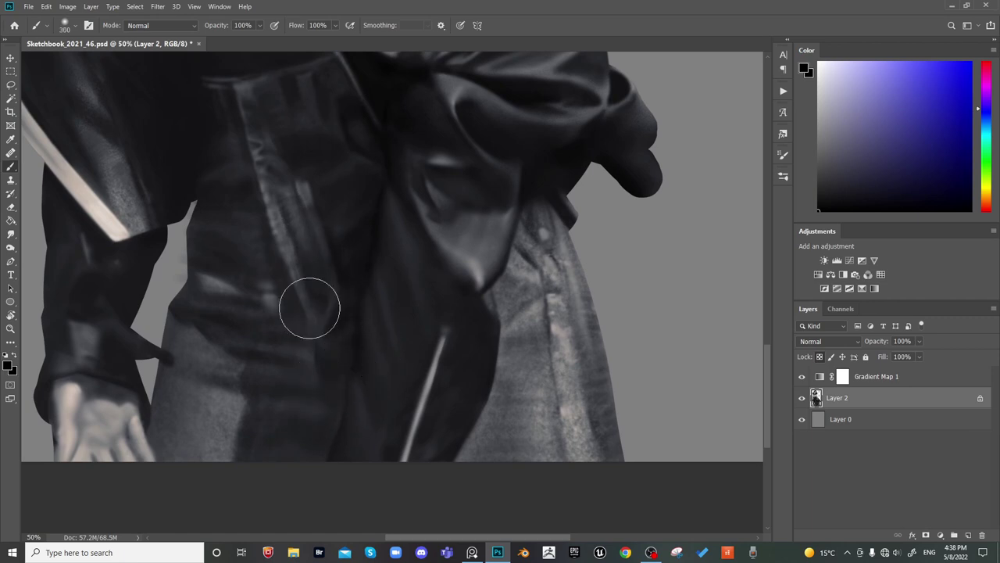
Tone down the lower end of the trousers' vertical seam with black at 250 to 300 px
{"action": "key", "text": "bracketright"}
{"action": "key", "text": "bracketright"}
{"action": "key", "text": "bracketright"}
{"action": "key", "text": "bracketright"}
{"action": "key", "text": "bracketright"}
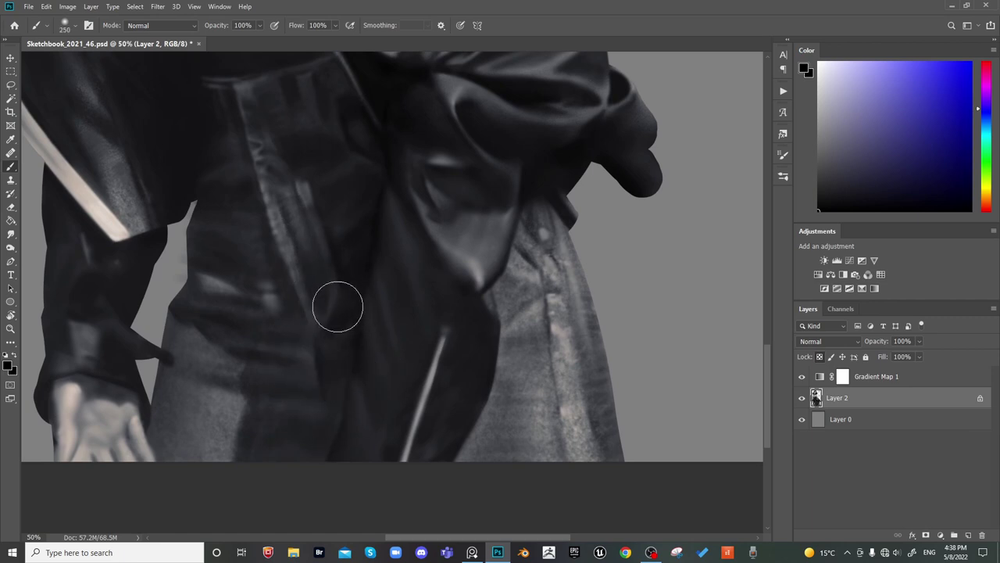
{"action": "key", "text": "bracketleft"}
{"action": "key", "text": "bracketleft"}
{"action": "key", "text": "bracketleft"}
{"action": "key", "text": "bracketleft"}
{"action": "key", "text": "bracketleft"}
{"action": "key", "text": "bracketleft"}
Darken the lower hanging jacket around its narrow light stripe with large soft black strokes at 700 to 800 px
{"action": "key", "text": "bracketright"}
{"action": "key", "text": "bracketright"}
{"action": "key", "text": "bracketright"}
{"action": "key", "text": "bracketright"}
{"action": "key", "text": "bracketright"}
{"action": "key", "text": "bracketright"}
{"action": "key", "text": "bracketright"}
{"action": "key", "text": "bracketright"}
{"action": "key", "text": "bracketright"}
{"action": "key", "text": "bracketright"}
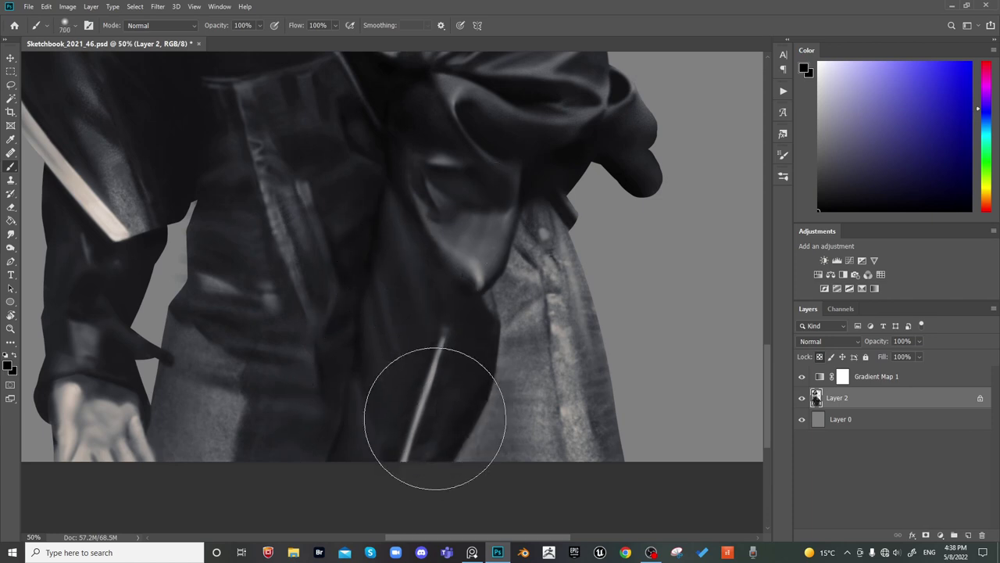
{"action": "key", "text": "bracketright"}
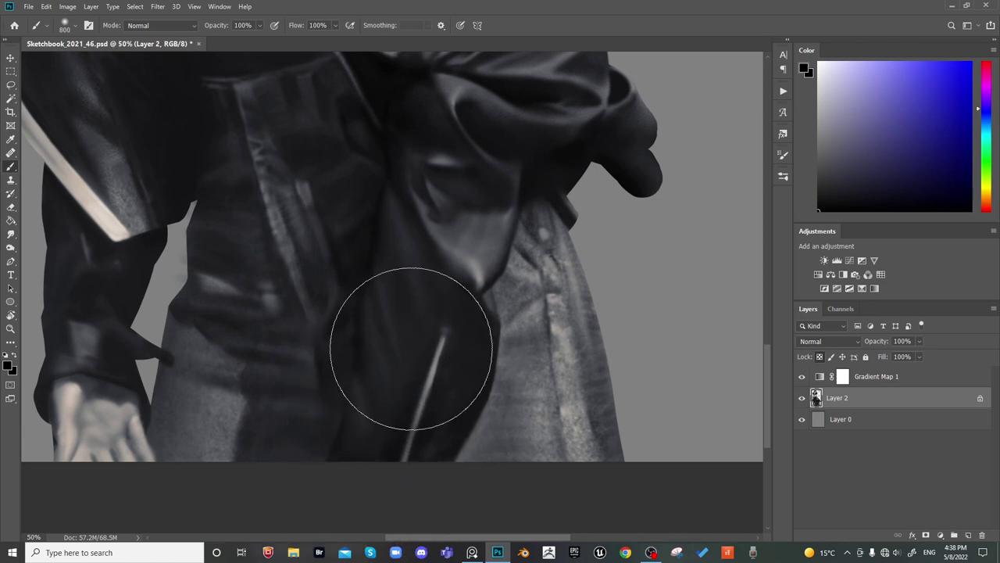
Flip the whole canvas horizontally to check the figure and save the document
{"action": "key", "text": "ctrl+minus"}
{"action": "key", "text": "ctrl+minus"}
{"action": "key", "text": "ctrl+minus"}
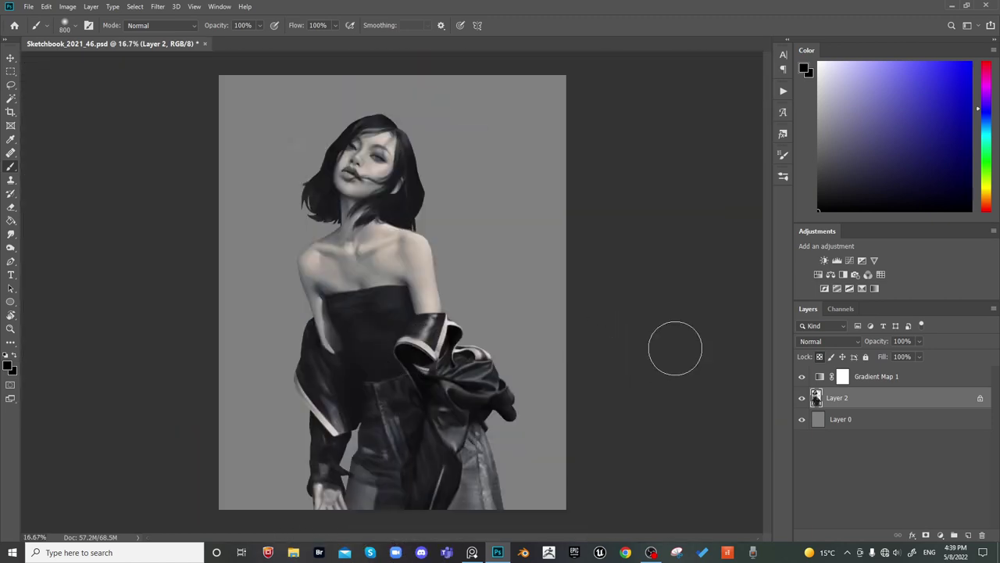
{"action": "key", "text": "ctrl+shift+h"}
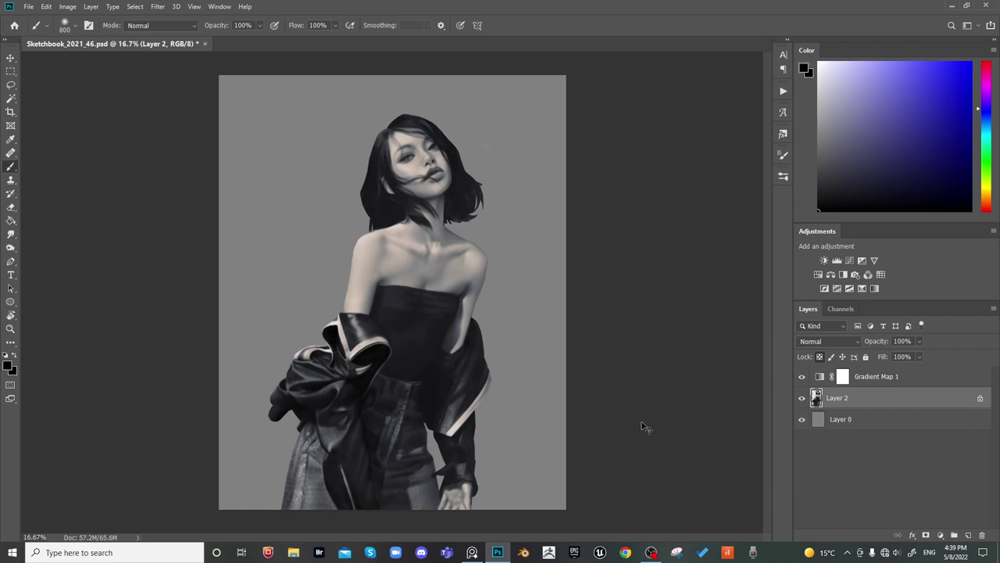
{"action": "key", "text": "ctrl+s"}
{"action": "key", "text": "ctrl+minus"}
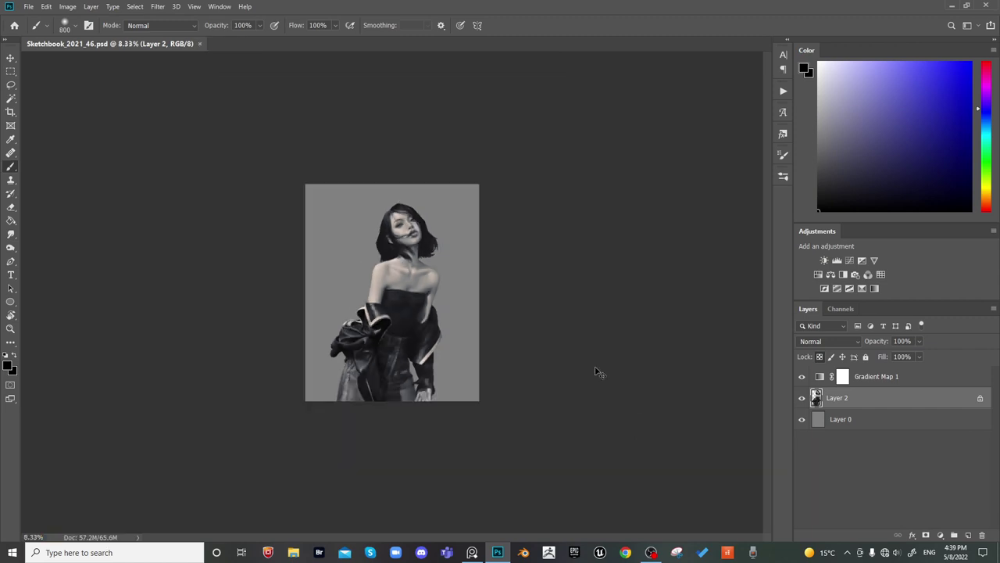
Flip the canvas horizontally back to the painting's original orientation
{"action": "key", "text": "ctrl+plus"}
{"action": "key", "text": "ctrl+shift+h"}
{"action": "key", "text": "ctrl+plus"}
{"action": "key", "text": "ctrl+plus"}
{"action": "key", "text": "ctrl+plus"}
{"action": "key", "text": "ctrl+plus"}
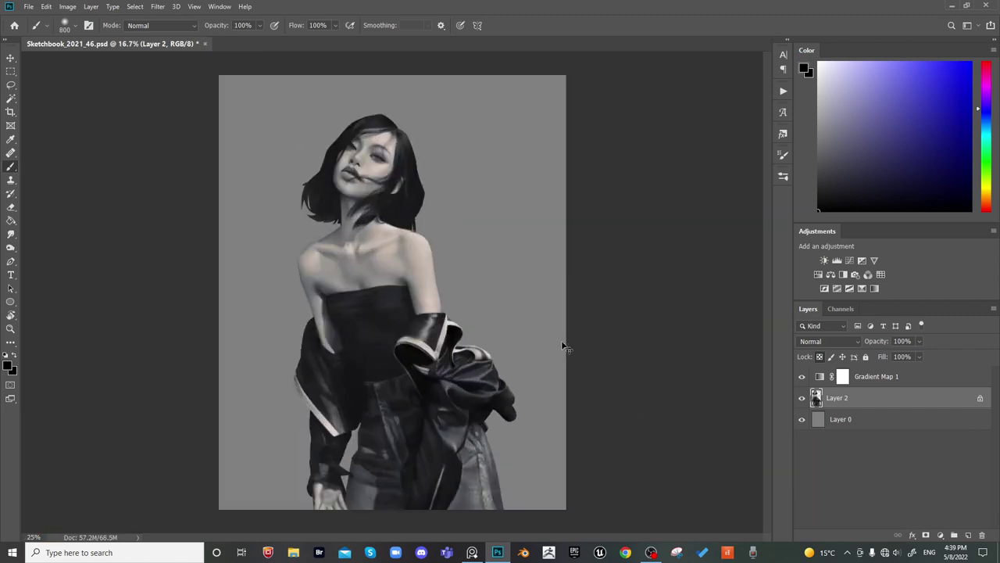
Darken the side edge of the strapless top next to the bare arm with black at 125 px
{"action": "mouse_move", "coordinate": [440, 413]}
{"action": "left_mouse_down"}
{"action": "mouse_move", "coordinate": [489, 237]}
{"action": "mouse_move", "coordinate": [533, 173]}
{"action": "left_mouse_up"}
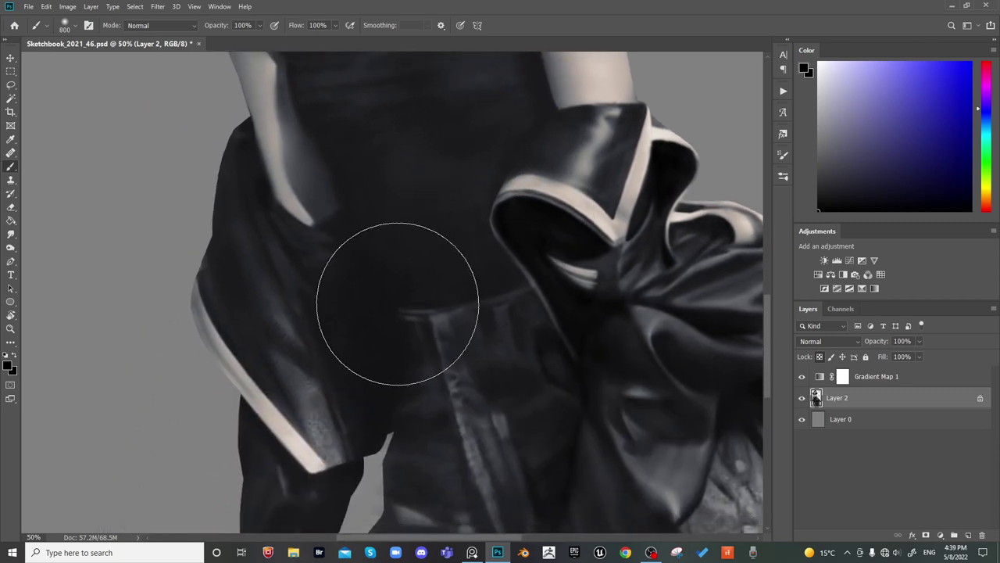
{"action": "key", "text": "bracketleft"}
{"action": "key", "text": "bracketleft"}
{"action": "key", "text": "bracketleft"}
{"action": "key", "text": "bracketleft"}
{"action": "key", "text": "bracketleft"}
{"action": "key", "text": "bracketleft"}
{"action": "key", "text": "bracketleft"}
{"action": "key", "text": "bracketleft"}
{"action": "key", "text": "bracketleft"}
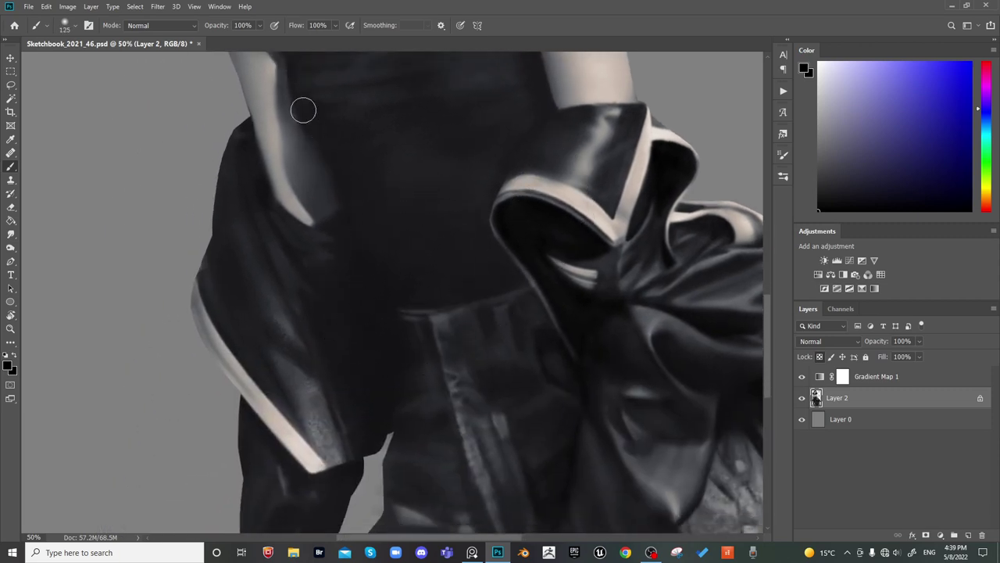
Deepen the lower part of the strapless top above the waistband with broad black strokes at 400 to 900 px
{"action": "key", "text": "bracketright"}
{"action": "key", "text": "bracketright"}
{"action": "key", "text": "bracketright"}
{"action": "key", "text": "bracketright"}
{"action": "key", "text": "bracketright"}
{"action": "key", "text": "bracketright"}
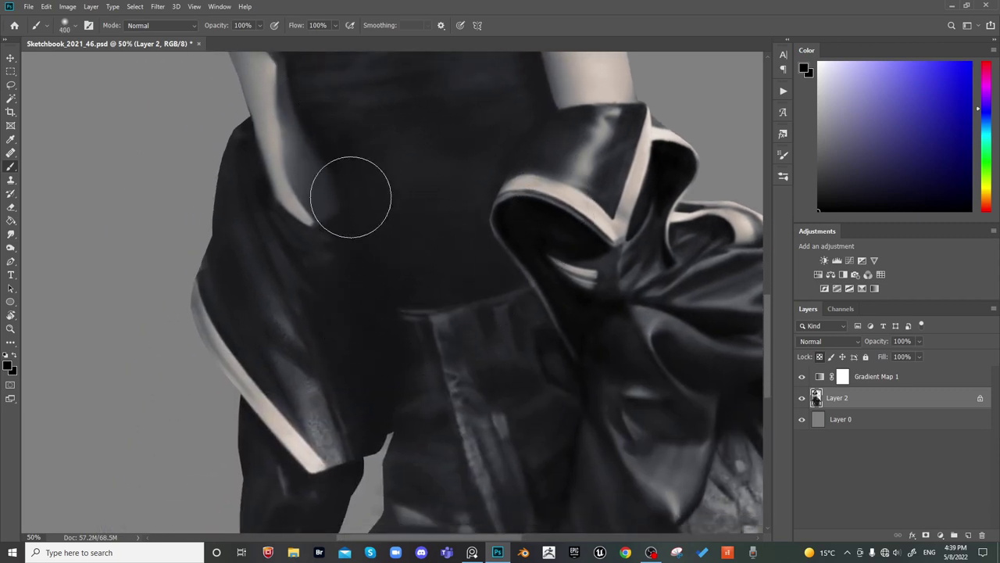
{"action": "key", "text": "bracketright"}
{"action": "key", "text": "bracketright"}
{"action": "key", "text": "bracketright"}
{"action": "key", "text": "bracketright"}
{"action": "key", "text": "bracketright"}
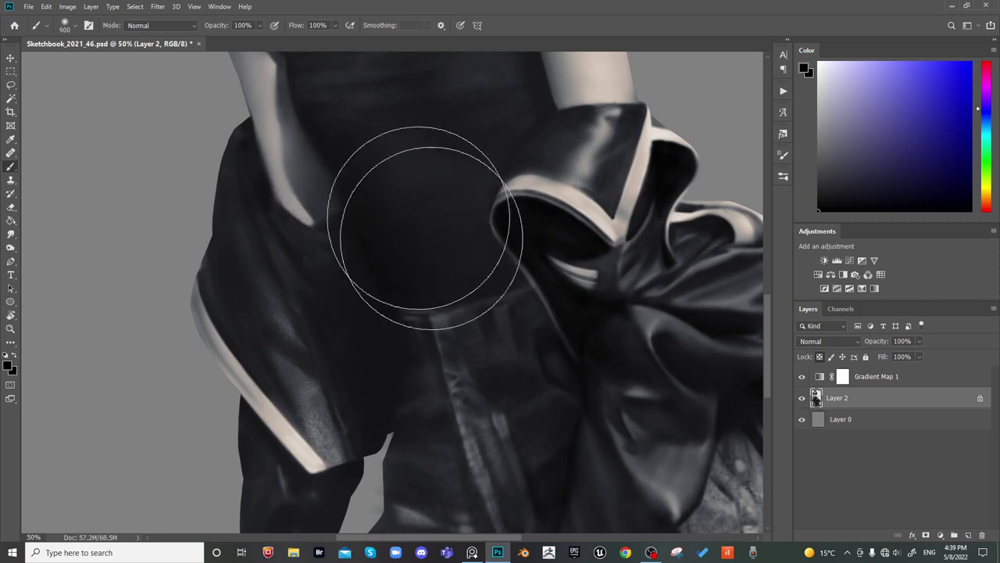
Darken the jacket's inner side just below the bare arm's elbow with black at 500 to 600 px
{"action": "left_click_drag", "start_coordinate": [353, 257], "coordinate": [373, 321]}
{"action": "key", "text": "bracketleft"}
{"action": "key", "text": "bracketleft"}
{"action": "key", "text": "bracketleft"}
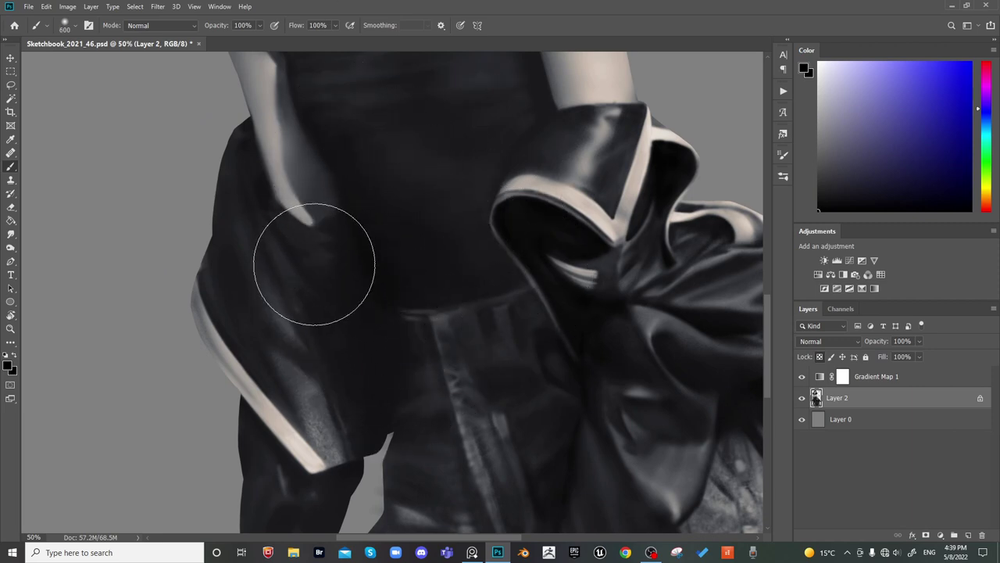
{"action": "key", "text": "bracketleft"}
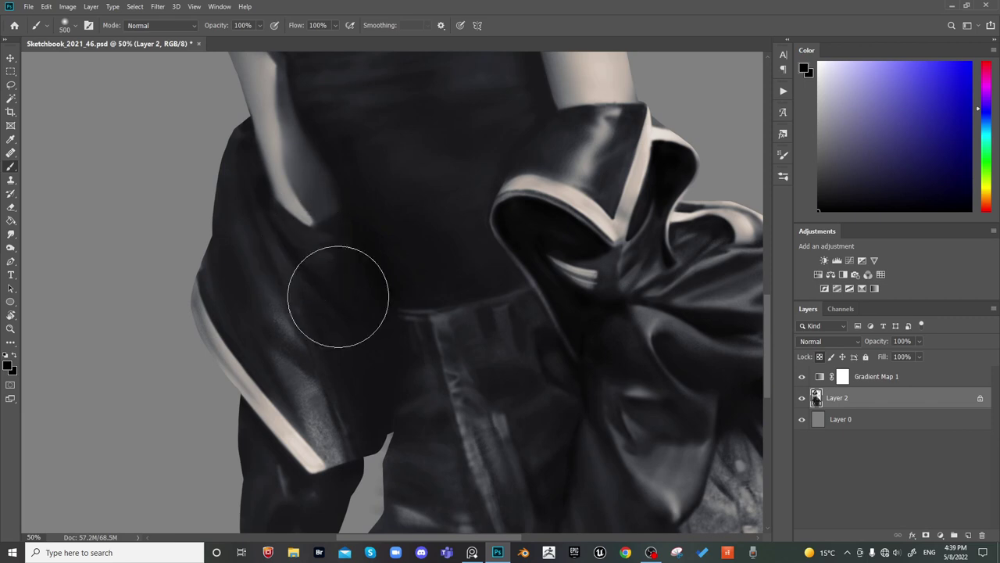
Blend the jacket side, top and trouser waistband into one shadow with black at 600 px
{"action": "key", "text": "bracketright"}
{"action": "left_click_drag", "start_coordinate": [343, 265], "coordinate": [411, 383]}
{"action": "mouse_move", "coordinate": [409, 168]}
{"action": "left_mouse_down"}
{"action": "mouse_move", "coordinate": [380, 278]}
{"action": "mouse_move", "coordinate": [393, 351]}
{"action": "mouse_move", "coordinate": [367, 323]}
{"action": "mouse_move", "coordinate": [418, 353]}
{"action": "left_mouse_up"}
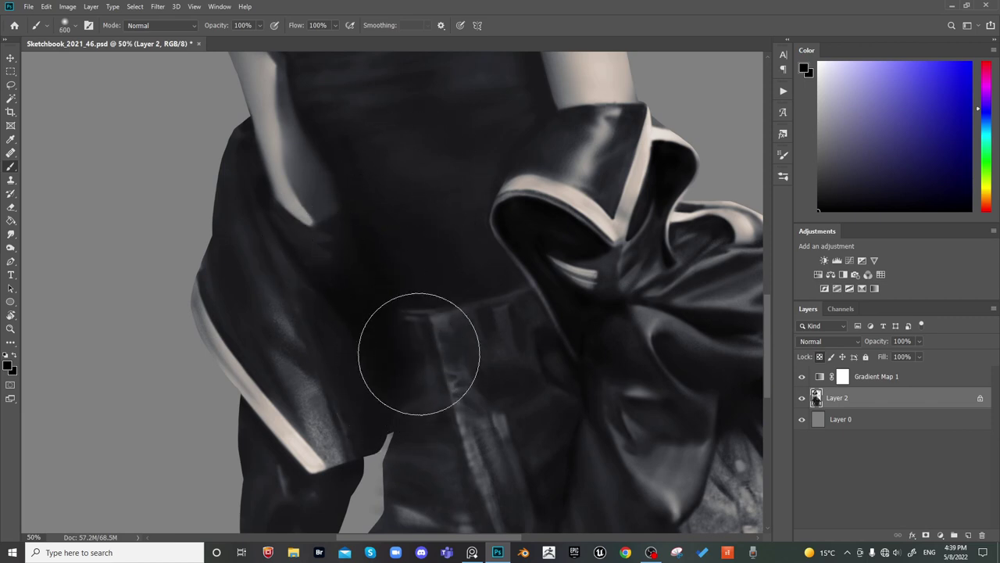
{"action": "key", "text": "bracketleft"}
{"action": "key", "text": "bracketleft"}
{"action": "key", "text": "bracketleft"}
{"action": "key", "text": "bracketleft"}
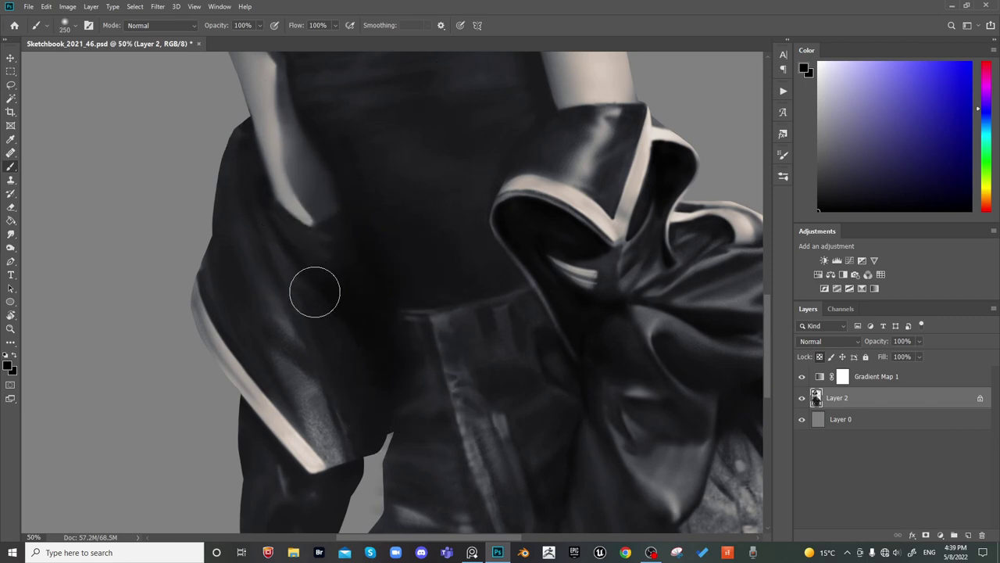
Deepen the jacket's inner edge down to the gap beside the trousers with black at 500 to 700 px
{"action": "key", "text": "bracketright"}
{"action": "key", "text": "bracketright"}
{"action": "key", "text": "bracketright"}
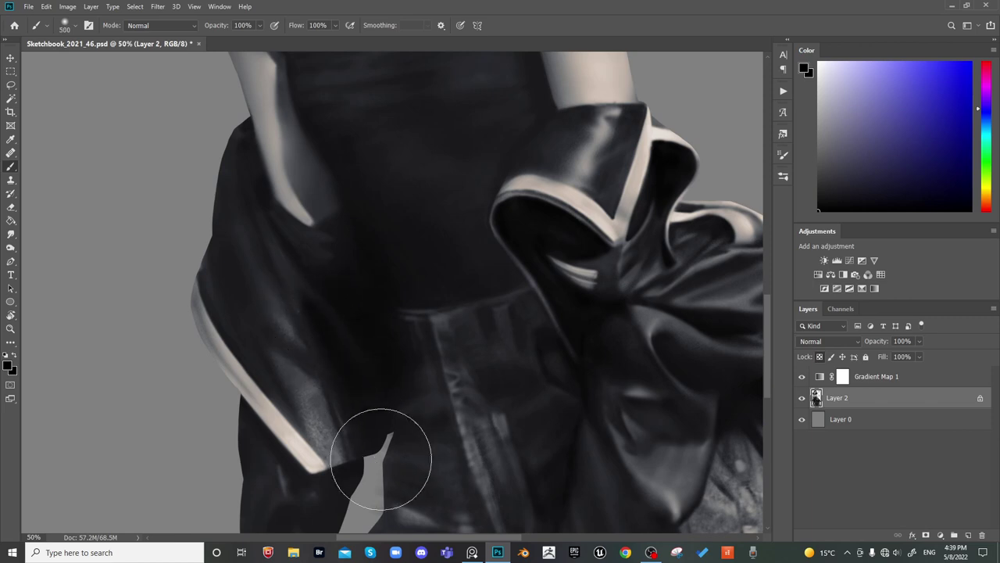
{"action": "key", "text": "bracketright"}
{"action": "key", "text": "bracketright"}
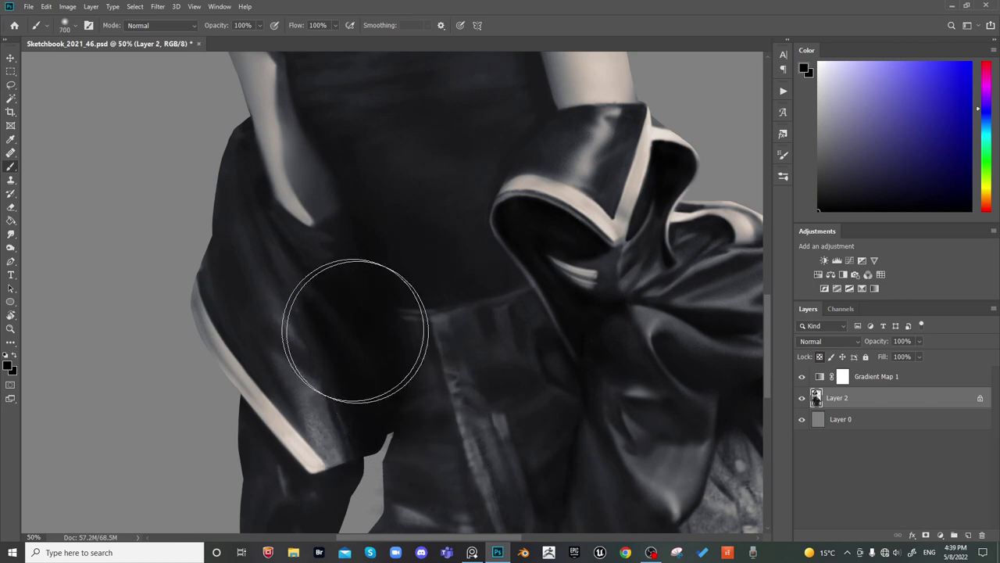
{"action": "key", "text": "bracketleft"}
{"action": "key", "text": "bracketleft"}
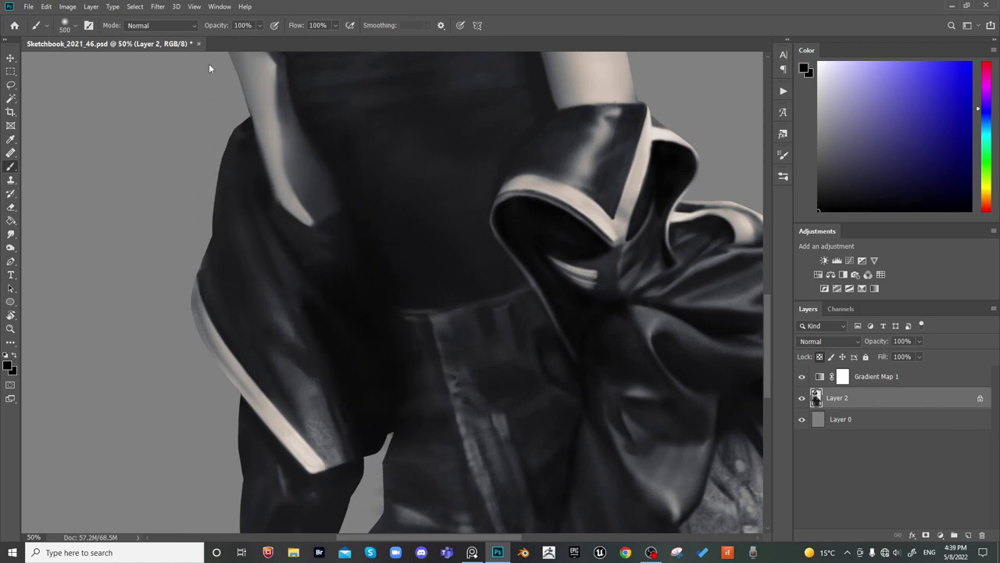
Darken the folds in the middle of the jacket's side panel above the white trim with black at about 250 px
{"action": "key", "text": "bracketleft"}
{"action": "key", "text": "bracketleft"}
{"action": "key", "text": "bracketleft"}
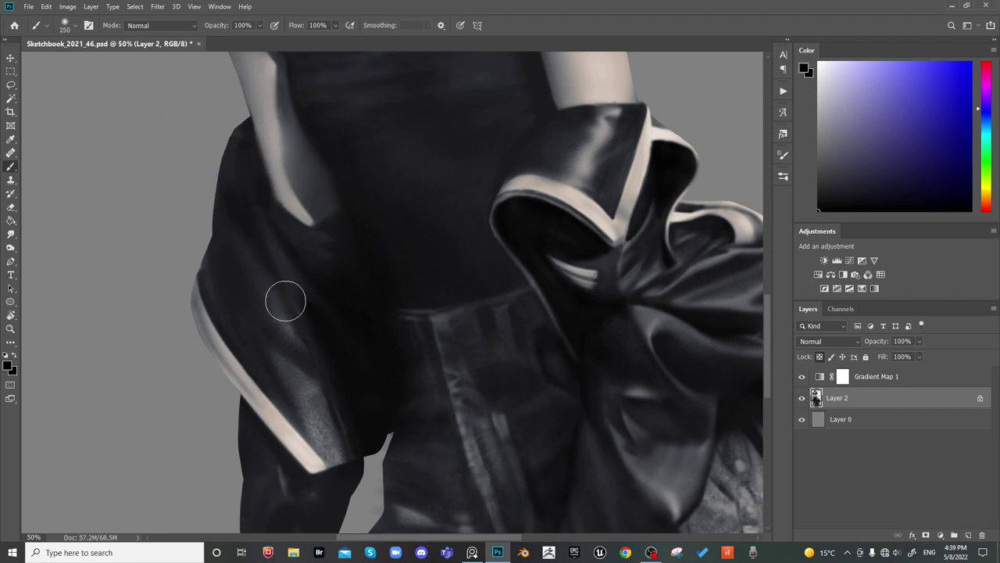
{"action": "key", "text": "bracketleft"}
{"action": "key", "text": "bracketleft"}
{"action": "key", "text": "bracketleft"}
{"action": "key", "text": "bracketleft"}
{"action": "key", "text": "bracketright"}
{"action": "key", "text": "bracketright"}
{"action": "key", "text": "ctrl+minus"}
{"action": "key", "text": "ctrl+minus"}
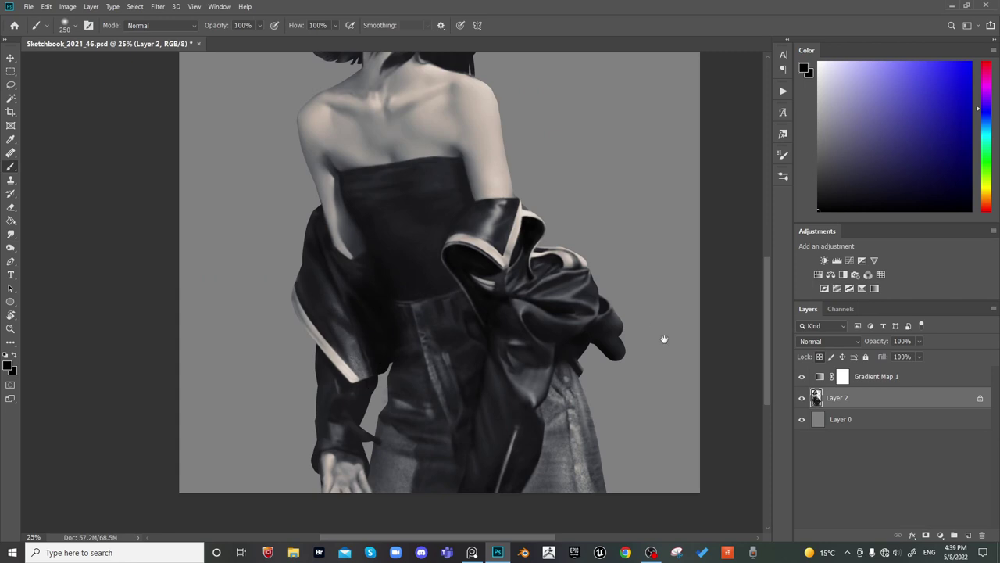
Shade the jacket's side panel more broadly with black, starting at 500 px and working down to smaller sizes
{"action": "key", "text": "ctrl+shift+h"}
{"action": "key", "text": "ctrl+shift+h"}
{"action": "key", "text": "ctrl+plus"}
{"action": "key", "text": "bracketright"}
{"action": "key", "text": "bracketright"}
{"action": "key", "text": "bracketright"}
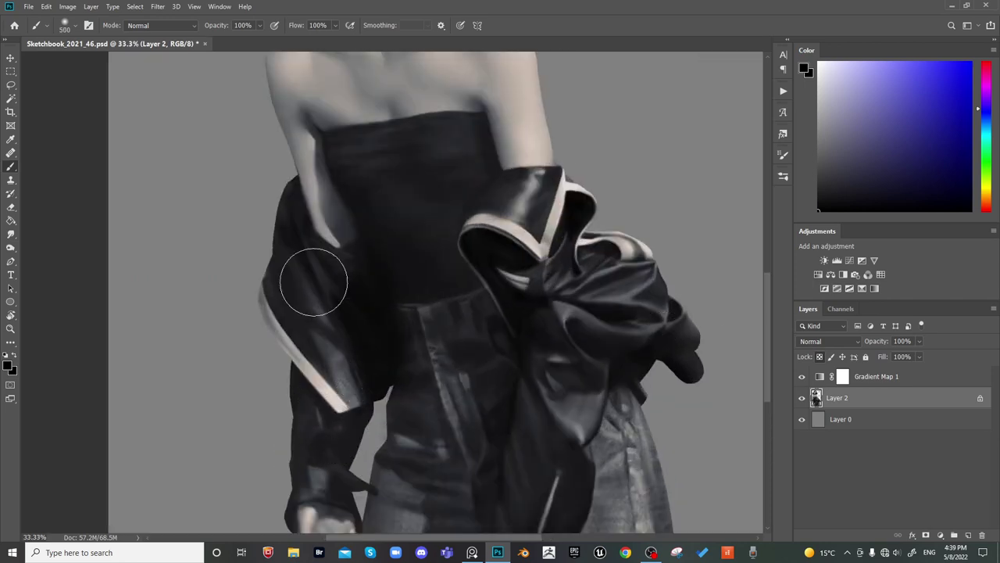
{"action": "key", "text": "bracketleft"}
{"action": "key", "text": "bracketleft"}
{"action": "key", "text": "bracketleft"}
{"action": "key", "text": "bracketleft"}
{"action": "key", "text": "bracketleft"}
{"action": "key", "text": "bracketleft"}
Darken the forearm sleeve below the jacket's white trim with black at 300 to 400 px
{"action": "key", "text": "bracketright"}
{"action": "key", "text": "bracketright"}
{"action": "key", "text": "bracketright"}
{"action": "key", "text": "bracketright"}
{"action": "key", "text": "bracketright"}
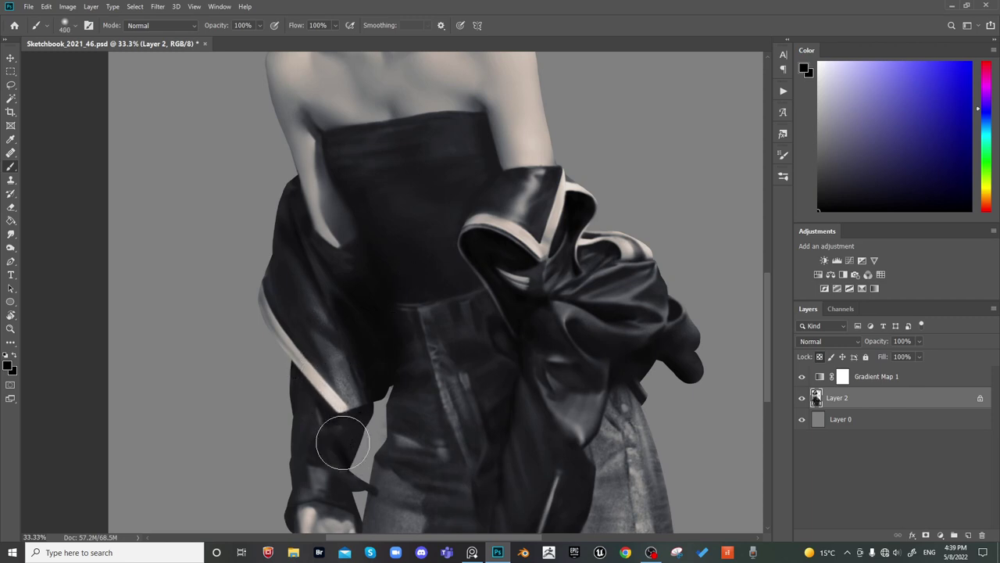
{"action": "left_click_drag", "start_coordinate": [344, 443], "coordinate": [373, 412]}
{"action": "scroll", "coordinate": [391, 384], "scroll_direction": "down", "scroll_amount": 3}
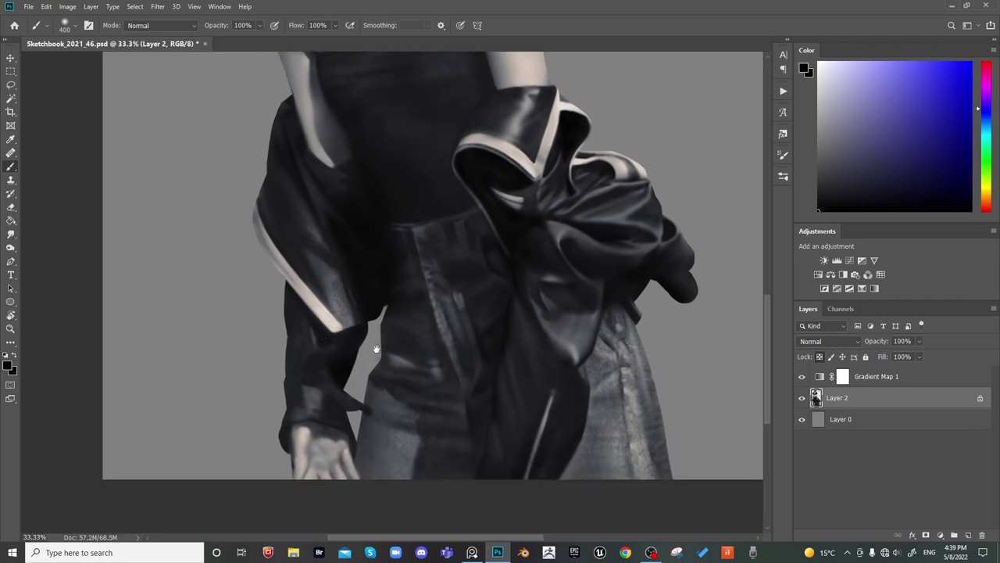
{"action": "key", "text": "bracketleft"}
{"action": "key", "text": "bracketleft"}
{"action": "key", "text": "bracketleft"}
{"action": "key", "text": "bracketright"}
{"action": "key", "text": "bracketright"}
{"action": "key", "text": "bracketright"}
Deepen the sleeve fold just above the light patch near the cuff with black at 175 to 200 px
{"action": "key", "text": "ctrl+plus"}
{"action": "key", "text": "ctrl+plus"}
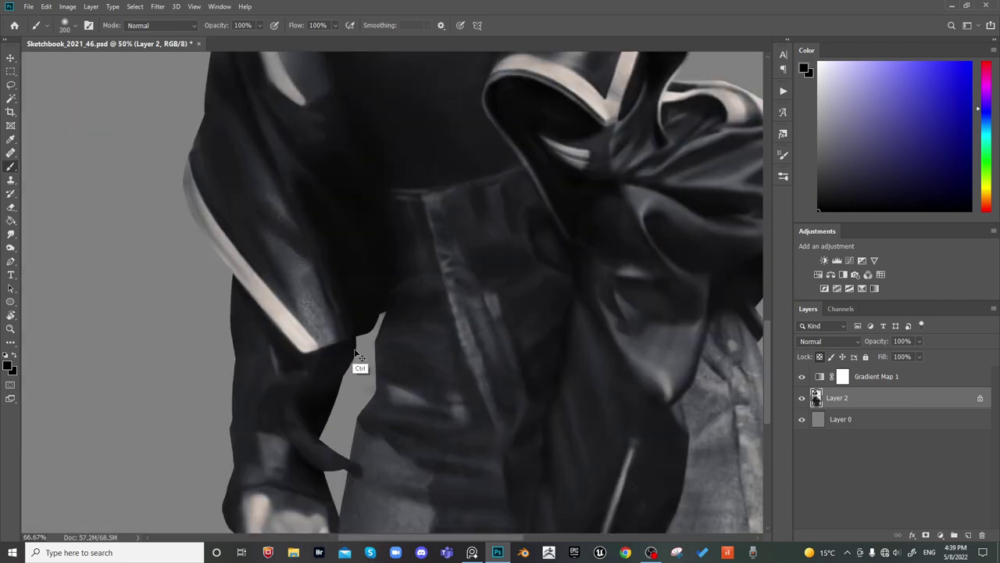
{"action": "mouse_move", "coordinate": [321, 443]}
{"action": "left_mouse_down"}
{"action": "mouse_move", "coordinate": [348, 347]}
{"action": "mouse_move", "coordinate": [386, 278]}
{"action": "left_mouse_up"}
{"action": "key", "text": "bracketleft"}
{"action": "key", "text": "bracketleft"}
{"action": "key", "text": "bracketleft"}
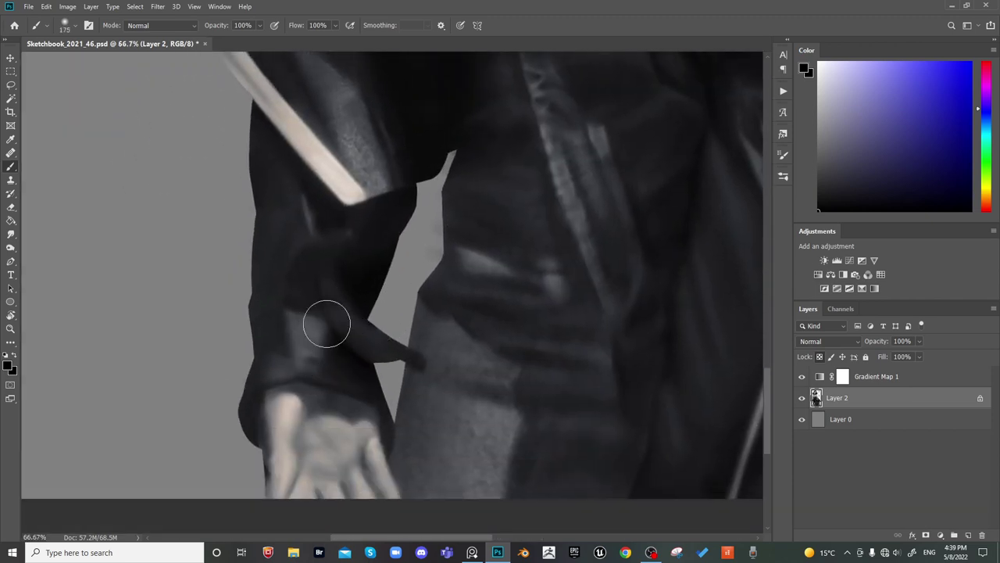
{"action": "key", "text": "bracketright"}
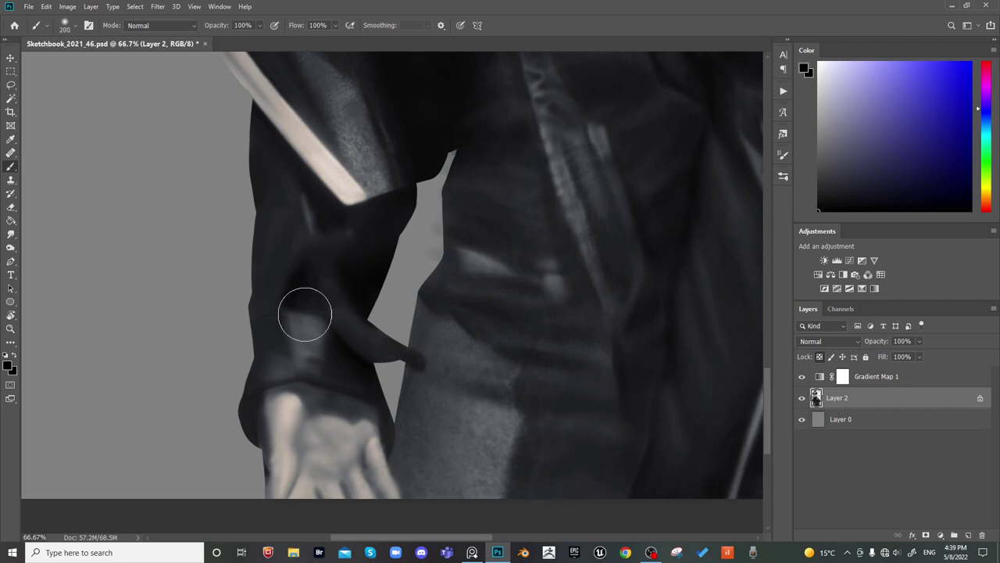
{"action": "left_click_drag", "start_coordinate": [304, 314], "coordinate": [324, 317]}
Deepen the shadow where the hanging strap joins the forearm sleeve with black at 100 to 175 px
{"action": "key", "text": "bracketleft"}
{"action": "key", "text": "bracketleft"}
{"action": "key", "text": "bracketleft"}
{"action": "key", "text": "bracketleft"}
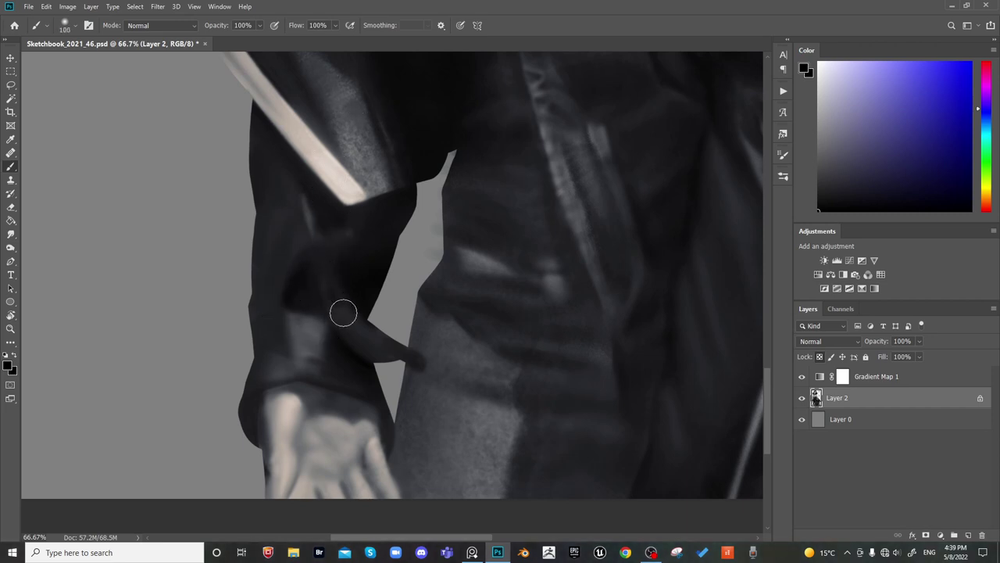
{"action": "key", "text": "bracketright"}
{"action": "key", "text": "bracketright"}
{"action": "key", "text": "bracketright"}
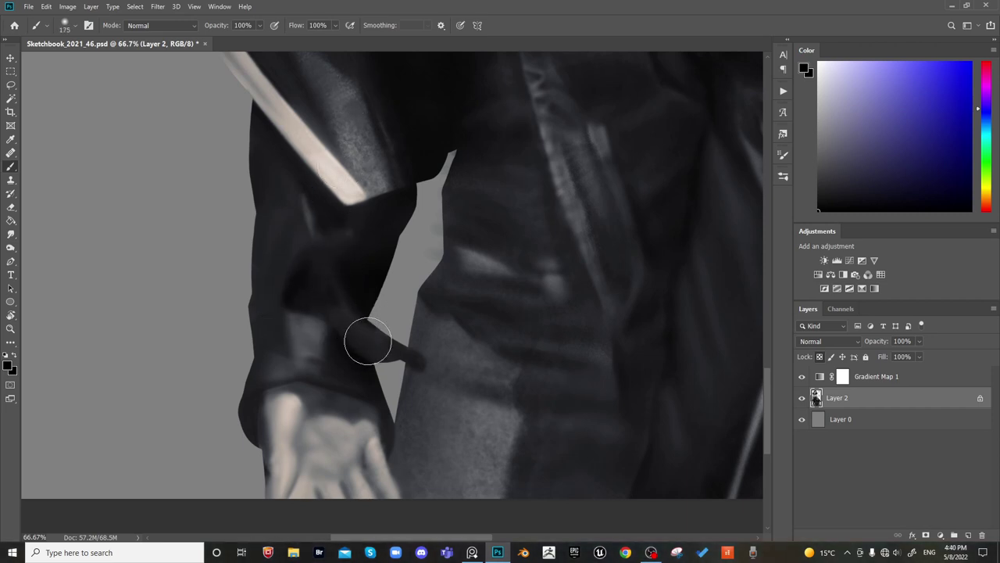
{"action": "mouse_move", "coordinate": [367, 340]}
{"action": "left_mouse_down"}
{"action": "mouse_move", "coordinate": [395, 345]}
{"action": "mouse_move", "coordinate": [364, 295]}
{"action": "left_mouse_up"}
Define the hanging strap with black at 80 px and shade the trousers beside it at up to 400 px
{"action": "key", "text": "bracketleft"}
{"action": "key", "text": "bracketleft"}
{"action": "key", "text": "bracketleft"}
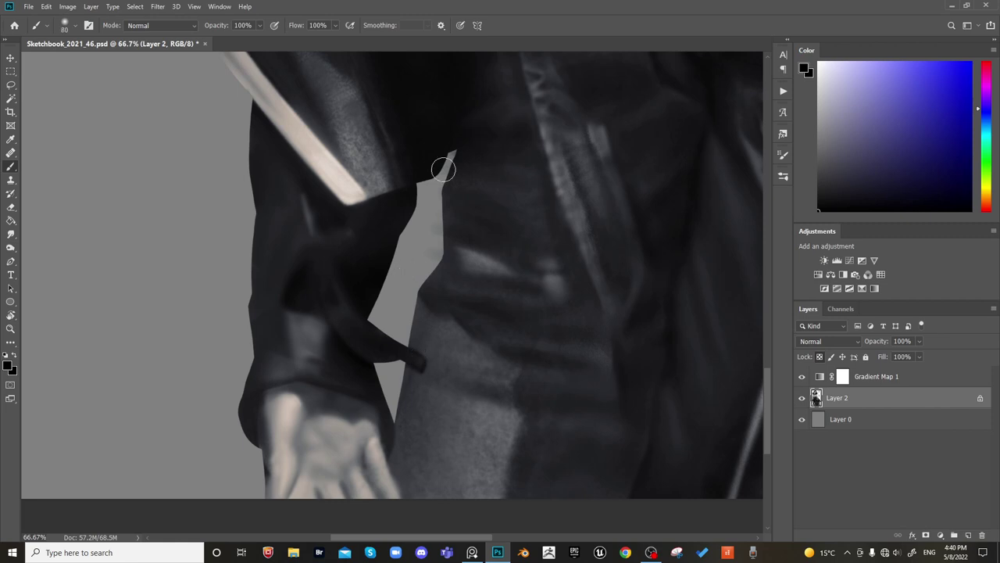
{"action": "key", "text": "bracketright"}
{"action": "key", "text": "bracketright"}
{"action": "key", "text": "bracketright"}
{"action": "key", "text": "bracketright"}
{"action": "key", "text": "bracketright"}
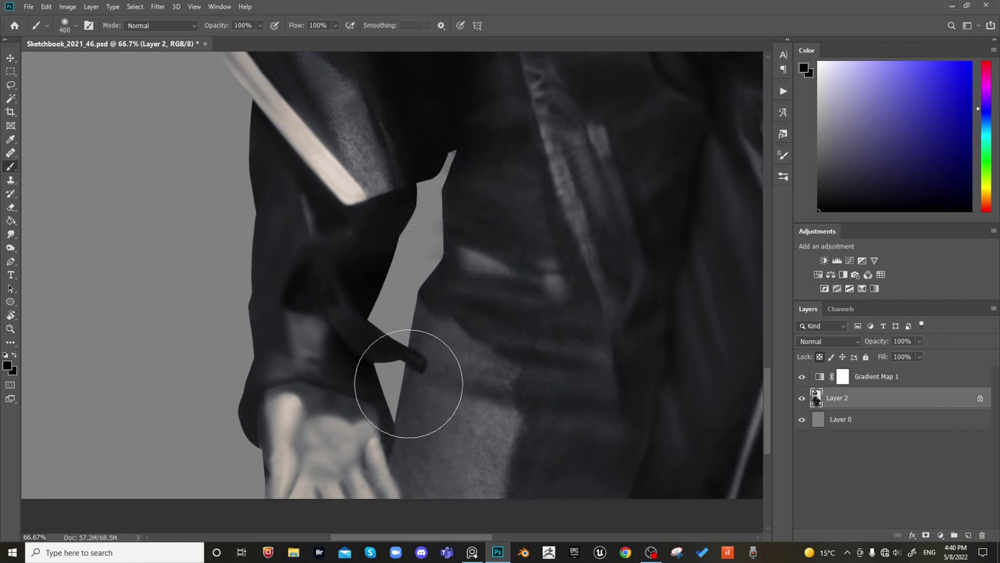
Darken the cuff opening around the wrist with black at 80 to 100 px
{"action": "key", "text": "bracketleft"}
{"action": "key", "text": "bracketleft"}
{"action": "key", "text": "bracketleft"}
{"action": "key", "text": "bracketleft"}
{"action": "key", "text": "bracketleft"}
{"action": "key", "text": "bracketleft"}
{"action": "key", "text": "bracketleft"}
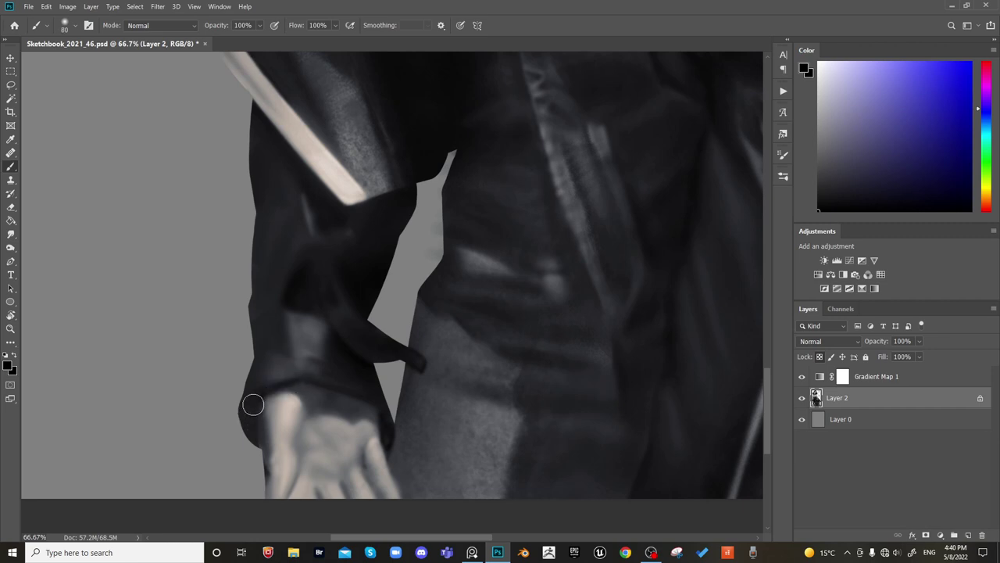
{"action": "key", "text": "bracketleft"}
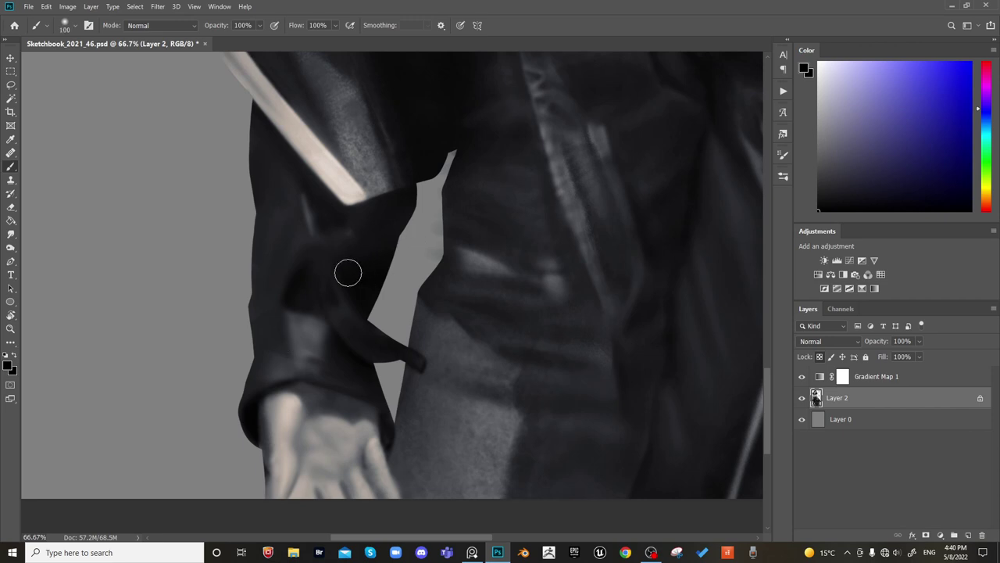
Blend the forearm sleeve down to the cuff into a darker tone with black at about 300 px
{"action": "key", "text": "bracketright"}
{"action": "key", "text": "bracketright"}
{"action": "key", "text": "bracketright"}
{"action": "key", "text": "bracketright"}
{"action": "key", "text": "bracketright"}
{"action": "key", "text": "bracketright"}
{"action": "key", "text": "bracketright"}
{"action": "key", "text": "bracketright"}
{"action": "key", "text": "bracketright"}
{"action": "key", "text": "bracketright"}
{"action": "key", "text": "bracketleft"}
{"action": "key", "text": "bracketleft"}
{"action": "key", "text": "bracketleft"}
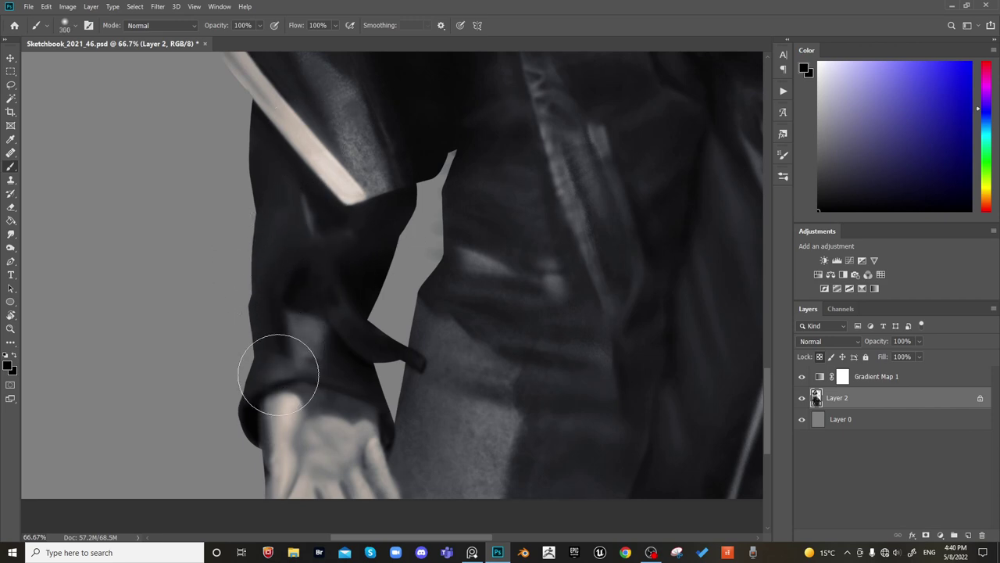
Reshape the light patch above the cuff and darken the cuff seam with black at 50 to 100 px
{"action": "key", "text": "bracketleft"}
{"action": "key", "text": "bracketleft"}
{"action": "key", "text": "bracketleft"}
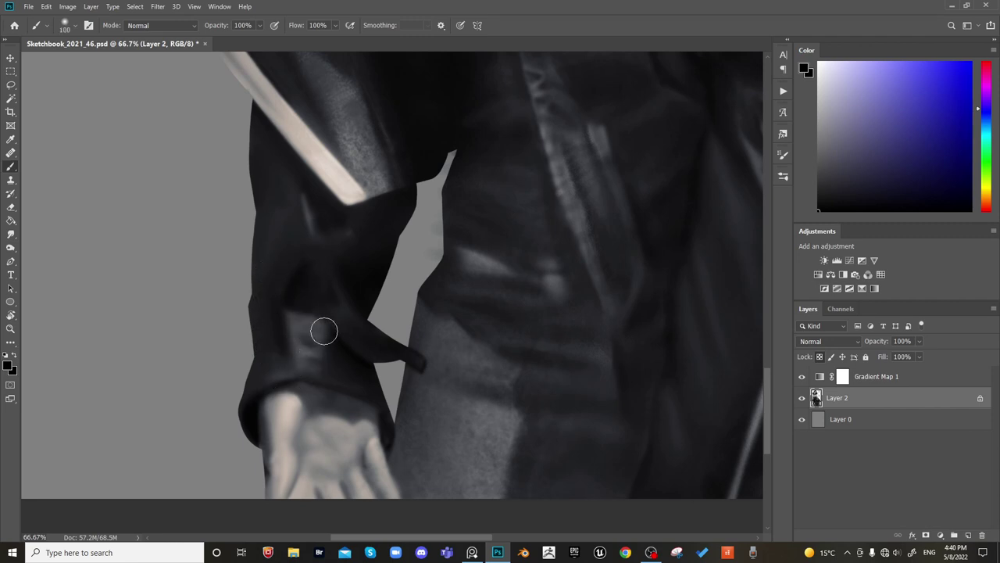
{"action": "key", "text": "bracketleft"}
{"action": "key", "text": "bracketleft"}
{"action": "key", "text": "bracketleft"}
{"action": "key", "text": "bracketleft"}
{"action": "key", "text": "bracketright"}
{"action": "key", "text": "bracketright"}
{"action": "key", "text": "bracketright"}
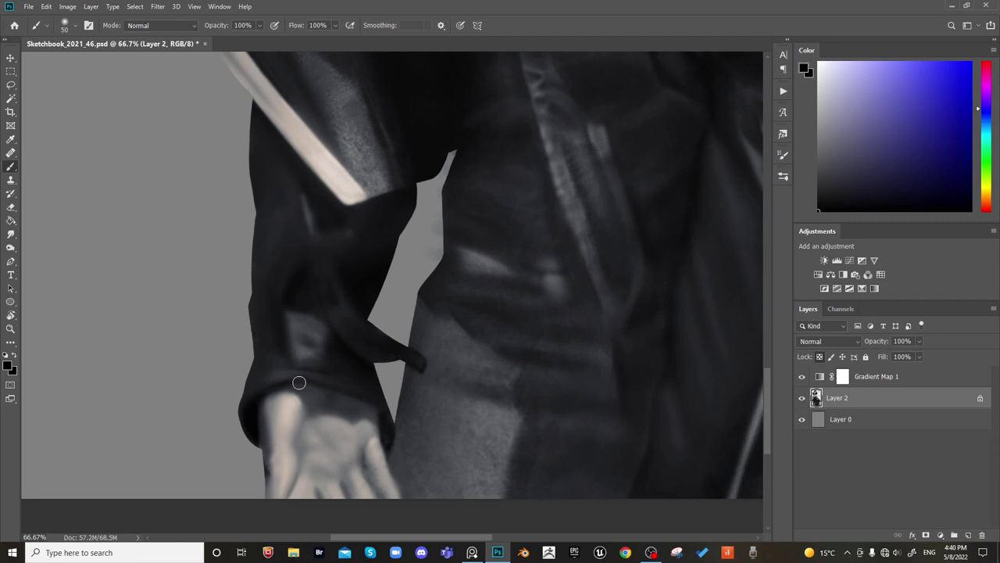
Darken the outer side of the forearm sleeve beneath the white trim with black at 150 px
{"action": "key", "text": "bracketright"}
{"action": "key", "text": "bracketright"}
{"action": "key", "text": "bracketright"}
{"action": "key", "text": "bracketright"}
{"action": "key", "text": "bracketright"}
{"action": "key", "text": "space"}
{"action": "left_click_drag", "start_coordinate": [312, 225], "coordinate": [322, 291]}
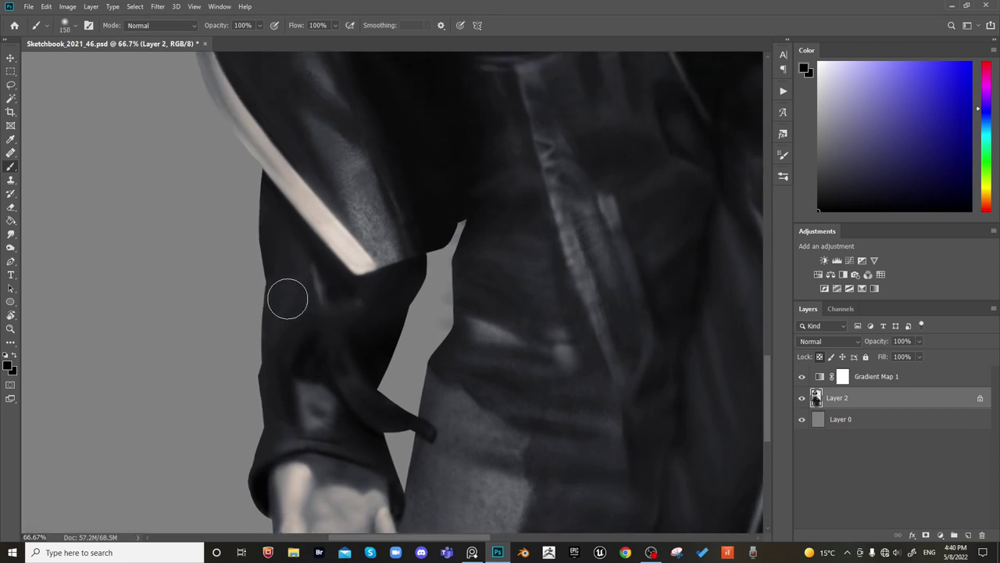
{"action": "key", "text": "bracketleft"}
{"action": "key", "text": "bracketleft"}
{"action": "key", "text": "bracketleft"}
Tone down the sleeve around the thin fold highlight under the trim's tip with black at about 175 px
{"action": "key", "text": "bracketright"}
{"action": "key", "text": "bracketright"}
{"action": "key", "text": "bracketright"}
{"action": "key", "text": "bracketright"}
{"action": "key", "text": "bracketright"}
{"action": "key", "text": "bracketright"}
{"action": "key", "text": "bracketright"}
{"action": "key", "text": "bracketright"}
{"action": "key", "text": "bracketright"}
{"action": "key", "text": "bracketleft"}
{"action": "key", "text": "bracketleft"}
{"action": "key", "text": "bracketleft"}
{"action": "key", "text": "bracketleft"}
{"action": "key", "text": "bracketleft"}
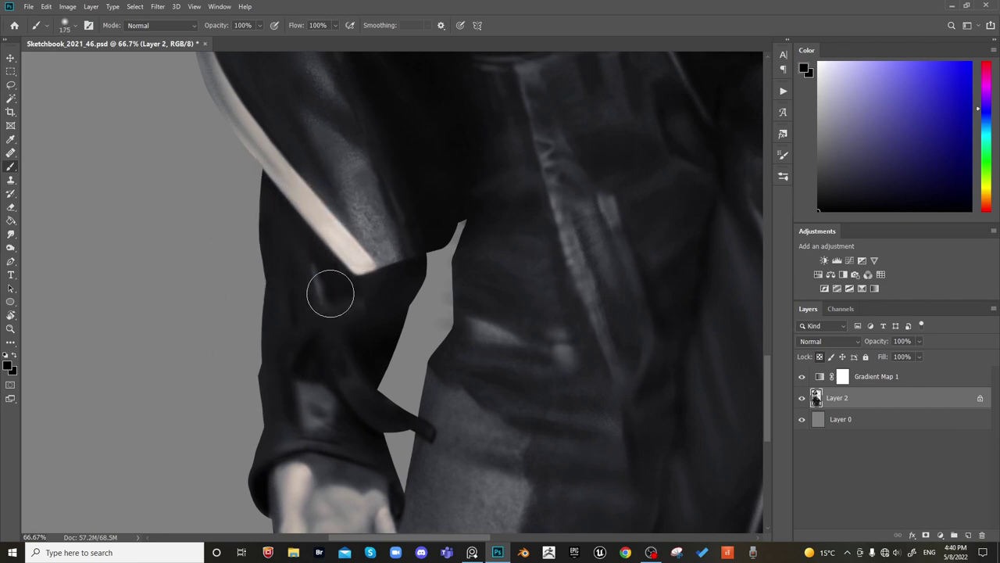
Sample the sleeve highlight's dark grey and paint a faint fold line below it at 60 to 175 px
{"action": "key", "text": "bracketleft"}
{"action": "key", "text": "bracketleft"}
{"action": "key", "text": "bracketleft"}
{"action": "left_click", "coordinate": [317, 287], "text": "alt"}
{"action": "key", "text": "bracketleft"}
{"action": "key", "text": "bracketleft"}
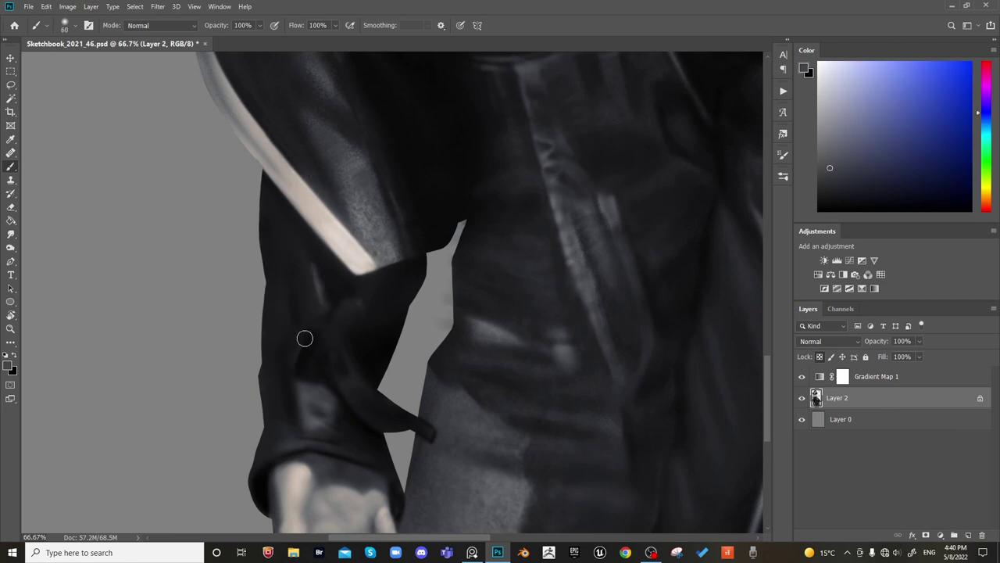
{"action": "key", "text": "bracketright"}
{"action": "key", "text": "bracketright"}
{"action": "key", "text": "bracketright"}
{"action": "key", "text": "bracketright"}
{"action": "key", "text": "bracketright"}
{"action": "key", "text": "bracketright"}
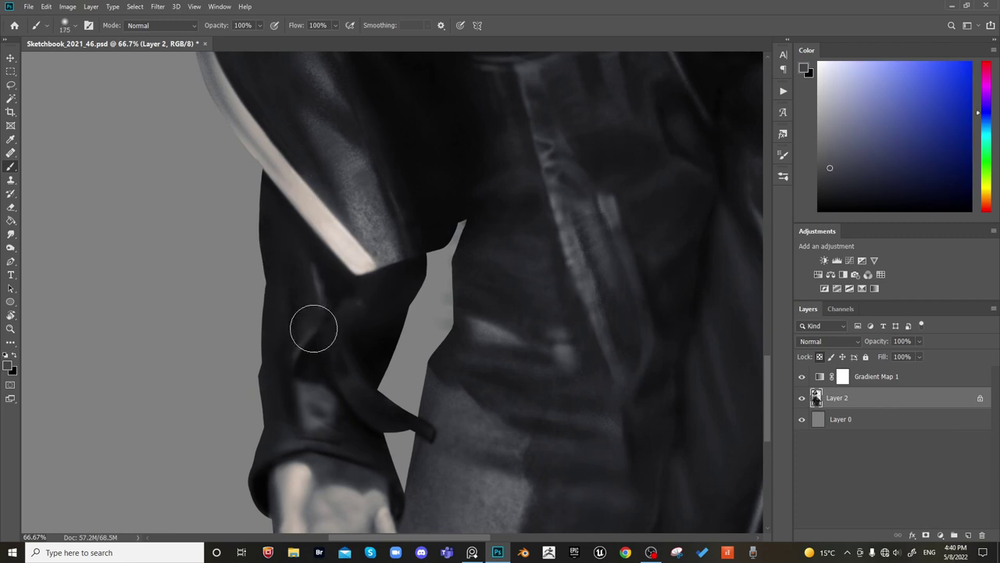
Refine the sleeve fold highlight and extend it along the strap's inner edge with dark grey at about 50 px
{"action": "key", "text": "bracketleft"}
{"action": "key", "text": "bracketleft"}
{"action": "key", "text": "bracketleft"}
{"action": "key", "text": "bracketleft"}
{"action": "key", "text": "bracketleft"}
{"action": "key", "text": "bracketleft"}
{"action": "key", "text": "bracketleft"}
{"action": "key", "text": "bracketleft"}
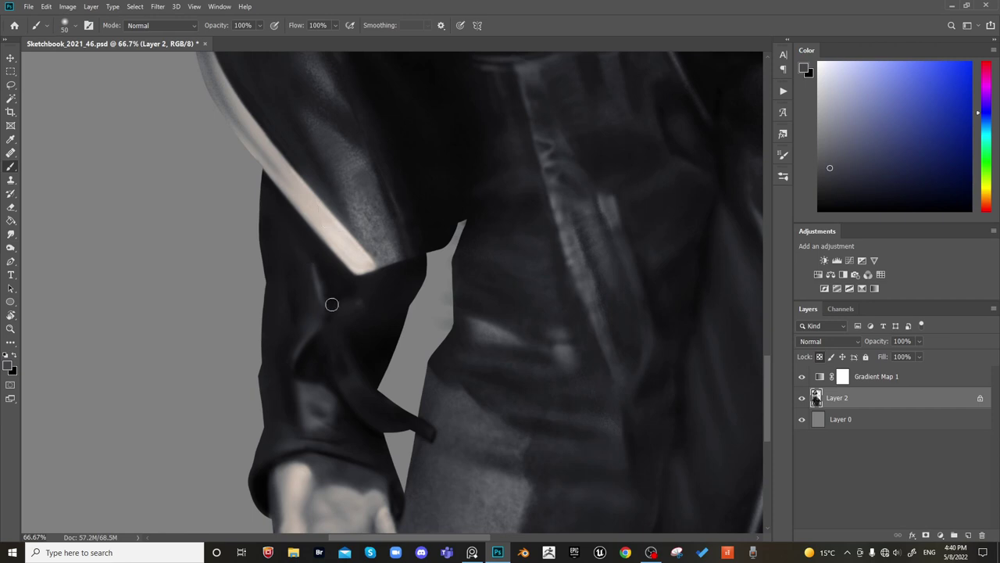
{"action": "key", "text": "bracketright"}
{"action": "key", "text": "bracketright"}
{"action": "left_click_drag", "start_coordinate": [328, 341], "coordinate": [330, 370]}
Add a small bright spot at the strap's base in the white trim's colour, then trim it with black at 80 px
{"action": "left_click", "coordinate": [355, 242], "text": "alt"}
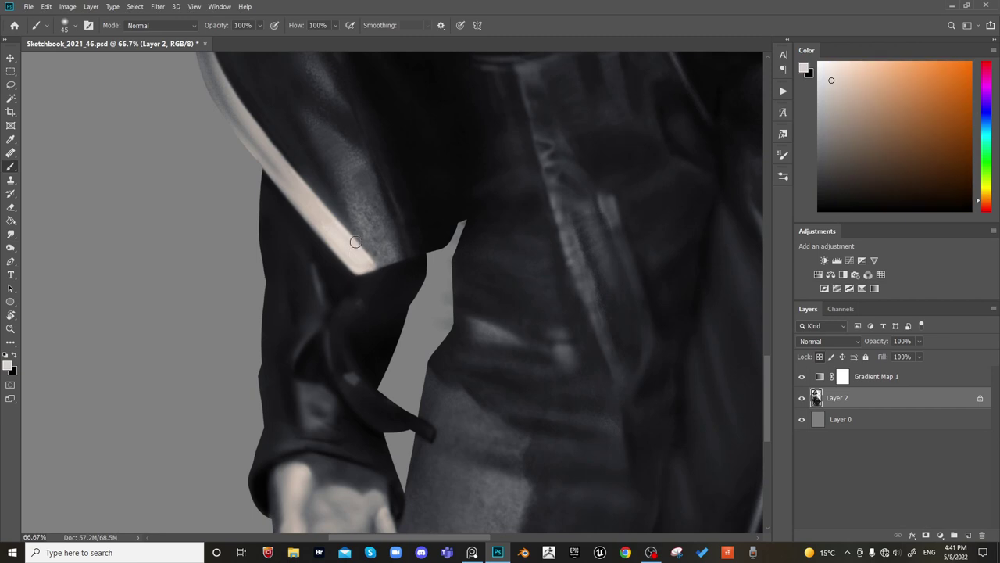
{"action": "left_click", "coordinate": [351, 376]}
{"action": "left_click", "coordinate": [358, 385], "text": "alt"}
{"action": "key", "text": "bracketleft"}
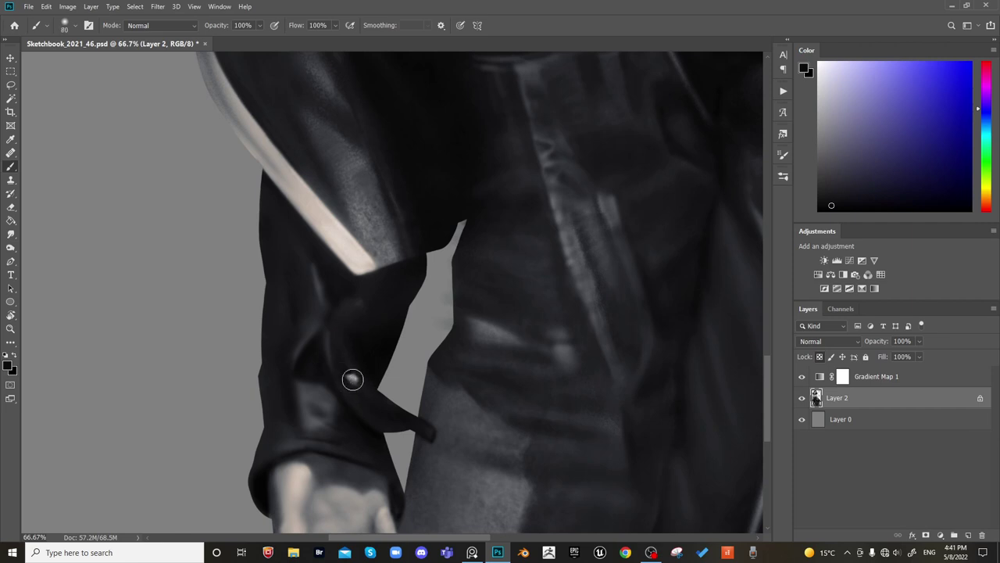
Sharpen the bright spot at the strap's base using its own sampled grey
{"action": "left_click", "coordinate": [349, 379], "text": "alt"}
{"action": "key", "text": "bracketright"}
{"action": "key", "text": "bracketright"}
{"action": "key", "text": "bracketright"}
{"action": "key", "text": "bracketright"}
{"action": "key", "text": "bracketright"}
{"action": "key", "text": "bracketright"}
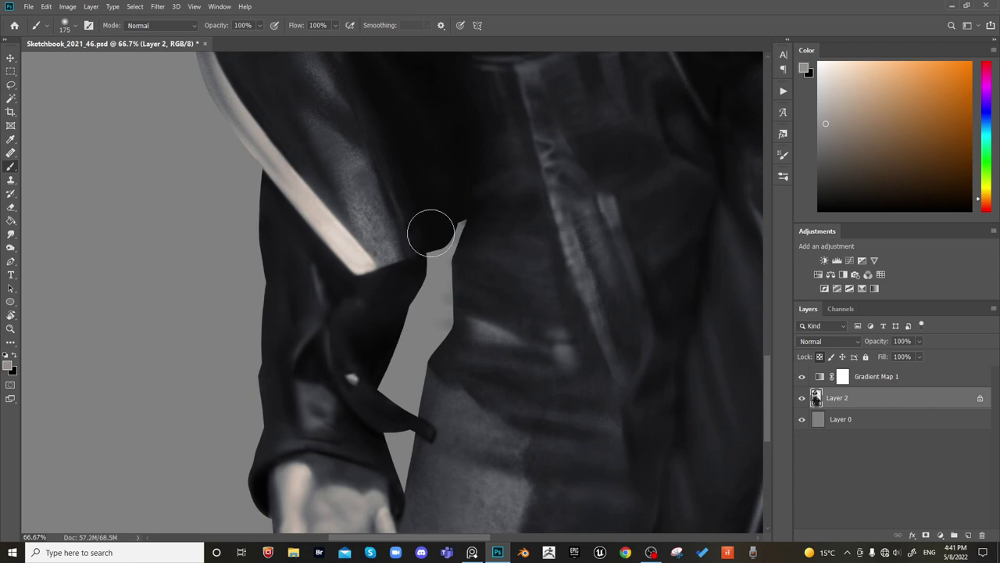
Add a second, dimmer spot higher on the strap in sampled grey at 50 px and trim around the spots with black
{"action": "left_click", "coordinate": [351, 378], "text": "alt"}
{"action": "key", "text": "bracketleft"}
{"action": "key", "text": "bracketleft"}
{"action": "key", "text": "bracketleft"}
{"action": "key", "text": "bracketleft"}
{"action": "key", "text": "bracketleft"}
{"action": "key", "text": "bracketleft"}
{"action": "key", "text": "bracketleft"}
{"action": "key", "text": "bracketleft"}
{"action": "key", "text": "bracketleft"}
{"action": "left_click", "coordinate": [336, 334], "text": "alt"}
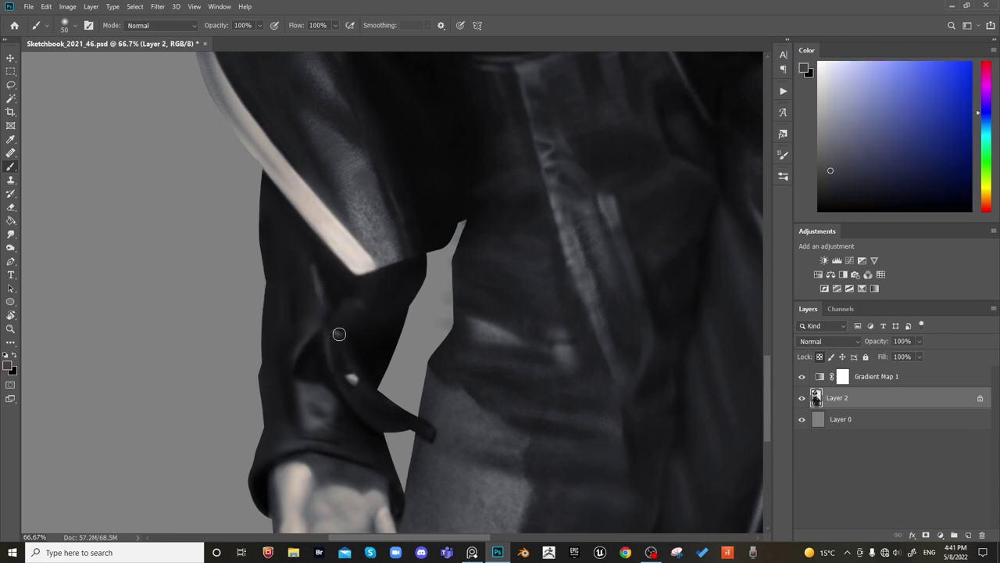
{"action": "left_click", "coordinate": [338, 330], "text": "alt"}
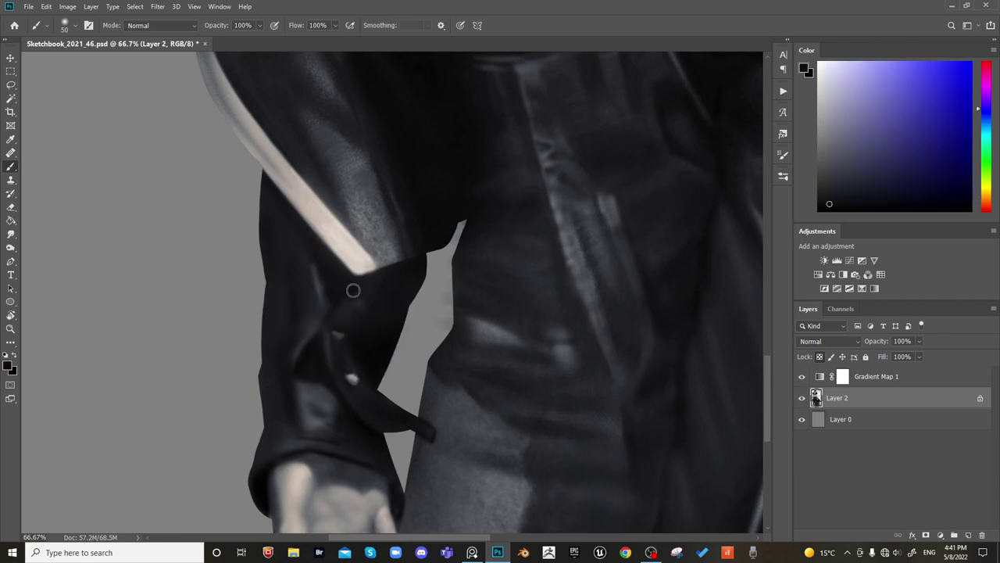
{"action": "left_click_drag", "start_coordinate": [351, 373], "coordinate": [357, 384]}
Blend the sleeve folds beside the strap with sampled dark grey and black at about 80 to 125 px
{"action": "left_click", "coordinate": [328, 344], "text": "alt"}
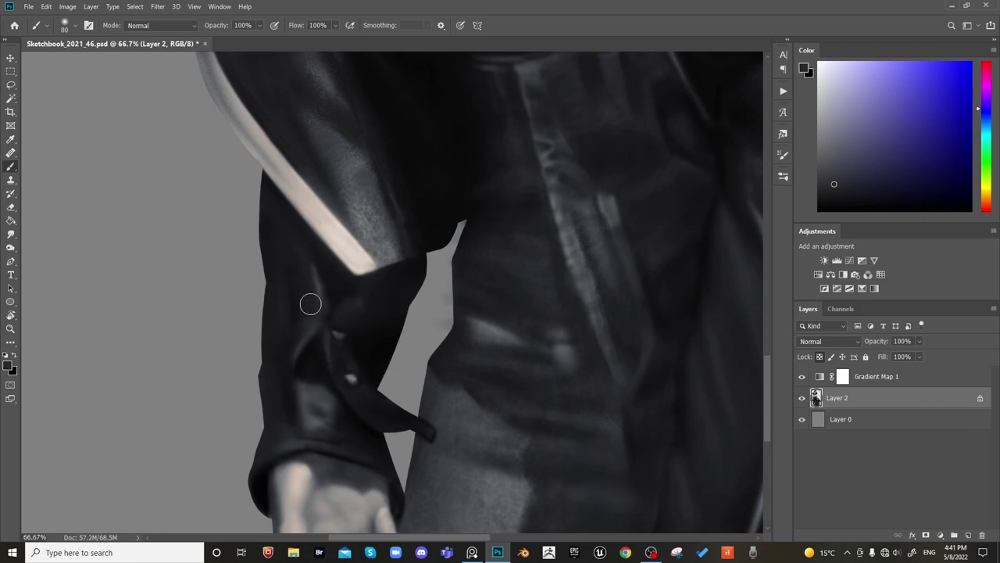
{"action": "left_click", "coordinate": [299, 389], "text": "alt"}
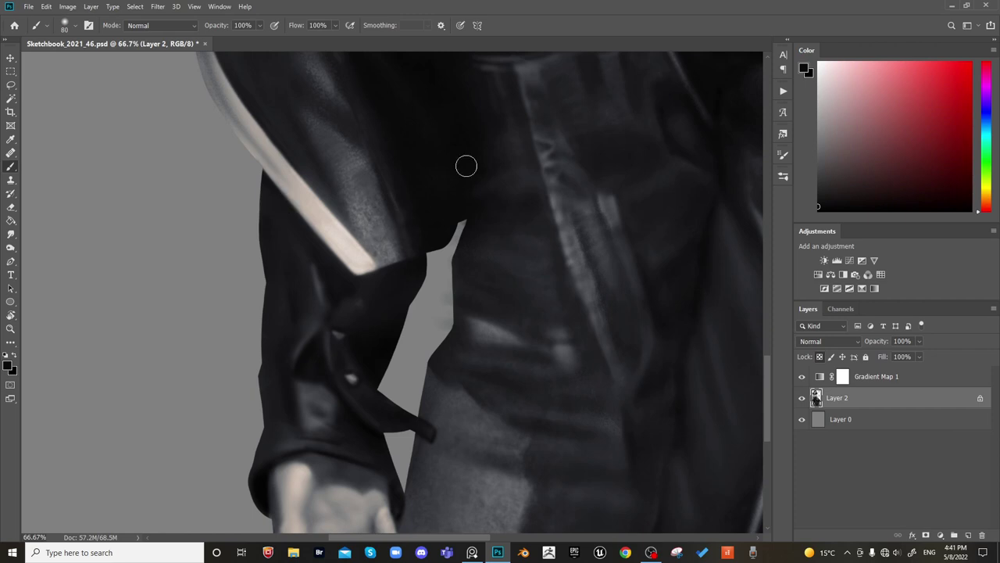
{"action": "key", "text": "bracketleft"}
{"action": "left_click", "coordinate": [323, 349], "text": "alt"}
{"action": "key", "text": "bracketright"}
{"action": "key", "text": "bracketright"}
{"action": "key", "text": "bracketright"}
{"action": "key", "text": "bracketright"}
{"action": "left_click", "coordinate": [312, 362], "text": "alt"}
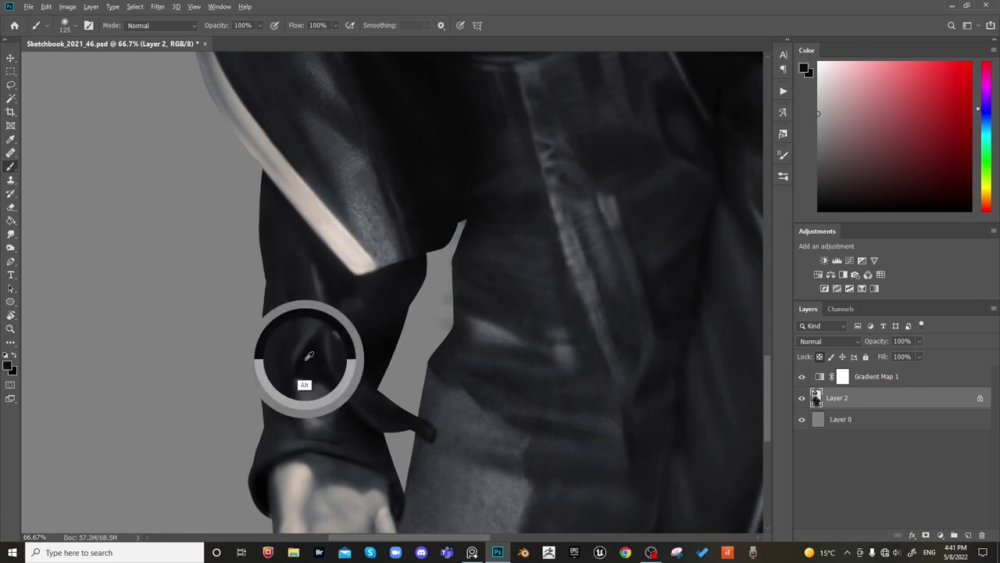
Reshape the highlight patch above the cuff with sampled greys at 125 px and near-black at 90 to 125 px
{"action": "left_click", "coordinate": [319, 413], "text": "alt"}
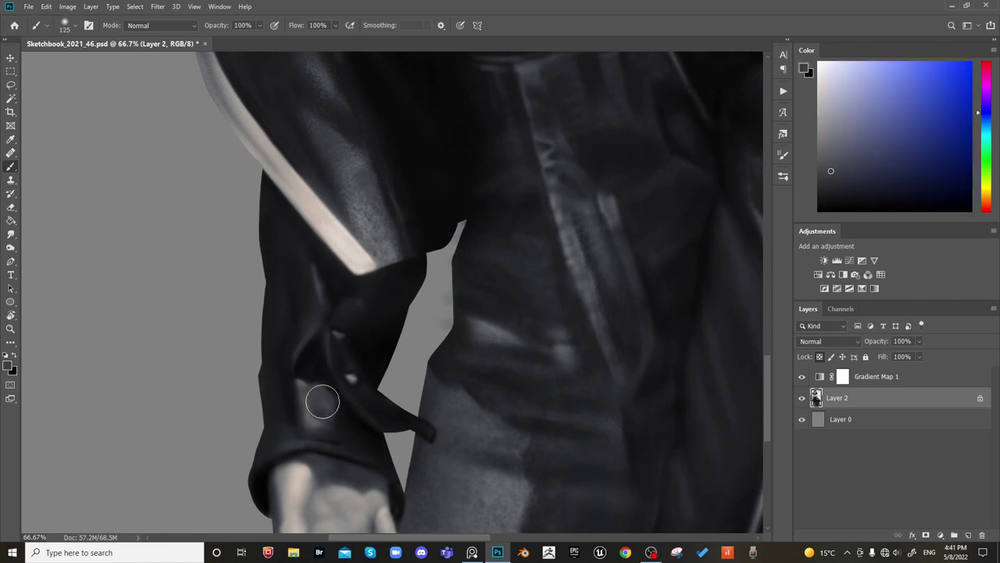
{"action": "left_click", "coordinate": [315, 401], "text": "alt"}
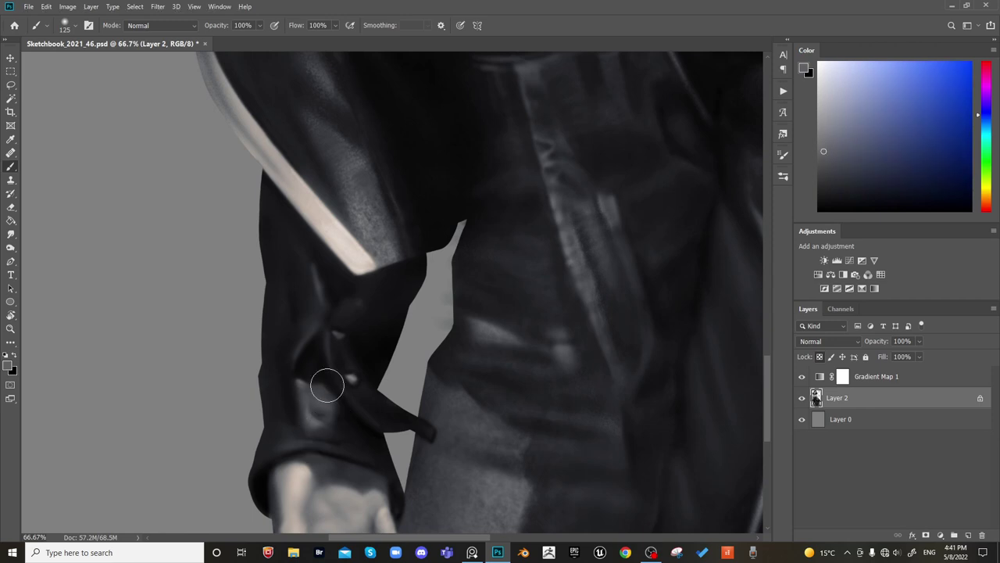
{"action": "key", "text": "bracketleft"}
{"action": "key", "text": "bracketleft"}
{"action": "key", "text": "bracketleft"}
{"action": "key", "text": "bracketleft"}
{"action": "left_click", "coordinate": [335, 401], "text": "alt"}
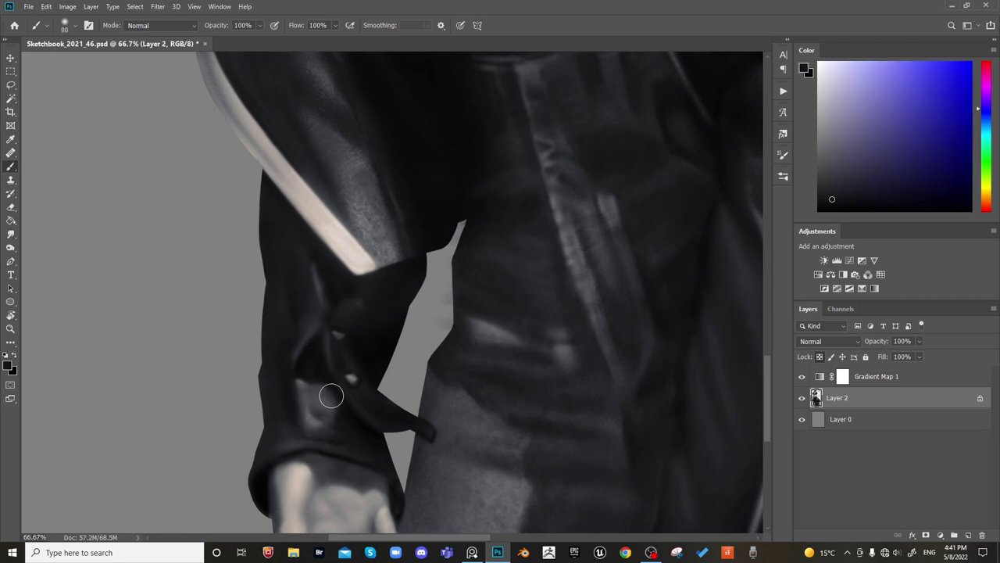
{"action": "key", "text": "bracketright"}
{"action": "key", "text": "bracketright"}
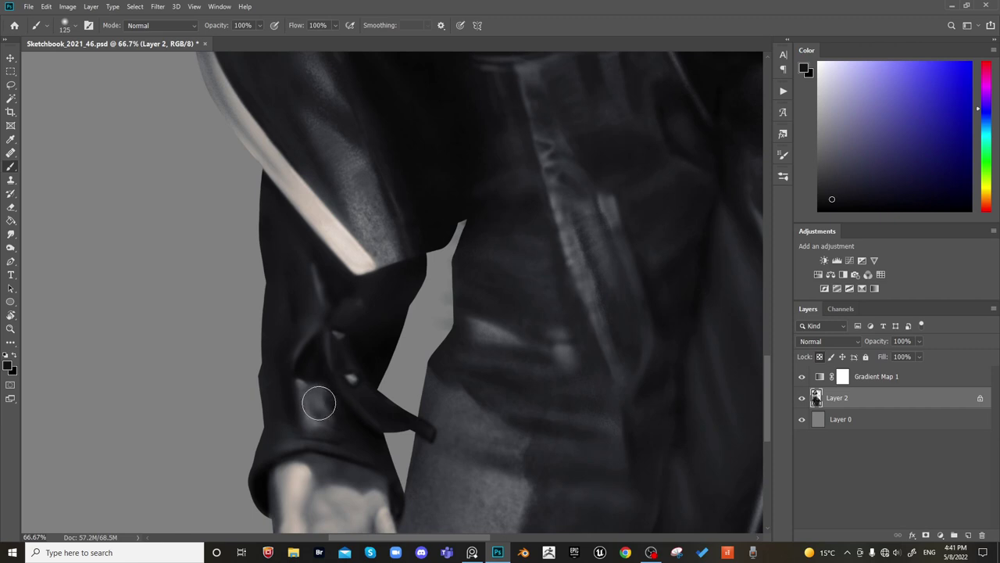
Strengthen the patch above the cuff in its sampled grey at 80 px and paint a thin highlight along the cuff's fold at 50 px
{"action": "left_click", "coordinate": [319, 402], "text": "alt"}
{"action": "key", "text": "bracketleft"}
{"action": "key", "text": "bracketleft"}
{"action": "key", "text": "bracketleft"}
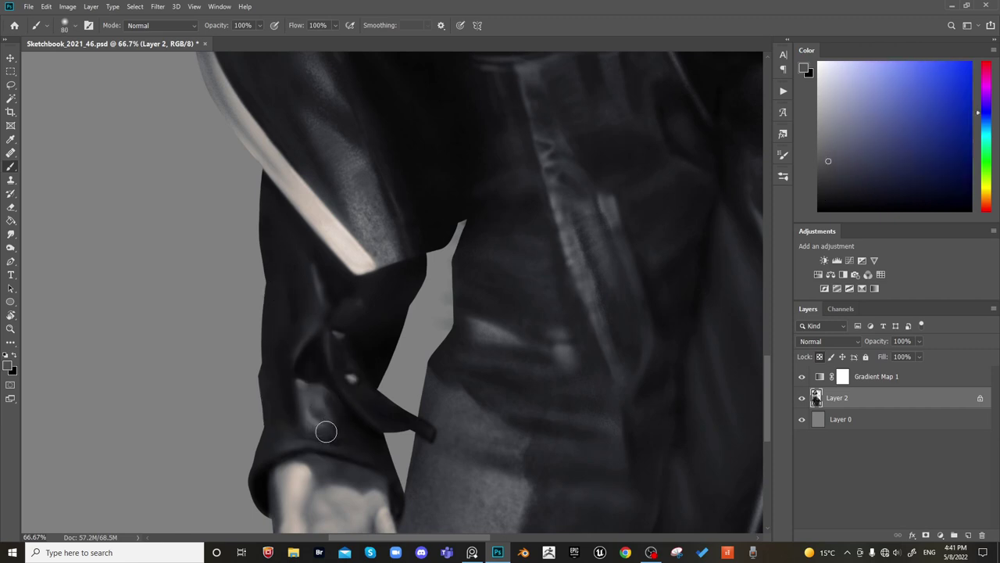
{"action": "left_click_drag", "start_coordinate": [298, 443], "coordinate": [346, 454]}
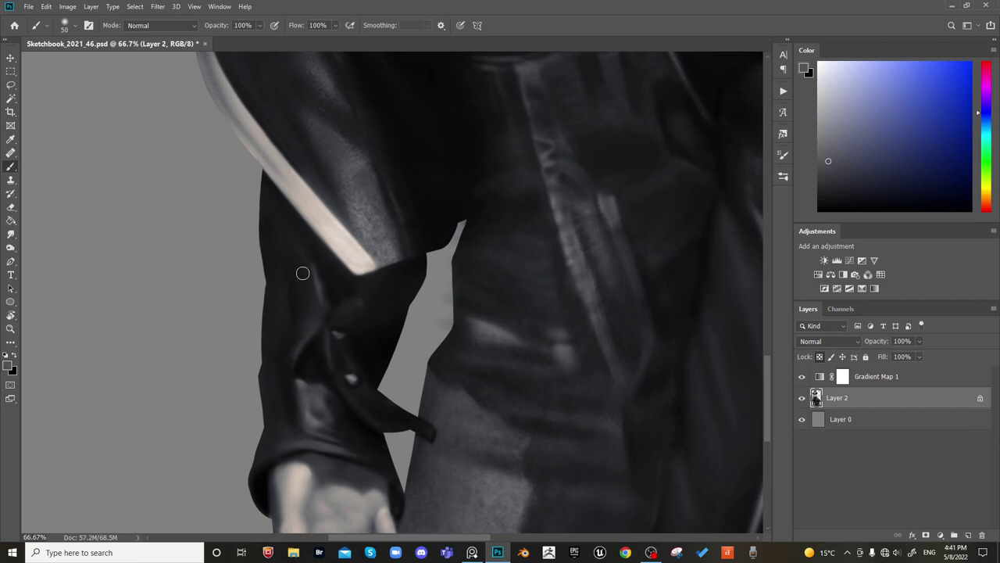
Soften the highlight patch above the cuff and its surroundings with sampled dark greys at 175 px
{"action": "scroll", "coordinate": [303, 272], "scroll_direction": "down", "scroll_amount": 3}
{"action": "key", "text": "ctrl+h"}
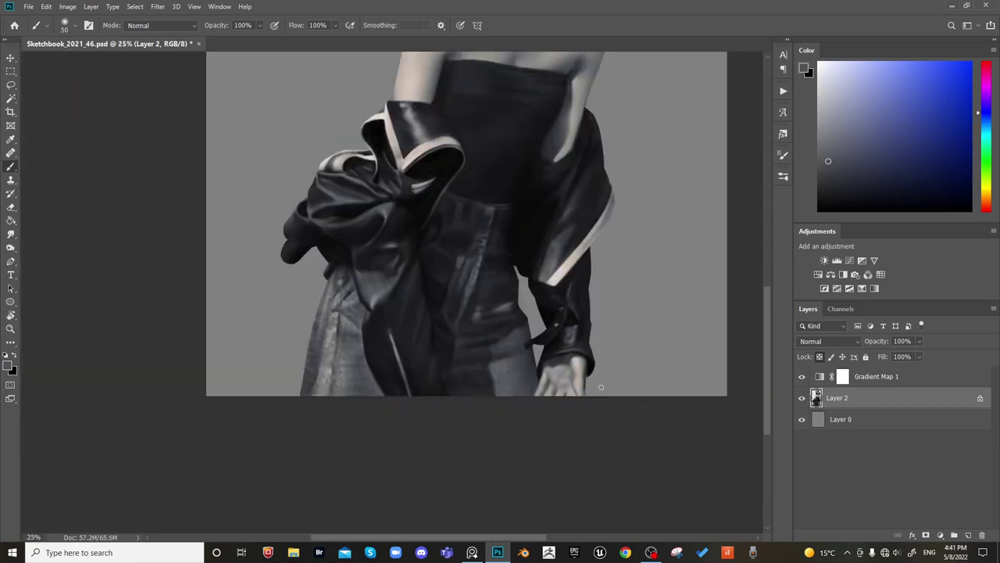
{"action": "key", "text": "ctrl+h"}
{"action": "scroll", "coordinate": [602, 391], "scroll_direction": "up", "scroll_amount": 2}
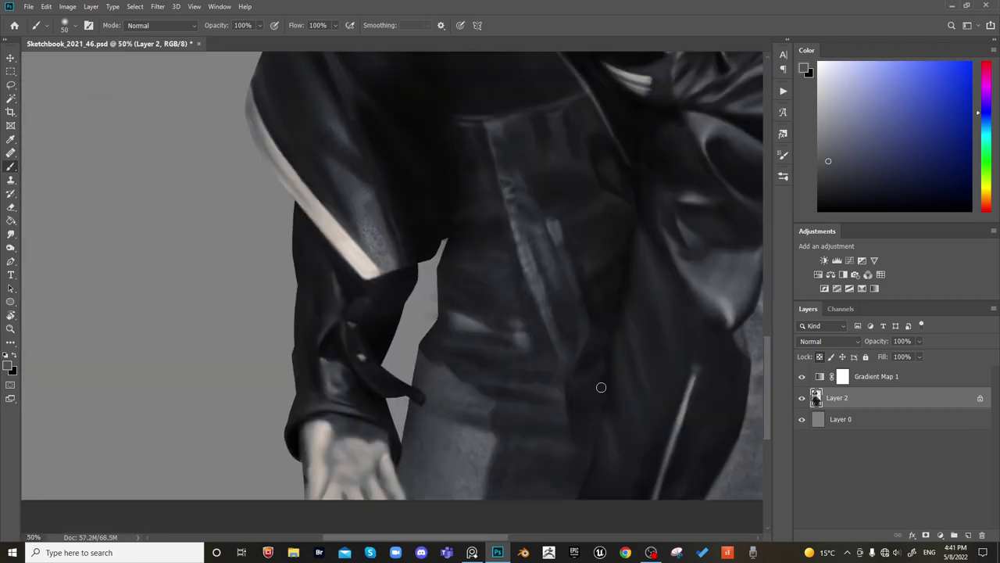
{"action": "left_click", "coordinate": [334, 356], "text": "alt"}
{"action": "left_click", "coordinate": [317, 398], "text": "alt"}
{"action": "key", "text": "bracketright"}
{"action": "key", "text": "bracketright"}
{"action": "key", "text": "bracketright"}
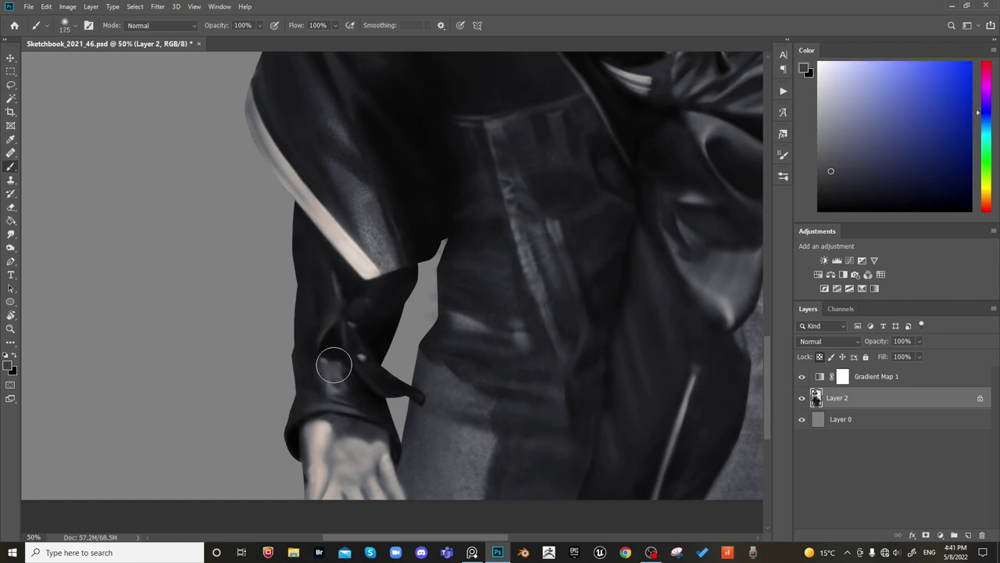
{"action": "left_click", "coordinate": [314, 358], "text": "alt"}
{"action": "scroll", "coordinate": [462, 232], "scroll_direction": "down", "scroll_amount": 2}
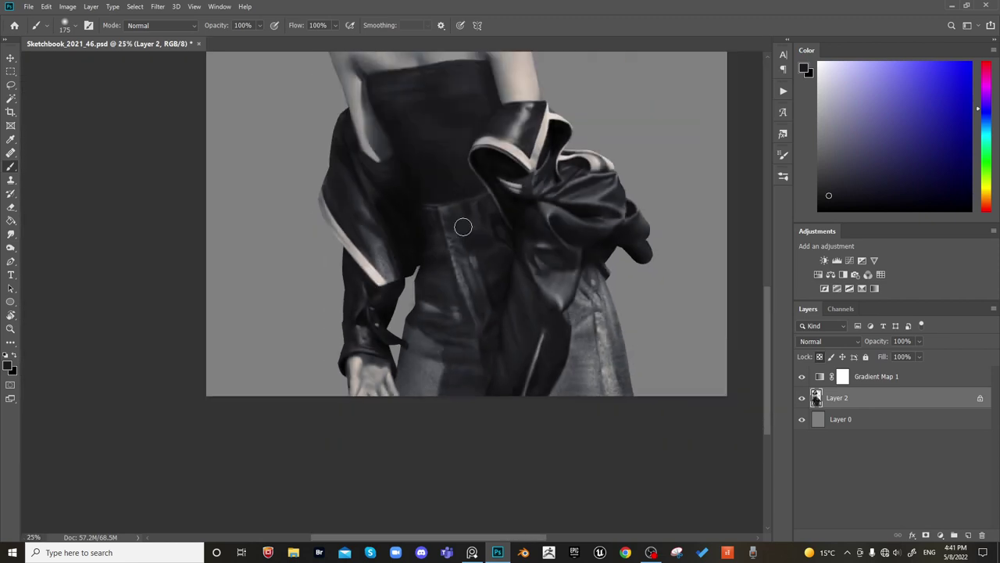
{"action": "left_click_drag", "start_coordinate": [614, 387], "coordinate": [603, 427]}
{"action": "left_click", "coordinate": [351, 402], "text": "alt"}
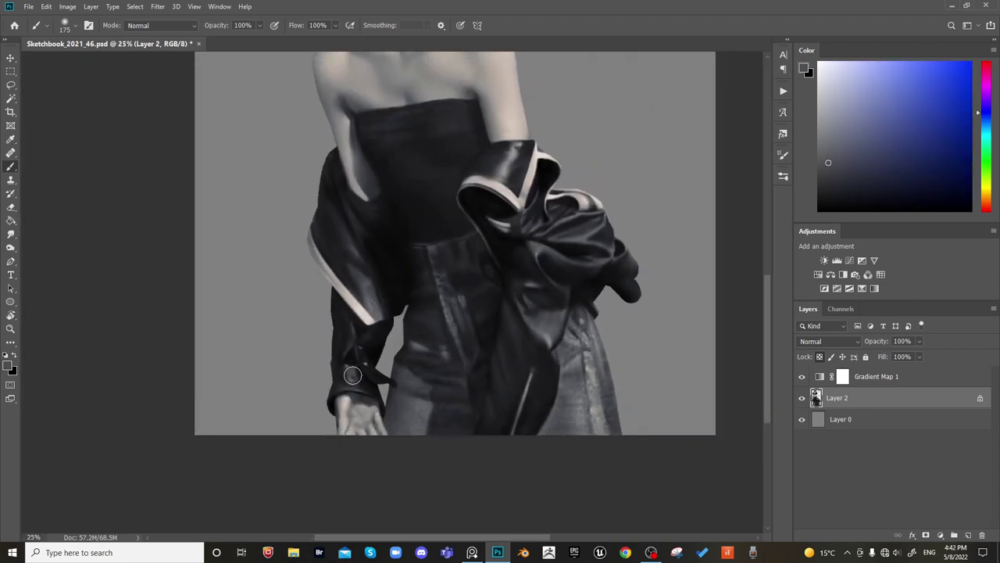
Examine the whole figure's balance at a reduced zoom, both mirrored and unmirrored
{"action": "key", "text": "ctrl+h"}
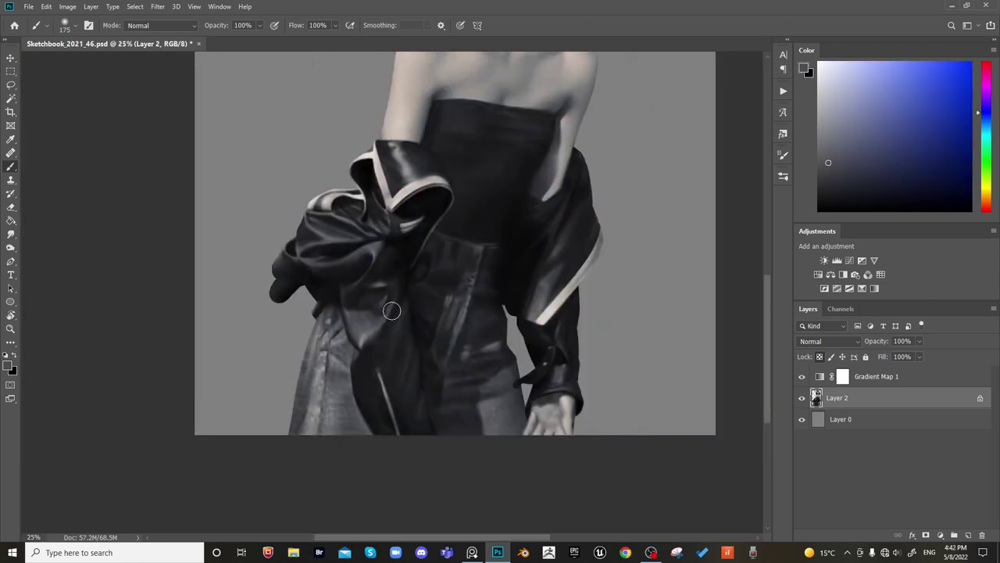
{"action": "key", "text": "ctrl+shift+h"}
{"action": "scroll", "coordinate": [648, 262], "scroll_direction": "down", "scroll_amount": 2}
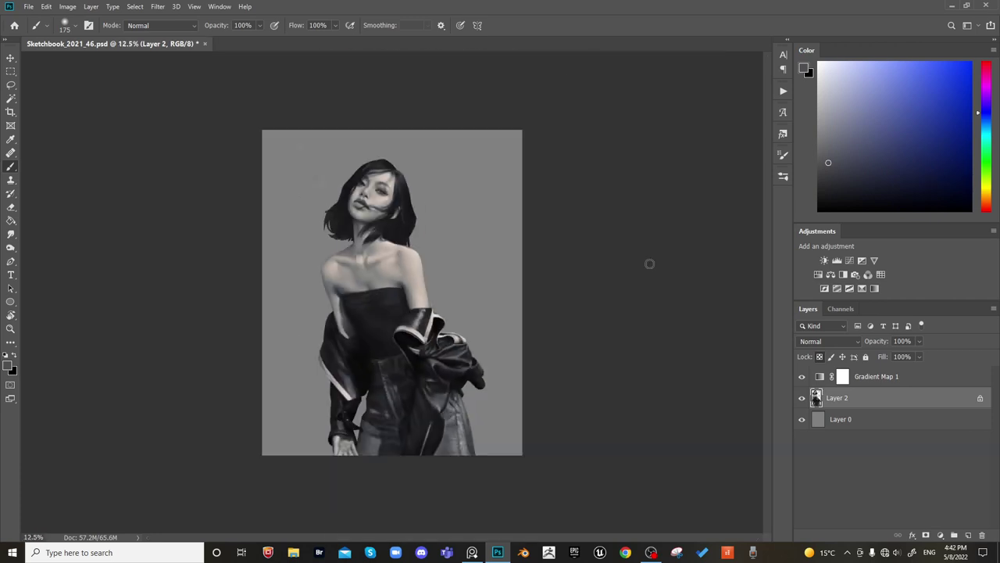
{"action": "key", "text": "ctrl+shift+h"}
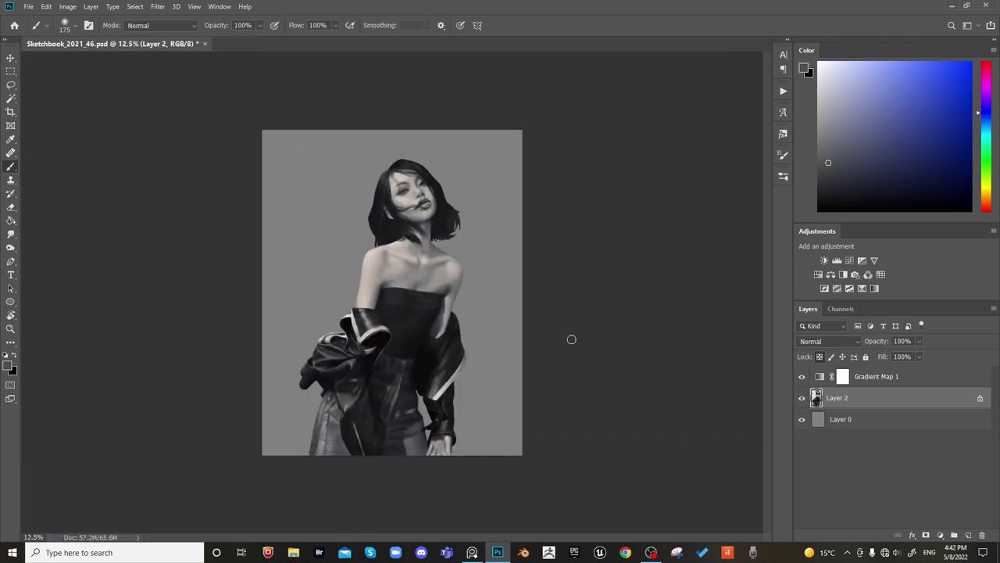
{"action": "key", "text": "ctrl+shift+h"}
{"action": "scroll", "coordinate": [571, 341], "scroll_direction": "up", "scroll_amount": 3}
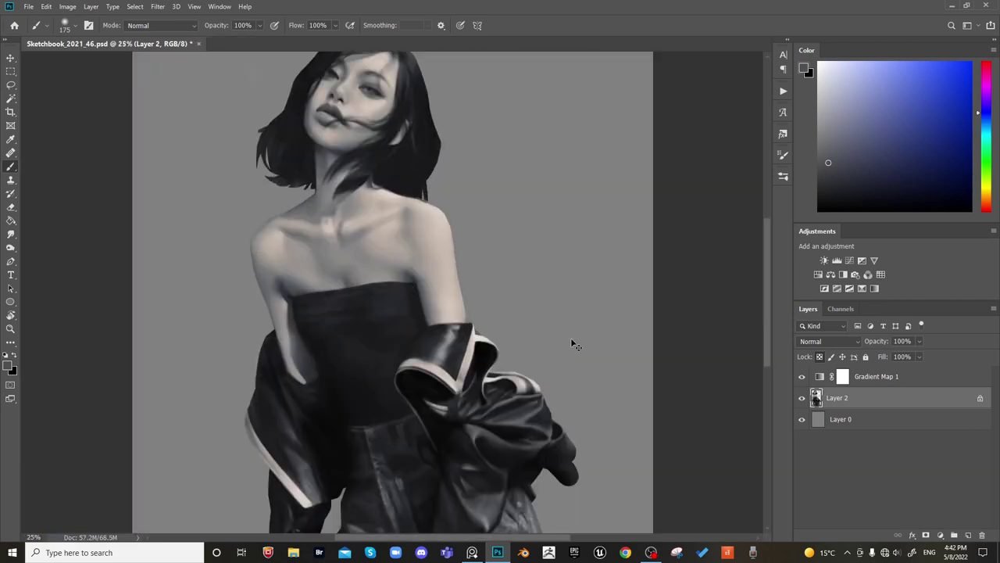
Smooth the light streaks across the strapless top's upper part with sampled near-black, reducing the brush to 90 px
{"action": "left_click", "coordinate": [227, 370], "text": "alt"}
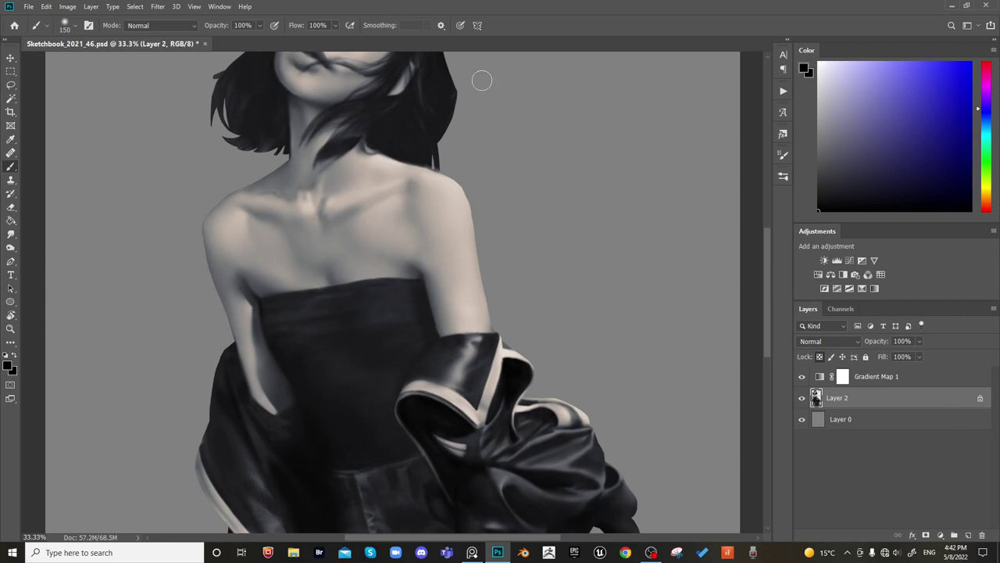
{"action": "left_click_drag", "start_coordinate": [352, 349], "coordinate": [462, 323]}
{"action": "key", "text": "ctrl+plus"}
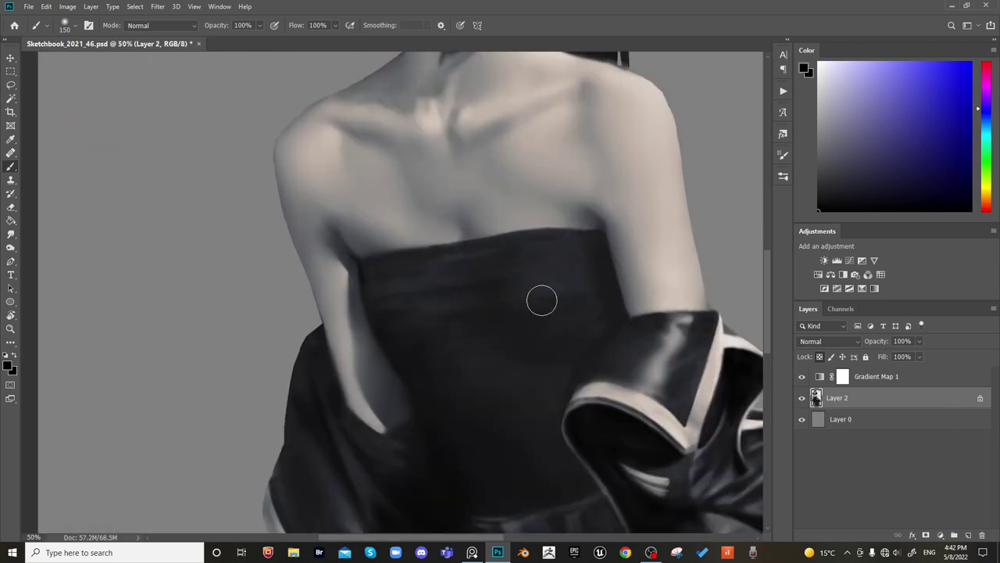
{"action": "key", "text": "bracketleft"}
{"action": "key", "text": "bracketleft"}
{"action": "left_click", "coordinate": [471, 283], "text": "alt"}
{"action": "key", "text": "bracketleft"}
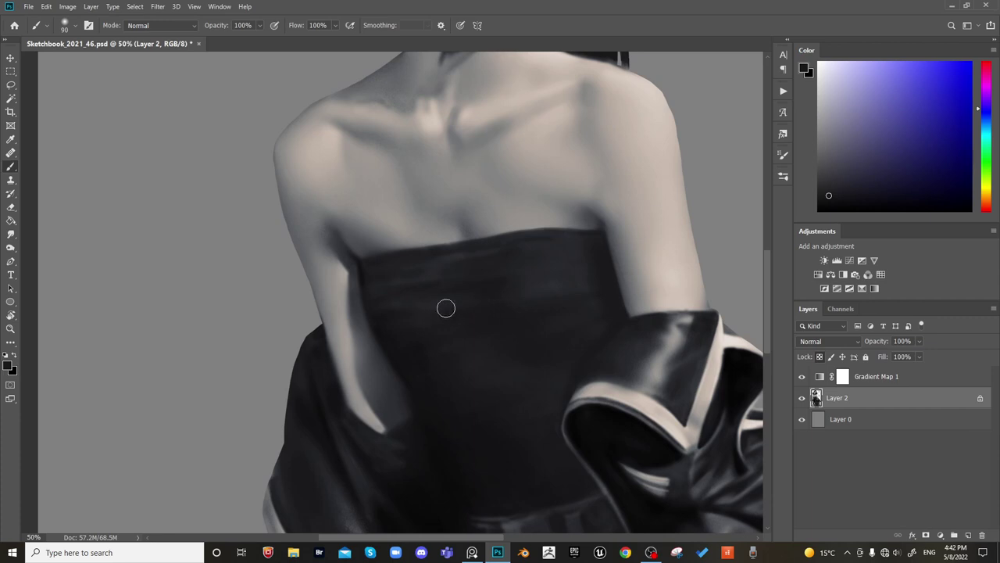
Even out the strapless top's tones below the bust with sampled near-black at up to 250 px
{"action": "key", "text": "bracketright"}
{"action": "key", "text": "bracketright"}
{"action": "key", "text": "bracketright"}
{"action": "key", "text": "bracketright"}
{"action": "key", "text": "bracketright"}
{"action": "key", "text": "bracketright"}
{"action": "key", "text": "bracketright"}
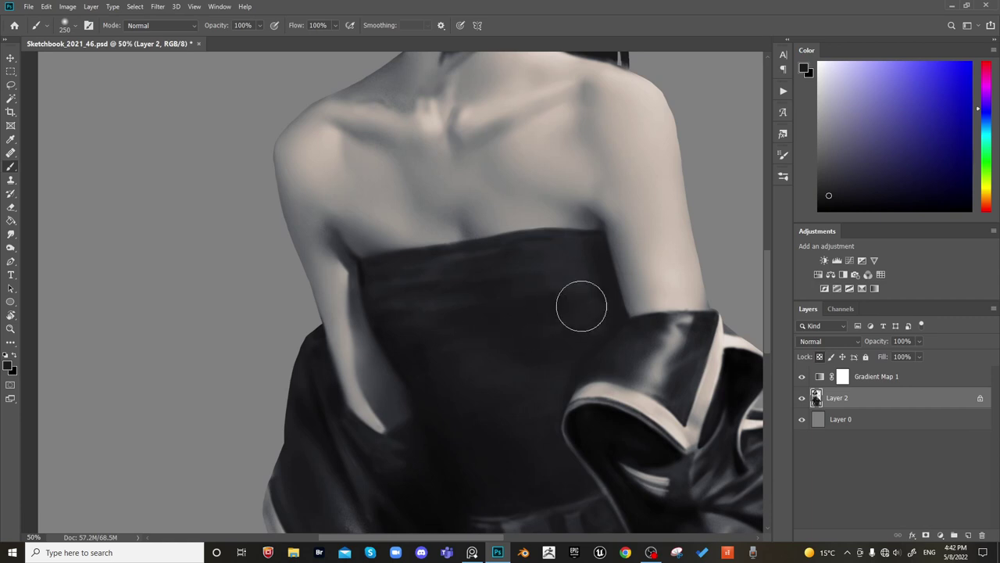
Tone down the streaks near the strapless top's upper corner beside the lowered arm with near-black at about 150 px
{"action": "key", "text": "bracketleft"}
{"action": "key", "text": "bracketleft"}
{"action": "key", "text": "bracketleft"}
{"action": "key", "text": "bracketleft"}
{"action": "key", "text": "bracketleft"}
{"action": "key", "text": "bracketleft"}
{"action": "key", "text": "bracketleft"}
{"action": "key", "text": "bracketright"}
{"action": "key", "text": "bracketright"}
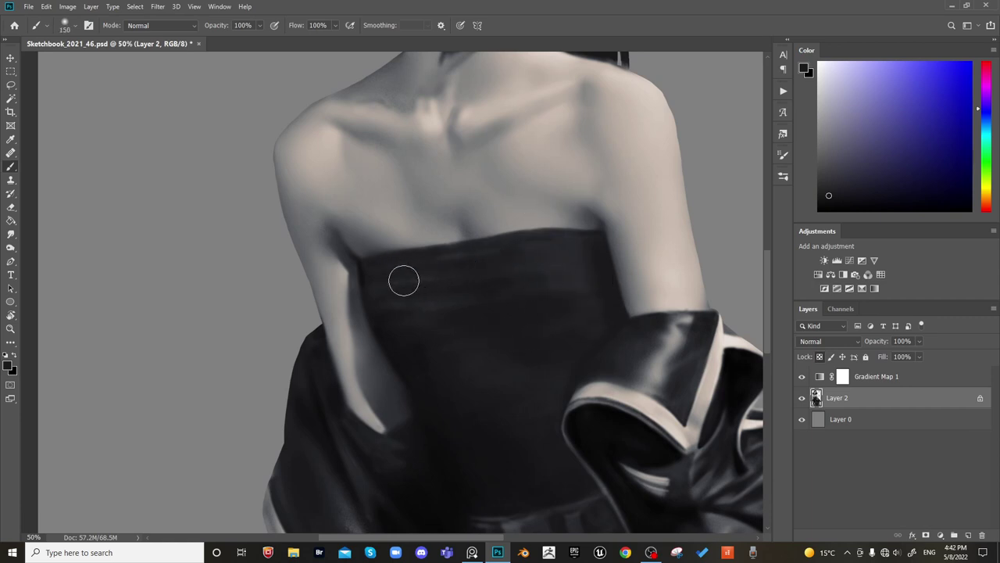
Define the strapless top's upper edge and corner with a darker near-black at 60 to 70 px
{"action": "key", "text": "bracketleft"}
{"action": "key", "text": "bracketleft"}
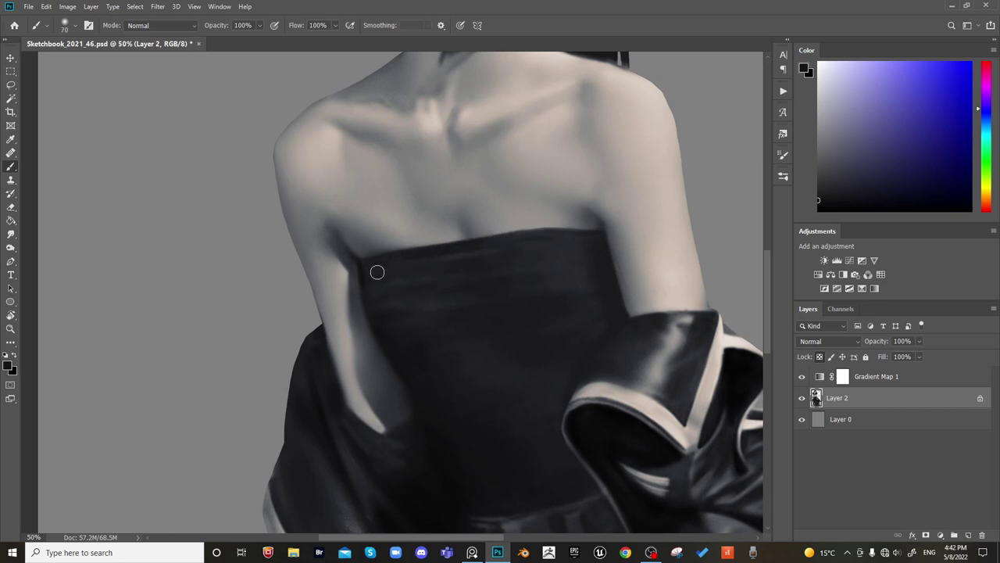
{"action": "key", "text": "bracketright"}
{"action": "key", "text": "bracketright"}
{"action": "key", "text": "bracketright"}
{"action": "key", "text": "bracketleft"}
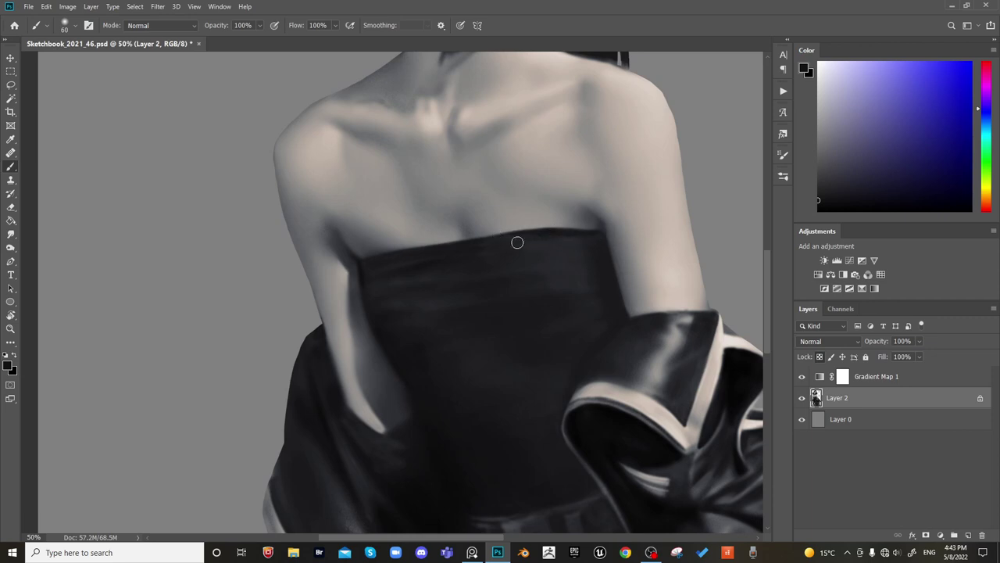
Refine the faint fabric streaks across the bust of the strapless top with near-black at up to 200 px
{"action": "key", "text": "bracketright"}
{"action": "key", "text": "bracketright"}
{"action": "key", "text": "bracketleft"}
{"action": "key", "text": "bracketleft"}
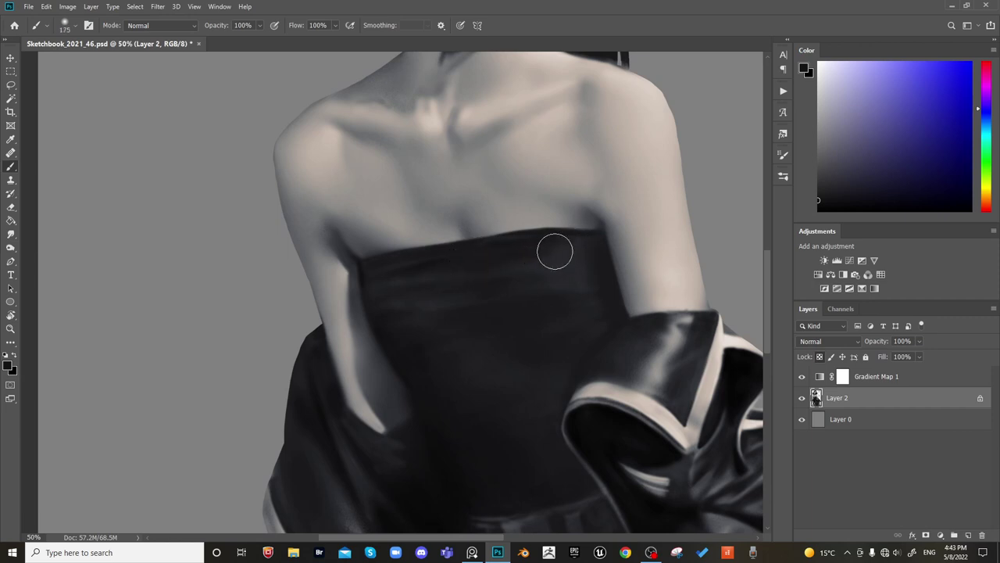
{"action": "key", "text": "bracketright"}
{"action": "key", "text": "bracketright"}
{"action": "key", "text": "bracketleft"}
{"action": "key", "text": "bracketleft"}
{"action": "key", "text": "bracketleft"}
{"action": "key", "text": "bracketleft"}
{"action": "key", "text": "bracketleft"}
{"action": "key", "text": "bracketright"}
{"action": "key", "text": "bracketright"}
{"action": "key", "text": "bracketright"}
{"action": "key", "text": "bracketright"}
{"action": "key", "text": "bracketright"}
{"action": "key", "text": "bracketright"}
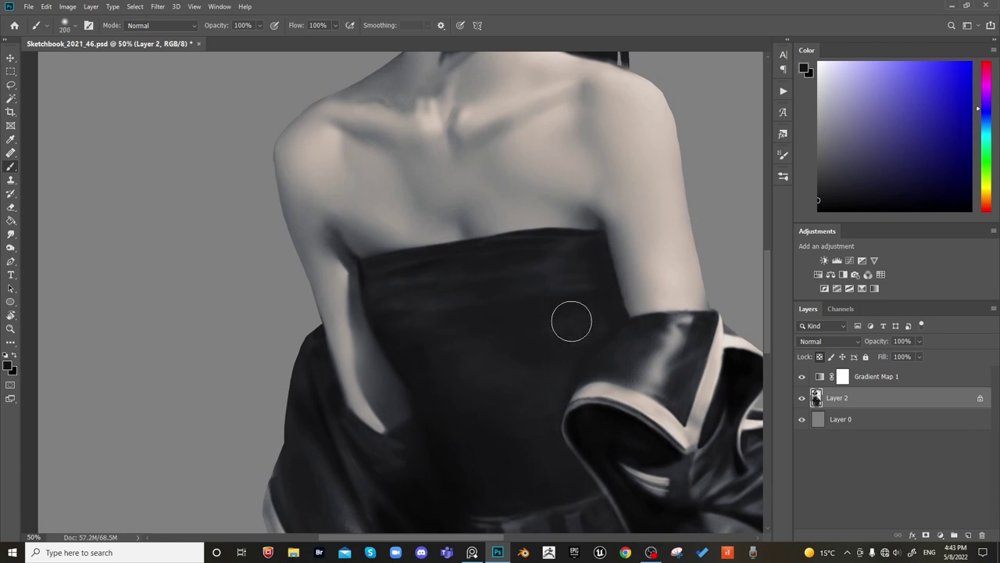
Darken the strapless top broadly beneath the bust streaks with near-black, enlarging the brush to 300 px
{"action": "key", "text": "bracketleft"}
{"action": "key", "text": "bracketleft"}
{"action": "key", "text": "bracketleft"}
{"action": "key", "text": "bracketleft"}
{"action": "key", "text": "bracketright"}
{"action": "key", "text": "bracketright"}
{"action": "key", "text": "bracketright"}
{"action": "key", "text": "bracketright"}
{"action": "key", "text": "bracketright"}
{"action": "key", "text": "bracketright"}
{"action": "key", "text": "bracketright"}
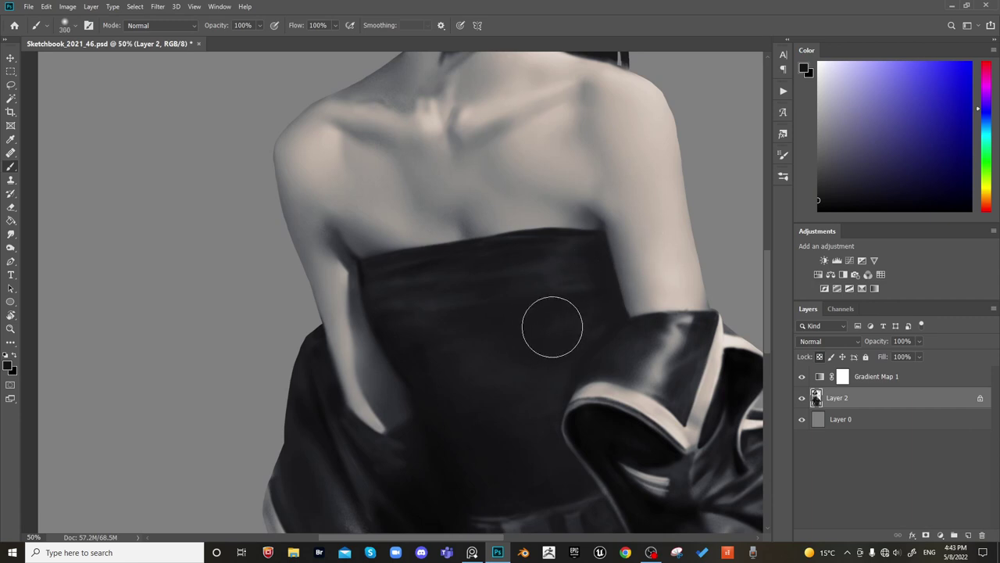
Blend the midsection of the strapless top toward the jacket cuff with near-black at 125 to 150 px
{"action": "key", "text": "bracketleft"}
{"action": "key", "text": "bracketleft"}
{"action": "key", "text": "bracketleft"}
{"action": "key", "text": "bracketleft"}
{"action": "key", "text": "bracketleft"}
{"action": "key", "text": "bracketleft"}
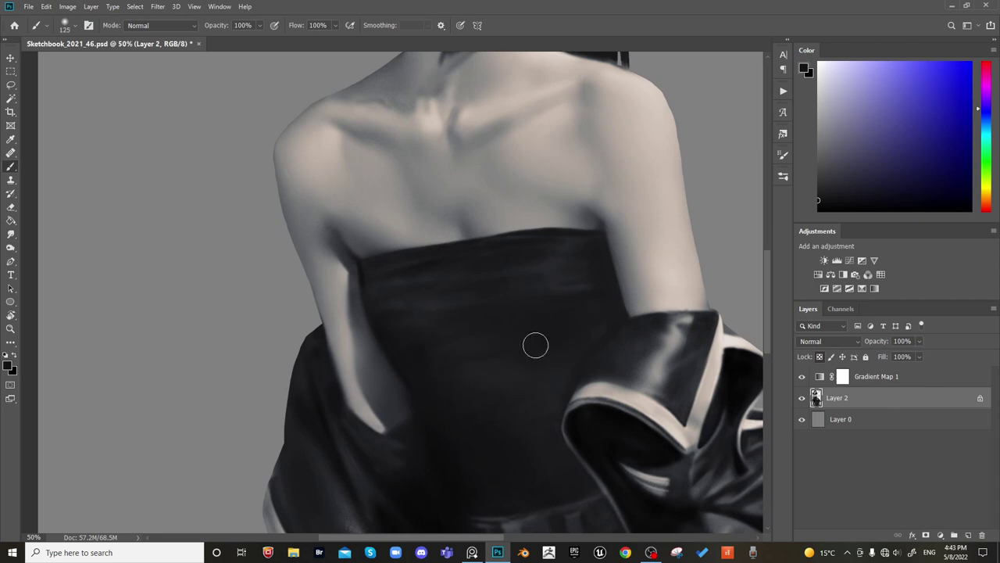
{"action": "key", "text": "bracketright"}
{"action": "key", "text": "bracketright"}
{"action": "key", "text": "bracketleft"}
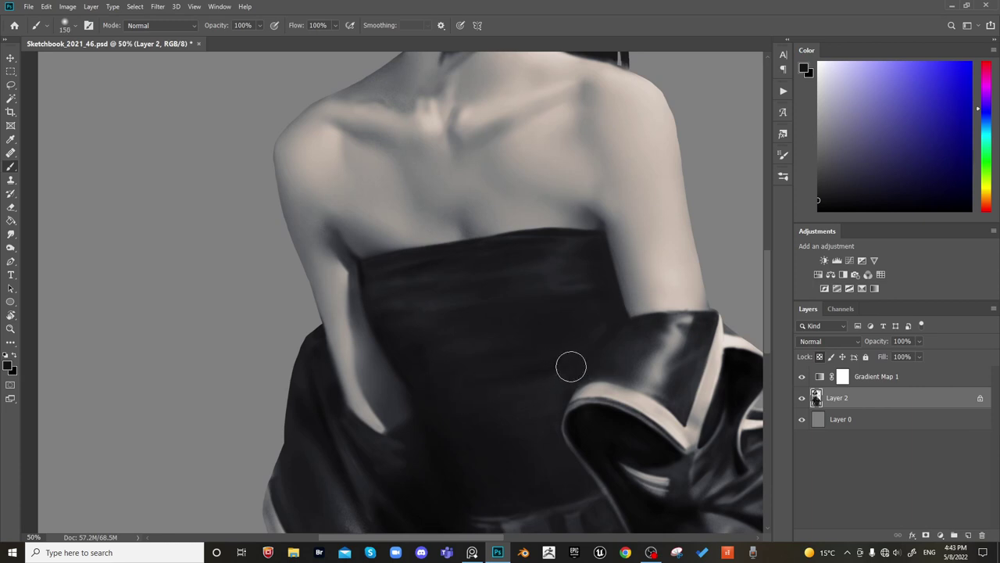
Paint subtle dark folds across the strapless top's midriff and deepen its side beside the lowered arm at 300 to 500 px
{"action": "key", "text": "bracketleft"}
{"action": "key", "text": "bracketleft"}
{"action": "key", "text": "bracketleft"}
{"action": "key", "text": "bracketright"}
{"action": "key", "text": "bracketright"}
{"action": "key", "text": "bracketright"}
{"action": "key", "text": "bracketright"}
{"action": "key", "text": "bracketright"}
{"action": "key", "text": "bracketleft"}
{"action": "key", "text": "bracketleft"}
{"action": "key", "text": "bracketleft"}
{"action": "key", "text": "bracketleft"}
{"action": "key", "text": "bracketleft"}
{"action": "key", "text": "bracketright"}
{"action": "key", "text": "bracketright"}
{"action": "key", "text": "bracketright"}
{"action": "key", "text": "bracketright"}
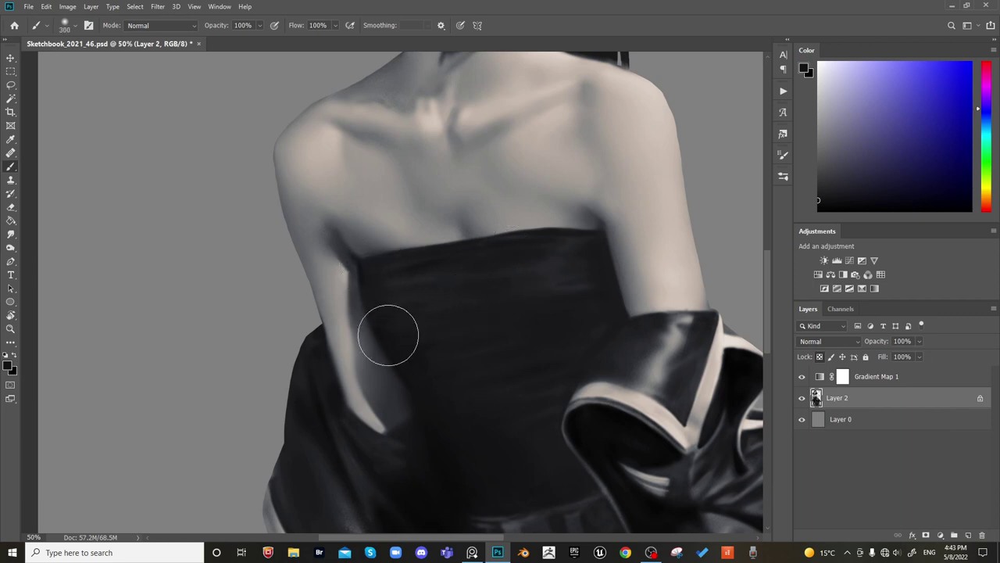
{"action": "key", "text": "bracketright"}
{"action": "key", "text": "bracketright"}
{"action": "key", "text": "bracketright"}
Examine the whole figure at a reduced zoom, return to the strapless top and sample a dark grey near its upper edge
{"action": "key", "text": "ctrl+minus"}
{"action": "key", "text": "ctrl+minus"}
{"action": "key", "text": "ctrl+minus"}
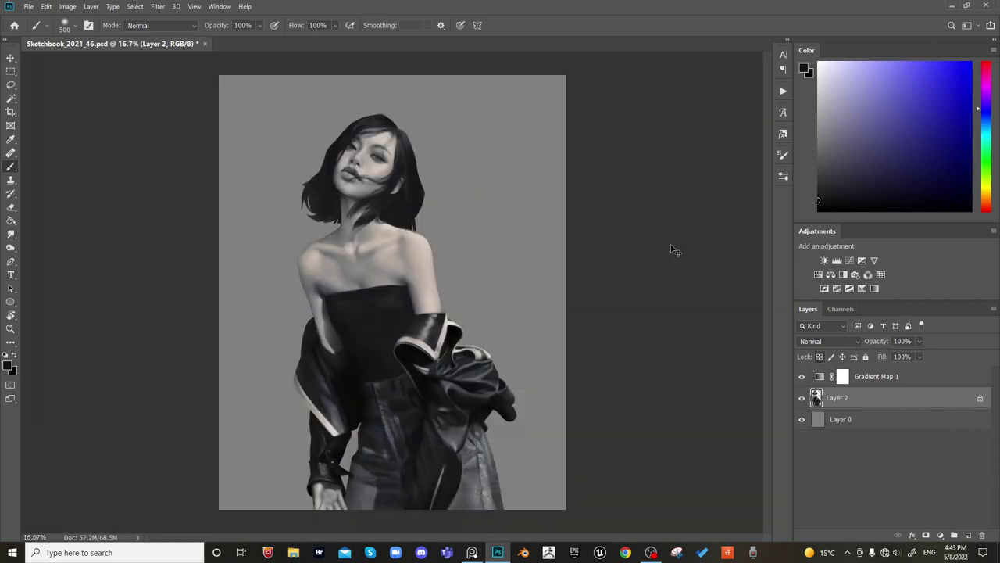
{"action": "key", "text": "ctrl+shift+h"}
{"action": "key", "text": "h"}
{"action": "key", "text": "ctrl+plus"}
{"action": "key", "text": "ctrl+plus"}
{"action": "key", "text": "ctrl+plus"}
{"action": "left_click", "coordinate": [395, 320], "text": "alt"}
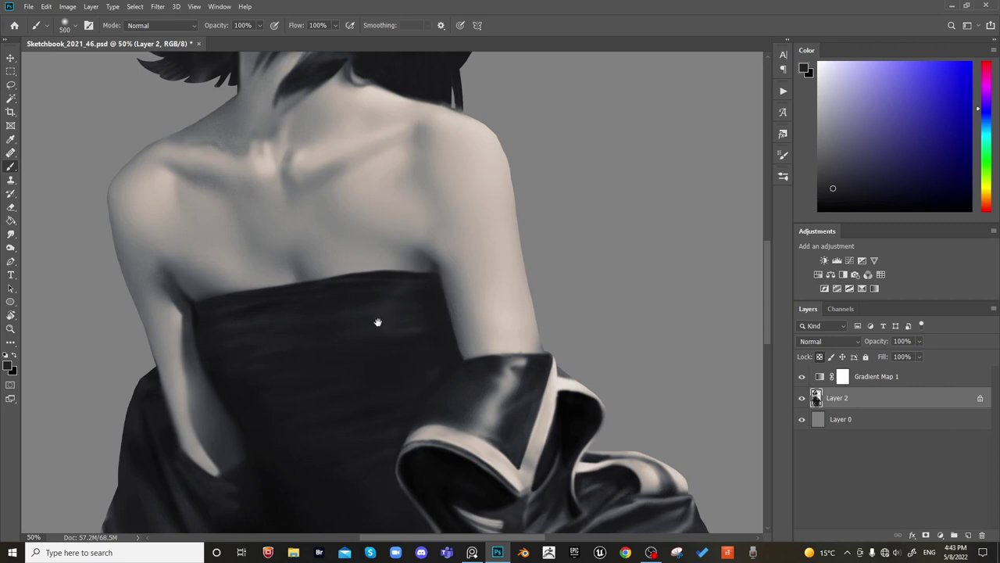
Sample a near-black from the strapless top just below its upper edge and set the brush to 250 px for shading there
{"action": "left_click_drag", "start_coordinate": [377, 323], "coordinate": [575, 292]}
{"action": "key", "text": "bracketleft"}
{"action": "key", "text": "bracketleft"}
{"action": "key", "text": "bracketleft"}
{"action": "key", "text": "bracketleft"}
{"action": "key", "text": "bracketleft"}
{"action": "key", "text": "bracketleft"}
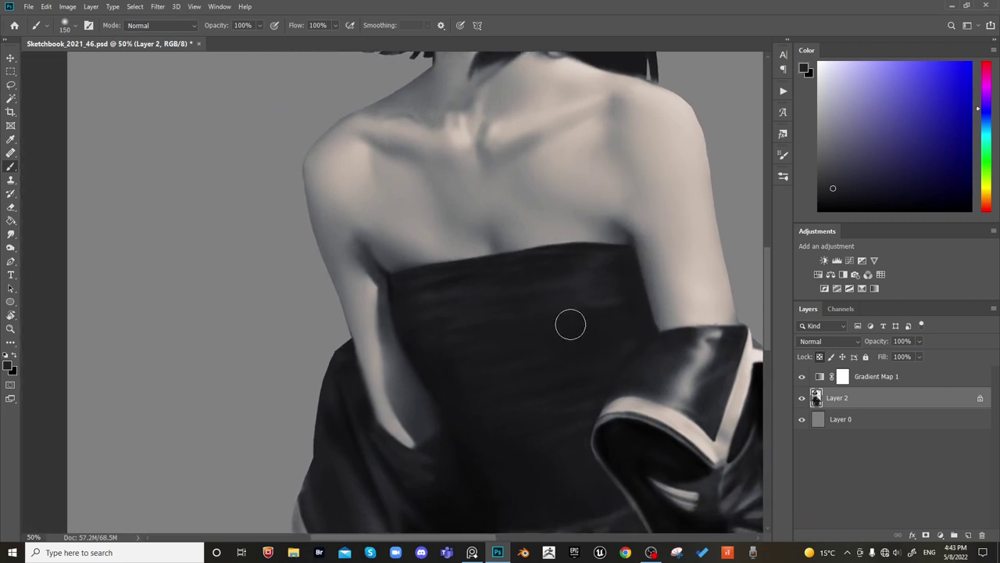
{"action": "left_click", "coordinate": [454, 307], "text": "alt"}
{"action": "key", "text": "bracketright"}
{"action": "key", "text": "bracketright"}
{"action": "key", "text": "bracketright"}
{"action": "key", "text": "bracketright"}
{"action": "key", "text": "bracketright"}
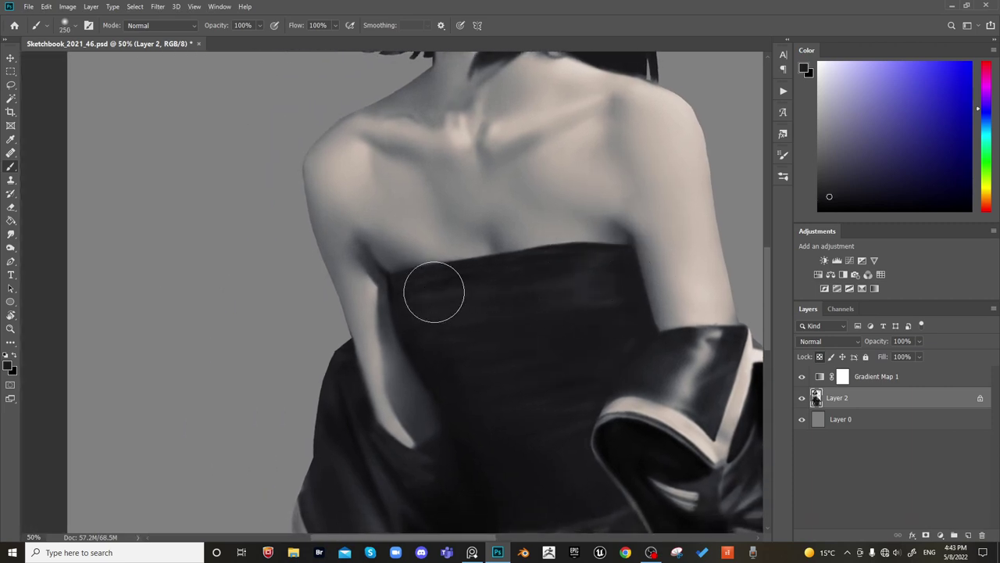
Darken the middle of the black strapless top with broad near-black strokes, using a soft brush up to size 400
{"action": "left_click_drag", "start_coordinate": [575, 318], "coordinate": [495, 336]}
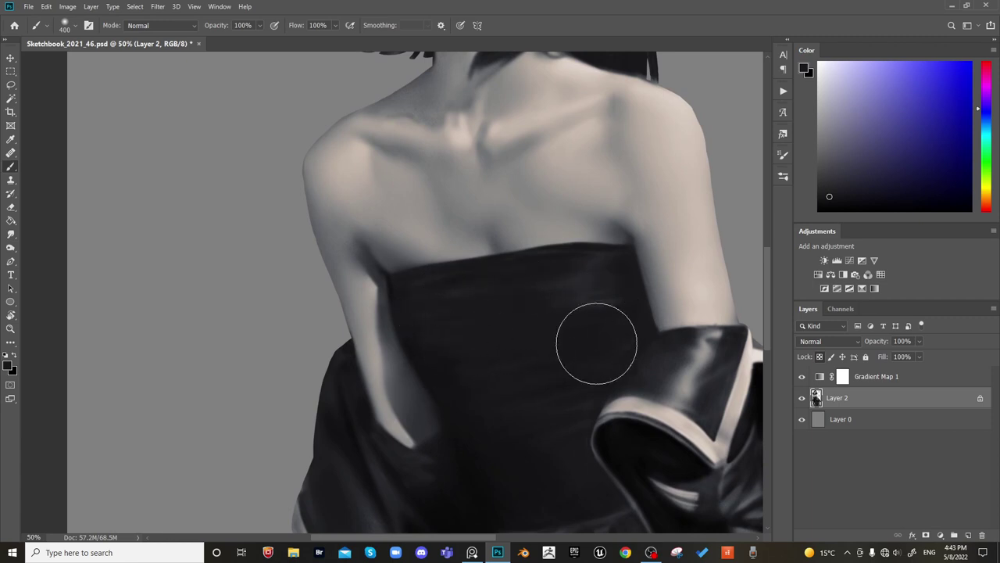
{"action": "left_click_drag", "start_coordinate": [596, 344], "coordinate": [502, 386]}
{"action": "left_click_drag", "start_coordinate": [632, 346], "coordinate": [572, 387]}
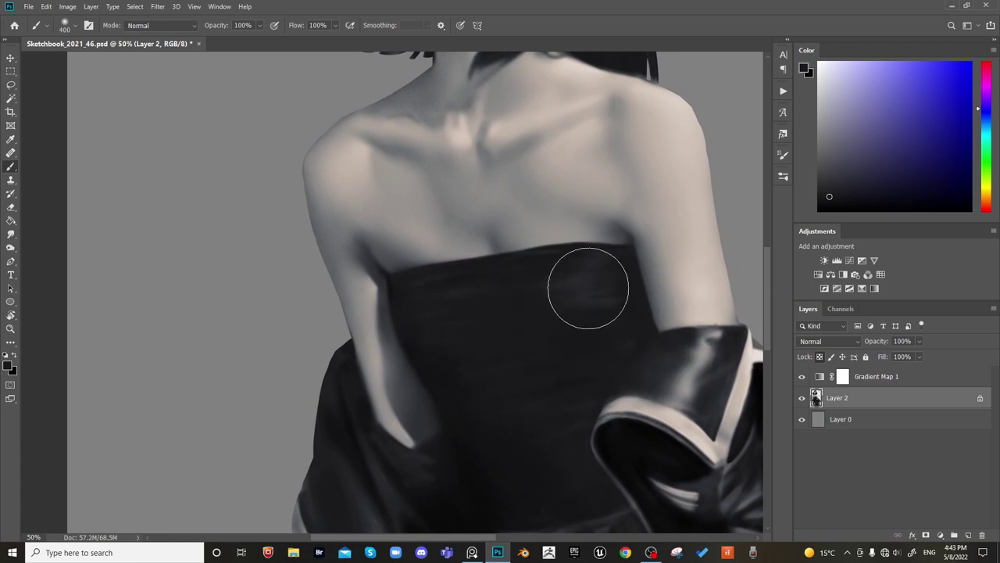
Sample the dark grey sheen near the top's upper edge and paint soft tonal variation across the bodice with a smaller brush
{"action": "left_click", "coordinate": [574, 293], "text": "alt"}
{"action": "key", "text": "bracketleft"}
{"action": "key", "text": "bracketleft"}
{"action": "key", "text": "bracketleft"}
{"action": "key", "text": "bracketleft"}
{"action": "key", "text": "bracketleft"}
{"action": "key", "text": "bracketleft"}
{"action": "key", "text": "bracketleft"}
{"action": "key", "text": "bracketleft"}
{"action": "key", "text": "bracketleft"}
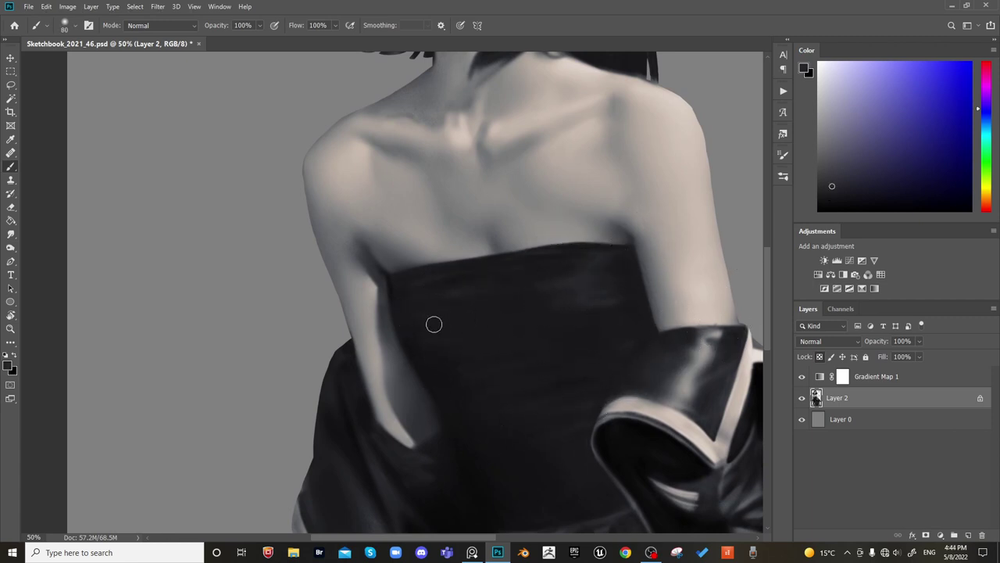
{"action": "key", "text": "bracketright"}
{"action": "key", "text": "bracketright"}
{"action": "key", "text": "bracketright"}
{"action": "key", "text": "bracketright"}
{"action": "key", "text": "bracketleft"}
{"action": "key", "text": "bracketleft"}
{"action": "key", "text": "bracketleft"}
Resample dark greys from the bodice's upper edge and refine its subtle folds and sheen with a brush down to size 50
{"action": "left_click", "coordinate": [507, 274], "text": "alt"}
{"action": "key", "text": "bracketright"}
{"action": "key", "text": "bracketright"}
{"action": "key", "text": "bracketright"}
{"action": "left_click", "coordinate": [575, 306], "text": "alt"}
{"action": "key", "text": "bracketleft"}
{"action": "key", "text": "bracketleft"}
Paint a soft black shadow down the side of the top beside the arm with the folded jacket cuff
{"action": "scroll", "coordinate": [694, 236], "scroll_direction": "left", "scroll_amount": 3}
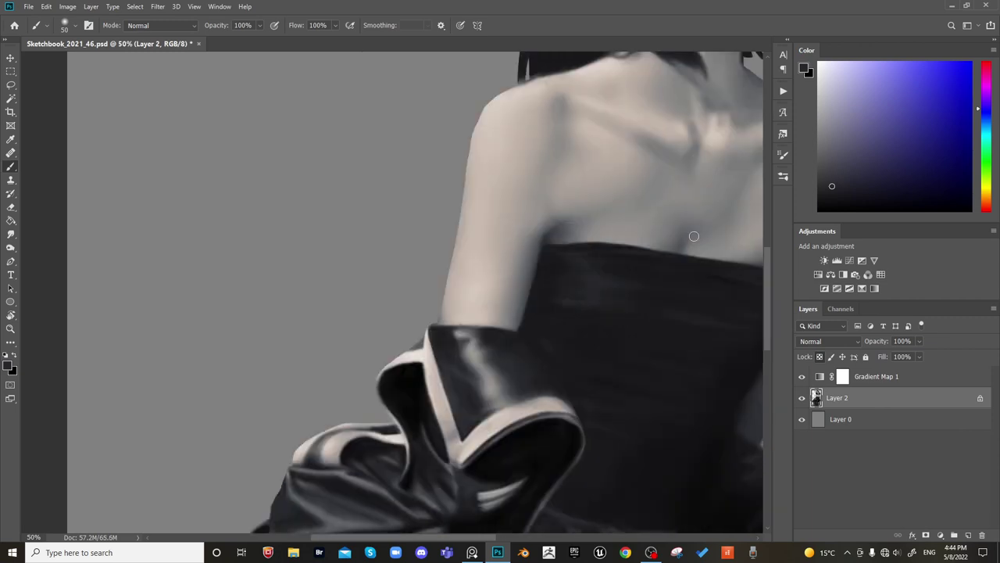
{"action": "scroll", "coordinate": [694, 236], "scroll_direction": "left", "scroll_amount": 3}
{"action": "left_click_drag", "start_coordinate": [694, 236], "coordinate": [478, 201]}
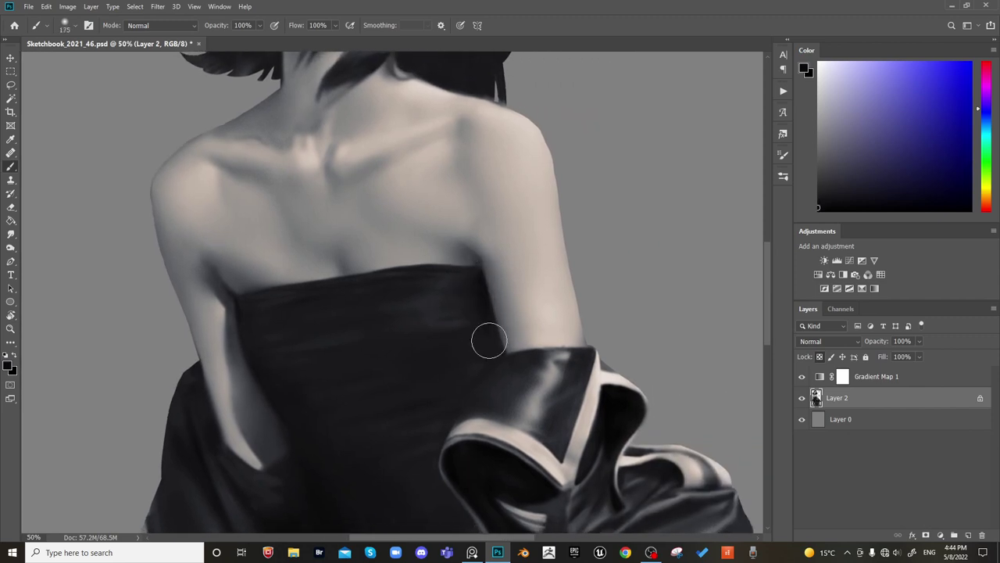
{"action": "key", "text": "bracketleft"}
{"action": "key", "text": "bracketleft"}
{"action": "key", "text": "bracketleft"}
{"action": "key", "text": "bracketright"}
{"action": "key", "text": "bracketright"}
{"action": "key", "text": "bracketright"}
{"action": "key", "text": "bracketright"}
{"action": "key", "text": "bracketright"}
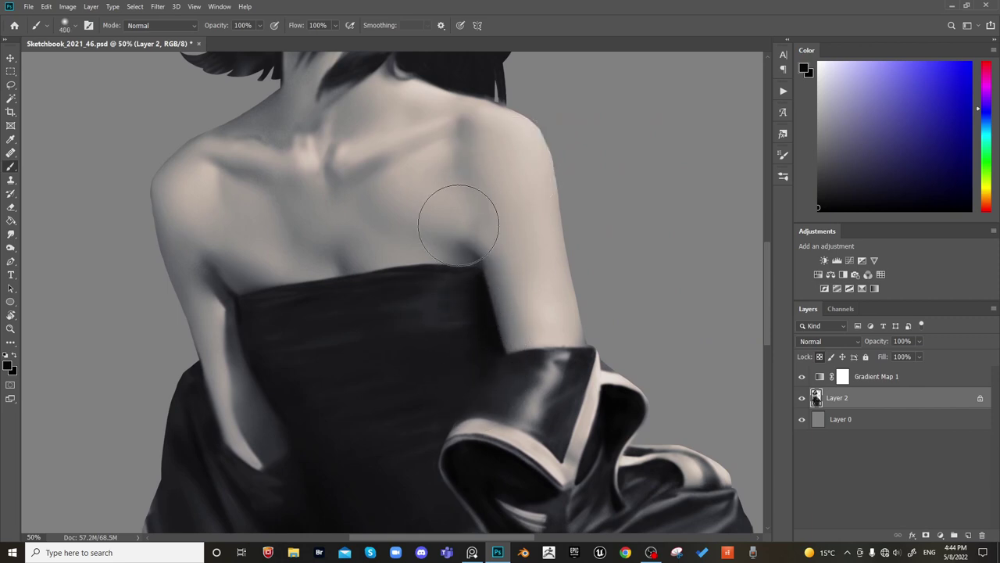
Deepen the armpit shadow where the top's upper corner meets the arm, using a black brush of about size 175 to 250
{"action": "key", "text": "bracketleft"}
{"action": "key", "text": "bracketleft"}
{"action": "key", "text": "bracketleft"}
{"action": "key", "text": "bracketleft"}
{"action": "key", "text": "bracketleft"}
{"action": "key", "text": "bracketright"}
{"action": "key", "text": "bracketright"}
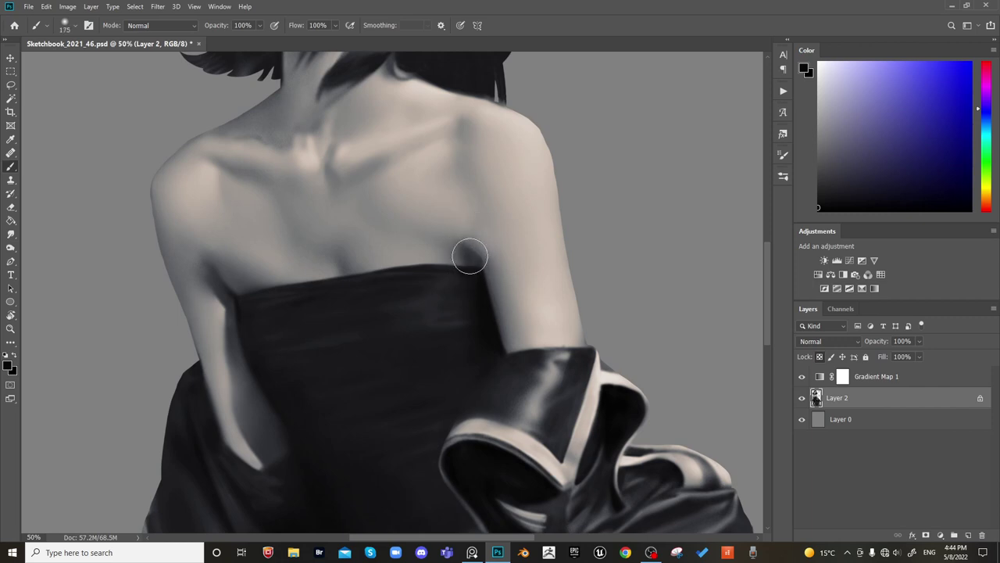
{"action": "key", "text": "bracketright"}
{"action": "key", "text": "bracketright"}
{"action": "key", "text": "bracketright"}
{"action": "key", "text": "bracketright"}
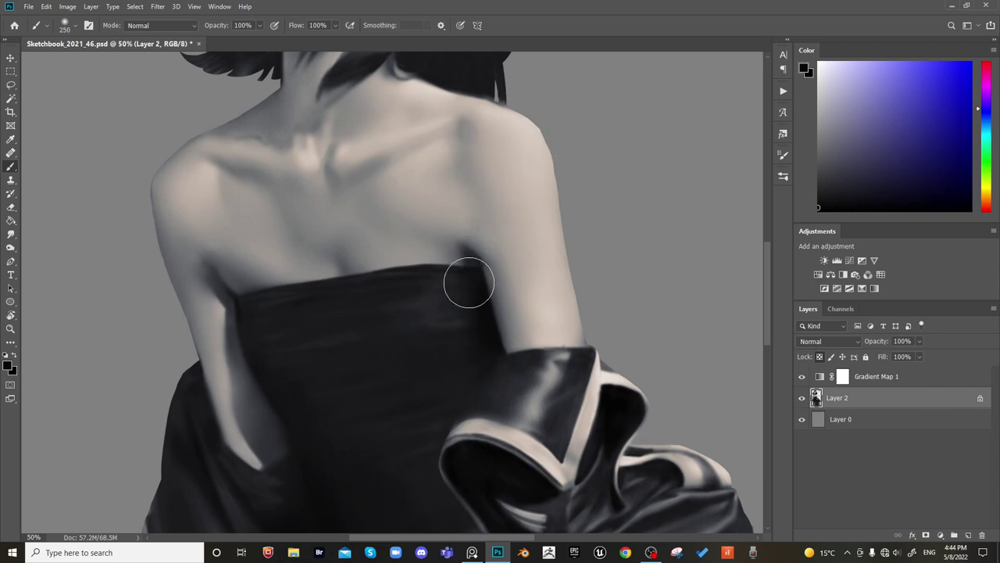
Darken the lower side of the bodice next to the jacket cuff with a large soft black brush of about size 300
{"action": "key", "text": "bracketright"}
{"action": "key", "text": "bracketleft"}
{"action": "key", "text": "bracketleft"}
{"action": "key", "text": "bracketleft"}
{"action": "key", "text": "bracketleft"}
{"action": "key", "text": "bracketleft"}
{"action": "key", "text": "bracketright"}
{"action": "key", "text": "bracketright"}
{"action": "key", "text": "bracketright"}
{"action": "key", "text": "bracketright"}
{"action": "key", "text": "bracketright"}
{"action": "key", "text": "bracketright"}
{"action": "key", "text": "bracketright"}
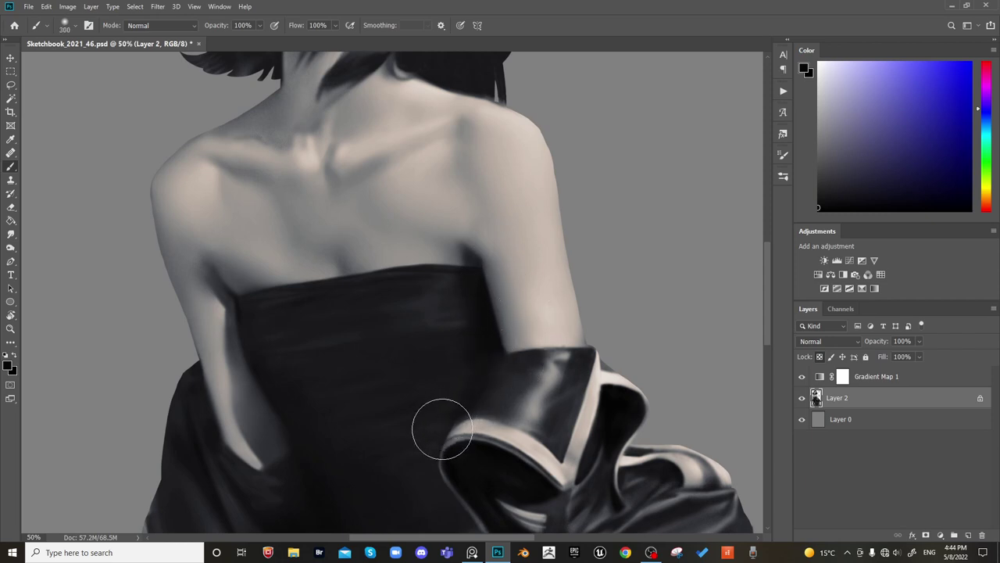
{"action": "key", "text": "bracketright"}
Examine the whole figure's proportions and values in mirrored and normal orientation
{"action": "key", "text": "ctrl+minus"}
{"action": "key", "text": "ctrl+minus"}
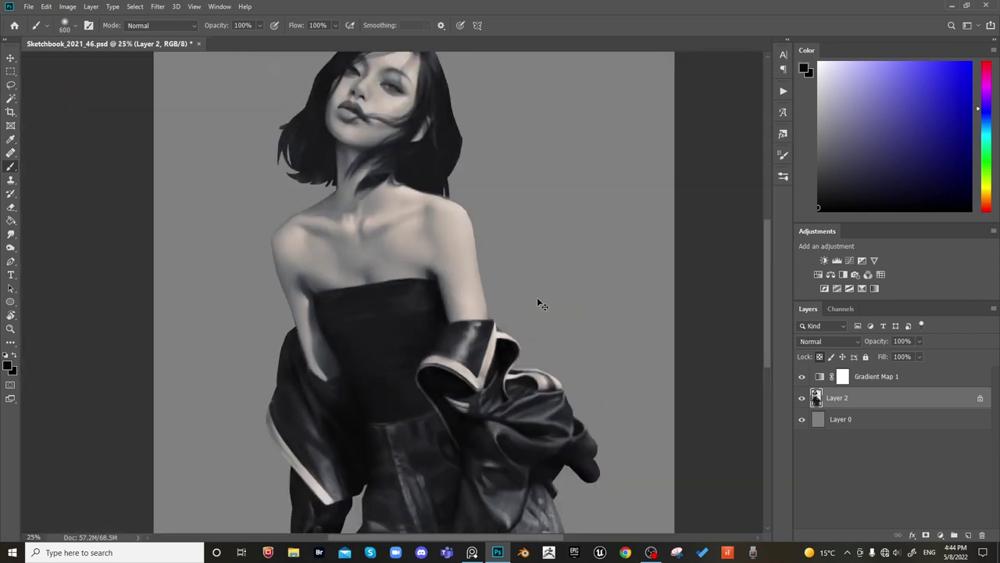
{"action": "key", "text": "ctrl+shift+h"}
{"action": "key", "text": "ctrl+minus"}
{"action": "key", "text": "ctrl+minus"}
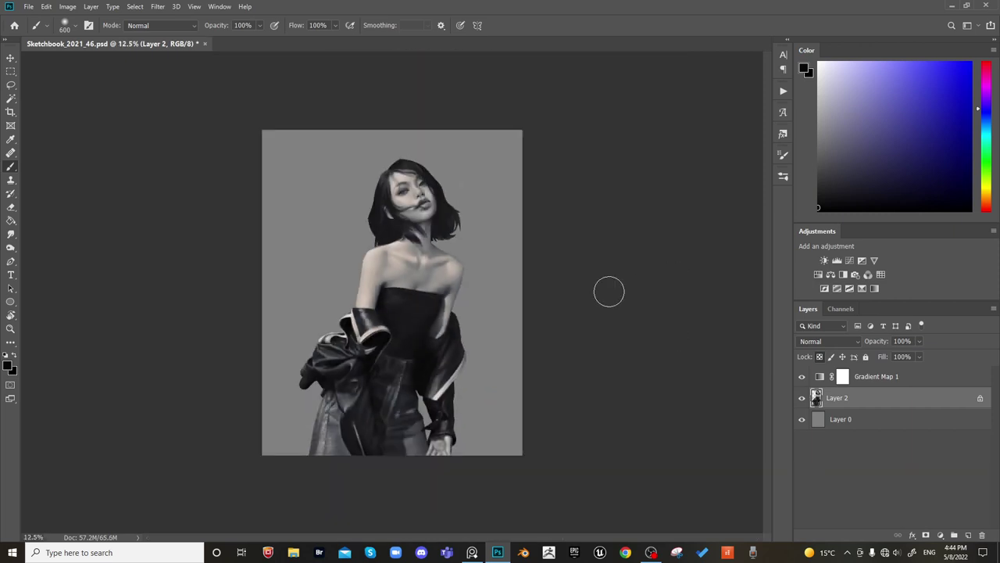
{"action": "key", "text": "ctrl+shift+h"}
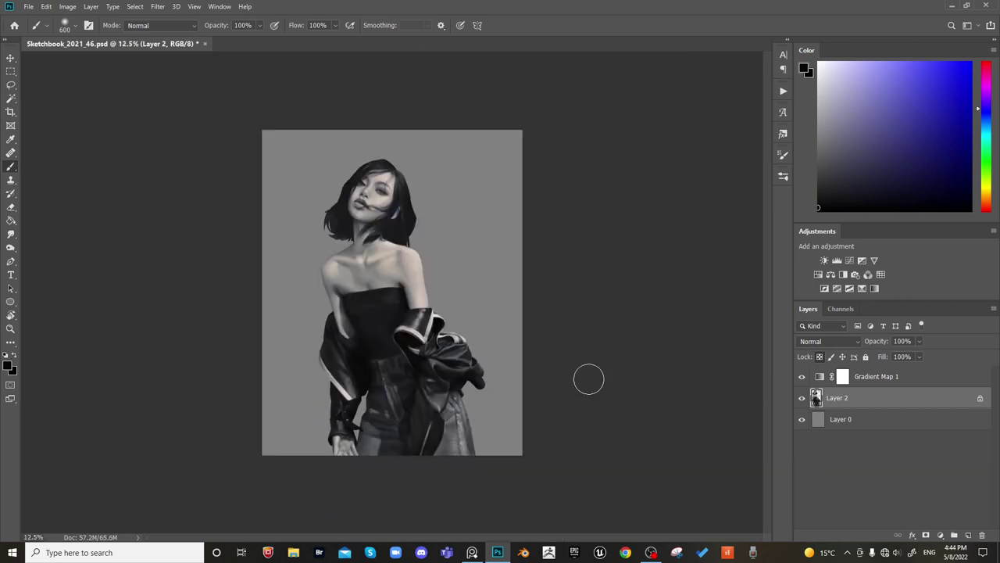
{"action": "key", "text": "ctrl+plus"}
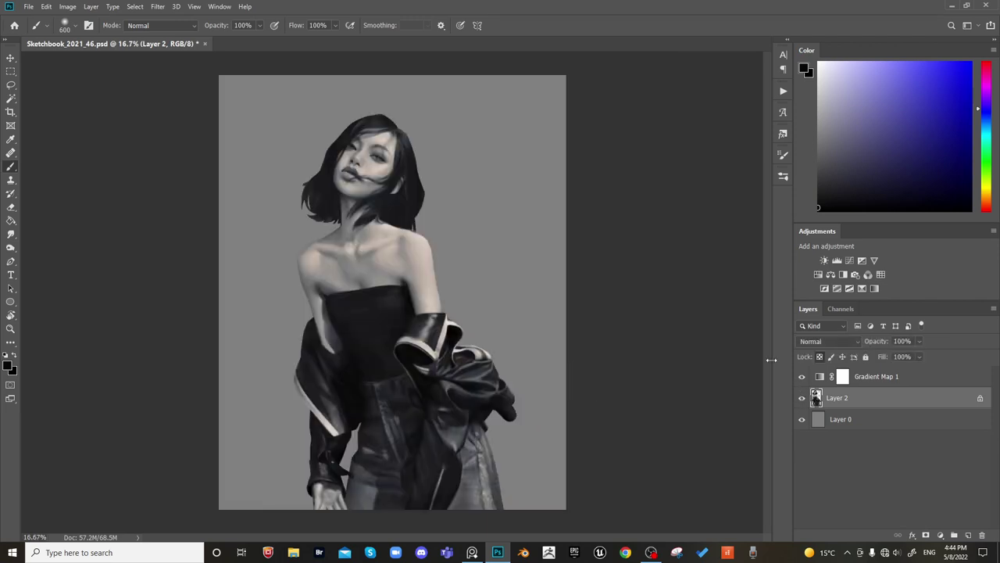
Set the brush mode to Overlay and darken the jacket and waist area with a very large soft black brush
{"action": "left_click", "coordinate": [172, 25]}
{"action": "left_click", "coordinate": [167, 188]}
{"action": "key", "text": "bracketright"}
{"action": "key", "text": "bracketright"}
{"action": "key", "text": "bracketright"}
{"action": "key", "text": "bracketright"}
{"action": "key", "text": "bracketright"}
{"action": "key", "text": "bracketright"}
{"action": "key", "text": "bracketright"}
{"action": "key", "text": "bracketright"}
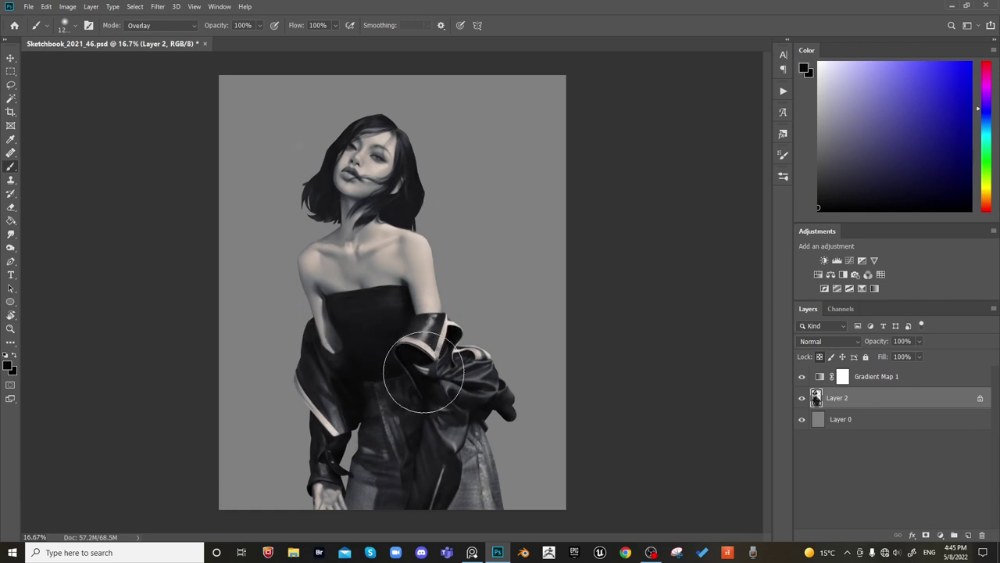
{"action": "key", "text": "bracketleft"}
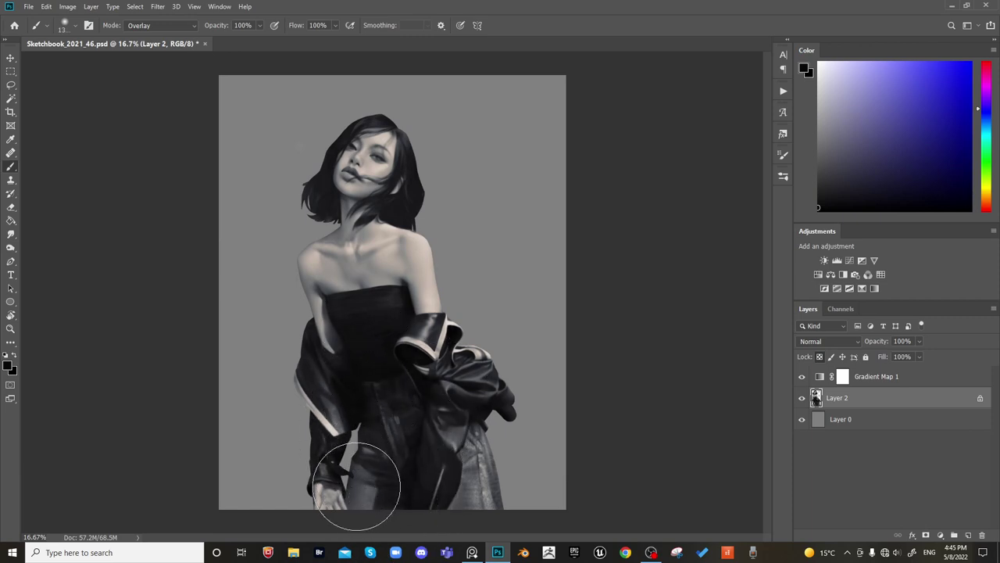
Deepen the shadows on the trousers and lower jacket with large black Overlay strokes
{"action": "key", "text": "]"}
{"action": "left_click_drag", "start_coordinate": [349, 488], "coordinate": [378, 520]}
{"action": "key", "text": "]"}
{"action": "key", "text": "bracketleft"}
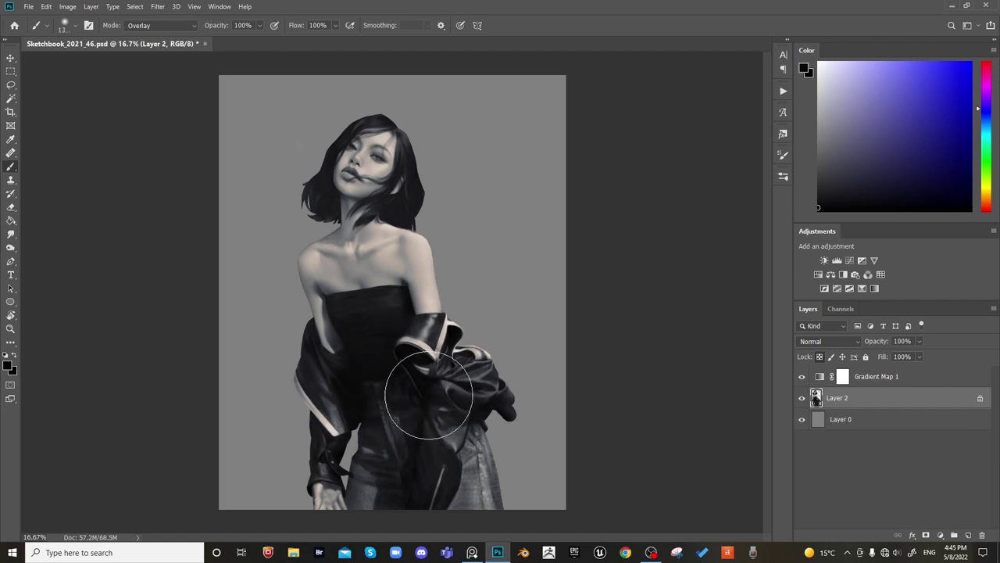
{"action": "key", "text": "bracketright"}
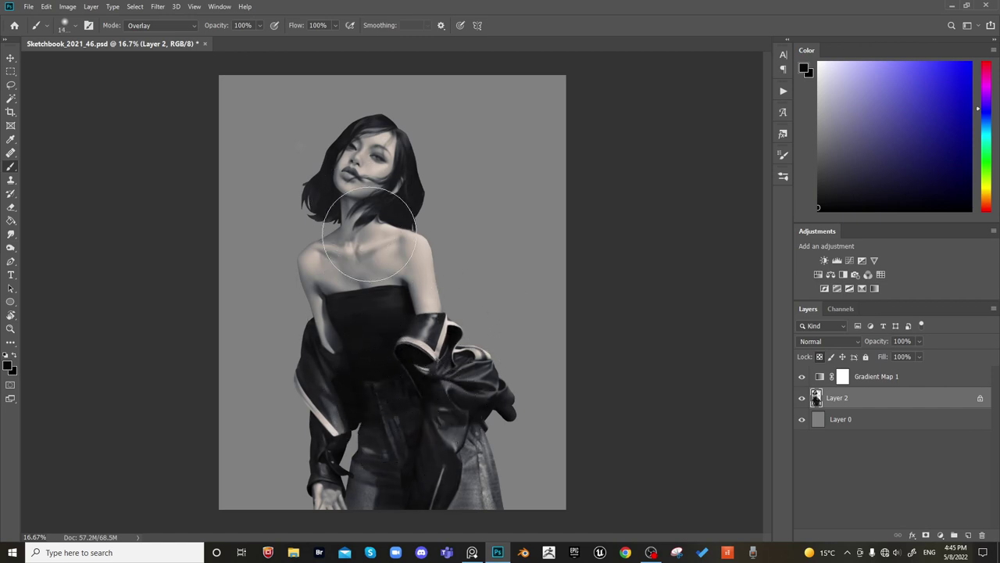
{"action": "key", "text": "bracketleft"}
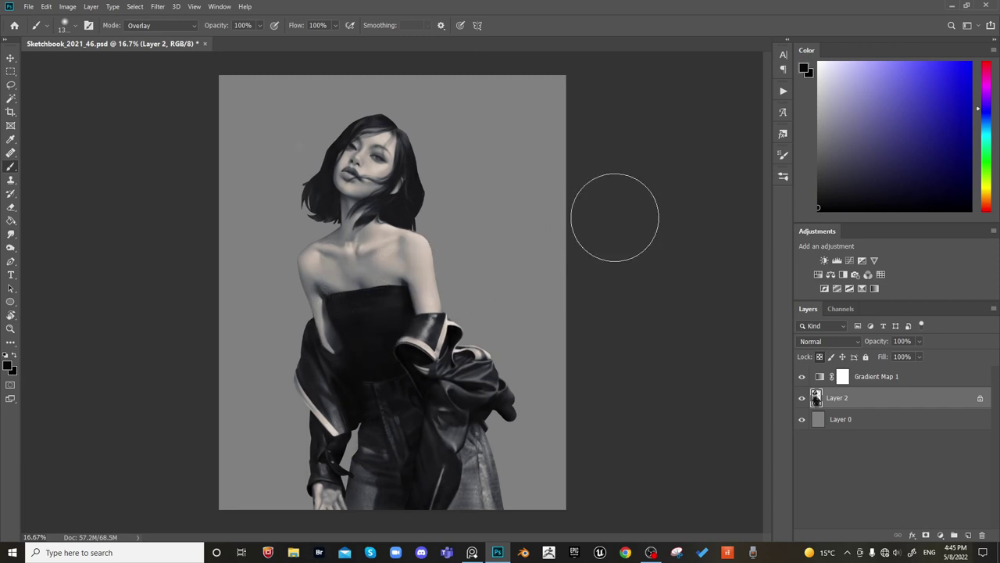
Check the full figure in mirrored and normal orientation, and save the document
{"action": "key", "text": "ctrl+shift+h"}
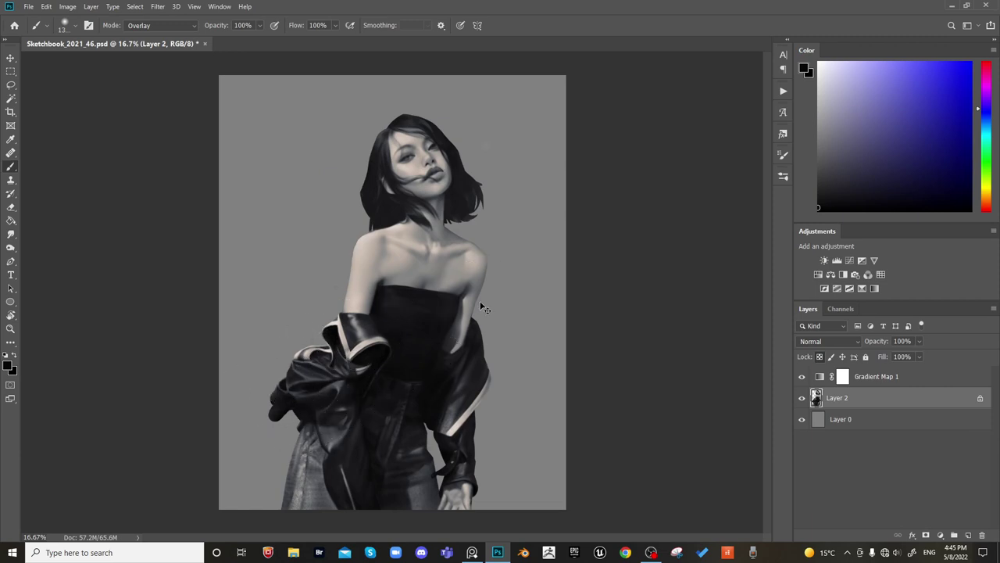
{"action": "key", "text": "ctrl+shift+h"}
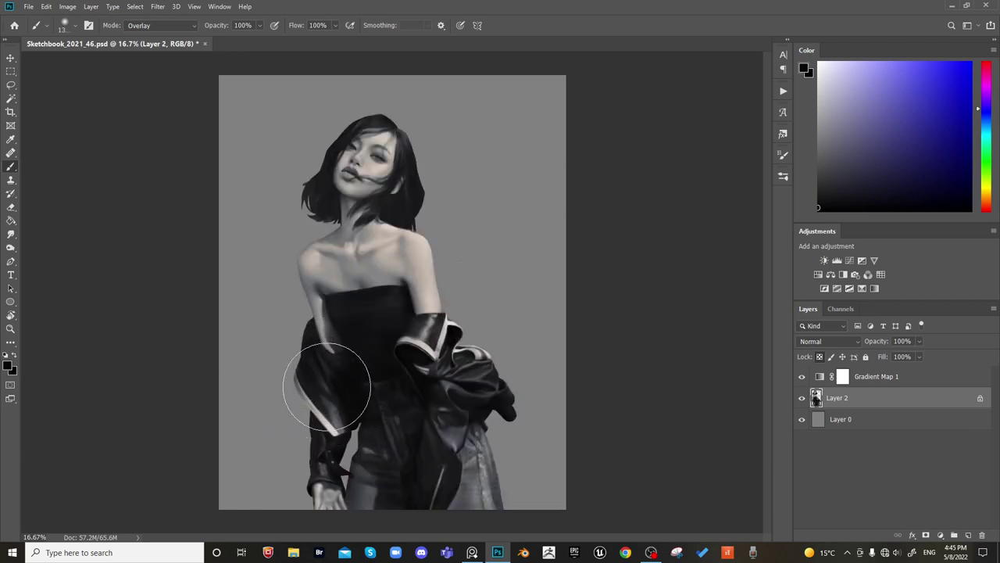
{"action": "key", "text": "ctrl+minus"}
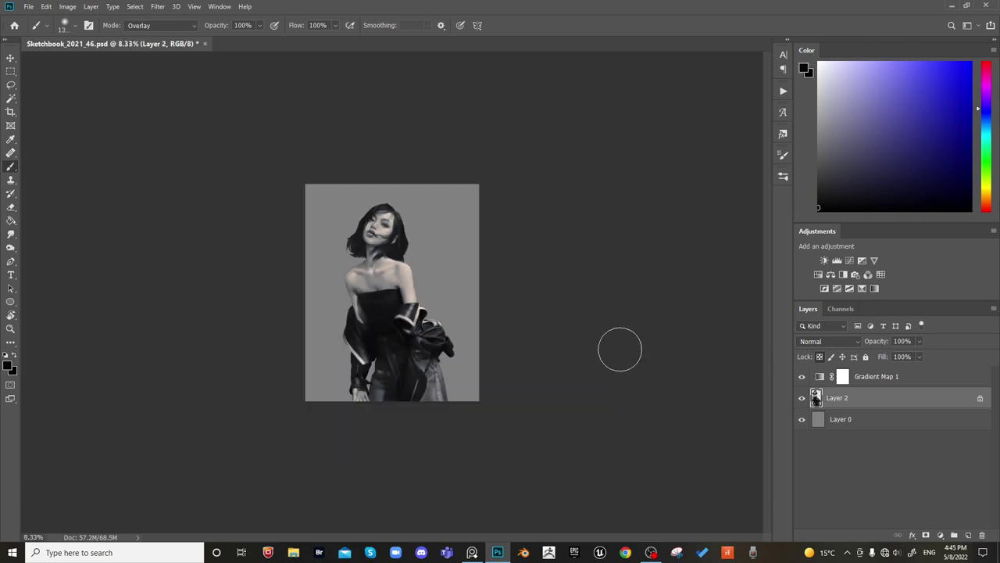
{"action": "key", "text": "h"}
{"action": "key", "text": "h"}
{"action": "key", "text": "ctrl+s"}
Sample the light skin tone near the collarbone and brush it over the opposite shoulder in Overlay mode at size 175
{"action": "key", "text": "ctrl+plus"}
{"action": "key", "text": "ctrl+plus"}
{"action": "key", "text": "ctrl+plus"}
{"action": "key", "text": "ctrl+plus"}
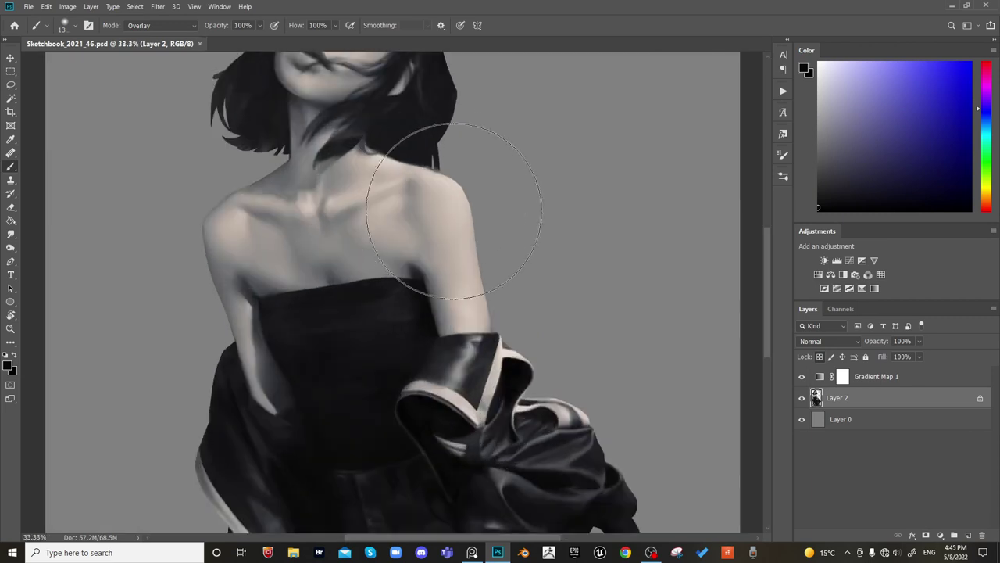
{"action": "left_click_drag", "start_coordinate": [425, 174], "coordinate": [472, 352]}
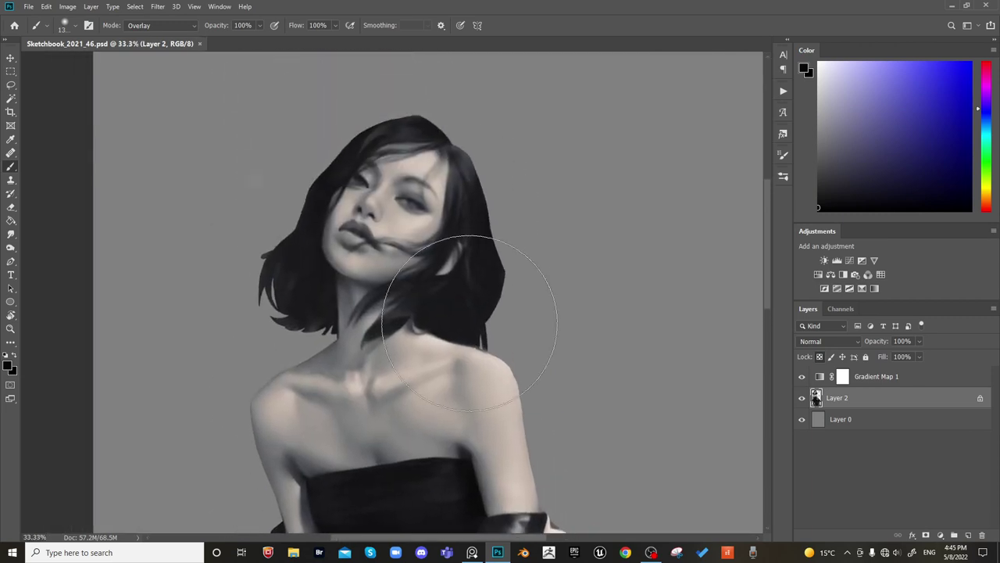
{"action": "scroll", "coordinate": [468, 322], "scroll_direction": "up", "scroll_amount": 1}
{"action": "scroll", "coordinate": [480, 297], "scroll_direction": "up", "scroll_amount": 1}
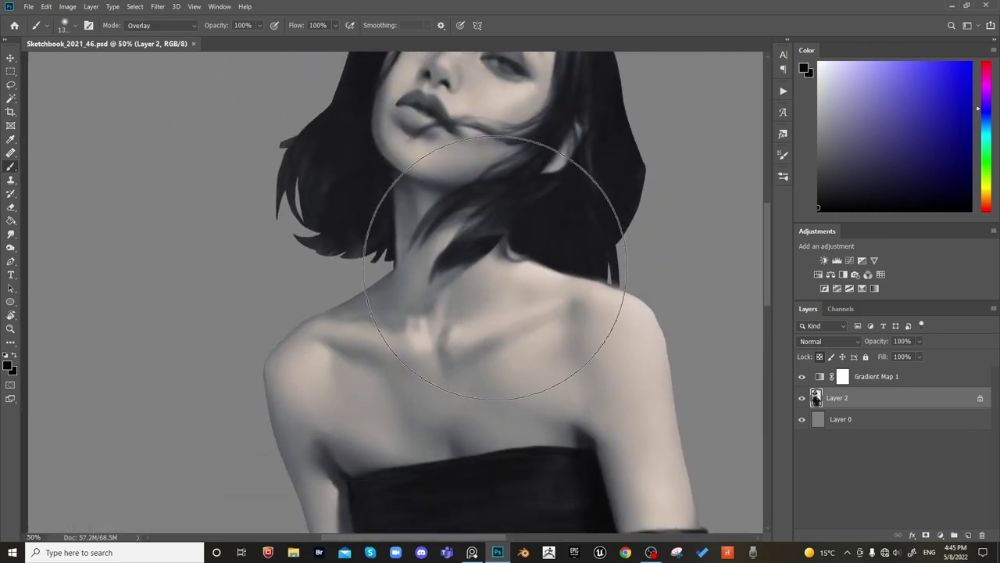
{"action": "left_click", "coordinate": [535, 297], "text": "alt"}
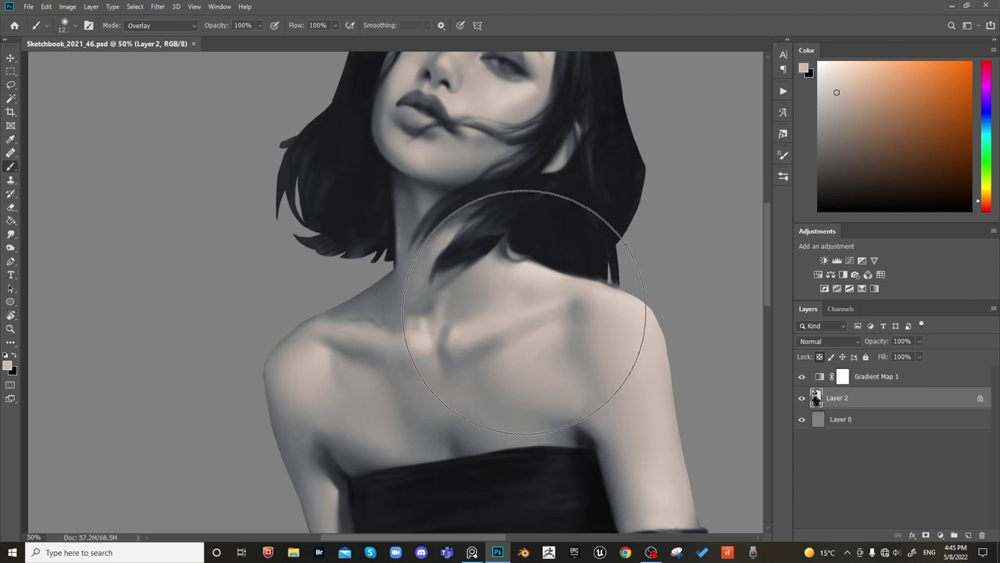
{"action": "key", "text": "["}
{"action": "key", "text": "["}
{"action": "key", "text": "["}
{"action": "key", "text": "["}
{"action": "left_click_drag", "start_coordinate": [348, 330], "coordinate": [359, 329]}
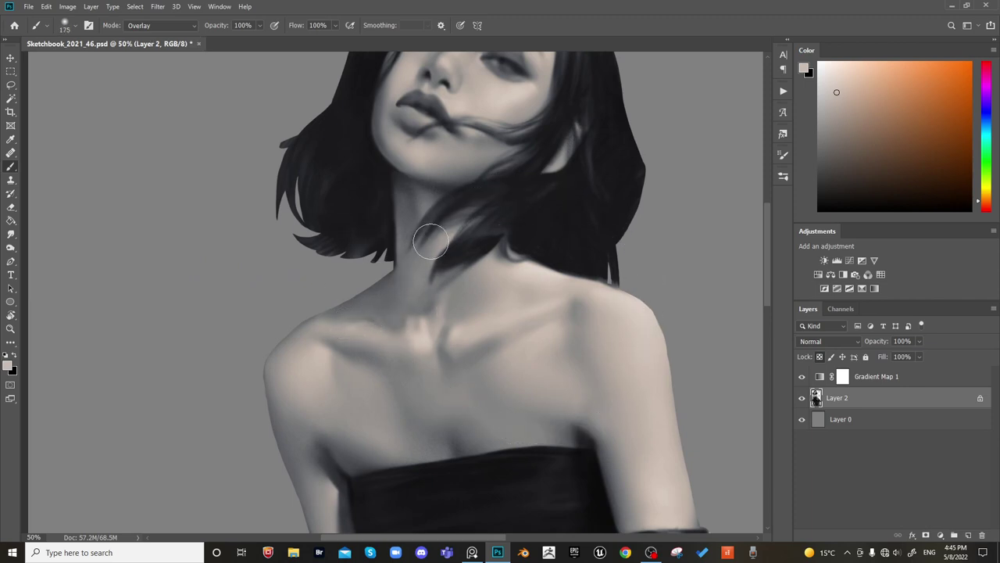
Sample nearby skin greys and blend the collarbone and neck-base shading with Overlay strokes, reducing the brush to size 125
{"action": "left_click", "coordinate": [340, 316], "text": "alt"}
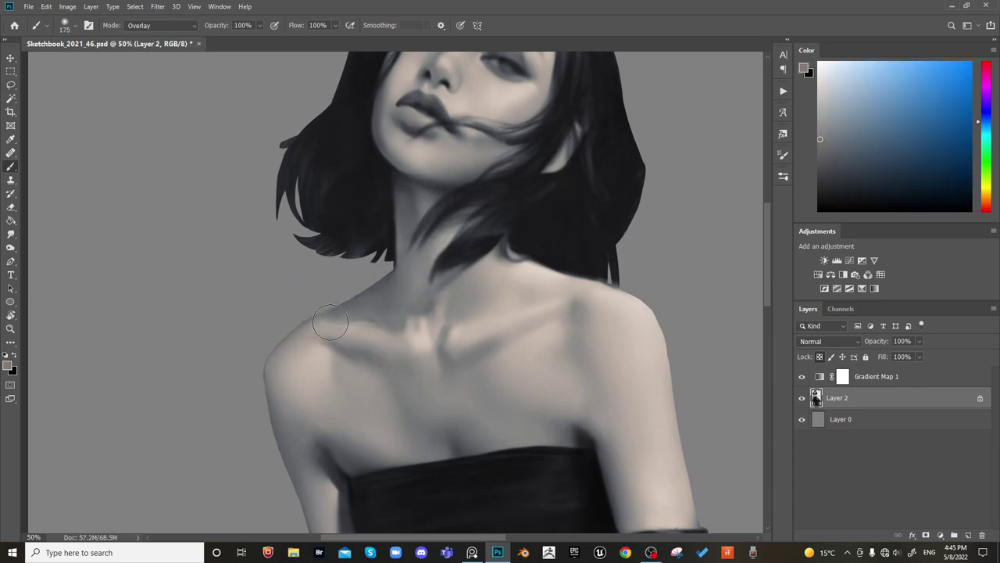
{"action": "left_click", "coordinate": [359, 311], "text": "alt"}
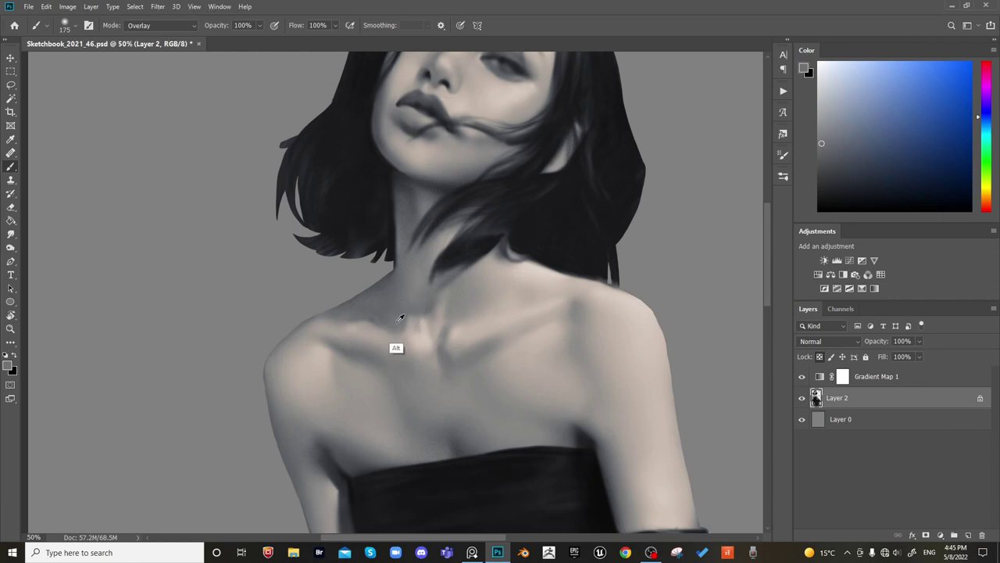
{"action": "left_click", "coordinate": [387, 353], "text": "alt"}
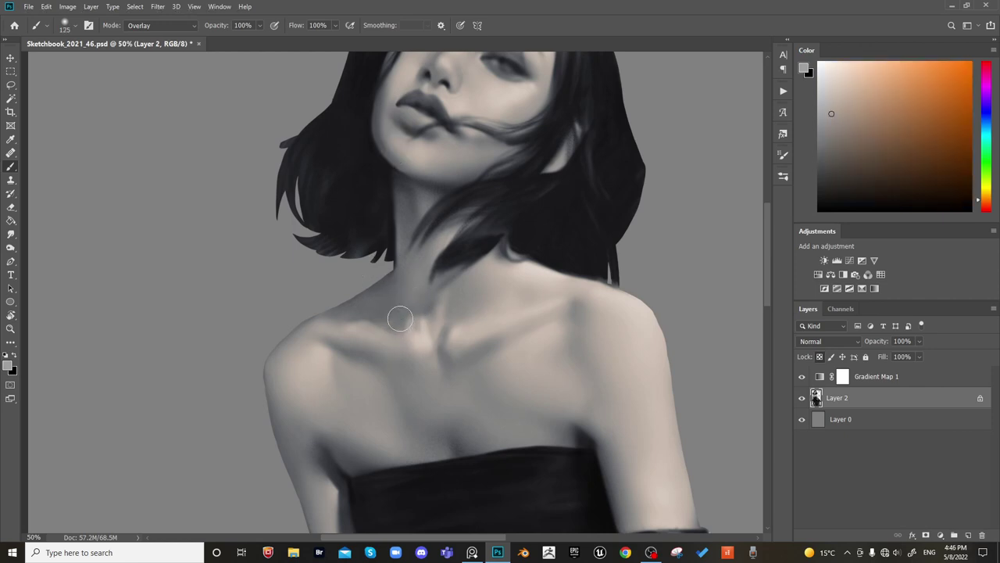
{"action": "left_click", "coordinate": [399, 328], "text": "alt"}
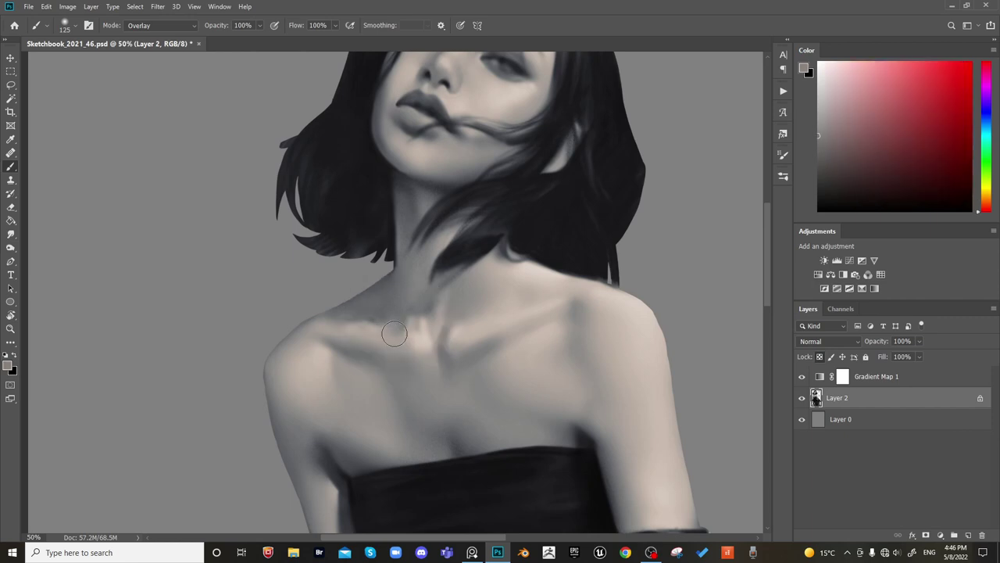
{"action": "left_click", "coordinate": [377, 323], "text": "alt"}
Set the brush mode to Normal and its flow to 50% while checking the portrait mirrored
{"action": "key", "text": "ctrl+f"}
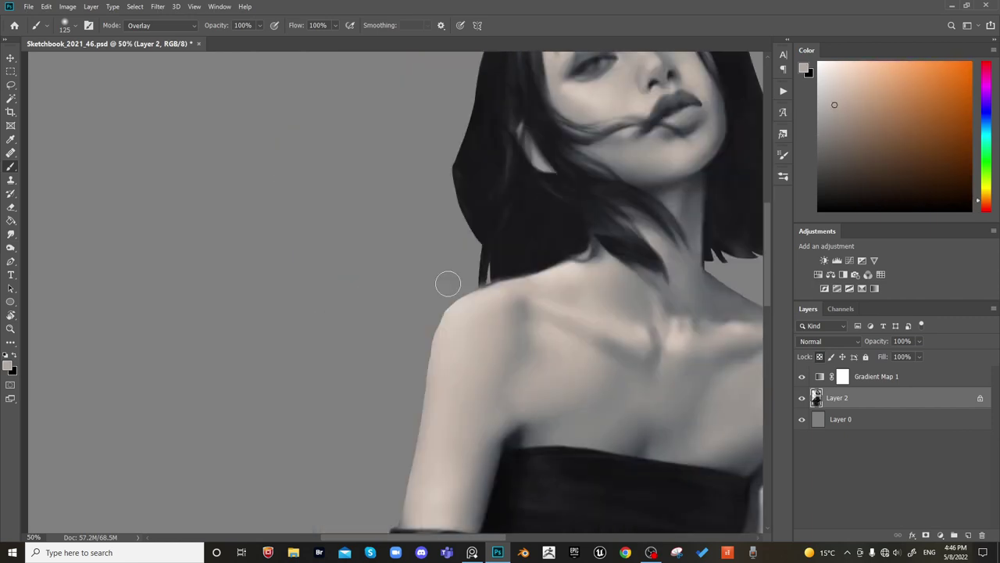
{"action": "right_click", "coordinate": [696, 310]}
{"action": "left_click", "coordinate": [746, 407]}
{"action": "left_click_drag", "start_coordinate": [654, 330], "coordinate": [586, 349]}
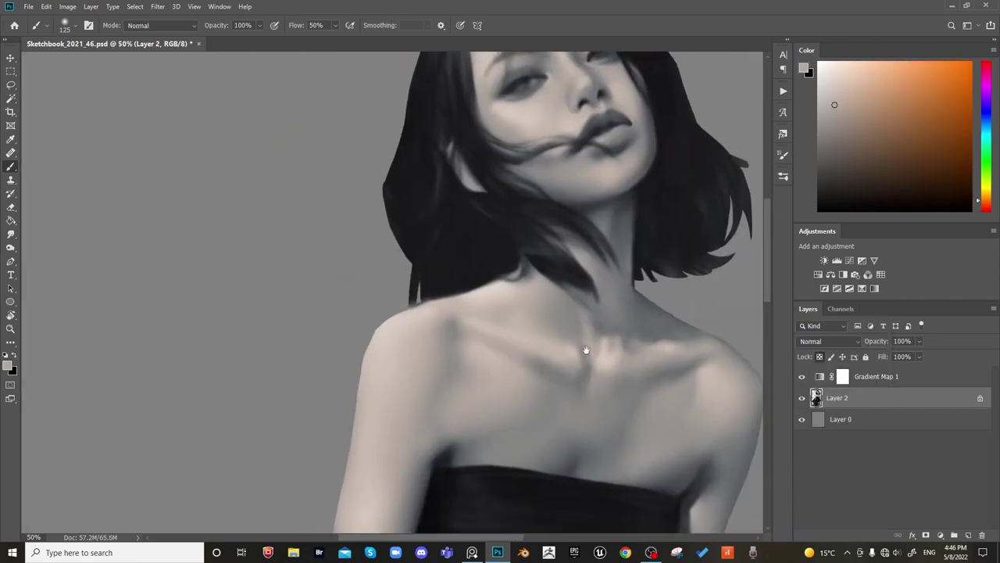
{"action": "key", "text": "ctrl+f"}
Sample skin tones around the collarbone and softly repaint the neck and the skin between the hair strands, with brush sizes 80 to 150
{"action": "left_click", "coordinate": [357, 347], "text": "alt"}
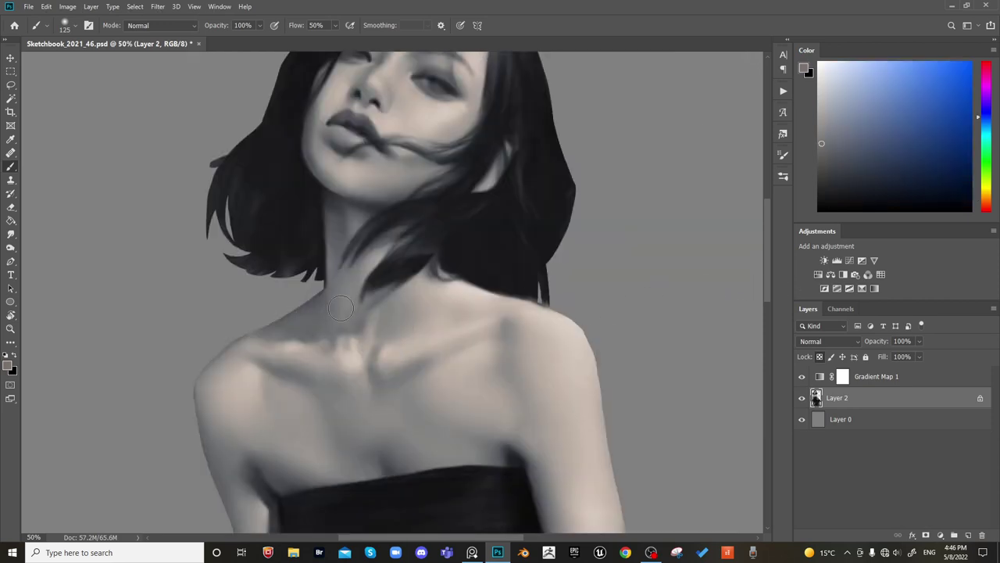
{"action": "left_click", "coordinate": [400, 346], "text": "alt"}
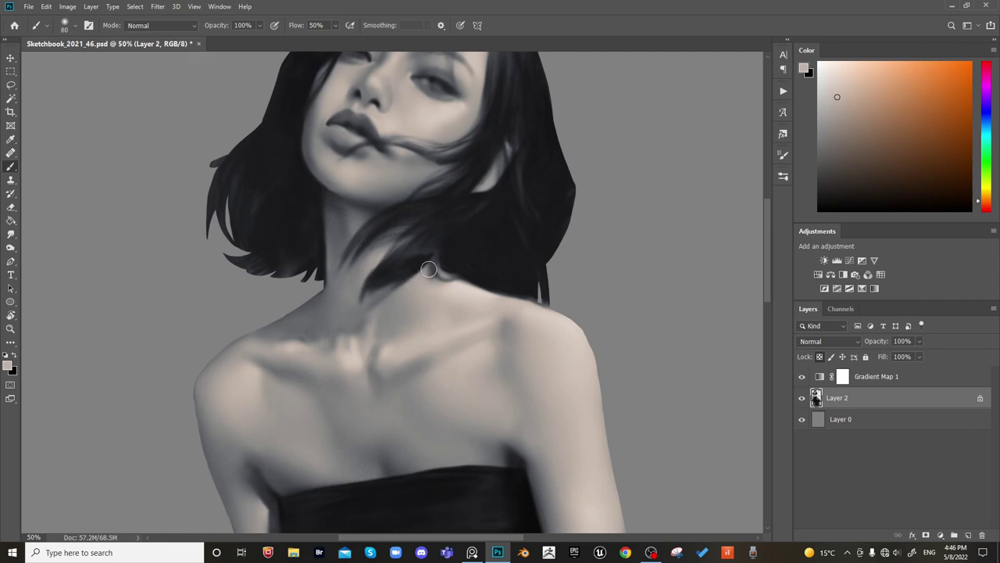
{"action": "key", "text": "bracketright"}
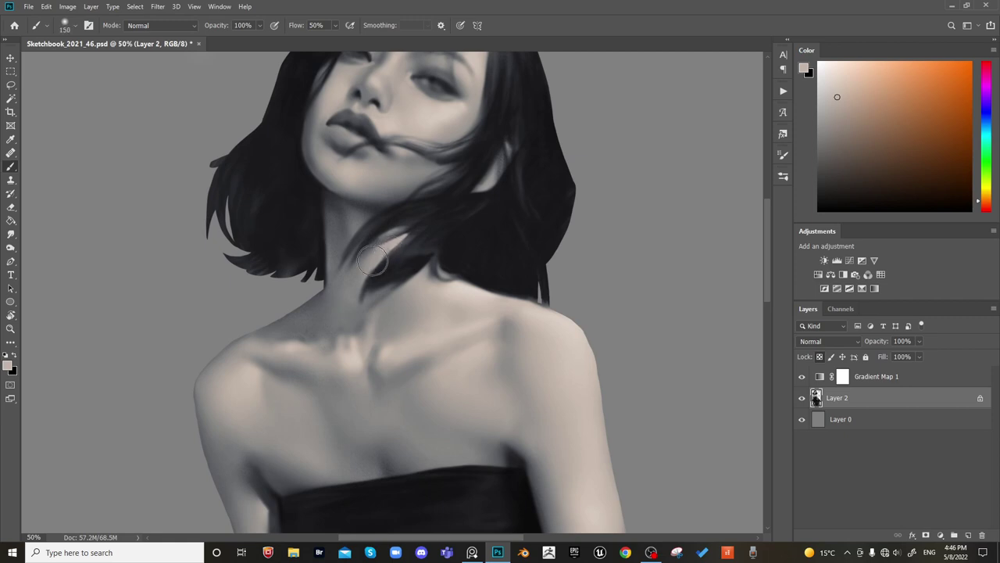
Touch up the skin around the loose hair strands at the neck and jaw with brush sizes from 200 down to 35
{"action": "key", "text": "bracketleft"}
{"action": "key", "text": "bracketright"}
{"action": "key", "text": "bracketright"}
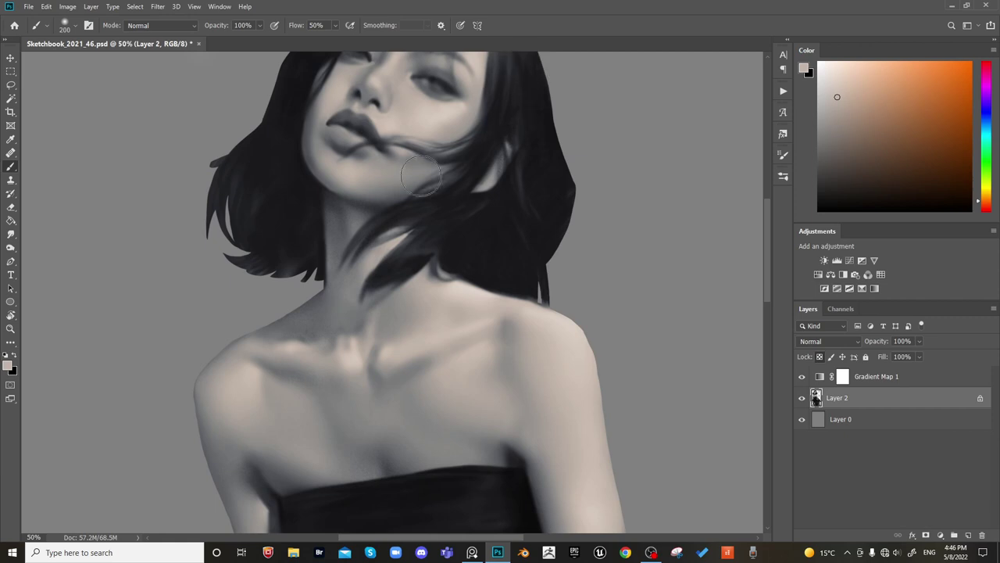
{"action": "key", "text": "bracketleft"}
{"action": "key", "text": "bracketleft"}
{"action": "key", "text": "bracketleft"}
{"action": "key", "text": "bracketleft"}
{"action": "key", "text": "bracketleft"}
{"action": "key", "text": "bracketleft"}
{"action": "key", "text": "bracketleft"}
{"action": "key", "text": "bracketleft"}
{"action": "key", "text": "bracketleft"}
{"action": "key", "text": "bracketleft"}
{"action": "key", "text": "bracketleft"}
{"action": "key", "text": "bracketleft"}
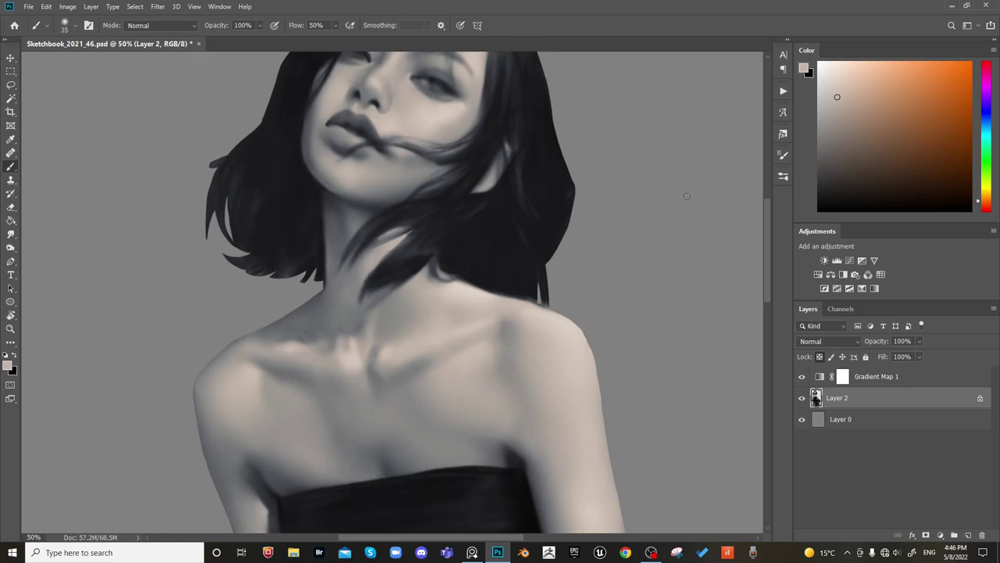
Check the portrait mirrored, sample tones at the throat base and blend the neck tendons with brush sizes 80 to 150
{"action": "key", "text": "ctrl+shift+h"}
{"action": "key", "text": "h"}
{"action": "left_click", "coordinate": [352, 322], "text": "alt"}
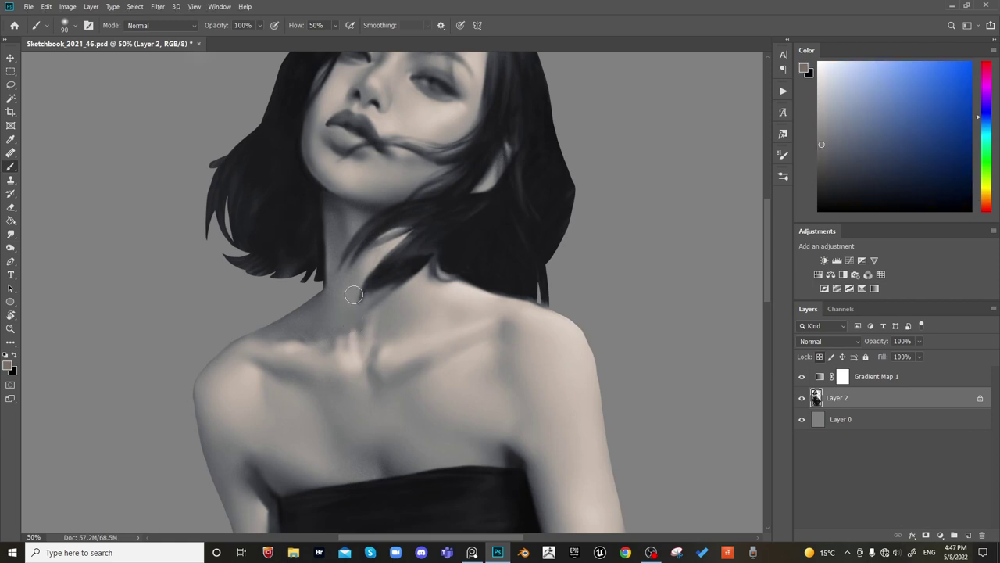
{"action": "left_click", "coordinate": [349, 354], "text": "alt"}
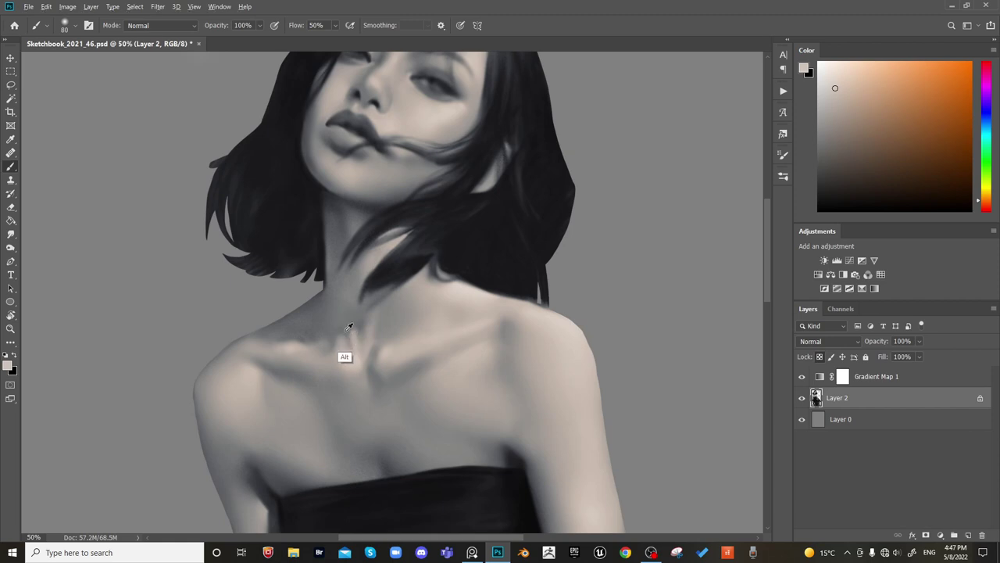
{"action": "left_click", "coordinate": [347, 328], "text": "alt"}
{"action": "left_click", "coordinate": [355, 331], "text": "alt"}
{"action": "left_click", "coordinate": [365, 334], "text": "alt"}
{"action": "left_click", "coordinate": [361, 332], "text": "alt"}
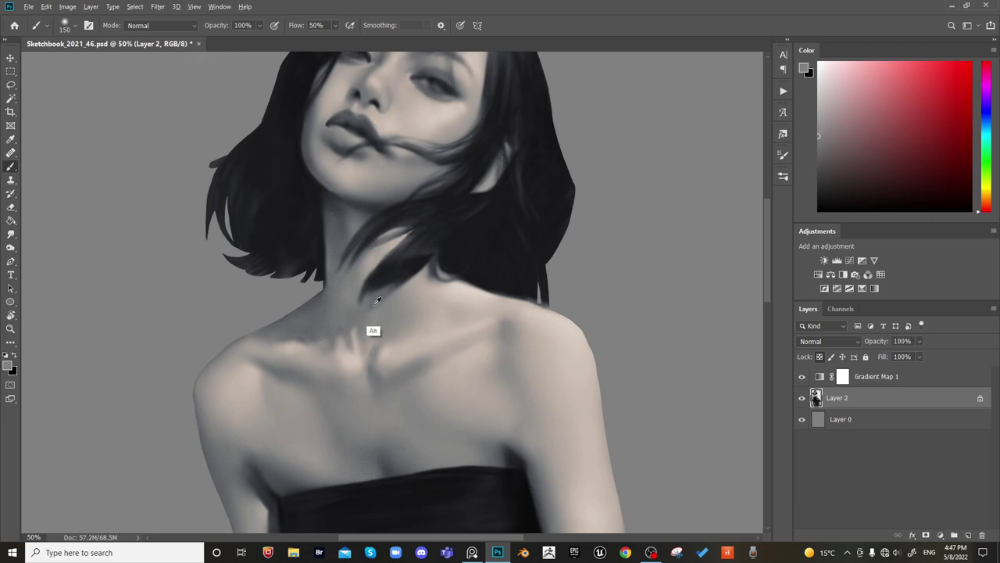
Sample the shadow greys below the hanging hair strand and soften the neck shading beneath it with brush sizes 80 to 150
{"action": "left_click", "coordinate": [377, 301], "text": "alt"}
{"action": "key", "text": "bracketleft"}
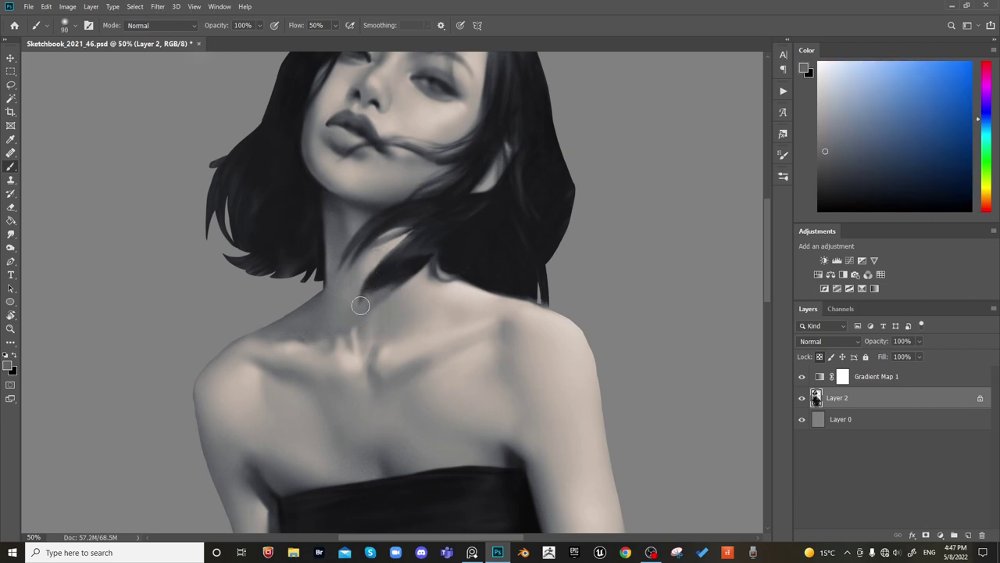
{"action": "left_click", "coordinate": [355, 312], "text": "alt"}
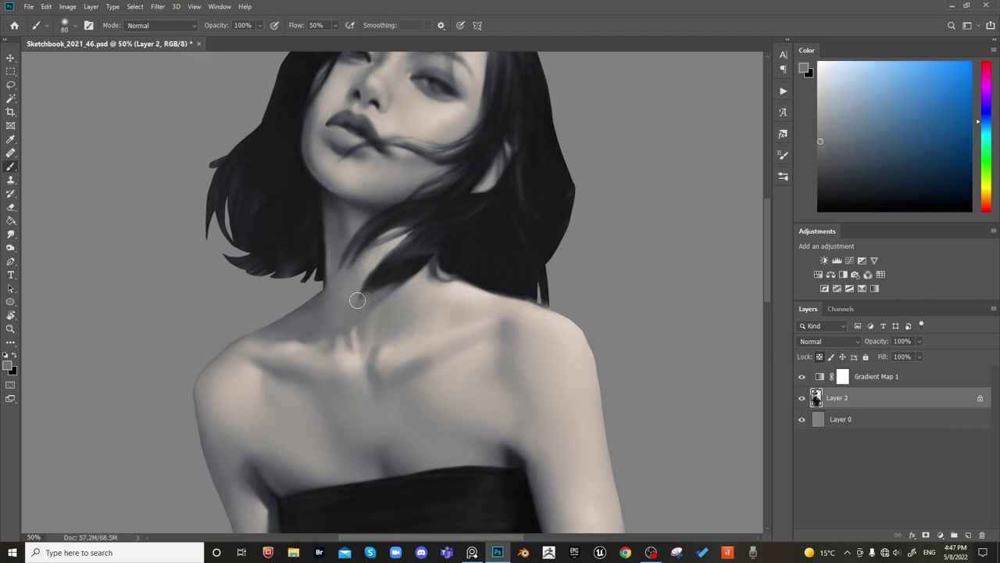
{"action": "left_click", "coordinate": [419, 258], "text": "alt"}
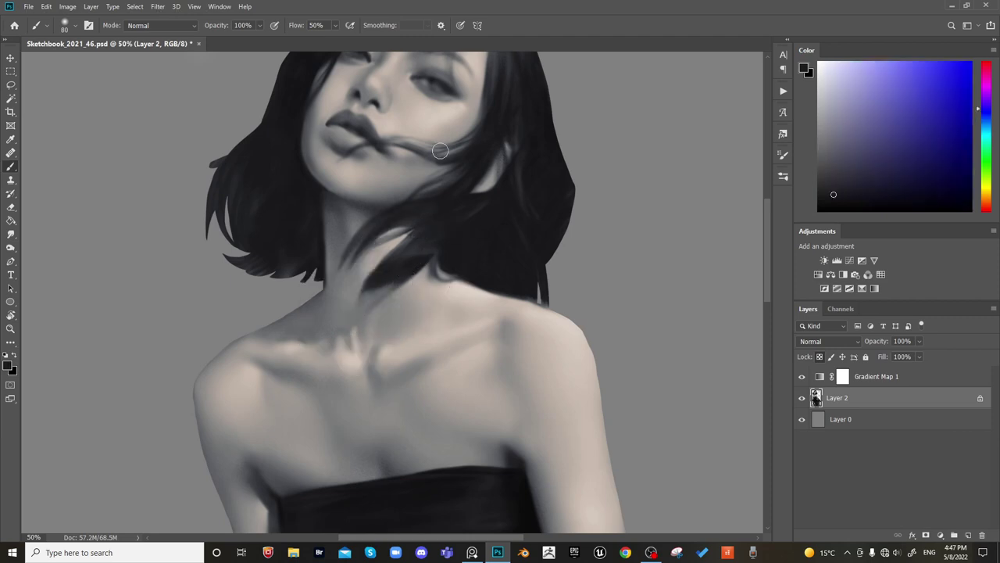
{"action": "left_click", "coordinate": [362, 305], "text": "alt"}
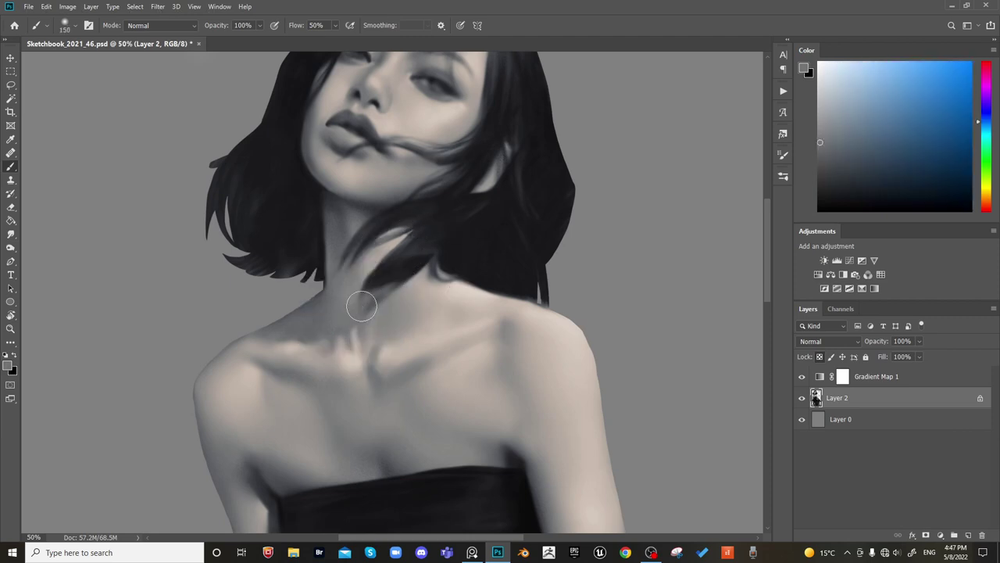
{"action": "left_click", "coordinate": [390, 313], "text": "alt"}
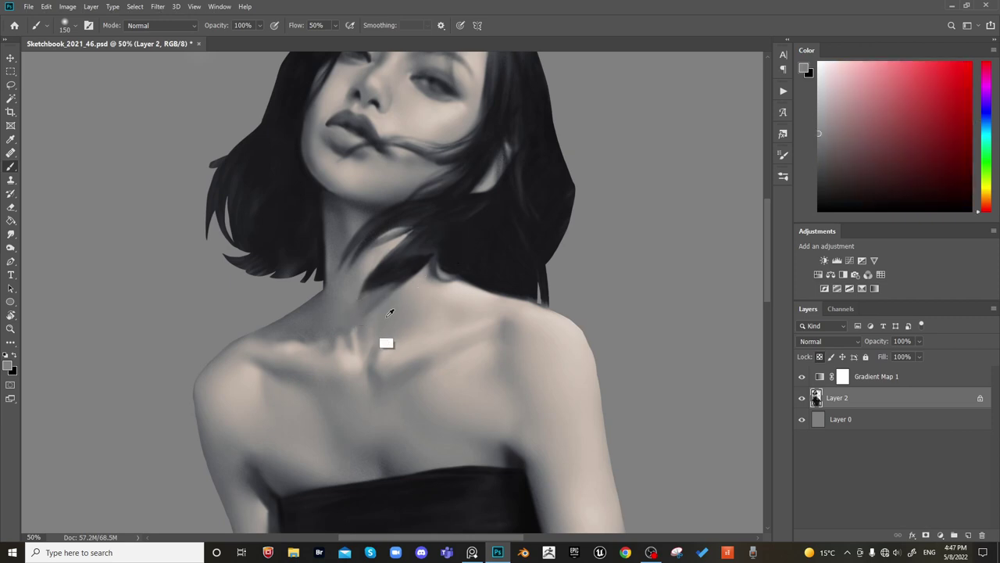
{"action": "left_click", "coordinate": [379, 291], "text": "alt"}
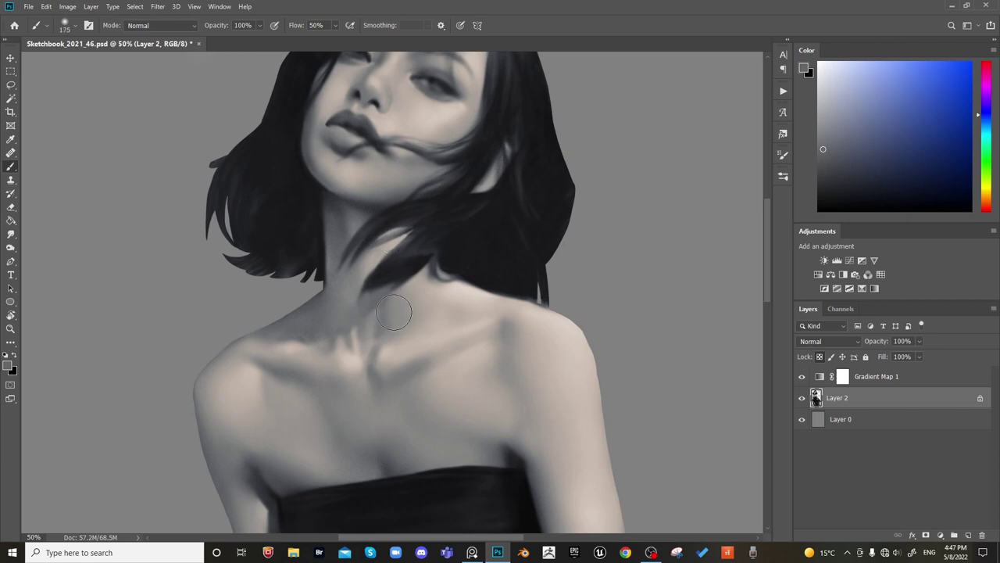
Brush the sampled grey down the side of the throat and blend the collarbone notch with brush sizes 175 and 150
{"action": "mouse_move", "coordinate": [394, 313]}
{"action": "left_mouse_down"}
{"action": "mouse_move", "coordinate": [379, 347]}
{"action": "mouse_move", "coordinate": [378, 332]}
{"action": "left_mouse_up"}
{"action": "left_click", "coordinate": [375, 356], "text": "alt"}
{"action": "key", "text": "["}
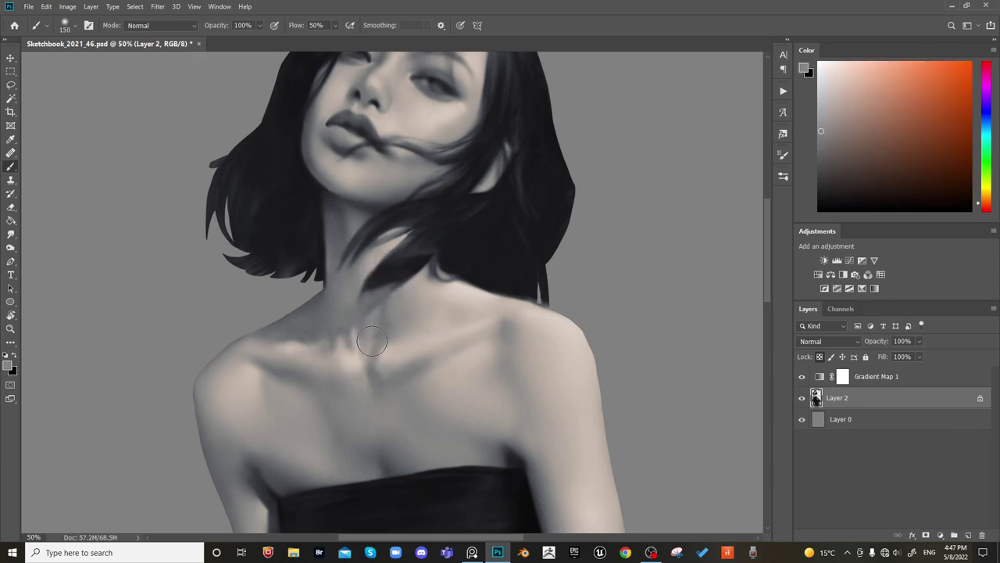
{"action": "left_click", "coordinate": [393, 313], "text": "alt"}
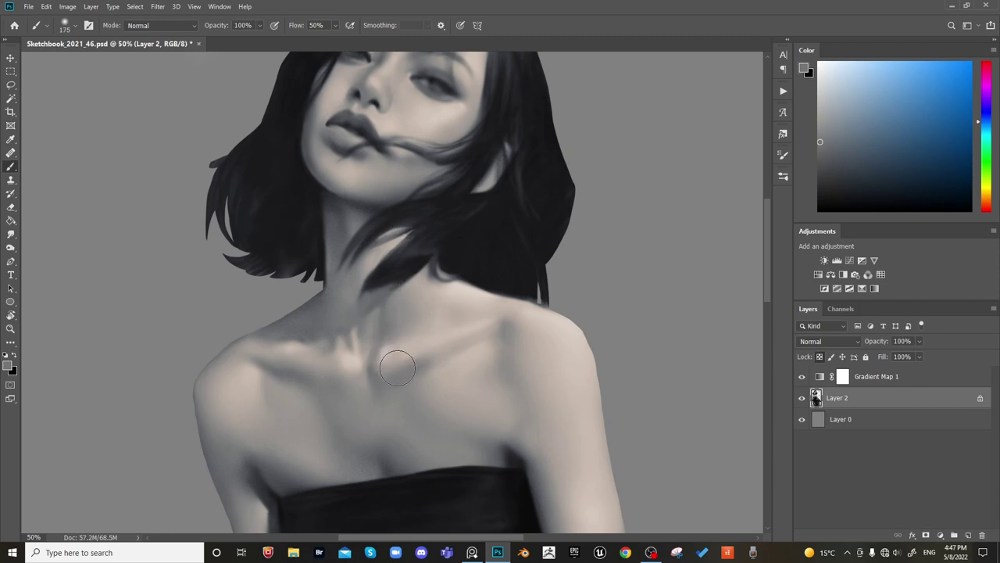
Soften the shading below the inner collarbones with the sampled grey, keeping the brush size around 175
{"action": "key", "text": "bracketright"}
{"action": "key", "text": "bracketleft"}
{"action": "key", "text": "bracketright"}
{"action": "key", "text": "bracketright"}
{"action": "key", "text": "bracketleft"}
{"action": "key", "text": "bracketleft"}
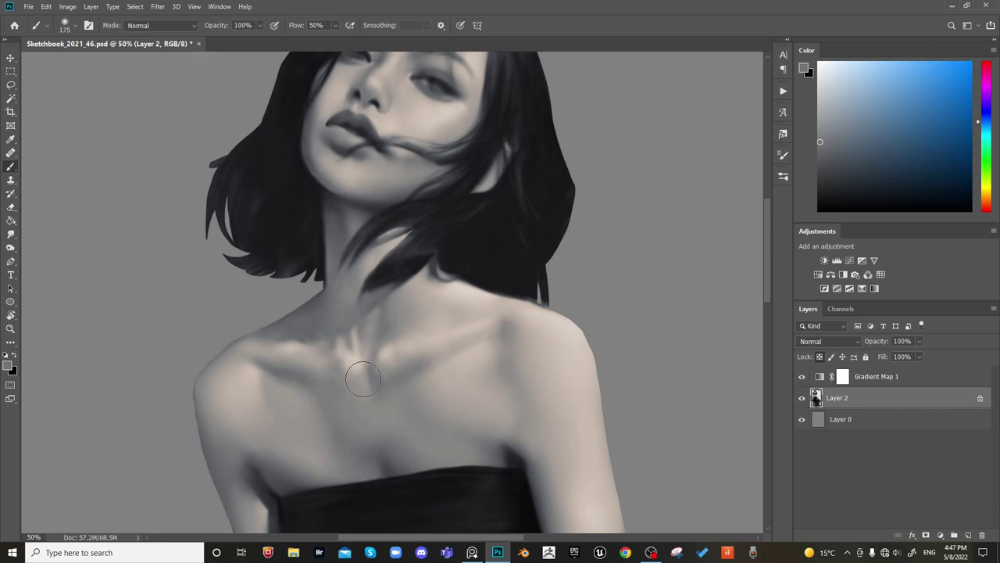
Sample the mid-grey at the neck base and shade the upper chest and neck-to-shoulder area, enlarging the brush to 300
{"action": "left_click", "coordinate": [417, 265], "text": "alt"}
{"action": "left_click", "coordinate": [338, 329], "text": "alt"}
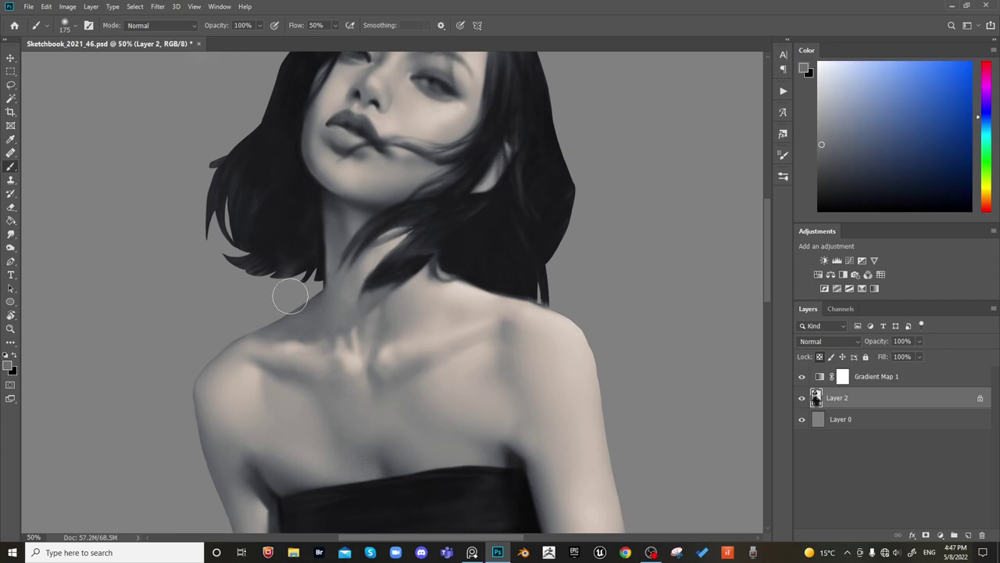
{"action": "key", "text": "bracketright"}
{"action": "key", "text": "bracketright"}
{"action": "mouse_move", "coordinate": [353, 391]}
{"action": "left_mouse_down"}
{"action": "mouse_move", "coordinate": [328, 390]}
{"action": "mouse_move", "coordinate": [319, 375]}
{"action": "mouse_move", "coordinate": [328, 430]}
{"action": "mouse_move", "coordinate": [335, 404]}
{"action": "mouse_move", "coordinate": [322, 393]}
{"action": "mouse_move", "coordinate": [328, 421]}
{"action": "mouse_move", "coordinate": [339, 397]}
{"action": "mouse_move", "coordinate": [357, 412]}
{"action": "left_mouse_up"}
{"action": "mouse_move", "coordinate": [417, 329]}
{"action": "left_mouse_down"}
{"action": "mouse_move", "coordinate": [449, 299]}
{"action": "mouse_move", "coordinate": [429, 293]}
{"action": "left_mouse_up"}
{"action": "key", "text": "bracketright"}
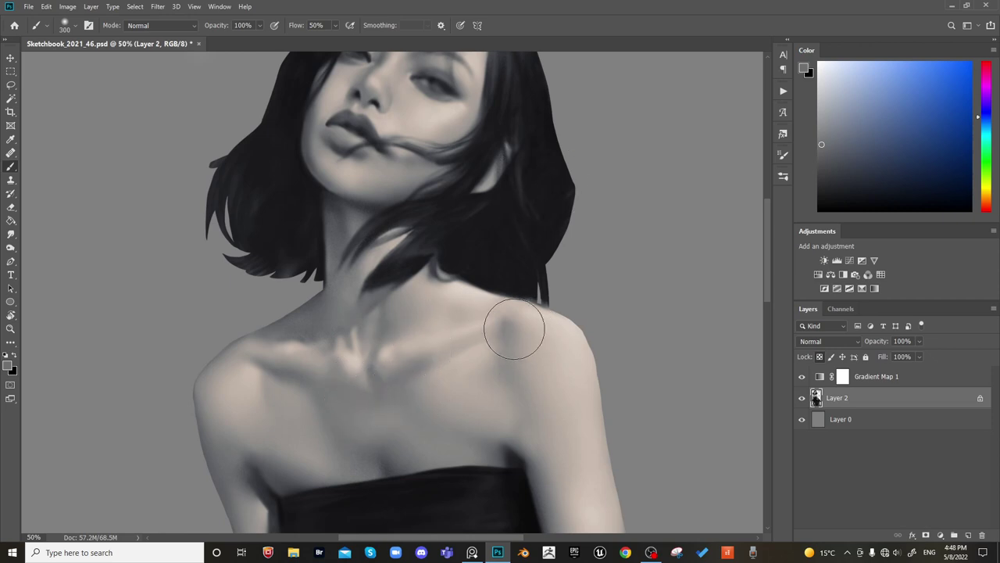
Blend the grey shading around the shoulder crease and outer collarbone while varying the brush size below 300
{"action": "key", "text": "bracketleft"}
{"action": "key", "text": "bracketleft"}
{"action": "key", "text": "bracketleft"}
{"action": "key", "text": "bracketright"}
{"action": "key", "text": "bracketright"}
Sample the light chest tone and brush it broadly over the chest and upper arm with brush sizes 300 to 400
{"action": "left_click", "coordinate": [454, 379], "text": "alt"}
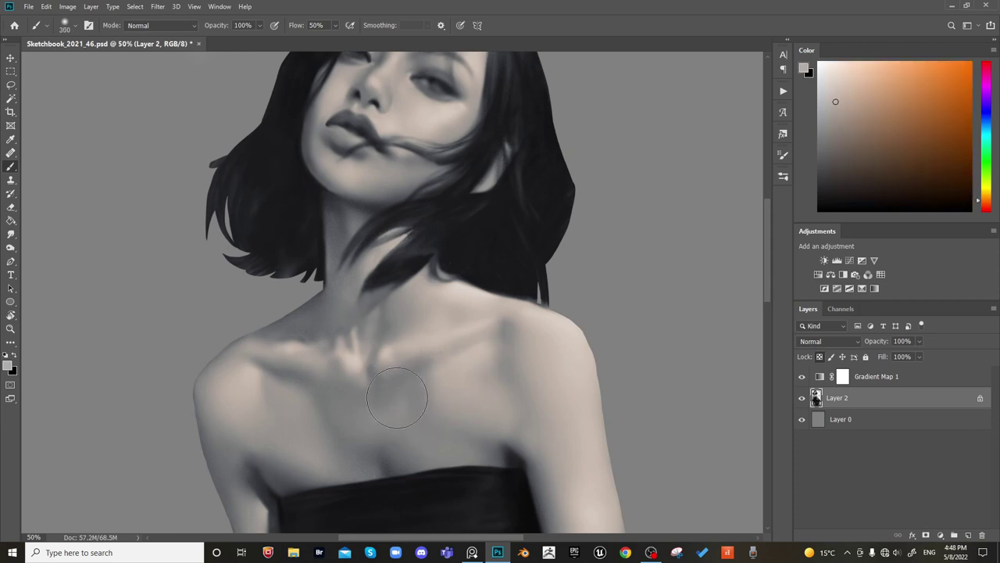
{"action": "key", "text": "bracketright"}
{"action": "key", "text": "bracketright"}
{"action": "key", "text": "bracketleft"}
{"action": "left_click_drag", "start_coordinate": [452, 422], "coordinate": [239, 367]}
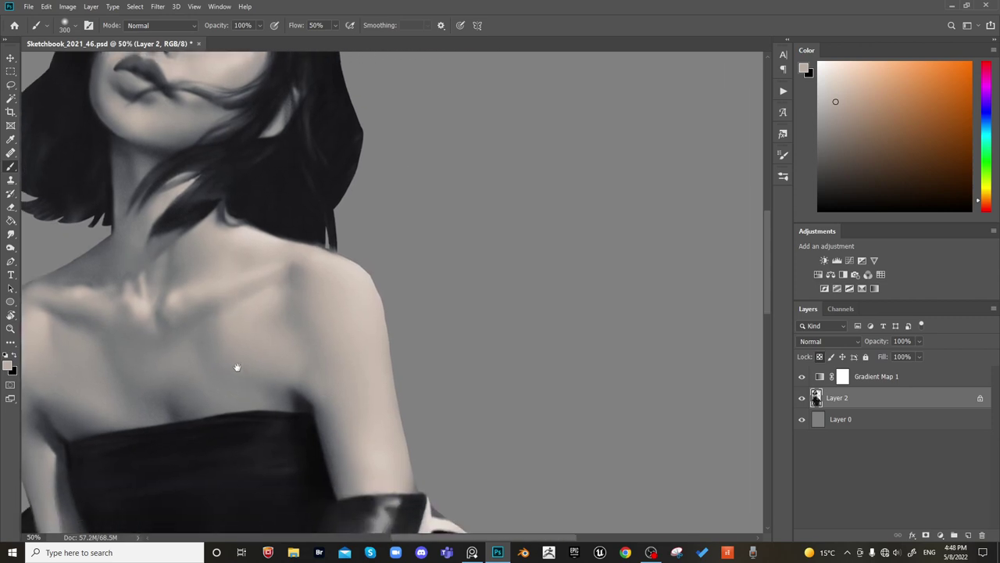
{"action": "key", "text": "bracketright"}
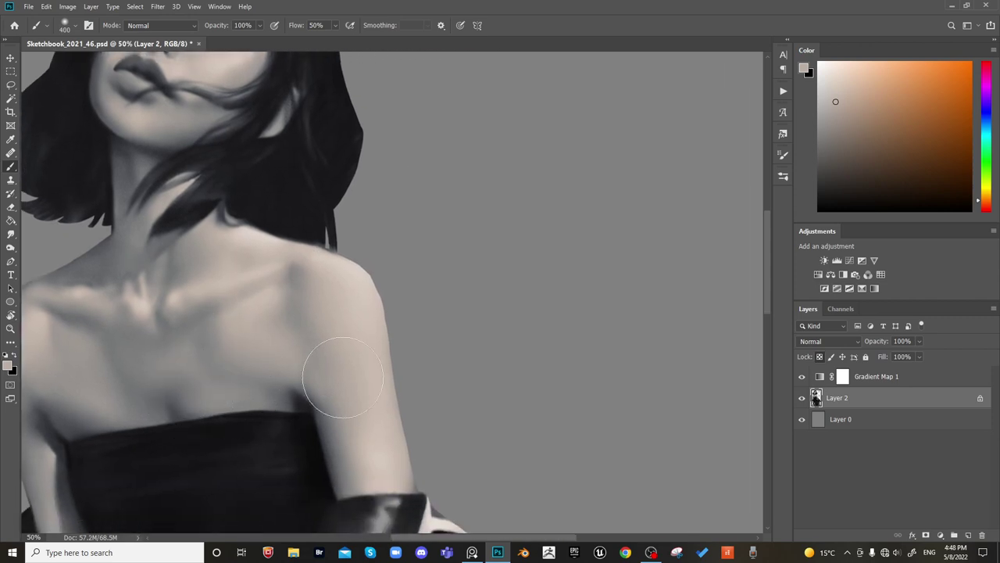
{"action": "left_click_drag", "start_coordinate": [336, 375], "coordinate": [422, 368]}
Smooth the light skin along the upper edge of the black top, reducing the brush gradually to size 70
{"action": "key", "text": "bracketleft"}
{"action": "key", "text": "bracketleft"}
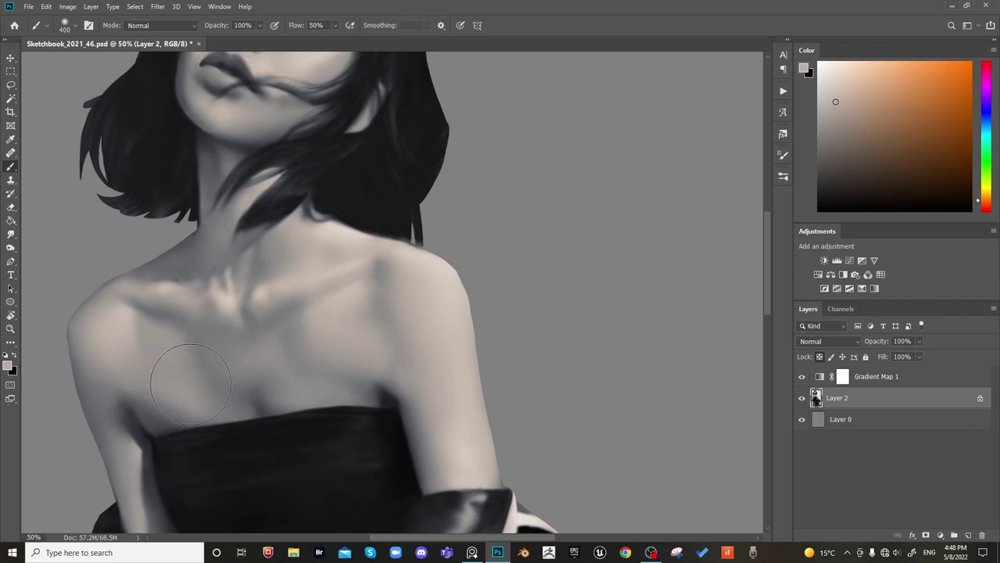
{"action": "key", "text": "bracketleft"}
{"action": "key", "text": "bracketleft"}
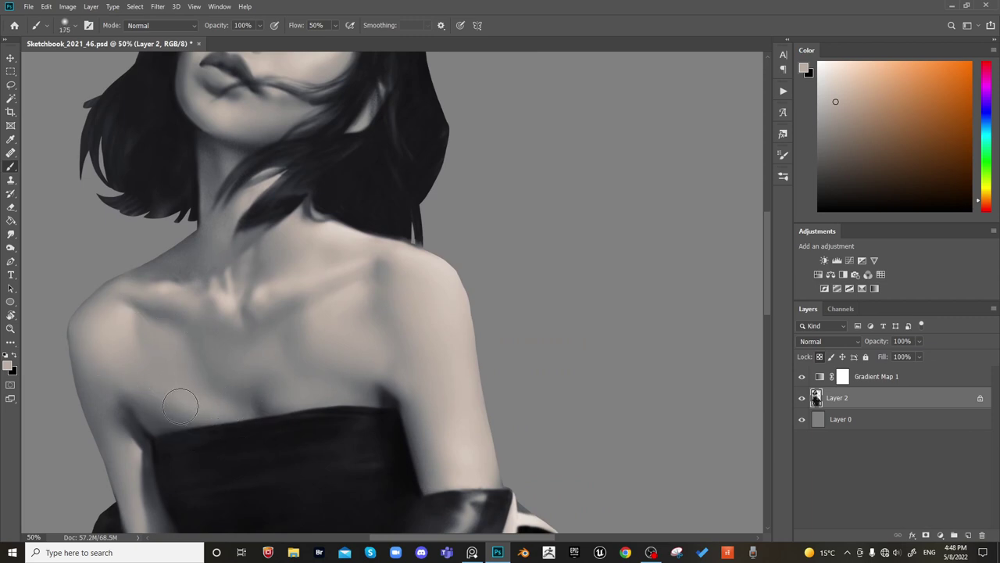
{"action": "key", "text": "bracketright"}
{"action": "key", "text": "bracketright"}
{"action": "key", "text": "bracketright"}
{"action": "key", "text": "bracketleft"}
{"action": "key", "text": "bracketleft"}
{"action": "key", "text": "bracketleft"}
{"action": "key", "text": "bracketleft"}
{"action": "key", "text": "bracketright"}
{"action": "key", "text": "bracketright"}
{"action": "key", "text": "bracketleft"}
{"action": "key", "text": "bracketleft"}
{"action": "key", "text": "bracketleft"}
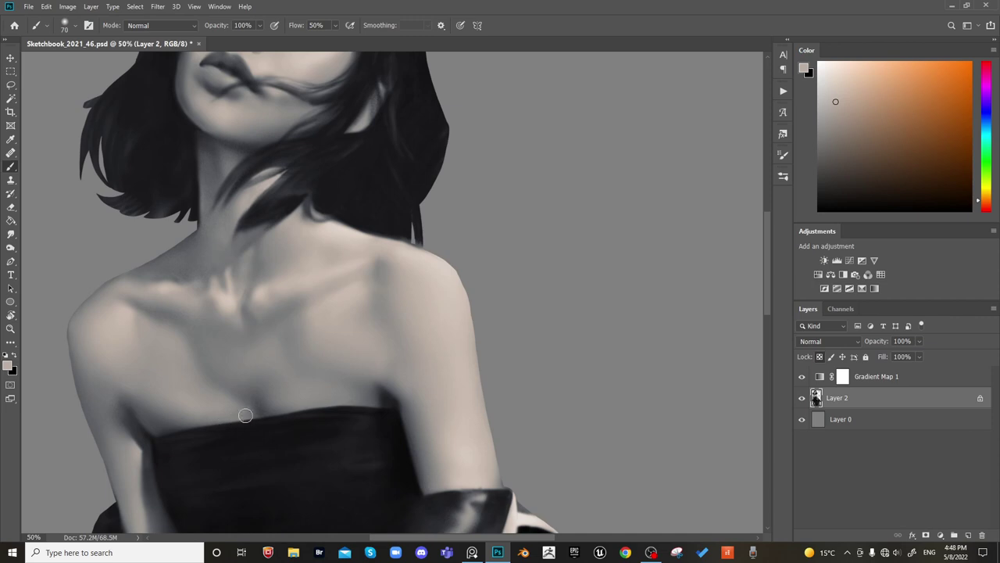
Mirror the portrait, sample the dark tone beside the armpit and deepen the shadow along the neckline at brush size 150
{"action": "key", "text": "bracketright"}
{"action": "key", "text": "bracketright"}
{"action": "key", "text": "bracketright"}
{"action": "key", "text": "bracketright"}
{"action": "left_click_drag", "start_coordinate": [508, 309], "coordinate": [550, 252]}
{"action": "key", "text": "ctrl+shift+h"}
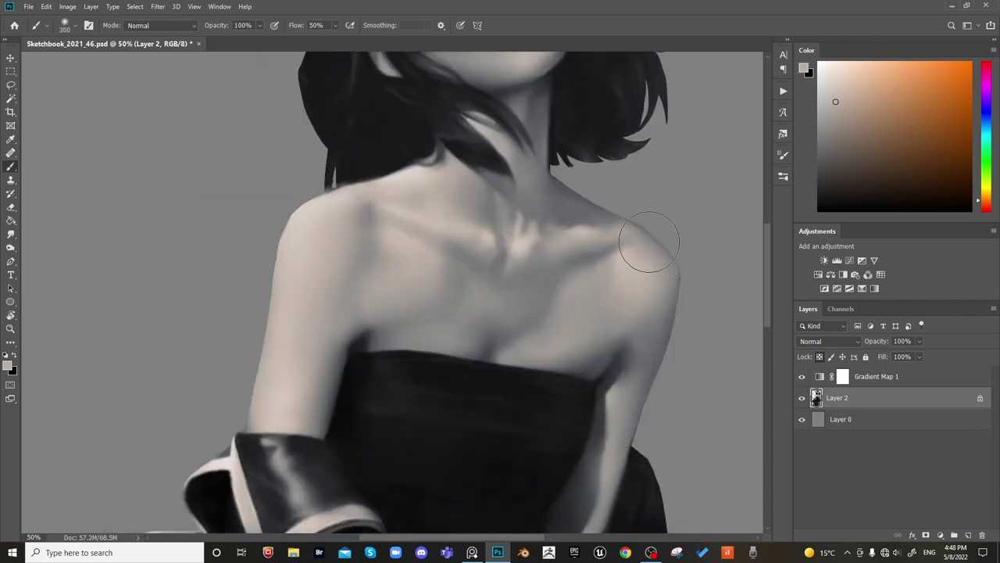
{"action": "left_click", "coordinate": [605, 396], "text": "alt"}
{"action": "key", "text": "bracketleft"}
{"action": "key", "text": "bracketleft"}
{"action": "key", "text": "bracketleft"}
{"action": "key", "text": "bracketleft"}
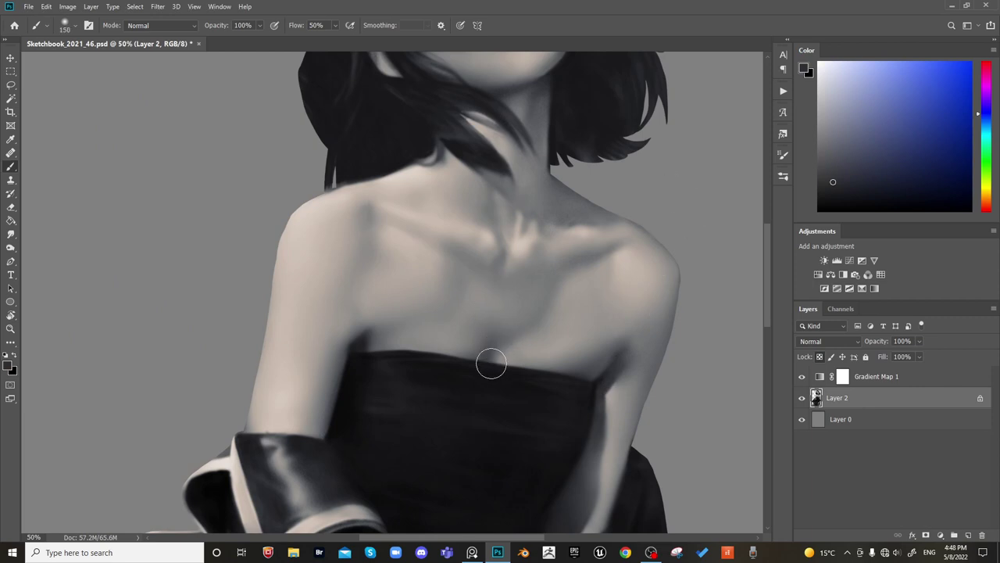
Enlarge the brush to 500 for broad dark shading and flip the portrait back to its original orientation
{"action": "key", "text": "bracketright"}
{"action": "key", "text": "bracketright"}
{"action": "key", "text": "bracketright"}
{"action": "key", "text": "bracketright"}
{"action": "key", "text": "bracketright"}
{"action": "key", "text": "bracketright"}
{"action": "key", "text": "bracketright"}
{"action": "scroll", "coordinate": [550, 290], "scroll_direction": "up", "scroll_amount": 3}
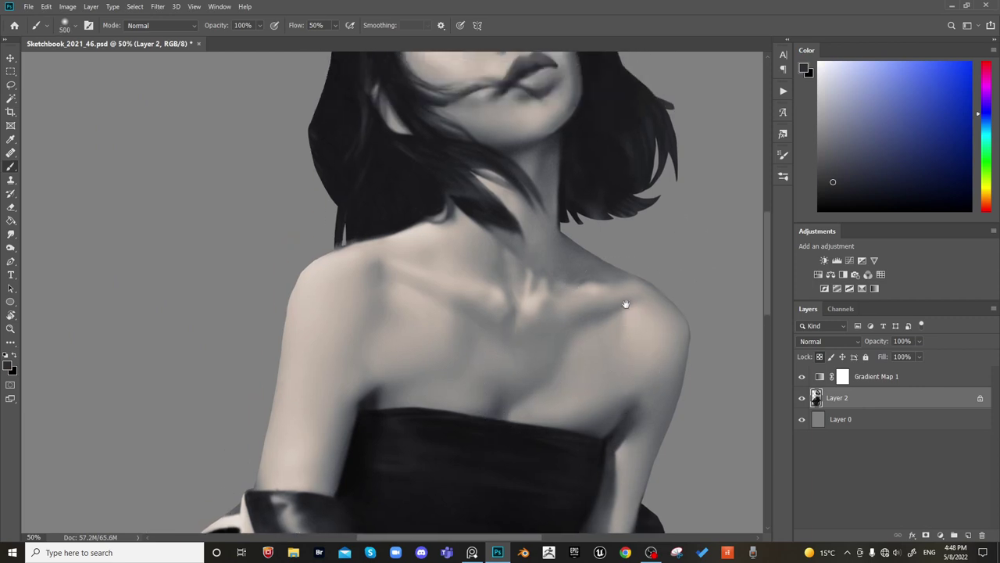
{"action": "key", "text": "ctrl+shift+h"}
Sample the light skin tone near the neck and smooth the chest highlights with brush sizes of 300 and below
{"action": "left_click", "coordinate": [400, 236], "text": "alt"}
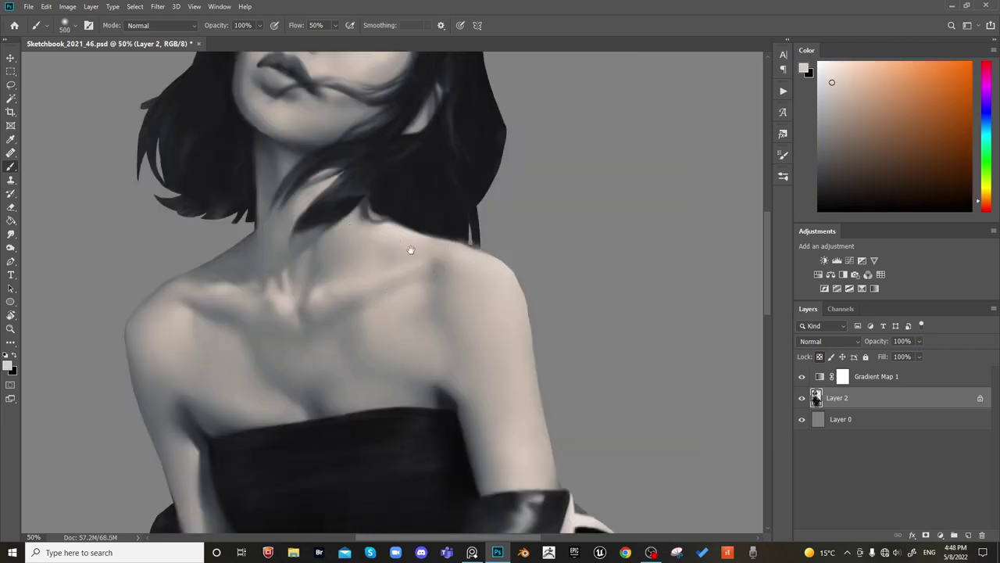
{"action": "left_click_drag", "start_coordinate": [411, 250], "coordinate": [485, 281]}
{"action": "key", "text": "bracketleft"}
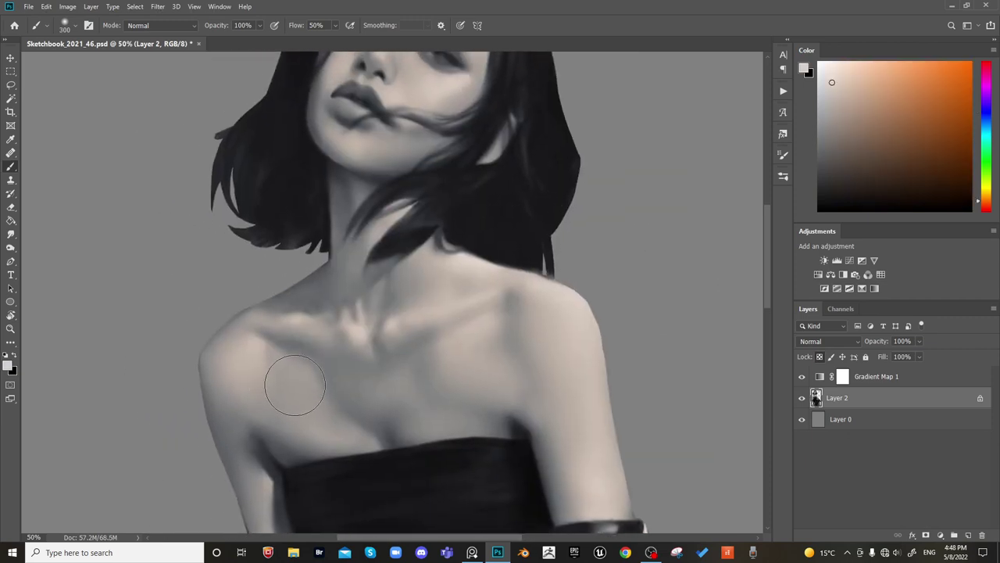
{"action": "key", "text": "bracketleft"}
{"action": "key", "text": "bracketleft"}
{"action": "key", "text": "bracketleft"}
{"action": "key", "text": "bracketleft"}
{"action": "key", "text": "bracketleft"}
{"action": "key", "text": "bracketleft"}
{"action": "key", "text": "bracketright"}
{"action": "key", "text": "bracketright"}
{"action": "key", "text": "bracketright"}
Sample the dark armpit shadow and shade the outer edge of the shaded shoulder and arm, reducing the brush to 175
{"action": "left_click", "coordinate": [261, 450], "text": "alt"}
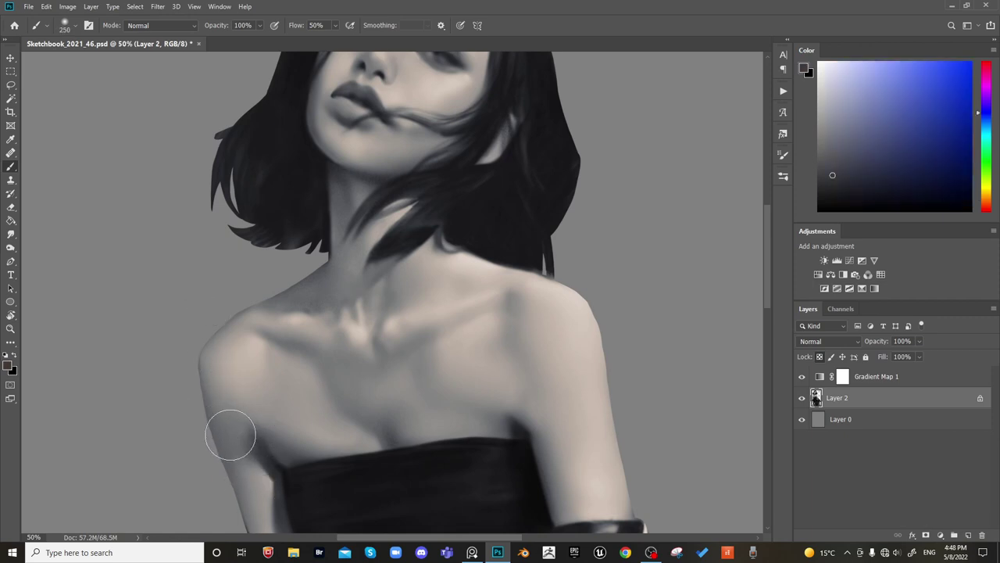
{"action": "key", "text": "bracketright"}
{"action": "key", "text": "bracketright"}
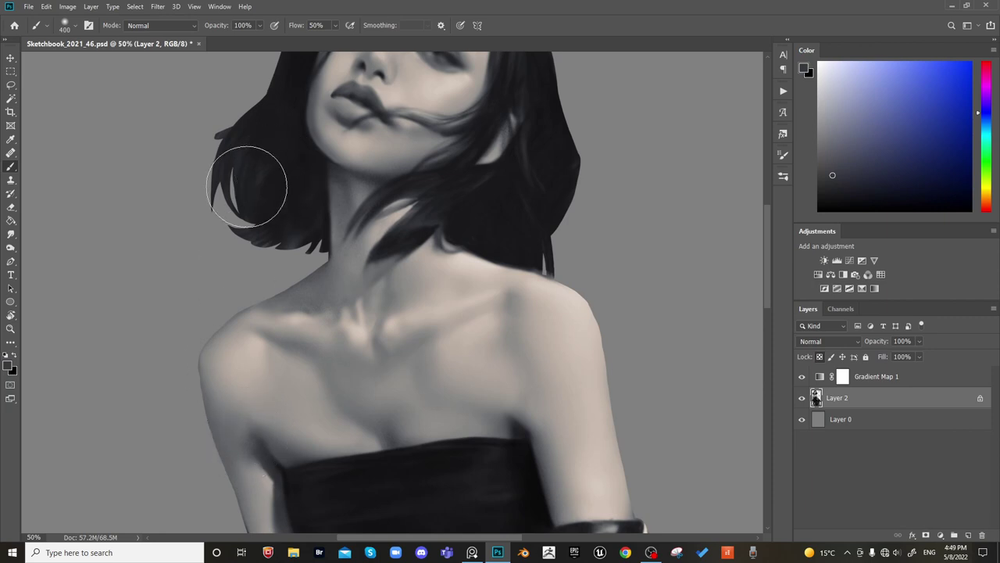
{"action": "key", "text": "bracketleft"}
{"action": "key", "text": "bracketleft"}
{"action": "key", "text": "bracketleft"}
{"action": "key", "text": "bracketleft"}
{"action": "mouse_move", "coordinate": [203, 389]}
{"action": "left_mouse_down"}
{"action": "mouse_move", "coordinate": [215, 359]}
{"action": "mouse_move", "coordinate": [204, 362]}
{"action": "left_mouse_up"}
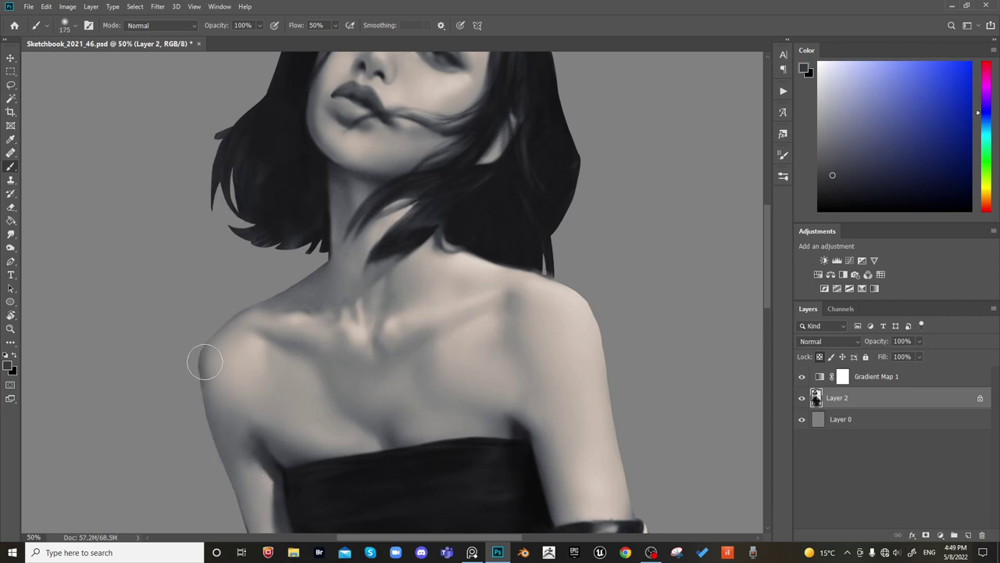
Continue softening the dark shading around the shoulder and arm, varying the brush from 400 to smaller sizes
{"action": "key", "text": "bracketright"}
{"action": "key", "text": "bracketright"}
{"action": "key", "text": "bracketright"}
{"action": "key", "text": "bracketright"}
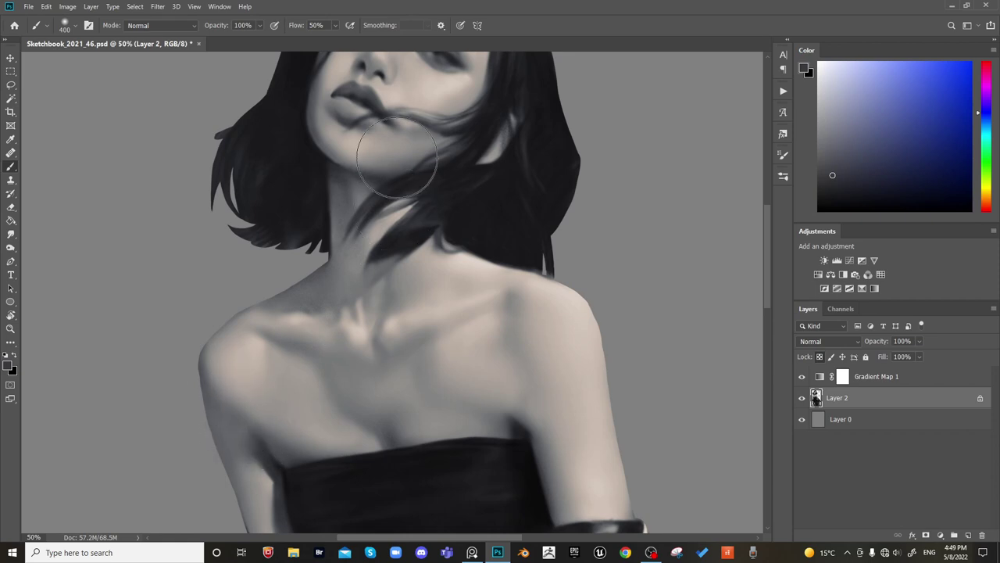
{"action": "key", "text": "bracketleft"}
{"action": "key", "text": "bracketleft"}
{"action": "key", "text": "bracketleft"}
{"action": "key", "text": "bracketleft"}
{"action": "key", "text": "bracketleft"}
{"action": "key", "text": "bracketright"}
{"action": "key", "text": "bracketright"}
{"action": "key", "text": "bracketright"}
Sample the light shoulder tones and brighten the shoulder near the collarbone with brush sizes 125 to 200, checking the portrait mirrored
{"action": "left_click", "coordinate": [243, 375], "text": "alt"}
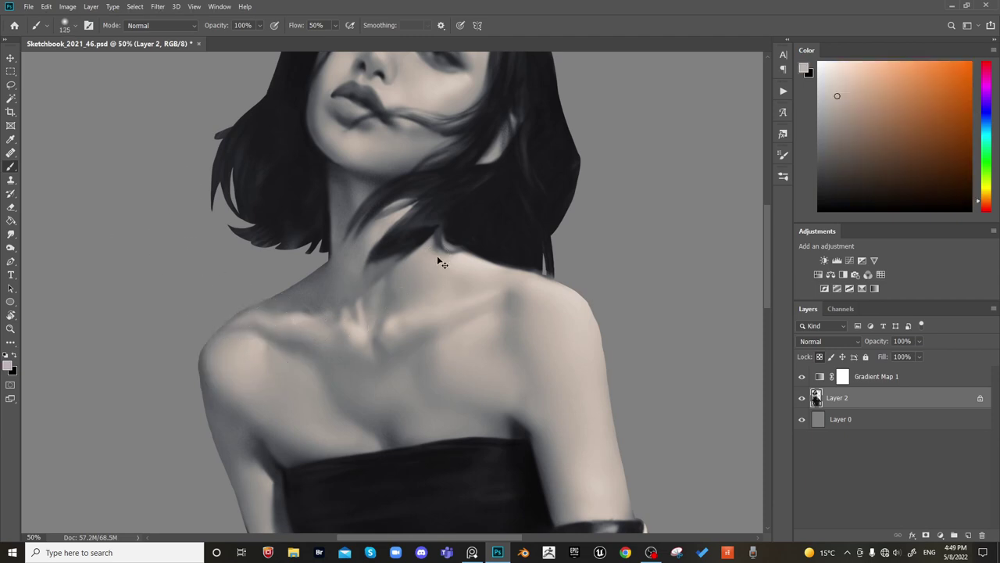
{"action": "scroll", "coordinate": [438, 261], "scroll_direction": "left", "scroll_amount": 5}
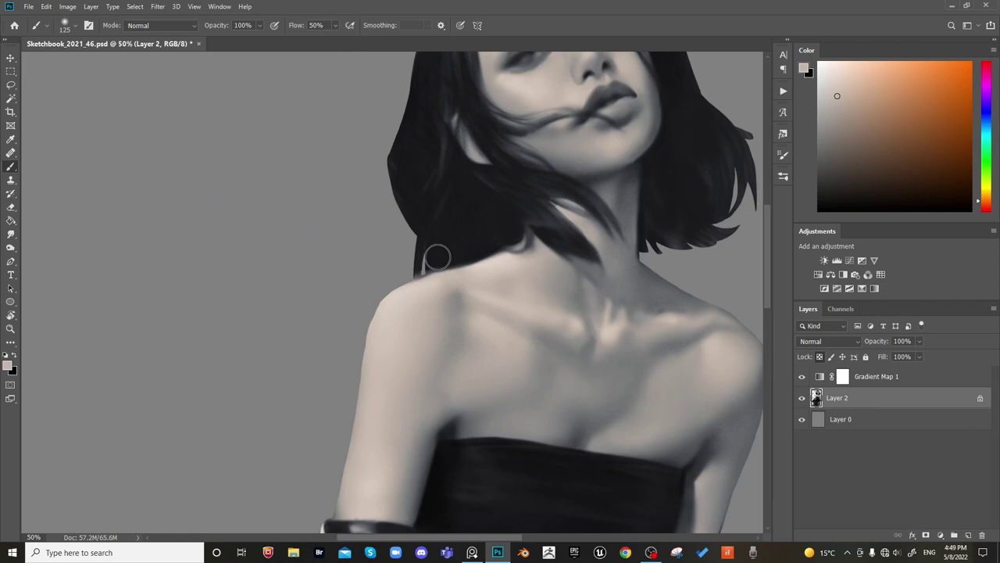
{"action": "left_click", "coordinate": [711, 350], "text": "alt"}
{"action": "mouse_move", "coordinate": [723, 321]}
{"action": "left_mouse_down"}
{"action": "mouse_move", "coordinate": [687, 335]}
{"action": "mouse_move", "coordinate": [720, 323]}
{"action": "left_mouse_up"}
{"action": "scroll", "coordinate": [652, 192], "scroll_direction": "right", "scroll_amount": 5}
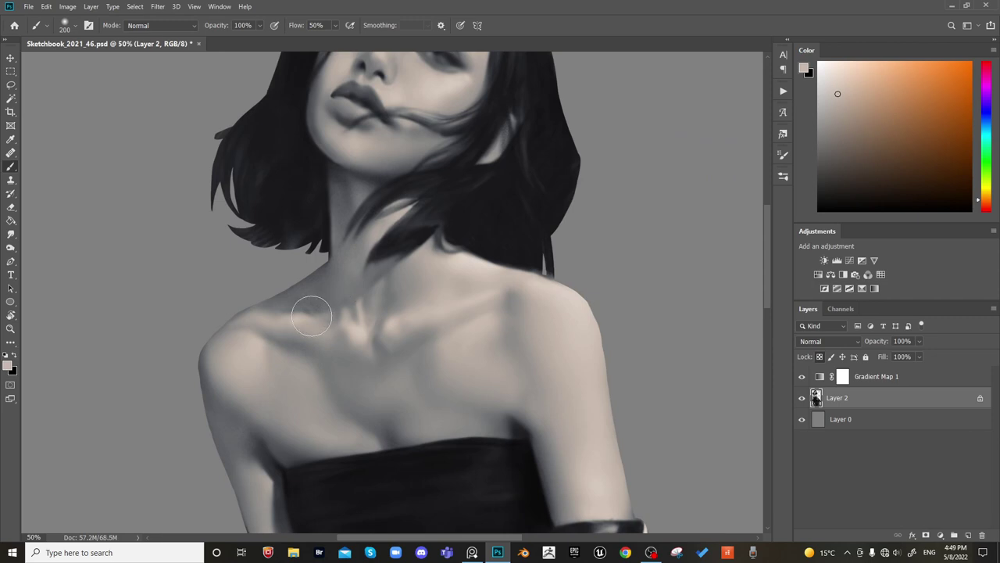
Sample a grey skin tone above the collarbone and shade there at brush size 90, picking up the dark hair tone and enlarging to 150
{"action": "key", "text": "bracketleft"}
{"action": "key", "text": "bracketleft"}
{"action": "left_click", "coordinate": [291, 306], "text": "alt"}
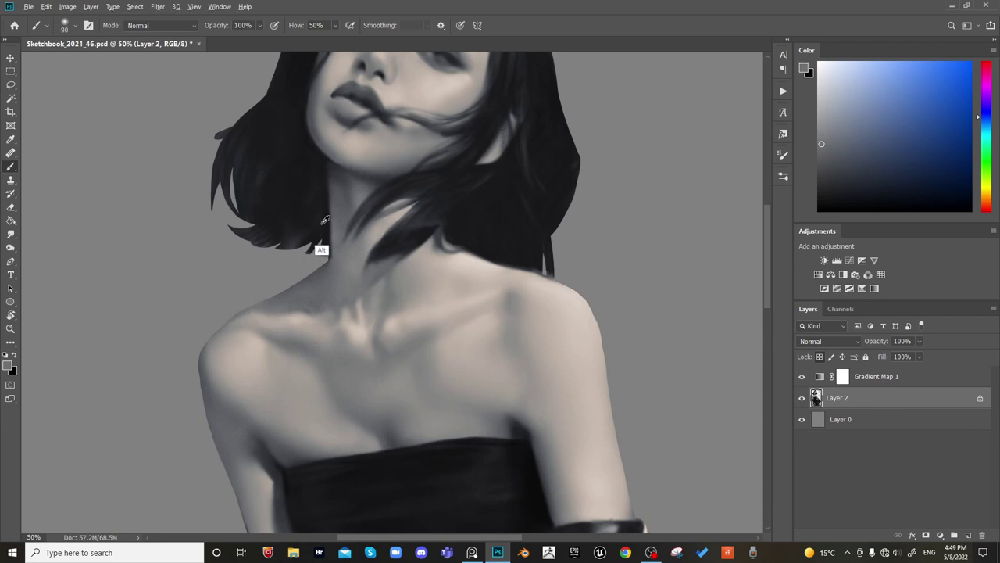
{"action": "left_click", "coordinate": [323, 251], "text": "alt"}
{"action": "key", "text": "bracketright"}
{"action": "key", "text": "bracketright"}
{"action": "key", "text": "bracketright"}
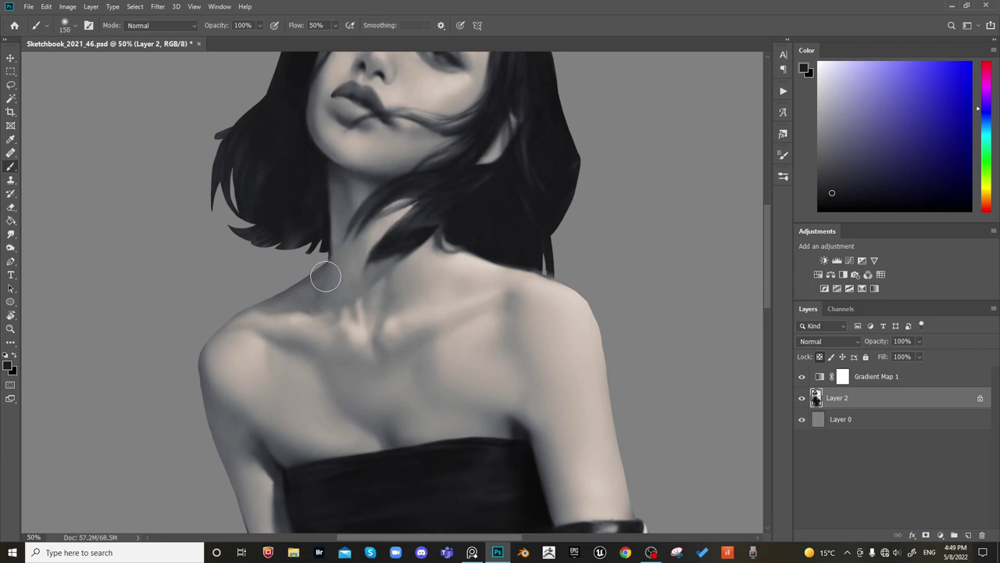
Resample mid-grey skin tones and soften the shadow where the neck meets the shoulder with brush sizes 250 and 200
{"action": "key", "text": "bracketright"}
{"action": "key", "text": "bracketright"}
{"action": "key", "text": "bracketright"}
{"action": "left_click", "coordinate": [329, 275], "text": "alt"}
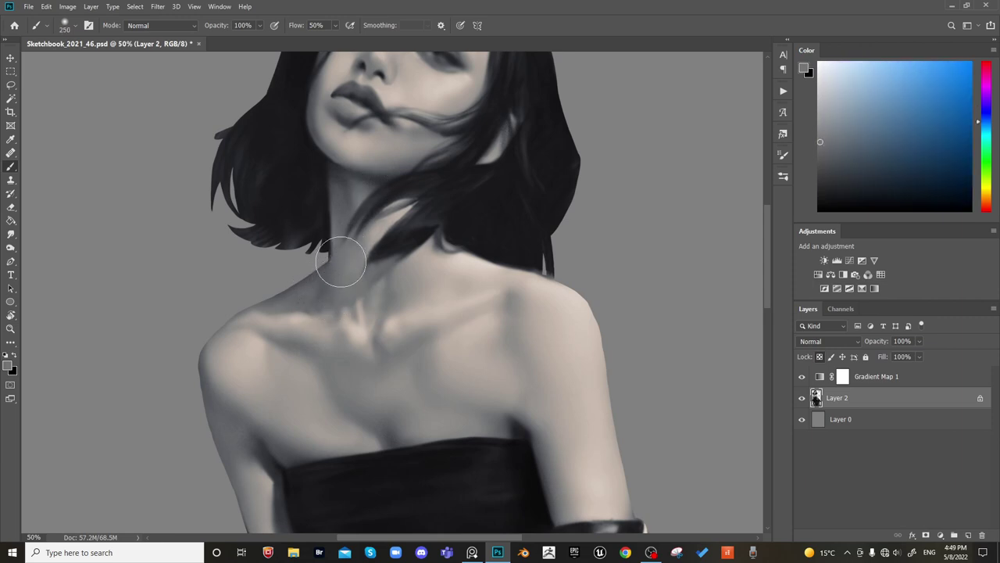
{"action": "left_click", "coordinate": [346, 306], "text": "alt"}
{"action": "key", "text": "bracketleft"}
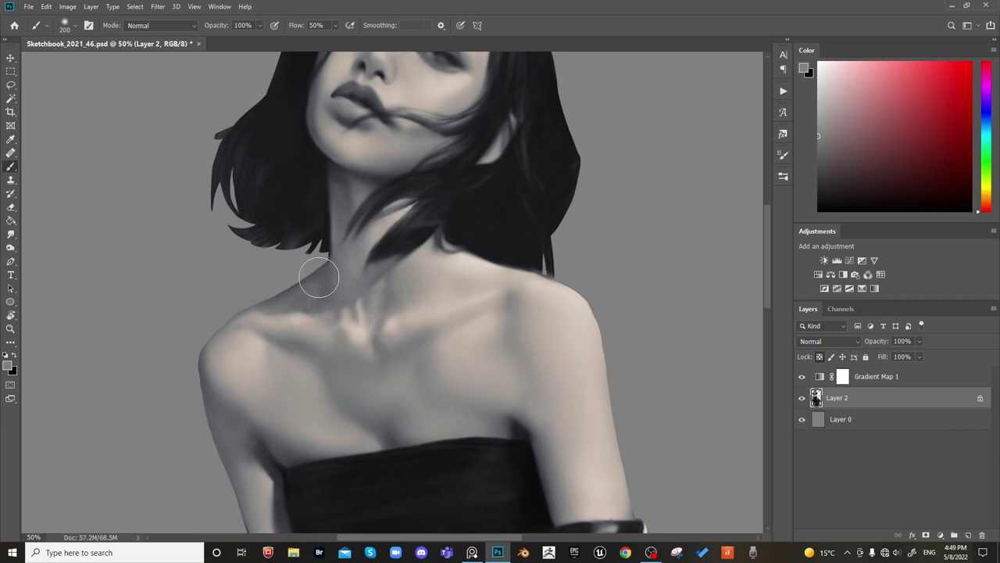
Examine the whole portrait at reduced zoom, both mirrored and in its original orientation, to judge the overall shading and silhouette
{"action": "key", "text": "ctrl+minus"}
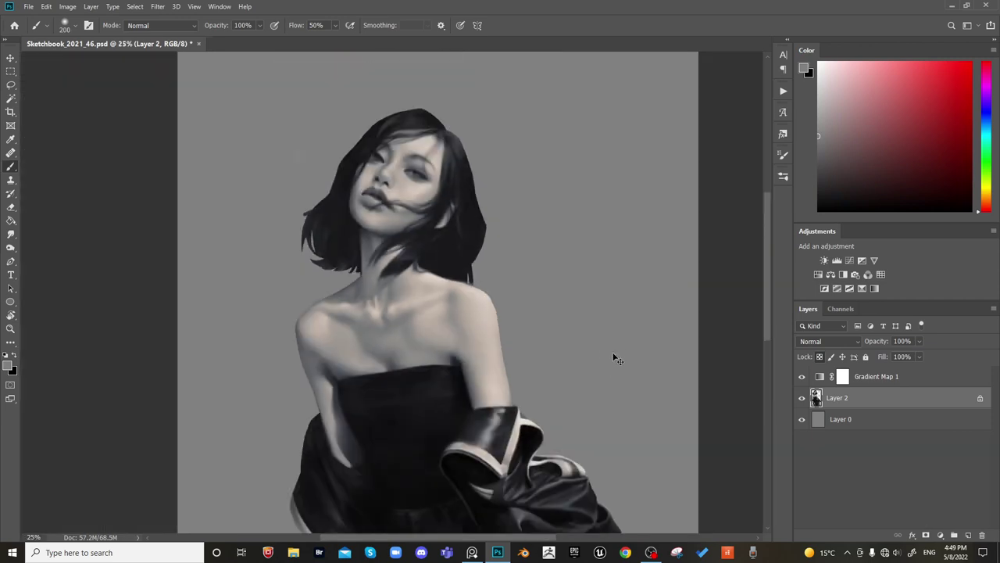
{"action": "key", "text": "ctrl+shift+h"}
{"action": "key", "text": "ctrl+minus"}
{"action": "key", "text": "ctrl+minus"}
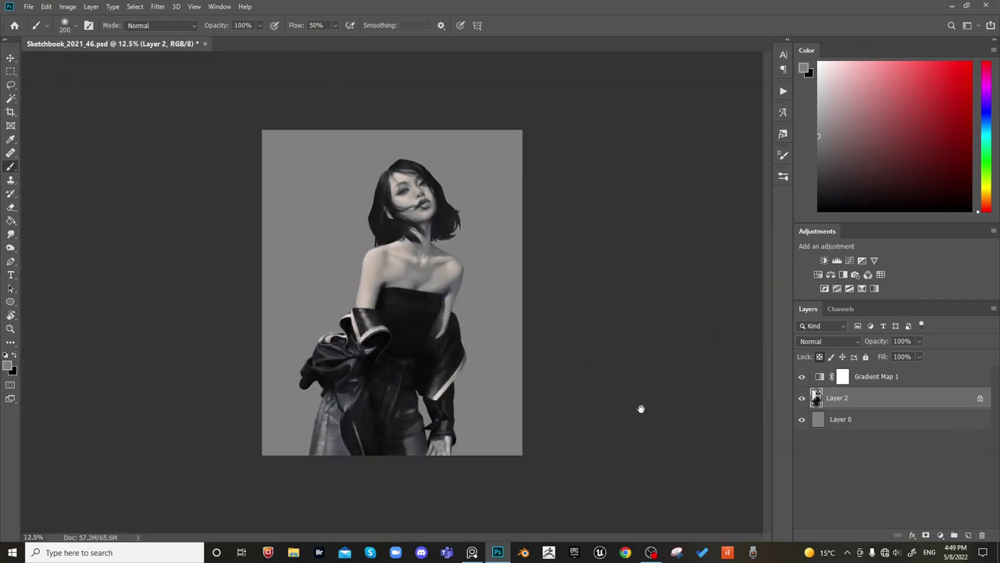
{"action": "key", "text": "ctrl+shift+h"}
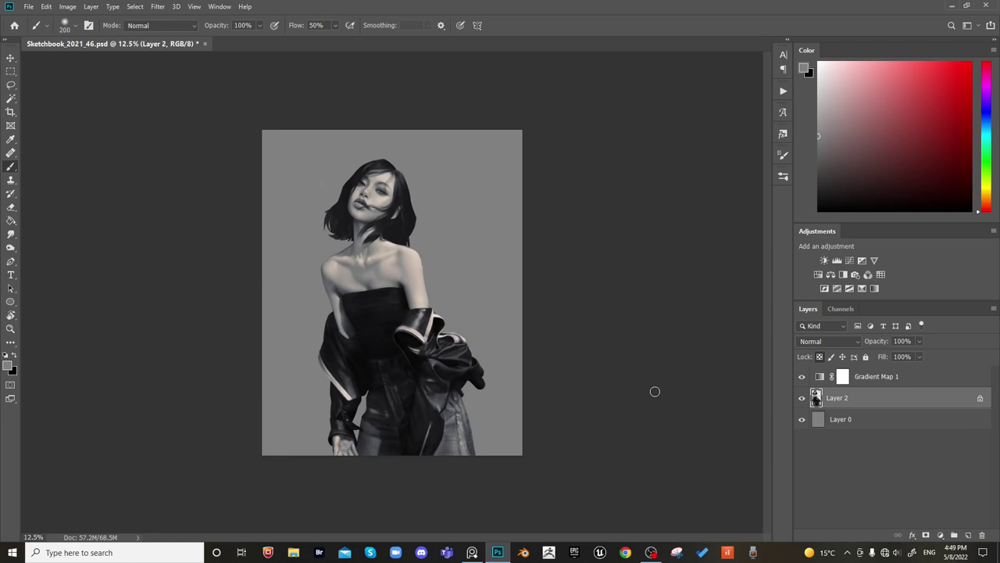
{"action": "key", "text": "ctrl+plus"}
{"action": "key", "text": "ctrl+plus"}
{"action": "key", "text": "ctrl+plus"}
{"action": "key", "text": "ctrl+plus"}
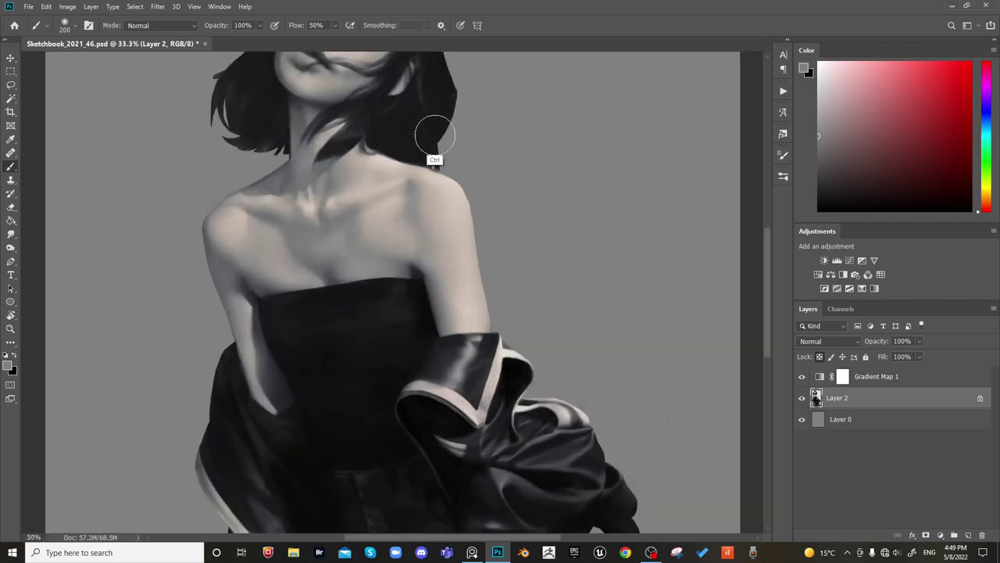
Sample the near-black hair tone and unlock the transparent pixels of Layer 2 for reshaping the hair edges
{"action": "left_click_drag", "start_coordinate": [435, 138], "coordinate": [460, 413]}
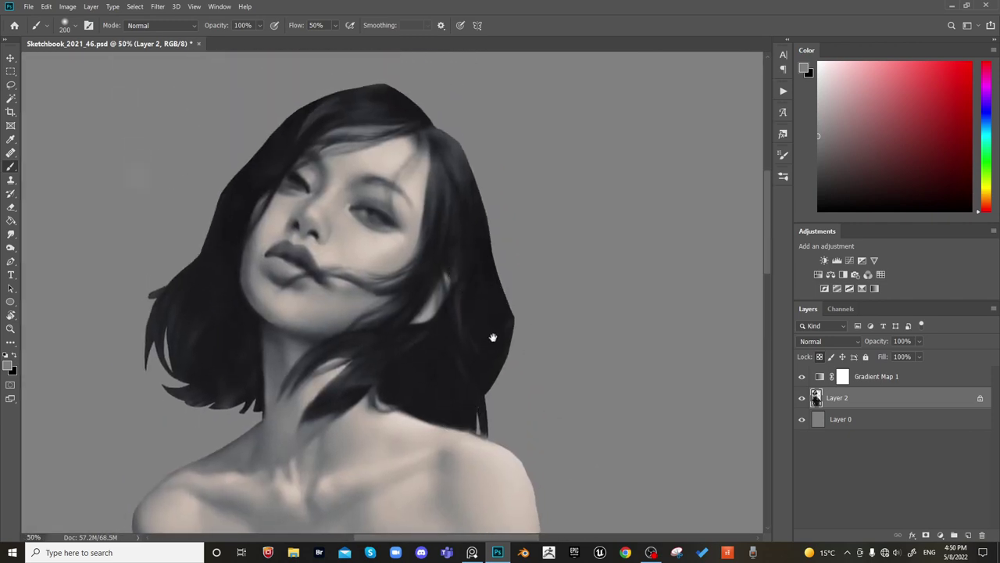
{"action": "left_click_drag", "start_coordinate": [493, 337], "coordinate": [525, 234]}
{"action": "left_click", "coordinate": [458, 332], "text": "alt"}
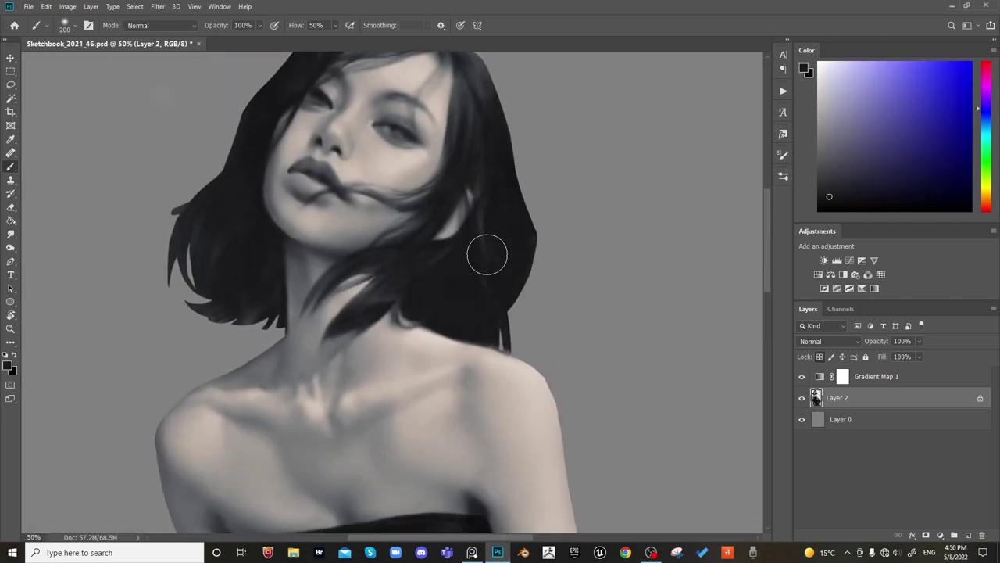
{"action": "key", "text": "m"}
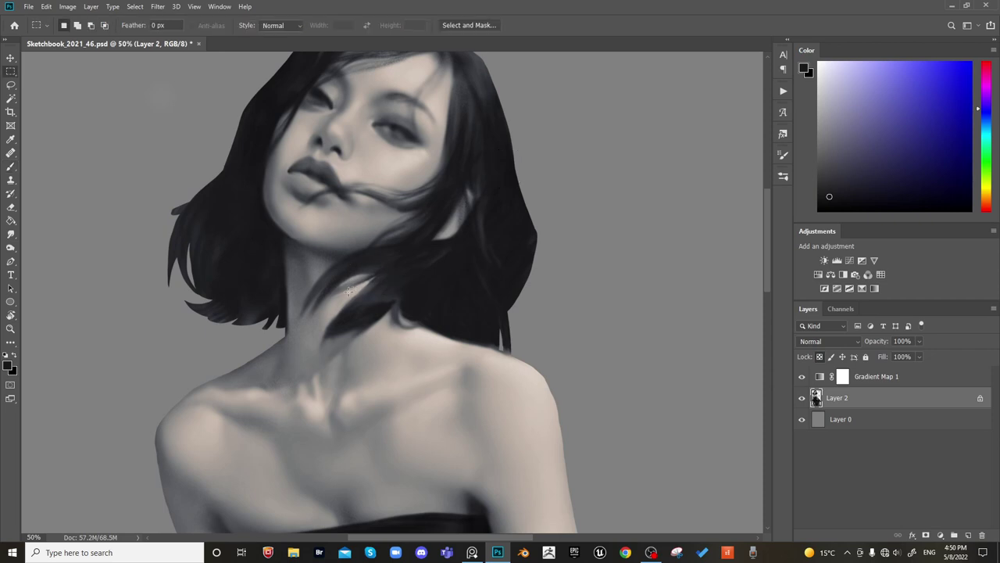
{"action": "left_click_drag", "start_coordinate": [348, 291], "coordinate": [368, 294]}
{"action": "key", "text": "b"}
{"action": "key", "text": "e"}
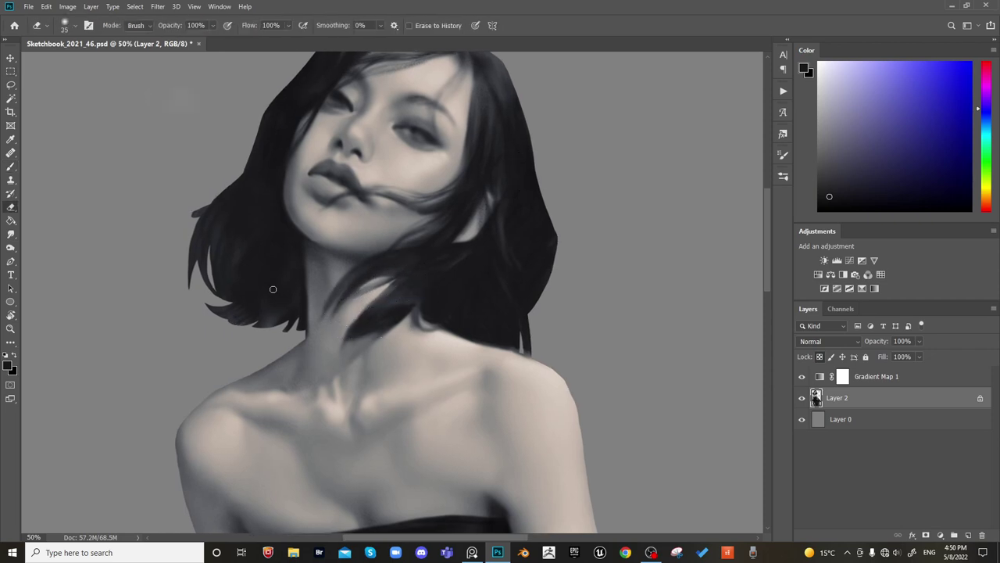
{"action": "key", "text": "b"}
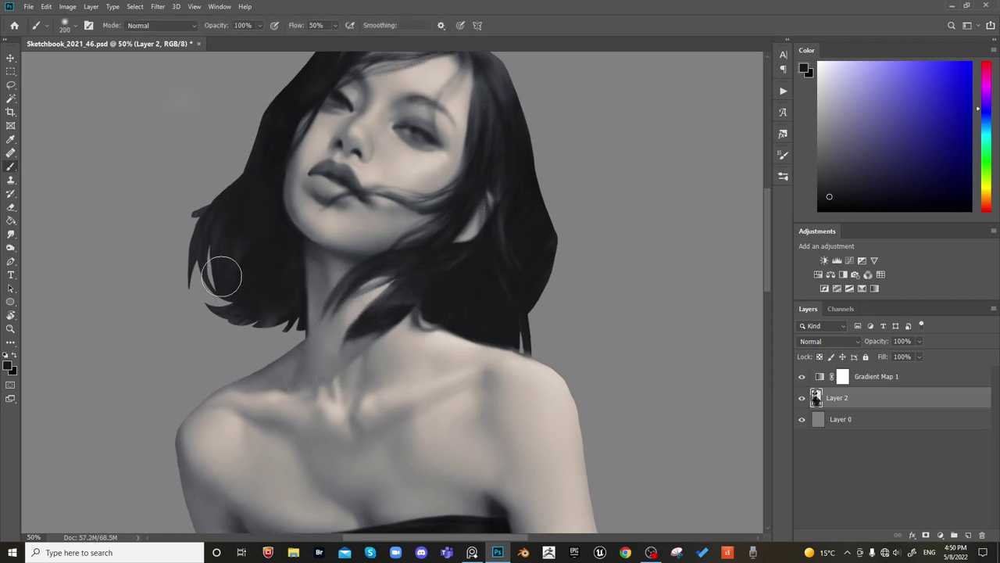
Erase and soften the outer hair tips on the figure's left-hand side of the picture, using eraser sizes from 25 to 175
{"action": "key", "text": "bracketleft"}
{"action": "key", "text": "bracketleft"}
{"action": "key", "text": "bracketleft"}
{"action": "key", "text": "e"}
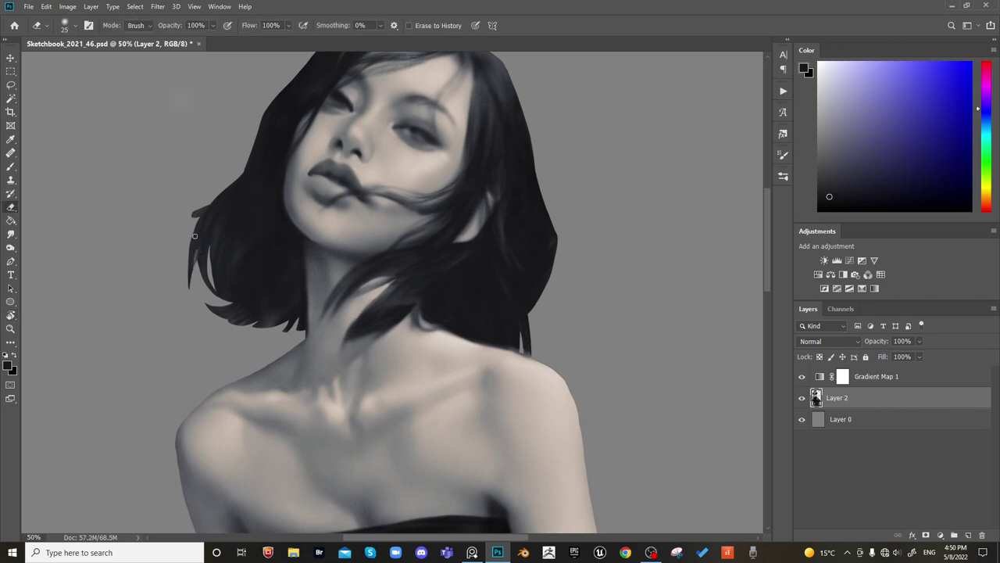
{"action": "mouse_move", "coordinate": [191, 232]}
{"action": "left_mouse_down"}
{"action": "mouse_move", "coordinate": [195, 298]}
{"action": "mouse_move", "coordinate": [204, 300]}
{"action": "left_mouse_up"}
{"action": "key", "text": "bracketright"}
{"action": "key", "text": "bracketright"}
{"action": "key", "text": "bracketright"}
{"action": "key", "text": "bracketright"}
{"action": "key", "text": "bracketright"}
{"action": "key", "text": "bracketleft"}
{"action": "key", "text": "bracketright"}
{"action": "key", "text": "bracketright"}
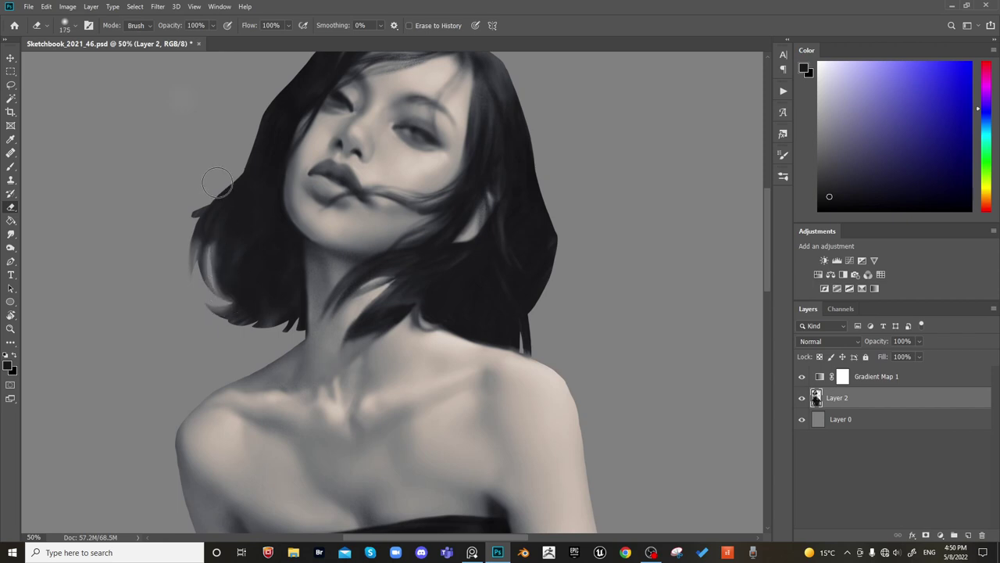
Undo the last eraser stroke and soften the curled lower hair ends with eraser sizes 125 and 90
{"action": "mouse_move", "coordinate": [219, 303]}
{"action": "left_mouse_down"}
{"action": "mouse_move", "coordinate": [209, 263]}
{"action": "mouse_move", "coordinate": [217, 291]}
{"action": "left_mouse_up"}
{"action": "key", "text": "ctrl+z"}
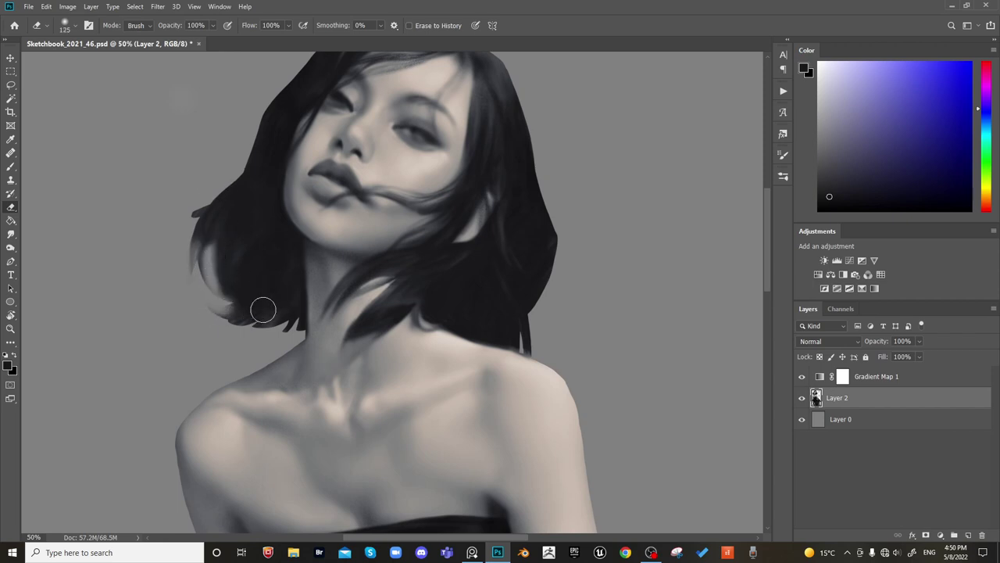
{"action": "key", "text": "bracketleft"}
{"action": "key", "text": "bracketleft"}
{"action": "key", "text": "bracketleft"}
{"action": "key", "text": "bracketright"}
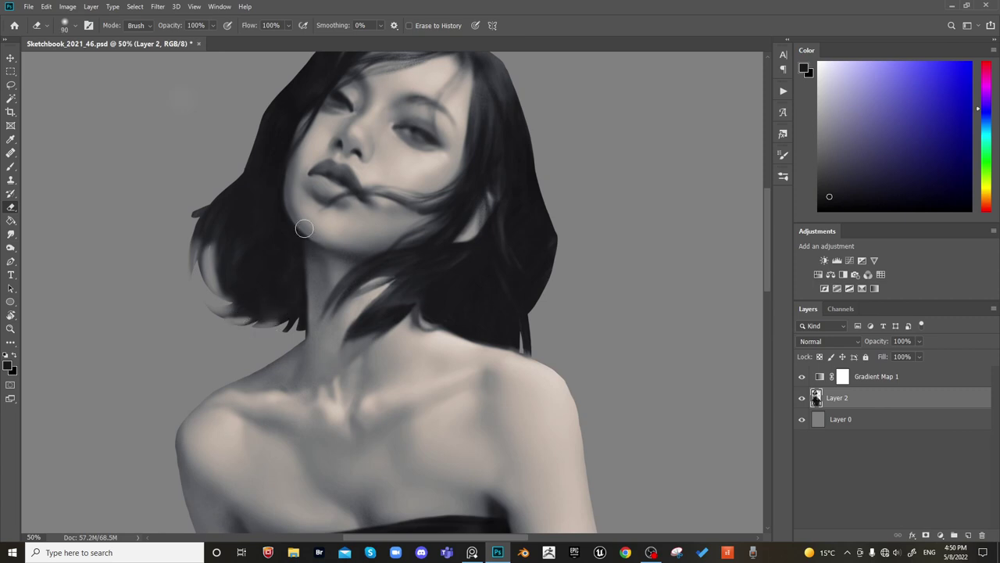
Trim the hair tips beside the neck and the pointed outer tuft above them, varying the eraser size from 90
{"action": "key", "text": "bracketleft"}
{"action": "key", "text": "bracketleft"}
{"action": "key", "text": "bracketleft"}
{"action": "key", "text": "bracketleft"}
{"action": "key", "text": "bracketright"}
{"action": "key", "text": "bracketright"}
{"action": "key", "text": "bracketright"}
{"action": "key", "text": "bracketright"}
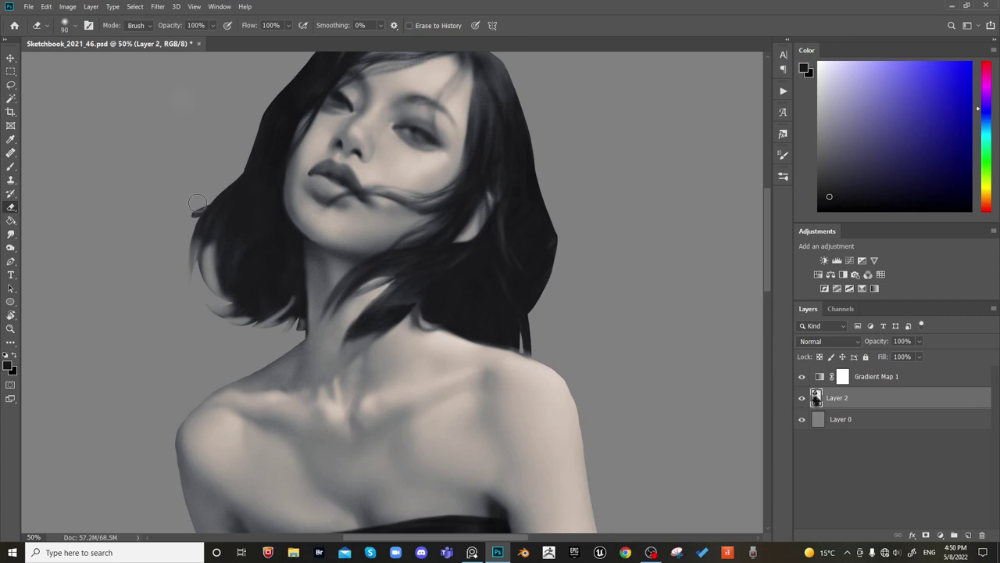
{"action": "key", "text": "bracketright"}
{"action": "key", "text": "bracketright"}
{"action": "key", "text": "bracketright"}
{"action": "left_click_drag", "start_coordinate": [214, 172], "coordinate": [257, 223]}
Smudge the hard hair outline on both sides and at the crown into soft wisps, with brush size 150 and 99% strength
{"action": "key", "text": "r"}
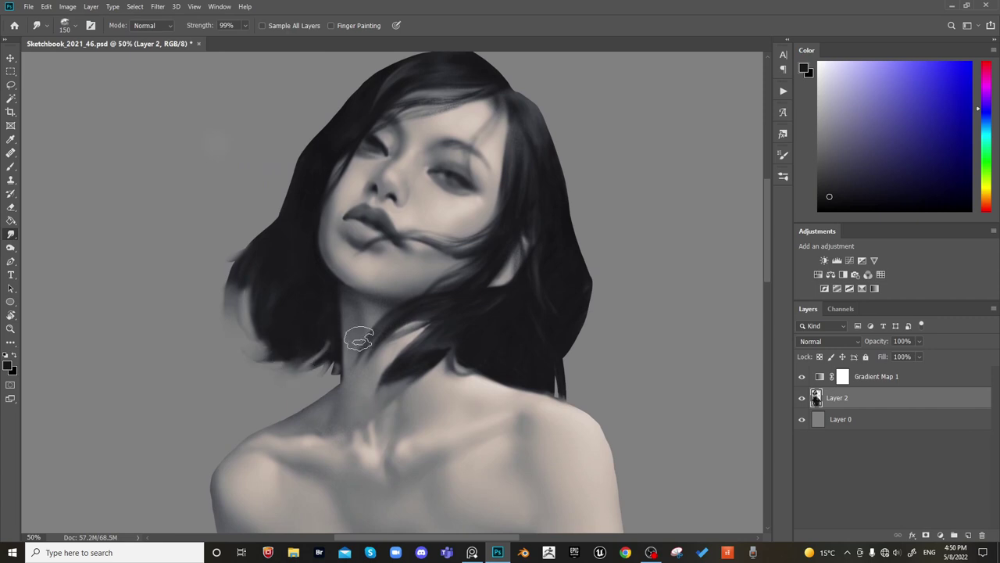
{"action": "left_click_drag", "start_coordinate": [281, 221], "coordinate": [263, 316]}
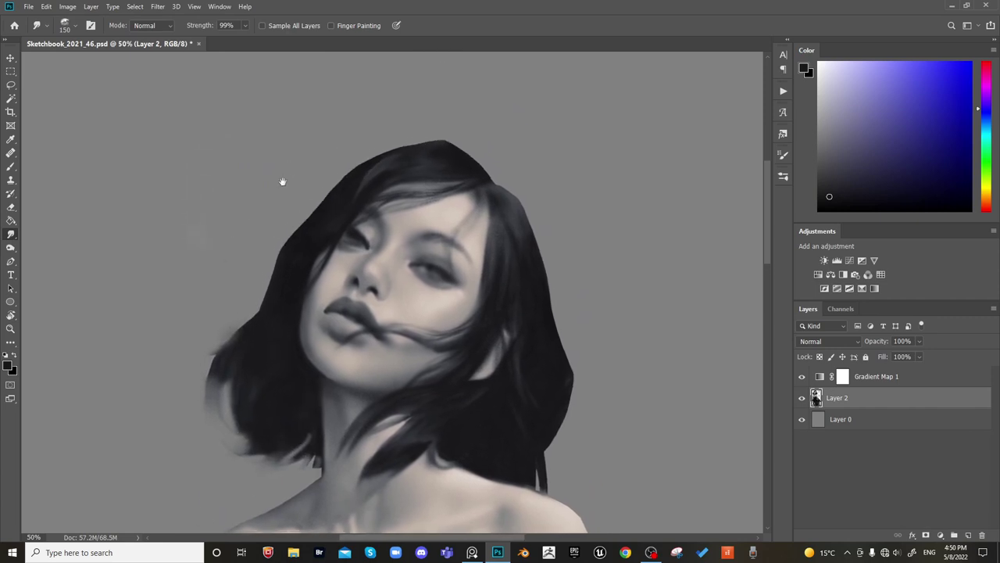
{"action": "left_click_drag", "start_coordinate": [290, 241], "coordinate": [258, 287]}
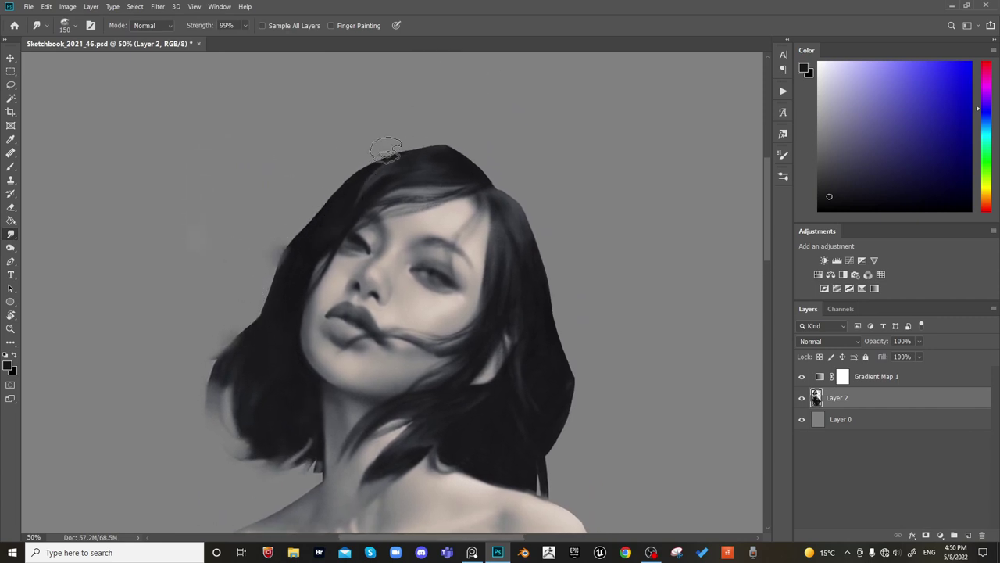
{"action": "scroll", "coordinate": [458, 148], "scroll_direction": "right", "scroll_amount": 3}
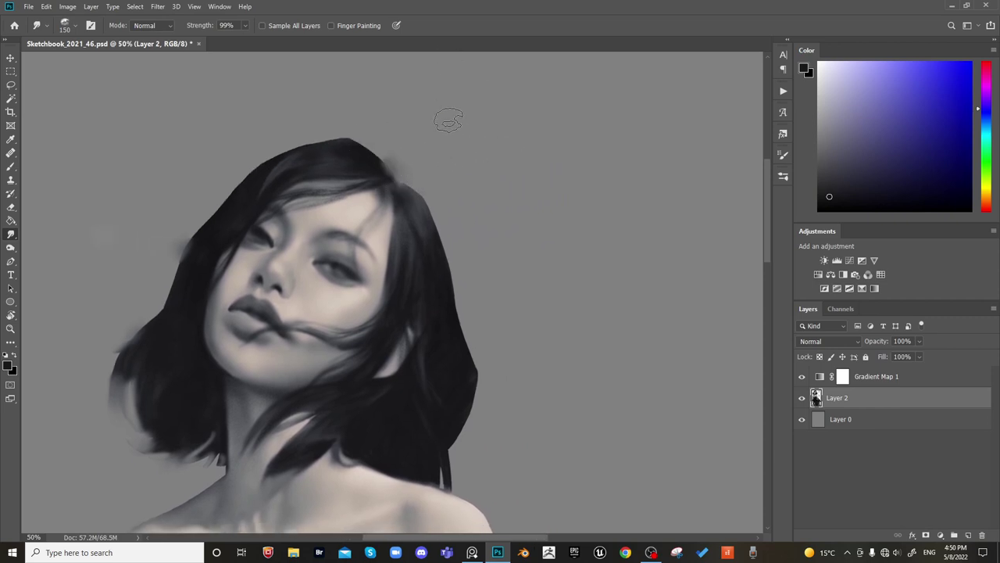
{"action": "scroll", "coordinate": [437, 190], "scroll_direction": "down", "scroll_amount": 3}
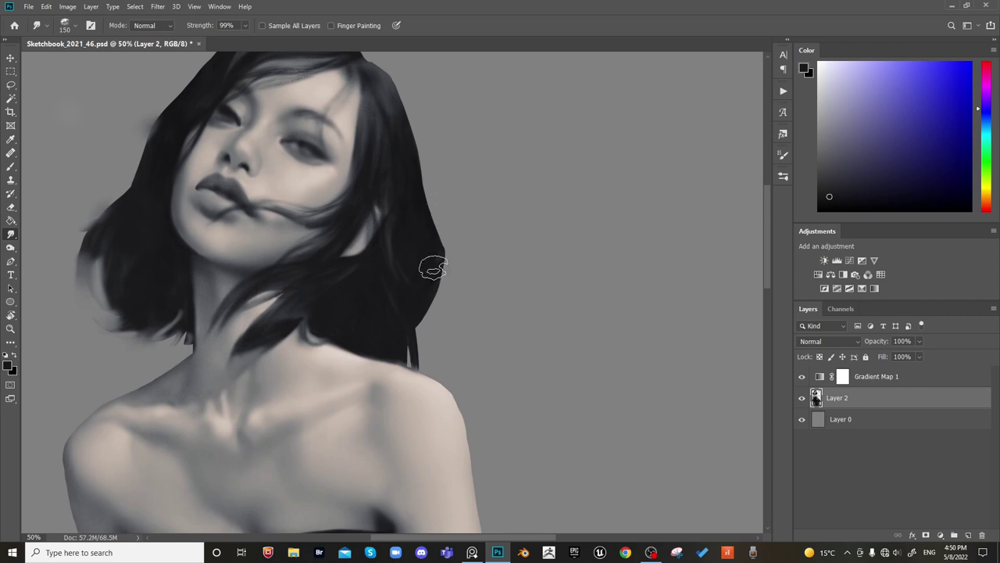
{"action": "left_click_drag", "start_coordinate": [431, 305], "coordinate": [444, 286]}
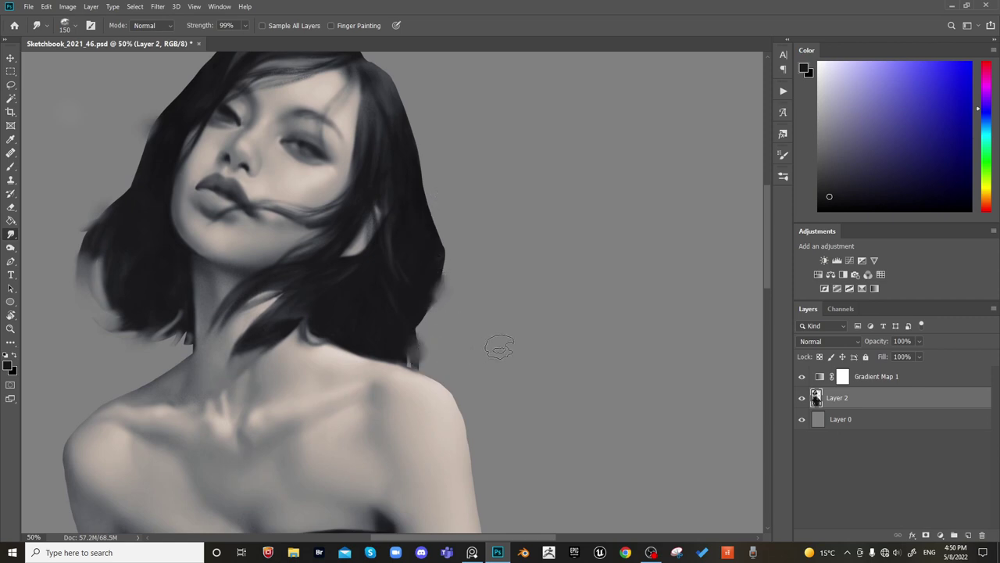
{"action": "scroll", "coordinate": [461, 342], "scroll_direction": "right", "scroll_amount": 1}
Paint a dark curling strand off the hair's edge above the lit shoulder with brush size 125 and smaller, and clean it with the eraser
{"action": "key", "text": "b"}
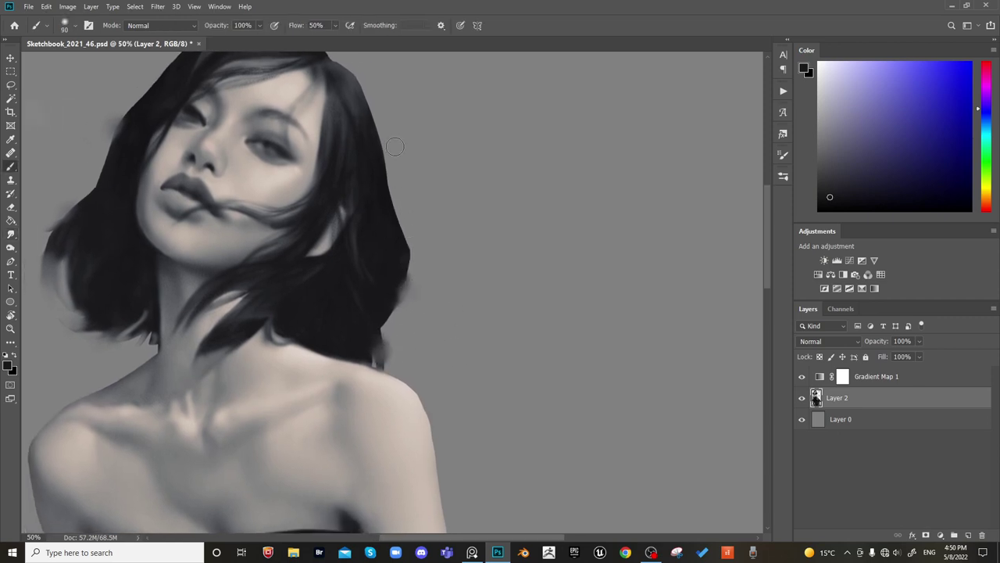
{"action": "key", "text": "bracketright"}
{"action": "key", "text": "bracketright"}
{"action": "left_click_drag", "start_coordinate": [394, 294], "coordinate": [415, 327]}
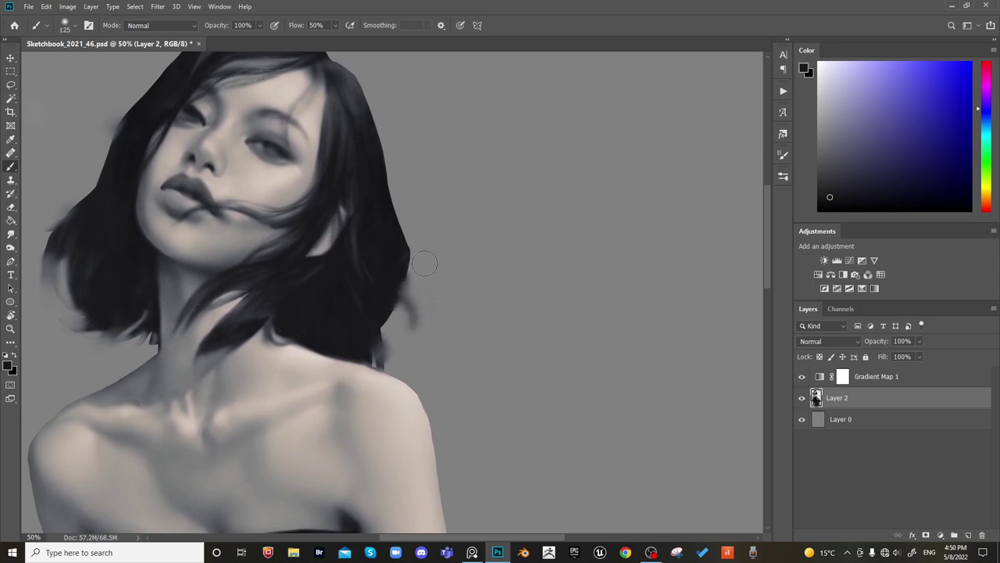
{"action": "key", "text": "bracketleft"}
{"action": "key", "text": "bracketleft"}
{"action": "key", "text": "bracketleft"}
{"action": "left_click_drag", "start_coordinate": [395, 290], "coordinate": [416, 328]}
{"action": "left_click_drag", "start_coordinate": [404, 287], "coordinate": [414, 330]}
{"action": "key", "text": "e"}
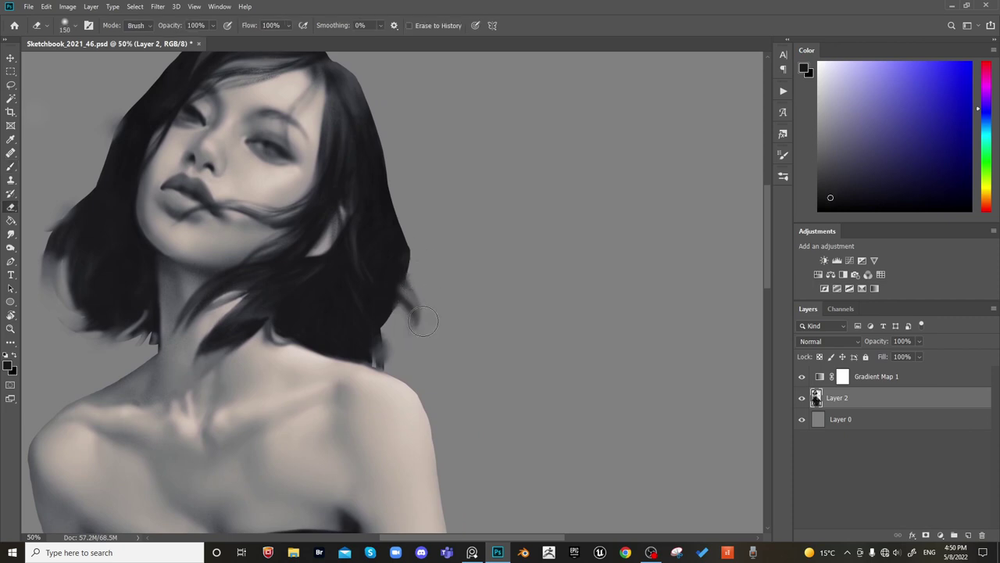
Add thin dark strands curving down toward the lit shoulder, resampling the hair tone and using brush sizes from 90 down to 45
{"action": "key", "text": "b"}
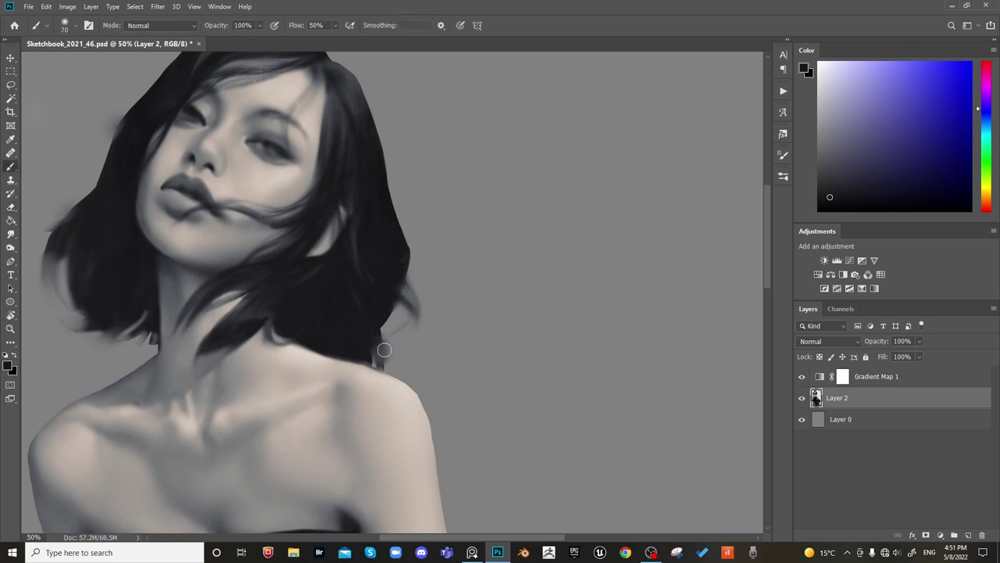
{"action": "mouse_move", "coordinate": [384, 350]}
{"action": "left_mouse_down"}
{"action": "mouse_move", "coordinate": [407, 294]}
{"action": "mouse_move", "coordinate": [397, 294]}
{"action": "mouse_move", "coordinate": [378, 343]}
{"action": "left_mouse_up"}
{"action": "key", "text": "]"}
{"action": "key", "text": "]"}
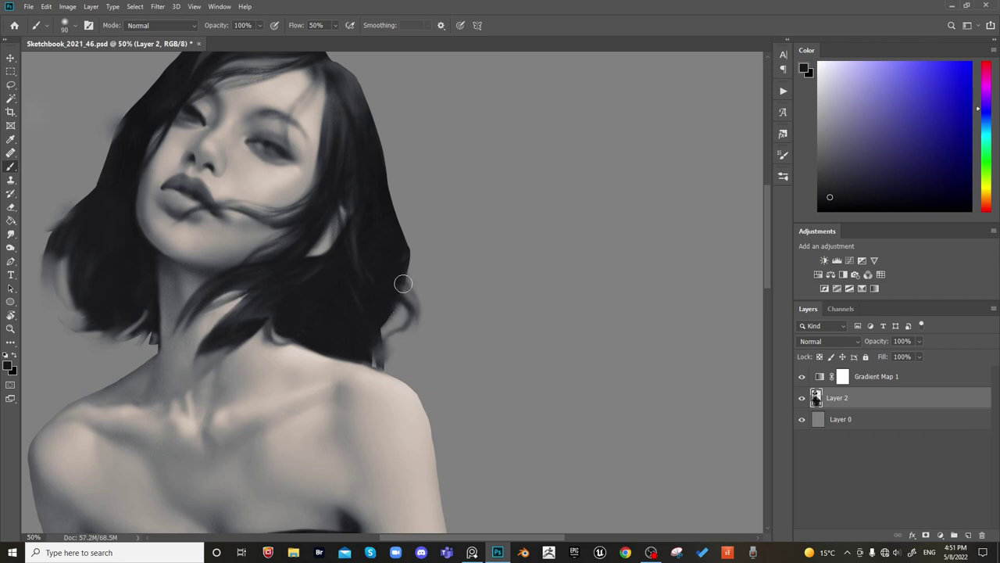
{"action": "key", "text": "bracketleft"}
{"action": "key", "text": "bracketleft"}
{"action": "key", "text": "bracketleft"}
{"action": "mouse_move", "coordinate": [404, 277]}
{"action": "left_mouse_down"}
{"action": "mouse_move", "coordinate": [423, 309]}
{"action": "mouse_move", "coordinate": [415, 303]}
{"action": "mouse_move", "coordinate": [381, 358]}
{"action": "left_mouse_up"}
{"action": "left_click", "coordinate": [387, 315], "text": "alt"}
{"action": "mouse_move", "coordinate": [388, 317]}
{"action": "left_mouse_down"}
{"action": "mouse_move", "coordinate": [389, 352]}
{"action": "mouse_move", "coordinate": [373, 348]}
{"action": "left_mouse_up"}
{"action": "left_click", "coordinate": [375, 345], "text": "alt"}
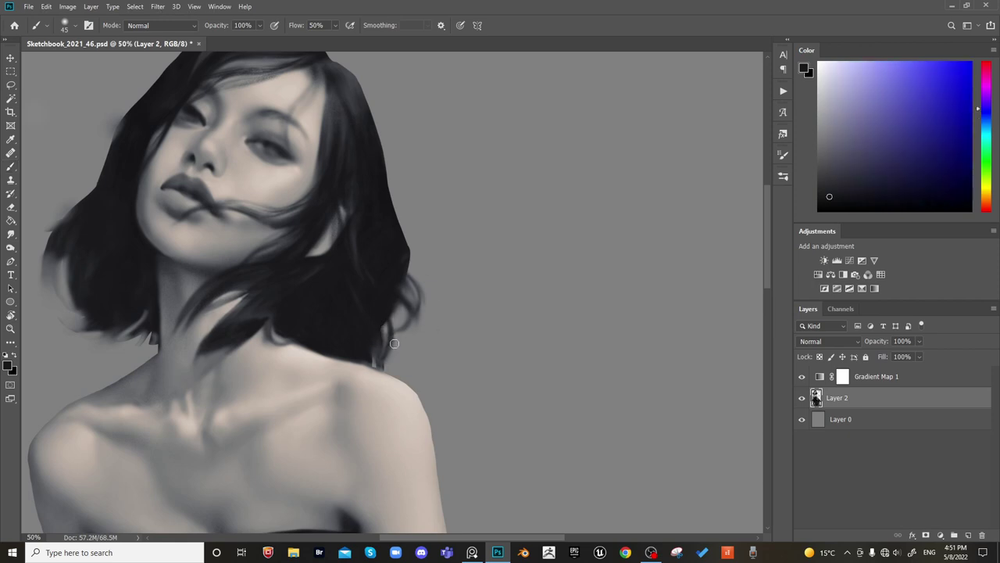
Erase small gaps between the hair ends resting on the lit shoulder, starting with eraser size 40
{"action": "key", "text": "e"}
{"action": "key", "text": "bracketleft"}
{"action": "key", "text": "bracketleft"}
{"action": "key", "text": "bracketleft"}
{"action": "key", "text": "bracketleft"}
{"action": "key", "text": "bracketleft"}
{"action": "key", "text": "bracketleft"}
{"action": "key", "text": "bracketleft"}
{"action": "key", "text": "bracketleft"}
{"action": "key", "text": "bracketleft"}
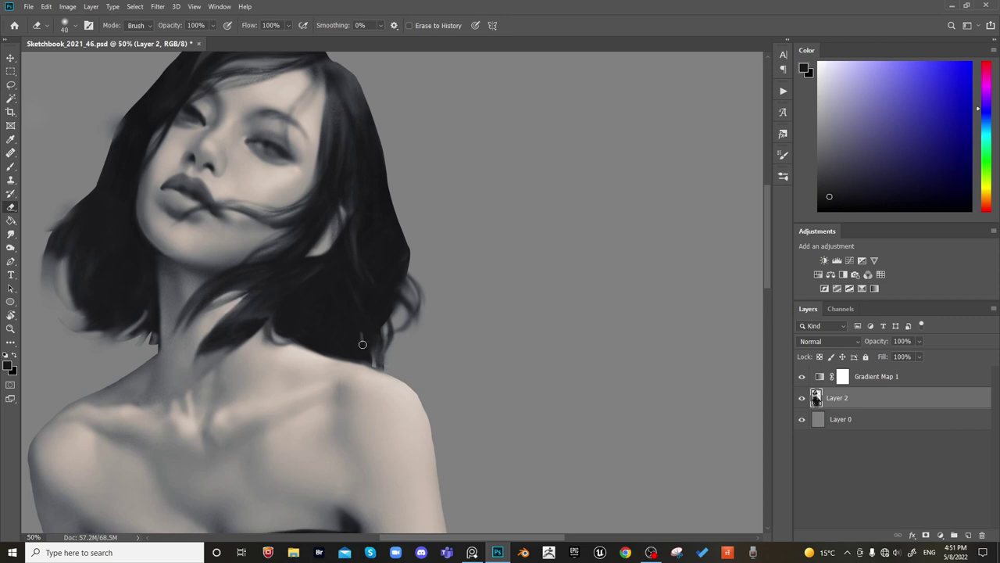
{"action": "left_click_drag", "start_coordinate": [362, 340], "coordinate": [361, 339]}
{"action": "key", "text": "bracketright"}
{"action": "key", "text": "bracketright"}
{"action": "key", "text": "bracketright"}
{"action": "key", "text": "bracketright"}
{"action": "key", "text": "bracketright"}
Refine the outer hair contour above the curled strands with eraser sizes 90 and 45, checking the portrait from farther out
{"action": "key", "text": "b"}
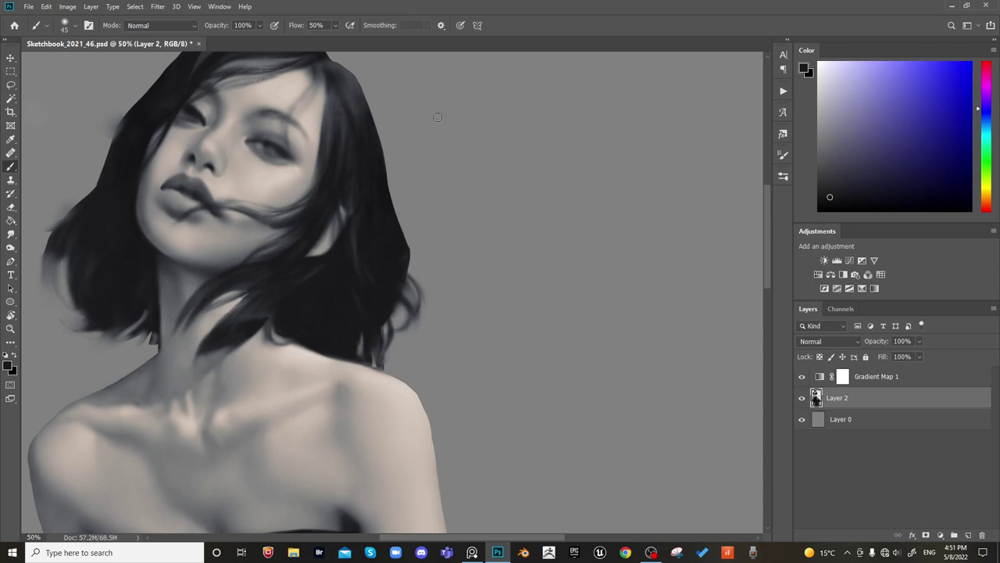
{"action": "key", "text": "e"}
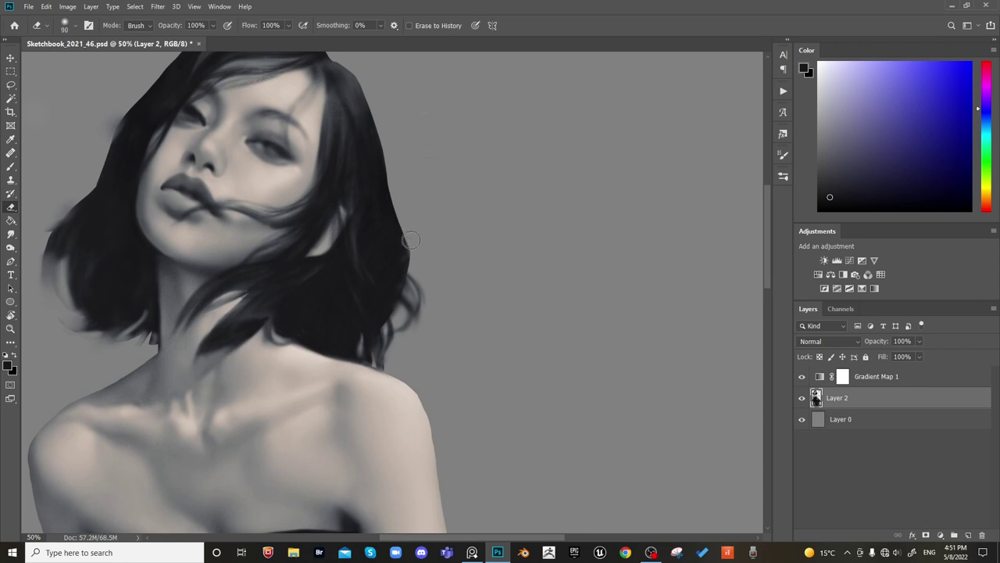
{"action": "key", "text": "ctrl+minus"}
{"action": "key", "text": "ctrl+minus"}
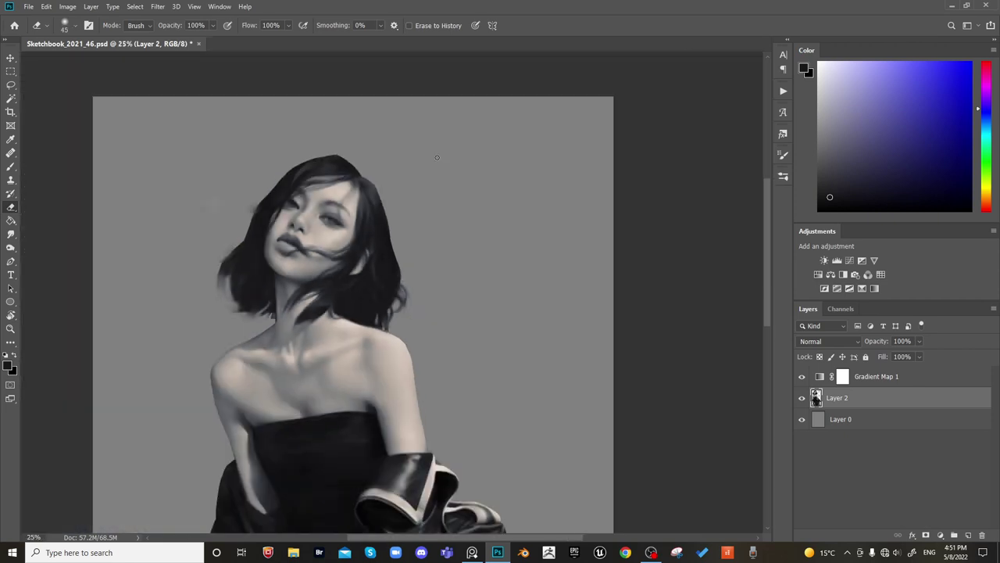
{"action": "key", "text": "ctrl+plus"}
{"action": "key", "text": "ctrl+plus"}
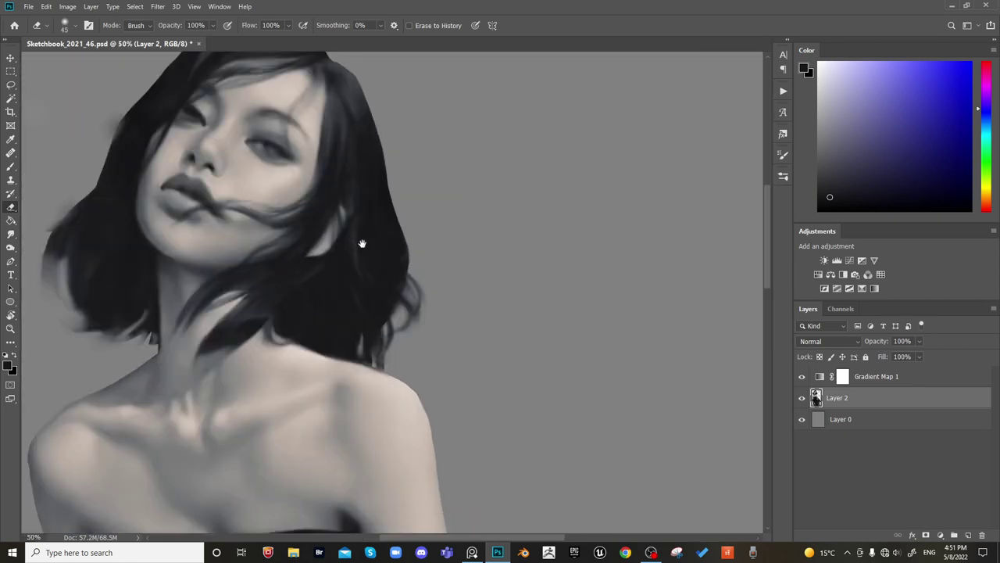
Paint thin dark strands along the outer edge of the hair opposite the lit shoulder, sampling the nearby hair tone
{"action": "left_click_drag", "start_coordinate": [357, 234], "coordinate": [536, 242]}
{"action": "key", "text": "b"}
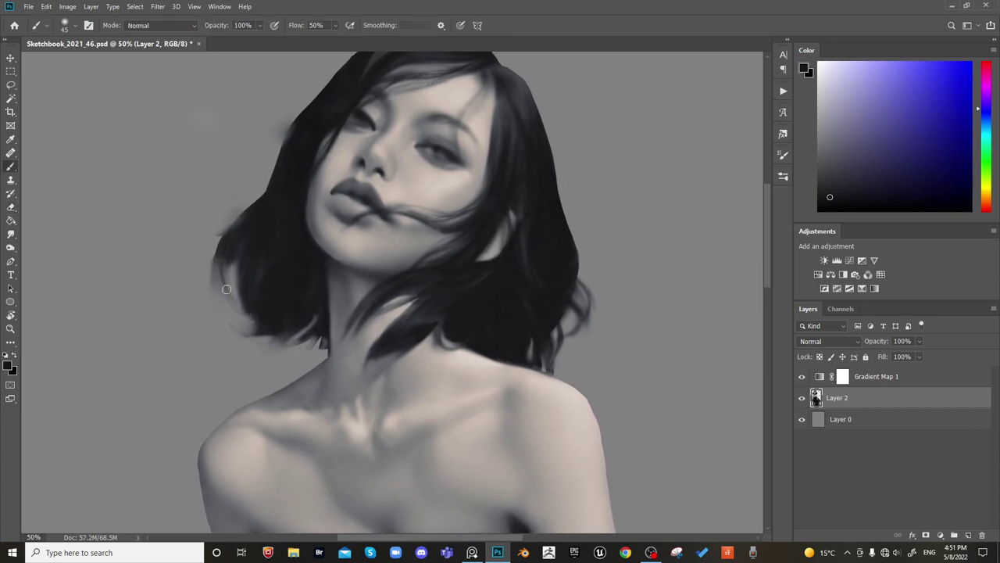
{"action": "key", "text": "bracketleft"}
{"action": "left_click_drag", "start_coordinate": [229, 255], "coordinate": [238, 300]}
{"action": "left_click", "coordinate": [253, 247], "text": "alt"}
{"action": "key", "text": "bracketleft"}
{"action": "left_click_drag", "start_coordinate": [230, 249], "coordinate": [242, 307]}
Extend the outermost curved wisps downward on that side of the hair, varying the brush size and finishing at 50
{"action": "key", "text": "bracketright"}
{"action": "key", "text": "bracketright"}
{"action": "key", "text": "bracketright"}
{"action": "key", "text": "bracketright"}
{"action": "left_click_drag", "start_coordinate": [218, 274], "coordinate": [230, 312]}
{"action": "key", "text": "bracketleft"}
{"action": "key", "text": "bracketleft"}
{"action": "key", "text": "bracketleft"}
{"action": "left_click_drag", "start_coordinate": [218, 249], "coordinate": [224, 309]}
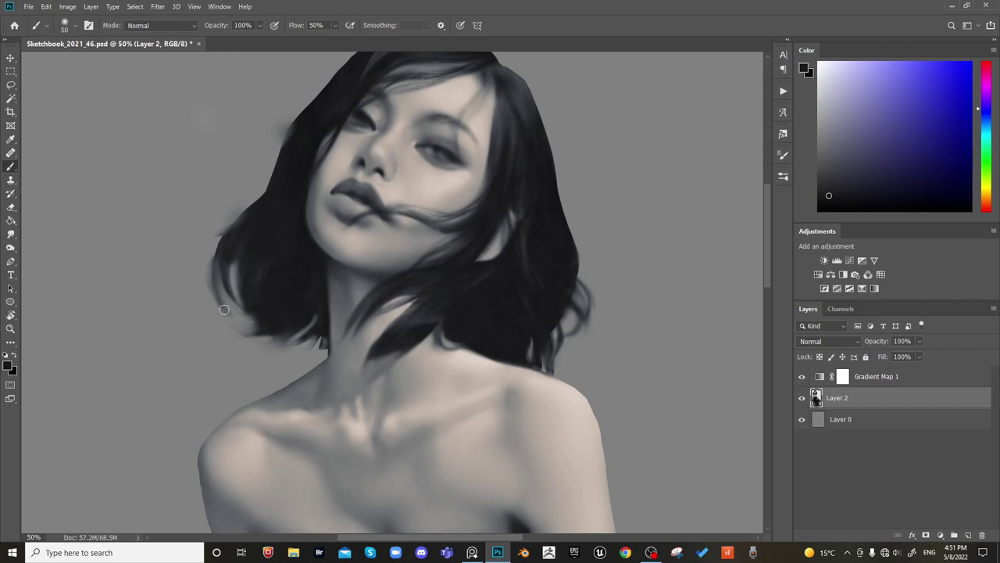
Paint curled dark tips along the lower outer hair ends with brush size 45, ready to clean with eraser size 70
{"action": "key", "text": "e"}
{"action": "left_click_drag", "start_coordinate": [250, 237], "coordinate": [284, 239]}
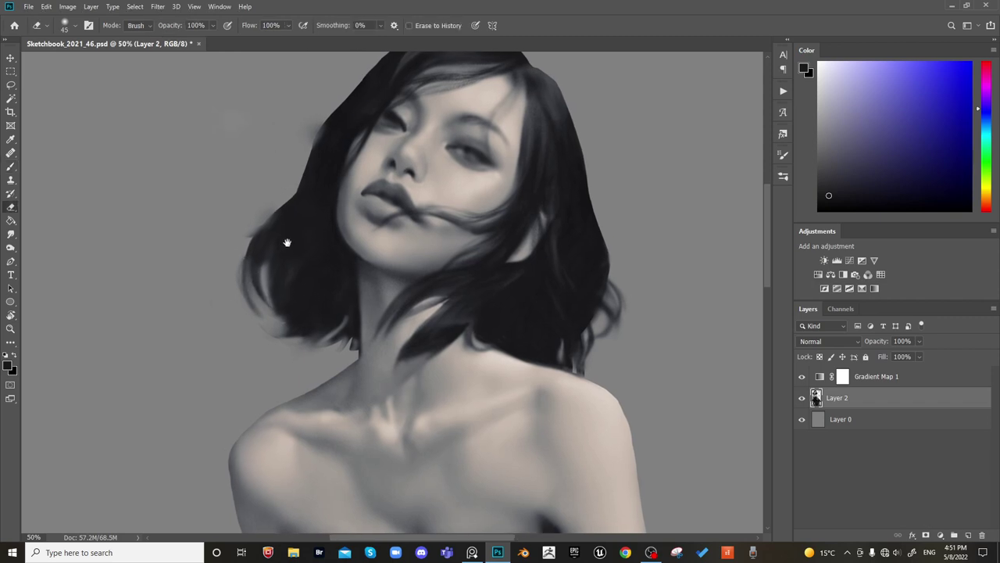
{"action": "key", "text": "b"}
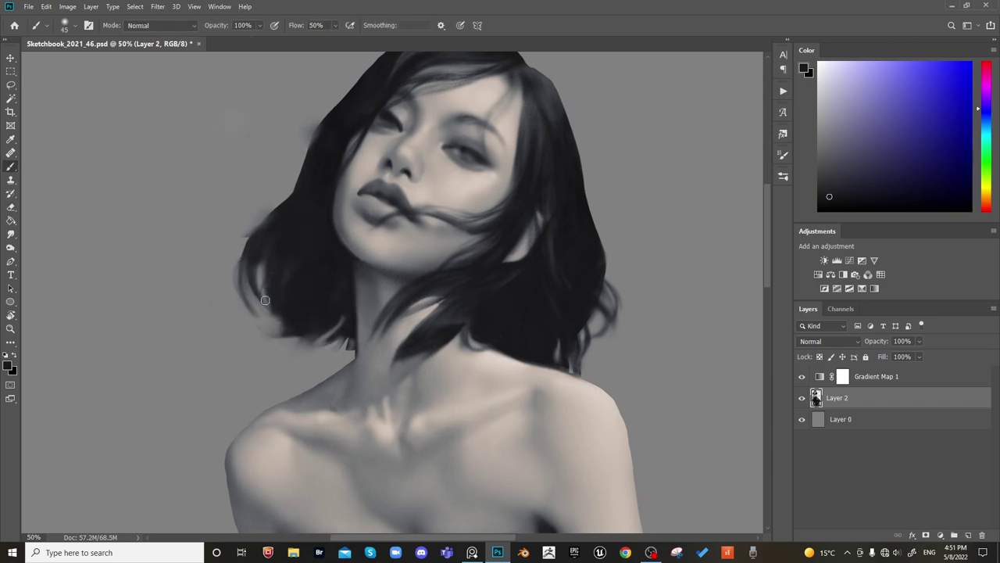
{"action": "left_click_drag", "start_coordinate": [272, 272], "coordinate": [263, 310]}
{"action": "mouse_move", "coordinate": [274, 288]}
{"action": "left_mouse_down"}
{"action": "mouse_move", "coordinate": [266, 326]}
{"action": "mouse_move", "coordinate": [283, 332]}
{"action": "mouse_move", "coordinate": [310, 310]}
{"action": "mouse_move", "coordinate": [283, 308]}
{"action": "mouse_move", "coordinate": [307, 304]}
{"action": "left_mouse_up"}
{"action": "key", "text": "bracketright"}
{"action": "key", "text": "bracketright"}
{"action": "key", "text": "bracketright"}
{"action": "key", "text": "bracketright"}
{"action": "key", "text": "bracketright"}
{"action": "key", "text": "e"}
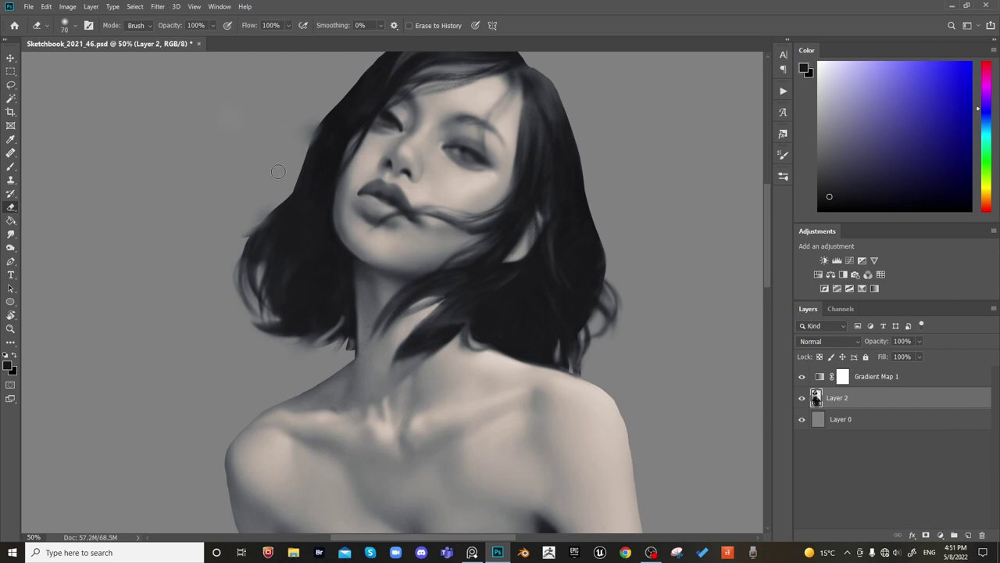
Paint a small strand flicking outward from the bend in the outer hair contour, reducing the brush from size 125
{"action": "mouse_move", "coordinate": [263, 228]}
{"action": "left_mouse_down"}
{"action": "mouse_move", "coordinate": [337, 242]}
{"action": "mouse_move", "coordinate": [454, 235]}
{"action": "left_mouse_up"}
{"action": "key", "text": "b"}
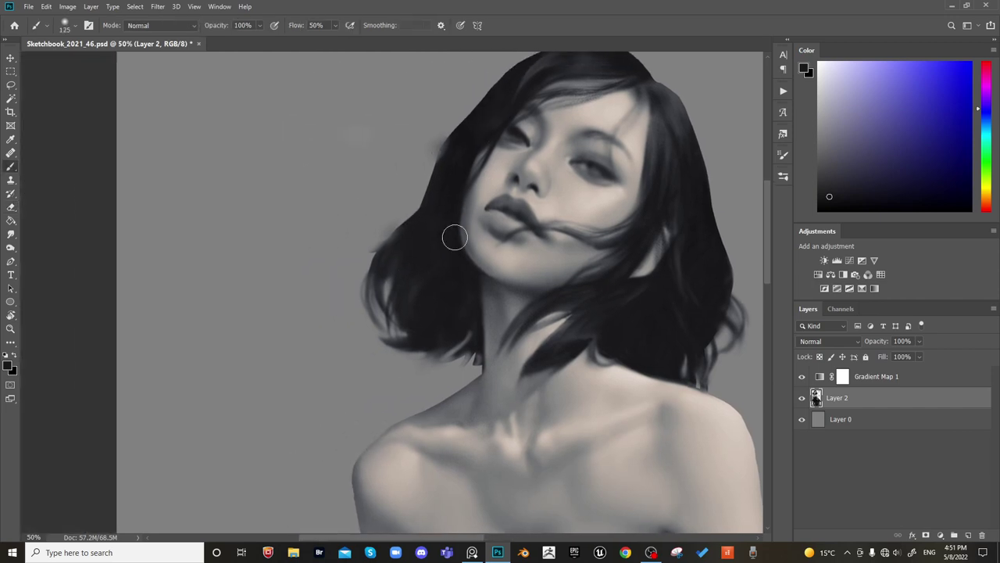
{"action": "key", "text": "bracketleft"}
{"action": "key", "text": "bracketleft"}
{"action": "key", "text": "bracketleft"}
{"action": "key", "text": "bracketleft"}
{"action": "key", "text": "bracketleft"}
{"action": "key", "text": "bracketright"}
{"action": "key", "text": "bracketright"}
Shape the flicked strand and the contour above it with eraser sizes 25 to 90 and brush size 45
{"action": "key", "text": "e"}
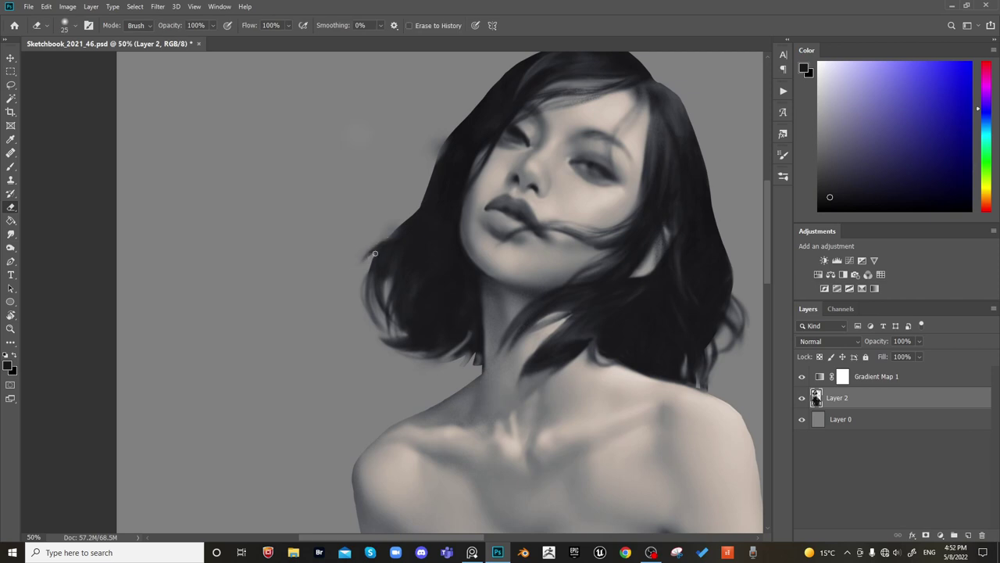
{"action": "key", "text": "bracketright"}
{"action": "key", "text": "bracketright"}
{"action": "key", "text": "bracketright"}
{"action": "left_click_drag", "start_coordinate": [451, 192], "coordinate": [422, 226]}
{"action": "key", "text": "b"}
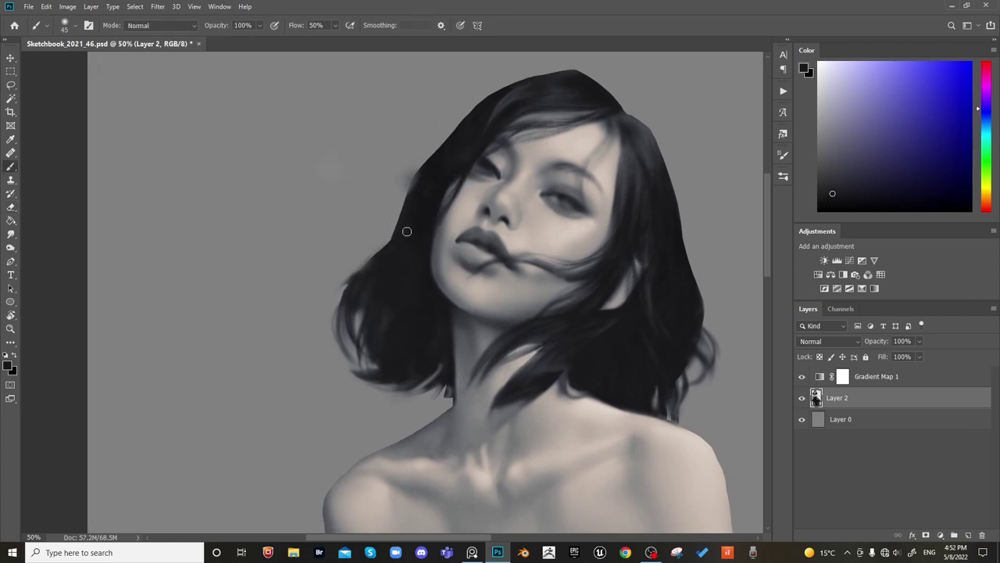
{"action": "key", "text": "e"}
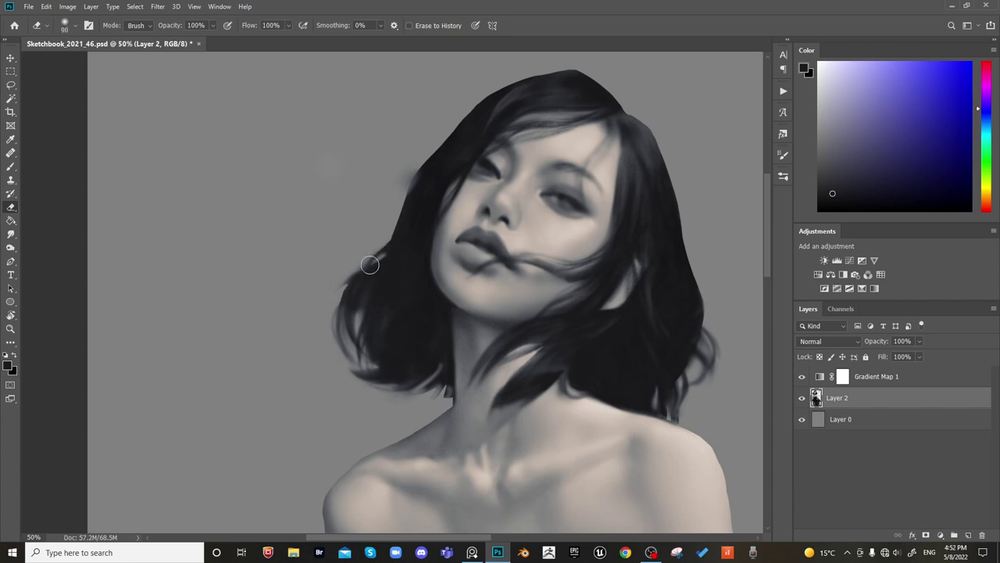
Switch to the multi-bristle brush and paint fine flyaway wisps off the outer hair contour at sizes 80 and 60
{"action": "key", "text": "b"}
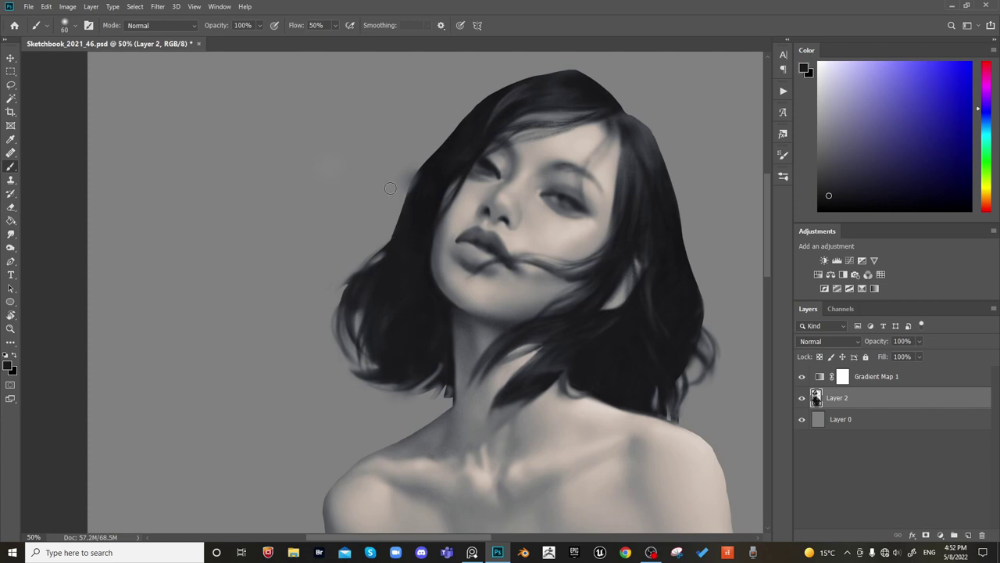
{"action": "key", "text": "bracketright"}
{"action": "right_click", "coordinate": [357, 214]}
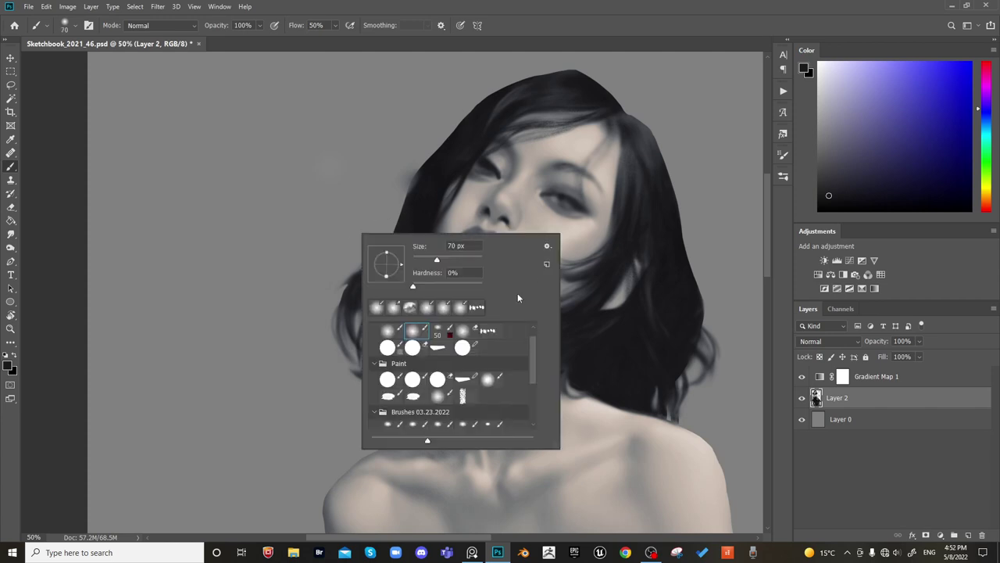
{"action": "left_click", "coordinate": [485, 330]}
{"action": "left_click", "coordinate": [332, 278]}
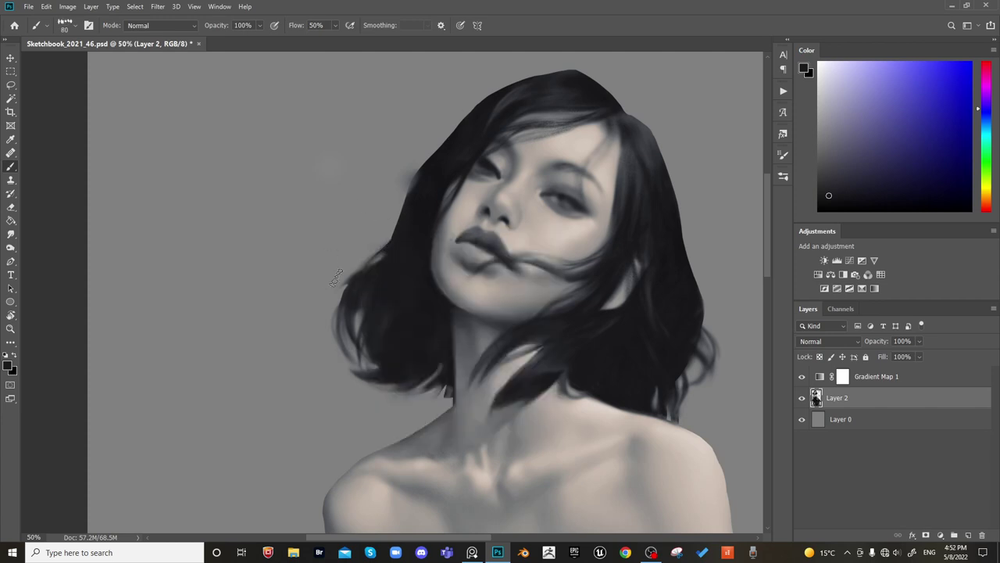
{"action": "mouse_move", "coordinate": [364, 258]}
{"action": "left_mouse_down"}
{"action": "mouse_move", "coordinate": [340, 300]}
{"action": "mouse_move", "coordinate": [328, 293]}
{"action": "mouse_move", "coordinate": [403, 242]}
{"action": "mouse_move", "coordinate": [335, 281]}
{"action": "mouse_move", "coordinate": [358, 263]}
{"action": "mouse_move", "coordinate": [330, 291]}
{"action": "mouse_move", "coordinate": [364, 247]}
{"action": "mouse_move", "coordinate": [320, 314]}
{"action": "left_mouse_up"}
{"action": "key", "text": "e"}
{"action": "left_click_drag", "start_coordinate": [417, 217], "coordinate": [322, 300]}
{"action": "key", "text": "b"}
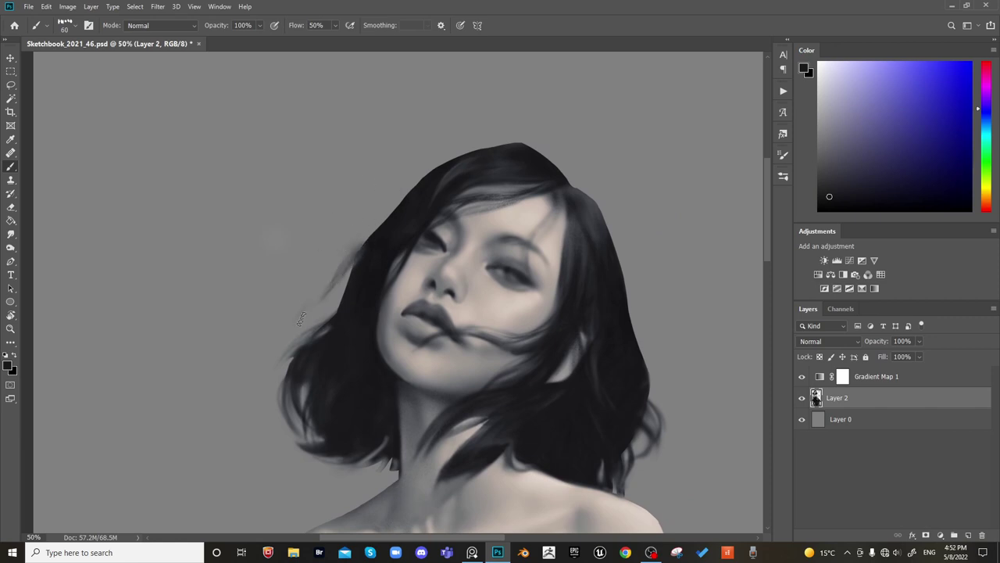
Thin the flyaway wisp with eraser size 90, then erase the faint background smudge beside it with a much larger eraser
{"action": "key", "text": "e"}
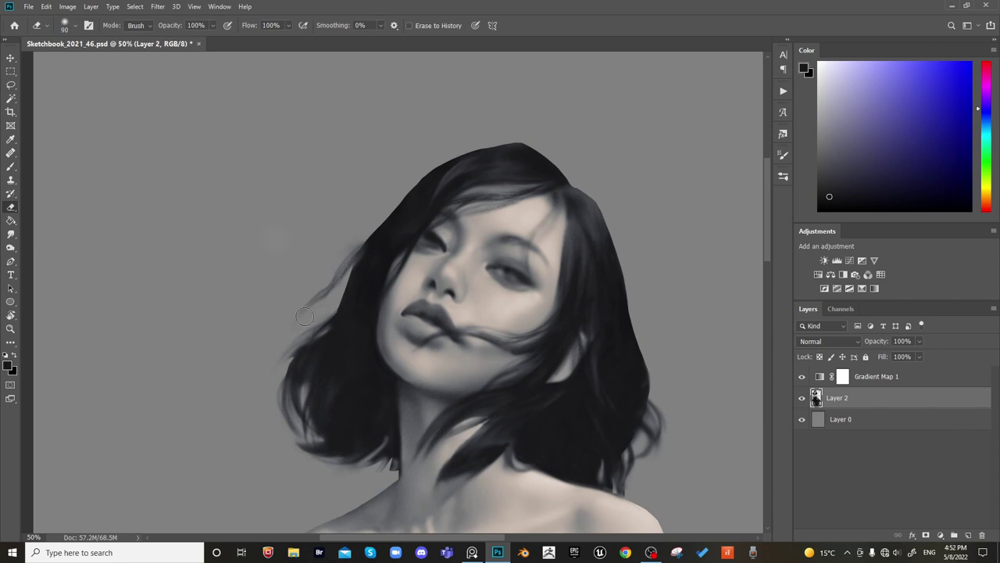
{"action": "key", "text": "bracketright"}
{"action": "key", "text": "bracketright"}
{"action": "key", "text": "bracketright"}
{"action": "key", "text": "bracketright"}
{"action": "key", "text": "bracketright"}
{"action": "key", "text": "bracketright"}
{"action": "key", "text": "bracketright"}
{"action": "key", "text": "bracketright"}
{"action": "key", "text": "bracketright"}
{"action": "key", "text": "bracketright"}
{"action": "key", "text": "bracketright"}
{"action": "key", "text": "bracketright"}
{"action": "key", "text": "bracketright"}
{"action": "key", "text": "bracketright"}
{"action": "left_click_drag", "start_coordinate": [265, 229], "coordinate": [273, 211]}
Refine the wisps and outer hair contour with eraser sizes 45 and 90, checking the portrait mirrored and restoring its orientation
{"action": "key", "text": "bracketleft"}
{"action": "key", "text": "bracketleft"}
{"action": "key", "text": "bracketleft"}
{"action": "key", "text": "bracketleft"}
{"action": "key", "text": "bracketleft"}
{"action": "key", "text": "bracketleft"}
{"action": "key", "text": "bracketleft"}
{"action": "key", "text": "bracketleft"}
{"action": "key", "text": "bracketleft"}
{"action": "key", "text": "bracketleft"}
{"action": "key", "text": "bracketleft"}
{"action": "key", "text": "bracketleft"}
{"action": "left_click_drag", "start_coordinate": [707, 150], "coordinate": [687, 120]}
{"action": "key", "text": "ctrl+shift+h"}
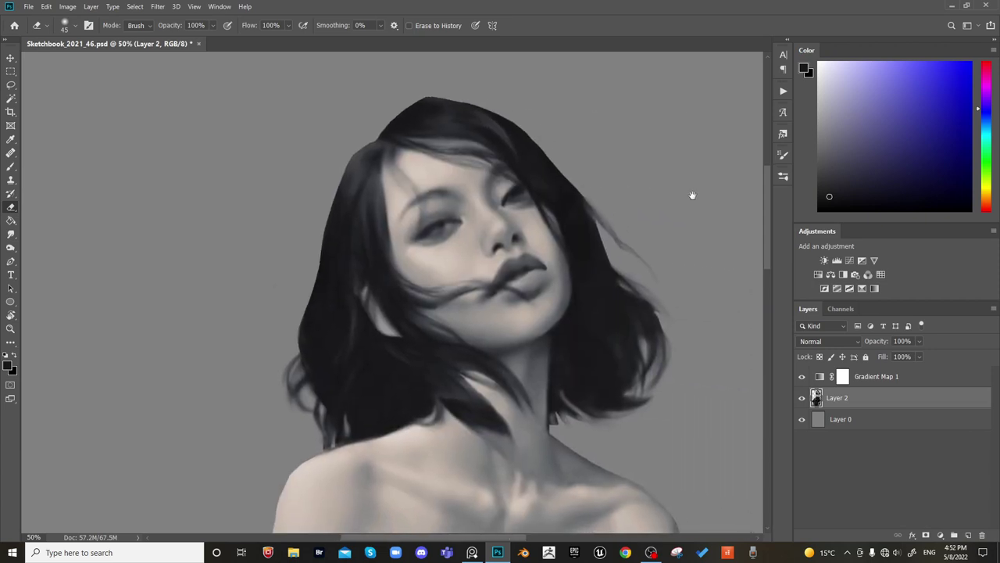
{"action": "key", "text": "h"}
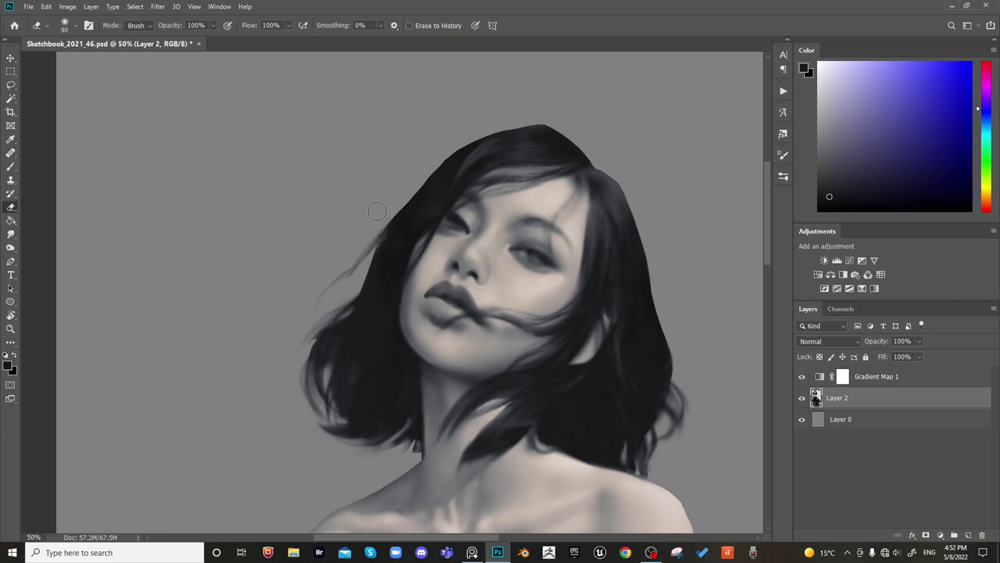
{"action": "left_click_drag", "start_coordinate": [376, 211], "coordinate": [324, 283]}
Paint subtle dark grey strands through the hair beside the forehead with the bristle brush, sampling a hair tone and starting at size 60
{"action": "key", "text": "b"}
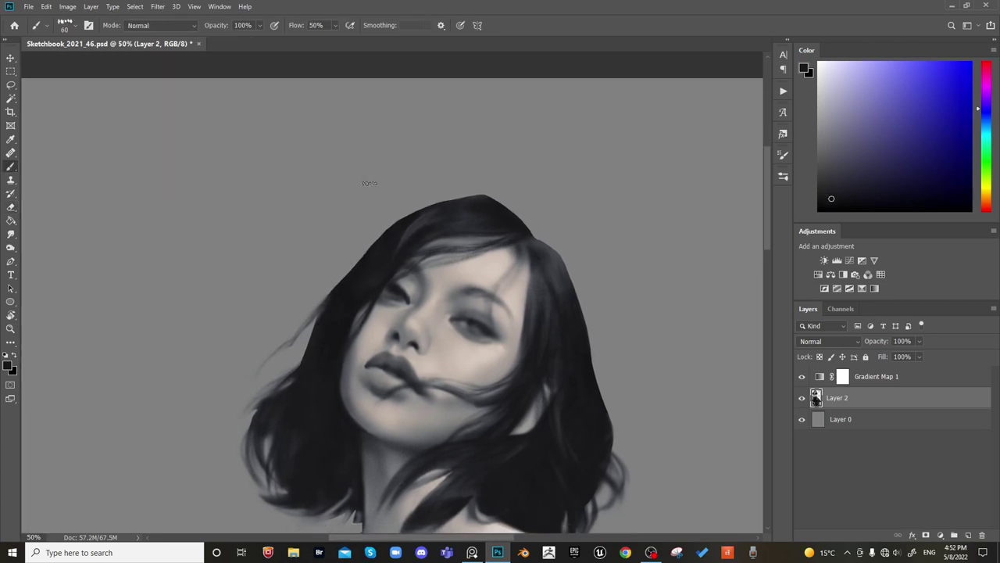
{"action": "key", "text": "bracketleft"}
{"action": "key", "text": "bracketright"}
{"action": "left_click", "coordinate": [432, 242], "text": "alt"}
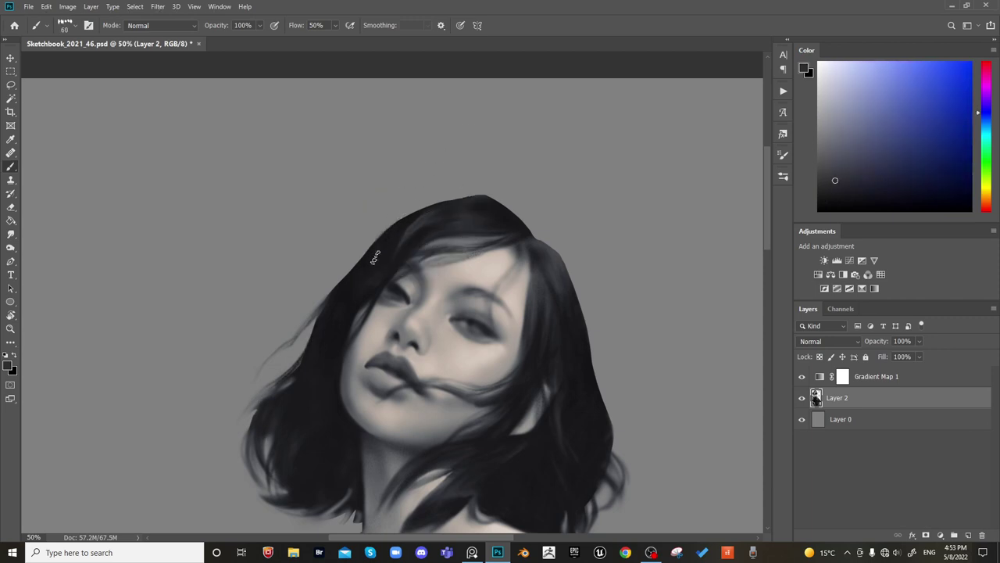
{"action": "key", "text": "bracketright"}
{"action": "key", "text": "bracketright"}
{"action": "key", "text": "bracketright"}
{"action": "key", "text": "bracketleft"}
Sample a light grey from the face edge and paint faint highlight strands in the hair beside the jaw, using sizes 90 and 60
{"action": "left_click", "coordinate": [358, 358], "text": "alt"}
{"action": "key", "text": "bracketright"}
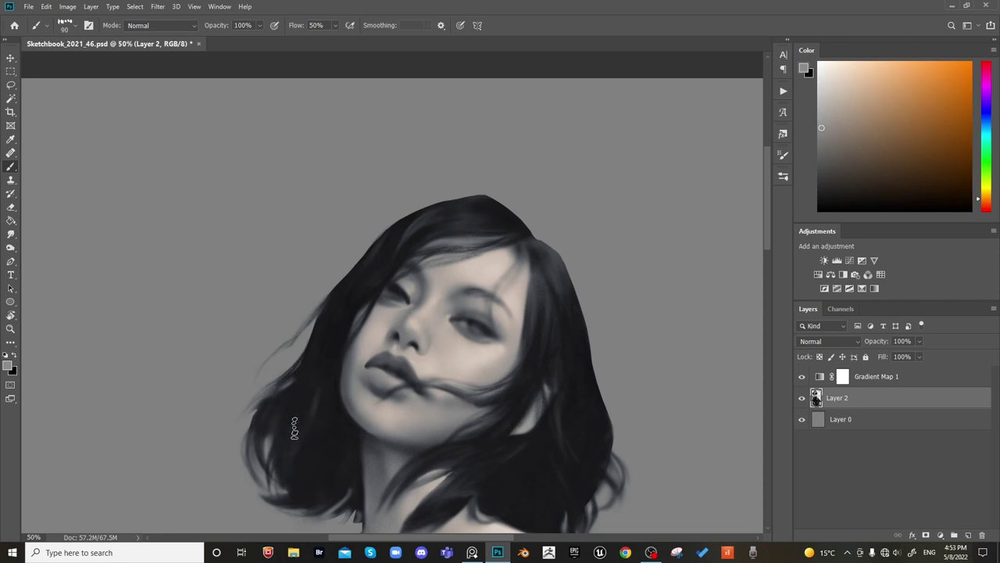
{"action": "key", "text": "bracketleft"}
{"action": "key", "text": "bracketleft"}
{"action": "key", "text": "bracketright"}
{"action": "key", "text": "bracketleft"}
{"action": "key", "text": "bracketleft"}
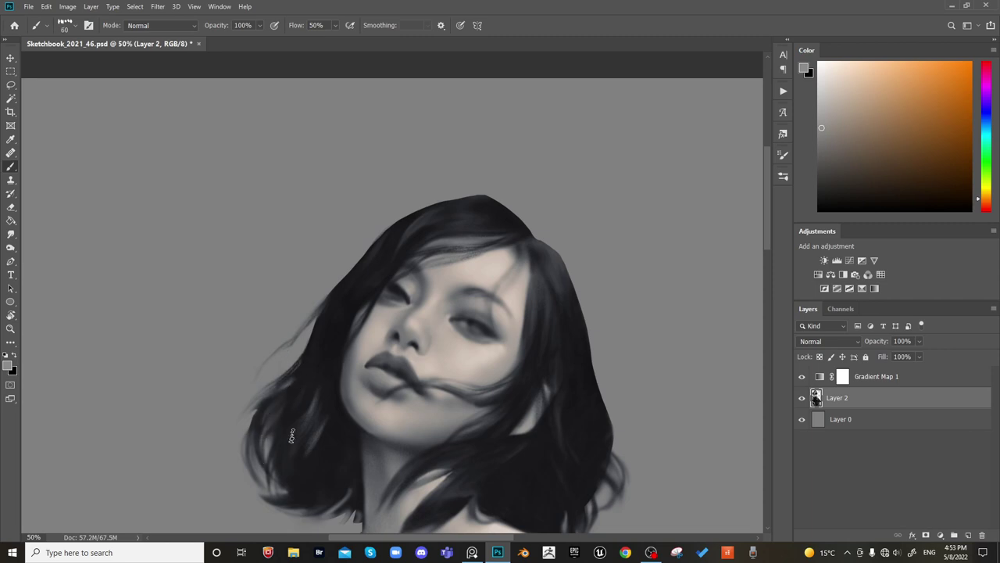
Paint dark strands between the highlights and through the lower hair ends at size 60, resampling hair tones, and clean with eraser size 90
{"action": "left_click", "coordinate": [320, 386], "text": "alt"}
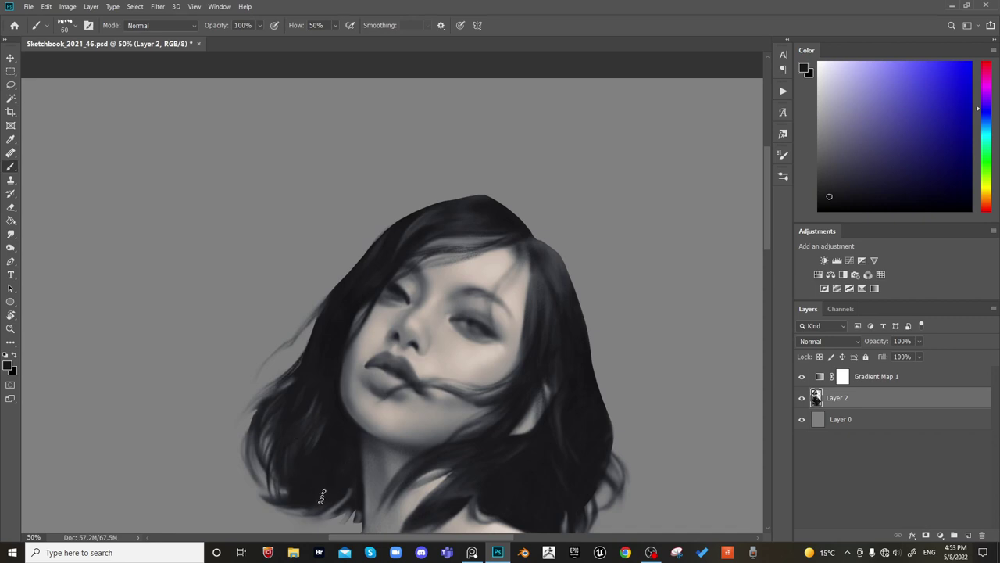
{"action": "left_click", "coordinate": [321, 368], "text": "alt"}
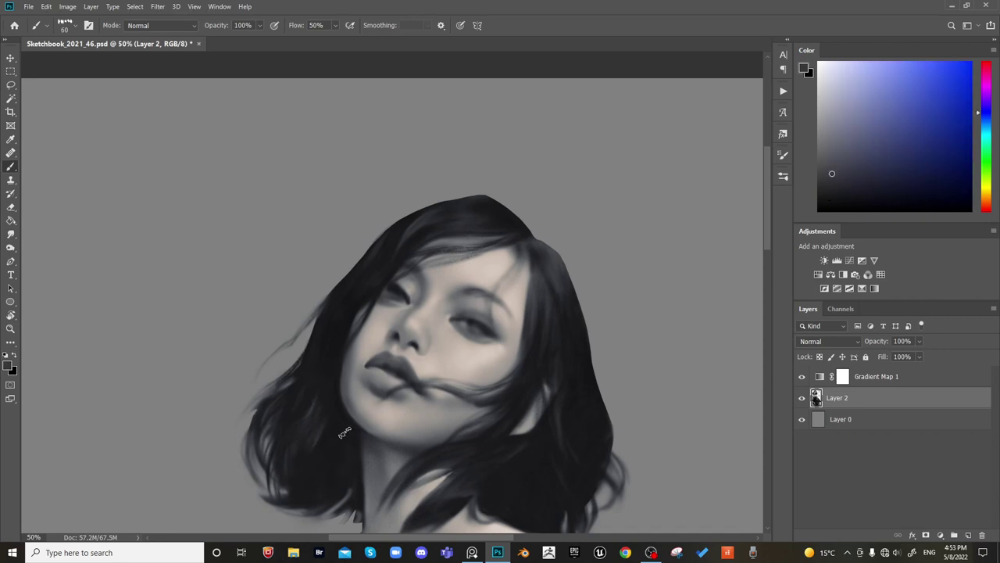
{"action": "left_click", "coordinate": [347, 511], "text": "alt"}
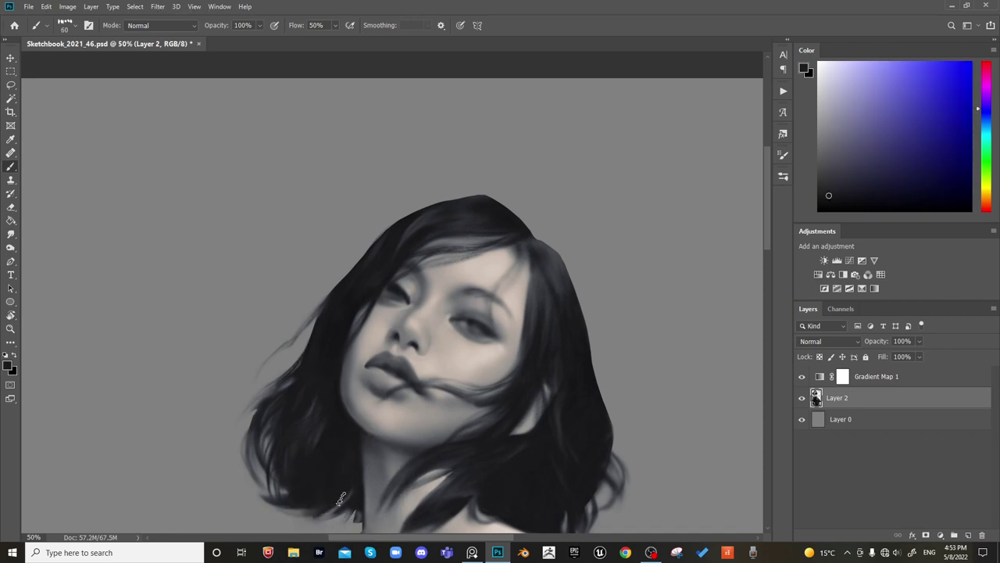
{"action": "left_click_drag", "start_coordinate": [639, 363], "coordinate": [486, 205]}
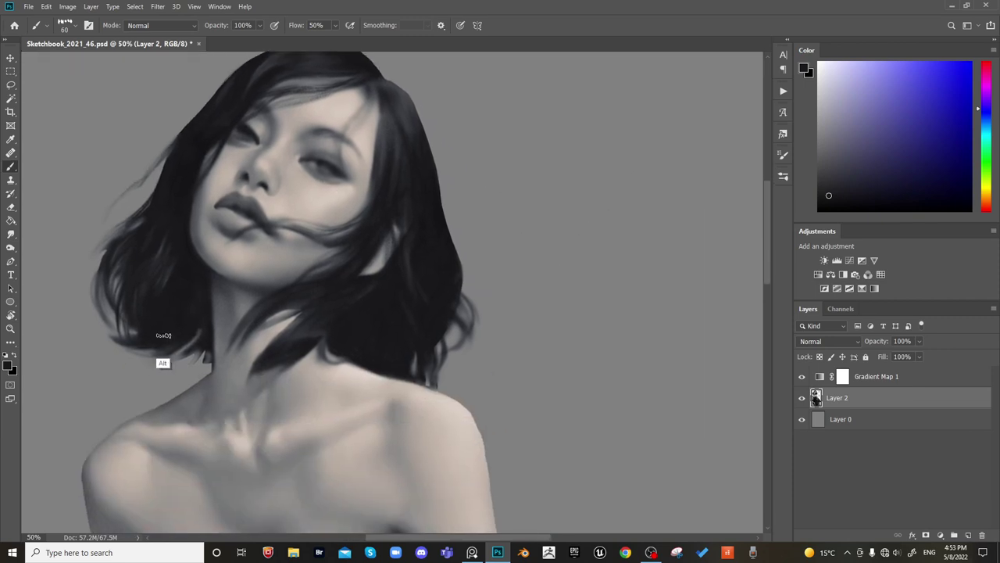
{"action": "left_click", "coordinate": [162, 361], "text": "alt"}
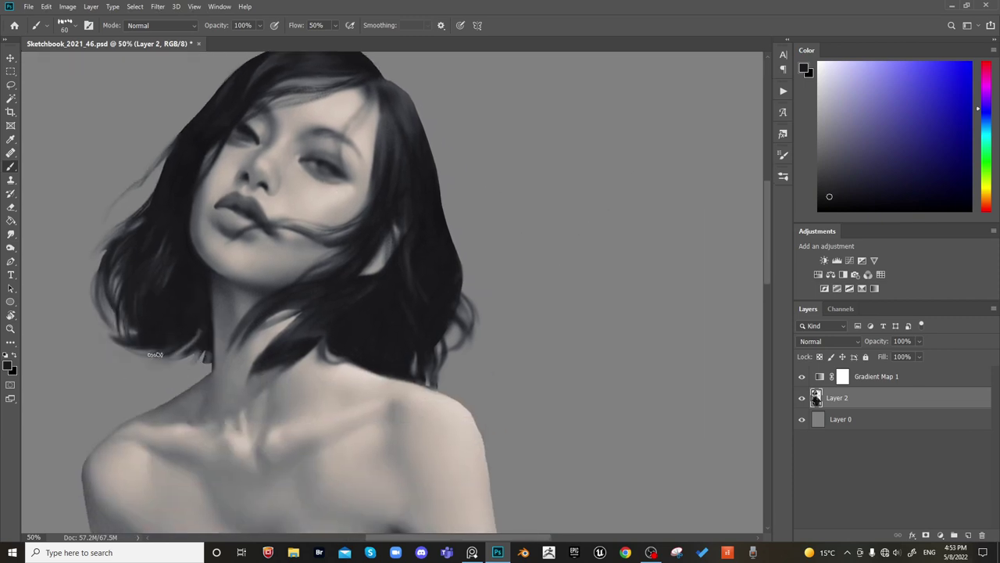
{"action": "left_click", "coordinate": [192, 323], "text": "alt"}
{"action": "key", "text": "e"}
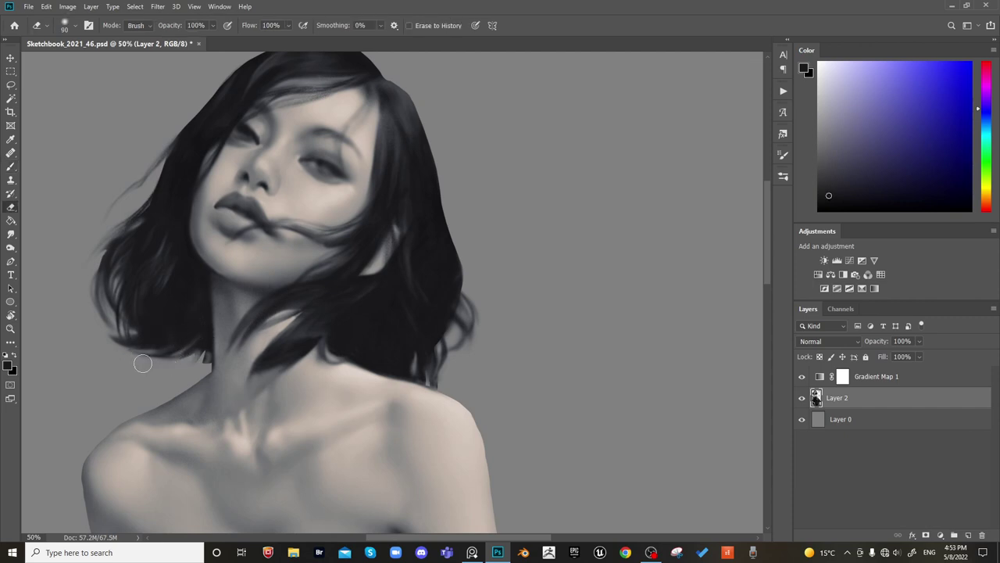
Flip the canvas horizontally, darken strands beside the jaw with sampled hair tone and a bristle brush up to 125, and flip it back
{"action": "key", "text": "F2"}
{"action": "left_click_drag", "start_coordinate": [659, 313], "coordinate": [649, 339]}
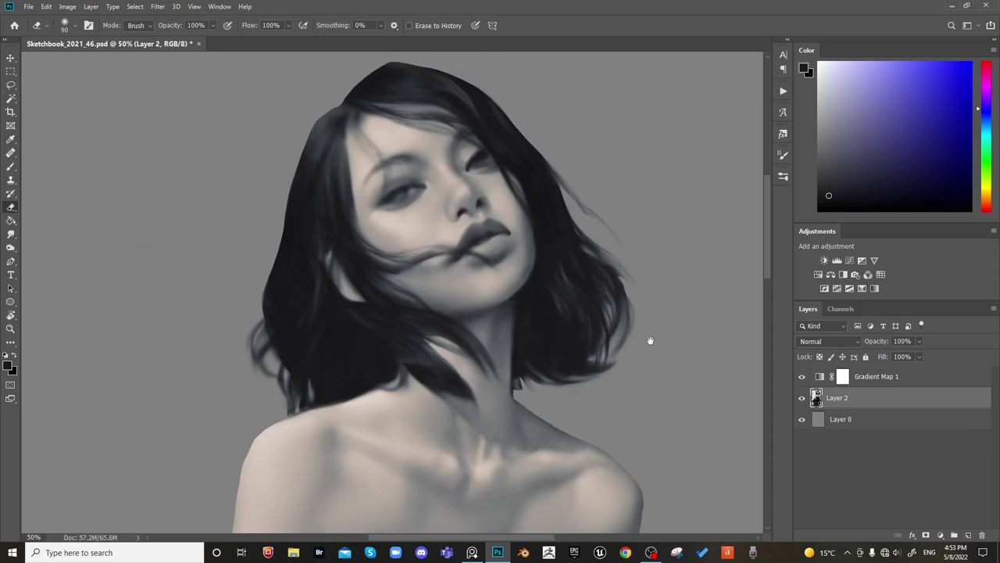
{"action": "key", "text": "b"}
{"action": "left_click", "coordinate": [554, 312], "text": "alt"}
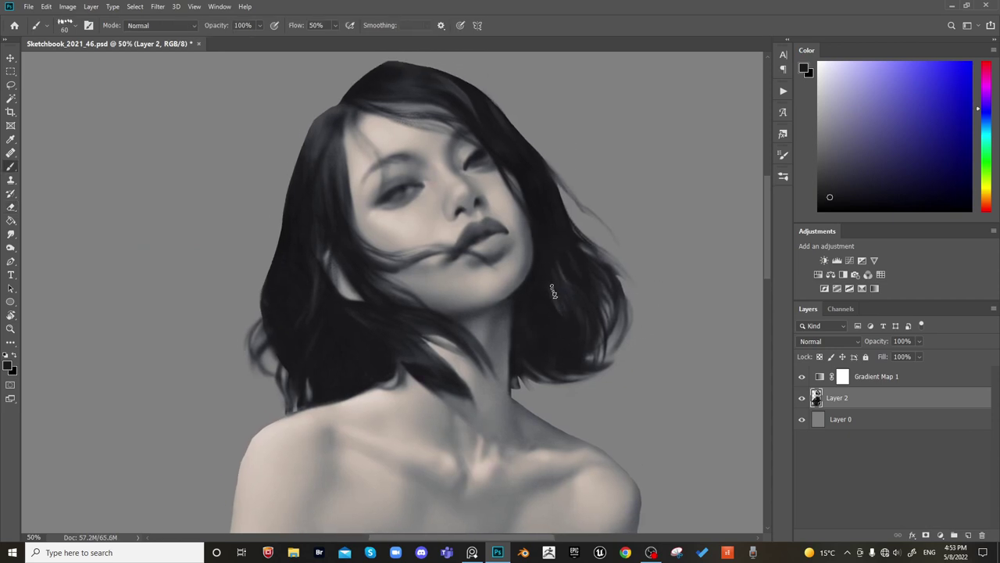
{"action": "key", "text": "bracketright"}
{"action": "key", "text": "bracketright"}
{"action": "key", "text": "bracketright"}
{"action": "key", "text": "bracketright"}
{"action": "key", "text": "bracketright"}
{"action": "key", "text": "ctrl+shift+h"}
{"action": "key", "text": "space"}
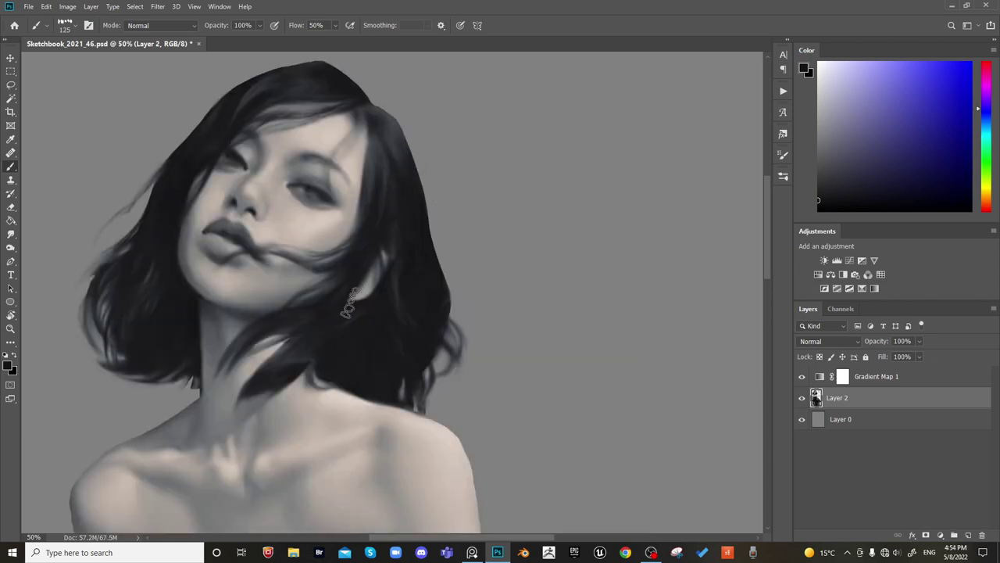
Paint soft strands into the lock below the ear with the size 125 bristle brush, sampling light skin and dark hair tones
{"action": "left_click", "coordinate": [309, 391], "text": "alt"}
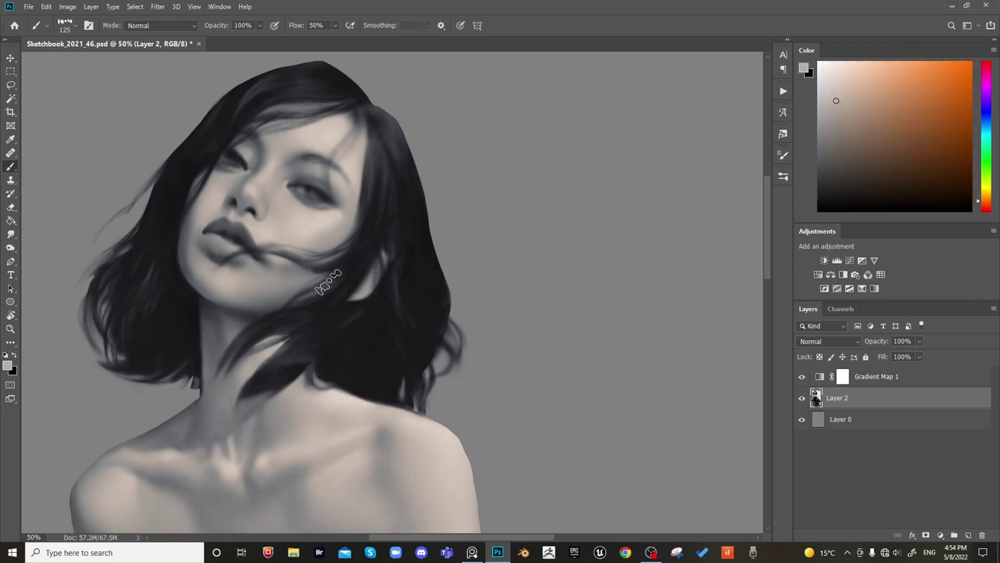
{"action": "left_click", "coordinate": [381, 295], "text": "alt"}
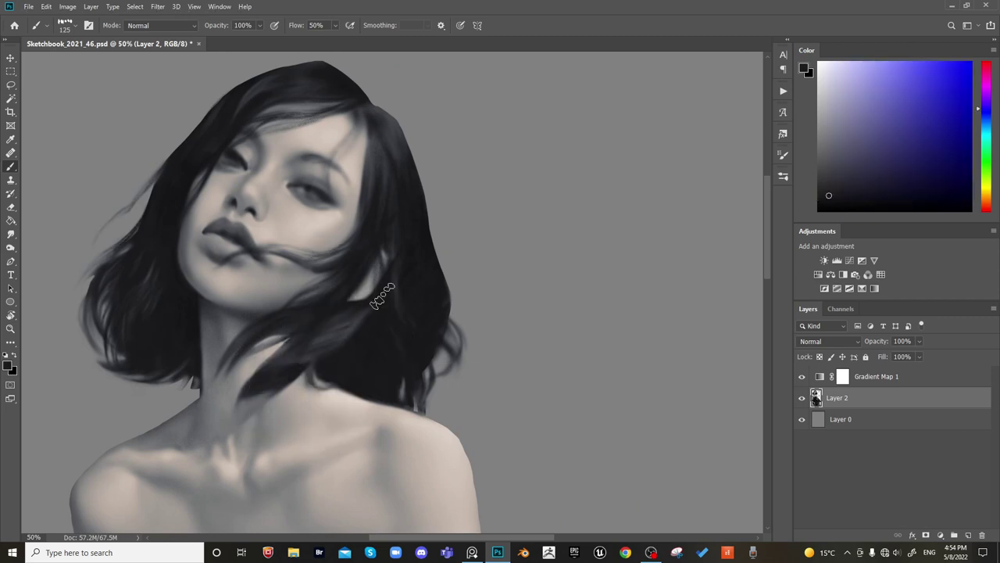
{"action": "key", "text": "bracketleft"}
{"action": "key", "text": "bracketleft"}
{"action": "key", "text": "bracketleft"}
Refine the lock below the ear with alternating dark grey and near-black hair tones, using bristle brush sizes 80 and 70
{"action": "left_click", "coordinate": [309, 364], "text": "alt"}
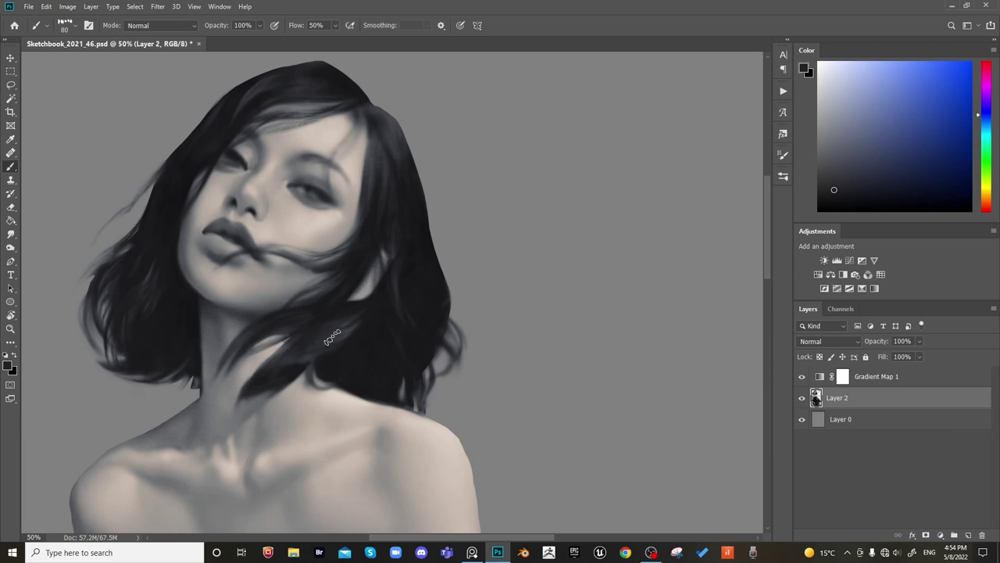
{"action": "left_click", "coordinate": [350, 373], "text": "alt"}
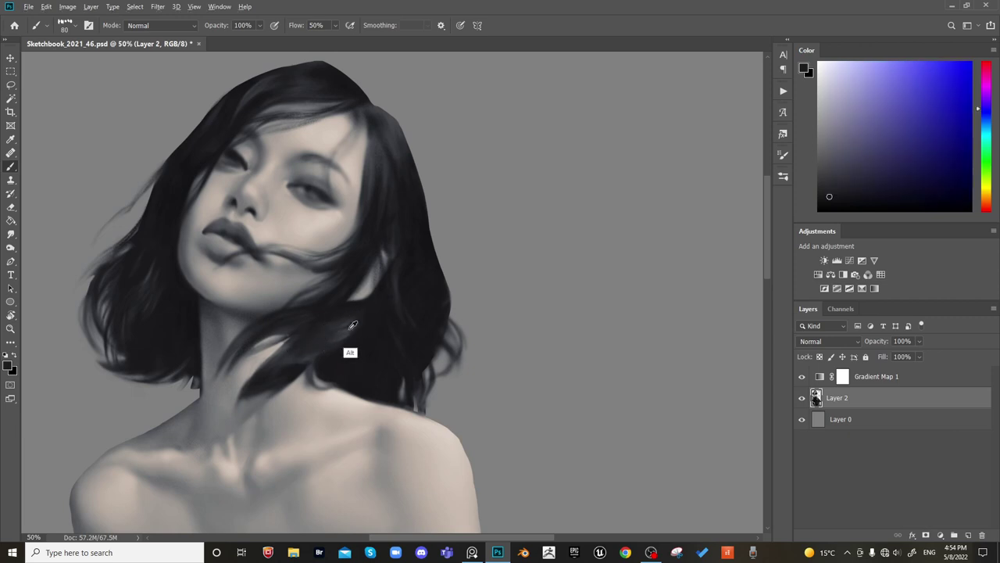
{"action": "left_click", "coordinate": [351, 352], "text": "alt"}
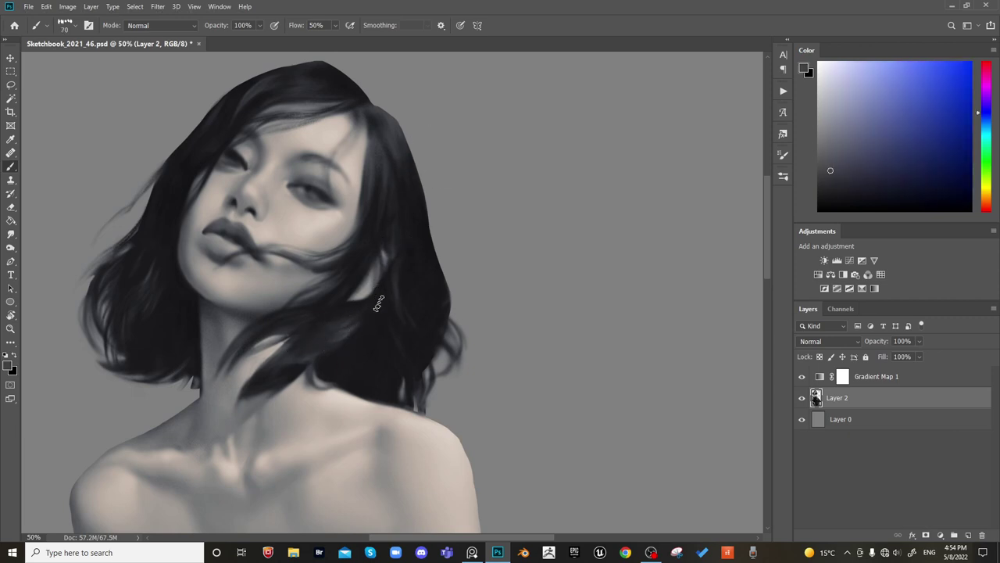
{"action": "left_click", "coordinate": [366, 361], "text": "alt"}
{"action": "key", "text": "bracketleft"}
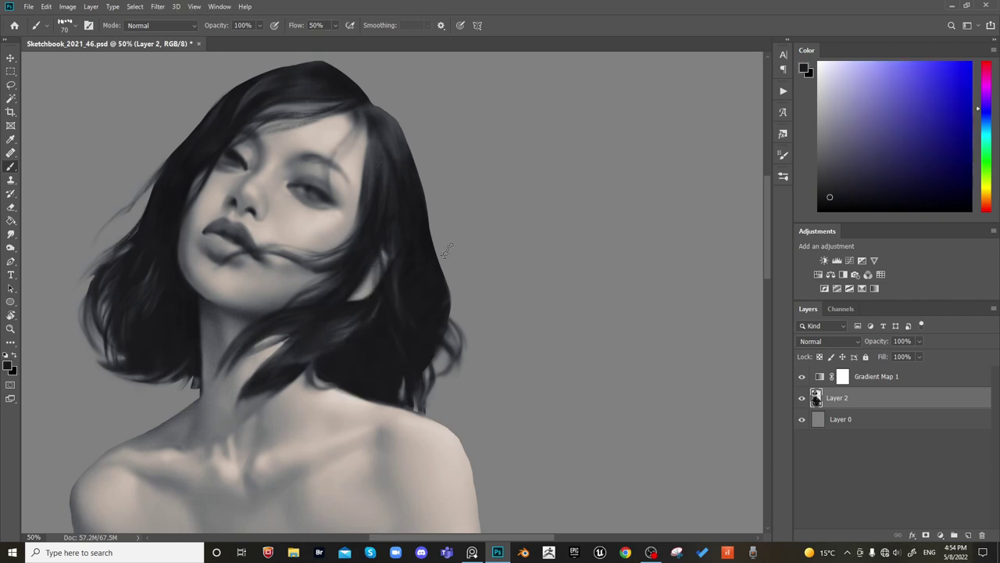
Paint fine dark wisps across the forehead at brush size 45 and refine the hair edge beside the cheek with sampled skin and hair tones
{"action": "key", "text": "ctrl+minus"}
{"action": "key", "text": "ctrl+minus"}
{"action": "key", "text": "ctrl+shift+h"}
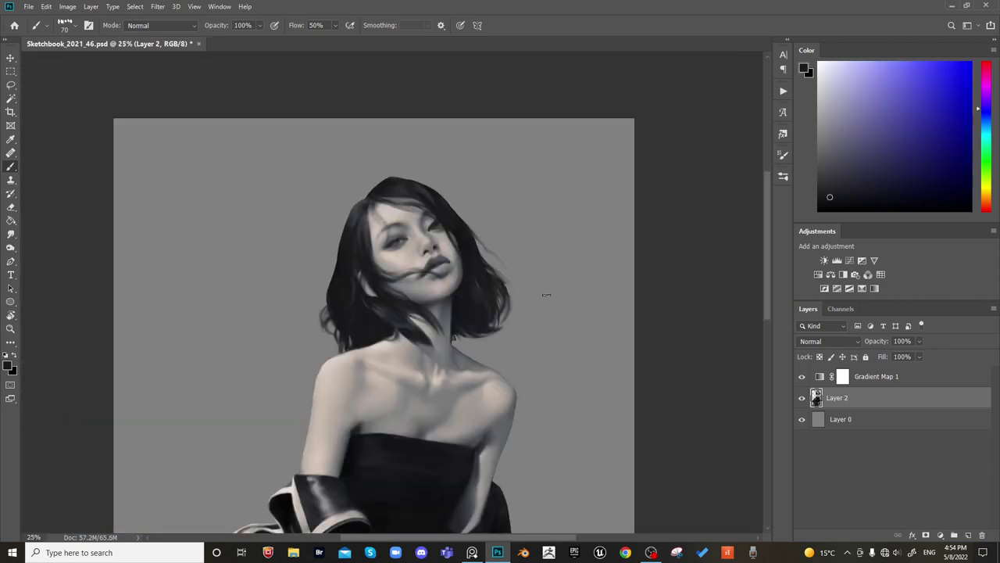
{"action": "key", "text": "ctrl+plus"}
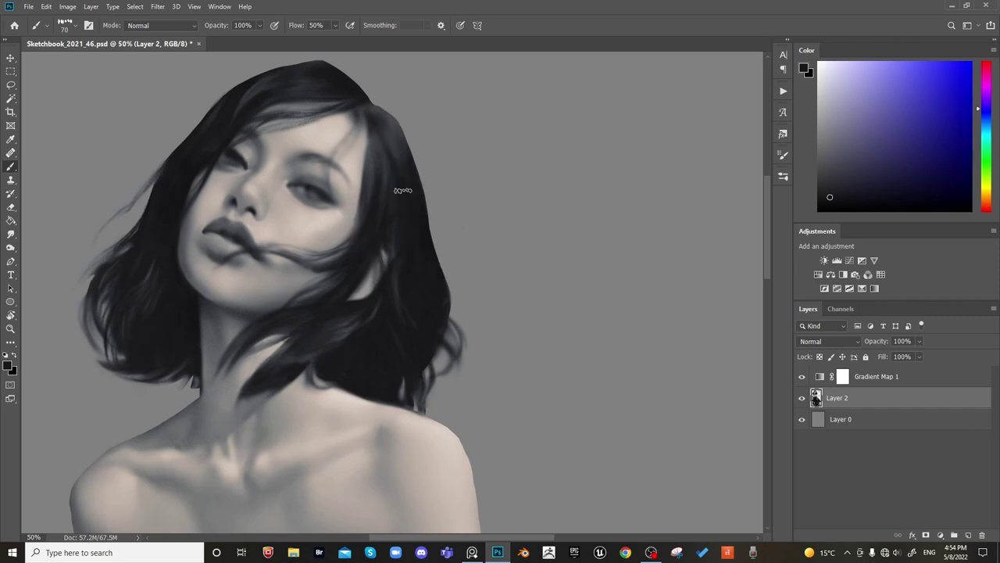
{"action": "key", "text": "bracketleft"}
{"action": "key", "text": "bracketleft"}
{"action": "key", "text": "bracketleft"}
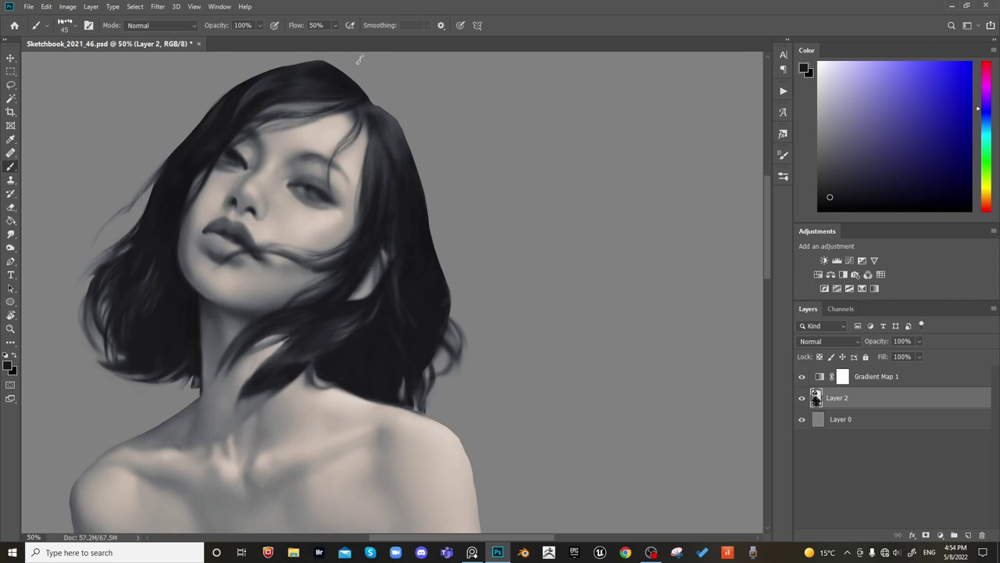
{"action": "left_click_drag", "start_coordinate": [363, 129], "coordinate": [339, 147]}
{"action": "left_click_drag", "start_coordinate": [293, 125], "coordinate": [348, 110]}
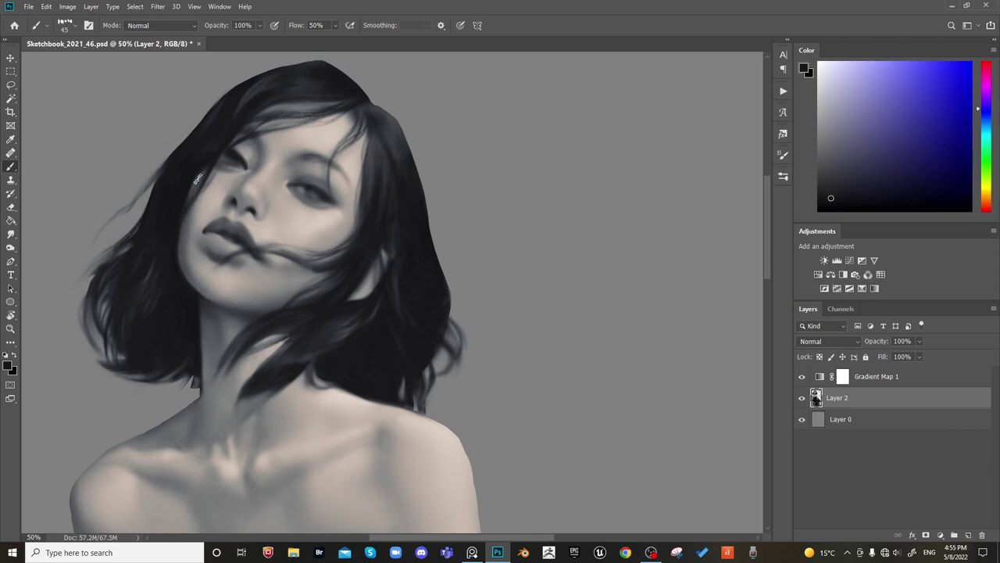
{"action": "left_click", "coordinate": [219, 208], "text": "alt"}
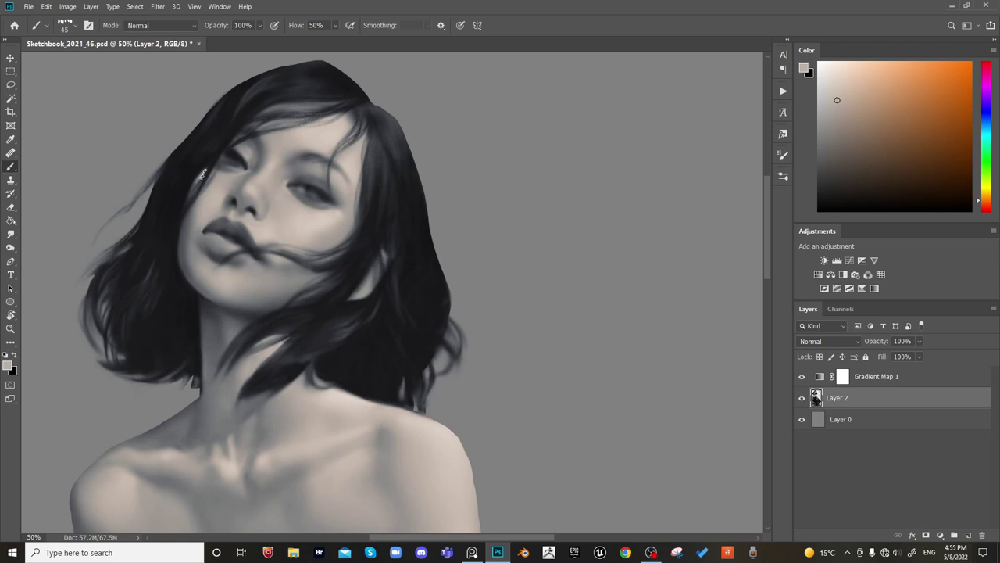
{"action": "left_click", "coordinate": [202, 170], "text": "alt"}
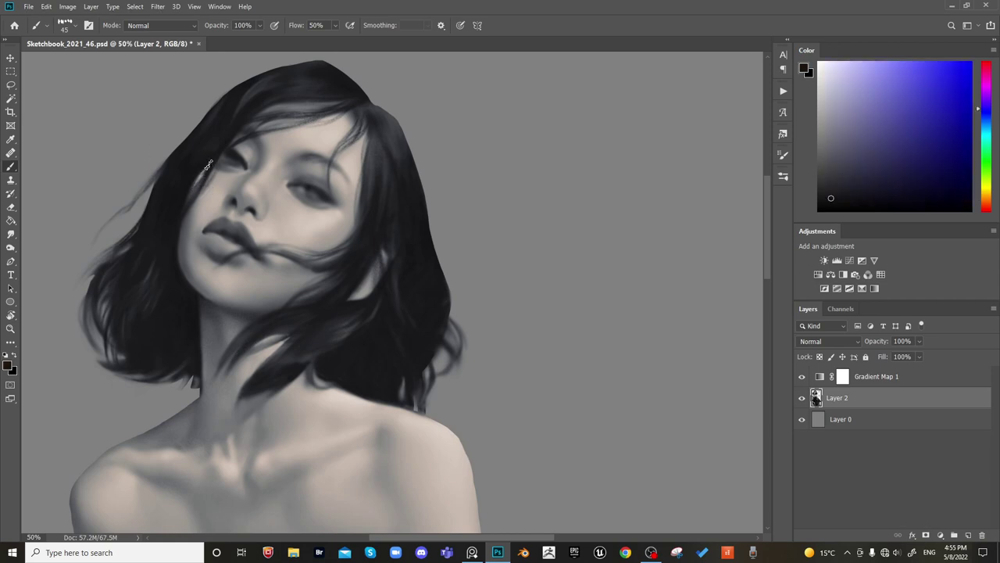
Check the portrait mirrored, then darken the outer hair mass beside the parting with near-black and the bristle brush at size 100
{"action": "scroll", "coordinate": [243, 119], "scroll_direction": "down", "scroll_amount": 4}
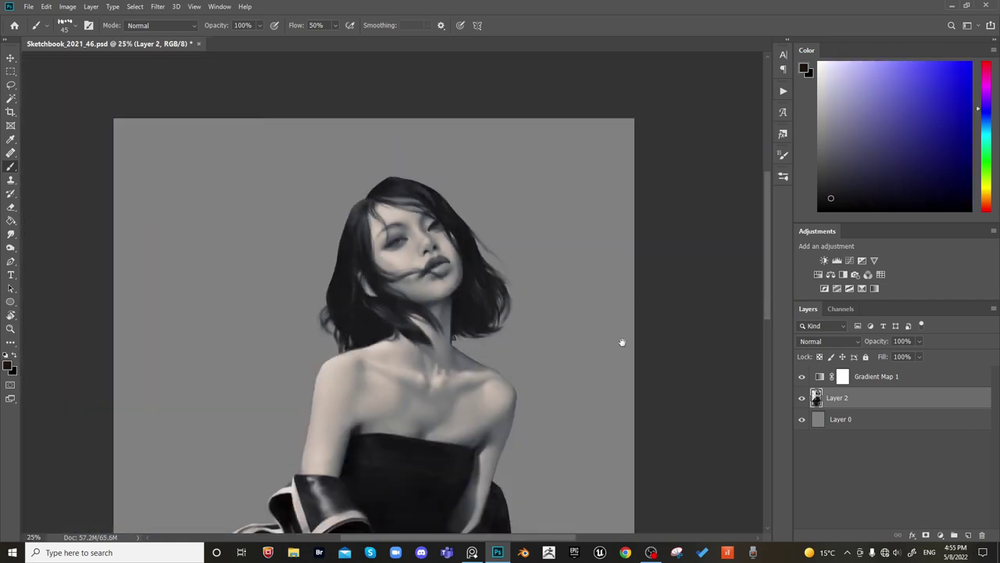
{"action": "left_click_drag", "start_coordinate": [621, 341], "coordinate": [593, 216]}
{"action": "key", "text": "ctrl+shift+h"}
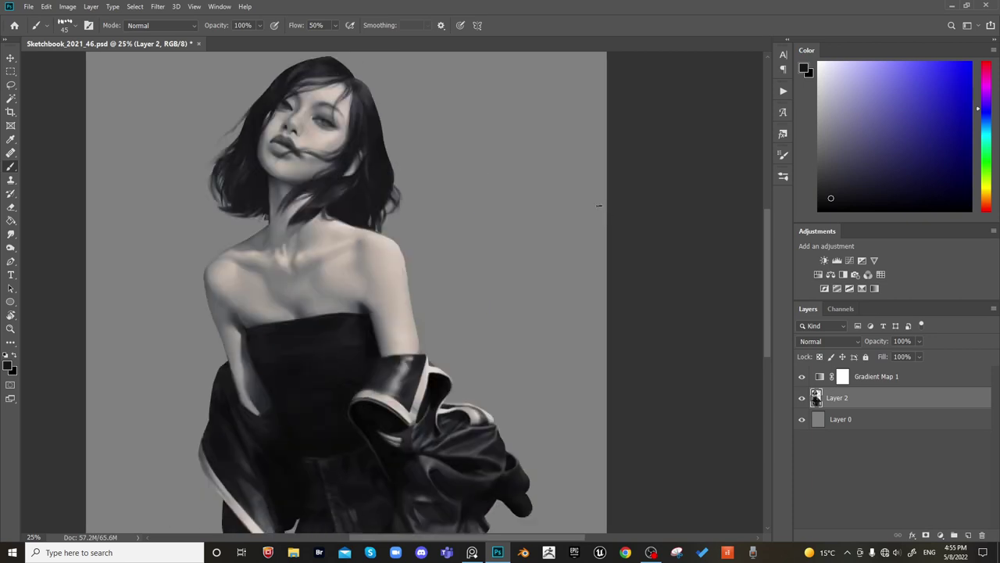
{"action": "key", "text": "ctrl+plus"}
{"action": "left_click_drag", "start_coordinate": [422, 130], "coordinate": [421, 368]}
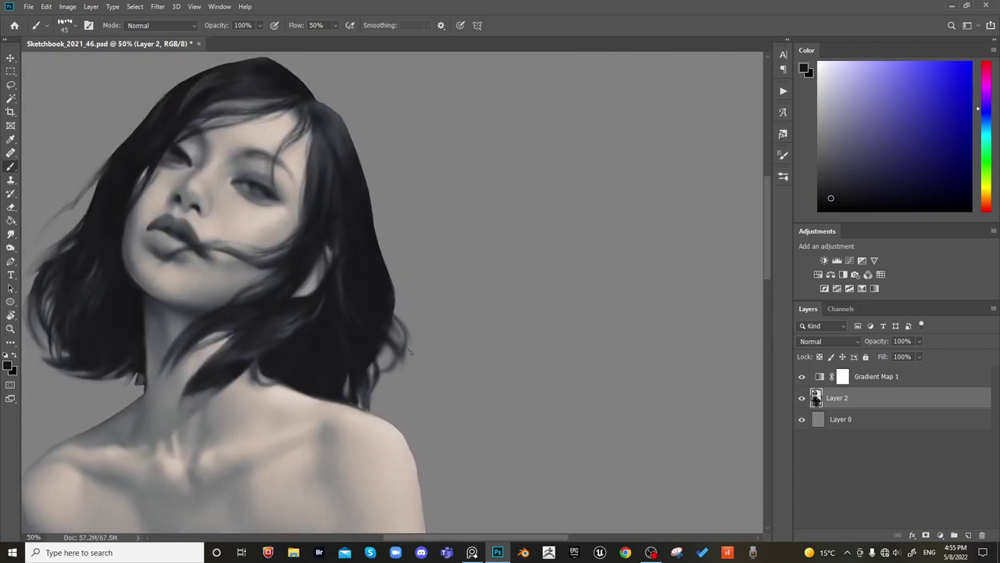
{"action": "key", "text": "bracketright"}
{"action": "key", "text": "bracketright"}
{"action": "key", "text": "bracketright"}
{"action": "key", "text": "bracketright"}
{"action": "left_click", "coordinate": [818, 206]}
{"action": "key", "text": "bracketright"}
{"action": "key", "text": "bracketright"}
{"action": "key", "text": "bracketleft"}
{"action": "key", "text": "bracketleft"}
{"action": "key", "text": "bracketleft"}
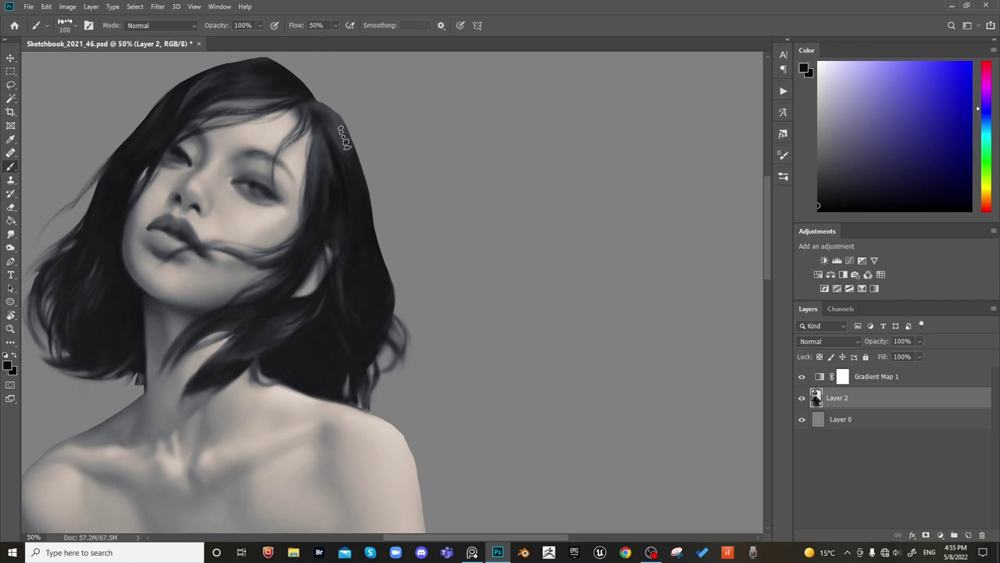
Refine the outer hair contour with a sampled dark hair tone at brush size 50 and an eraser at size 40
{"action": "key", "text": "bracketleft"}
{"action": "key", "text": "bracketleft"}
{"action": "key", "text": "e"}
{"action": "key", "text": "bracketleft"}
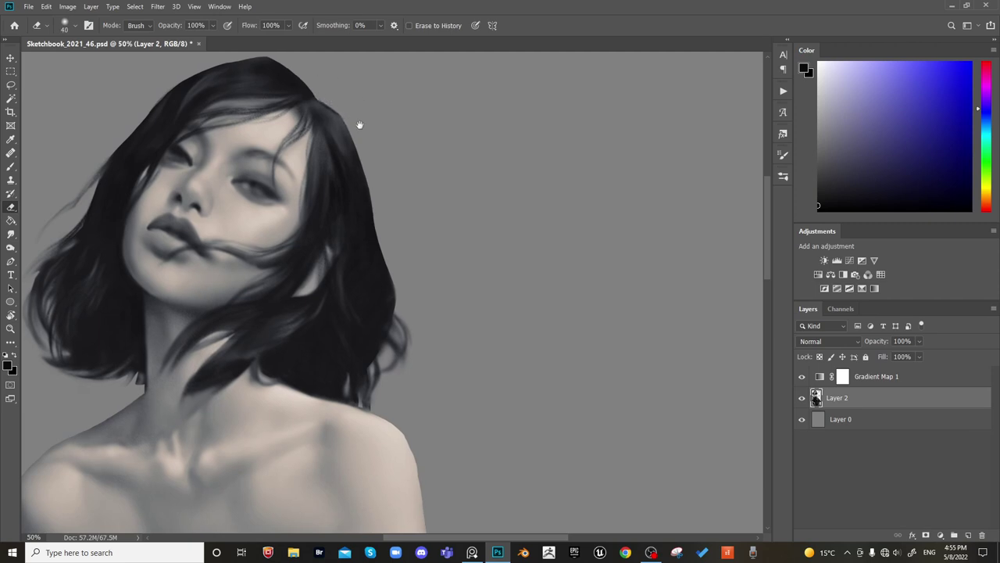
{"action": "key", "text": "b"}
{"action": "left_click", "coordinate": [359, 171], "text": "alt"}
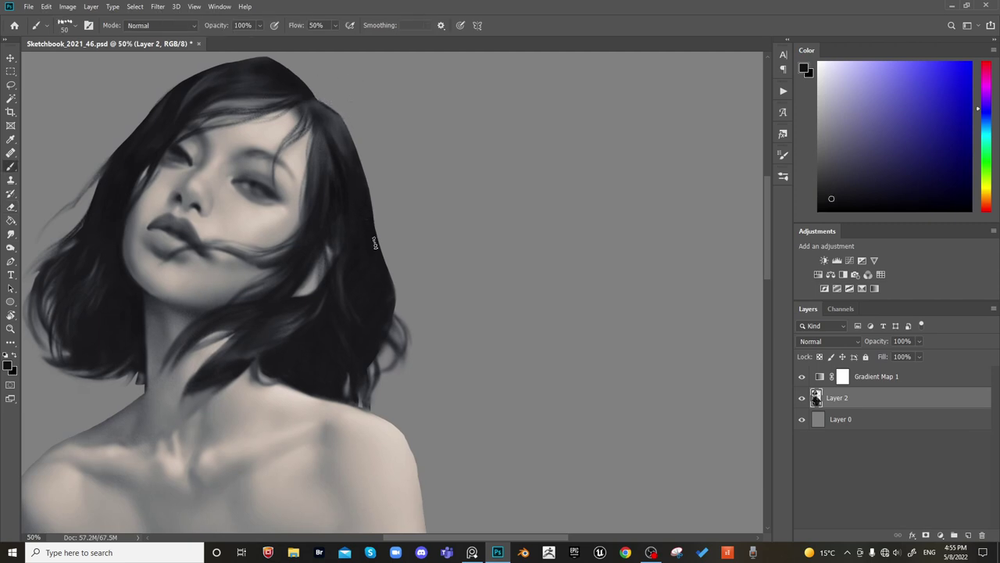
{"action": "key", "text": "e"}
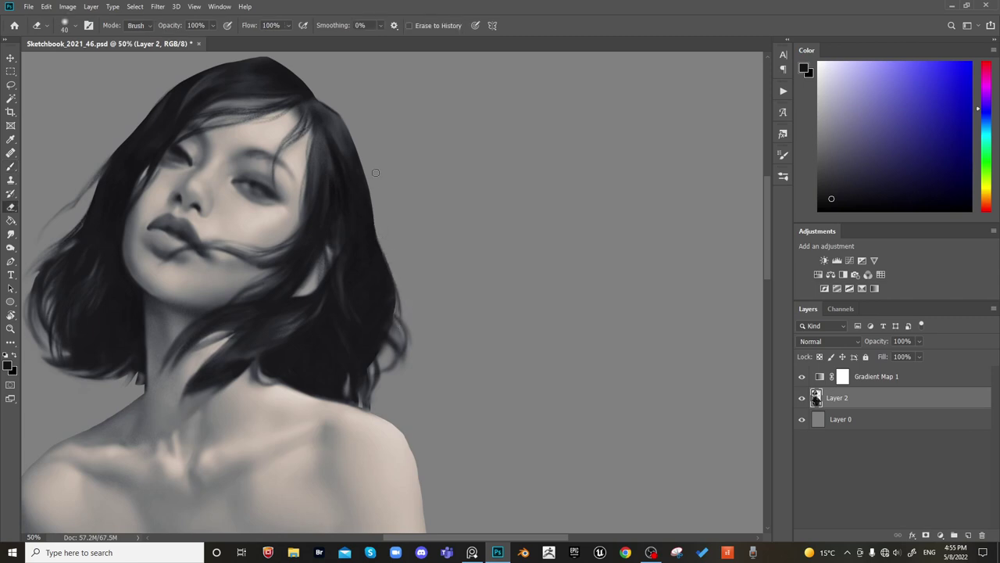
Examine the whole figure in mirrored and normal orientation to judge the hair silhouette
{"action": "key", "text": "ctrl+minus"}
{"action": "key", "text": "ctrl+minus"}
{"action": "left_click_drag", "start_coordinate": [519, 365], "coordinate": [525, 264]}
{"action": "key", "text": "ctrl+shift+h"}
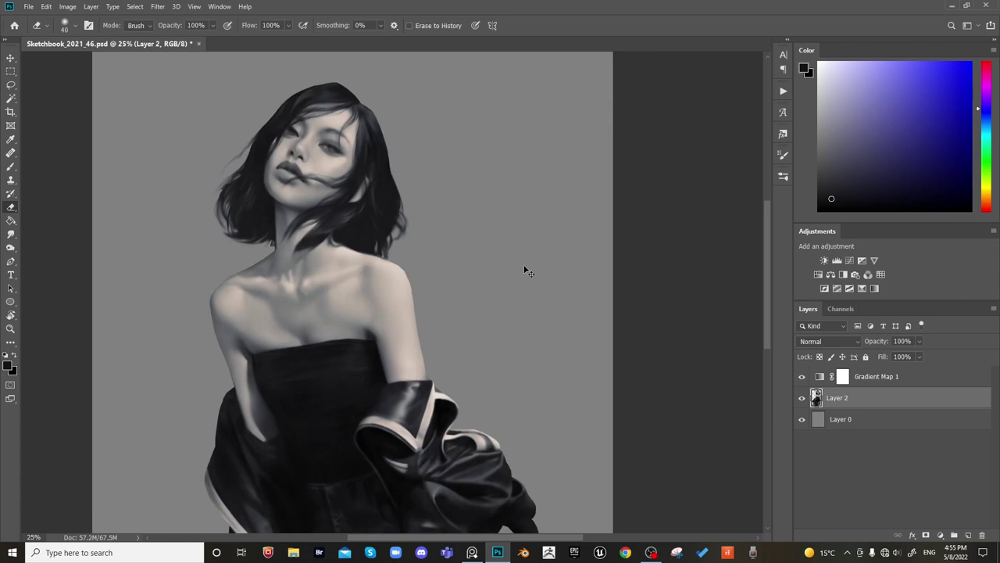
{"action": "key", "text": "ctrl+minus"}
{"action": "key", "text": "ctrl+plus"}
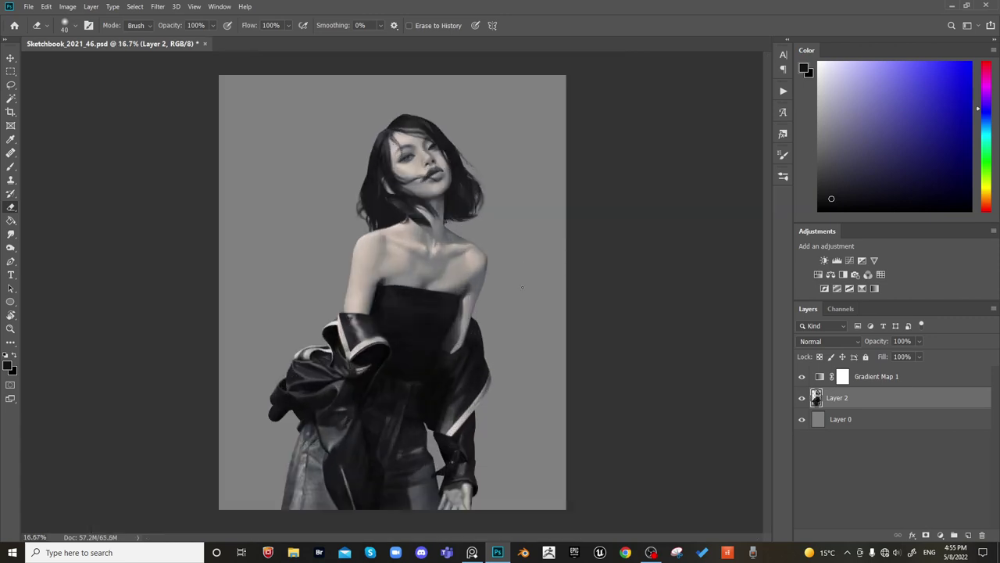
{"action": "key", "text": "ctrl+shift+h"}
{"action": "key", "text": "ctrl+plus"}
{"action": "key", "text": "ctrl+plus"}
{"action": "key", "text": "ctrl+plus"}
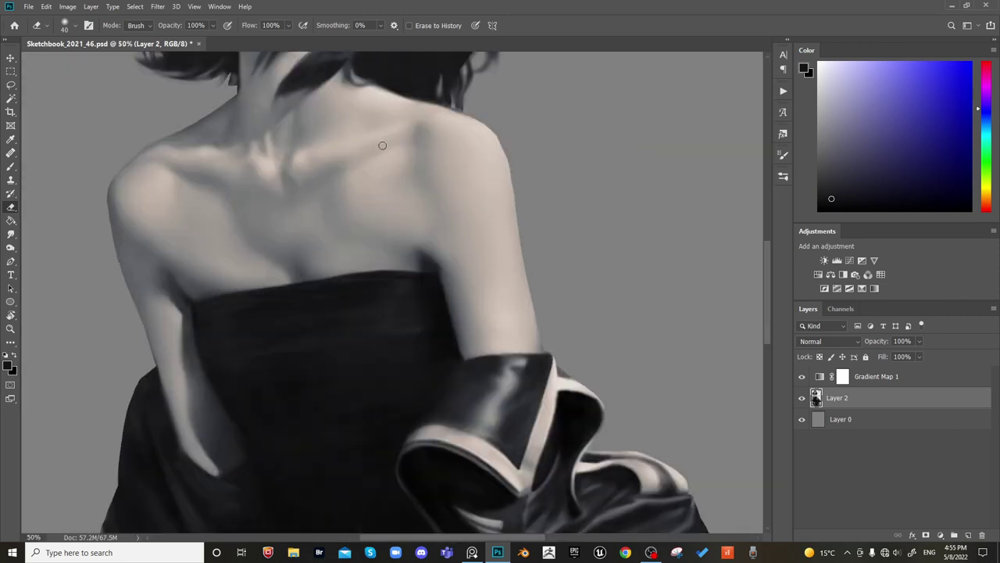
Paint loose dark strands at the lower hair ends beside the neck and trim them with the size 35 eraser
{"action": "mouse_move", "coordinate": [382, 146]}
{"action": "left_mouse_down"}
{"action": "mouse_move", "coordinate": [471, 346]}
{"action": "mouse_move", "coordinate": [522, 361]}
{"action": "left_mouse_up"}
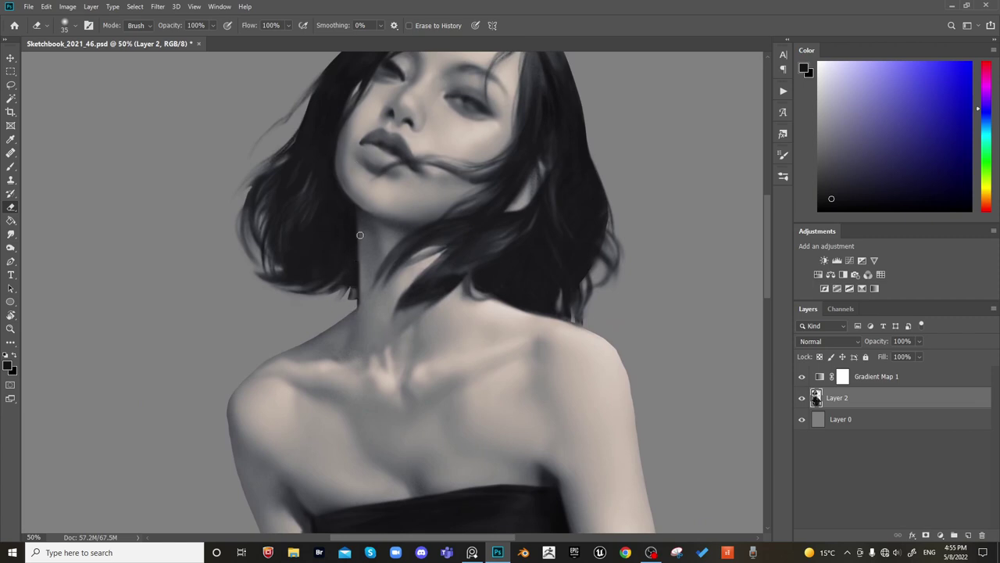
{"action": "key", "text": "b"}
{"action": "mouse_move", "coordinate": [350, 283]}
{"action": "left_mouse_down"}
{"action": "mouse_move", "coordinate": [327, 325]}
{"action": "mouse_move", "coordinate": [344, 314]}
{"action": "mouse_move", "coordinate": [325, 326]}
{"action": "left_mouse_up"}
{"action": "key", "text": "e"}
{"action": "left_click_drag", "start_coordinate": [346, 293], "coordinate": [328, 324]}
{"action": "key", "text": "b"}
{"action": "left_click", "coordinate": [348, 285], "text": "alt"}
{"action": "mouse_move", "coordinate": [348, 281]}
{"action": "left_mouse_down"}
{"action": "mouse_move", "coordinate": [322, 310]}
{"action": "mouse_move", "coordinate": [340, 290]}
{"action": "left_mouse_up"}
{"action": "key", "text": "e"}
{"action": "key", "text": "e"}
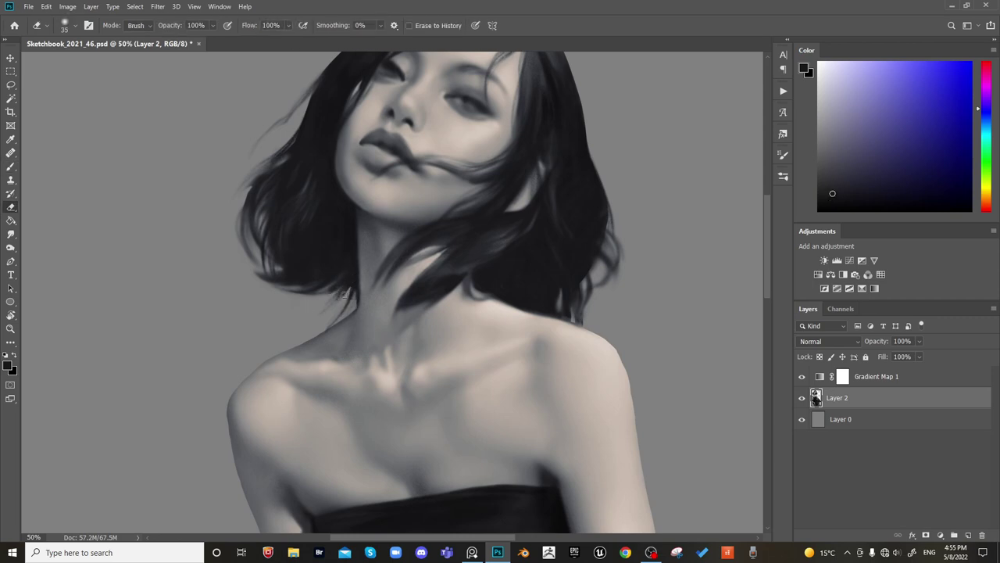
Thicken the strands falling beside the neck toward the shoulder with resampled dark hair tone at brush size 50
{"action": "left_click_drag", "start_coordinate": [425, 242], "coordinate": [476, 205]}
{"action": "key", "text": "b"}
{"action": "left_click", "coordinate": [405, 248], "text": "alt"}
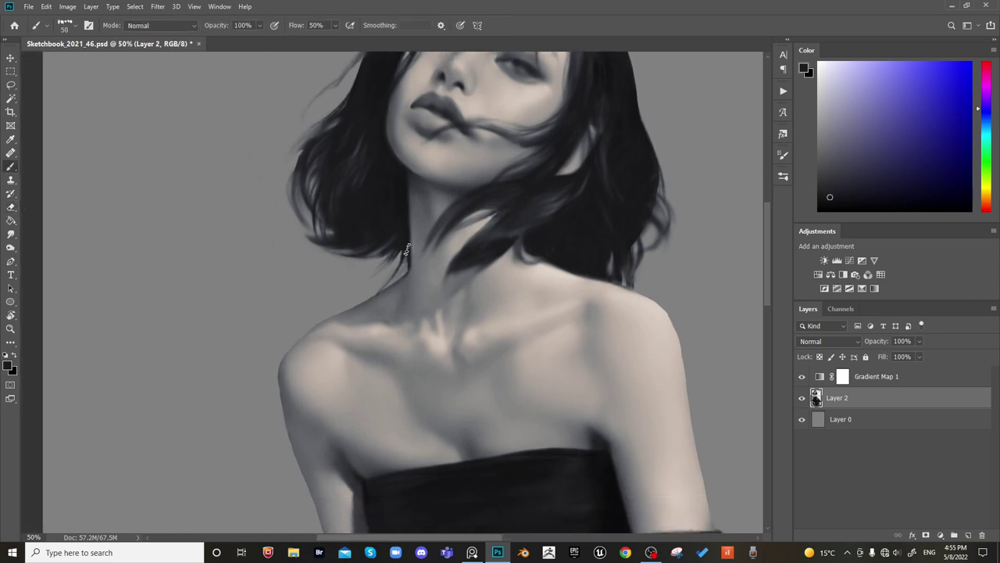
{"action": "left_click_drag", "start_coordinate": [405, 249], "coordinate": [390, 283]}
Clean the outer contours of both shoulders with the eraser at size 35
{"action": "key", "text": "e"}
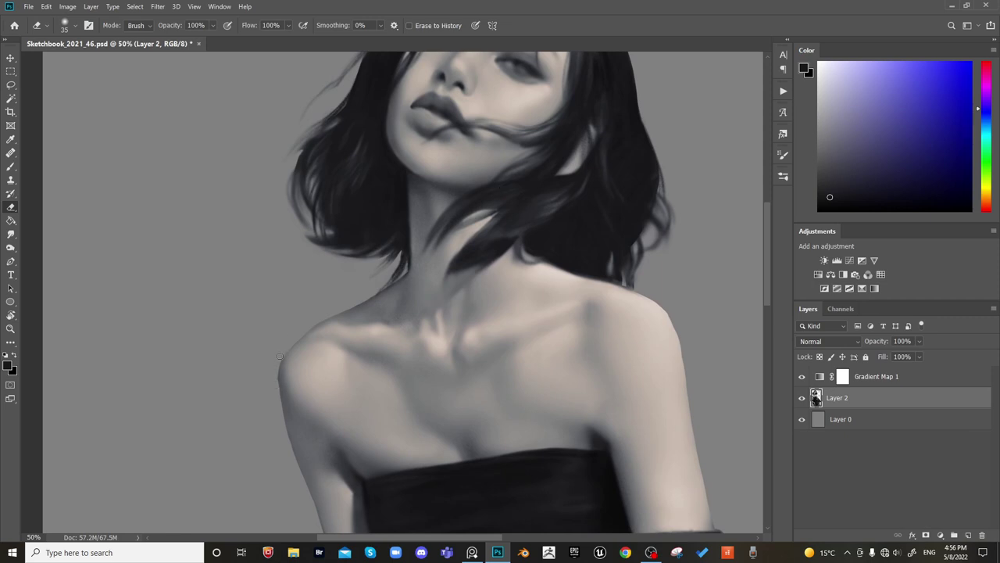
{"action": "left_click_drag", "start_coordinate": [286, 373], "coordinate": [243, 219]}
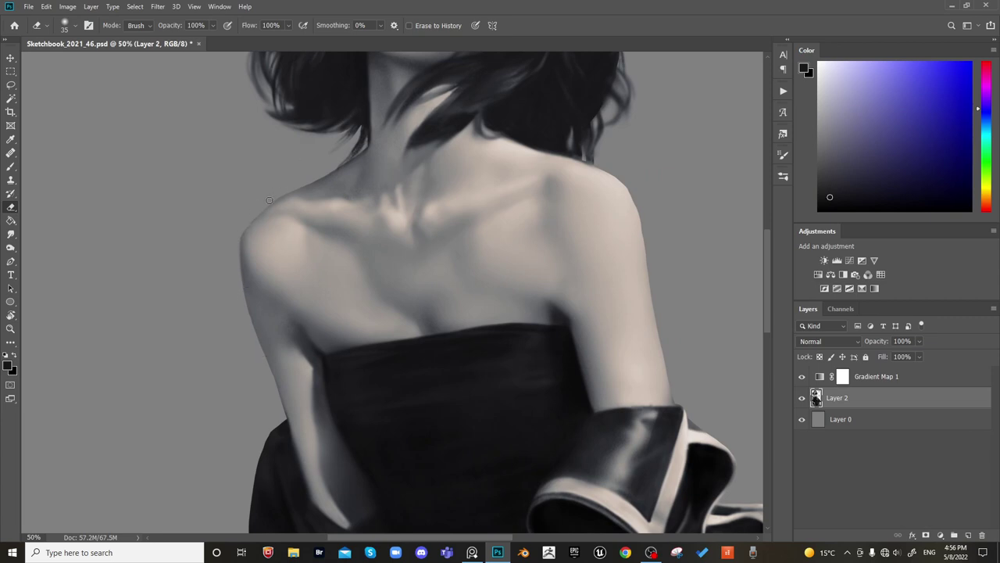
{"action": "left_click_drag", "start_coordinate": [689, 146], "coordinate": [373, 216]}
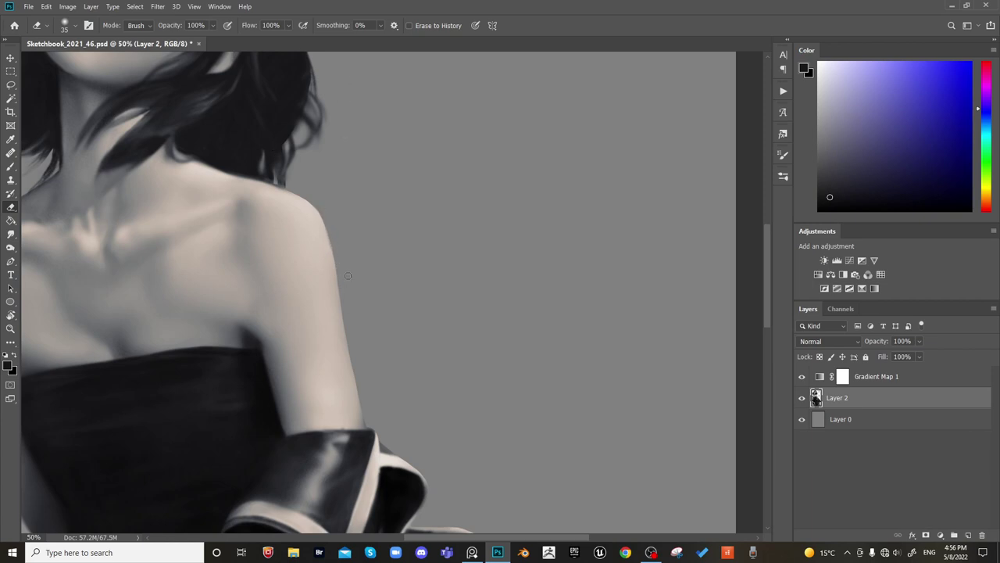
Compare the full portrait flipped and unflipped and with Gradient Map 1 hidden, and return to a close view of the head
{"action": "key", "text": "ctrl+0"}
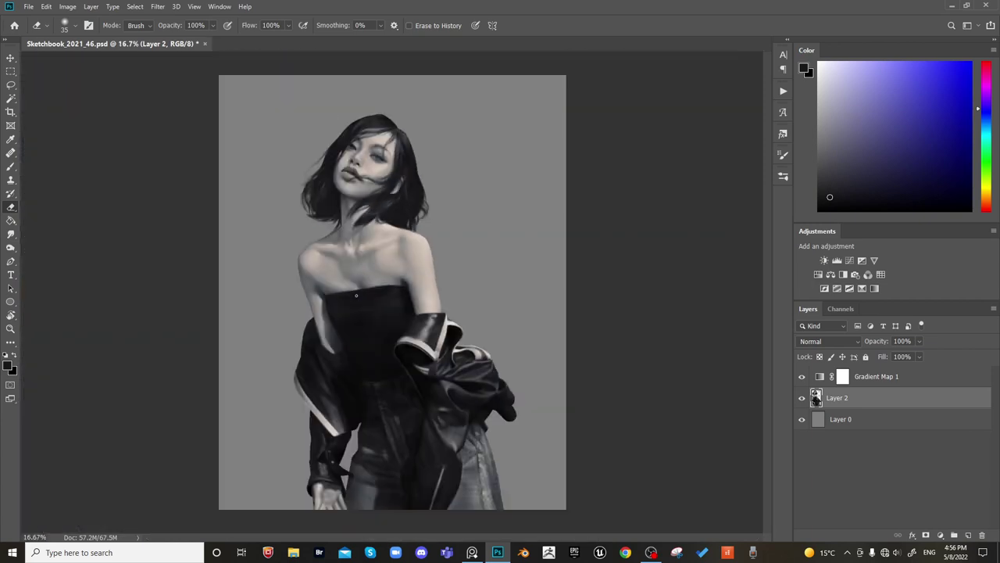
{"action": "key", "text": "ctrl+shift+h"}
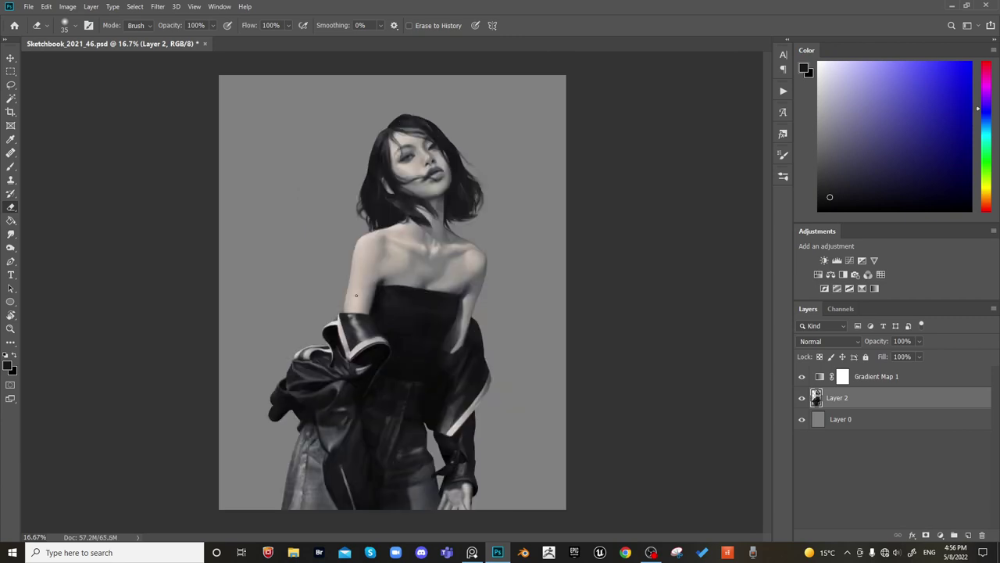
{"action": "key", "text": "ctrl+shift+h"}
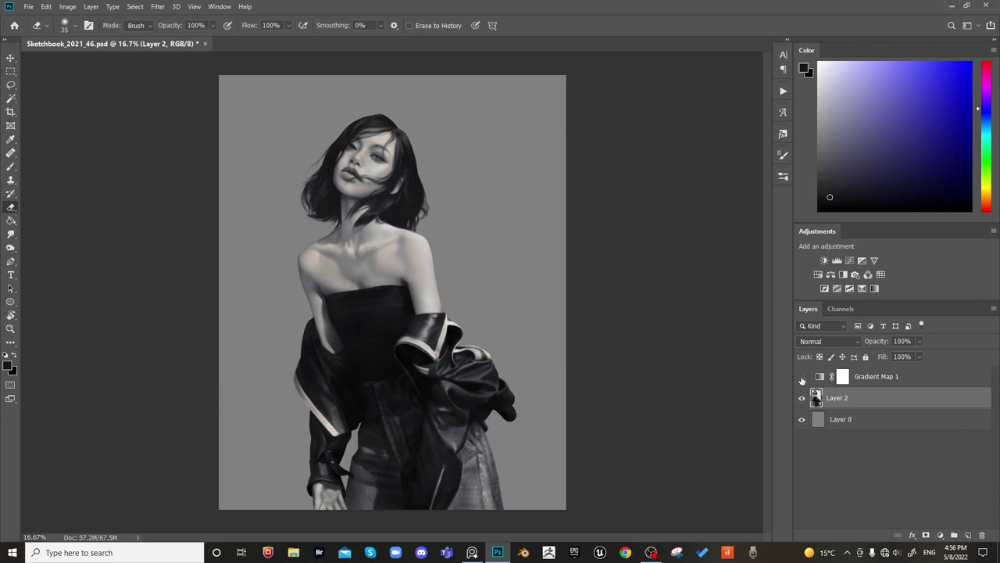
{"action": "key", "text": "ctrl+plus"}
{"action": "key", "text": "ctrl+plus"}
{"action": "key", "text": "ctrl+plus"}
{"action": "key", "text": "ctrl+plus"}
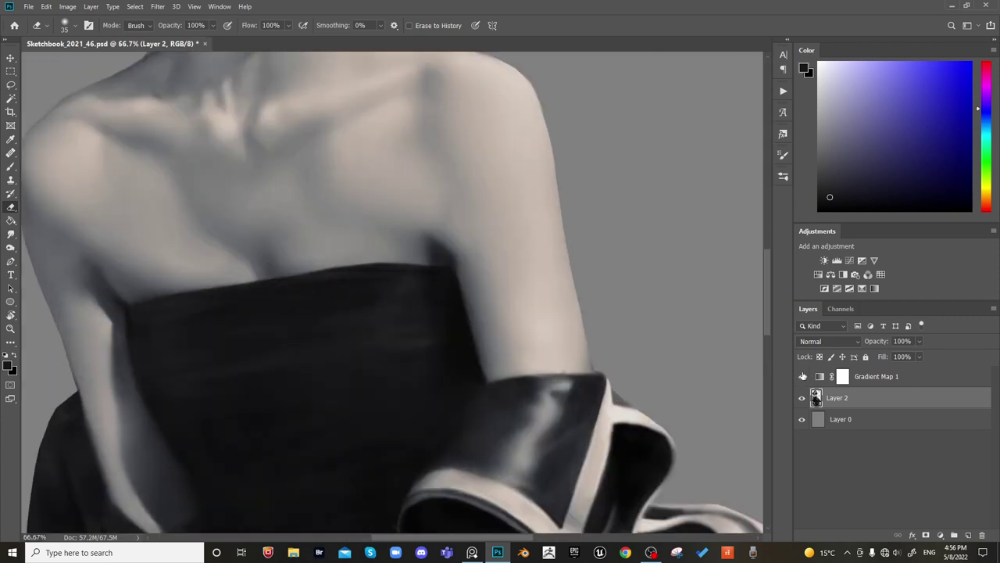
{"action": "left_click_drag", "start_coordinate": [409, 187], "coordinate": [421, 323]}
{"action": "scroll", "coordinate": [421, 323], "scroll_direction": "up", "scroll_amount": 3}
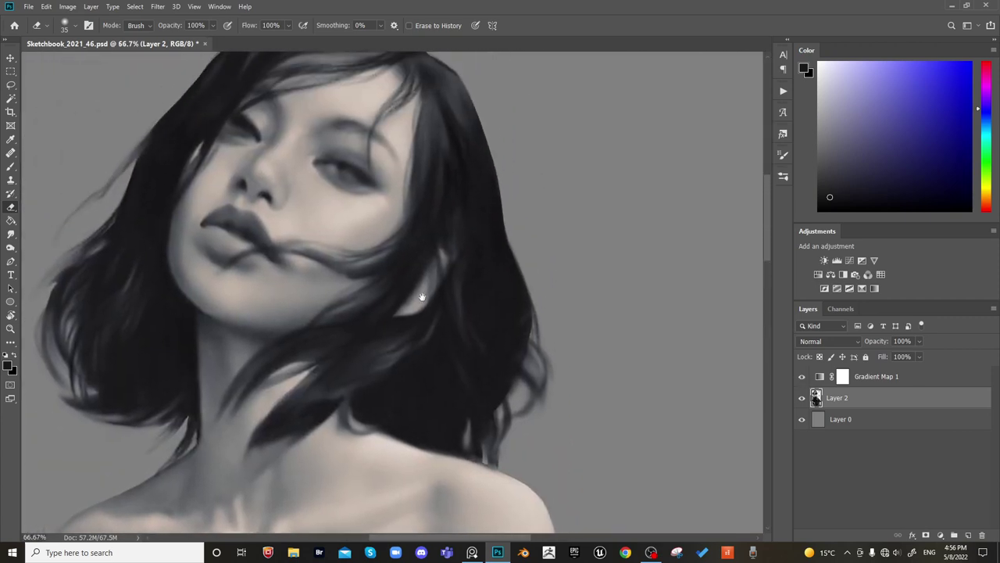
Paint strands along the fringe and the lock at the jaw with the size 50 bristle brush, sampling dark hair and mid-grey skin tones
{"action": "key", "text": "b"}
{"action": "left_click", "coordinate": [429, 381], "text": "alt"}
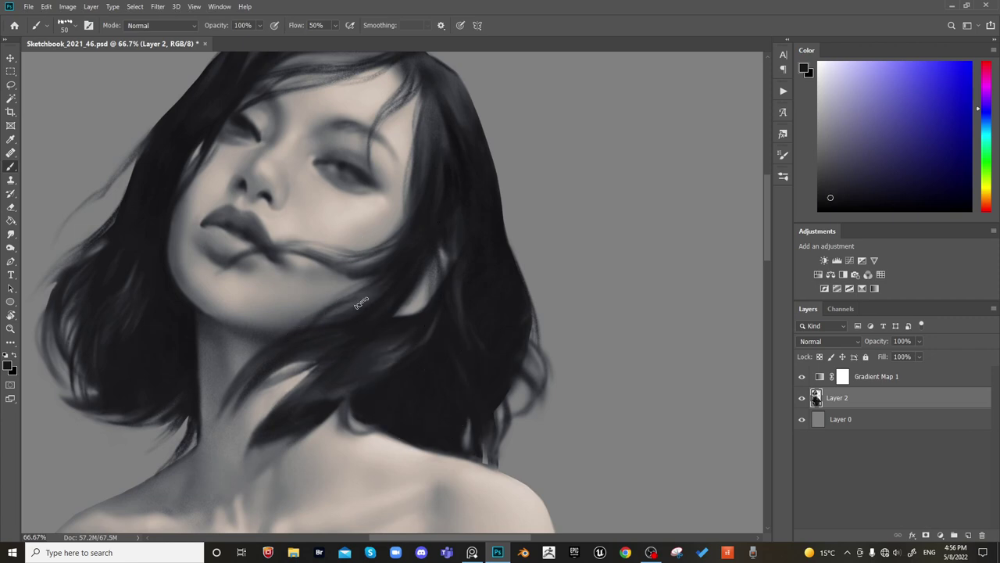
{"action": "left_click", "coordinate": [342, 318], "text": "alt"}
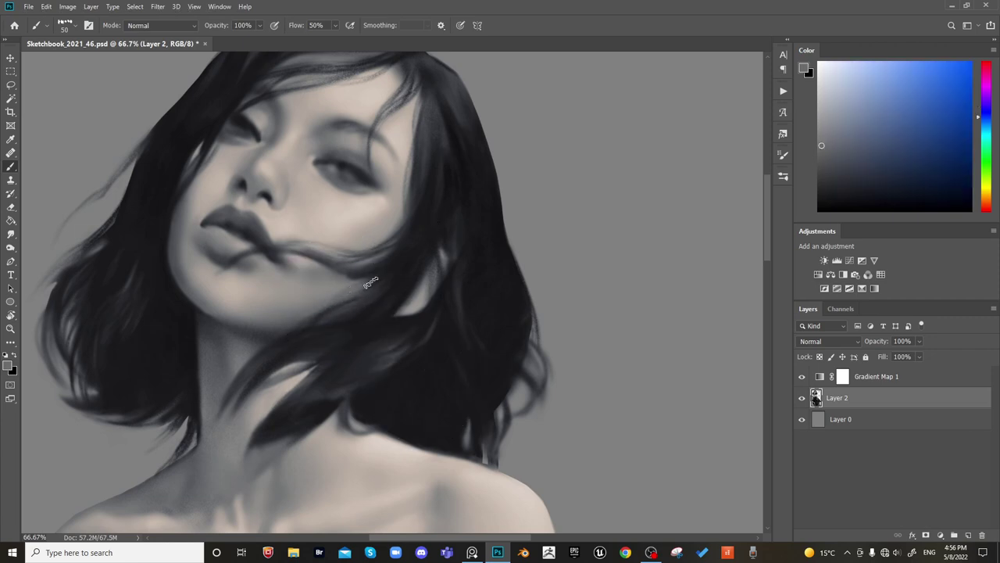
{"action": "left_click", "coordinate": [347, 349], "text": "alt"}
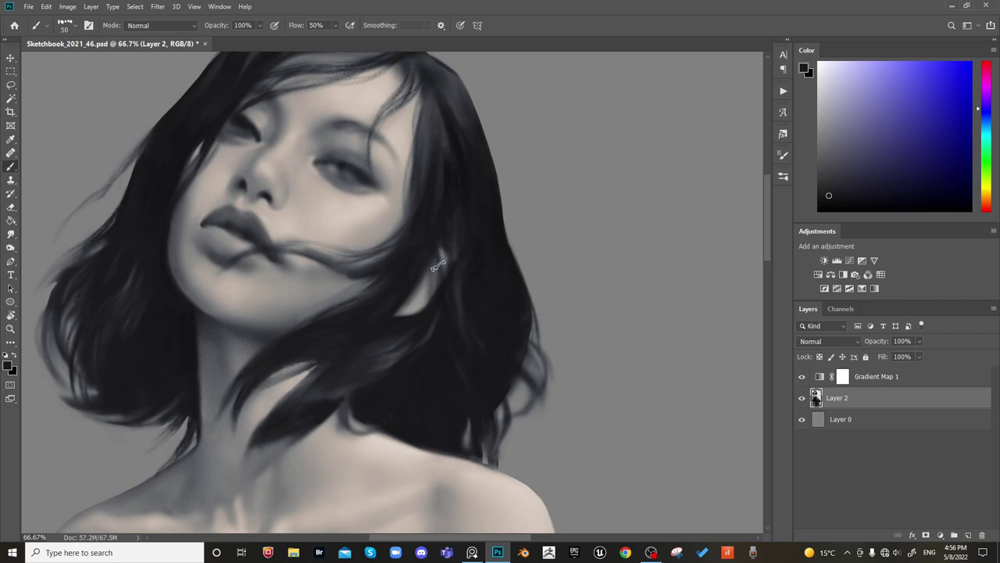
Flip the canvas horizontally, extend the pointed tip of the lock over the neck with dark hair tone, and flip it back
{"action": "key", "text": "ctrl+shift+h"}
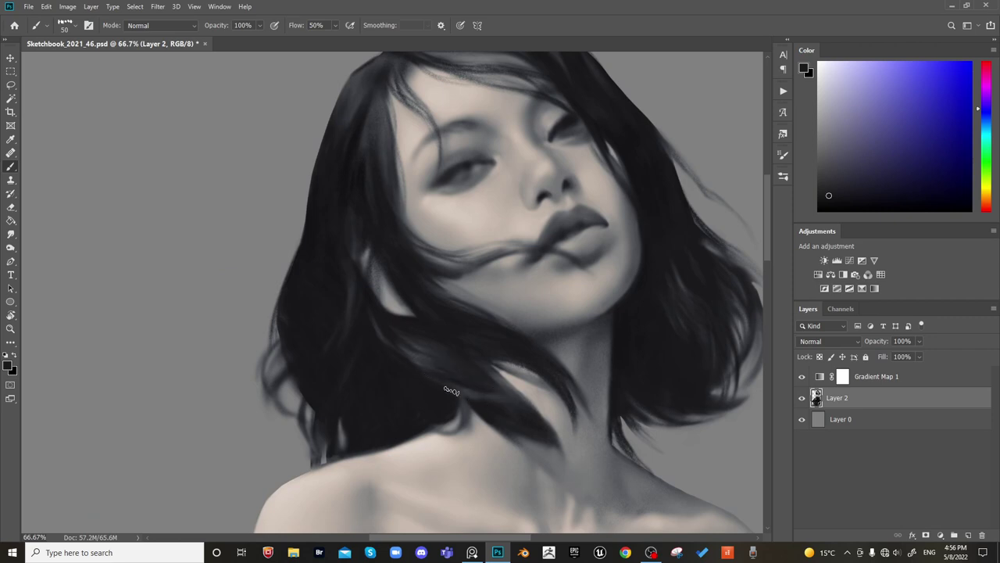
{"action": "left_click_drag", "start_coordinate": [497, 373], "coordinate": [551, 429]}
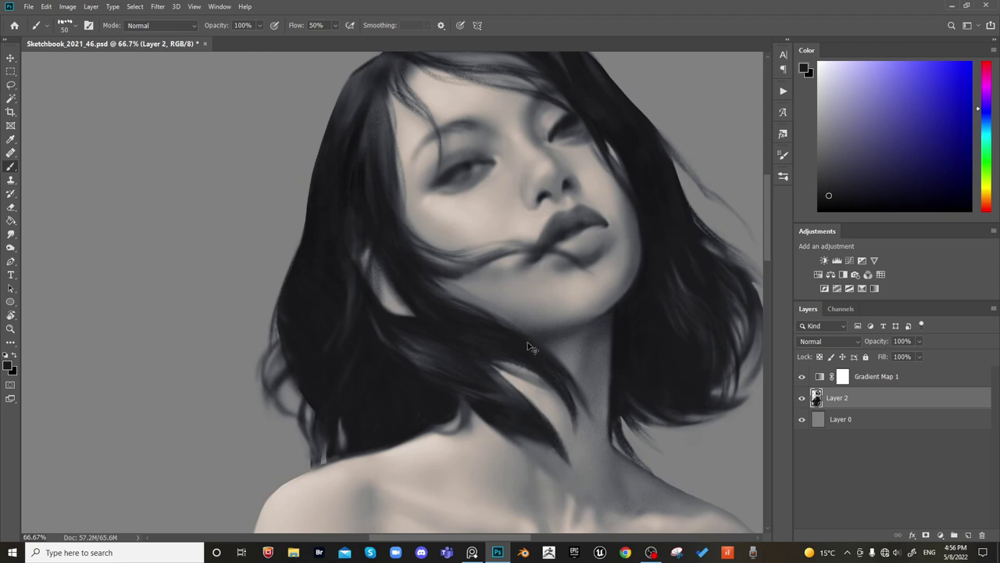
{"action": "key", "text": "ctrl+h"}
Paint strands over the ear with the size 50 bristle brush and define the outer end of the eyebrow at size 45
{"action": "left_click_drag", "start_coordinate": [455, 208], "coordinate": [511, 281]}
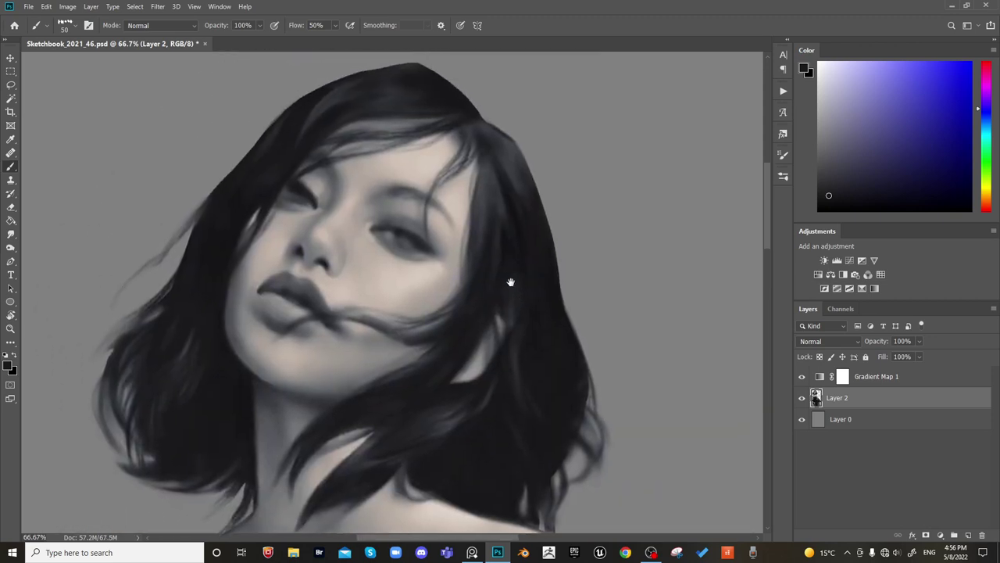
{"action": "left_click_drag", "start_coordinate": [481, 338], "coordinate": [457, 382]}
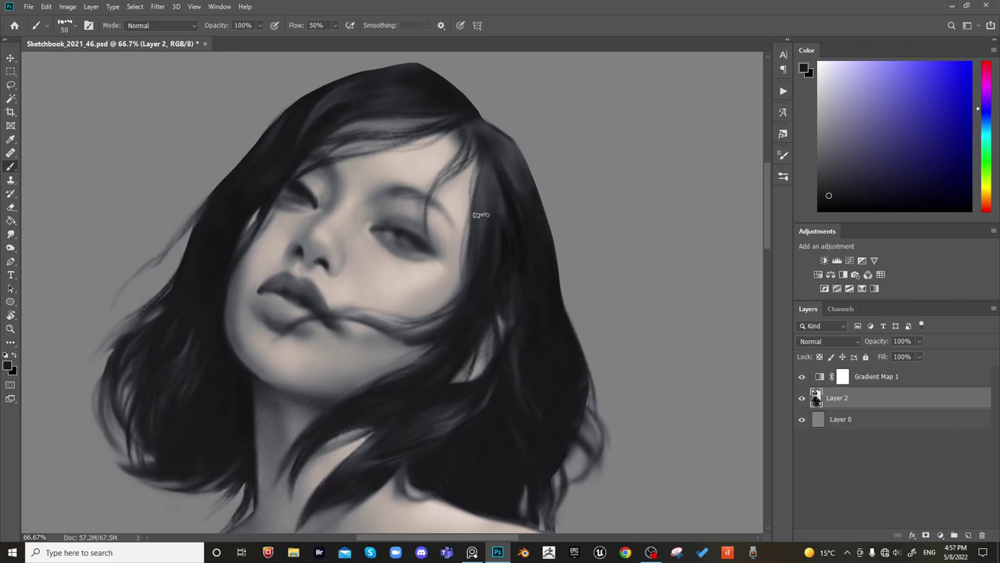
{"action": "key", "text": "bracketleft"}
{"action": "mouse_move", "coordinate": [422, 199]}
{"action": "left_mouse_down"}
{"action": "mouse_move", "coordinate": [447, 222]}
{"action": "mouse_move", "coordinate": [424, 181]}
{"action": "mouse_move", "coordinate": [457, 238]}
{"action": "left_mouse_up"}
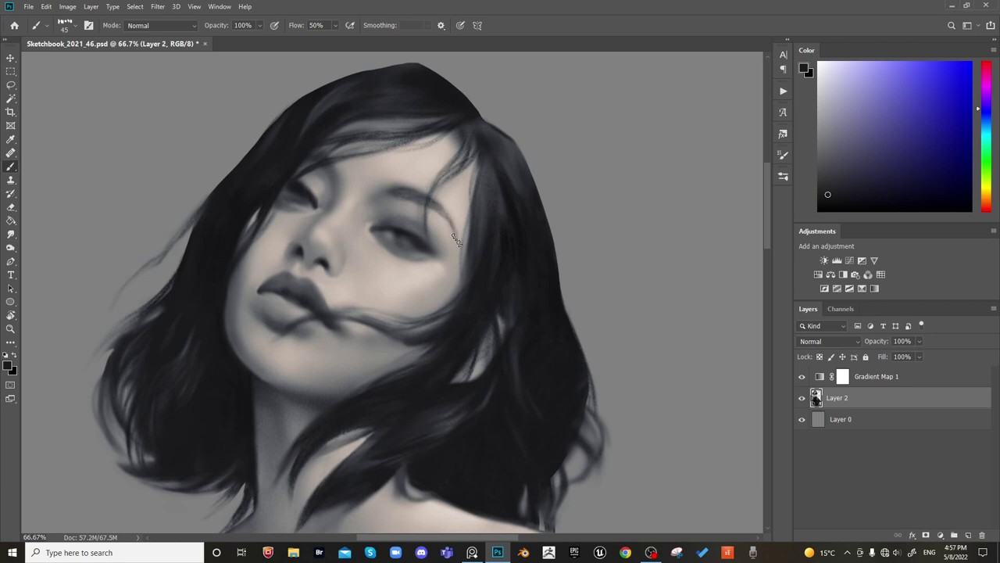
Extend the loose strand over the eyebrow and past the outer eye corner with the size 45 bristle brush, checking it on the flipped canvas
{"action": "mouse_move", "coordinate": [402, 192]}
{"action": "left_mouse_down"}
{"action": "mouse_move", "coordinate": [440, 207]}
{"action": "mouse_move", "coordinate": [419, 165]}
{"action": "mouse_move", "coordinate": [440, 125]}
{"action": "mouse_move", "coordinate": [428, 223]}
{"action": "mouse_move", "coordinate": [447, 181]}
{"action": "mouse_move", "coordinate": [427, 202]}
{"action": "mouse_move", "coordinate": [454, 176]}
{"action": "left_mouse_up"}
{"action": "left_click_drag", "start_coordinate": [428, 209], "coordinate": [461, 171]}
{"action": "left_click", "coordinate": [453, 180], "text": "alt"}
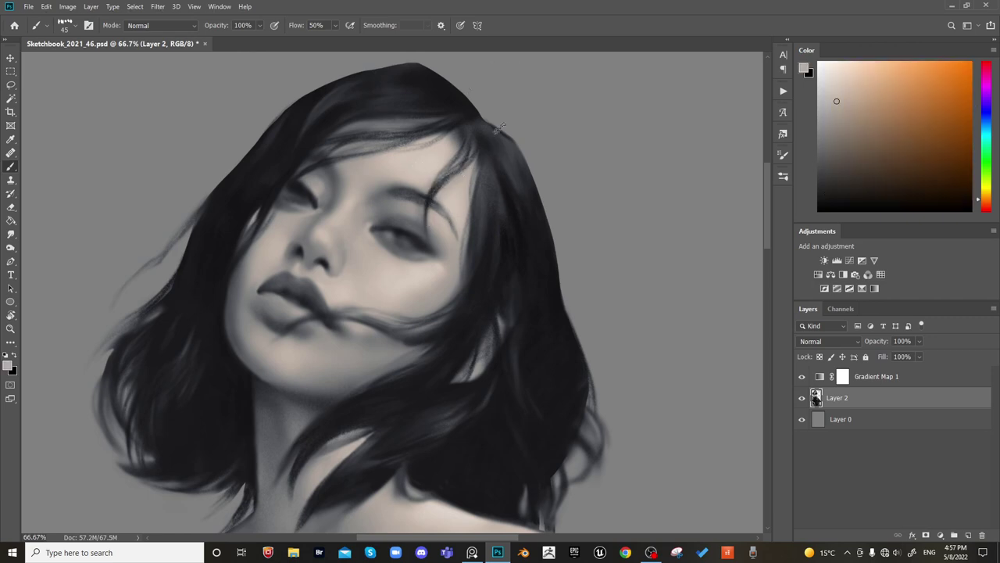
{"action": "left_click", "coordinate": [482, 280], "text": "alt"}
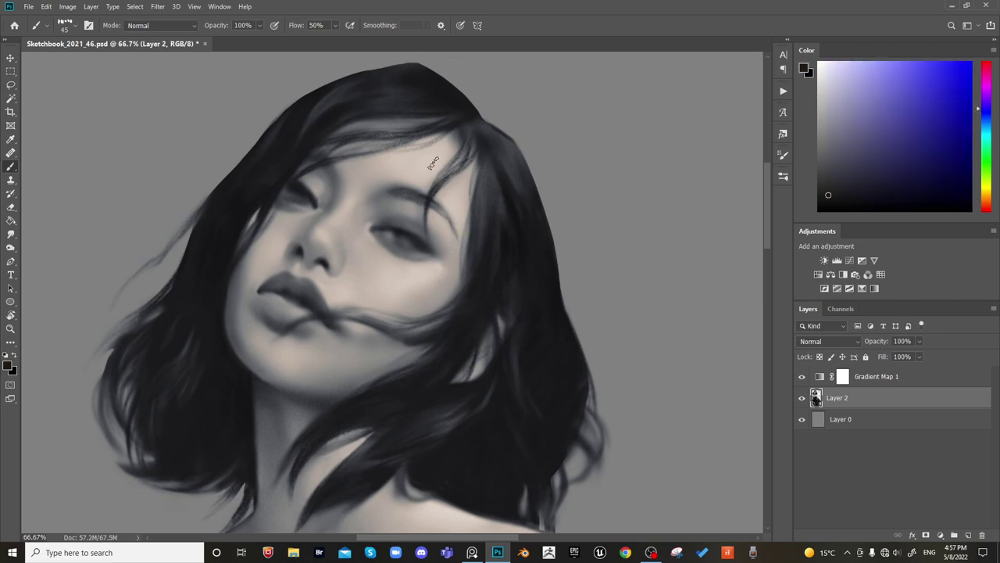
{"action": "left_click", "coordinate": [422, 260], "text": "alt"}
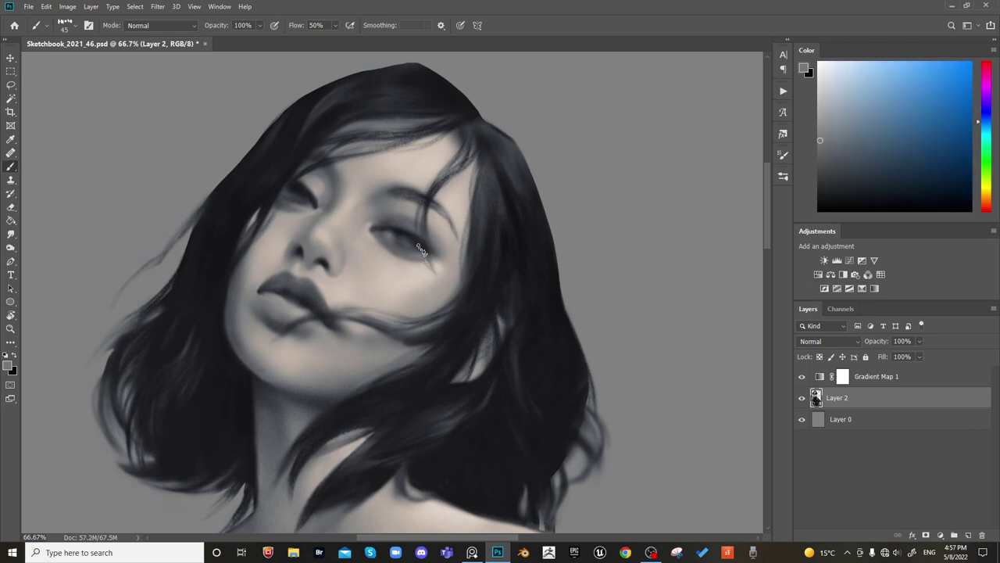
{"action": "left_click", "coordinate": [429, 195], "text": "alt"}
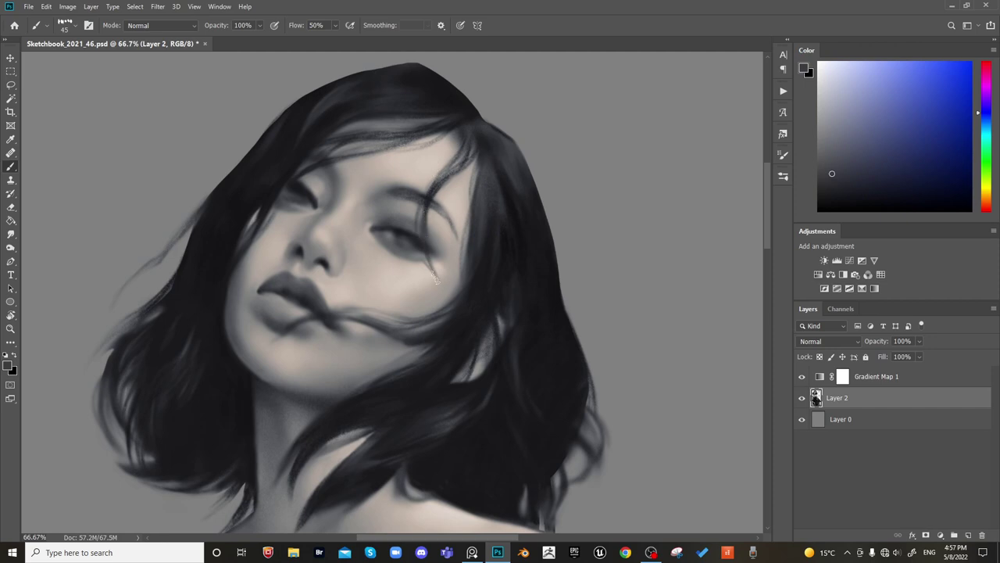
{"action": "key", "text": "ctrl+shift+h"}
{"action": "left_click", "coordinate": [661, 170], "text": "alt"}
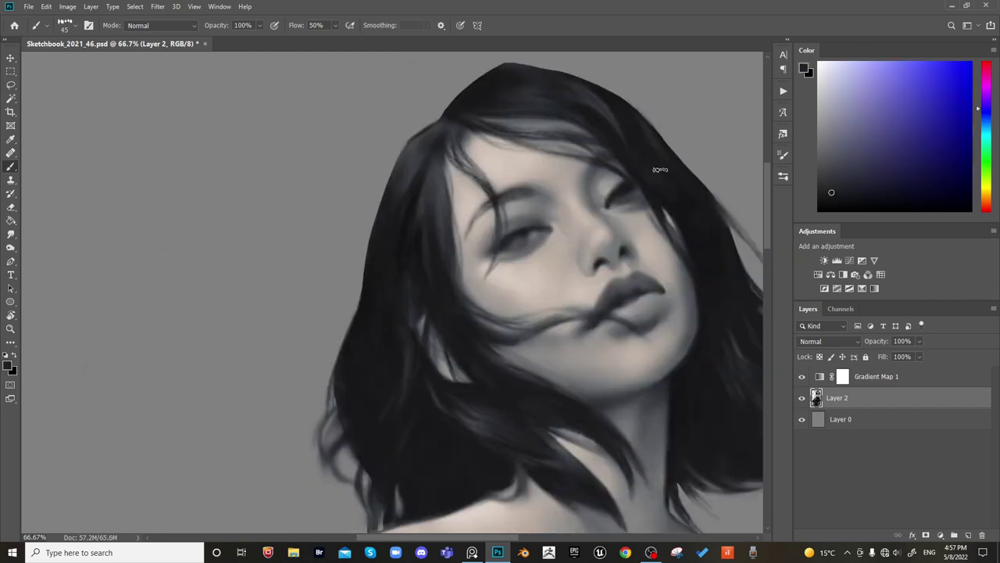
{"action": "key", "text": "ctrl+shift+h"}
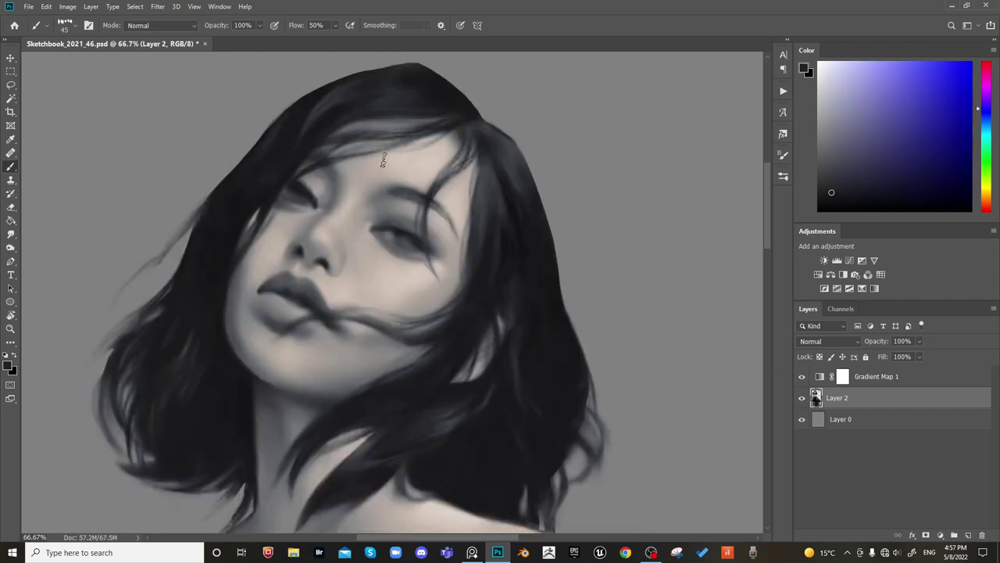
Refine the strand tips on the cheek below the outer eye corner with the soft round brush at sizes 45 and 35, using sampled skin and hair tones
{"action": "left_click", "coordinate": [412, 266], "text": "alt"}
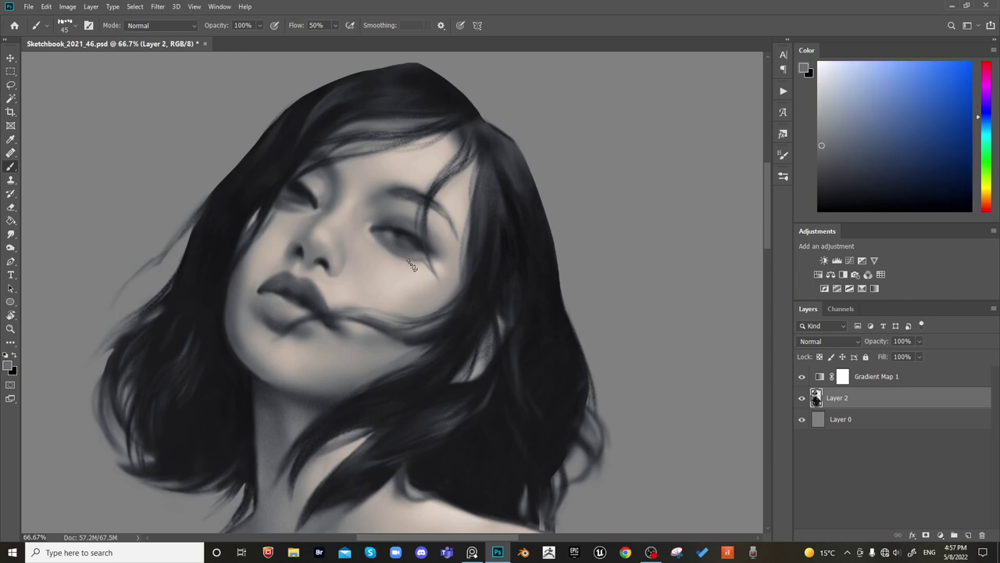
{"action": "right_click", "coordinate": [427, 251]}
{"action": "left_click", "coordinate": [457, 350]}
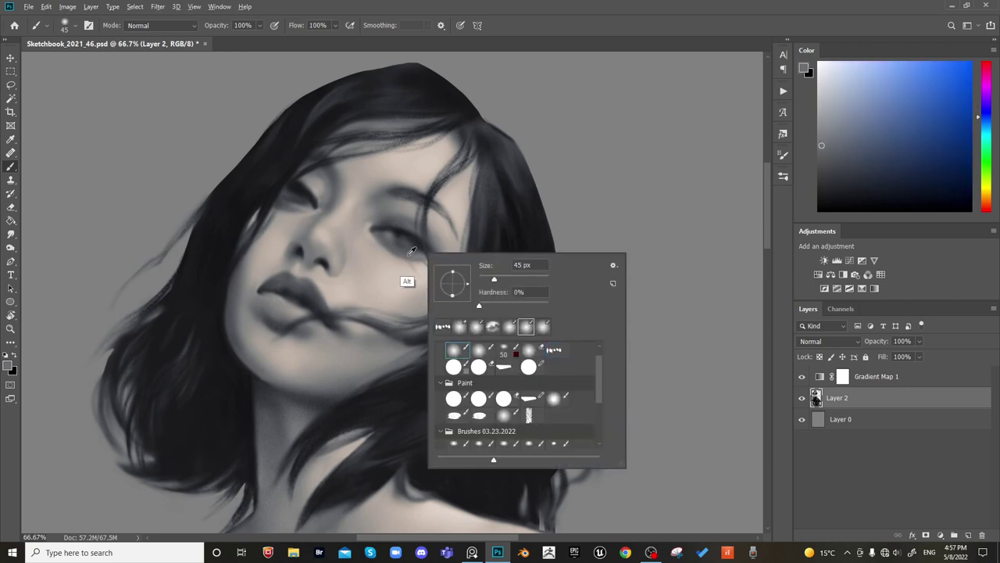
{"action": "left_click", "coordinate": [406, 283], "text": "alt"}
{"action": "left_click", "coordinate": [429, 271], "text": "alt"}
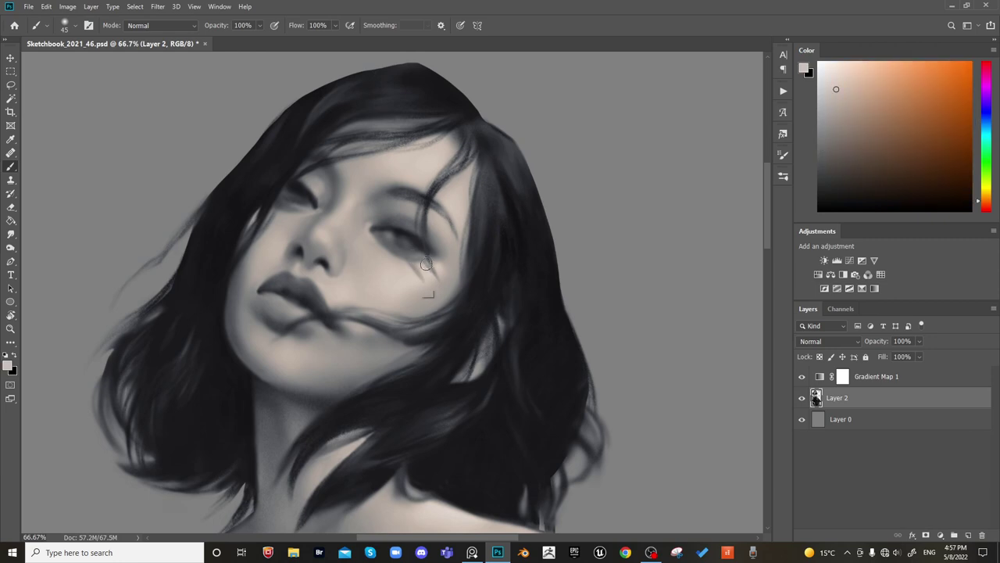
{"action": "left_click", "coordinate": [428, 225], "text": "alt"}
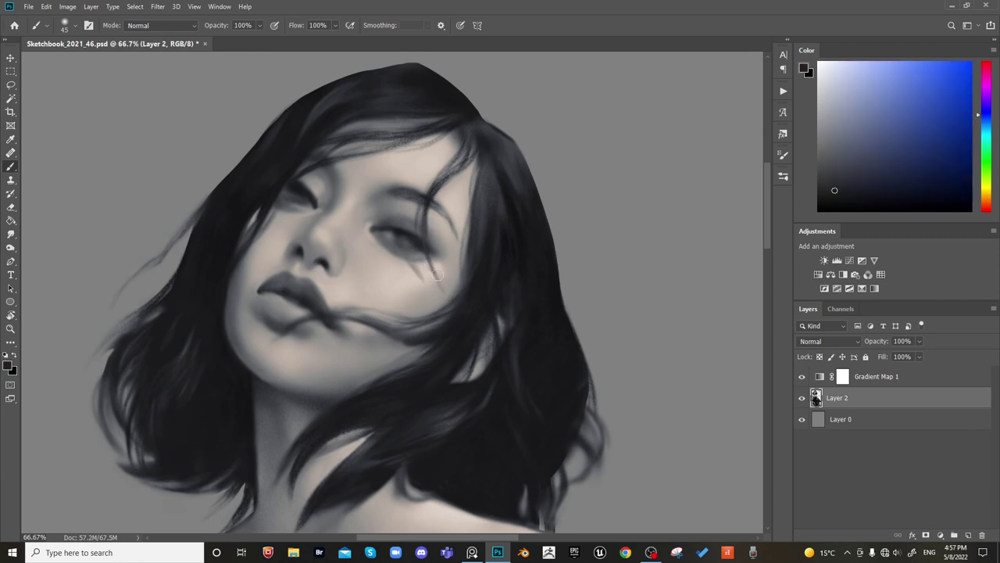
{"action": "left_click", "coordinate": [442, 290], "text": "alt"}
{"action": "left_click", "coordinate": [434, 263], "text": "alt"}
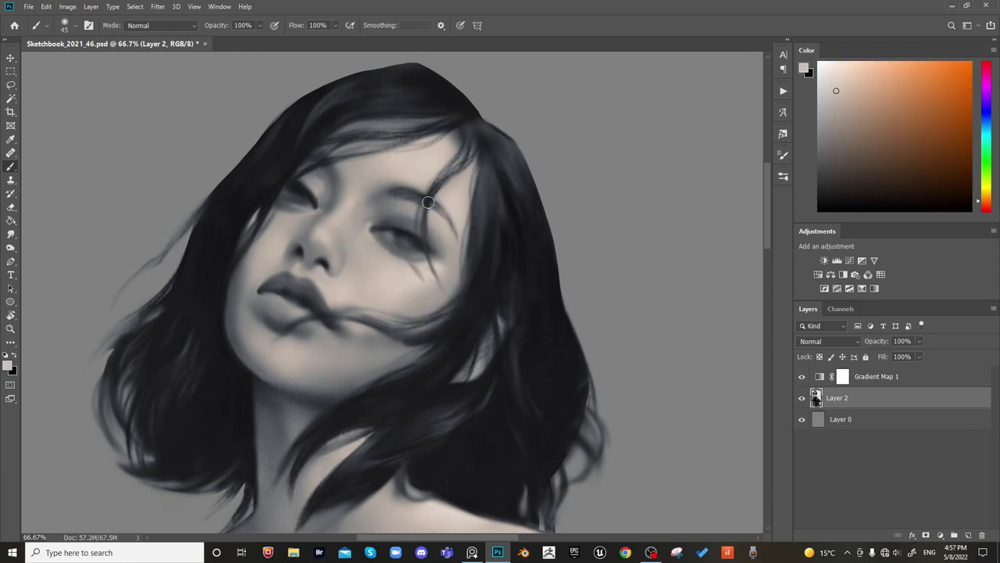
{"action": "key", "text": "m"}
{"action": "key", "text": "b"}
{"action": "left_click", "coordinate": [418, 291], "text": "alt"}
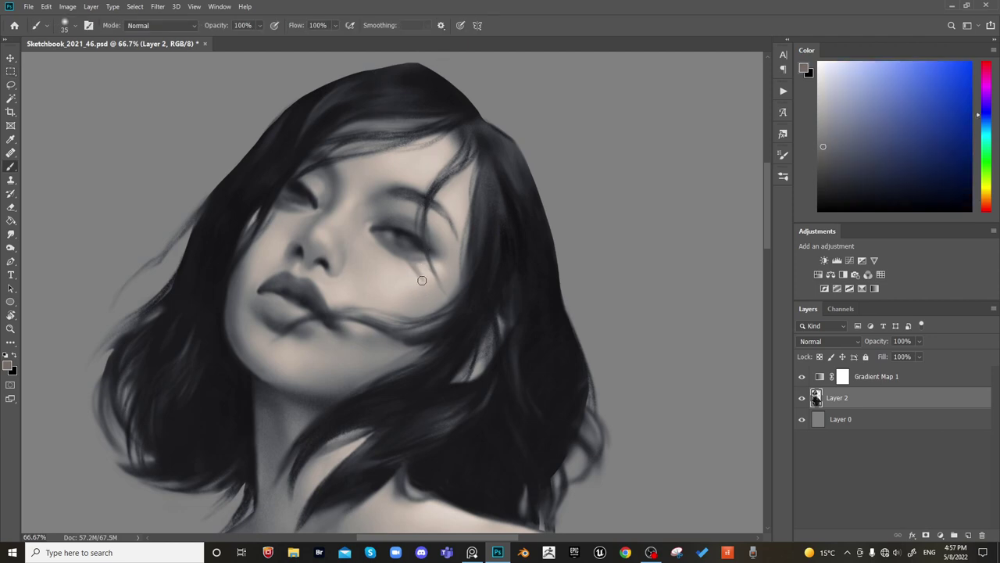
{"action": "left_click", "coordinate": [426, 294], "text": "alt"}
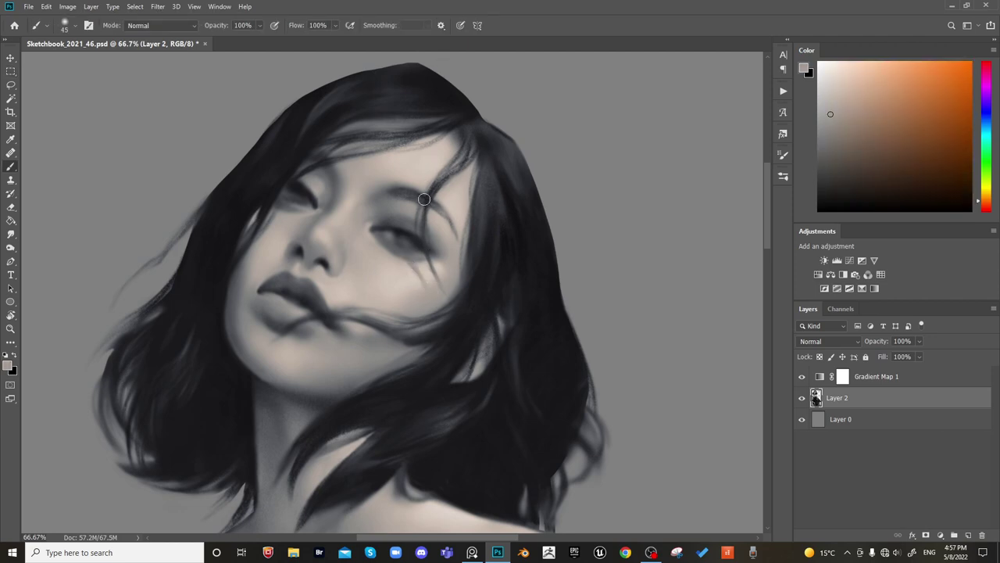
Flip the canvas, lighten the cheek below the eye with sampled light skin tone and an enlarged soft brush, and flip it back
{"action": "key", "text": "ctrl+shift+h"}
{"action": "left_click", "coordinate": [505, 300], "text": "alt"}
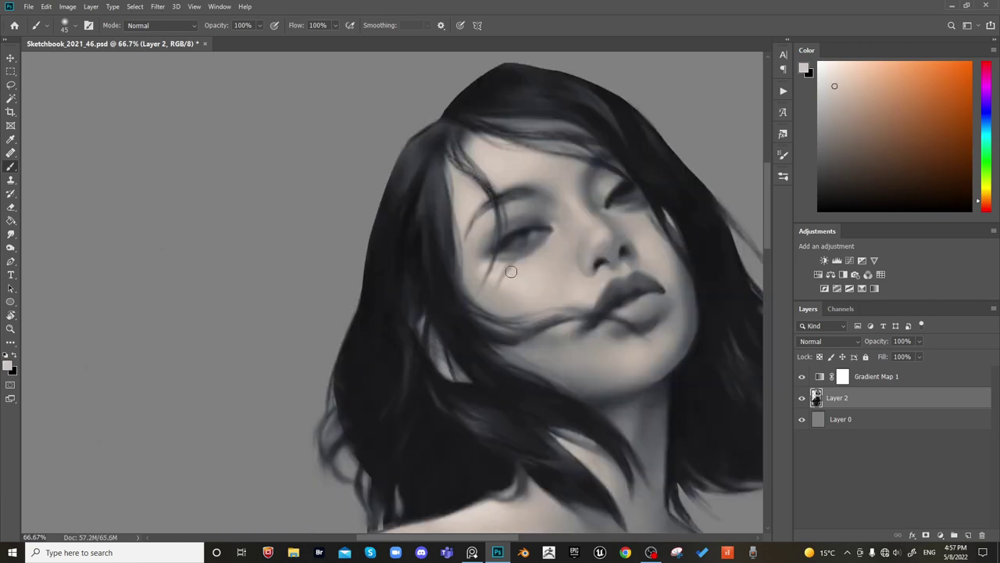
{"action": "key", "text": "bracketright"}
{"action": "key", "text": "bracketright"}
{"action": "key", "text": "bracketright"}
{"action": "key", "text": "bracketright"}
{"action": "key", "text": "bracketright"}
{"action": "key", "text": "bracketright"}
{"action": "key", "text": "bracketright"}
{"action": "mouse_move", "coordinate": [509, 274]}
{"action": "left_mouse_down"}
{"action": "mouse_move", "coordinate": [502, 283]}
{"action": "mouse_move", "coordinate": [515, 267]}
{"action": "left_mouse_up"}
{"action": "key", "text": "h"}
{"action": "key", "text": "bracketright"}
{"action": "key", "text": "bracketleft"}
{"action": "key", "text": "bracketleft"}
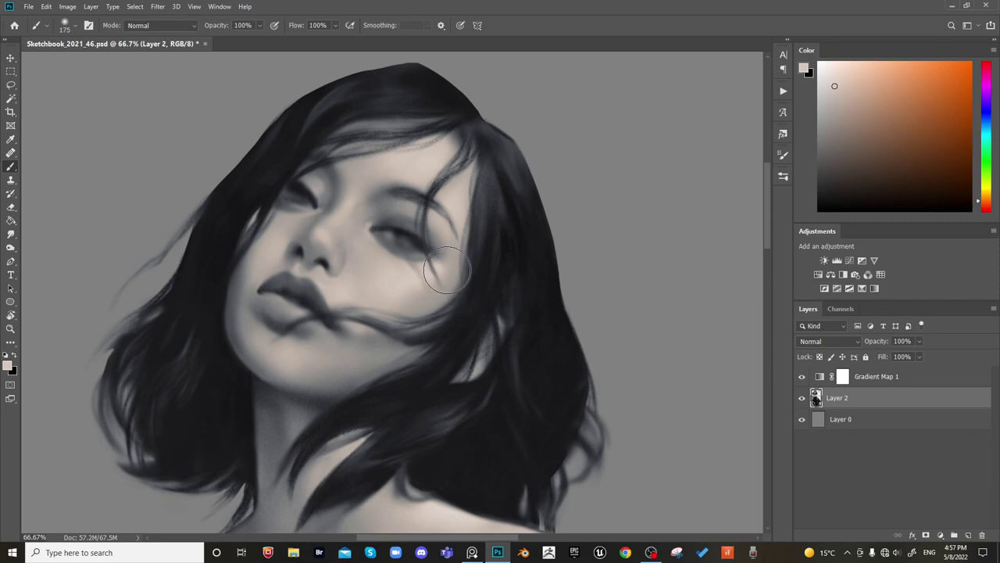
Lighten the upper eyelid at size 80 and shade the area between eyelid and eyebrow with sampled dark tone at sizes 90 to 150
{"action": "key", "text": "bracketleft"}
{"action": "key", "text": "bracketleft"}
{"action": "key", "text": "bracketleft"}
{"action": "key", "text": "bracketleft"}
{"action": "left_click_drag", "start_coordinate": [401, 226], "coordinate": [411, 228]}
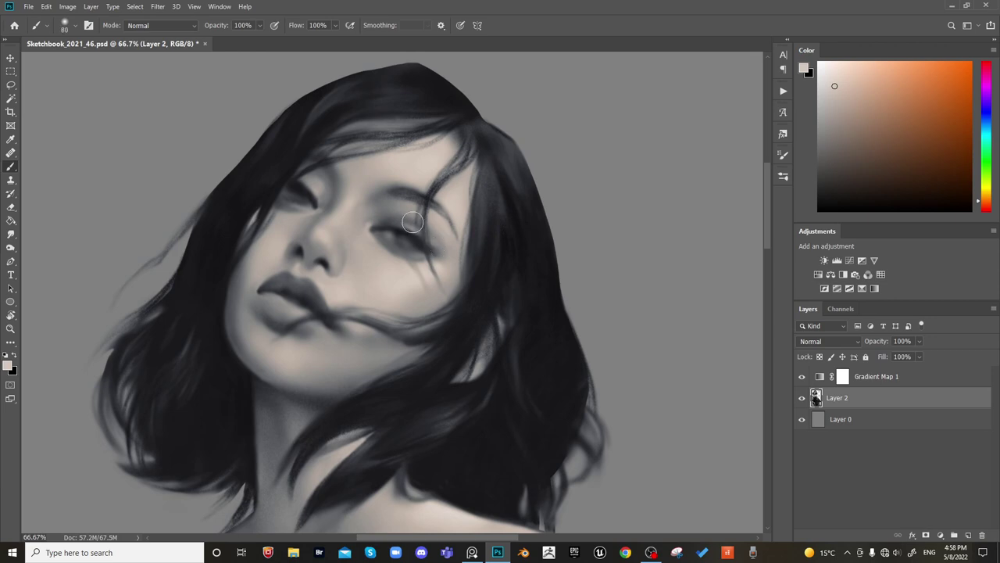
{"action": "key", "text": "bracketleft"}
{"action": "left_click", "coordinate": [416, 265], "text": "alt"}
{"action": "key", "text": "bracketleft"}
{"action": "key", "text": "bracketright"}
{"action": "key", "text": "bracketright"}
{"action": "key", "text": "bracketright"}
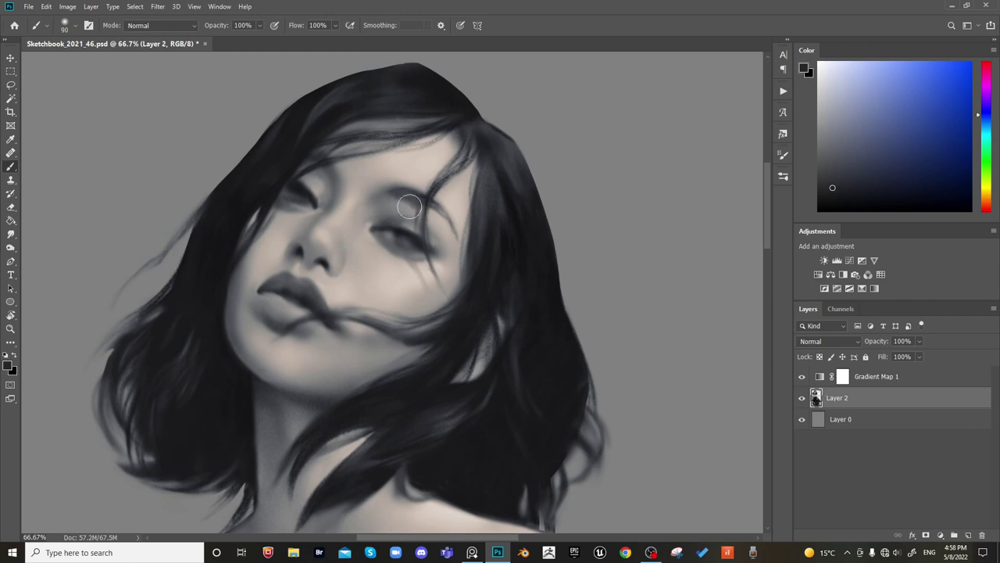
{"action": "key", "text": "bracketright"}
{"action": "key", "text": "bracketright"}
{"action": "key", "text": "bracketright"}
{"action": "key", "text": "bracketright"}
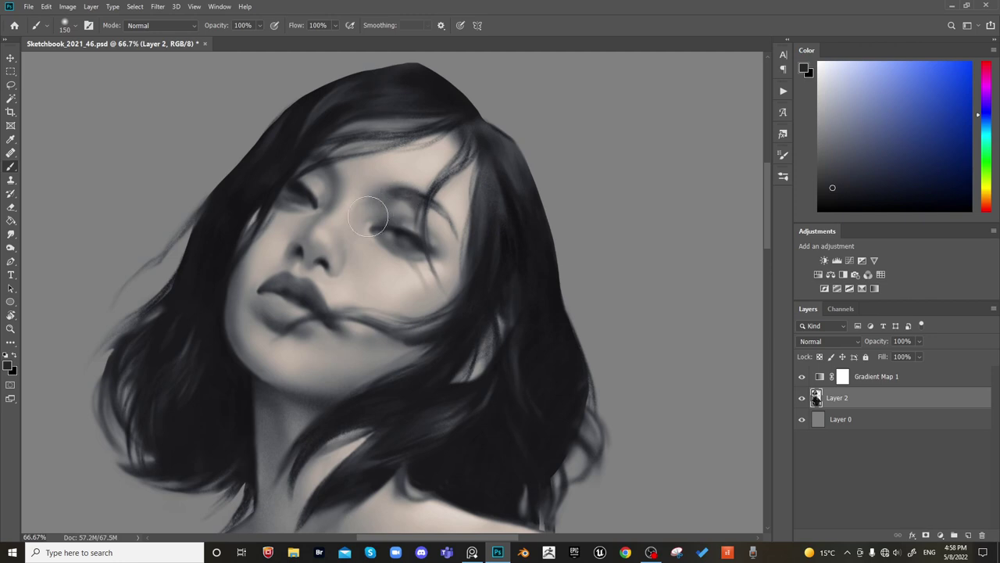
Blend the inner end of the eyebrow into the forehead and nose bridge with sampled skin tones at size 150
{"action": "key", "text": "alt"}
{"action": "left_click", "coordinate": [384, 177], "text": "alt"}
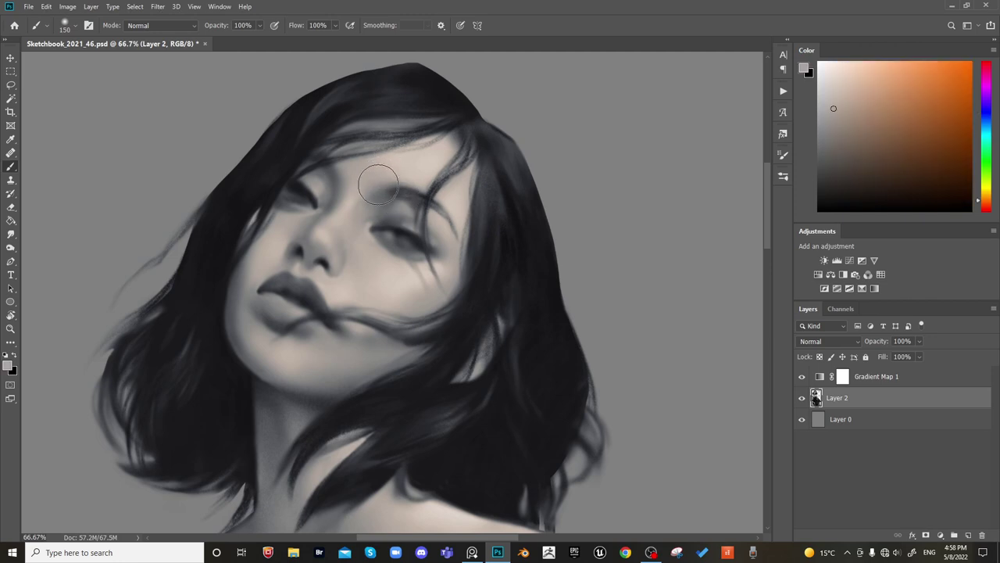
{"action": "left_click", "coordinate": [350, 204], "text": "alt"}
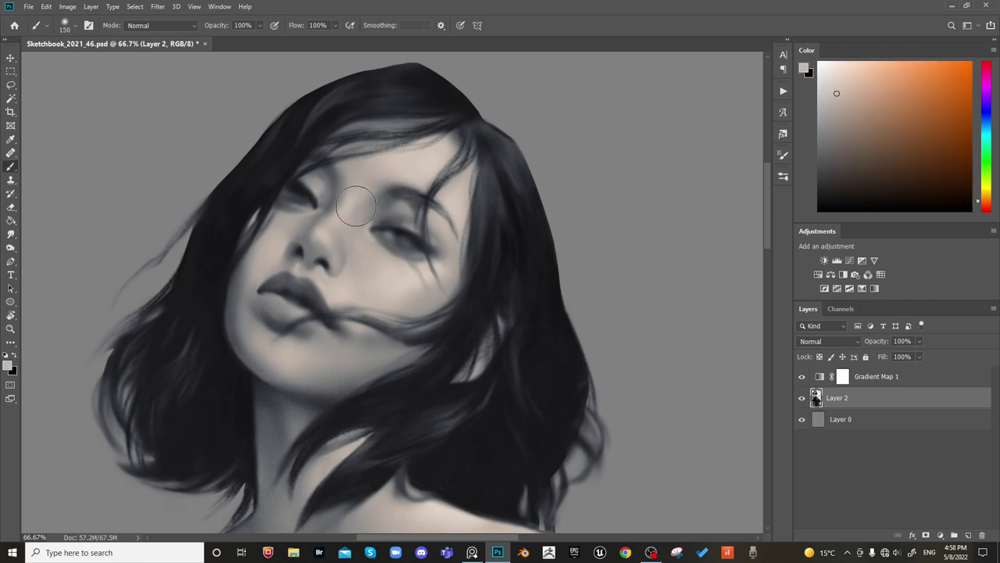
Flip the canvas, brighten the nose bridge with near-white and the soft brush at size 175, and flip it back
{"action": "key", "text": "ctrl+shift+h"}
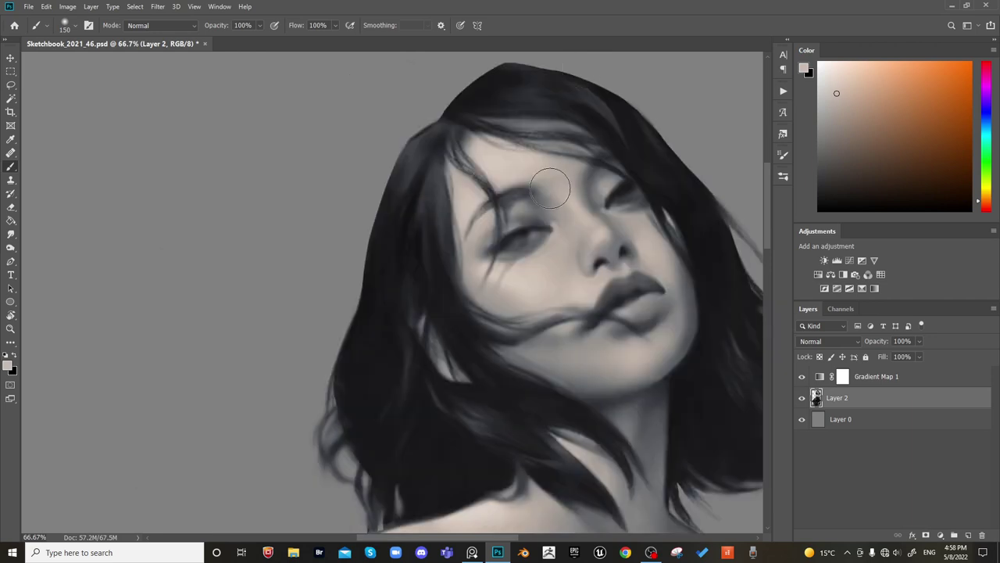
{"action": "left_click", "coordinate": [818, 75]}
{"action": "key", "text": "["}
{"action": "key", "text": "]"}
{"action": "mouse_move", "coordinate": [568, 200]}
{"action": "left_mouse_down"}
{"action": "mouse_move", "coordinate": [601, 196]}
{"action": "mouse_move", "coordinate": [574, 211]}
{"action": "left_mouse_up"}
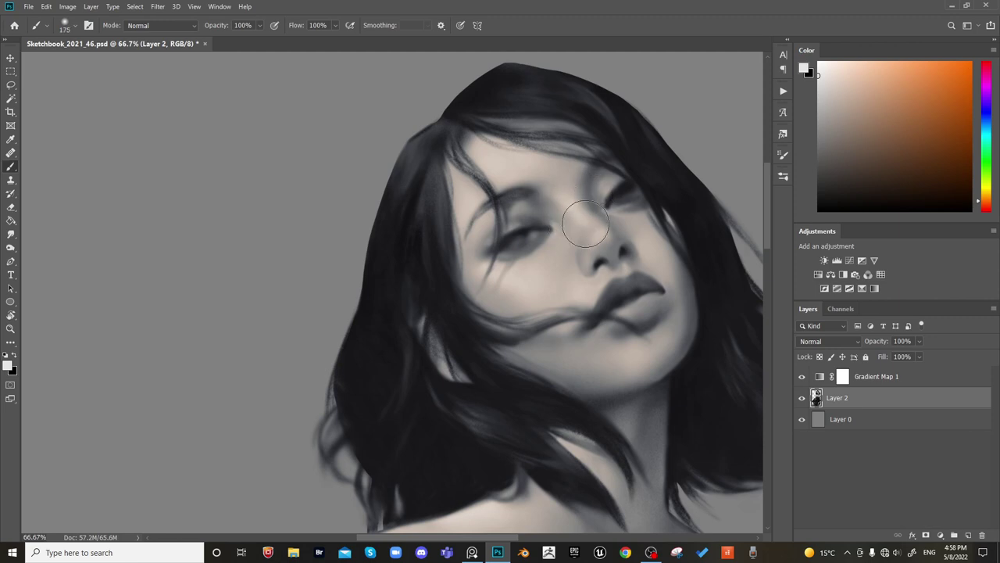
{"action": "key", "text": "ctrl+shift+h"}
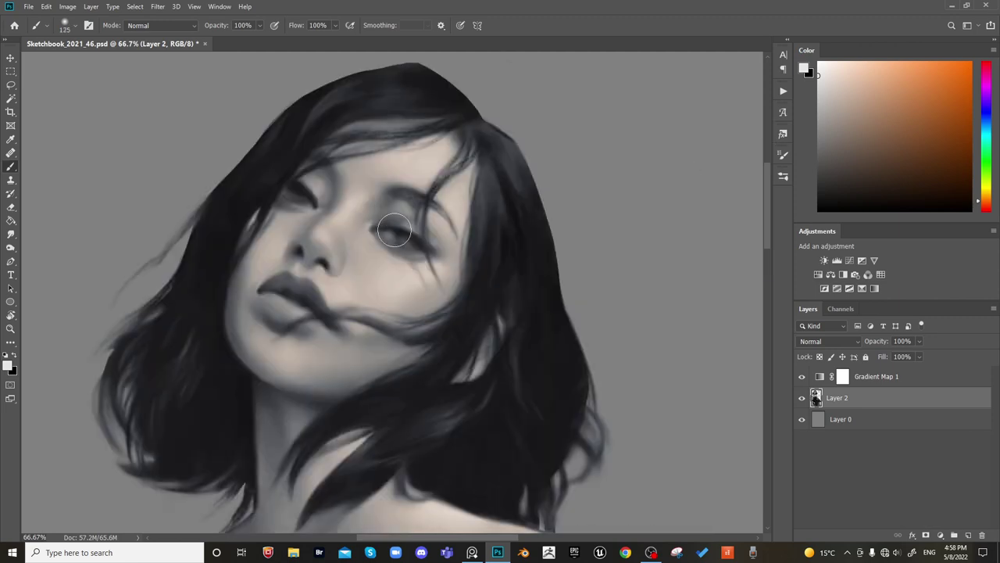
Darken the iris and lash line of the eye beneath the strand with sampled dark tone, reducing the soft brush from size 70 to 45
{"action": "key", "text": "["}
{"action": "key", "text": "["}
{"action": "key", "text": "["}
{"action": "key", "text": "bracketleft"}
{"action": "left_click", "coordinate": [414, 268], "text": "alt"}
{"action": "key", "text": "bracketleft"}
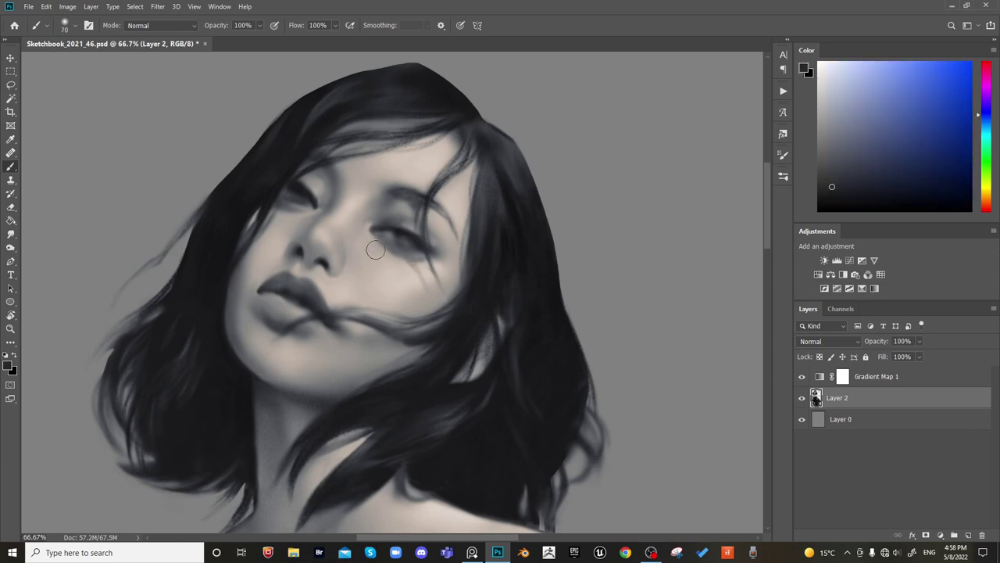
{"action": "mouse_move", "coordinate": [376, 233]}
{"action": "left_mouse_down"}
{"action": "mouse_move", "coordinate": [371, 250]}
{"action": "mouse_move", "coordinate": [402, 238]}
{"action": "mouse_move", "coordinate": [388, 245]}
{"action": "mouse_move", "coordinate": [397, 248]}
{"action": "left_mouse_up"}
{"action": "key", "text": "bracketleft"}
{"action": "key", "text": "bracketleft"}
{"action": "key", "text": "bracketleft"}
{"action": "key", "text": "bracketleft"}
{"action": "key", "text": "bracketleft"}
{"action": "key", "text": "bracketleft"}
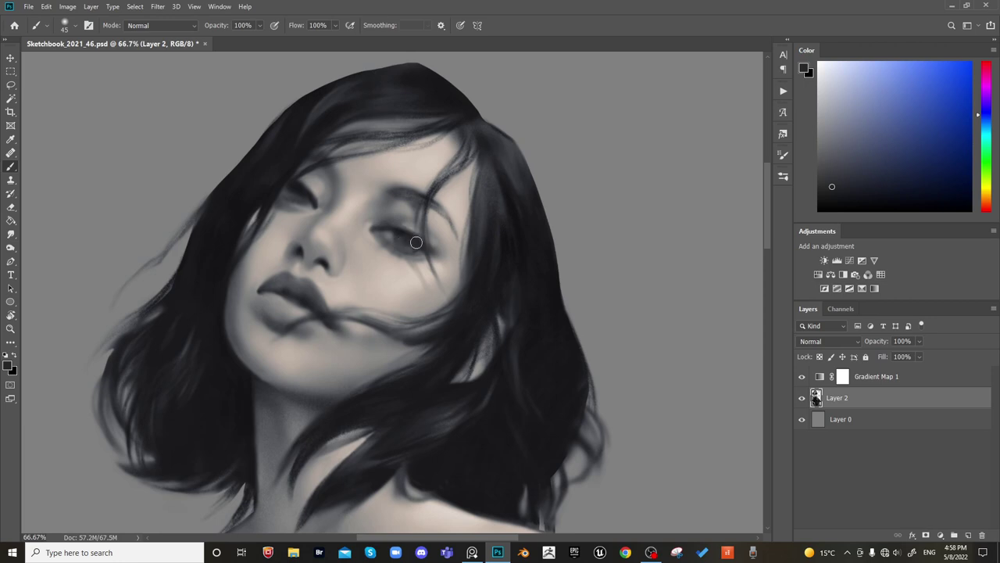
Deepen the inner half of the eye under the upper lid with a sampled near-black tone and the size 60 soft brush
{"action": "left_click", "coordinate": [424, 156], "text": "alt"}
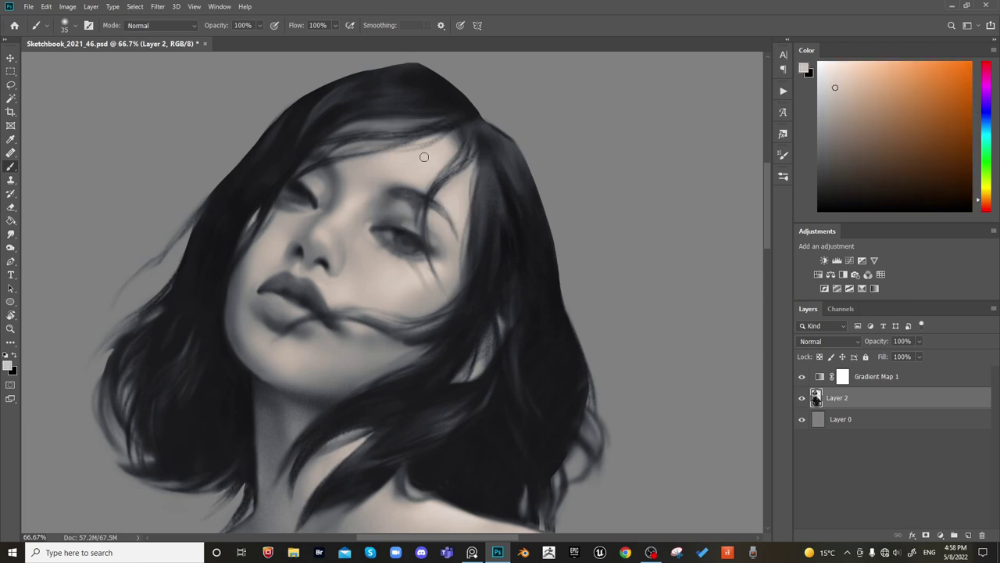
{"action": "left_click", "coordinate": [400, 230], "text": "alt"}
{"action": "left_click_drag", "start_coordinate": [383, 231], "coordinate": [397, 234]}
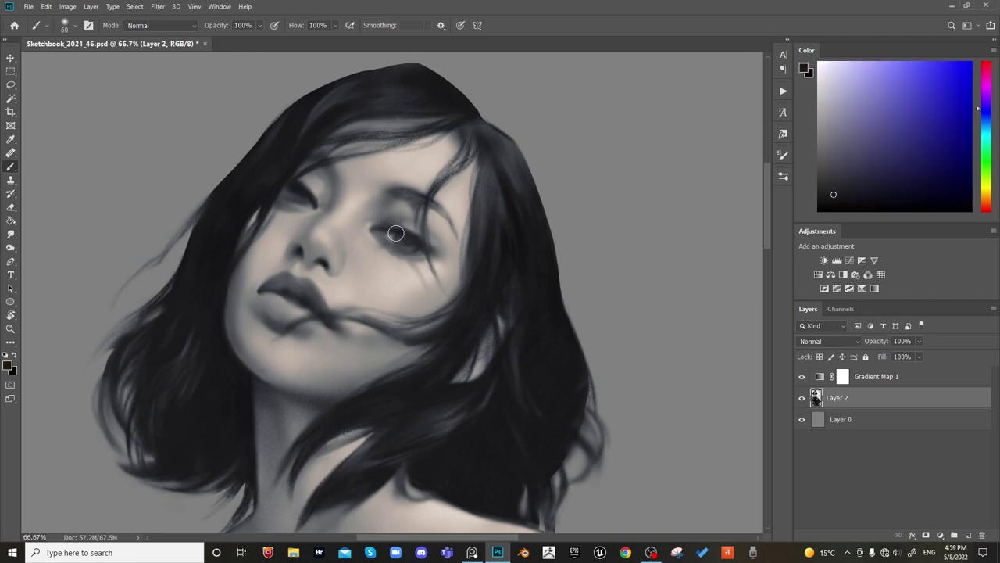
Flip the canvas and define the eye's inner corner, iris and lash line with small soft brushes, sampling light skin and black tones
{"action": "key", "text": "ctrl+shift+h"}
{"action": "key", "text": "bracketleft"}
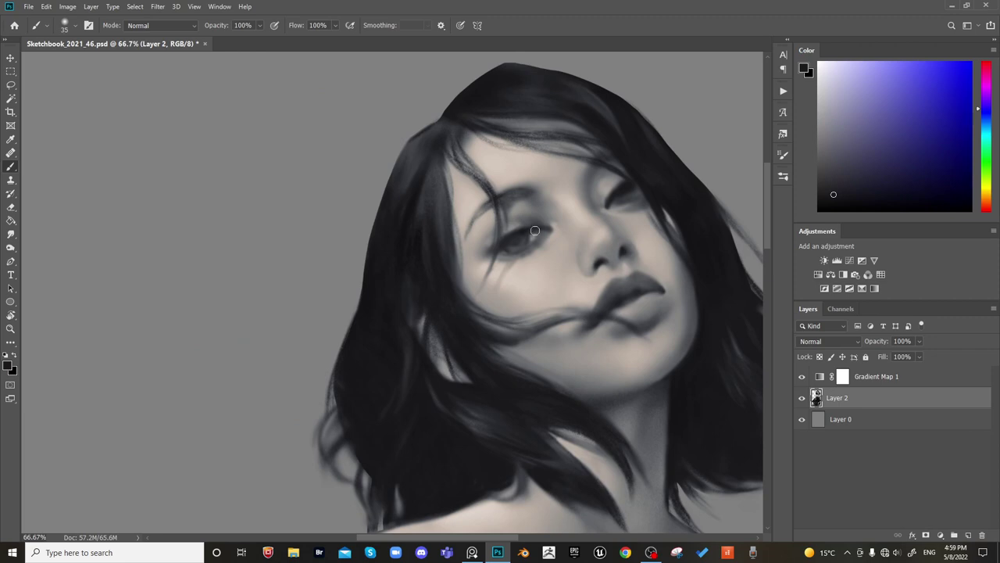
{"action": "left_click", "coordinate": [536, 225], "text": "alt"}
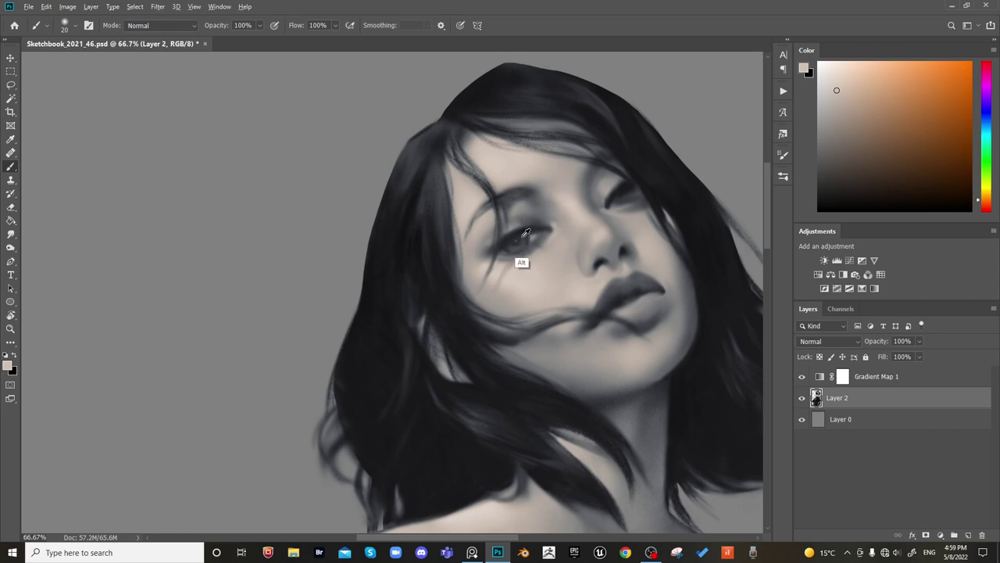
{"action": "left_click", "coordinate": [525, 232], "text": "alt"}
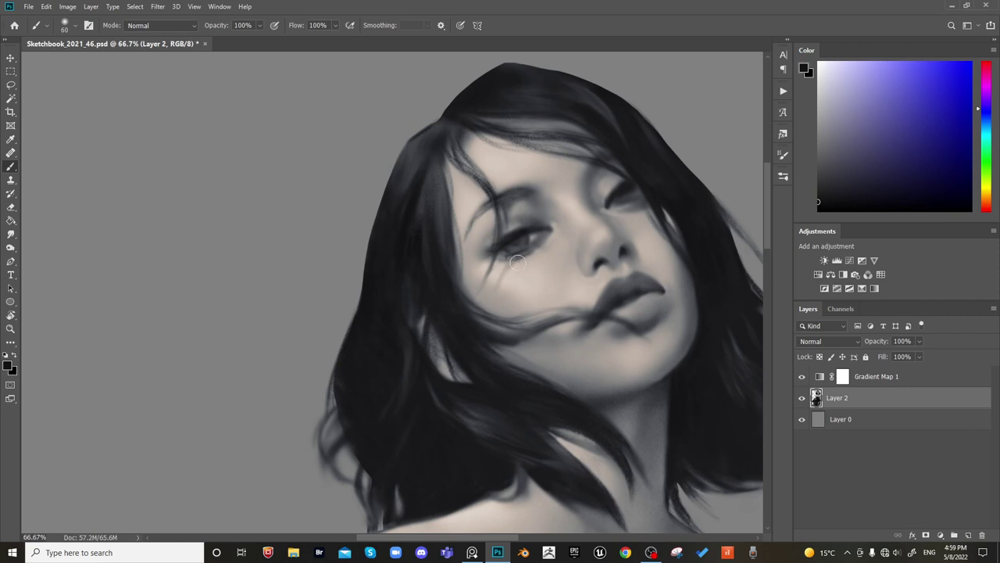
{"action": "key", "text": "bracketleft"}
{"action": "key", "text": "bracketright"}
{"action": "key", "text": "bracketleft"}
{"action": "key", "text": "bracketleft"}
{"action": "key", "text": "bracketleft"}
Check the portrait from a distance, lighten the inner corner of the eye with light skin tone at size 25, and flip the canvas back
{"action": "key", "text": "ctrl+minus"}
{"action": "key", "text": "ctrl+minus"}
{"action": "key", "text": "ctrl+plus"}
{"action": "key", "text": "ctrl+plus"}
{"action": "left_click_drag", "start_coordinate": [597, 220], "coordinate": [546, 255]}
{"action": "left_click", "coordinate": [452, 201], "text": "alt"}
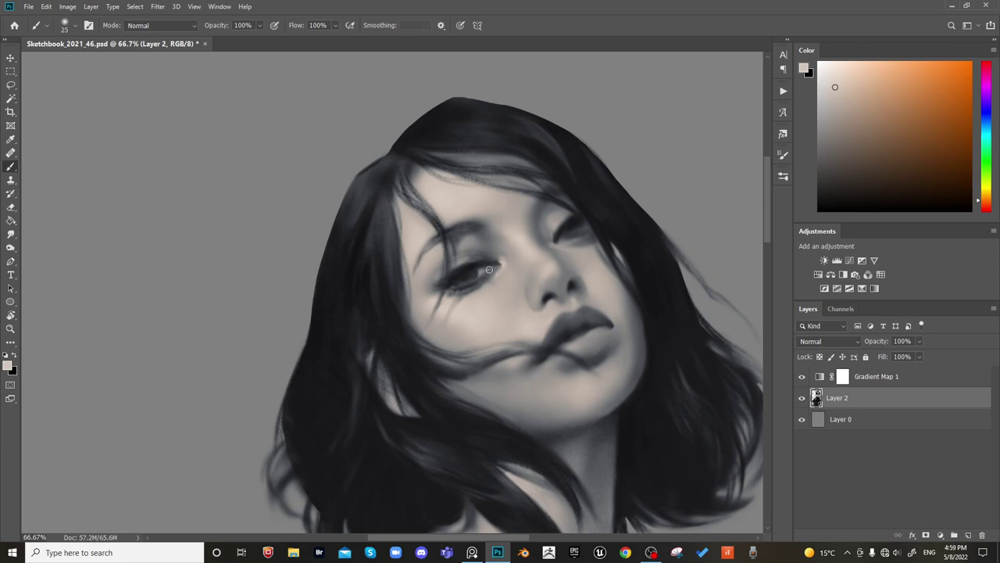
{"action": "key", "text": "ctrl+shift+h"}
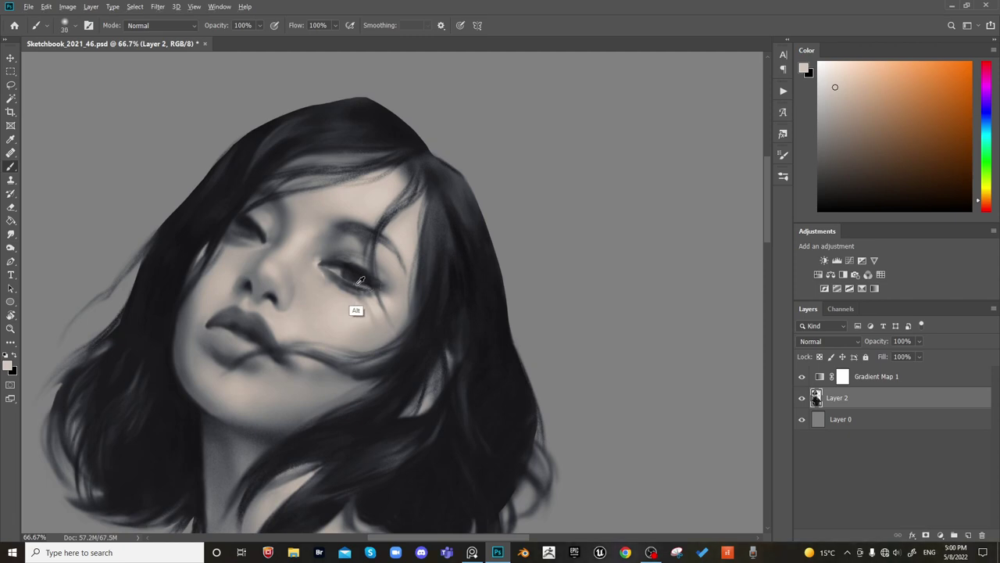
Refine the lower lash area of the eye beneath the strand with sampled skin tones at size 30, and darken the other eye's outer corner
{"action": "left_click", "coordinate": [362, 287], "text": "alt"}
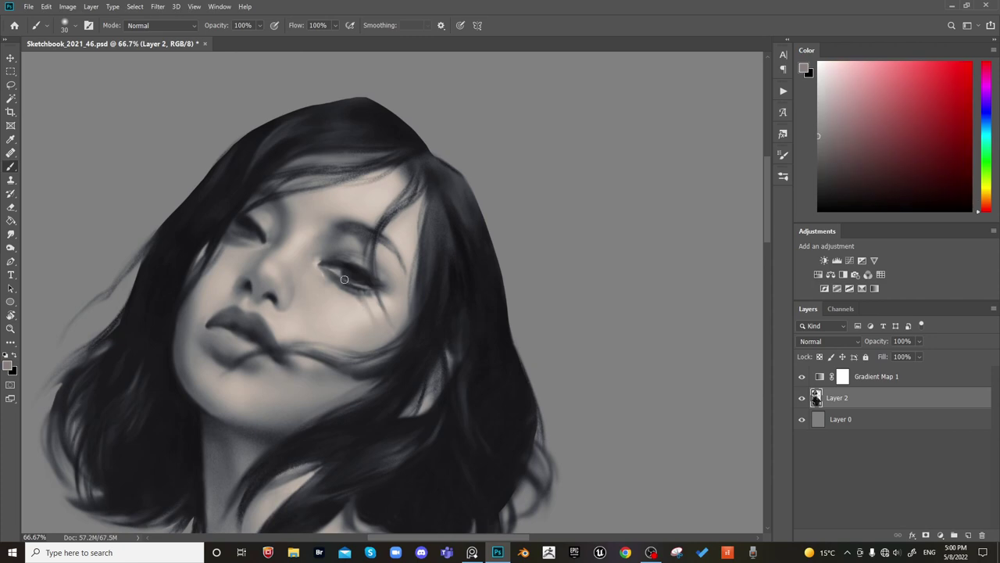
{"action": "left_click", "coordinate": [367, 322], "text": "alt"}
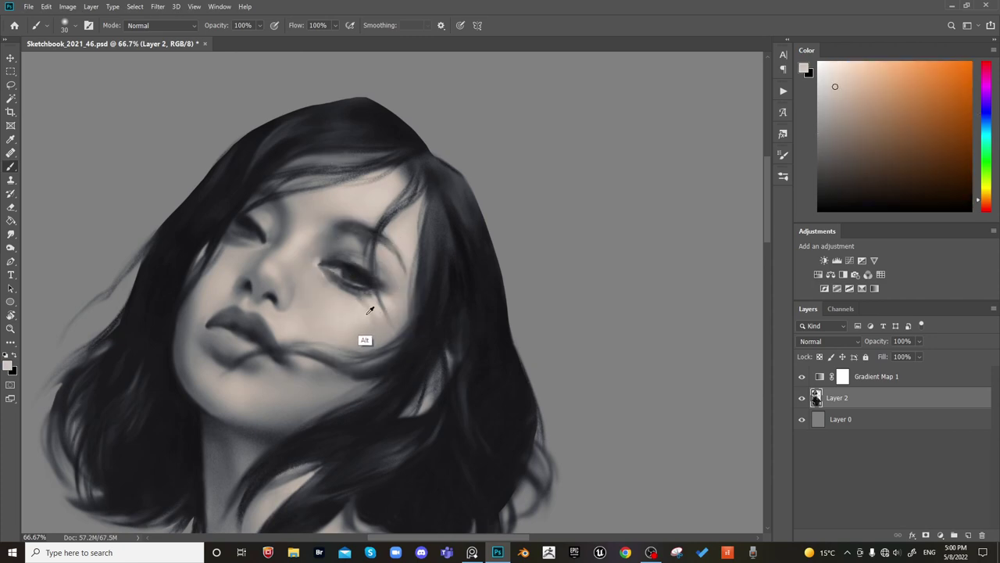
{"action": "left_click", "coordinate": [233, 229], "text": "alt"}
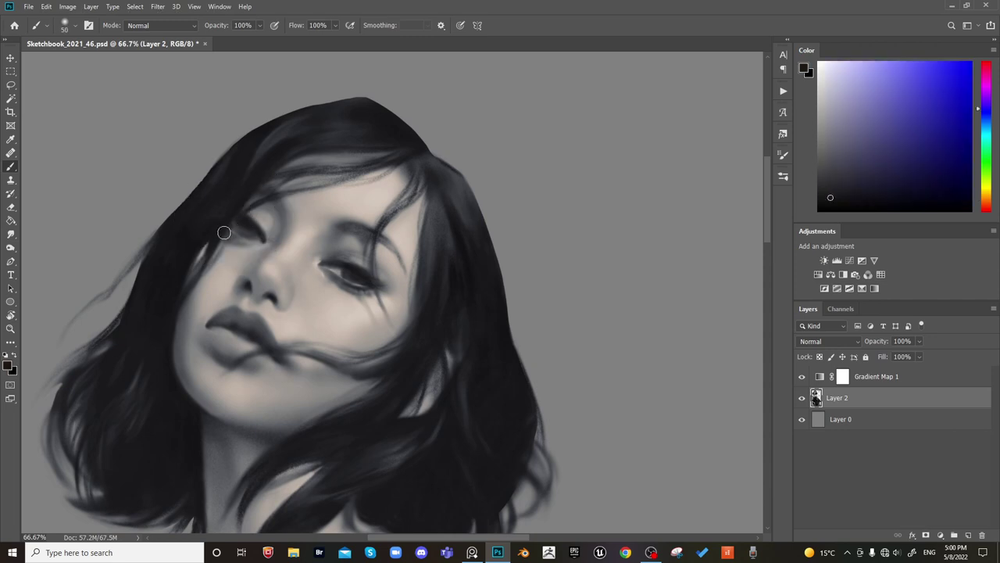
{"action": "key", "text": "bracketleft"}
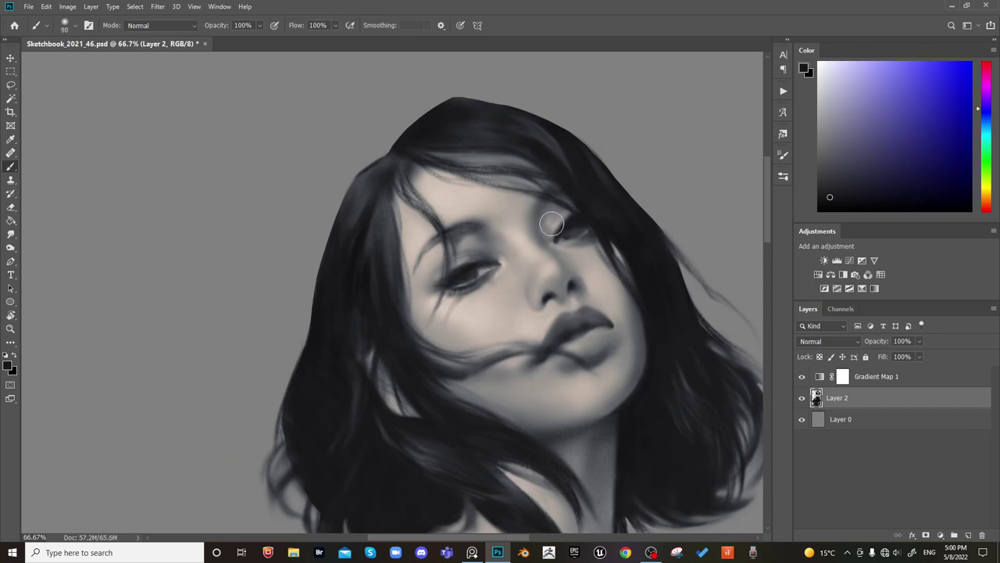
Shade the inner corner and upper lid of the far eye with the near-black soft brush, ranging up to size 250
{"action": "key", "text": "]"}
{"action": "left_click_drag", "start_coordinate": [565, 205], "coordinate": [556, 227]}
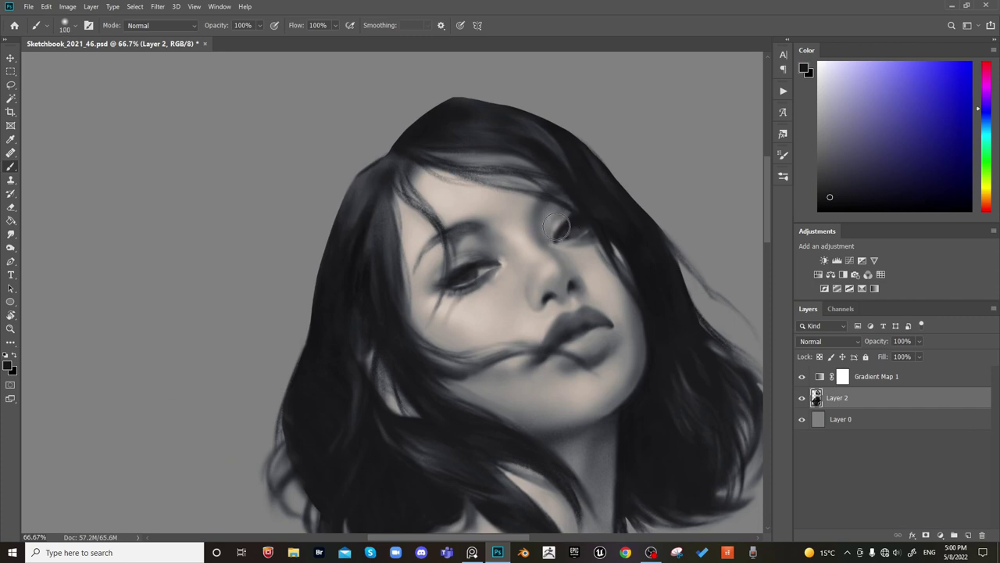
{"action": "key", "text": "bracketleft"}
{"action": "key", "text": "bracketleft"}
{"action": "key", "text": "bracketleft"}
{"action": "key", "text": "bracketright"}
{"action": "key", "text": "bracketright"}
{"action": "key", "text": "bracketright"}
{"action": "key", "text": "bracketright"}
{"action": "key", "text": "bracketright"}
{"action": "key", "text": "bracketright"}
{"action": "key", "text": "bracketright"}
{"action": "key", "text": "bracketright"}
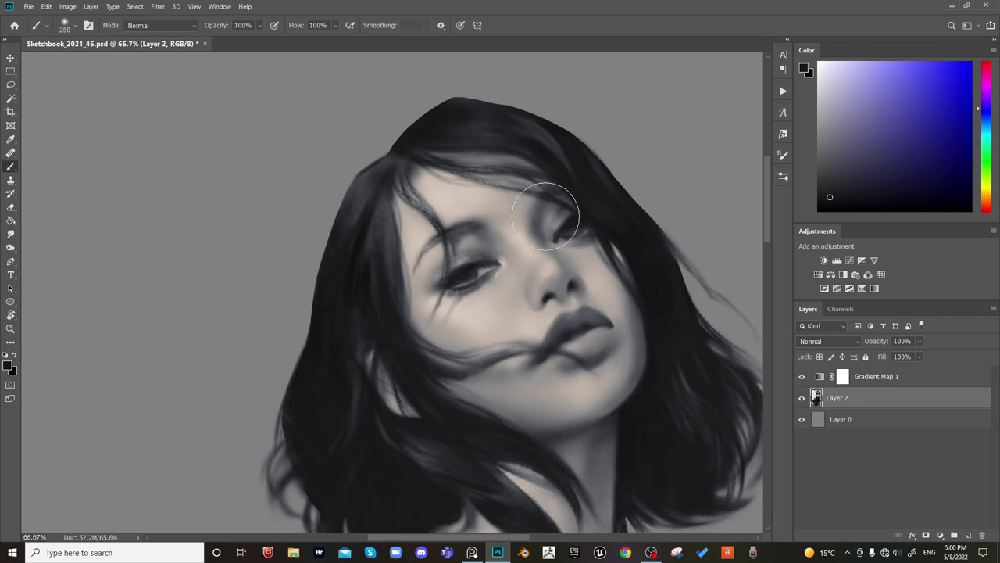
Define the far eye's iris and outer lash line with the near-black soft brush at size 50
{"action": "key", "text": "bracketleft"}
{"action": "key", "text": "bracketleft"}
{"action": "key", "text": "bracketleft"}
{"action": "key", "text": "bracketleft"}
{"action": "key", "text": "bracketleft"}
{"action": "key", "text": "bracketleft"}
{"action": "key", "text": "bracketleft"}
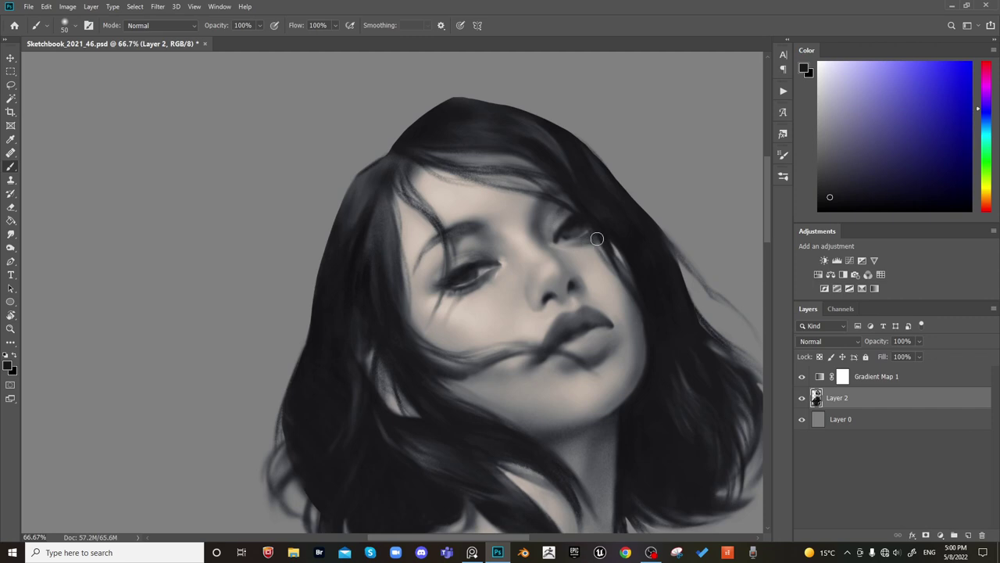
Deepen the hair edge alongside the far cheek with the near-black soft brush at size 125
{"action": "key", "text": "bracketright"}
{"action": "key", "text": "bracketright"}
{"action": "key", "text": "bracketright"}
{"action": "key", "text": "bracketright"}
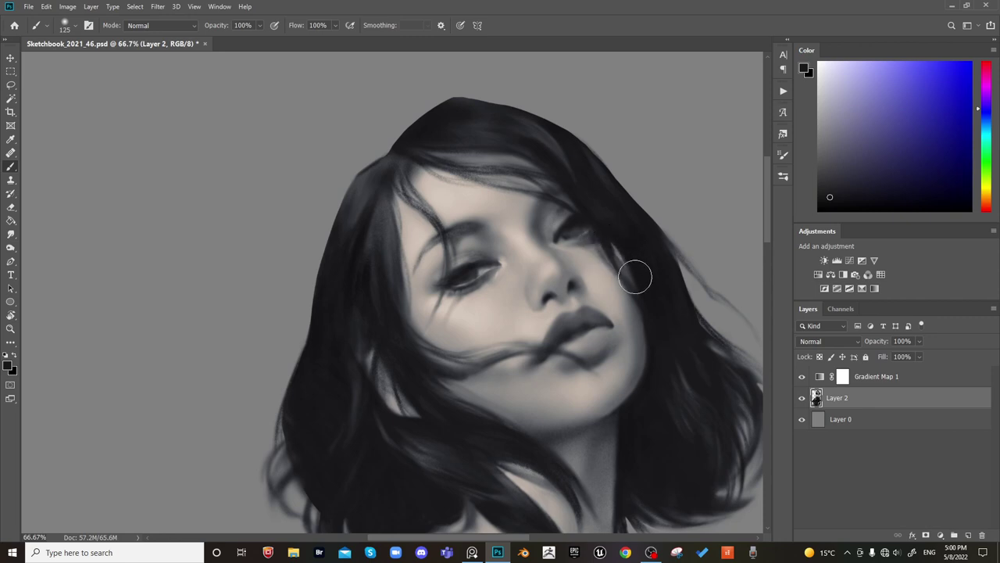
{"action": "key", "text": "bracketleft"}
{"action": "key", "text": "bracketleft"}
{"action": "key", "text": "bracketleft"}
{"action": "key", "text": "bracketleft"}
Touch up the cheek beside the nose with a sampled skin tone, check the portrait from a distance, and flip the canvas back
{"action": "left_click", "coordinate": [585, 291], "text": "alt"}
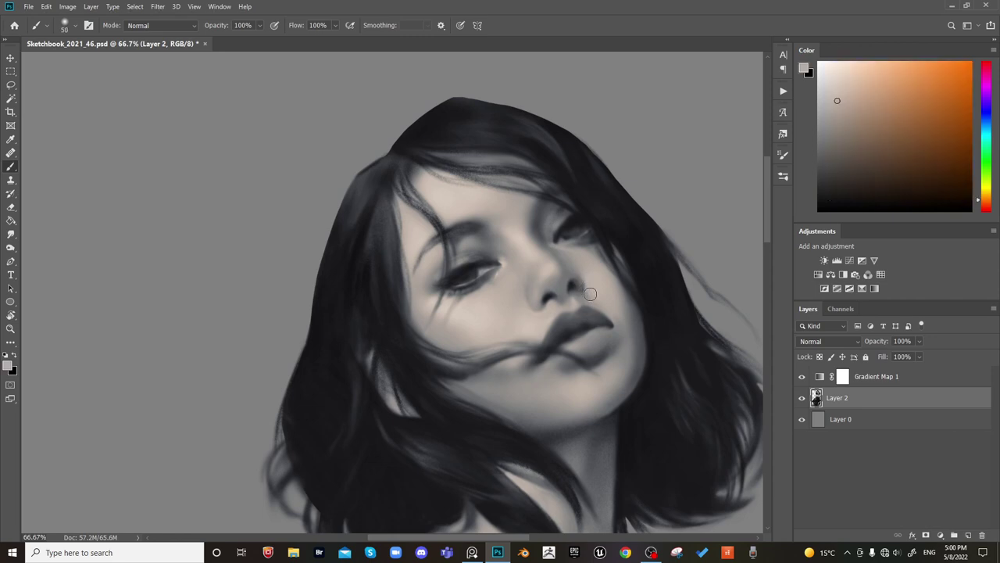
{"action": "key", "text": "ctrl+minus"}
{"action": "key", "text": "ctrl+minus"}
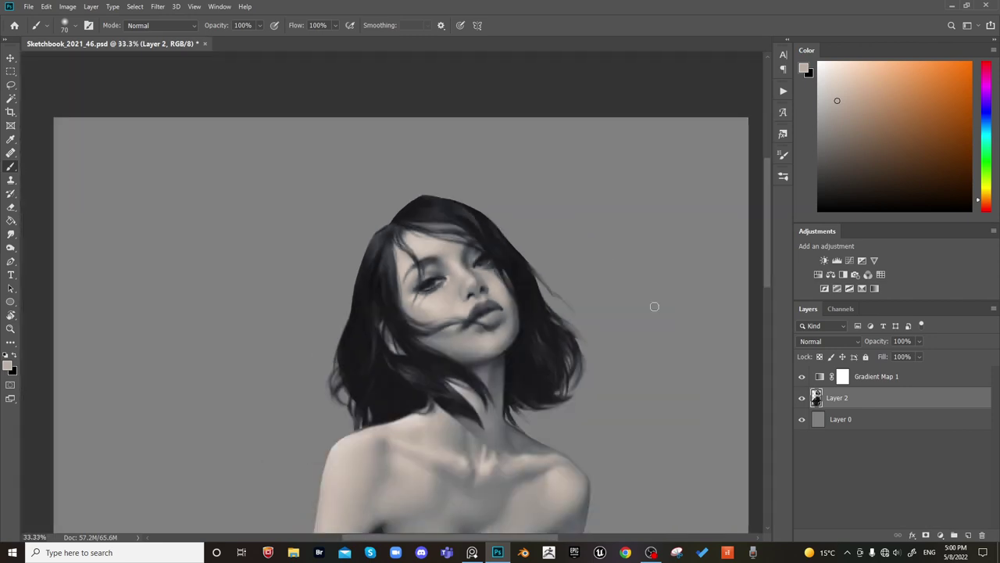
{"action": "key", "text": "ctrl+plus"}
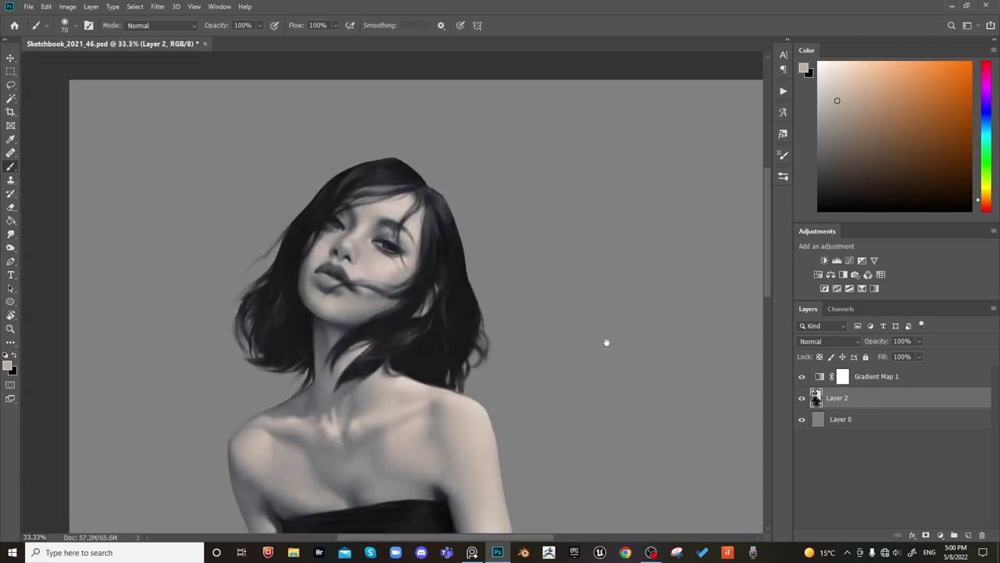
{"action": "key", "text": "ctrl+plus"}
{"action": "left_click_drag", "start_coordinate": [406, 220], "coordinate": [509, 328]}
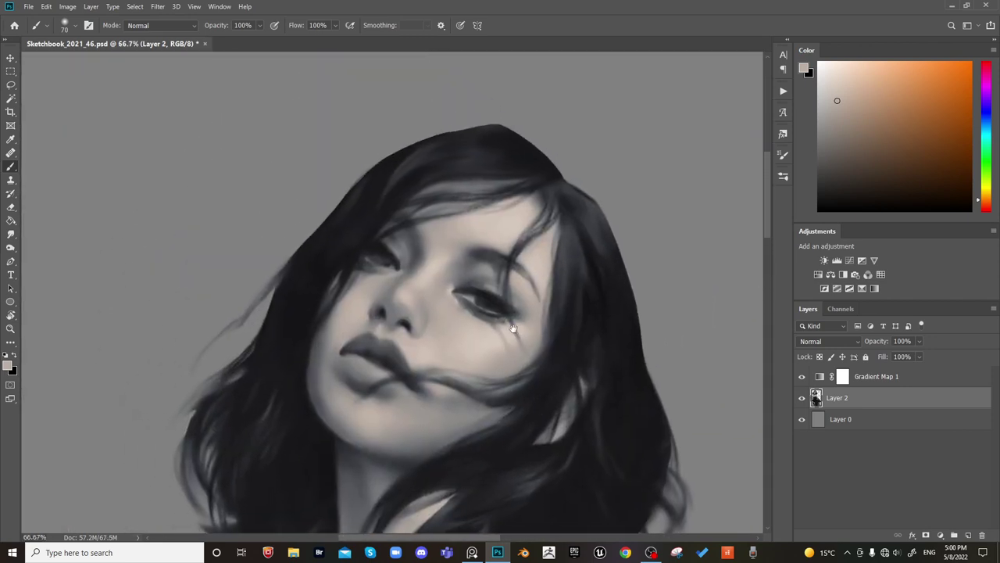
Smooth the skin around the nose bridge and cheek with sampled light tones, varying the soft brush from size 45 upward
{"action": "left_click", "coordinate": [449, 286], "text": "alt"}
{"action": "left_click", "coordinate": [460, 223], "text": "alt"}
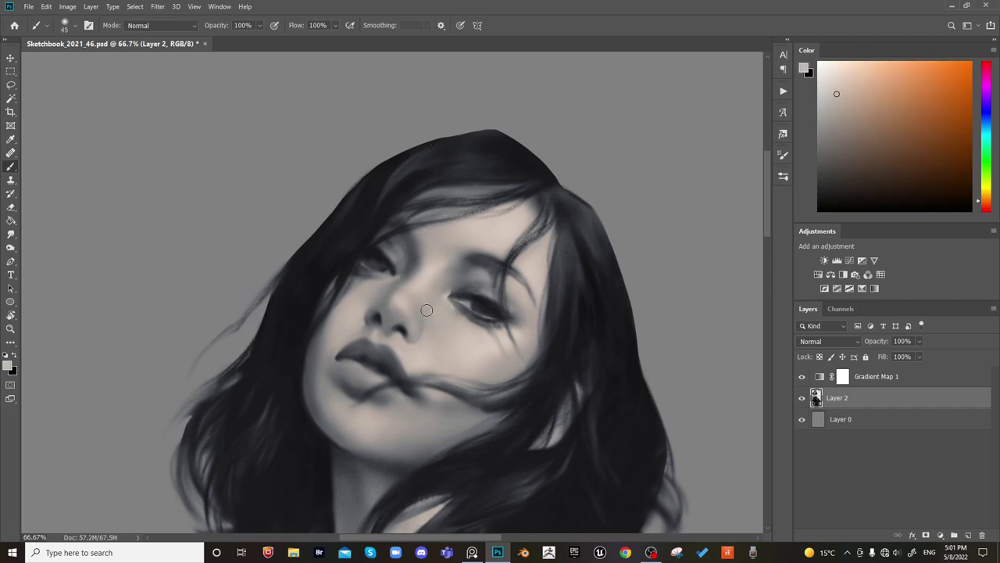
{"action": "key", "text": "bracketright"}
{"action": "key", "text": "bracketright"}
{"action": "key", "text": "bracketright"}
{"action": "key", "text": "bracketright"}
{"action": "key", "text": "bracketright"}
{"action": "key", "text": "bracketleft"}
{"action": "key", "text": "bracketleft"}
{"action": "left_click", "coordinate": [476, 349], "text": "alt"}
{"action": "key", "text": "bracketleft"}
{"action": "key", "text": "bracketleft"}
{"action": "key", "text": "bracketleft"}
Reshape the upper lip and its outer corner with sampled dark lip and light skin tones, using soft brush sizes between 60 and 90
{"action": "left_click", "coordinate": [376, 392], "text": "alt"}
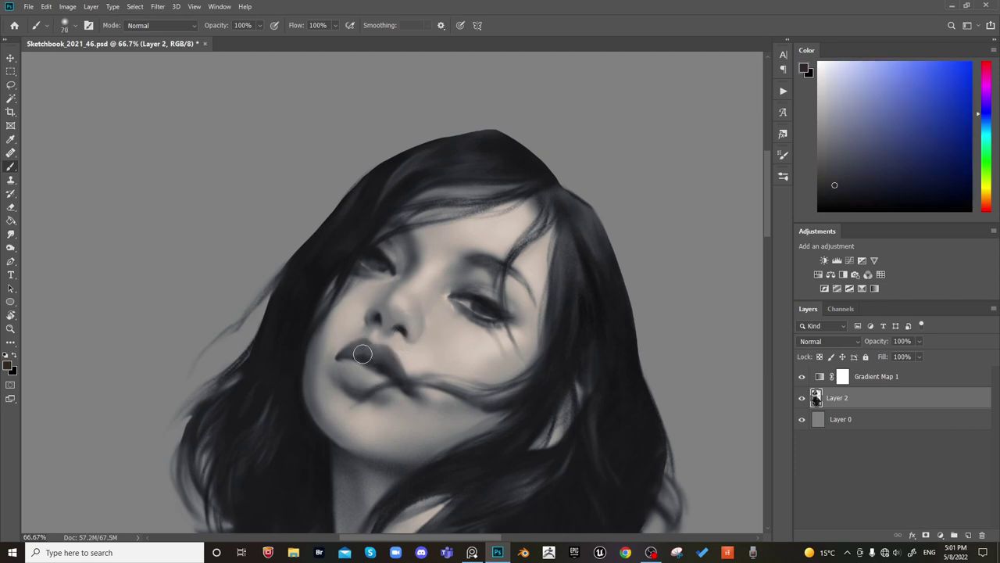
{"action": "key", "text": "bracketleft"}
{"action": "key", "text": "m"}
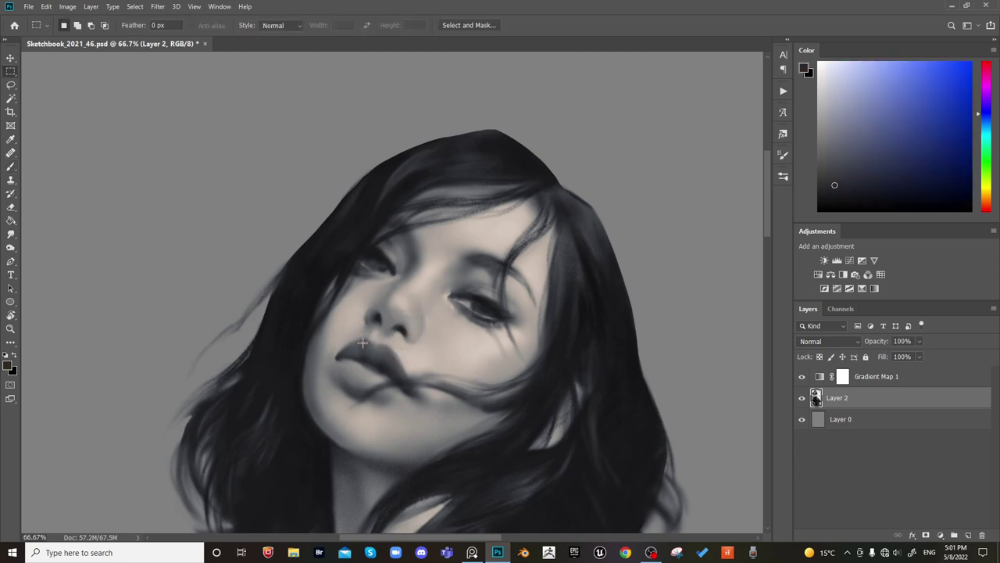
{"action": "key", "text": "b"}
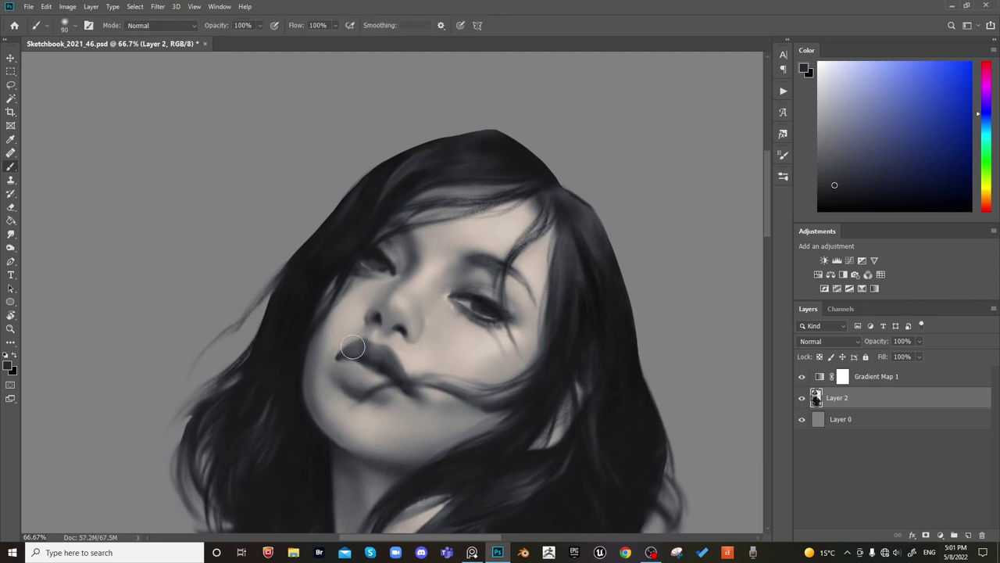
{"action": "key", "text": "bracketleft"}
{"action": "left_click", "coordinate": [424, 379], "text": "alt"}
{"action": "key", "text": "m"}
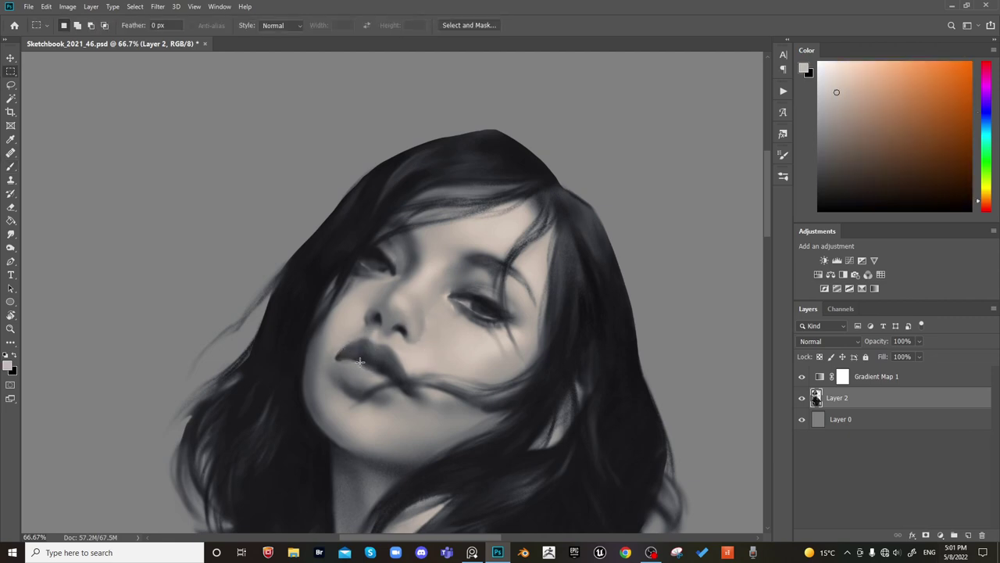
{"action": "key", "text": "b"}
{"action": "left_click", "coordinate": [361, 358], "text": "alt"}
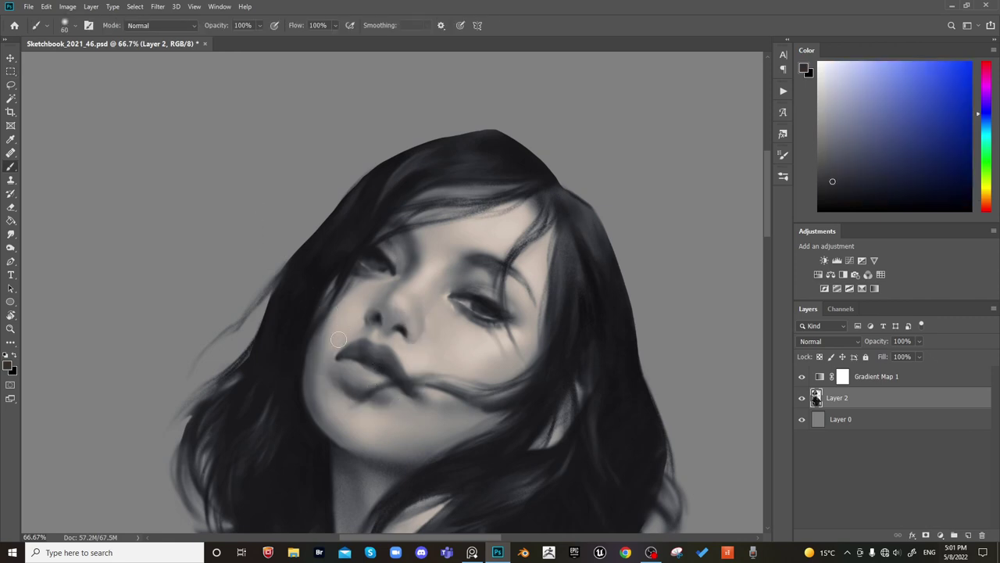
Paint a highlight along the lower lip with a sampled light skin tone, starting with the soft brush at size 40
{"action": "left_click", "coordinate": [437, 321], "text": "alt"}
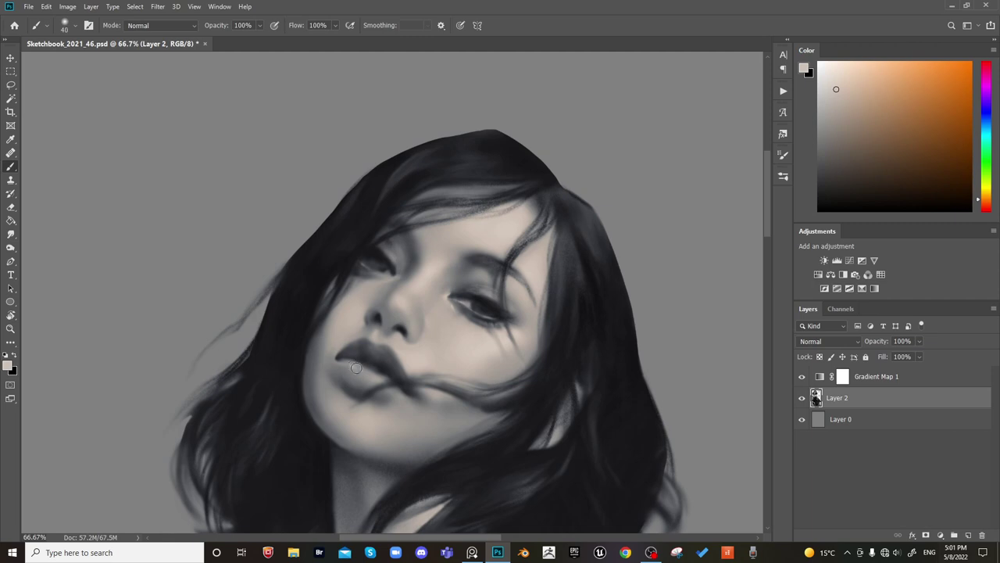
{"action": "left_click_drag", "start_coordinate": [368, 373], "coordinate": [383, 380]}
{"action": "key", "text": "bracketleft"}
{"action": "key", "text": "bracketleft"}
Darken the lips around the new highlight with a sampled dark lip tone and the soft brush at size 80 to 100
{"action": "left_click", "coordinate": [370, 356], "text": "alt"}
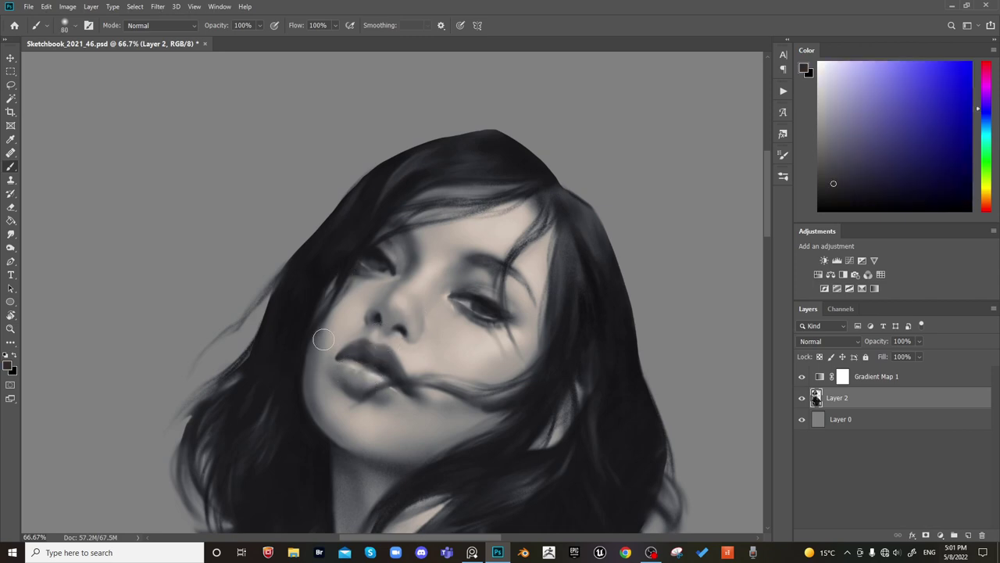
{"action": "key", "text": "bracketright"}
{"action": "key", "text": "bracketright"}
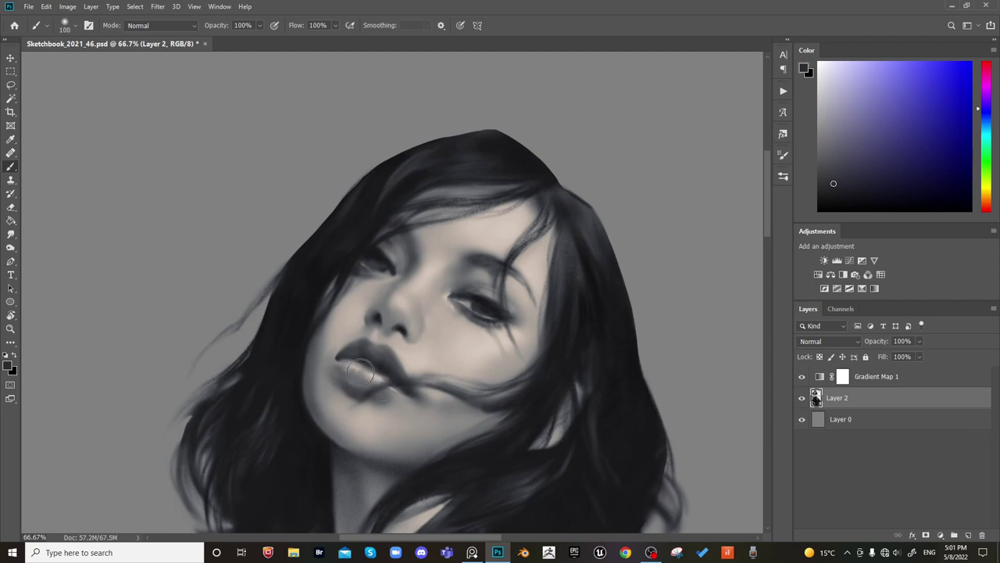
{"action": "key", "text": "bracketright"}
{"action": "key", "text": "bracketleft"}
Flip the canvas and refine the lip contours with the dark lip tone, reducing the soft brush from size 100
{"action": "key", "text": "ctrl+shift+h"}
{"action": "left_click_drag", "start_coordinate": [738, 339], "coordinate": [535, 335]}
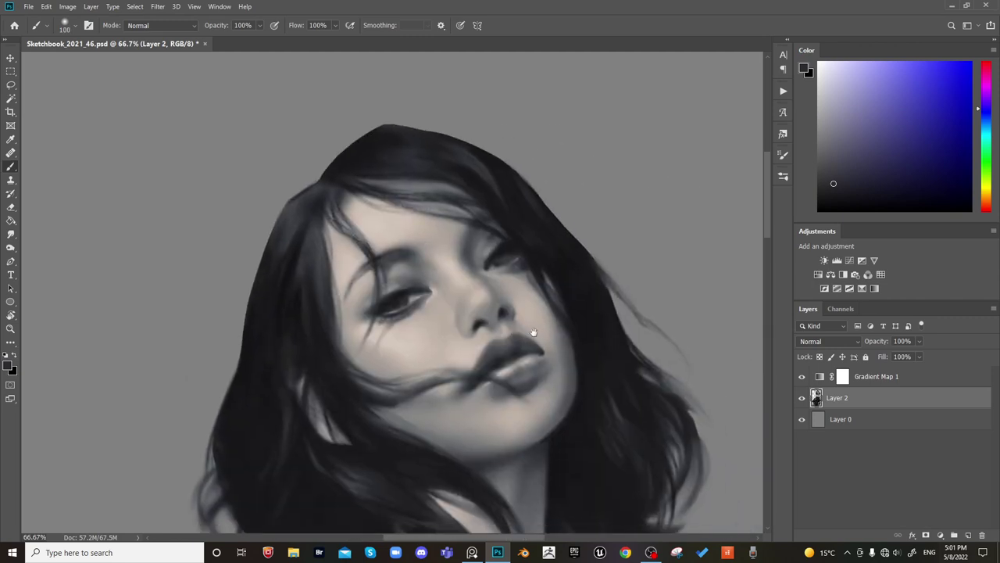
{"action": "key", "text": "bracketleft"}
{"action": "key", "text": "bracketleft"}
{"action": "key", "text": "bracketleft"}
{"action": "key", "text": "bracketleft"}
{"action": "key", "text": "bracketleft"}
{"action": "key", "text": "bracketleft"}
{"action": "key", "text": "bracketright"}
Soften the hair strand and skin at the near corner of the mouth with sampled grey and light skin tones at size 90 to 100
{"action": "left_click", "coordinate": [451, 416], "text": "alt"}
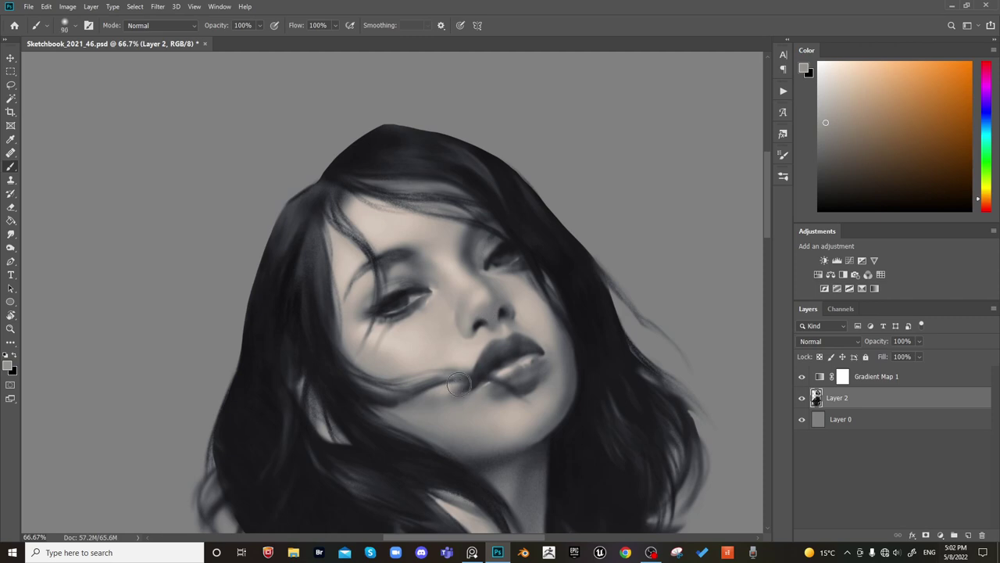
{"action": "key", "text": "bracketright"}
{"action": "left_click", "coordinate": [479, 305], "text": "alt"}
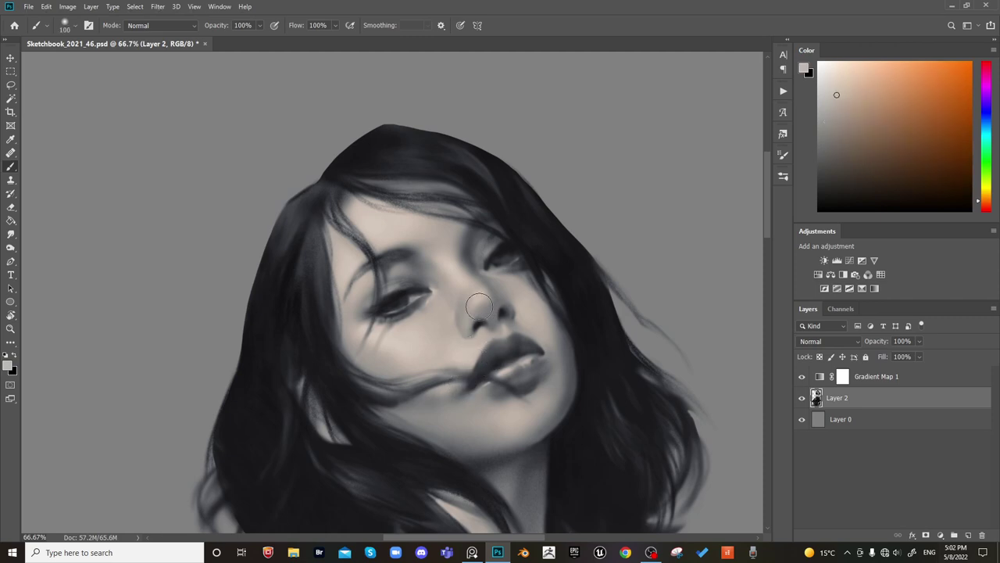
{"action": "key", "text": "bracketleft"}
{"action": "key", "text": "bracketleft"}
{"action": "key", "text": "bracketright"}
{"action": "key", "text": "bracketright"}
{"action": "key", "text": "bracketright"}
{"action": "key", "text": "bracketright"}
Shade the area beneath the lower lip with a sampled mid-grey, enlarging the soft brush from size 100 to 300
{"action": "left_click", "coordinate": [504, 388], "text": "alt"}
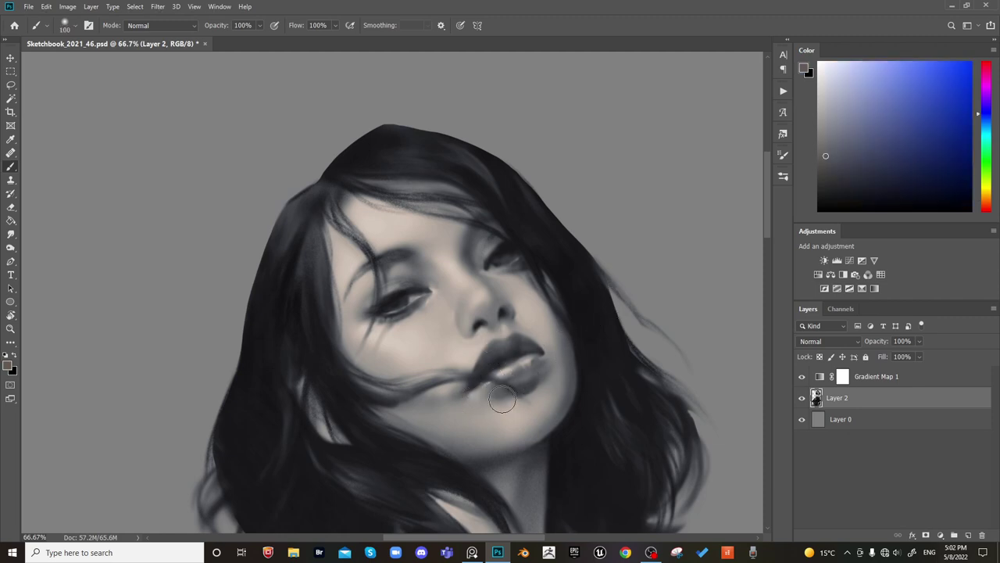
{"action": "key", "text": "bracketright"}
{"action": "key", "text": "bracketright"}
{"action": "key", "text": "bracketright"}
{"action": "key", "text": "bracketright"}
{"action": "key", "text": "bracketright"}
{"action": "key", "text": "bracketright"}
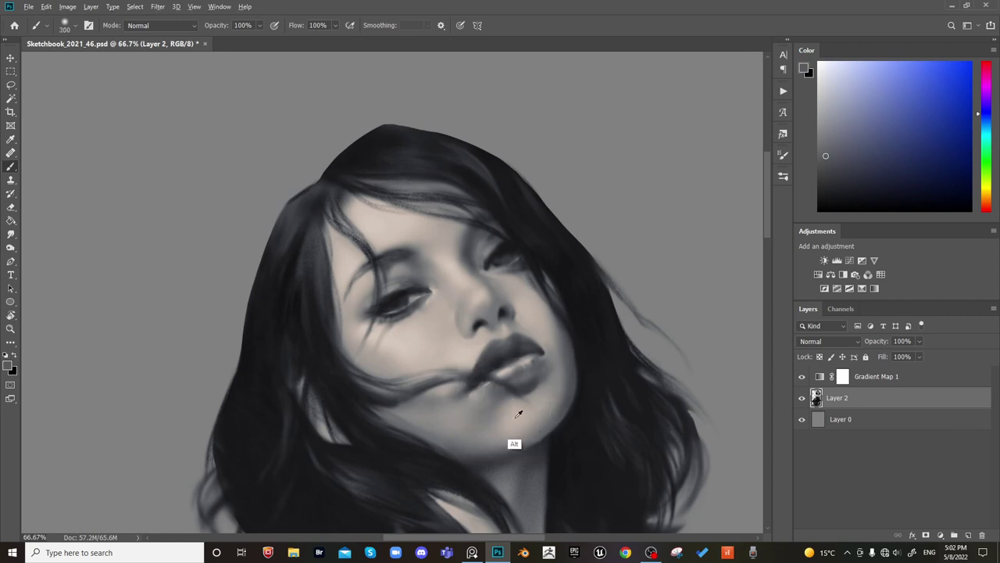
Blend the chin with sampled light skin at size 300, and shade the cheek edge beside the mouth with sampled grey at size 150 to 175
{"action": "left_click", "coordinate": [518, 413], "text": "alt"}
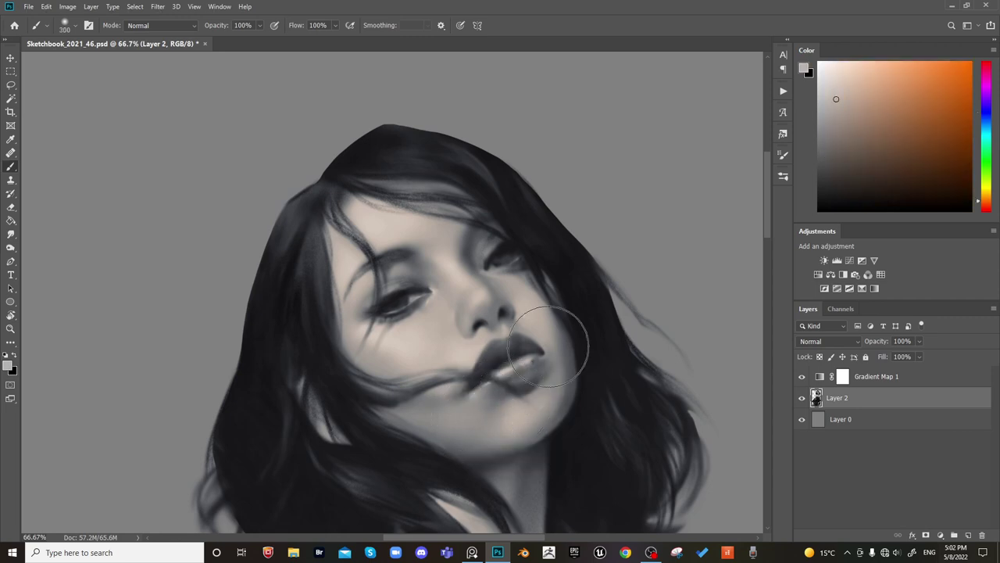
{"action": "key", "text": "bracketleft"}
{"action": "key", "text": "bracketleft"}
{"action": "key", "text": "bracketleft"}
{"action": "key", "text": "bracketleft"}
{"action": "left_click", "coordinate": [544, 374], "text": "alt"}
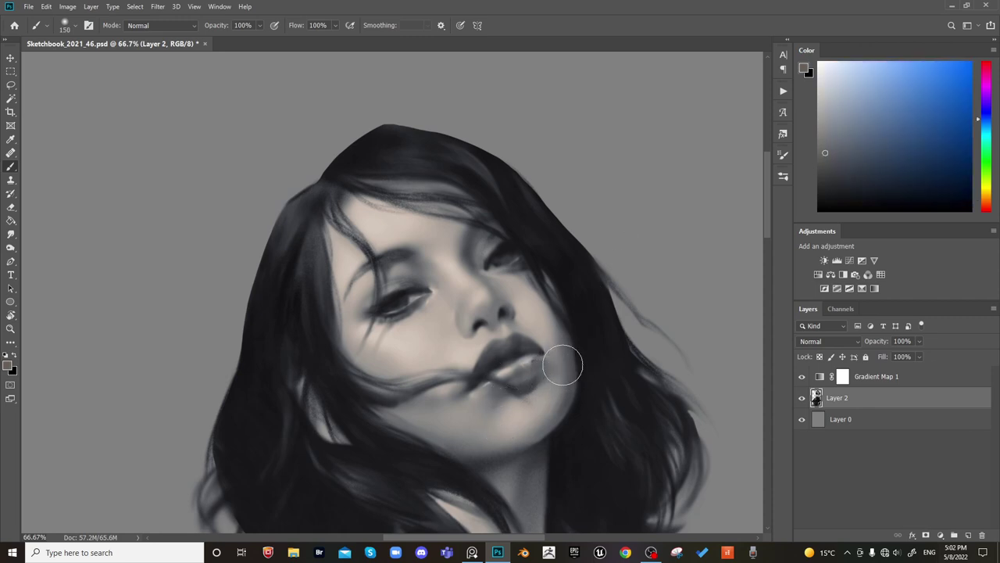
{"action": "key", "text": "bracketright"}
{"action": "mouse_move", "coordinate": [555, 318]}
{"action": "left_mouse_down"}
{"action": "mouse_move", "coordinate": [567, 366]}
{"action": "mouse_move", "coordinate": [563, 349]}
{"action": "mouse_move", "coordinate": [593, 324]}
{"action": "mouse_move", "coordinate": [557, 385]}
{"action": "mouse_move", "coordinate": [564, 390]}
{"action": "mouse_move", "coordinate": [630, 264]}
{"action": "mouse_move", "coordinate": [579, 364]}
{"action": "mouse_move", "coordinate": [584, 304]}
{"action": "left_mouse_up"}
Check the whole portrait from a distance, return to the face, and flip the canvas back
{"action": "key", "text": "ctrl+minus"}
{"action": "key", "text": "ctrl+minus"}
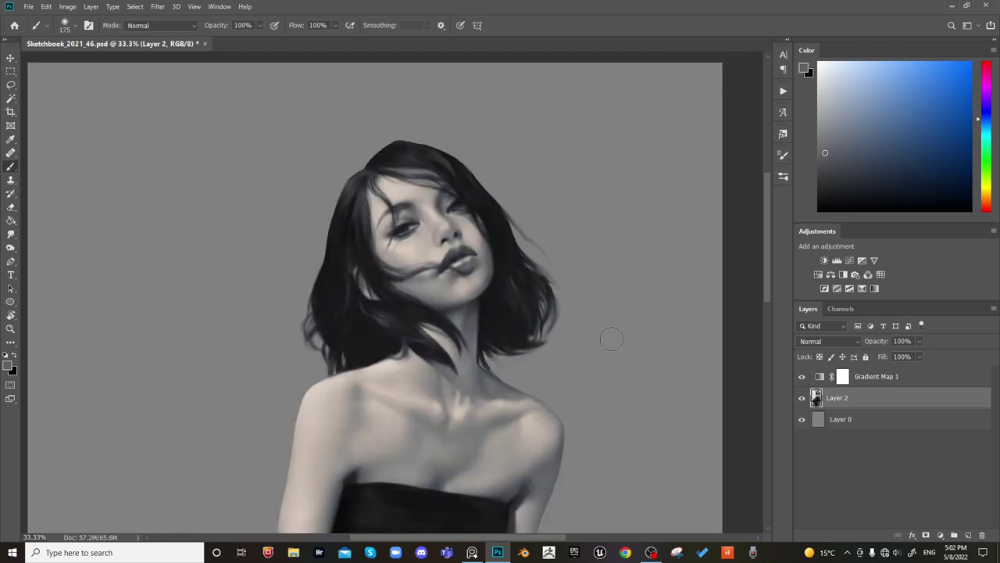
{"action": "key", "text": "ctrl+plus"}
{"action": "key", "text": "ctrl+plus"}
{"action": "left_click_drag", "start_coordinate": [568, 220], "coordinate": [589, 310]}
{"action": "key", "text": "ctrl+shift+h"}
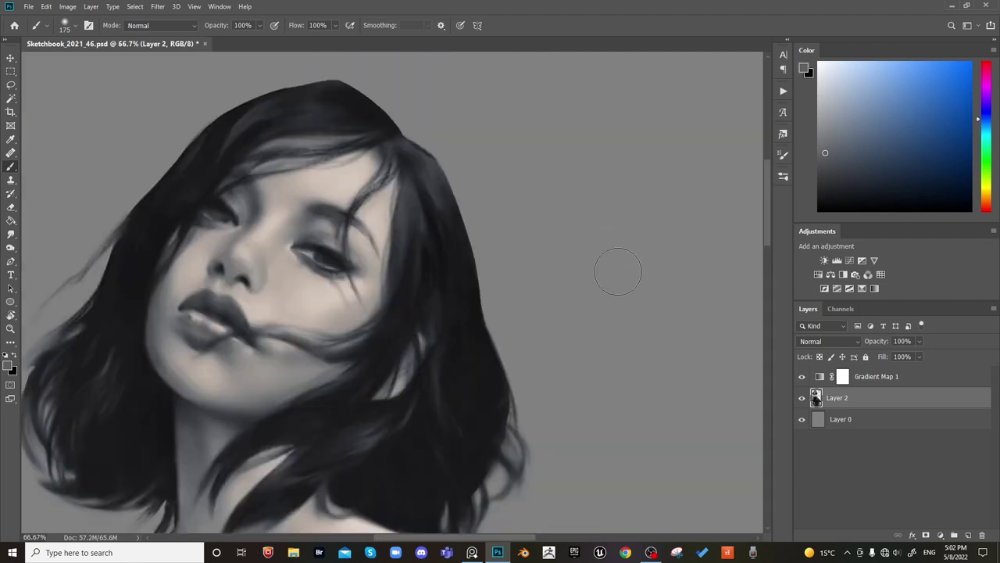
Soften the eyebrow where the hair strand crosses it with sampled grey tones, reducing the soft brush from size 175 to 80
{"action": "left_click", "coordinate": [336, 222], "text": "alt"}
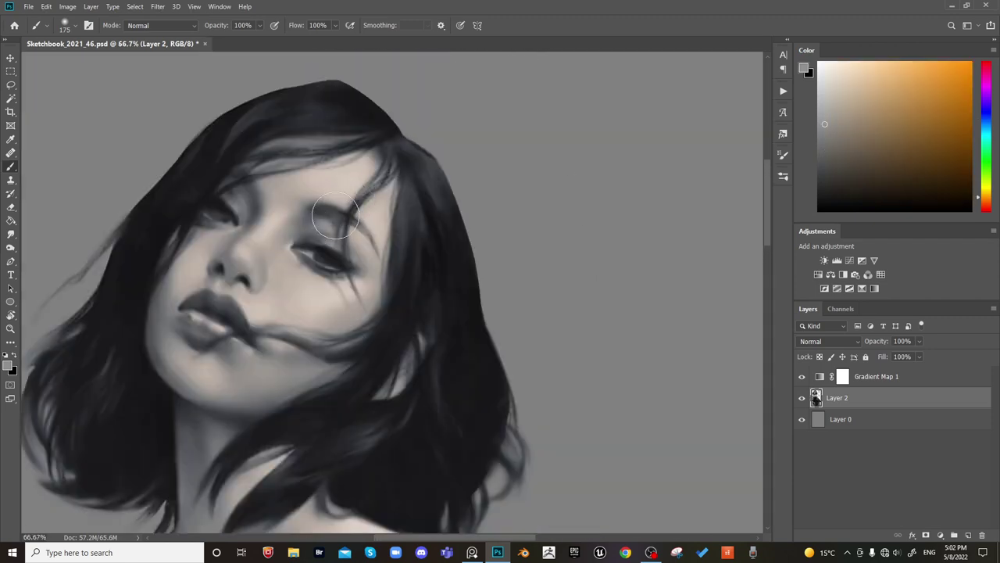
{"action": "left_click", "coordinate": [356, 223], "text": "alt"}
{"action": "key", "text": "bracketleft"}
{"action": "key", "text": "bracketleft"}
{"action": "key", "text": "bracketleft"}
{"action": "key", "text": "bracketleft"}
{"action": "key", "text": "bracketleft"}
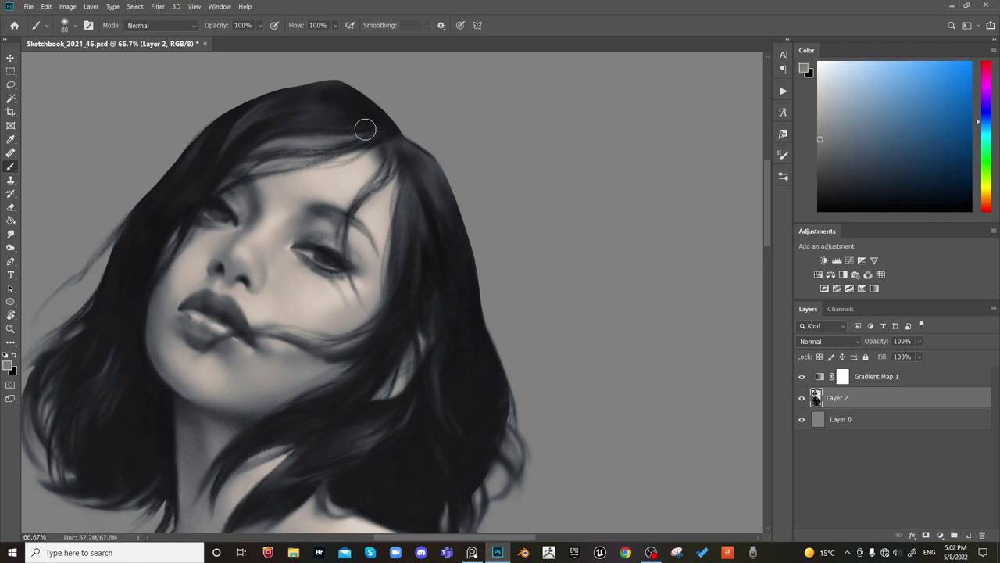
{"action": "key", "text": "bracketleft"}
Refine the eyebrow's edges and inner end with sampled light skin tones at size 35 and a sampled dark tone at size 70
{"action": "left_click", "coordinate": [377, 248], "text": "alt"}
{"action": "left_click_drag", "start_coordinate": [410, 181], "coordinate": [494, 184]}
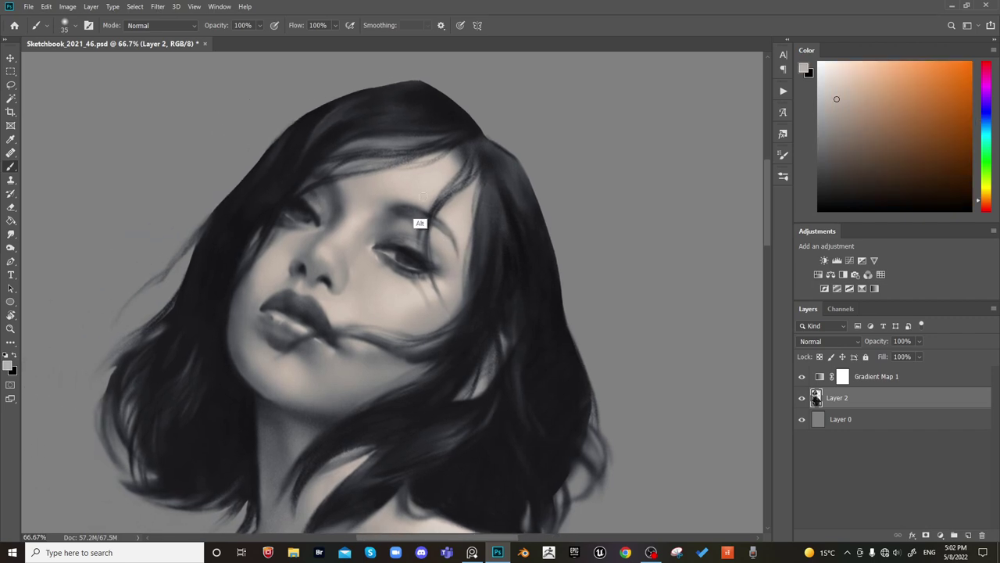
{"action": "left_click", "coordinate": [420, 191], "text": "alt"}
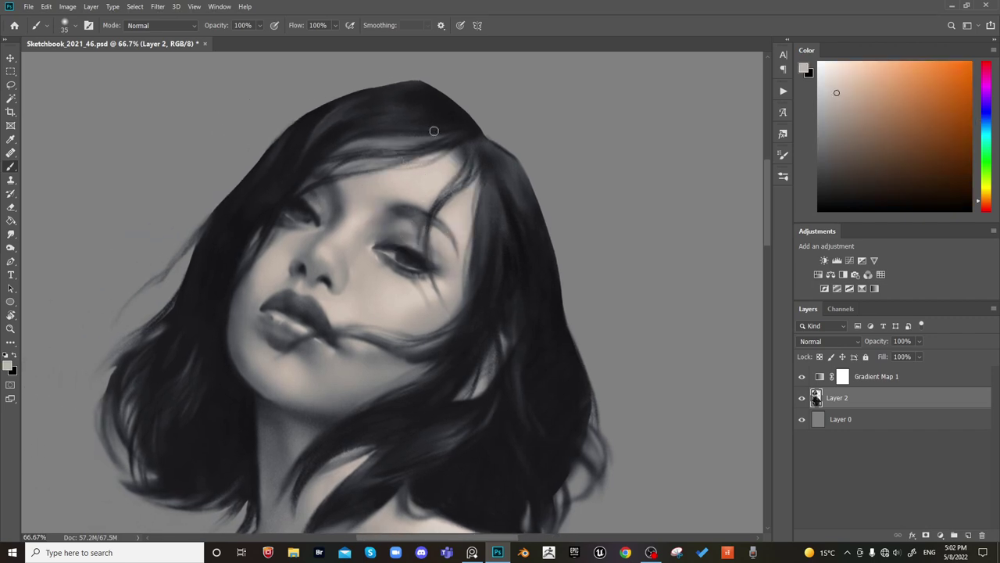
{"action": "left_click", "coordinate": [403, 194], "text": "alt"}
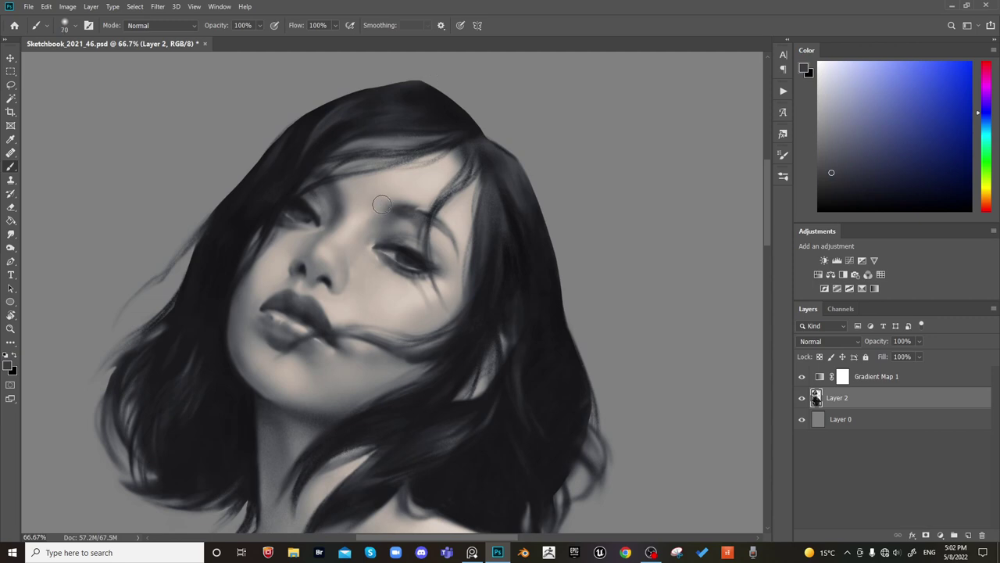
Refine the eyebrow's inner end with sampled light skin at size 60, and blend around it with sampled skin at size 150
{"action": "key", "text": "bracketleft"}
{"action": "key", "text": "bracketleft"}
{"action": "left_click_drag", "start_coordinate": [385, 199], "coordinate": [405, 187]}
{"action": "left_click", "coordinate": [439, 141], "text": "alt"}
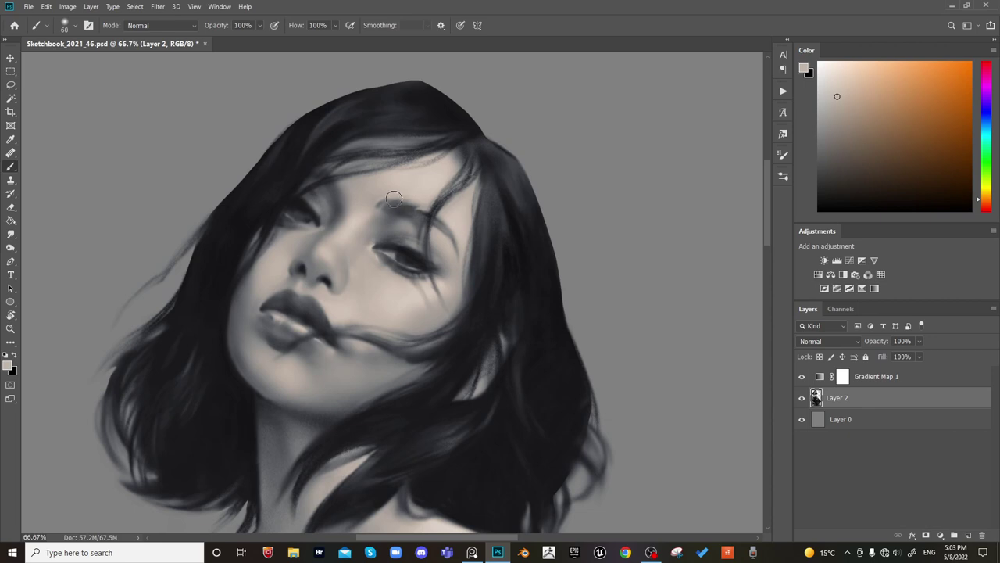
{"action": "left_click_drag", "start_coordinate": [393, 199], "coordinate": [410, 201]}
{"action": "key", "text": "bracketright"}
{"action": "key", "text": "bracketright"}
{"action": "key", "text": "bracketright"}
{"action": "key", "text": "bracketright"}
{"action": "key", "text": "bracketright"}
{"action": "key", "text": "bracketright"}
{"action": "key", "text": "bracketright"}
{"action": "left_click", "coordinate": [384, 194], "text": "alt"}
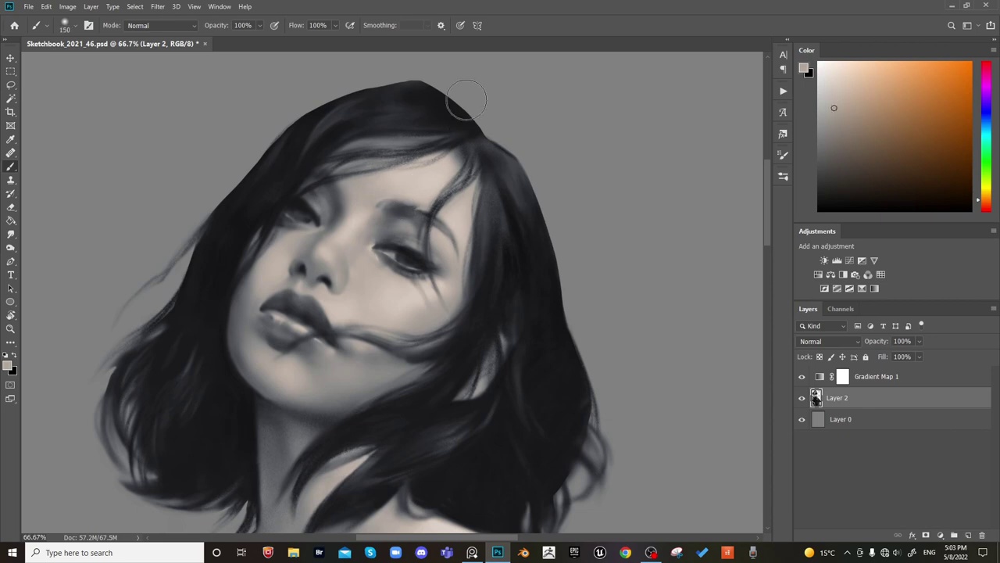
Flip the canvas and retouch the eyebrow and the hair strand crossing it with sampled grey and skin tones at size 60 to 70
{"action": "key", "text": "bracketleft"}
{"action": "key", "text": "bracketleft"}
{"action": "key", "text": "bracketleft"}
{"action": "key", "text": "bracketleft"}
{"action": "key", "text": "ctrl+h"}
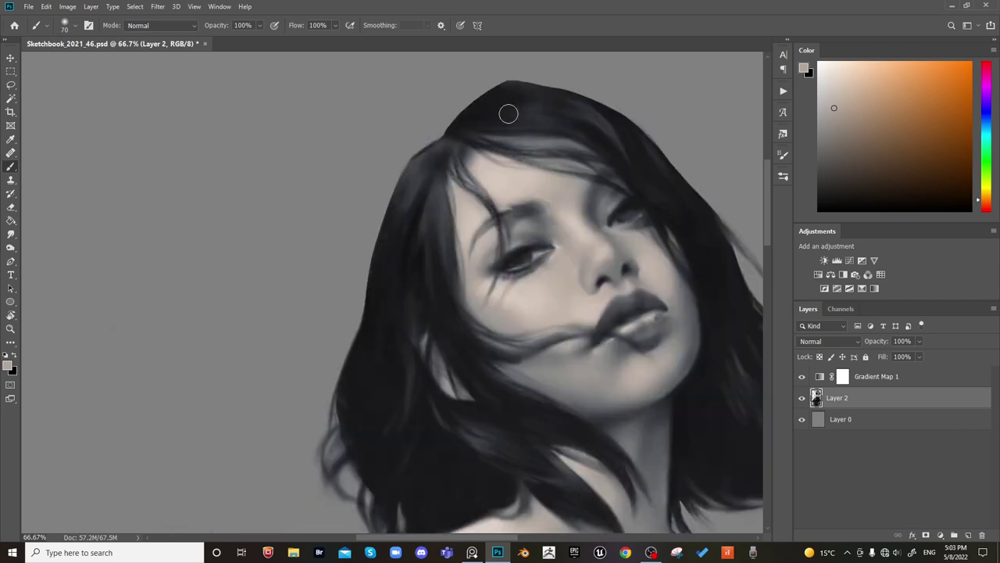
{"action": "left_click", "coordinate": [545, 204], "text": "alt"}
{"action": "key", "text": "bracketleft"}
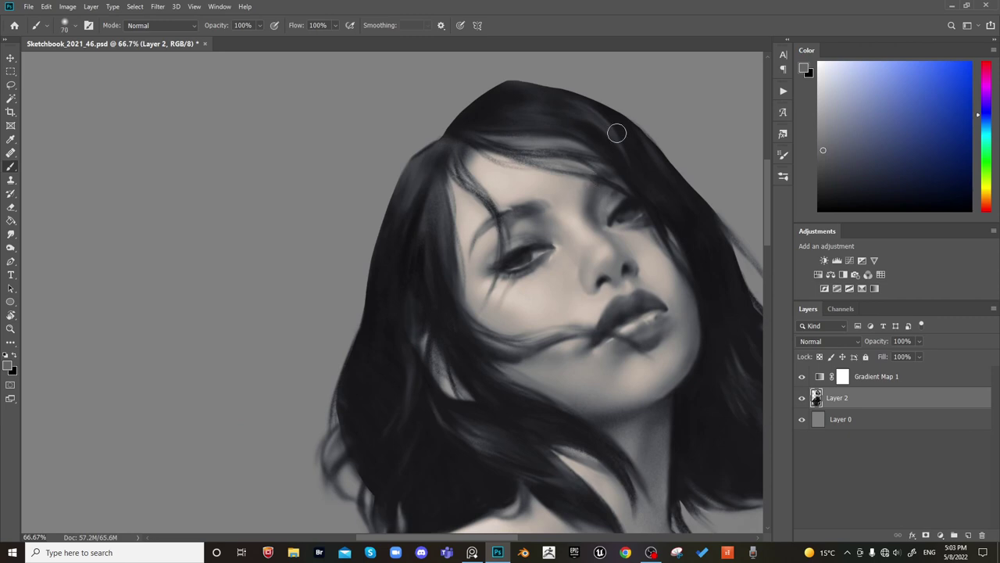
{"action": "left_click", "coordinate": [541, 197], "text": "alt"}
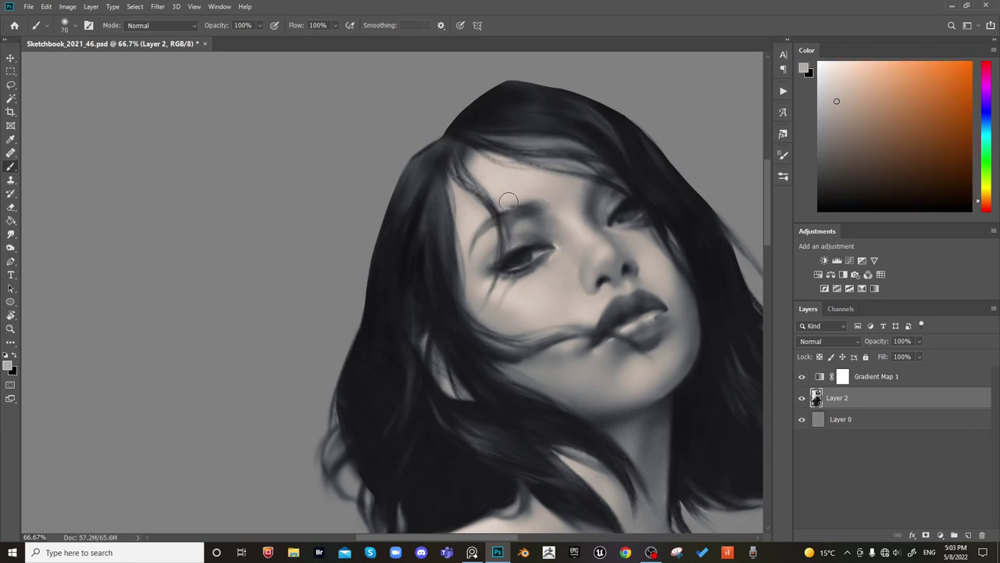
{"action": "left_click", "coordinate": [484, 189], "text": "alt"}
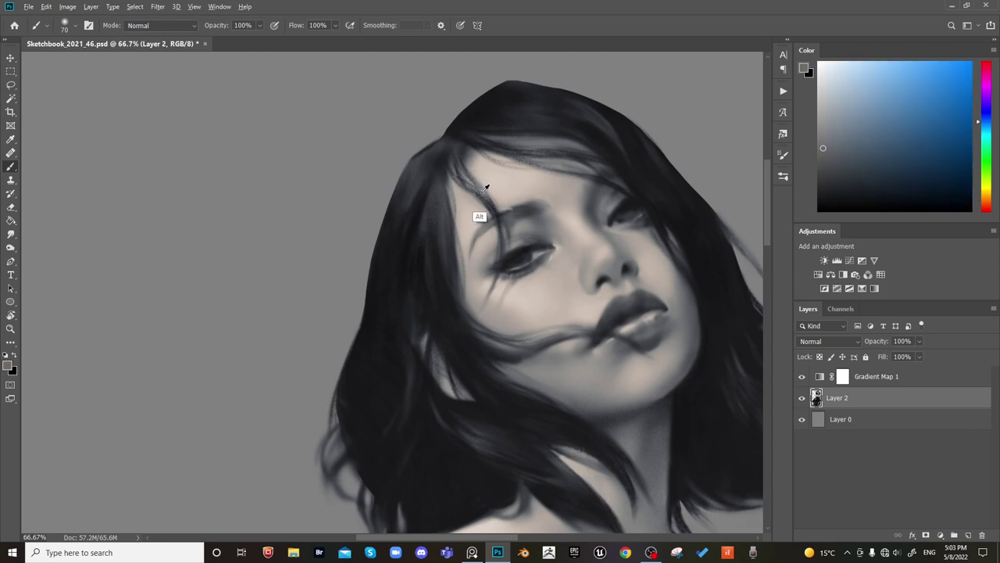
{"action": "key", "text": "bracketleft"}
Try a dark hair strand along the forehead hairline with a sampled hair tone
{"action": "left_click", "coordinate": [474, 143], "text": "alt"}
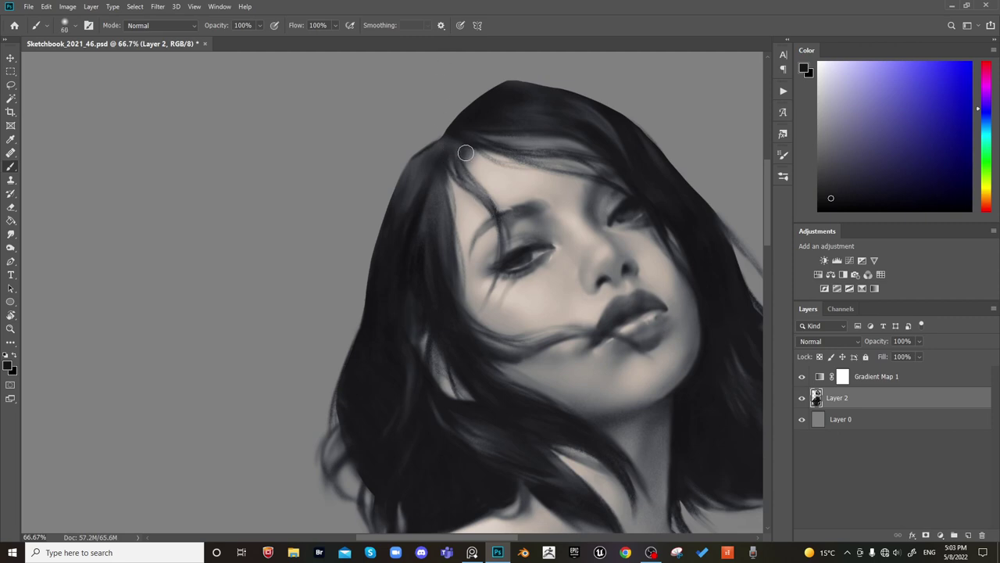
{"action": "key", "text": "bracketleft"}
{"action": "key", "text": "bracketleft"}
{"action": "left_click_drag", "start_coordinate": [479, 142], "coordinate": [550, 167]}
{"action": "key", "text": "ctrl+z"}
Blend the upper forehead below the fringe with sampled light skin, using the soft brush at size 125 to 400
{"action": "left_click", "coordinate": [532, 167], "text": "alt"}
{"action": "key", "text": "bracketright"}
{"action": "key", "text": "bracketright"}
{"action": "key", "text": "bracketright"}
{"action": "key", "text": "bracketright"}
{"action": "key", "text": "bracketright"}
{"action": "key", "text": "bracketright"}
{"action": "key", "text": "bracketright"}
{"action": "key", "text": "bracketright"}
{"action": "key", "text": "bracketright"}
{"action": "key", "text": "bracketright"}
{"action": "key", "text": "bracketright"}
{"action": "key", "text": "bracketright"}
{"action": "key", "text": "bracketright"}
{"action": "key", "text": "bracketright"}
{"action": "key", "text": "bracketright"}
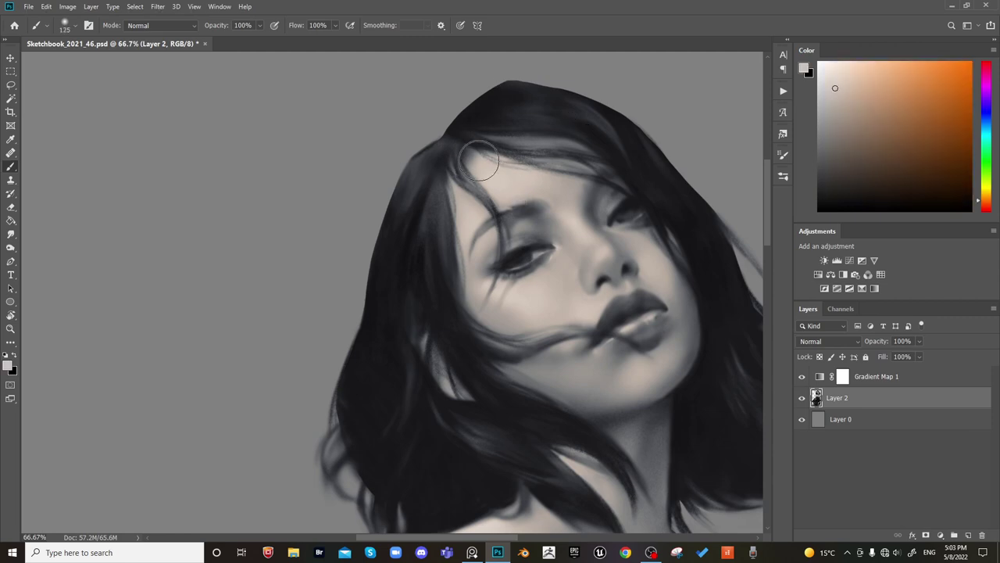
{"action": "key", "text": "bracketleft"}
{"action": "key", "text": "bracketleft"}
{"action": "key", "text": "bracketleft"}
{"action": "key", "text": "bracketleft"}
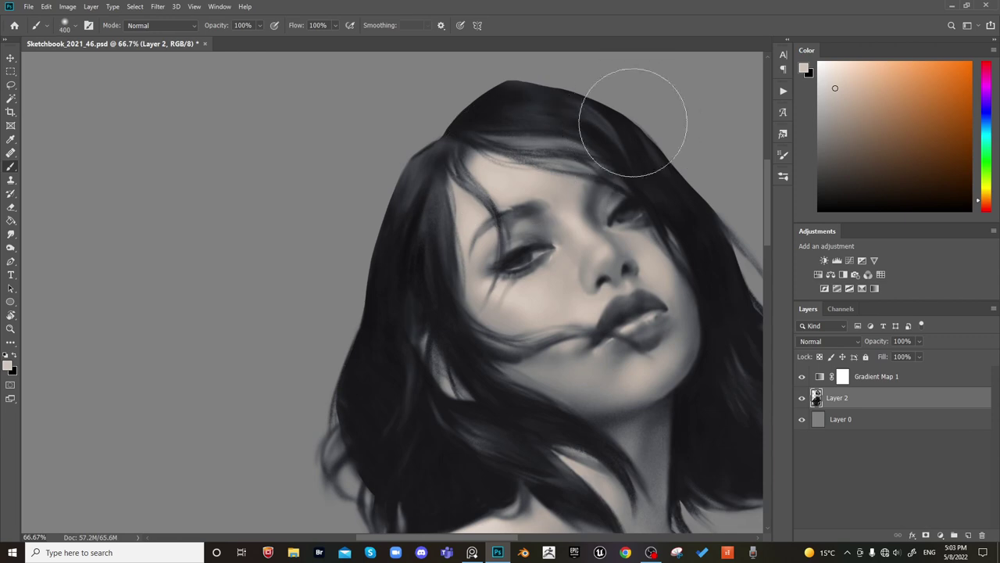
Check the portrait from a distance, flip the canvas back, and return to the head
{"action": "key", "text": "ctrl+minus"}
{"action": "key", "text": "ctrl+minus"}
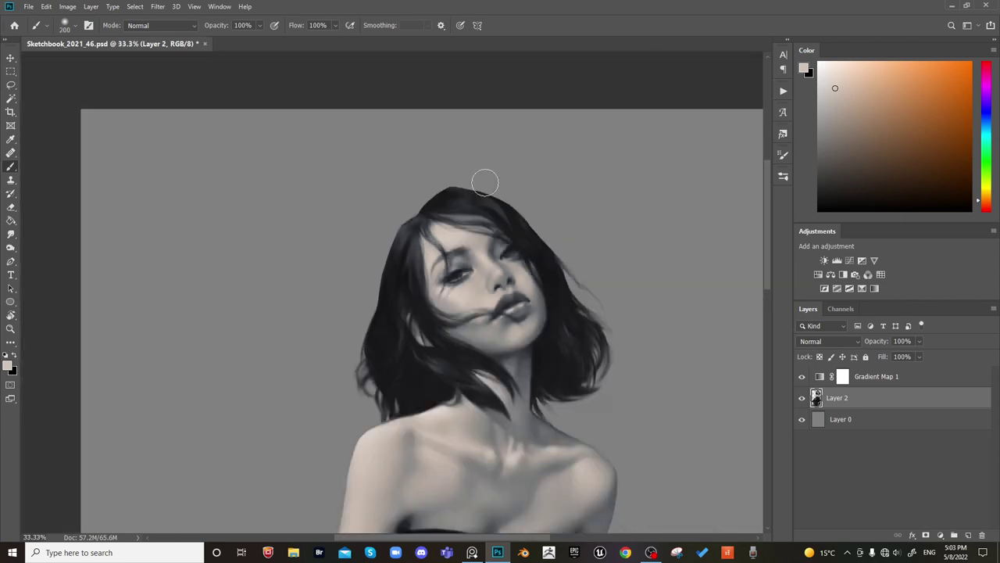
{"action": "left_click_drag", "start_coordinate": [639, 272], "coordinate": [634, 196]}
{"action": "key", "text": "ctrl+shift+h"}
{"action": "key", "text": "ctrl+plus"}
{"action": "key", "text": "ctrl+plus"}
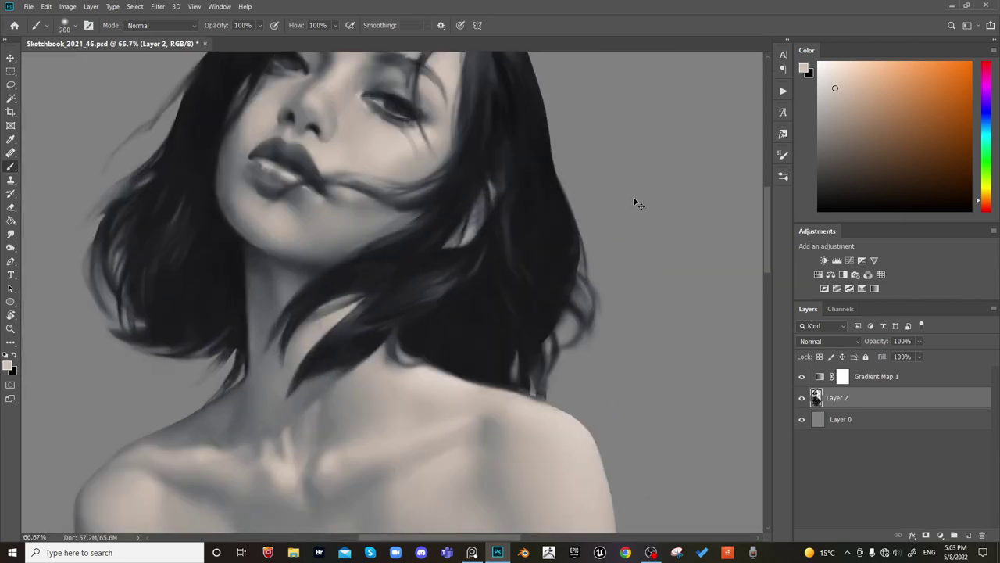
{"action": "left_click_drag", "start_coordinate": [437, 174], "coordinate": [516, 333]}
Paint light forehead skin into the gap between the fringe strands with the soft brush at size 60 to 175
{"action": "key", "text": "bracketright"}
{"action": "key", "text": "bracketright"}
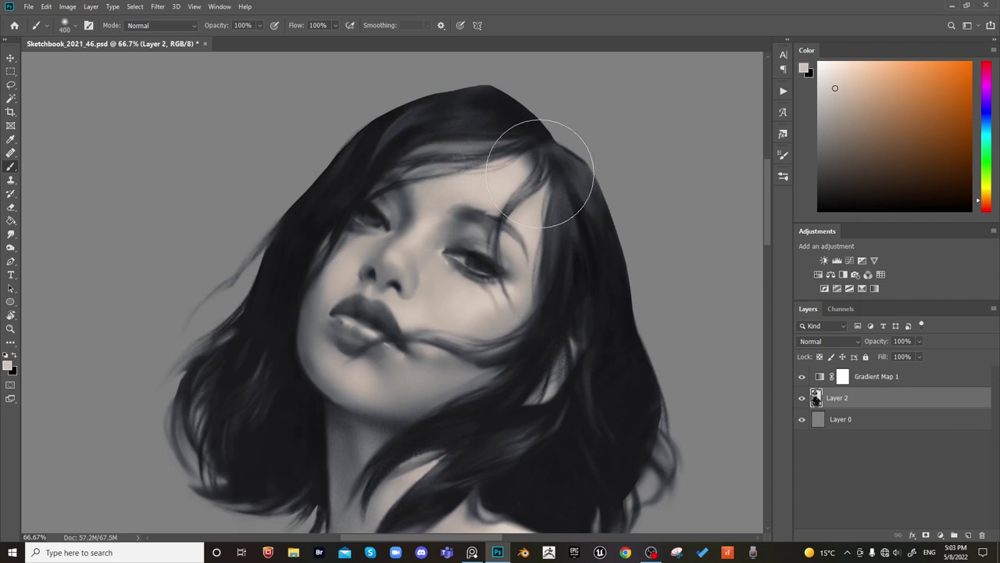
{"action": "key", "text": "bracketleft"}
{"action": "key", "text": "bracketleft"}
{"action": "key", "text": "["}
{"action": "key", "text": "["}
{"action": "key", "text": "["}
{"action": "key", "text": "["}
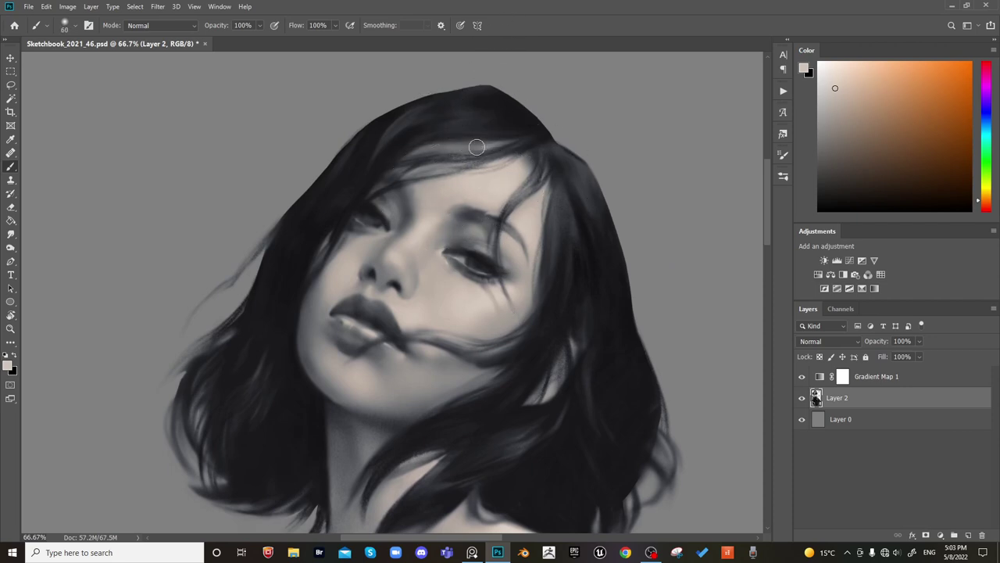
{"action": "key", "text": "bracketright"}
{"action": "key", "text": "bracketright"}
{"action": "key", "text": "bracketright"}
{"action": "key", "text": "bracketright"}
{"action": "key", "text": "bracketright"}
{"action": "key", "text": "bracketright"}
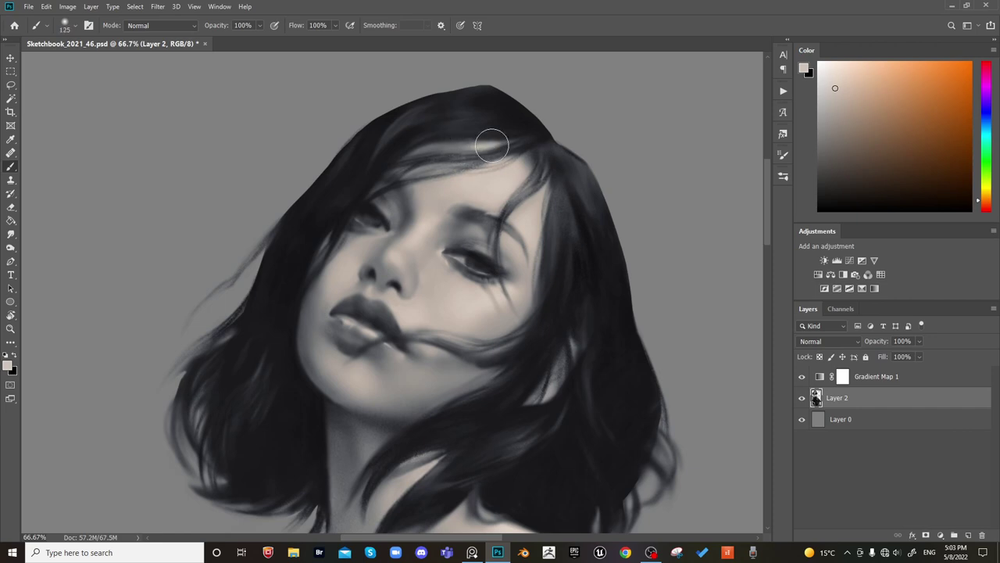
{"action": "key", "text": "bracketleft"}
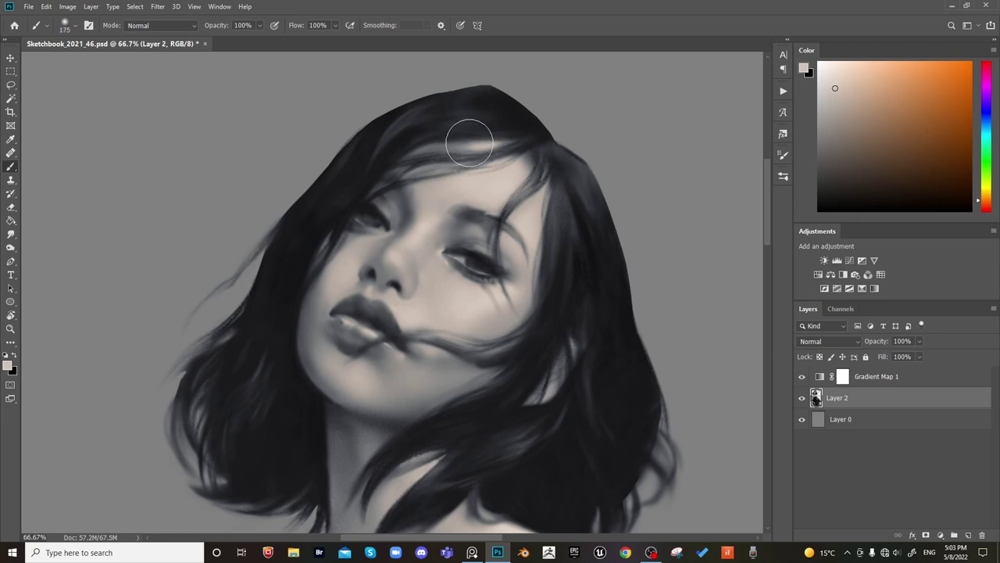
Extend the light skin gap toward the outer end of the fringe, varying the soft brush between size 70 and 125
{"action": "key", "text": "bracketleft"}
{"action": "key", "text": "bracketleft"}
{"action": "key", "text": "bracketleft"}
{"action": "key", "text": "bracketleft"}
{"action": "left_click_drag", "start_coordinate": [413, 172], "coordinate": [434, 163]}
{"action": "key", "text": "bracketright"}
{"action": "key", "text": "bracketright"}
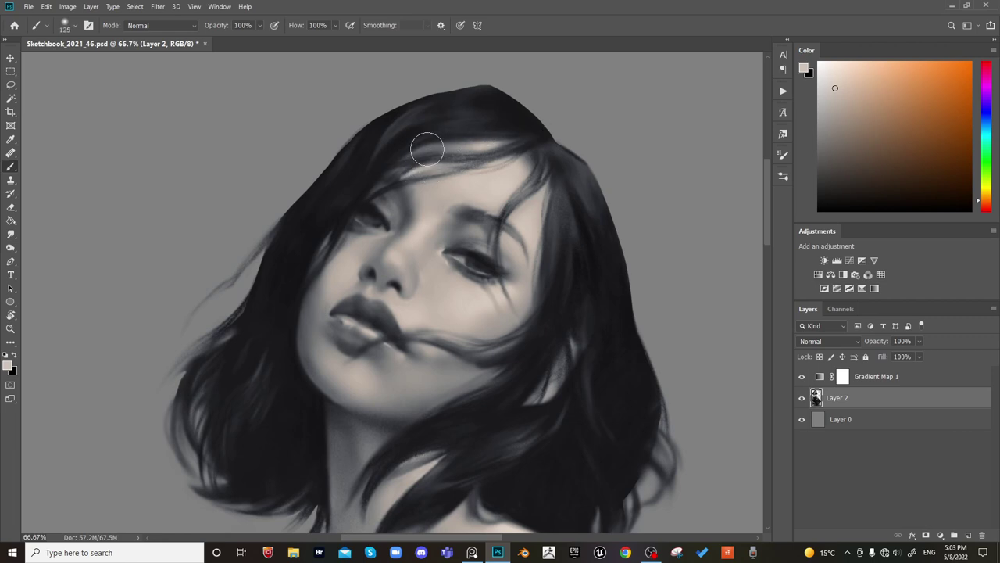
{"action": "key", "text": "bracketleft"}
{"action": "key", "text": "bracketleft"}
{"action": "key", "text": "bracketleft"}
Sample the dark hair tone beside the cheek and enlarge the soft brush to size 150
{"action": "left_click", "coordinate": [546, 344], "text": "alt"}
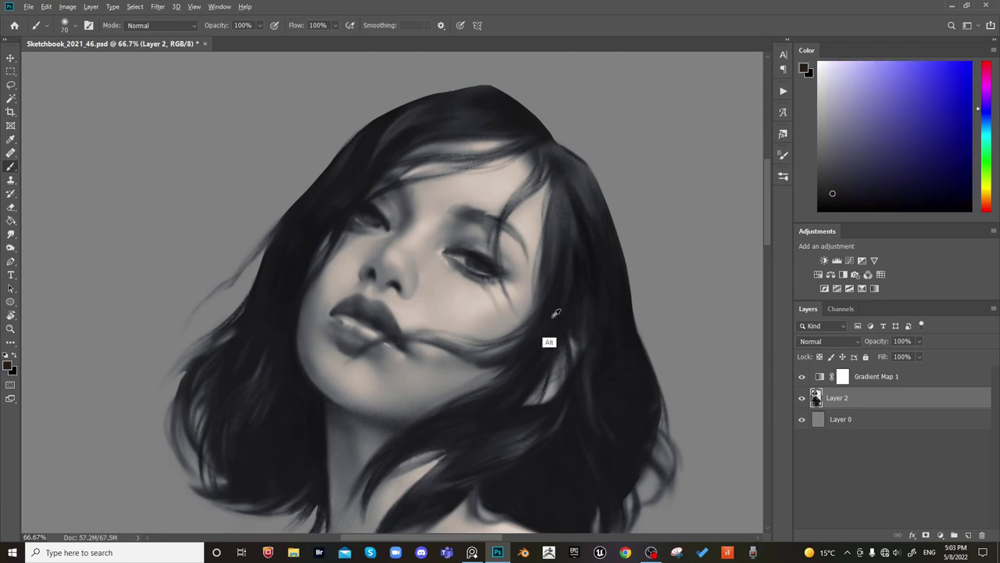
{"action": "key", "text": "bracketright"}
{"action": "key", "text": "bracketright"}
{"action": "key", "text": "bracketright"}
{"action": "key", "text": "bracketright"}
{"action": "key", "text": "bracketright"}
Compare the whole portrait with its mirrored view, restore the orientation, and return to the face
{"action": "key", "text": "ctrl+minus"}
{"action": "key", "text": "ctrl+minus"}
{"action": "key", "text": "ctrl+minus"}
{"action": "left_click_drag", "start_coordinate": [599, 402], "coordinate": [570, 254]}
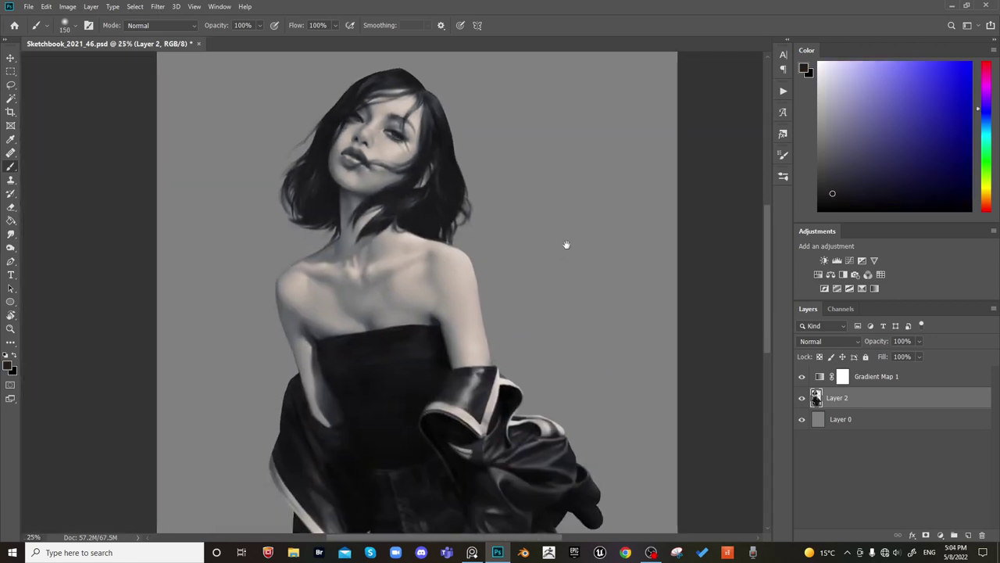
{"action": "key", "text": "ctrl+shift+h"}
{"action": "key", "text": "ctrl+z"}
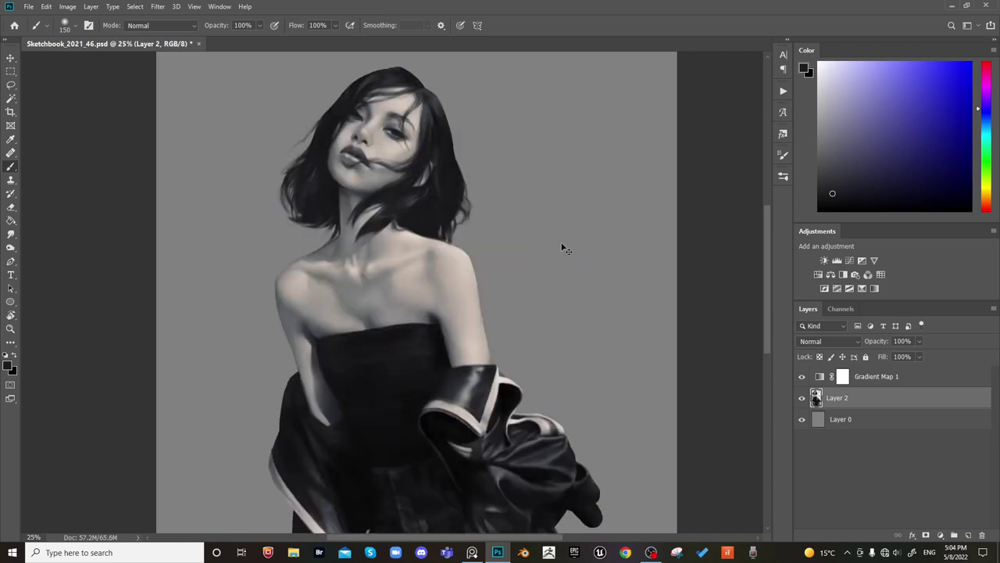
{"action": "key", "text": "ctrl+plus"}
{"action": "key", "text": "ctrl+plus"}
{"action": "key", "text": "ctrl+plus"}
{"action": "left_click_drag", "start_coordinate": [365, 101], "coordinate": [417, 341]}
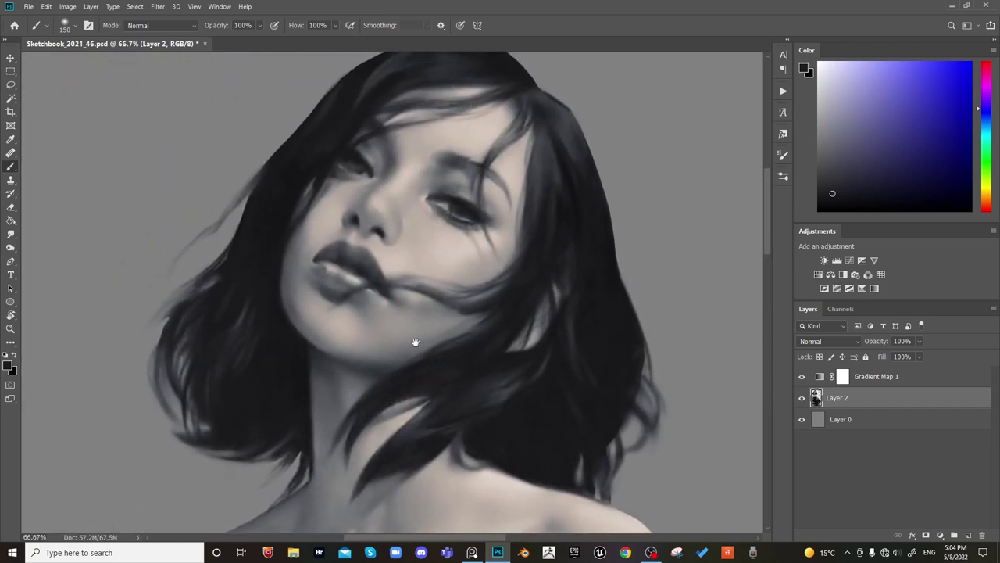
{"action": "left_click_drag", "start_coordinate": [487, 215], "coordinate": [422, 291]}
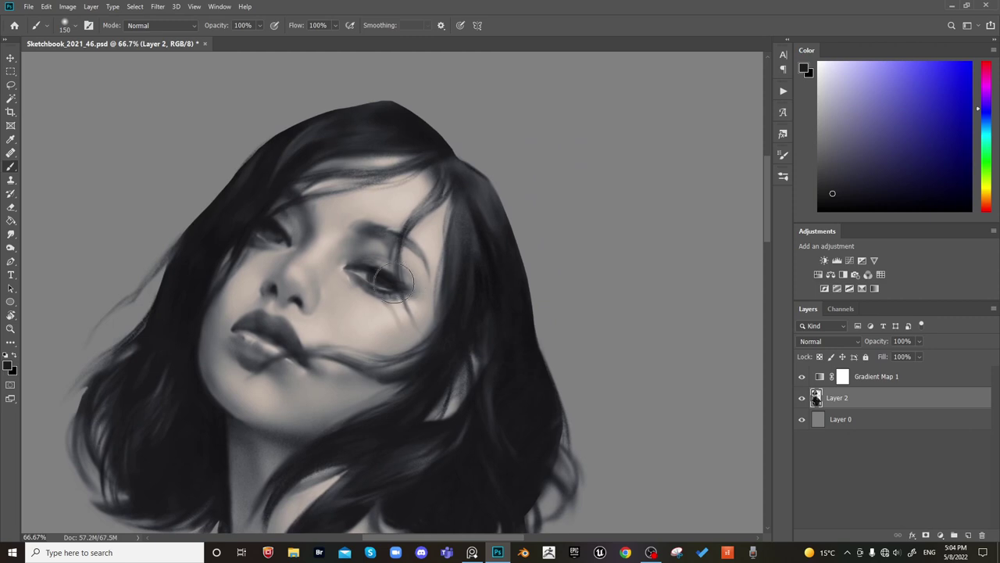
Blend the eye's inner corner and the side of the nose with sampled light skin and grey at size 125 to 150
{"action": "key", "text": "bracketleft"}
{"action": "left_click", "coordinate": [342, 267], "text": "alt"}
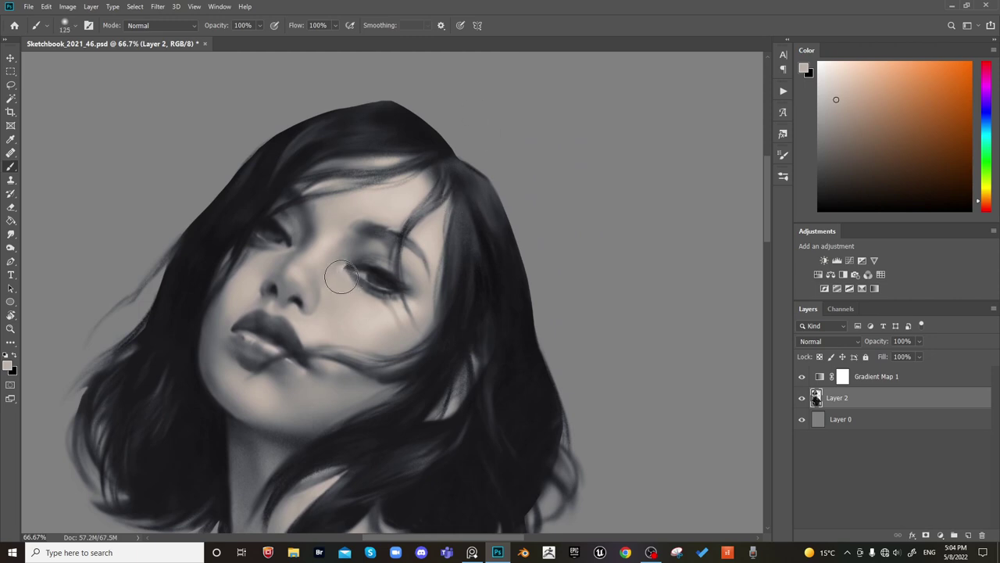
{"action": "key", "text": "bracketright"}
{"action": "left_click", "coordinate": [347, 258], "text": "alt"}
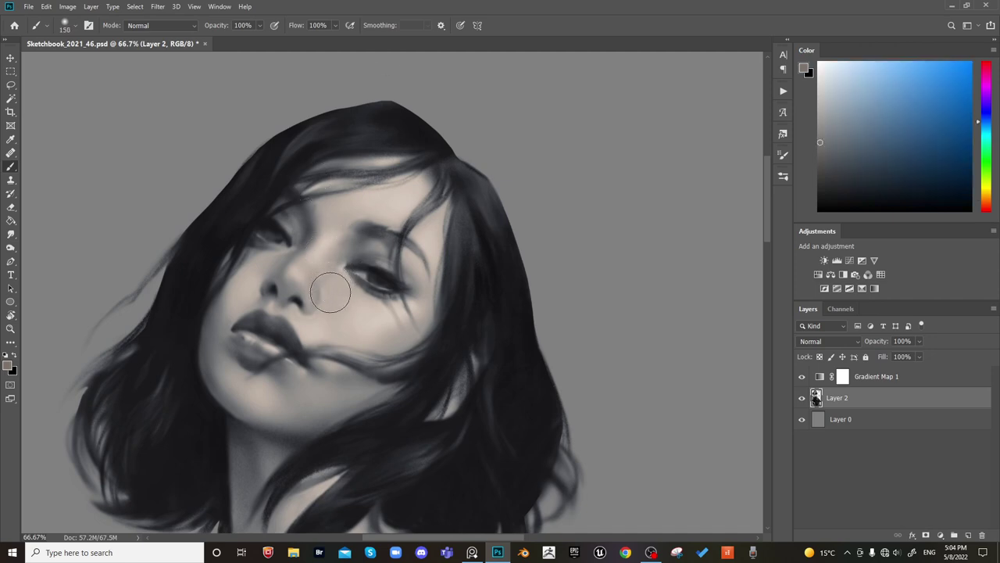
{"action": "key", "text": "bracketleft"}
{"action": "key", "text": "bracketleft"}
{"action": "key", "text": "bracketright"}
{"action": "key", "text": "bracketright"}
{"action": "key", "text": "bracketright"}
{"action": "key", "text": "bracketright"}
{"action": "key", "text": "bracketright"}
Flip the canvas and smooth the skin between the inner eye corner and the nose with a sampled skin tone at size 150
{"action": "left_click_drag", "start_coordinate": [563, 184], "coordinate": [582, 134]}
{"action": "key", "text": "ctrl+shift+h"}
{"action": "key", "text": "bracketleft"}
{"action": "key", "text": "bracketleft"}
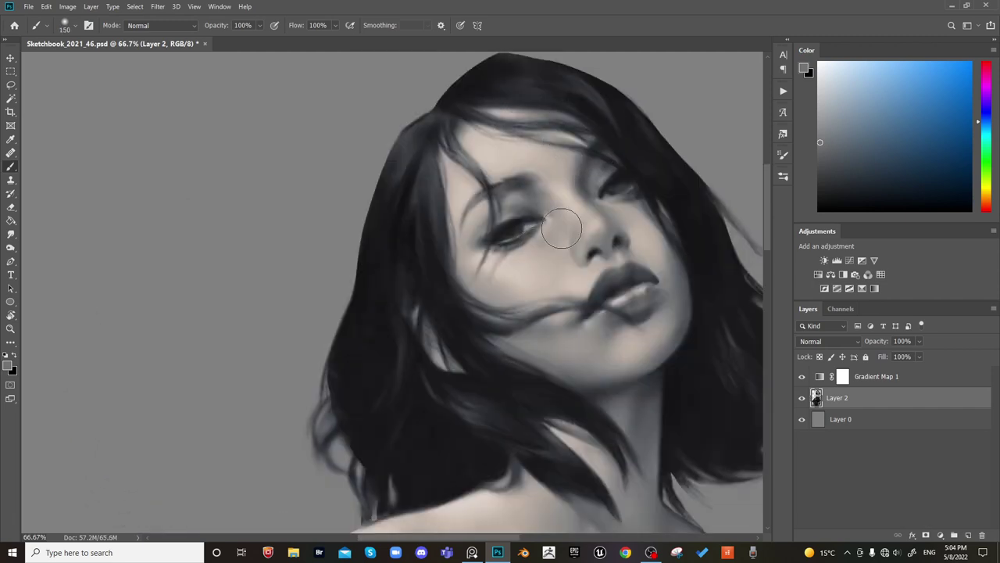
{"action": "left_click", "coordinate": [550, 247], "text": "alt"}
{"action": "key", "text": "bracketleft"}
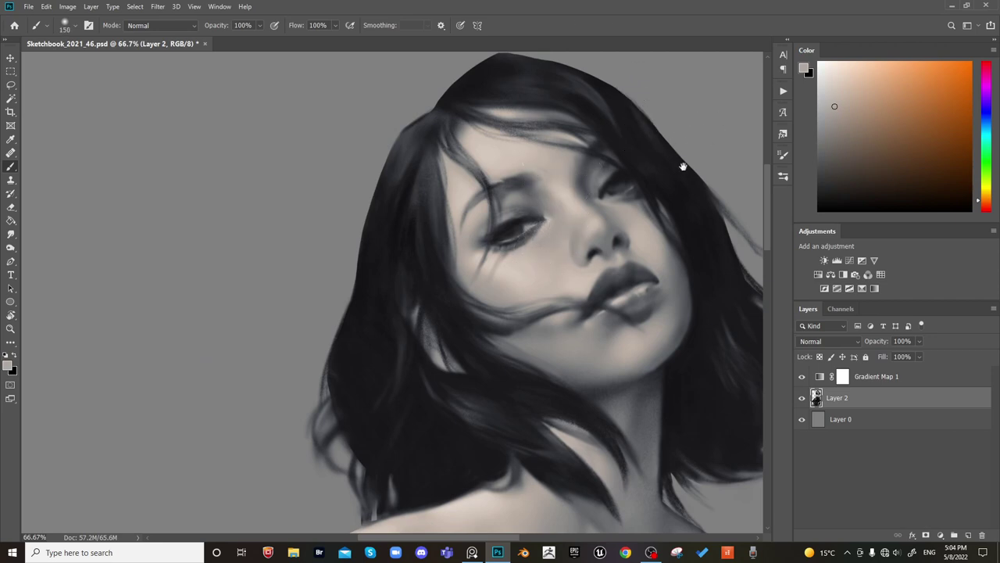
Refine the nose shading with a sampled dark tone at size 90 and a sampled mid grey at size 125
{"action": "left_click_drag", "start_coordinate": [683, 165], "coordinate": [372, 281]}
{"action": "left_click", "coordinate": [373, 348], "text": "alt"}
{"action": "key", "text": "bracketleft"}
{"action": "key", "text": "bracketleft"}
{"action": "key", "text": "bracketleft"}
{"action": "key", "text": "bracketleft"}
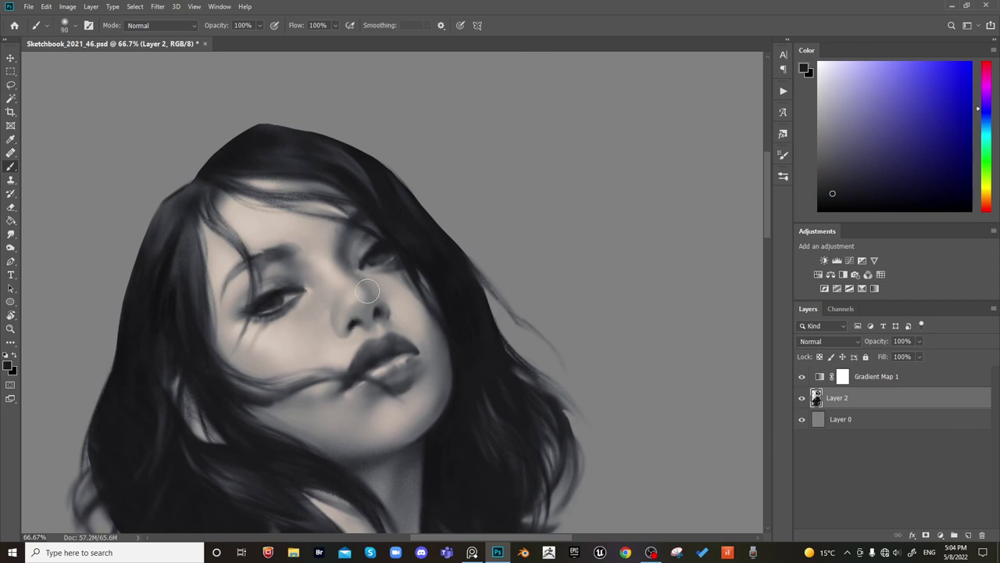
{"action": "key", "text": "bracketright"}
{"action": "left_click", "coordinate": [358, 336], "text": "alt"}
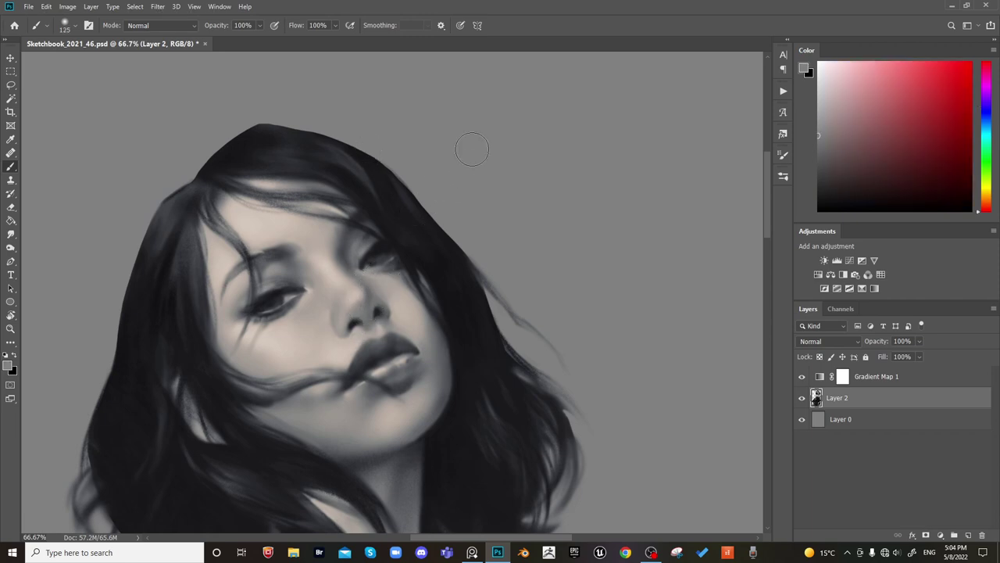
Set a near-white painting colour and add a new layer above the portrait layer with Overlay blending
{"action": "left_click", "coordinate": [328, 289], "text": "alt"}
{"action": "key", "text": "bracketleft"}
{"action": "key", "text": "bracketleft"}
{"action": "key", "text": "bracketleft"}
{"action": "key", "text": "bracketleft"}
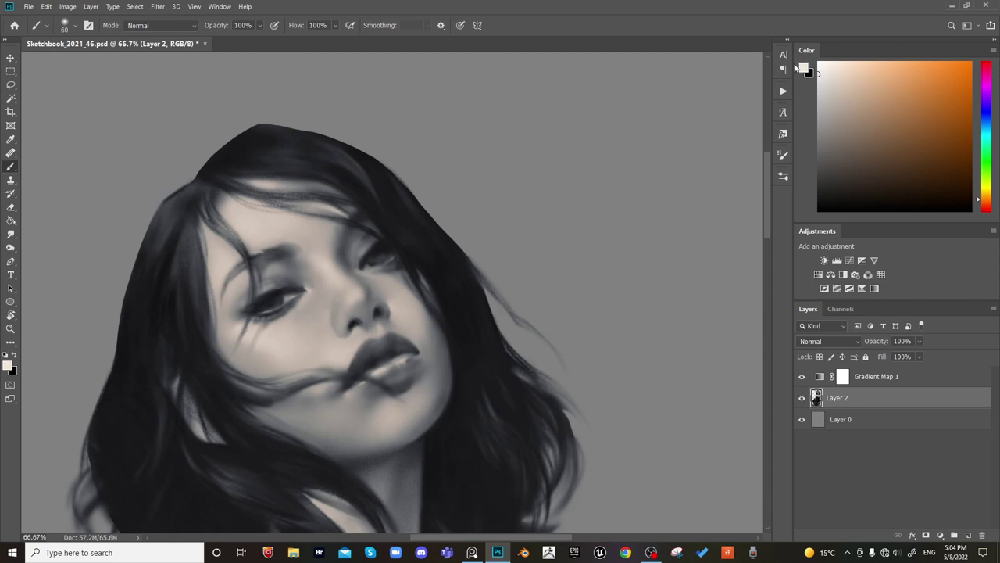
{"action": "left_click", "coordinate": [969, 535]}
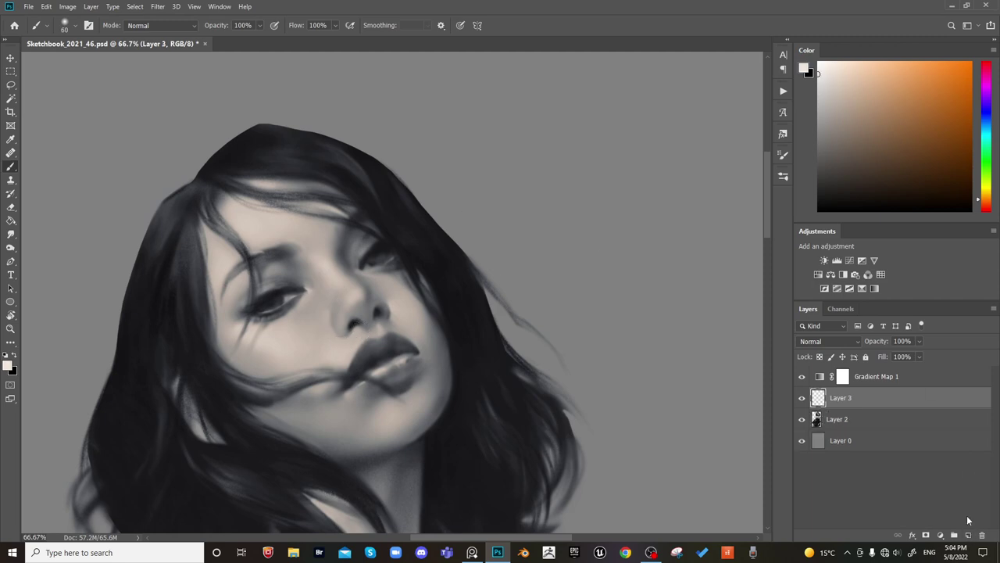
{"action": "left_click", "coordinate": [826, 342]}
{"action": "left_click", "coordinate": [842, 389]}
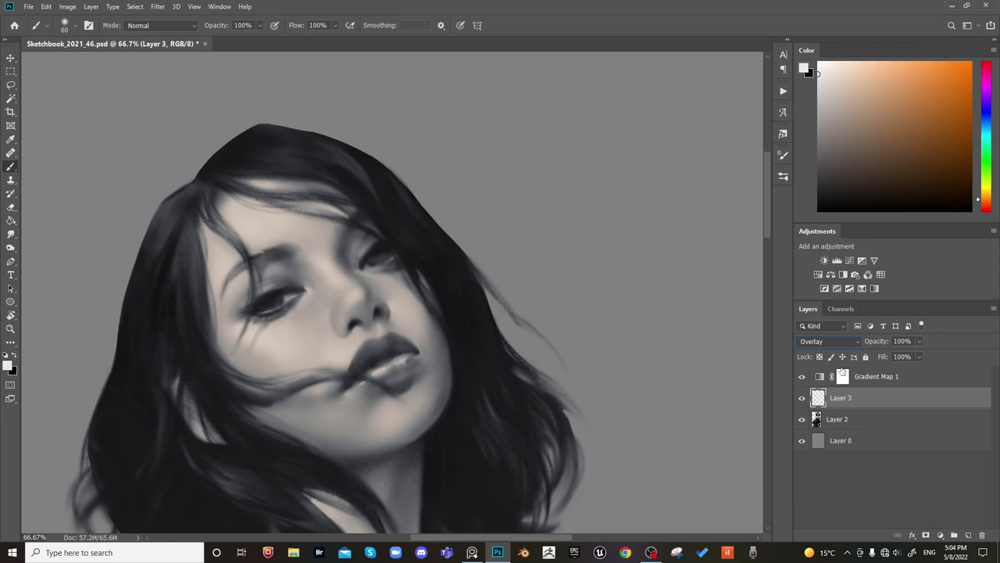
Choose the speckled soft brush with 50% flow from the Paint set, and paint textured highlights on the cheekbone at size 200 to 300
{"action": "right_click", "coordinate": [319, 315]}
{"action": "left_click", "coordinate": [403, 474]}
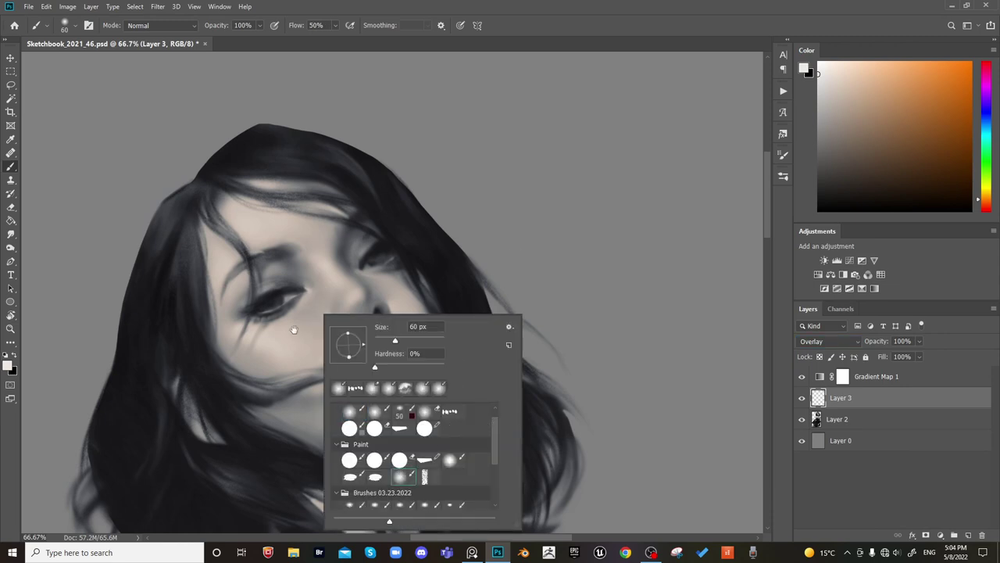
{"action": "left_click", "coordinate": [291, 313]}
{"action": "key", "text": "]"}
{"action": "key", "text": "]"}
{"action": "key", "text": "]"}
{"action": "key", "text": "]"}
{"action": "key", "text": "]"}
{"action": "key", "text": "]"}
{"action": "key", "text": "]"}
{"action": "key", "text": "]"}
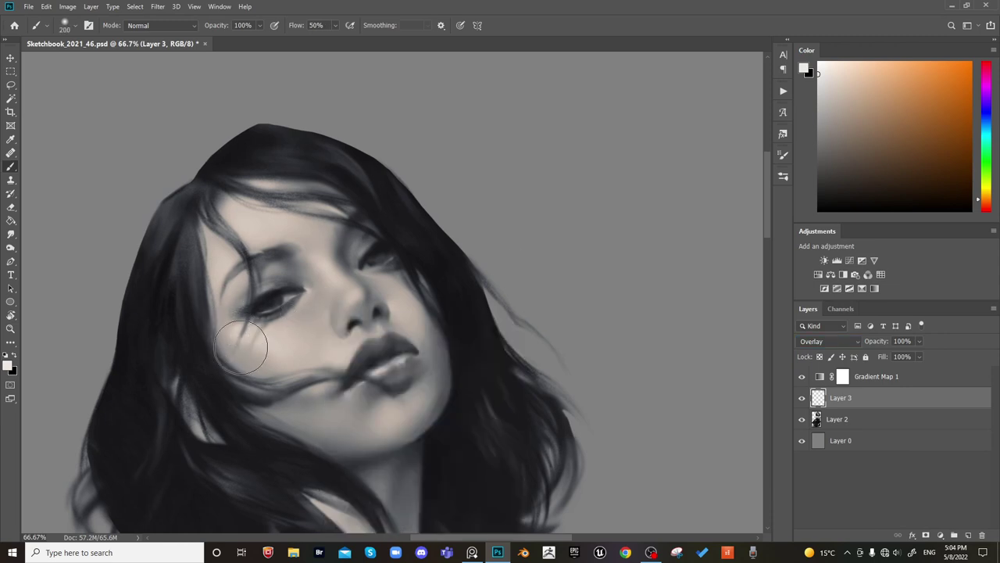
{"action": "mouse_move", "coordinate": [253, 336]}
{"action": "left_mouse_down"}
{"action": "mouse_move", "coordinate": [244, 337]}
{"action": "mouse_move", "coordinate": [273, 352]}
{"action": "mouse_move", "coordinate": [268, 335]}
{"action": "left_mouse_up"}
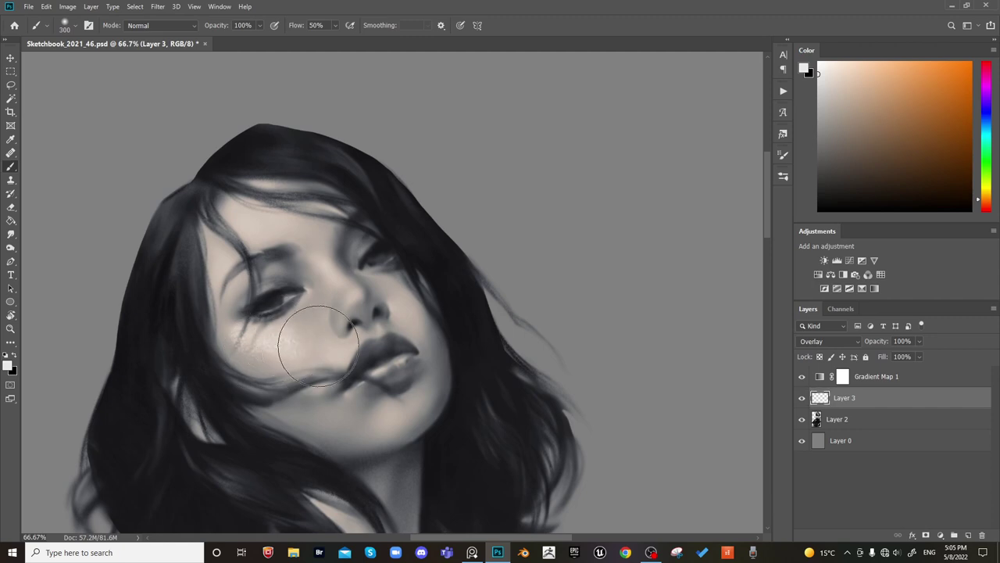
Add textured highlights on the cheek toward the nostril and upper lip, reducing the speckled brush to size 100
{"action": "key", "text": "["}
{"action": "key", "text": "["}
{"action": "key", "text": "["}
{"action": "key", "text": "["}
{"action": "key", "text": "["}
{"action": "key", "text": "["}
{"action": "key", "text": "["}
{"action": "key", "text": "["}
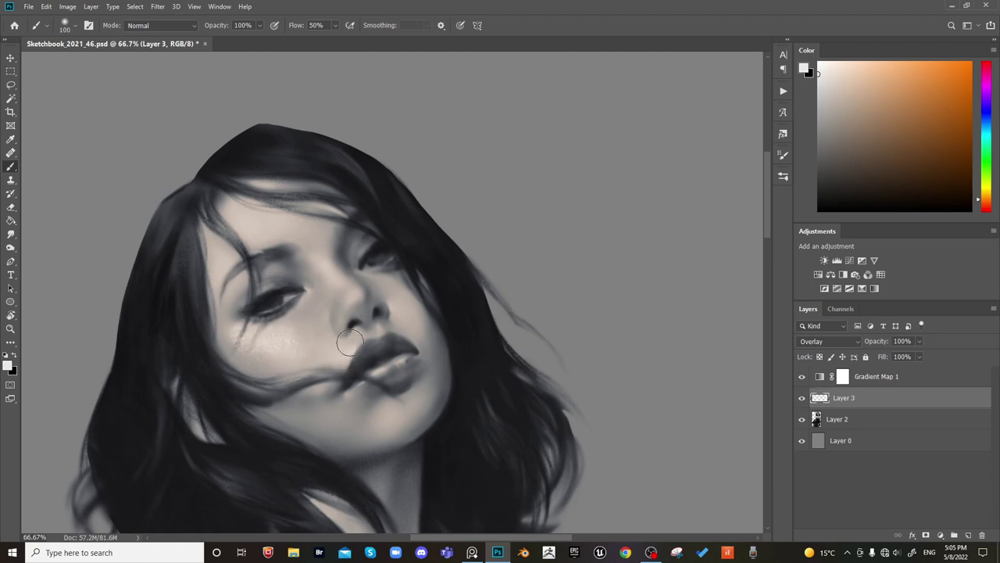
Paint textured skin highlights across the forehead above the eyebrow with the speckled brush at size 250
{"action": "key", "text": "bracketright"}
{"action": "key", "text": "bracketright"}
{"action": "key", "text": "bracketright"}
{"action": "key", "text": "bracketright"}
{"action": "key", "text": "bracketright"}
{"action": "key", "text": "bracketright"}
{"action": "mouse_move", "coordinate": [230, 205]}
{"action": "left_mouse_down"}
{"action": "mouse_move", "coordinate": [255, 207]}
{"action": "mouse_move", "coordinate": [291, 209]}
{"action": "mouse_move", "coordinate": [256, 216]}
{"action": "mouse_move", "coordinate": [277, 238]}
{"action": "left_mouse_up"}
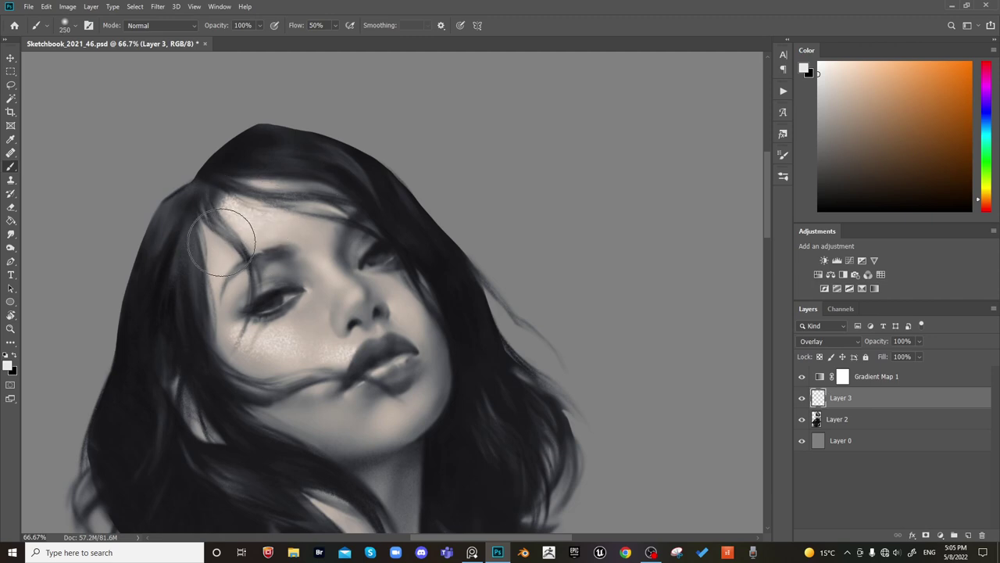
Paint speckled highlights on the forehead near the temple and along the nose bridge and tip, reducing the brush to size 150
{"action": "key", "text": "bracketleft"}
{"action": "left_click_drag", "start_coordinate": [209, 247], "coordinate": [228, 252]}
{"action": "key", "text": "bracketleft"}
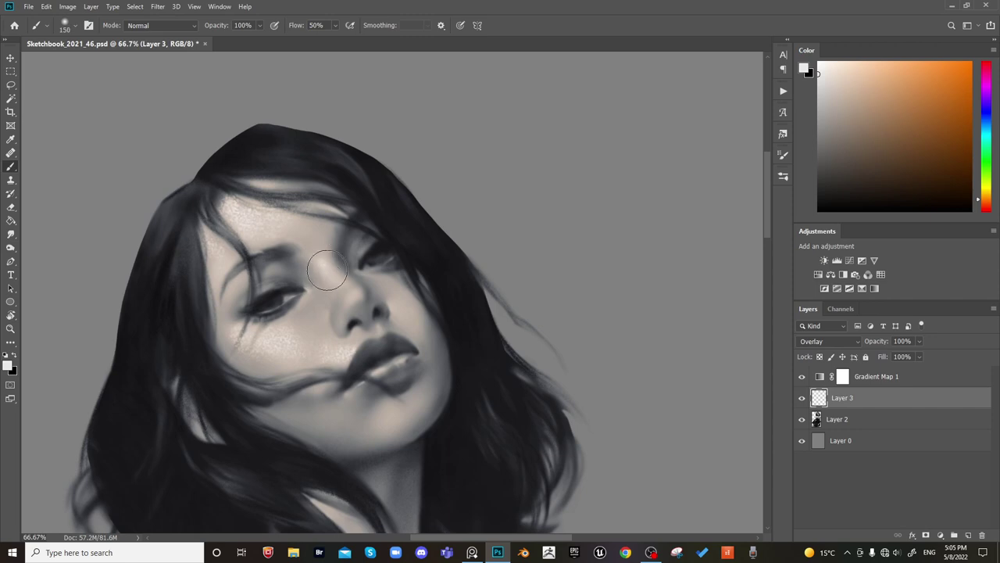
{"action": "key", "text": "bracketright"}
{"action": "key", "text": "bracketleft"}
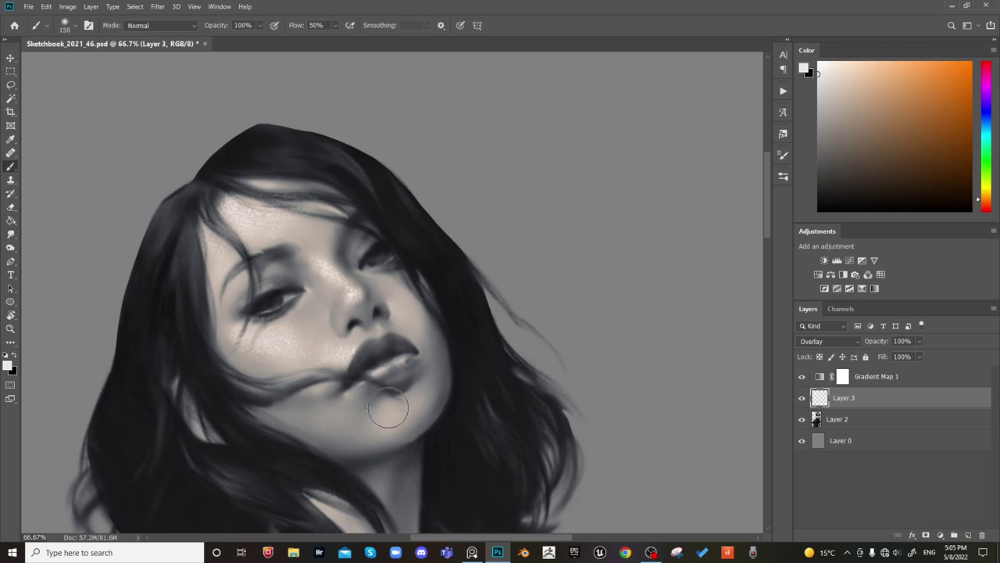
Paint textured skin highlights across the chin with the speckled brush, varying its size between 100 and 500
{"action": "key", "text": "bracketright"}
{"action": "key", "text": "bracketright"}
{"action": "key", "text": "bracketright"}
{"action": "key", "text": "bracketright"}
{"action": "key", "text": "bracketright"}
{"action": "key", "text": "bracketright"}
{"action": "key", "text": "bracketright"}
{"action": "key", "text": "bracketright"}
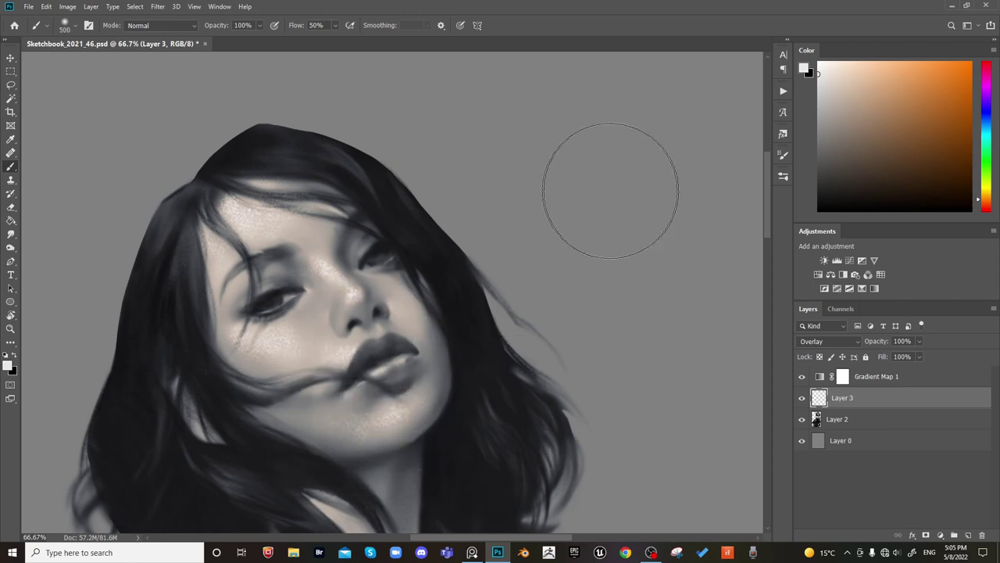
{"action": "key", "text": "bracketleft"}
{"action": "key", "text": "bracketleft"}
{"action": "key", "text": "bracketleft"}
{"action": "key", "text": "bracketleft"}
{"action": "key", "text": "bracketleft"}
{"action": "key", "text": "bracketleft"}
{"action": "key", "text": "bracketleft"}
{"action": "key", "text": "bracketleft"}
{"action": "key", "text": "bracketleft"}
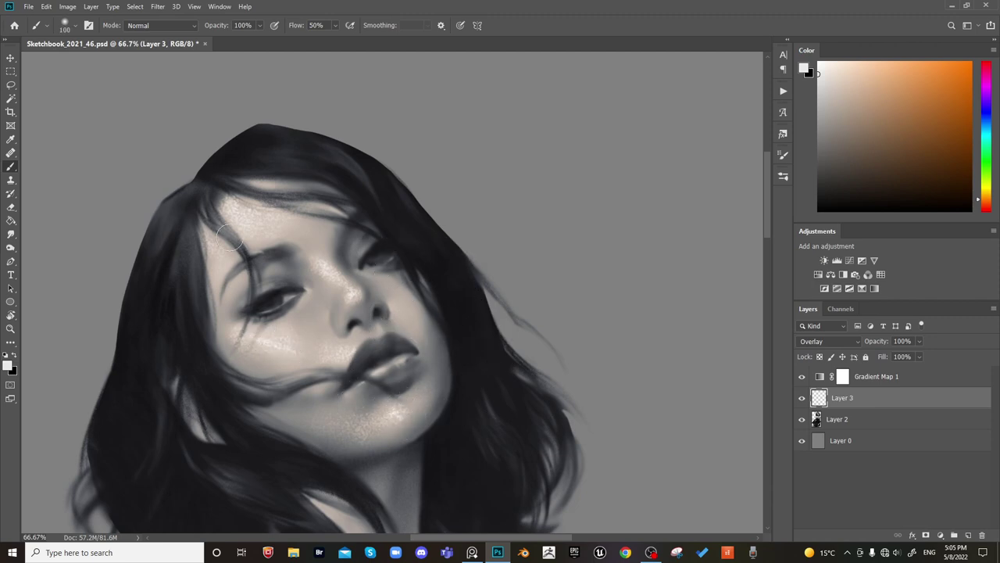
Add speckled highlights beside the forehead hair strand and on the far eyelid, reducing the brush from size 175 to 45
{"action": "key", "text": "bracketleft"}
{"action": "key", "text": "bracketright"}
{"action": "key", "text": "bracketright"}
{"action": "key", "text": "bracketright"}
{"action": "key", "text": "bracketright"}
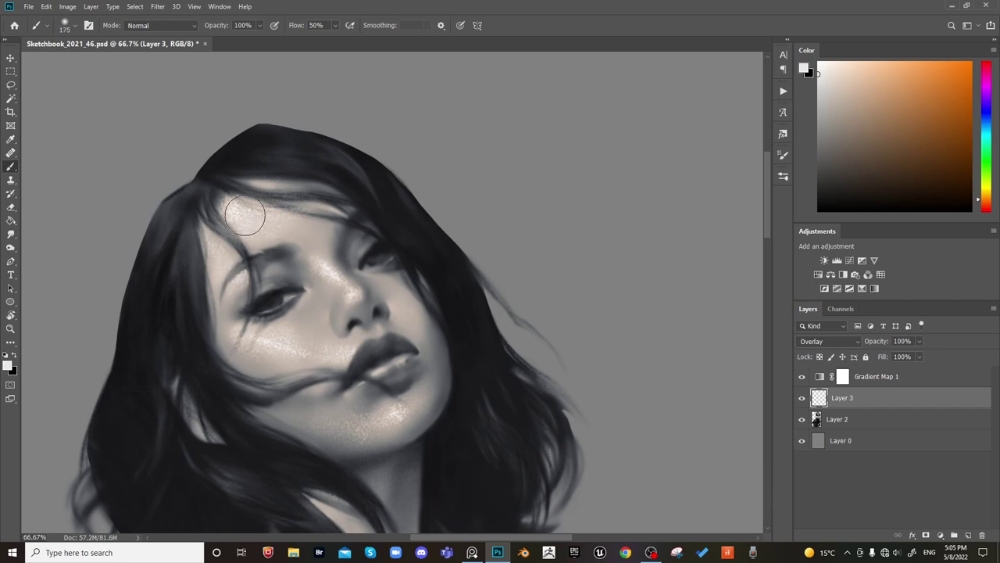
{"action": "key", "text": "bracketleft"}
{"action": "key", "text": "bracketleft"}
{"action": "mouse_move", "coordinate": [357, 241]}
{"action": "left_mouse_down"}
{"action": "mouse_move", "coordinate": [376, 230]}
{"action": "mouse_move", "coordinate": [365, 246]}
{"action": "left_mouse_up"}
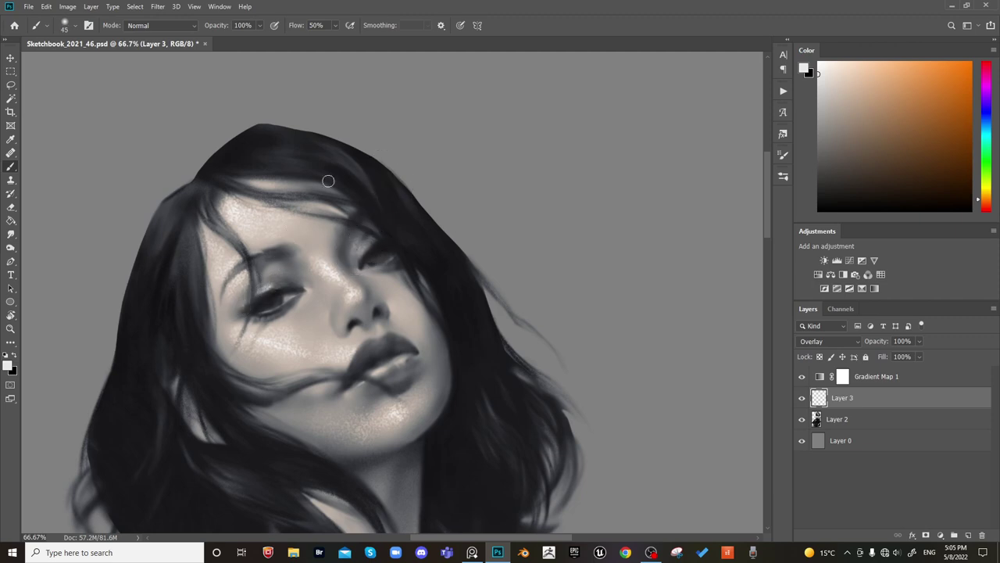
{"action": "key", "text": "bracketright"}
{"action": "key", "text": "bracketright"}
{"action": "key", "text": "bracketright"}
{"action": "key", "text": "bracketright"}
{"action": "key", "text": "bracketright"}
{"action": "key", "text": "bracketright"}
{"action": "key", "text": "bracketright"}
{"action": "key", "text": "bracketright"}
{"action": "key", "text": "bracketright"}
{"action": "key", "text": "bracketright"}
{"action": "key", "text": "bracketright"}
{"action": "key", "text": "bracketright"}
Smudge the speckled highlights on the cheek, forehead, nose and chin at 39% strength with a brush around size 70 to 80
{"action": "key", "text": "r"}
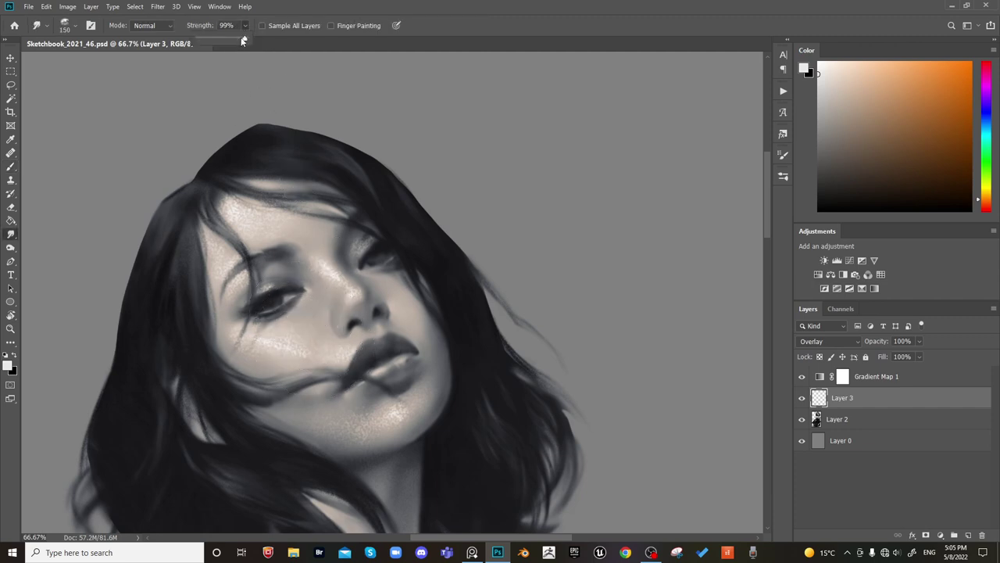
{"action": "key", "text": "m"}
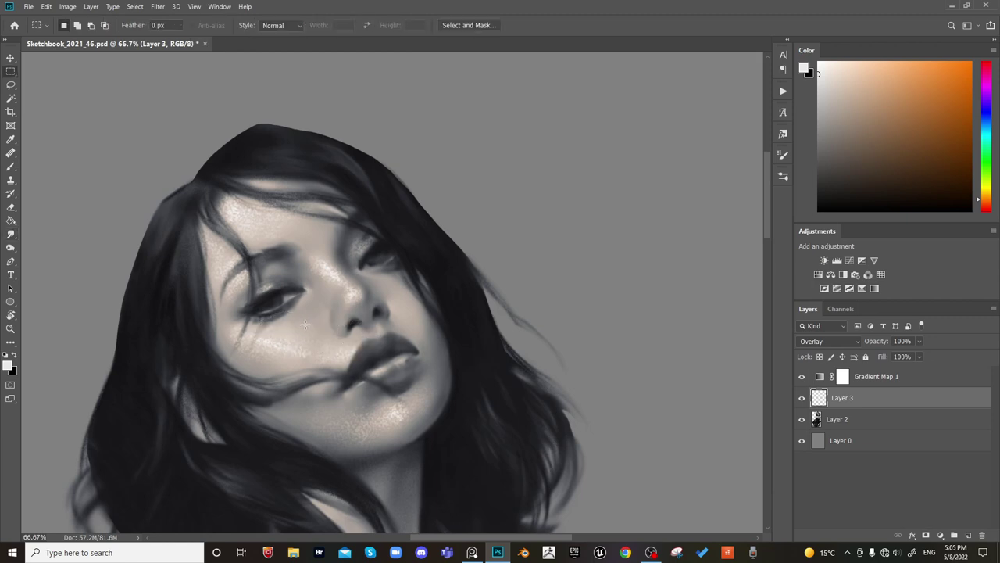
{"action": "key", "text": "r"}
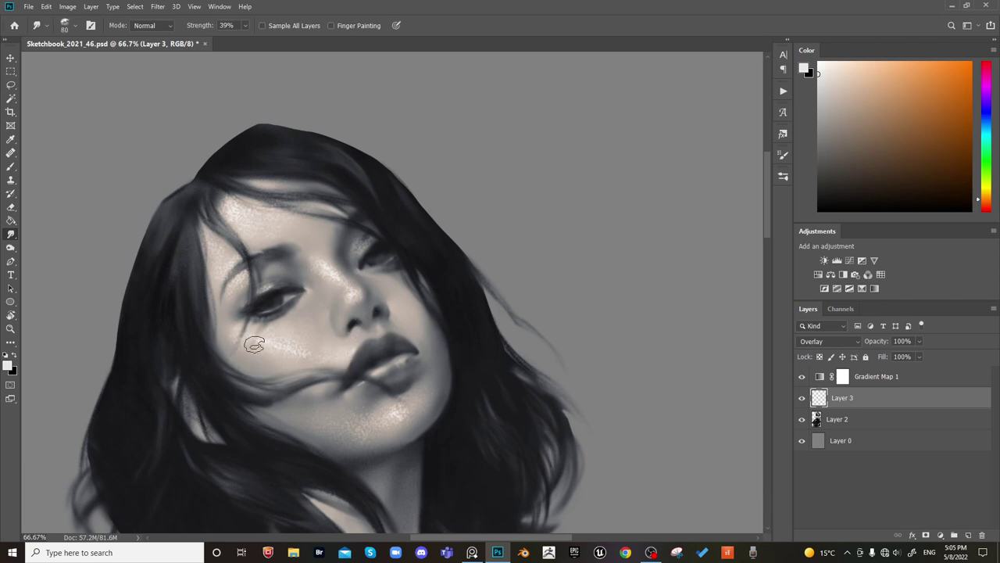
{"action": "key", "text": "bracketright"}
{"action": "key", "text": "bracketright"}
{"action": "key", "text": "bracketright"}
{"action": "key", "text": "bracketleft"}
{"action": "key", "text": "bracketleft"}
{"action": "key", "text": "bracketleft"}
{"action": "key", "text": "["}
{"action": "mouse_move", "coordinate": [386, 417]}
{"action": "left_mouse_down"}
{"action": "mouse_move", "coordinate": [398, 422]}
{"action": "mouse_move", "coordinate": [365, 427]}
{"action": "left_mouse_up"}
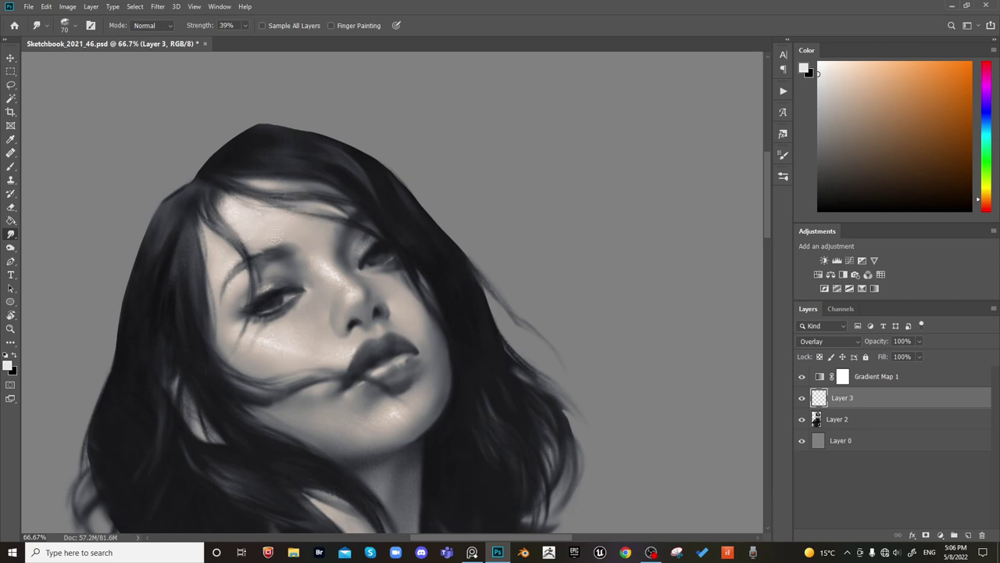
{"action": "key", "text": "bracketleft"}
Erase excess highlight on the forehead with the soft Eraser at size 300, and on the chin at size 200
{"action": "key", "text": "e"}
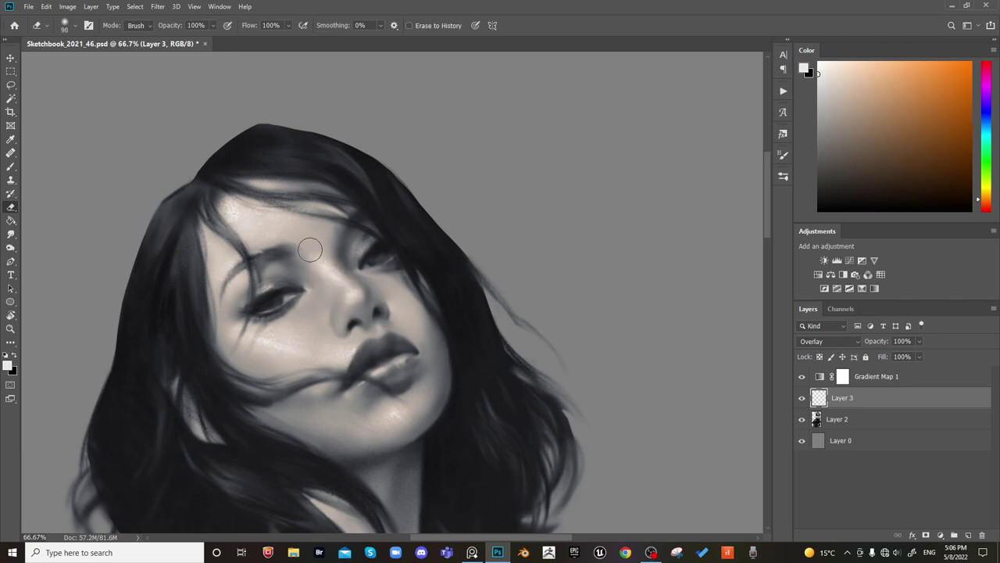
{"action": "key", "text": "bracketright"}
{"action": "key", "text": "bracketright"}
{"action": "key", "text": "bracketright"}
{"action": "key", "text": "bracketright"}
{"action": "key", "text": "bracketright"}
{"action": "key", "text": "bracketright"}
{"action": "key", "text": "bracketright"}
{"action": "mouse_move", "coordinate": [289, 219]}
{"action": "left_mouse_down"}
{"action": "mouse_move", "coordinate": [292, 192]}
{"action": "mouse_move", "coordinate": [253, 190]}
{"action": "left_mouse_up"}
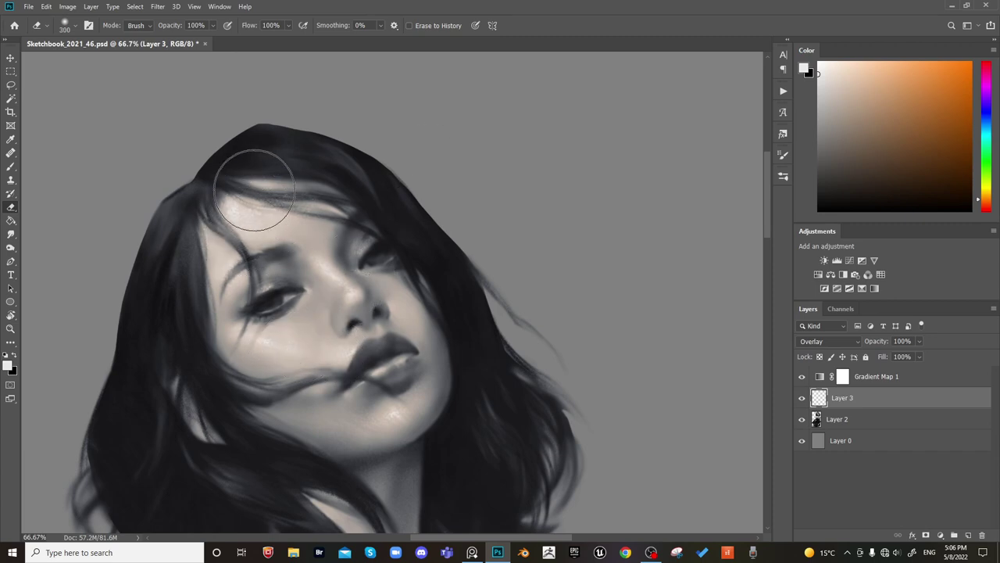
{"action": "key", "text": "bracketleft"}
{"action": "key", "text": "bracketleft"}
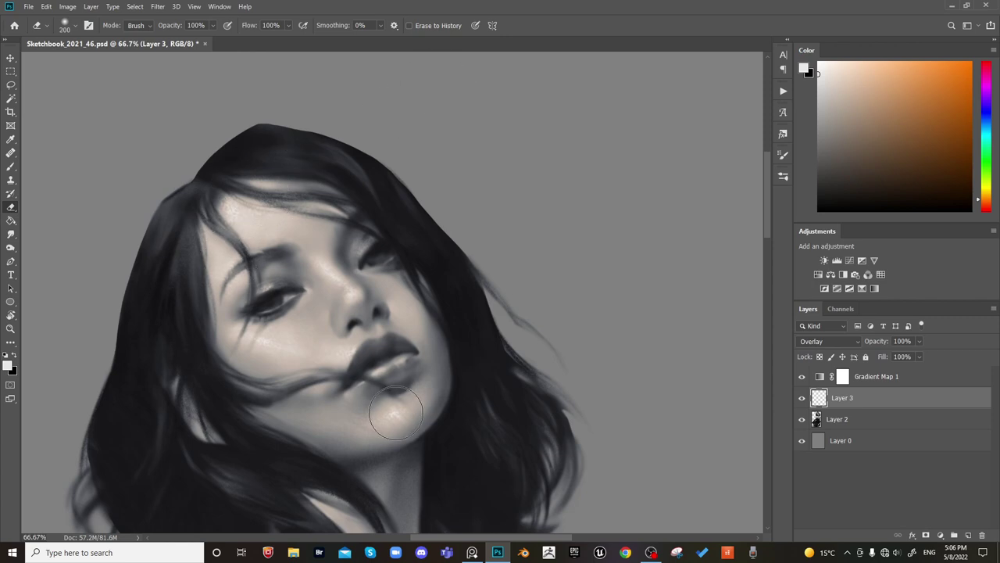
Flip the canvas horizontally and trim the highlights around the nose bridge with the Eraser, reducing it to size 175
{"action": "mouse_move", "coordinate": [557, 314]}
{"action": "left_mouse_down"}
{"action": "mouse_move", "coordinate": [547, 257]}
{"action": "mouse_move", "coordinate": [444, 379]}
{"action": "mouse_move", "coordinate": [623, 371]}
{"action": "mouse_move", "coordinate": [620, 341]}
{"action": "left_mouse_up"}
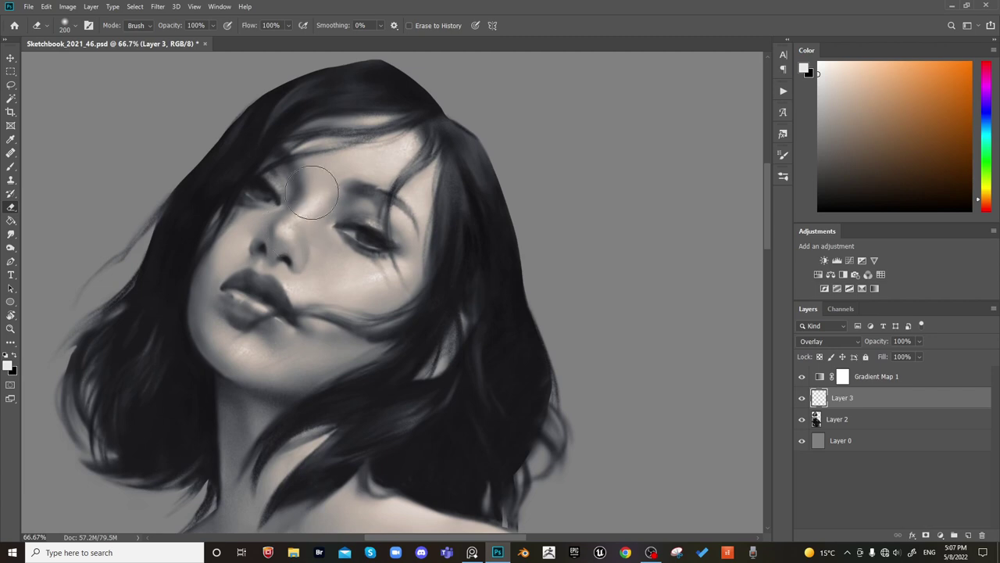
{"action": "key", "text": "bracketleft"}
{"action": "left_click_drag", "start_coordinate": [410, 260], "coordinate": [493, 277]}
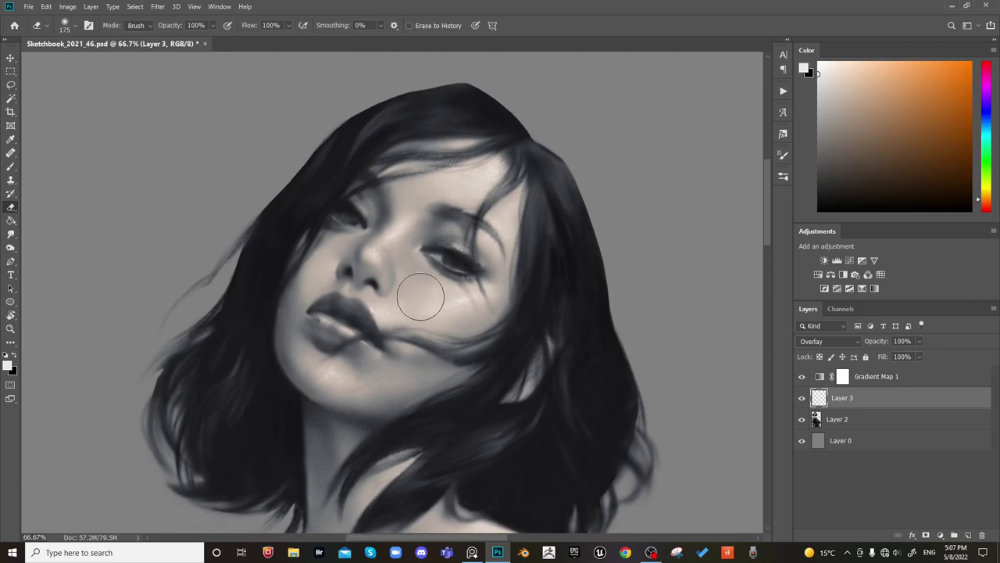
Switch from the speckled brush to a plain soft brush preset with 100% flow
{"action": "key", "text": "b"}
{"action": "right_click", "coordinate": [365, 266]}
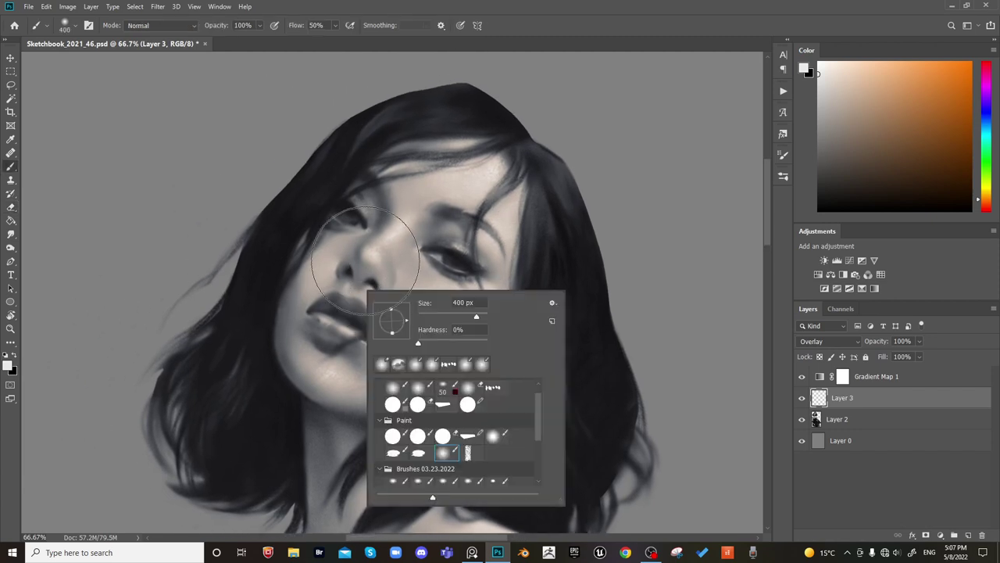
{"action": "left_click", "coordinate": [392, 388]}
{"action": "key", "text": "Return"}
Lower the opacity of the Overlay highlight layer and merge it down into the portrait layer
{"action": "left_click_drag", "start_coordinate": [653, 383], "coordinate": [584, 371]}
{"action": "left_click_drag", "start_coordinate": [920, 342], "coordinate": [910, 356]}
{"action": "key", "text": "ctrl+e"}
Reduce the soft brush to size 30 and touch up the highlight between the lips on the portrait layer
{"action": "key", "text": "bracketleft"}
{"action": "key", "text": "bracketleft"}
{"action": "key", "text": "bracketleft"}
{"action": "key", "text": "bracketleft"}
{"action": "key", "text": "bracketleft"}
{"action": "key", "text": "bracketleft"}
{"action": "key", "text": "bracketleft"}
{"action": "key", "text": "bracketleft"}
{"action": "key", "text": "bracketleft"}
{"action": "key", "text": "bracketleft"}
{"action": "key", "text": "bracketleft"}
{"action": "key", "text": "bracketleft"}
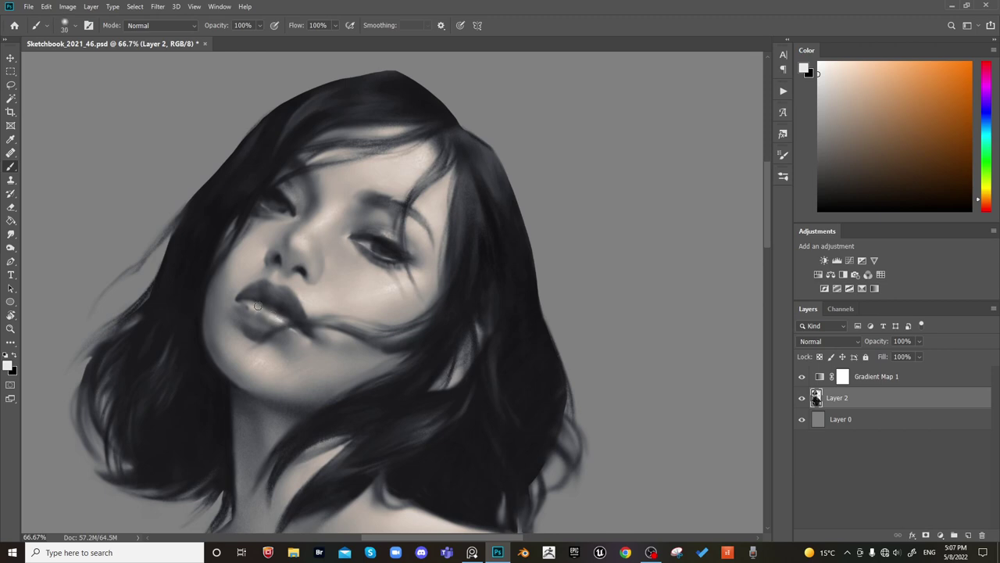
Retouch the lips and chin with the soft brush at varying sizes, and flip the canvas horizontally
{"action": "key", "text": "bracketright"}
{"action": "key", "text": "bracketright"}
{"action": "key", "text": "bracketright"}
{"action": "key", "text": "bracketright"}
{"action": "key", "text": "bracketright"}
{"action": "key", "text": "bracketright"}
{"action": "key", "text": "bracketright"}
{"action": "key", "text": "bracketright"}
{"action": "key", "text": "bracketright"}
{"action": "key", "text": "bracketleft"}
{"action": "key", "text": "bracketleft"}
{"action": "key", "text": "bracketleft"}
{"action": "key", "text": "bracketleft"}
{"action": "key", "text": "bracketleft"}
{"action": "key", "text": "bracketleft"}
{"action": "key", "text": "bracketleft"}
{"action": "key", "text": "bracketleft"}
{"action": "key", "text": "bracketleft"}
{"action": "key", "text": "ctrl+shift+h"}
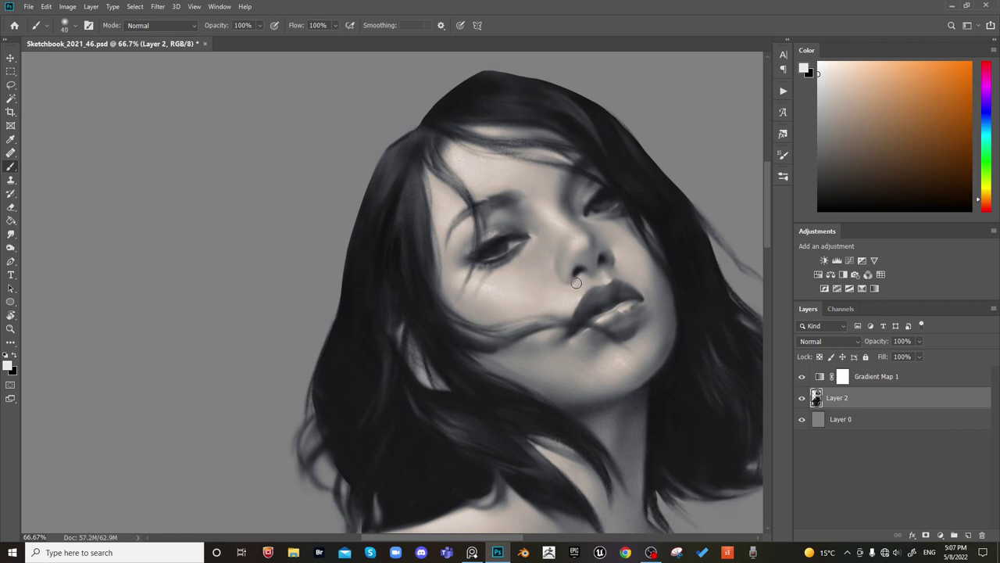
Refine the shading around the nostril and the near eye's inner corner with the soft brush, varying its size between 40 and 125
{"action": "key", "text": "bracketright"}
{"action": "key", "text": "bracketright"}
{"action": "key", "text": "bracketright"}
{"action": "key", "text": "bracketright"}
{"action": "key", "text": "bracketright"}
{"action": "key", "text": "bracketright"}
{"action": "key", "text": "bracketright"}
{"action": "key", "text": "bracketleft"}
{"action": "key", "text": "bracketleft"}
{"action": "key", "text": "bracketleft"}
{"action": "key", "text": "bracketleft"}
{"action": "key", "text": "bracketleft"}
{"action": "key", "text": "bracketleft"}
{"action": "key", "text": "bracketright"}
{"action": "key", "text": "bracketright"}
{"action": "key", "text": "bracketright"}
{"action": "key", "text": "bracketright"}
{"action": "key", "text": "bracketright"}
{"action": "key", "text": "bracketright"}
{"action": "key", "text": "bracketright"}
{"action": "key", "text": "bracketright"}
{"action": "key", "text": "bracketright"}
{"action": "key", "text": "bracketright"}
{"action": "key", "text": "bracketleft"}
{"action": "key", "text": "bracketleft"}
{"action": "key", "text": "bracketleft"}
{"action": "key", "text": "bracketleft"}
{"action": "key", "text": "bracketleft"}
{"action": "key", "text": "bracketleft"}
{"action": "key", "text": "bracketleft"}
{"action": "key", "text": "bracketleft"}
{"action": "key", "text": "bracketleft"}
{"action": "key", "text": "bracketleft"}
{"action": "key", "text": "bracketright"}
{"action": "key", "text": "bracketright"}
{"action": "key", "text": "bracketright"}
{"action": "key", "text": "bracketright"}
{"action": "key", "text": "bracketright"}
{"action": "key", "text": "bracketright"}
{"action": "key", "text": "bracketright"}
{"action": "key", "text": "bracketright"}
{"action": "key", "text": "bracketright"}
{"action": "key", "text": "bracketleft"}
{"action": "key", "text": "bracketleft"}
{"action": "key", "text": "bracketleft"}
{"action": "key", "text": "bracketleft"}
{"action": "key", "text": "bracketleft"}
{"action": "key", "text": "bracketleft"}
{"action": "key", "text": "bracketleft"}
{"action": "key", "text": "bracketleft"}
{"action": "key", "text": "bracketleft"}
{"action": "key", "text": "bracketleft"}
{"action": "key", "text": "bracketleft"}
{"action": "key", "text": "bracketleft"}
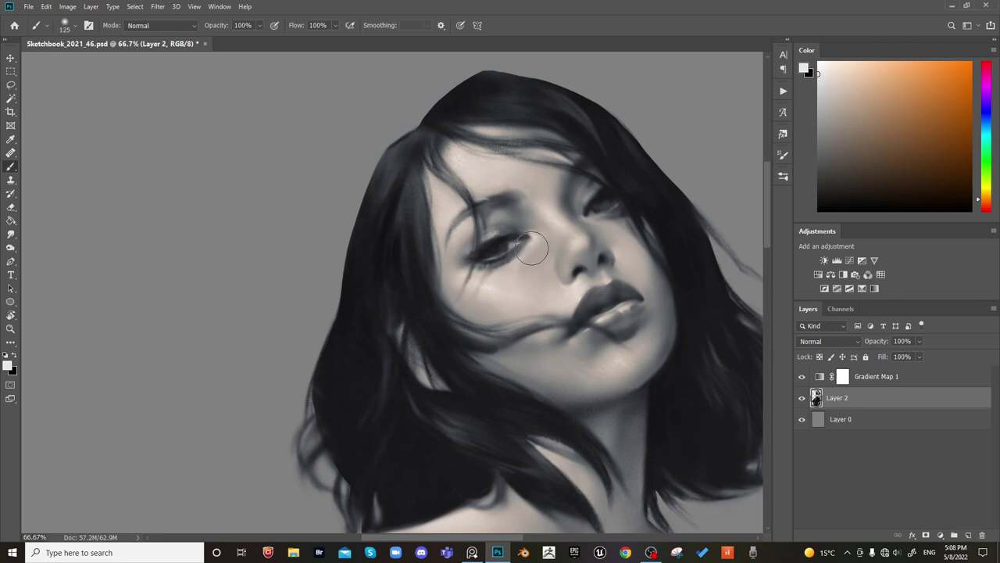
Soften the skin around the near eye's inner corner with the soft brush enlarged to 175, and flip the canvas horizontally
{"action": "key", "text": "bracketright"}
{"action": "key", "text": "bracketright"}
{"action": "key", "text": "bracketright"}
{"action": "key", "text": "bracketright"}
{"action": "key", "text": "bracketright"}
{"action": "key", "text": "ctrl+shift+h"}
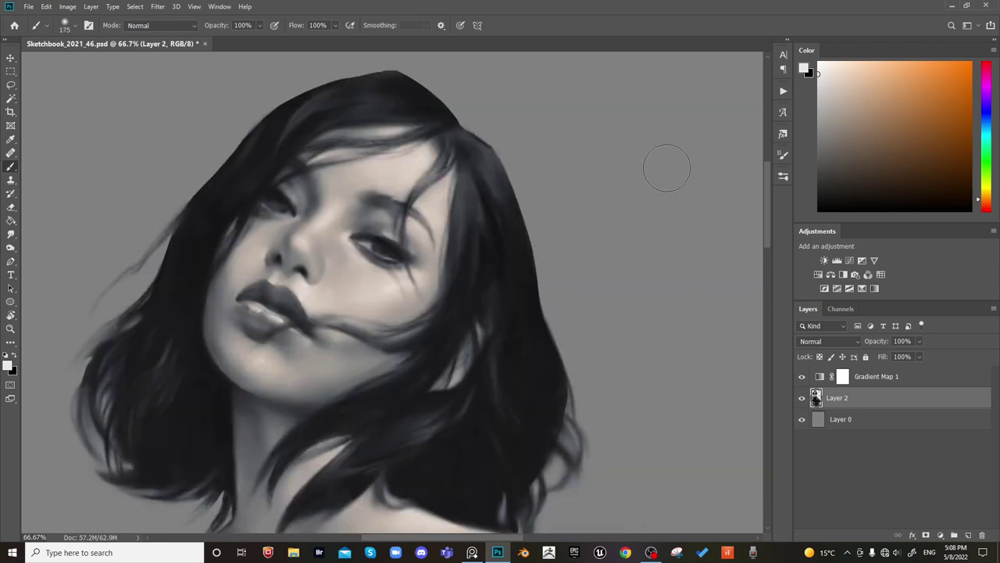
Refine the near eye's inner corner and lower lid with sampled dark and skin tones, using the soft brush between 125 and 175
{"action": "key", "text": "bracketleft"}
{"action": "key", "text": "bracketleft"}
{"action": "key", "text": "bracketleft"}
{"action": "left_click", "coordinate": [341, 236], "text": "alt"}
{"action": "left_click", "coordinate": [371, 250], "text": "alt"}
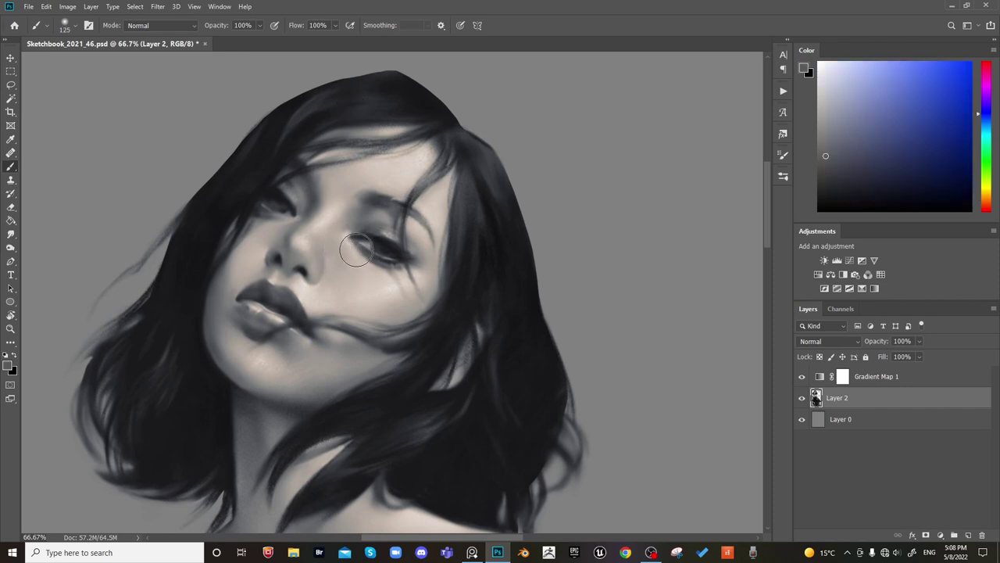
{"action": "key", "text": "bracketright"}
{"action": "key", "text": "bracketright"}
{"action": "key", "text": "bracketright"}
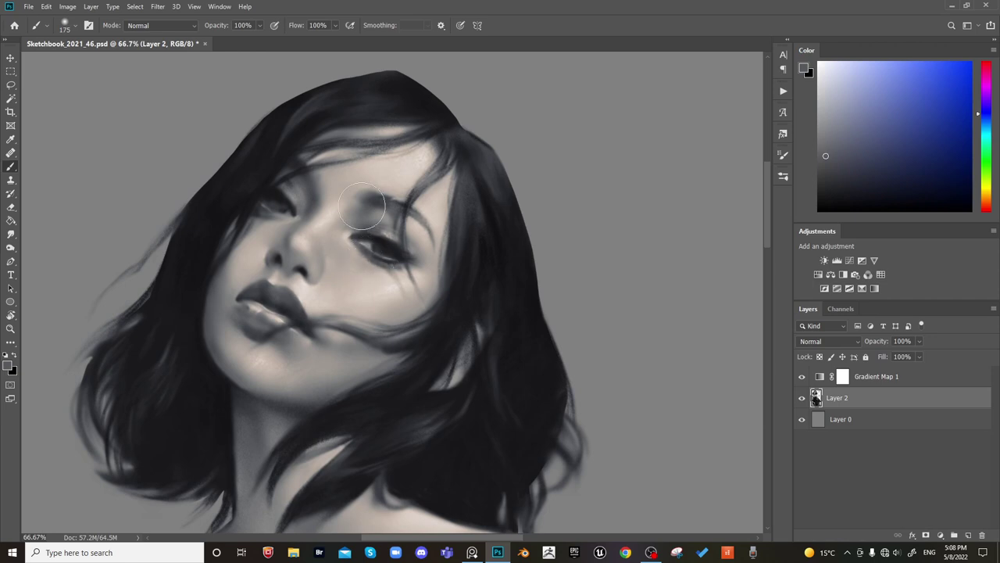
{"action": "key", "text": "bracketleft"}
{"action": "key", "text": "bracketleft"}
{"action": "mouse_move", "coordinate": [375, 256]}
{"action": "left_mouse_down"}
{"action": "mouse_move", "coordinate": [391, 254]}
{"action": "mouse_move", "coordinate": [370, 242]}
{"action": "left_mouse_up"}
{"action": "left_click", "coordinate": [366, 278], "text": "alt"}
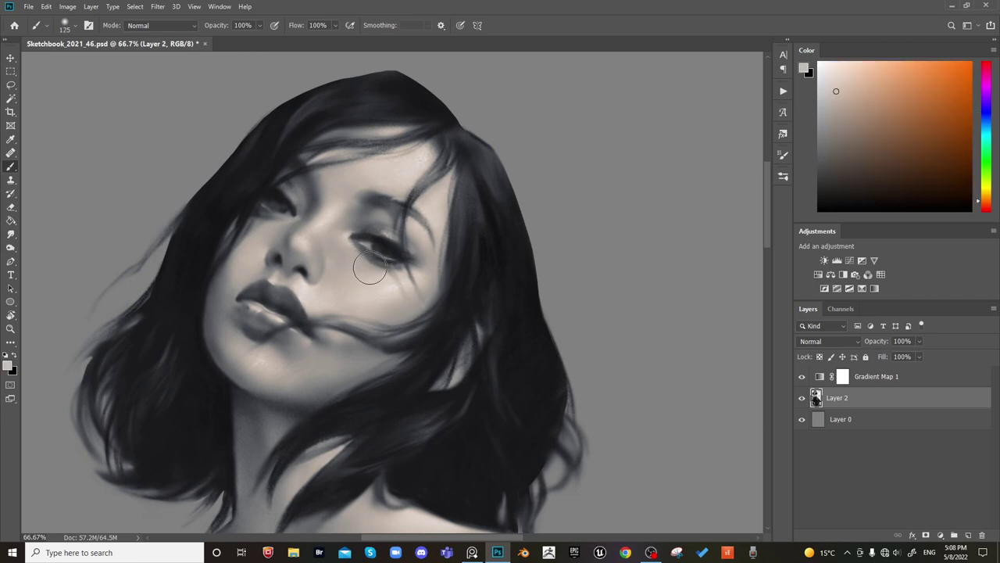
Shade the nose bridge and the far eye's inner socket with sampled tones, reducing the soft brush from 125 to 45
{"action": "left_click", "coordinate": [331, 230], "text": "alt"}
{"action": "left_click", "coordinate": [337, 208], "text": "alt"}
{"action": "left_click_drag", "start_coordinate": [335, 189], "coordinate": [335, 201]}
{"action": "left_click", "coordinate": [311, 199], "text": "alt"}
{"action": "key", "text": "bracketleft"}
{"action": "key", "text": "bracketleft"}
{"action": "key", "text": "bracketleft"}
{"action": "key", "text": "bracketleft"}
{"action": "key", "text": "bracketleft"}
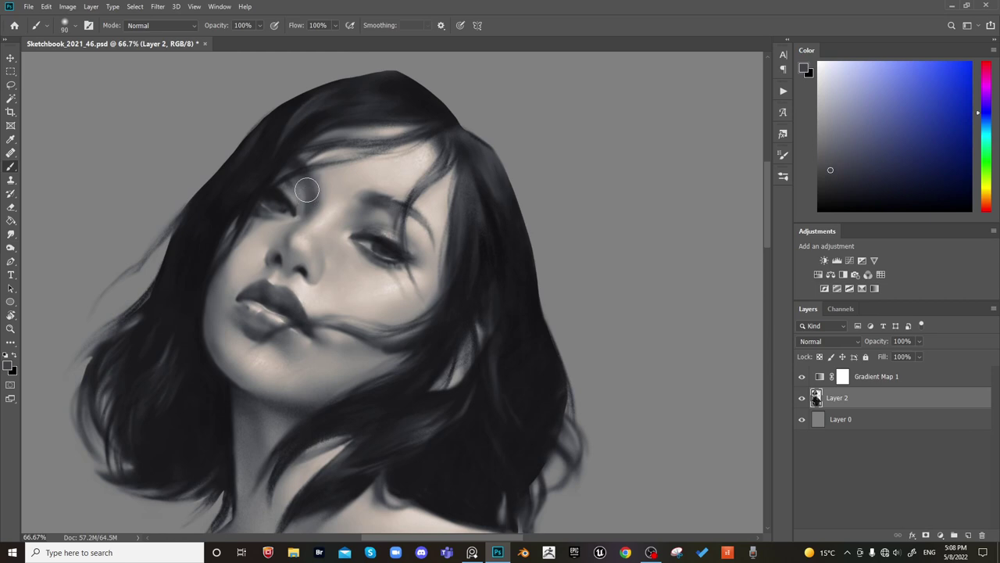
{"action": "key", "text": "bracketright"}
{"action": "key", "text": "bracketleft"}
{"action": "key", "text": "bracketleft"}
{"action": "key", "text": "bracketleft"}
{"action": "left_click", "coordinate": [315, 188], "text": "alt"}
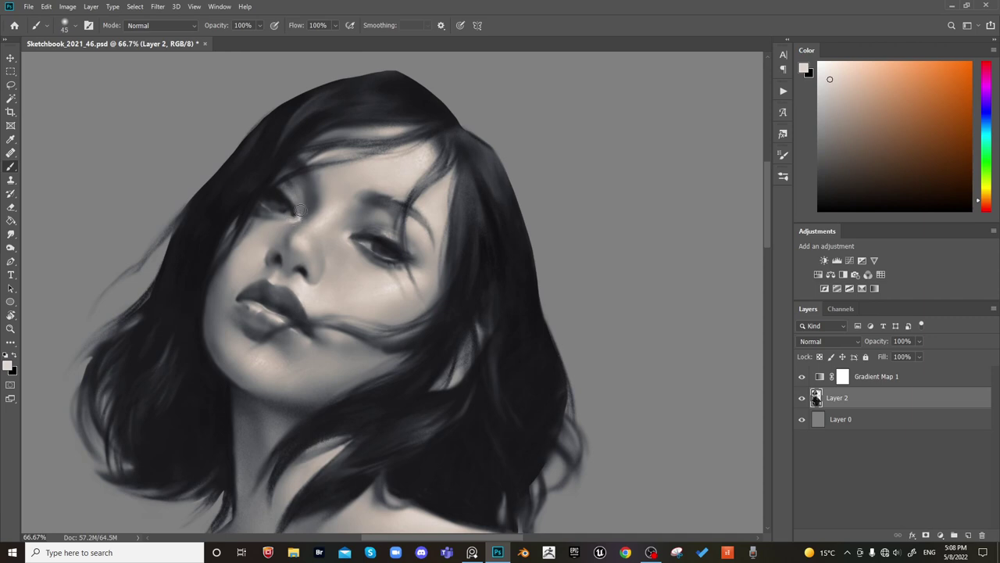
Touch up the far eye's inner corner with a light skin tone, set the brush to 80, and flip the canvas horizontally
{"action": "key", "text": "bracketright"}
{"action": "key", "text": "bracketright"}
{"action": "key", "text": "bracketright"}
{"action": "key", "text": "bracketright"}
{"action": "key", "text": "bracketright"}
{"action": "key", "text": "bracketright"}
{"action": "key", "text": "bracketleft"}
{"action": "key", "text": "bracketleft"}
{"action": "mouse_move", "coordinate": [357, 195]}
{"action": "left_mouse_down"}
{"action": "mouse_move", "coordinate": [486, 243]}
{"action": "mouse_move", "coordinate": [546, 251]}
{"action": "left_mouse_up"}
{"action": "key", "text": "F2"}
{"action": "left_click_drag", "start_coordinate": [686, 259], "coordinate": [403, 235]}
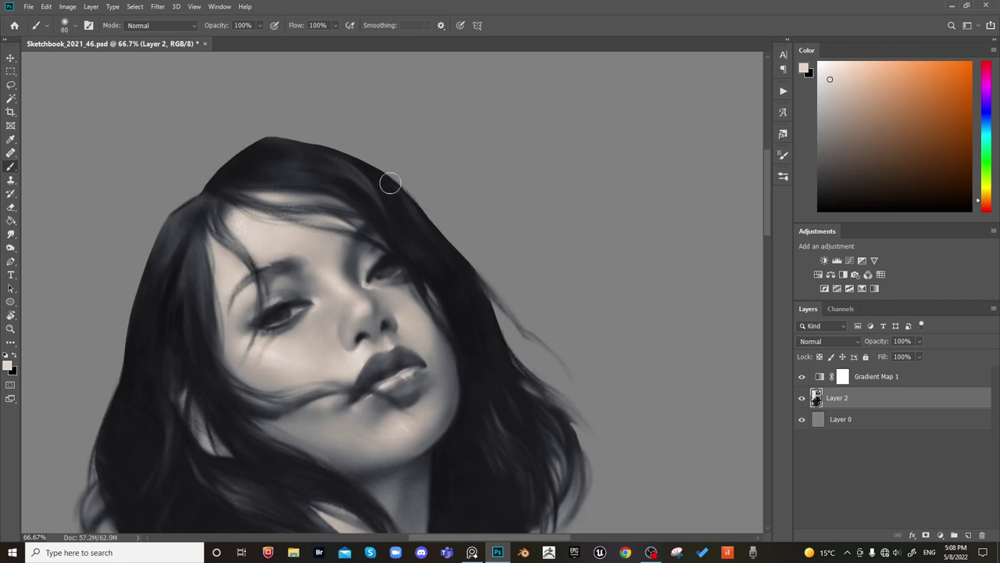
Blend the nose bridge and far eye socket with sampled skin tones at brush size 125, and pick a dark tone at size 40
{"action": "left_click", "coordinate": [350, 309], "text": "alt"}
{"action": "left_click", "coordinate": [360, 299], "text": "alt"}
{"action": "key", "text": "bracketright"}
{"action": "key", "text": "bracketright"}
{"action": "key", "text": "bracketright"}
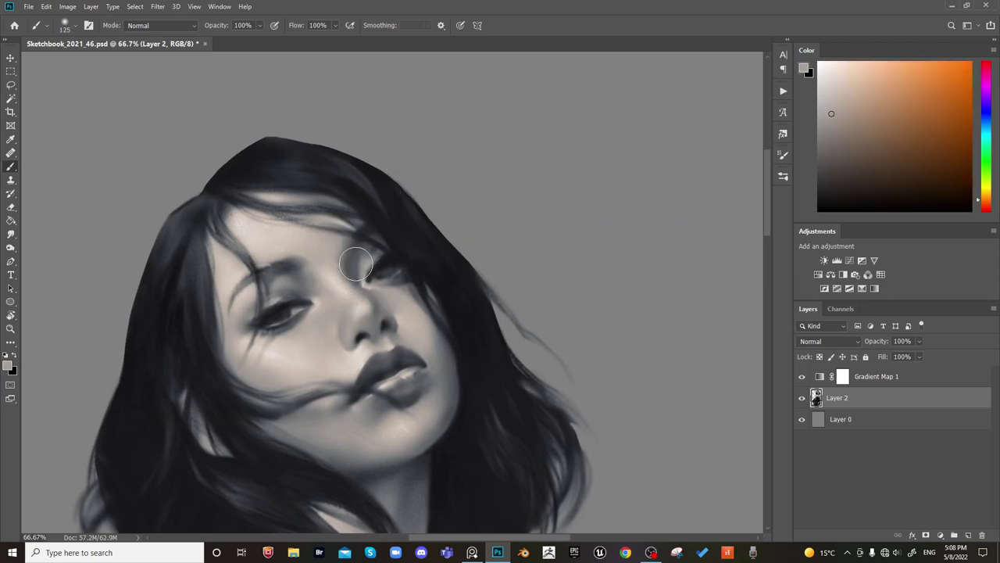
{"action": "key", "text": "bracketleft"}
{"action": "key", "text": "bracketleft"}
{"action": "key", "text": "bracketleft"}
{"action": "key", "text": "bracketleft"}
{"action": "key", "text": "bracketleft"}
{"action": "key", "text": "bracketleft"}
{"action": "left_click", "coordinate": [367, 279], "text": "alt"}
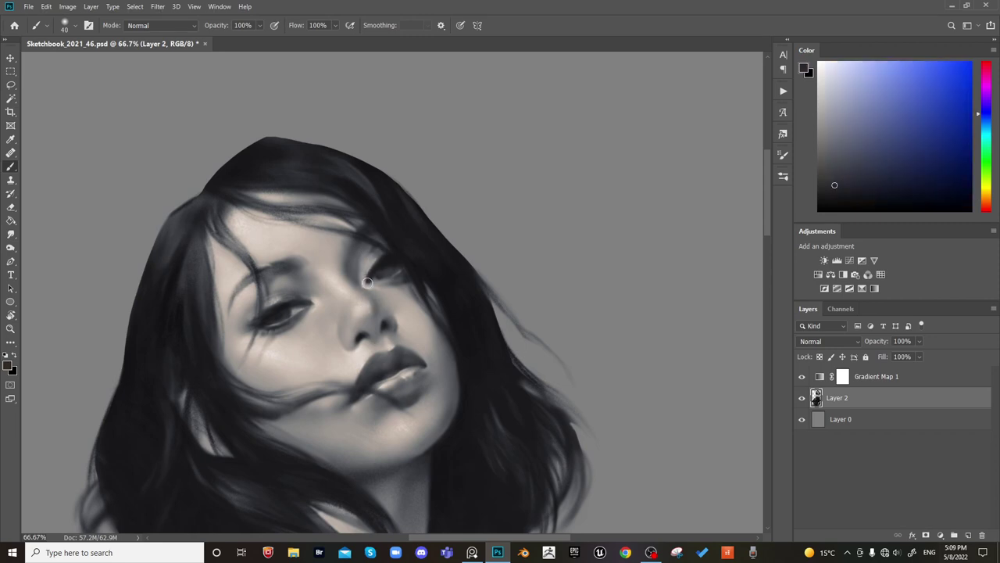
Refine the far eye's inner corner with sampled mid-greys, using the soft brush at sizes between 19 and 70
{"action": "left_click", "coordinate": [366, 269], "text": "alt"}
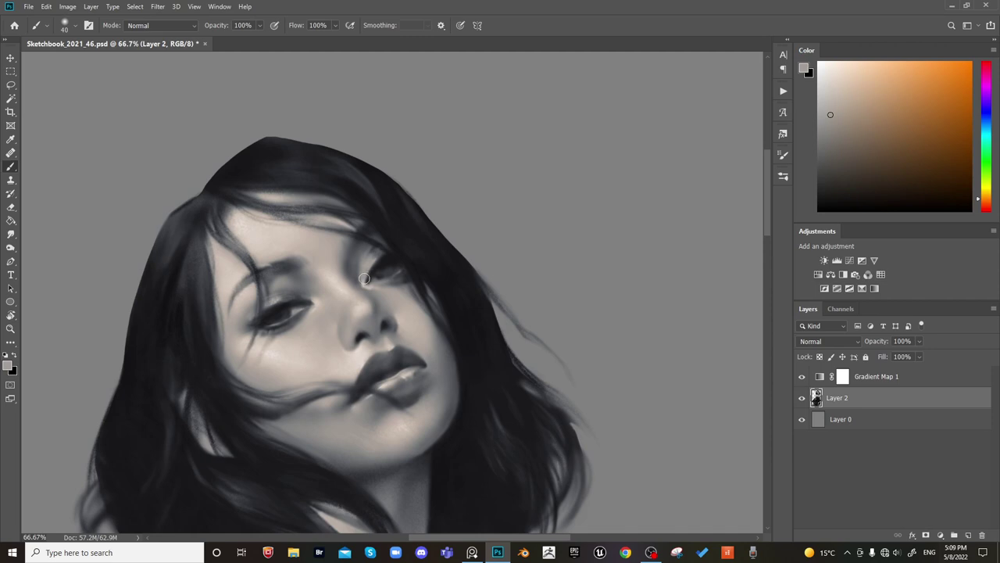
{"action": "left_click", "coordinate": [362, 281], "text": "alt"}
{"action": "left_click", "coordinate": [363, 287], "text": "alt"}
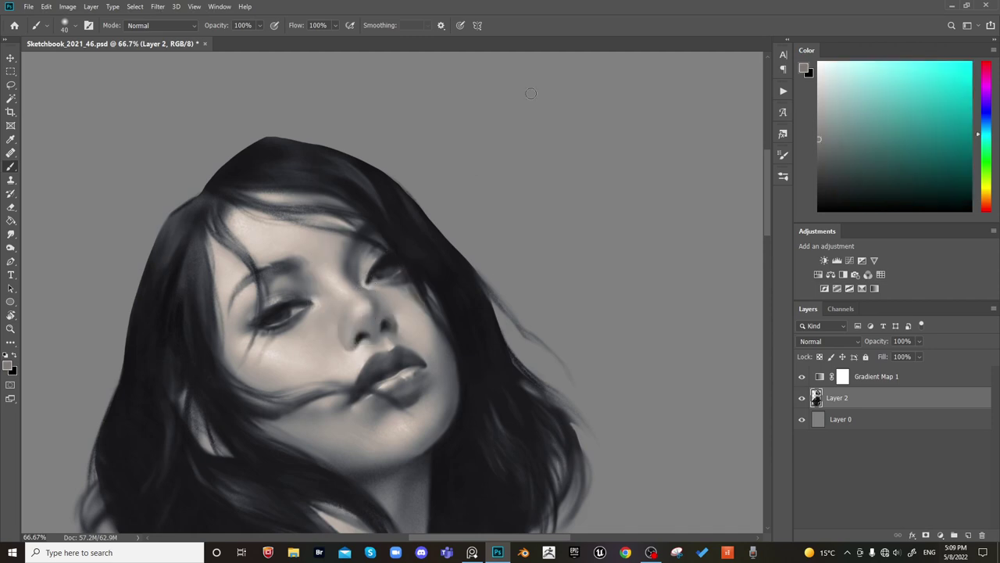
{"action": "left_click_drag", "start_coordinate": [378, 315], "coordinate": [361, 291], "text": "alt"}
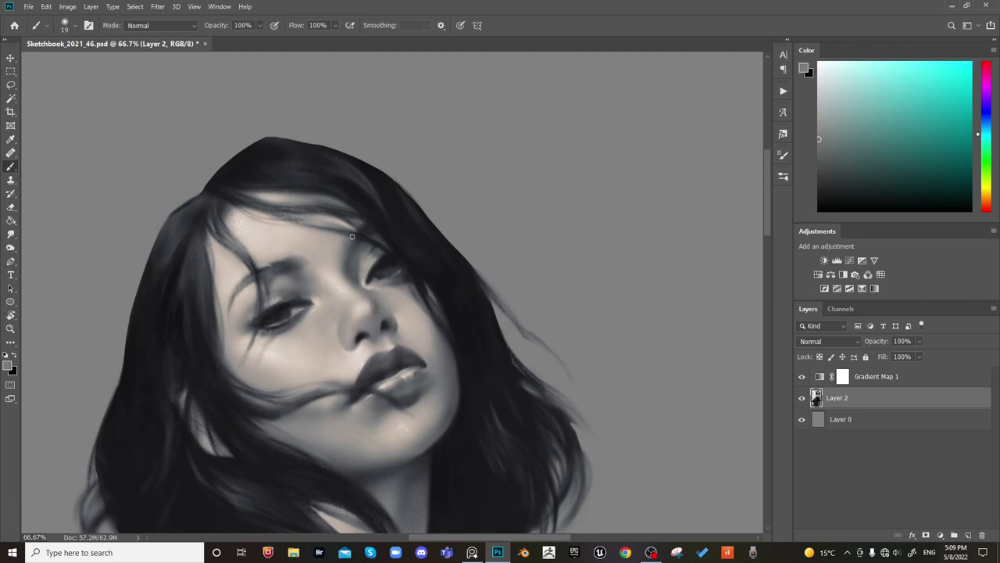
{"action": "left_click", "coordinate": [371, 286], "text": "alt"}
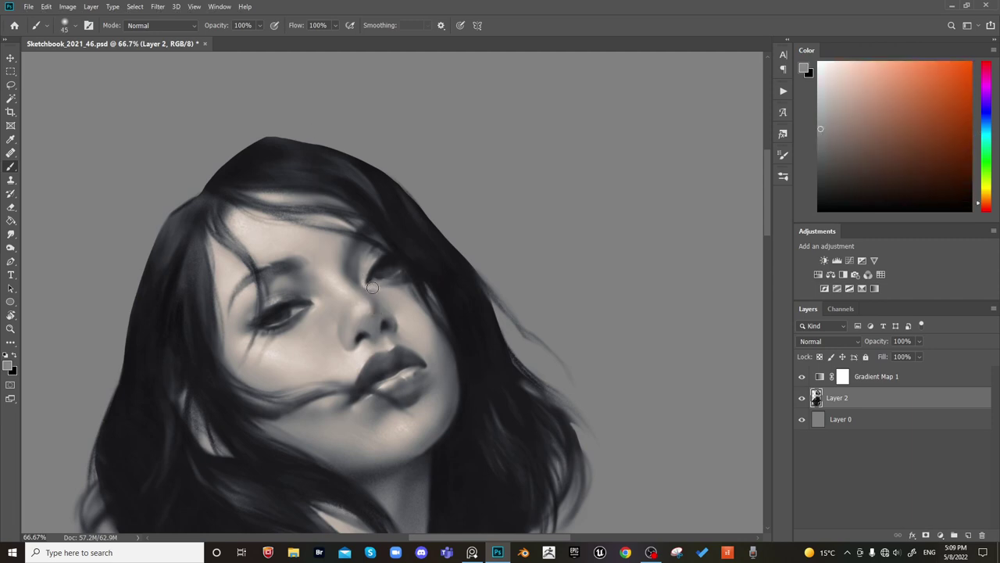
{"action": "left_click", "coordinate": [369, 286], "text": "alt"}
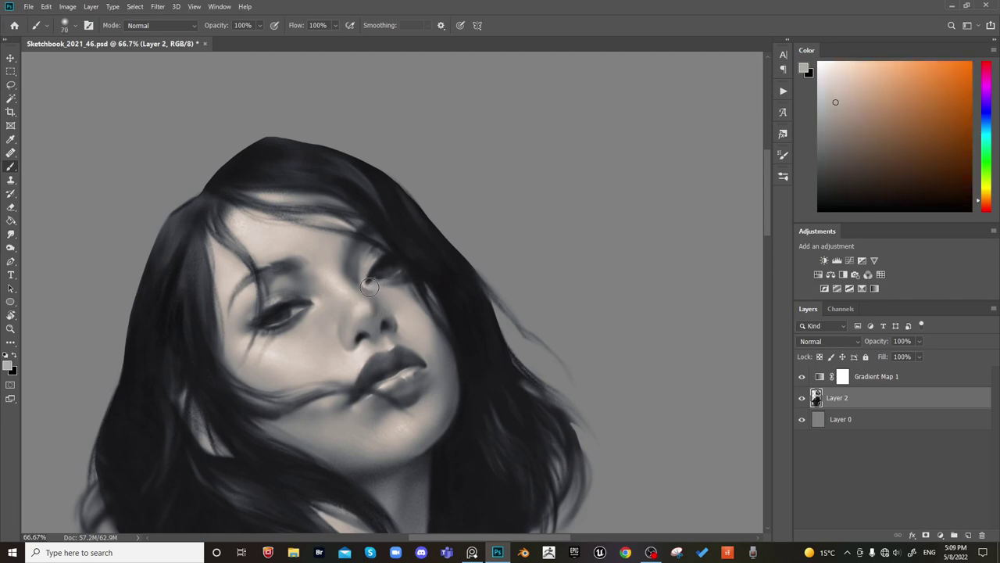
Touch up both eyes with sampled dark and skin tones, reduce the brush to 30, and flip the canvas horizontally
{"action": "key", "text": "]"}
{"action": "key", "text": "]"}
{"action": "key", "text": "["}
{"action": "key", "text": "["}
{"action": "key", "text": "["}
{"action": "key", "text": "["}
{"action": "key", "text": "["}
{"action": "key", "text": "["}
{"action": "left_click", "coordinate": [382, 262], "text": "alt"}
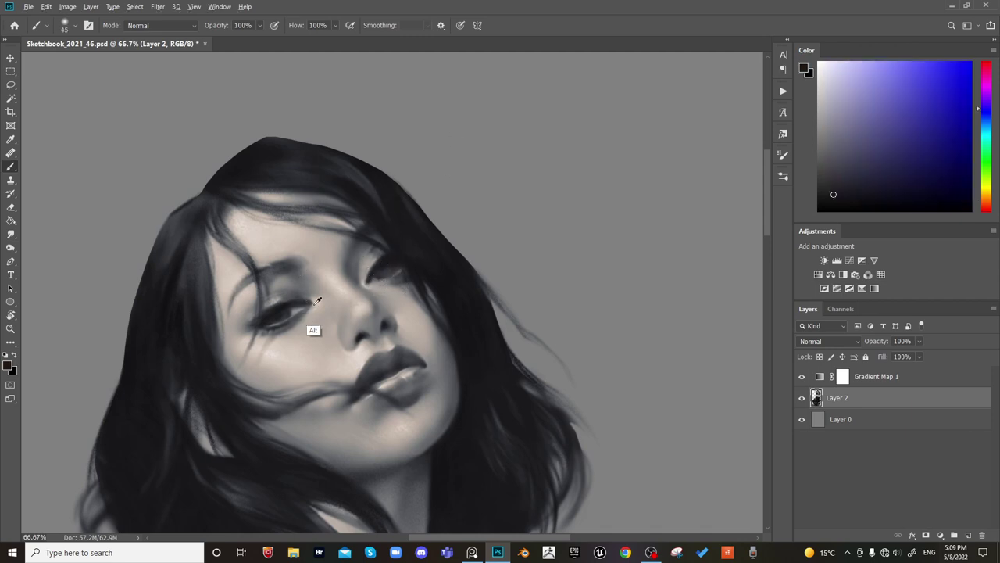
{"action": "left_click", "coordinate": [312, 338], "text": "alt"}
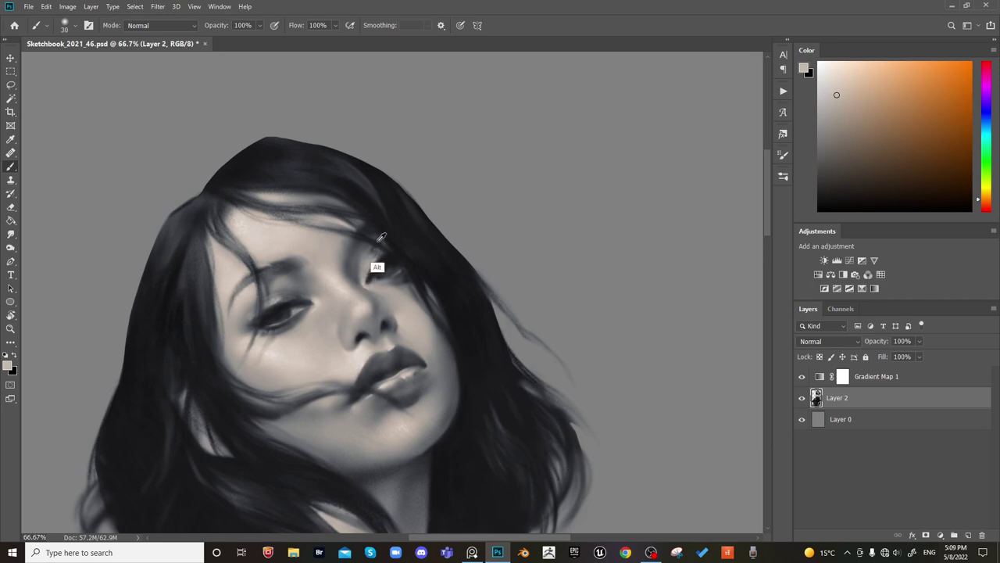
{"action": "left_click", "coordinate": [363, 292], "text": "alt"}
{"action": "key", "text": "F2"}
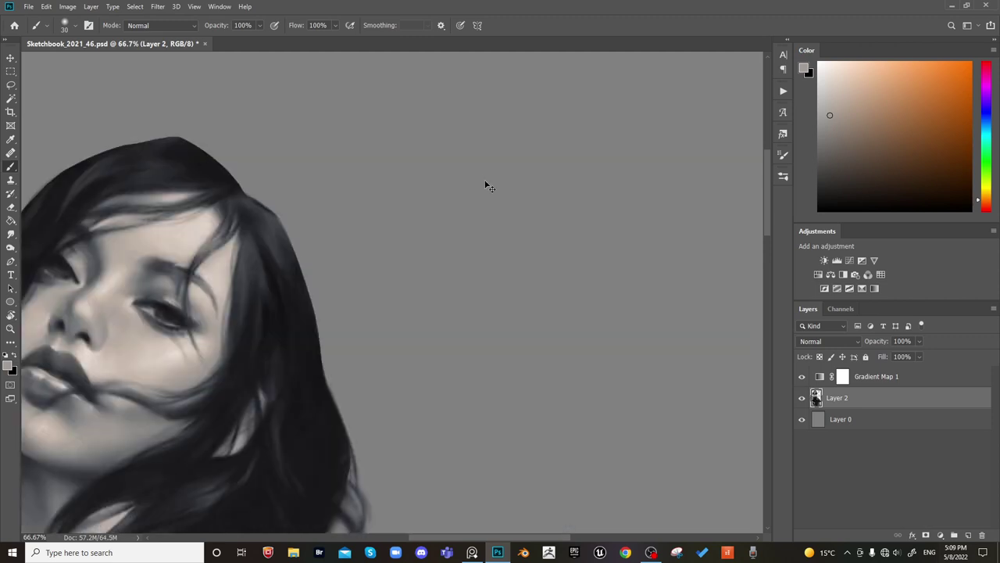
Darken the near eye's upper lid with a sampled near-black tone and the soft brush at size 90
{"action": "key", "text": "ctrl+minus"}
{"action": "key", "text": "ctrl+minus"}
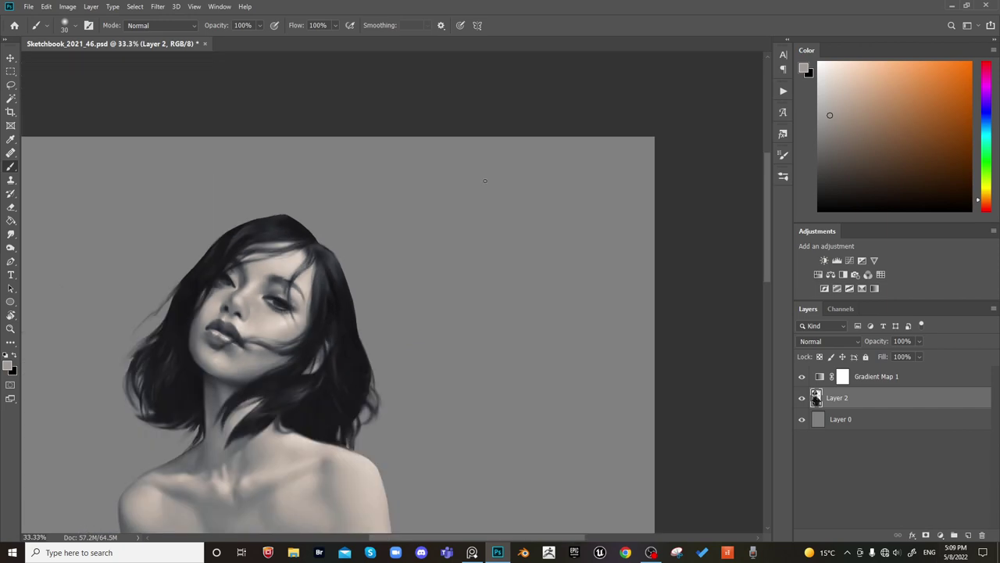
{"action": "key", "text": "ctrl+plus"}
{"action": "key", "text": "ctrl+plus"}
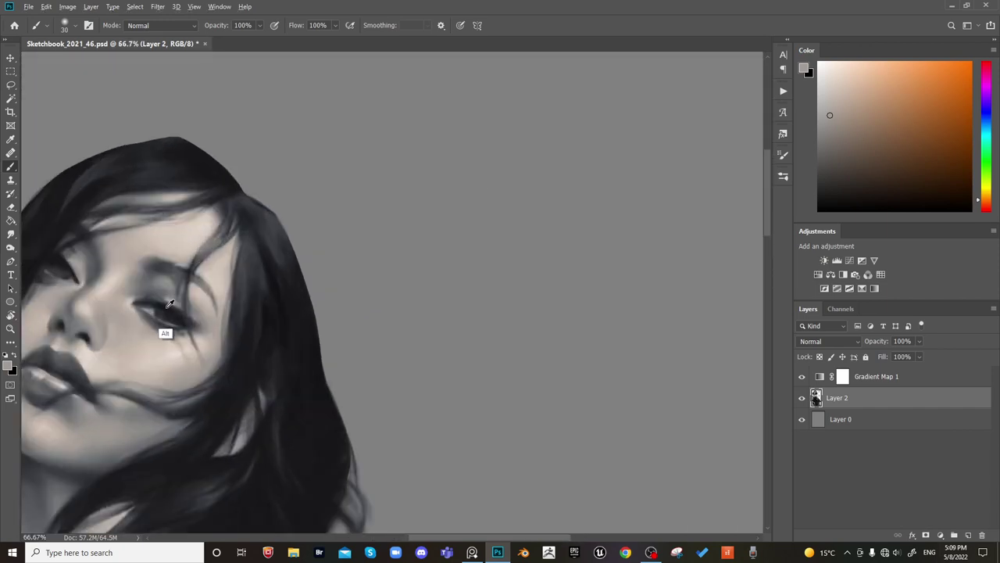
{"action": "left_click", "coordinate": [164, 333], "text": "alt"}
{"action": "key", "text": "]"}
{"action": "key", "text": "]"}
{"action": "key", "text": "]"}
{"action": "key", "text": "]"}
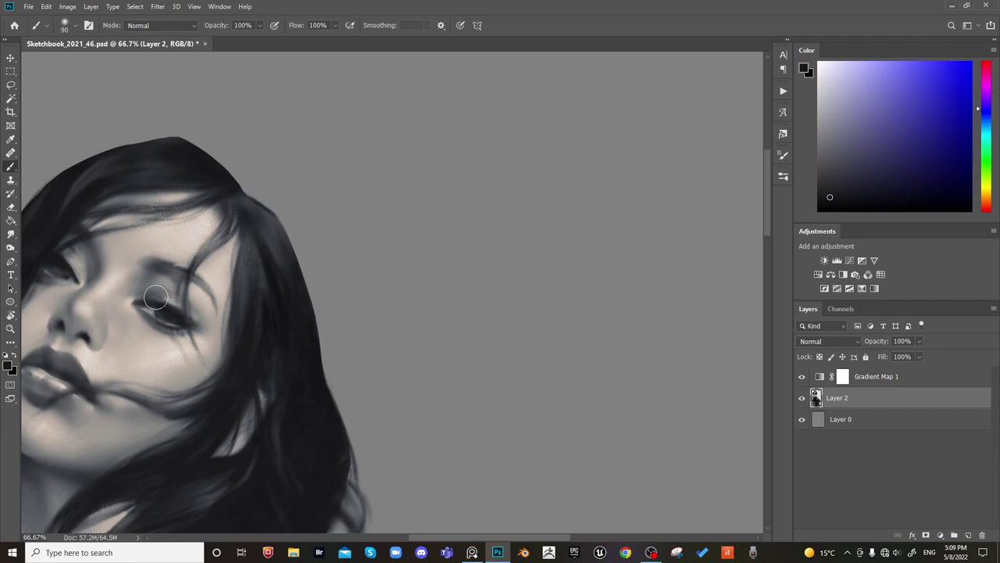
{"action": "left_click_drag", "start_coordinate": [159, 299], "coordinate": [181, 295]}
Deepen the shadow at the near eye's outer corner with the soft brush between 100 and 250, and flip the canvas horizontally
{"action": "key", "text": "bracketleft"}
{"action": "key", "text": "bracketleft"}
{"action": "key", "text": "bracketright"}
{"action": "key", "text": "bracketright"}
{"action": "key", "text": "bracketright"}
{"action": "key", "text": "bracketright"}
{"action": "key", "text": "bracketright"}
{"action": "key", "text": "bracketright"}
{"action": "key", "text": "bracketright"}
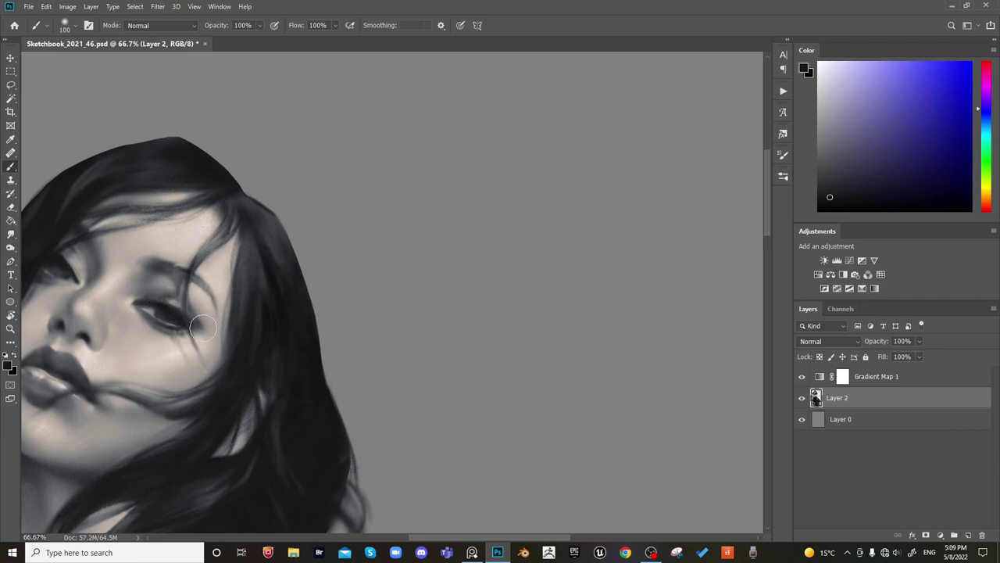
{"action": "key", "text": "bracketleft"}
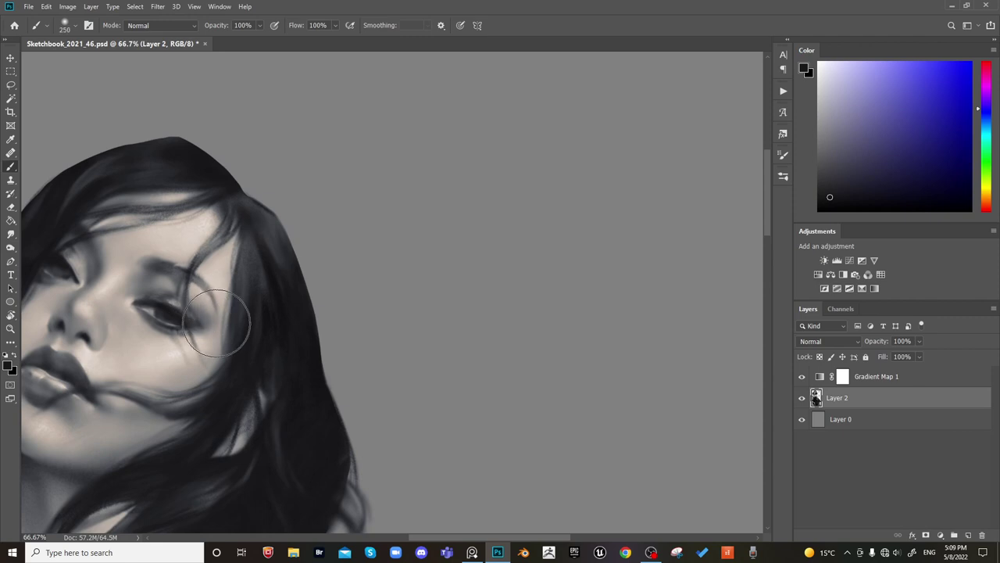
{"action": "left_click_drag", "start_coordinate": [368, 346], "coordinate": [542, 255]}
{"action": "key", "text": "ctrl+shift+h"}
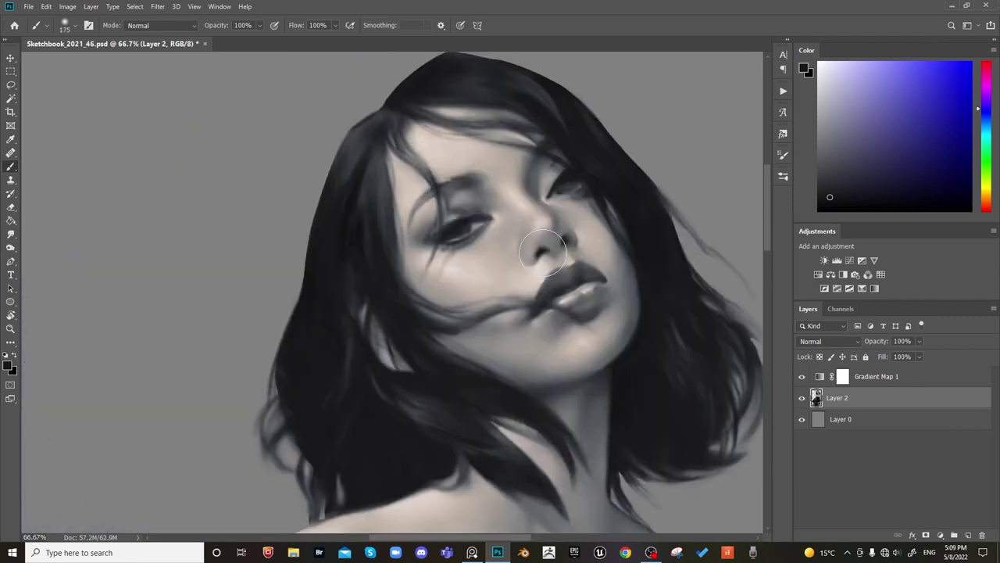
Shade the outer edge of the lower lip with the near-black tone, reducing the soft brush from 300 to 50
{"action": "key", "text": "bracketright"}
{"action": "key", "text": "bracketright"}
{"action": "key", "text": "bracketright"}
{"action": "left_click_drag", "start_coordinate": [654, 218], "coordinate": [470, 256]}
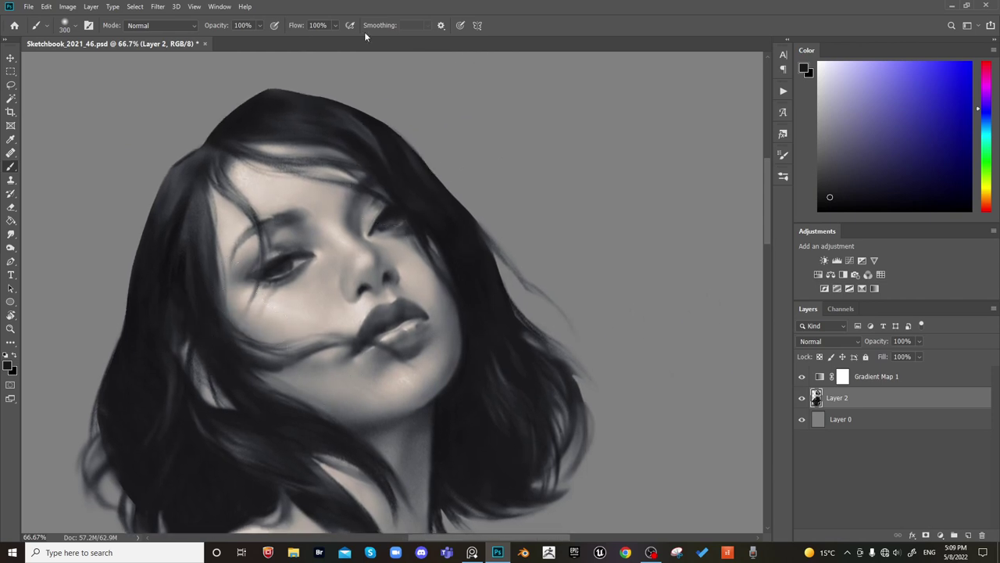
{"action": "key", "text": "bracketleft"}
{"action": "key", "text": "bracketleft"}
{"action": "key", "text": "bracketleft"}
{"action": "key", "text": "bracketleft"}
{"action": "key", "text": "bracketleft"}
{"action": "key", "text": "bracketleft"}
{"action": "key", "text": "bracketleft"}
{"action": "key", "text": "bracketleft"}
{"action": "key", "text": "bracketleft"}
{"action": "key", "text": "bracketright"}
{"action": "key", "text": "bracketright"}
{"action": "key", "text": "bracketright"}
{"action": "key", "text": "bracketright"}
{"action": "key", "text": "bracketleft"}
{"action": "key", "text": "bracketleft"}
{"action": "key", "text": "bracketleft"}
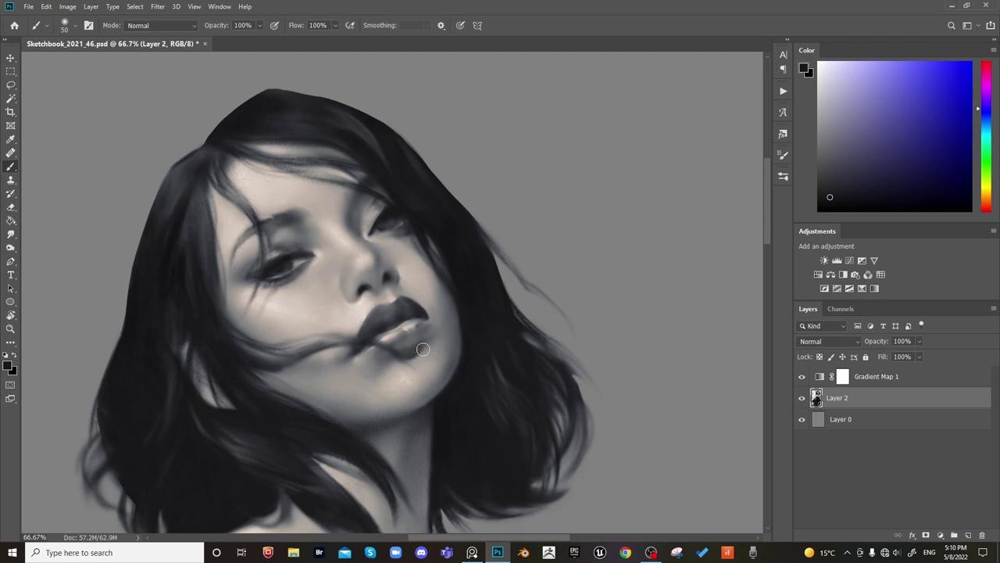
Deepen the shading of the lower lip and mouth corner with the near-black soft brush, varying its size and ending at 100
{"action": "key", "text": "bracketright"}
{"action": "key", "text": "bracketright"}
{"action": "key", "text": "bracketright"}
{"action": "key", "text": "bracketright"}
{"action": "key", "text": "bracketright"}
{"action": "key", "text": "bracketright"}
{"action": "key", "text": "bracketright"}
{"action": "key", "text": "bracketleft"}
{"action": "key", "text": "bracketleft"}
{"action": "key", "text": "bracketleft"}
{"action": "key", "text": "bracketleft"}
{"action": "key", "text": "bracketleft"}
{"action": "key", "text": "bracketleft"}
{"action": "mouse_move", "coordinate": [363, 353]}
{"action": "left_mouse_down"}
{"action": "mouse_move", "coordinate": [379, 363]}
{"action": "mouse_move", "coordinate": [377, 344]}
{"action": "left_mouse_up"}
{"action": "key", "text": "bracketright"}
{"action": "key", "text": "bracketright"}
{"action": "key", "text": "bracketright"}
{"action": "key", "text": "bracketleft"}
{"action": "key", "text": "bracketleft"}
{"action": "key", "text": "bracketleft"}
{"action": "key", "text": "bracketleft"}
{"action": "key", "text": "bracketleft"}
{"action": "key", "text": "bracketleft"}
{"action": "key", "text": "bracketright"}
{"action": "key", "text": "bracketright"}
{"action": "key", "text": "bracketright"}
{"action": "key", "text": "bracketright"}
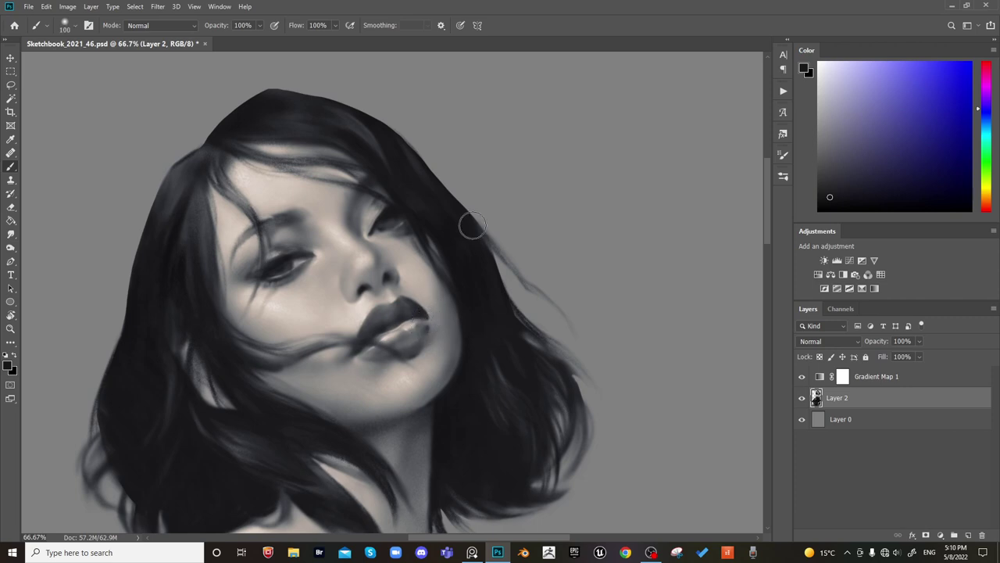
Flip the canvas horizontally and review the whole figure at 25% zoom
{"action": "key", "text": "ctrl+minus"}
{"action": "key", "text": "ctrl+minus"}
{"action": "key", "text": "ctrl+minus"}
{"action": "left_click_drag", "start_coordinate": [557, 386], "coordinate": [568, 276]}
{"action": "key", "text": "ctrl+shift+h"}
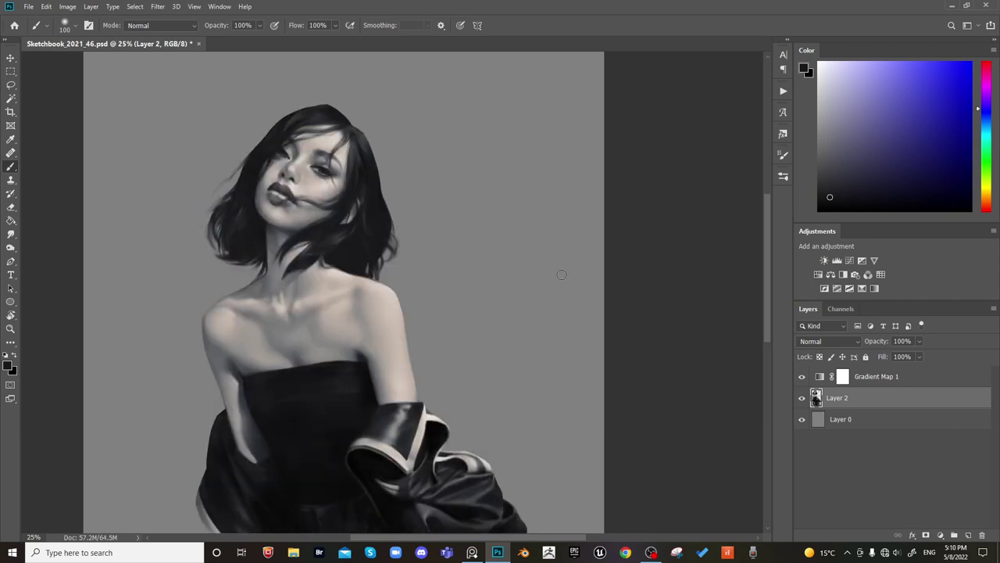
{"action": "left_click_drag", "start_coordinate": [523, 320], "coordinate": [532, 304]}
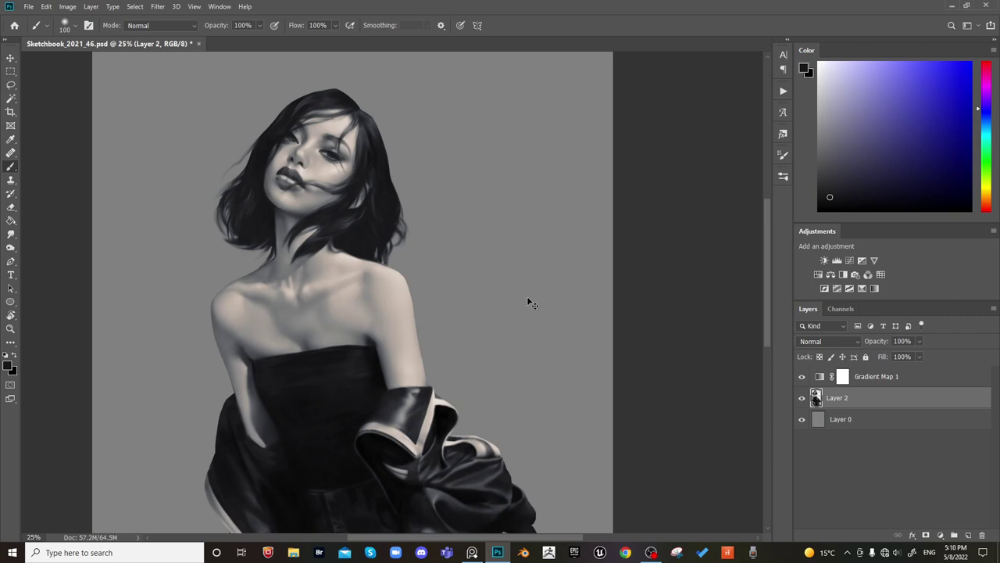
Paint strands along the hair's outer edge beside the face with the strand brush in sampled dark grey, at sizes 90 to 150
{"action": "key", "text": "ctrl+plus"}
{"action": "key", "text": "ctrl+plus"}
{"action": "left_click_drag", "start_coordinate": [398, 168], "coordinate": [361, 397]}
{"action": "right_click", "coordinate": [333, 274]}
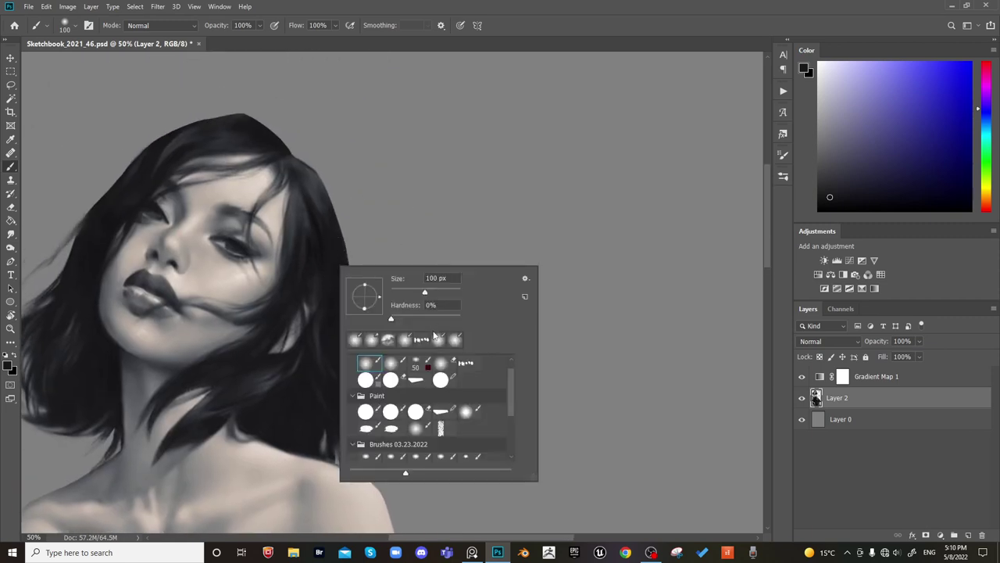
{"action": "left_click", "coordinate": [335, 225], "text": "alt"}
{"action": "key", "text": "bracketleft"}
{"action": "key", "text": "bracketleft"}
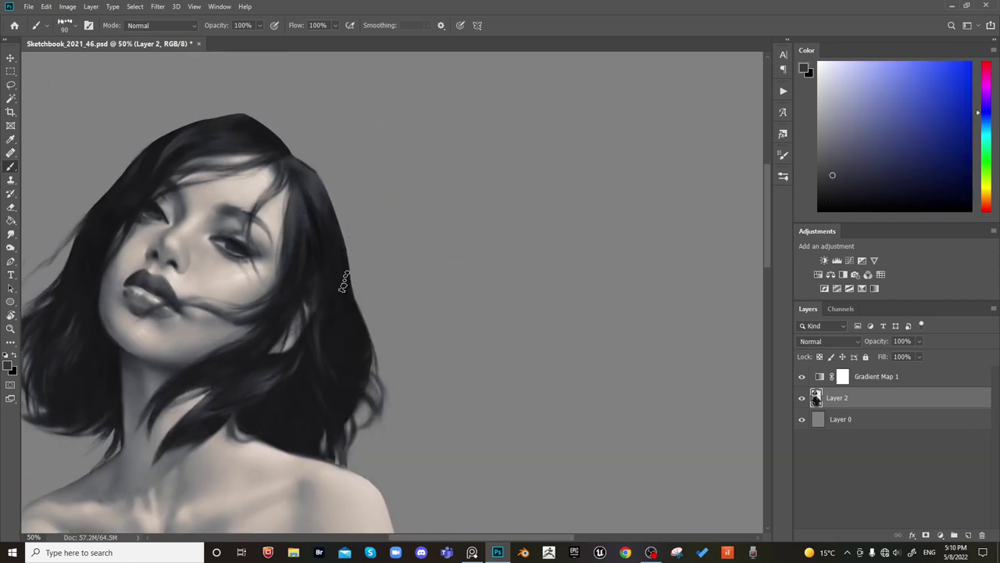
{"action": "key", "text": "bracketright"}
{"action": "key", "text": "bracketright"}
{"action": "key", "text": "bracketright"}
{"action": "key", "text": "bracketright"}
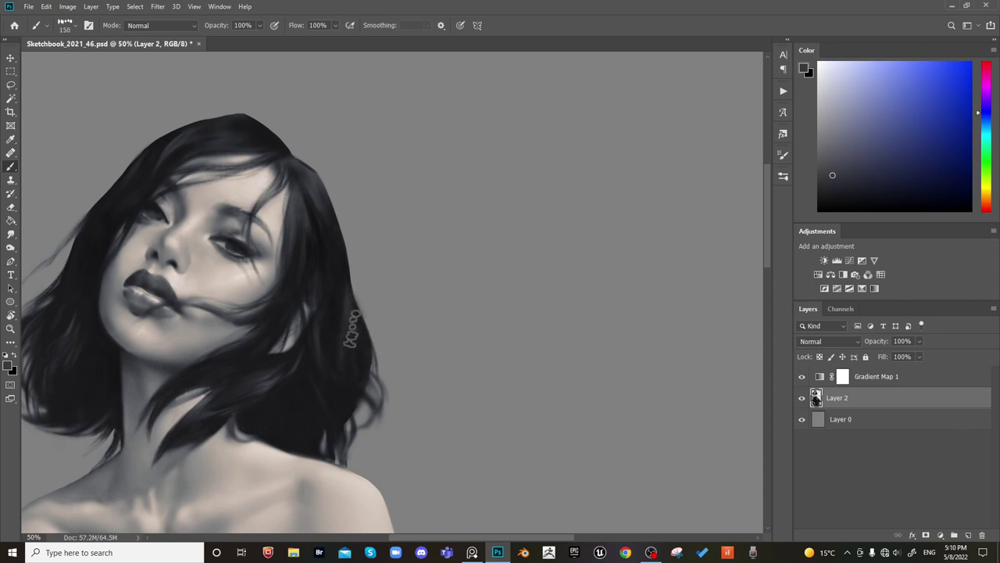
Darken the hair's outer edge with a sampled near-black tone, using the strand brush at size 90
{"action": "left_click", "coordinate": [338, 335], "text": "alt"}
{"action": "key", "text": "bracketleft"}
{"action": "key", "text": "bracketleft"}
{"action": "key", "text": "bracketleft"}
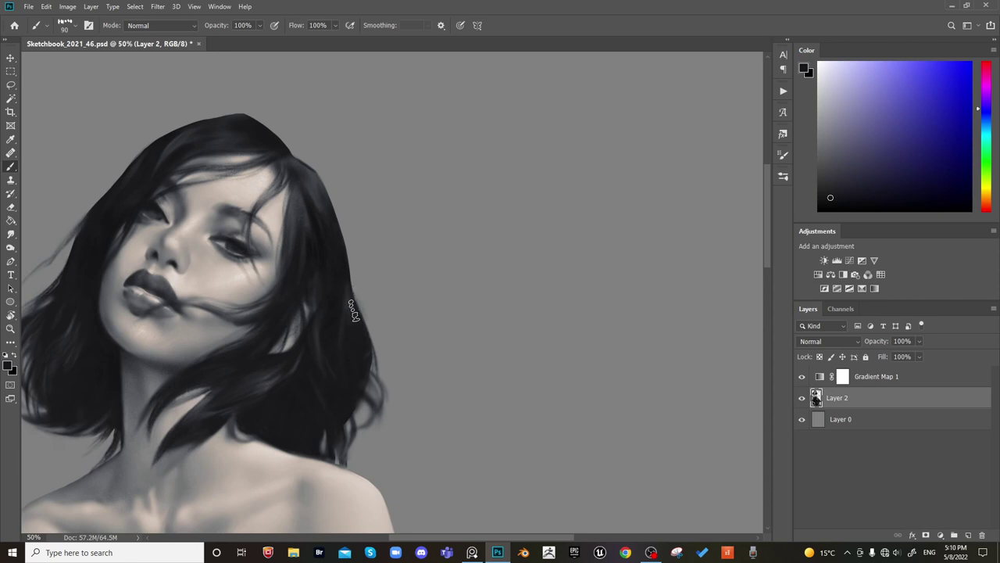
Clean up the hair silhouette's outer edge with the soft Eraser reduced to about 45
{"action": "key", "text": "e"}
{"action": "key", "text": "bracketleft"}
{"action": "key", "text": "bracketleft"}
{"action": "key", "text": "bracketleft"}
{"action": "key", "text": "bracketleft"}
{"action": "key", "text": "bracketleft"}
{"action": "key", "text": "bracketleft"}
{"action": "key", "text": "bracketleft"}
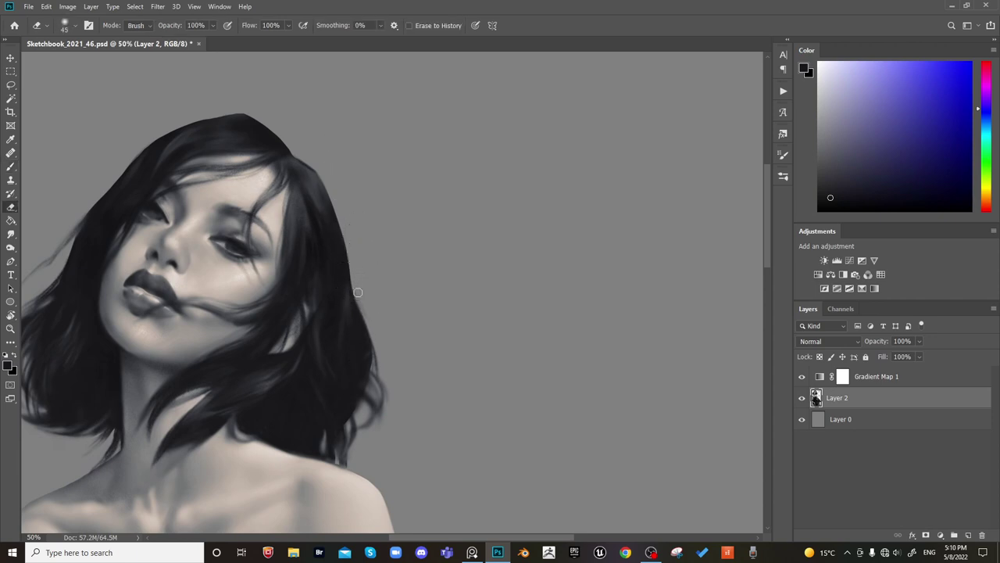
{"action": "key", "text": "bracketleft"}
{"action": "key", "text": "bracketright"}
{"action": "key", "text": "bracketright"}
{"action": "left_click_drag", "start_coordinate": [347, 340], "coordinate": [472, 343]}
Blend the strands around the ear with the Smudge tool at size 50 and 39% strength
{"action": "key", "text": "b"}
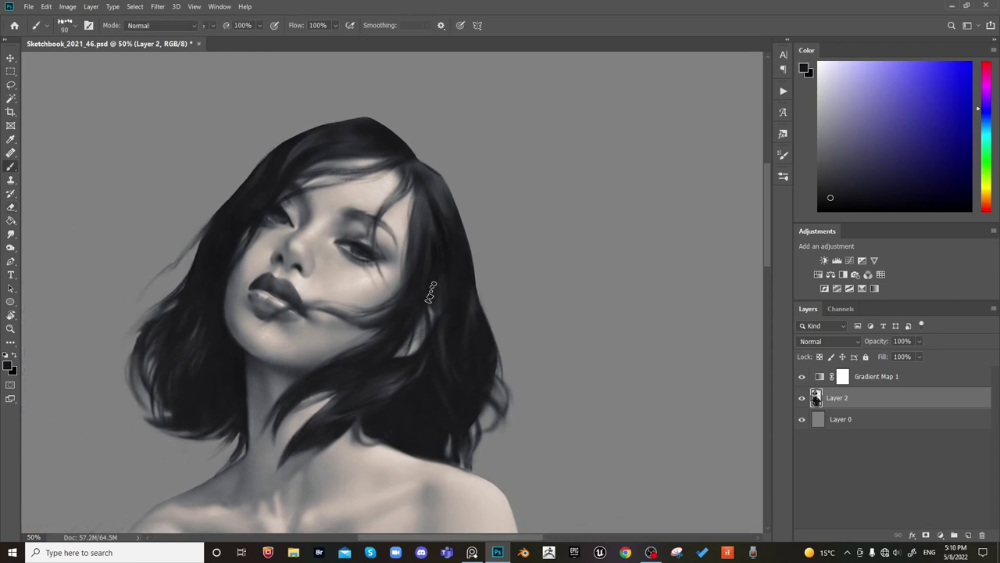
{"action": "left_click", "coordinate": [383, 216], "text": "alt"}
{"action": "left_click_drag", "start_coordinate": [365, 239], "coordinate": [494, 272]}
{"action": "key", "text": "r"}
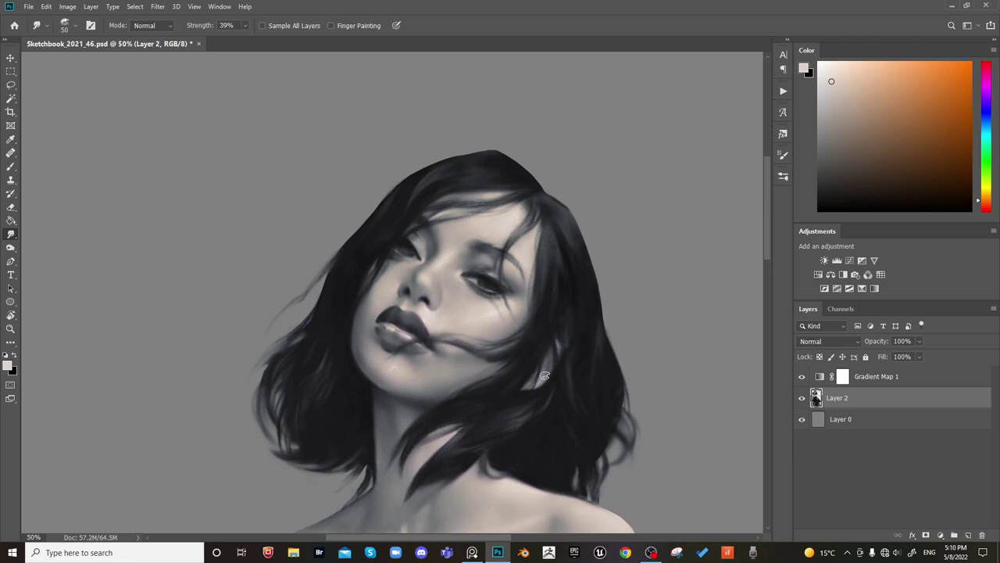
{"action": "left_click_drag", "start_coordinate": [604, 322], "coordinate": [541, 338]}
{"action": "key", "text": "v"}
{"action": "key", "text": "b"}
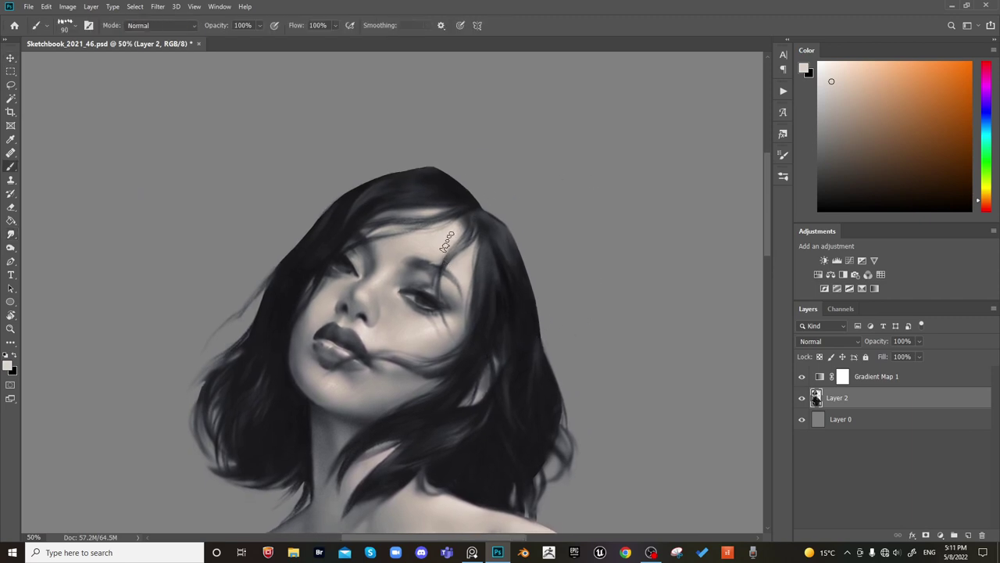
Brighten the ear skin between the strands with a light tone sampled from the forehead, using a small soft round brush
{"action": "left_click", "coordinate": [453, 232], "text": "alt"}
{"action": "right_click", "coordinate": [397, 223]}
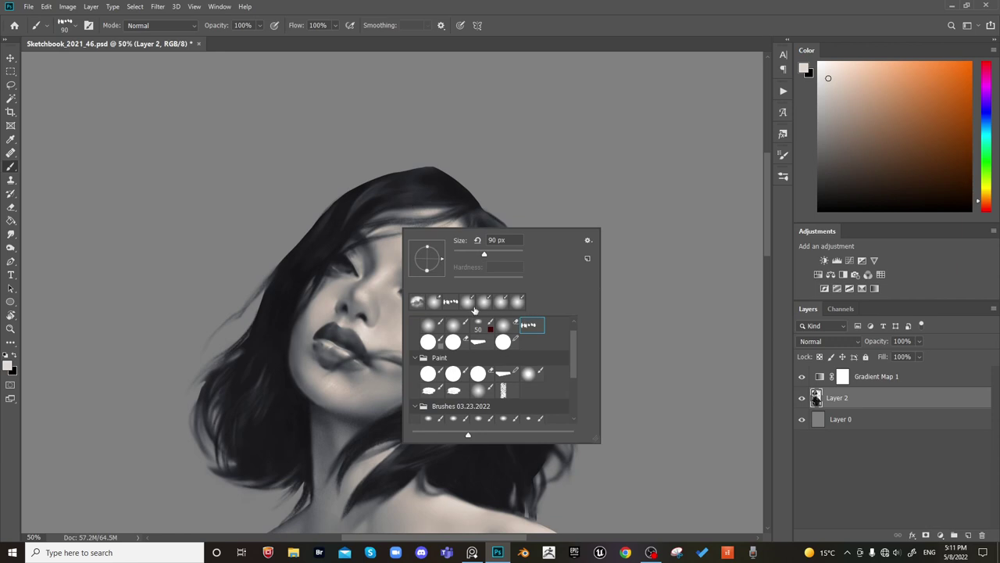
{"action": "key", "text": "Escape"}
{"action": "key", "text": "["}
{"action": "key", "text": "["}
{"action": "key", "text": "["}
{"action": "key", "text": "["}
{"action": "key", "text": "["}
{"action": "key", "text": "["}
{"action": "key", "text": "["}
{"action": "key", "text": "["}
{"action": "key", "text": "["}
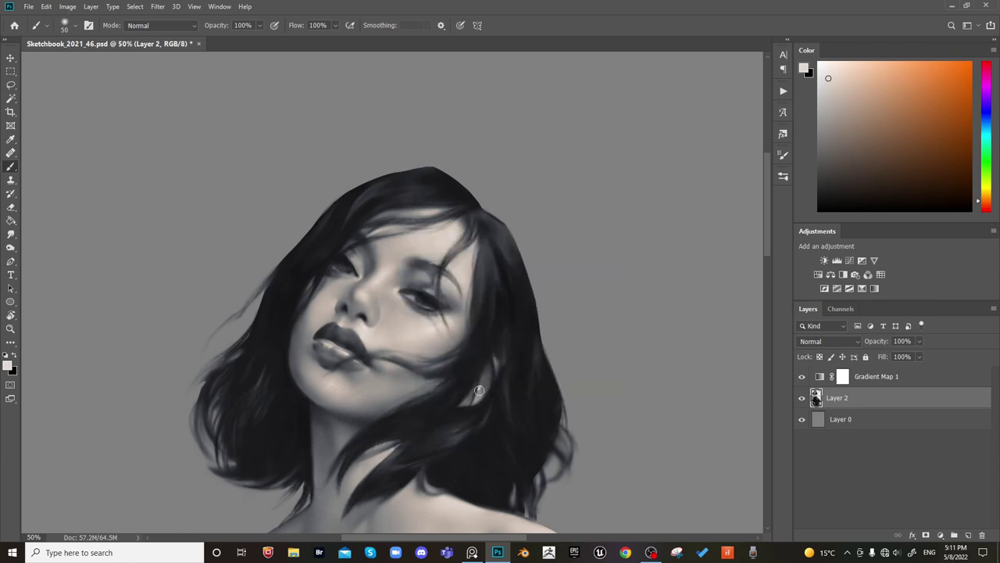
Refine the light skin around the ear, varying the soft brush size and ending at 100, and check the figure at 25% zoom
{"action": "key", "text": "bracketleft"}
{"action": "key", "text": "bracketleft"}
{"action": "key", "text": "bracketleft"}
{"action": "key", "text": "bracketleft"}
{"action": "key", "text": "bracketright"}
{"action": "key", "text": "bracketright"}
{"action": "key", "text": "bracketright"}
{"action": "key", "text": "bracketright"}
{"action": "key", "text": "bracketright"}
{"action": "key", "text": "bracketright"}
{"action": "key", "text": "ctrl+minus"}
{"action": "key", "text": "ctrl+minus"}
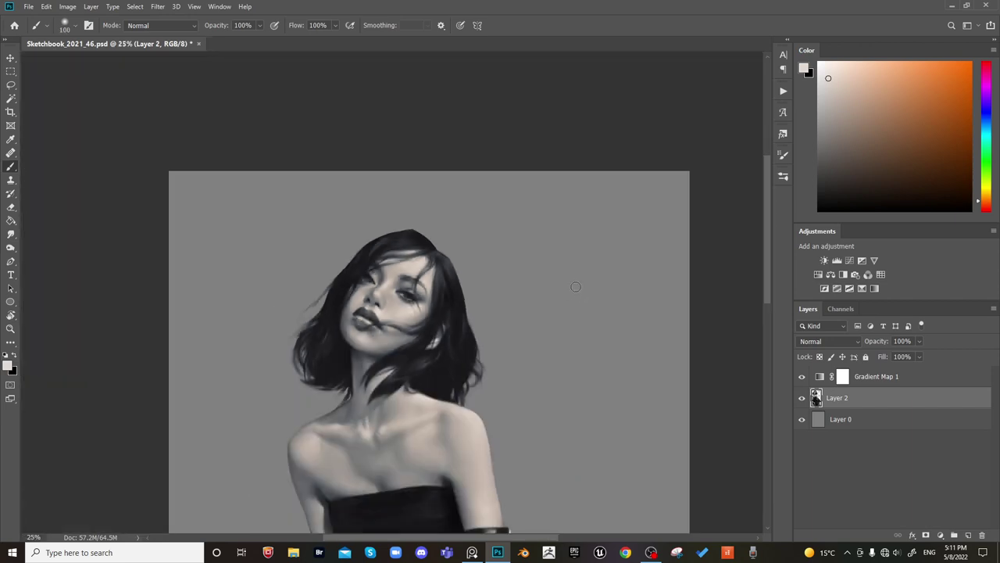
Redefine the dark strands beside the ear with a sampled near-black tone, reducing the soft brush from 100 to 35
{"action": "key", "text": "ctrl+plus"}
{"action": "key", "text": "ctrl+plus"}
{"action": "left_click", "coordinate": [469, 434], "text": "alt"}
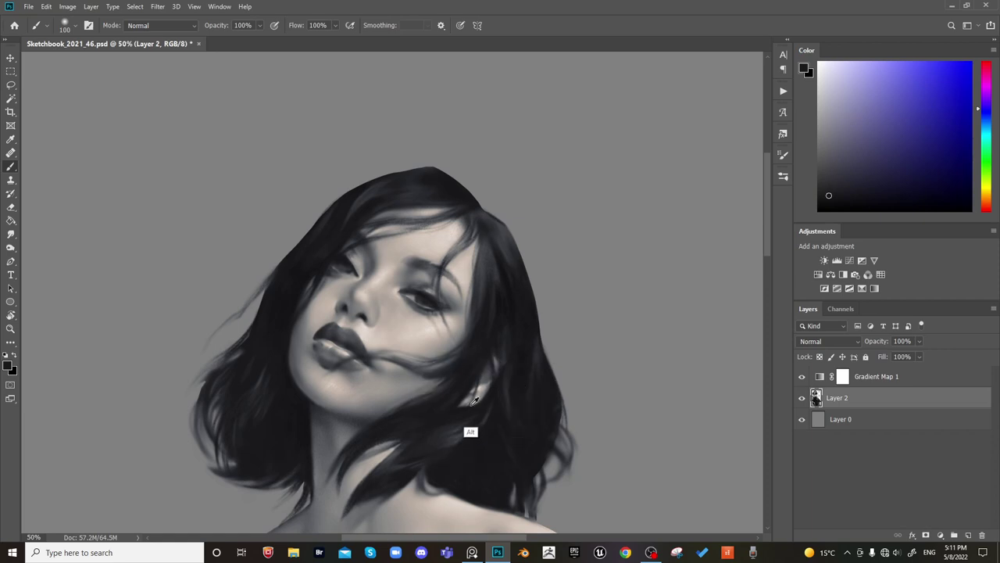
{"action": "key", "text": "bracketleft"}
{"action": "key", "text": "bracketleft"}
{"action": "key", "text": "bracketleft"}
{"action": "key", "text": "bracketleft"}
{"action": "key", "text": "bracketleft"}
{"action": "key", "text": "bracketleft"}
{"action": "key", "text": "bracketleft"}
{"action": "key", "text": "bracketleft"}
Review the whole figure mirrored at 16.7% zoom, restore its orientation and save the document
{"action": "key", "text": "ctrl+minus"}
{"action": "key", "text": "ctrl+minus"}
{"action": "key", "text": "ctrl+minus"}
{"action": "key", "text": "ctrl+h"}
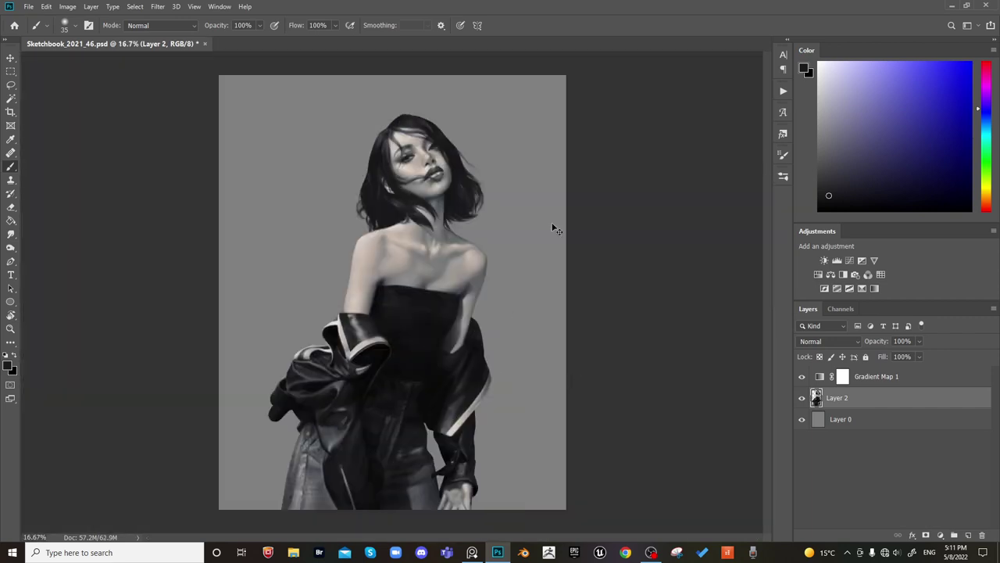
{"action": "key", "text": "ctrl+shift+h"}
{"action": "key", "text": "ctrl+s"}
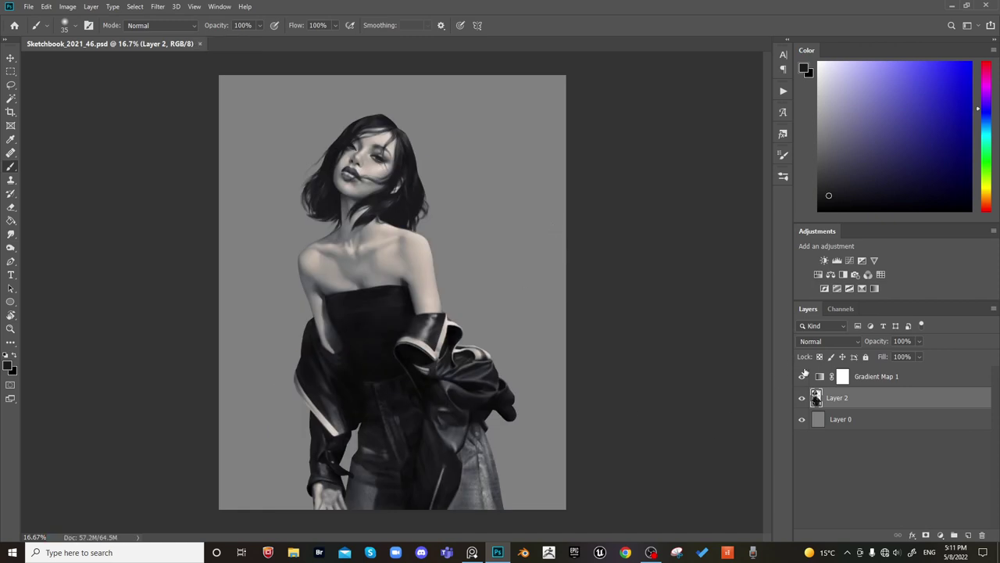
Clip the existing gradient map to Layer 2 and merge it into that layer
{"action": "left_click", "coordinate": [821, 382]}
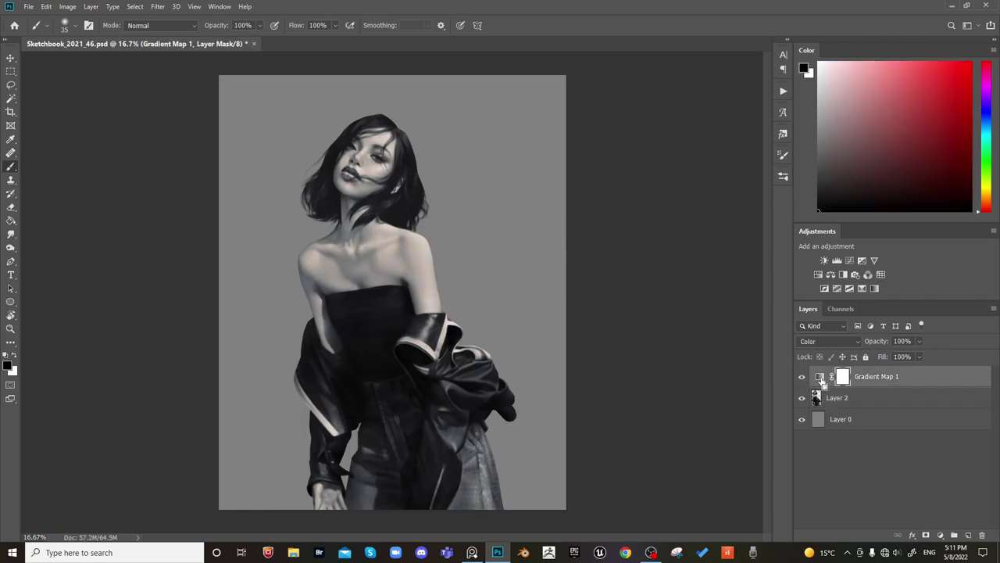
{"action": "key", "text": "ctrl+alt+g"}
{"action": "key", "text": "ctrl+e"}
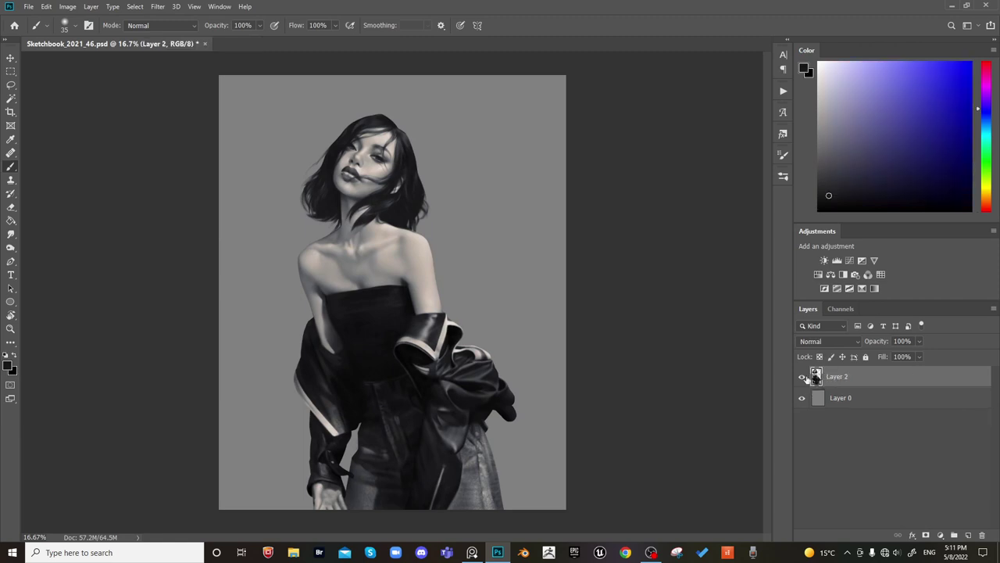
Add a new empty layer and, above it, a Gradient Map adjustment using the Rainbow2 preset
{"action": "left_click", "coordinate": [968, 535]}
{"action": "key", "text": "g"}
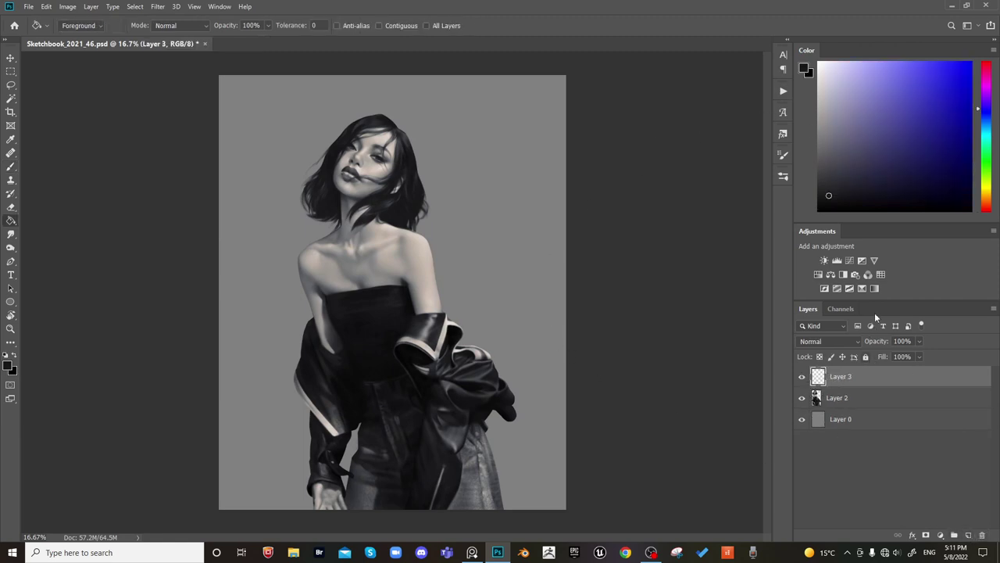
{"action": "left_click", "coordinate": [863, 289]}
{"action": "left_click", "coordinate": [615, 157]}
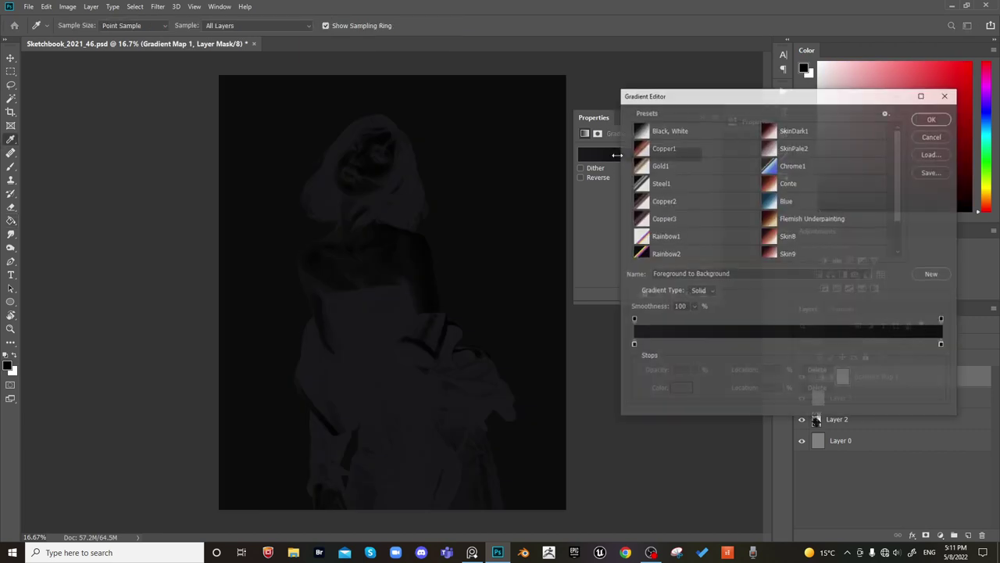
{"action": "left_click", "coordinate": [643, 254]}
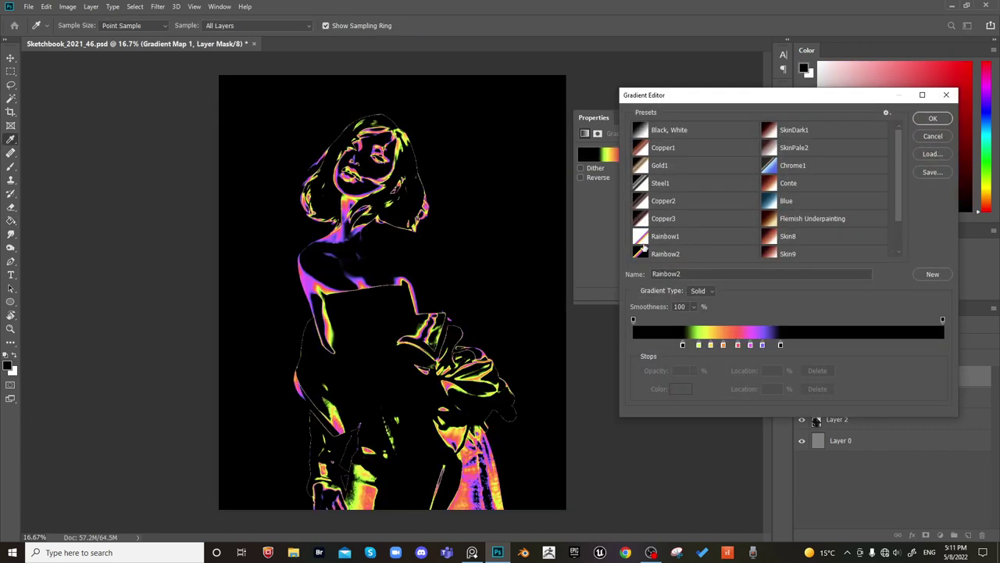
{"action": "left_click", "coordinate": [932, 118]}
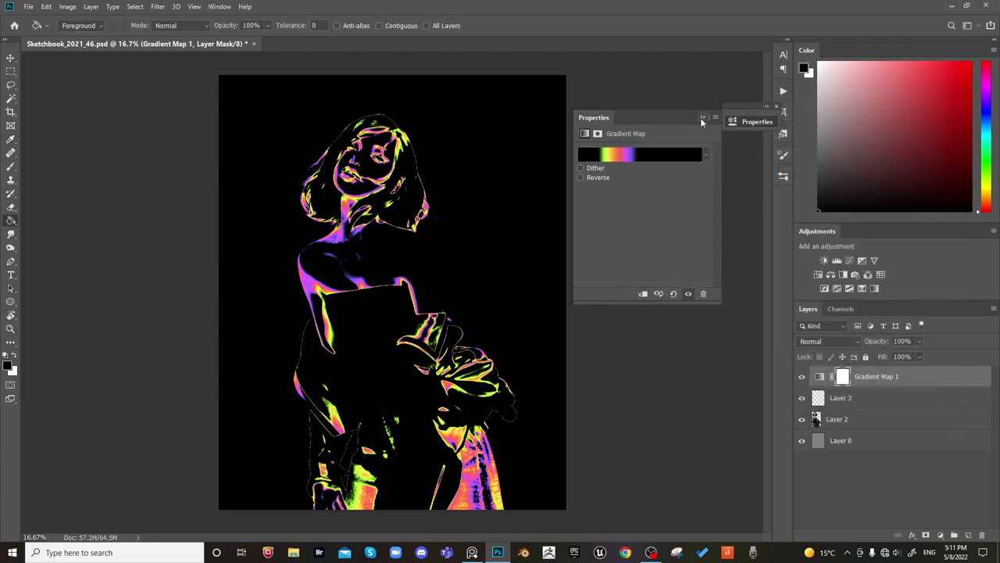
{"action": "left_click", "coordinate": [701, 118]}
Try the gradient map in Screen blend mode with its opacity lowered to 23%
{"action": "left_click", "coordinate": [820, 343]}
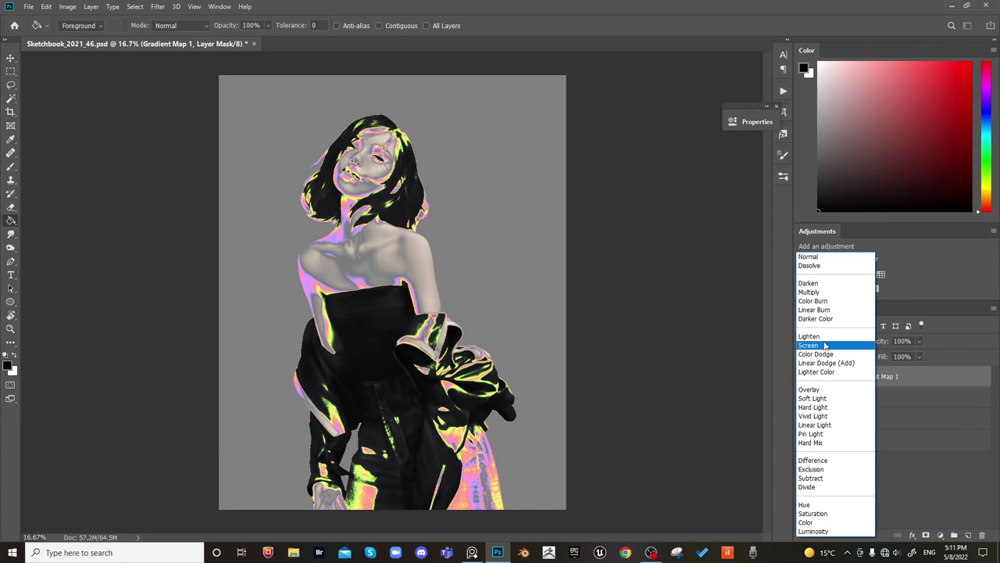
{"action": "left_click", "coordinate": [825, 345]}
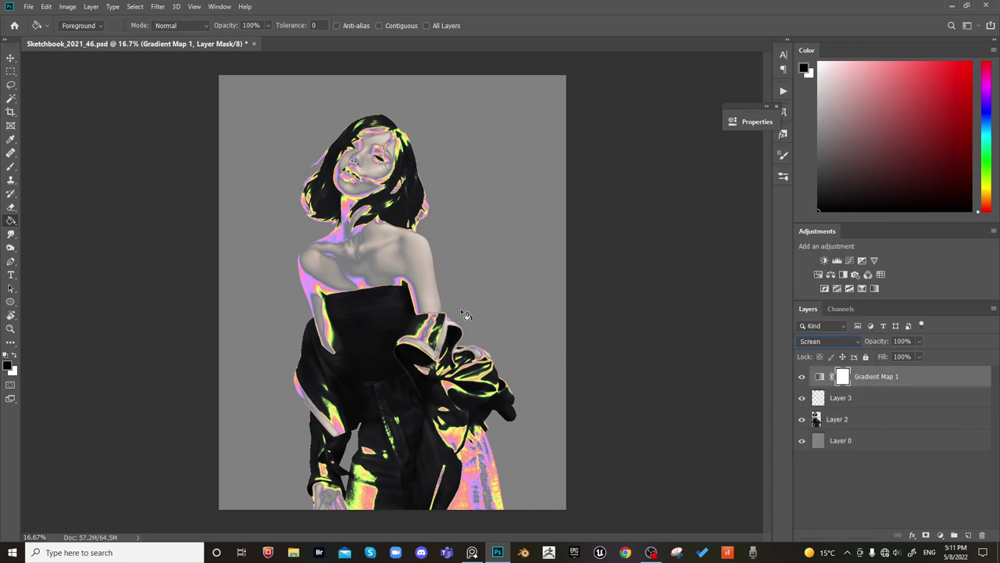
{"action": "left_click", "coordinate": [918, 342]}
{"action": "left_click_drag", "start_coordinate": [920, 355], "coordinate": [880, 356]}
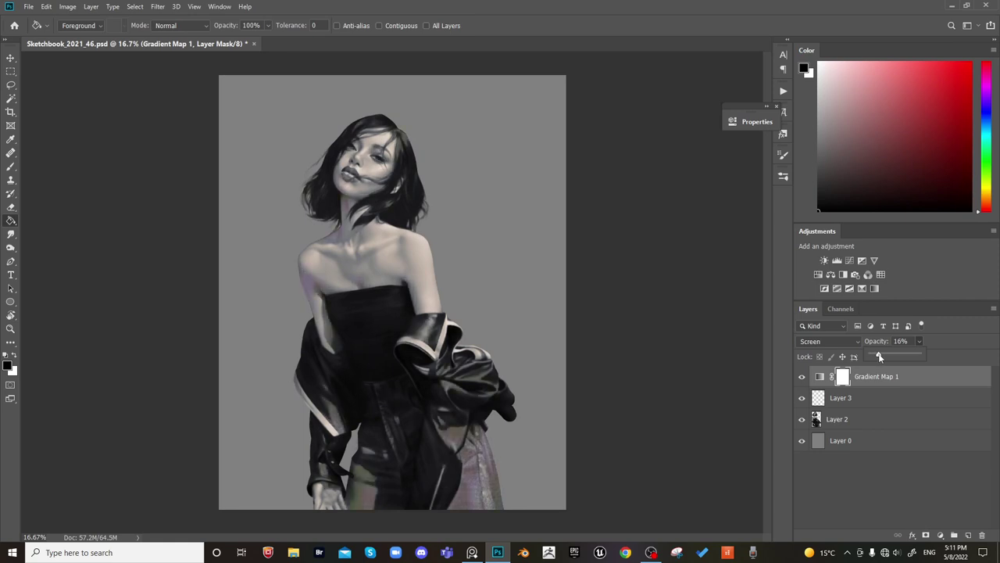
{"action": "left_click_drag", "start_coordinate": [880, 356], "coordinate": [885, 356]}
Change the gradient map's blend mode to Color, lower its opacity to 11% and flip the canvas horizontally
{"action": "left_click", "coordinate": [829, 341]}
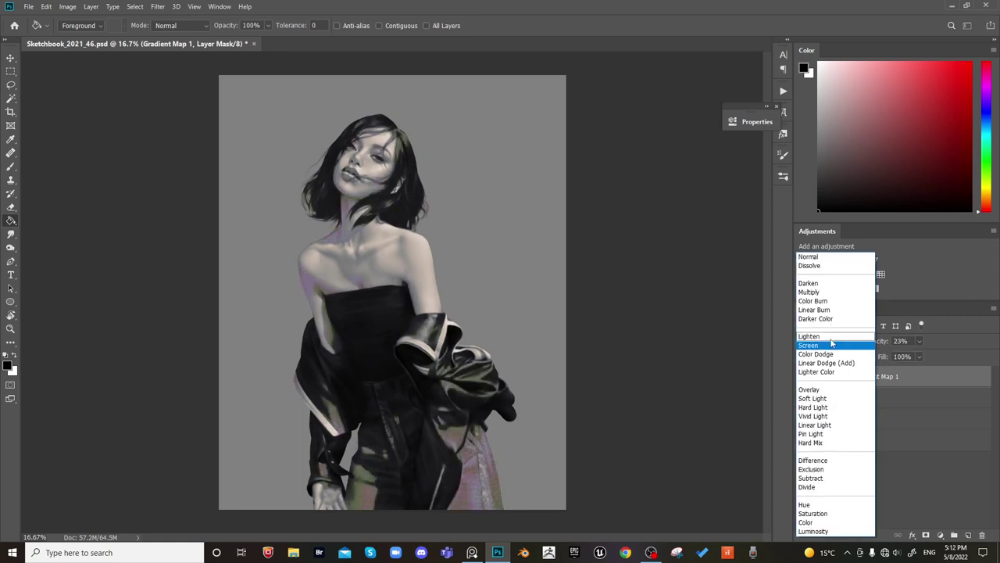
{"action": "left_click", "coordinate": [808, 522]}
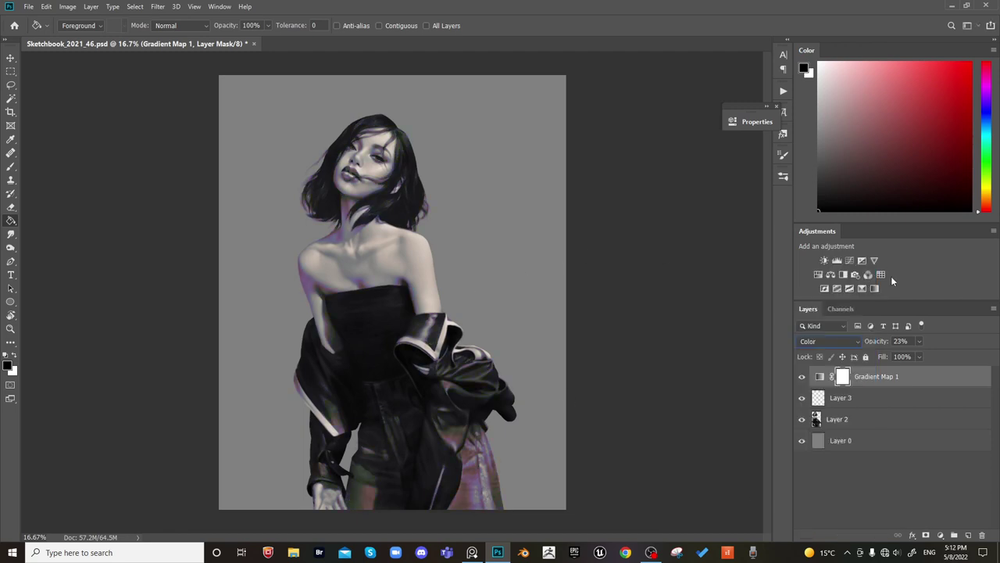
{"action": "left_click_drag", "start_coordinate": [919, 341], "coordinate": [910, 356]}
{"action": "left_click_drag", "start_coordinate": [913, 357], "coordinate": [914, 357]}
{"action": "left_click", "coordinate": [616, 278]}
{"action": "key", "text": "ctrl+shift+h"}
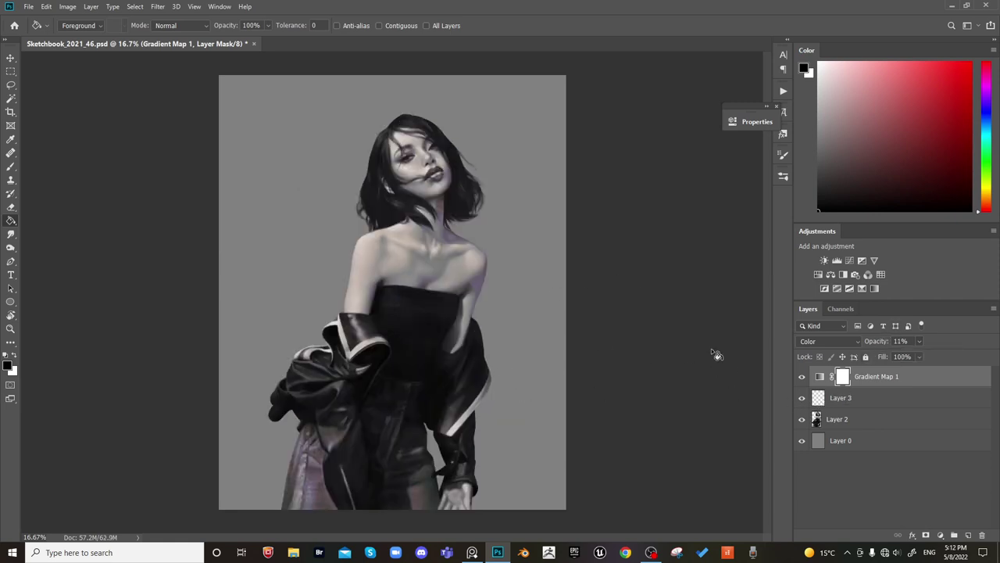
Compare blend modes for the gradient map, keep Color, set its opacity to 9% and flip the canvas back
{"action": "left_click", "coordinate": [806, 344]}
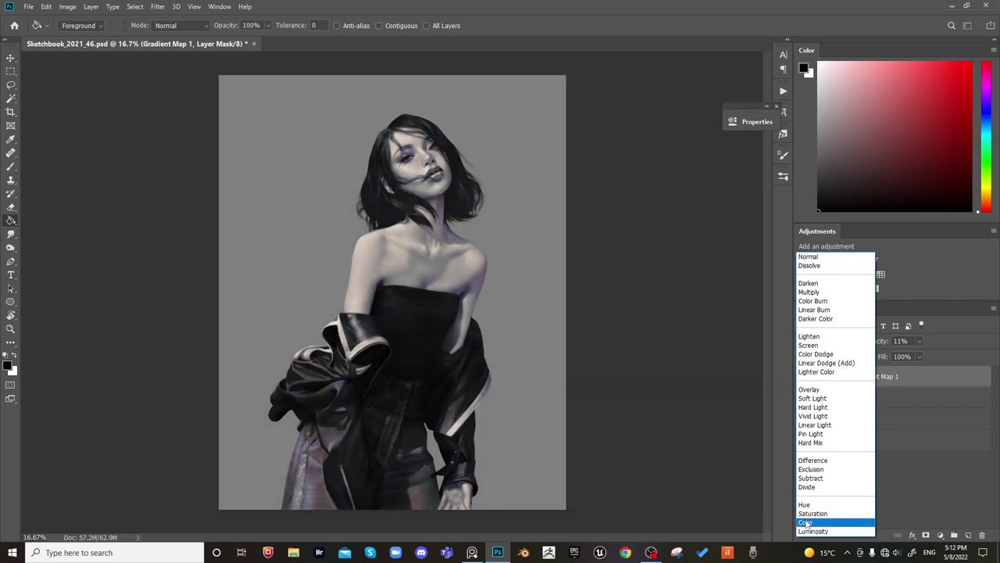
{"action": "left_click", "coordinate": [805, 522]}
{"action": "left_click", "coordinate": [918, 341]}
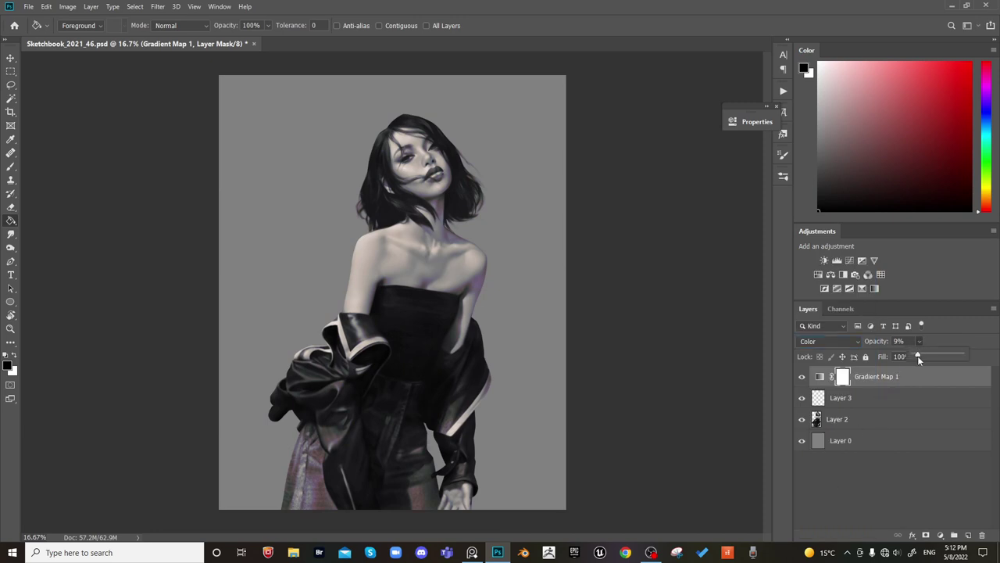
{"action": "left_click", "coordinate": [599, 252]}
{"action": "key", "text": "F2"}
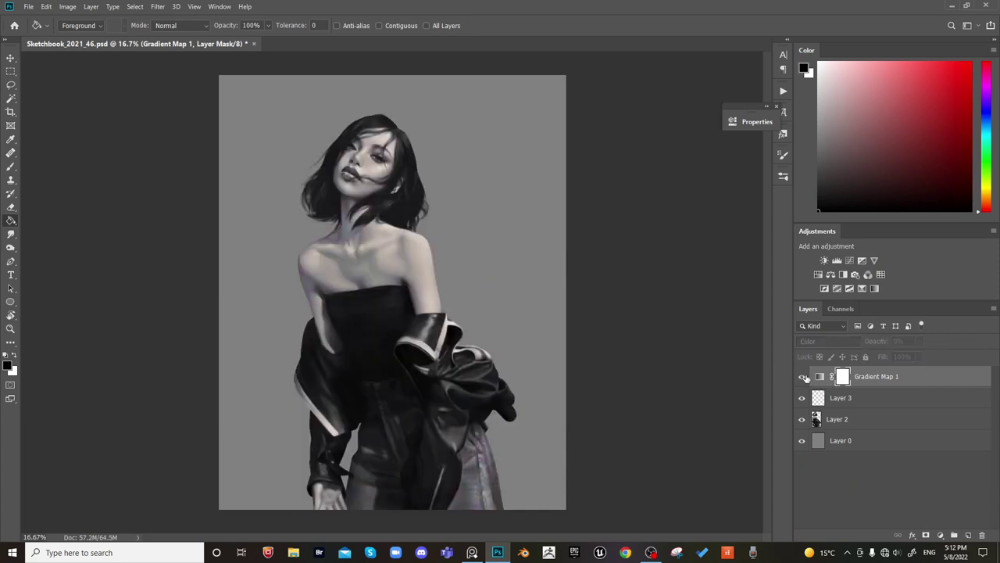
Delete the empty Layer 3 and clip the gradient map to Layer 2
{"action": "left_click", "coordinate": [854, 421]}
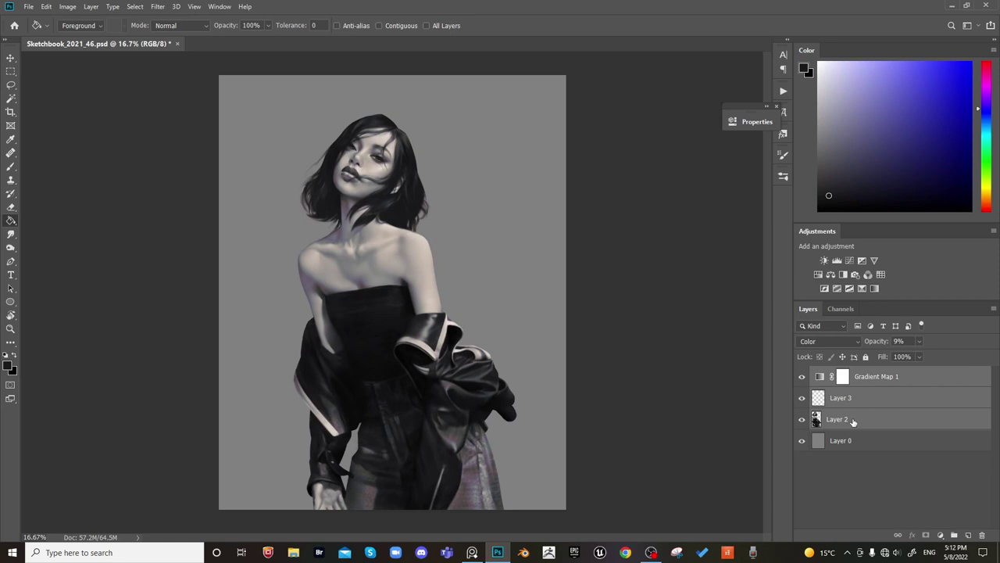
{"action": "left_click", "coordinate": [819, 398]}
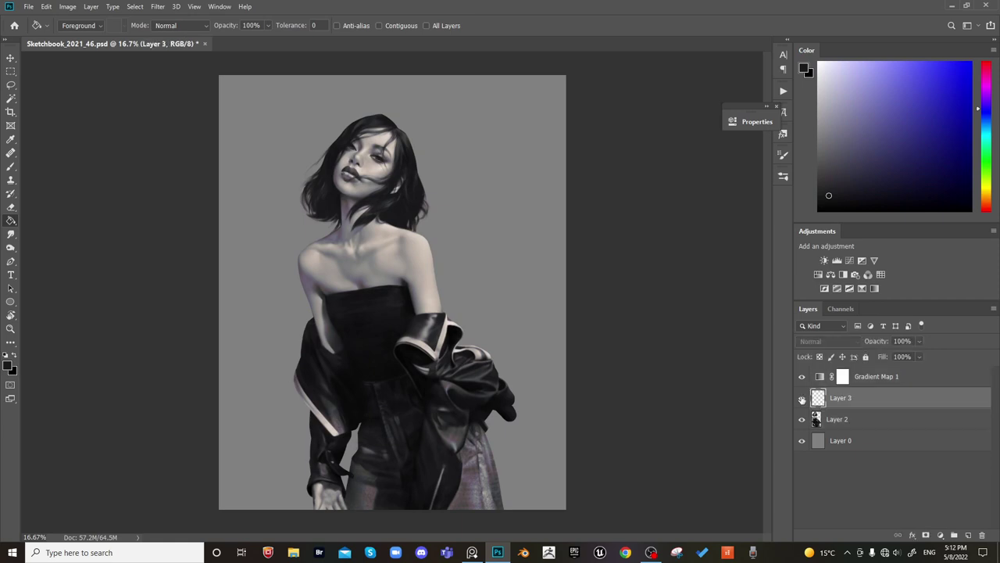
{"action": "key", "text": "Delete"}
{"action": "left_click", "coordinate": [818, 379]}
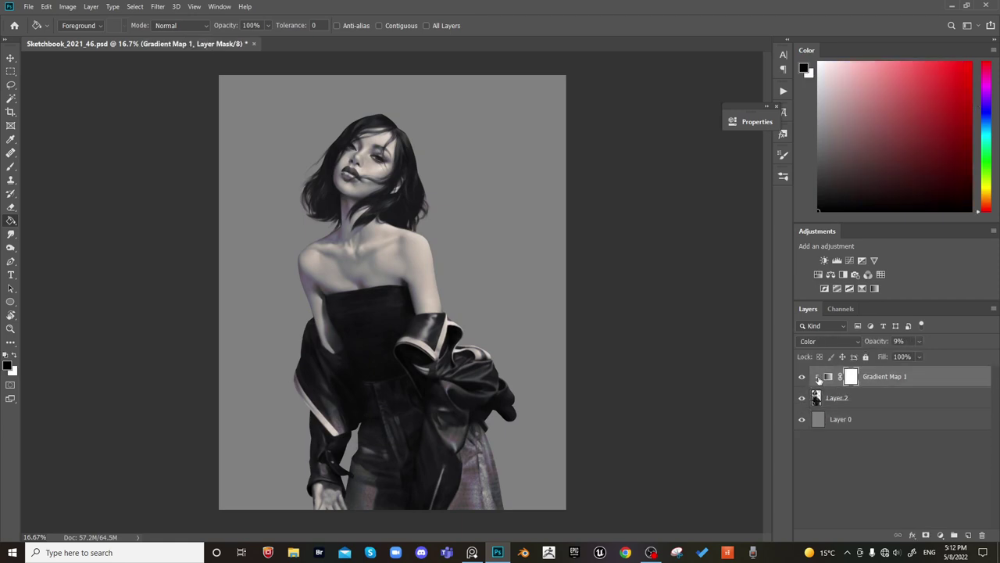
{"action": "key", "text": "ctrl+minus"}
{"action": "key", "text": "ctrl+plus"}
{"action": "left_click", "coordinate": [869, 399]}
{"action": "key", "text": "ctrl+u"}
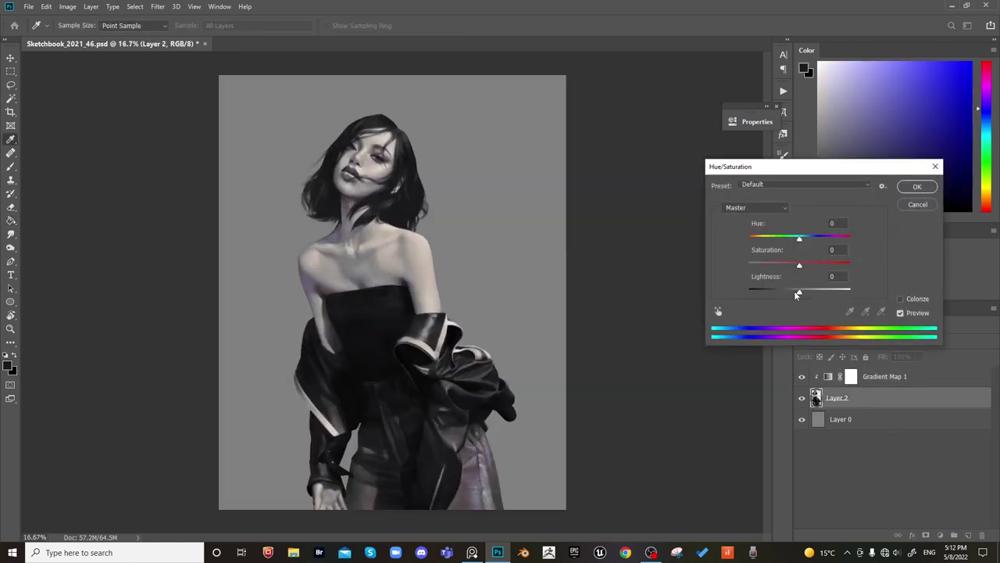
{"action": "left_click_drag", "start_coordinate": [796, 294], "coordinate": [880, 293]}
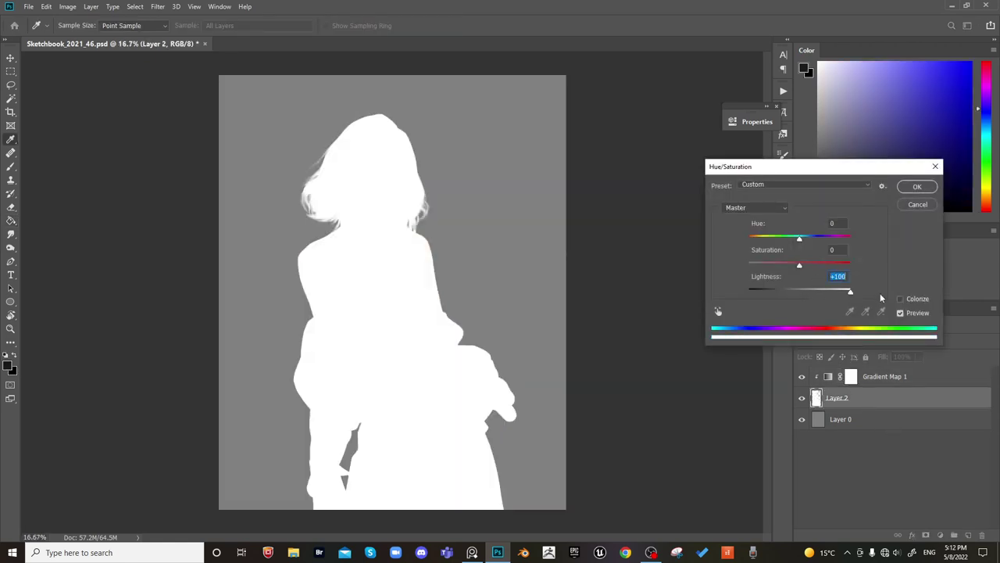
{"action": "left_click", "coordinate": [926, 205]}
Lighten the background on Layer 0 to pure white with Hue/Saturation and flip the canvas horizontally
{"action": "left_click", "coordinate": [843, 422]}
{"action": "key", "text": "ctrl+u"}
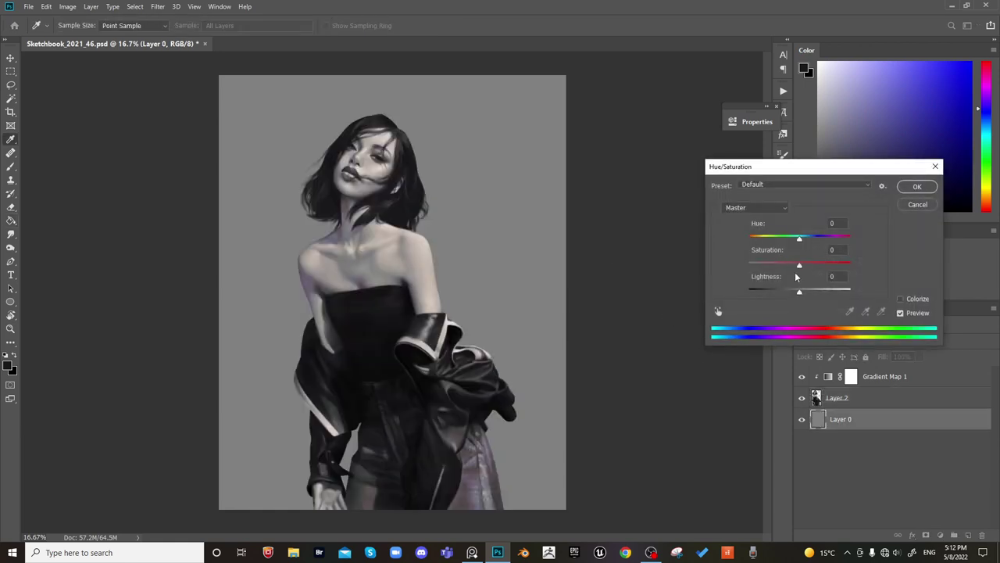
{"action": "left_click_drag", "start_coordinate": [799, 292], "coordinate": [884, 297]}
{"action": "left_click", "coordinate": [916, 188]}
{"action": "key", "text": "g"}
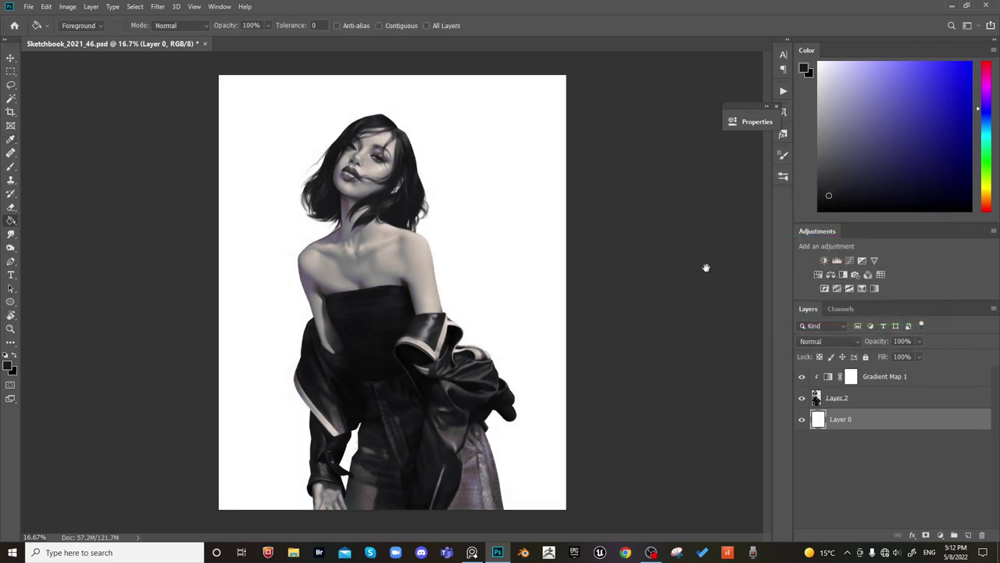
{"action": "key", "text": "ctrl+shift+h"}
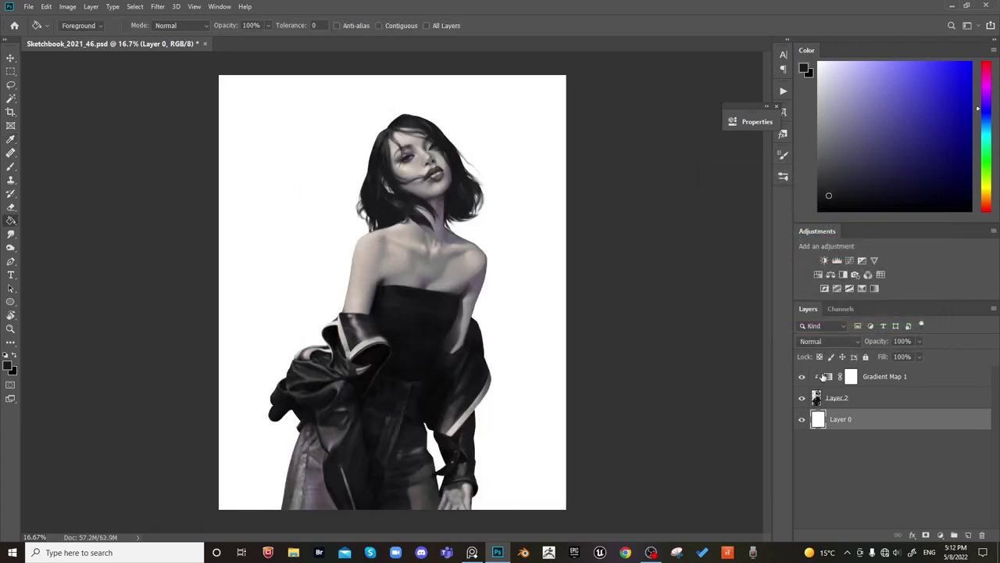
Release the gradient map's clipping so that it affects the background as well as the figure
{"action": "key", "text": "ctrl+minus"}
{"action": "key", "text": "ctrl+minus"}
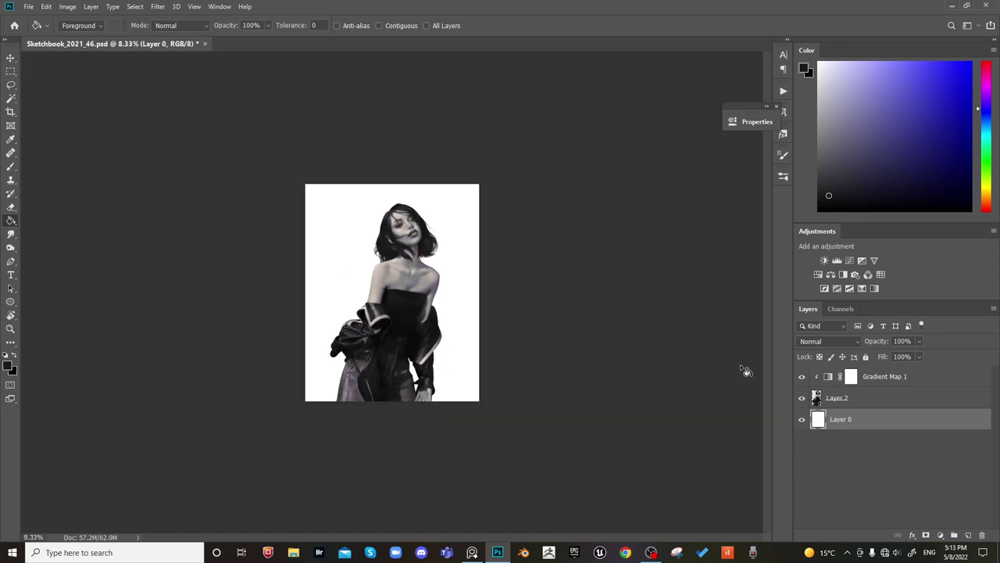
{"action": "key", "text": "ctrl+plus"}
{"action": "left_click", "coordinate": [829, 379]}
{"action": "key", "text": "ctrl+alt+g"}
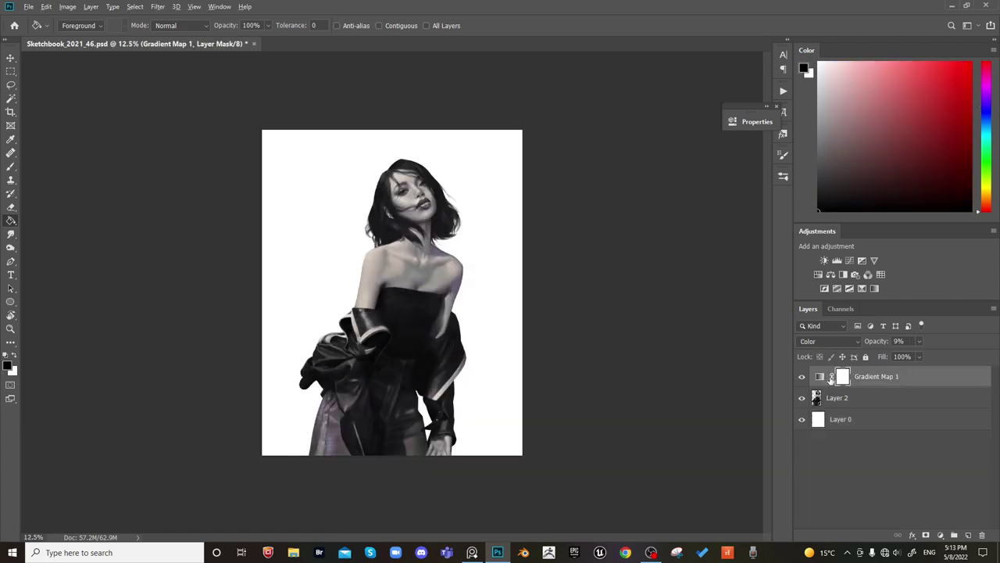
Darken the white background on Layer 0 with a Hue/Saturation lightness of -55 and flip the canvas back horizontally
{"action": "left_click", "coordinate": [813, 422]}
{"action": "key", "text": "ctrl+u"}
{"action": "left_click_drag", "start_coordinate": [799, 293], "coordinate": [766, 296]}
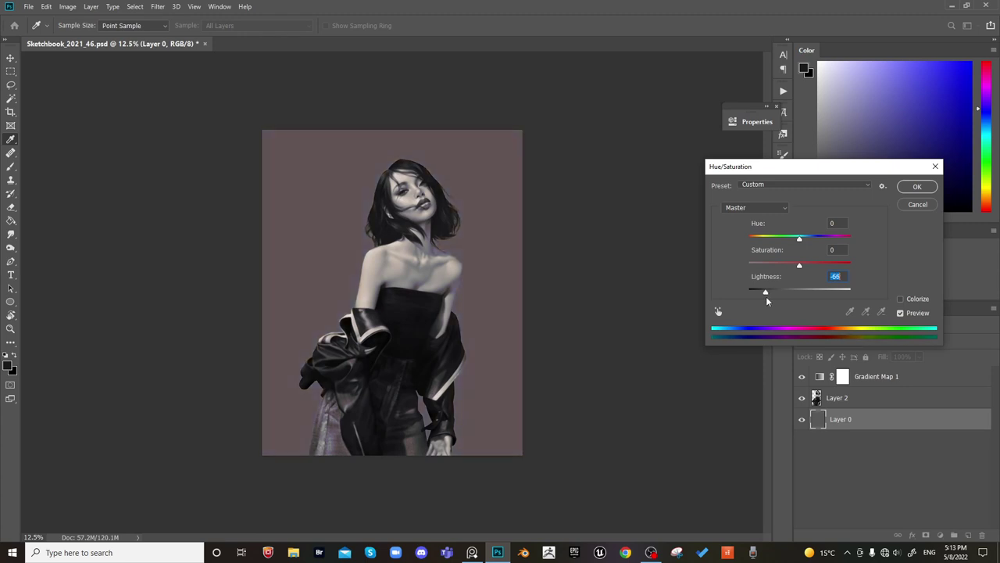
{"action": "mouse_move", "coordinate": [767, 296]}
{"action": "left_mouse_down"}
{"action": "mouse_move", "coordinate": [779, 296]}
{"action": "mouse_move", "coordinate": [732, 300]}
{"action": "mouse_move", "coordinate": [809, 306]}
{"action": "mouse_move", "coordinate": [772, 309]}
{"action": "left_mouse_up"}
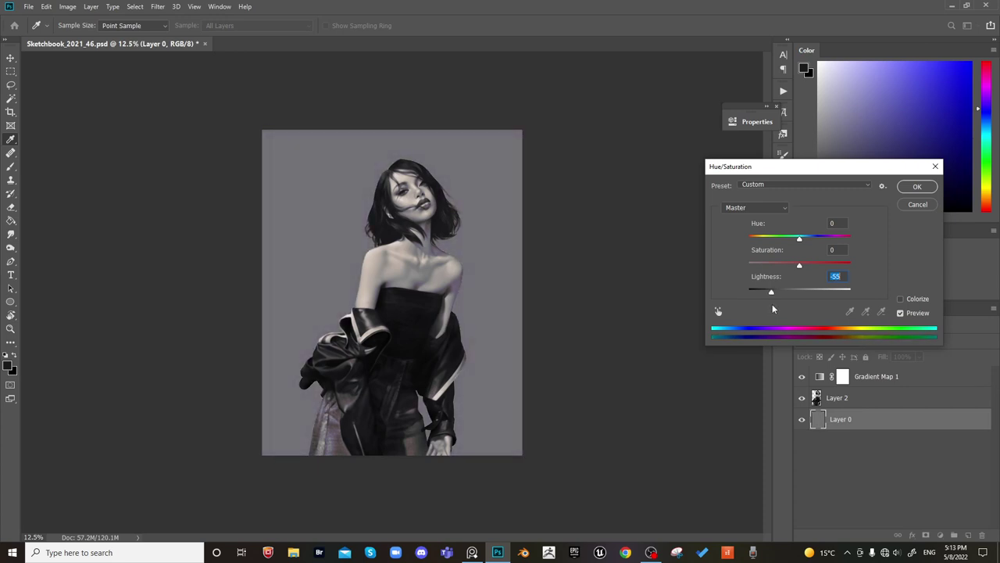
{"action": "left_click", "coordinate": [918, 186]}
{"action": "key", "text": "g"}
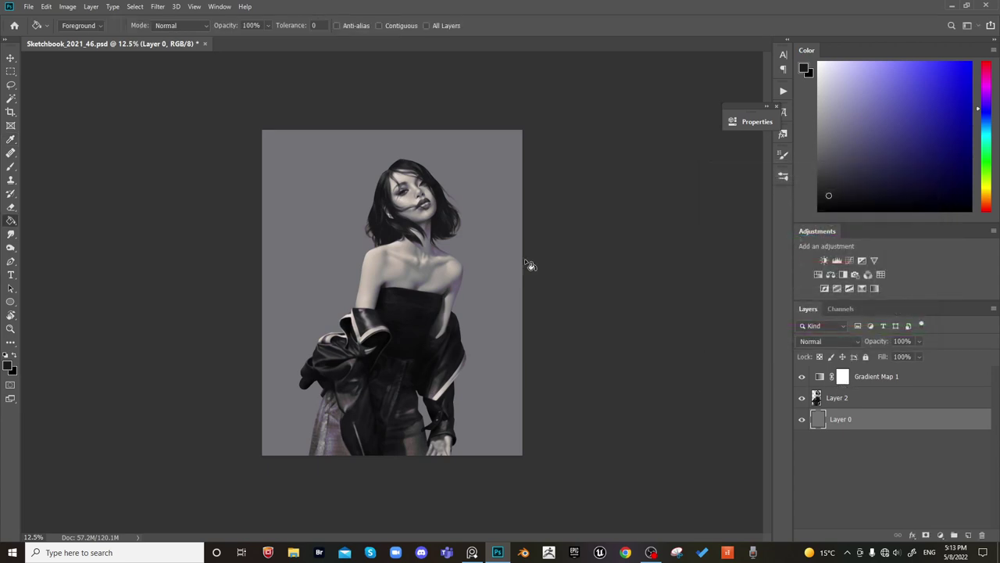
{"action": "key", "text": "ctrl+shift+h"}
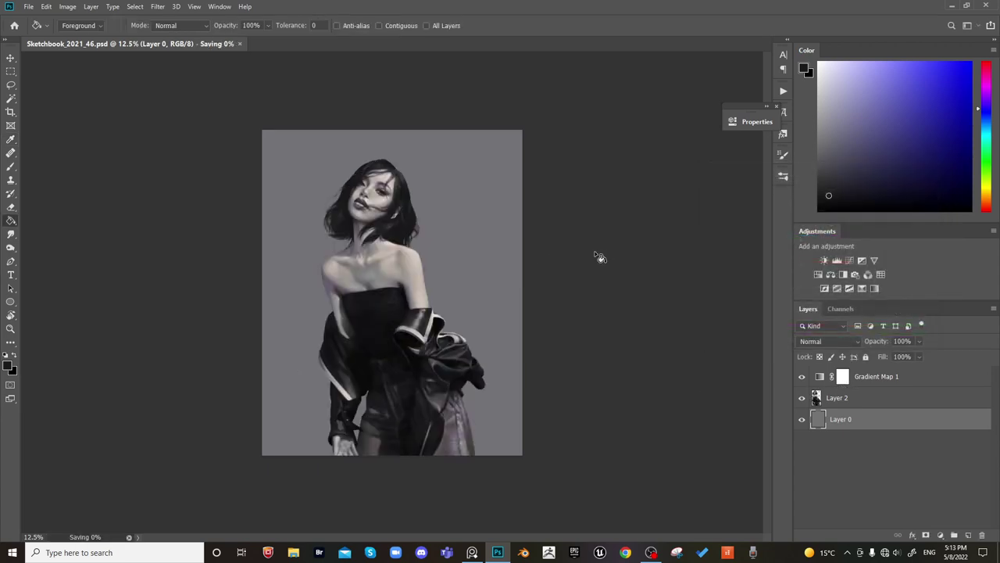
Add a new layer above the gradient map and fill it with the grey pattern using the Paint Bucket
{"action": "key", "text": "ctrl+minus"}
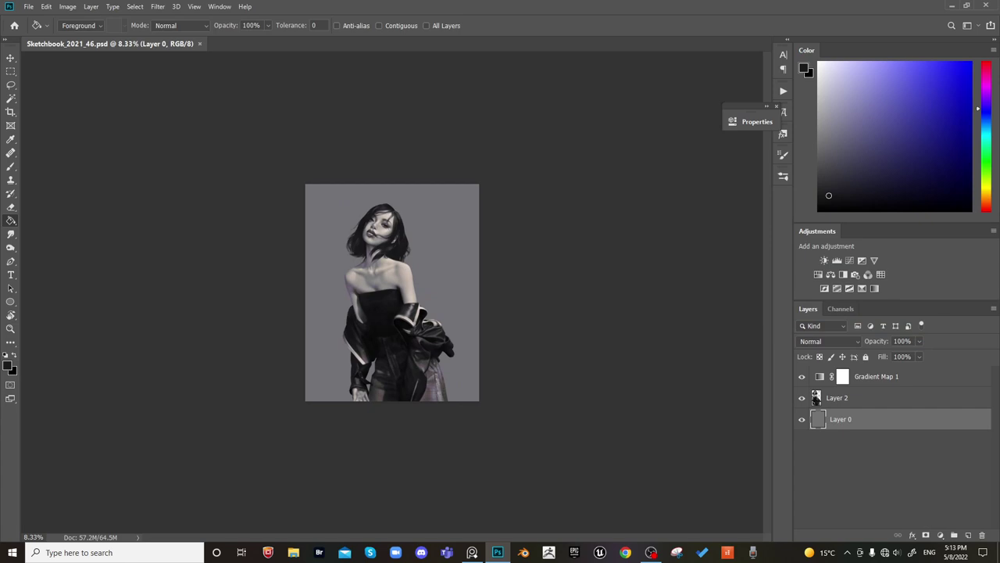
{"action": "left_click", "coordinate": [840, 397]}
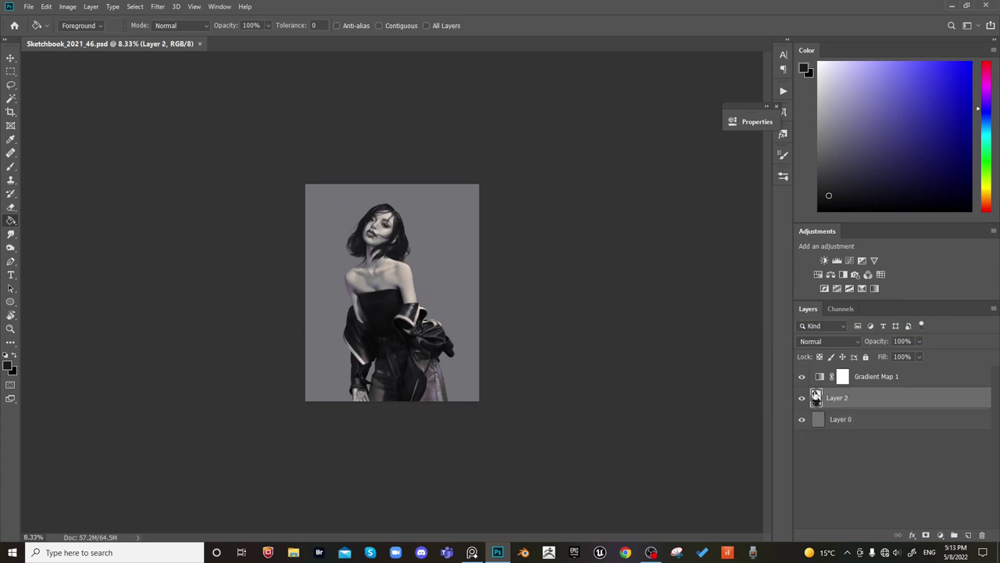
{"action": "left_click", "coordinate": [968, 535]}
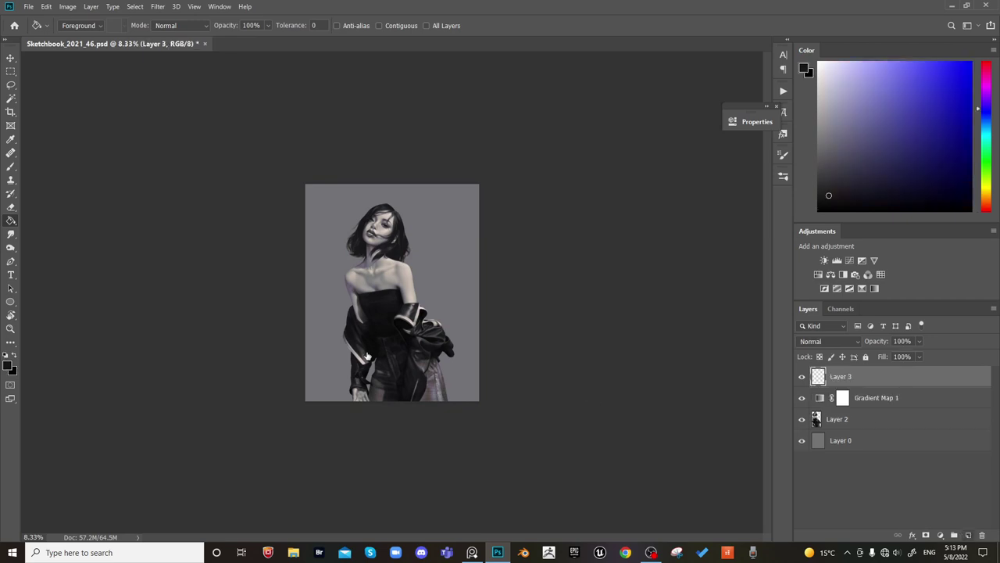
{"action": "left_click", "coordinate": [78, 25]}
{"action": "left_click", "coordinate": [81, 46]}
{"action": "left_click", "coordinate": [458, 279]}
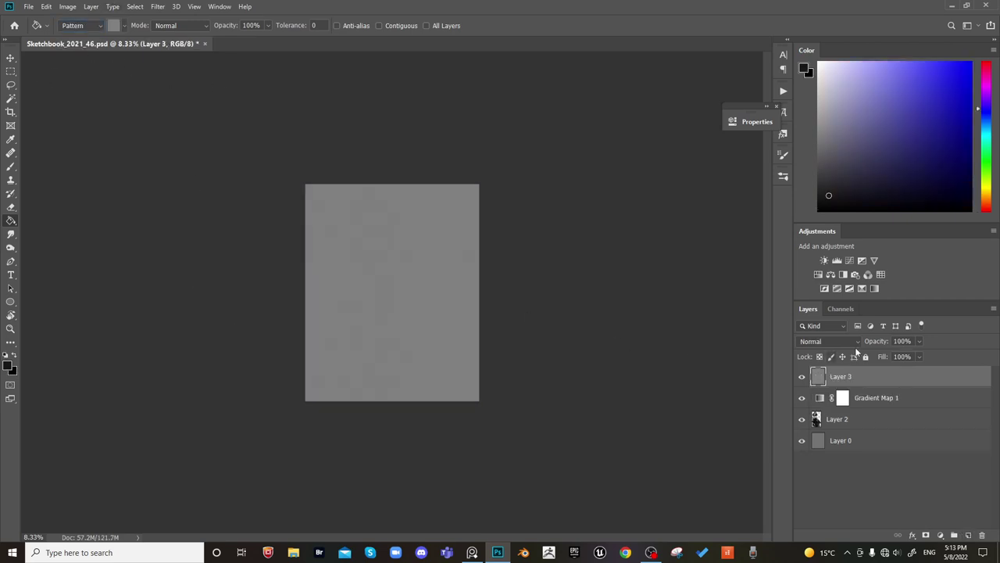
Try the Hard Light blend mode on the pattern-filled Layer 3 and inspect the texture at 50% zoom
{"action": "left_click", "coordinate": [827, 340]}
{"action": "left_click", "coordinate": [813, 408]}
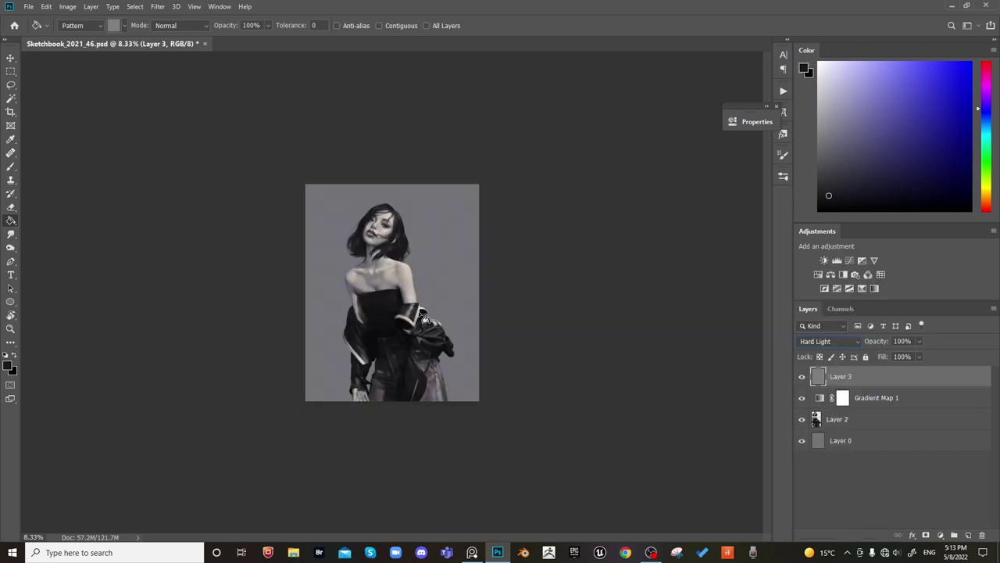
{"action": "key", "text": "ctrl+plus"}
{"action": "key", "text": "ctrl+plus"}
{"action": "key", "text": "ctrl+plus"}
{"action": "key", "text": "ctrl+plus"}
{"action": "key", "text": "ctrl+plus"}
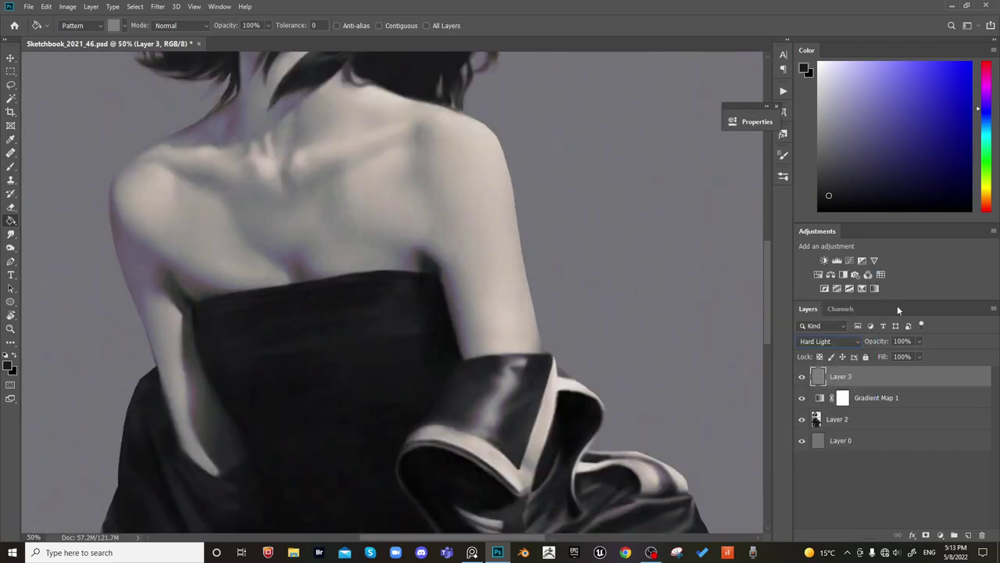
Set the pattern-filled Layer 3 to Overlay blend mode at 50% opacity and save the document
{"action": "left_click", "coordinate": [830, 342]}
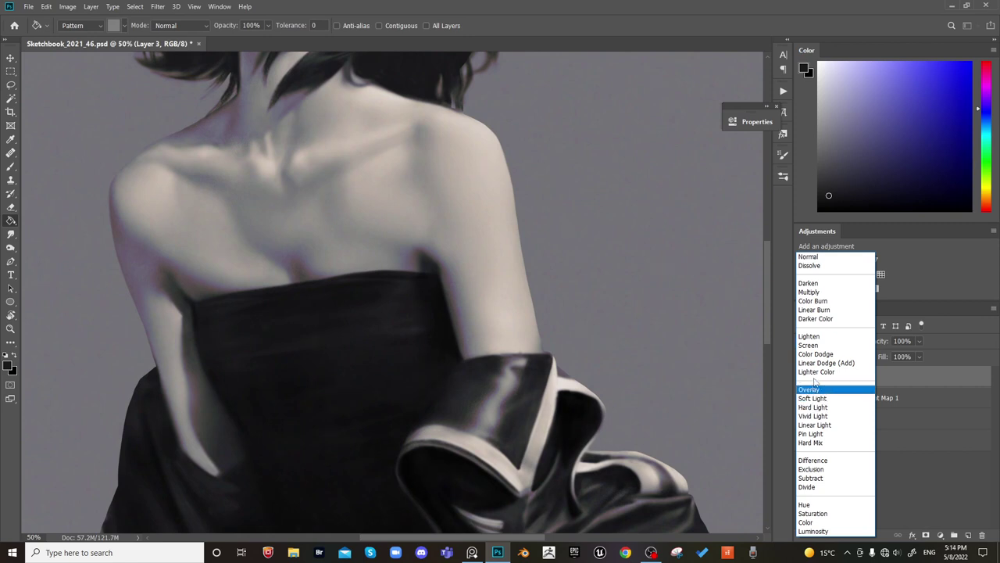
{"action": "left_click", "coordinate": [810, 390]}
{"action": "scroll", "coordinate": [513, 199], "scroll_direction": "down", "scroll_amount": 2}
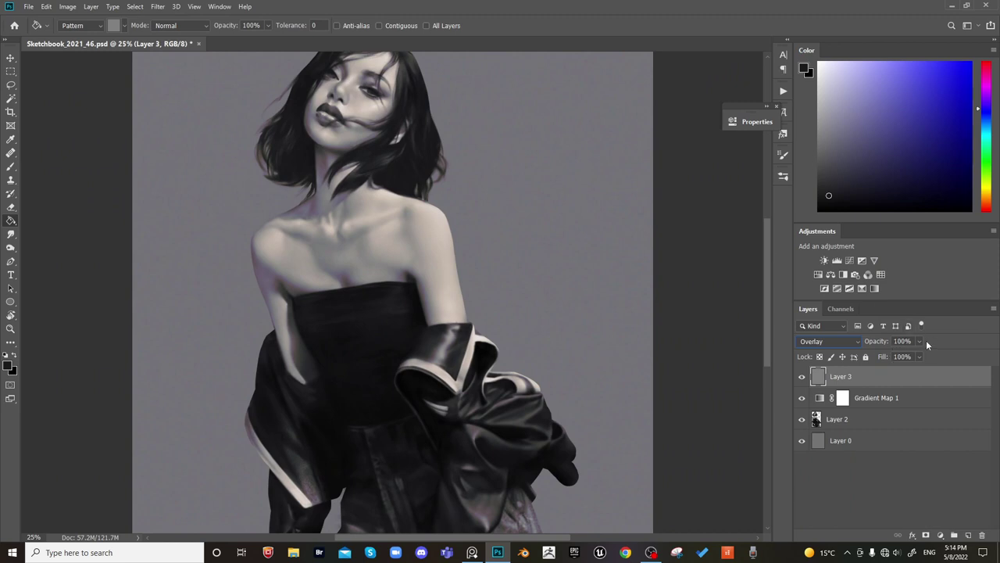
{"action": "left_click", "coordinate": [903, 340]}
{"action": "type", "text": "50"}
{"action": "key", "text": "Return"}
{"action": "scroll", "coordinate": [604, 222], "scroll_direction": "down", "scroll_amount": 1}
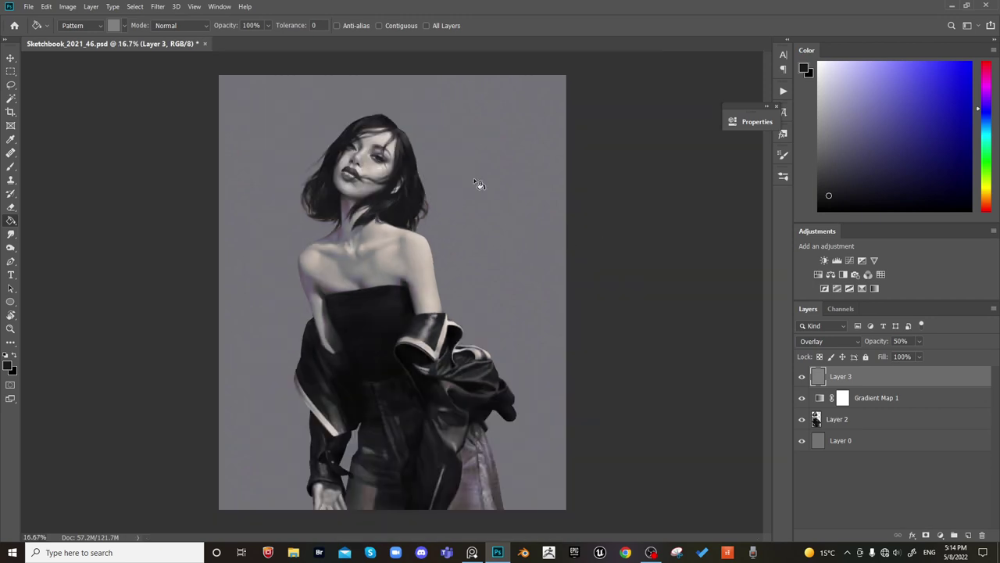
{"action": "key", "text": "ctrl+s"}
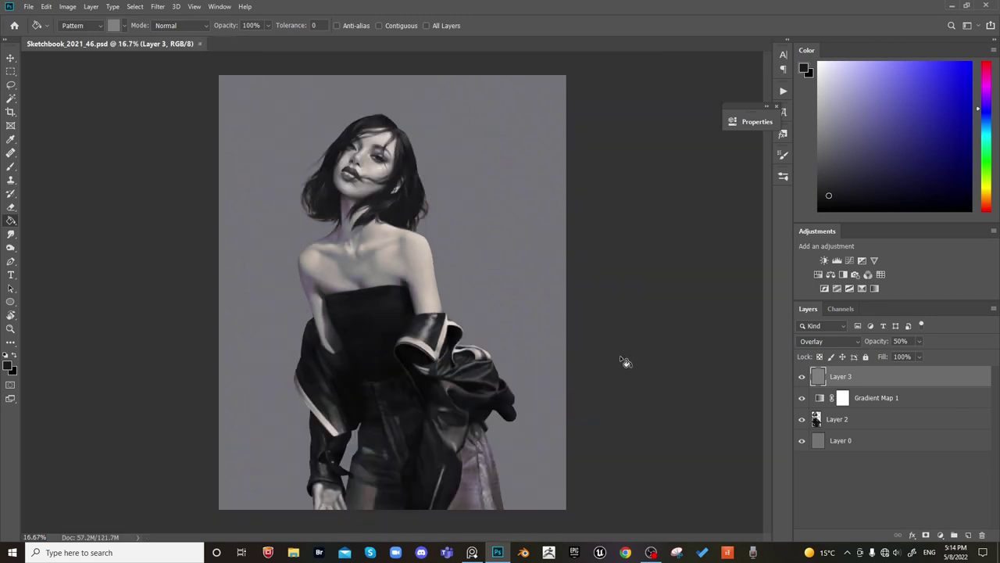